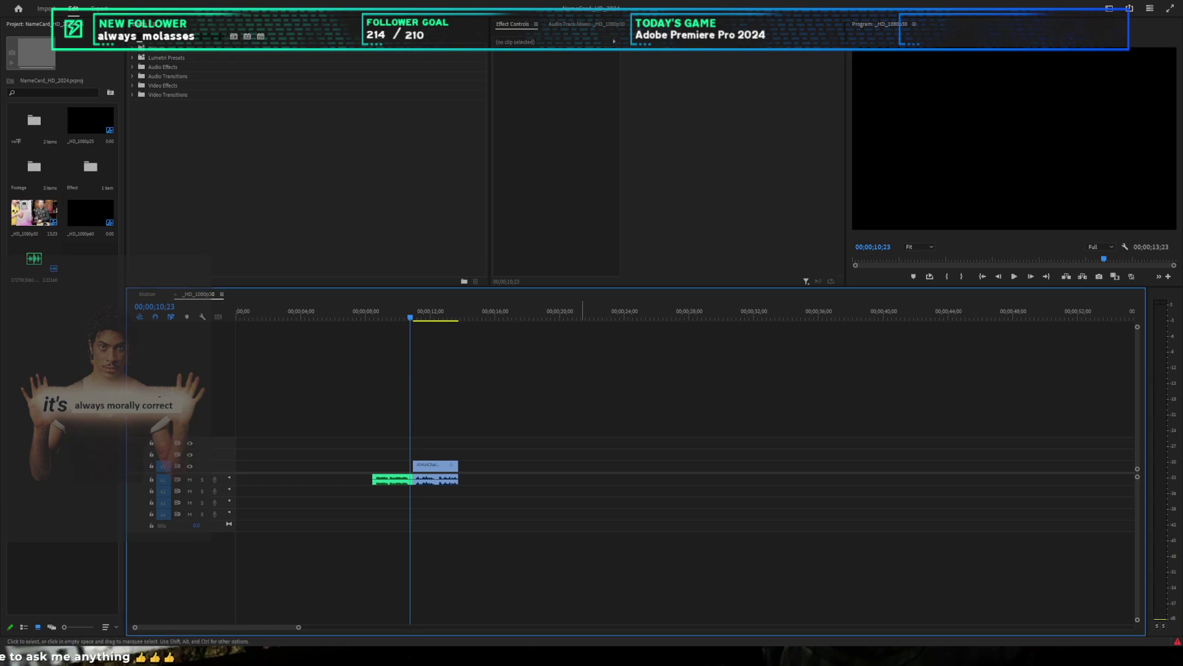
Step: Move the playhead to the start of the sequence in the timeline
scroll(581, 415, "up", 1)
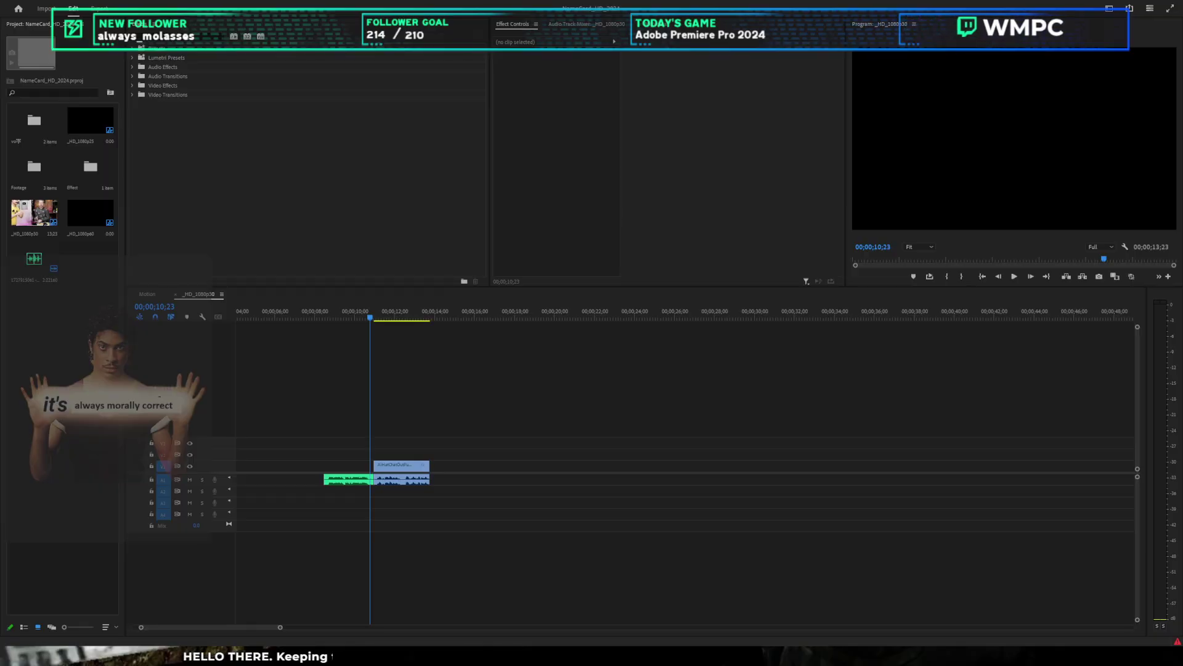
left_click(478, 389)
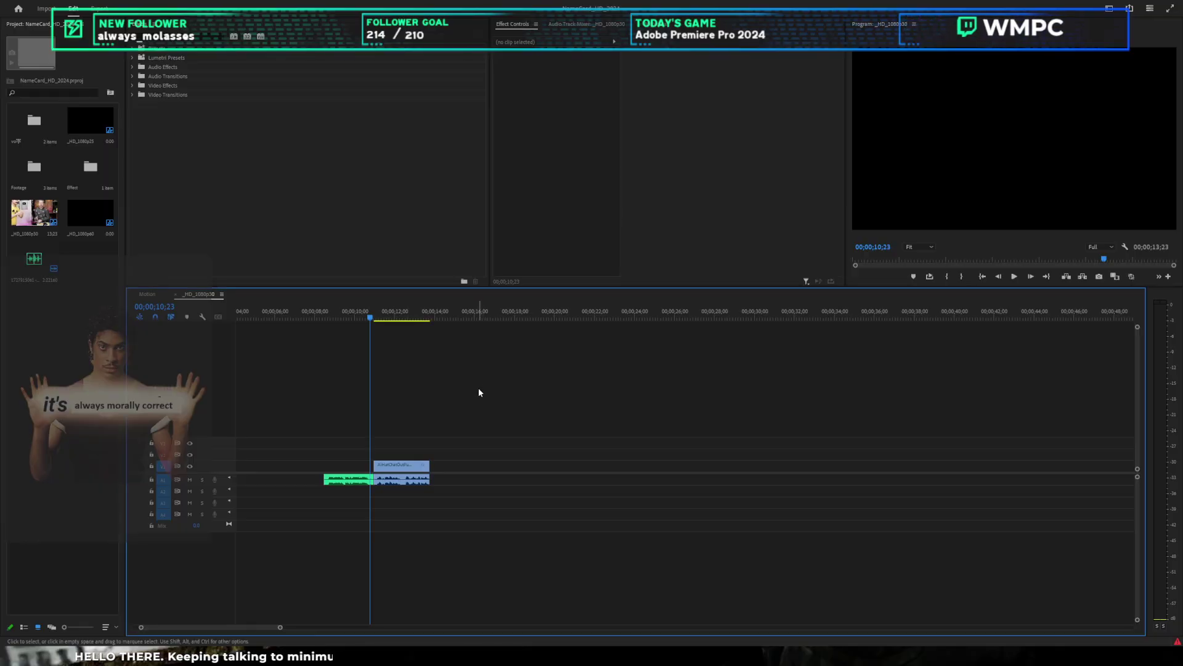
scroll(479, 388, "down", 2)
key("Home")
scroll(427, 394, "up", 3)
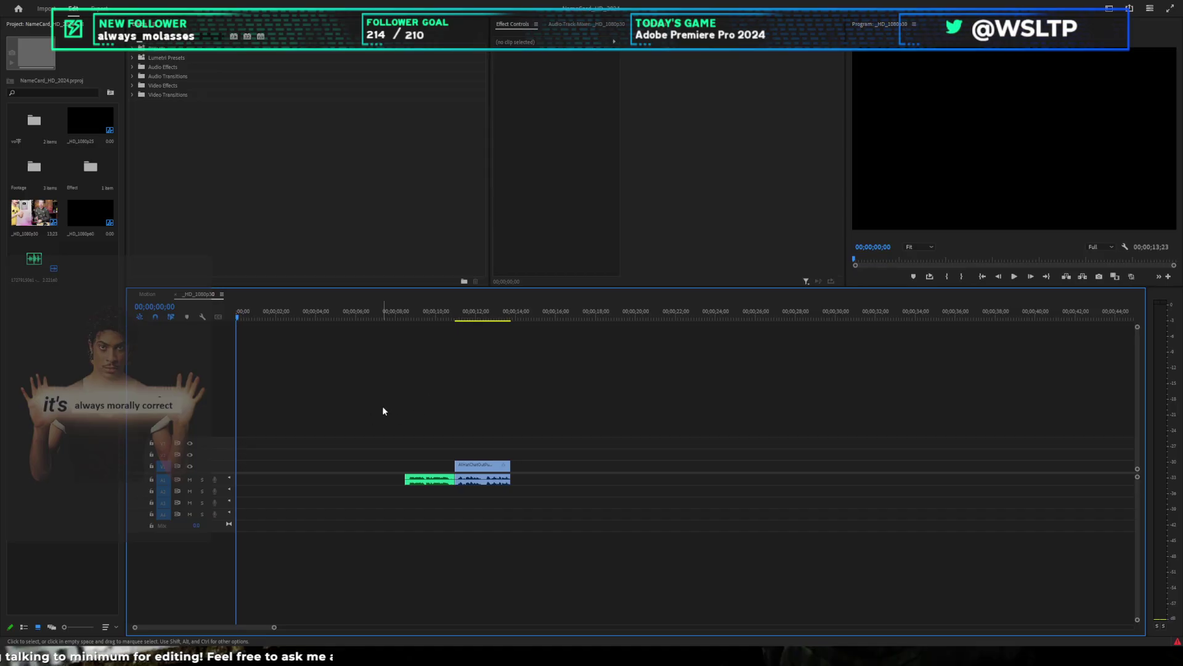
scroll(383, 407, "down", 3)
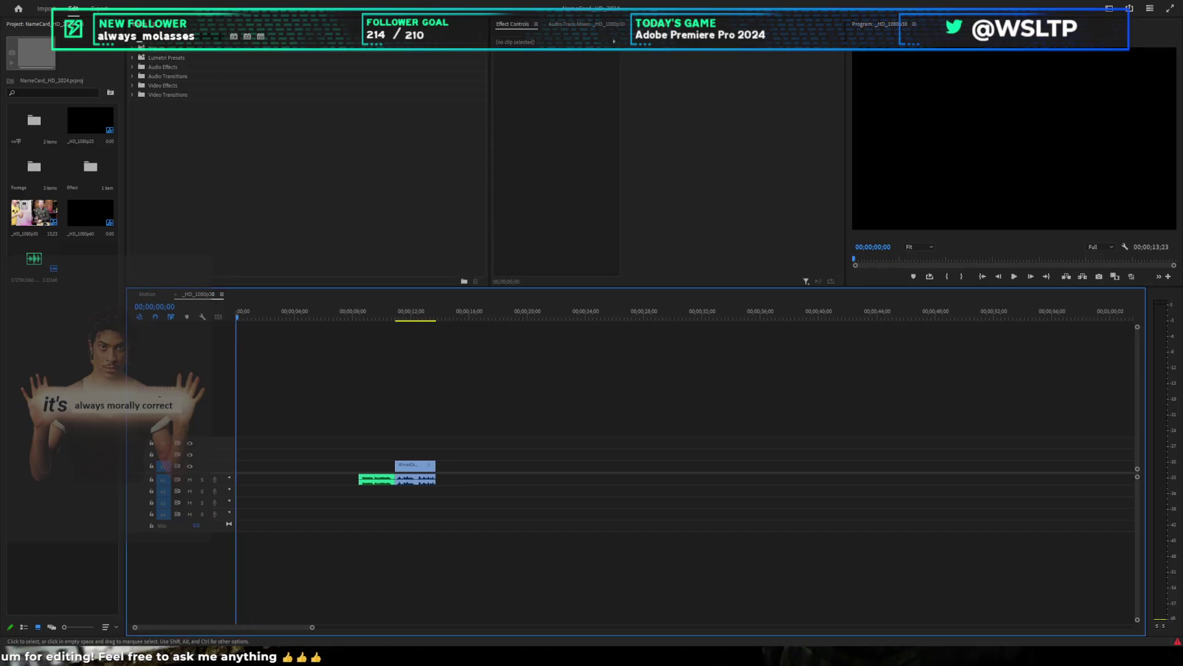
scroll(383, 406, "up", 1)
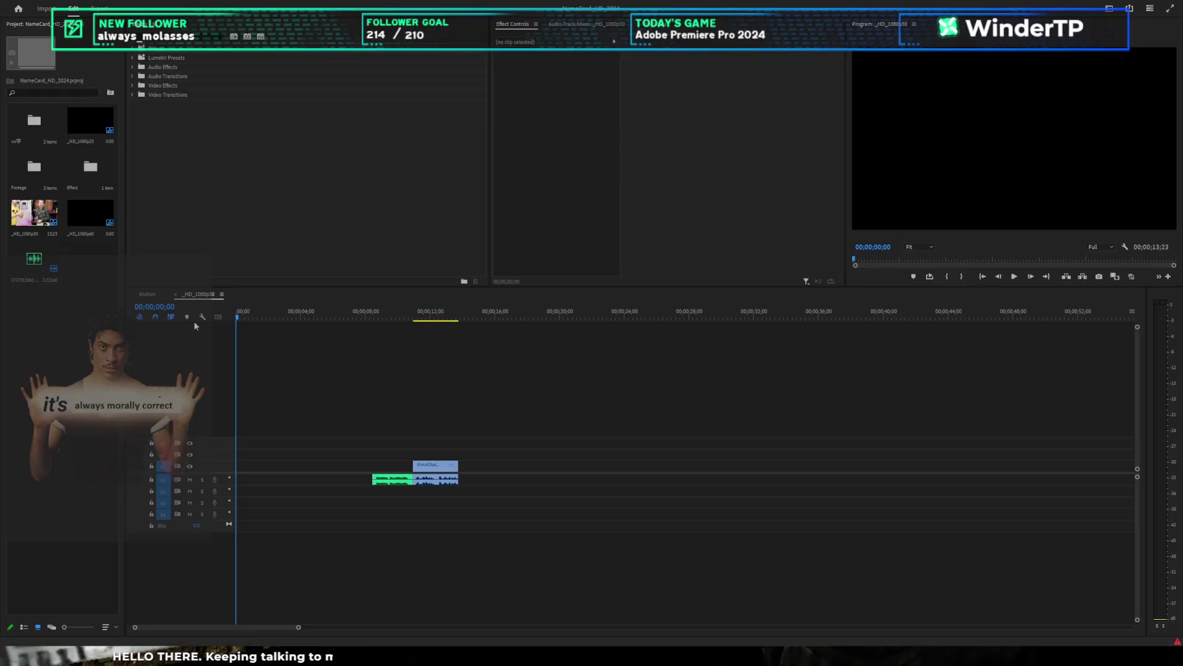
scroll(691, 409, "up", 2)
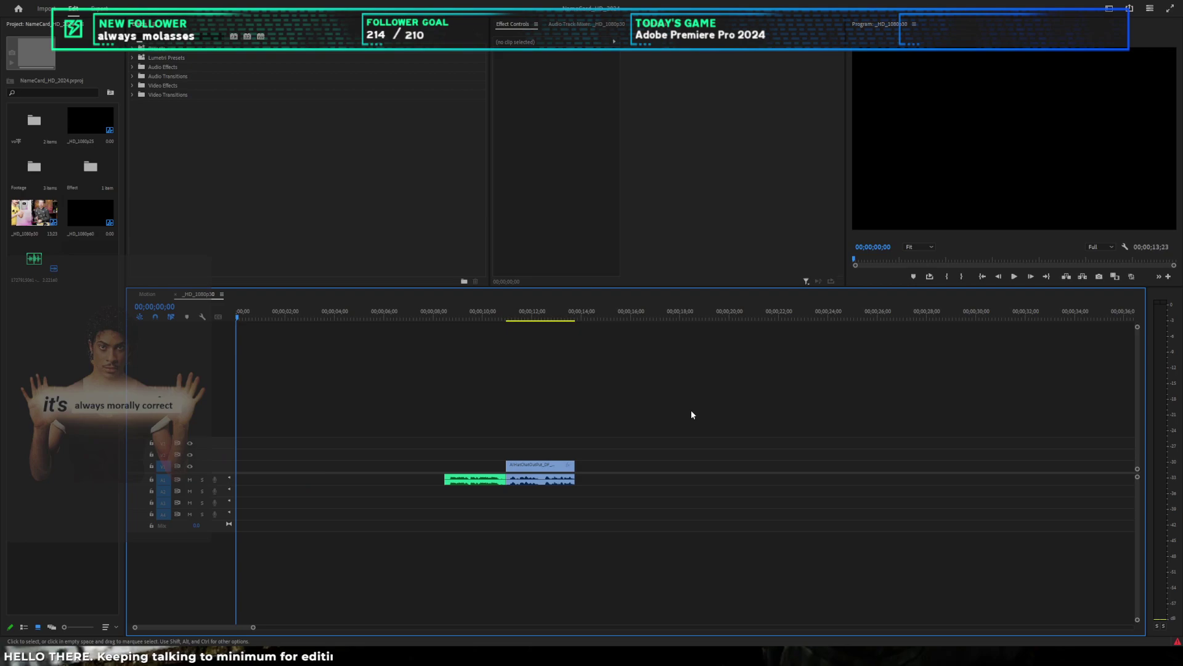
scroll(691, 411, "down", 2)
left_click_drag(351, 446, 507, 517)
left_click(557, 429)
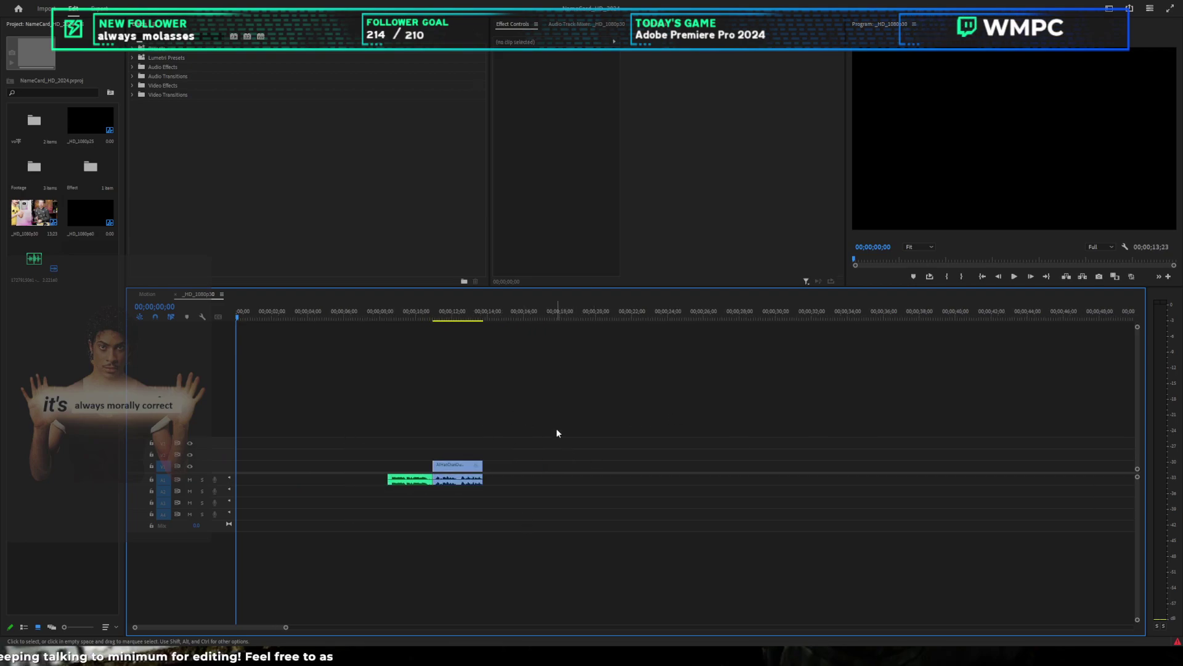
scroll(556, 426, "up", 2)
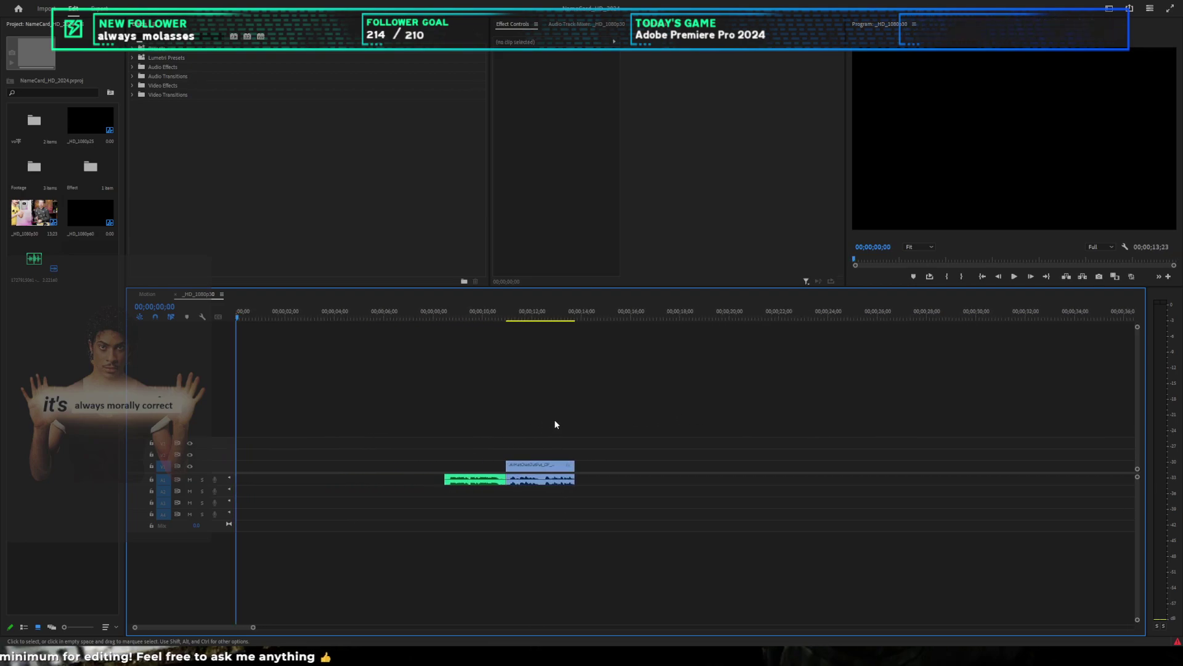
scroll(555, 424, "up", 3)
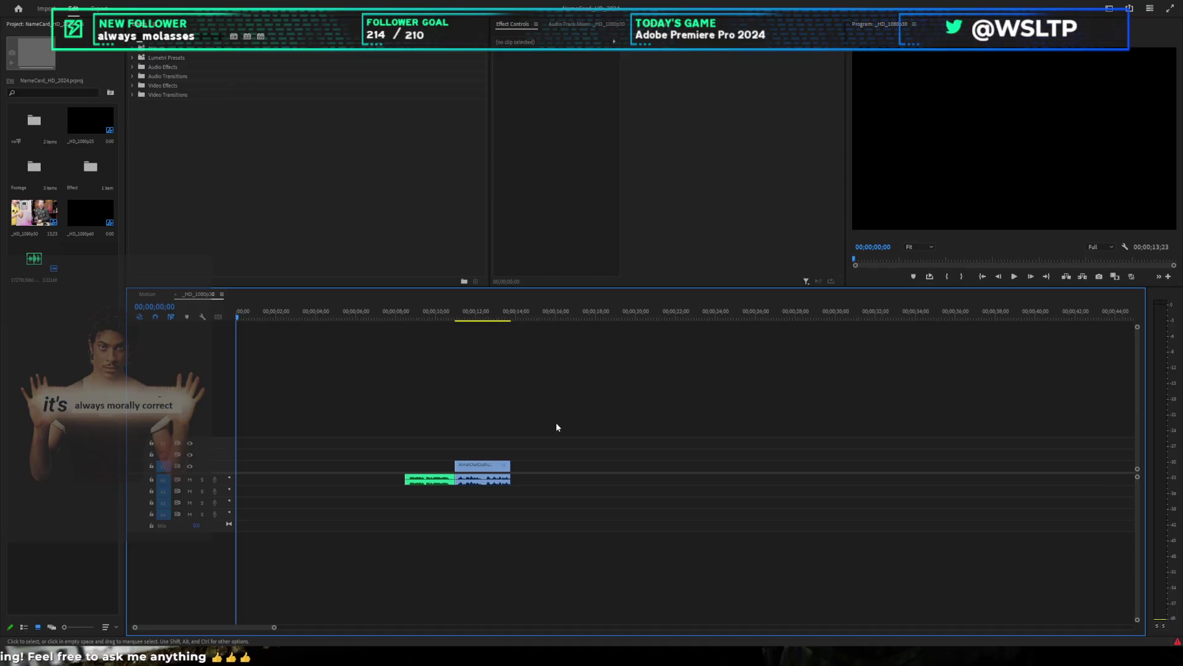
scroll(555, 421, "up", 2)
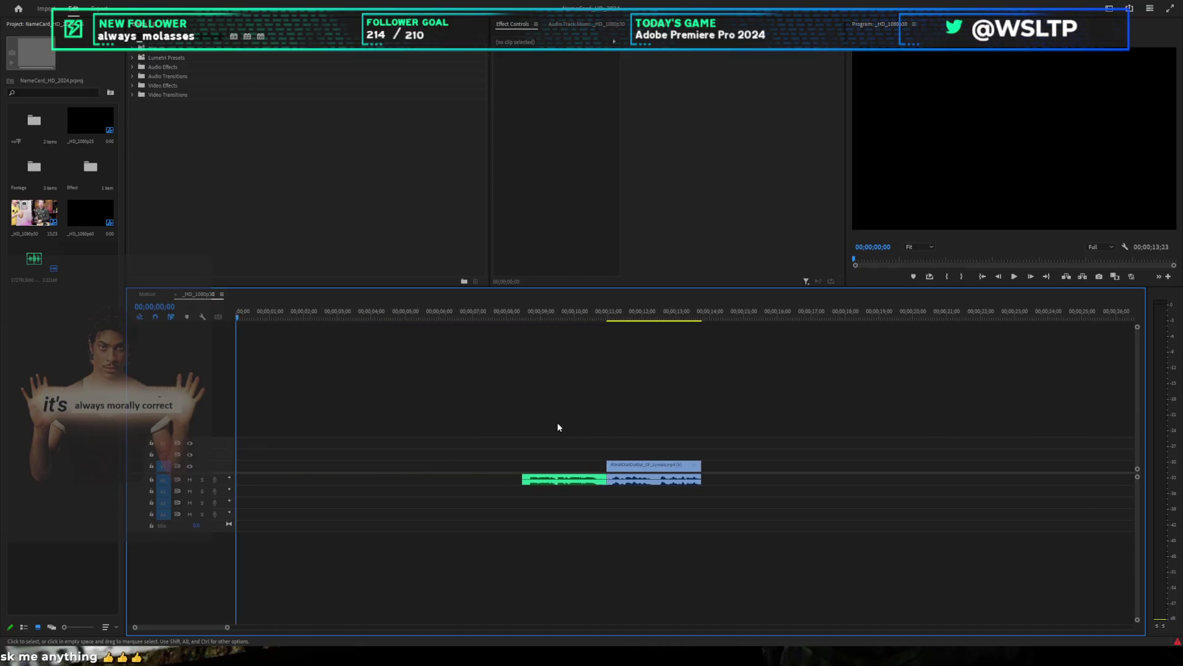
scroll(558, 426, "up", 1)
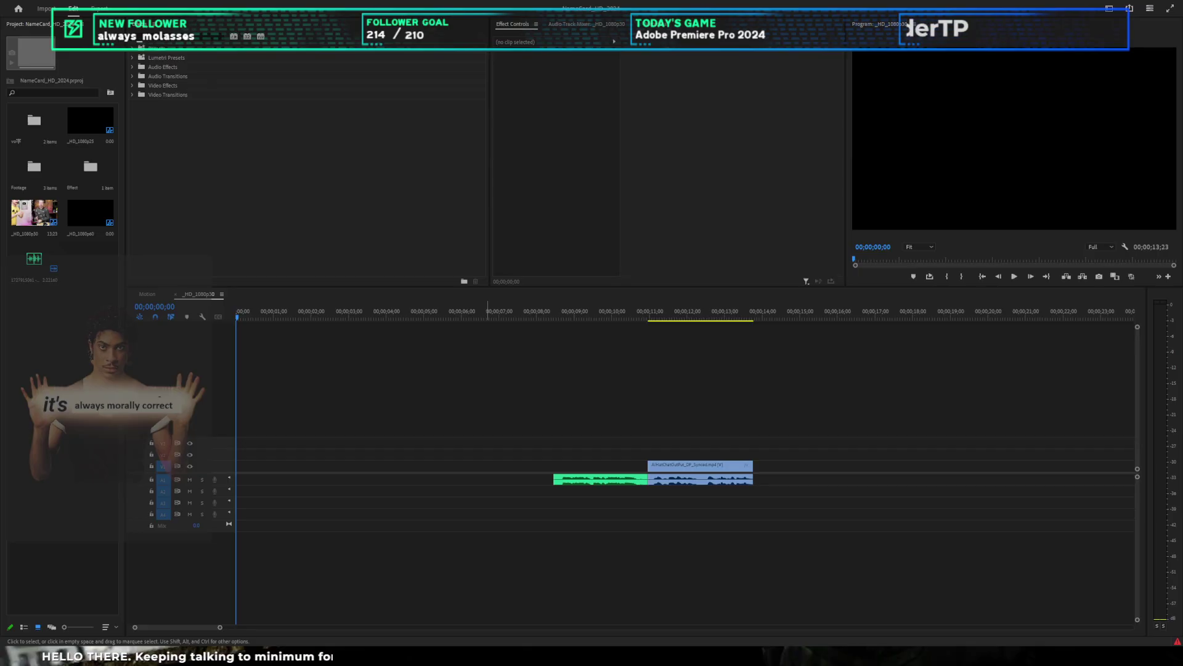
left_click(463, 428)
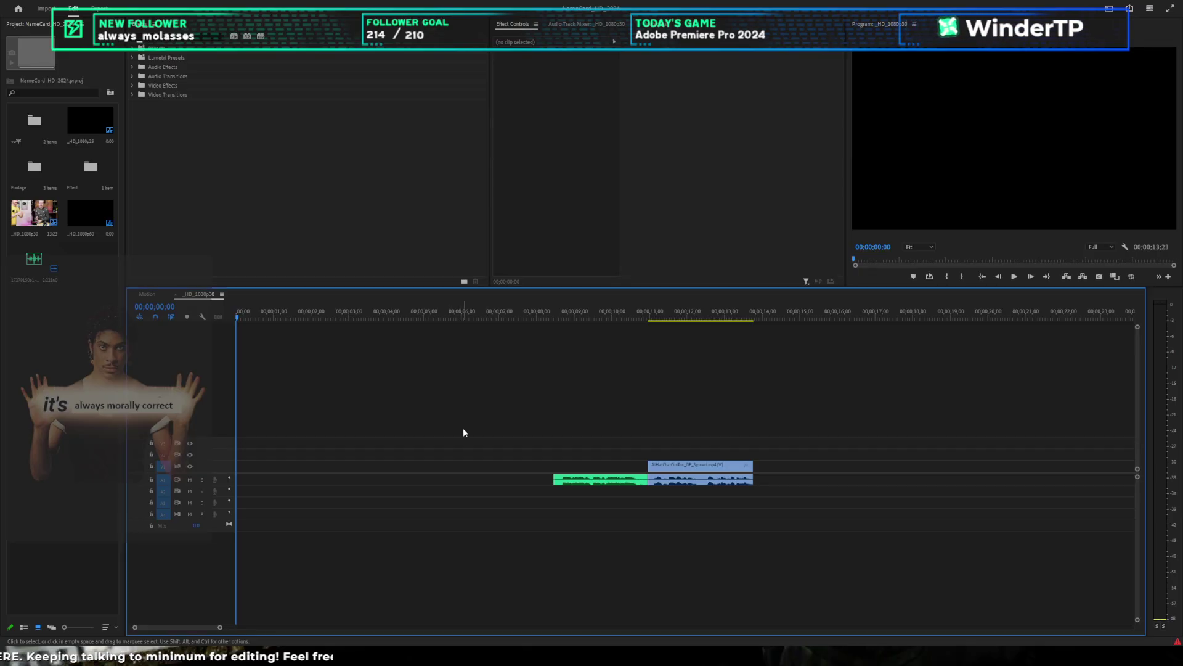
scroll(423, 387, "down", 2)
scroll(423, 387, "up", 2)
scroll(423, 387, "up", 1)
scroll(423, 387, "up", 3)
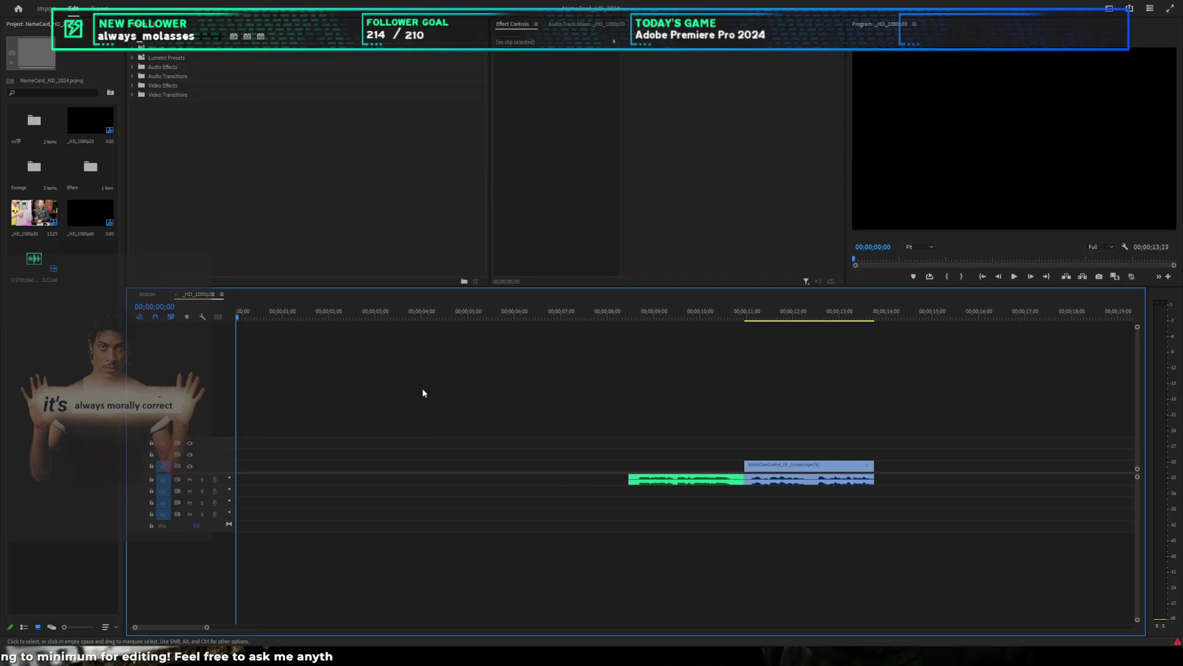
scroll(423, 387, "down", 1)
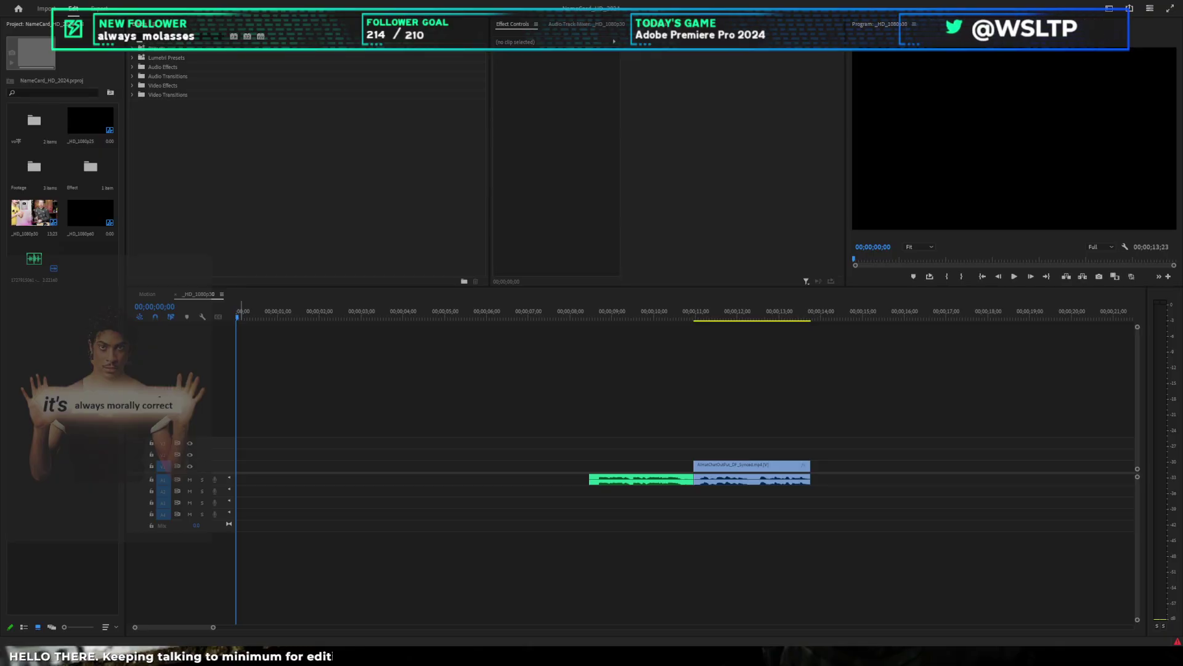
left_click(511, 397)
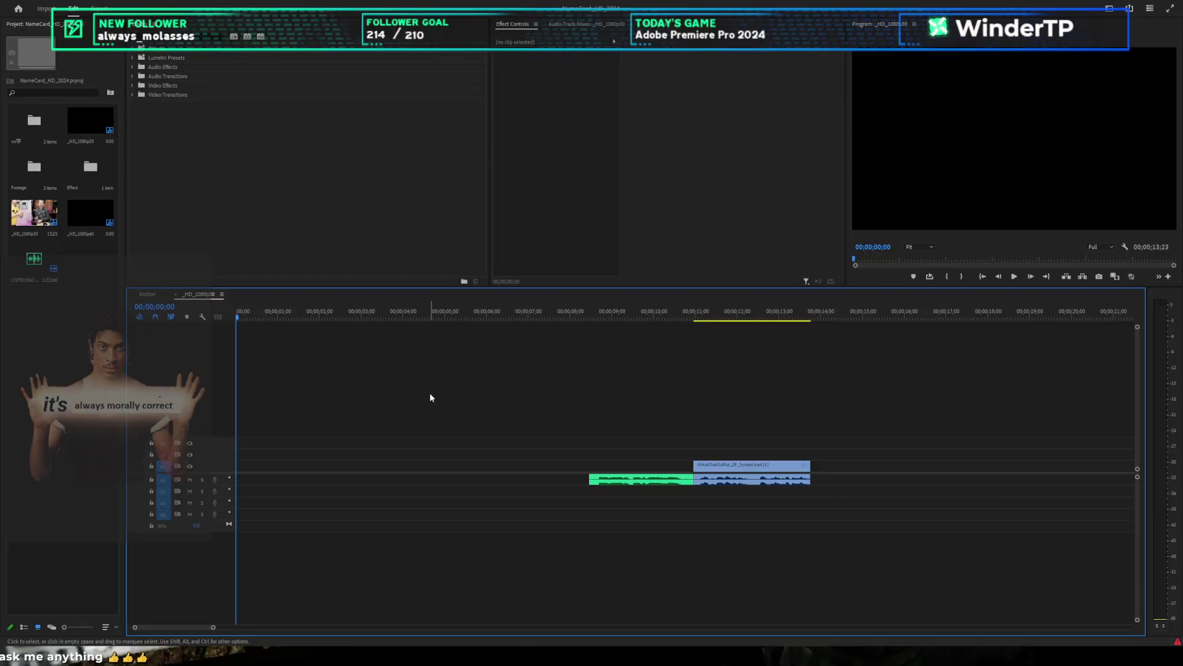
key("minus")
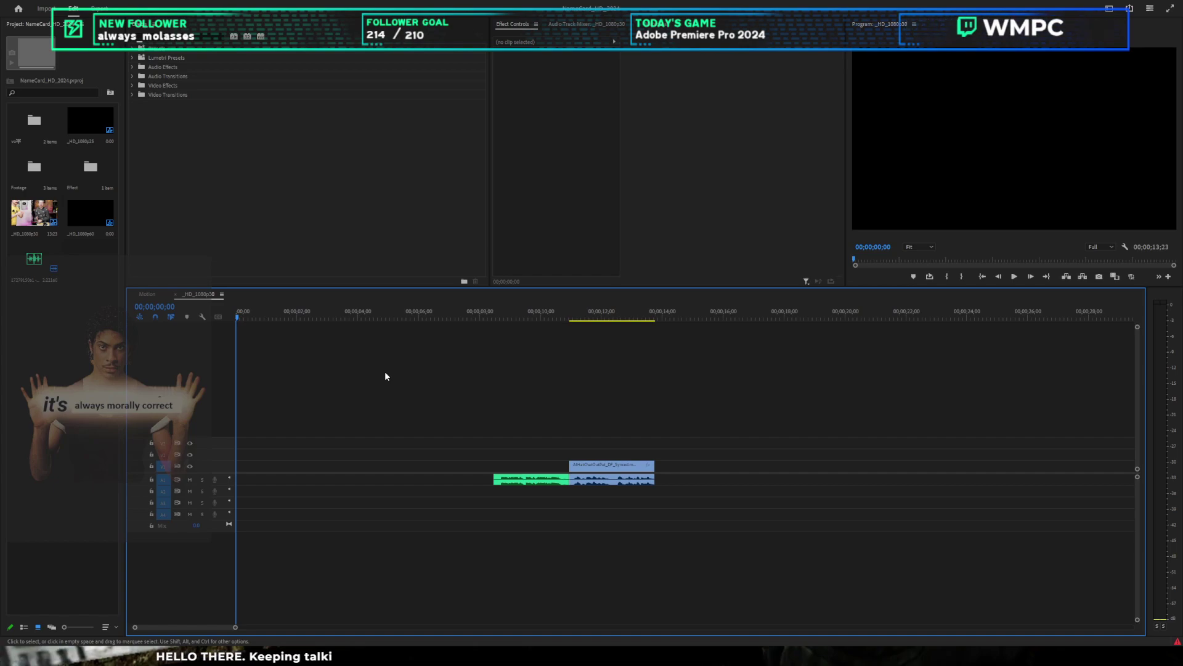
scroll(396, 389, "up", 2)
scroll(398, 388, "up", 2)
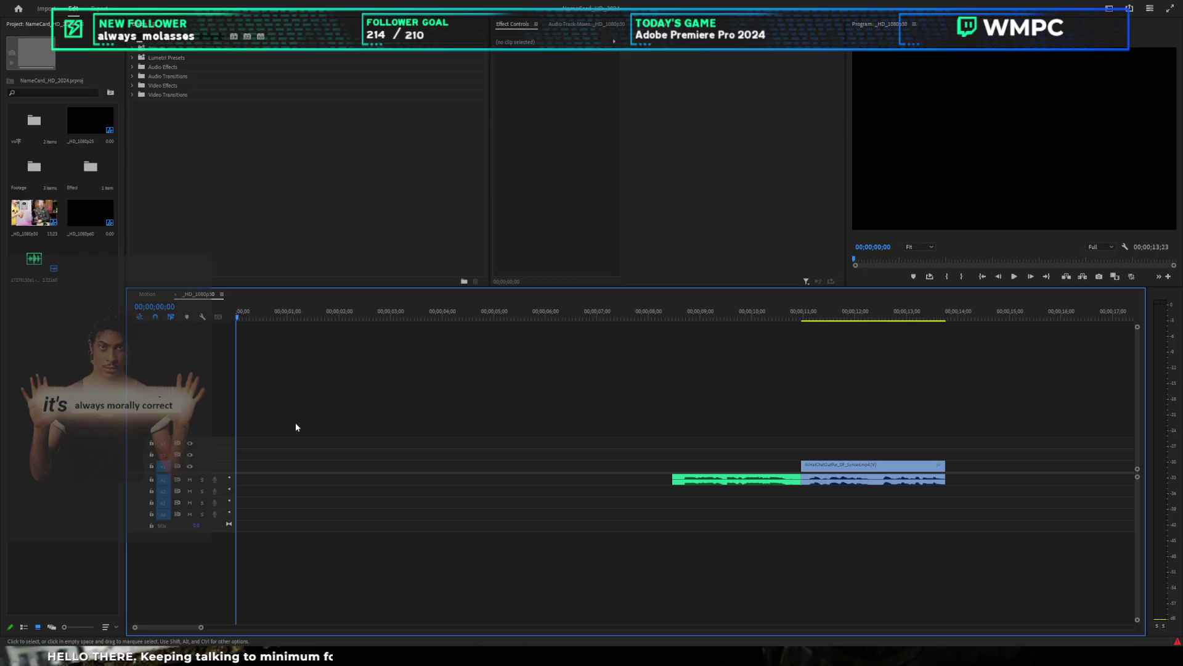
scroll(283, 392, "down", 1)
Step: Select the sequence with the colourful thumbnail in the project root and switch to the Footage/Video bin
left_click(71, 337)
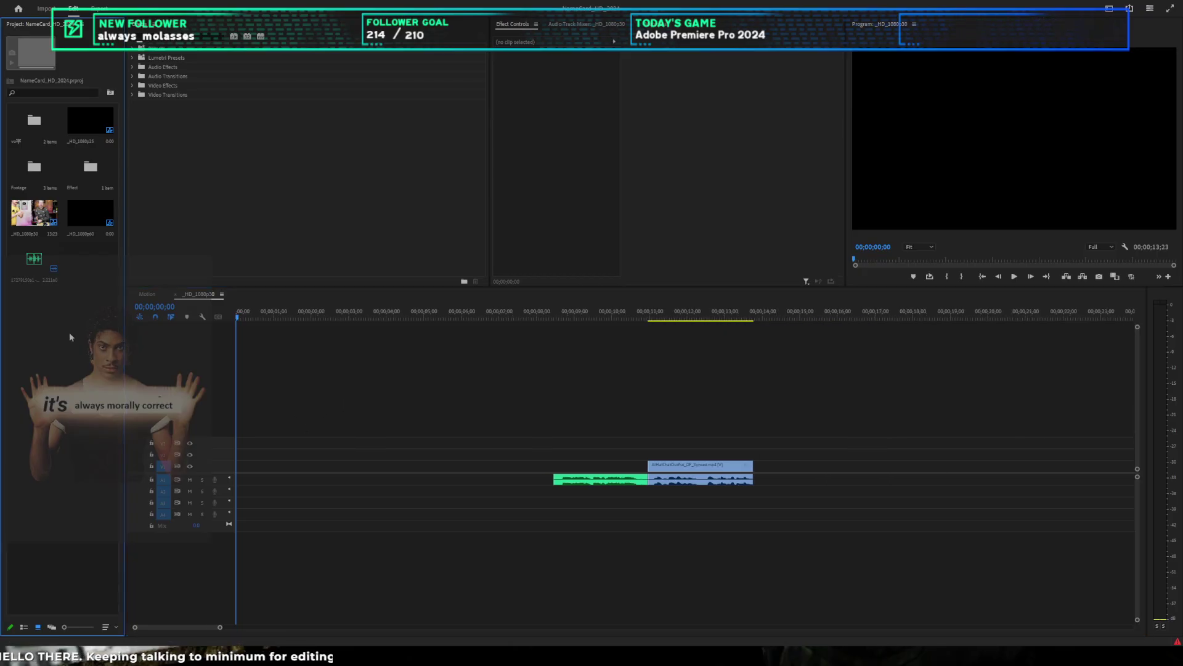
left_click(40, 209)
left_click(164, 152)
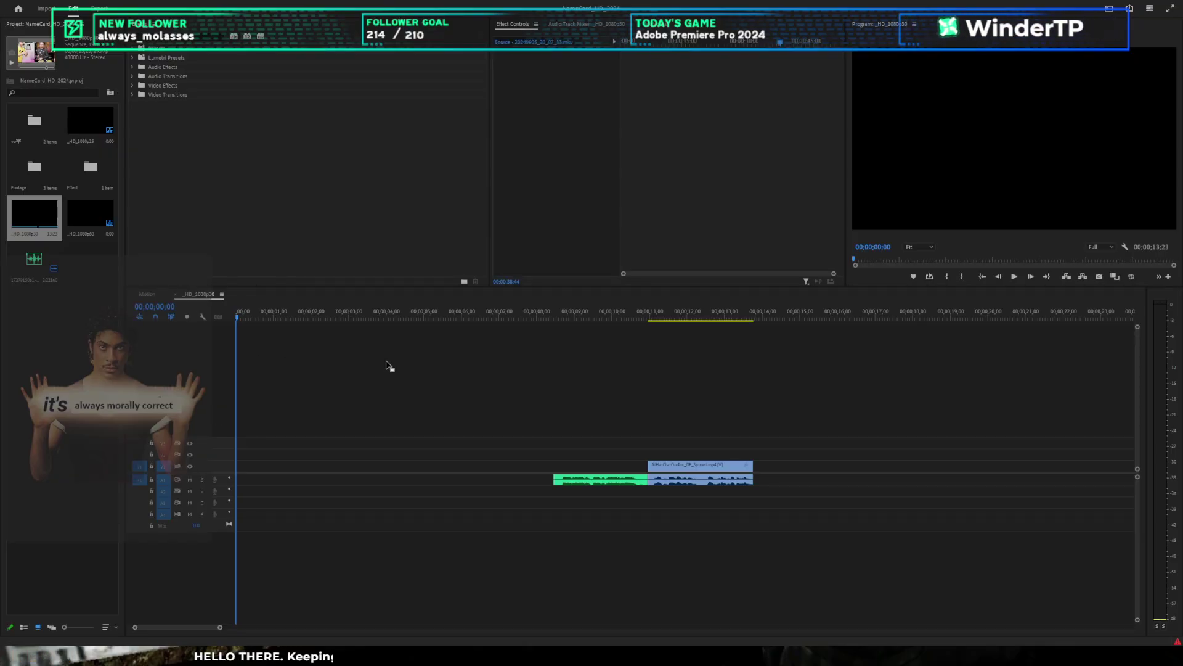
left_click(102, 24)
scroll(72, 247, "down", 3)
scroll(71, 246, "up", 3)
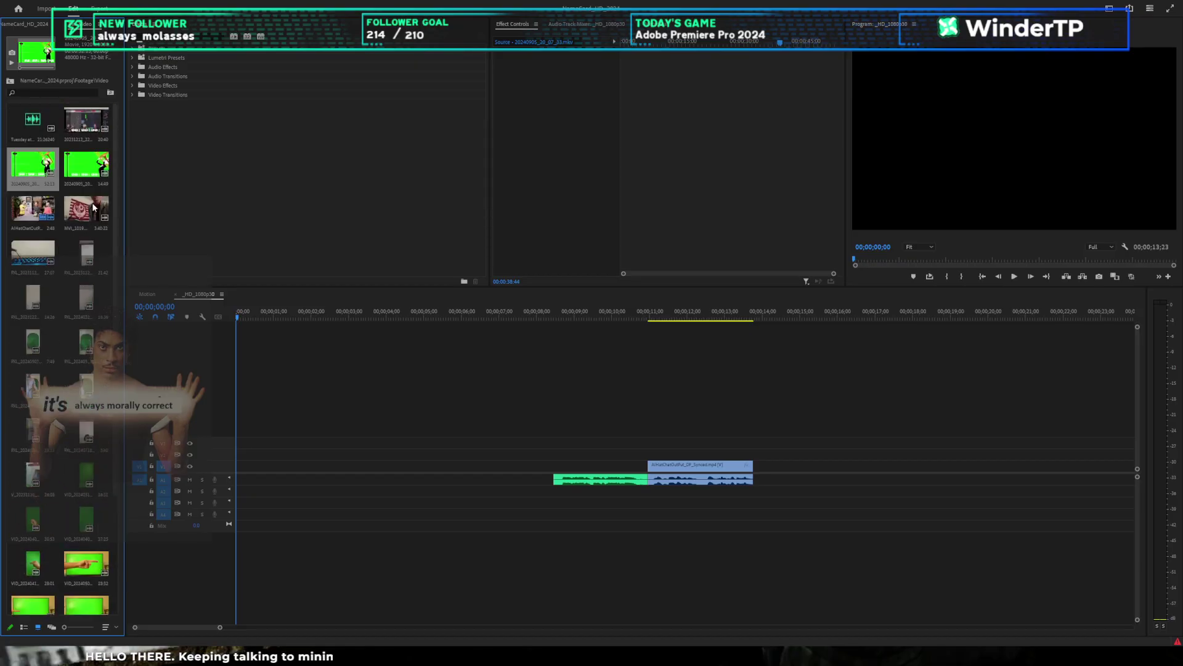
Step: Look through the whole Footage/Video bin to survey the available audio, screen-recording and green-screen clips
left_click(32, 126)
scroll(48, 232, "down", 3)
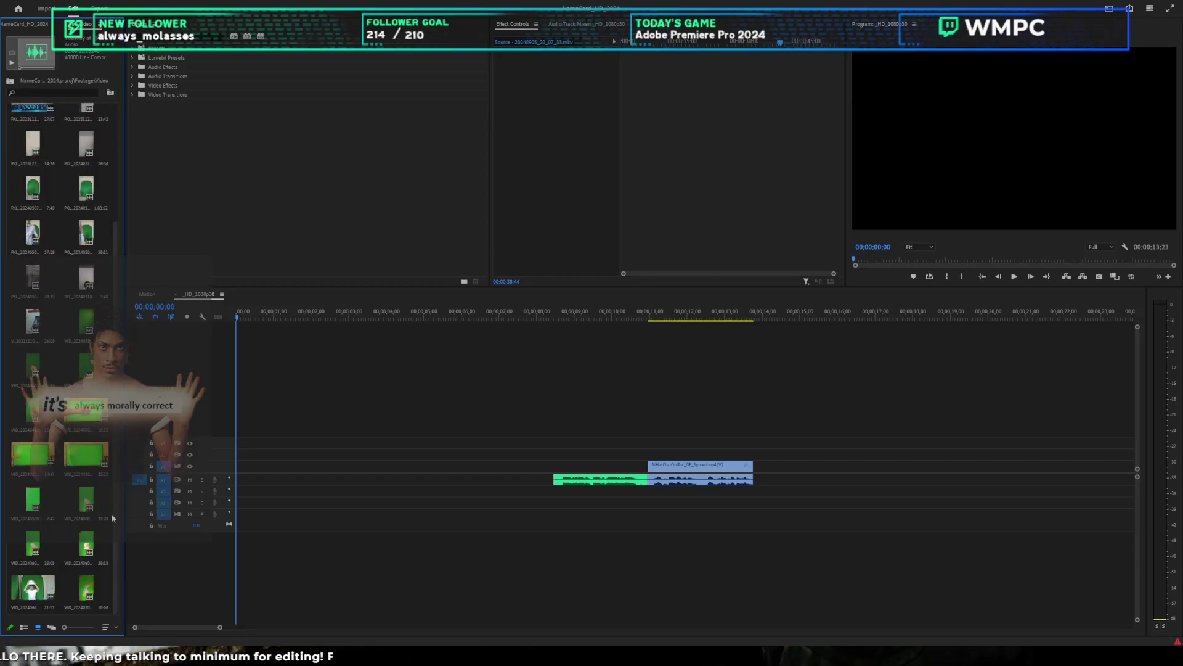
key("ctrl+a")
scroll(88, 596, "up", 3)
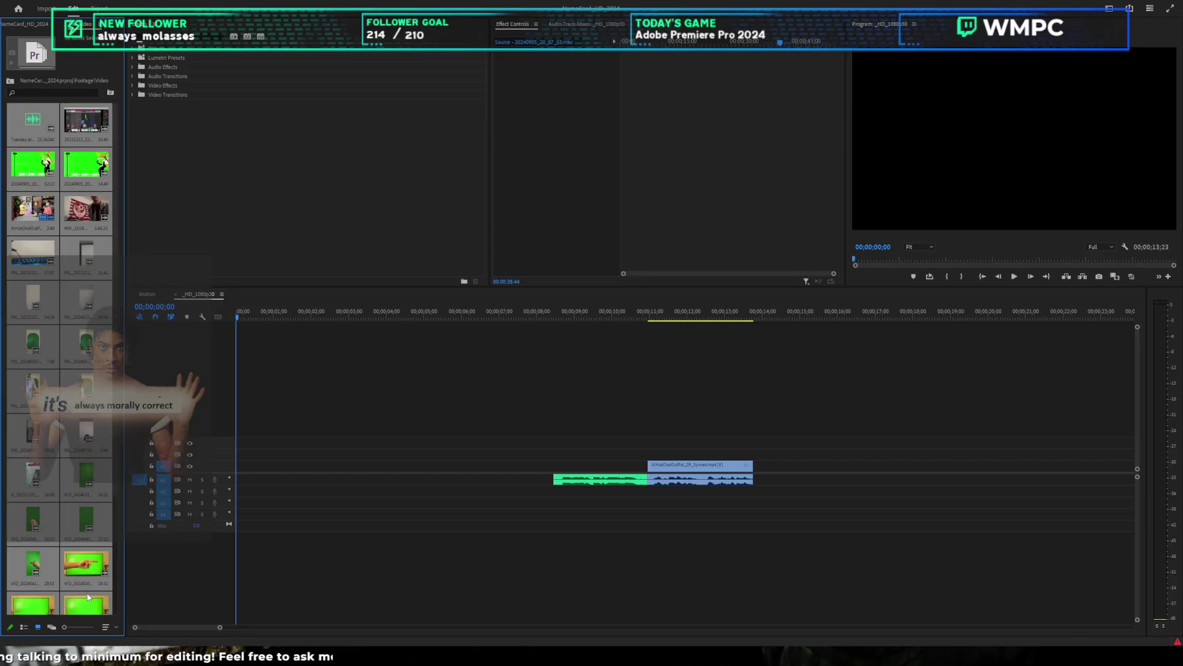
scroll(79, 555, "down", 3)
scroll(26, 173, "up", 3)
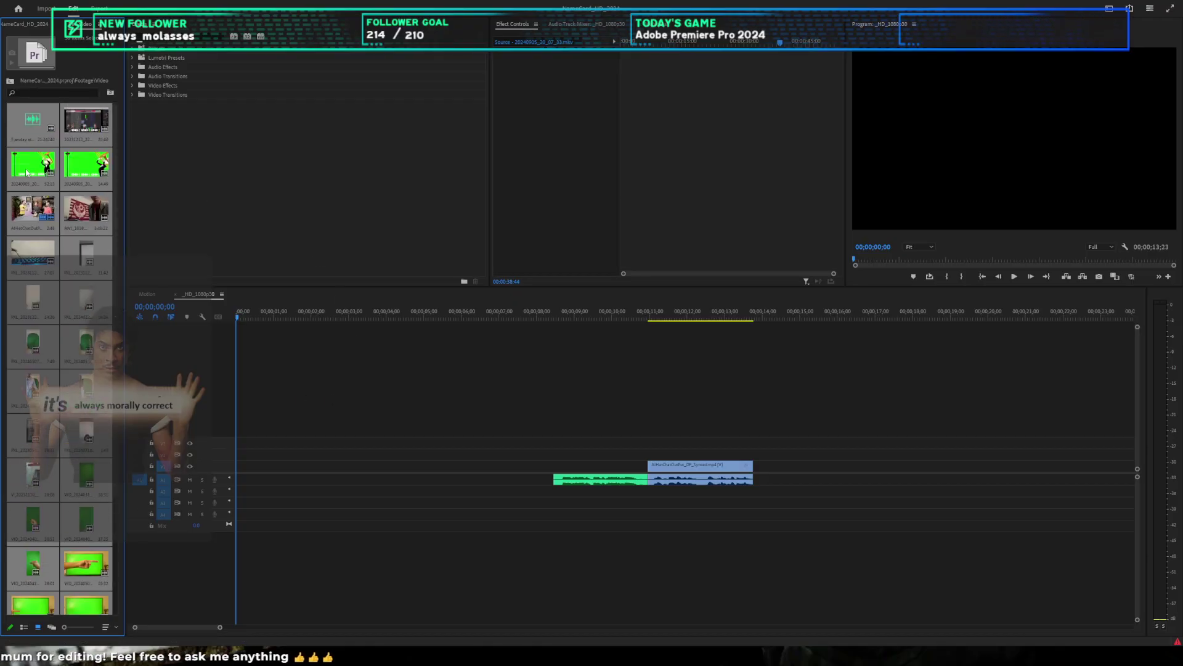
left_click(86, 120)
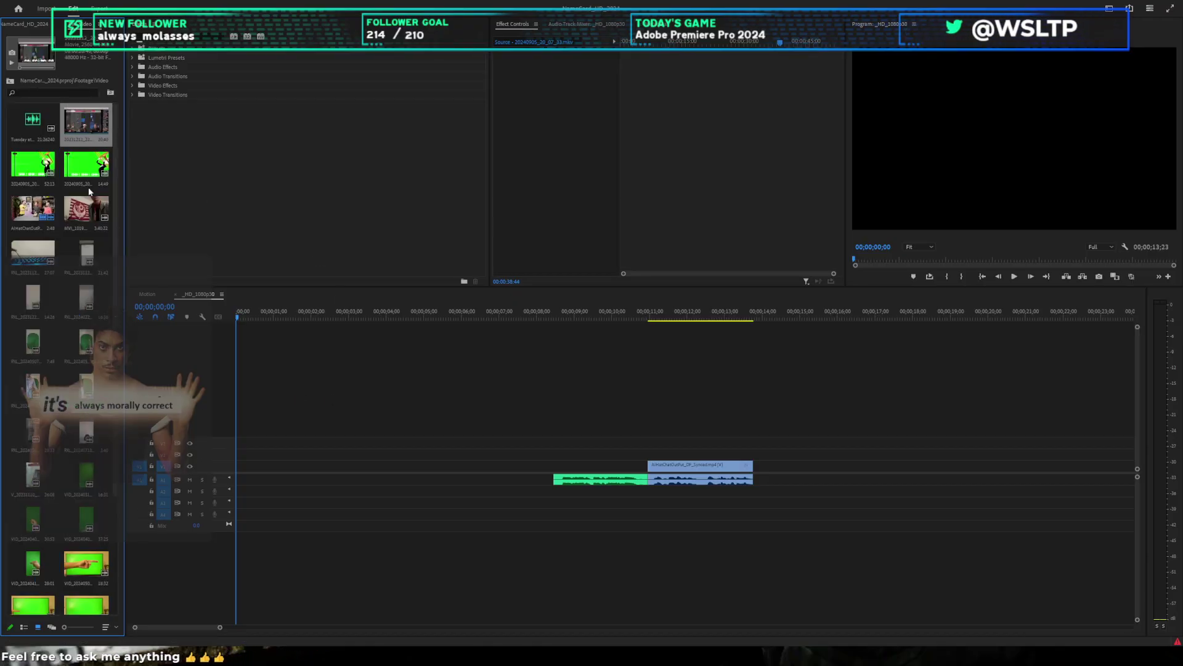
scroll(75, 352, "down", 3)
scroll(76, 461, "up", 3)
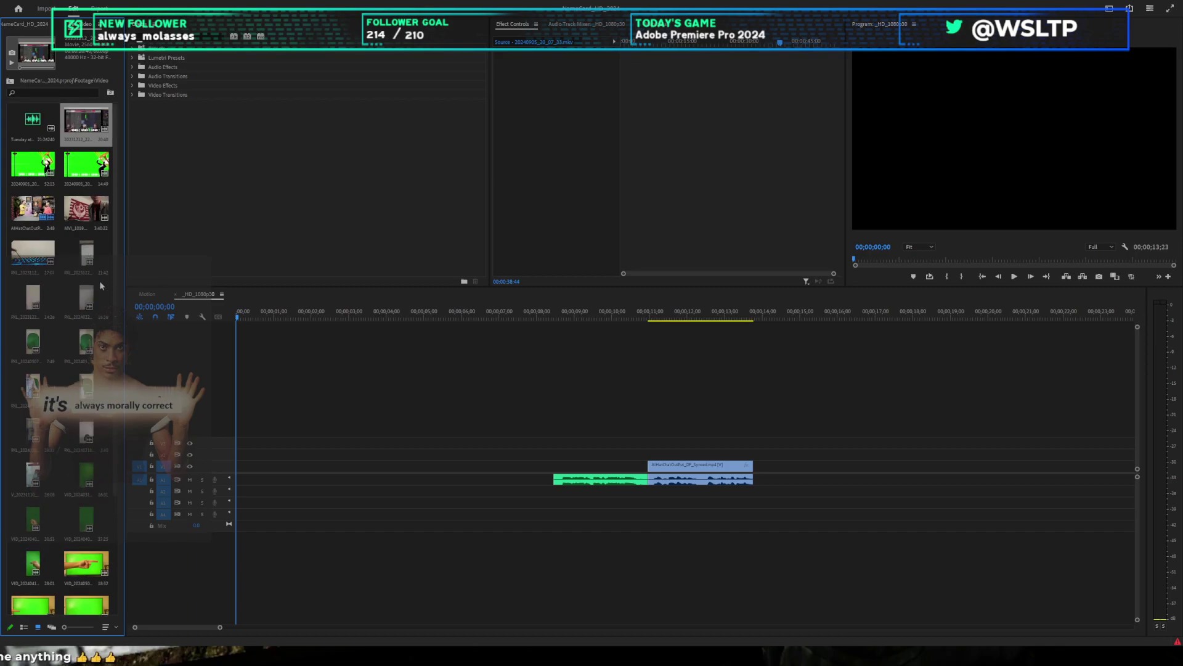
Step: Inspect the vertical and green-screen clips in the Video bin one after another, down to the pointing-hand clips
left_click(87, 266)
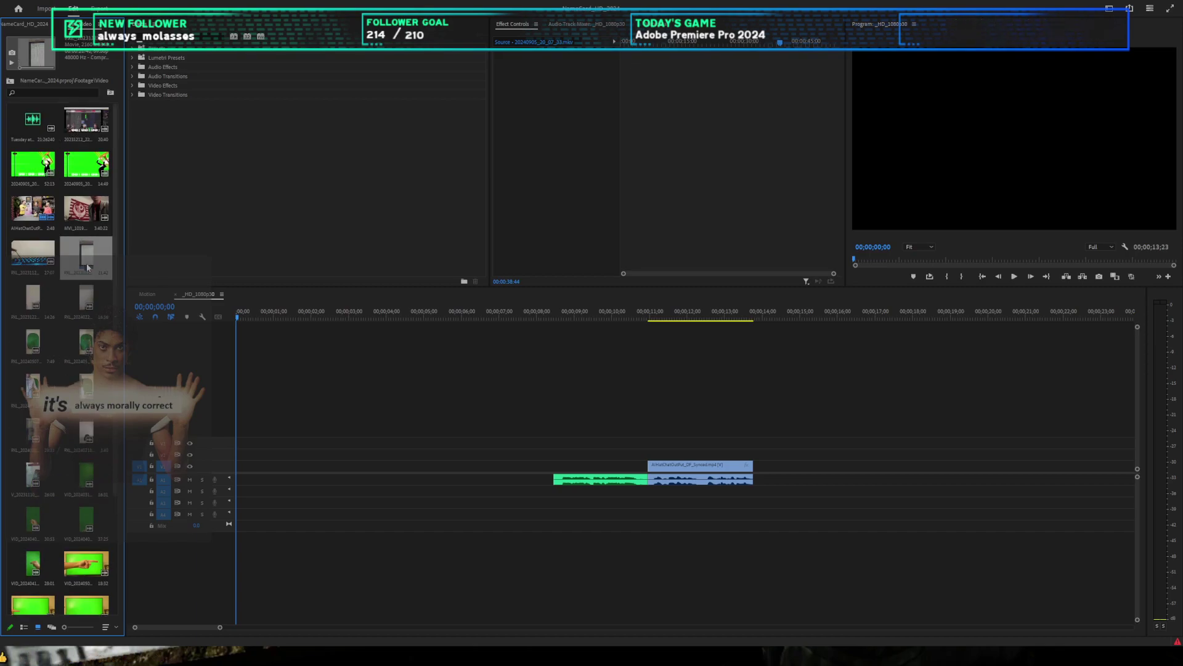
key("Down")
key("Left")
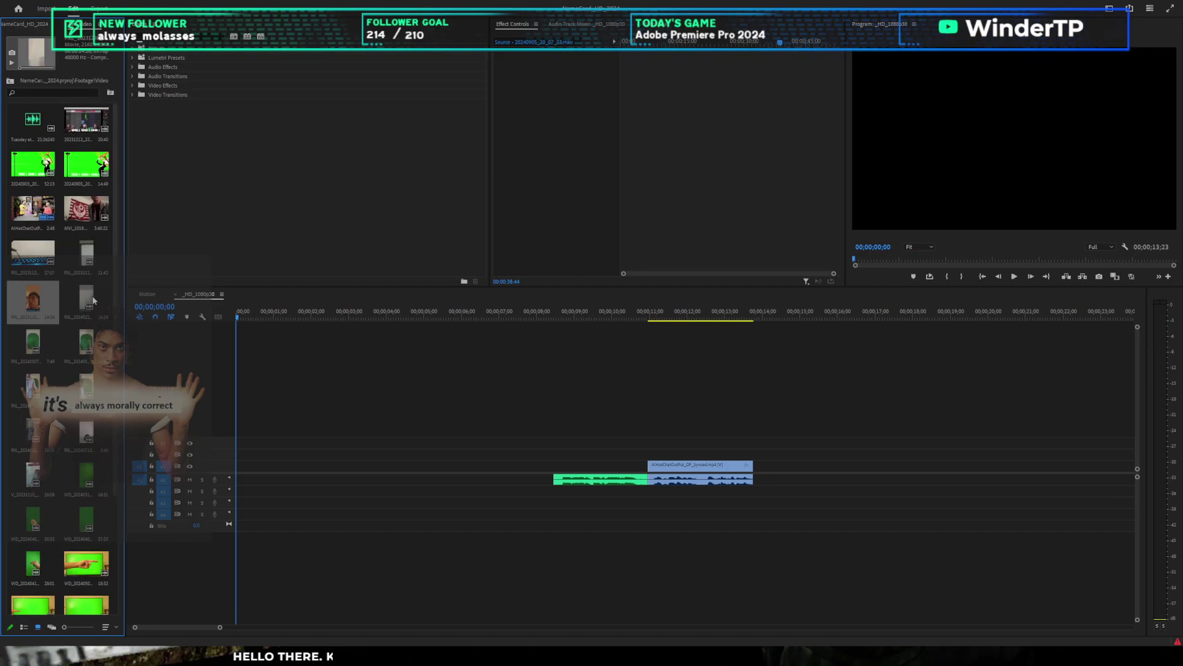
left_click(36, 346)
left_click(84, 369)
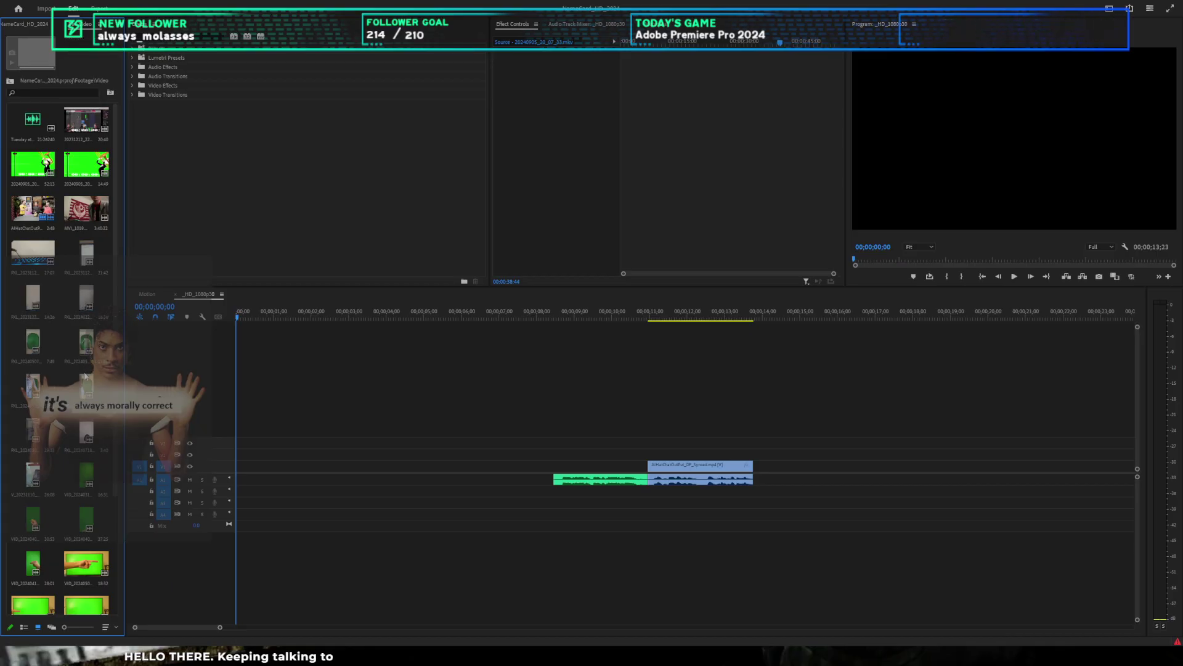
left_click(88, 343)
left_click(90, 383)
left_click(18, 395)
left_click(20, 433)
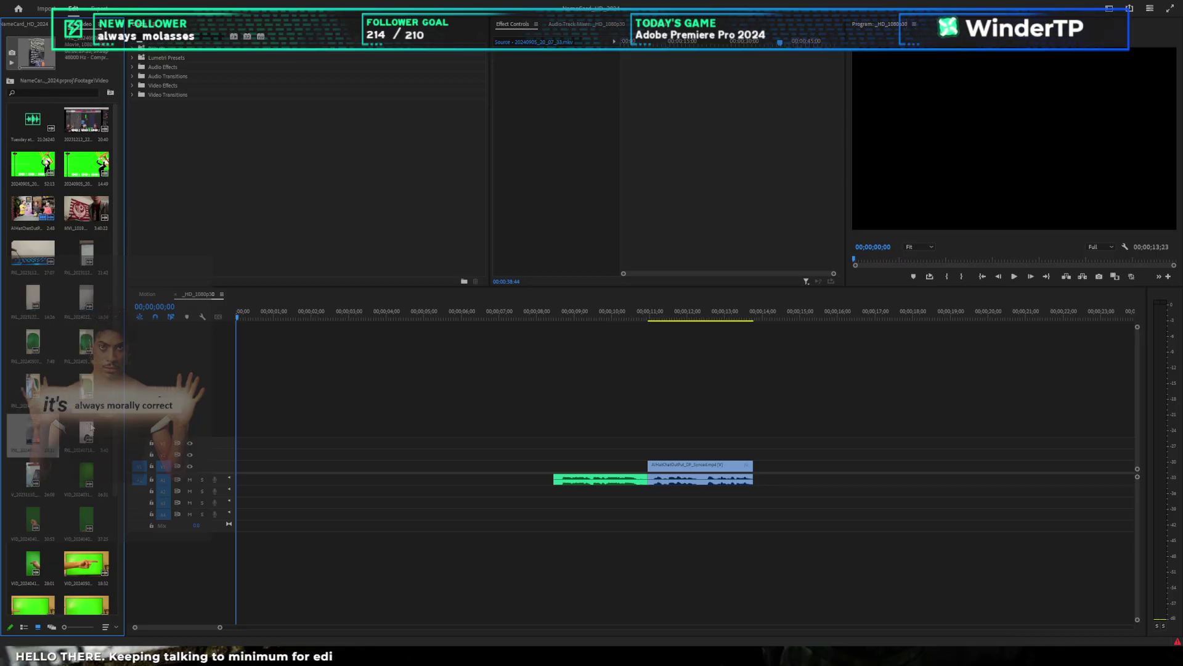
left_click(86, 434)
left_click(92, 473)
key("Left")
key("Down")
key("Right")
scroll(84, 554, "down", 2)
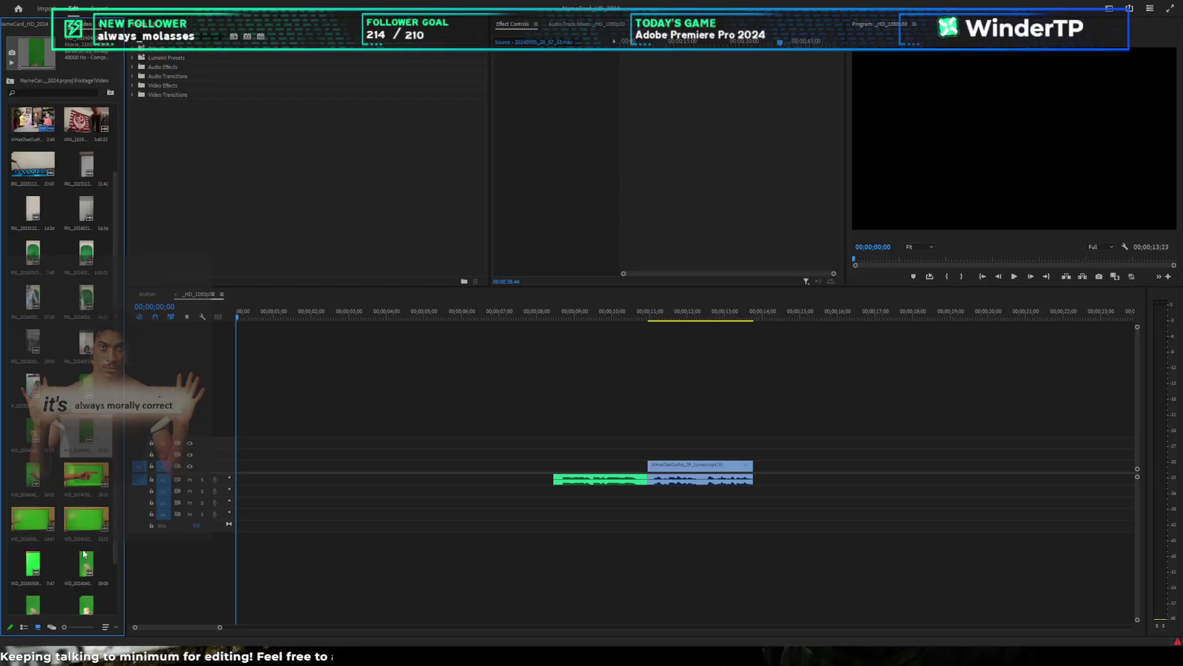
left_click(85, 471)
left_click(39, 485)
left_click(32, 521)
left_click(74, 526)
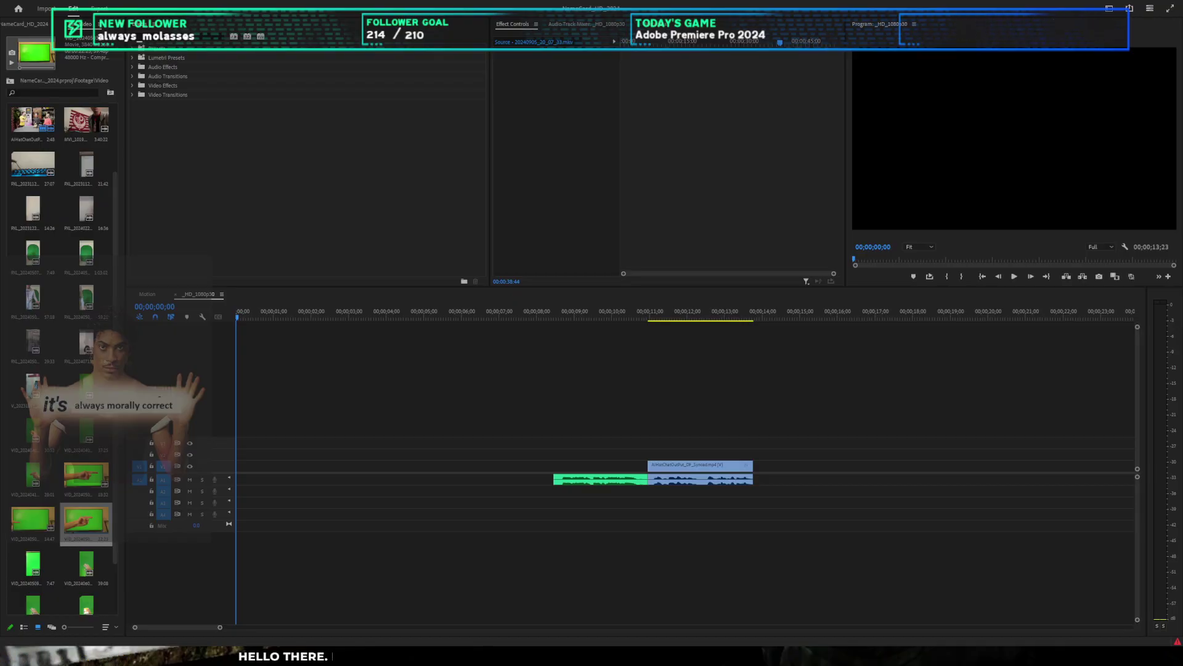
Step: Return from the Video bin to the root contents of the NameCard_HD_2024 project
left_click(540, 427)
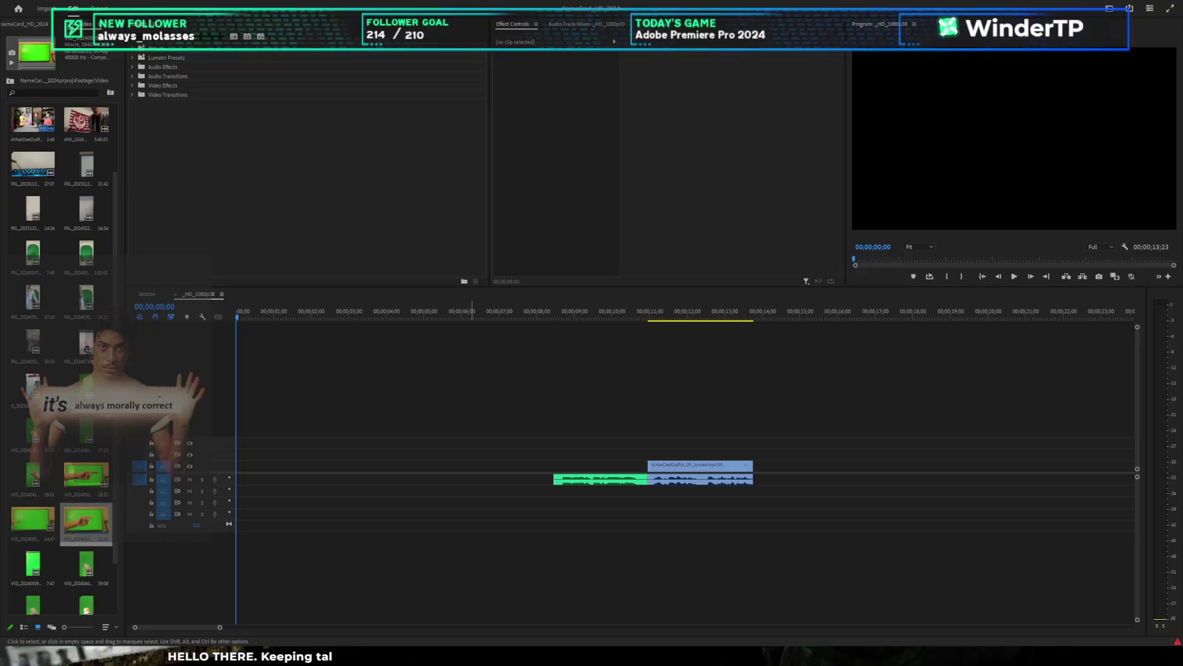
left_click(429, 400)
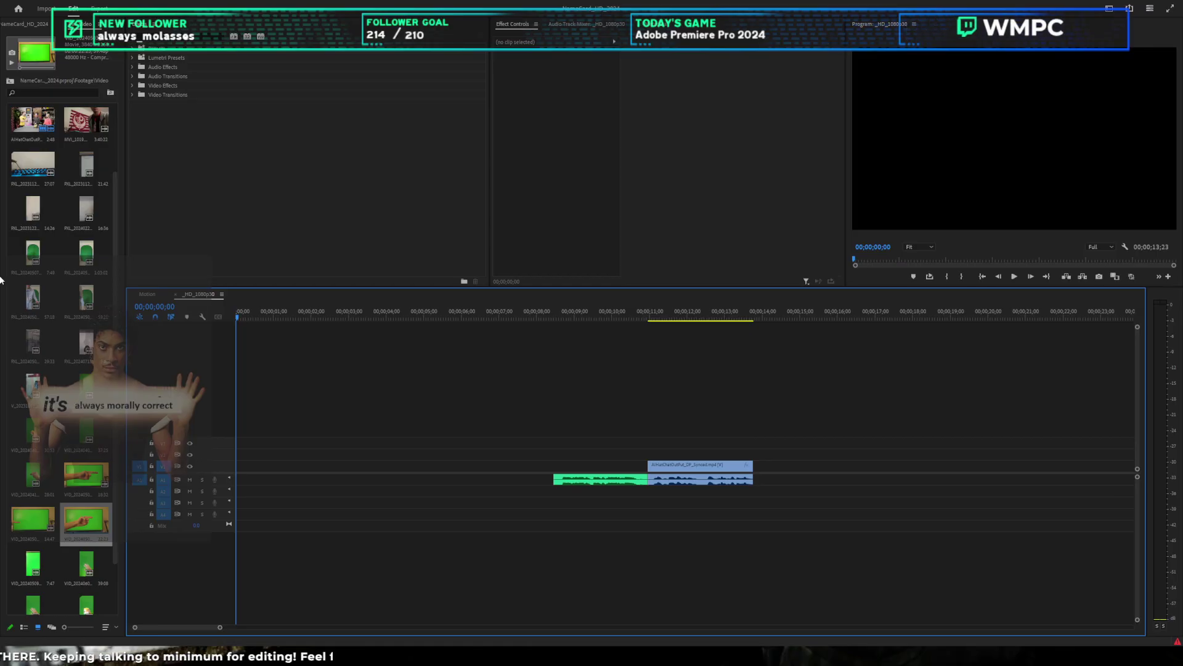
left_click(89, 31)
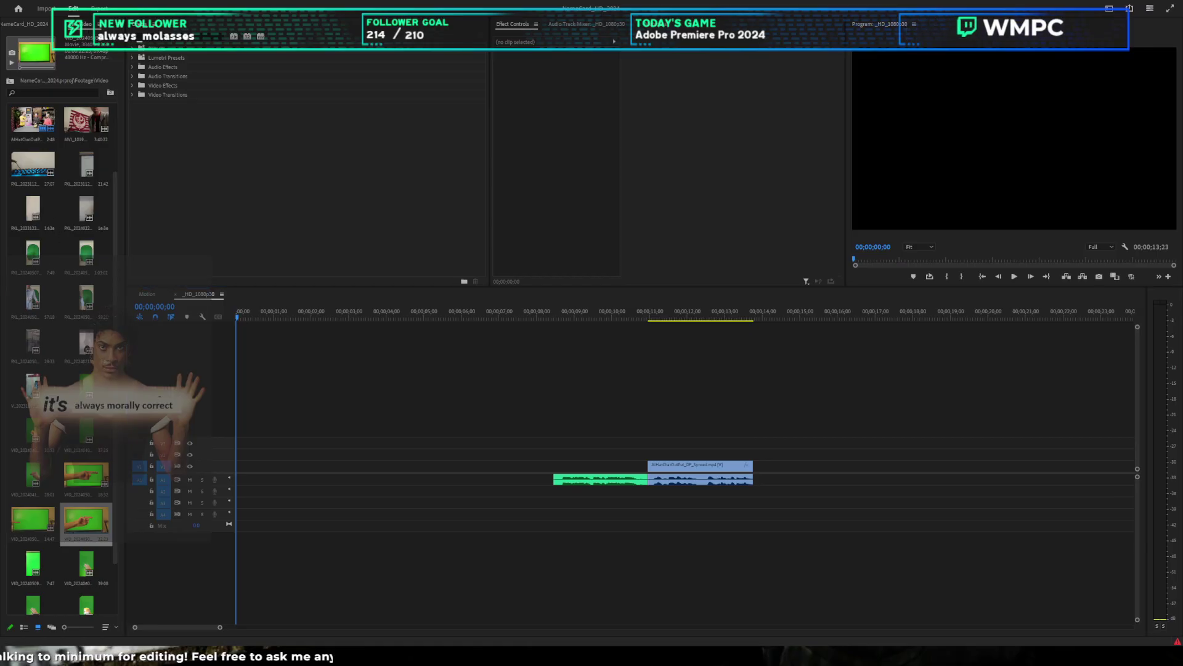
left_click(36, 25)
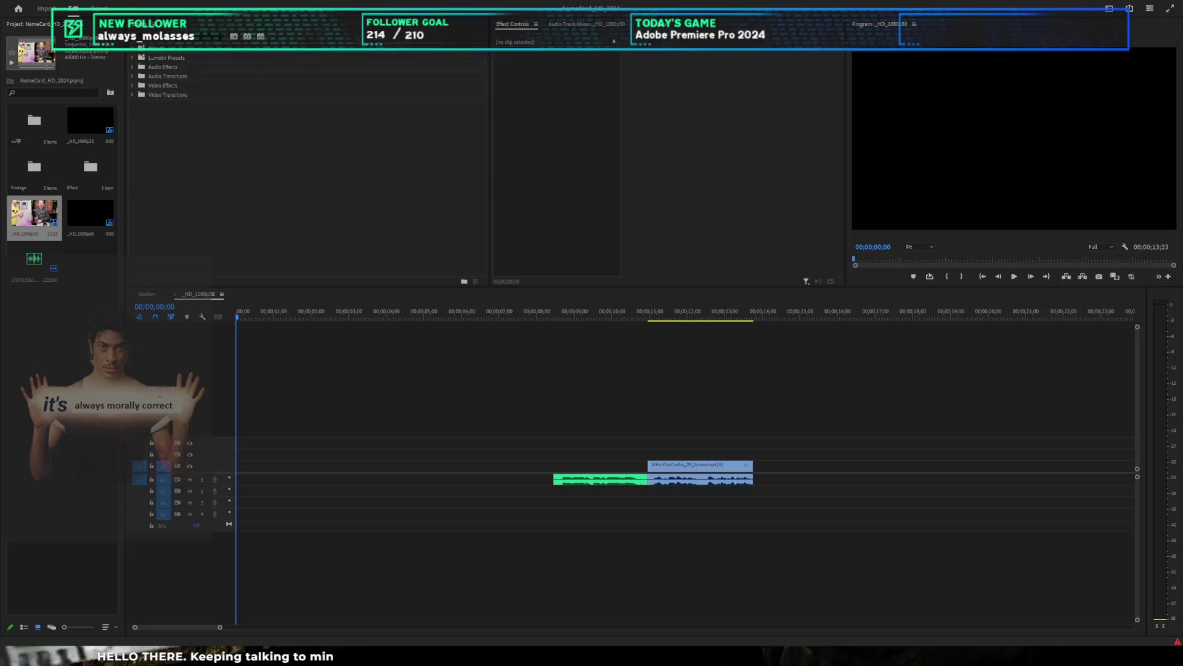
Step: Place the green-screen bag clip on an upper video track at the start of the 1080p30 sequence and preview it near 00;00;06;22
key("shift+2")
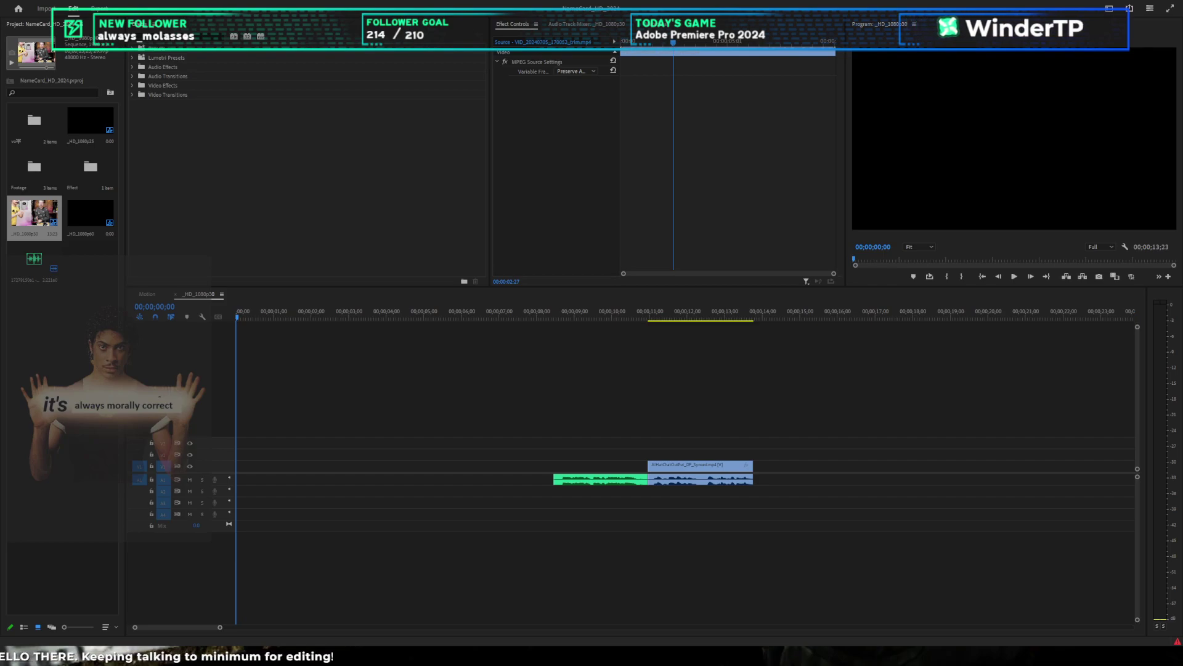
left_click_drag(40, 496, 225, 456)
left_click(489, 315)
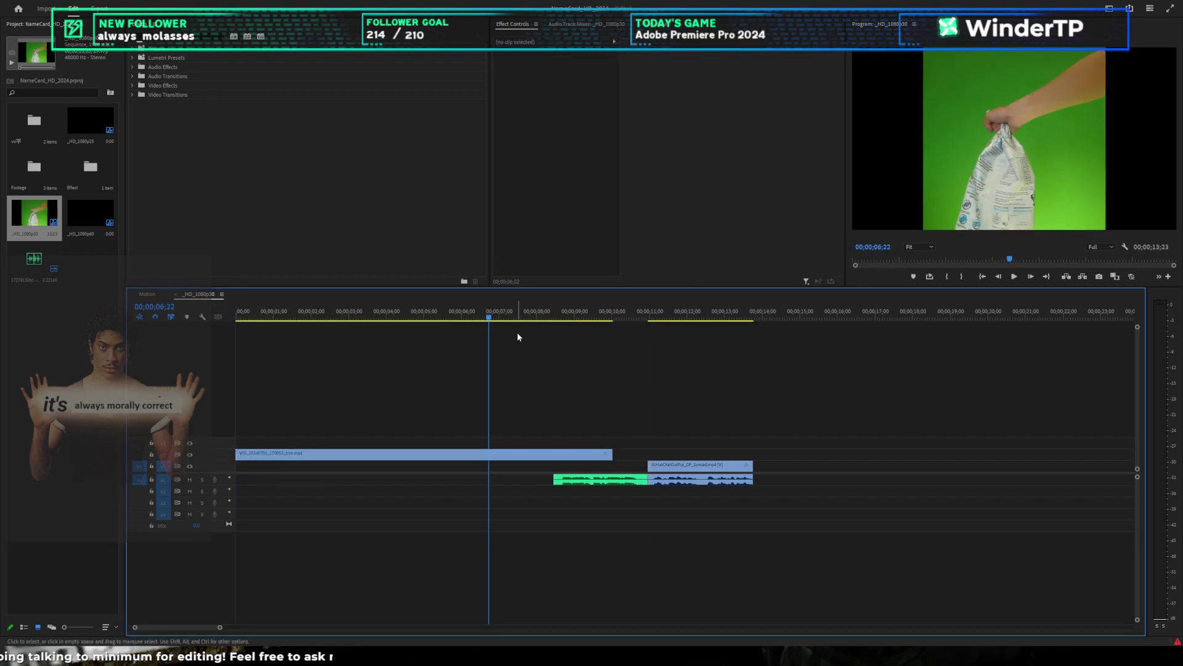
left_click(237, 312)
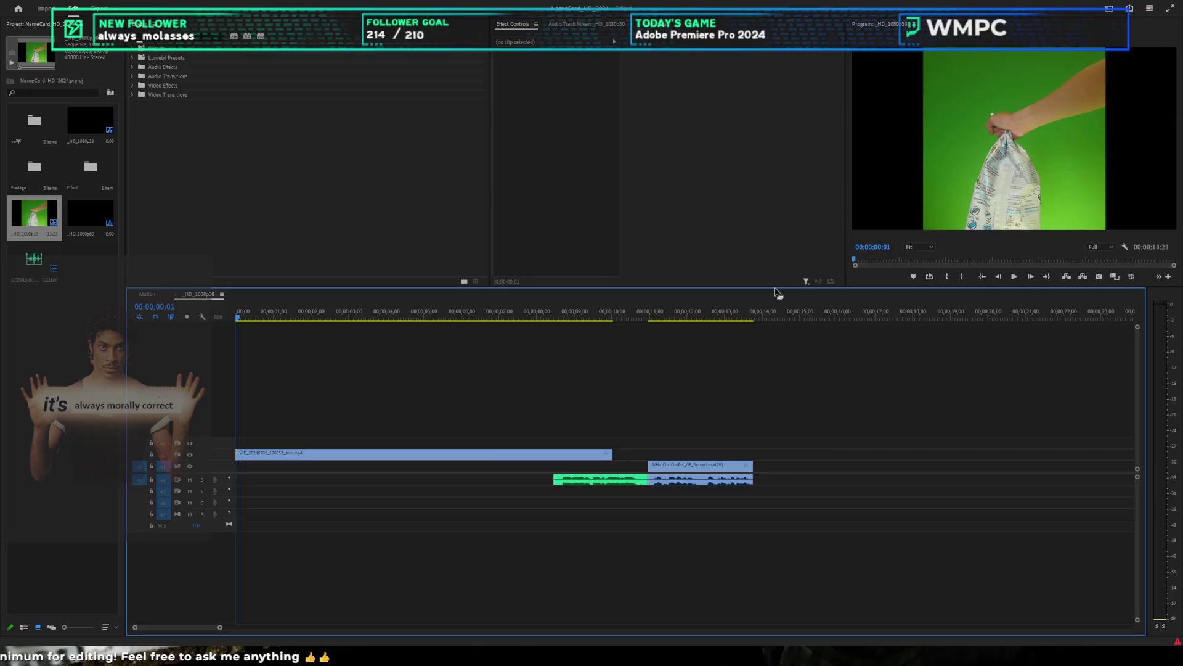
Step: Switch to the workspace layout with large centre panels and a tall Program Monitor, and save the project
left_click(266, 145)
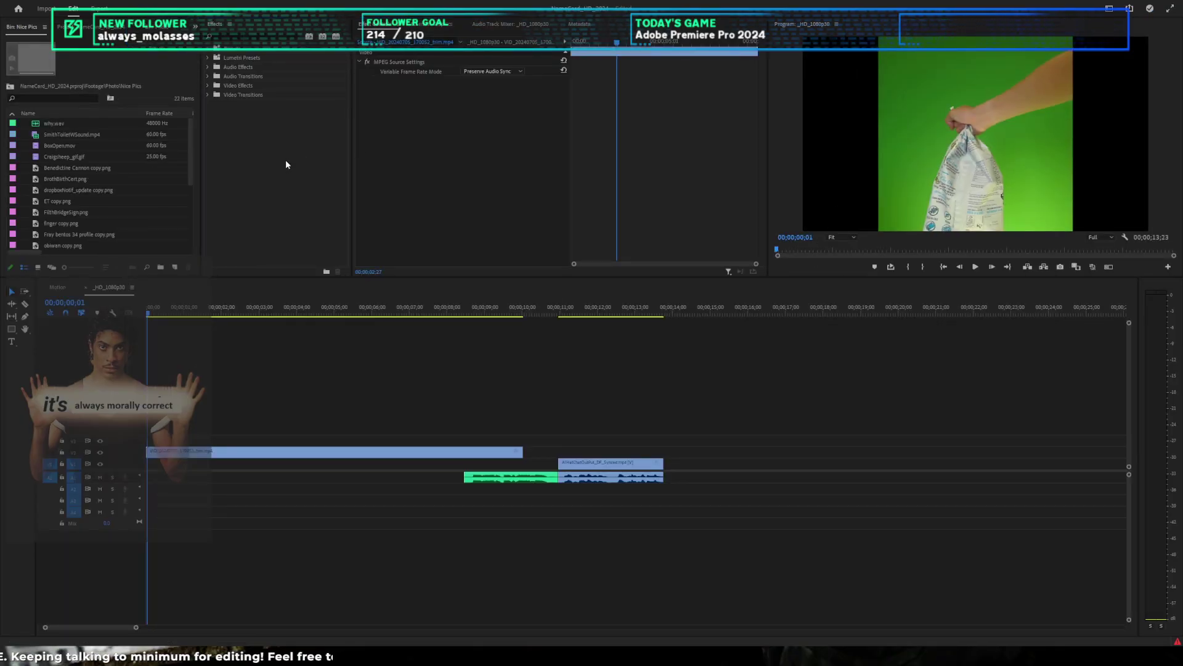
left_click(223, 55)
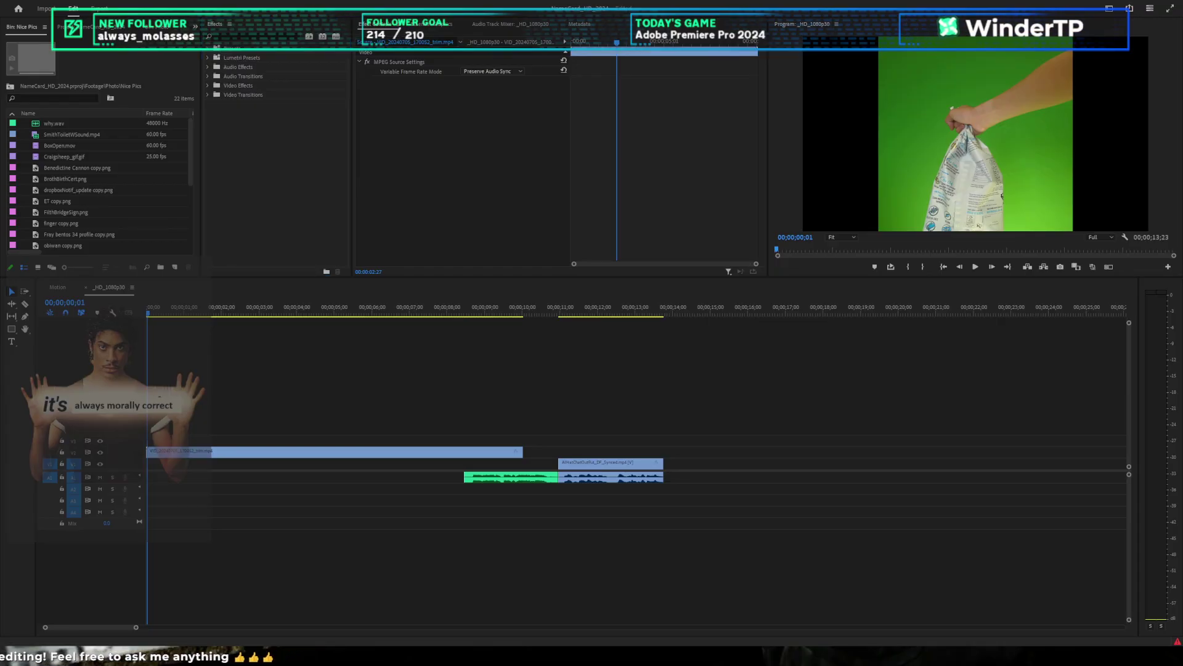
left_click(416, 156)
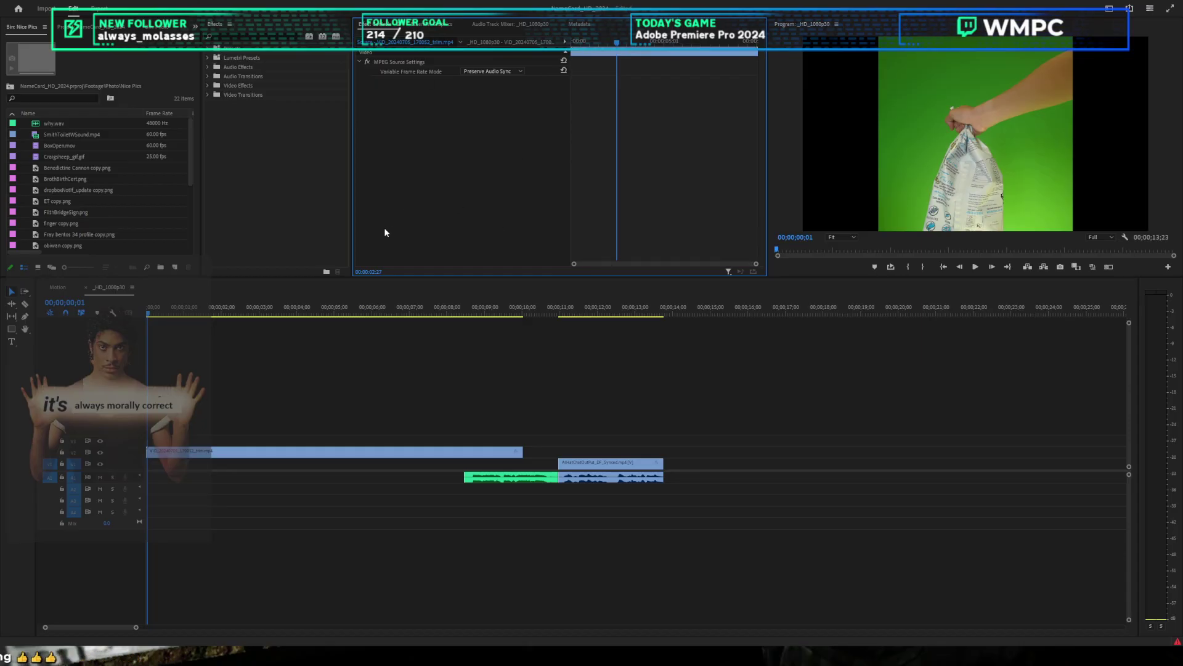
key("alt+shift+2")
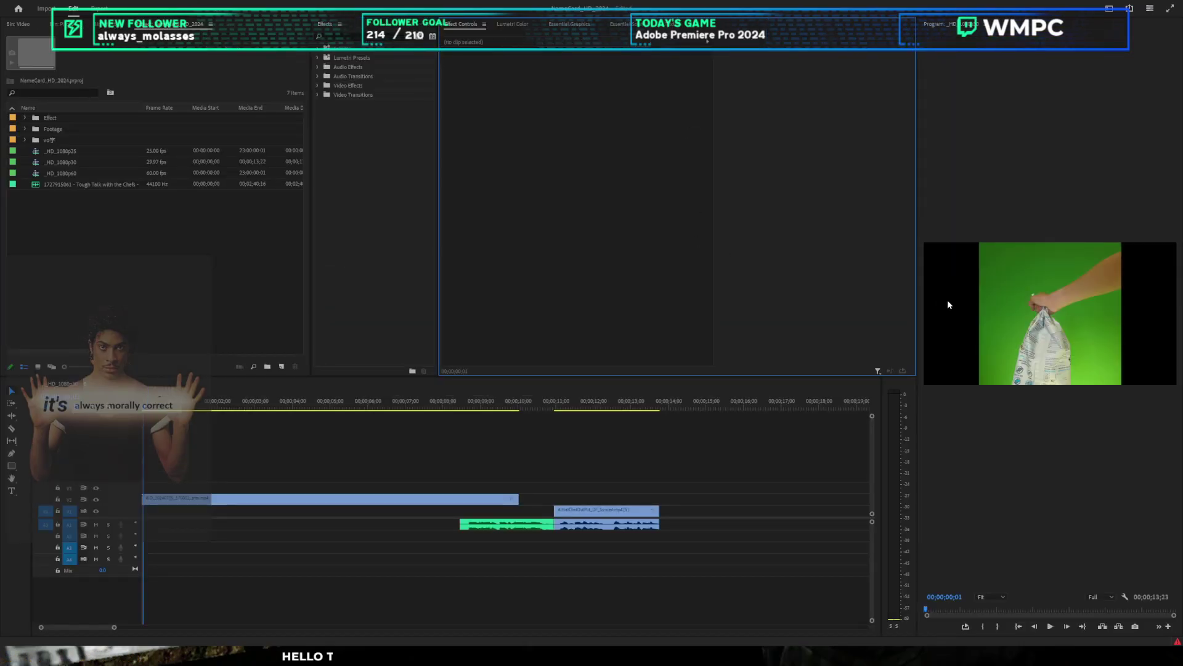
scroll(715, 448, "down", 1)
key("ctrl+s")
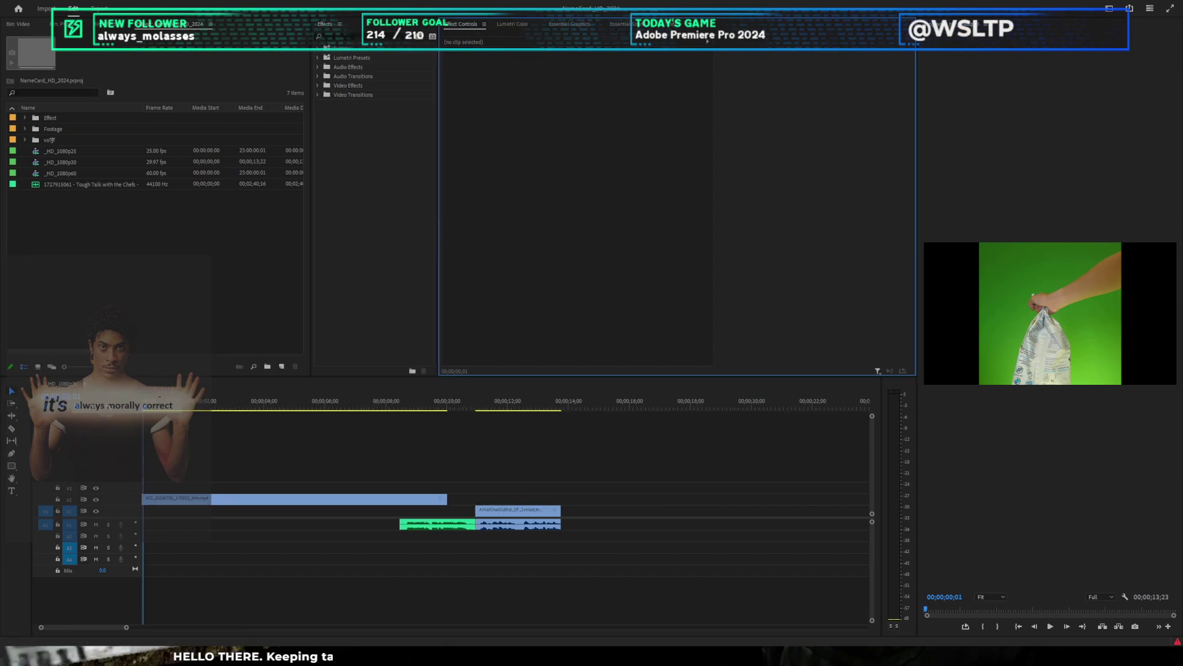
Step: Show the green-screen bag clip in the Source Monitor, and tidy the layout with a taller timeline and the Video bin closed
key("shift+2")
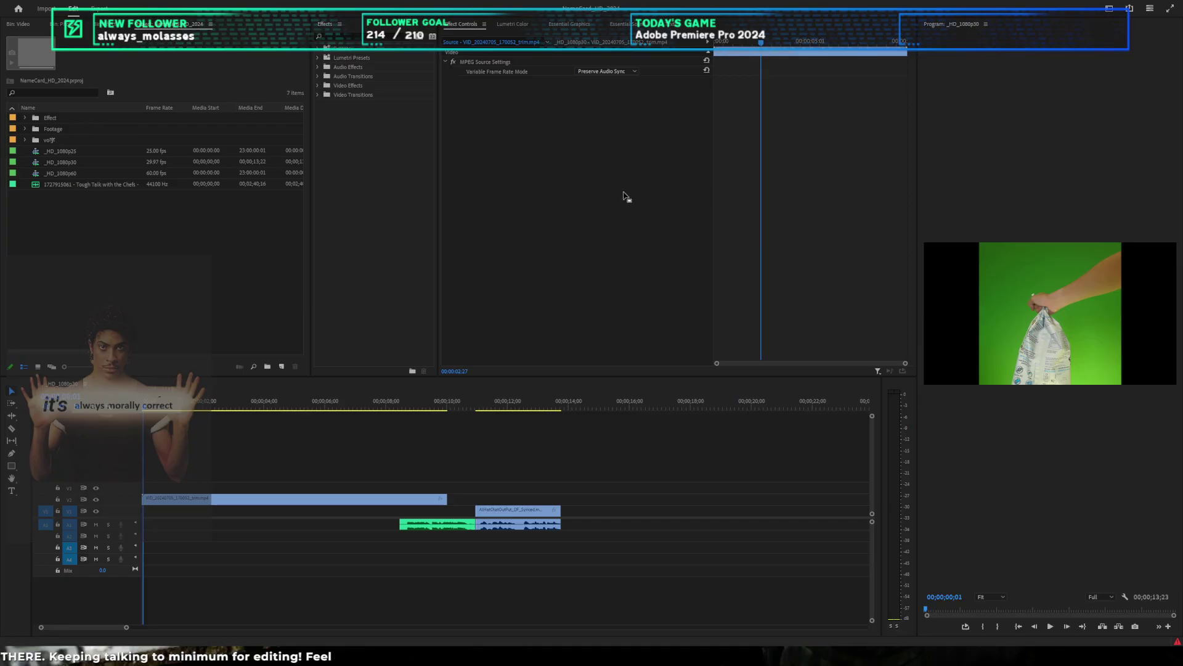
key("shift+2")
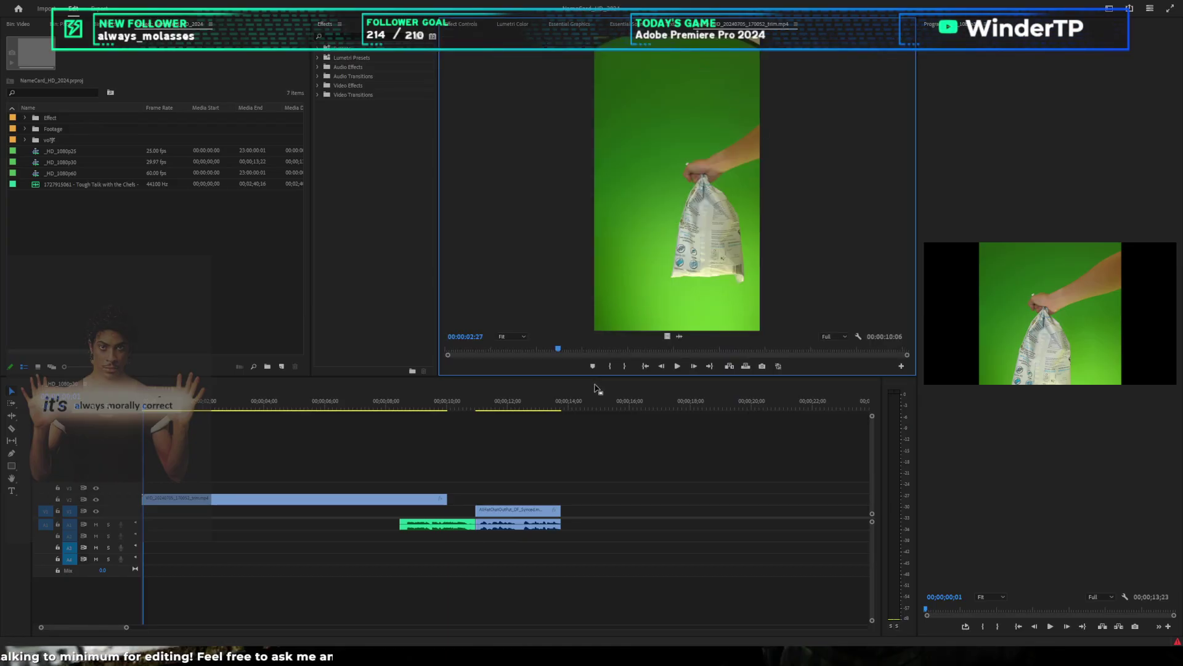
left_click_drag(580, 377, 579, 359)
left_click(13, 26)
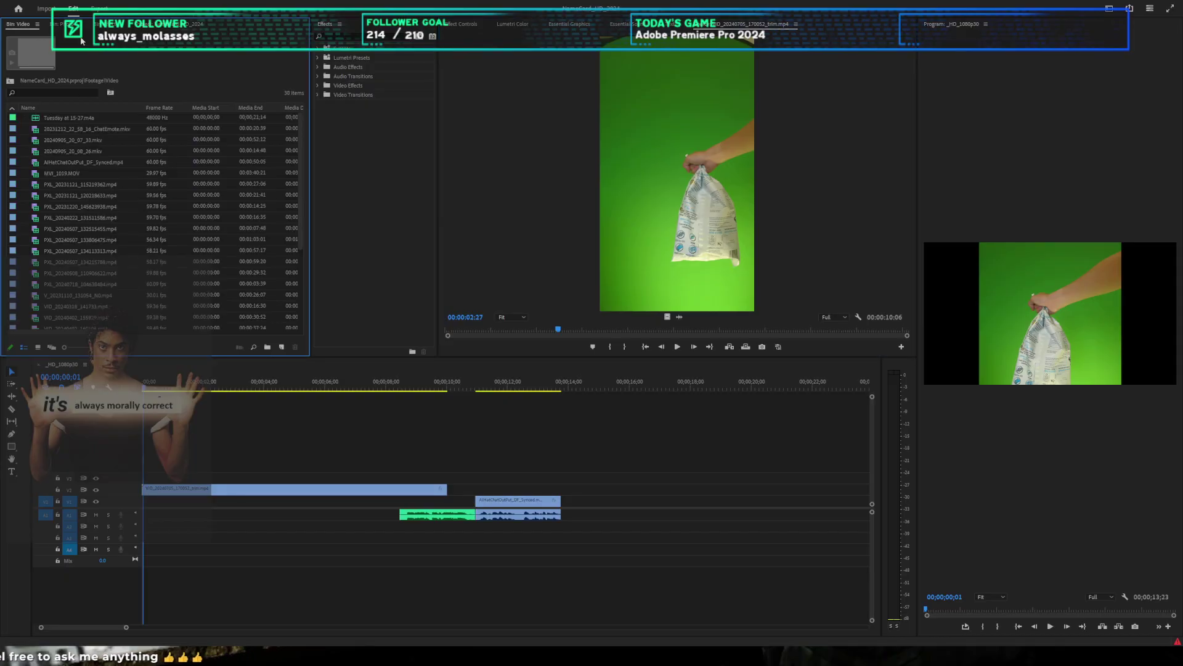
key("ctrl+w")
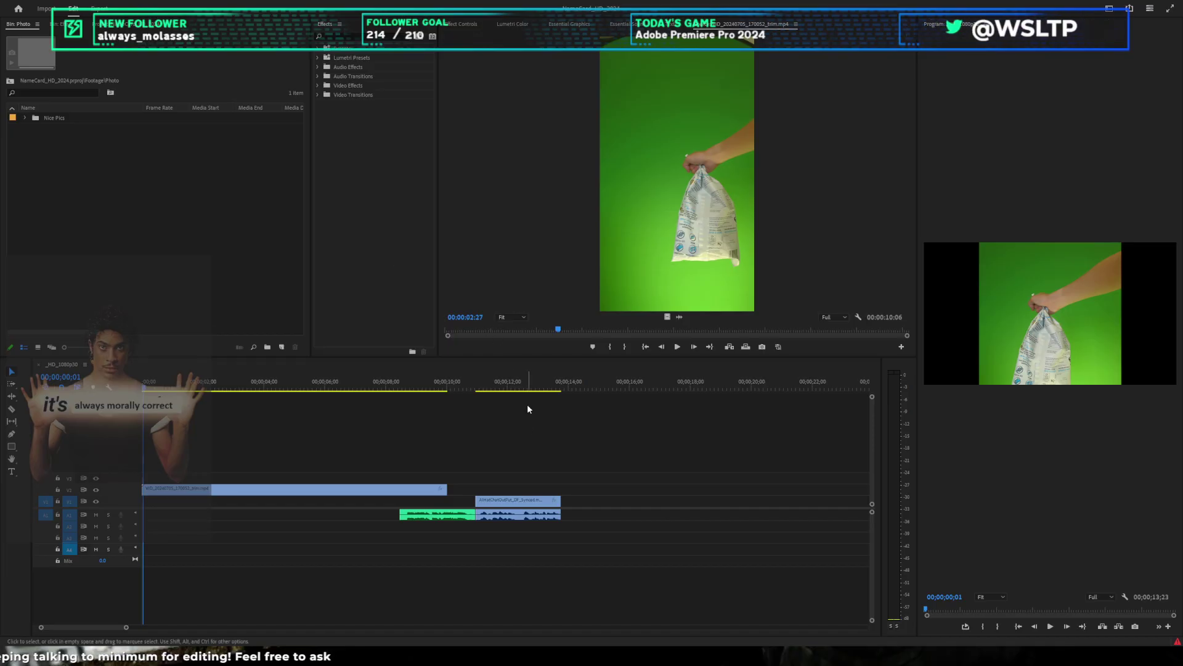
Step: Move the green-screen bag clip down to the lowest video track, then delete it from the sequence
left_click(517, 438)
left_click(299, 492)
left_click(395, 450)
key("minus")
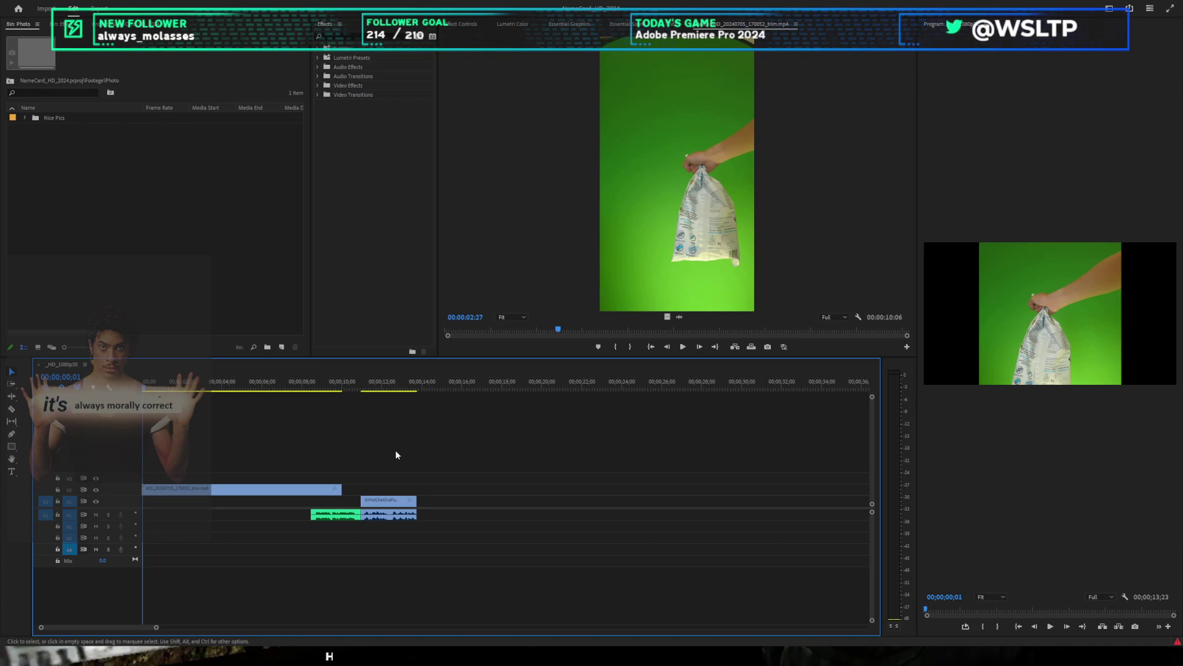
left_click_drag(212, 491, 215, 503)
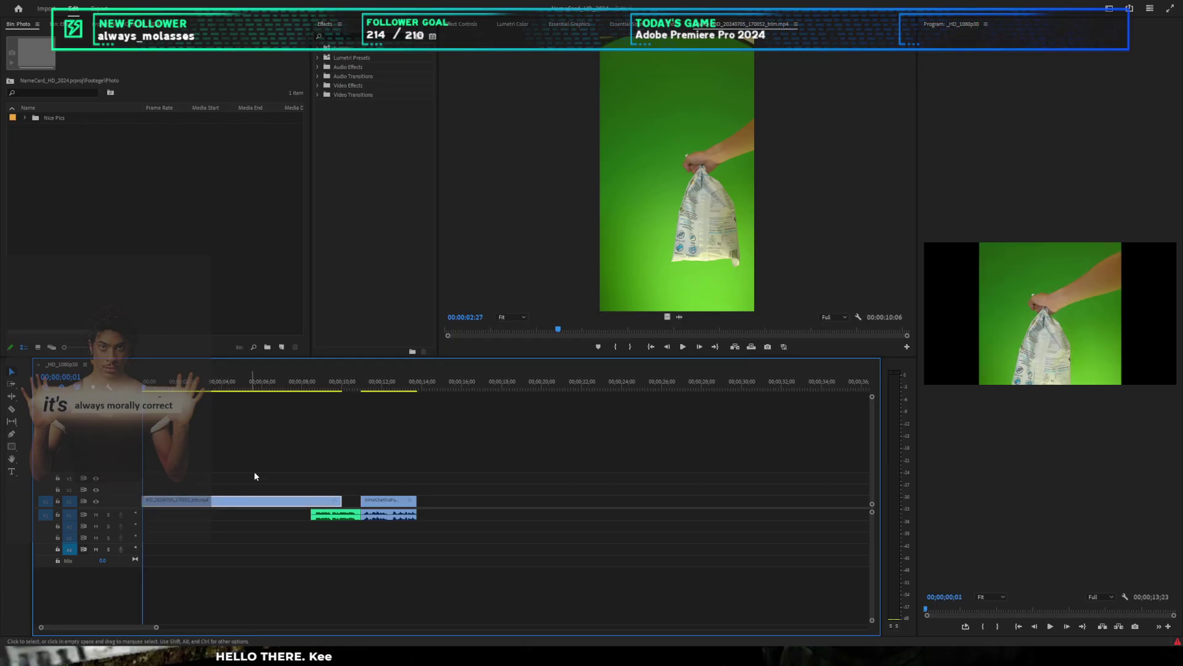
key("Home")
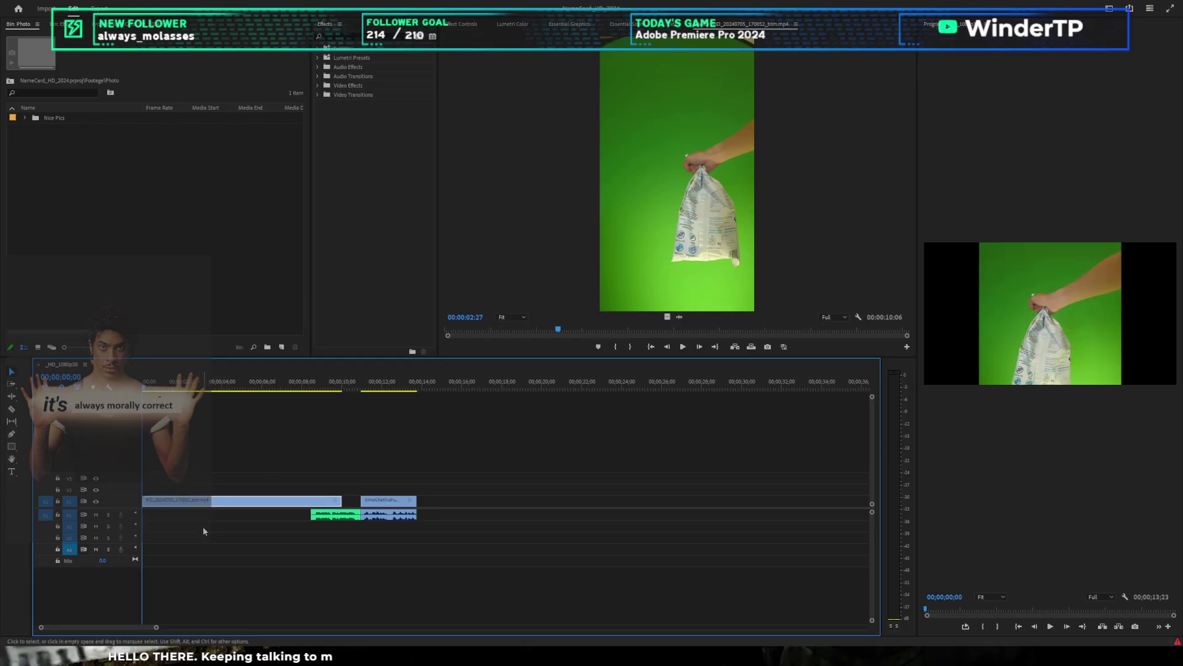
key("Delete")
scroll(279, 464, "up", 2)
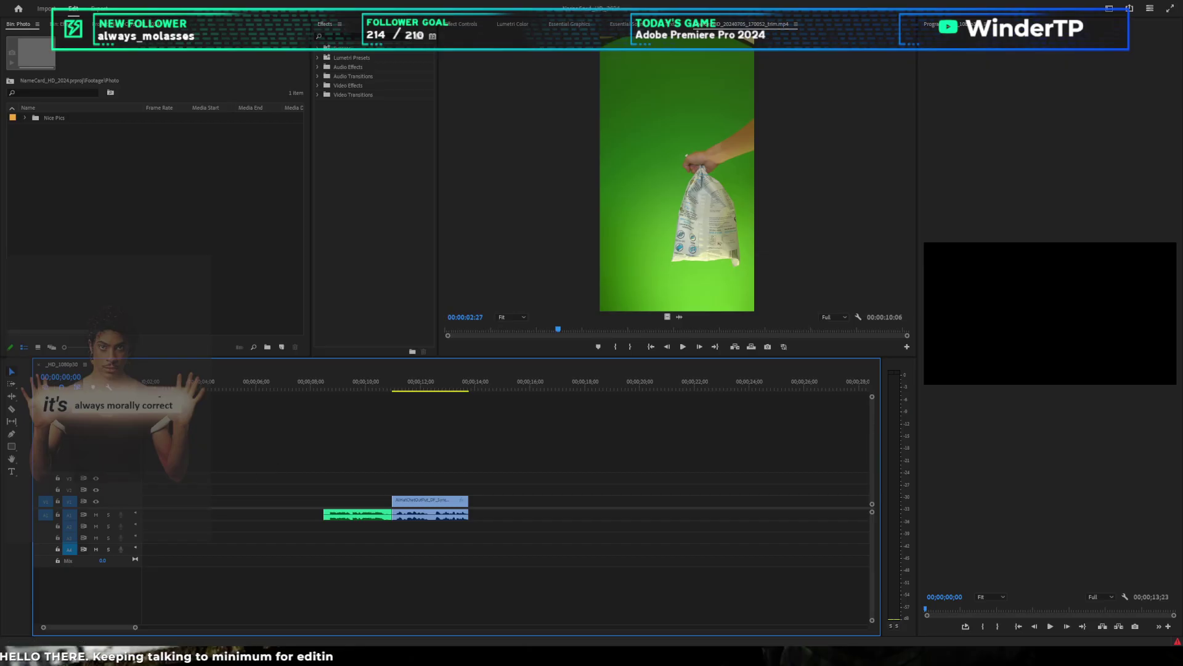
Step: Rewind the bag clip in the Source Monitor, maximize that monitor, and scrub to 00:00:00:17
key("alt+Tab")
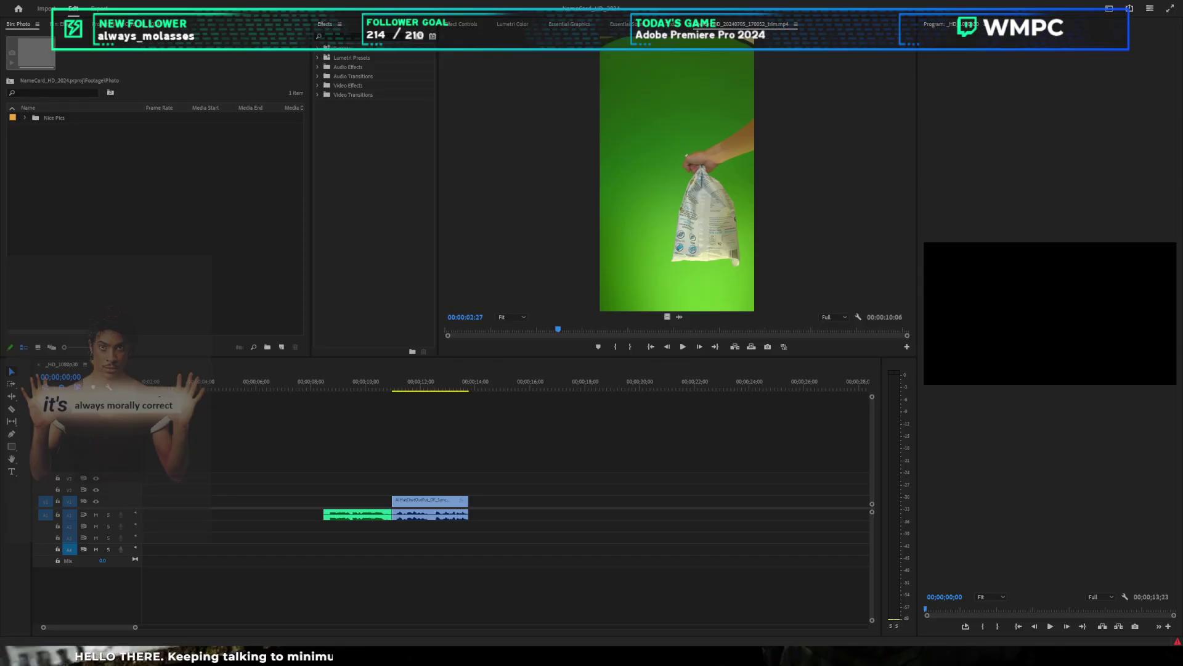
left_click(635, 457)
scroll(635, 457, "down", 2)
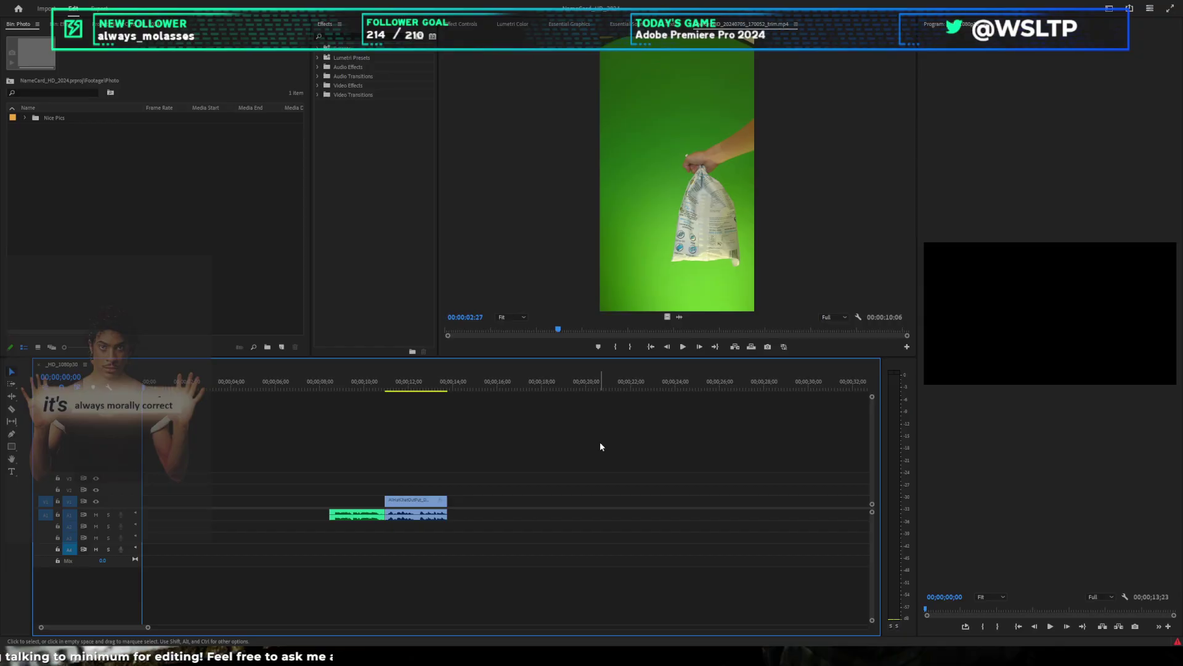
left_click_drag(451, 330, 432, 360)
left_click(534, 445)
key("grave")
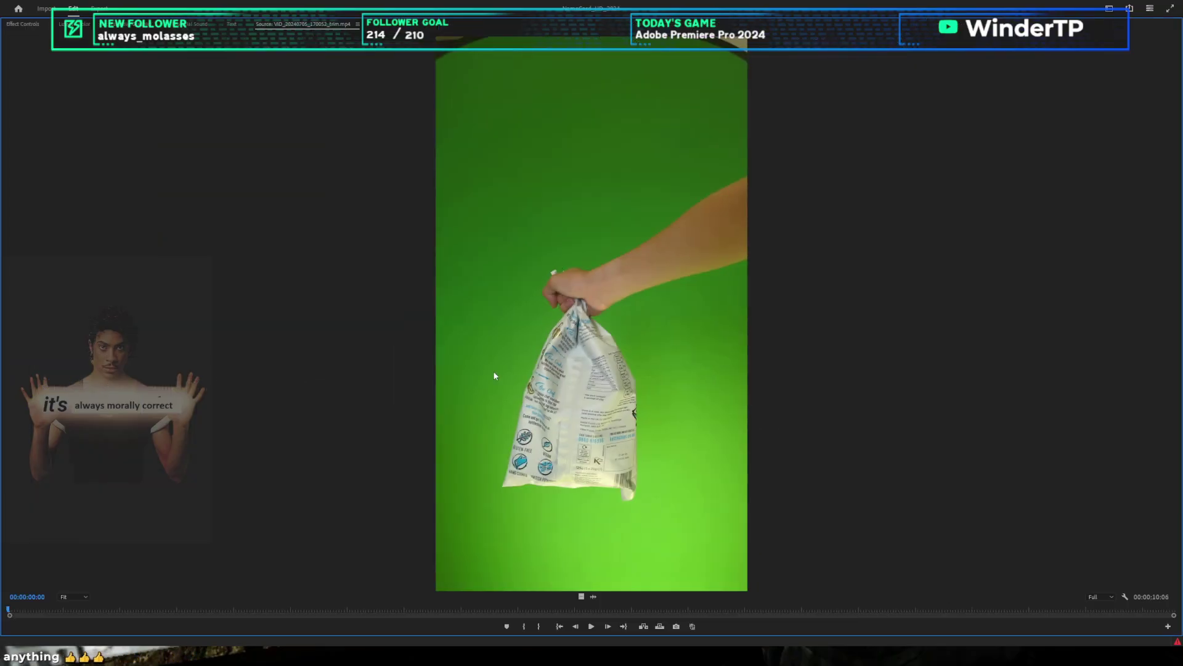
left_click_drag(28, 611, 40, 608)
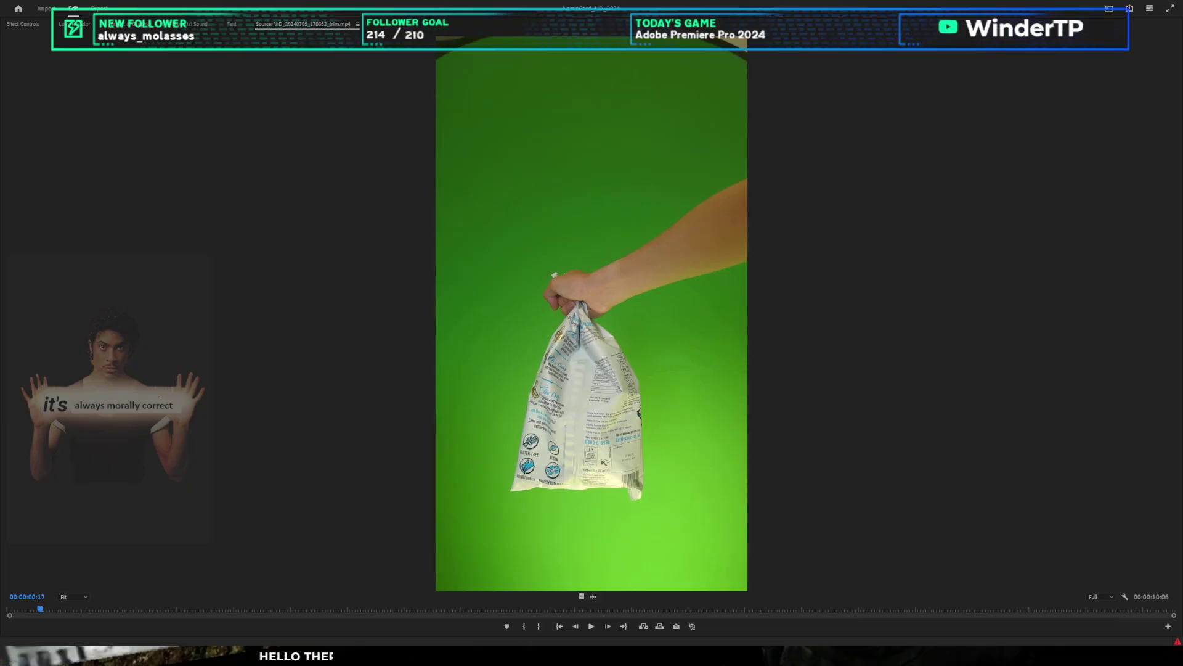
Step: Switch to Firefox and study the hand-and-bag effects in the YouTube short about an oversized bag, with its comments open
left_click(310, 294)
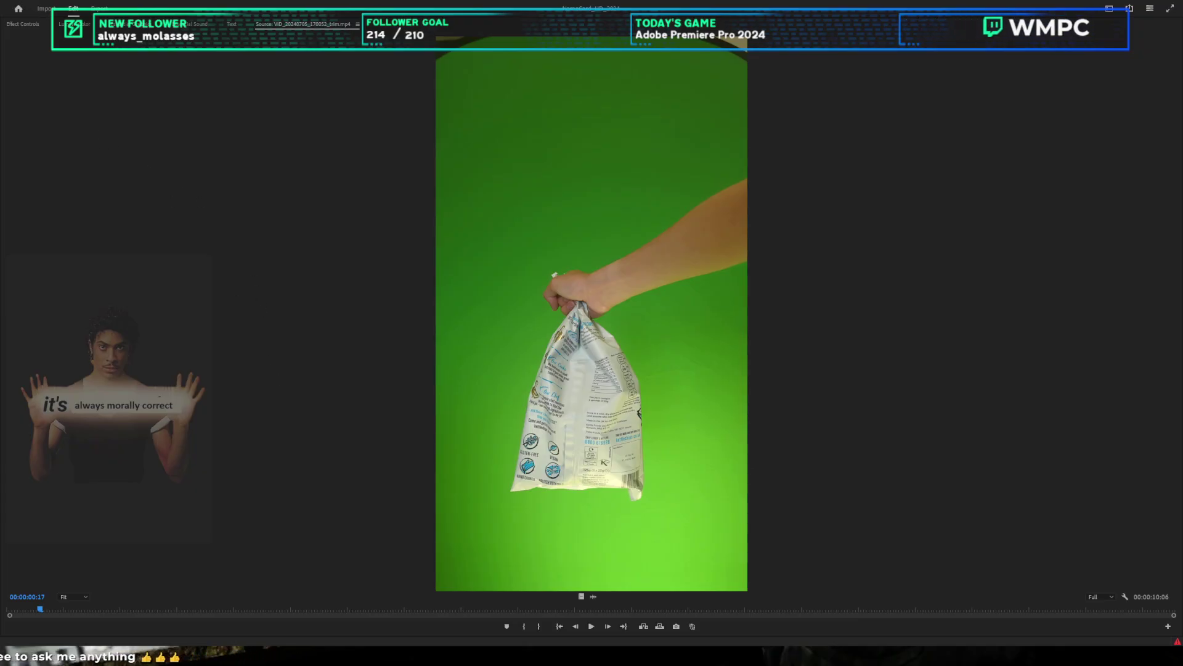
left_click(292, 155)
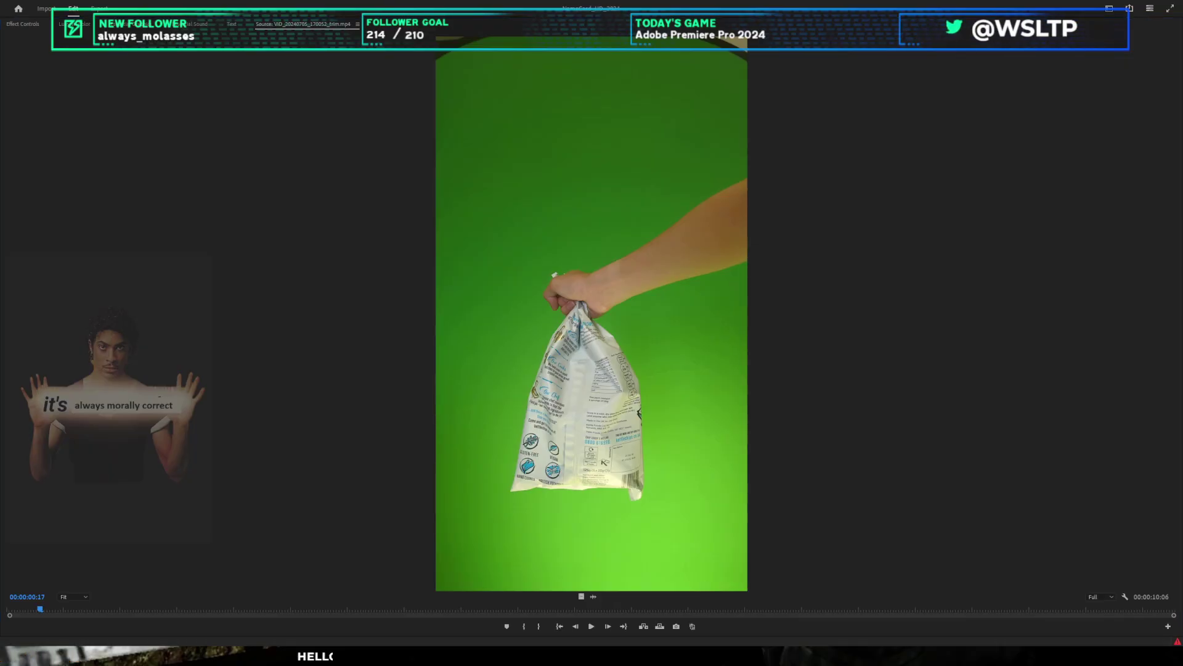
left_click(775, 332)
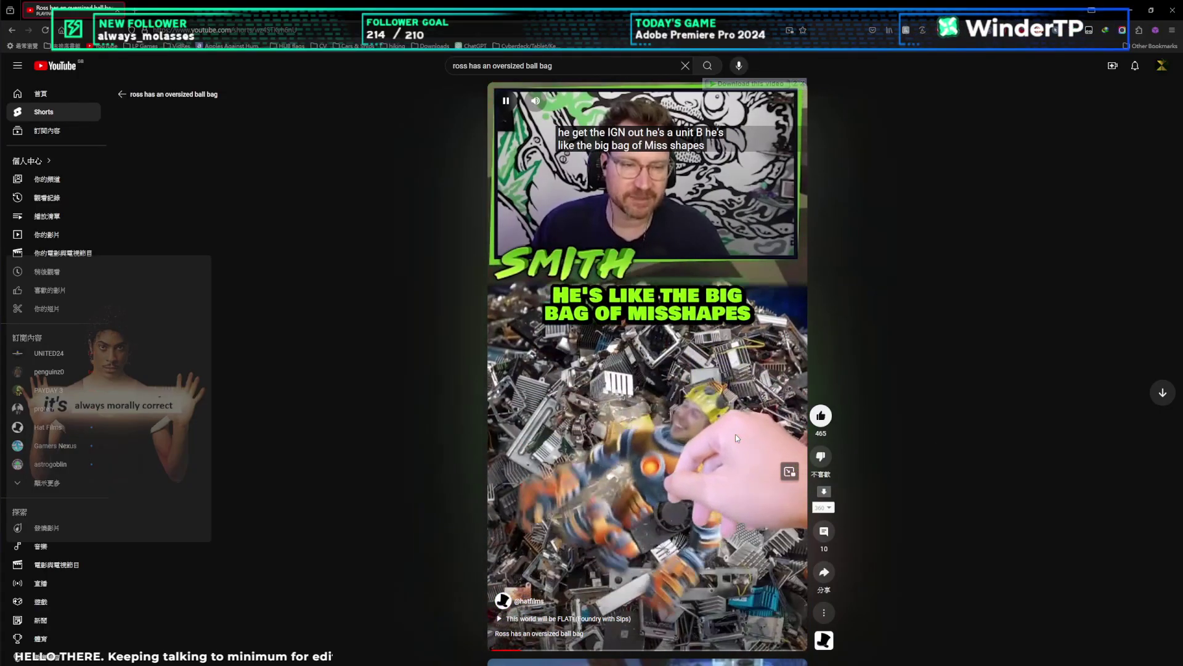
left_click(734, 434)
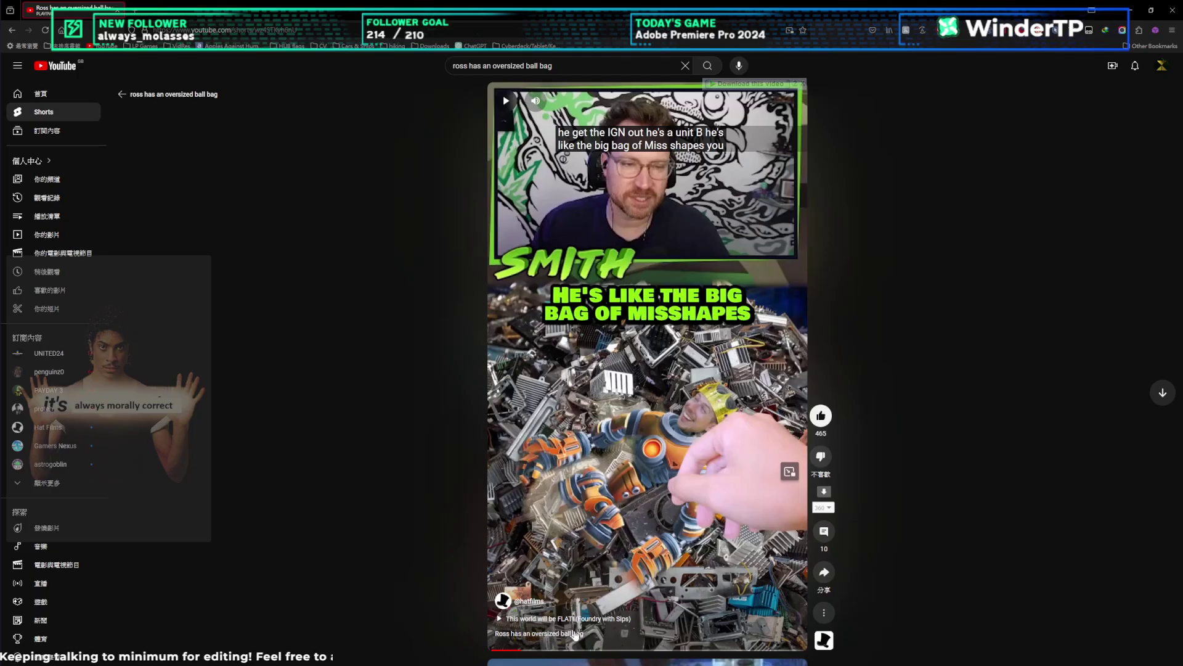
left_click(823, 532)
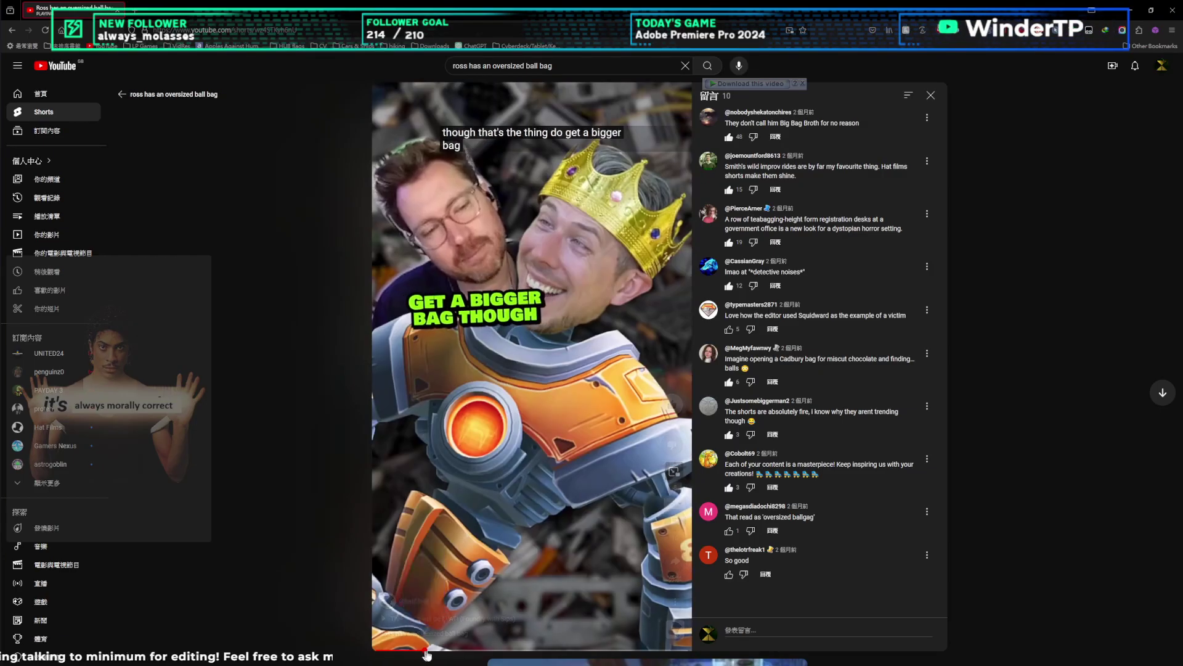
mouse_move(426, 654)
left_mouse_down()
mouse_move(455, 652)
mouse_move(426, 650)
left_mouse_up()
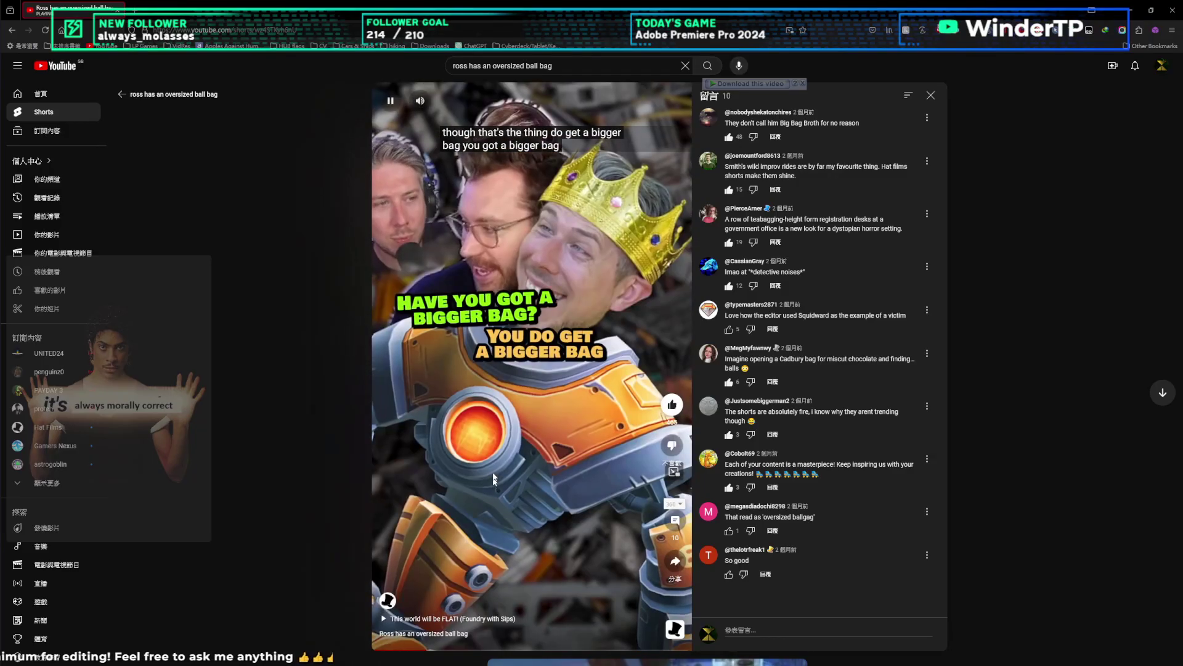
left_click(555, 438)
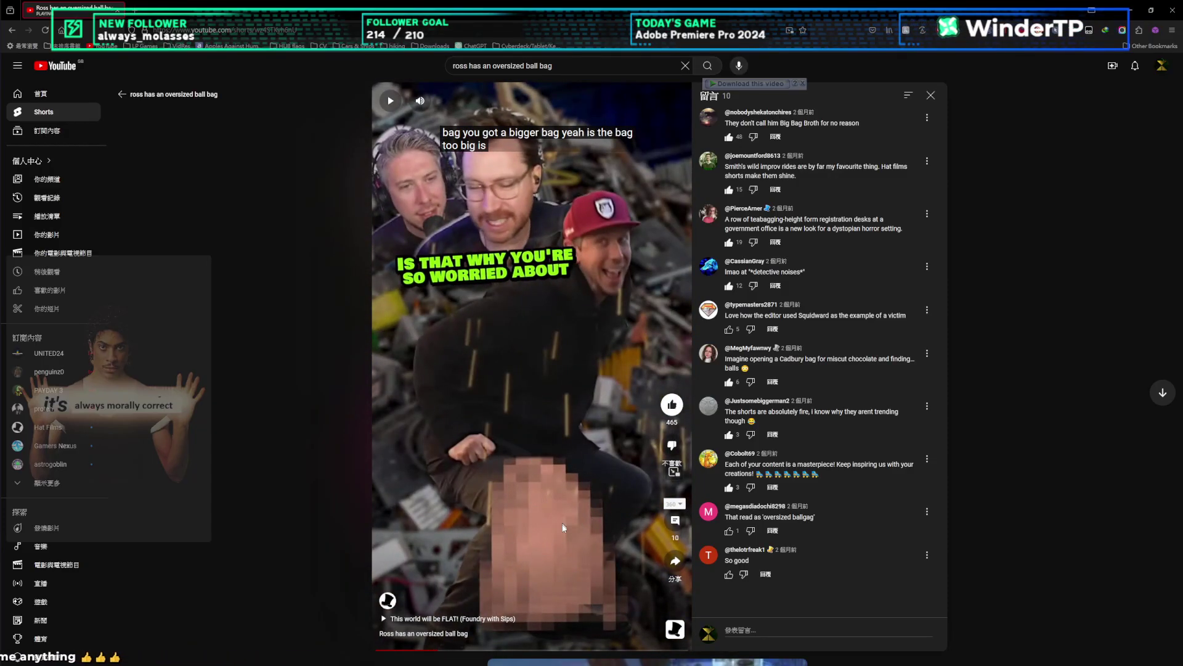
left_click(581, 439)
left_click(538, 324)
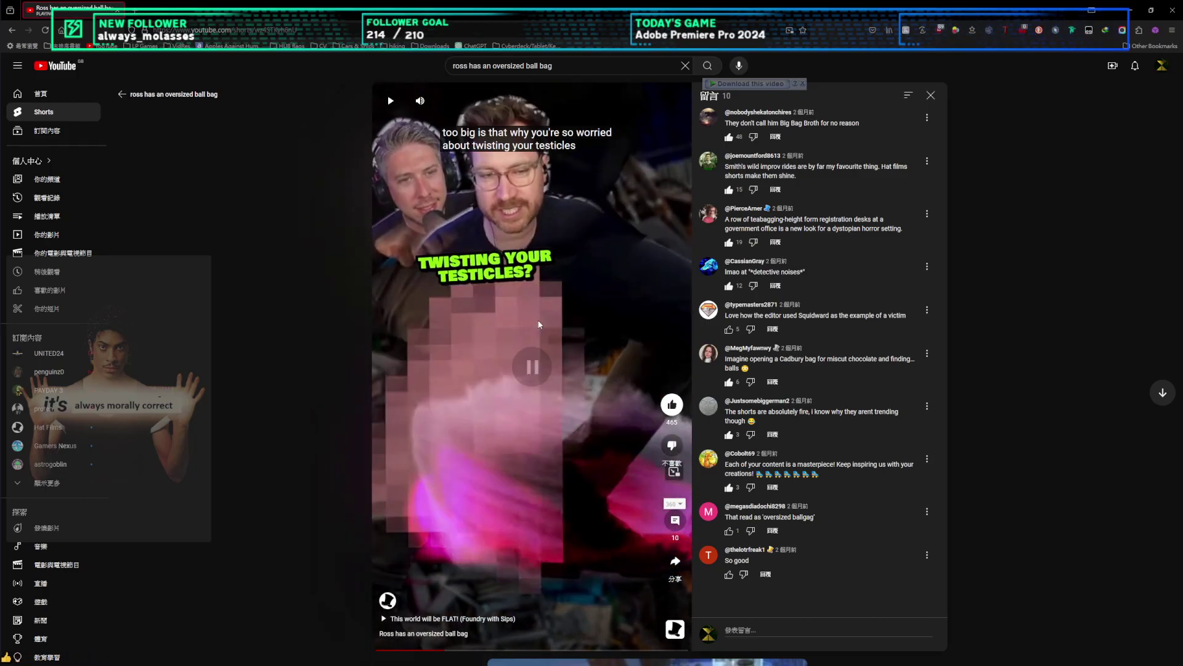
Step: Return to Premiere Pro and play the bag clip in stretches, pausing at intervals up to 00:00:07:33
key("alt+Tab")
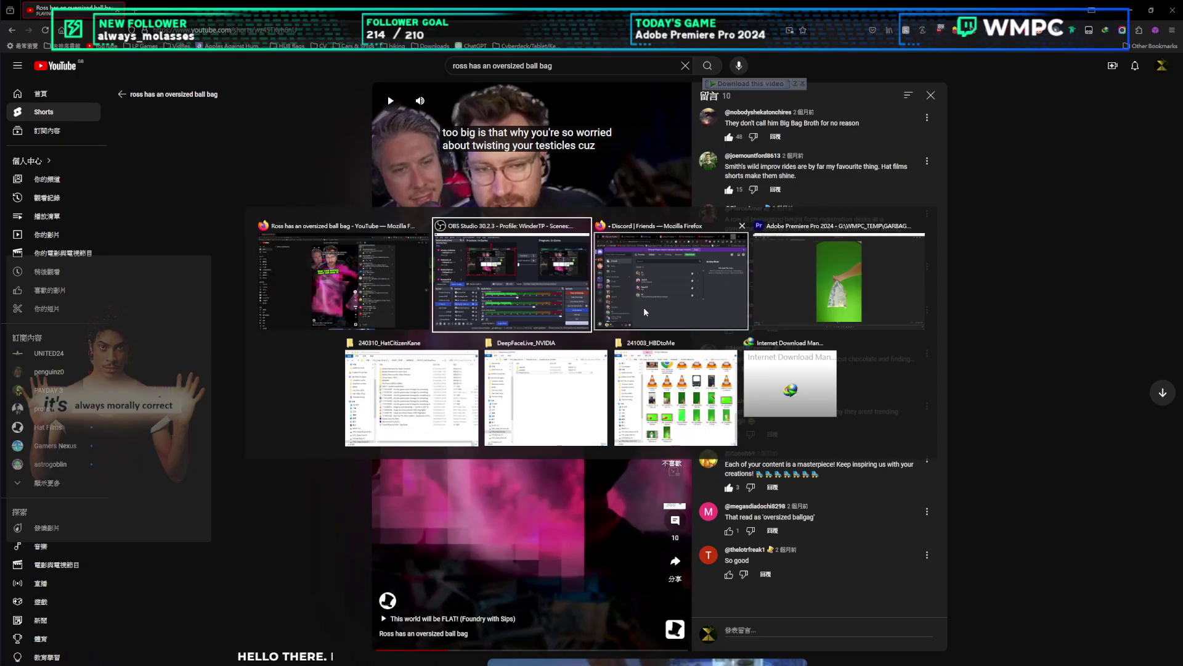
left_click(825, 281)
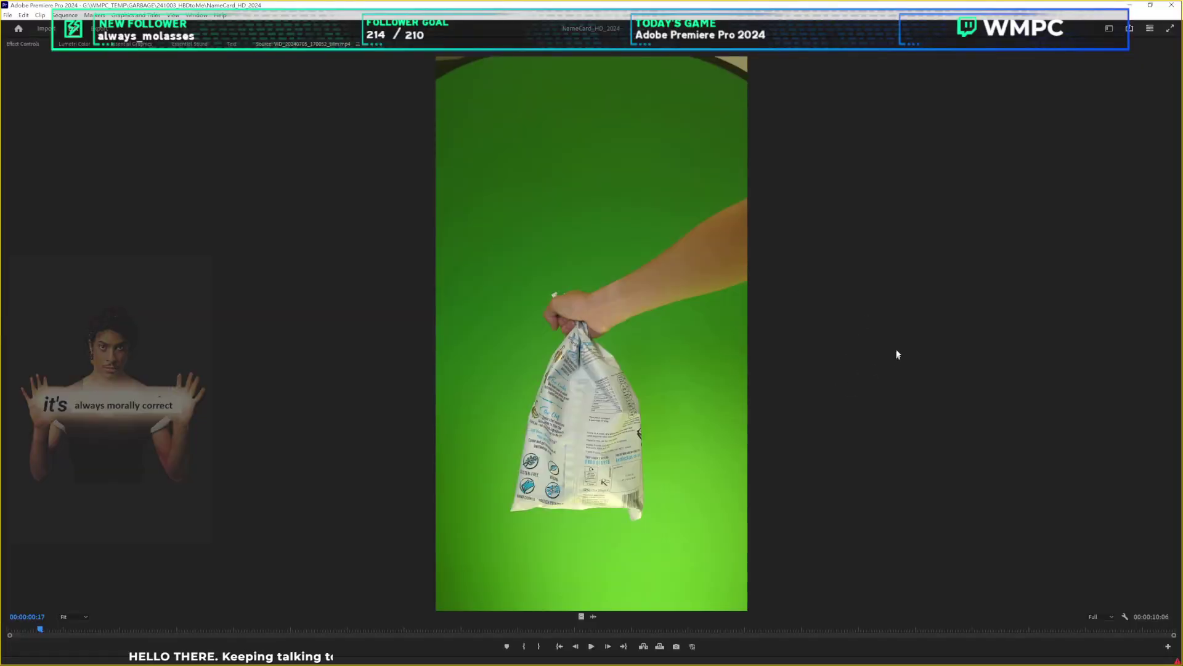
key("space")
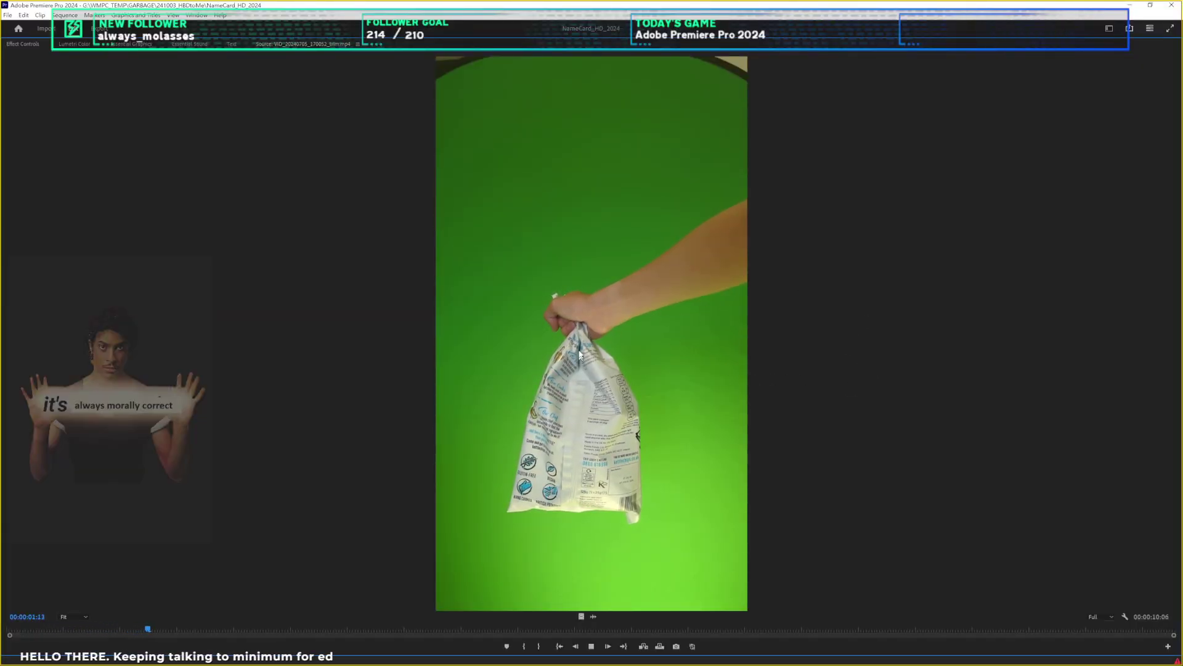
key("space")
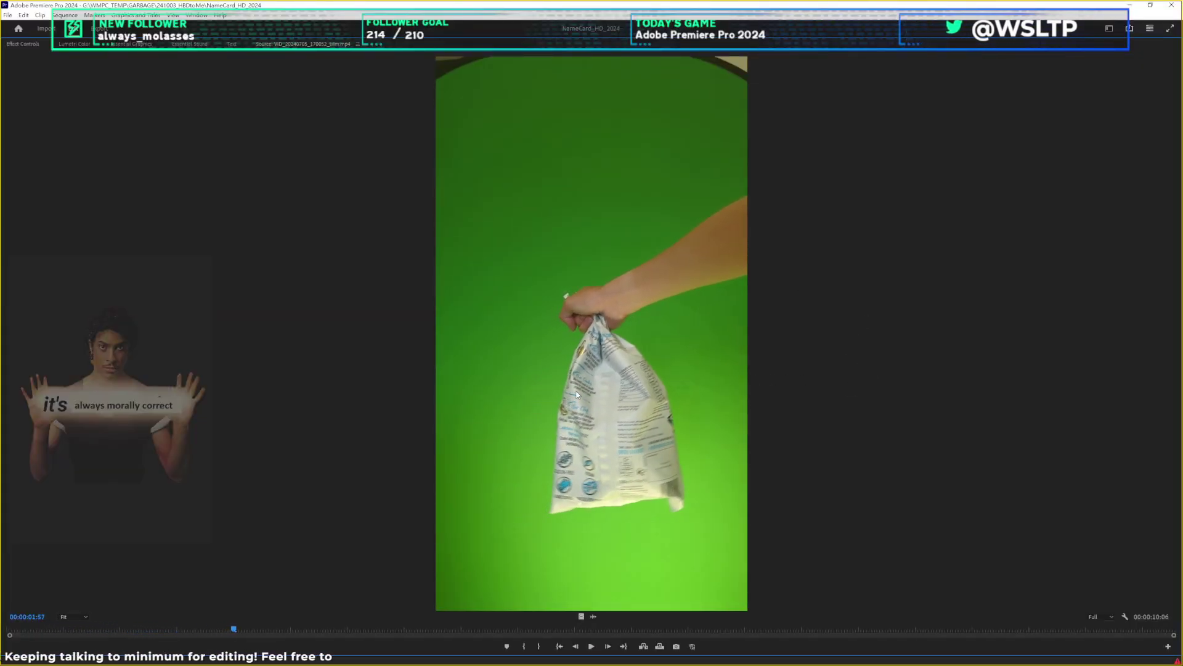
key("space")
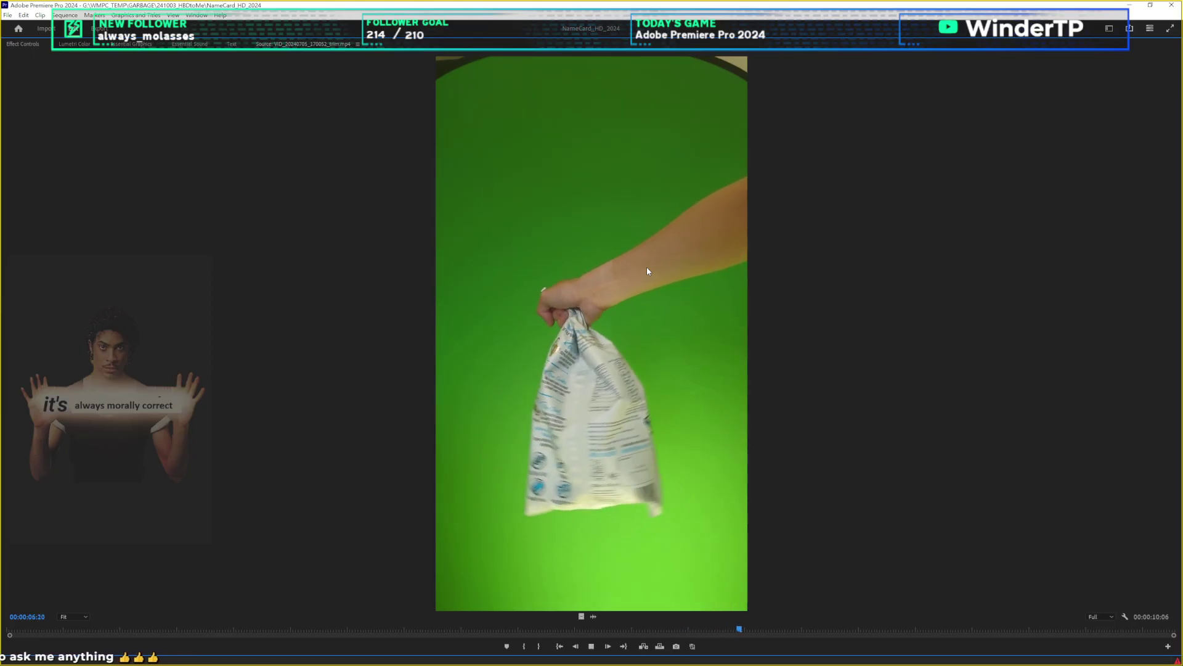
key("space")
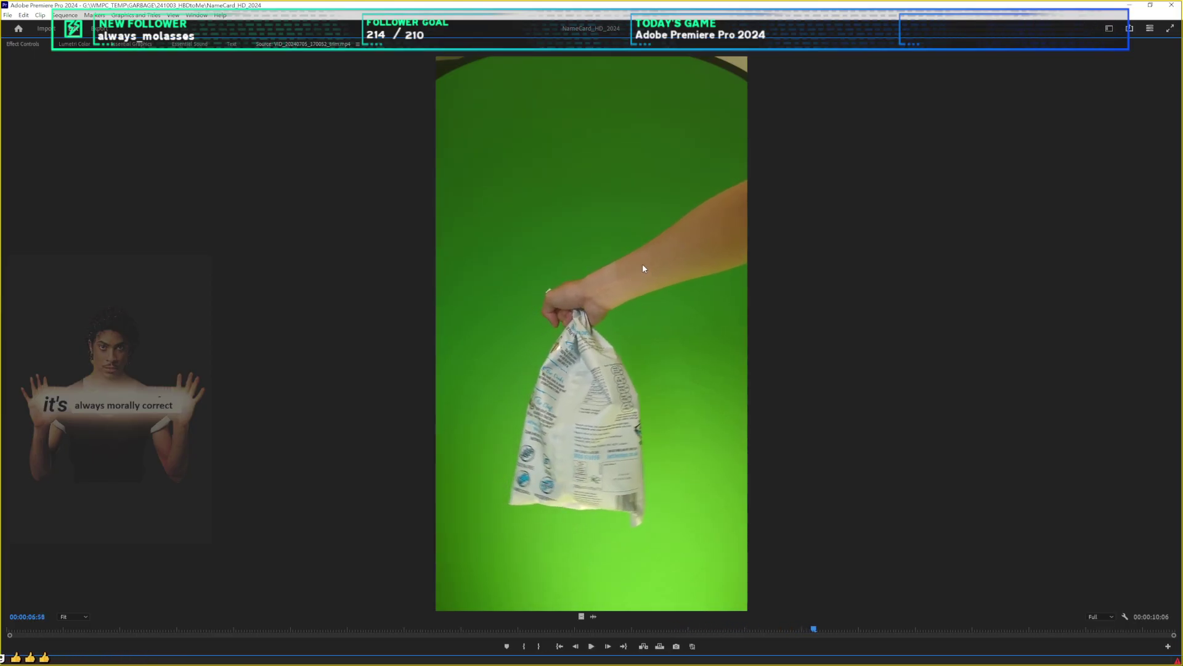
key("space")
key("space")
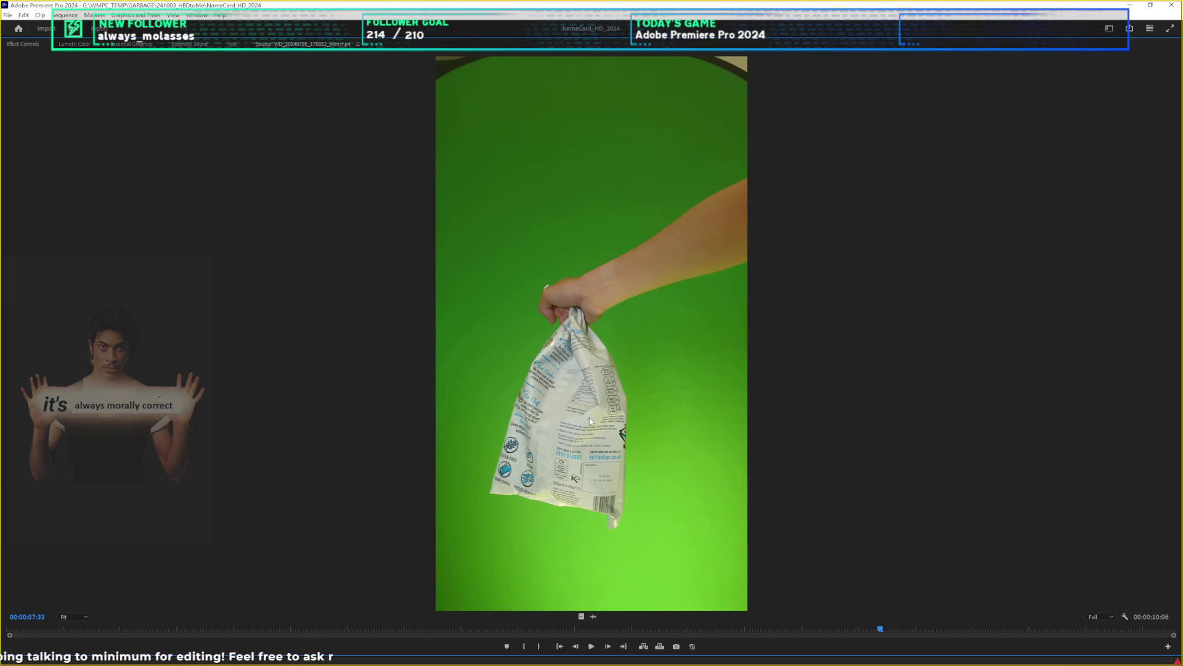
Step: Play the bag clip up to 00:00:08:37, then switch to Firefox and study the censored bag shots in the oversized-bag short, pausing at intervals
key("space")
key("space")
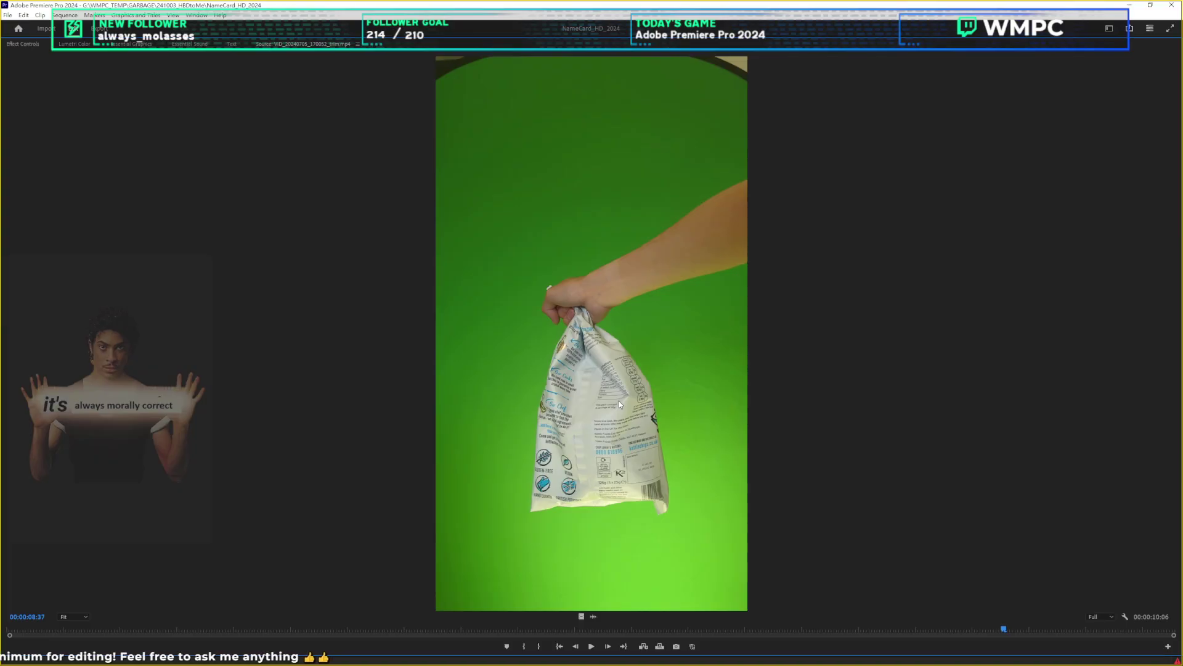
key("alt+Tab")
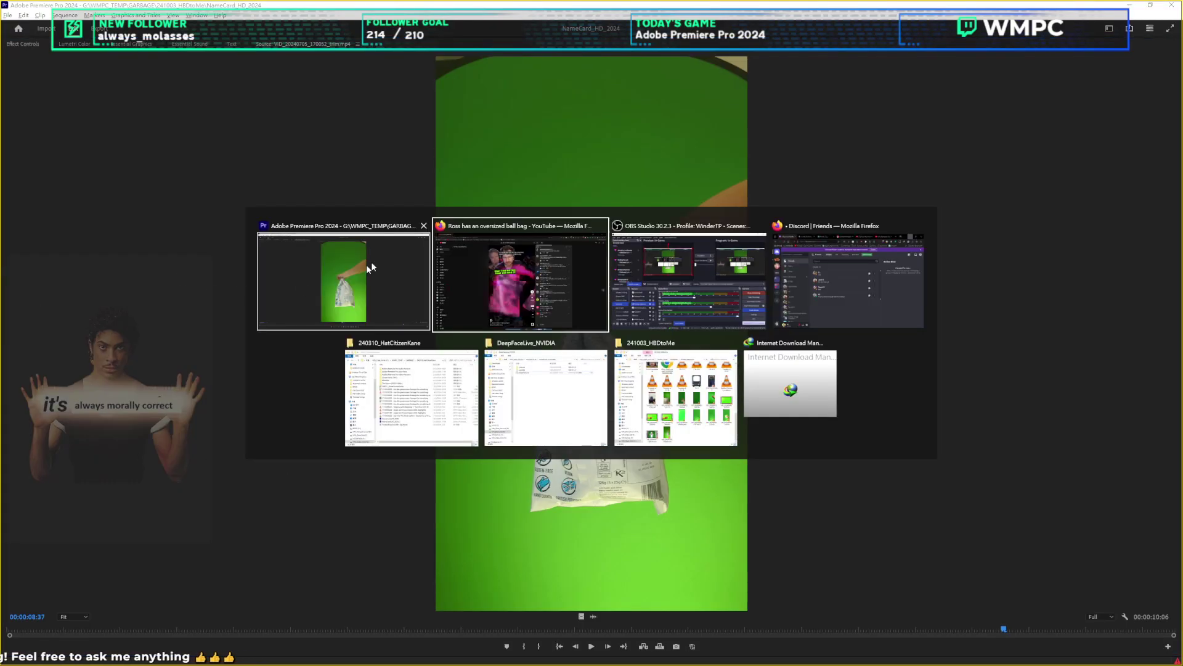
left_click(563, 458)
left_click(564, 453)
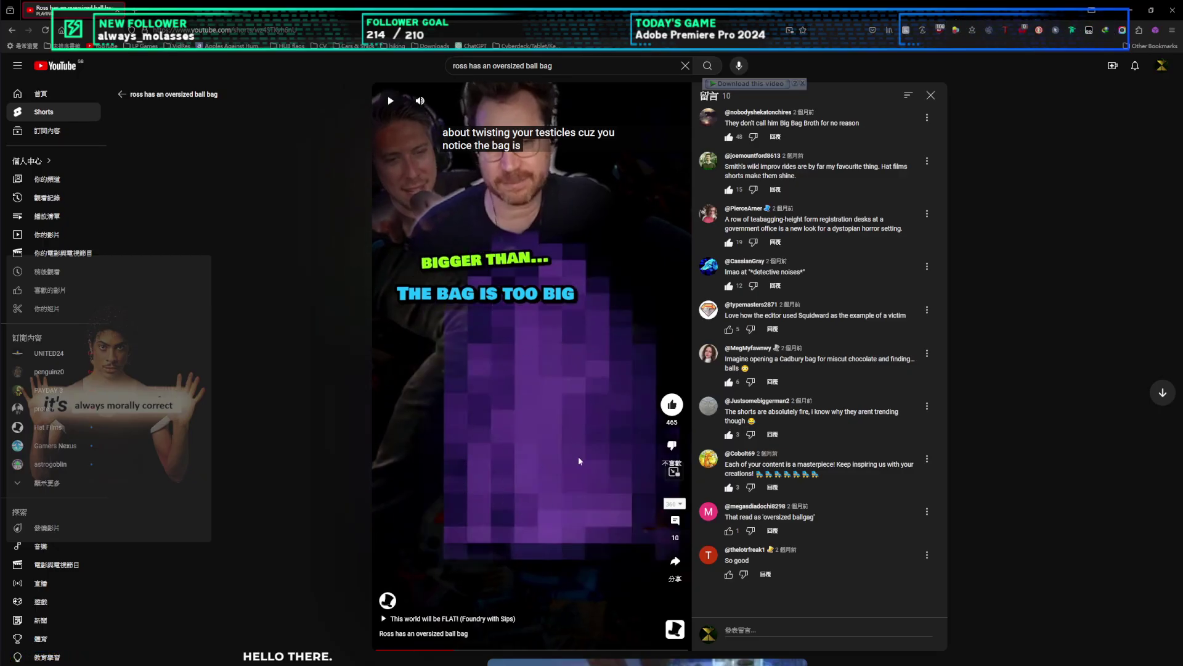
left_click(518, 455)
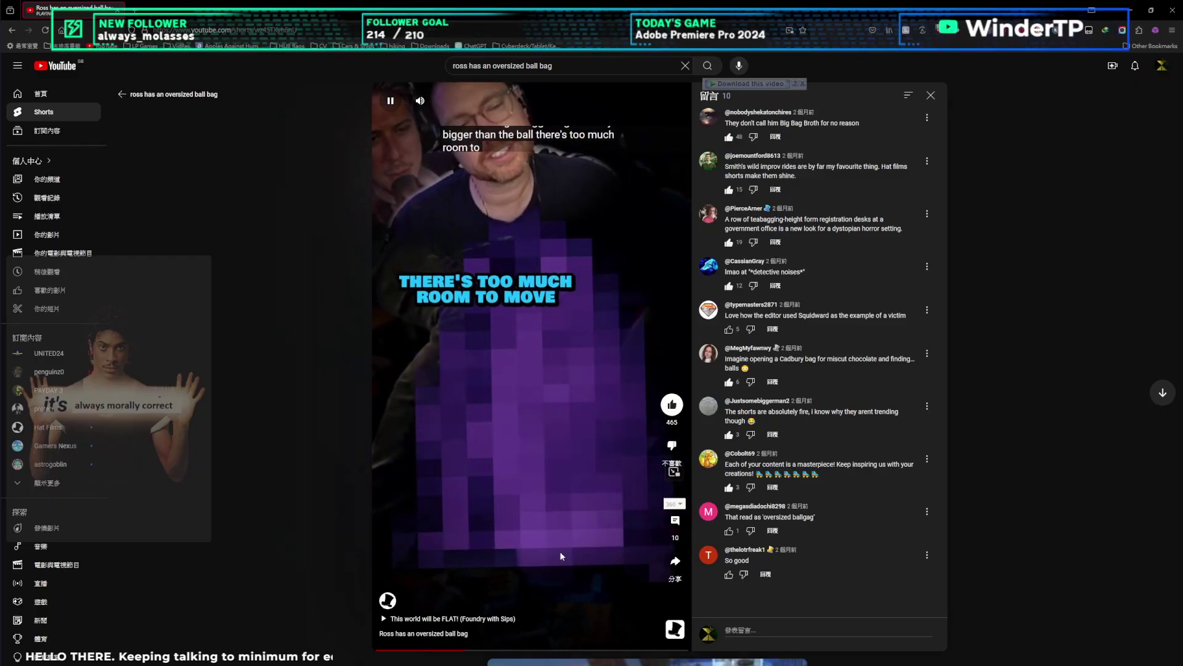
left_click(508, 493)
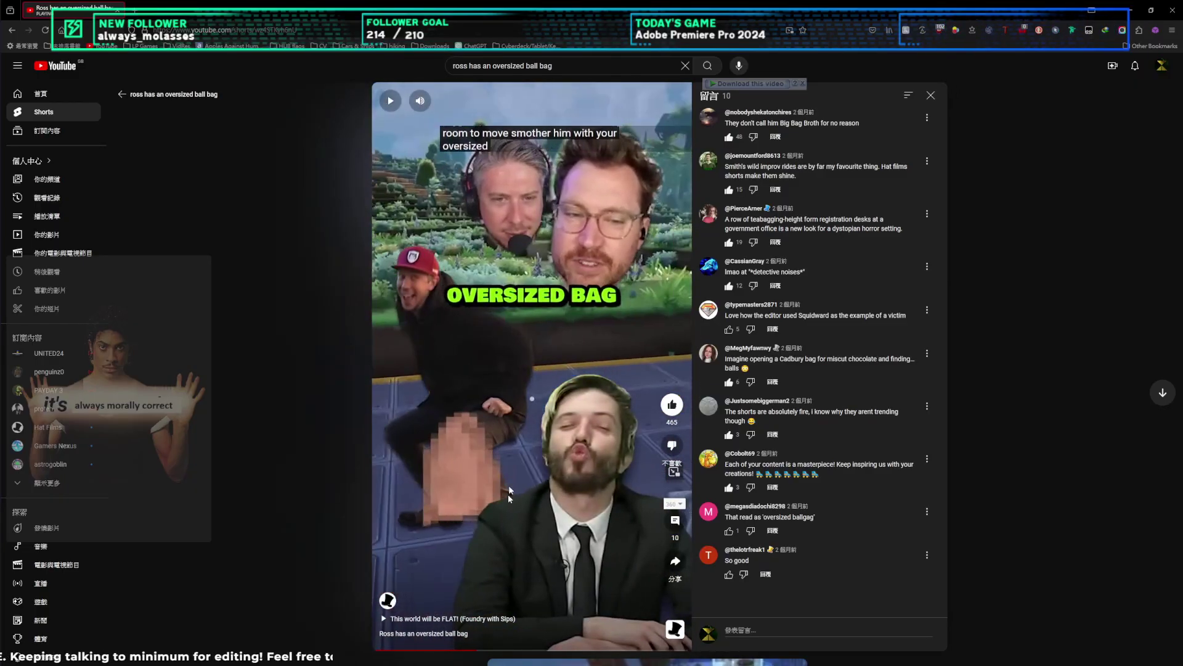
left_click(463, 487)
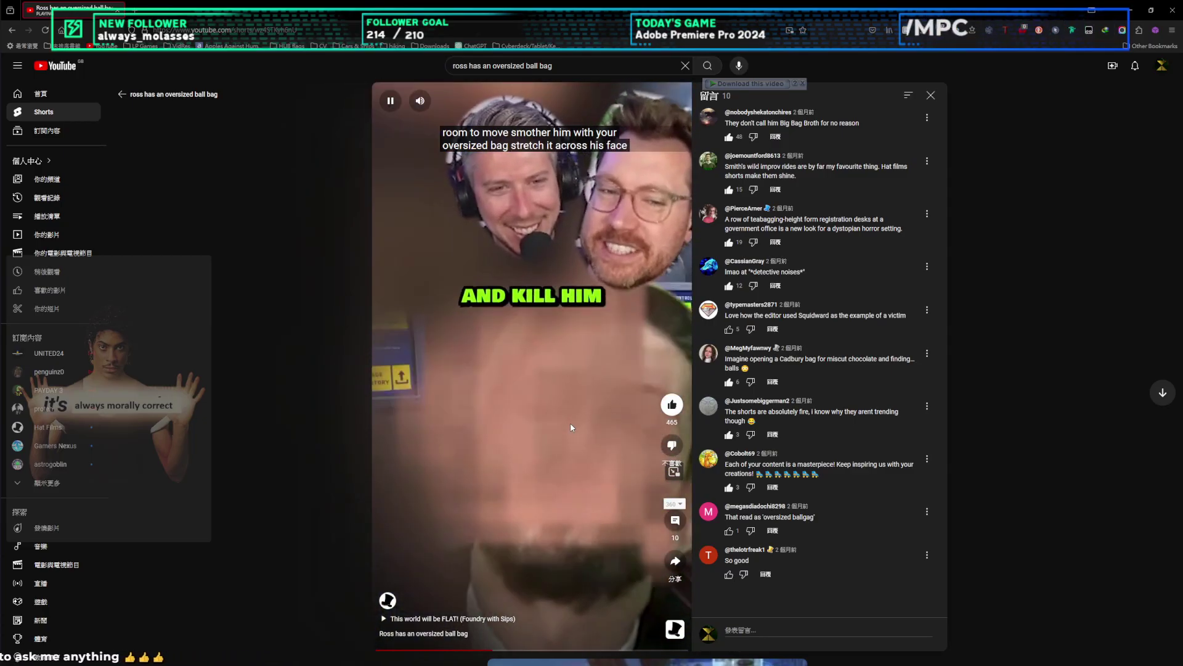
left_click(575, 420)
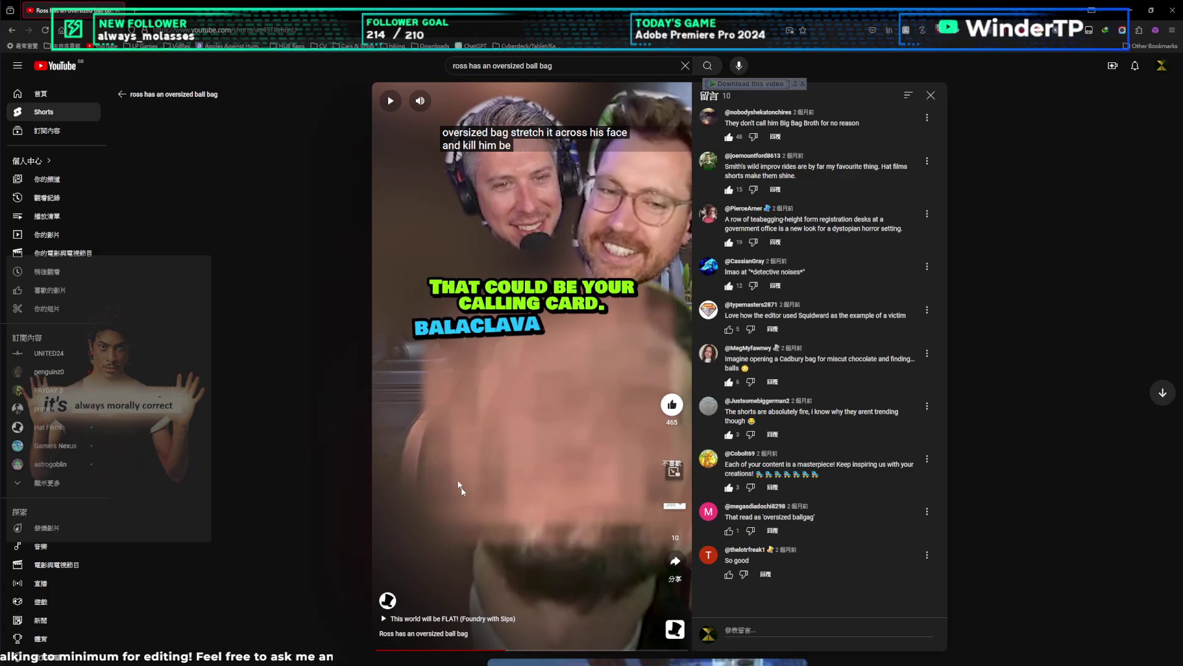
Step: Study the short's black-and-white detective scene in stretches, and highlight the comment about using Squidward as the example of a victim
left_click(536, 459)
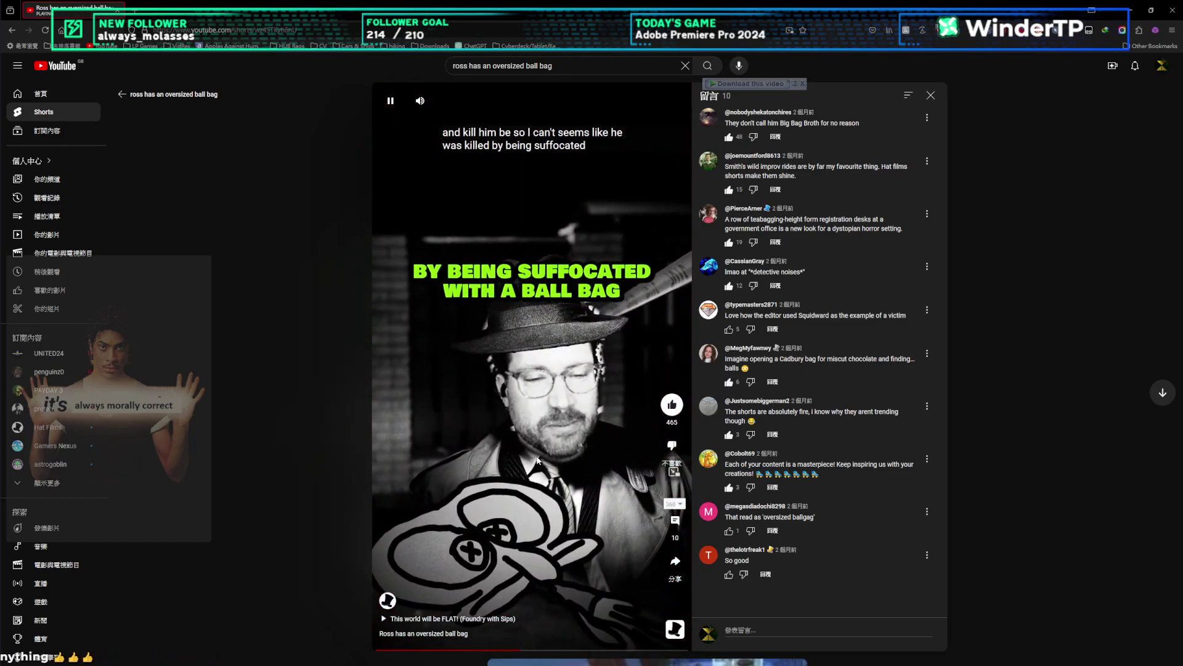
left_click(470, 552)
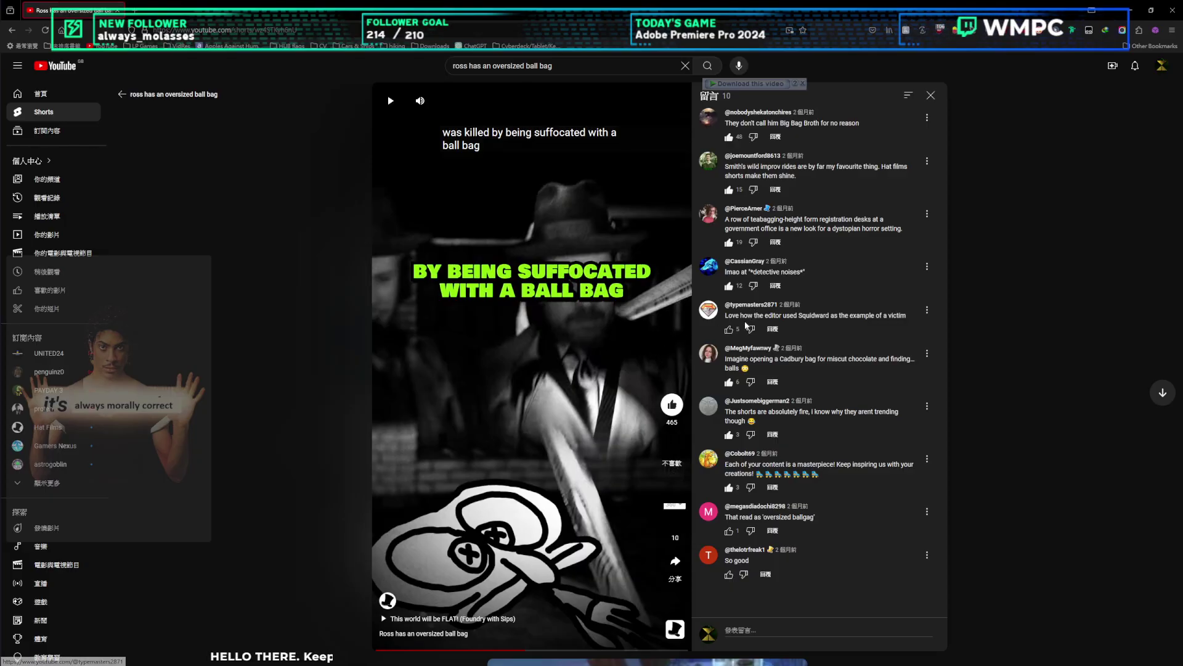
triple_click(846, 313)
left_click(846, 313)
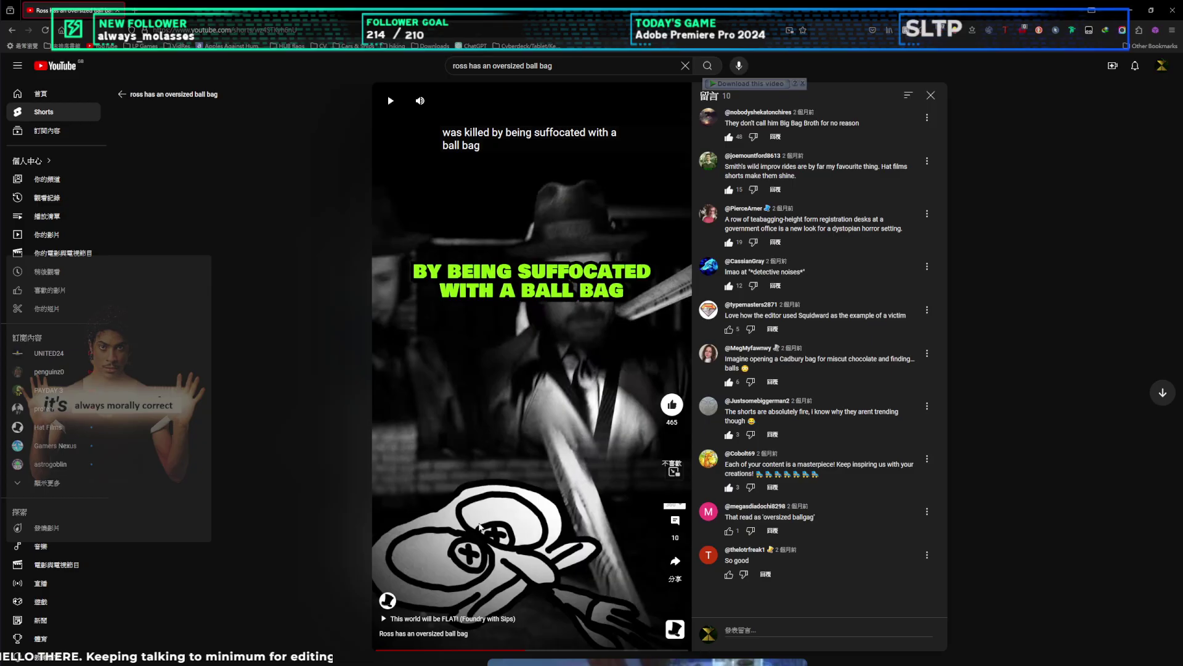
left_click(472, 526)
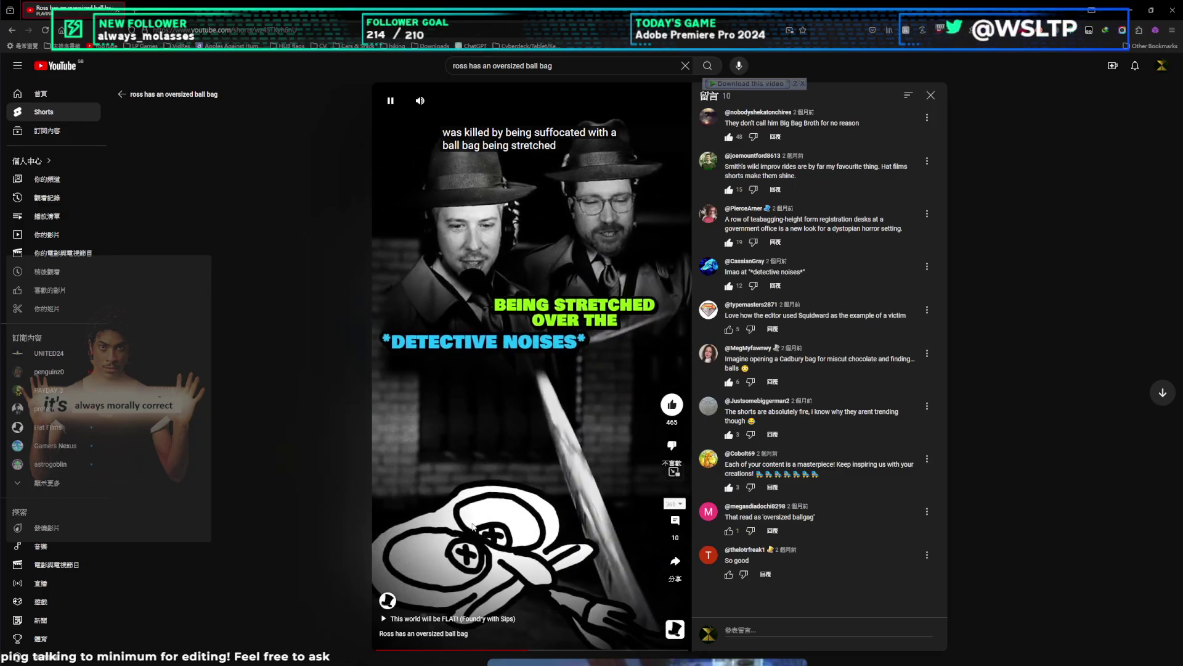
left_click(473, 526)
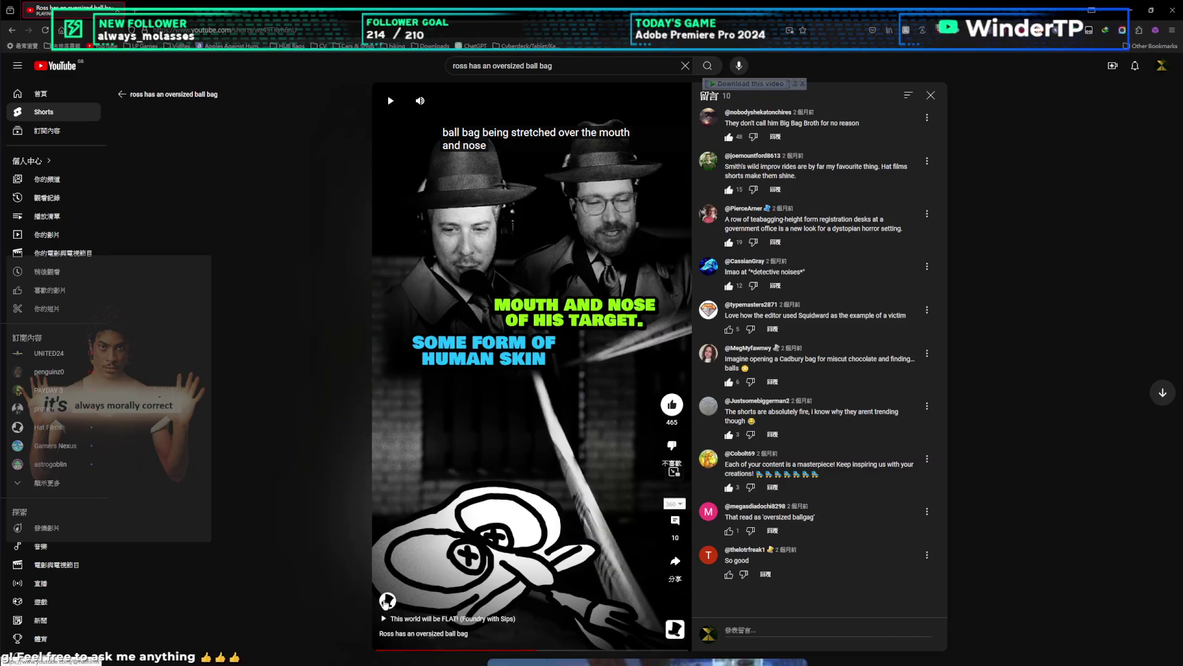
Step: Open the Hat Films channel from the short and browse its latest Shorts
left_click(386, 601)
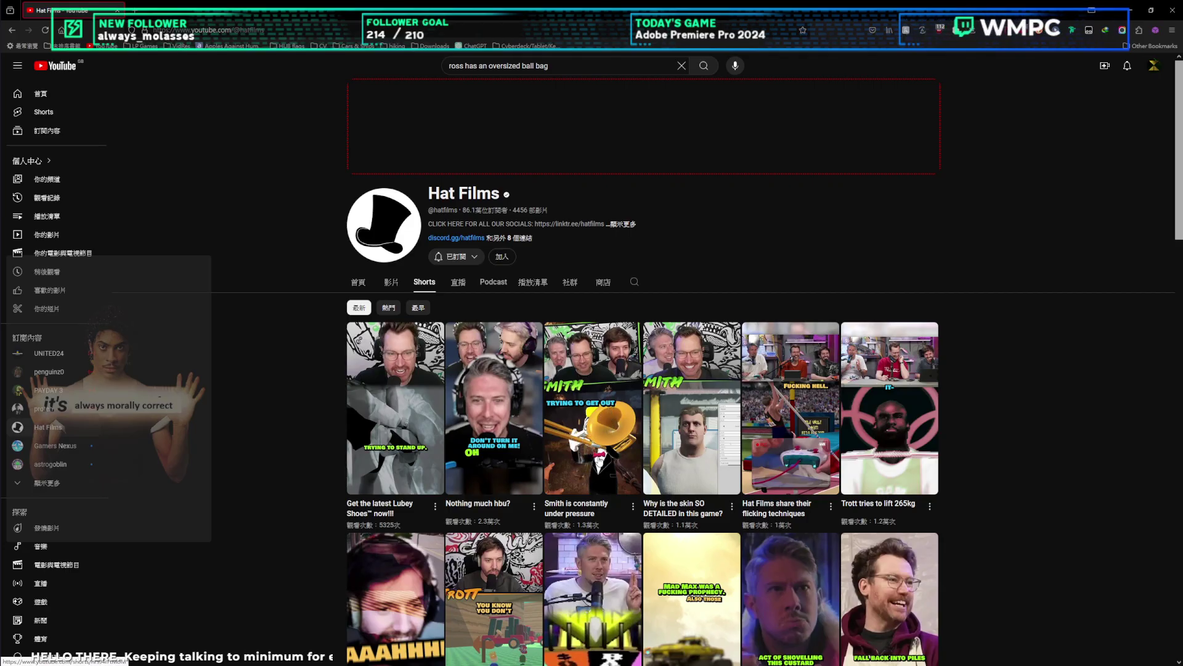
scroll(795, 450, "down", 1)
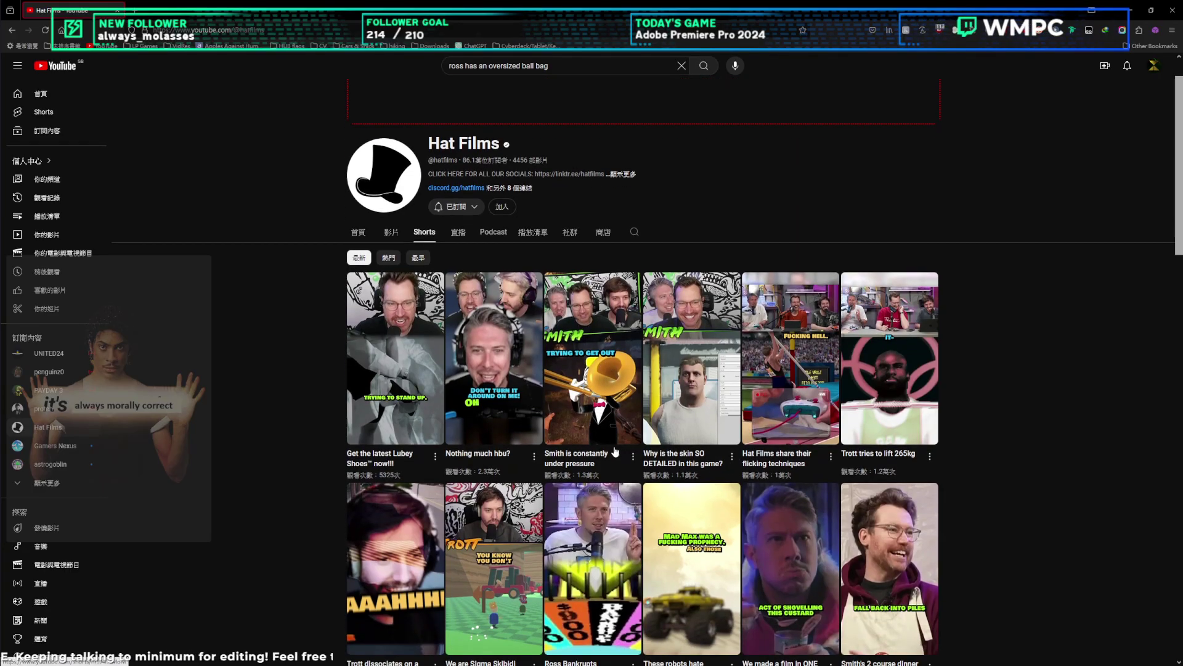
scroll(614, 453, "down", 3)
scroll(614, 418, "up", 1)
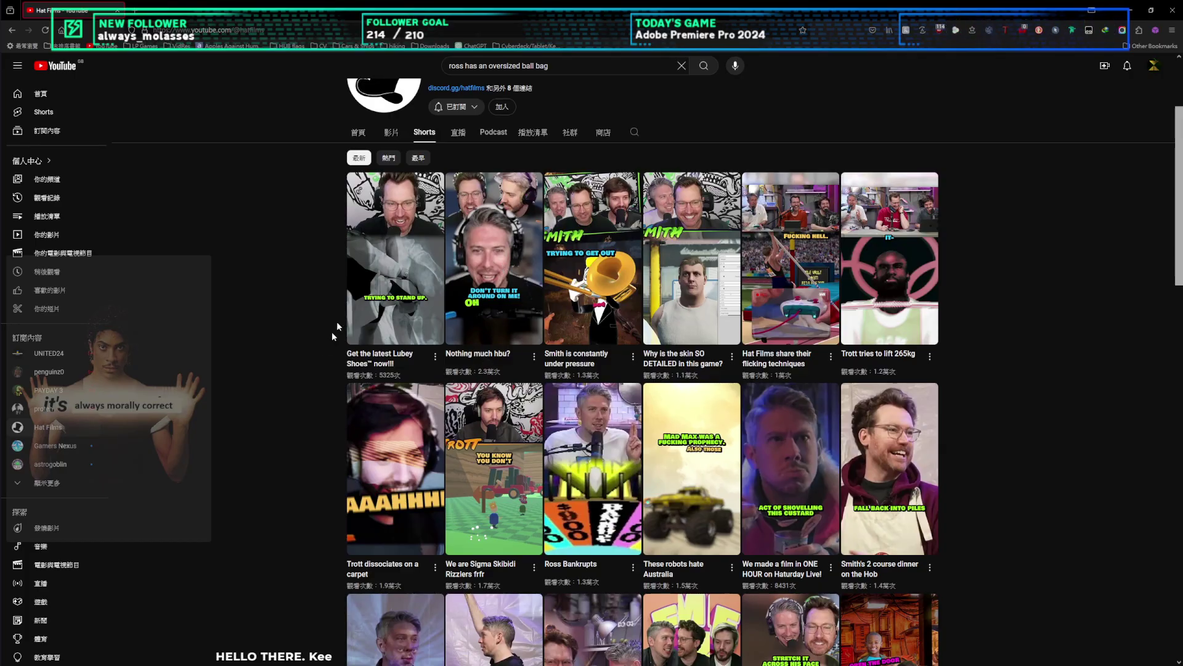
scroll(282, 328, "down", 3)
scroll(191, 345, "up", 4)
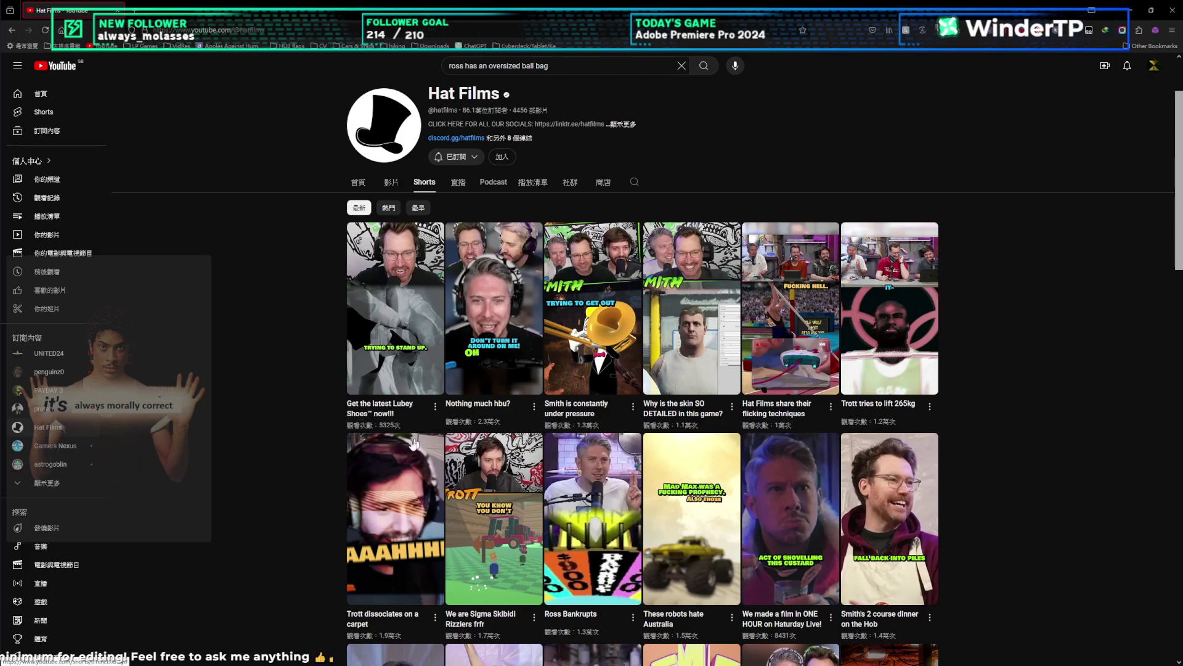
Step: Open the short "Get the latest Lubey Shoes™ now!!!" with its comments and watch it up to the $69.99 product shot
left_click(367, 320)
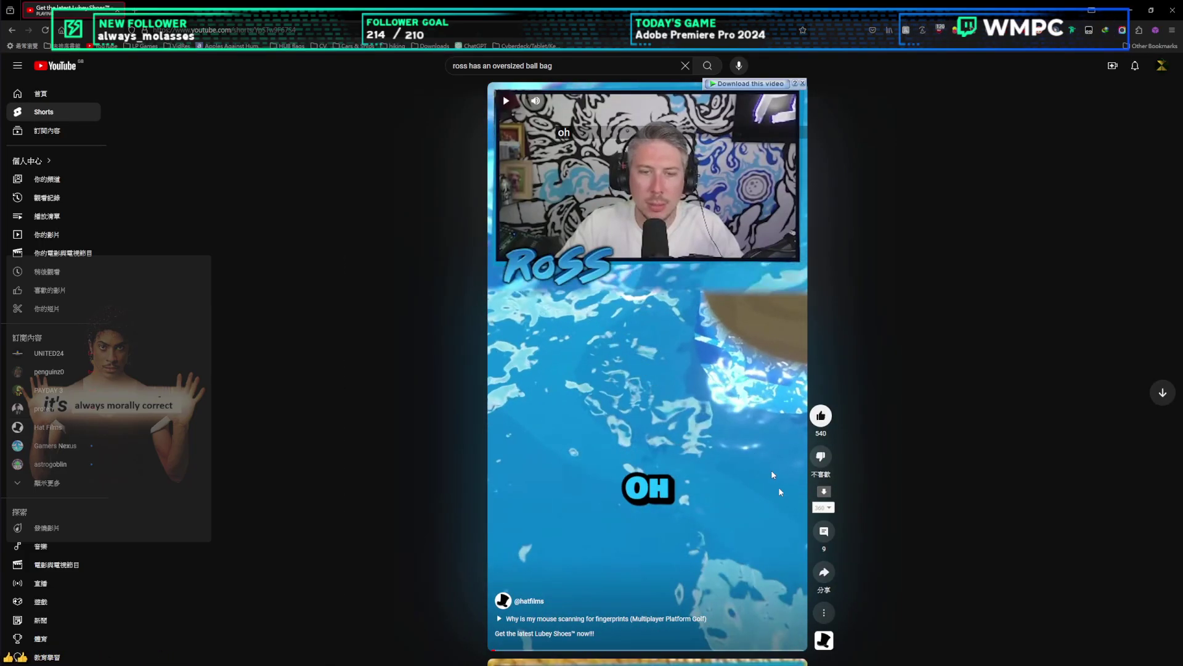
left_click(824, 531)
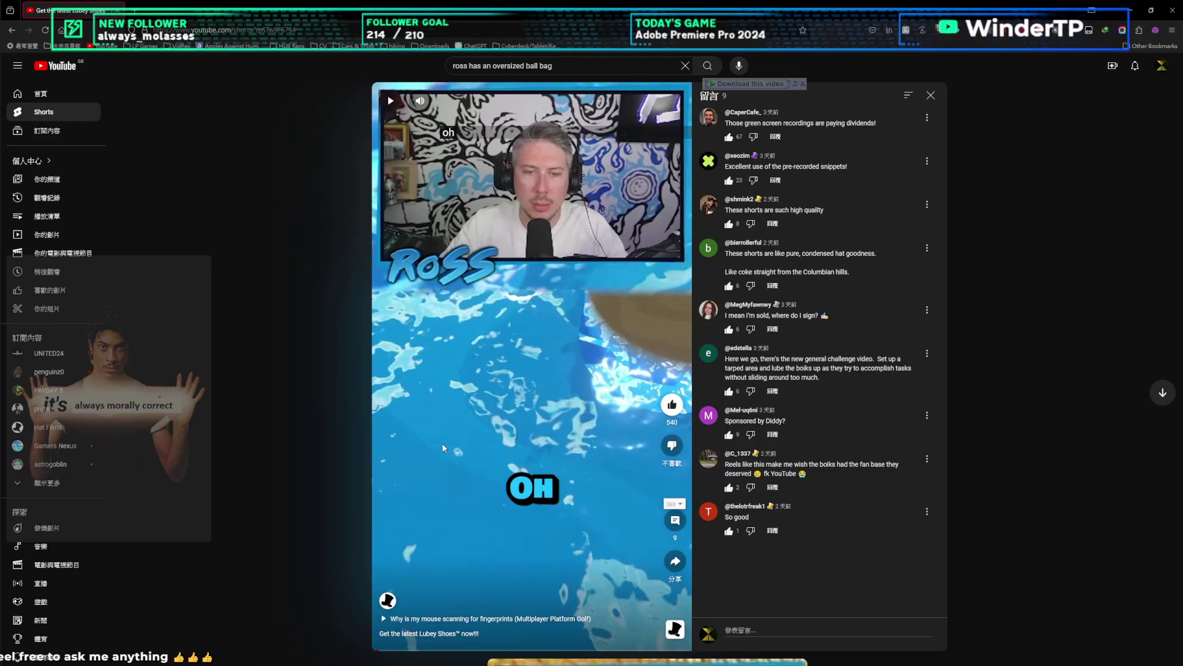
left_click(534, 411)
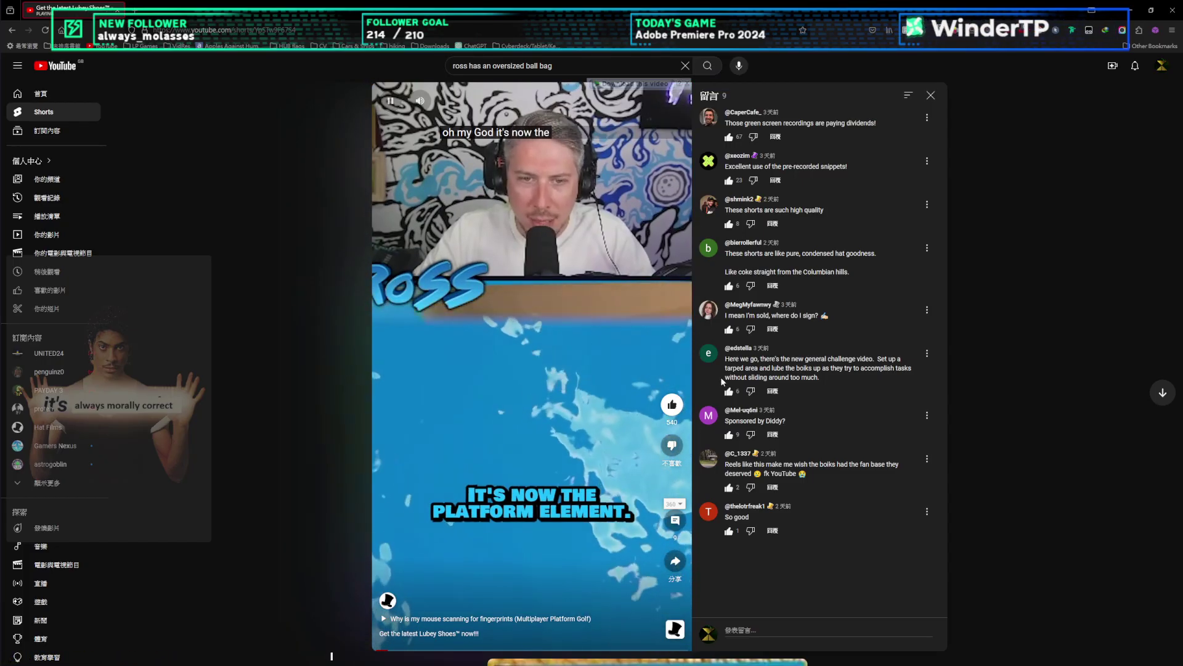
left_click(607, 303)
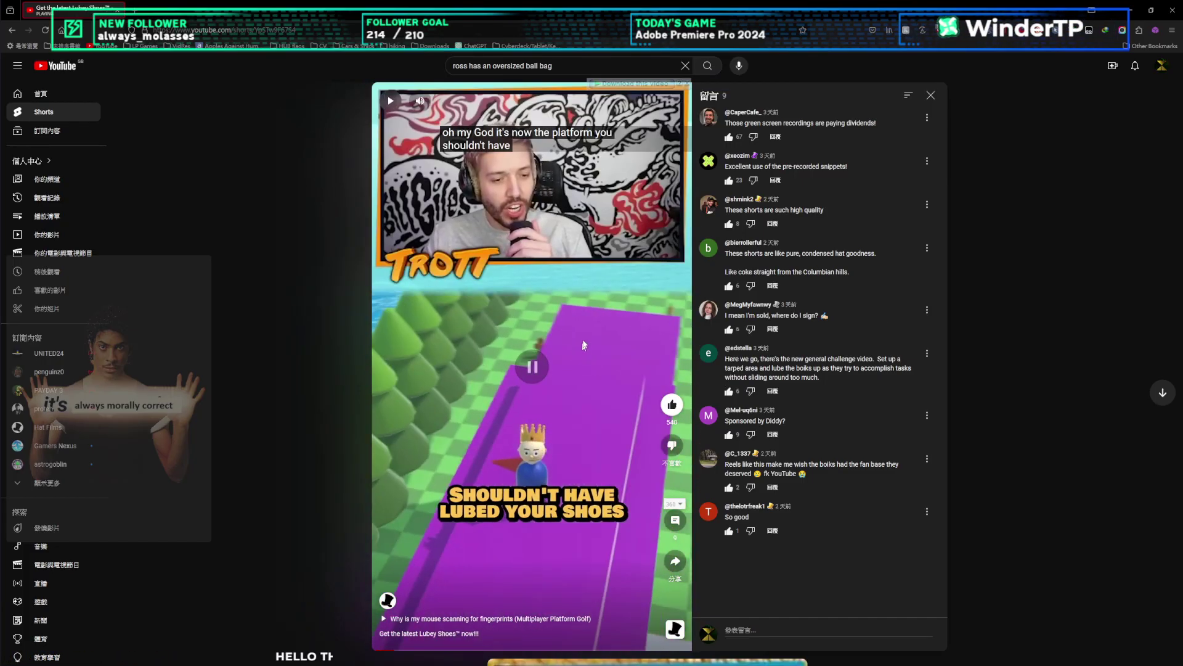
left_click(607, 303)
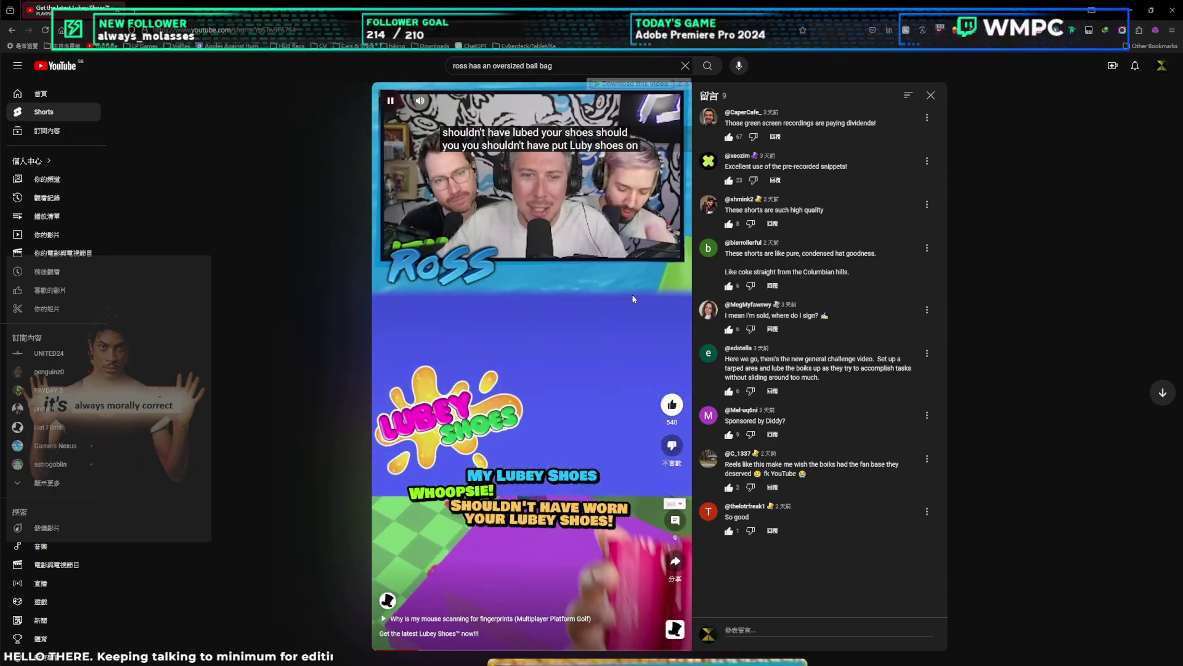
left_click(574, 333)
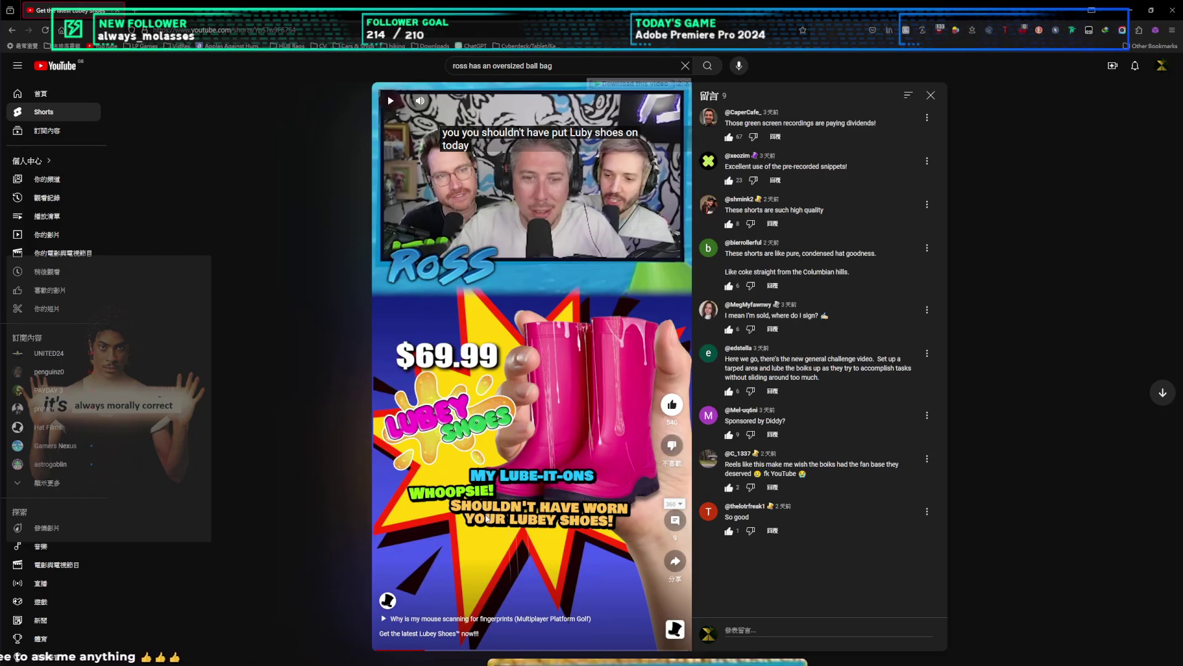
Step: Play the Lubey Shoes short in stretches through the "Train Stability" green-screen segment, pausing at the boots with the JBL logo
left_click(577, 444)
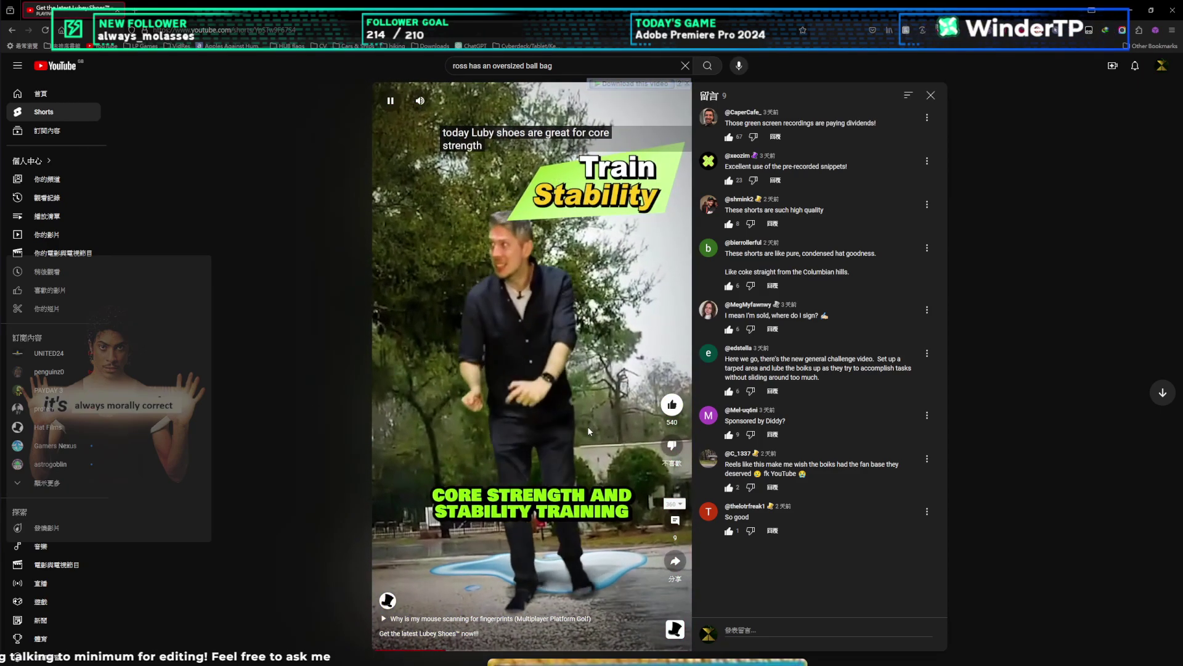
left_click(441, 592)
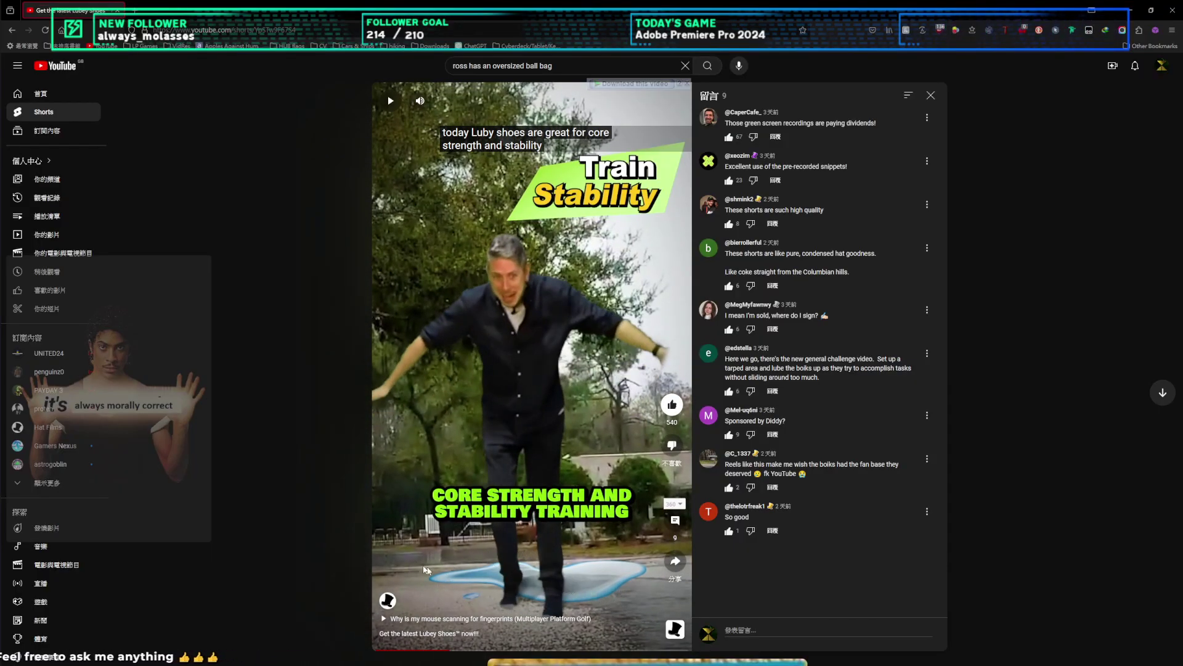
left_click(595, 338)
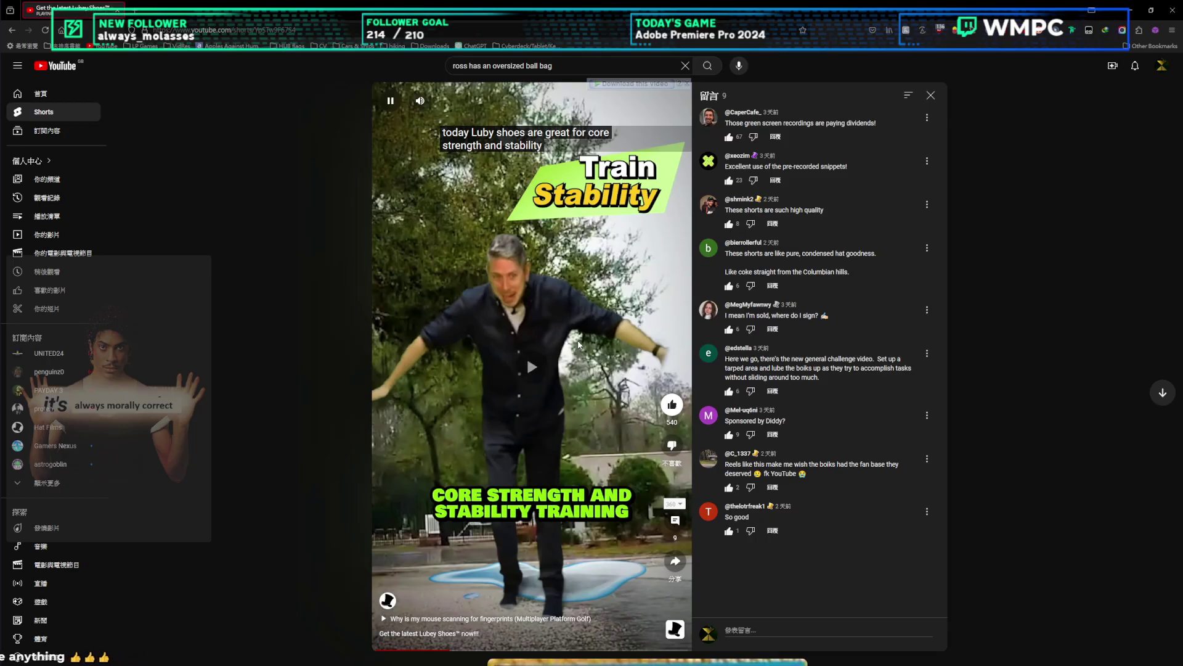
left_click(597, 338)
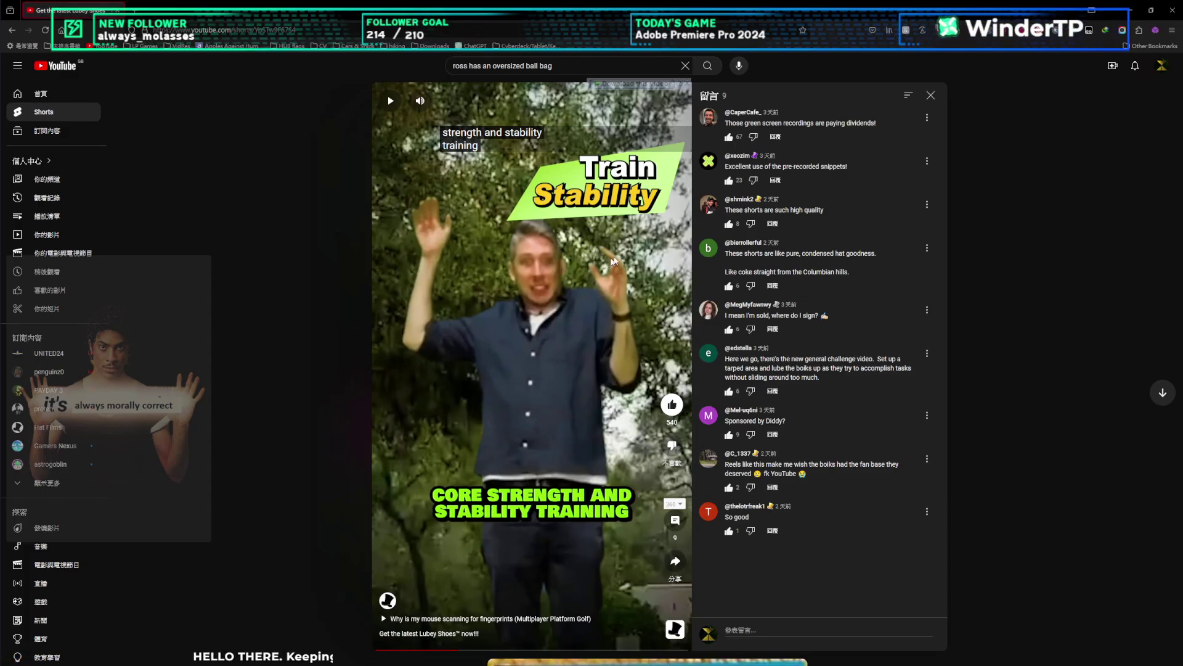
left_click(625, 250)
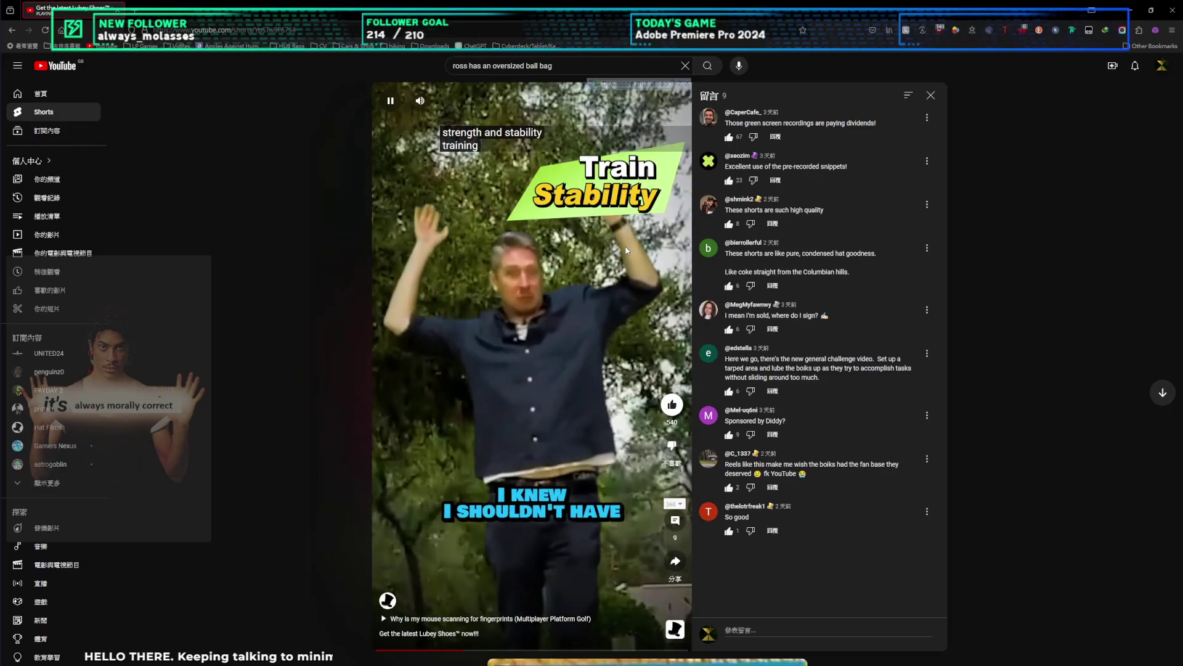
left_click(588, 272)
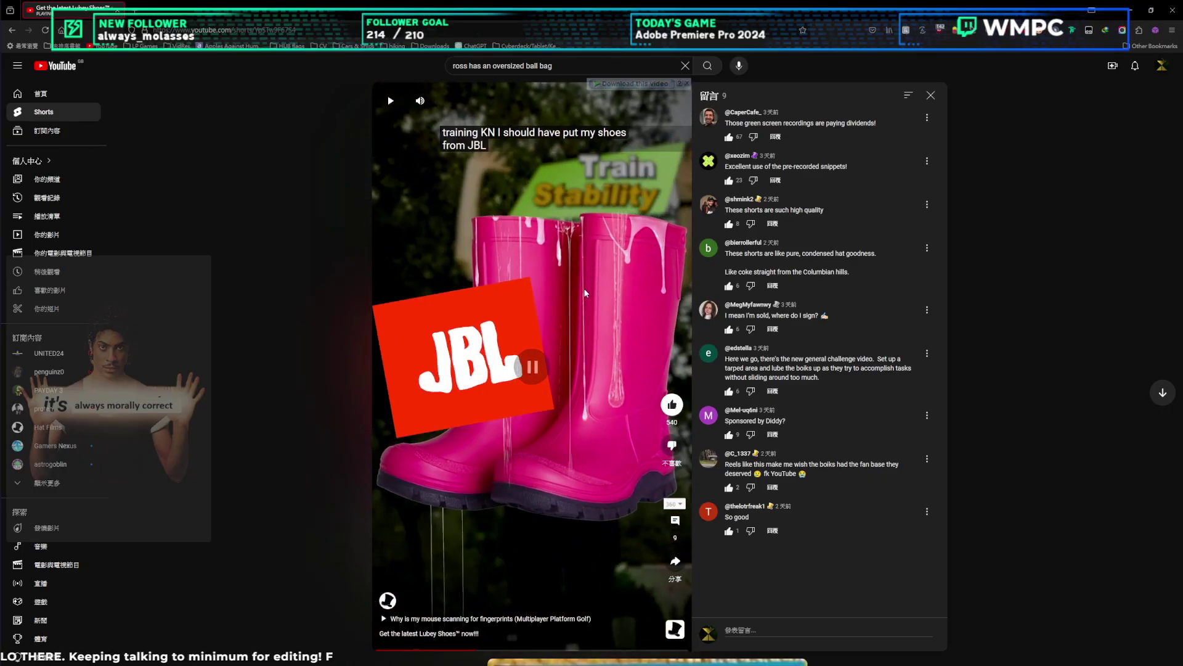
Step: Study the JBL-to-JML logo swap and Lubey Shoes title on the pink boots, rewinding once, and continue to the "Have you just recovered" shot
left_click(539, 323)
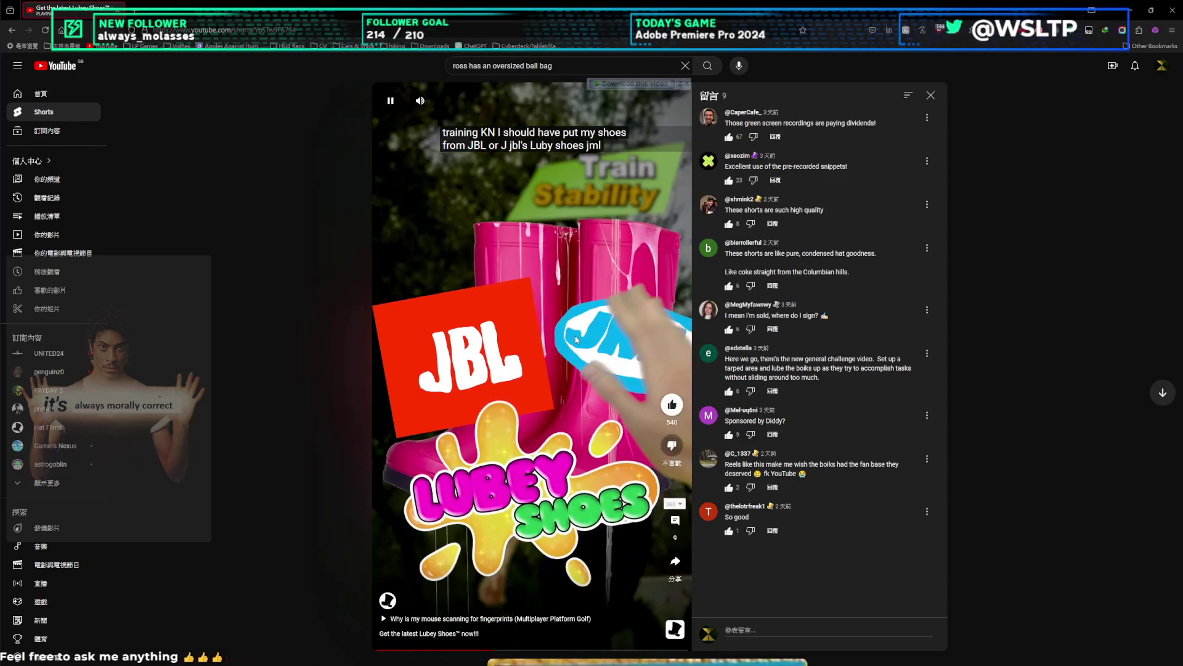
left_click(464, 348)
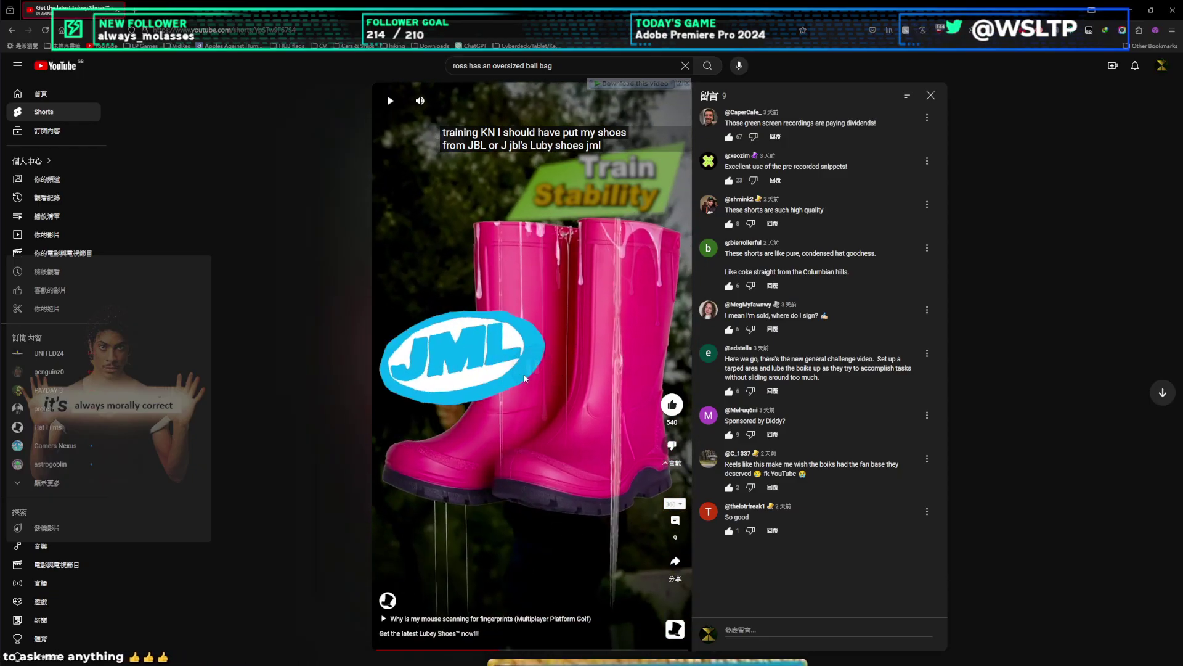
left_click(514, 335)
left_click(556, 400)
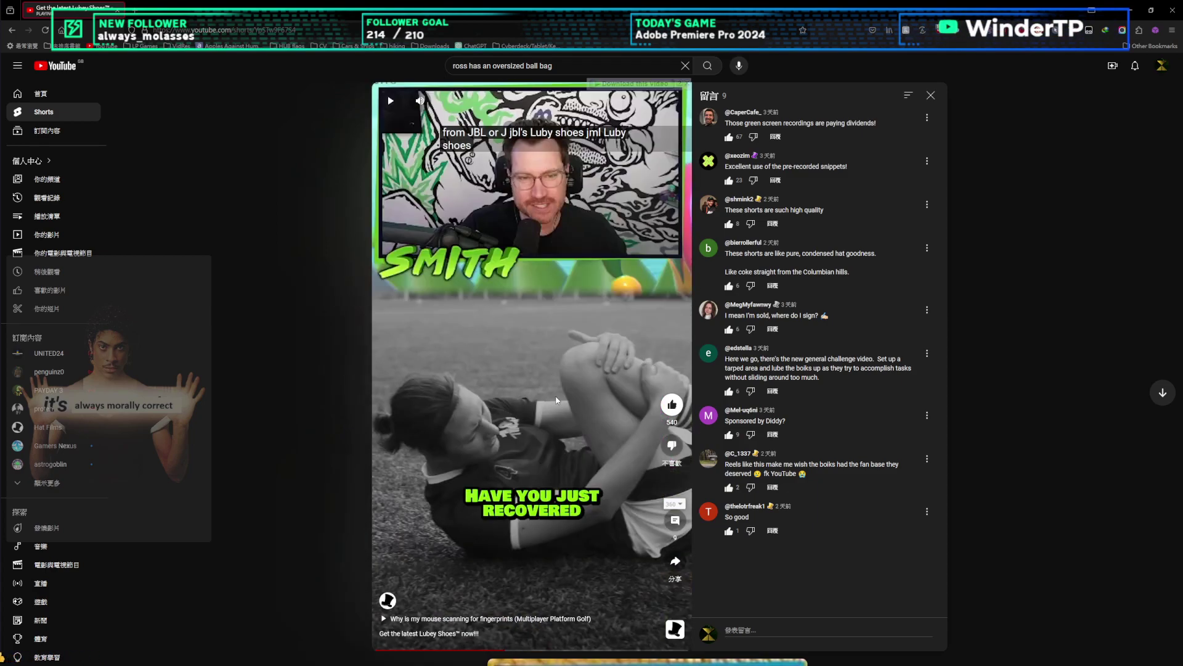
left_click(496, 649)
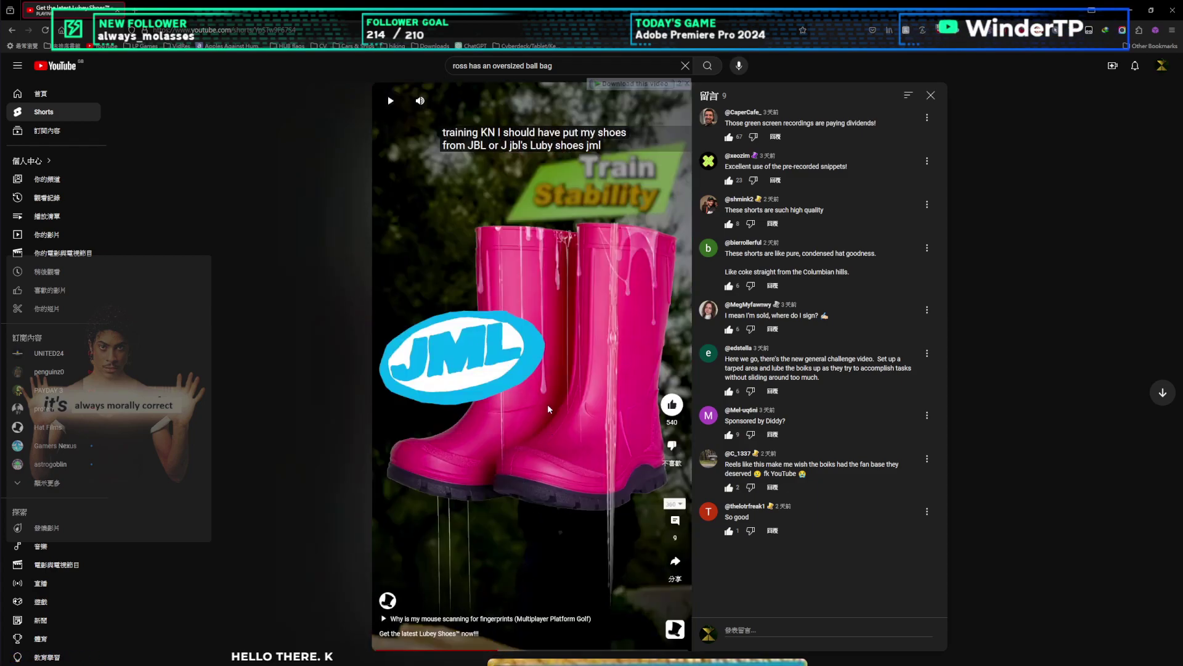
left_click(511, 573)
left_click(511, 449)
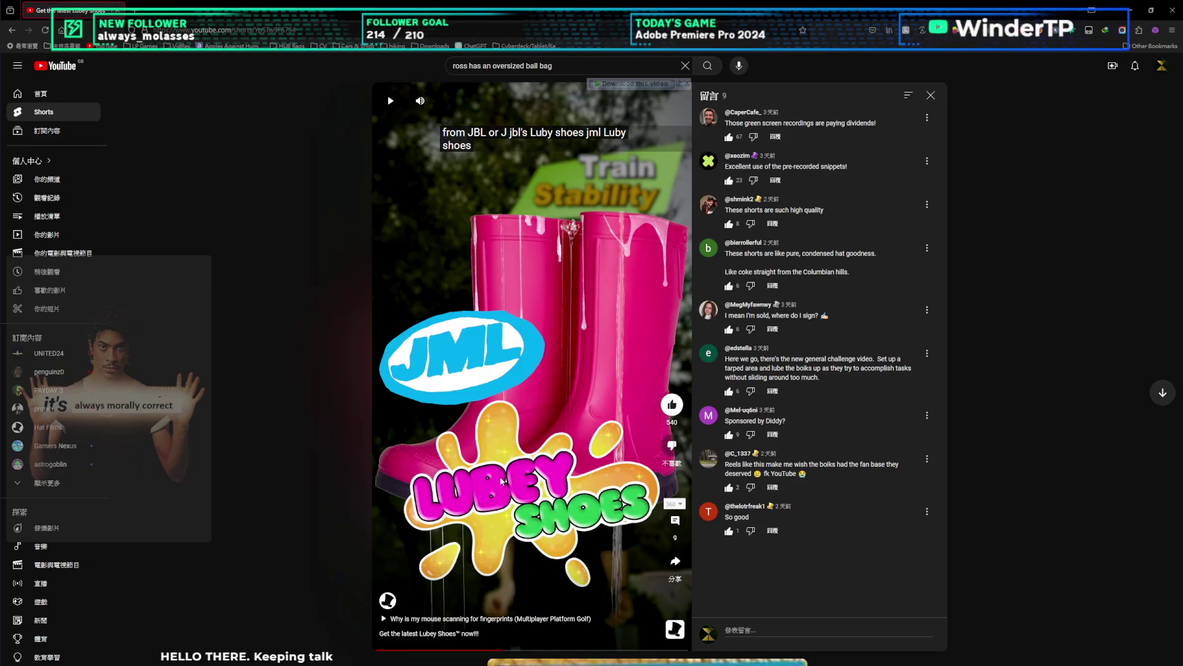
left_click(559, 488)
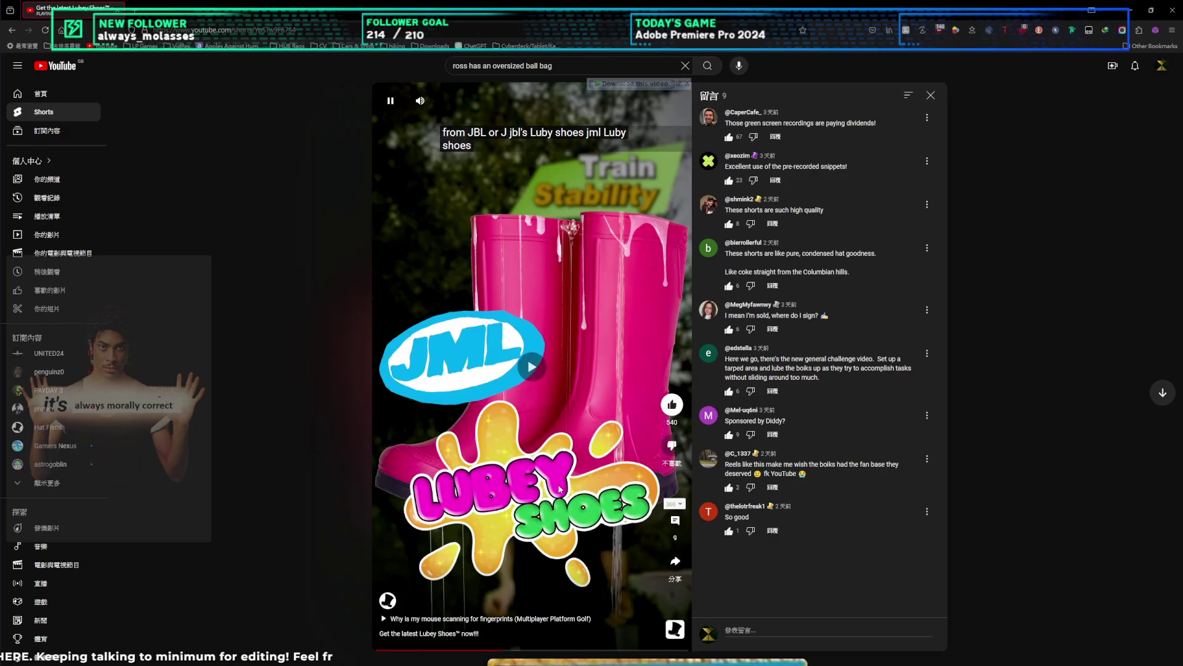
left_click(557, 491)
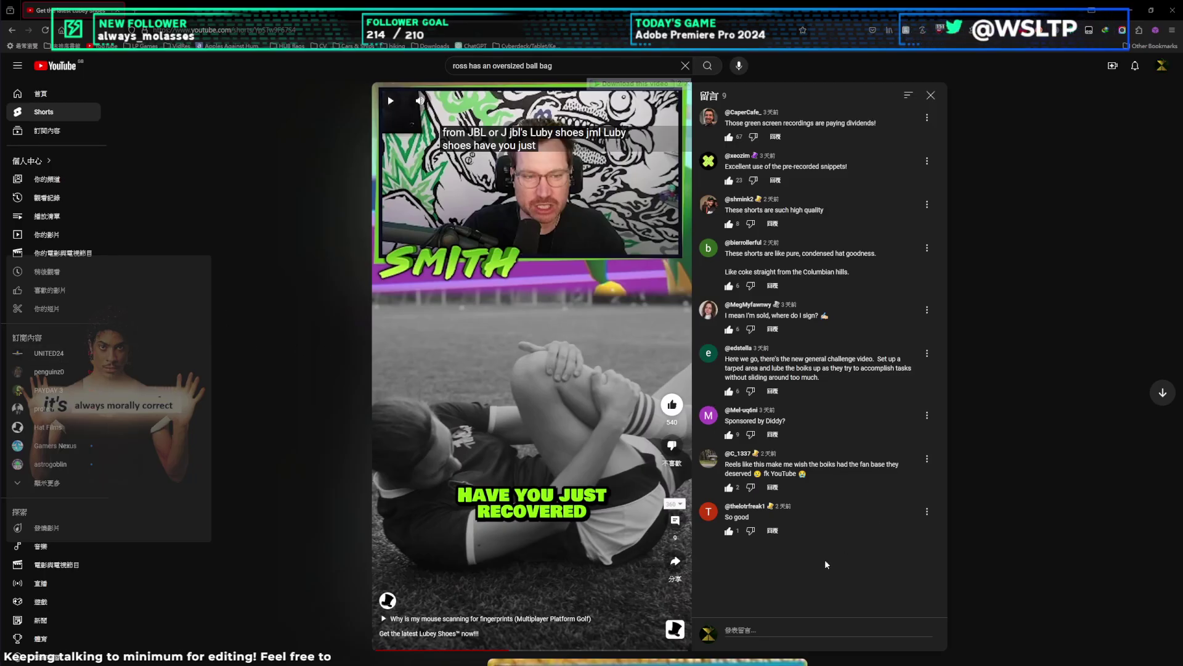
Step: Play the Lubey Shoes short in short stretches through the "From serious injury" shots, pausing at the "Trying to stand up" caption
left_click(538, 394)
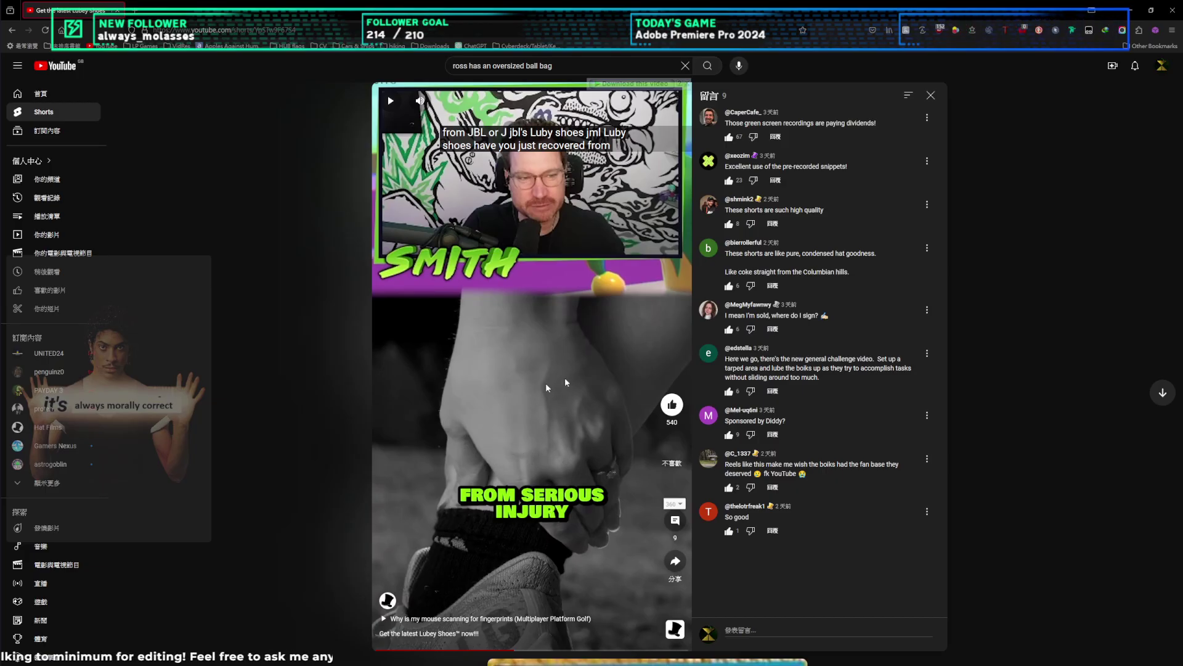
left_click(558, 422)
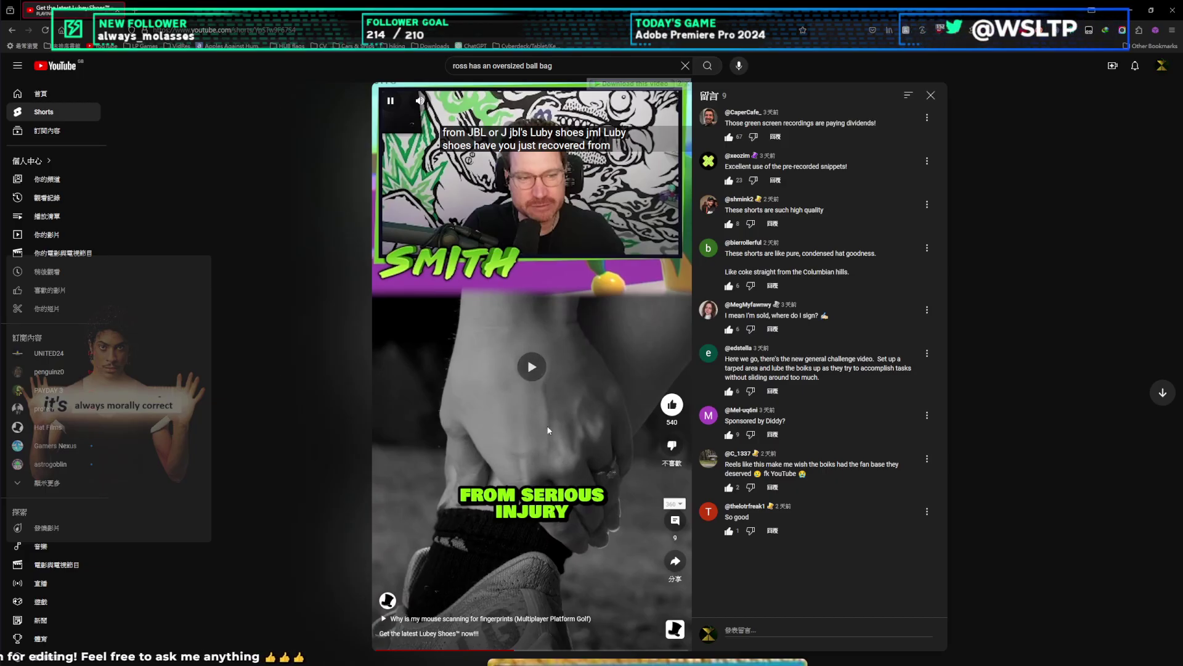
left_click(559, 420)
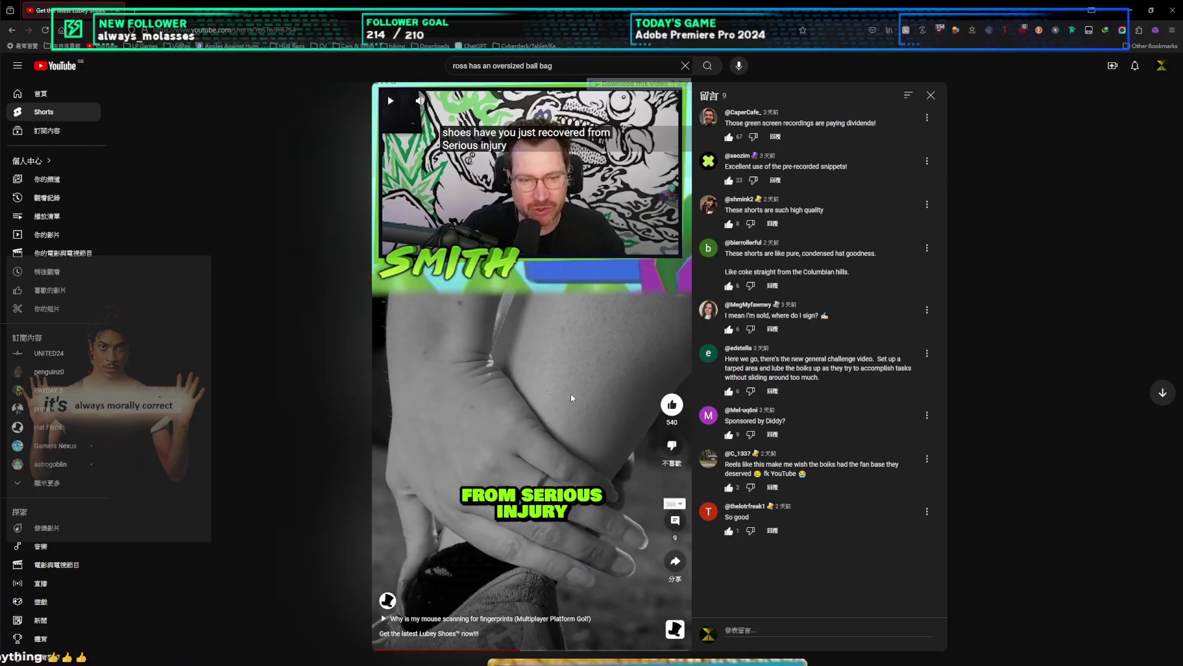
left_click(570, 397)
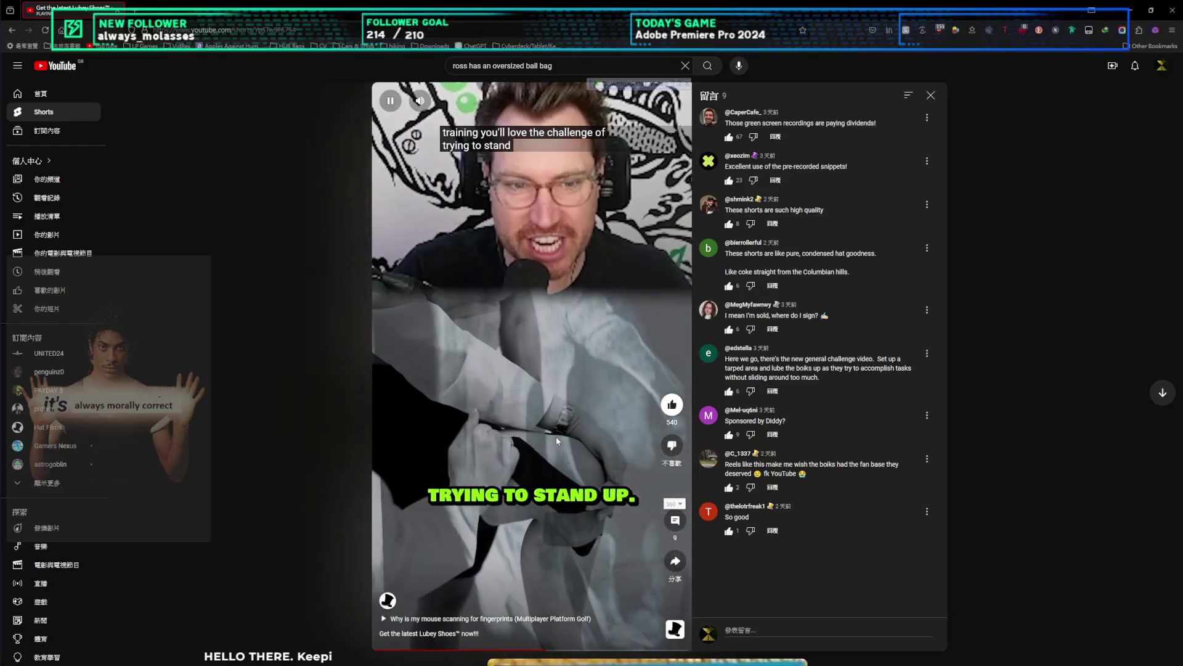
left_click(556, 436)
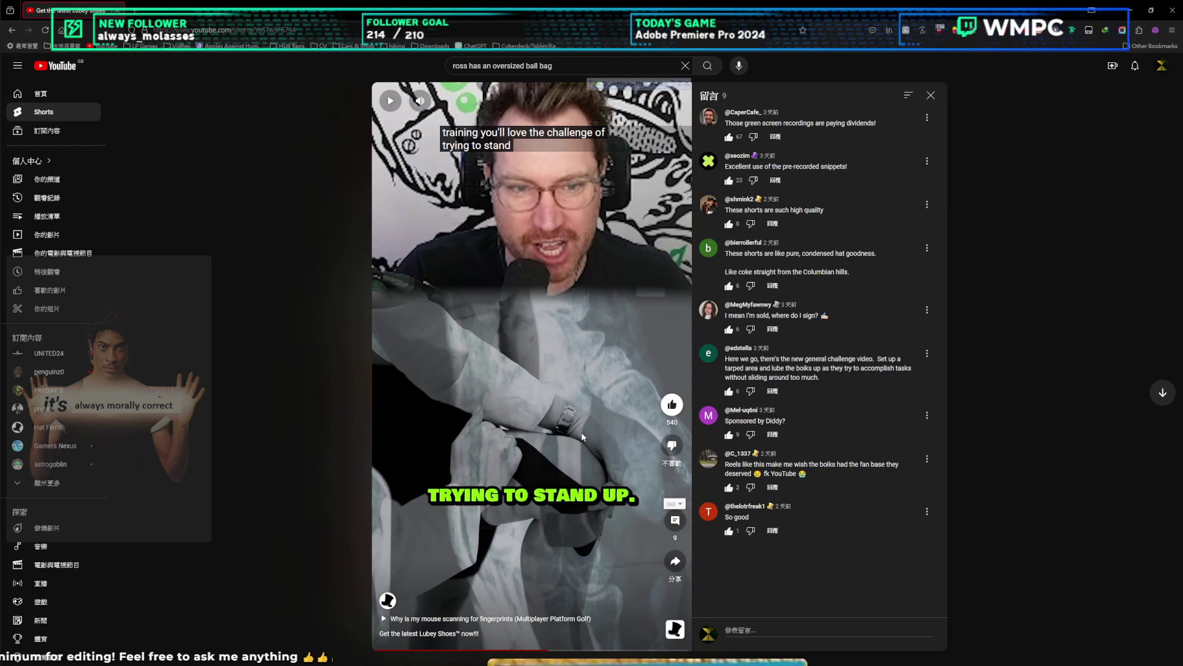
Step: Study the green-screen gym segment up to the "Build Your Core" title and highlight the comment "Sponsored by Diddy?"
left_click(582, 436)
left_click(582, 436)
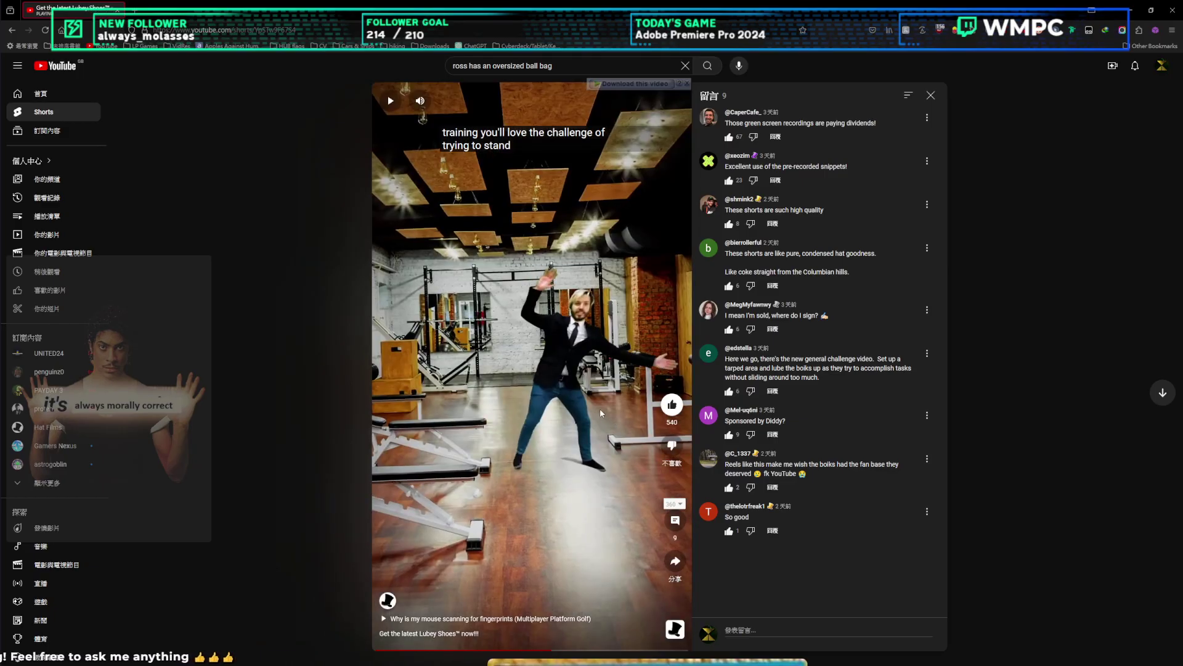
left_click(601, 412)
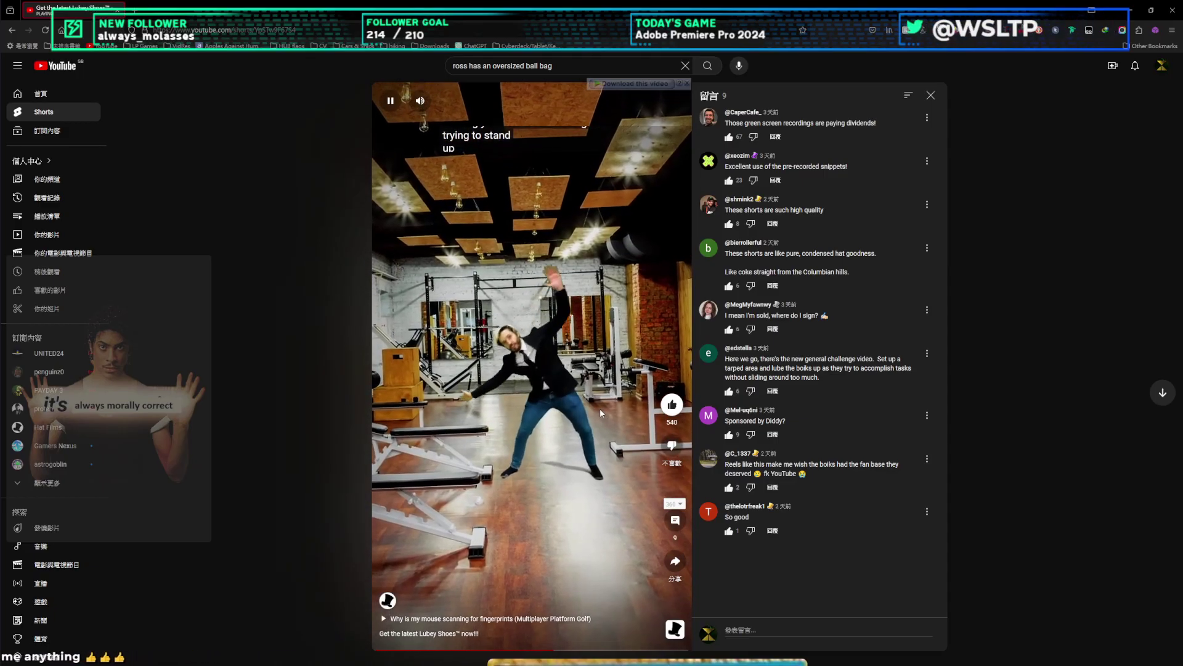
left_click(586, 416)
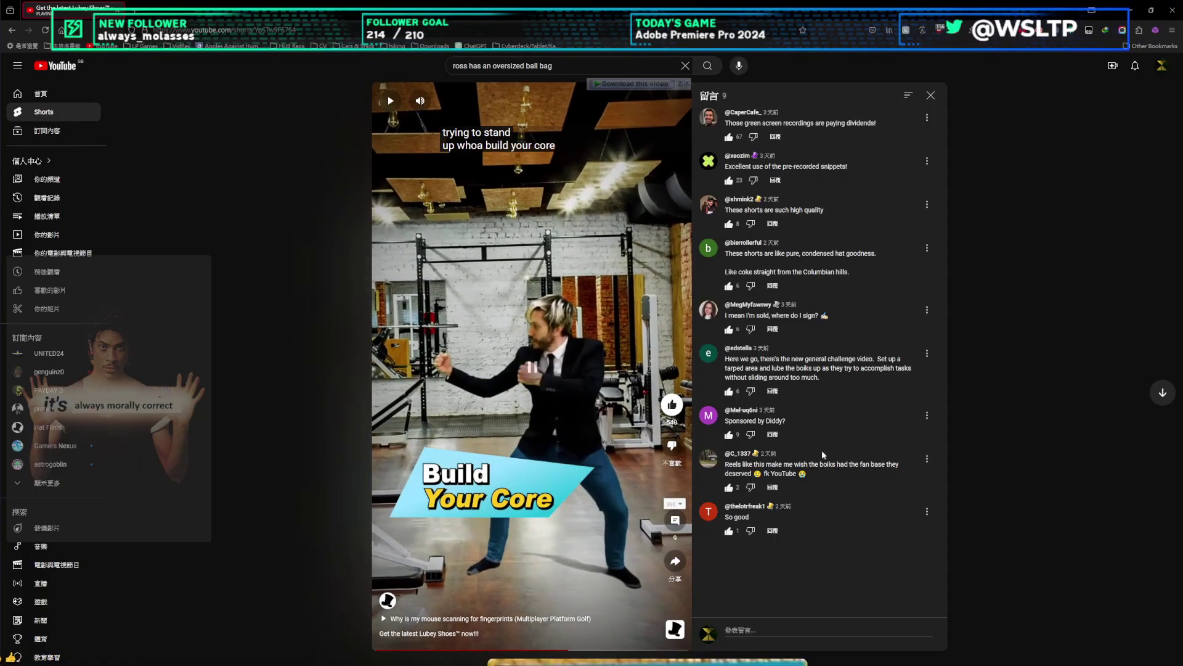
left_click_drag(787, 421, 727, 425)
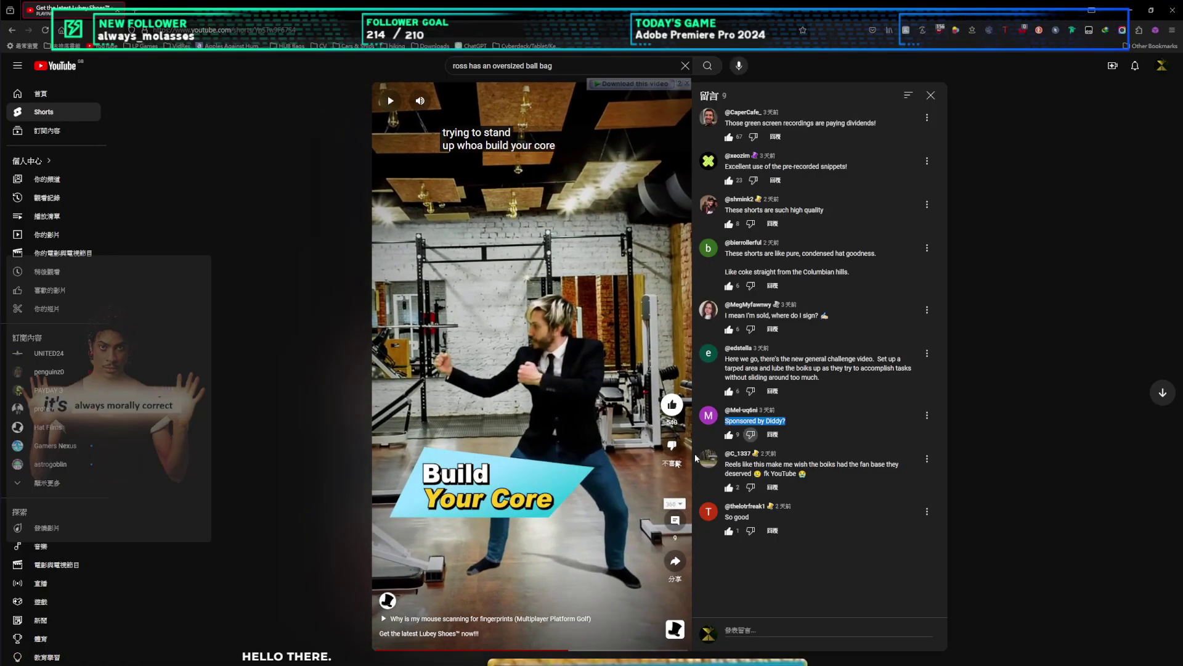
Step: Watch through to the "Terrify Your Grandma" title, rewind to the "Learn to Balance" shot and replay the transition between them
left_click(569, 361)
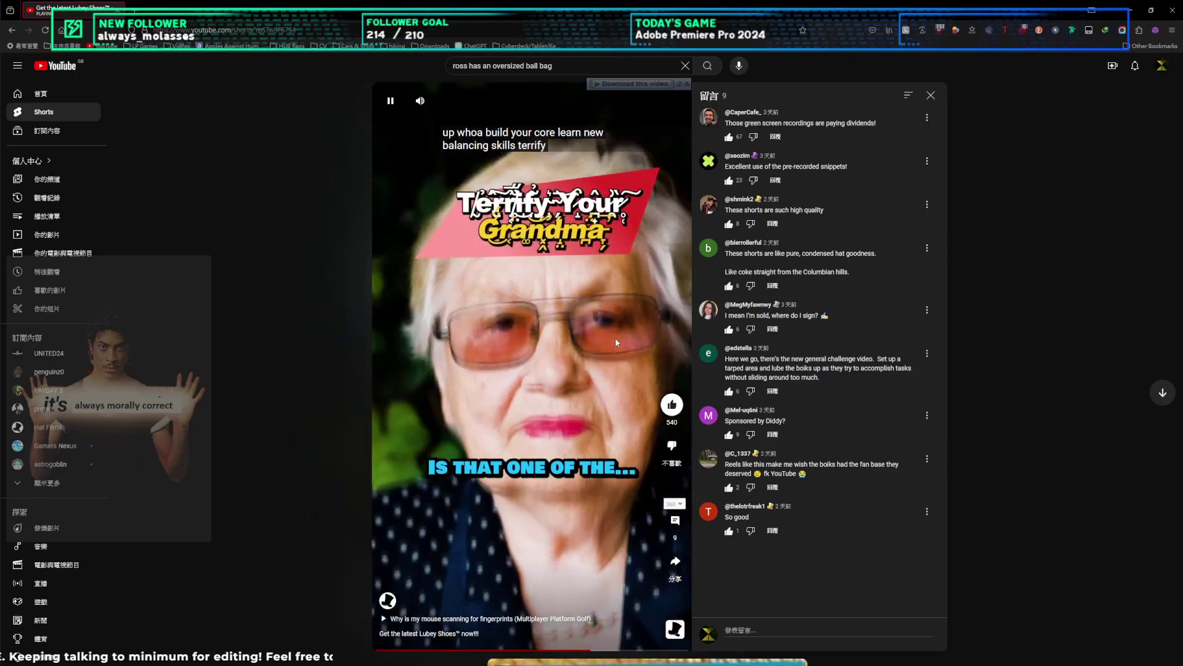
left_click(615, 338)
left_click(627, 323)
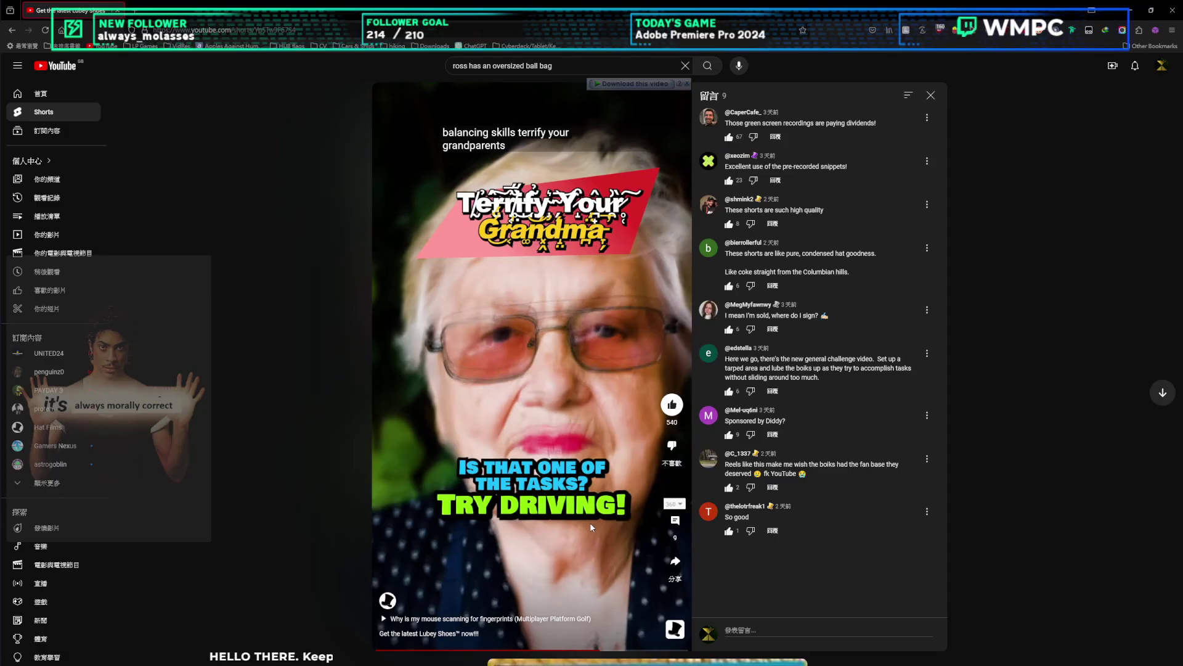
left_click(584, 646)
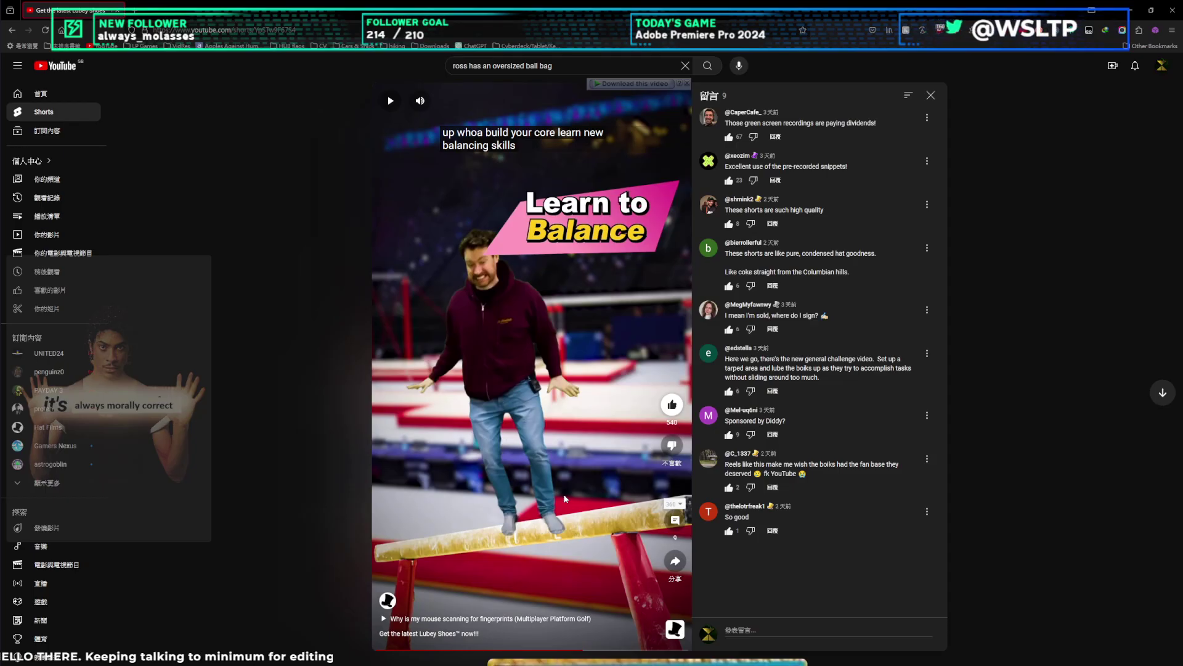
left_click(563, 493)
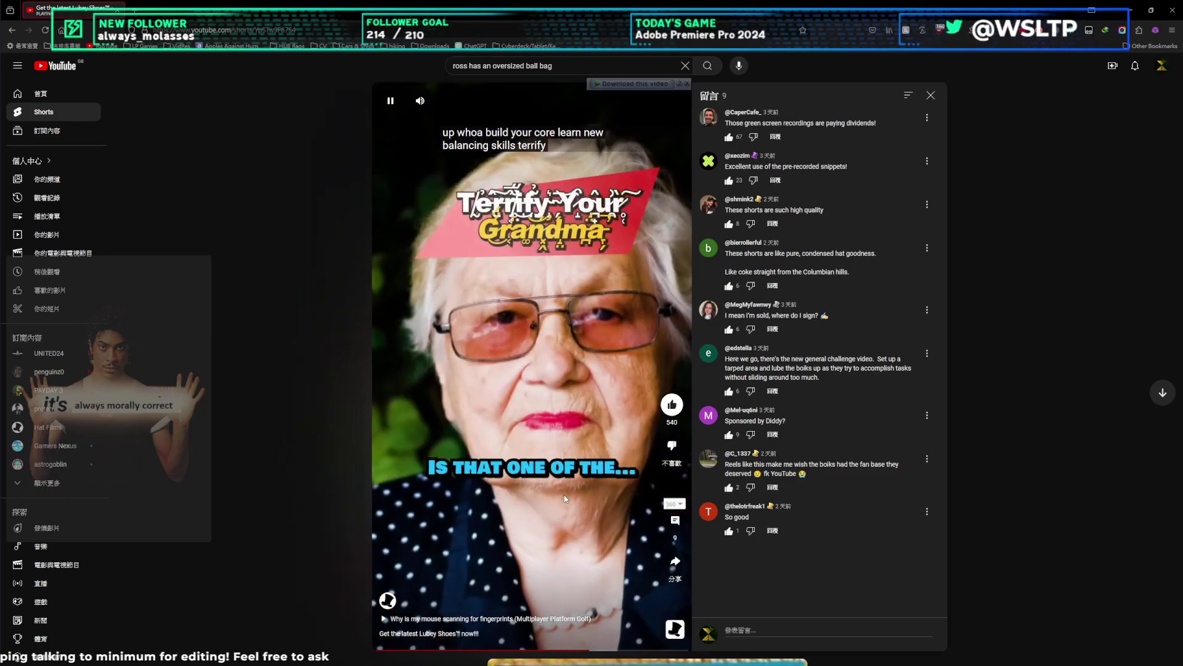
left_click(562, 502)
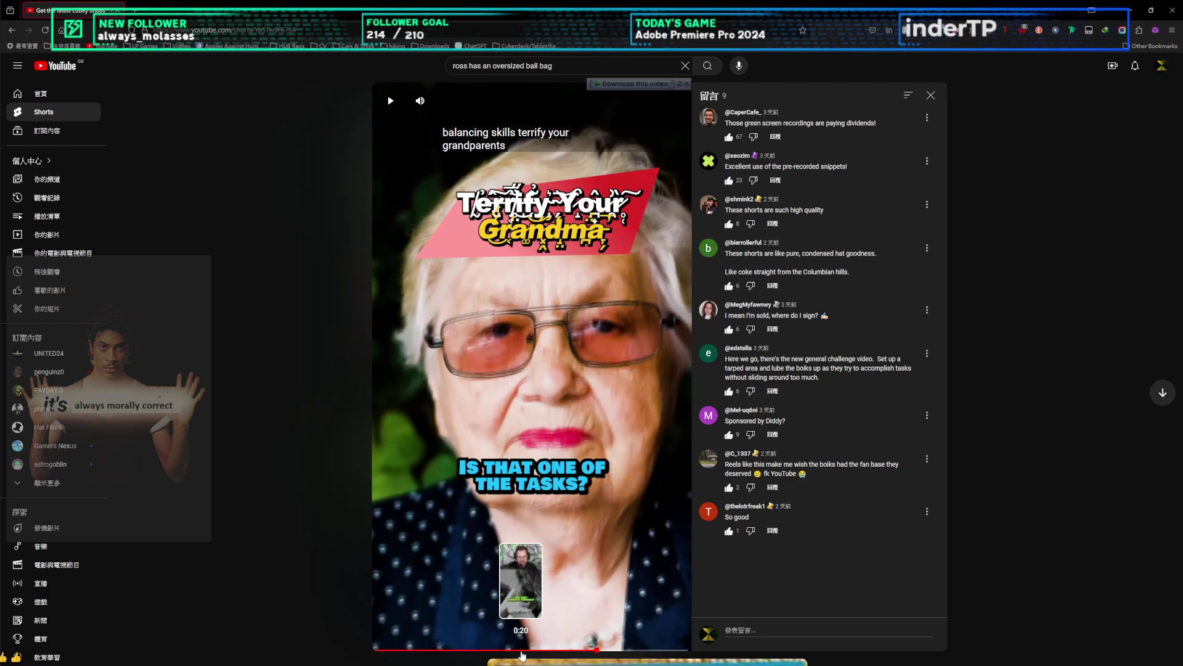
Step: Rewind the short to about 0:20 and replay the injury, gym and balance-beam segments, pausing at "Is that one of the tasks?"
left_click(521, 652)
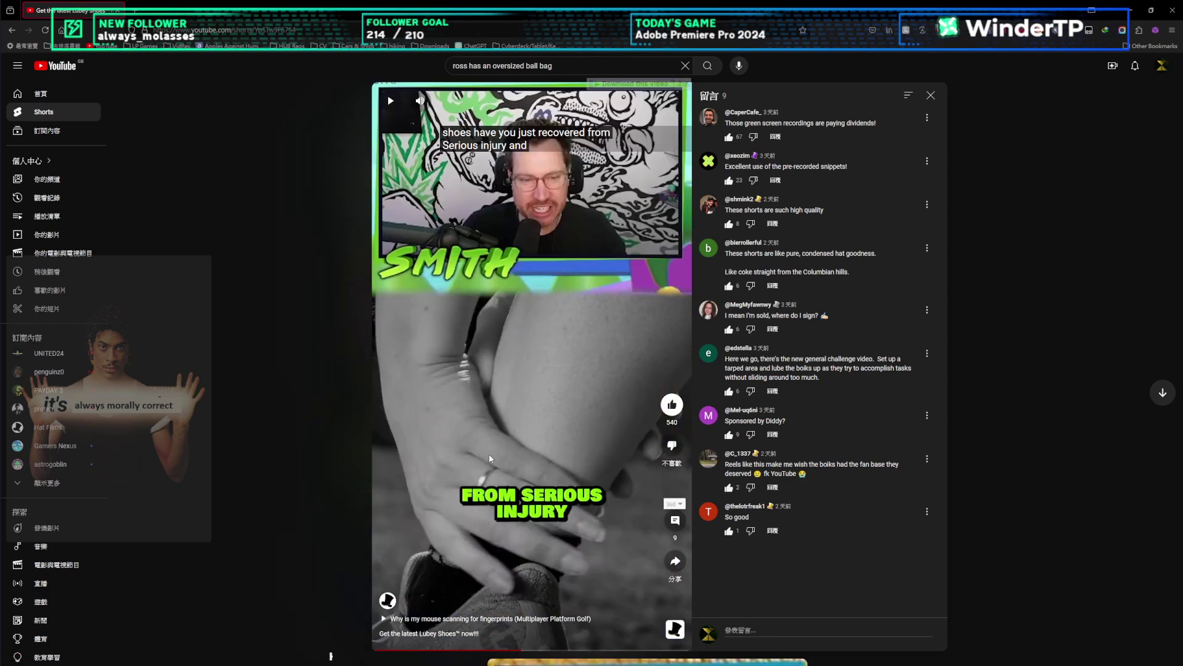
left_click(568, 394)
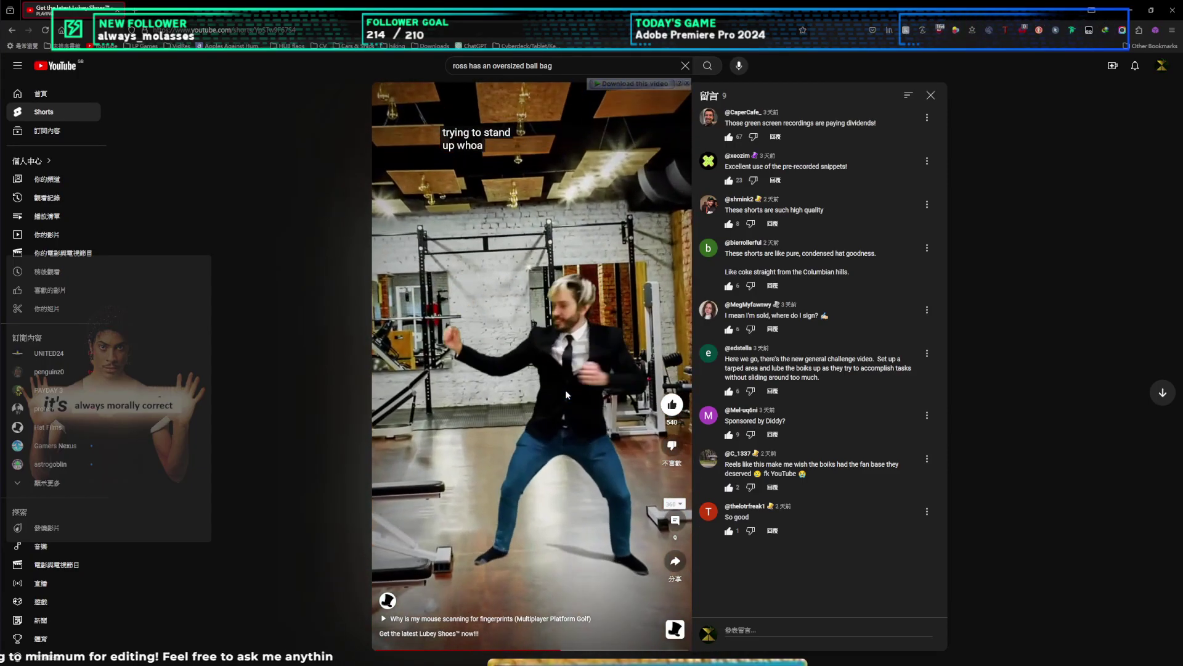
left_click(524, 424)
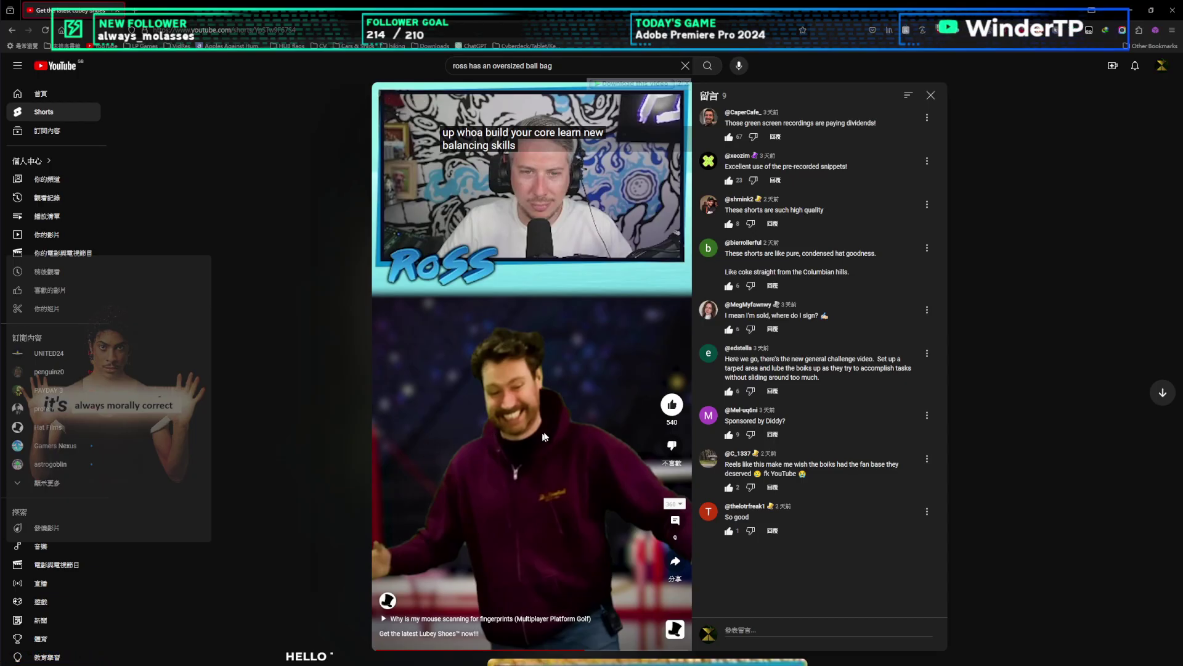
left_click(572, 424)
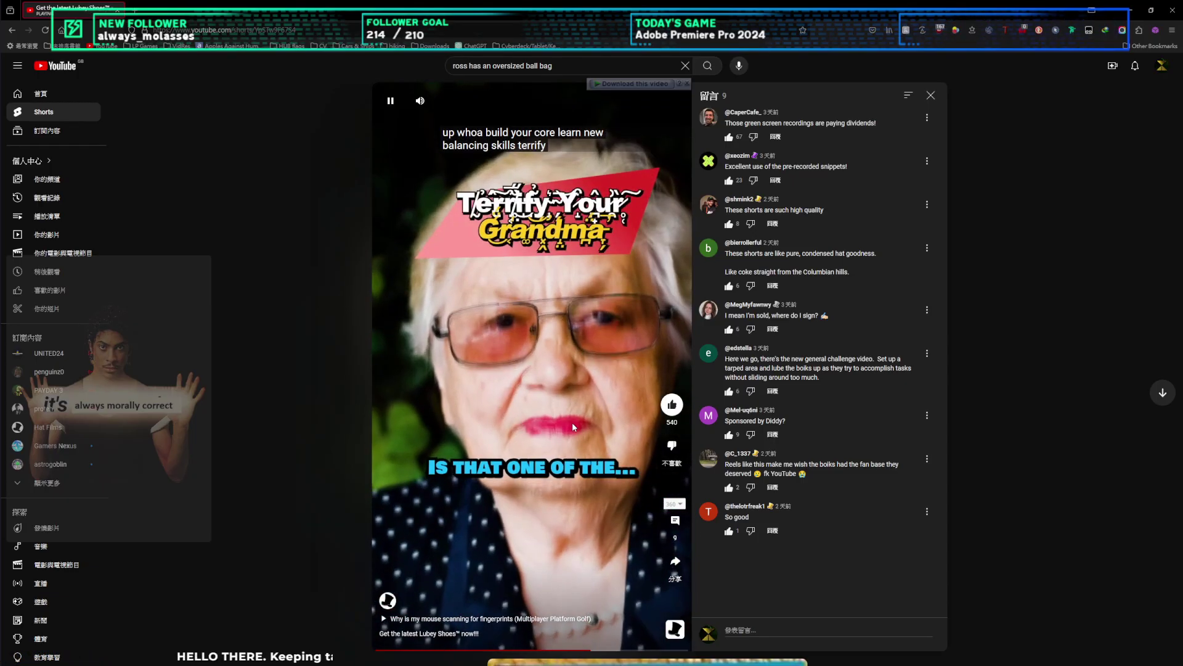
left_click(573, 426)
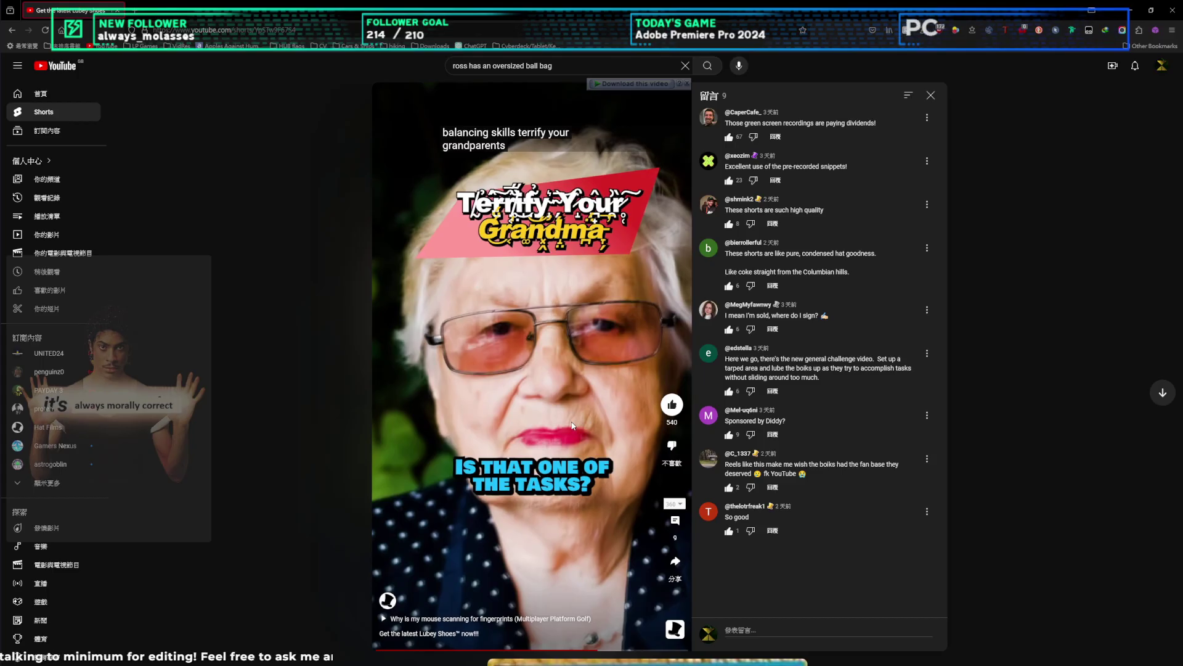
Step: Continue past the "Try driving!" caption into the car scene and pause at "I can't get any purchase"
left_click(572, 426)
left_click(572, 426)
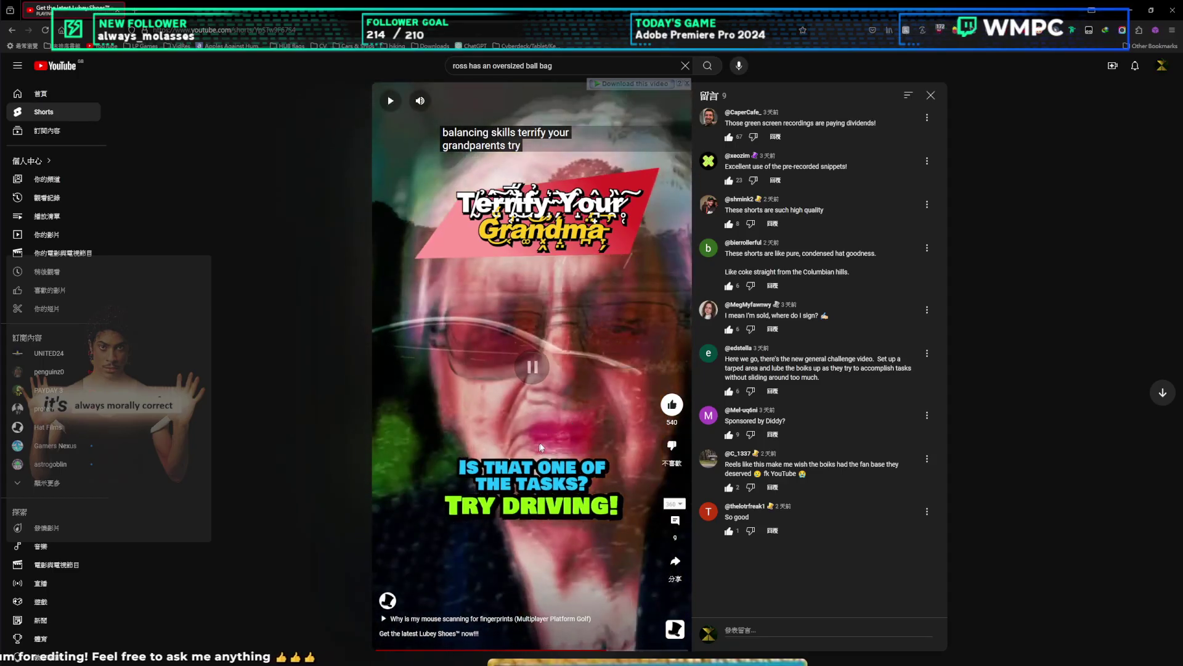
left_click(547, 389)
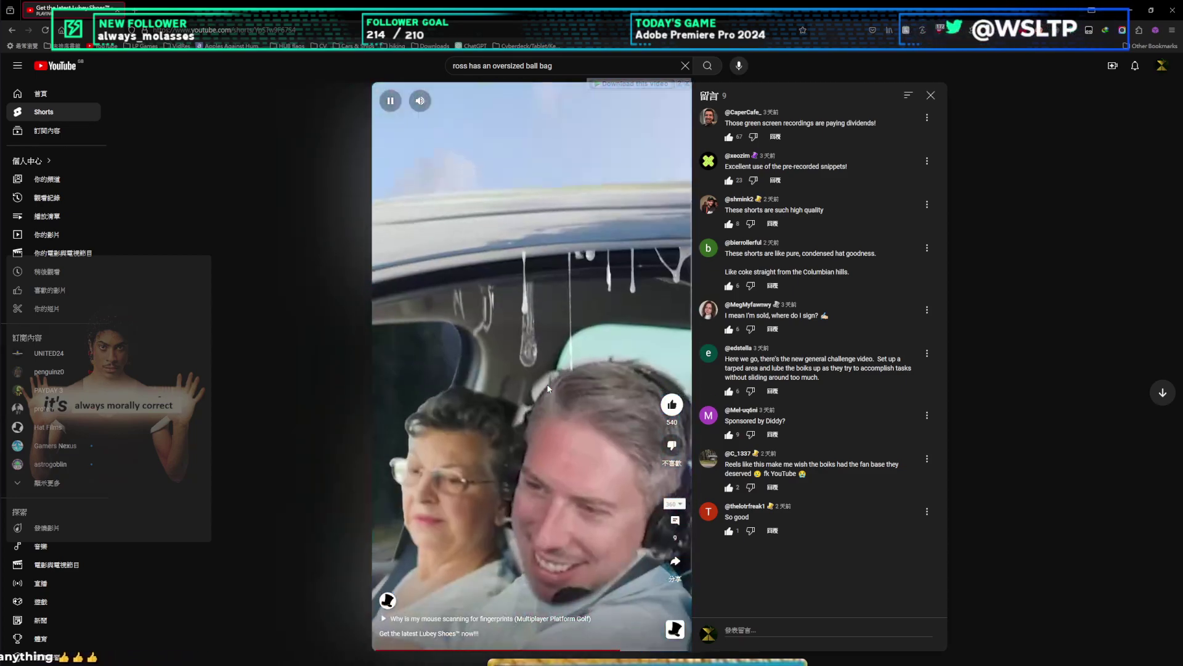
left_click(509, 411)
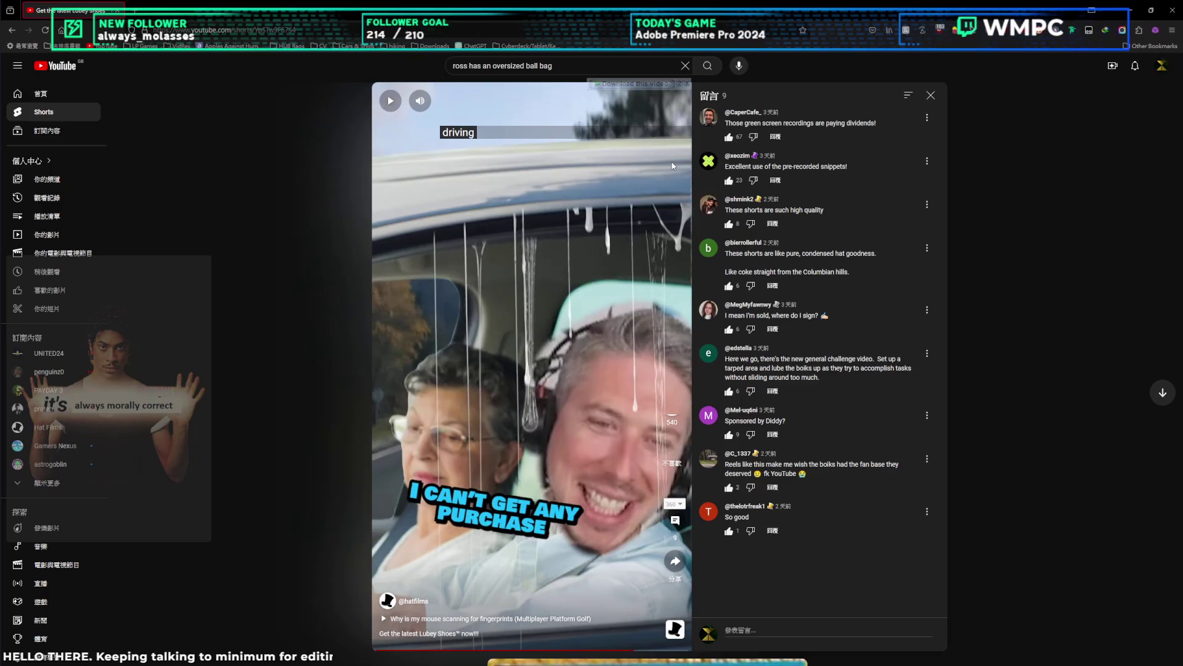
Step: Play the car scene in stretches from the "On the brake" caption through "I love you all so much" to the $69.99 product shot
left_click(471, 330)
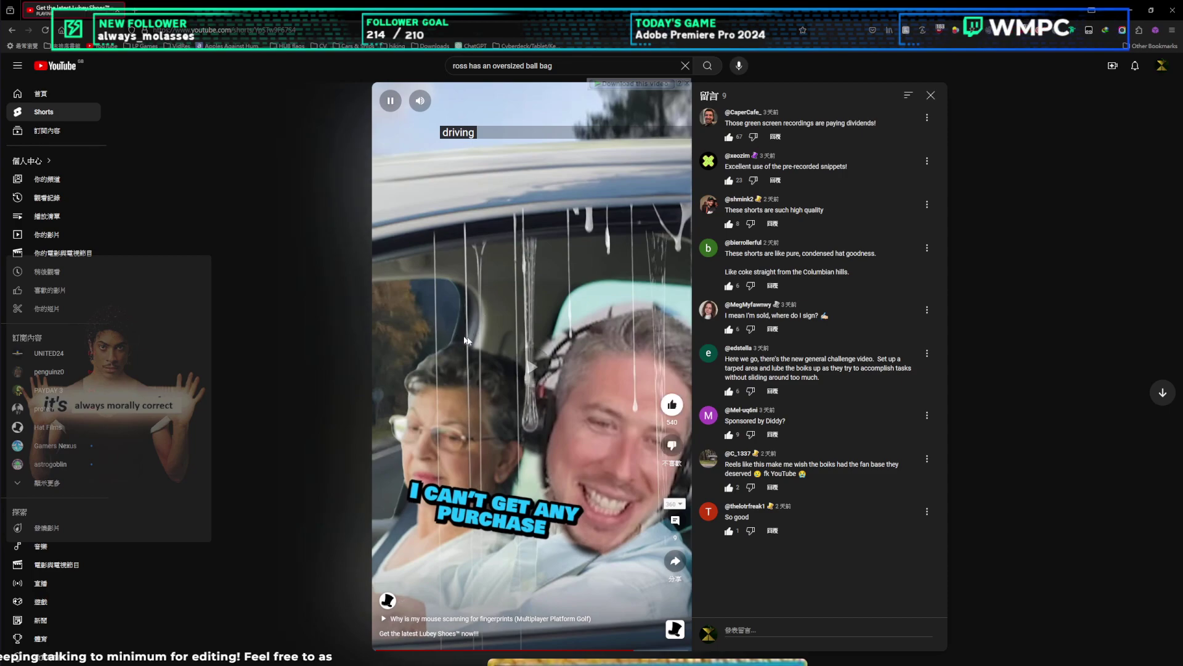
left_click(412, 360)
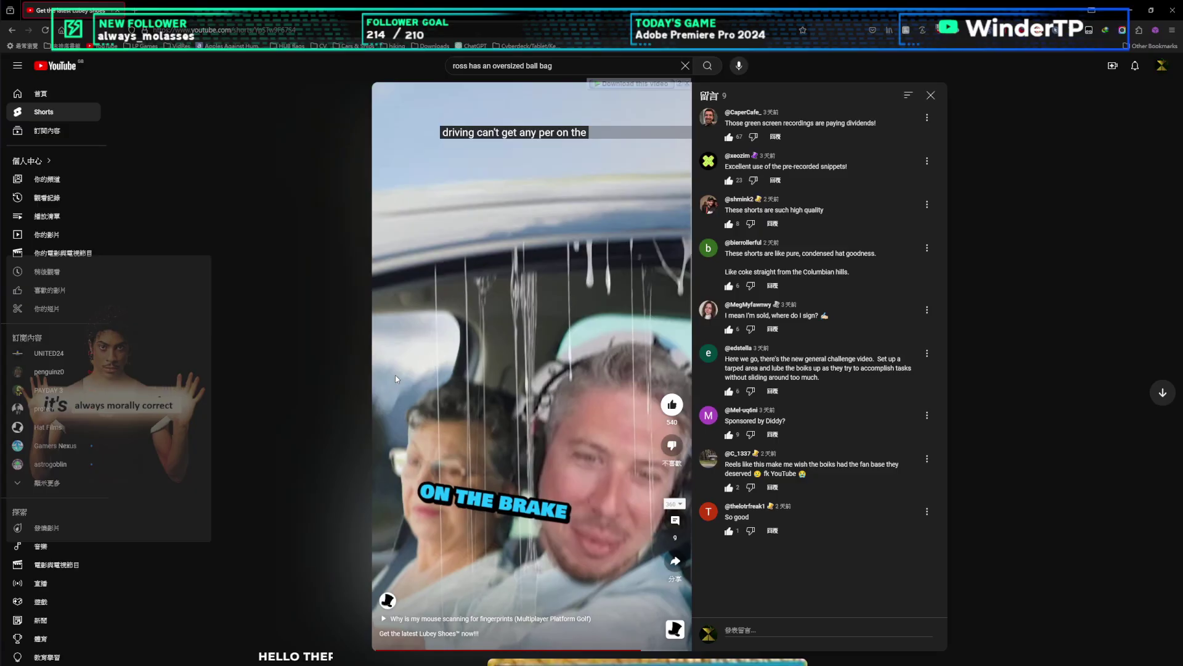
left_click(395, 377)
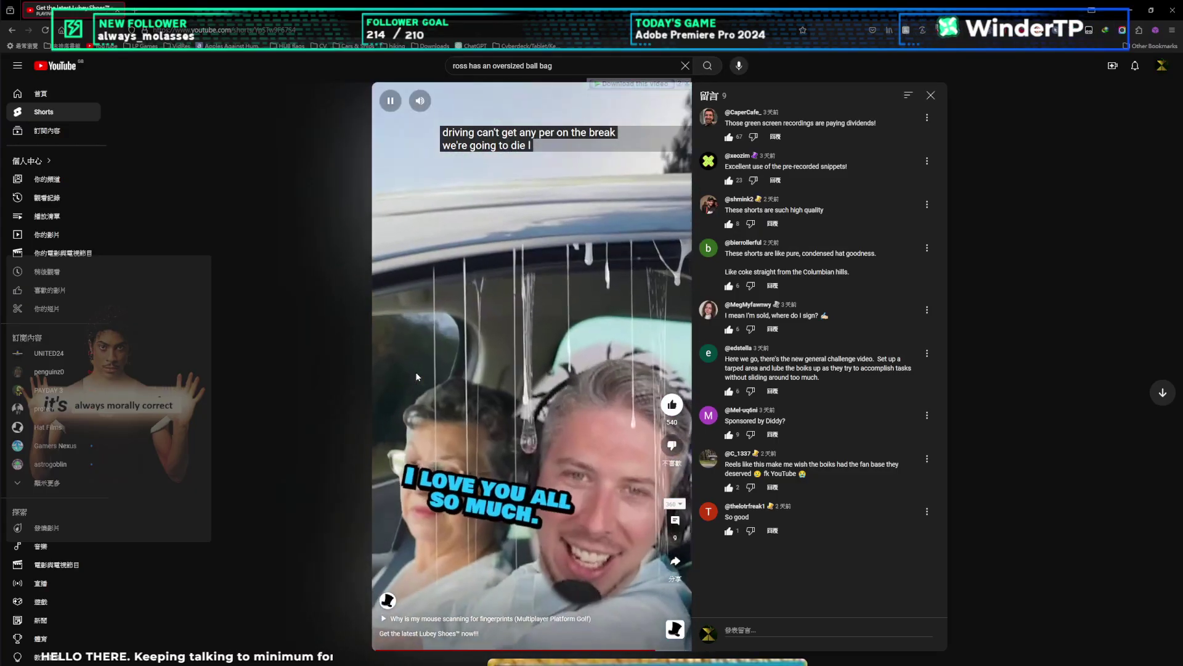
left_click(504, 321)
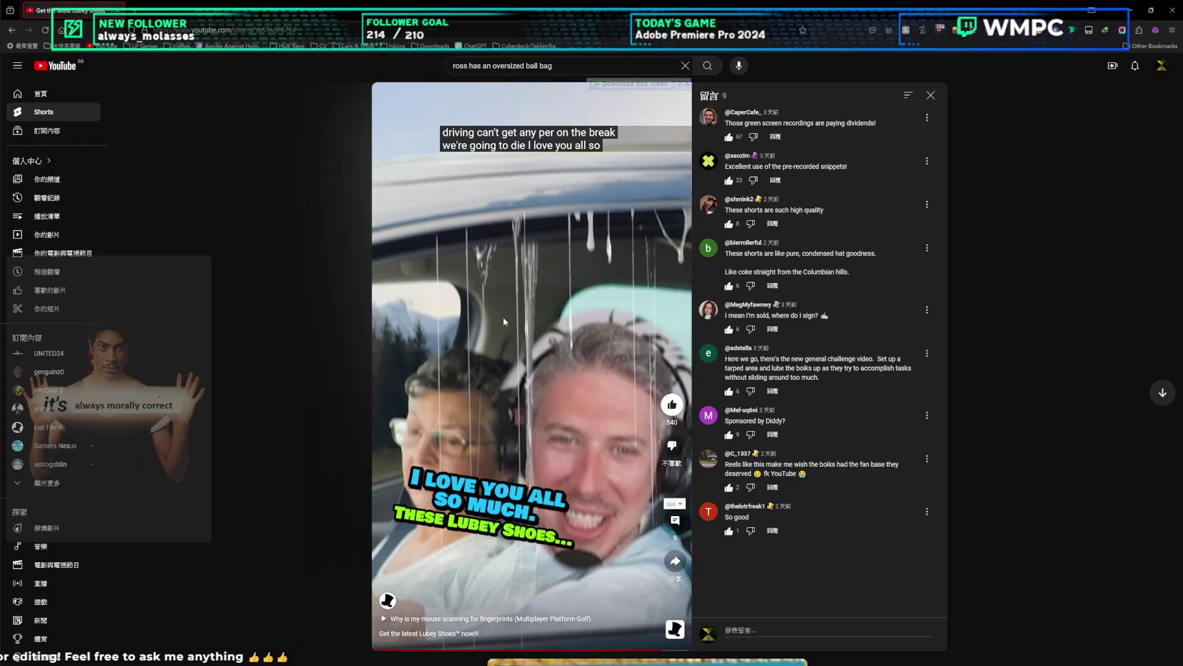
left_click(503, 317)
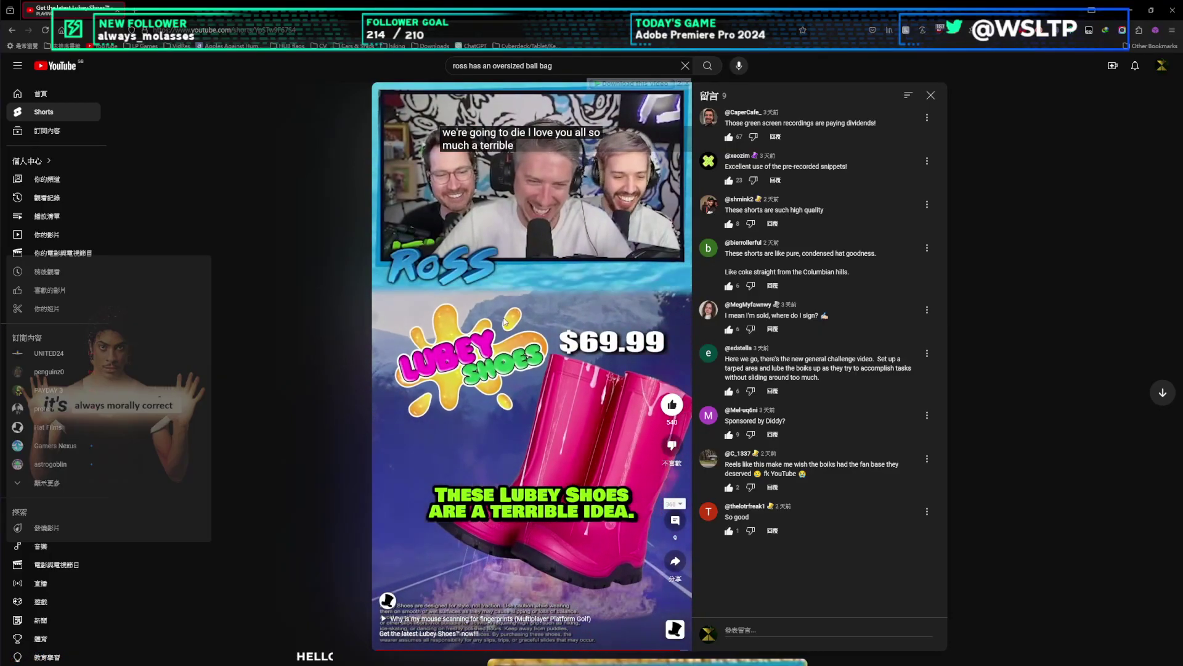
Step: Rewind to the explosion around 0:41 and replay the final $69.99 Lubey Shoes product shot through the end of the short
left_click(586, 378)
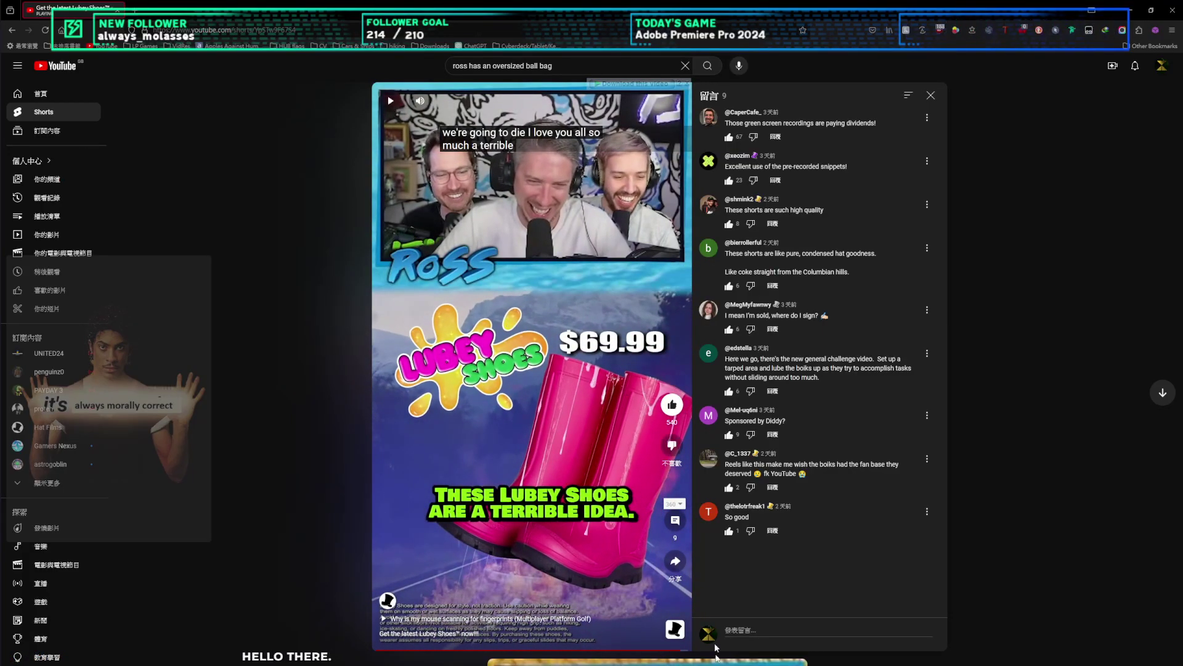
left_click(673, 652)
left_click(667, 651)
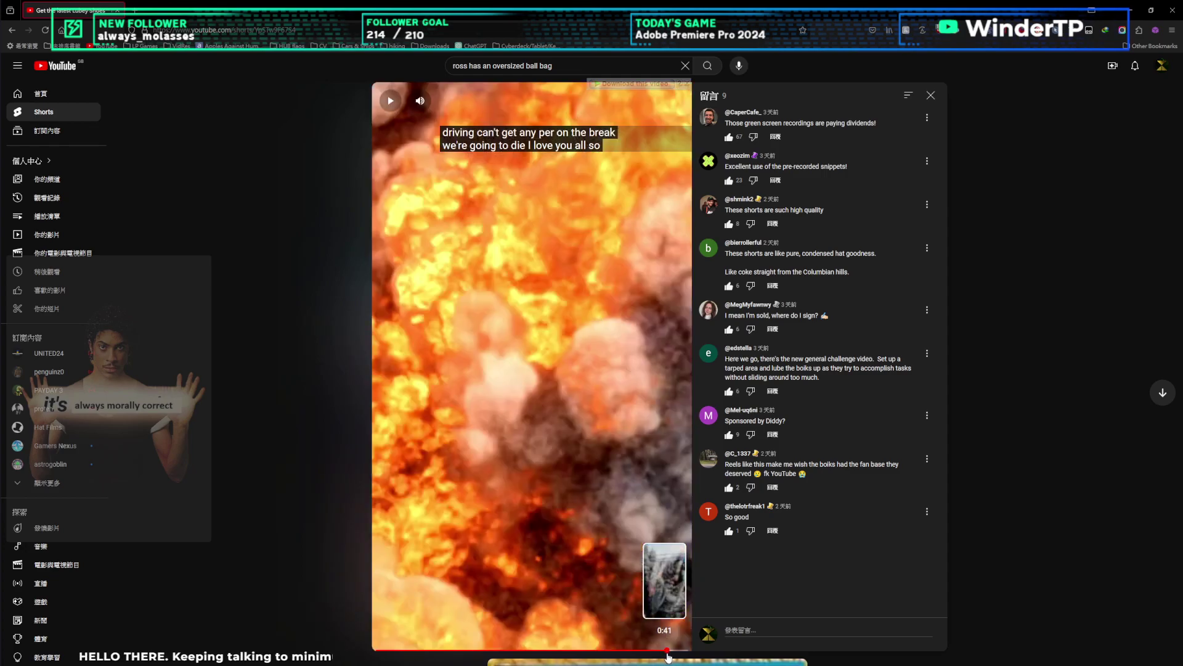
left_click(524, 541)
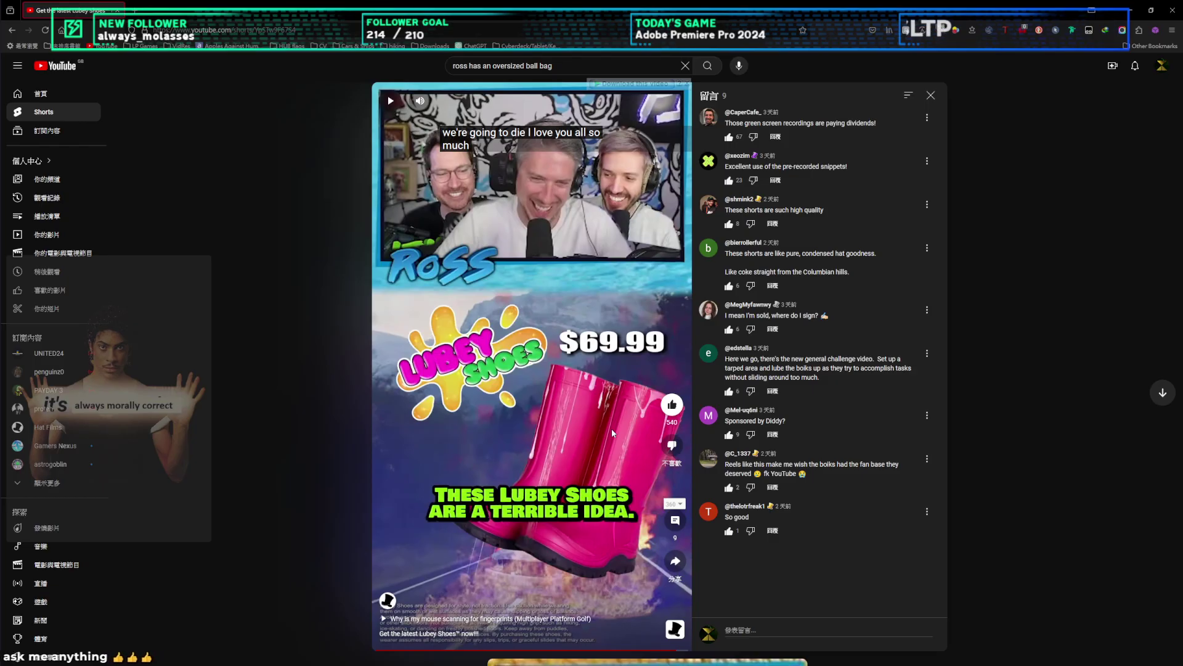
left_click(527, 445)
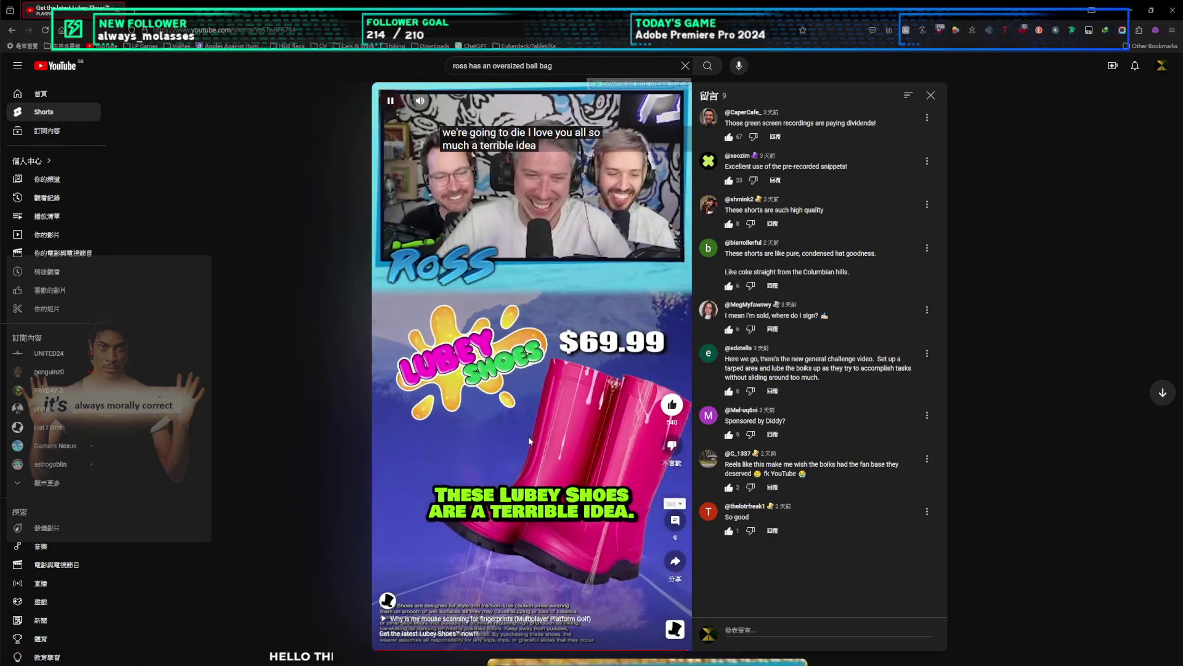
left_click(529, 440)
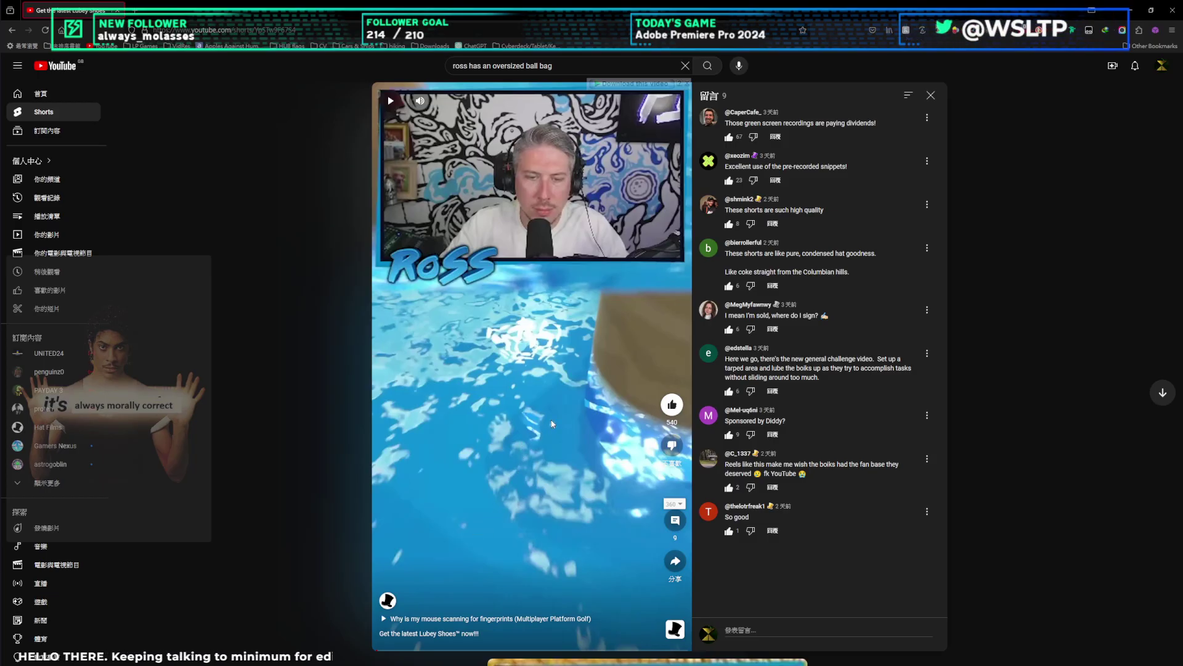
Step: Advance to the short "Nothing much hbu?", pause it at "Have you seen up daddy?" and expand the replies under the Wheel of Fortune comment
scroll(552, 424, "down", 1)
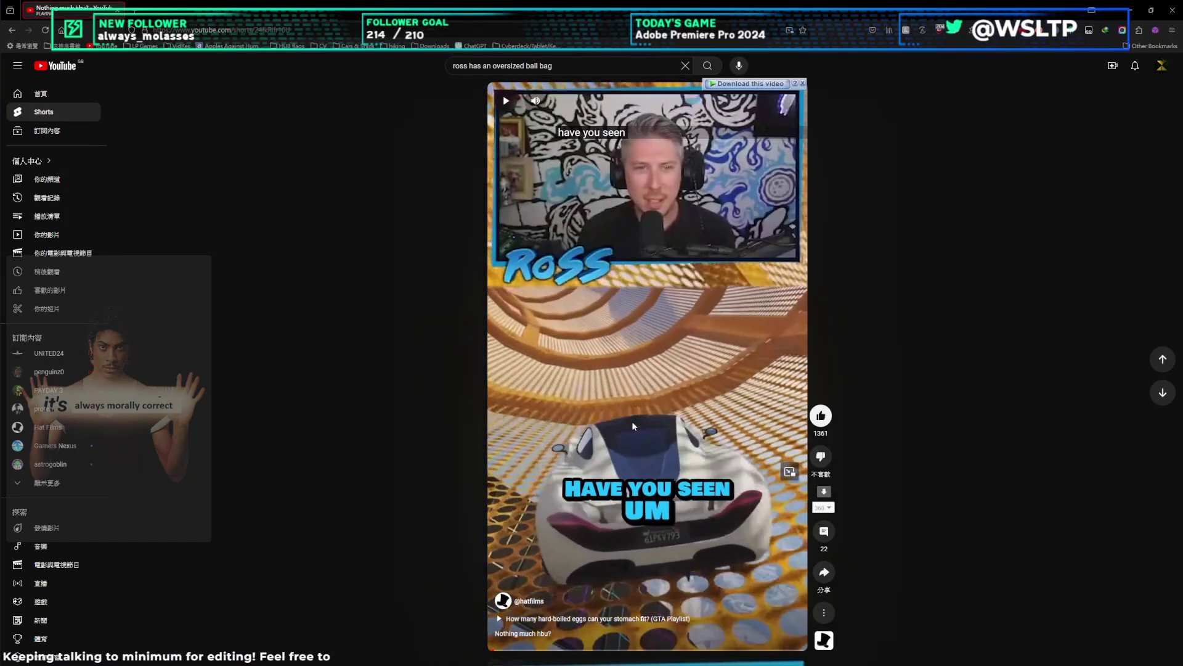
left_click(824, 531)
left_click(490, 276)
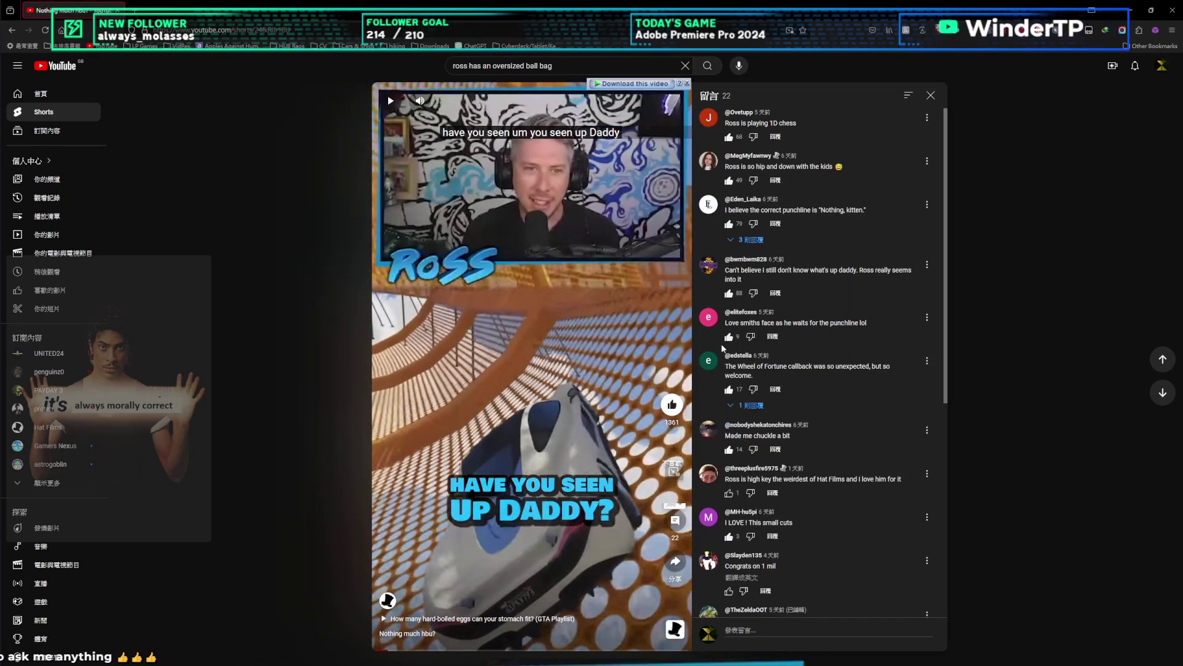
left_click(751, 405)
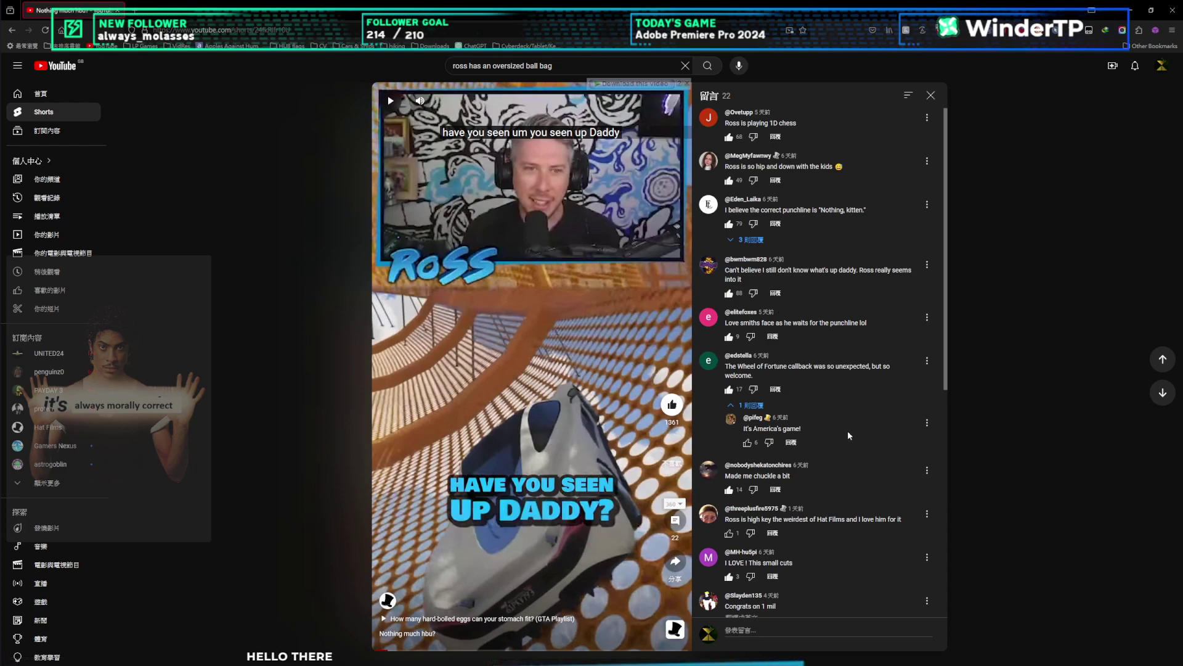
Step: Read through the remaining comments on the short "Nothing much hbu?" and return to the first ones
scroll(848, 431, "down", 1)
scroll(848, 433, "down", 3)
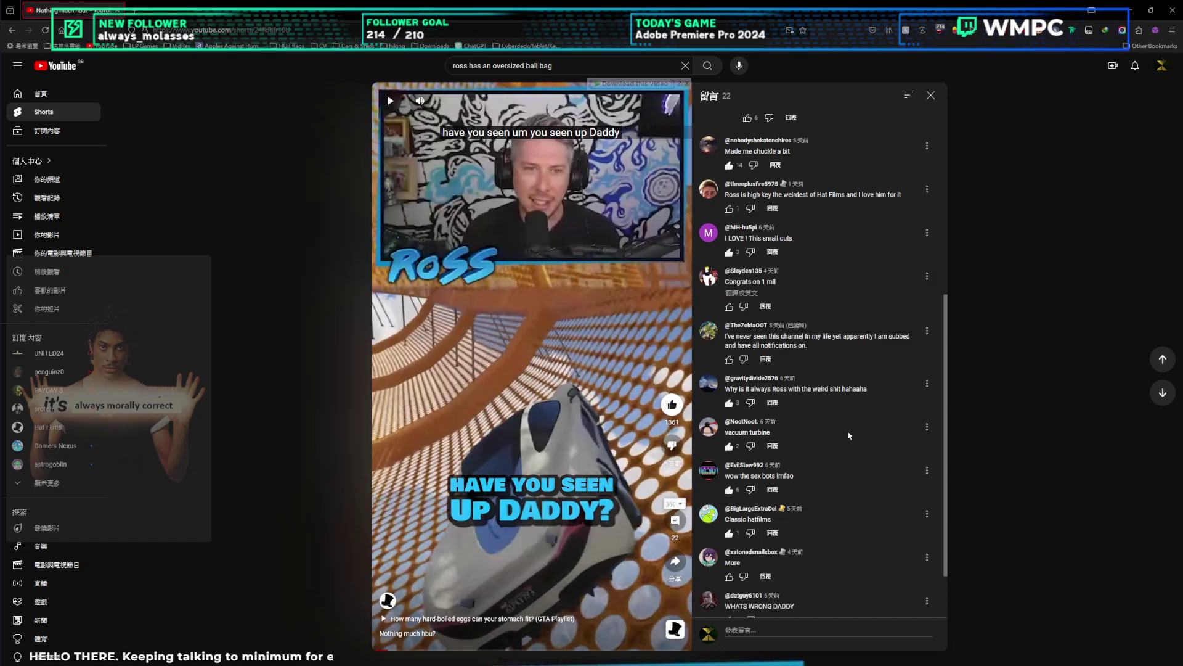
scroll(848, 435, "down", 1)
scroll(849, 434, "up", 6)
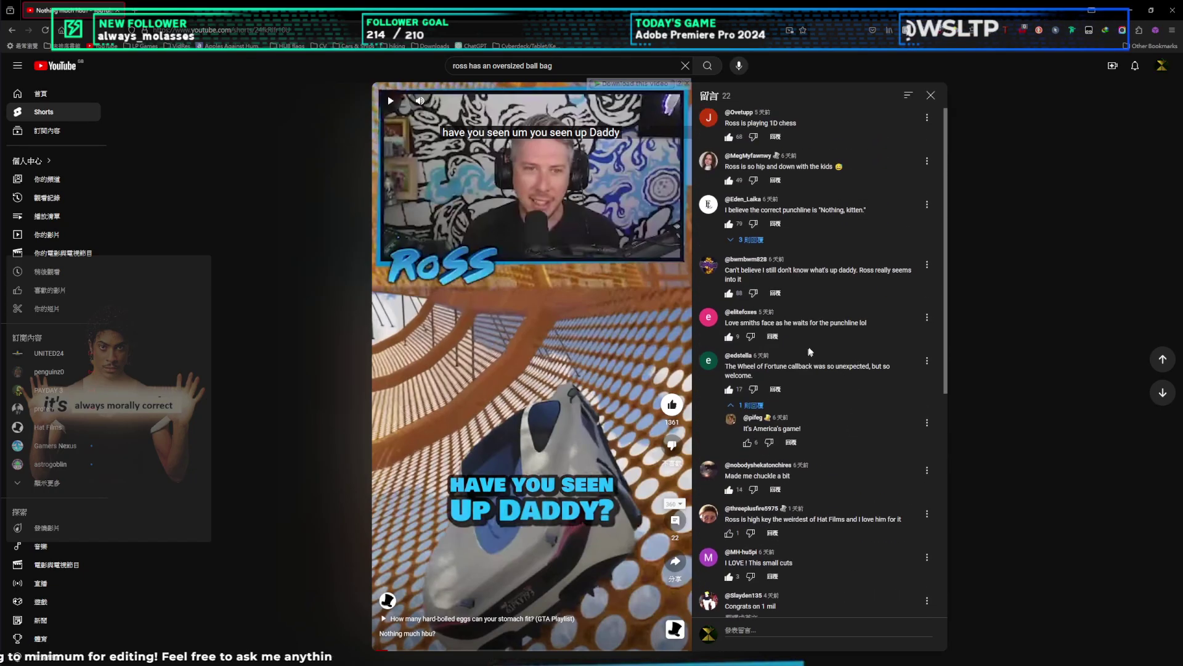
scroll(808, 346, "down", 6)
scroll(809, 345, "up", 6)
Step: Resume the short, sample the "I'm blaming the car" and "What do you mean why" parts, and pause at the Wheel of Fortune board
left_click(486, 370)
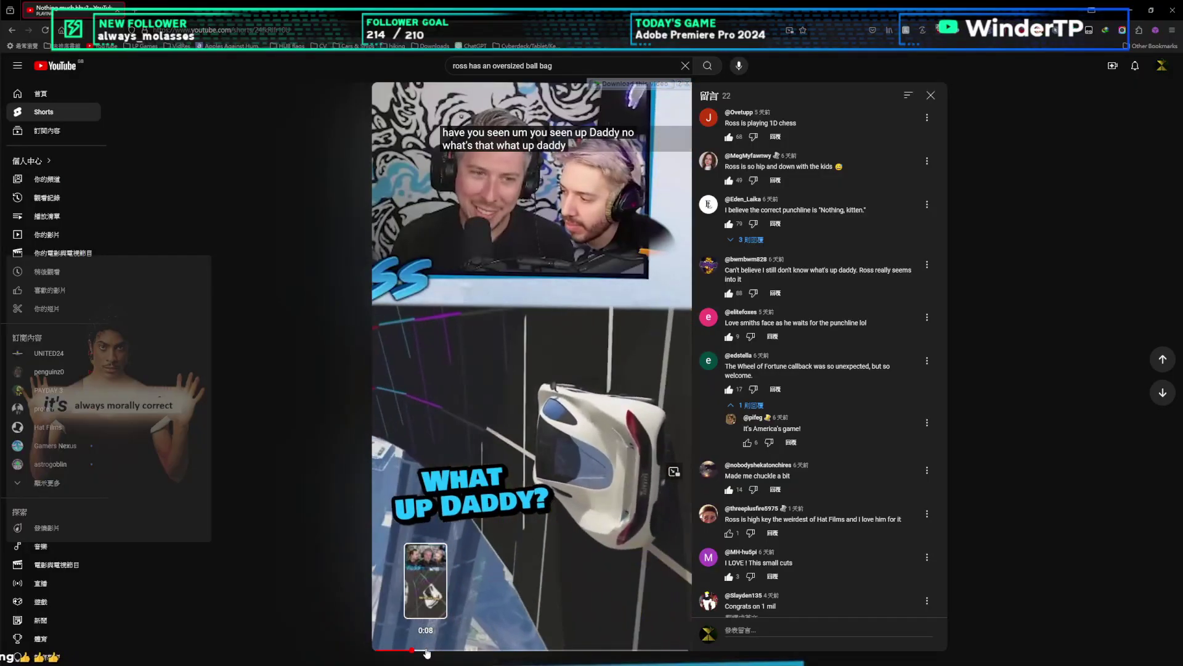
left_click(597, 653)
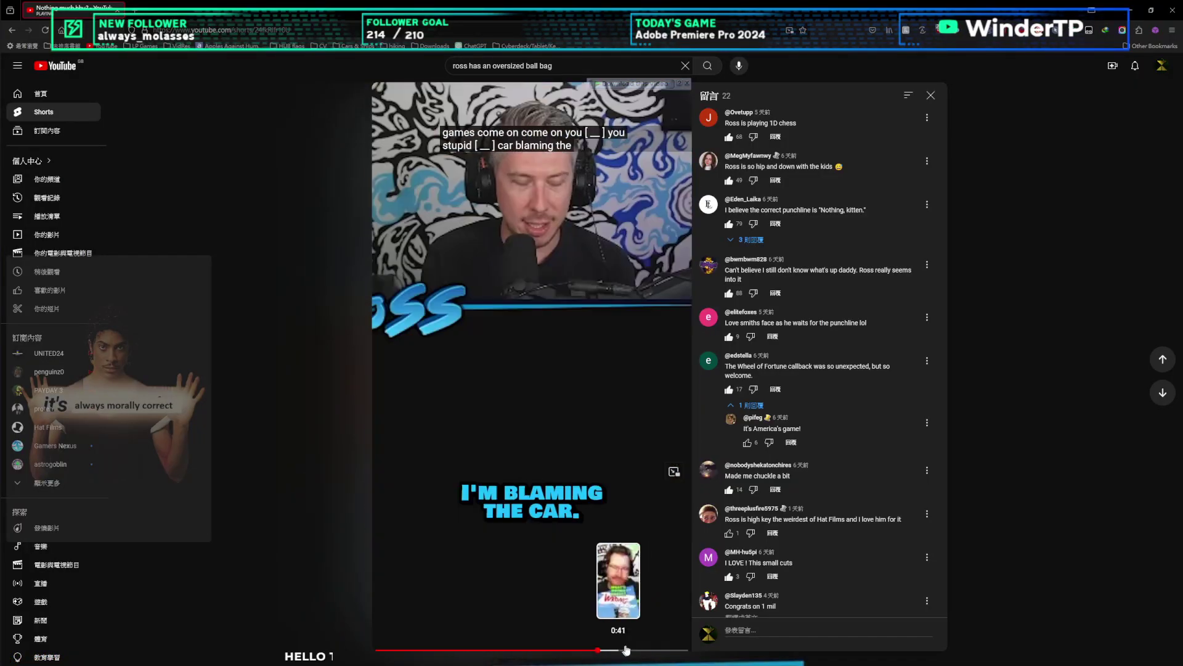
left_click(460, 652)
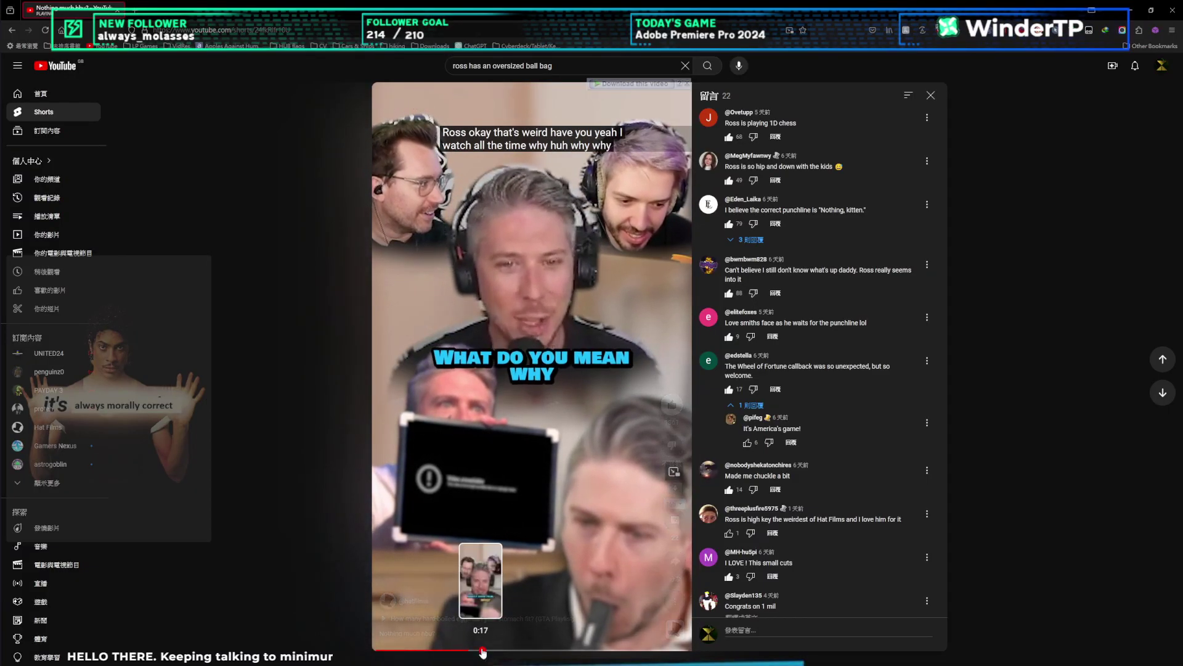
left_click(525, 652)
left_click(590, 490)
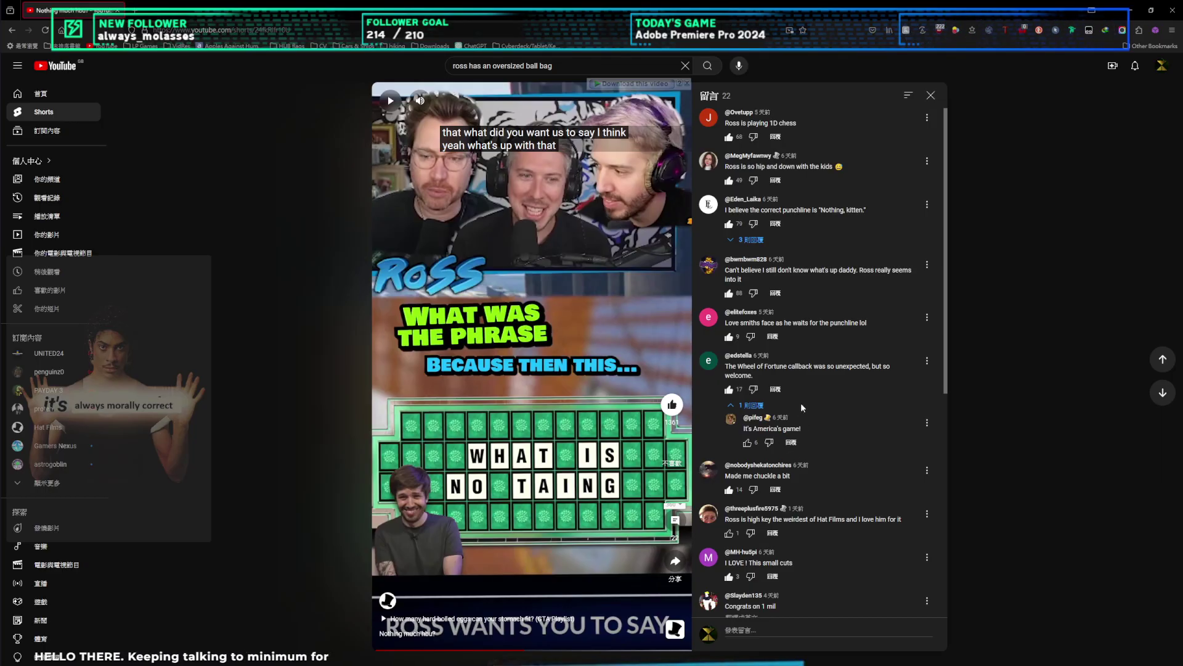
Step: Resume from the Wheel of Fortune board and skip ahead to the "What's wrong Daddy?" scene
left_click(534, 371)
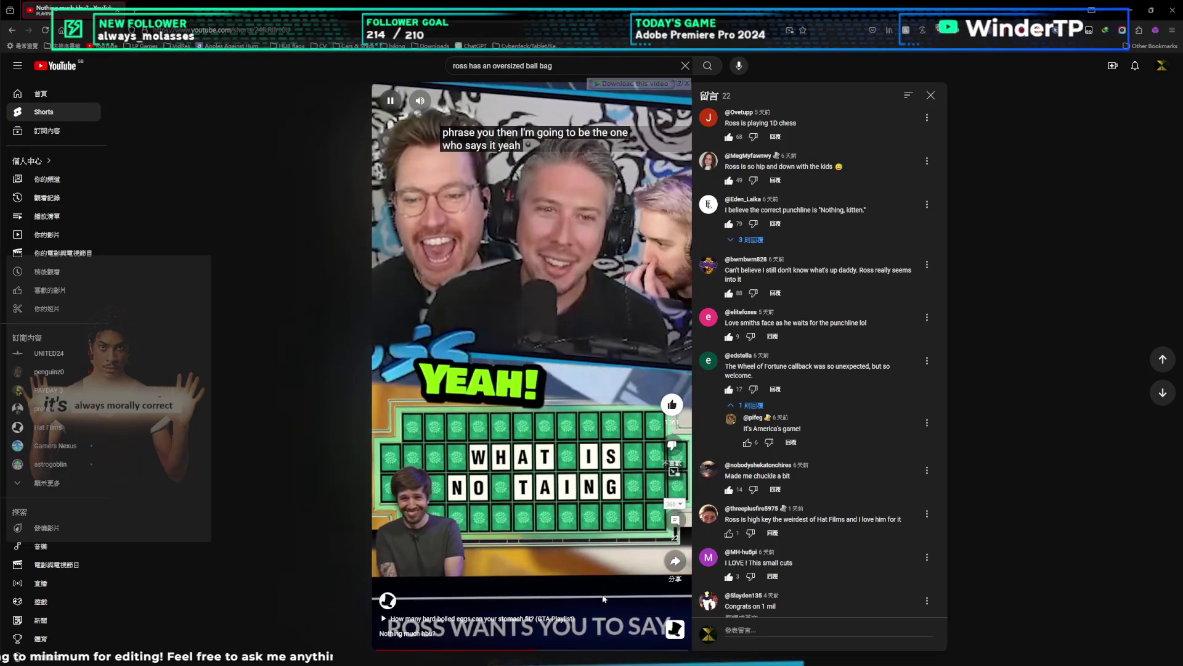
left_click(578, 654)
left_click(622, 653)
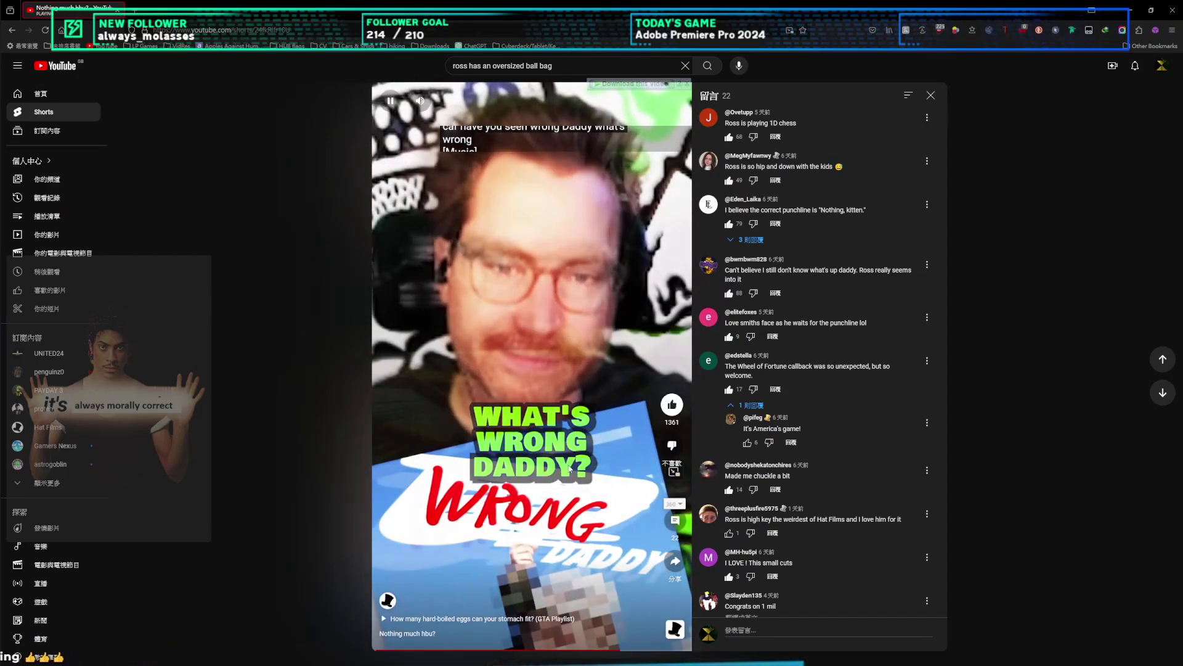
Step: Advance to "Smith is constantly under pressure", pause it at "Get crushed into oblivion", and close the browser to return to Premiere Pro
scroll(573, 456, "down", 1)
left_click(656, 314)
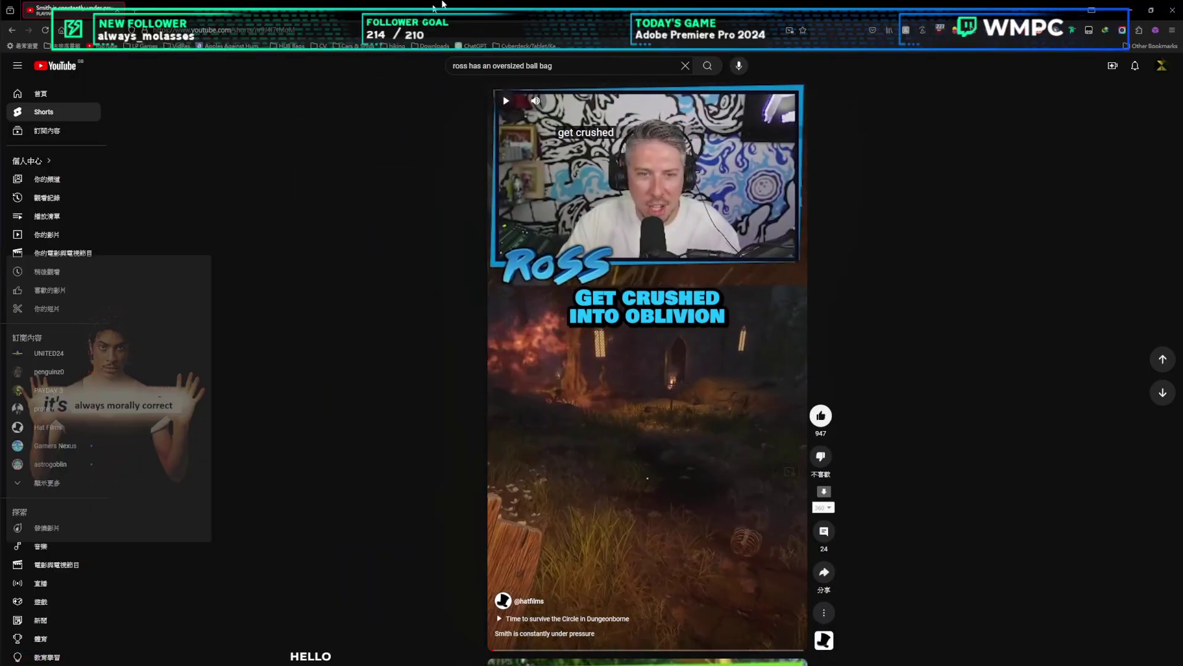
left_click(1172, 10)
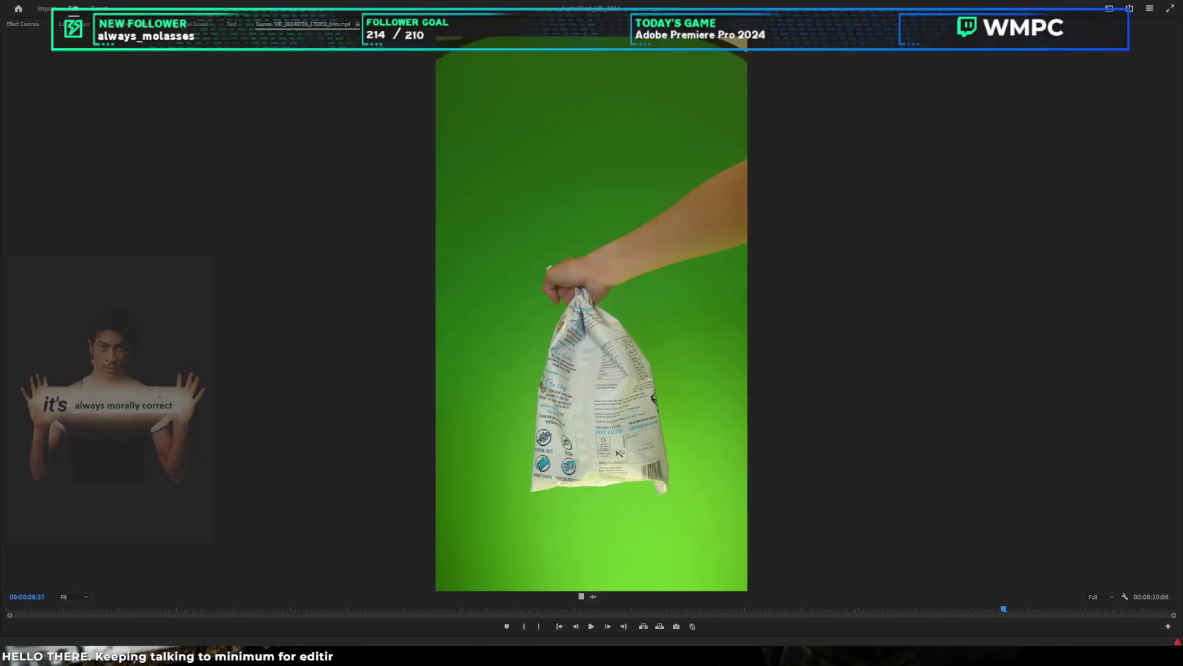
Step: Play the end of the hanging bag clip, scrub back to 00:00:05:34 and restore the full panel layout
left_click(378, 344)
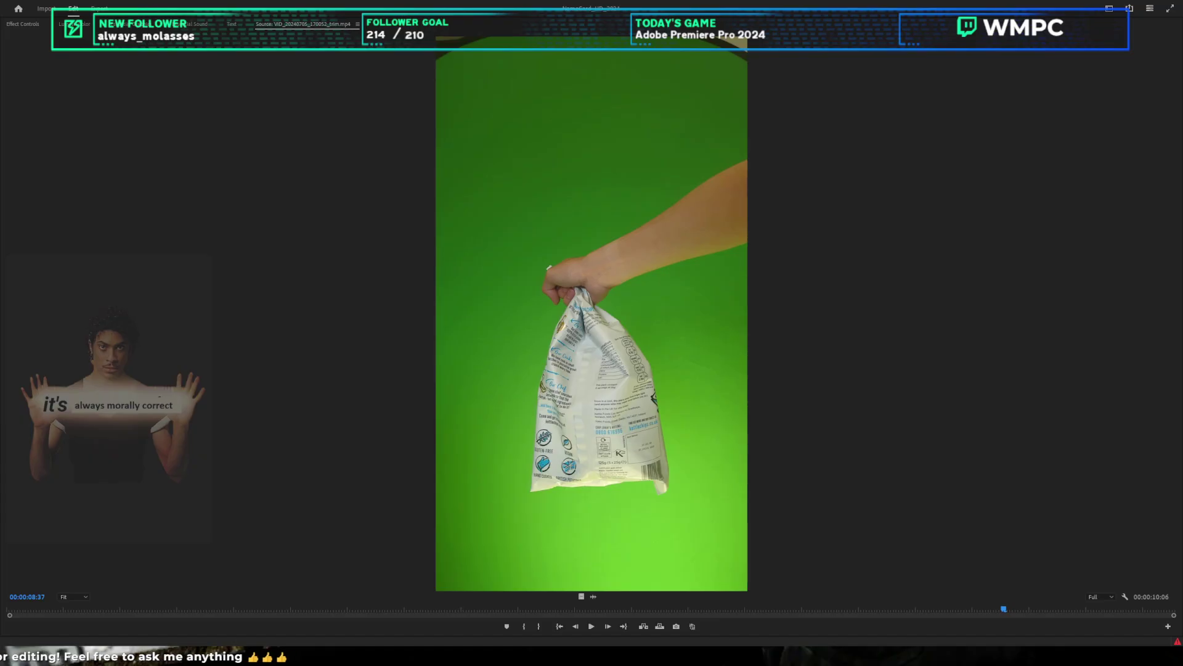
left_click(337, 259)
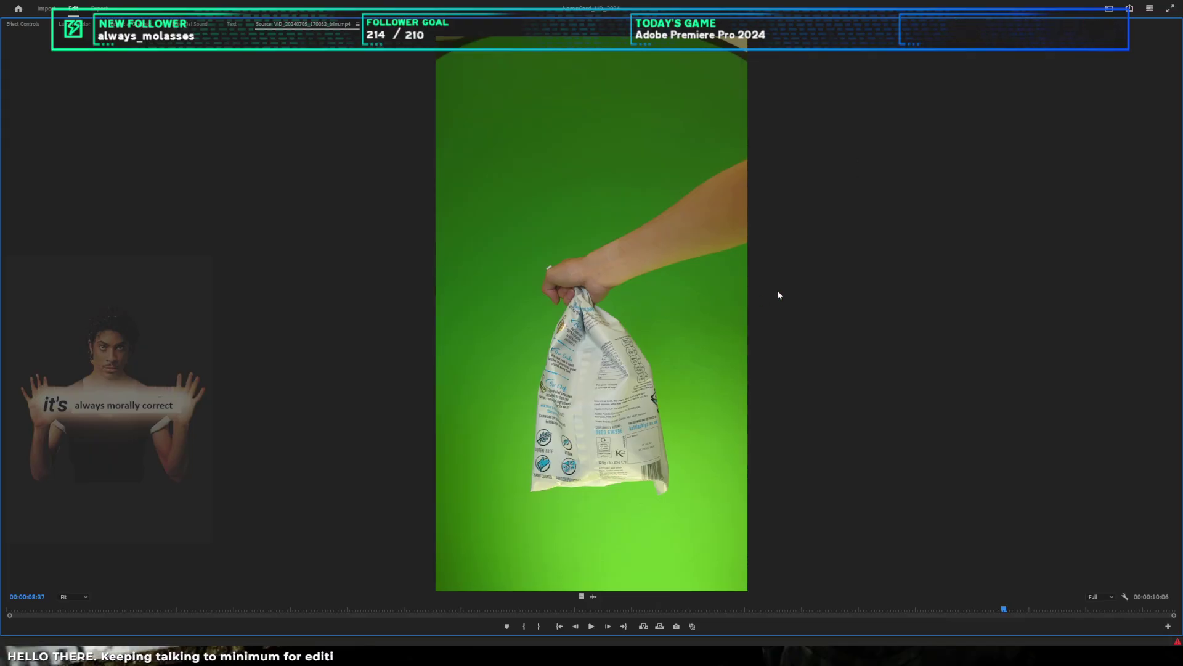
key("space")
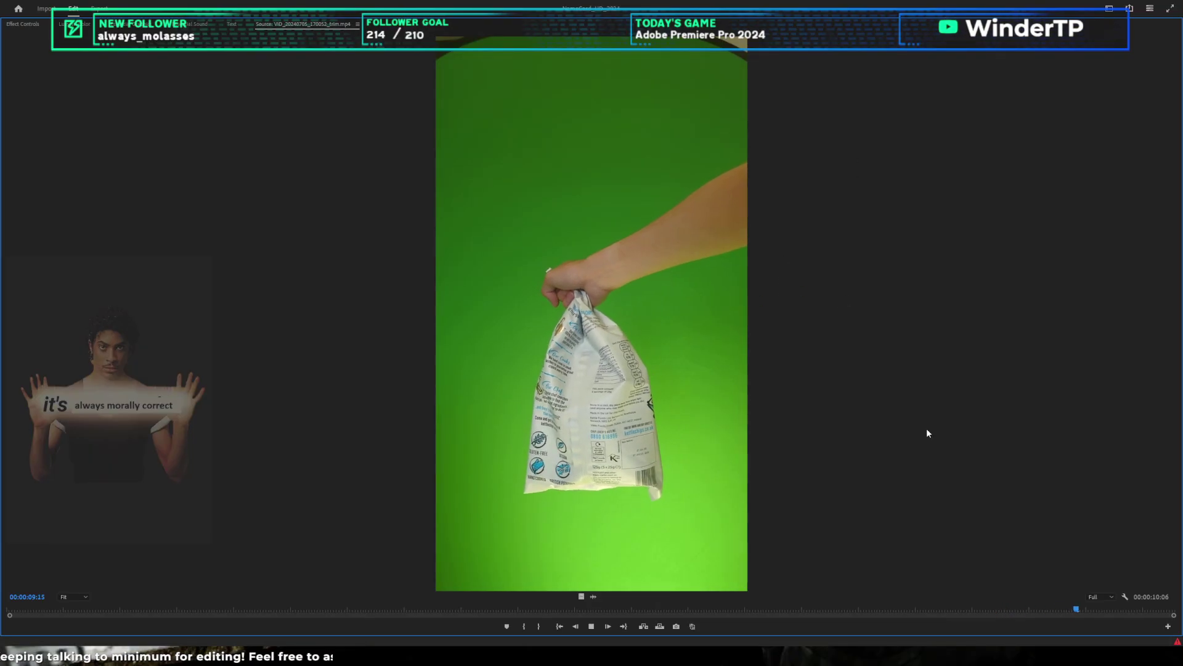
key("space")
left_click_drag(629, 608, 652, 599)
key("grave")
left_click(594, 440)
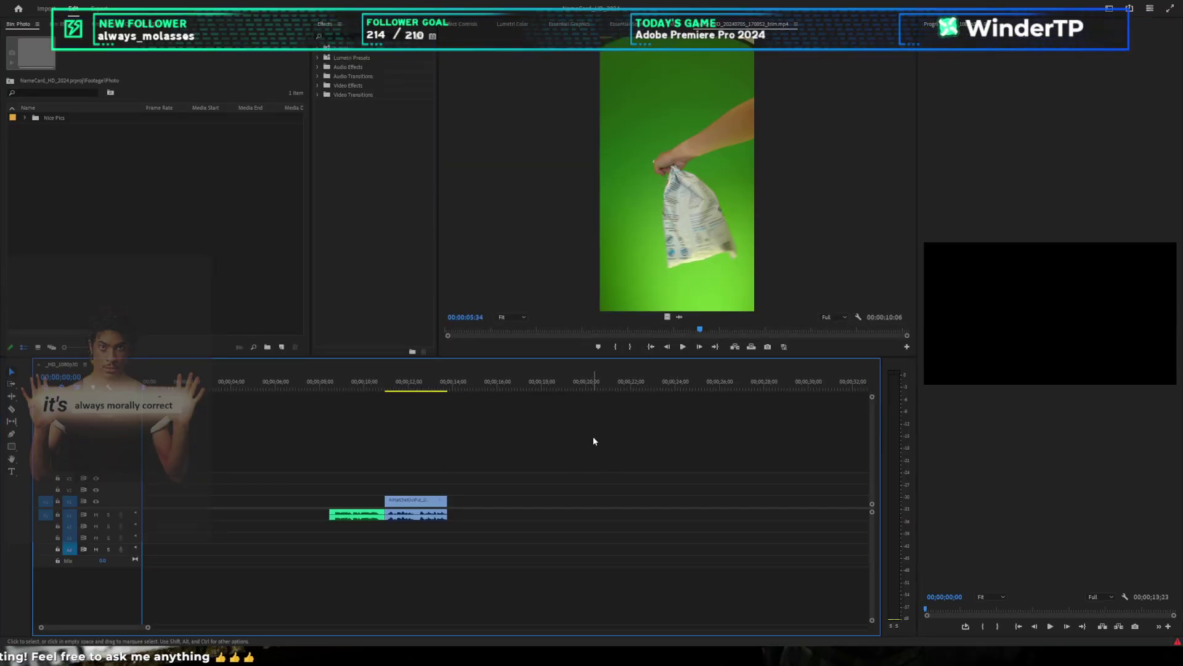
Step: Cycle through the open source clips, scrub the full-body green-screen footage, and return to the hanging bag clip
left_click(269, 360)
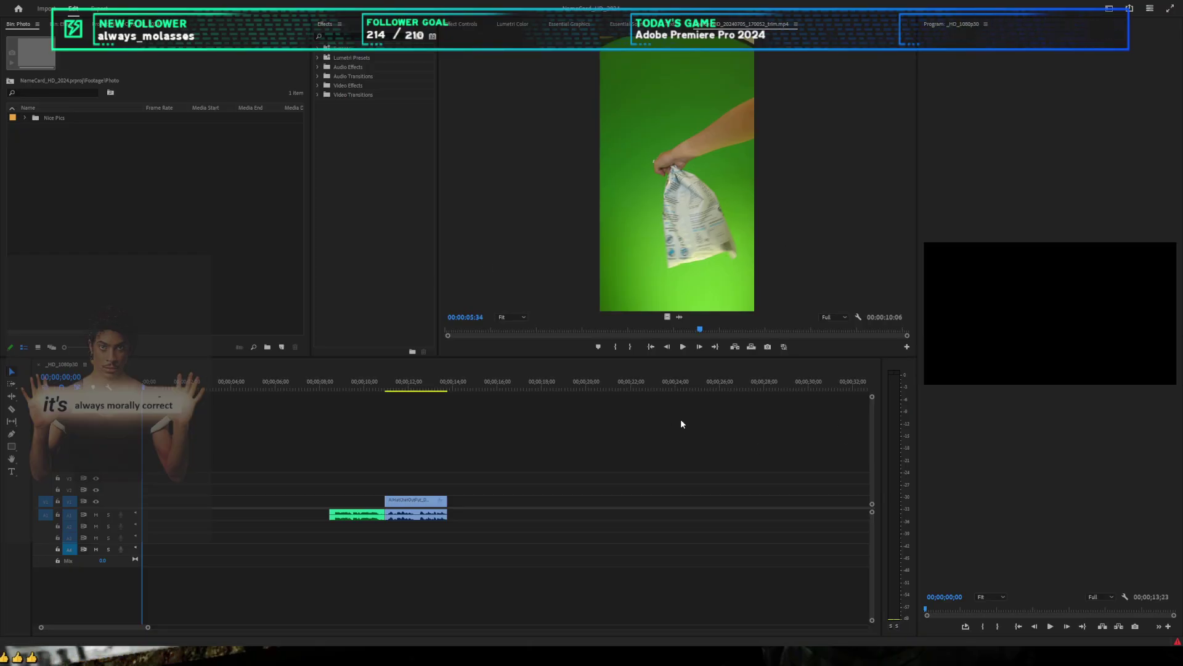
key("shift+2")
key("shift+2")
key("shift+2")
key("shift+2")
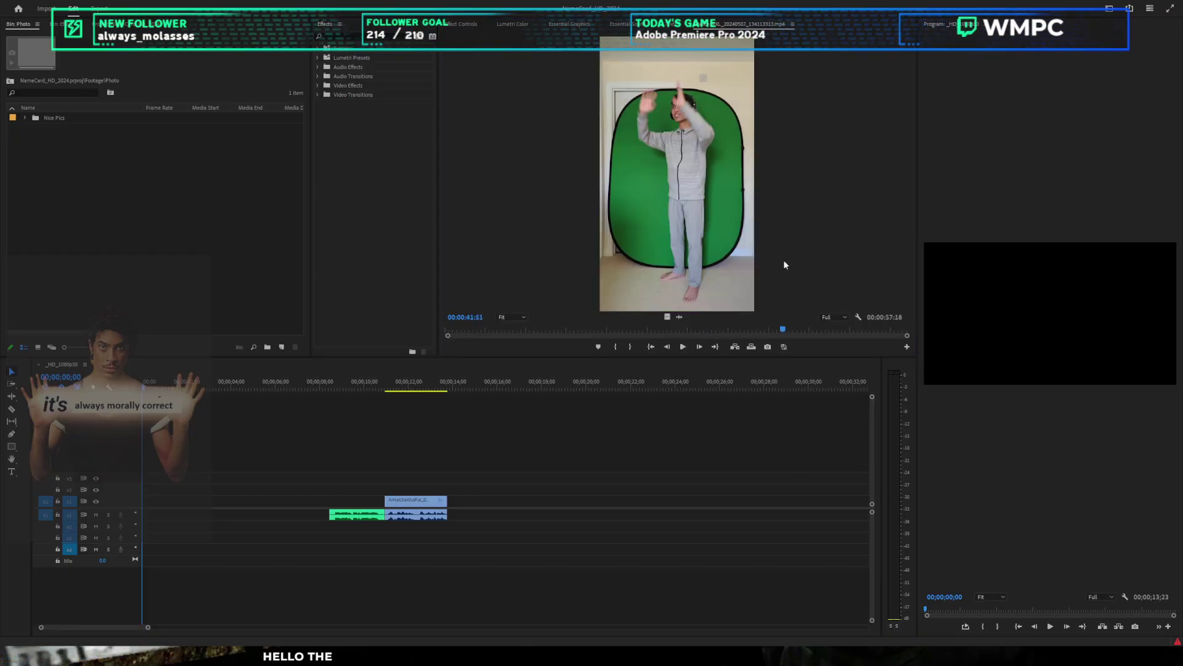
left_click_drag(473, 329, 361, 324)
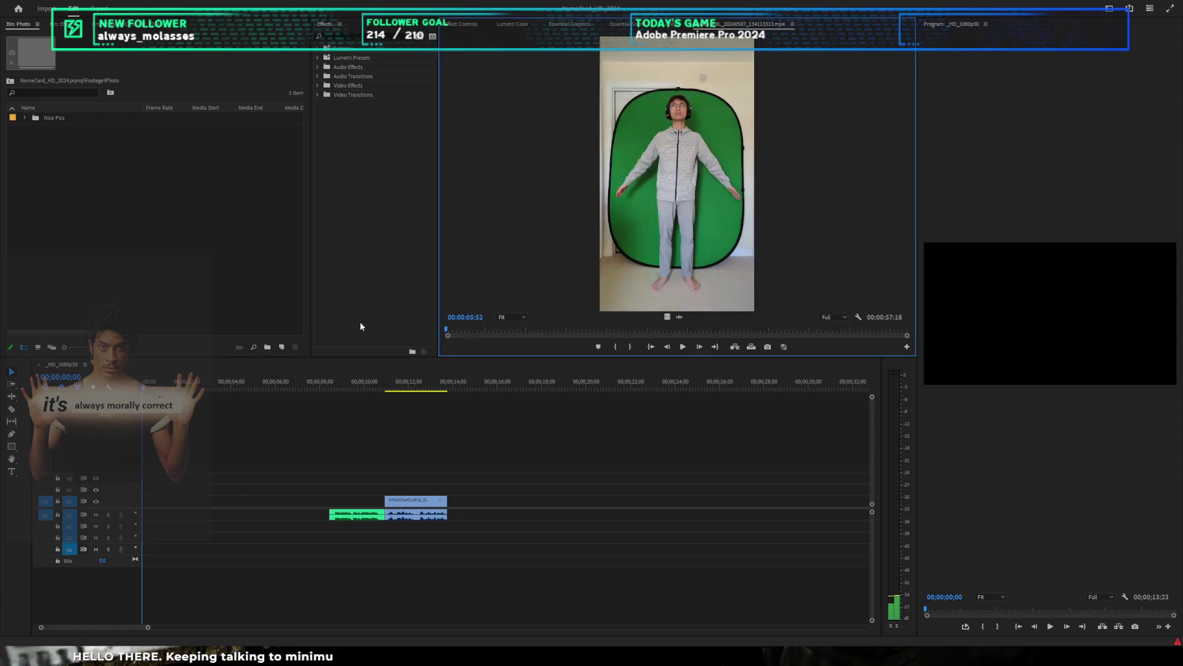
left_click(923, 537)
key("shift+2")
left_click_drag(454, 328, 684, 290)
left_click(981, 455)
key("shift+2")
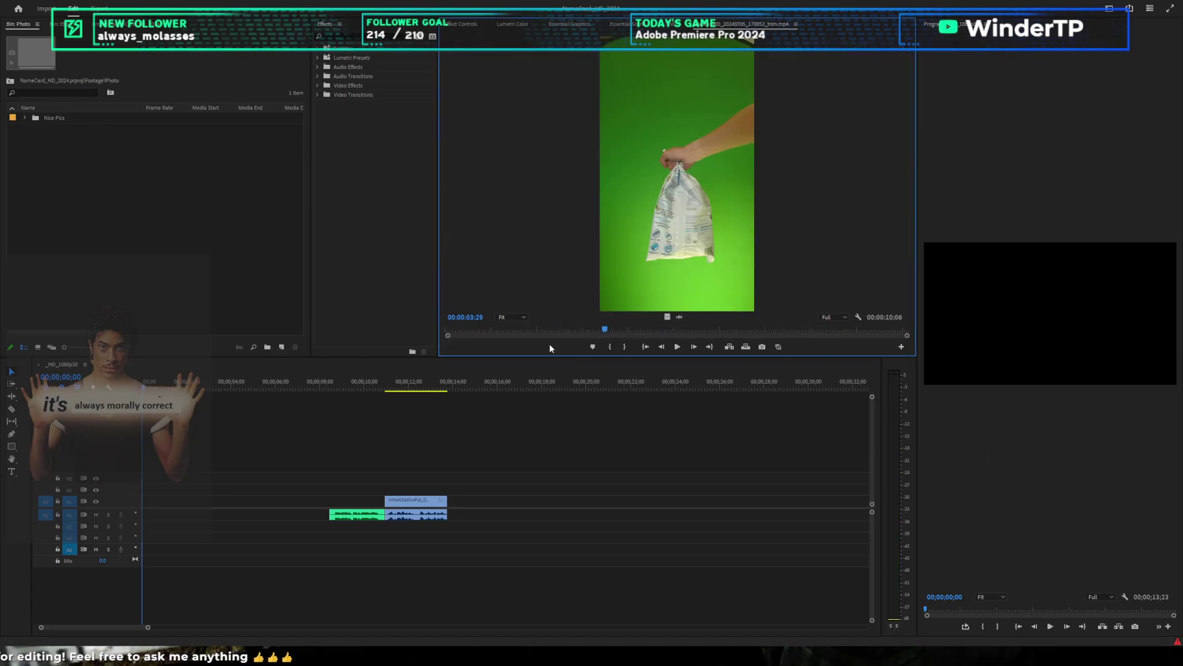
Step: Mark a 3:53 range ending at 00:00:07:30 in the bag clip and place only its video directly before the green audio clip
left_click_drag(599, 330, 789, 320)
key("i")
key("i")
key("o")
left_click_drag(678, 318, 338, 446)
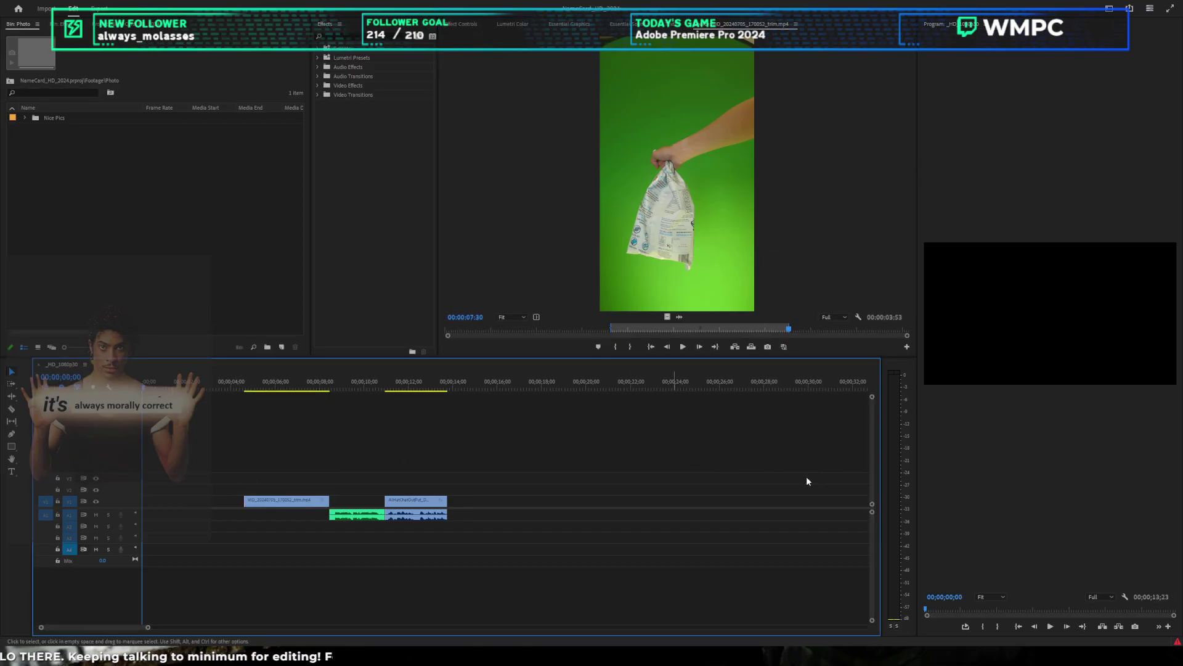
Step: Switch the source to the SOS sign clip, then scrub and play it to find the usable section
key("shift+2")
left_click(467, 331)
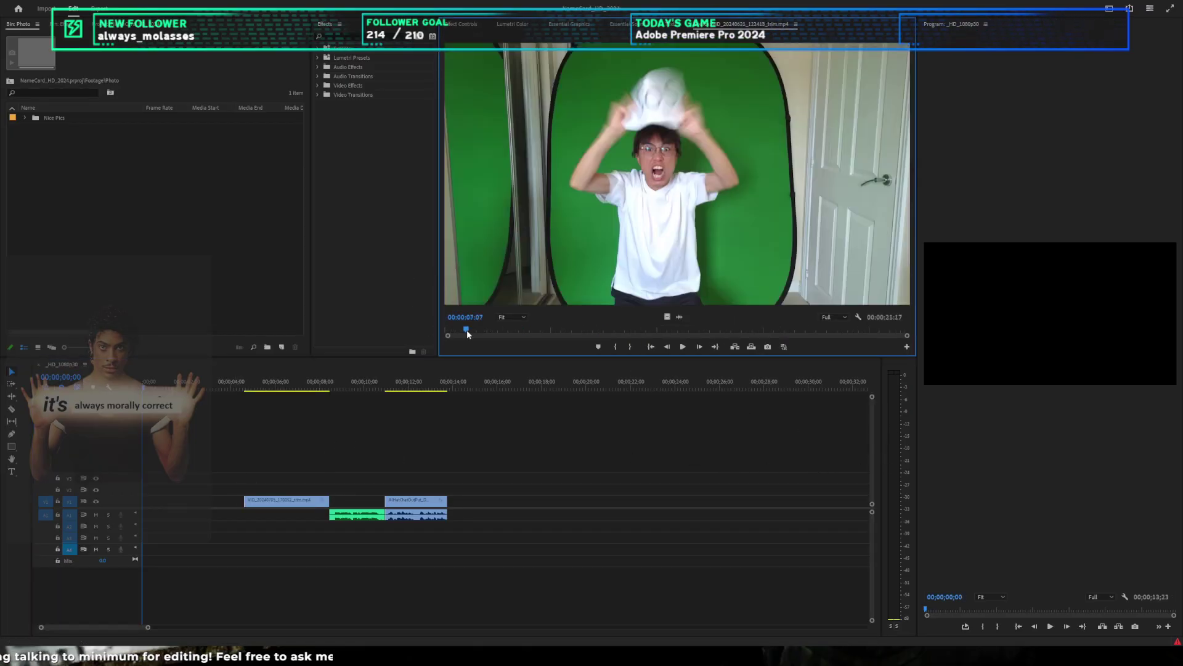
left_click_drag(487, 329, 776, 342)
key("space")
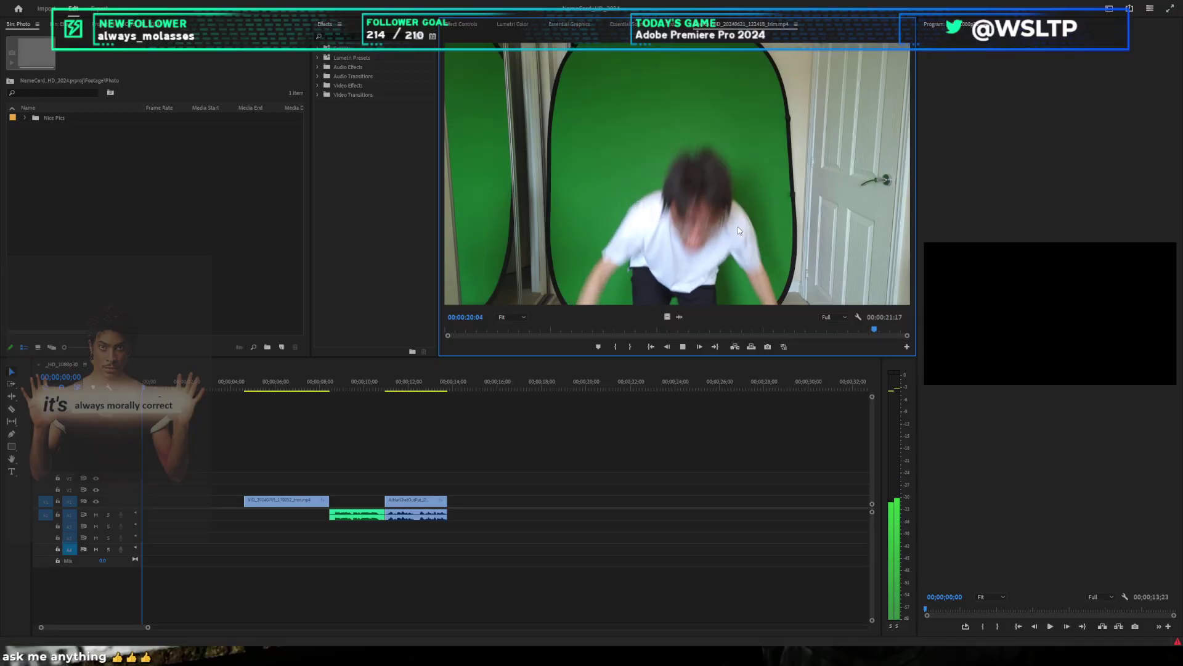
left_click(744, 330)
mouse_move(847, 327)
left_mouse_down()
mouse_move(896, 330)
mouse_move(829, 330)
left_mouse_up()
key("space")
left_click(734, 329)
Step: Mark an earlier in point for an 11:10 range of the SOS clip and place only its video after the existing timeline clips
left_click_drag(734, 330, 541, 501)
key("i")
key("space")
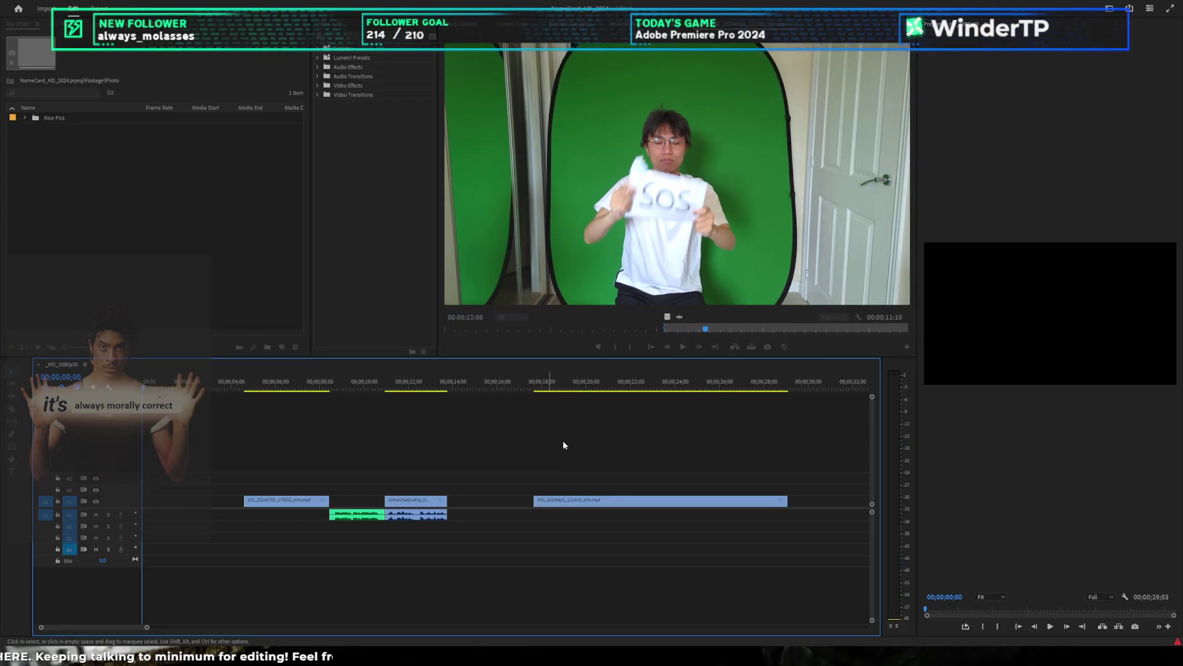
key("space")
Step: Set the SOS clip's in point to 00:00:13:22 and place only its video over the start of the longer copy on the timeline
mouse_move(731, 328)
left_mouse_down()
mouse_move(822, 319)
mouse_move(750, 335)
left_mouse_up()
left_click(741, 332)
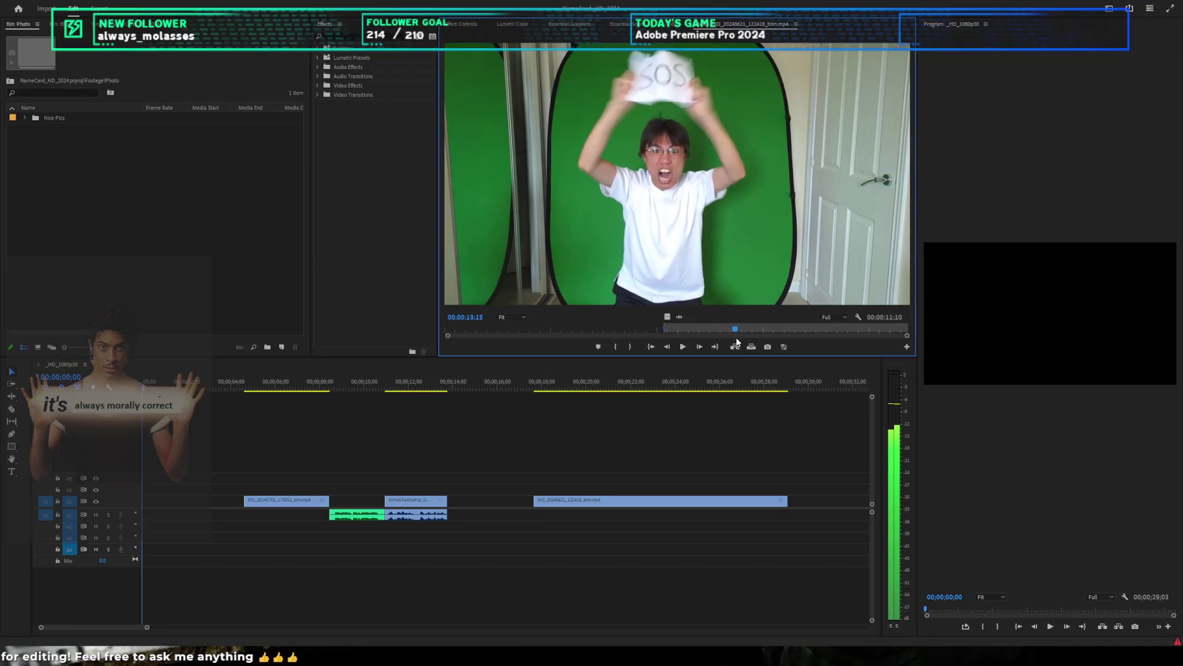
key("i")
left_click_drag(668, 316, 541, 498)
scroll(537, 471, "down", 7)
scroll(275, 444, "up", 4)
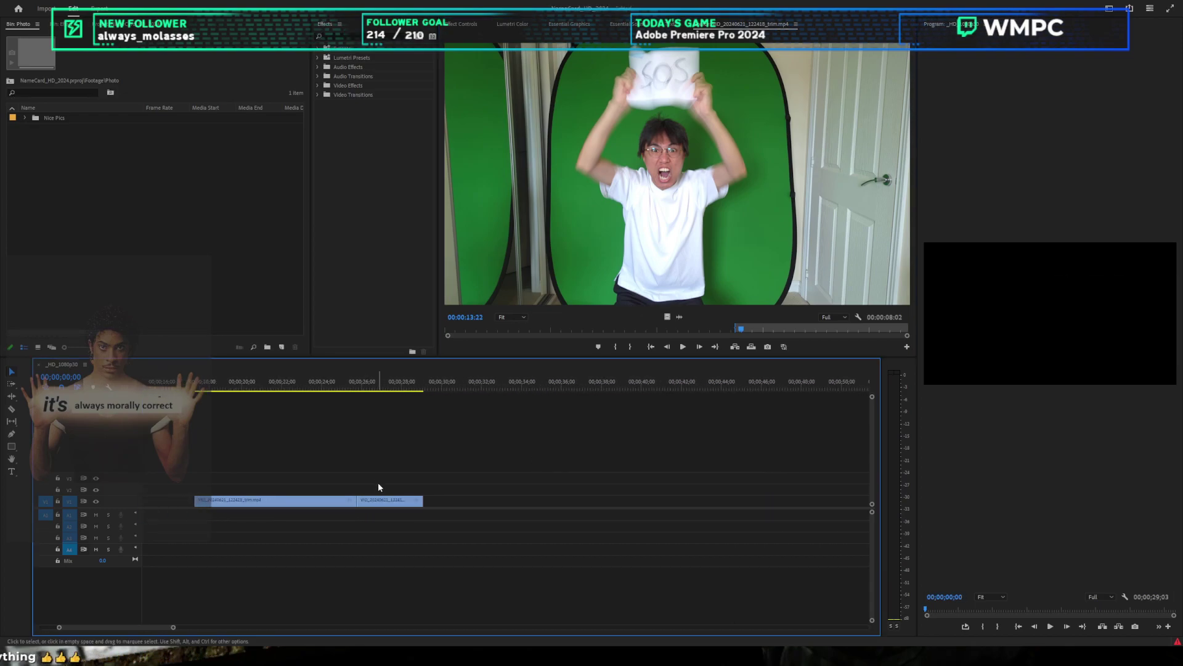
Step: Delete the leftover tail of the longer SOS copy from the timeline and save the project
left_click(388, 500)
key("Delete")
scroll(360, 497, "down", 4)
key("ctrl+s")
Step: Move the trimmed SOS clip to about the one-minute mark on the timeline and play part of it
left_click_drag(283, 500, 589, 459)
key("minus")
left_click(374, 395)
key("space")
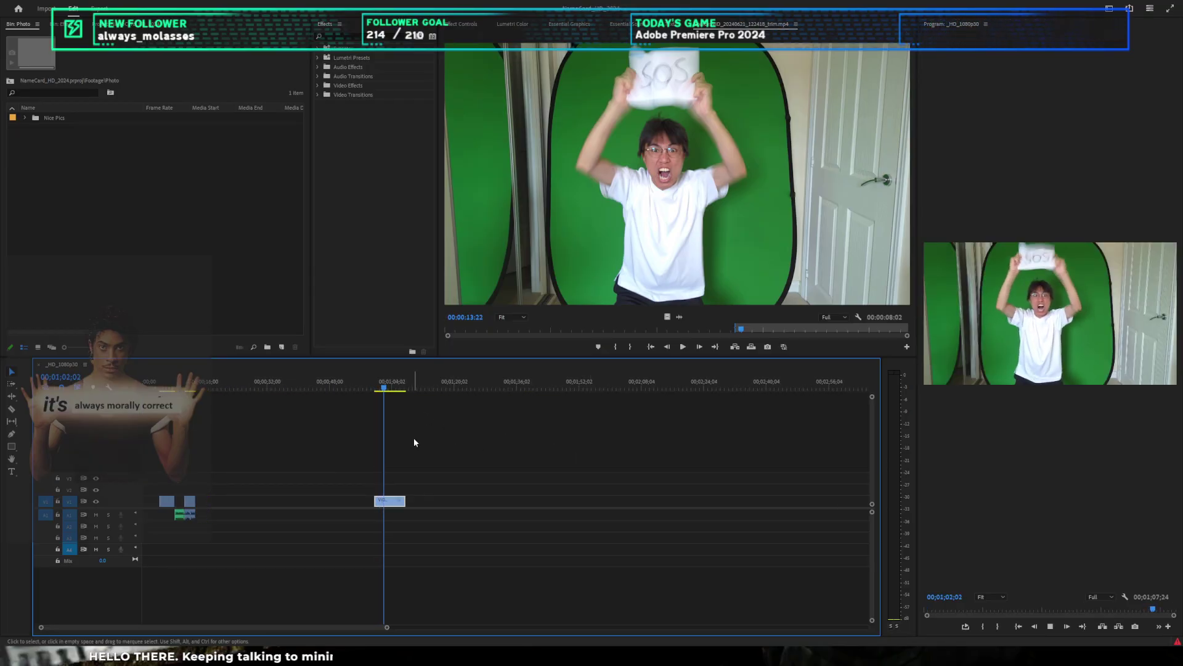
key("space")
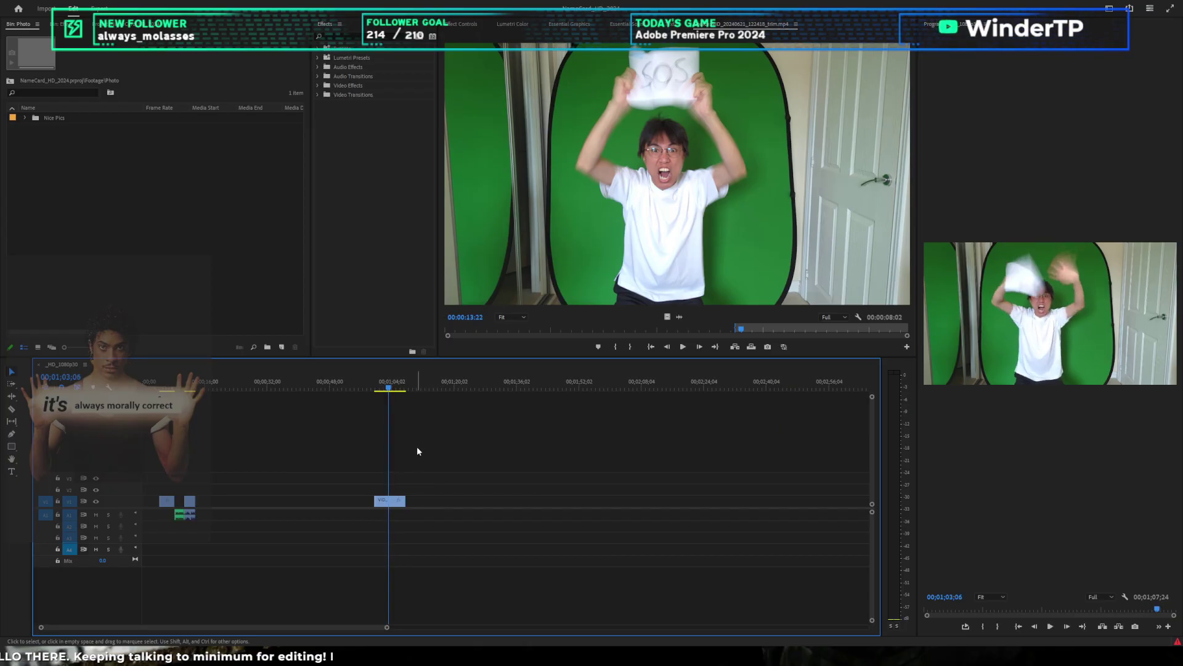
Step: Overwrite the video-only SOS clip with the marked source range including its audio, and play it with sound
scroll(417, 449, "up", 3)
left_click_drag(524, 259, 349, 507)
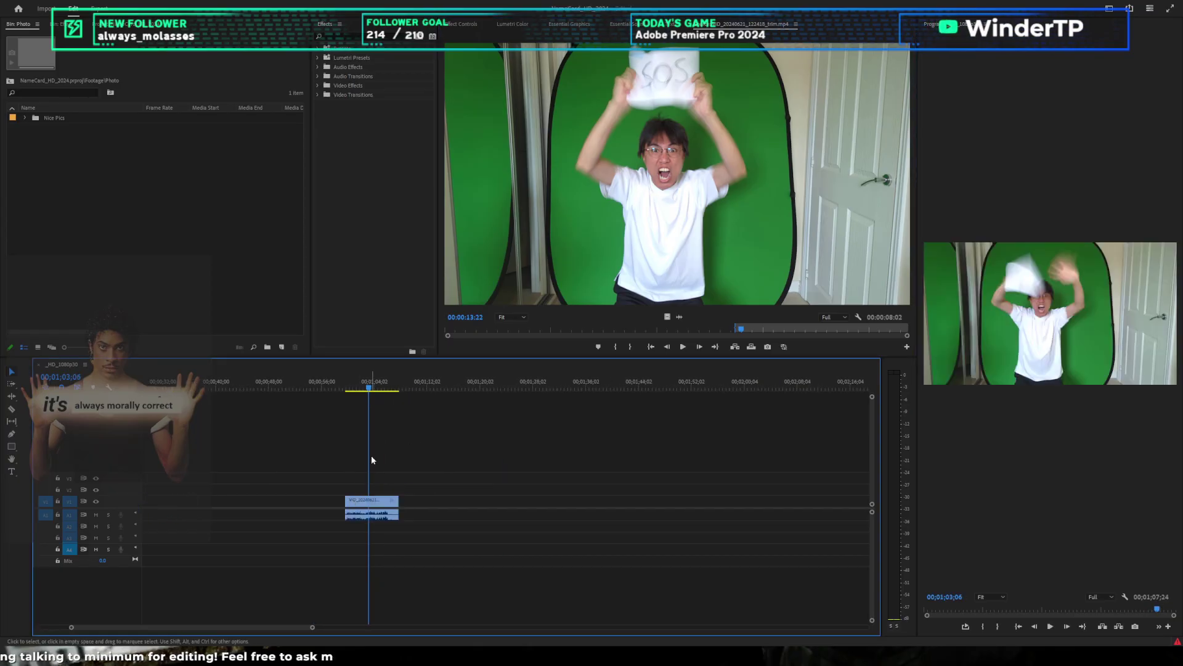
key("equal")
key("space")
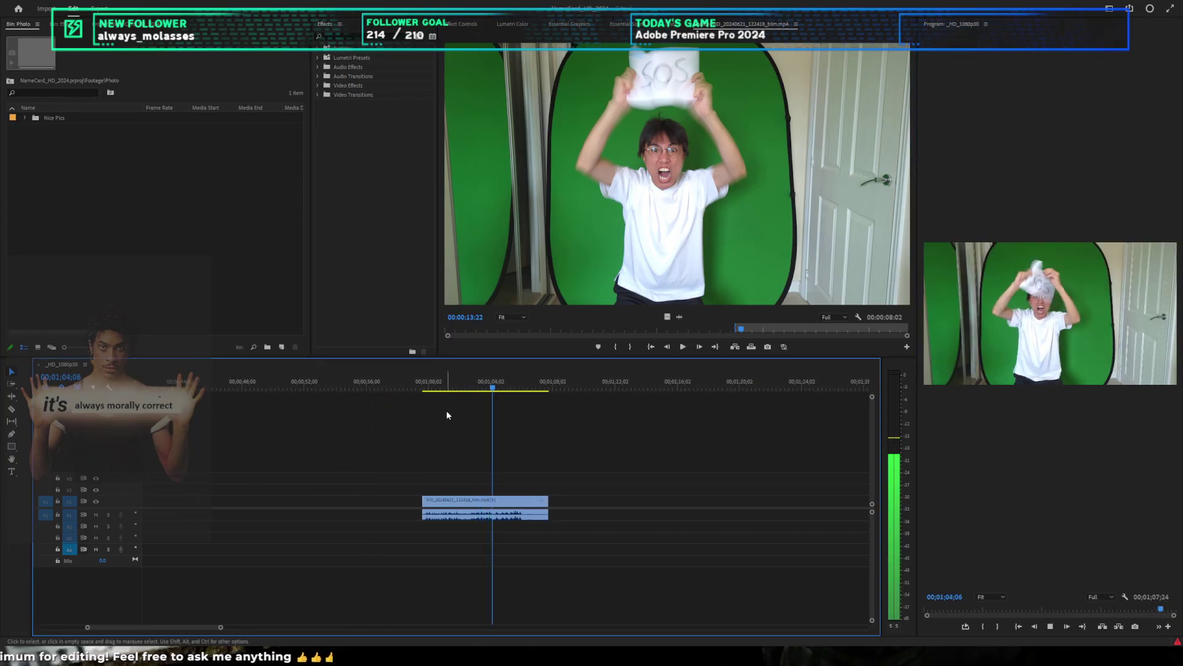
key("space")
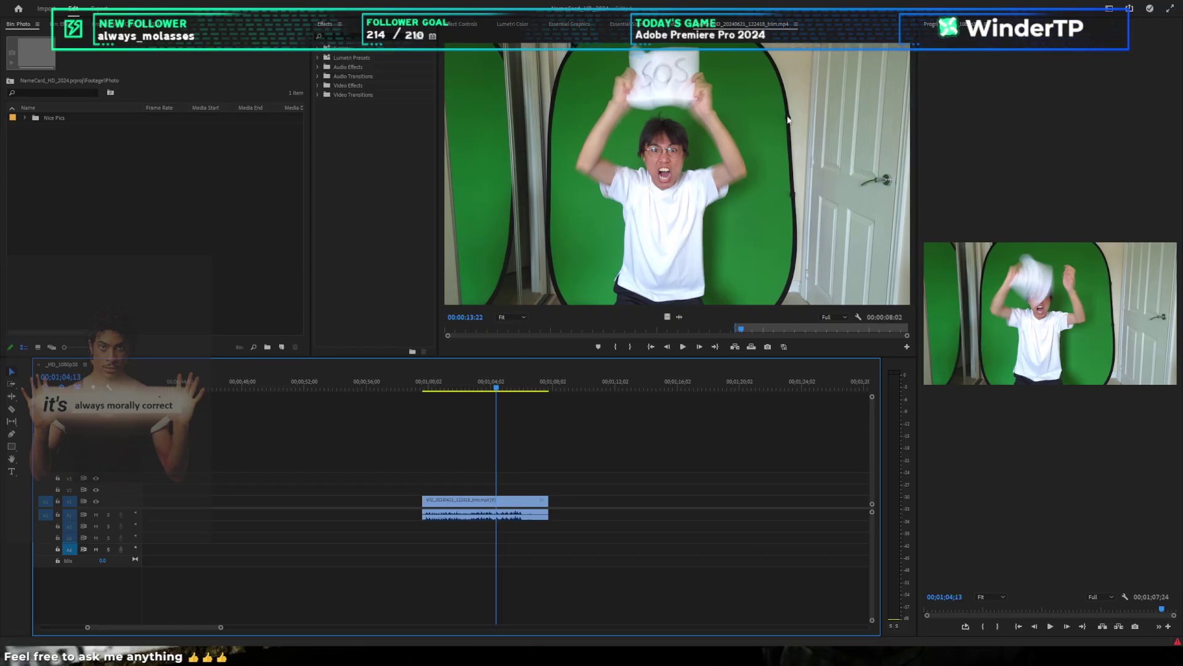
Step: Scrub through the two vertical 39:08 clips of the green backdrop in the source view
left_click(677, 82)
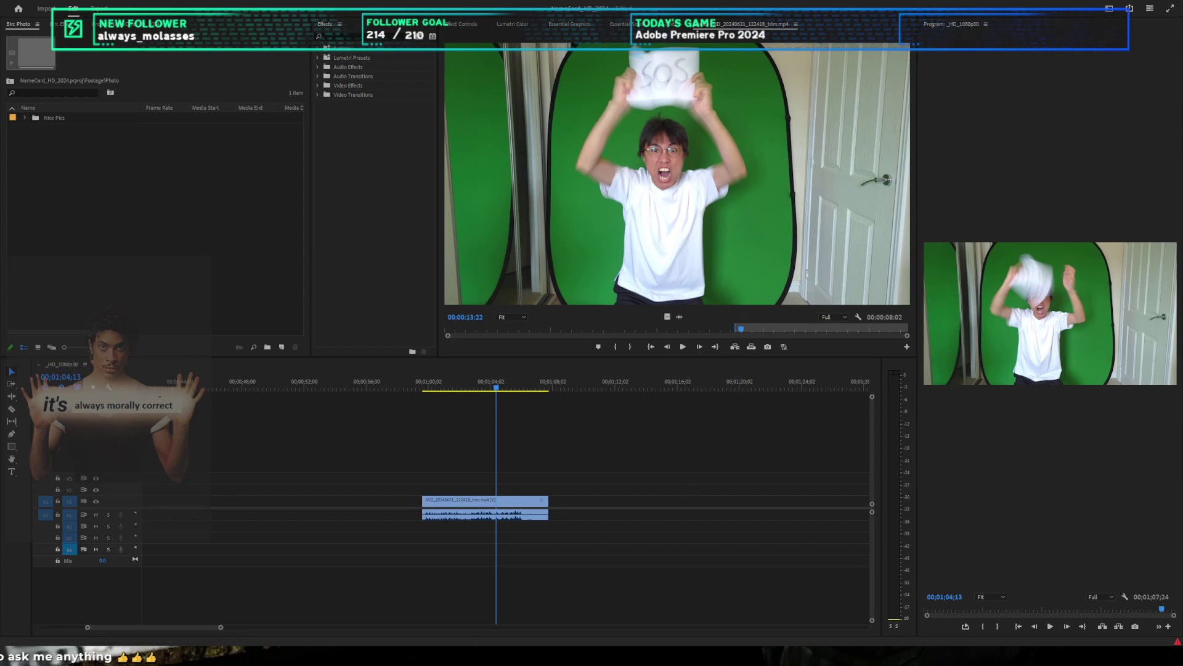
left_click_drag(452, 329, 548, 338)
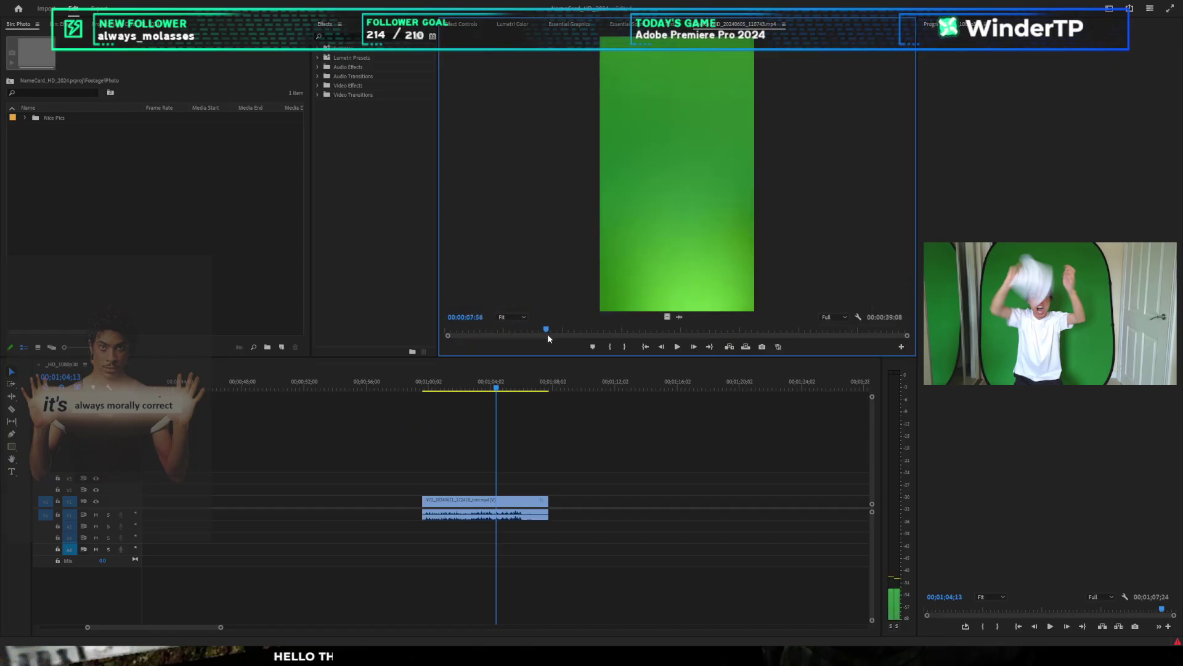
left_click_drag(631, 332, 649, 332)
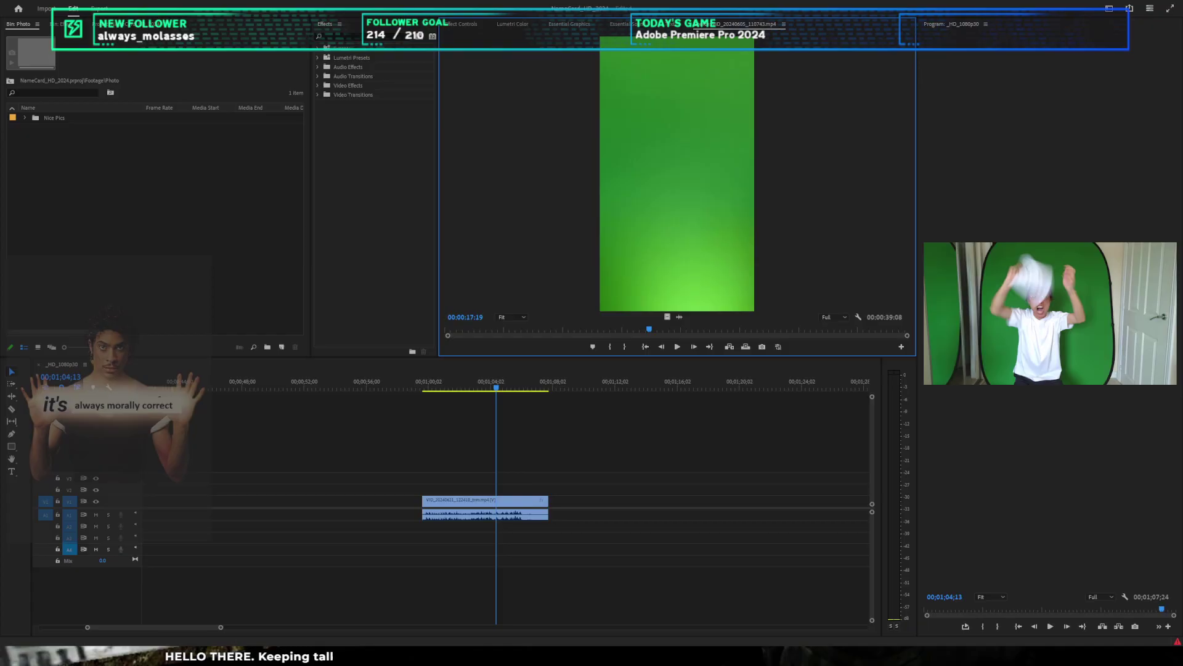
left_click_drag(558, 331, 625, 334)
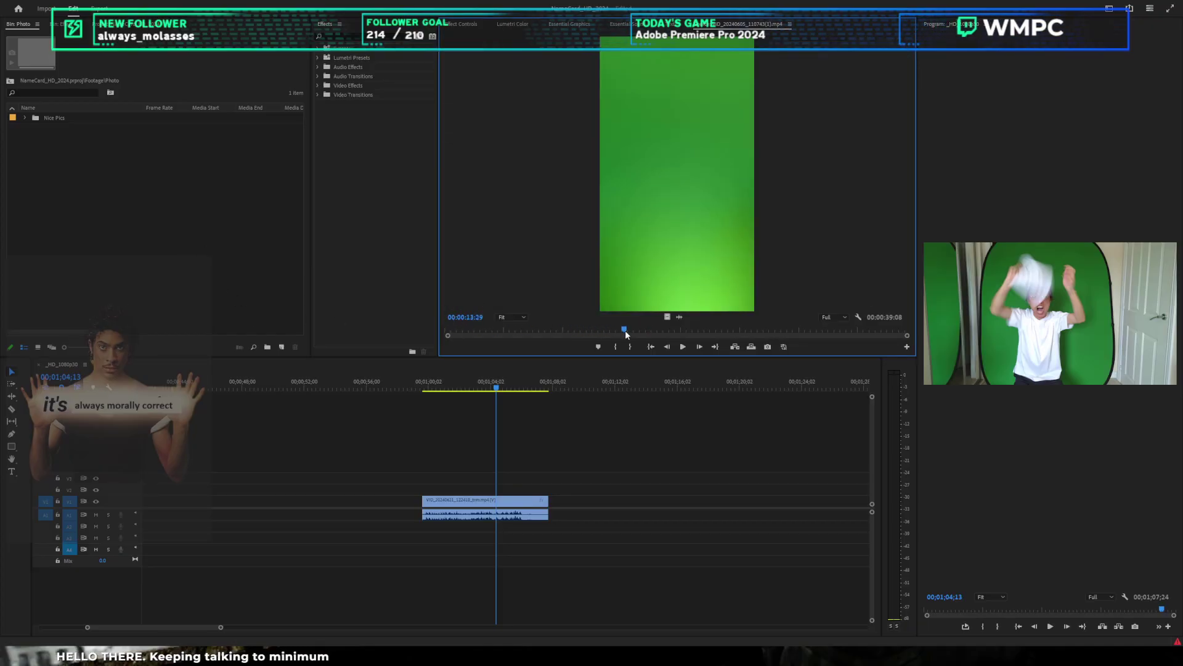
Step: Mark a 1:14 range ending at 00:00:06:11 in the green backdrop clip, and save the project with the timeline playhead at the start
left_click_drag(882, 342, 519, 337)
key("i")
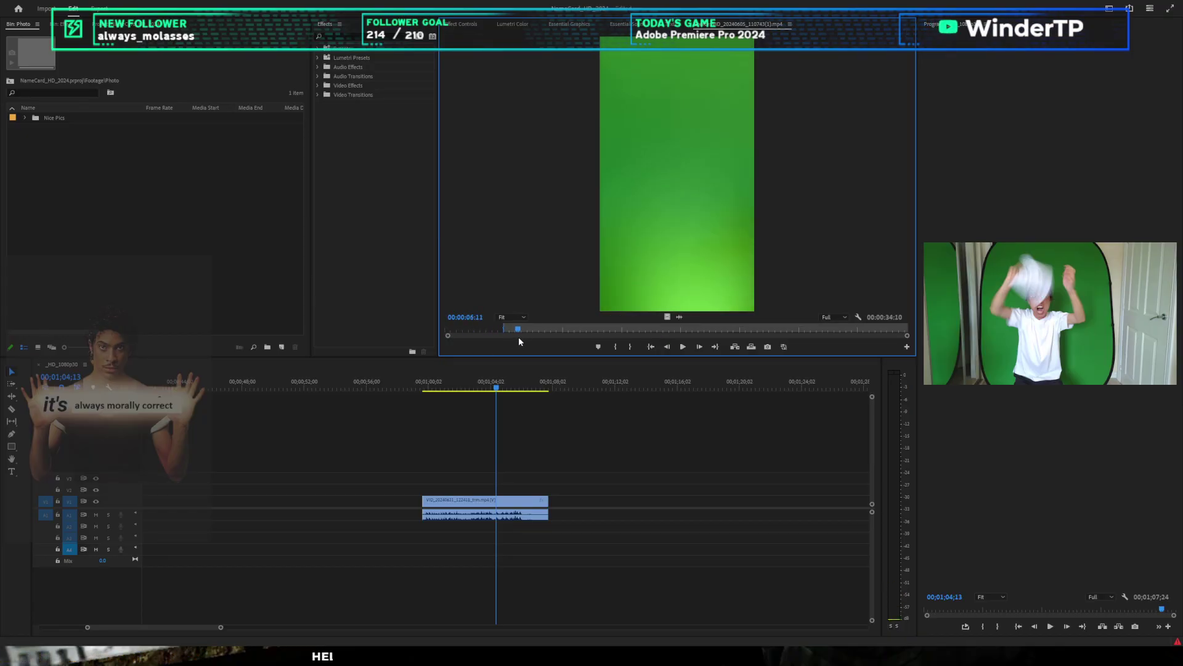
key("o")
left_click(623, 445)
key("Home")
key("ctrl+s")
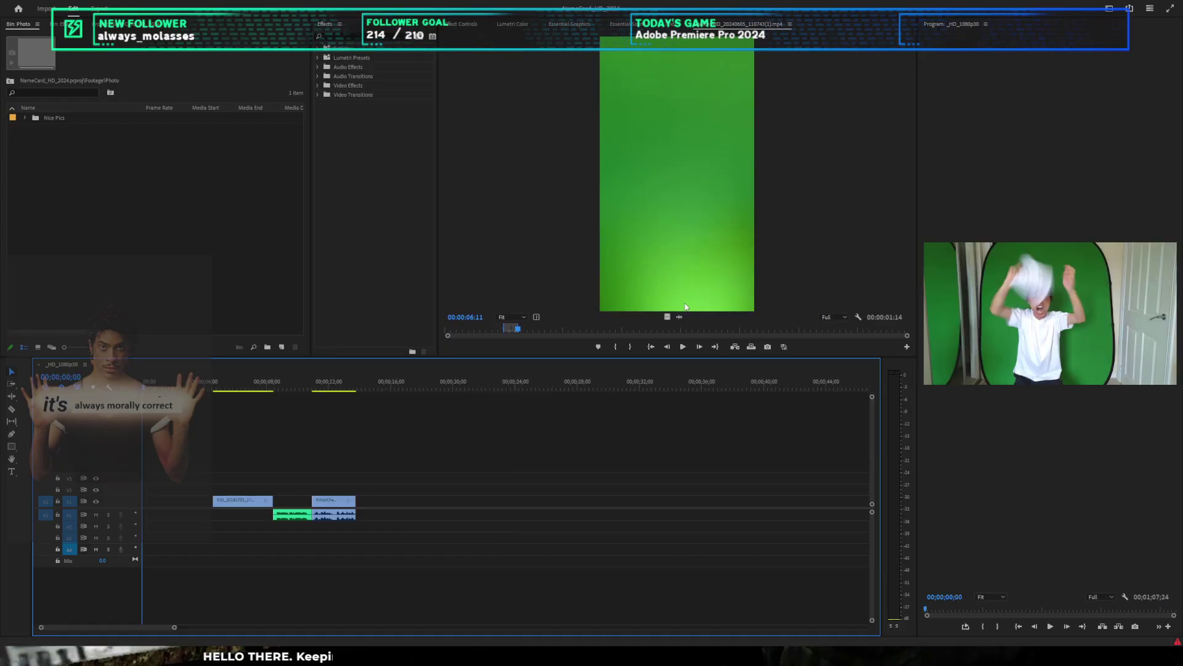
Step: Insert the marked green backdrop range at the start of the timeline and play the sequence from there
key("comma")
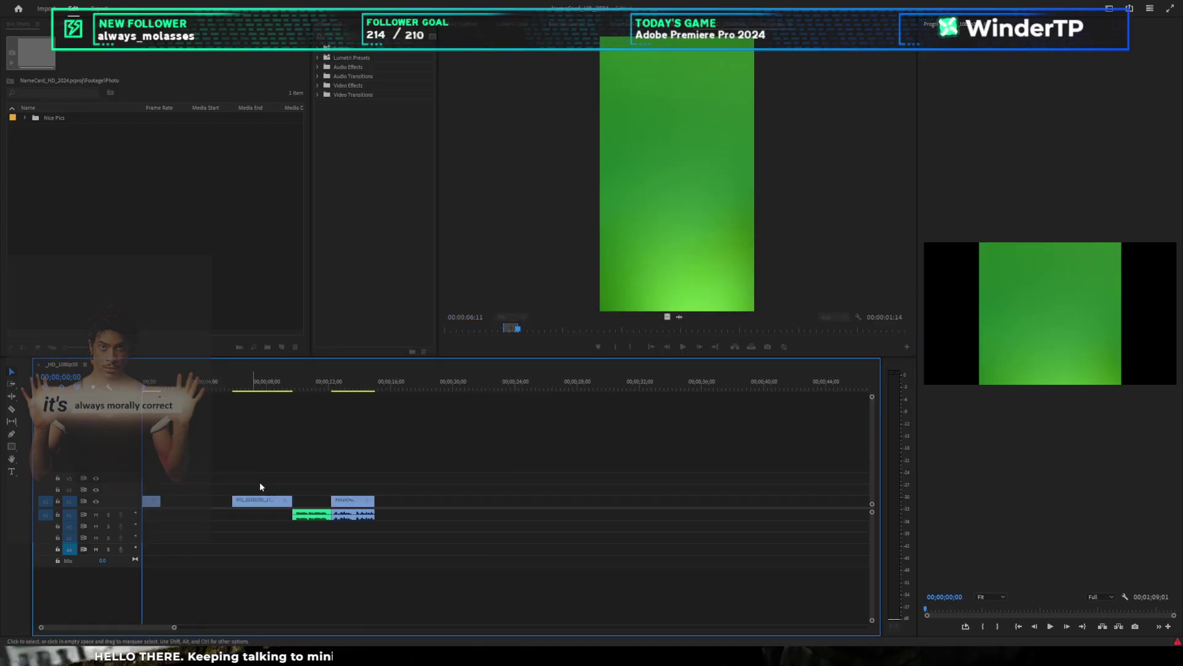
scroll(295, 408, "down", 3)
key("space")
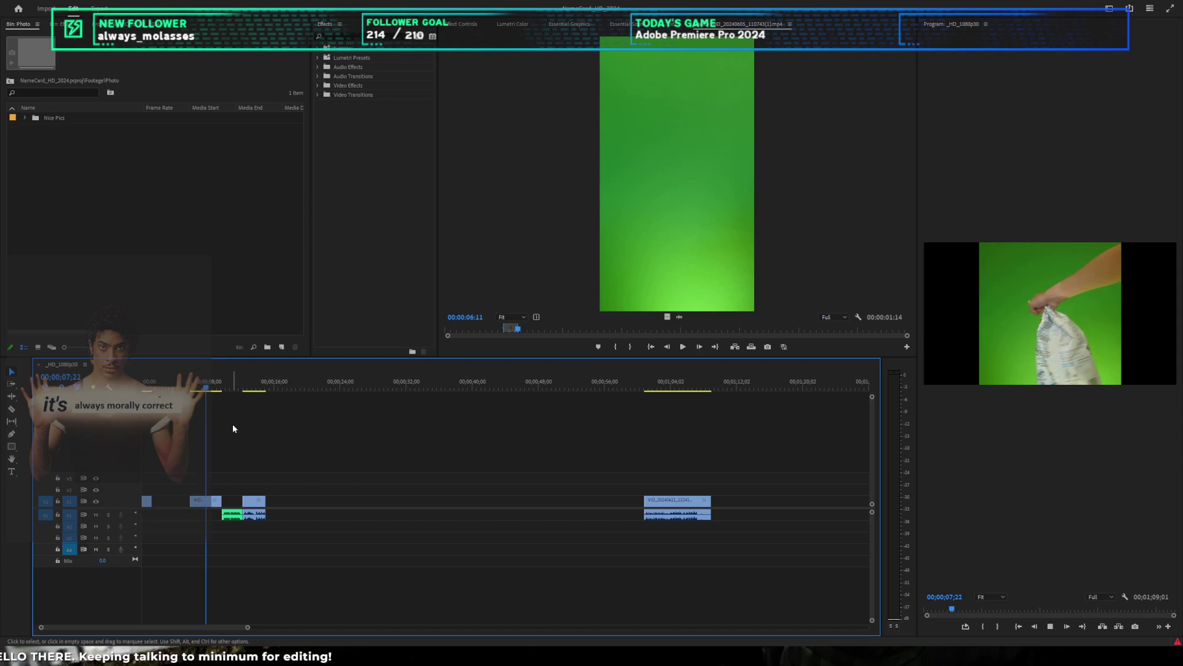
Step: Play the timeline through the end of the bag clip and into the green audio-only clip
scroll(233, 425, "up", 3)
scroll(258, 436, "up", 2)
left_click(298, 388)
key("space")
scroll(327, 415, "up", 3)
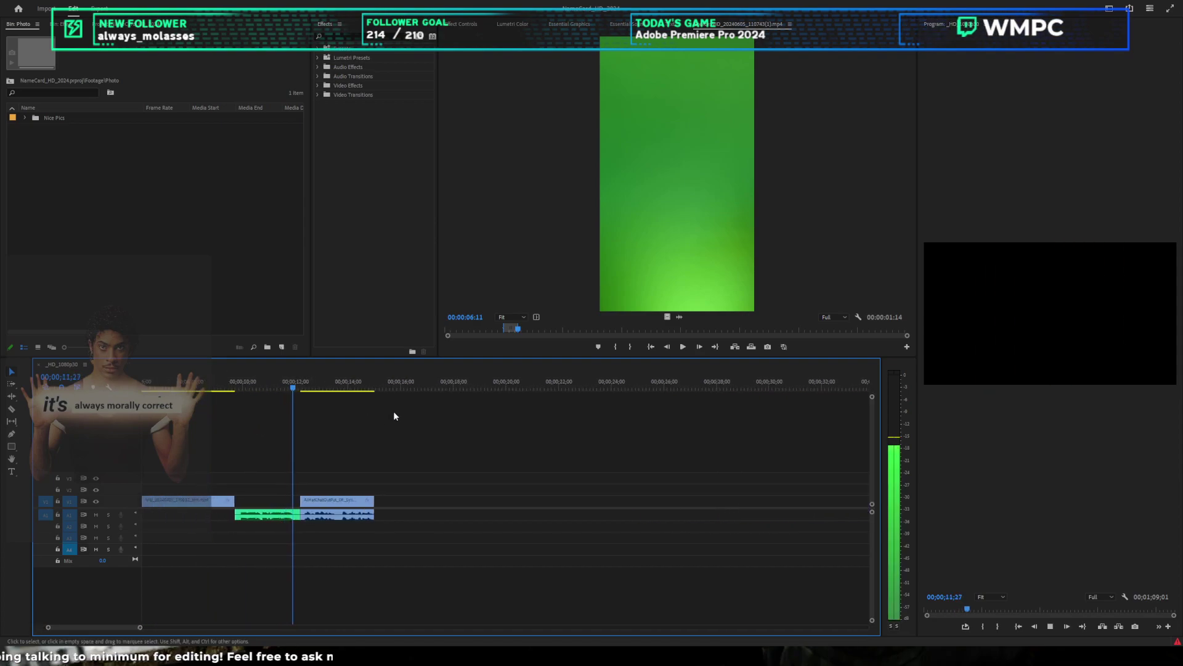
scroll(387, 411, "up", 1)
scroll(382, 399, "up", 1)
key("space")
Step: Replay the audio-only clip from its start at 00;00;09;21, and return the playhead to the sequence start
left_click_drag(213, 389, 193, 406)
key("space")
key("Up")
scroll(346, 453, "up", 2)
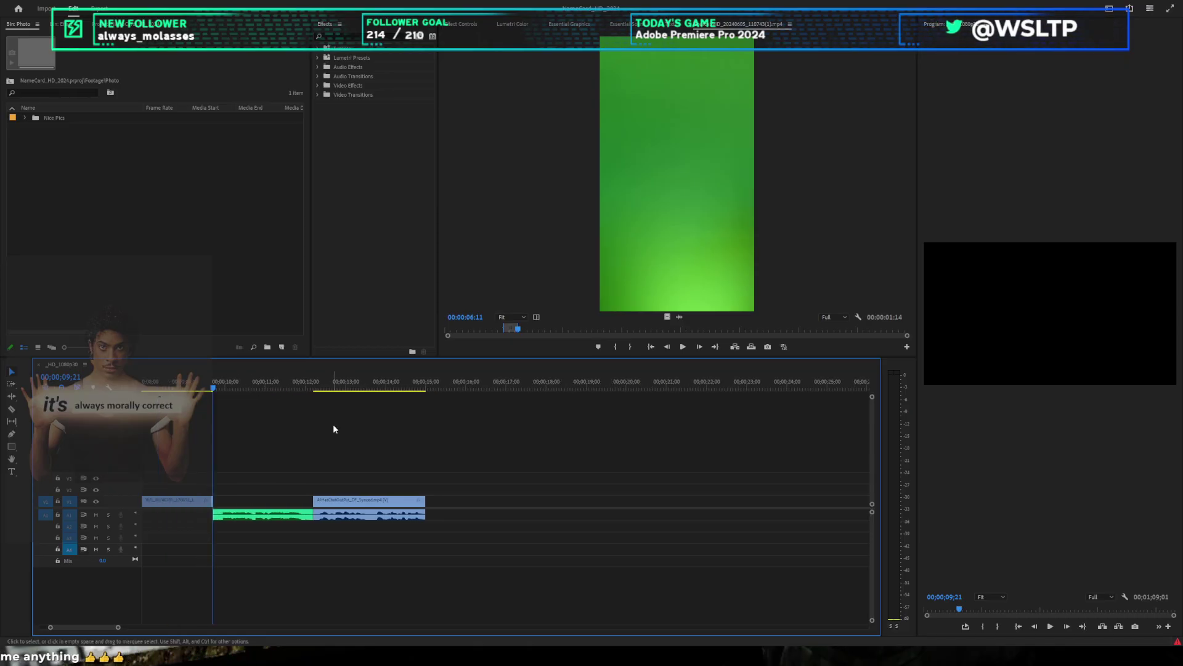
key("space")
scroll(333, 424, "up", 2)
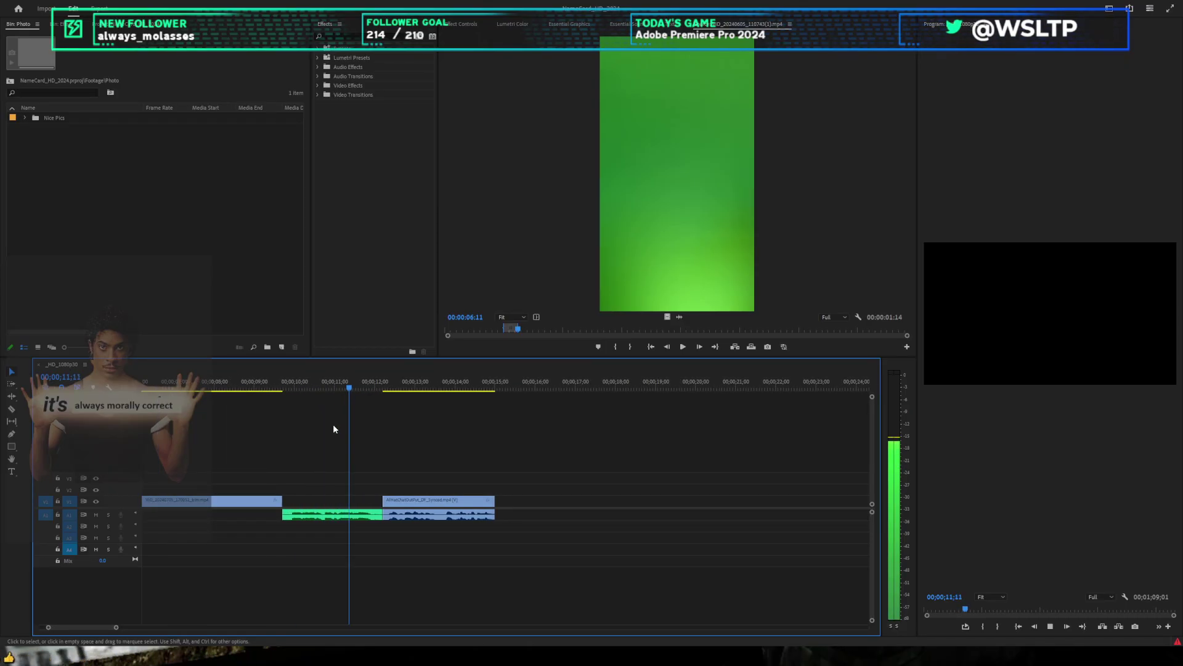
key("Home")
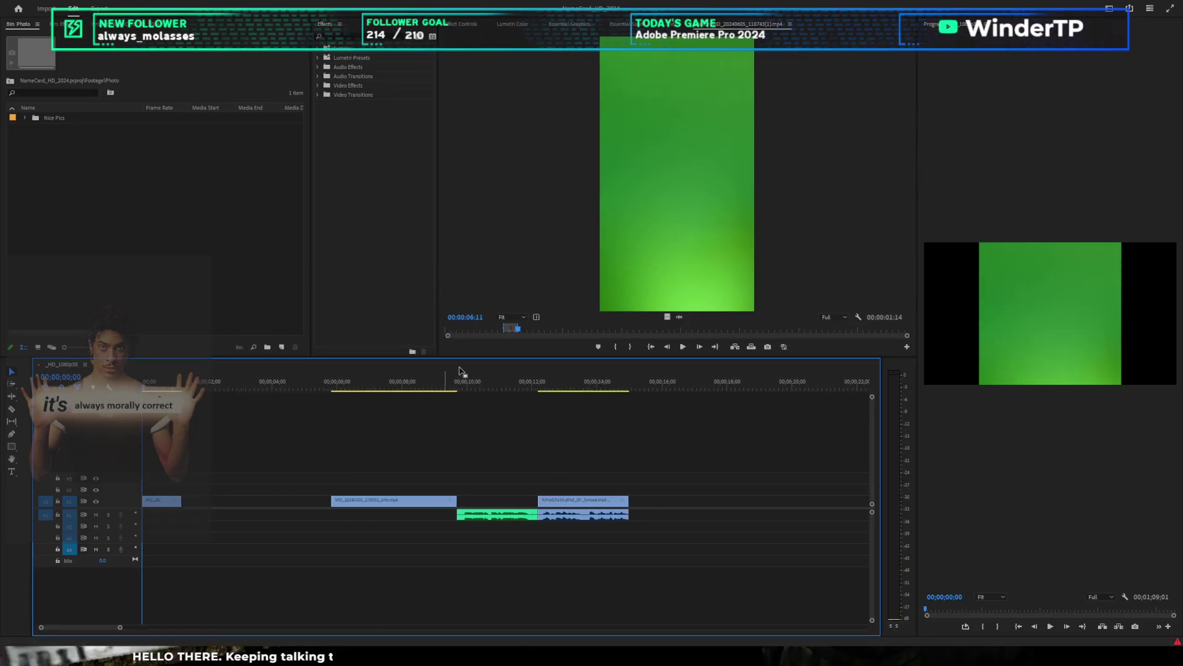
Step: Mark a 51-frame range earlier in the green backdrop clip and insert its video at the start of the timeline
left_click(583, 297)
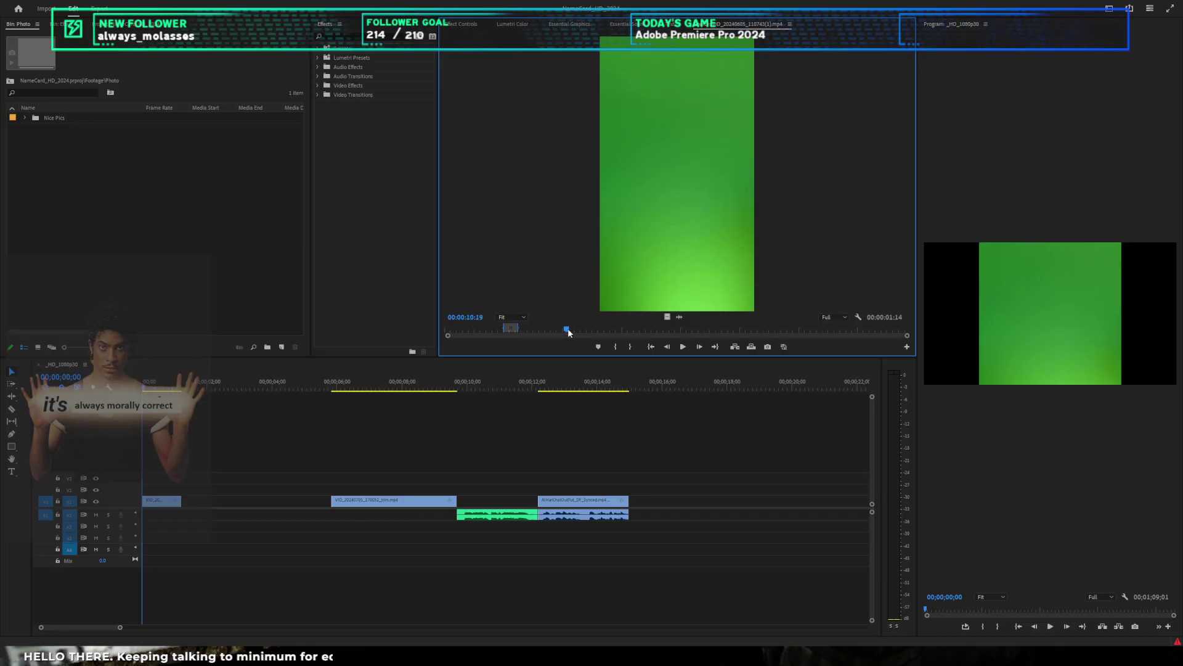
left_click_drag(296, 448, 254, 477)
key("f")
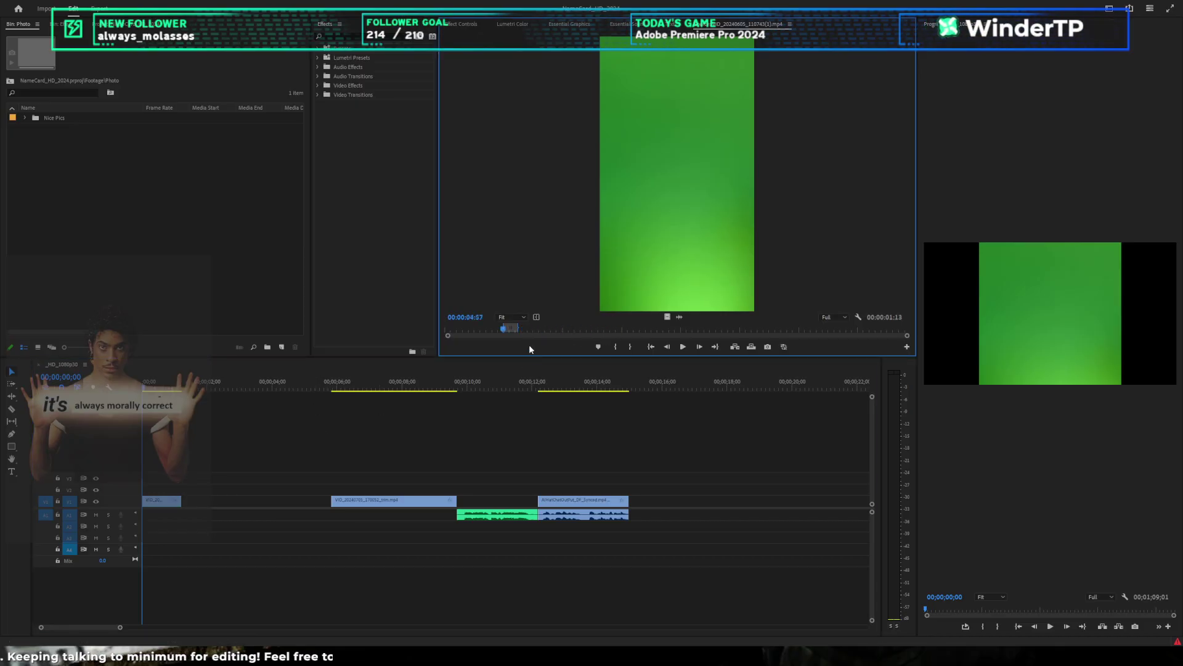
left_click_drag(503, 320, 535, 328)
key("i")
left_click_drag(485, 387, 142, 505)
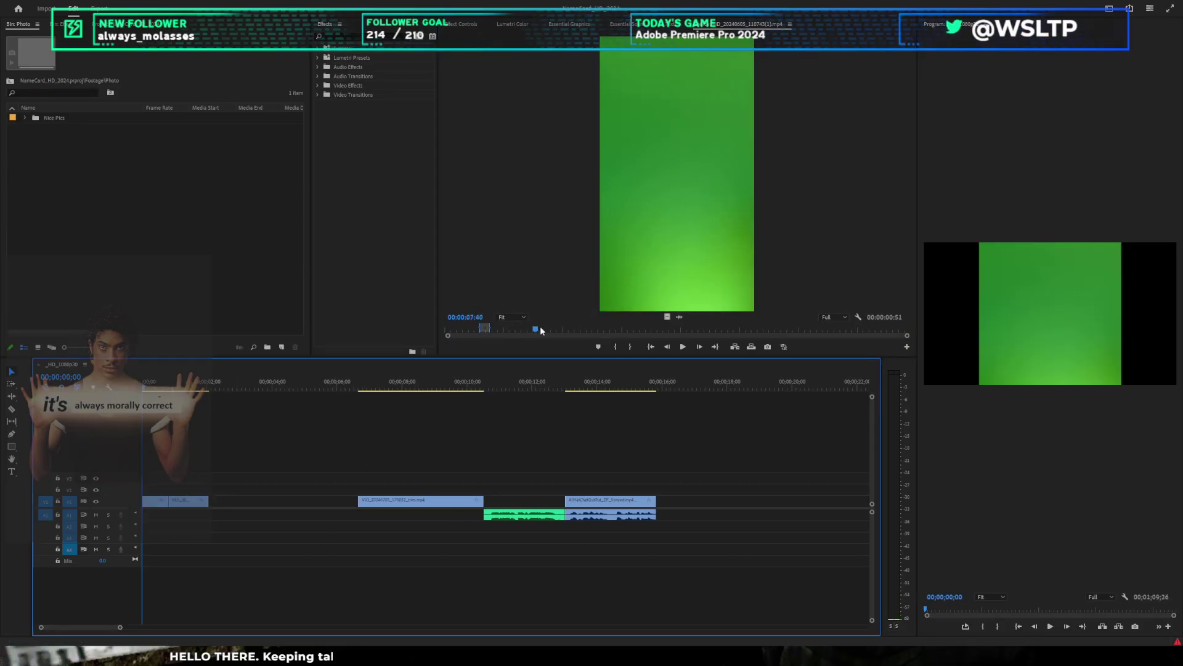
Step: Mark a 24-frame range ending at 00:00:07:21 in the source clip and add its video after the opening backdrop clips
left_click_drag(542, 330, 645, 319)
left_click_drag(504, 334, 597, 334)
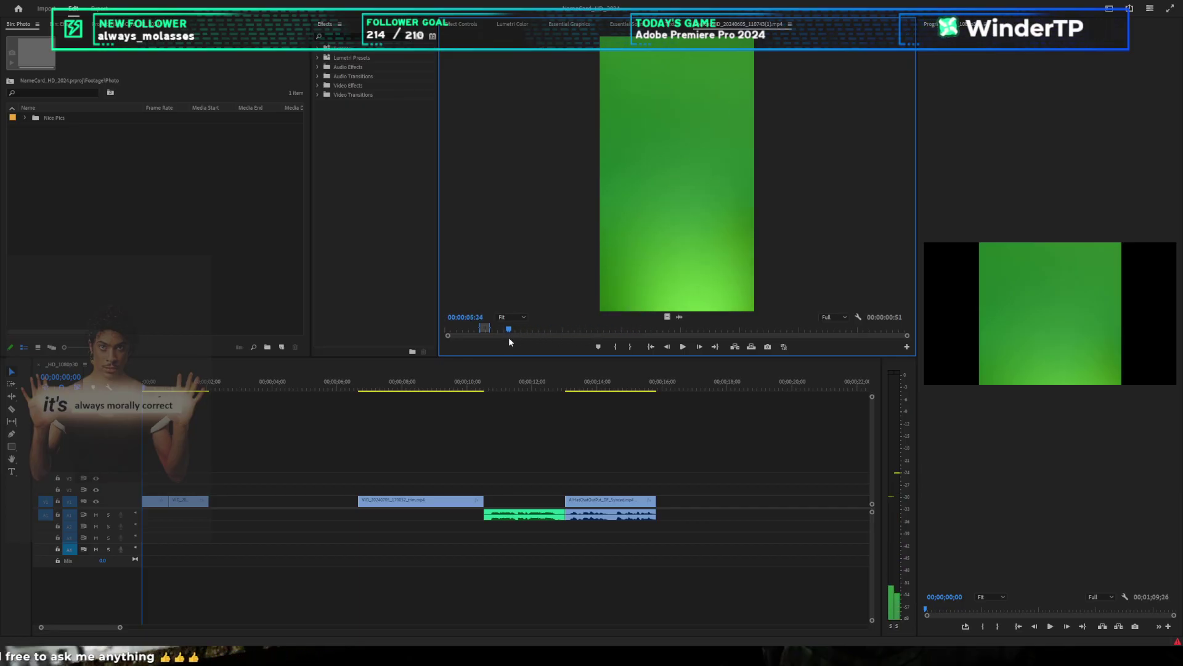
left_click_drag(509, 338, 529, 335)
key("i")
key("space")
key("o")
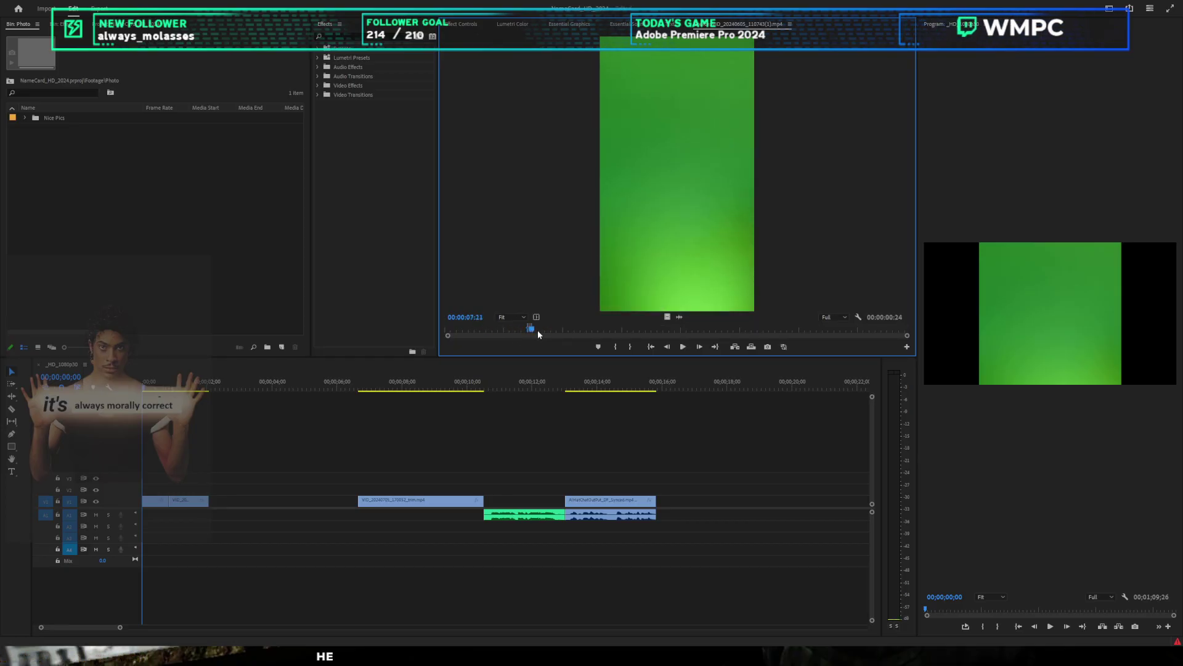
key("space")
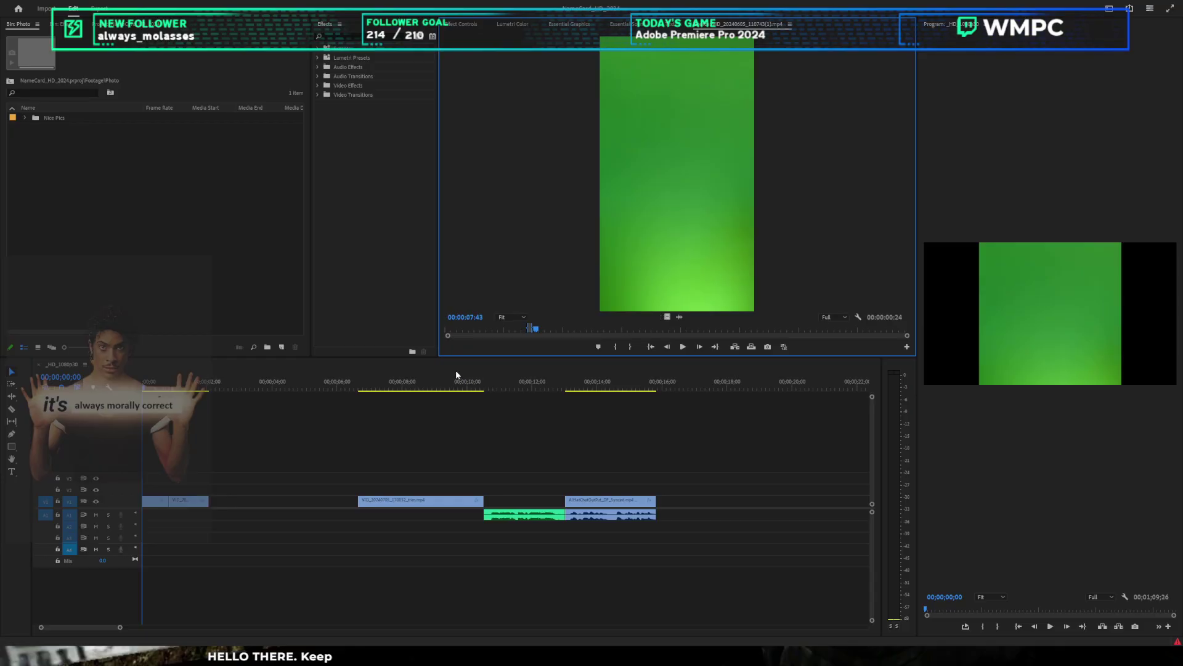
left_click_drag(456, 371, 217, 501)
Step: Mark a 52-frame source range ending at 00:00:14:10 and add its video directly after the opening clips on the timeline
left_click(608, 323)
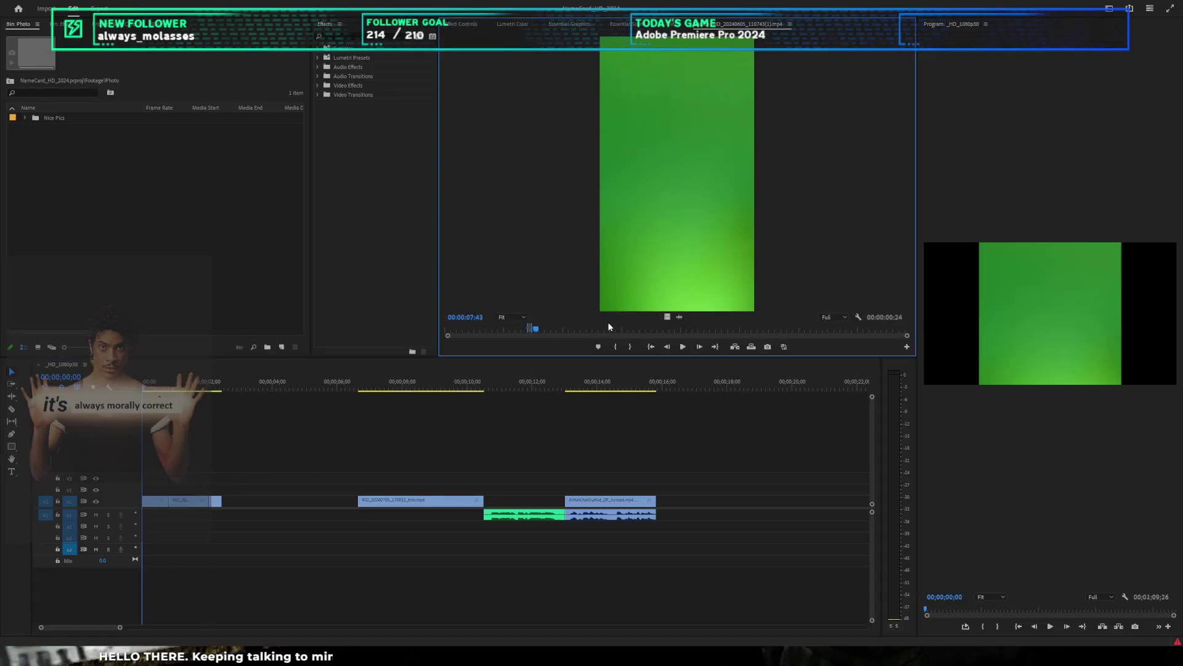
left_click_drag(535, 328, 627, 302)
key("i")
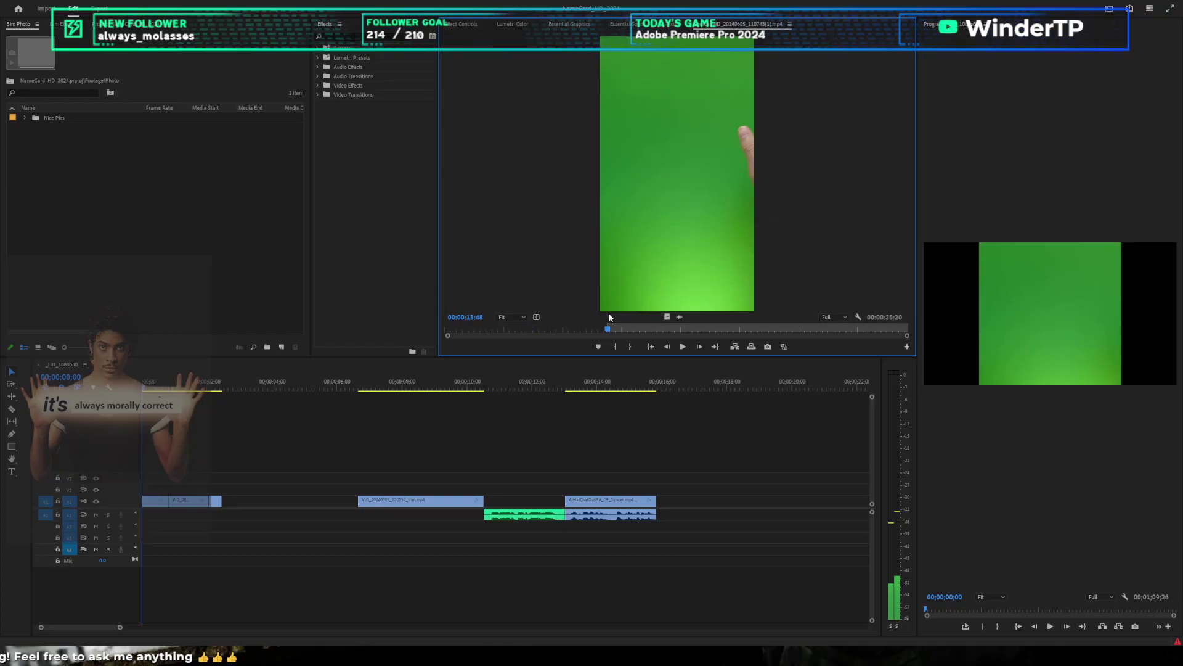
left_click_drag(606, 316, 215, 518)
key("o")
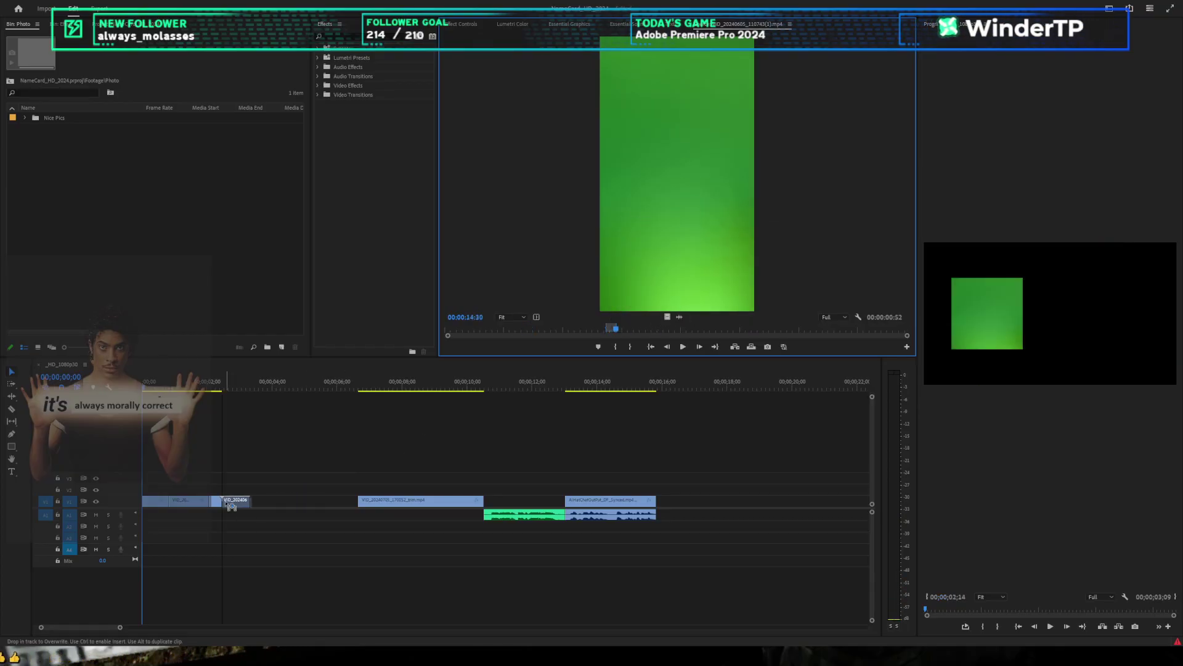
Step: Mark a 57-frame source range ending at 00:00:23:09 with the Pulppy roll, and place it with audio directly after the previous clips
left_click_drag(617, 328, 263, 503)
key("space")
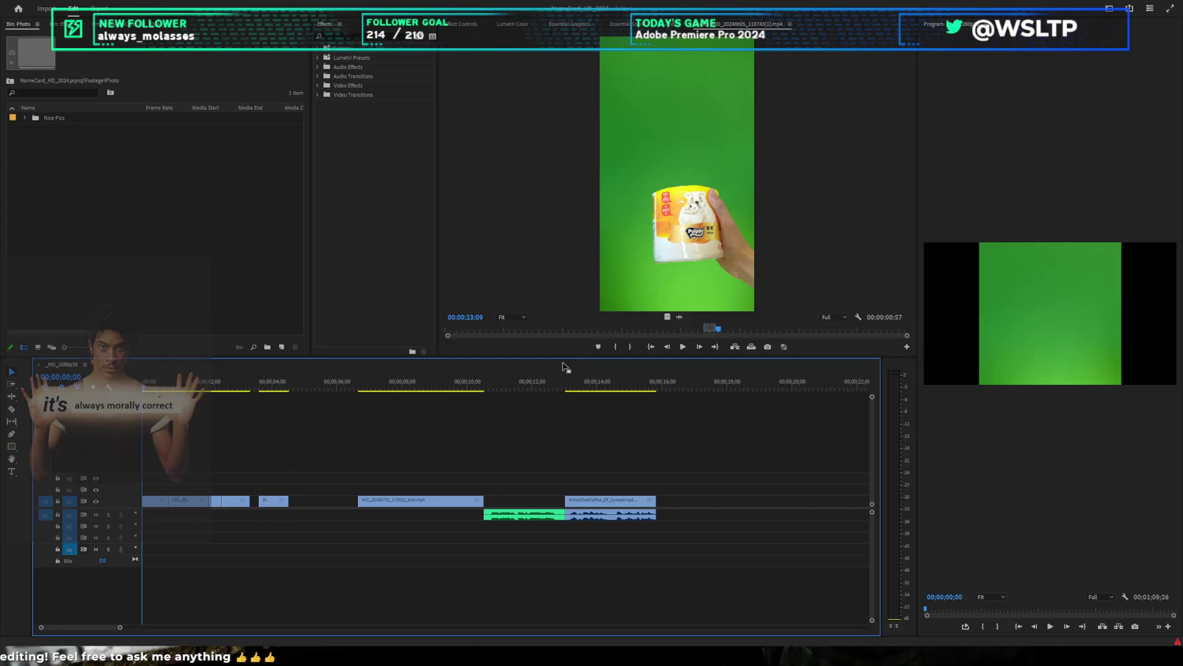
left_click_drag(737, 298, 259, 517)
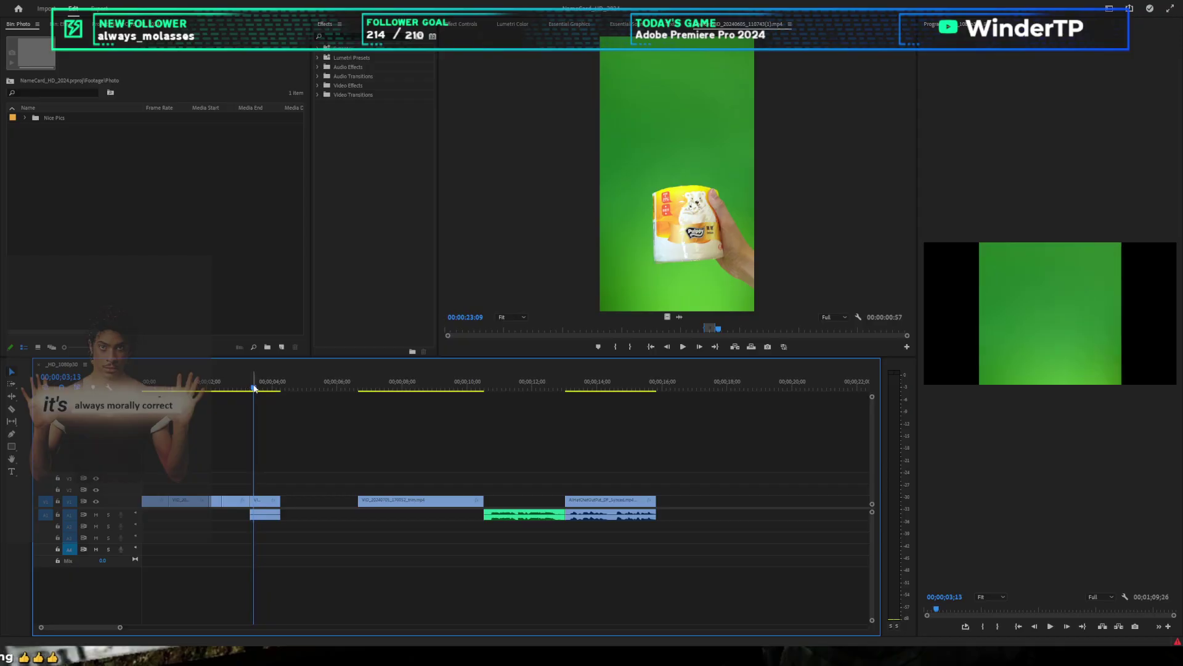
scroll(265, 422, "up", 3)
scroll(262, 426, "down", 4)
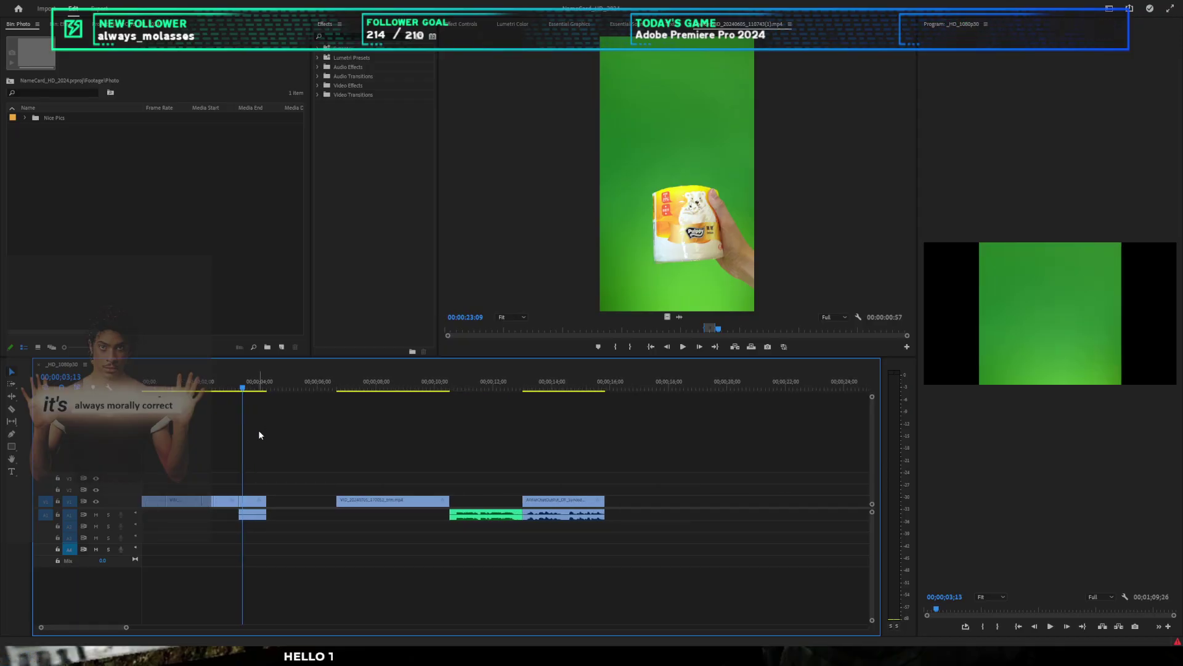
scroll(243, 442, "up", 2)
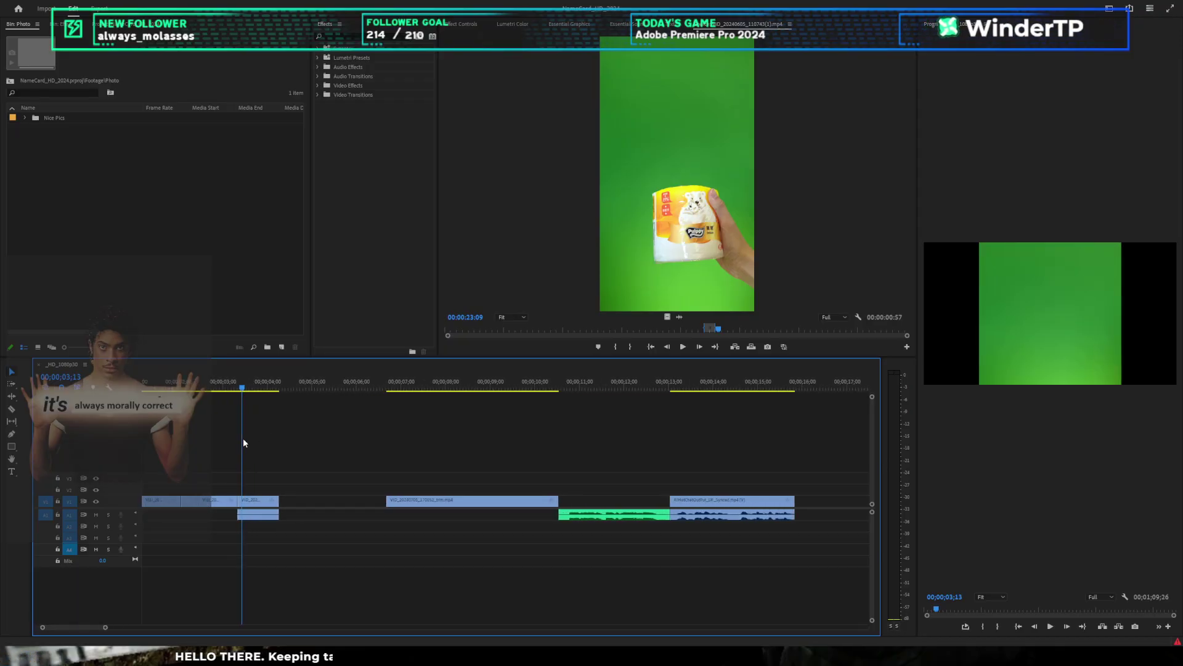
scroll(250, 438, "down", 1)
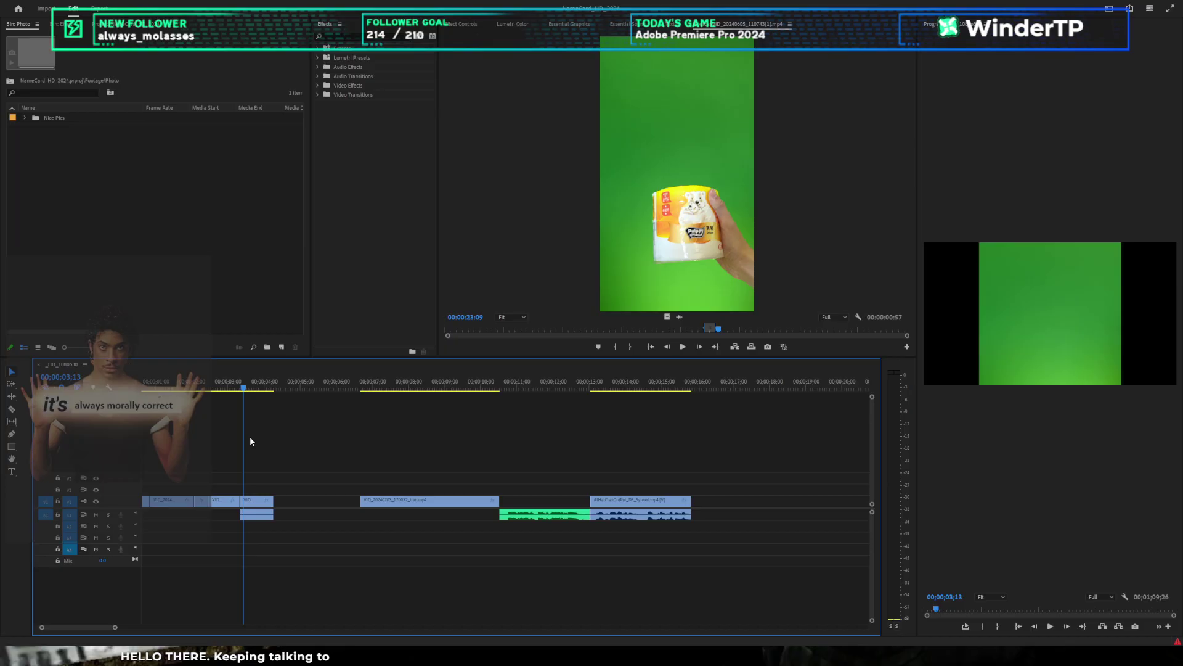
Step: Inspect the Pulppy roll against the green backdrop at different magnifications in the source view
left_click(699, 277)
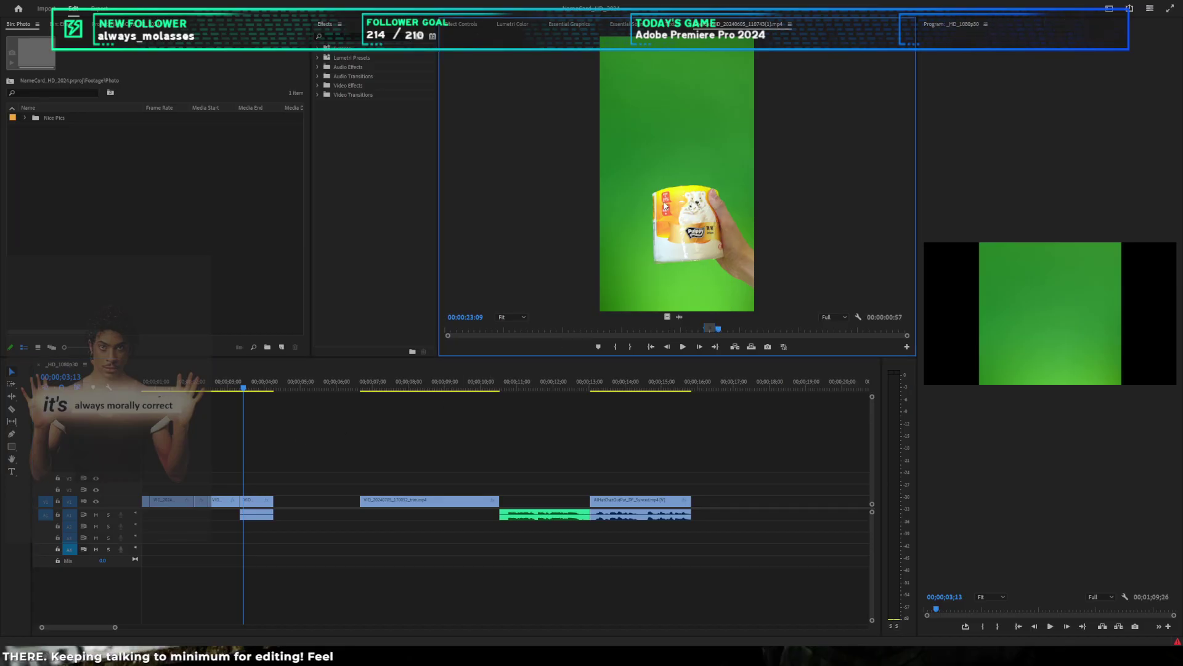
scroll(732, 236, "up", 3)
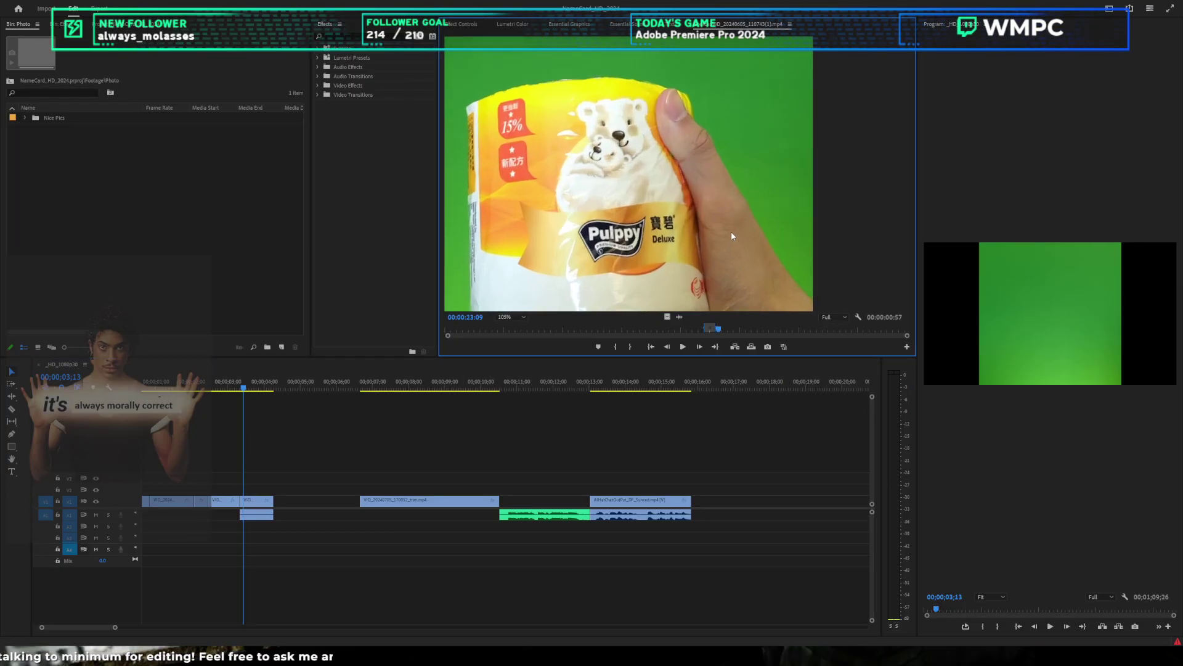
scroll(733, 235, "down", 2)
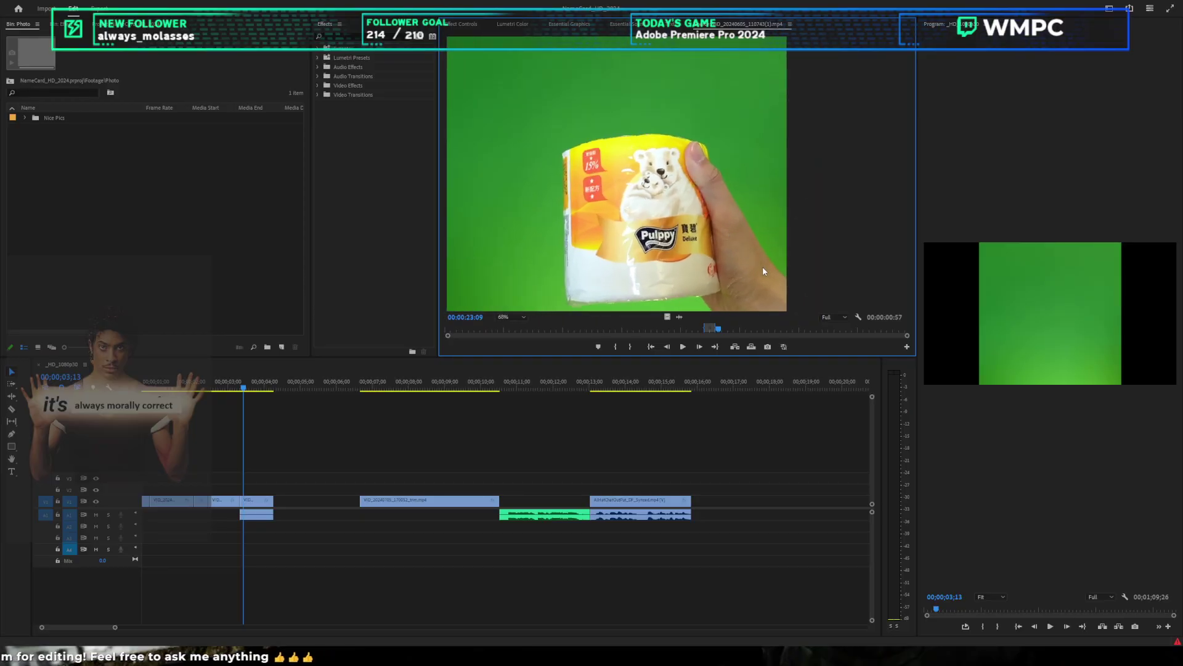
scroll(766, 278, "down", 4)
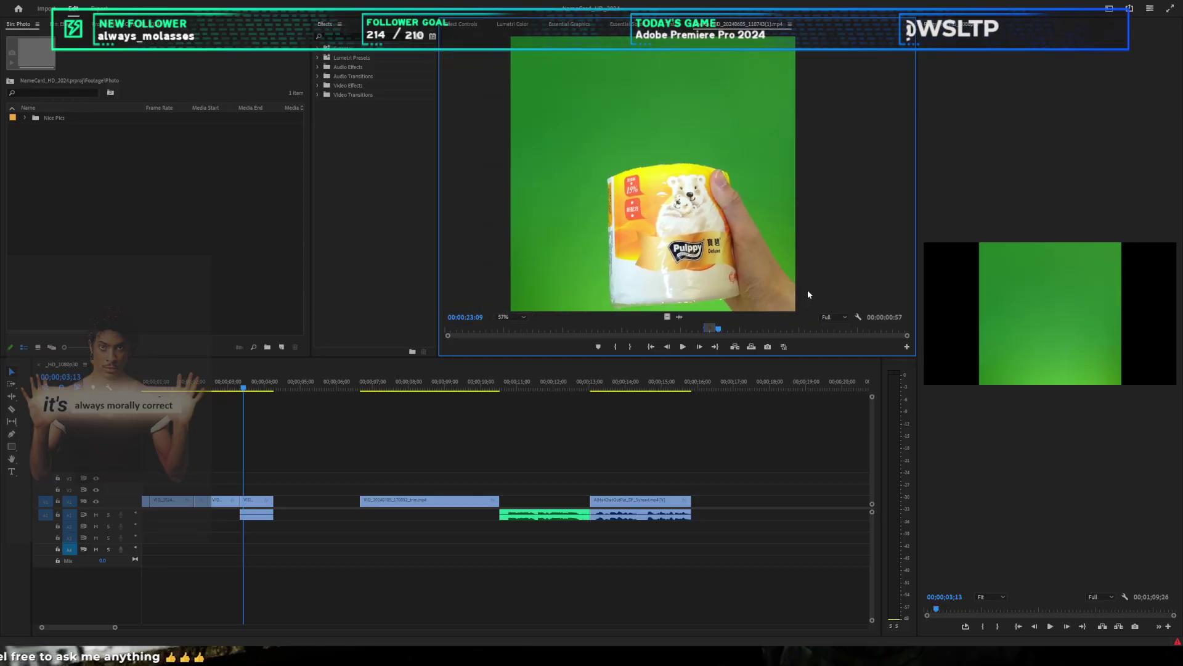
scroll(708, 432, "up", 1)
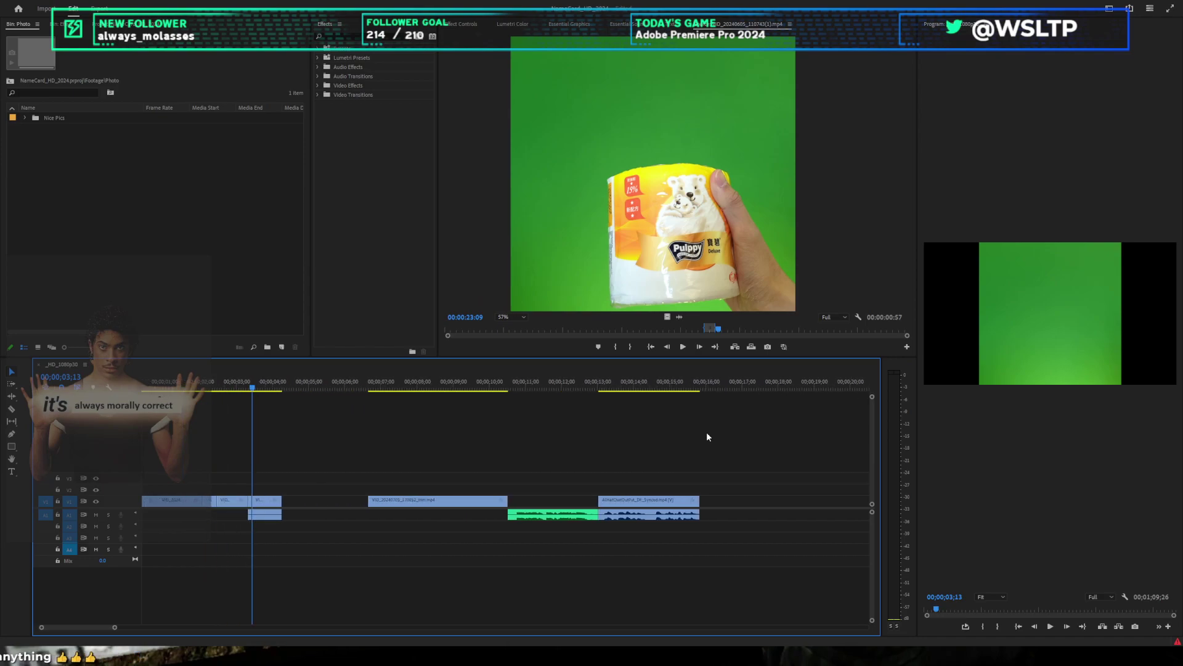
Step: Scrub the timeline through the roll clip, the bag clip and the audio-only section to review them
key("ctrl+z")
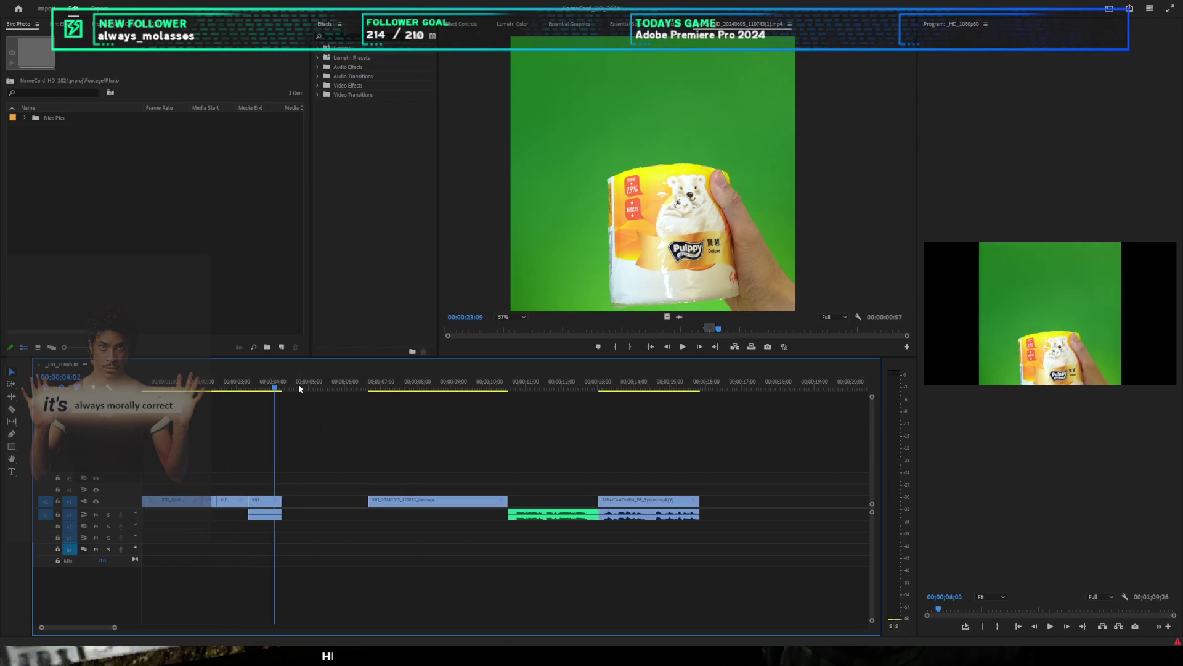
left_click_drag(275, 389, 268, 389)
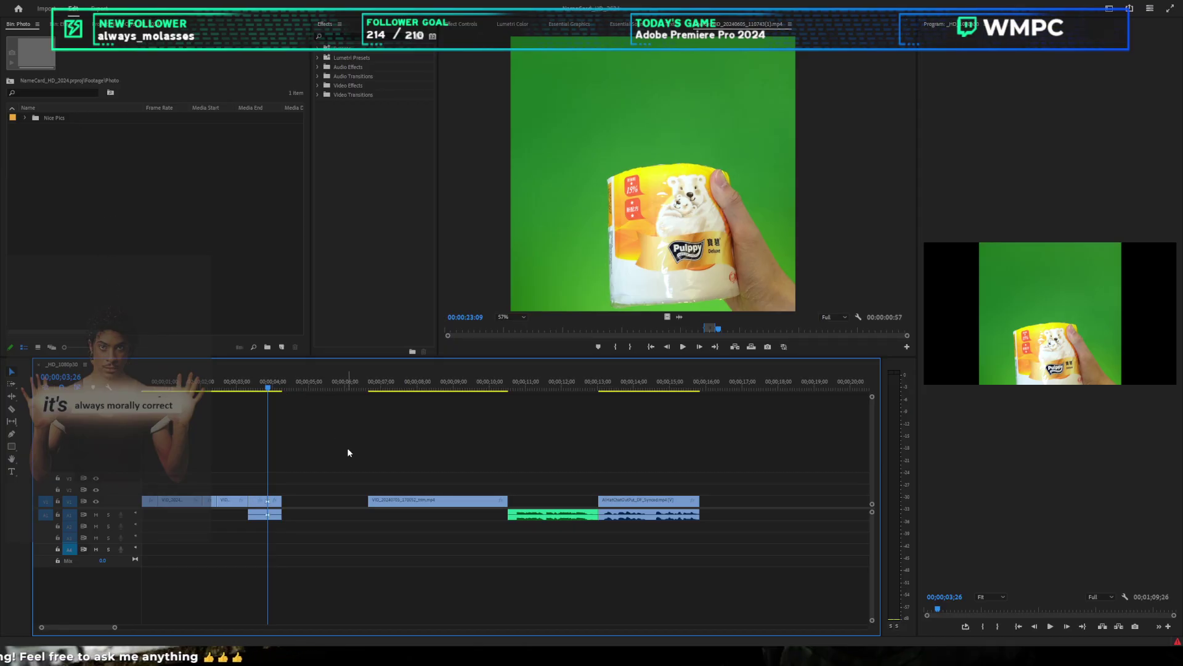
left_click(353, 380)
left_click_drag(353, 381, 563, 387)
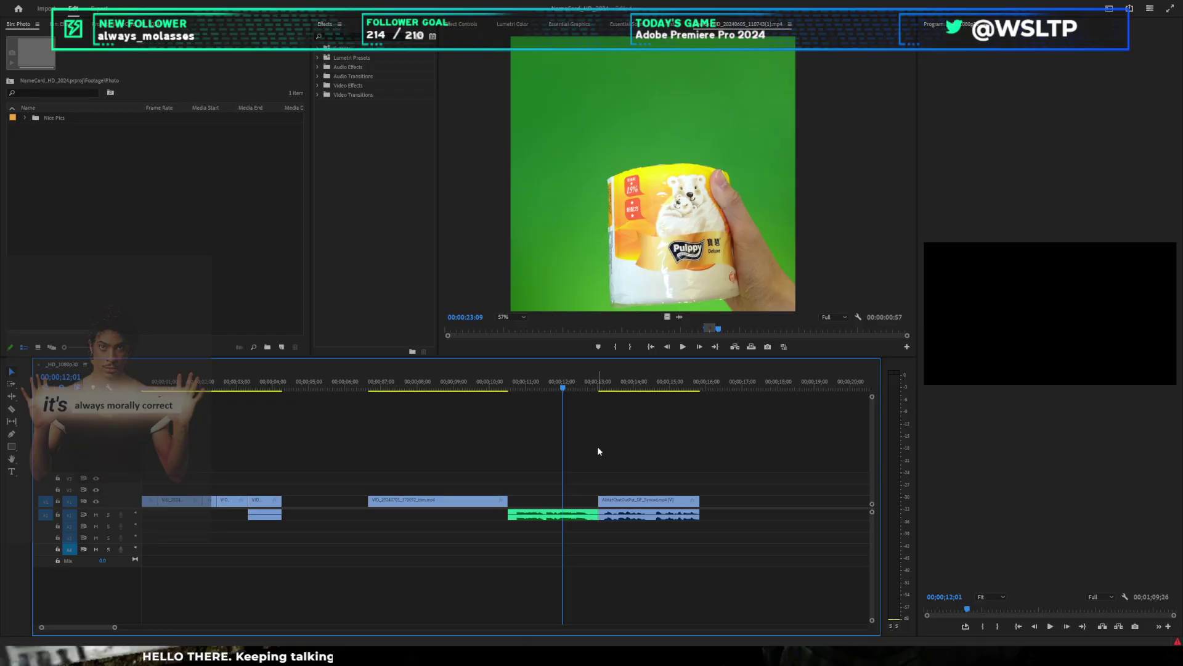
left_click(446, 381)
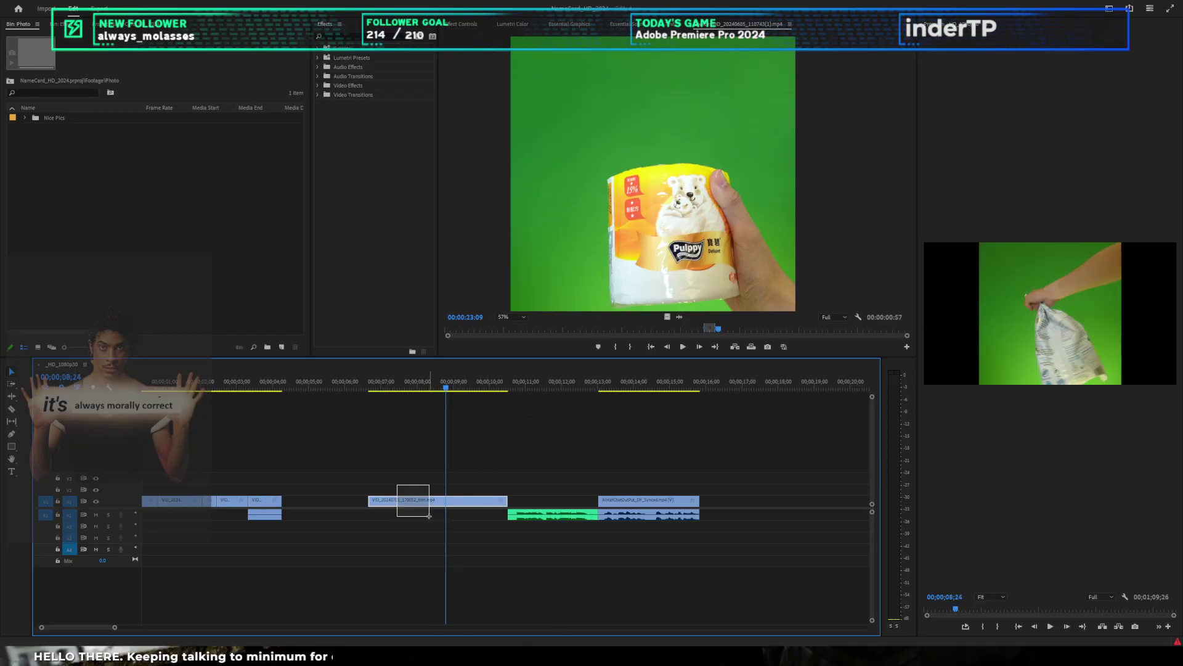
left_click(408, 382)
left_click(474, 501)
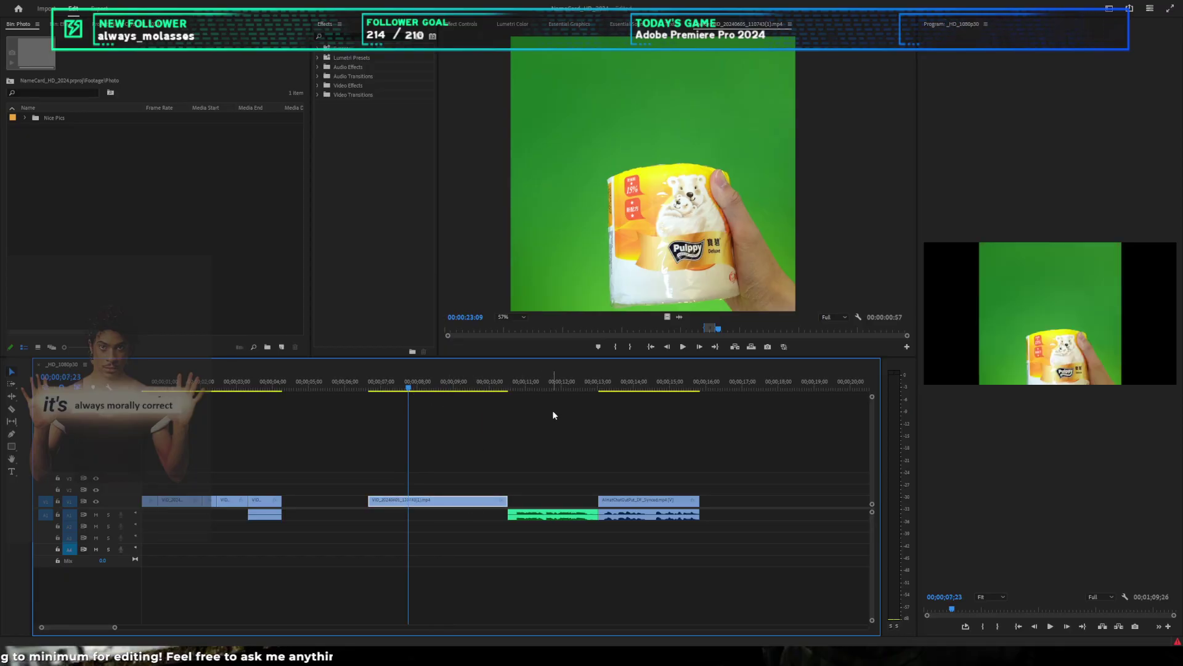
left_click(562, 430)
Step: Save the project and move the timeline playhead to the end of the roll clip at 00;00;04;08
left_click_drag(408, 390, 327, 398)
key("ctrl+s")
key("Up")
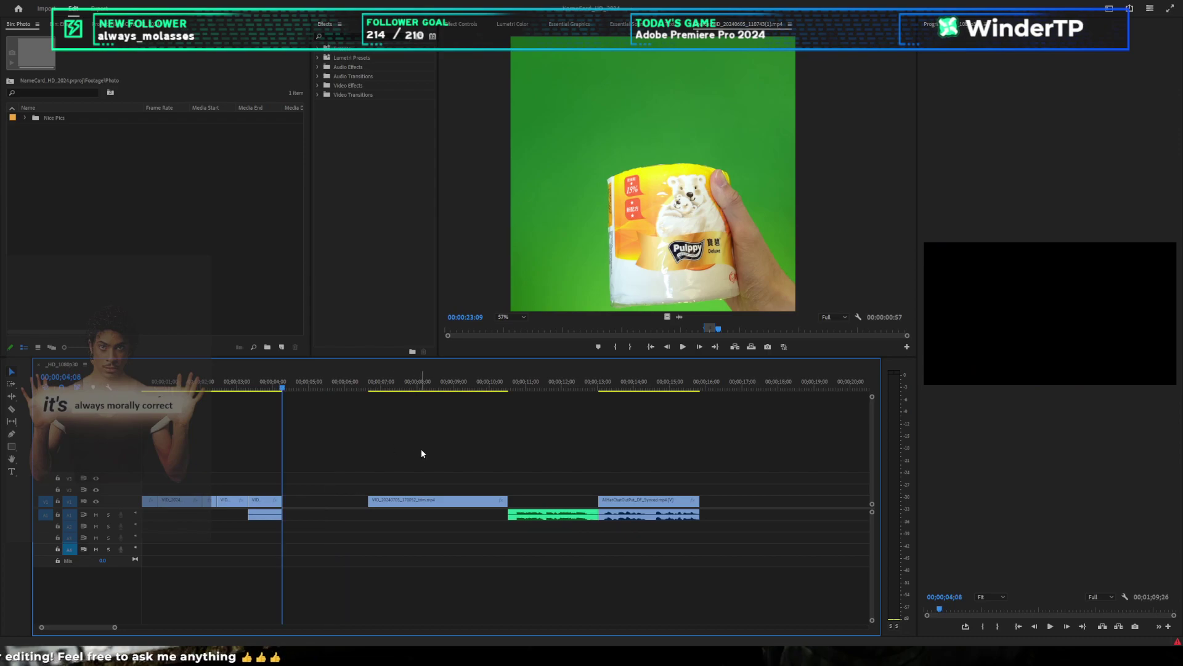
Step: Scrub the source clip back to 00:00:22:01 and inspect the backdrop frame at different magnifications
left_click_drag(729, 335, 704, 331)
scroll(748, 279, "down", 3)
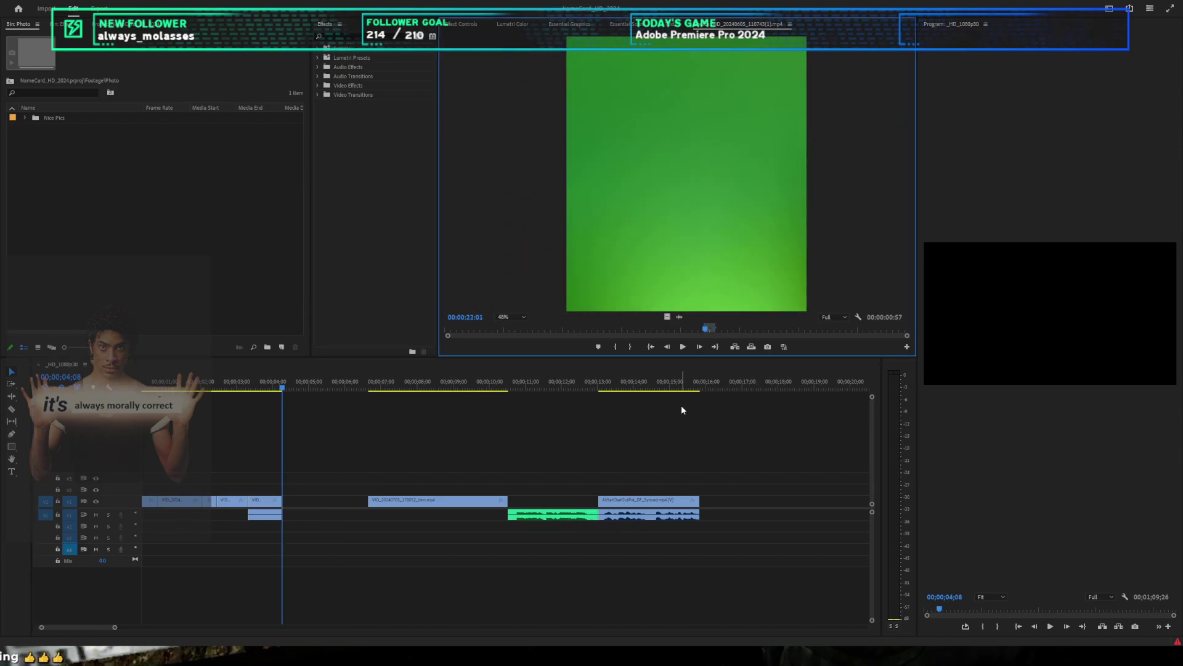
scroll(681, 405, "down", 2)
scroll(682, 405, "up", 3)
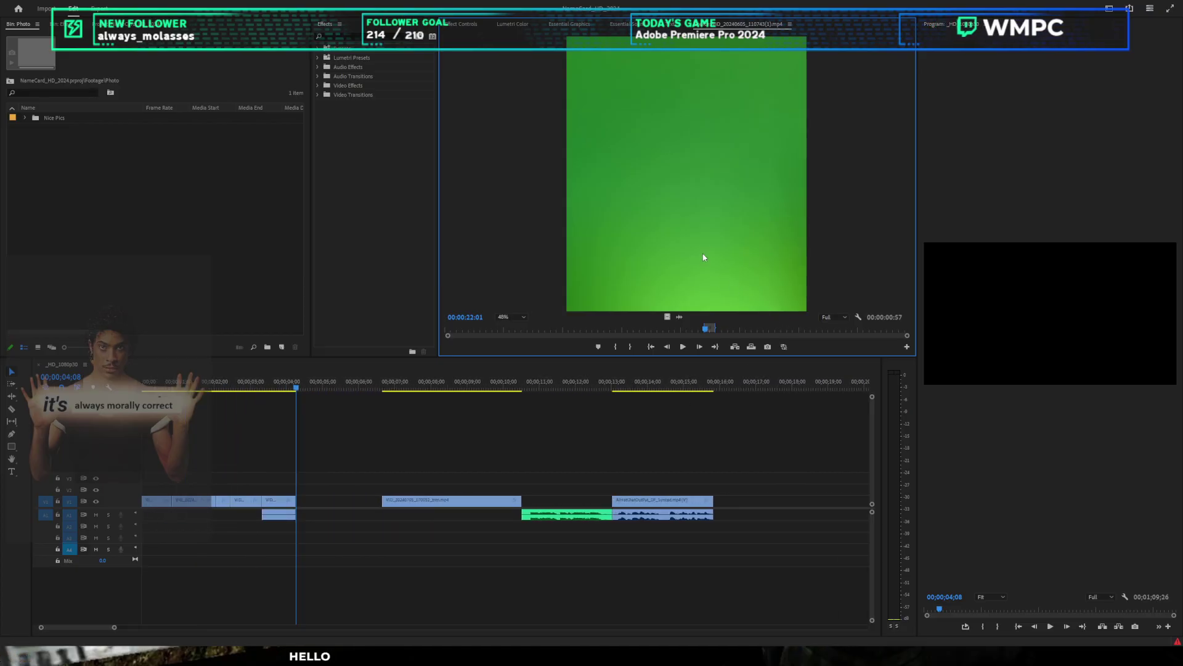
scroll(761, 263, "down", 3)
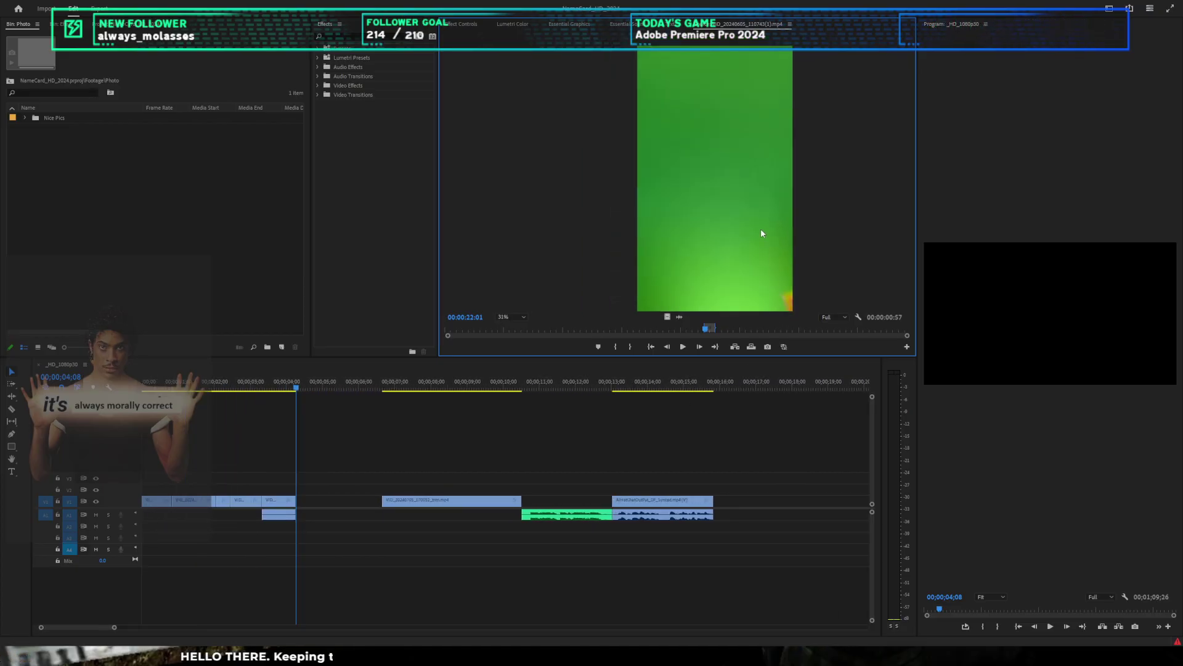
scroll(794, 291, "up", 1)
scroll(778, 296, "up", 4)
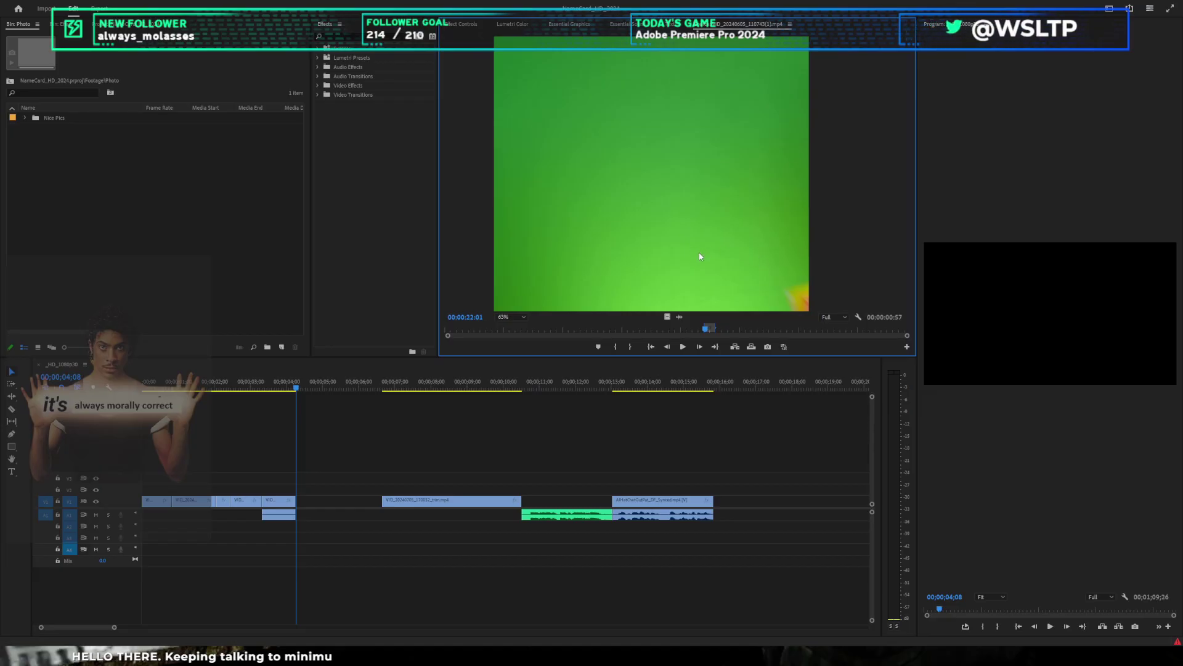
Step: Enlarge the source frame around the yellow edge to examine it, and return the view to 35%
scroll(788, 246, "up", 3)
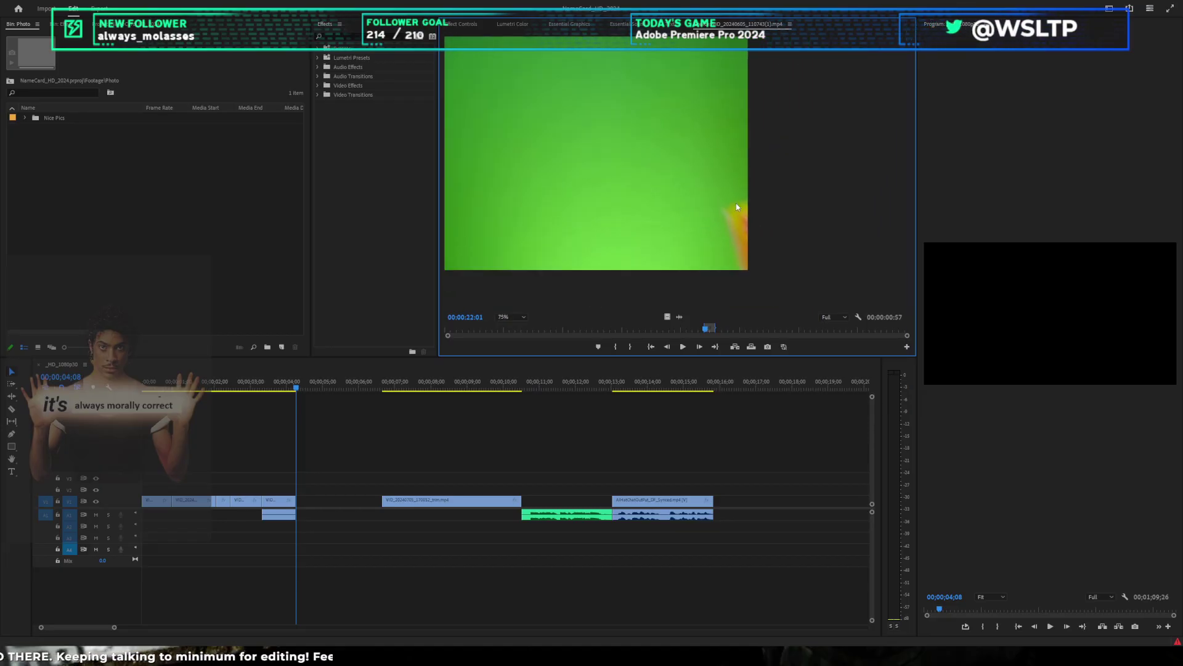
left_click_drag(706, 209, 733, 239)
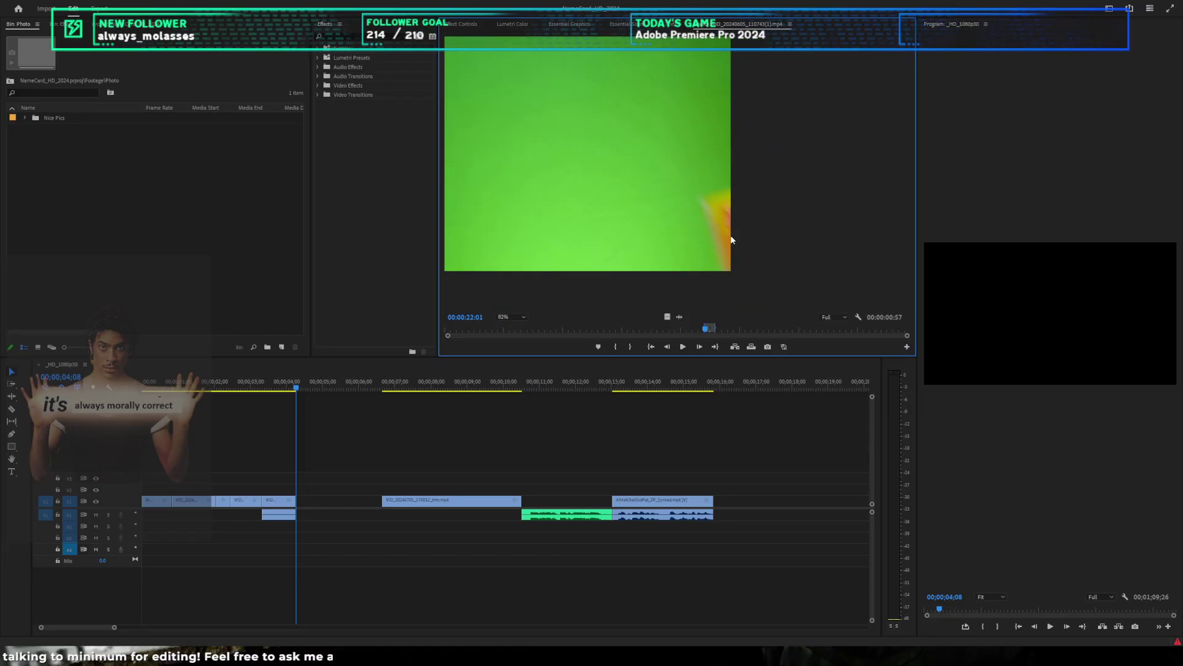
scroll(739, 247, "down", 4)
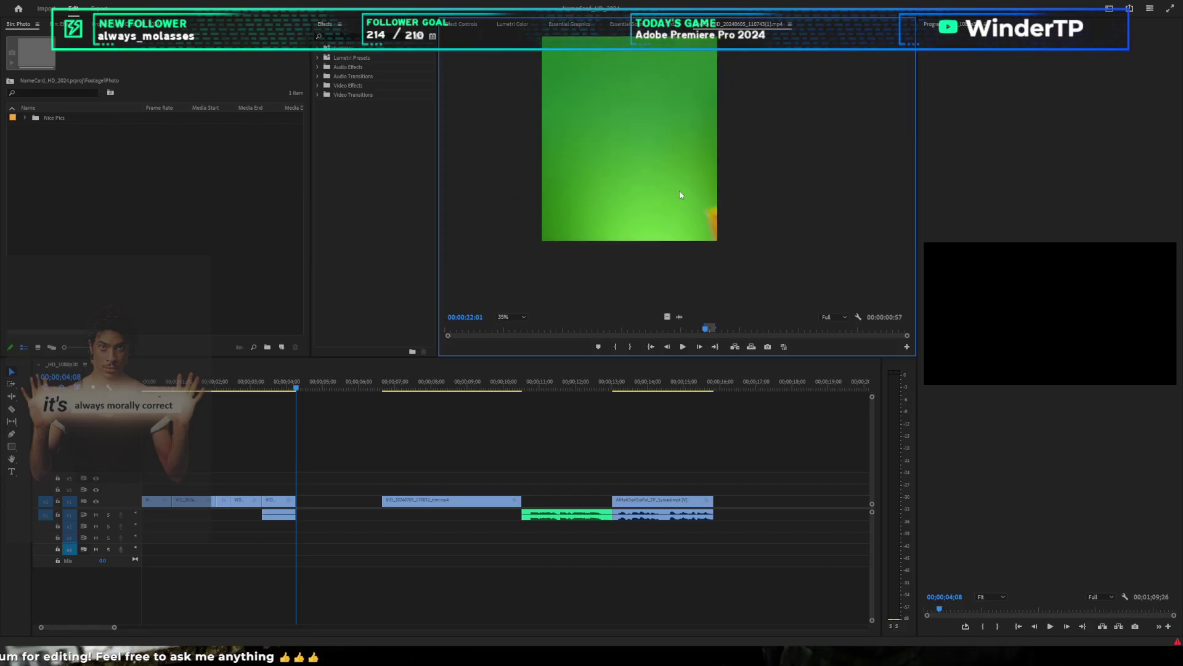
left_click_drag(739, 250, 769, 282)
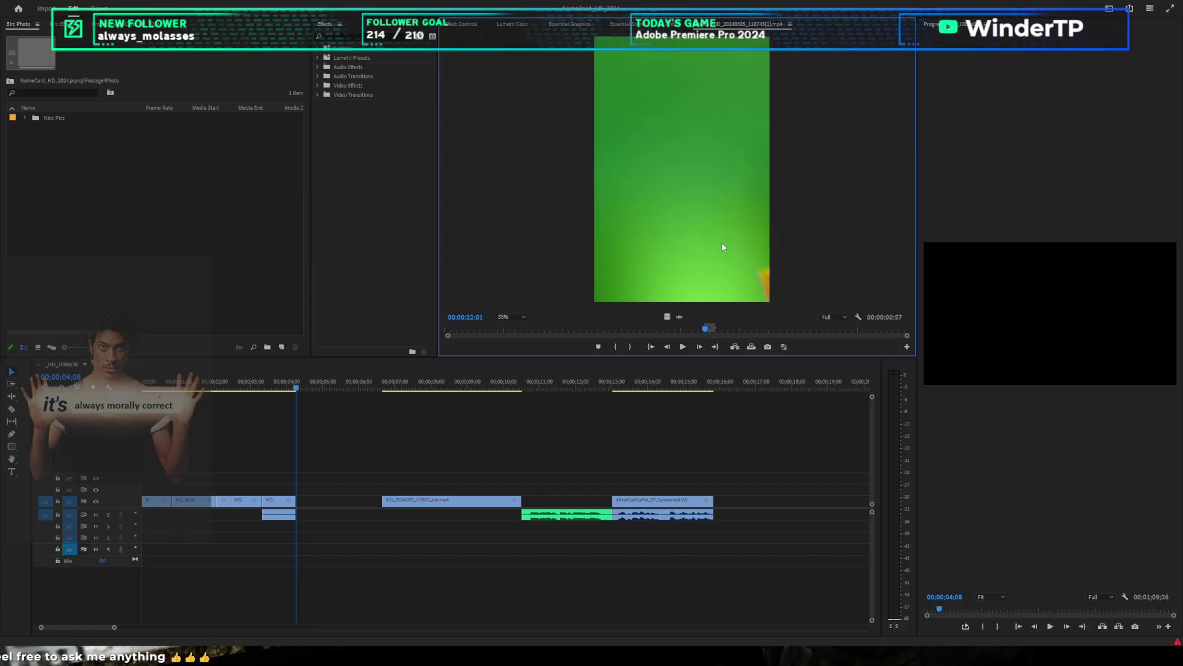
Step: Review the rest of the source clip after 00:00:22:01, playing and scrubbing the roll shots through to its end
key("equal")
key("equal")
left_click_drag(681, 331, 777, 333)
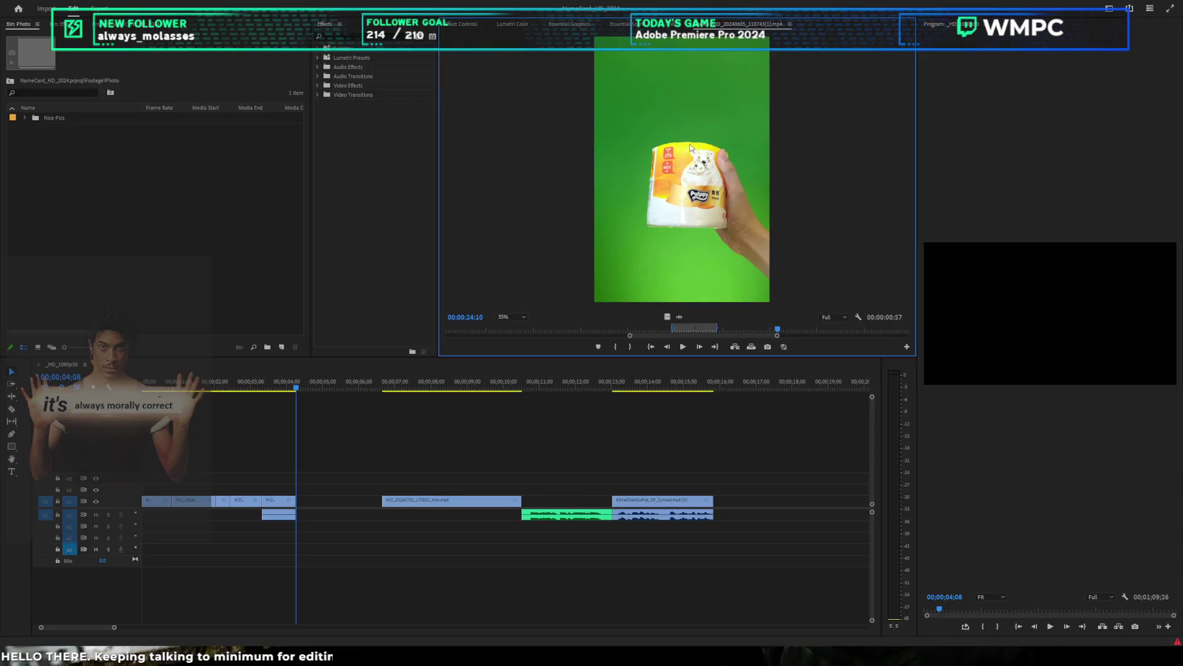
left_click_drag(783, 337, 865, 332)
left_click(764, 330)
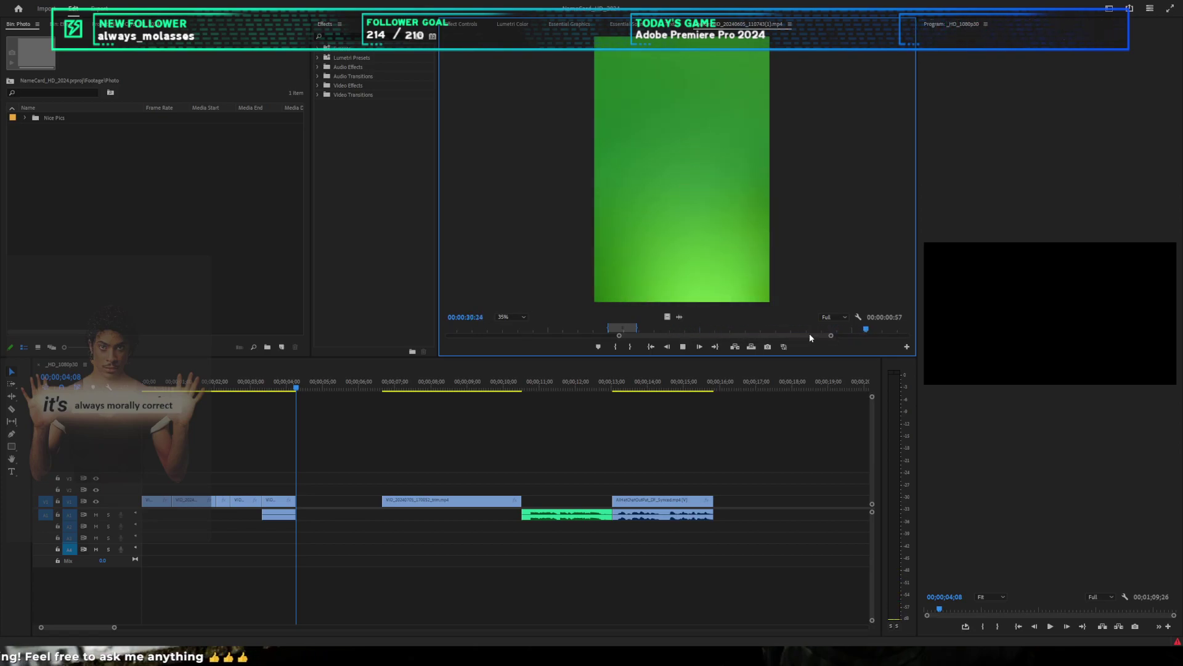
key("space")
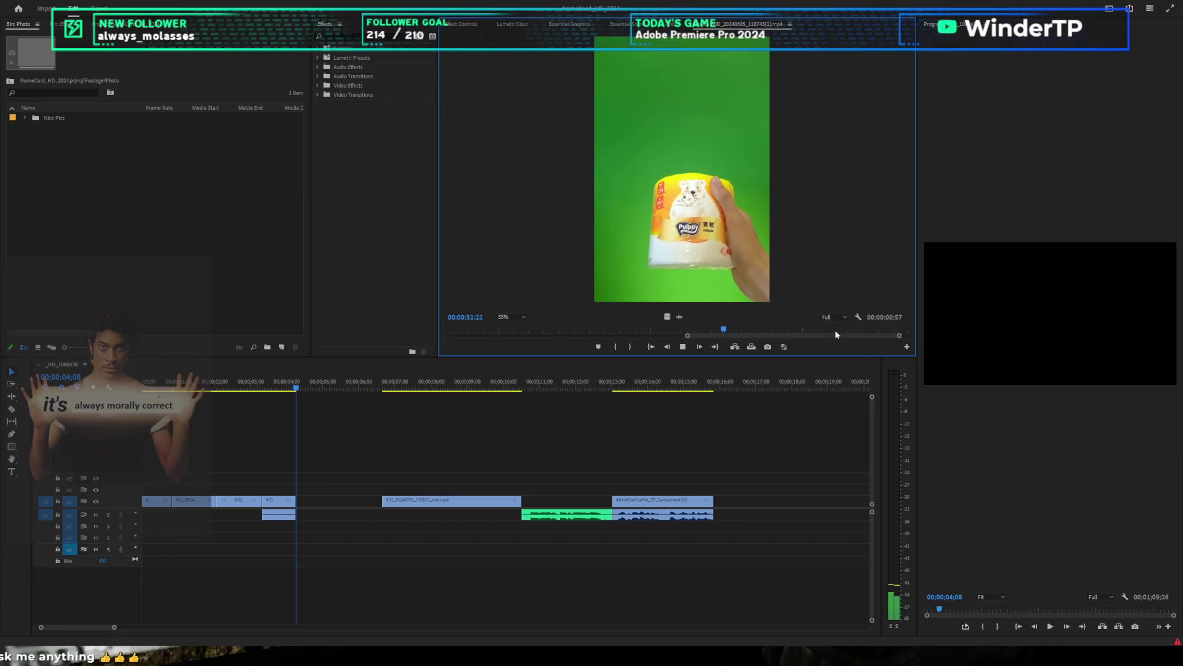
left_click(836, 331)
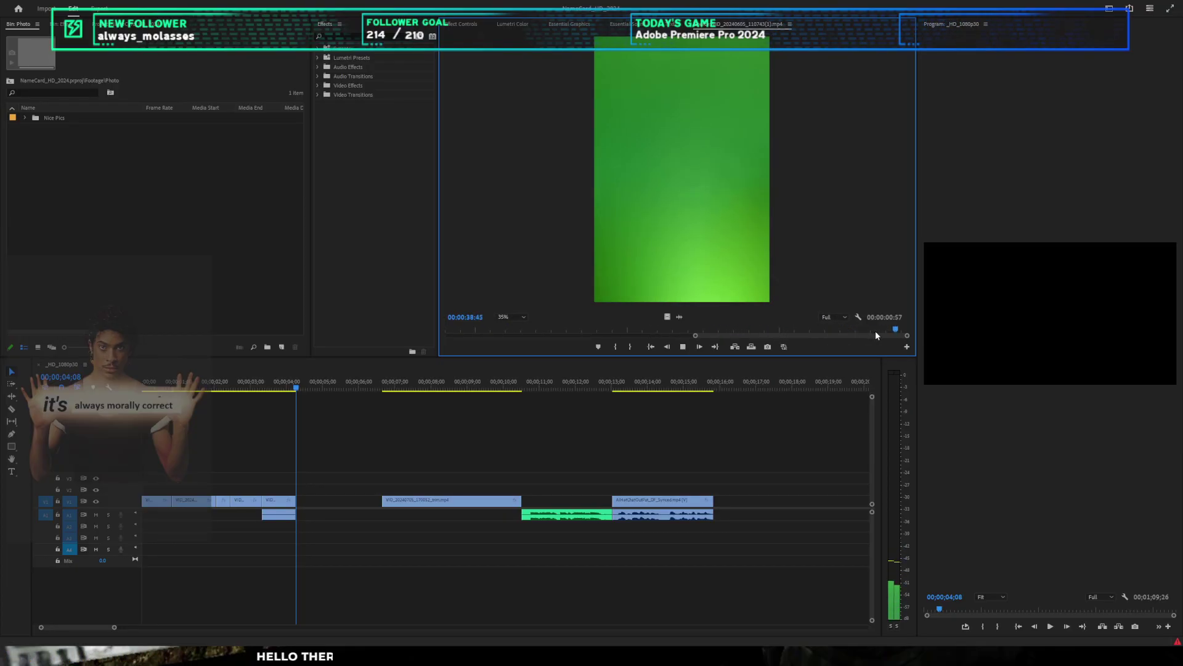
left_click_drag(875, 331, 779, 323)
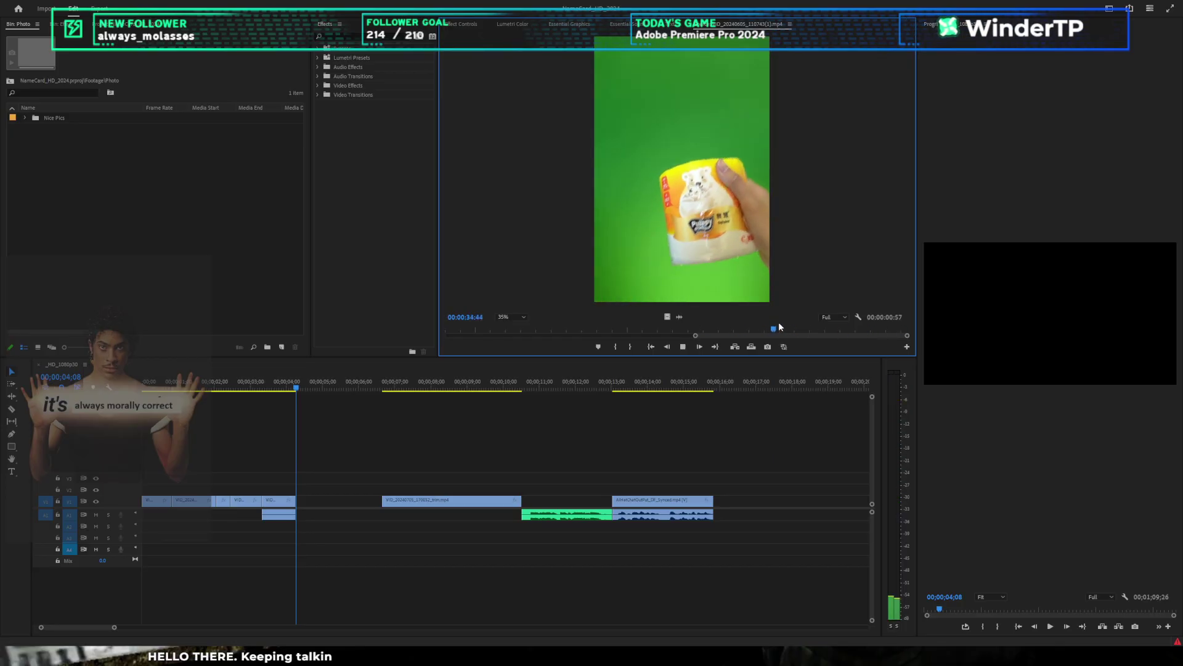
key("space")
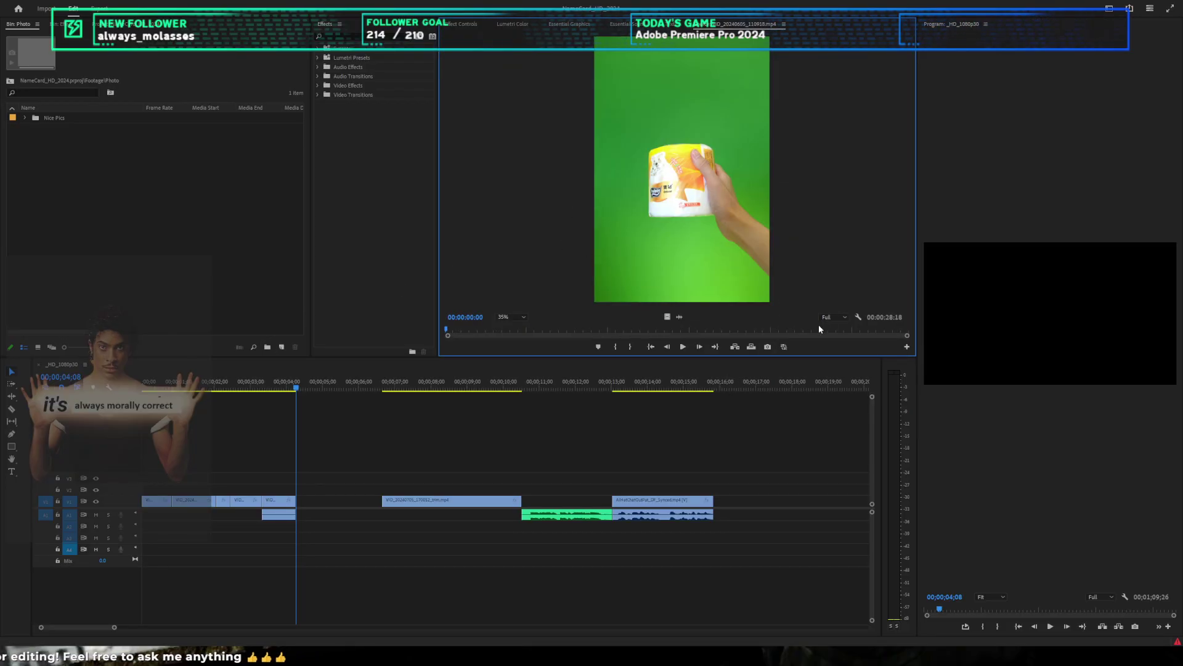
Step: Scrub and play the closing seconds of the 110918 roll clip in the source view
left_click_drag(882, 328, 894, 323)
left_click(840, 330)
key("space")
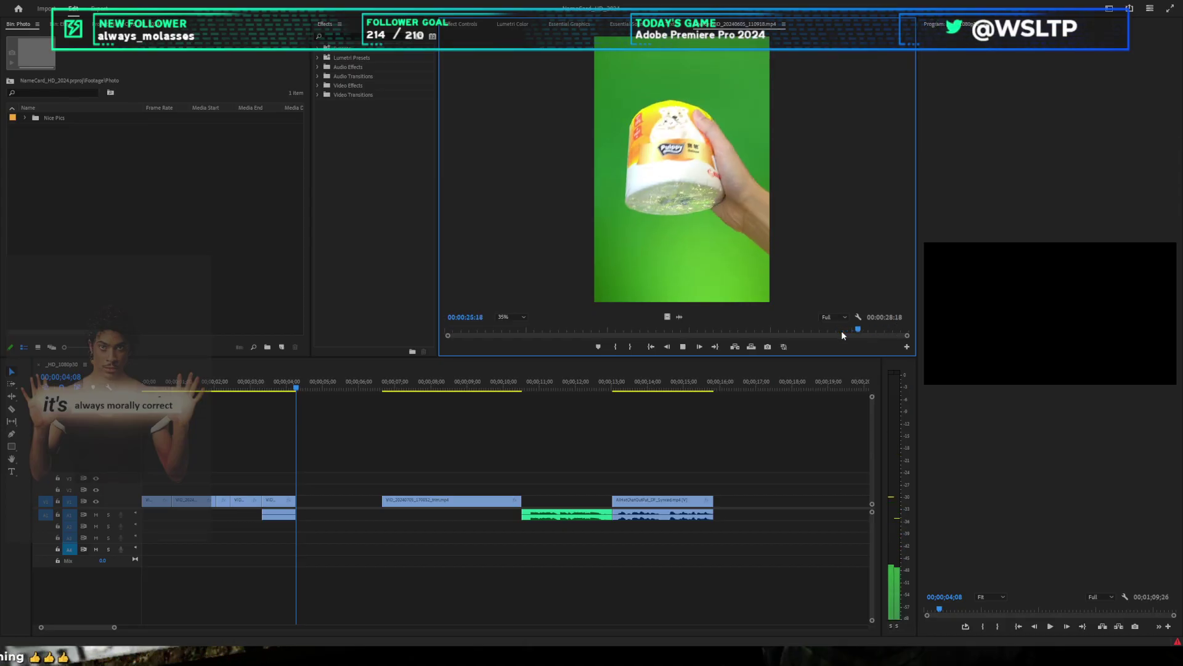
key("space")
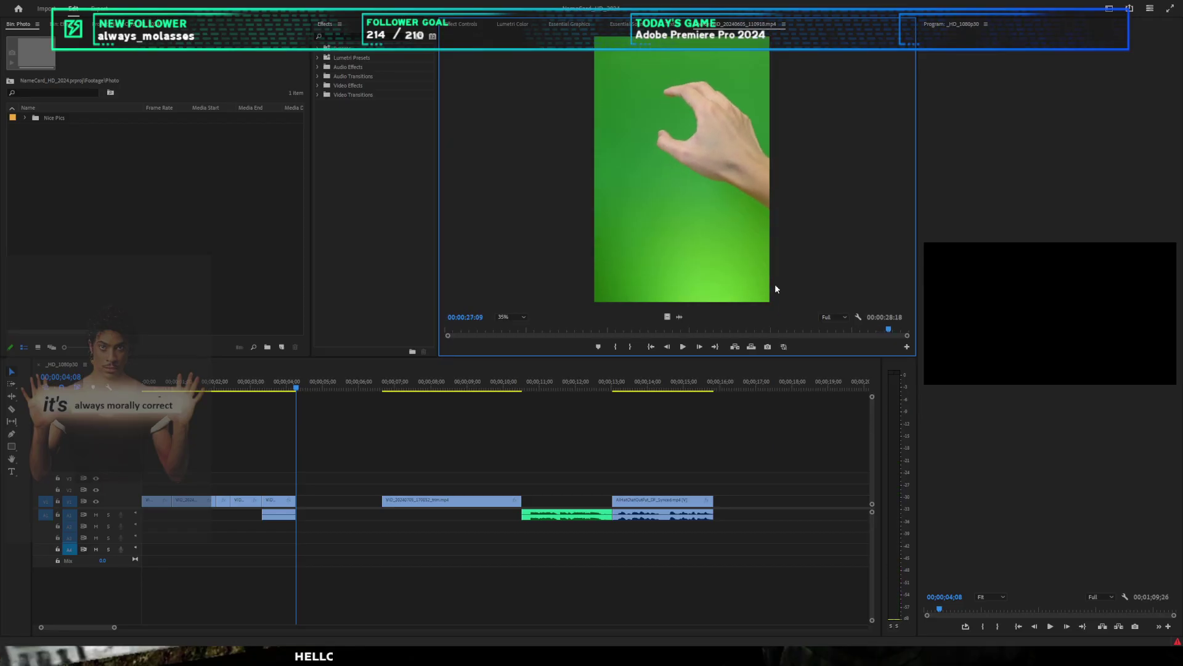
Step: Mark an In point about three seconds before the source clip's end and insert that ending into the timeline at 00;00;04;08
left_click_drag(890, 333, 855, 331)
key("i")
key("space")
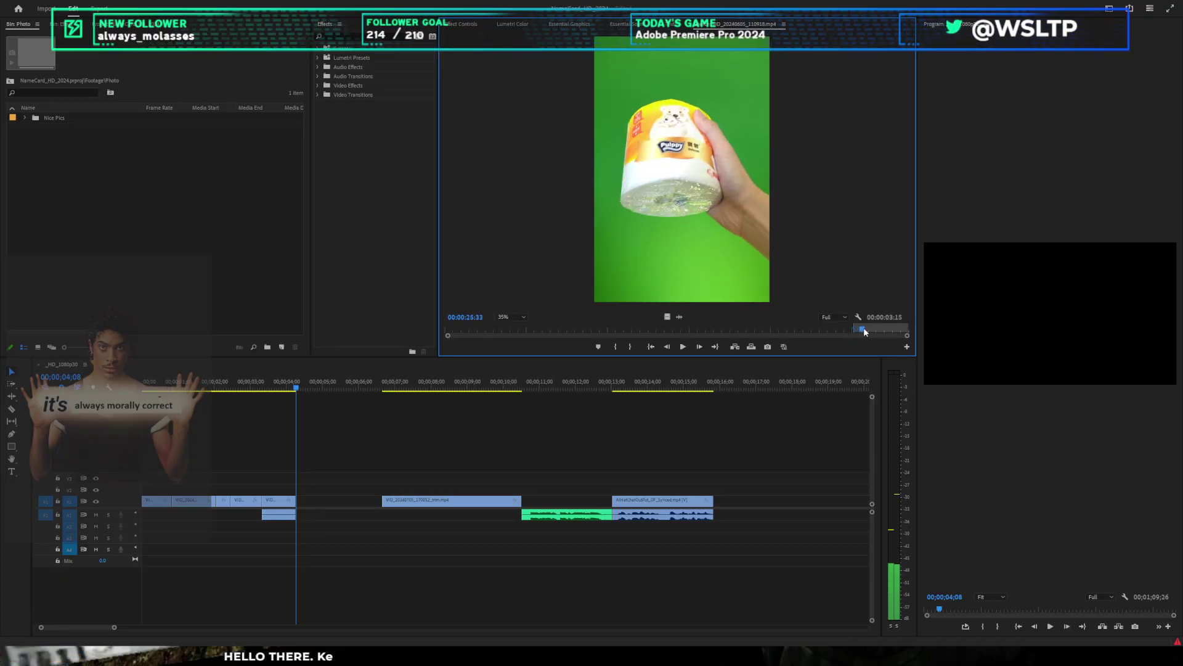
left_click_drag(668, 317, 299, 522)
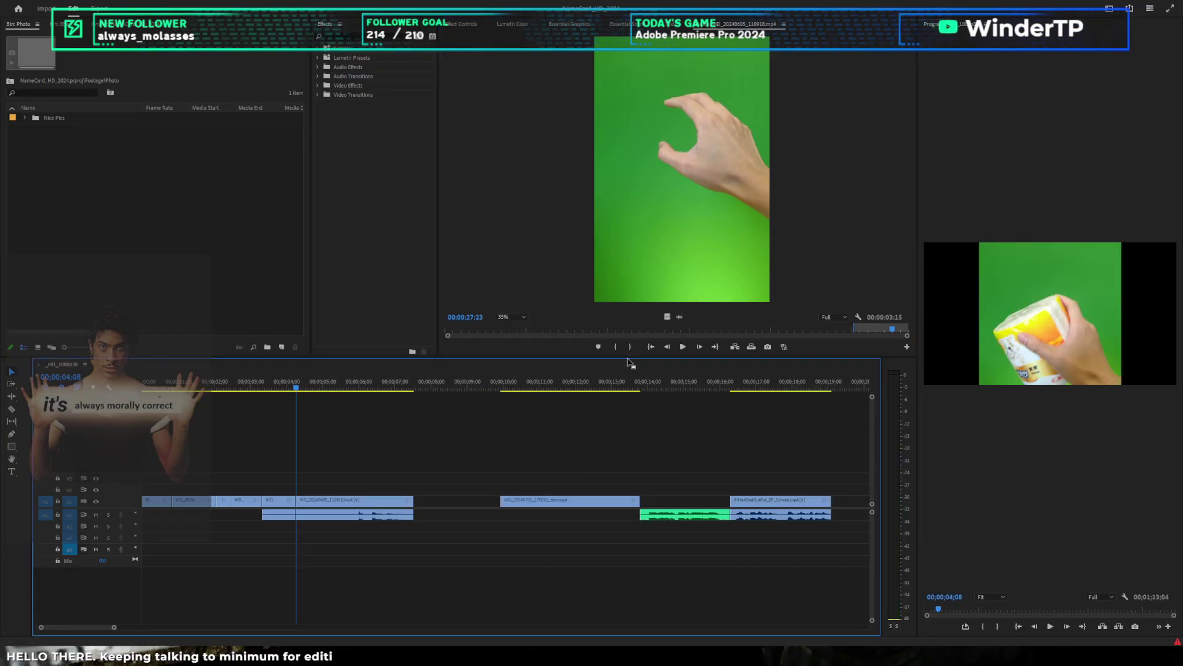
Step: Mark a 00:00:00:48 source selection ending at 00:00:02:56 and insert its video before the timeline clip that ends at 00;00;04;08
left_click_drag(470, 334, 493, 305)
key("i")
key("o")
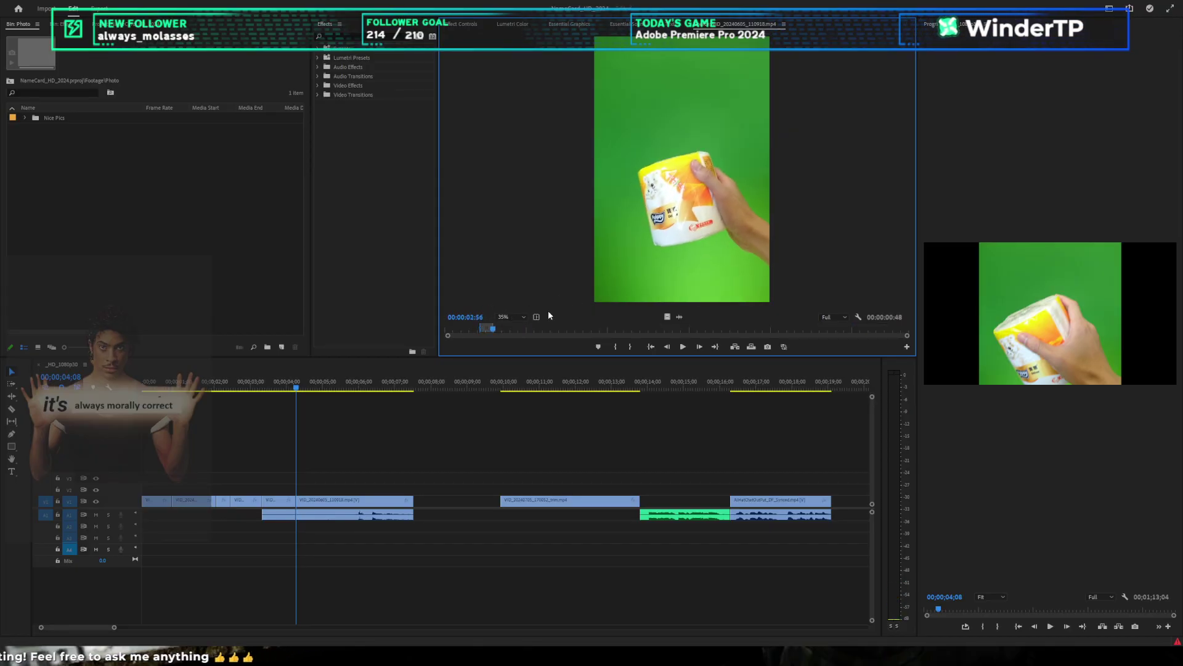
left_click_drag(667, 316, 282, 508)
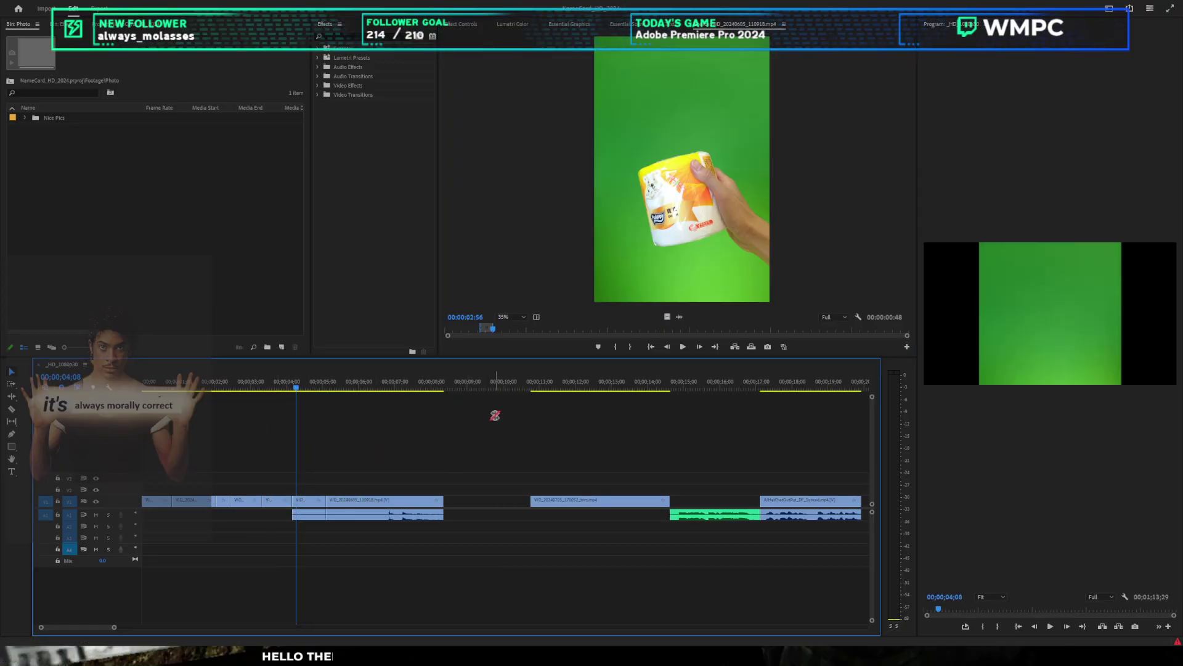
Step: Mark a short In-to-Out selection of the hand around 00:00:09:05 in the 110918 source and insert it after the long roll clip
left_click_drag(501, 337, 756, 326)
left_click(559, 455)
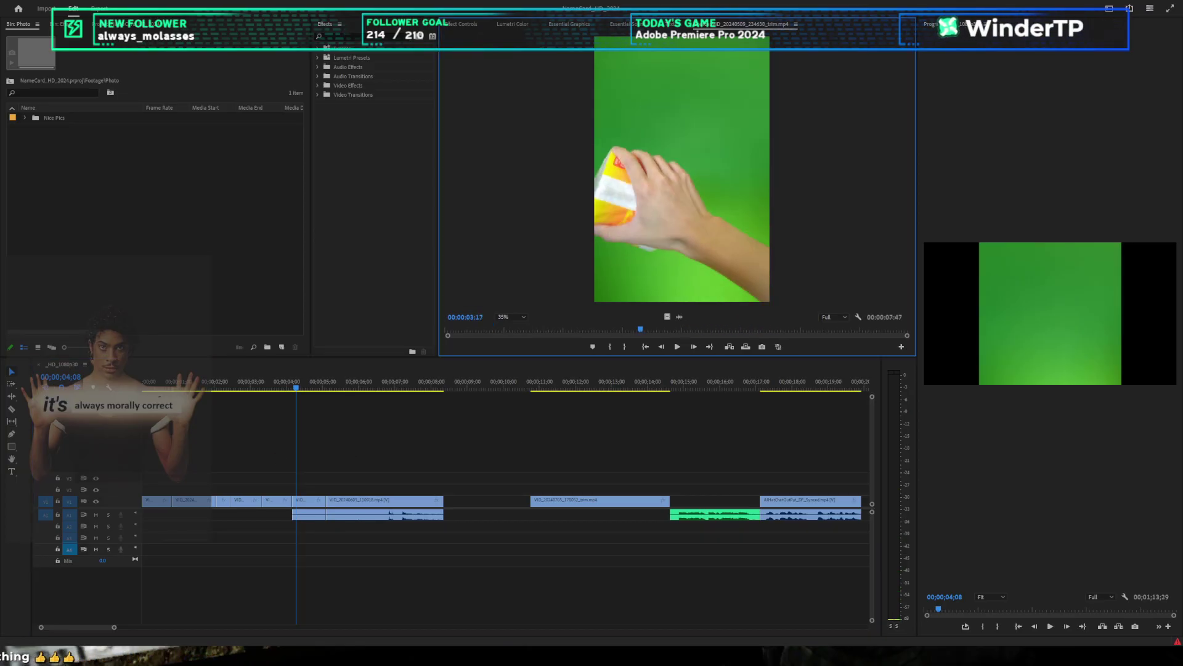
key("f")
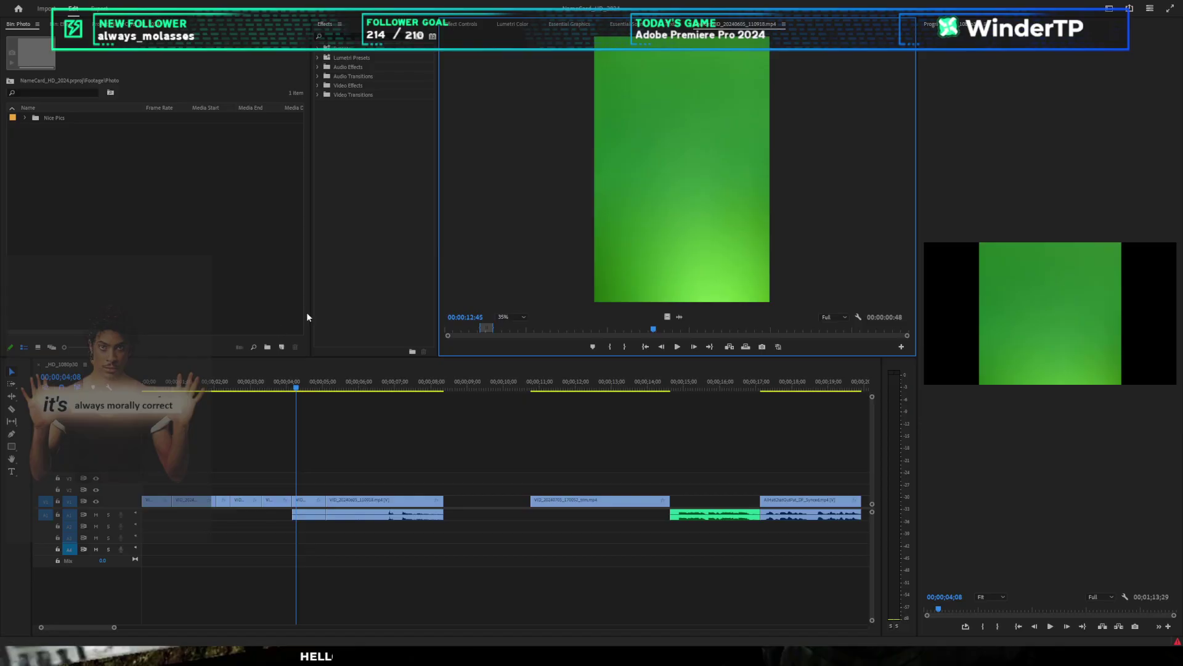
left_click_drag(544, 330, 574, 329)
key("i")
key("space")
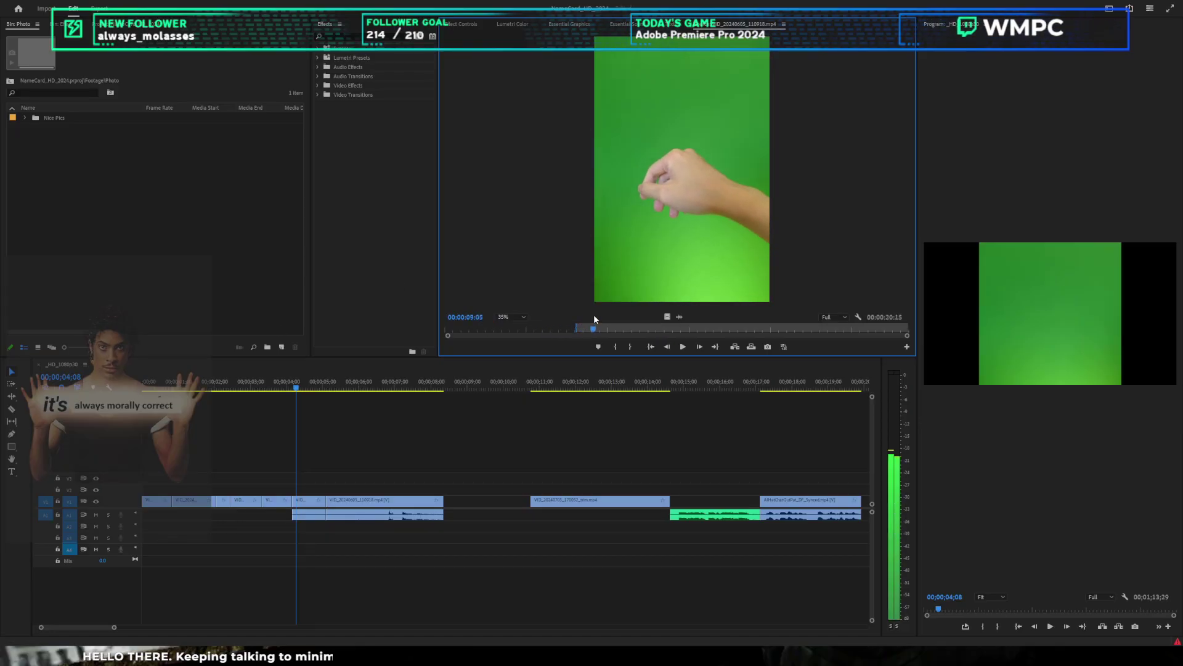
key("o")
left_click_drag(607, 290, 476, 467)
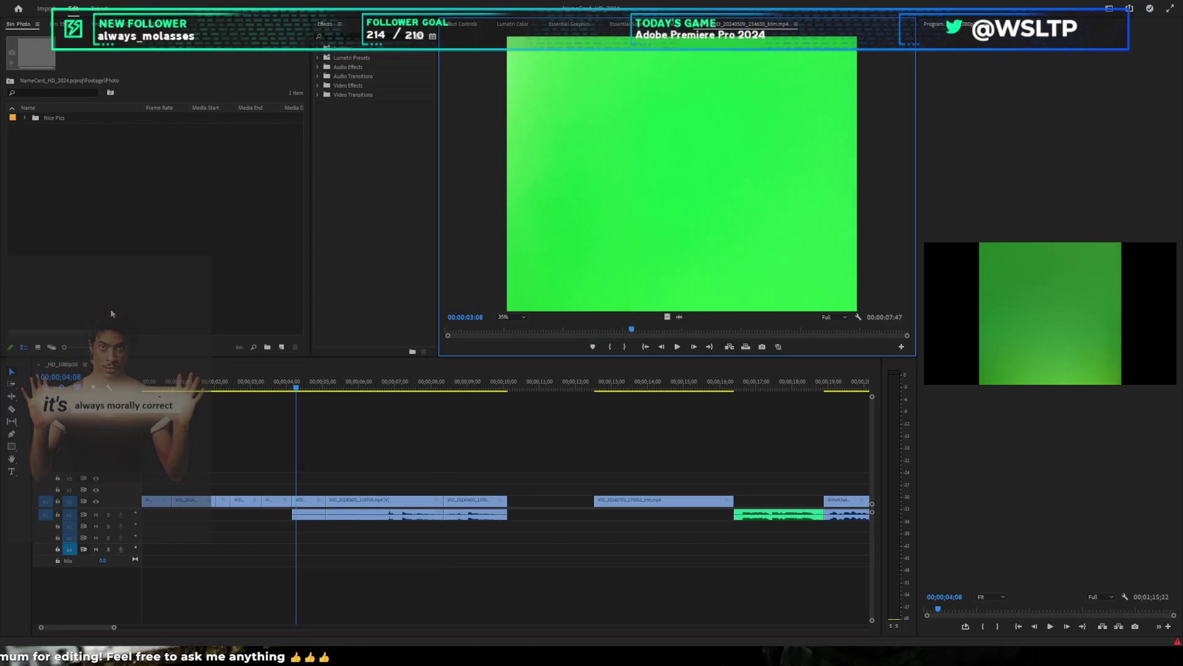
Step: Browse the Nice Pics bin inside the Photo bin and load its audio file into the source view
left_click(50, 117)
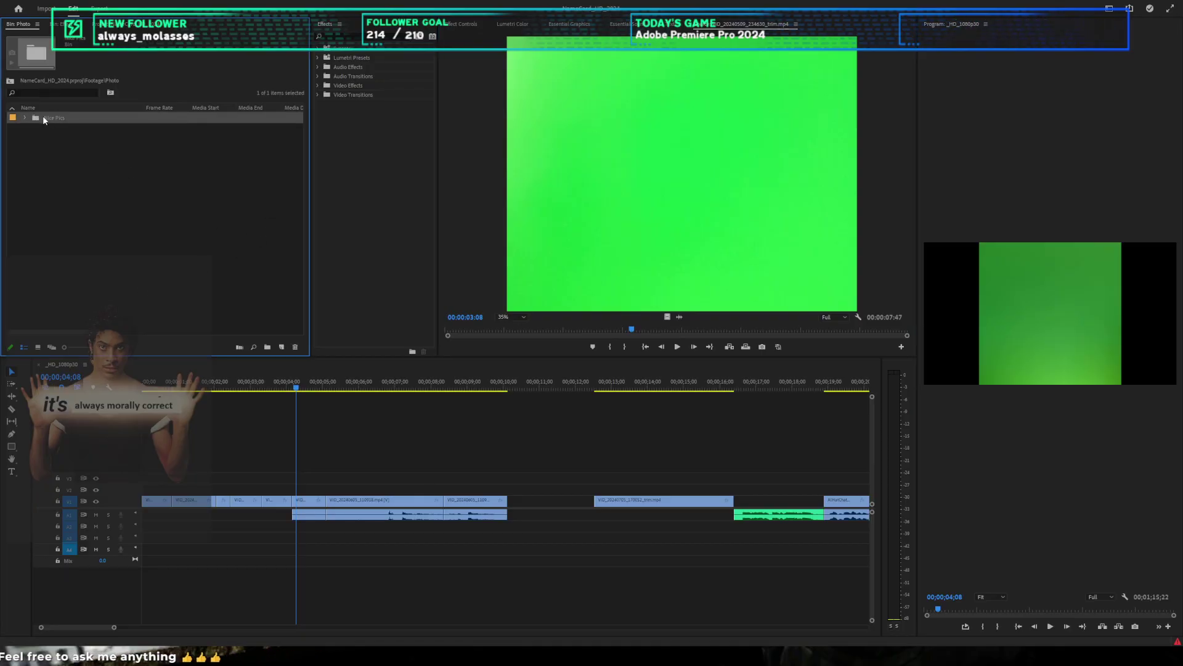
double_click(43, 115)
key("ctrl+Page_Down")
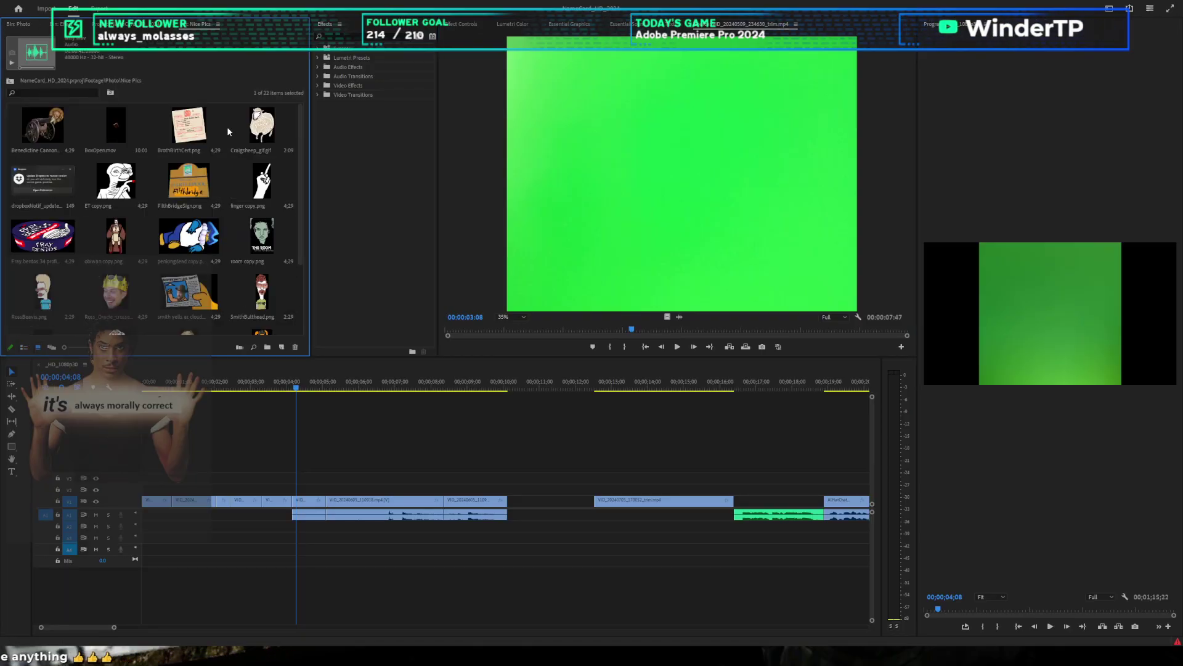
scroll(126, 311, "down", 2)
scroll(126, 311, "up", 2)
scroll(126, 312, "down", 2)
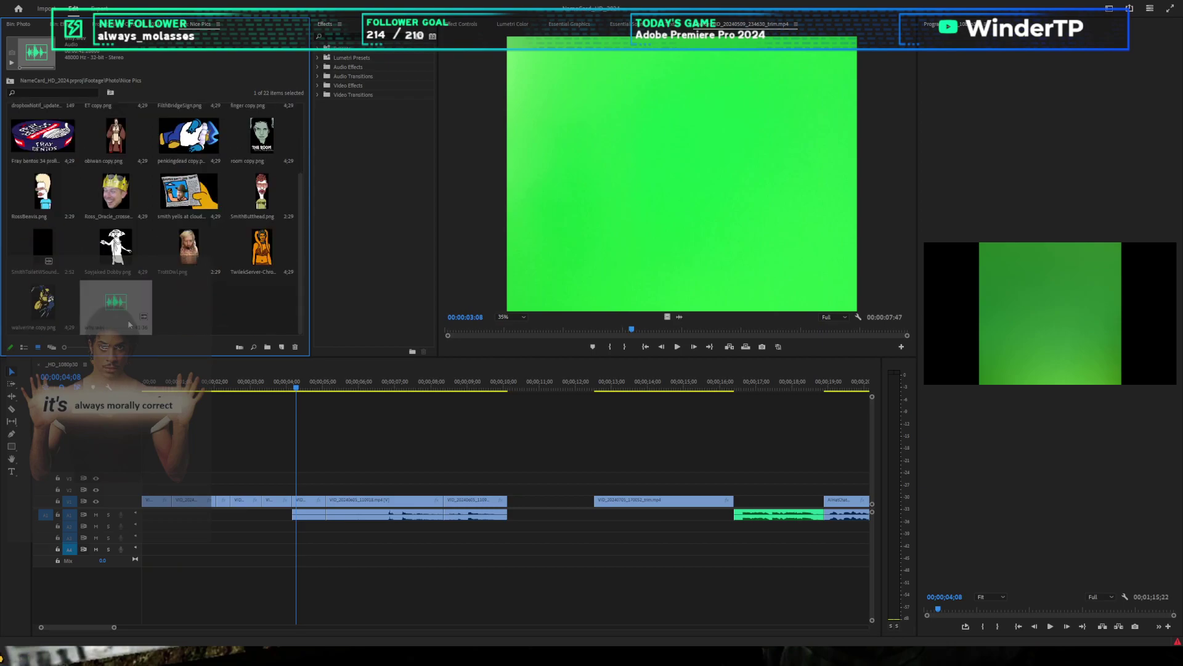
double_click(126, 314)
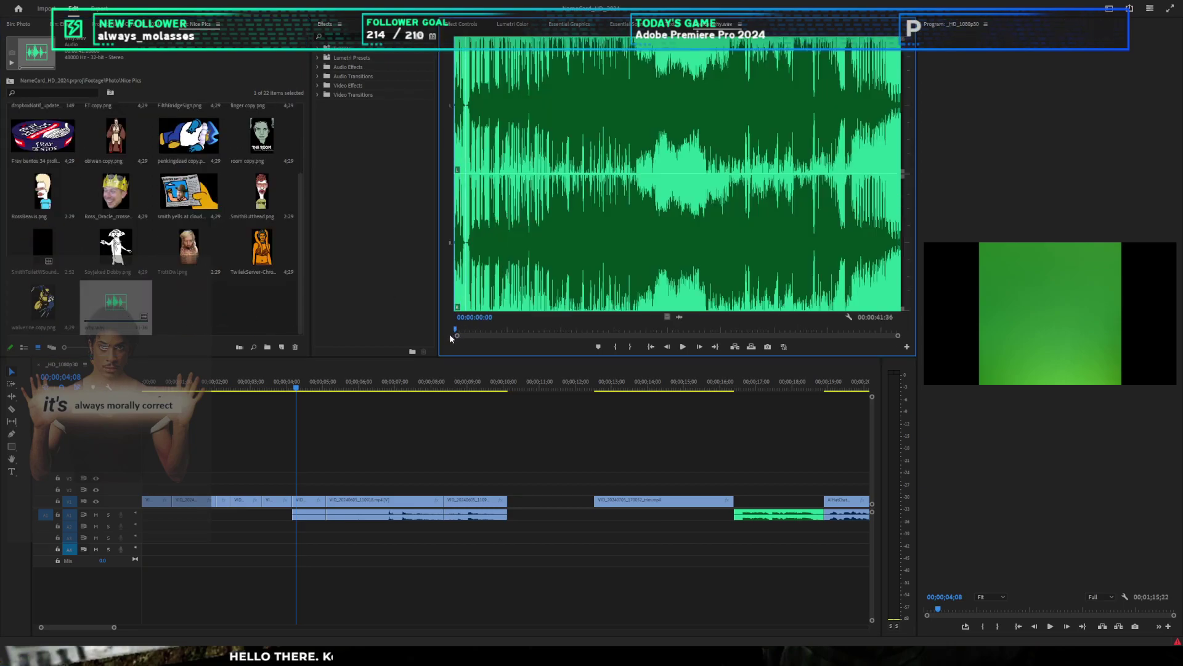
Step: Listen to the loaded audio file from its start and again from about 00:00:08 to 00:00:15
key("space")
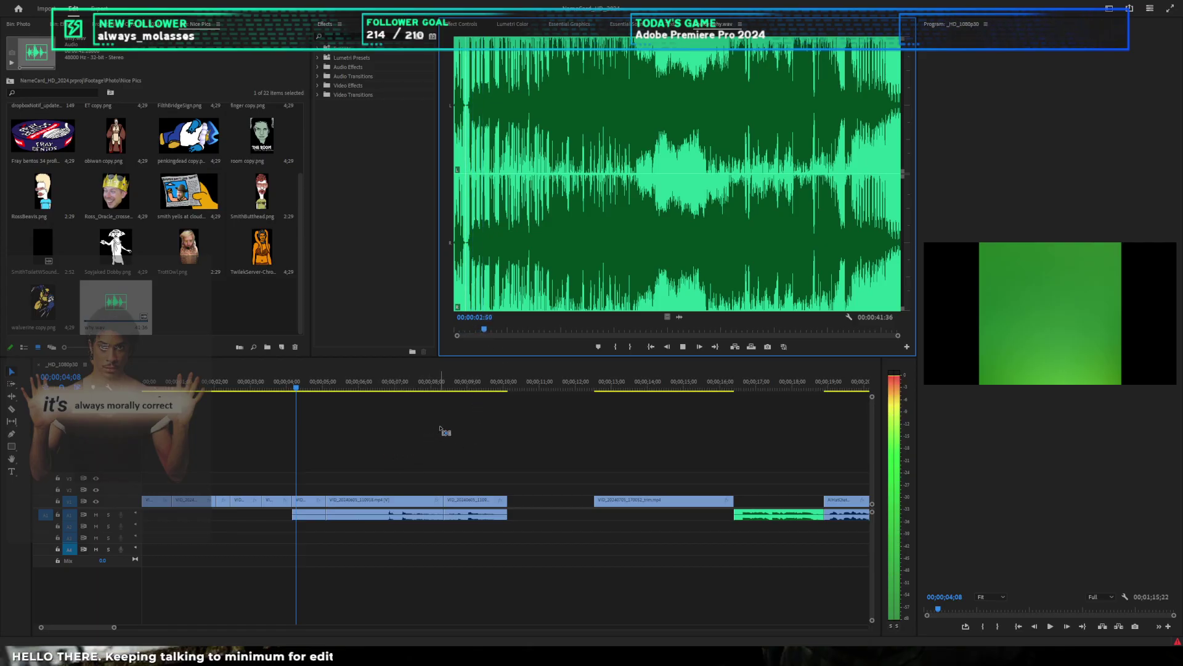
key("space")
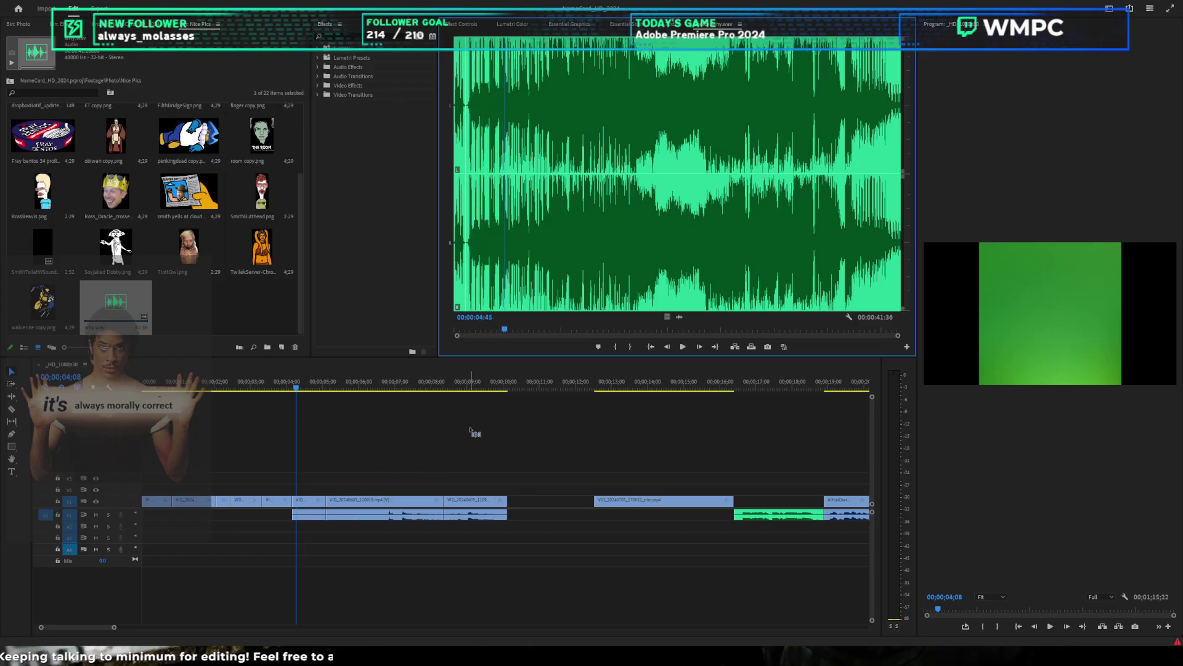
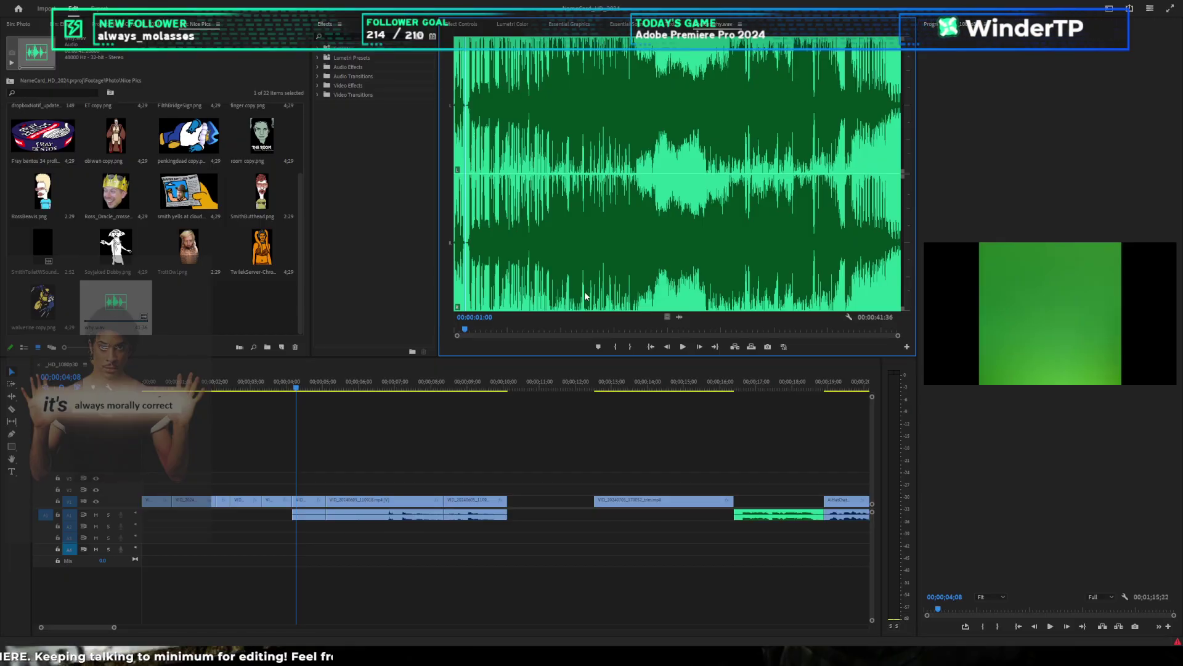
left_click(542, 330)
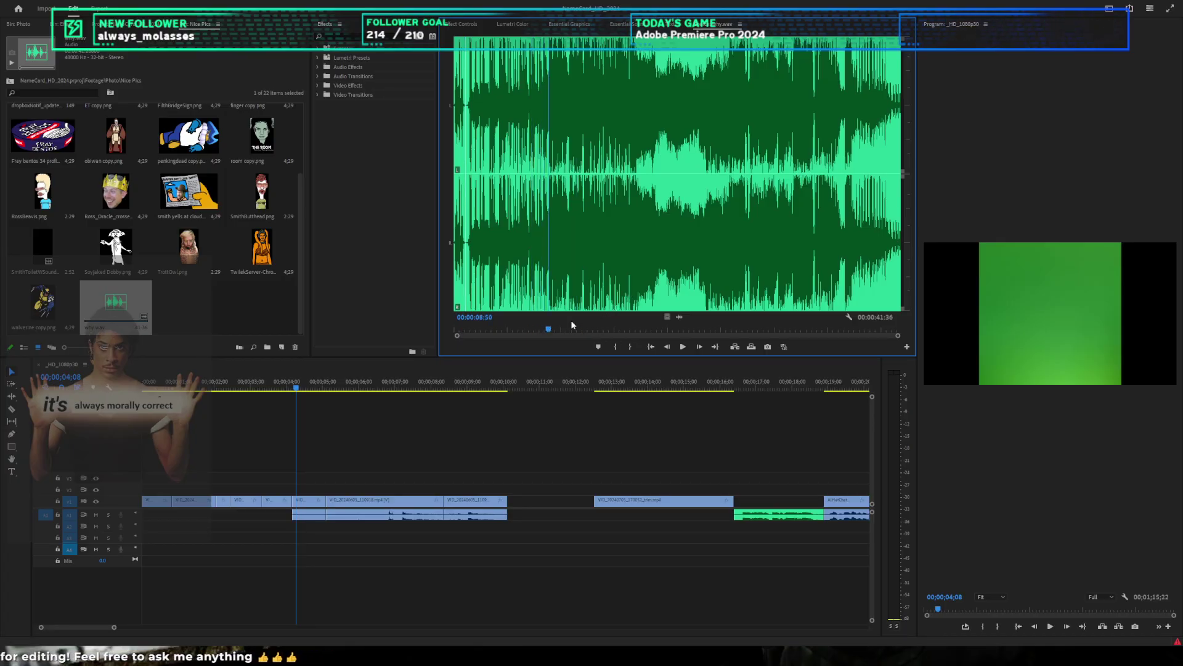
key("space")
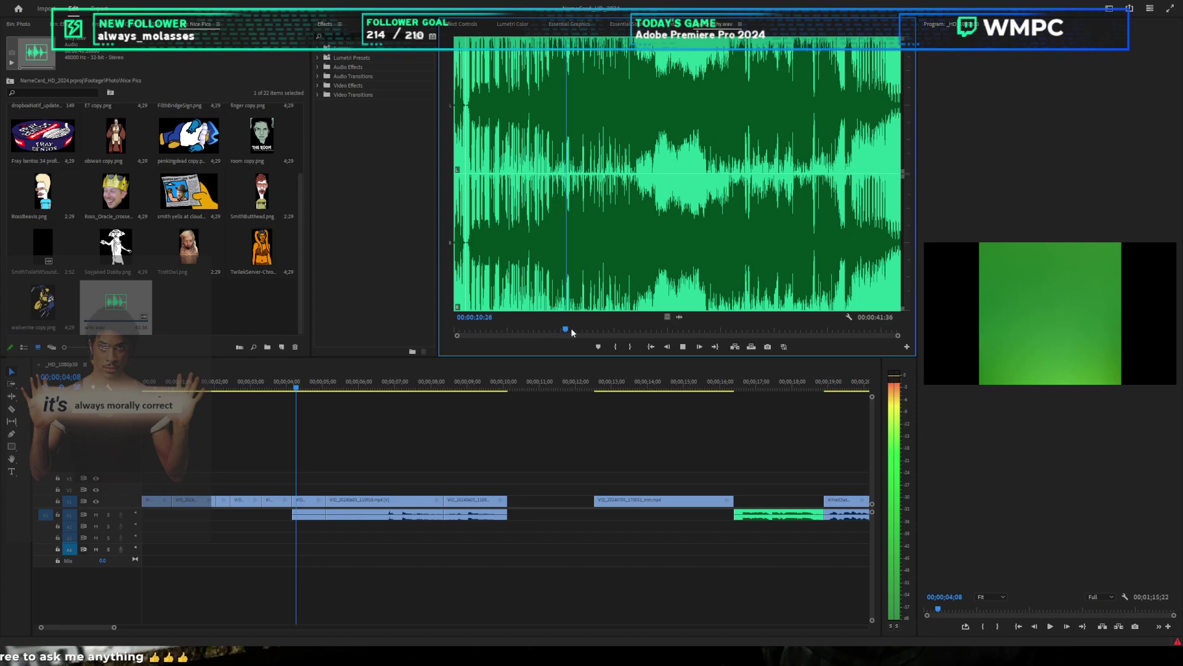
key("space")
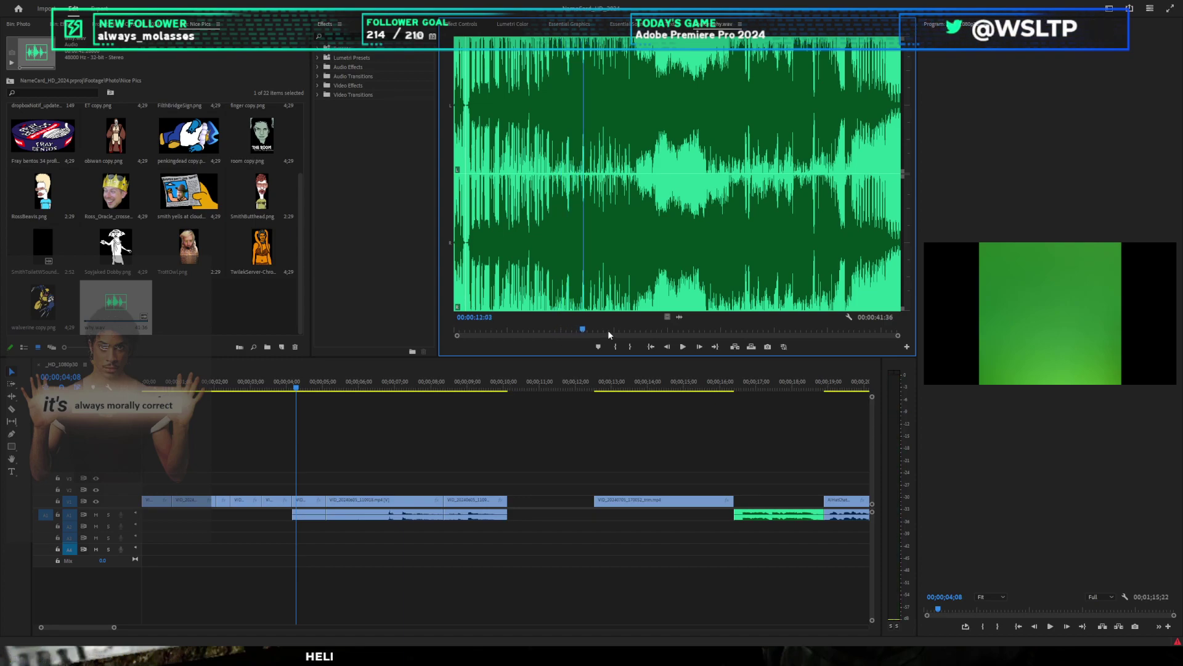
key("space")
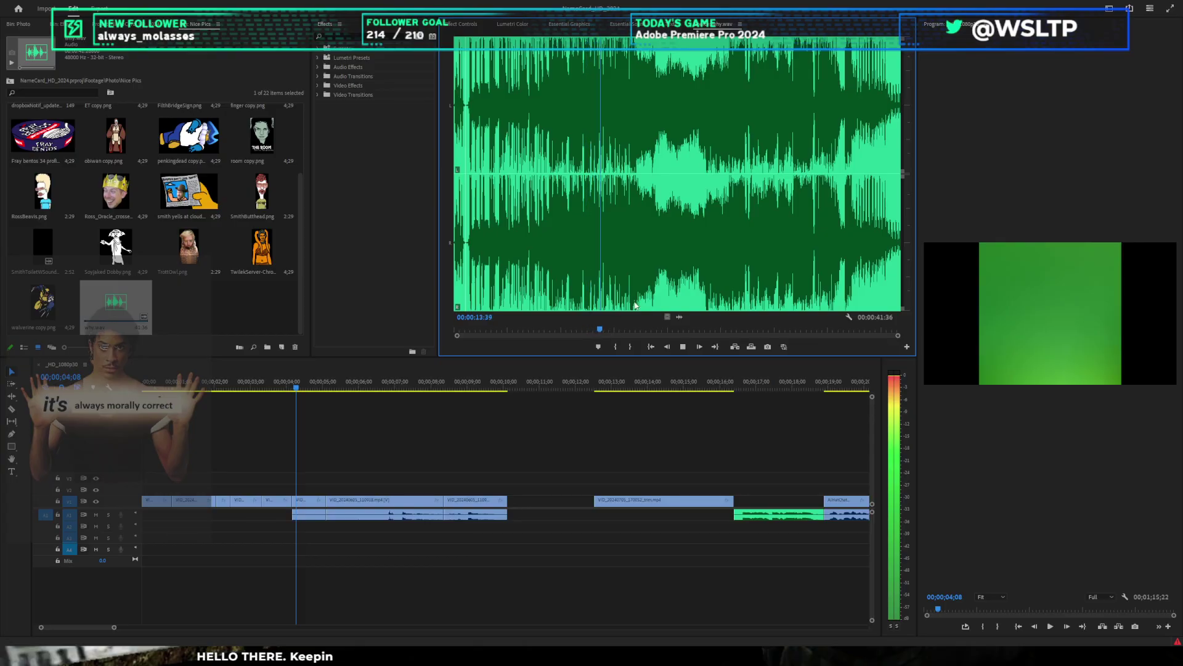
key("space")
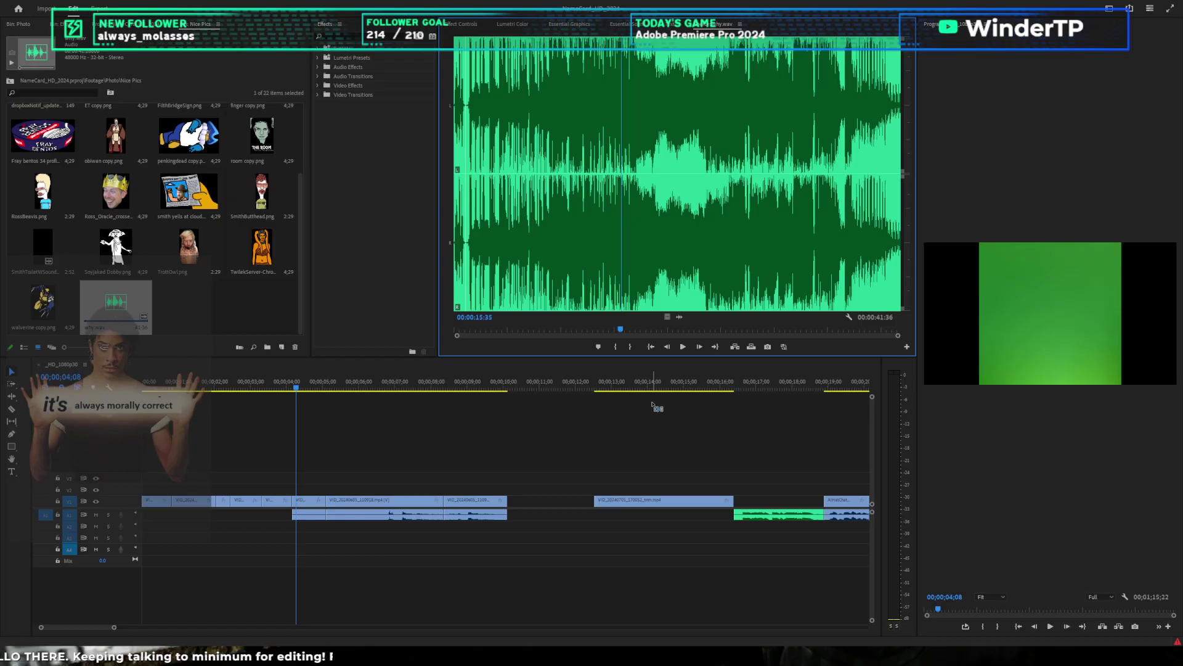
Step: Leave the Nice Pics bin and show the project's top-level bins and sequences
left_click(251, 286)
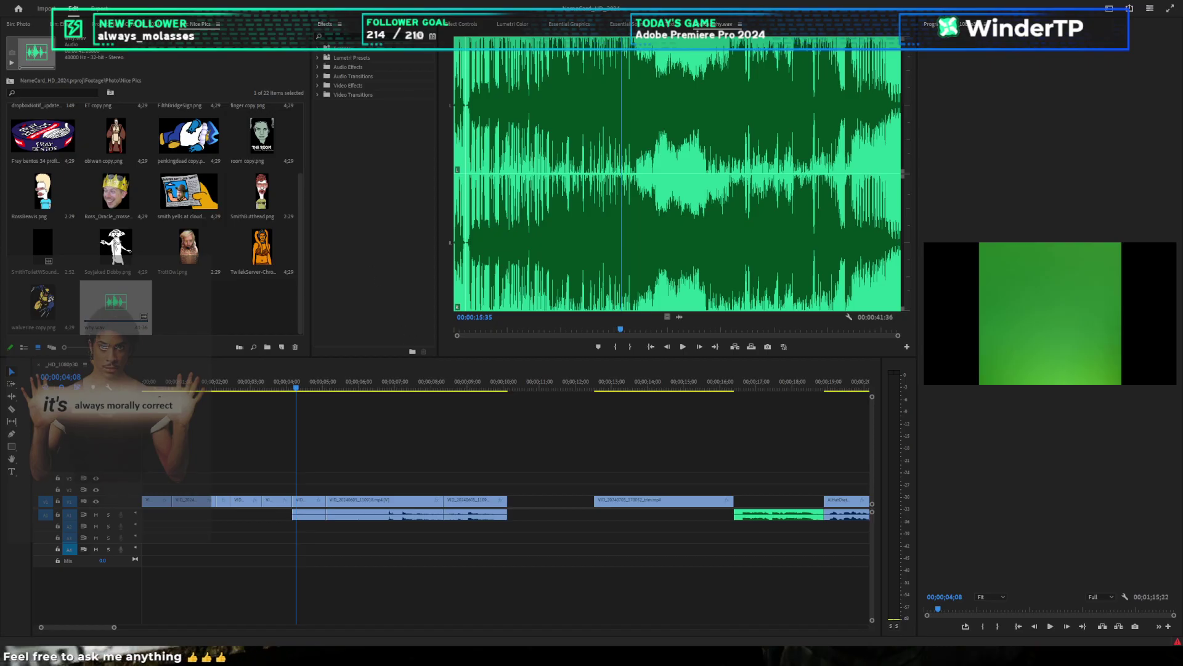
left_click(244, 291)
scroll(244, 290, "up", 2)
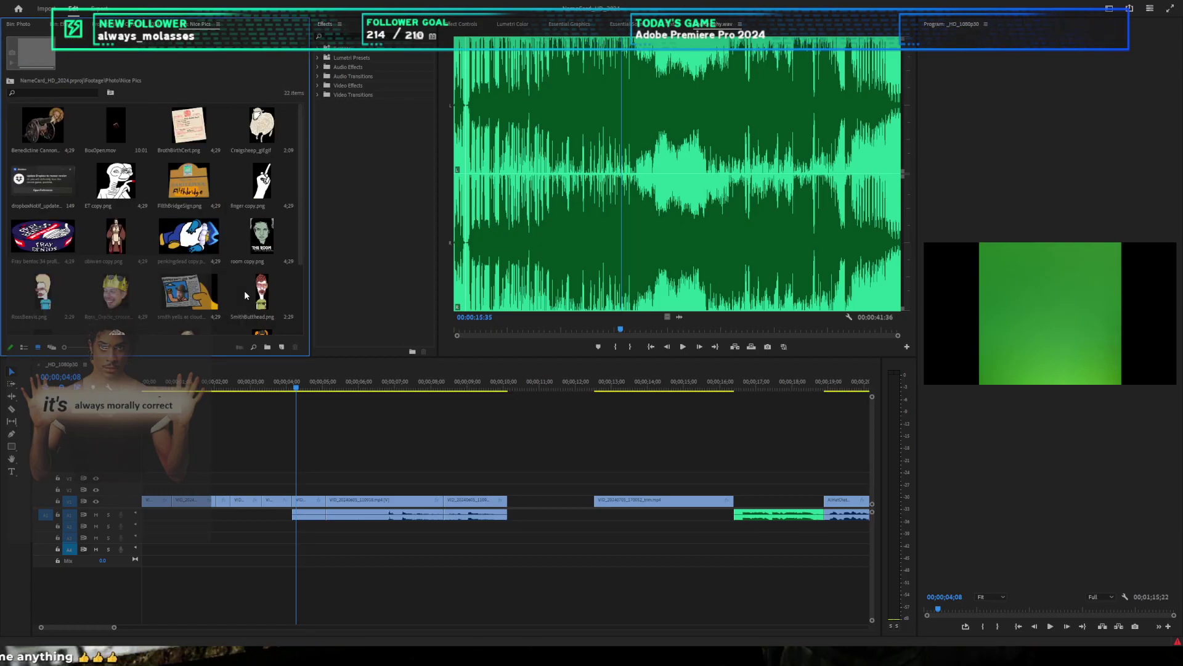
left_click(58, 26)
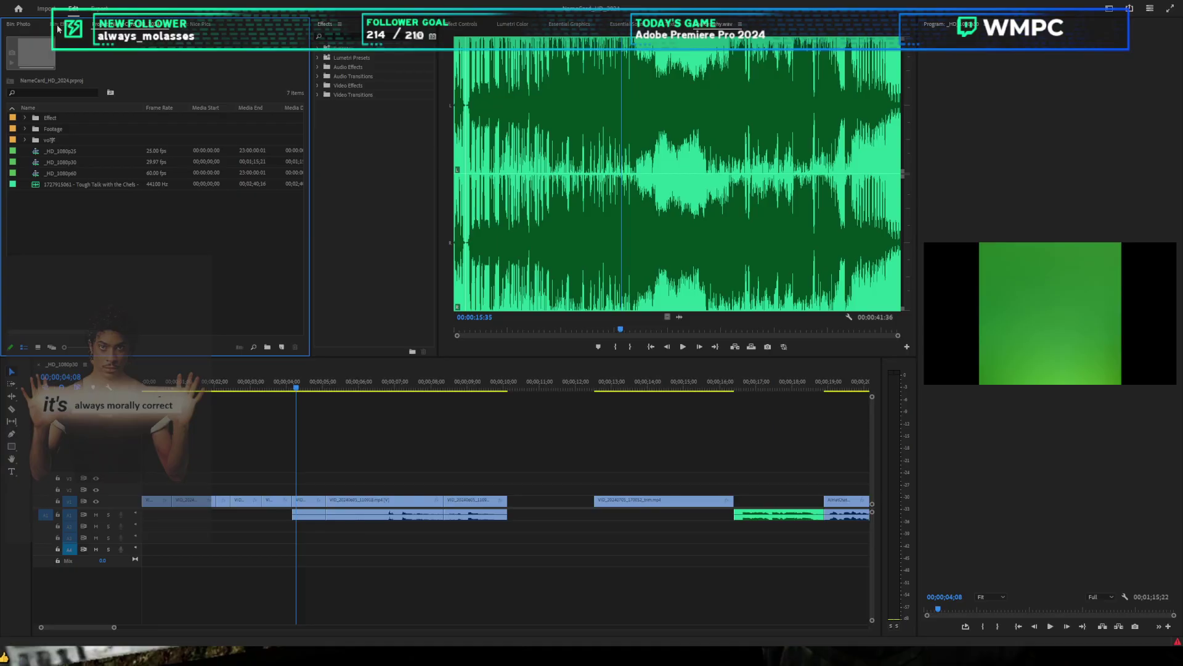
Step: Browse the project's Effect bin and the Photo bin inside Footage
left_click(114, 27)
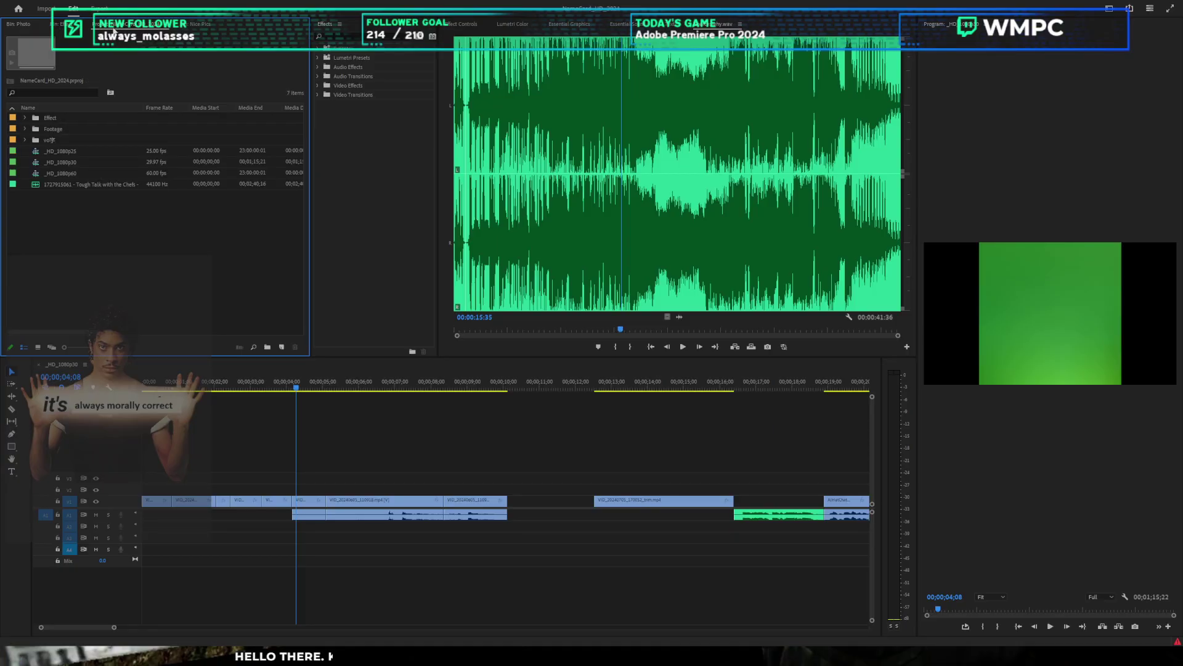
left_click(54, 29)
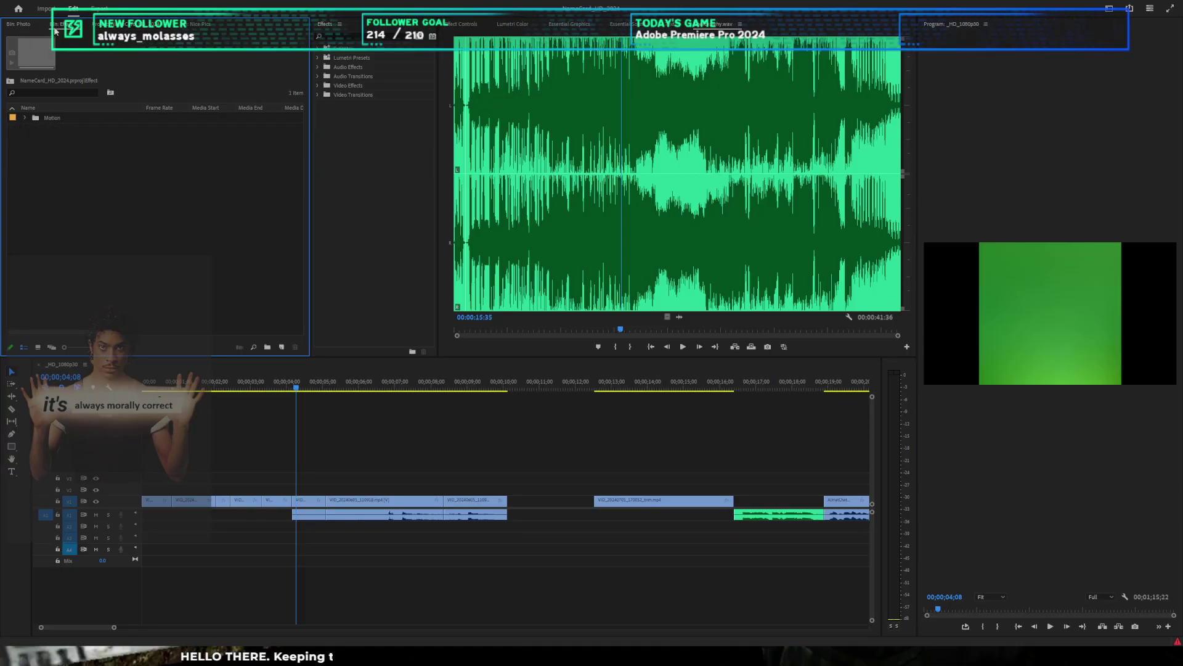
left_click(174, 220)
left_click(521, 231)
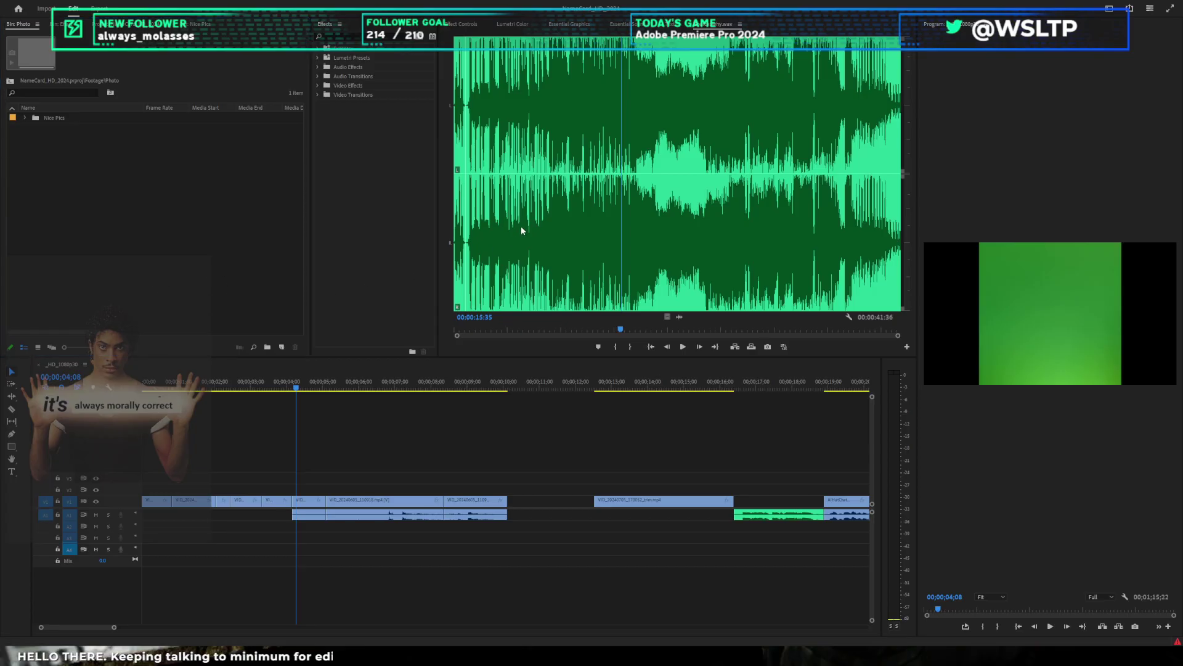
Step: Load the "Tuesday at 15-27.m4a" recording into the source view and listen to it from the start and around 00:00:08
double_click(408, 346)
key("space")
left_click(398, 182)
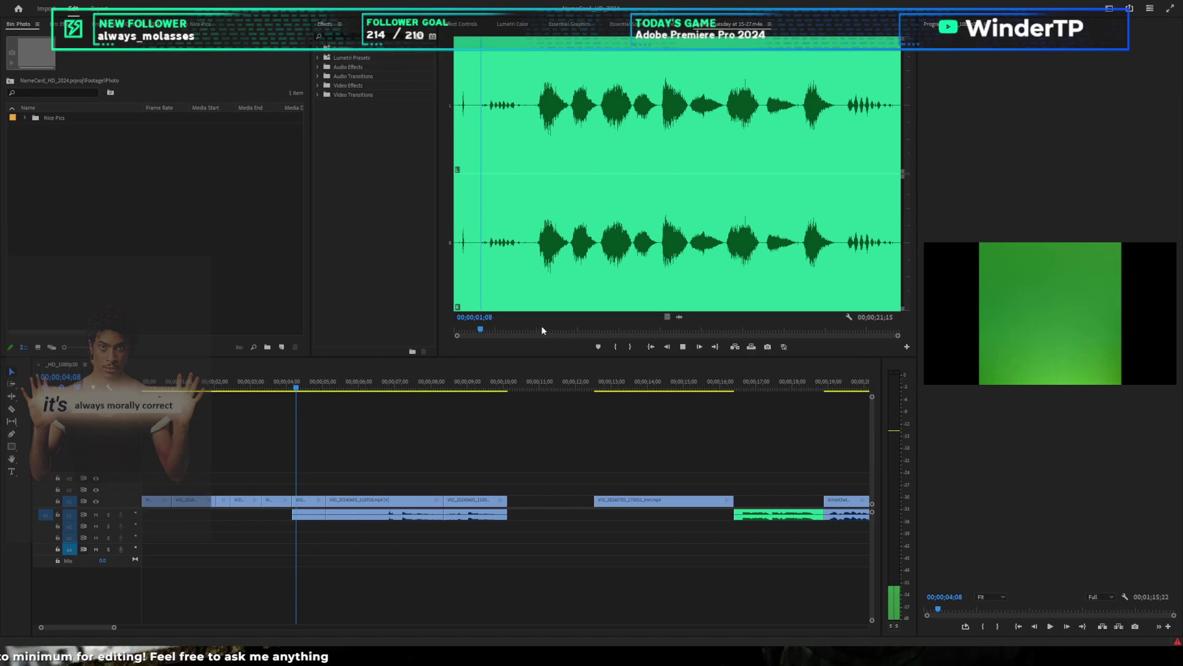
left_click_drag(536, 329, 570, 325)
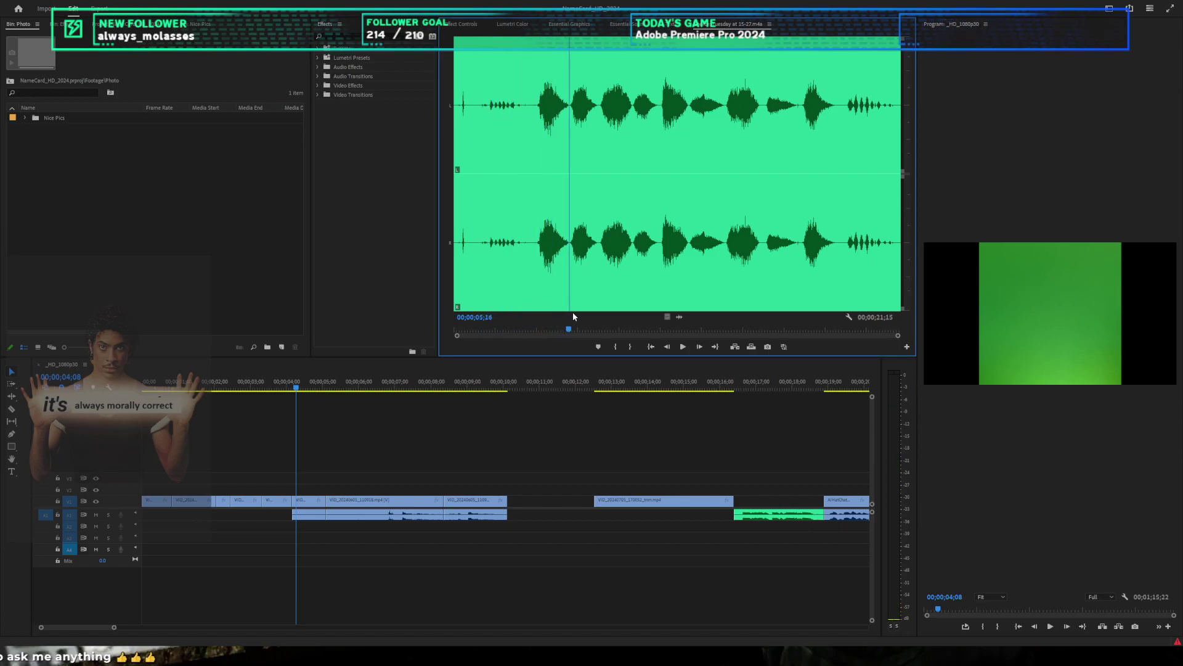
left_click(394, 175)
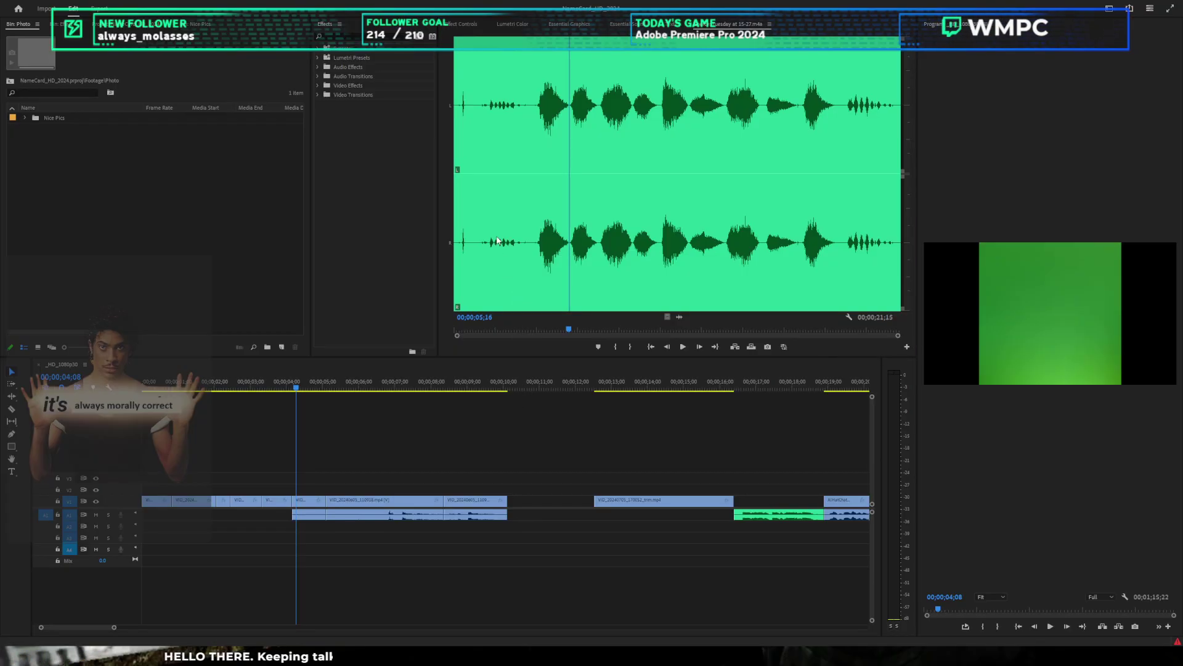
left_click(631, 299)
key("space")
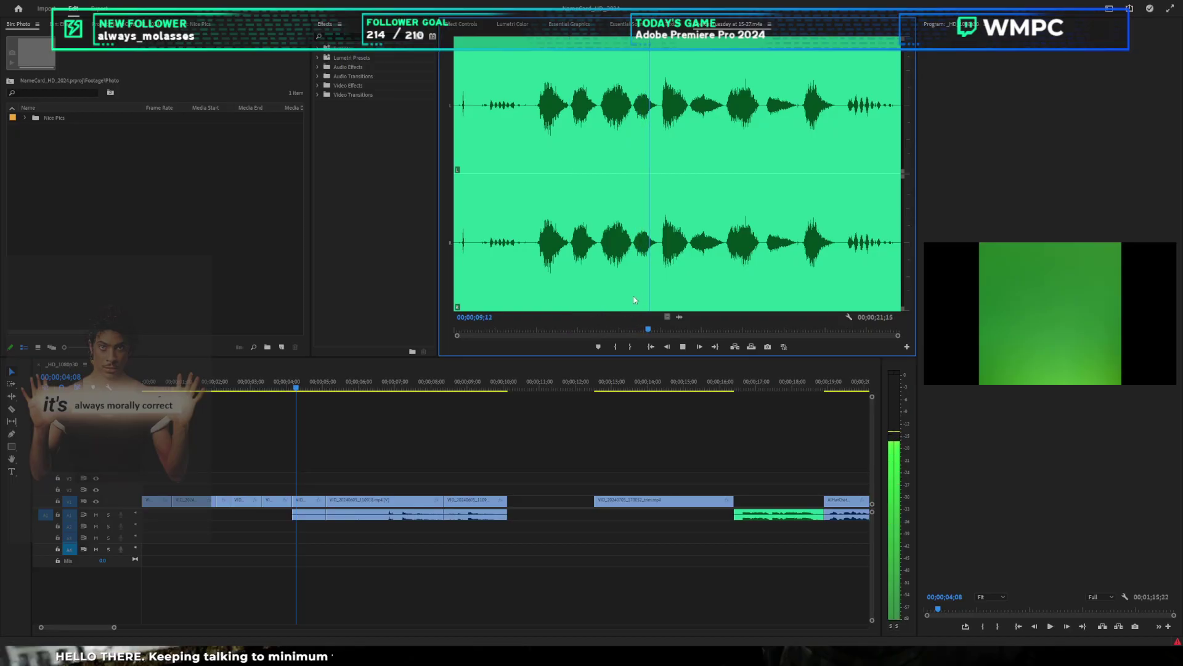
key("space")
Step: Bring the "Tuesday at 15-27.m4a" recording and the short WAV file into the Effect bin and play the WAV in the source view
key("alt+Tab")
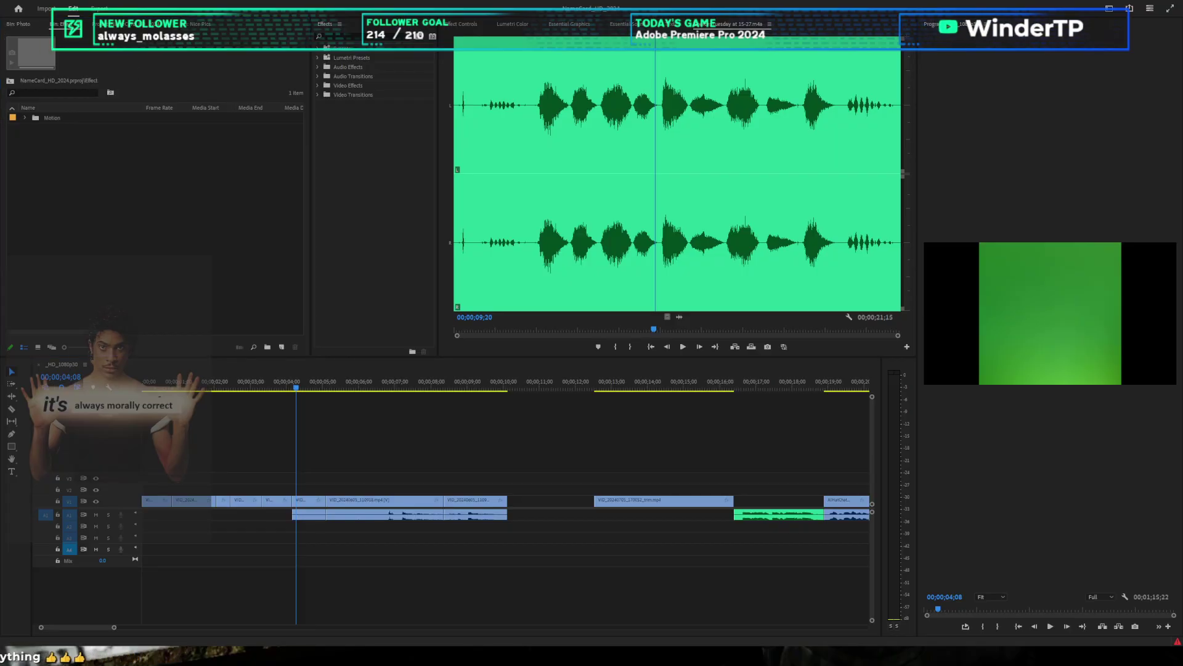
left_click_drag(26, 206, 23, 180)
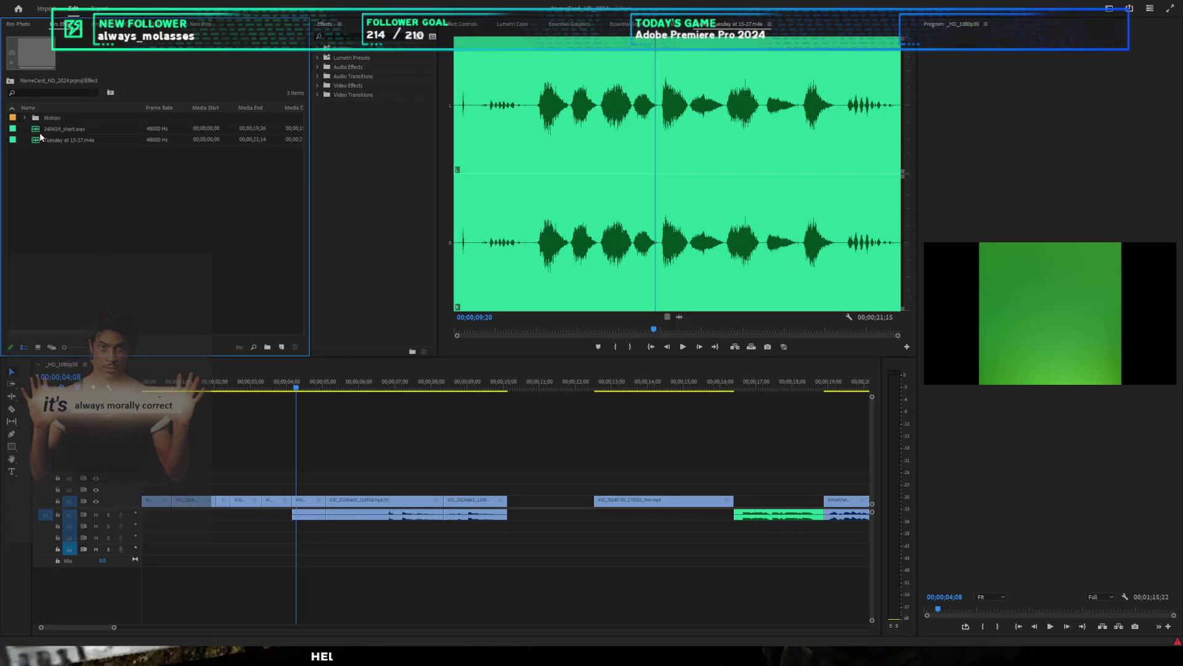
left_click(32, 128)
double_click(34, 128)
key("space")
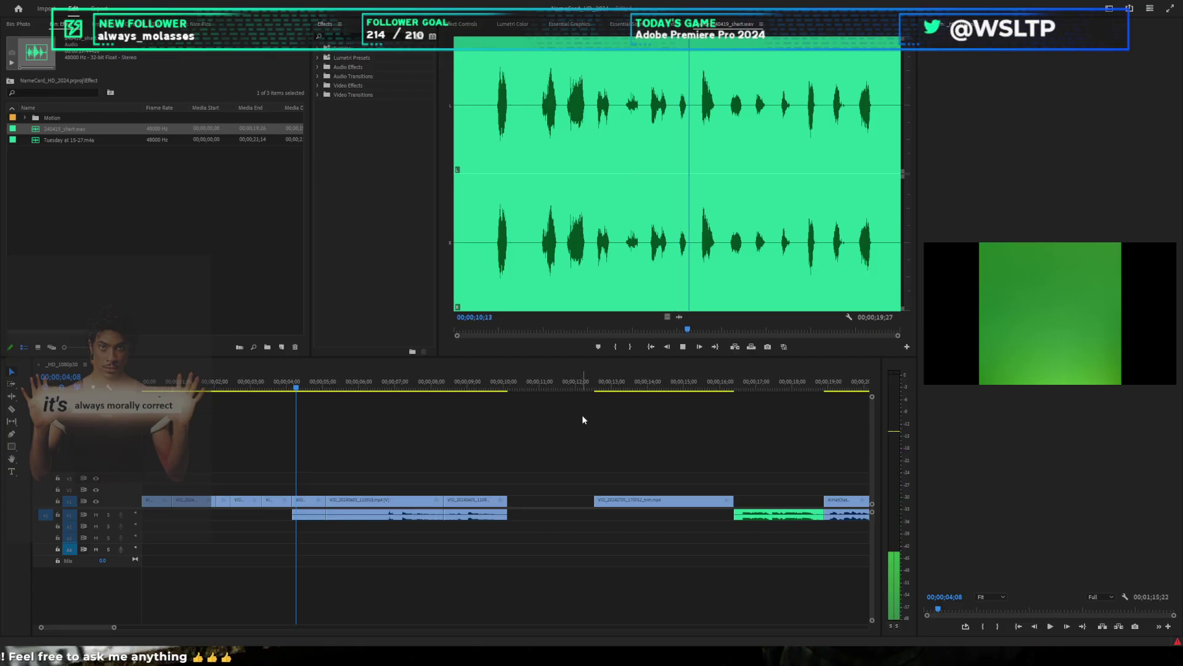
Step: Stop the WAV playback and play the _HD_1080p30 timeline from about 00:00:04 to 00:00:05
left_click(557, 447)
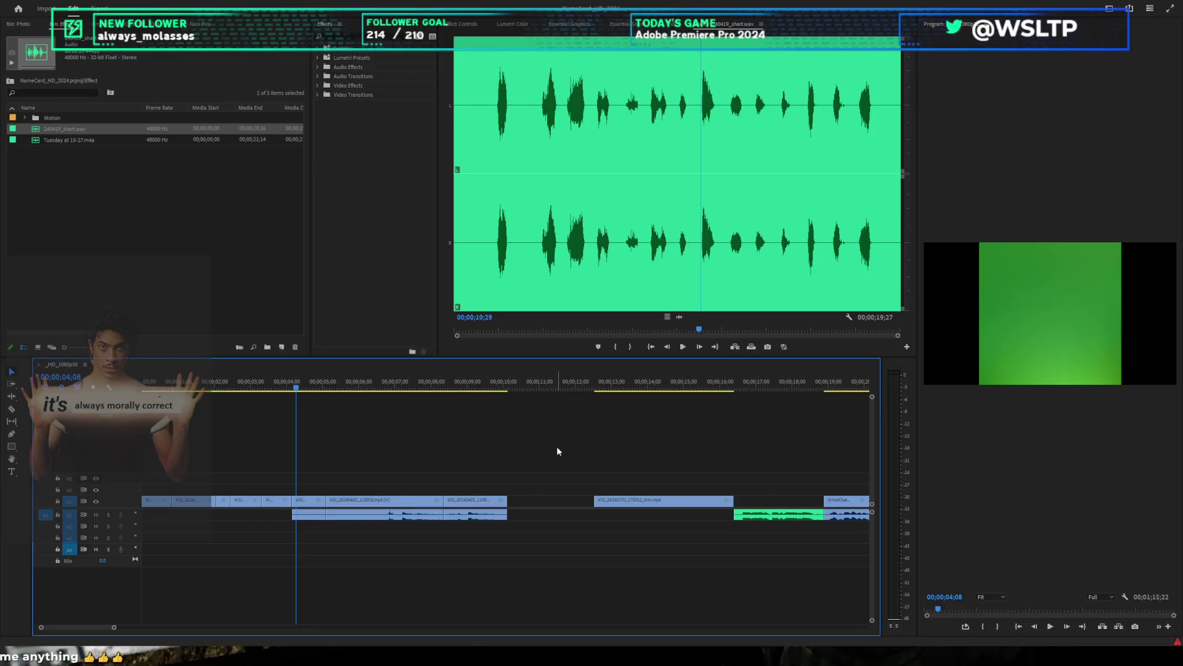
left_click(289, 385)
scroll(315, 415, "up", 2)
key("space")
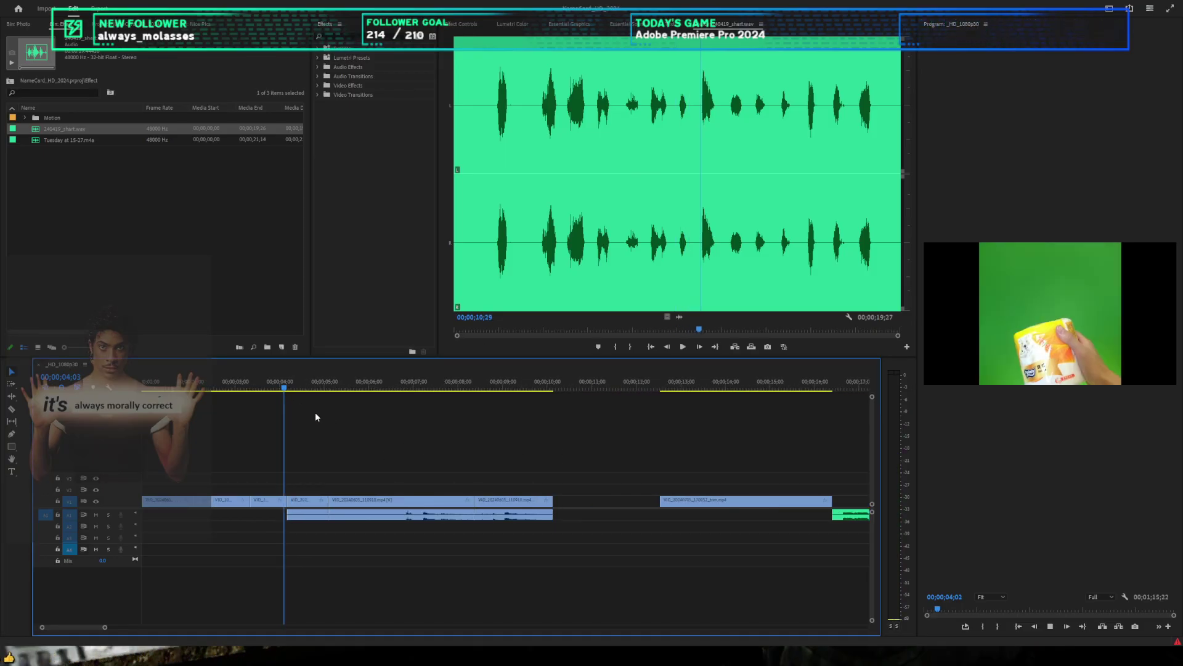
scroll(317, 414, "down", 3)
key("space")
key("space")
key("space")
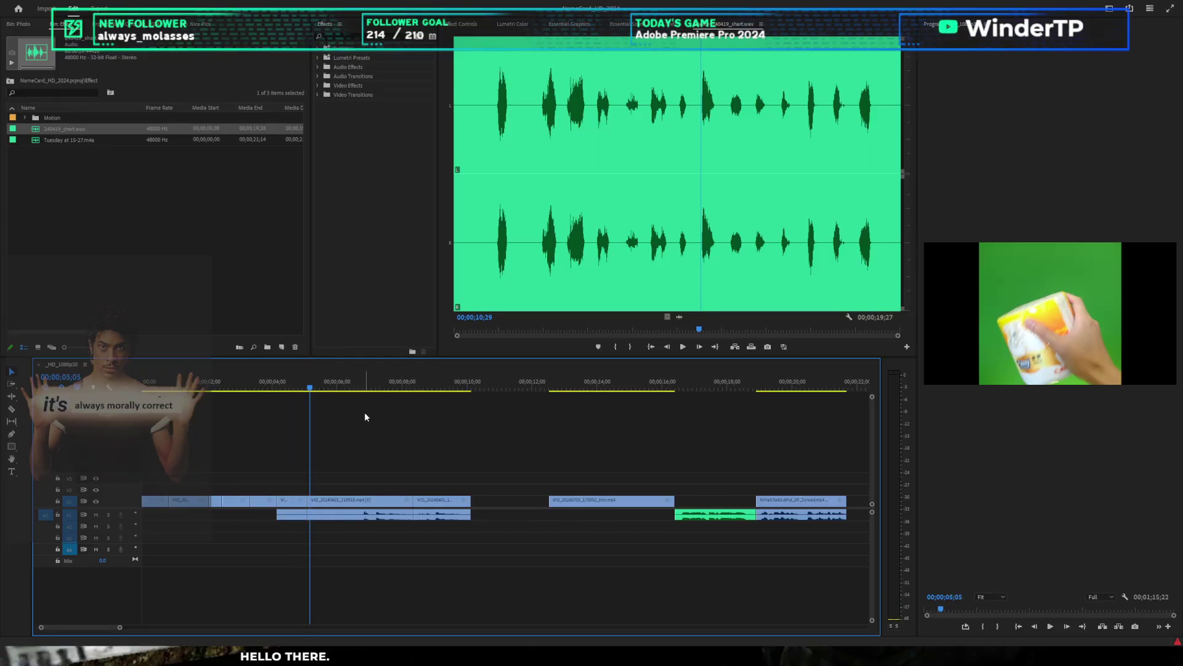
Step: Return to the project's top level and create a new vertical 60 fps sequence there
left_click(119, 169)
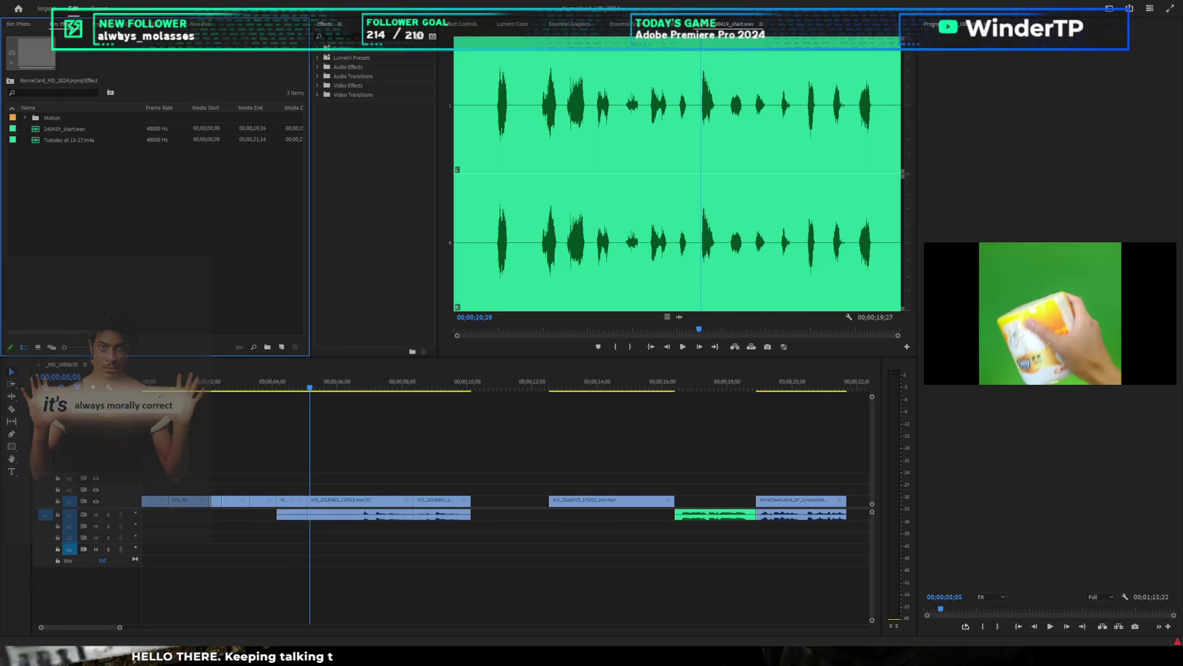
left_click(119, 26)
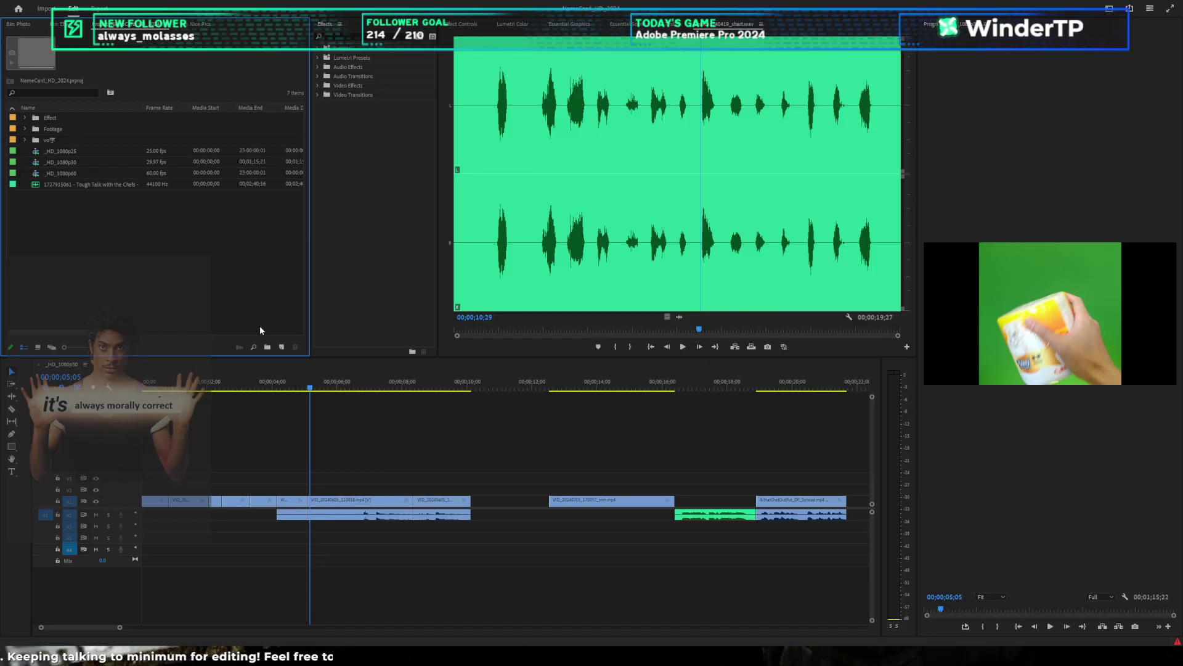
key("ctrl+i")
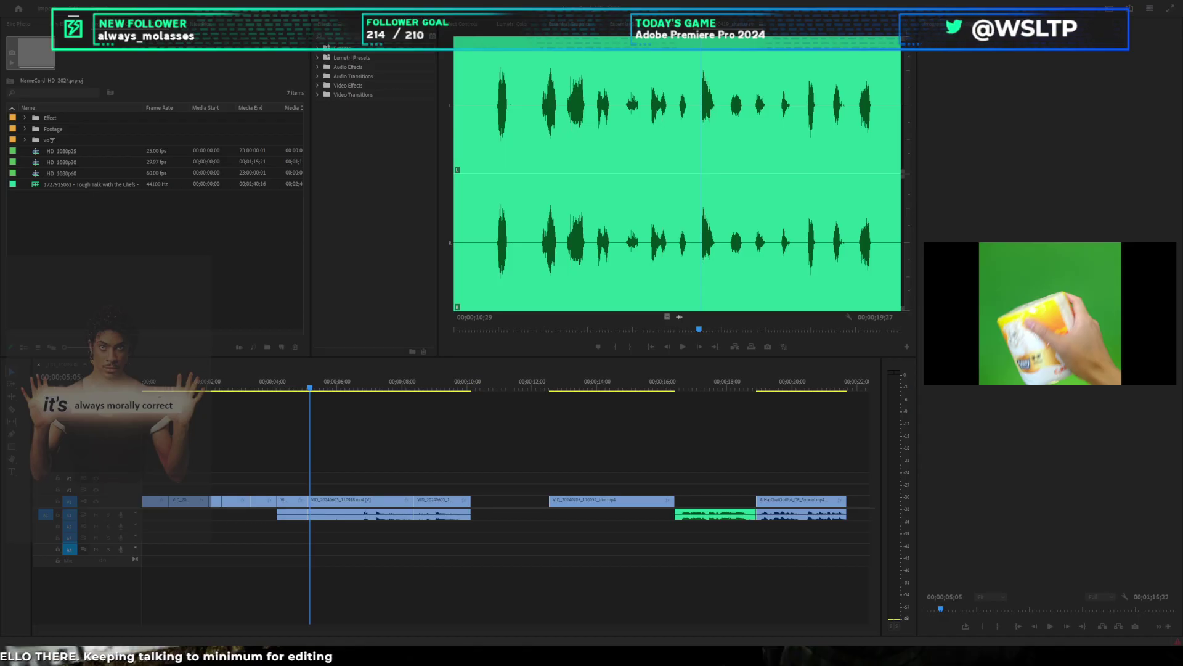
key("Return")
left_click(213, 435)
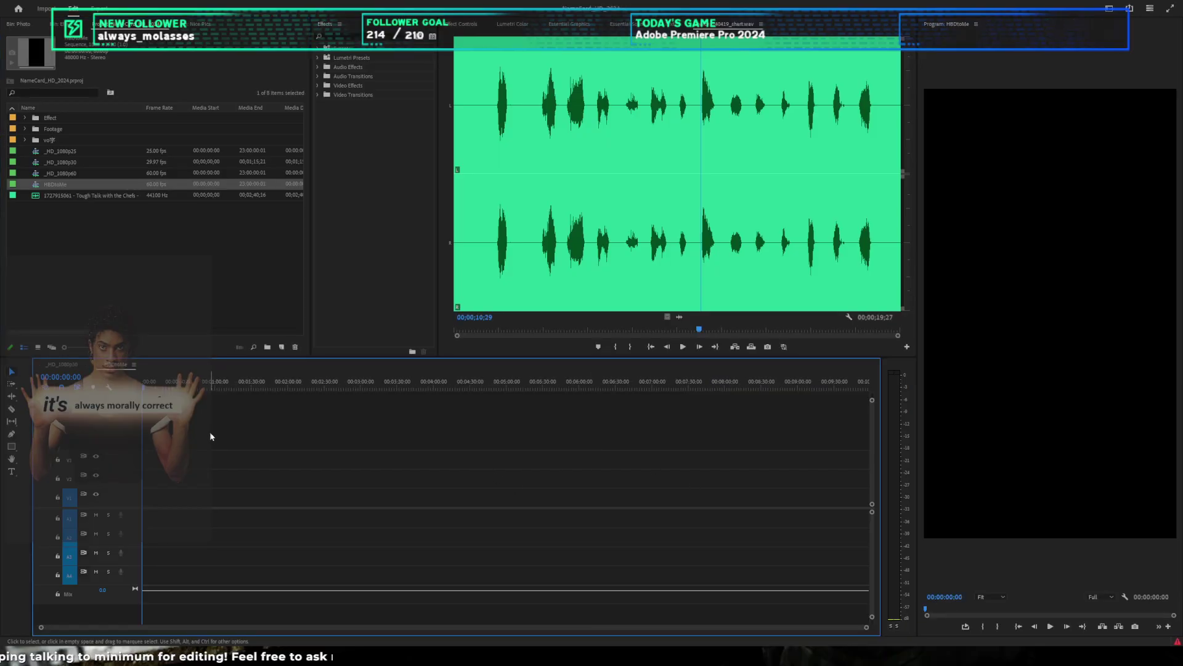
Step: Copy all clips from the _HD_1080p30 sequence and paste them at the start of the new vertical sequence
left_click(50, 362)
key("ctrl+a")
key("ctrl+c")
left_click(115, 364)
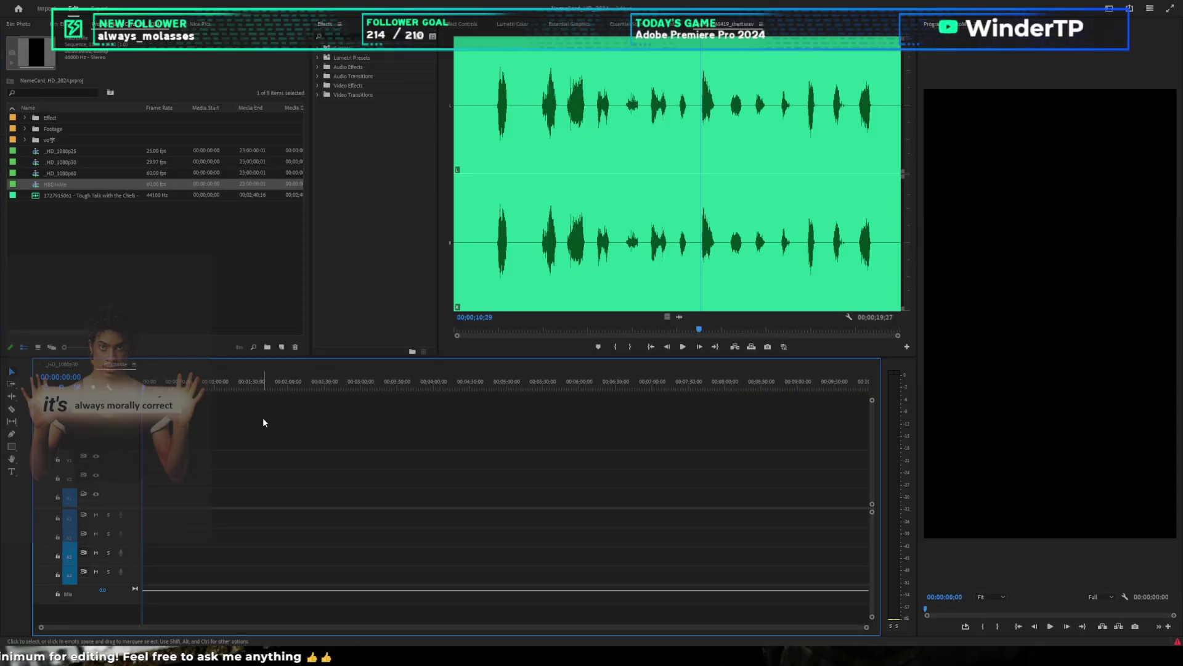
key("ctrl+v")
Step: Play the pasted clips in the vertical sequence from the start to about 00:00:07:30
left_click(265, 420)
scroll(192, 441, "up", 2)
key("Home")
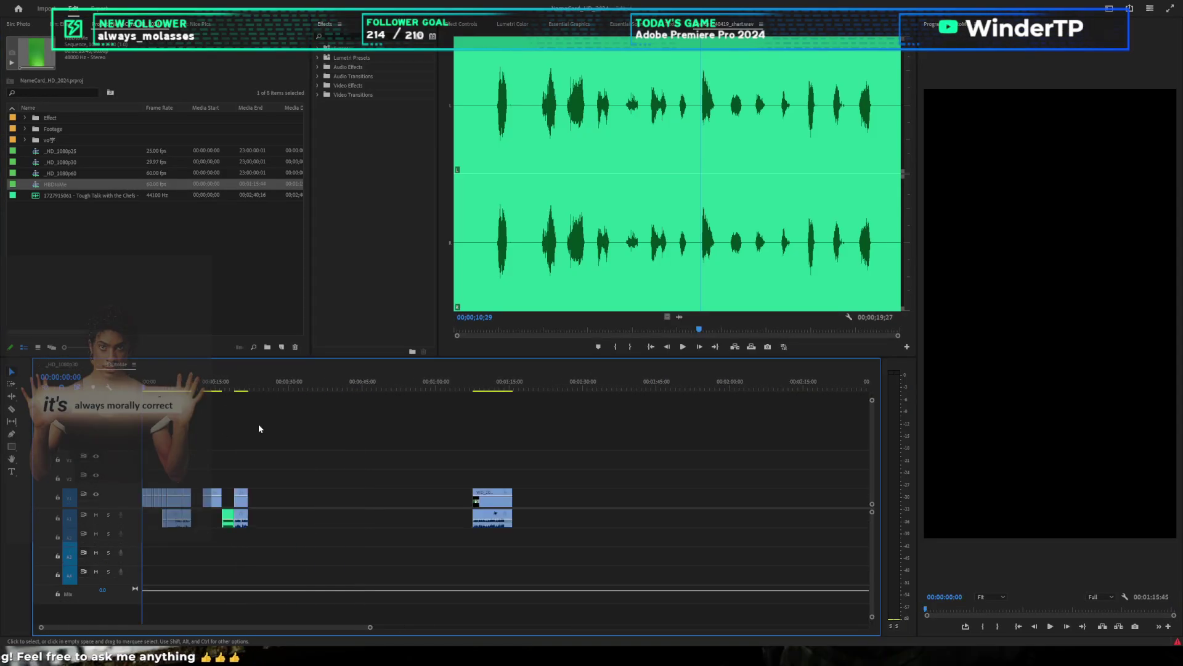
key("=")
key("=")
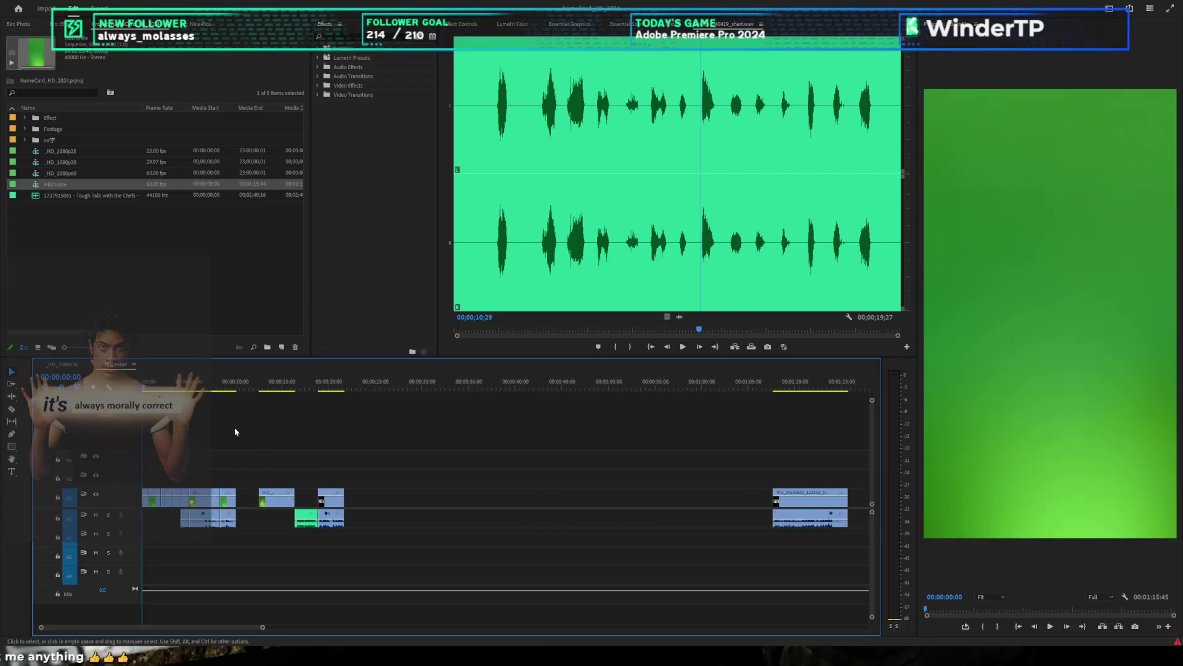
key("space")
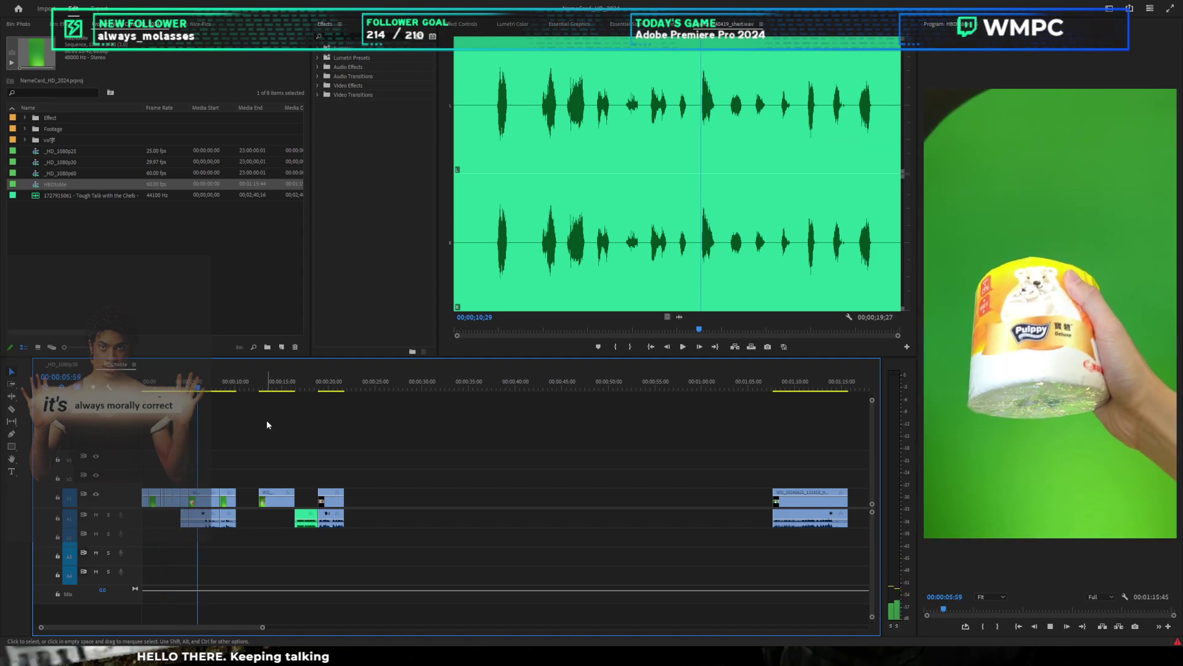
key("space")
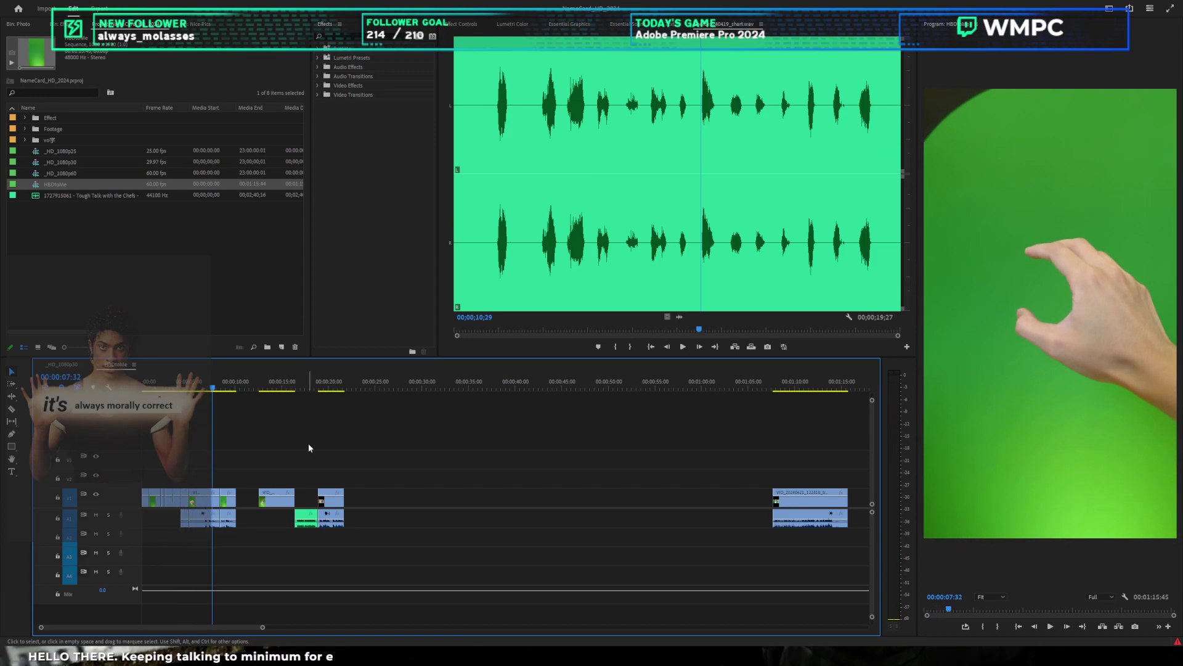
Step: Listen to a bit more of the WAV, then review the flag, keyboard and music-stream clips in the source view
left_click(694, 193)
key("space")
key("space")
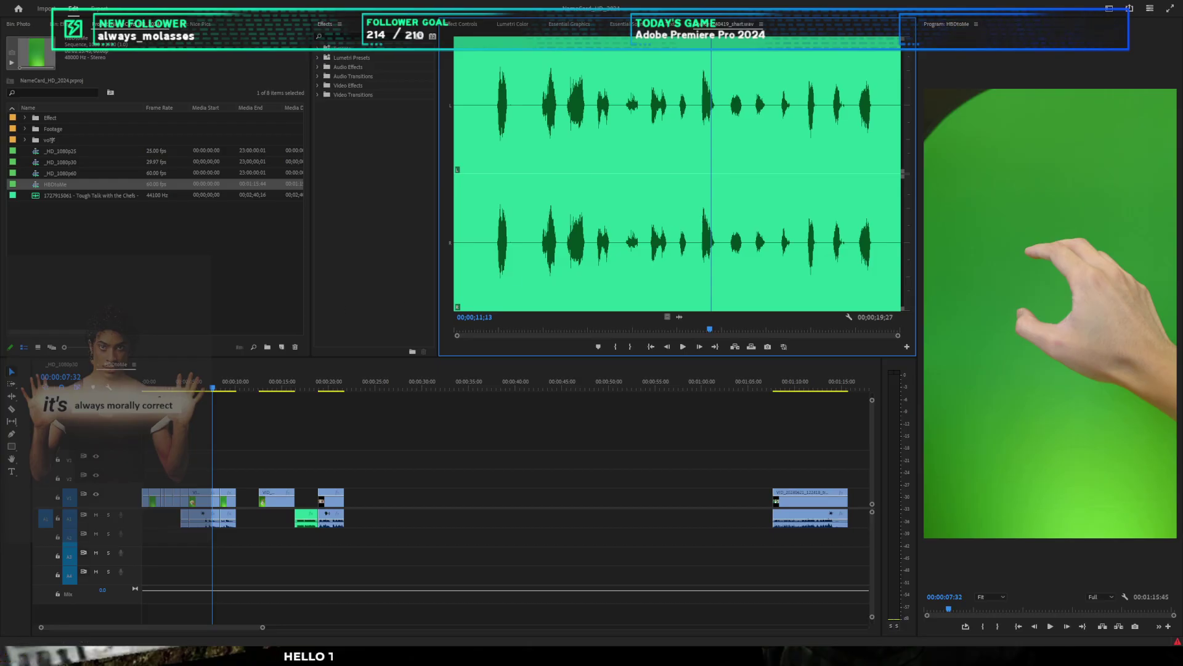
key("f")
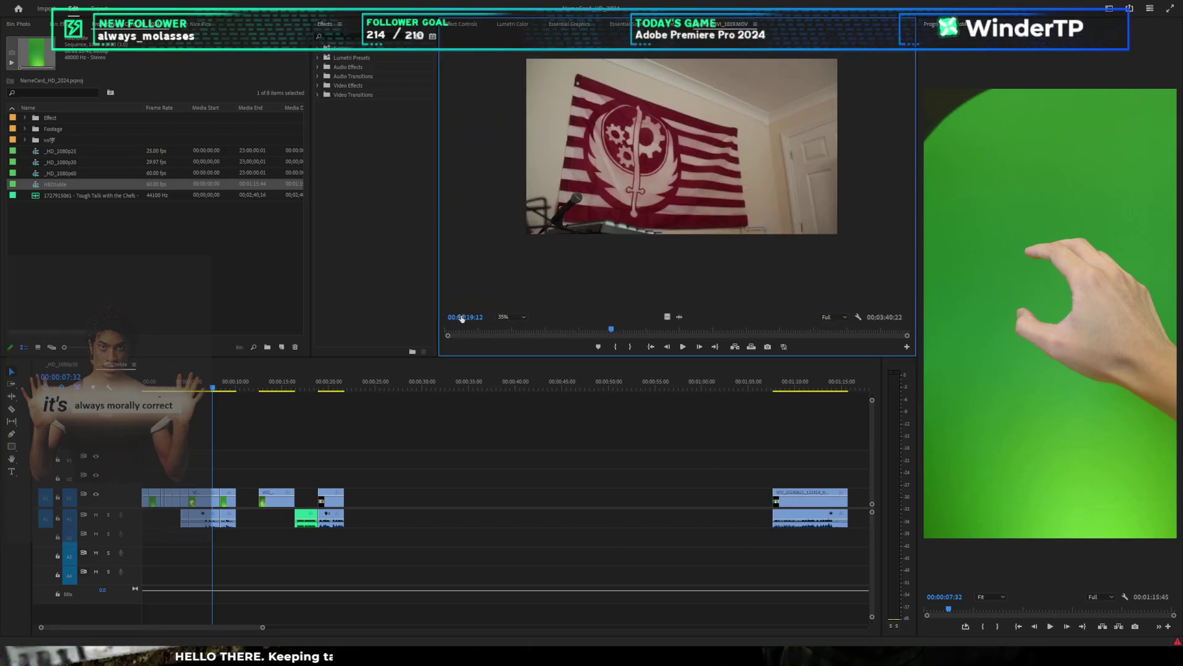
key("shift+2")
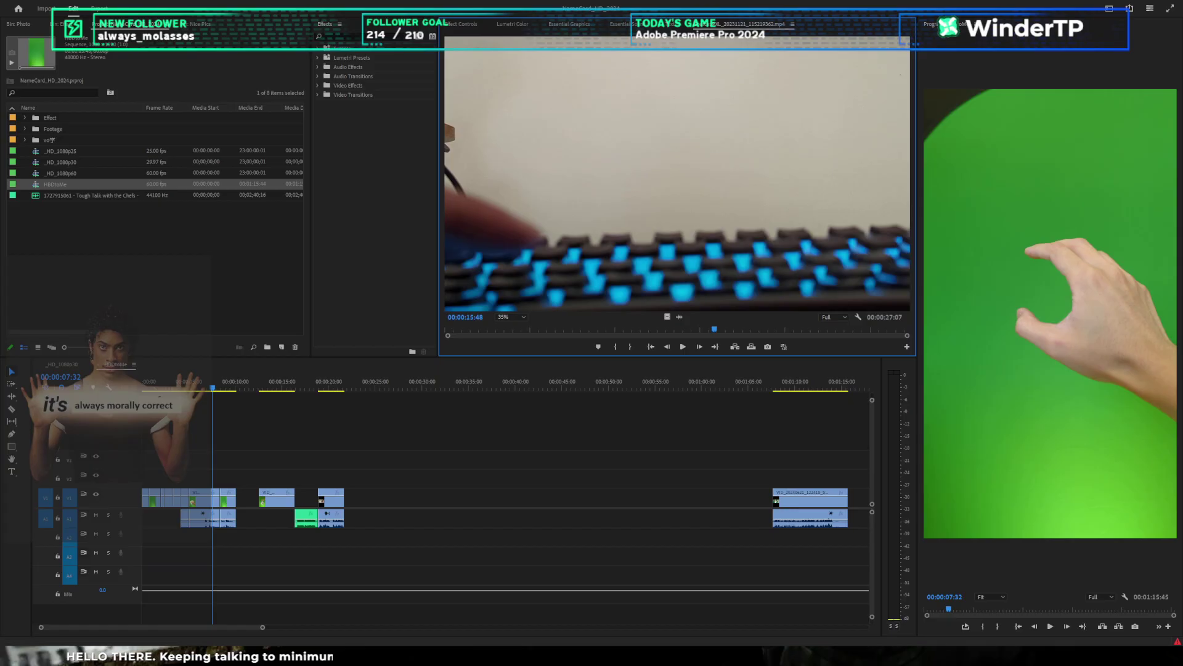
key("shift+2")
left_click_drag(461, 331, 517, 335)
key("space")
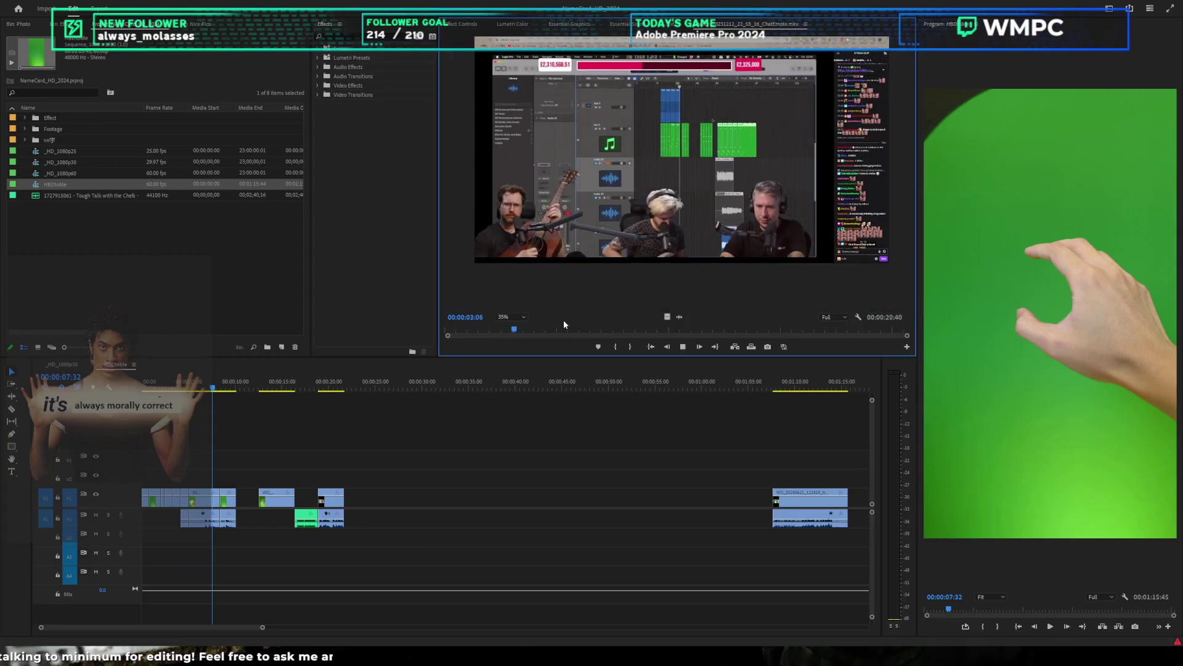
left_click_drag(697, 328, 830, 329)
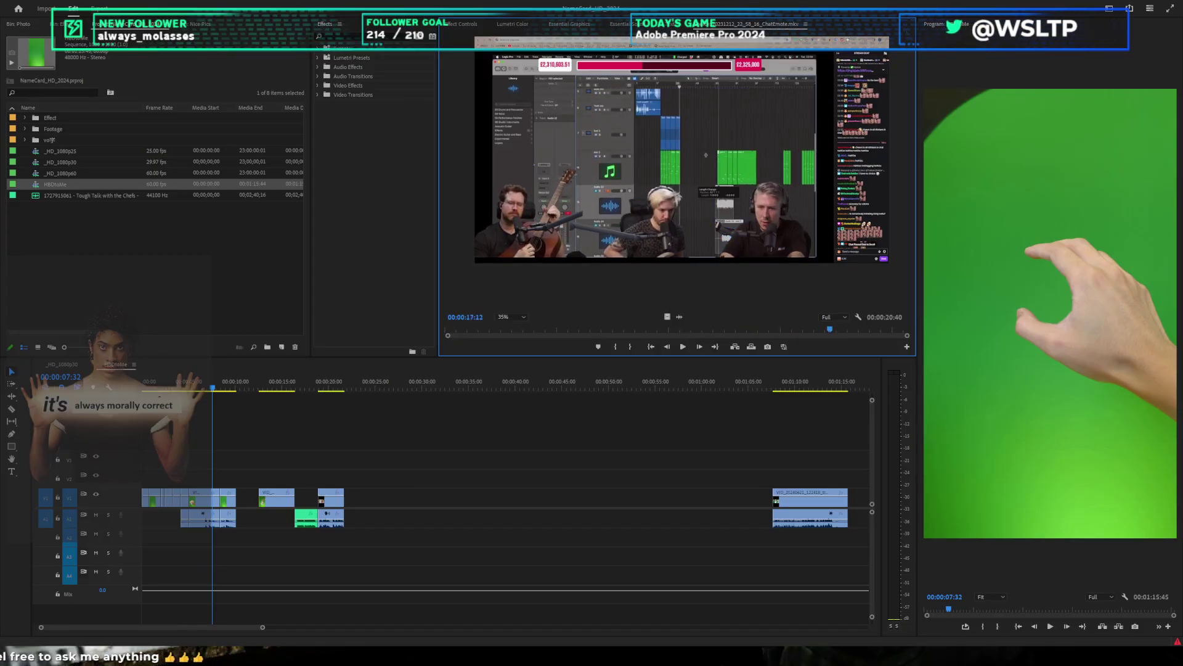
Step: Load the keyboard typing clip again and review its footage between about 00:00:17 and 00:00:19
double_click(2, 247)
left_click_drag(507, 328, 750, 333)
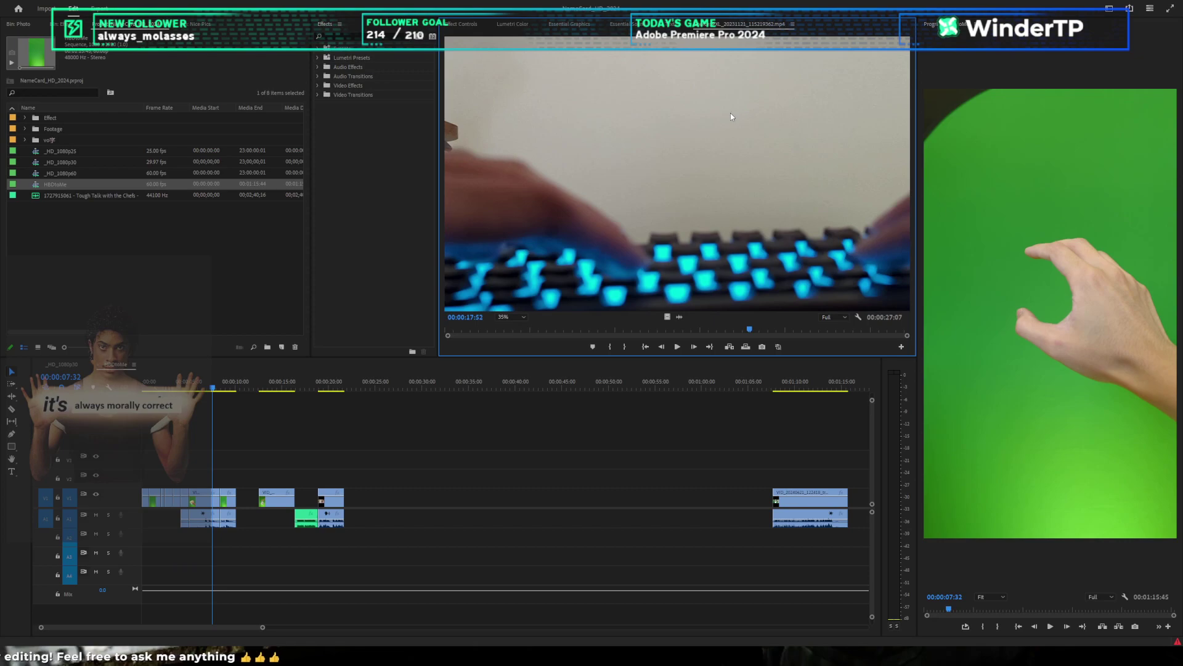
key("space")
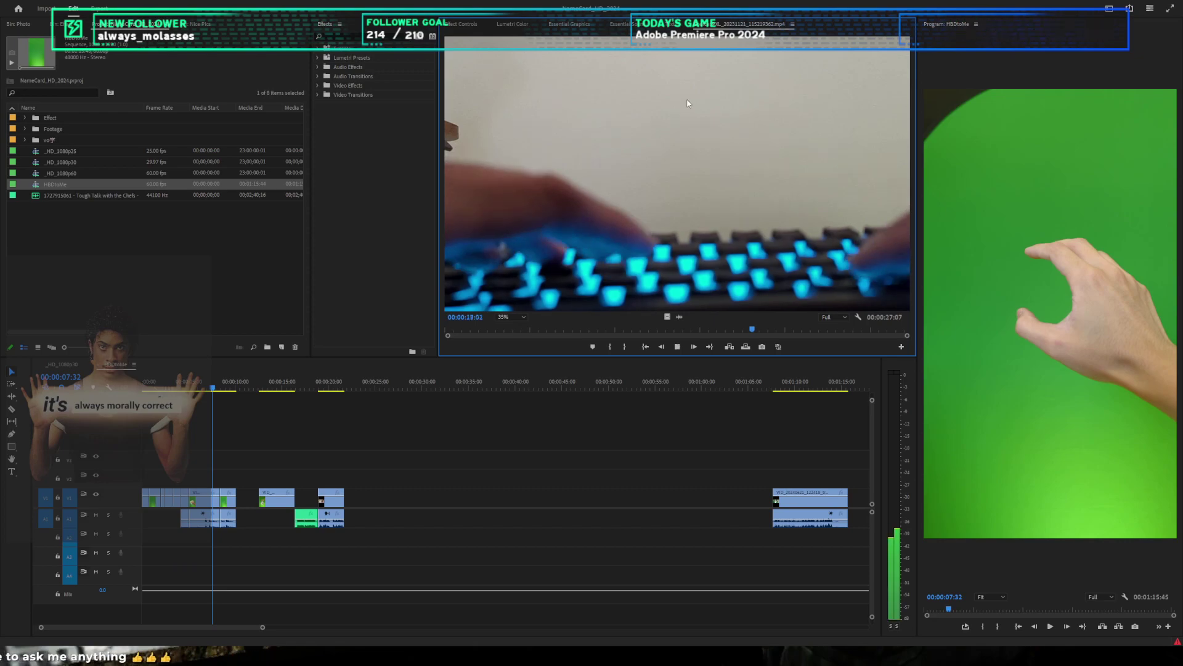
key("space")
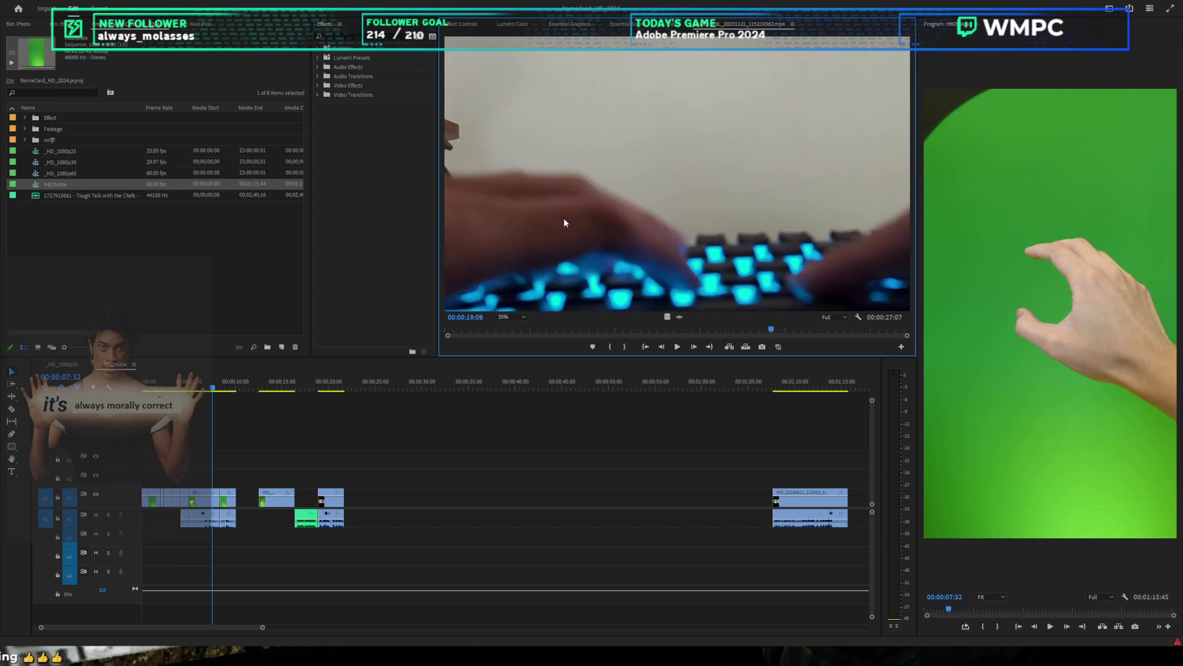
key("space")
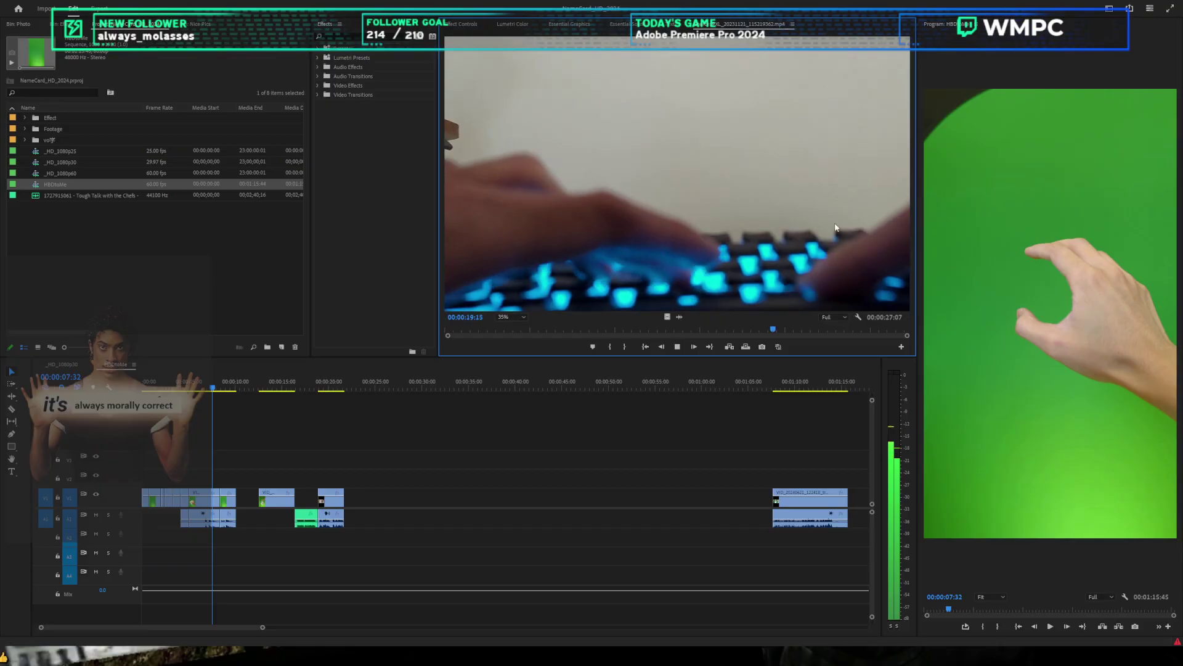
left_click(798, 329)
left_click_drag(799, 331, 742, 316)
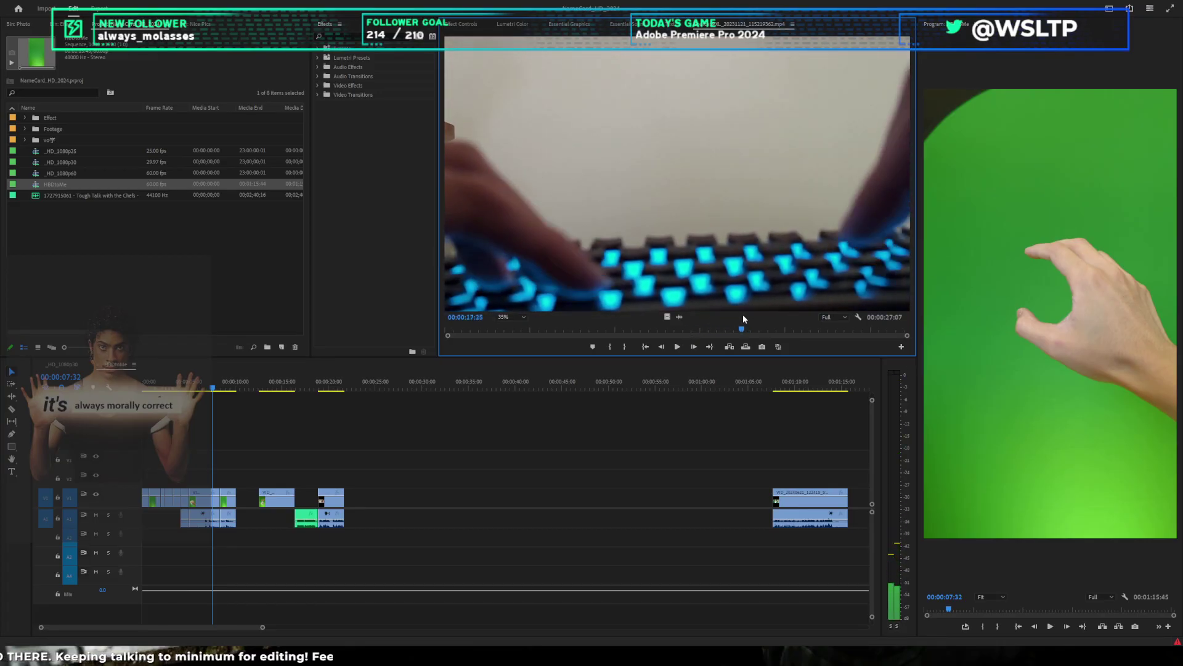
Step: Mark an In point at about 00:00:18:40 in the keyboard clip and play on to about 00:00:21:30
key("i")
key("space")
key("space")
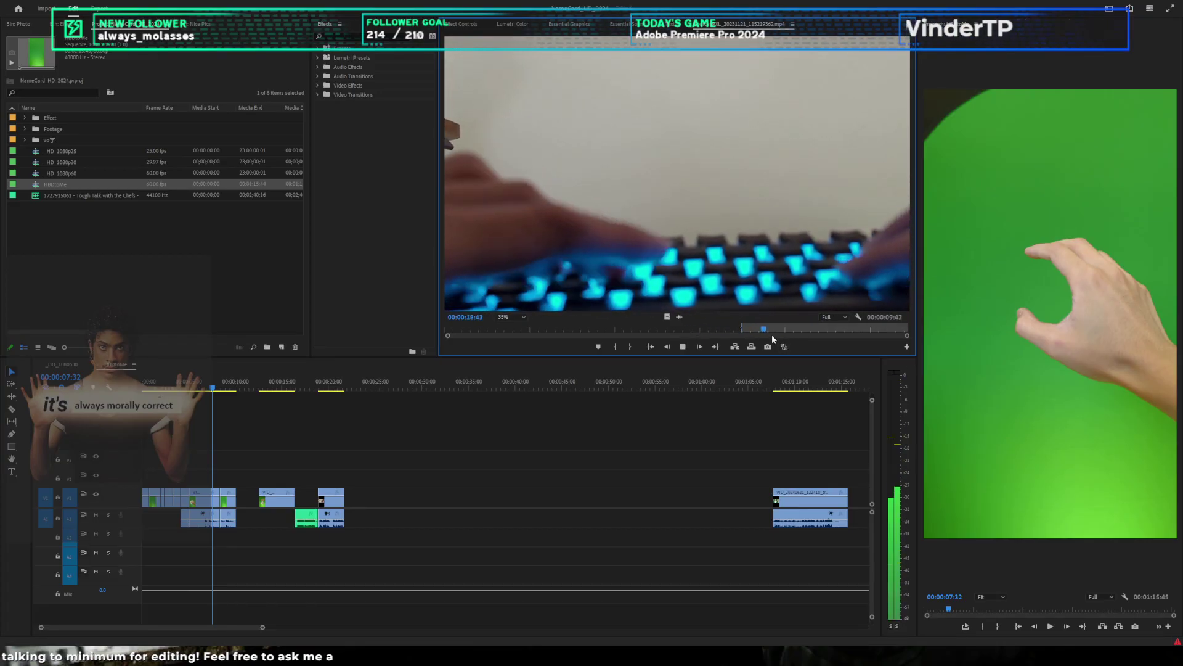
key("i")
key("space")
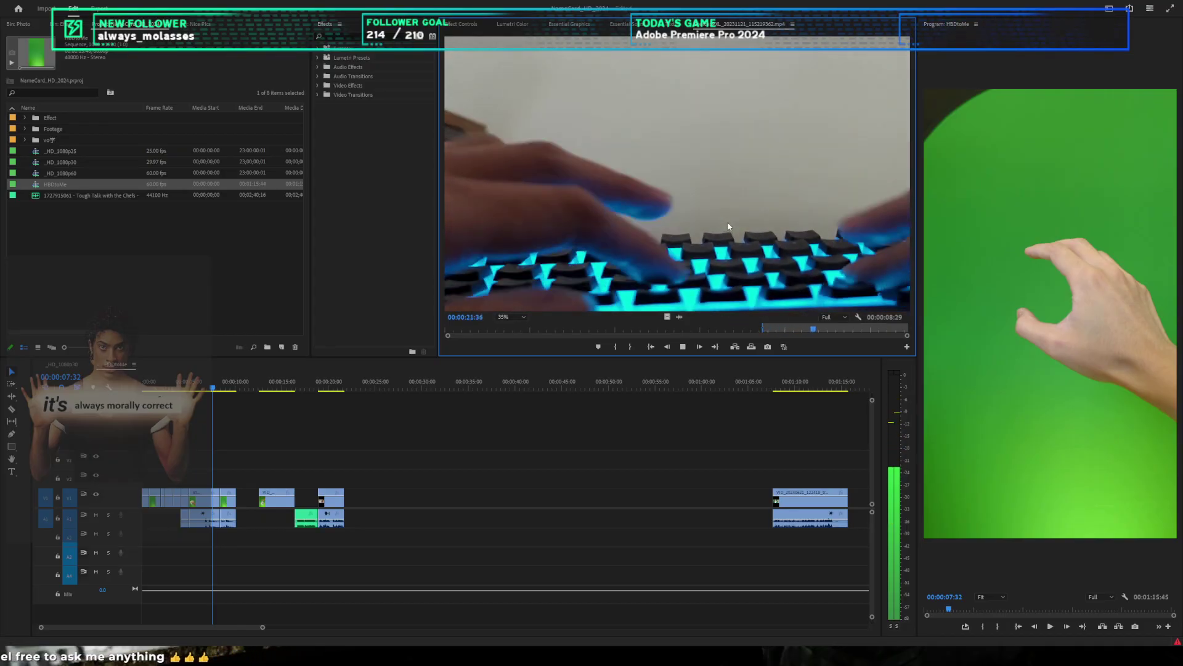
Step: Place the marked keyboard selection with its audio at about 00:00:27 in the vertical sequence and save the project
left_click_drag(727, 221, 394, 511)
left_click(437, 387)
key("ctrl+s")
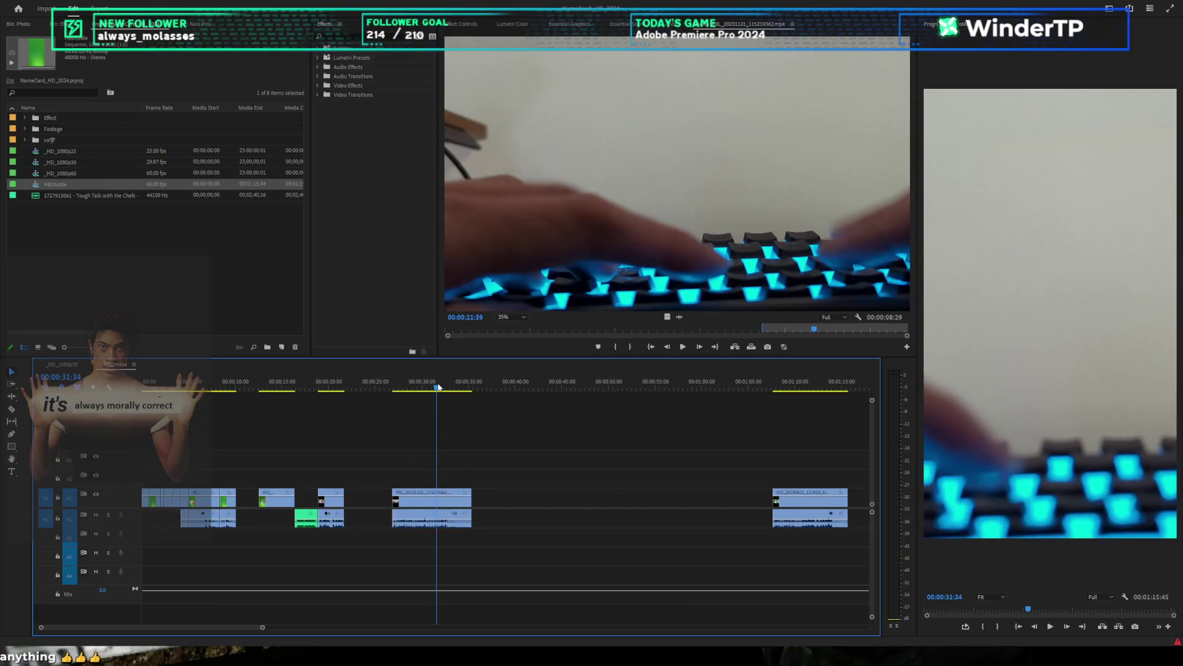
Step: Cut the keyboard clip and its audio at about 00:00:32:40 and delete the tail after the cut
scroll(441, 468, "up", 5)
left_click(465, 516)
key("v")
left_click(496, 497)
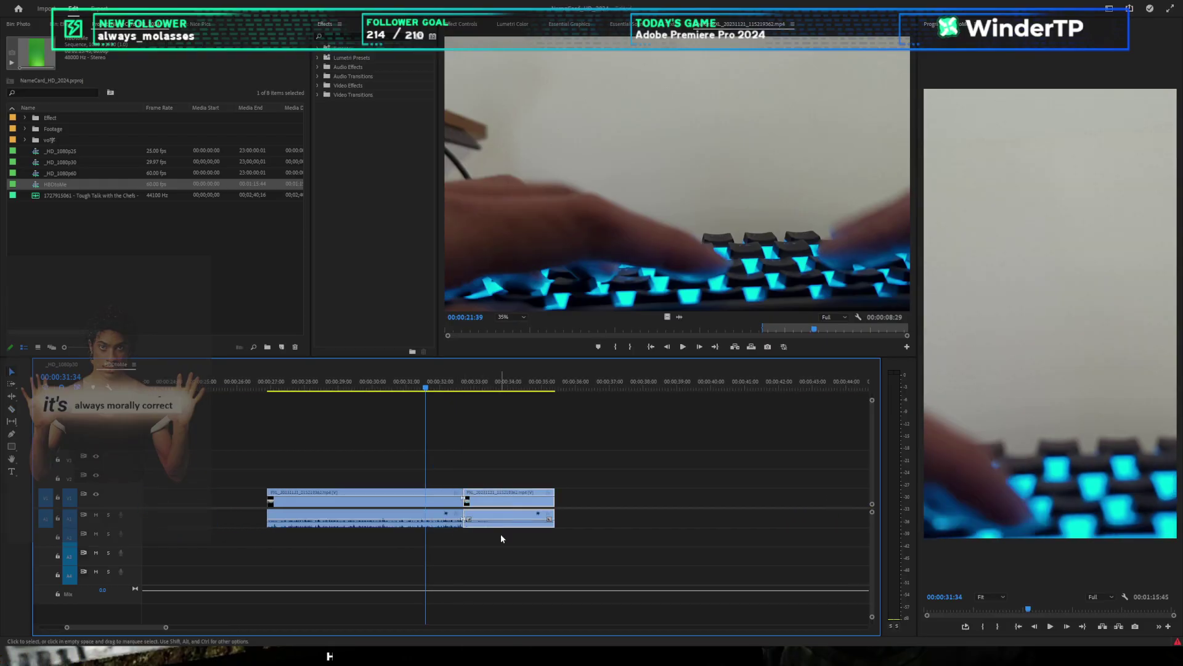
key("Delete")
key("backslash")
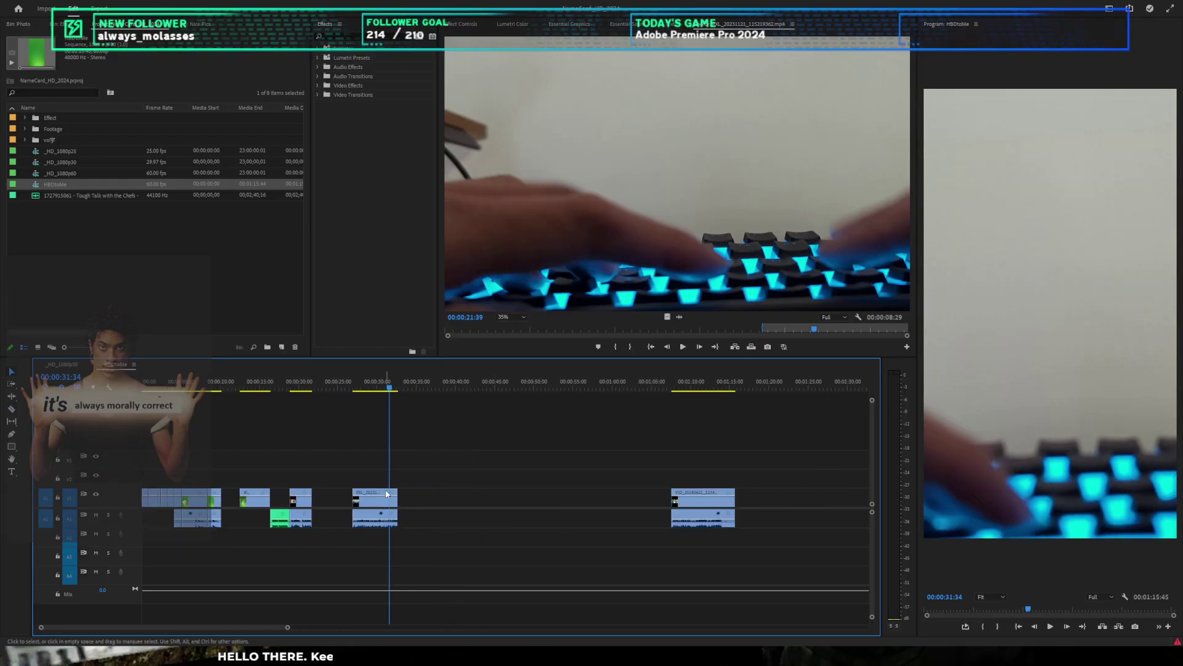
Step: Move the trimmed keyboard clip to start at about 00:00:23, save the project, and set the sequence playhead to 00:00:29:34
left_click_drag(388, 495, 354, 491)
key("ctrl+s")
scroll(354, 466, "up", 5)
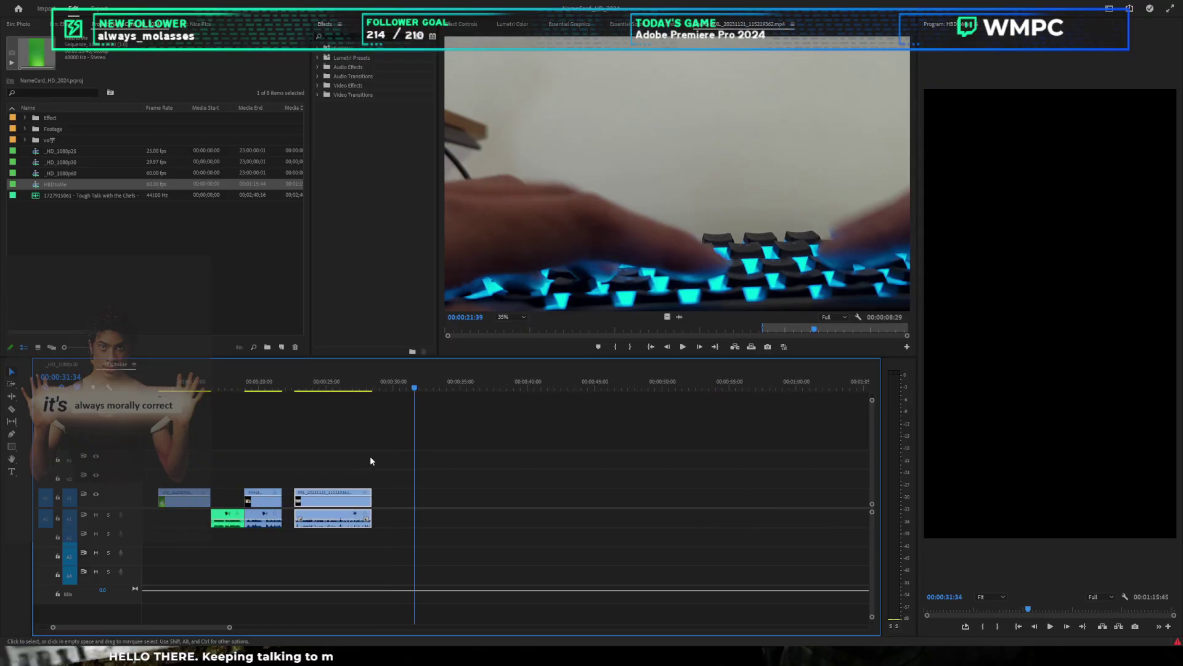
scroll(371, 461, "up", 2)
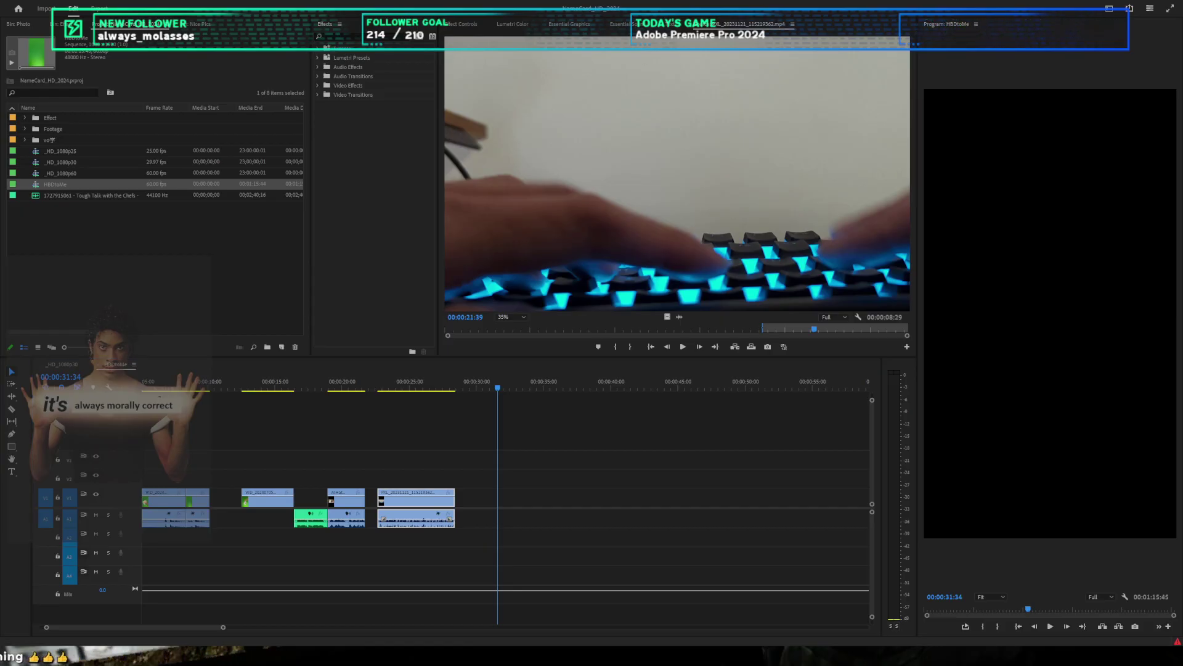
left_click(593, 476)
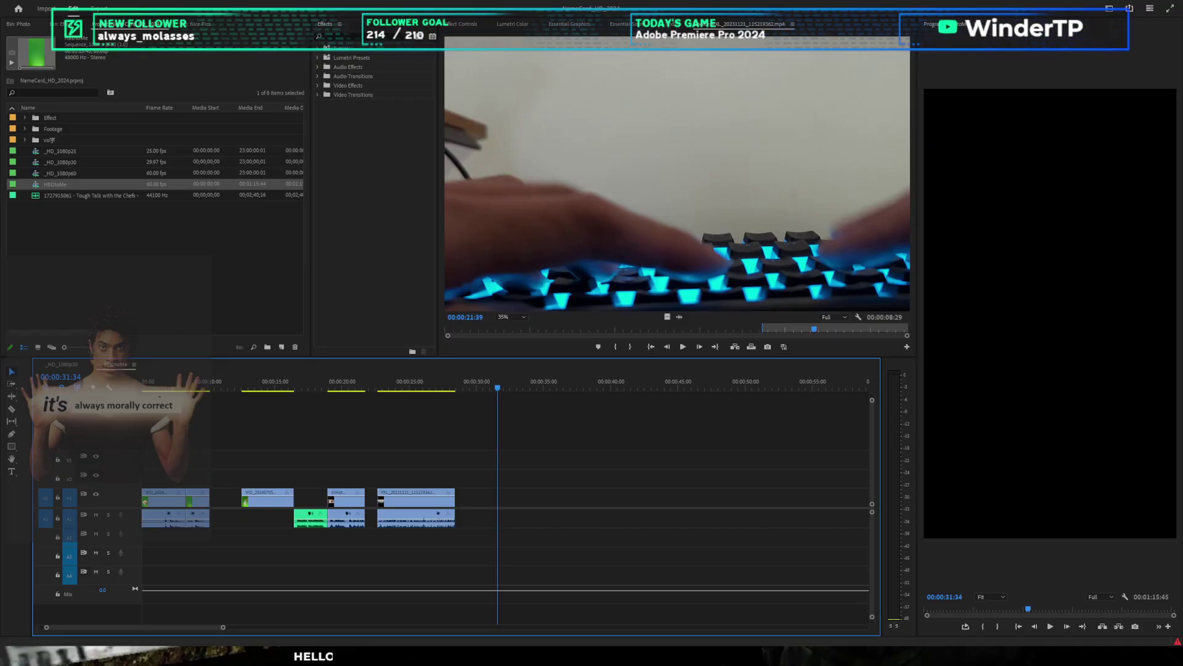
left_click(470, 386)
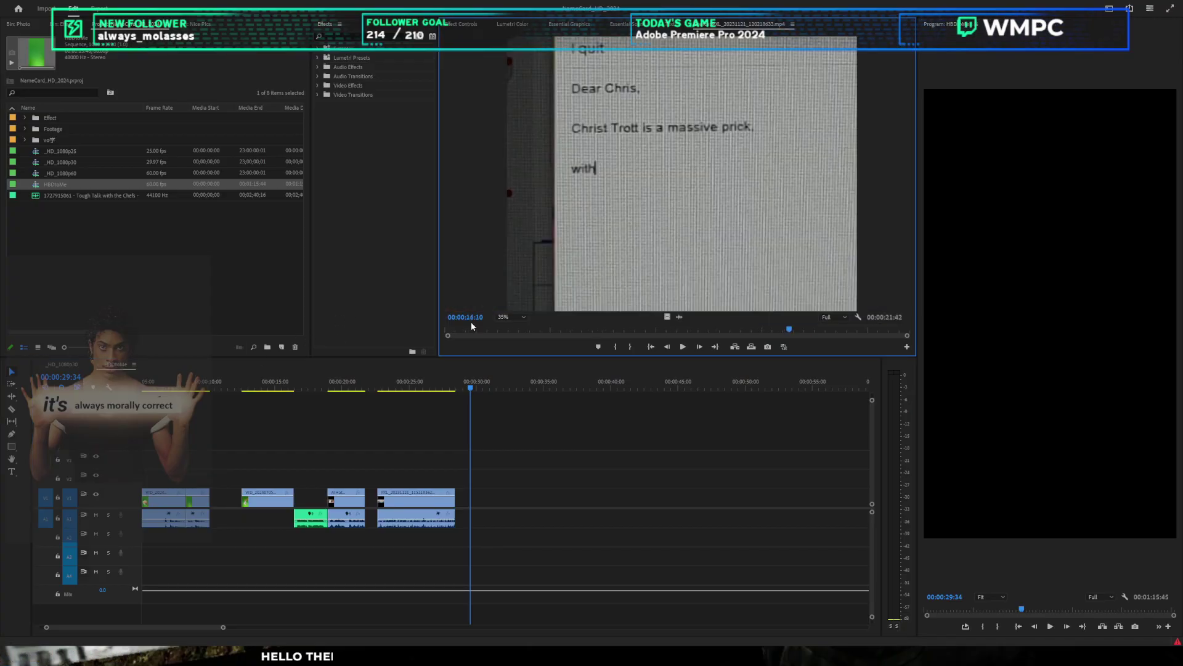
Step: Review the letter-typing, flag and headphones selfie clips in the source view
left_click_drag(480, 328, 756, 317)
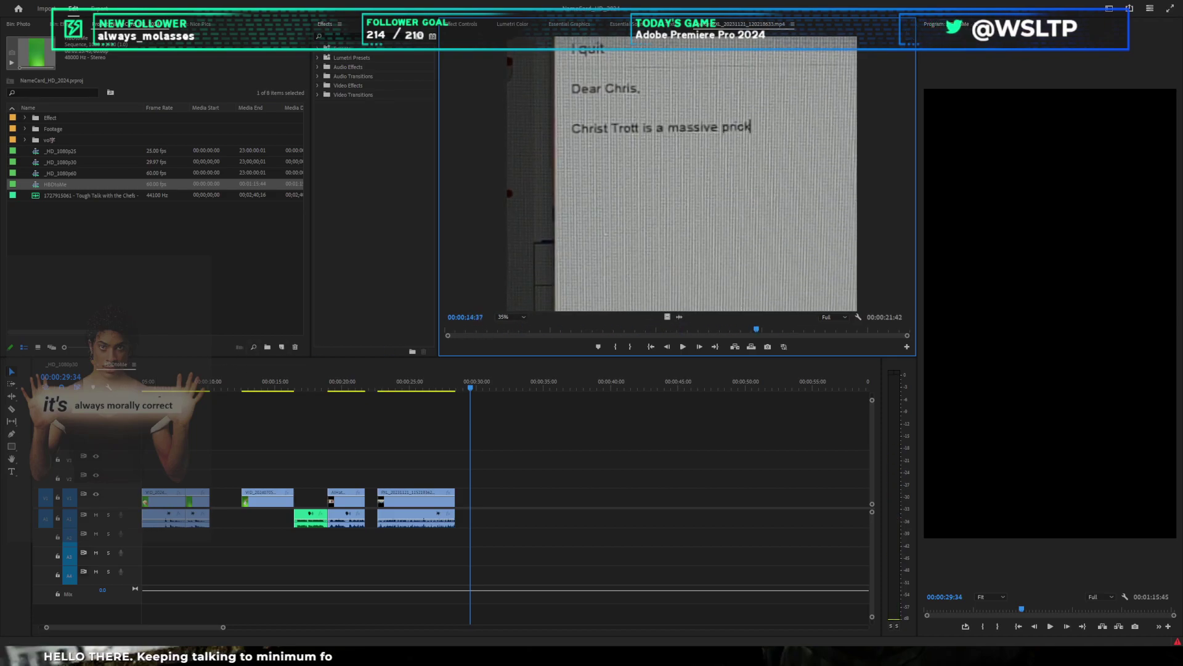
left_click_drag(509, 322, 902, 302)
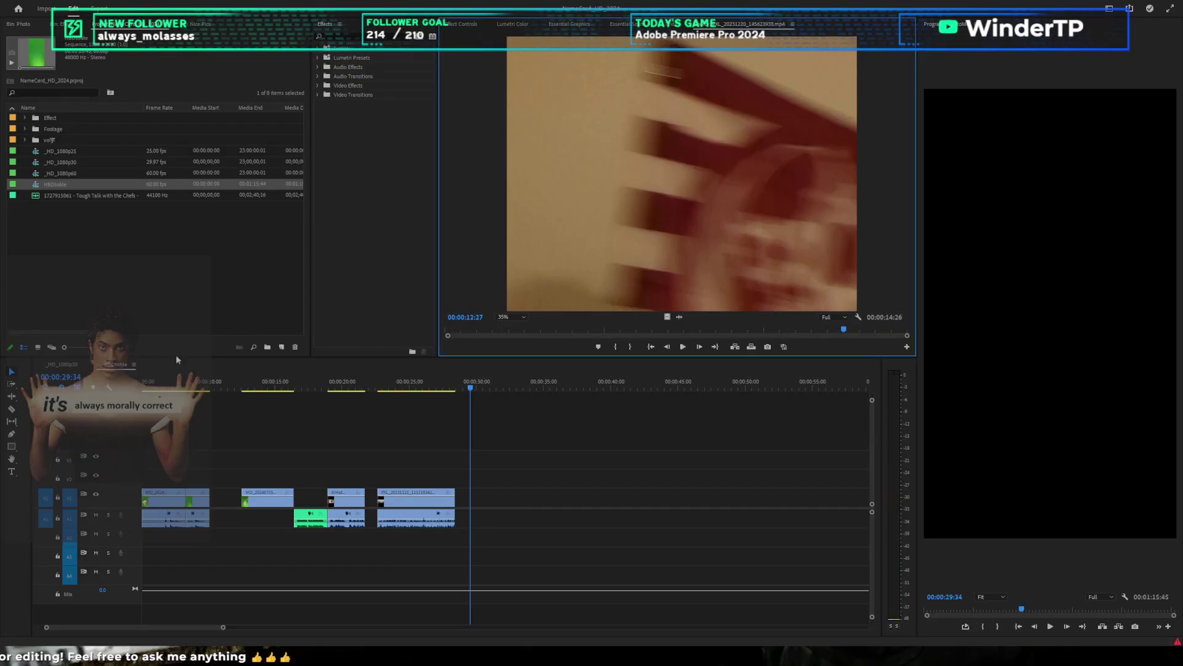
left_click_drag(456, 332, 781, 330)
key("space")
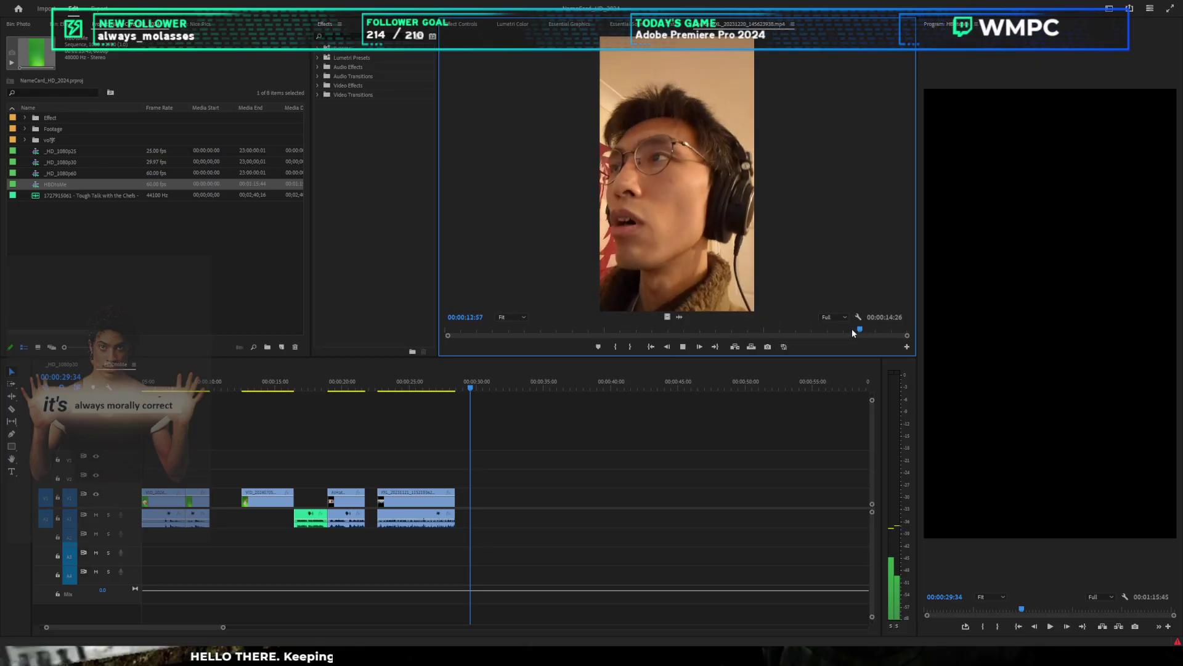
key("space")
left_click_drag(866, 327, 756, 353)
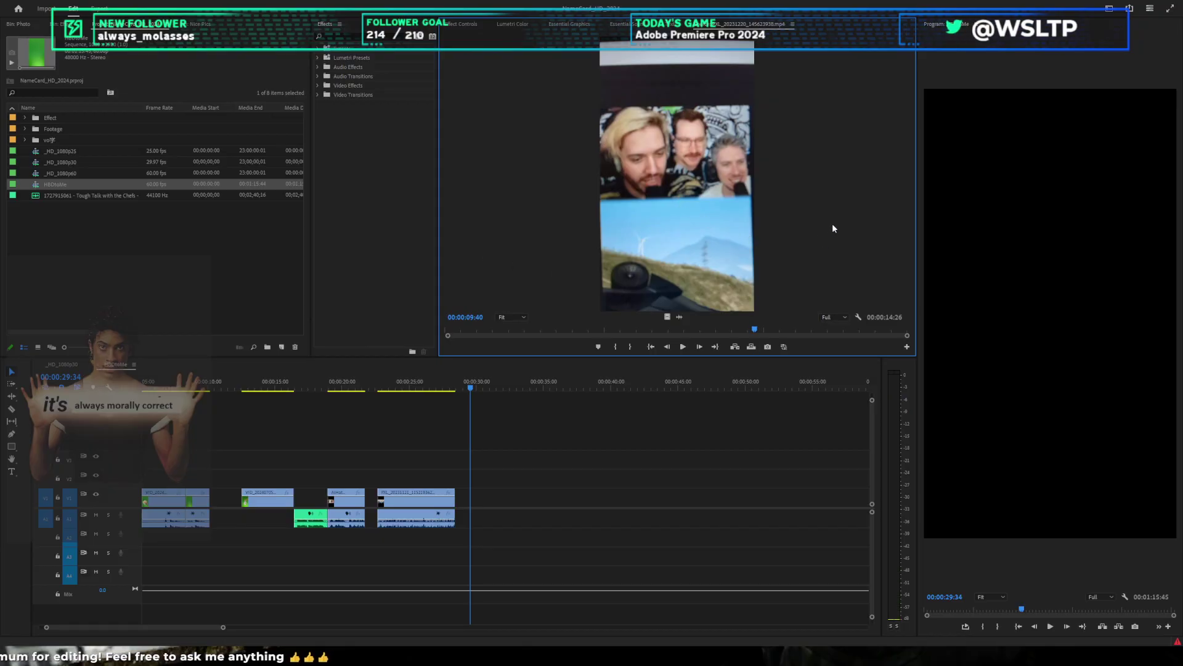
key("space")
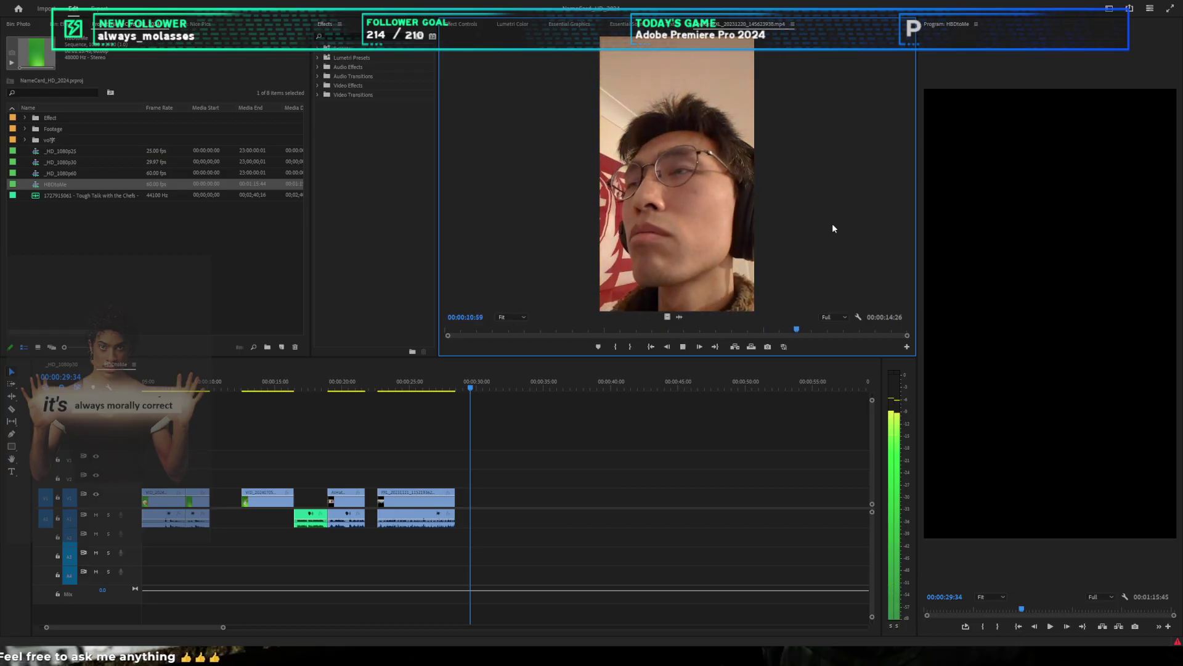
key("space")
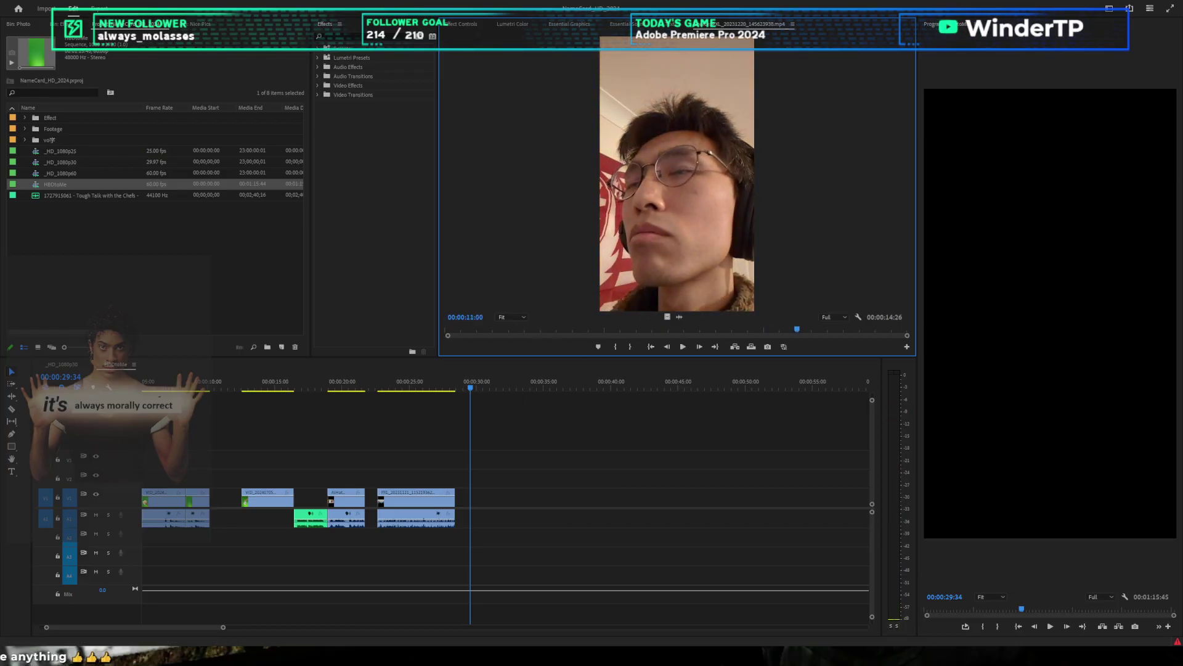
Step: Review the yellow-sweater dance clip and mark its In point at 00:00:06:42
left_click_drag(553, 329, 593, 298)
key("space")
left_click(734, 333)
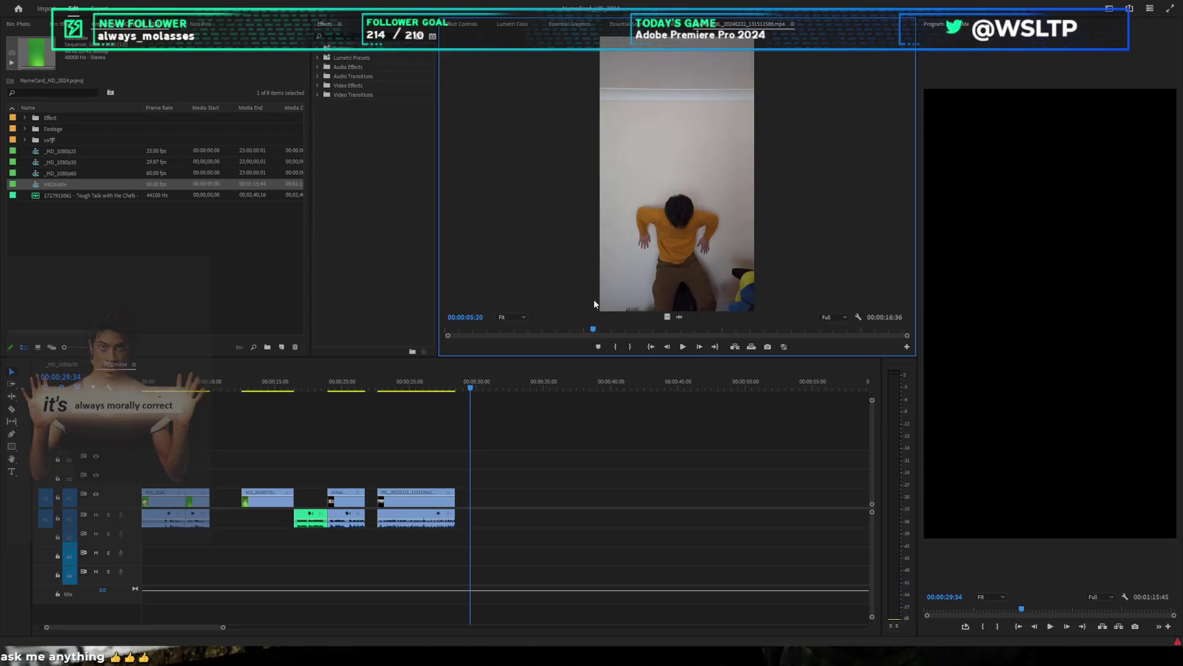
key("i")
key("space")
key("space")
key("i")
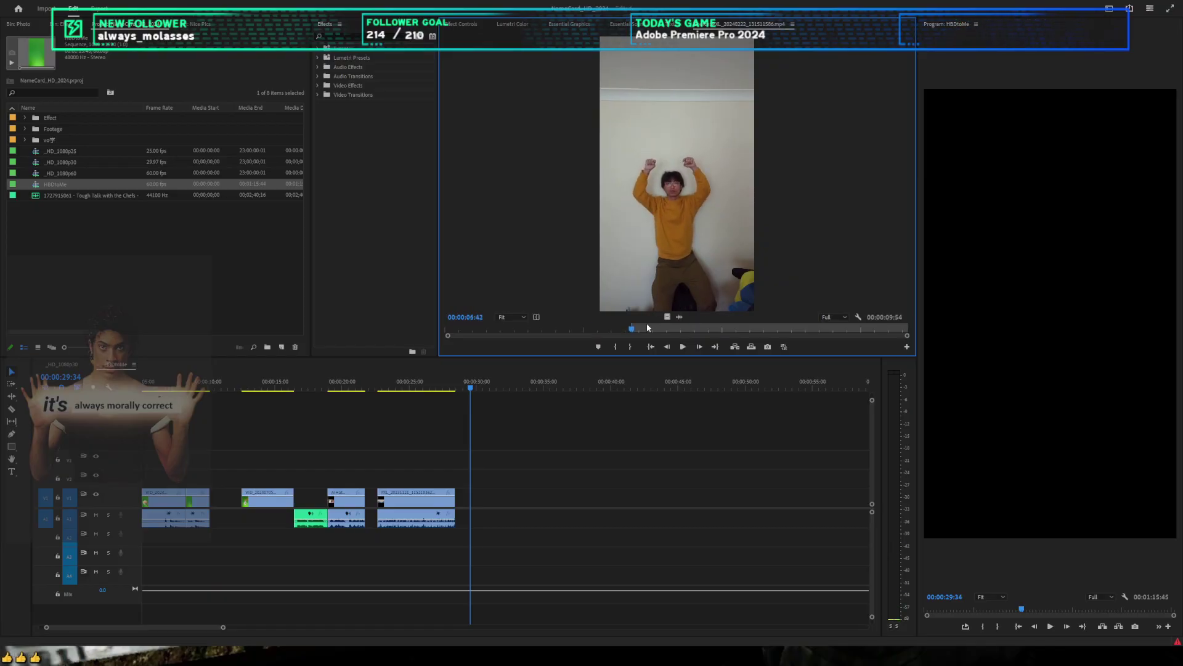
Step: Mark the dance clip's Out point at about 00:00:12:45 and save the project
left_click_drag(647, 328, 797, 329)
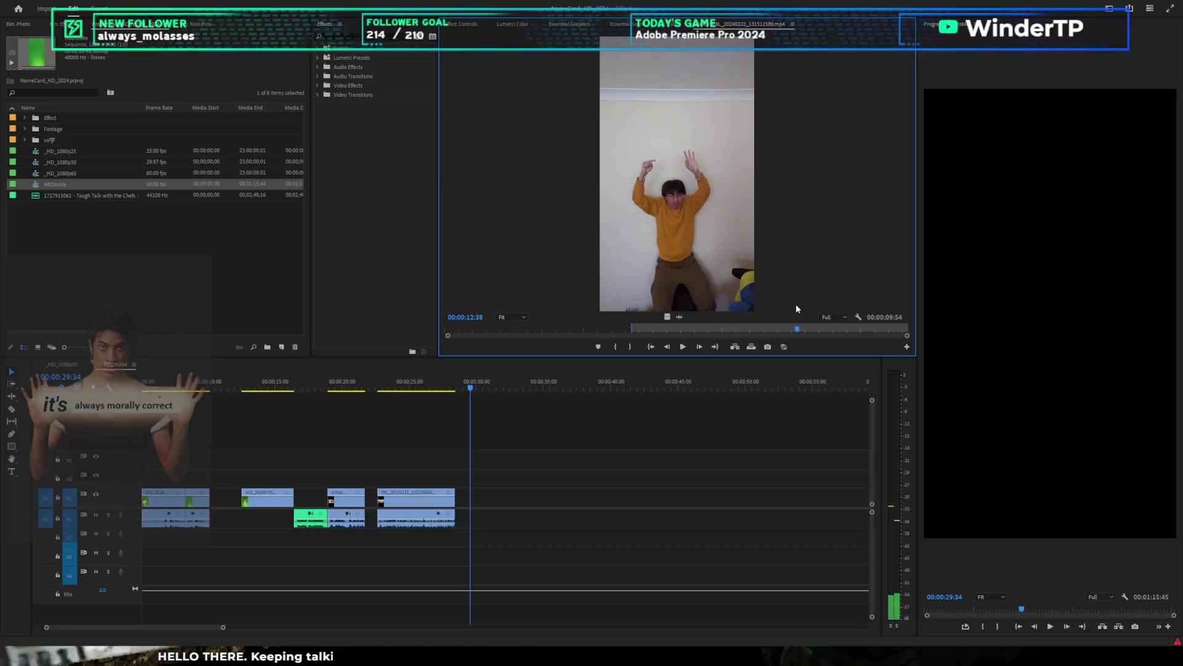
key("space")
key("o")
key("space")
key("ctrl+s")
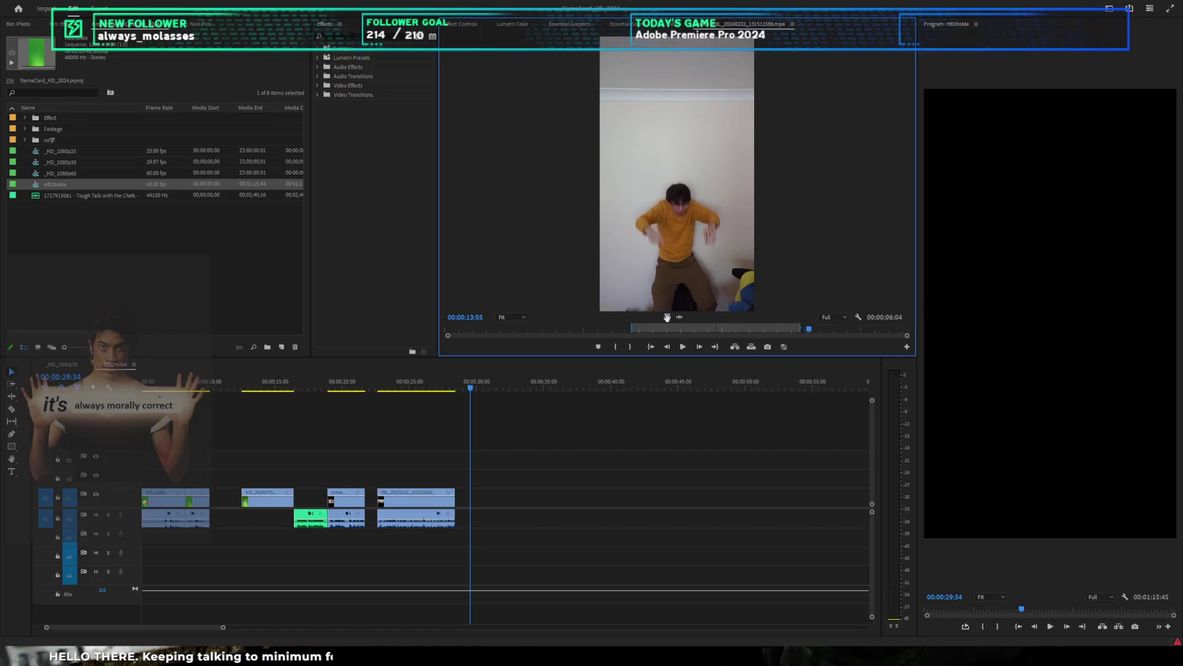
Step: Place only the video of the marked dance selection at 00:00:29:34 in the sequence and set the playhead to 00:00:40:52
left_click_drag(667, 317, 473, 500)
key("minus")
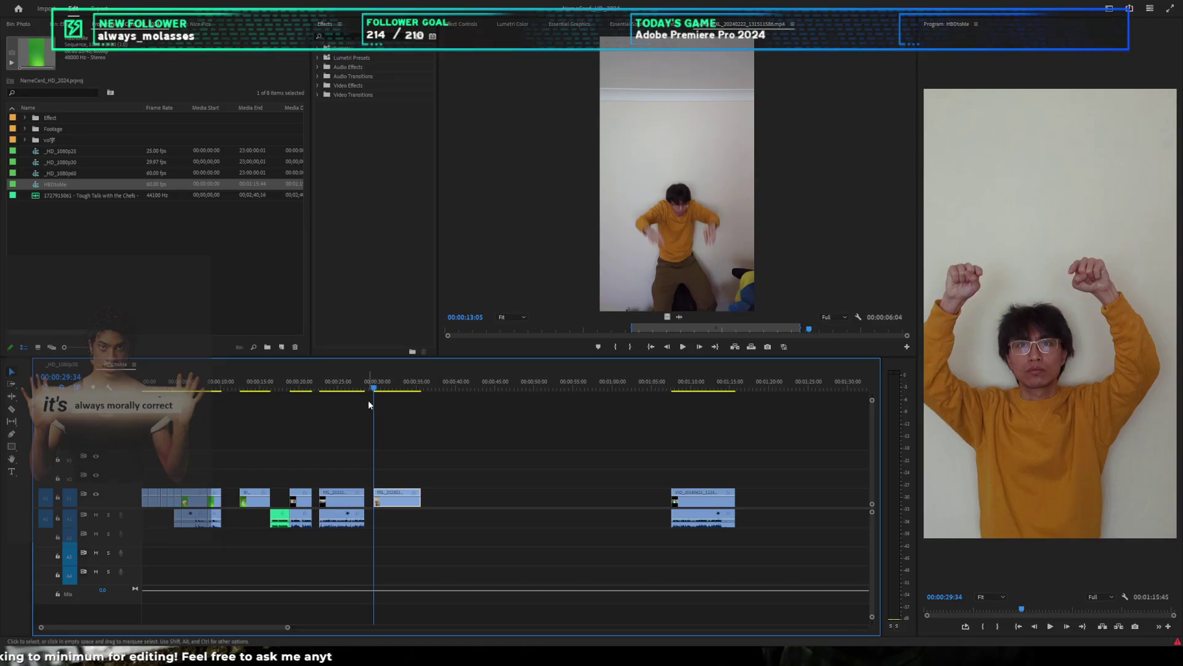
left_click_drag(373, 388, 462, 389)
left_click(378, 464)
key("equal")
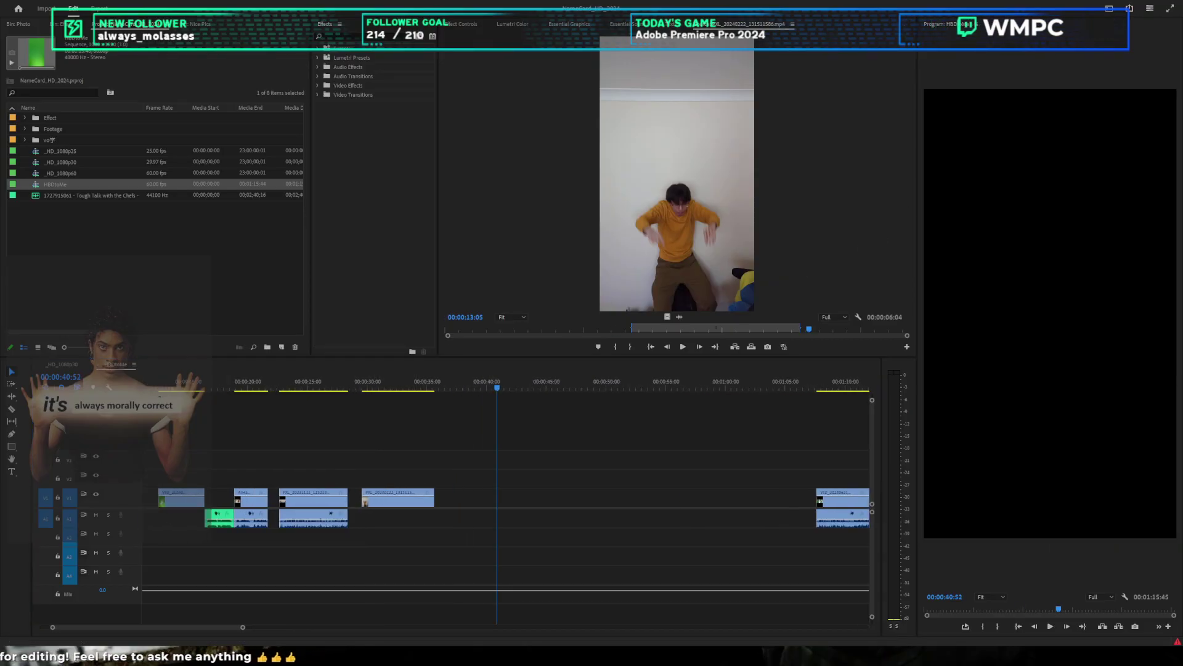
Step: Review the low-angle headphones clip up to about 00:00:01:39 and examine the face at higher magnification
key("space")
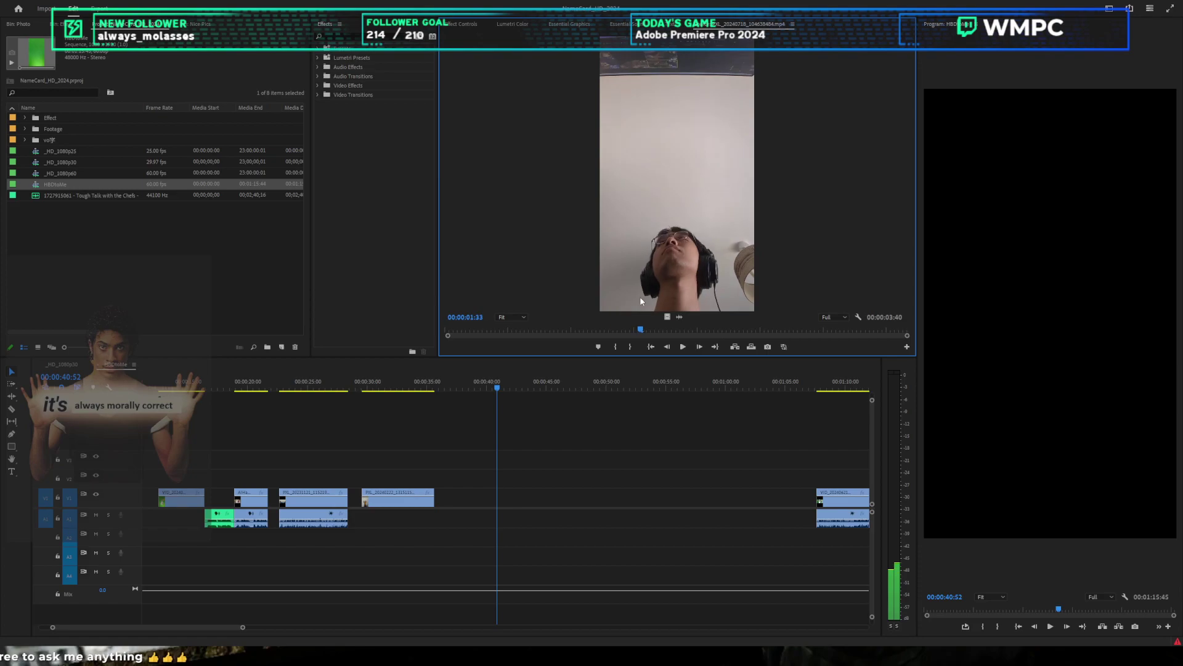
left_click_drag(808, 275, 601, 297)
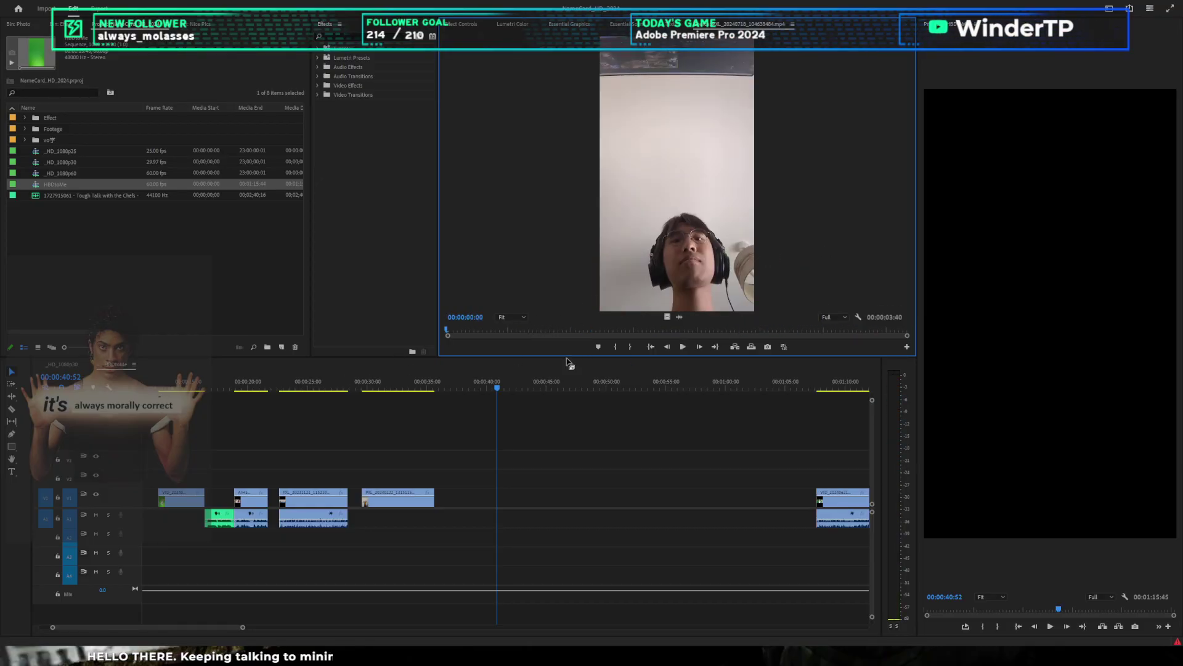
left_click(654, 330)
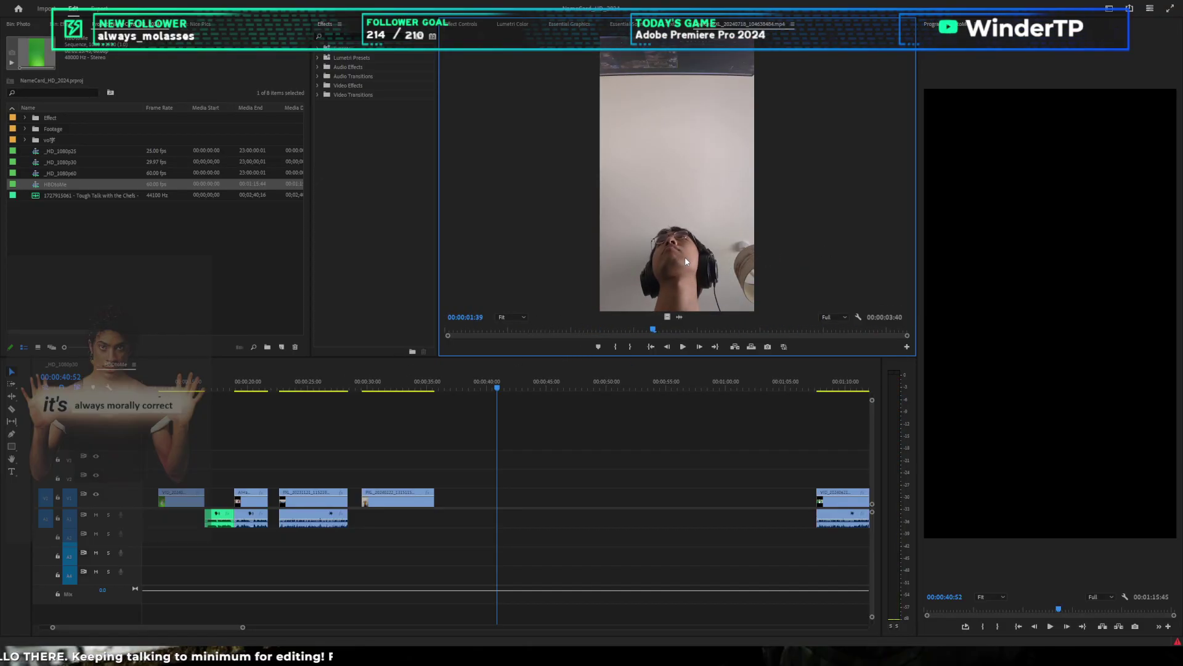
key("space")
left_click_drag(711, 327, 647, 339)
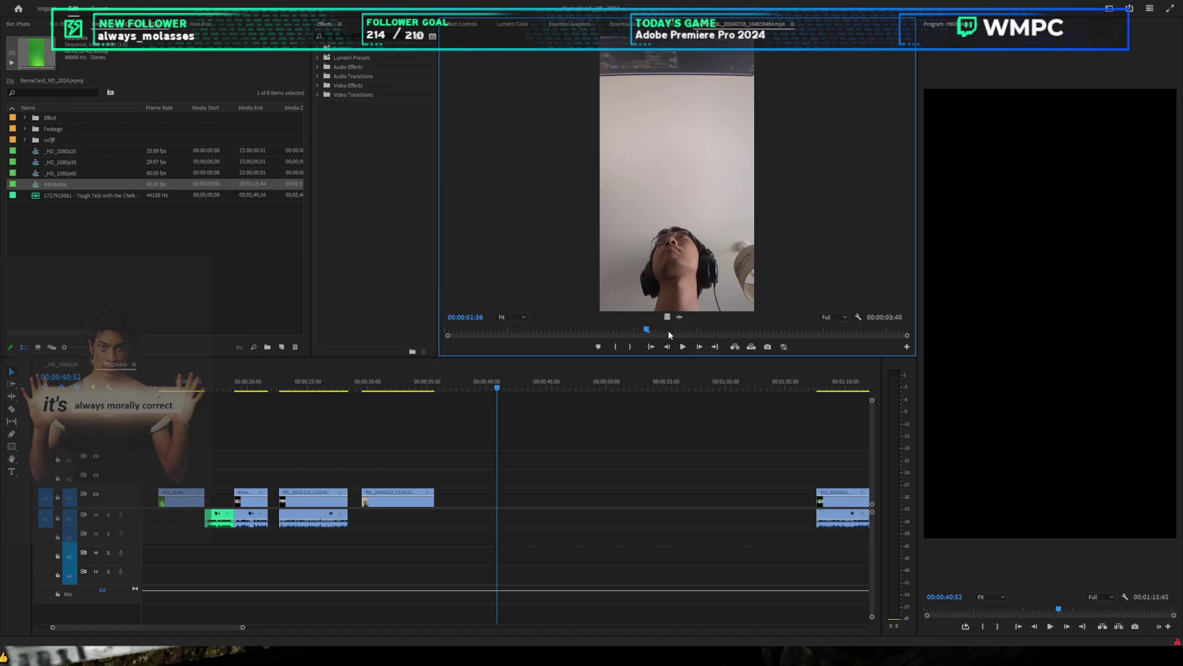
scroll(650, 255, "up", 5)
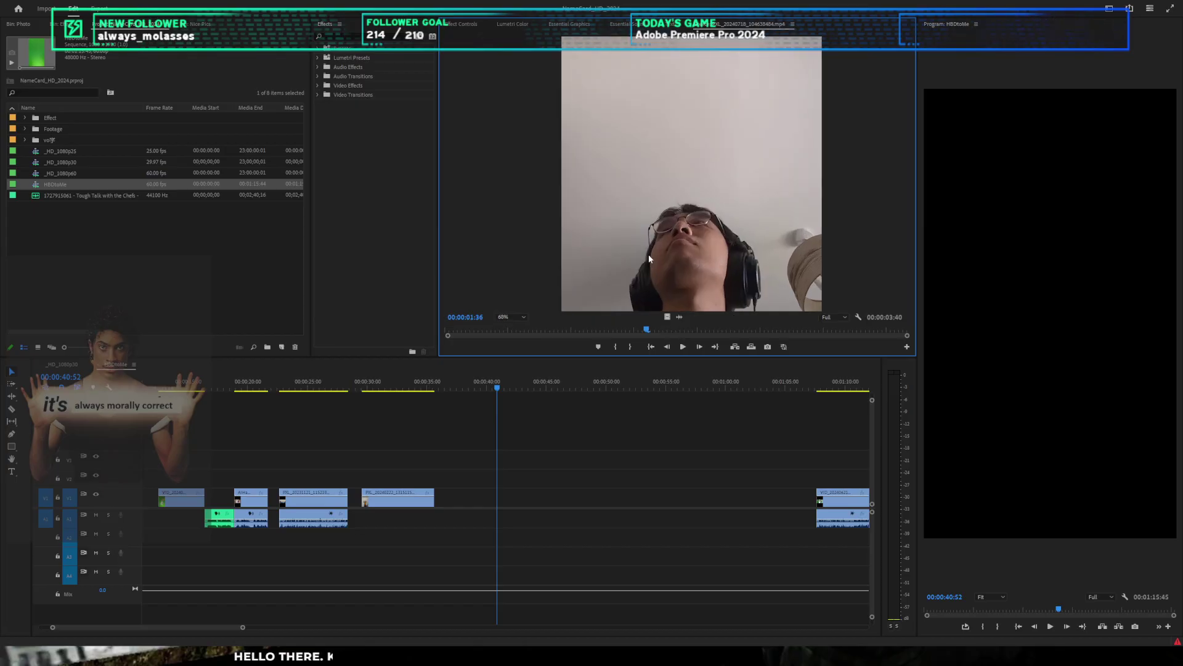
scroll(753, 263, "down", 3)
scroll(751, 259, "up", 2)
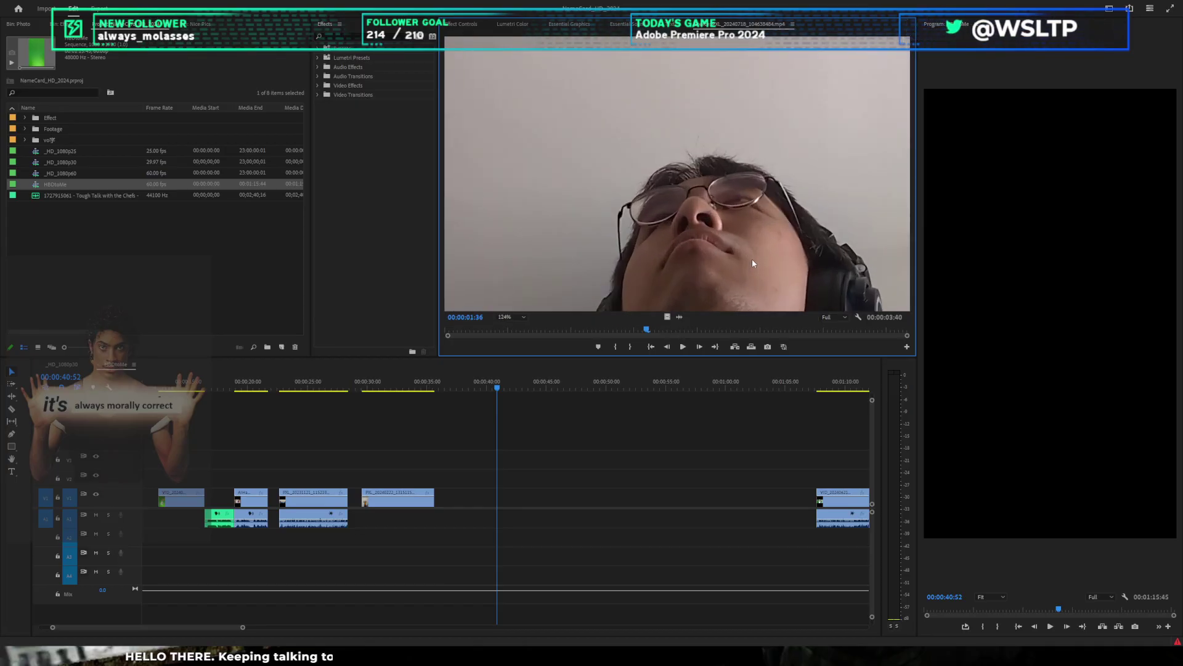
scroll(752, 259, "down", 4)
scroll(754, 258, "down", 1)
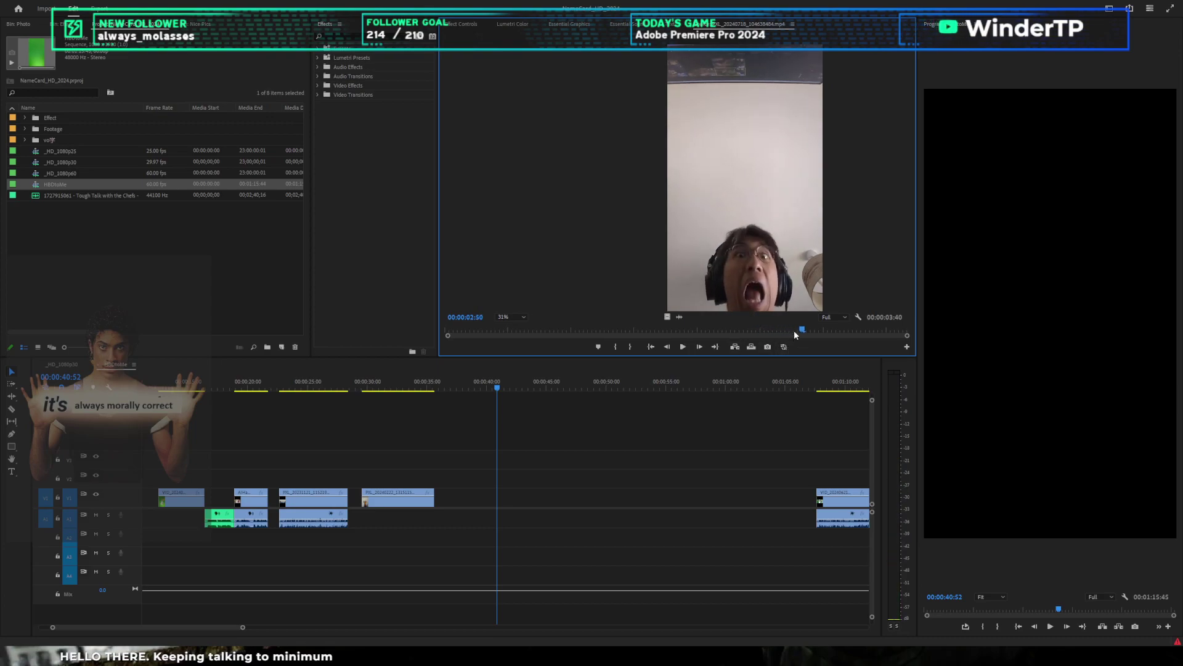
Step: Mark an In point at about 00:00:02:22 in the headphones clip, before the scream, and review the footage up to 00:00:03:21
left_click_drag(799, 330, 741, 333)
key("i")
key("space")
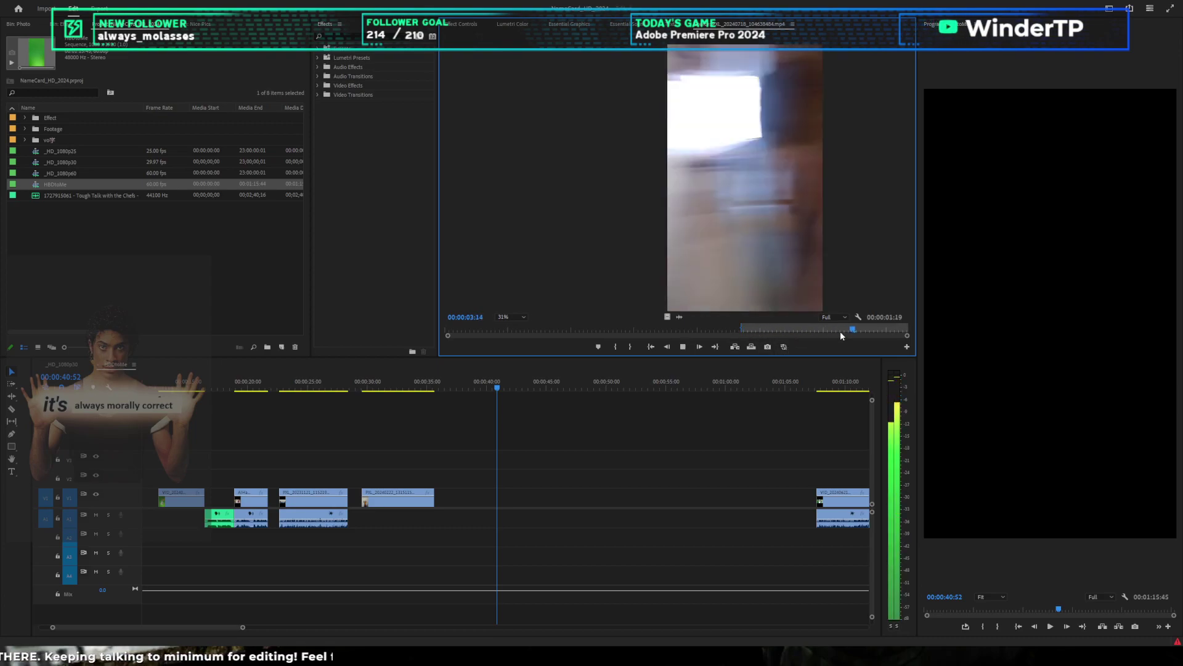
left_click(770, 331)
left_click_drag(769, 332, 809, 337)
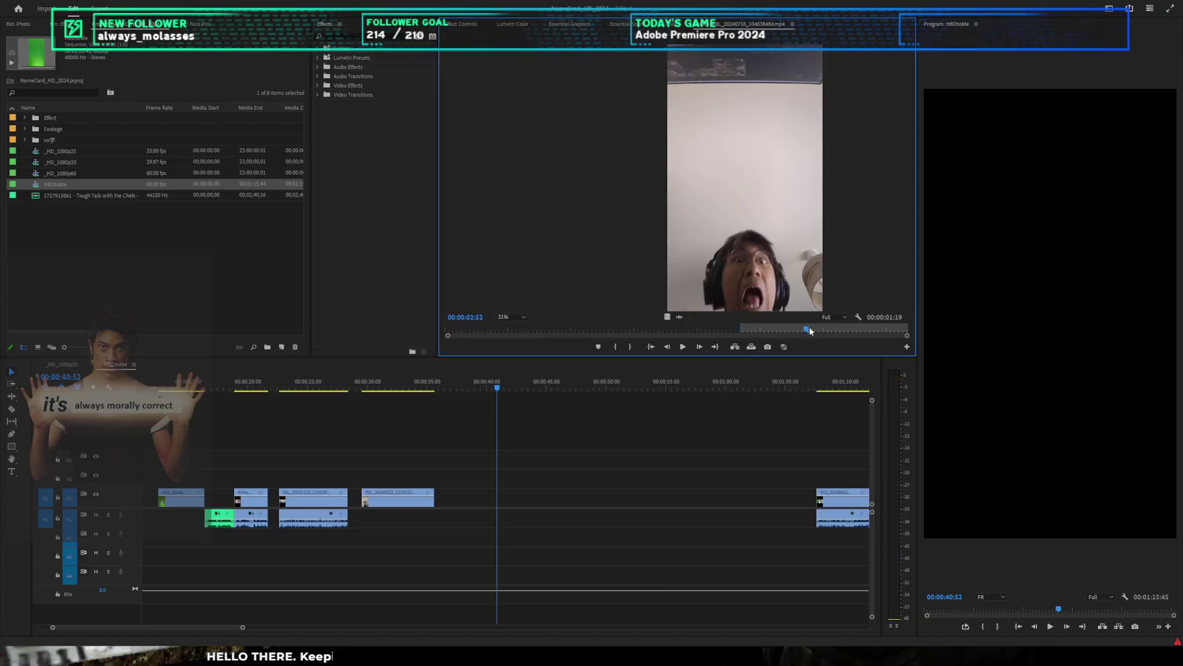
left_click_drag(811, 330, 867, 331)
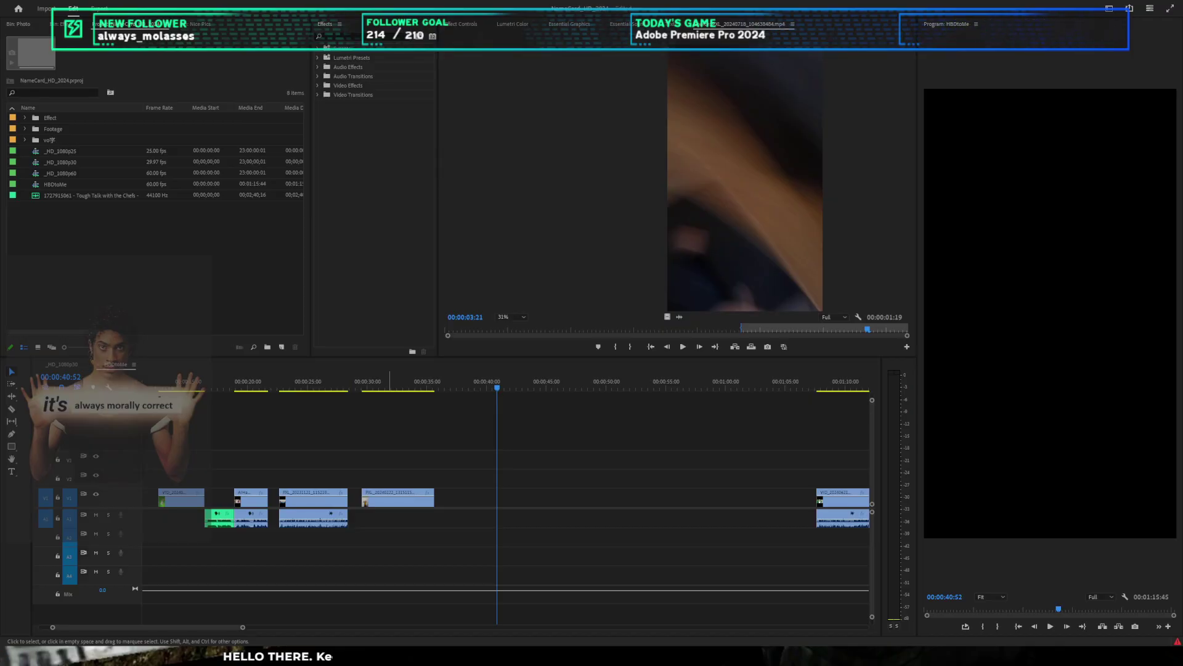
Step: Bring up the flute-playing clip in the source view at its first frame
left_click(475, 497)
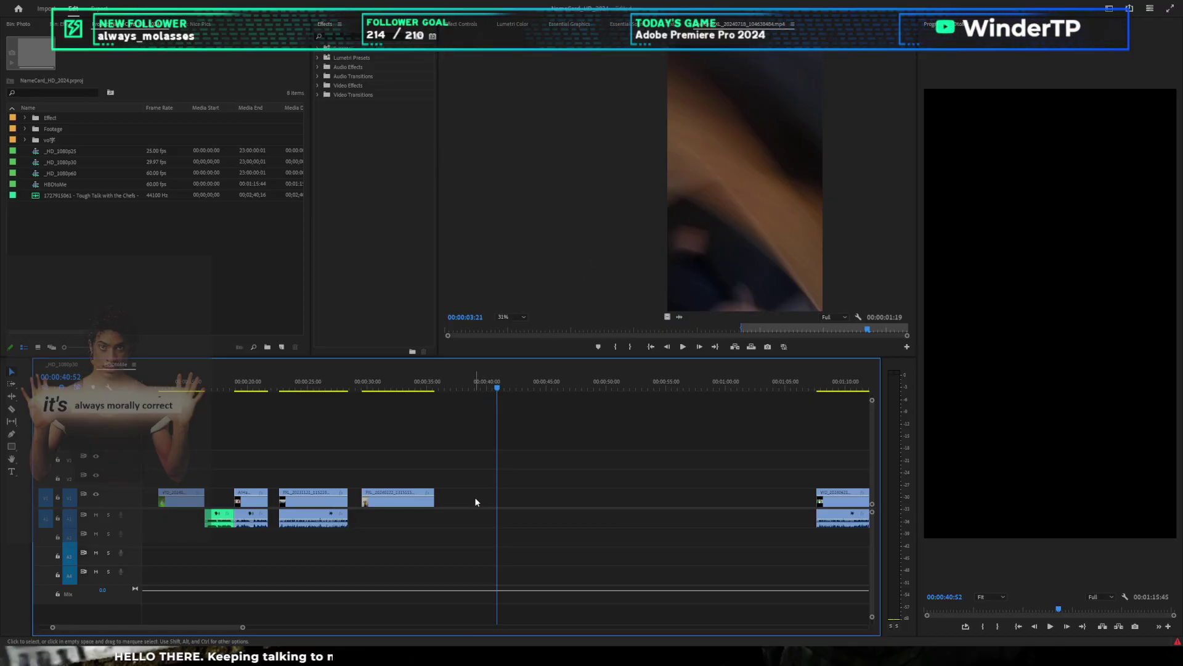
key("shift+2")
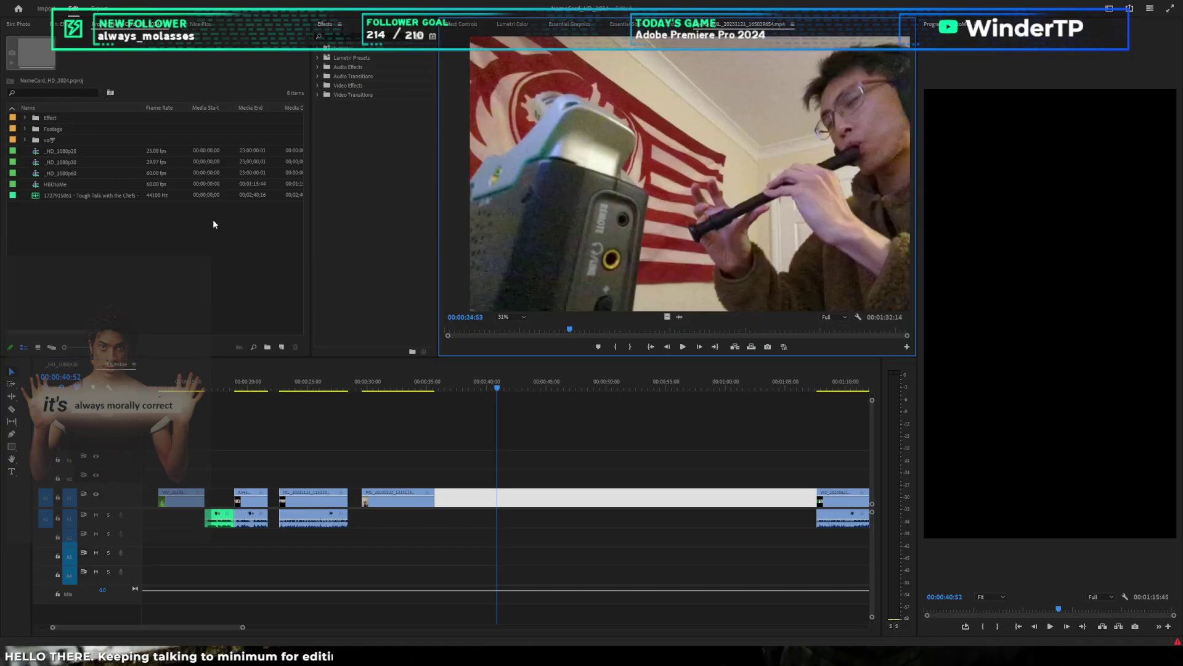
key("Home")
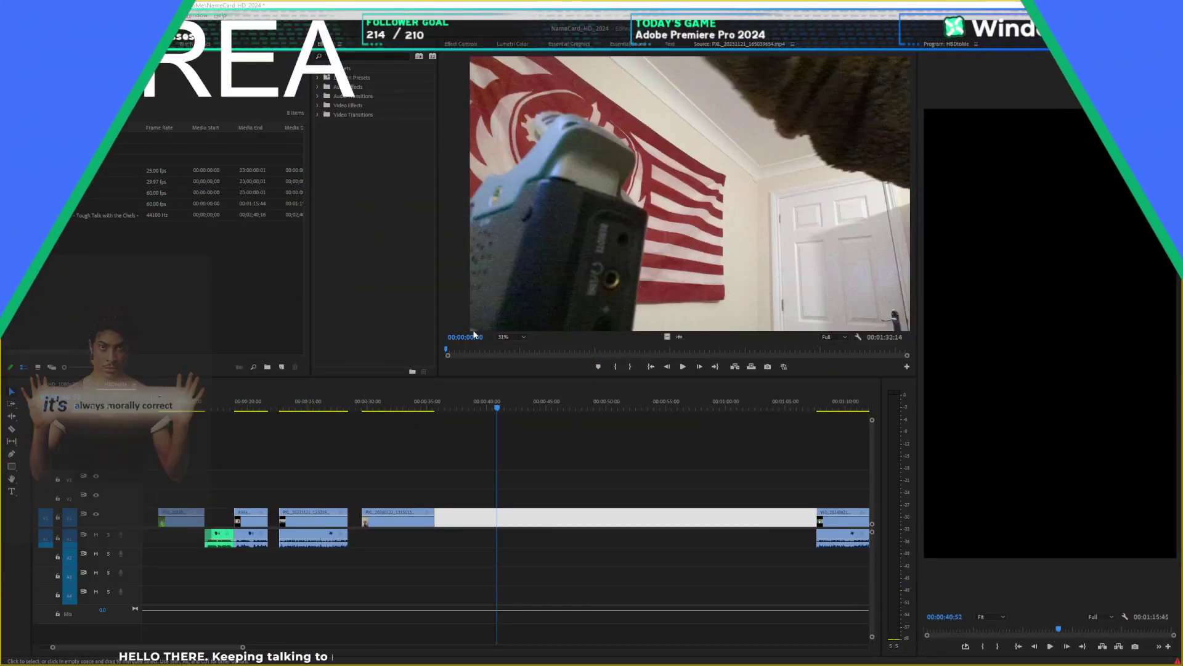
Step: Bring up the stream chat window, reshape it to be narrower and taller, and move it off this screen
key("alt+Tab")
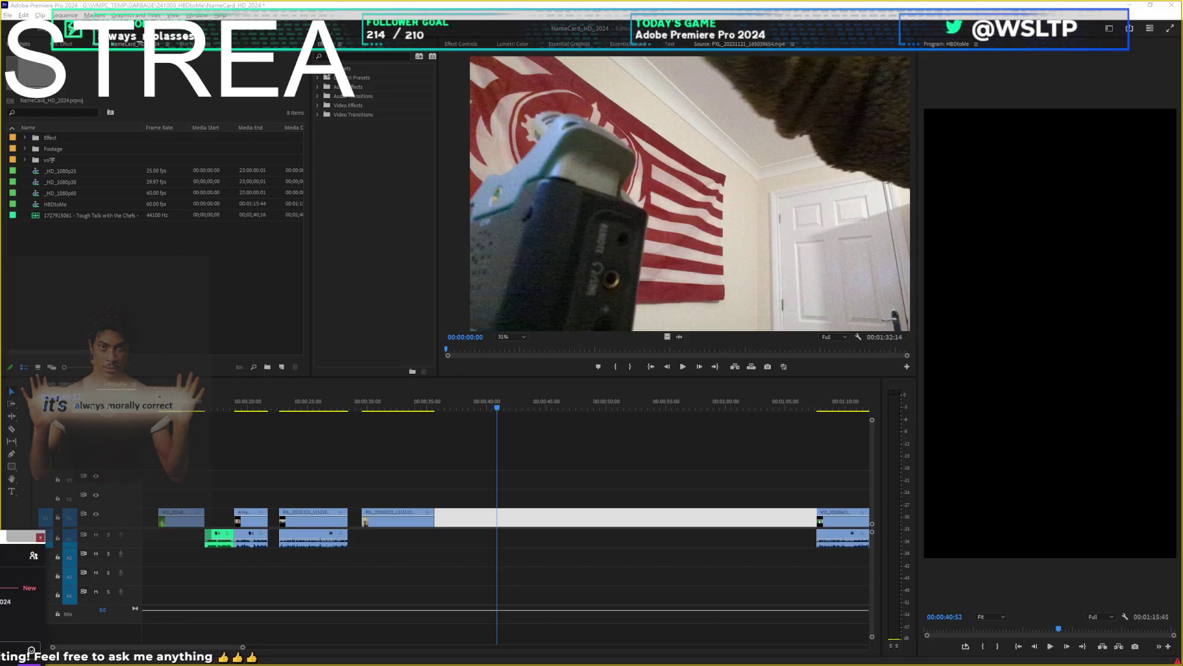
left_click_drag(0, 481, 508, 328)
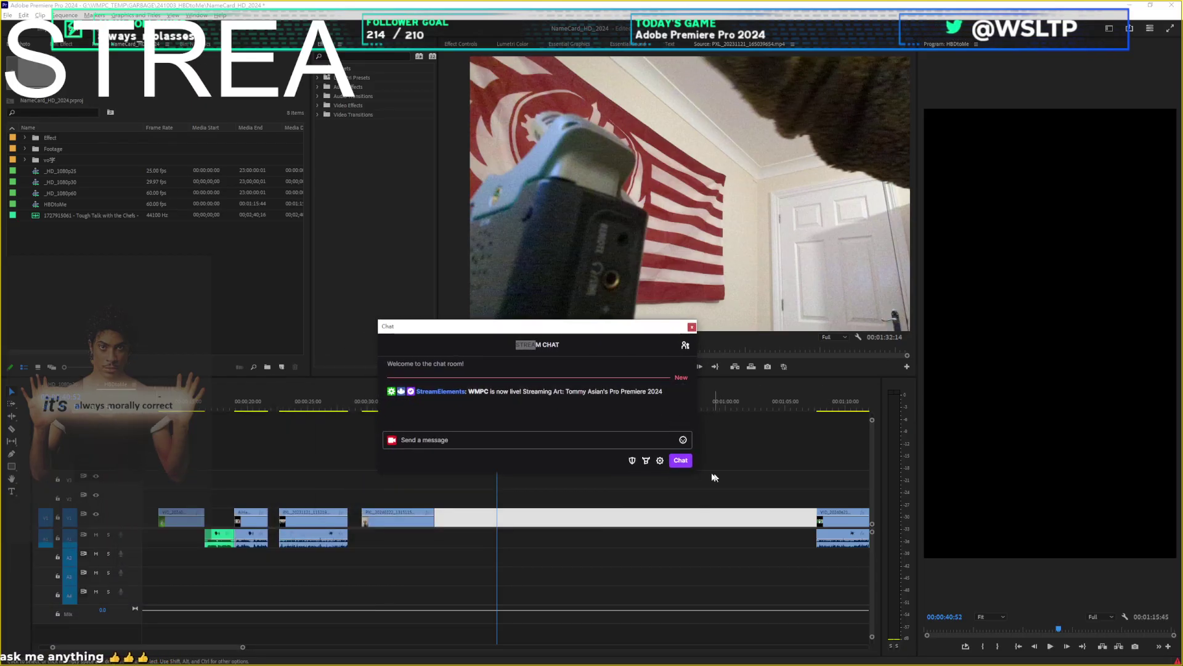
left_click_drag(697, 472, 529, 623)
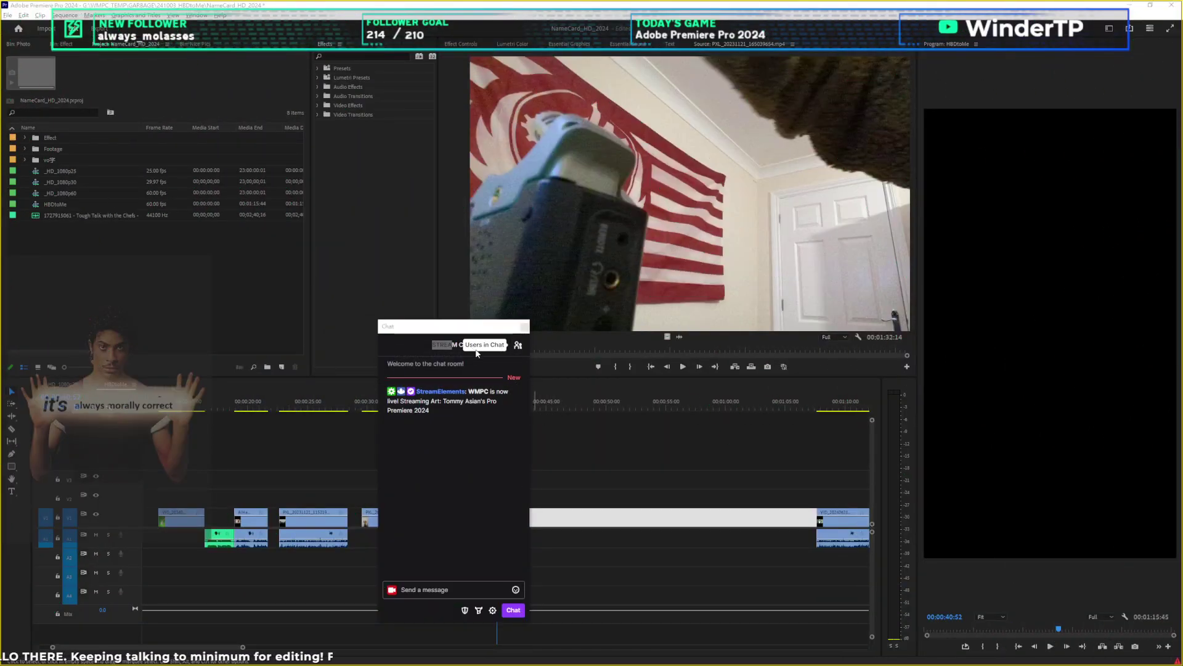
left_click_drag(474, 335, 0, 365)
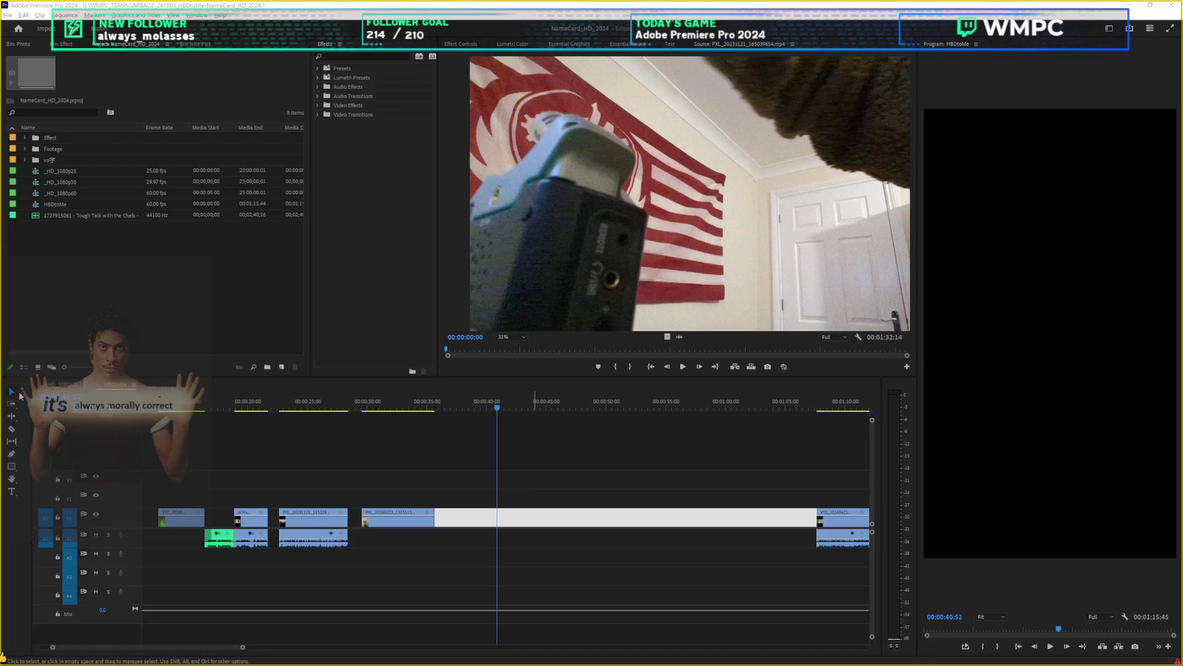
Step: Switch to Firefox and watch the YouTube Short "My Hat Films weird noises compilation.mp4", pausing and resuming playback
key("alt+Tab")
key("alt+Tab")
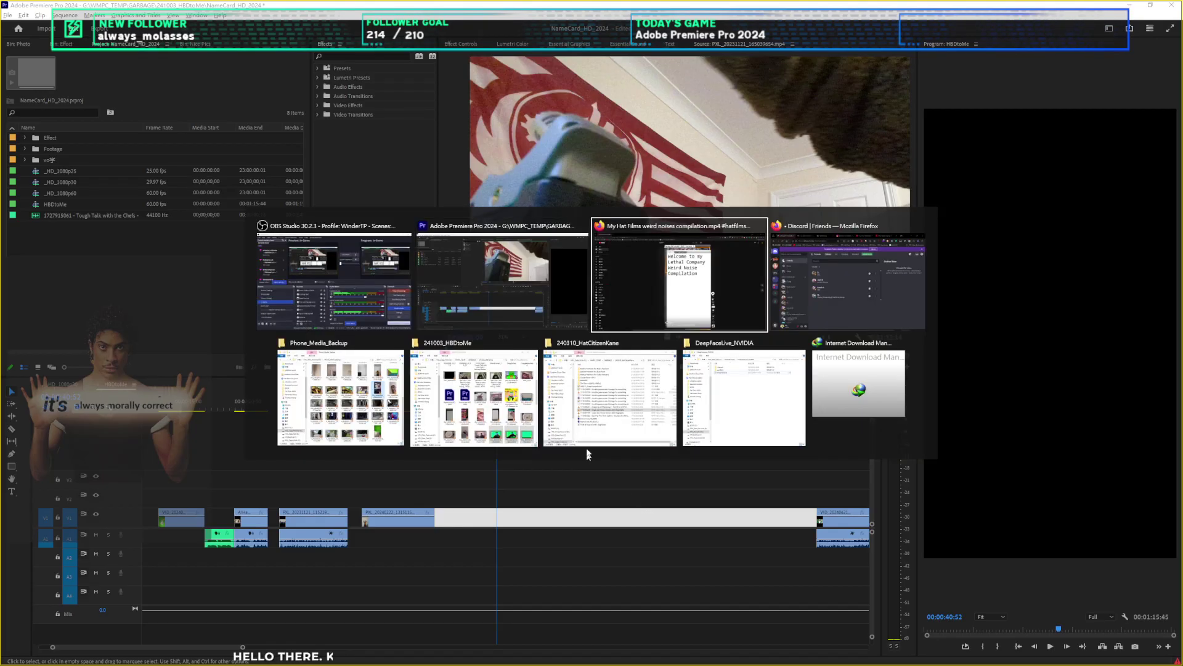
left_click(647, 316)
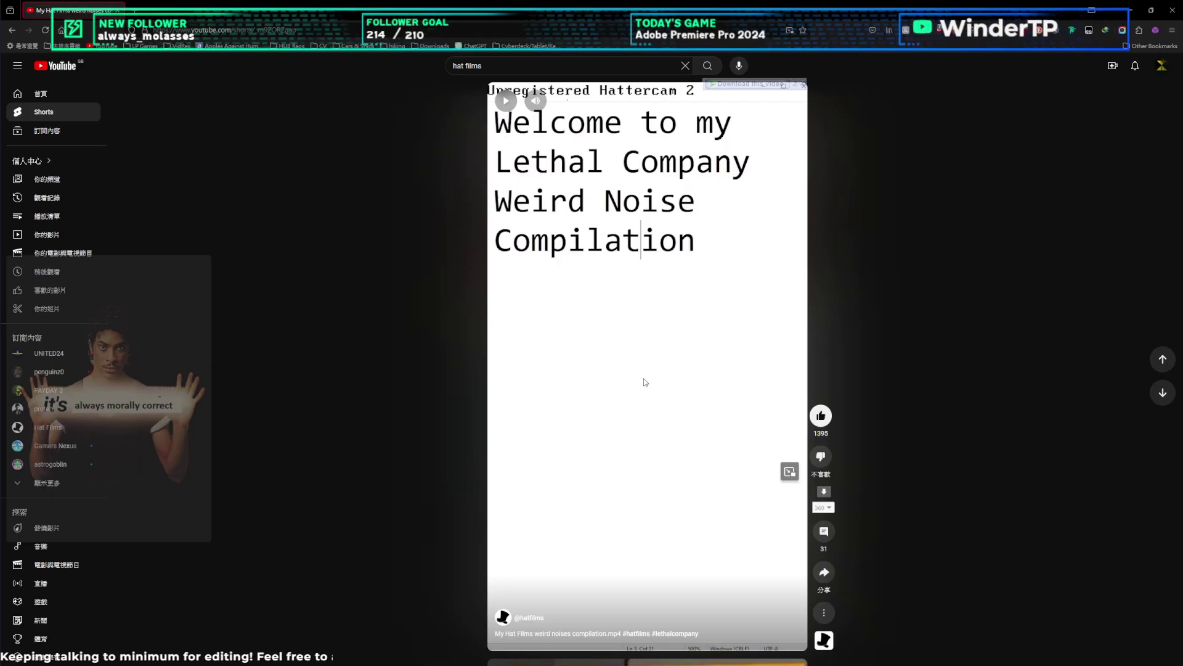
left_click(644, 383)
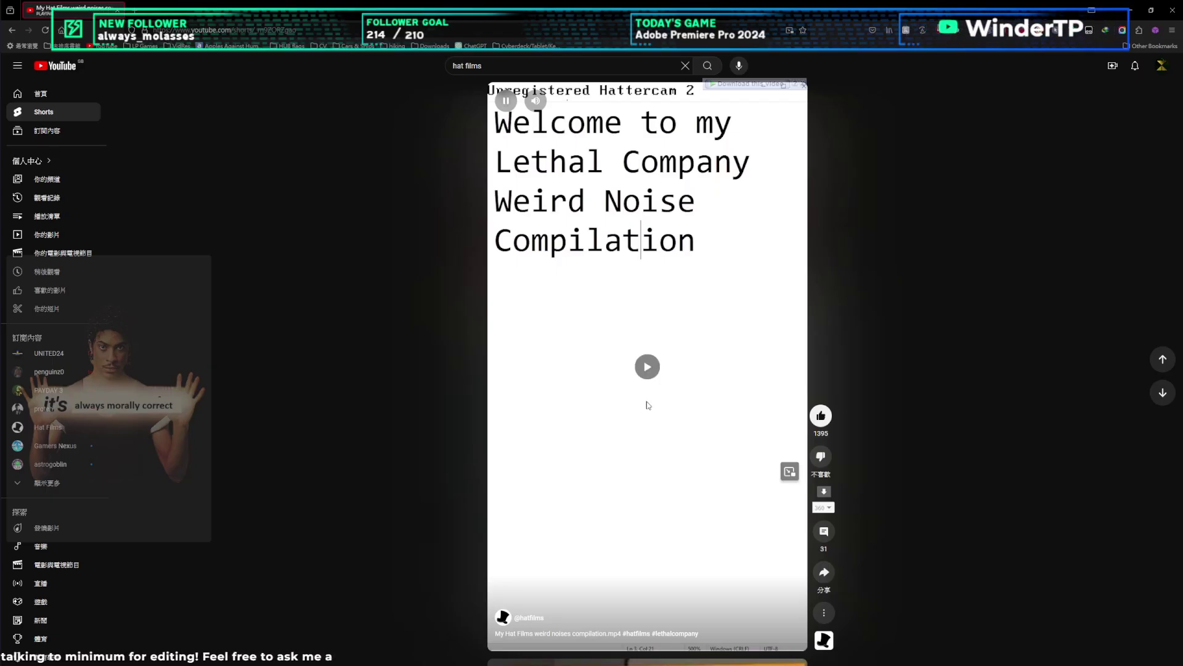
left_click(755, 348)
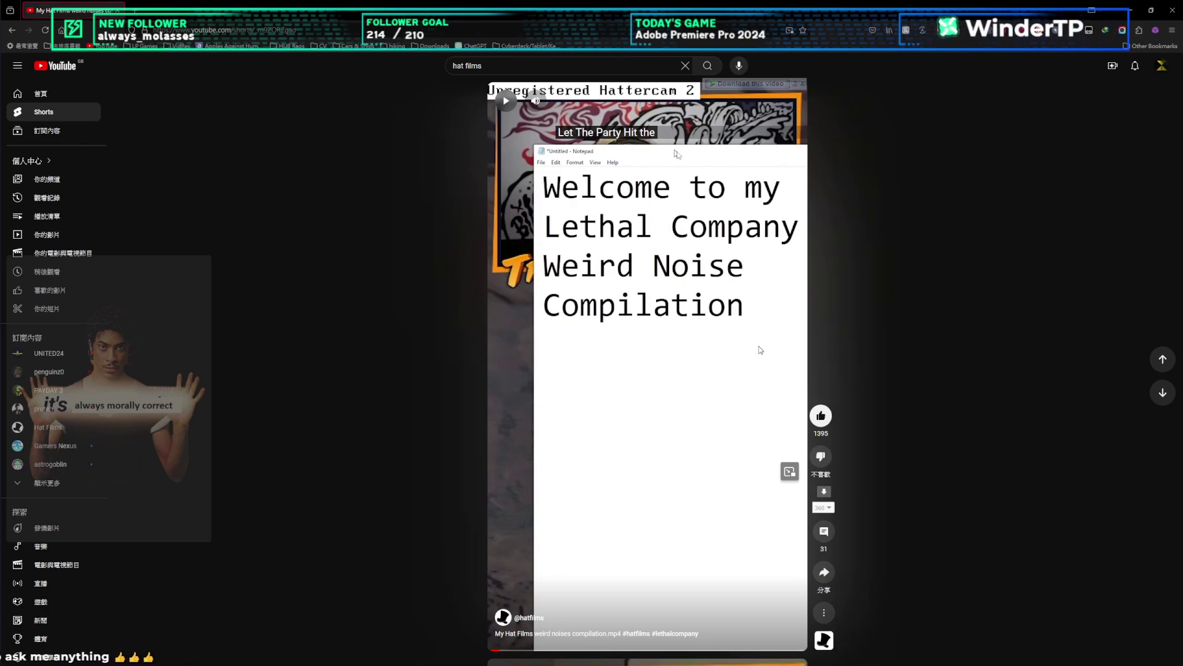
left_click(758, 350)
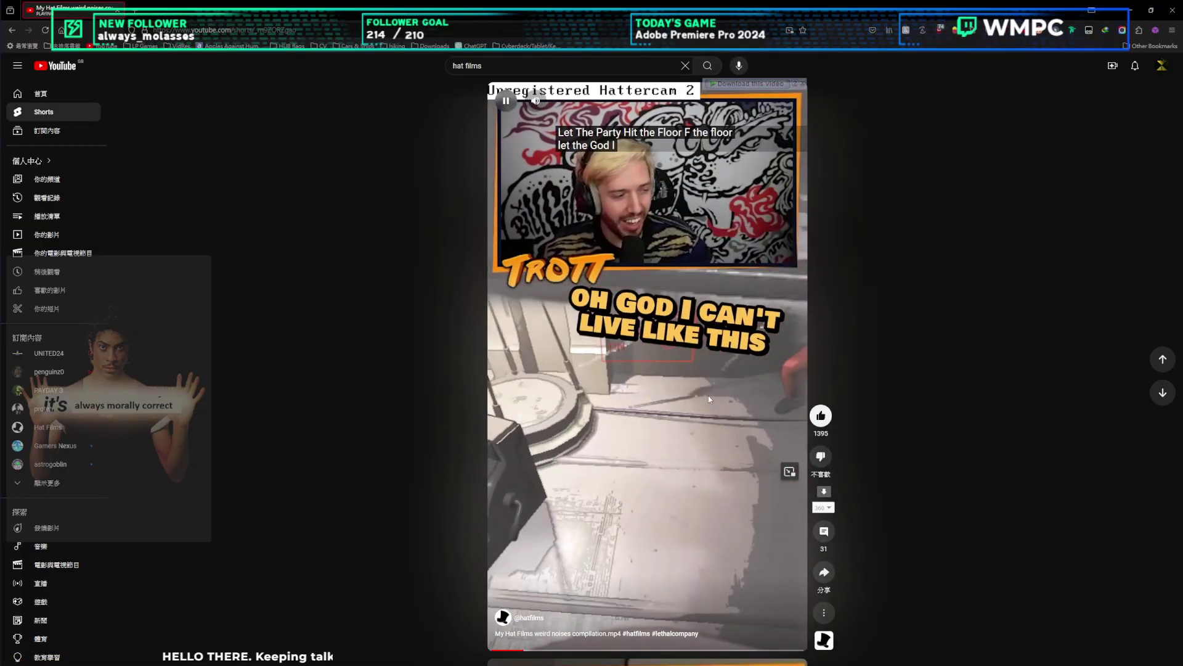
Step: Replay the opening moments of the Hat Films weird noises compilation short
left_click(678, 488)
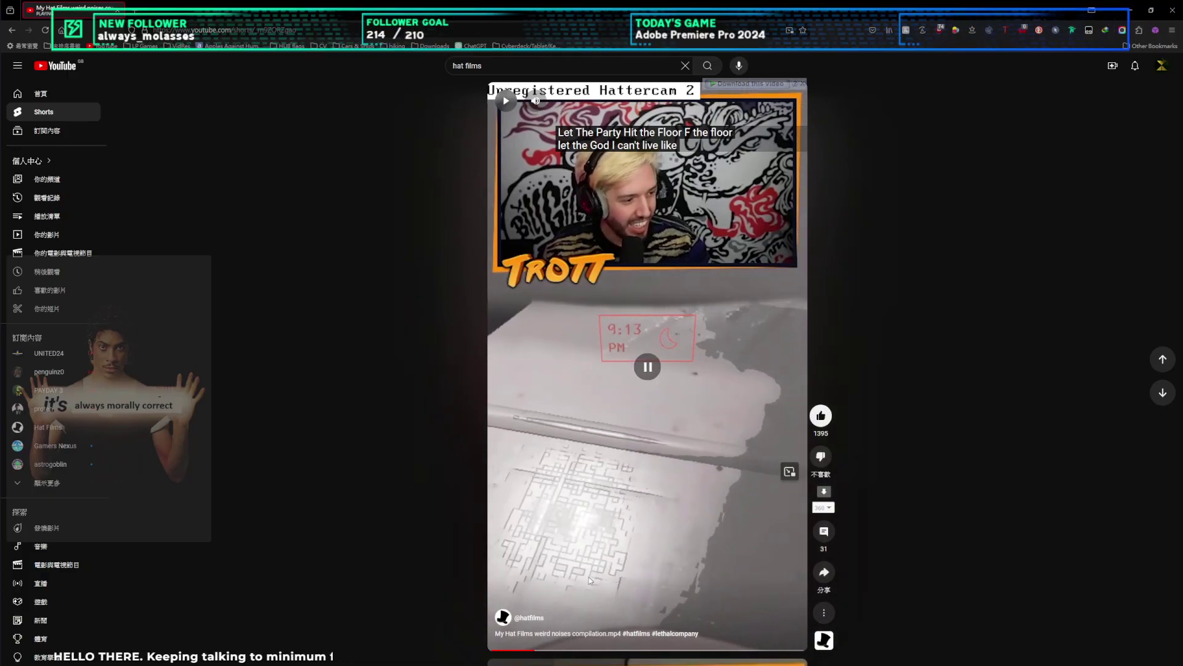
left_click(527, 655)
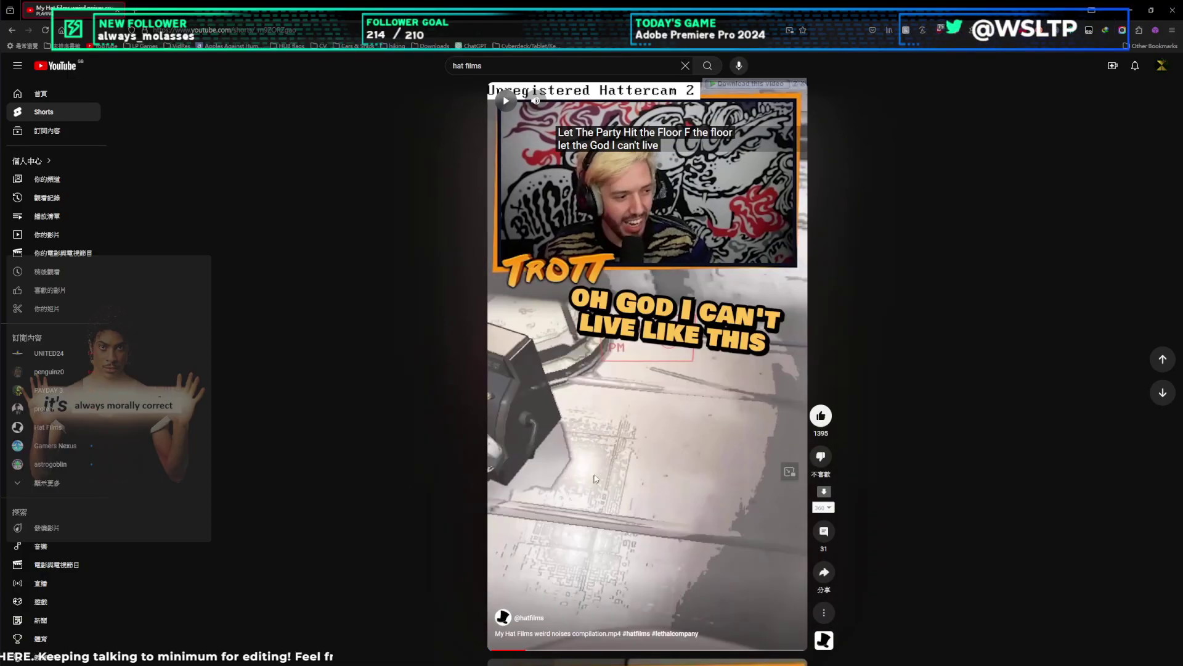
left_click(681, 436)
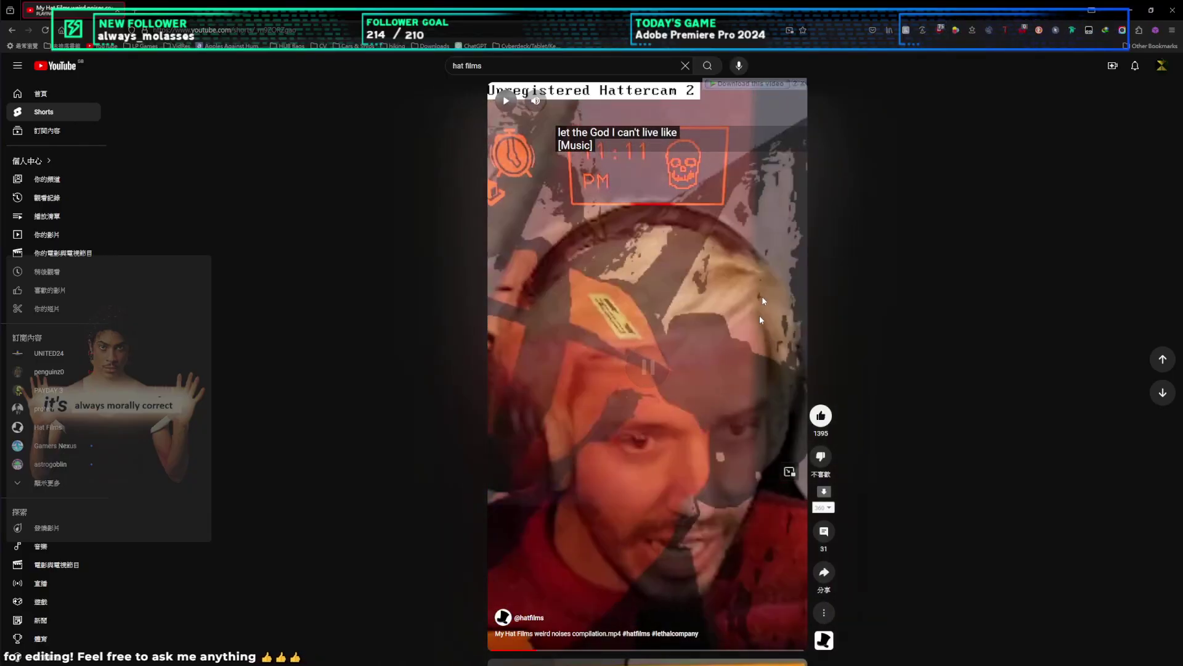
Step: Switch to Premiere Pro and review the audio-recorder clip in an enlarged Source Monitor, playing it from about 49 seconds to 1:02
key("alt+Tab")
left_click(737, 249)
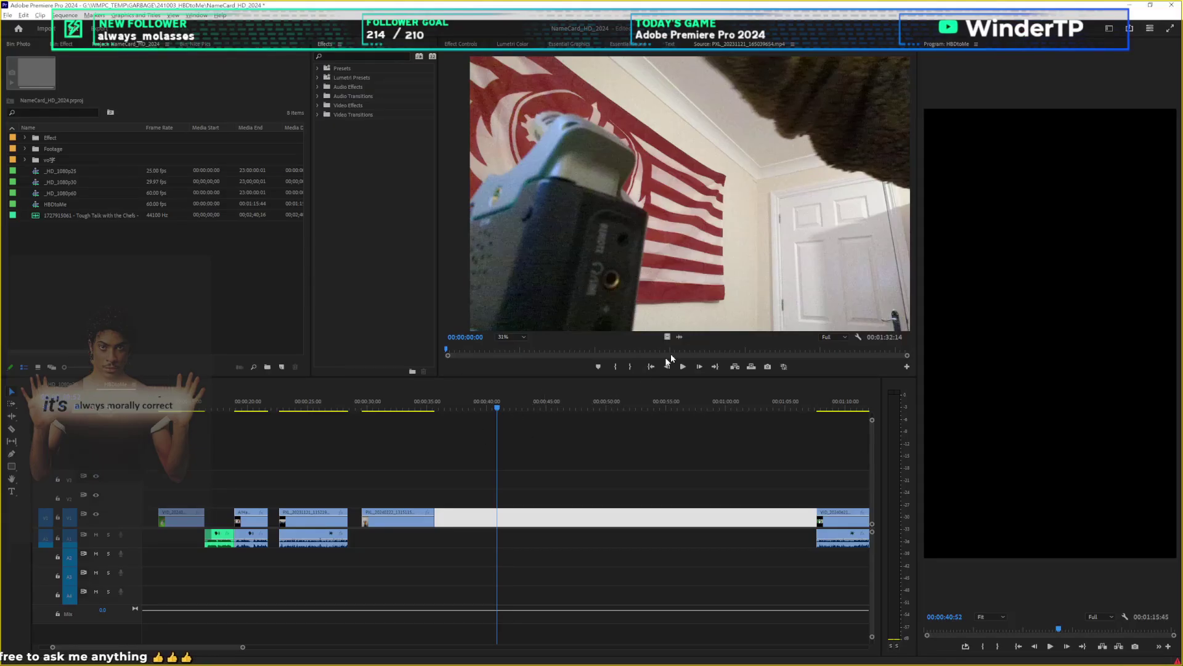
key("grave")
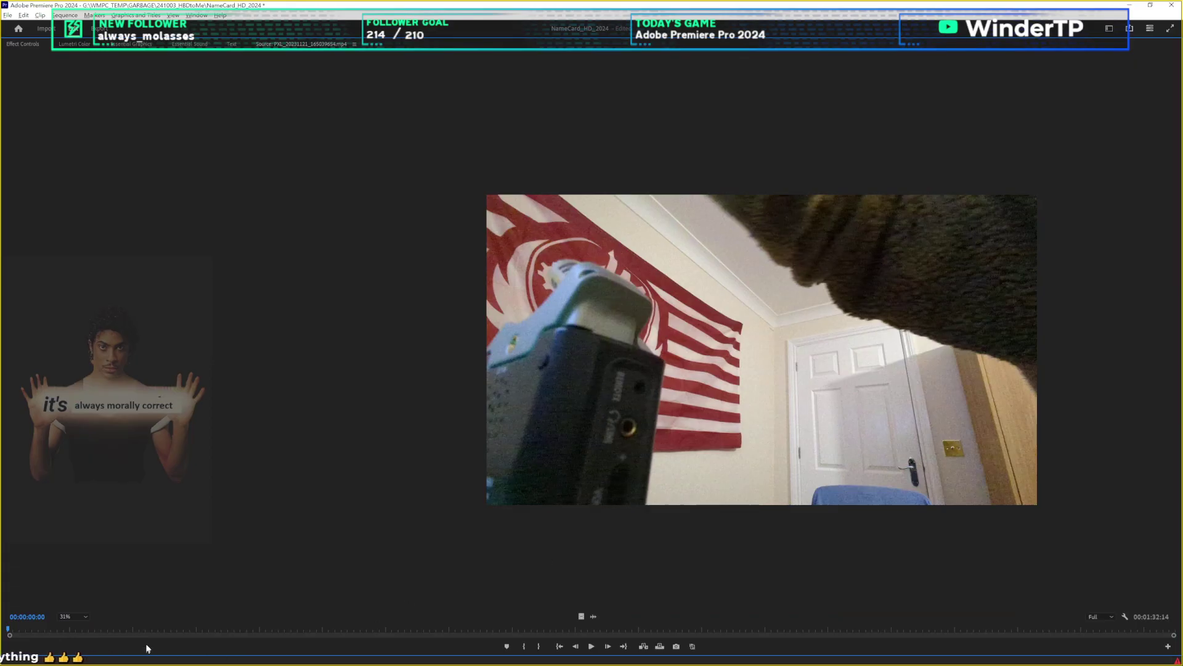
key("space")
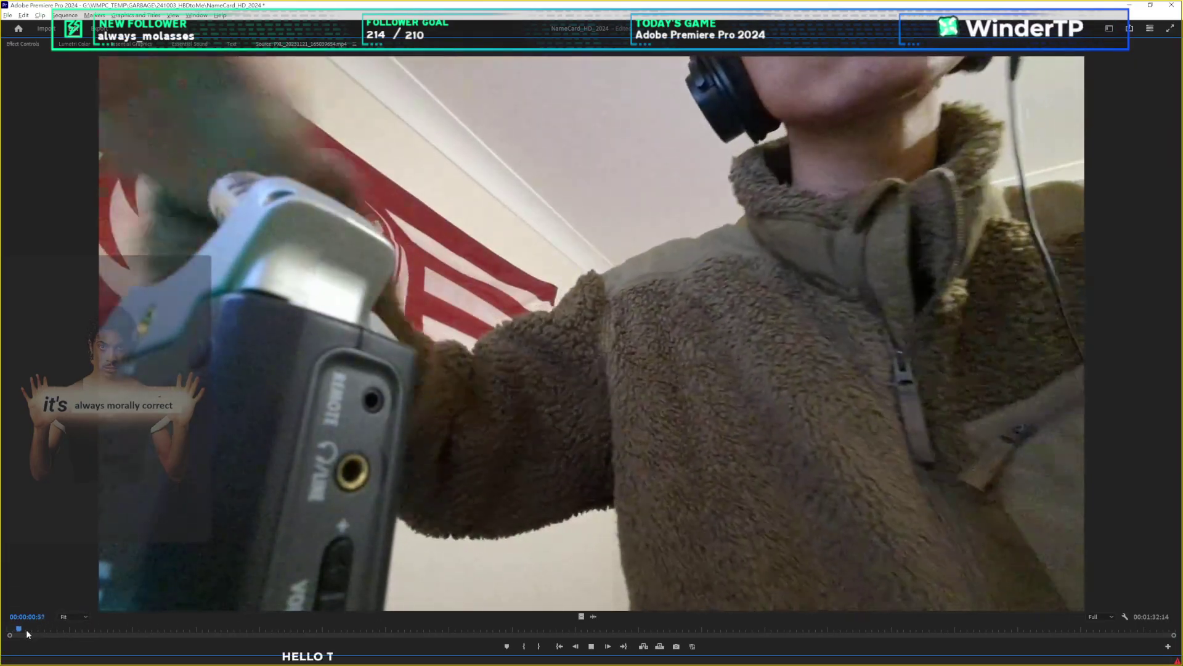
left_click_drag(26, 629, 637, 615)
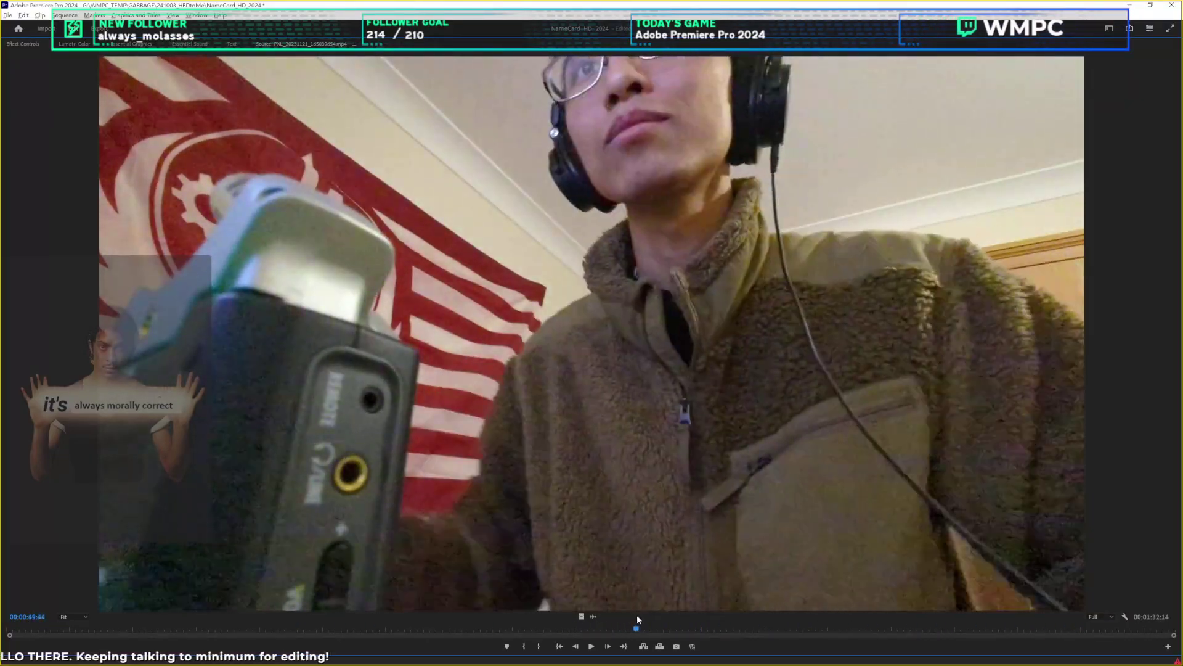
key("space")
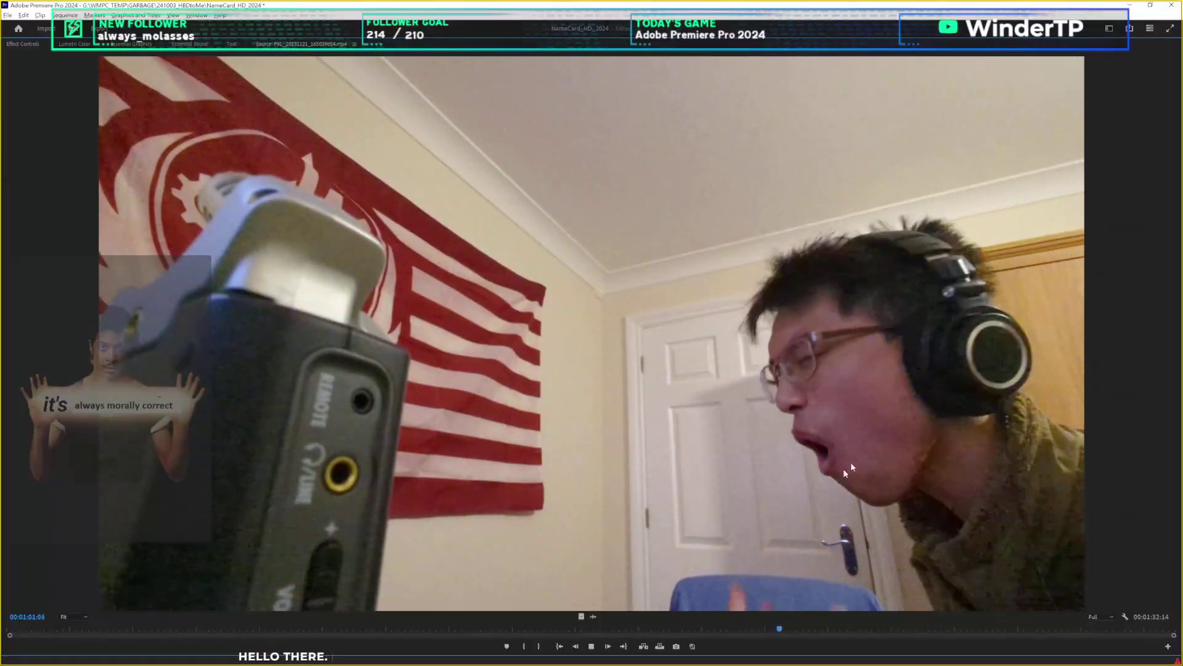
key("space")
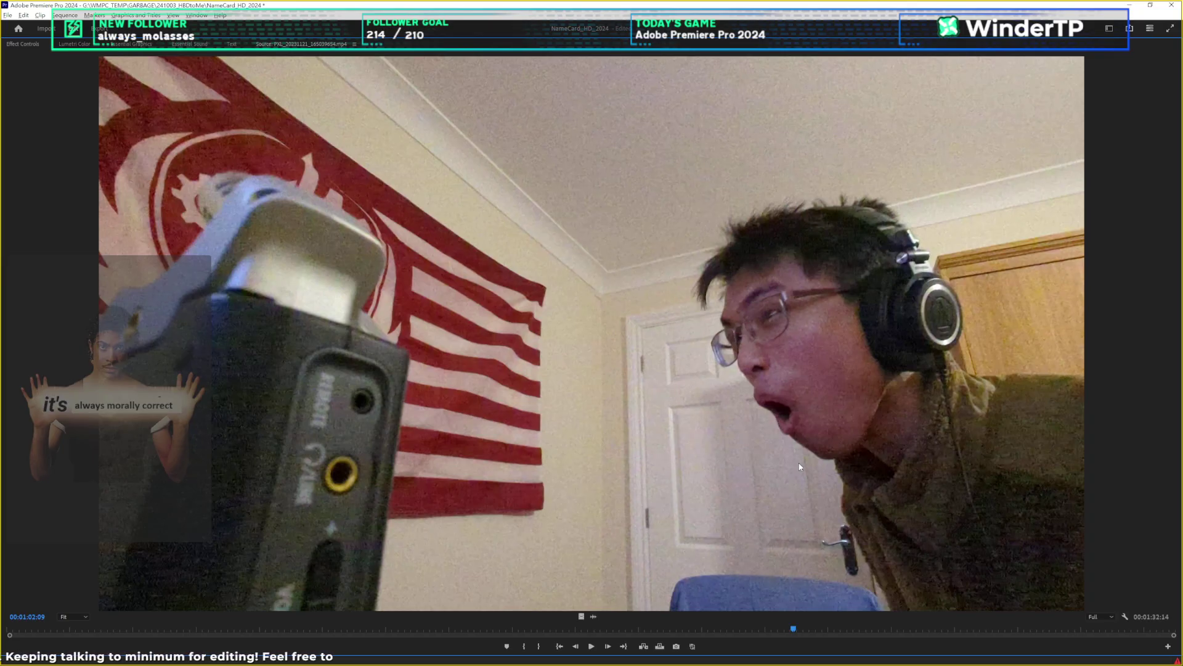
key("grave")
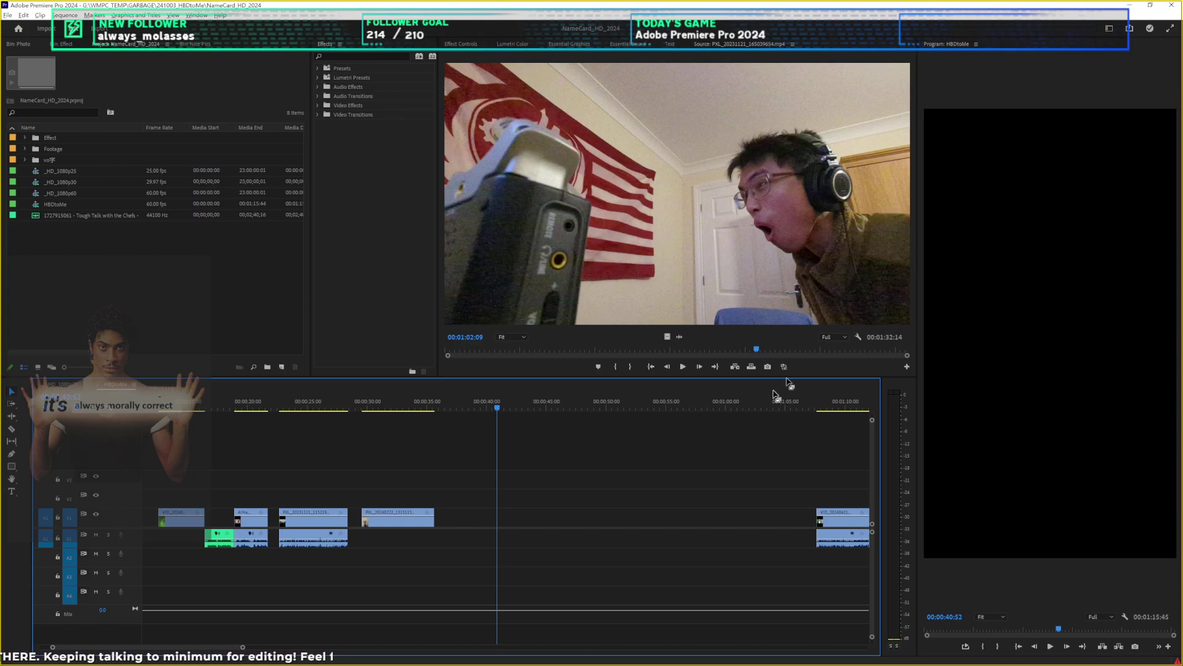
Step: Review the flute-playing section of the audio-recorder clip in the Source Monitor up to about 16 seconds
key("minus")
left_click_drag(510, 357, 526, 323)
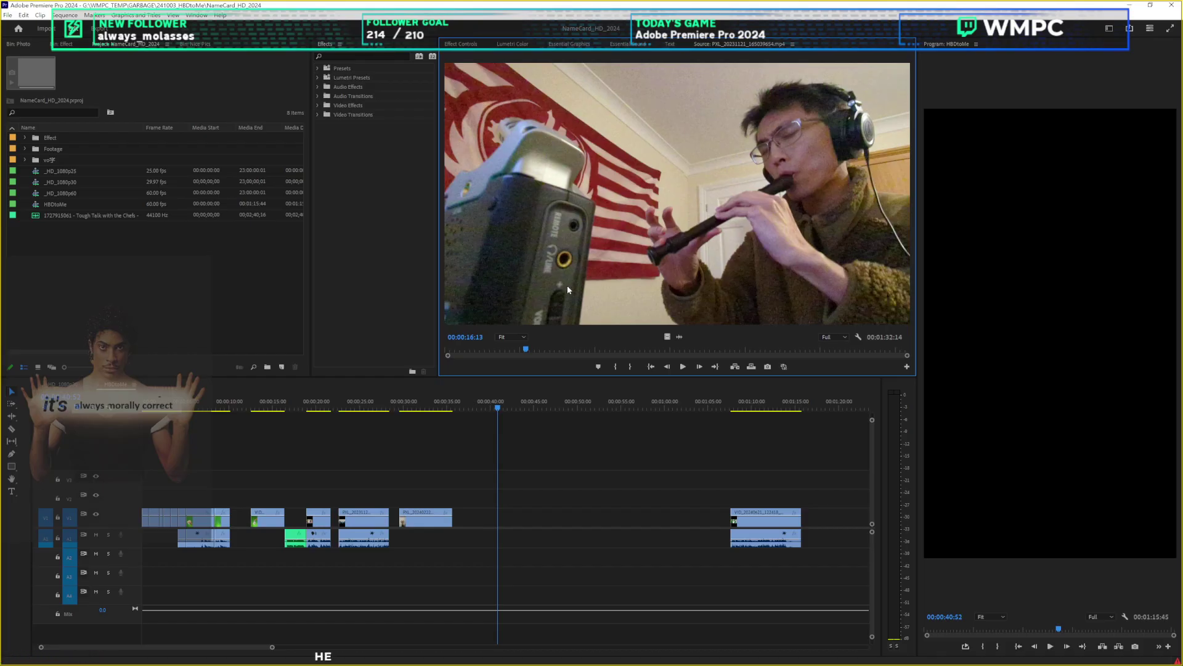
left_click(457, 350)
key("space")
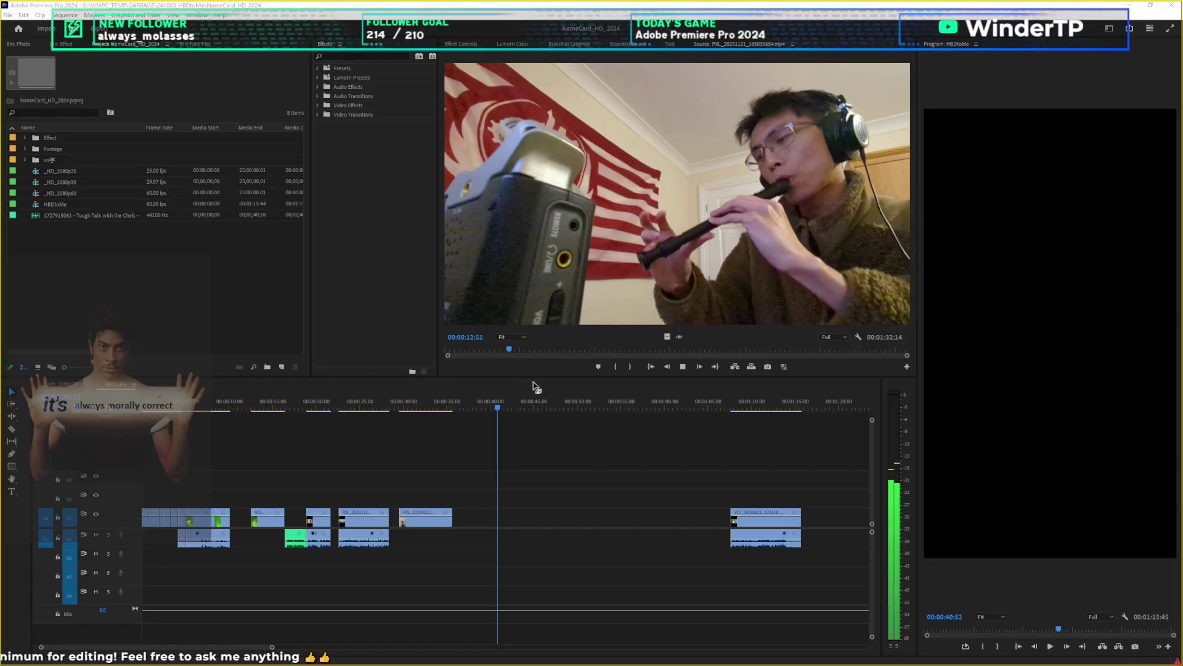
right_click(550, 457)
left_click(541, 478)
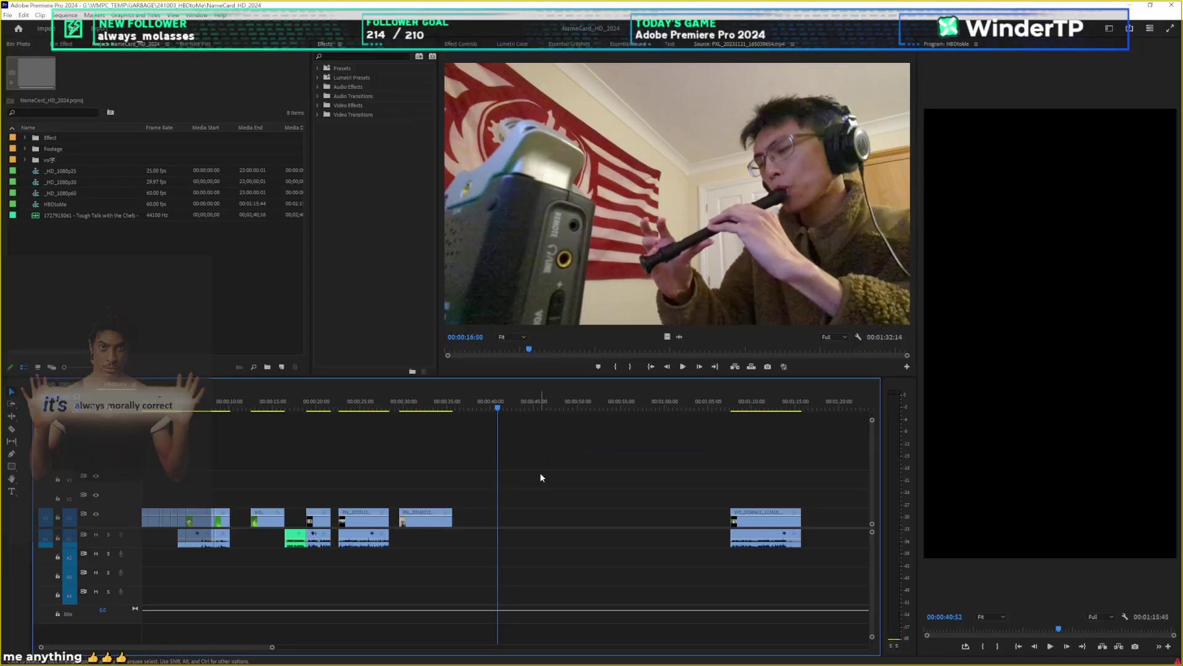
left_click_drag(0, 320, 0, 298)
Step: Return the playhead to the start of the HBDtoMe sequence and enlarge the timeline around the opening clips
key("alt+Tab")
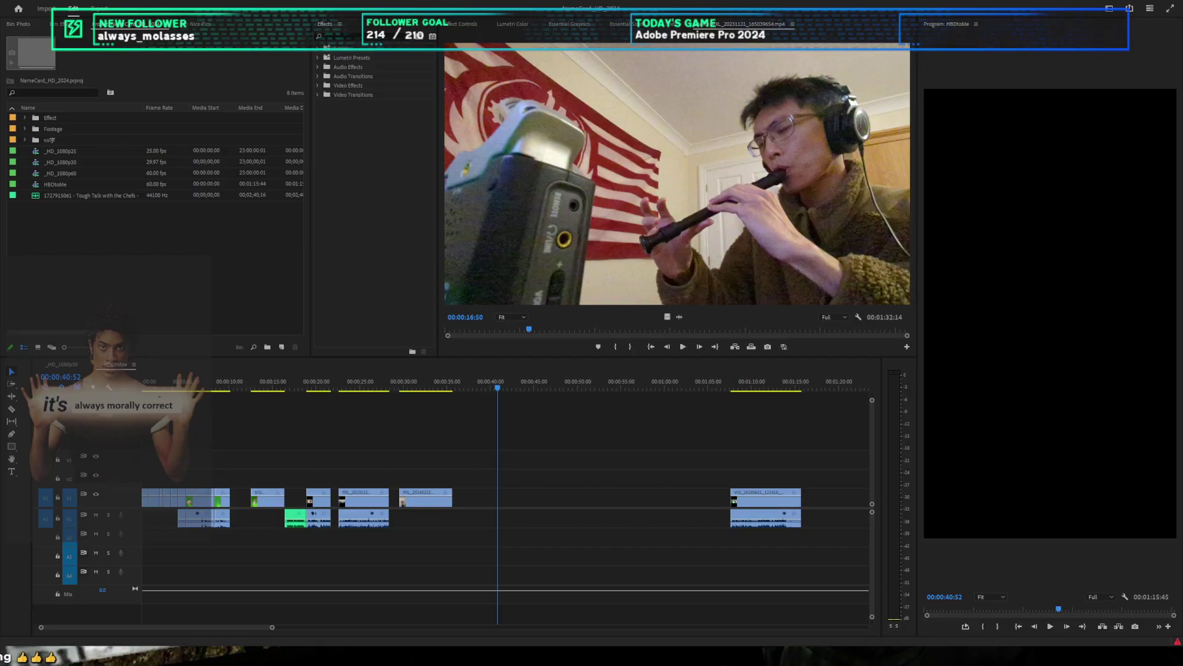
left_click(504, 443)
scroll(504, 443, "down", 4)
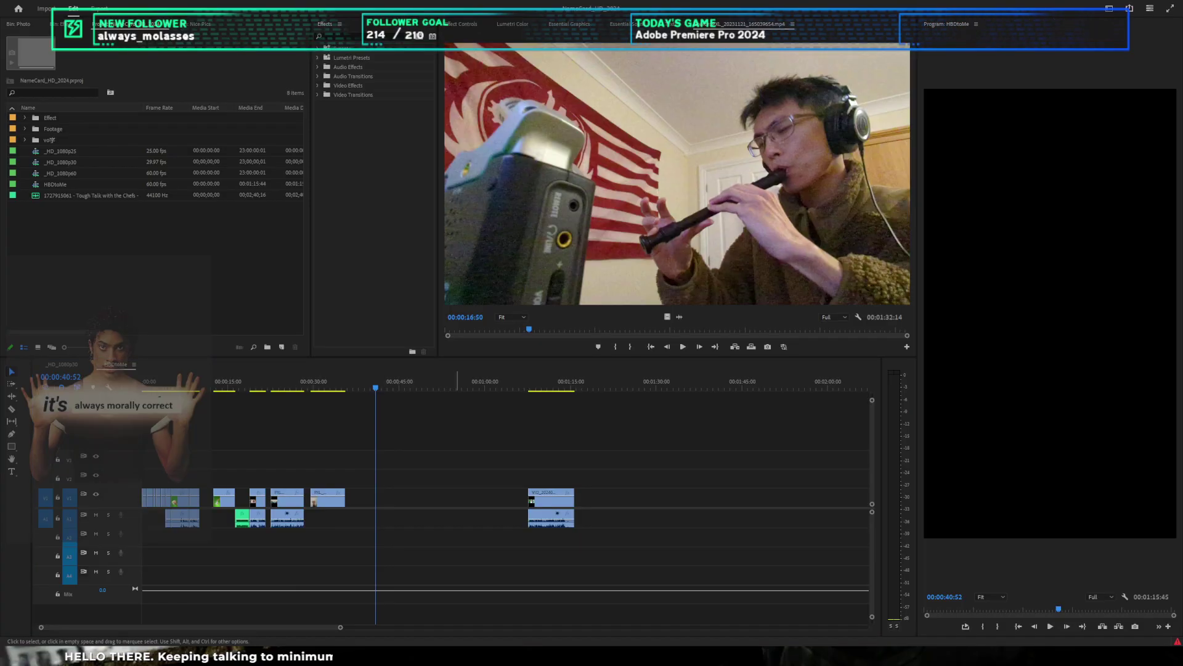
left_click(456, 455)
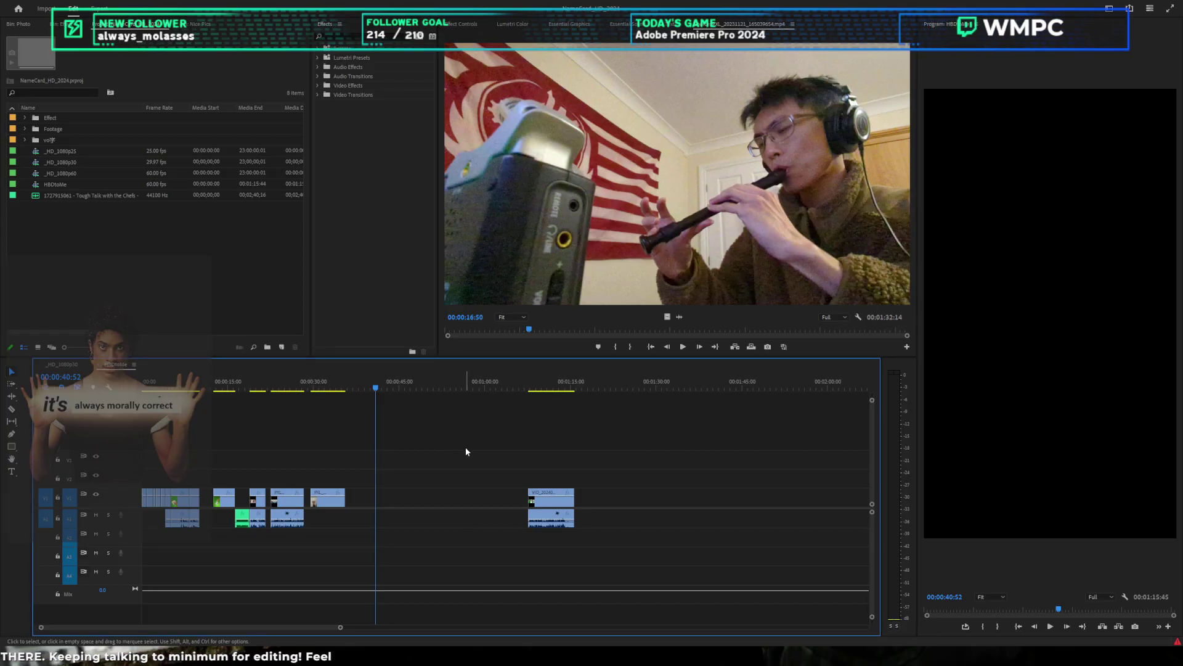
key("End")
key("Home")
key("equal")
key("equal")
key("equal")
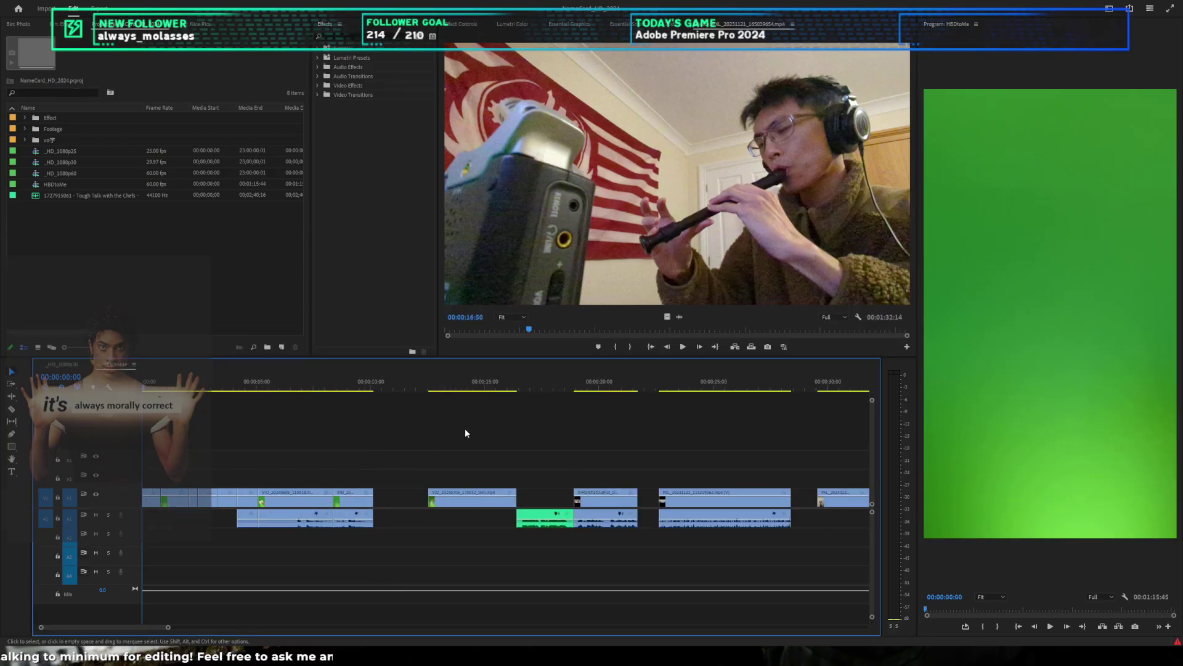
Step: Review the green-screen clip of hands holding a phone in the Source Monitor, playing it from about 10 seconds
key("shift+2")
key("shift+2")
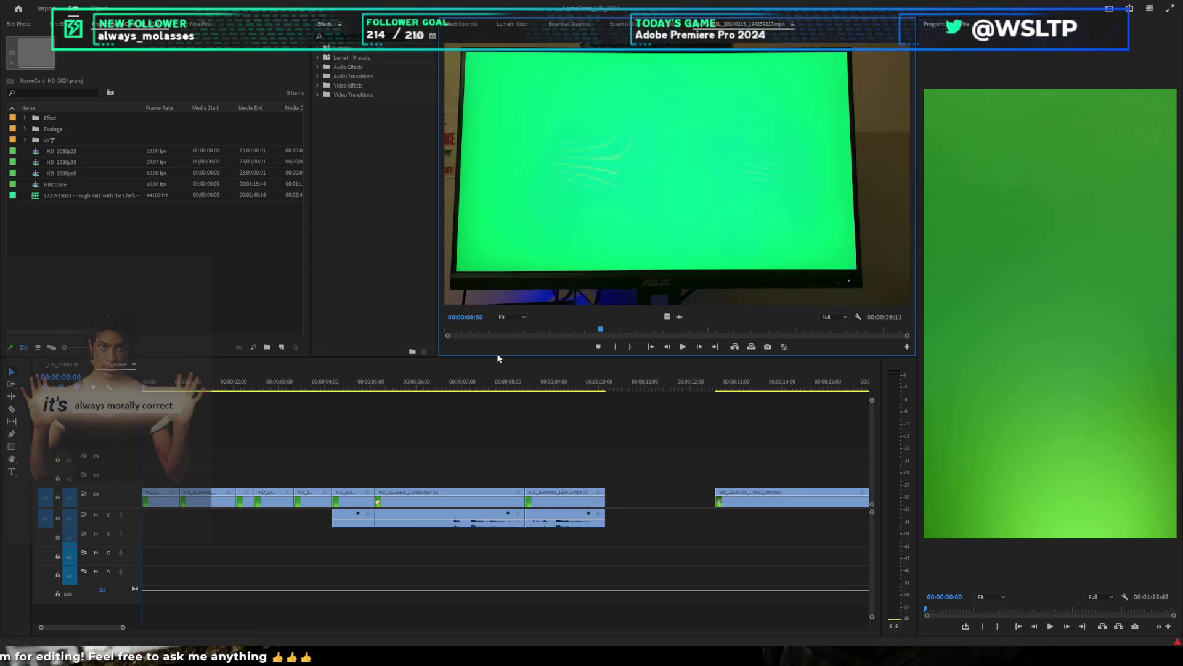
left_click_drag(469, 331, 893, 286)
left_click_drag(690, 293, 627, 272)
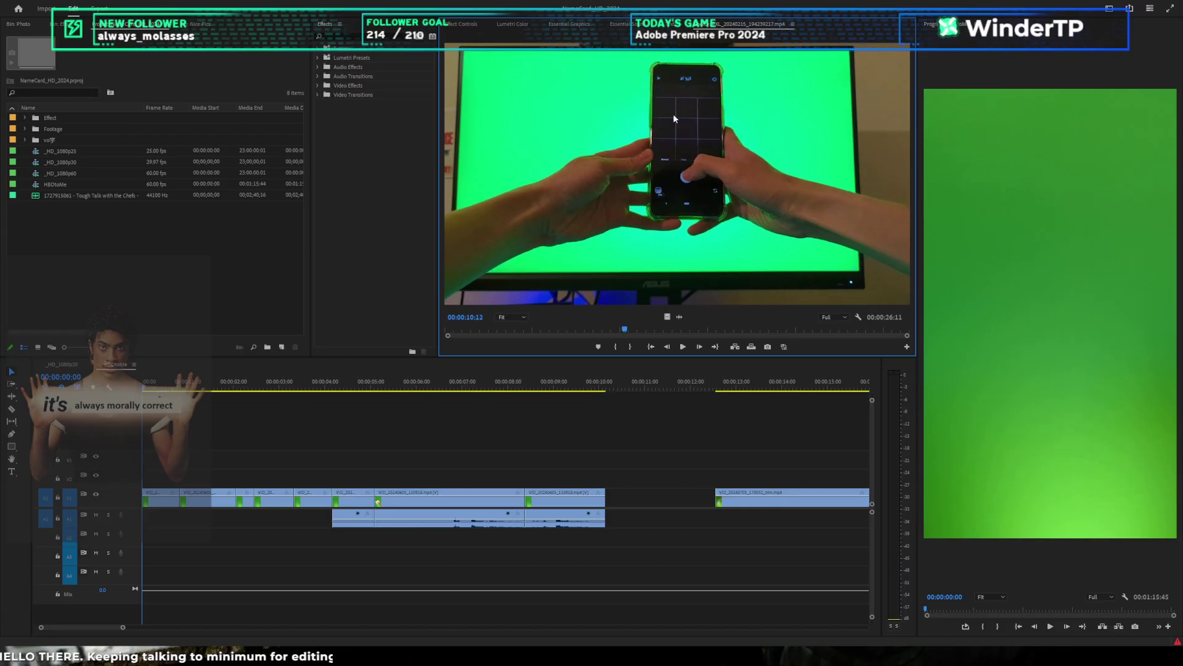
key("Left")
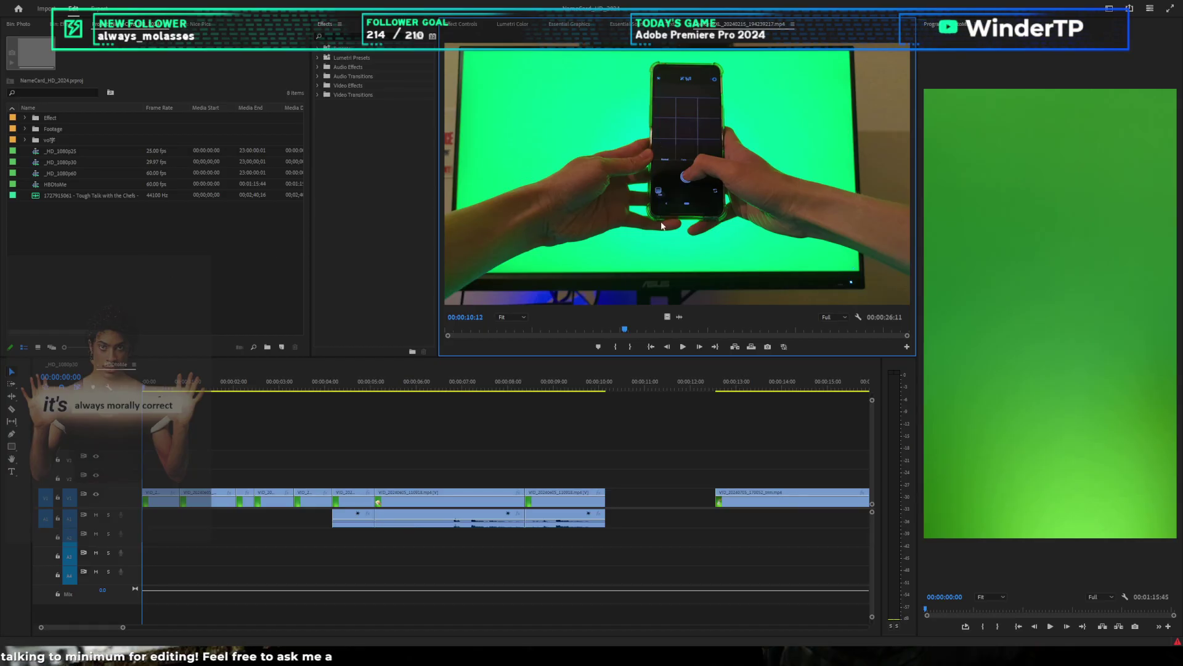
key("space")
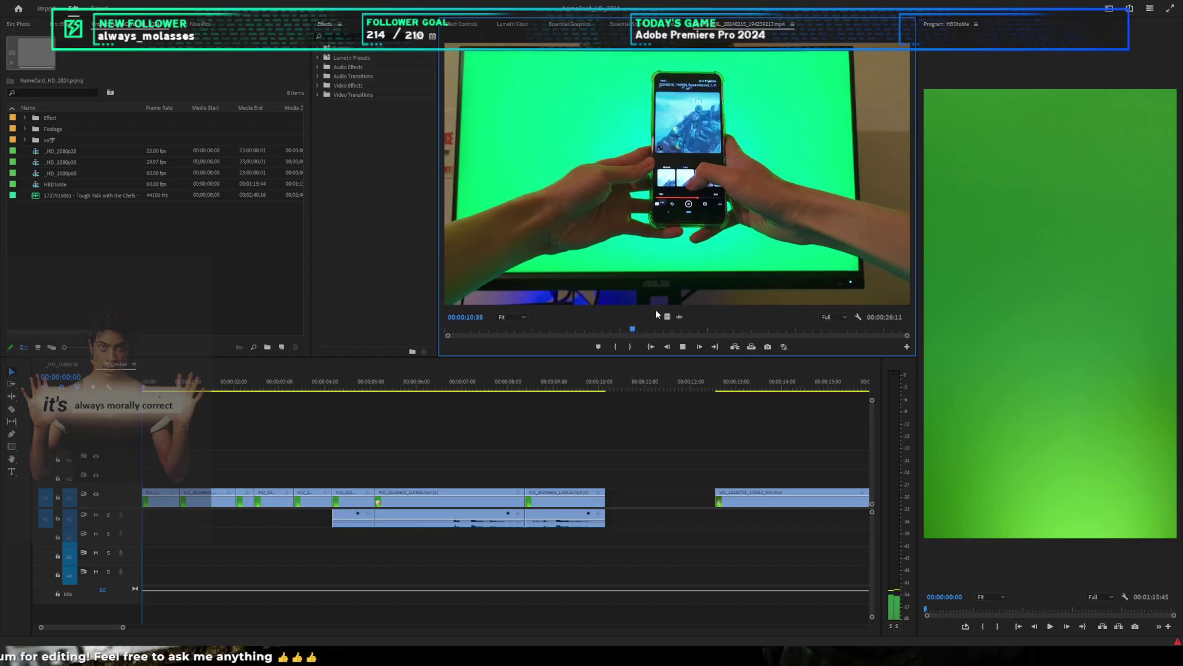
left_click_drag(656, 329, 749, 324)
key("space")
Step: Scrub through the other green-screen clips of the phone showing Instagram posts
left_click(643, 328)
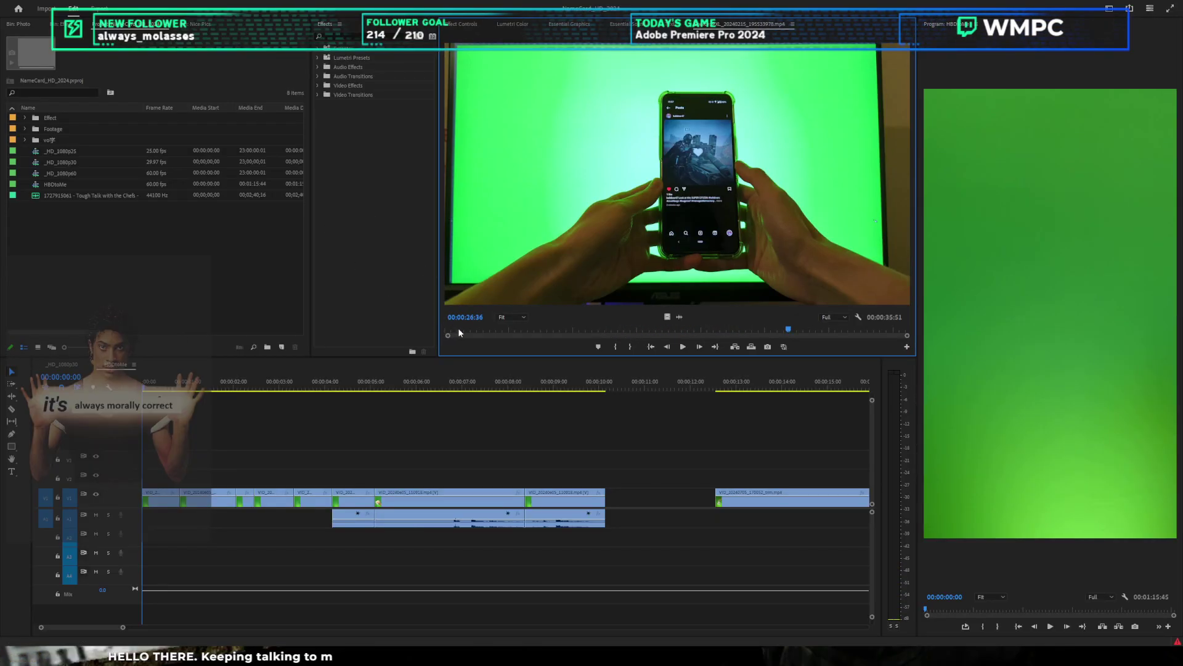
left_click_drag(457, 327, 615, 287)
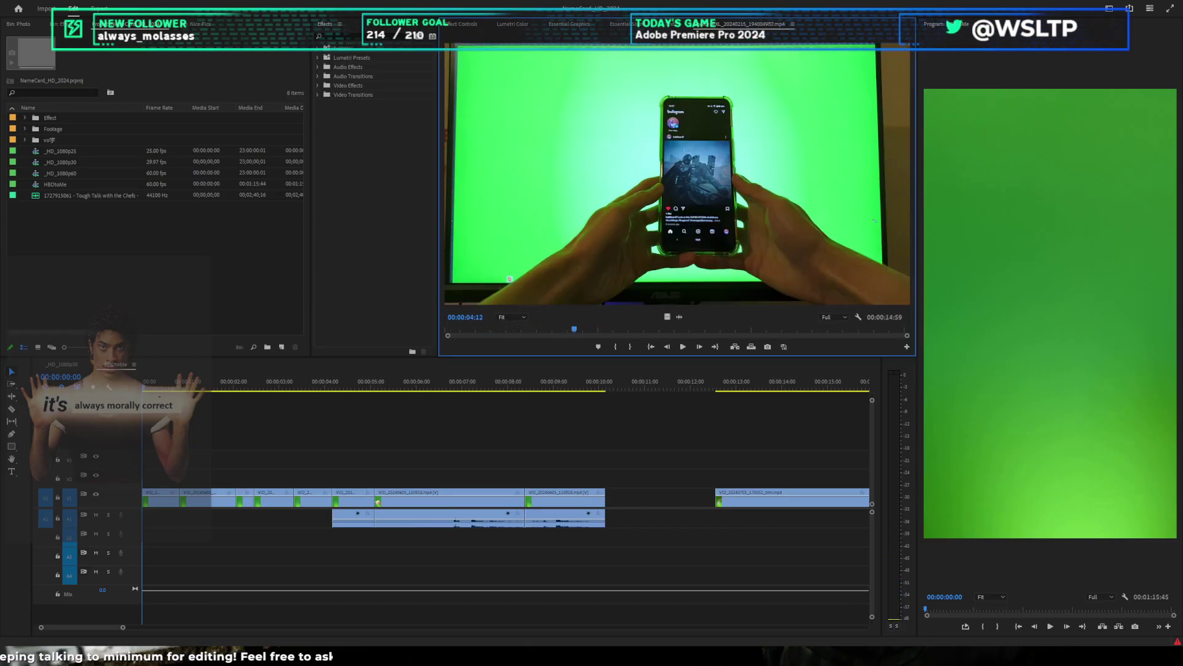
left_click_drag(463, 329, 629, 266)
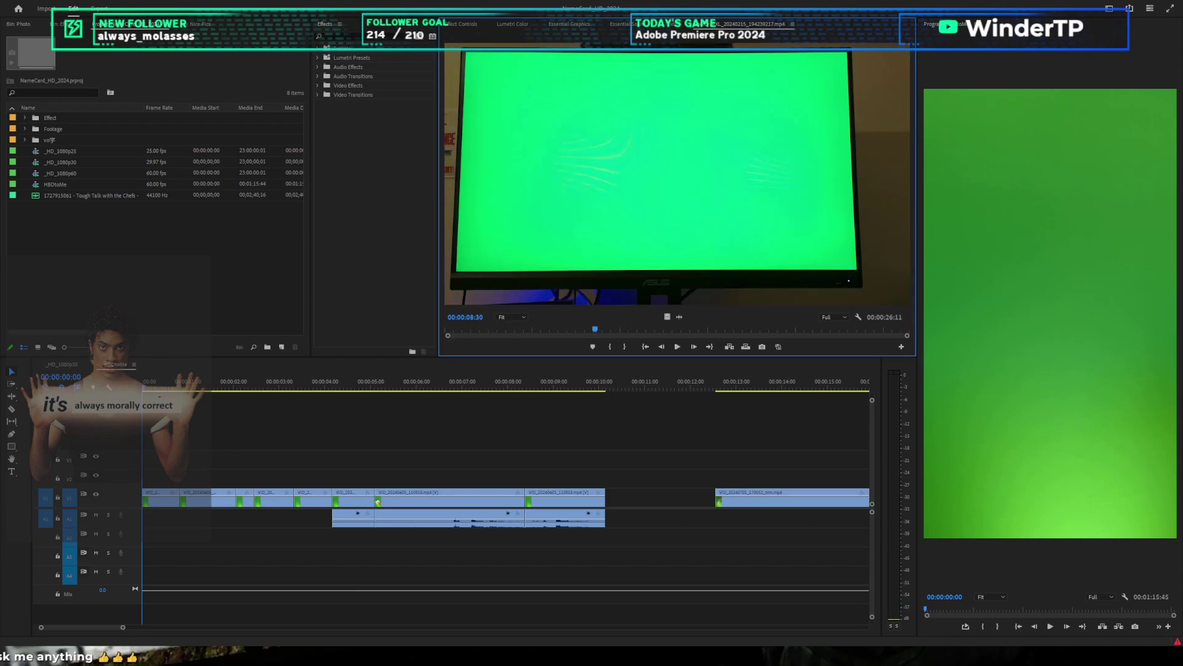
Step: Mark a section of 1 second 49 frames near the end of the first green-screen phone clip with in and out points
left_click_drag(465, 327, 874, 276)
key("i")
key("o")
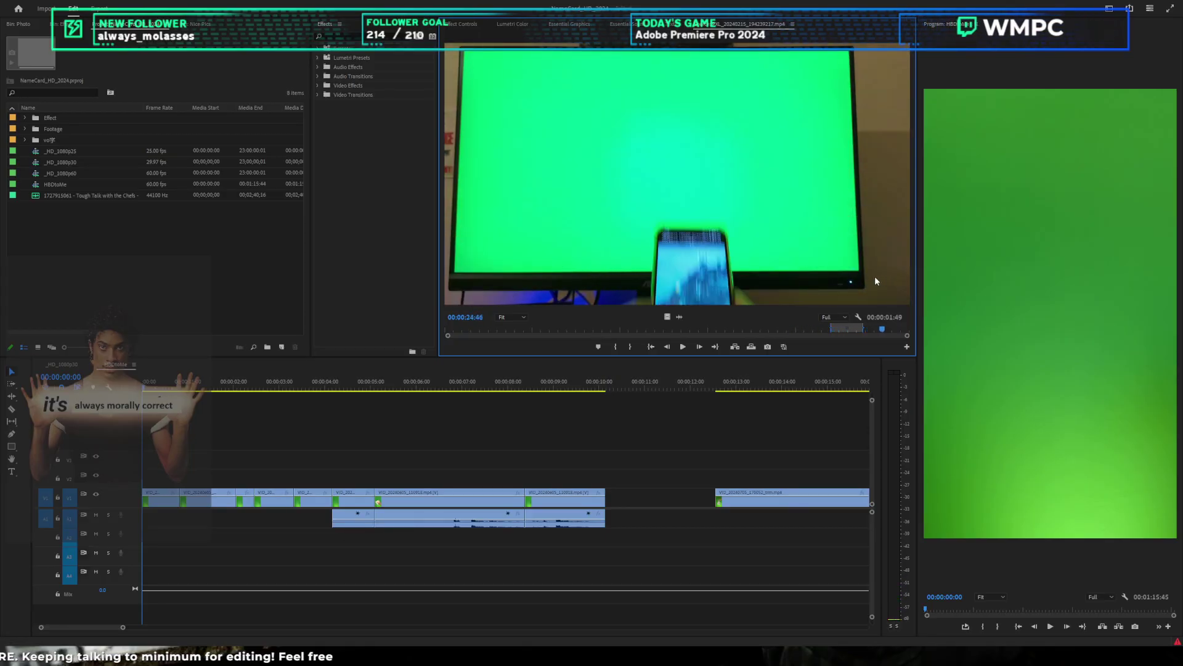
Step: Insert only the video of the marked green-screen section at the very start of the sequence, ahead of the existing clips
left_click_drag(615, 292, 342, 450)
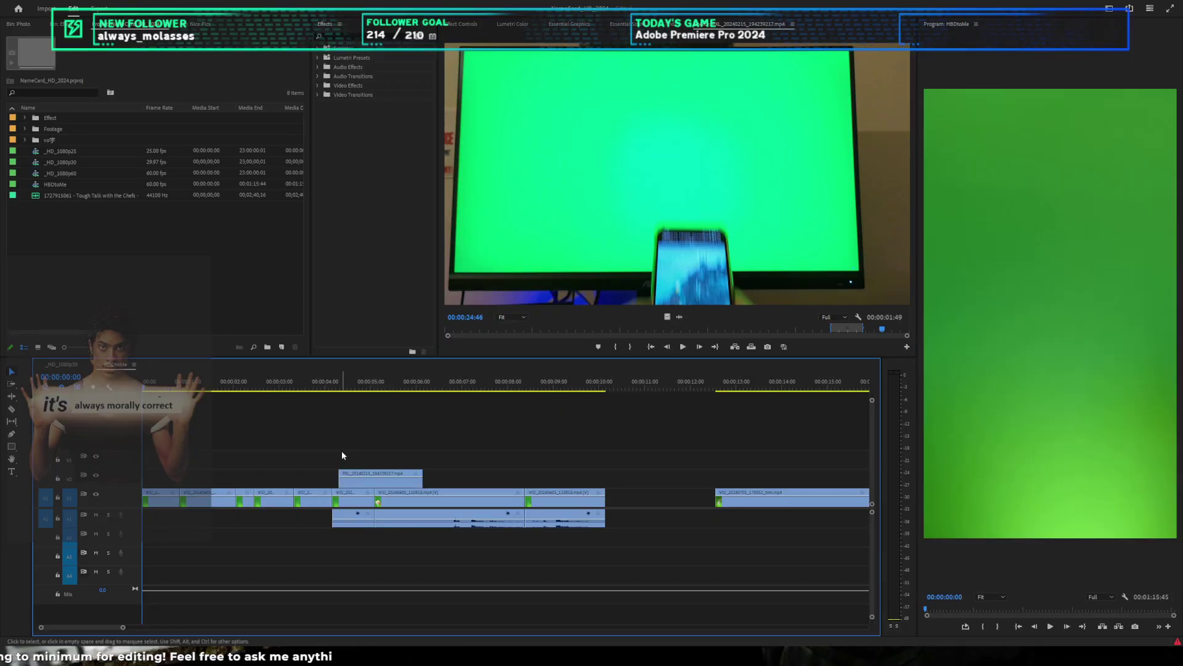
key("ctrl+z")
key("minus")
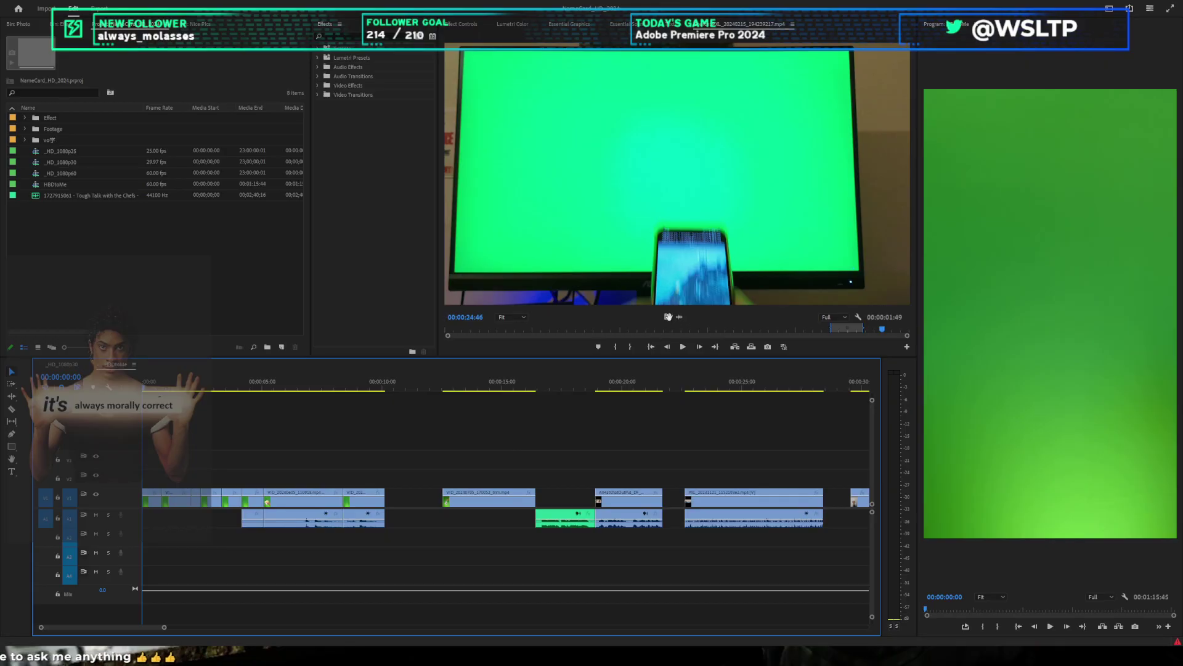
left_click_drag(667, 317, 147, 497)
key("minus")
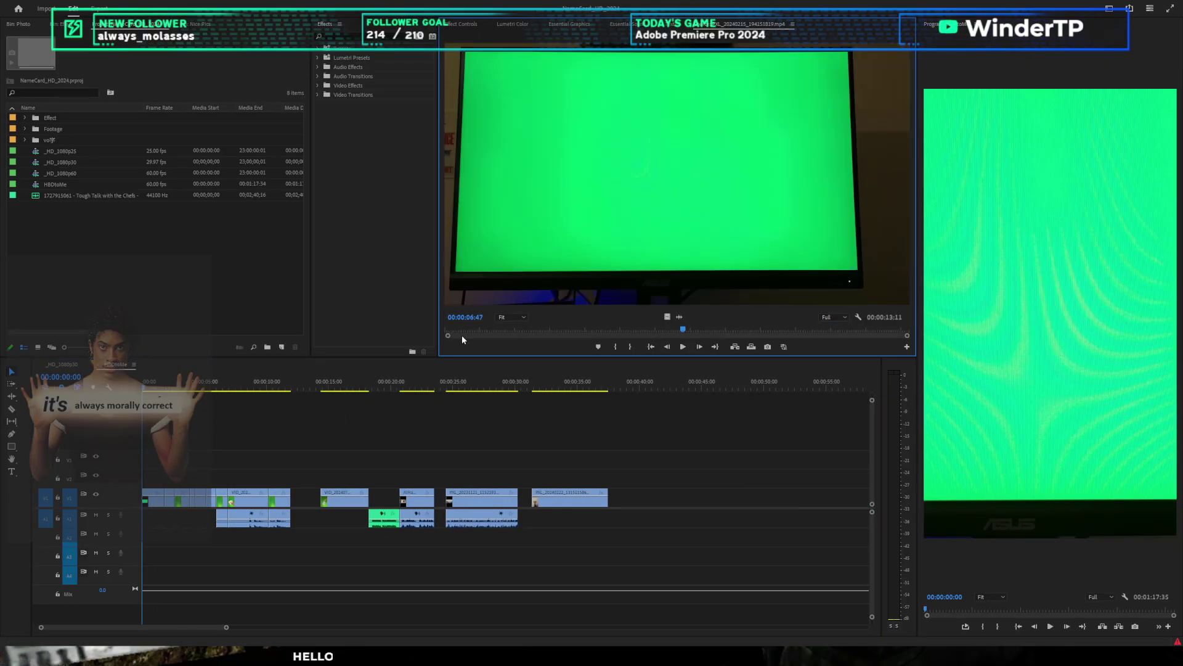
Step: Scrub the green monitor clip and review the green-screen trombone game recording up to about 48 seconds
left_click_drag(538, 328, 785, 320)
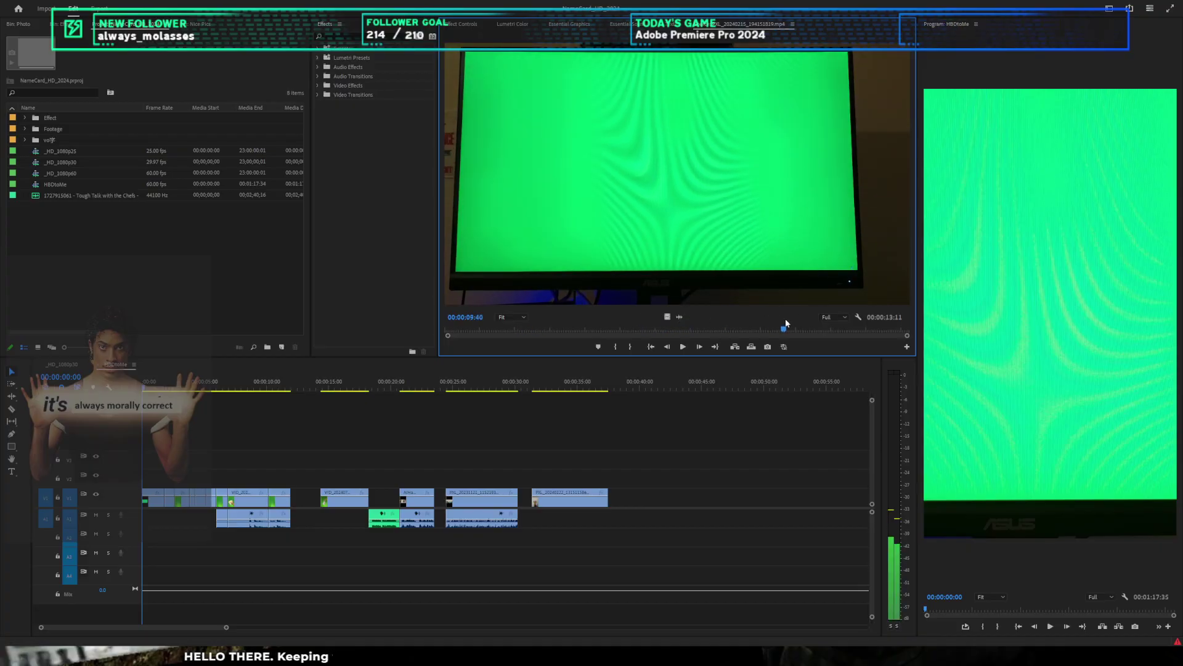
left_click(501, 329)
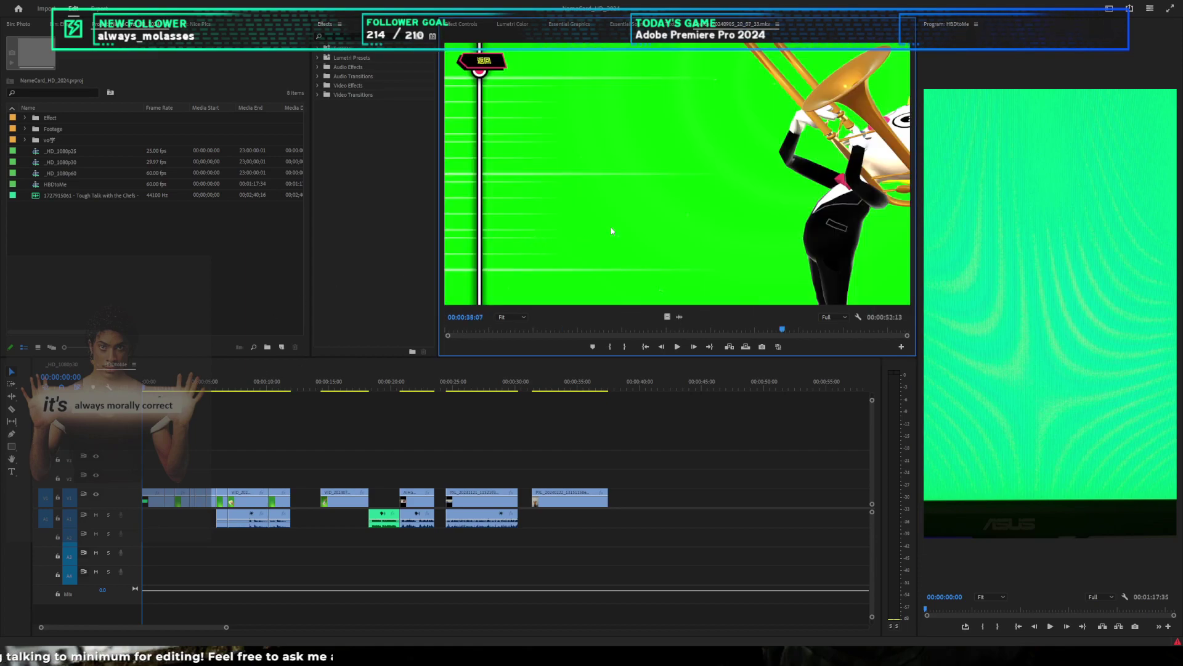
key("space")
left_click_drag(535, 329, 612, 305)
key("space")
key("space")
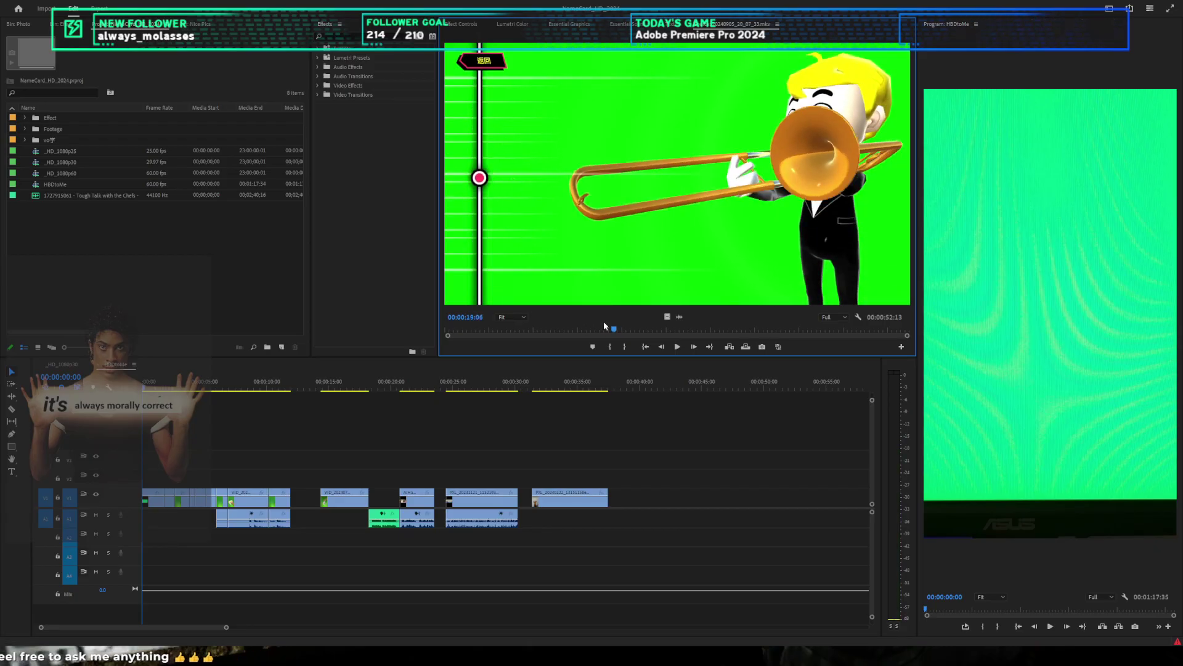
left_click(701, 329)
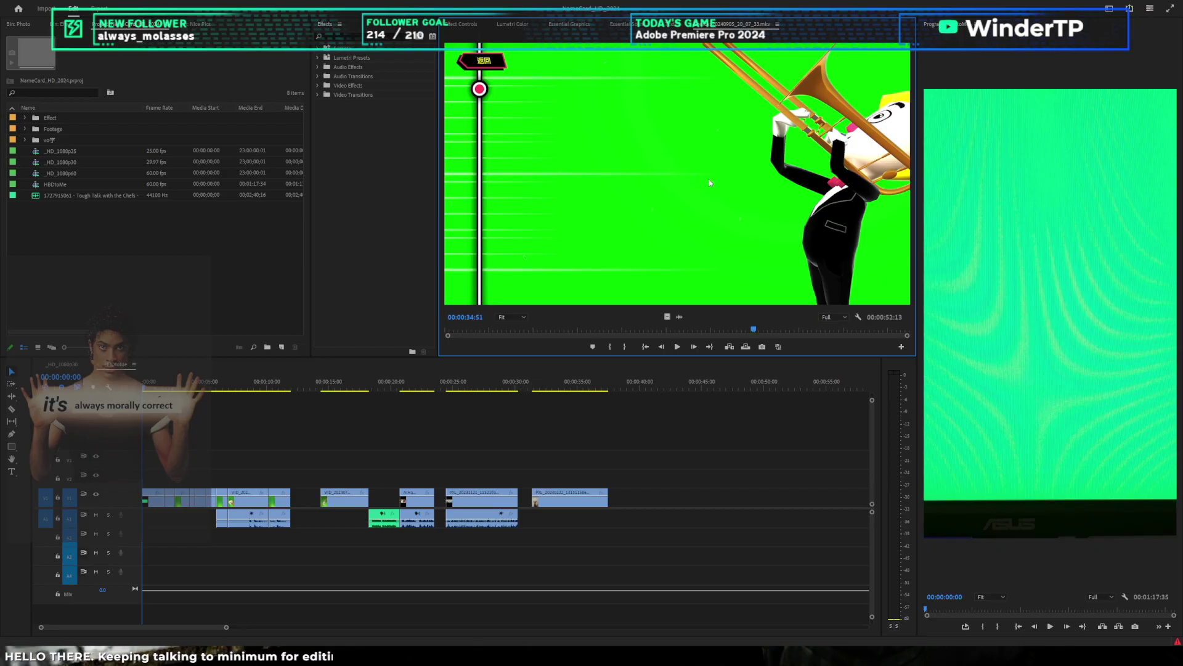
key("space")
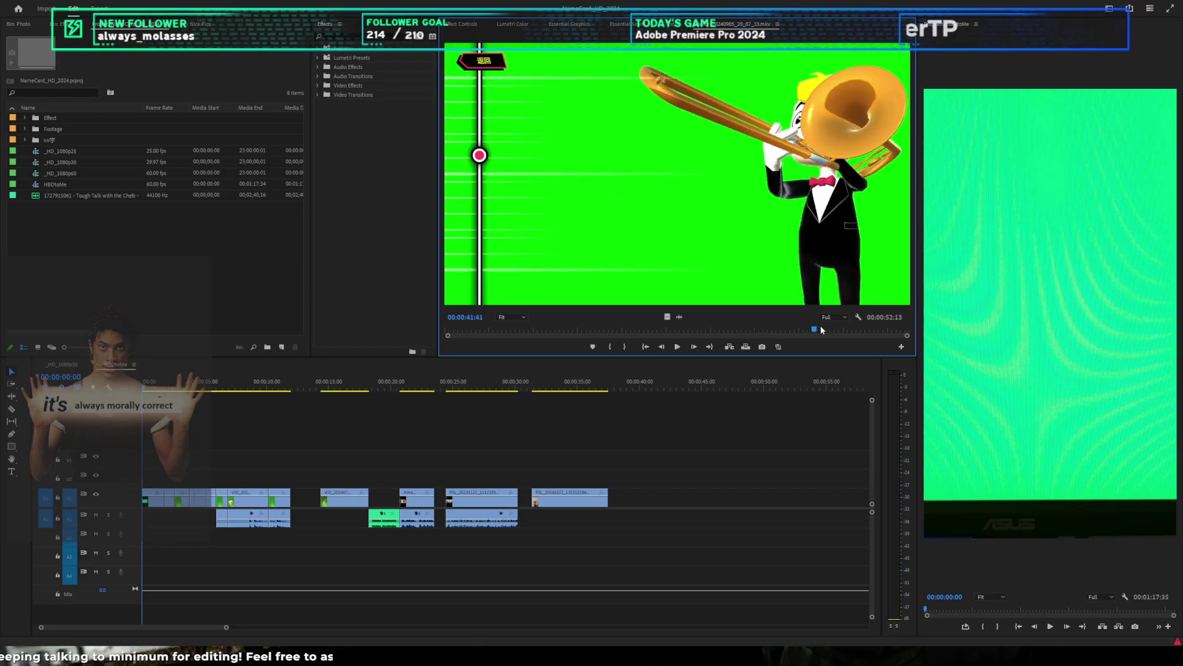
left_click(864, 331)
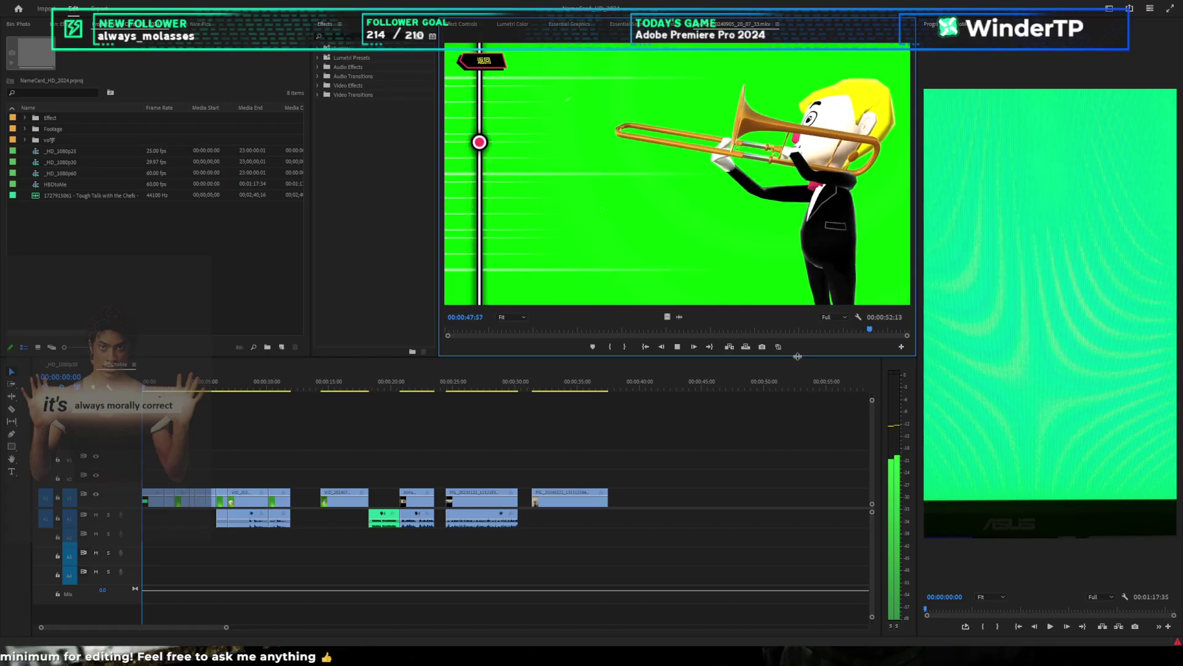
key("space")
left_click(753, 404)
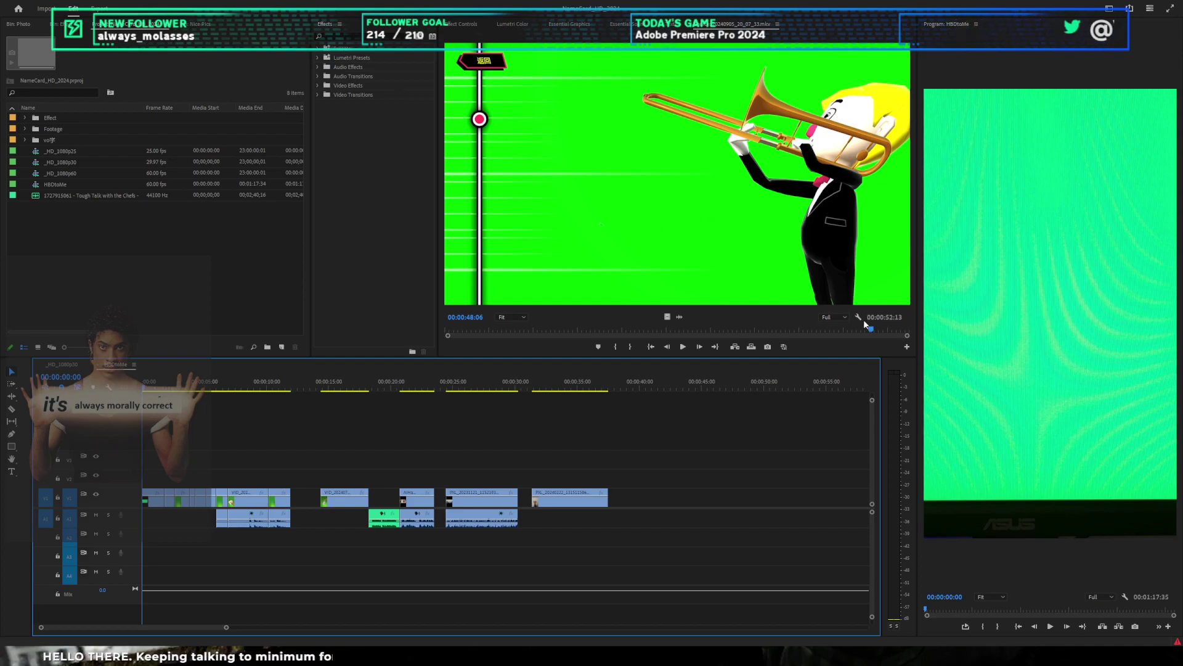
Step: Scrub back through the trombone recording and review the keyboard, webcam and phone-typing source clips, returning the phone-typing clip to its start
left_click_drag(854, 330, 845, 330)
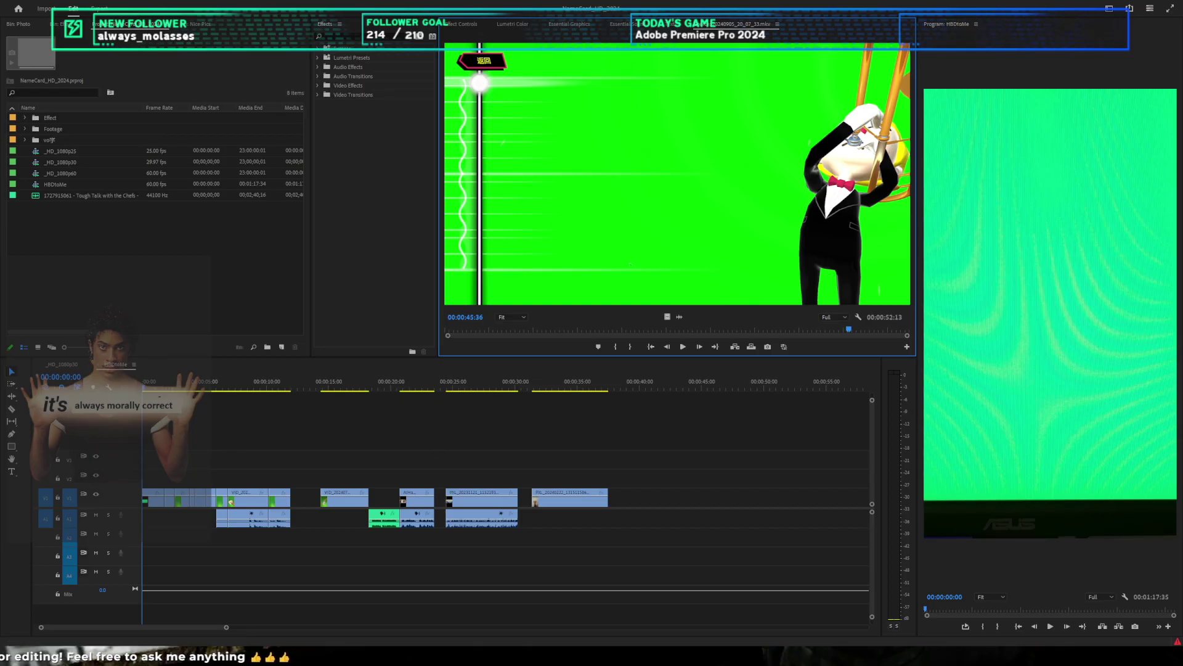
key("shift+2")
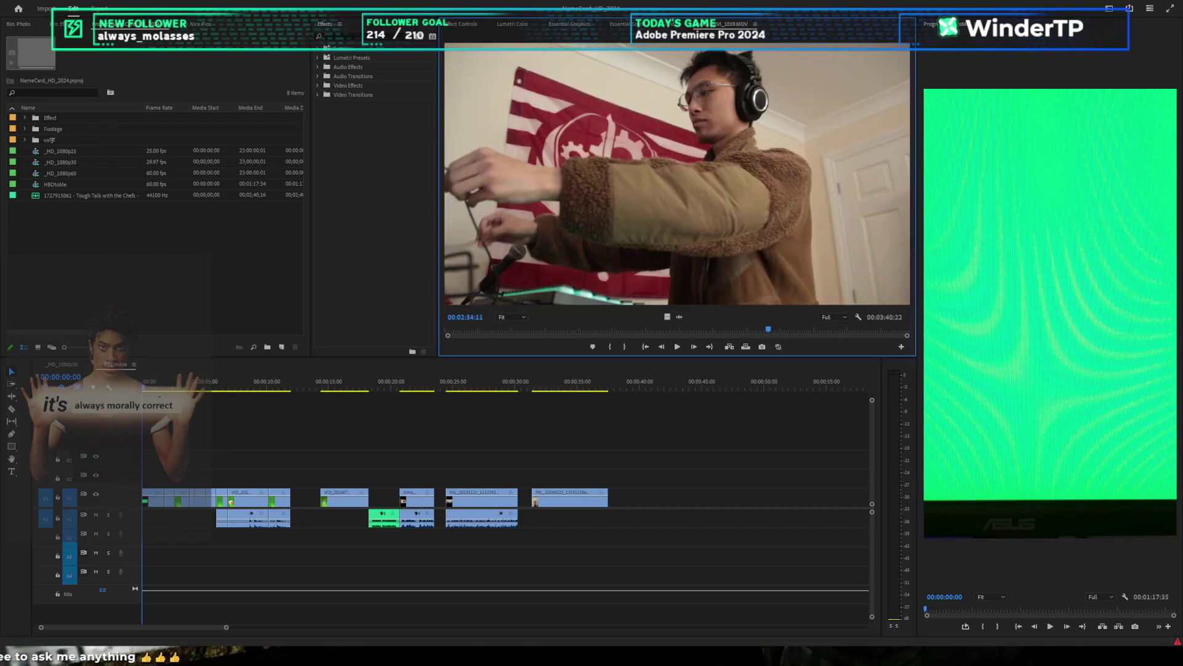
key("shift+2")
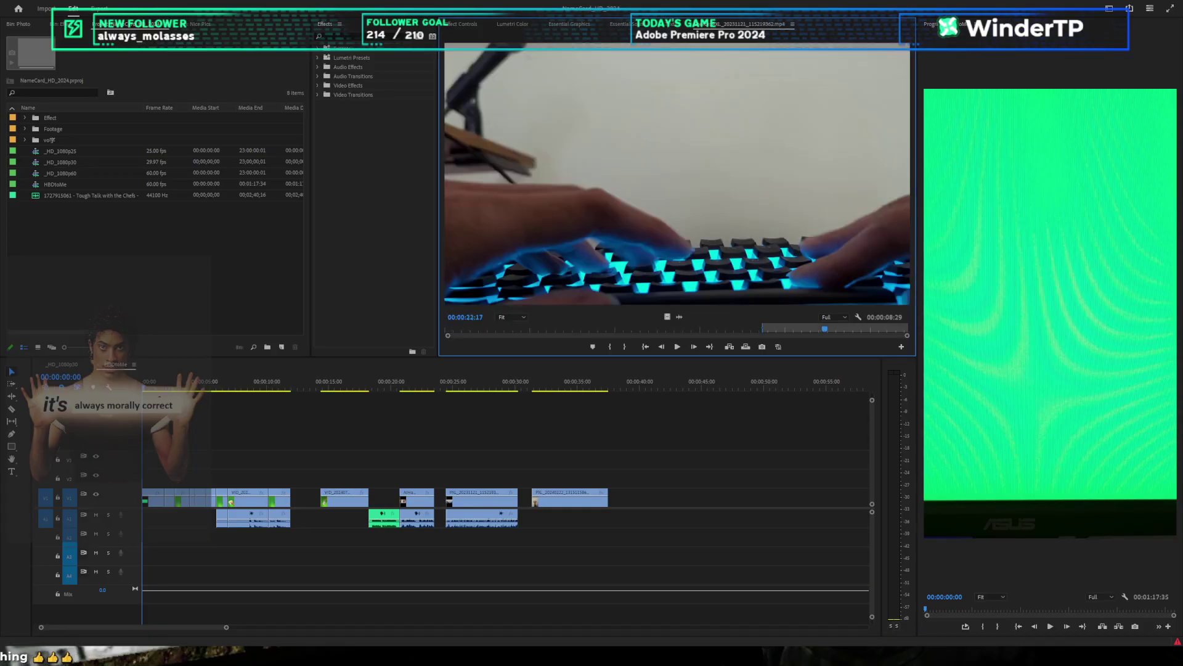
left_click_drag(602, 327, 644, 324)
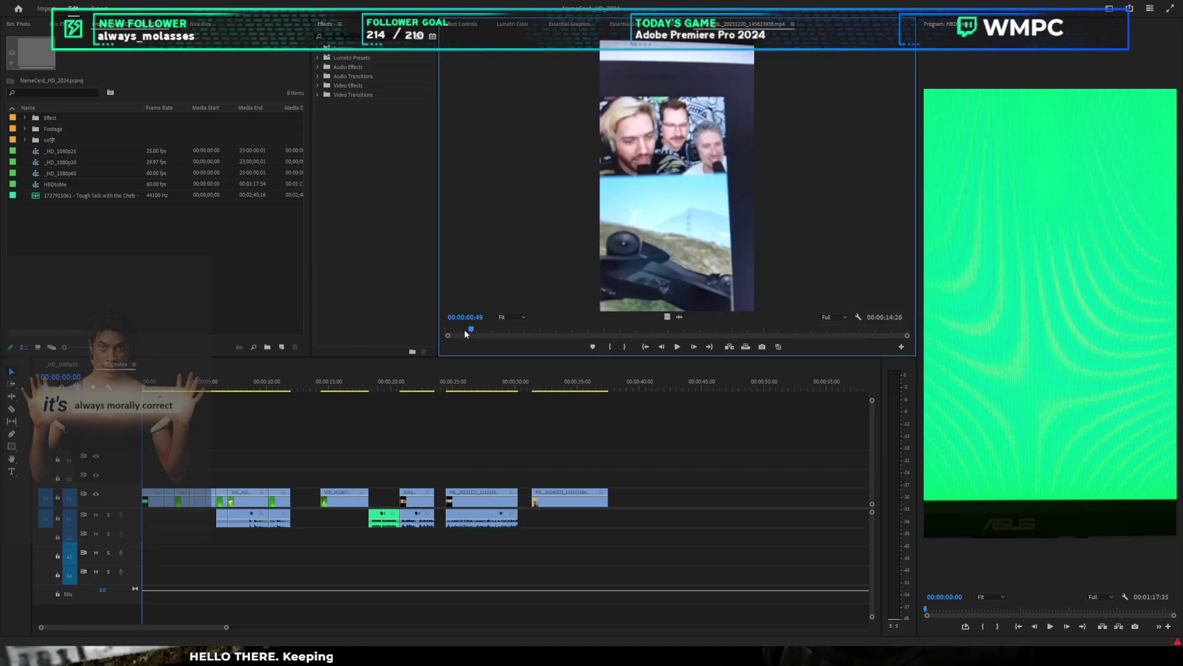
left_click_drag(470, 330, 499, 327)
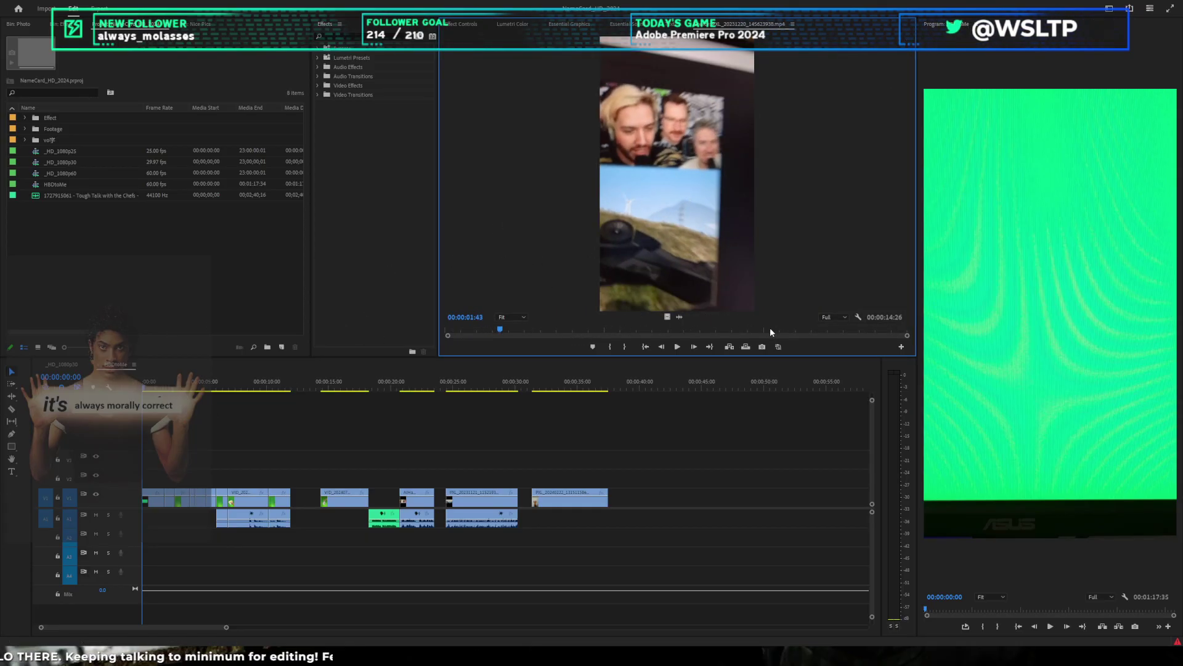
left_click(647, 333)
left_click_drag(648, 337, 644, 337)
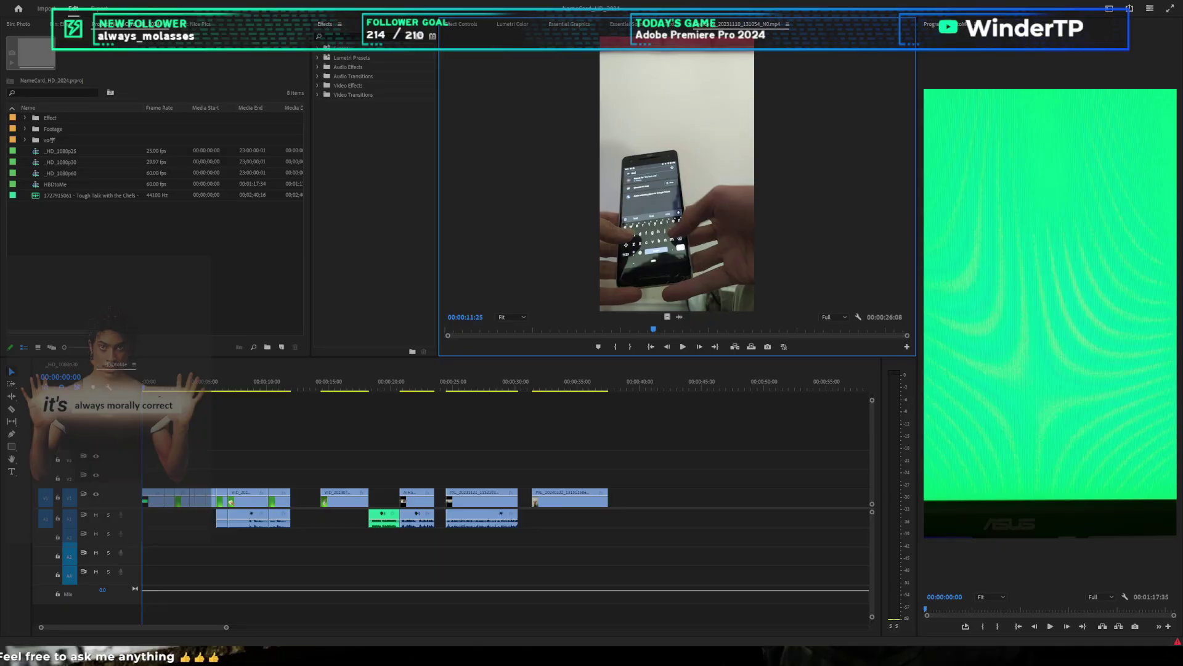
left_click_drag(471, 327, 856, 284)
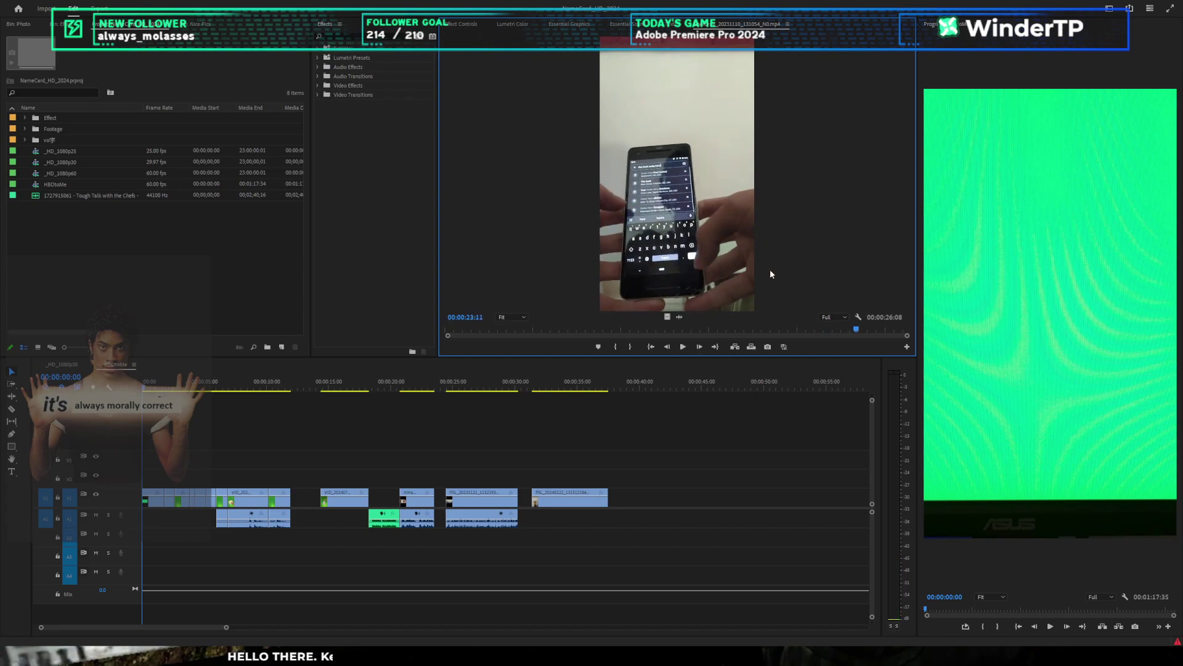
left_click_drag(854, 330, 430, 333)
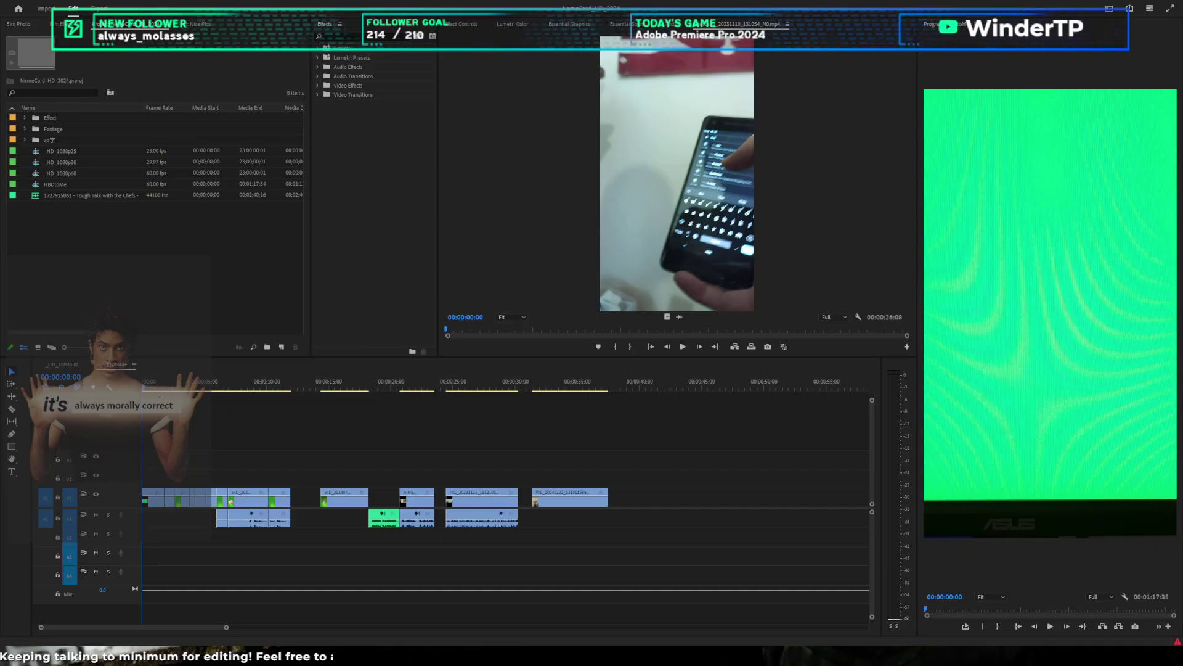
Step: Examine the arrangement of the opening clips in the sequence, checking the first cuts and returning the playhead to the start
left_click(609, 461)
scroll(556, 465, "down", 2)
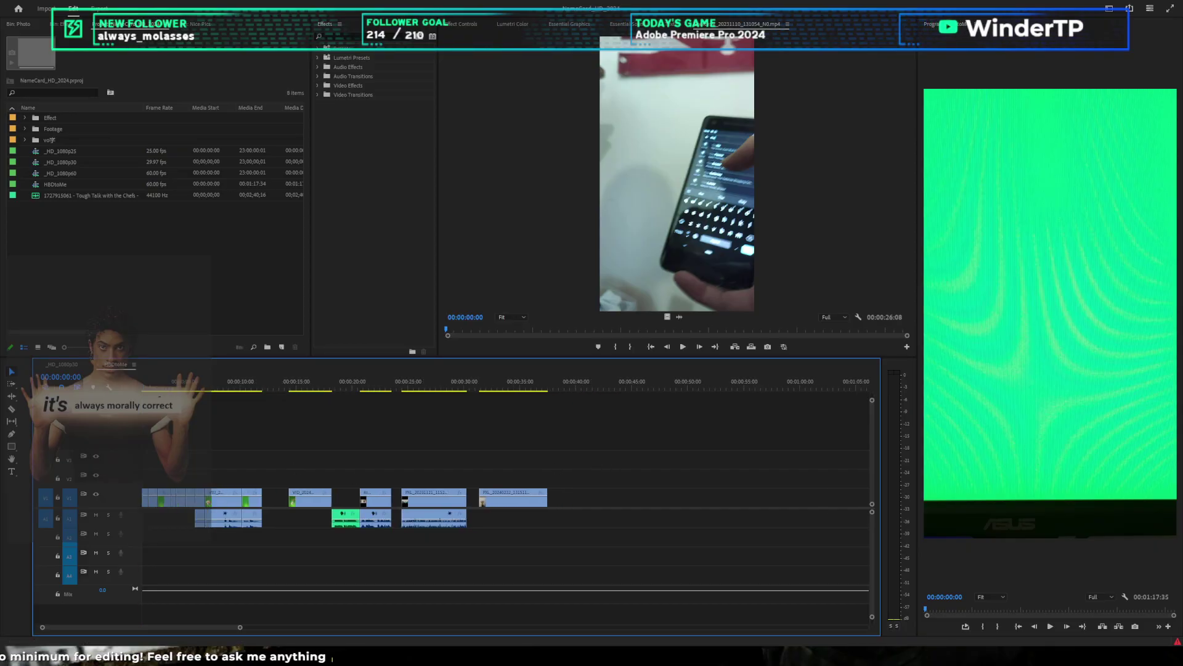
key("equal")
key("equal")
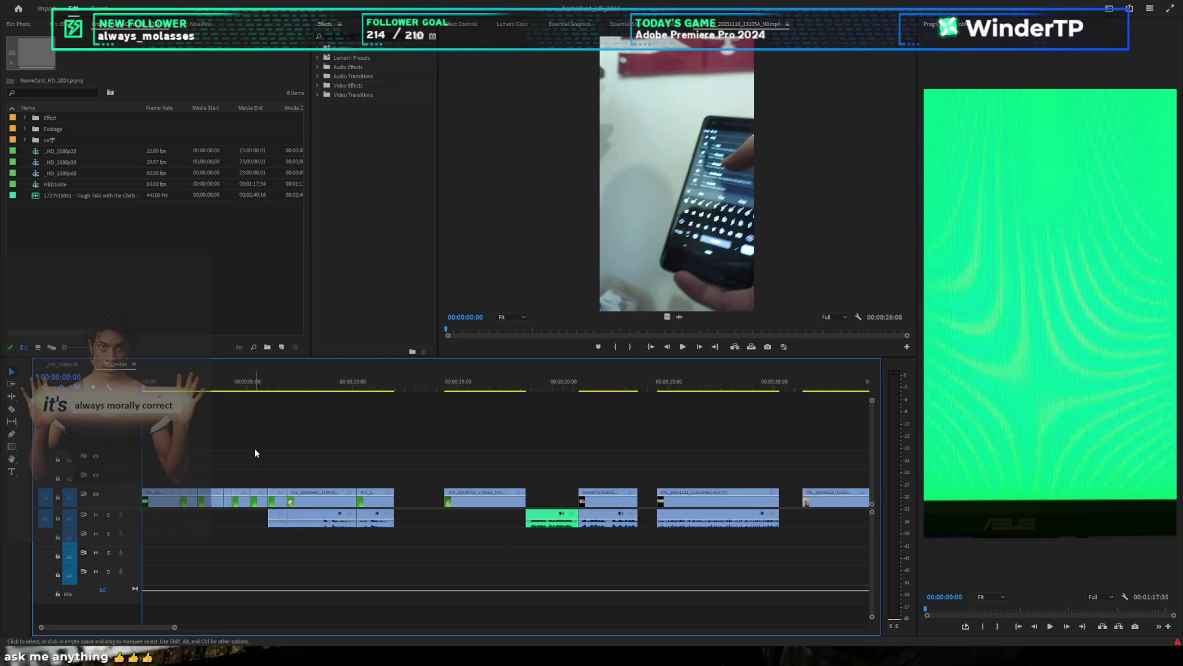
key("equal")
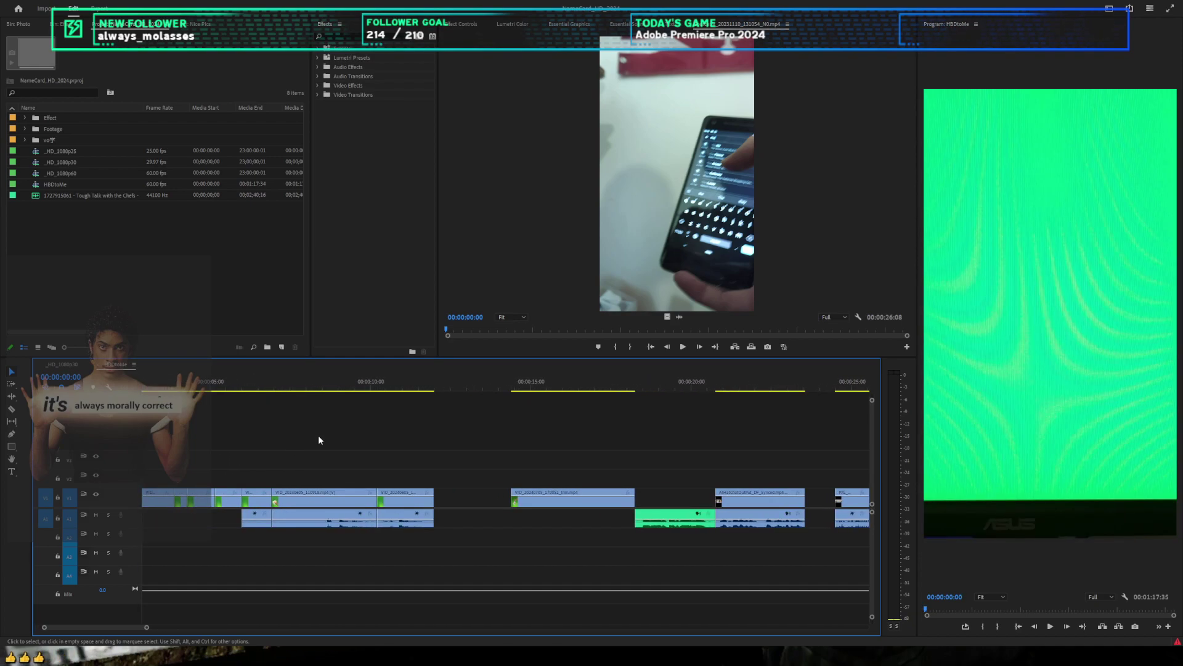
key("equal")
key("minus")
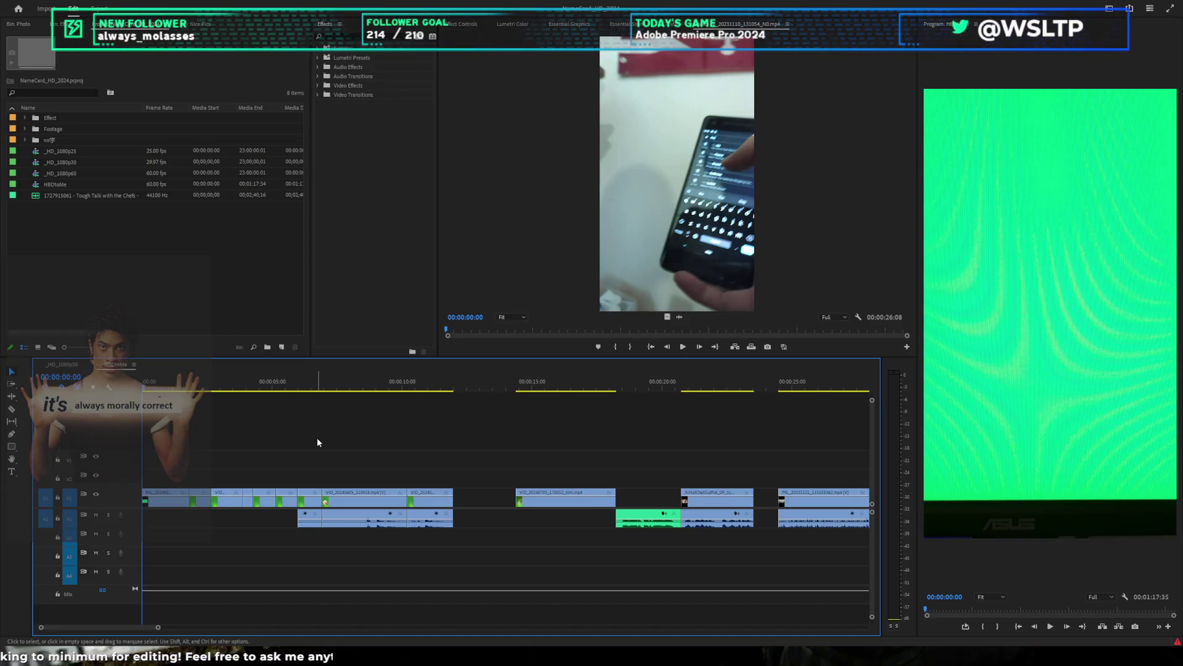
left_click(295, 382)
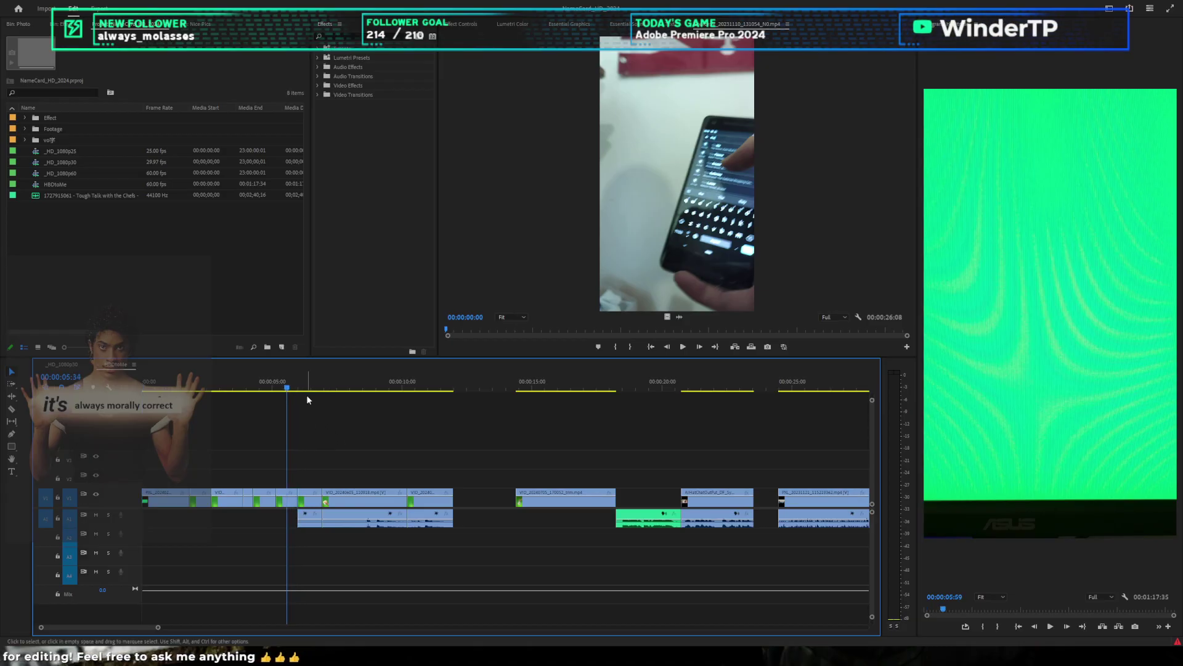
key("Up")
key("Up")
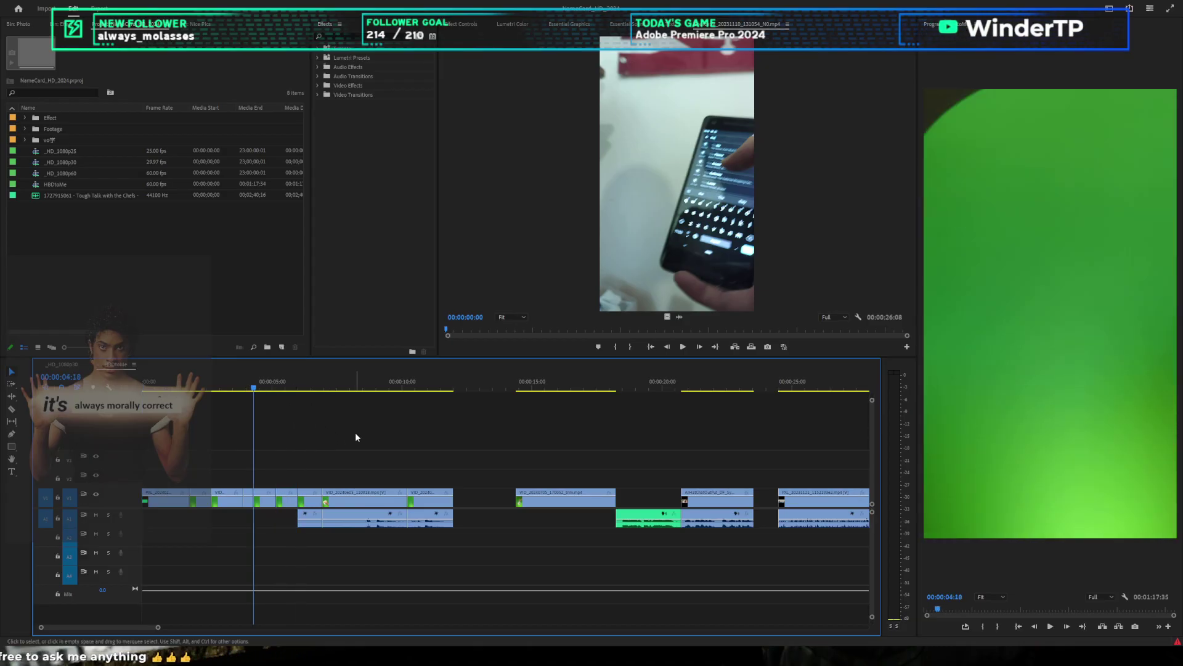
key("Up")
key("Home")
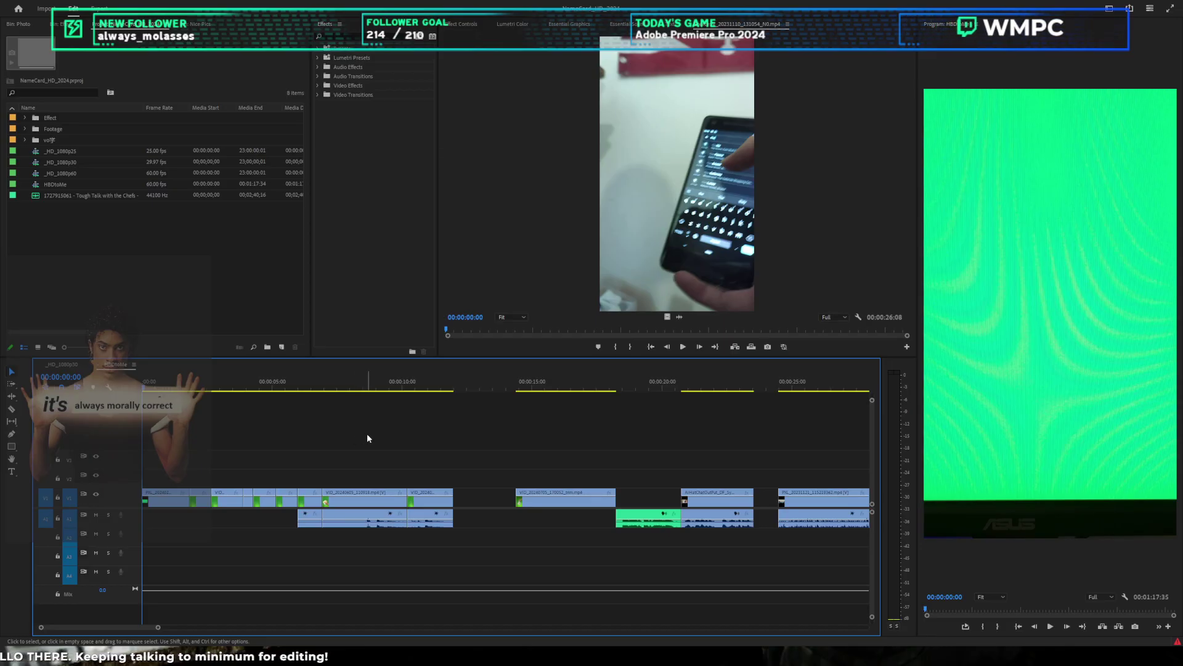
scroll(367, 434, "down", 2)
scroll(367, 434, "up", 4)
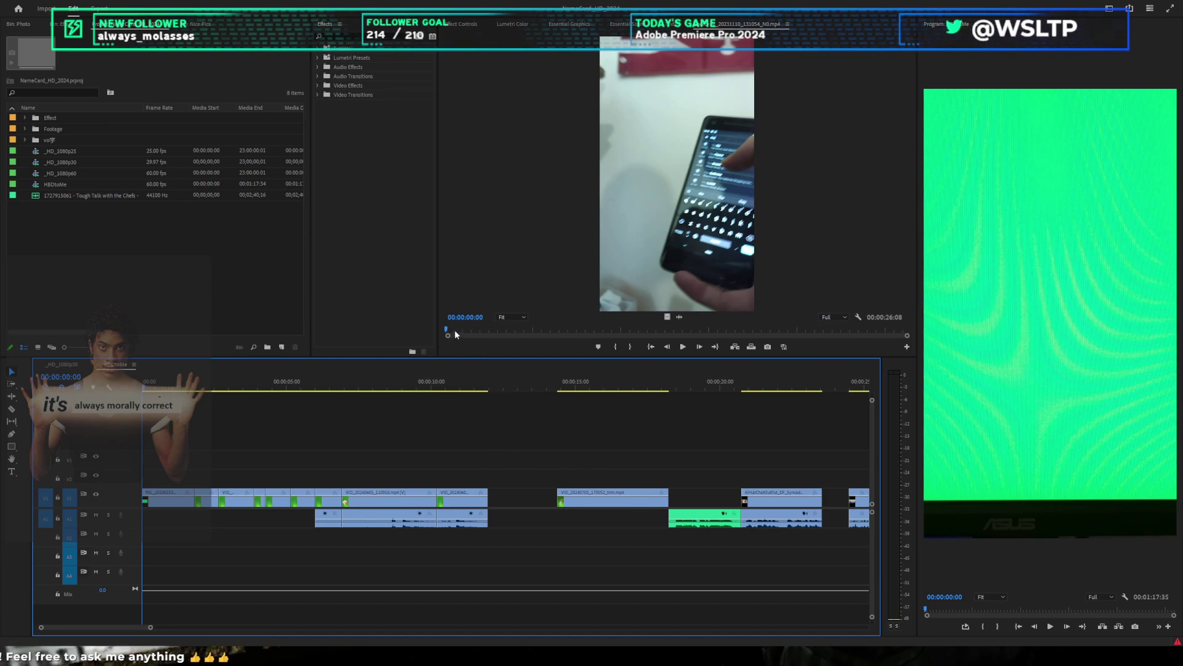
Step: Mark a section of 6 seconds 10 frames late in the phone-typing clip and insert only its video after the first group of sequence clips
left_click_drag(455, 331, 741, 327)
key("space")
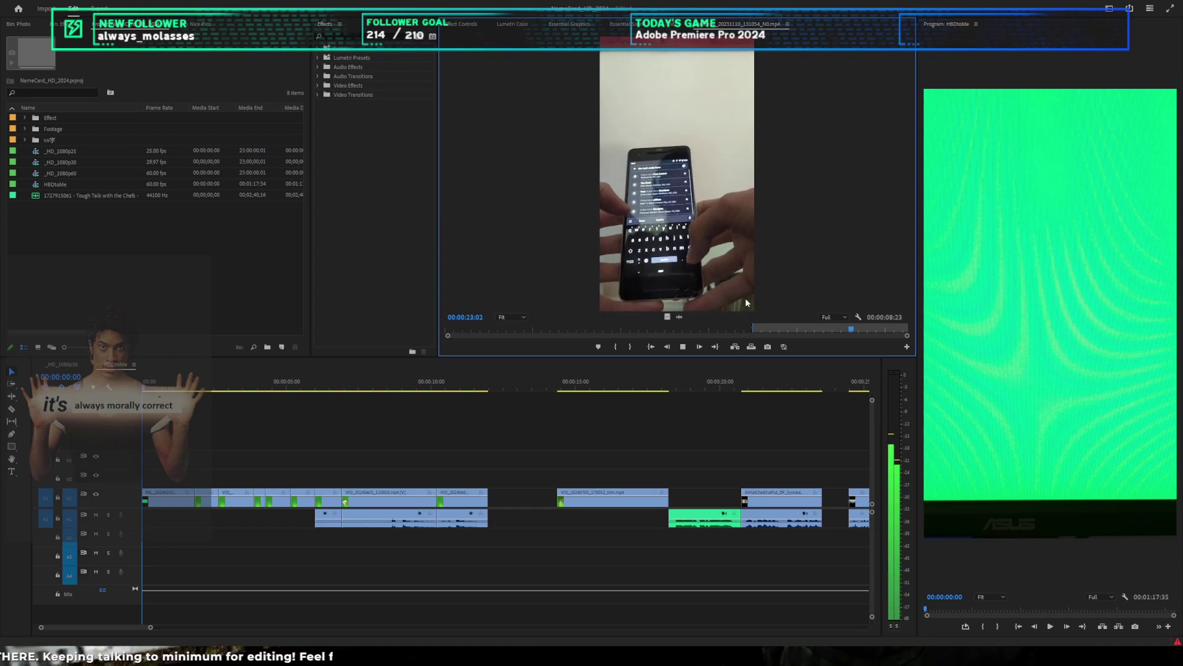
key("o")
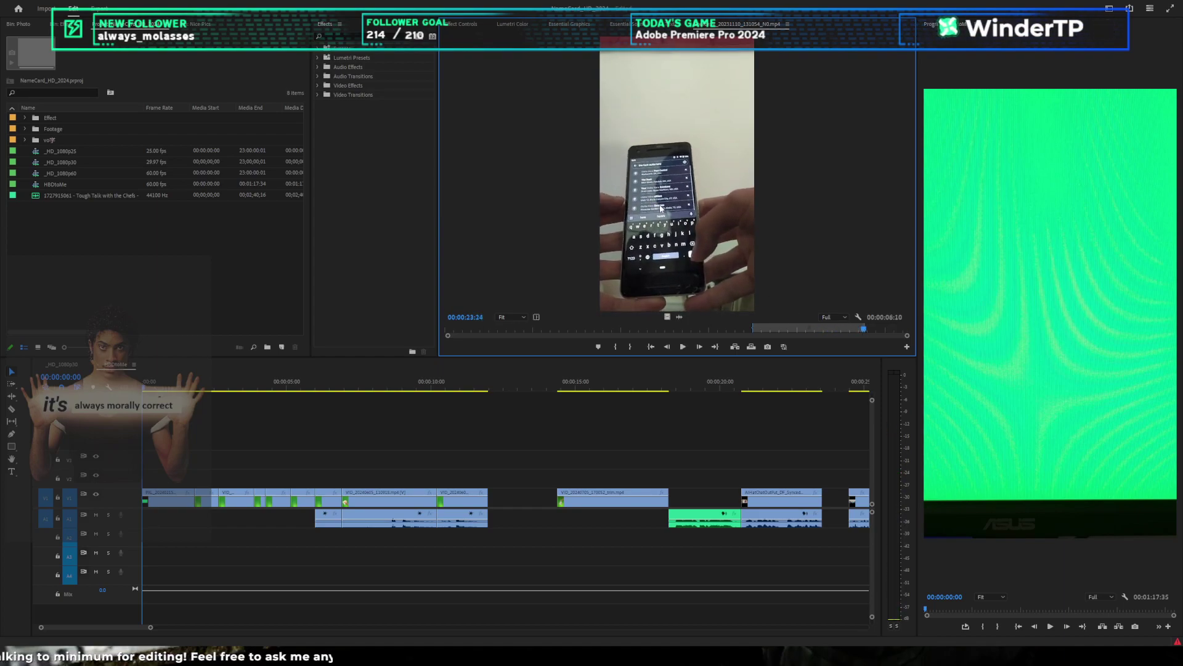
key("ctrl+s")
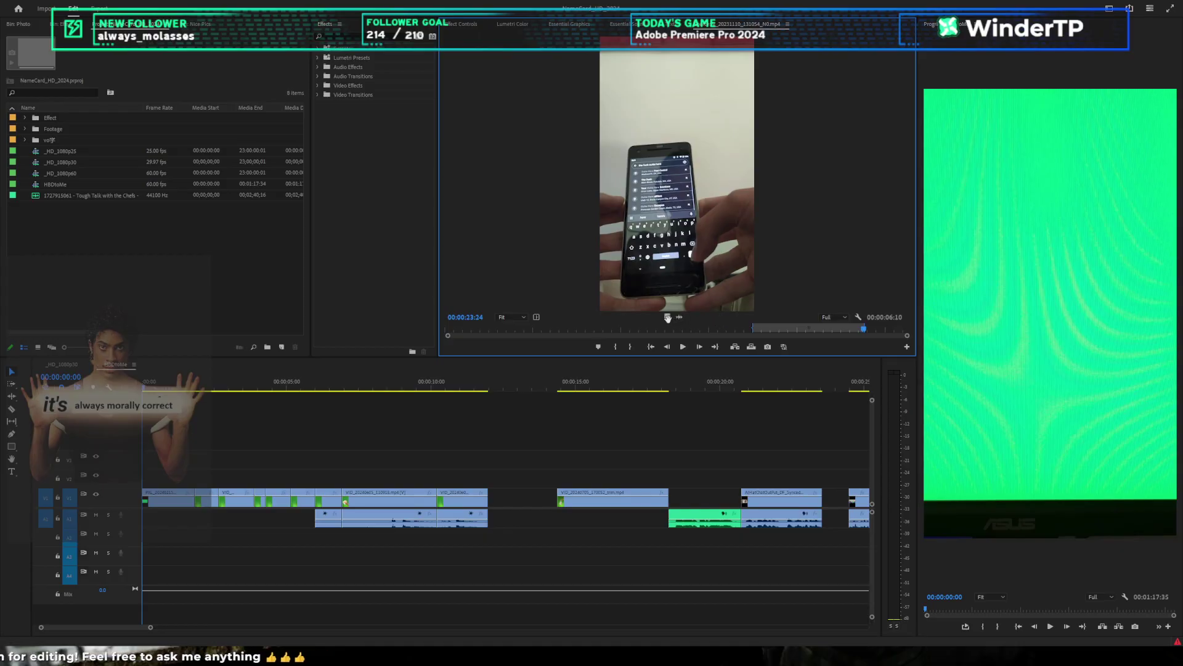
left_click_drag(668, 317, 518, 450)
key("minus")
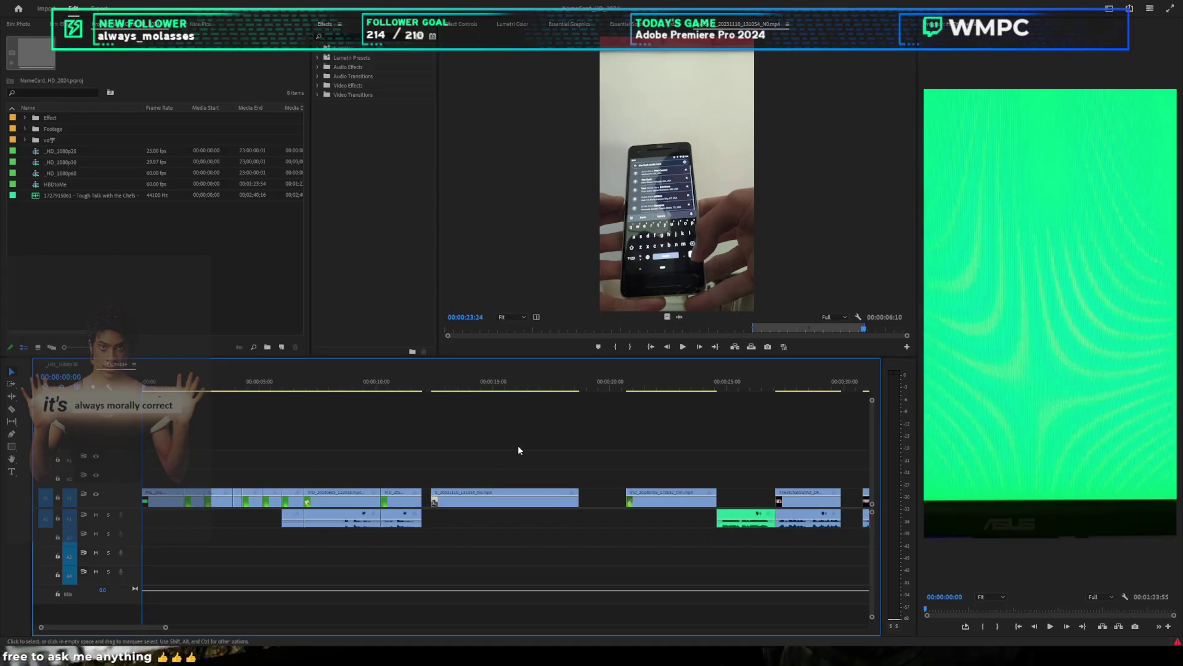
Step: Load the green-screen notebook clip and mark a section of about 4.6 seconds ending at 14 seconds 29 frames
double_click(2, 315)
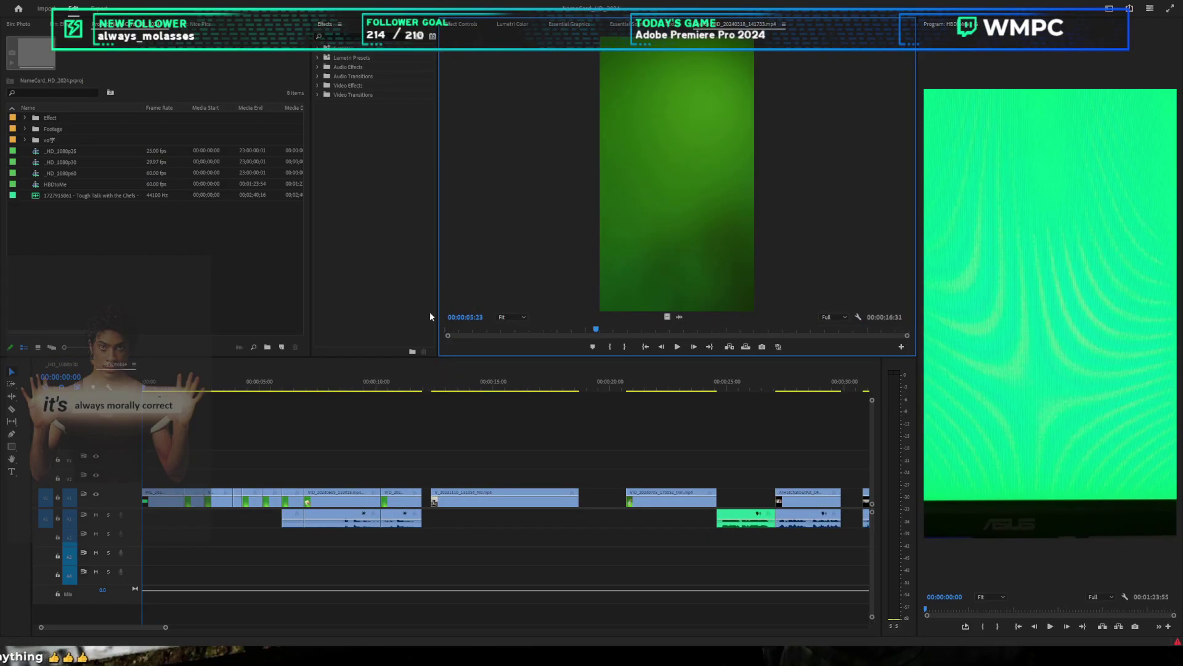
mouse_move(467, 331)
left_mouse_down()
mouse_move(546, 330)
mouse_move(495, 345)
mouse_move(504, 336)
left_mouse_up()
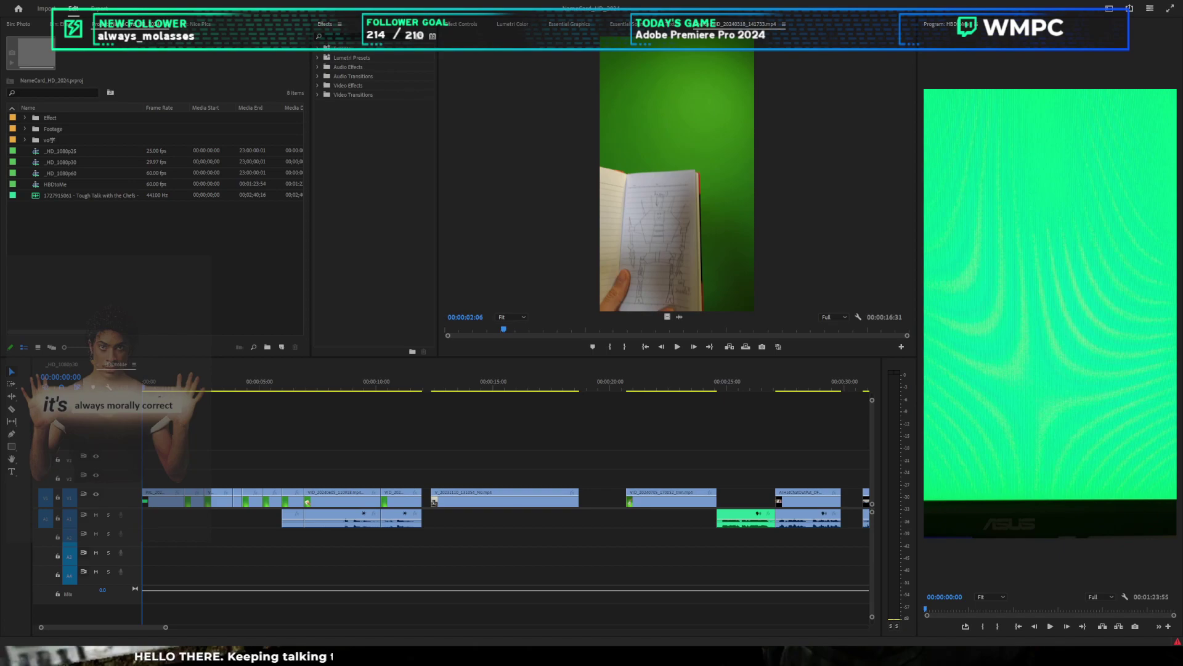
left_click_drag(503, 329, 849, 320)
key("i")
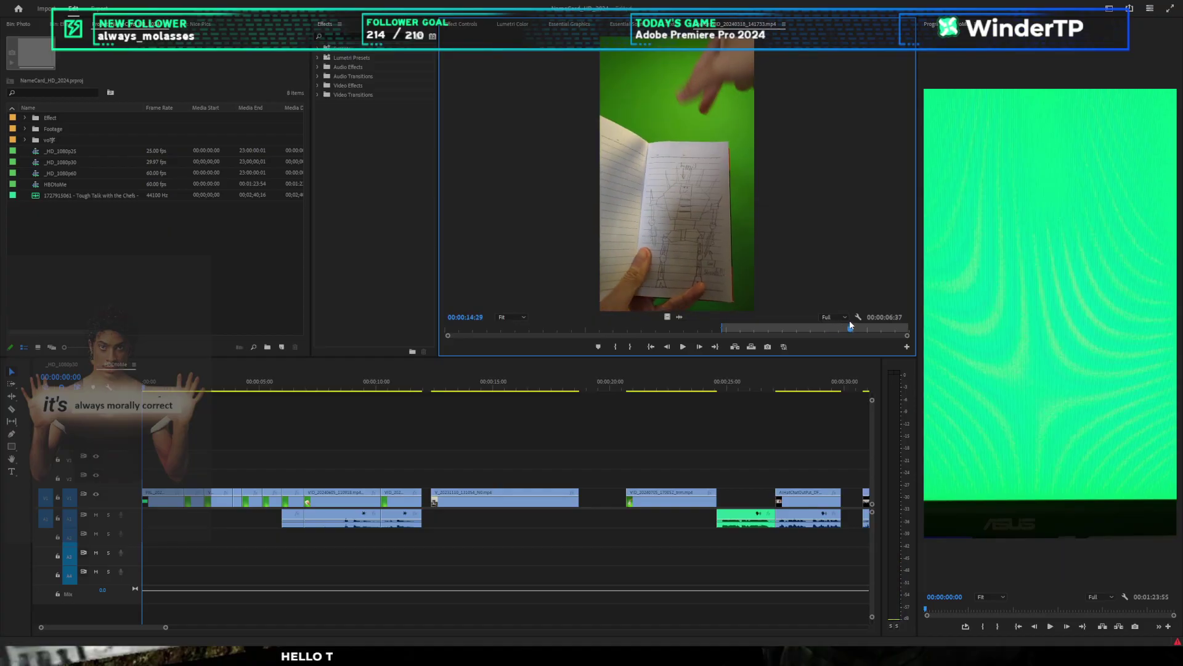
key("o")
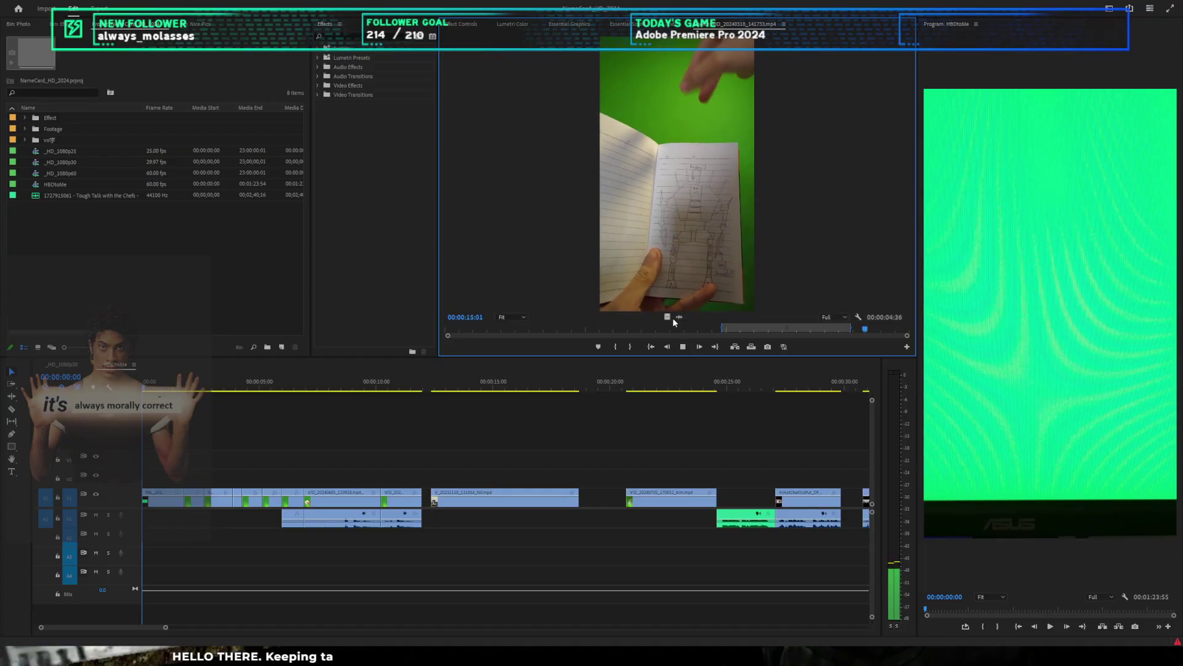
Step: Insert only the video of the marked notebook section after the first group of clips, ahead of the phone-typing clip
left_click_drag(679, 316, 432, 493)
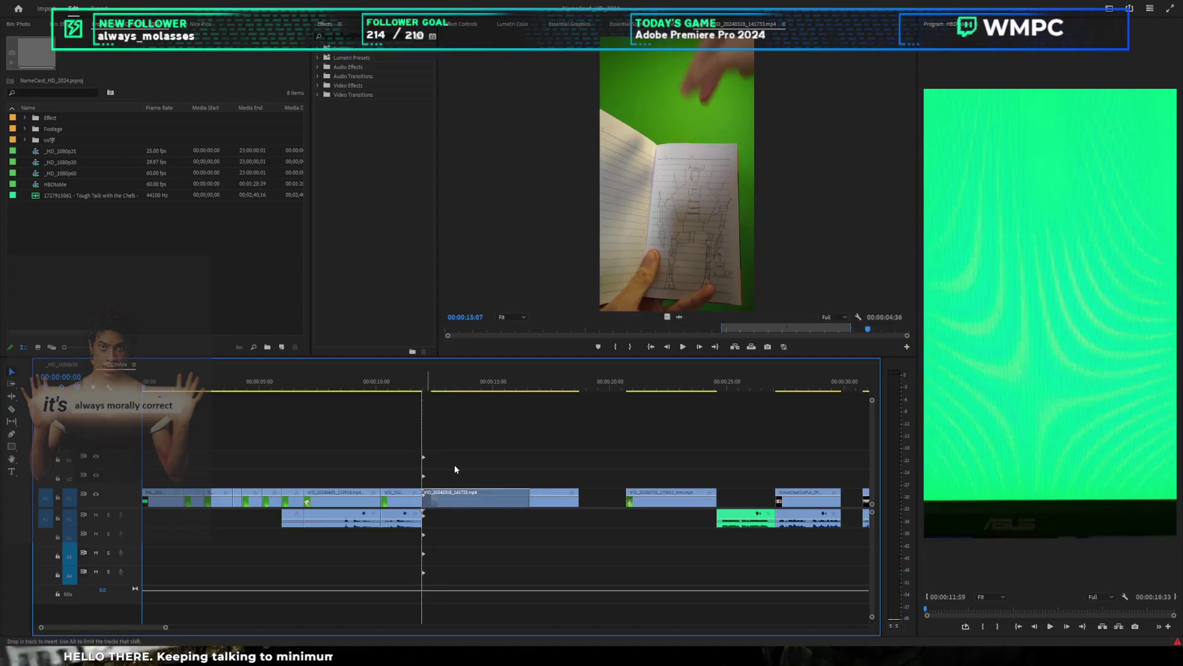
key("a")
key("v")
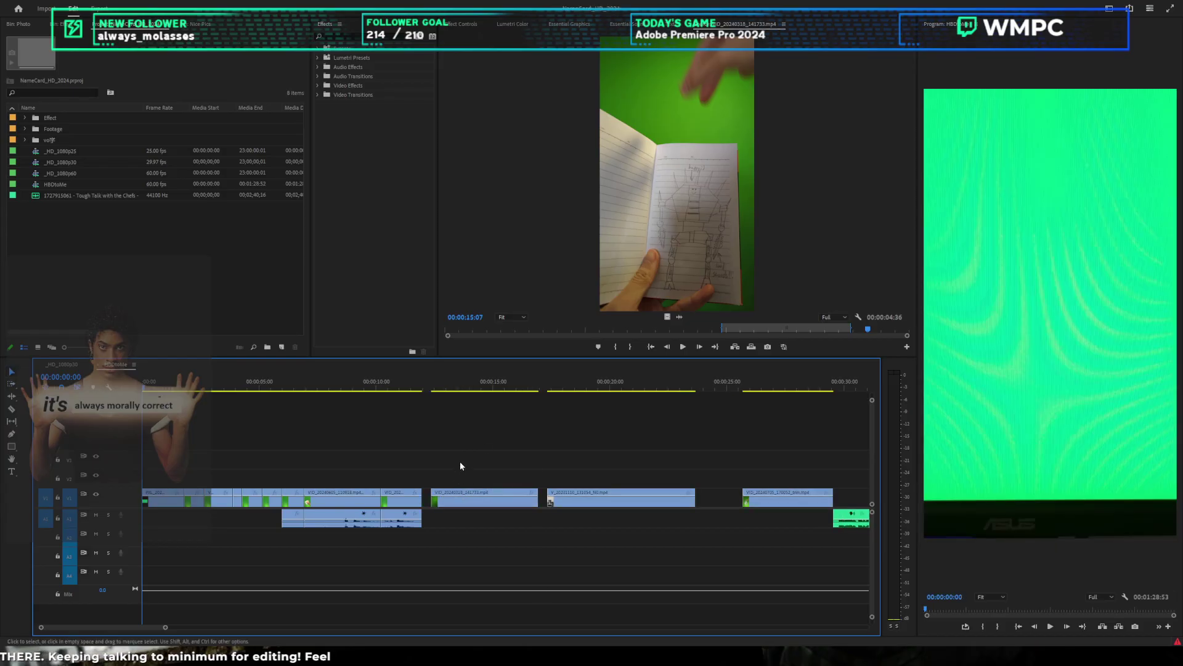
Step: Review the green-screen yellow lighter clip up to about 17 seconds in an enlarged source view, with the zoom set to Fit
double_click(0, 302)
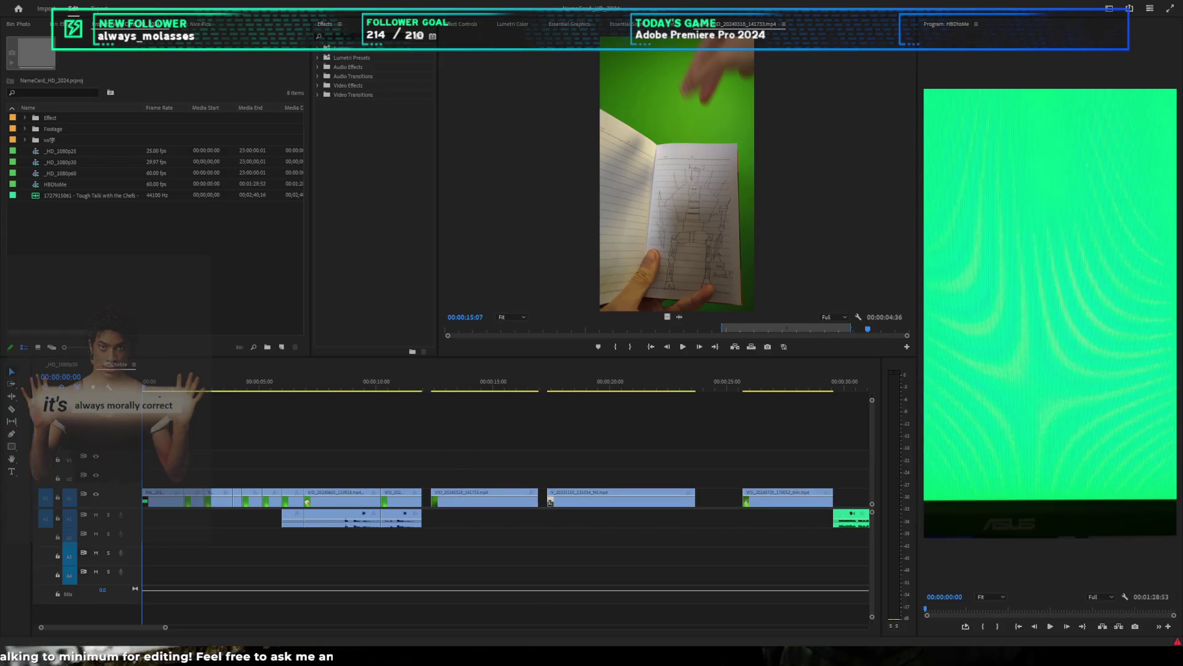
left_click_drag(468, 326, 655, 329)
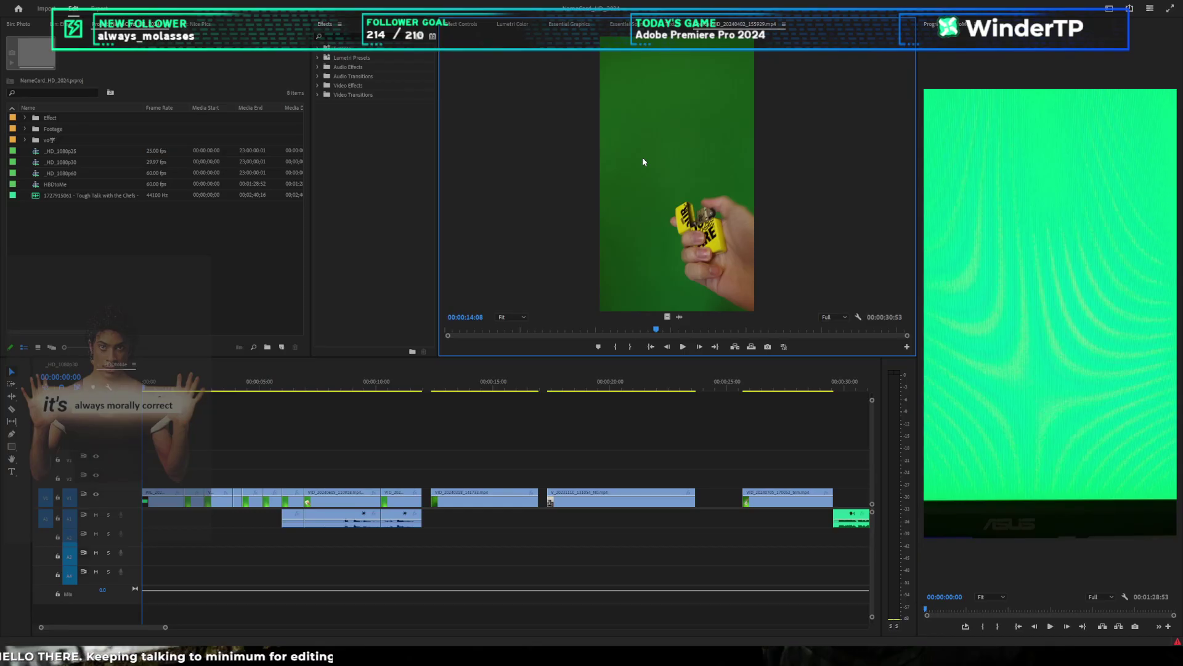
key("grave")
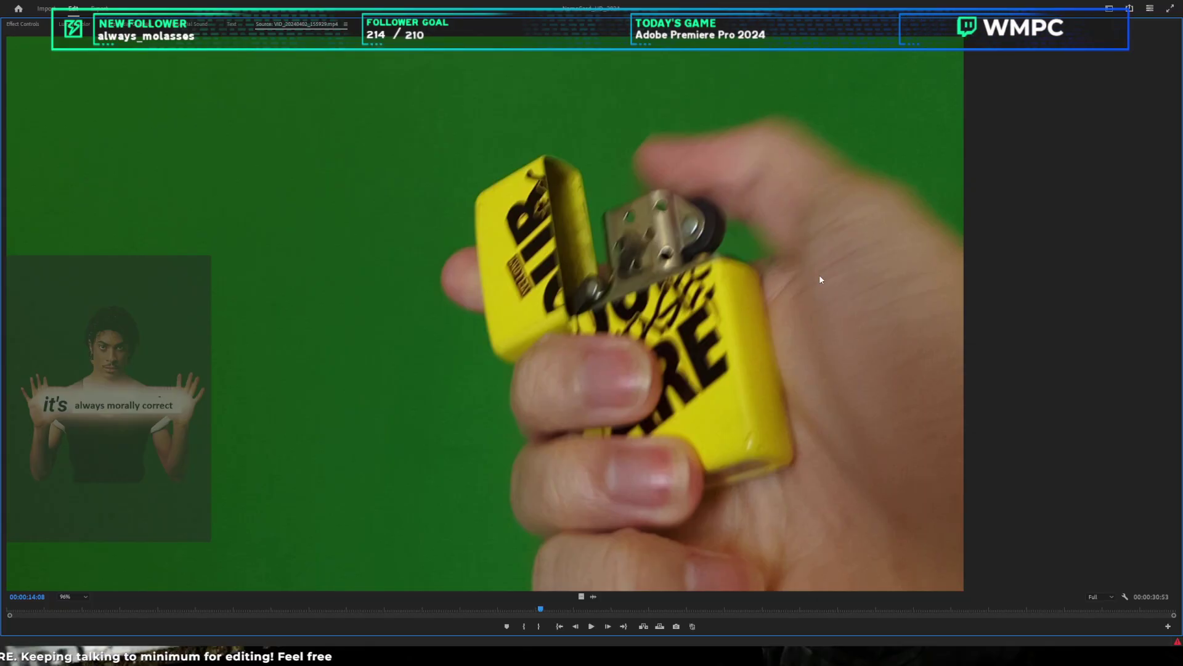
key("space")
key("space")
scroll(705, 403, "down", 6)
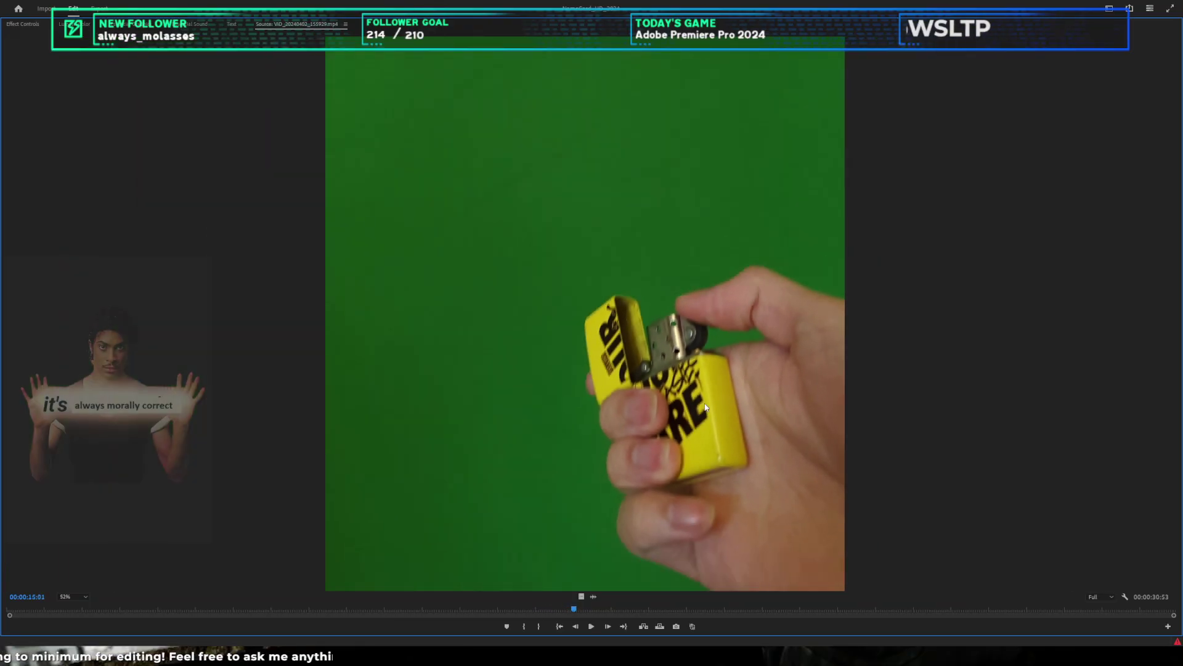
key("minus")
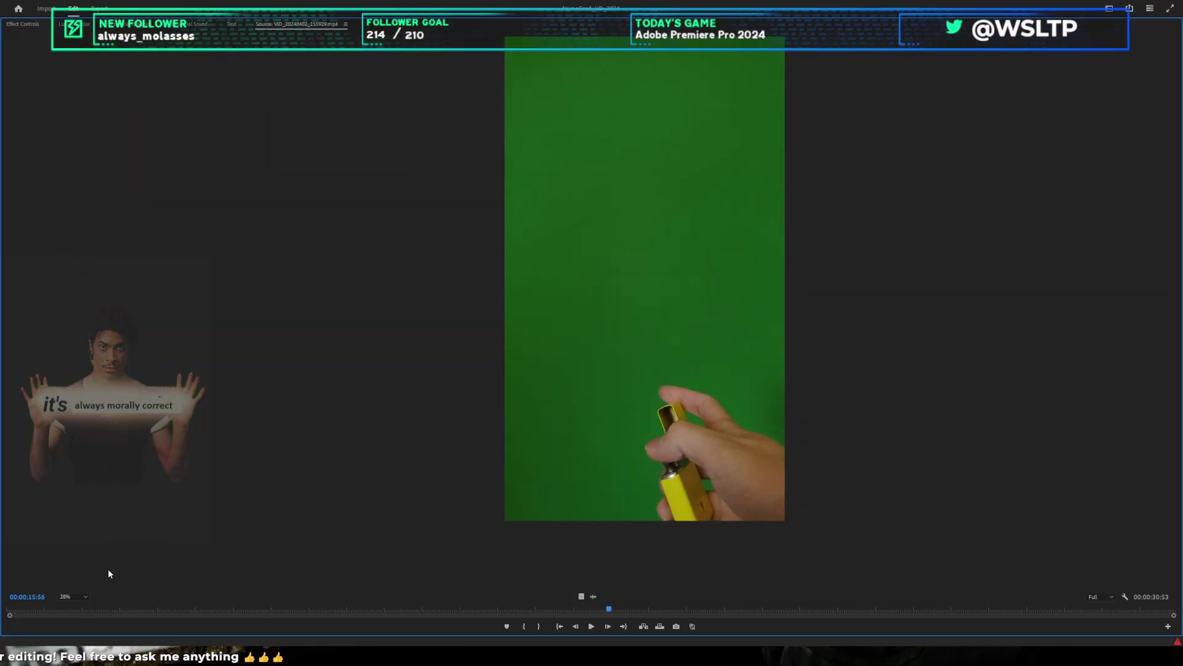
left_click(63, 600)
left_click(69, 473)
left_click_drag(610, 608, 631, 609)
key("grave")
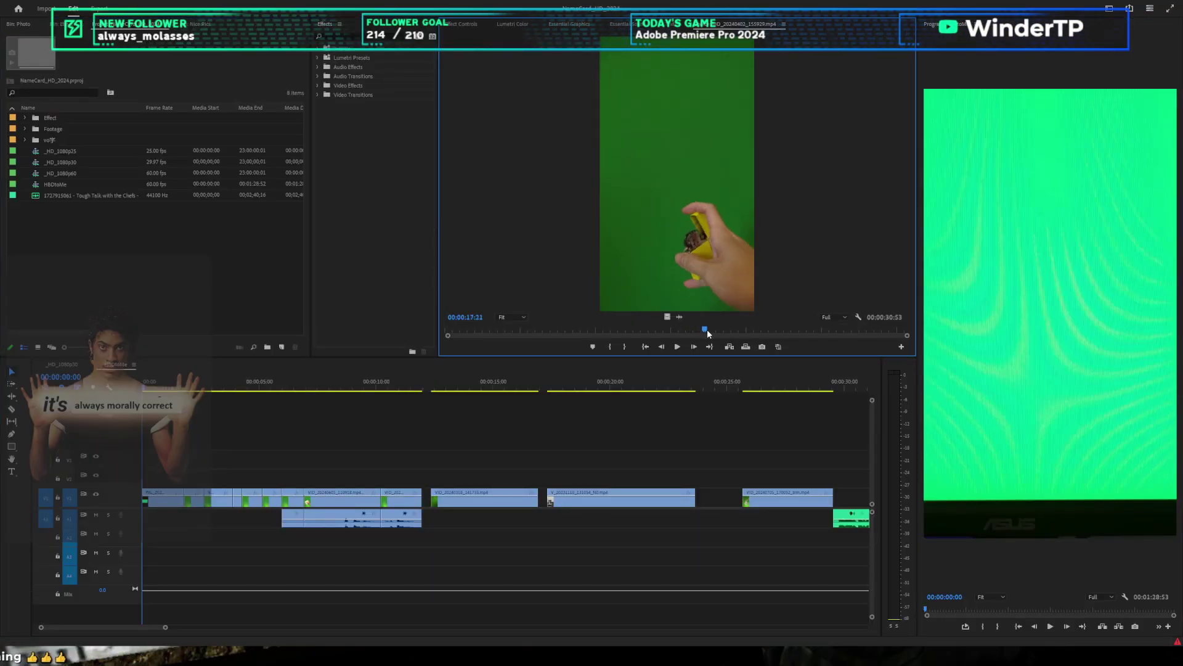
Step: Mark the last 6 seconds 10 frames of the yellow lighter clip, playing it back to refine the section's start
left_click_drag(723, 332, 778, 330)
key("i")
key("space")
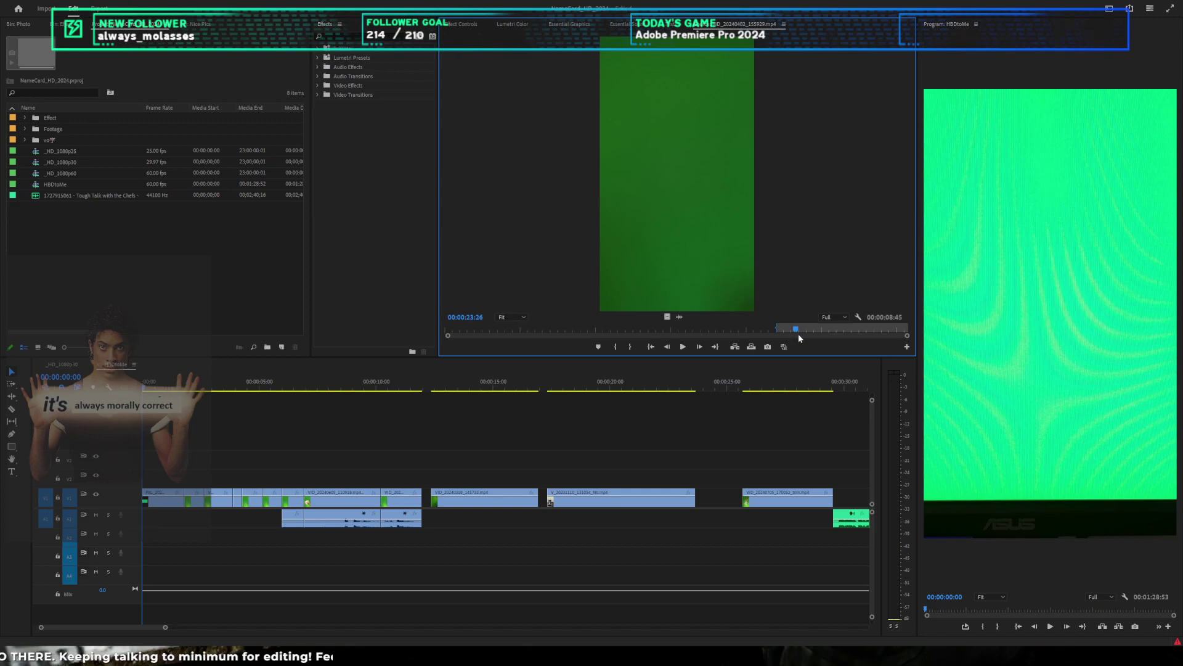
key("space")
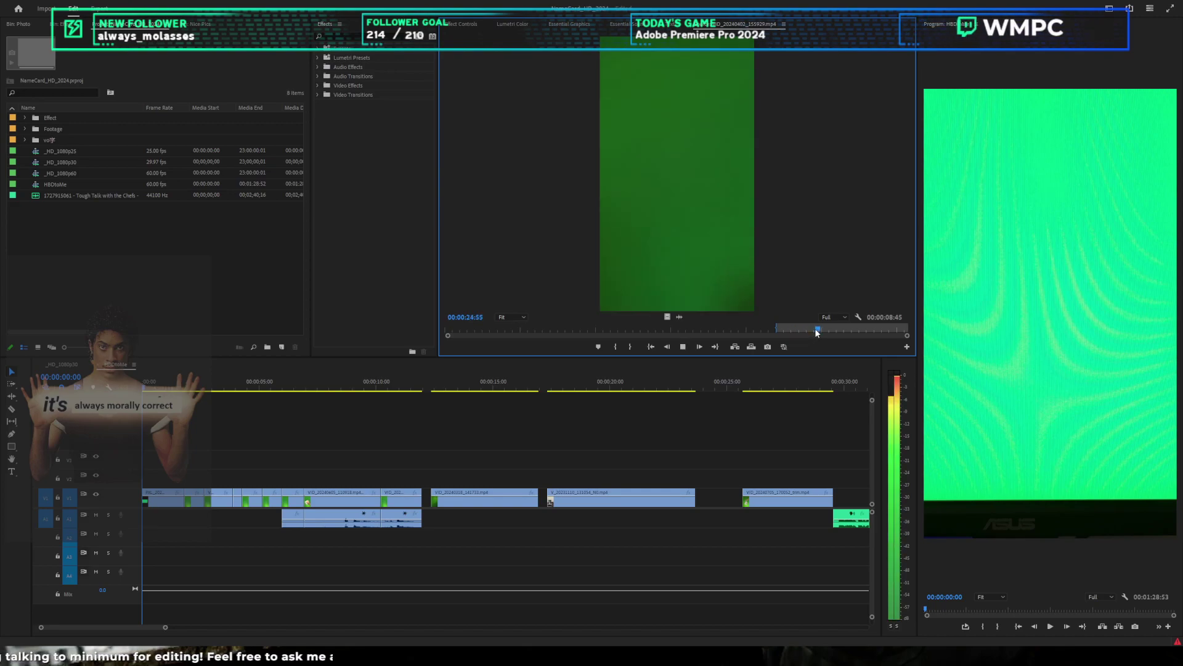
key("i")
key("space")
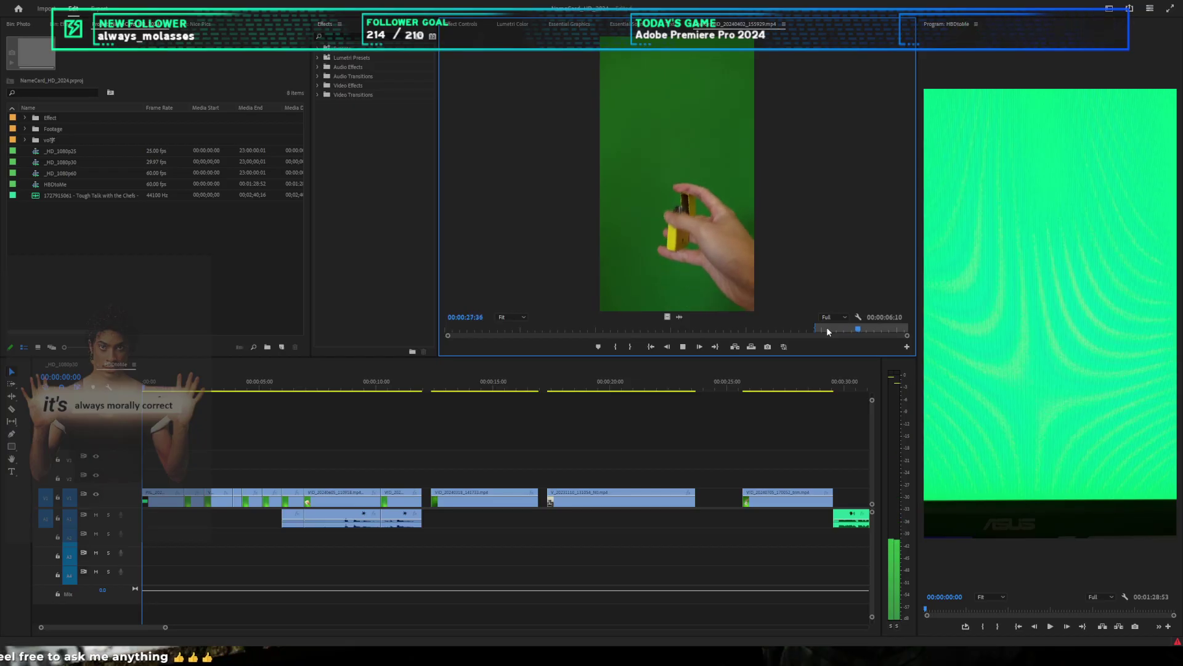
key("space")
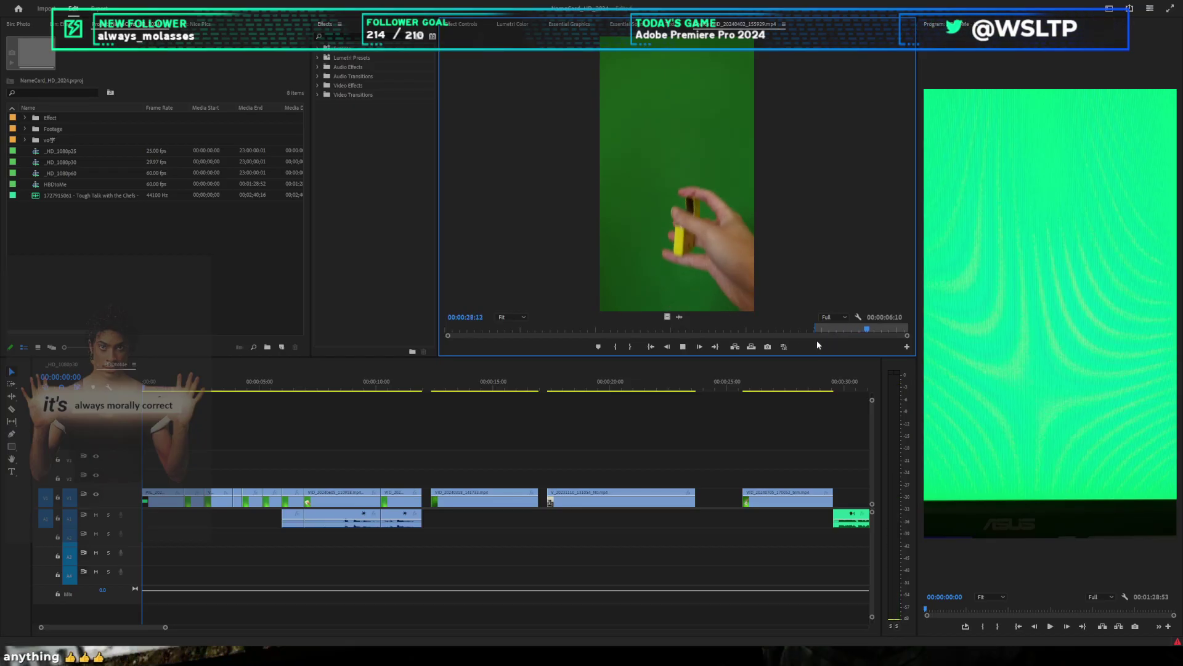
Step: Insert the marked lighter section with its audio between the notebook and phone-typing clips, and save the project
left_click_drag(584, 435, 623, 498)
key("ctrl+s")
key("minus")
key("a")
key("v")
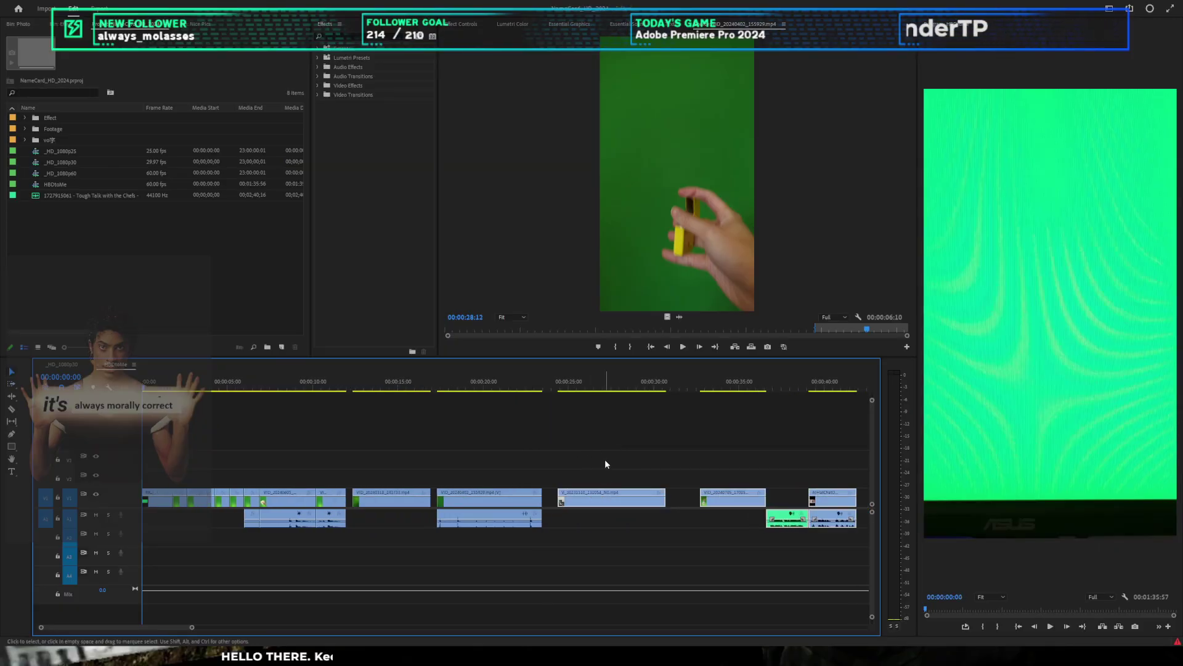
left_click(555, 463)
key("ctrl+s")
Step: Move the lighter clip and its audio to the start of the sequence, ahead of all other clips, and play the opening
left_click_drag(491, 499, 198, 499)
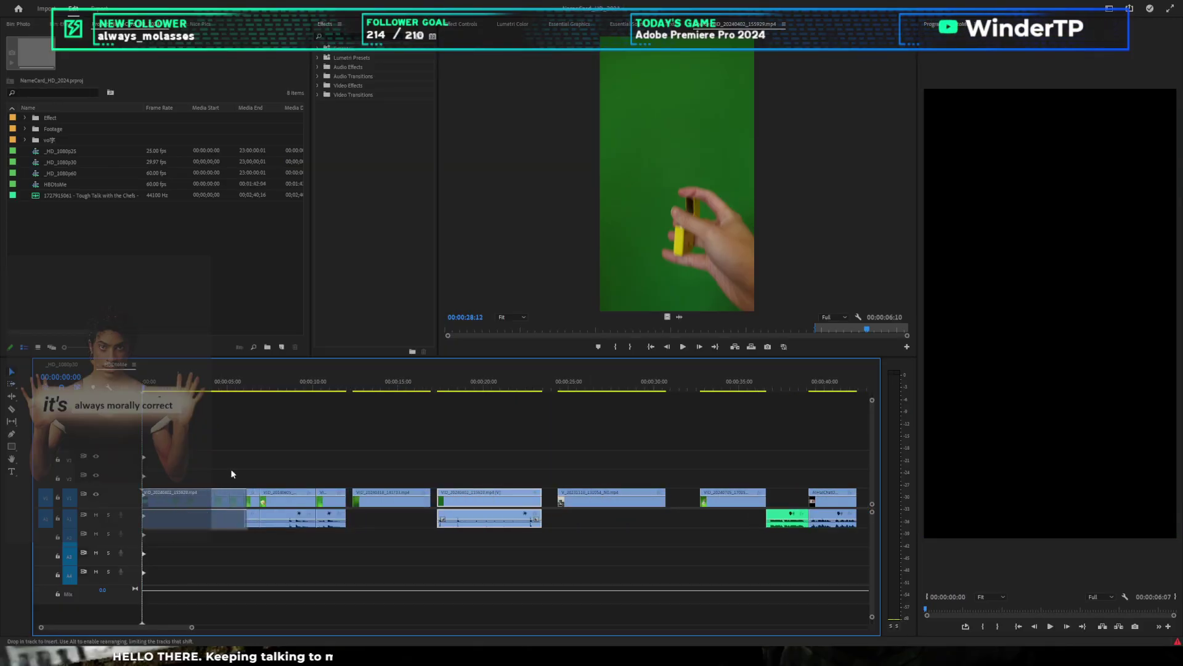
key("space")
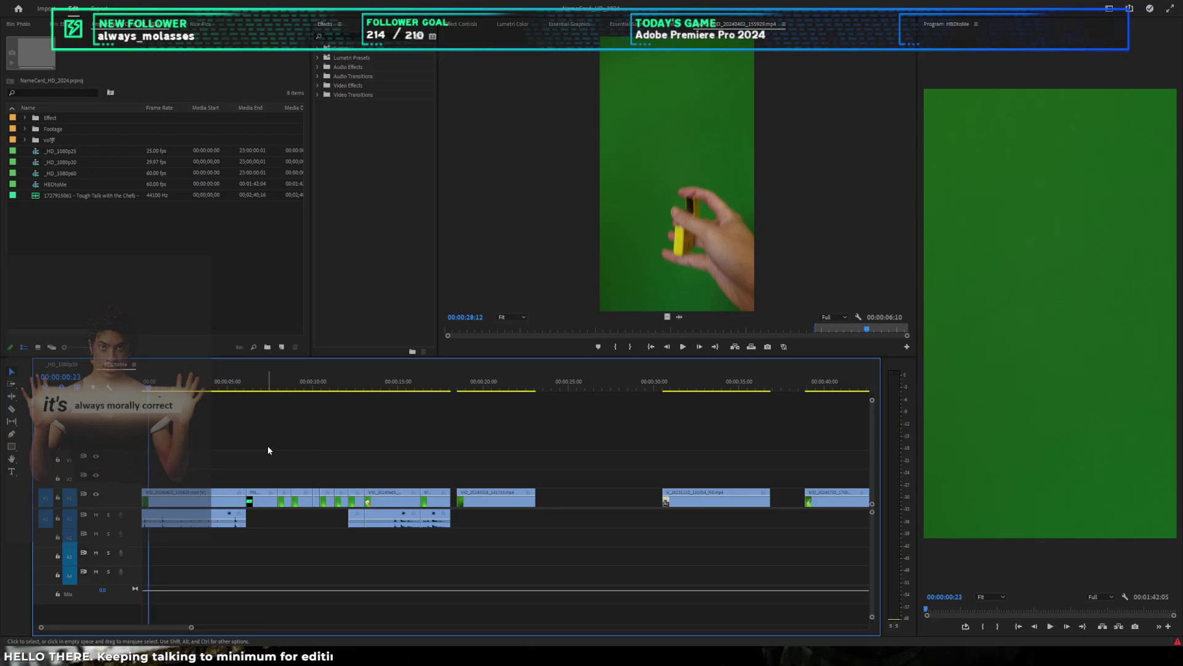
scroll(276, 445, "up", 2)
scroll(283, 439, "down", 1)
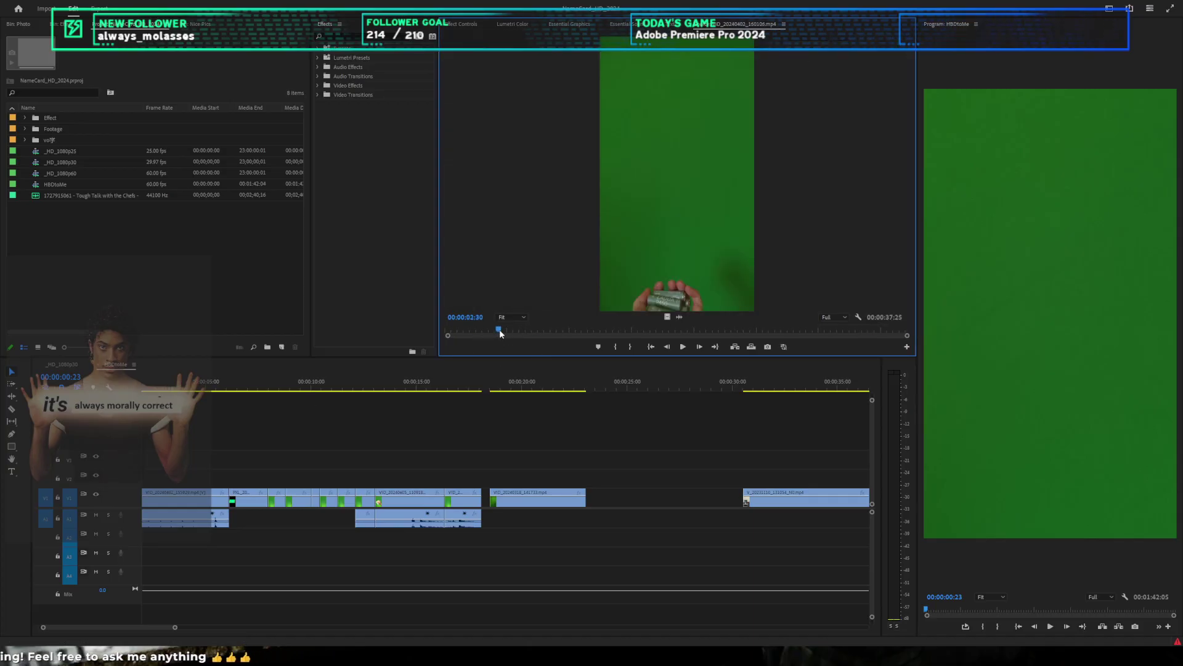
Step: Review the green-screen clip of two hands up to about 34 seconds
mouse_move(499, 329)
left_mouse_down()
mouse_move(472, 335)
mouse_move(584, 303)
mouse_move(509, 328)
mouse_move(600, 304)
mouse_move(654, 312)
mouse_move(875, 273)
mouse_move(848, 294)
mouse_move(887, 273)
mouse_move(791, 309)
left_mouse_up()
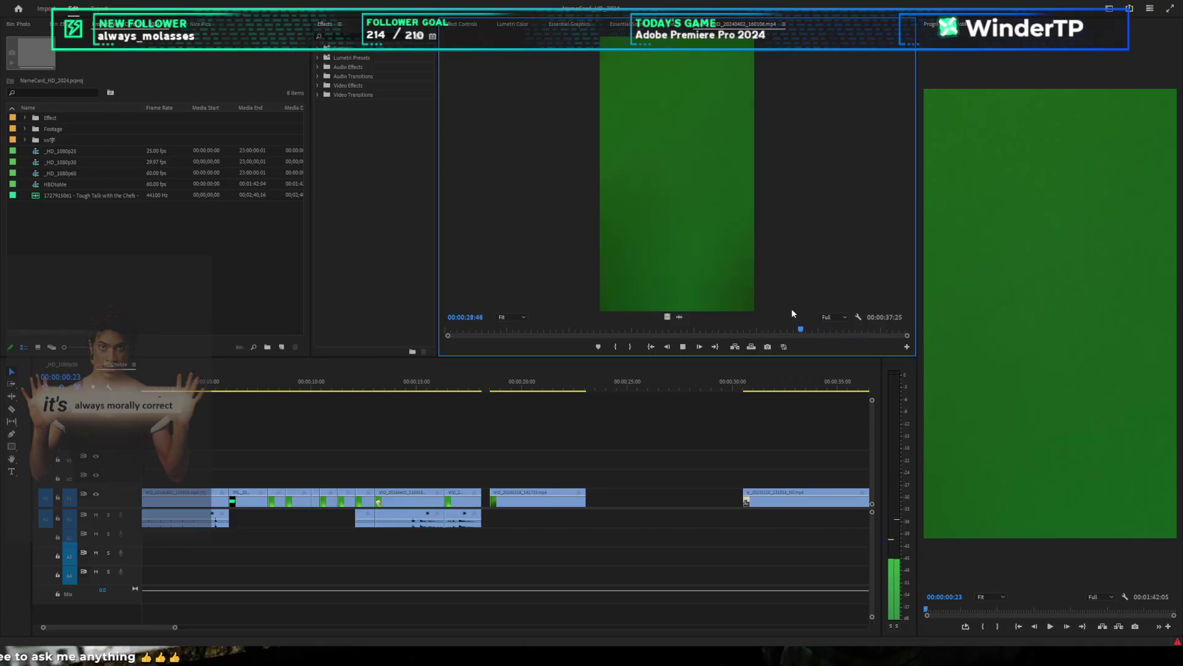
key("space")
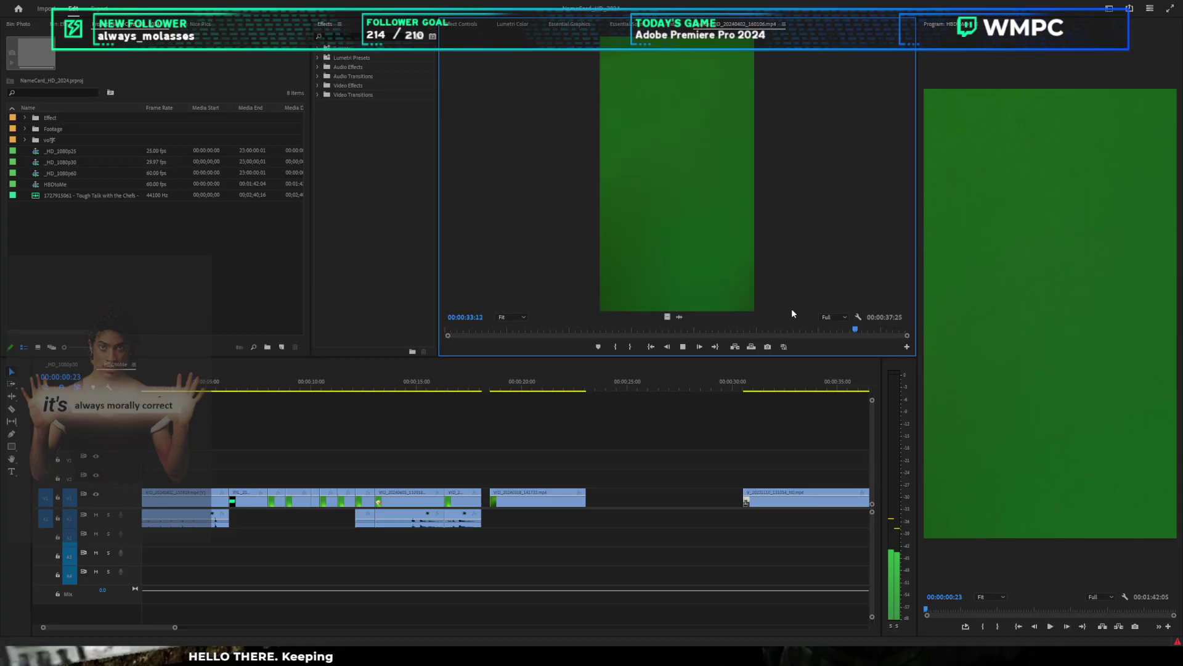
key("space")
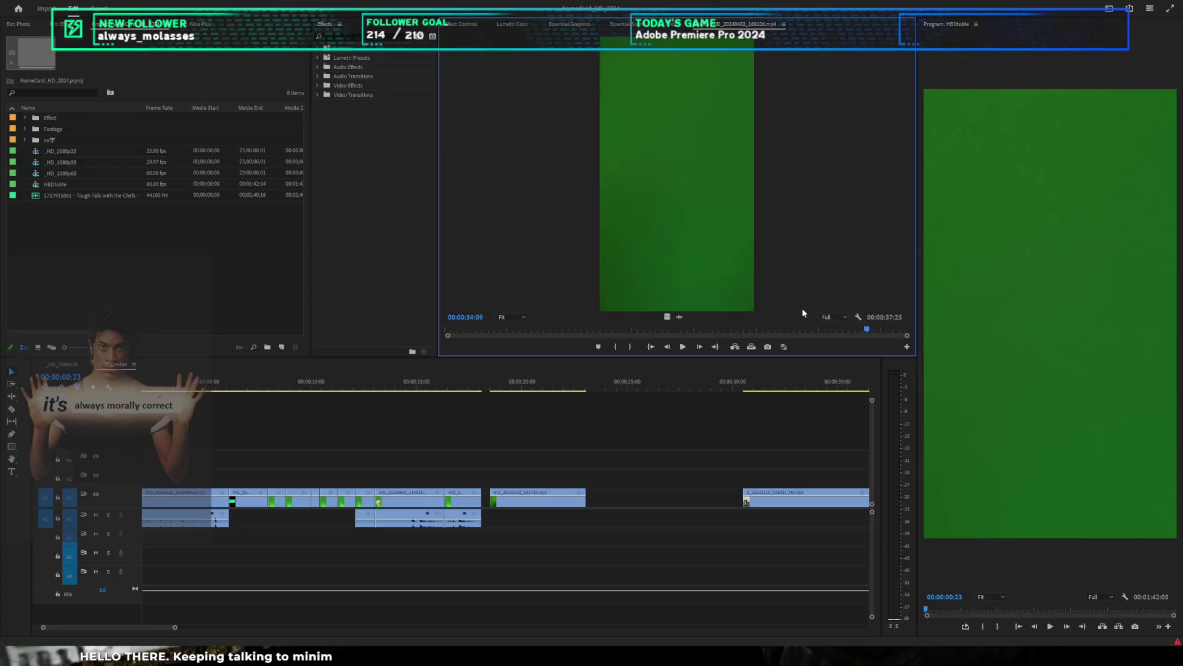
Step: Mark a section of 3 seconds 33 frames starting at 30 seconds 52 frames in the two-hands clip and place only its video after the notebook clip
mouse_move(854, 330)
left_mouse_down()
mouse_move(812, 331)
mouse_move(838, 328)
mouse_move(827, 334)
left_mouse_up()
key("i")
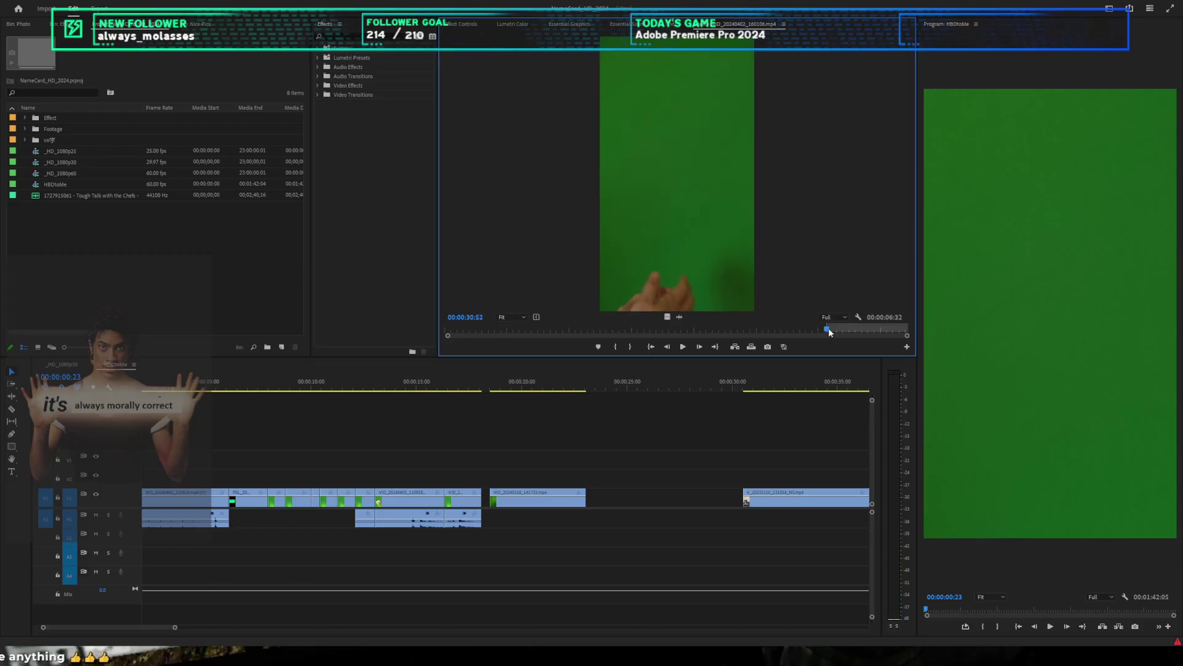
key("space")
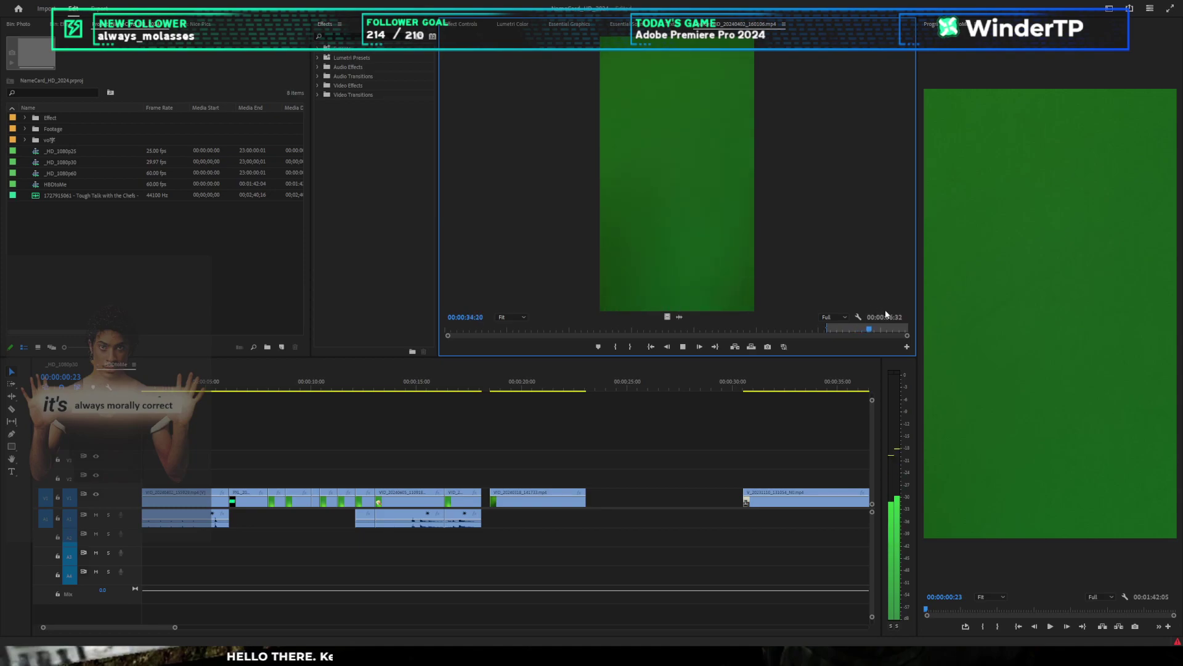
key("o")
key("space")
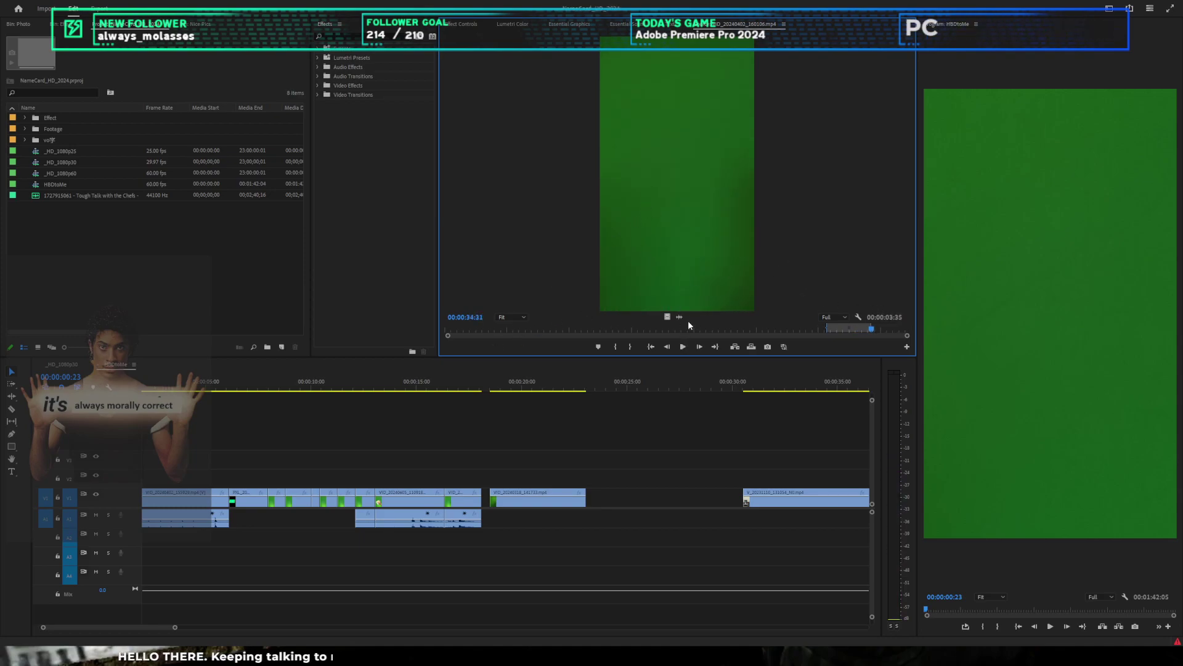
left_click_drag(666, 316, 596, 492)
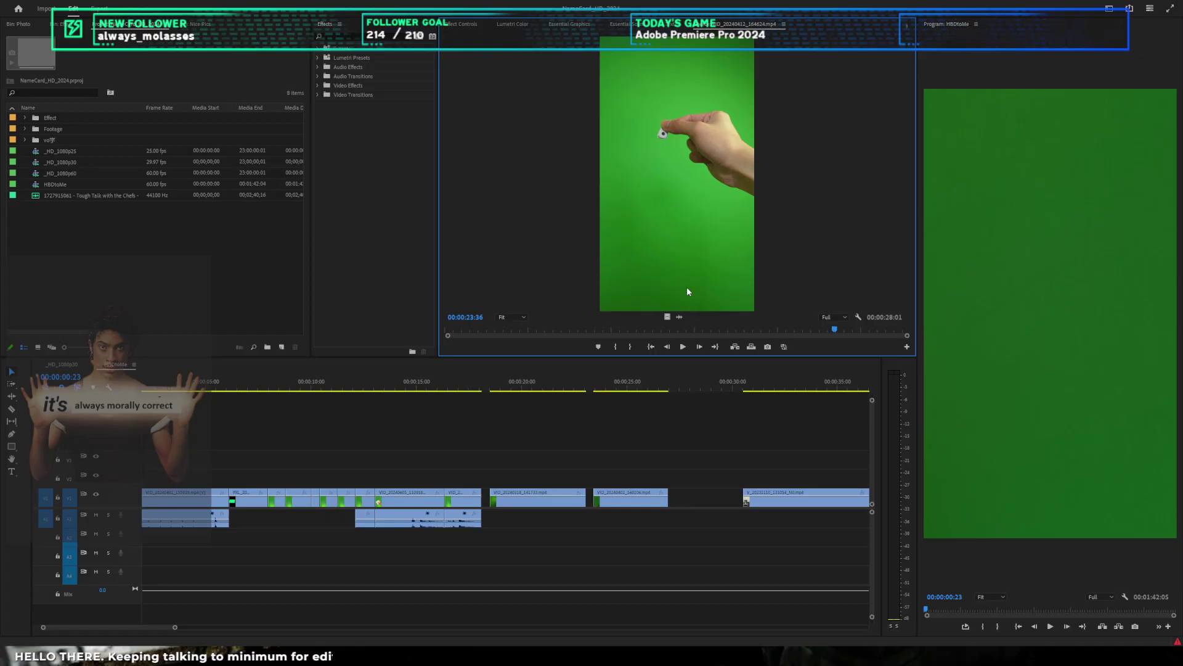
Step: Mark a one-second section ending at 5 seconds 4 frames in the small-object clip and place only its video after the two-hands clip
key("space")
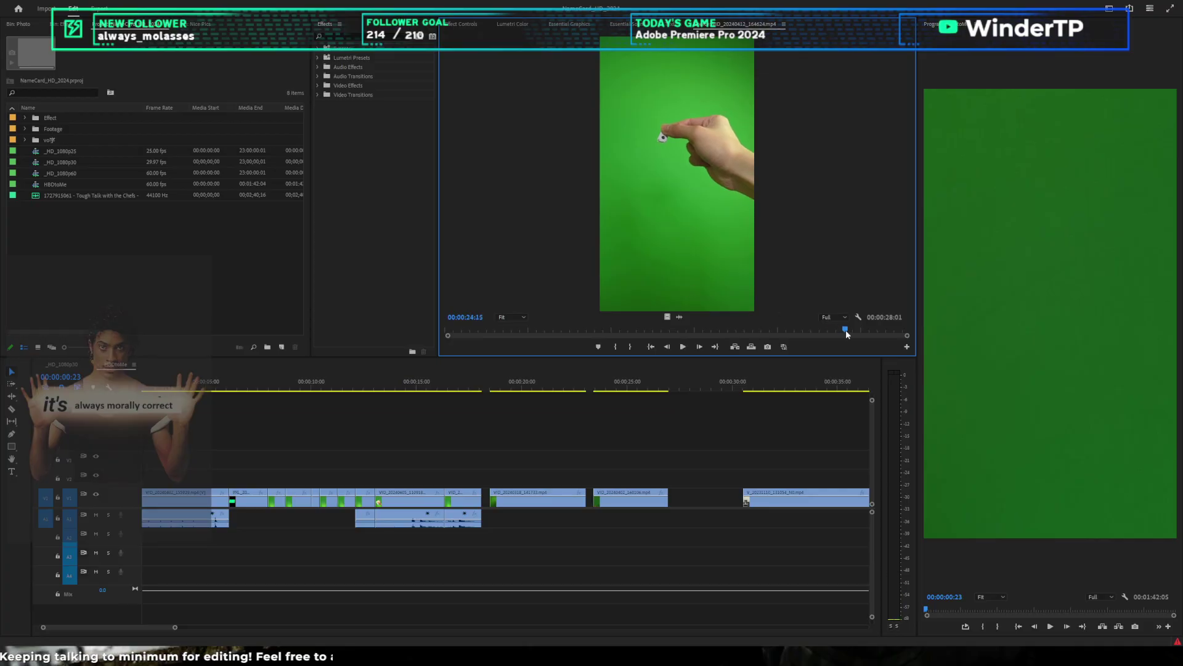
left_click_drag(846, 330, 530, 315)
key("o")
left_click_drag(667, 317, 683, 498)
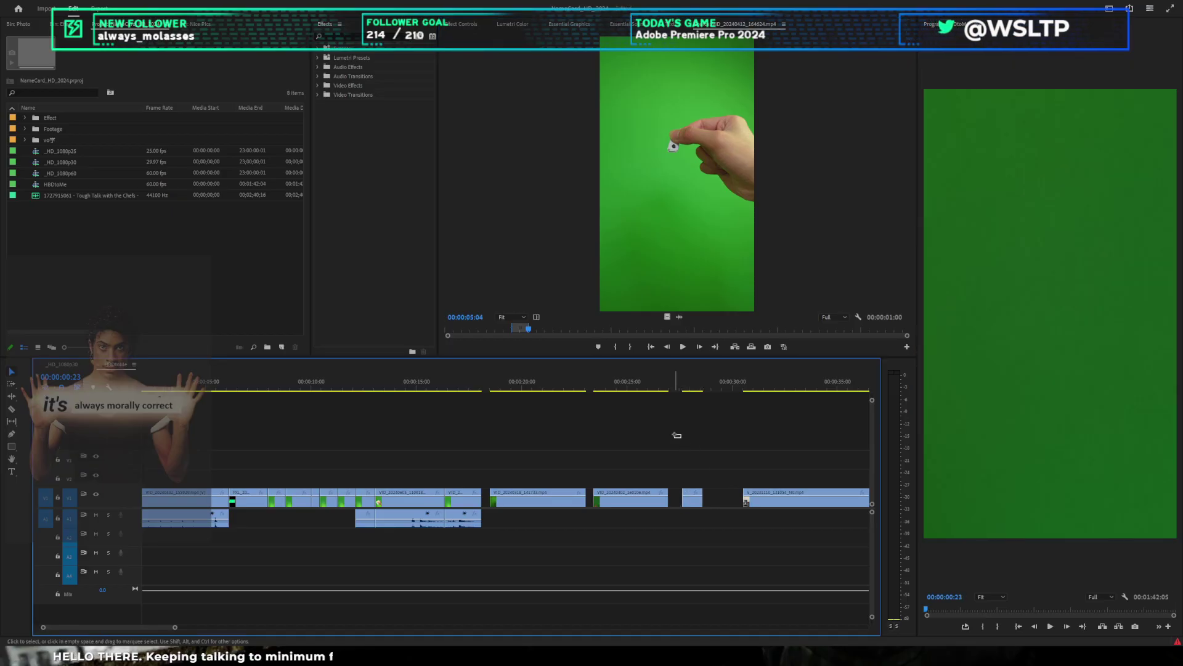
Step: Mark a second small-object section of 1 second 13 frames ending at 7 seconds 1 frame and insert only its video after the first one
left_click_drag(532, 327, 563, 325)
key("i")
key("o")
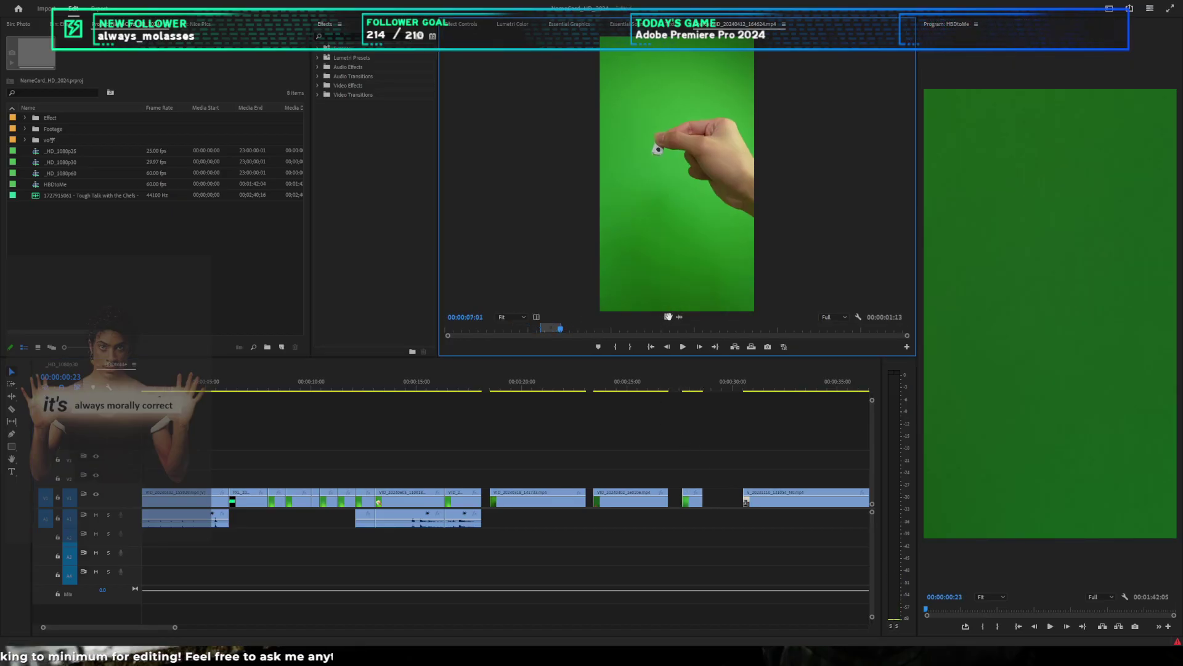
left_click_drag(668, 316, 701, 411)
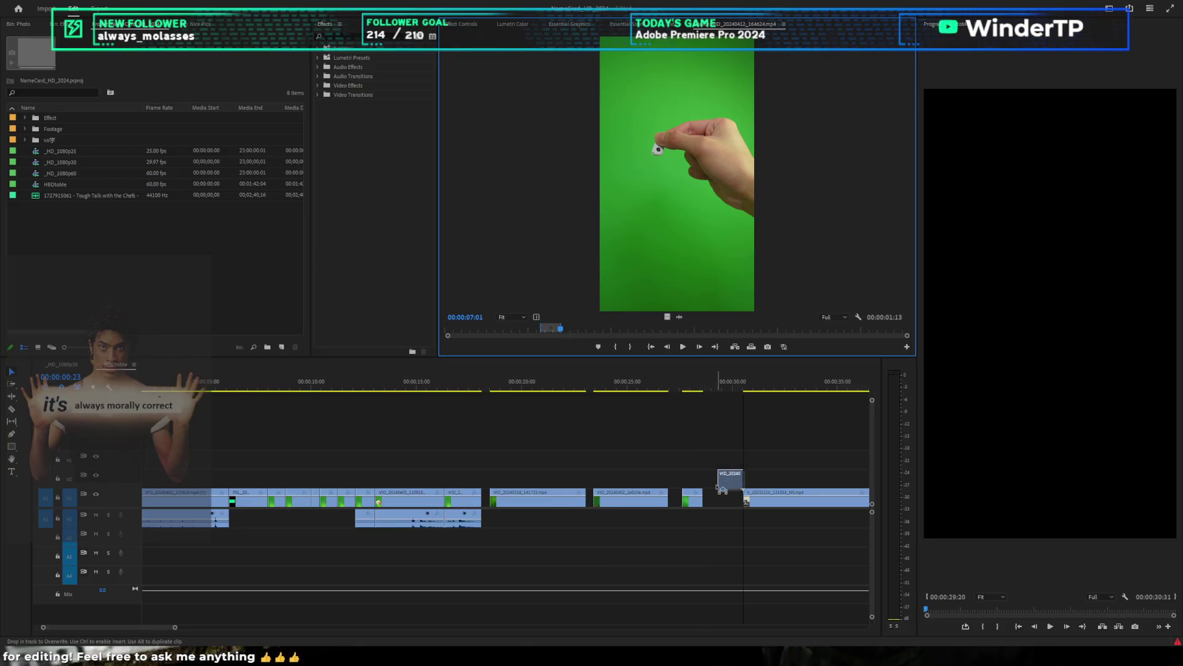
left_click_drag(722, 490, 724, 444)
scroll(724, 443, "down", 5)
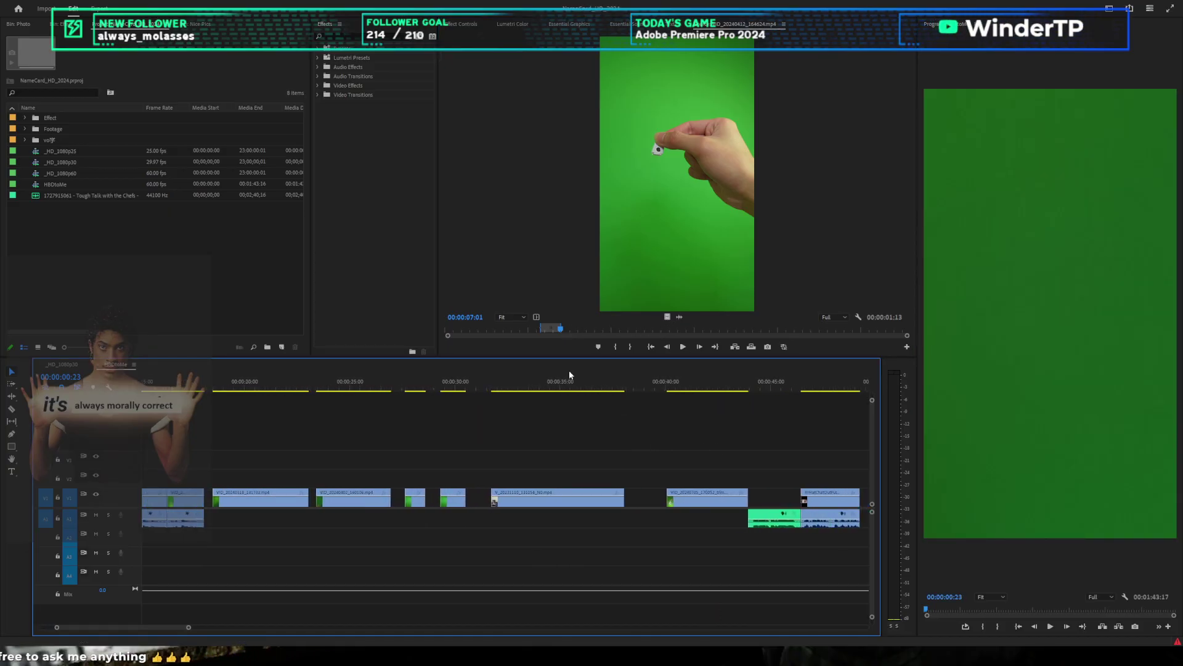
Step: Mark a third short section of the small-object clip and insert only its video ahead of the phone-typing clip
left_click_drag(562, 329, 587, 328)
key("i")
key("o")
left_click_drag(668, 316, 487, 493)
Step: Mark a fourth small-object section of 1 second 29 frames ending at 21 seconds 34 frames and insert only its video after the third one
left_click_drag(595, 326, 527, 474)
key("o")
key("i")
key("i")
key("o")
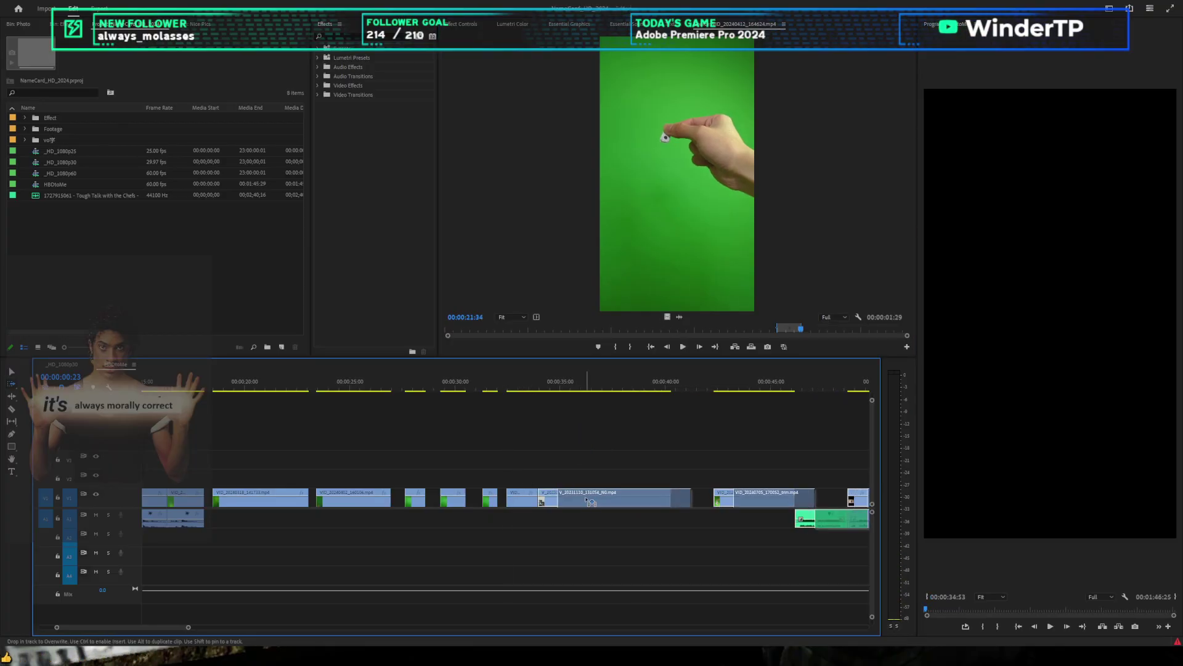
left_click_drag(815, 331, 908, 305)
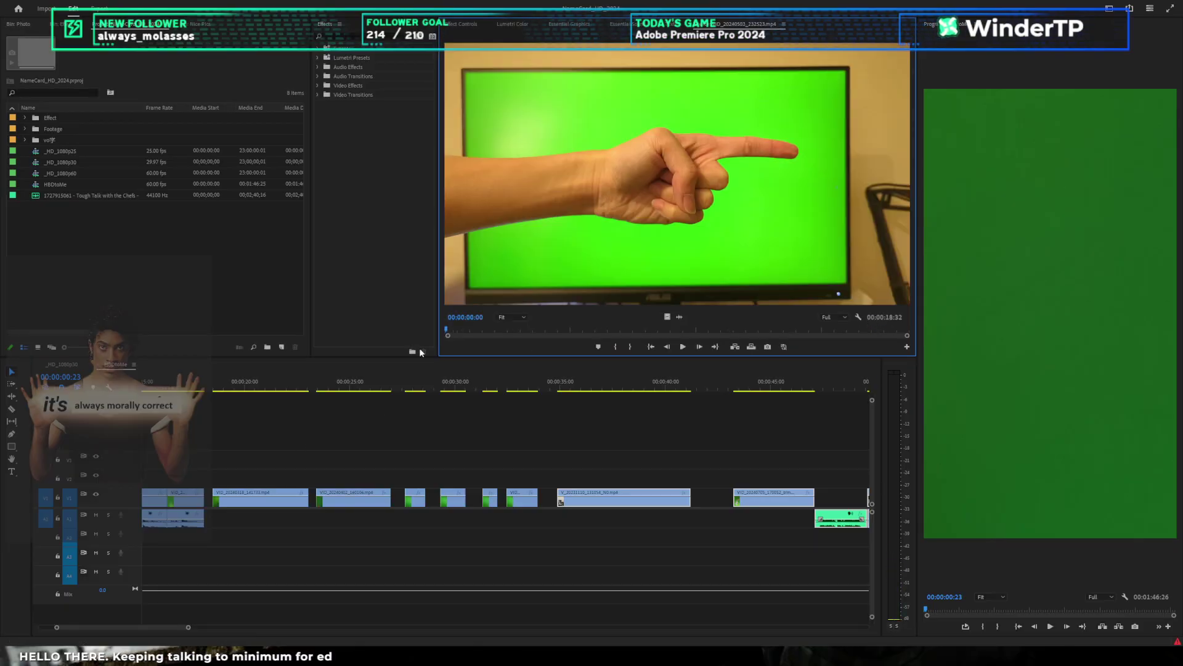
Step: Review the horizontal pointing-hand clip in an enlarged source view and return the zoom to Fit
left_click(475, 328)
key("grave")
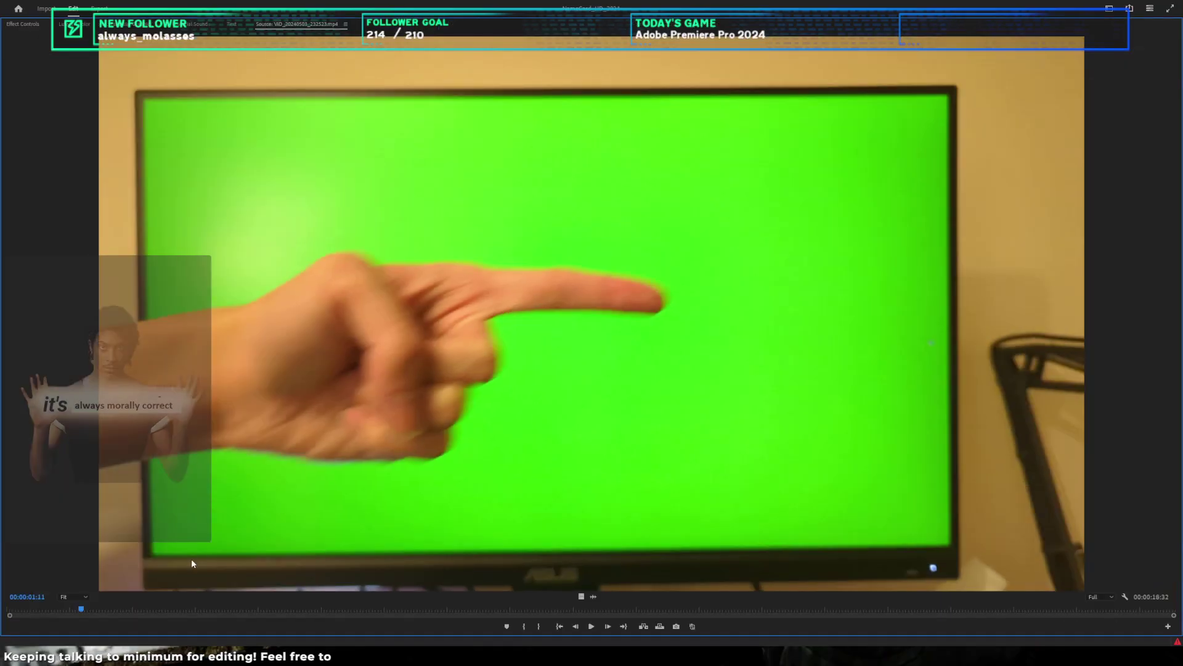
left_click_drag(80, 609, 741, 509)
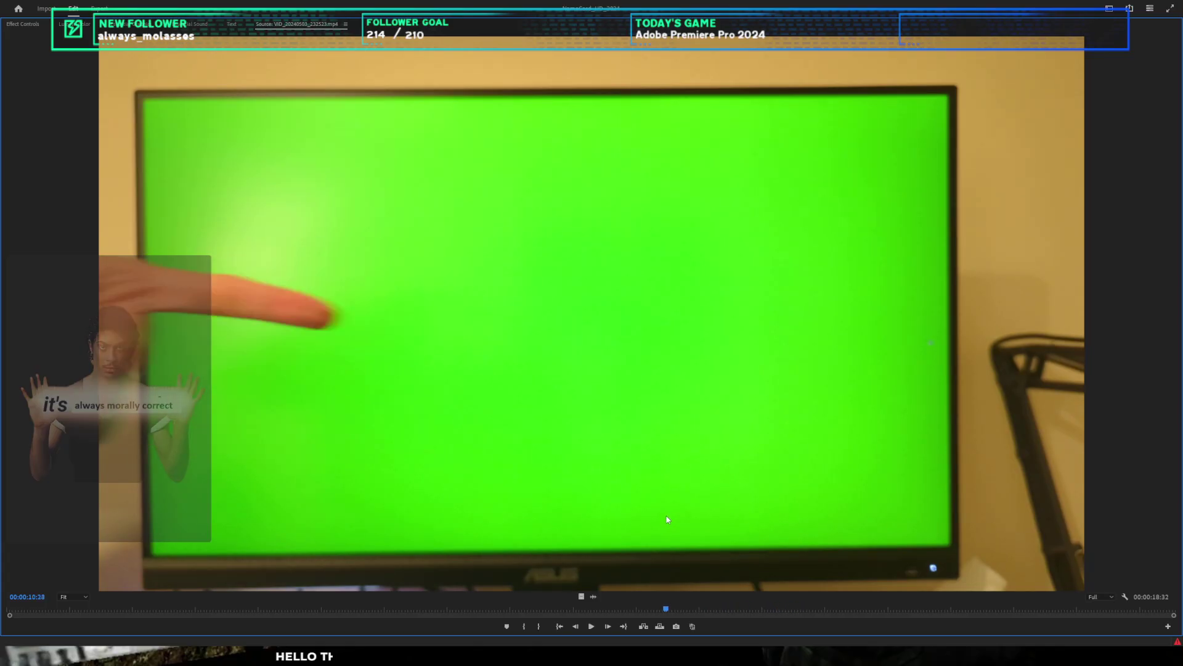
left_click_drag(666, 517, 463, 509)
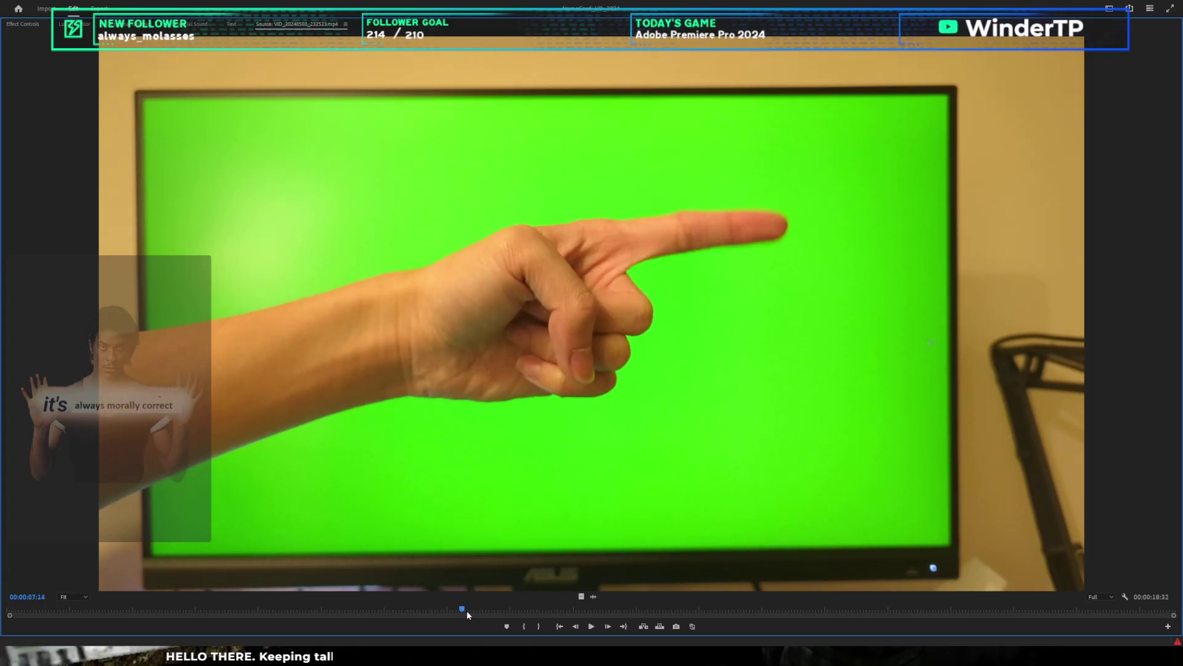
left_click_drag(467, 610, 408, 562)
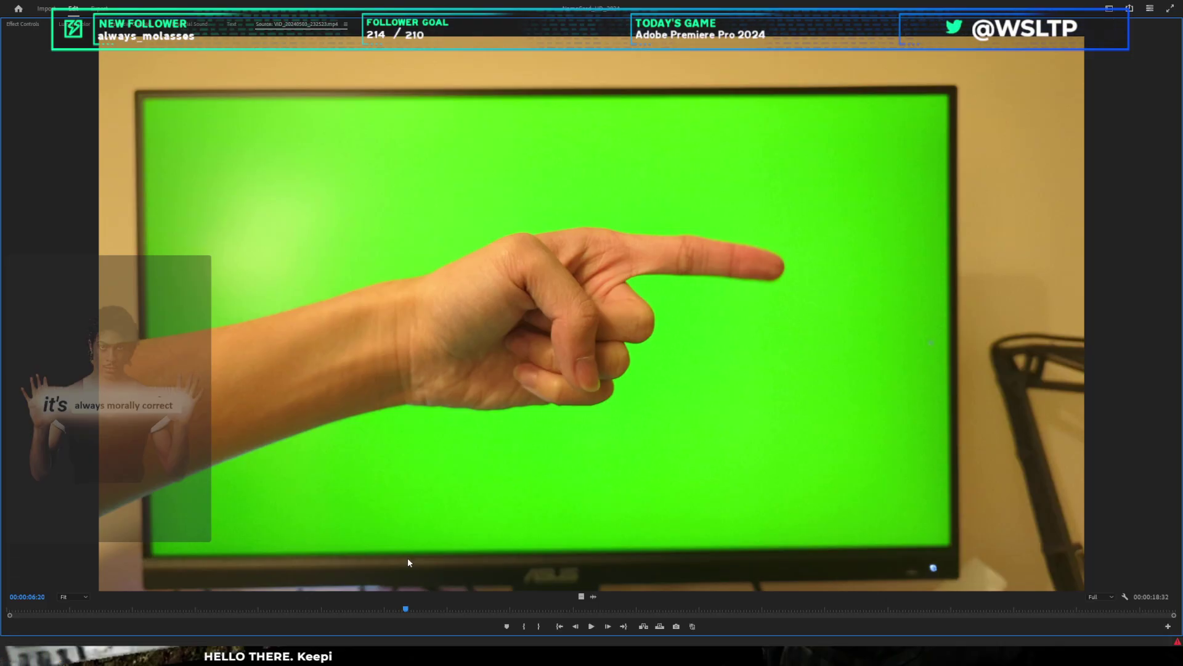
scroll(408, 557, "down", 3)
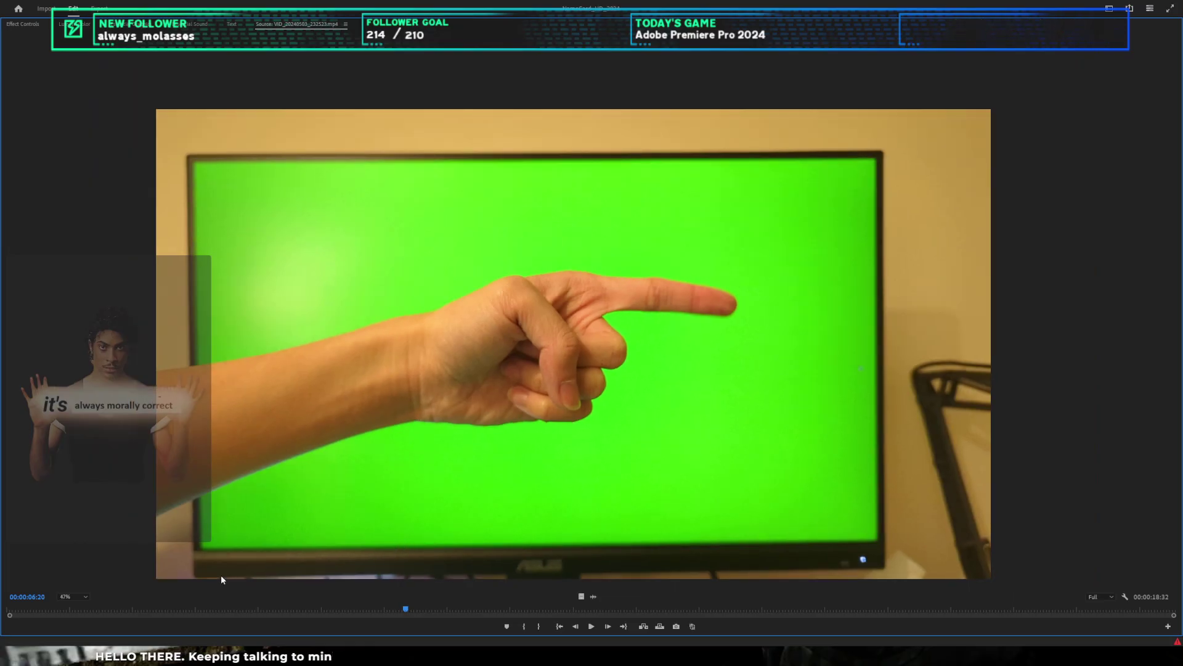
left_click(73, 597)
left_click(72, 477)
left_click(435, 609)
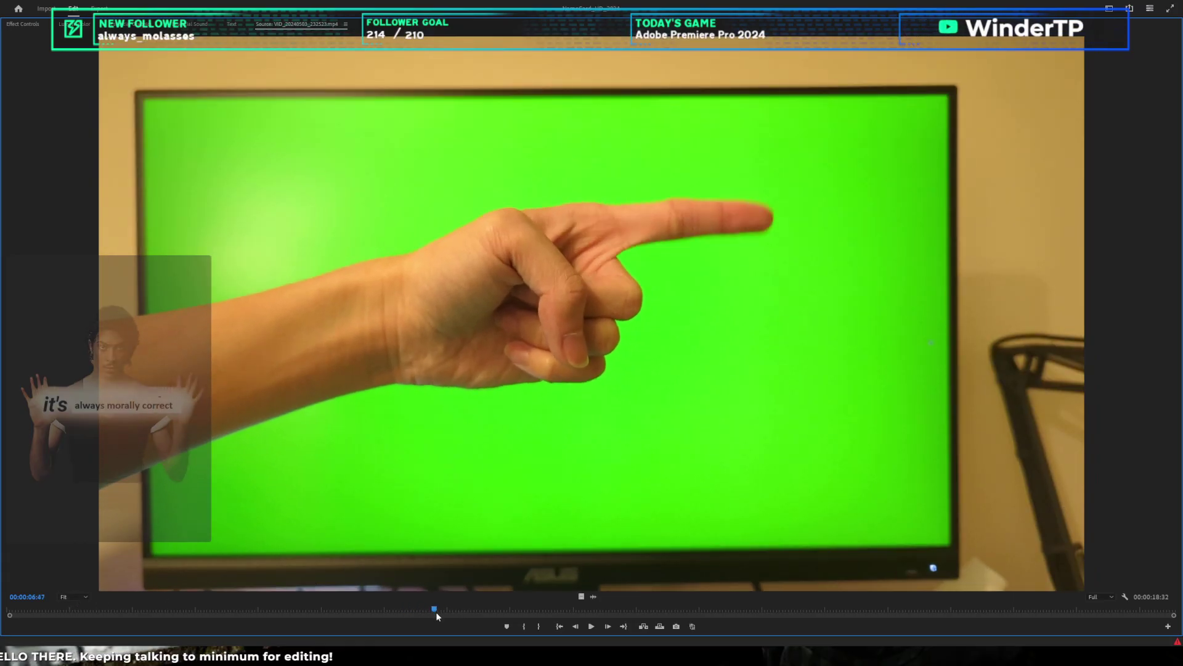
Step: Mark a section of 10 seconds 46 frames ending at 12 seconds 39 frames in the pointing-hand clip and restore the normal layout
left_click_drag(437, 613, 330, 570)
key("i")
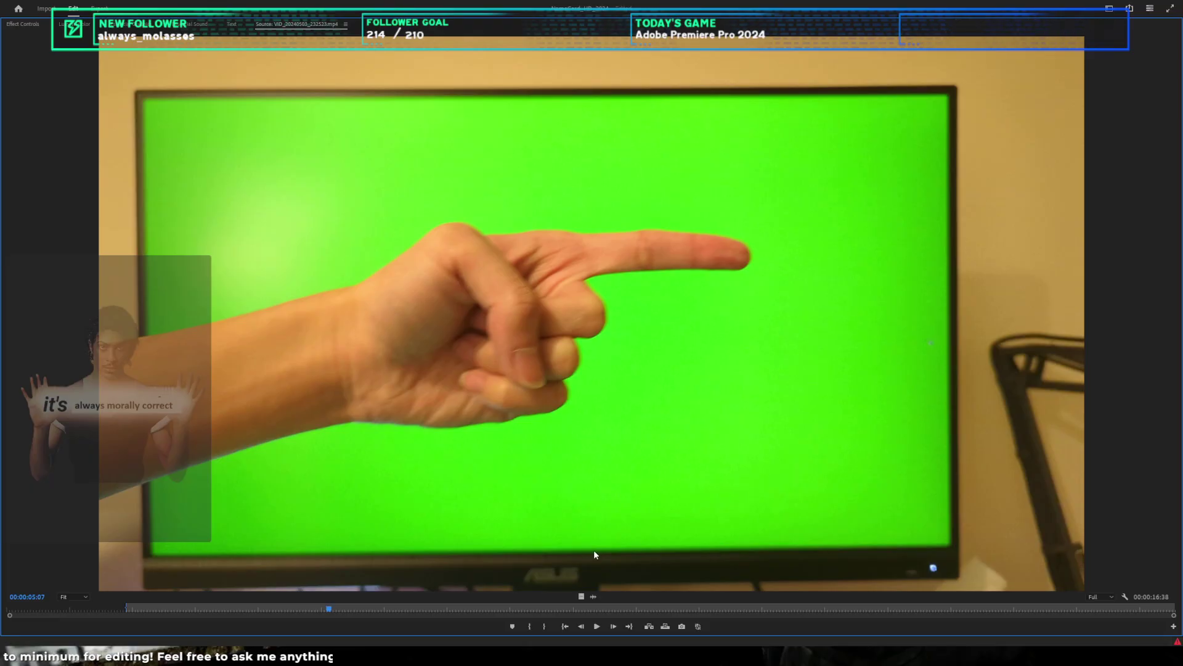
left_click_drag(337, 605, 805, 587)
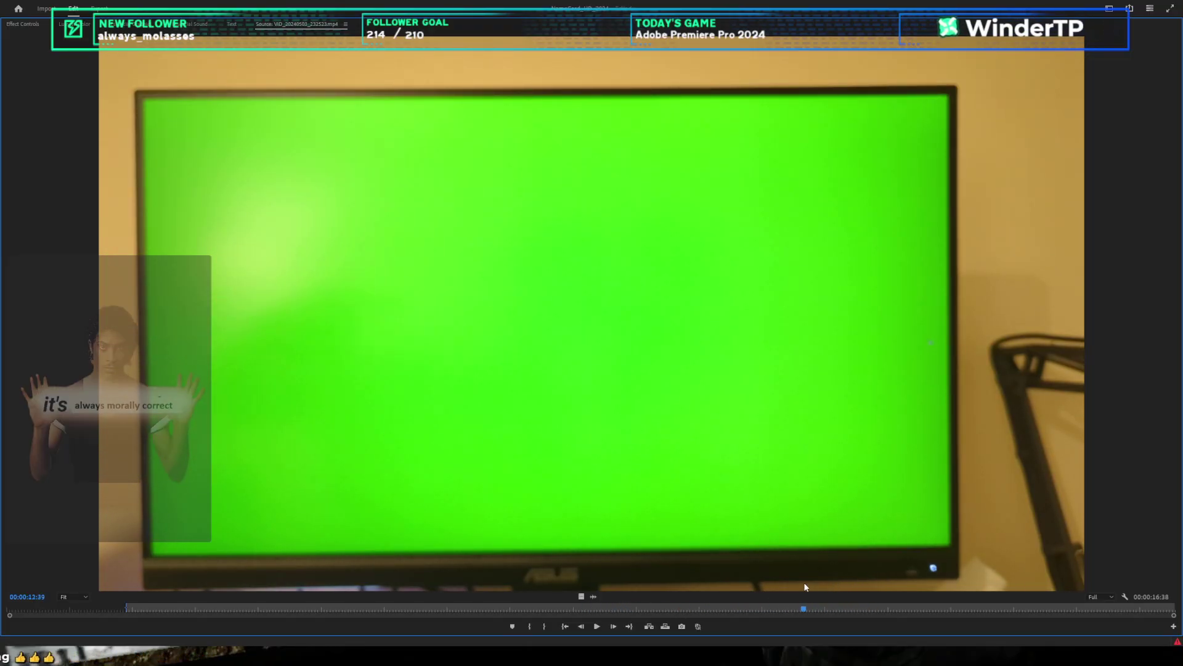
key("grave")
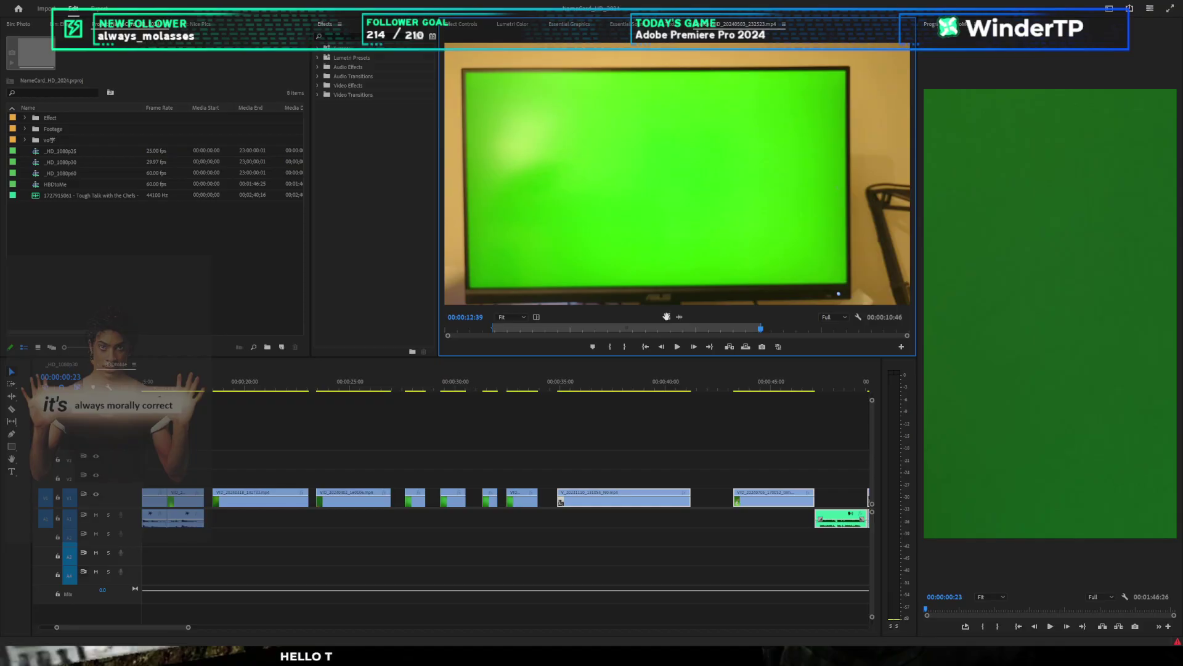
Step: Insert only the video of the marked pointing-hand section after the phone-typing clip and clear the clip selection
left_click_drag(666, 317, 701, 459)
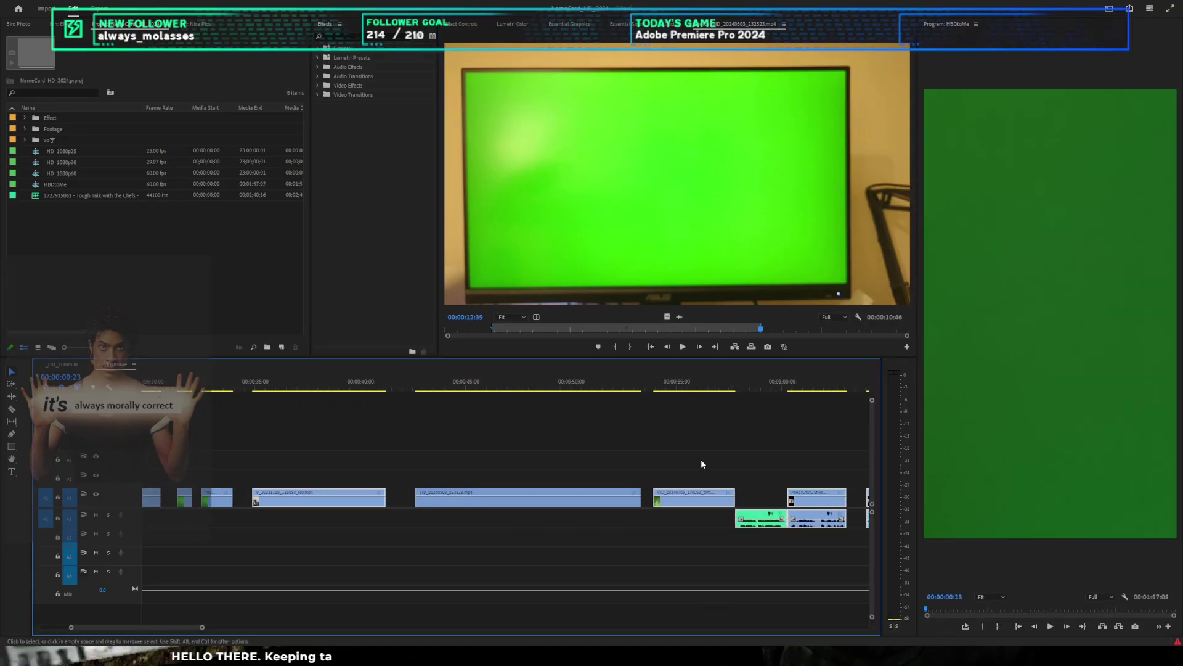
scroll(700, 460, "down", 3)
left_click(780, 446)
scroll(780, 446, "down", 5)
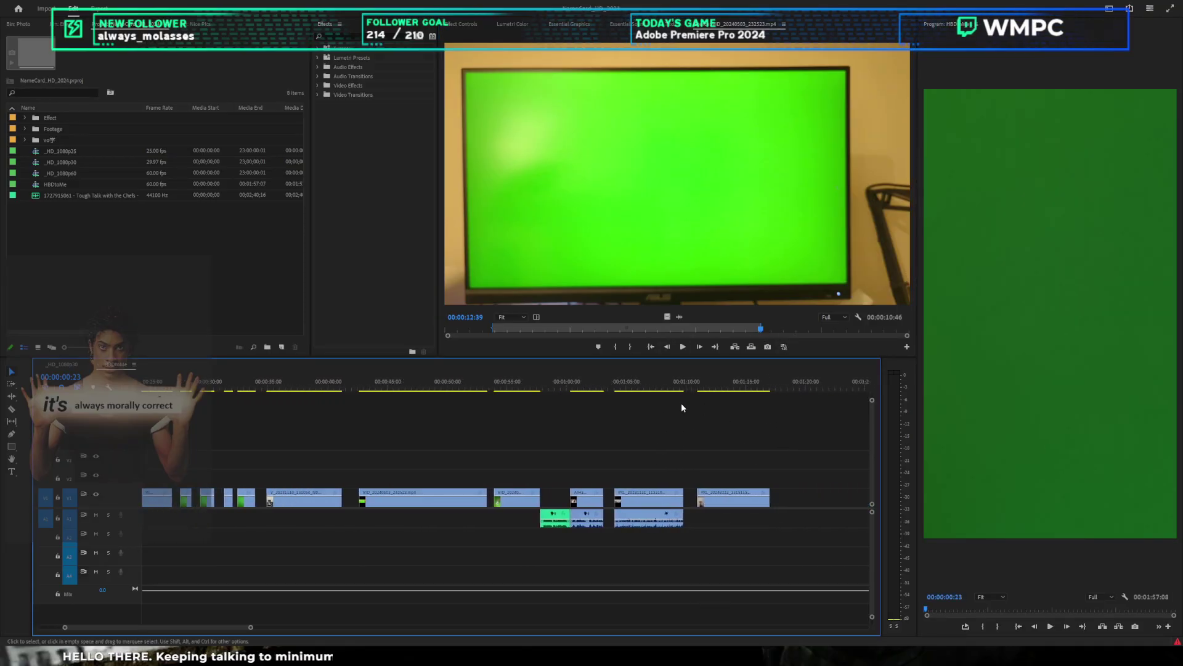
Step: Review the second pointing-hand clip and mark a section of 8 seconds 16 frames near its end
left_click_drag(760, 329, 915, 320)
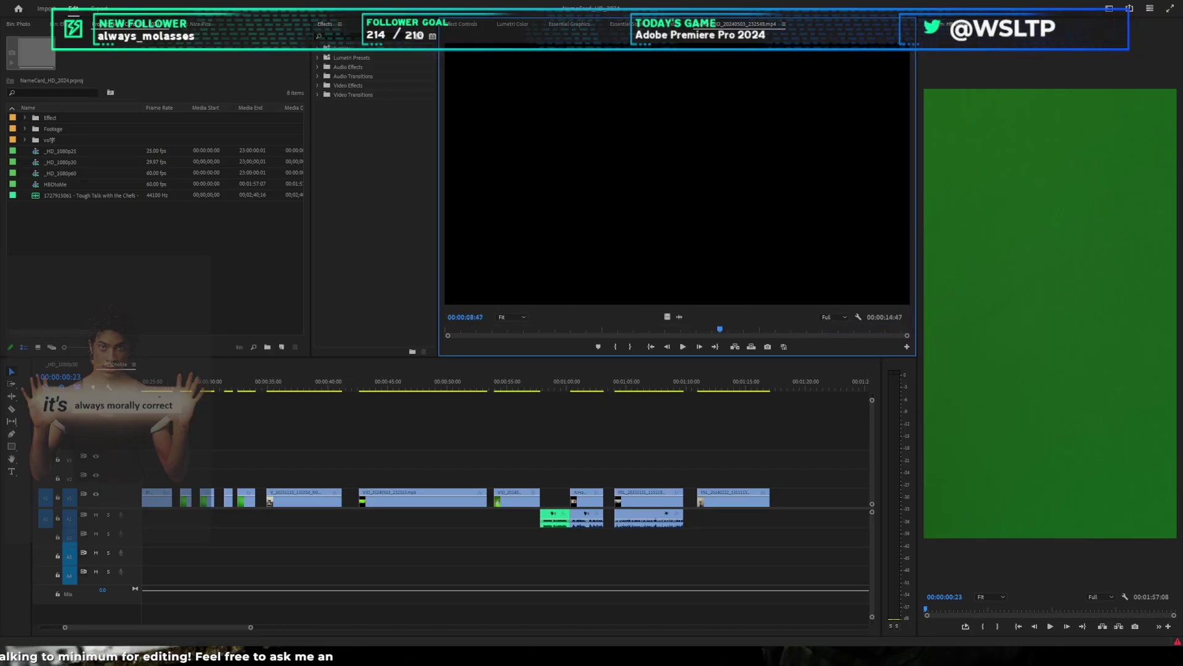
left_click_drag(486, 325, 895, 305)
key("i")
Step: Insert only the marked section's video after the first pointing-hand clip and shift all following clips later to leave a gap
left_click_drag(668, 316, 495, 497)
key("a")
left_click_drag(618, 497, 641, 500)
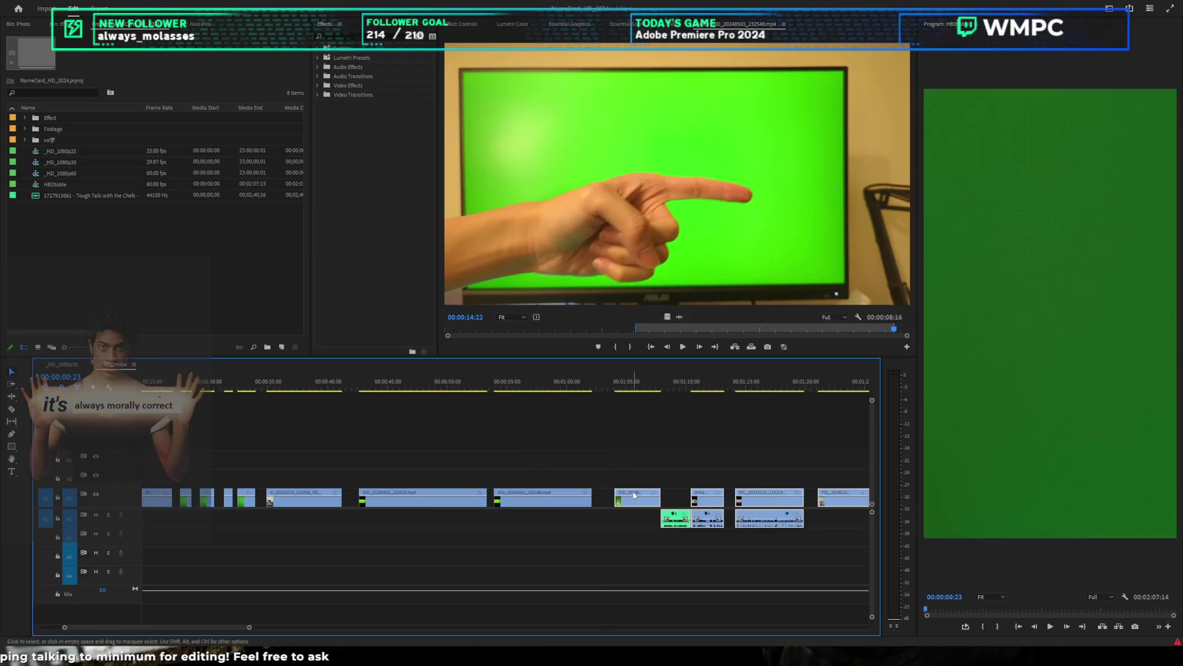
Step: Mark 18 seconds 20 frames ending at 19 seconds 52 frames in the next pointing-hand clip and insert only its video after the second pointing-hand clip
double_click(246, 496)
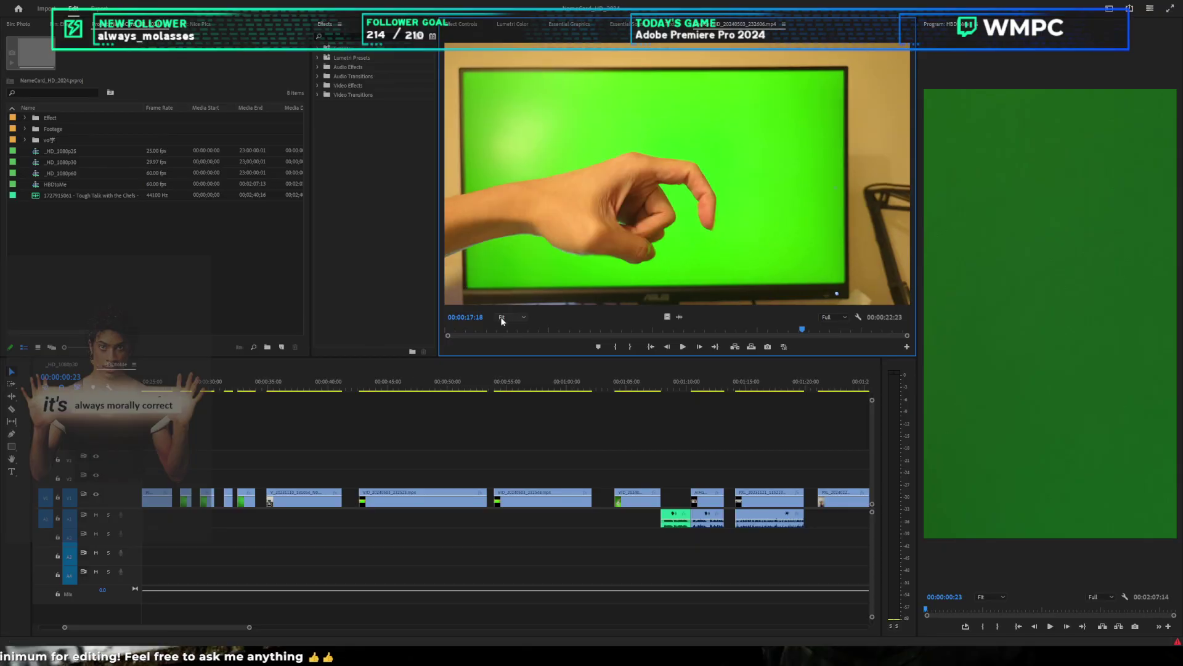
left_click_drag(464, 331, 858, 328)
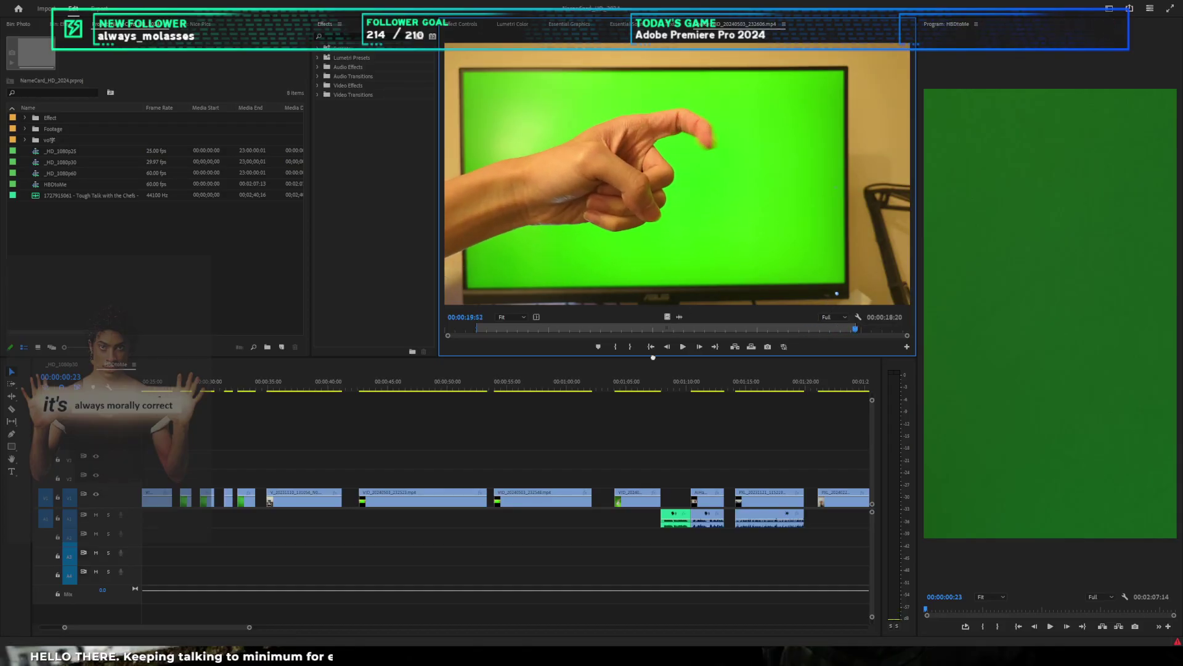
left_click_drag(652, 358, 606, 499)
scroll(645, 451, "down", 2)
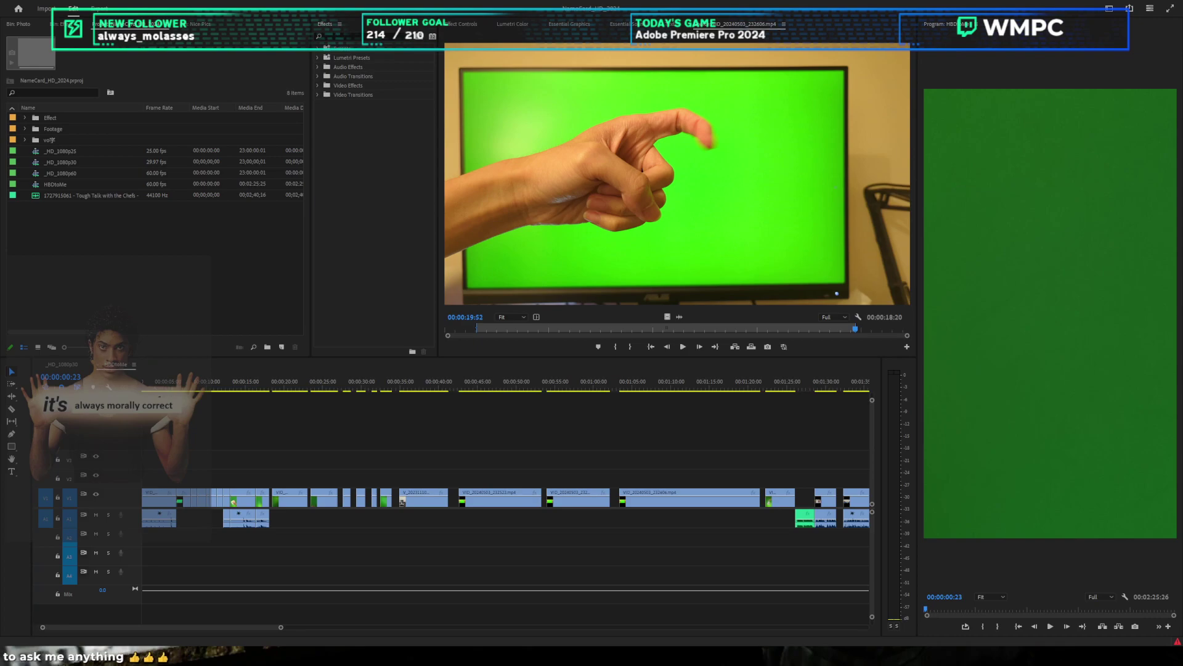
Step: Mark the vertical green-screen hand clip from 37 frames to 2 seconds 45 frames and place its video after the last grouped clip, leaving a gap
left_click(649, 306)
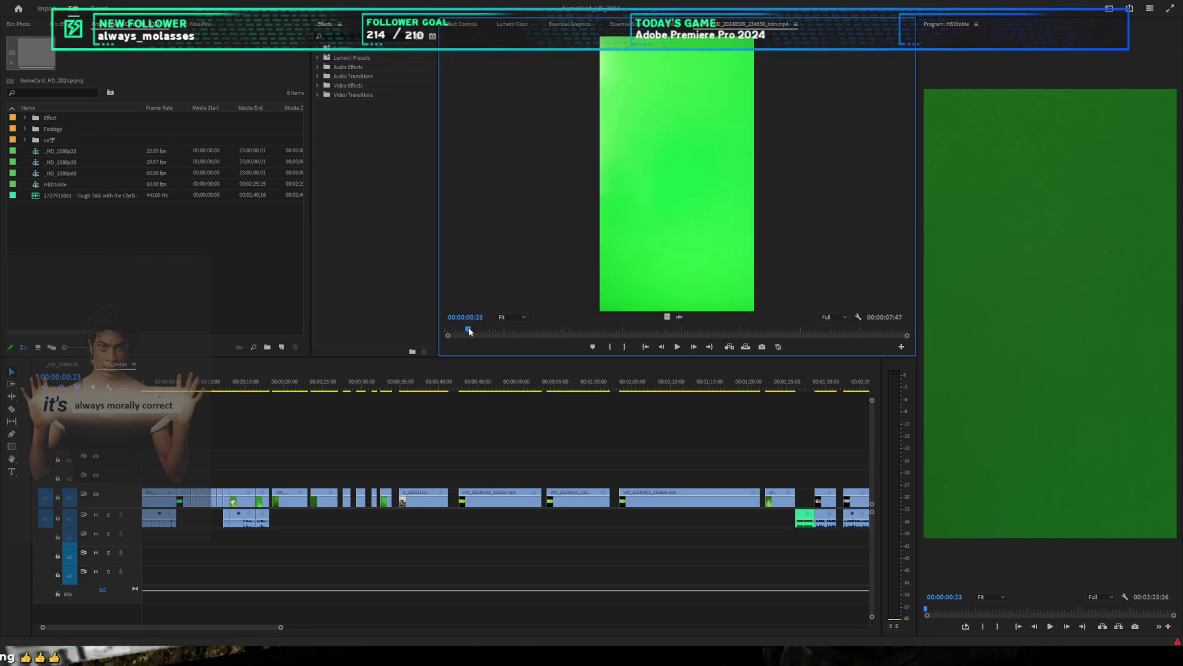
mouse_move(468, 331)
left_mouse_down()
mouse_move(770, 329)
mouse_move(461, 331)
mouse_move(543, 331)
mouse_move(483, 339)
left_mouse_up()
scroll(564, 433, "down", 3)
left_click(568, 438)
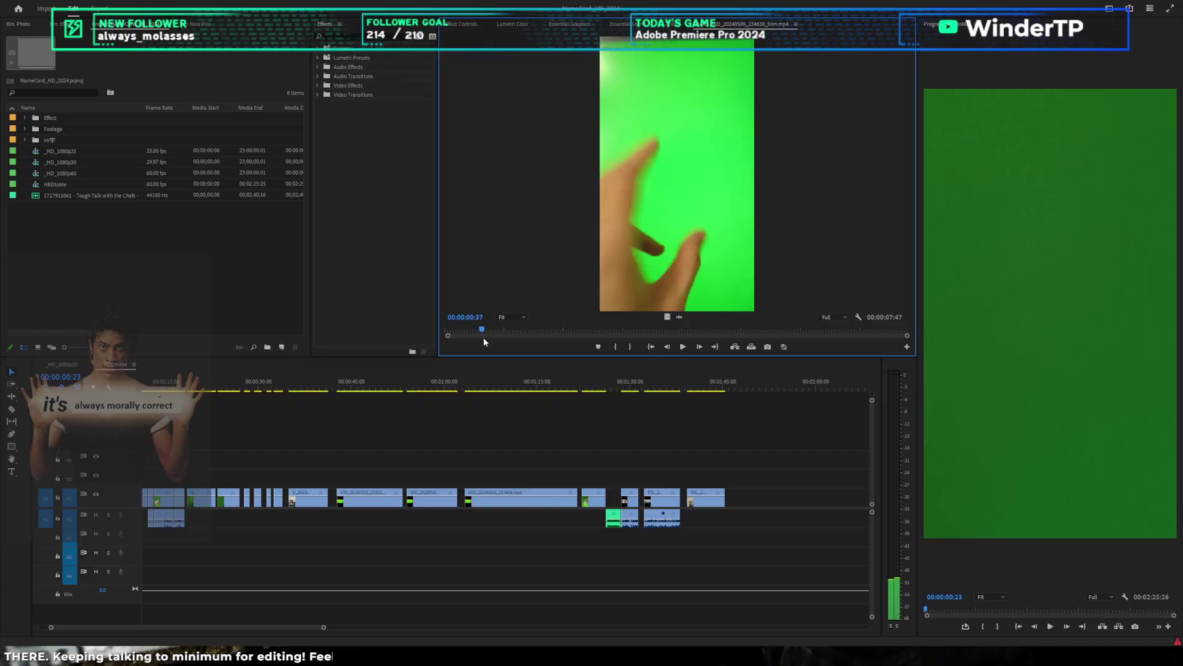
key("i")
key("space")
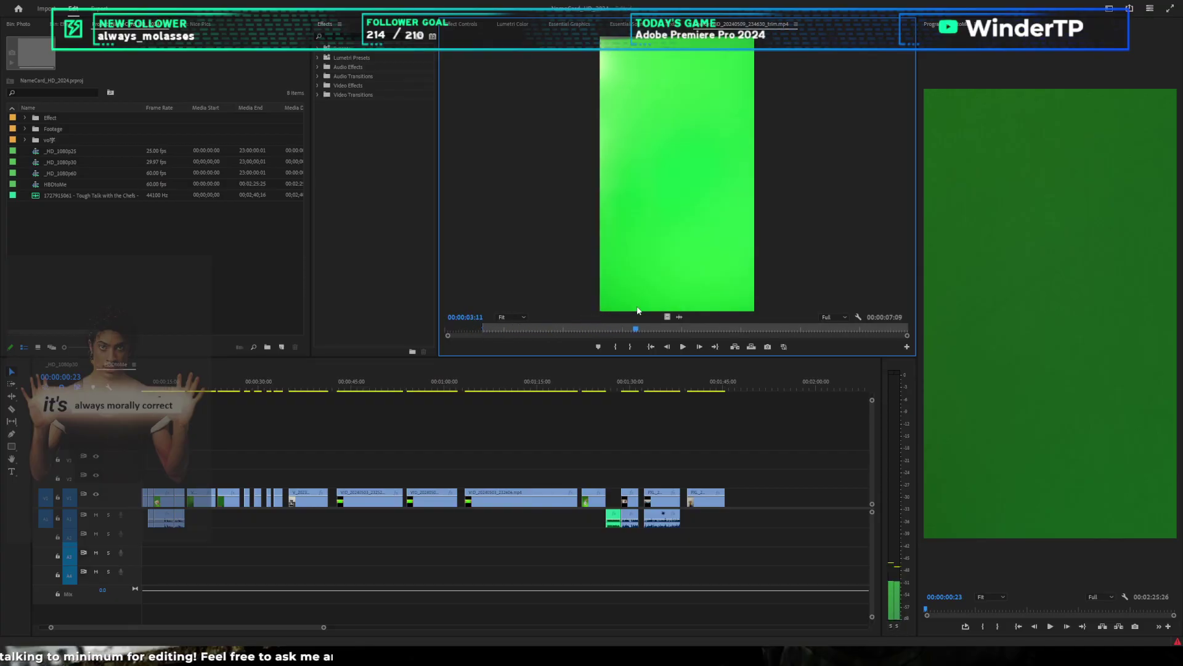
left_click_drag(623, 330, 755, 546)
key("o")
left_click_drag(738, 502, 740, 503)
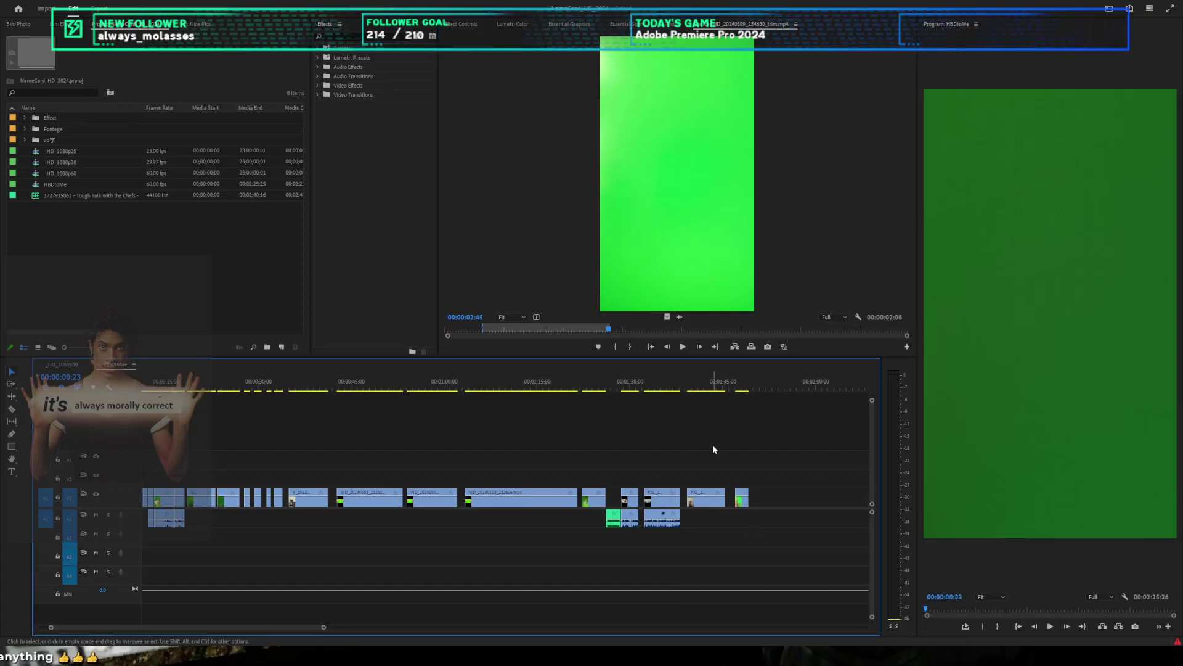
Step: Mark 1 second 33 frames ending at 4 seconds 15 frames in the same vertical clip and place only its video after the previous section
scroll(714, 448, "down", 8)
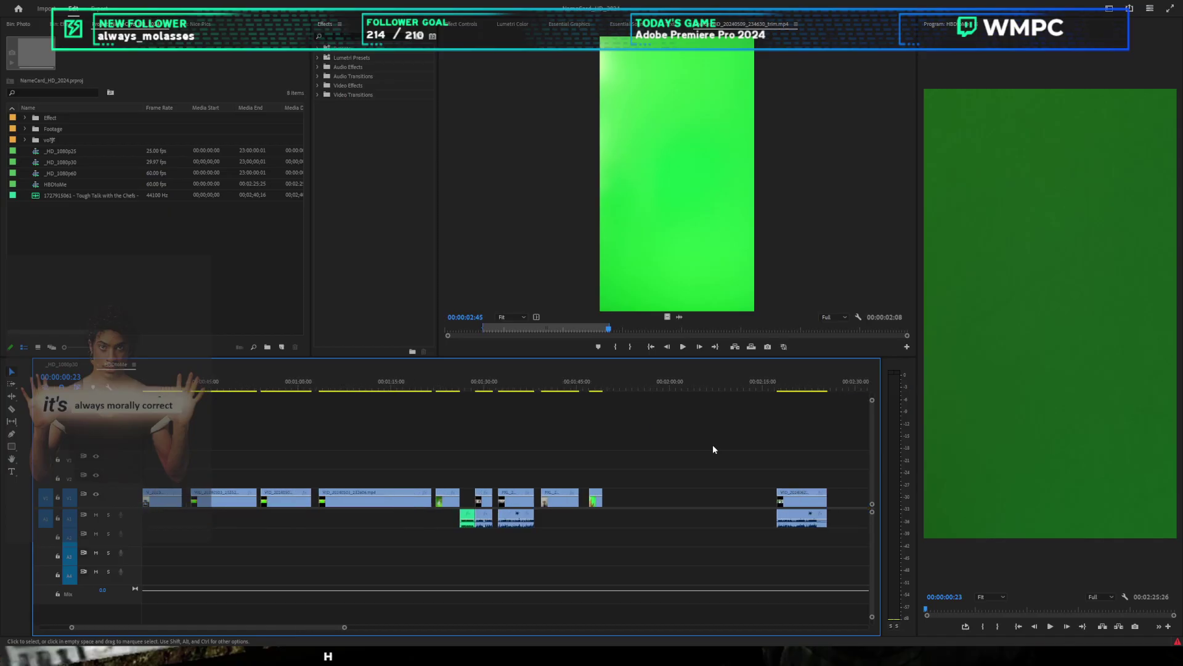
scroll(649, 445, "up", 3)
mouse_move(615, 331)
left_mouse_down()
mouse_move(761, 323)
mouse_move(475, 354)
mouse_move(697, 334)
mouse_move(531, 520)
mouse_move(548, 500)
left_mouse_up()
key("i")
key("i")
key("o")
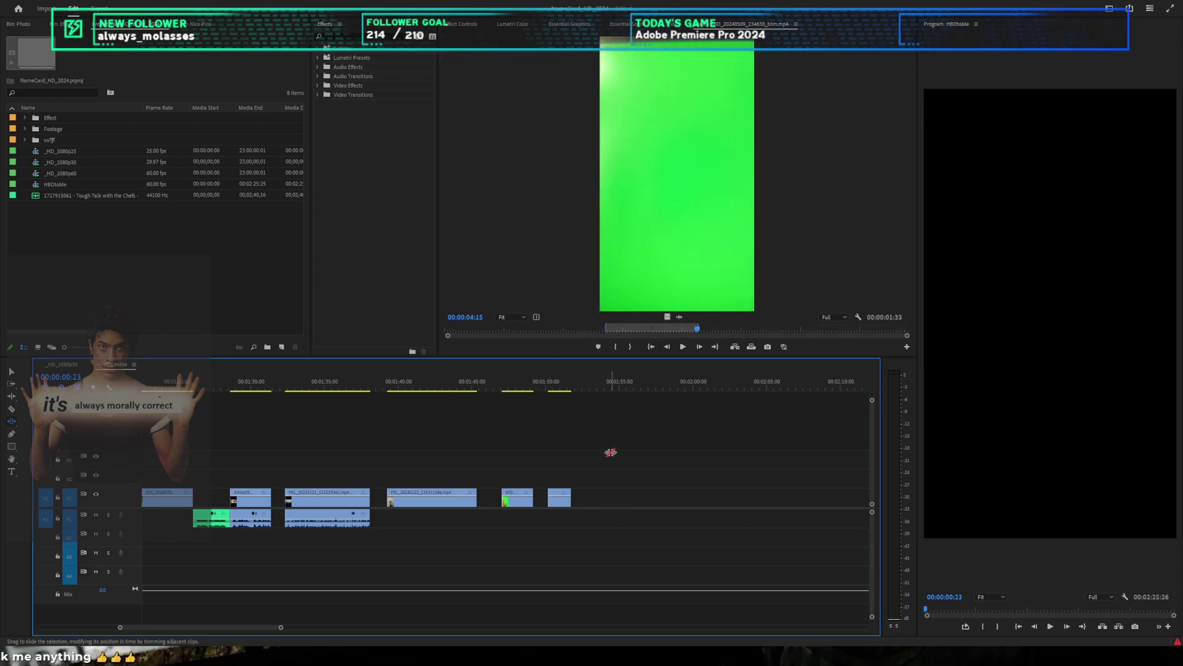
Step: Mark 2 seconds 46 frames ending at 7 seconds 19 frames in the vertical hand clip and place its video after the preceding short section
left_click_drag(711, 332, 879, 272)
key("i")
key("o")
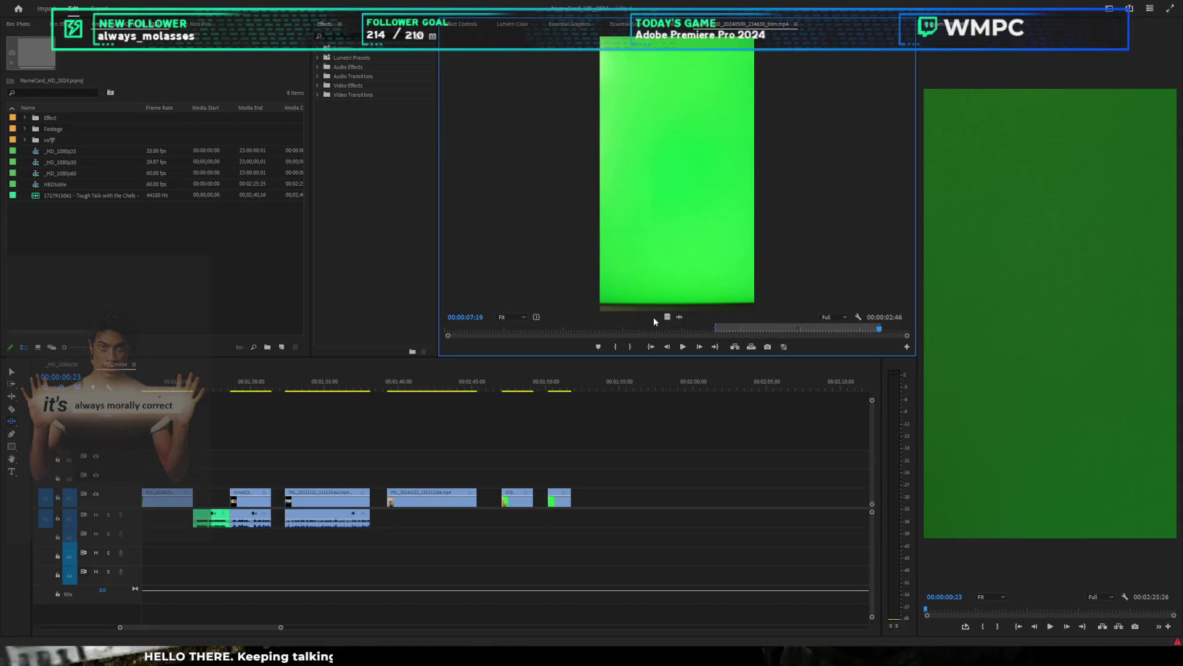
left_click_drag(667, 317, 665, 450)
left_click_drag(604, 501, 604, 501)
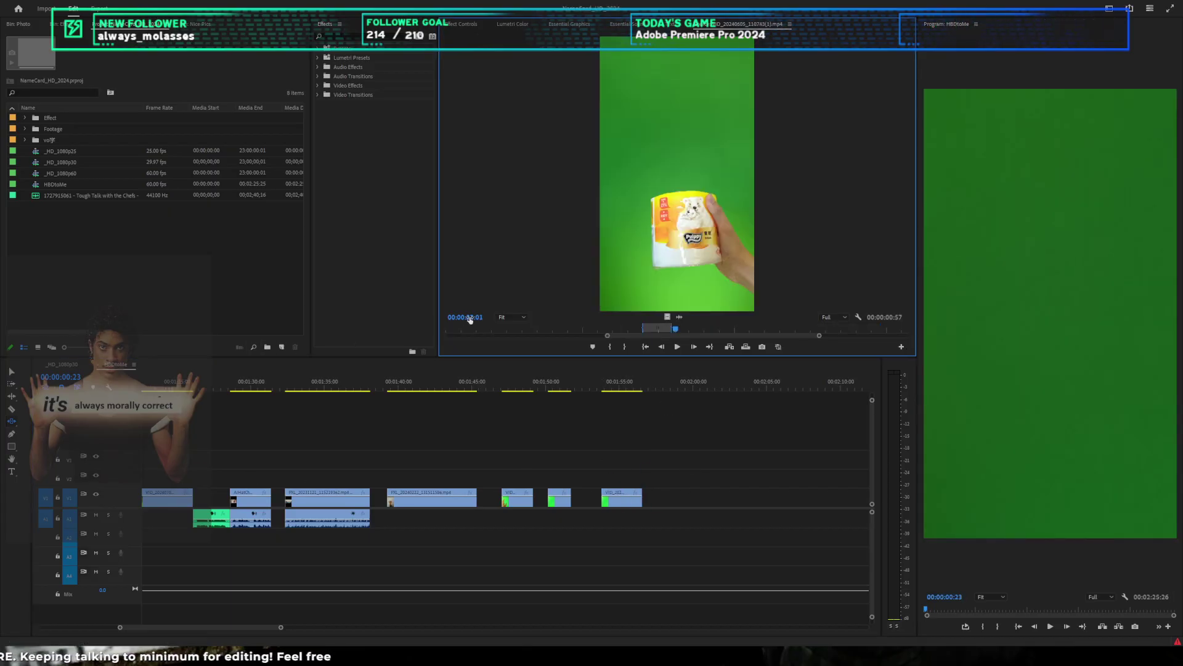
Step: Skim the toilet-paper clip, then mark 1 second 33 frames ending at 15 seconds 8 frames in the related vertical green-screen clip
left_click_drag(504, 330, 379, 346)
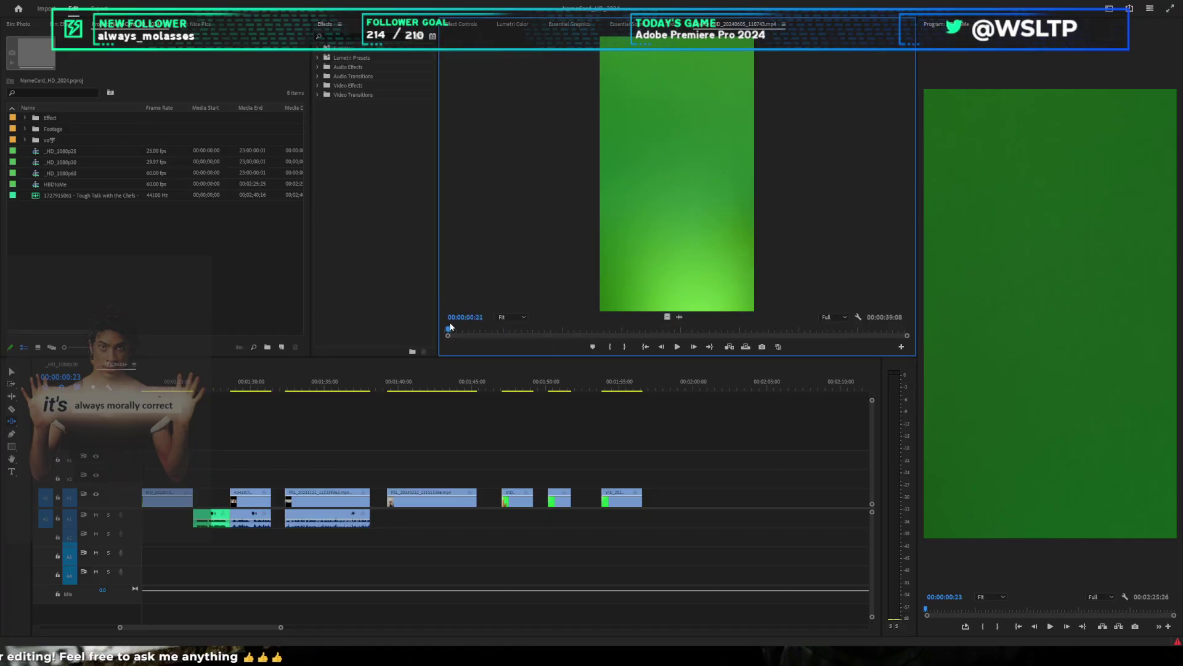
left_click_drag(450, 323, 626, 304)
key("i")
key("o")
Step: Switch back to the Selection tool, return the playhead to the sequence start and save the project
scroll(706, 407, "down", 3)
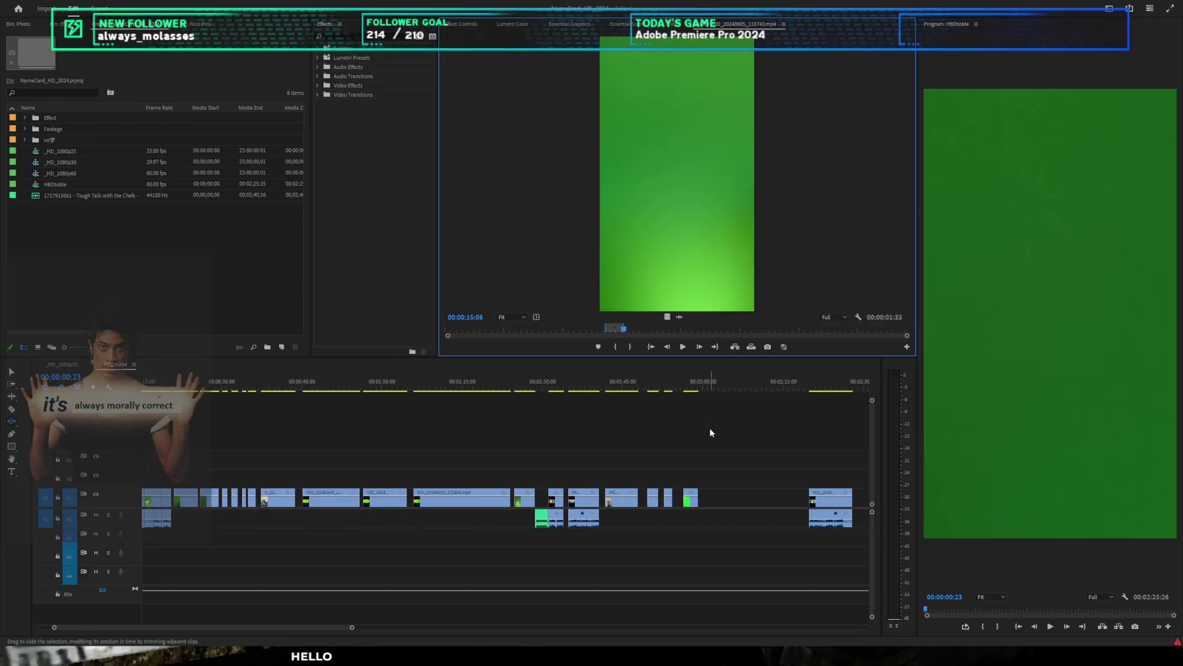
scroll(709, 430, "up", 1)
key("v")
left_click(498, 412)
key("Home")
key("ctrl+s")
Step: Scrub through the short hand clips near the sequence start and park the playhead at 10 seconds 44 frames
scroll(361, 439, "up", 3)
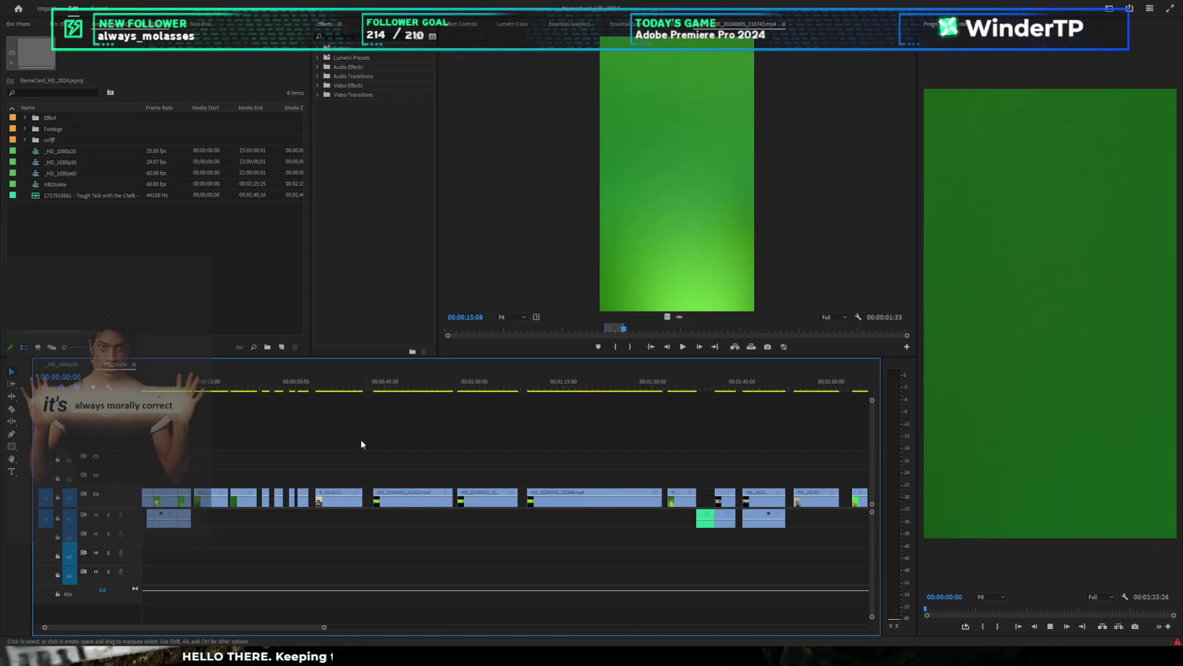
scroll(370, 433, "up", 3)
scroll(370, 433, "up", 3)
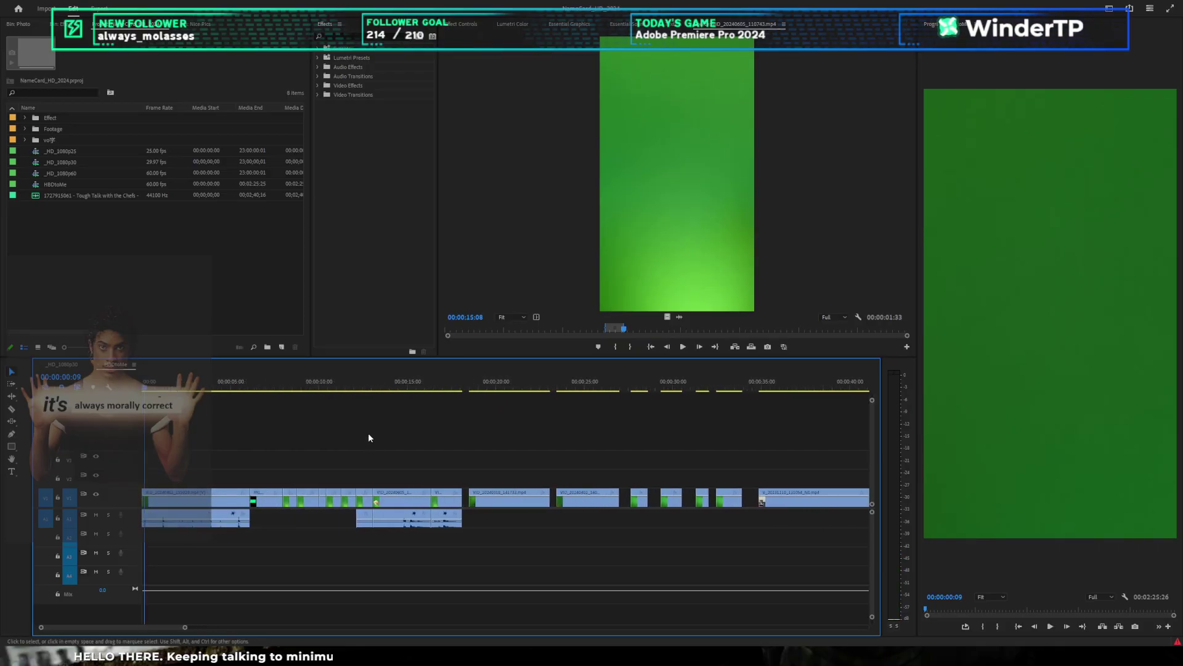
left_click(283, 383)
scroll(311, 398, "up", 3)
left_click_drag(263, 385, 349, 398)
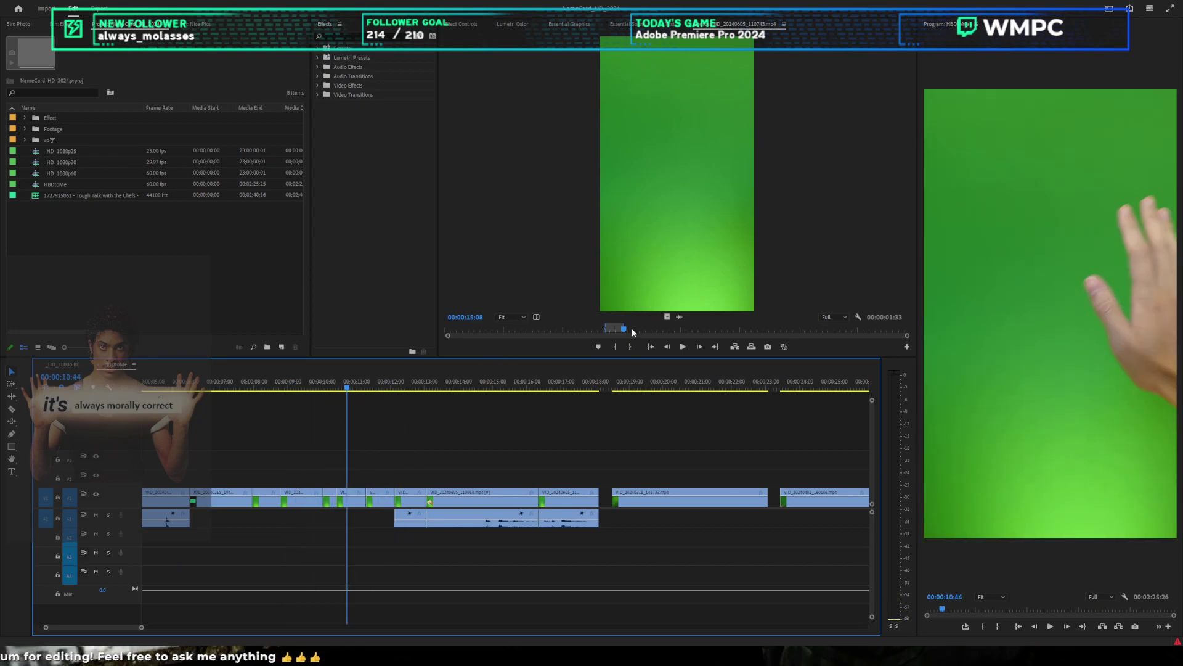
Step: Move the source section's In point to 13 seconds 9 frames and insert only its video among the short hand clips near the playhead
left_click_drag(632, 331, 600, 345)
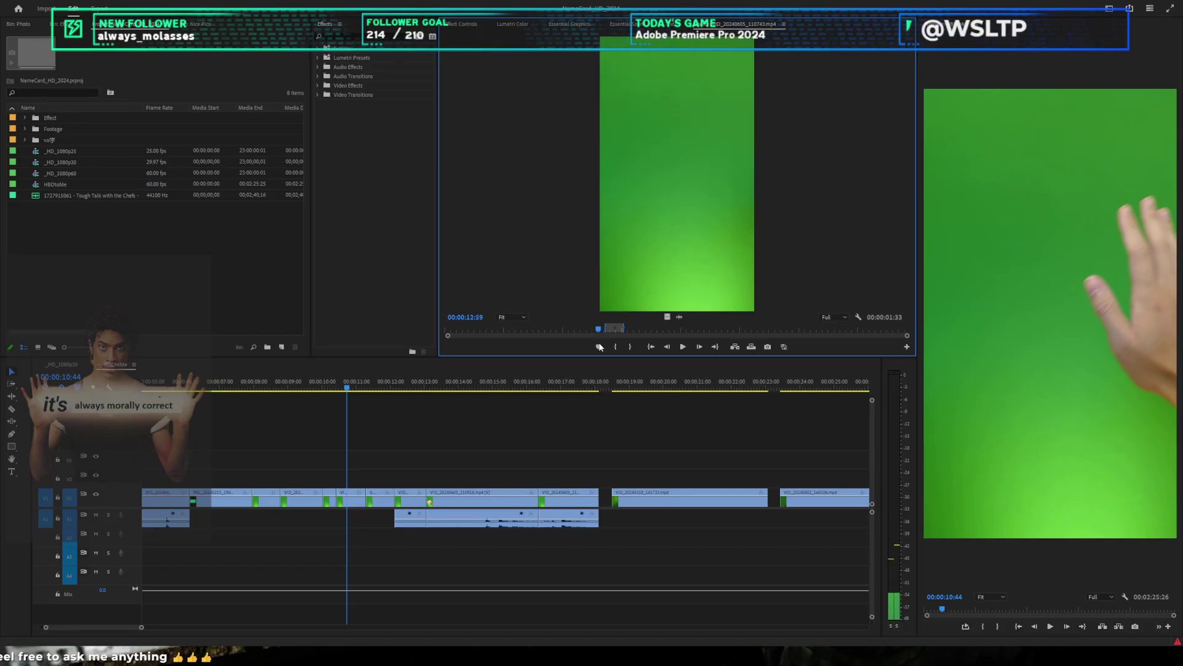
key("i")
left_click_drag(667, 315, 403, 445)
Step: Mark 1 second 9 frames ending at 3 seconds 40 frames, insert its video one clip ahead of the previous insert, and save the project
left_click_drag(607, 329, 489, 338)
key("i")
key("o")
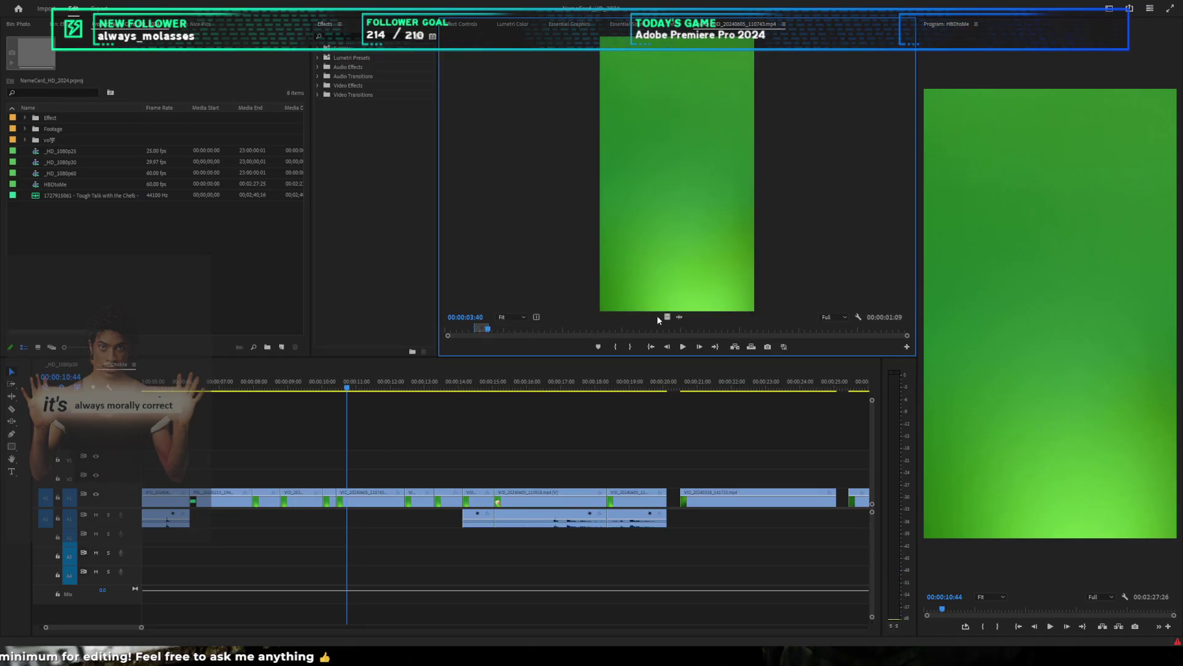
left_click_drag(667, 317, 338, 470)
key("ctrl+s")
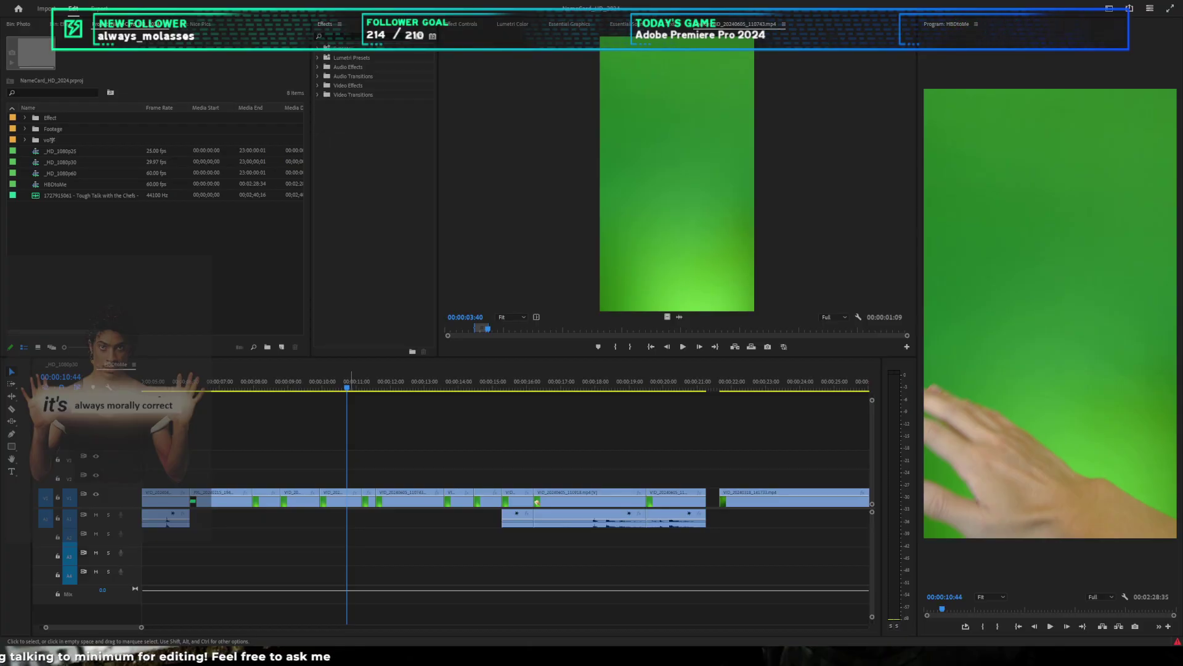
Step: Open the pictures bin inside the Photo bin and maximize it to show all thumbnails
left_click(373, 215)
left_click(25, 39)
left_click(25, 27)
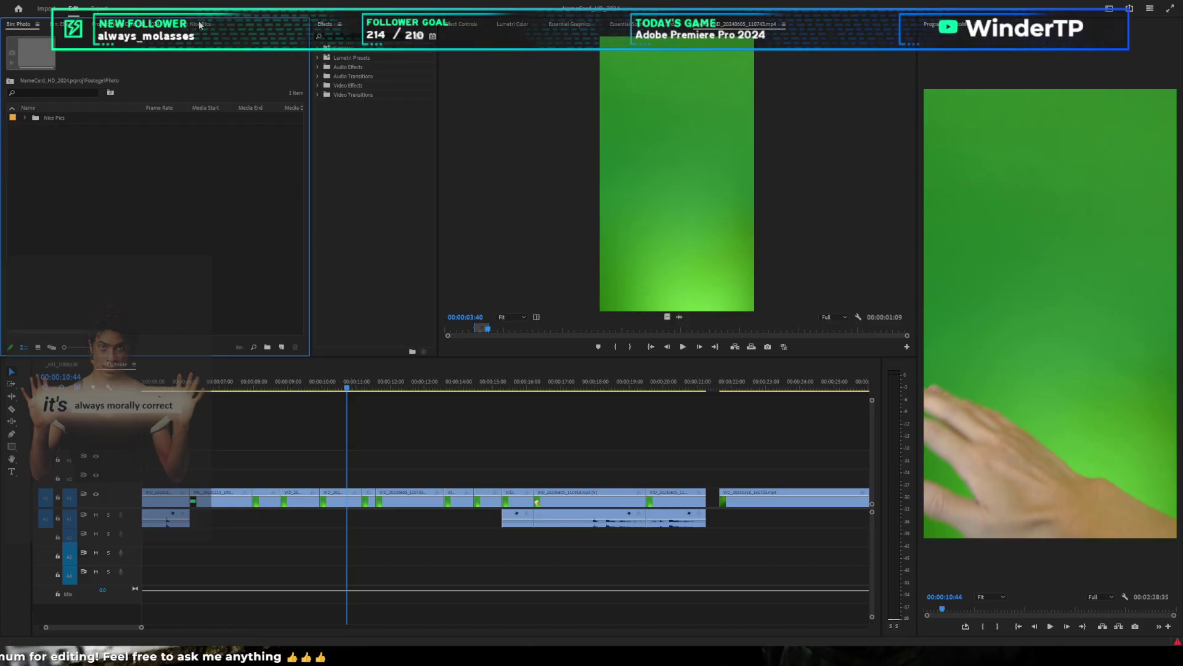
left_click(200, 24)
key("grave")
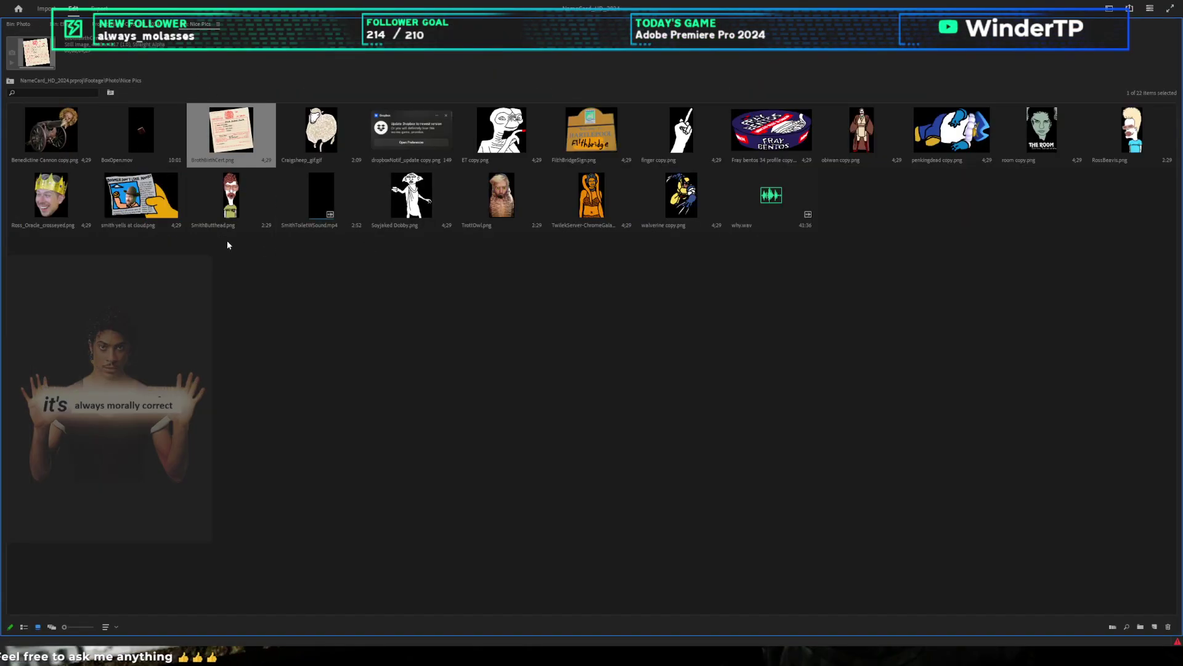
left_click_drag(1155, 239, 4, 127)
left_click(935, 207)
left_click_drag(1143, 249, 96, 102)
left_click(138, 264)
left_click_drag(59, 281, 1171, 110)
left_click(1099, 214)
left_click_drag(1144, 287, 12, 105)
left_click(398, 282)
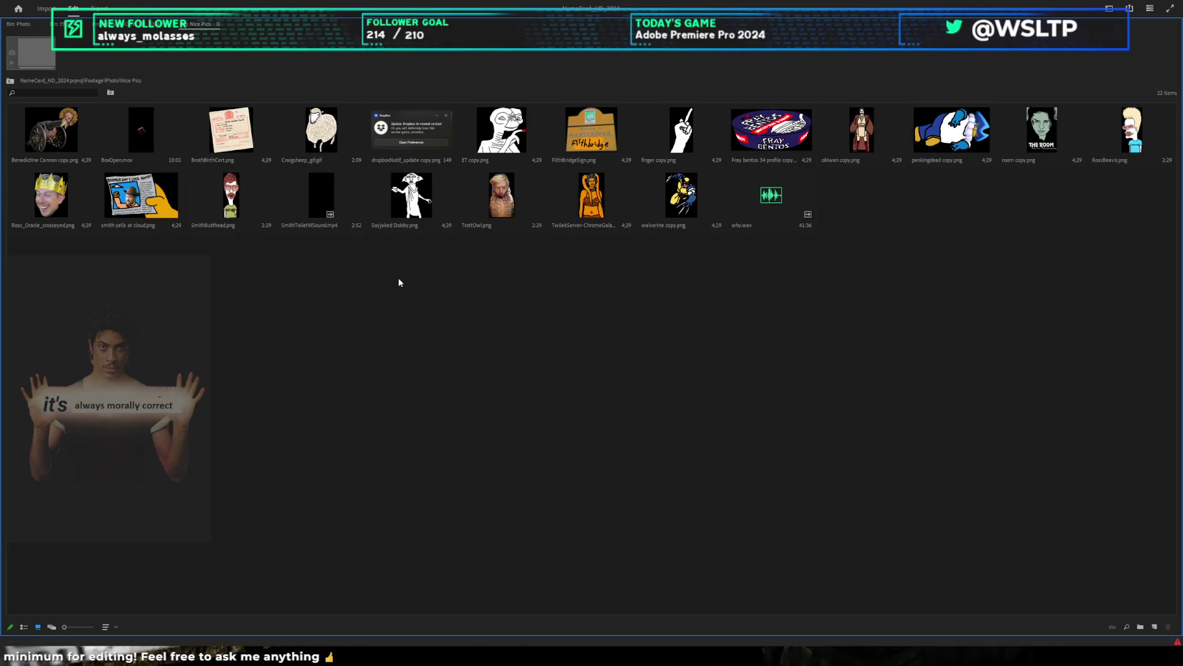
Step: Look through the cut-out images in the pictures bin, including the wolverine, finger, Fray Bentos, obiwan, room and ET copies
left_click(319, 216)
left_click(681, 199)
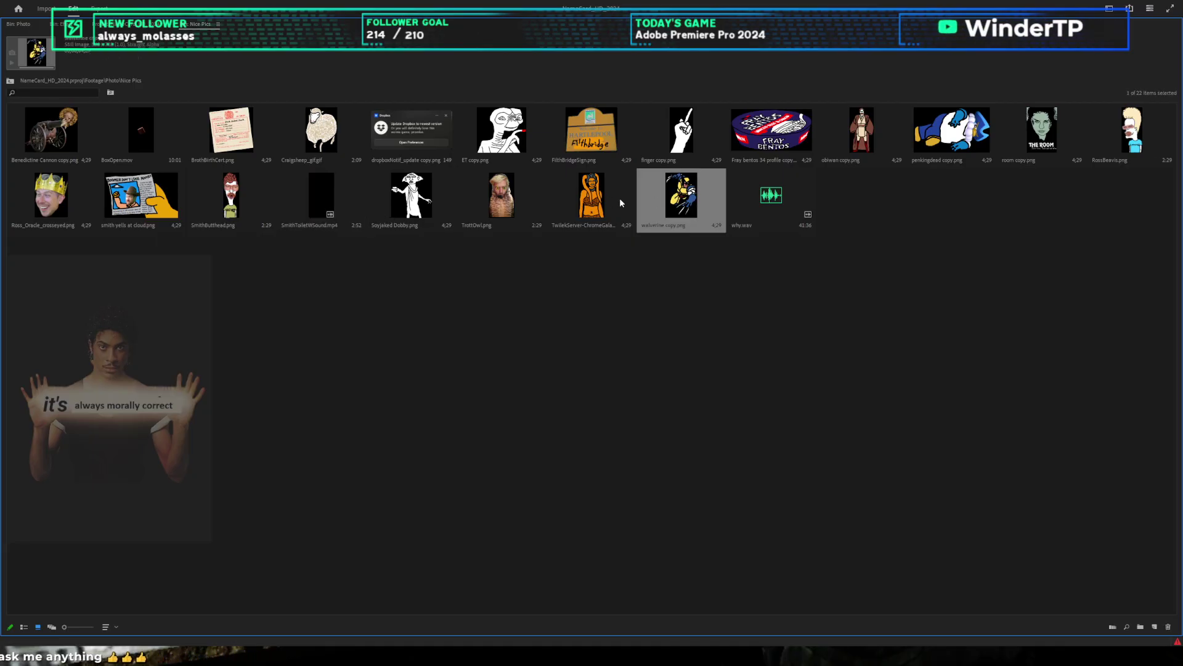
left_click(593, 198)
left_click(681, 137)
left_click(772, 132)
left_click(872, 128)
left_click(952, 130)
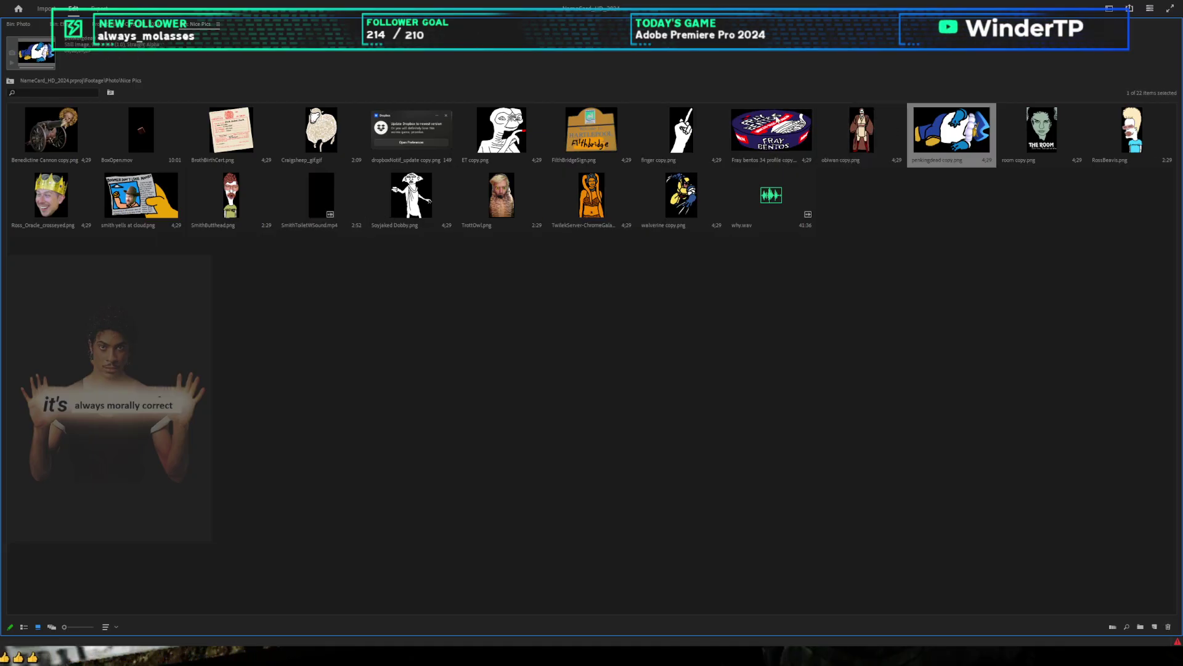
left_click(779, 128)
left_click(878, 205)
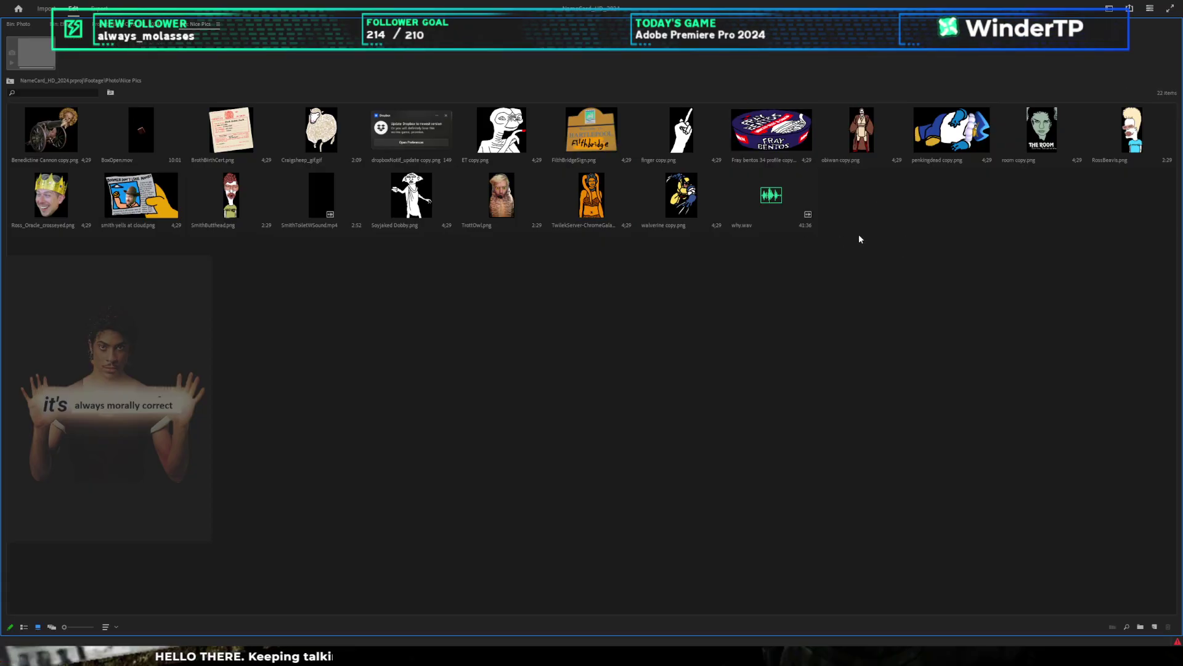
left_click(960, 132)
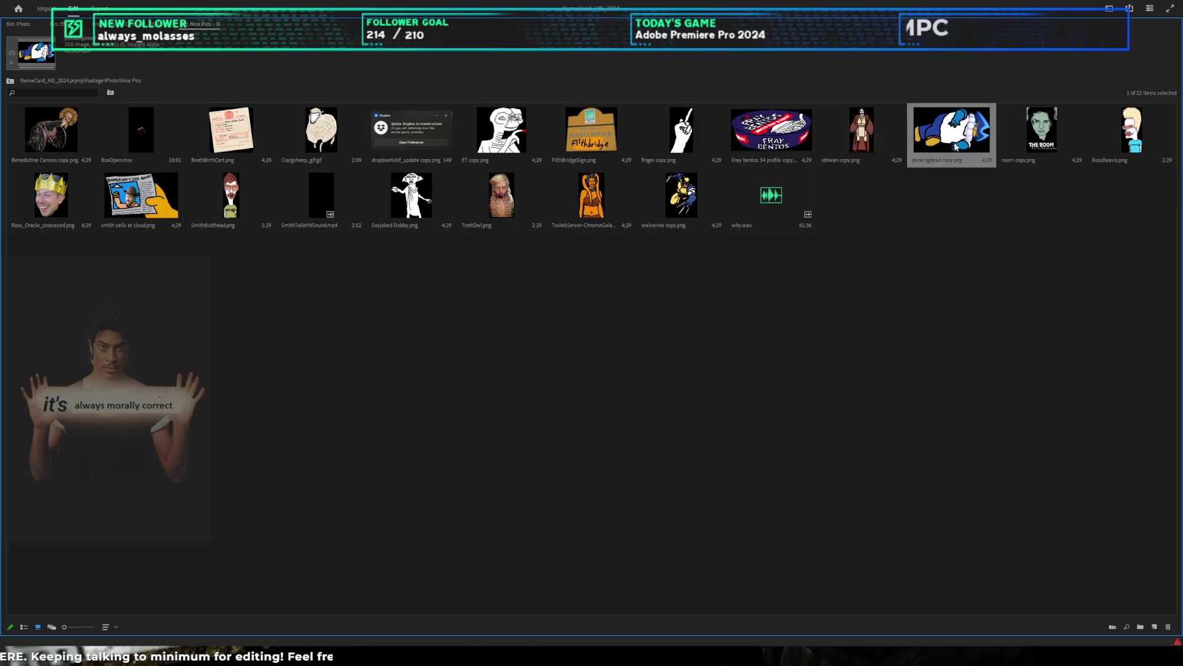
left_click(1060, 143)
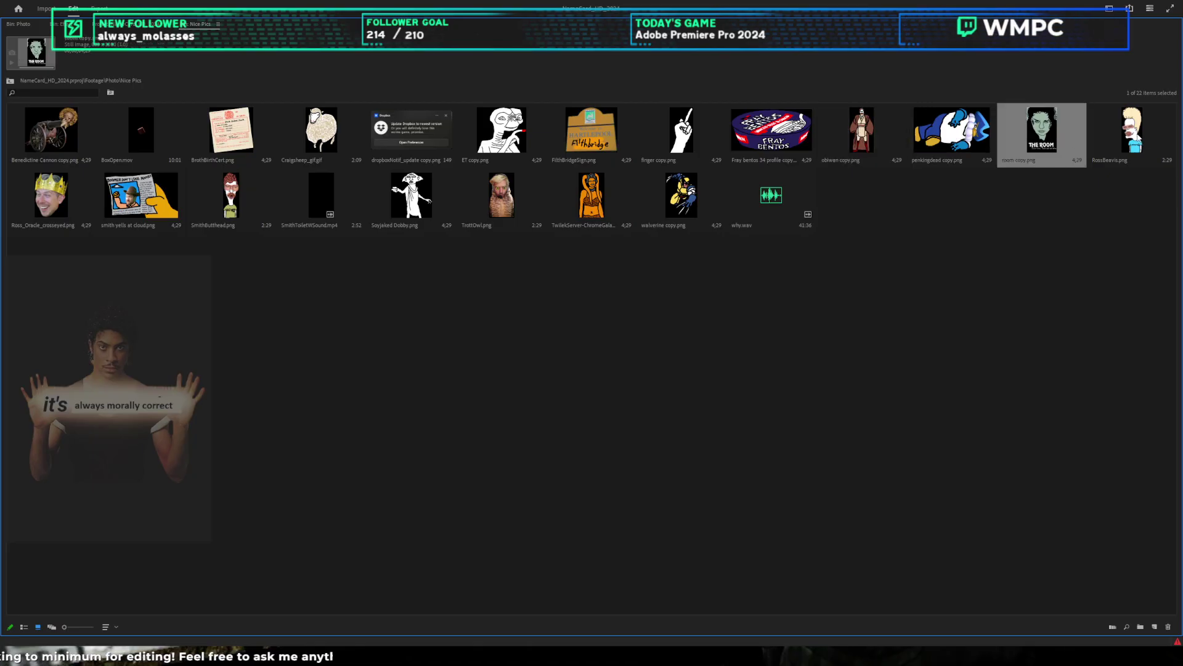
left_click(602, 128)
left_click(513, 134)
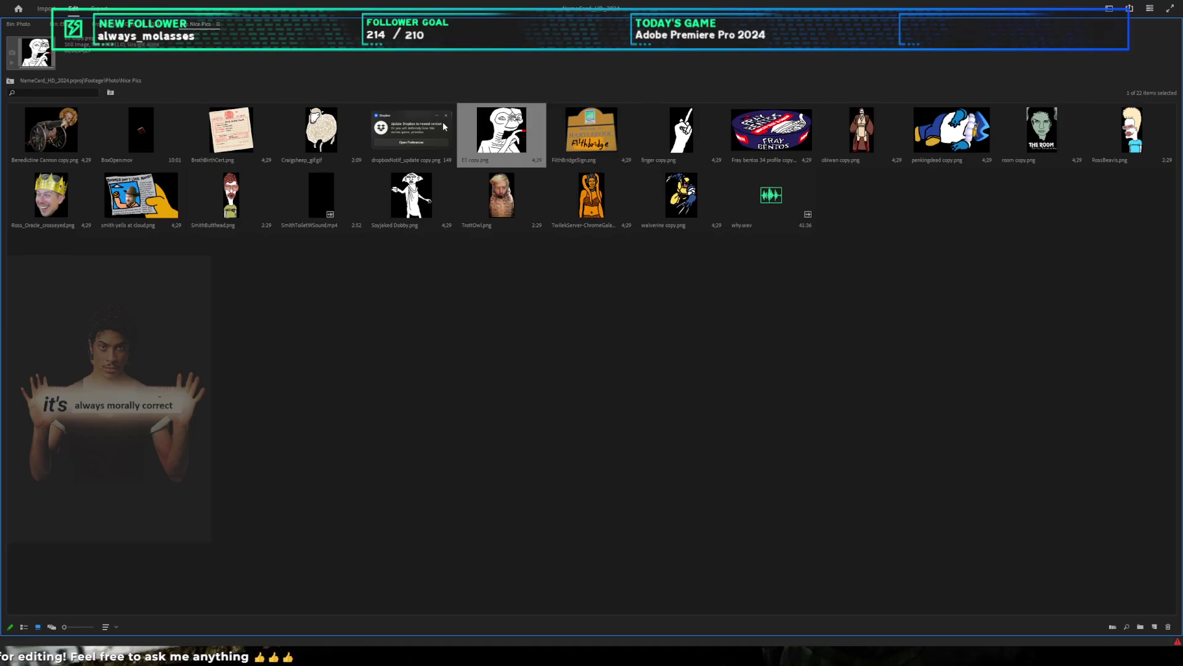
left_click(421, 135)
Step: Open the Craigsheep GIF as a source, restore the normal layout and play the animation through
left_click(319, 133)
key("grave")
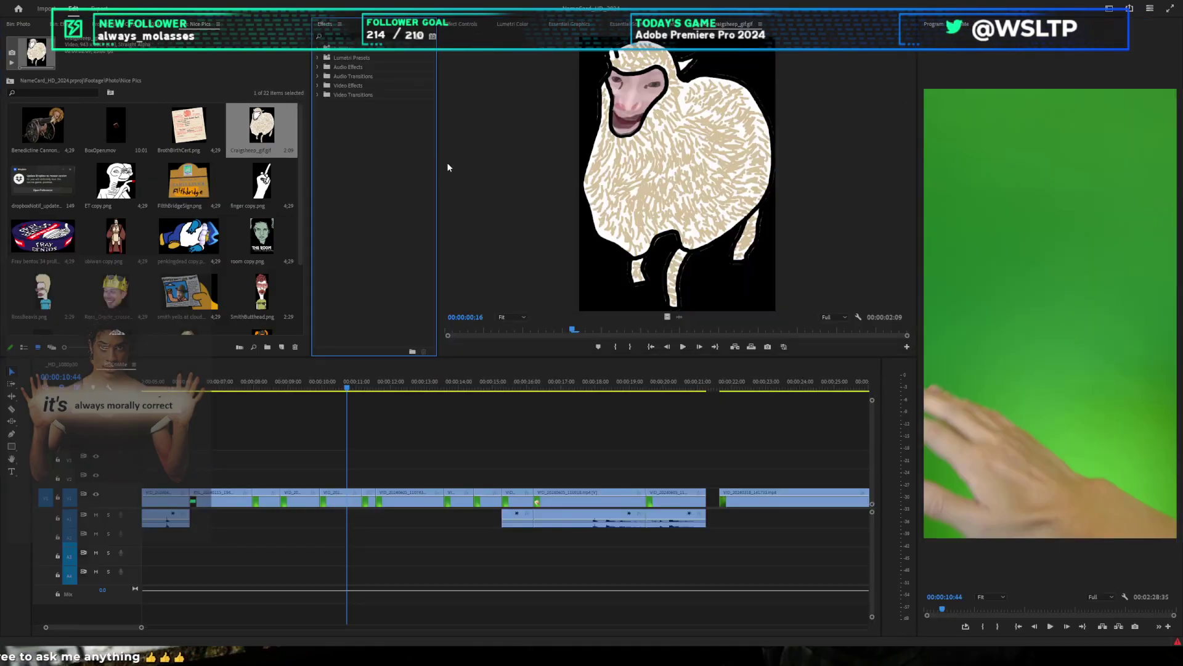
left_click_drag(572, 330, 429, 338)
key("space")
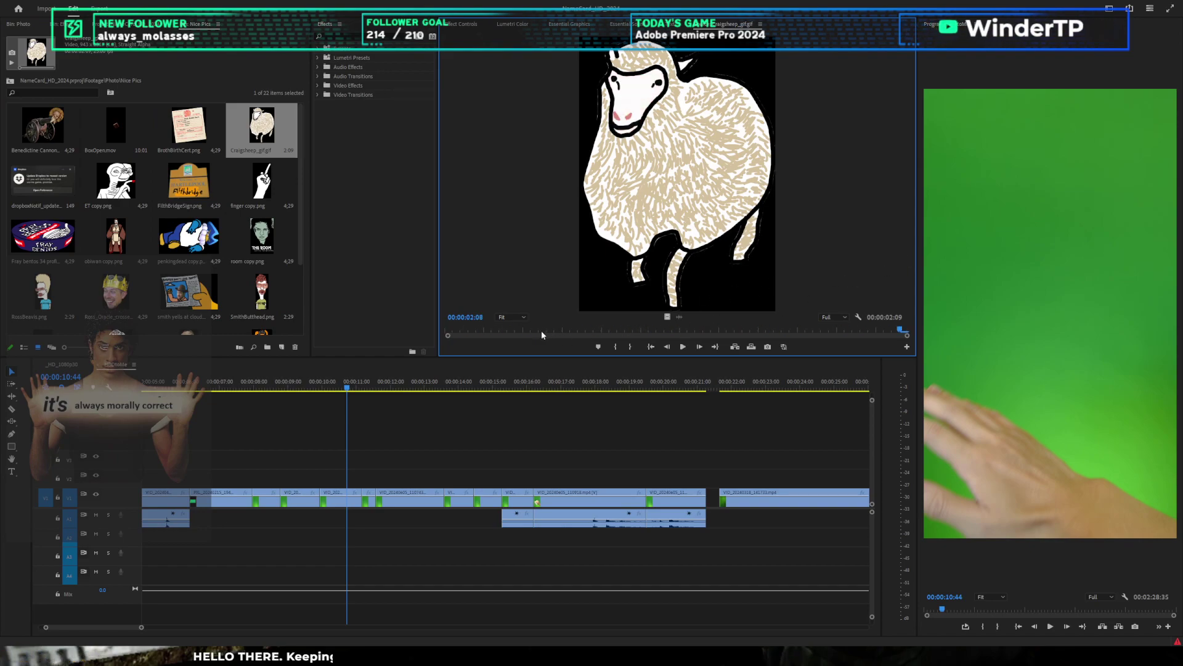
key("space")
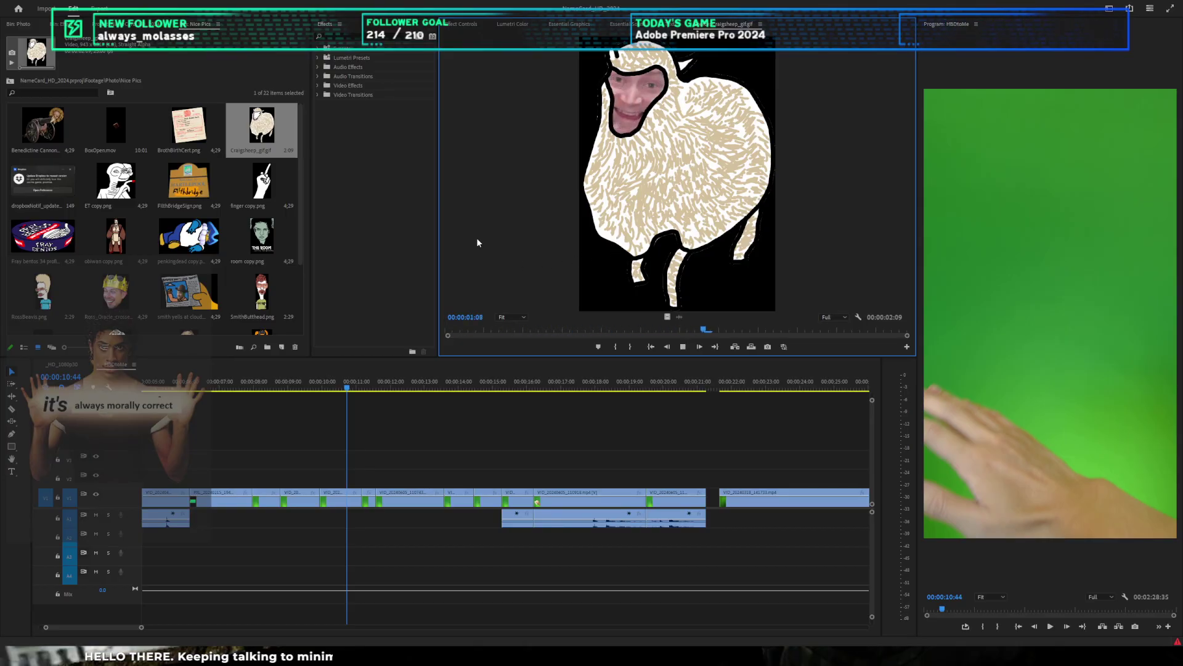
key("space")
Step: Preview the BoxOpen.mov animation, then open the birth certificate image as a source for viewing
double_click(129, 122)
key("space")
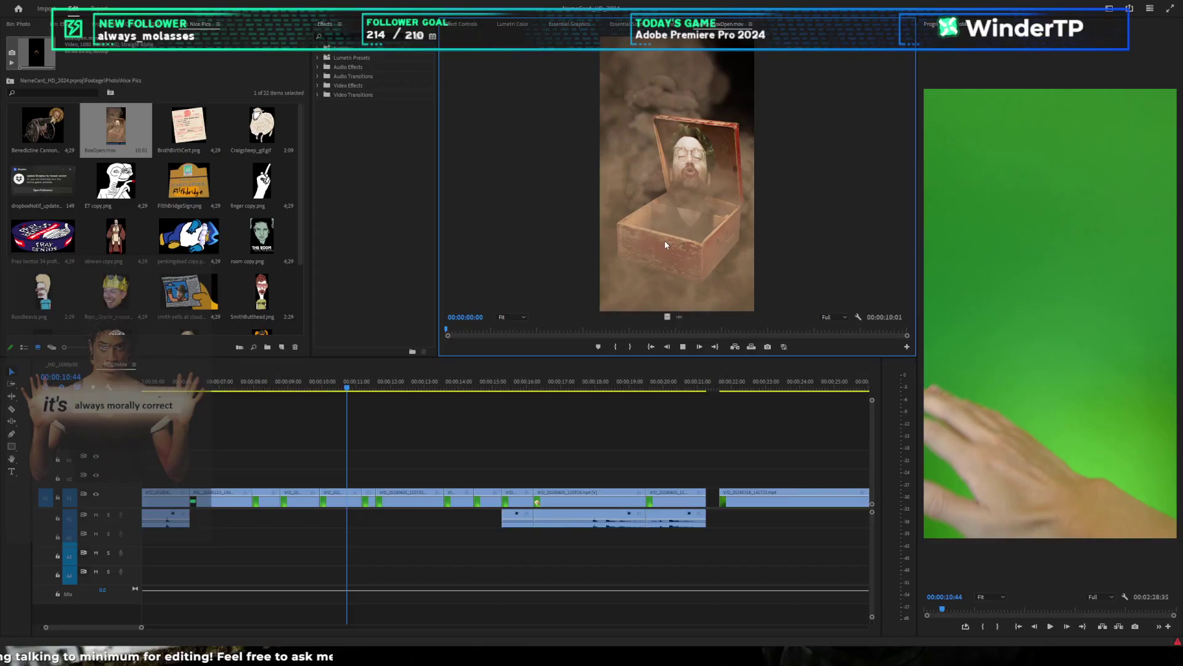
left_click_drag(525, 336, 555, 333)
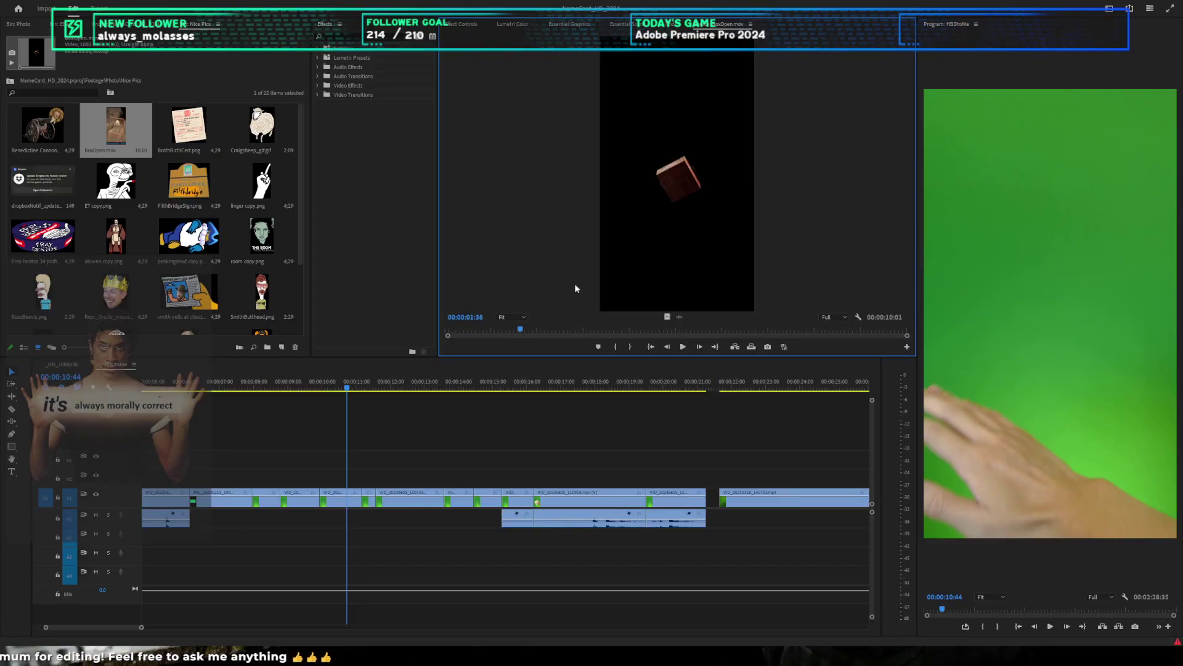
double_click(188, 127)
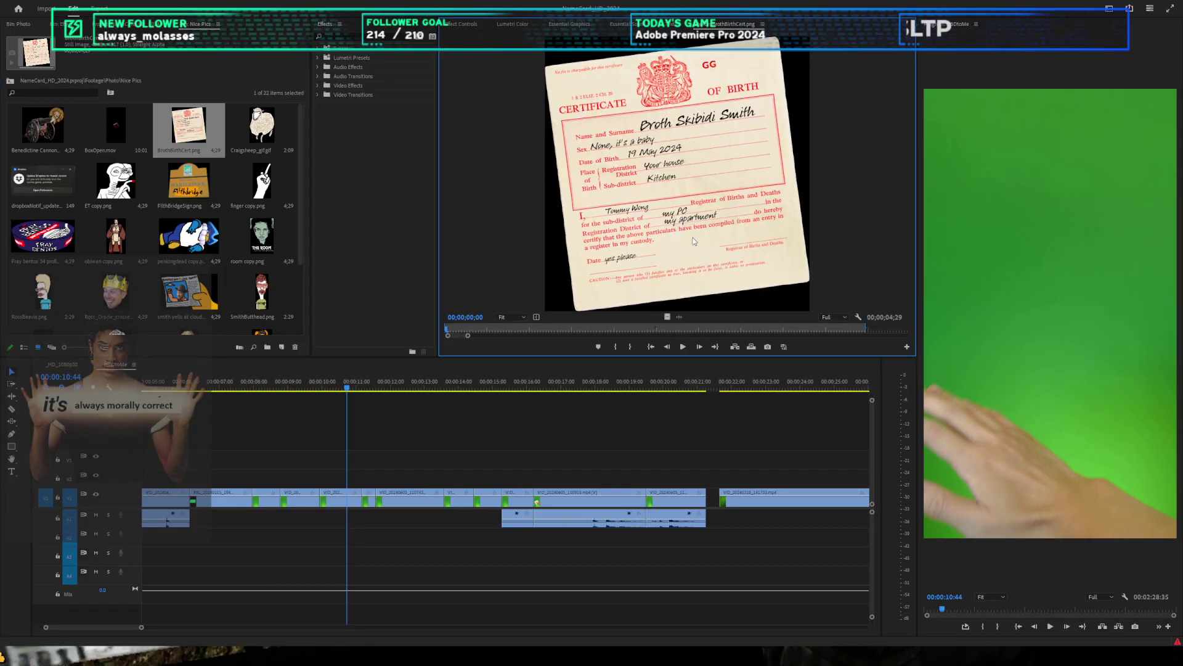
left_click(615, 435)
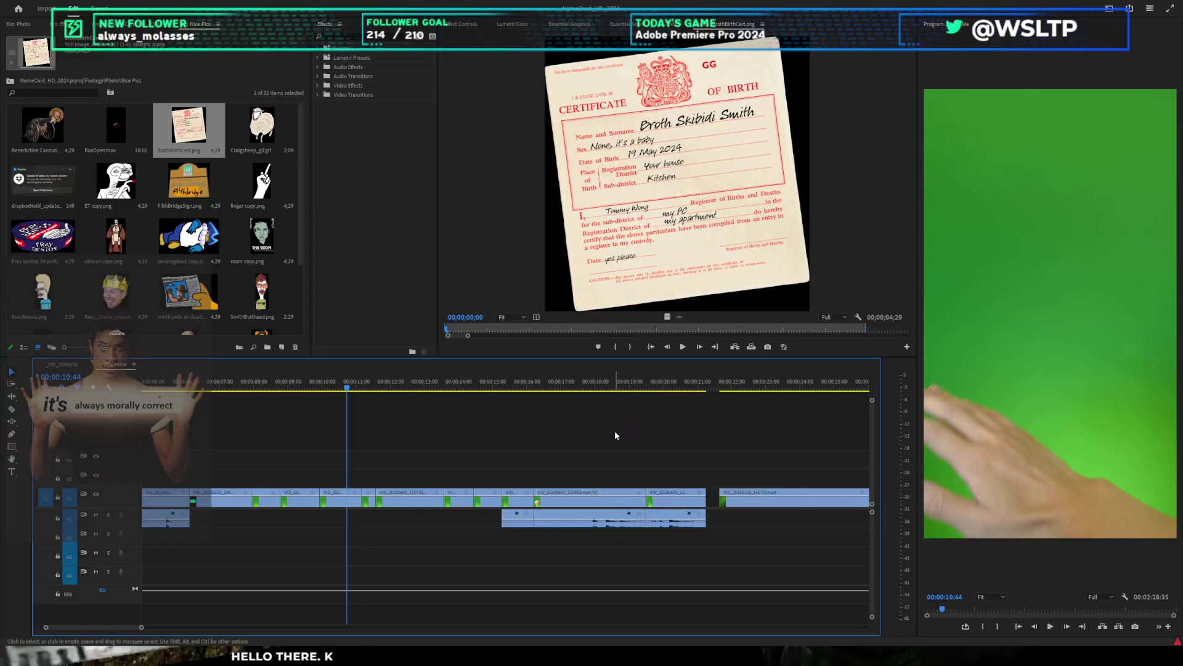
scroll(148, 272, "down", 2)
scroll(38, 238, "up", 2)
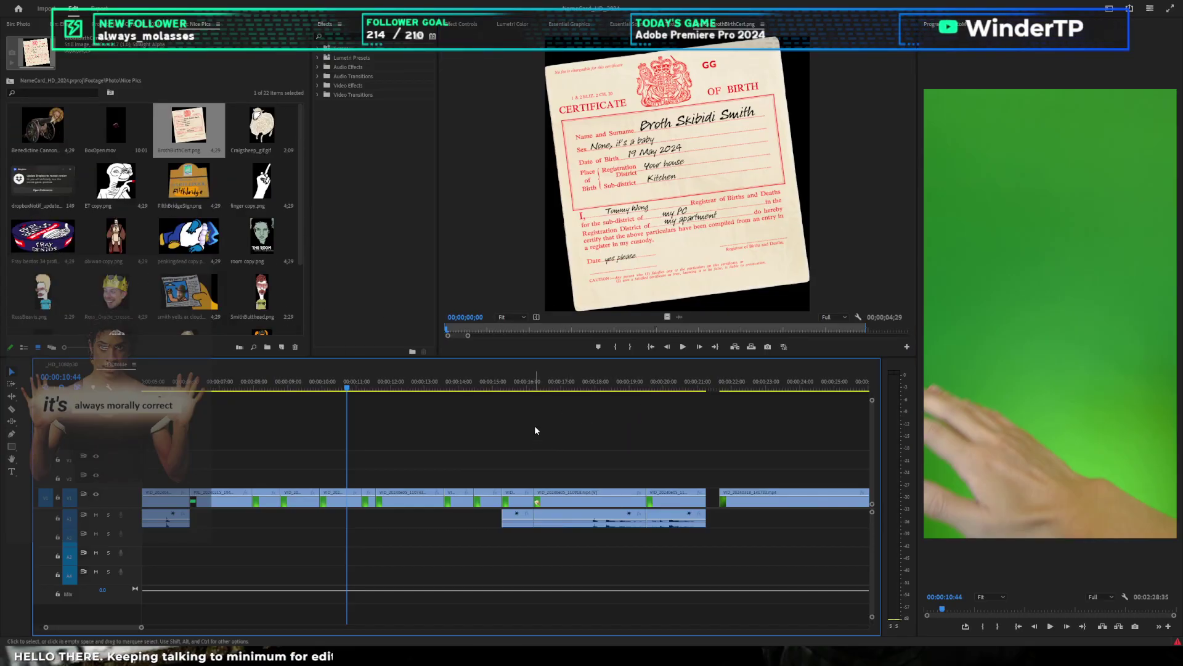
key("alt+Tab")
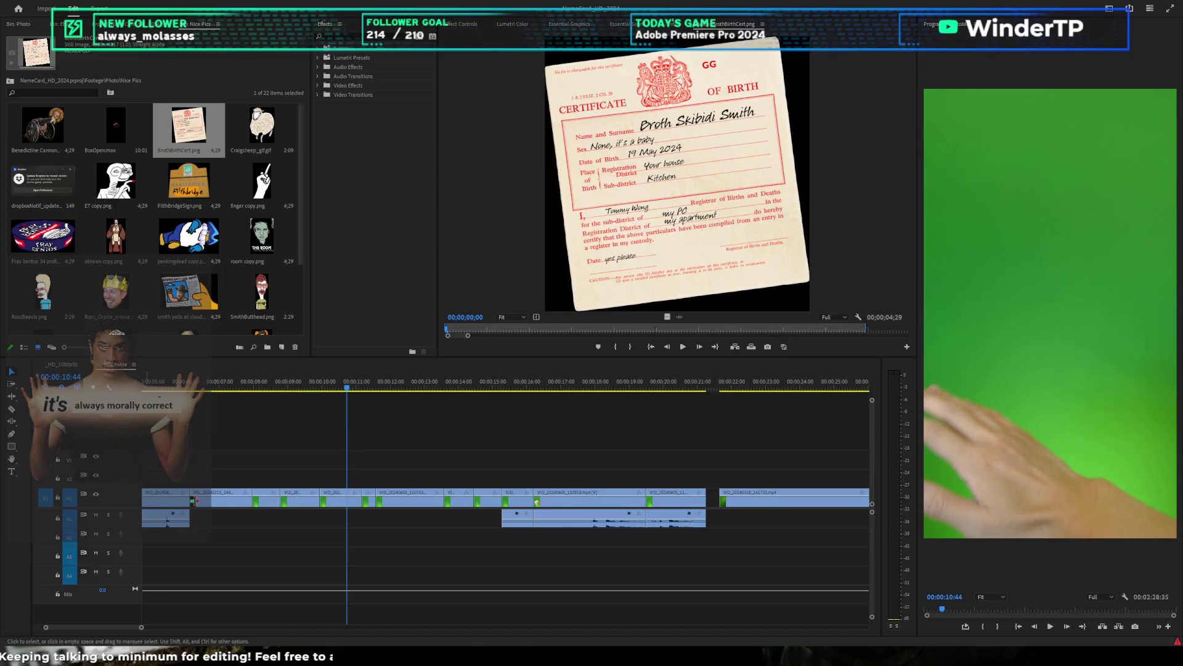
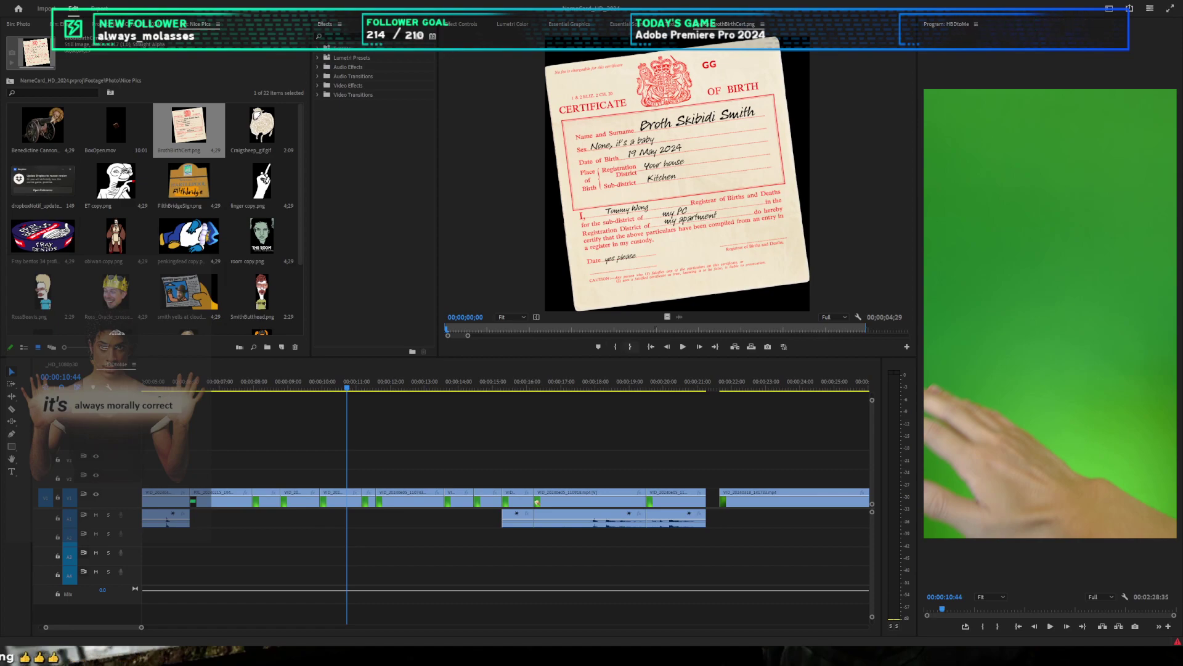
Step: Show more of the sequence in the timeline, return to its start and briefly play the opening
left_click(570, 435)
key("minus")
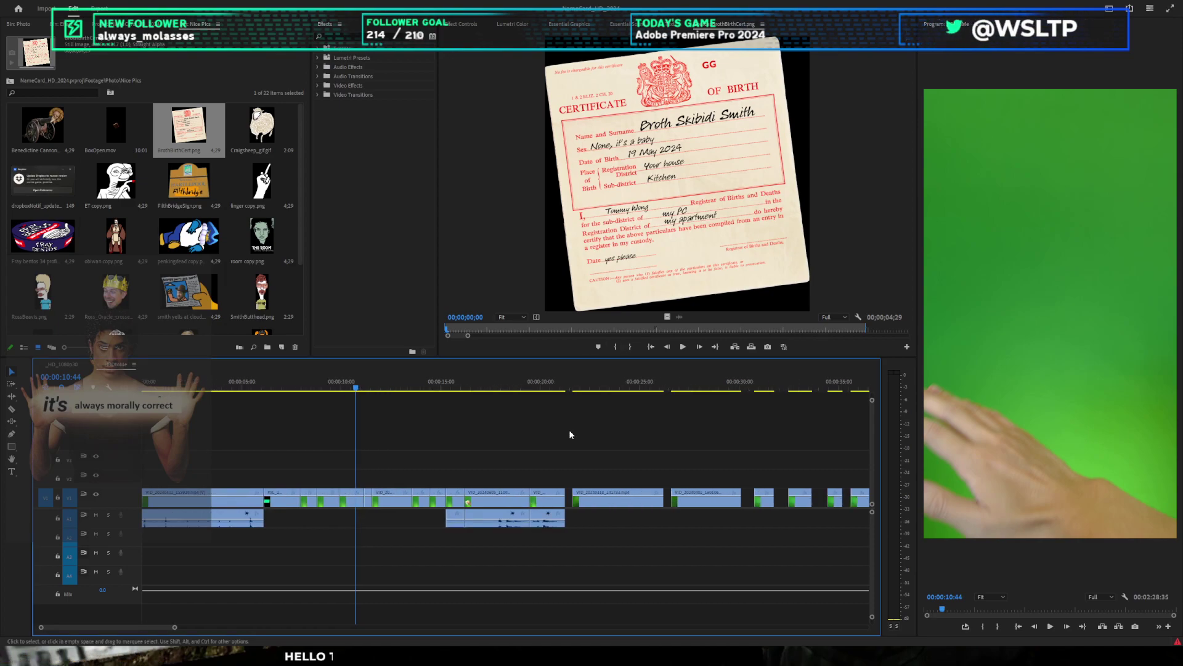
key("minus")
key("Home")
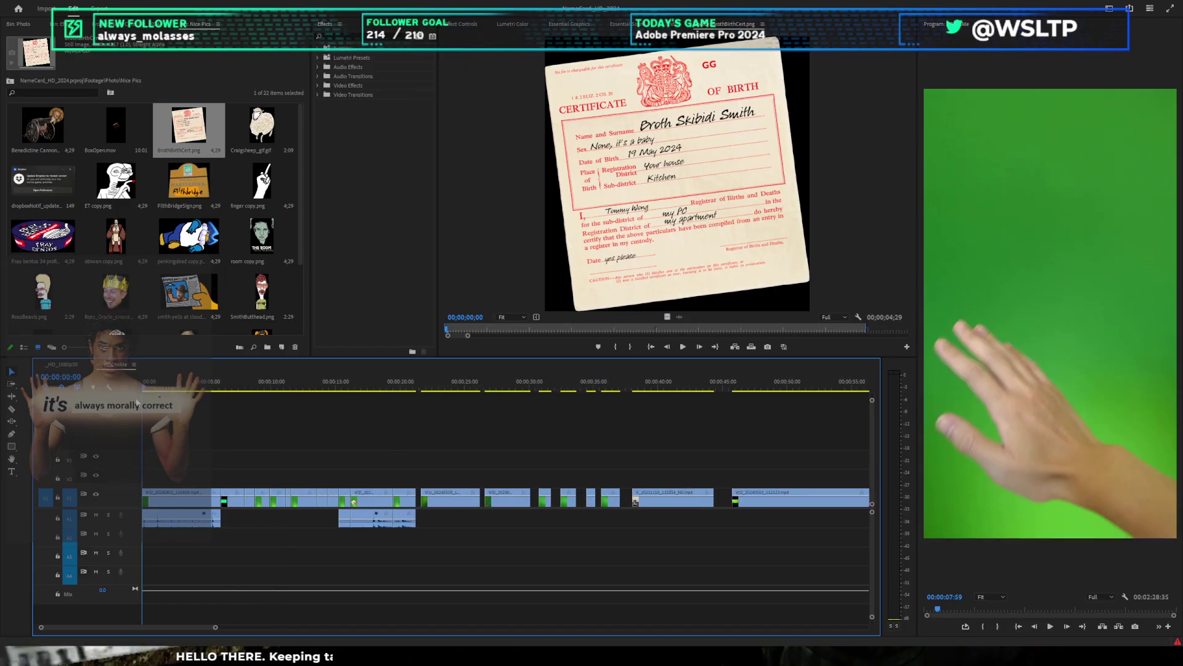
scroll(221, 470, "up", 4)
key("space")
scroll(222, 472, "down", 3)
key("space")
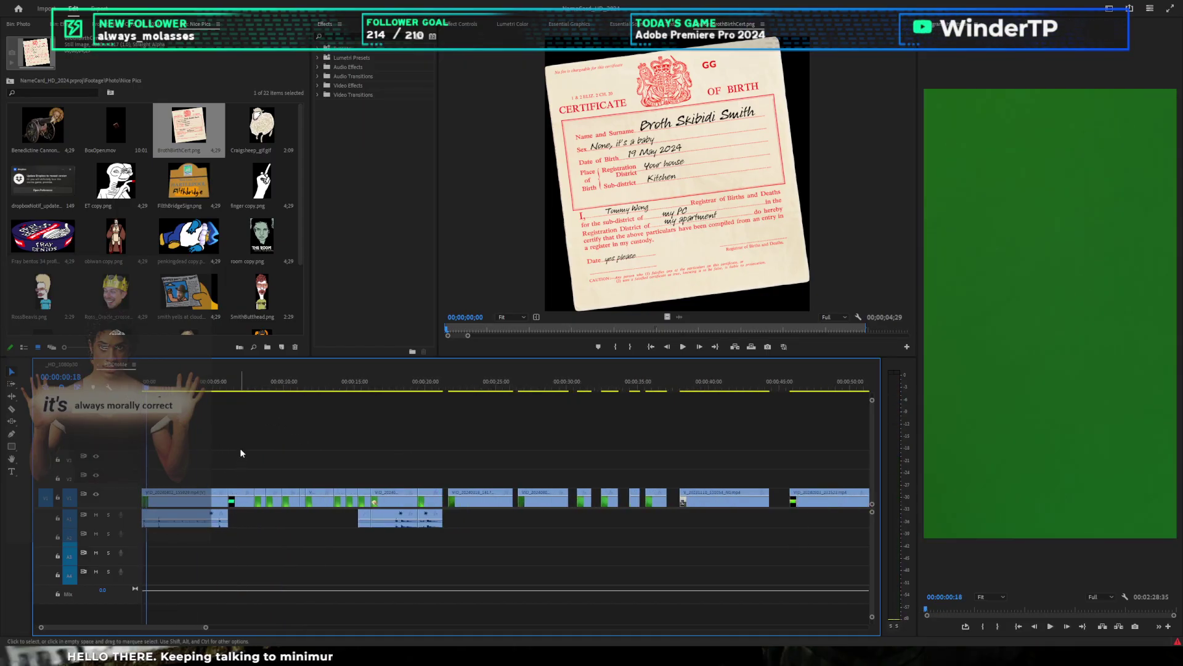
scroll(239, 450, "up", 3)
Step: View the crowned head, owl, Twilek and Dobby images one after another as sources
double_click(116, 293)
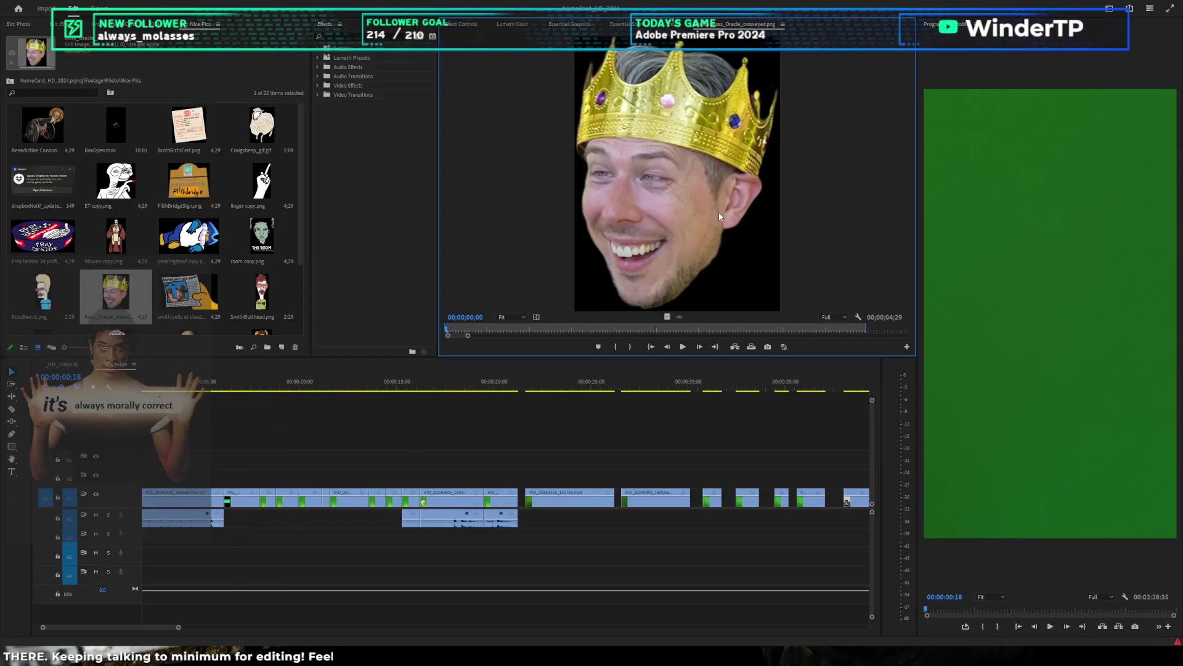
scroll(277, 234, "down", 2)
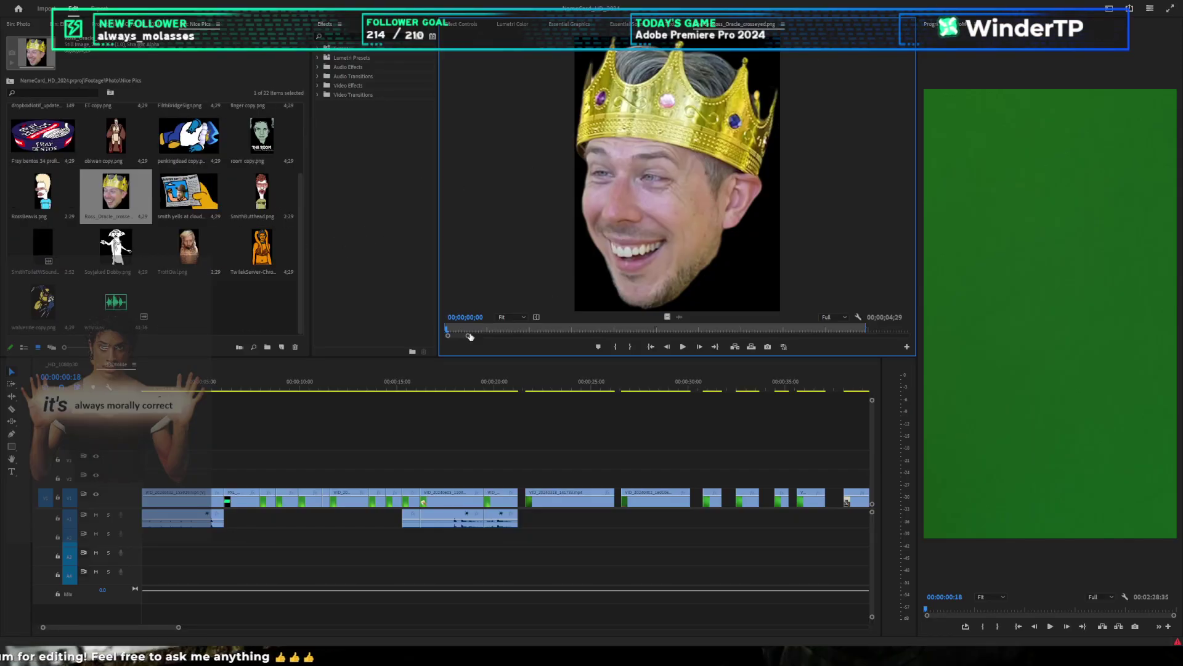
double_click(223, 248)
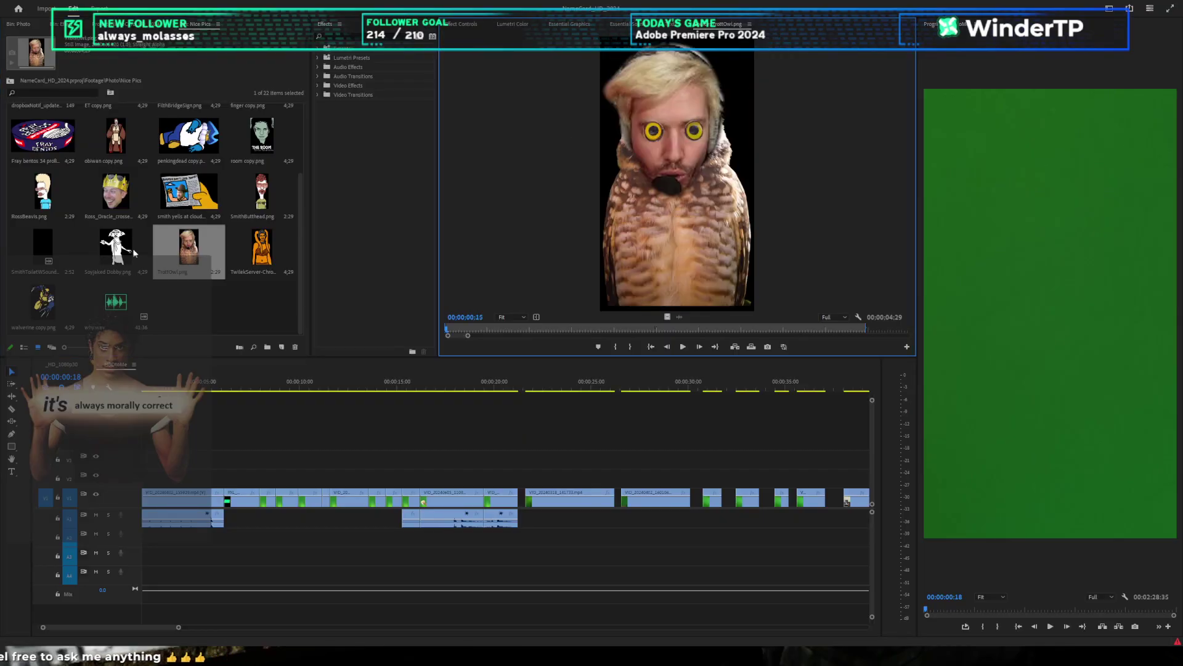
scroll(242, 248, "up", 1)
scroll(241, 248, "down", 1)
double_click(268, 246)
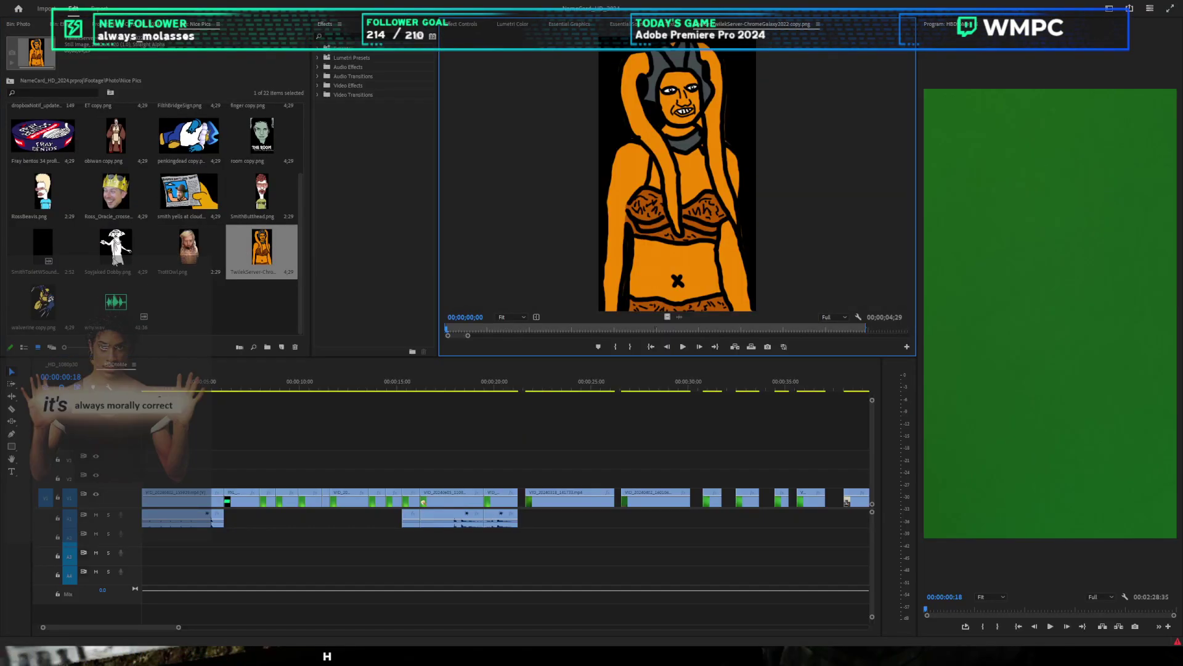
double_click(115, 260)
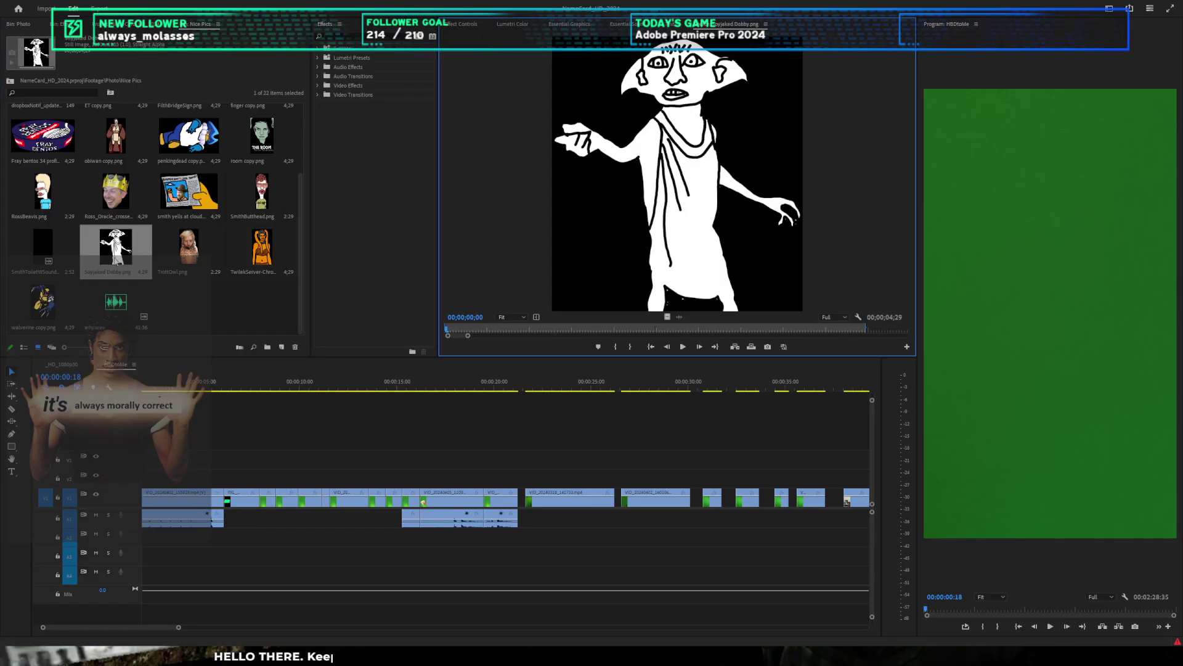
Step: Inspect the Dobby drawing up close in the source preview, from the face to the outstretched hands
scroll(627, 131, "up", 4)
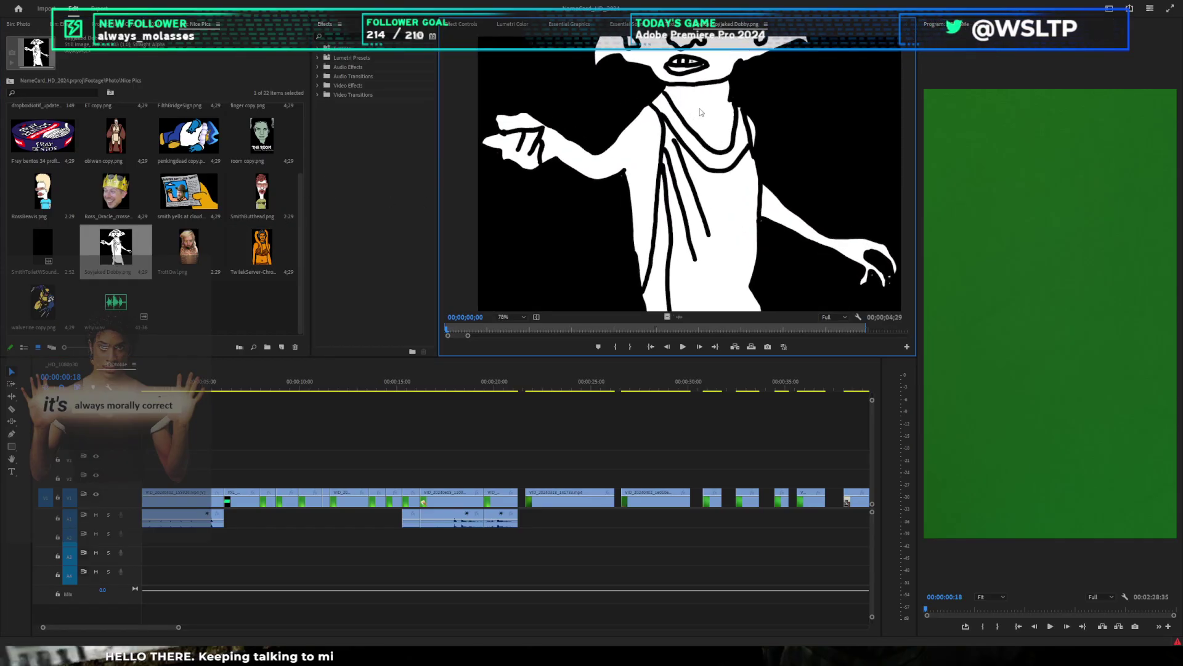
scroll(660, 95, "down", 3)
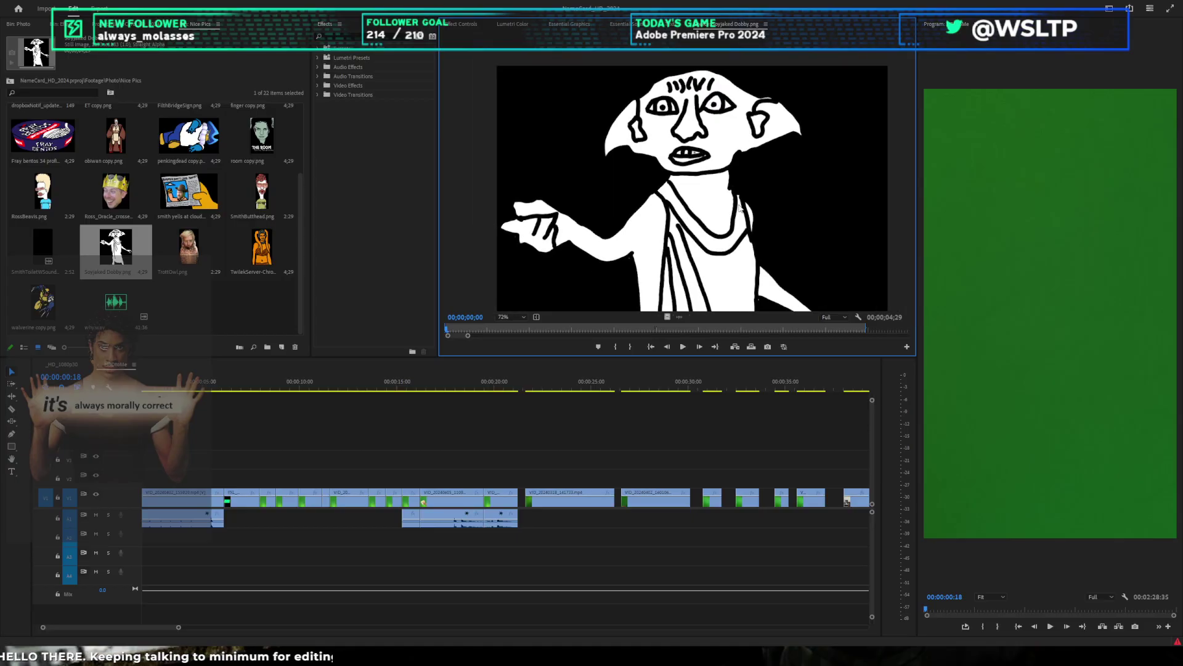
scroll(715, 170, "up", 6)
scroll(697, 170, "down", 5)
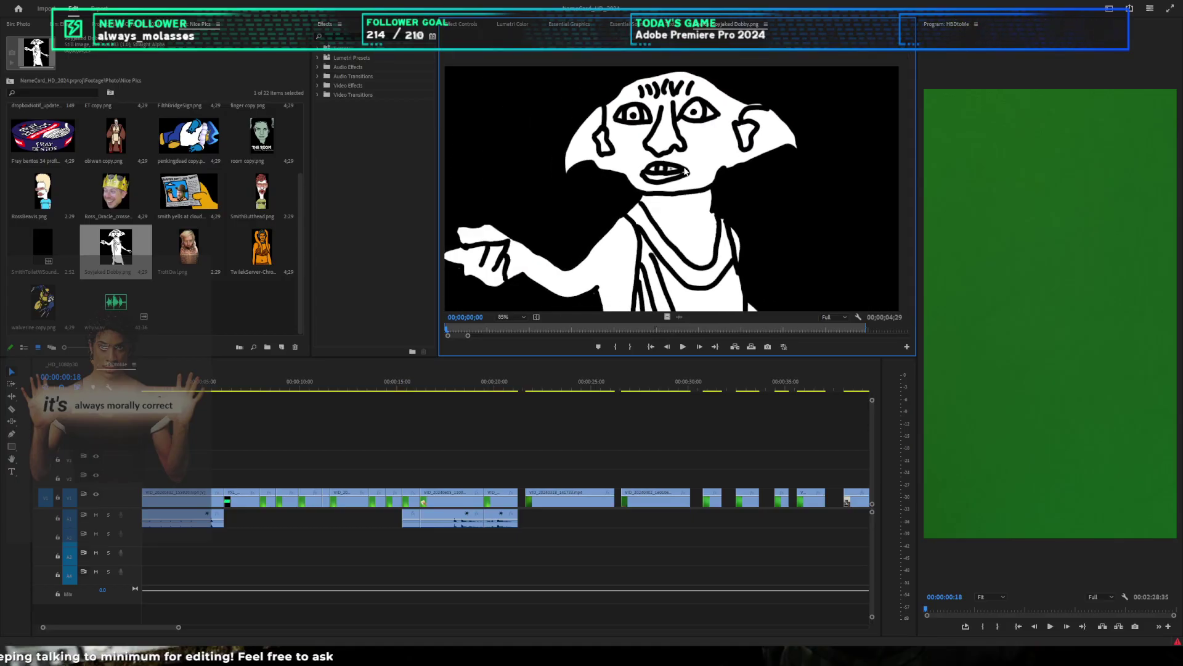
scroll(685, 171, "up", 6)
scroll(686, 172, "down", 8)
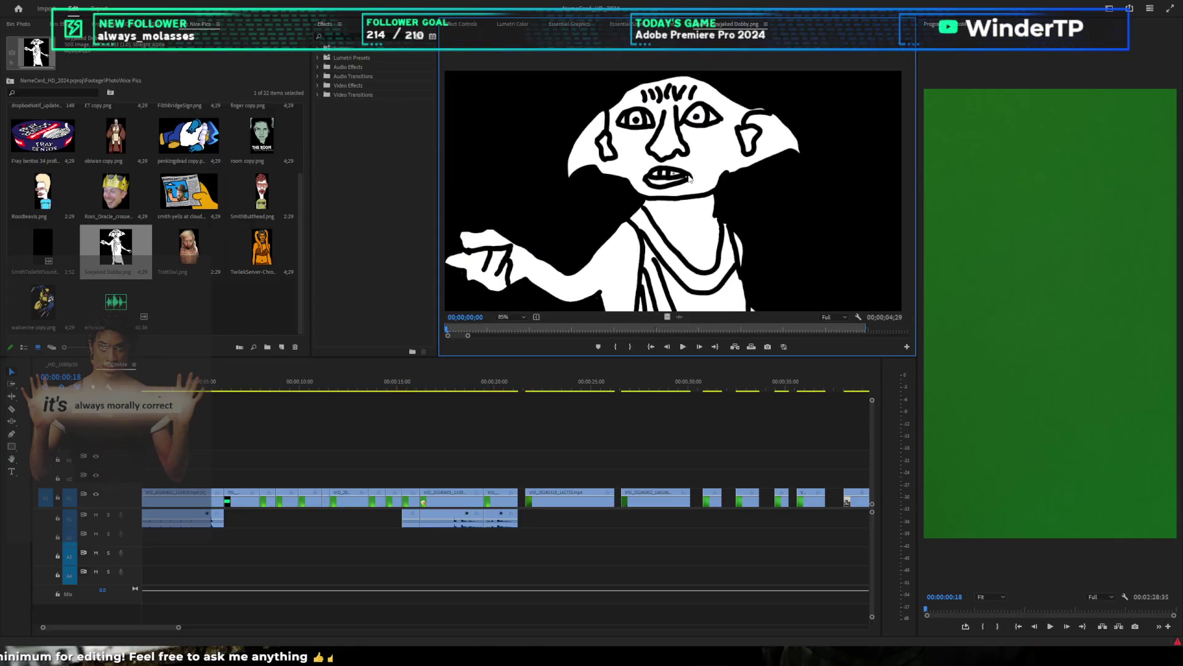
scroll(696, 188, "down", 2)
scroll(696, 193, "up", 2)
left_click_drag(705, 226, 694, 196)
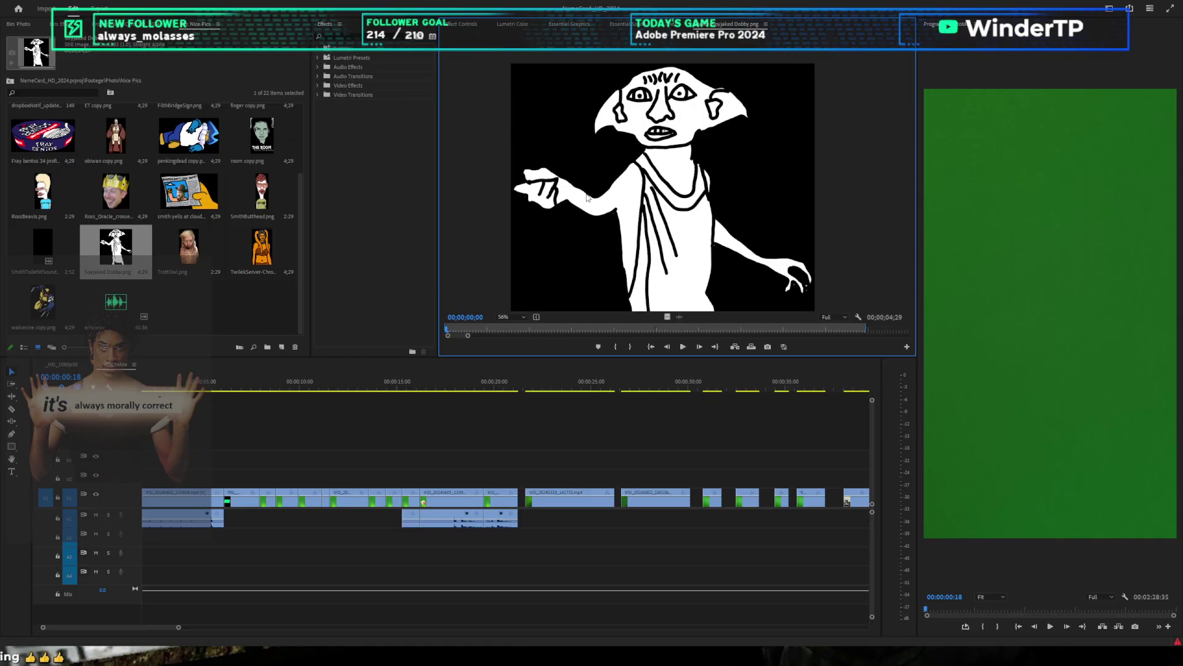
left_click(409, 266)
Step: Play the Smith toilet video from its start as a source and fit its whole frame in the preview
double_click(28, 247)
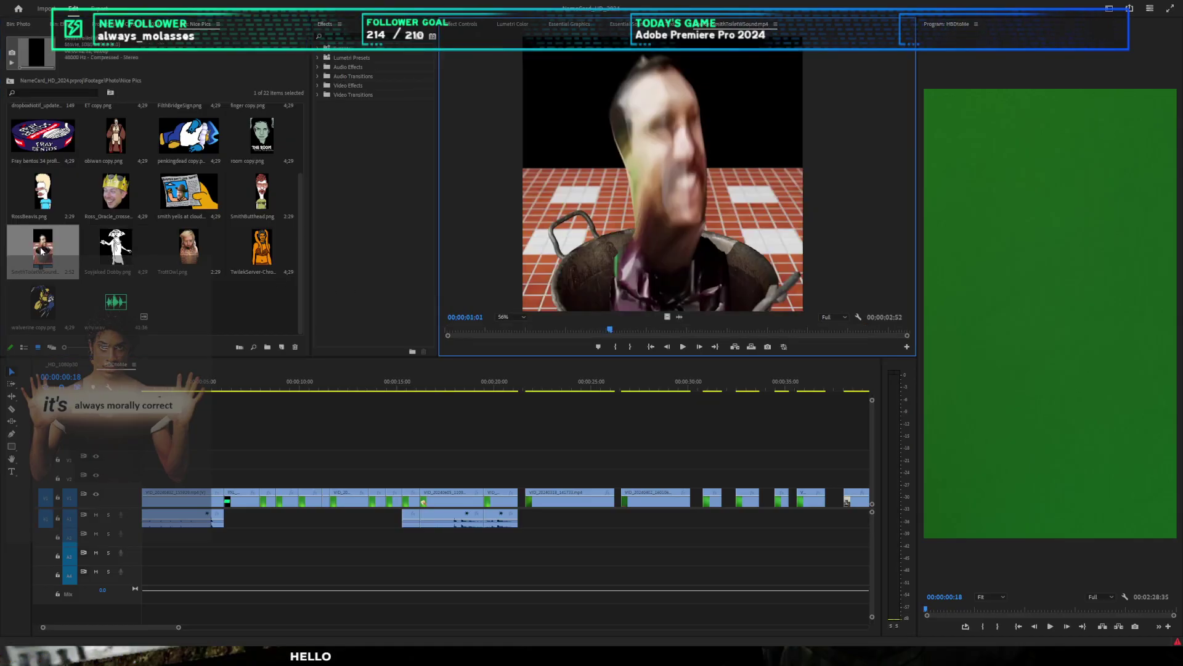
key("Home")
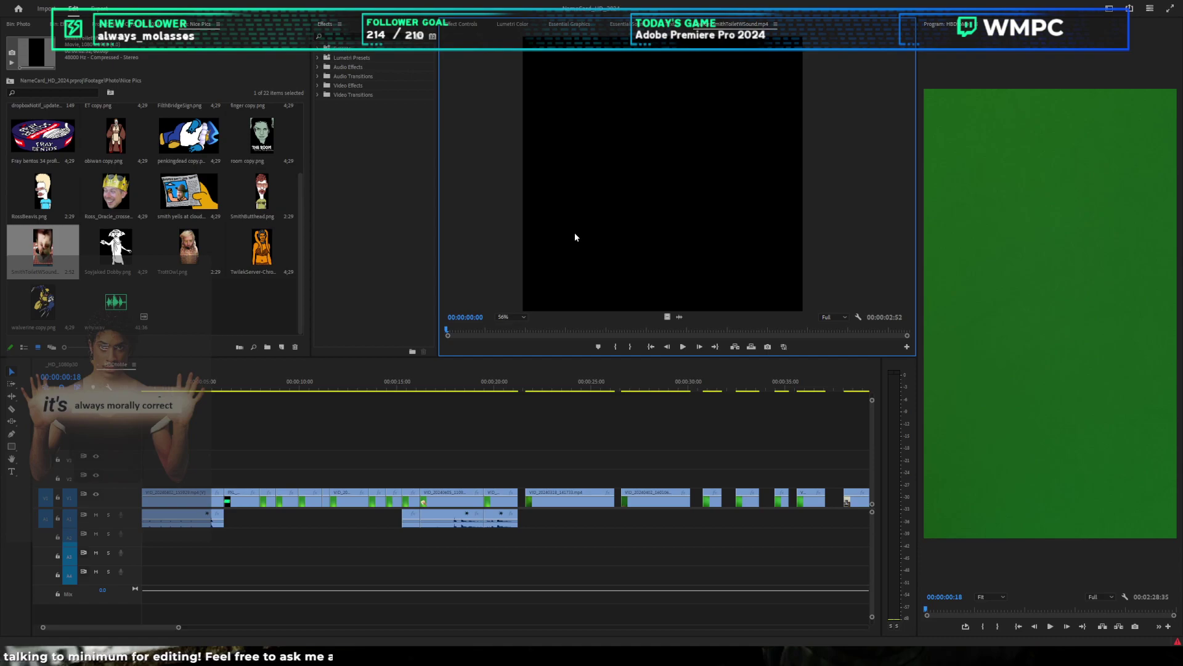
key("space")
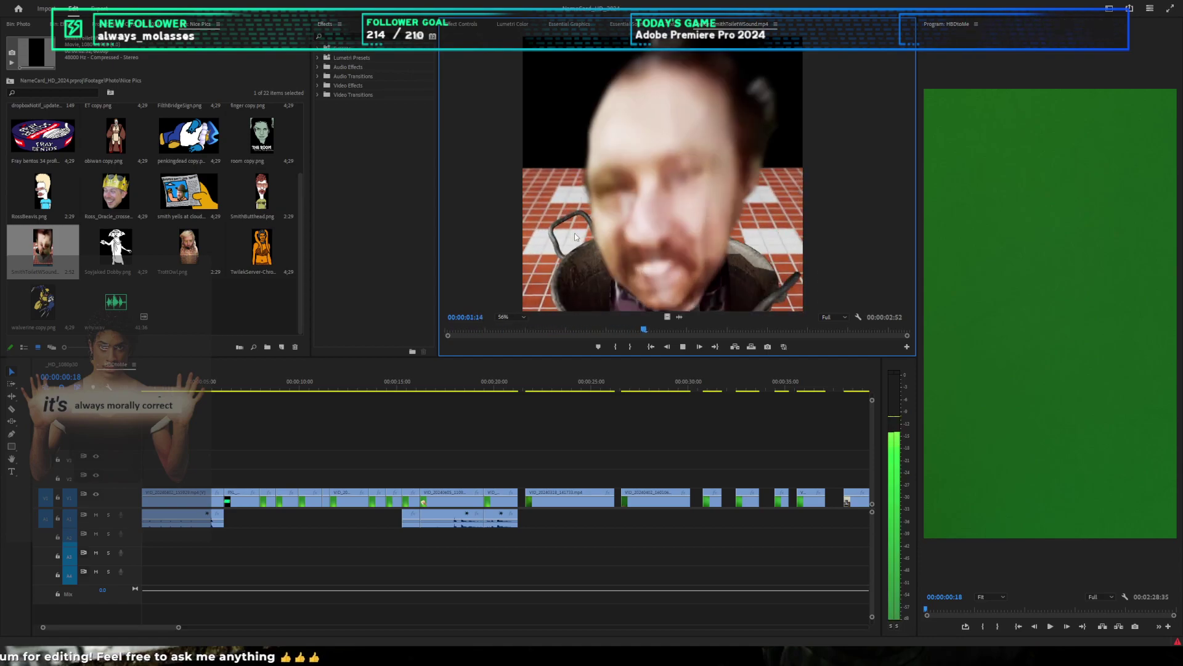
key("space")
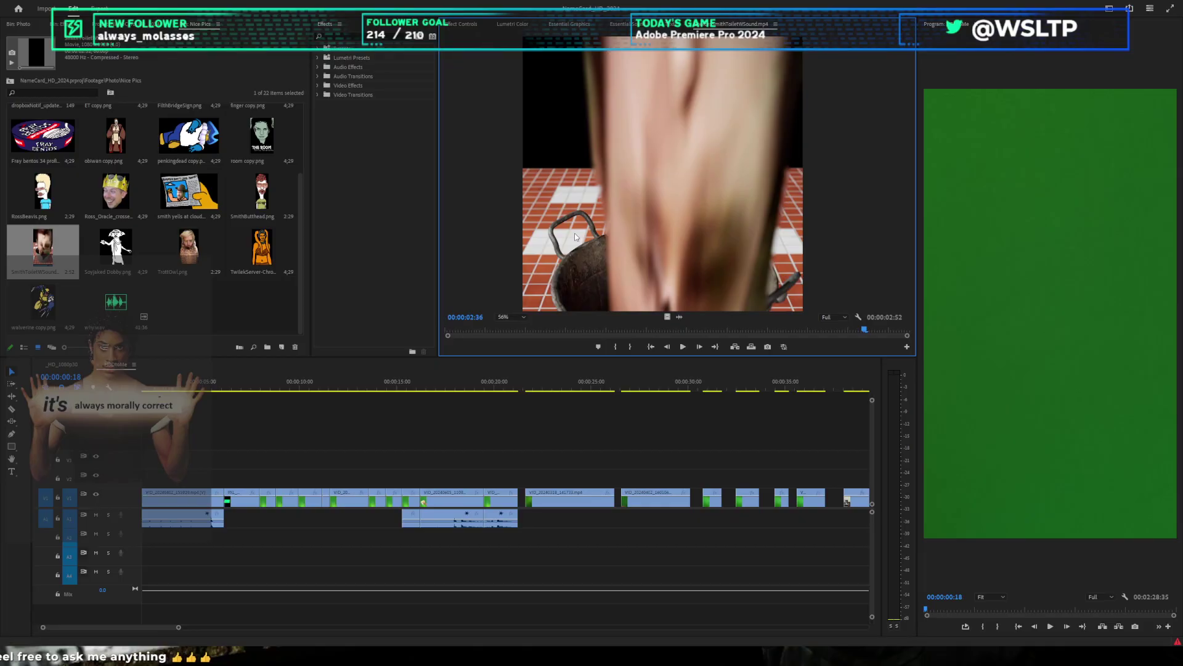
scroll(575, 236, "down", 1)
left_click(504, 317)
left_click(505, 318)
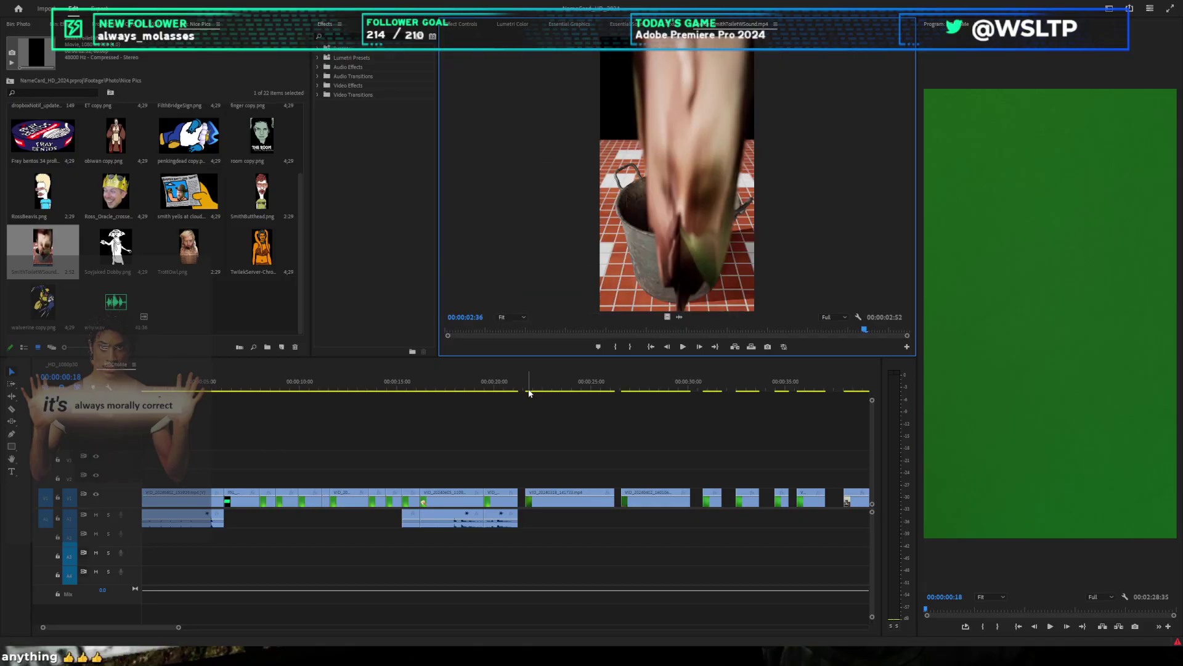
left_click(494, 429)
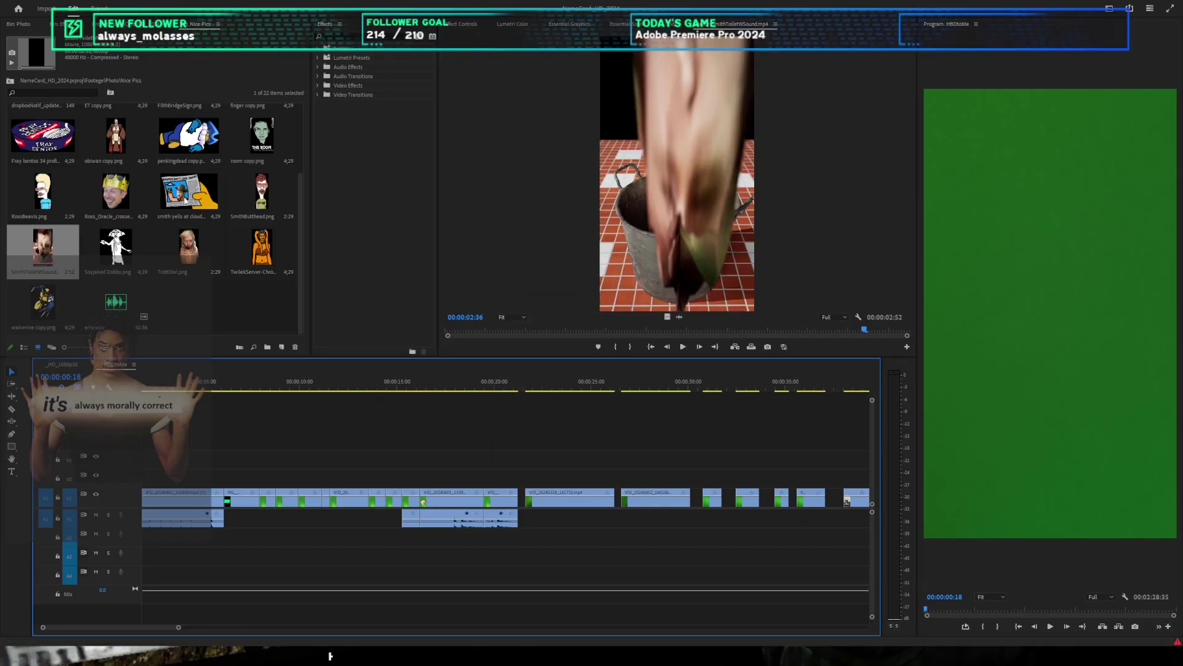
Step: Open the smith yells at cloud newspaper image as a source for viewing
double_click(179, 196)
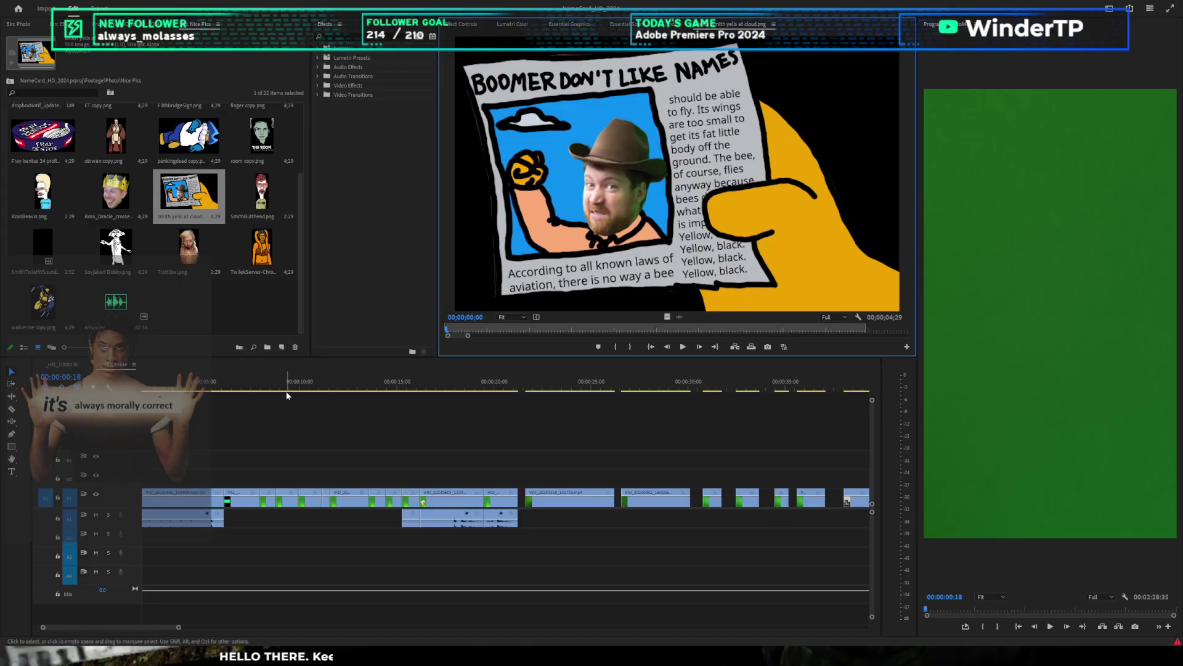
scroll(285, 420, "down", 1)
left_click(283, 422)
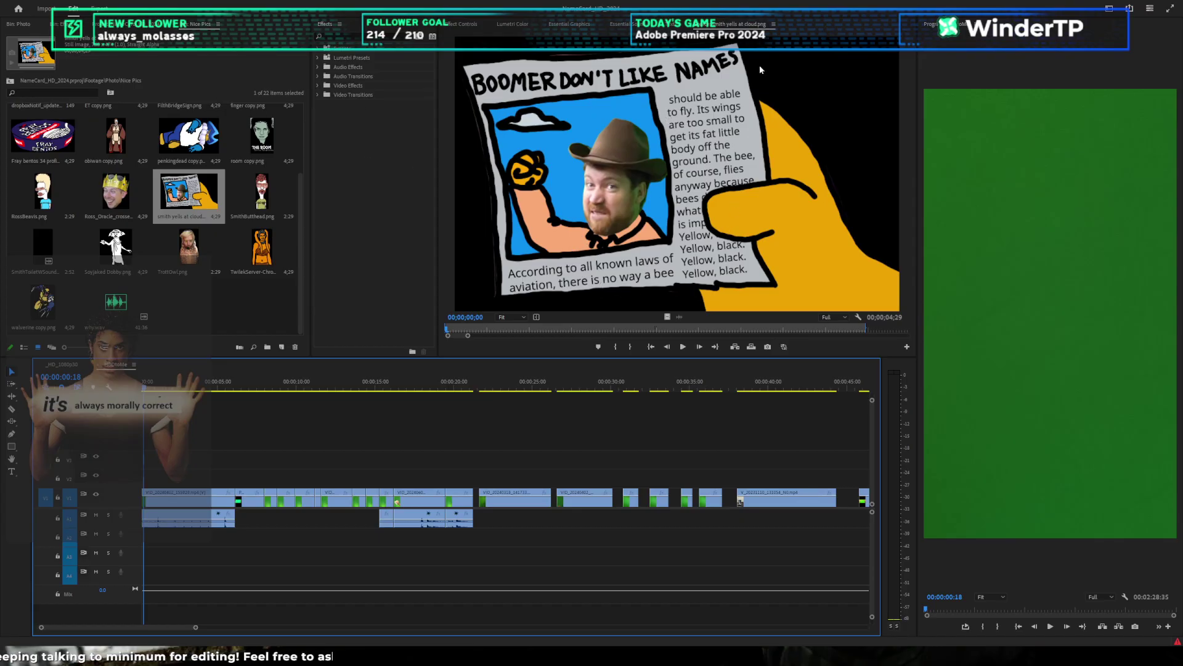
left_click(142, 232)
scroll(143, 232, "up", 2)
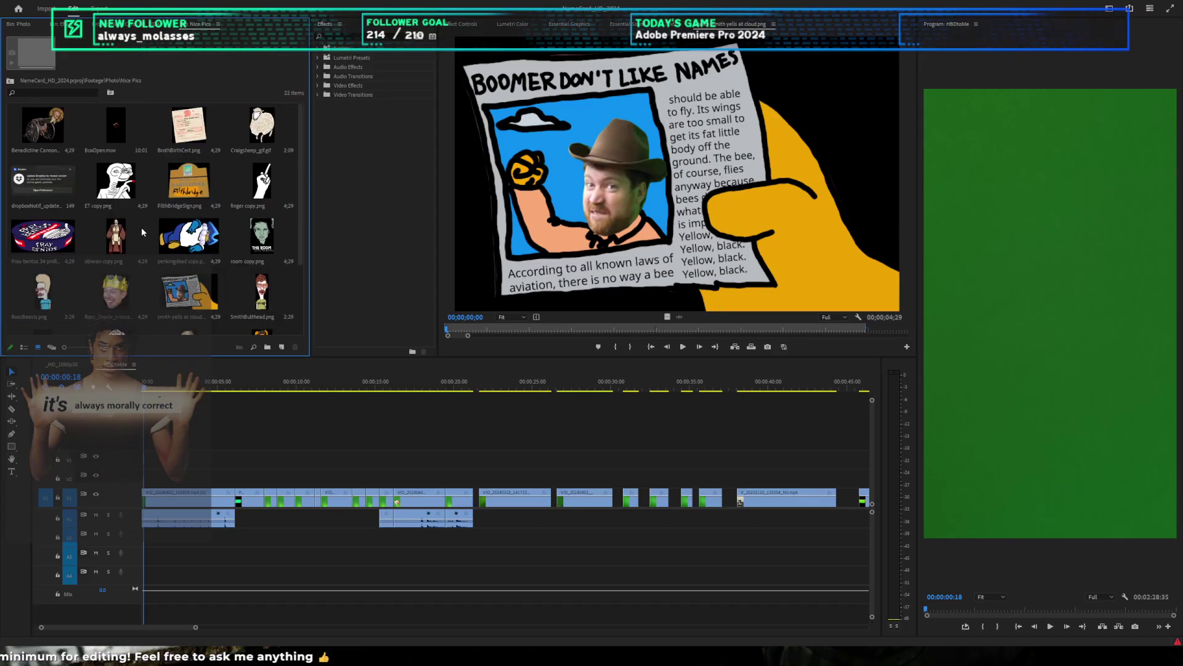
Step: Look through the ET, box opening, birth certificate, bridge sign, finger and room sources, ending on the Craigsheep GIF
double_click(101, 188)
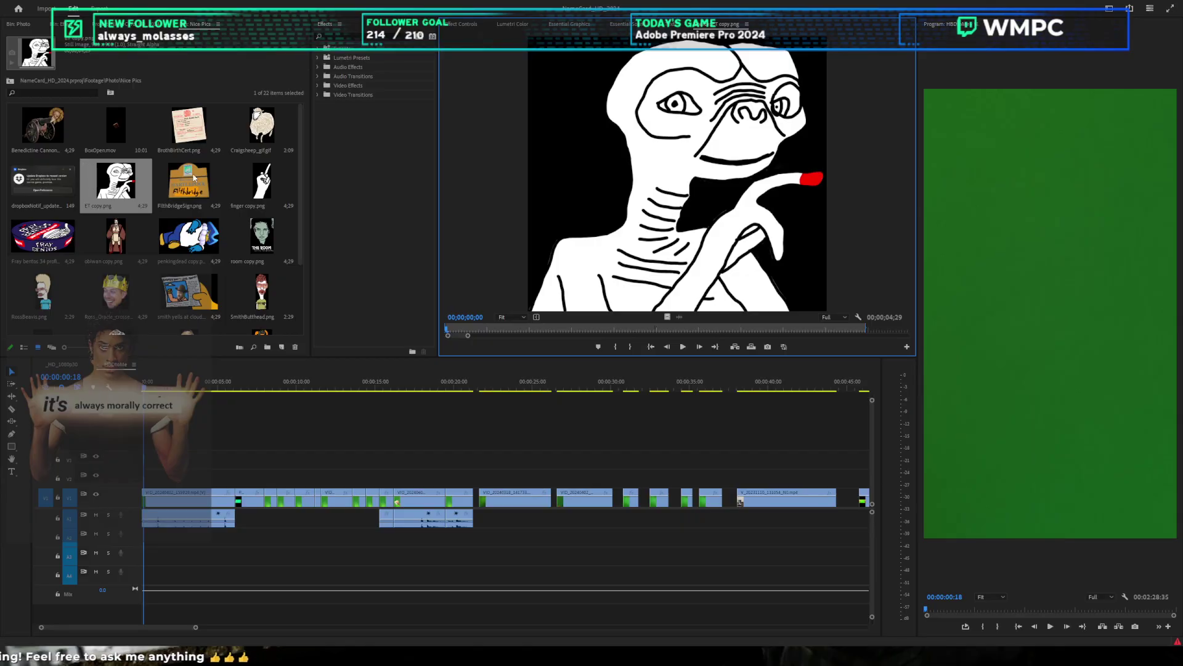
double_click(131, 121)
double_click(204, 126)
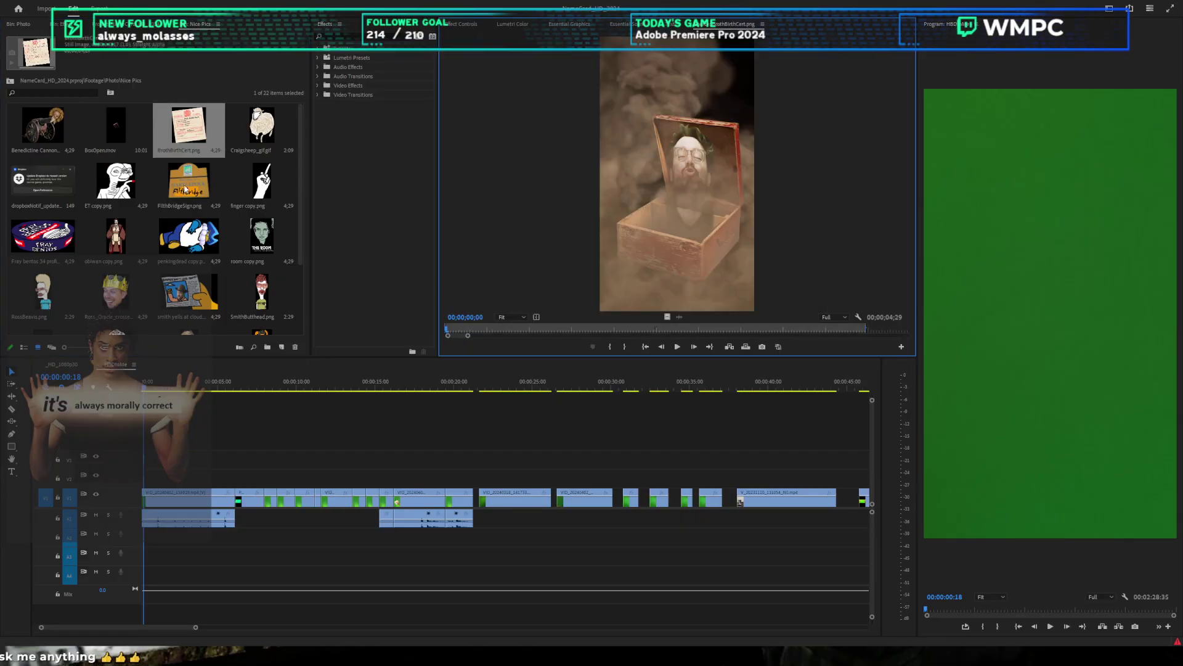
double_click(185, 185)
double_click(261, 126)
double_click(262, 182)
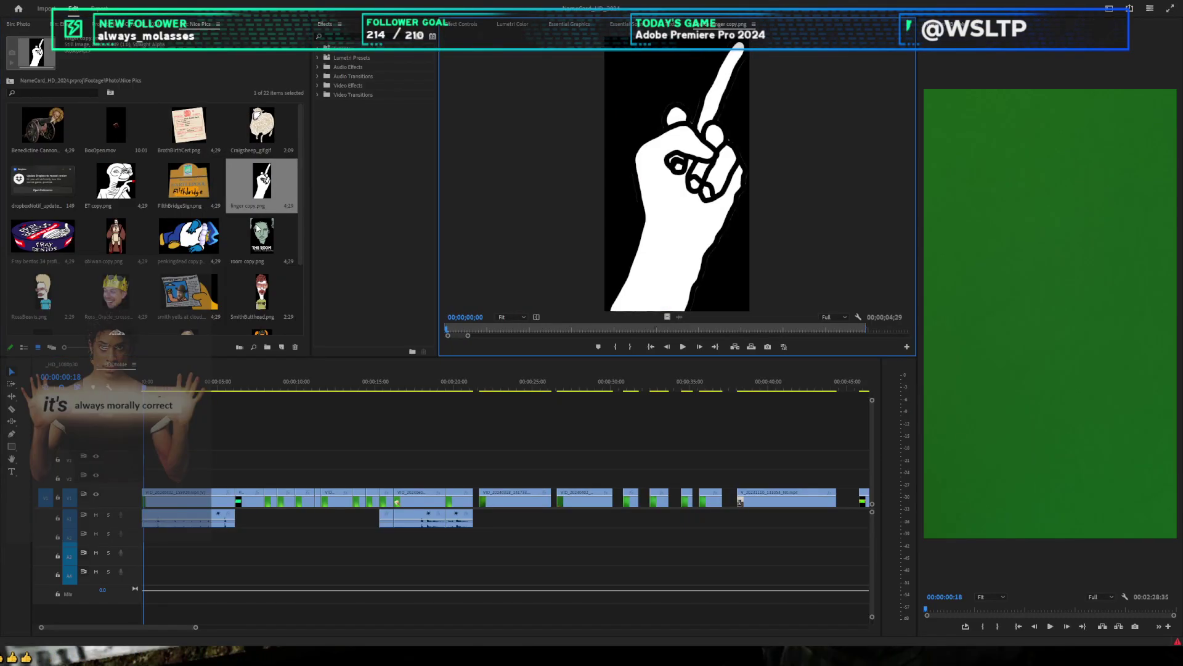
double_click(259, 235)
double_click(262, 127)
double_click(188, 127)
double_click(266, 139)
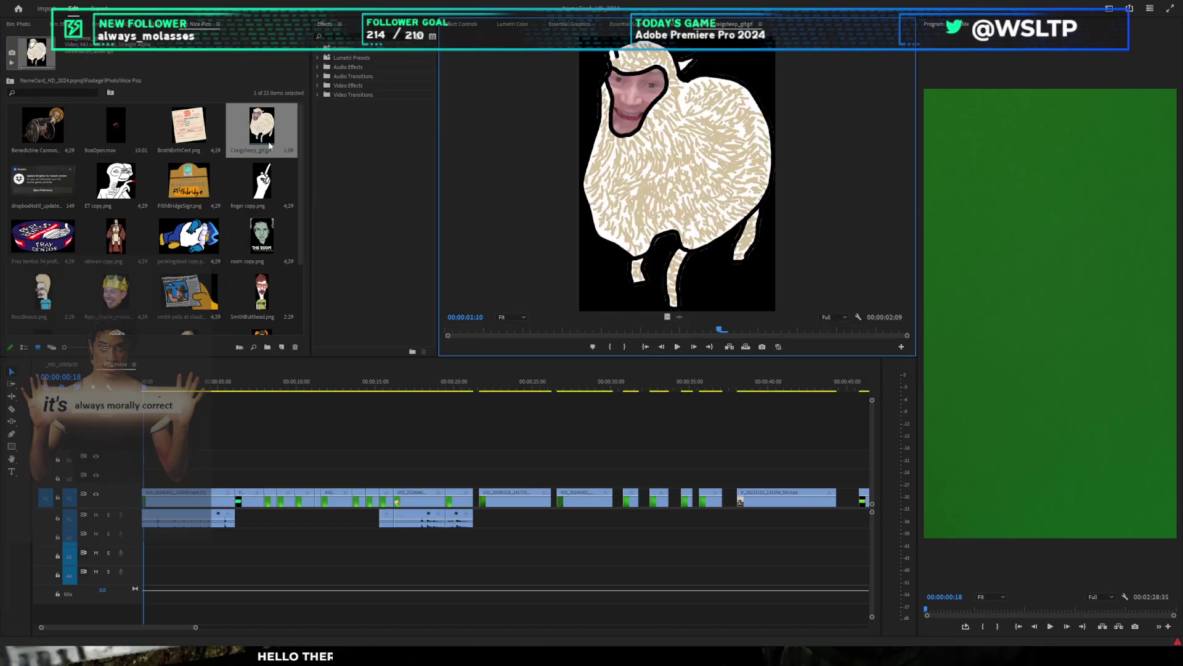
Step: Review the finger, obiwan, ET and BoxOpen.mov sources again, then view the lying blue penguin drawing
left_click(283, 185)
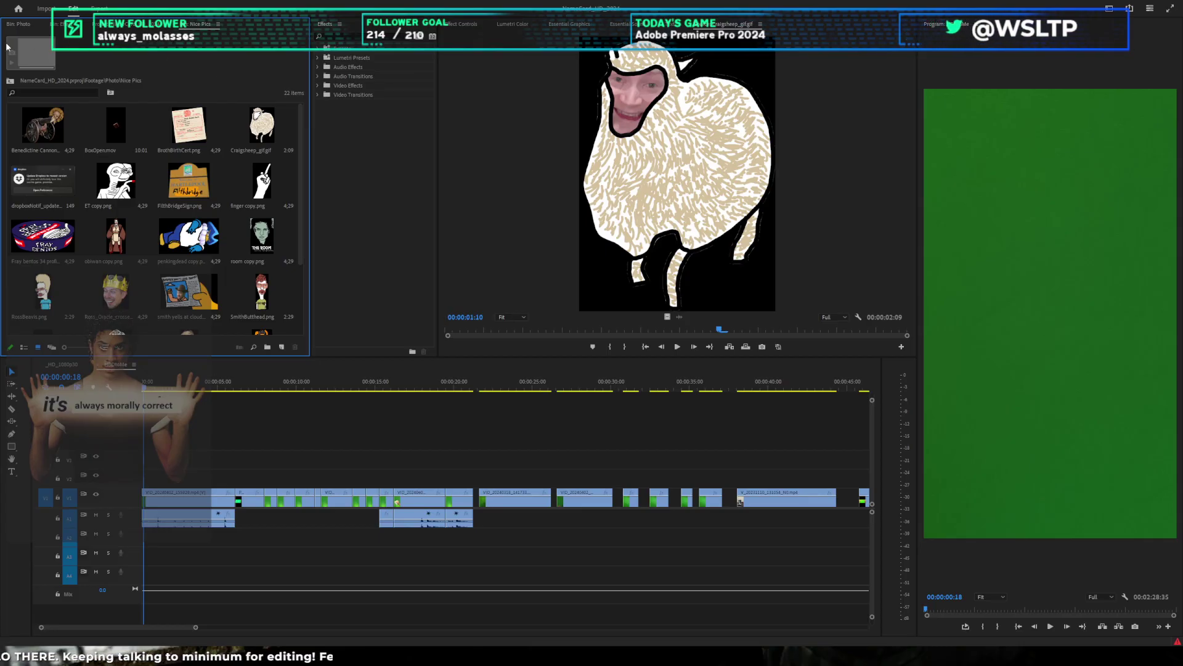
scroll(217, 212, "down", 1)
scroll(217, 213, "up", 1)
left_click(262, 185)
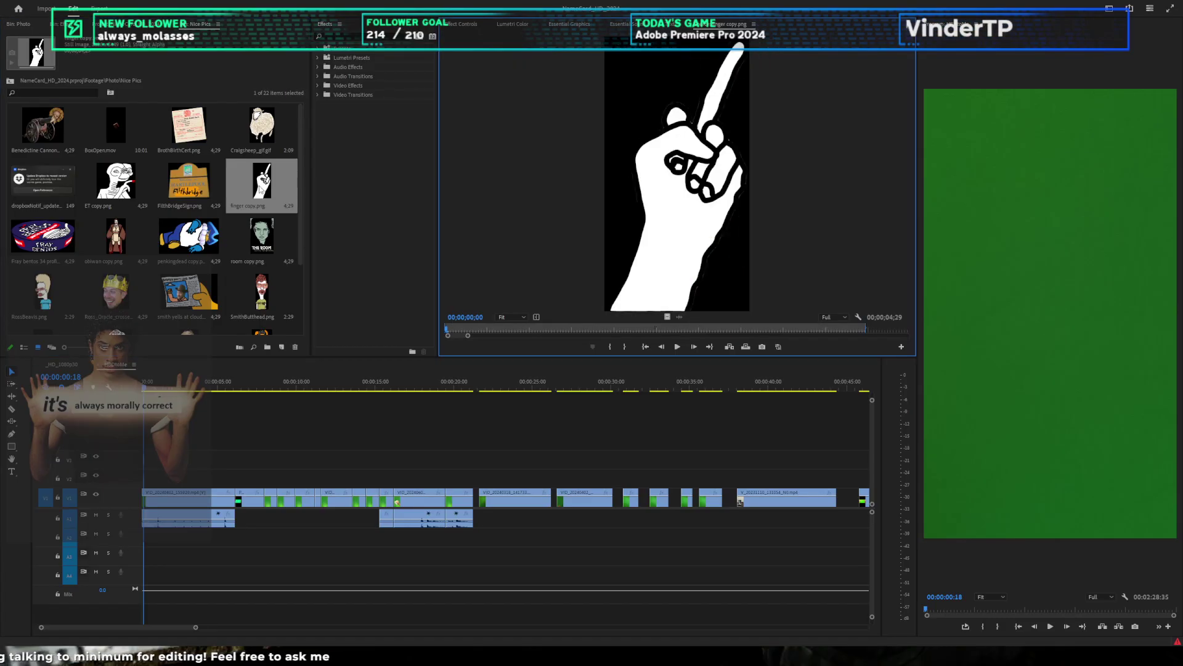
left_click(214, 188)
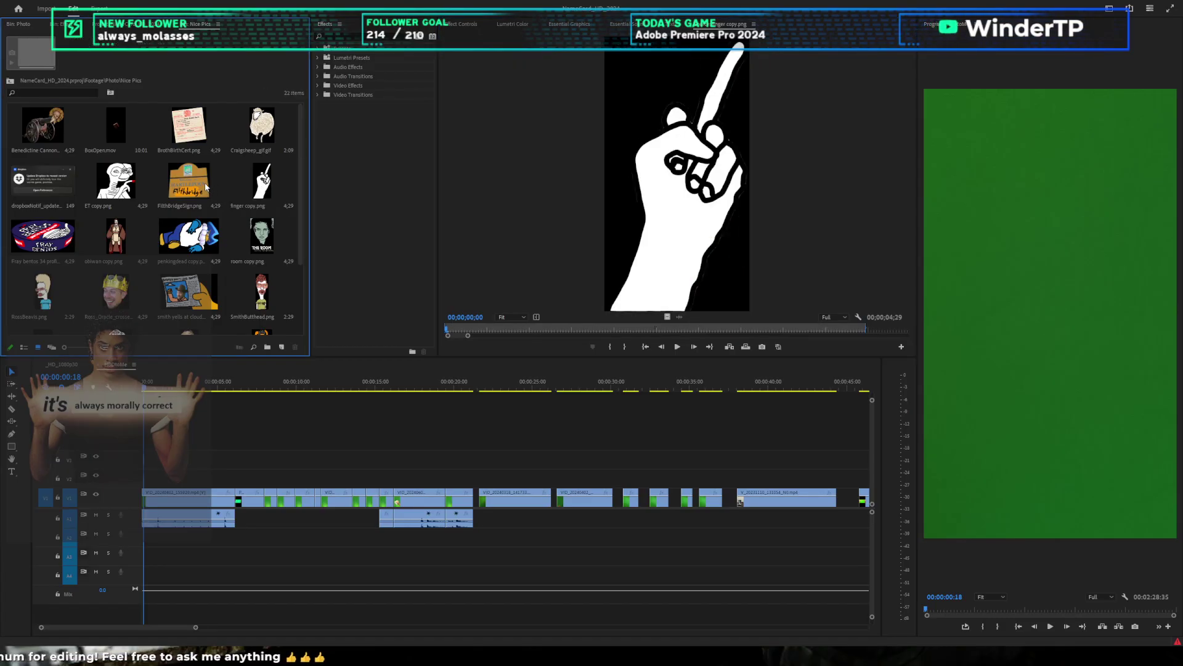
left_click(126, 230)
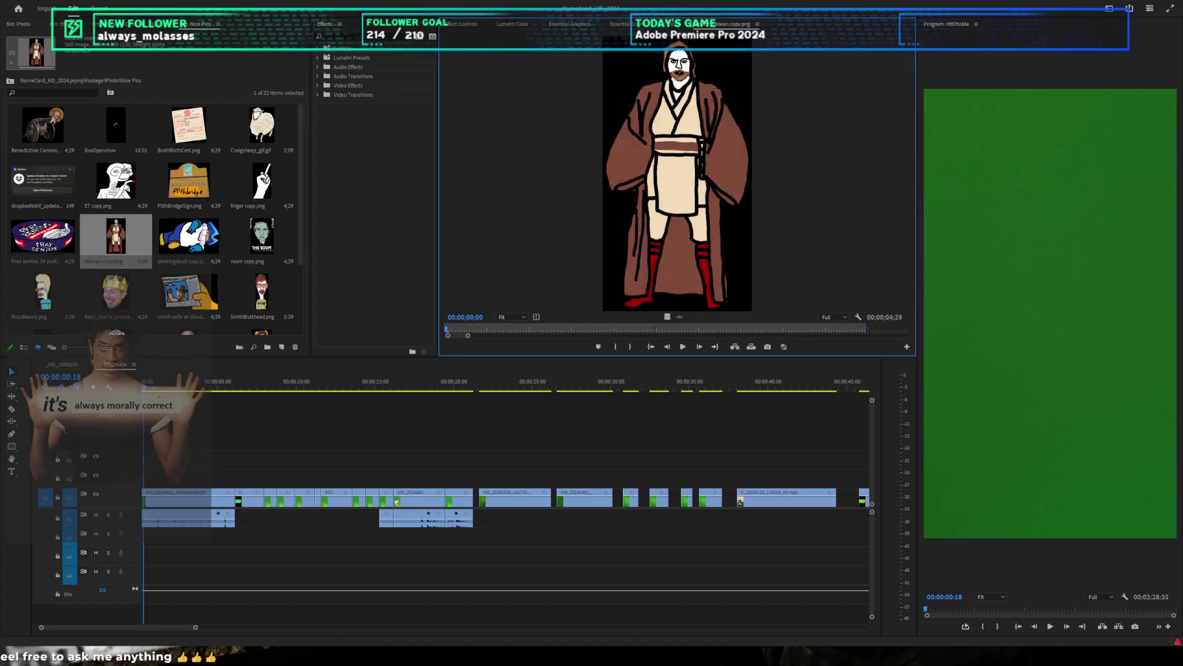
left_click(126, 190)
left_click(132, 132)
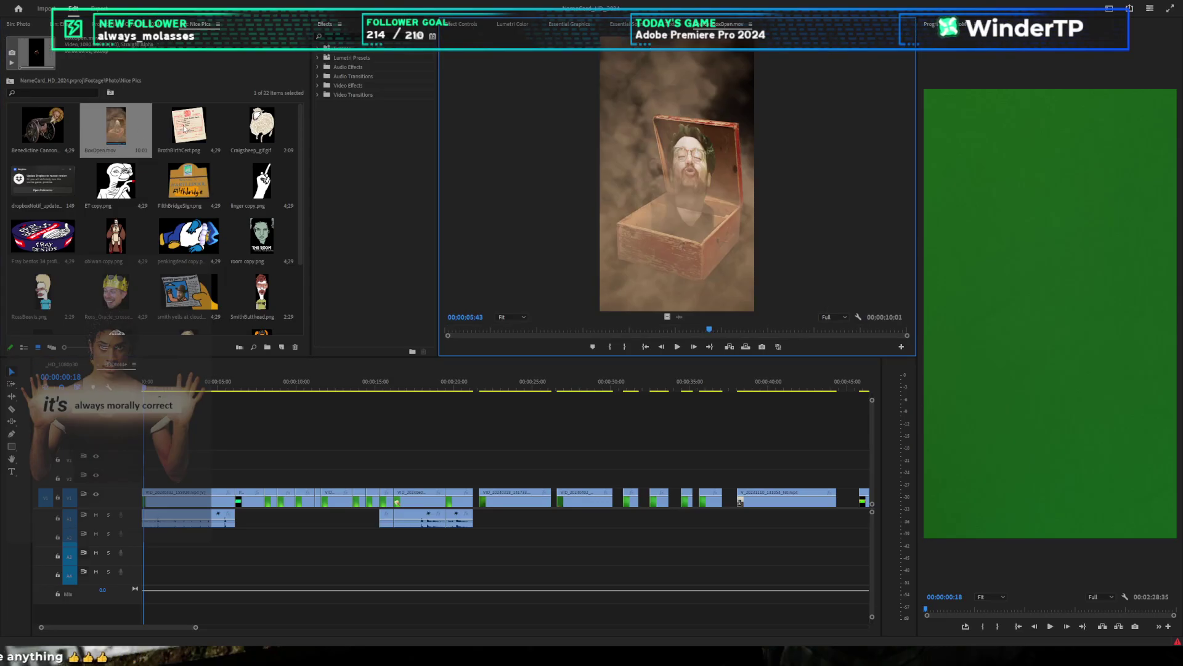
left_click(196, 247)
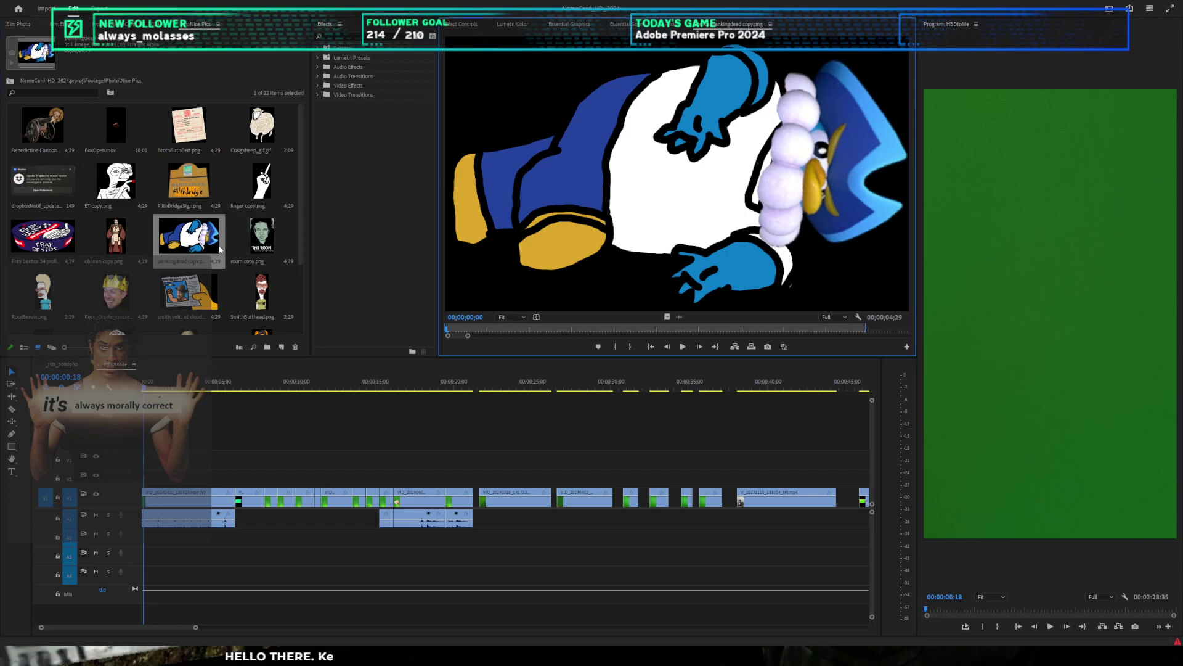
Step: Look through the Fray Bentos tin, blond cartoon, crowned face, newspaper, SmithButthead and orange alien sources, ending on the Filthbridge sign
left_click(71, 246)
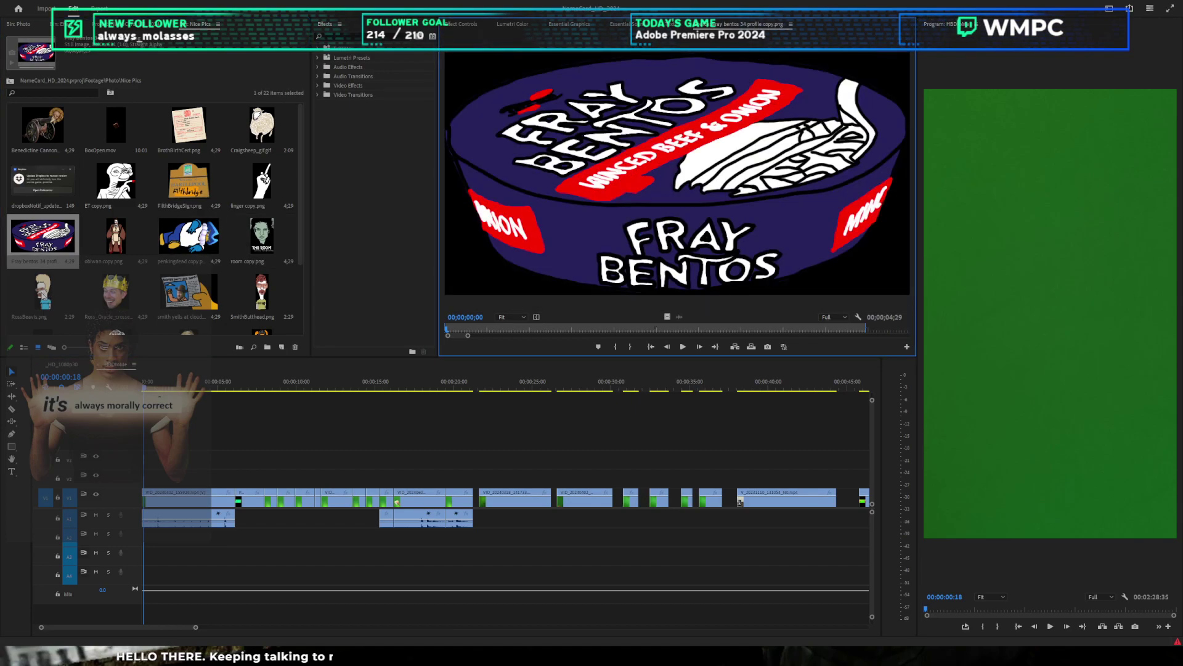
left_click(43, 292)
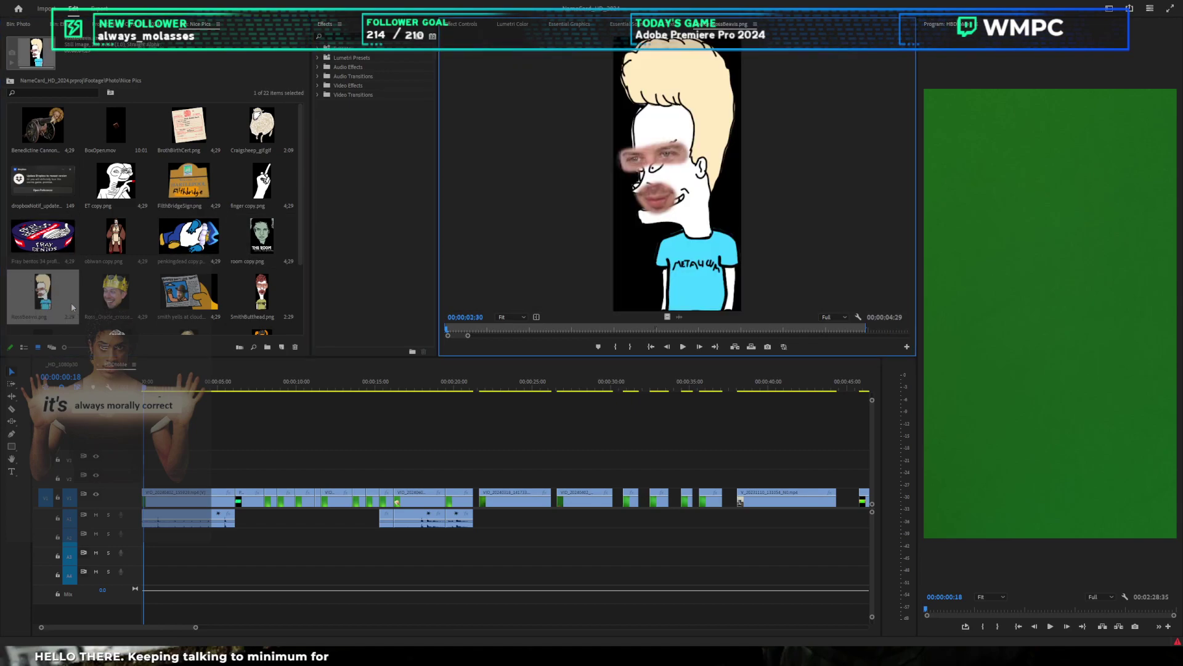
left_click(137, 308)
left_click(185, 294)
left_click(253, 295)
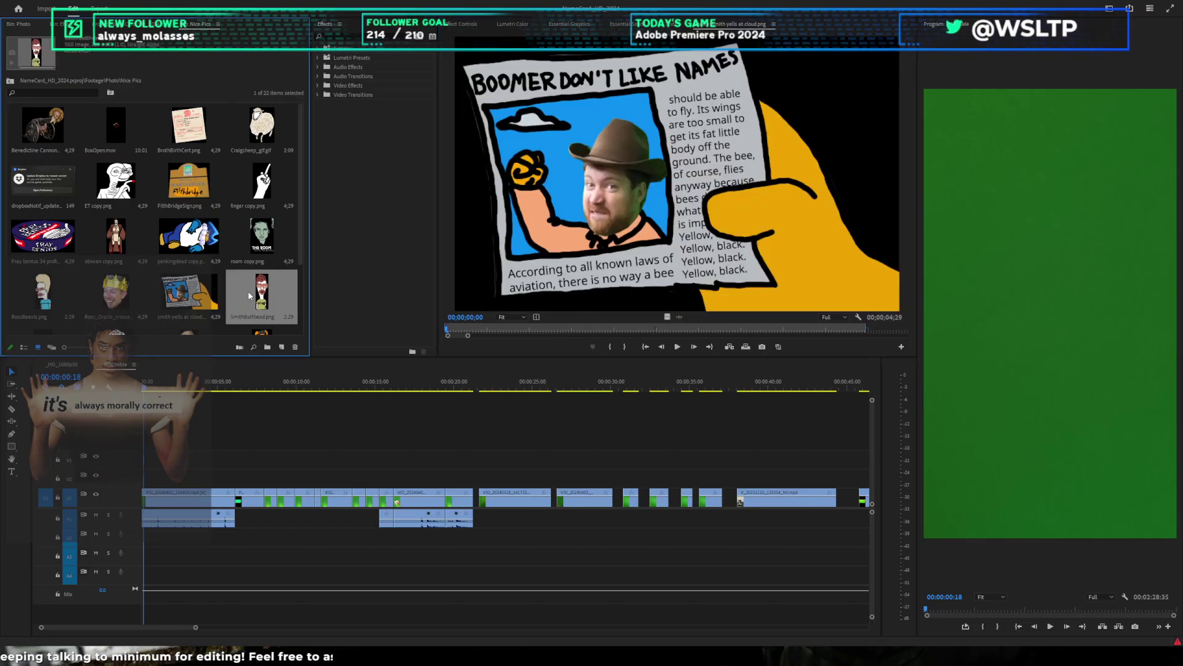
scroll(250, 295, "down", 1)
scroll(252, 259, "down", 1)
left_click(259, 247)
scroll(185, 197, "up", 2)
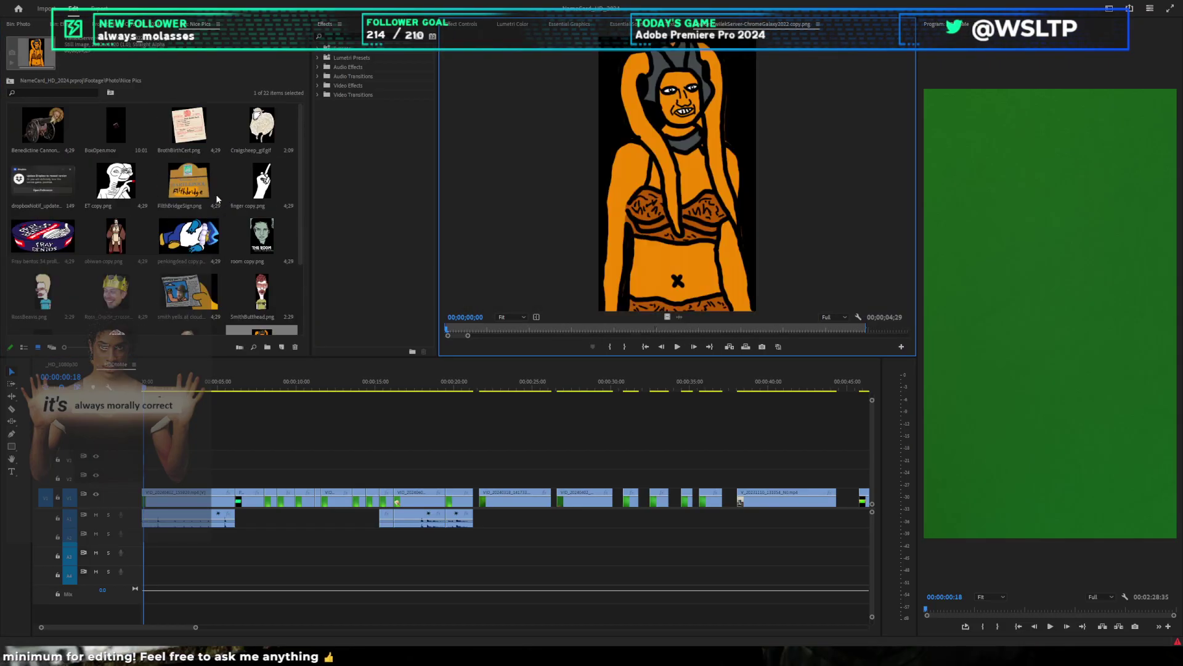
left_click(183, 189)
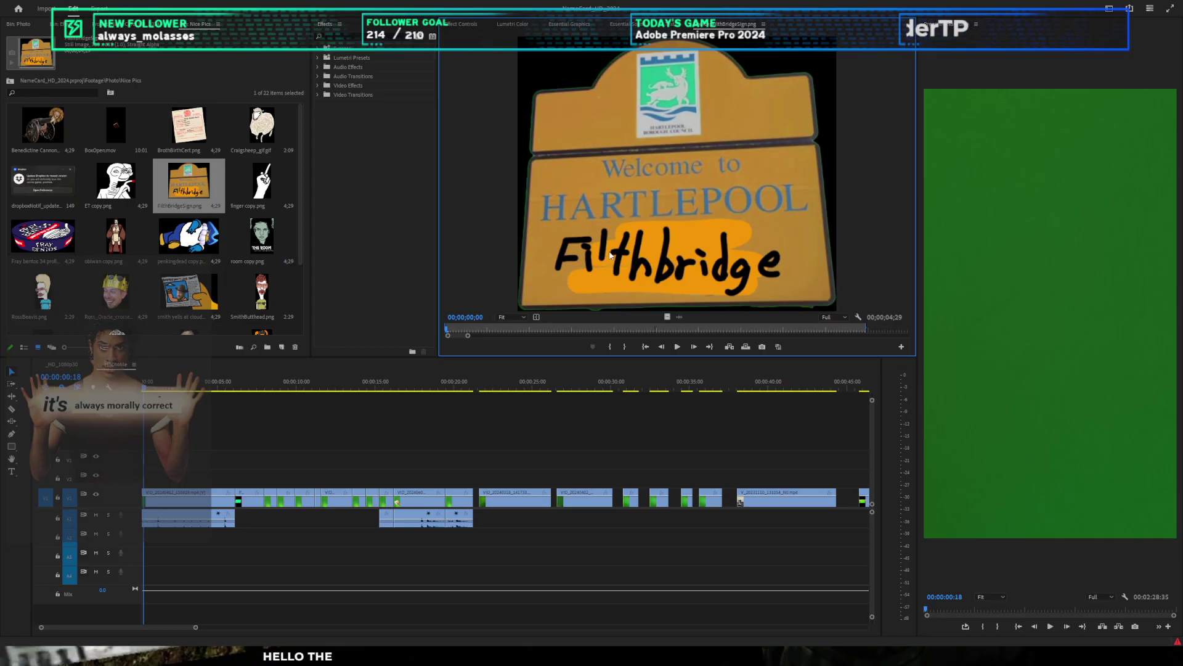
Step: Move the video of all clips in the sequence up one track, leaving the lowest video track empty for backgrounds
left_click(347, 568)
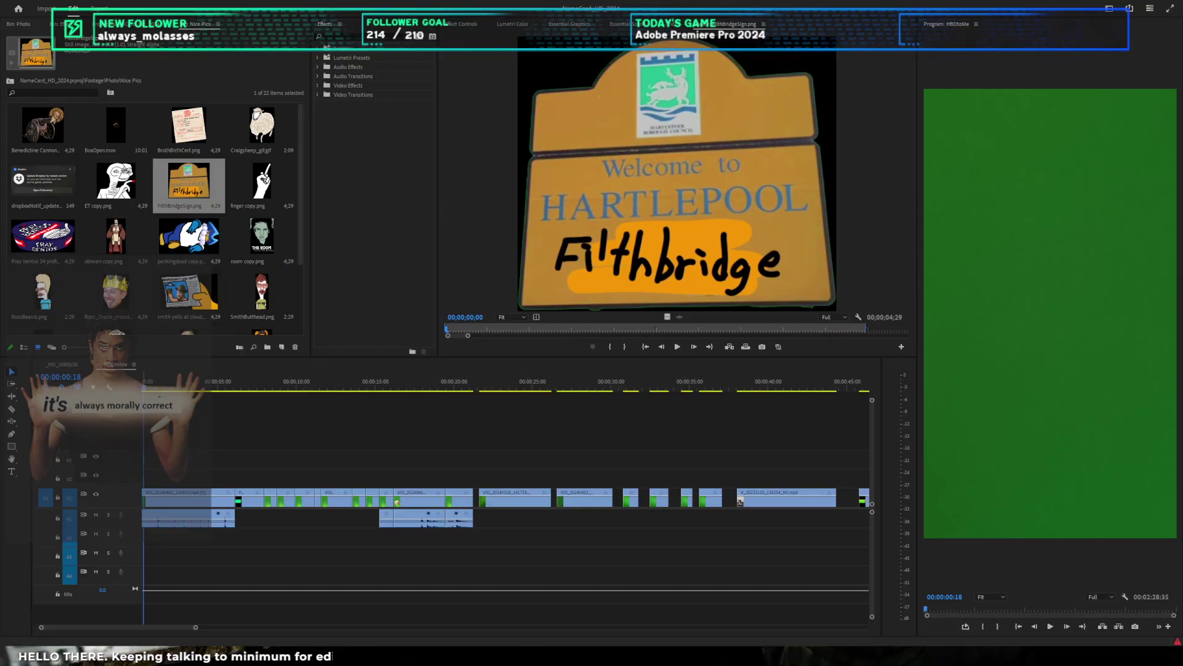
left_click(643, 417)
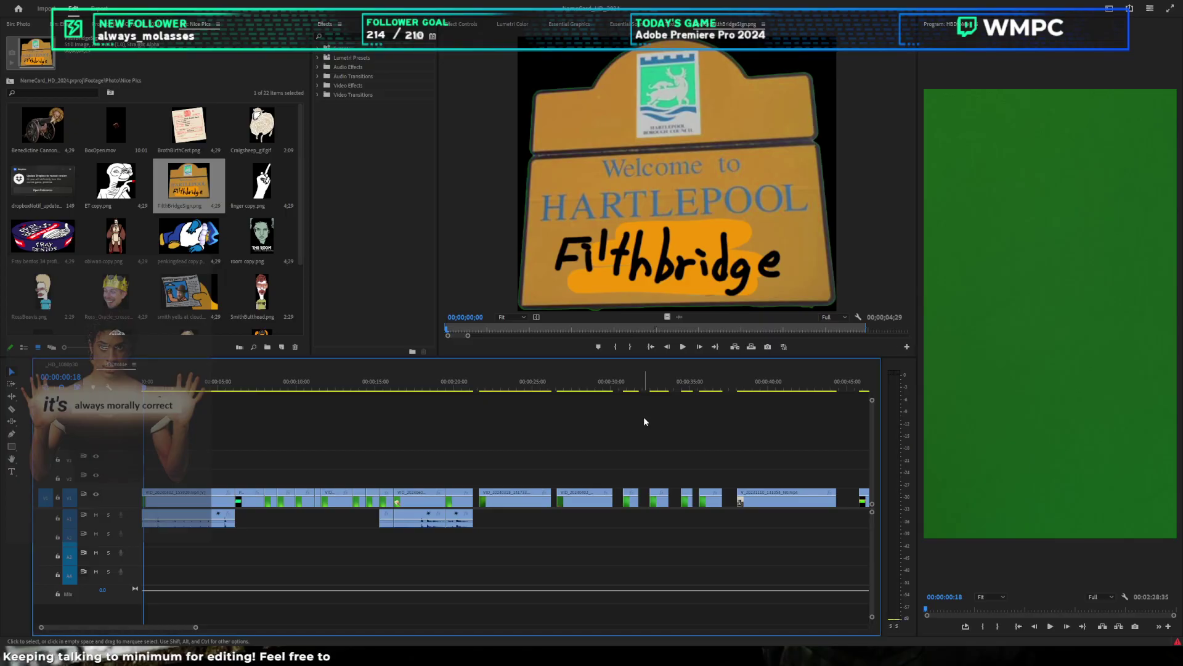
scroll(635, 421, "down", 1)
key("Home")
key("equal")
key("equal")
key("equal")
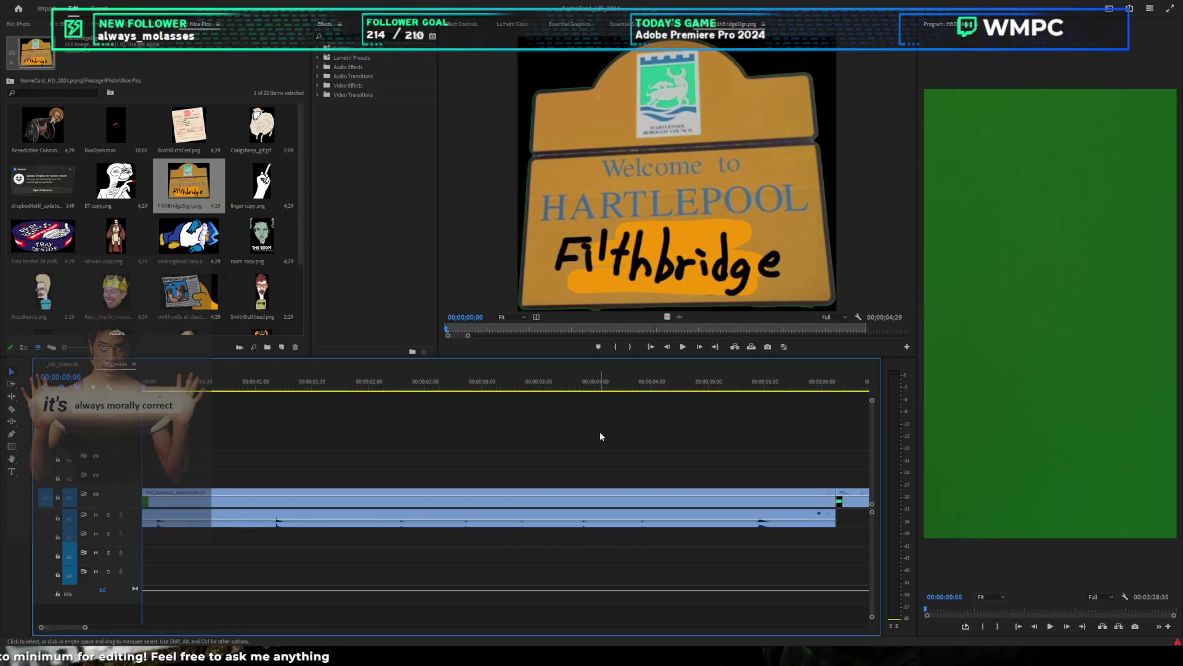
scroll(589, 424, "down", 2)
key("minus")
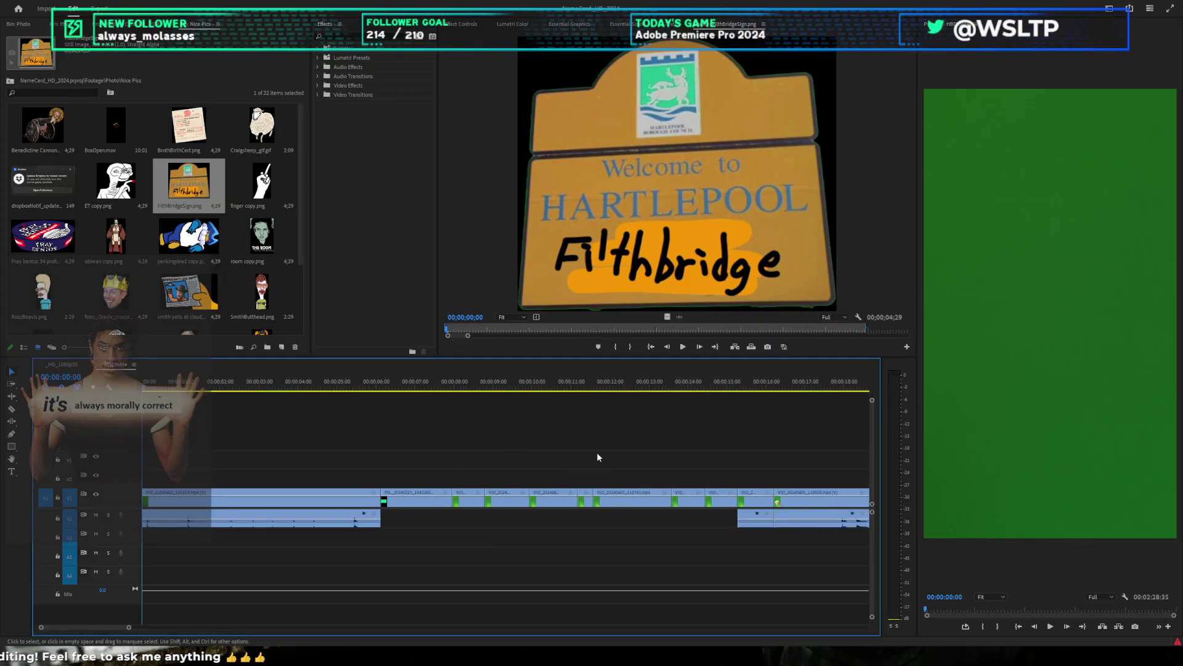
key("a")
left_click_drag(355, 500, 343, 475)
key("v")
left_click(371, 455)
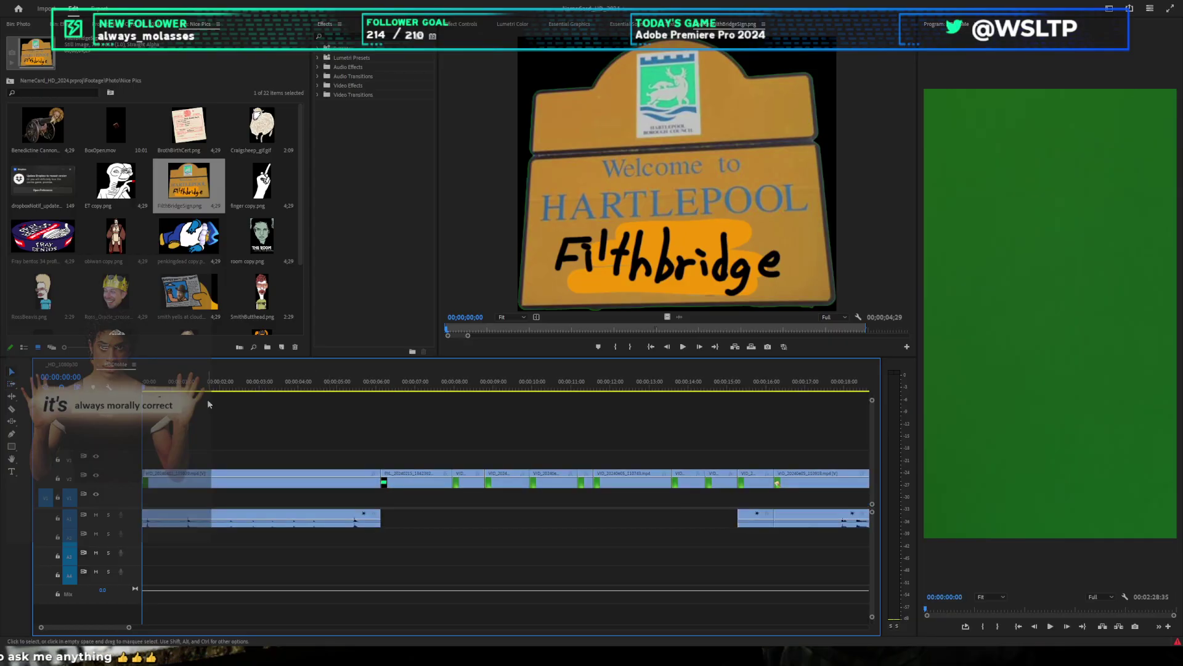
Step: Scrub the sequence to the lighter shot at 00:00:04:44 and fit its whole frame in the program preview
left_click_drag(201, 385, 327, 386)
scroll(1007, 344, "down", 1)
scroll(1008, 344, "down", 1)
scroll(998, 343, "up", 2)
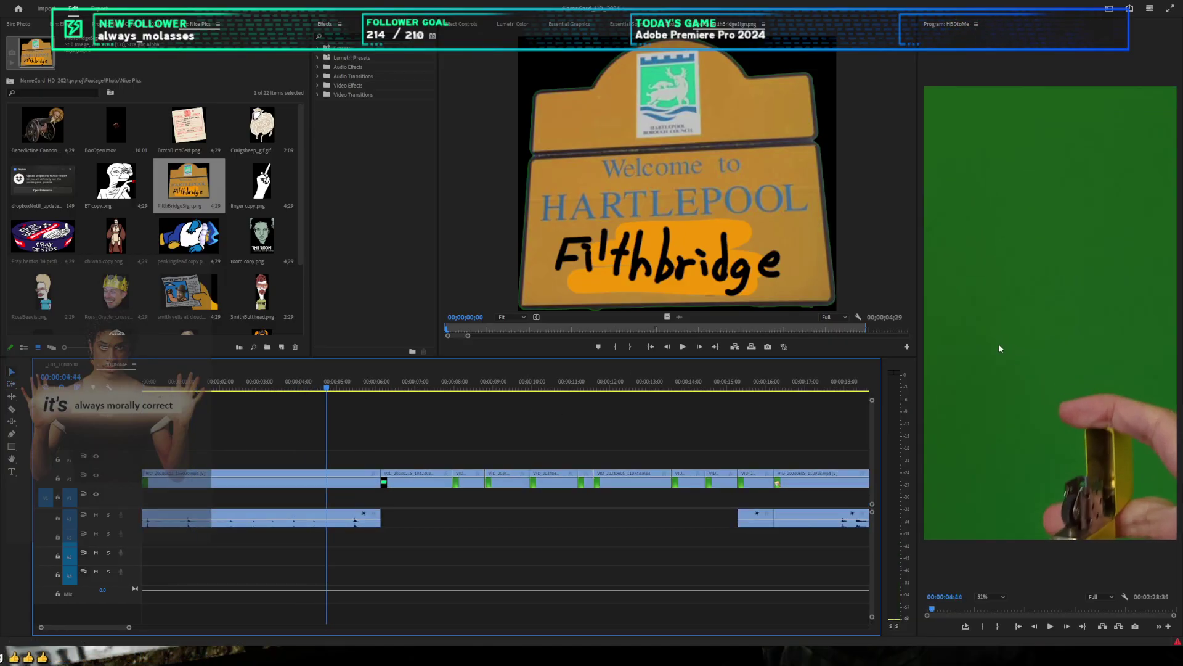
scroll(1037, 327, "down", 2)
left_click(1003, 598)
left_click(991, 484)
scroll(798, 487, "down", 5)
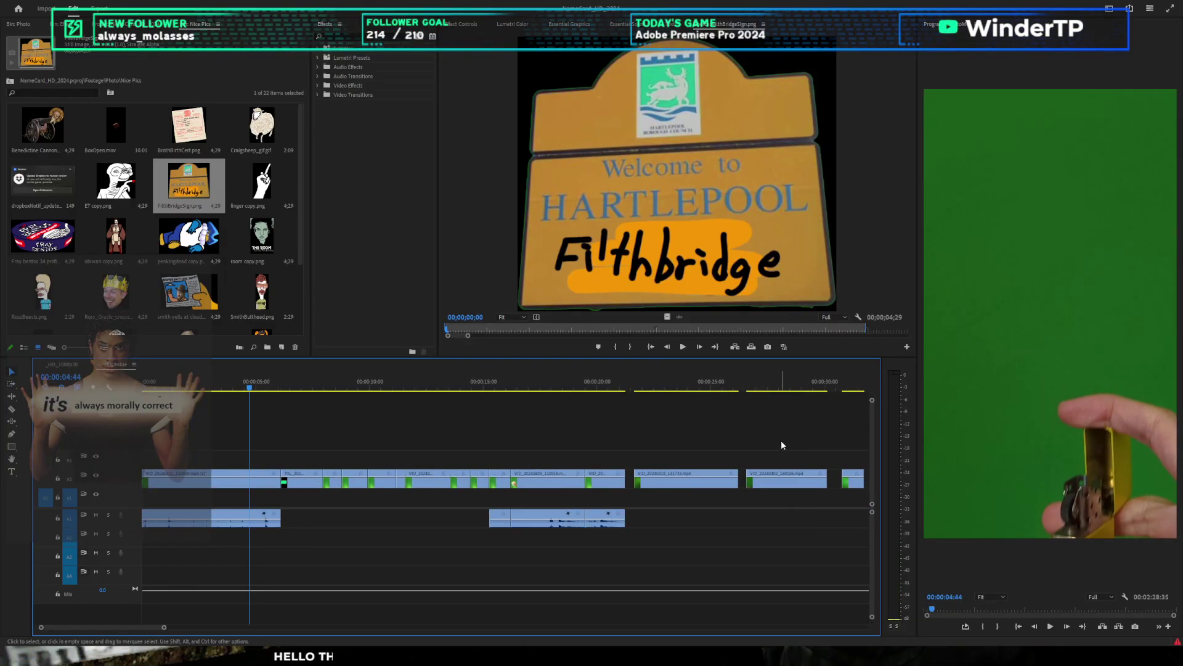
Step: Scrub through the rest of the sequence to 00:01:54:29 near its last clips and return to the start
scroll(685, 400, "down", 3)
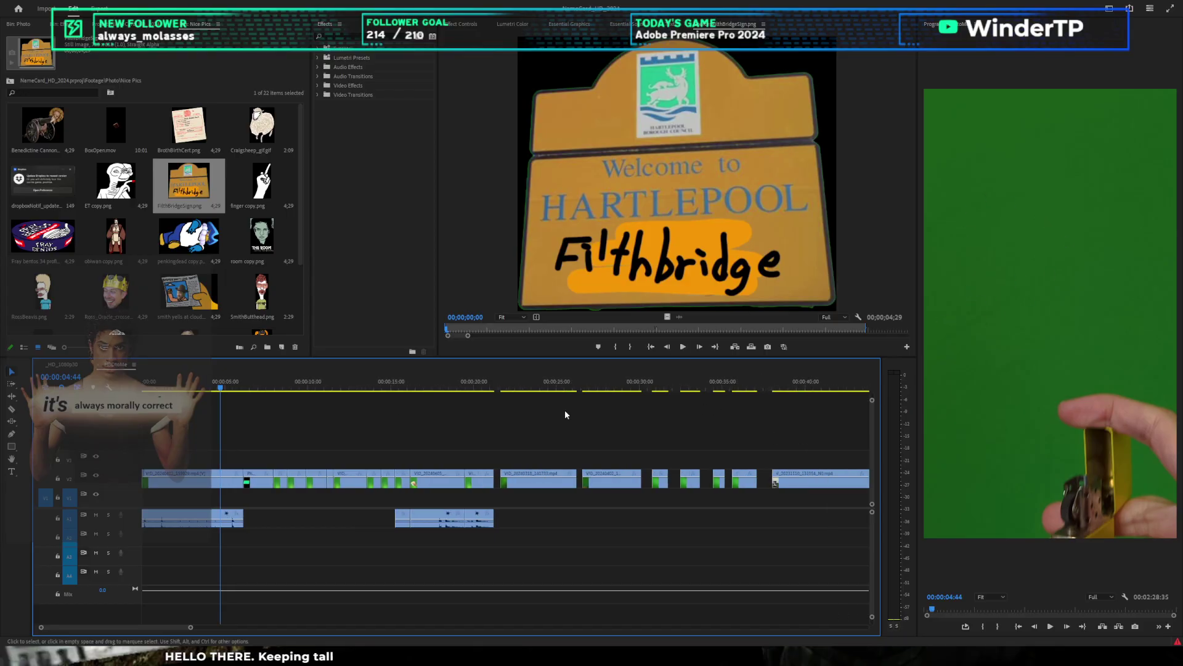
left_click_drag(315, 387, 461, 394)
scroll(480, 403, "down", 3)
scroll(453, 397, "down", 3)
key("minus")
left_click_drag(356, 375, 738, 406)
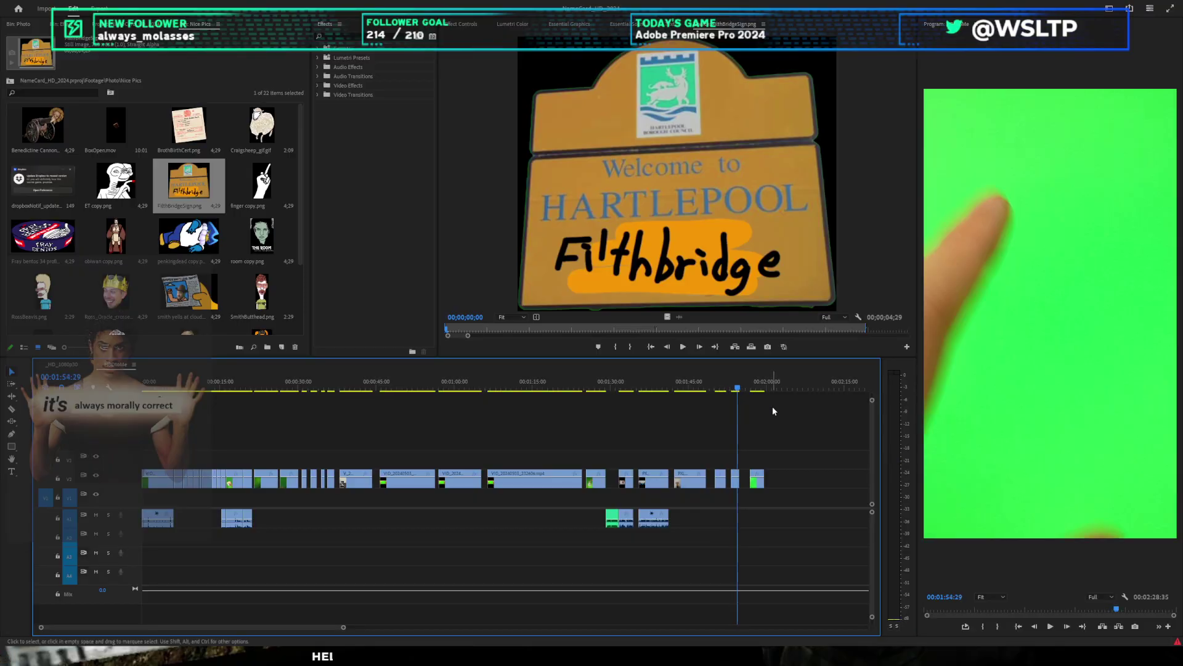
key("Home")
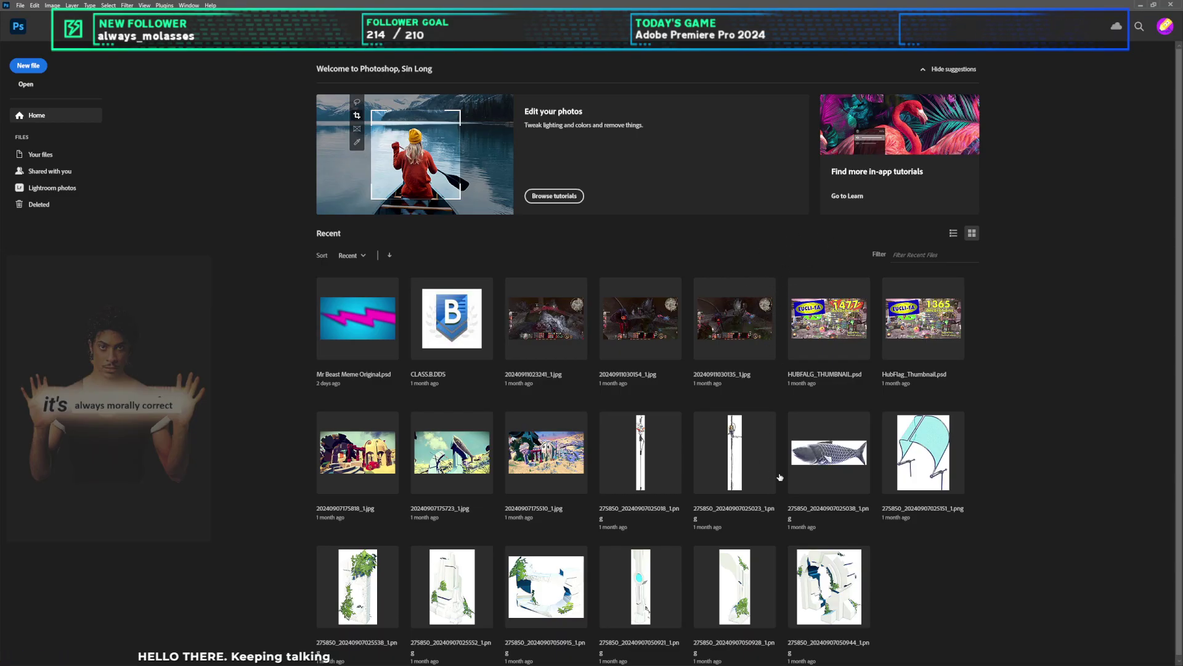
Step: In Photoshop, paste the dolphin ocean picture onto the blank 1080 x 1920 px artboard and scale it to about 1100 px wide
scroll(496, 320, "up", 2)
scroll(497, 320, "down", 1)
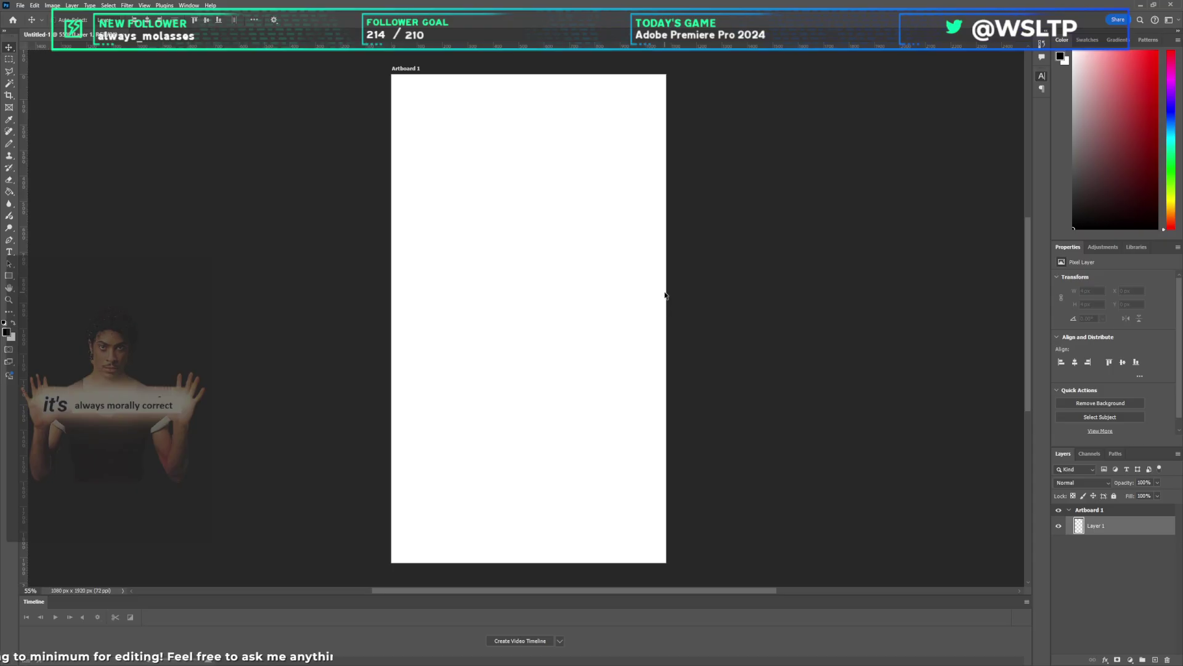
key("ctrl+v")
key("ctrl+t")
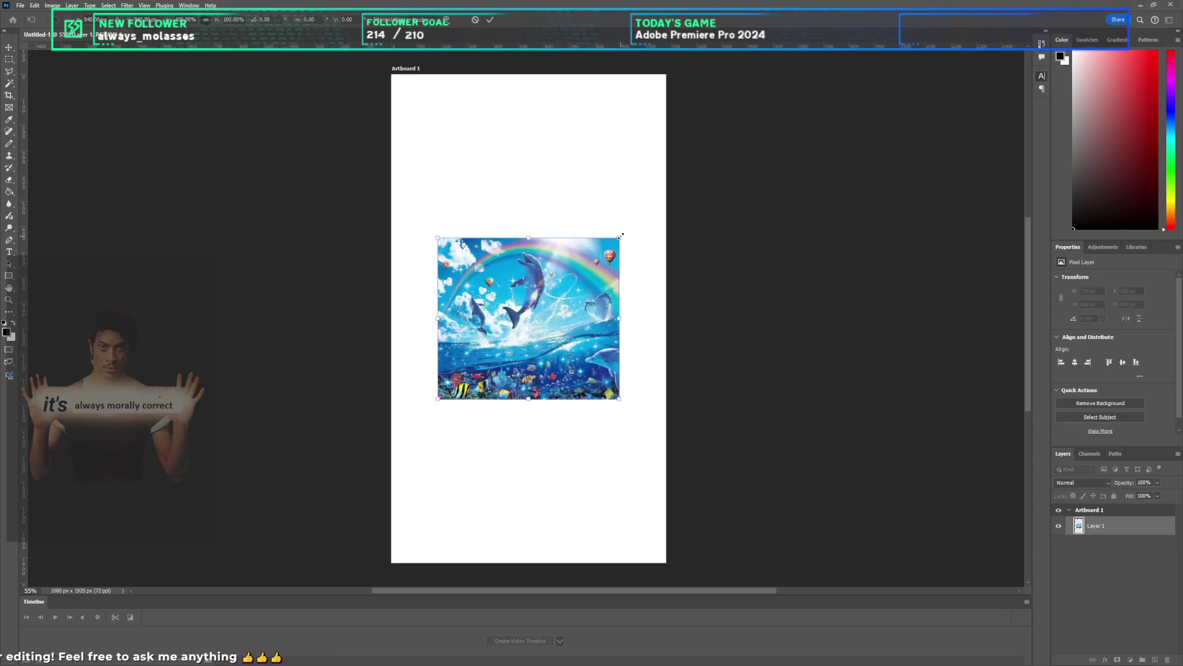
left_click_drag(619, 237, 667, 195)
key("Return")
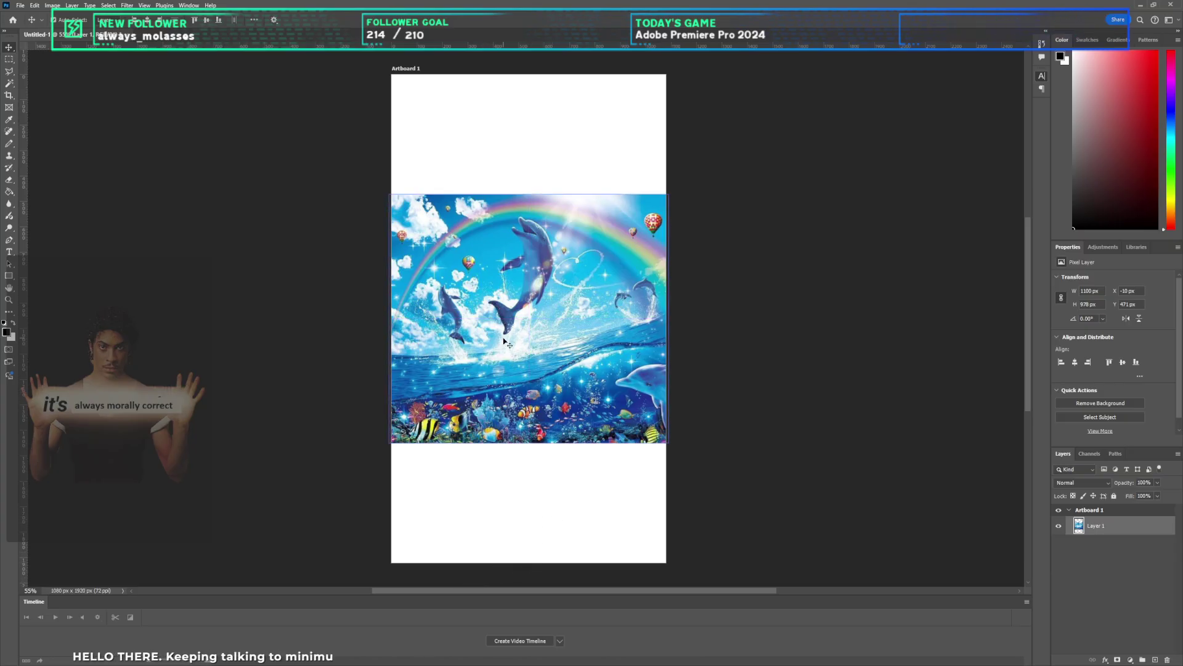
Step: Try to crop around the artboard with the dolphin picture's layer selected
left_click(9, 95)
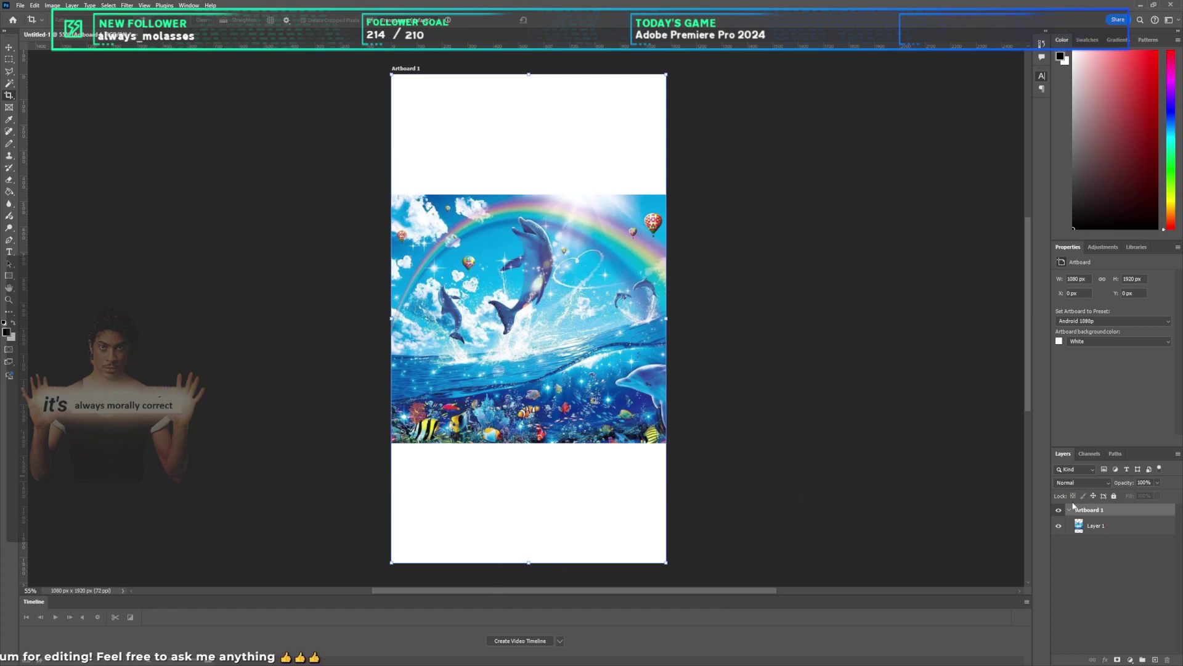
left_click(1094, 527)
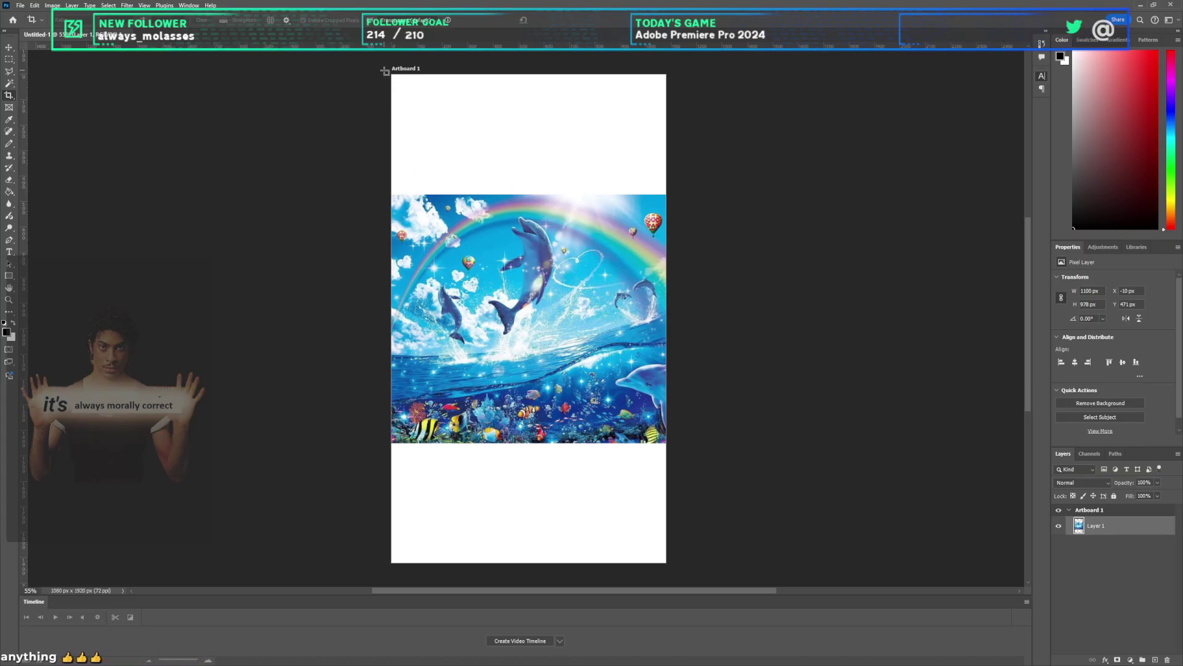
left_click_drag(386, 72, 675, 567)
key("ctrl+z")
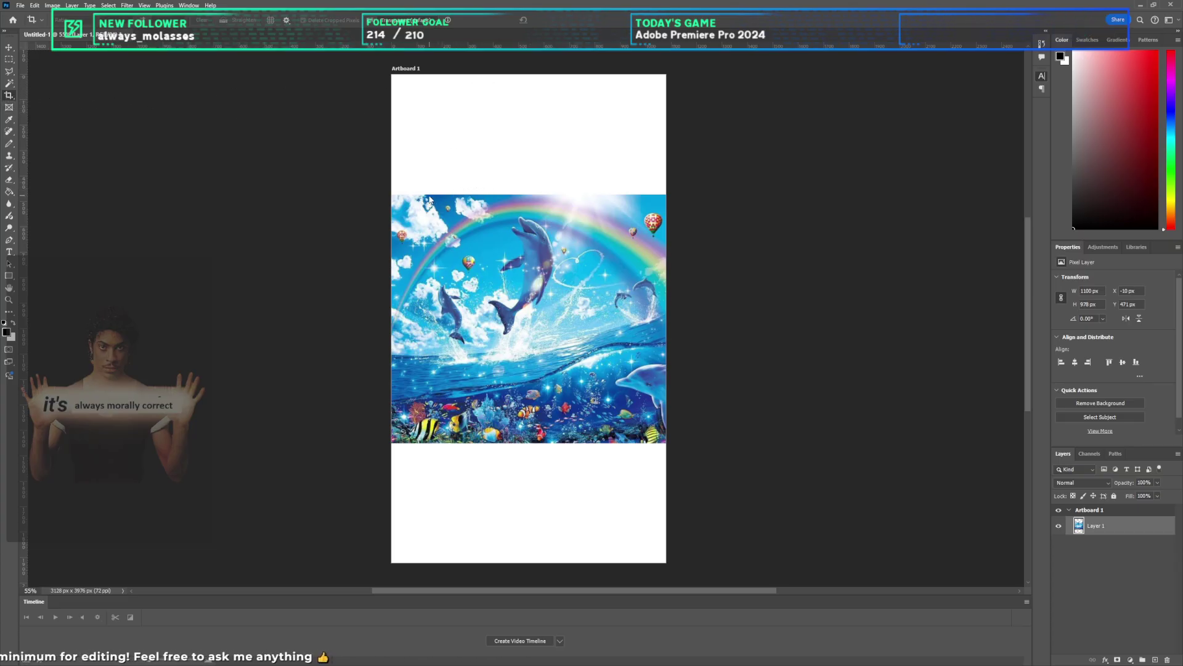
mouse_move(429, 197)
left_mouse_down()
mouse_move(494, 244)
mouse_move(427, 193)
left_mouse_up()
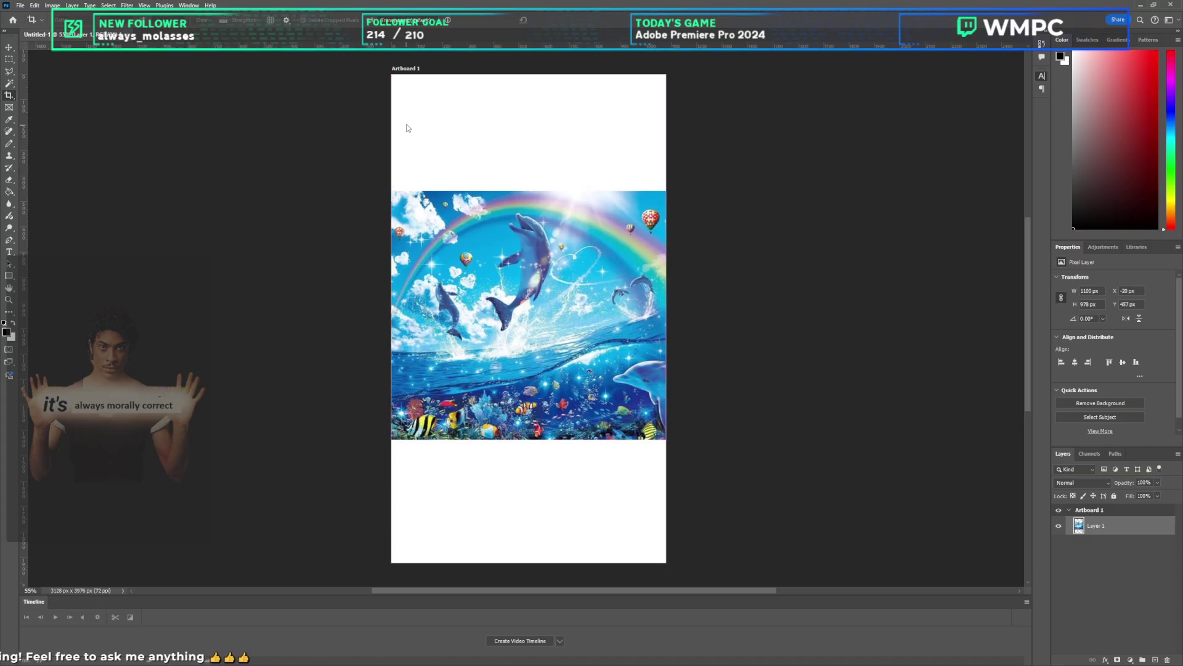
left_click_drag(381, 94, 383, 92)
key("ctrl+z")
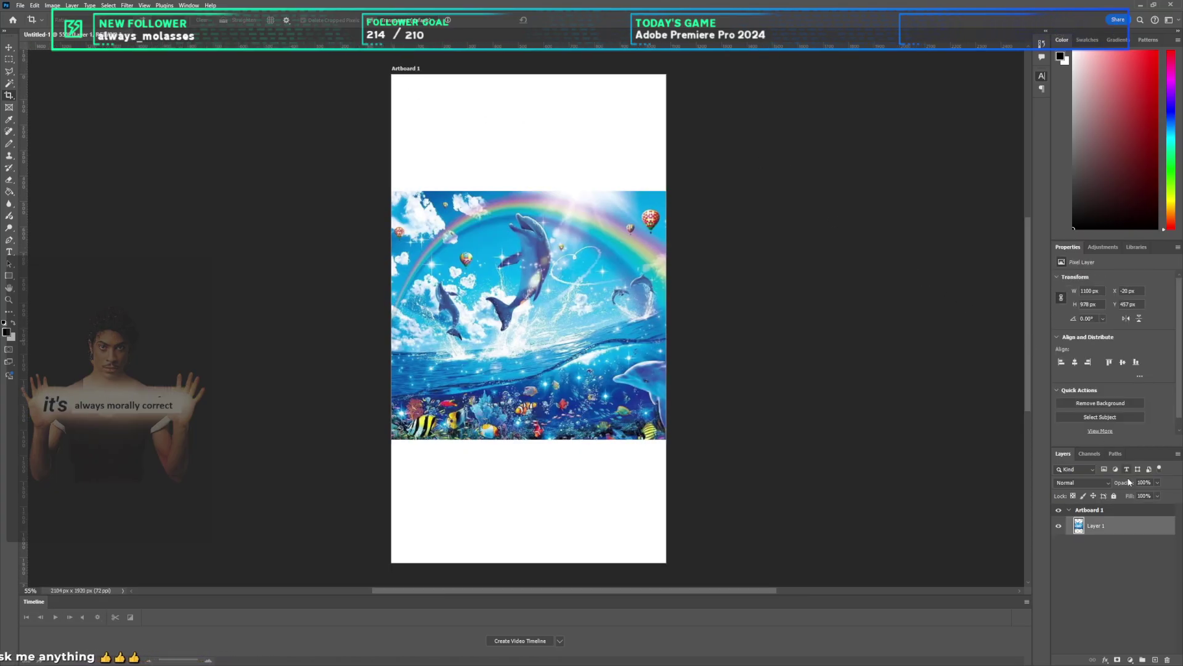
Step: Ungroup the artboard and crop the canvas to the dolphin picture's width, about 1098 x 1920 px
left_click(1116, 510)
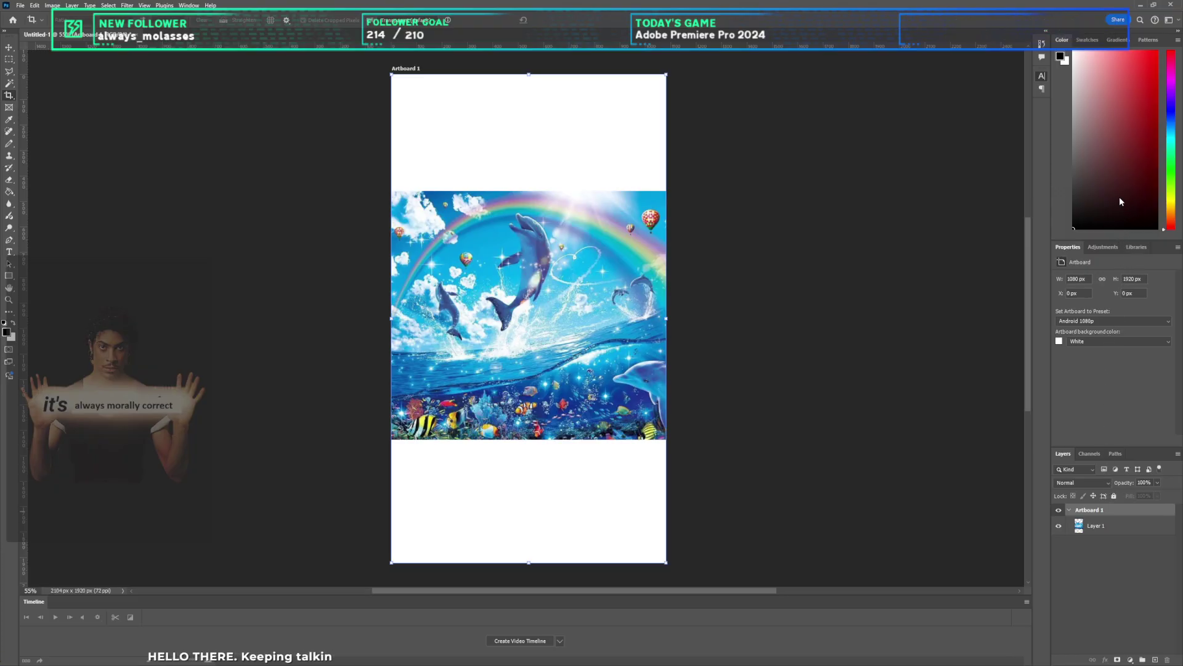
key("ctrl+shift+g")
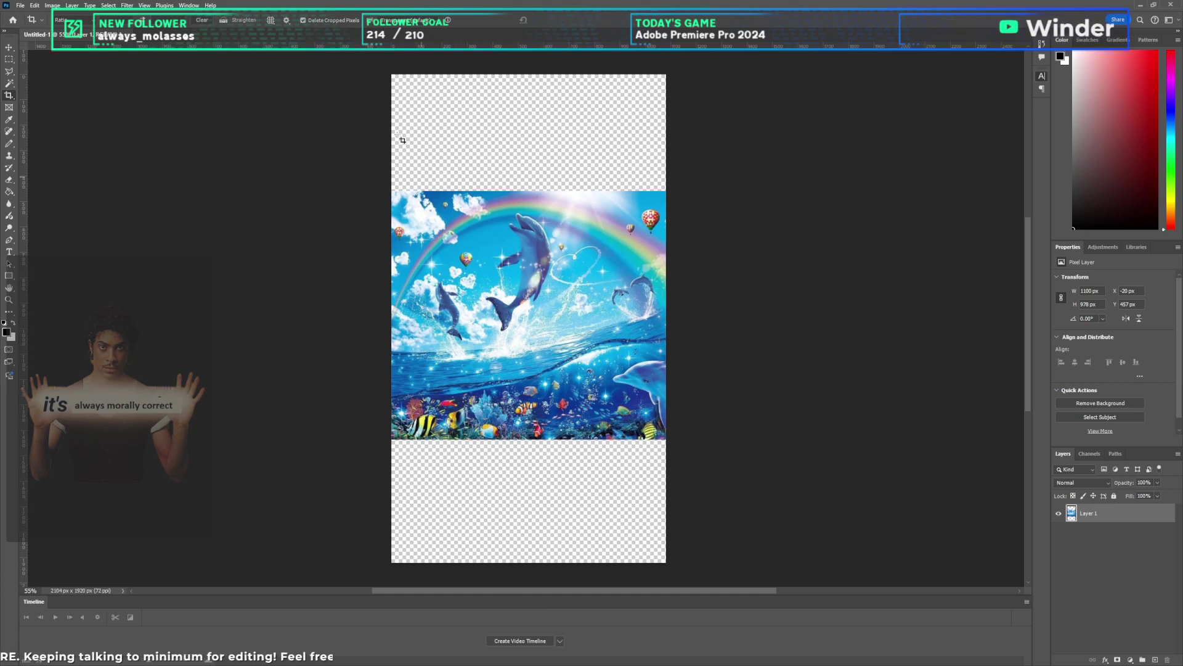
left_click_drag(391, 75, 551, 580)
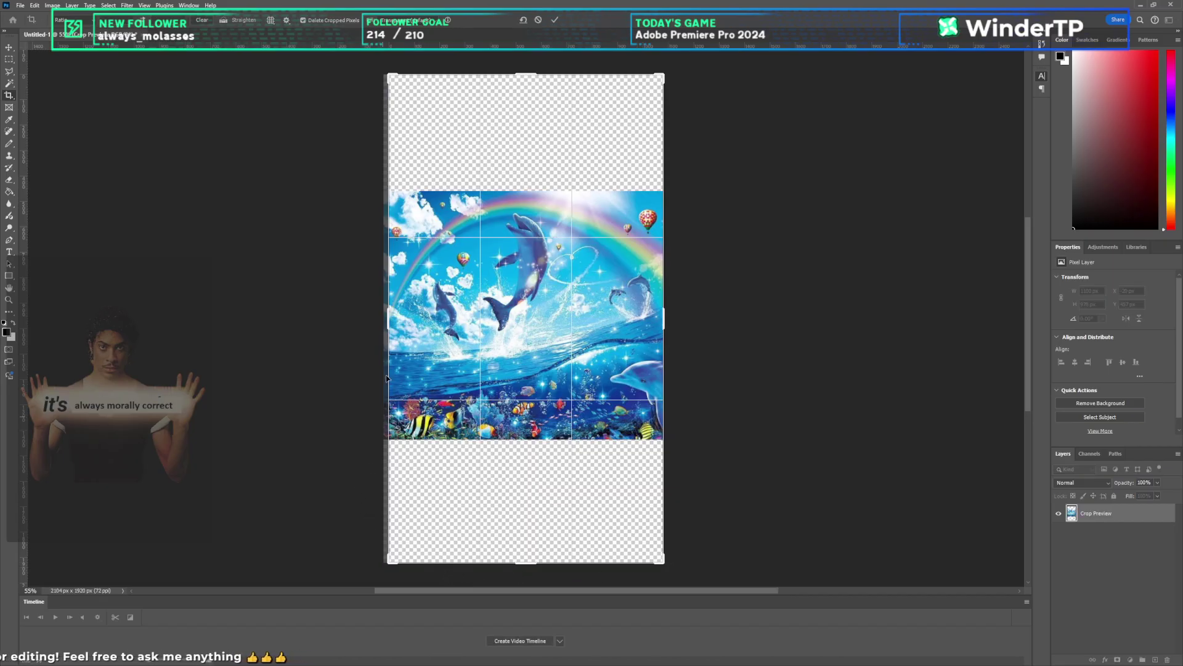
left_click_drag(389, 326, 368, 333)
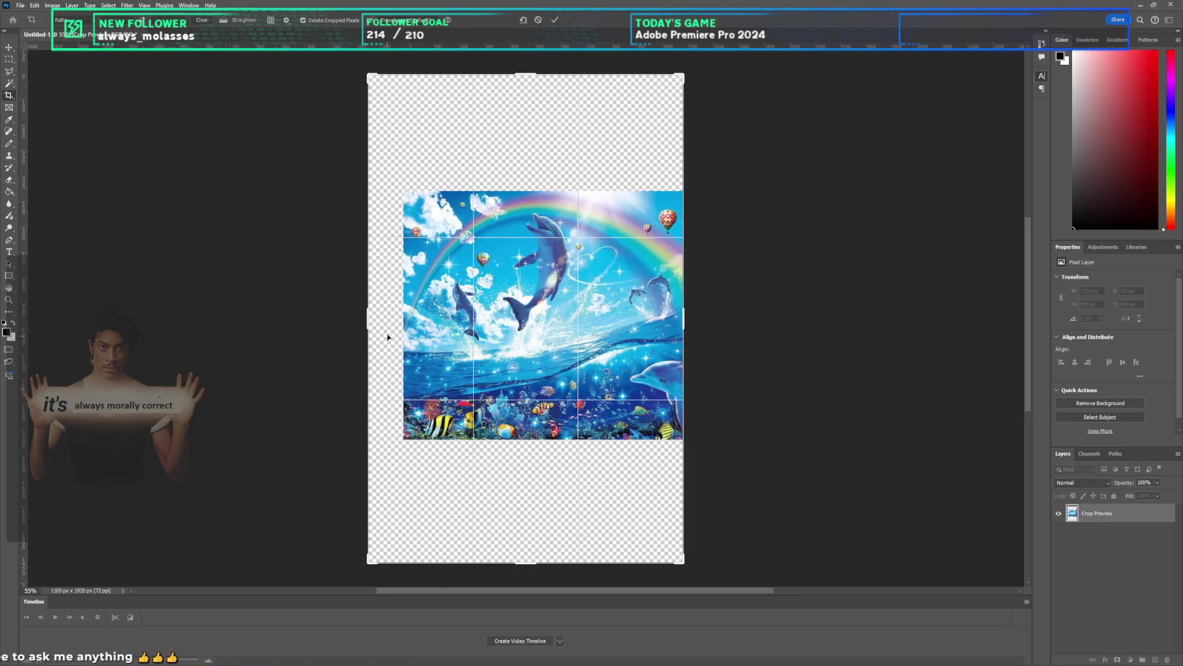
key("ctrl+z")
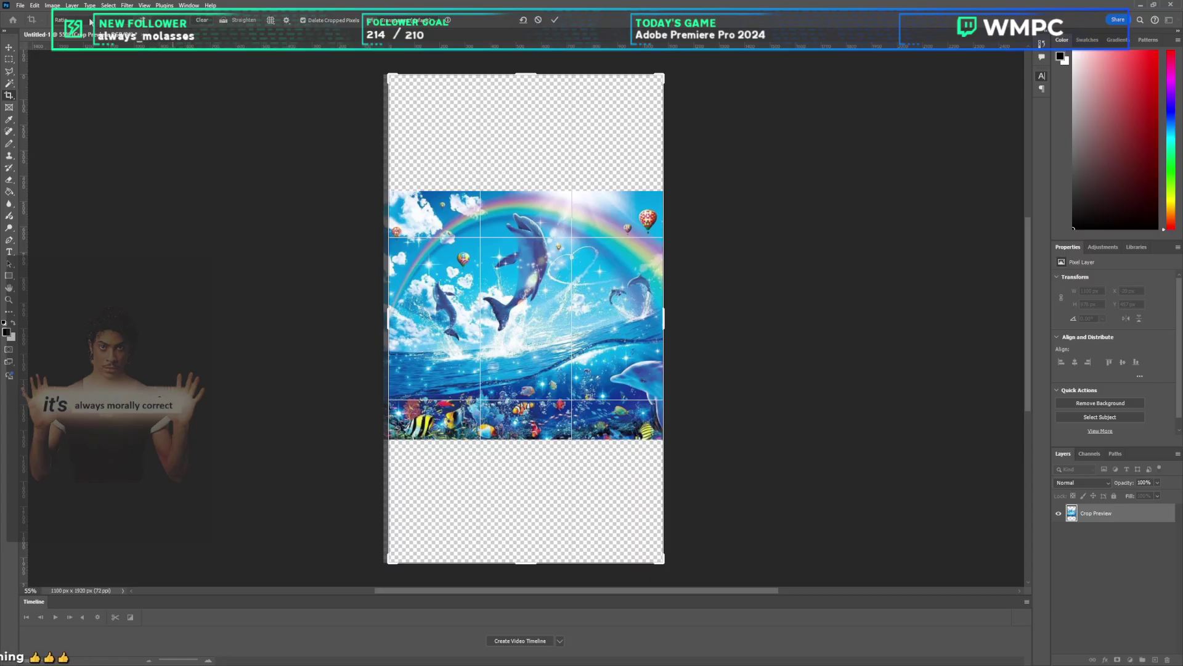
key("ctrl+z")
key("ctrl+z")
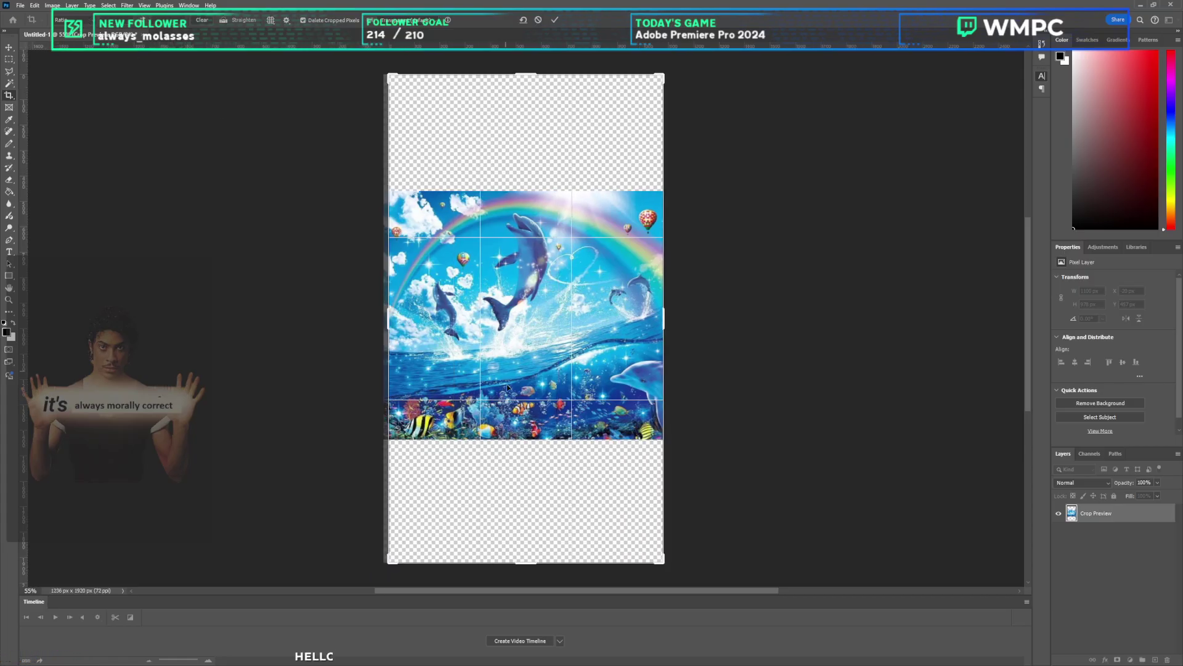
key("ctrl+shift+z")
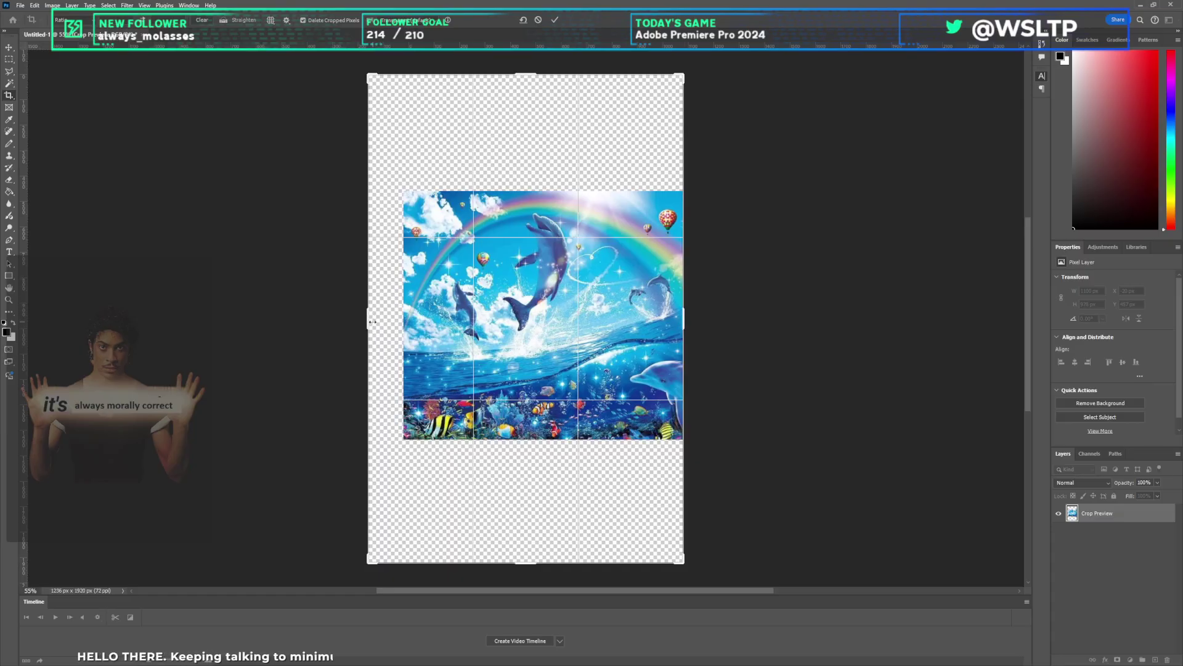
left_click_drag(373, 321, 387, 320)
key("Return")
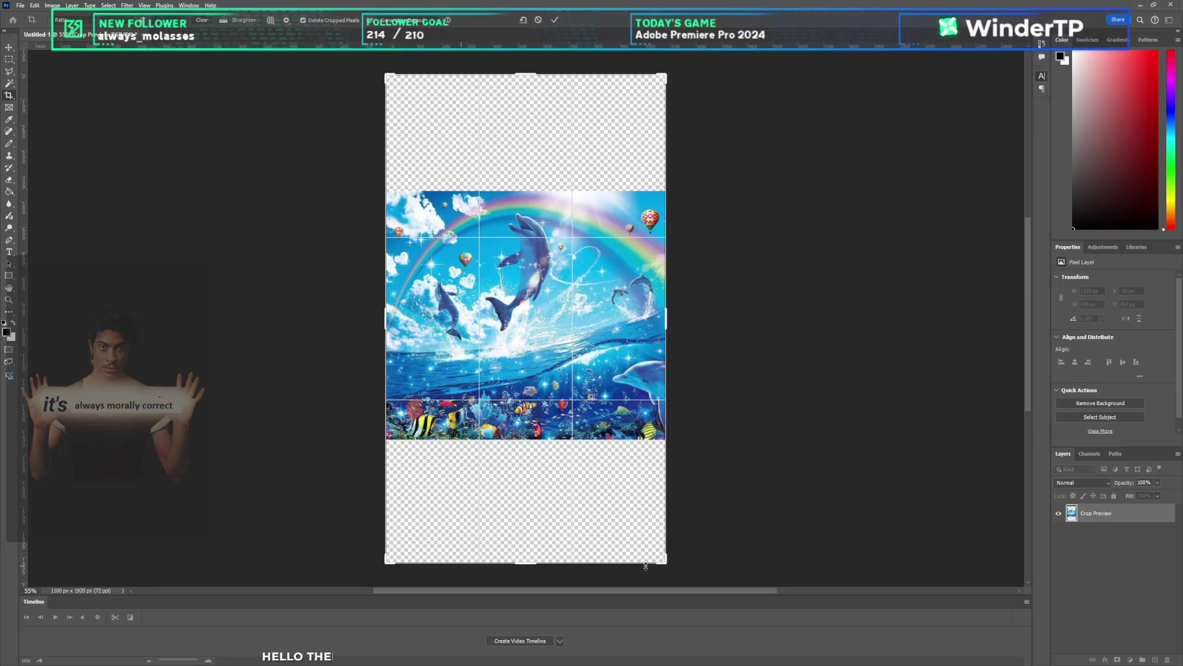
key("Return")
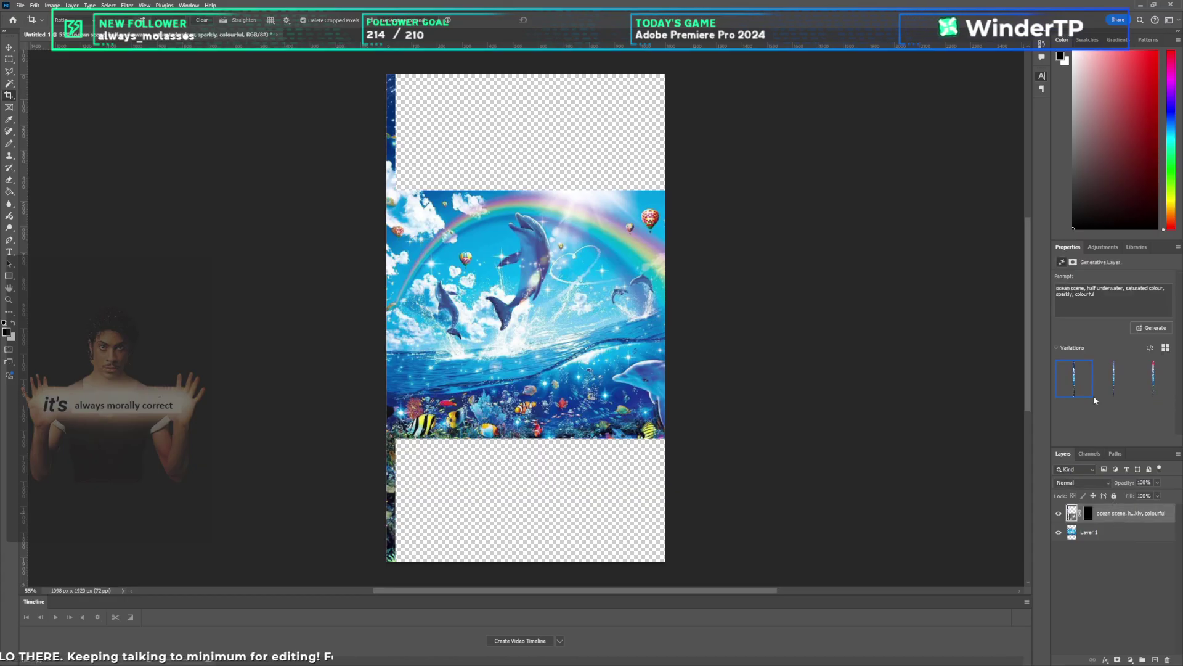
Step: Undo the generative expand applied to the dolphin picture
key("ctrl+z")
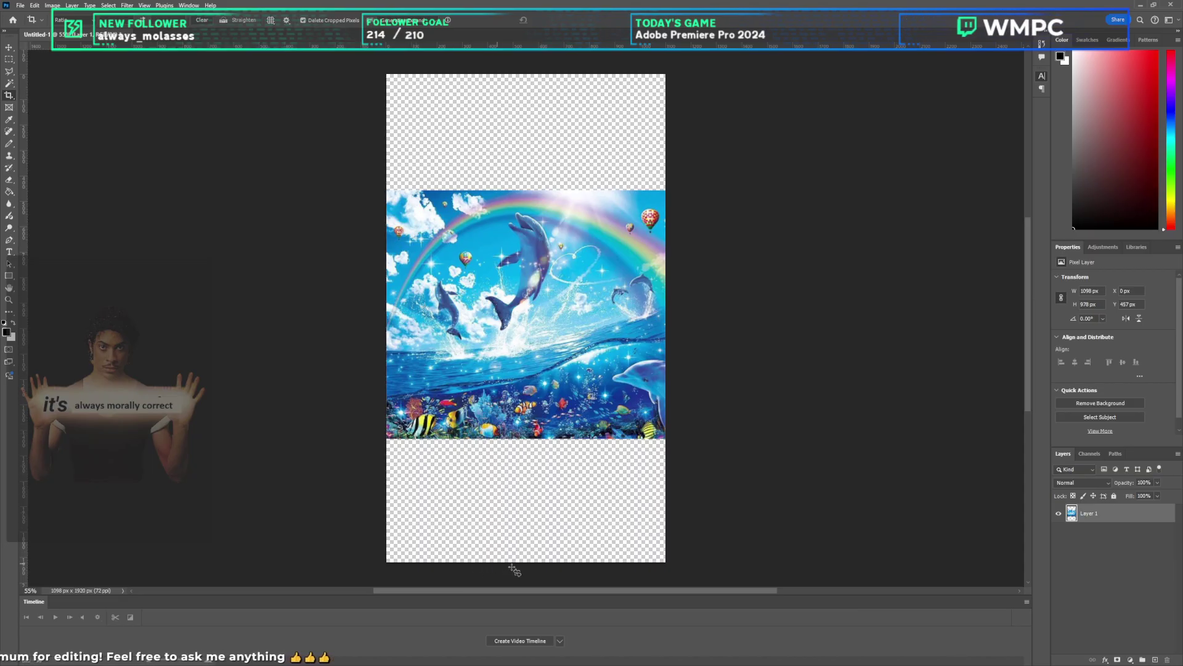
left_click(544, 536)
left_click_drag(524, 456, 524, 452)
left_click_drag(525, 188, 526, 192)
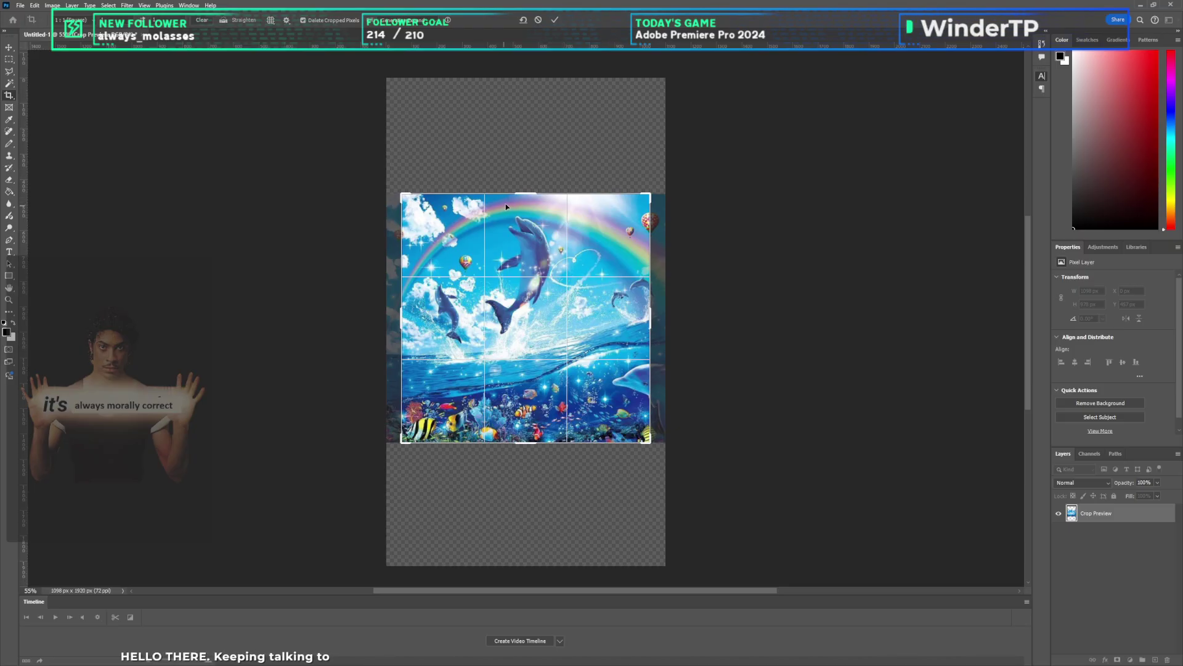
mouse_move(529, 192)
left_mouse_down()
mouse_move(535, 143)
mouse_move(535, 179)
left_mouse_up()
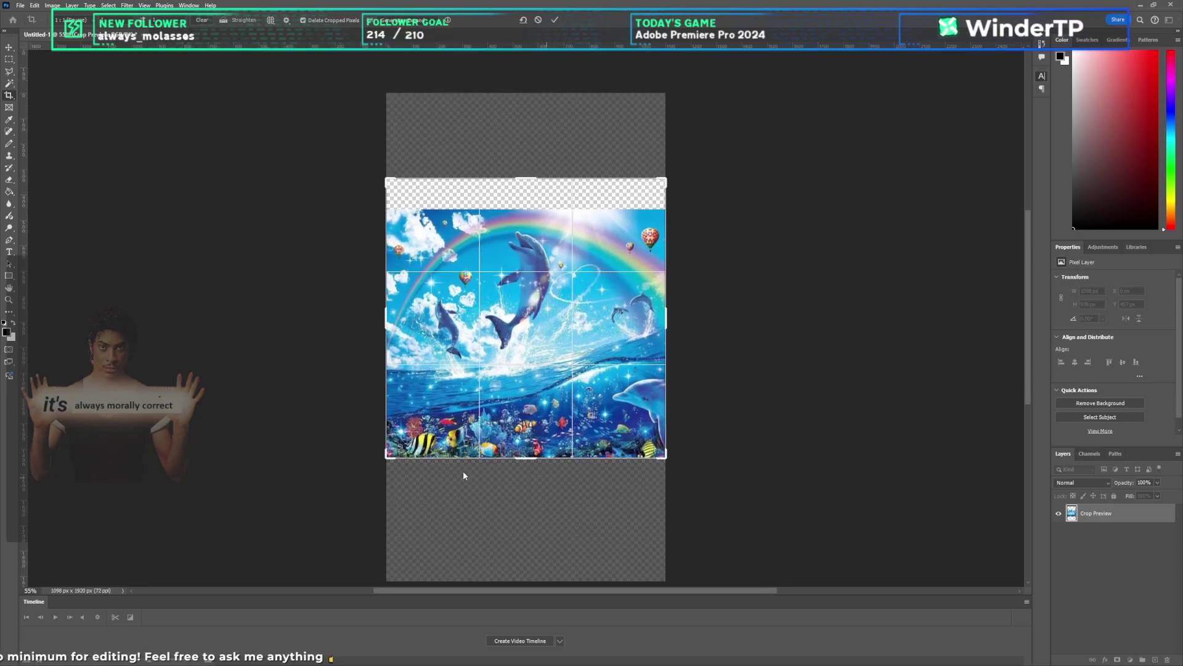
left_click_drag(529, 457, 537, 466)
key("Escape")
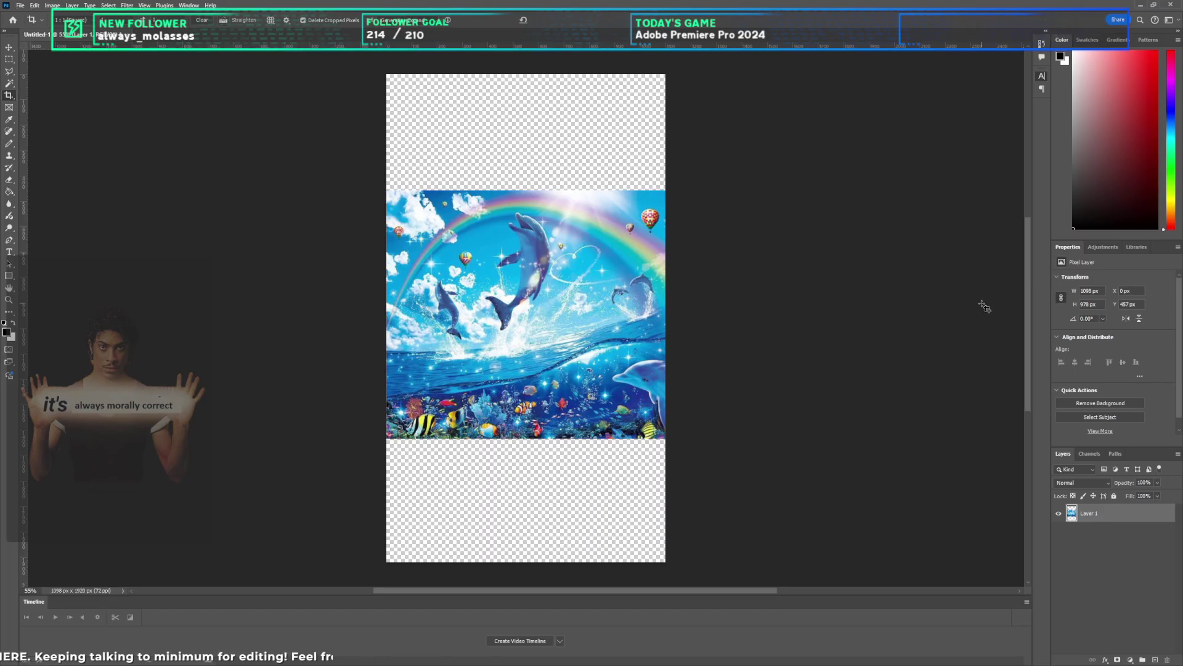
Step: Trim the transparent areas above and below the dolphin picture from the canvas
key("v")
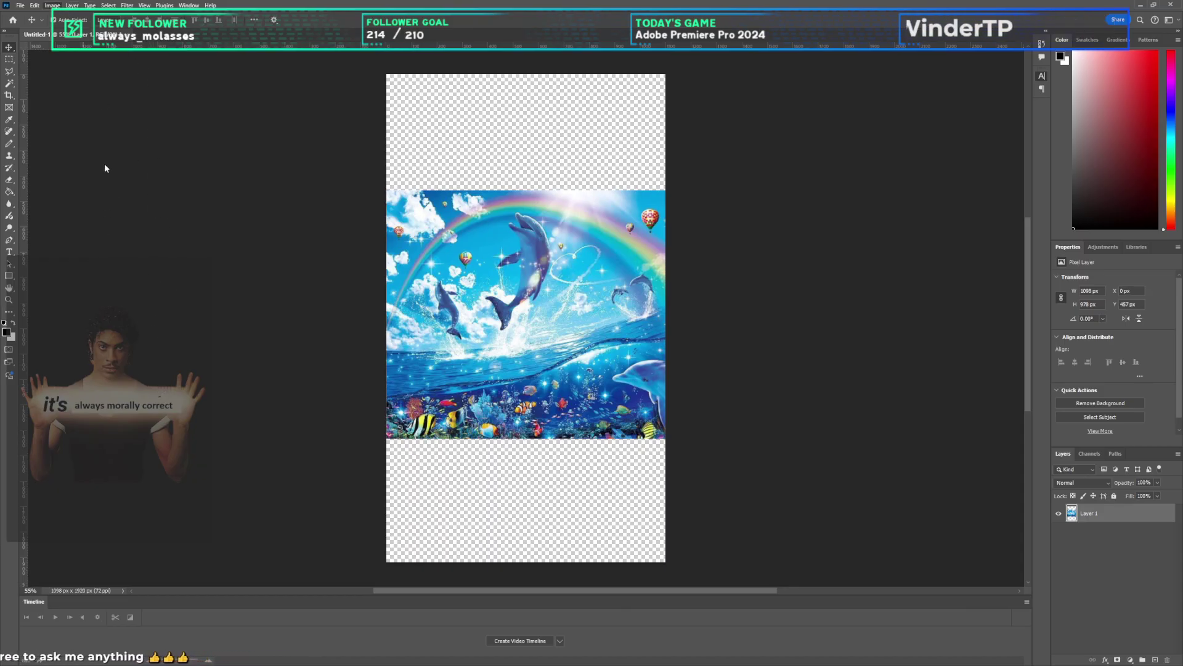
left_click(117, 385)
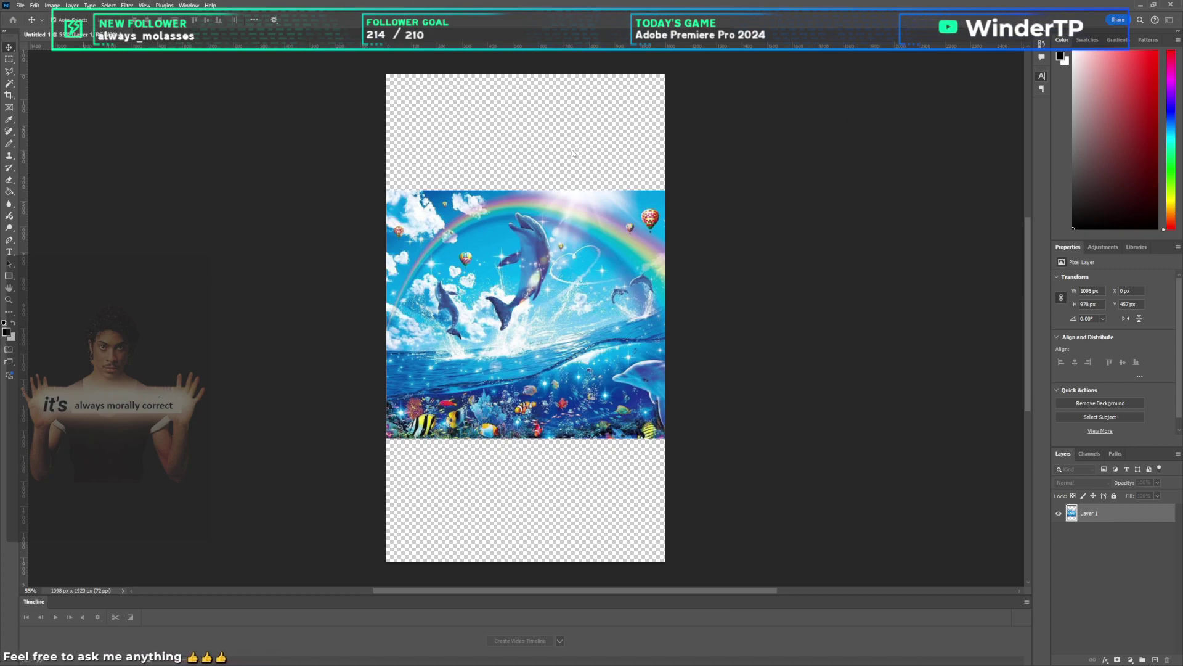
left_click(763, 143)
left_click(54, 6)
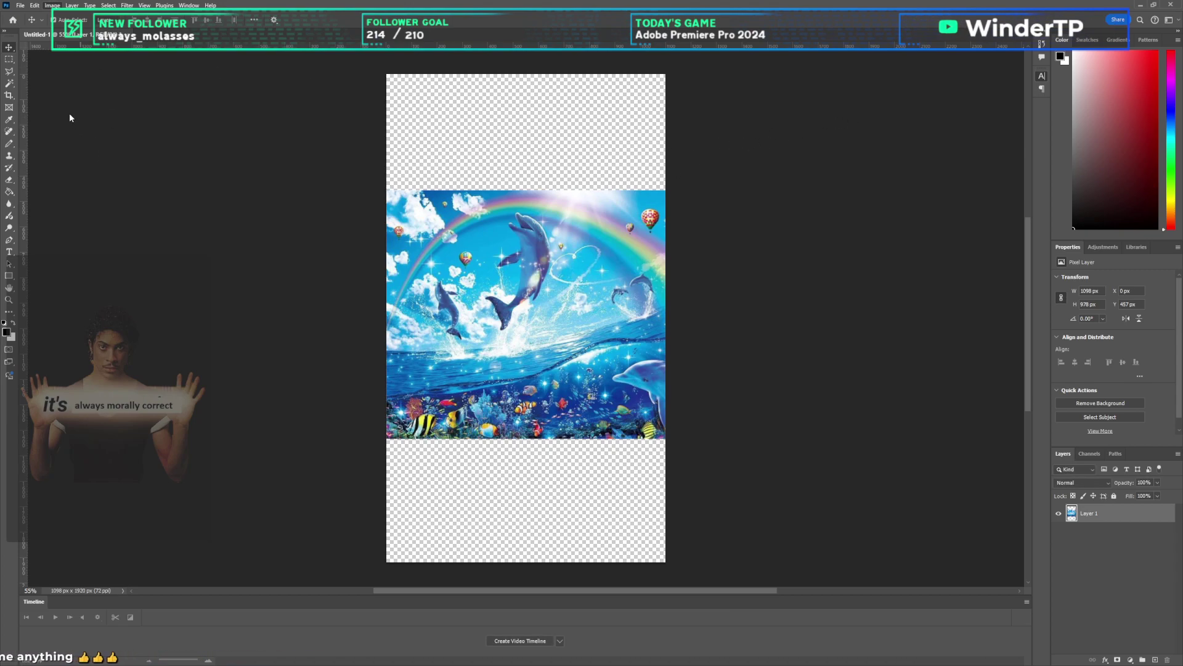
left_click(70, 117)
left_click(725, 288)
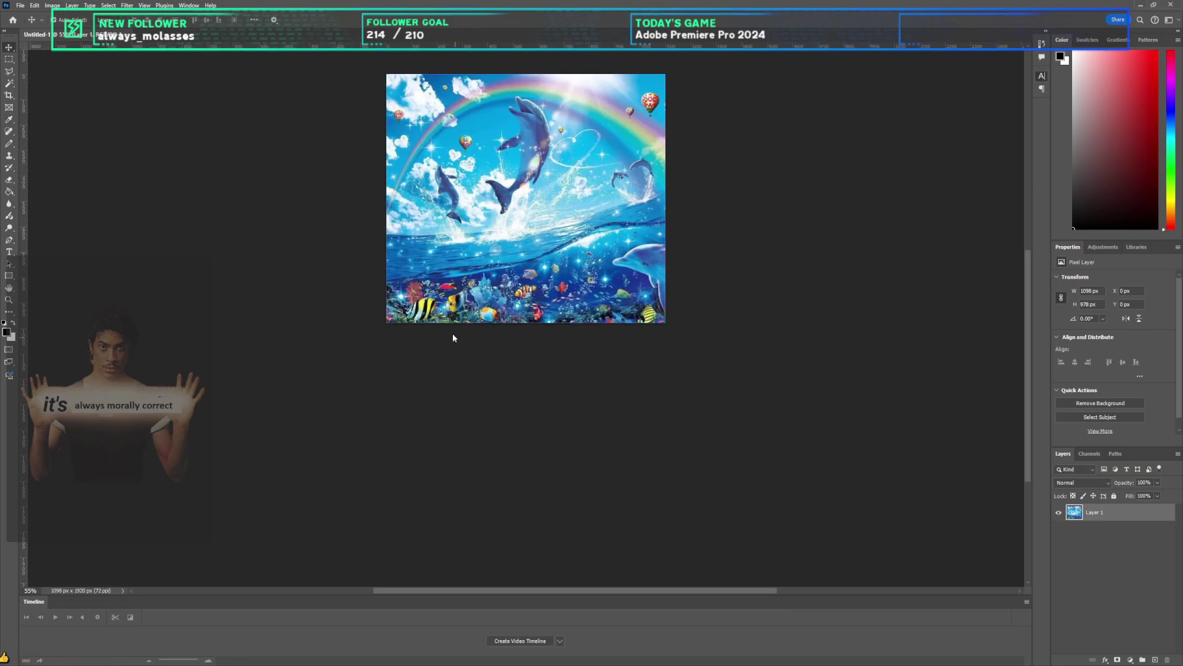
Step: Try to extend the dolphin picture downward with a generative expand crop
left_click(10, 96)
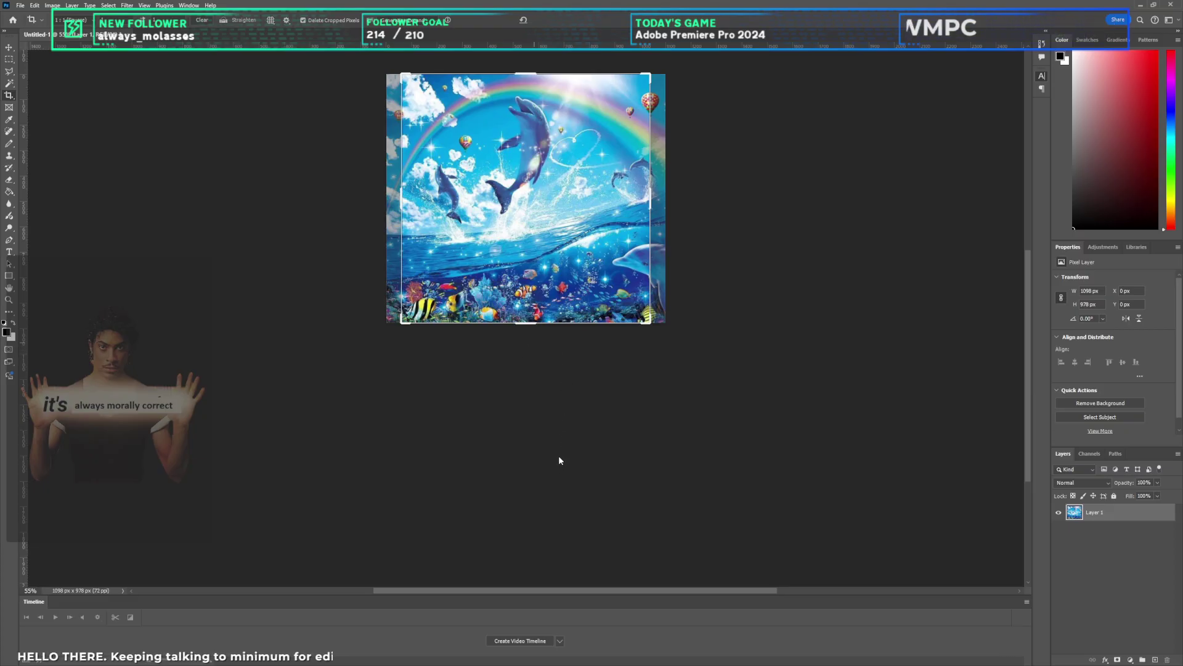
left_click(557, 354)
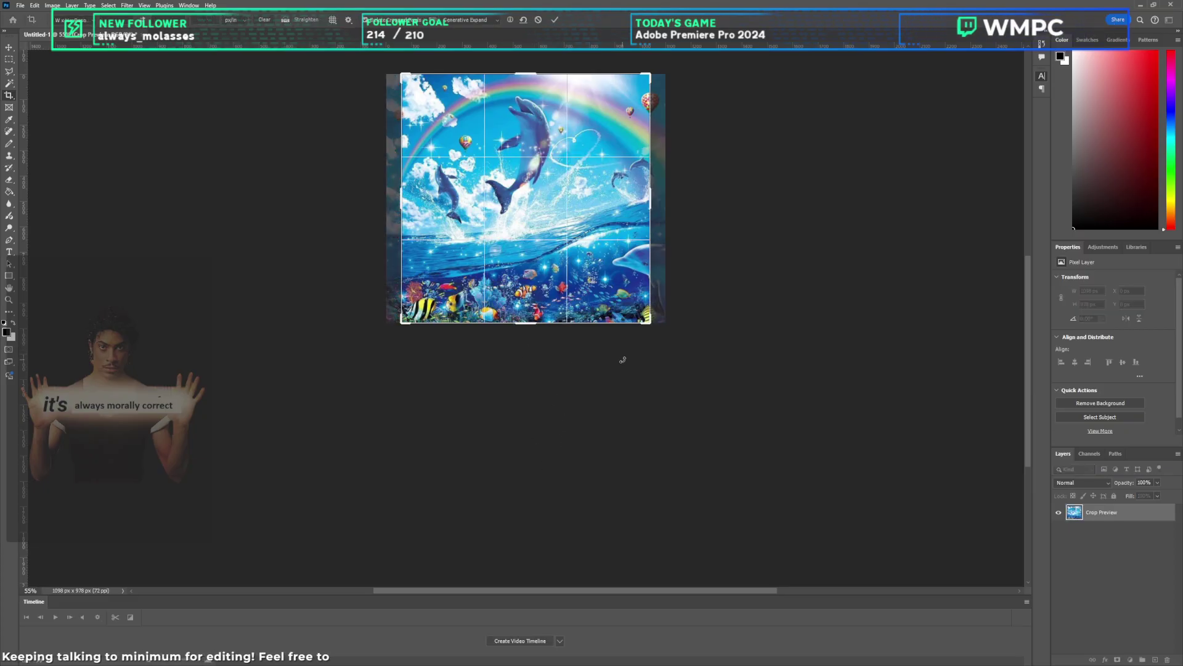
left_click_drag(539, 323, 539, 372)
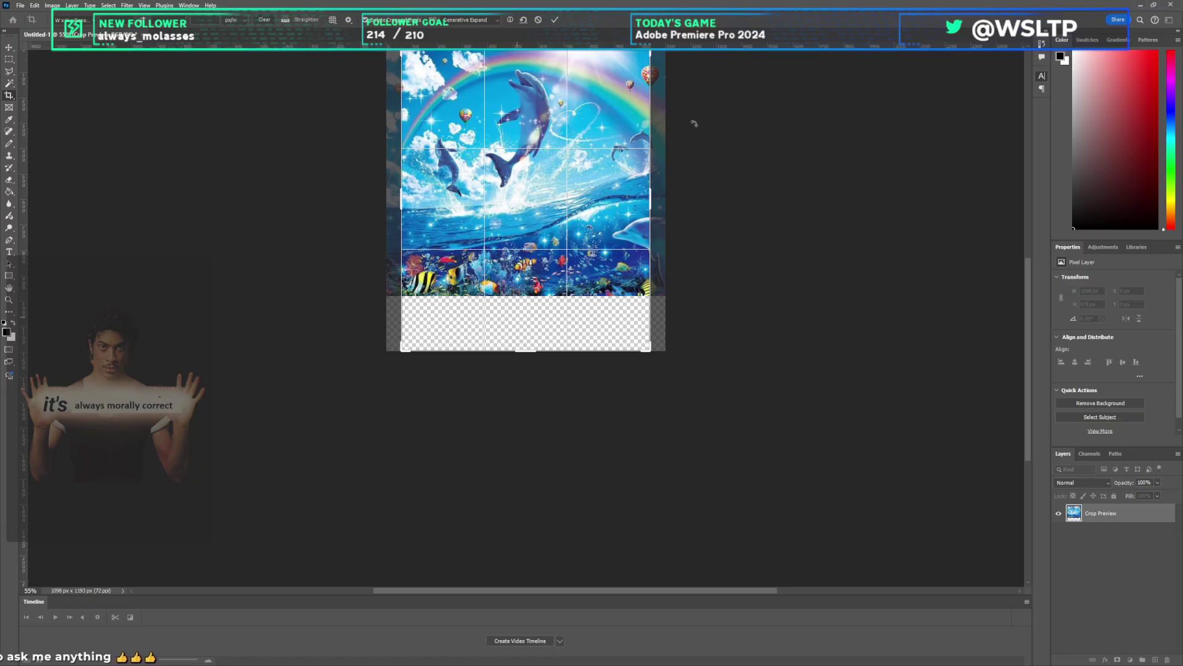
key("Return")
scroll(653, 191, "up", 3)
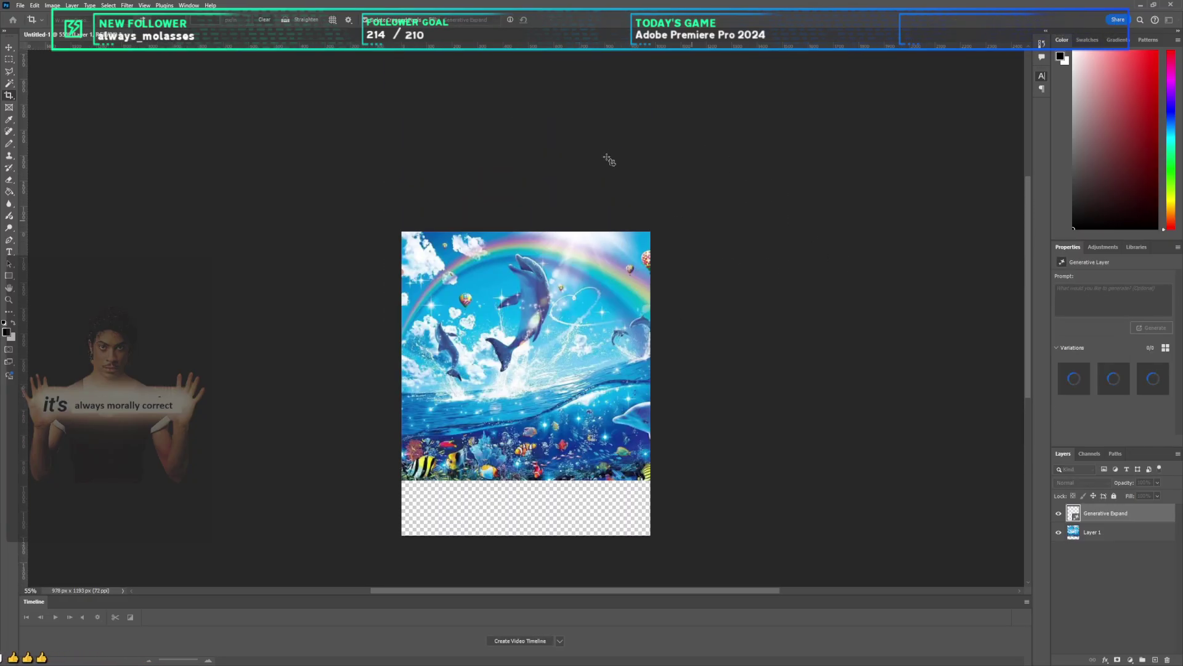
key("Escape")
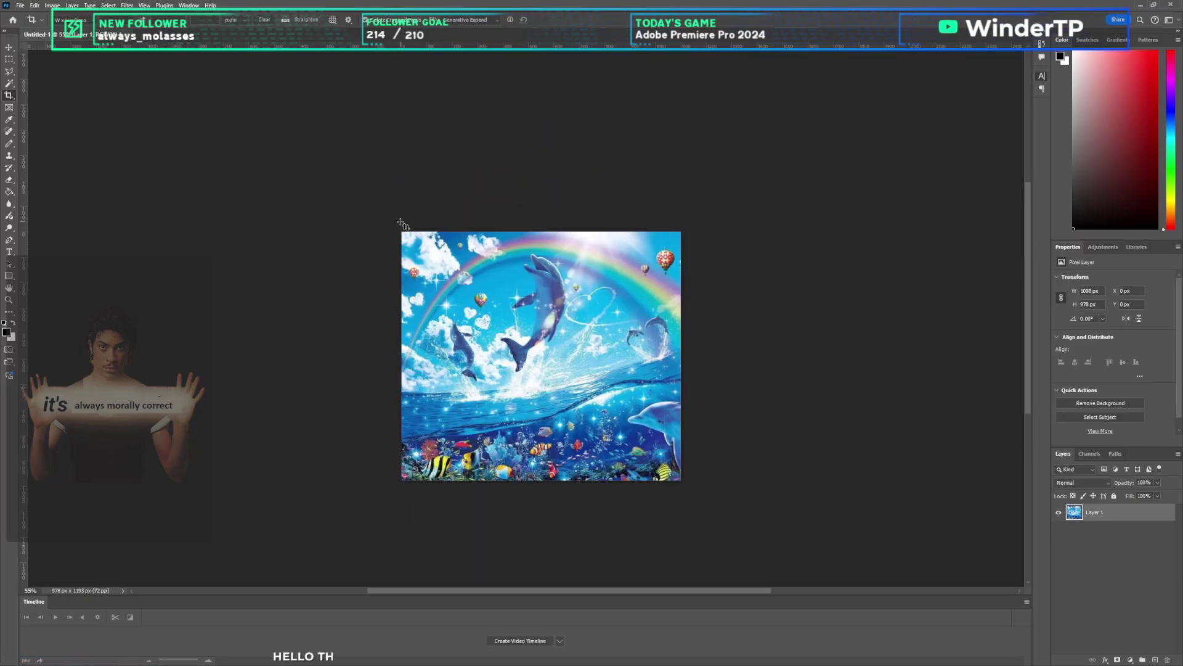
Step: Generatively expand the full-width canvas above and below the picture to about 1098 x 1934 px, using the prompt "ocean scene, half underwater, saturated colour, sparkly, colourful"
left_click_drag(400, 221, 722, 531)
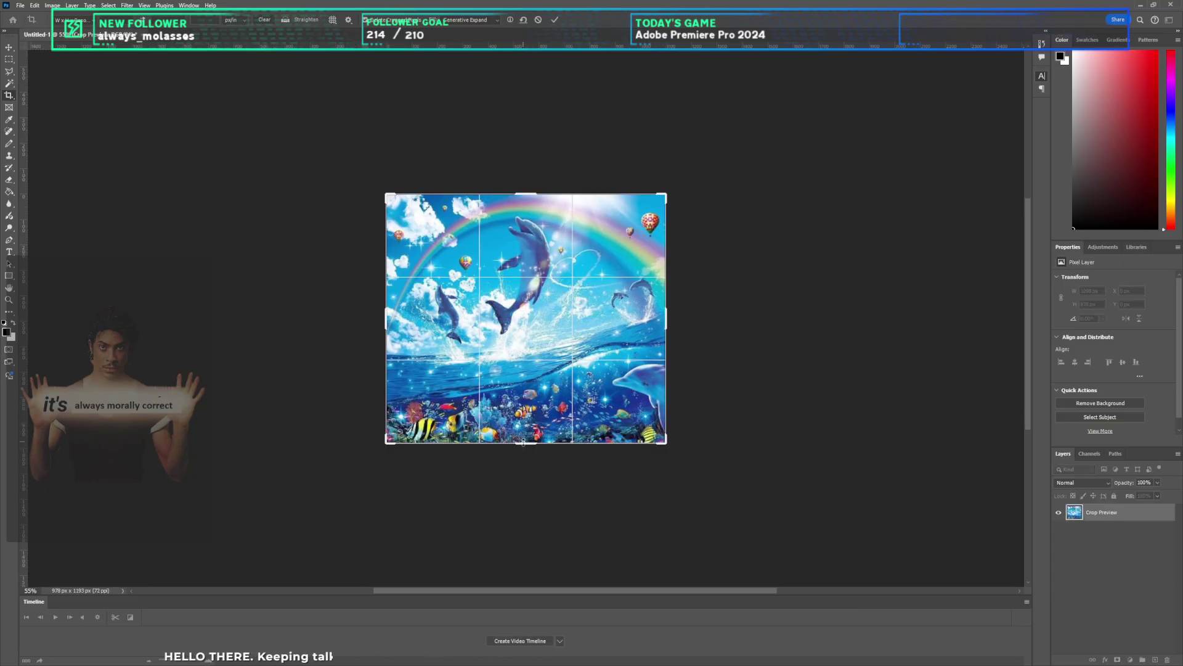
left_click_drag(523, 443, 523, 496)
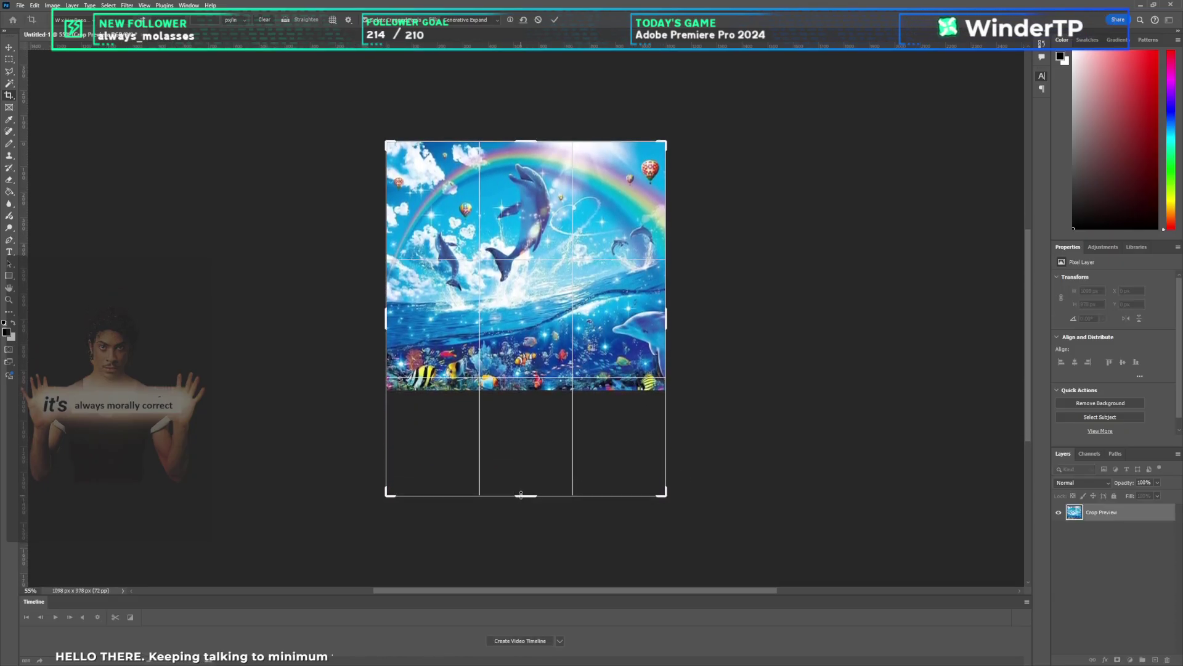
left_click_drag(530, 146, 526, 71)
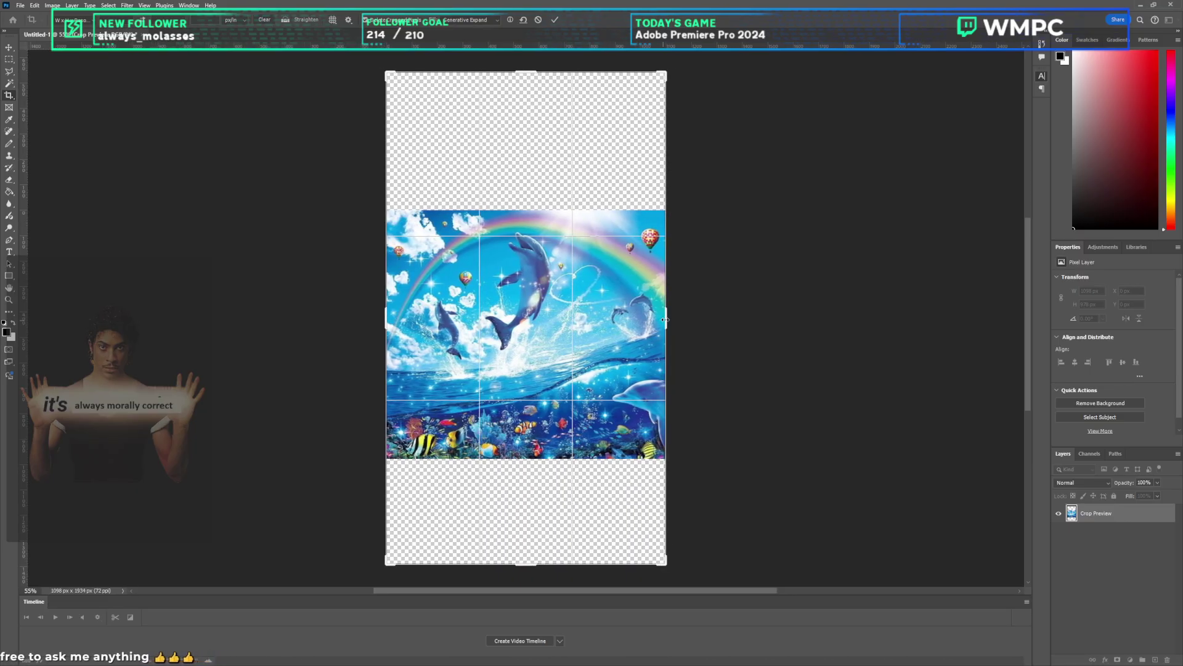
left_click(600, 571)
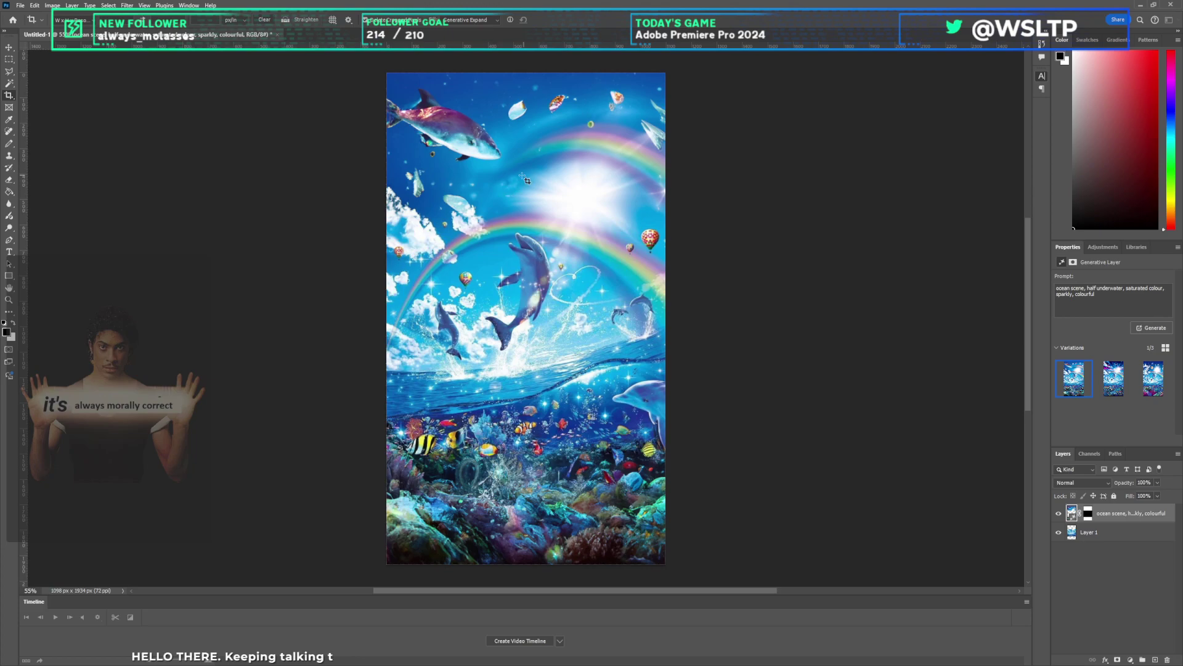
Step: Compare the generated variations at the reef and keep the second one for the generative layer
left_click(1124, 375)
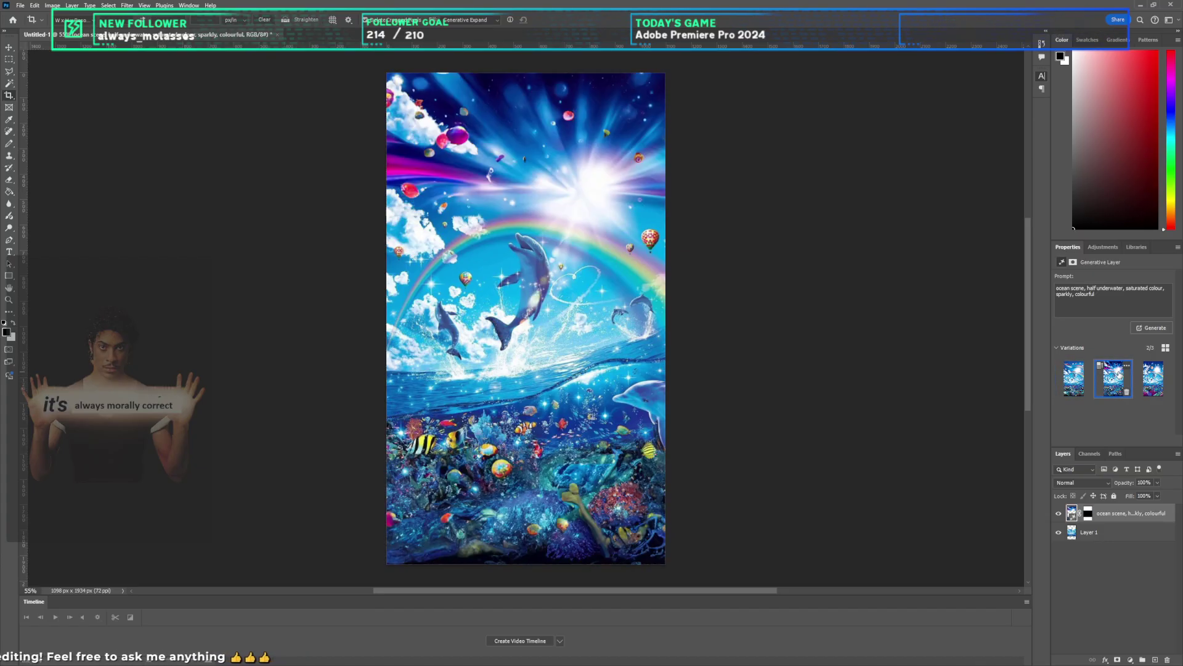
scroll(545, 513, "up", 8)
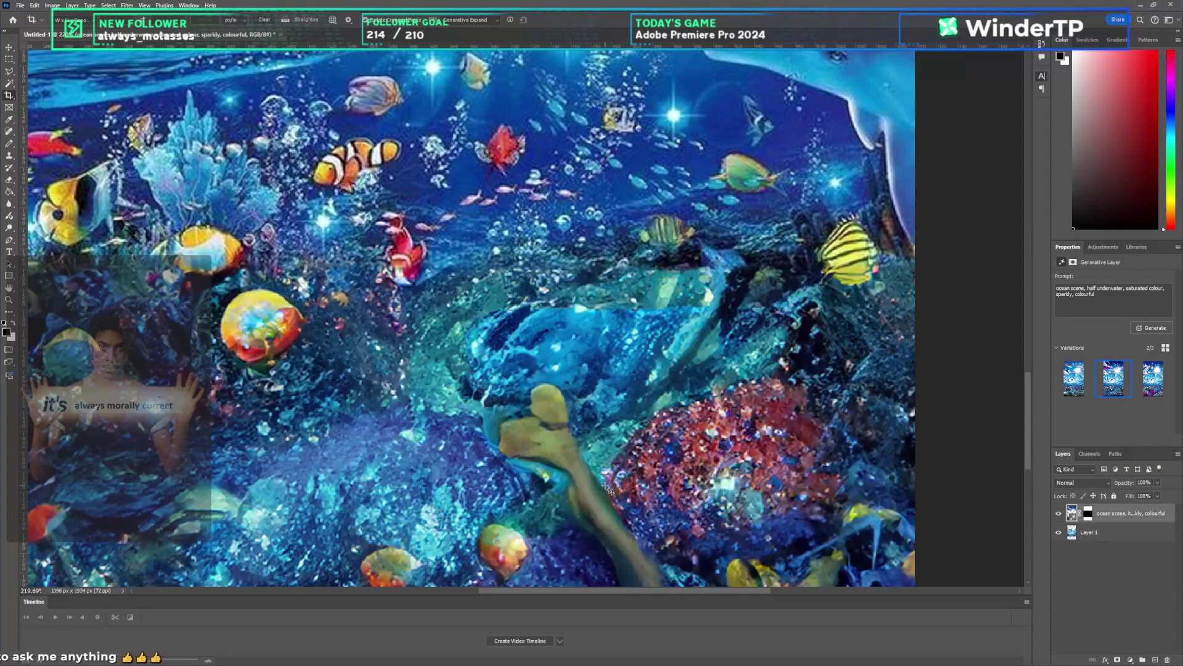
scroll(604, 481, "down", 8)
scroll(813, 419, "down", 1)
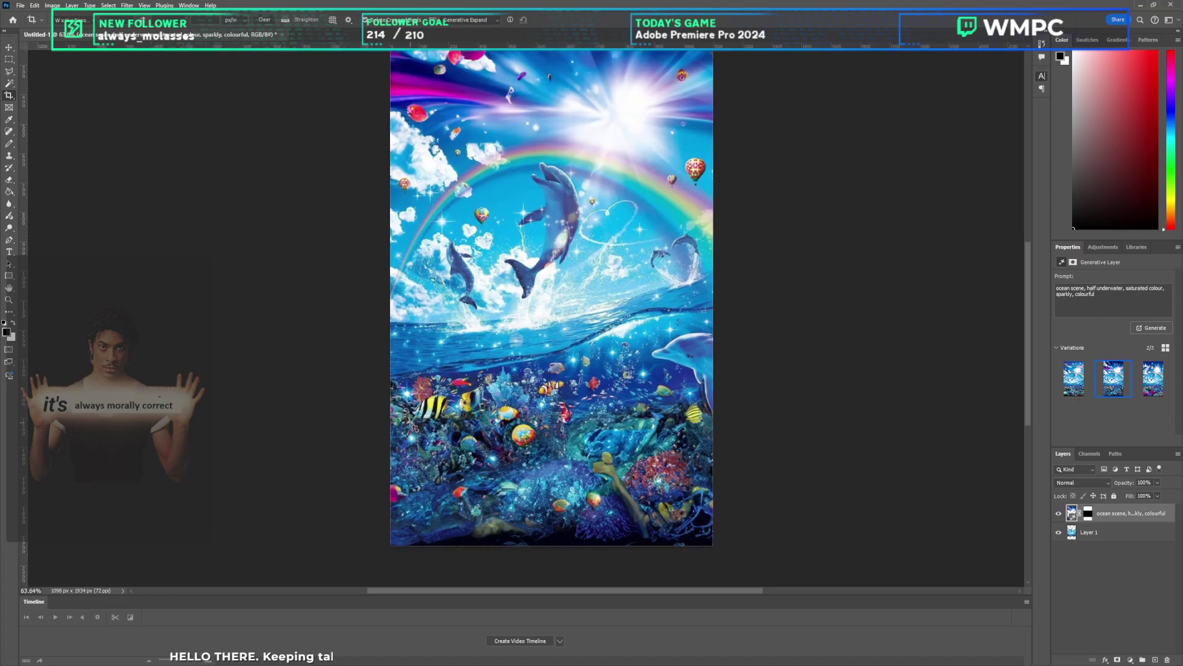
scroll(419, 426, "up", 5)
left_click(1074, 377)
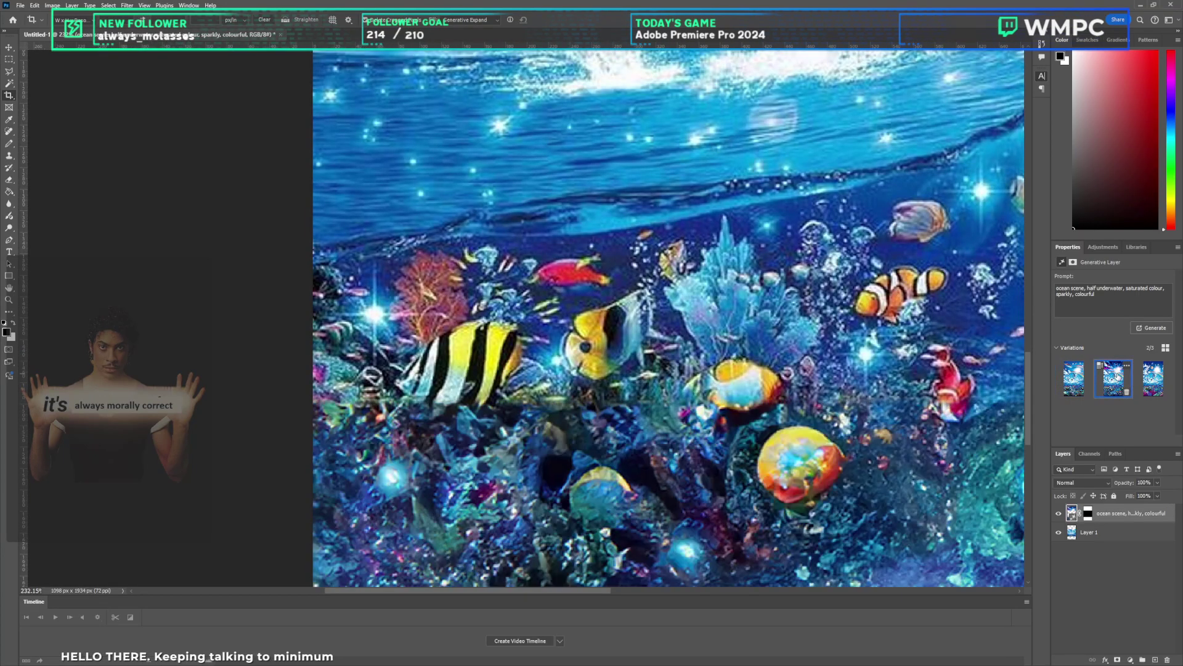
left_click(1113, 377)
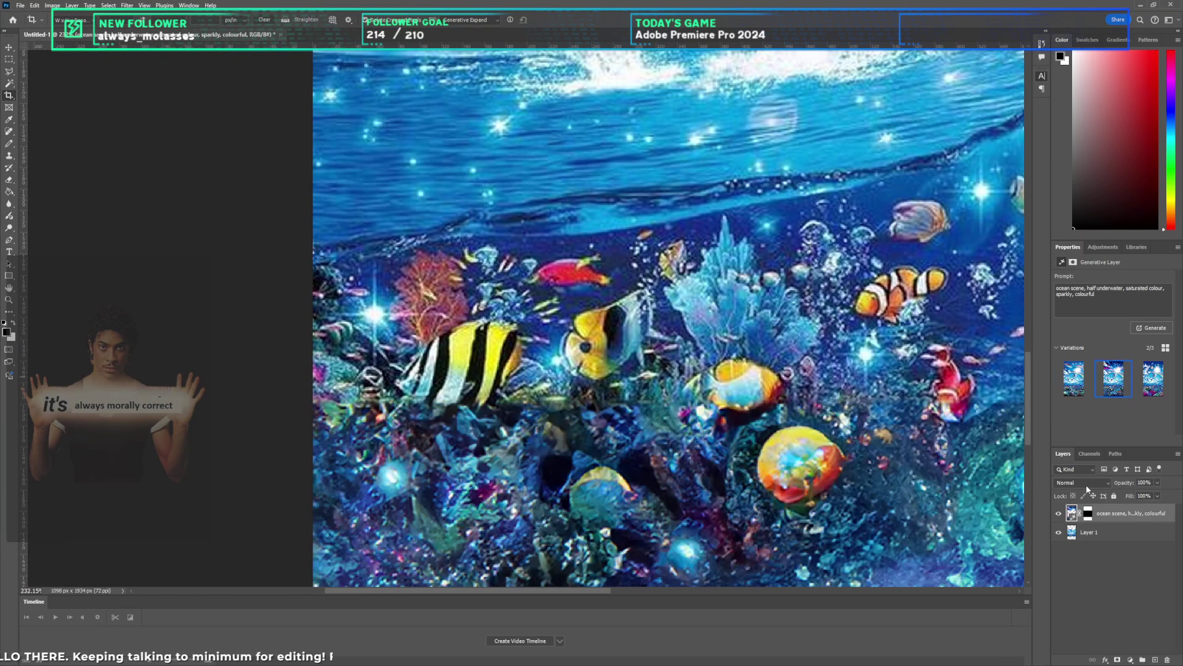
Step: Toggle the generative layer's visibility to examine how the extension blends with the original picture along the reef
left_click(1059, 513)
left_click(1059, 513)
left_click(1059, 513)
left_click(1059, 513)
left_click(1059, 513)
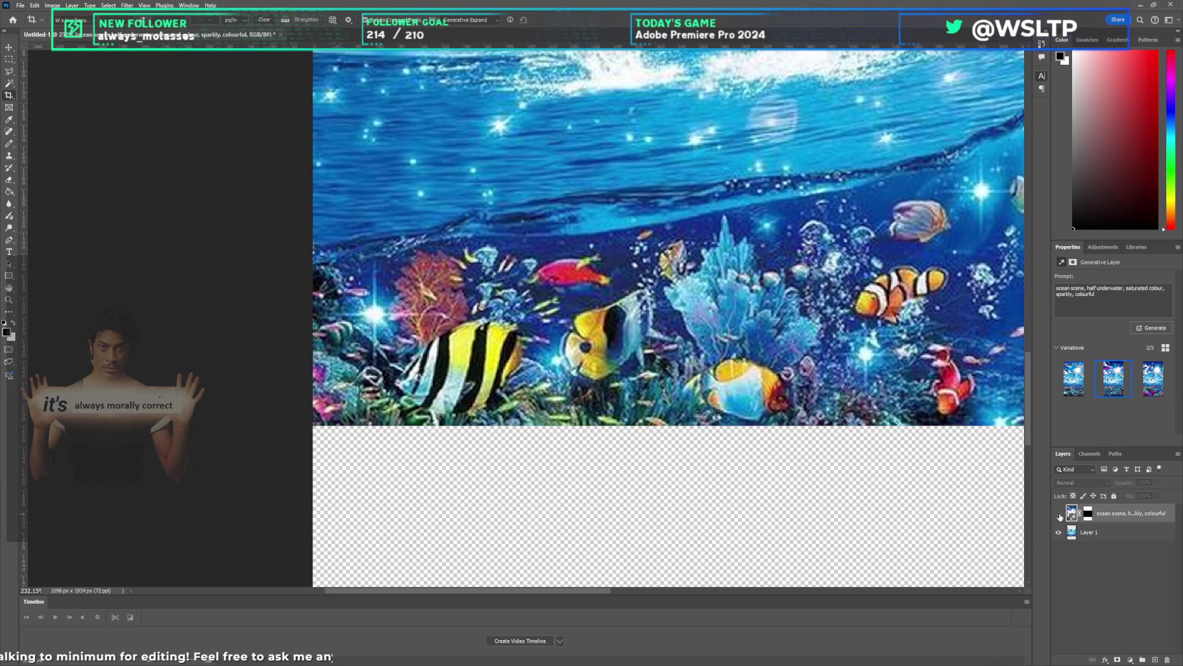
left_click(1059, 512)
left_click(1059, 513)
left_click(1059, 513)
scroll(733, 416, "down", 3)
scroll(733, 416, "down", 4)
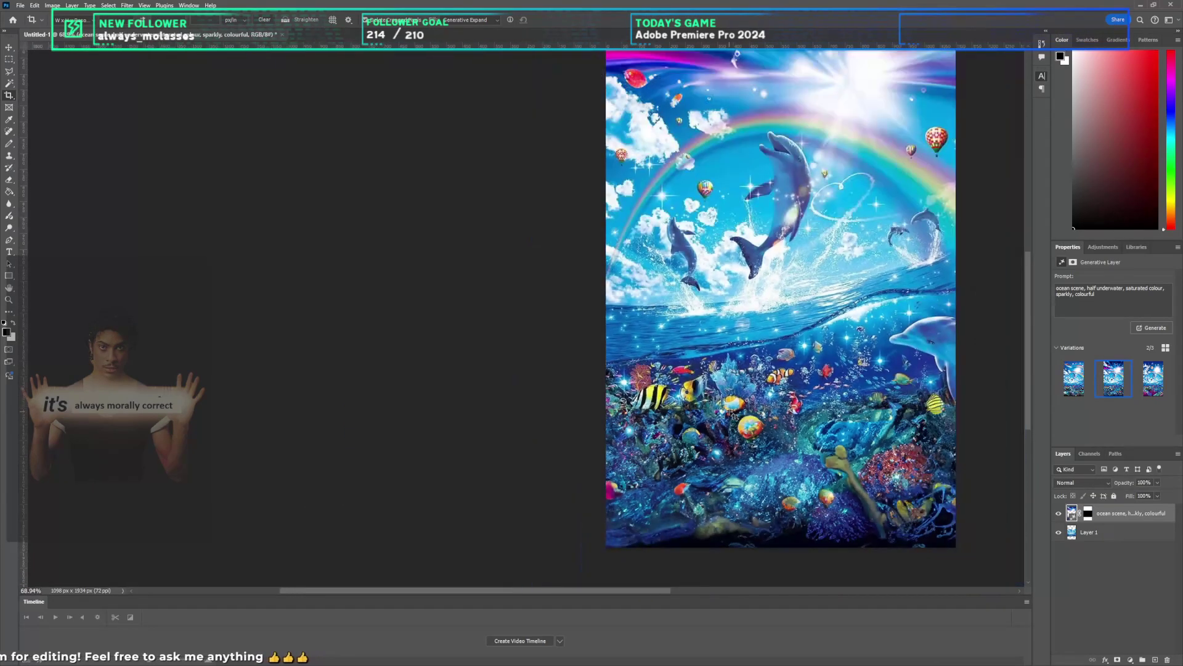
scroll(741, 412, "up", 2)
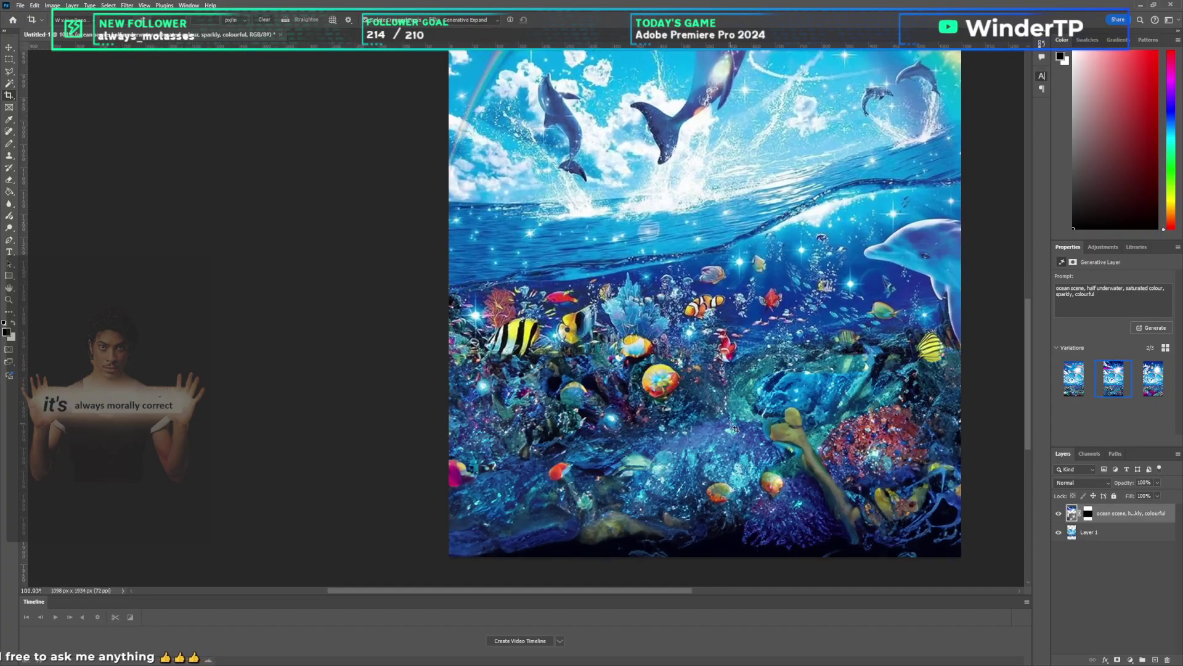
Step: Add a new empty layer above the generative ocean layer
key("v")
scroll(844, 445, "down", 1)
left_click(1158, 562)
left_click(1155, 660)
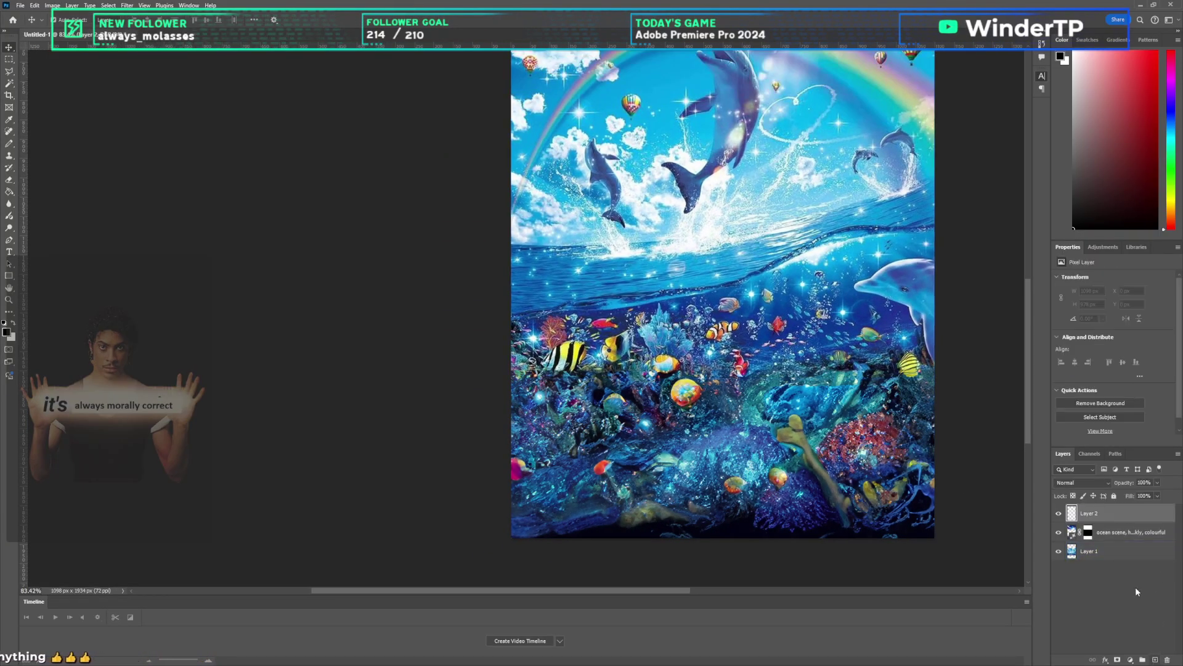
scroll(740, 439, "down", 3)
scroll(744, 419, "up", 4)
Step: Sample the dark navy near the picture's bottom edge and paint along that edge with the Pencil tool on the new layer
key("b")
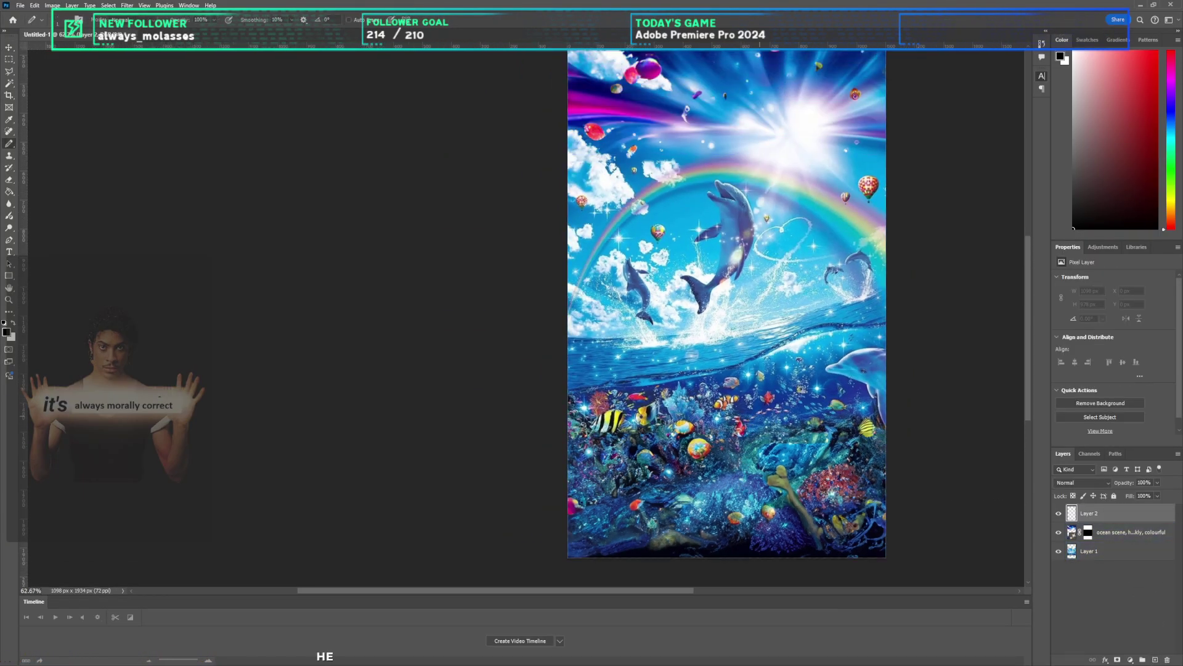
scroll(745, 419, "down", 2)
scroll(850, 452, "left", 1)
scroll(850, 452, "right", 2)
scroll(853, 454, "up", 3)
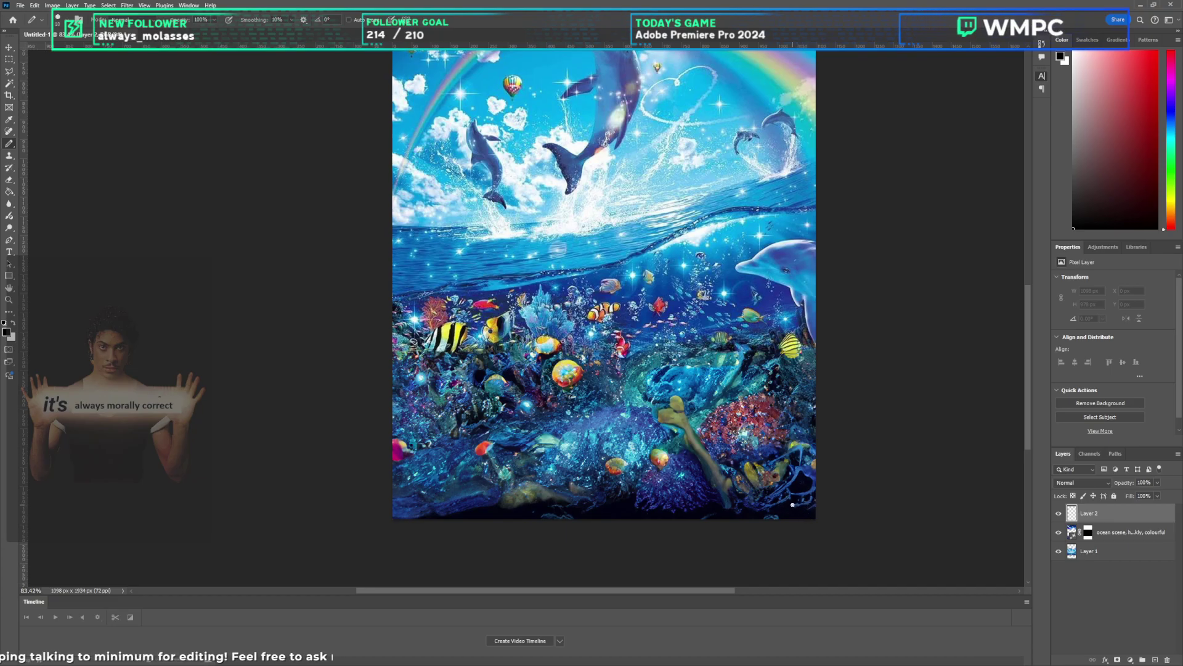
left_click(793, 506, "alt")
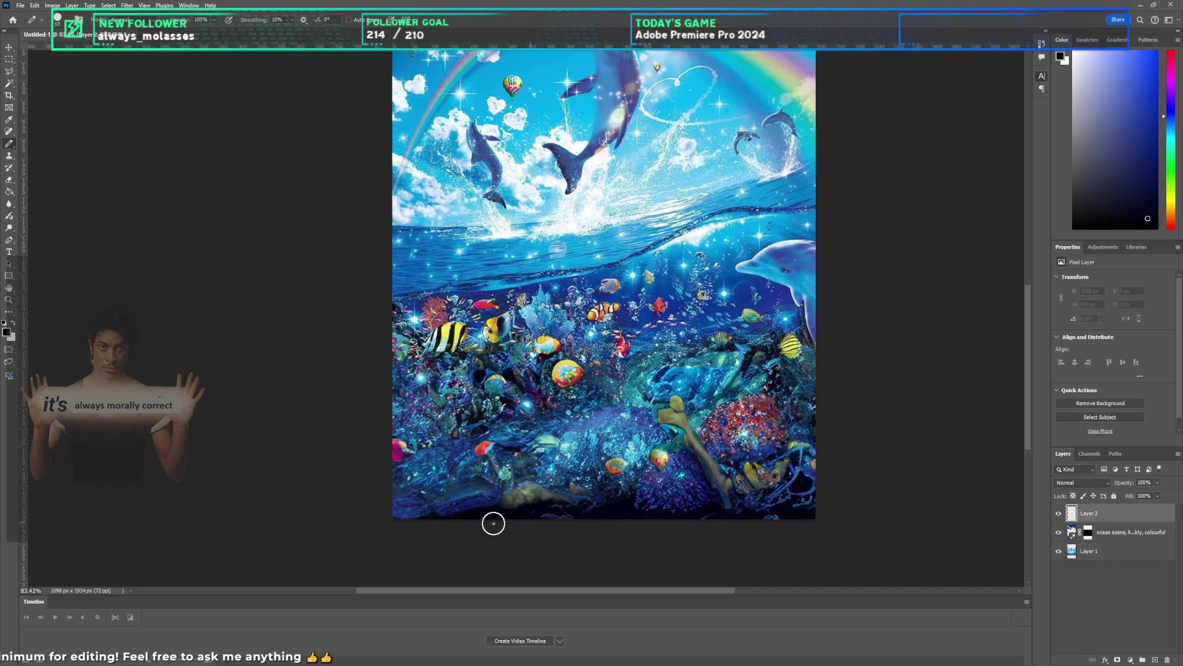
left_click_drag(647, 520, 788, 535)
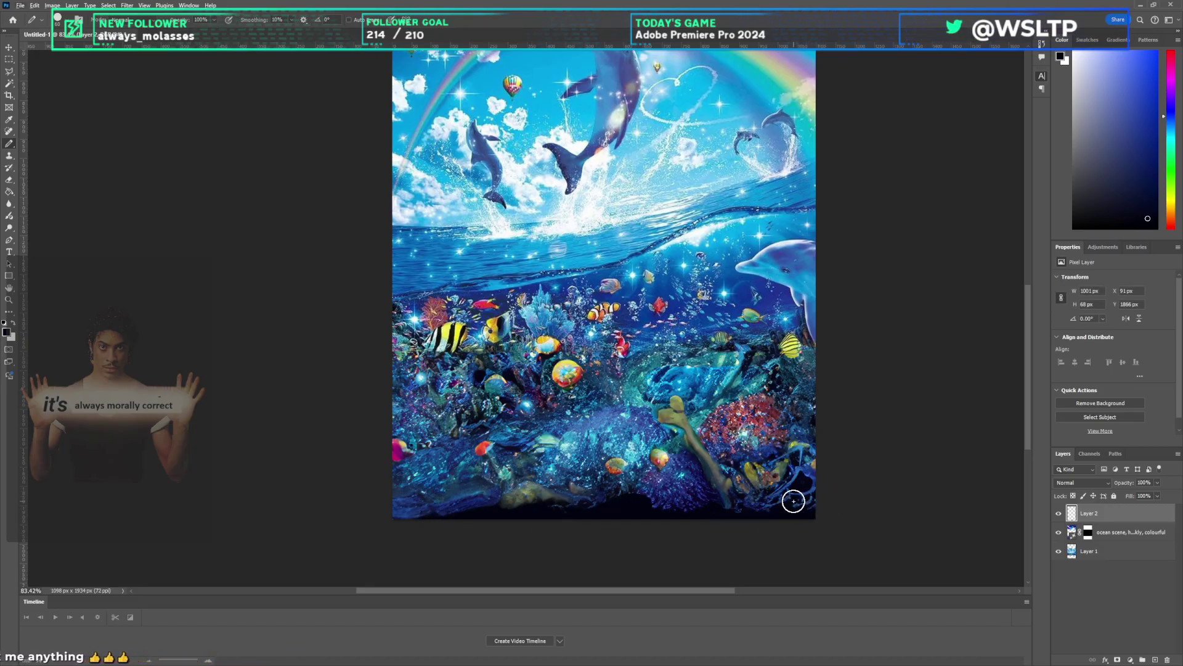
Step: Switch from the Pencil to the regular Brush tool and enlarge its tip
key("shift+b")
key("shift+b")
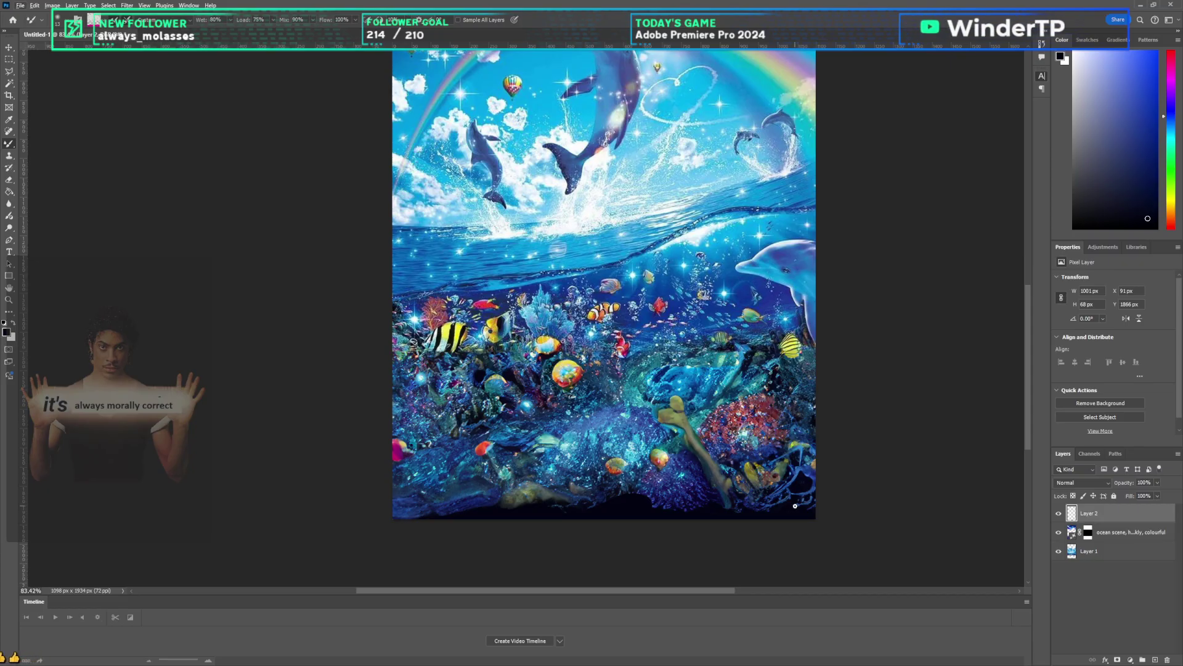
key("shift+b")
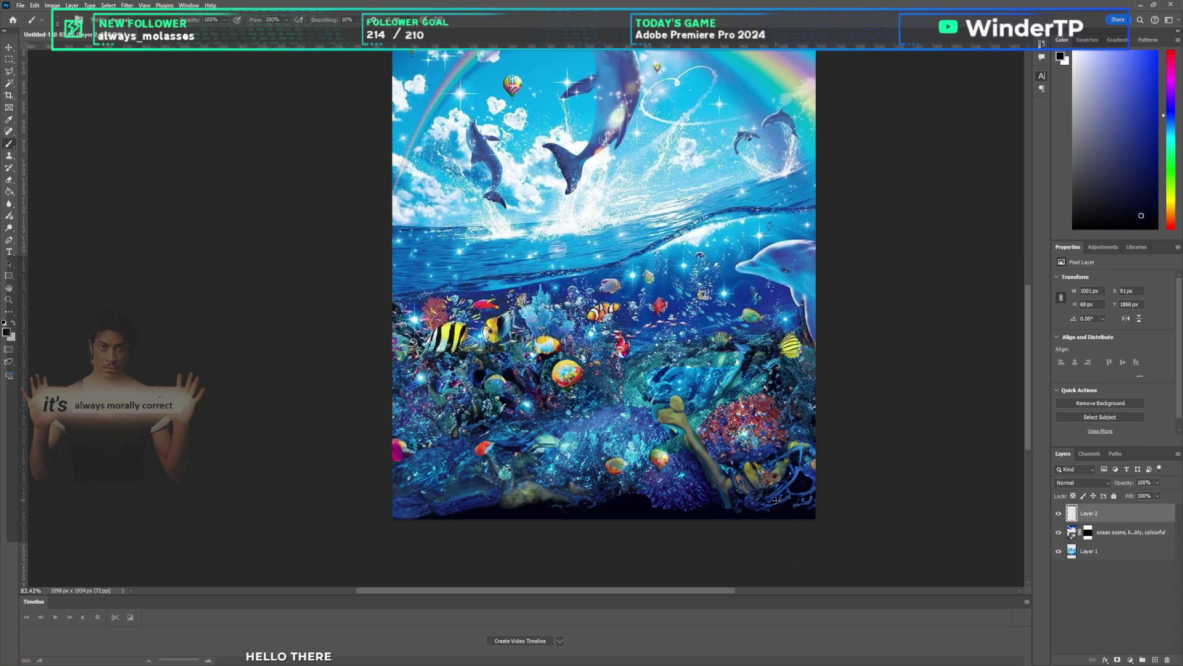
key("bracketright")
key("bracketright")
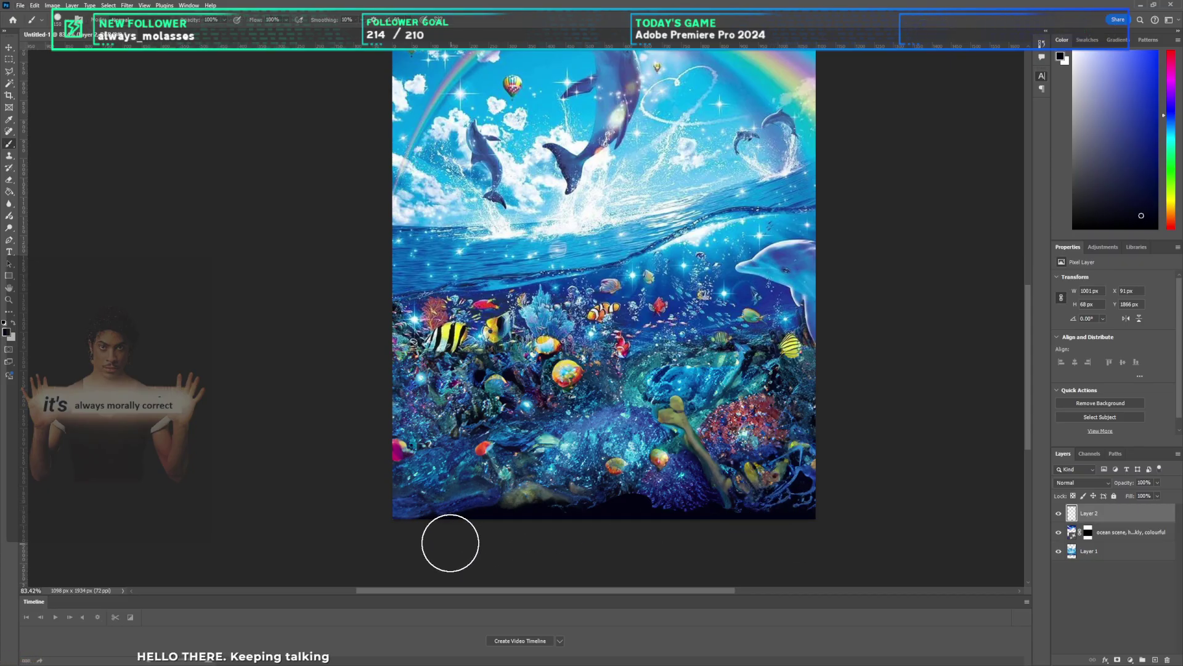
Step: Try a dark navy brush stroke over the underwater scene near the dolphin and undo it
left_click_drag(694, 362, 702, 320)
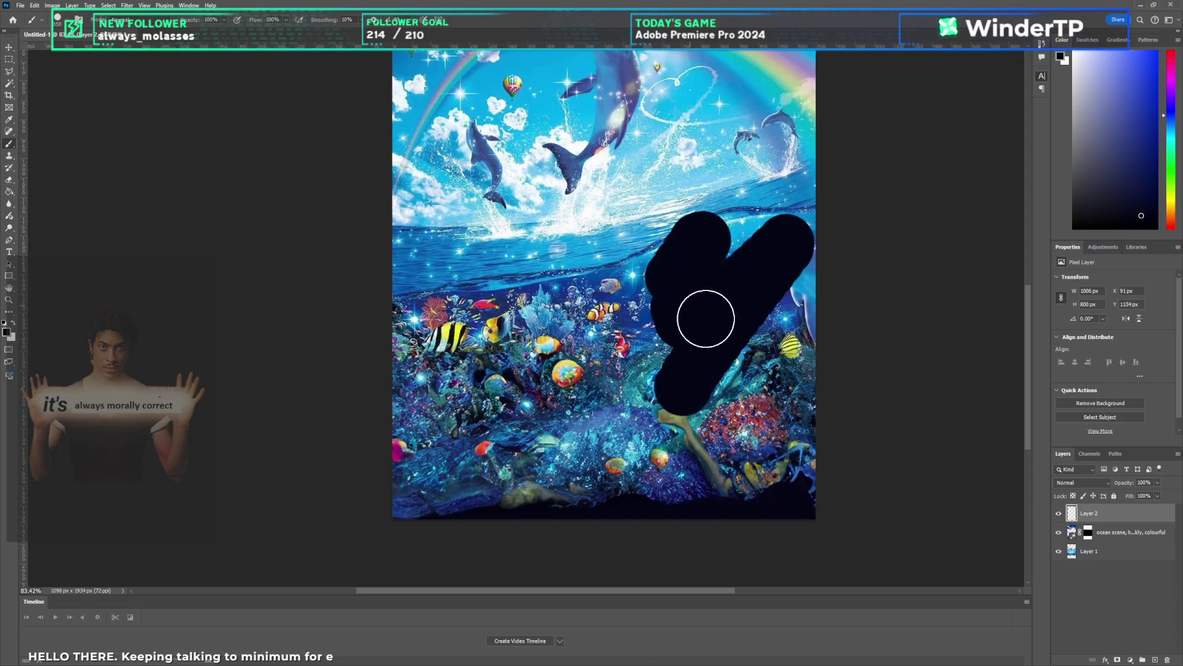
key("ctrl+z")
key("ctrl+z")
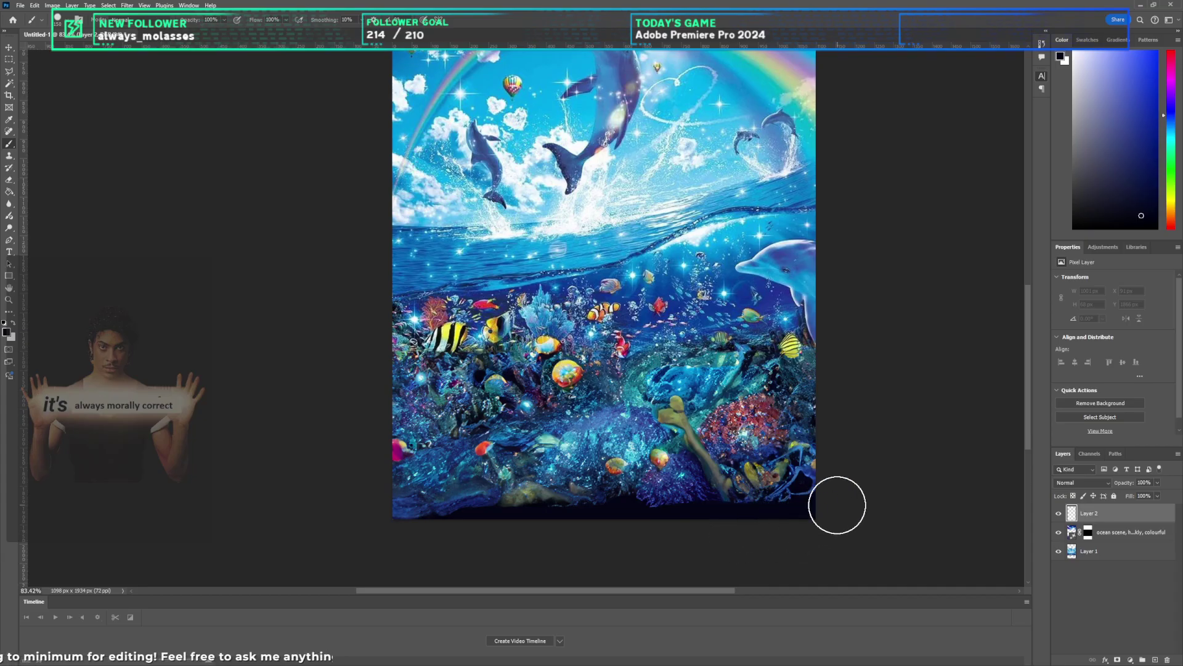
Step: Sample a medium blue from the reef and paint a small patch in the picture's lower-right corner, undoing the oversized first stroke
left_click(806, 471, "alt")
left_click_drag(795, 462, 795, 441)
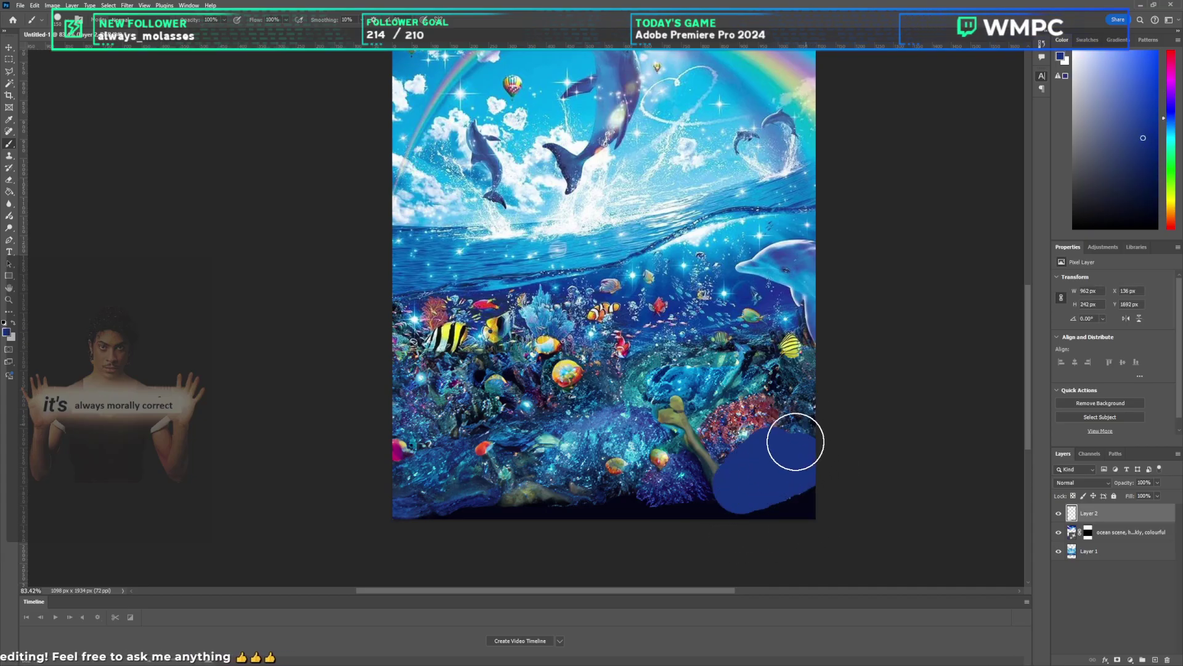
key("ctrl+z")
left_click(778, 469)
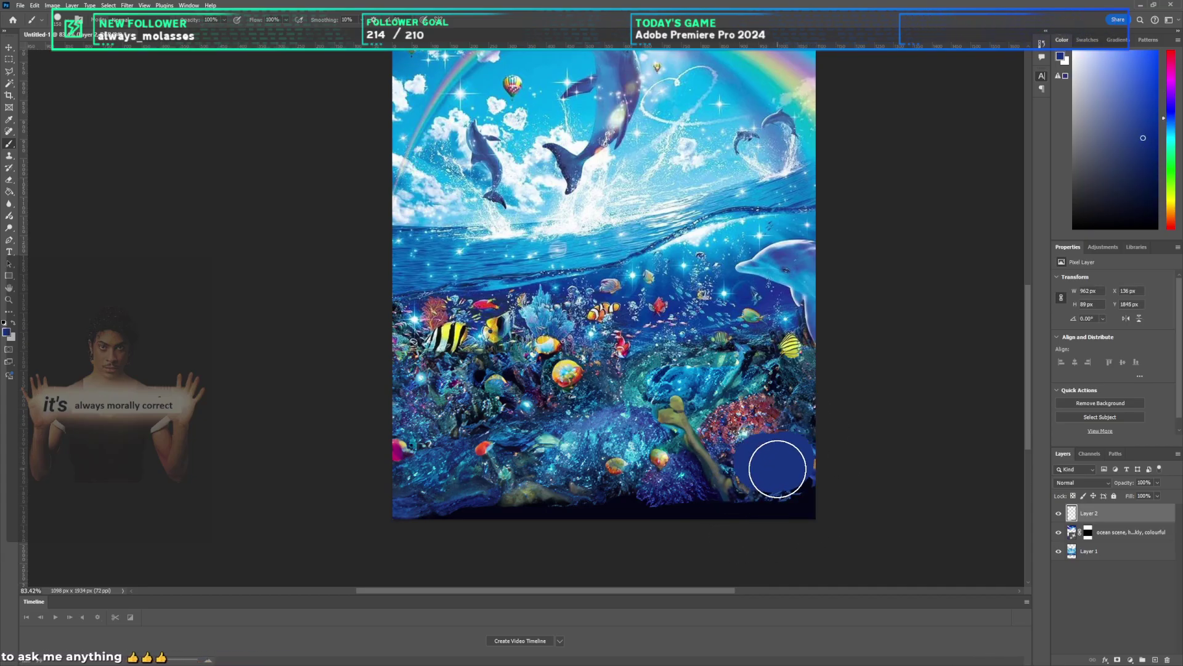
left_click(8, 168)
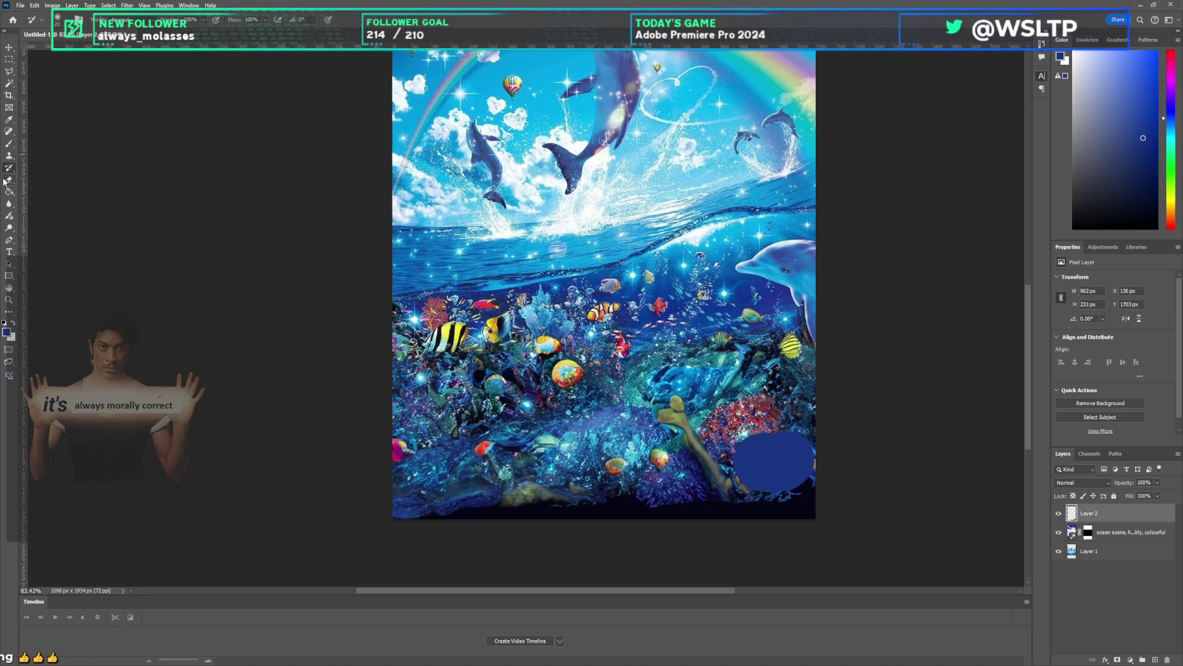
left_click(9, 191)
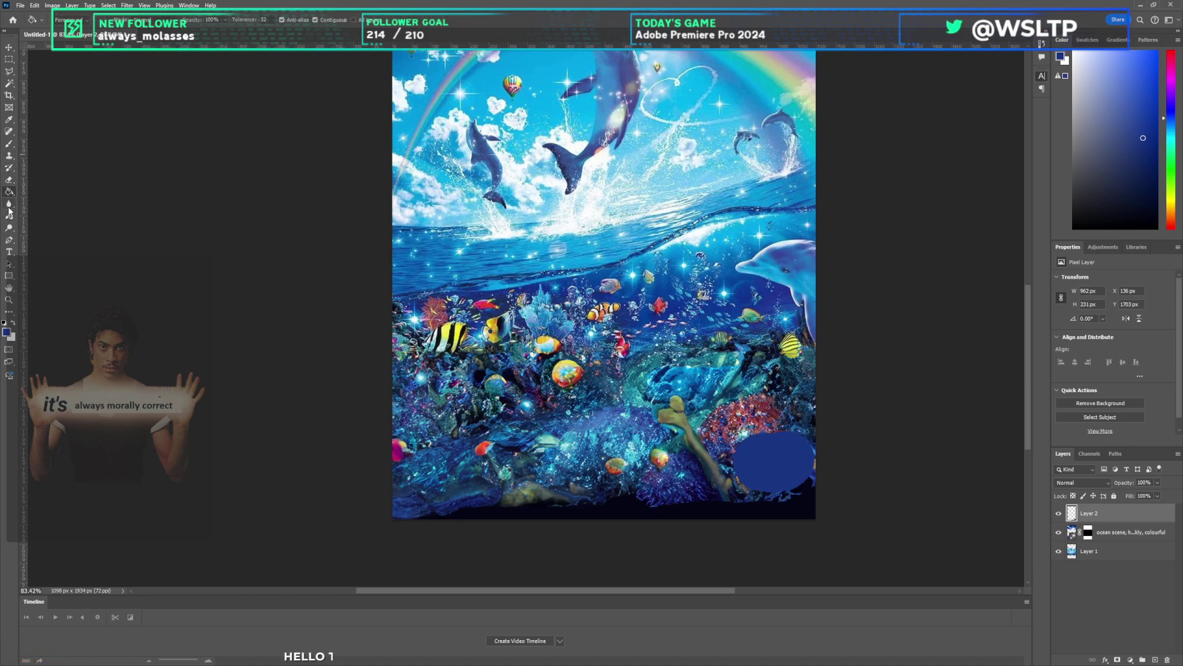
left_click(10, 228)
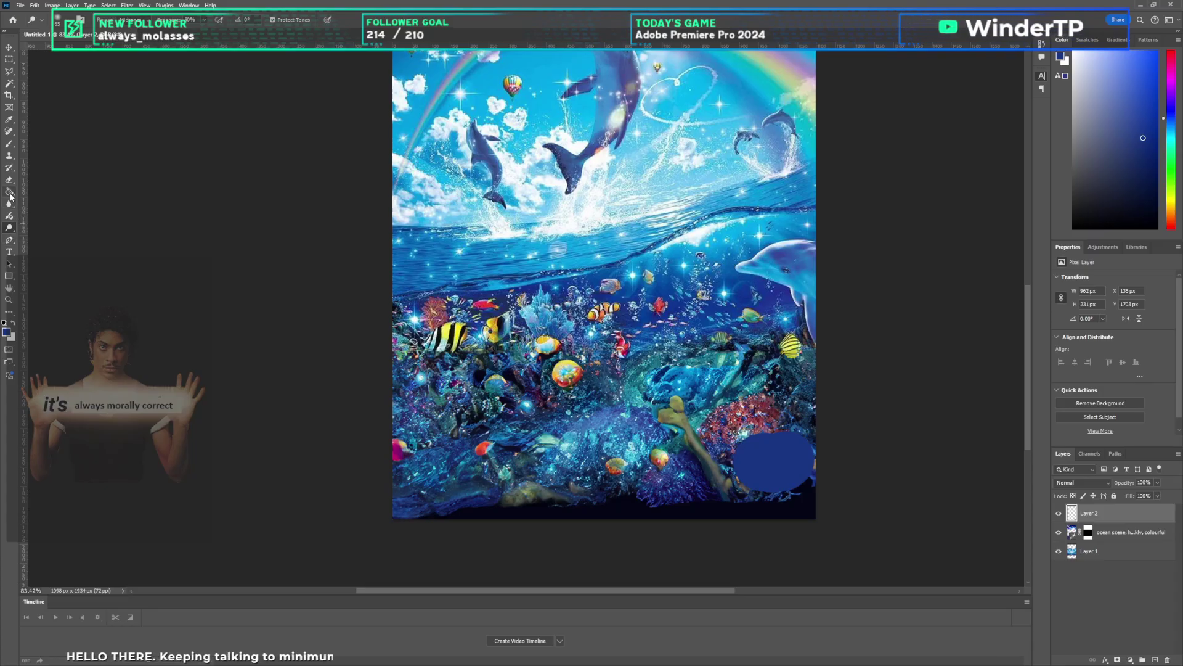
left_click(9, 143)
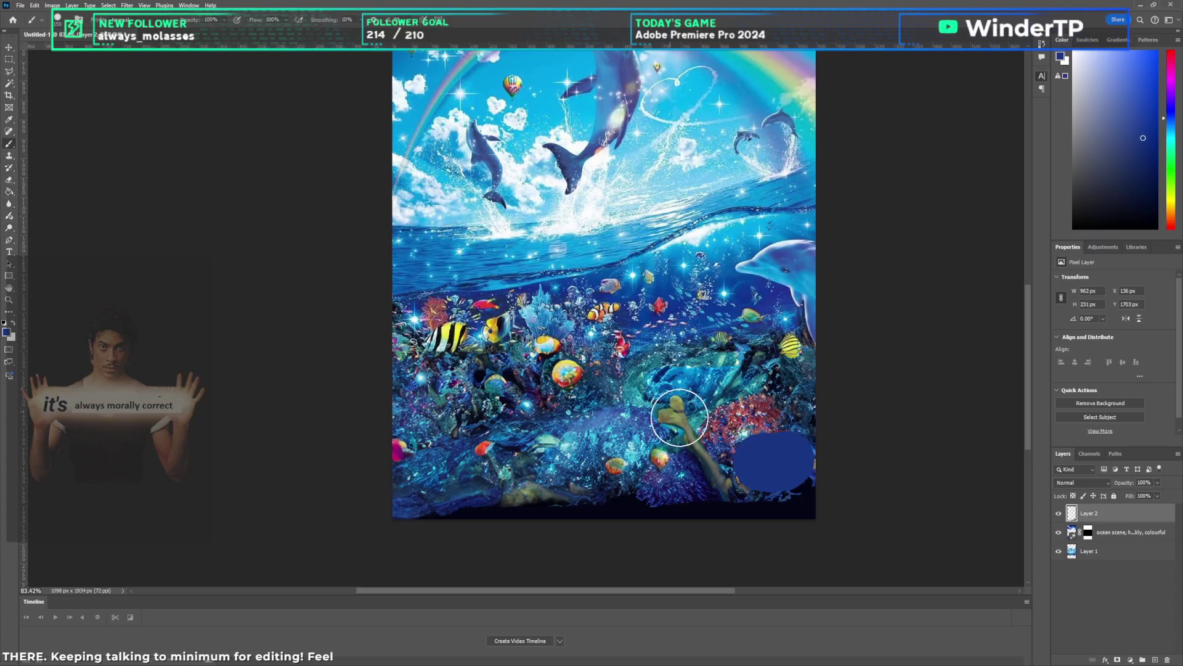
Step: Cover the lower reef with overlapping brush patches in dark blue, pale cyan, medium blue and teal-blue sampled from the picture
mouse_move(774, 468)
left_mouse_down()
mouse_move(660, 462)
mouse_move(676, 472)
mouse_move(635, 459)
left_mouse_up()
left_click(577, 456, "alt")
mouse_move(563, 460)
left_mouse_down()
mouse_move(570, 469)
mouse_move(633, 421)
mouse_move(592, 461)
left_mouse_up()
left_click(646, 418, "alt")
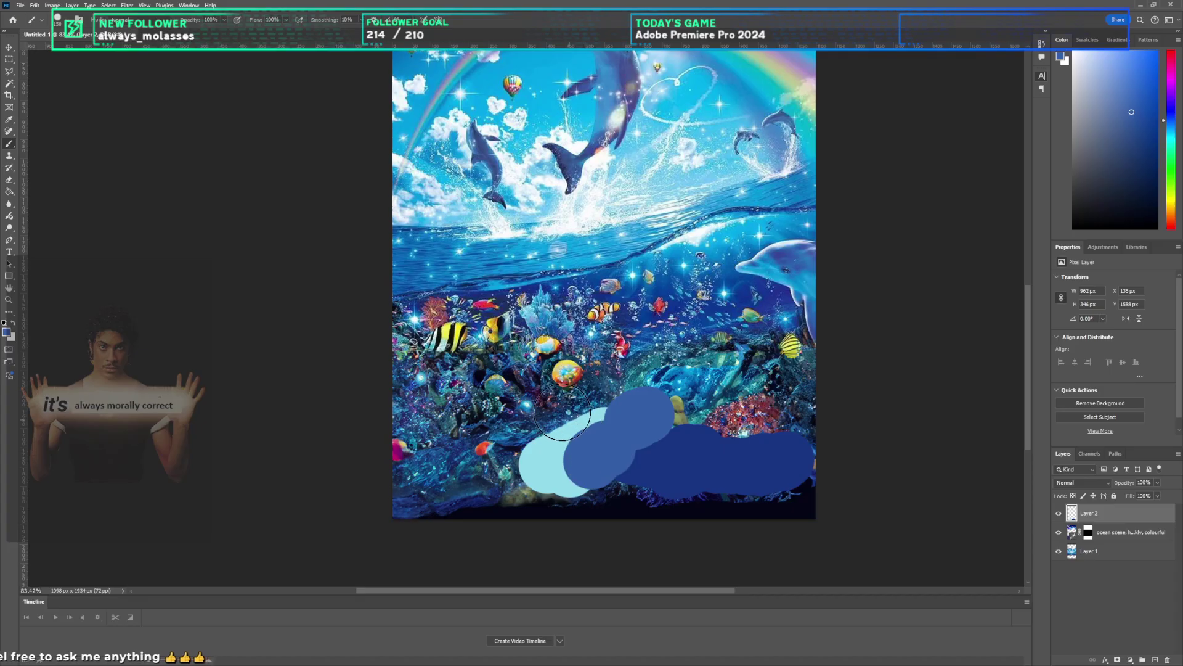
left_click_drag(514, 443, 422, 474)
left_click(439, 463, "alt")
left_click_drag(519, 478, 429, 491)
Step: Undo the last teal-blue strokes and paint a sampled navy band along the picture's bottom with a smaller brush
left_click_drag(567, 487, 607, 472)
key("ctrl+z")
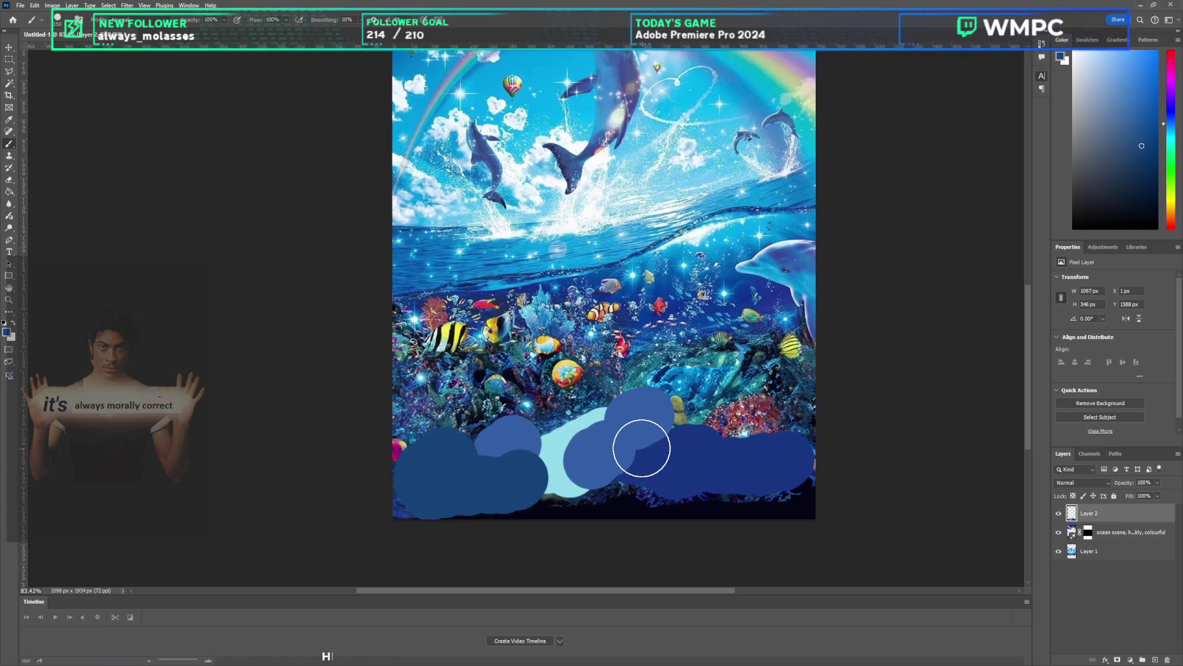
key("ctrl+z")
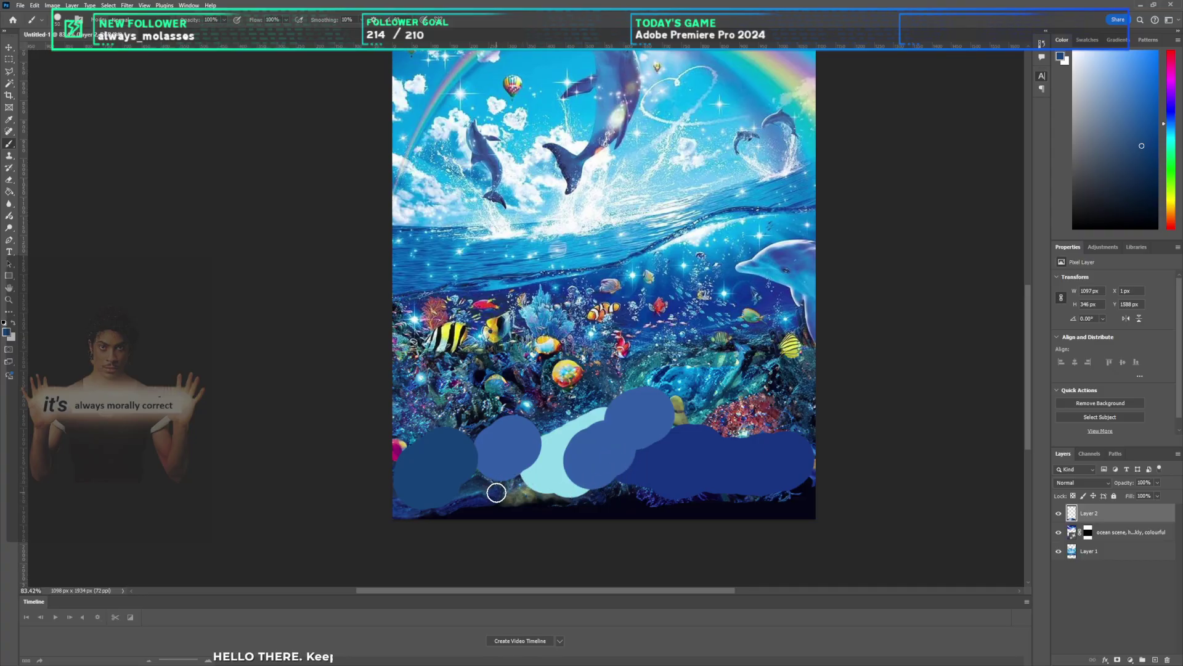
left_click(493, 492, "alt")
mouse_move(490, 493)
left_mouse_down()
mouse_move(471, 494)
mouse_move(812, 493)
left_mouse_up()
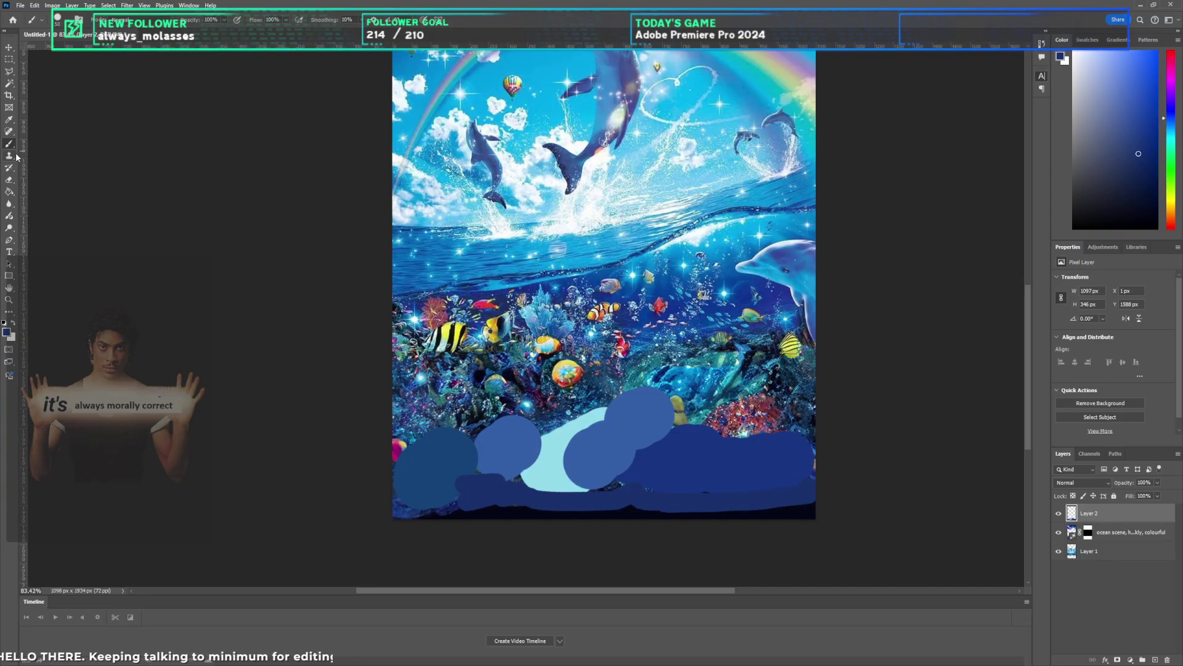
Step: Choose the Sponge tool, enlarge its tip and rub it over the painted patches on the lower reef
left_click(10, 203)
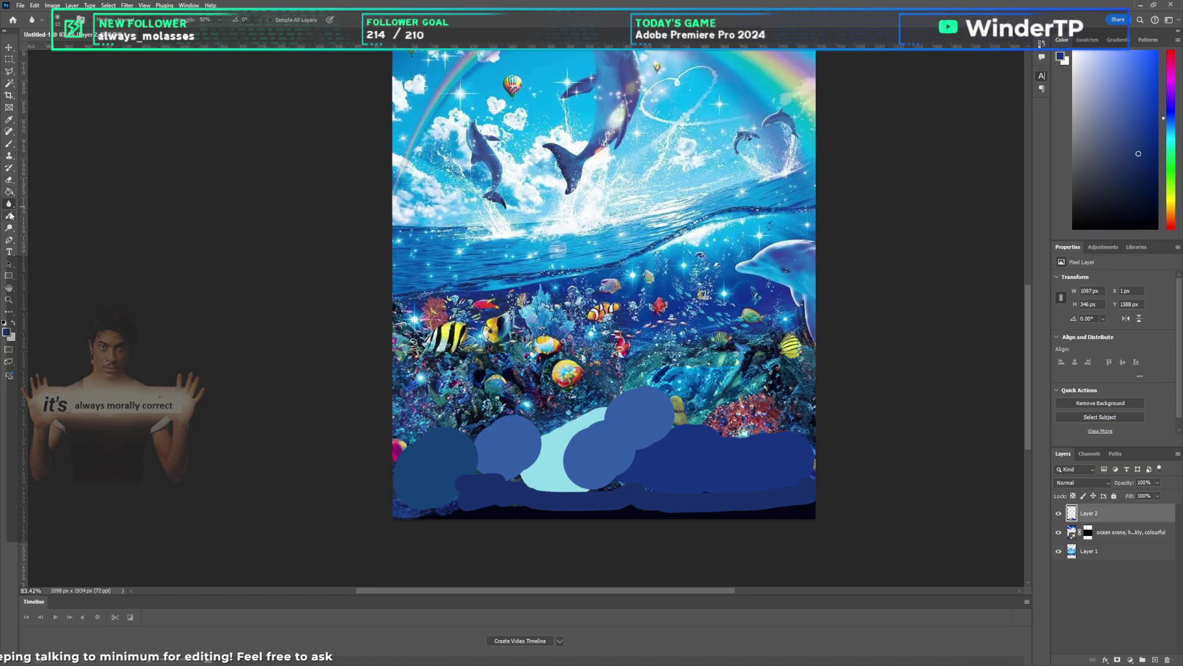
left_click(10, 218)
left_click(10, 230)
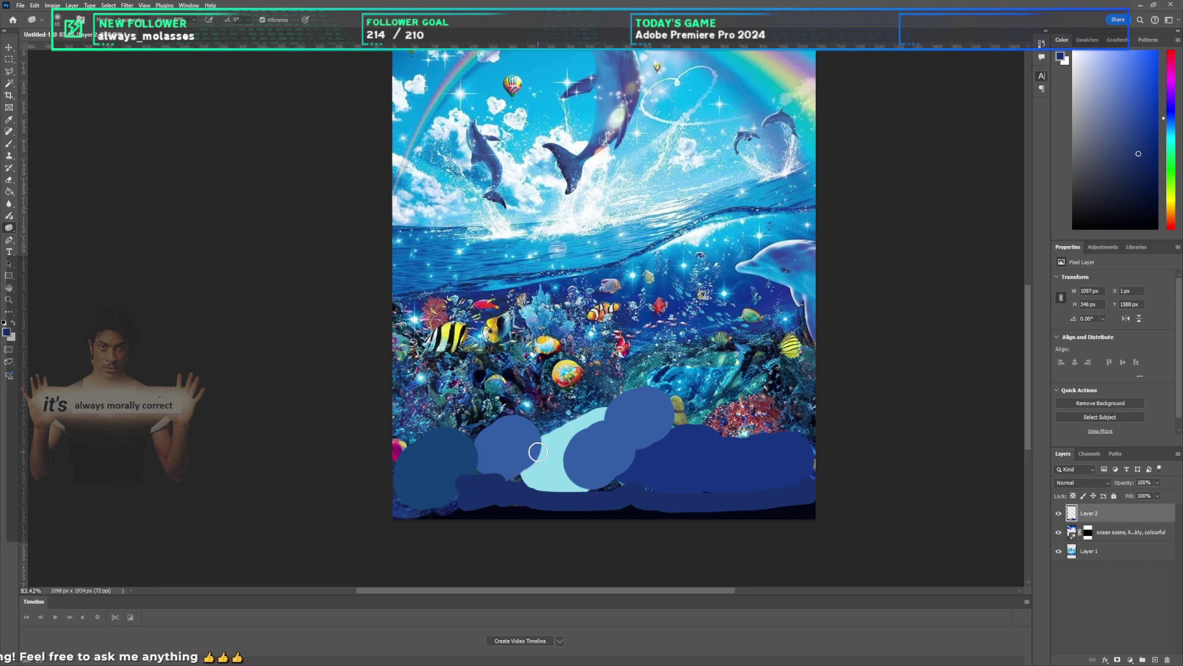
key("bracketright")
key("bracketright")
key("bracketright")
key("bracketright")
key("bracketright")
key("bracketright")
key("bracketright")
key("bracketright")
mouse_move(527, 475)
left_mouse_down()
mouse_move(428, 506)
mouse_move(618, 482)
left_mouse_up()
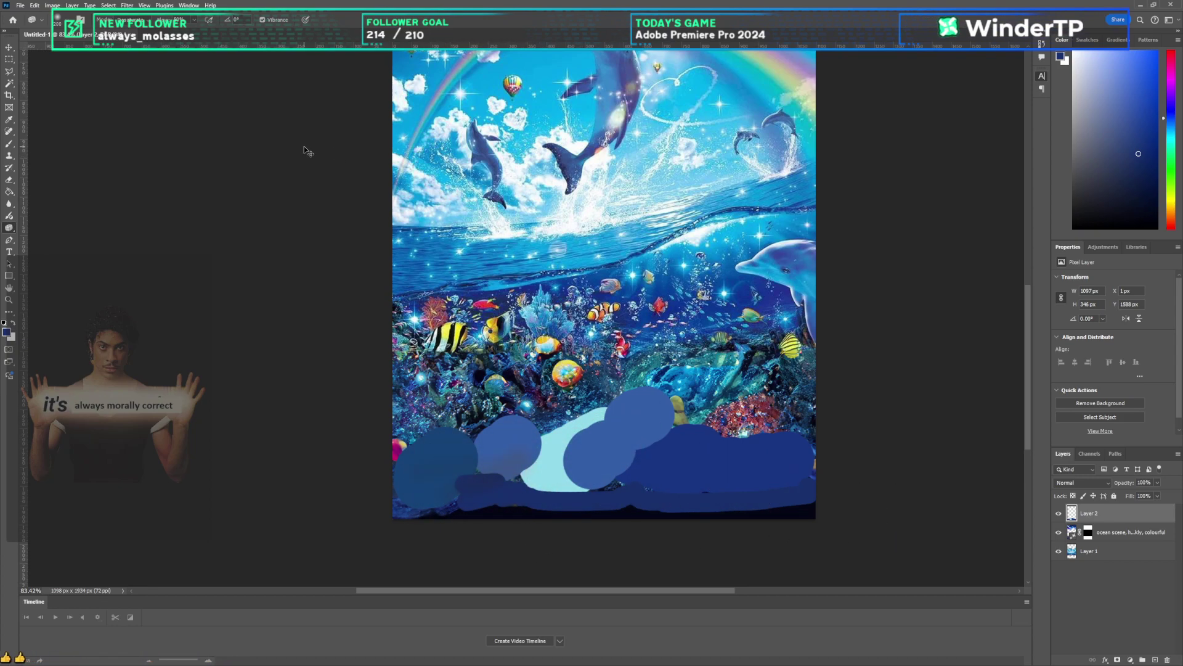
Step: Blend the painted blue and cyan patches across the lower reef into each other with an enlarged Smudge tool
left_click(10, 217)
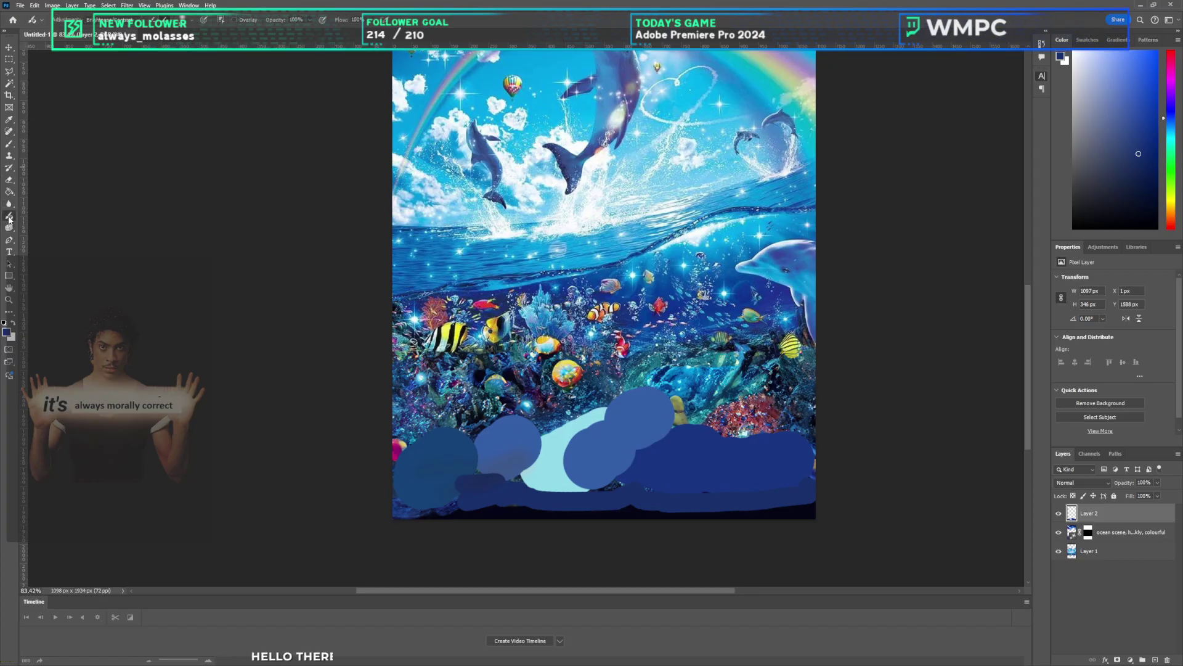
left_click(10, 204)
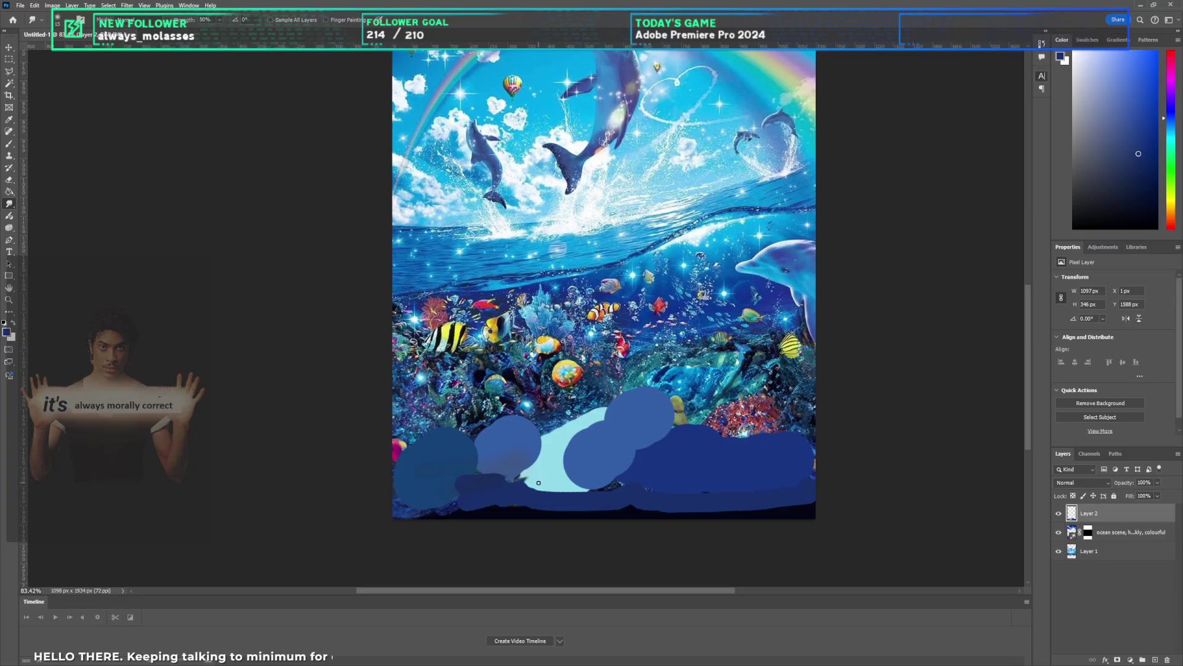
key("bracketright")
key("bracketright")
key("bracketright")
key("bracketright")
mouse_move(547, 467)
left_mouse_down()
mouse_move(472, 483)
mouse_move(412, 524)
left_mouse_up()
mouse_move(599, 499)
left_mouse_down()
mouse_move(555, 487)
mouse_move(622, 493)
mouse_move(561, 499)
mouse_move(624, 493)
mouse_move(564, 508)
mouse_move(555, 484)
mouse_move(653, 468)
mouse_move(573, 480)
mouse_move(645, 472)
mouse_move(555, 468)
mouse_move(635, 465)
mouse_move(536, 484)
mouse_move(715, 429)
mouse_move(567, 456)
mouse_move(641, 453)
mouse_move(524, 444)
mouse_move(739, 425)
mouse_move(690, 411)
left_mouse_up()
key("b")
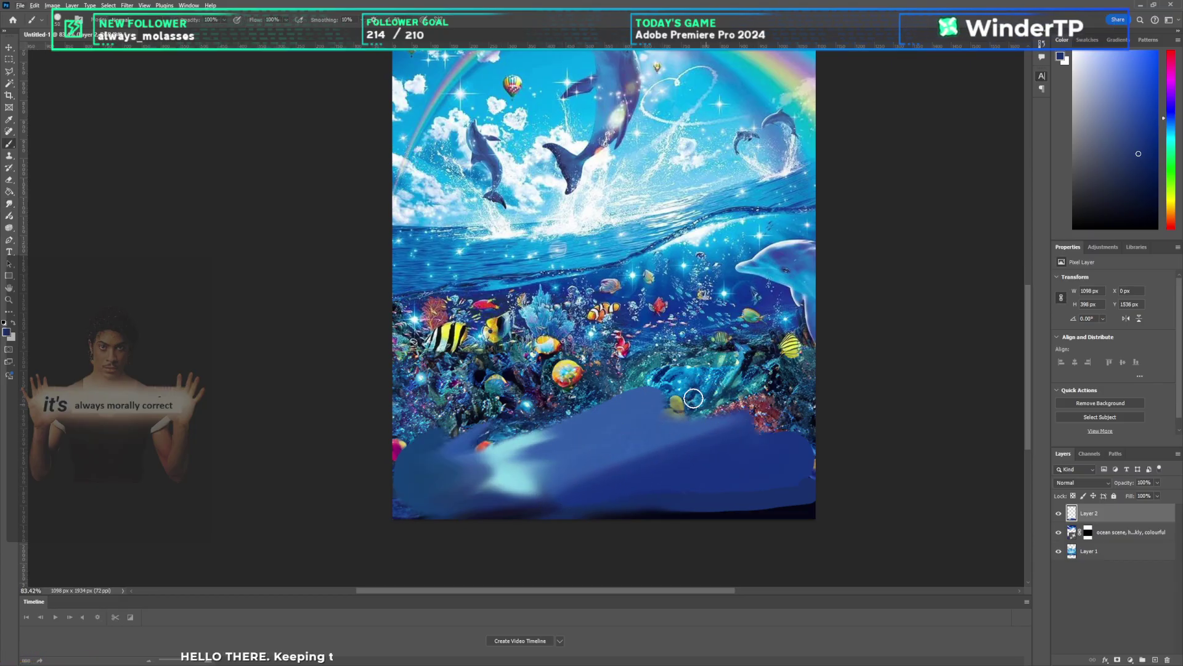
left_click(10, 206)
Step: Return to the Brush and cover the reef below the dolphin with sampled dark grey, navy, blue and green patches
key("b")
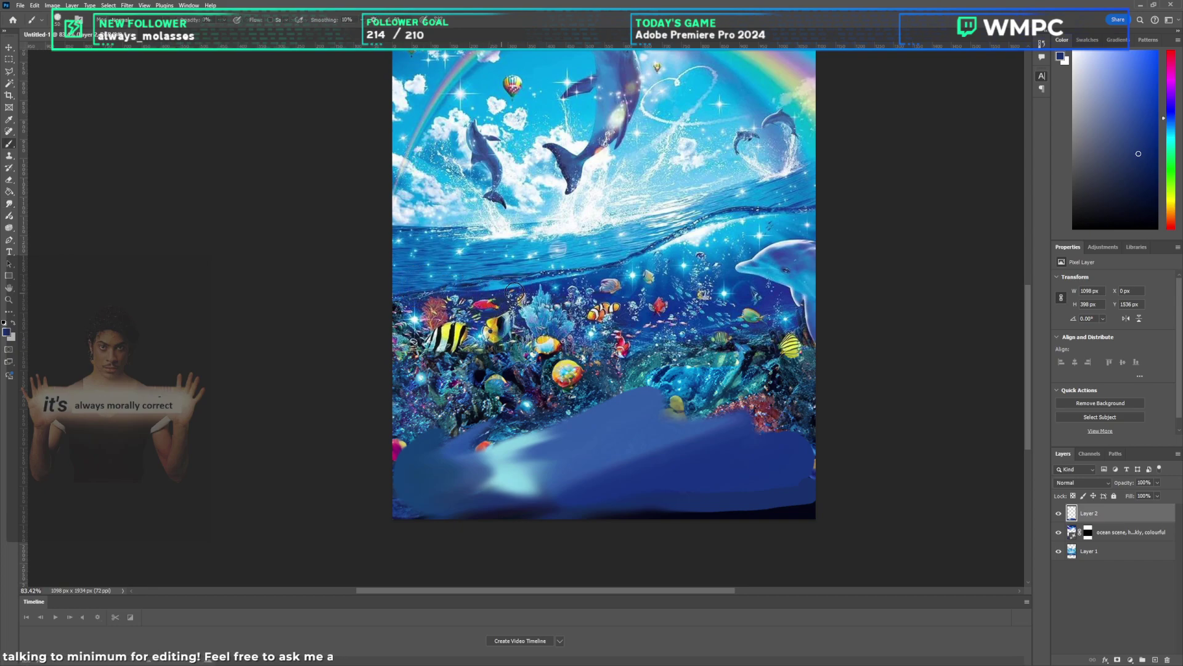
left_click(794, 401, "alt")
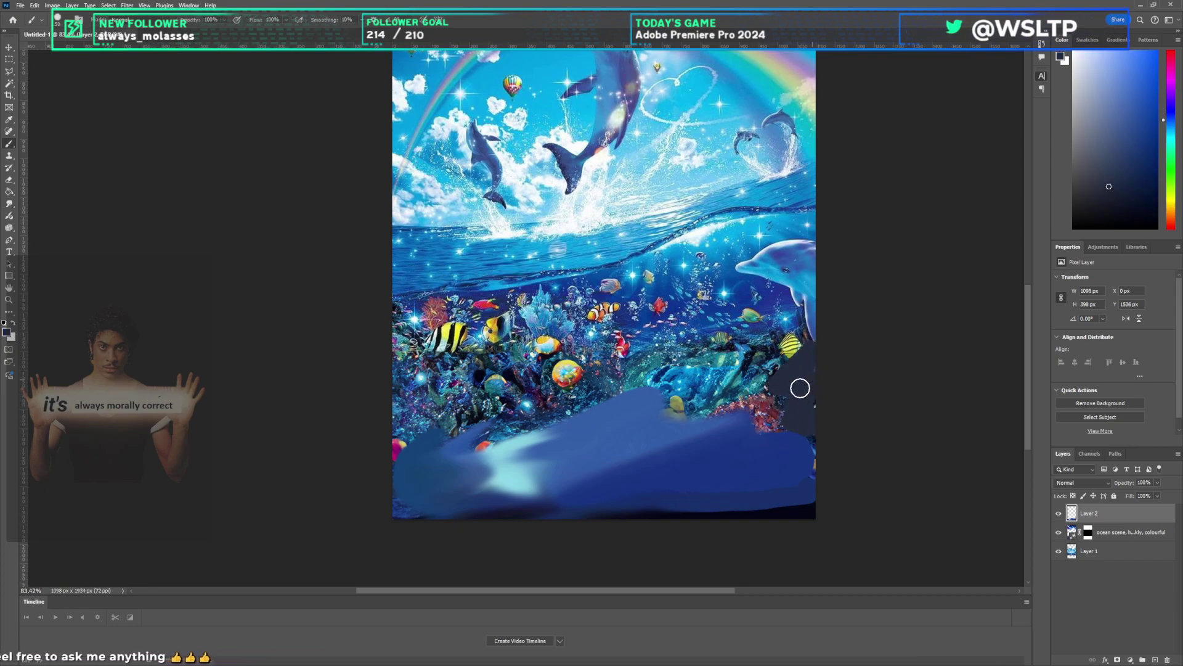
mouse_move(710, 384)
left_mouse_down()
mouse_move(659, 382)
mouse_move(718, 388)
mouse_move(735, 355)
left_mouse_up()
left_click(709, 376, "alt")
left_click(727, 359, "alt")
left_click(714, 364, "alt")
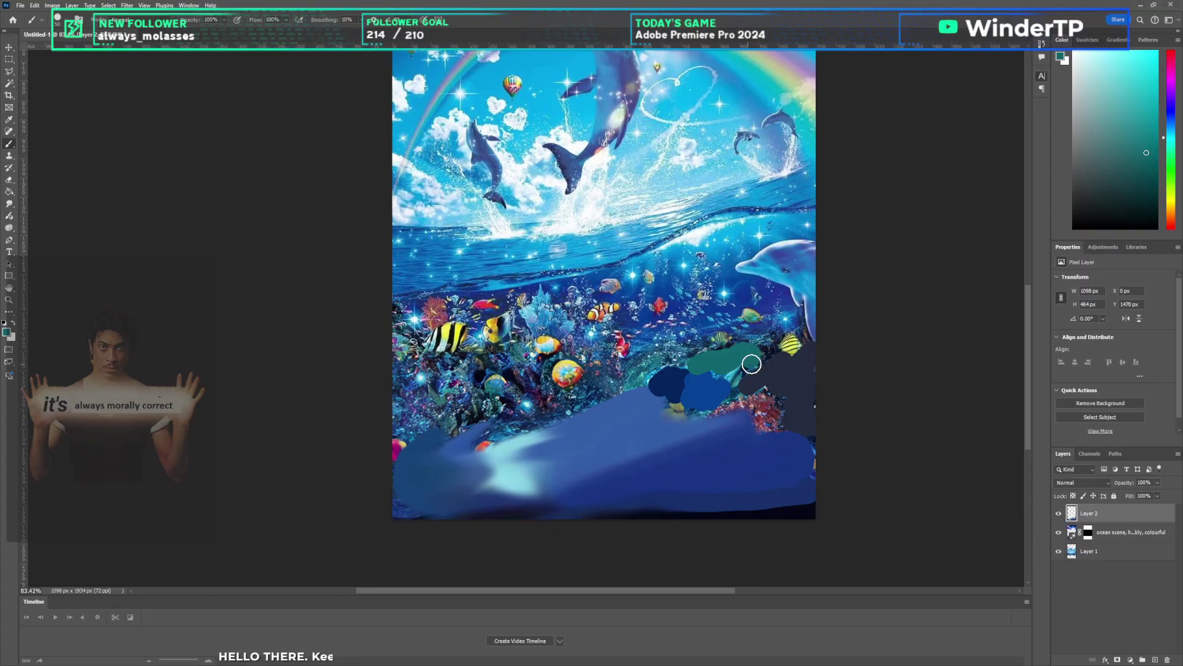
Step: Paint sampled teal and dark teal patches across the middle of the reef, undoing one stroke along the way
left_click(672, 363, "alt")
mouse_move(657, 362)
left_mouse_down()
mouse_move(635, 383)
mouse_move(681, 354)
mouse_move(627, 368)
left_mouse_up()
key("ctrl+z")
left_click(657, 369, "alt")
left_click(623, 366, "alt")
left_click(608, 376, "alt")
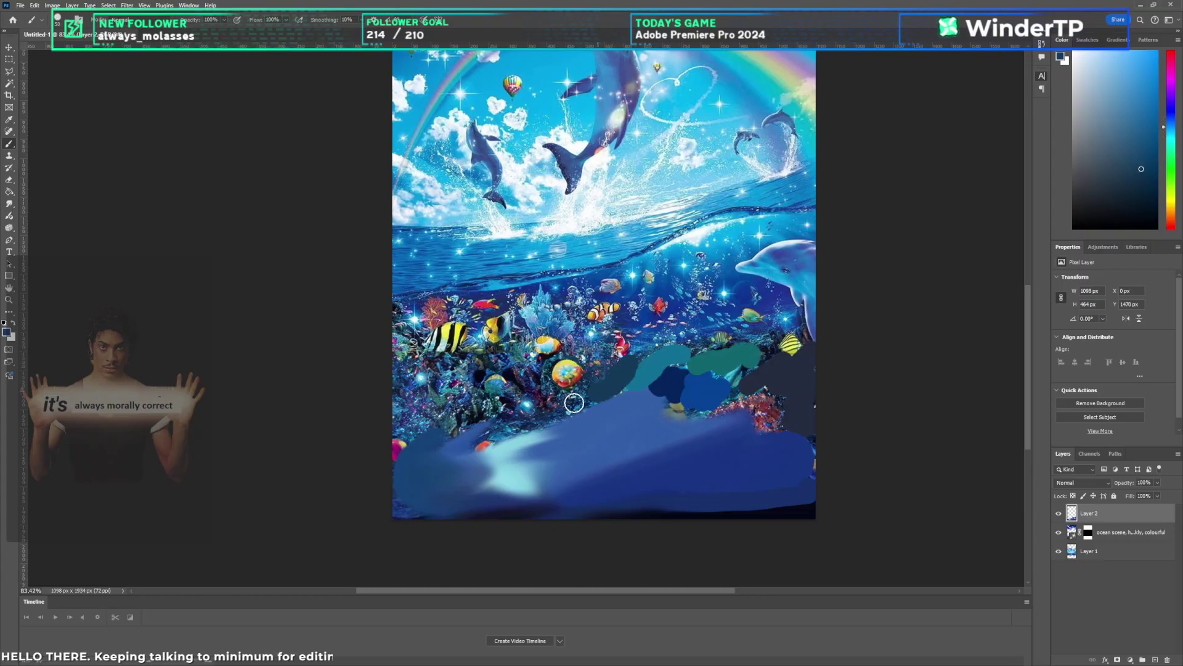
Step: Paint dark slate and near-black patches sampled from the reef over the corals below the striped fish
left_click(542, 417, "alt")
left_click(528, 422, "alt")
mouse_move(503, 422)
left_mouse_down()
mouse_move(548, 416)
mouse_move(517, 378)
left_mouse_up()
left_click(542, 378, "alt")
left_click(427, 409, "alt")
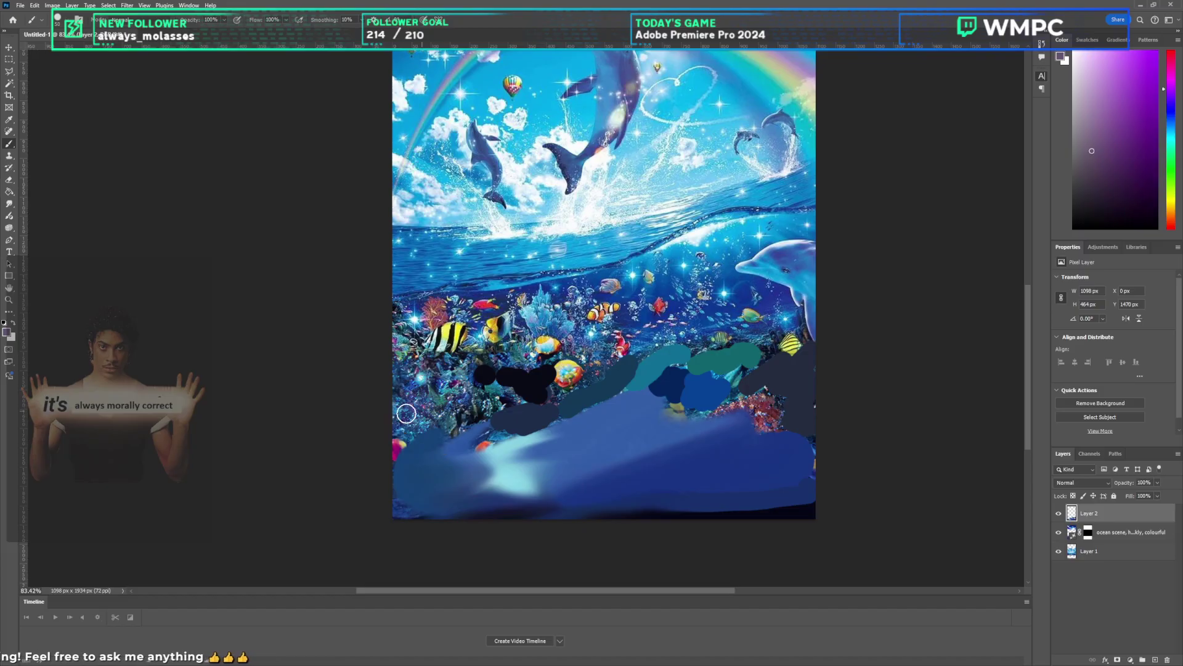
Step: Cover the corals at the picture's left edge with a sampled grey-blue
left_click(425, 410, "alt")
mouse_move(410, 412)
left_mouse_down()
mouse_move(418, 403)
mouse_move(487, 422)
mouse_move(434, 395)
left_mouse_up()
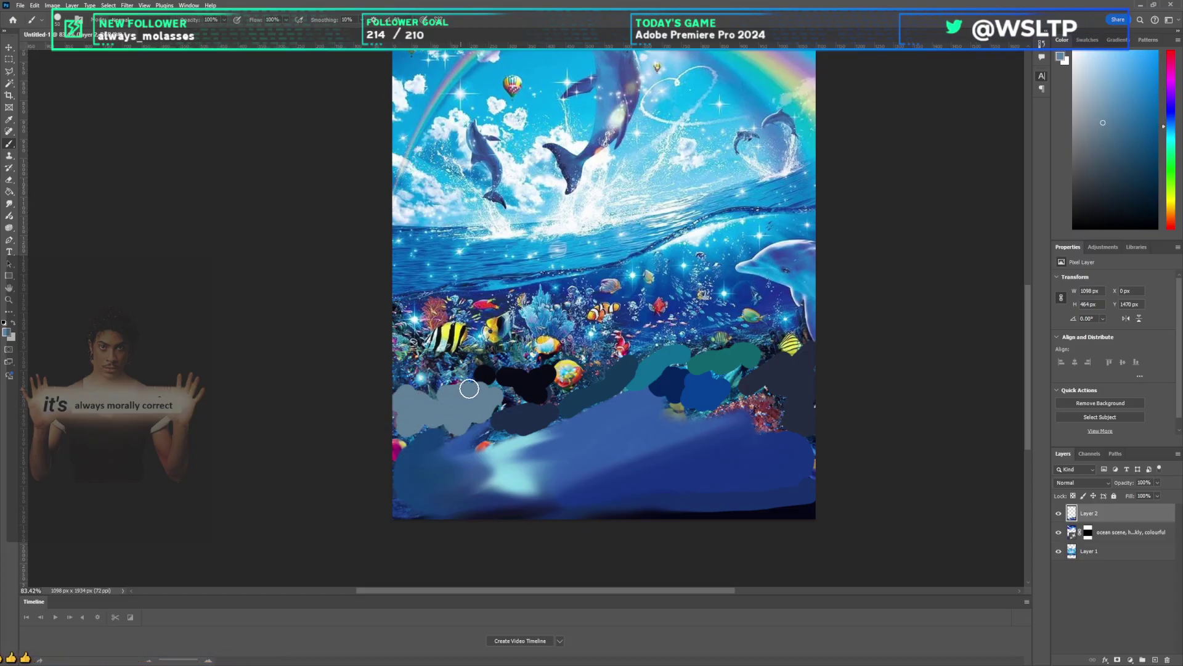
mouse_move(410, 355)
left_mouse_down()
mouse_move(456, 364)
mouse_move(524, 351)
mouse_move(515, 393)
left_mouse_up()
Step: Paint over the striped fish and nearby corals with sampled steel blue, dark indigo and pale blue patches
left_click(562, 355, "alt")
mouse_move(573, 350)
left_mouse_down()
mouse_move(557, 337)
mouse_move(584, 370)
mouse_move(555, 286)
mouse_move(530, 336)
mouse_move(527, 305)
mouse_move(432, 302)
mouse_move(410, 324)
mouse_move(501, 328)
mouse_move(443, 331)
left_mouse_up()
left_click(520, 308, "alt")
left_click(514, 299, "alt")
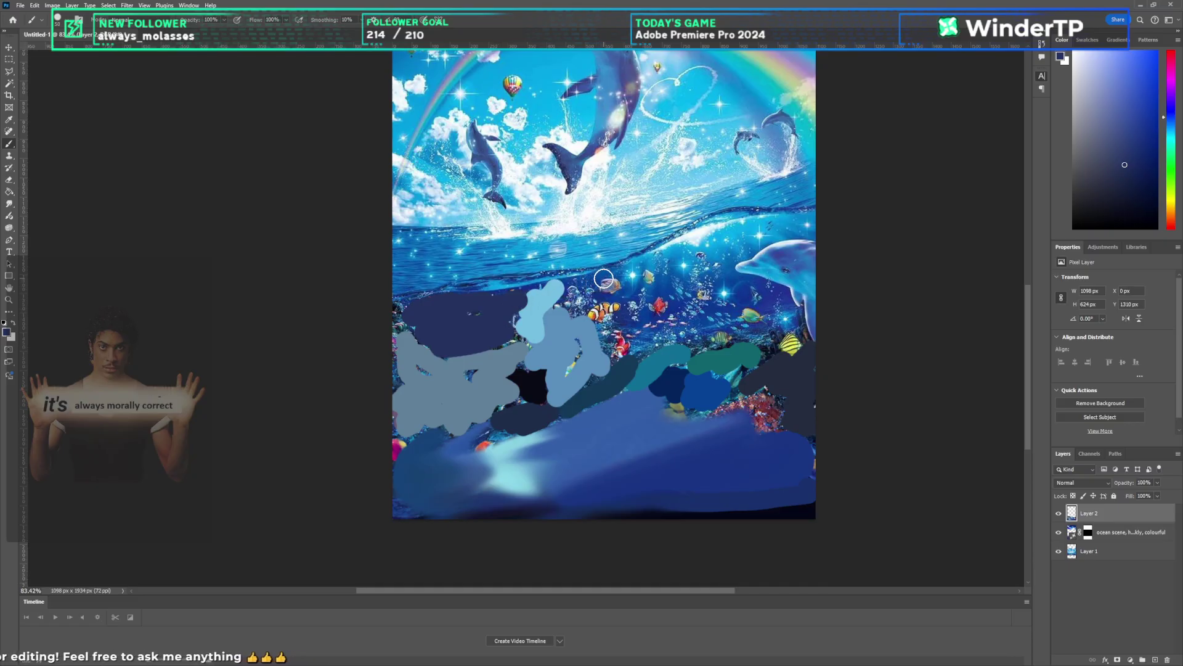
Step: Paint a sampled medium blue over the clownfish and the water up to the wave line, undoing the last trial stroke
left_click(604, 279, "alt")
left_click_drag(573, 289, 614, 350)
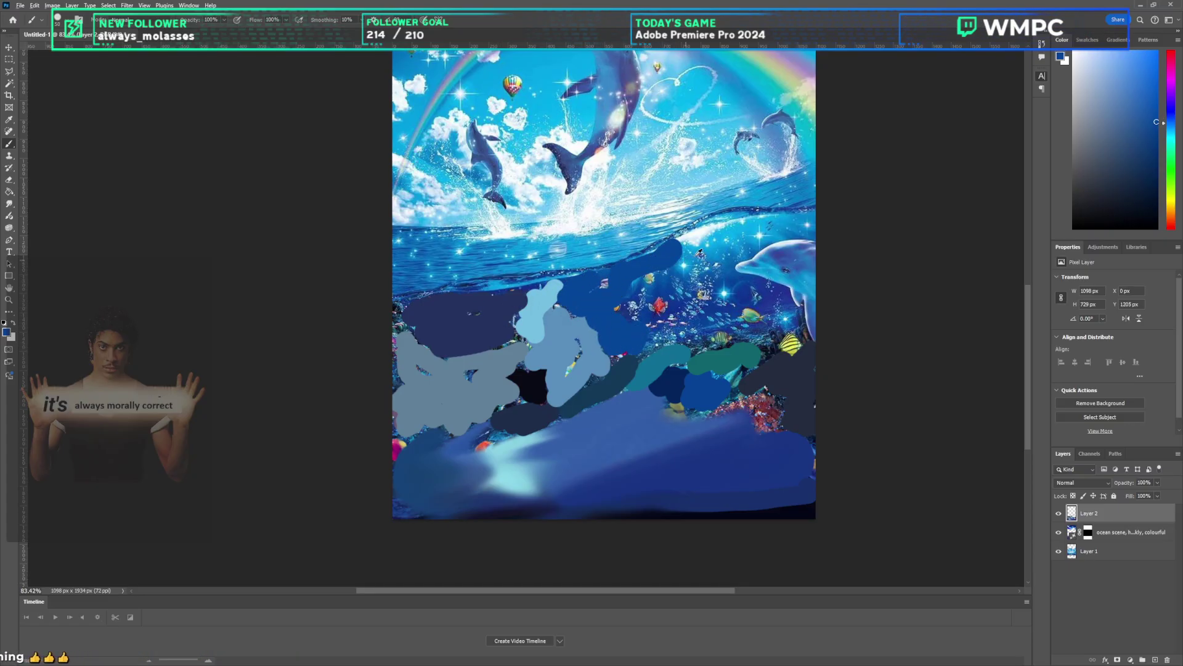
left_click(698, 238, "alt")
key("ctrl+z")
Step: Paint bright cyan under the wave line and a sampled deep blue over the dolphin at the picture's right edge
left_click(746, 232, "alt")
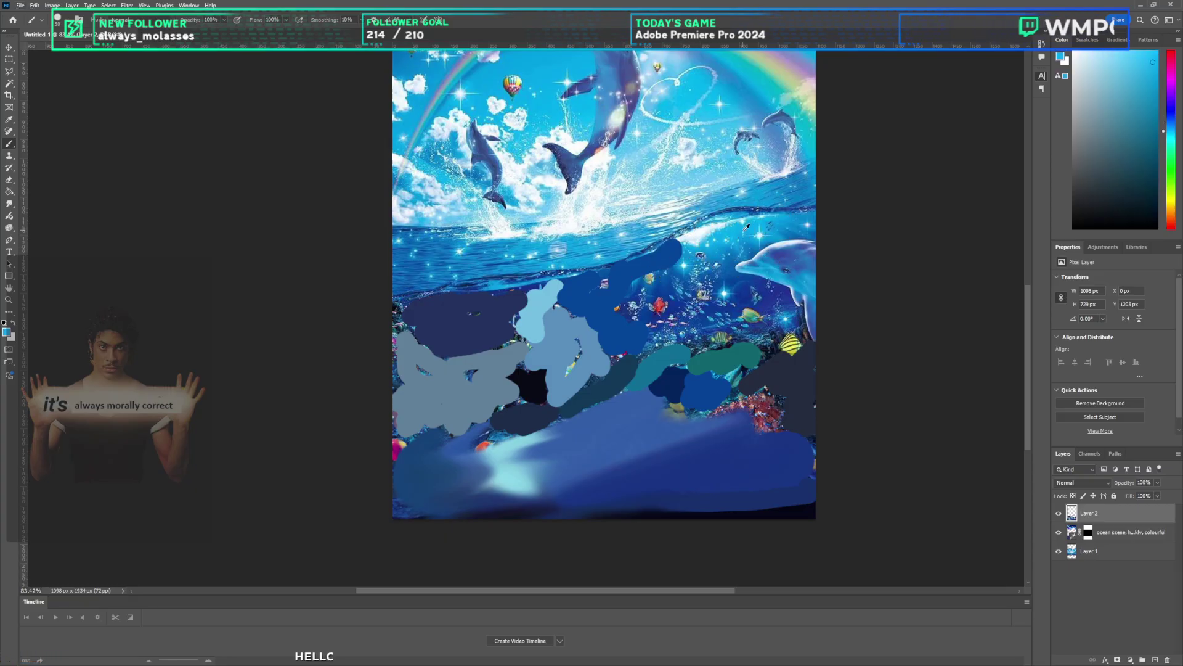
left_click_drag(810, 218, 777, 233)
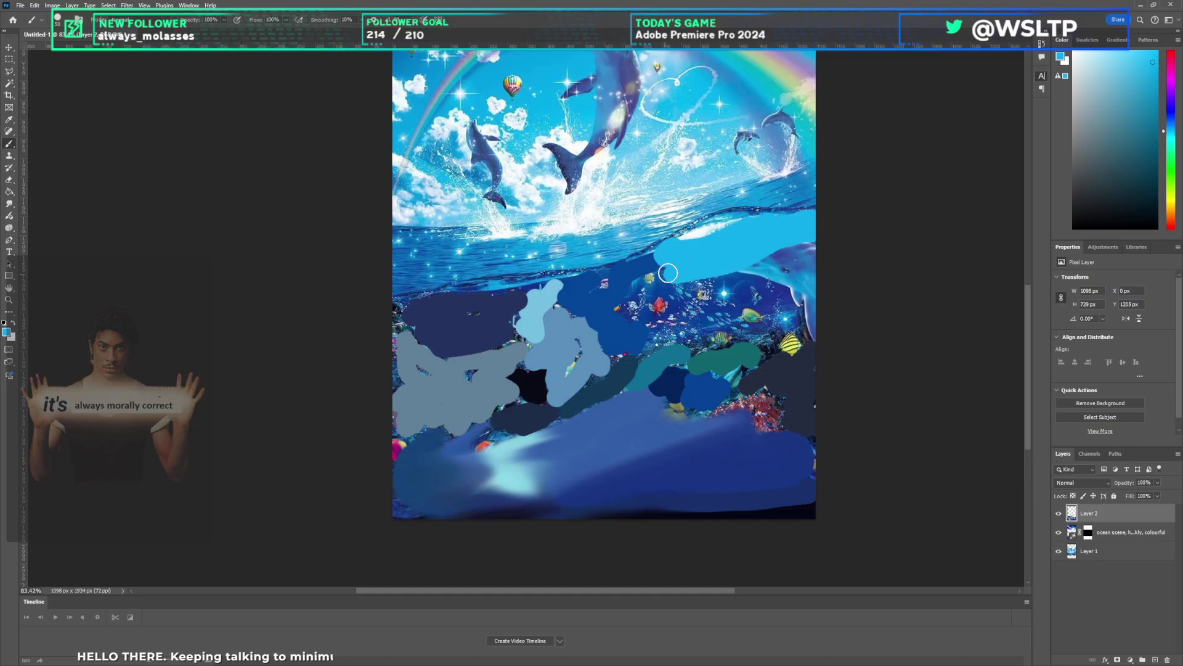
left_click(744, 285, "alt")
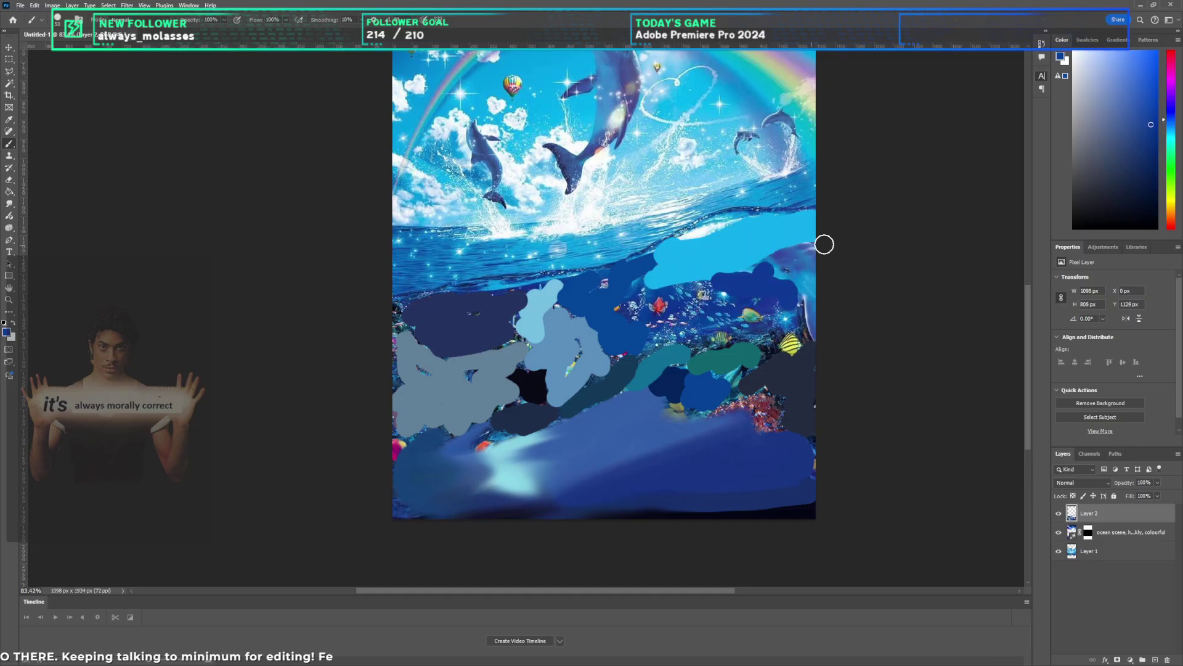
mouse_move(824, 244)
left_mouse_down()
mouse_move(737, 282)
mouse_move(795, 285)
mouse_move(797, 329)
left_mouse_up()
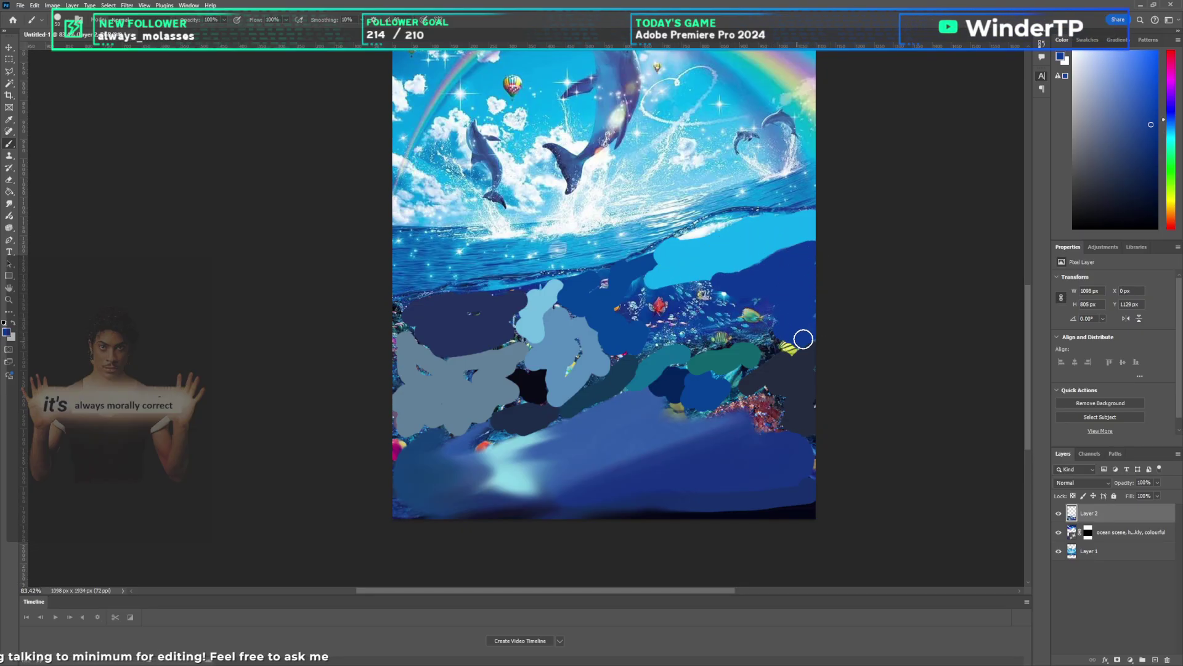
Step: Cover the remaining small fish and bubbles in the open water with sampled blues
left_click(704, 324, "alt")
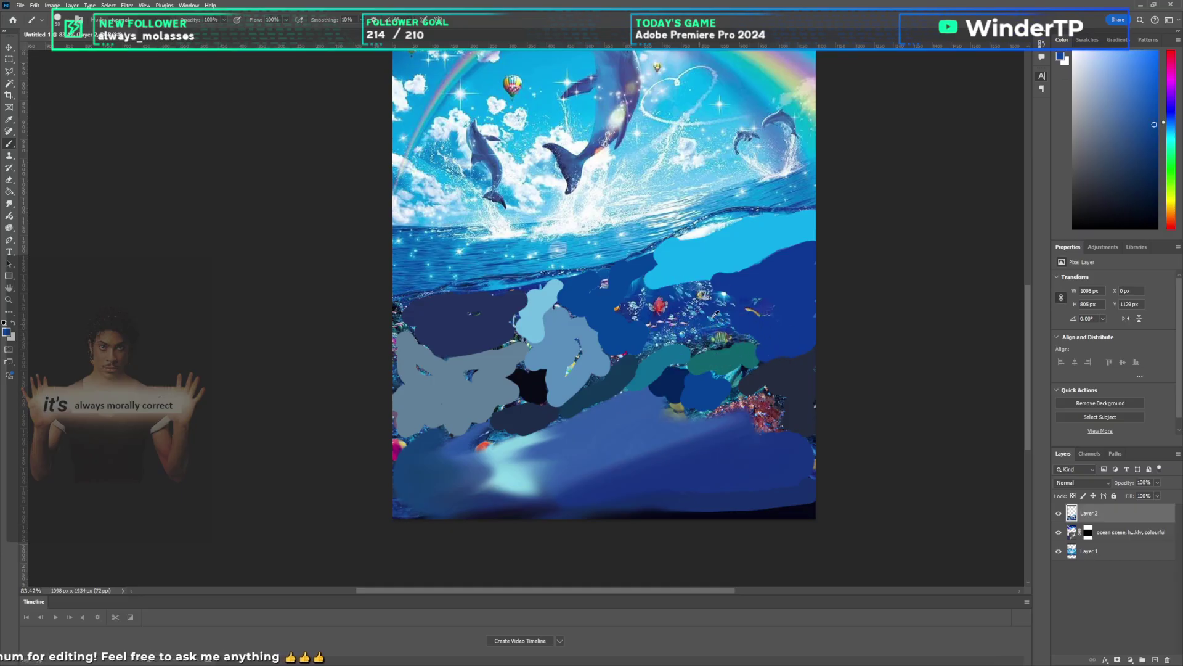
left_click_drag(689, 323, 723, 300)
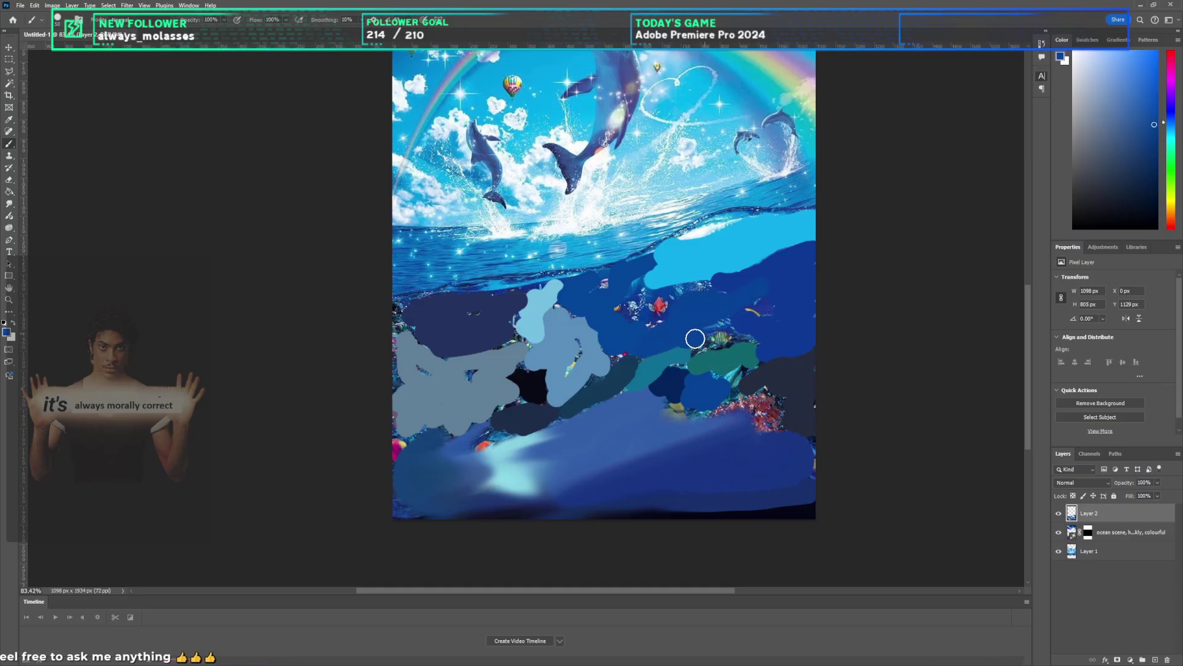
left_click_drag(695, 339, 755, 333)
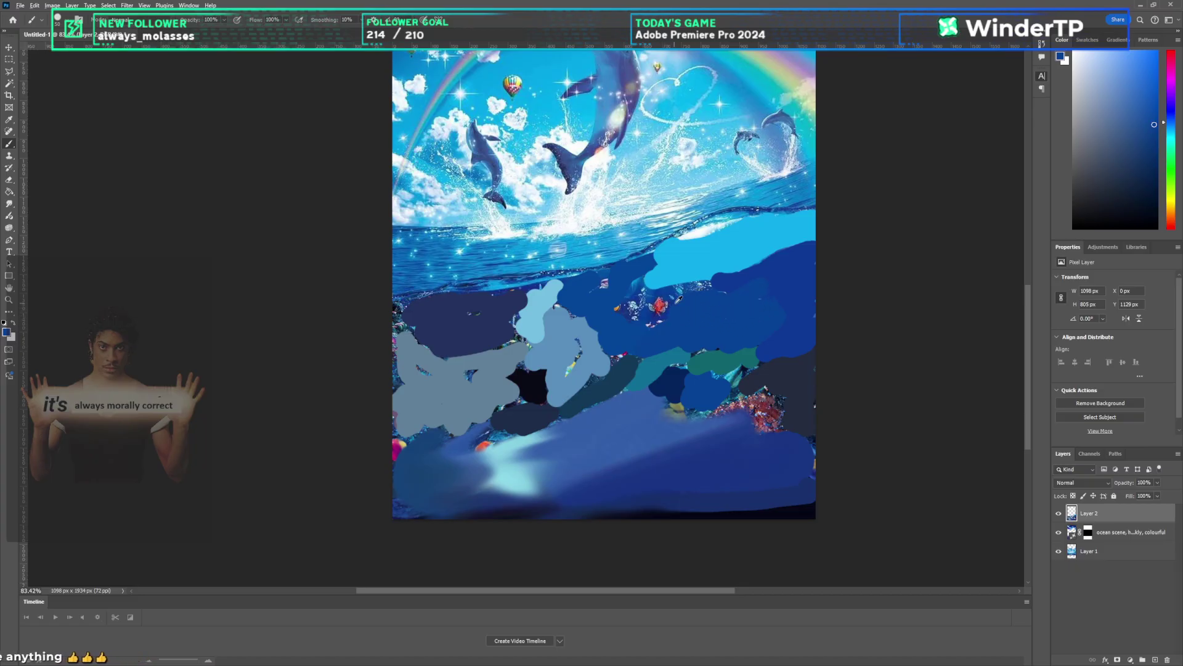
left_click(679, 299, "alt")
left_click_drag(635, 315, 664, 315)
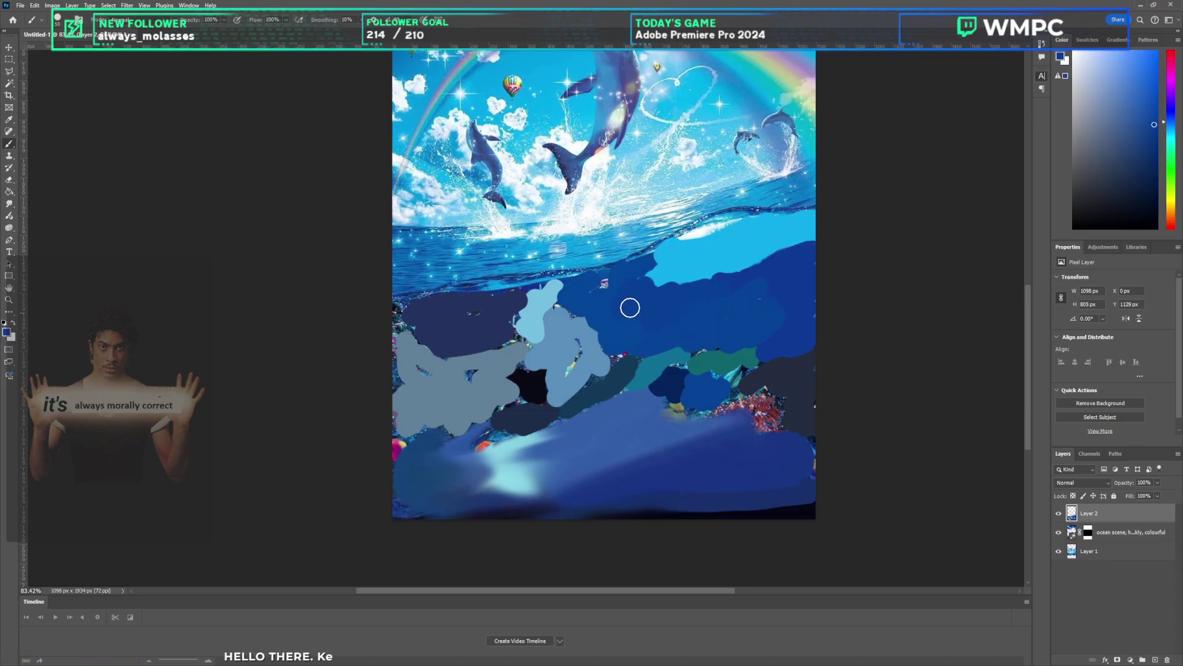
left_click(604, 284, "alt")
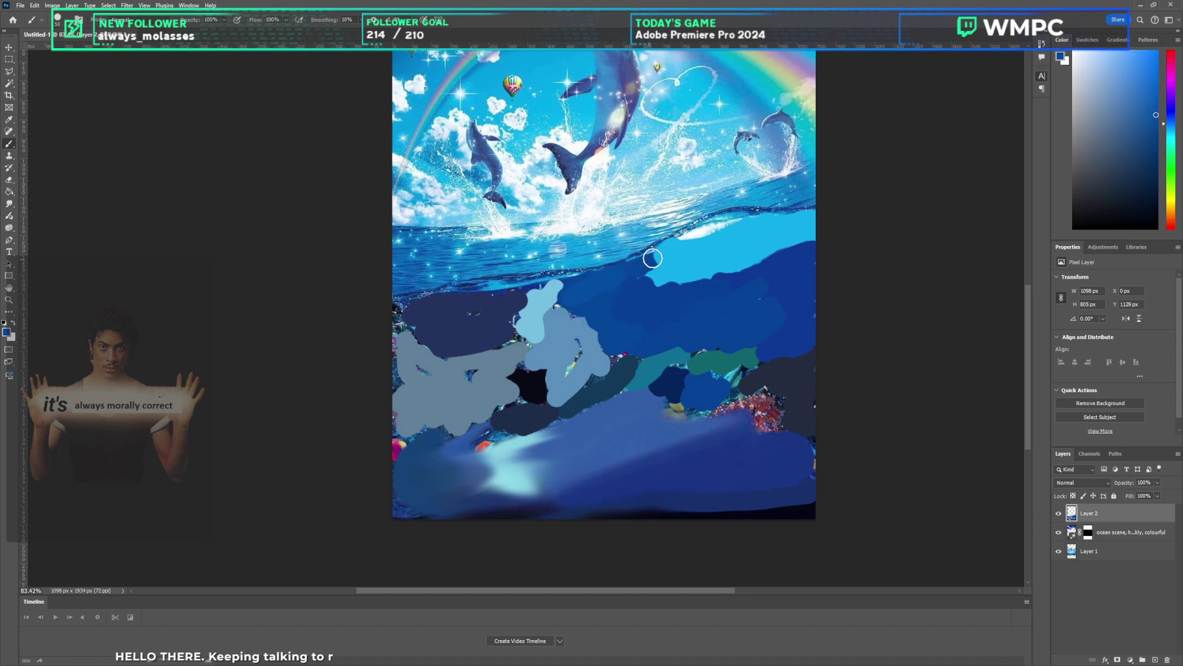
Step: Paint sampled teal and pale lilac highlights just below the wave crest, undoing the first trial stroke
left_click(702, 230, "alt")
mouse_move(683, 239)
left_mouse_down()
mouse_move(742, 216)
mouse_move(707, 227)
left_mouse_up()
key("ctrl+z")
left_click(726, 221, "alt")
scroll(744, 220, "up", 1)
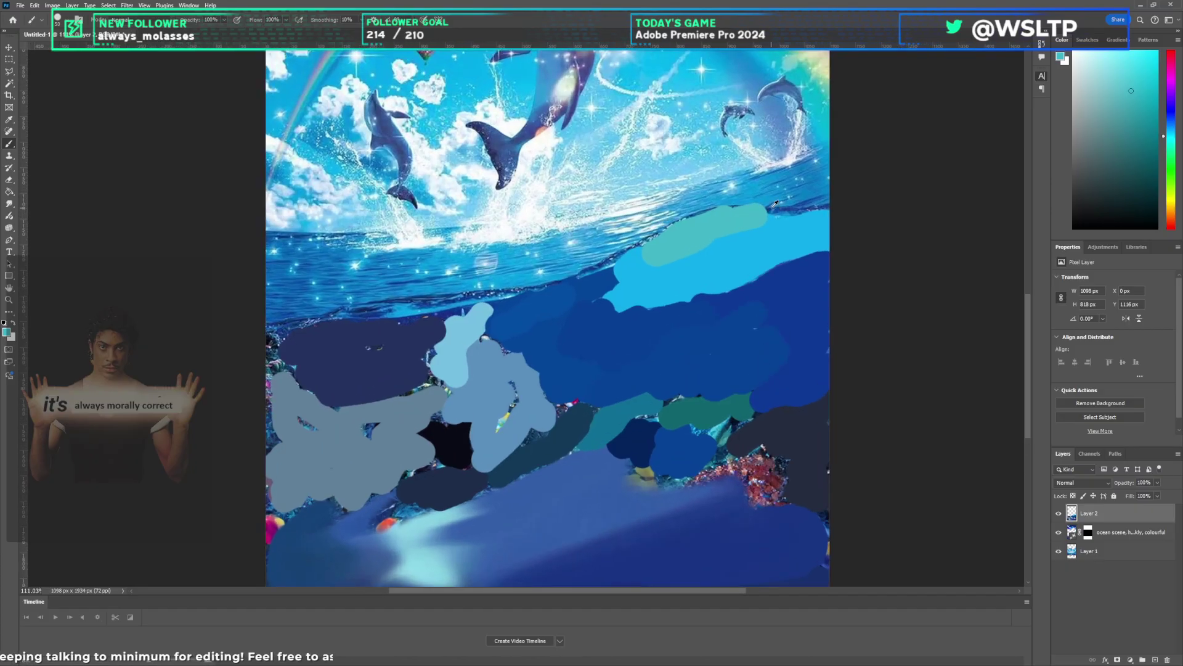
left_click(693, 238, "alt")
Step: Cover the whole water surface above the wave line with a sampled medium blue, using a larger brush for the remaining gaps
left_click(783, 196, "alt")
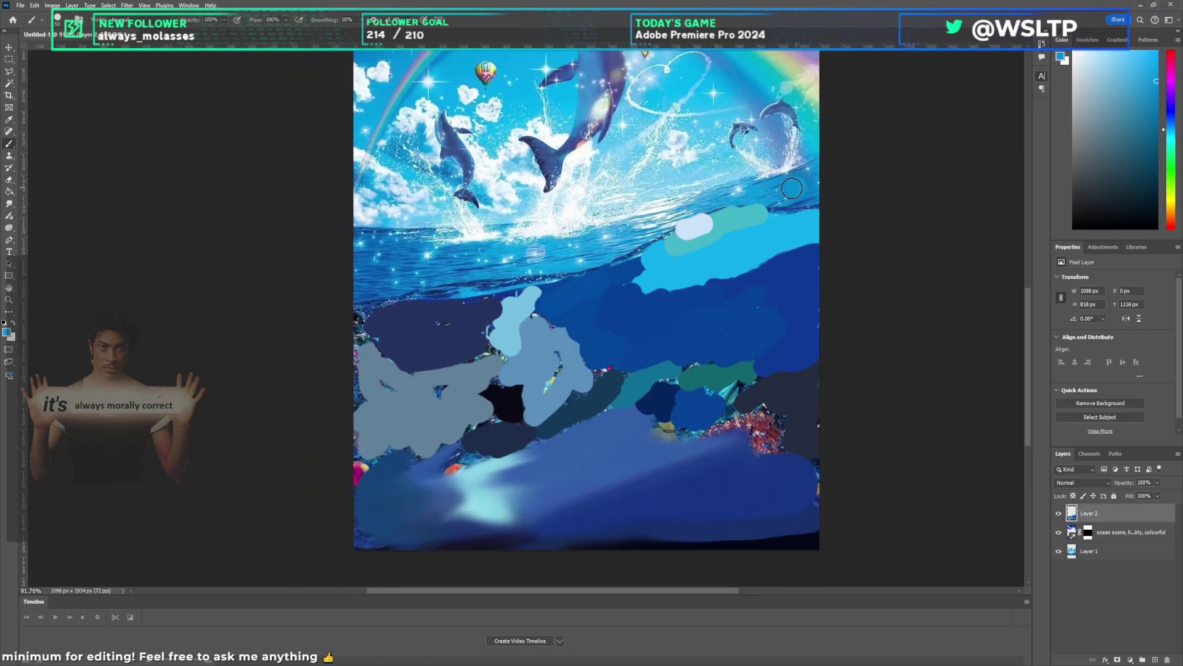
mouse_move(742, 199)
left_mouse_down()
mouse_move(786, 204)
mouse_move(672, 204)
mouse_move(555, 269)
mouse_move(346, 303)
mouse_move(455, 224)
left_mouse_up()
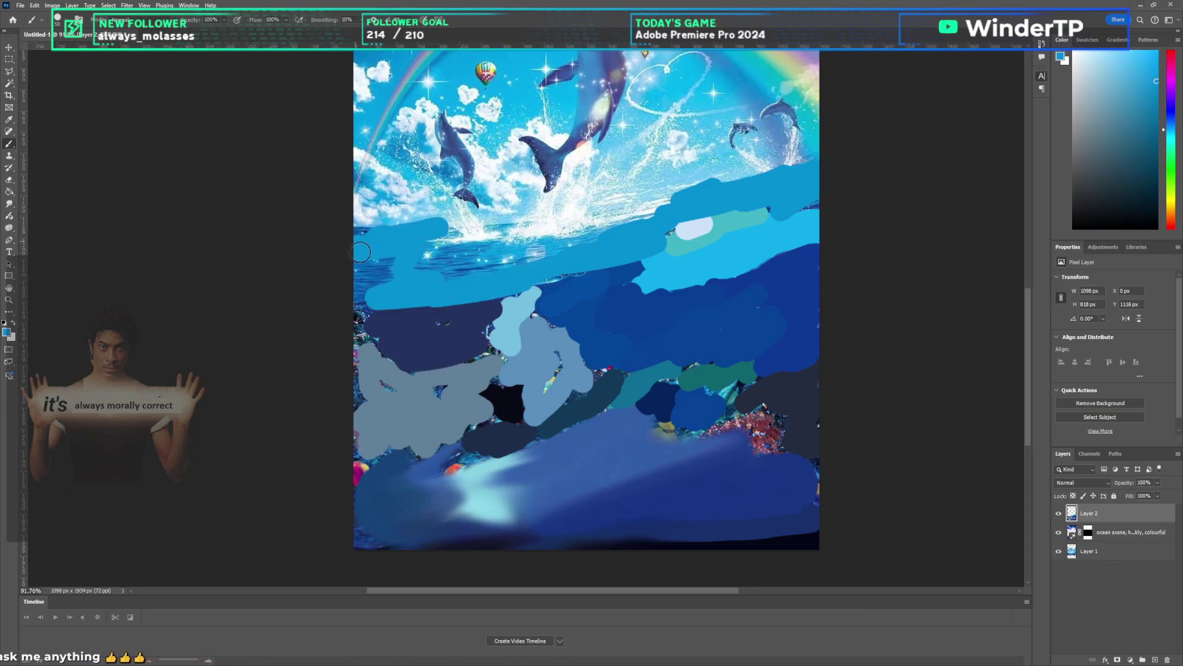
key("bracketright")
key("bracketright")
key("bracketright")
key("bracketright")
key("bracketright")
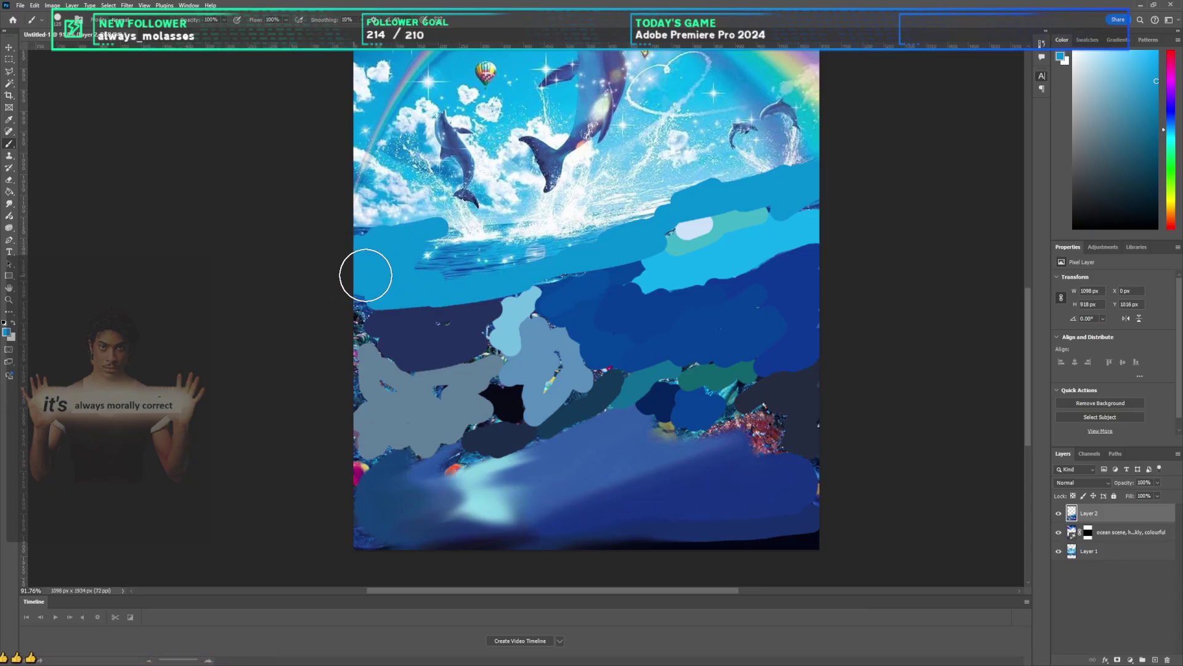
mouse_move(485, 255)
left_mouse_down()
mouse_move(655, 211)
mouse_move(452, 252)
left_mouse_up()
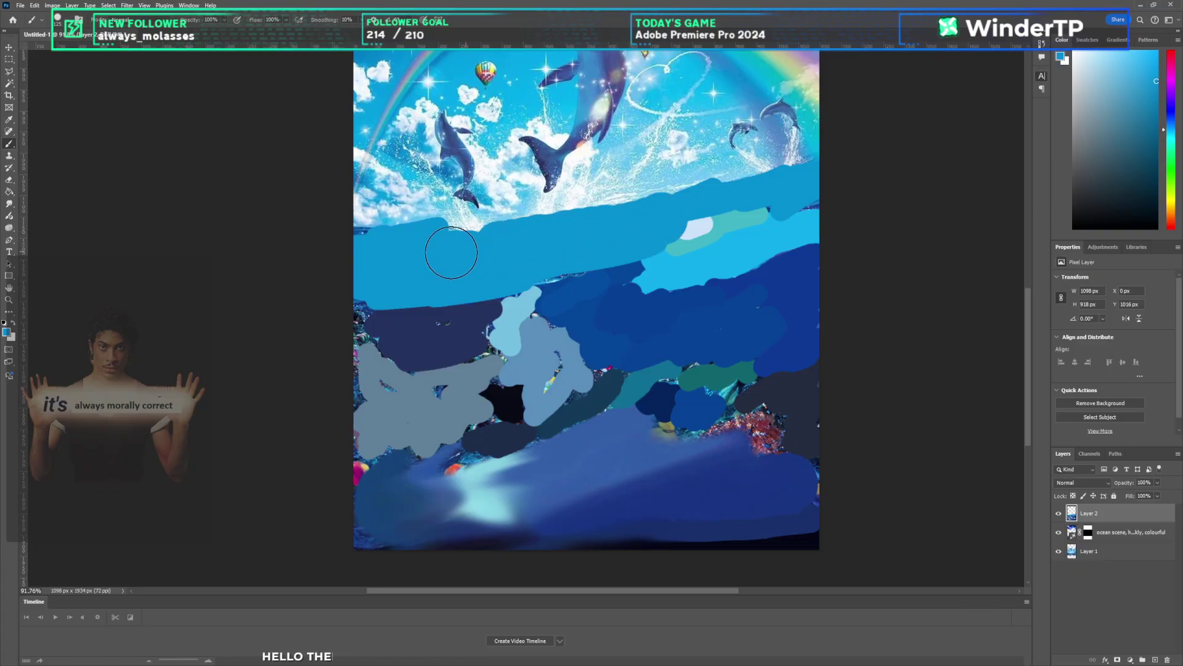
Step: Try painting a sampled pale grey over the splashes beneath the leaping dolphins, and undo the strokes
scroll(431, 251, "up", 1)
left_click(572, 236, "alt")
left_click(571, 237)
key("ctrl+z")
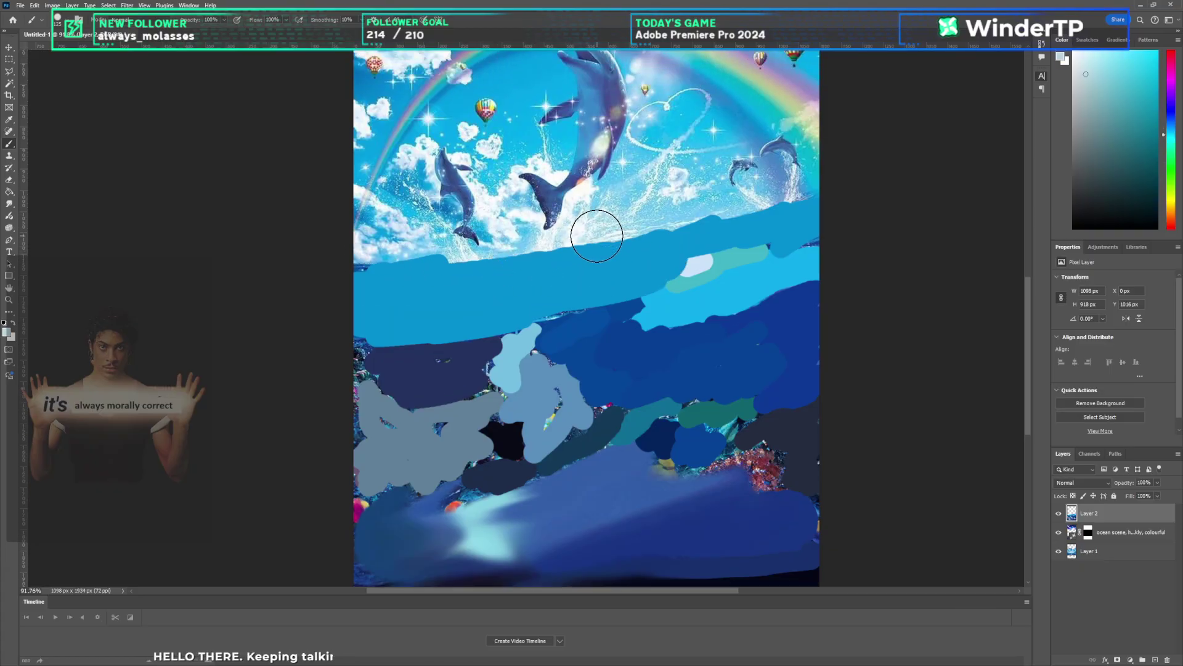
scroll(600, 238, "up", 1)
key("bracketleft")
key("bracketleft")
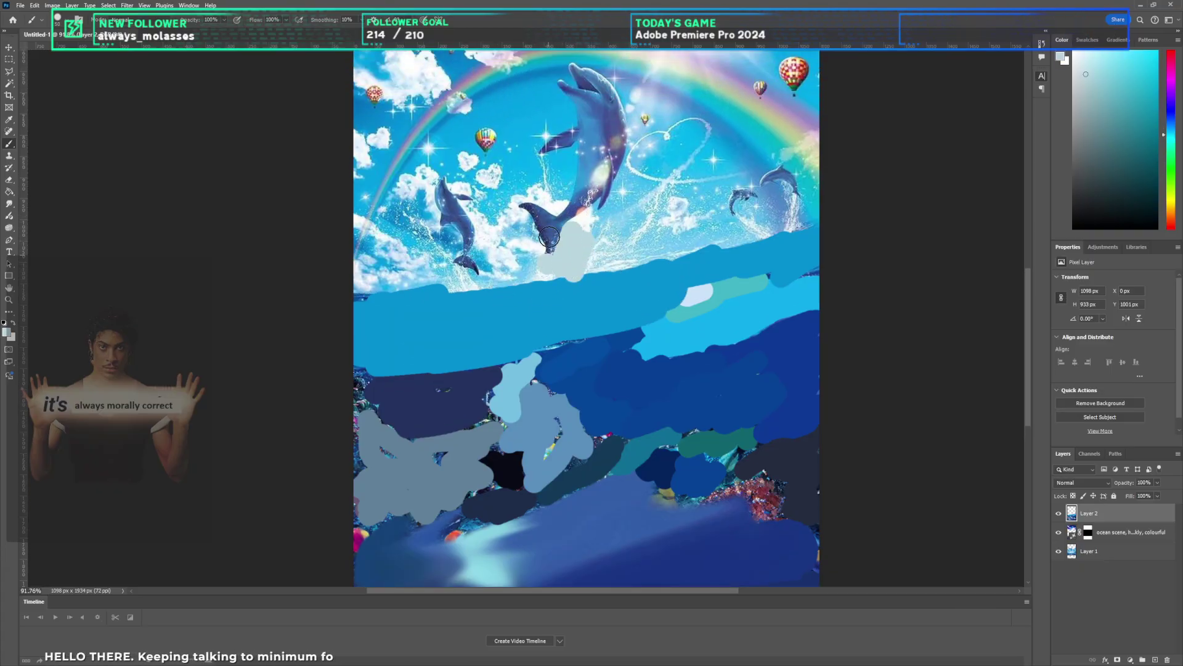
left_click_drag(549, 236, 464, 280)
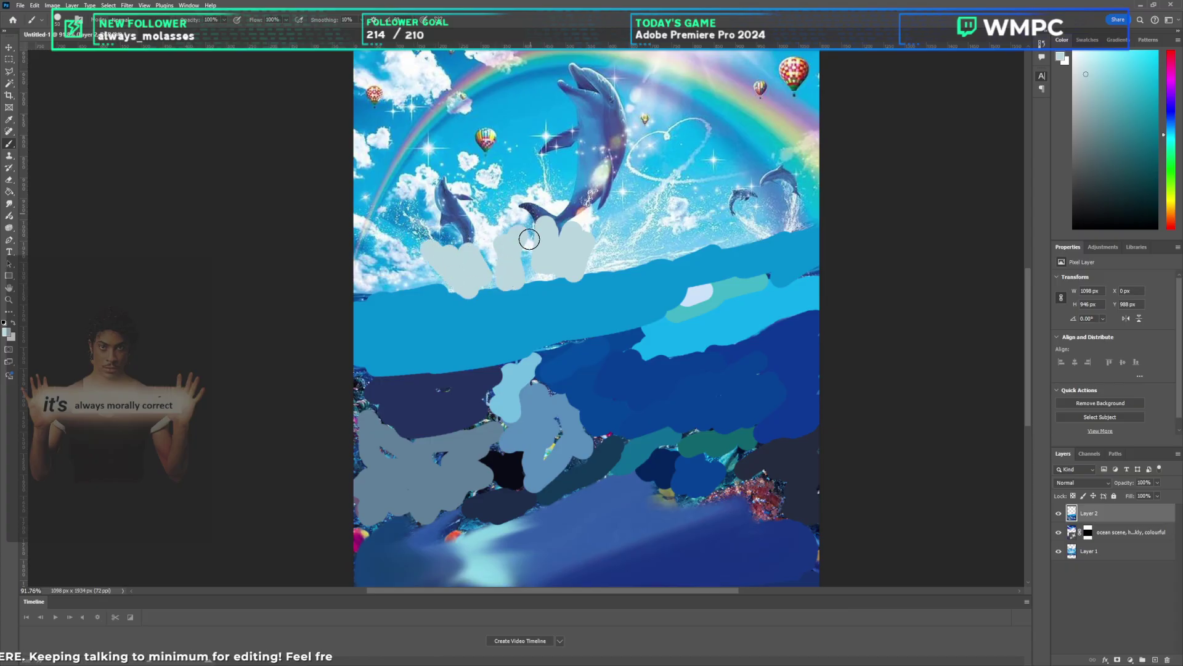
key("ctrl+z")
key("ctrl+z")
key("ctrl+z")
key("ctrl+z")
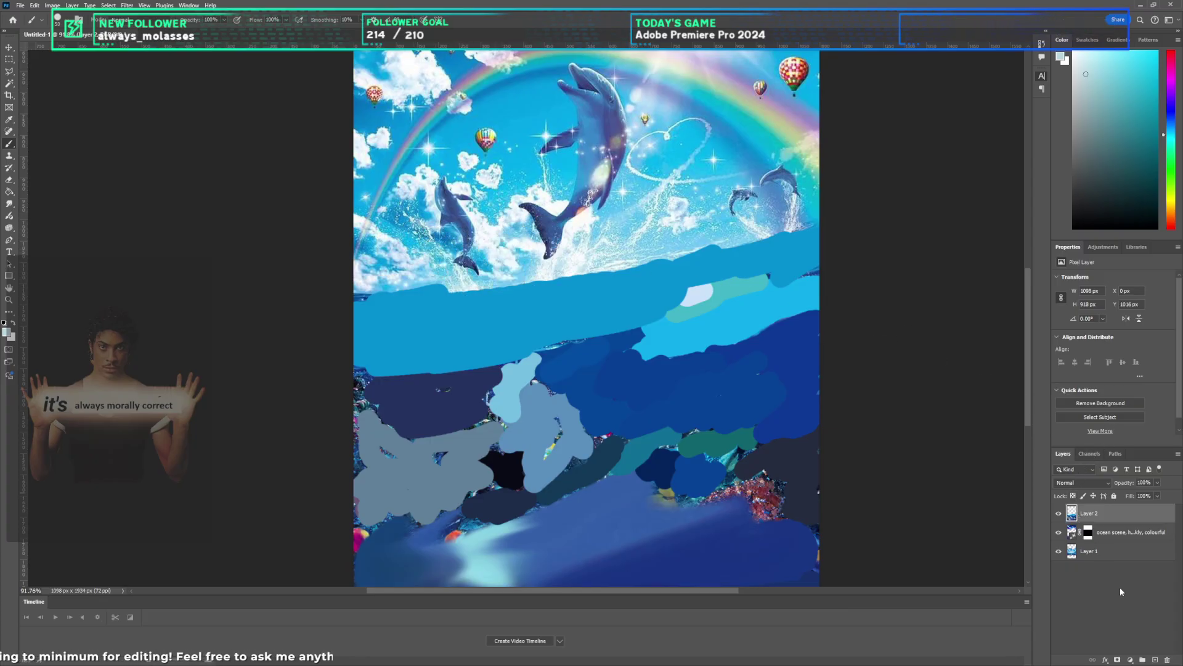
Step: Add a new layer, and on Layer 2 paint sampled bright cyan over the dolphins, rainbow and lower sky
left_click(1154, 658)
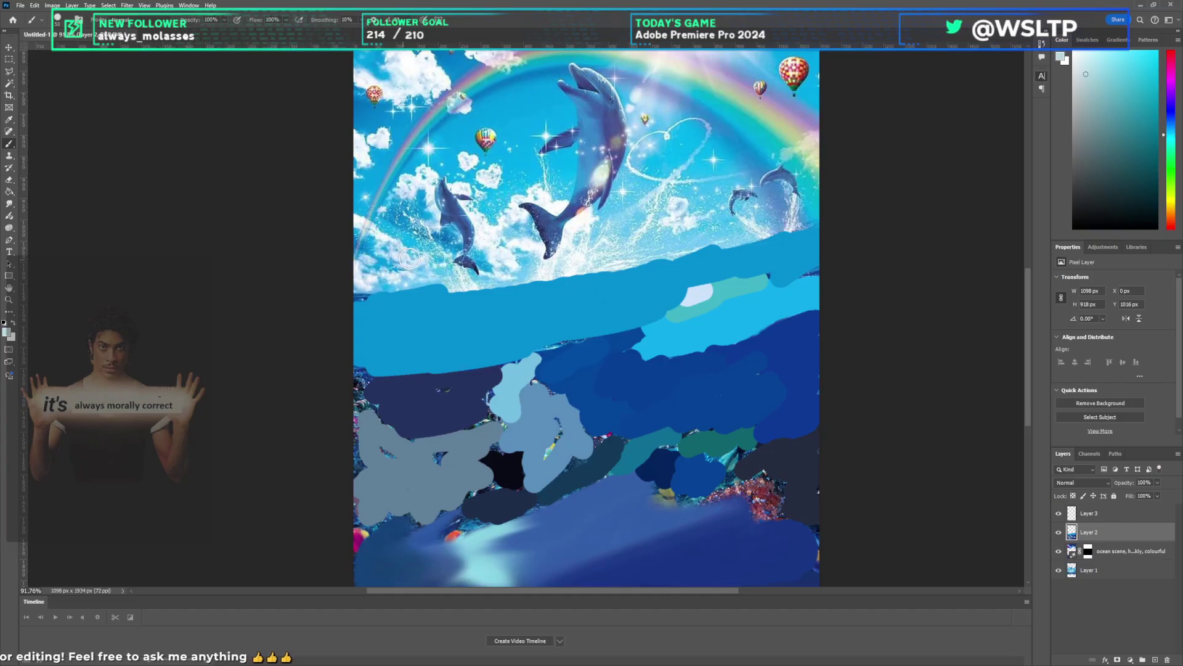
scroll(528, 218, "up", 2)
left_click(528, 218, "alt")
scroll(528, 218, "up", 5)
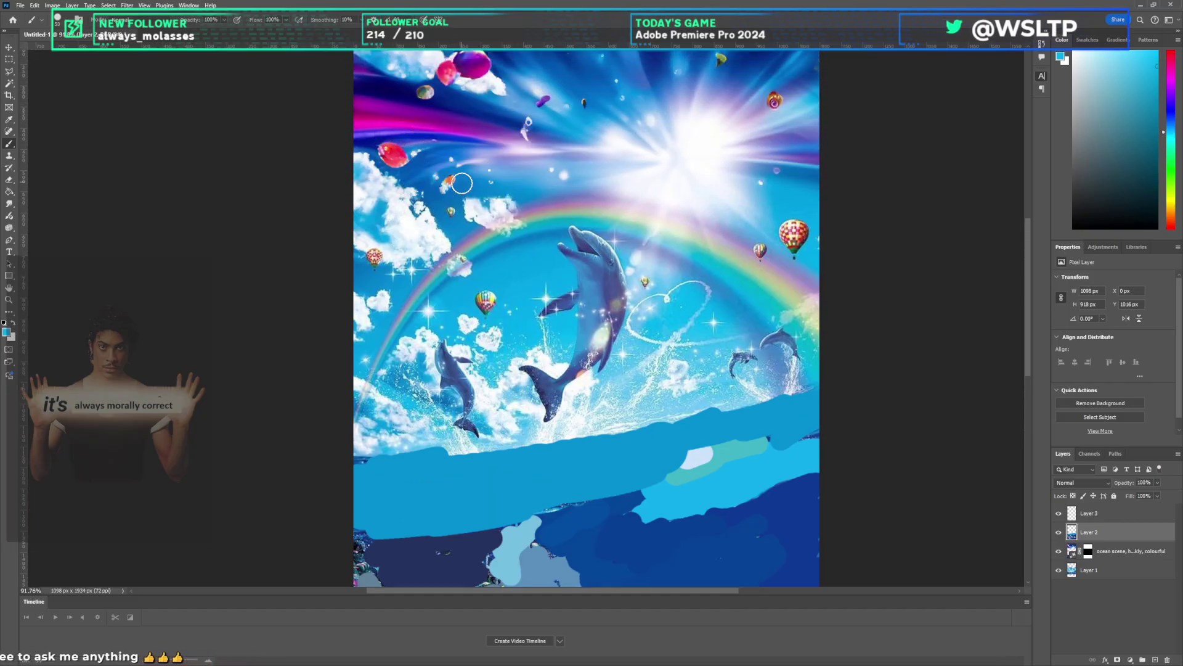
scroll(481, 246, "down", 2)
mouse_move(471, 241)
left_mouse_down()
mouse_move(524, 221)
mouse_move(488, 259)
mouse_move(555, 277)
mouse_move(539, 292)
left_mouse_up()
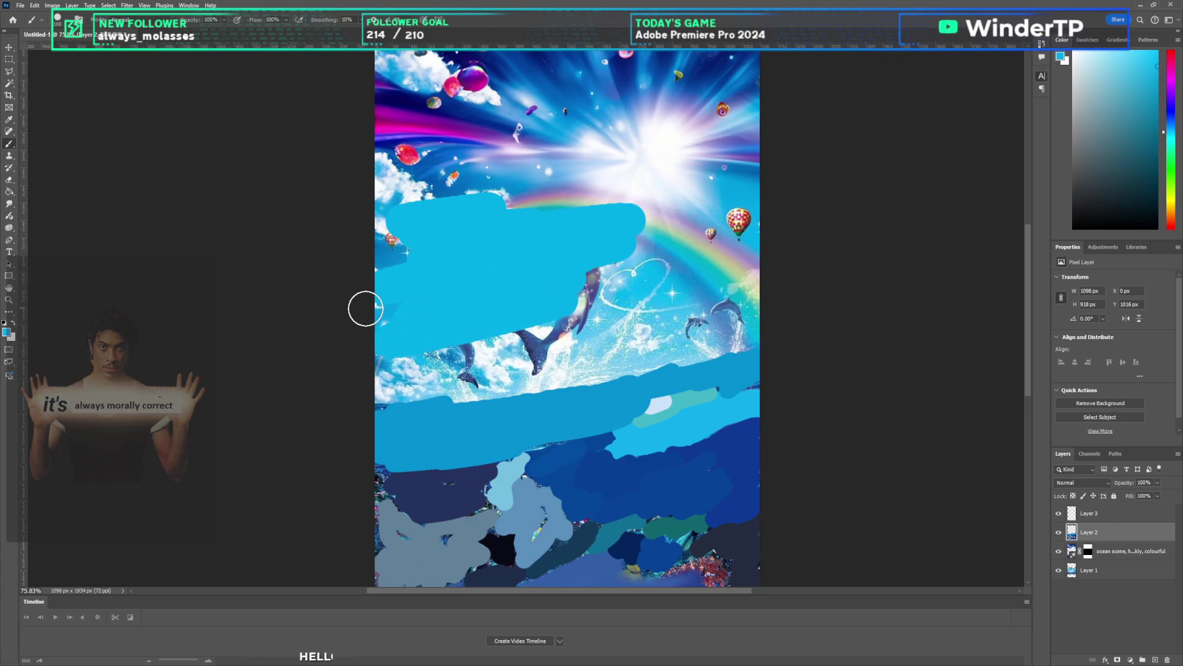
mouse_move(768, 229)
left_mouse_down()
mouse_move(653, 240)
mouse_move(737, 339)
mouse_move(722, 266)
left_mouse_up()
mouse_move(548, 367)
left_mouse_down()
mouse_move(562, 357)
mouse_move(425, 375)
mouse_move(588, 366)
left_mouse_up()
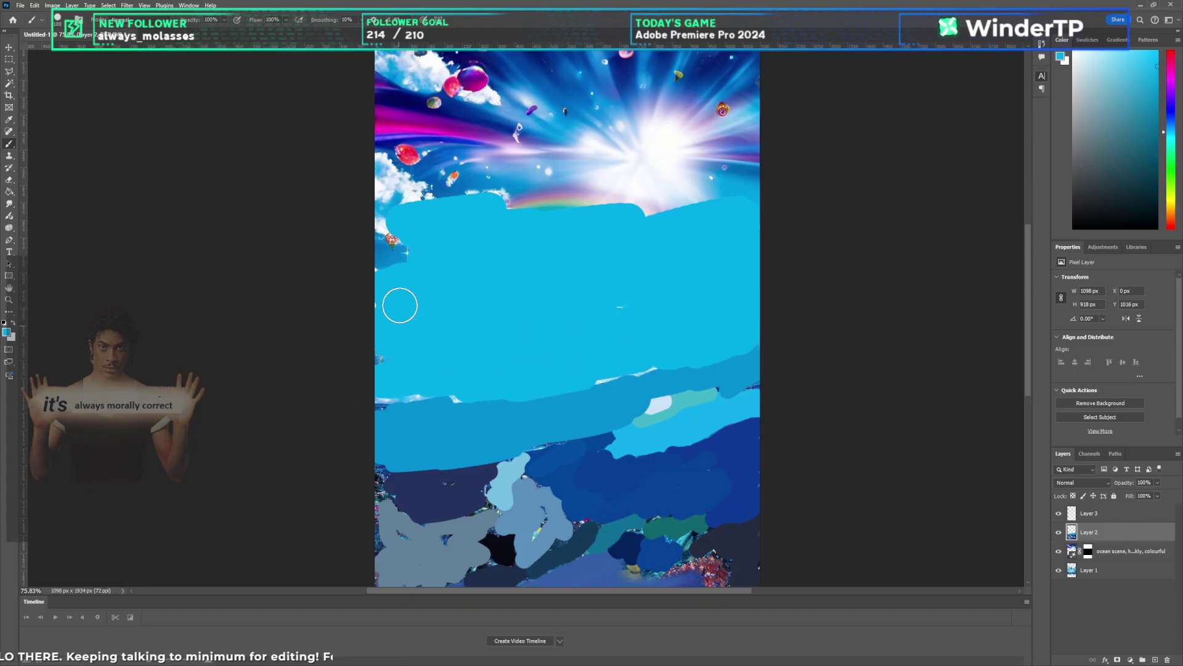
left_click_drag(400, 305, 399, 257)
Step: Paint the sun's glow near-white and add sampled light blue and pale lilac bands beside it
scroll(497, 241, "up", 2)
left_click(618, 251, "alt")
scroll(616, 283, "up", 1)
left_click(616, 288, "alt")
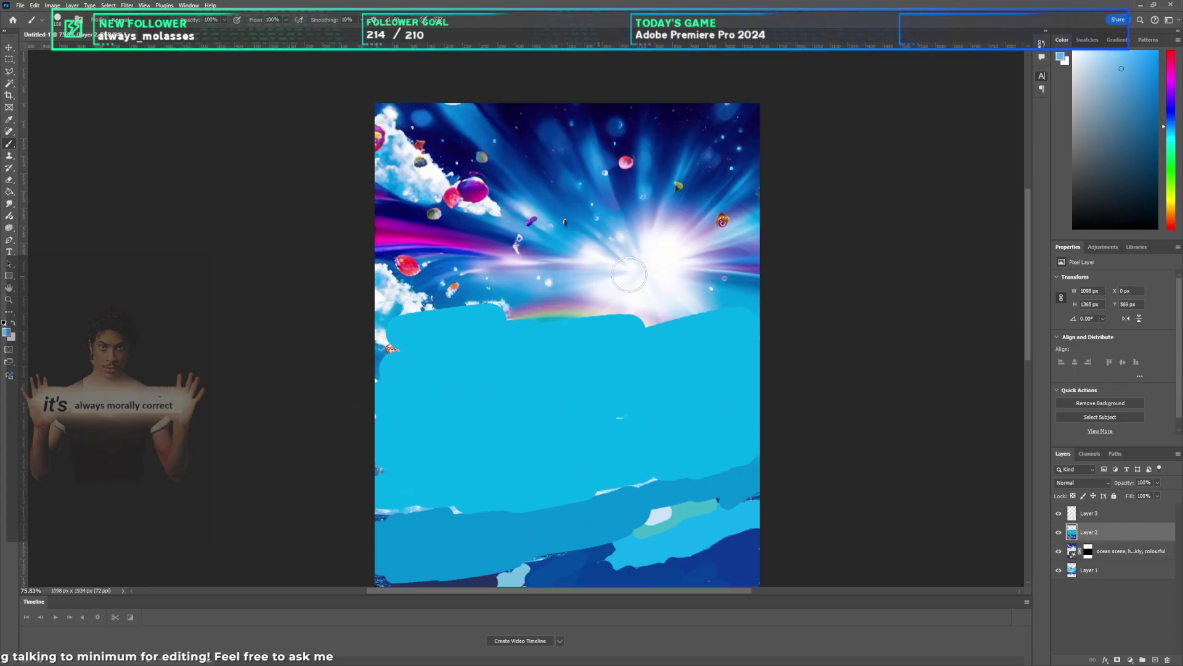
left_click(639, 265, "alt")
mouse_move(607, 276)
left_mouse_down()
mouse_move(671, 233)
mouse_move(611, 300)
mouse_move(577, 288)
mouse_move(613, 287)
mouse_move(611, 302)
left_mouse_up()
left_click(531, 286, "alt")
left_click(568, 260, "alt")
mouse_move(610, 253)
left_mouse_down()
mouse_move(353, 233)
mouse_move(532, 241)
mouse_move(560, 254)
left_mouse_up()
key("ctrl+z")
Step: Paint the streak left of the sun magenta and cover the clouds and balloons above it with dark navy
left_click(401, 244, "alt")
left_click(403, 237, "alt")
left_click_drag(379, 221, 544, 235)
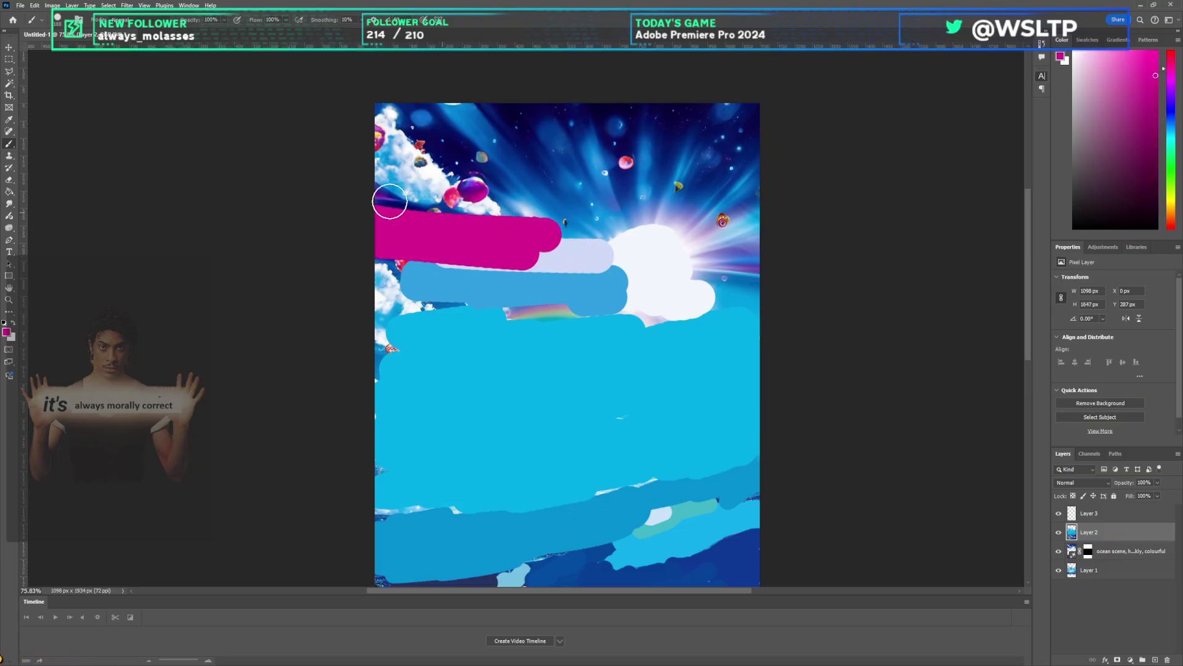
left_click_drag(372, 195, 482, 215)
left_click(459, 154, "alt")
left_click_drag(419, 120, 501, 181)
left_click_drag(366, 132, 519, 203)
left_click_drag(377, 164, 453, 194)
Step: Paint sampled medium blue and pink rays from the picture's upper edge down toward the sun
left_click(563, 179, "alt")
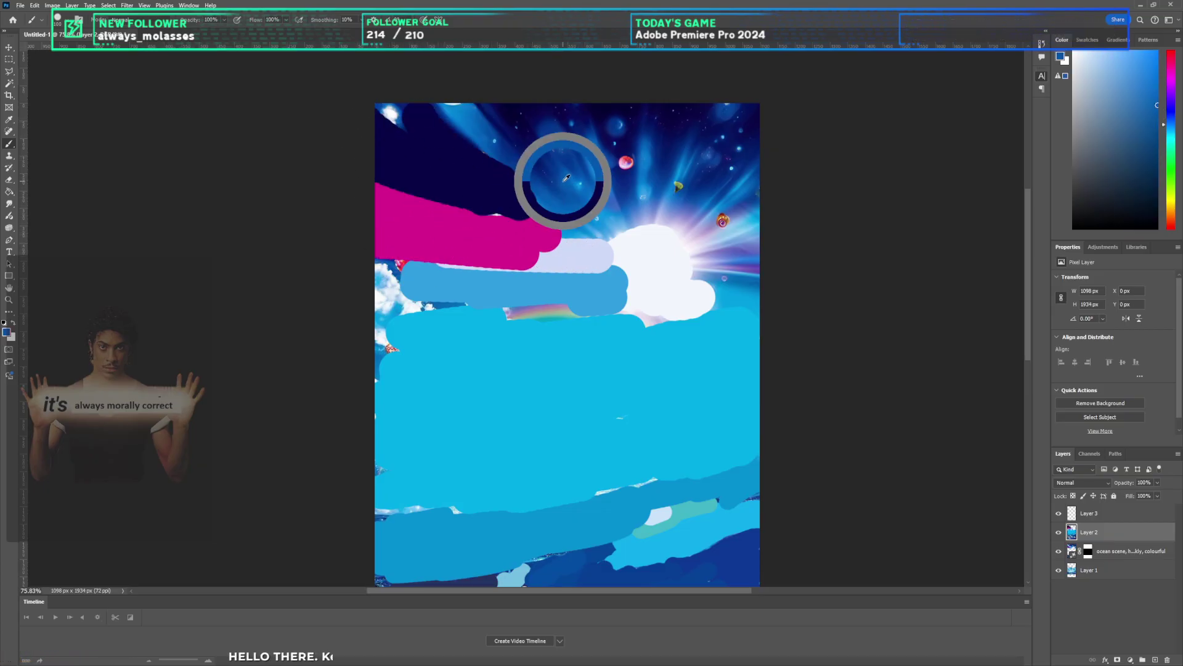
left_click_drag(492, 113, 535, 154)
left_click_drag(449, 104, 546, 193)
left_click_drag(479, 119, 550, 204)
left_click_drag(561, 119, 599, 195)
left_click(623, 162, "alt")
left_click_drag(603, 109, 638, 198)
left_click_drag(597, 127, 626, 218)
mouse_move(548, 113)
left_mouse_down()
mouse_move(573, 171)
mouse_move(561, 187)
left_mouse_up()
left_click_drag(591, 224, 605, 235)
left_click_drag(589, 179, 593, 197)
Step: Cover the sky above and right of the sun with sampled dark navy, deep blue and periwinkle rays
left_click(660, 205, "alt")
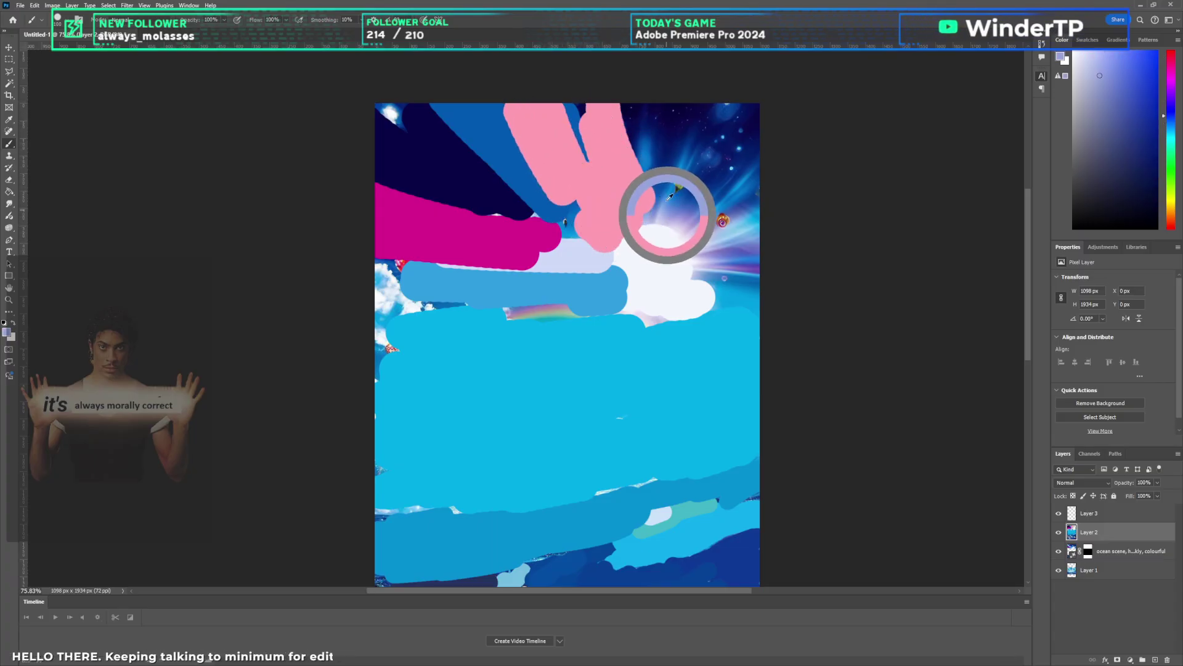
left_click(669, 158)
left_click(661, 119, "alt")
left_click_drag(636, 122, 665, 213)
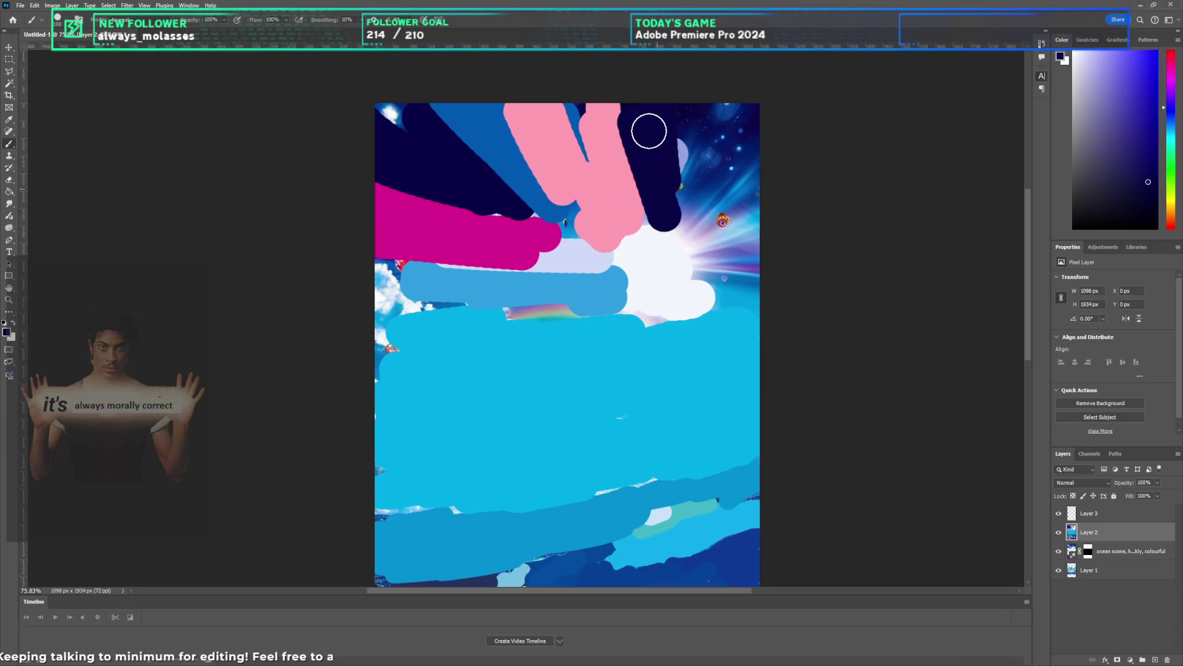
left_click_drag(694, 124, 684, 202)
left_click(745, 148, "alt")
mouse_move(743, 136)
left_mouse_down()
mouse_move(708, 203)
mouse_move(747, 147)
mouse_move(683, 216)
mouse_move(689, 236)
mouse_move(763, 223)
left_mouse_up()
left_click(745, 208, "alt")
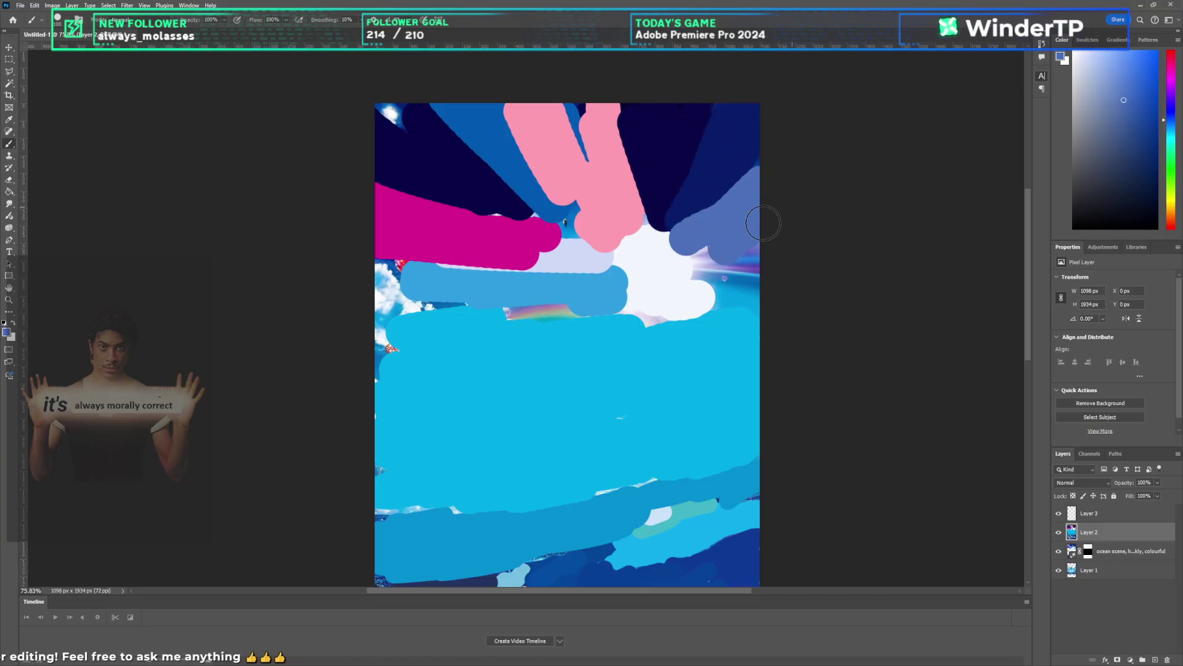
Step: Paint a sampled purple band between the sun and the picture's right edge
left_click(734, 266, "alt")
mouse_move(644, 256)
left_mouse_down()
mouse_move(705, 248)
mouse_move(788, 293)
left_mouse_up()
key("ctrl+z")
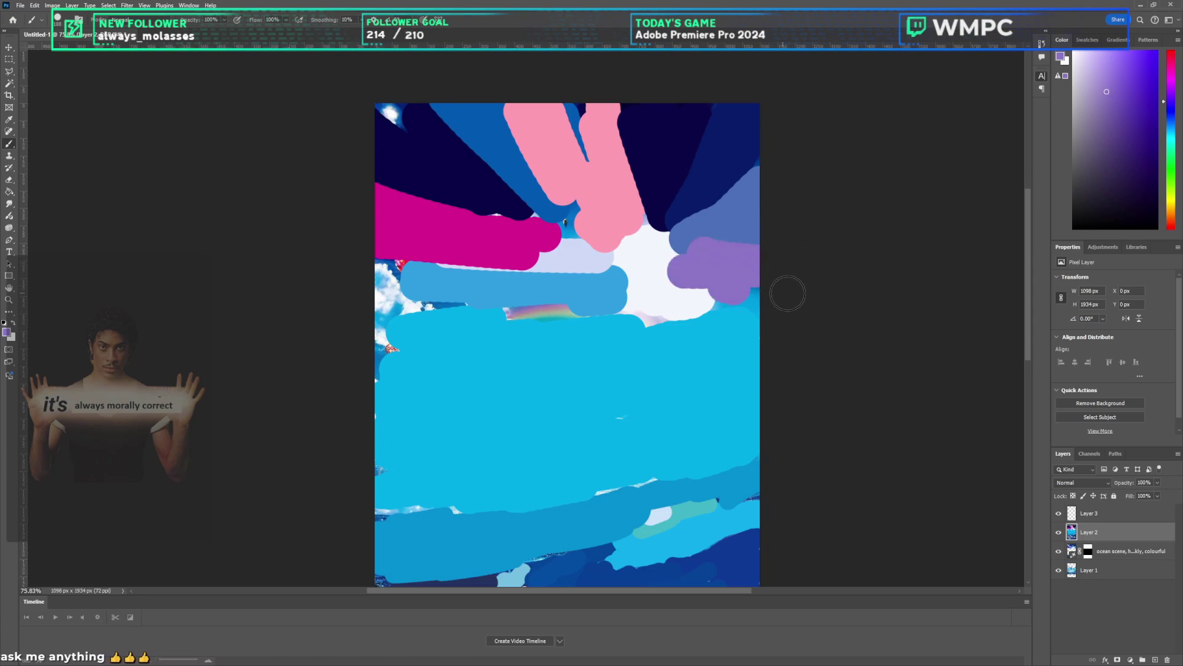
key("ctrl+z")
Step: Cover the rainbow remnant and the remaining clouds at the picture's left edge with sampled light blue
left_click(562, 306, "alt")
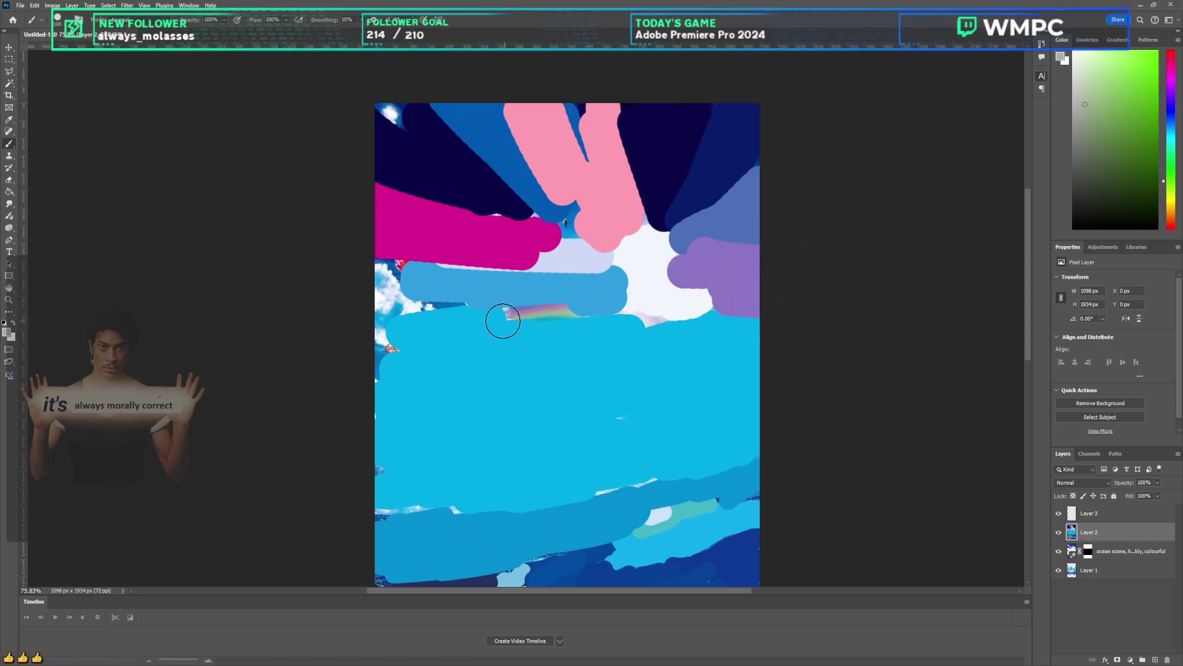
left_click_drag(502, 317, 674, 327)
key("ctrl+z")
left_click(577, 288, "alt")
left_click_drag(515, 311, 576, 307)
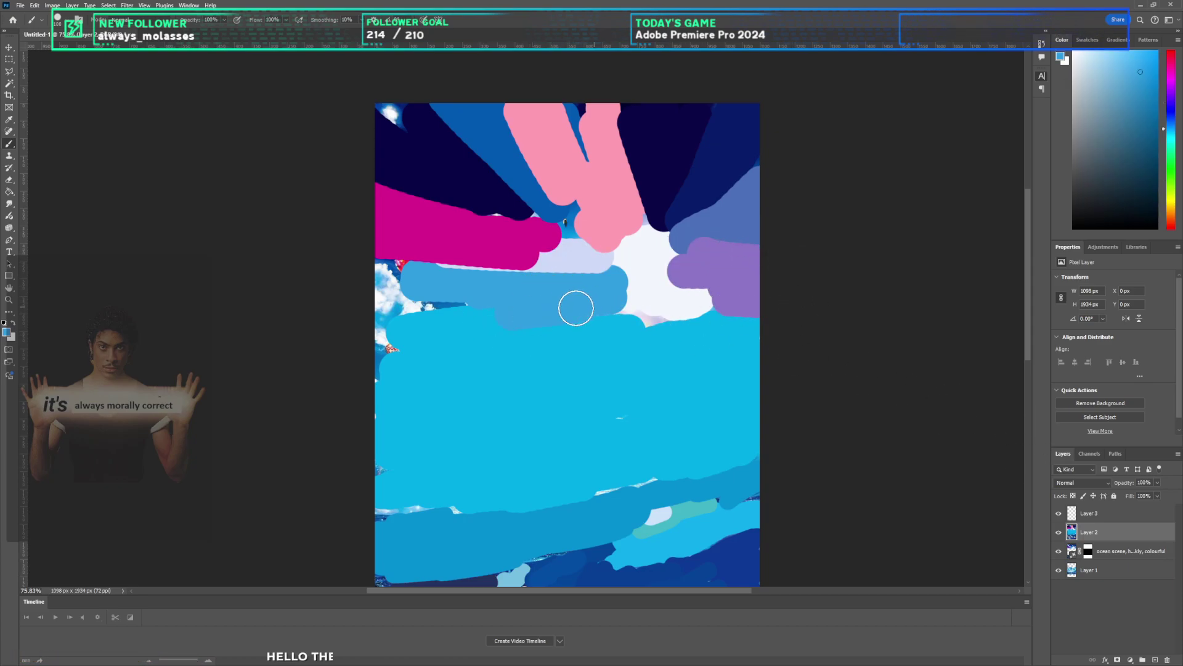
mouse_move(403, 295)
left_mouse_down()
mouse_move(388, 285)
mouse_move(420, 306)
mouse_move(468, 302)
left_mouse_up()
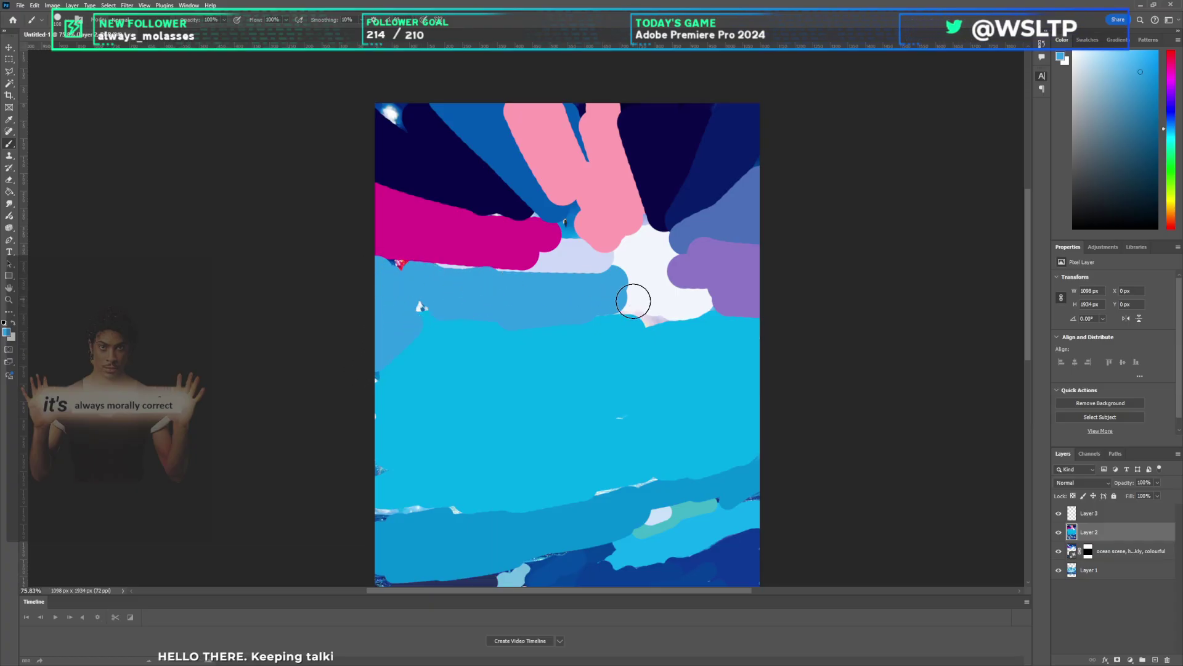
Step: Smudge the color patches around the sky rays, the sun and the wave line into one another
left_click(8, 205)
scroll(470, 257, "down", 4)
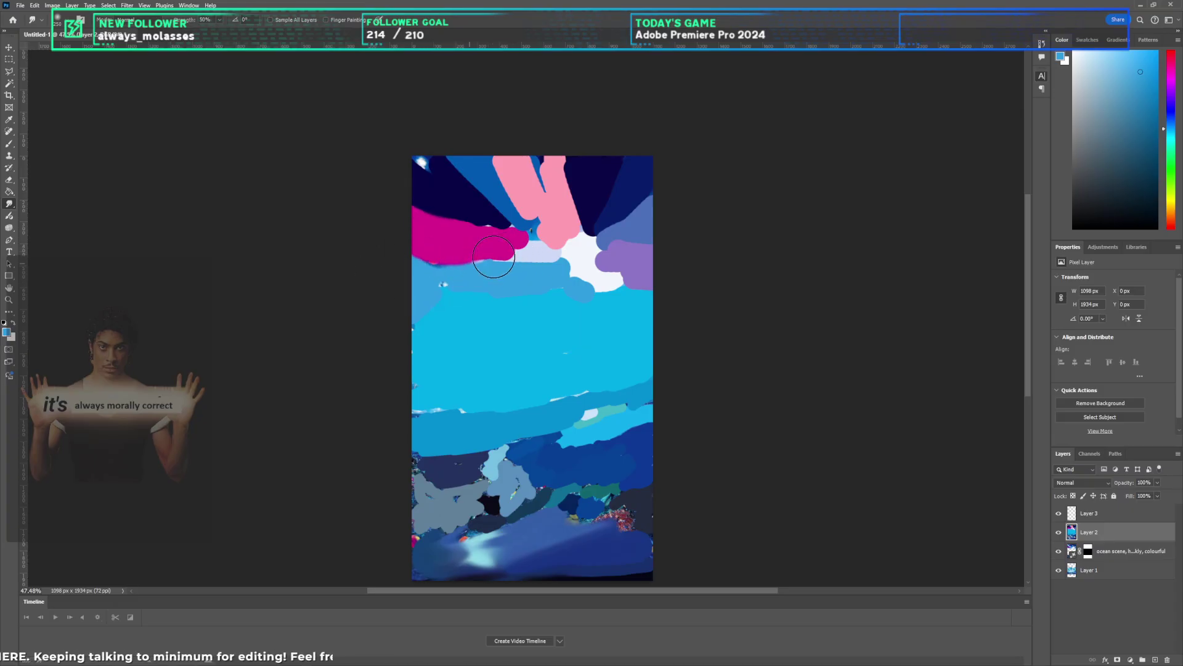
mouse_move(494, 257)
left_mouse_down()
mouse_move(400, 275)
mouse_move(534, 218)
mouse_move(561, 224)
mouse_move(491, 222)
mouse_move(469, 185)
mouse_move(543, 184)
mouse_move(629, 207)
mouse_move(608, 241)
mouse_move(673, 288)
mouse_move(572, 310)
mouse_move(660, 378)
left_mouse_up()
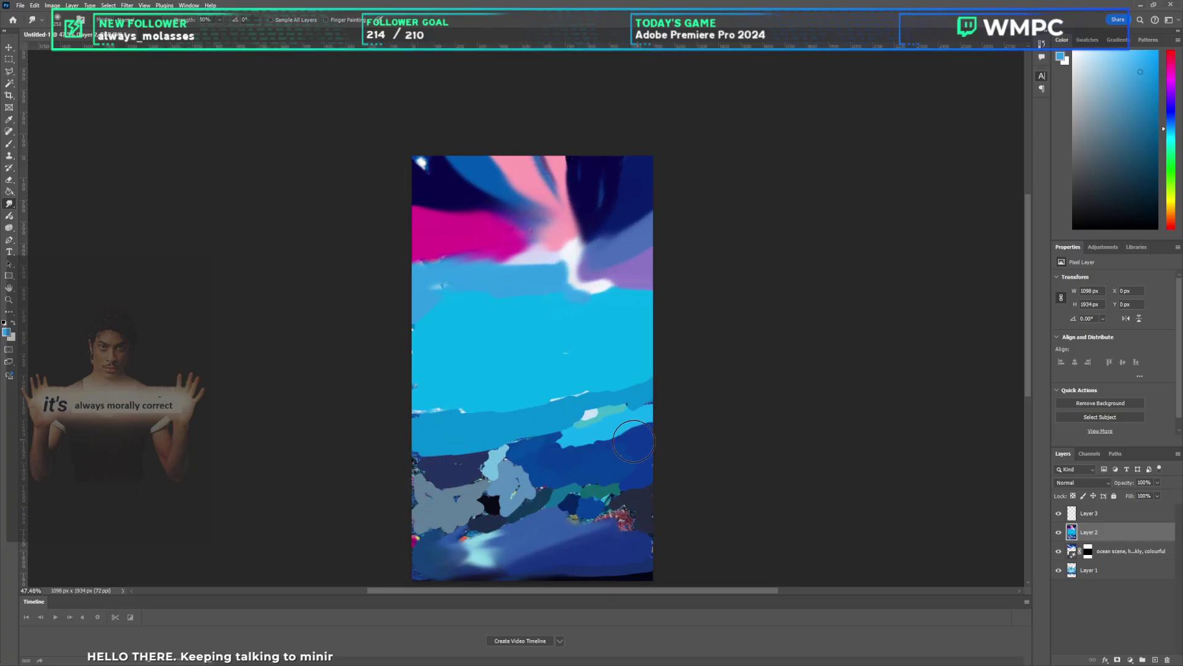
mouse_move(643, 484)
left_mouse_down()
mouse_move(692, 509)
mouse_move(717, 454)
mouse_move(375, 439)
left_mouse_up()
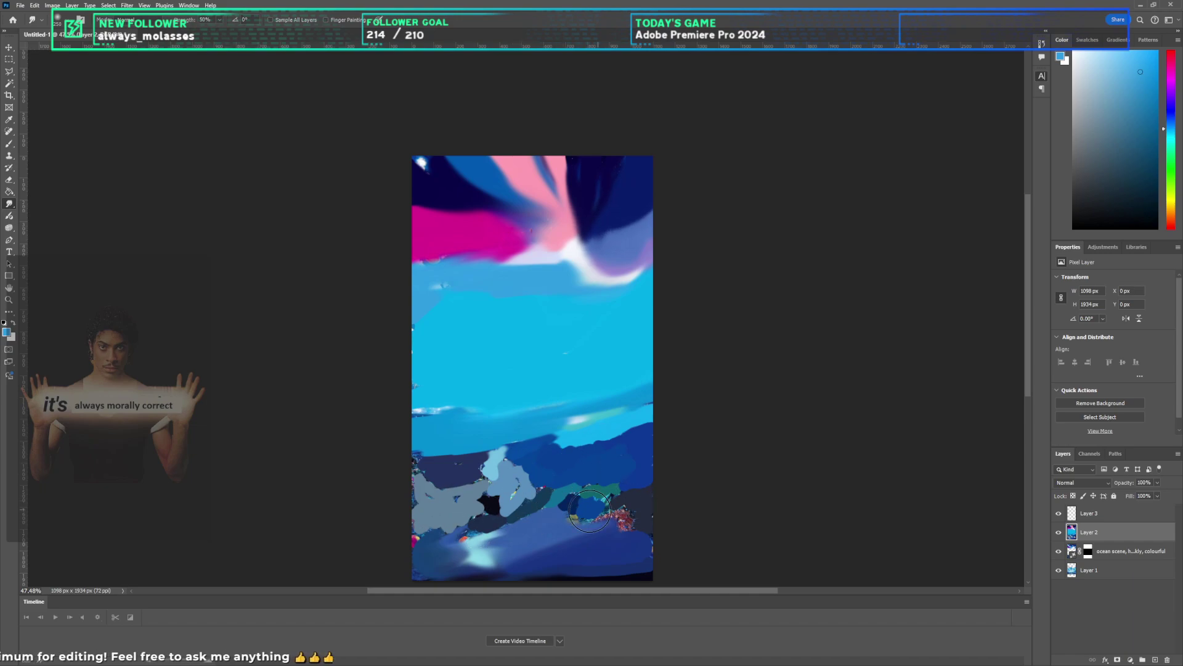
Step: Smudge the underwater and reef patches into long flowing streaks across the lower part of the picture
scroll(771, 472, "down", 1)
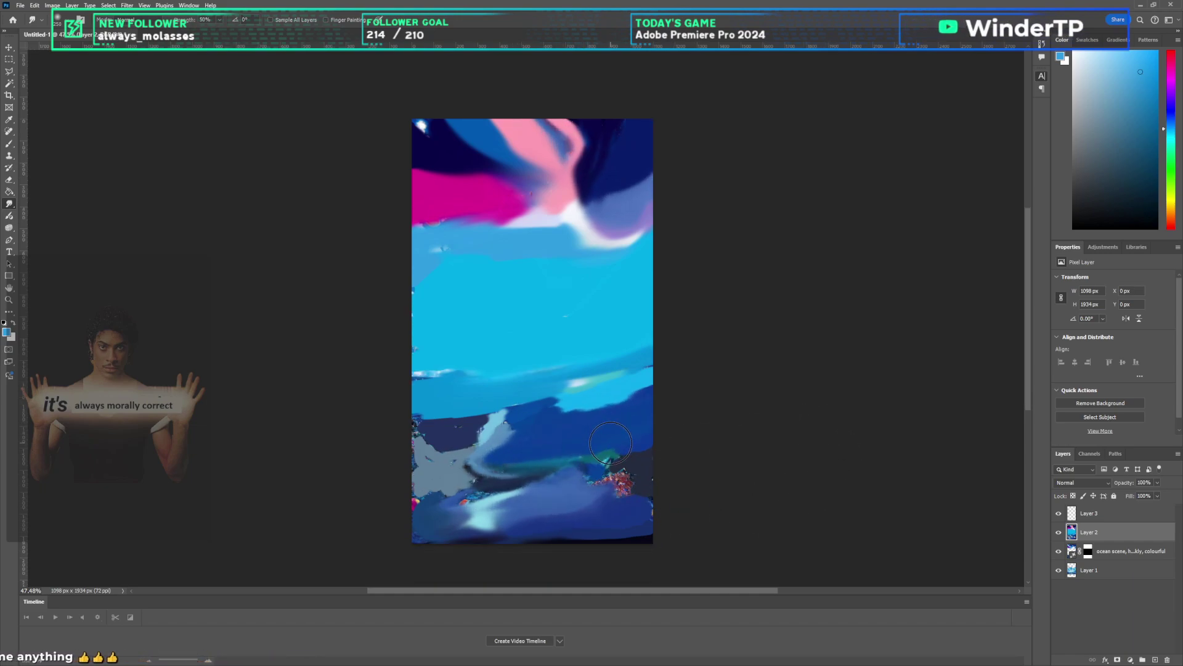
mouse_move(656, 446)
left_mouse_down()
mouse_move(652, 470)
mouse_move(444, 445)
mouse_move(469, 446)
mouse_move(461, 392)
left_mouse_up()
mouse_move(654, 449)
left_mouse_down()
mouse_move(409, 431)
mouse_move(394, 367)
mouse_move(443, 403)
mouse_move(644, 427)
left_mouse_up()
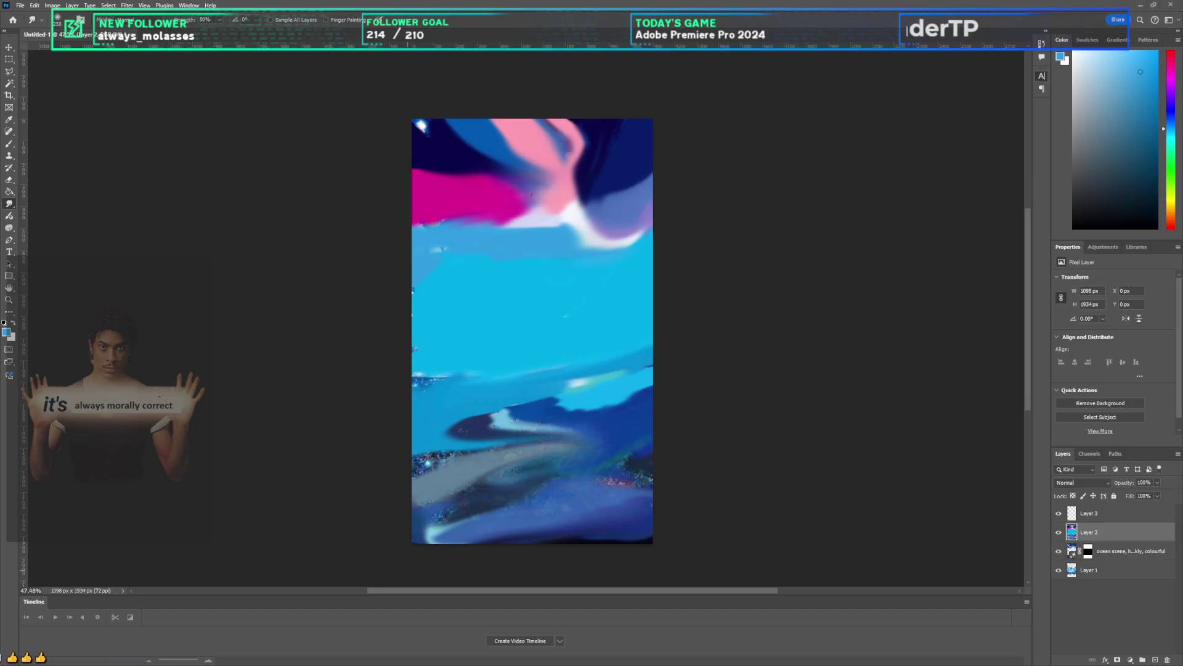
scroll(500, 456, "up", 1)
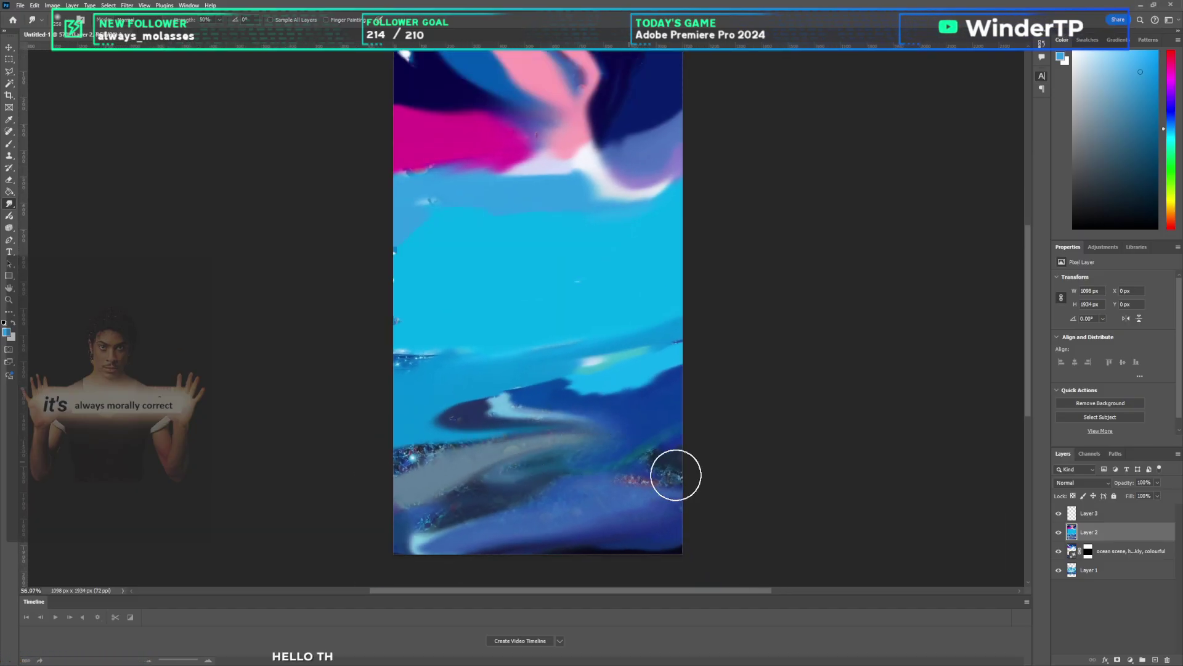
Step: Add a new layer directly beneath Layer 2 and hide Layers 2 and 3
left_click(1141, 589)
left_click(1155, 658)
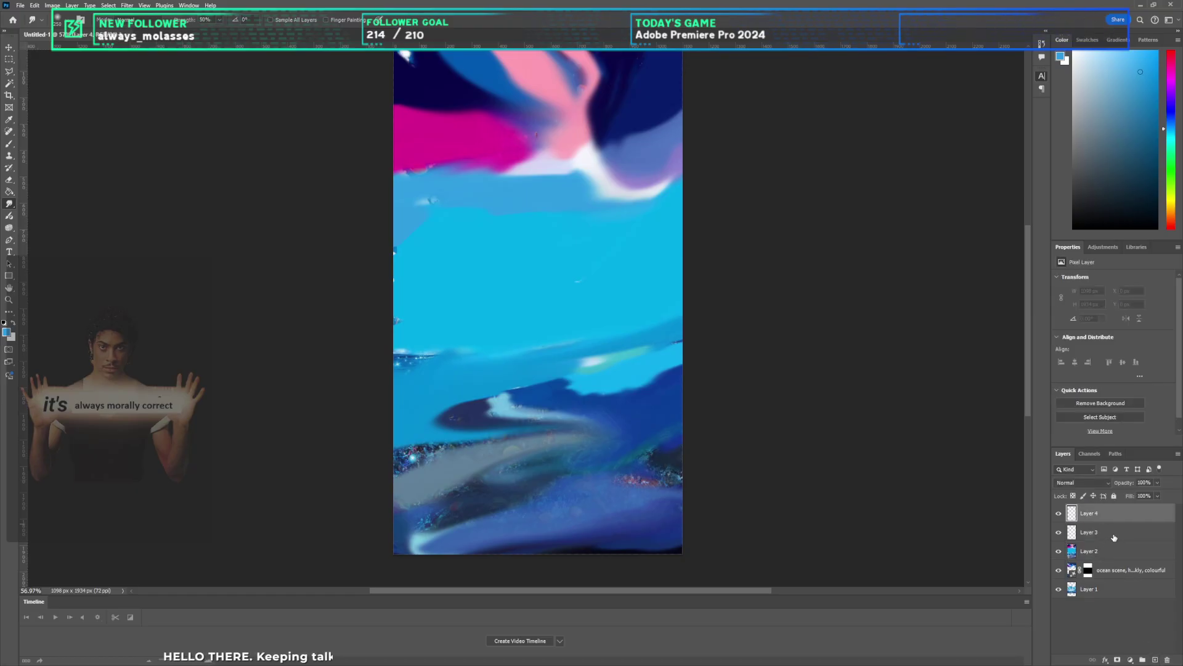
left_click_drag(1112, 566, 1112, 562)
left_click(1059, 513)
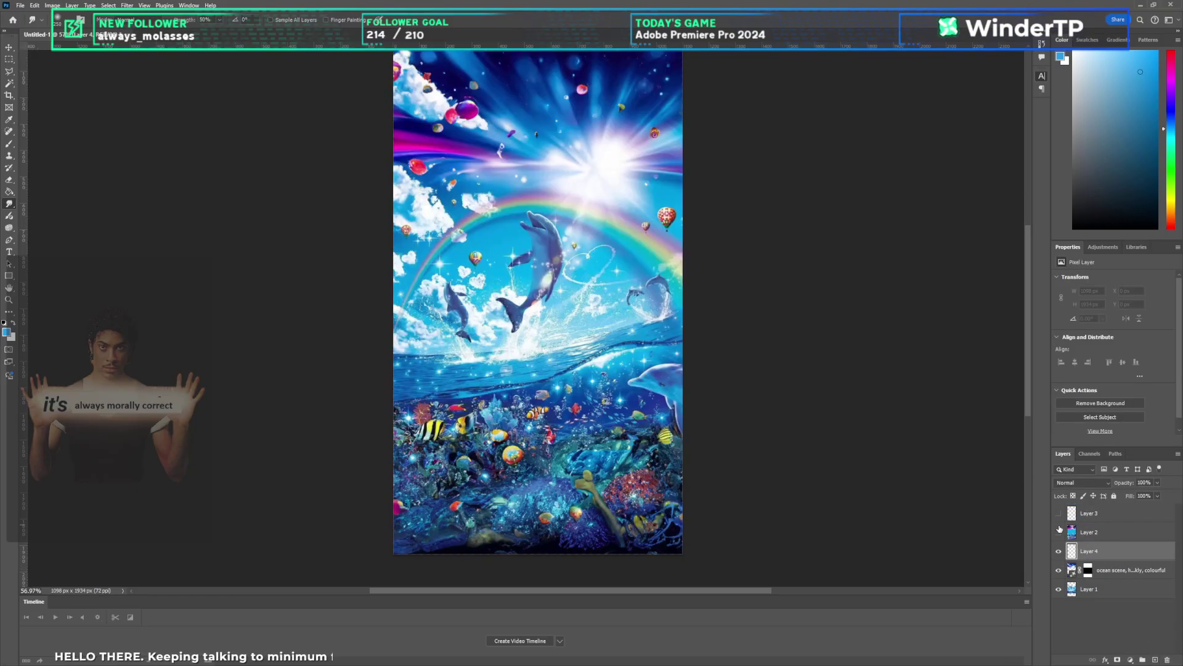
Step: Sample the near-black navy at the reef's base and cover the whole canvas with a rectangle of it on Layer 4
key("b")
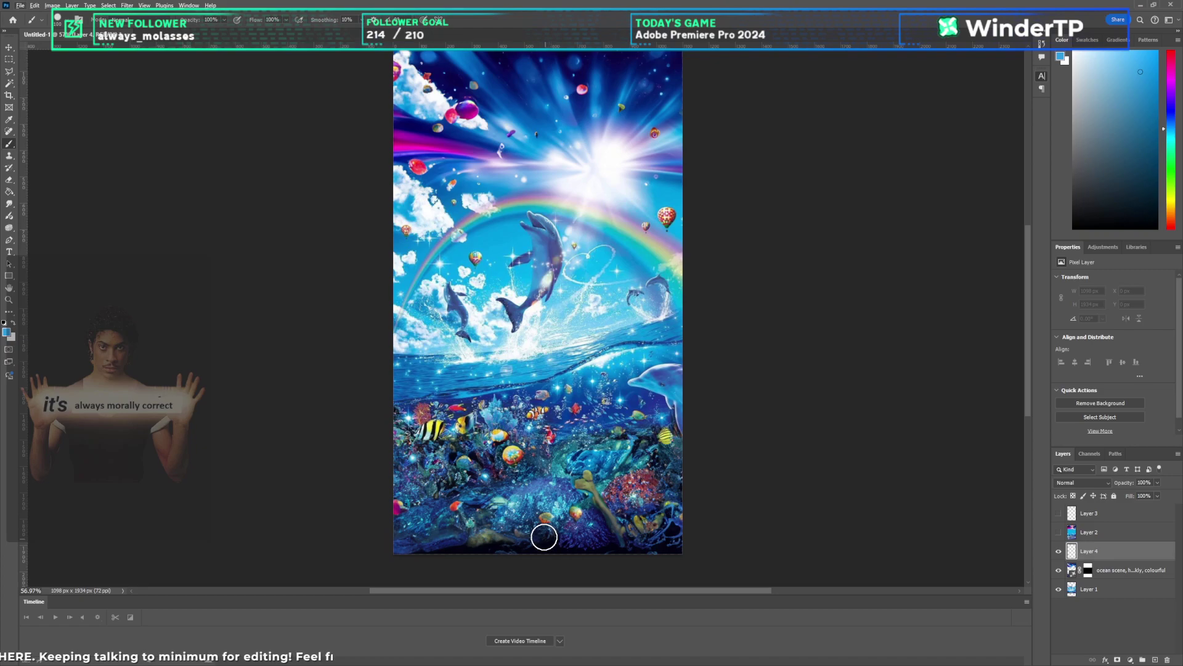
left_click(546, 538, "alt")
scroll(549, 530, "down", 4)
key("u")
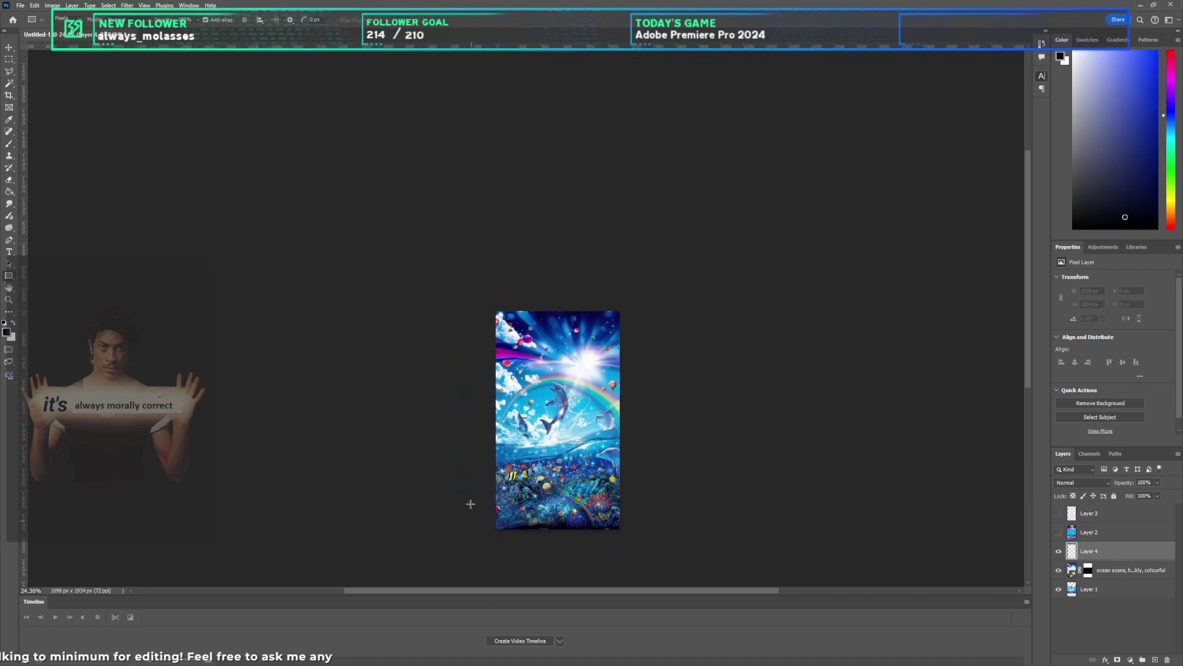
scroll(470, 502, "down", 1)
left_click_drag(444, 200, 699, 506)
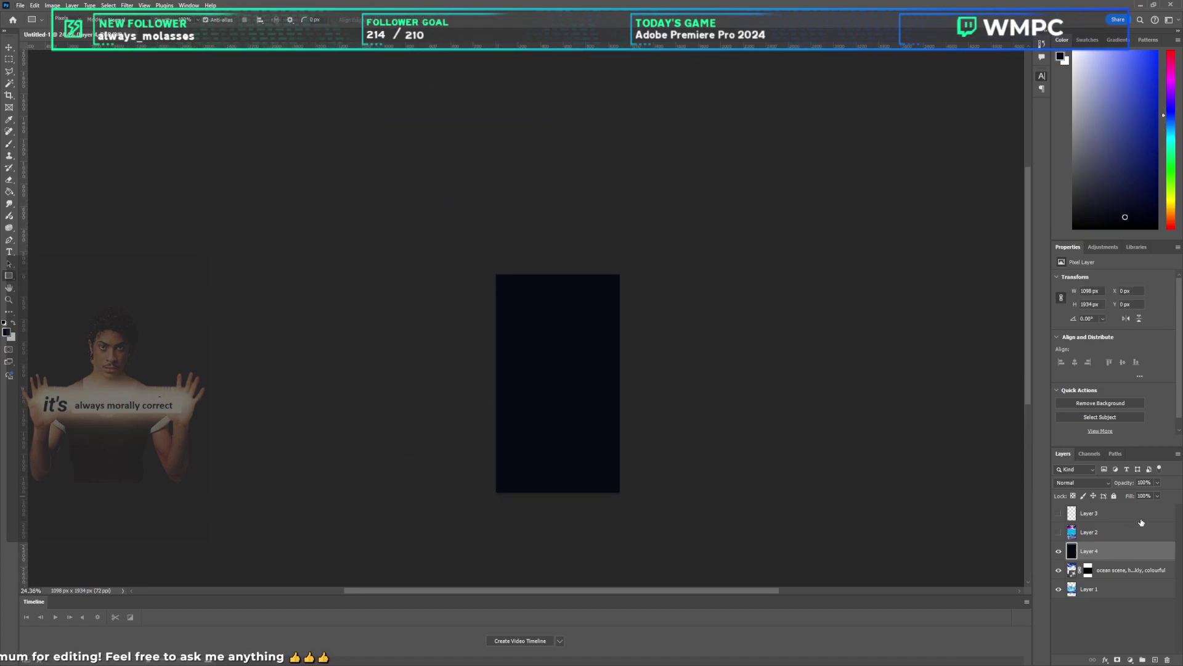
Step: Show Layer 2 again above the dark backing and switch to the Move tool
left_click(1059, 532)
scroll(566, 459, "up", 3)
key("v")
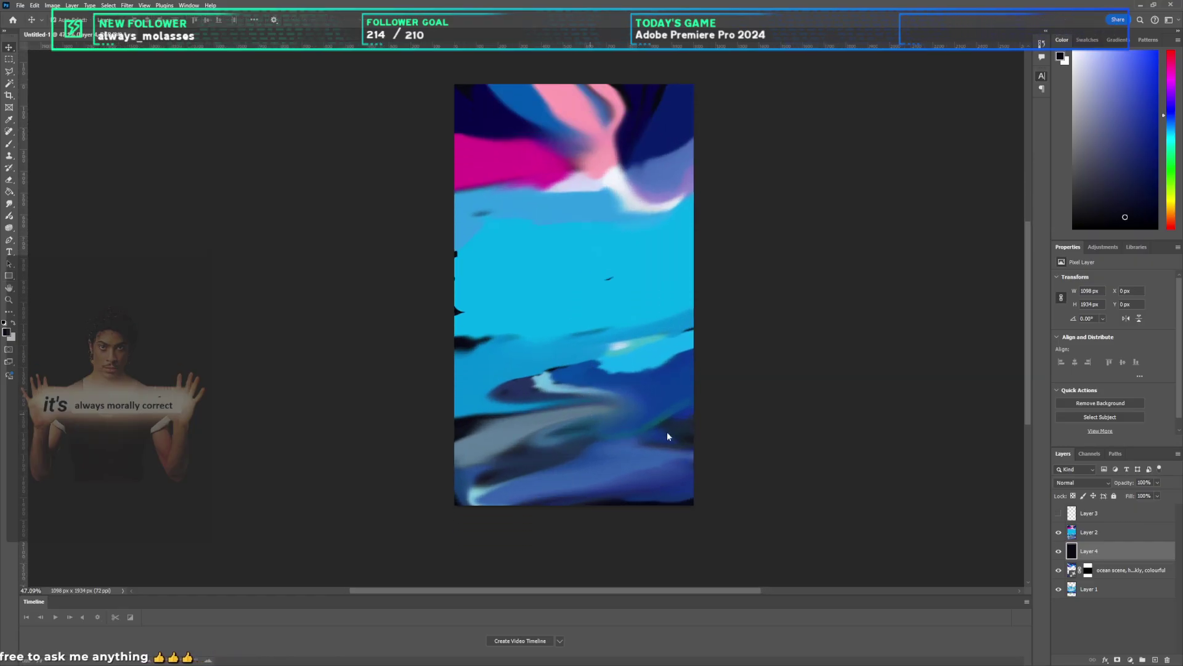
Step: Hide Layer 2 and Layer 4 and show Layer 3 above the ocean scene
left_click(1059, 531)
left_click(1059, 551)
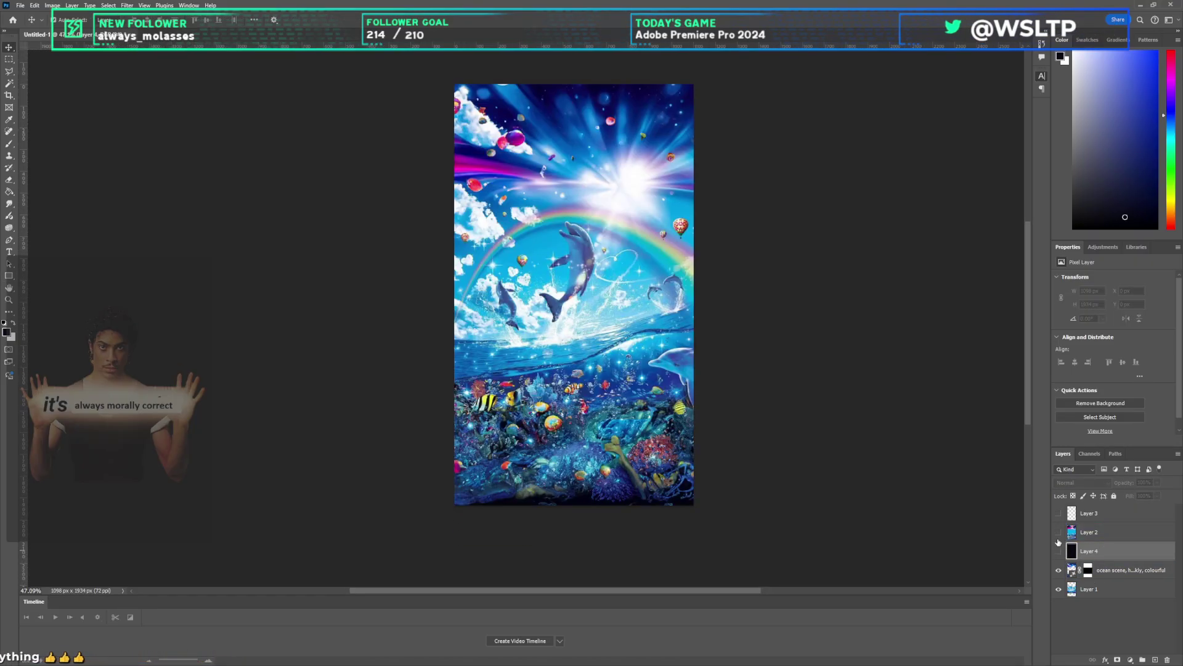
left_click(1058, 513)
scroll(779, 444, "up", 2)
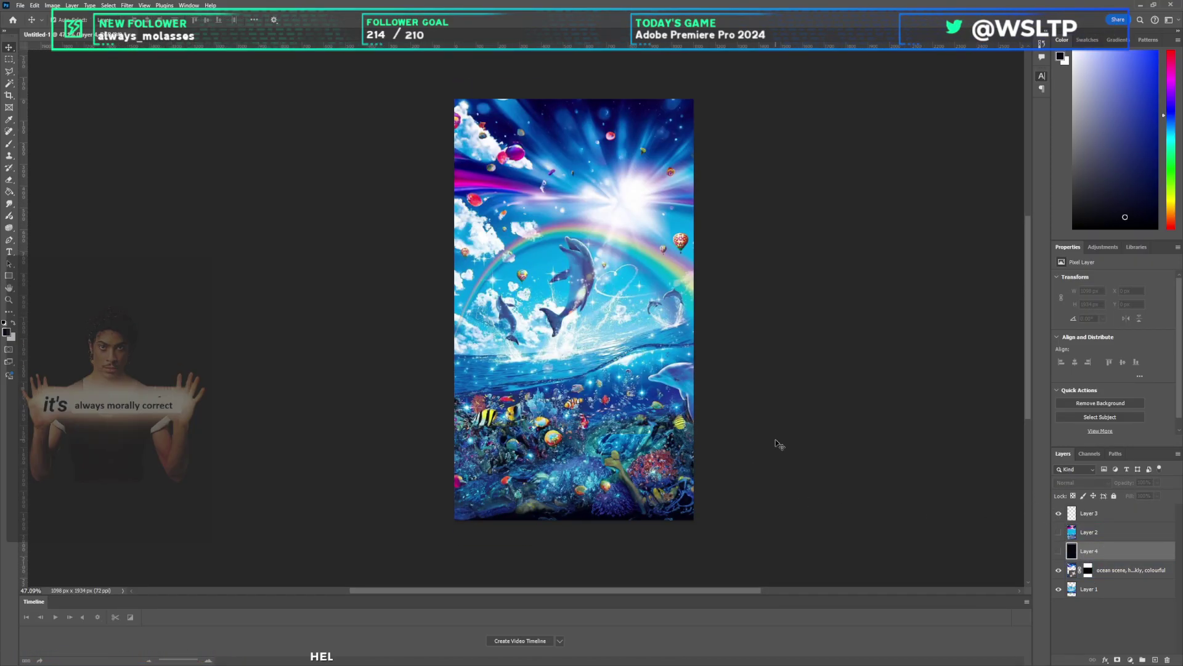
Step: Sample the salmon tone of the red coral and dab small brush spots over the coral's left part on Layer 3
key("b")
scroll(596, 470, "up", 2)
scroll(599, 467, "up", 5)
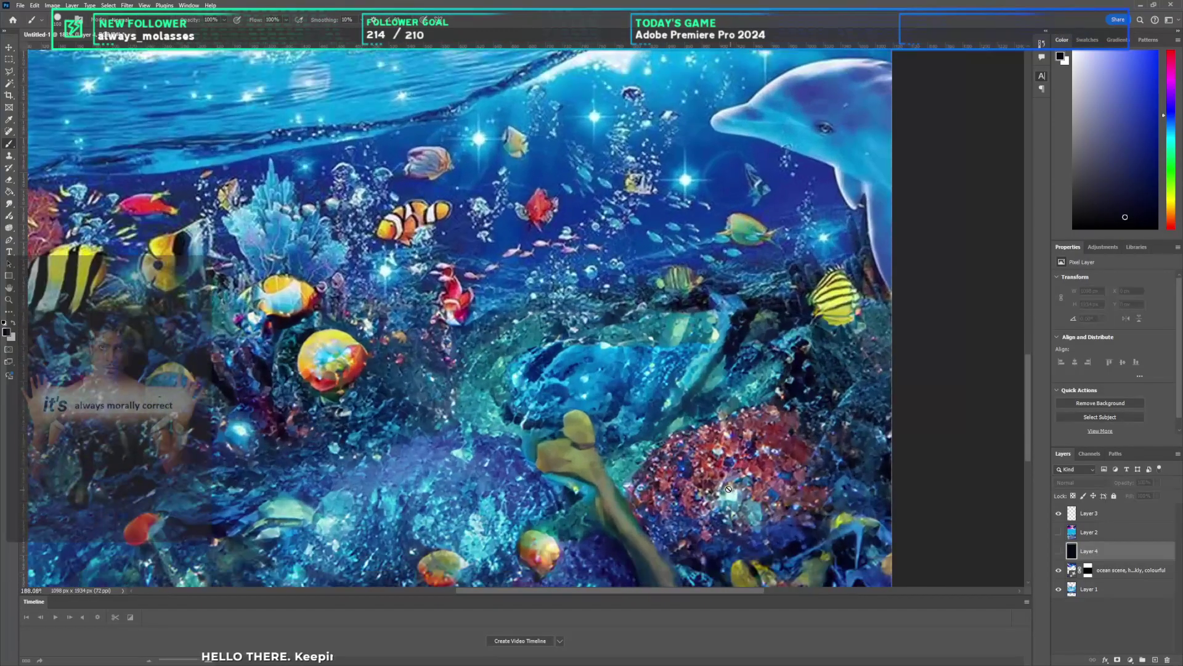
left_click(708, 462, "alt")
scroll(707, 464, "down", 1)
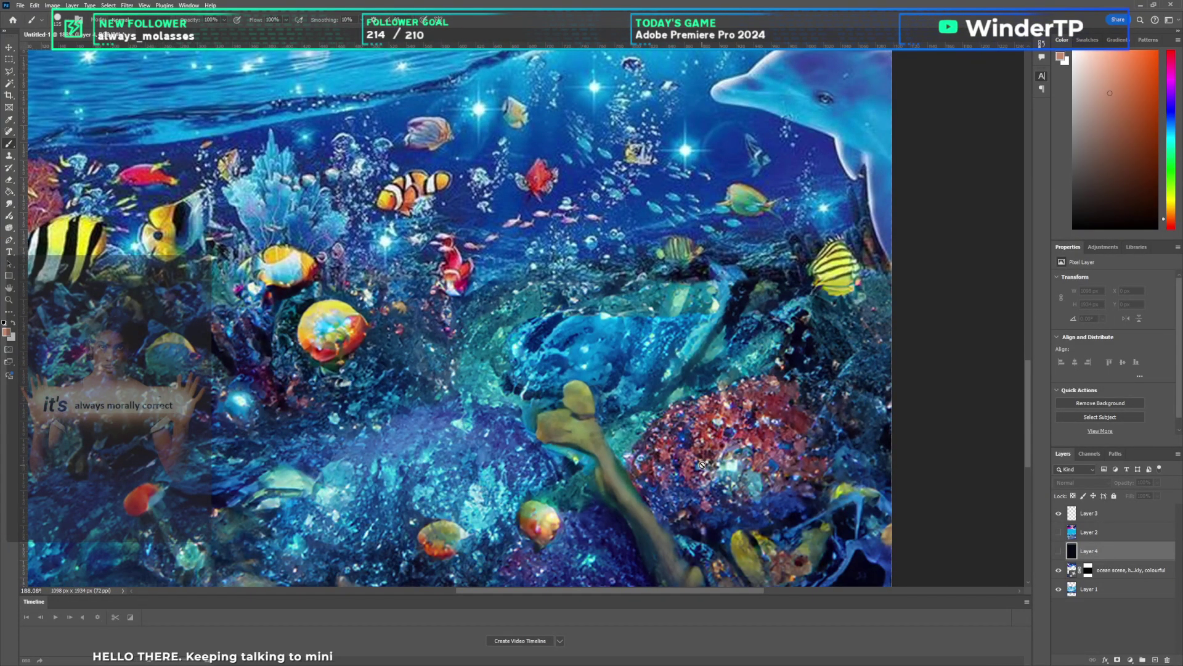
left_click(1112, 518)
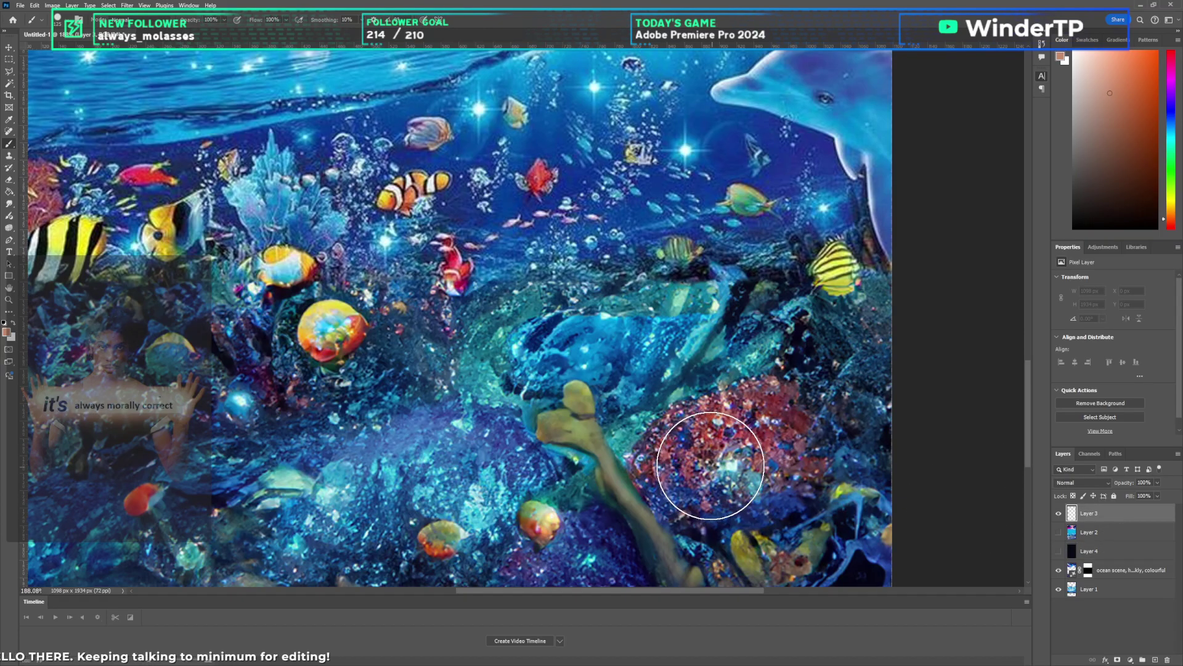
key("bracketleft")
left_click(663, 457)
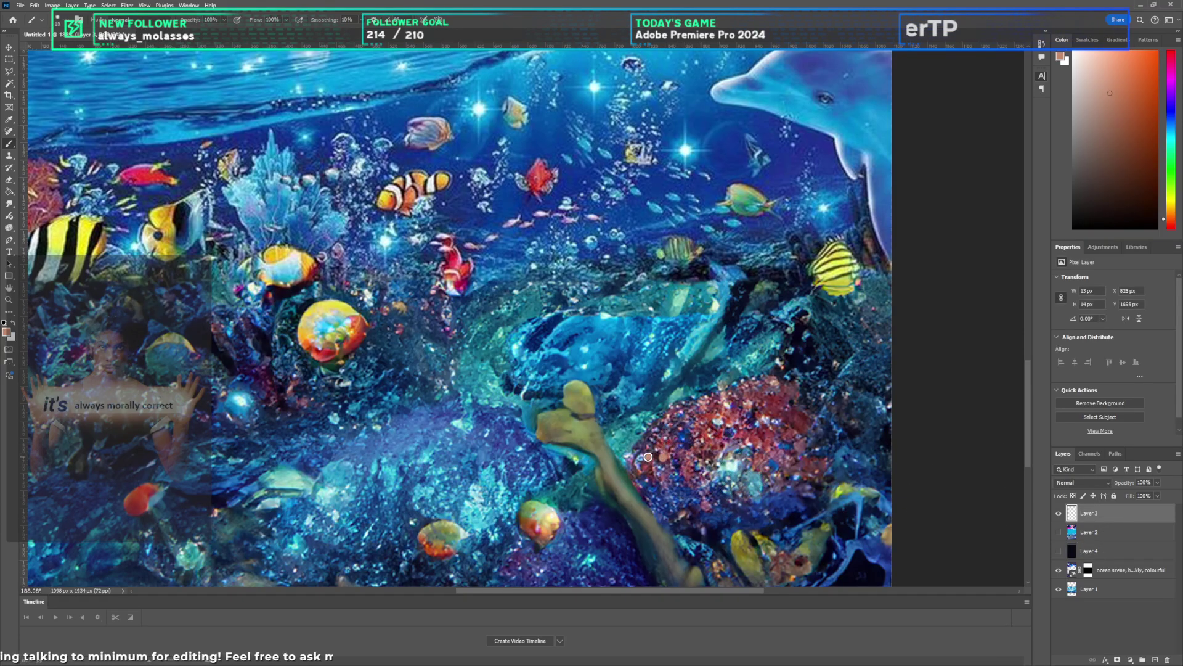
left_click(647, 452)
left_click(673, 440)
left_click(674, 461)
left_click(684, 461)
left_click(694, 455)
Step: Sample a deeper red from the coral and paint spots across its upper and right areas
left_click(709, 442, "alt")
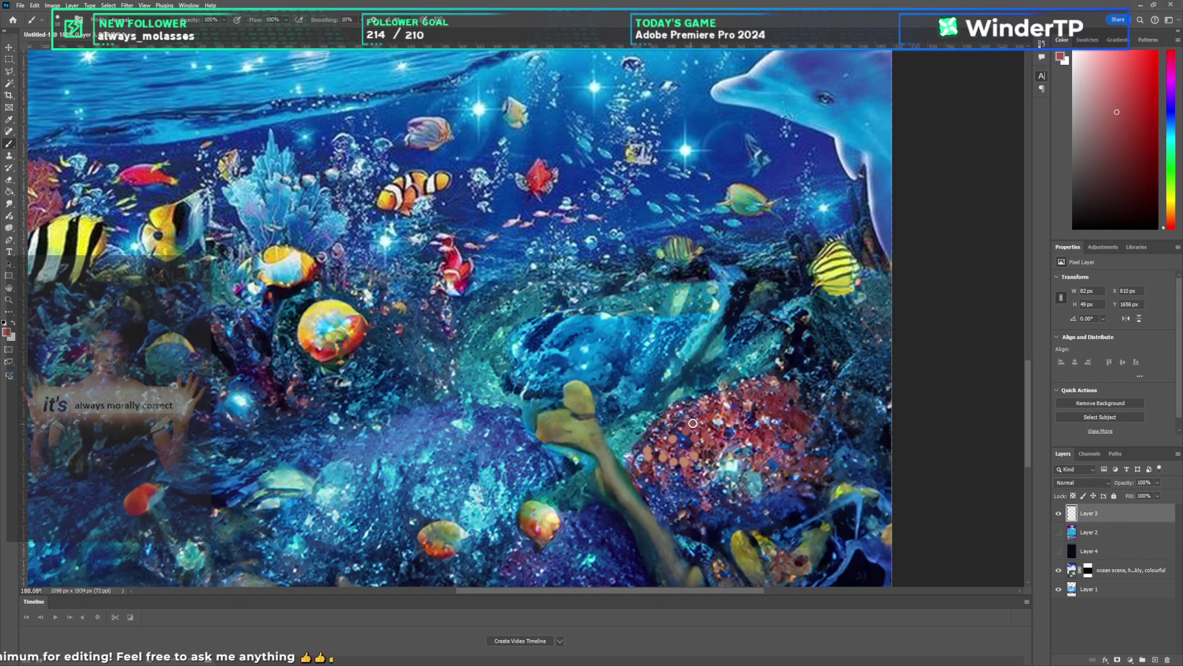
left_click(730, 396)
left_click(746, 397)
left_click(762, 389)
left_click(770, 399)
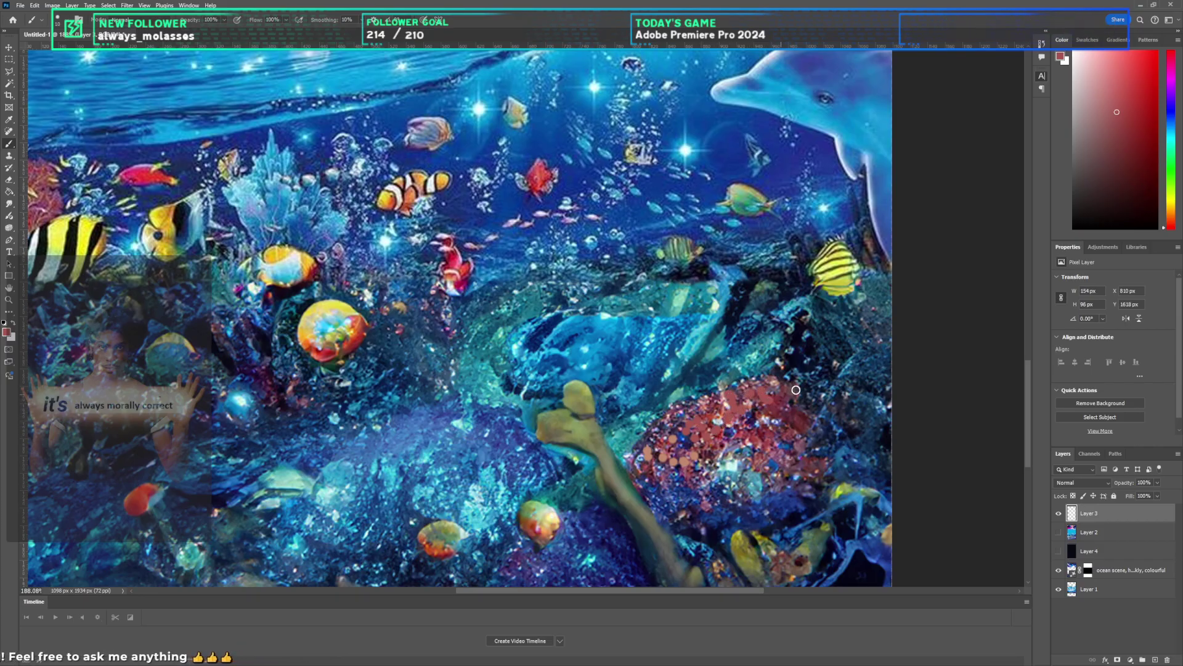
left_click_drag(804, 427, 771, 458)
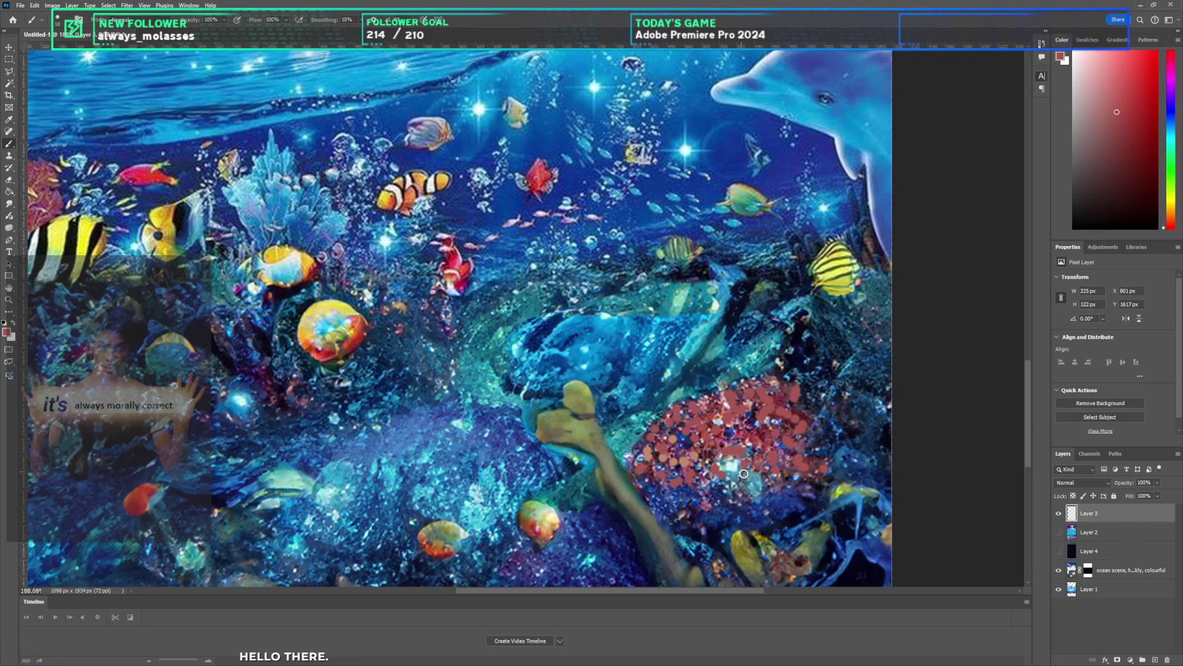
Step: Sample the pale yellow of the small round fish left of the brown branch and paint over it and the neighbouring orange fish
scroll(617, 480, "down", 2)
left_click(546, 484, "alt")
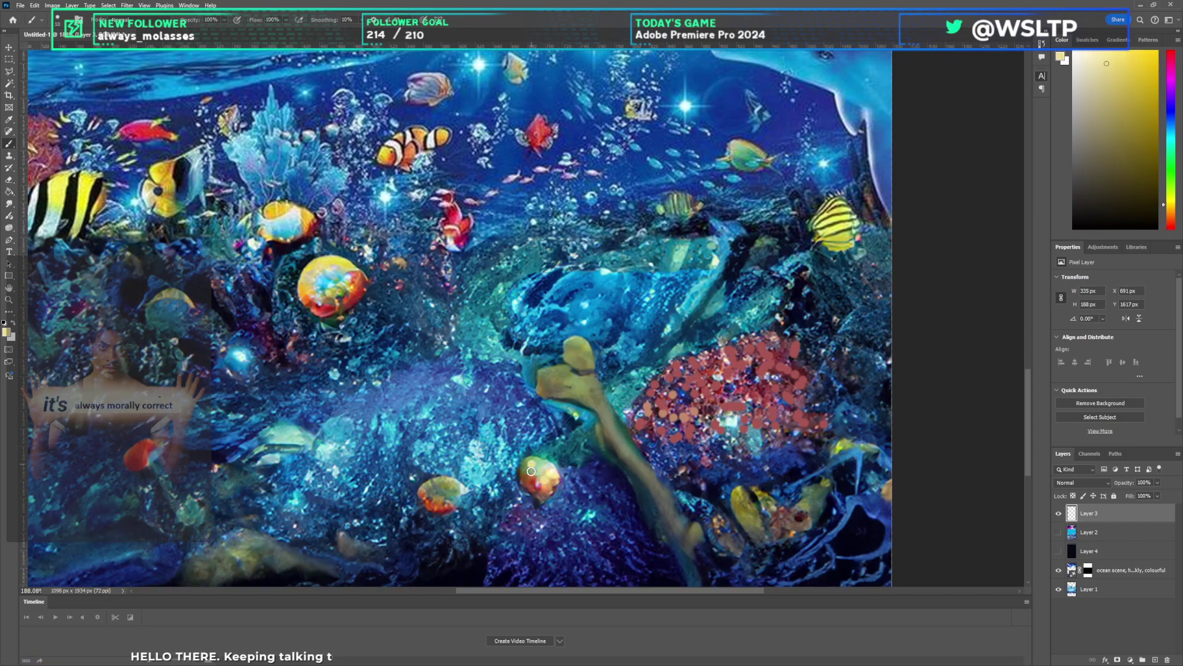
left_click_drag(542, 507, 555, 479)
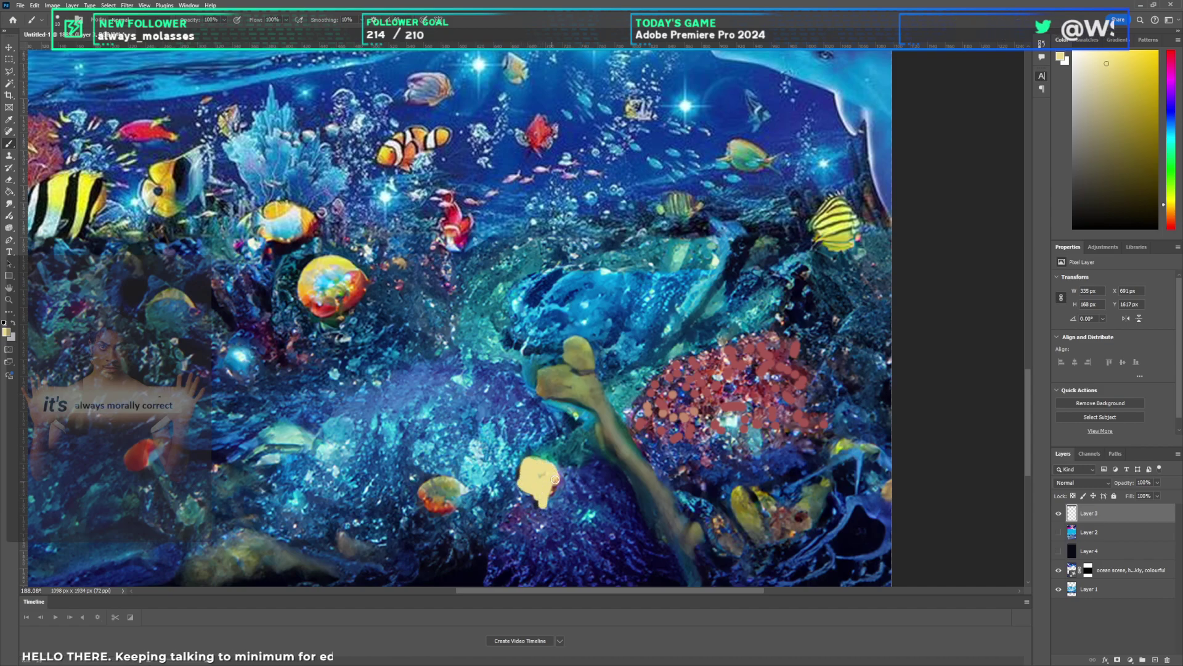
scroll(538, 479, "up", 2)
mouse_move(425, 541)
left_mouse_down()
mouse_move(469, 548)
mouse_move(424, 552)
left_mouse_up()
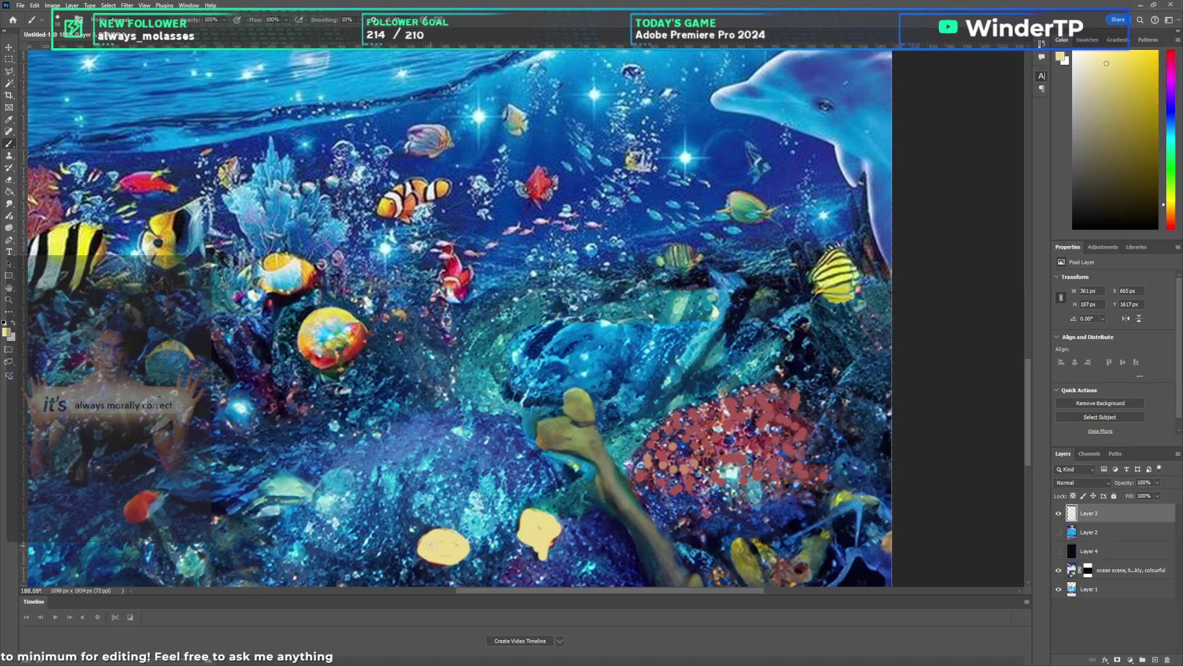
scroll(455, 542, "down", 5)
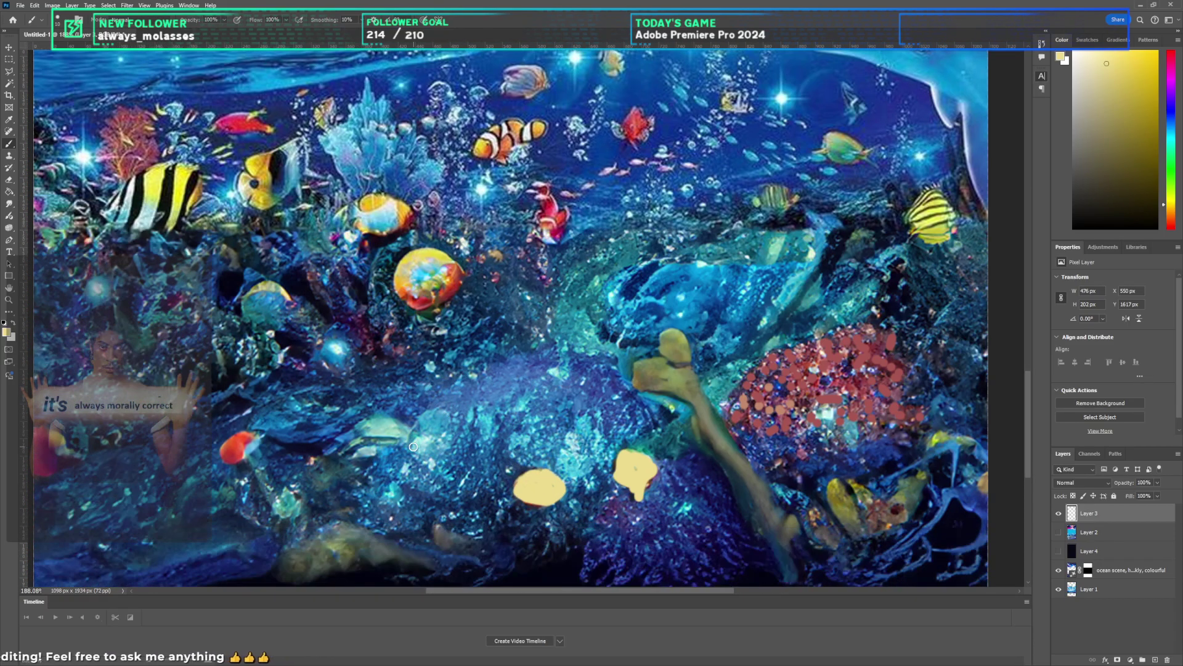
Step: Paint flat magenta over the coral at the image's left edge and solid yellow over the round orange fish, using sampled colours
scroll(220, 472, "up", 5)
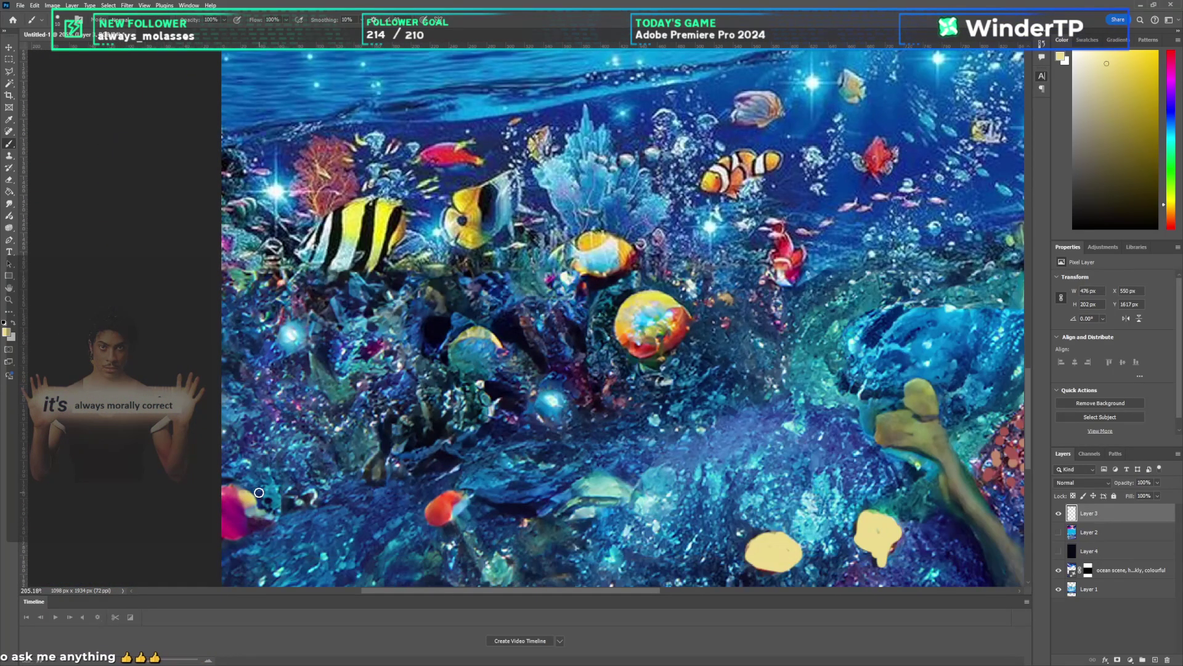
left_click(244, 508, "alt")
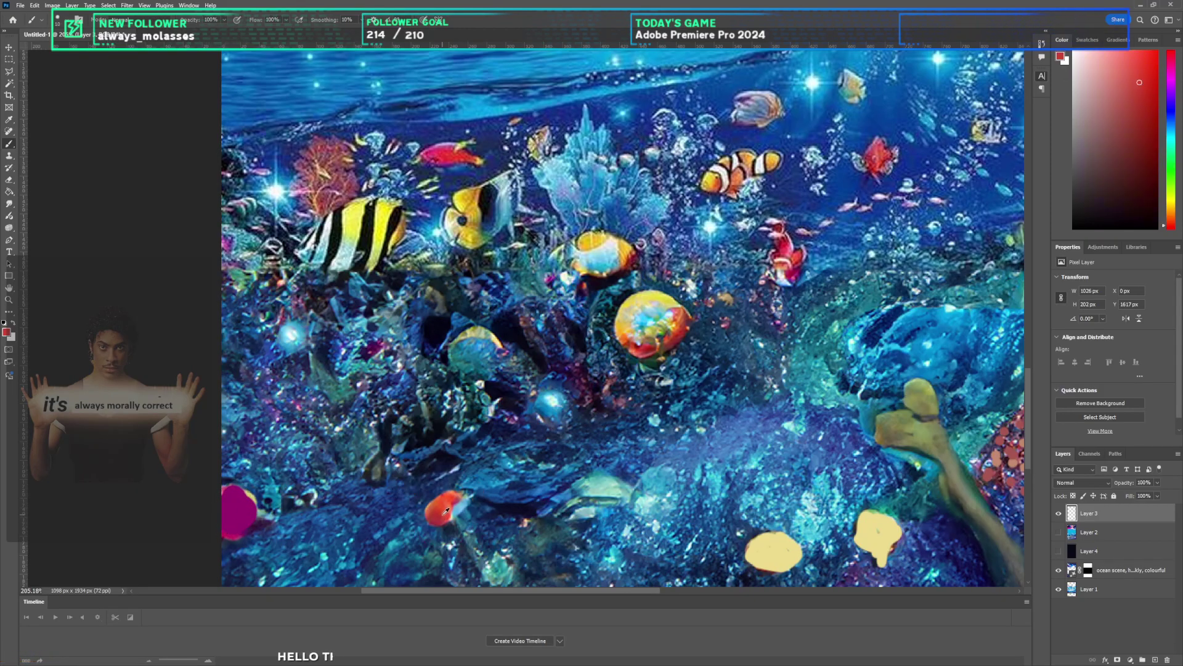
left_click(646, 305, "alt")
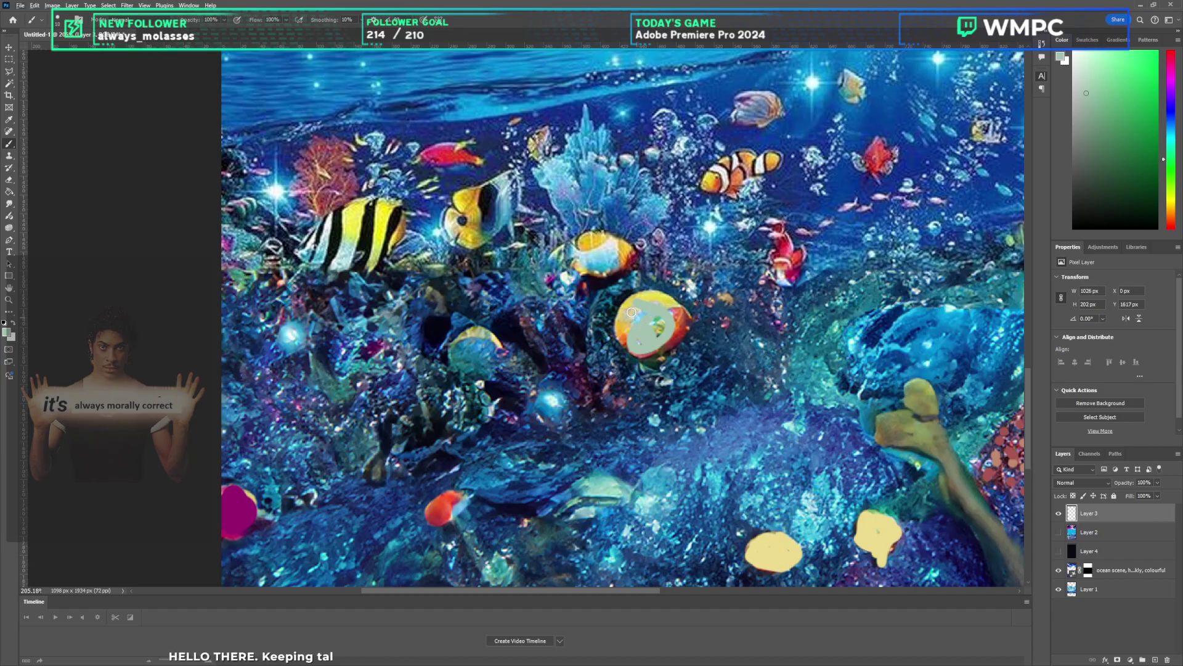
left_click(623, 314, "alt")
left_click(654, 301, "alt")
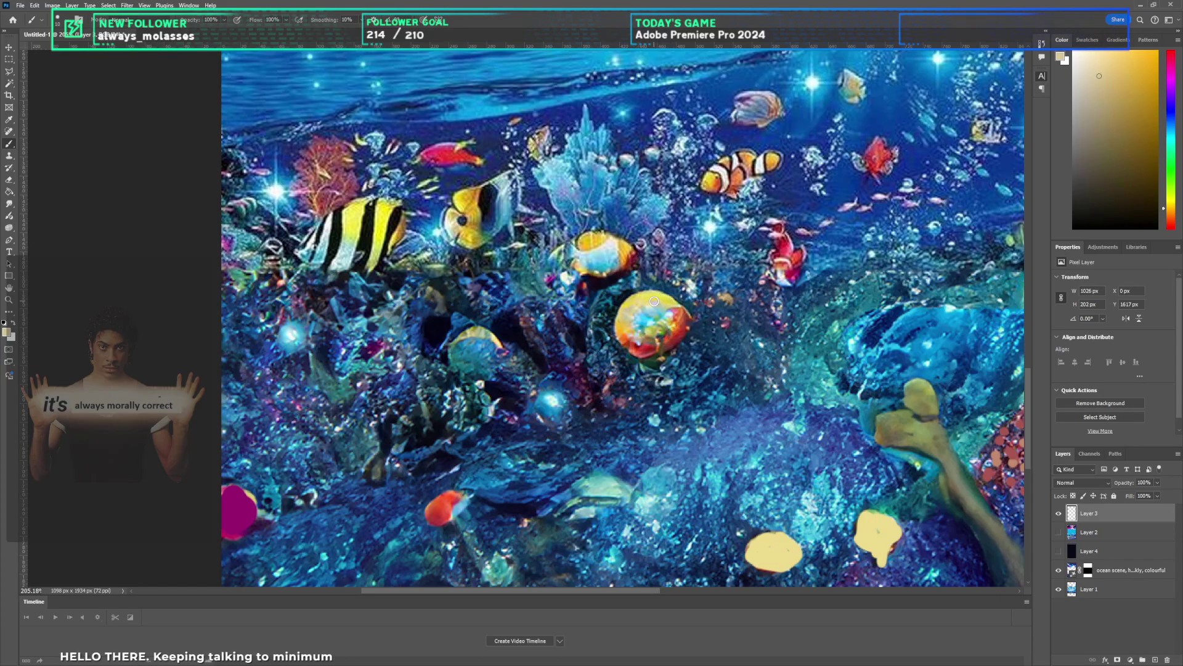
left_click(656, 294, "alt")
mouse_move(653, 304)
left_mouse_down()
mouse_move(682, 326)
mouse_move(637, 336)
mouse_move(663, 323)
mouse_move(656, 349)
left_mouse_up()
Step: Paint bright yellow over the yellow bands of the large striped fish and the yellow body of the butterflyfish beside it
scroll(658, 349, "up", 1)
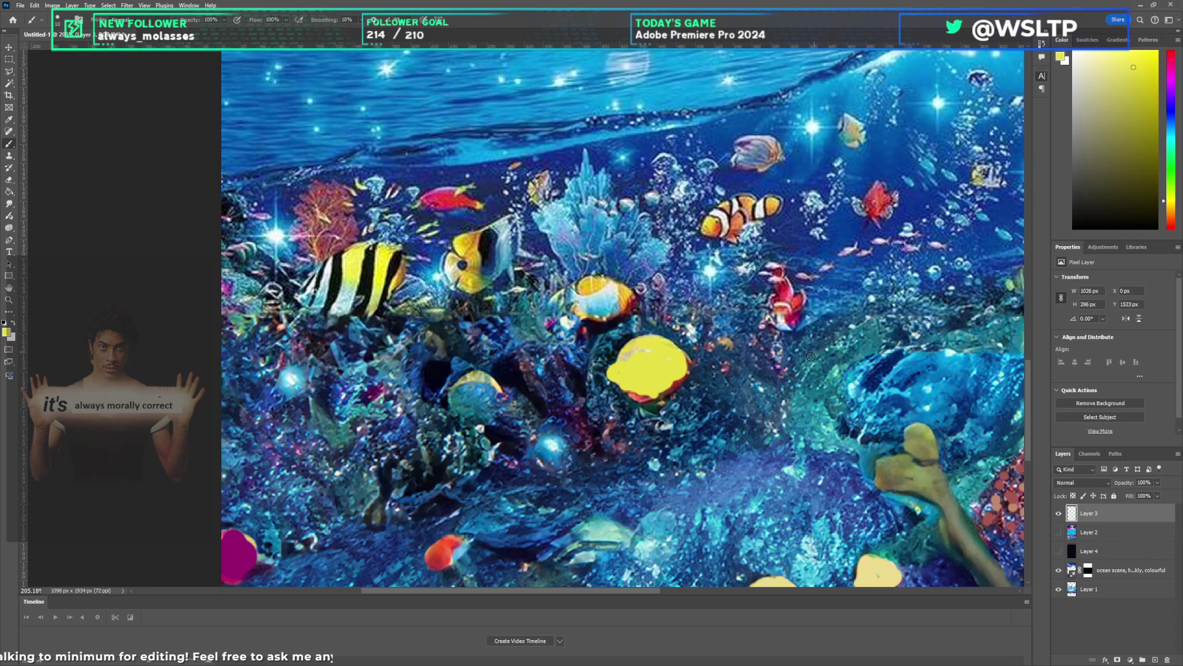
scroll(658, 349, "down", 6)
scroll(506, 362, "up", 5)
scroll(504, 359, "up", 3)
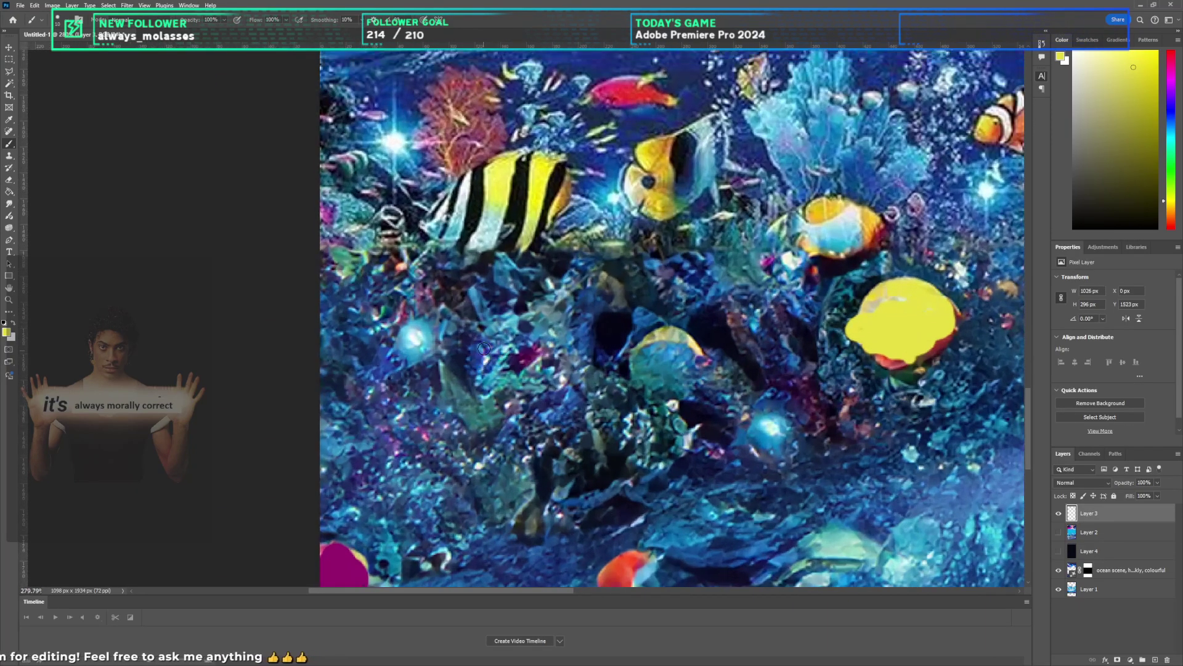
scroll(481, 267, "up", 2)
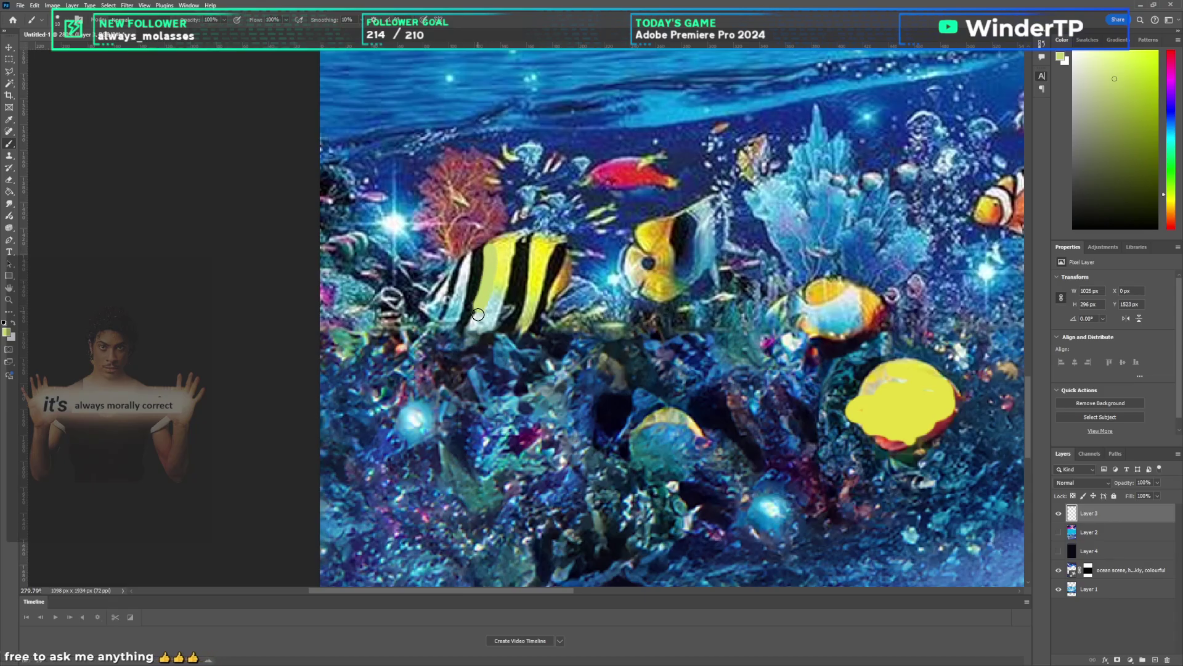
key("ctrl+z")
mouse_move(495, 261)
left_mouse_down()
mouse_move(486, 323)
mouse_move(511, 247)
mouse_move(530, 317)
mouse_move(529, 290)
mouse_move(566, 262)
mouse_move(558, 301)
left_mouse_up()
mouse_move(657, 227)
left_mouse_down()
mouse_move(641, 271)
mouse_move(665, 290)
mouse_move(663, 231)
left_mouse_up()
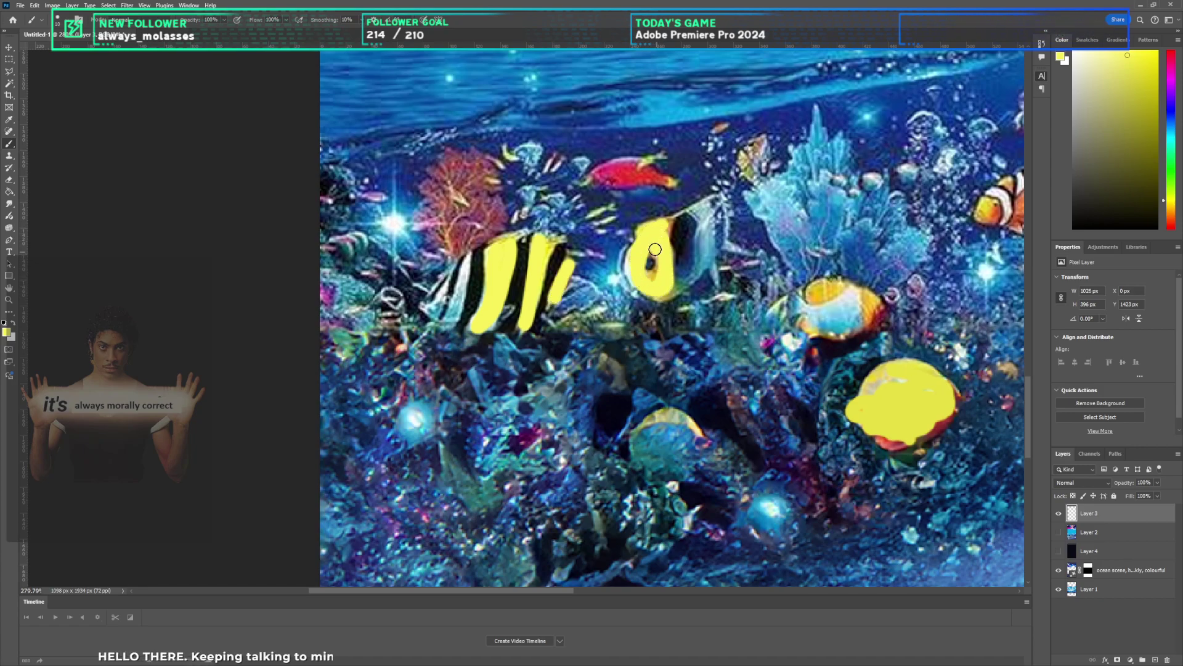
mouse_move(647, 276)
left_mouse_down()
mouse_move(653, 265)
mouse_move(666, 291)
left_mouse_up()
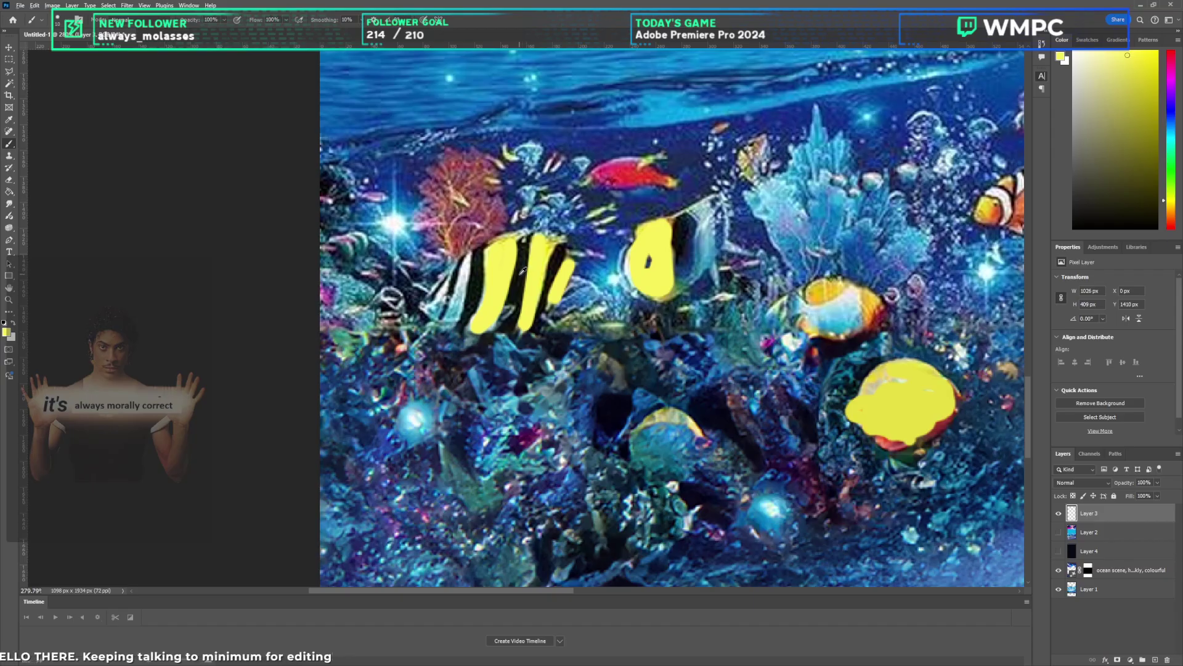
Step: Paint the large striped fish's dark stripes solid black and its pale head bands pure white
key("d")
mouse_move(522, 246)
left_mouse_down()
mouse_move(498, 323)
mouse_move(525, 242)
mouse_move(544, 321)
left_mouse_up()
mouse_move(477, 250)
left_mouse_down()
mouse_move(470, 316)
mouse_move(464, 253)
mouse_move(453, 306)
left_mouse_up()
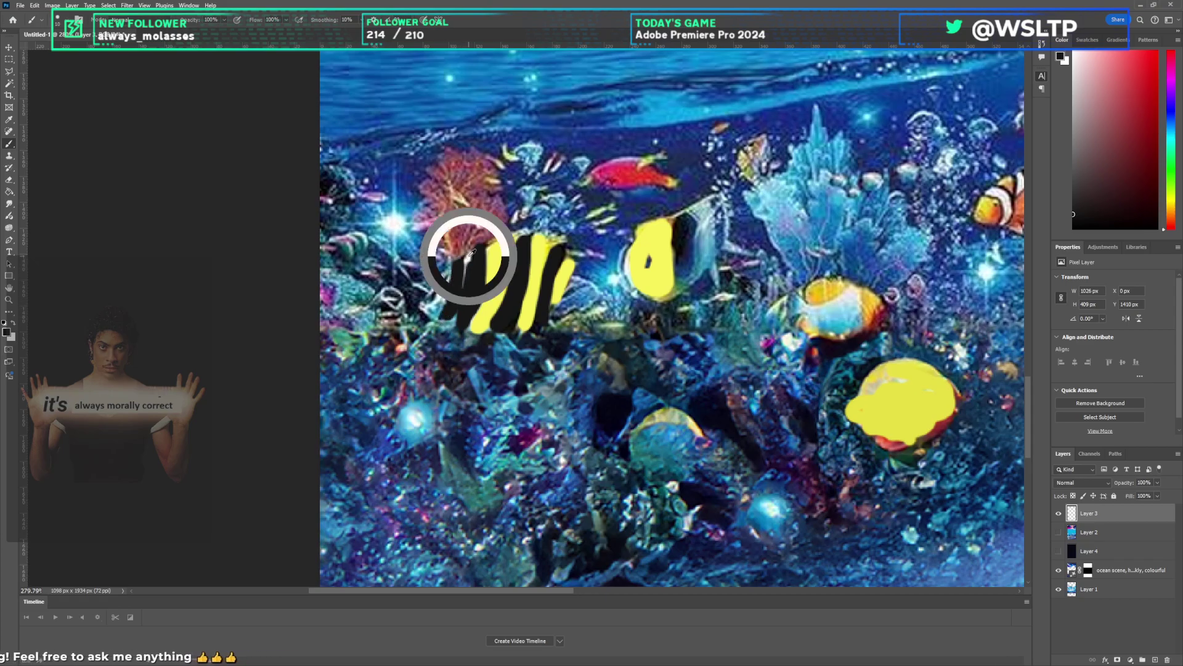
key("x")
mouse_move(471, 258)
left_mouse_down()
mouse_move(445, 332)
mouse_move(430, 305)
mouse_move(447, 289)
left_mouse_up()
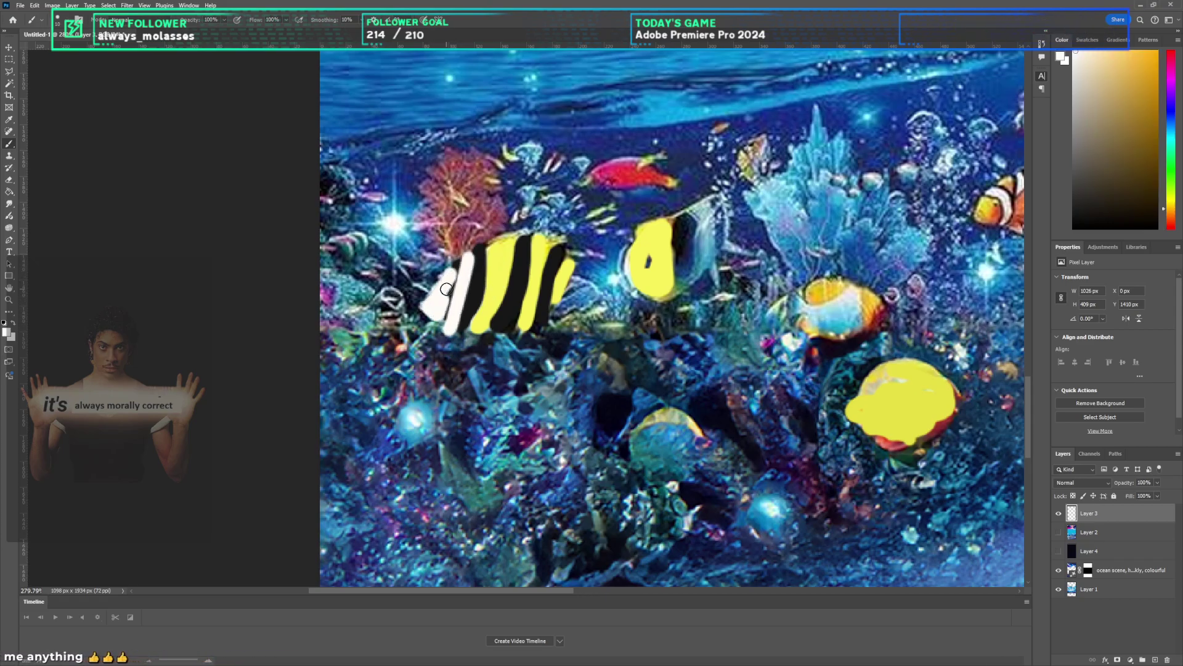
Step: Paint a white band, black bands and a black eye spot on the butterflyfish
mouse_move(694, 209)
left_mouse_down()
mouse_move(690, 278)
mouse_move(708, 235)
mouse_move(706, 252)
left_mouse_up()
key("x")
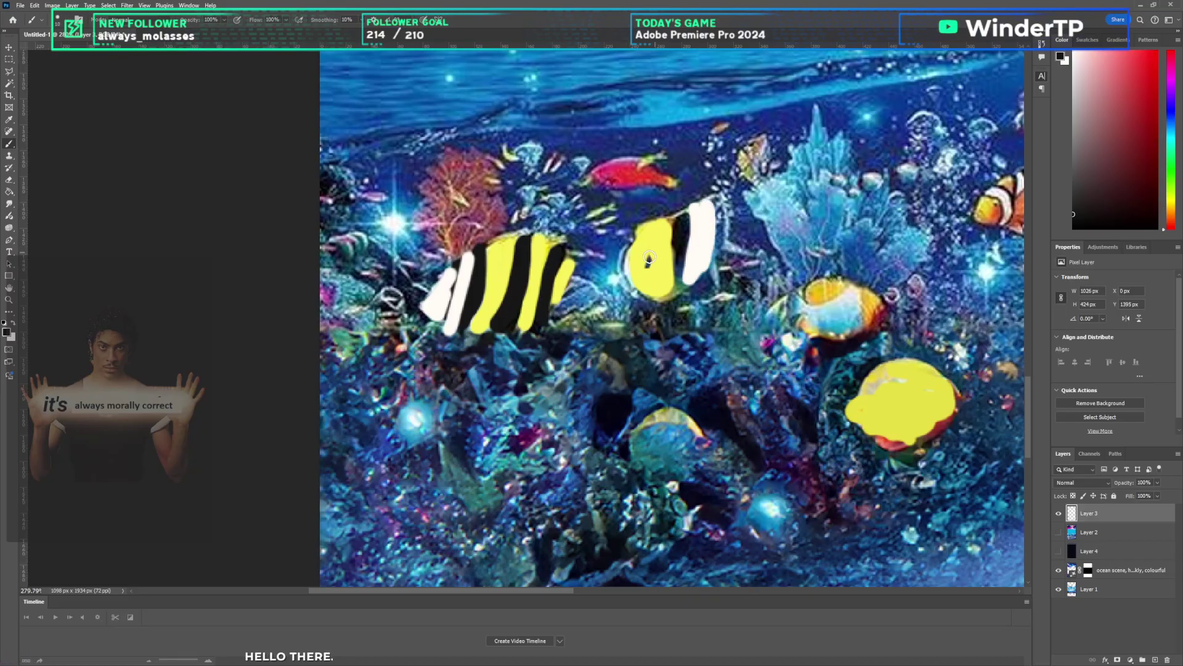
mouse_move(689, 225)
left_mouse_down()
mouse_move(674, 263)
mouse_move(676, 220)
mouse_move(664, 271)
left_mouse_up()
Step: Toggle Layer 2's visibility to check the two painted striped fish against the blurred blue backdrop
scroll(691, 226, "right", 2)
scroll(715, 233, "down", 4)
scroll(664, 233, "up", 5)
scroll(719, 282, "down", 2)
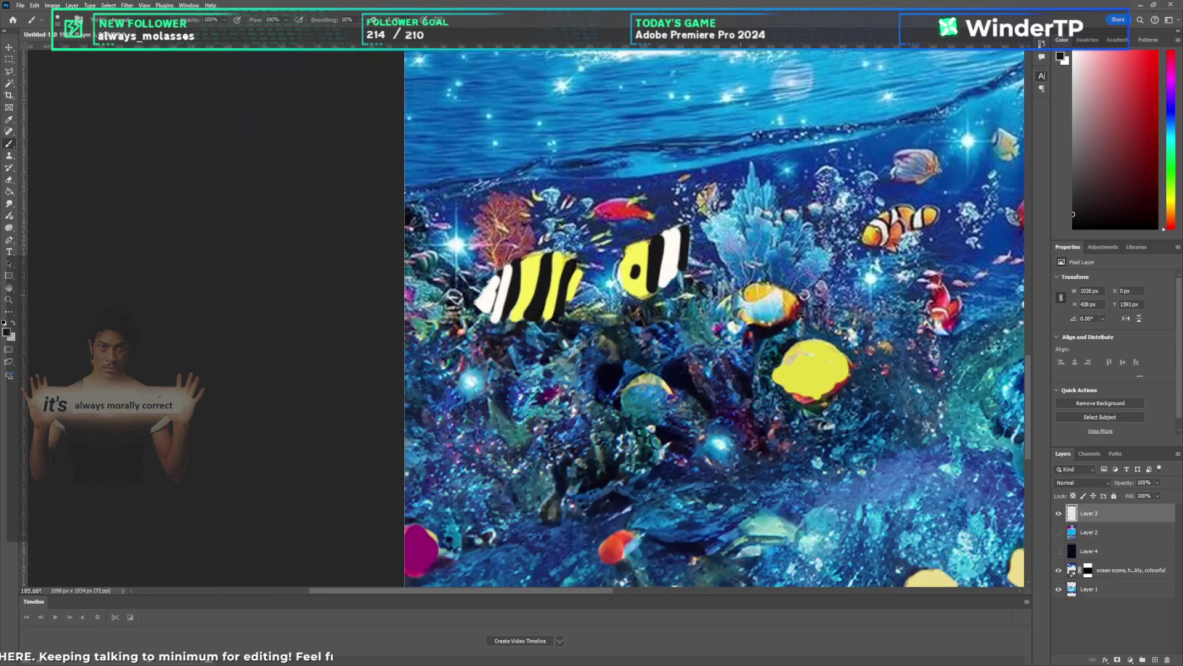
left_click(1060, 534)
left_click(1060, 534)
left_click(1060, 534)
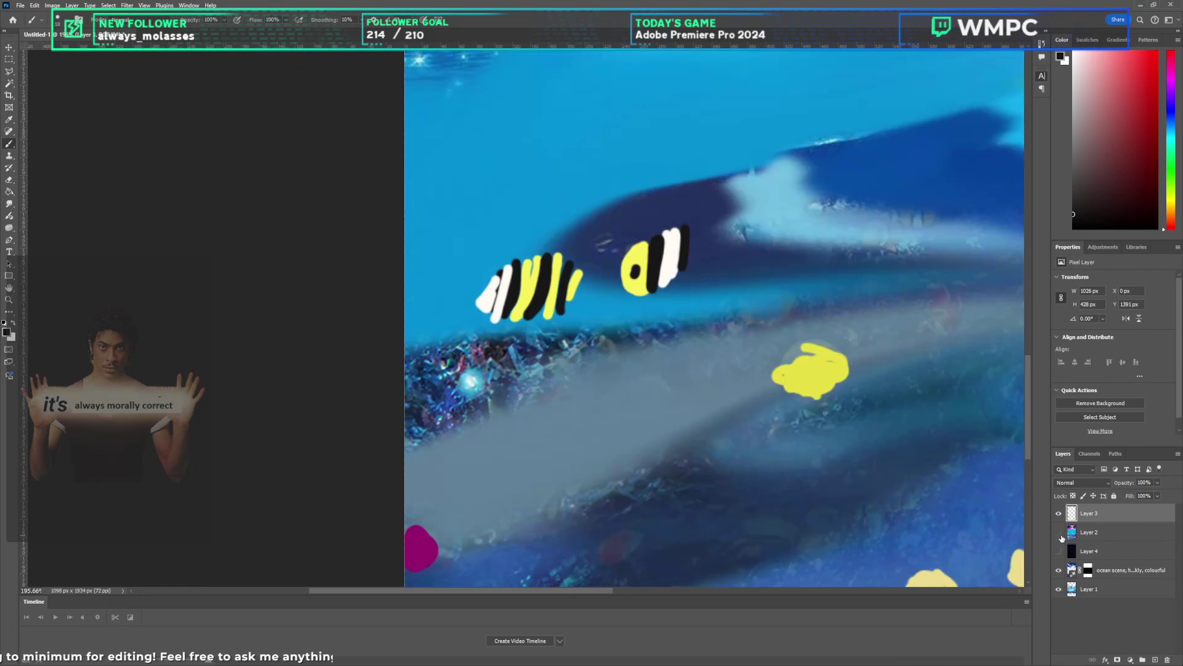
left_click(1060, 534)
Step: Paint the small red fish above the butterflyfish in flat crimson, with sampled tan tail fins
scroll(775, 294, "up", 2)
scroll(774, 294, "right", 2)
scroll(451, 200, "up", 1)
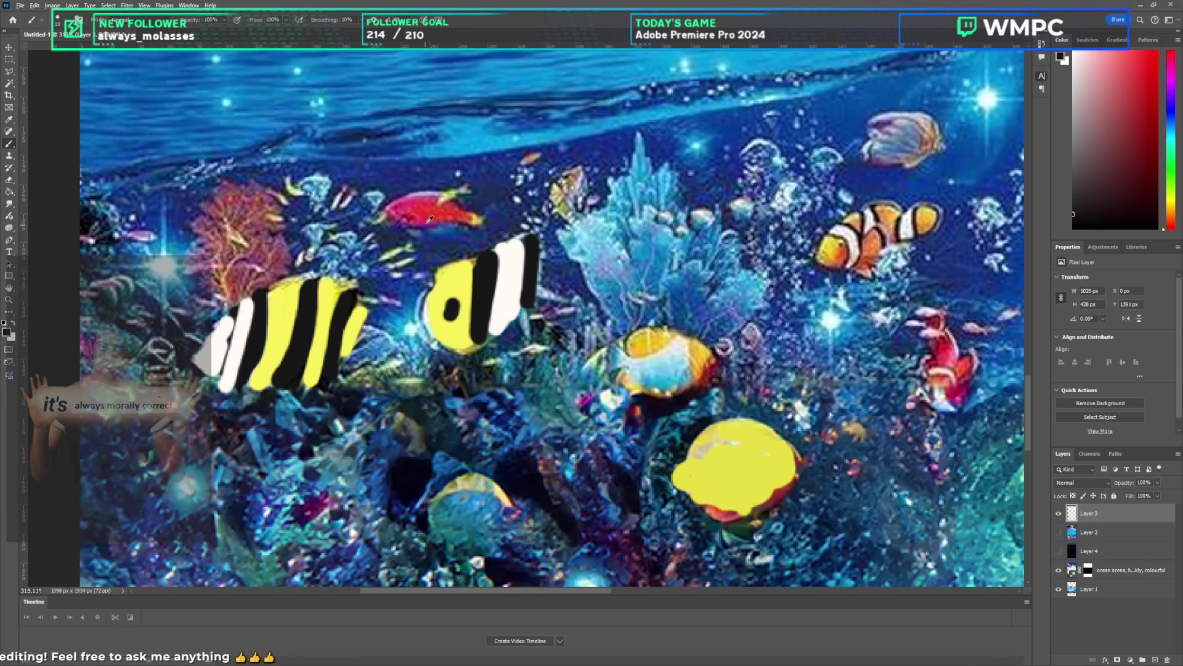
mouse_move(411, 207)
left_mouse_down()
mouse_move(462, 213)
mouse_move(392, 208)
mouse_move(441, 208)
mouse_move(464, 194)
left_mouse_up()
left_click(474, 220, "alt")
Step: Paint over the clownfish with a yellow head, orange-tan body patches and white bands
scroll(513, 197, "right", 4)
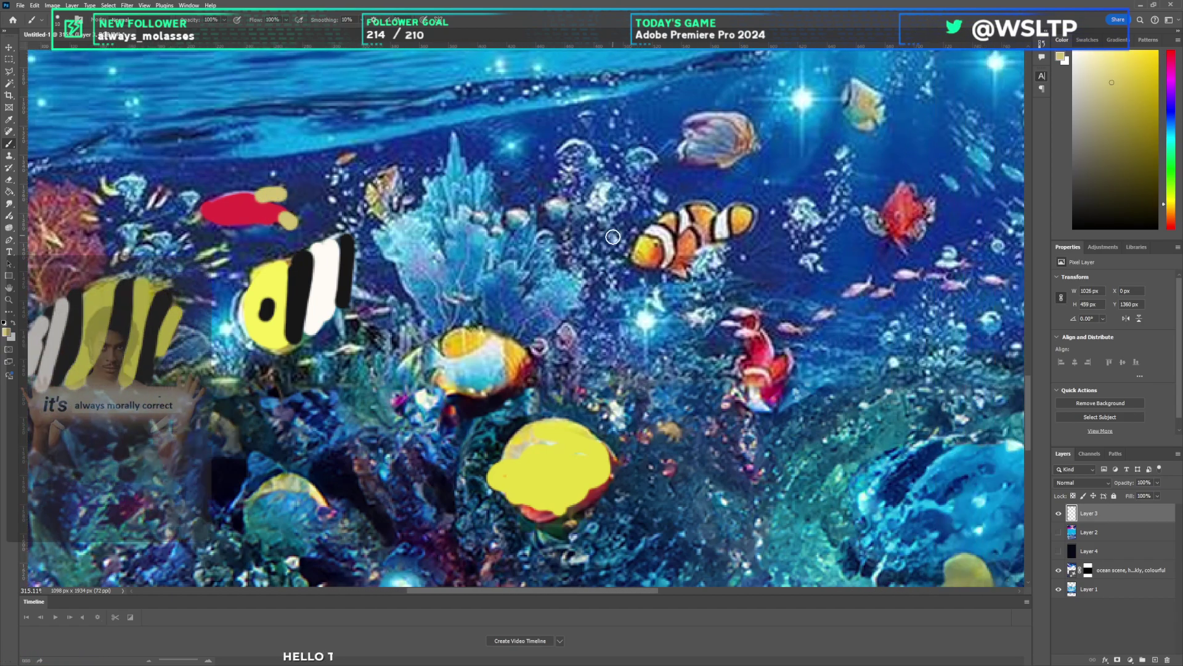
left_click(647, 250, "alt")
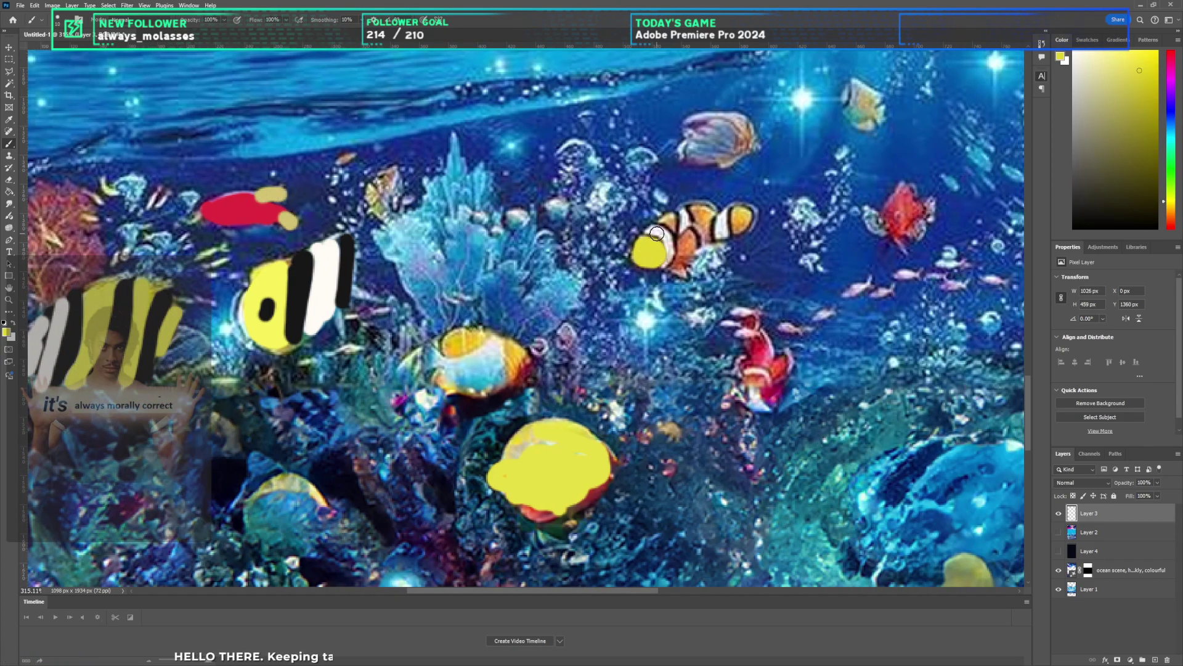
left_click(657, 231, "alt")
mouse_move(654, 229)
left_mouse_down()
mouse_move(665, 249)
mouse_move(724, 211)
mouse_move(749, 214)
mouse_move(686, 229)
mouse_move(726, 224)
left_mouse_up()
left_click(669, 221, "alt")
left_click(672, 240, "alt")
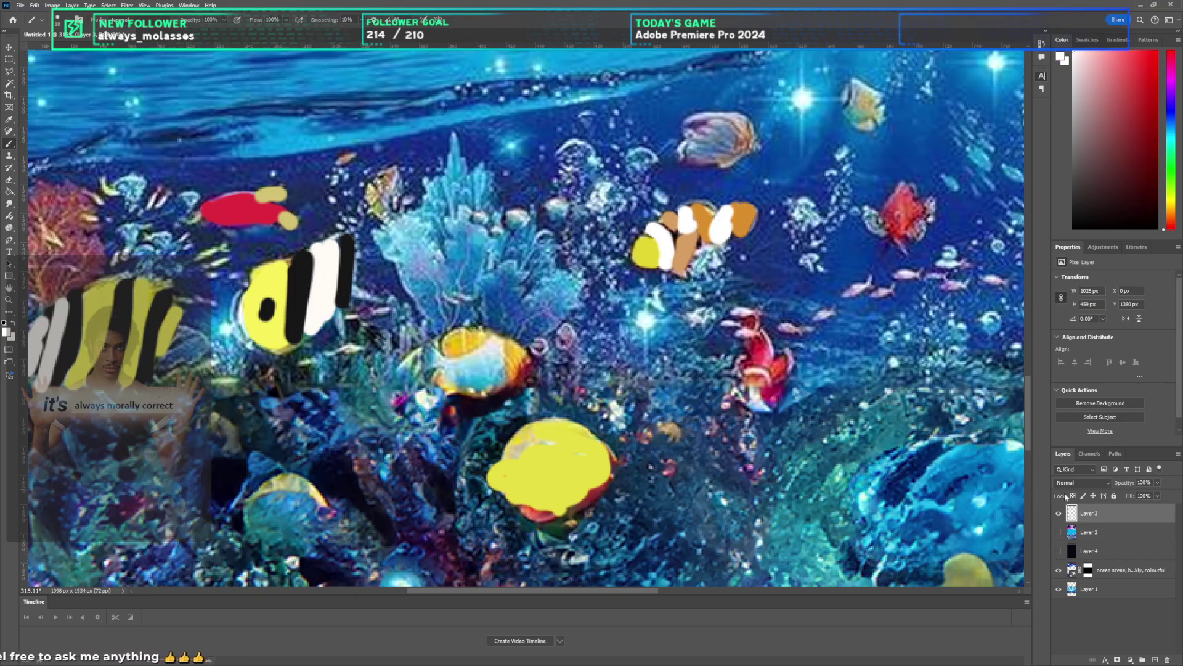
Step: Toggle the visibility of Layer 2 and Layer 4 to check the painted clownfish against the backdrop
left_click(1059, 533)
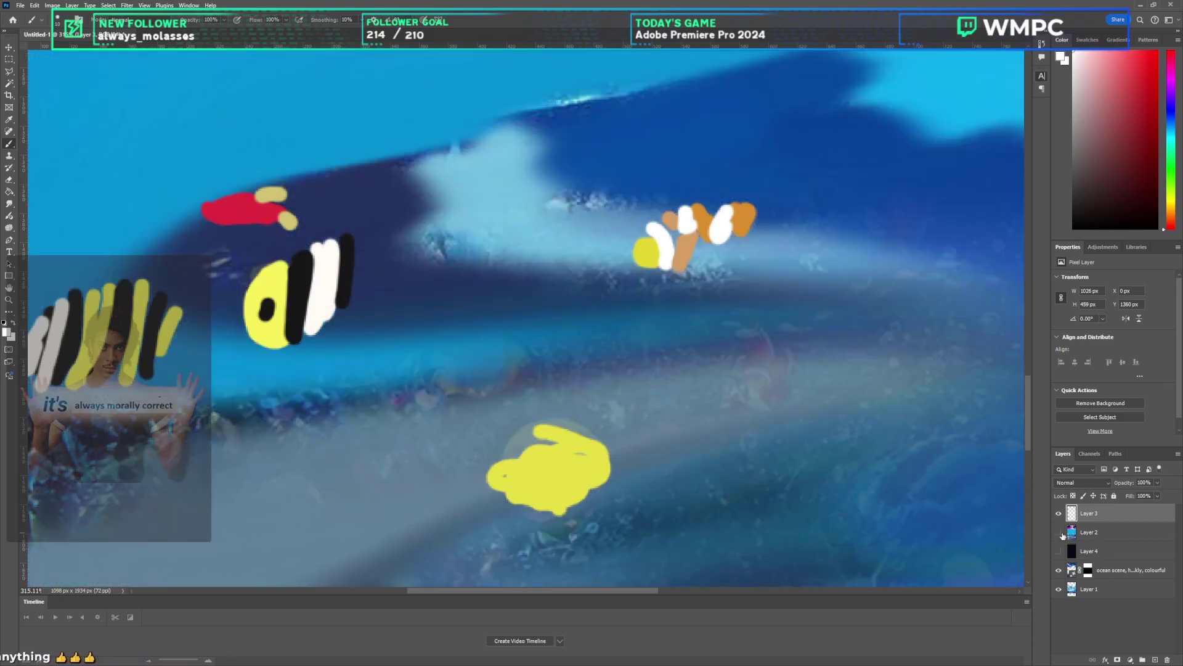
left_click(1059, 533)
left_click(1060, 533)
left_click(1059, 533)
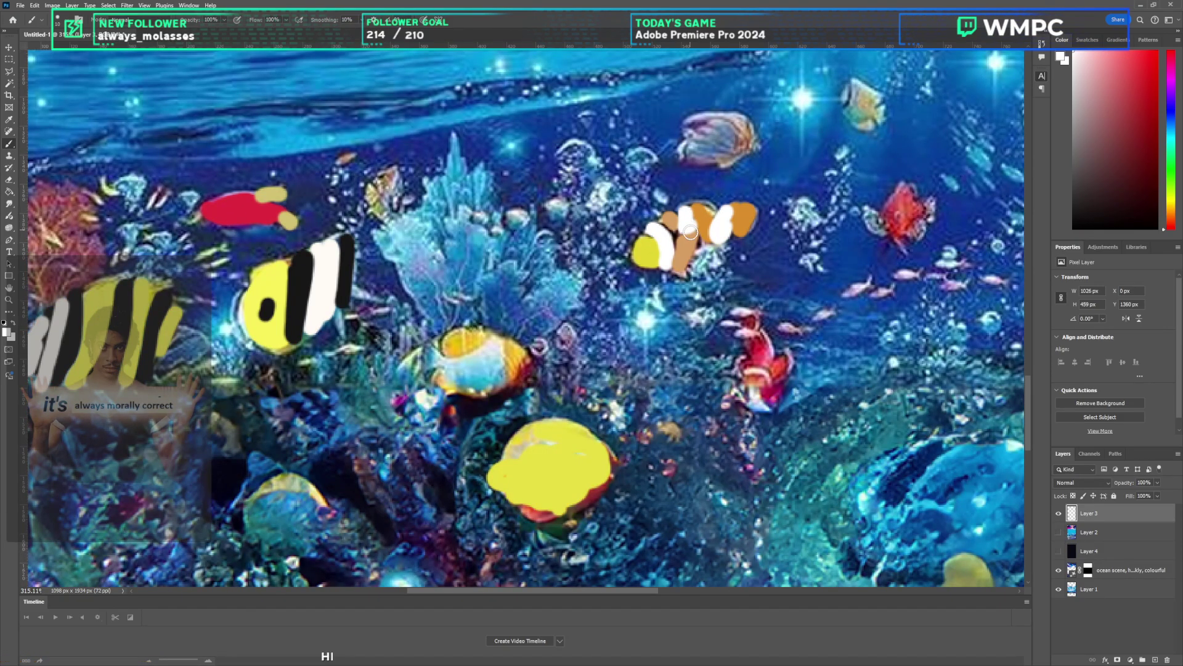
scroll(691, 232, "up", 3)
left_click(1060, 541)
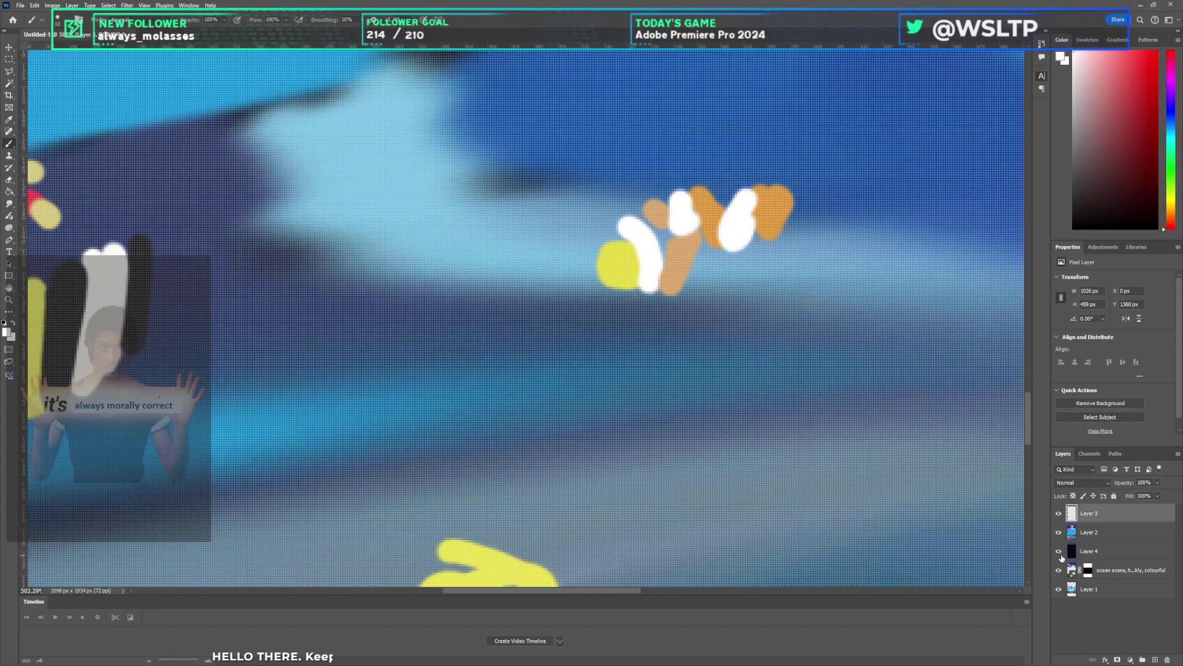
left_click(1059, 532)
scroll(628, 303, "down", 3)
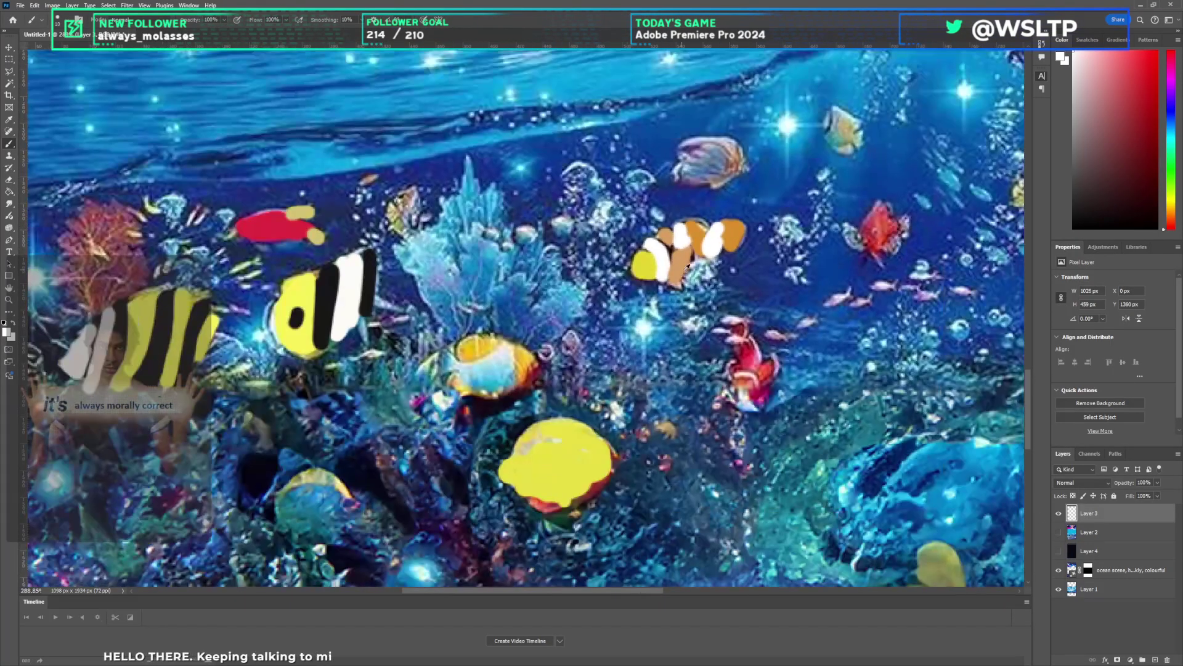
Step: Paint a flat crimson shape over the upright red fish below the clownfish, using its sampled red
scroll(628, 303, "up", 2)
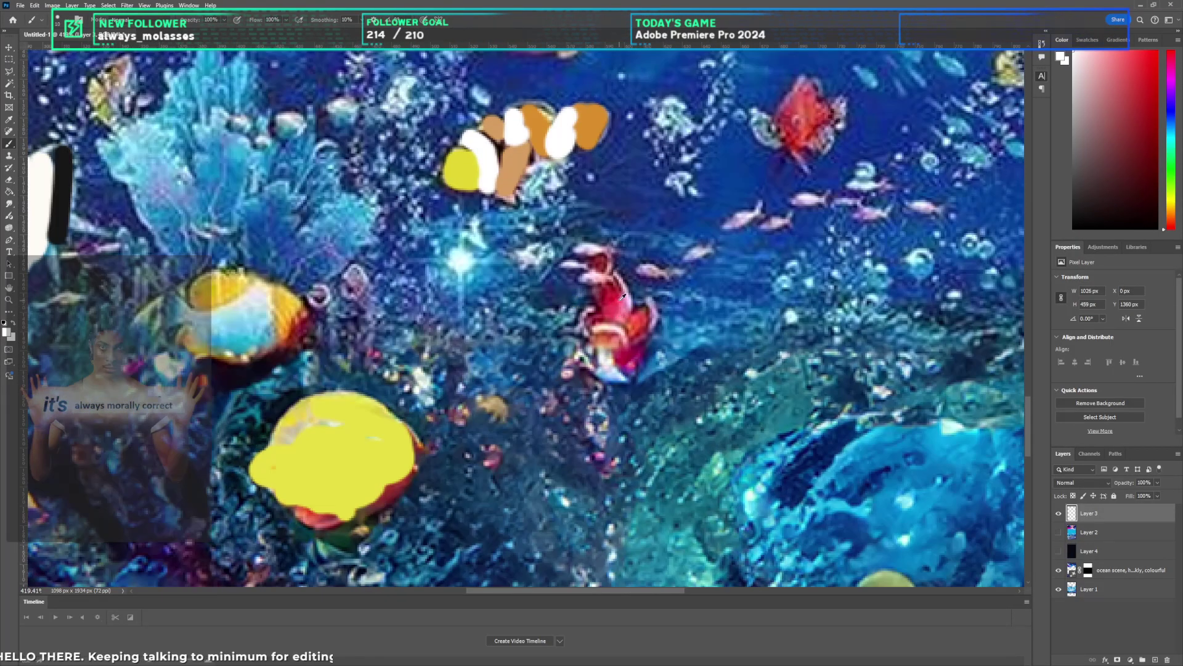
left_click(611, 301, "alt")
mouse_move(619, 317)
left_mouse_down()
mouse_move(602, 263)
mouse_move(635, 351)
mouse_move(617, 376)
mouse_move(617, 341)
left_mouse_up()
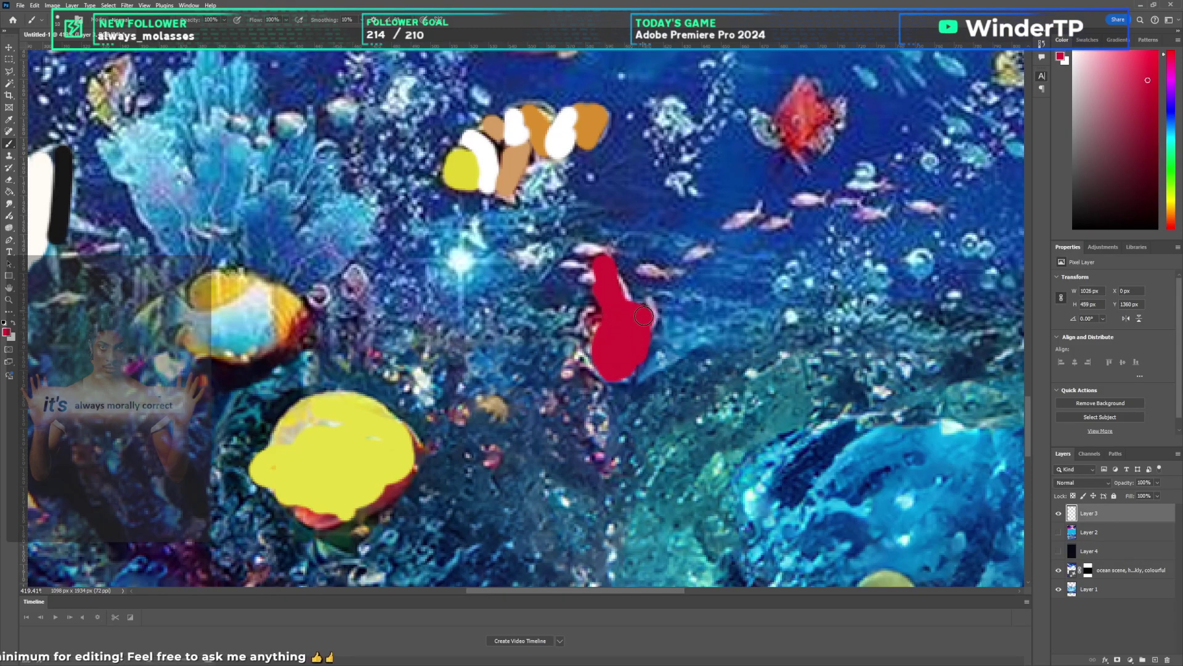
Step: Paint the red fish beside the clownfish with a crimson body and sampled grey-blue fins
scroll(597, 350, "up", 3)
mouse_move(797, 196)
left_mouse_down()
mouse_move(780, 225)
mouse_move(803, 233)
mouse_move(802, 220)
mouse_move(758, 219)
mouse_move(779, 236)
left_mouse_up()
left_click(768, 215, "alt")
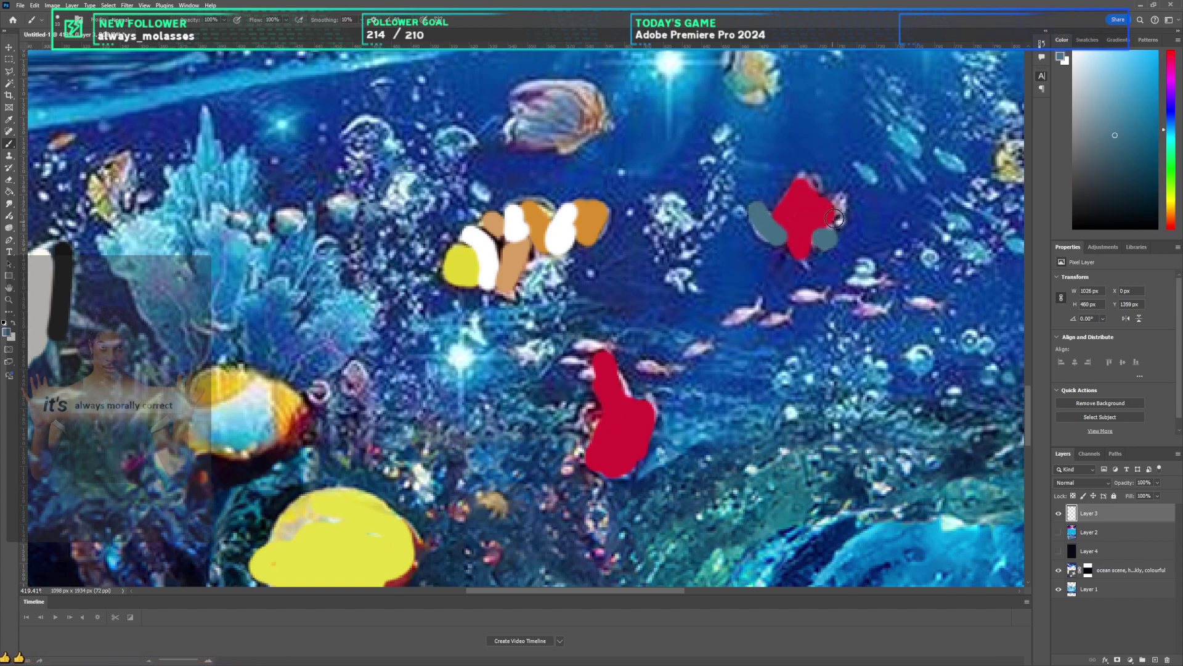
left_click_drag(834, 198, 842, 236)
Step: Paint the yellow striped fish near the dolphin in pale yellow with dark brown stripes, then check it against Layer 2
scroll(840, 206, "up", 4)
scroll(658, 240, "right", 1)
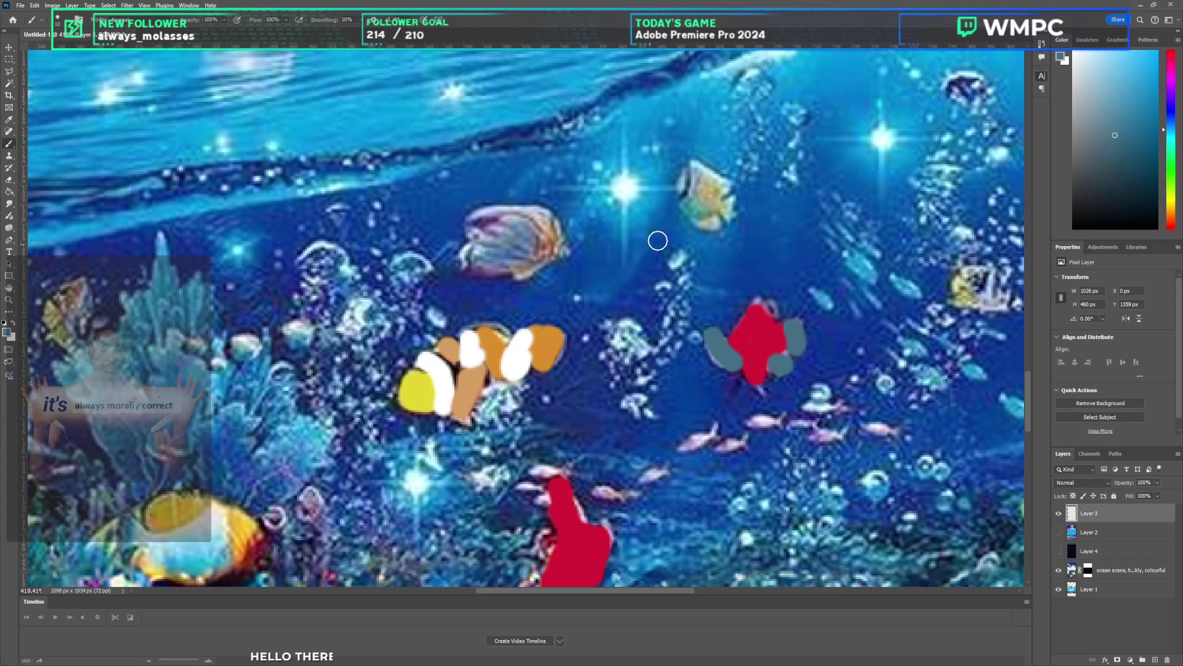
scroll(662, 241, "down", 7)
scroll(708, 252, "right", 2)
scroll(809, 321, "up", 5)
scroll(811, 365, "up", 1)
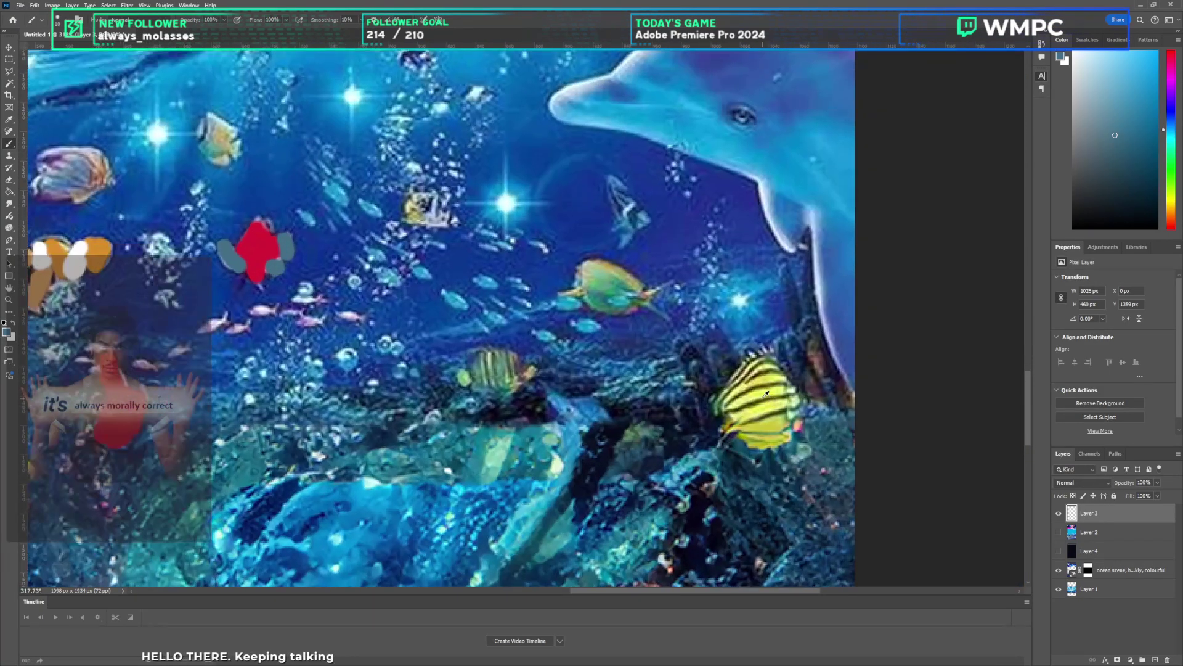
left_click(765, 393, "alt")
scroll(736, 376, "up", 2)
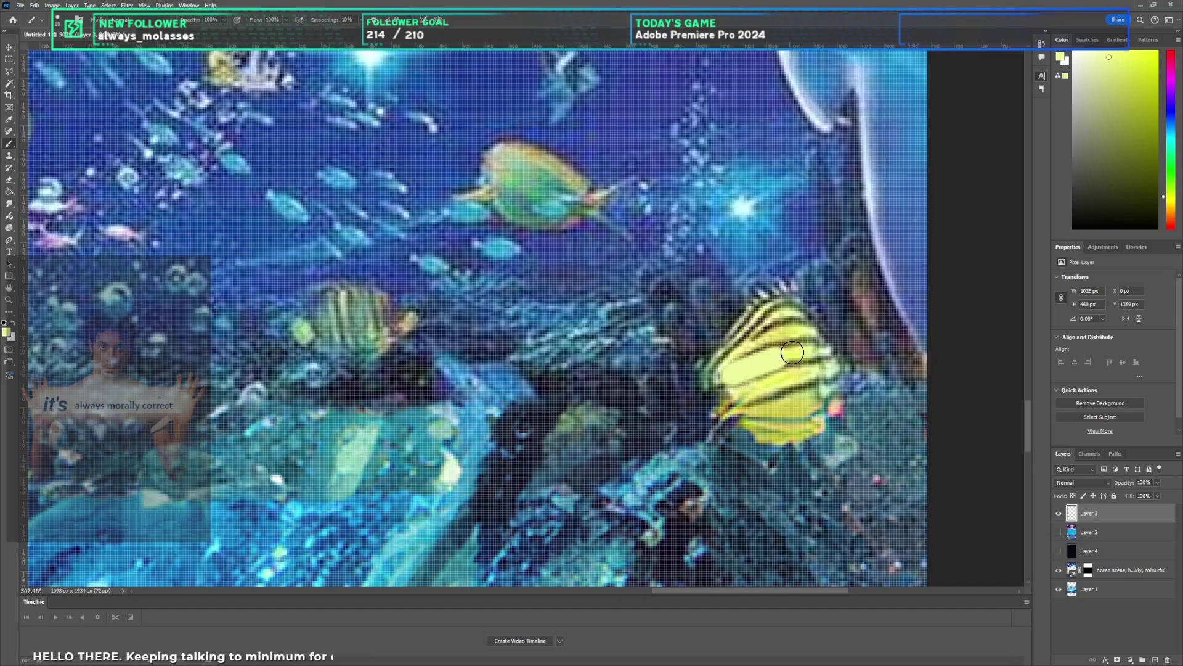
mouse_move(731, 375)
left_mouse_down()
mouse_move(806, 352)
mouse_move(746, 393)
mouse_move(793, 409)
mouse_move(798, 397)
mouse_move(755, 415)
mouse_move(800, 430)
mouse_move(803, 341)
mouse_move(751, 336)
mouse_move(773, 318)
mouse_move(742, 322)
mouse_move(786, 342)
mouse_move(733, 382)
mouse_move(801, 363)
mouse_move(808, 344)
left_mouse_up()
left_click(764, 318, "alt")
left_click_drag(744, 412, 811, 379)
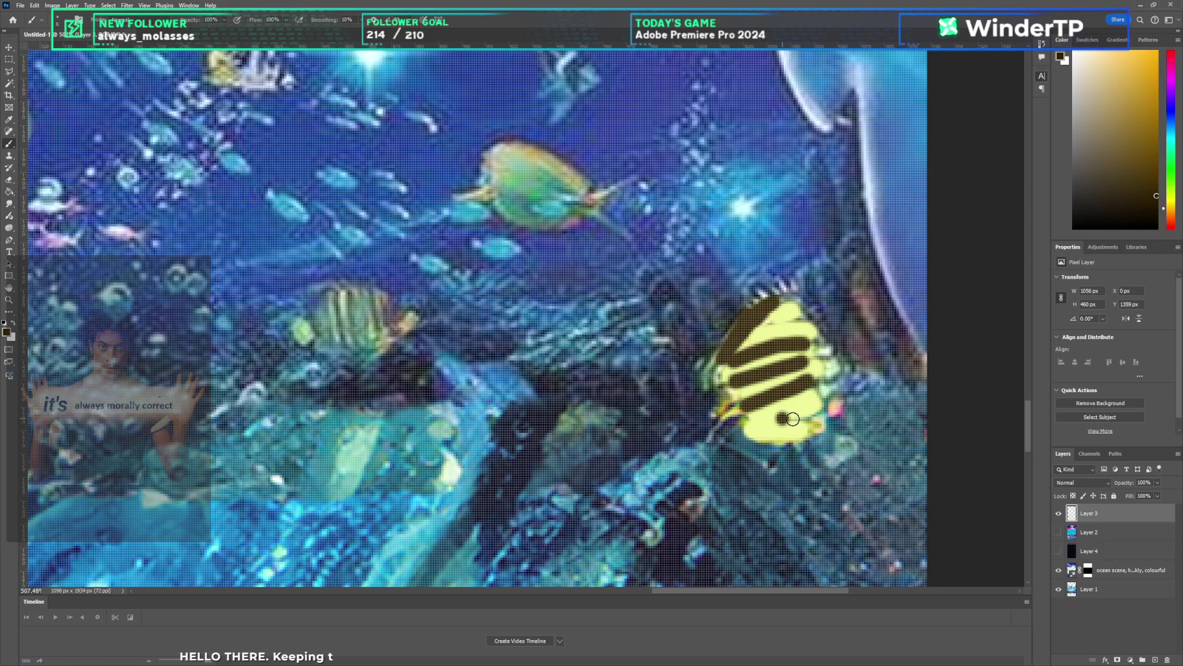
left_click_drag(793, 419, 817, 419)
left_click(1058, 532)
left_click(1058, 532)
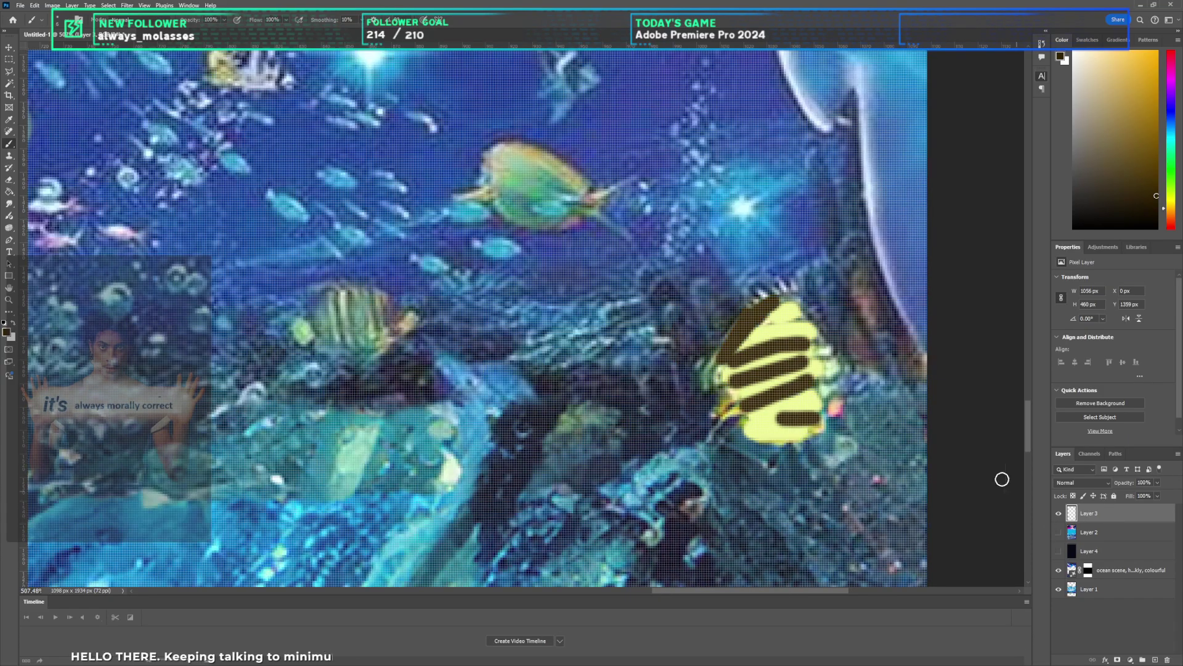
Step: Paint flat medium blue over the whole dolphin at the image's right edge, using a larger brush and a sampled colour
scroll(811, 302, "down", 5)
scroll(825, 255, "up", 3)
scroll(825, 255, "down", 4)
left_click(825, 265, "alt")
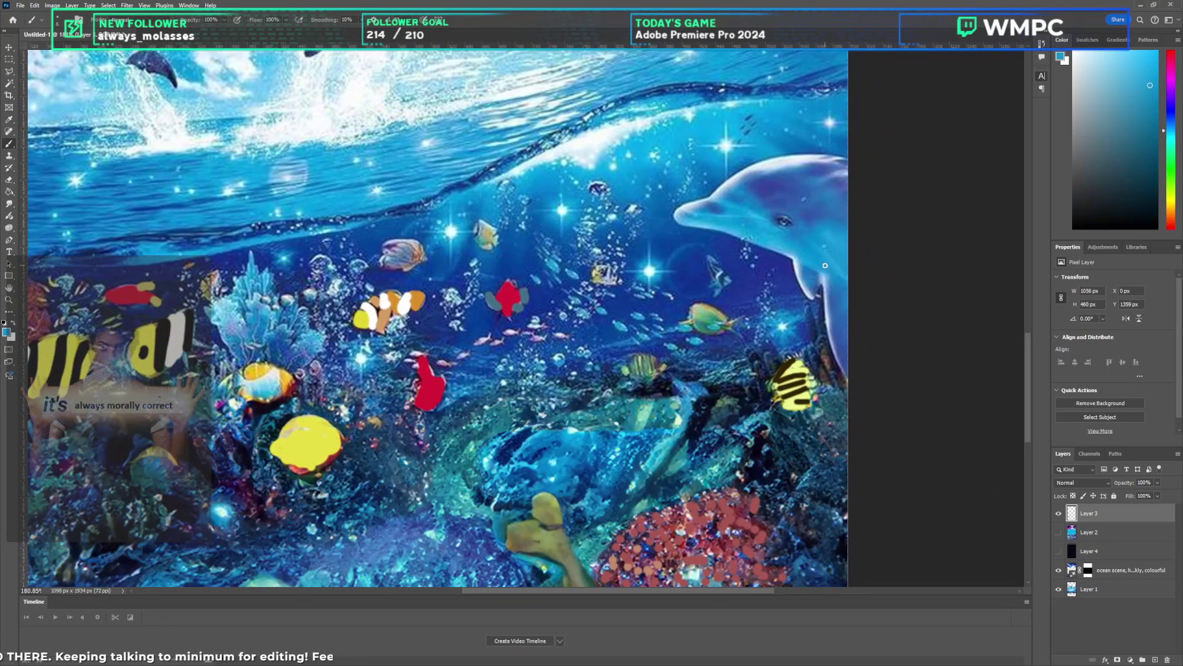
scroll(825, 265, "up", 2)
left_click(839, 420, "alt")
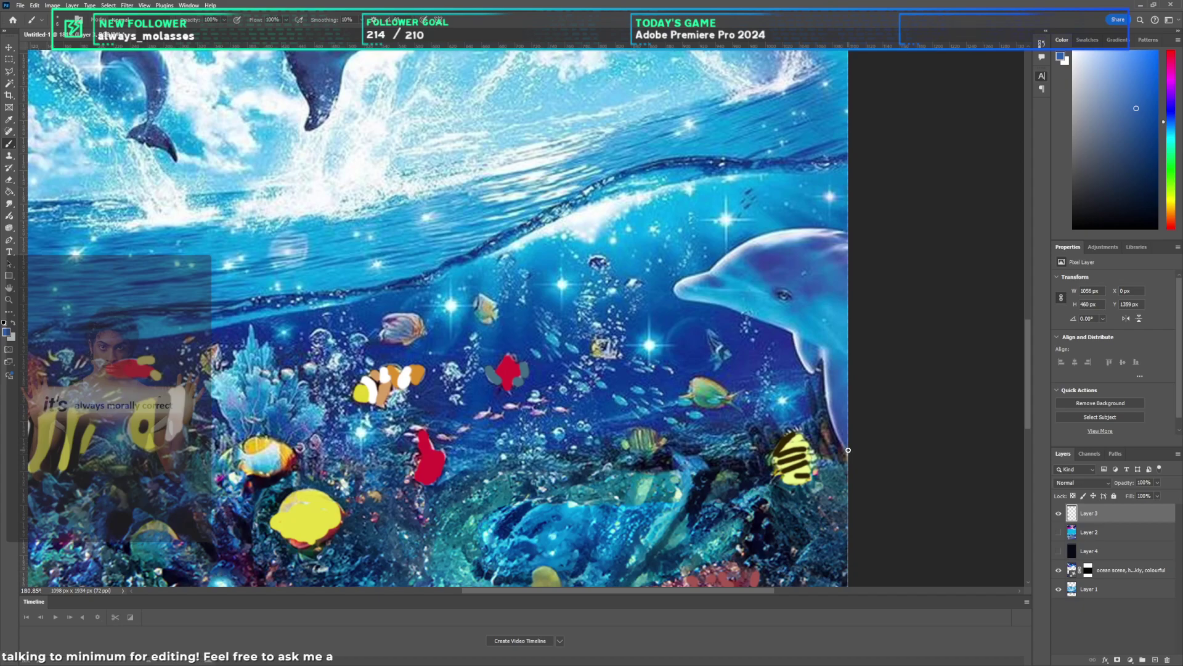
key("bracketright")
key("bracketright")
key("bracketright")
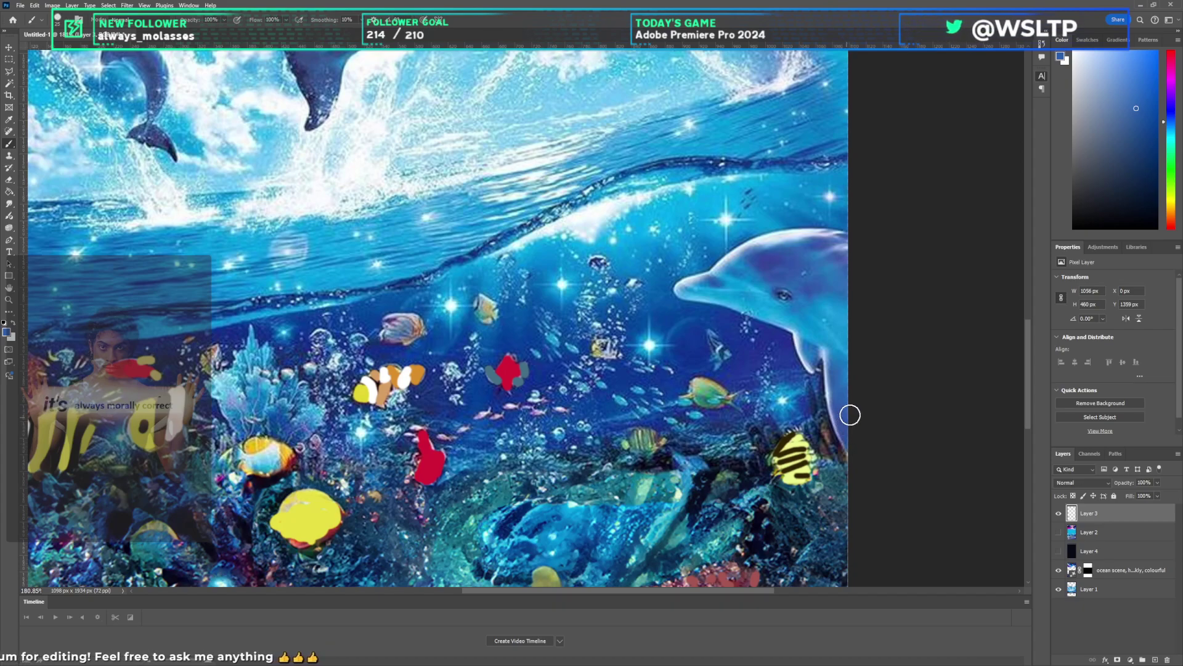
mouse_move(846, 418)
left_mouse_down()
mouse_move(834, 346)
mouse_move(808, 358)
mouse_move(827, 343)
mouse_move(801, 318)
mouse_move(694, 291)
mouse_move(792, 244)
mouse_move(848, 245)
mouse_move(856, 351)
mouse_move(826, 267)
mouse_move(816, 282)
mouse_move(819, 263)
mouse_move(817, 296)
left_mouse_up()
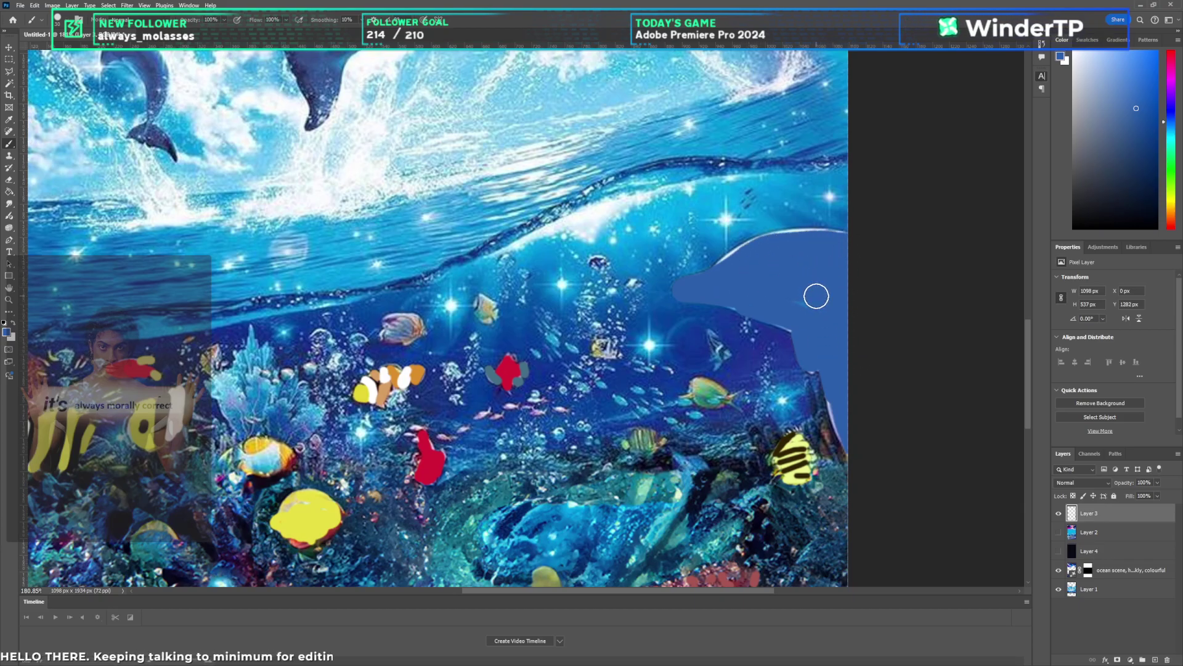
Step: Paint a dark navy eye on the blue dolphin at the image's right edge, sampling the colour from the original picture beneath Layer 3
left_click(1059, 512)
scroll(777, 314, "up", 3)
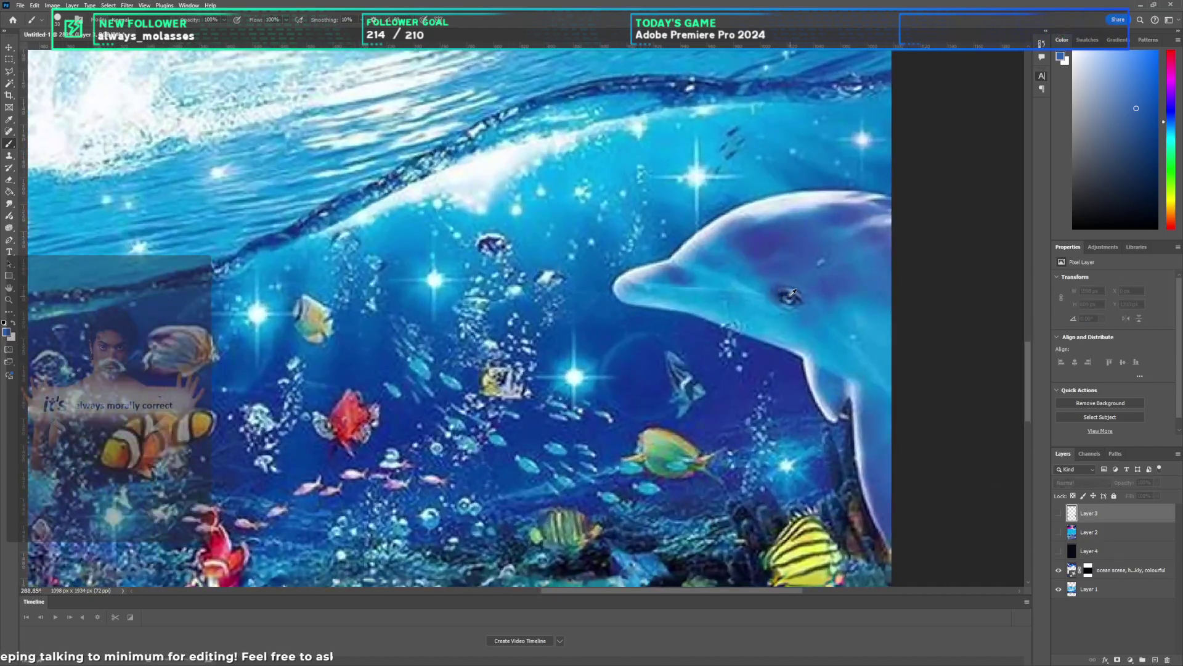
left_click(1057, 514)
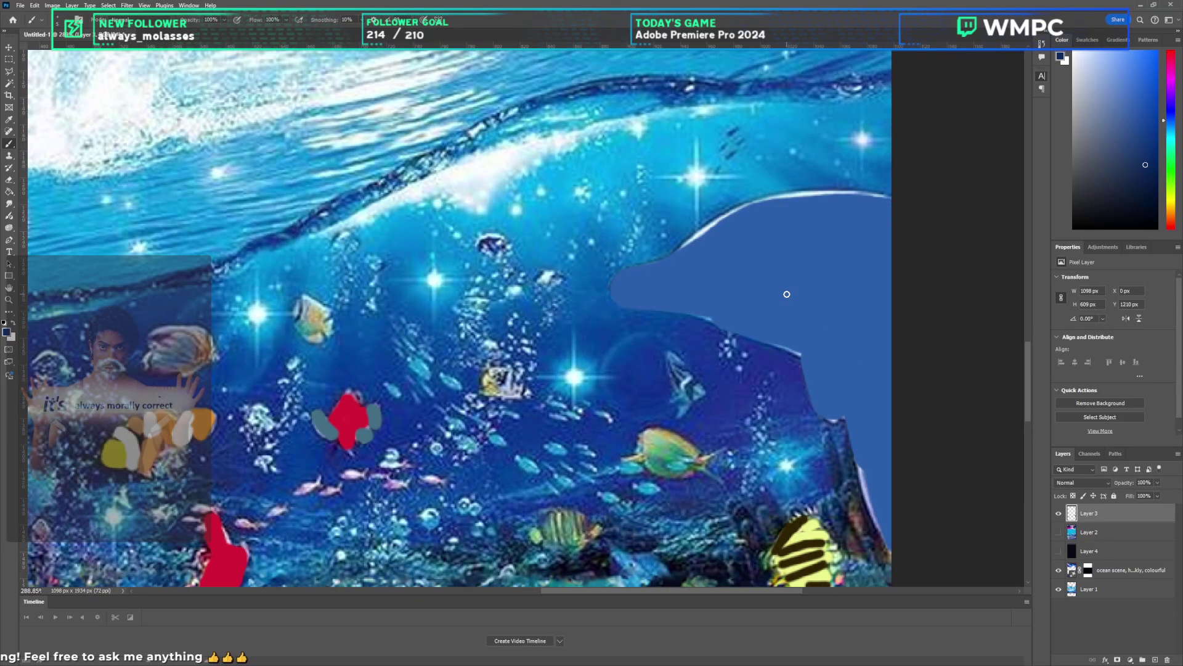
left_click(1059, 513)
left_click(1058, 513)
scroll(789, 295, "up", 2)
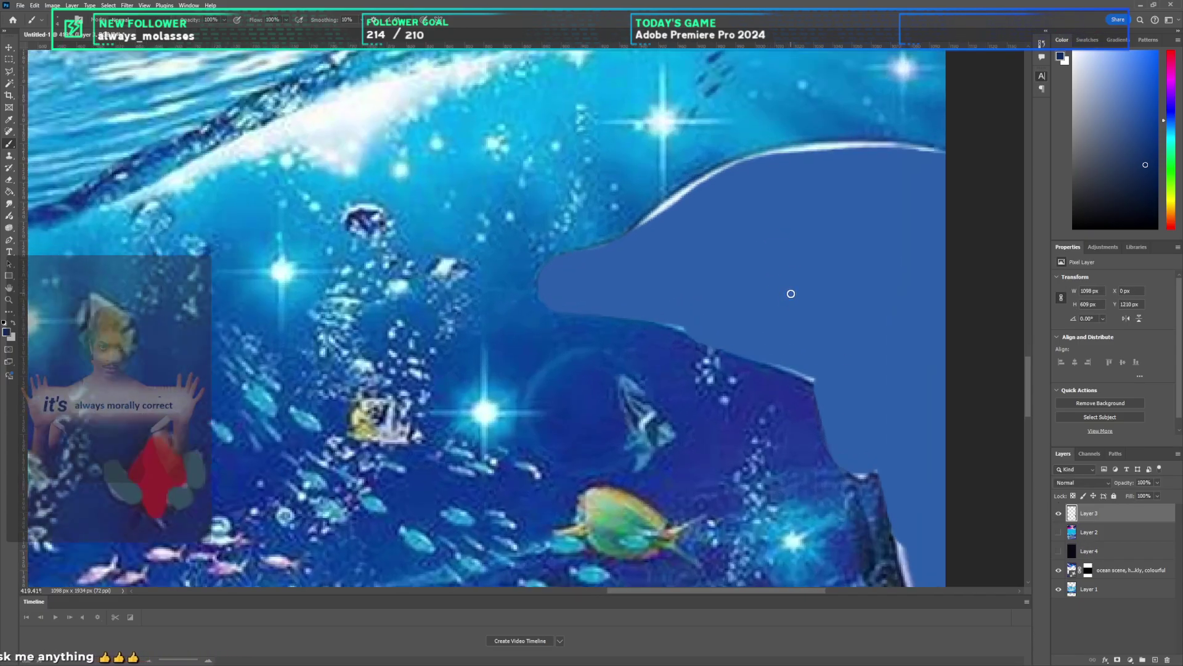
left_click_drag(807, 302, 792, 302)
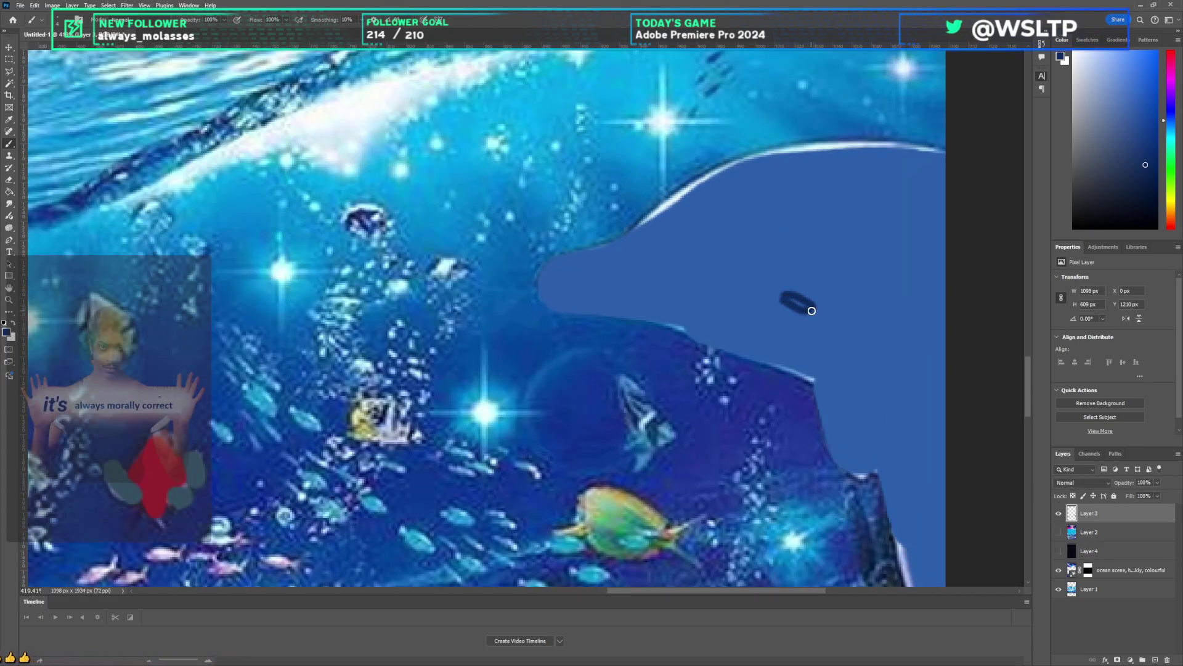
Step: Trace the outline of the large leaping dolphin, including tail, fins and open beak, in the medium blue sampled from the painted dolphin
scroll(872, 338, "down", 6)
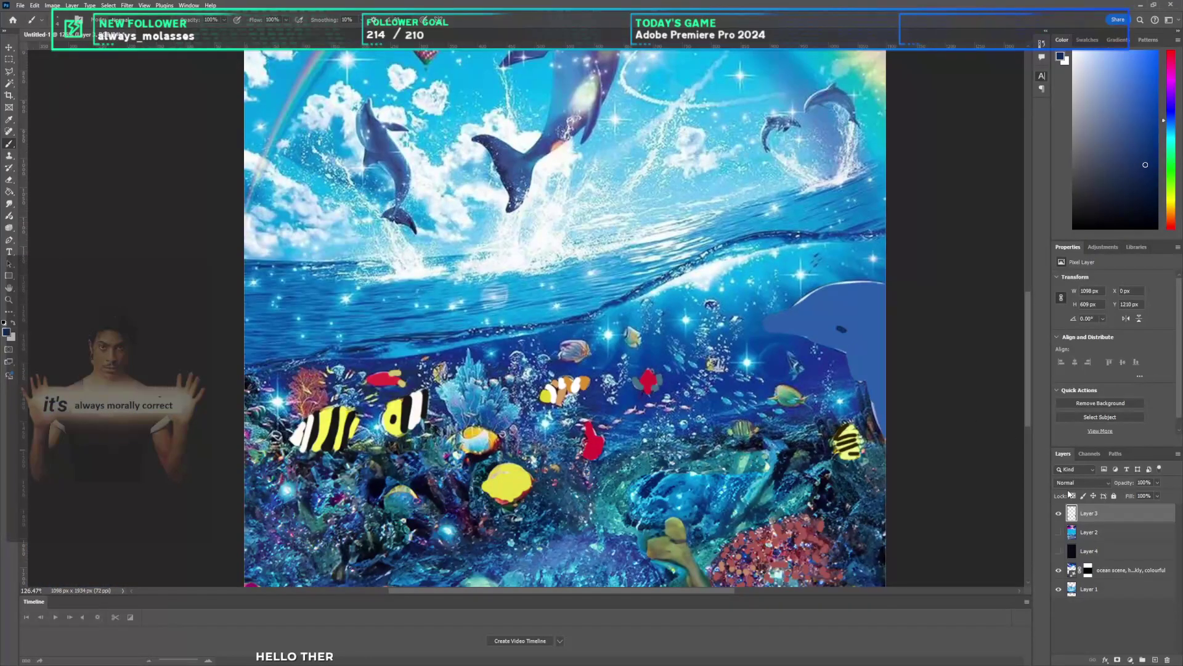
scroll(850, 393, "up", 3)
scroll(739, 345, "up", 3)
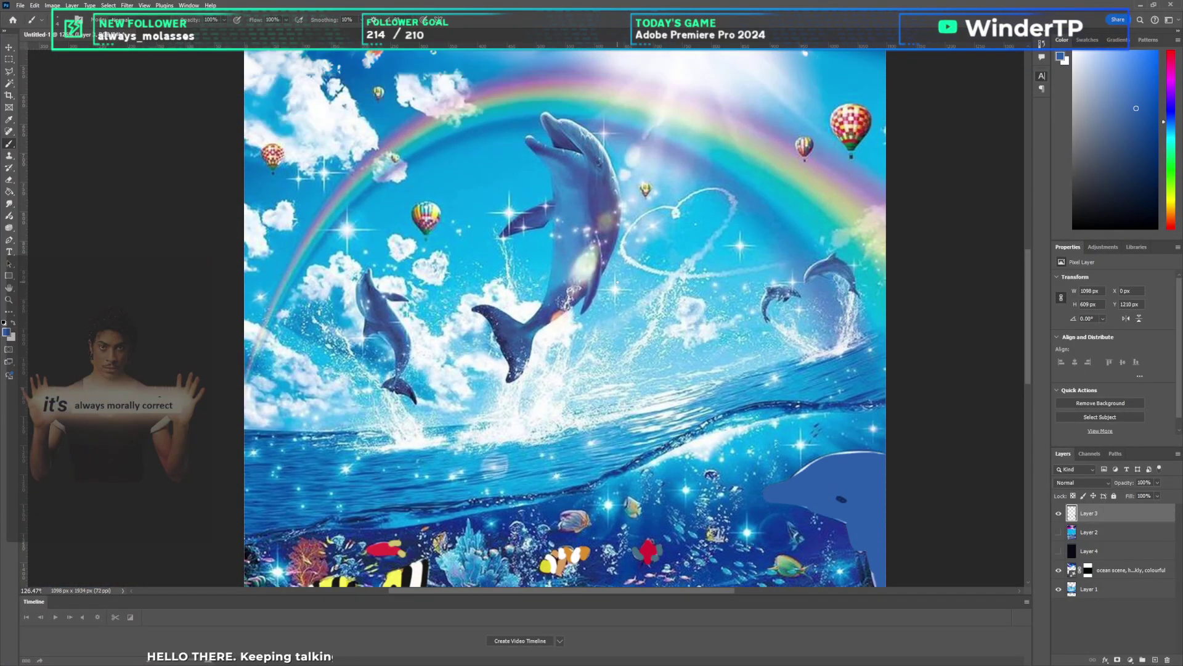
scroll(603, 292, "down", 1)
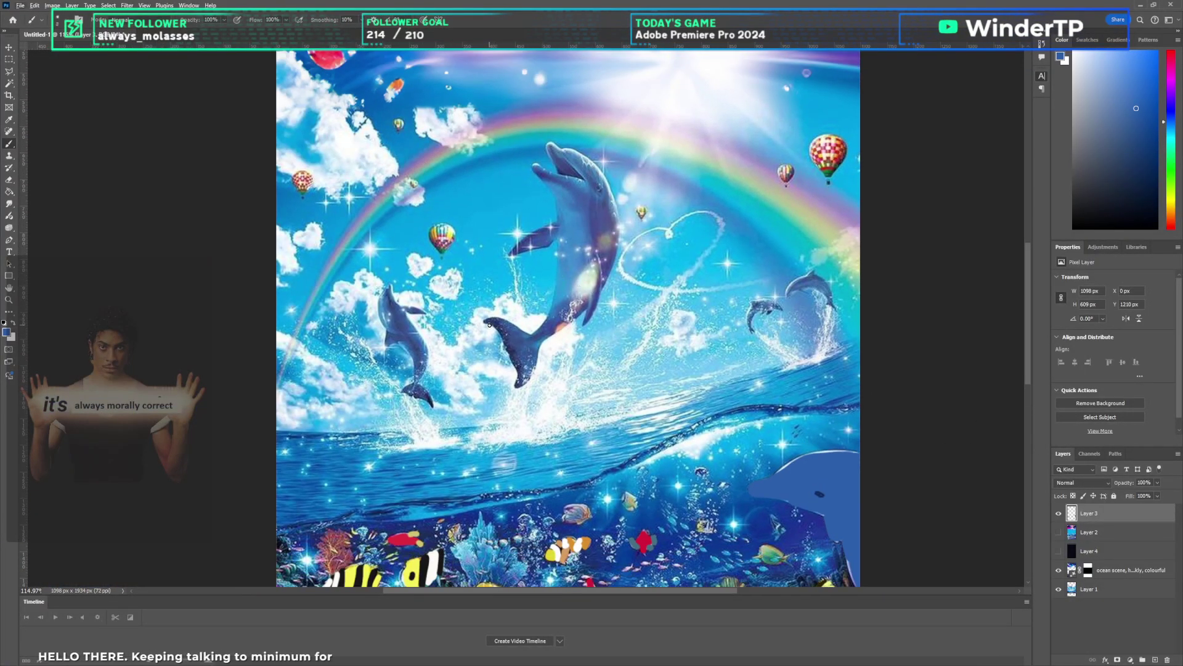
scroll(487, 318, "up", 3)
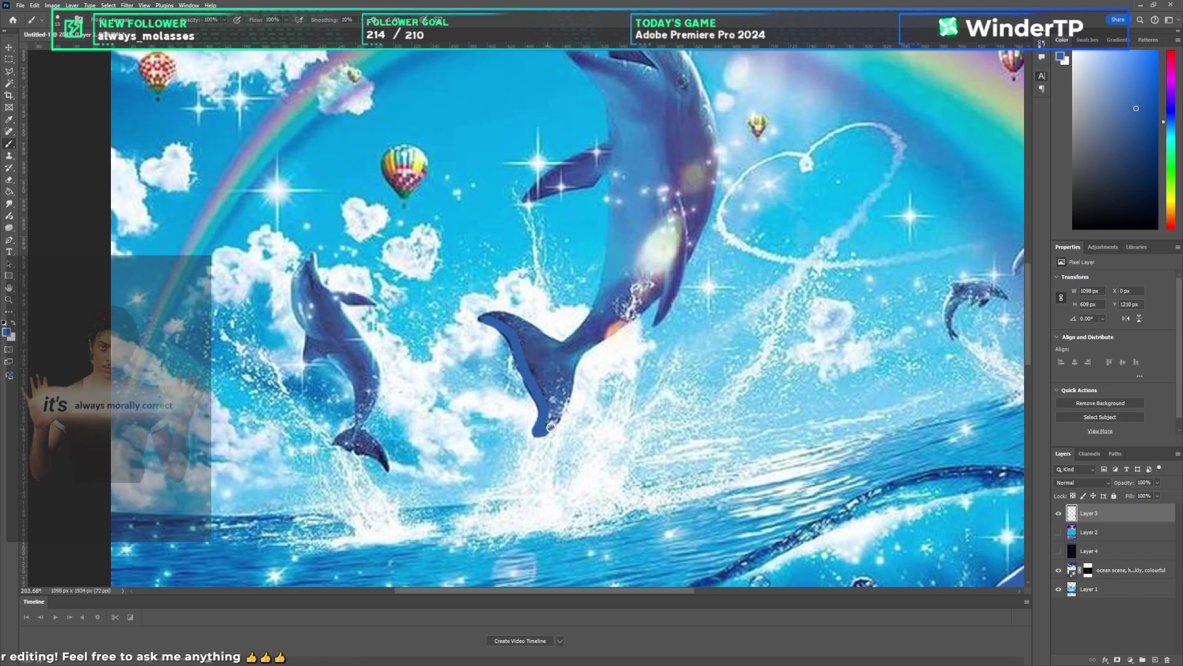
left_click_drag(550, 426, 569, 383)
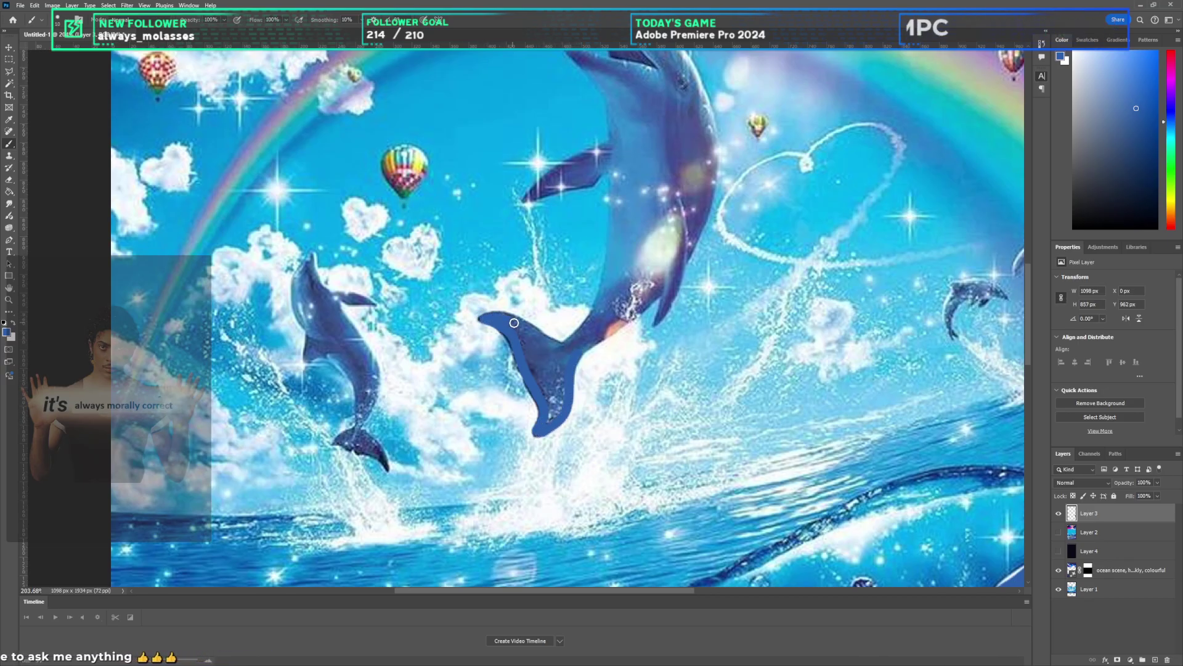
mouse_move(593, 317)
left_mouse_down()
mouse_move(600, 398)
mouse_move(615, 250)
mouse_move(555, 271)
left_mouse_up()
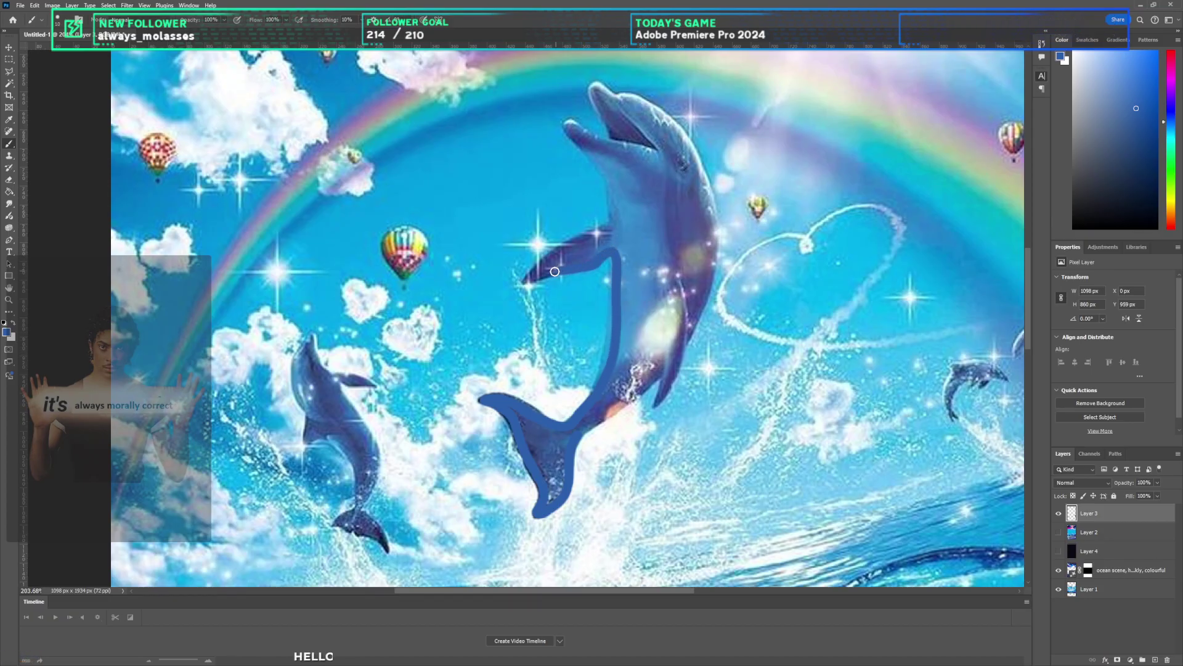
left_click_drag(607, 235, 608, 174)
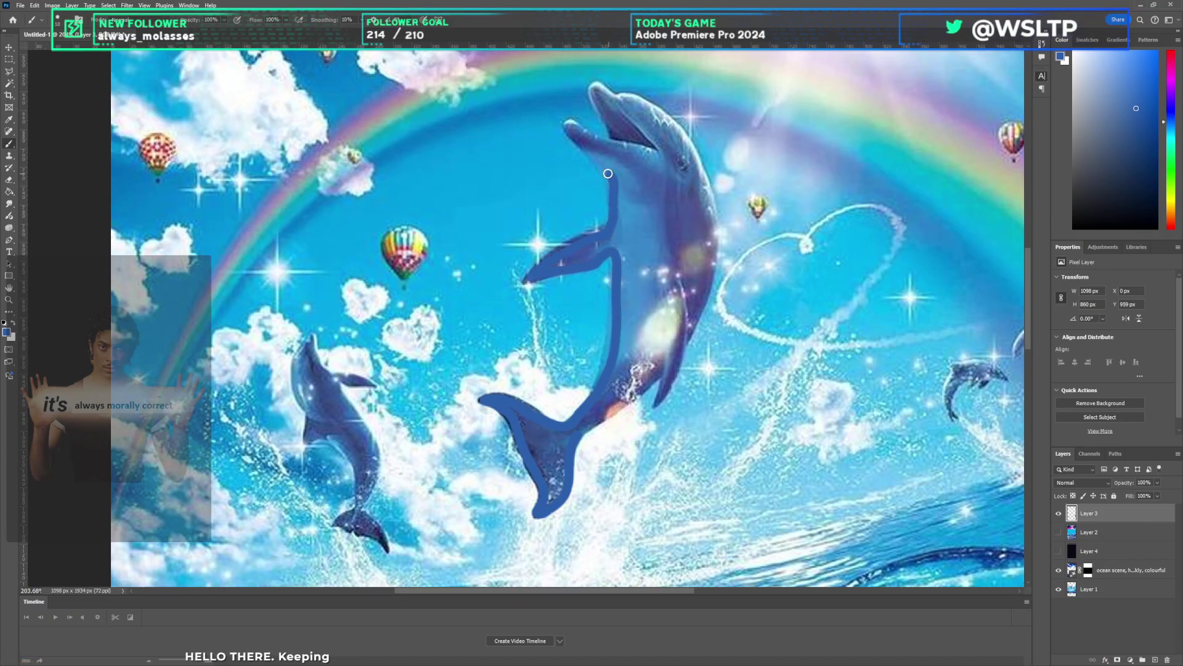
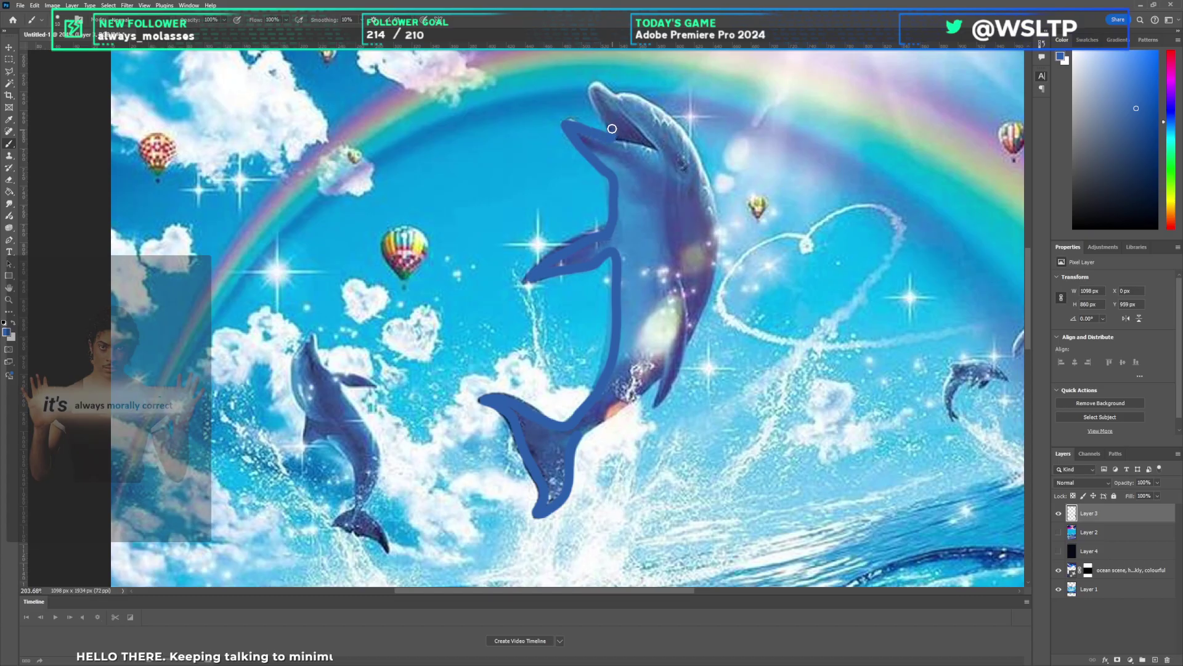
mouse_move(595, 96)
left_mouse_down()
mouse_move(609, 91)
mouse_move(673, 126)
mouse_move(698, 155)
mouse_move(716, 217)
mouse_move(715, 276)
left_mouse_up()
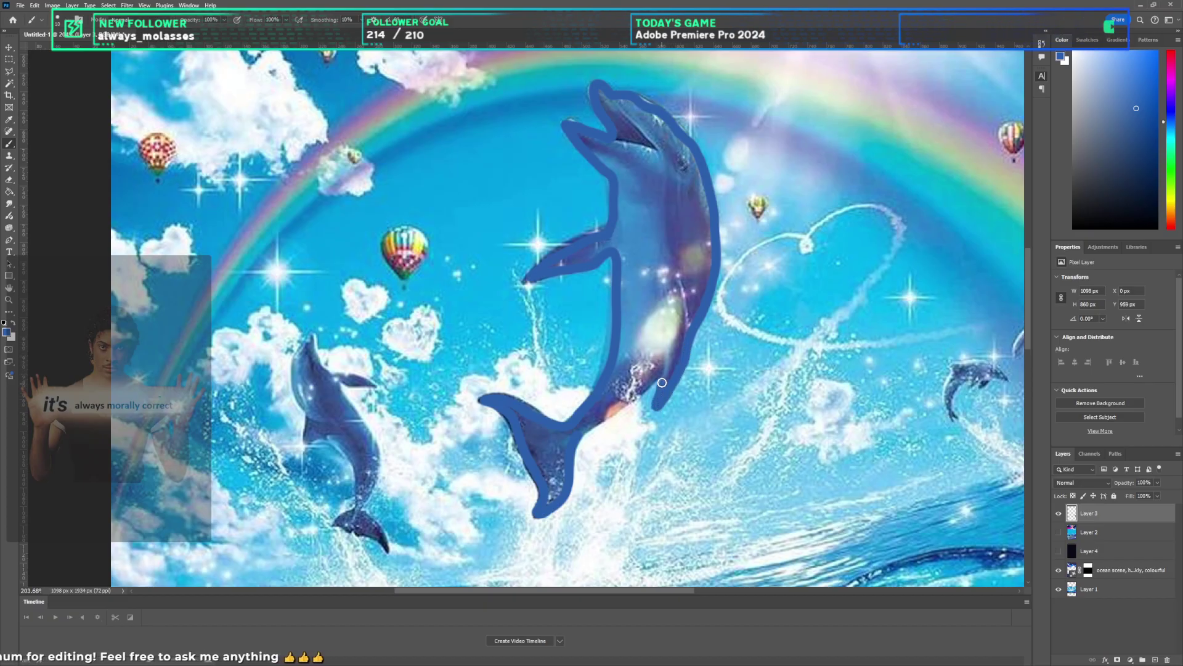
left_click_drag(634, 400, 587, 434)
scroll(633, 373, "down", 3)
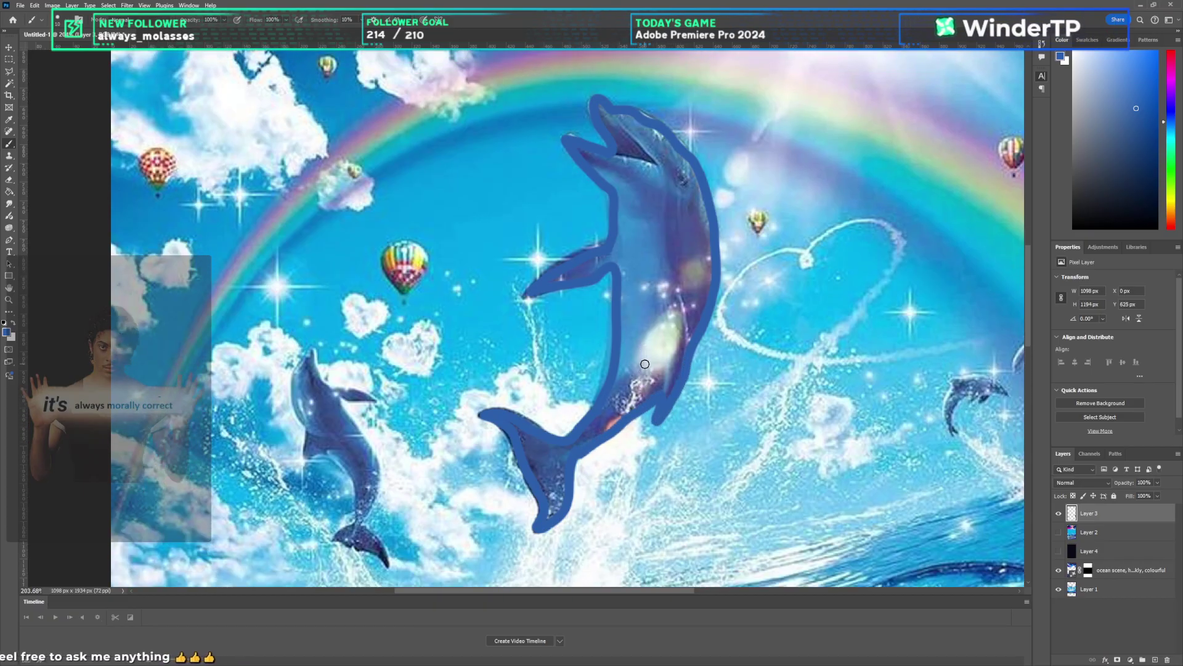
Step: Fill the large dolphin's outlined body and tail with the same medium blue using the Paint Bucket
key("g")
left_click(638, 293)
left_click(641, 291)
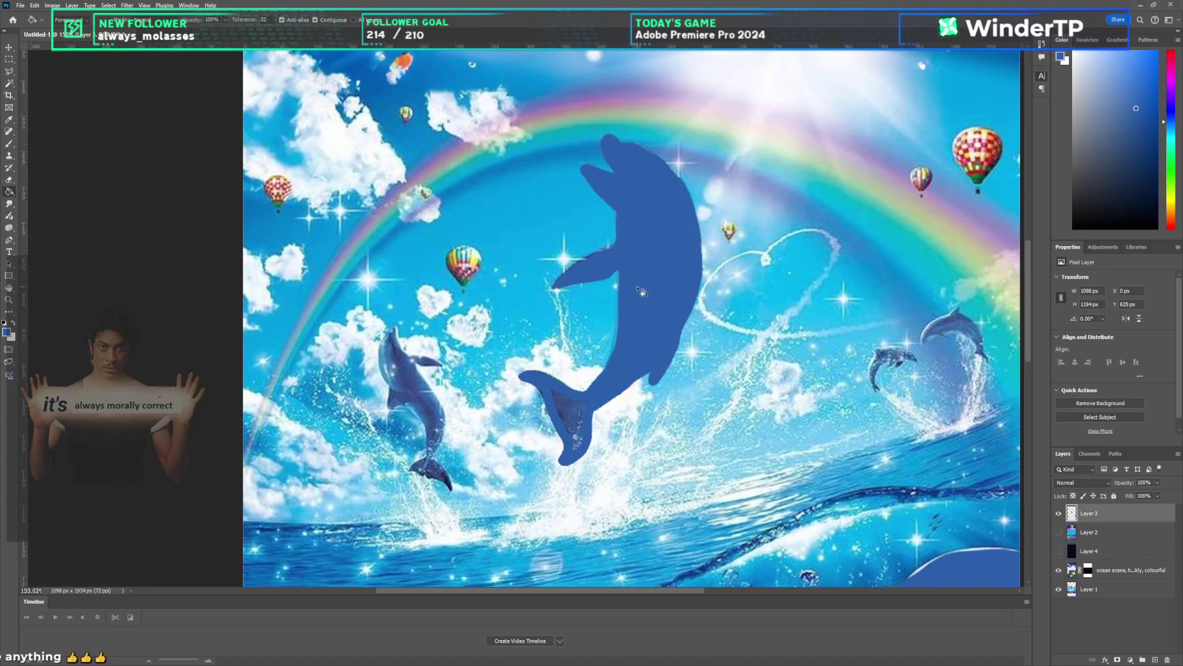
left_click(570, 410)
Step: Outline the smaller leaping dolphin beside the large one in medium blue, then fill its body and tail with the same colour
scroll(441, 354, "left", 3)
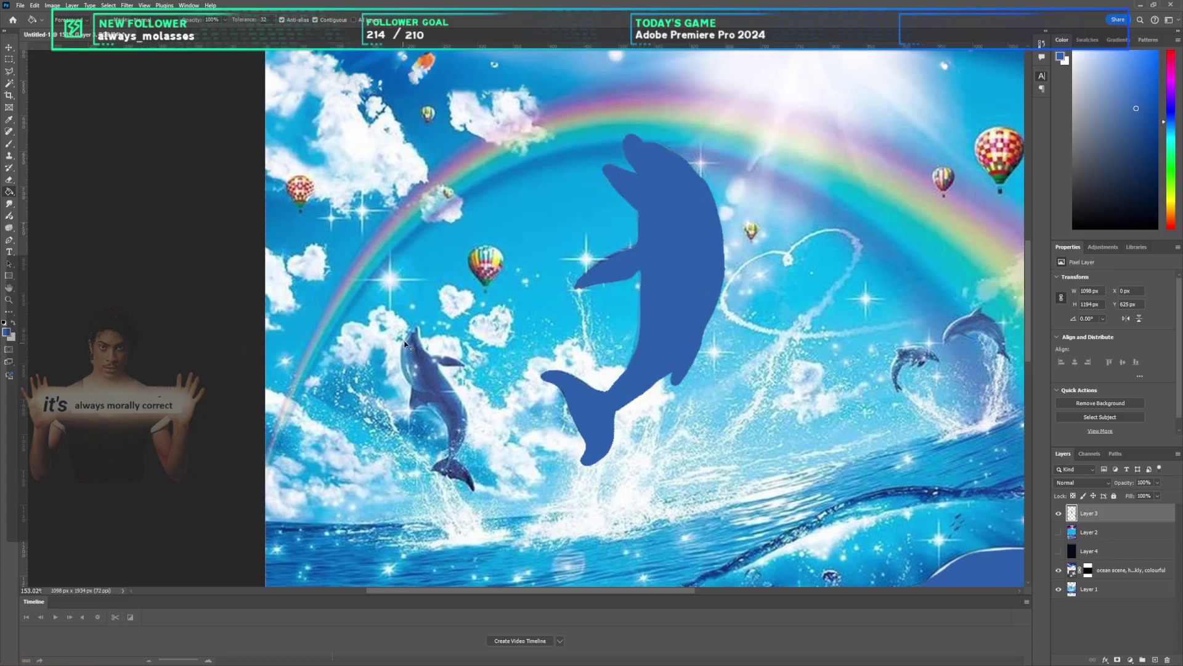
key("b")
scroll(432, 327, "up", 4)
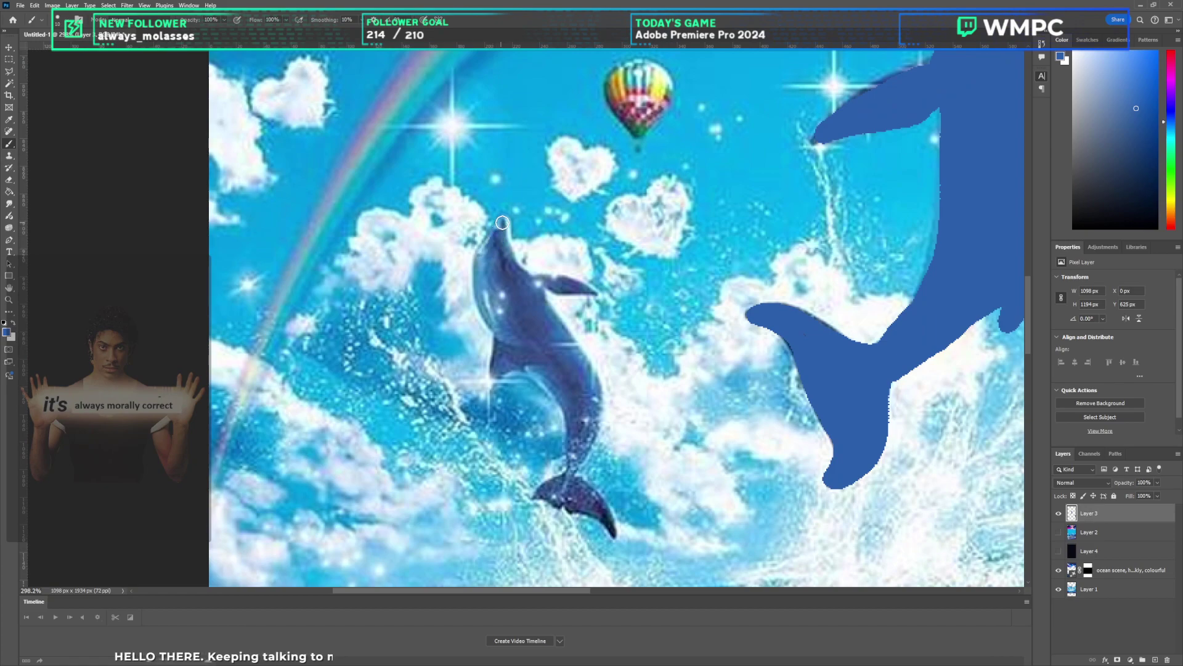
mouse_move(501, 223)
left_mouse_down()
mouse_move(482, 291)
mouse_move(525, 372)
mouse_move(562, 399)
left_mouse_up()
mouse_move(549, 475)
left_mouse_down()
mouse_move(535, 500)
mouse_move(613, 531)
mouse_move(582, 475)
mouse_move(591, 370)
mouse_move(542, 301)
mouse_move(601, 286)
mouse_move(534, 275)
left_mouse_up()
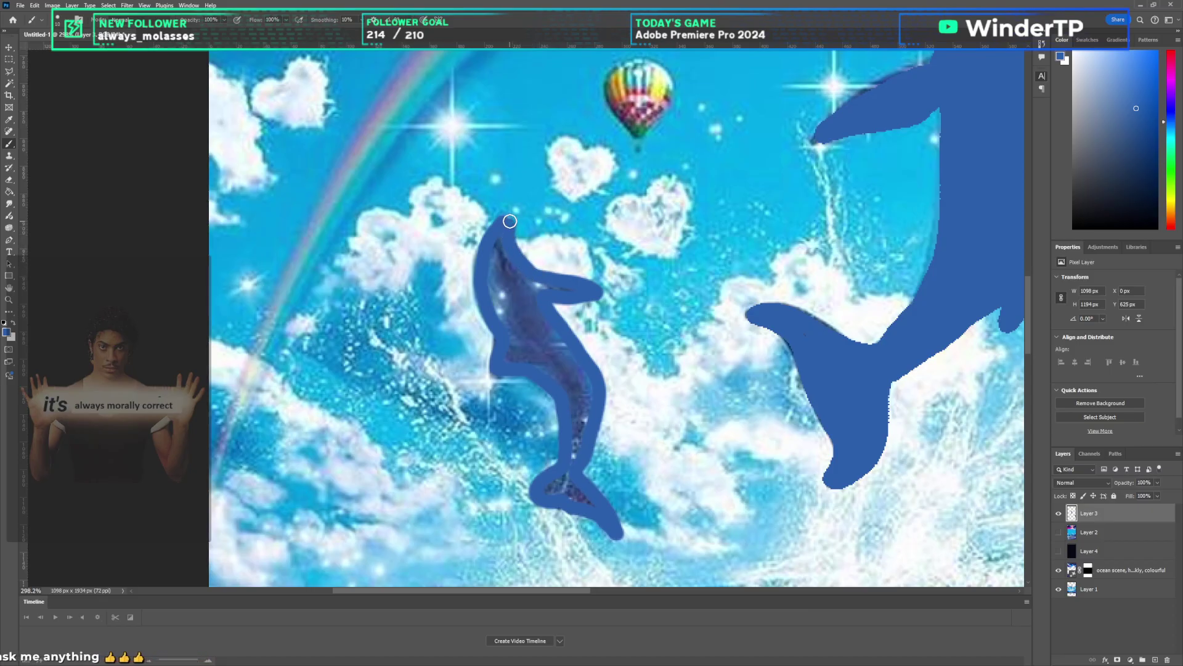
key("g")
left_click(507, 277)
scroll(520, 303, "down", 2)
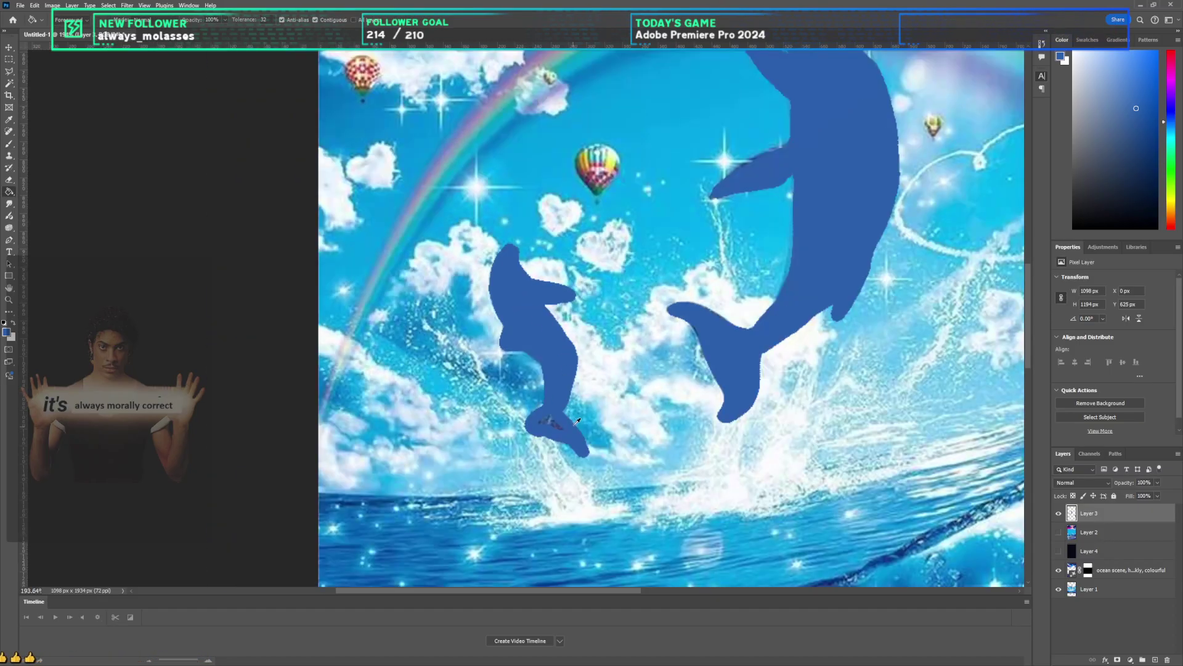
left_click(555, 426)
Step: Paint an oval navy eye on the large leaping dolphin, sampling the underwater dolphin's eye colour and checking the position with Layer 3 hidden
scroll(555, 428, "down", 3)
key("b")
scroll(686, 318, "up", 3)
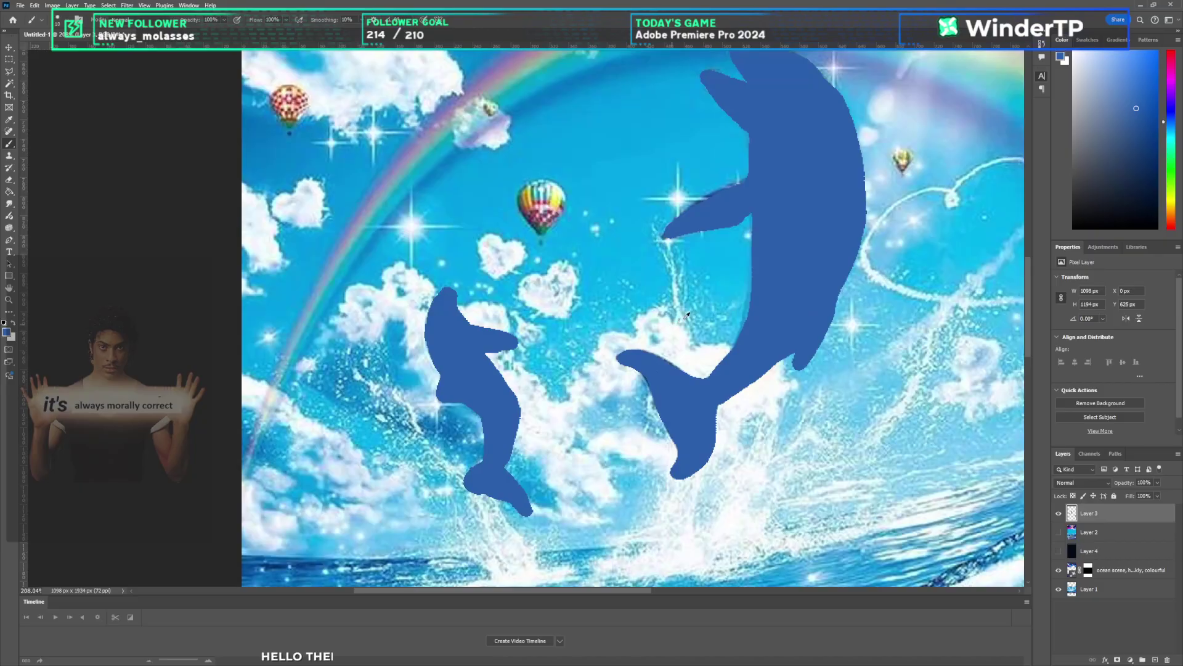
scroll(685, 315, "down", 3)
scroll(869, 410, "up", 4)
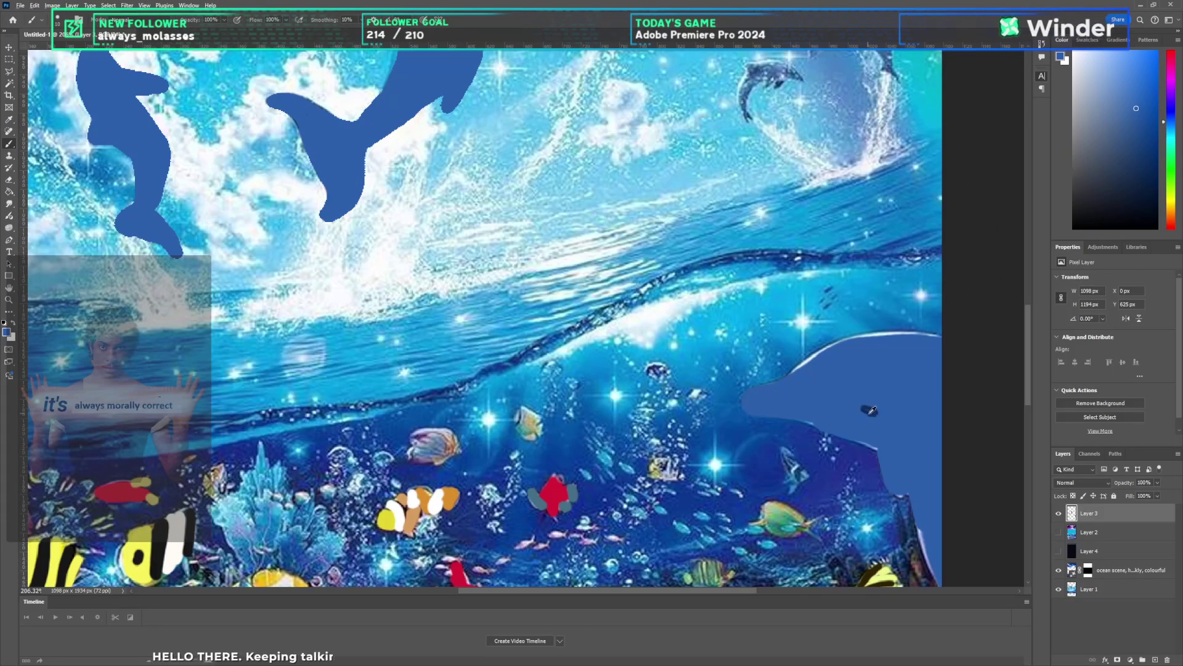
scroll(869, 410, "down", 3)
scroll(538, 215, "up", 4)
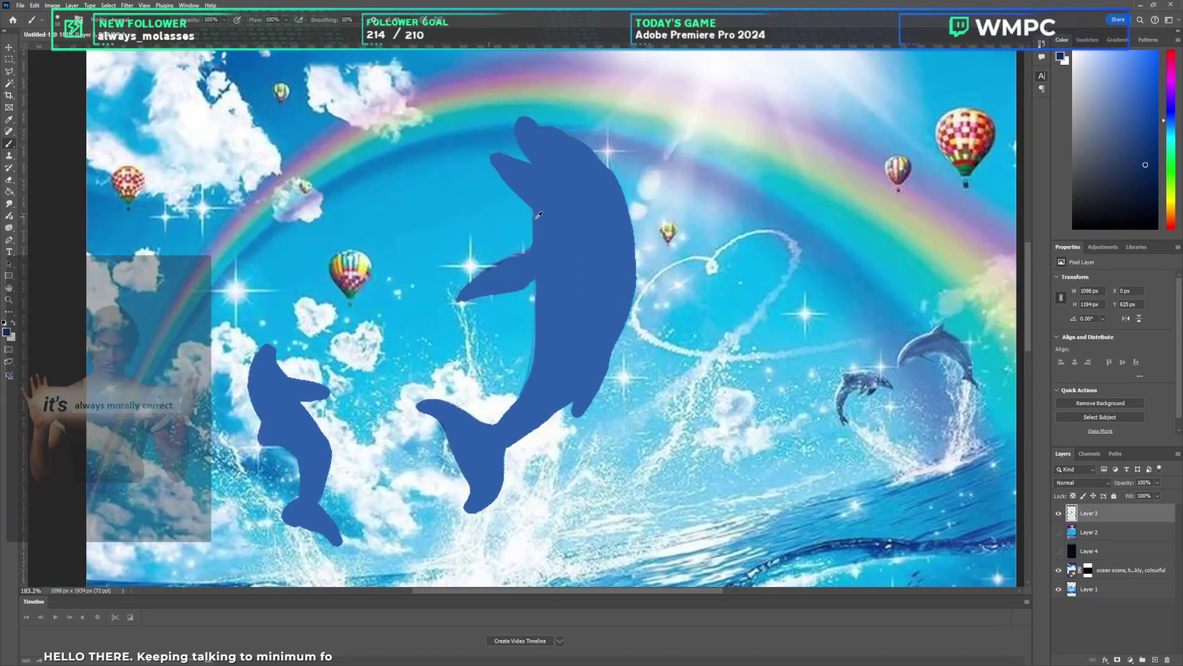
left_click(1059, 513)
left_click(1058, 513)
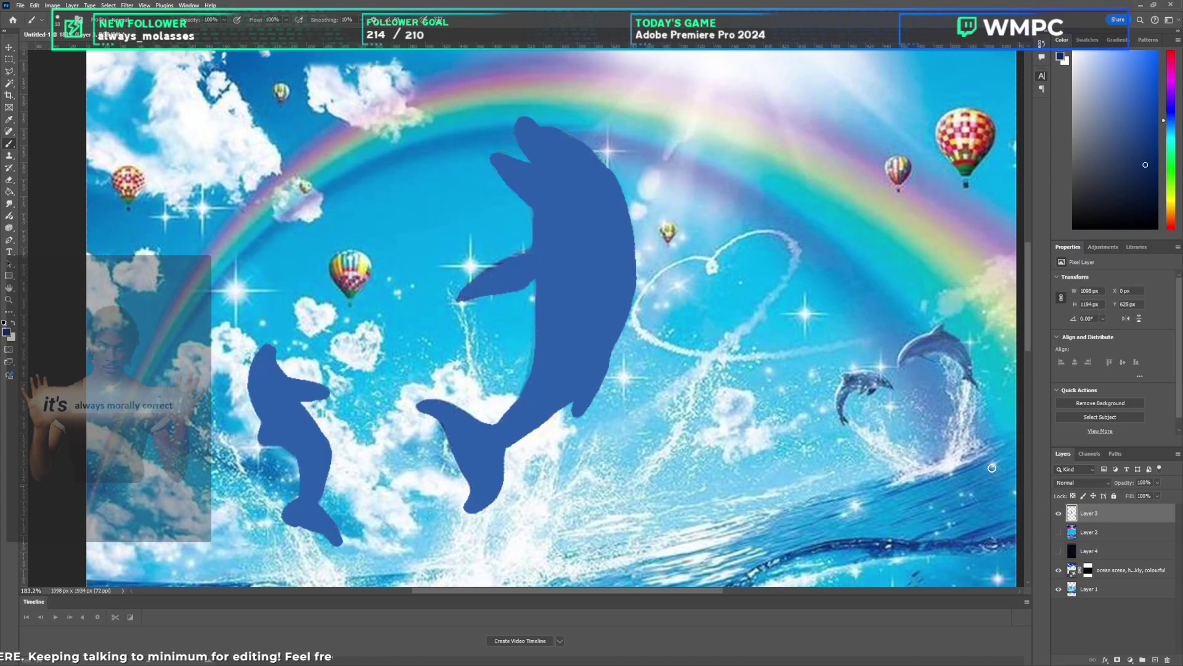
scroll(602, 188, "up", 2)
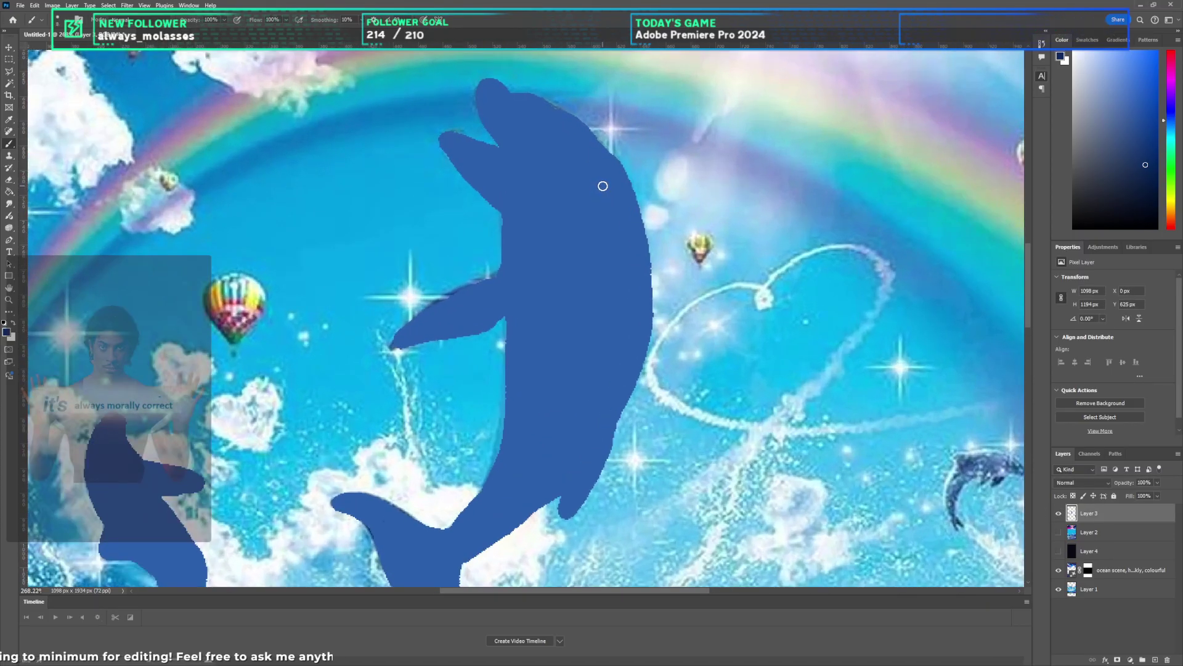
left_click_drag(603, 186, 614, 207)
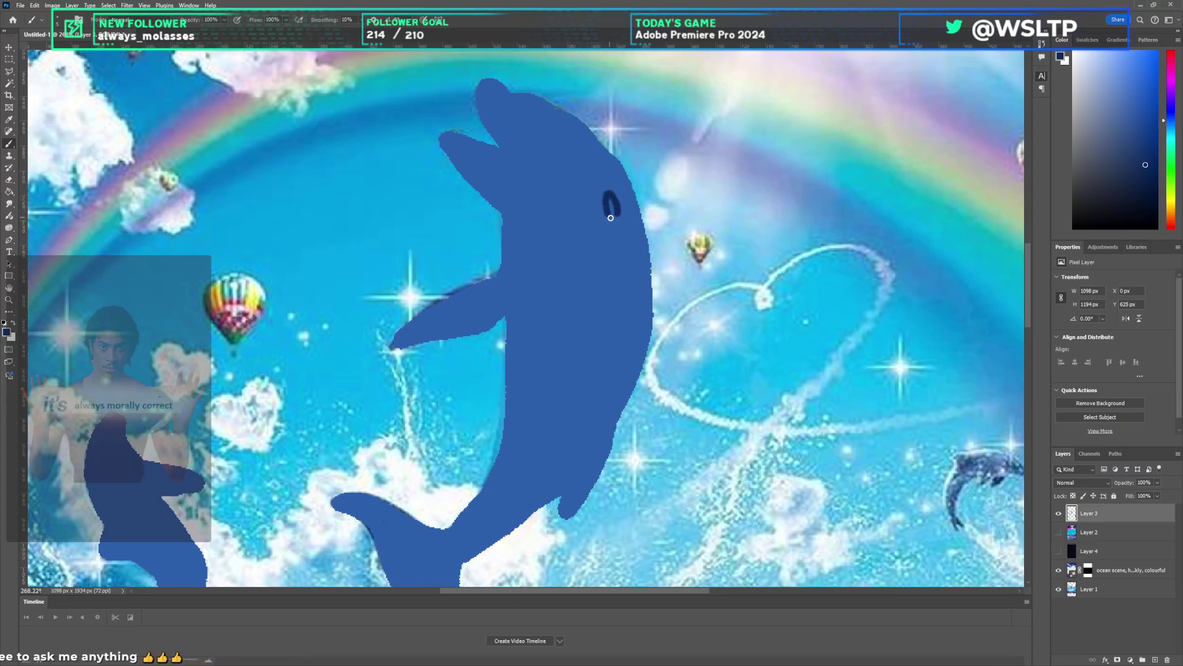
Step: Paint a small navy eye on the head of the smaller leaping dolphin
scroll(573, 265, "down", 3)
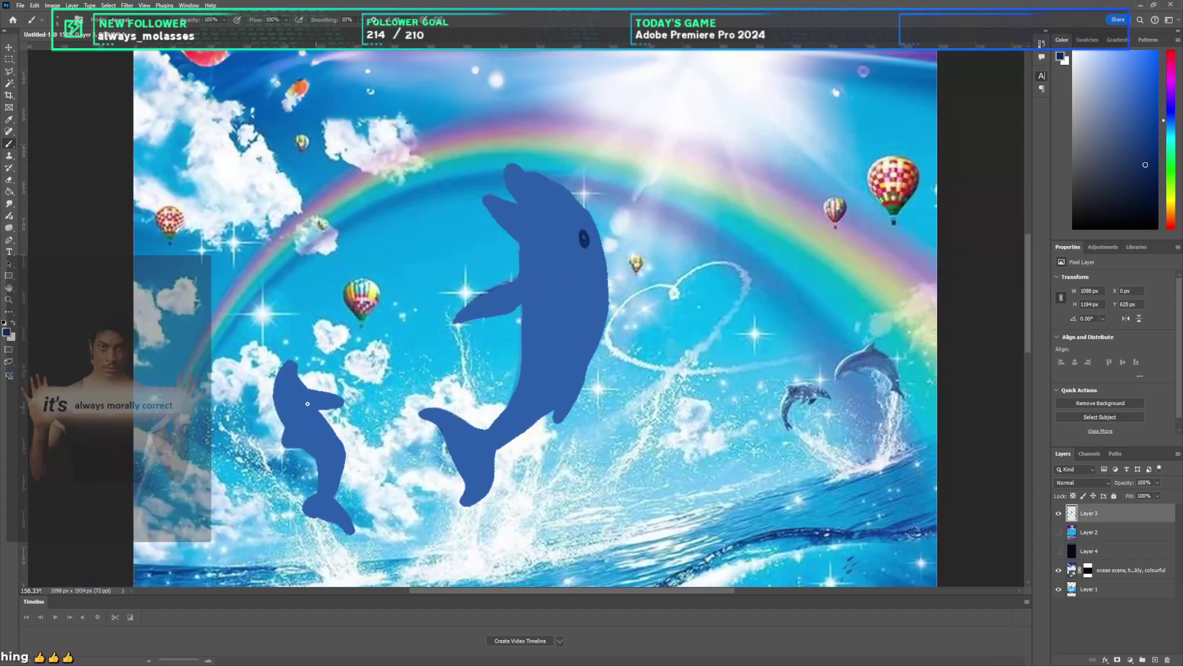
scroll(308, 388, "up", 5)
left_click_drag(382, 356, 386, 389)
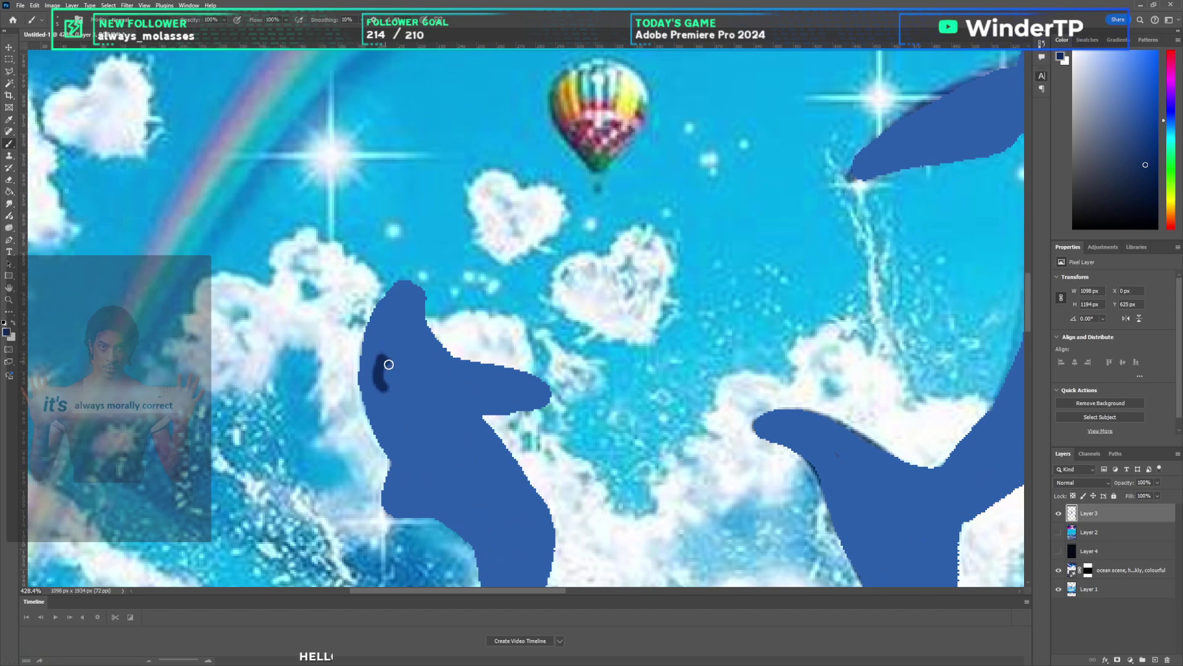
Step: Outline and fill the larger of the two distant dolphins beneath the rainbow's end with the sampled medium blue
scroll(389, 364, "down", 5)
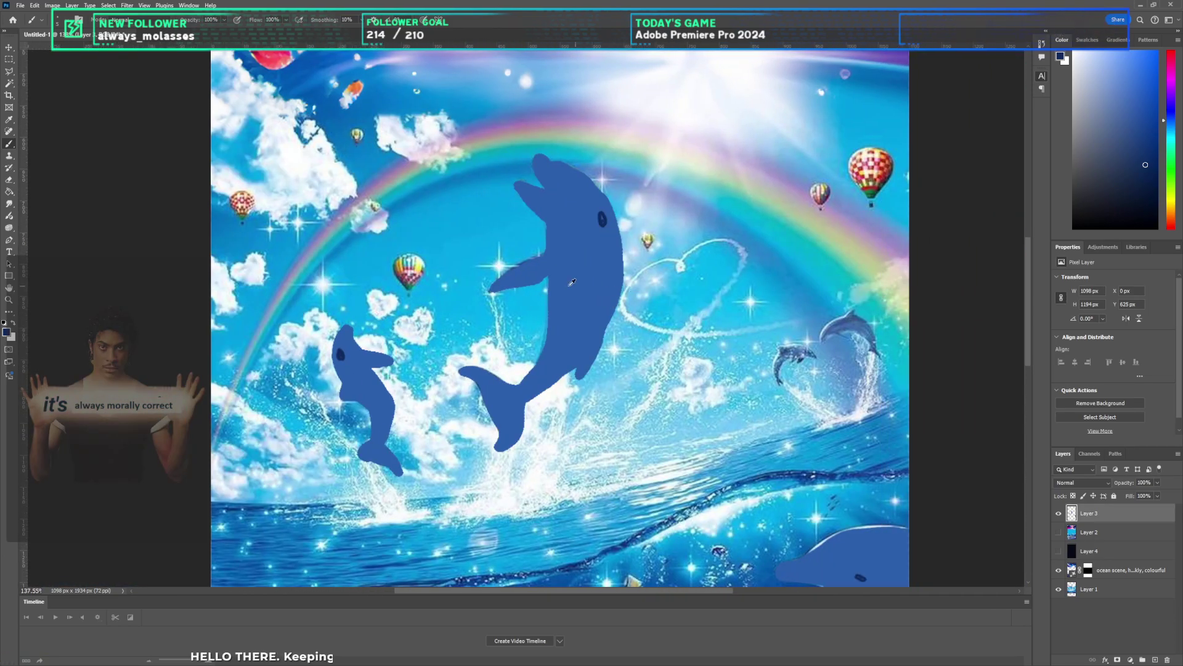
scroll(645, 281, "down", 3)
scroll(825, 300, "up", 7)
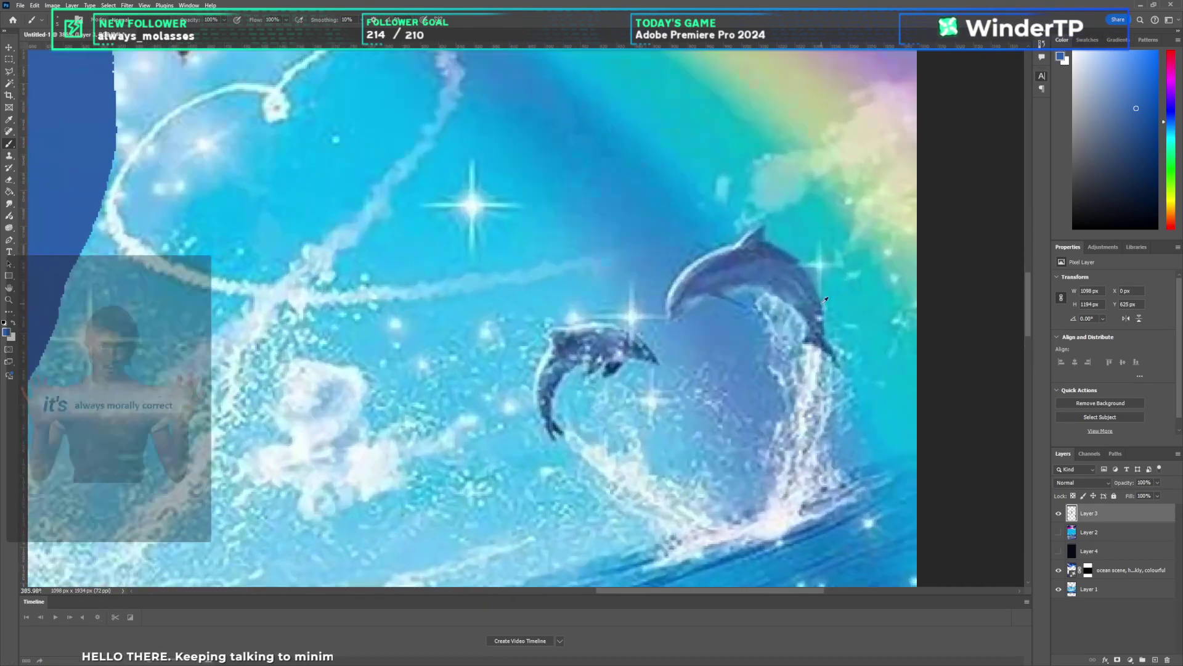
scroll(665, 317, "down", 1)
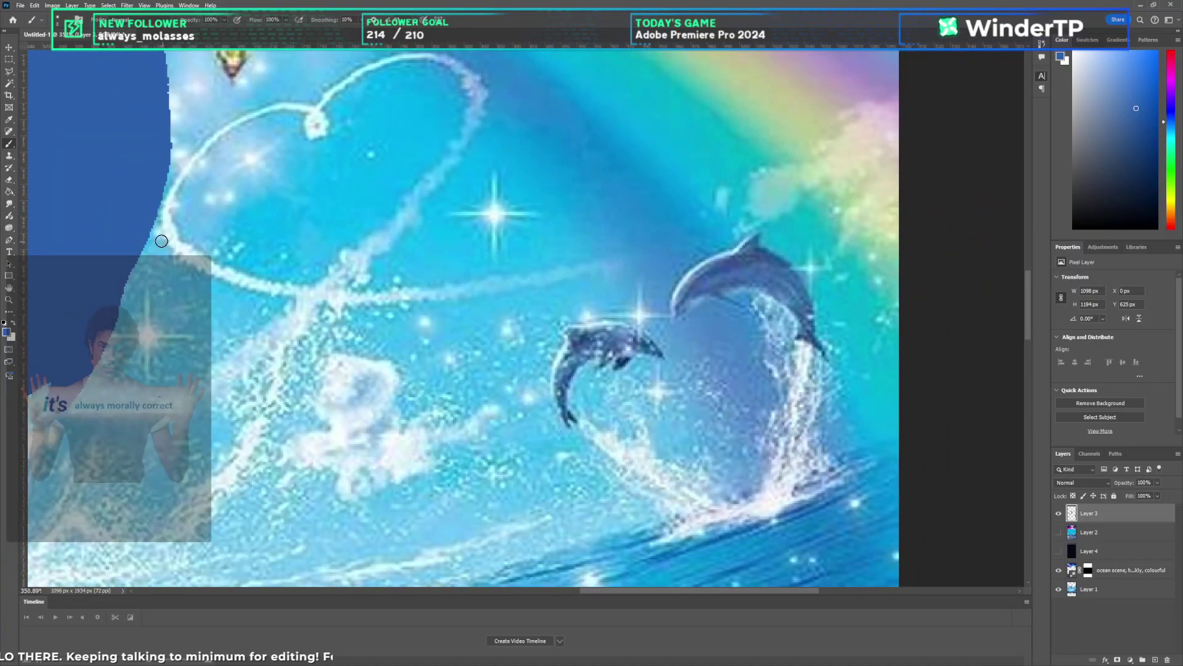
mouse_move(670, 318)
left_mouse_down()
mouse_move(746, 282)
mouse_move(820, 347)
left_mouse_up()
left_click_drag(808, 292, 750, 243)
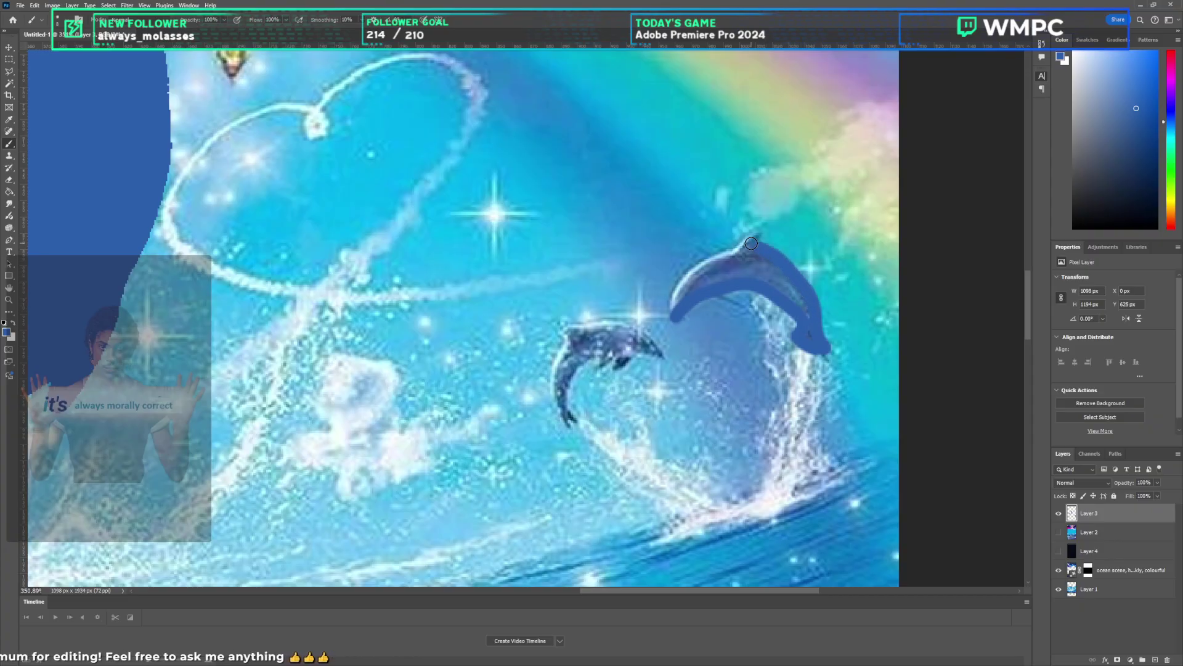
mouse_move(677, 310)
left_mouse_down()
mouse_move(714, 260)
mouse_move(734, 257)
left_mouse_up()
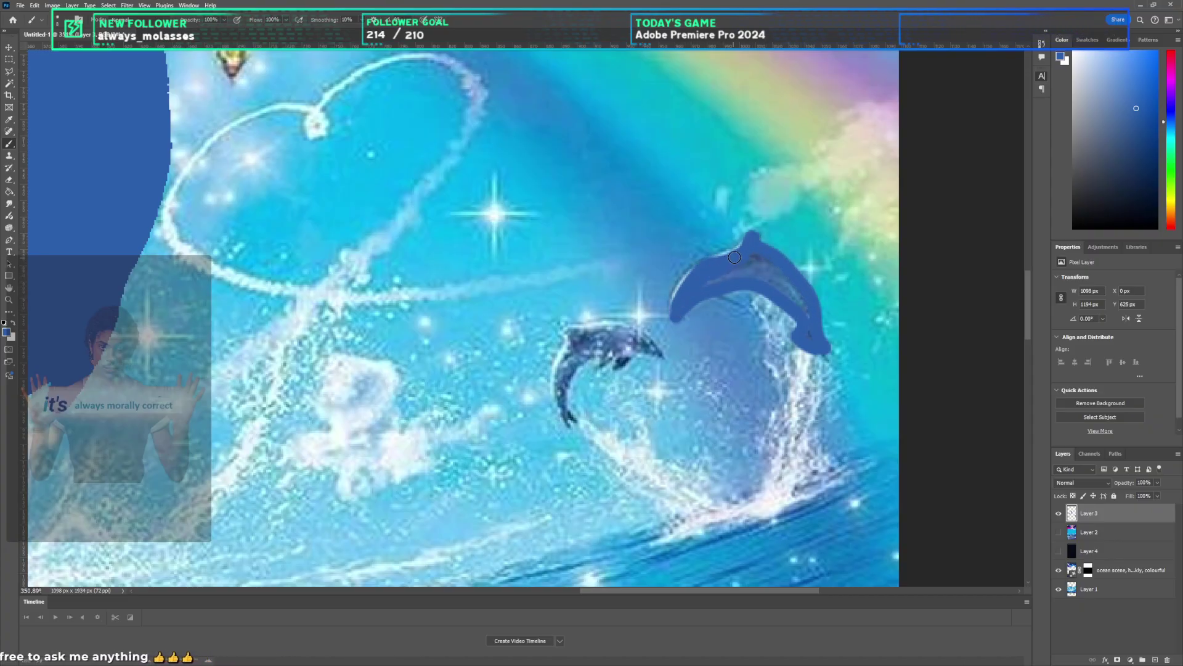
key("g")
left_click(772, 278)
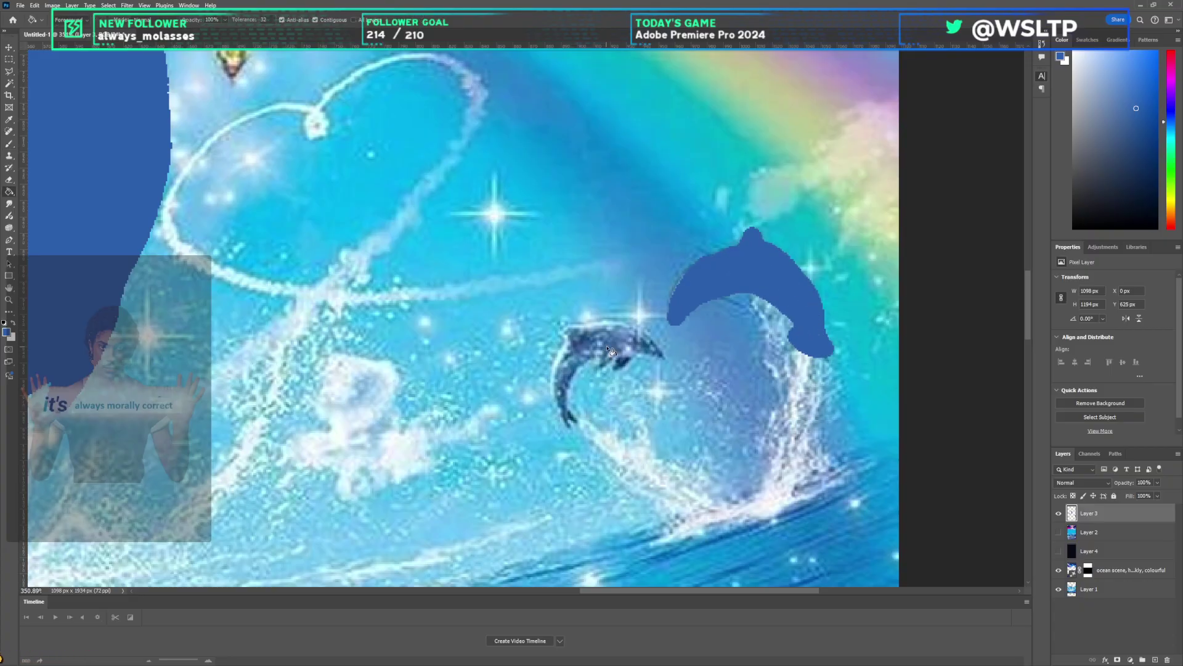
Step: Outline and fill the smaller curved dolphin of the distant pair with the same medium blue
key("b")
mouse_move(578, 327)
left_mouse_down()
mouse_move(652, 338)
mouse_move(589, 369)
mouse_move(571, 402)
left_mouse_up()
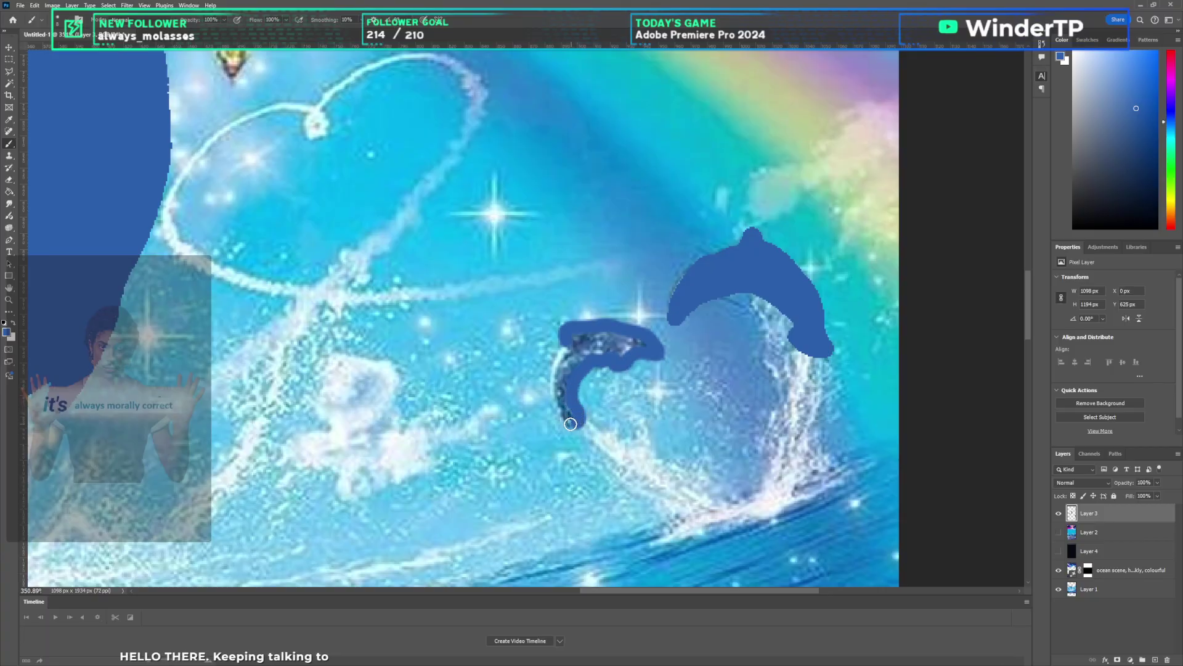
key("g")
left_click(594, 343)
left_click(593, 349)
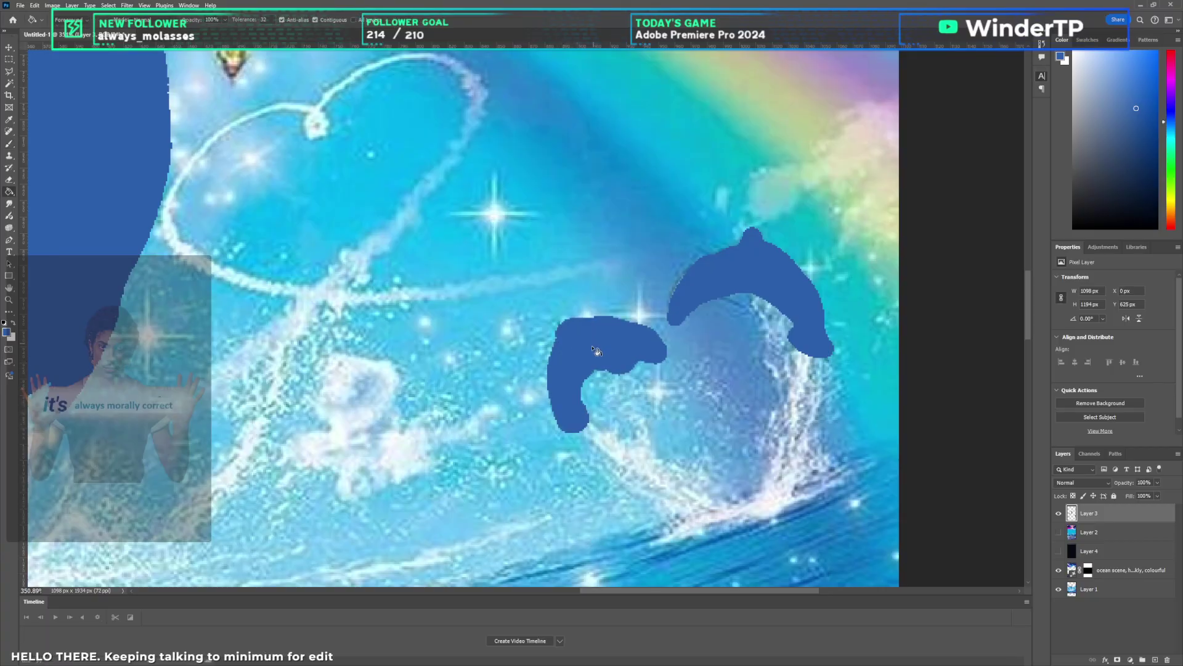
Step: Sample white from the splash beneath the distant dolphins and create a new layer placed directly below Layer 3
scroll(659, 347, "down", 6)
key("b")
scroll(663, 352, "up", 3)
left_click(723, 422, "alt")
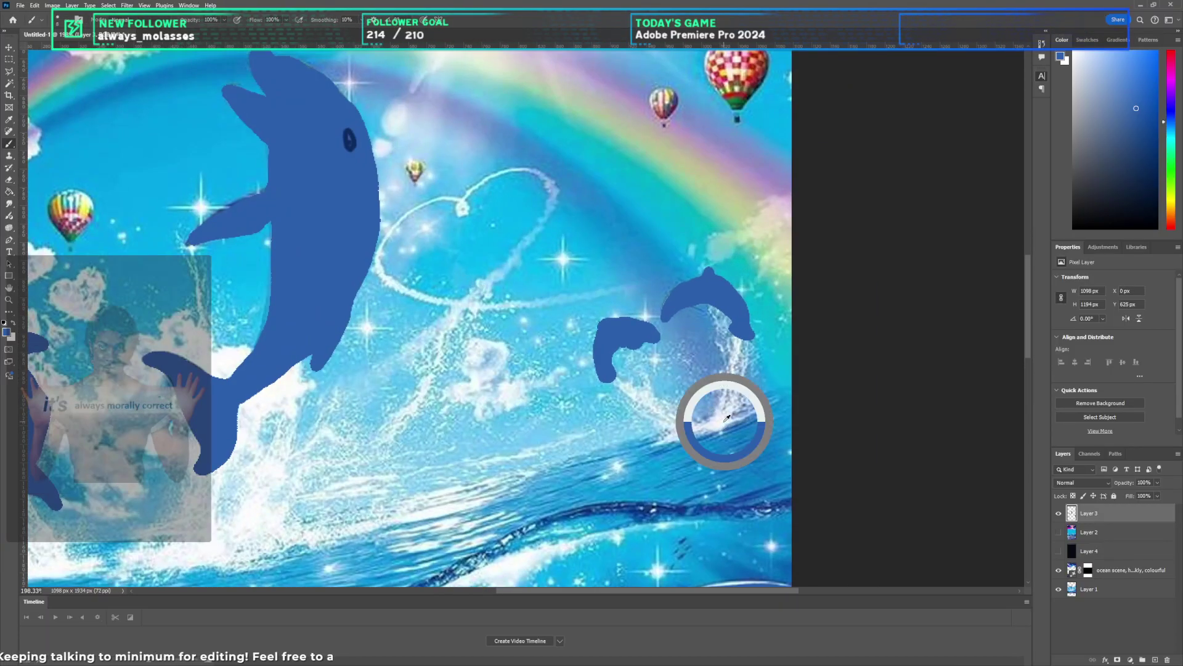
scroll(736, 394, "down", 3)
scroll(739, 398, "up", 2)
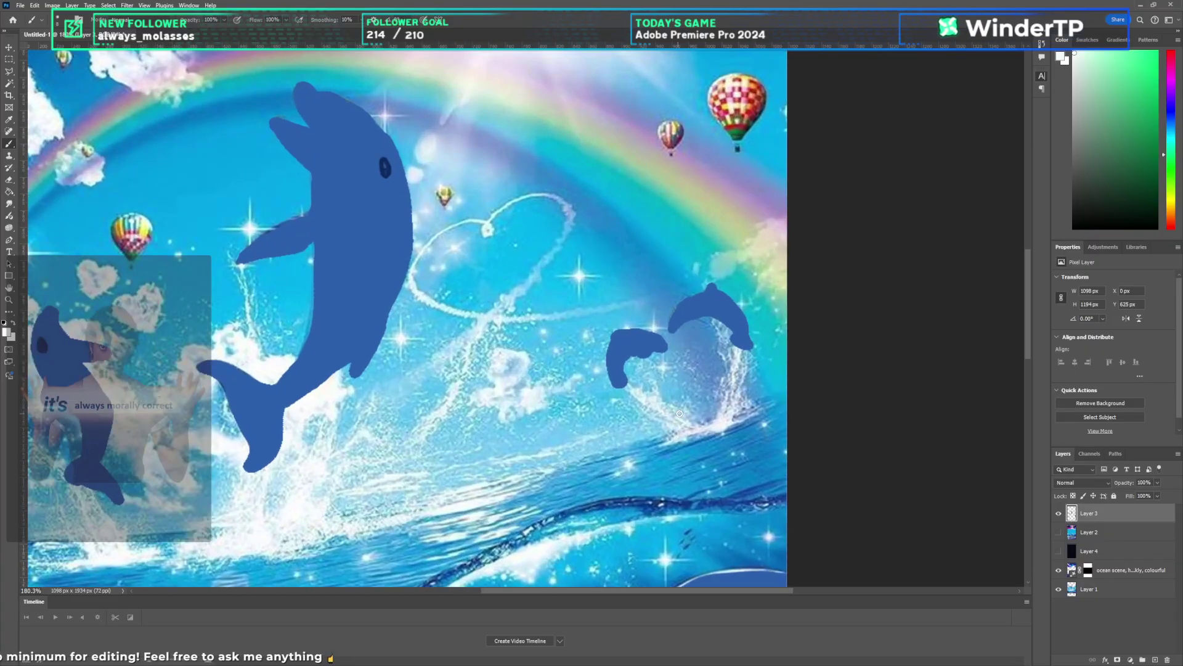
left_click(1156, 660)
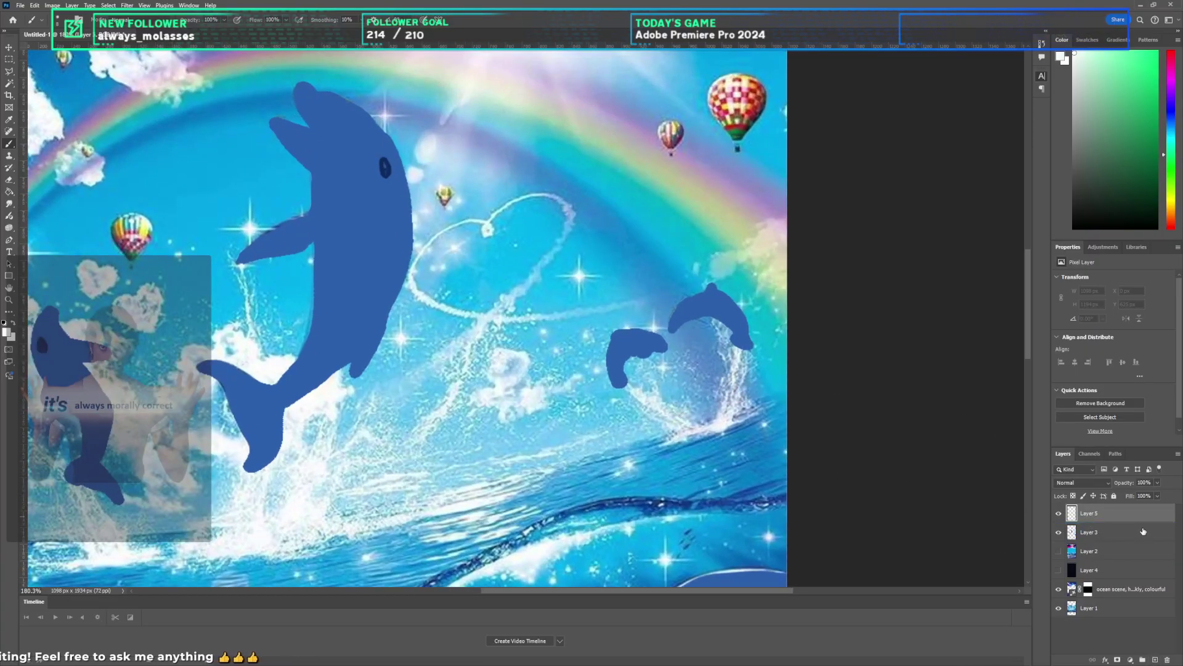
left_click_drag(1110, 513, 1126, 541)
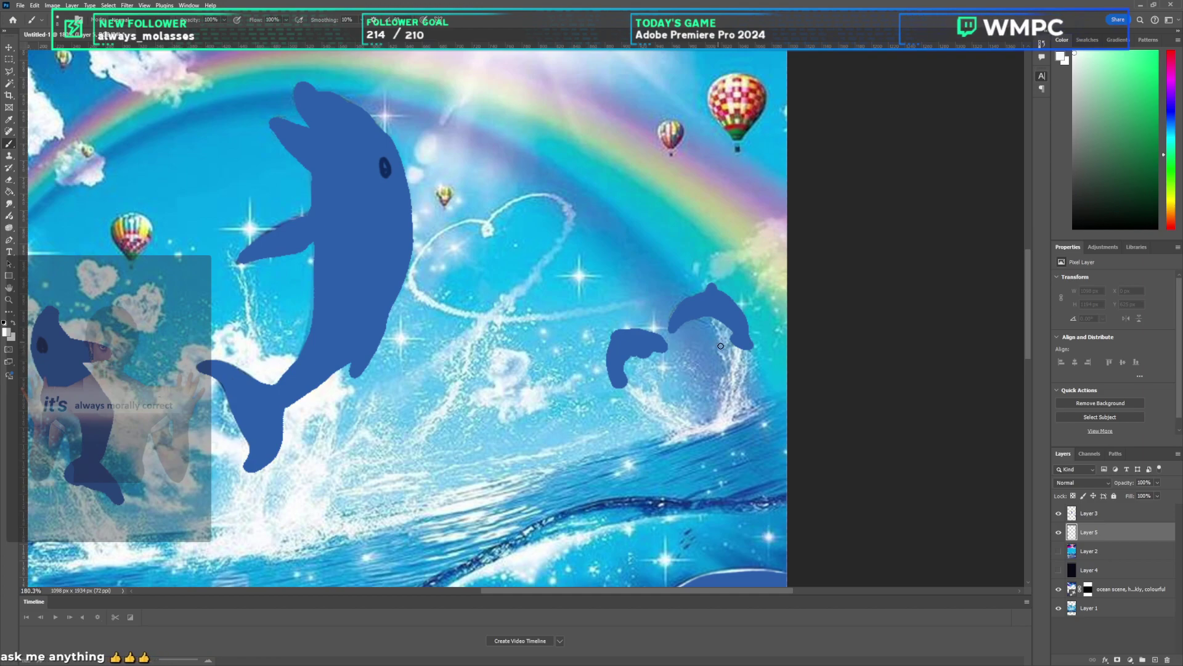
Step: Paint white splash trails under the tails and snouts of the two distant dolphins, following the spray in the photo
mouse_move(715, 325)
left_mouse_down()
mouse_move(738, 365)
mouse_move(733, 380)
left_mouse_up()
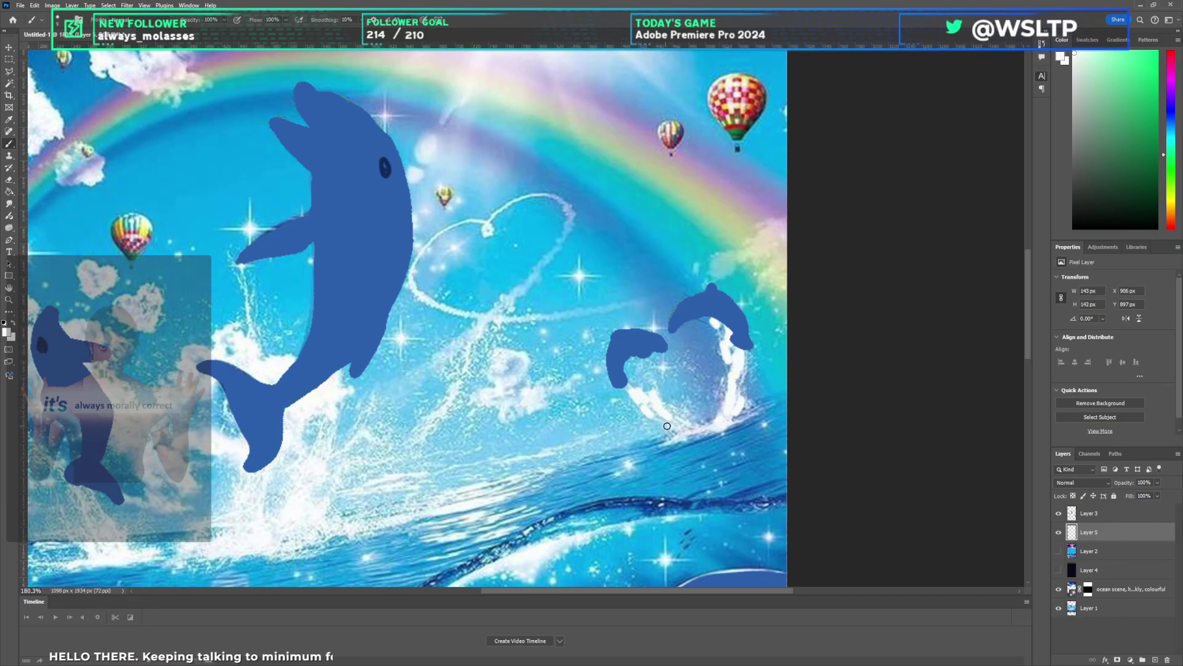
left_click_drag(667, 426, 679, 433)
Step: Paint broad white splash strokes with a larger brush beneath the large leaping dolphin and along the spray trail beside it
scroll(501, 333, "down", 2)
scroll(341, 438, "up", 3)
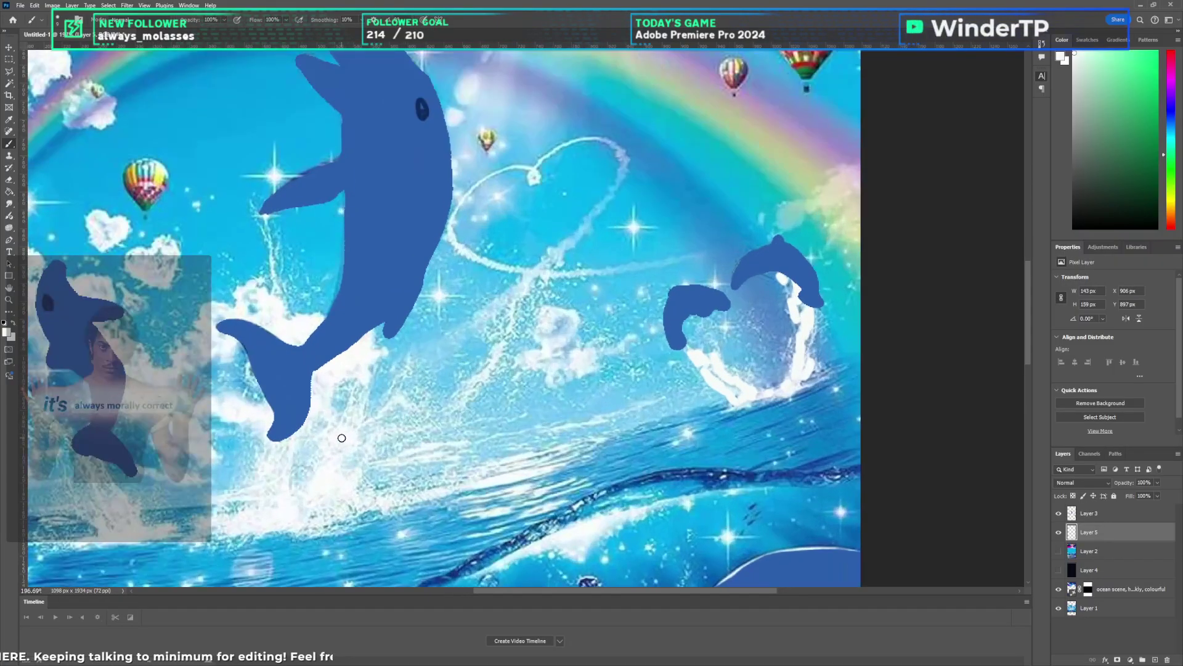
scroll(345, 442, "left", 2)
scroll(350, 448, "down", 5)
scroll(324, 489, "up", 4)
scroll(325, 488, "down", 2)
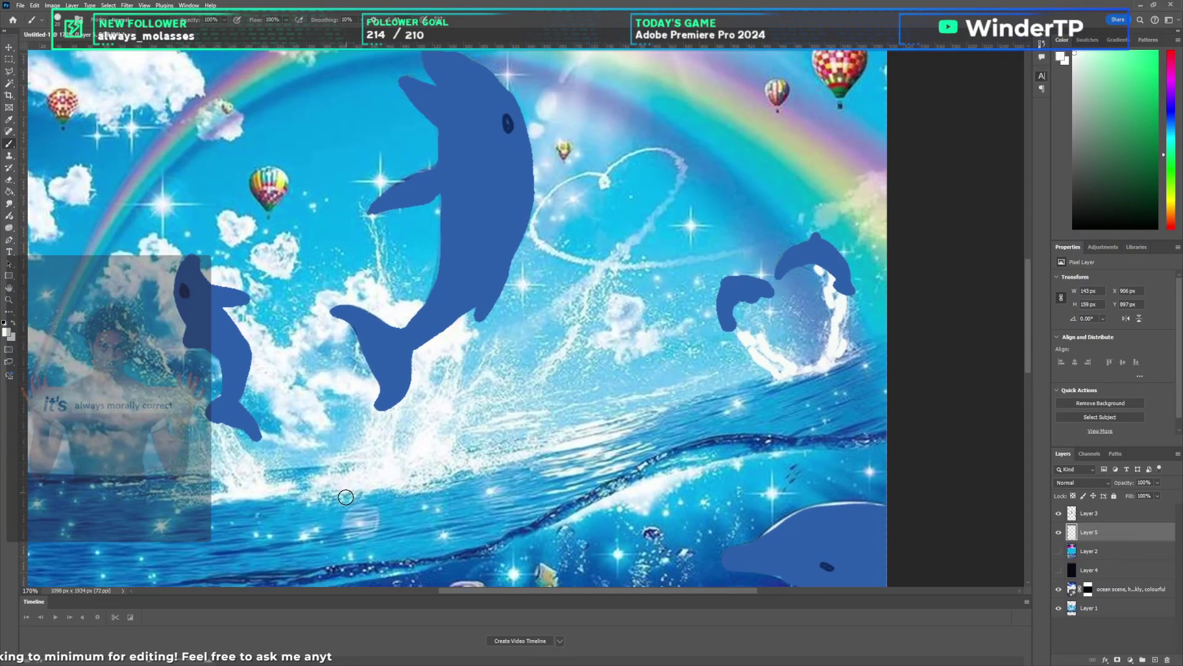
key("bracketright")
key("bracketright")
key("bracketright")
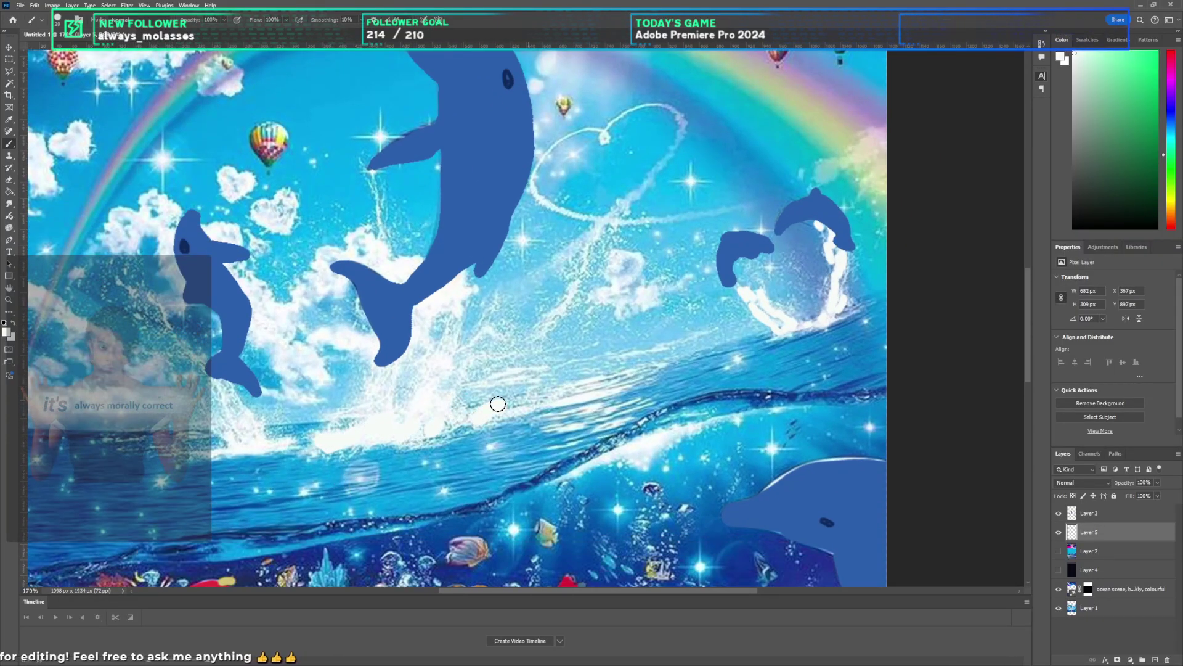
mouse_move(501, 400)
left_mouse_down()
mouse_move(470, 346)
mouse_move(427, 354)
mouse_move(396, 396)
mouse_move(374, 371)
left_mouse_up()
mouse_move(437, 308)
left_mouse_down()
mouse_move(470, 361)
mouse_move(562, 311)
mouse_move(593, 250)
mouse_move(592, 223)
left_mouse_up()
Step: Paint short white drips below the large leaping dolphin's flipper, undoing the accidental shift of Layer 1
left_click_drag(382, 220, 373, 205)
left_click_drag(381, 204, 371, 257)
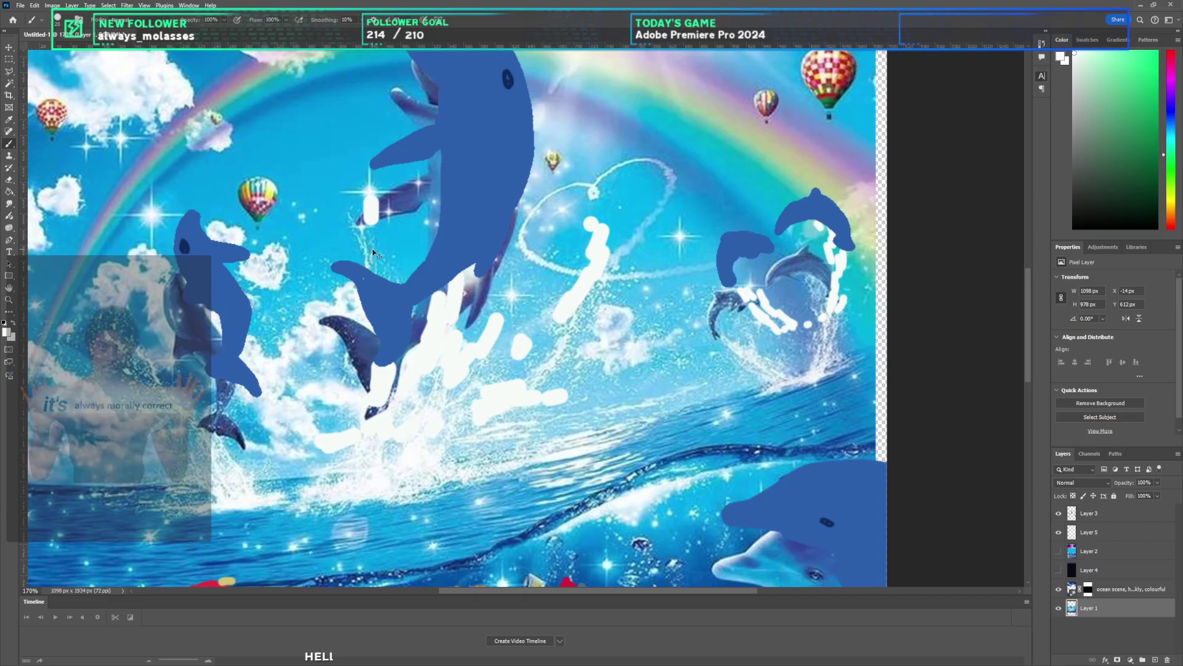
key("ctrl+z")
left_click_drag(383, 187, 385, 205)
Step: Paint white splash strokes behind and beneath the smaller leaping dolphin
scroll(371, 308, "left", 1)
scroll(371, 307, "left", 2)
left_click_drag(288, 301, 368, 401)
mouse_move(326, 387)
left_mouse_down()
mouse_move(331, 403)
mouse_move(403, 432)
mouse_move(364, 425)
mouse_move(433, 448)
left_mouse_up()
Step: Sample a medium blue from the sea and brush long flat strokes along the full width of the wave surface
scroll(460, 438, "down", 5)
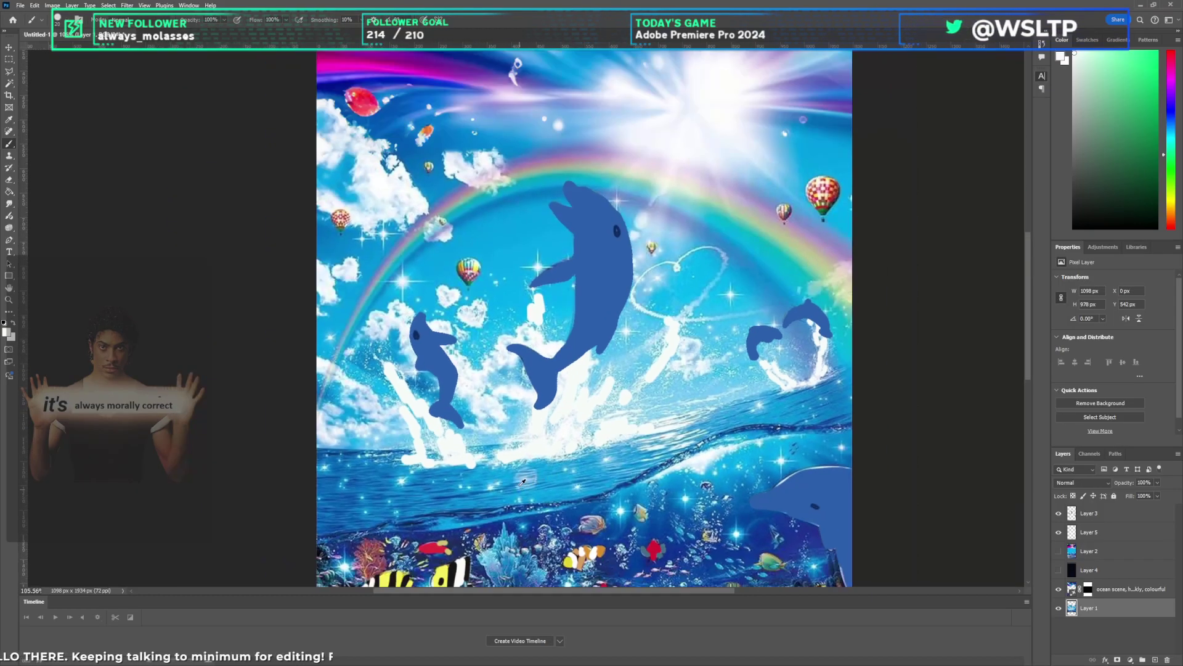
left_click(453, 482, "alt")
scroll(452, 482, "down", 1)
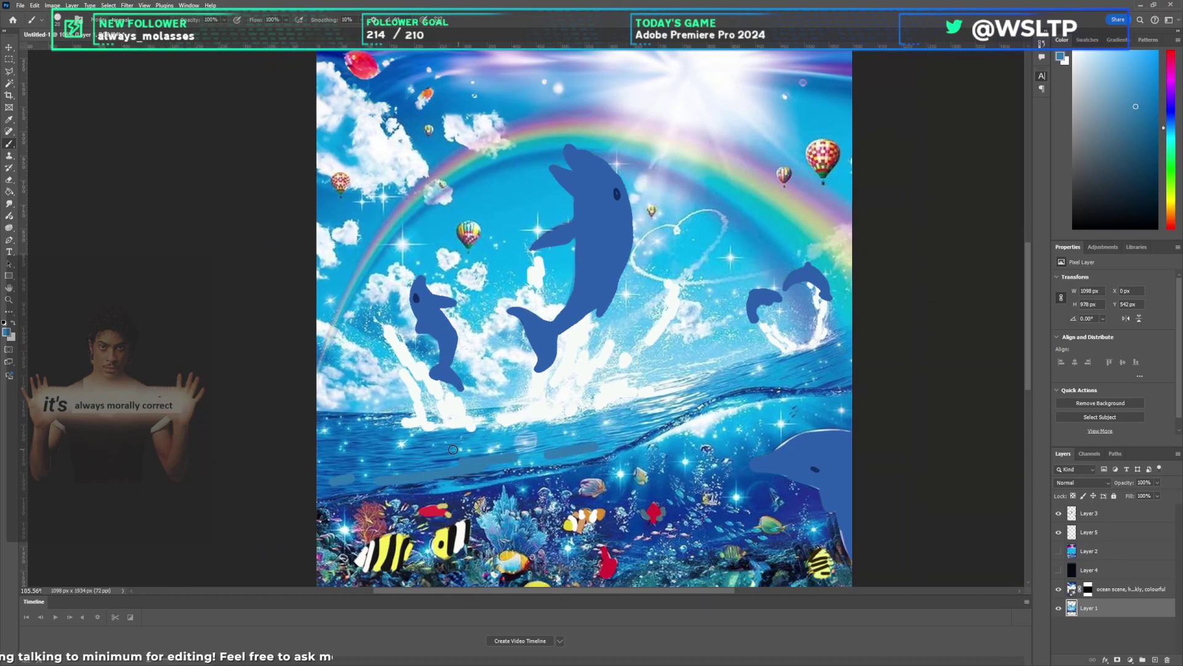
mouse_move(453, 449)
left_mouse_down()
mouse_move(336, 445)
mouse_move(320, 431)
mouse_move(424, 421)
left_mouse_up()
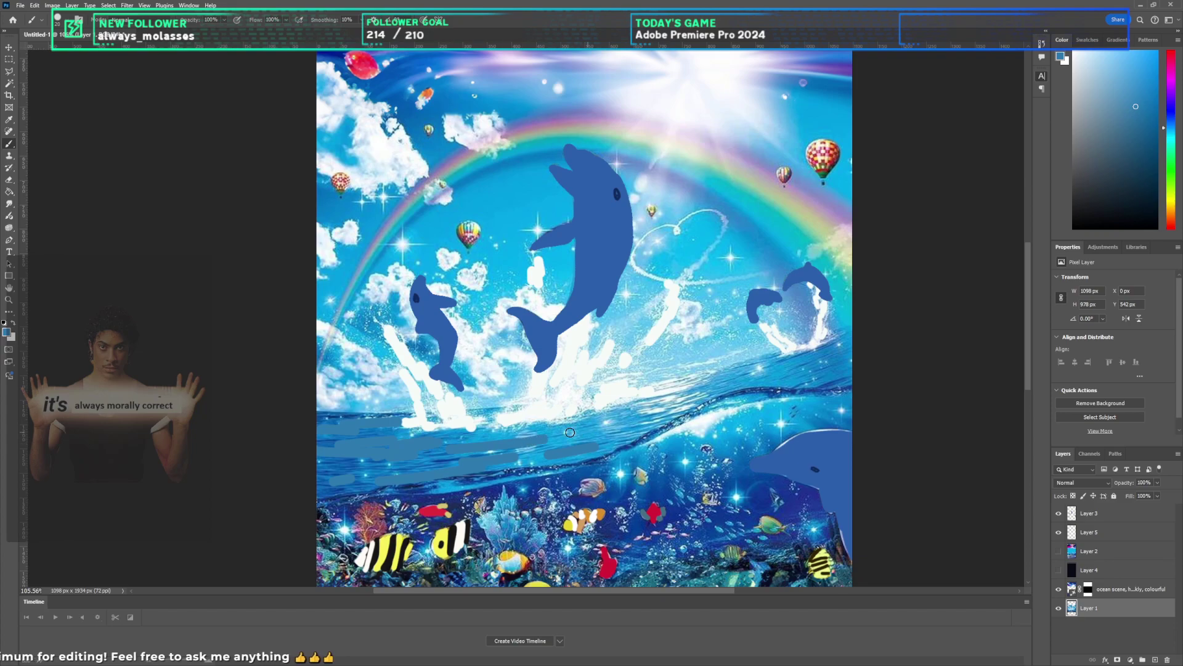
mouse_move(615, 422)
left_mouse_down()
mouse_move(641, 428)
mouse_move(804, 356)
left_mouse_up()
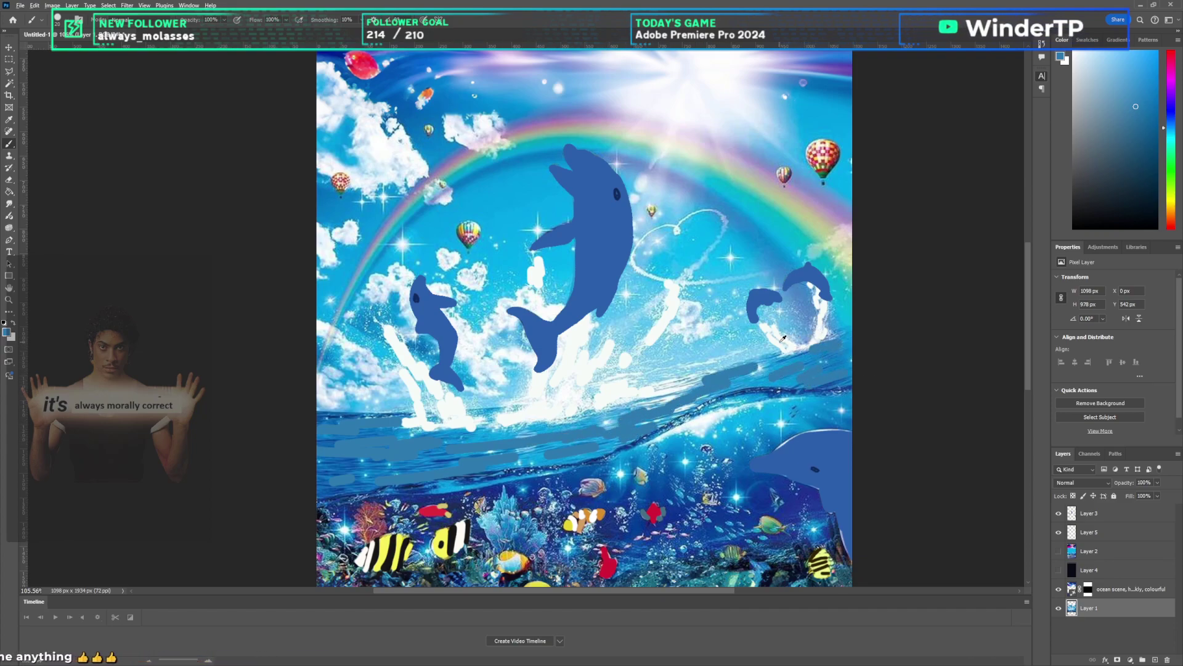
Step: Sample white from the splash and paint short horizontal dashes along the blue wave strokes
left_click(783, 339, "alt")
left_click_drag(657, 408, 668, 409)
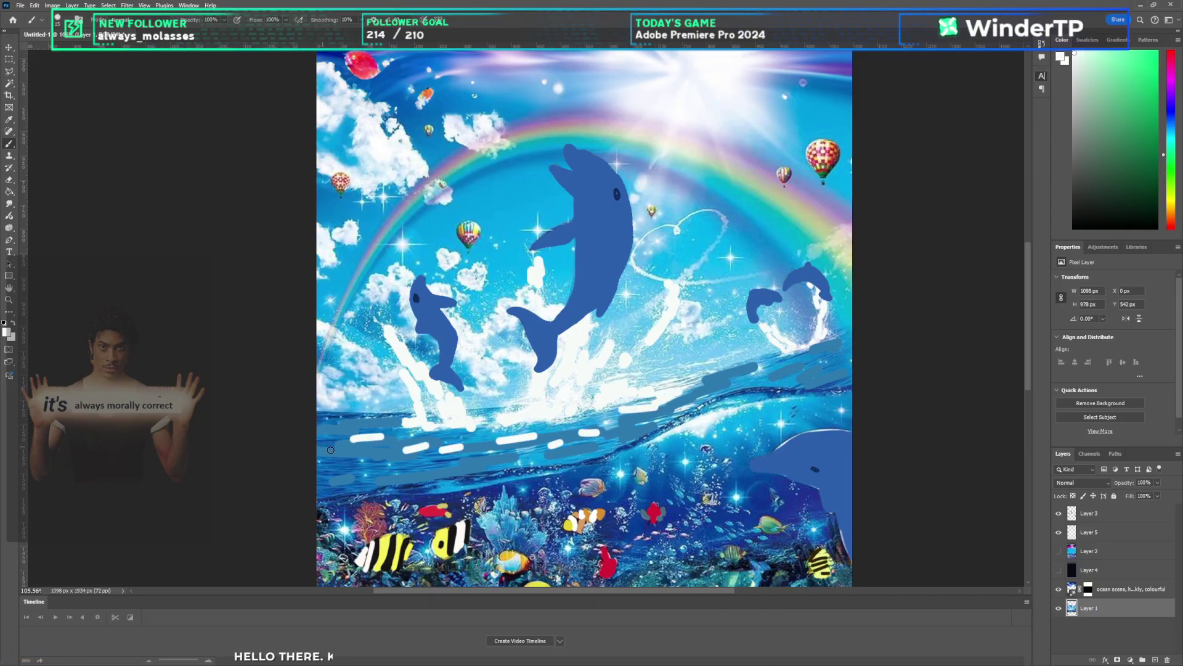
left_click_drag(628, 434, 641, 430)
left_click_drag(723, 382, 755, 376)
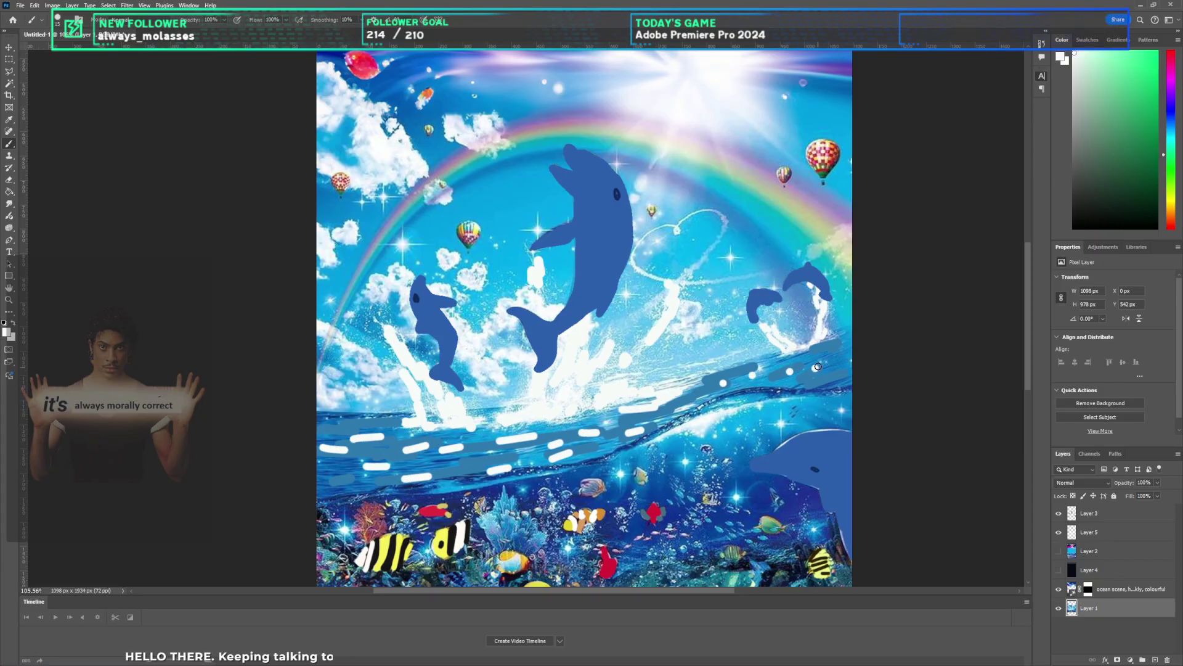
Step: Undo most of the white dashes on the wave surface
key("ctrl+z")
key("ctrl+z")
key("ctrl+z")
key("ctrl+z")
key("ctrl+z")
key("ctrl+z")
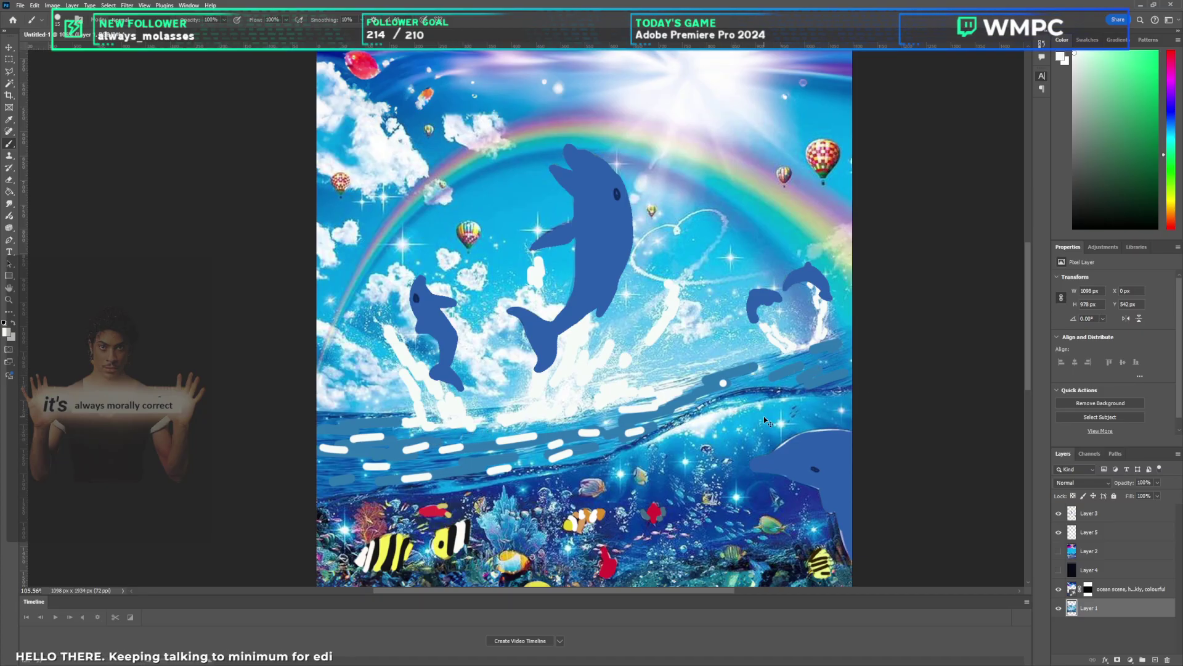
key("ctrl+z")
key("ctrl+z")
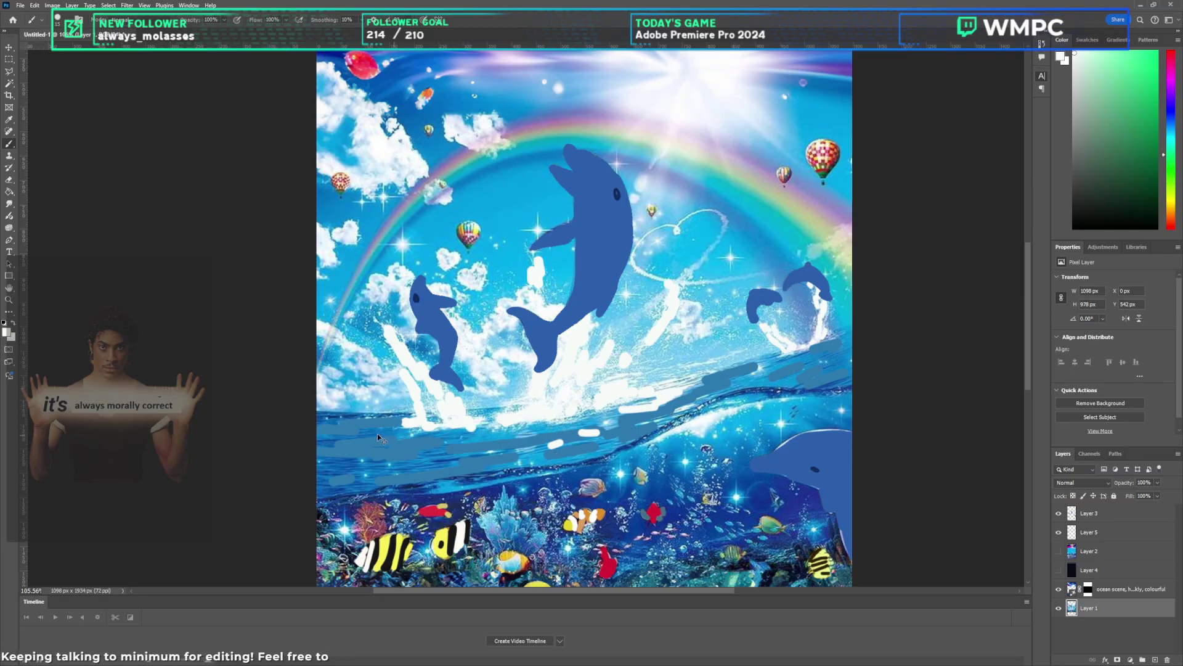
Step: Scatter small round white dots across the blue wave surface
left_click(387, 453)
left_click(353, 464)
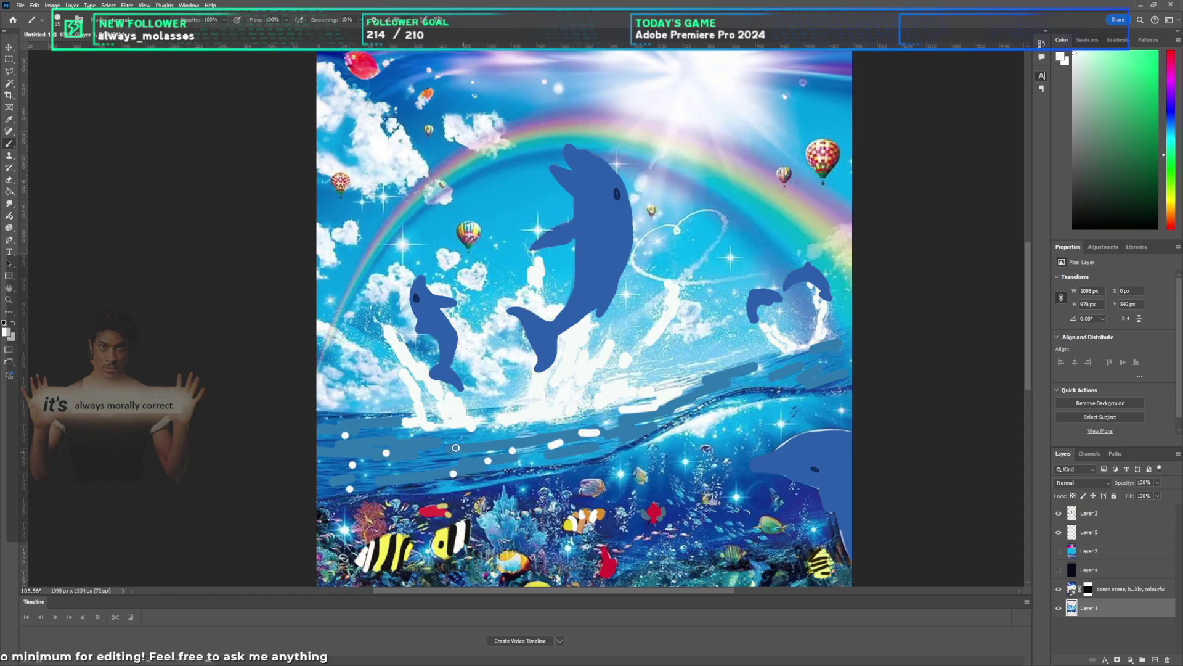
left_click(453, 445)
left_click(655, 433)
left_click(731, 392)
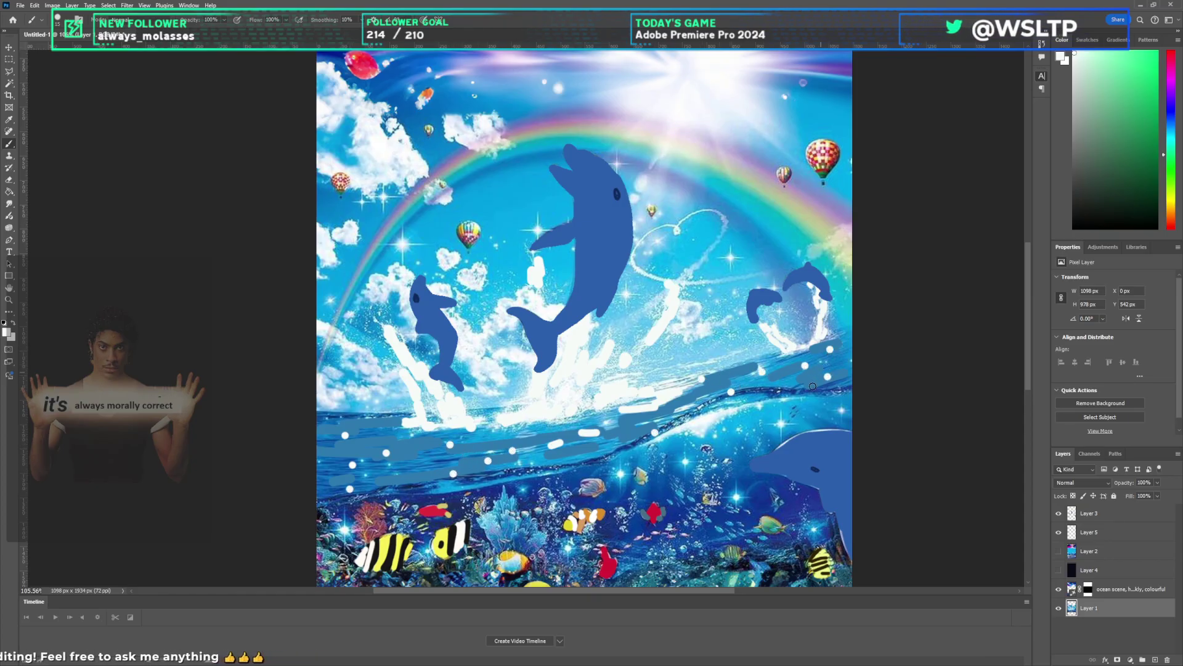
Step: Paint the rainbow's innermost band on Layer 5 as a thick arch in the sky's sampled blue, using a larger brush
scroll(483, 252, "down", 3)
scroll(721, 284, "up", 4)
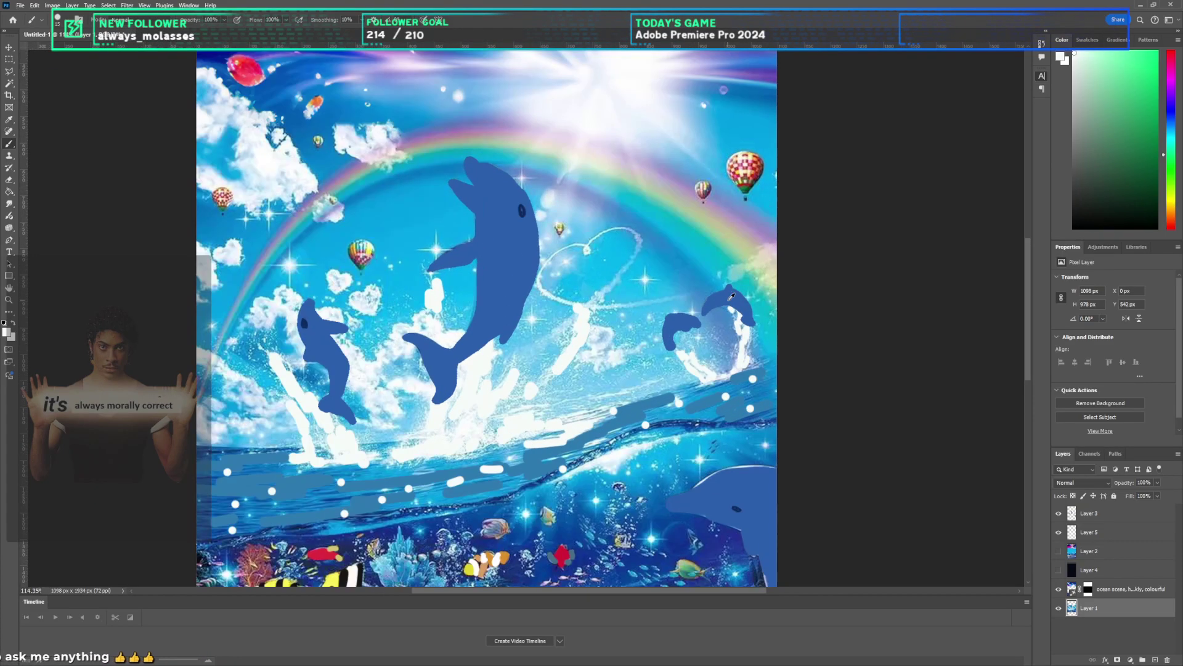
scroll(525, 296, "down", 4)
left_click(1099, 521)
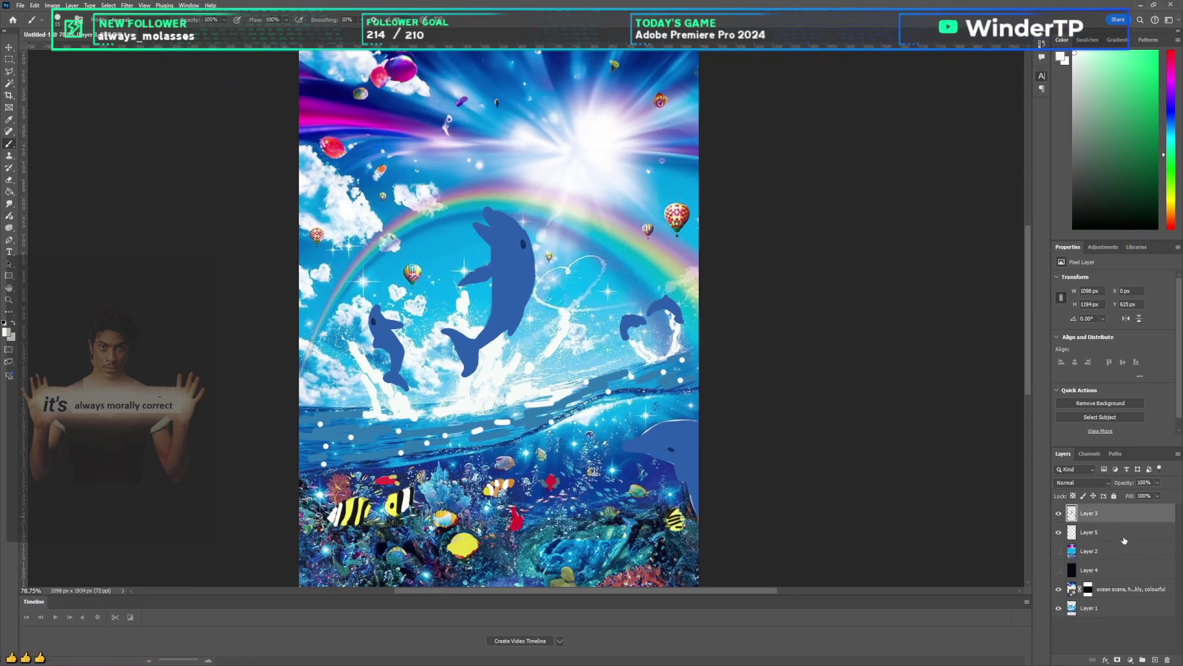
left_click(1125, 540)
scroll(339, 272, "up", 3)
left_click(742, 281, "alt")
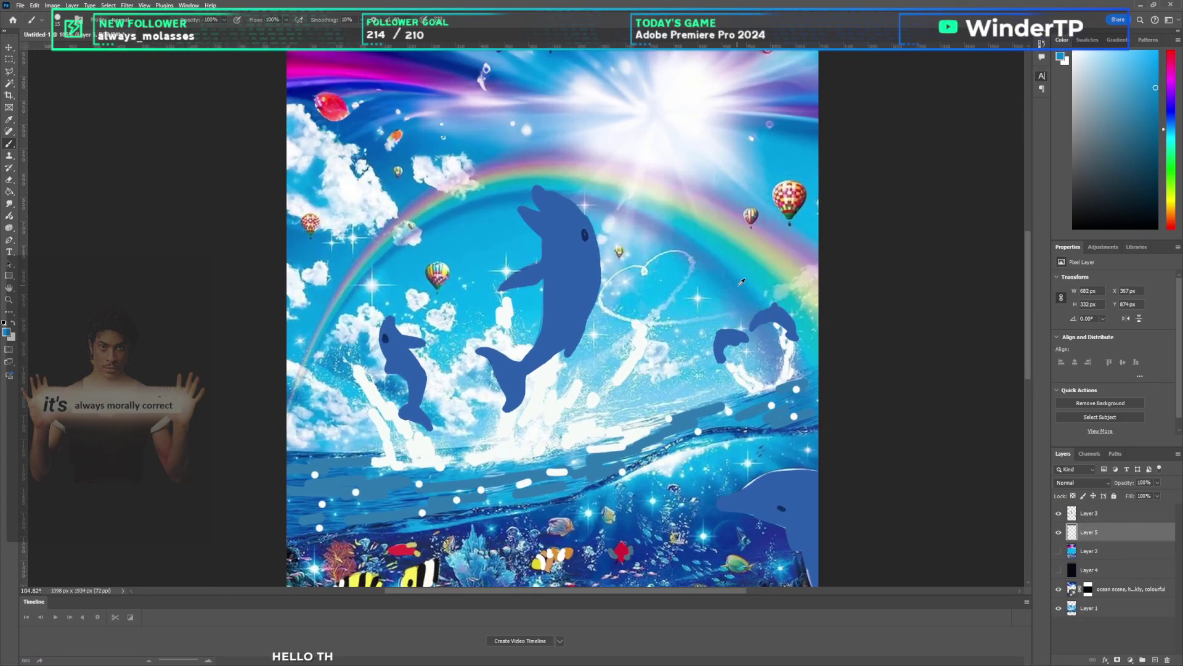
key("bracketright")
key("bracketright")
key("bracketright")
key("bracketright")
key("bracketright")
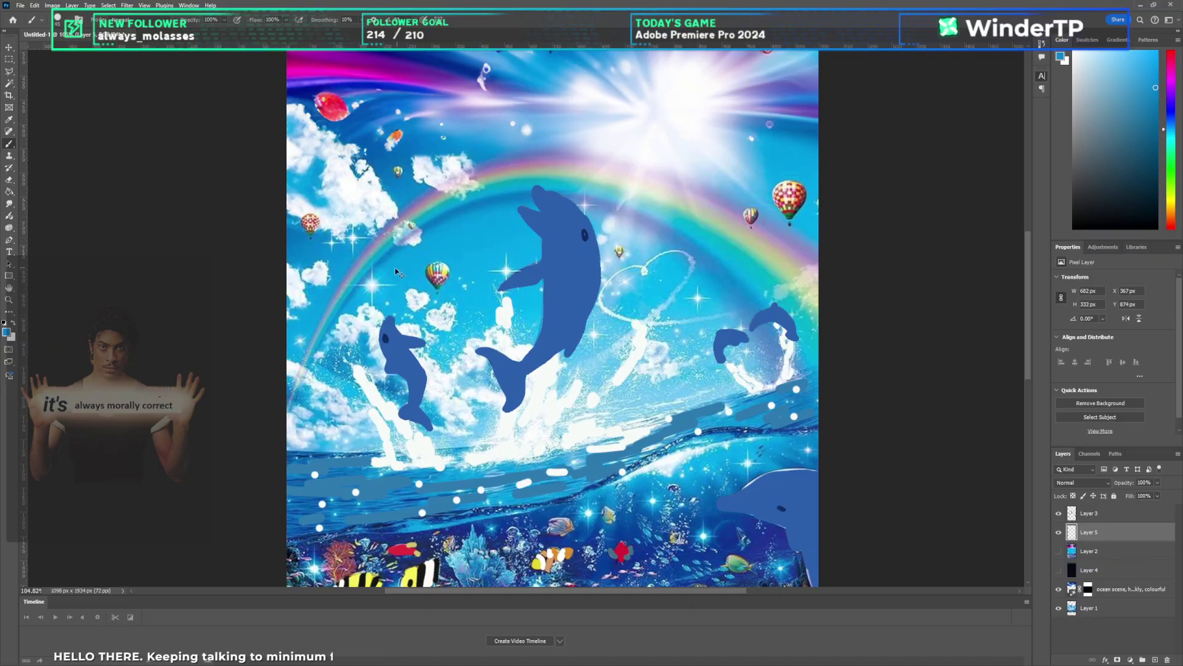
mouse_move(779, 361)
left_mouse_down()
mouse_move(703, 246)
mouse_move(475, 196)
mouse_move(329, 375)
left_mouse_up()
Step: Add a lavender band and a teal band outside the blue arch, sampling each colour from the rainbow
left_click(641, 219, "alt")
mouse_move(769, 356)
left_mouse_down()
mouse_move(788, 330)
mouse_move(724, 244)
mouse_move(576, 198)
mouse_move(382, 235)
mouse_move(308, 370)
left_mouse_up()
left_click(810, 307, "alt")
mouse_move(804, 358)
left_mouse_down()
mouse_move(748, 233)
mouse_move(523, 190)
mouse_move(359, 234)
mouse_move(309, 355)
left_mouse_up()
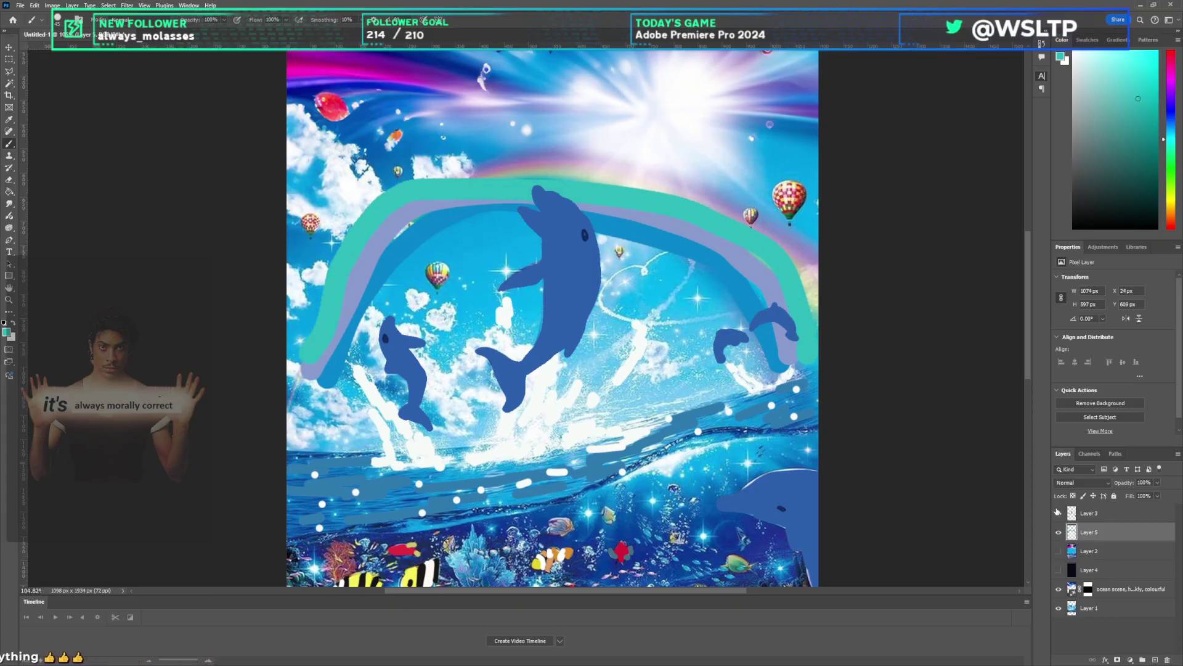
Step: Paint a pale yellow-green band outside the teal one, hiding Layer 5 while sampling the colour from the original rainbow
left_click(1058, 532)
left_click(808, 285, "alt")
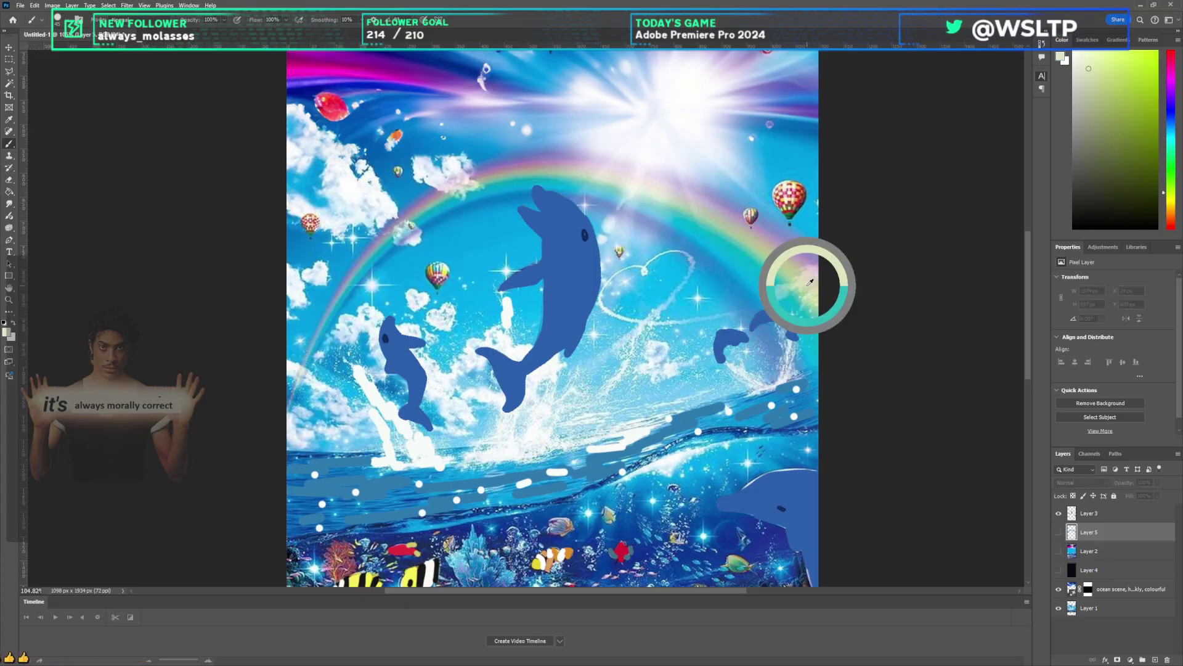
left_click(771, 247, "alt")
left_click(785, 241, "alt")
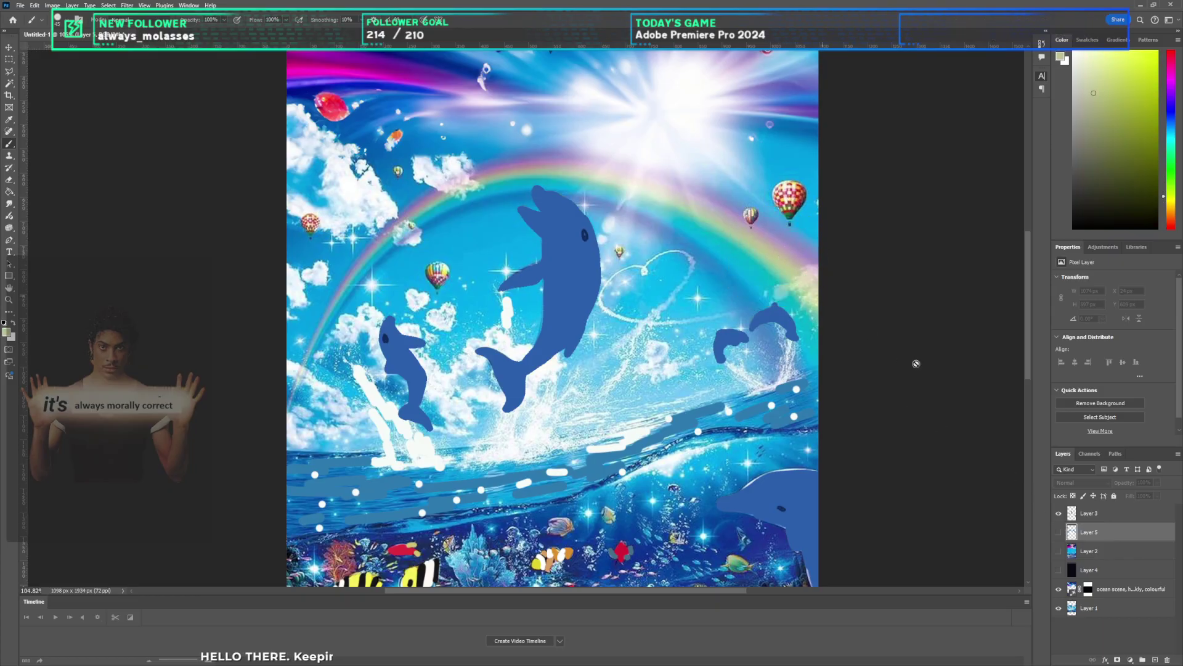
left_click(1059, 532)
mouse_move(818, 314)
left_mouse_down()
mouse_move(783, 246)
mouse_move(661, 188)
mouse_move(466, 172)
mouse_move(326, 259)
mouse_move(309, 339)
left_mouse_up()
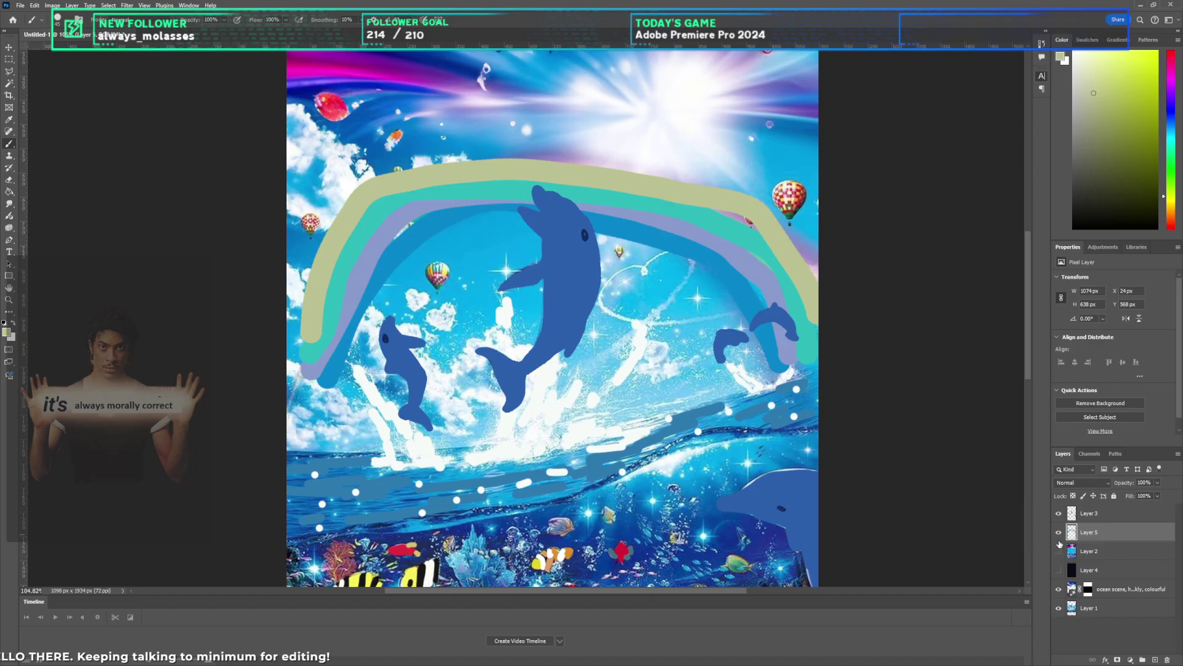
Step: Paint a purple band outside the yellow-green one, sampling the colour from the original rainbow with Layer 5 hidden
left_click(1059, 531)
left_click(790, 239, "alt")
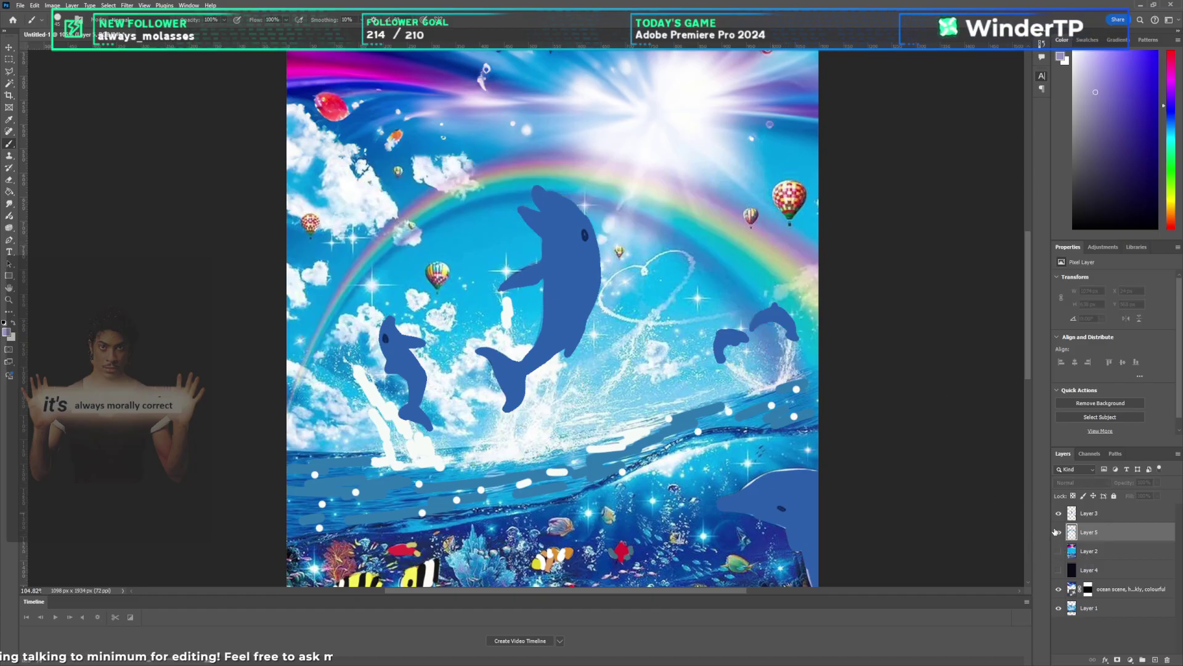
left_click(1059, 531)
mouse_move(774, 204)
left_mouse_down()
mouse_move(432, 161)
mouse_move(300, 265)
mouse_move(285, 338)
left_mouse_up()
Step: Paint the outermost mauve-pink rainbow band, sampling its colour from the original rainbow with Layer 5 hidden
left_click(1058, 532)
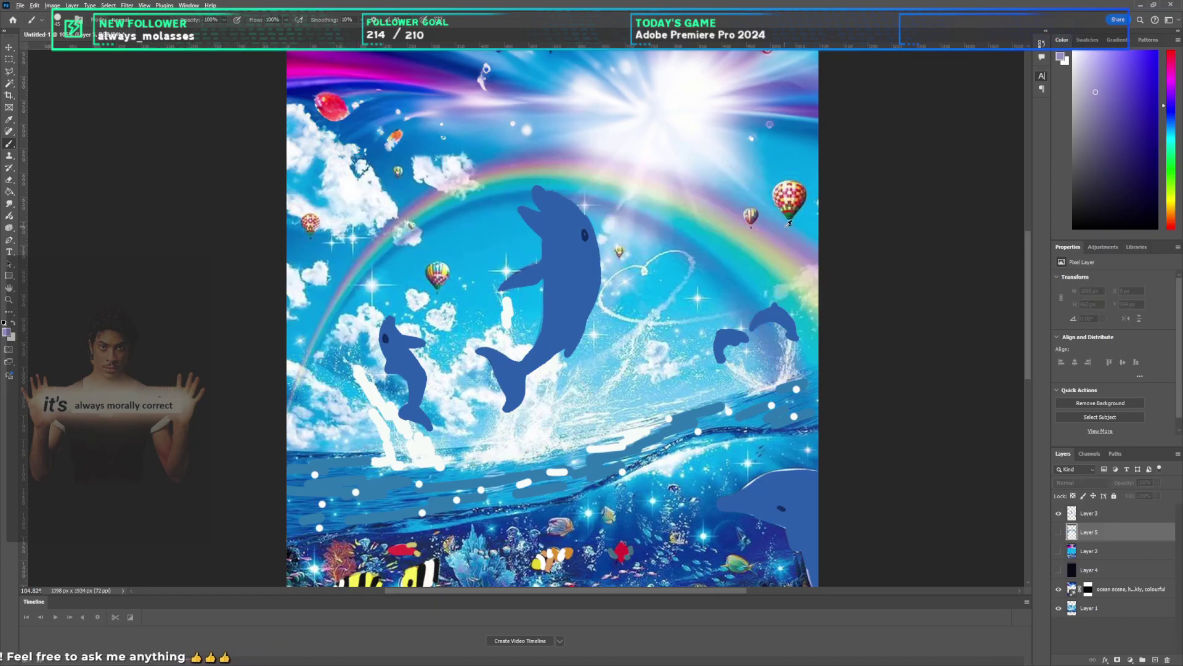
mouse_move(788, 229)
left_mouse_down()
mouse_move(675, 180)
mouse_move(534, 161)
left_mouse_up()
left_click(1059, 532)
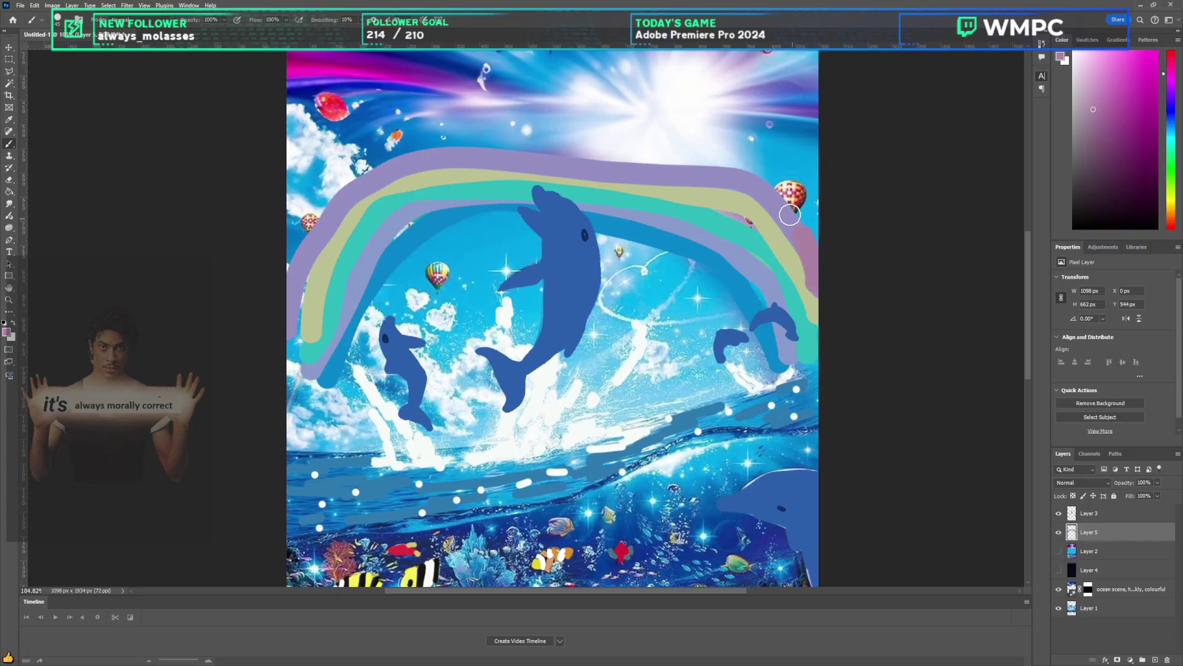
mouse_move(791, 214)
left_mouse_down()
mouse_move(663, 156)
mouse_move(424, 147)
mouse_move(284, 296)
left_mouse_up()
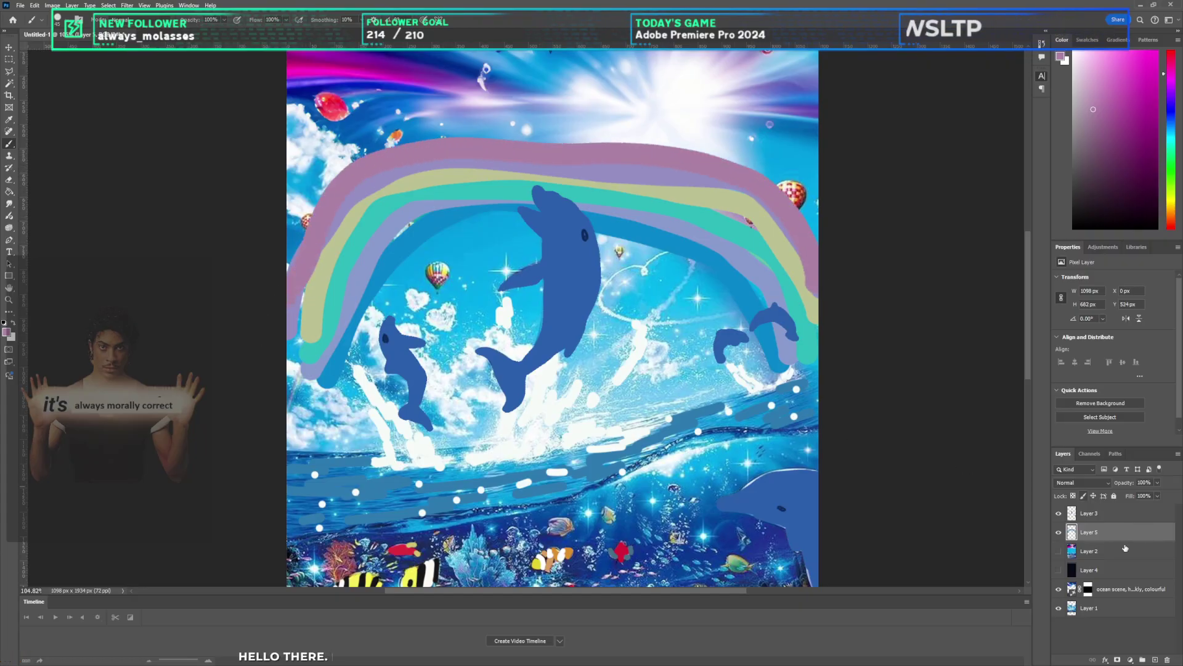
Step: Show Layer 2 and Layer 4 to check the painted rainbow, splashes and dolphins against the blurred backdrop
scroll(745, 285, "up", 2)
scroll(733, 283, "down", 4)
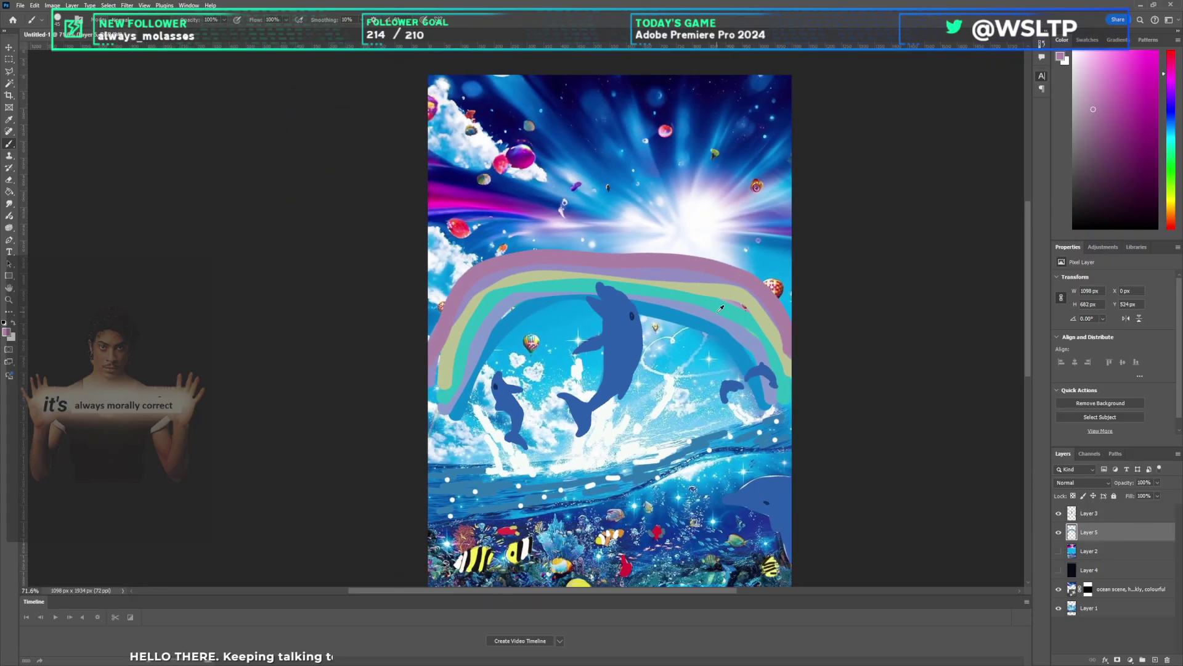
scroll(577, 330, "up", 7)
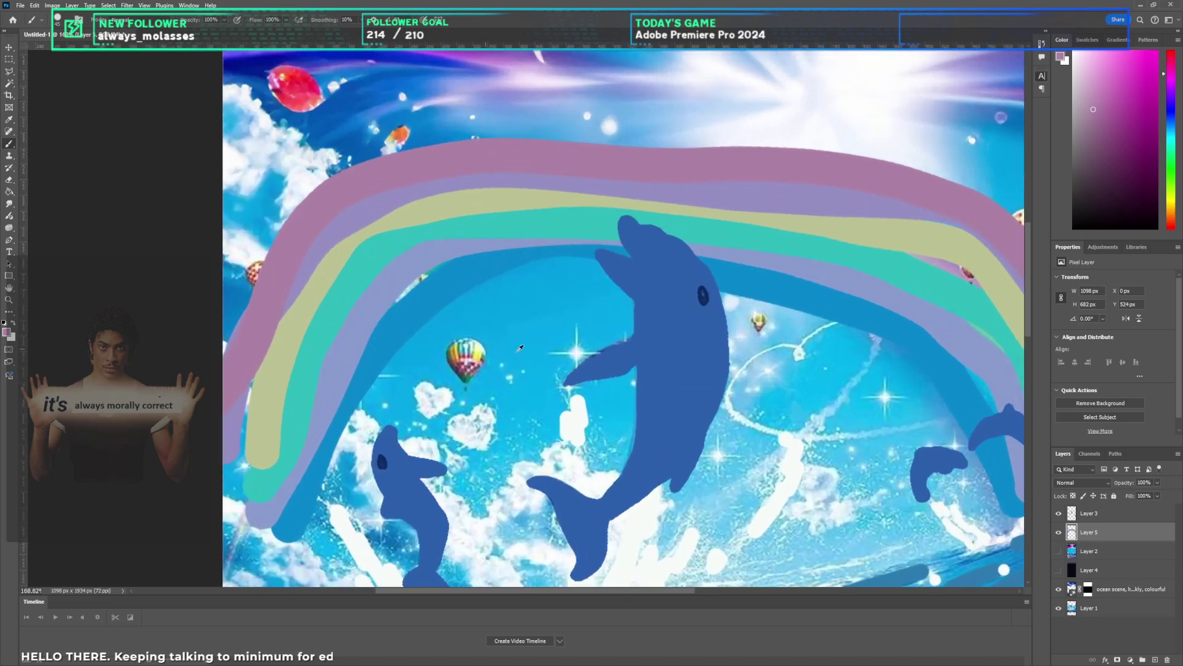
scroll(521, 348, "down", 4)
scroll(505, 364, "up", 7)
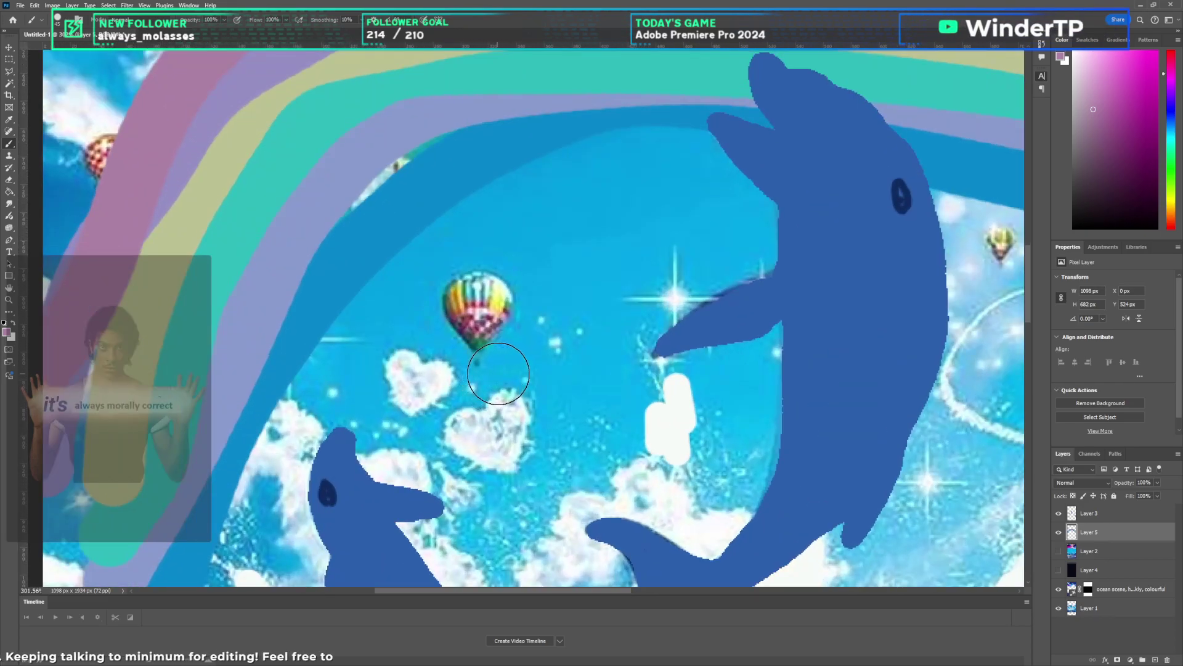
scroll(498, 373, "down", 10)
left_click_drag(1059, 551, 1059, 570)
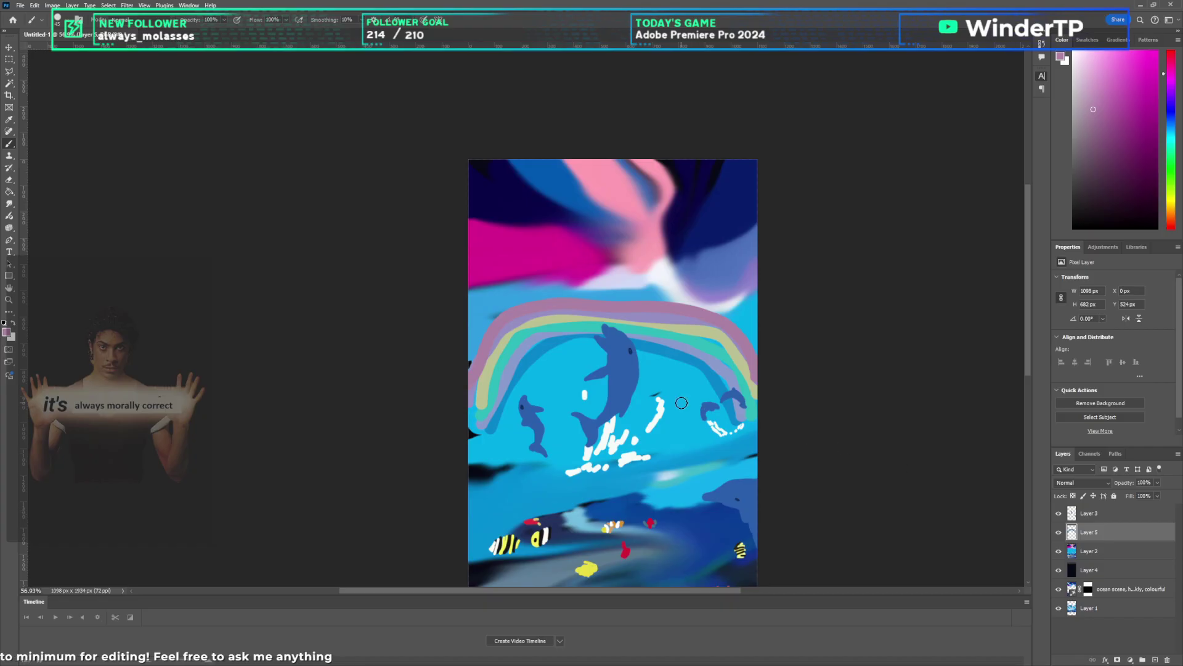
Step: Toggle Layer 5 and Layer 2 off and on to compare the scene with and without each of them
scroll(681, 403, "down", 2)
scroll(779, 414, "up", 3)
left_click(1059, 533)
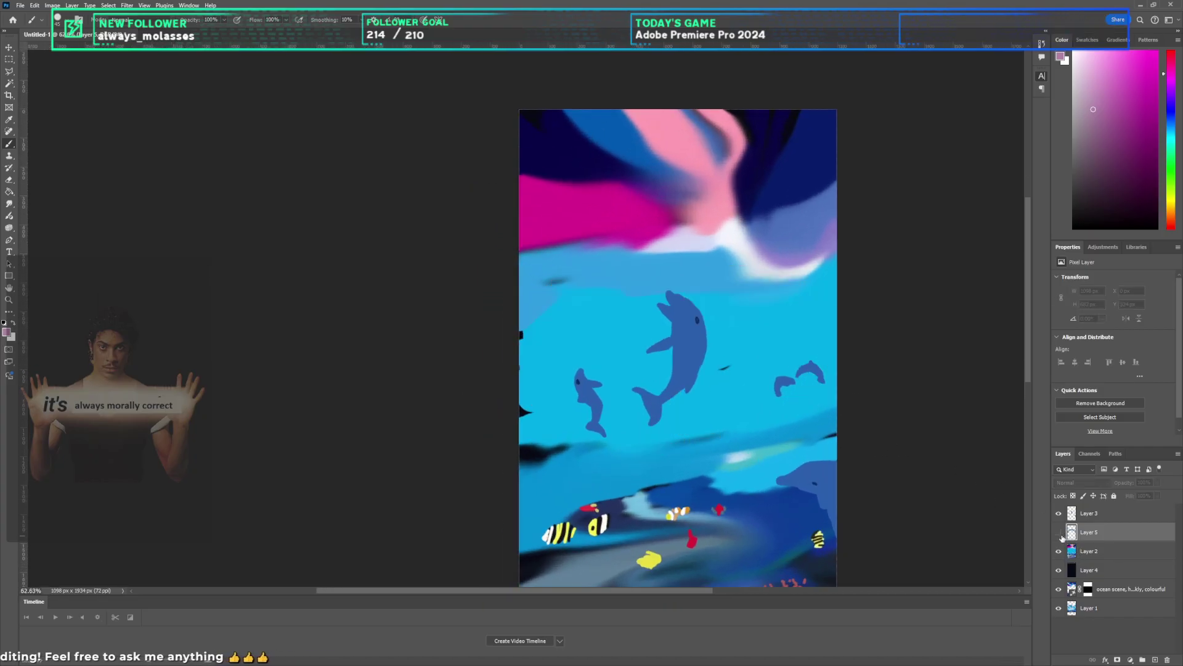
left_click(1060, 534)
left_click(1059, 552)
left_click(1059, 552)
Step: Hide Layer 2 and Layer 4 to reveal the original ocean image beneath the painted shapes
left_click_drag(1060, 570, 1060, 555)
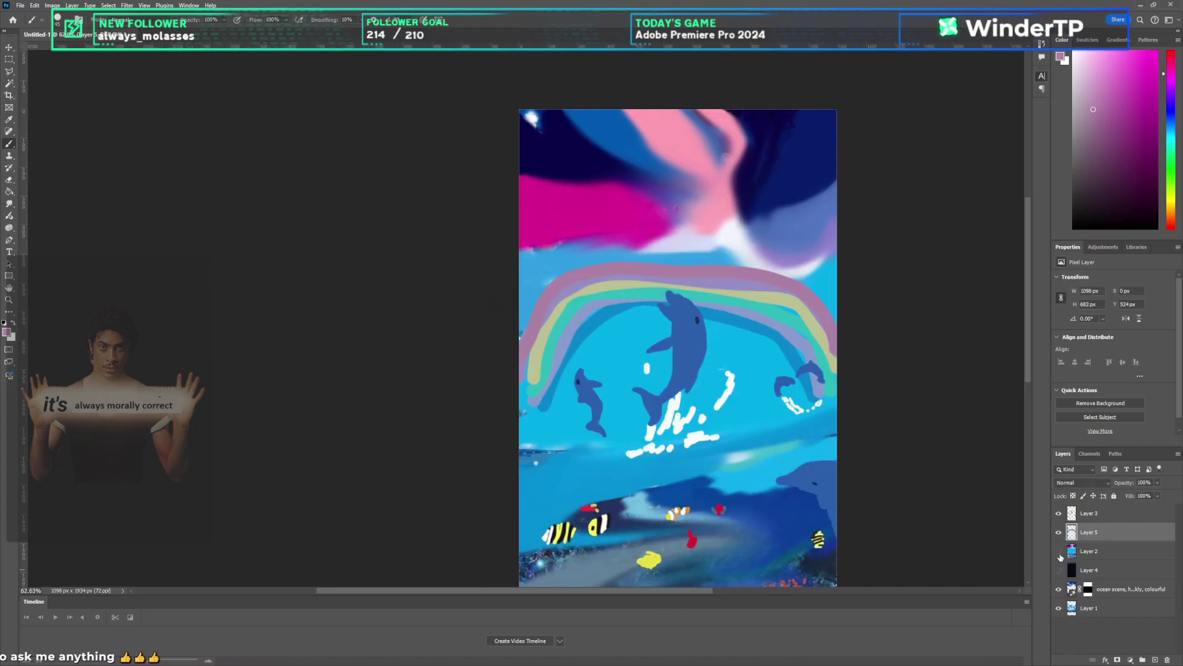
left_click(1060, 556)
left_click(1060, 560)
left_click(1059, 561)
left_click(1060, 562)
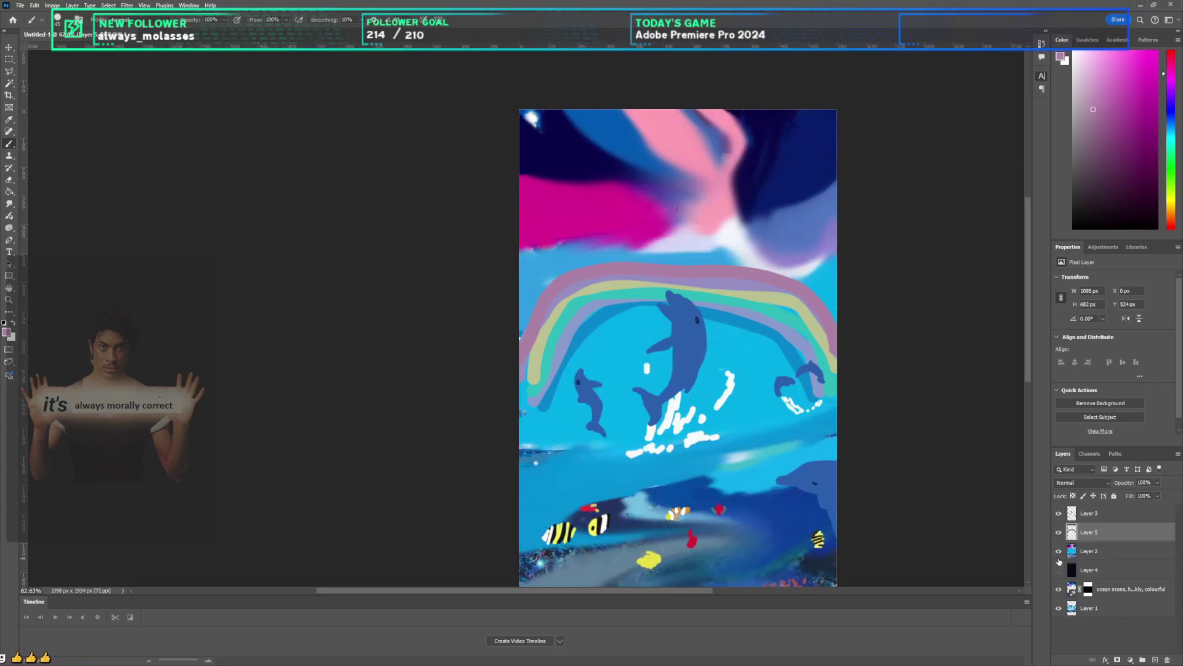
left_click(1059, 561)
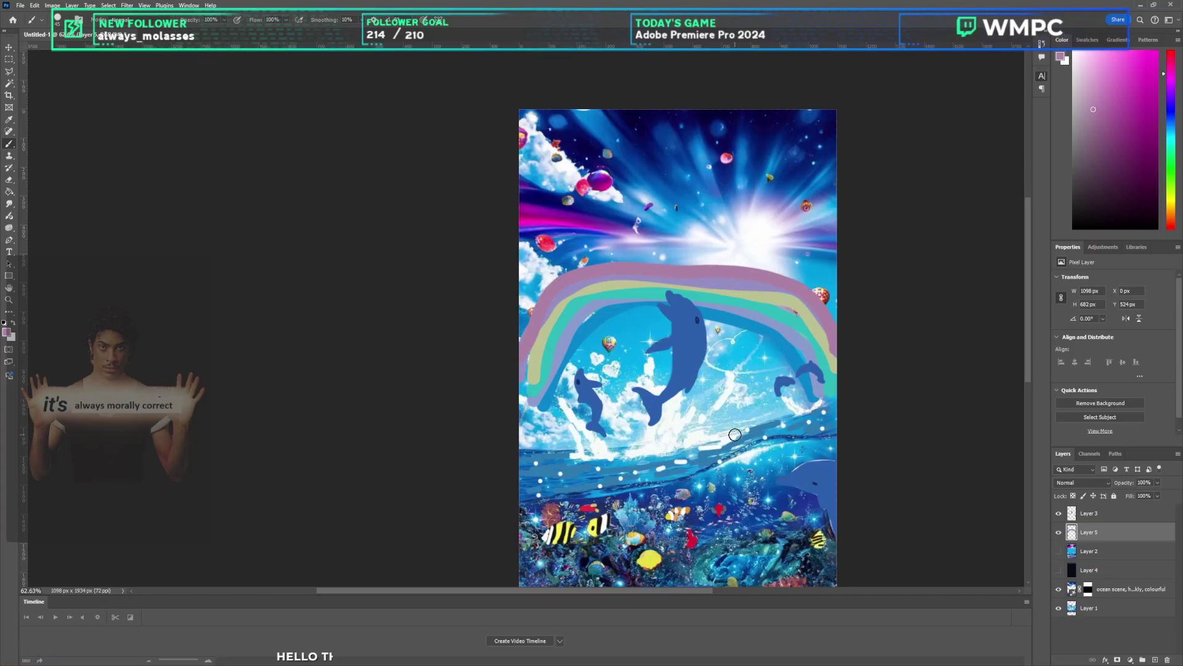
Step: Trace the looping heart-shaped trail beside the large dolphin in white on Layer 5
scroll(742, 429, "up", 3)
left_click(1100, 513)
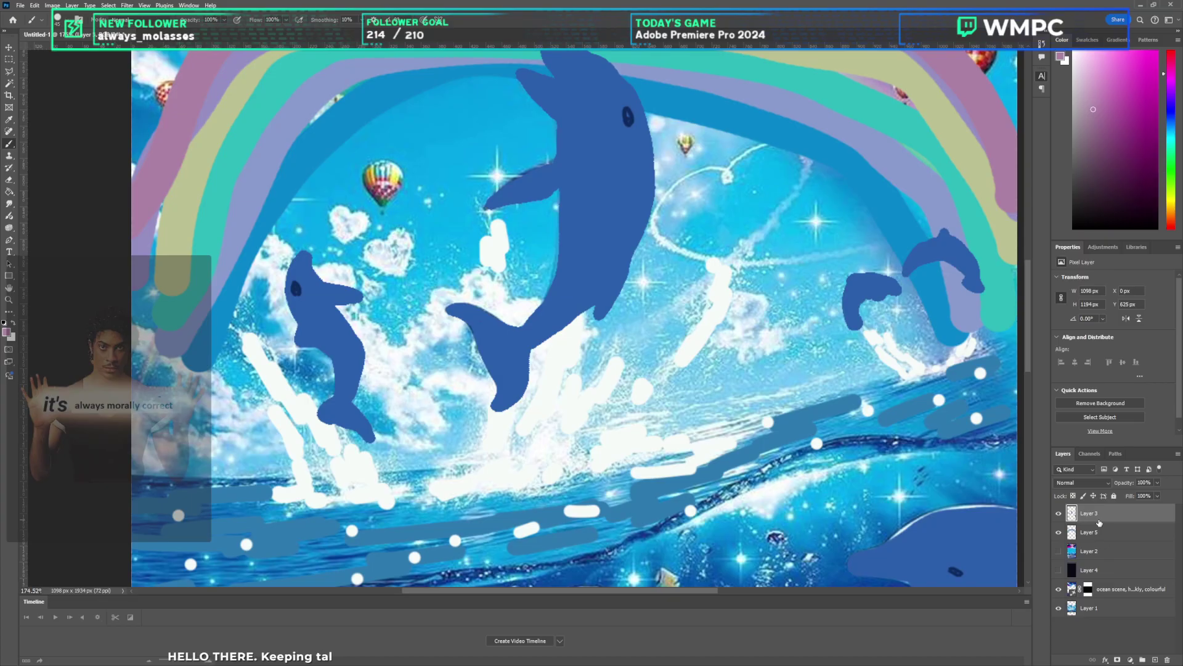
left_click(1058, 532)
left_click(1058, 532)
left_click(1118, 532)
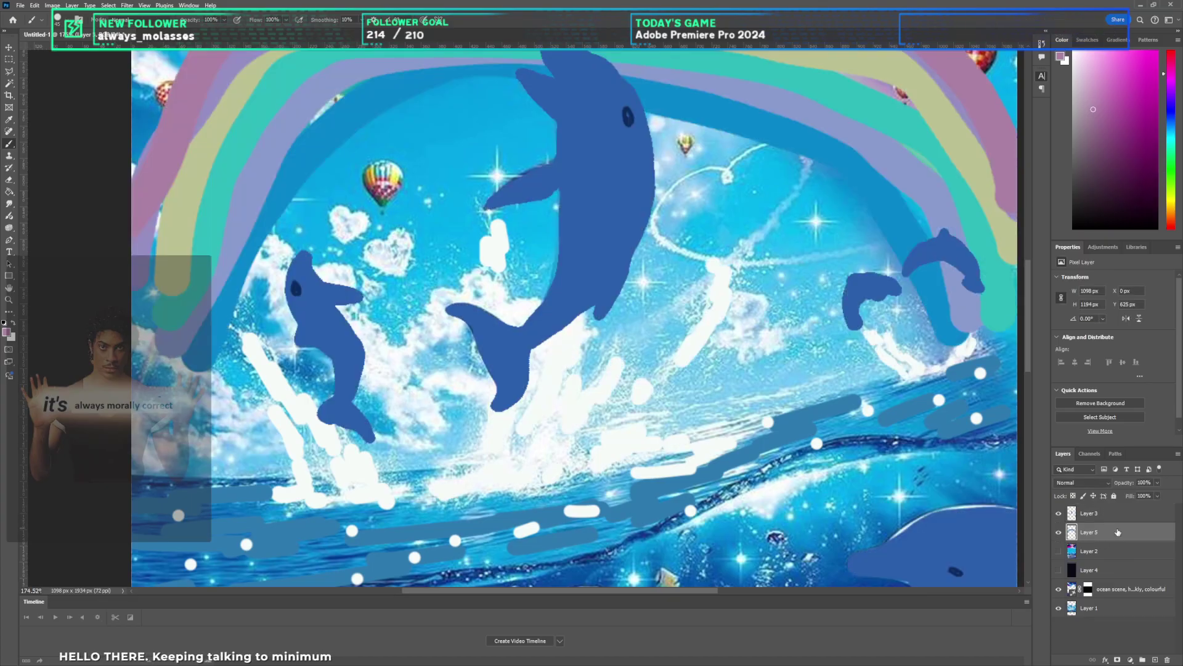
key("x")
scroll(721, 305, "up", 2)
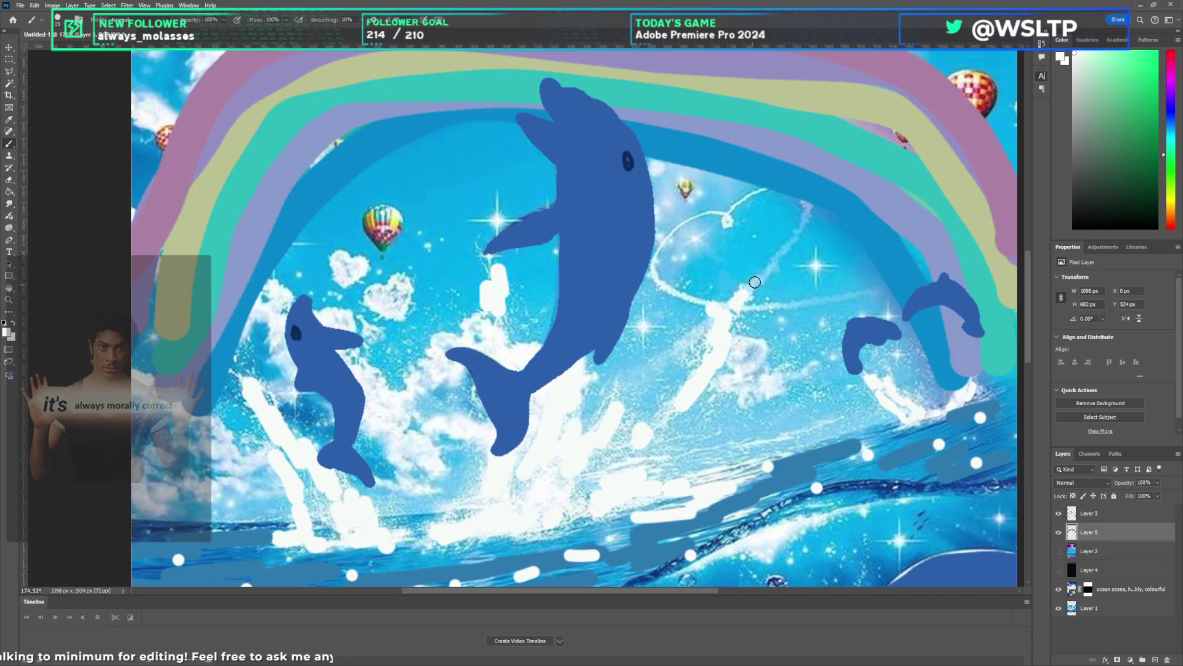
mouse_move(755, 281)
left_mouse_down()
mouse_move(800, 223)
mouse_move(708, 212)
mouse_move(681, 229)
left_mouse_up()
mouse_move(663, 280)
left_mouse_down()
mouse_move(811, 308)
mouse_move(887, 298)
left_mouse_up()
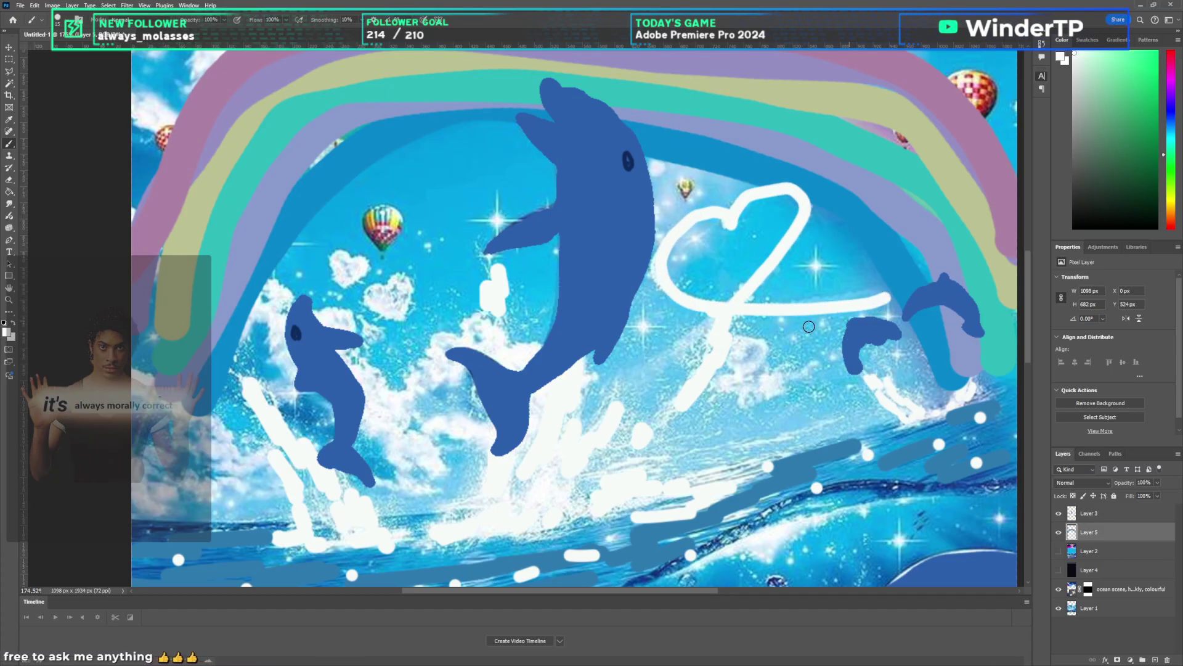
Step: Paint the two small heart-shaped clouds below the striped balloon solid white
scroll(725, 349, "down", 3)
scroll(489, 333, "up", 5)
mouse_move(626, 262)
left_mouse_down()
mouse_move(629, 305)
mouse_move(590, 311)
mouse_move(615, 298)
mouse_move(609, 309)
left_mouse_up()
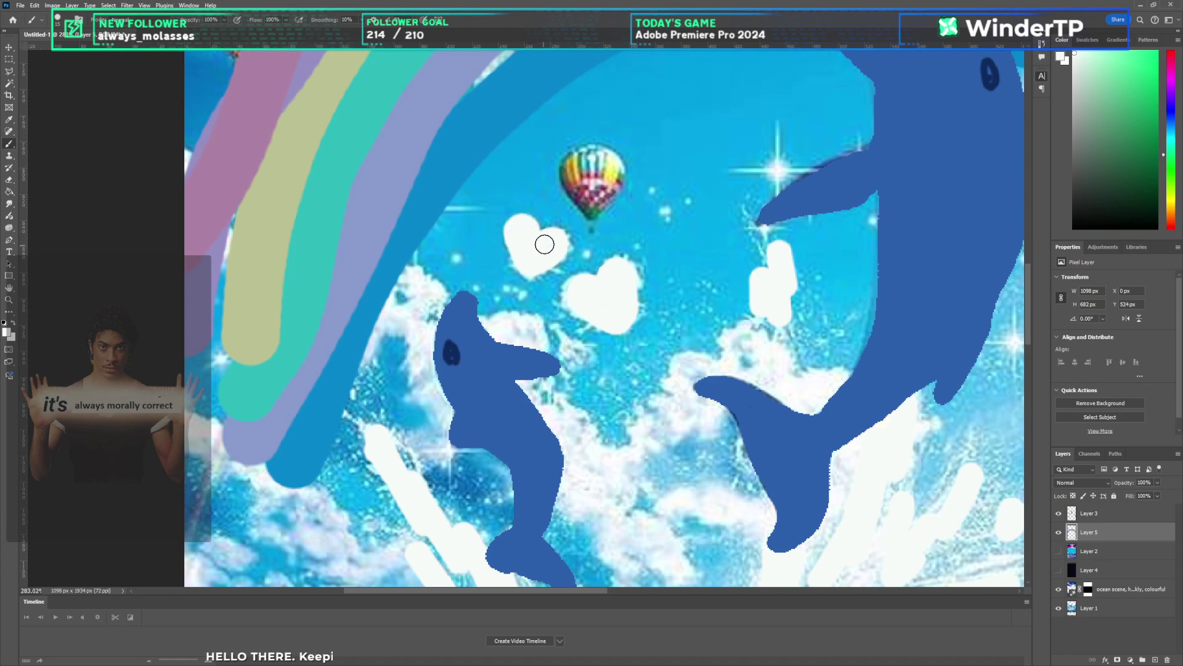
Step: Paint white clouds around the small dolphin, below the heart trail and under the rainbow's left end
scroll(545, 244, "down", 5)
scroll(528, 279, "up", 4)
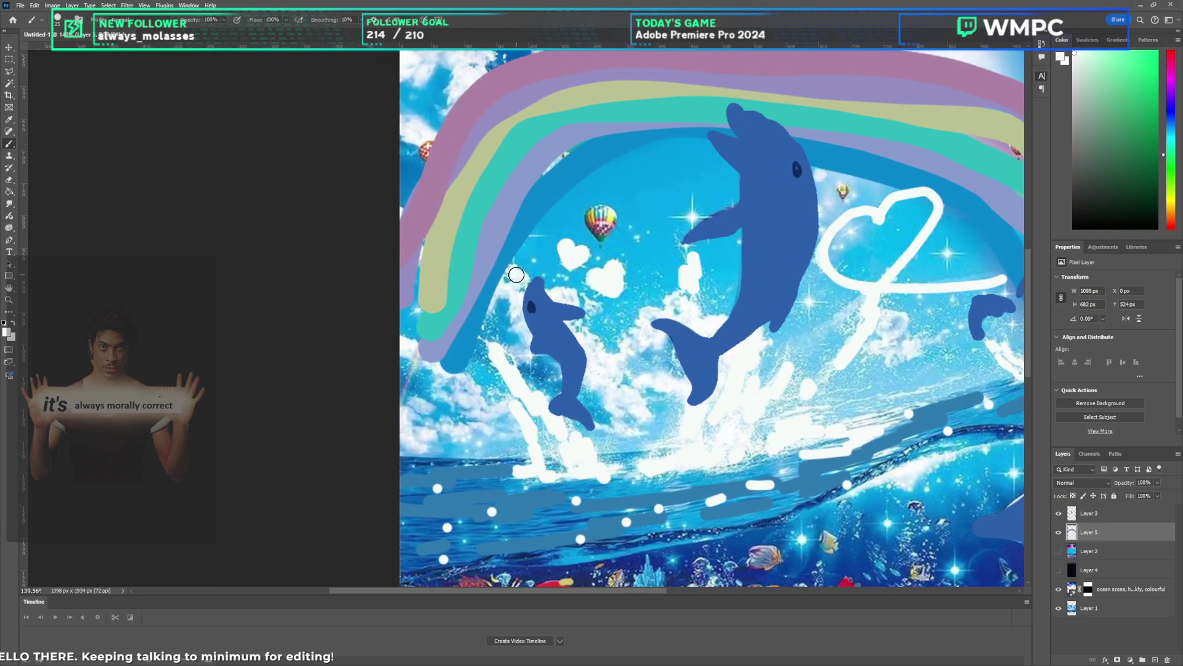
left_click_drag(511, 297, 561, 320)
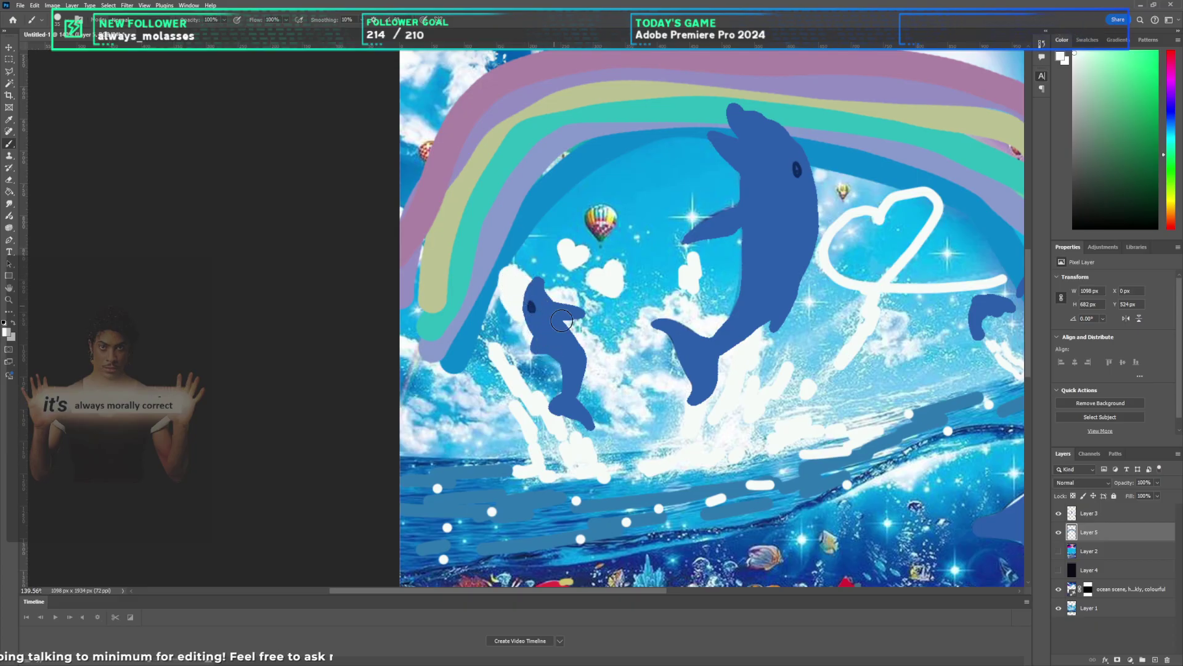
mouse_move(644, 333)
left_mouse_down()
mouse_move(664, 339)
mouse_move(647, 353)
mouse_move(688, 314)
mouse_move(624, 367)
left_mouse_up()
mouse_move(923, 350)
left_mouse_down()
mouse_move(896, 339)
mouse_move(910, 346)
left_mouse_up()
mouse_move(432, 366)
left_mouse_down()
mouse_move(477, 408)
mouse_move(457, 426)
left_mouse_up()
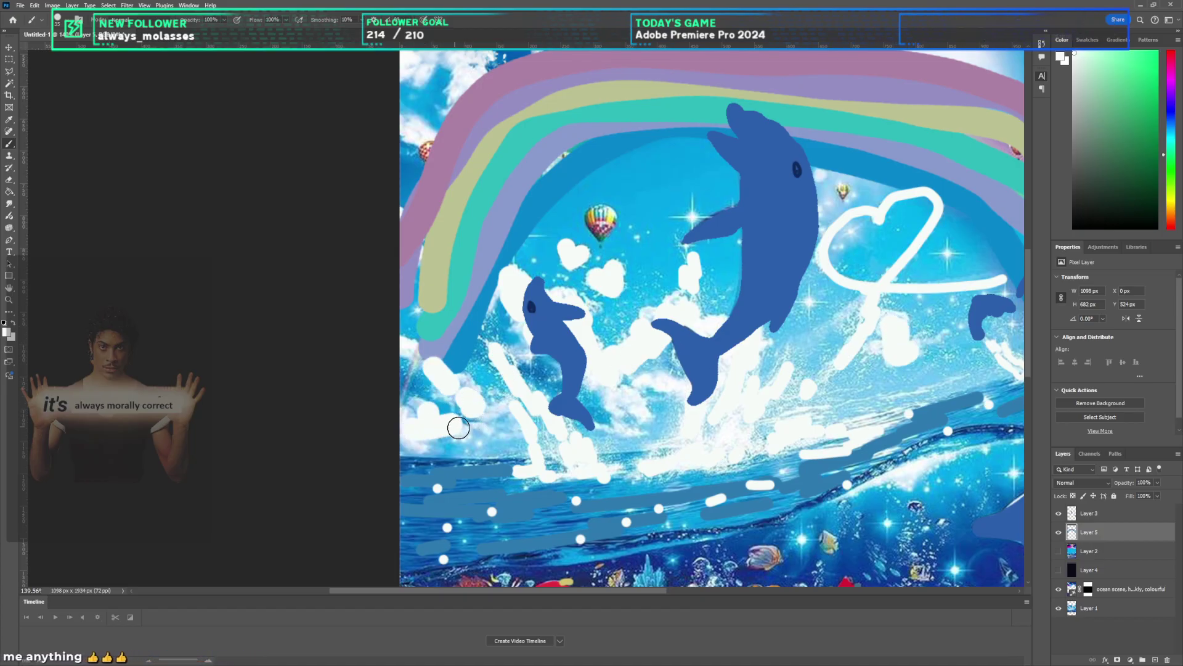
Step: Paint the clouds above the rainbow's left end white and show Layer 2 and Layer 4
scroll(491, 388, "down", 4)
left_click_drag(446, 156, 470, 179)
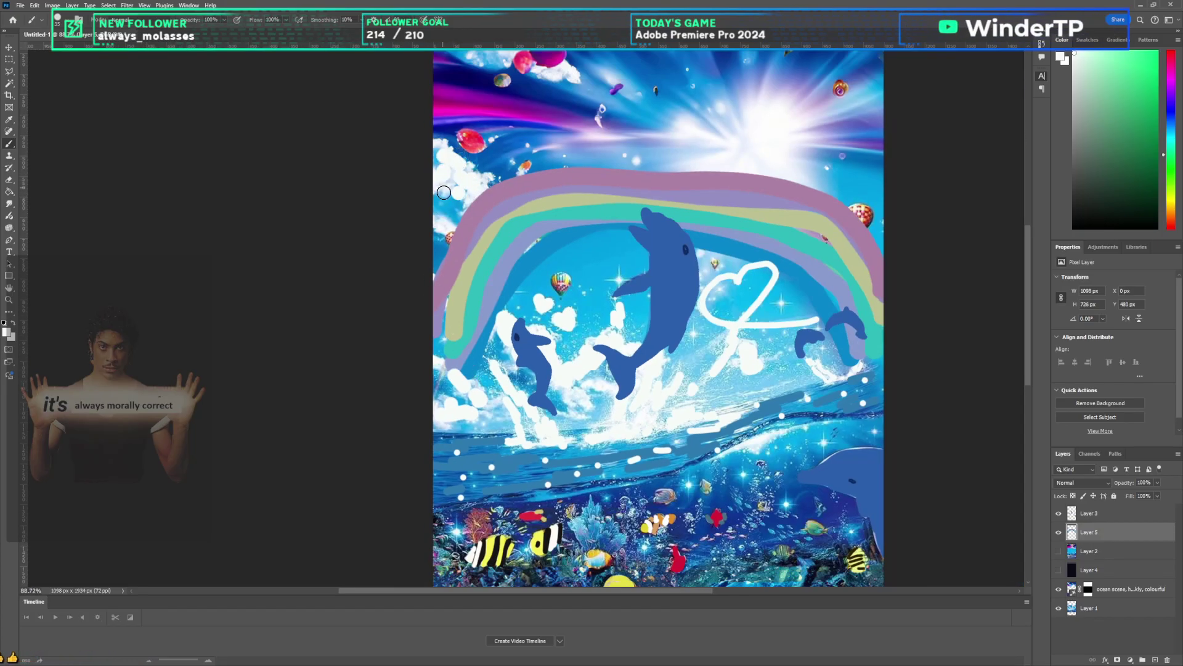
left_click_drag(1065, 555, 1060, 570)
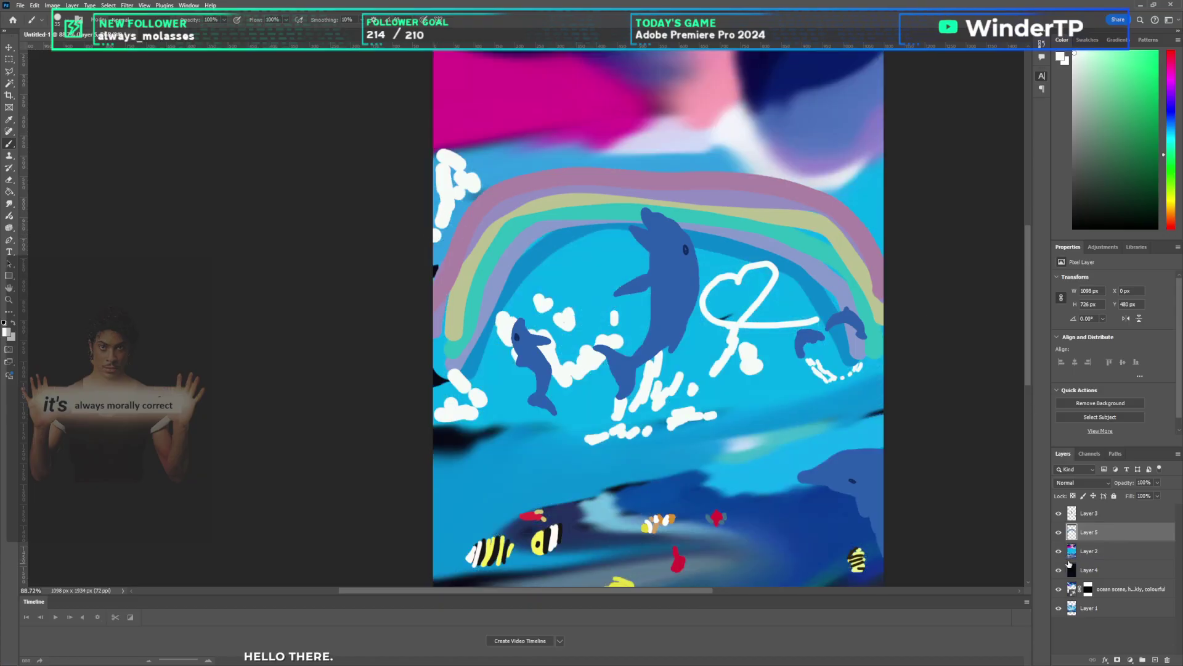
Step: Smudge the white clouds, splashes, heart trail and lower rainbow ends on Layer 5 into soft streaks, undoing the last stroke on the heart
left_click(9, 202)
scroll(490, 416, "down", 1)
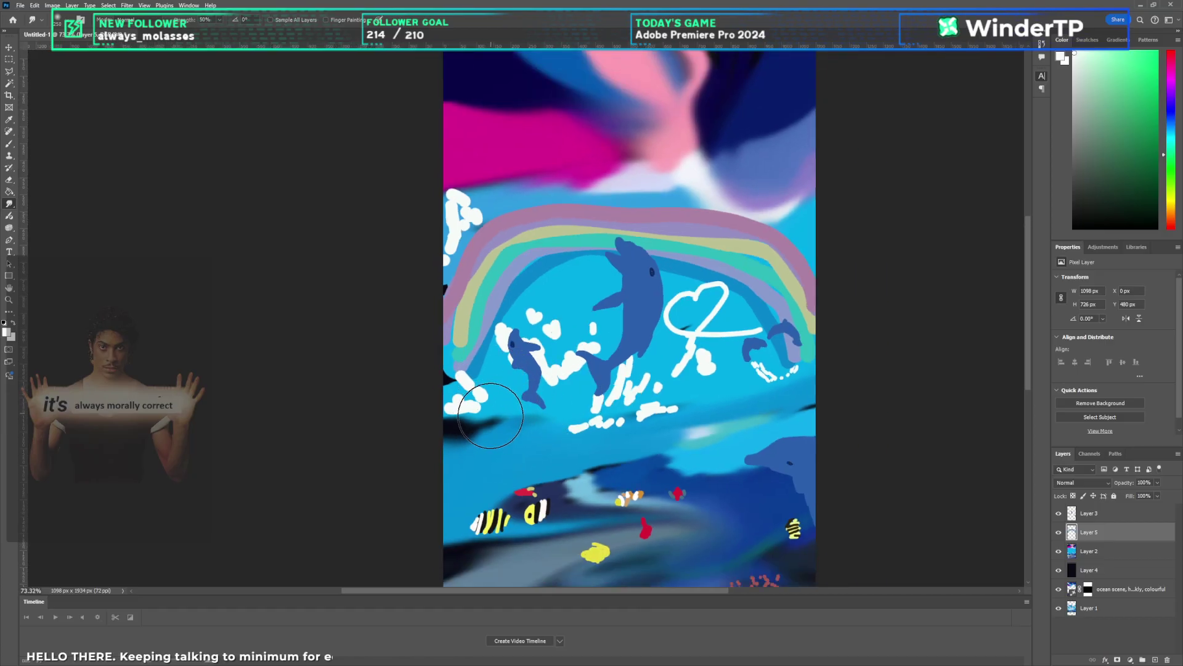
mouse_move(491, 416)
left_mouse_down()
mouse_move(476, 388)
mouse_move(456, 204)
mouse_move(427, 234)
left_mouse_up()
mouse_move(538, 315)
left_mouse_down()
mouse_move(562, 360)
mouse_move(573, 355)
mouse_move(543, 321)
mouse_move(573, 345)
mouse_move(554, 394)
mouse_move(625, 400)
mouse_move(490, 400)
mouse_move(771, 373)
mouse_move(711, 332)
left_mouse_up()
key("ctrl+z")
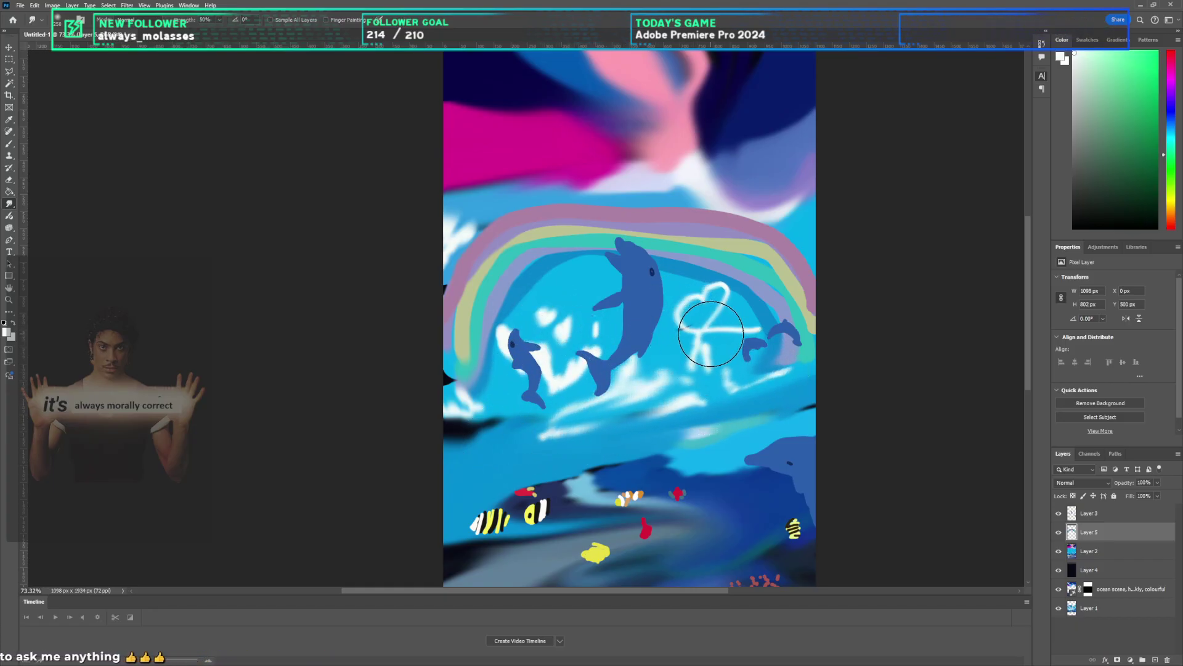
Step: Toggle Layer 5, Layer 3 and Layer 2 off and on to compare the smudged scene with and without each
left_click(1058, 532)
left_click(1058, 533)
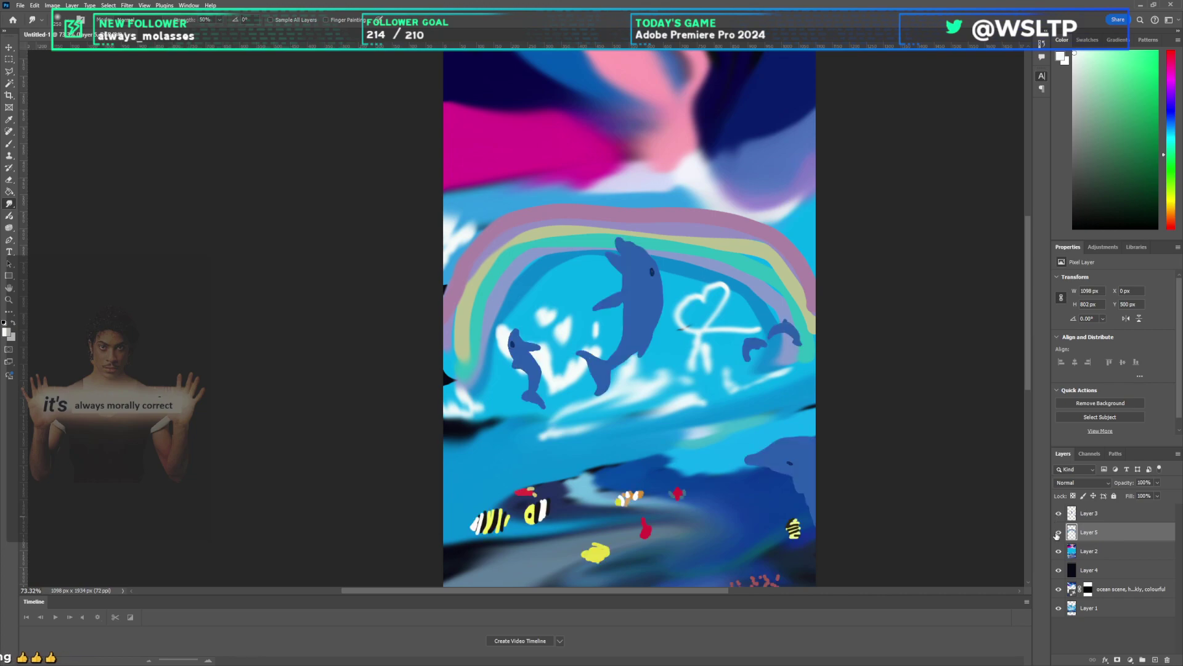
left_click(1059, 532)
left_click(1058, 533)
left_click(1059, 513)
left_click(1059, 513)
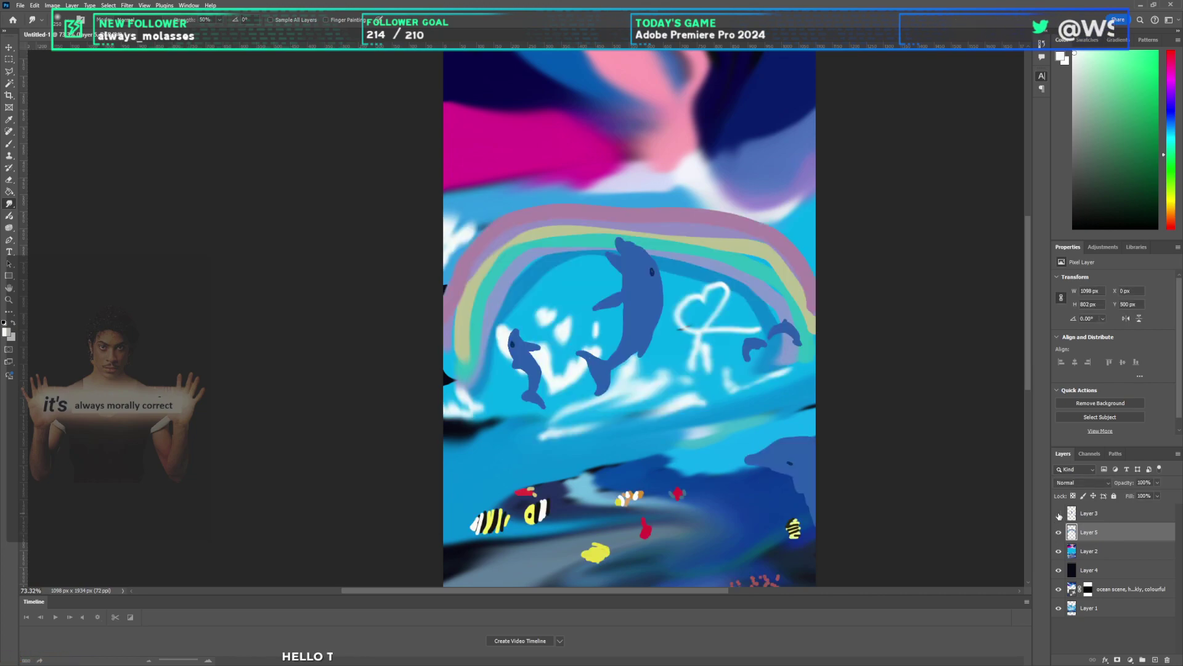
left_click(1059, 514)
left_click(1058, 551)
left_click(1058, 551)
left_click(1058, 532)
left_click(1058, 532)
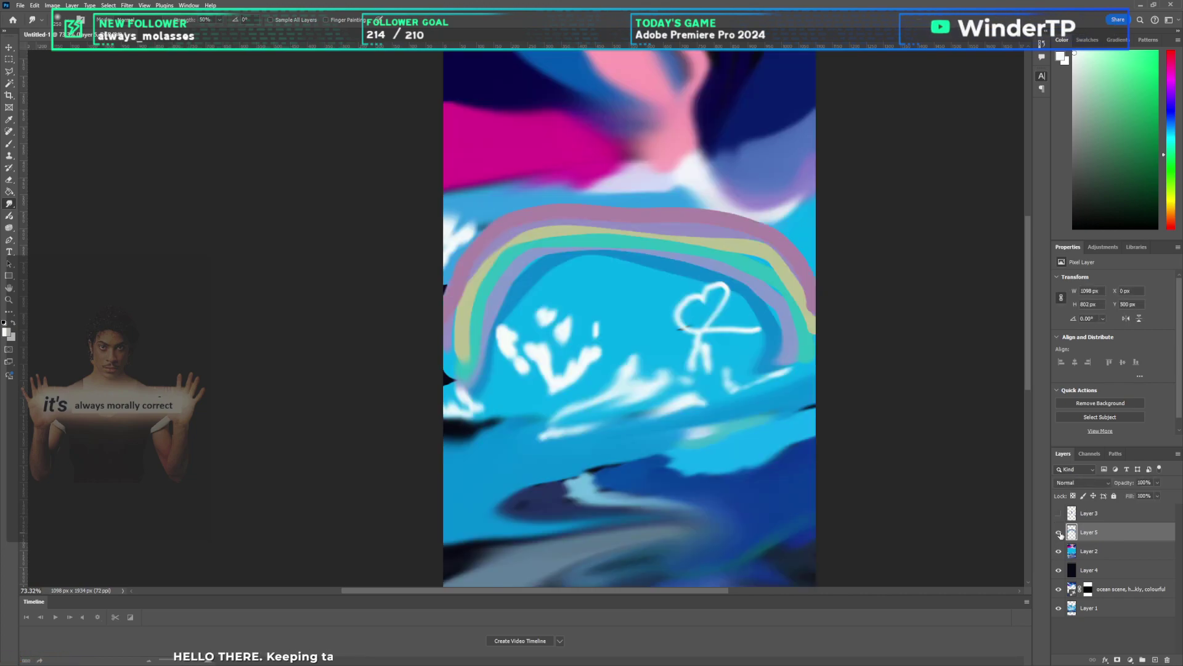
left_click(1058, 551)
left_click(1058, 551)
left_click(1059, 513)
left_click(1058, 532)
left_click(1058, 532)
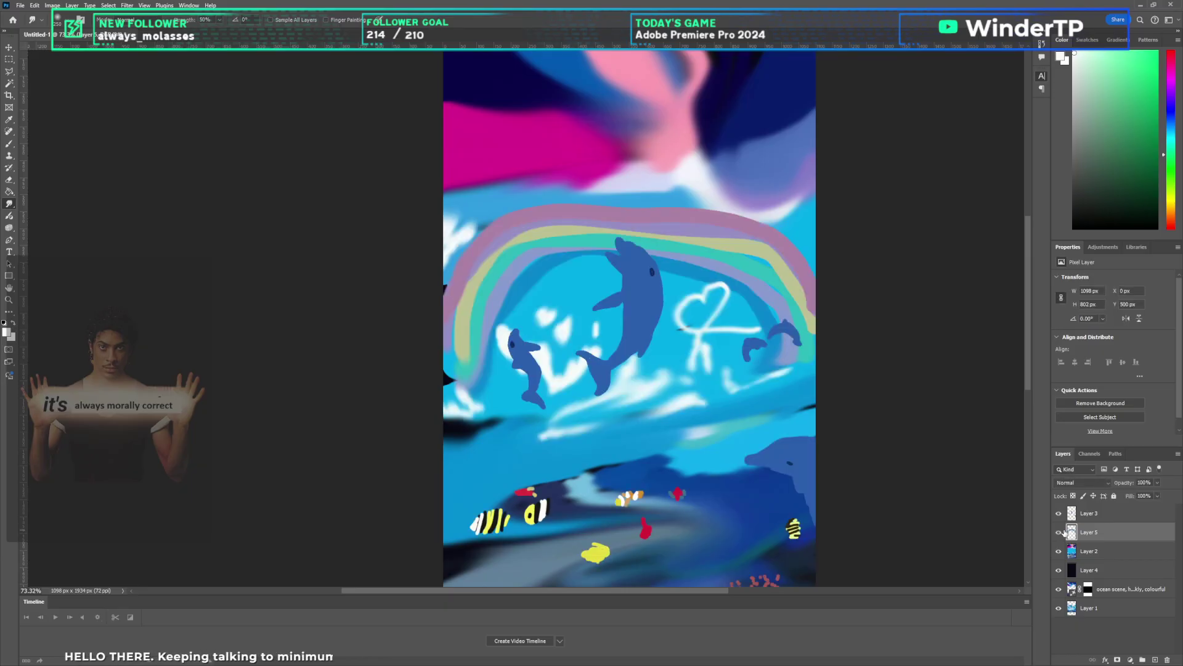
Step: Step back through the smudge strokes on Layer 5 to review the clouds and splashes before smudging
key("ctrl+z")
key("ctrl+z")
key("ctrl+z")
key("ctrl+z")
key("ctrl+z")
key("ctrl+z")
key("ctrl+z")
key("ctrl+z")
key("ctrl+z")
key("ctrl+z")
key("ctrl+z")
key("ctrl+z")
key("ctrl+z")
key("ctrl+z")
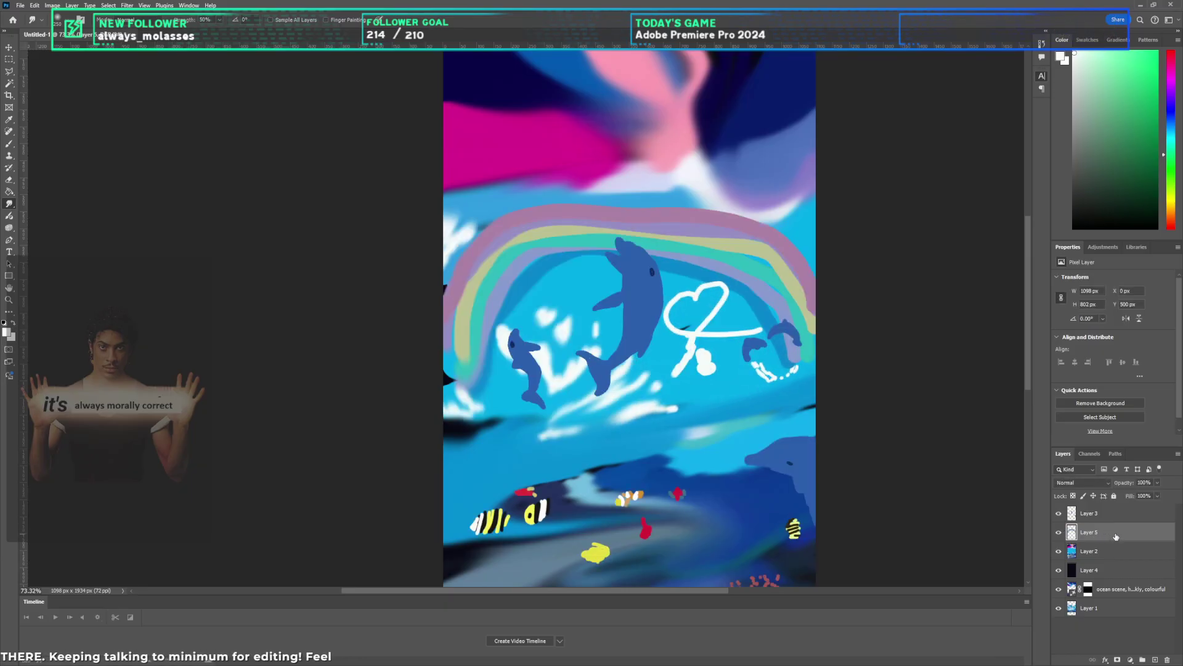
key("ctrl+z")
key("ctrl+z")
key("ctrl+z")
key("ctrl+z")
key("ctrl+z")
key("ctrl+z")
key("ctrl+z")
key("ctrl+z")
key("ctrl+z")
key("ctrl+z")
key("ctrl+z")
key("ctrl+z")
key("ctrl+z")
key("ctrl+z")
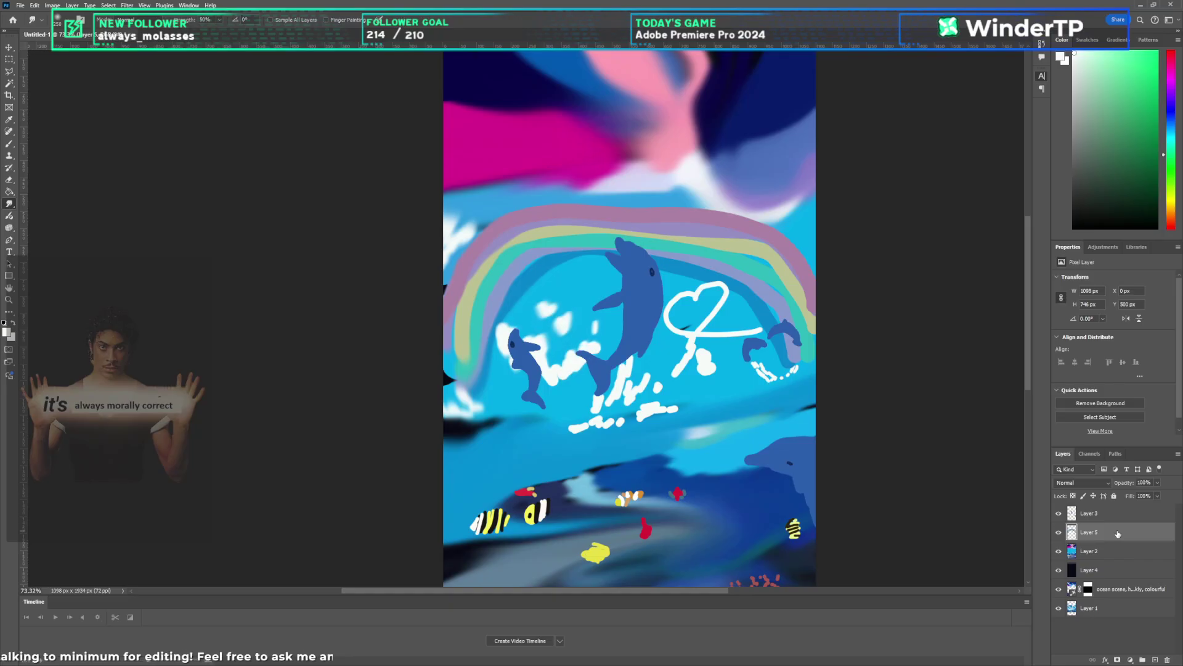
key("ctrl+z")
key("ctrl+z")
key("ctrl+z")
key("ctrl+z")
key("ctrl+z")
key("ctrl+z")
key("ctrl+z")
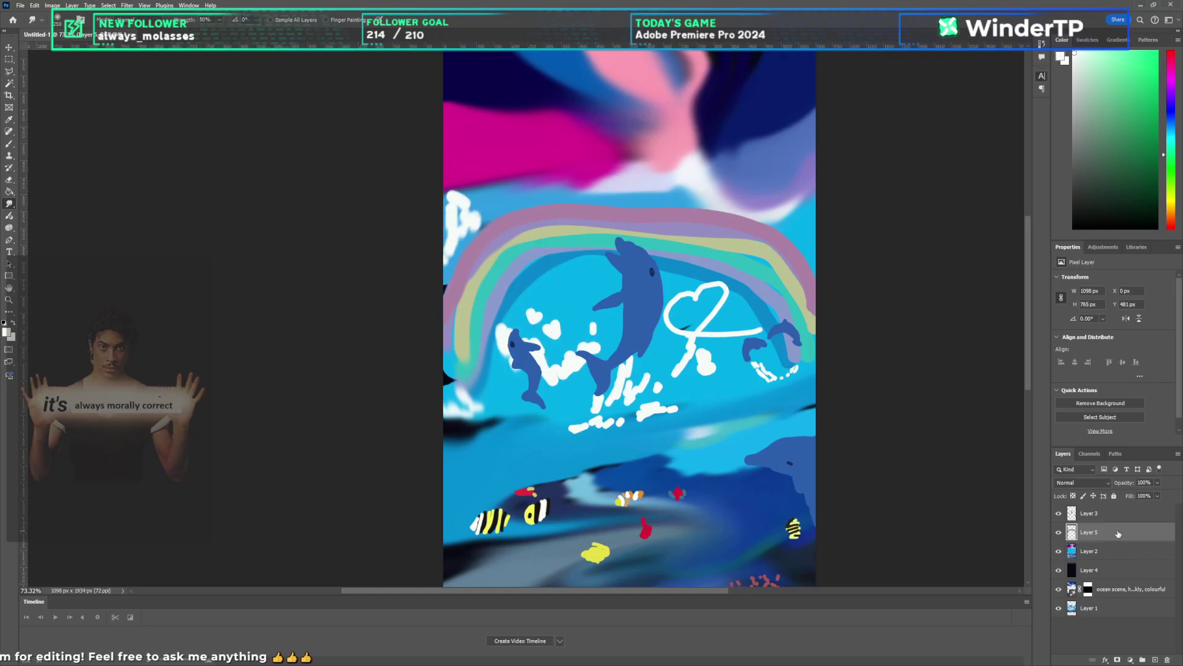
Step: Redo the undone smudge strokes on the clouds, splashes and heart trail
key("ctrl+shift+z")
key("ctrl+shift+z")
key("ctrl+shift+z")
key("ctrl+shift+z")
key("ctrl+shift+z")
key("ctrl+shift+z")
key("ctrl+shift+z")
key("ctrl+shift+z")
key("ctrl+shift+z")
key("ctrl+shift+z")
key("ctrl+shift+z")
key("ctrl+shift+z")
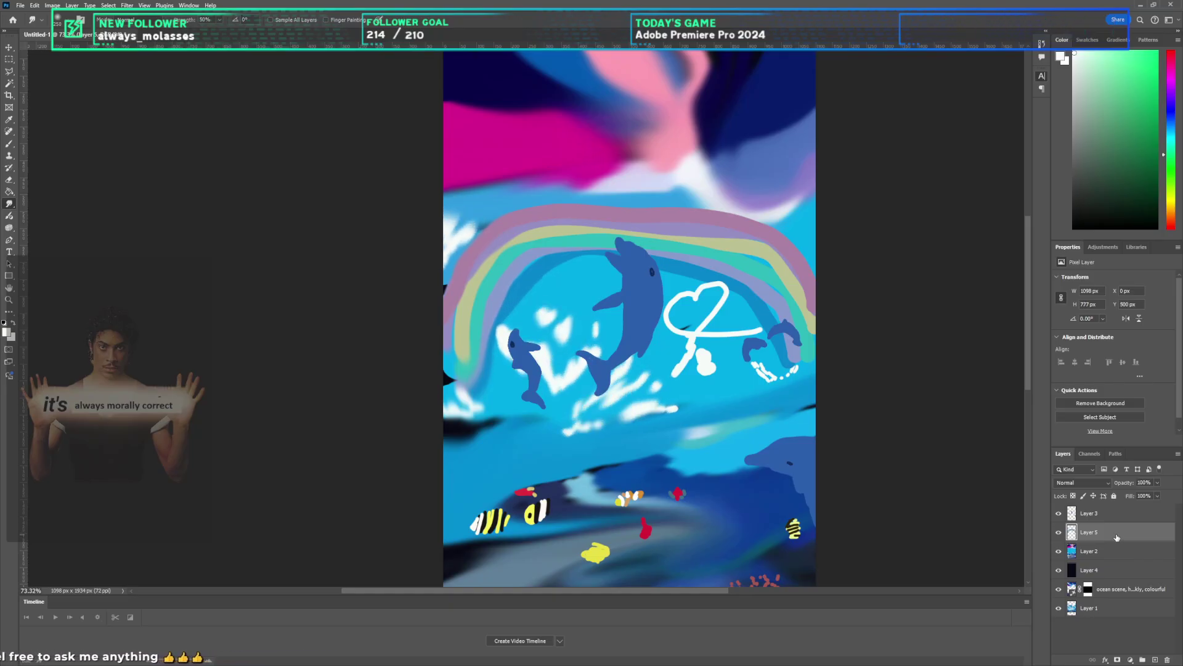
key("ctrl+shift+z")
key("ctrl+shift+z")
key("ctrl+shift+z")
key("ctrl+shift+z")
key("ctrl+shift+z")
key("ctrl+shift+z")
key("ctrl+shift+z")
key("ctrl+shift+z")
key("ctrl+shift+z")
key("ctrl+shift+z")
key("ctrl+shift+z")
key("ctrl+shift+z")
key("ctrl+shift+z")
key("ctrl+shift+z")
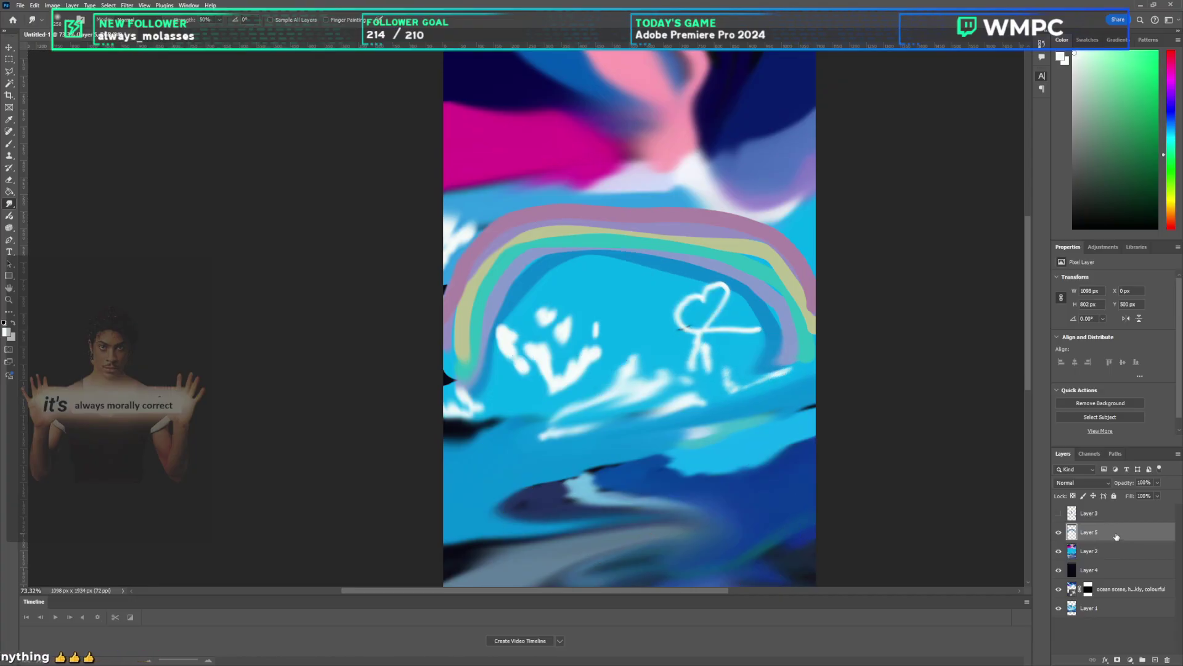
key("ctrl+shift+z")
key("ctrl+shift+z")
key("ctrl+shift+z")
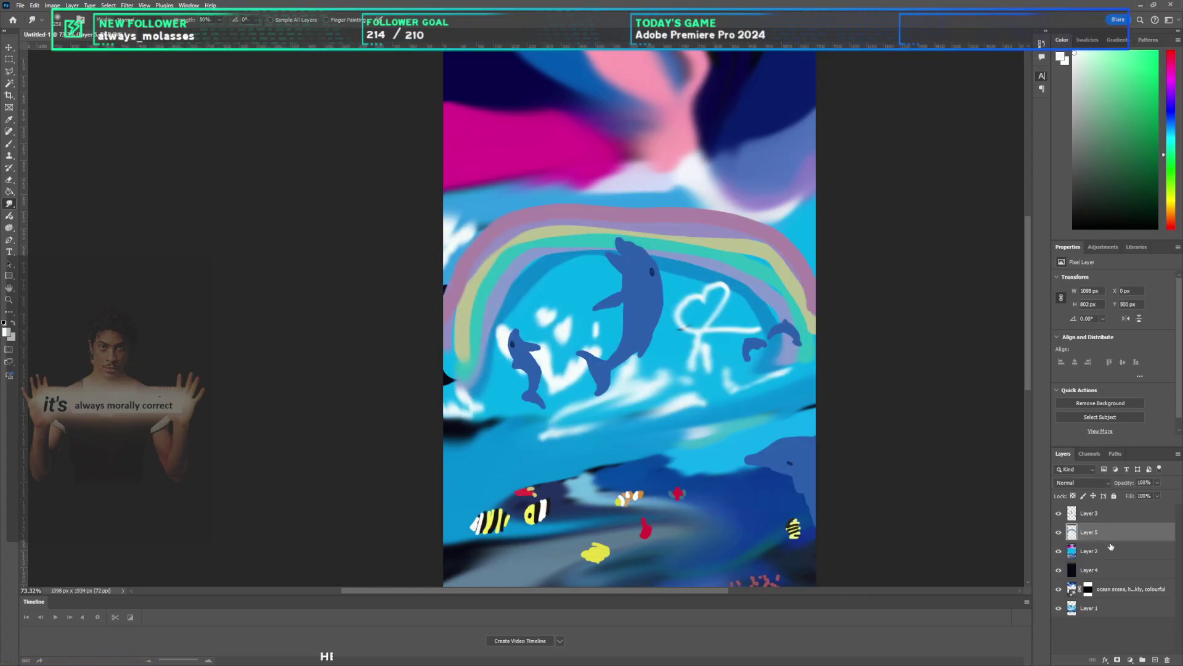
Step: Hide Layer 3 and Layer 5, and toggle Layer 2 and Layer 4 to inspect the blurred backdrop
left_click(1058, 533)
left_click(1058, 532)
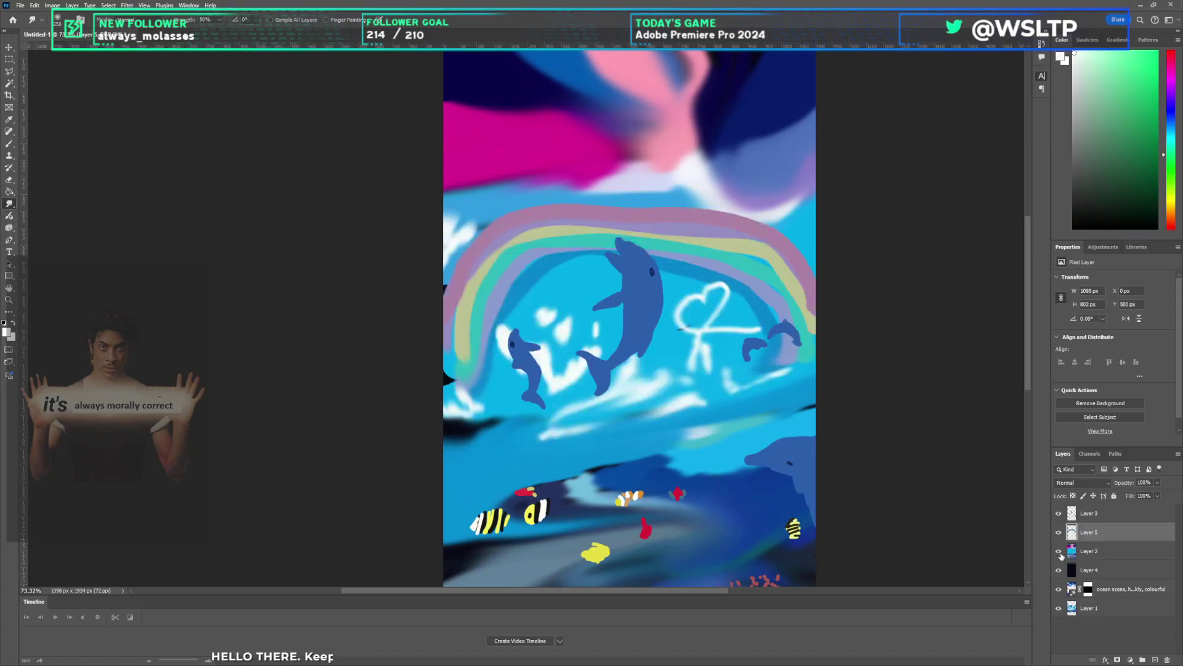
left_click(1058, 514)
left_click(1058, 532)
left_click(1059, 551)
left_click(1059, 551)
left_click(1059, 570)
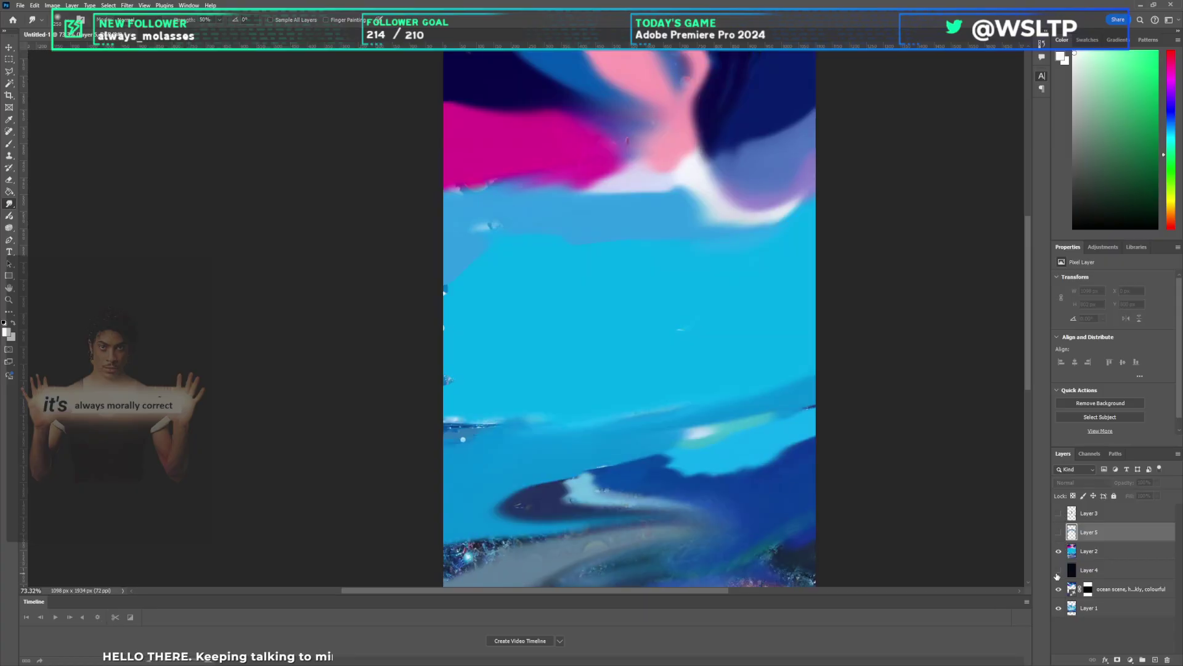
left_click(1059, 569)
left_click(1059, 569)
left_click(1059, 569)
Step: Hide Layer 2, Layer 4 and the ocean scene layer, leaving only Layer 1 visible
left_click(1059, 551)
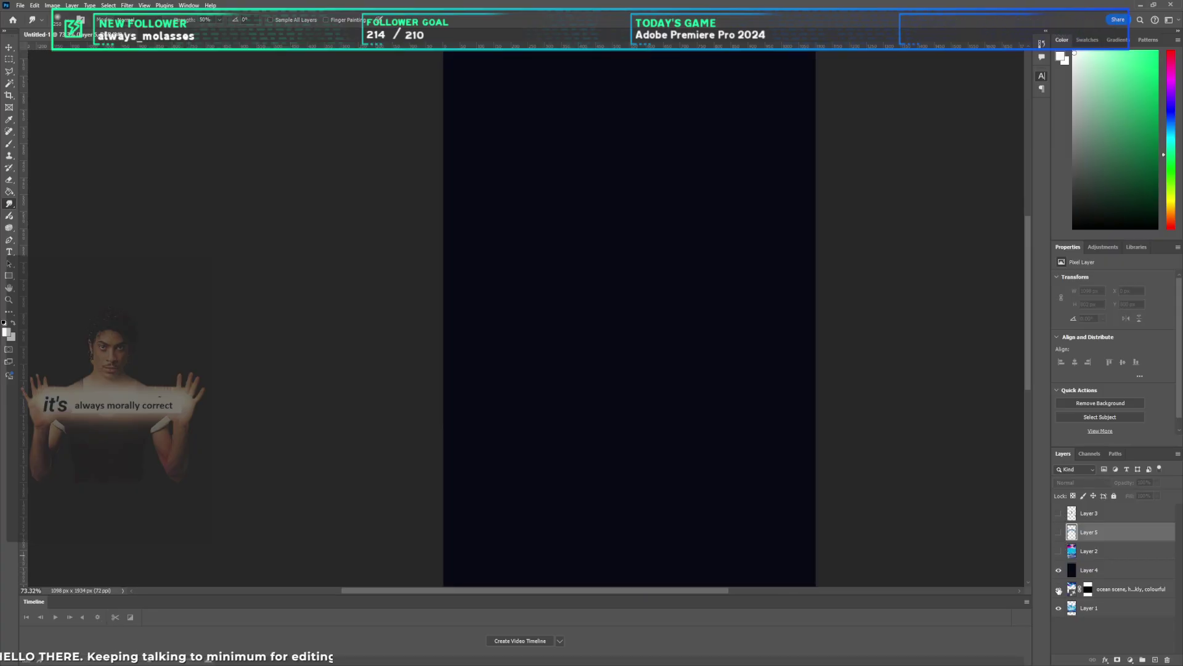
left_click(1059, 589)
left_click(1059, 608)
left_click(1058, 570)
left_click(1059, 589)
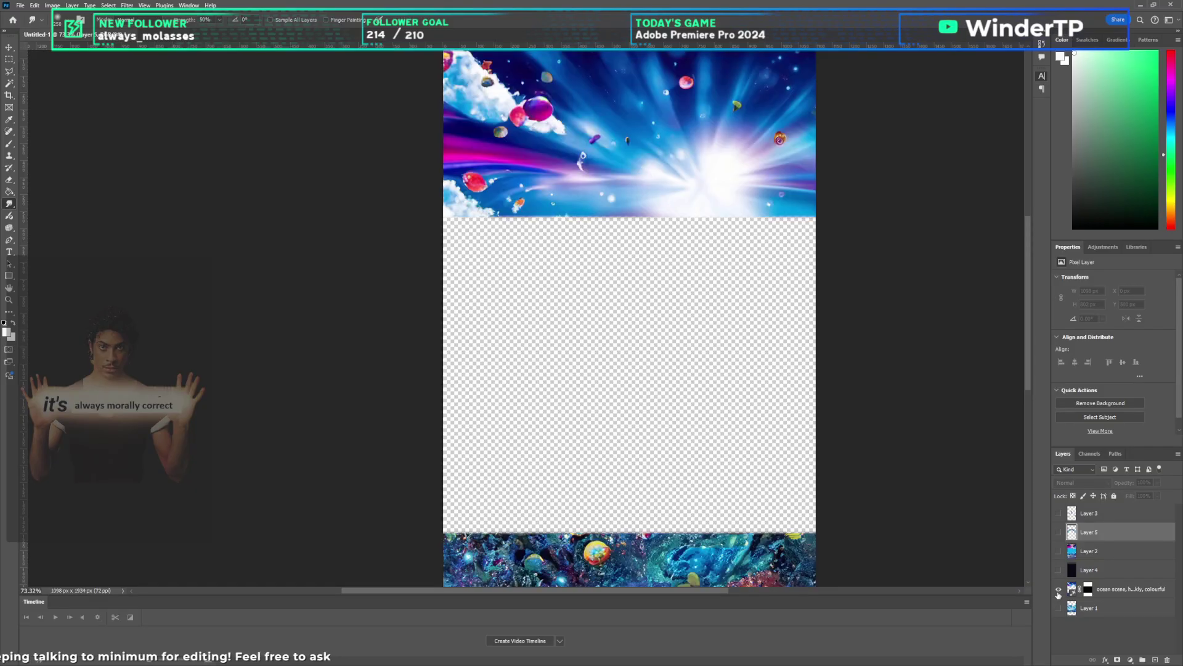
left_click(1059, 589)
left_click(1059, 608)
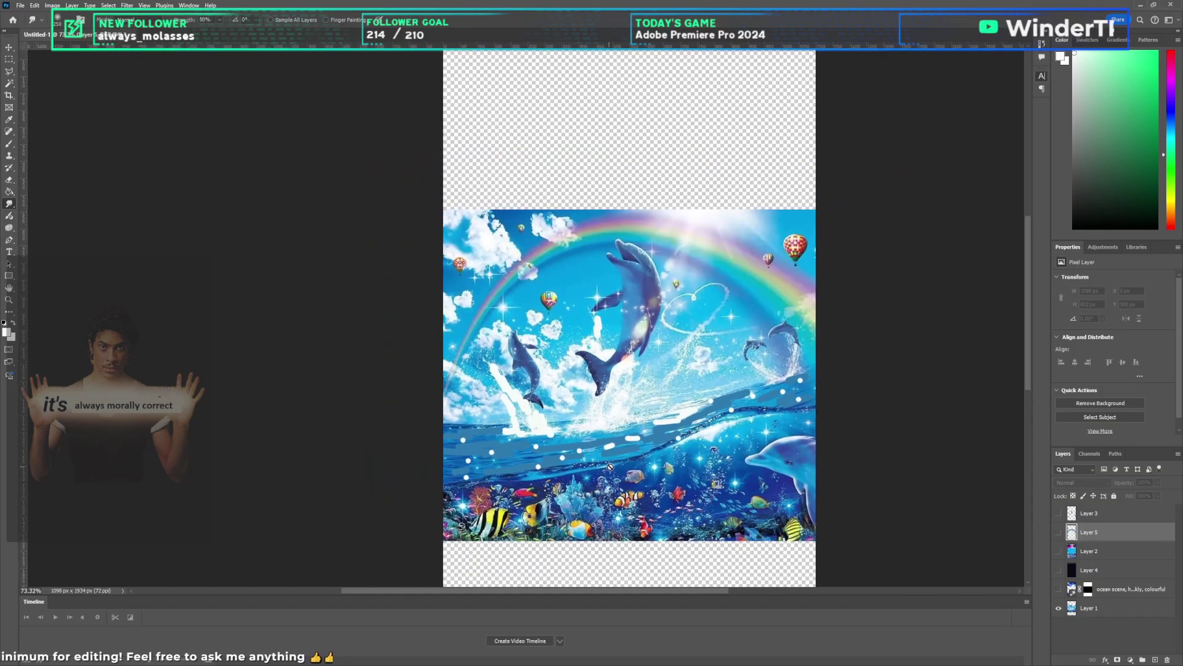
Step: Show Layer 5 over the Layer 1 reference and brush strokes in blue sampled from the water along the wave band
scroll(516, 470, "up", 2)
left_click(1113, 517)
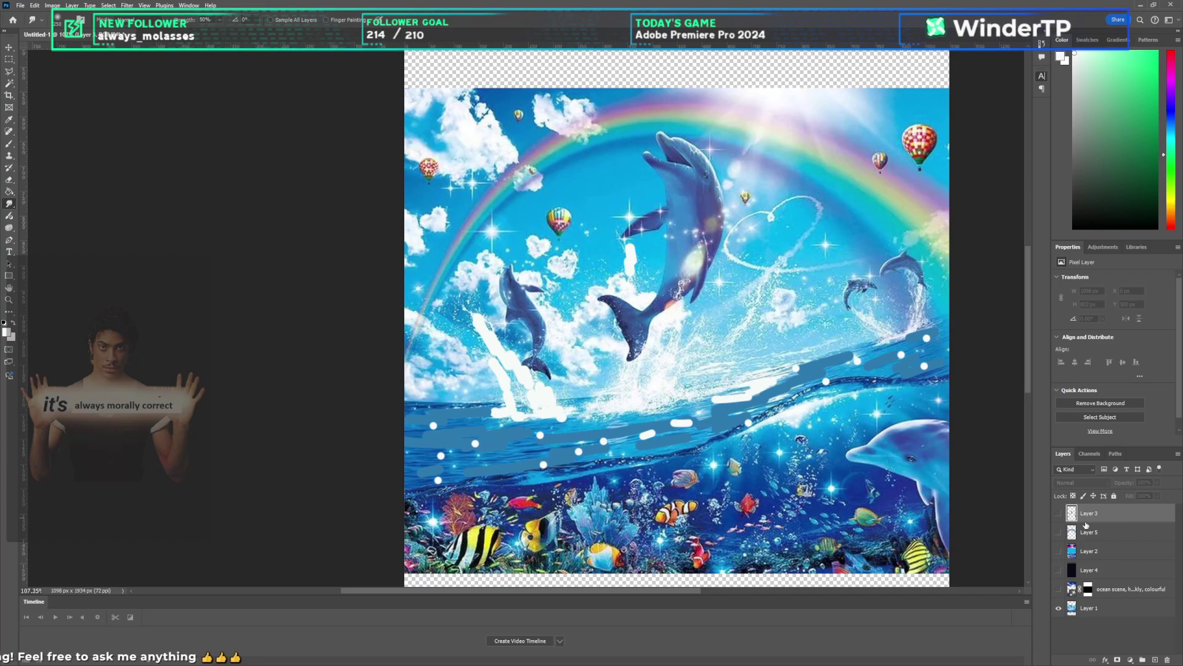
left_click(1059, 532)
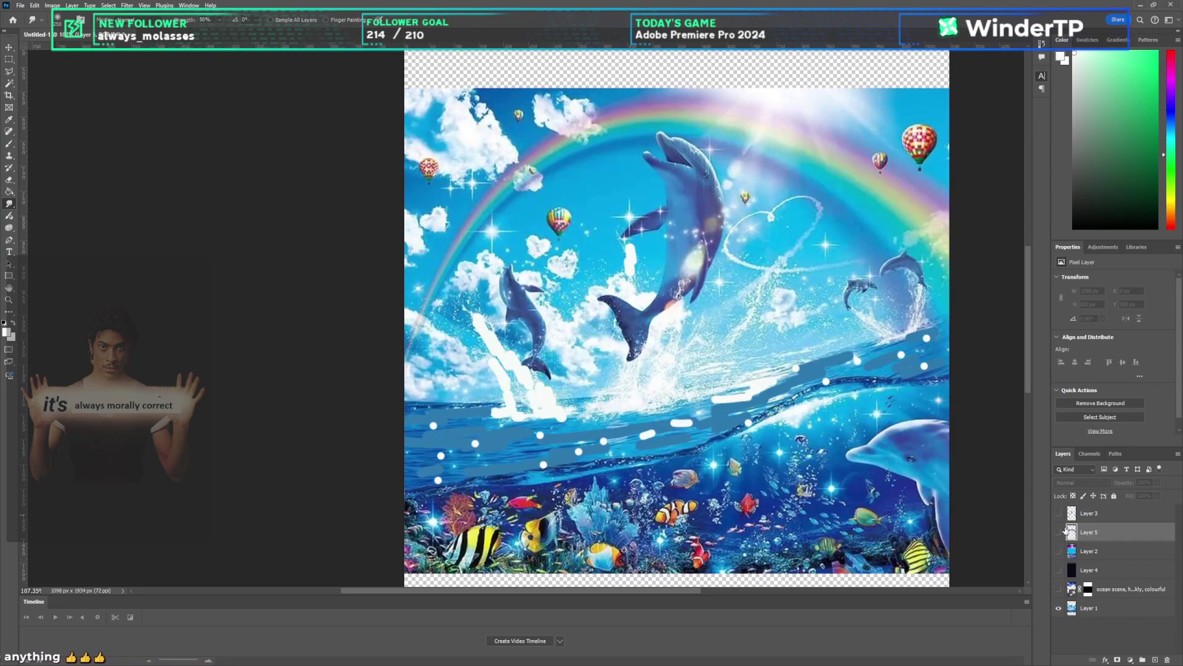
left_click(1059, 532)
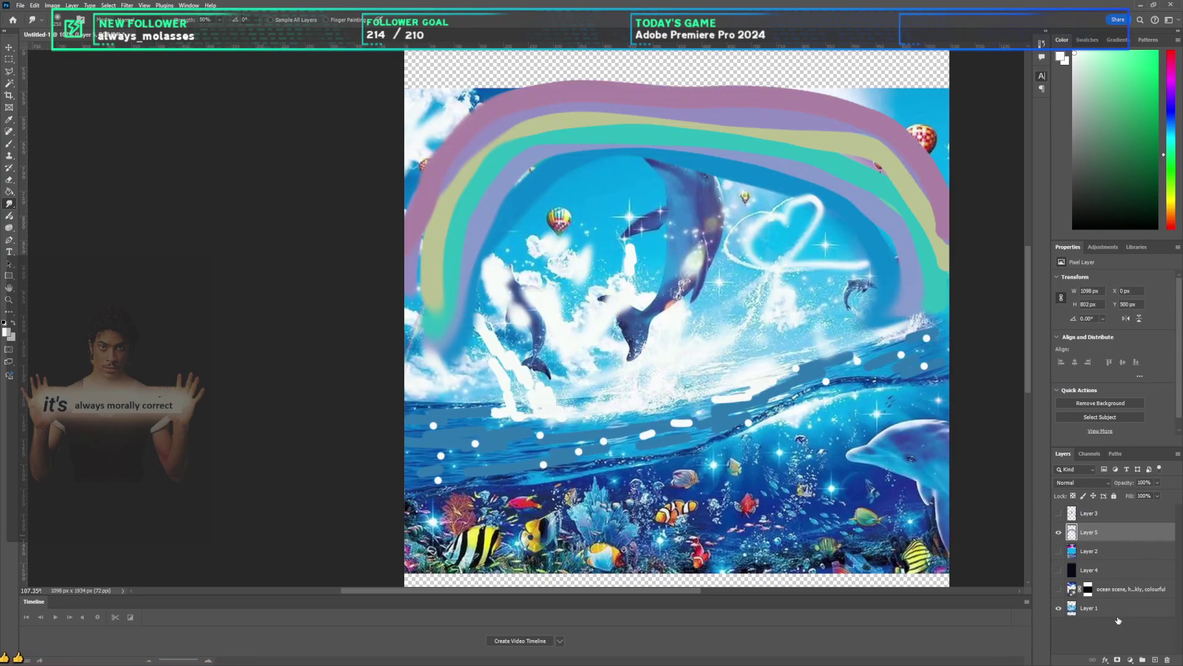
key("b")
left_click(537, 478, "alt")
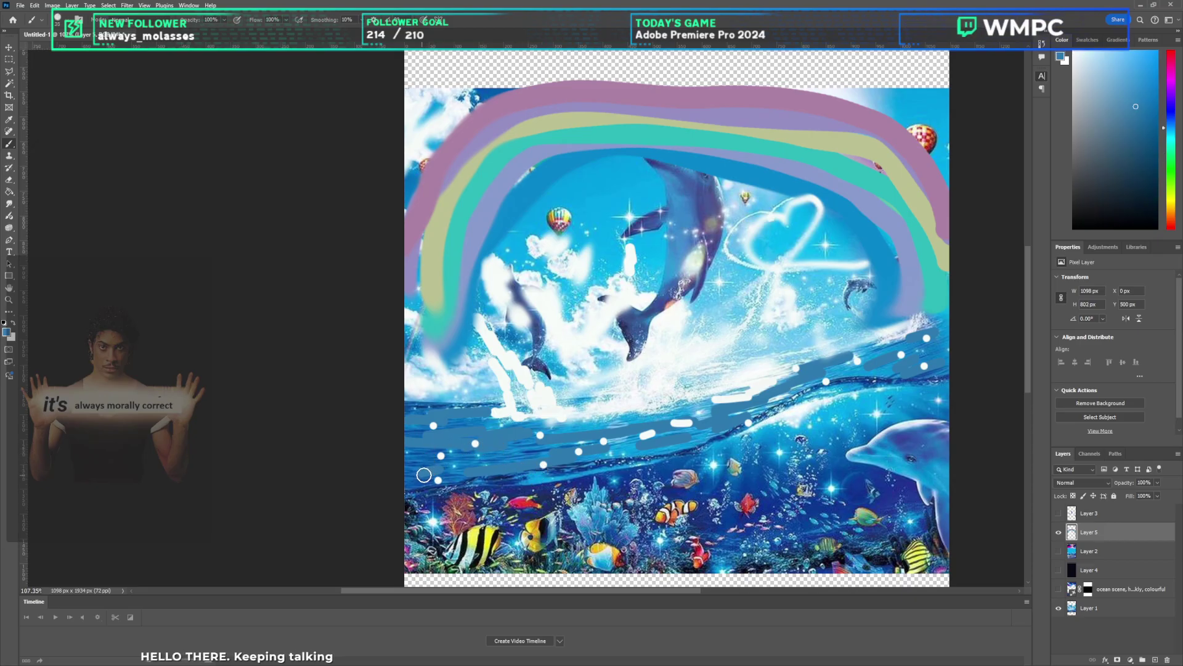
left_click_drag(423, 472, 524, 428)
left_click_drag(421, 413, 577, 430)
mouse_move(487, 464)
left_mouse_down()
mouse_move(531, 468)
mouse_move(936, 338)
left_mouse_up()
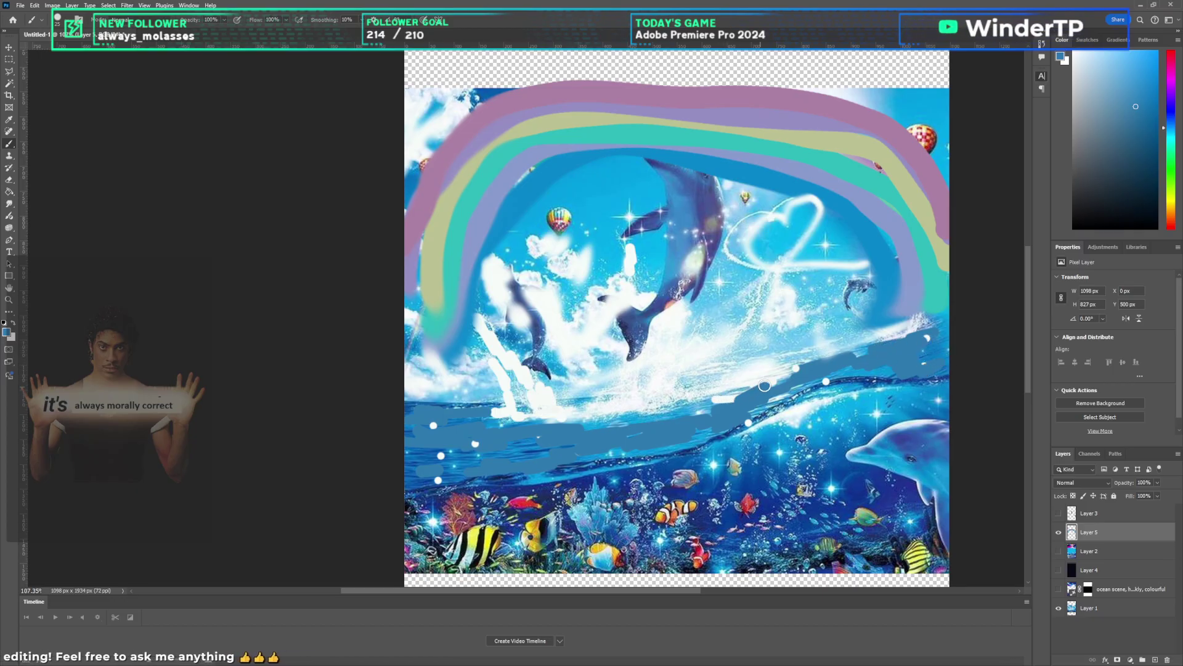
Step: Paint white foam streaks and scattered white dots along the blue wave band on Layer 5
left_click(727, 398, "alt")
left_click_drag(727, 399, 801, 369)
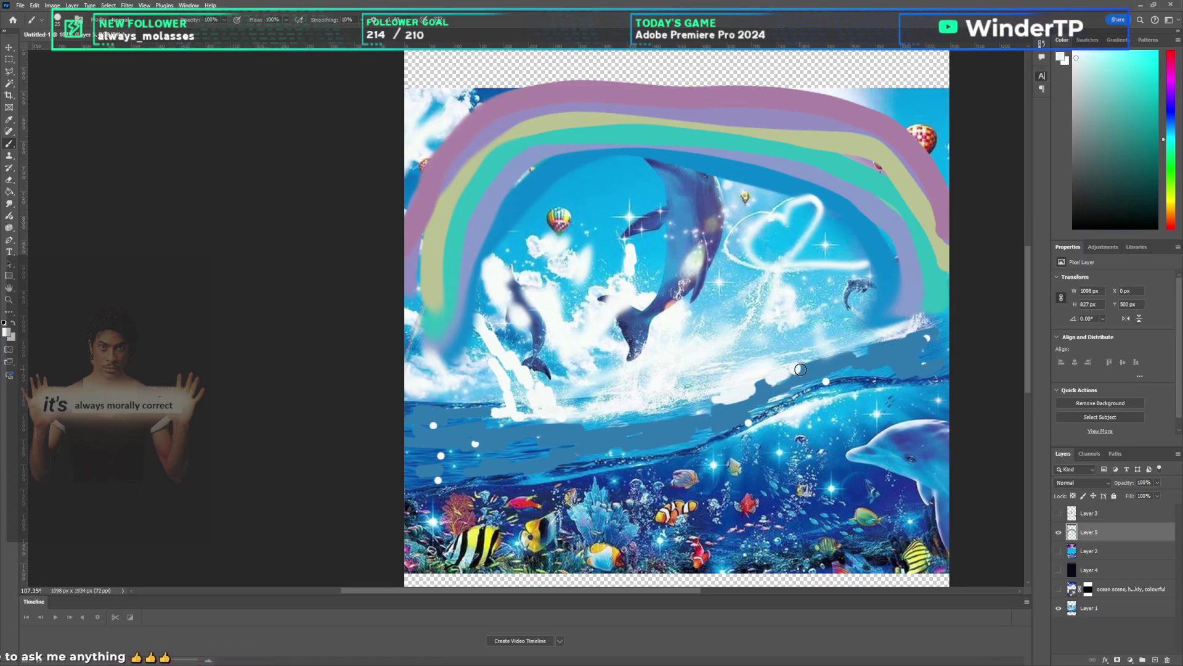
left_click(871, 354)
left_click(862, 374)
left_click(904, 352)
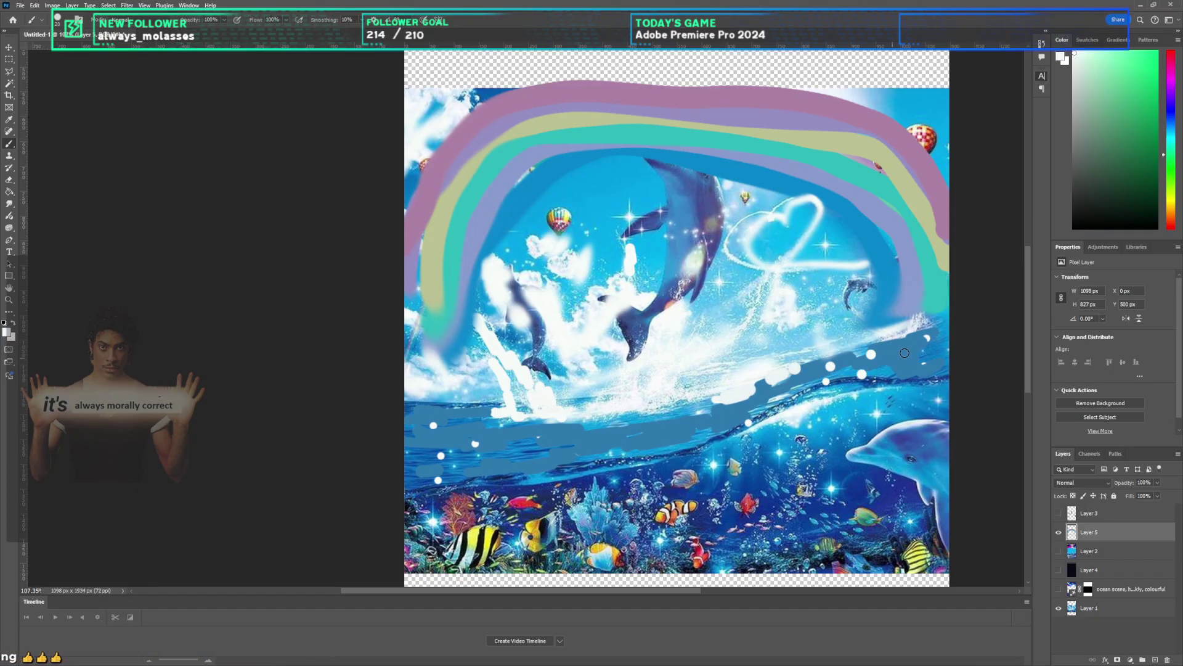
left_click(912, 344)
left_click(939, 357)
left_click(903, 378)
left_click(710, 424)
left_click(647, 426)
left_click(635, 444)
left_click(575, 437)
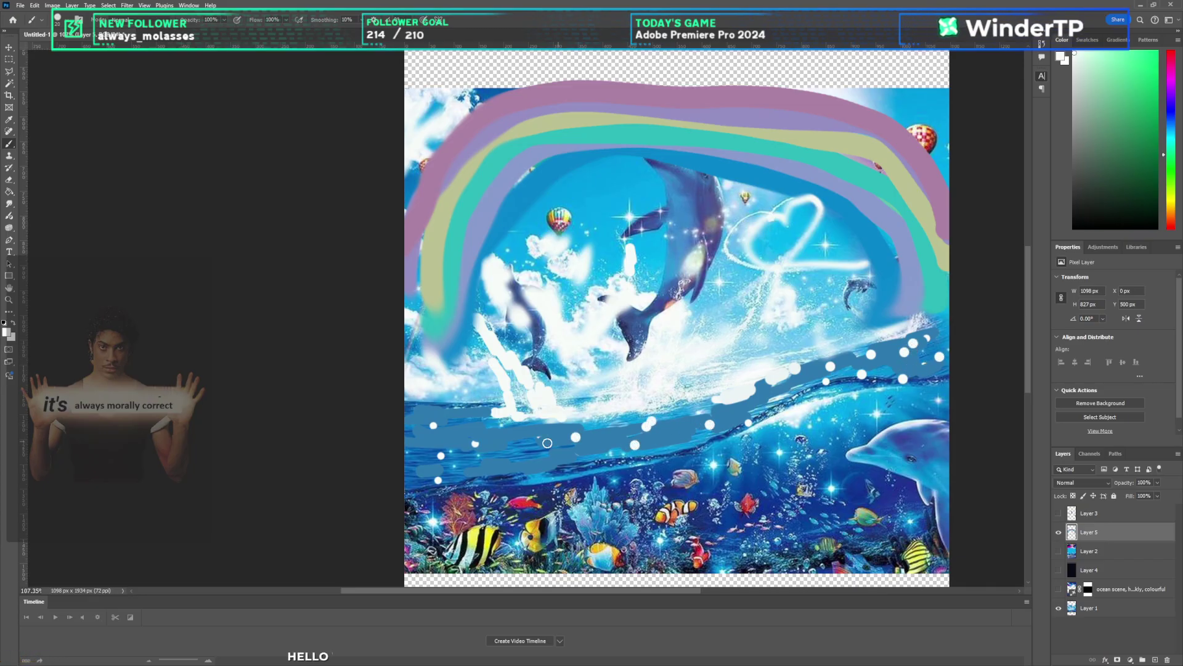
left_click(537, 445)
left_click(524, 459)
left_click(477, 433)
left_click(449, 445)
left_click(439, 467)
left_click(440, 425)
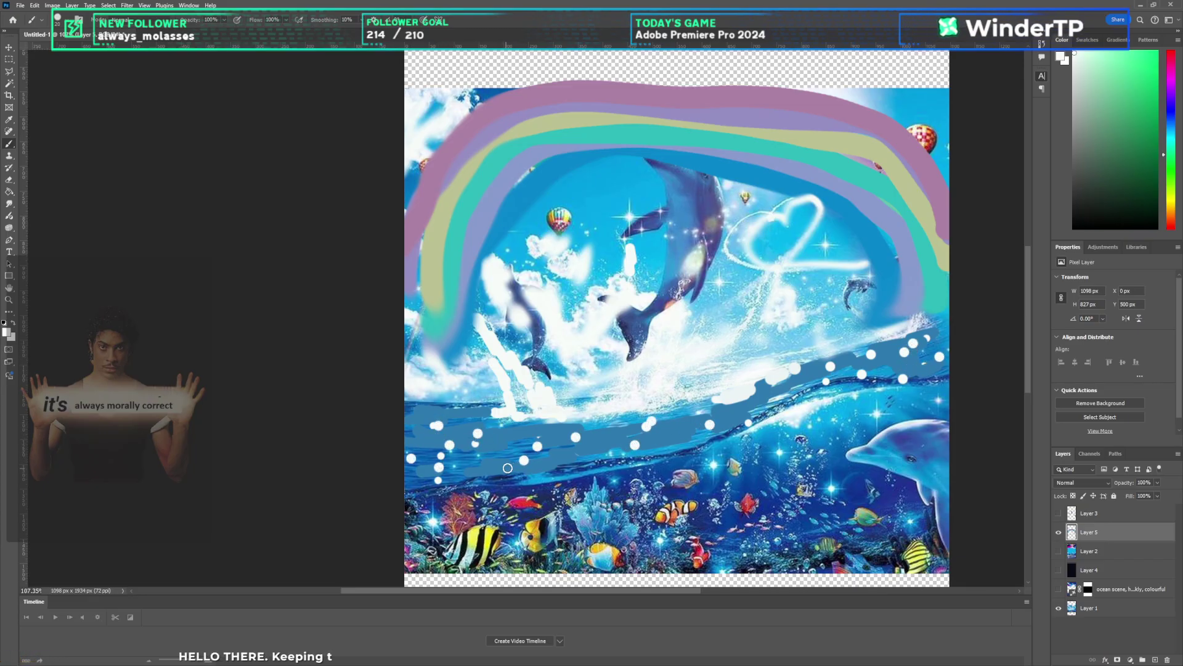
left_click(484, 464)
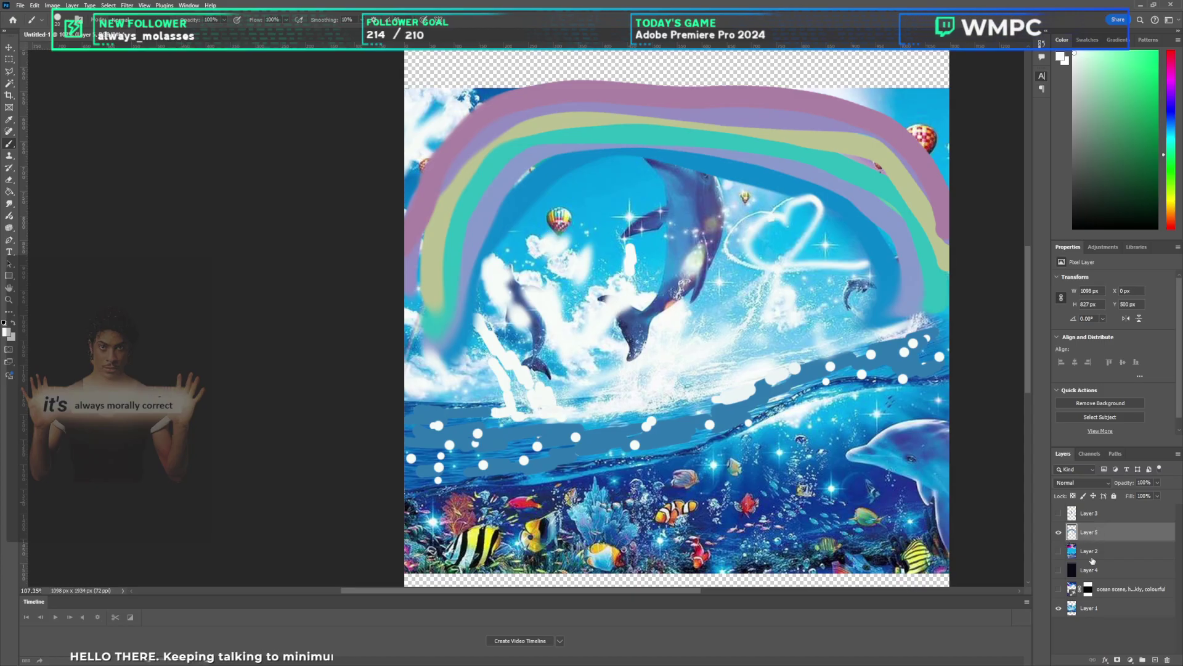
Step: Hide Layer 1 and show Layer 4, Layer 2 and Layer 3 around Layer 5
left_click(9, 203)
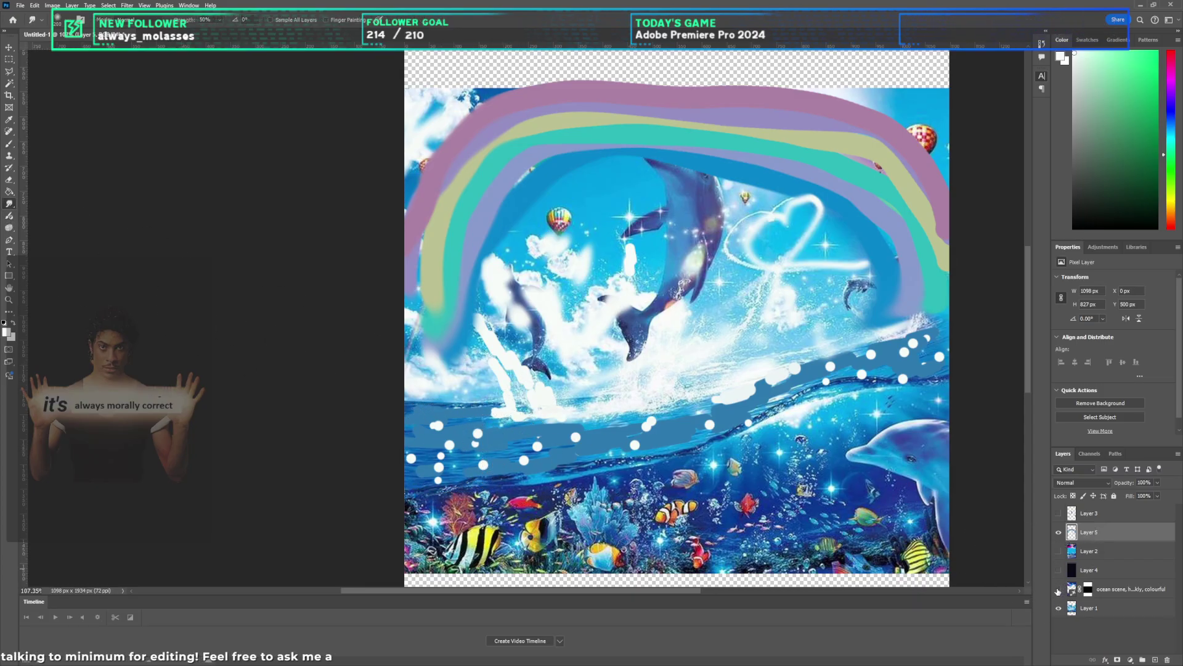
left_click(1058, 591)
left_click(1058, 590)
left_click(1058, 609)
left_click(1058, 570)
left_click(1058, 551)
left_click(1058, 513)
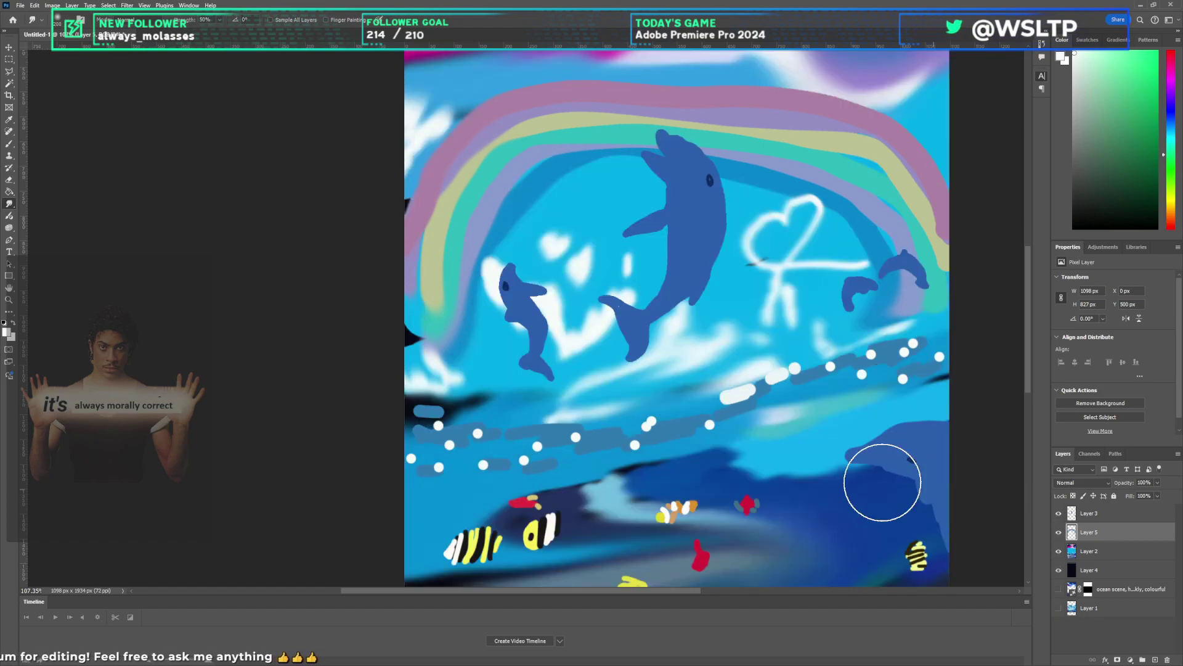
Step: Smudge the blue strokes and white foam dots across the full width of the wave on Layer 5
mouse_move(409, 456)
left_mouse_down()
mouse_move(436, 471)
mouse_move(563, 422)
mouse_move(662, 425)
mouse_move(980, 344)
mouse_move(900, 377)
left_mouse_up()
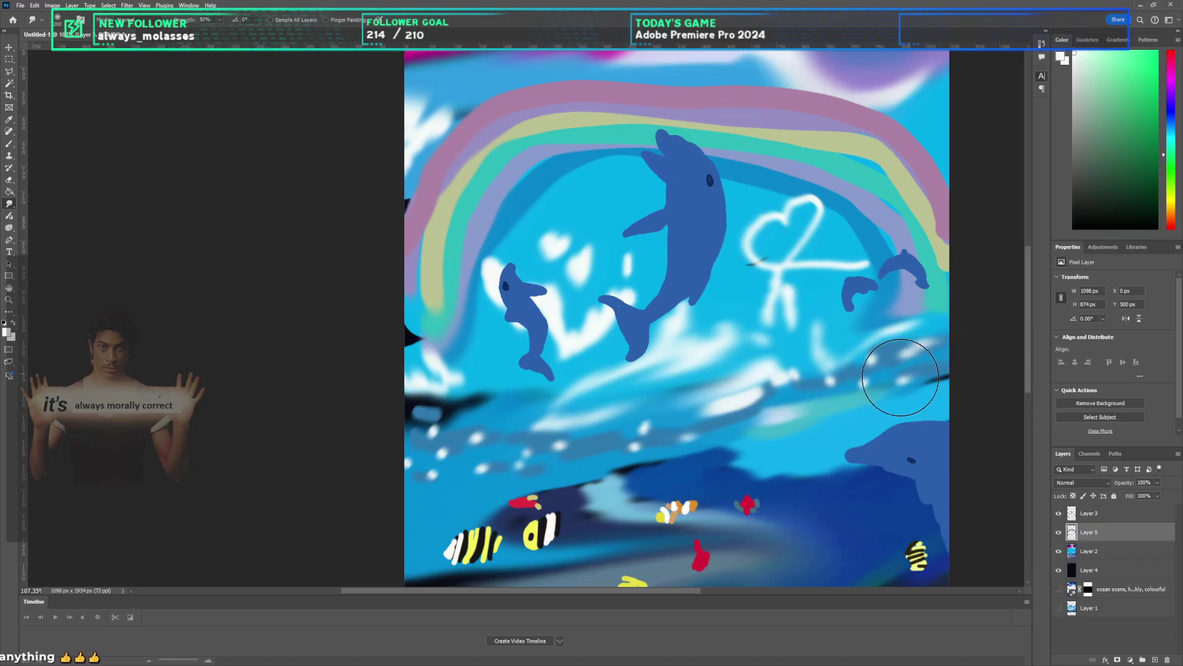
scroll(901, 377, "down", 5)
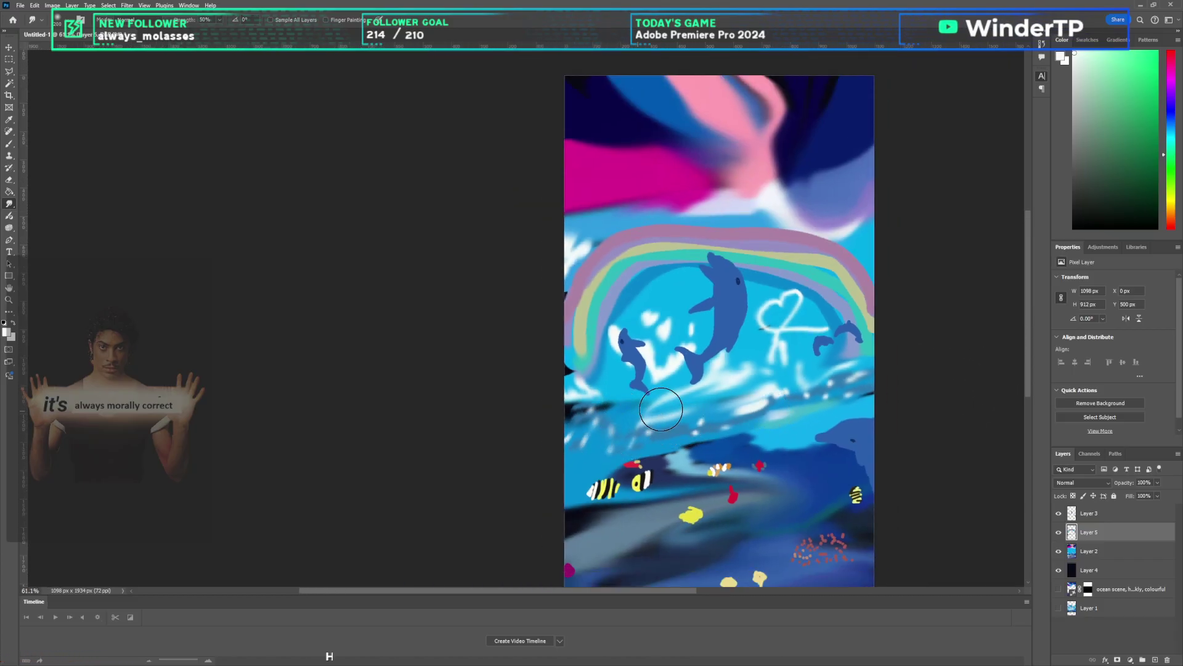
scroll(789, 402, "down", 3)
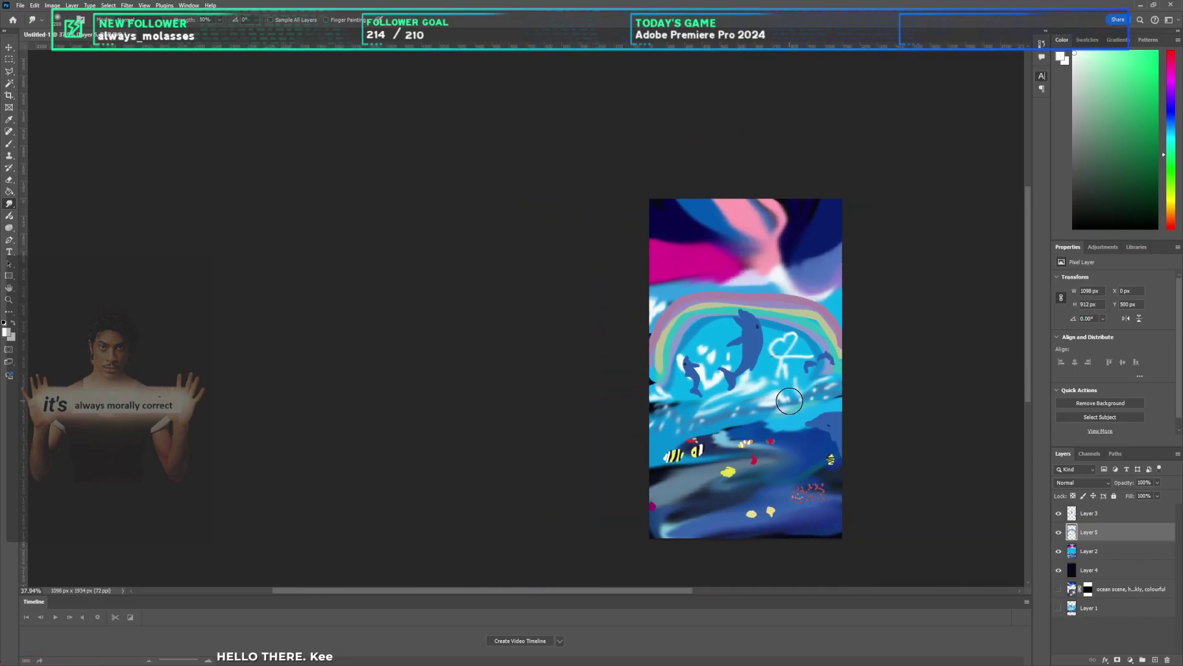
Step: Examine the whole ocean painting at several magnifications to judge how the smudged wave reads
scroll(790, 402, "up", 4)
key("v")
scroll(810, 388, "down", 3)
scroll(867, 404, "down", 3)
scroll(868, 404, "up", 5)
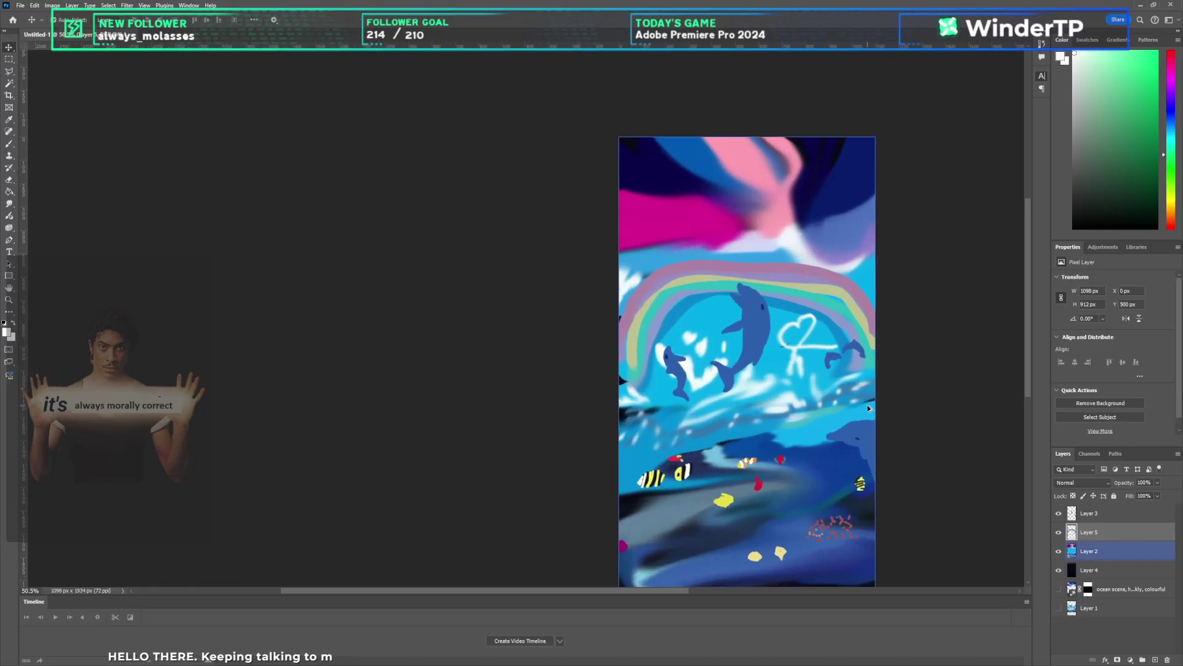
scroll(867, 405, "down", 5)
scroll(871, 402, "up", 4)
scroll(870, 402, "down", 5)
scroll(871, 401, "up", 5)
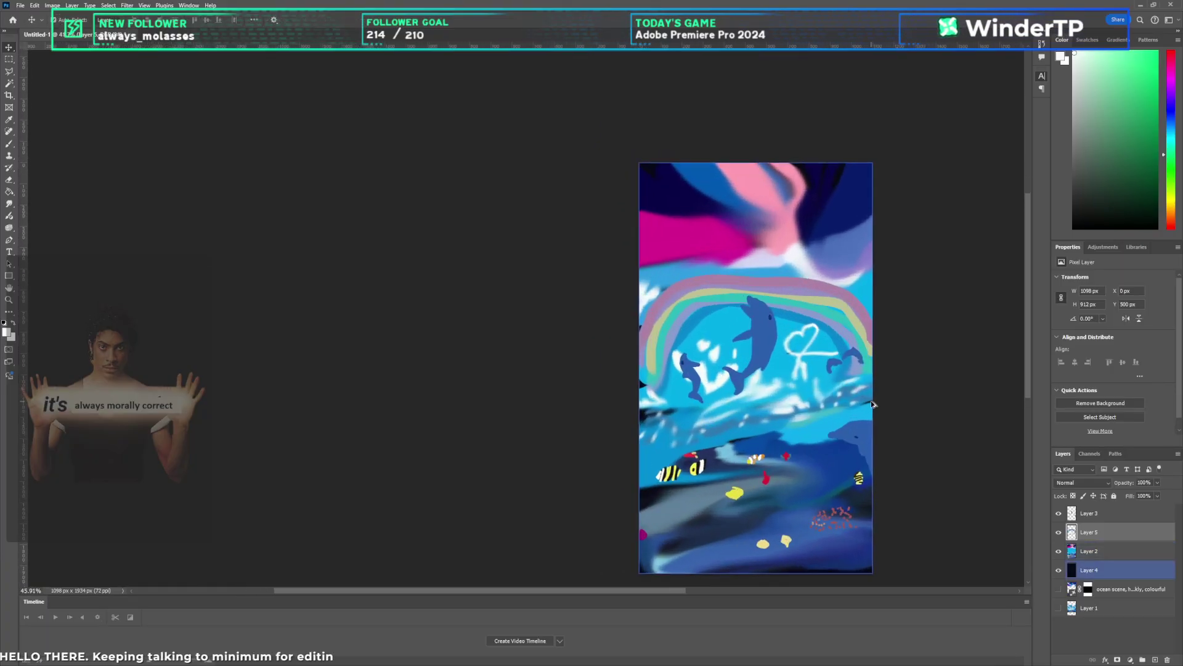
scroll(872, 404, "up", 3)
scroll(833, 402, "down", 5)
scroll(840, 405, "up", 3)
scroll(836, 410, "down", 5)
scroll(833, 413, "up", 6)
scroll(834, 418, "down", 5)
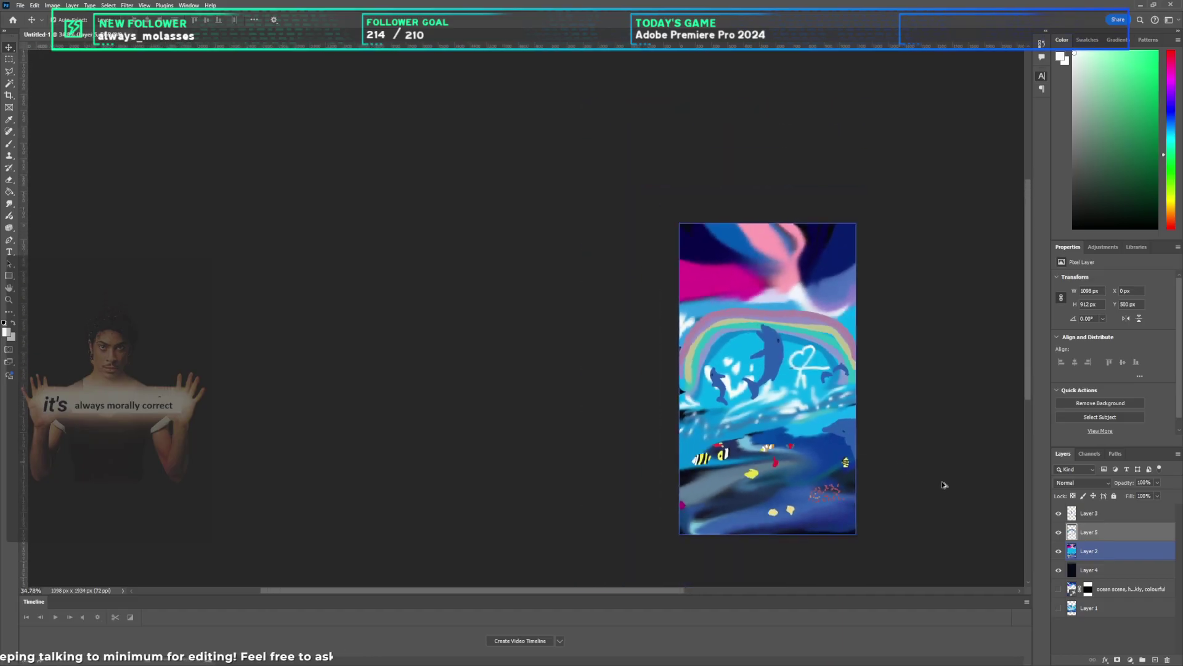
scroll(943, 485, "up", 6)
scroll(924, 500, "down", 3)
Step: Toggle Layer 2, Layer 5 and Layer 3 off and on to check which elements each layer holds
key("b")
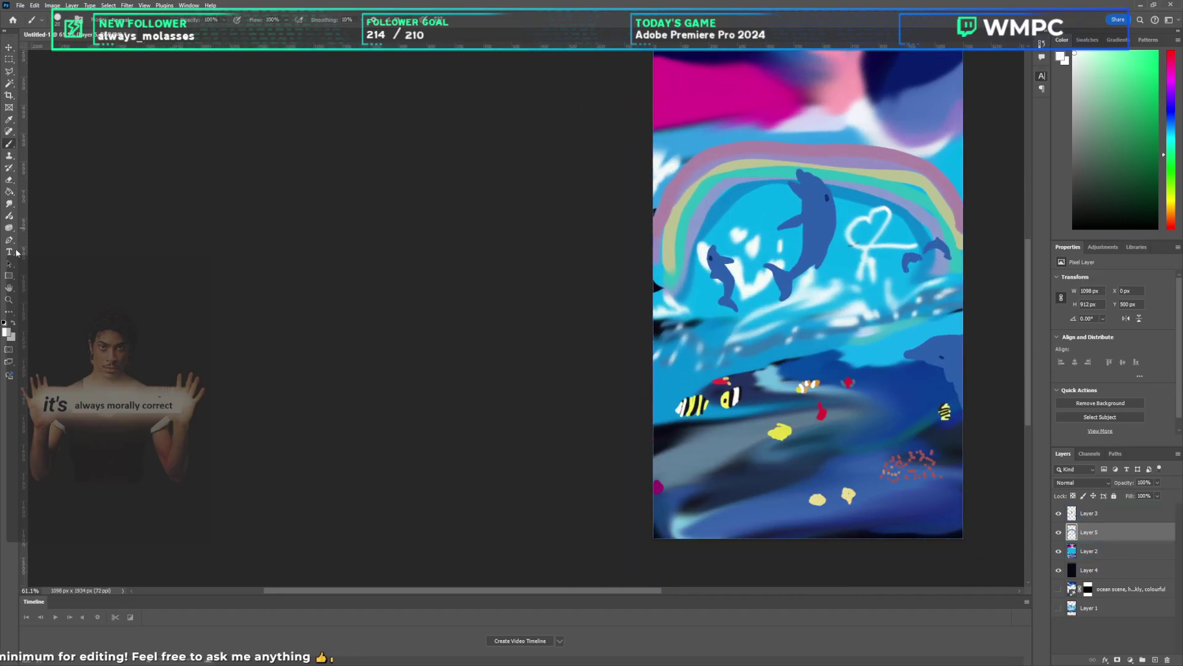
left_click(9, 207)
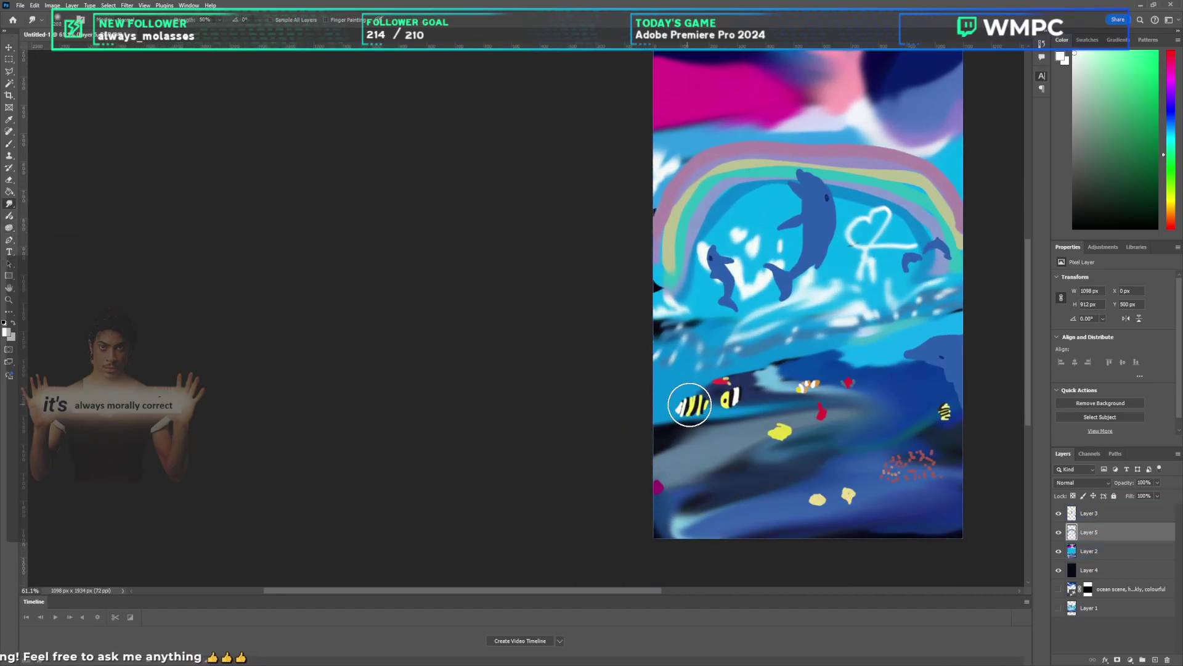
key("alt+bracketleft")
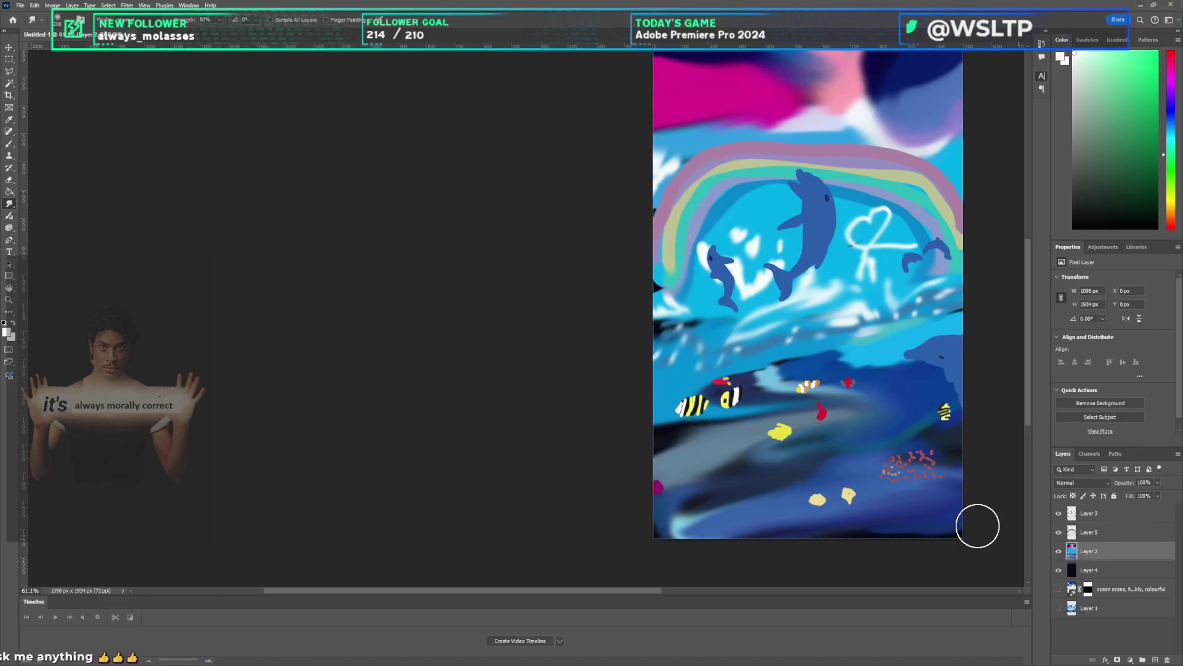
left_click(1059, 550)
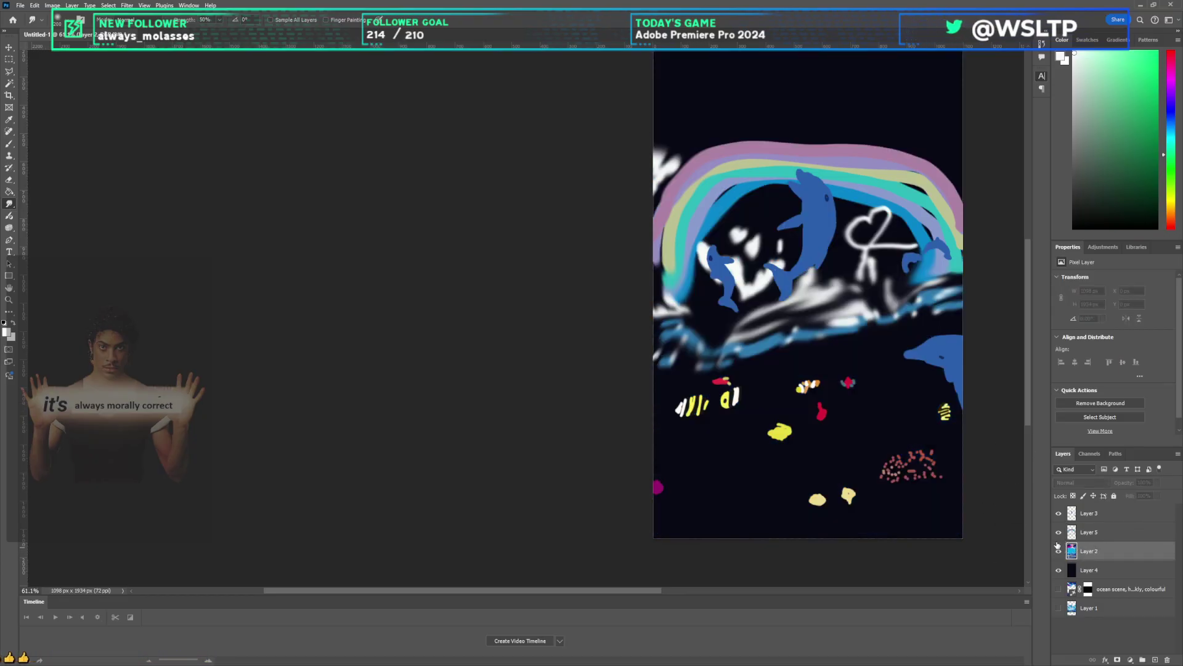
left_click(1059, 551)
left_click(1059, 532)
left_click(1059, 532)
left_click(1059, 513)
left_click(1059, 513)
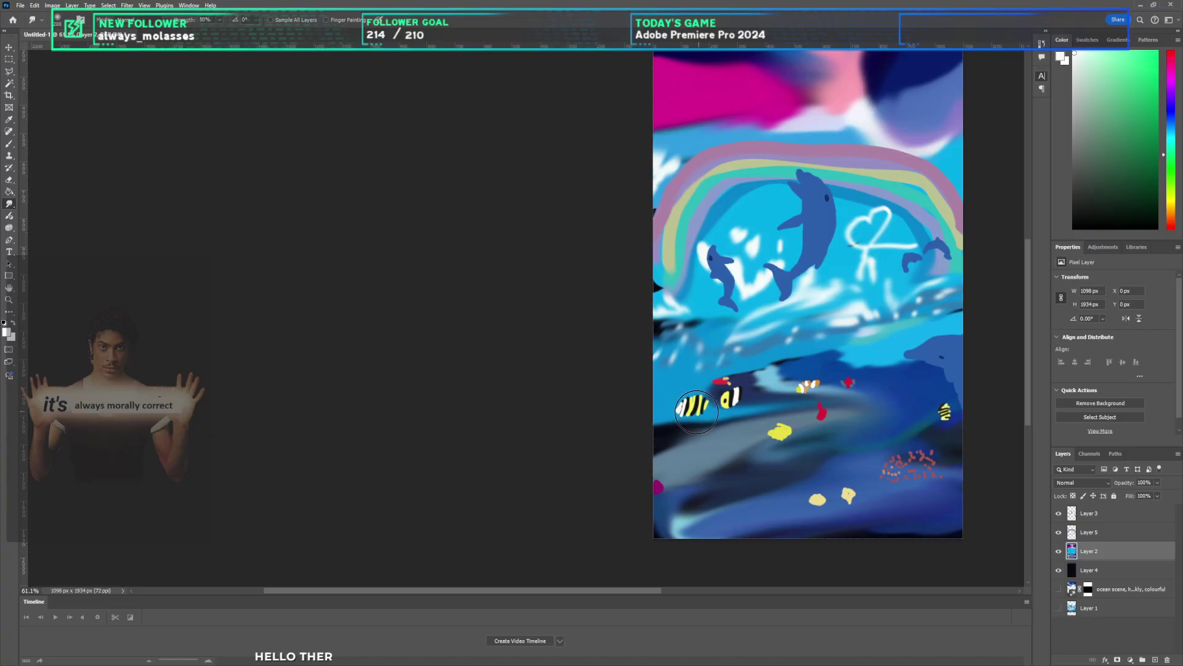
Step: Smudge the fish, the cream seabed shapes and the red coral dots on Layer 3
key("alt+bracketright")
key("alt+bracketright")
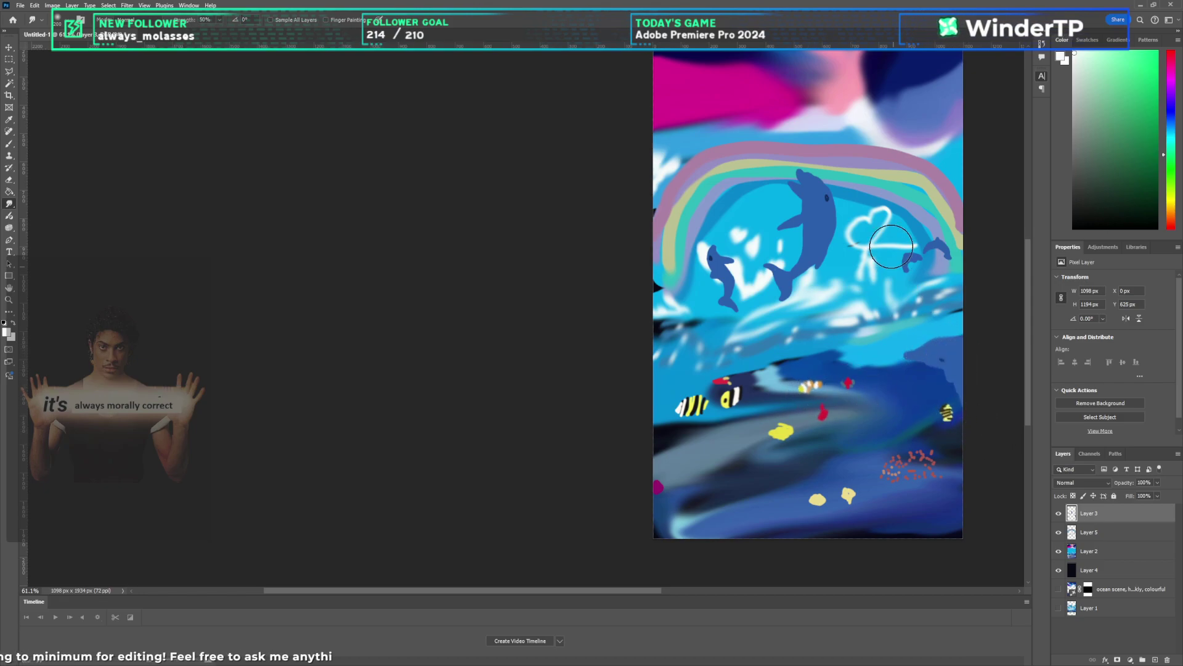
left_click_drag(829, 496, 844, 490)
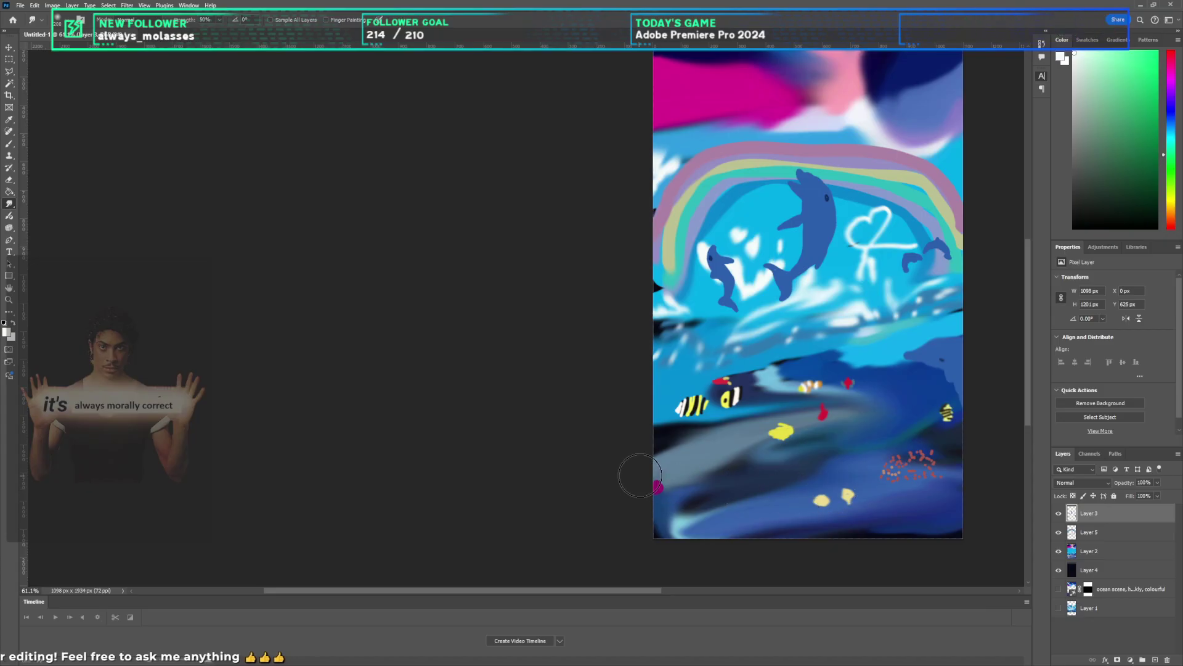
left_click_drag(909, 472, 921, 463)
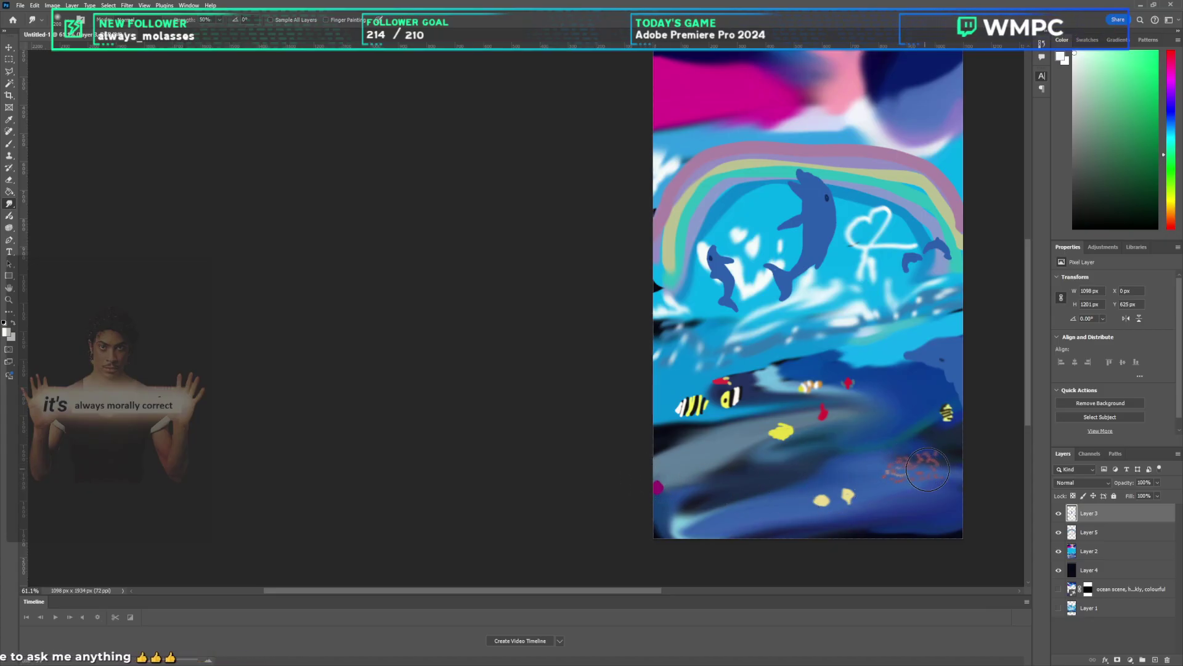
Step: Examine the full composition at a small size after smudging the sea life
key("v")
scroll(839, 380, "down", 5)
left_click(840, 379)
scroll(839, 385, "up", 2)
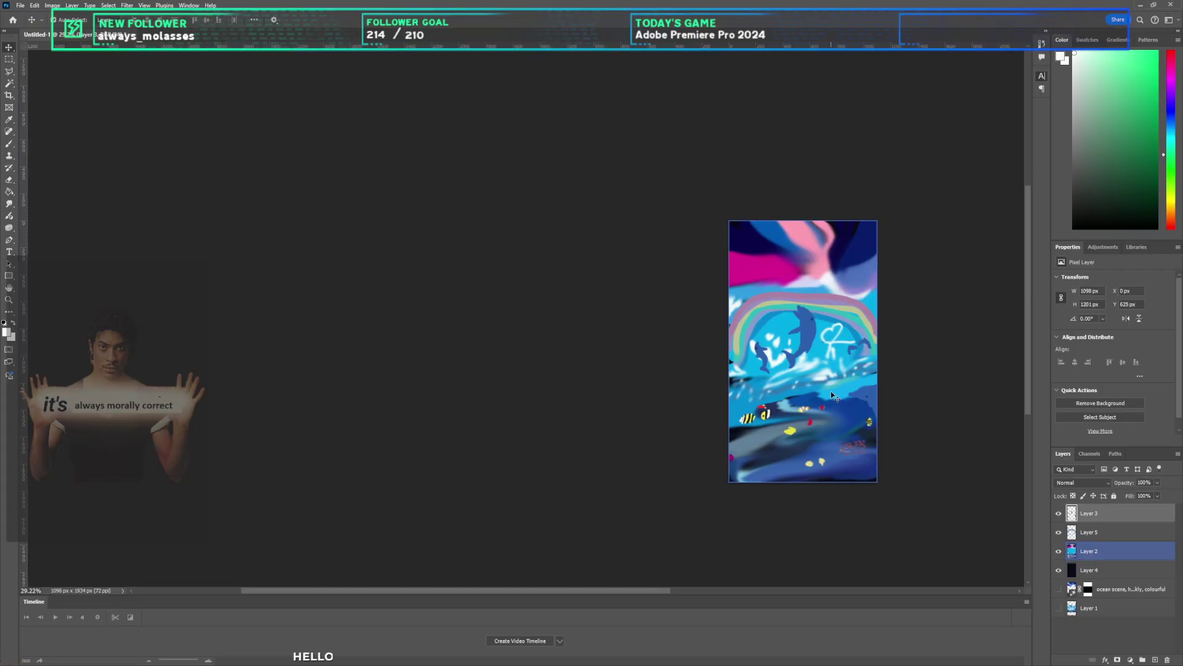
scroll(832, 393, "down", 1)
scroll(829, 395, "right", 2)
scroll(813, 391, "up", 3)
scroll(783, 371, "down", 3)
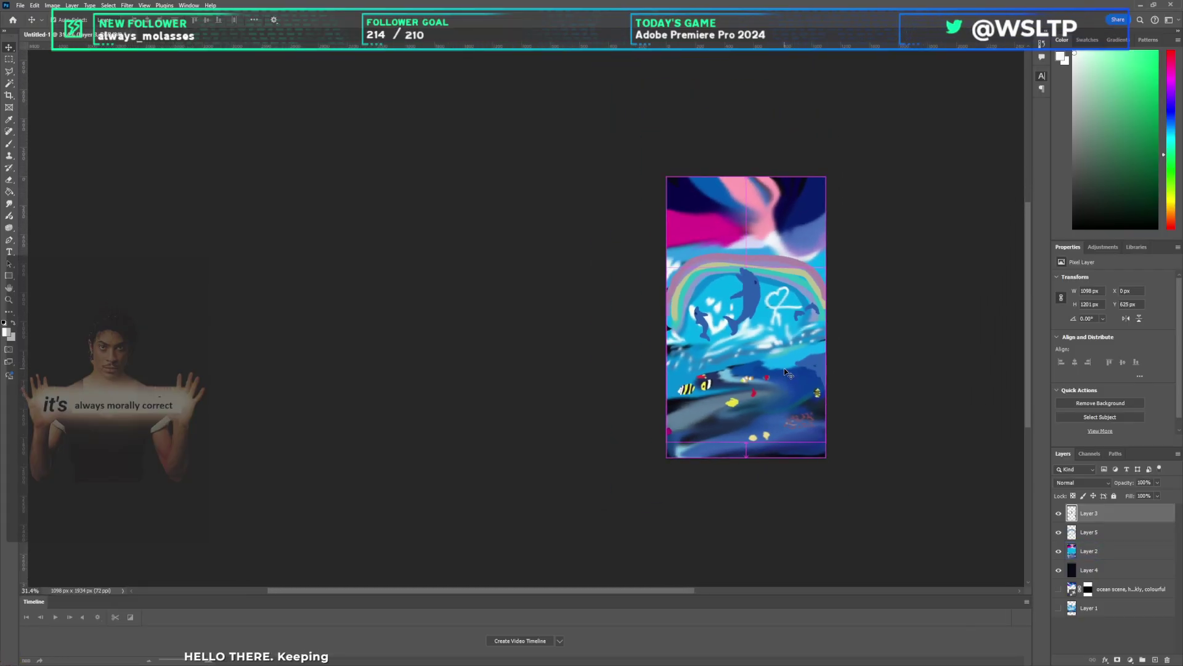
left_click_drag(786, 372, 785, 370)
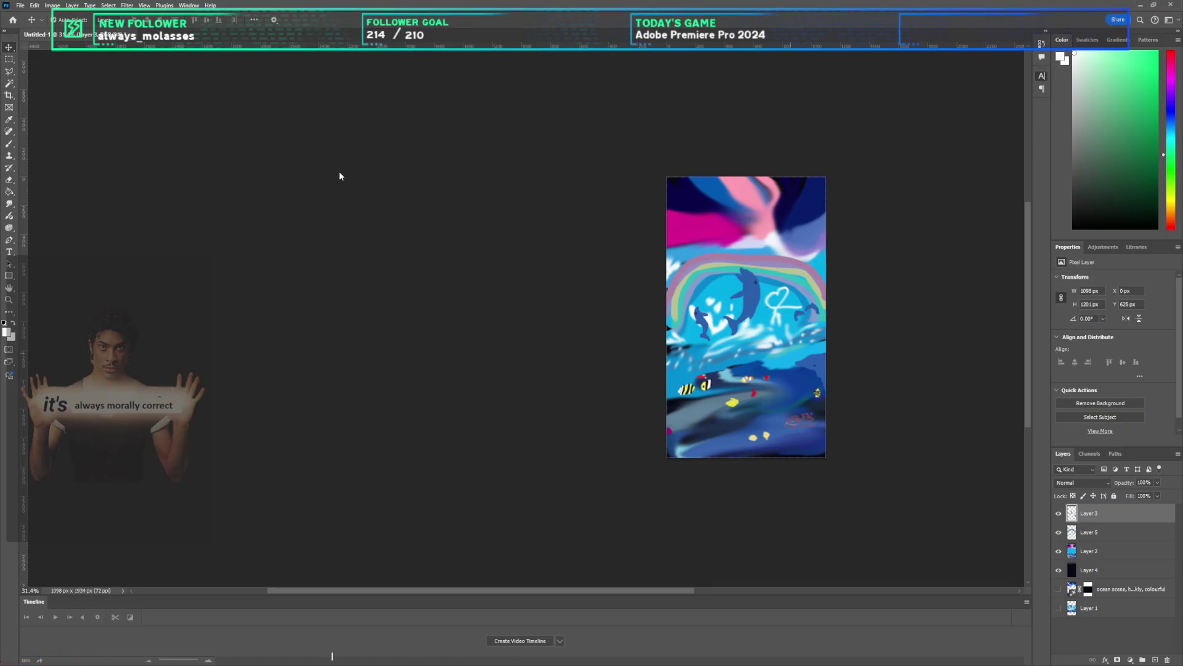
Step: Save the document as RainbowDolphin.psd and switch to Premiere Pro
left_click(392, 310)
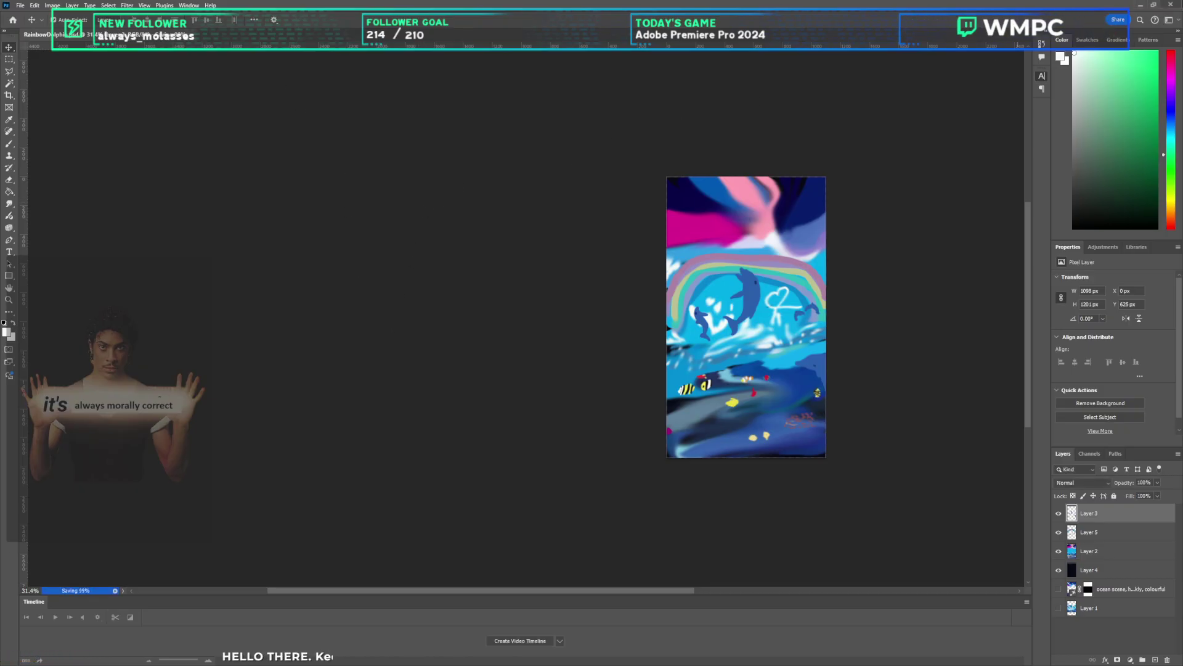
left_click(1155, 5)
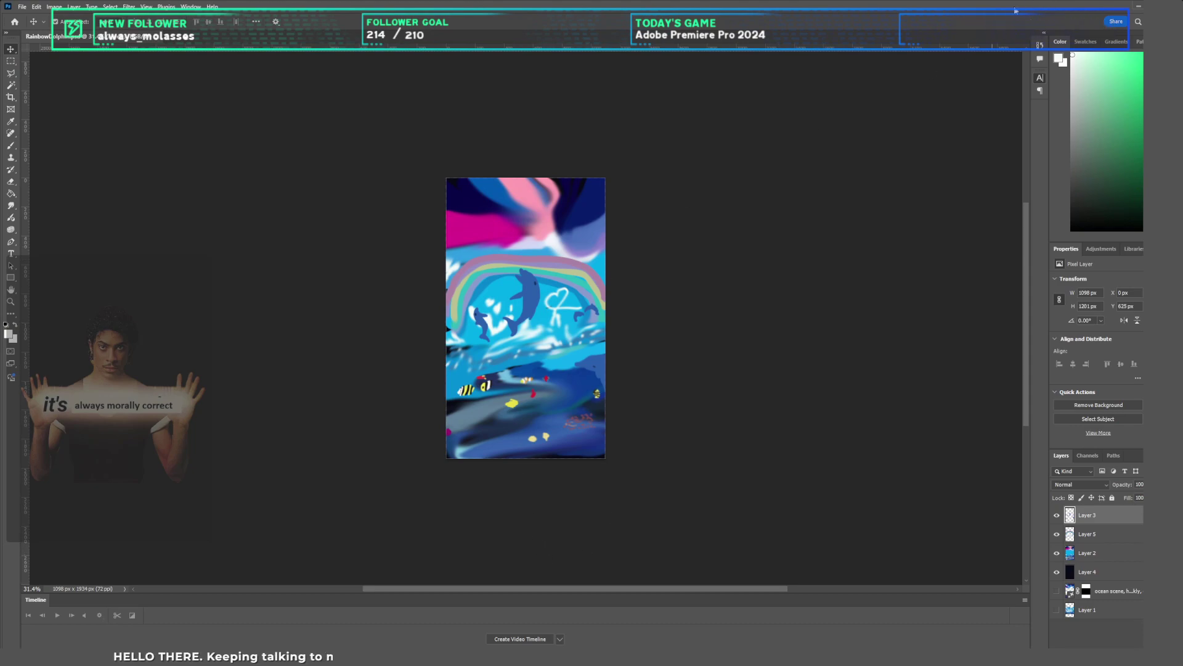
double_click(1023, 12)
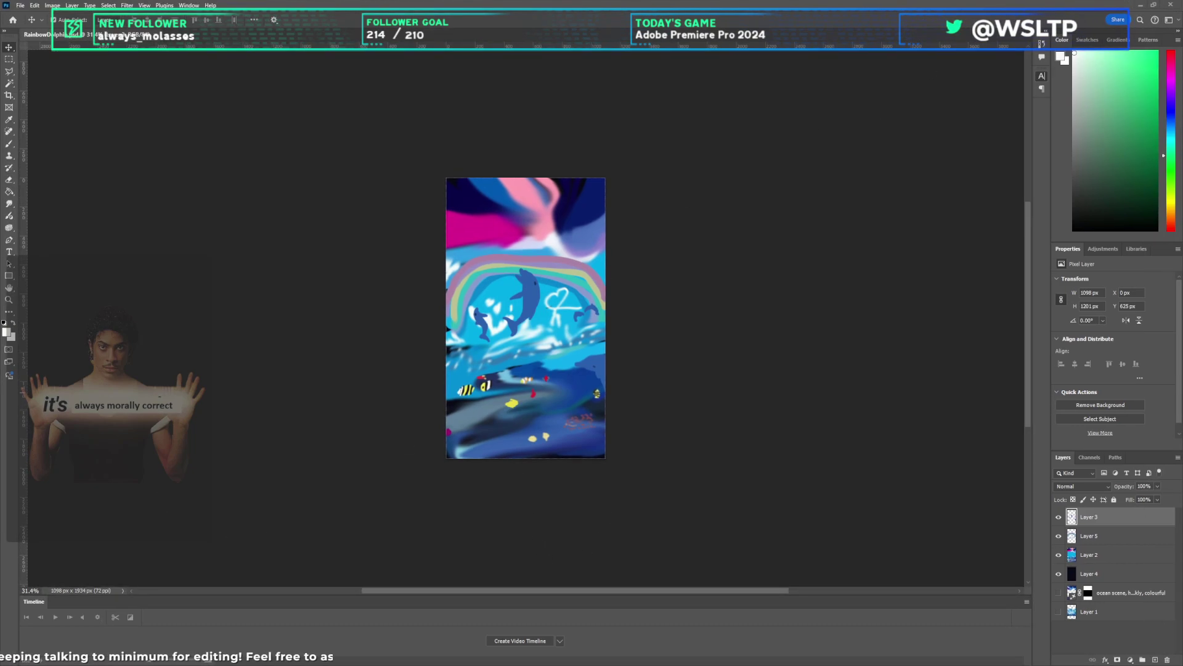
key("alt+Tab")
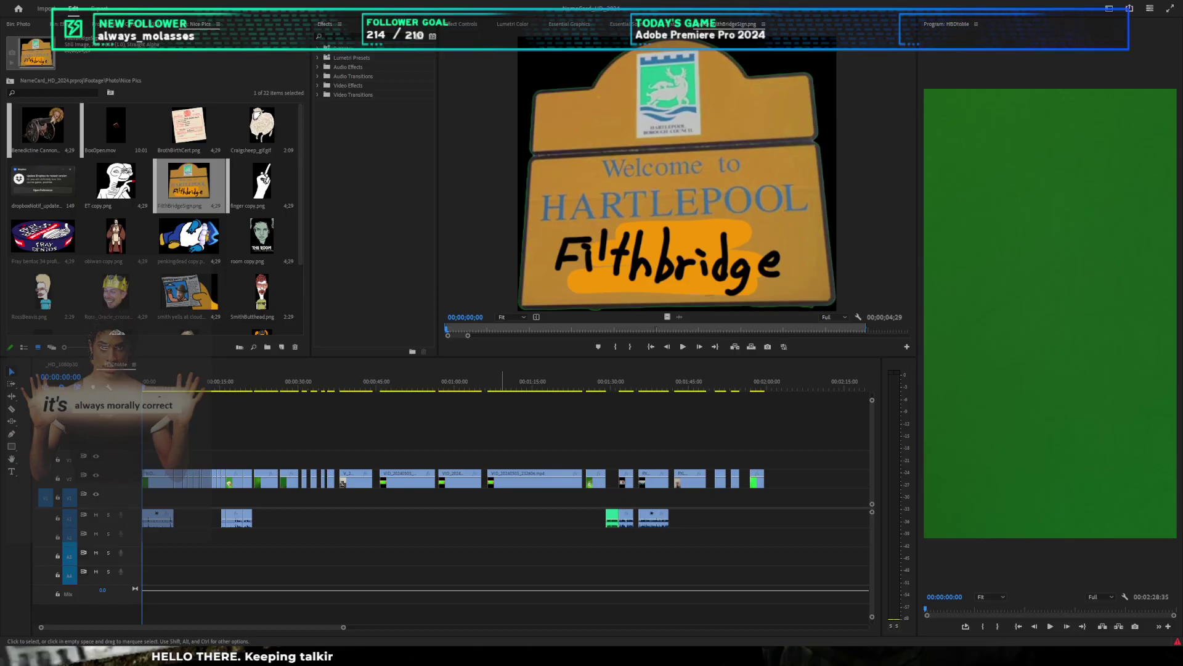
Step: Import RainbowDolphin.psd and move it from the sub-bin up into the Photo bin
left_click(239, 80)
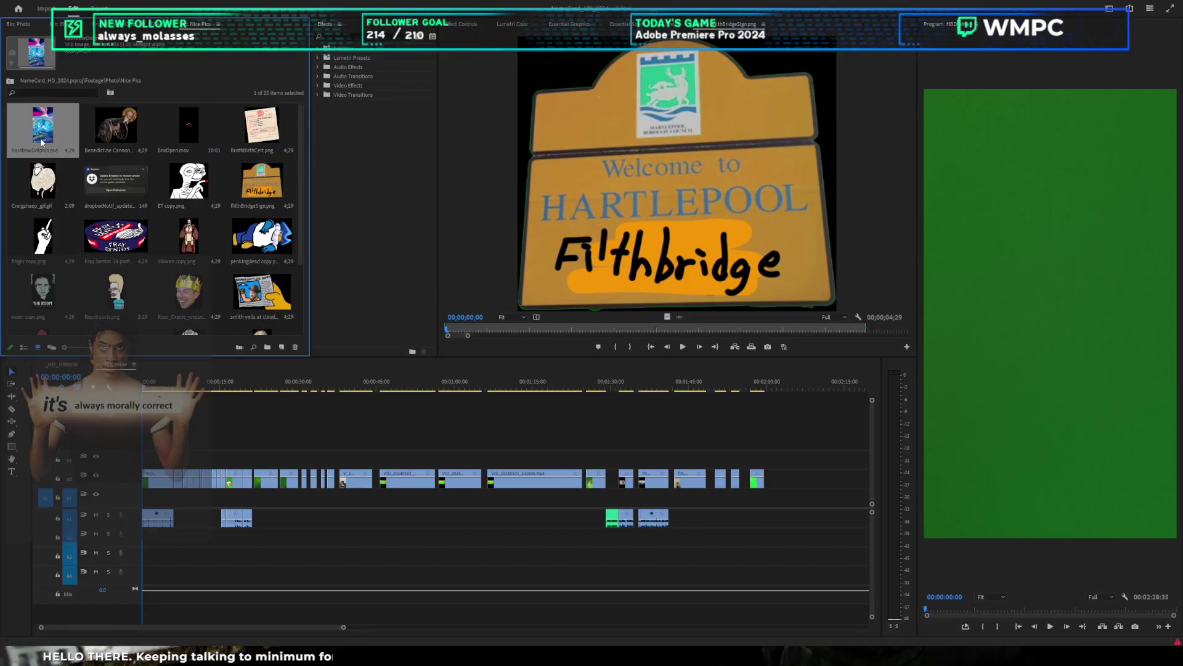
key("ctrl+x")
left_click(20, 24)
key("ctrl+v")
Step: Place RainbowDolphin.psd in the sequence on the empty video track below the existing clips
left_click_drag(181, 124, 351, 497)
key("minus")
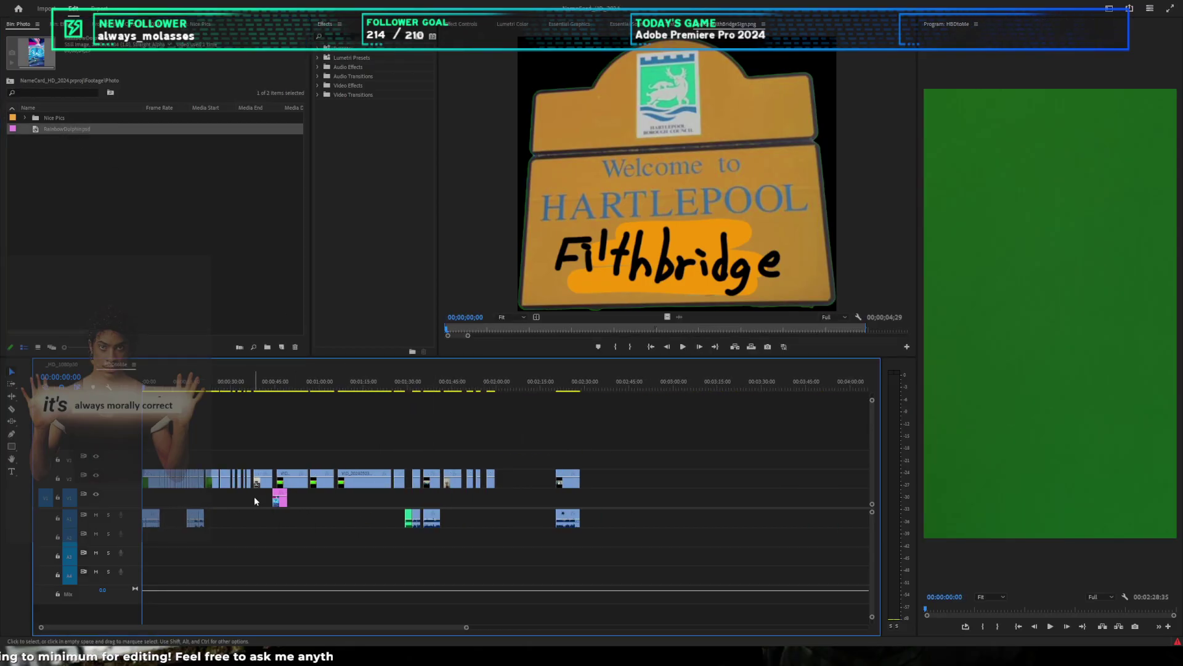
Step: Extend the RainbowDolphin.psd clip from the sequence start to the end of the last clip and hide the video track above it
left_click_drag(273, 498, 142, 497)
left_click(281, 503)
left_click_drag(287, 502, 580, 496)
key("equal")
key("equal")
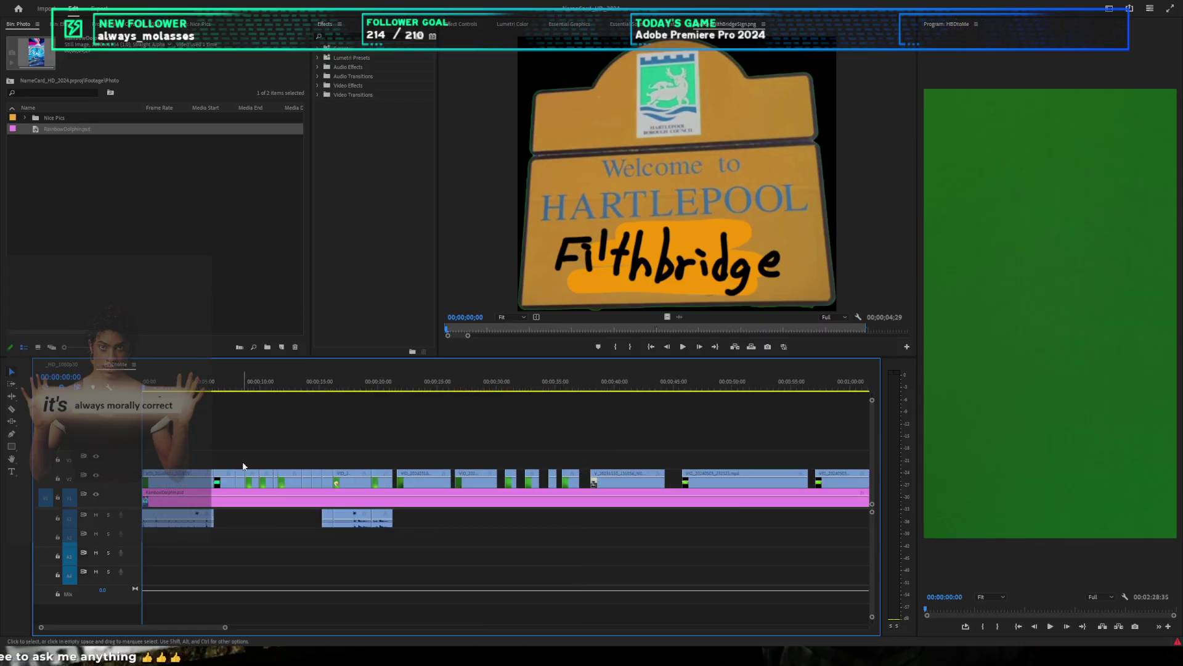
left_click(95, 475)
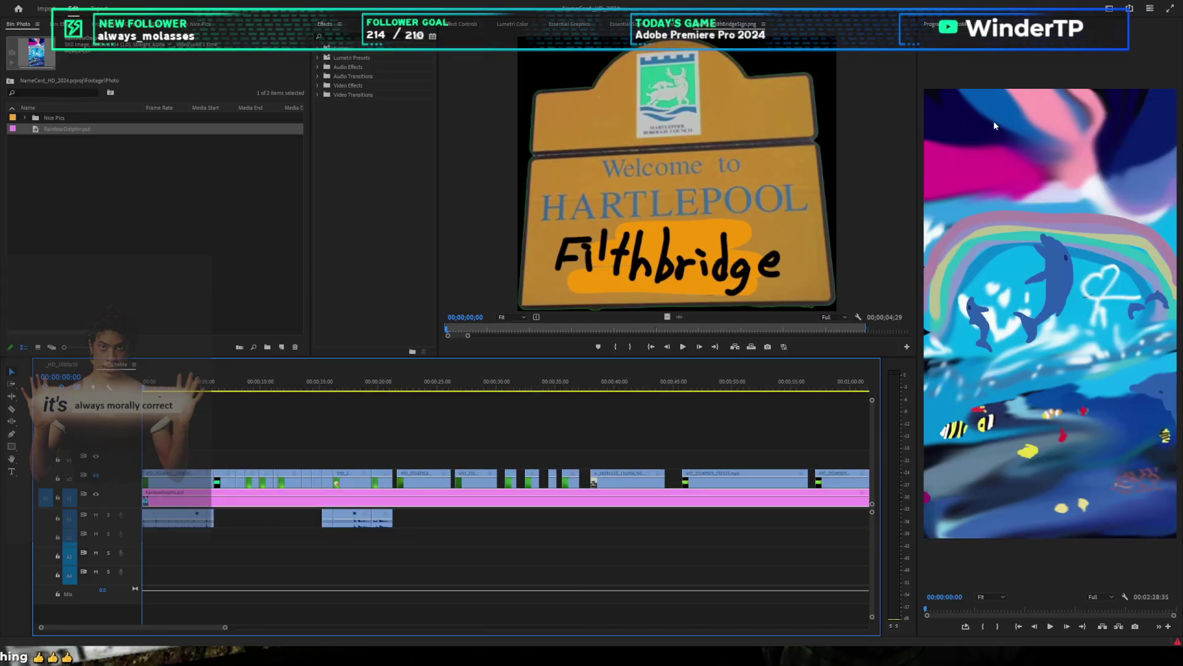
Step: Show the RainbowDolphin.psd clip's effect settings and search the effects library for "glow"
left_click(483, 23)
left_click(319, 48)
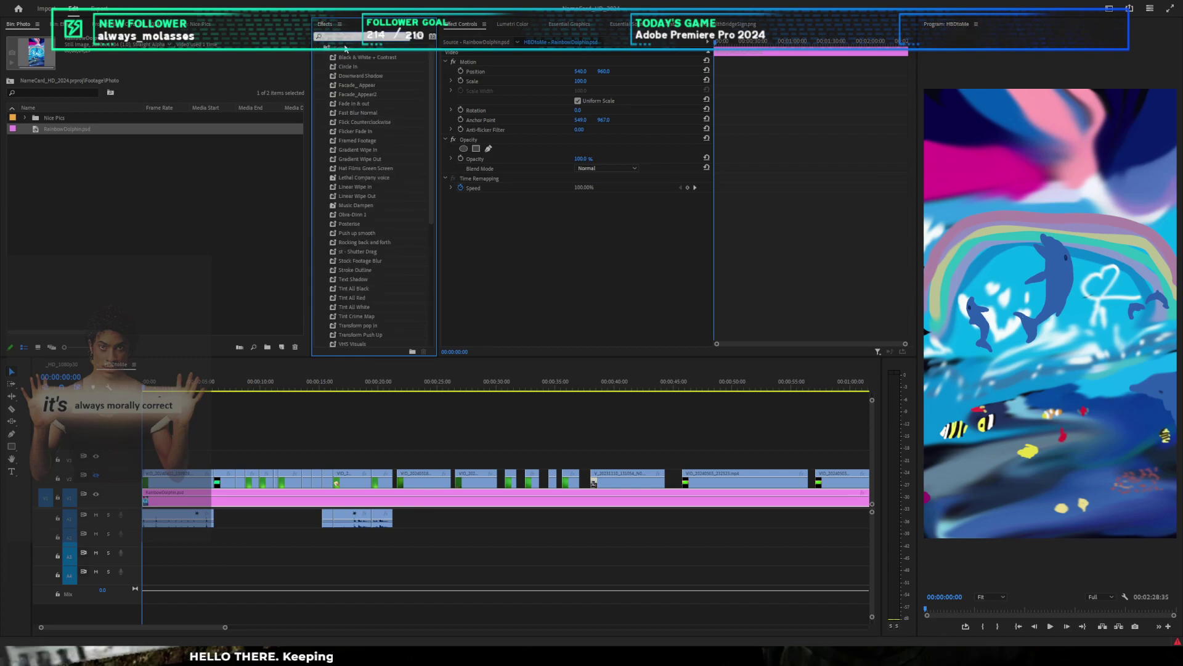
left_click(346, 37)
type("fl")
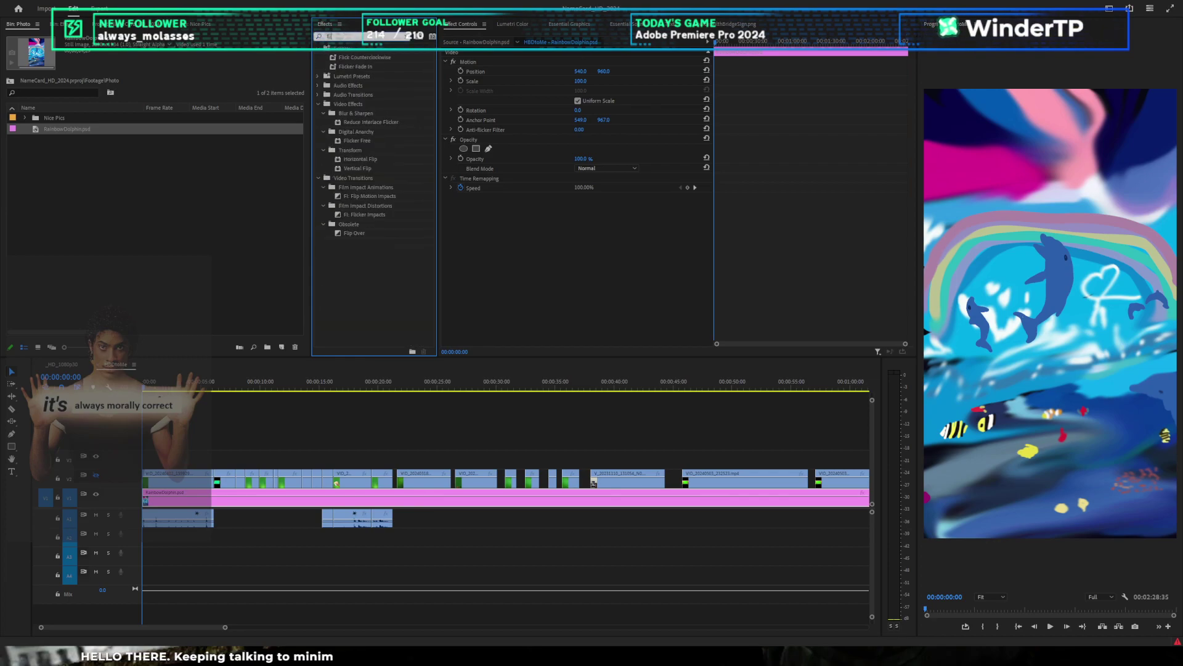
key("BackSpace")
key("BackSpace")
type("glow")
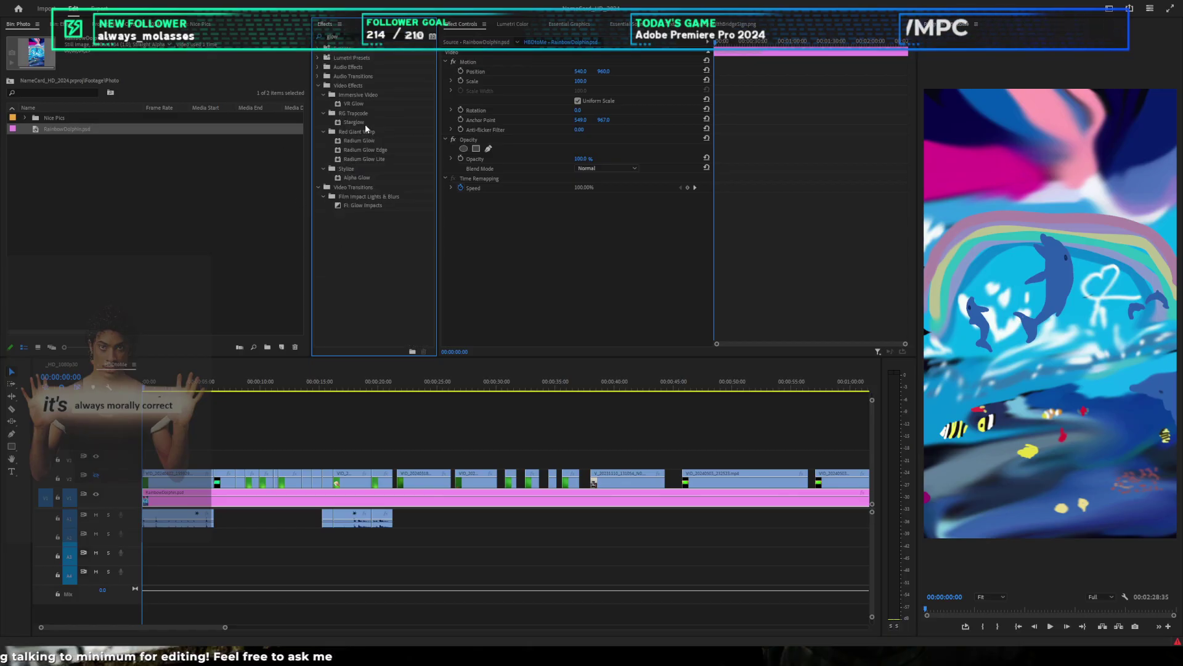
Step: Try the Starglow effect on the RainbowDolphin.psd clip and undo it
left_click_drag(353, 122, 489, 262)
scroll(779, 226, "down", 3)
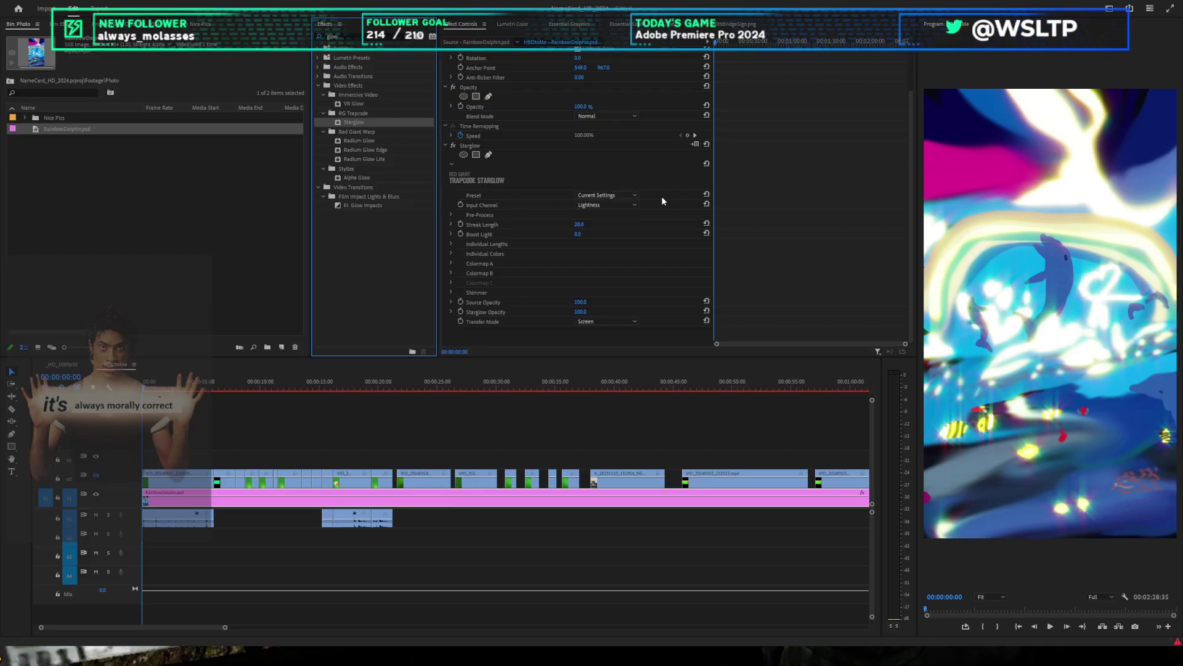
key("ctrl+z")
Step: Apply Radium Glow to the RainbowDolphin.psd clip, compare its glow shapes and choose Six Spike Horizontal
left_click_drag(354, 140, 753, 201)
scroll(541, 220, "down", 1)
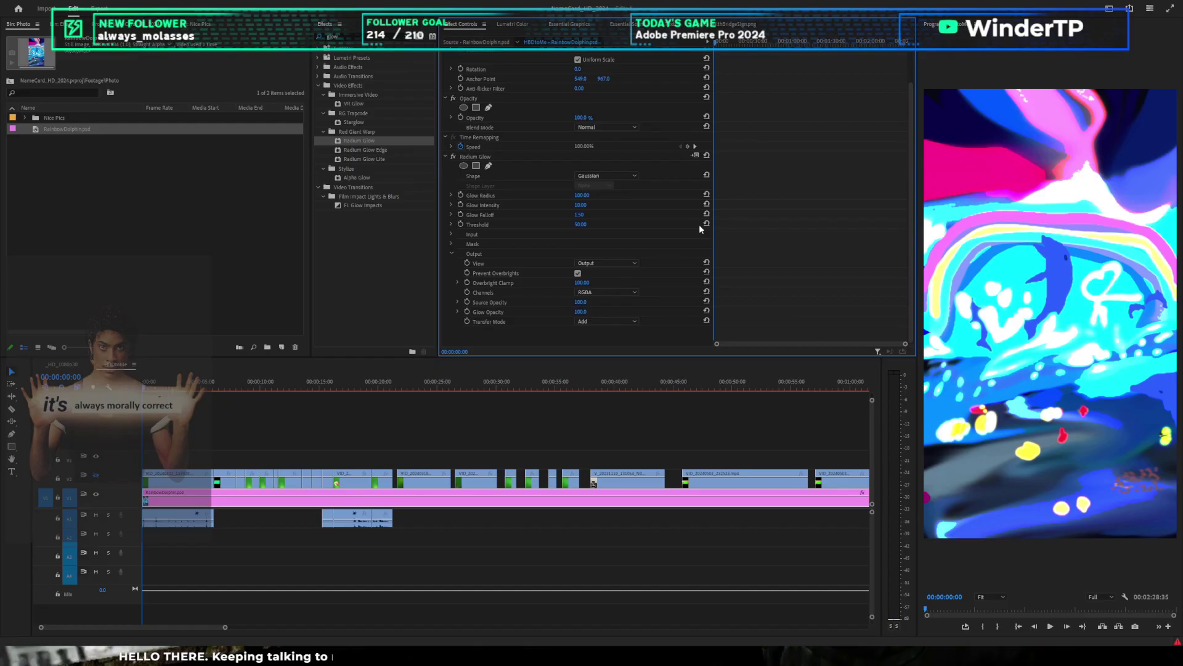
left_click(607, 175)
left_click(620, 194)
left_click(620, 176)
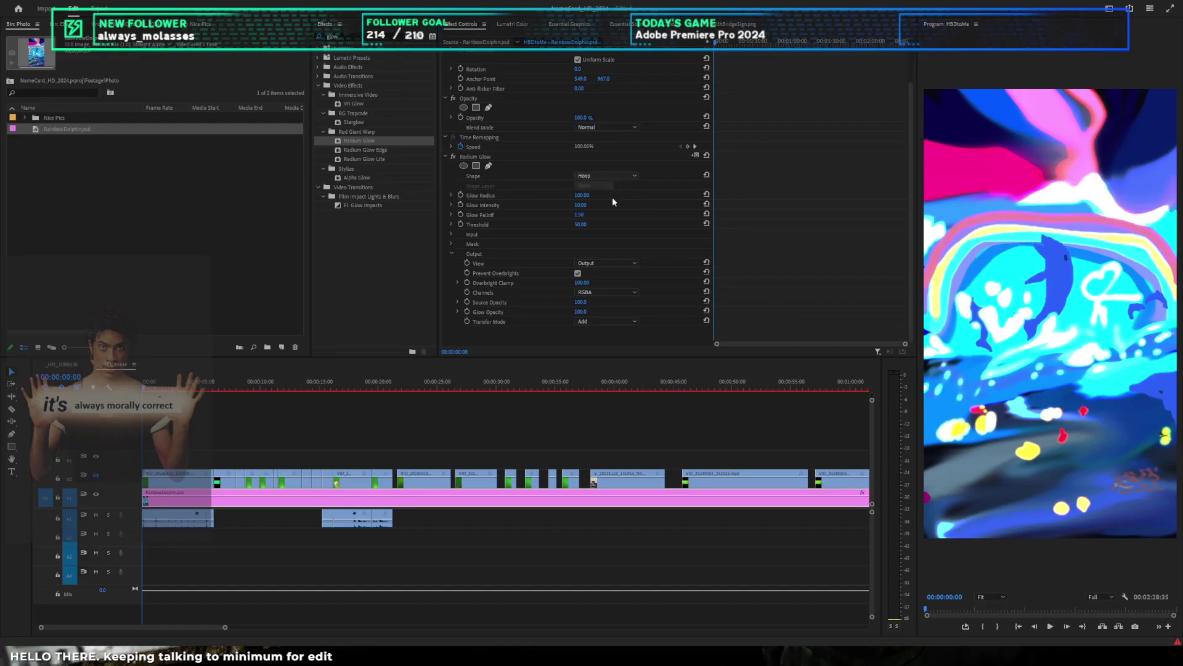
left_click(612, 198)
left_click(622, 175)
left_click(613, 190)
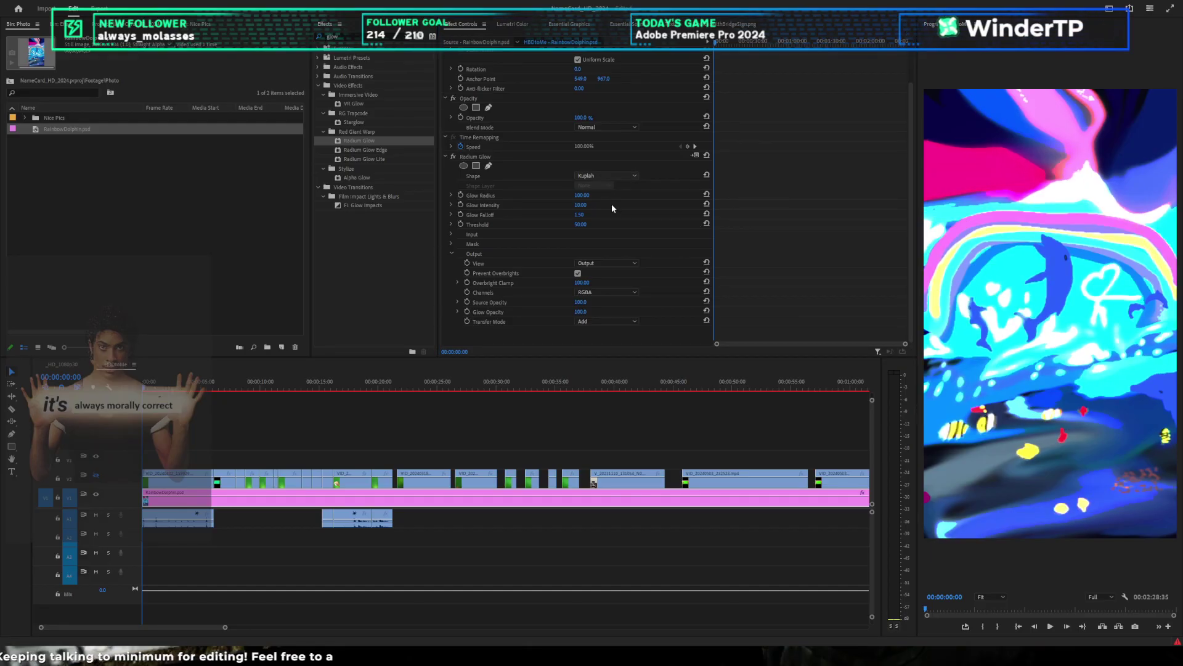
left_click(625, 179)
left_click(618, 220)
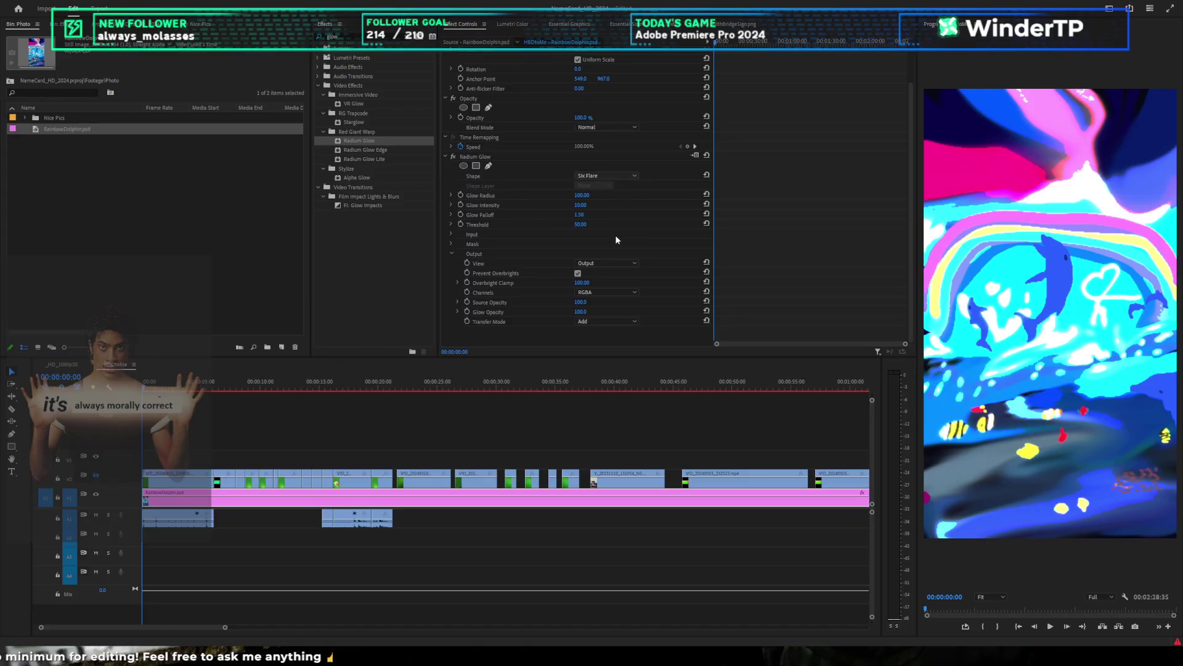
left_click(623, 177)
left_click(630, 178)
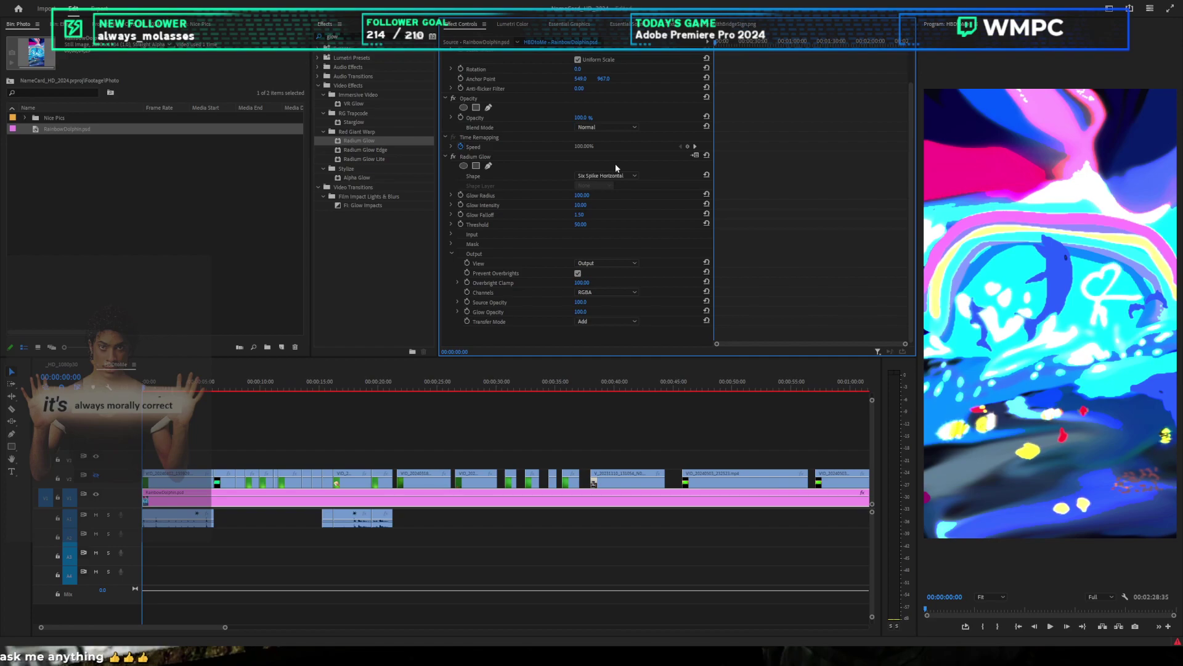
Step: Preview Radium Glow's Brightness Map view and return the view to Output
left_click(598, 261)
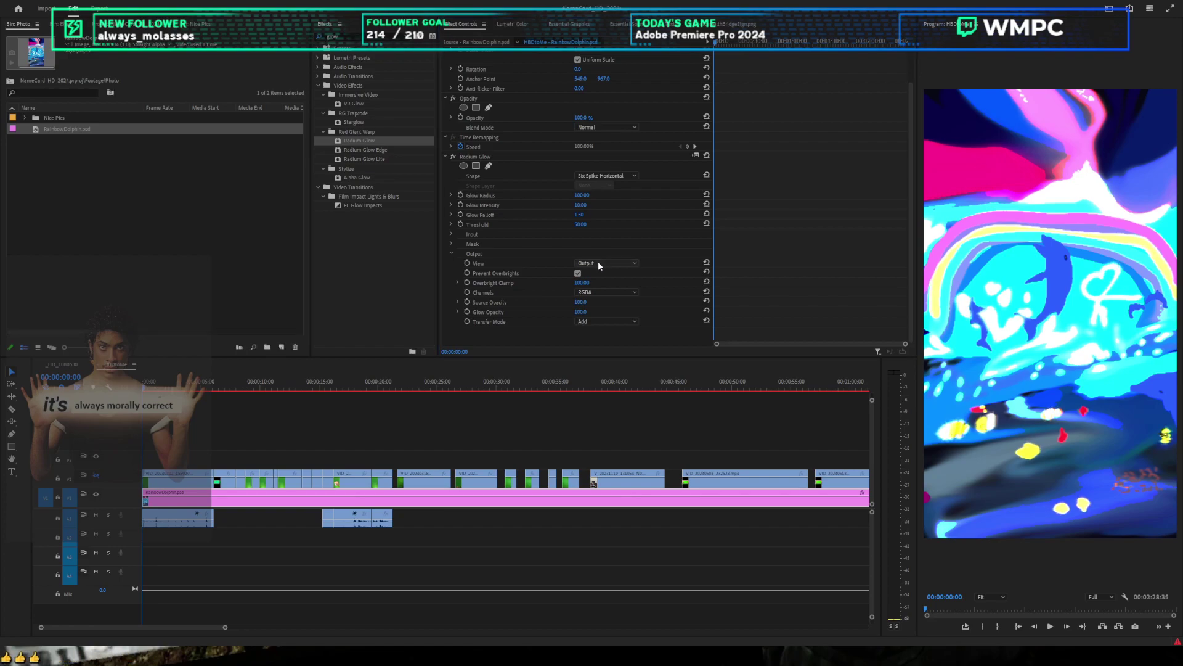
left_click(611, 278)
left_click(611, 264)
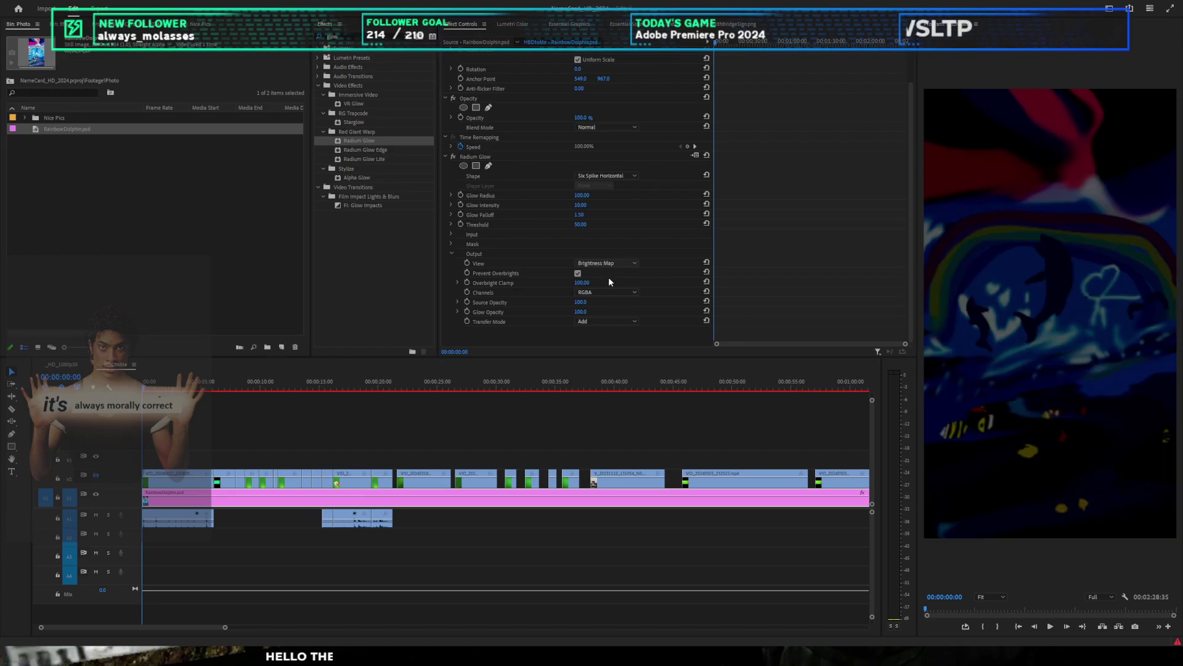
left_click(609, 274)
left_click(629, 293)
left_click(621, 299)
left_click(617, 292)
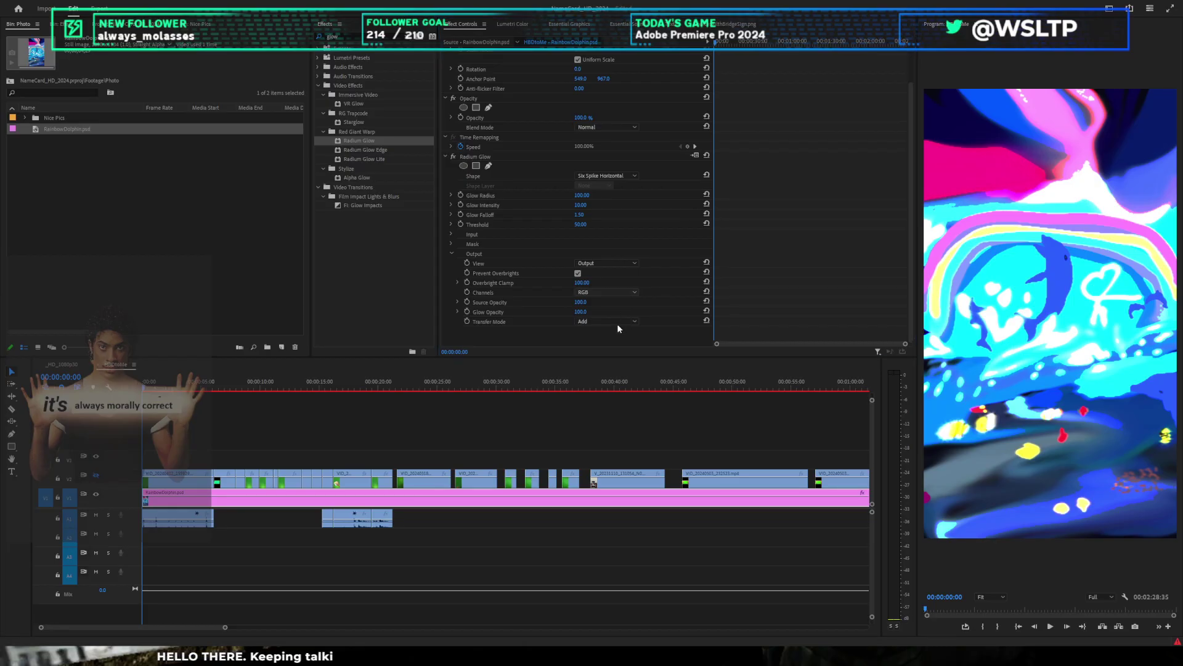
left_click(618, 324)
left_click(601, 329)
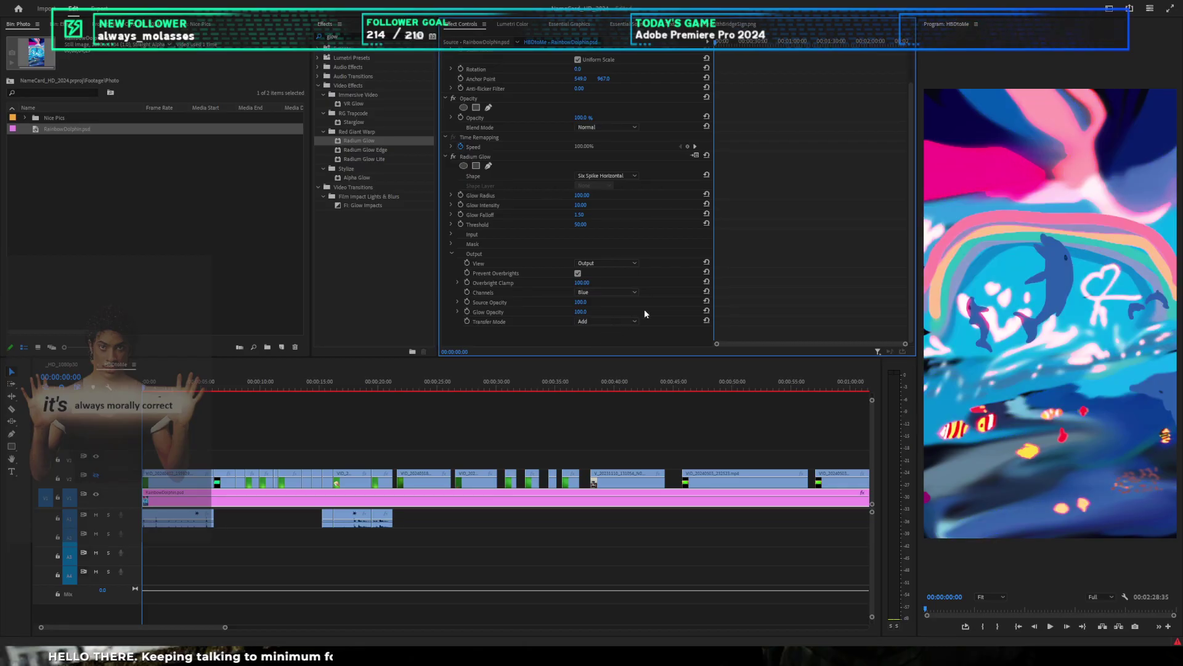
left_click(611, 291)
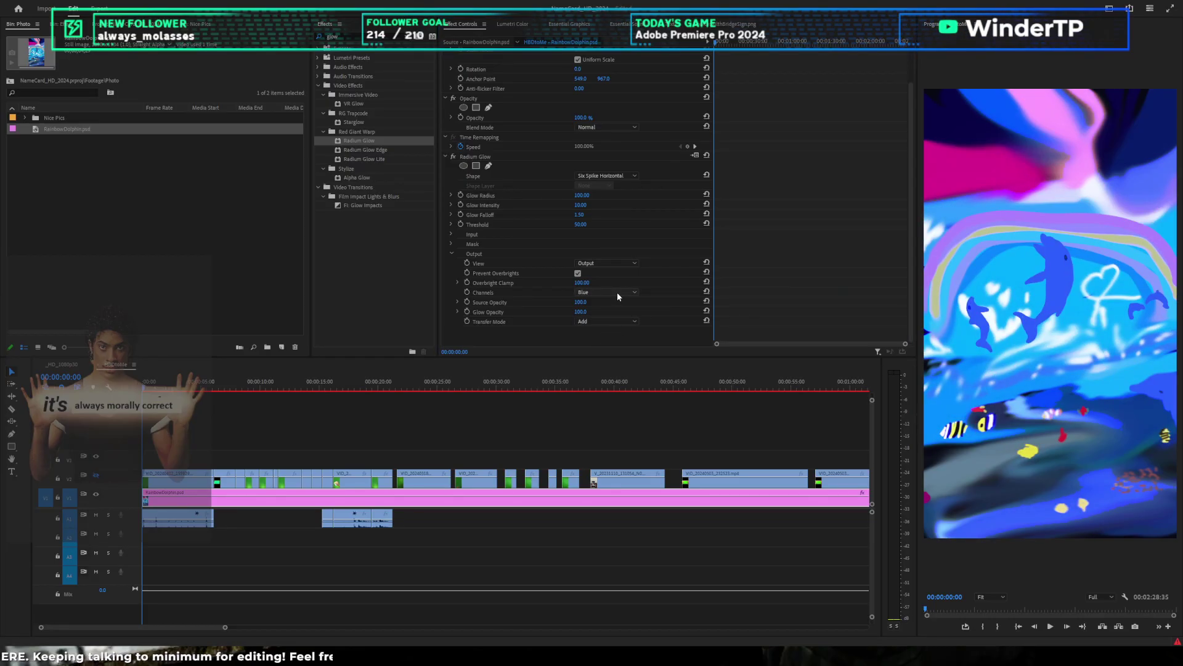
left_click(602, 305)
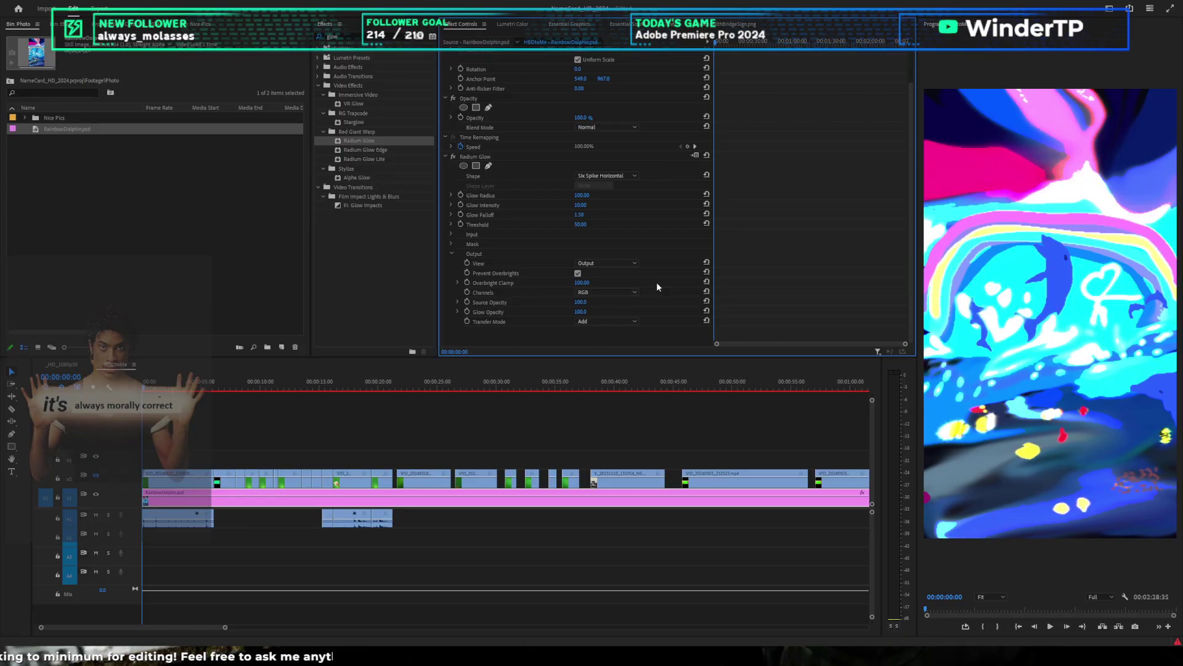
left_click(632, 264)
left_click(644, 275)
Step: Lower Radium Glow's Glow Opacity to about 17.8 and set its transfer mode to Screen
left_click(459, 312)
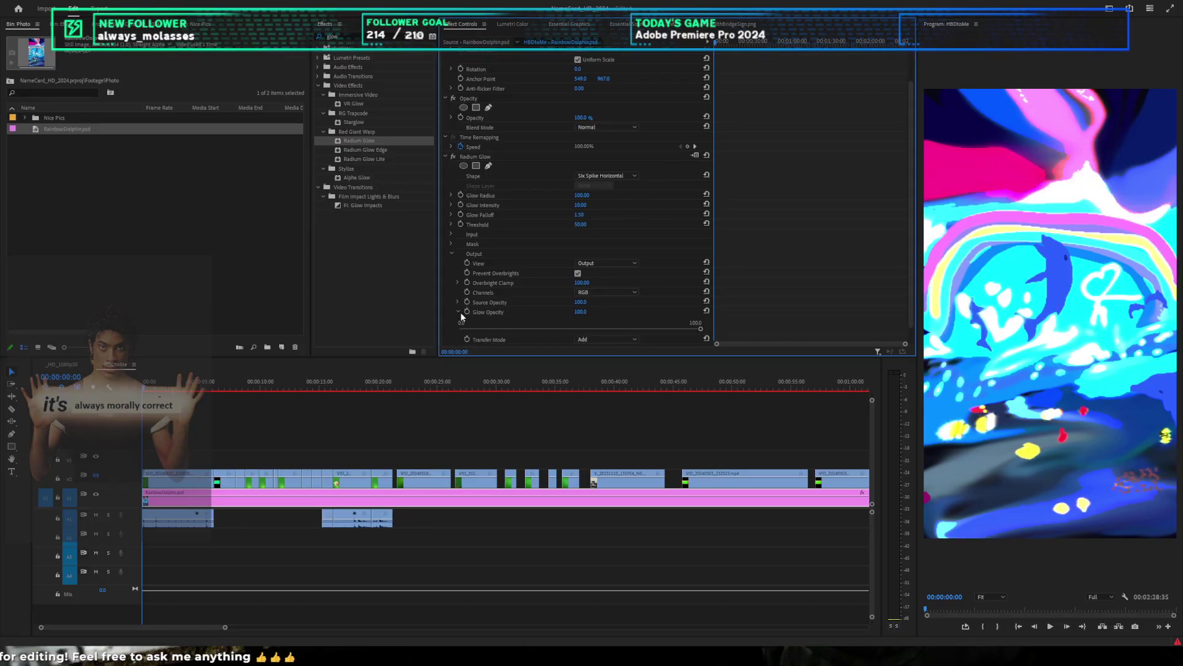
left_click_drag(700, 329, 546, 336)
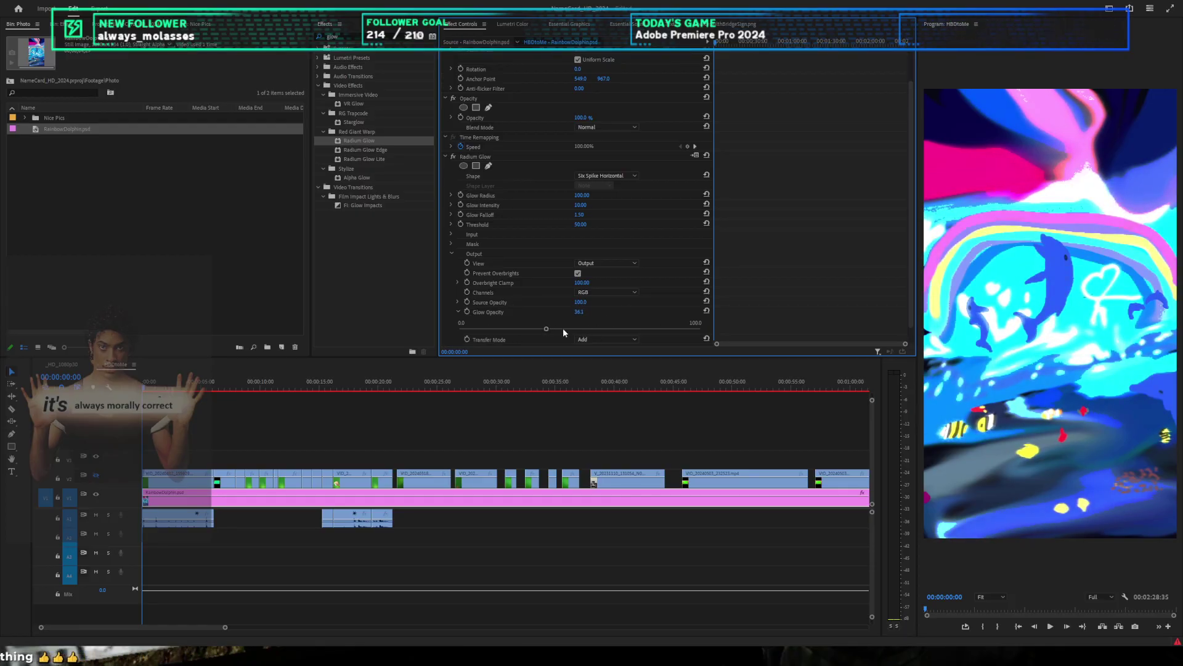
scroll(759, 272, "down", 2)
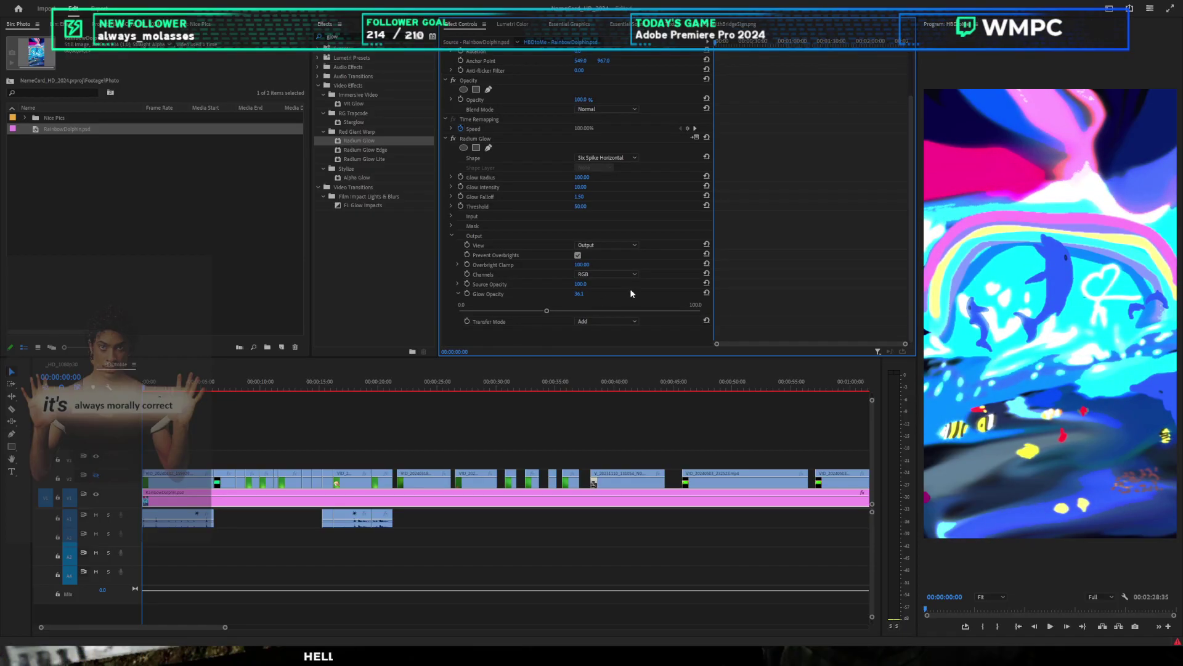
left_click_drag(547, 310, 502, 311)
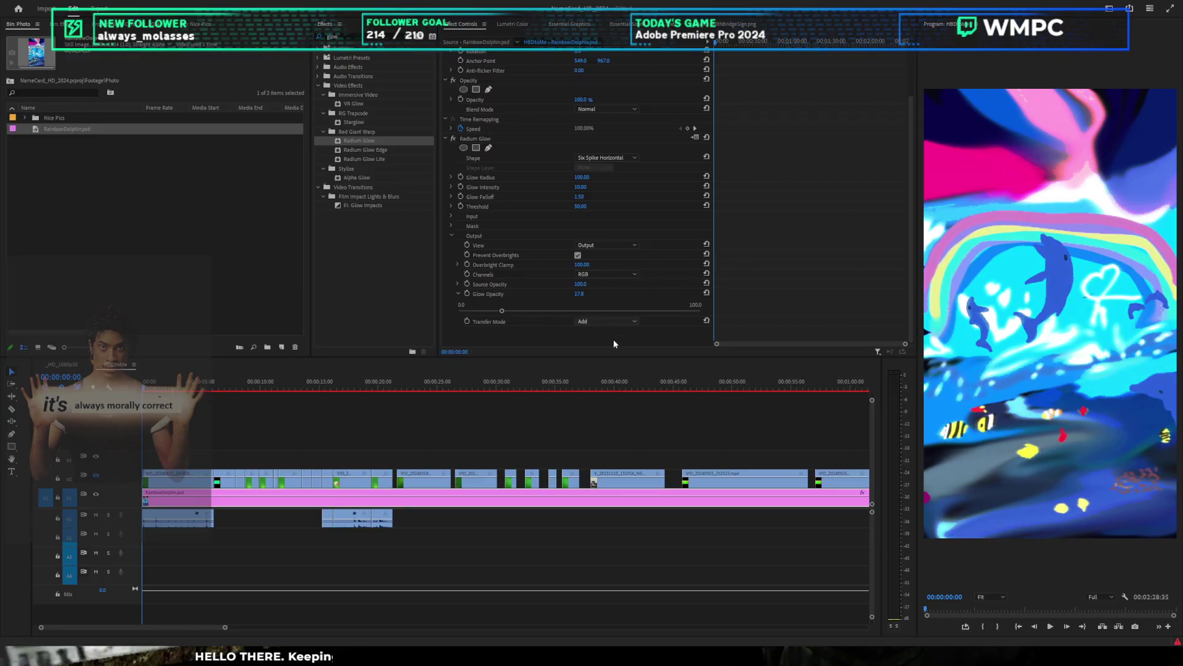
left_click(593, 376)
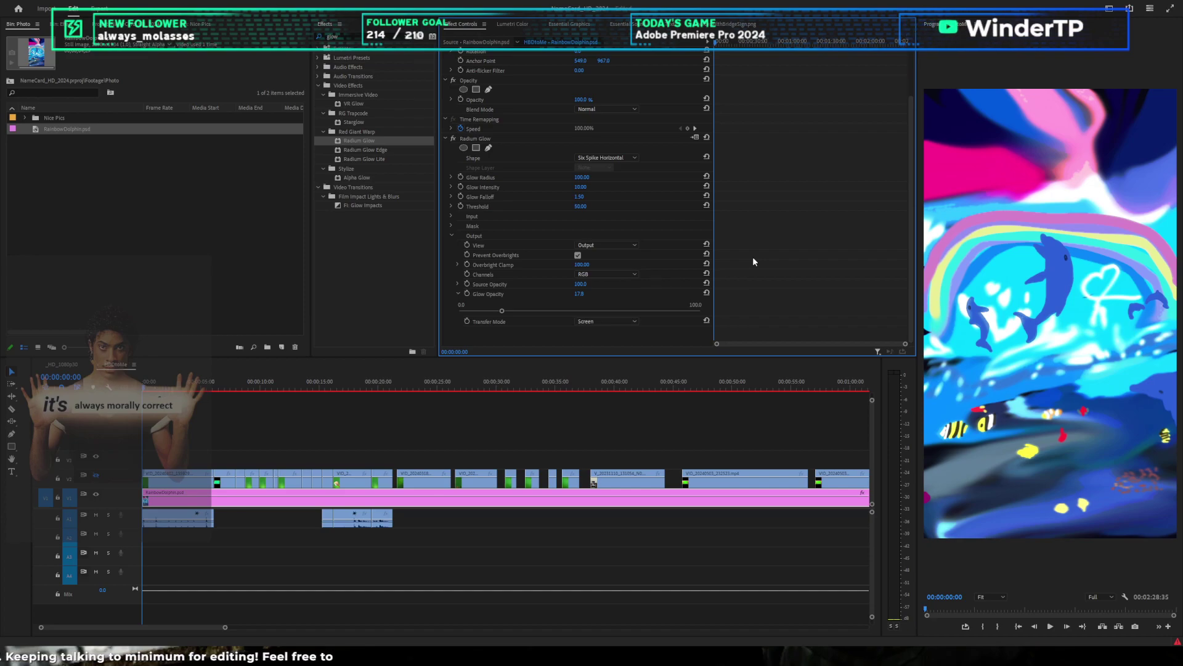
Step: Disable Radium Glow and apply the Starglow effect to the RainbowDolphin.psd clip
left_click(445, 139)
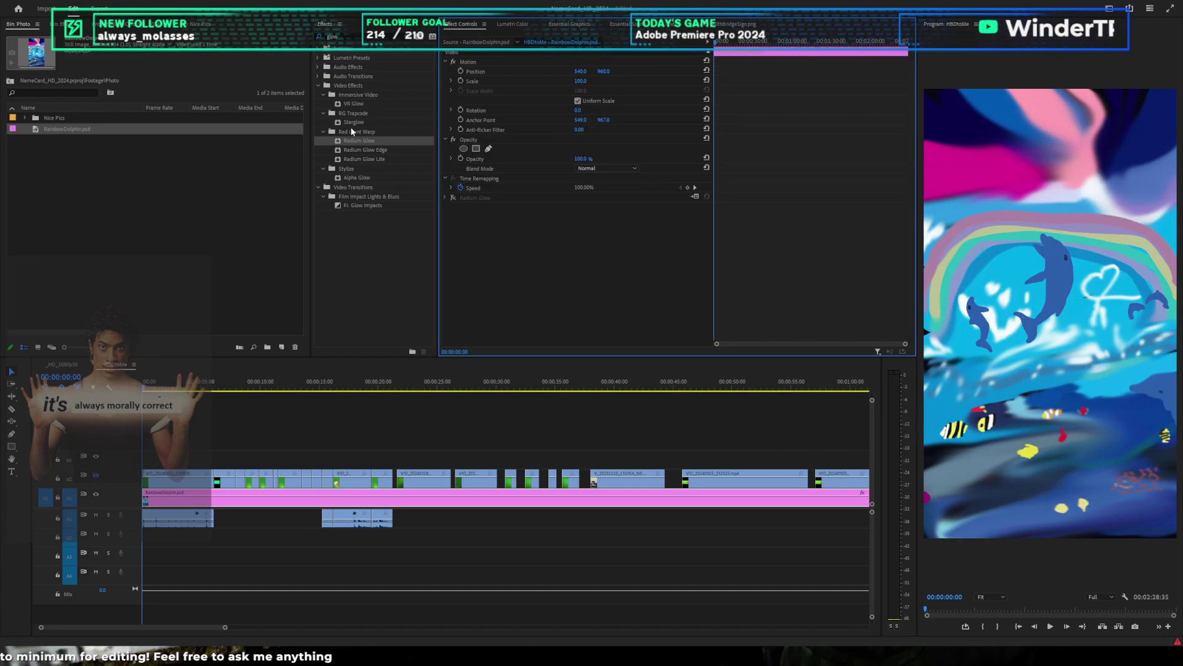
left_click_drag(357, 122, 540, 248)
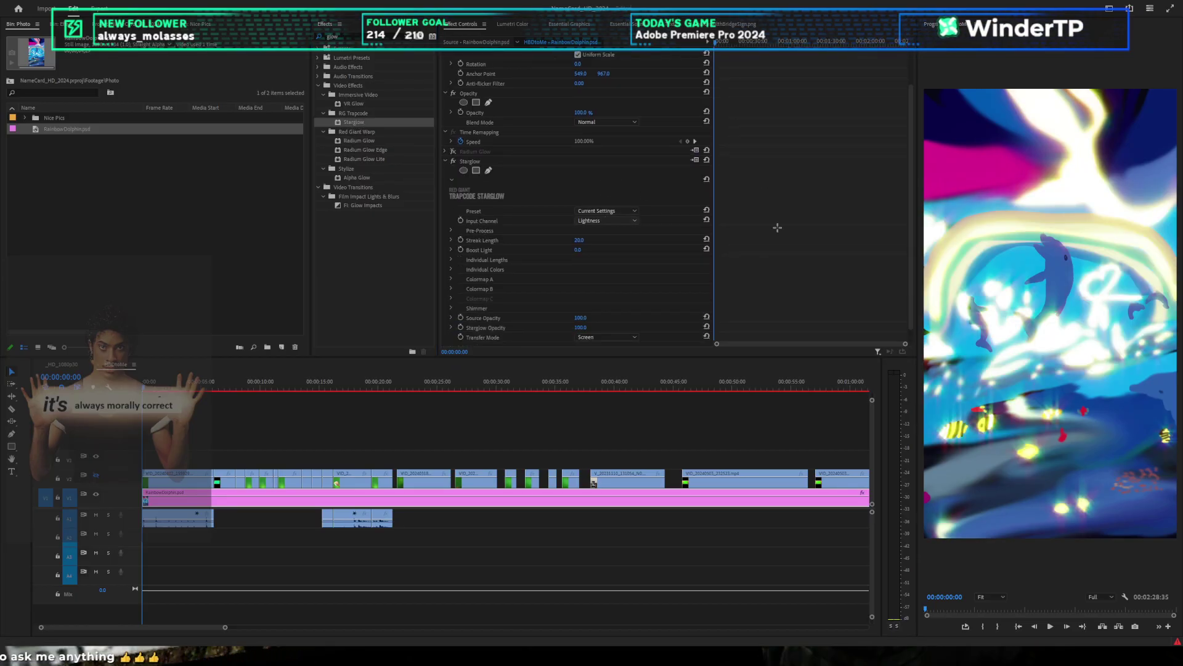
scroll(774, 225, "down", 1)
Step: Compare Starglow presets such as Red, Blue, Blacklight Glow, Chromatic Star and White X, and choose Star Prism
left_click(614, 196)
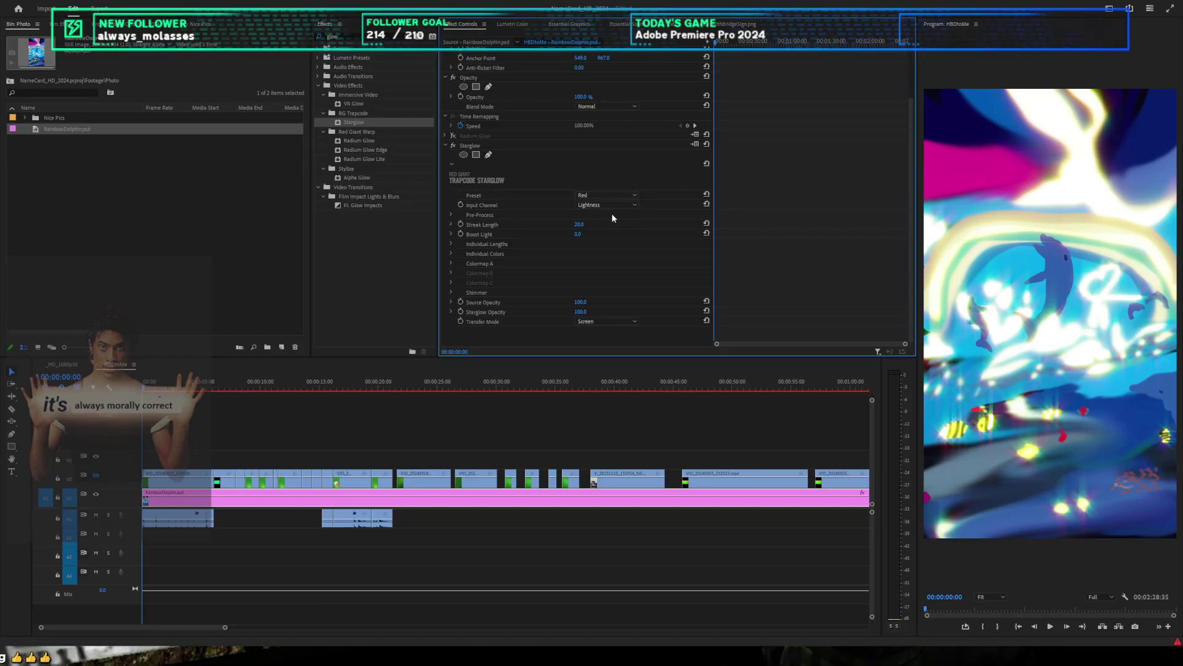
left_click(611, 213)
left_click(624, 194)
left_click(615, 219)
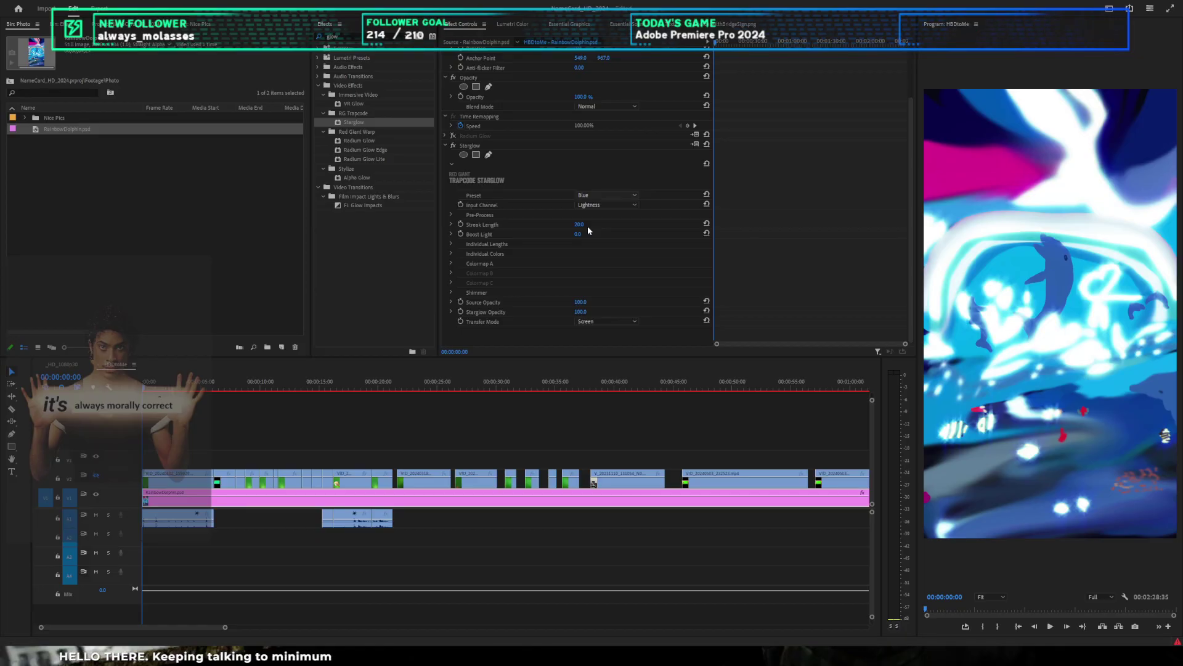
left_click(620, 490)
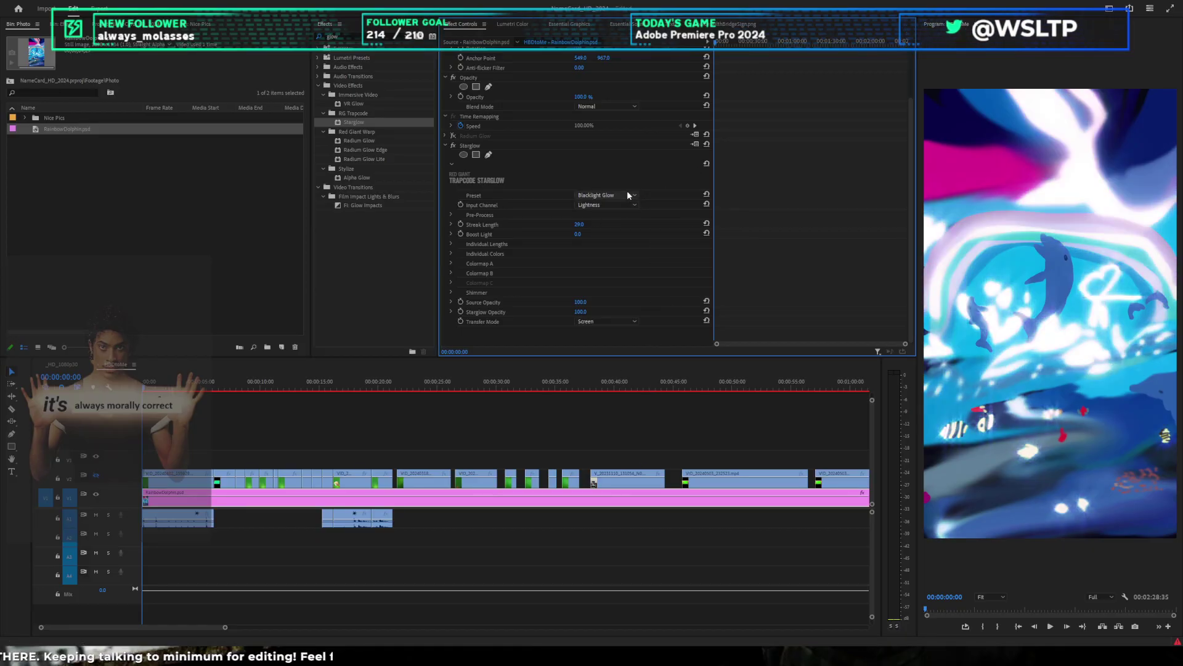
left_click(622, 466)
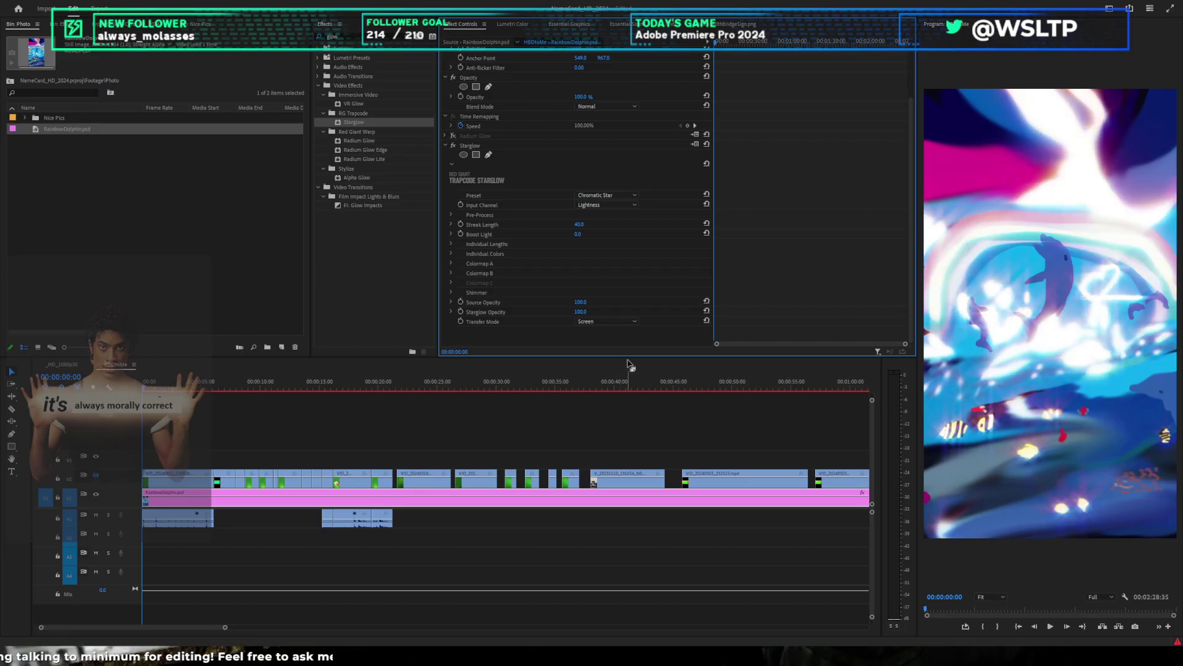
left_click(622, 196)
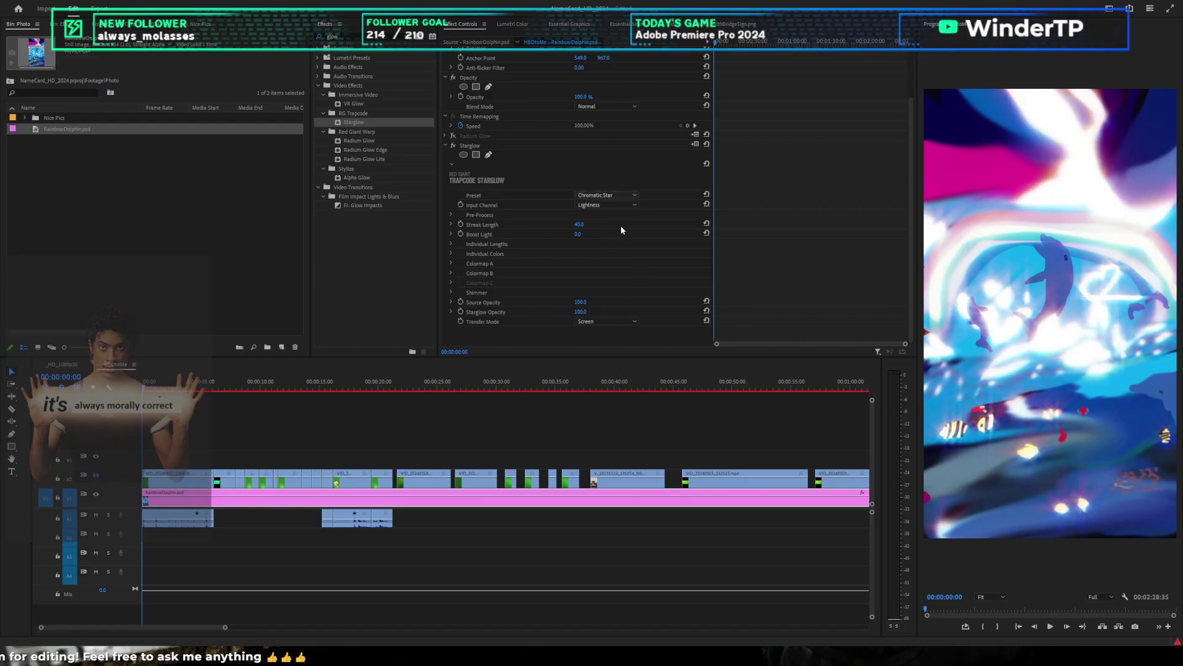
left_click(593, 280)
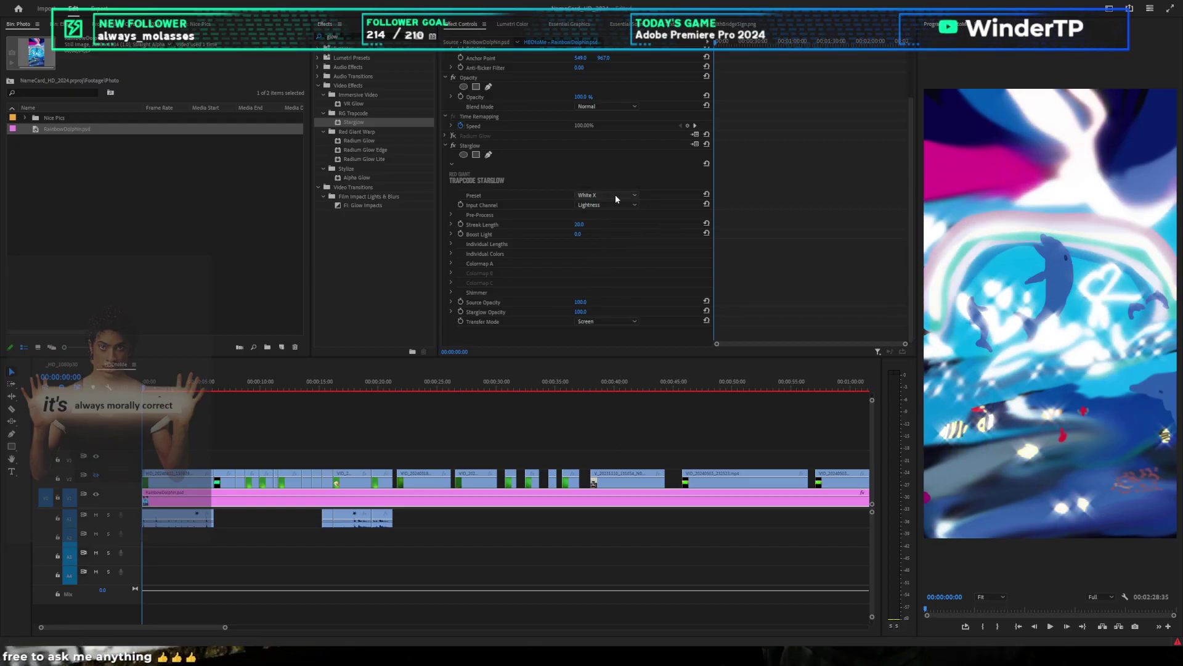
key("Down")
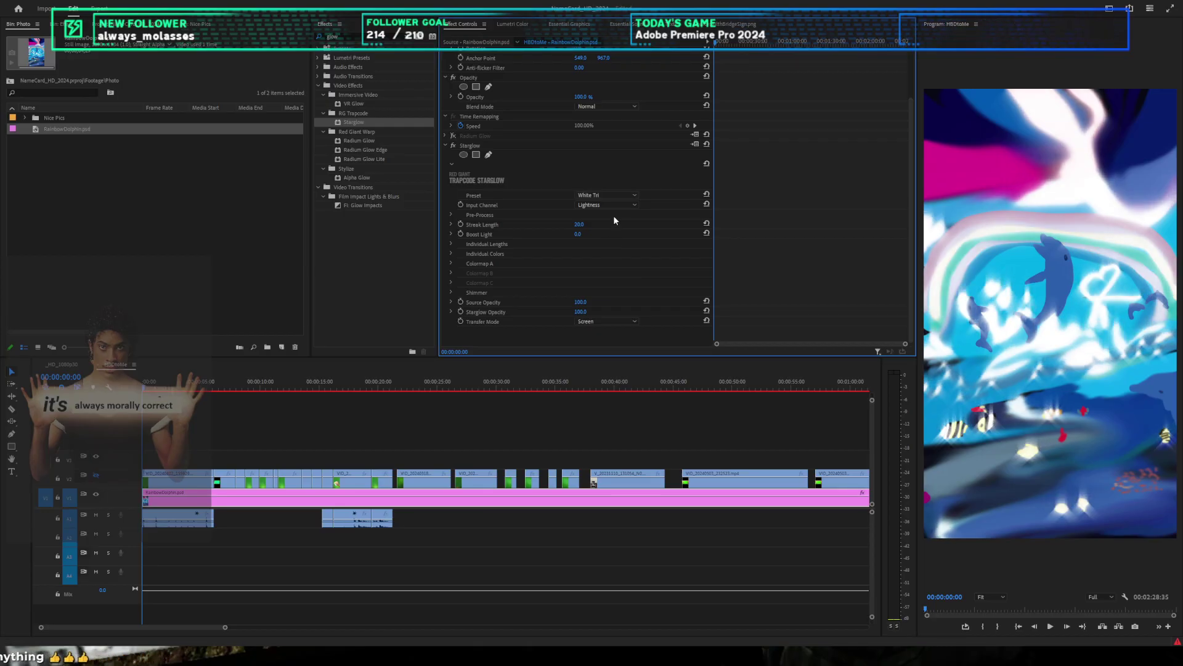
key("Down")
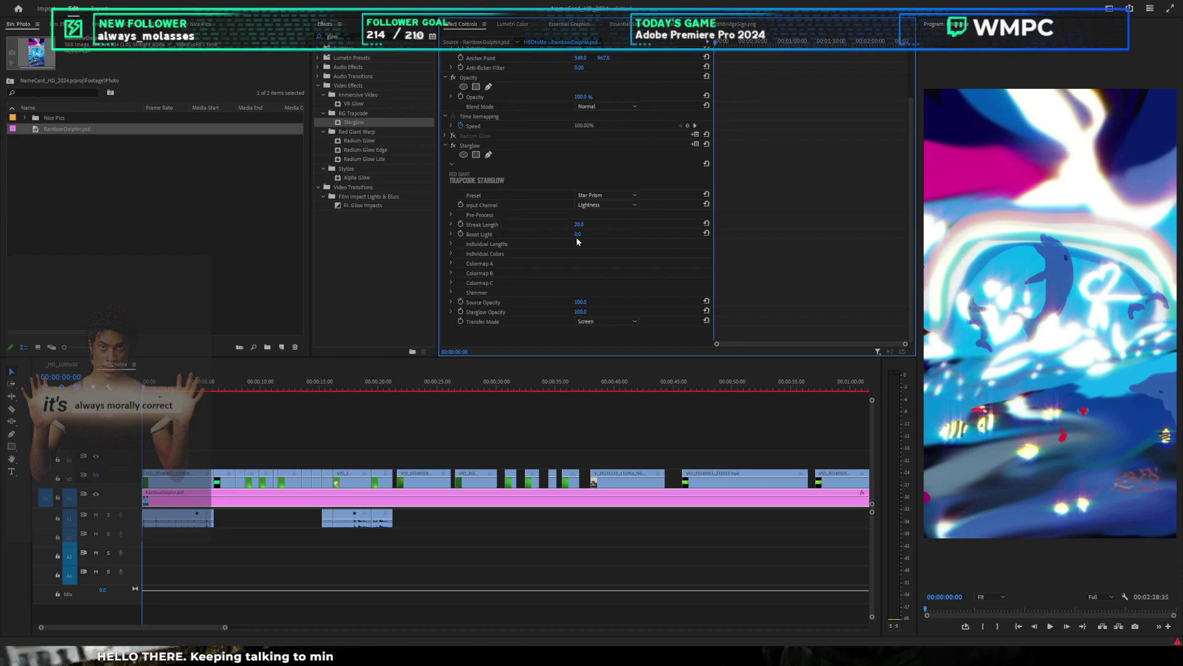
Step: In Starglow's Pre-Process settings, raise Threshold to about 221.3 and Threshold Soft to about 68.9
left_click(453, 215)
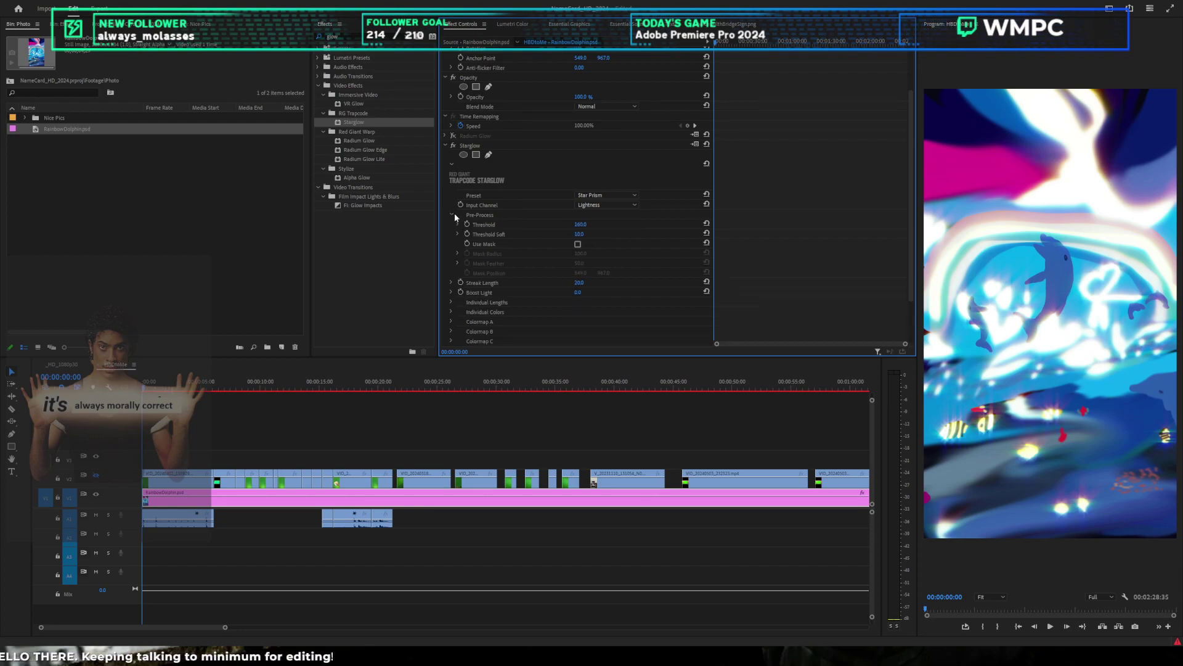
mouse_move(581, 225)
left_mouse_down()
mouse_move(564, 224)
mouse_move(642, 224)
mouse_move(583, 234)
mouse_move(634, 234)
mouse_move(584, 226)
left_mouse_up()
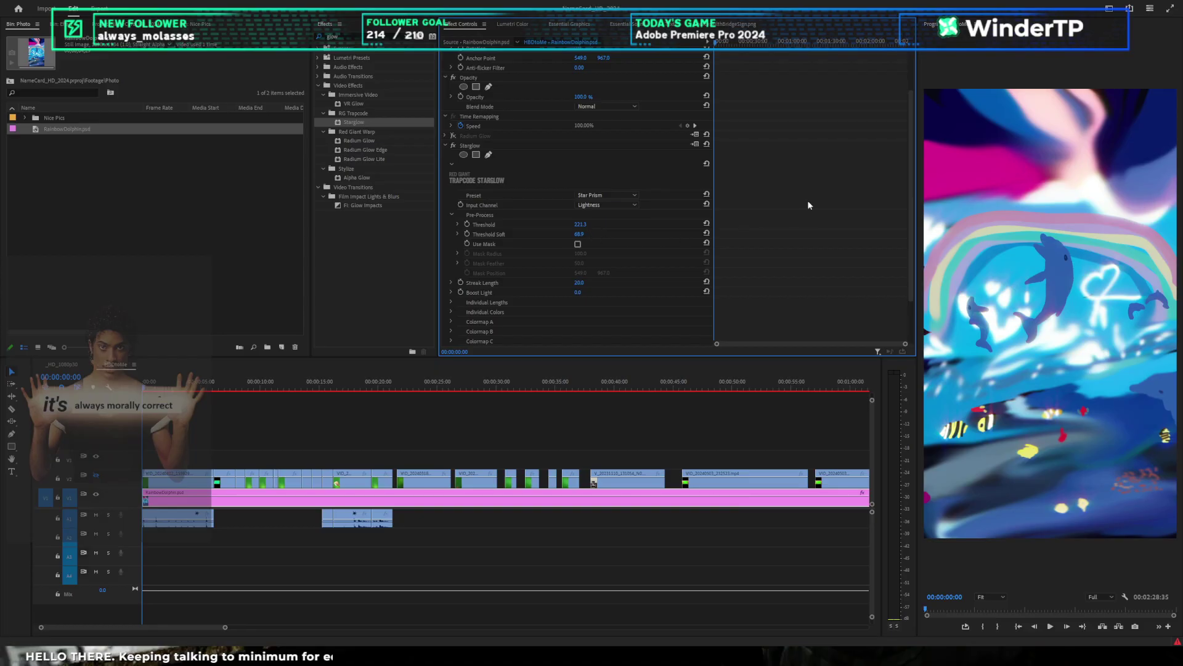
scroll(757, 204, "down", 2)
scroll(758, 204, "down", 1)
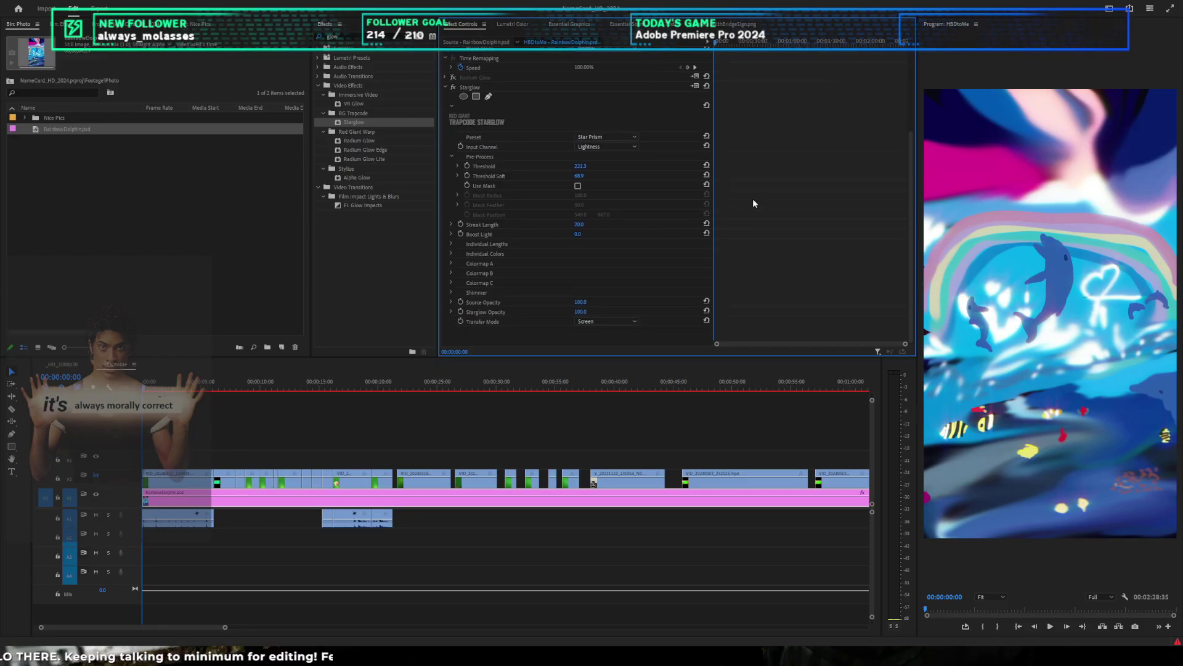
Step: Raise Starglow's Streak Length to about 54.4 and review the Colormap A colour settings
left_click(452, 225)
left_click_drag(582, 225, 602, 227)
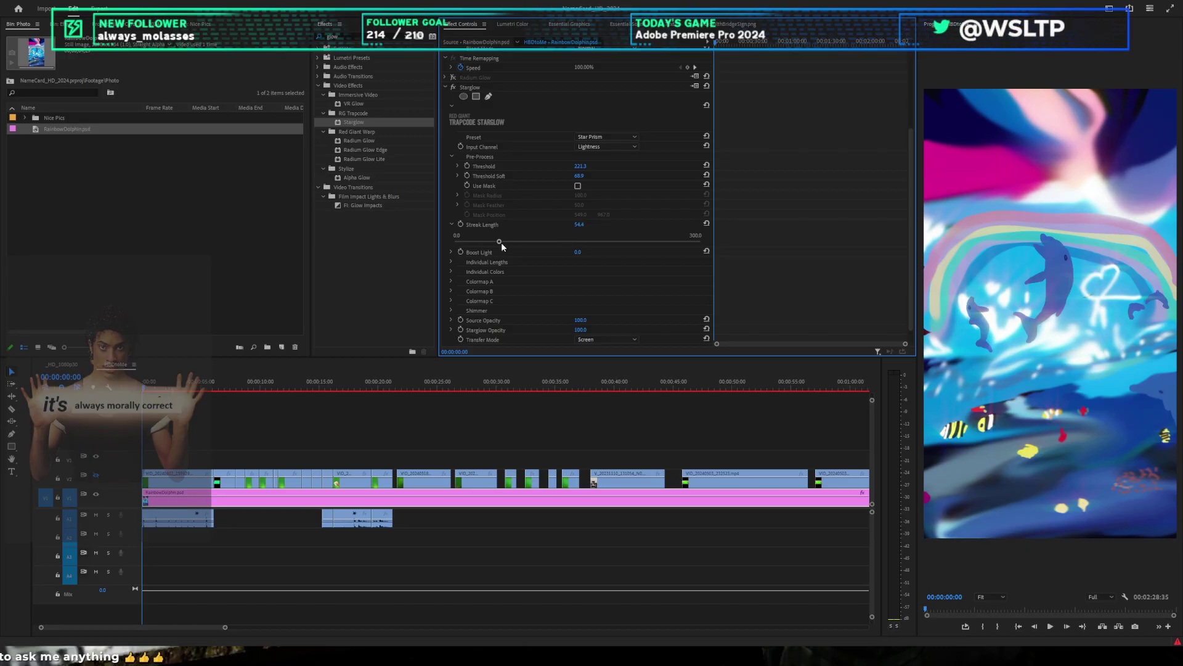
left_click(453, 277)
scroll(538, 253, "down", 3)
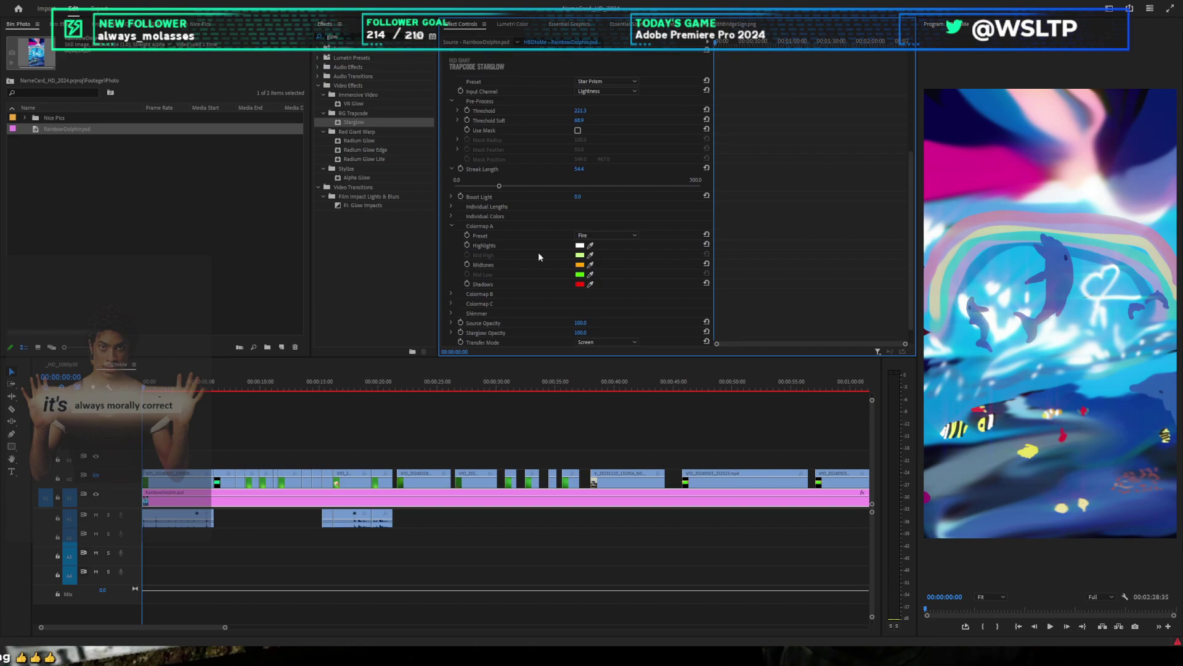
scroll(545, 252, "up", 1)
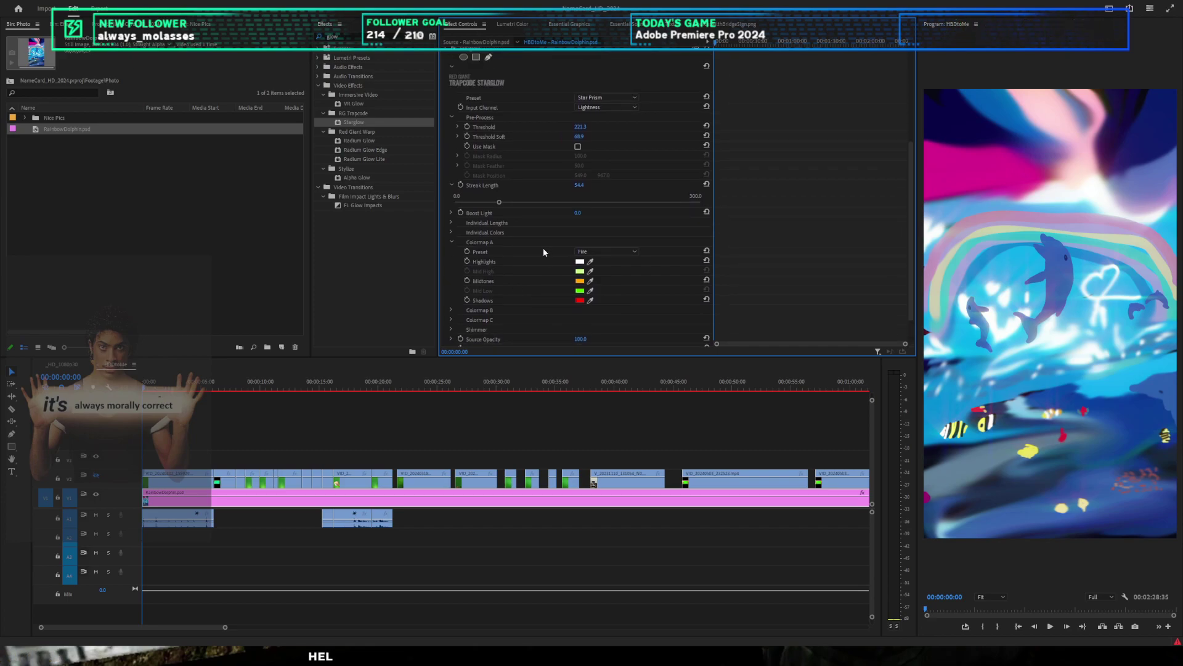
left_click(452, 240)
Step: Raise the Amount in Starglow's Shimmer settings to about 61.5 and preview the result in playback
left_click(451, 293)
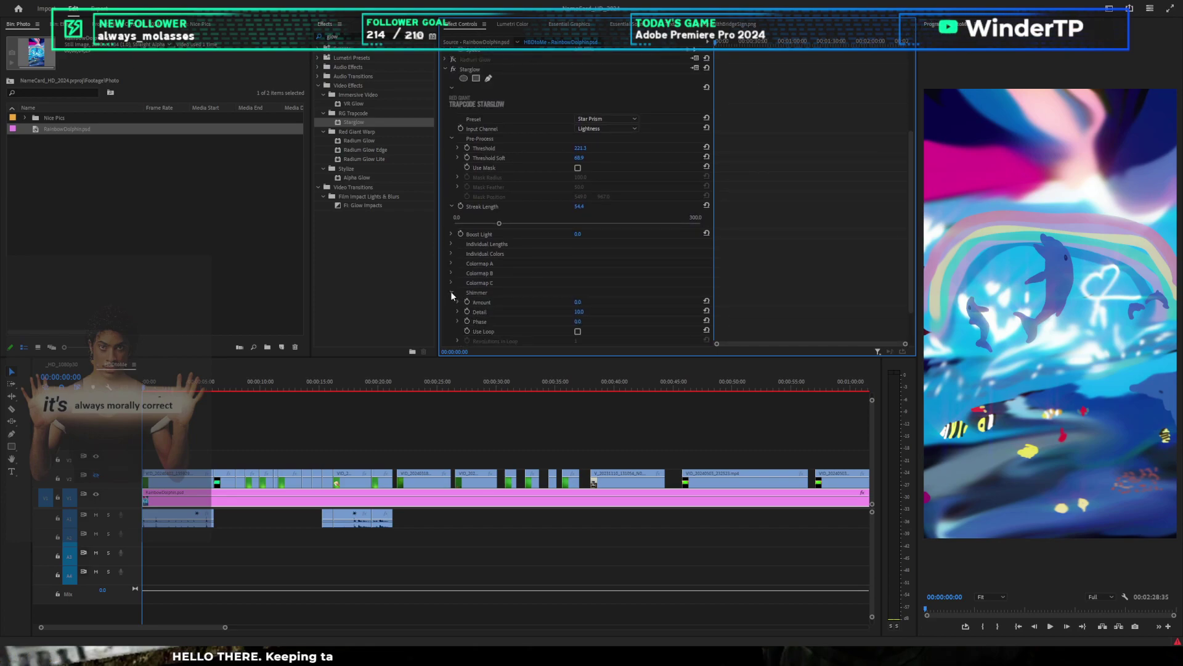
left_click(451, 292)
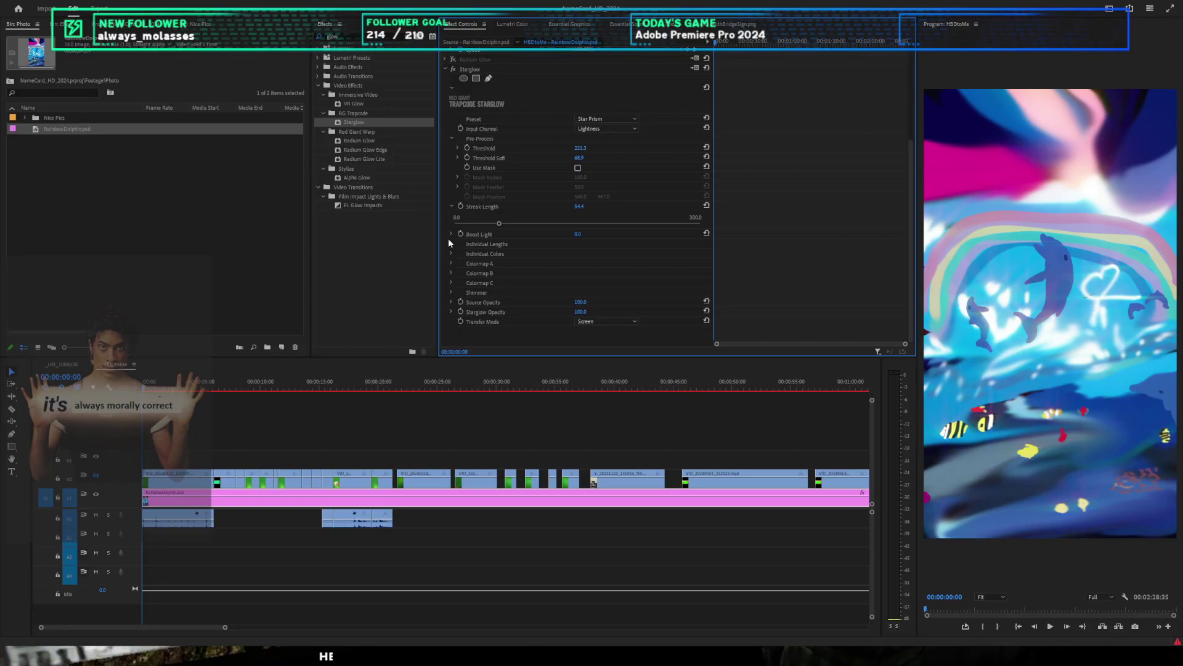
left_click(450, 292)
left_click_drag(580, 256, 586, 256)
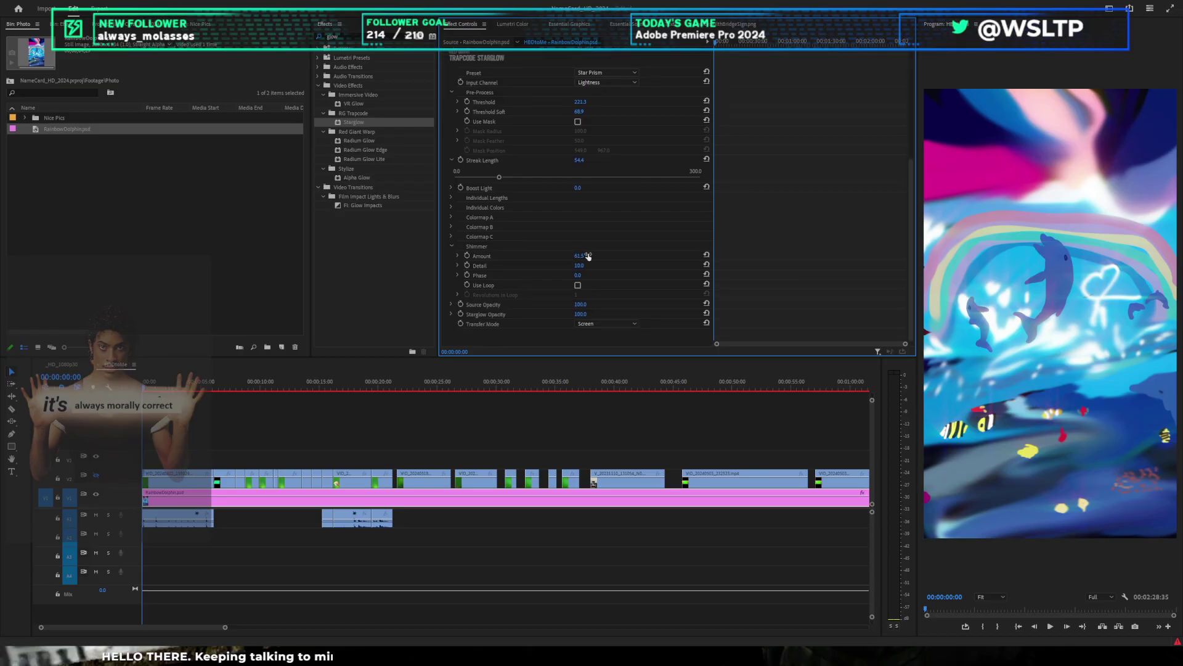
key("space")
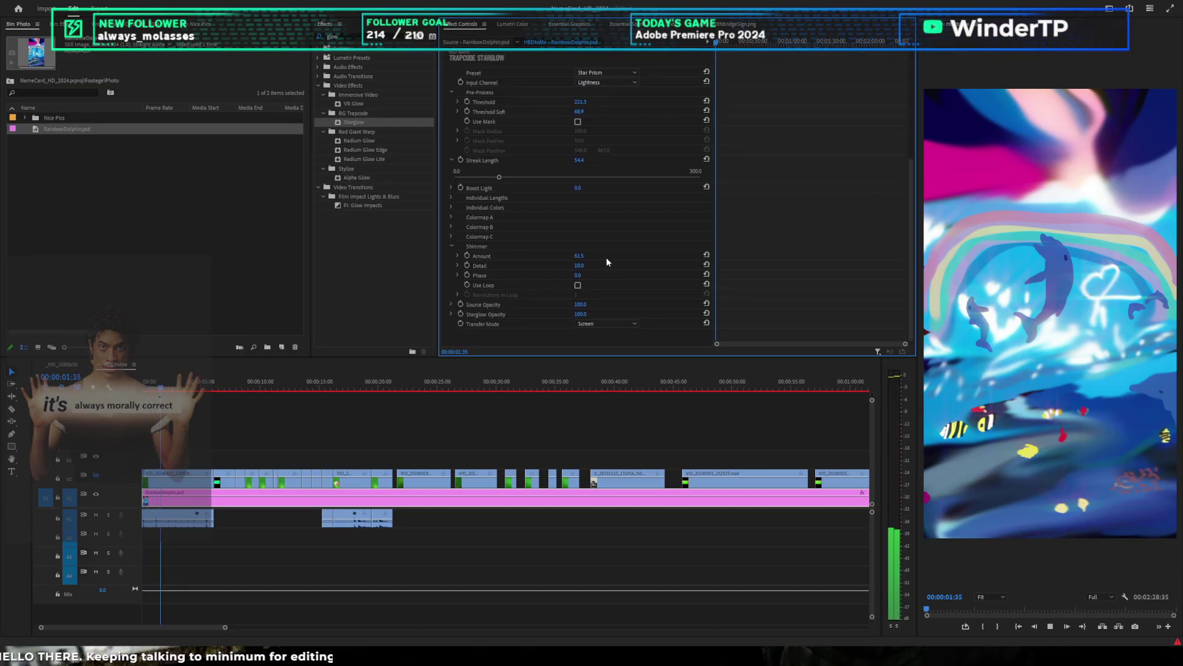
key("space")
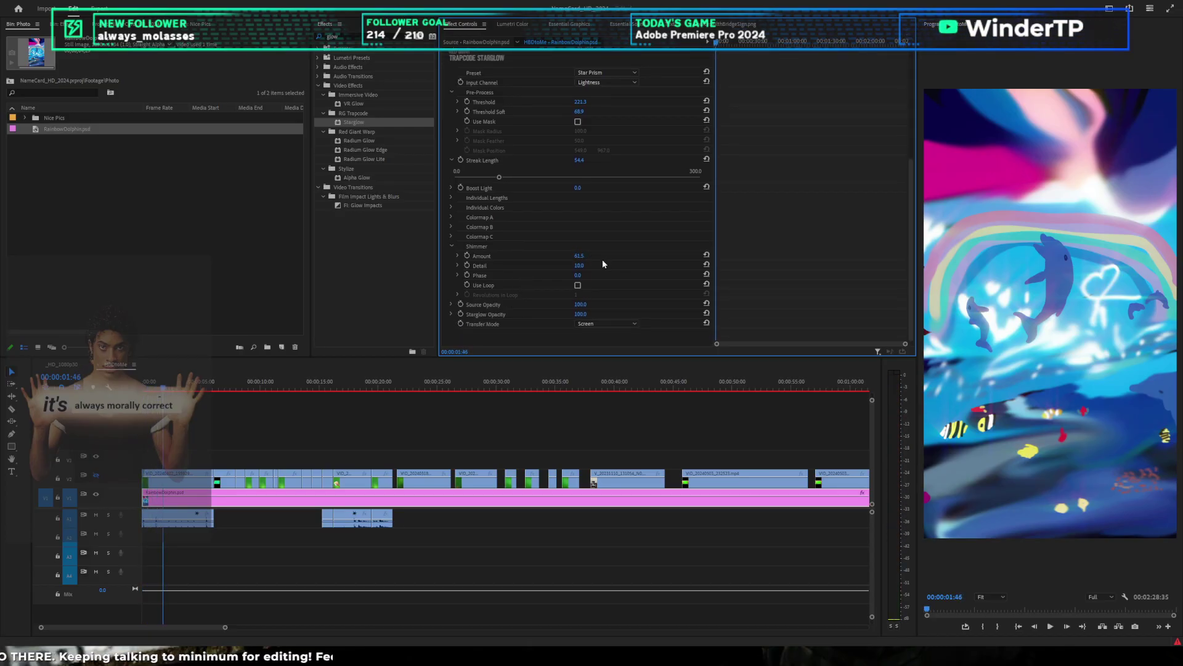
Step: Enable Use Loop in Starglow's Shimmer settings while checking the sequence in playback
left_click(579, 286)
key("space")
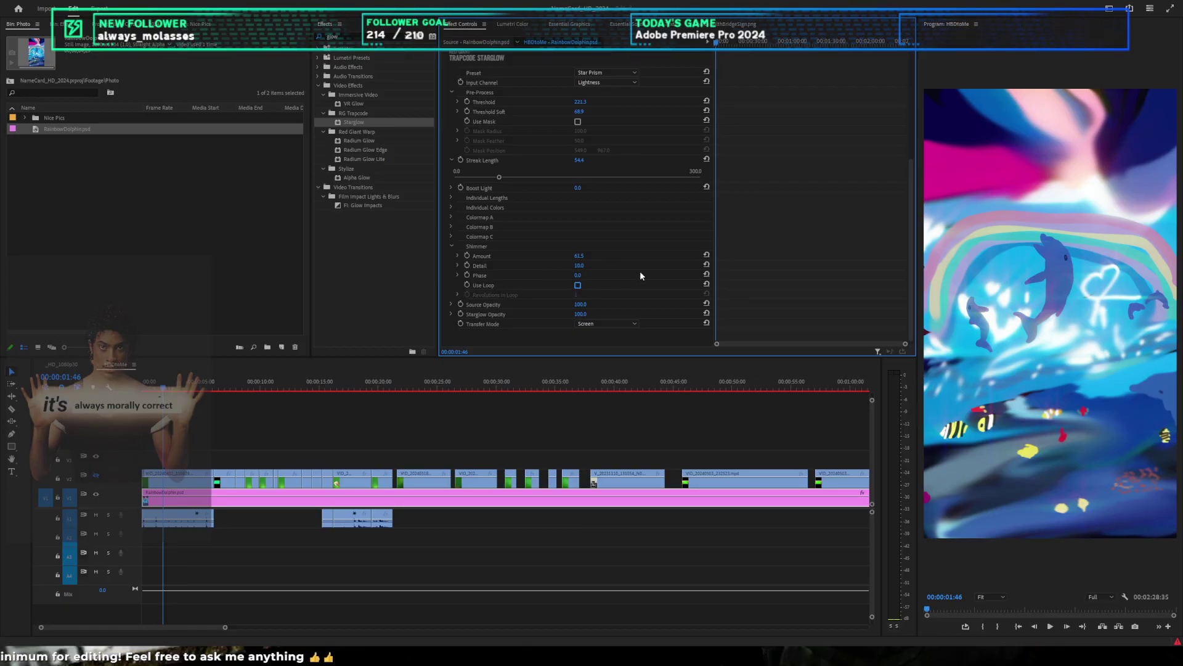
key("space")
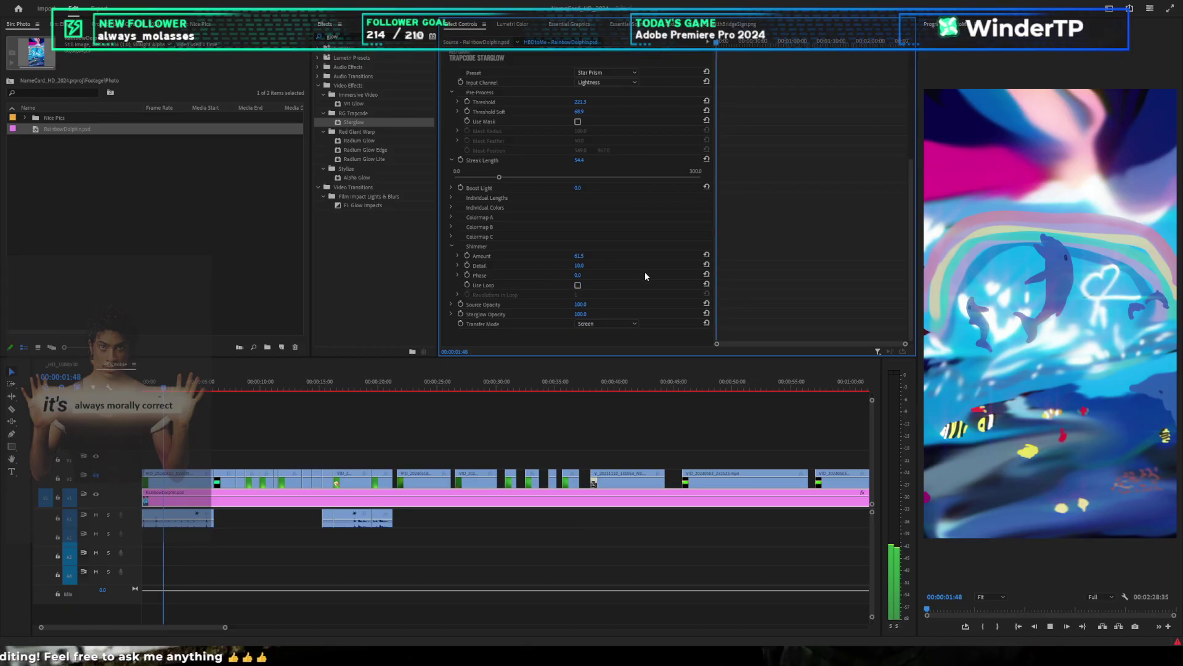
left_click(578, 286)
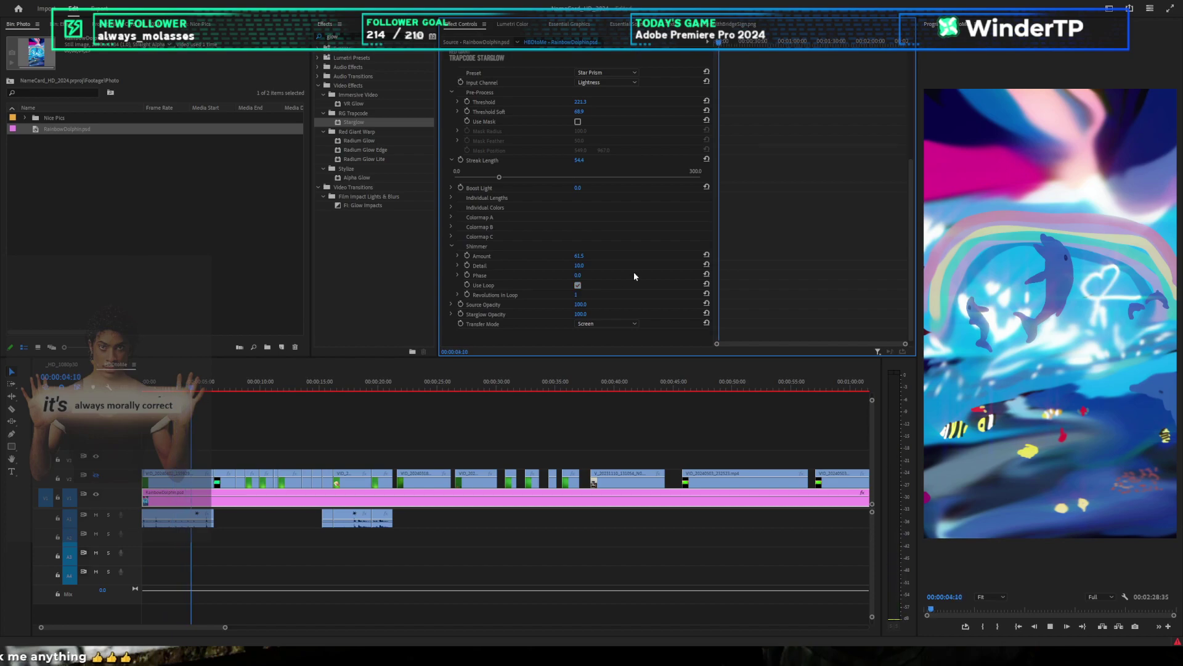
Step: Set the Shimmer Detail to about 762 and increase the Phase, examining the effect on an enlarged view of the painting
left_click_drag(581, 276, 1036, 276)
left_click_drag(584, 275, 1159, 265)
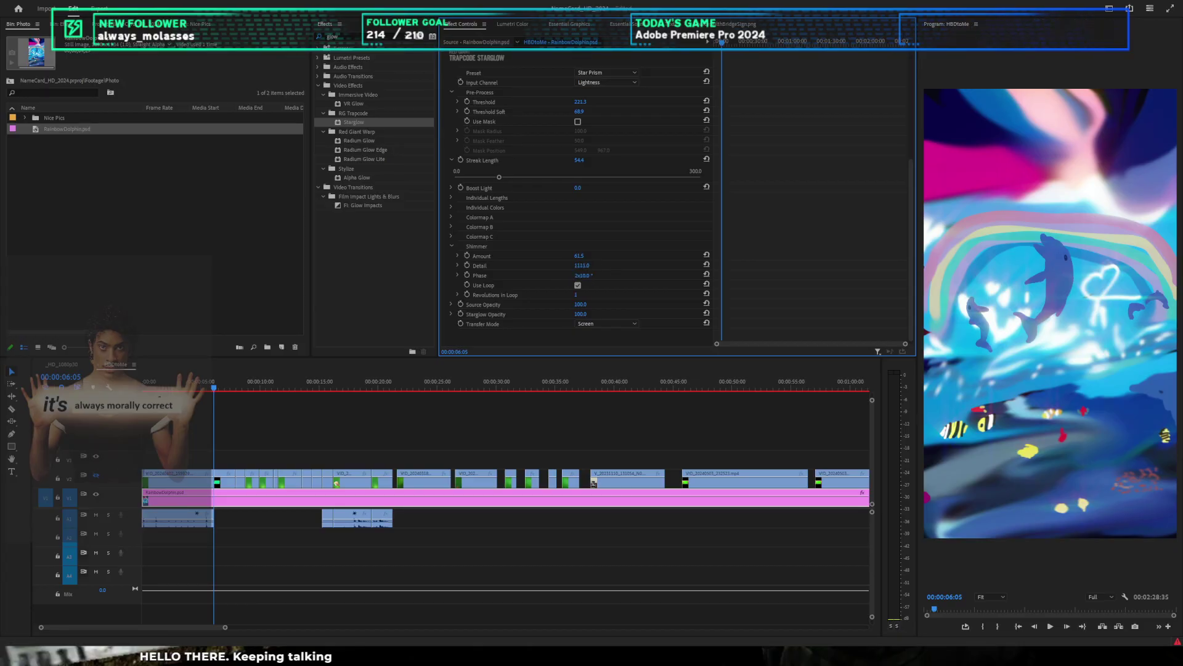
left_click_drag(580, 265, 610, 266)
scroll(1048, 366, "up", 8)
left_click_drag(989, 313, 1097, 338)
scroll(928, 322, "down", 2)
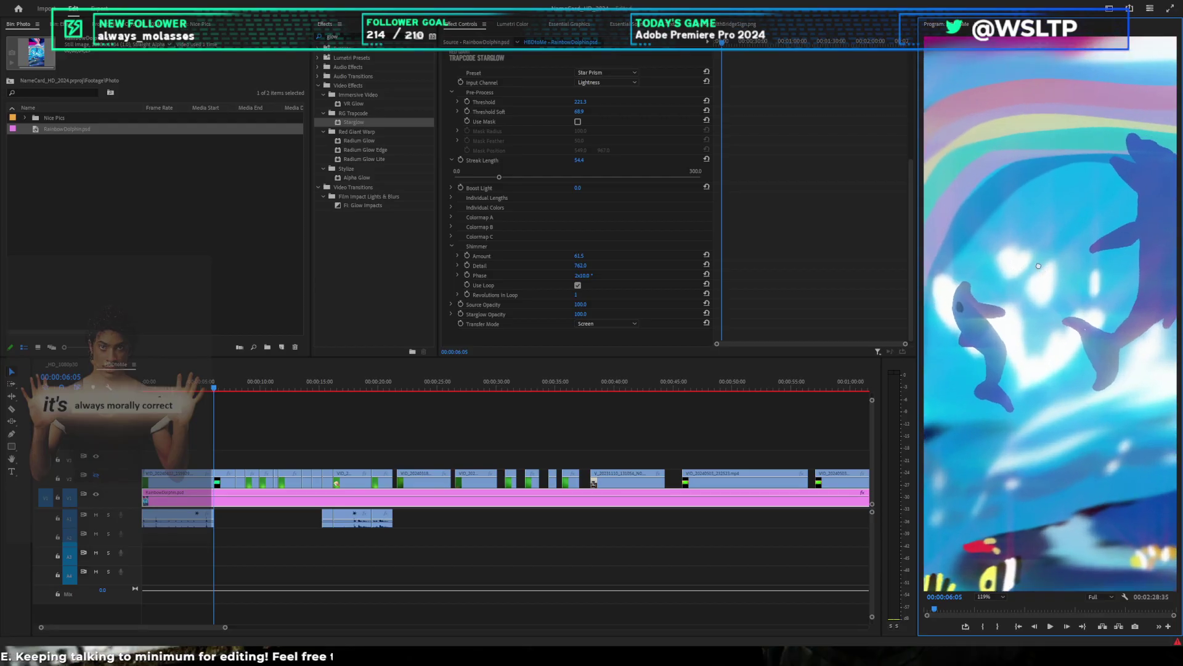
left_click_drag(582, 275, 631, 225)
Step: Search the effects for noise and apply the Noise effect from Noise & Grain to the RainbowDolphin.psd clip above Radium Glow
left_click(336, 36)
type("no")
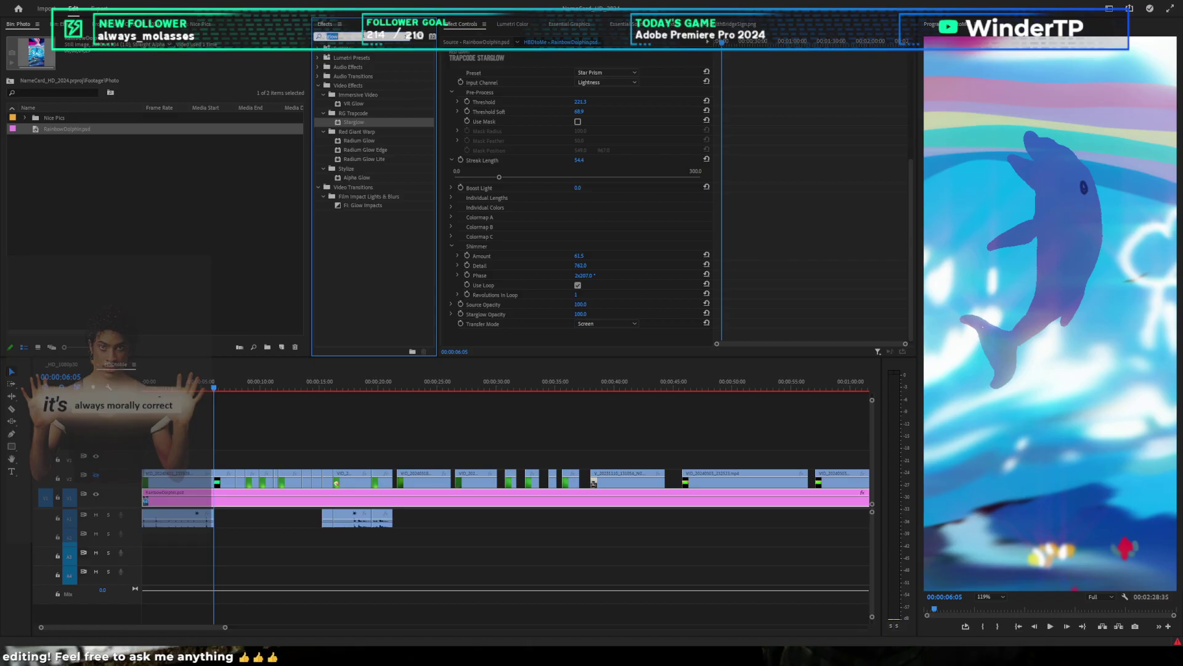
type("ise")
scroll(760, 179, "up", 5)
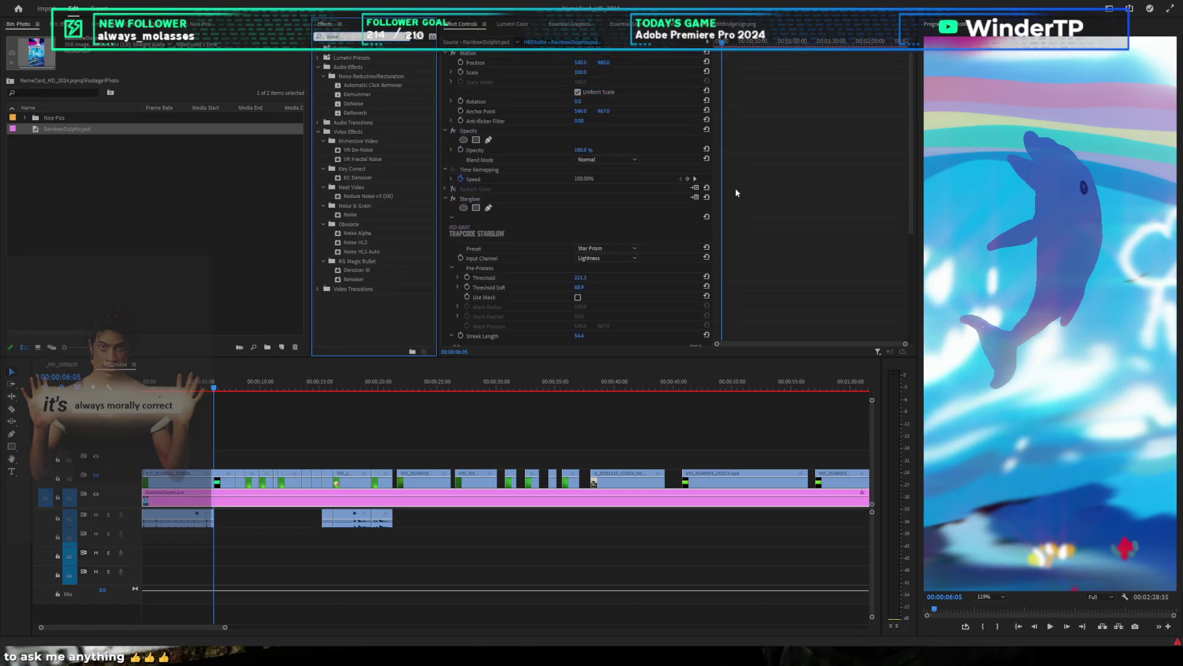
left_click_drag(364, 213, 573, 188)
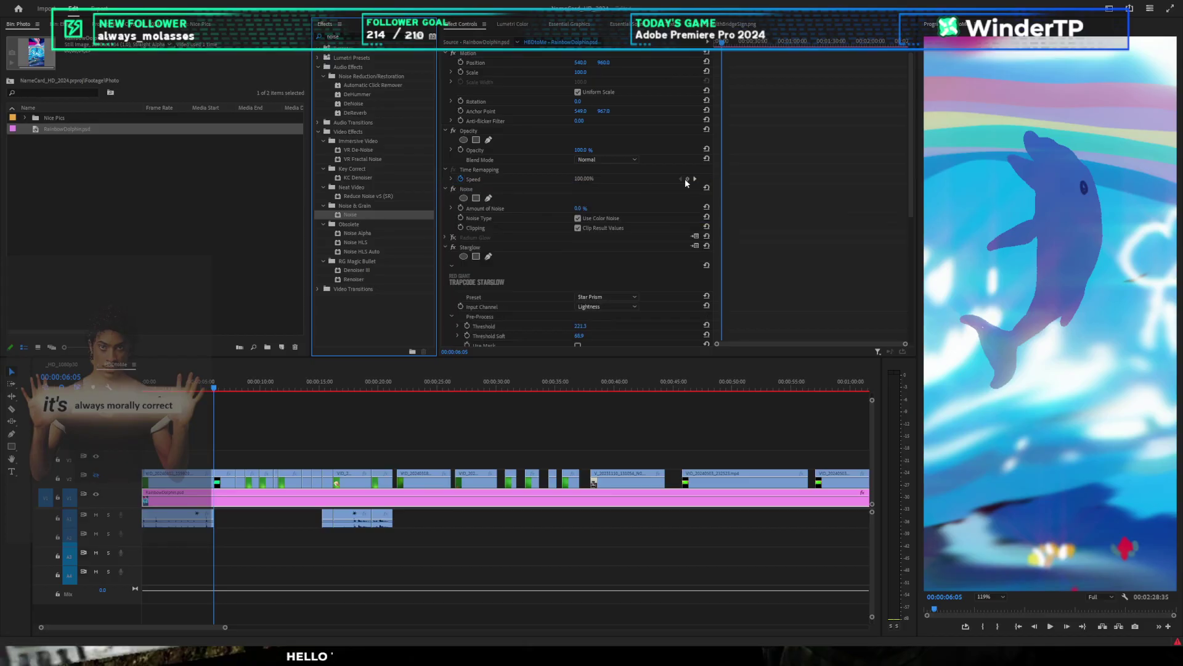
Step: Set the Noise effect's Amount of Noise to about 14% and turn off Use Color Noise
scroll(748, 185, "down", 3)
scroll(1011, 162, "up", 4)
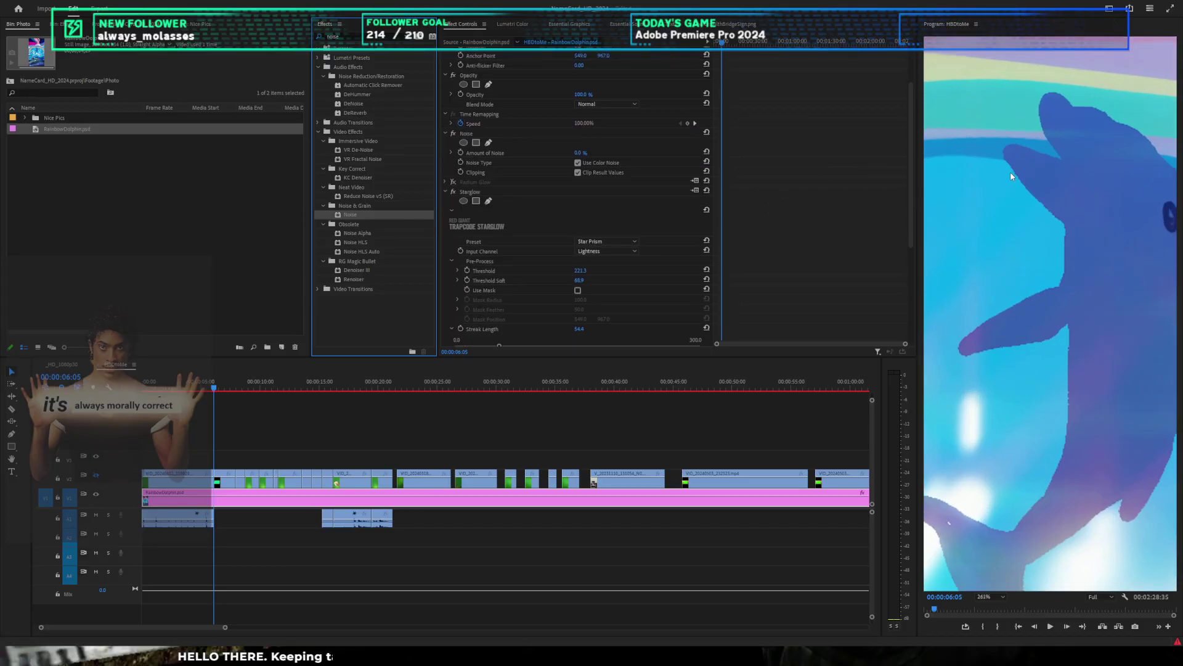
left_click_drag(581, 153, 680, 153)
left_click_drag(591, 153, 600, 153)
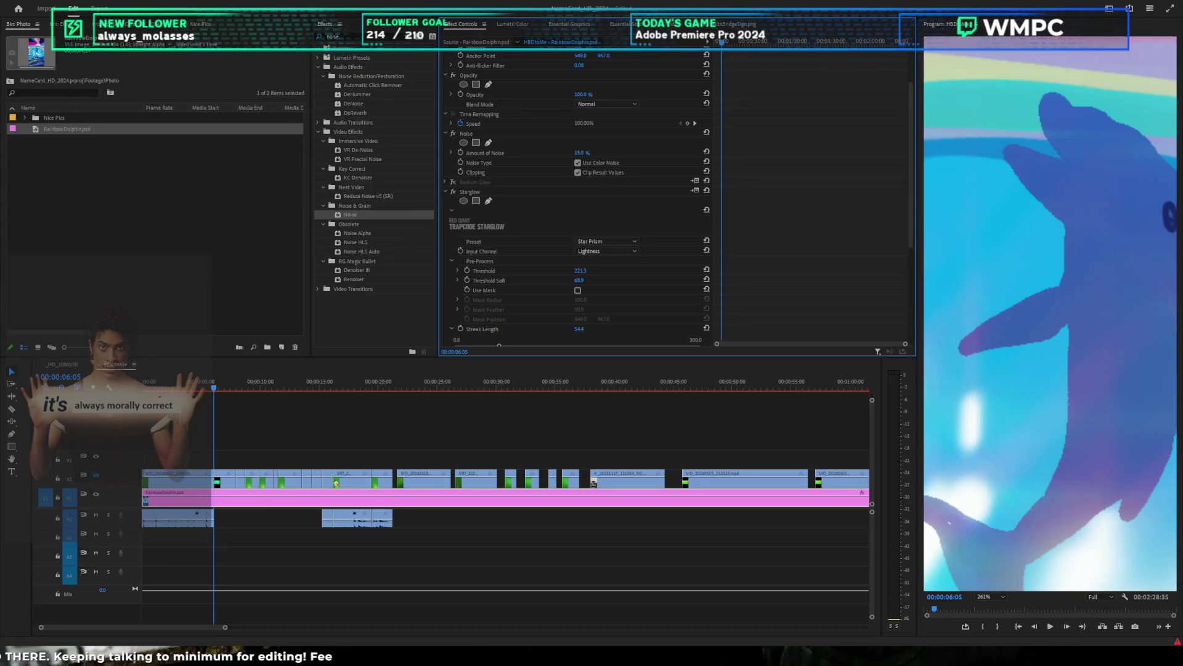
scroll(1001, 201, "down", 5)
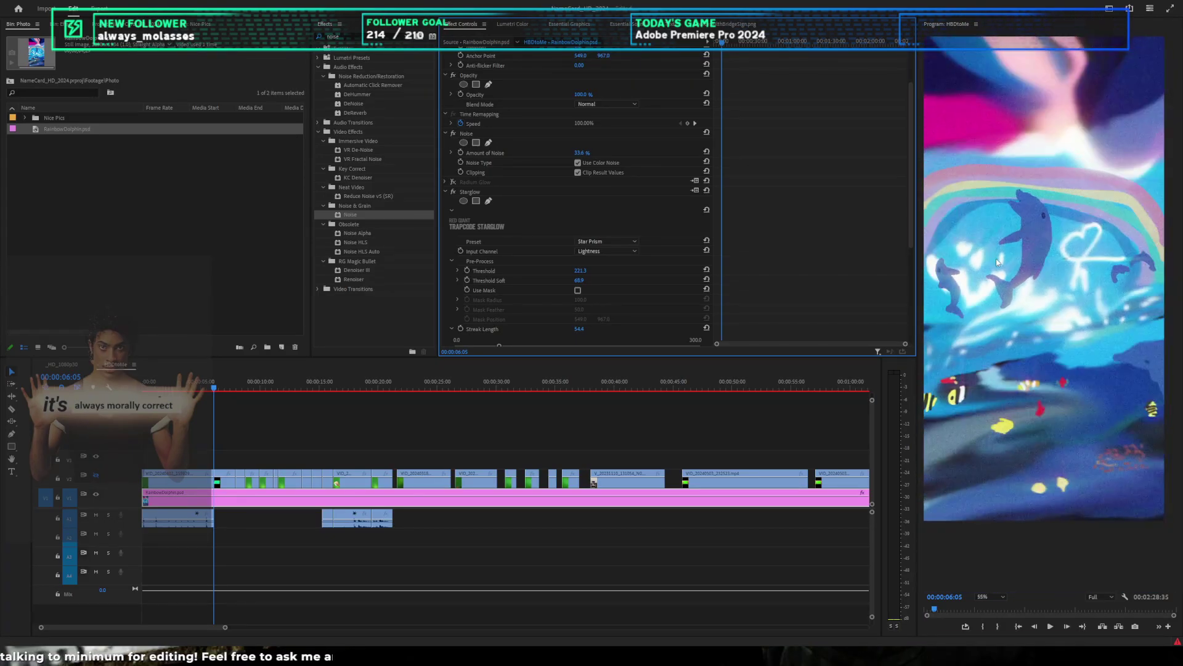
left_click_drag(591, 153, 580, 153)
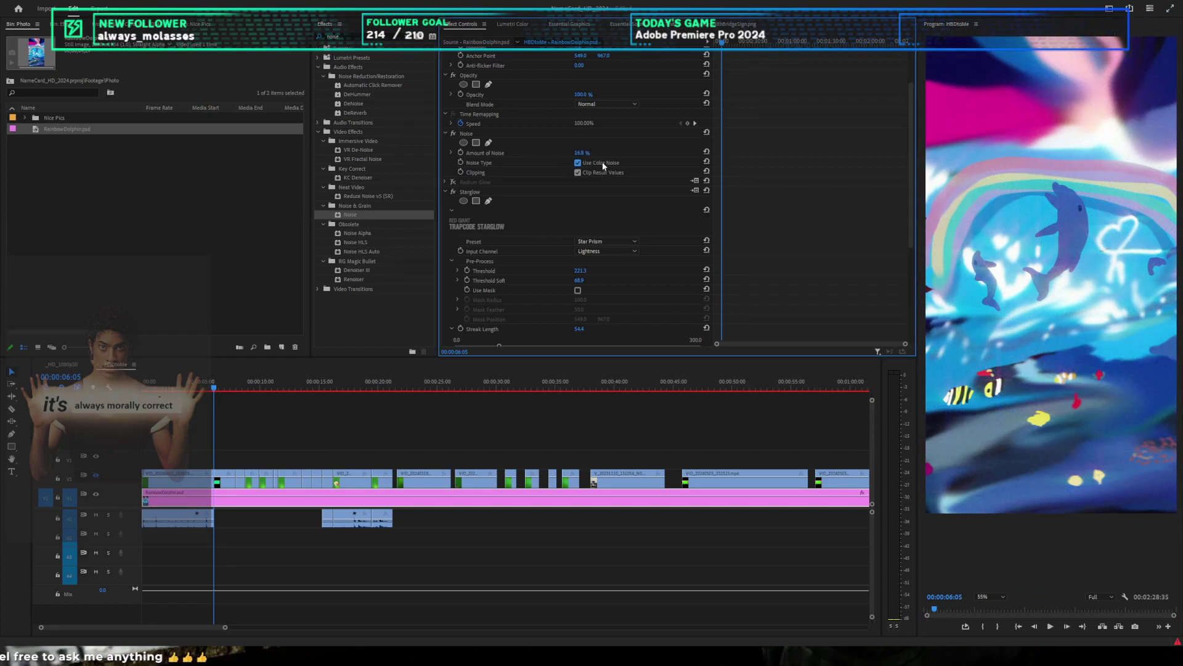
left_click_drag(597, 152, 587, 152)
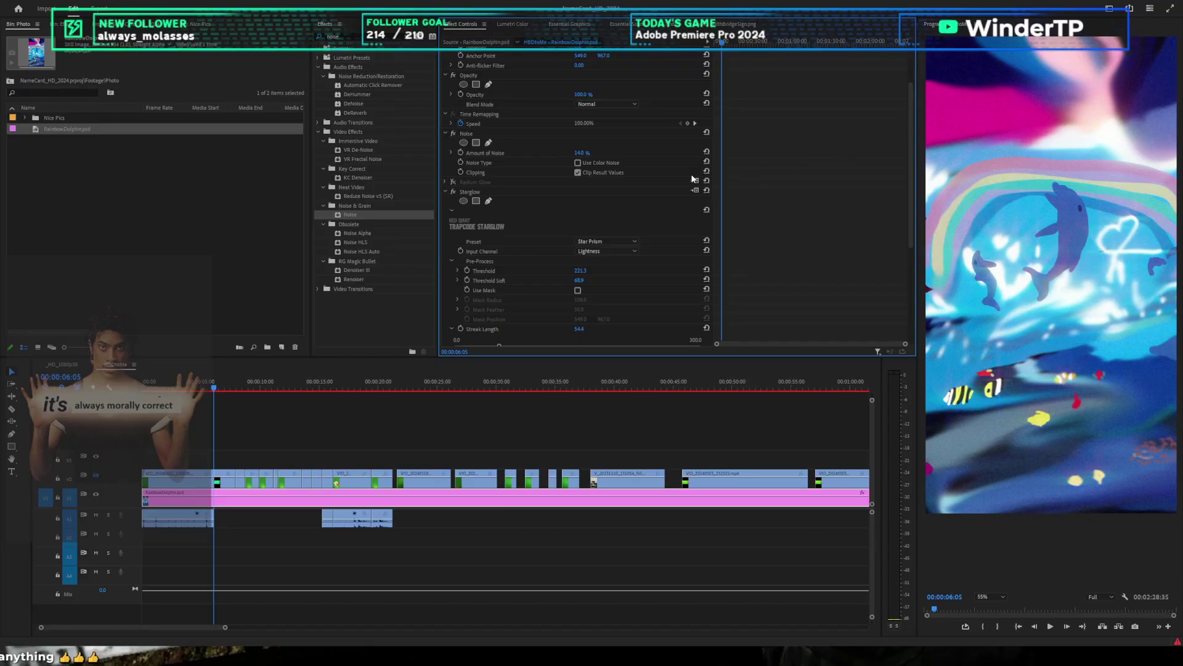
Step: Reset Starglow's Shimmer Phase to 0 and play back the first few seconds of the sequence to check the glow
scroll(797, 223, "down", 5)
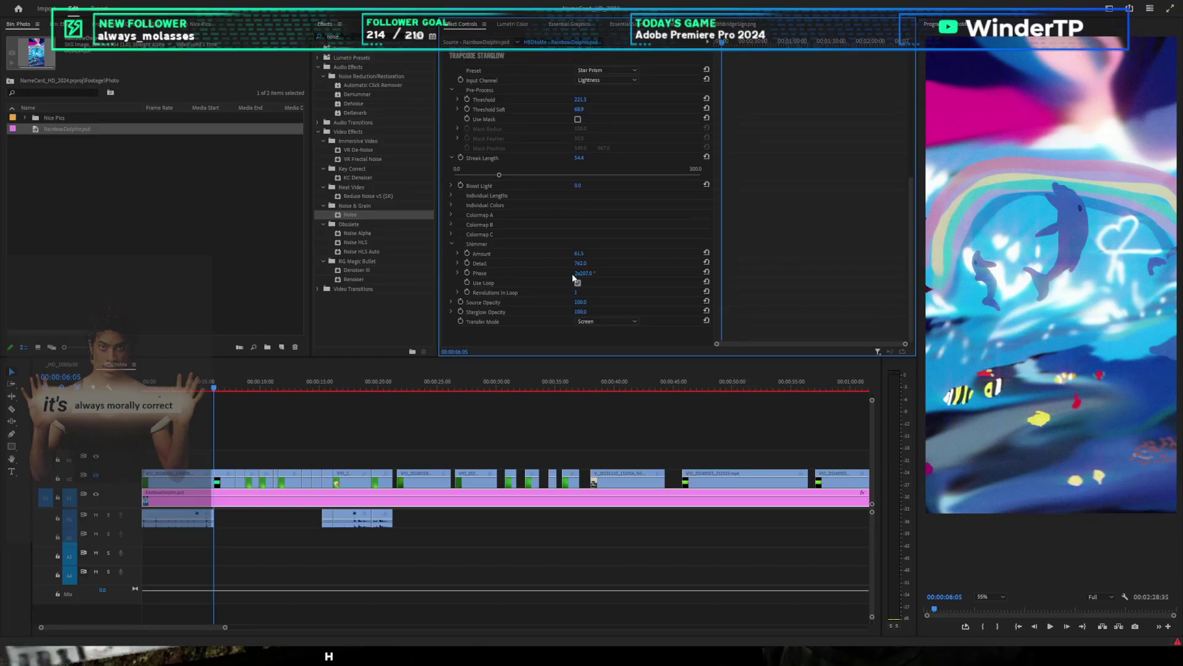
left_click(585, 273)
type("0")
key("Return")
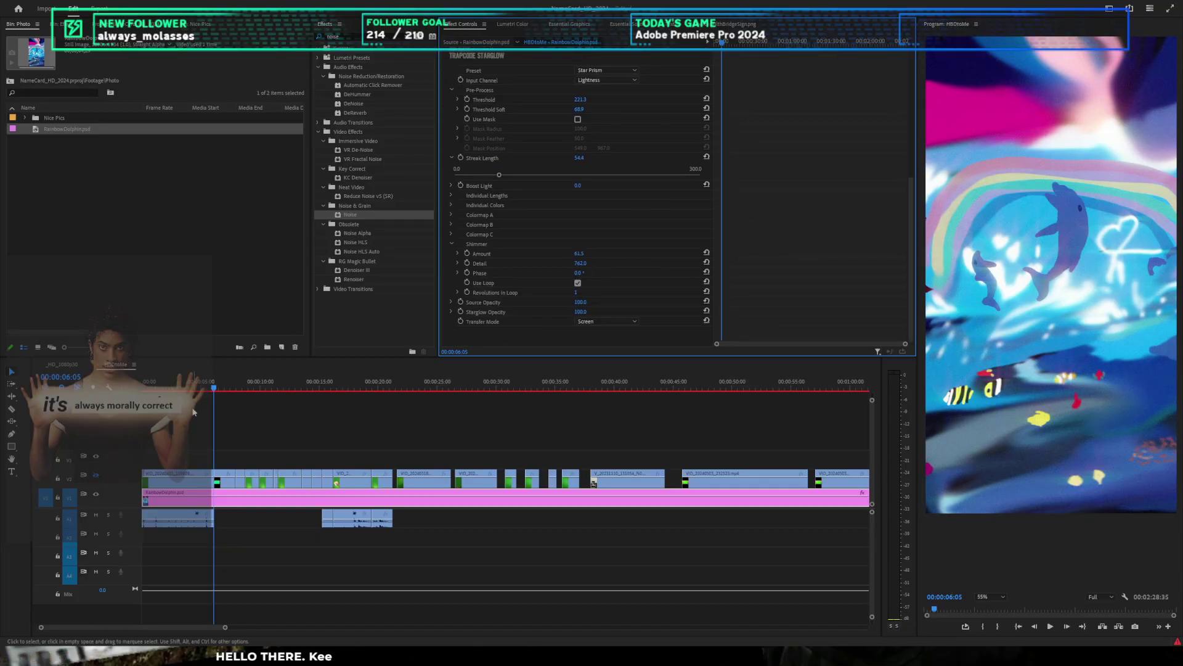
left_click(210, 388)
key("j")
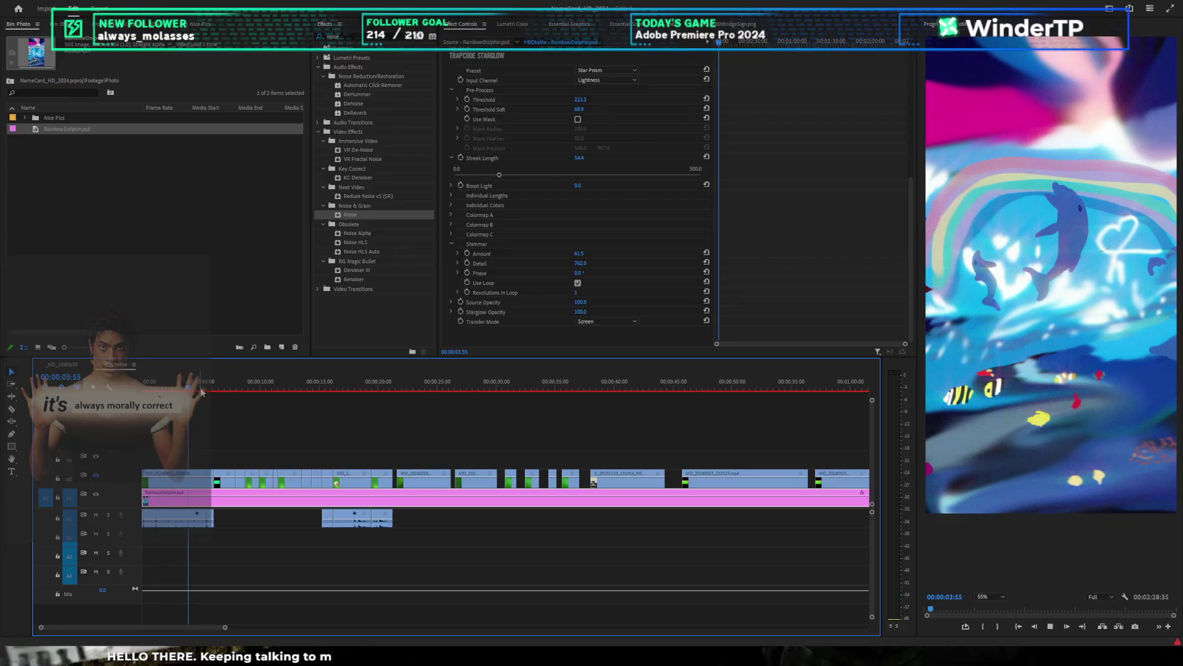
key("l")
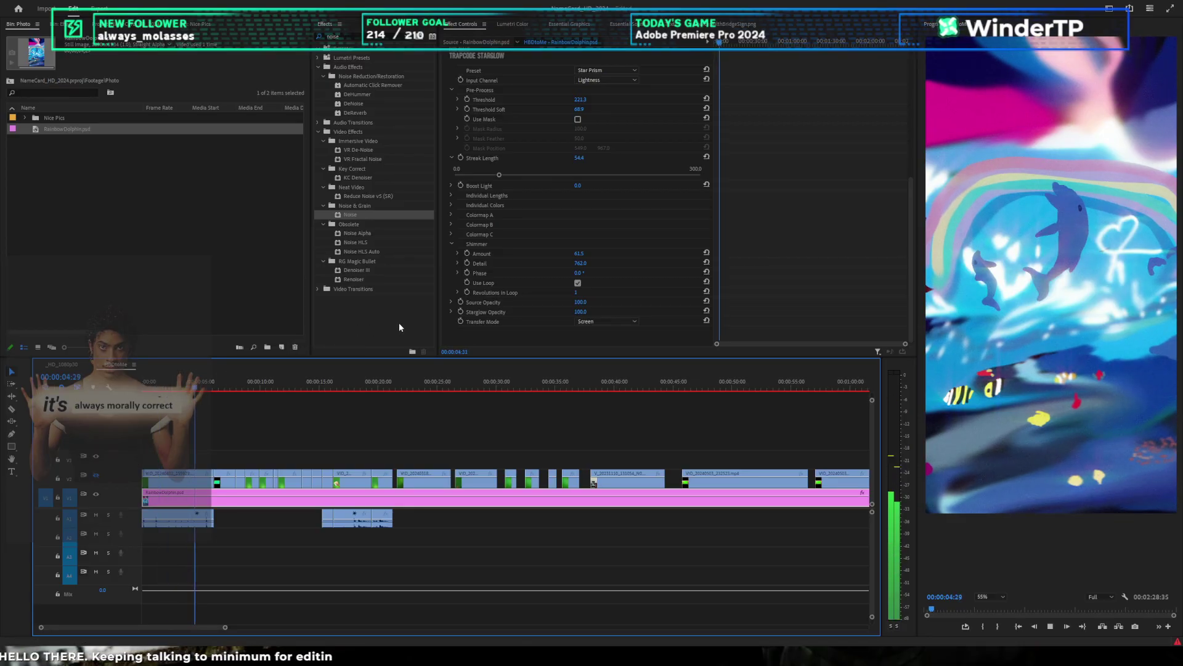
key("k")
left_click(813, 222)
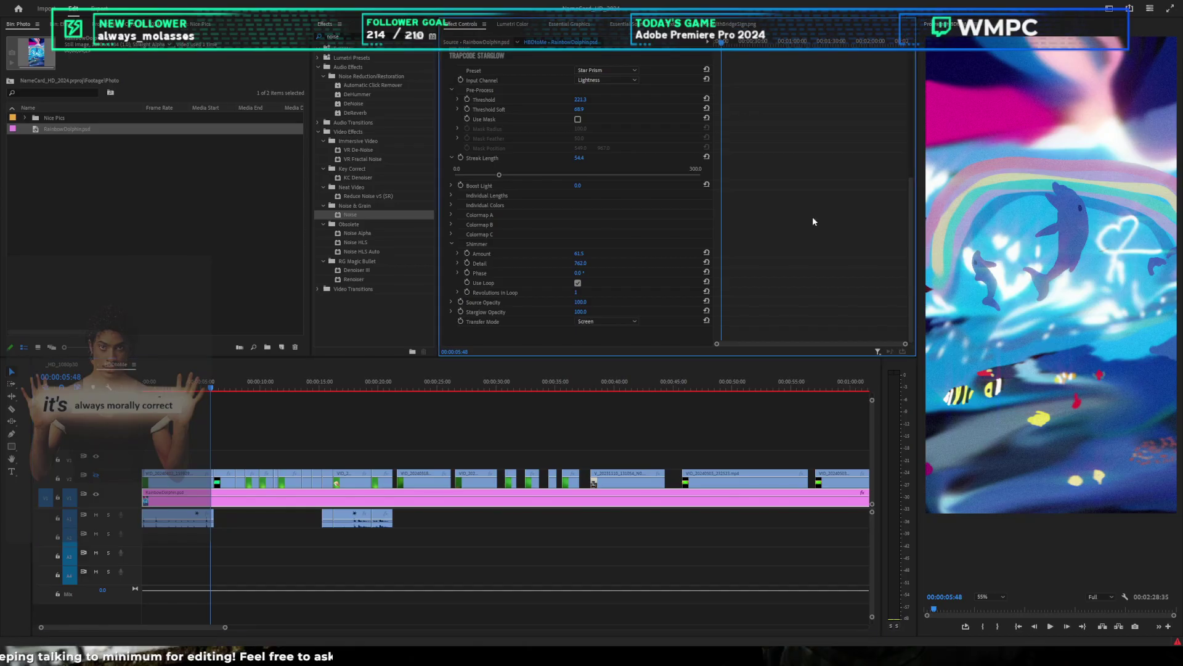
Step: Try a Shimmer Phase of about -22° with an Amount of about 1405, preview it and save the project
left_click_drag(578, 273, 595, 252)
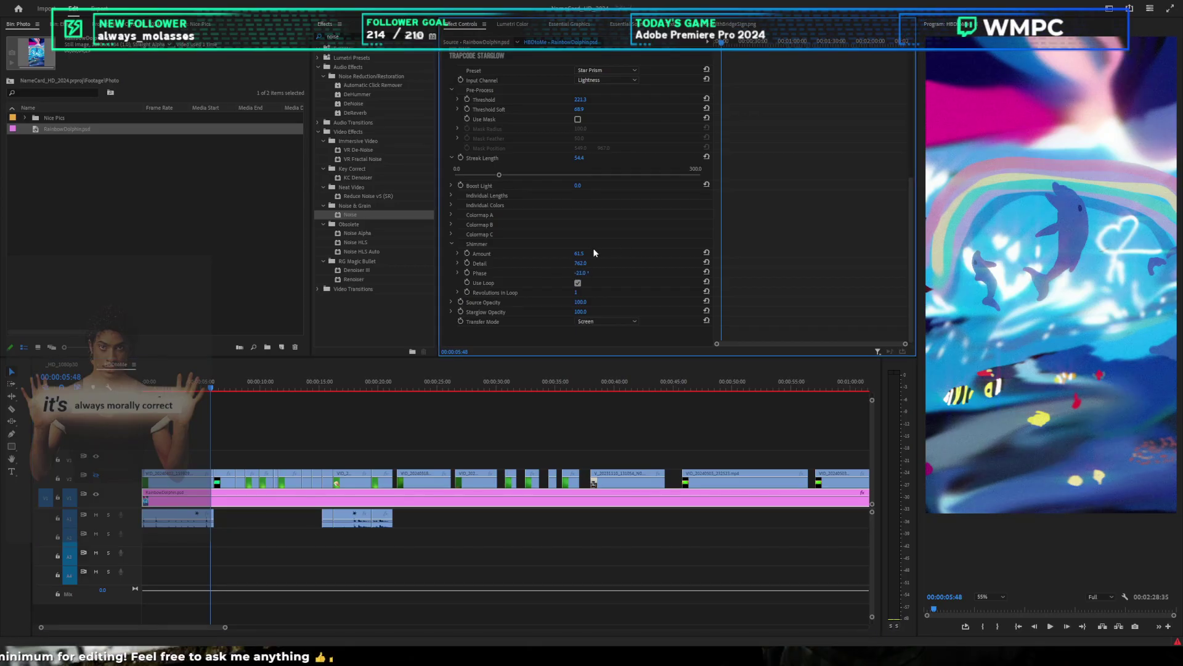
key("space")
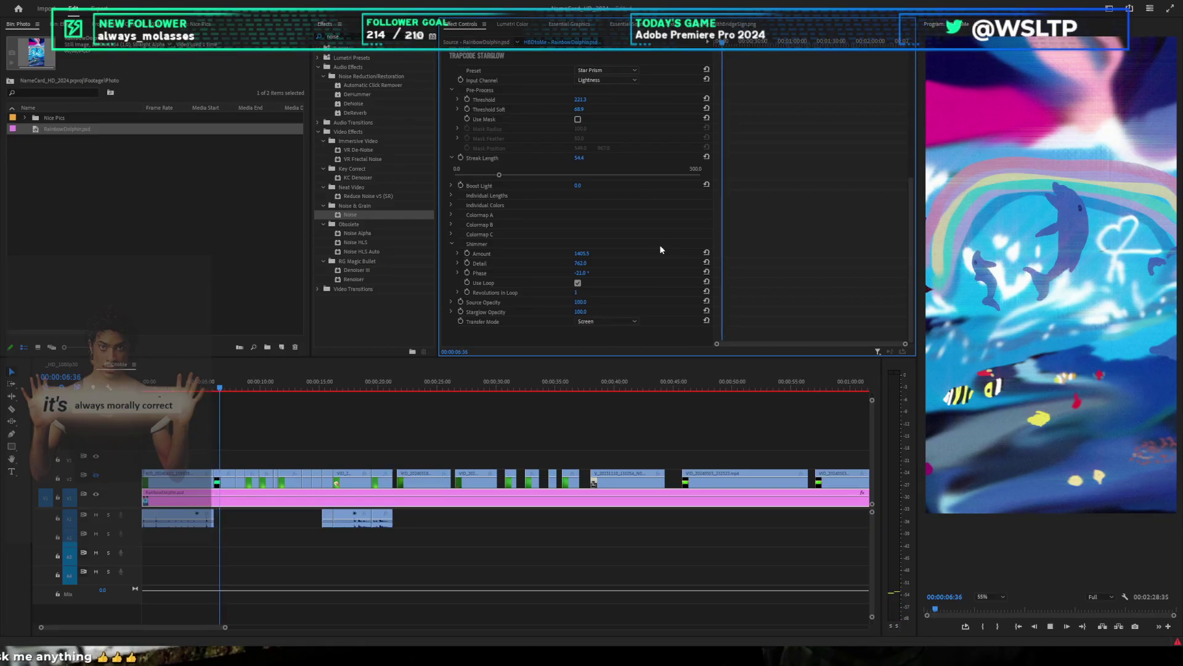
key("space")
key("ctrl+s")
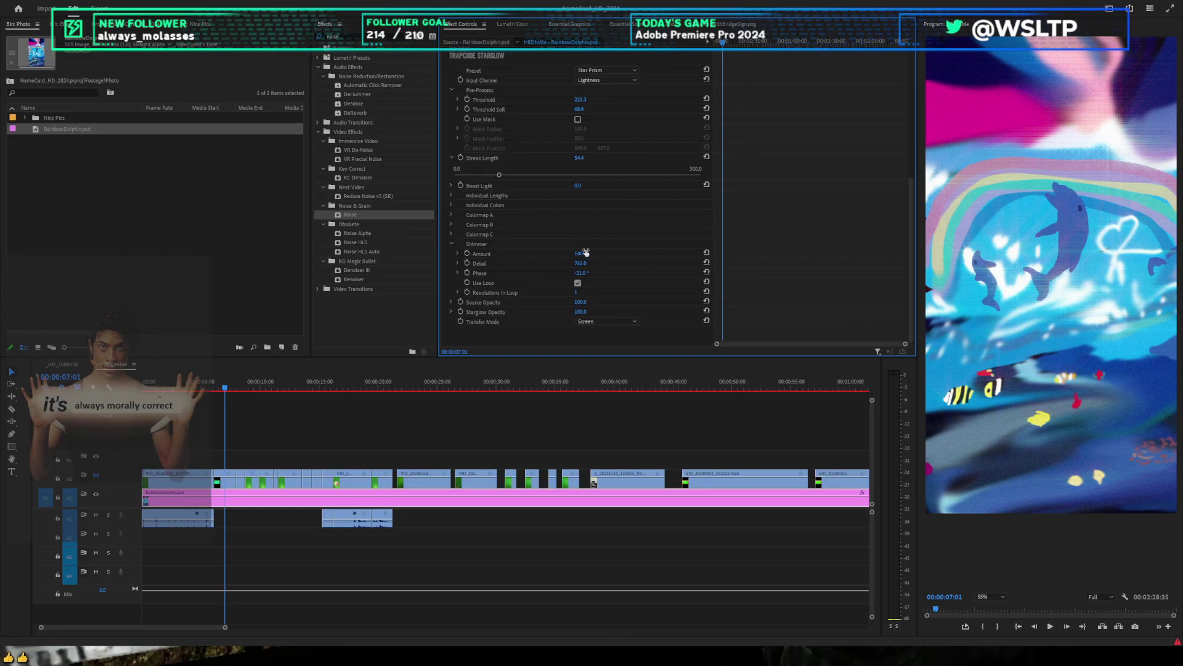
Step: Set the Shimmer Amount to about 237, Detail to about 33 and Phase to 0, and preview the clip
left_click_drag(584, 254, 452, 253)
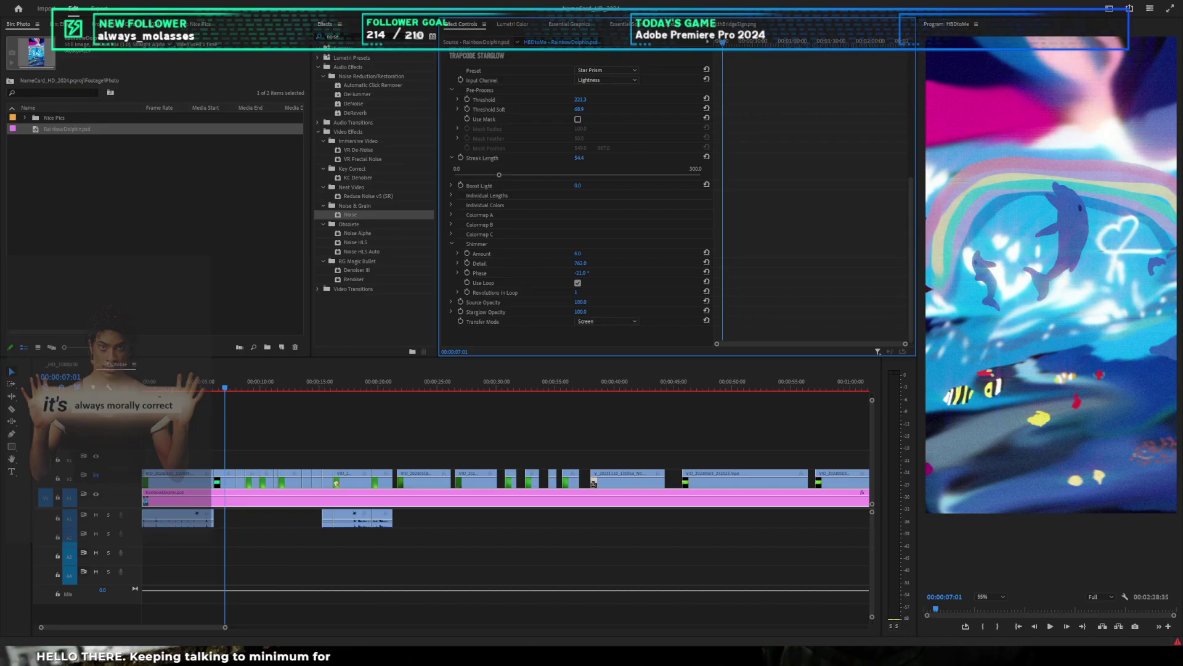
left_click_drag(580, 253, 555, 263)
left_click_drag(588, 276, 439, 281)
left_click(580, 274)
type("0")
left_click(795, 243)
key("space")
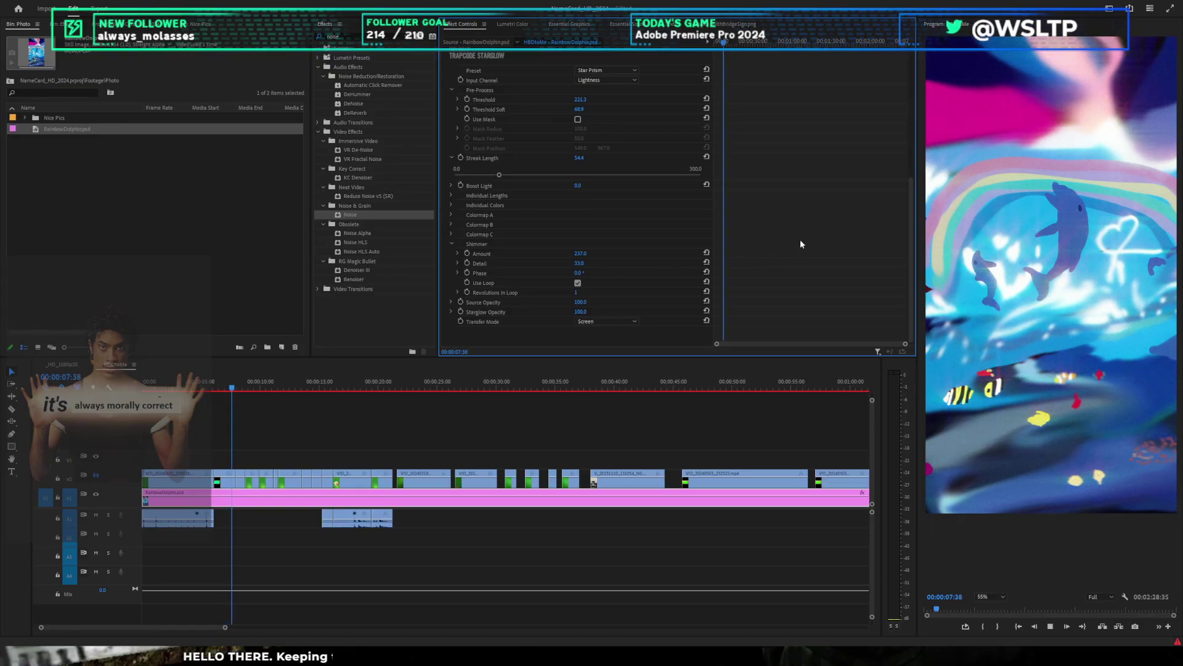
Step: Keyframe the Shimmer Phase from 0° at the sequence start to many revolutions at its end, and play it from the beginning
key("Home")
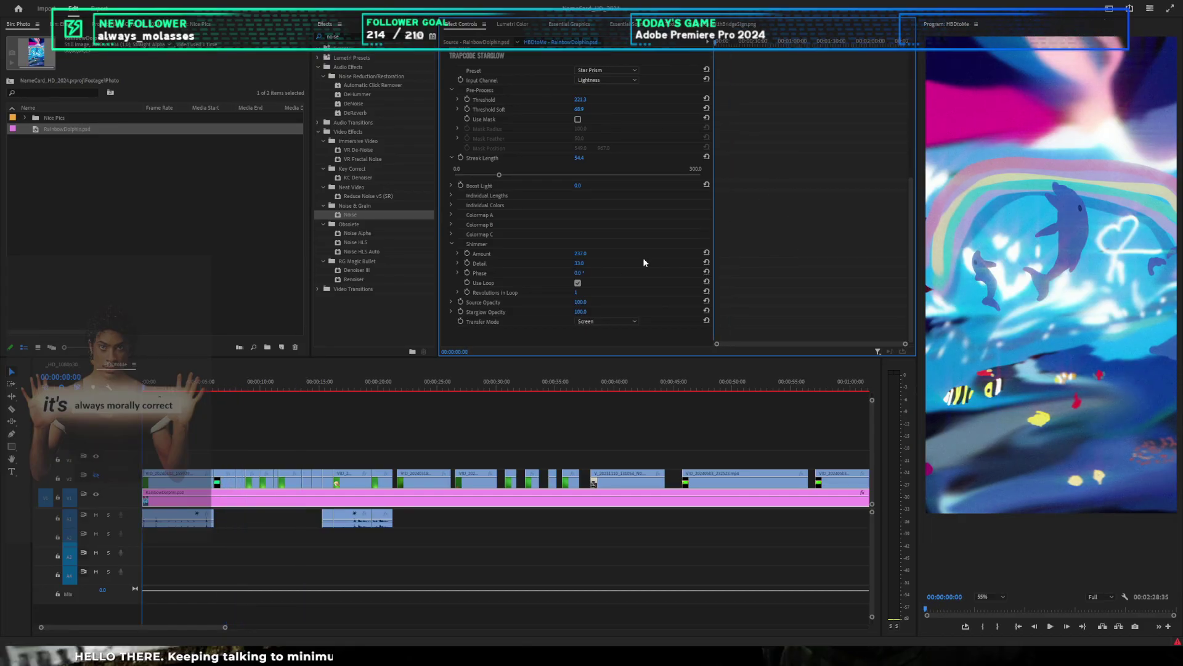
left_click(467, 274)
key("End")
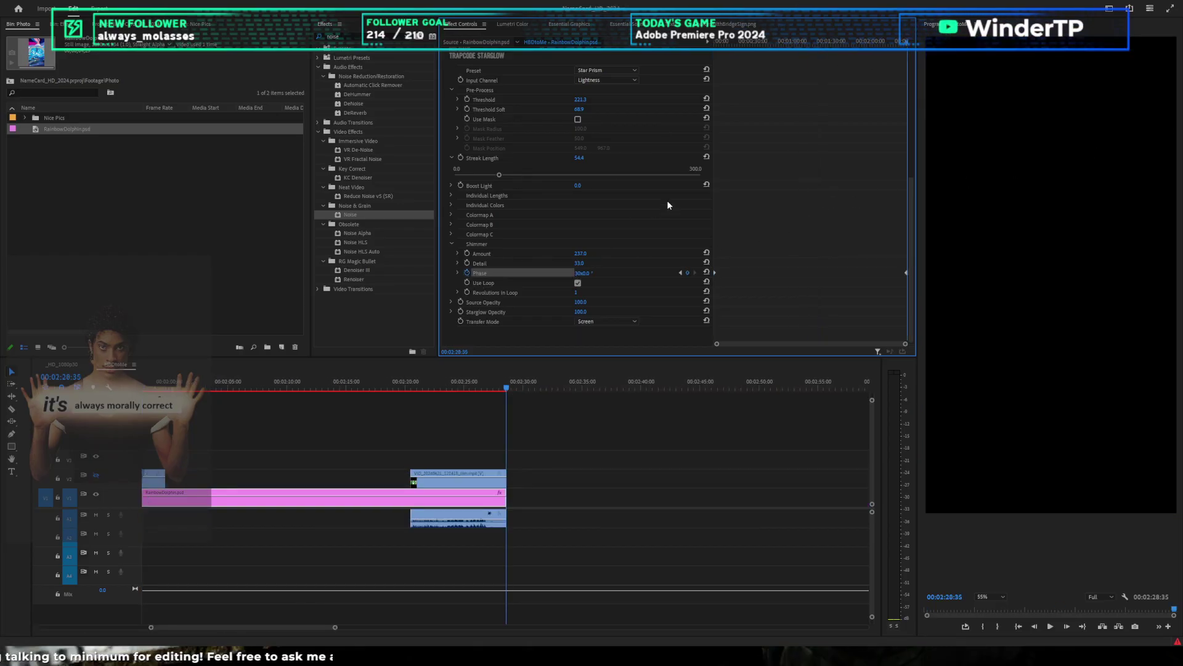
left_click(639, 461)
key("Home")
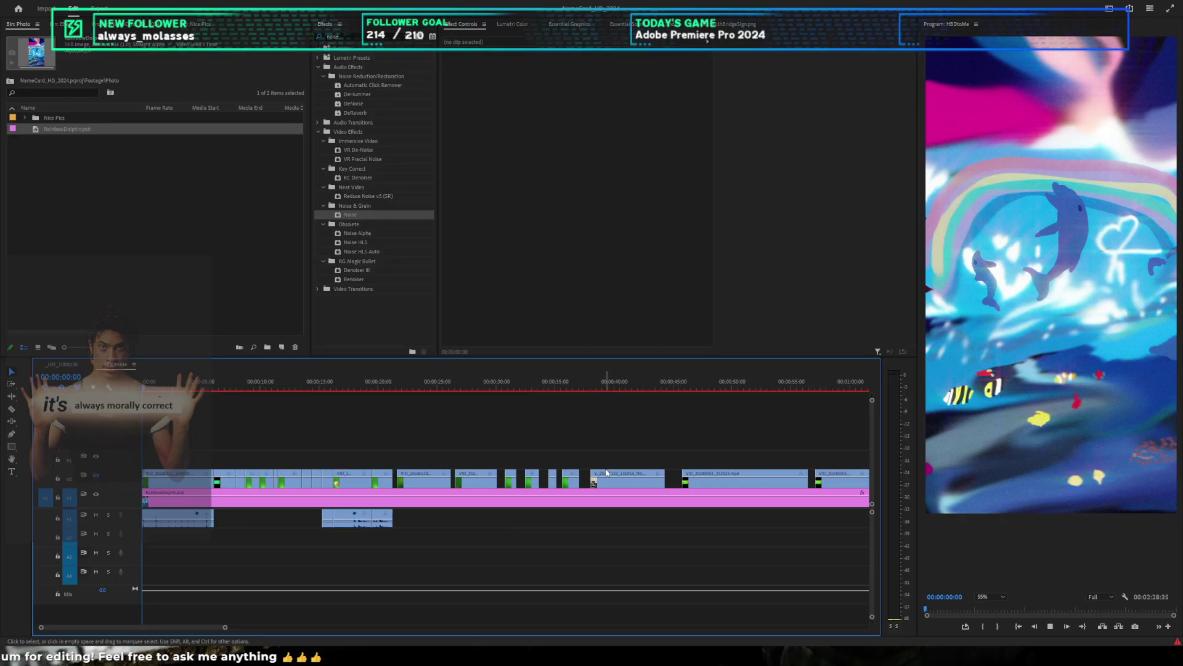
key("space")
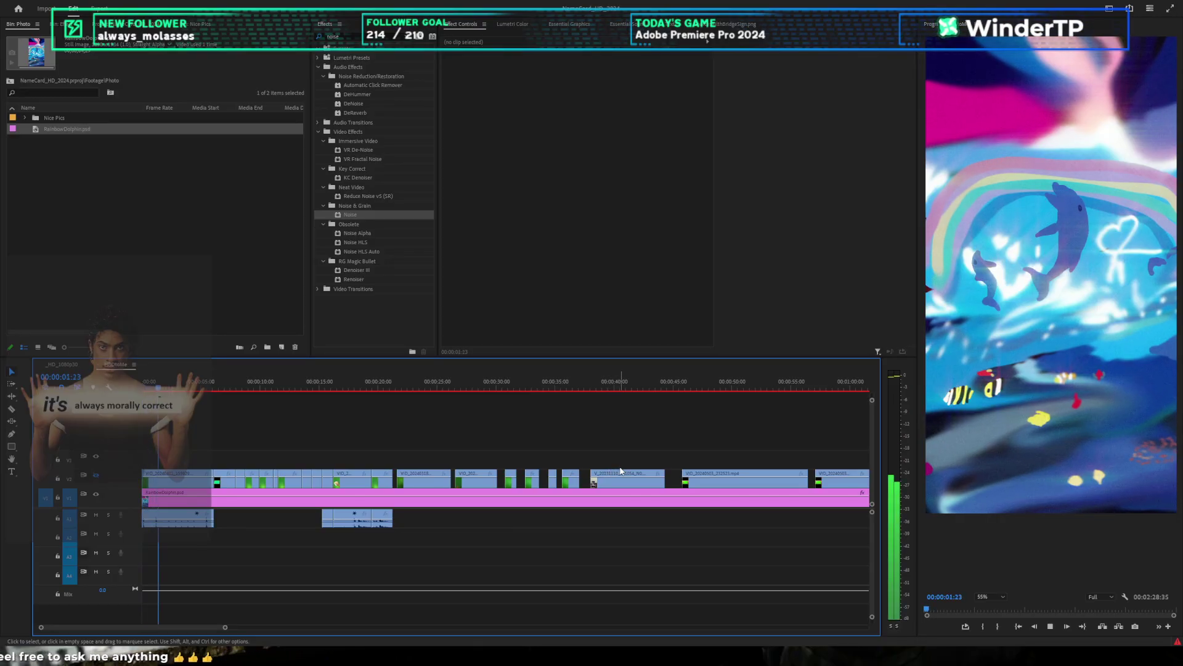
Step: Stop playback, select the RainbowDolphin.psd background clip and reduce Starglow's Streak Length to about 24.2
key("space")
left_click(623, 497)
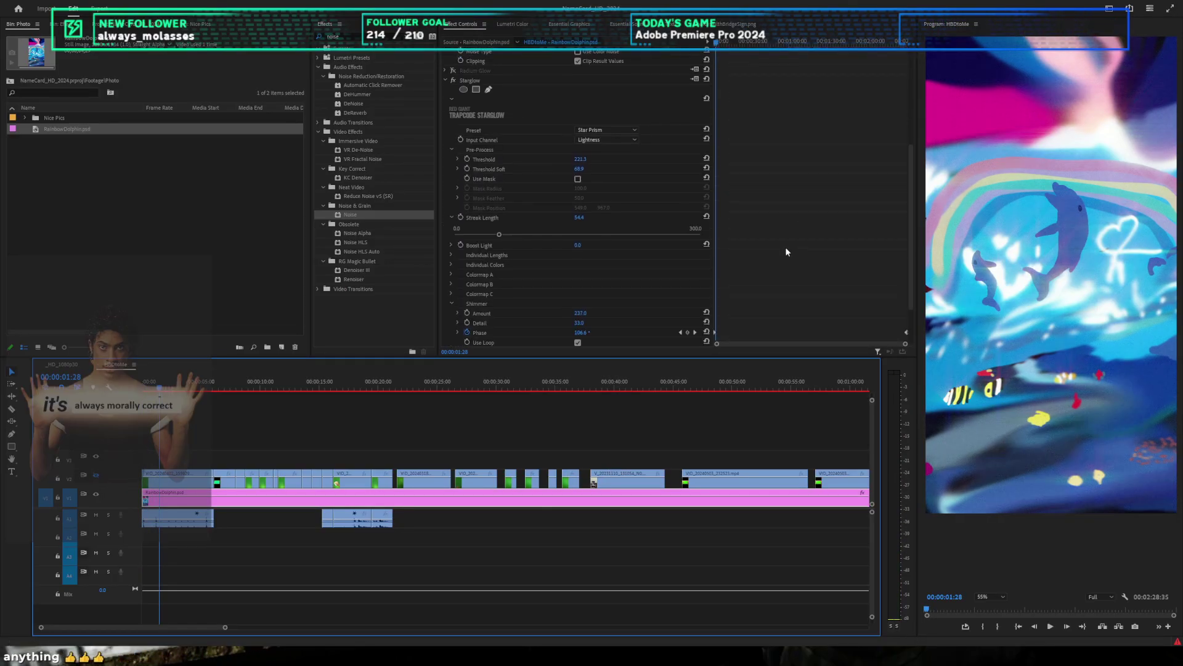
scroll(491, 222, "down", 3)
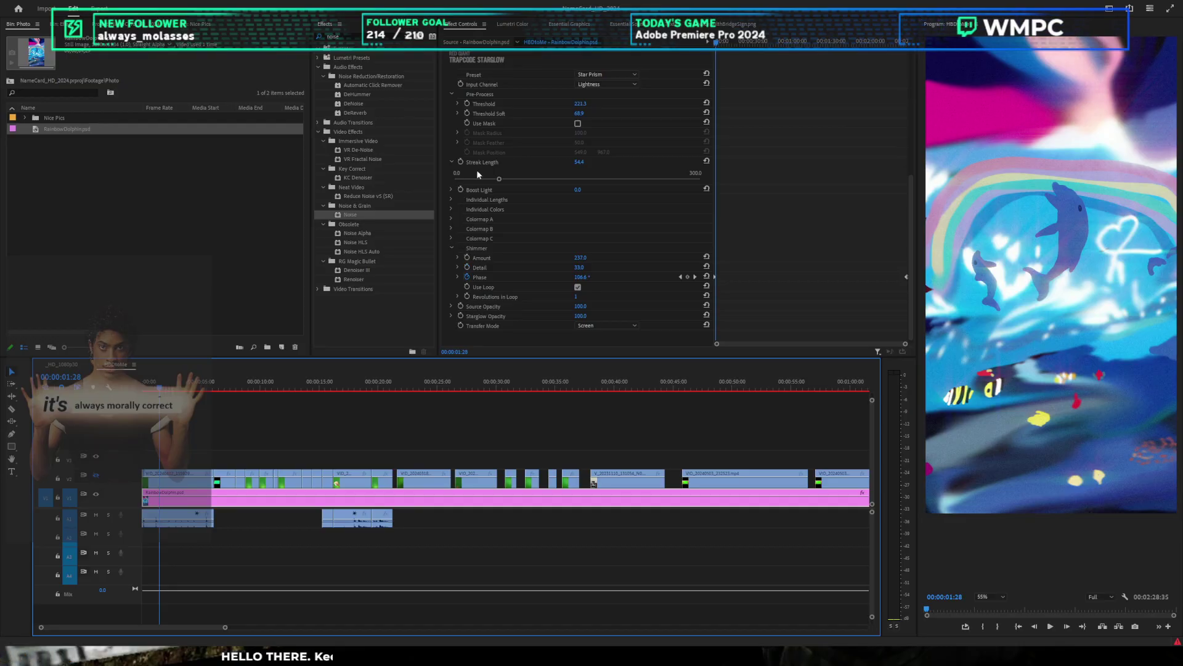
mouse_move(500, 180)
left_mouse_down()
mouse_move(439, 179)
mouse_move(476, 183)
left_mouse_up()
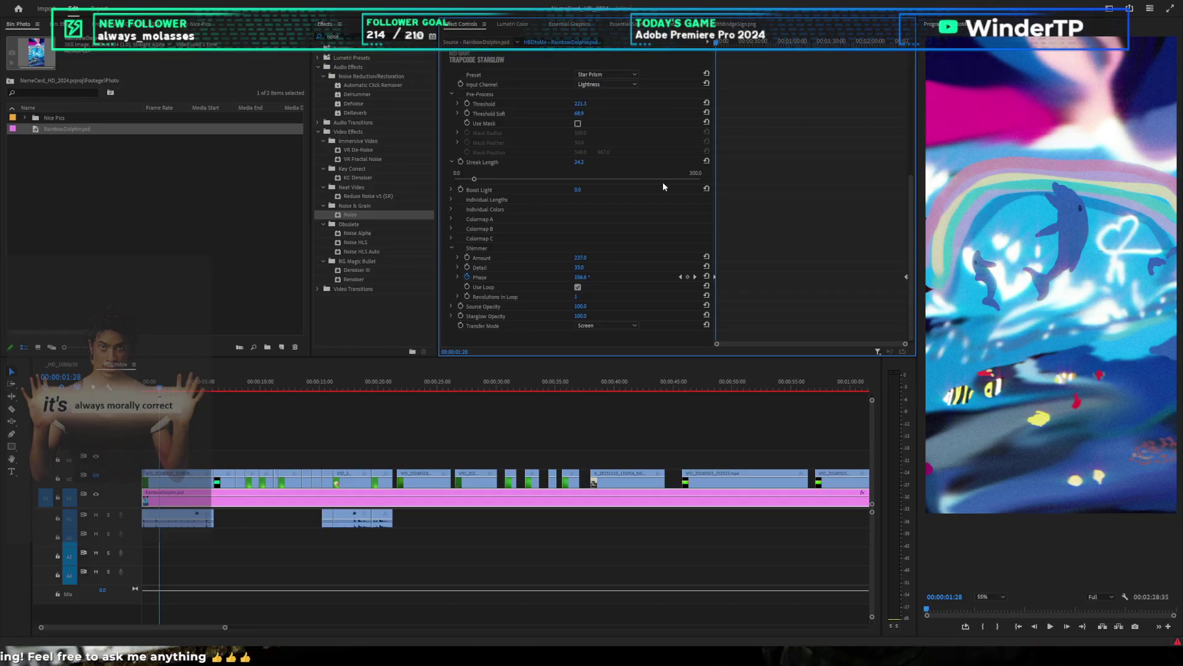
scroll(834, 176, "up", 3)
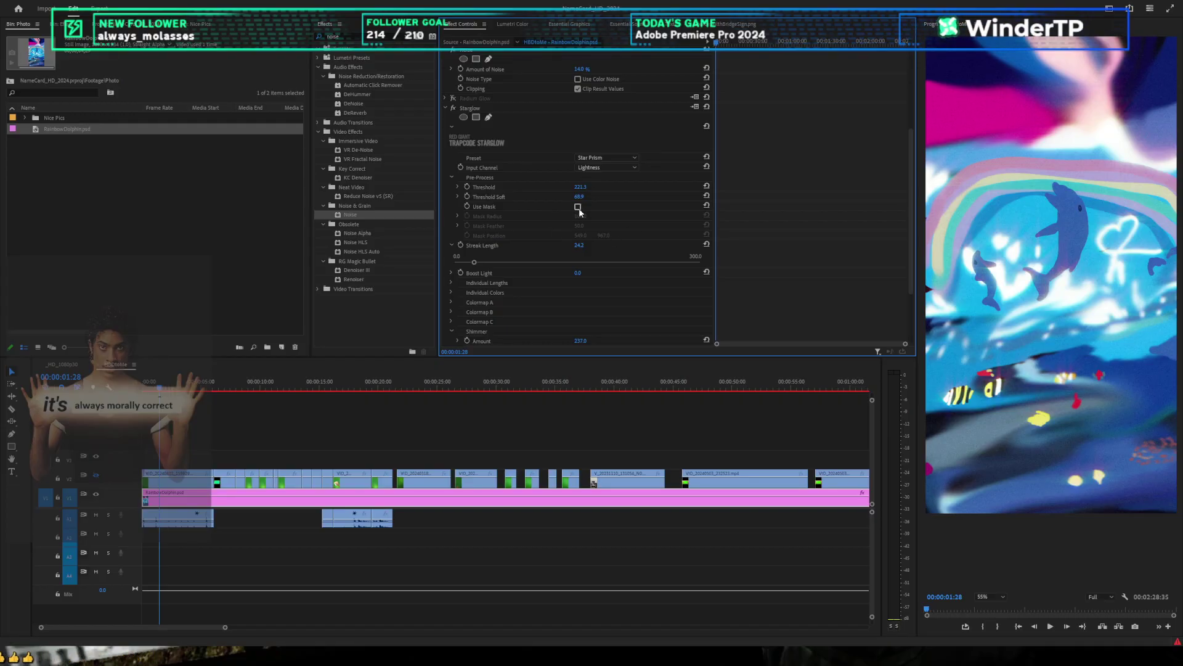
Step: Compare the Lightness, Red and Blue input channels for Starglow and set the Input Channel to Luminance
left_click(452, 177)
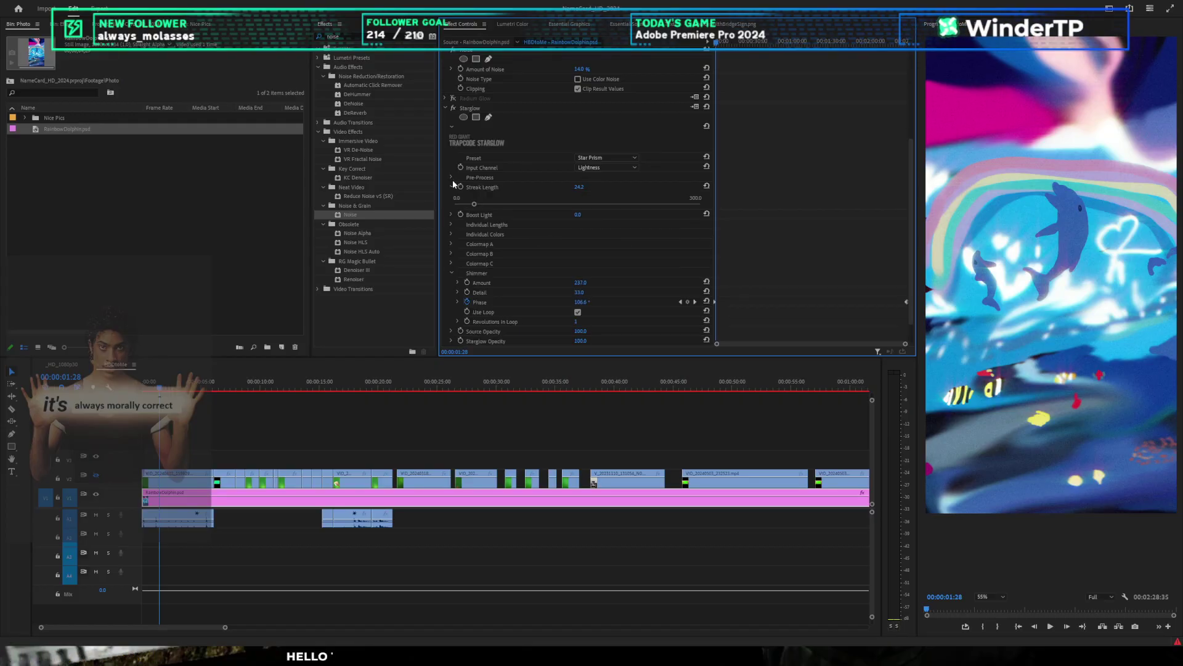
left_click(604, 167)
left_click(606, 183)
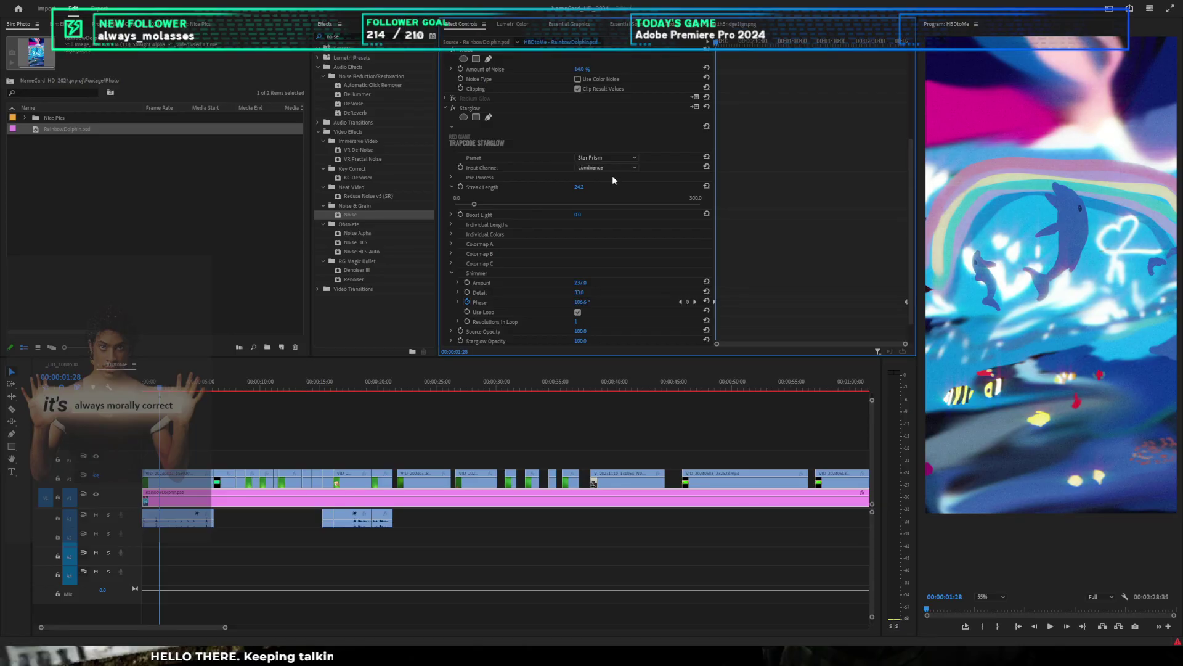
left_click(615, 171)
left_click(623, 167)
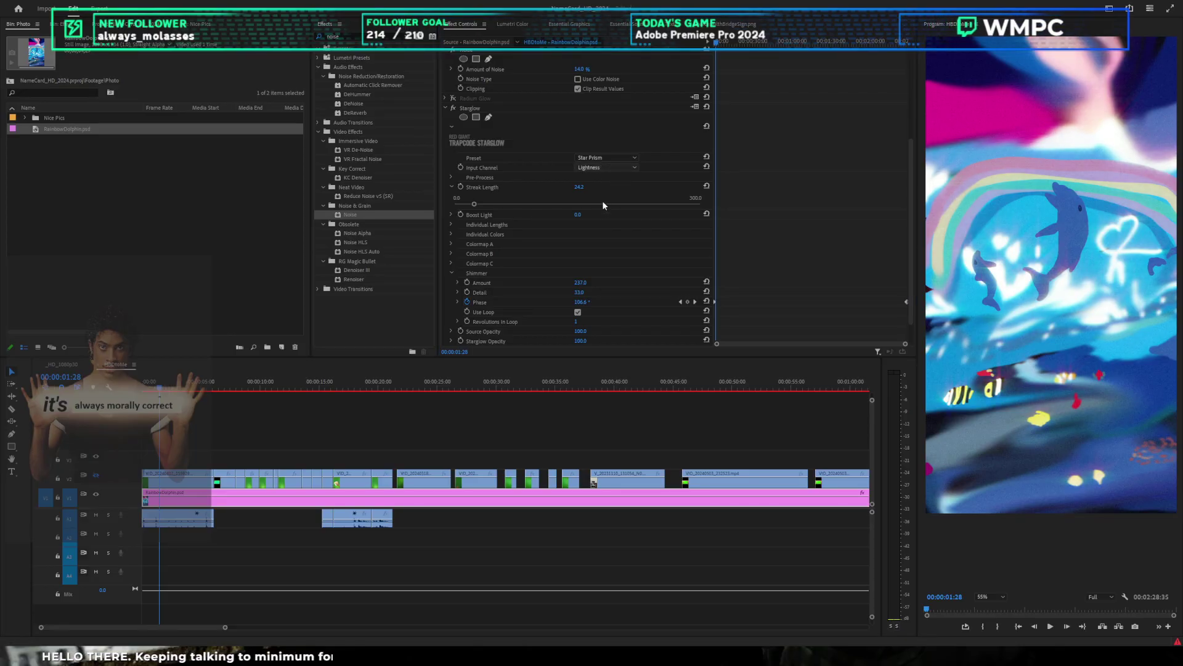
left_click(601, 204)
left_click(619, 168)
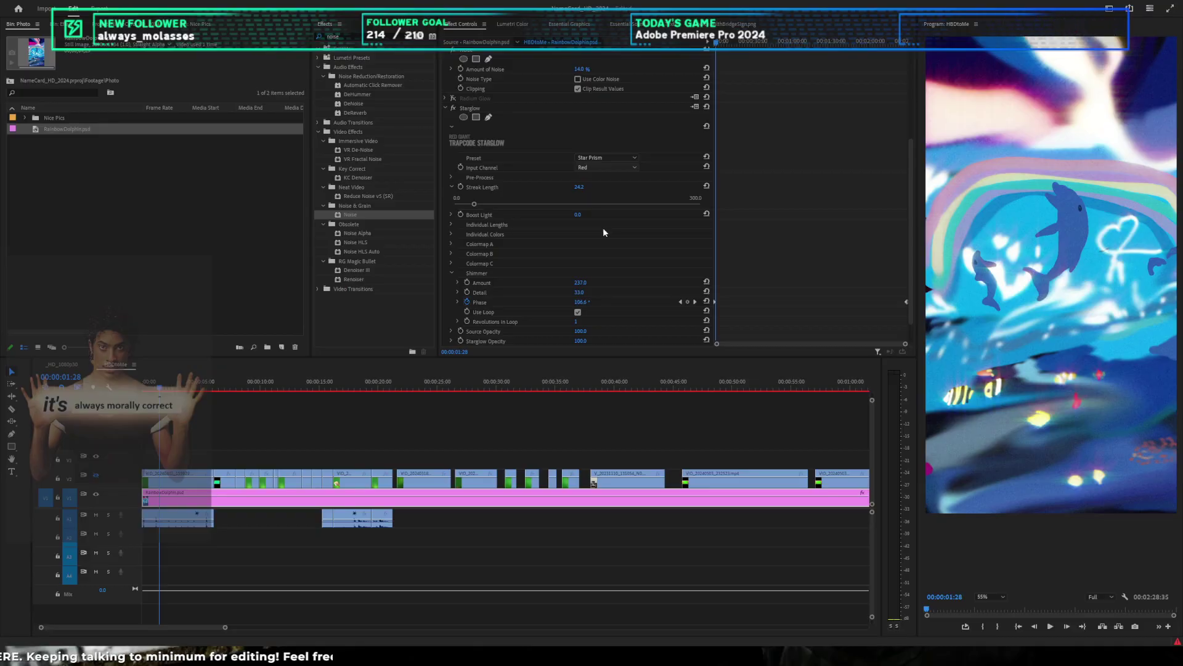
left_click(603, 229)
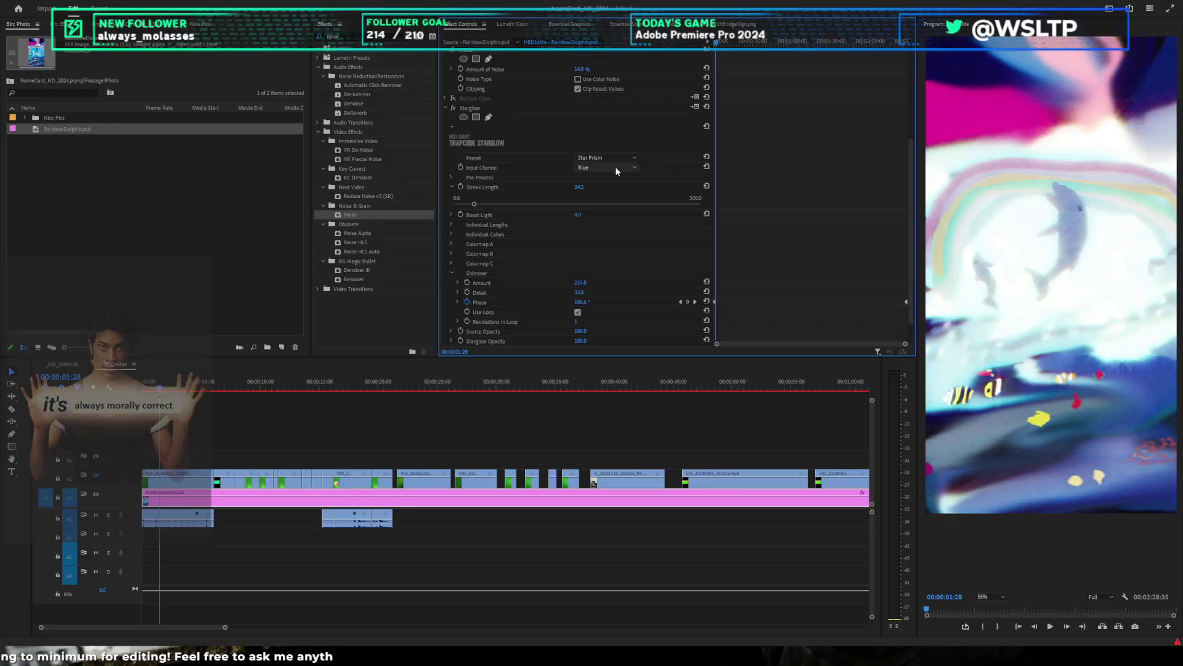
left_click(615, 167)
left_click(612, 186)
Step: Try Starglow's Source Opacity at about 1 to isolate the glow, play it back, and restore the opacity to 100
scroll(513, 254, "down", 1)
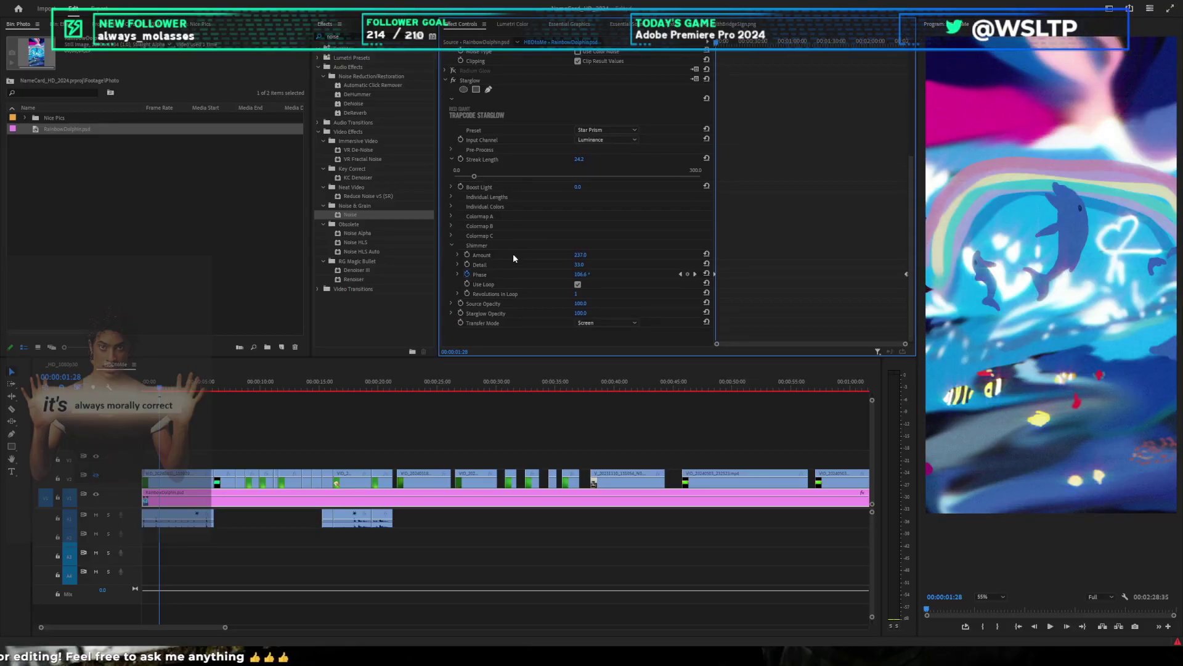
left_click(452, 197)
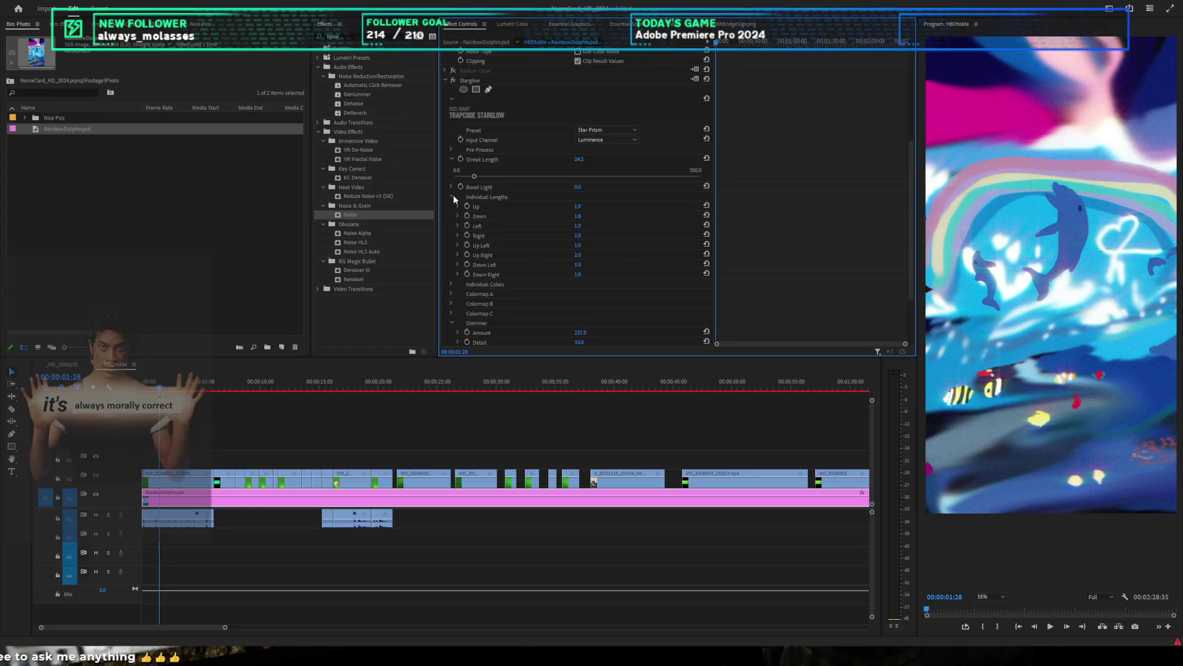
left_click(453, 196)
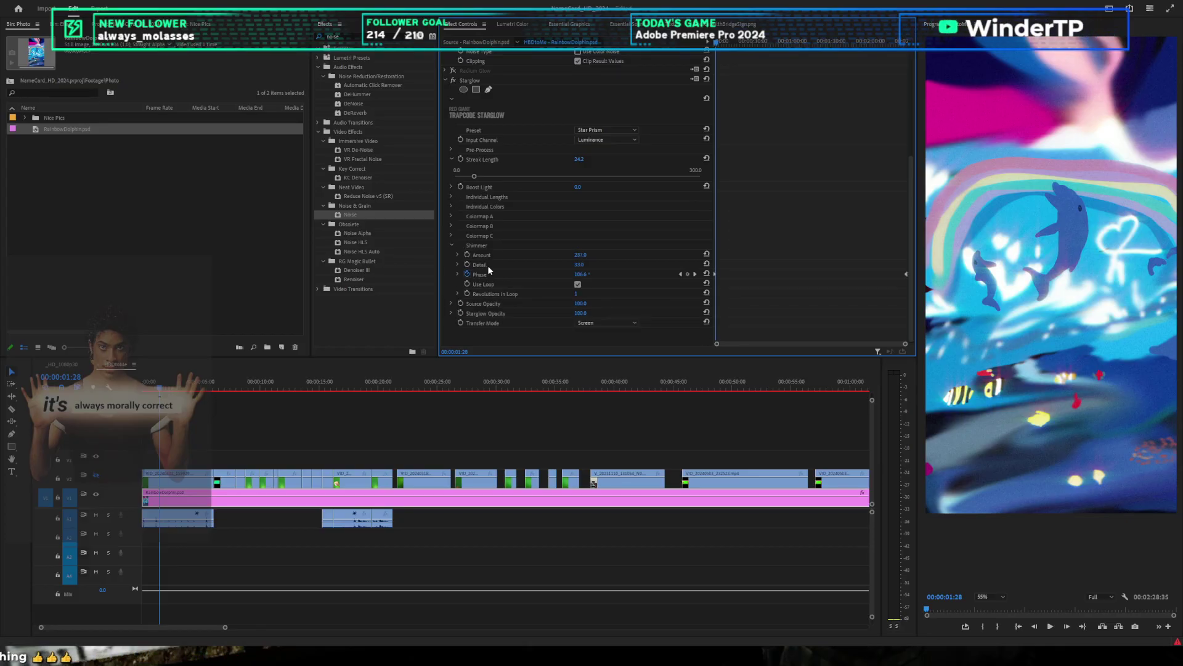
left_click_drag(578, 316, 520, 306)
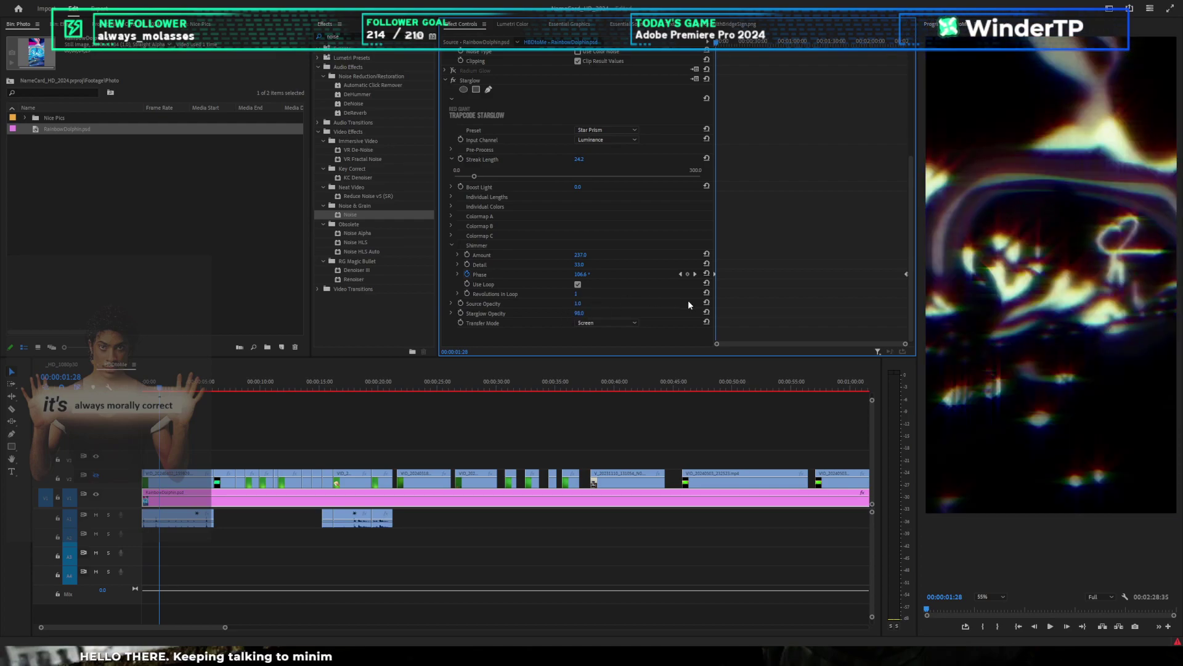
key("space")
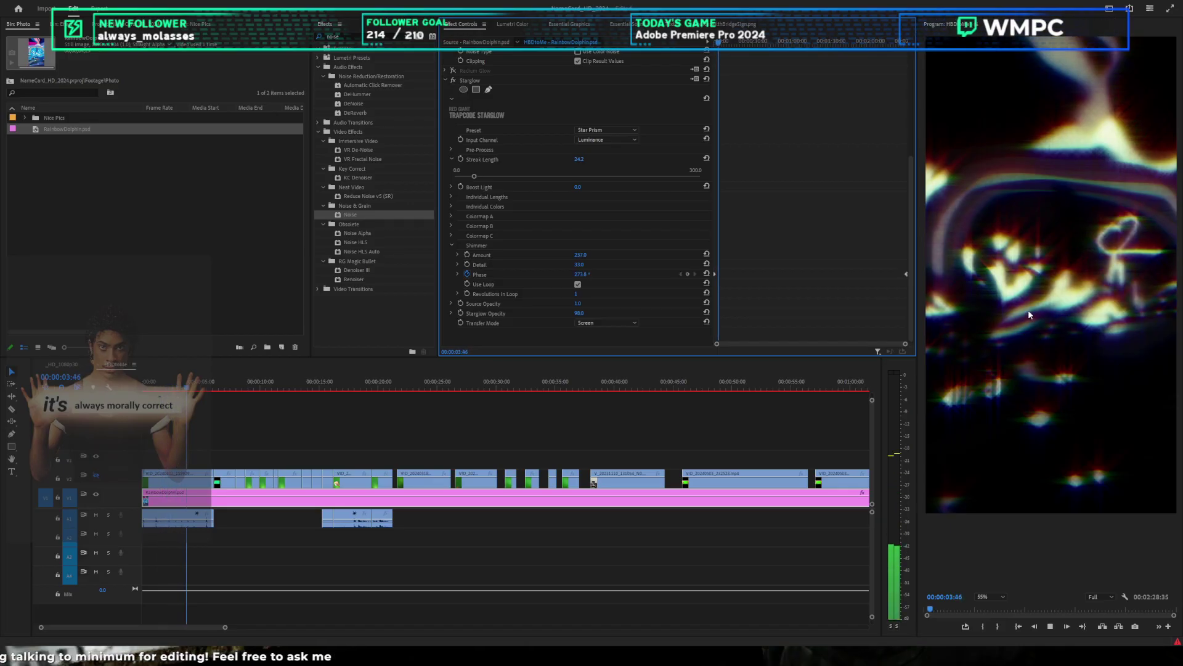
key("space")
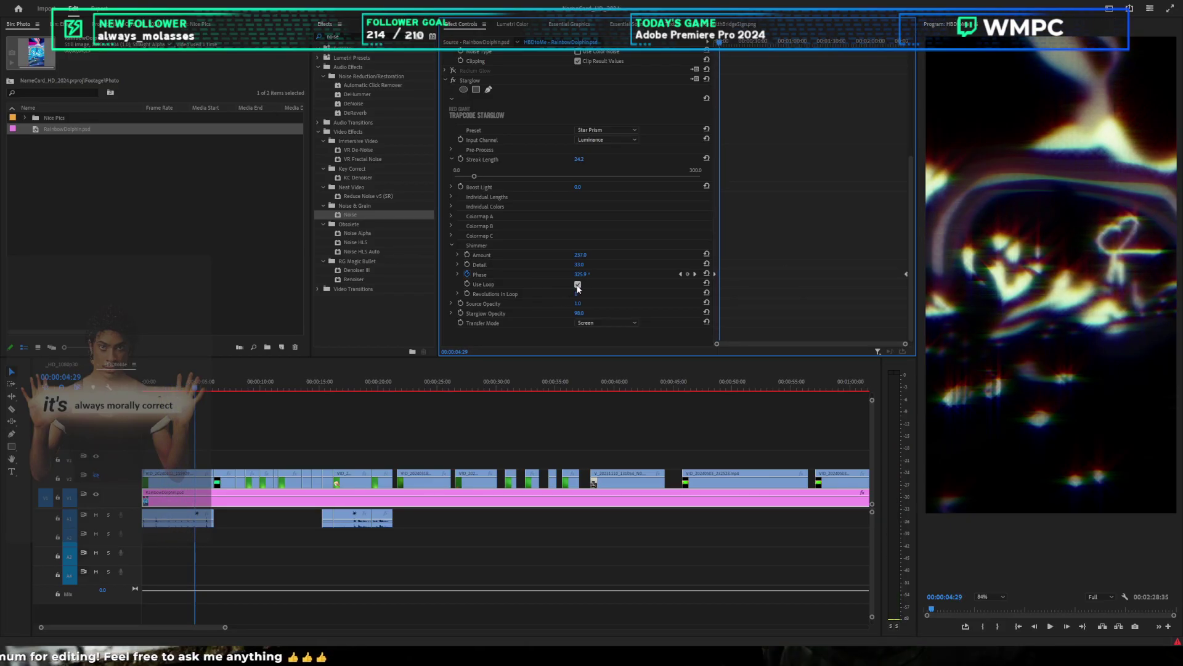
left_click(577, 285)
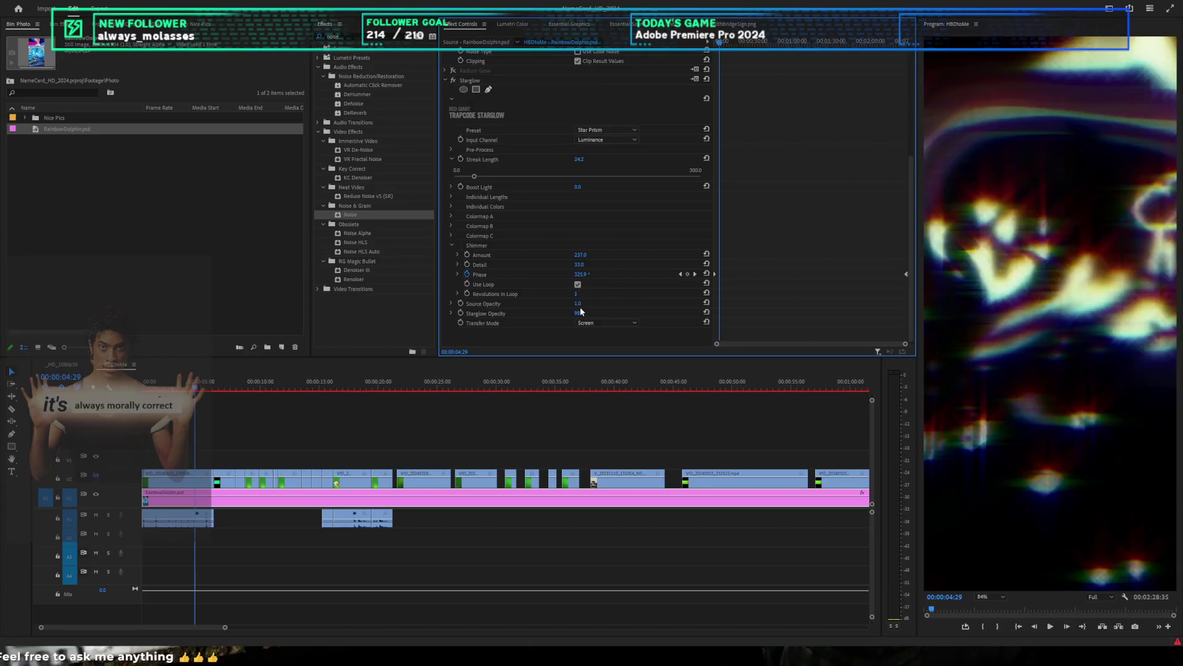
key("space")
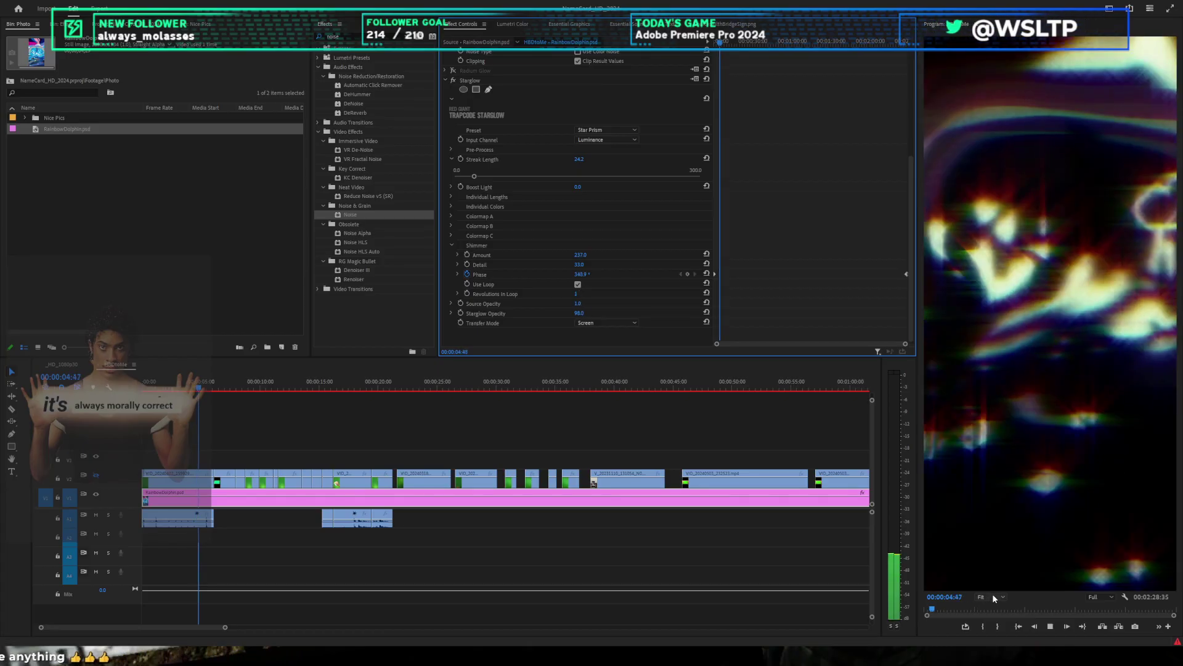
key("space")
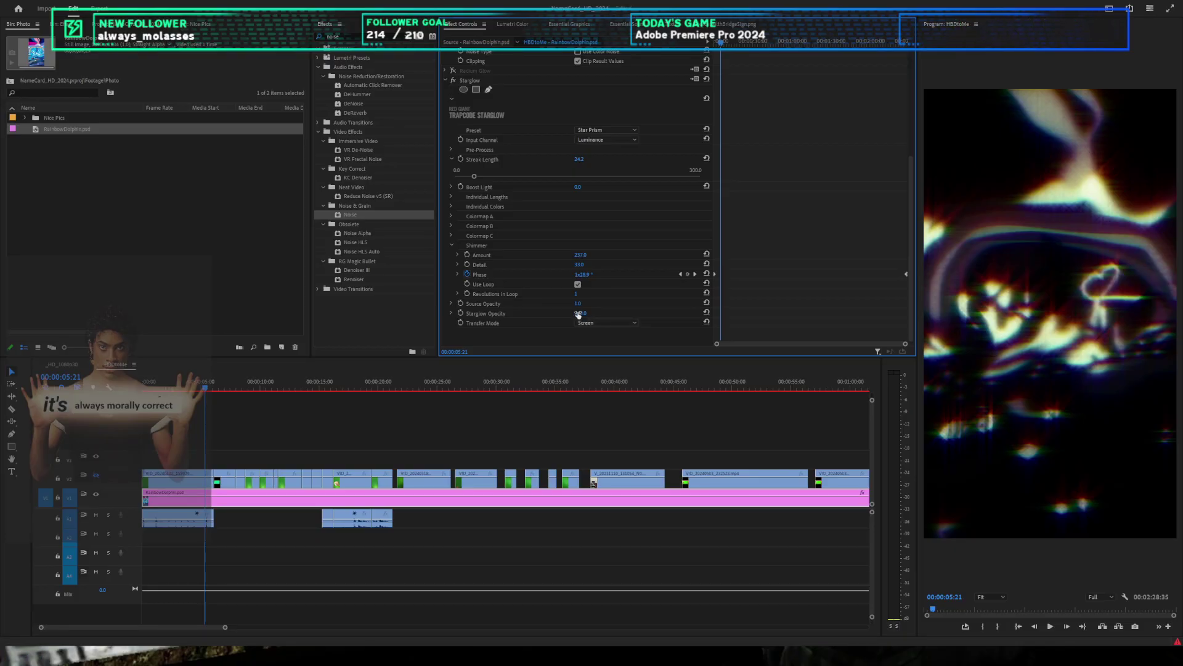
left_click(588, 304)
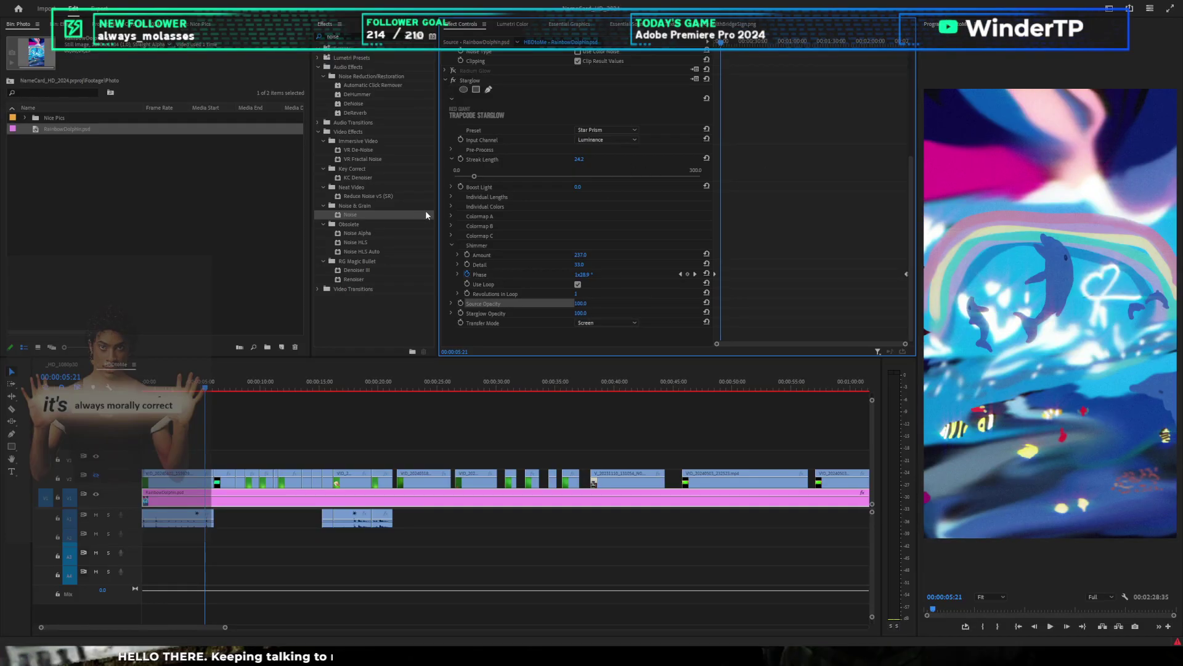
Step: Deselect the background clip and return the playhead to the start of the sequence
left_click(451, 225)
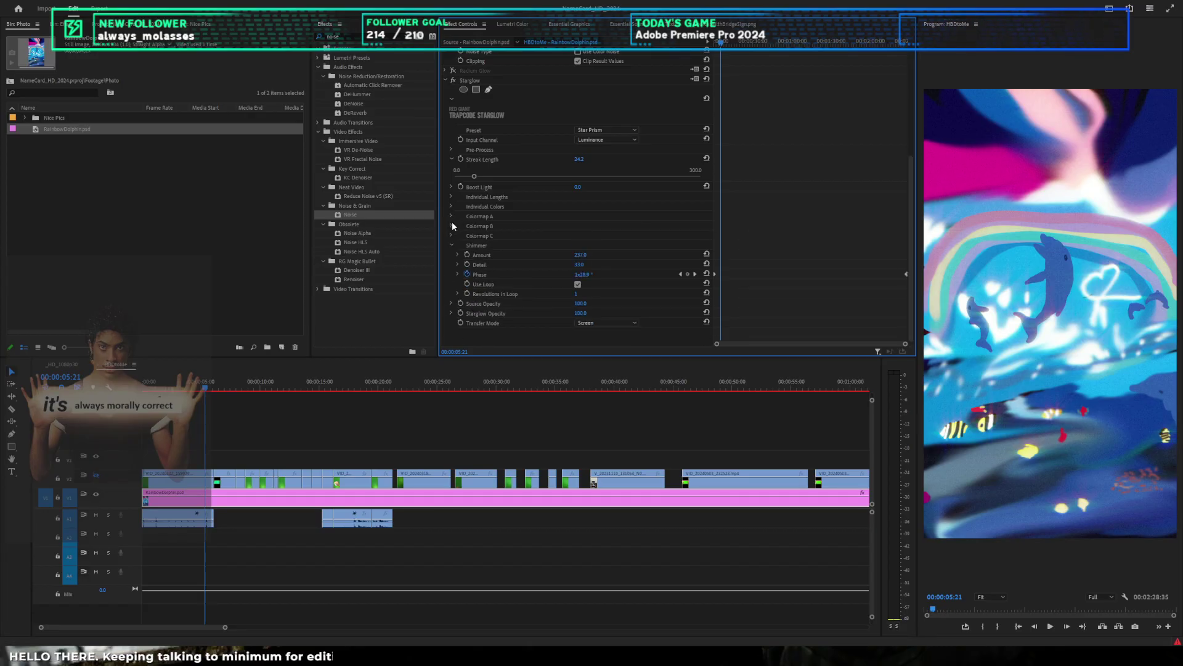
left_click(453, 225)
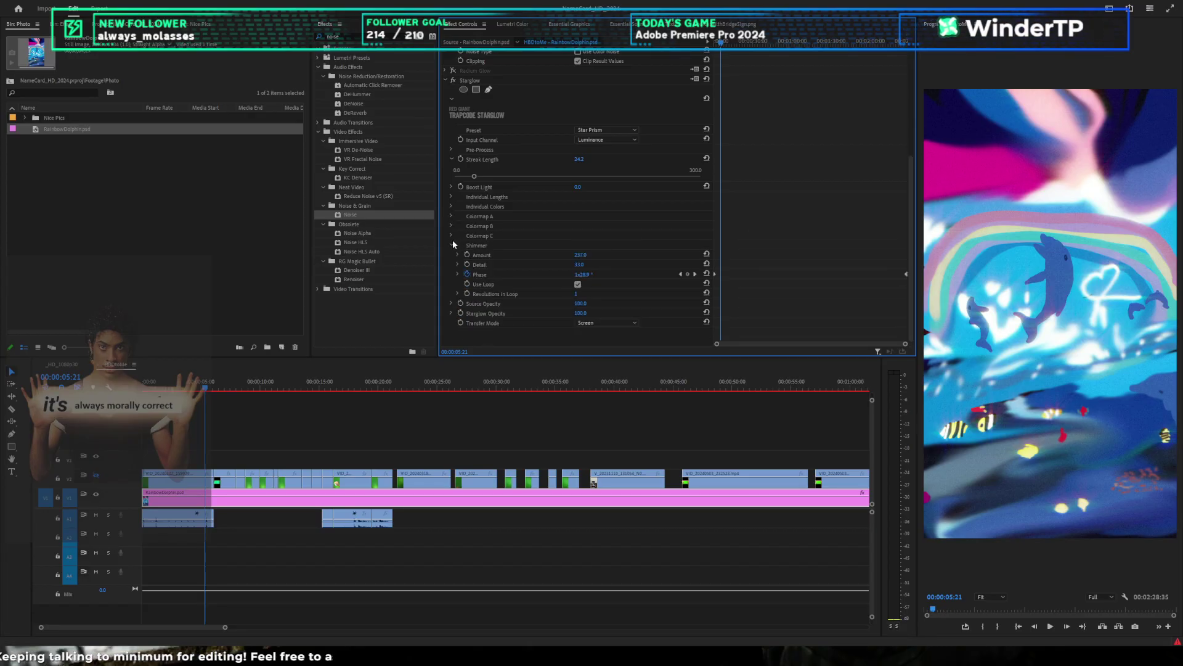
scroll(752, 197, "up", 5)
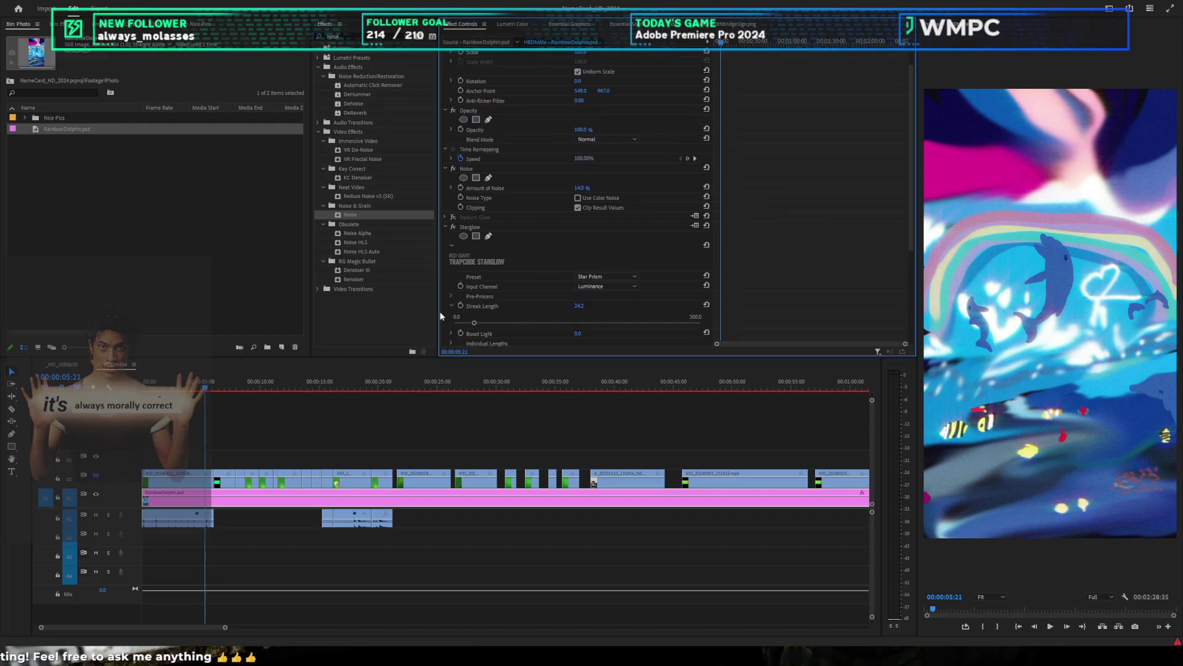
left_click(247, 411)
key("Home")
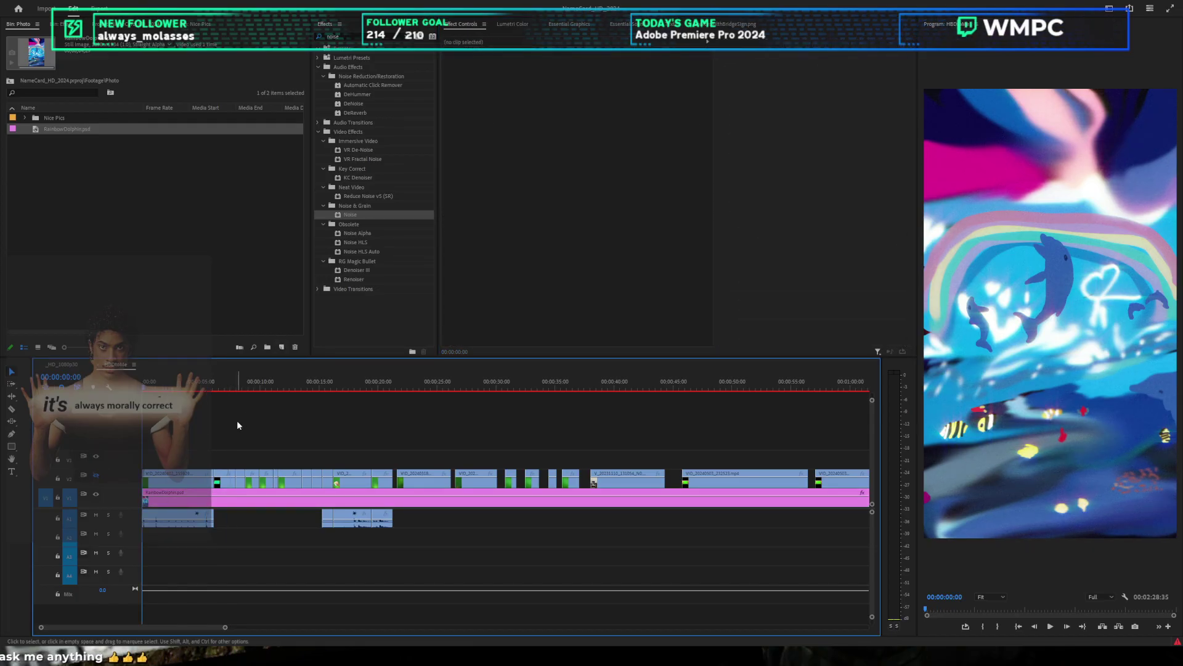
Step: Search the effects for "Shake" and look through the matching presets and the video effects and transitions categories
double_click(336, 37)
type("Shake")
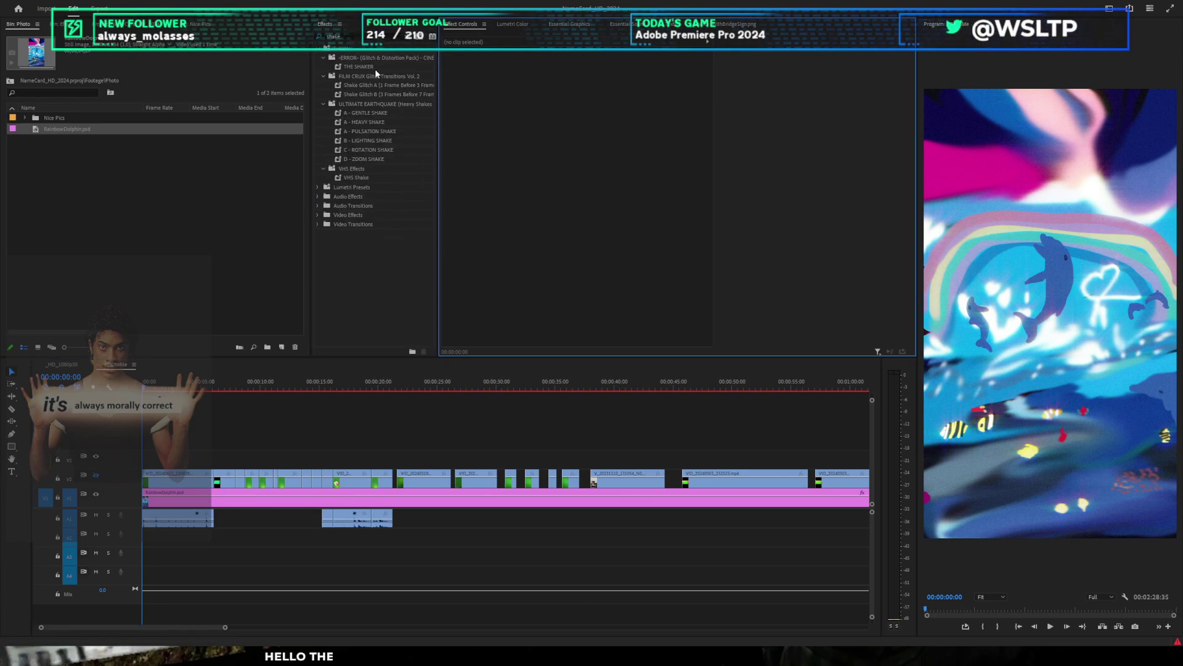
left_click(388, 123)
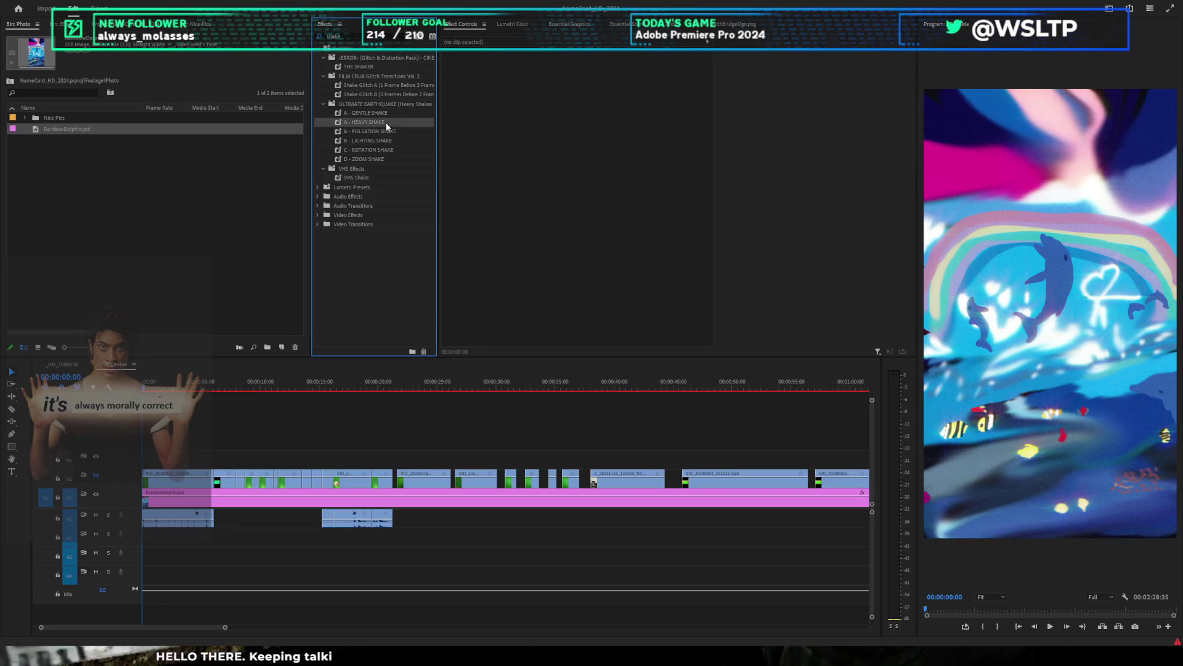
left_click(518, 192)
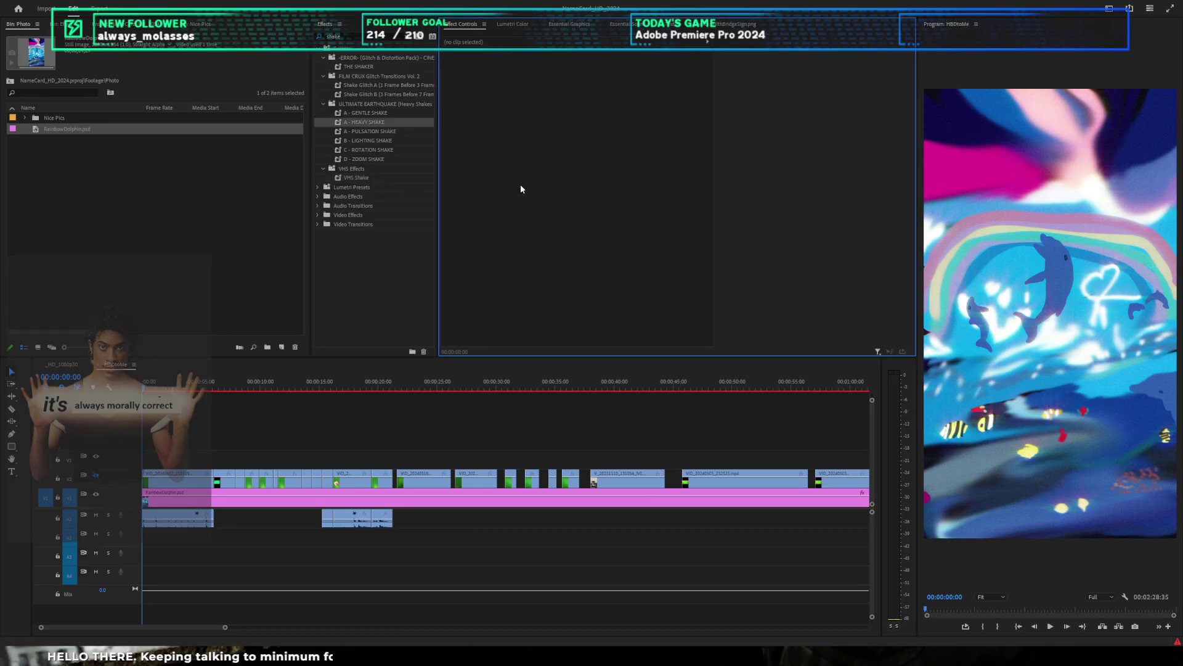
left_click(356, 190)
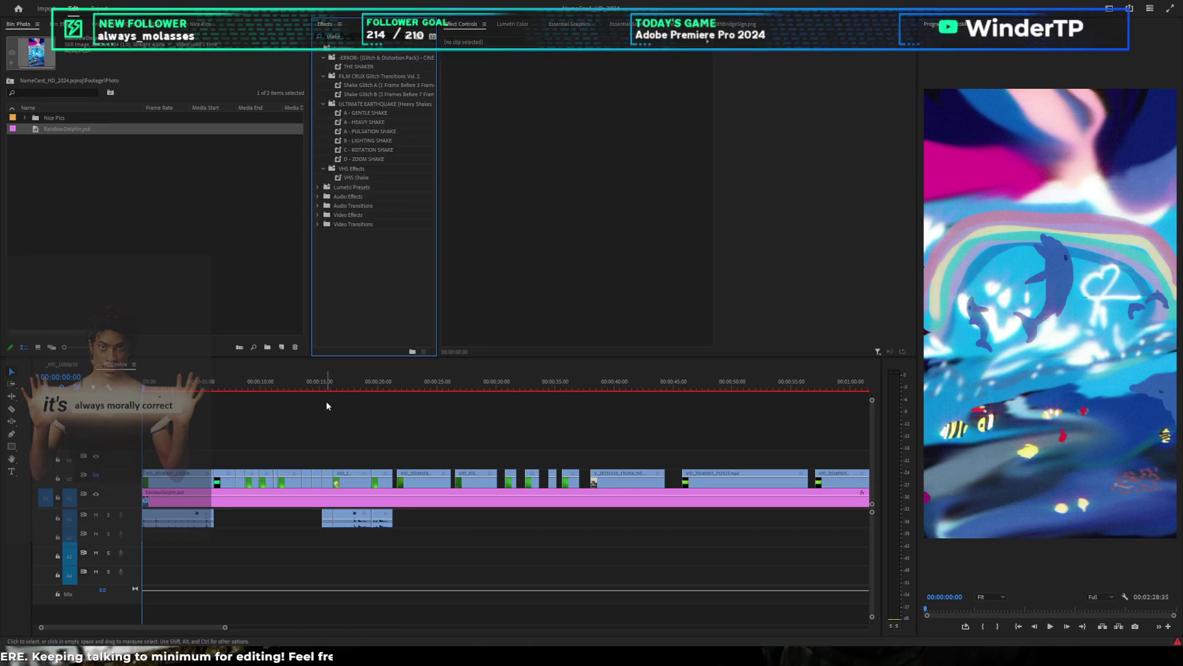
left_click(335, 453)
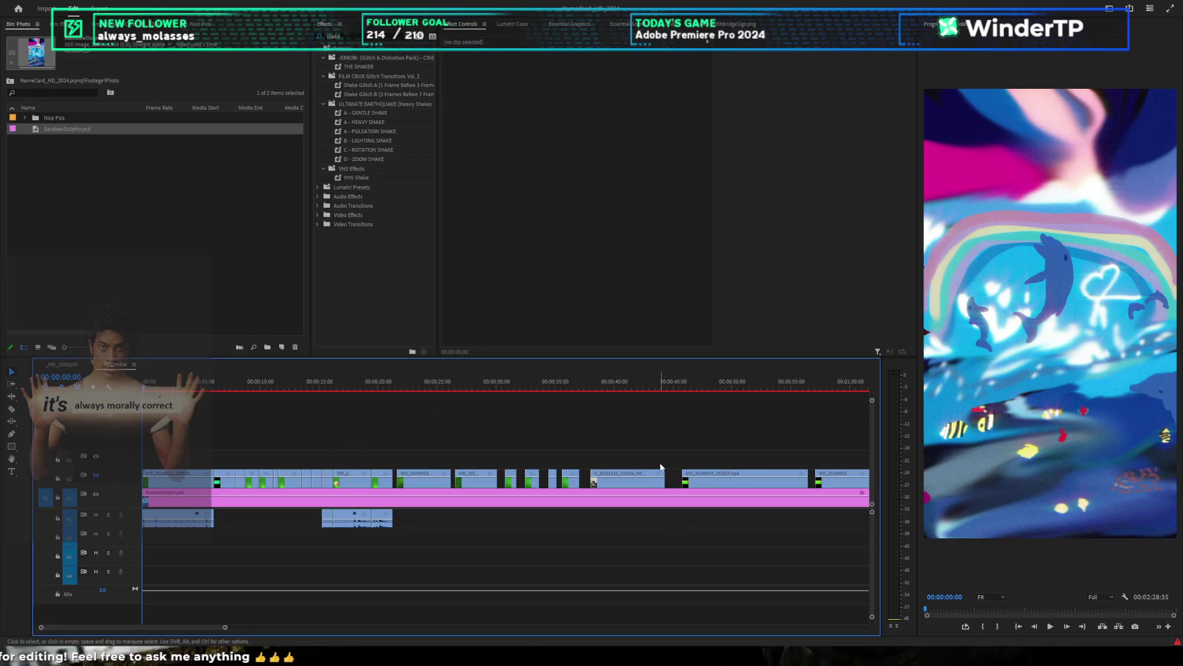
left_click(319, 216)
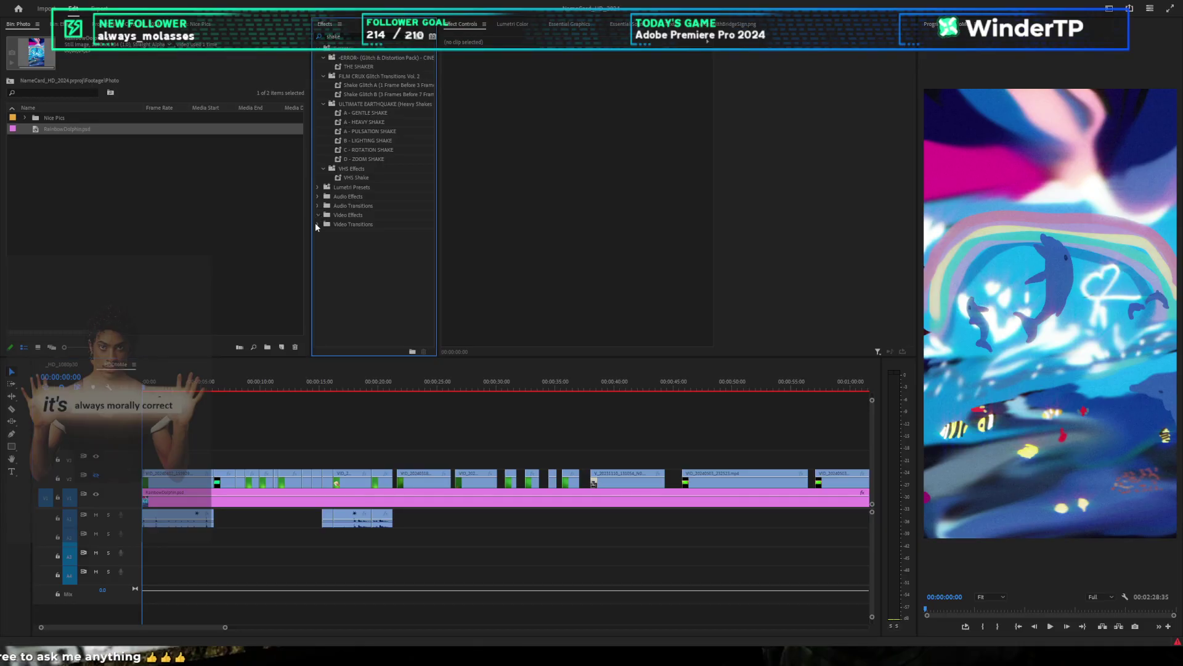
left_click(486, 124)
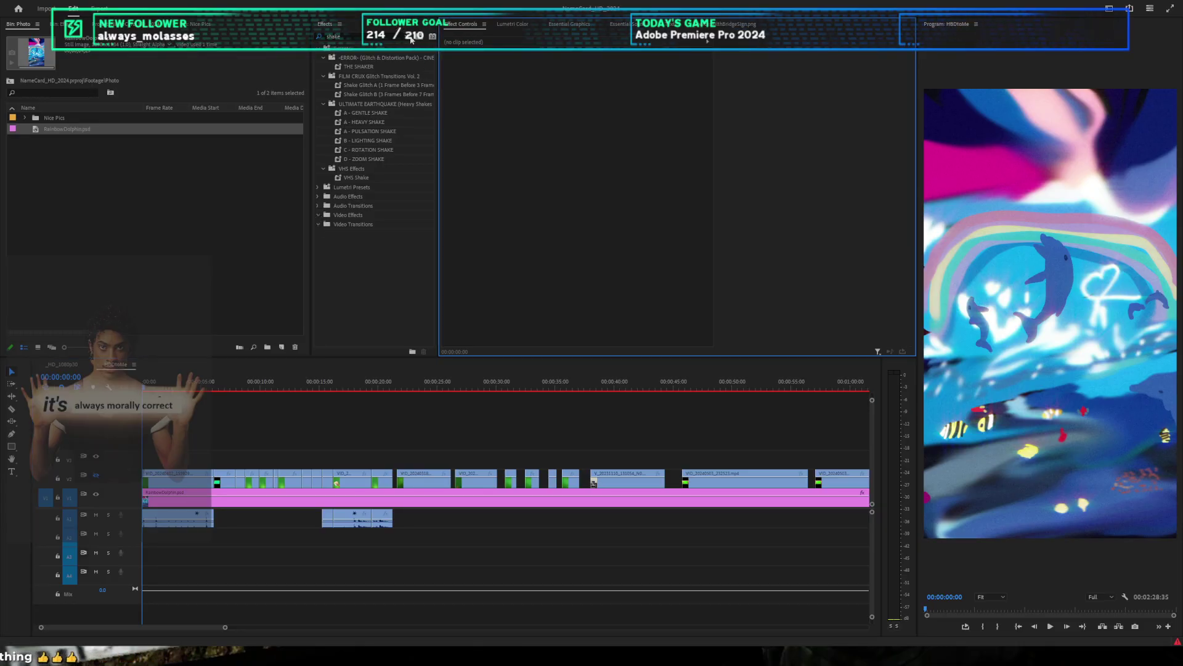
Step: Zoom the timeline in on roughly the first 21 seconds to examine the clips above the background
left_click(425, 458)
scroll(425, 458, "up", 2)
scroll(424, 458, "up", 2)
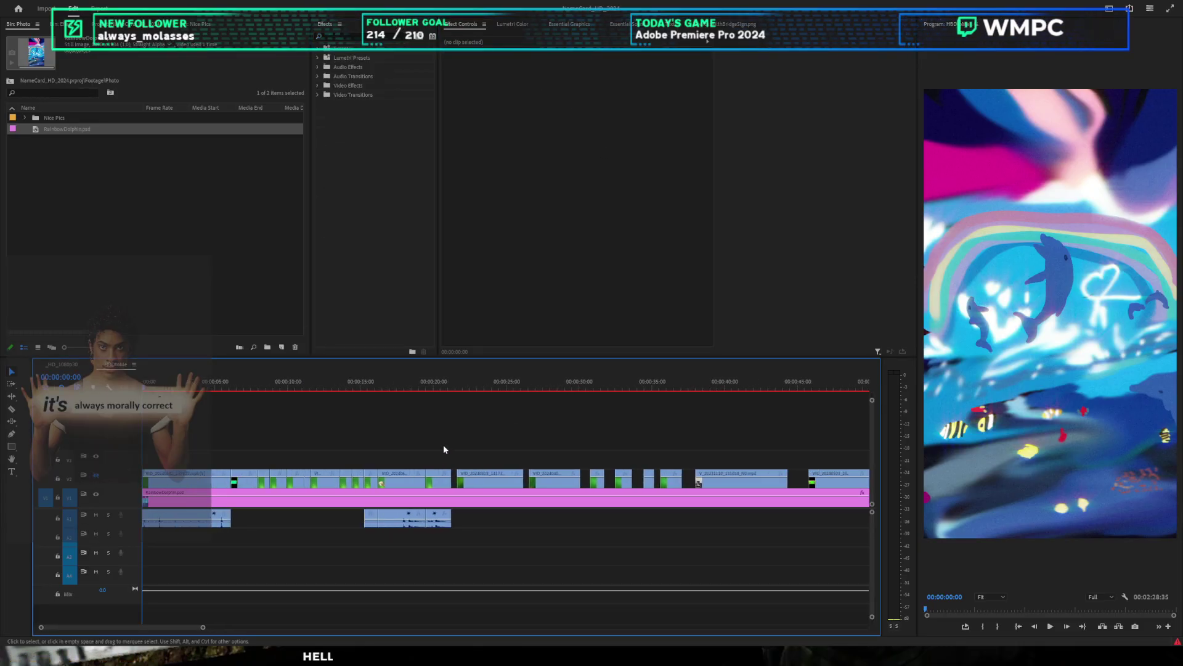
key("=")
key("=")
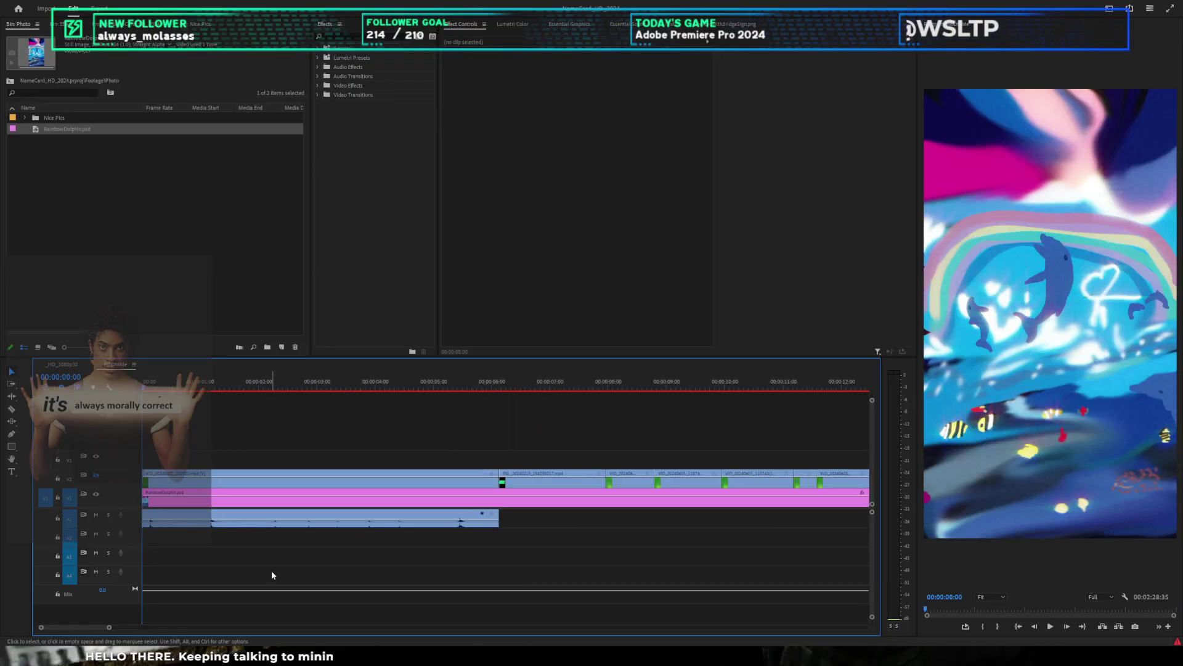
key("minus")
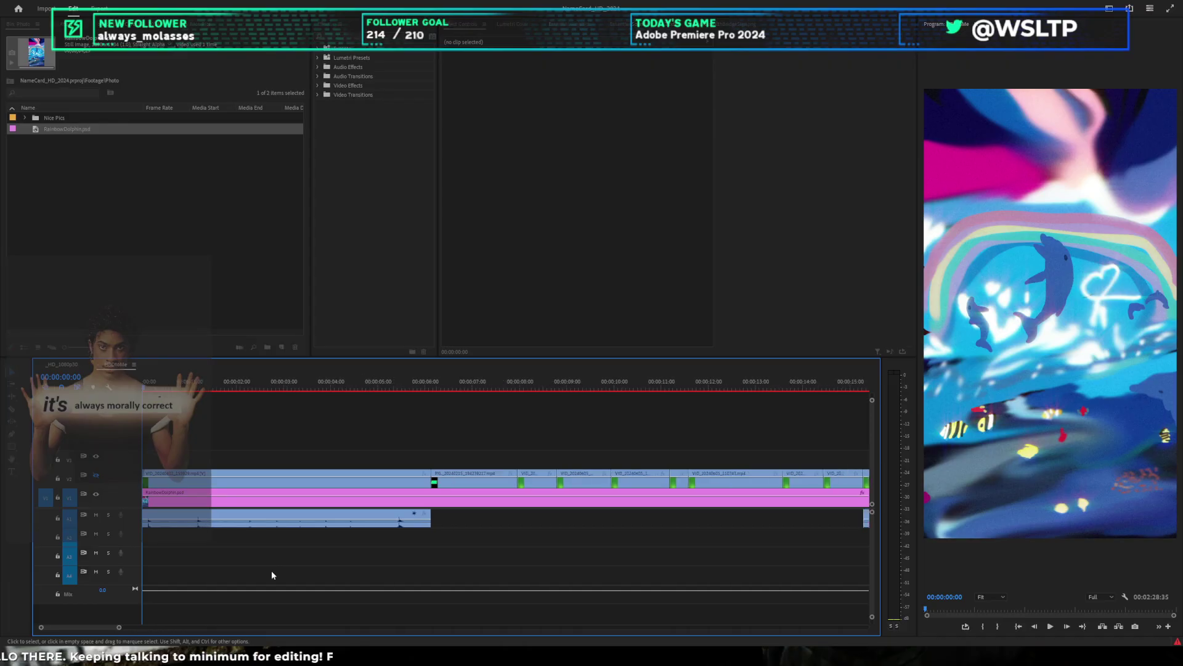
key("equal")
key("equal")
scroll(279, 567, "down", 4)
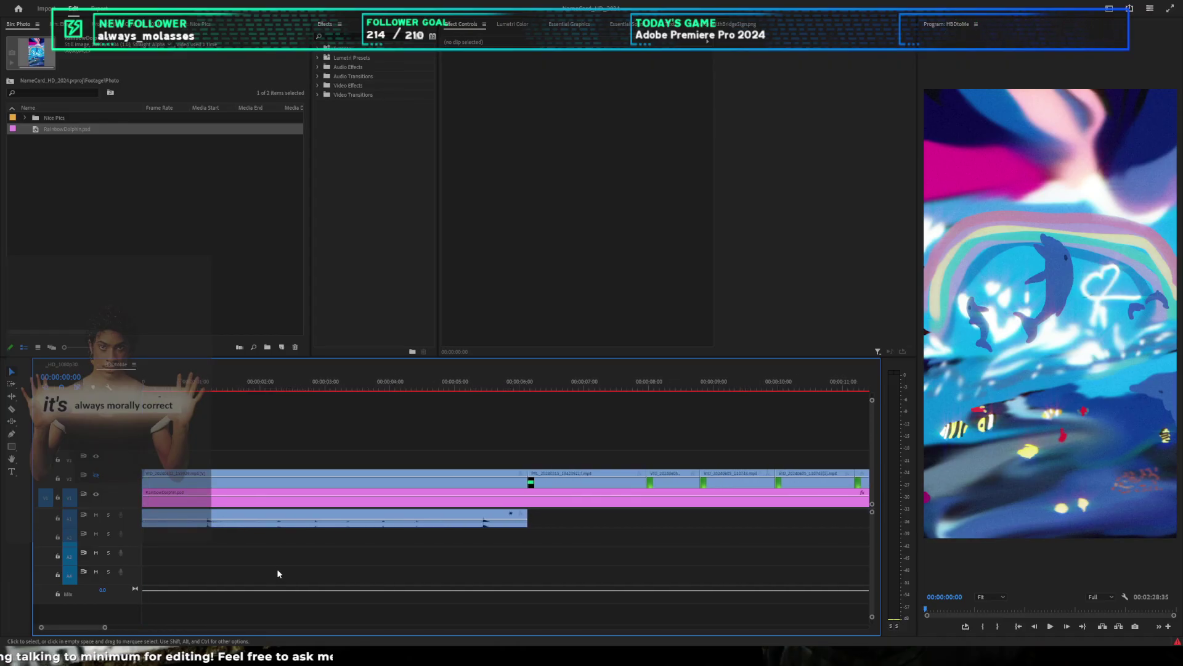
scroll(278, 570, "up", 1)
key("minus")
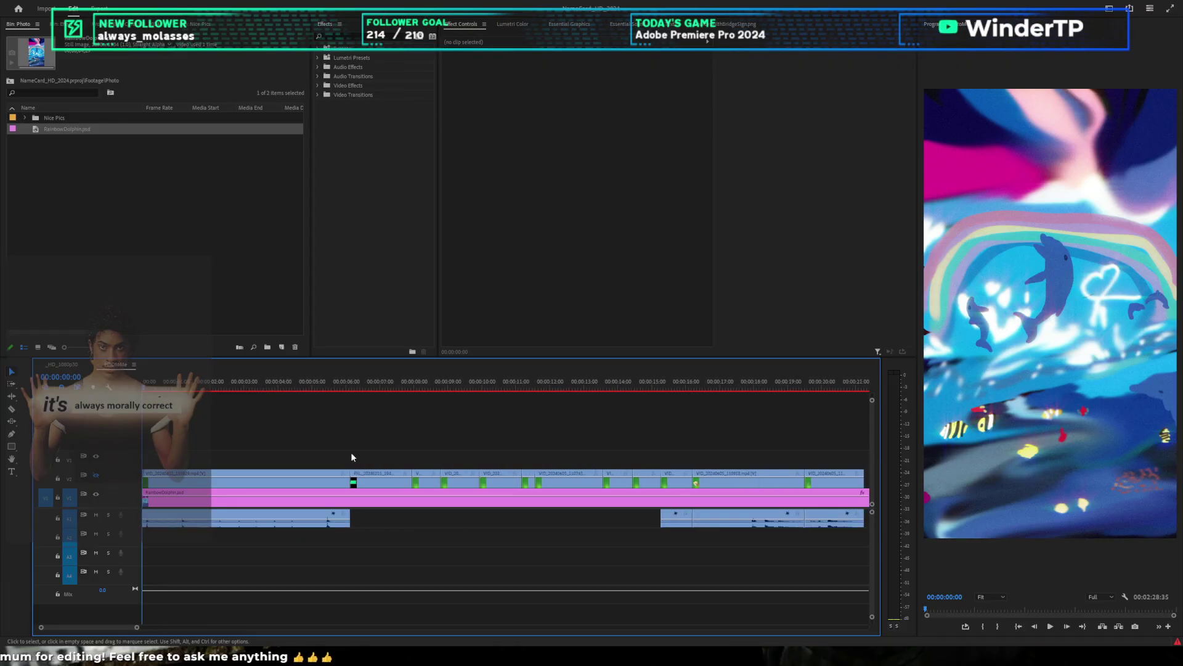
Step: Play the opening of the first clip briefly and return the playhead to the sequence start
key("equal")
key("equal")
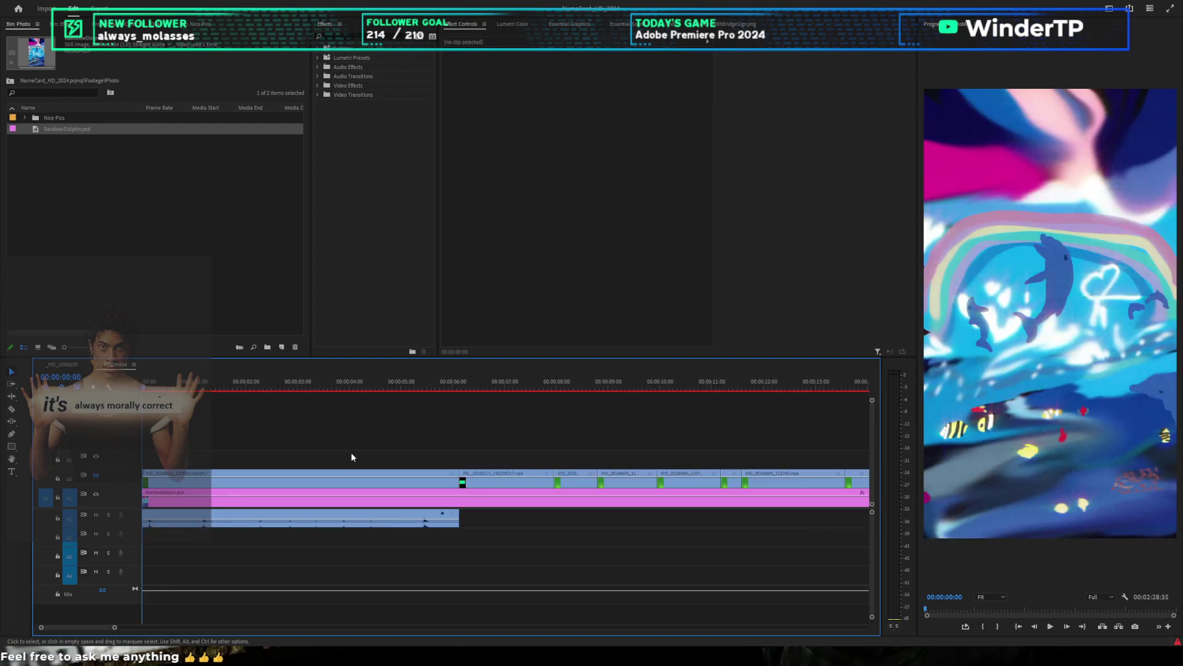
key("equal")
key("equal")
key("space")
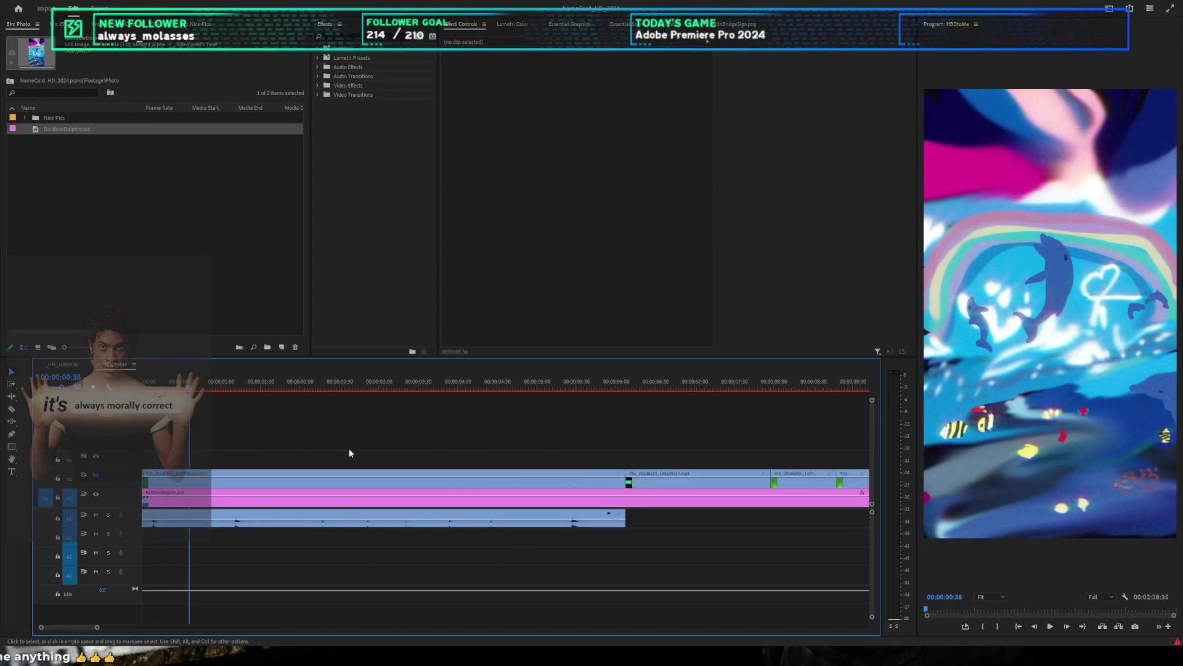
key("minus")
key("Home")
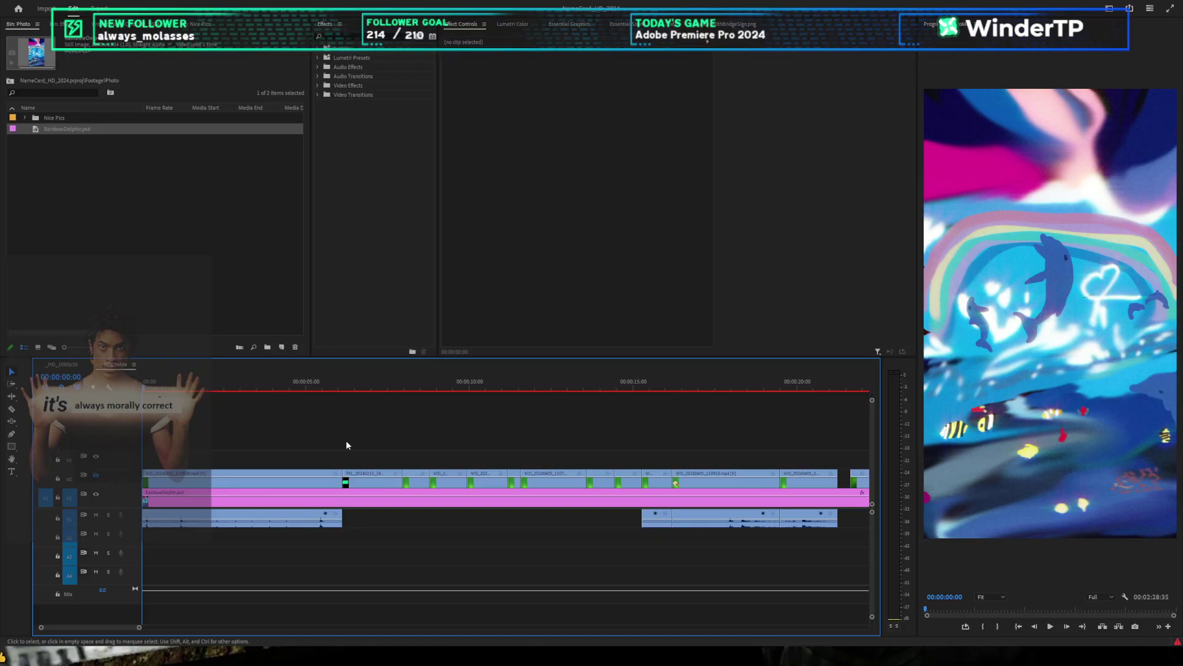
Step: Shift all clips following the first green-screen clip later by about 20 frames to open a gap, leaving the background in place
scroll(347, 441, "up", 2)
scroll(354, 432, "down", 1)
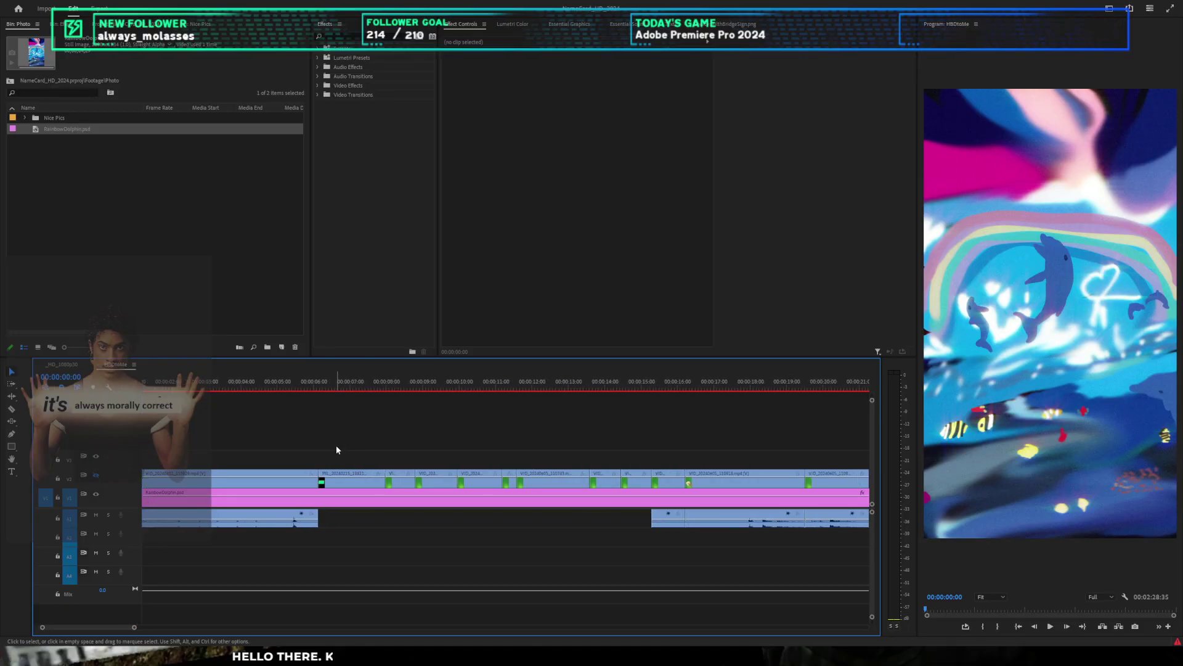
key("a")
left_click_drag(340, 473, 353, 474)
key("v")
left_click(369, 439)
Step: Play the start of the sequence briefly and make the green-screen clip track visible above the background
key("space")
scroll(372, 428, "down", 3)
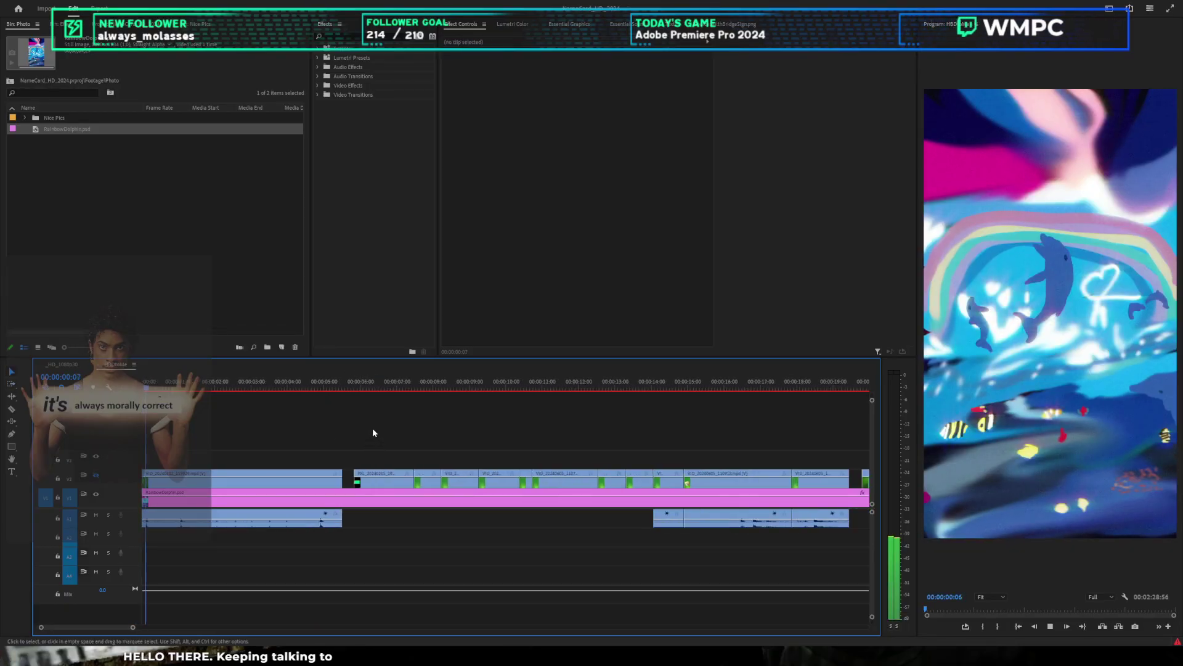
key("space")
left_click(96, 475)
Step: Set the first green-screen clip's Scale to 50
left_click(246, 478)
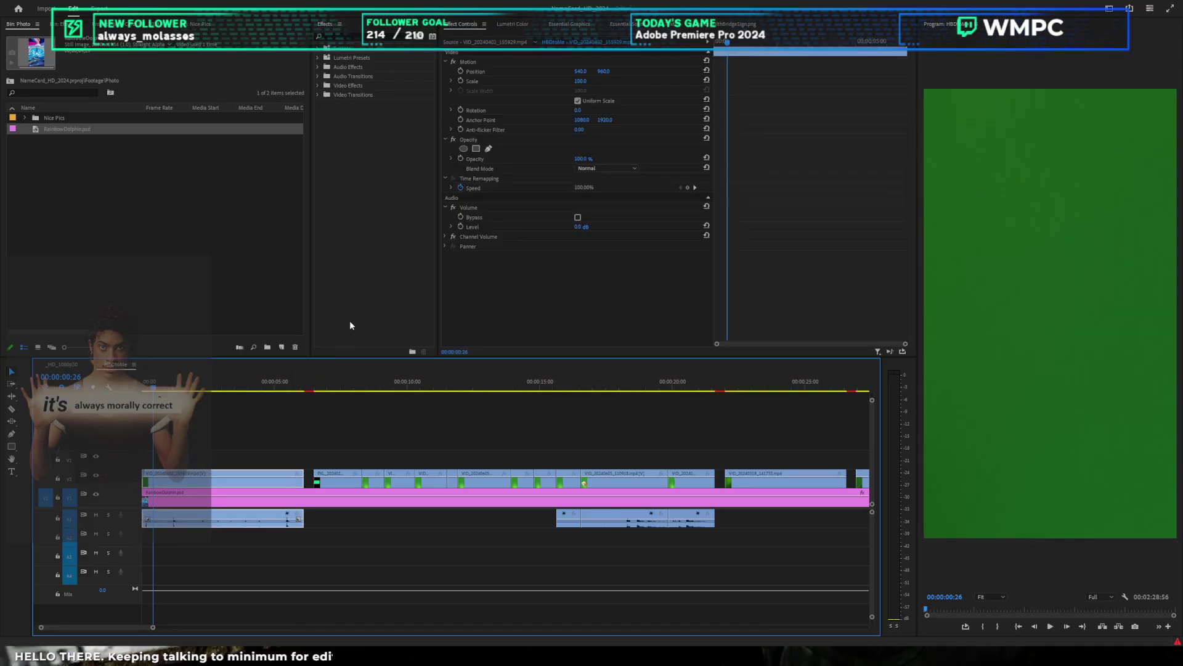
left_click(350, 35)
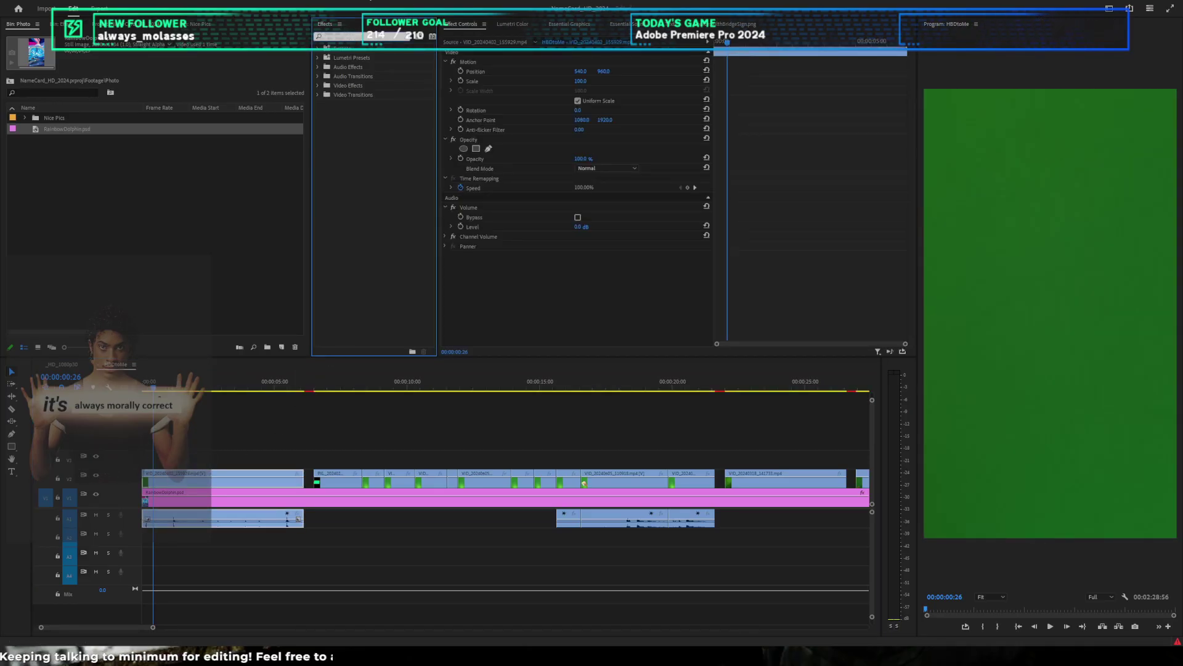
left_click(568, 61)
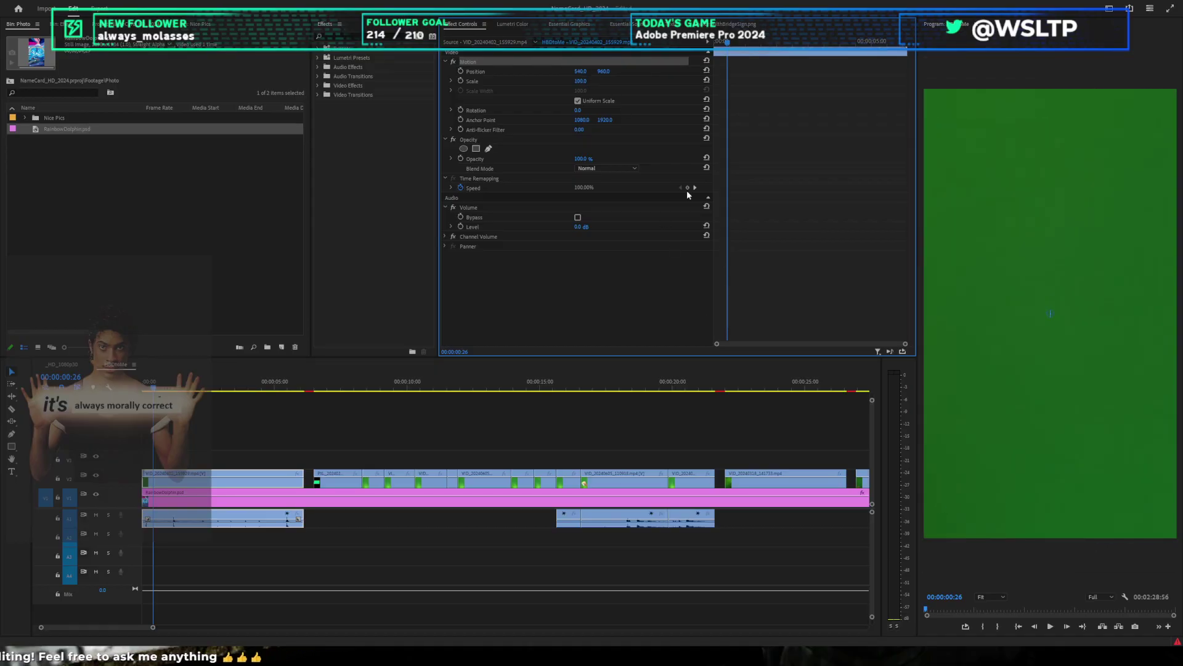
left_click_drag(579, 81, 570, 81)
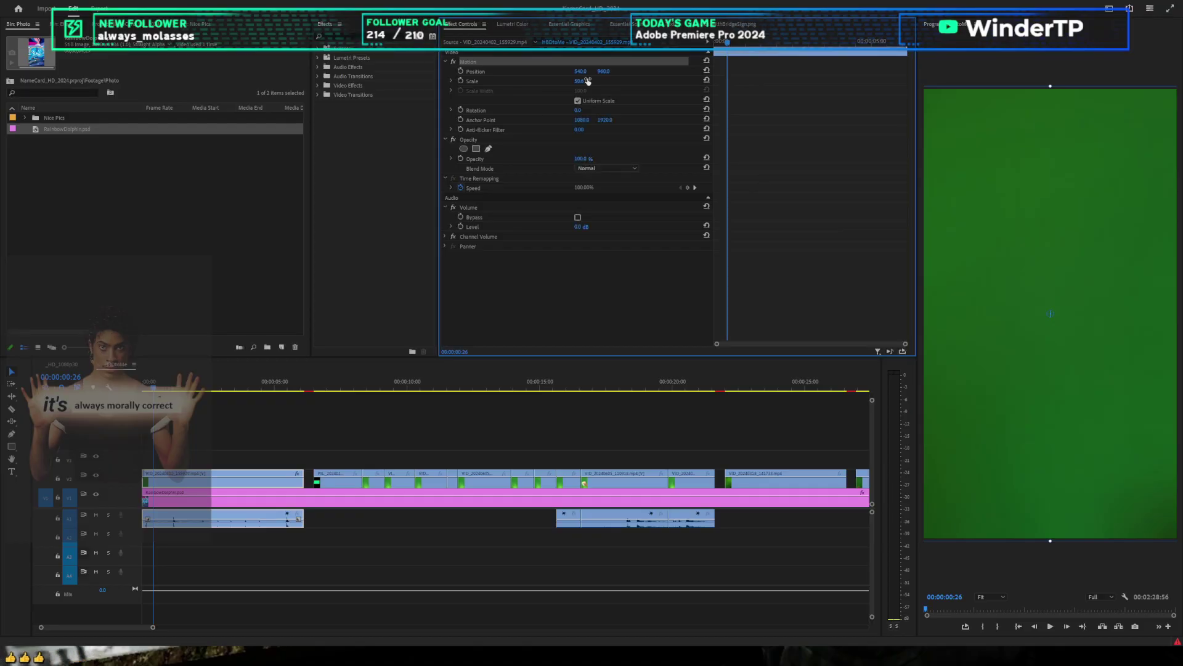
left_click(585, 80)
type("50")
key("Return")
Step: Search the effects for "col k", and hide and lock the background track holding RainbowDolphin.psd
left_click(370, 36)
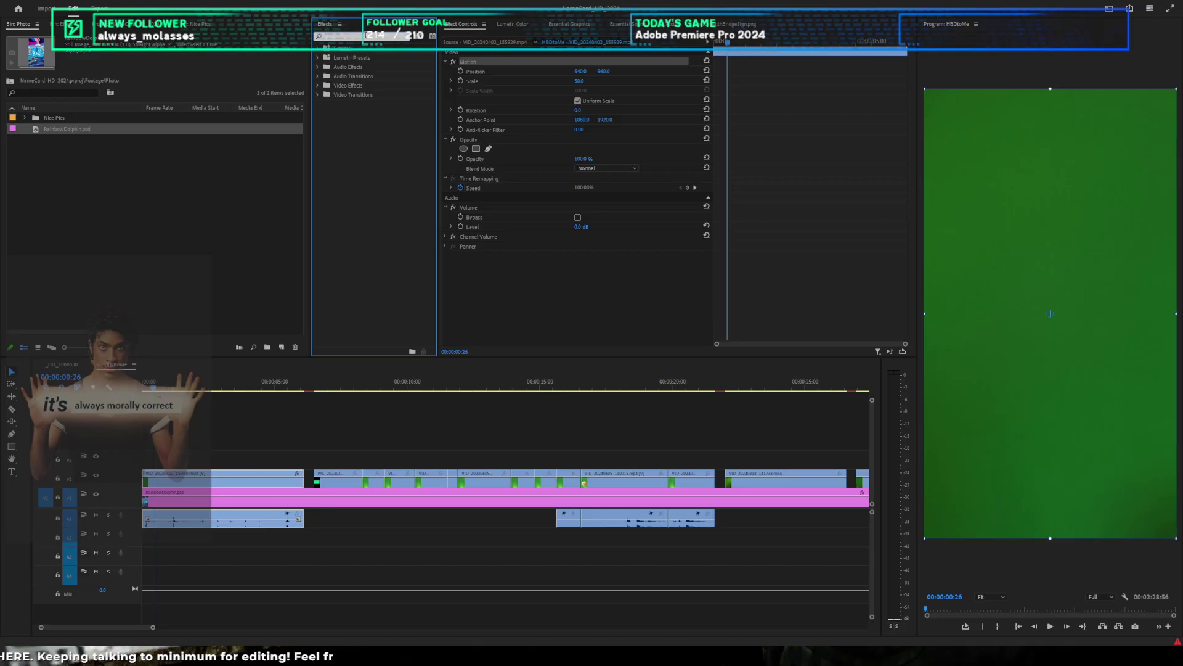
type("col k")
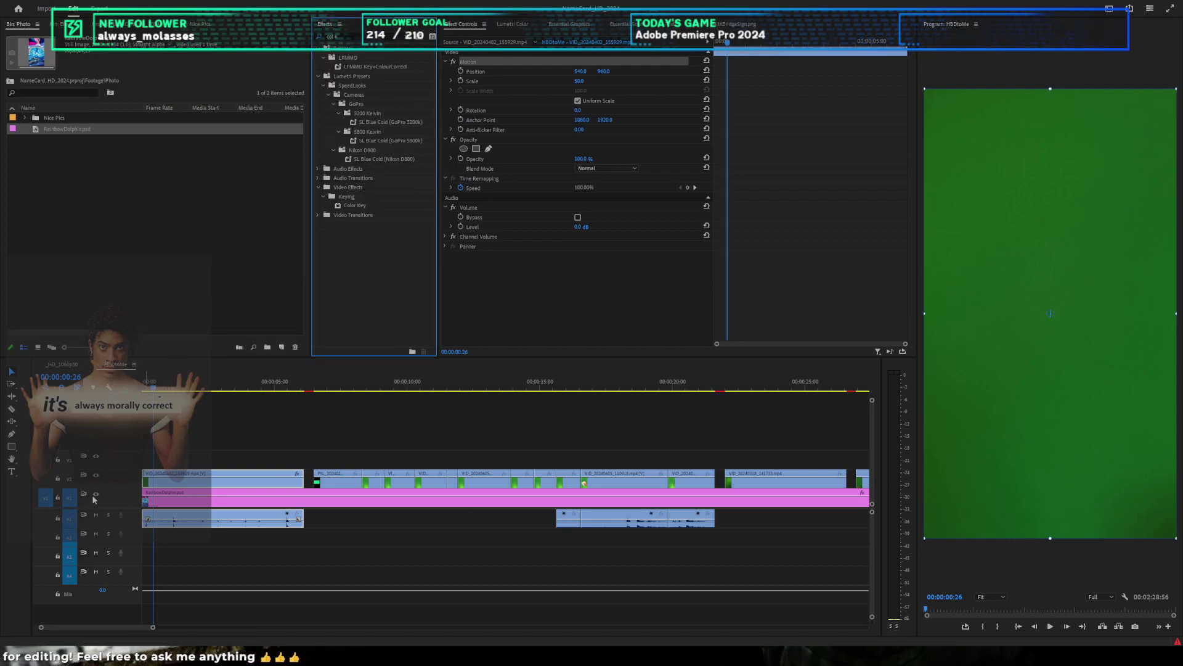
left_click(108, 474)
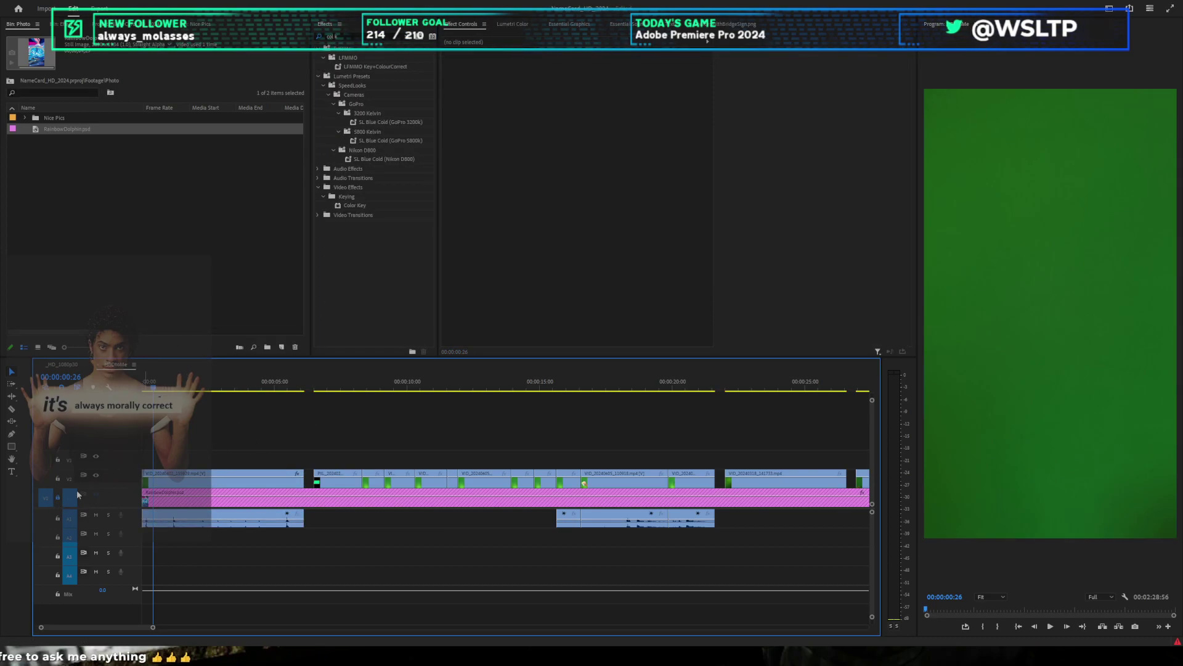
left_click(177, 500)
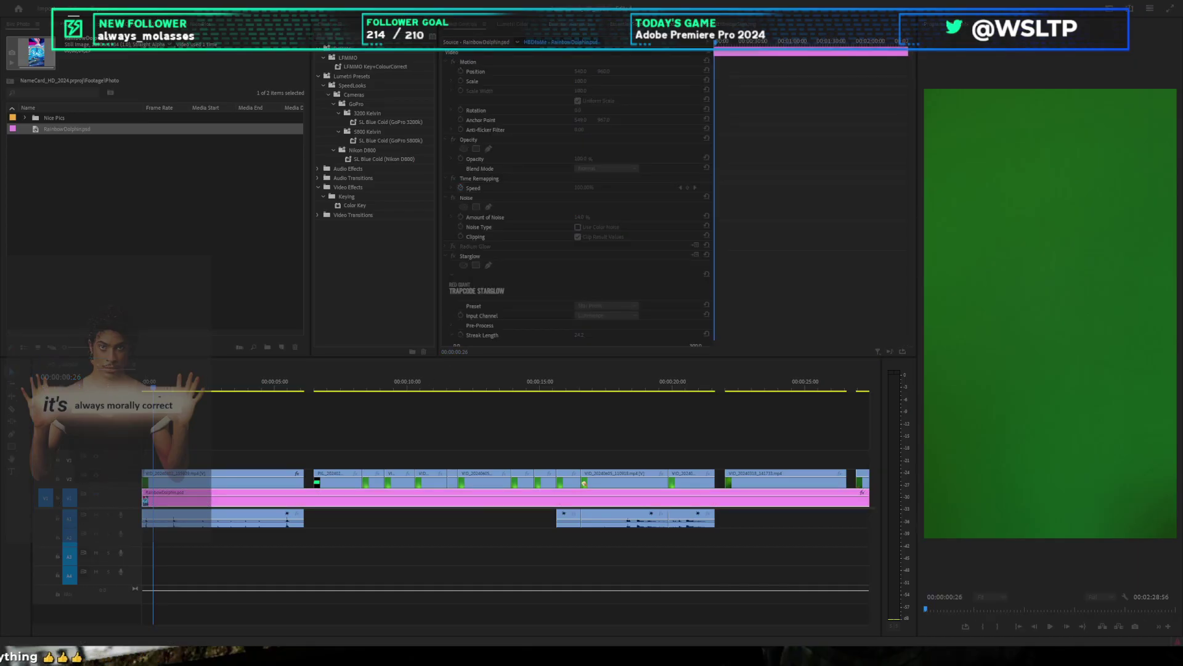
left_click(364, 423)
left_click(57, 497)
Step: Move the playhead to 00:00:01:11 in the first clip, at the frame with the hand holding the yellow lighter
scroll(250, 453, "down", 4)
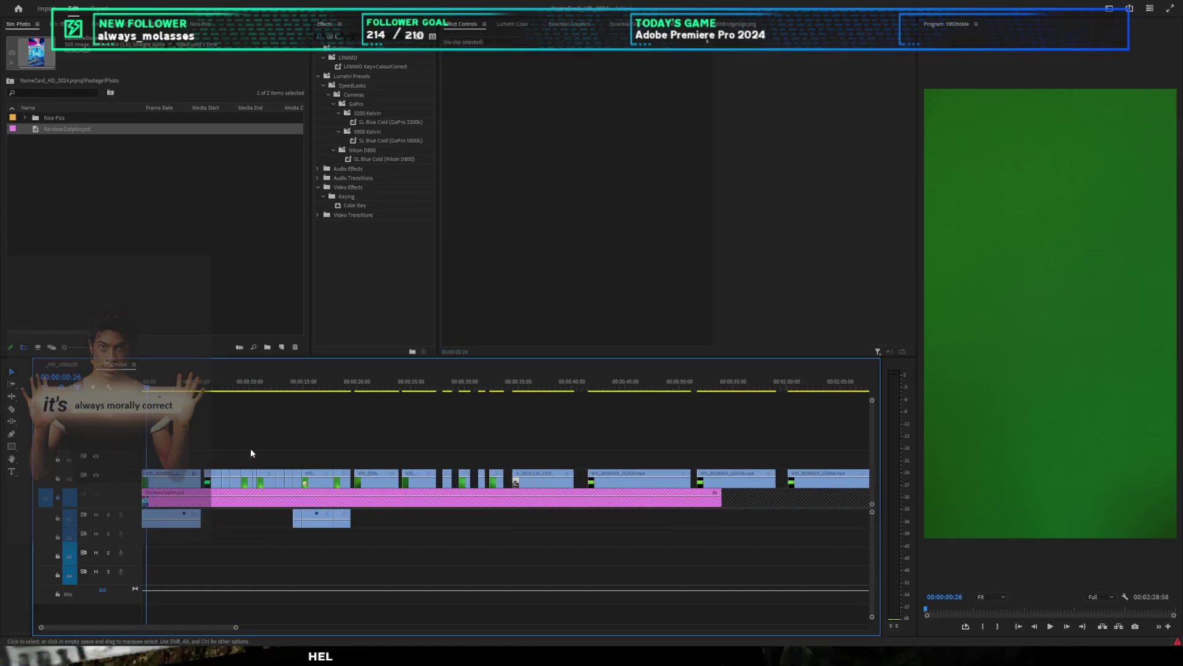
key("minus")
key("Home")
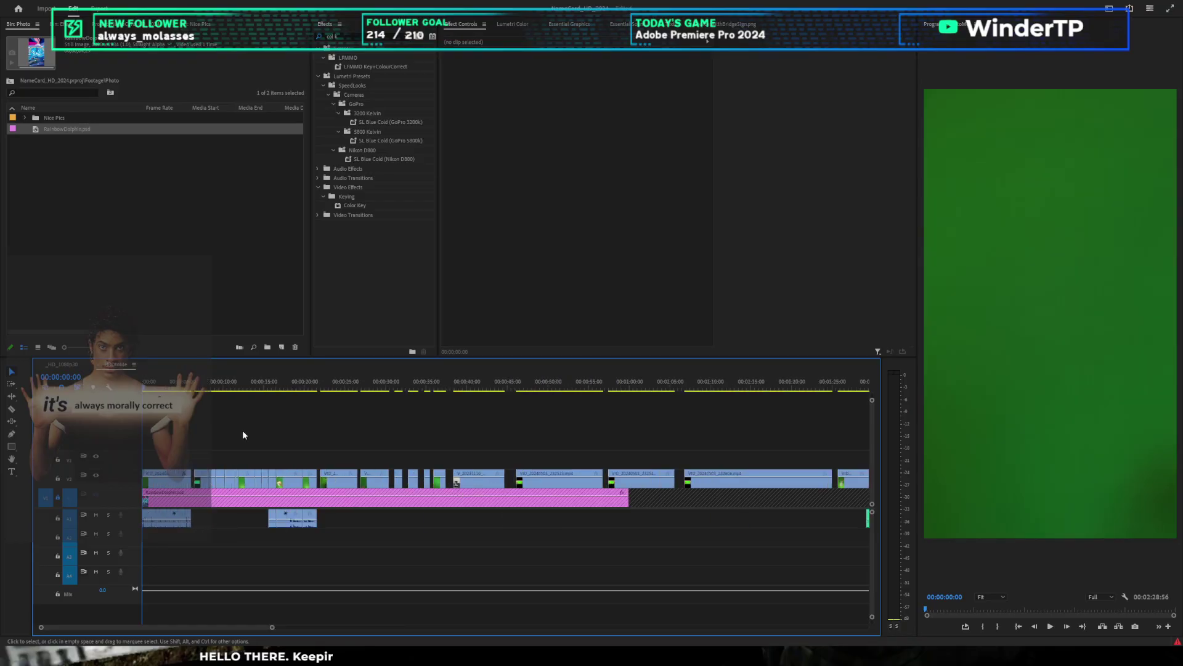
key("equal")
key("equal")
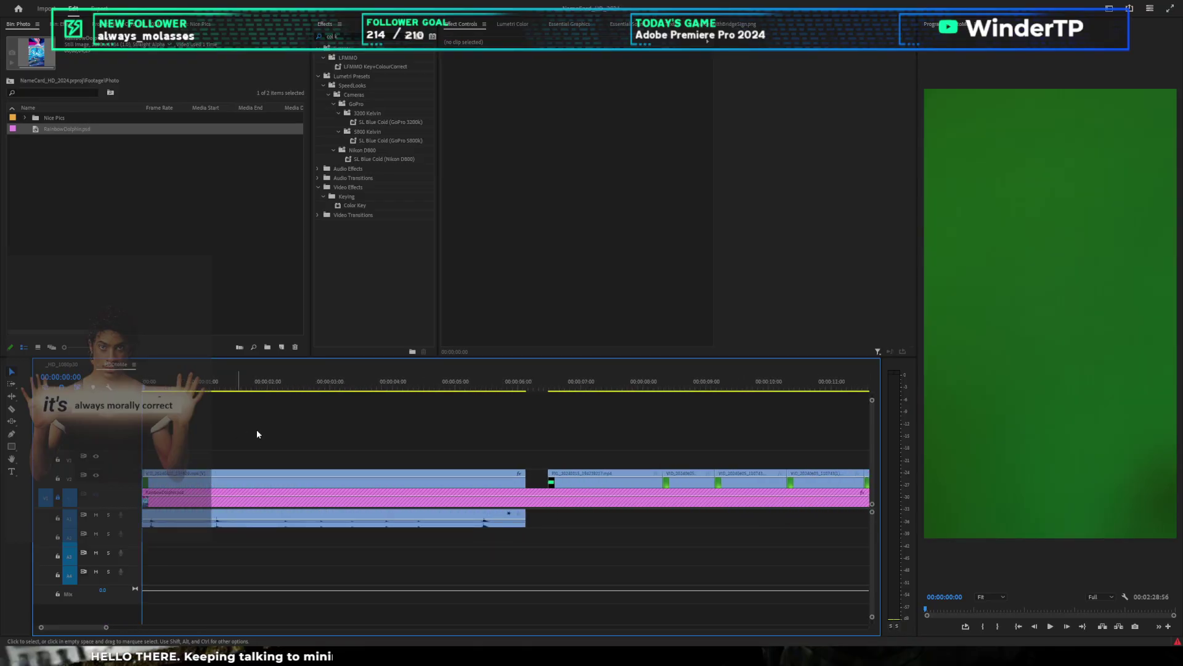
key("equal")
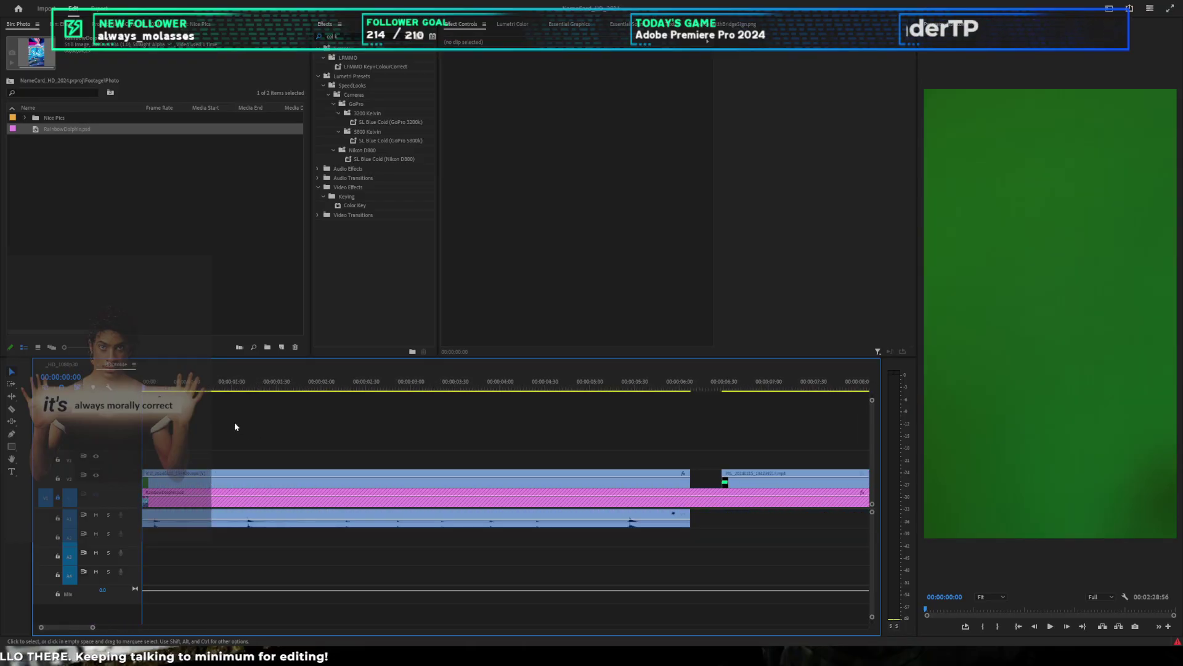
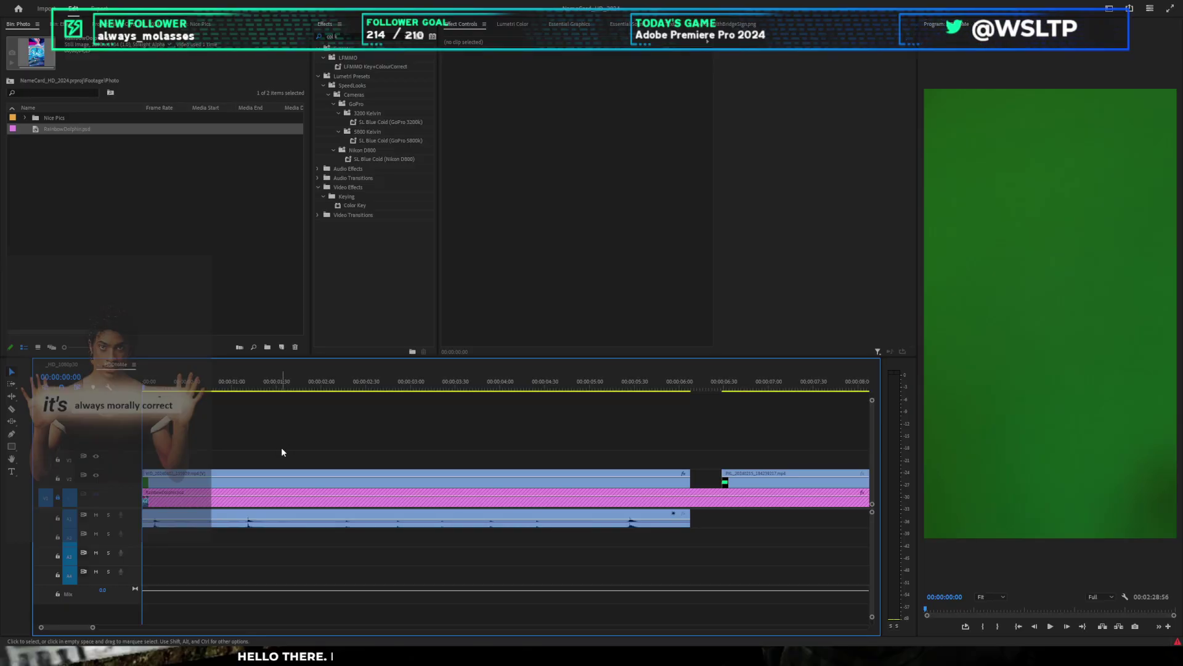
left_click(289, 479)
left_click(297, 436)
left_click(298, 478)
left_click(299, 415)
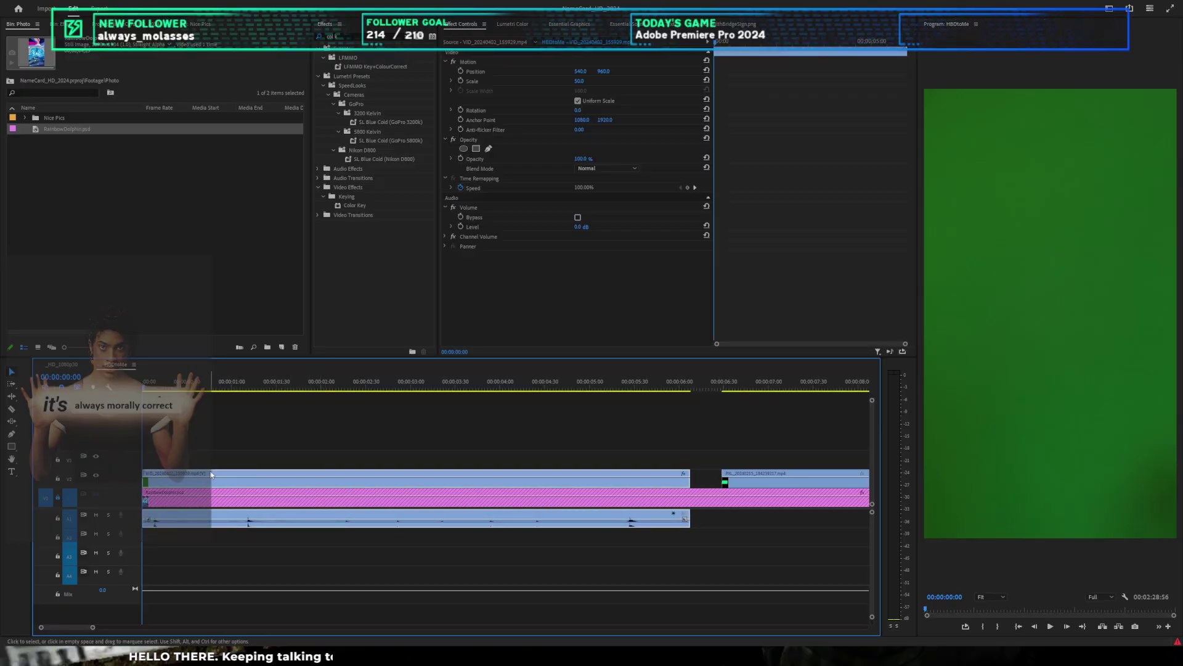
left_click_drag(221, 382, 250, 384)
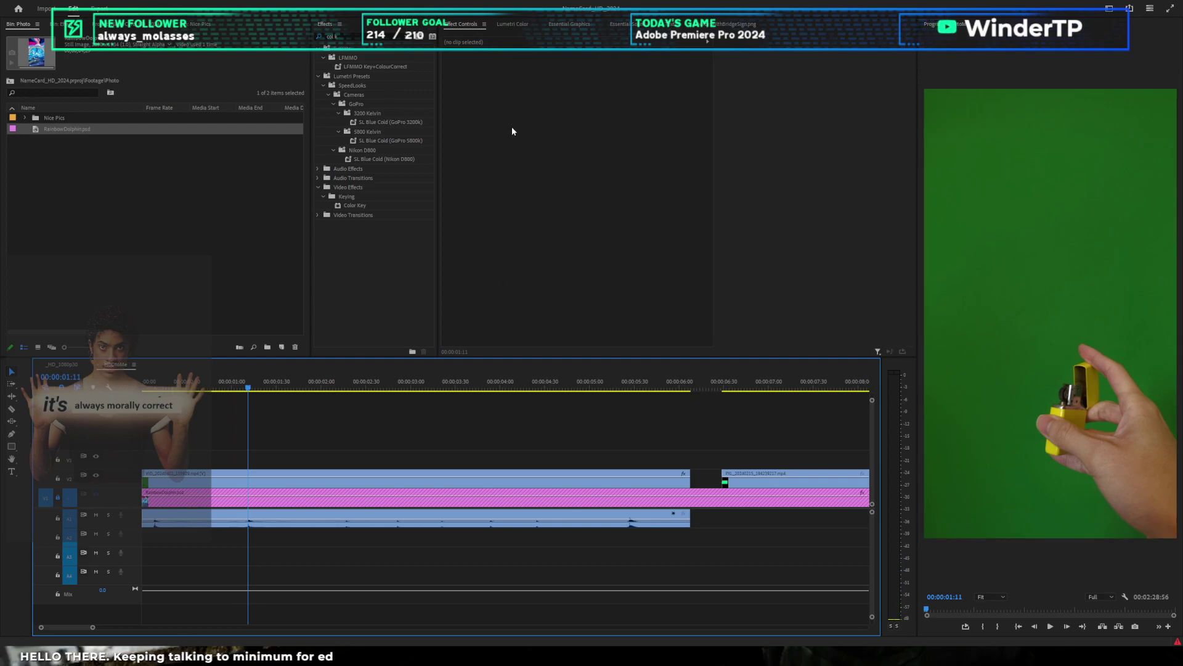
left_click(510, 213)
Step: Apply the Color Key effect to the first clip and sample the green backdrop above the hand as its key color
left_click(379, 476)
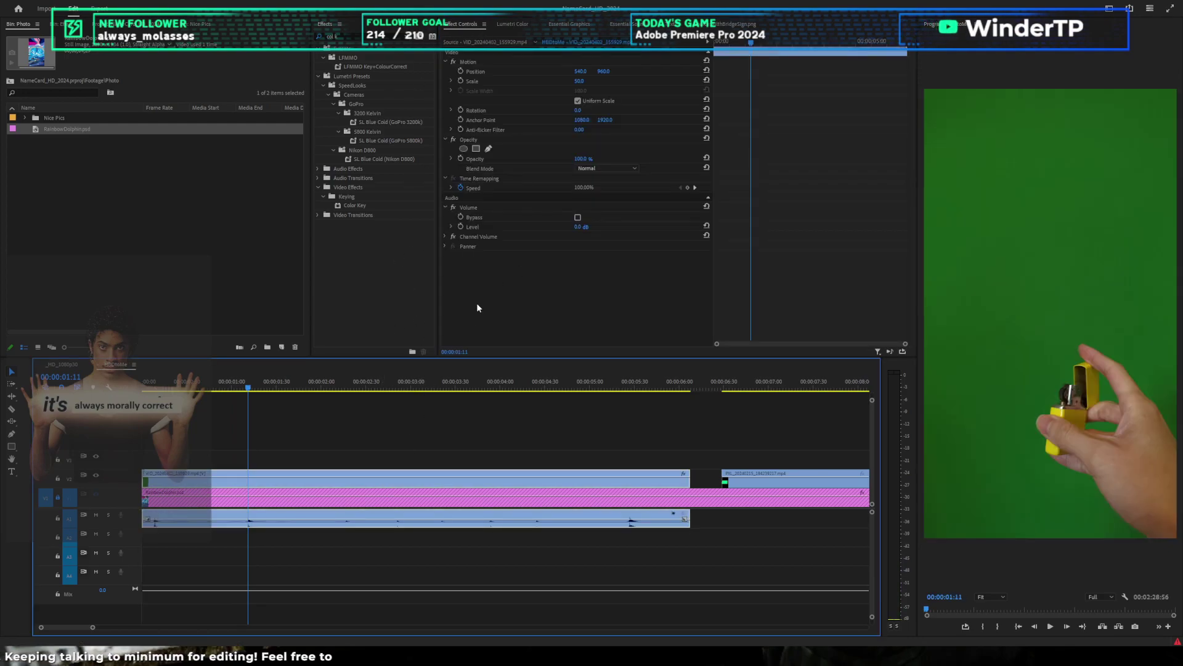
left_click_drag(355, 206, 600, 233)
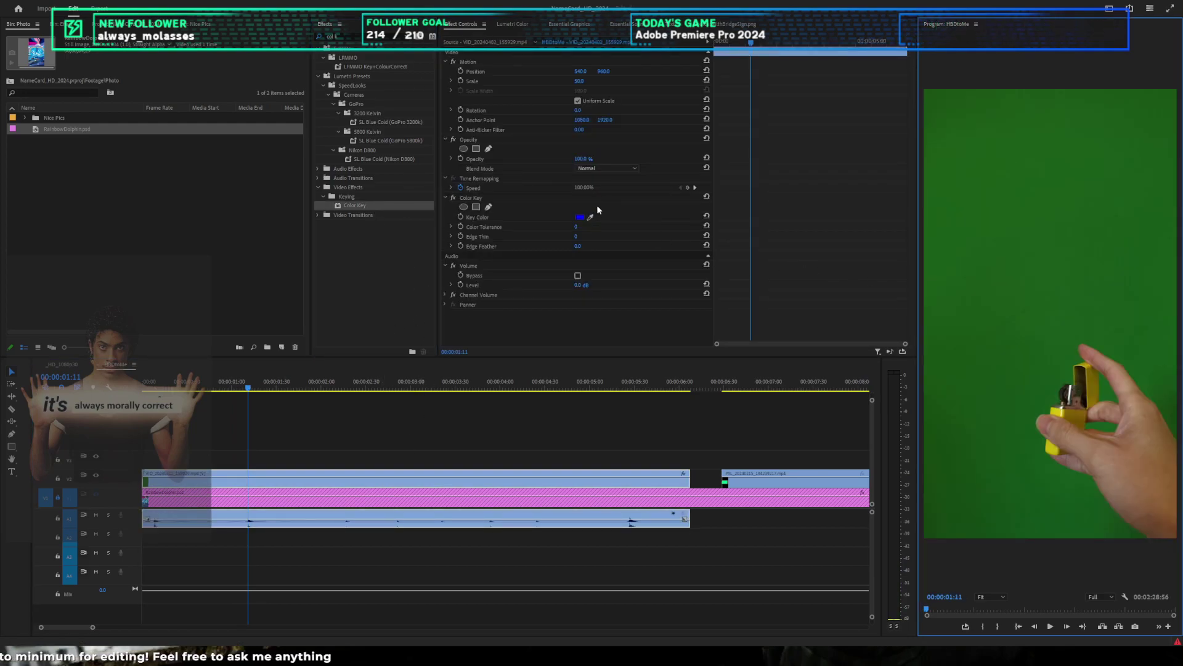
left_click(590, 217)
left_click(1103, 280)
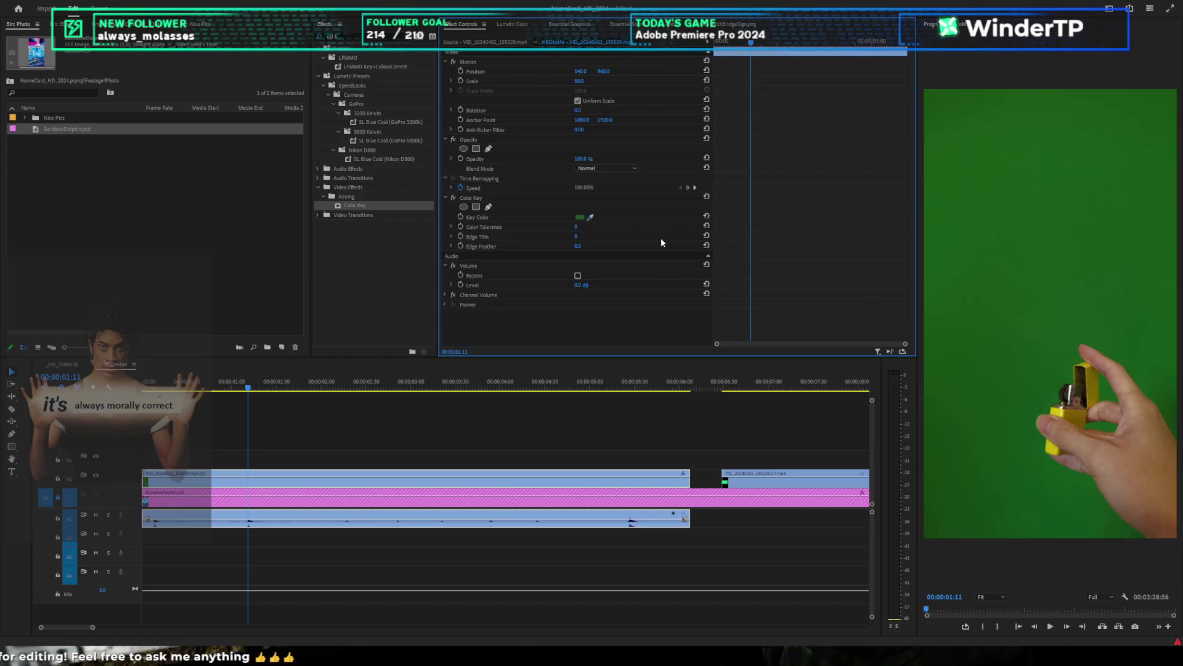
Step: Resample the key color from the green below and beside the hand, set Color Tolerance to 16 and make Edge Thin negative
left_click_drag(581, 226, 591, 227)
left_click(590, 217)
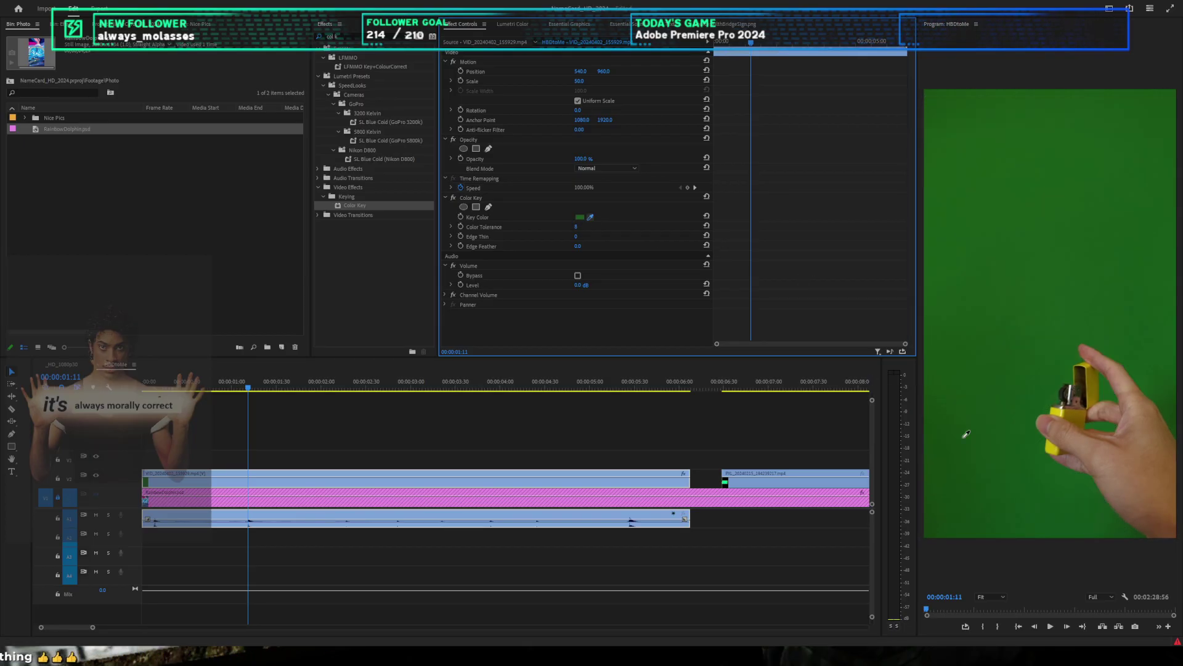
left_click(986, 496)
left_click_drag(586, 226, 582, 236)
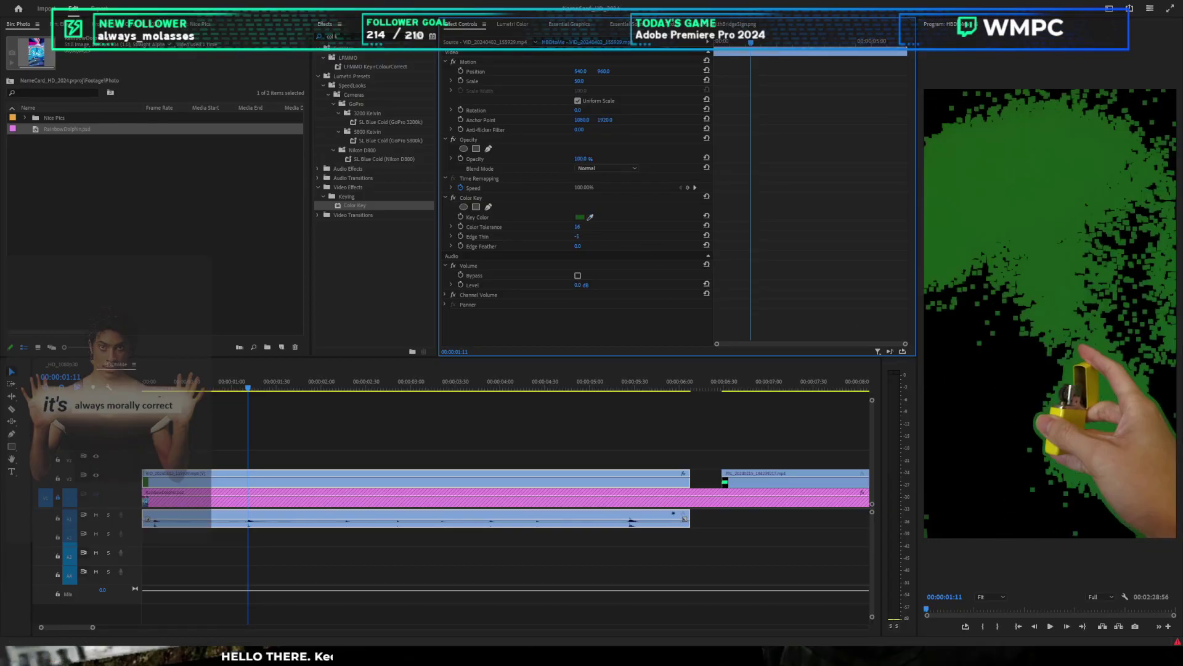
Step: Duplicate the Color Key effect, sample the green near the lighter for the copy and set its Color Tolerance to 24
left_click(541, 197)
key("ctrl+c")
key("ctrl+v")
left_click(589, 275)
left_click(1103, 427)
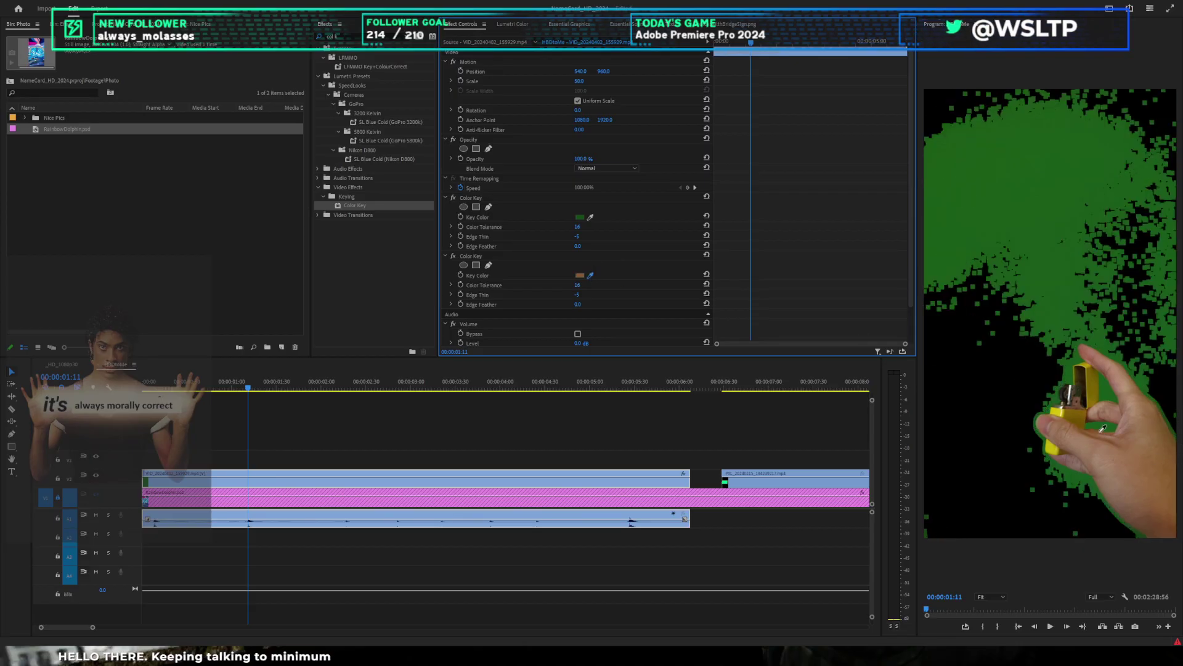
left_click(1108, 388)
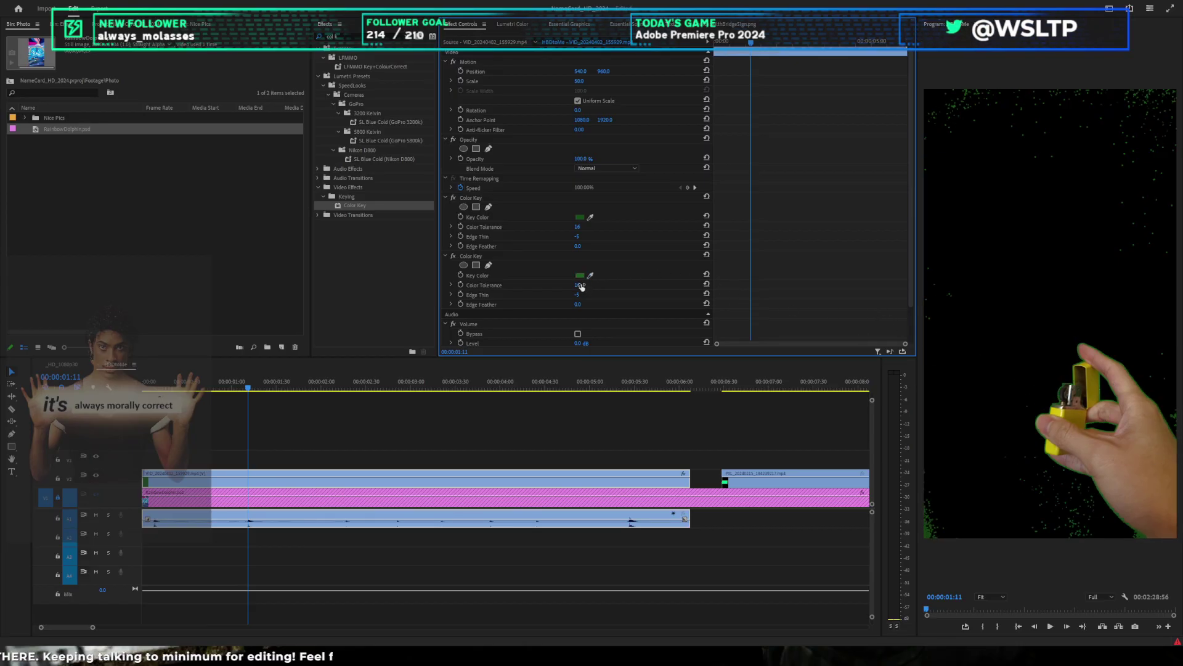
left_click_drag(582, 286, 710, 293)
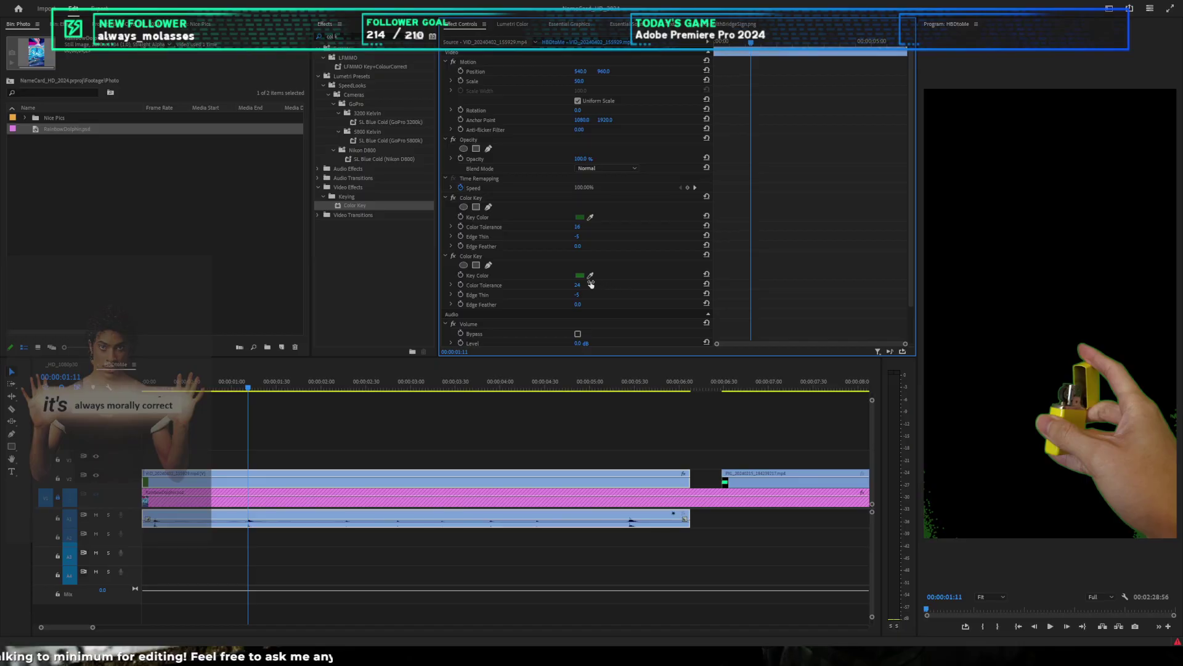
Step: Add a third Color Key copy, sample the green at the frame's right edge with the other keys disabled, and re-enable them
left_click(456, 254)
key("ctrl+c")
key("ctrl+v")
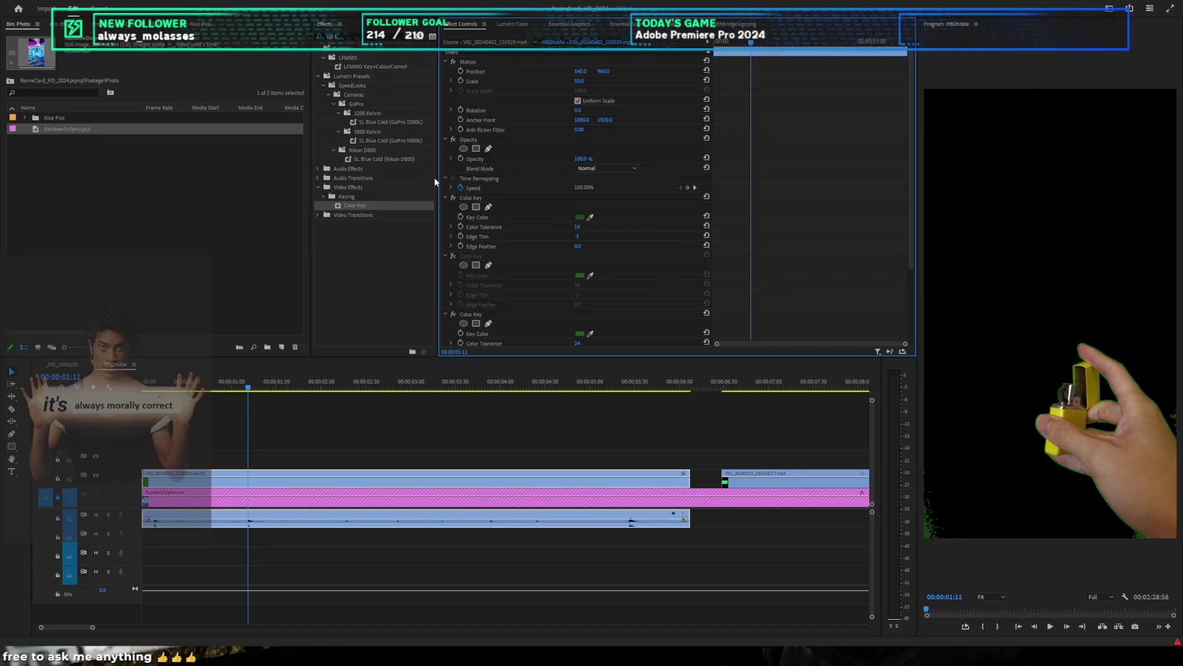
left_click(453, 197)
scroll(635, 315, "down", 2)
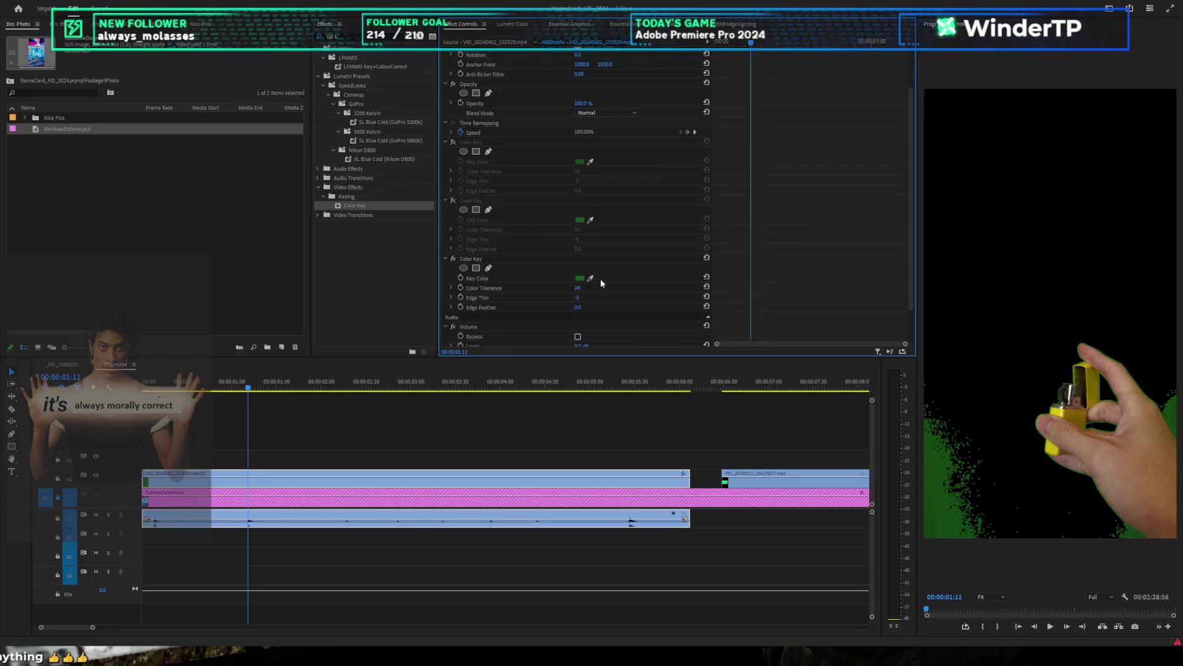
left_click(590, 278)
left_click(1173, 403)
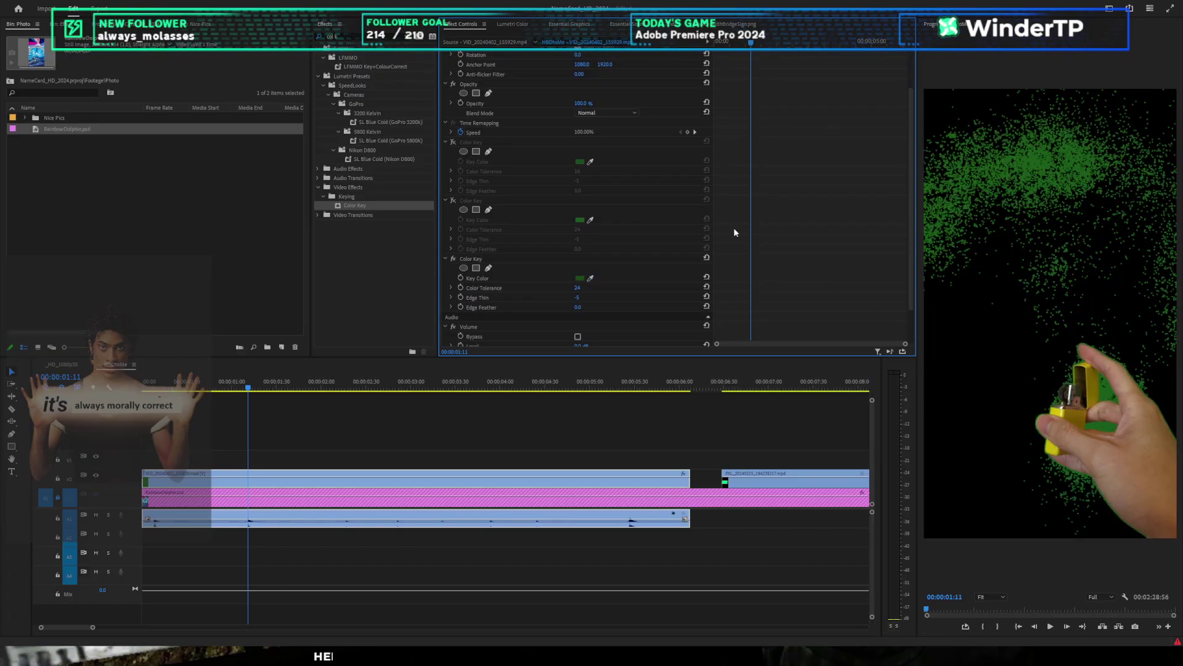
left_click(454, 201)
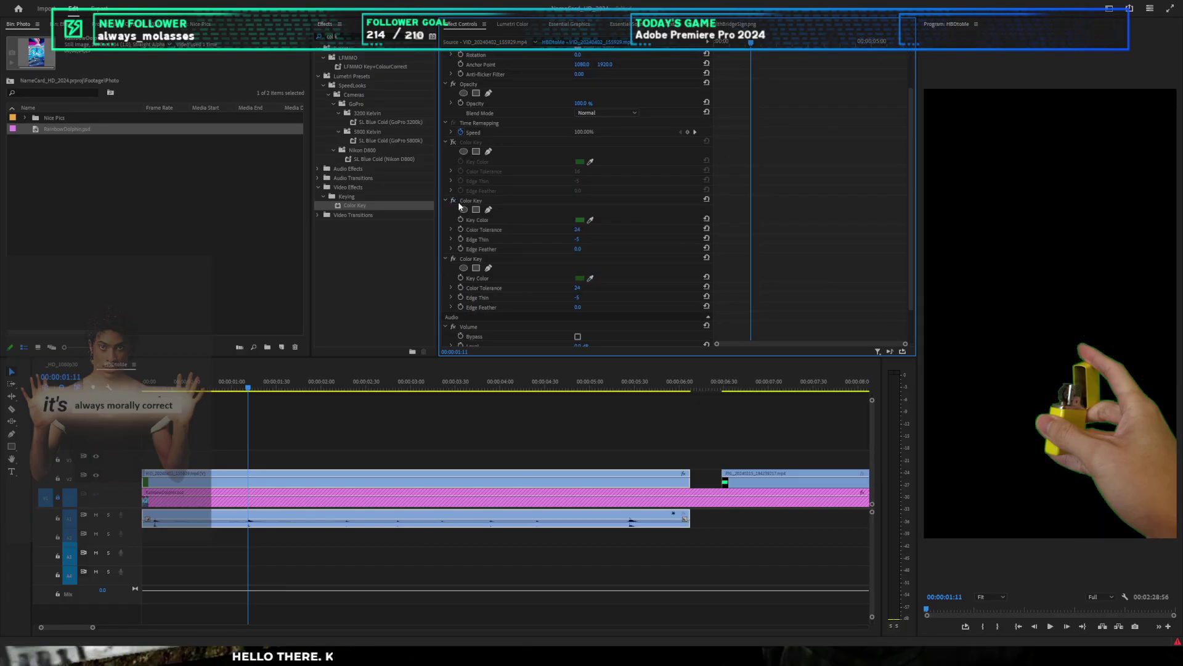
left_click(453, 143)
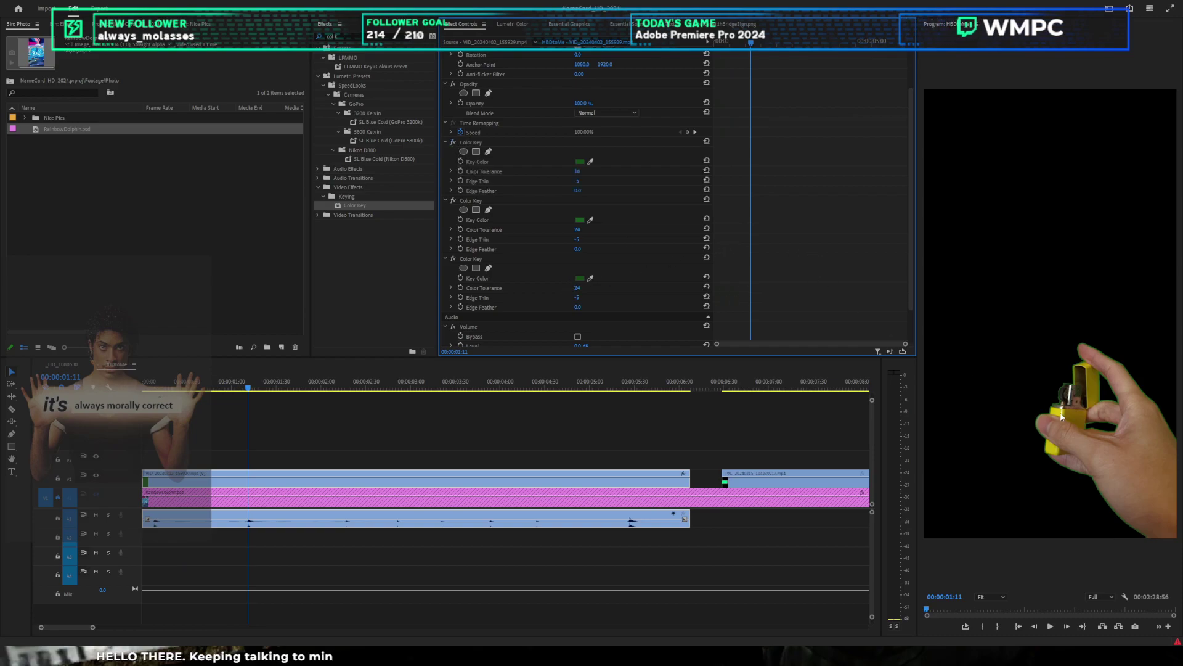
Step: Lower the third Color Key's Color Tolerance to 7 and disable that effect to compare the edges around the hand
scroll(1061, 416, "up", 2)
left_click_drag(577, 288, 566, 288)
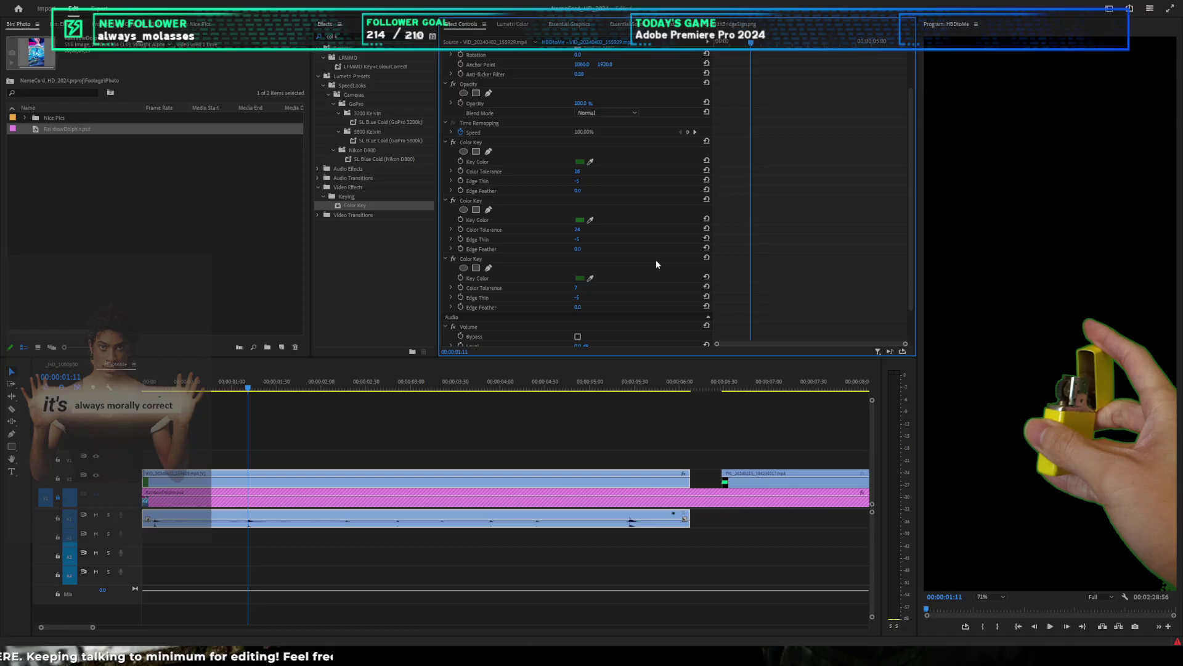
left_click(453, 258)
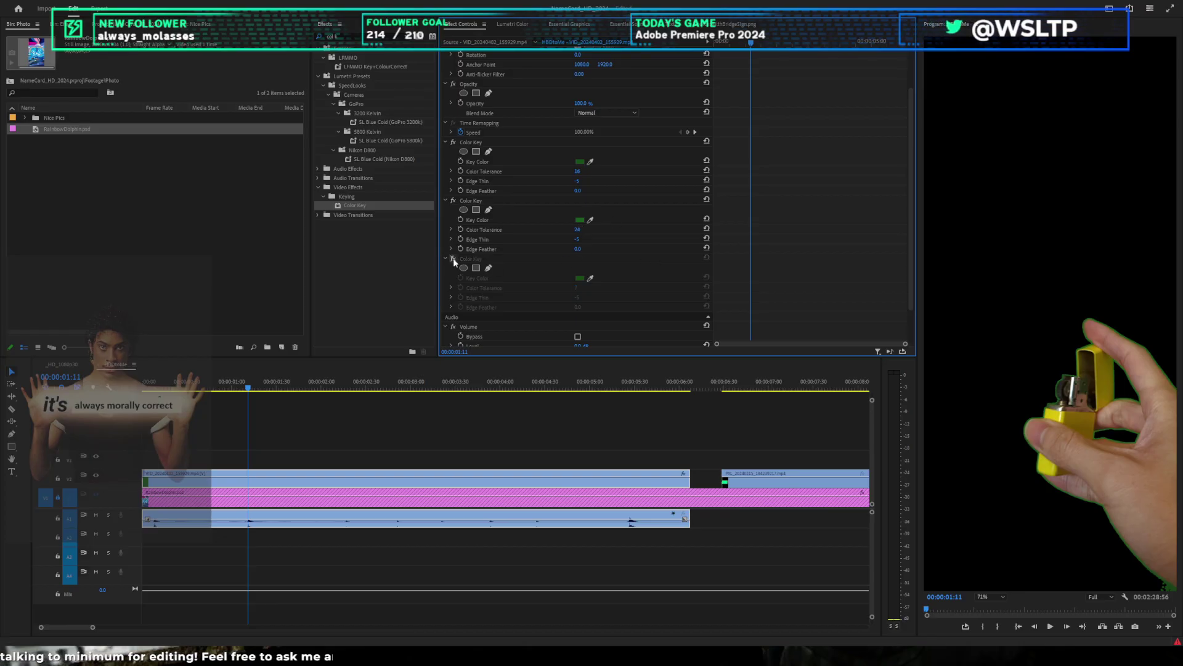
Step: Try a Color Tolerance of 11 on the second Color Key and 2 on the first, undoing each change
left_click(453, 201)
left_click(453, 200)
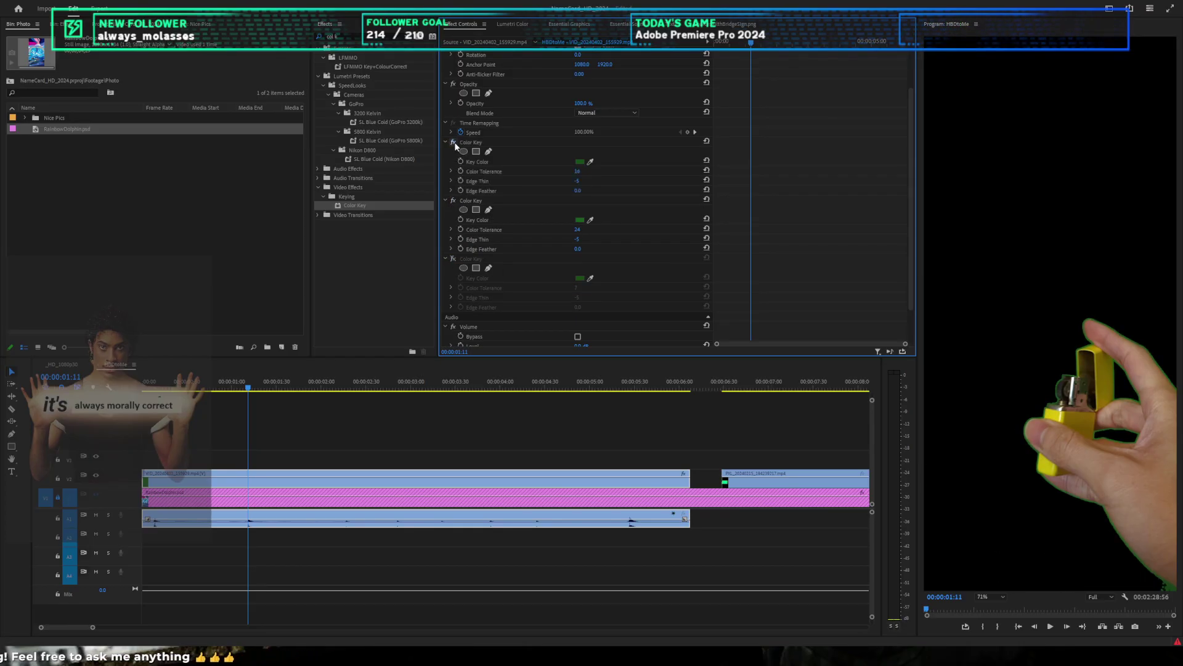
left_click_drag(577, 229, 569, 230)
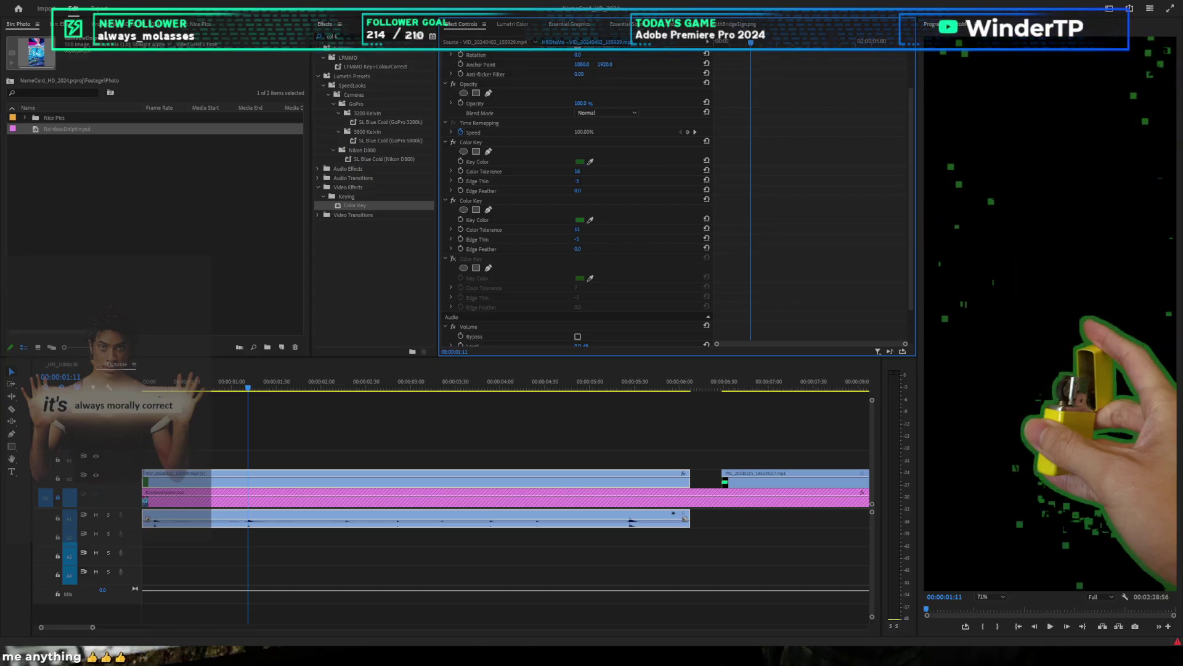
key("ctrl+z")
left_click_drag(578, 171, 588, 170)
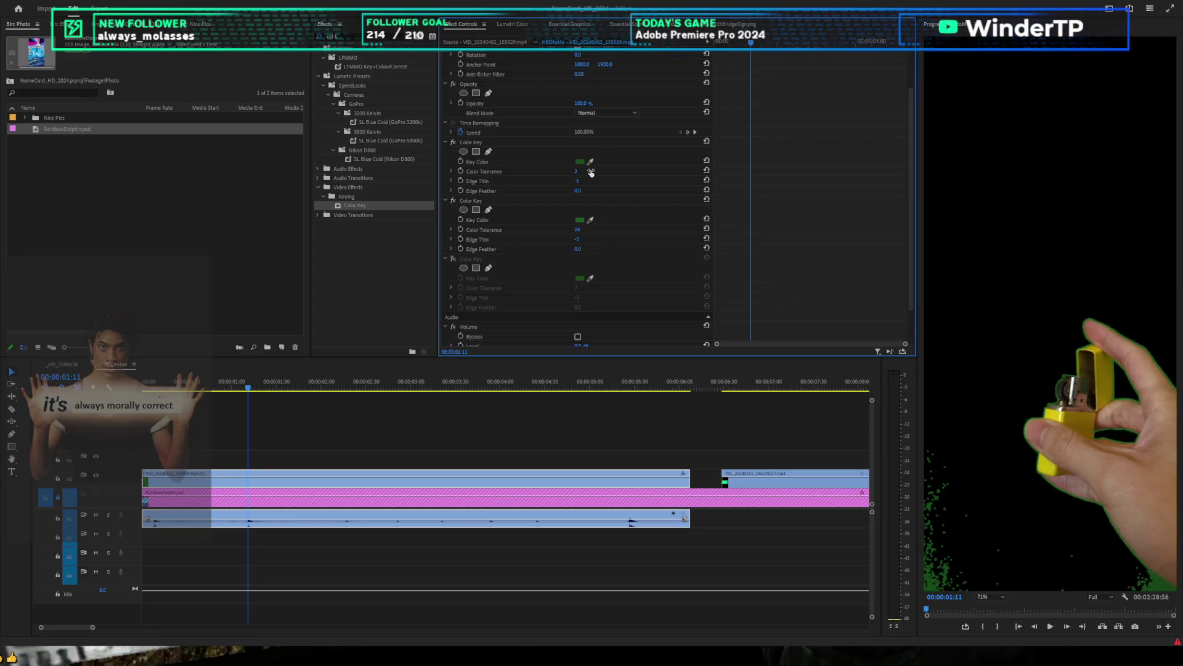
key("ctrl+z")
Step: Preview the key on the moving hand, park the playhead at 00:00:01:39 and delete the disabled third Color Key effect
key("space")
key("space")
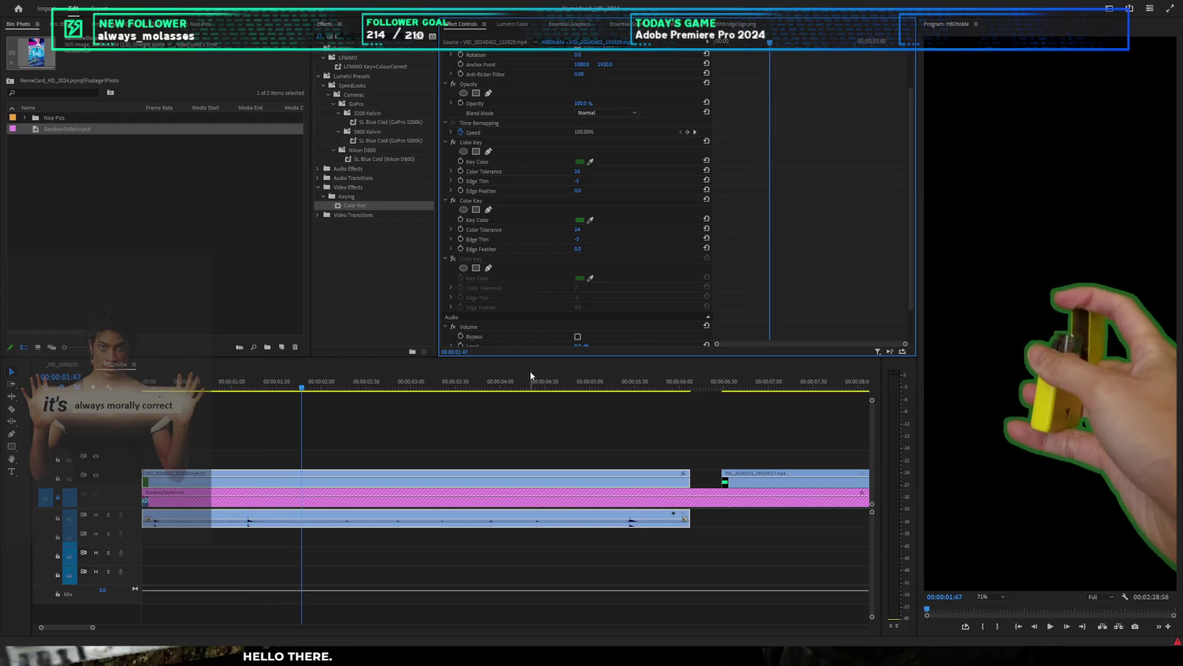
left_click_drag(336, 390, 289, 395)
left_click(364, 422)
left_click_drag(343, 444, 360, 474)
left_click(445, 197)
left_click(468, 266)
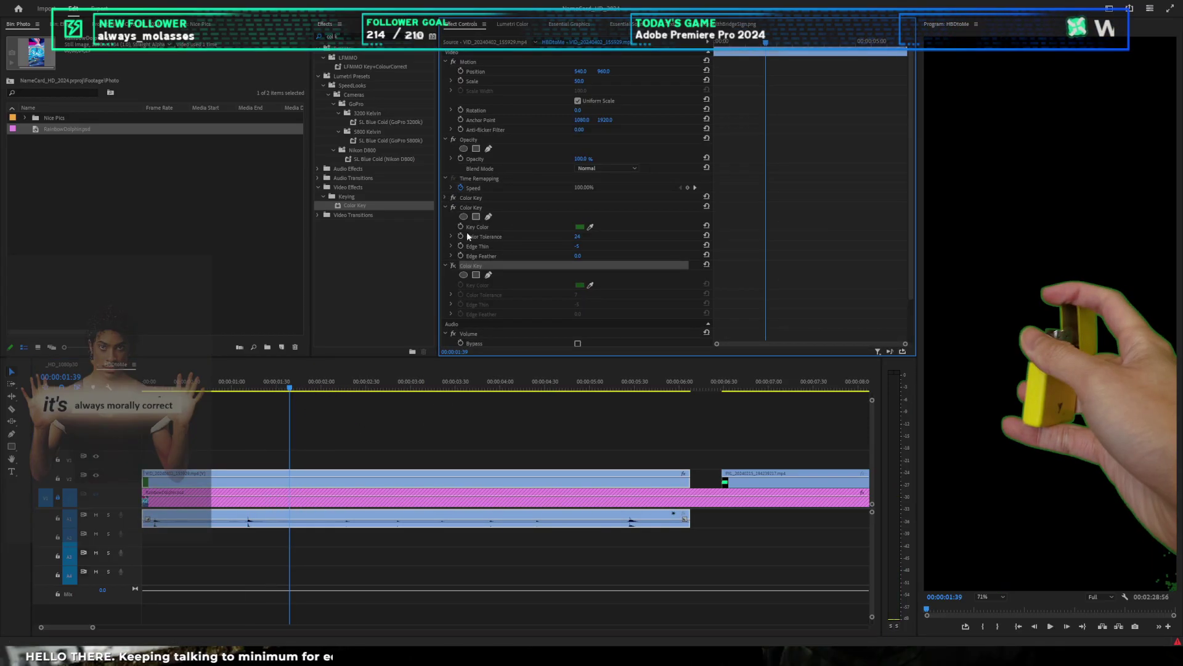
key("Delete")
Step: Compare the image with and without the second Color Key, and disable both remaining Color Key effects
left_click(455, 208)
left_click(455, 208)
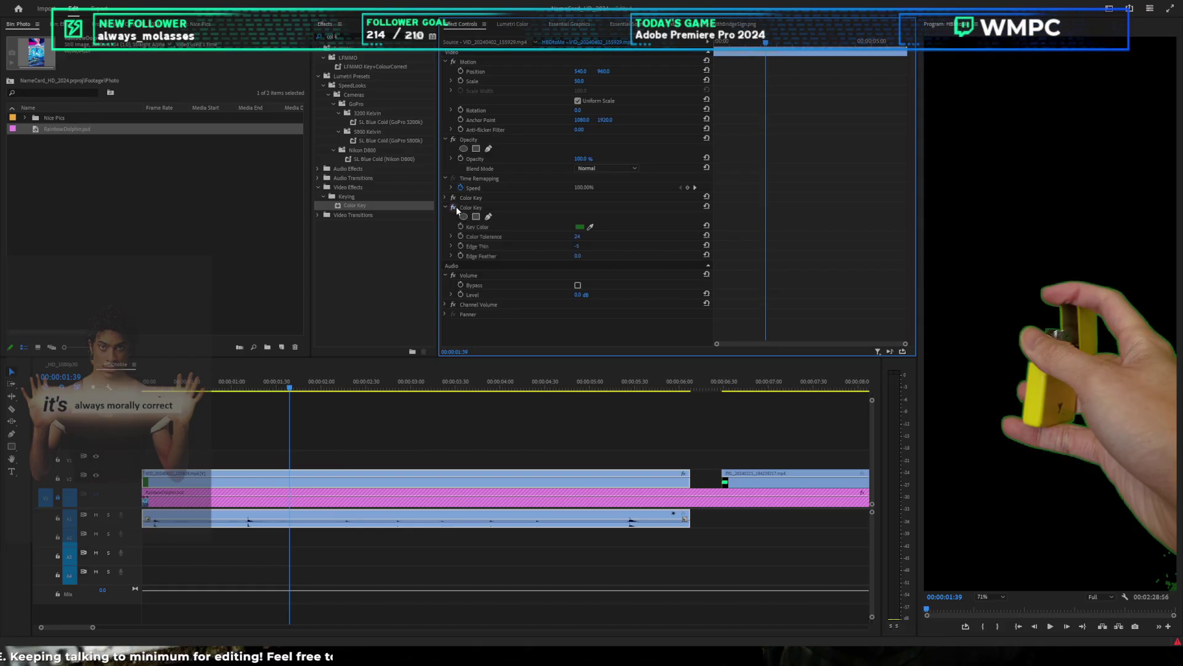
left_click(455, 207)
left_click(459, 198)
left_click(453, 198)
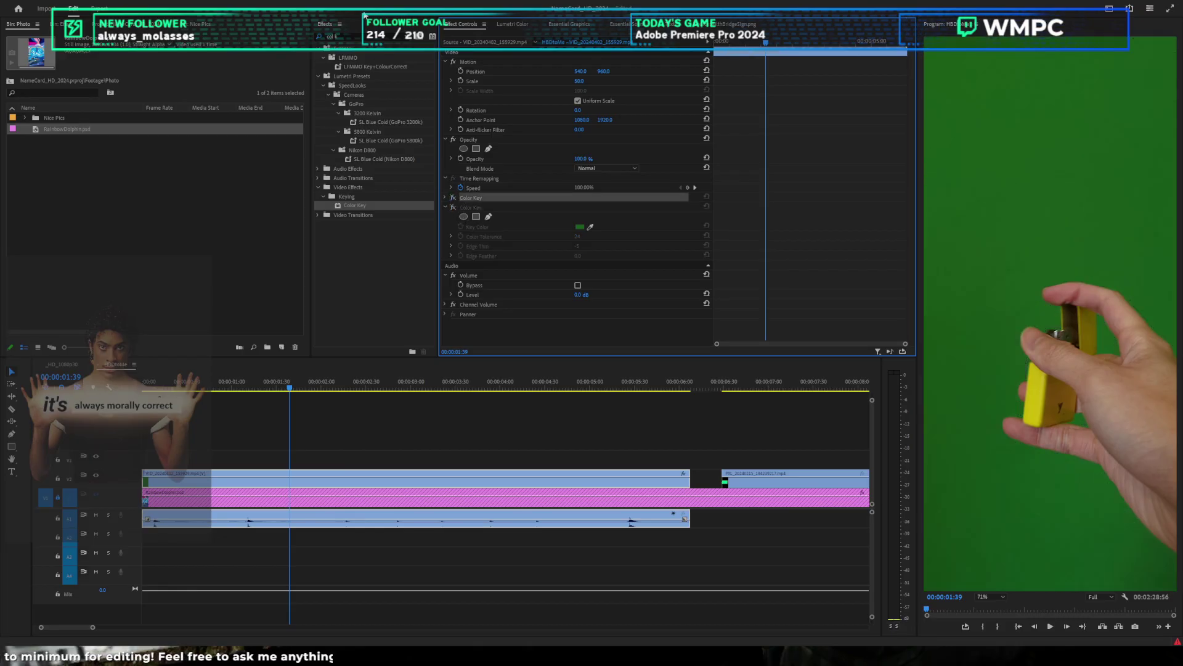
Step: Find the Ultra Key effect and apply it to the hand-and-lighter clip below the disabled Color Key effects
left_click(357, 37)
type("ultra")
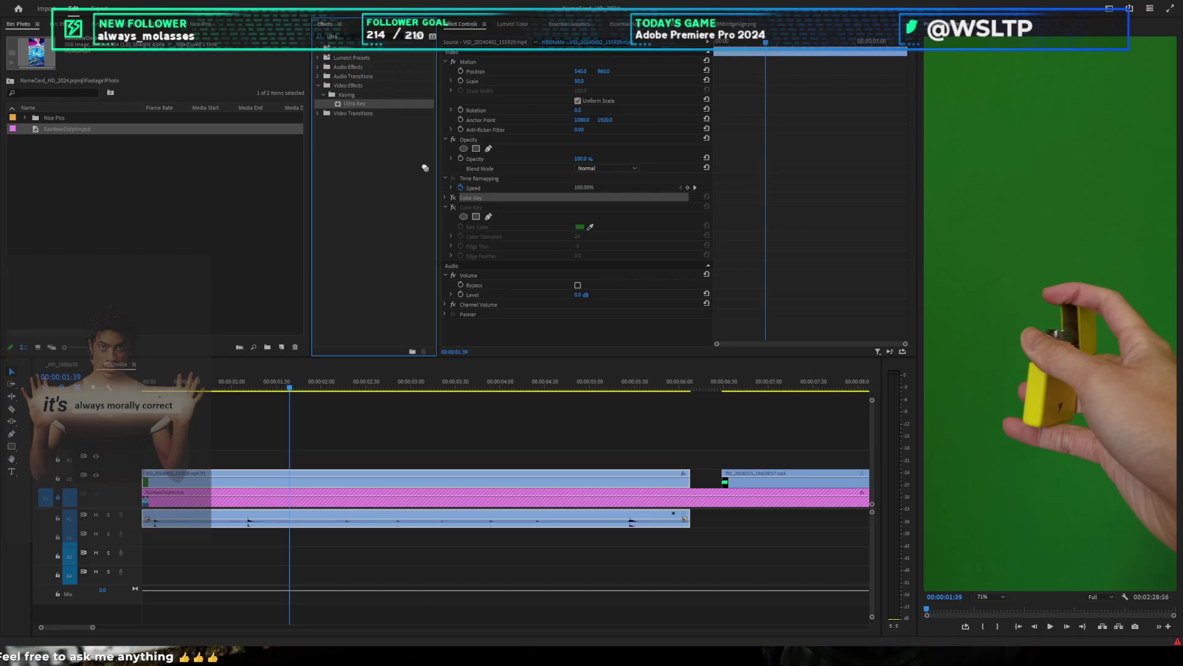
left_click_drag(424, 168, 652, 205)
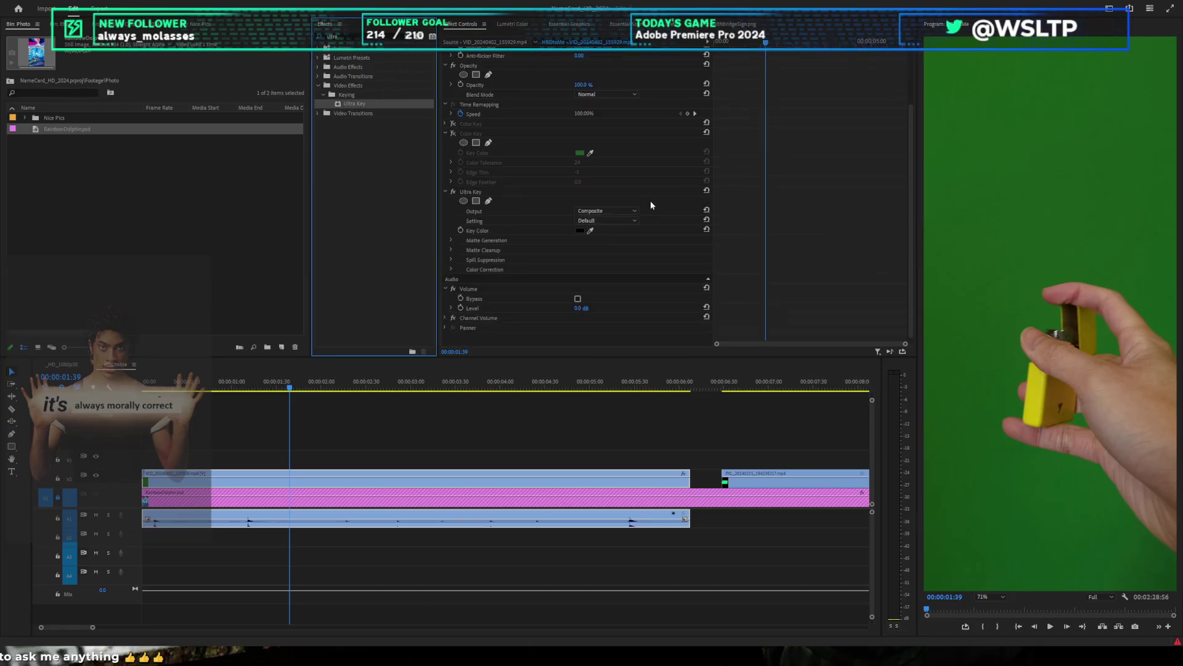
Step: Sample the green background behind the hand as the Ultra Key's key color
left_click(591, 231)
left_click(1019, 357)
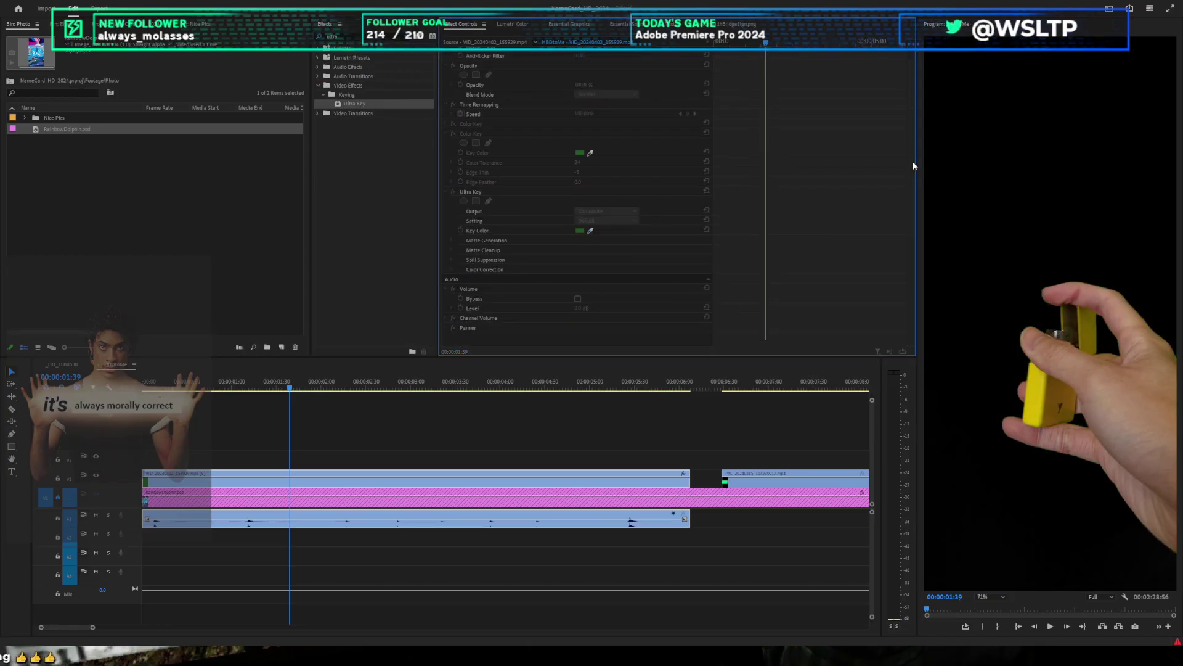
scroll(1024, 311, "up", 5)
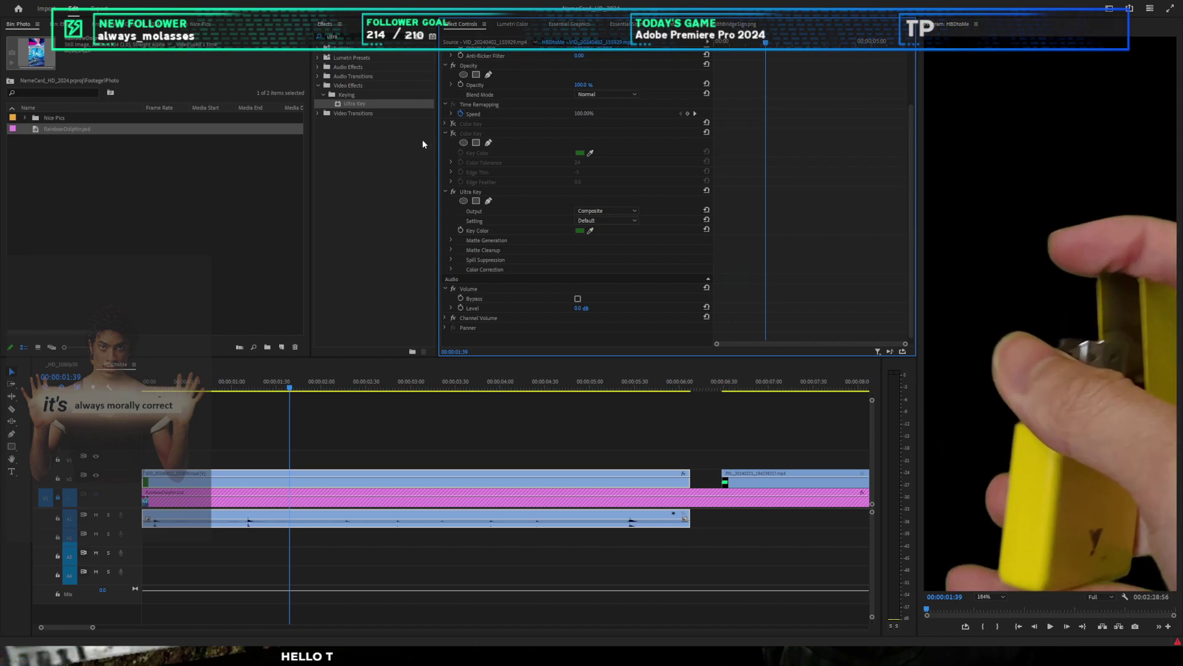
scroll(1030, 235, "down", 6)
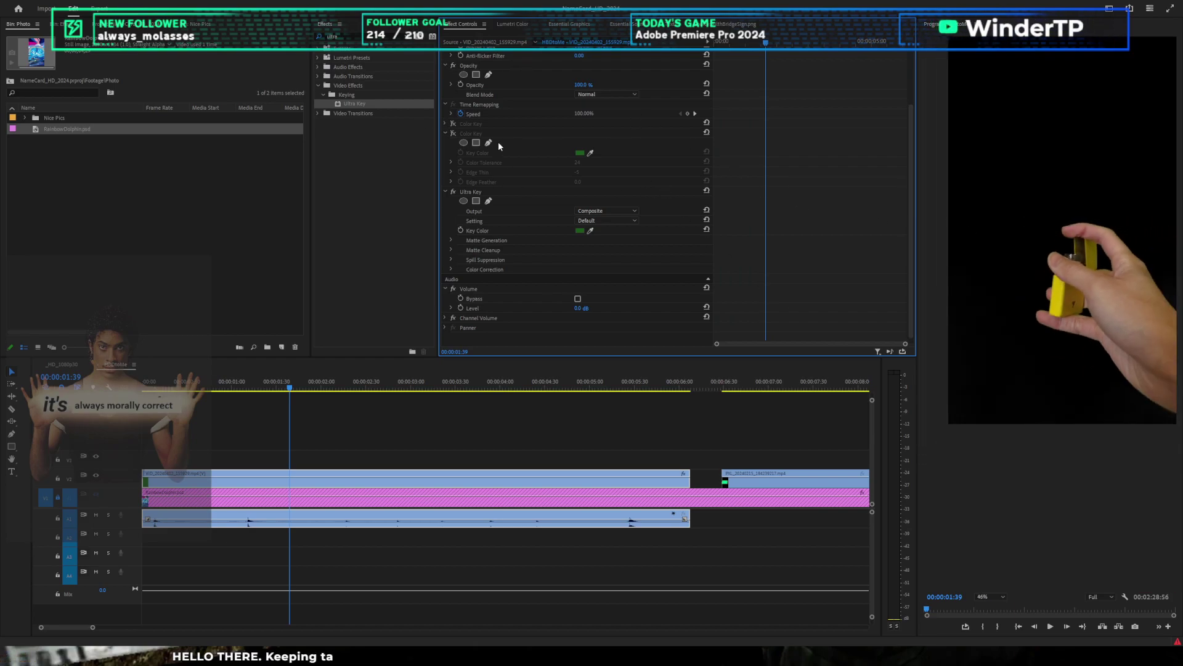
Step: Re-enable both Color Key effects on the hand clip and check the keyed edges around the lighter
left_click(456, 123)
left_click(454, 133)
scroll(1051, 231, "up", 3)
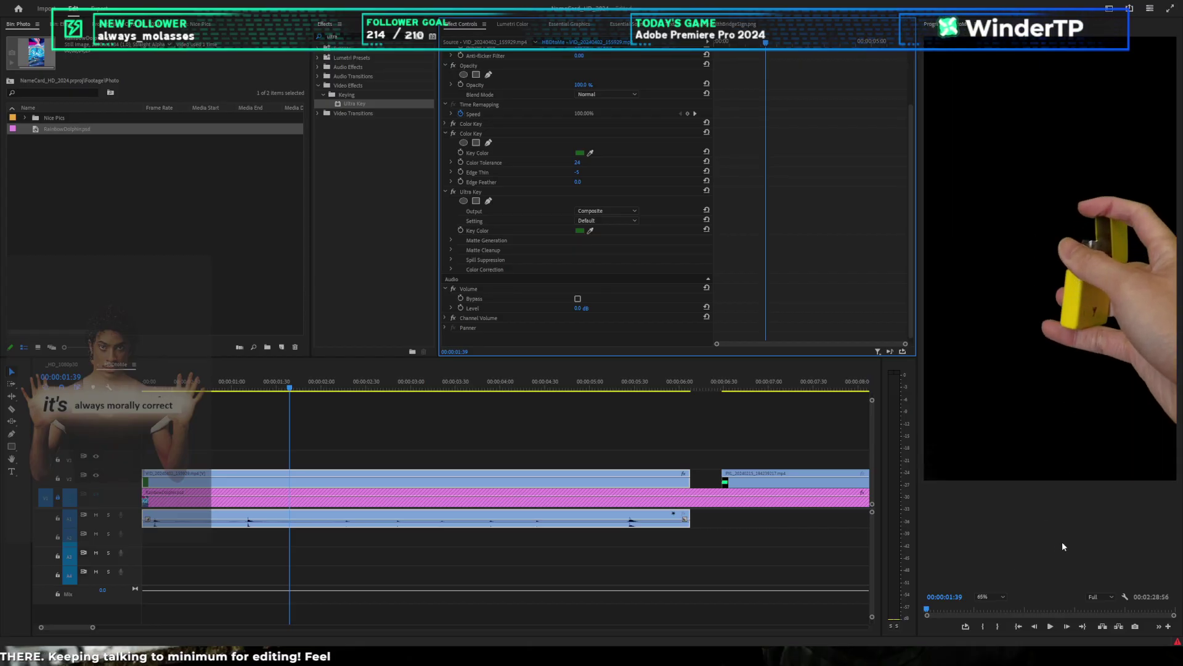
scroll(1081, 278, "up", 2)
scroll(1074, 349, "up", 4)
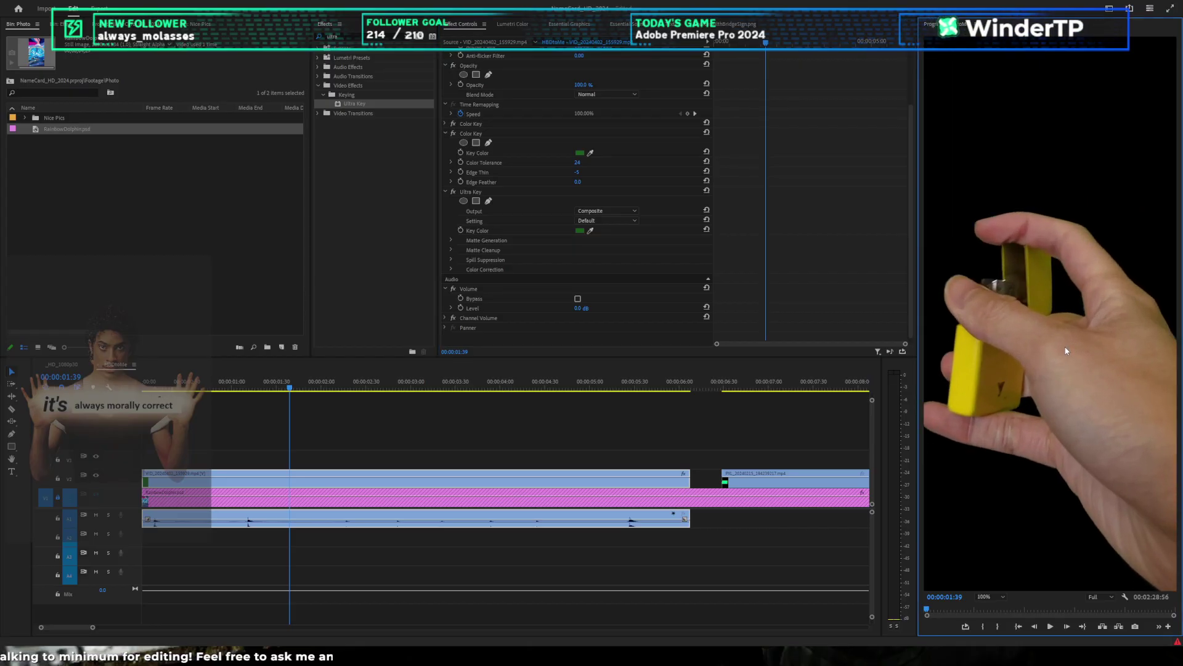
left_click_drag(1107, 324, 1037, 286)
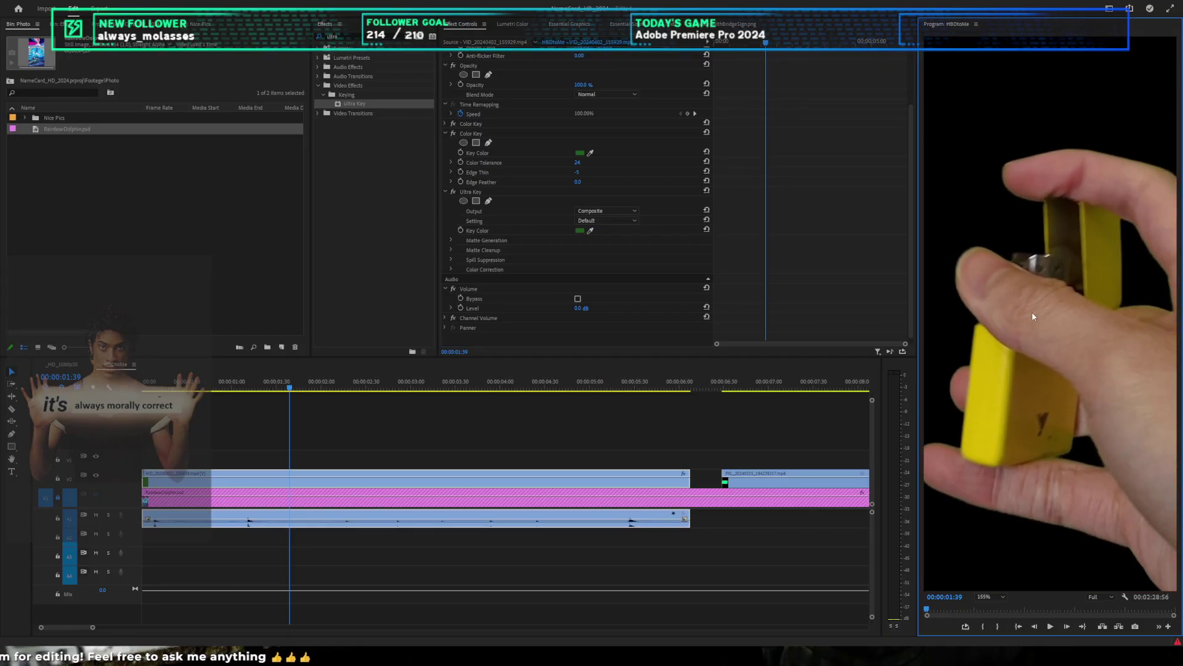
Step: Set the Ultra Key output to Alpha Channel and expand its Matte Generation settings
scroll(605, 225, "up", 1)
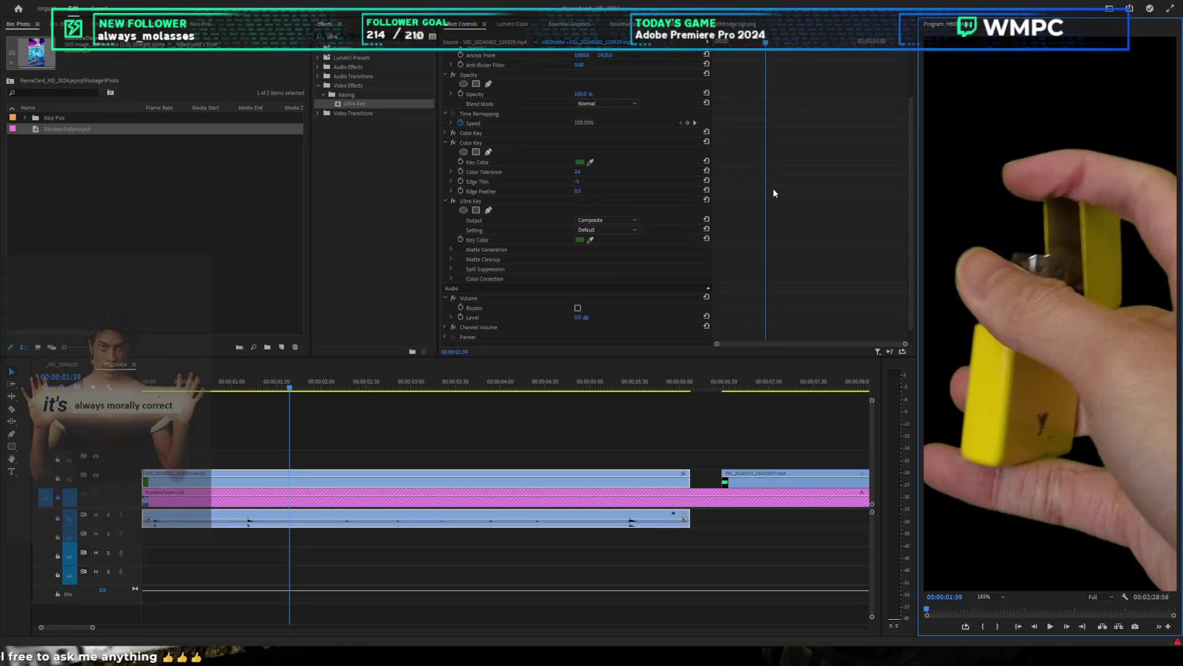
scroll(1052, 221, "down", 4)
scroll(1022, 268, "up", 3)
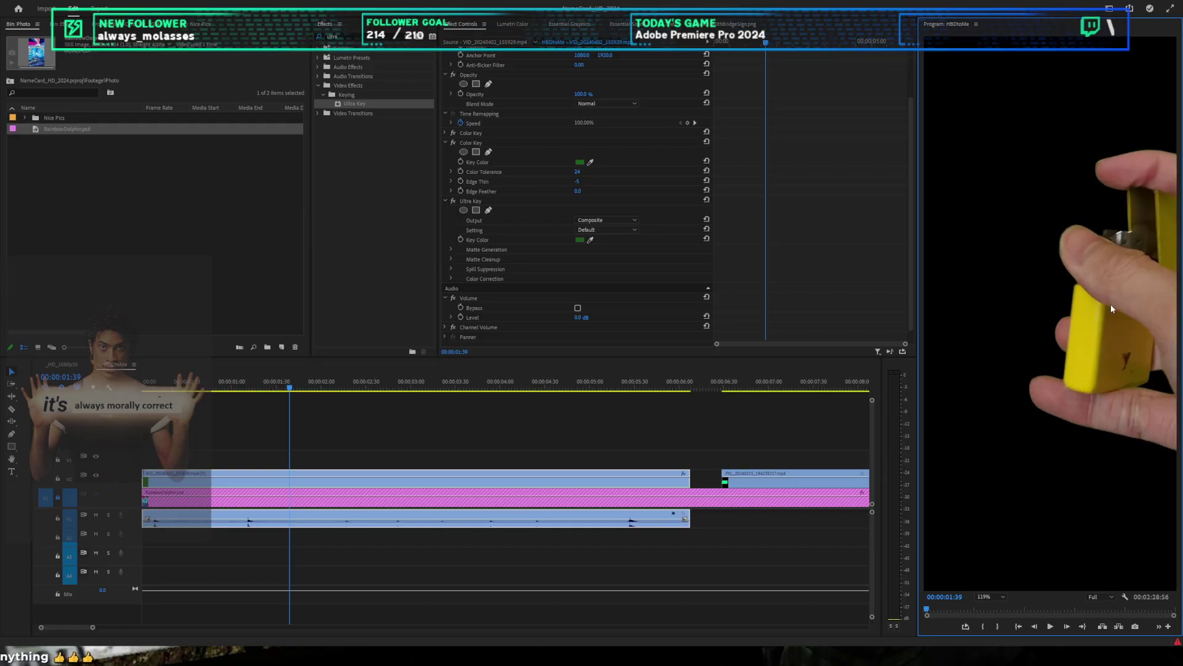
left_click_drag(1108, 293, 1041, 340)
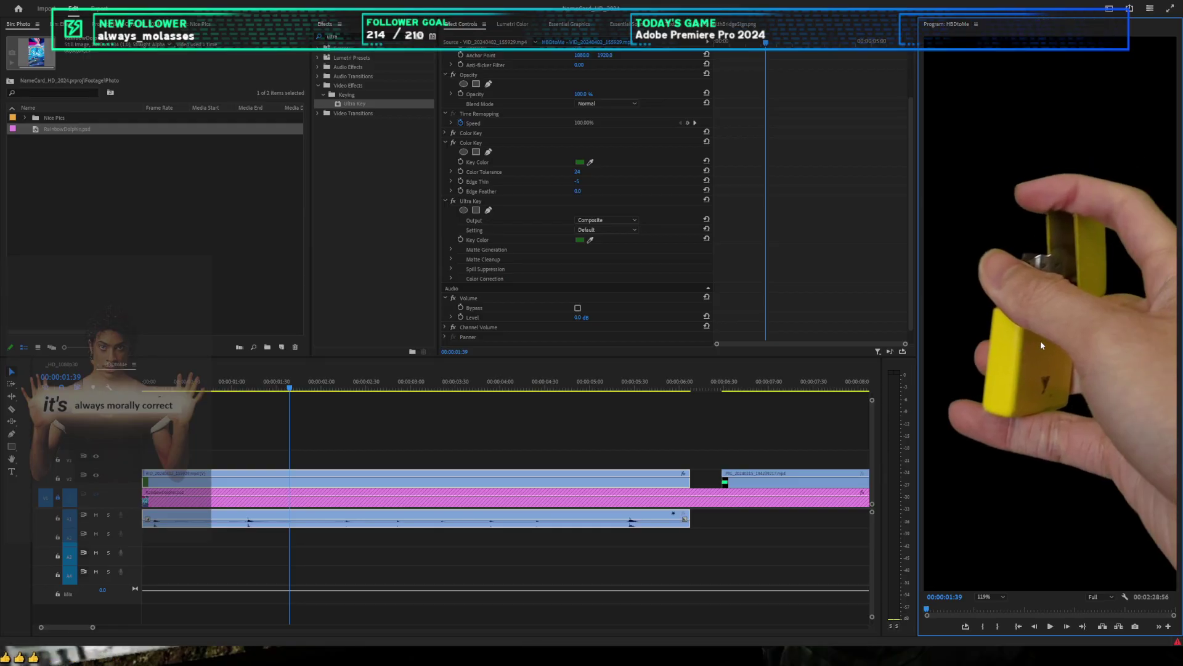
left_click(616, 220)
left_click(609, 231)
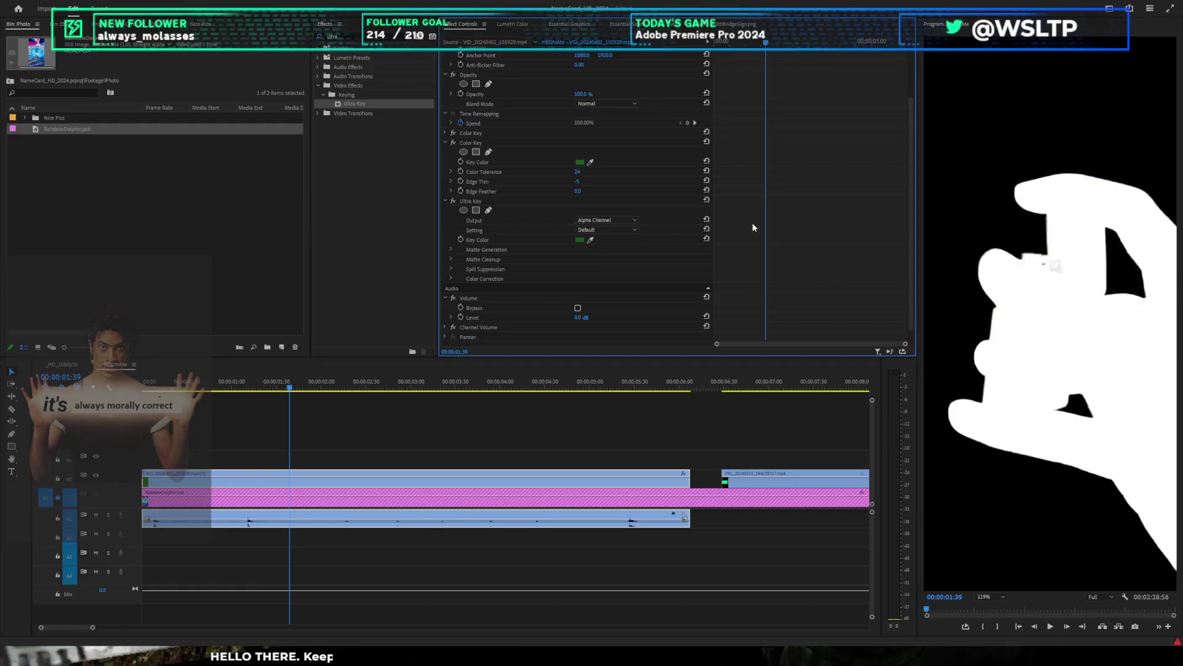
left_click(452, 250)
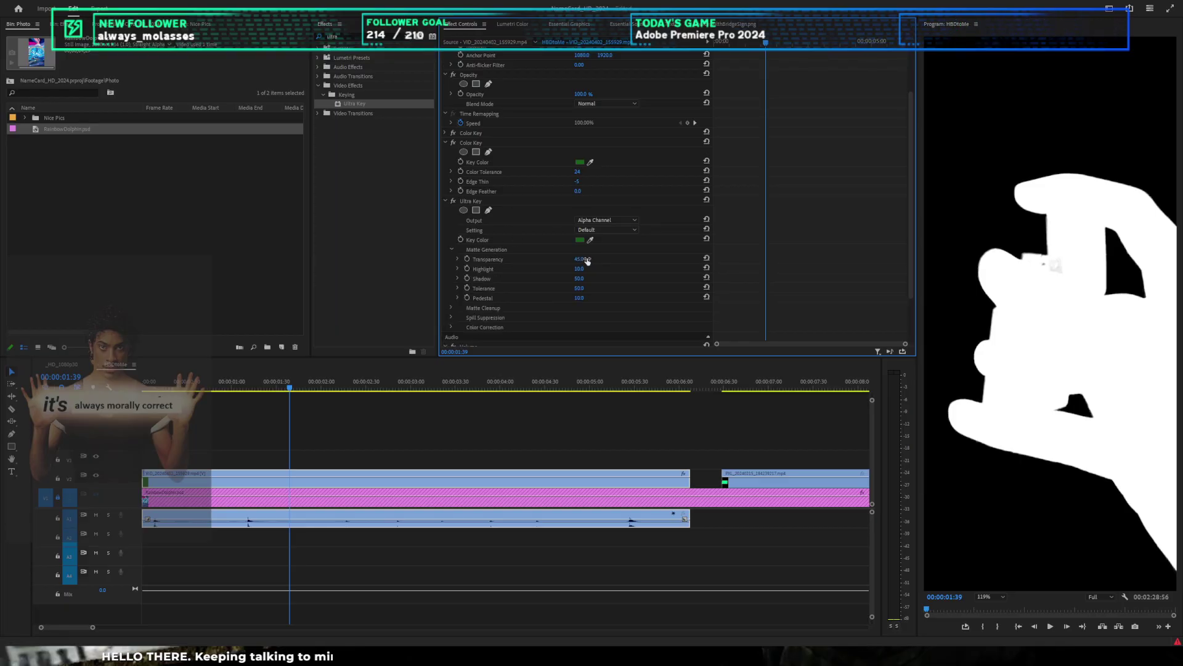
Step: Try different Transparency and Highlight values in the Ultra Key's Matte Generation settings, undoing each change
left_click_drag(588, 260, 610, 270)
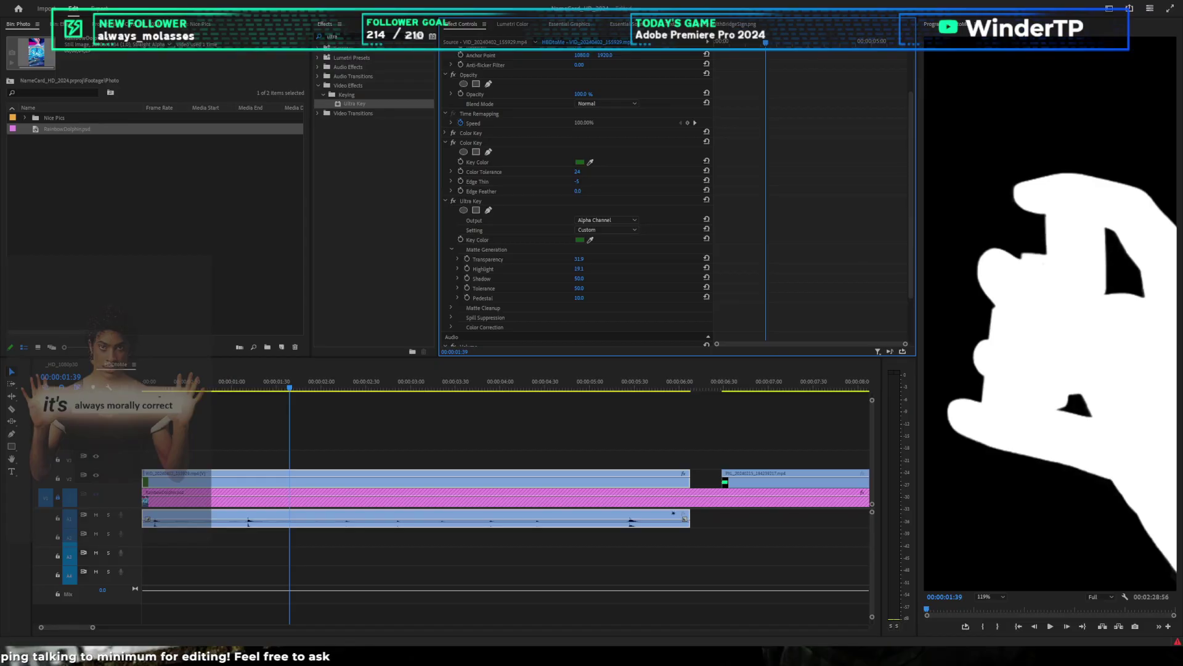
key("ctrl+z")
scroll(1037, 298, "down", 5)
scroll(1048, 297, "up", 1)
scroll(1086, 325, "down", 1)
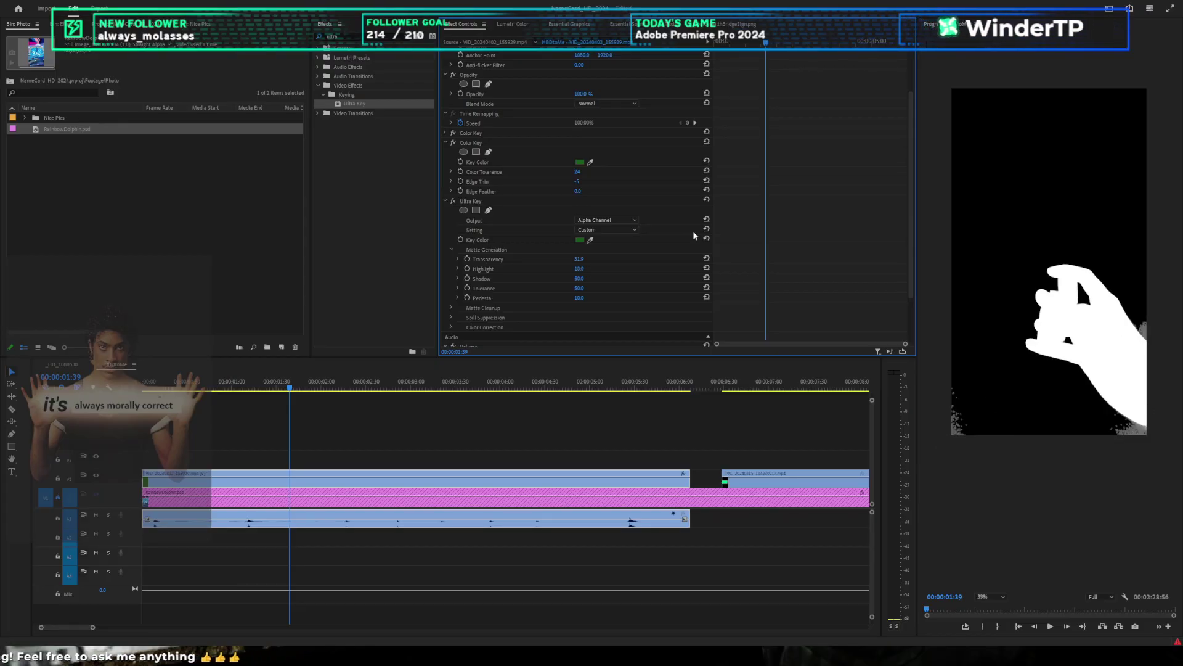
key("ctrl+z")
key("ctrl+z")
key("ctrl+z")
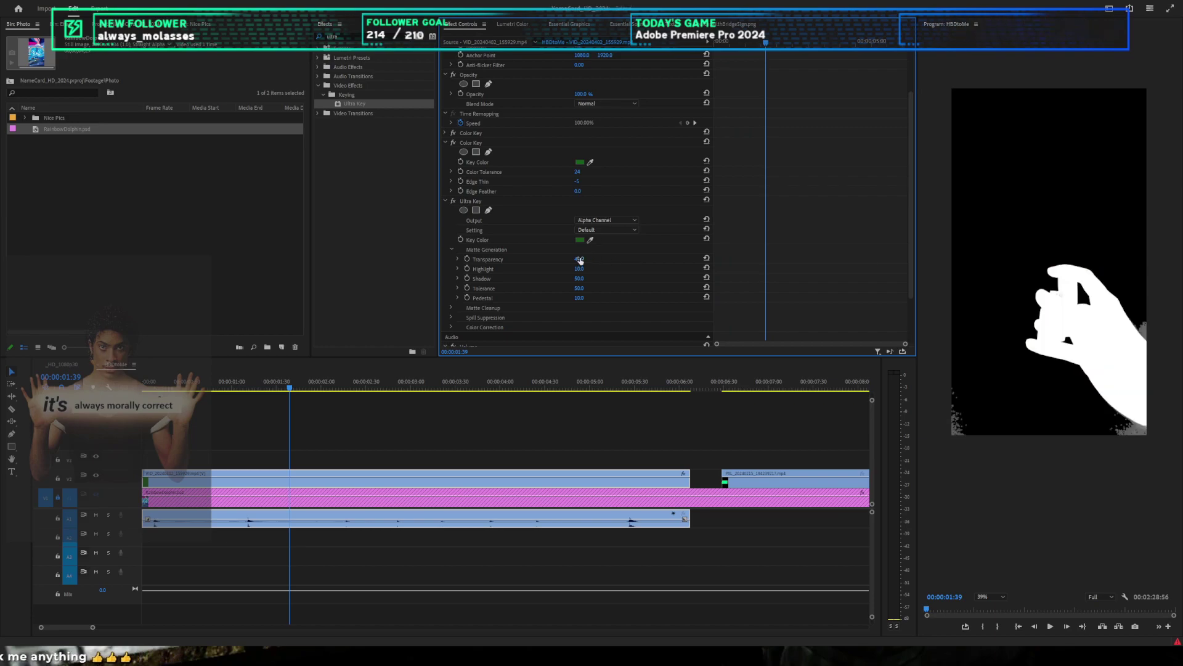
left_click_drag(579, 259, 579, 259)
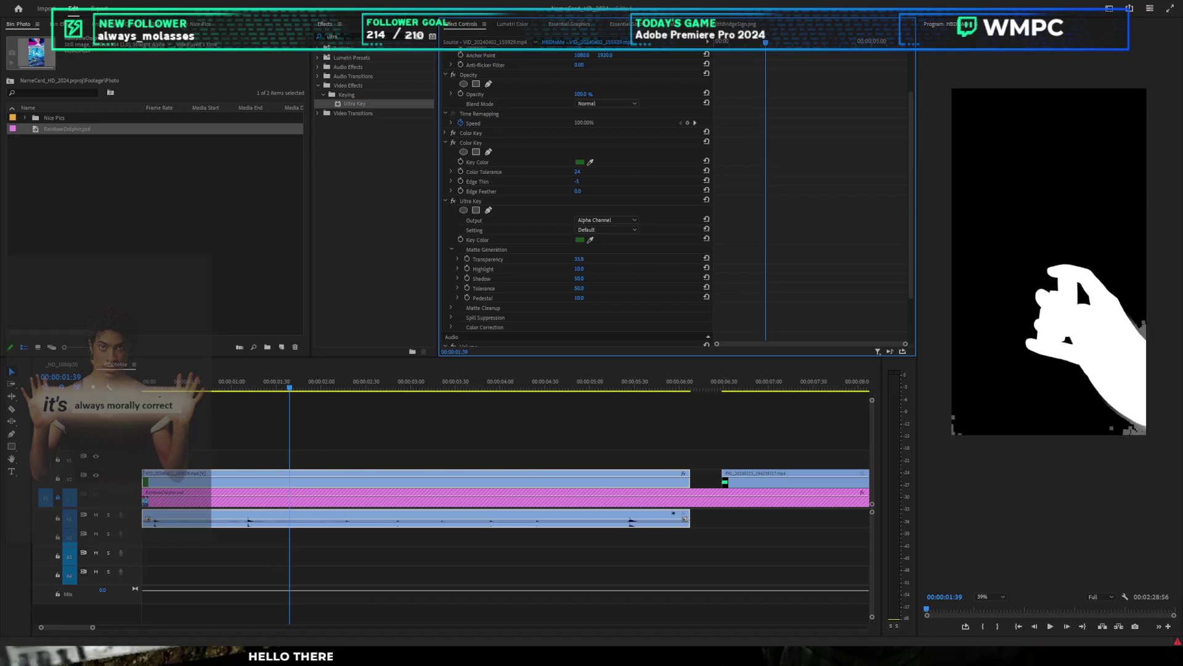
key("ctrl+z")
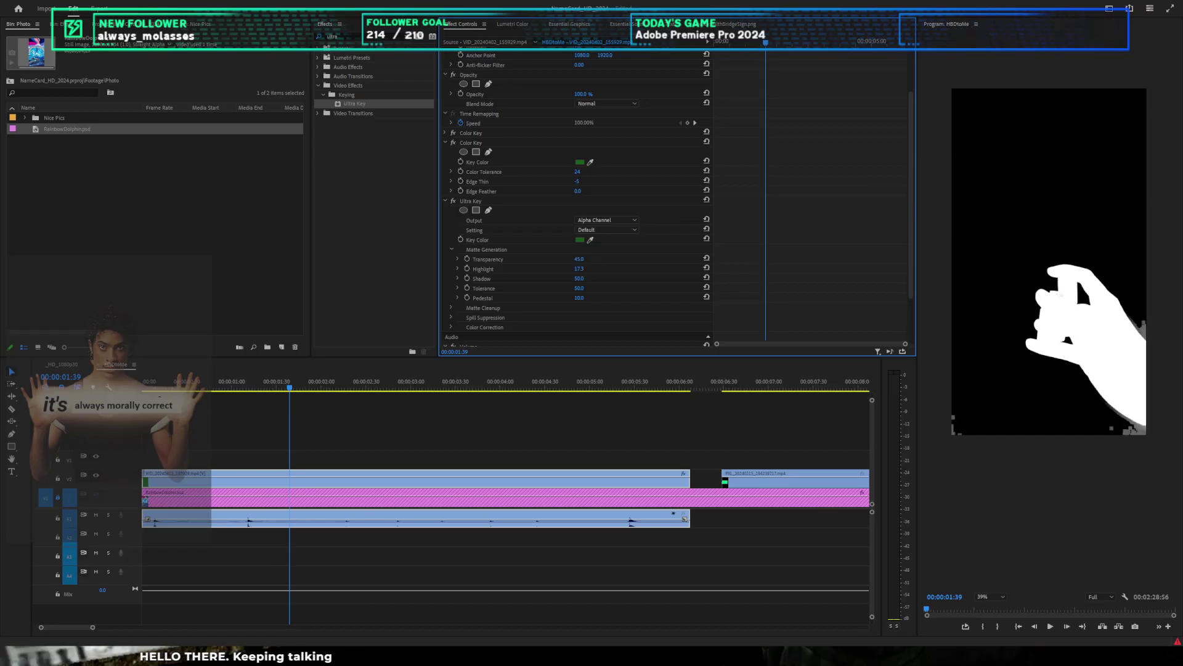
key("ctrl+z")
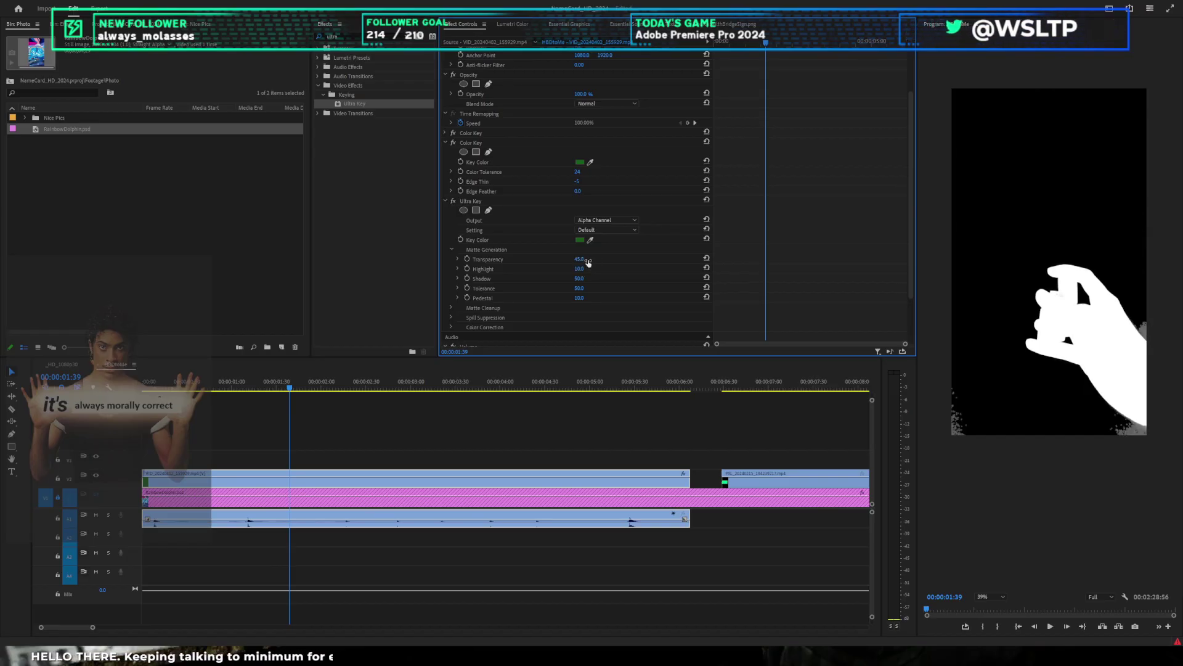
Step: Lower the Ultra Key's Transparency and reduce Shadow to about 5.8, then inspect the matte around the hand
key("ctrl+z")
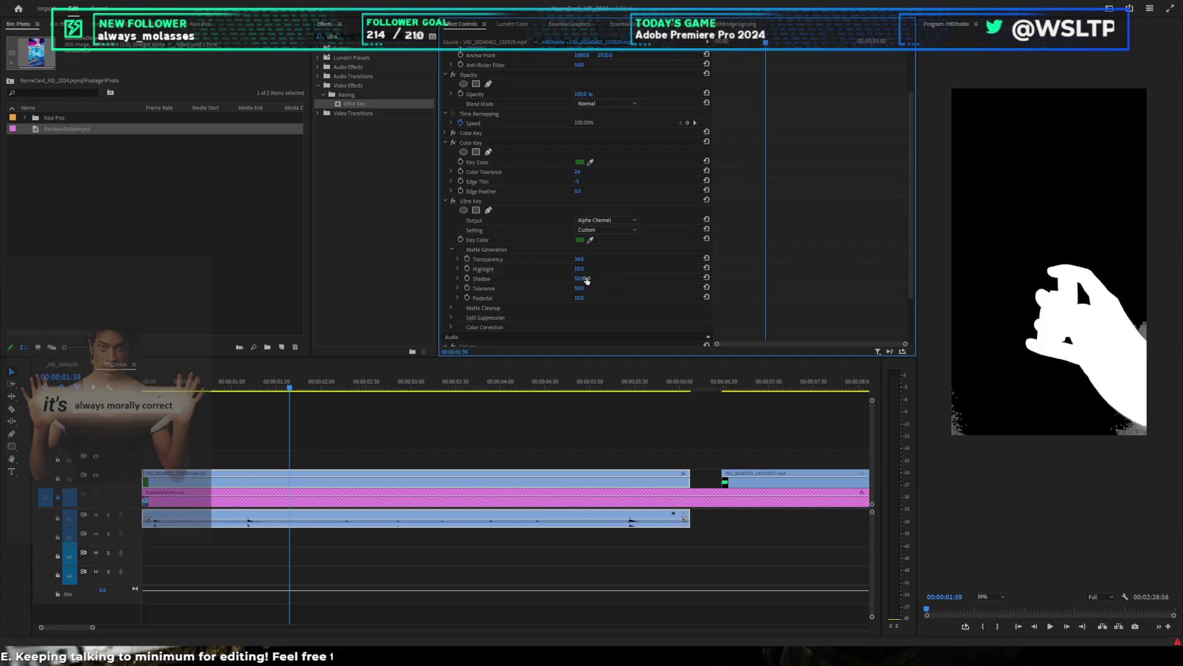
key("ctrl+z")
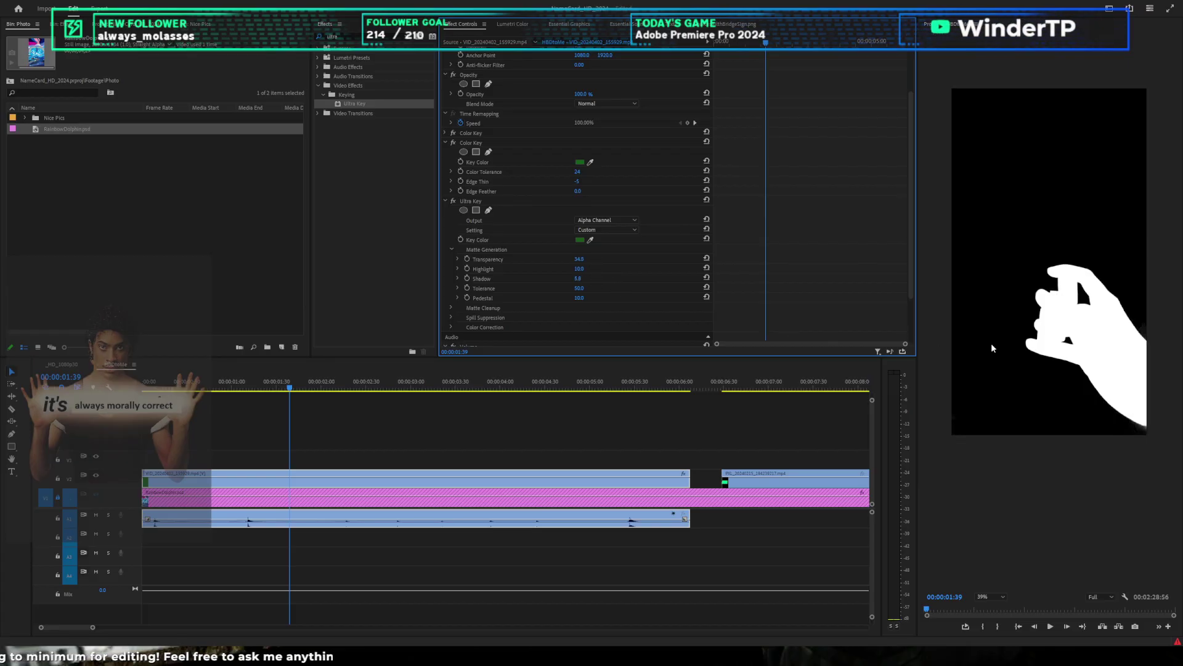
scroll(992, 348, "up", 5)
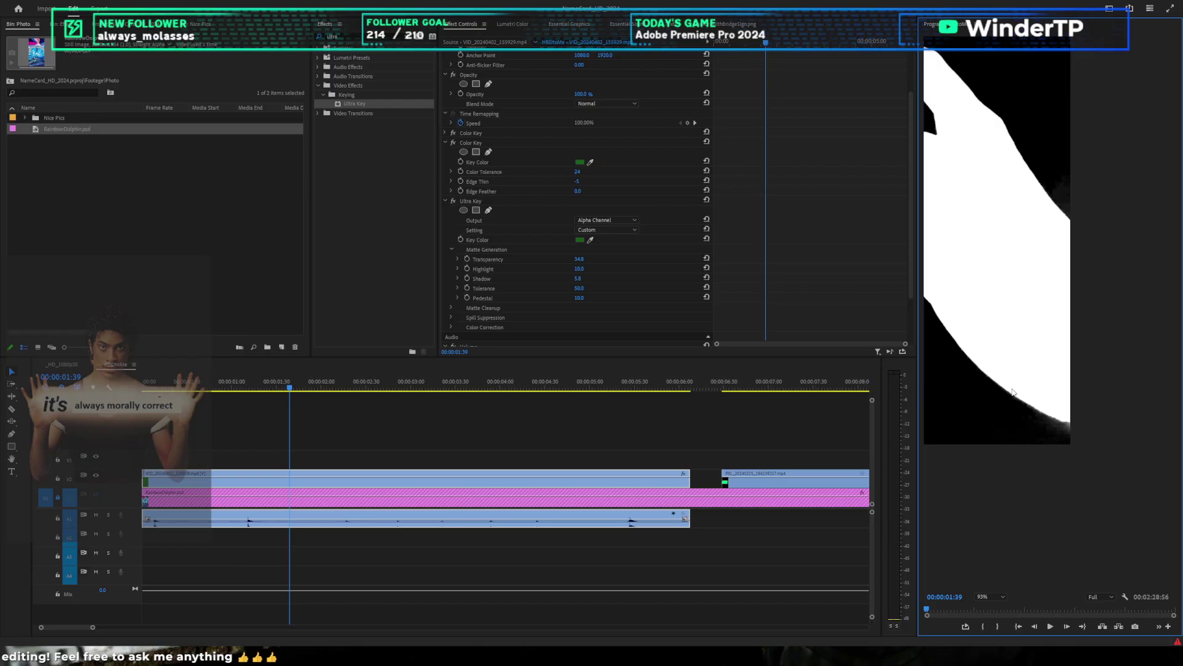
scroll(1012, 392, "up", 1)
scroll(1046, 367, "down", 4)
scroll(1050, 320, "up", 1)
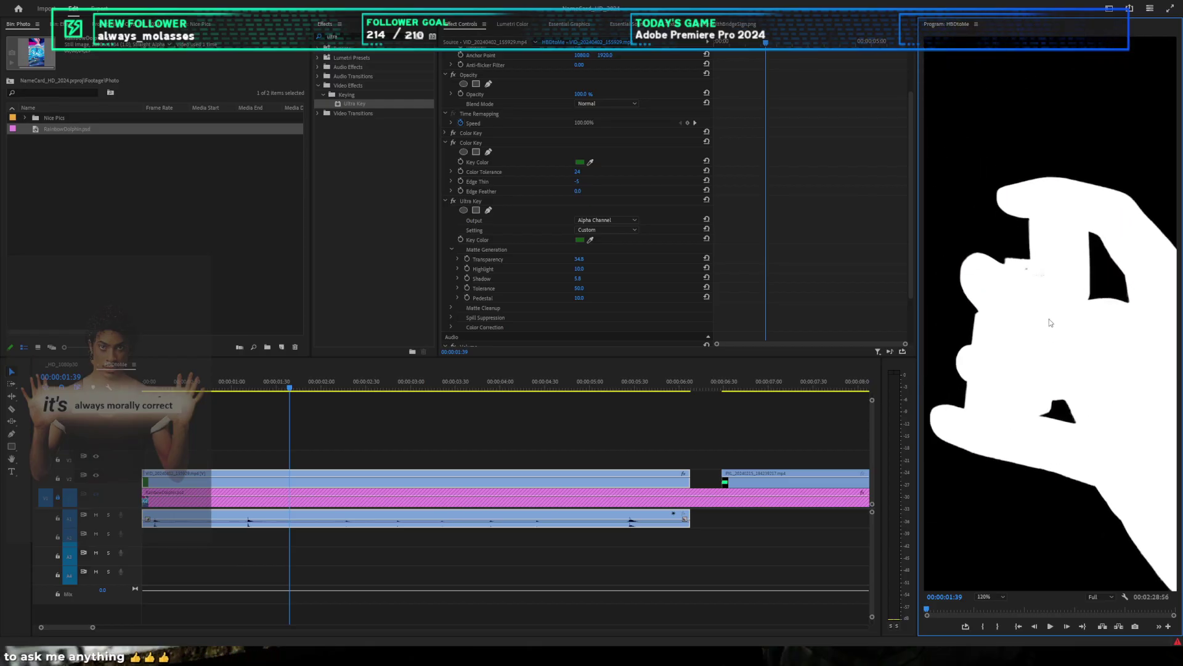
scroll(1049, 319, "up", 2)
Step: Raise the Ultra Key's Highlight to about 22.4 and lower Transparency further to fill the specks in the matte
mouse_move(579, 268)
left_mouse_down()
mouse_move(625, 268)
mouse_move(575, 259)
left_mouse_up()
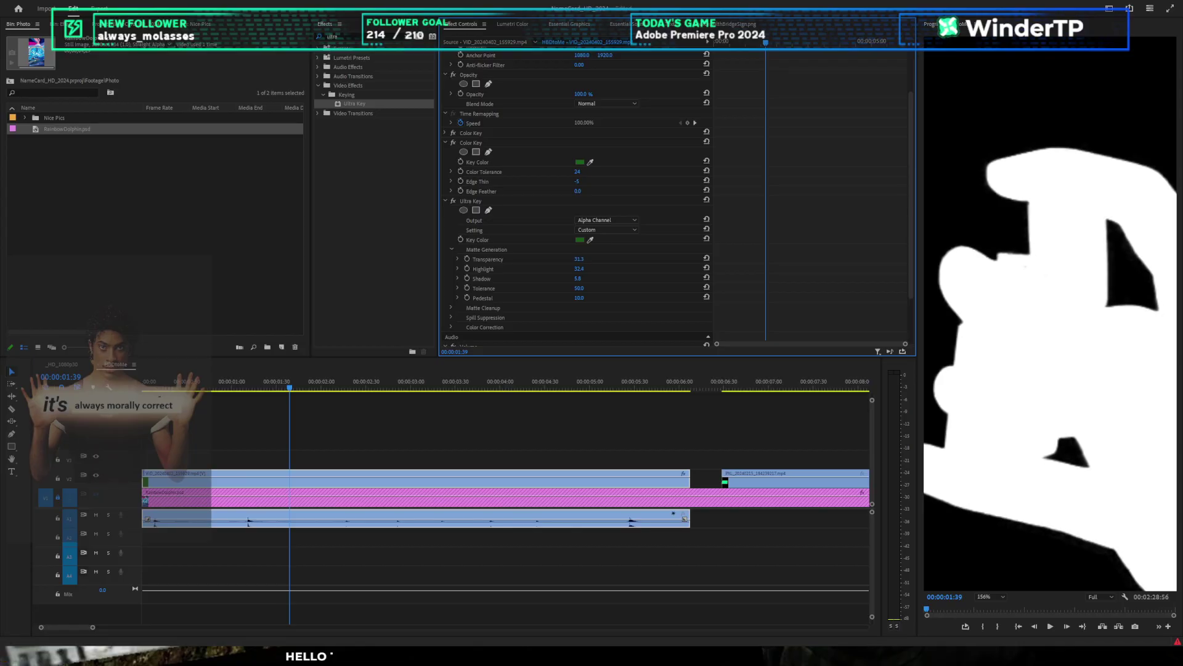
scroll(986, 339, "down", 6)
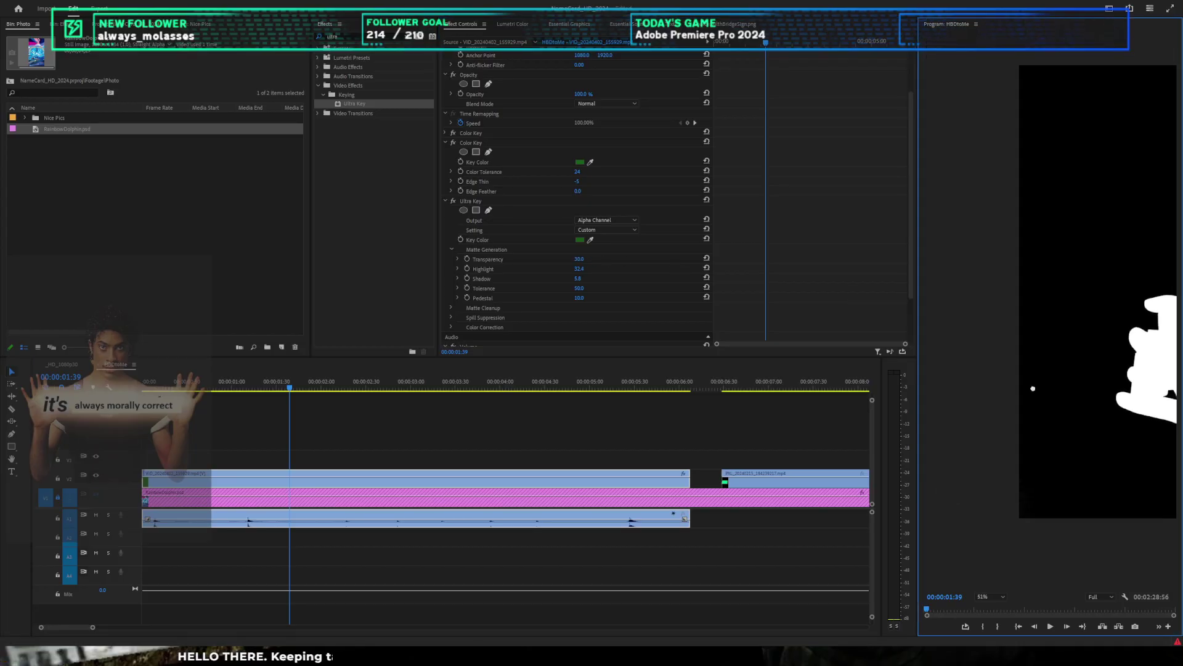
scroll(1033, 389, "up", 4)
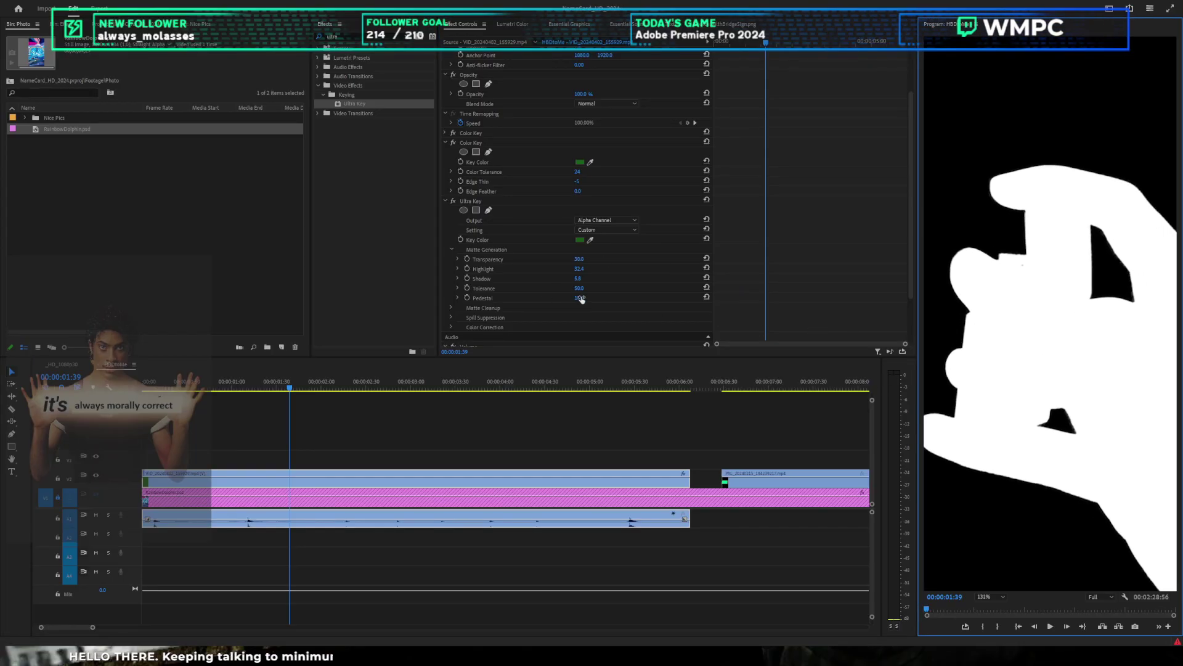
scroll(581, 299, "up", 2)
scroll(1032, 292, "up", 4)
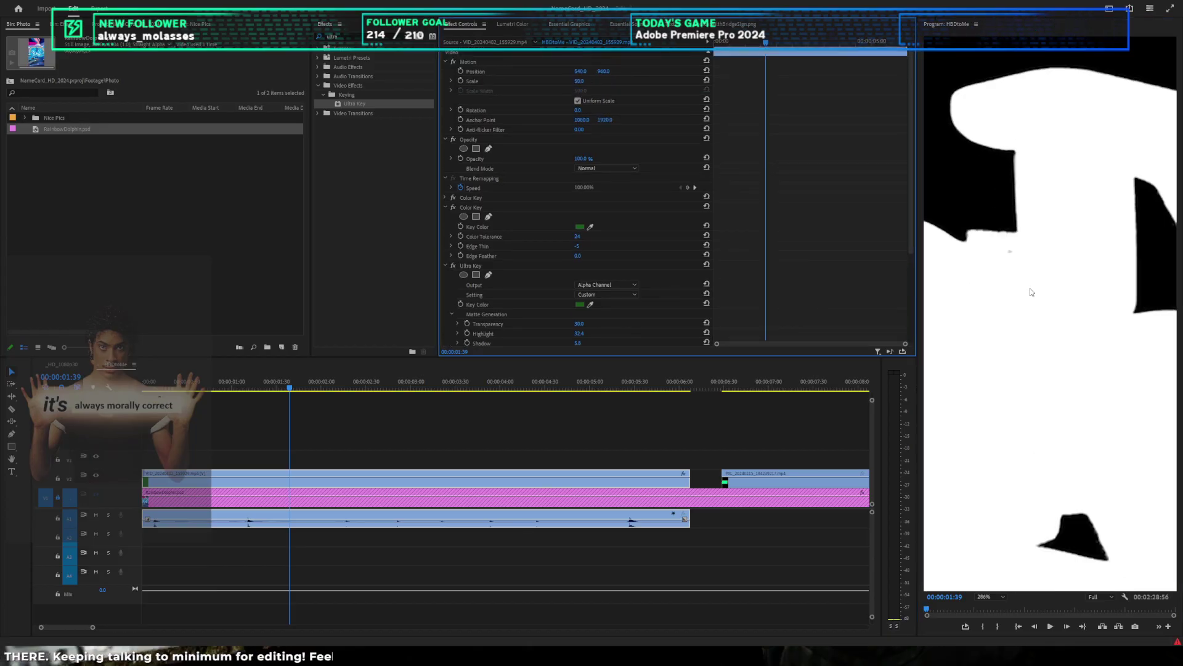
Step: Try a different Tolerance value in the Ultra Key's Matte Generation settings and undo it
scroll(1032, 292, "up", 1)
scroll(635, 290, "down", 3)
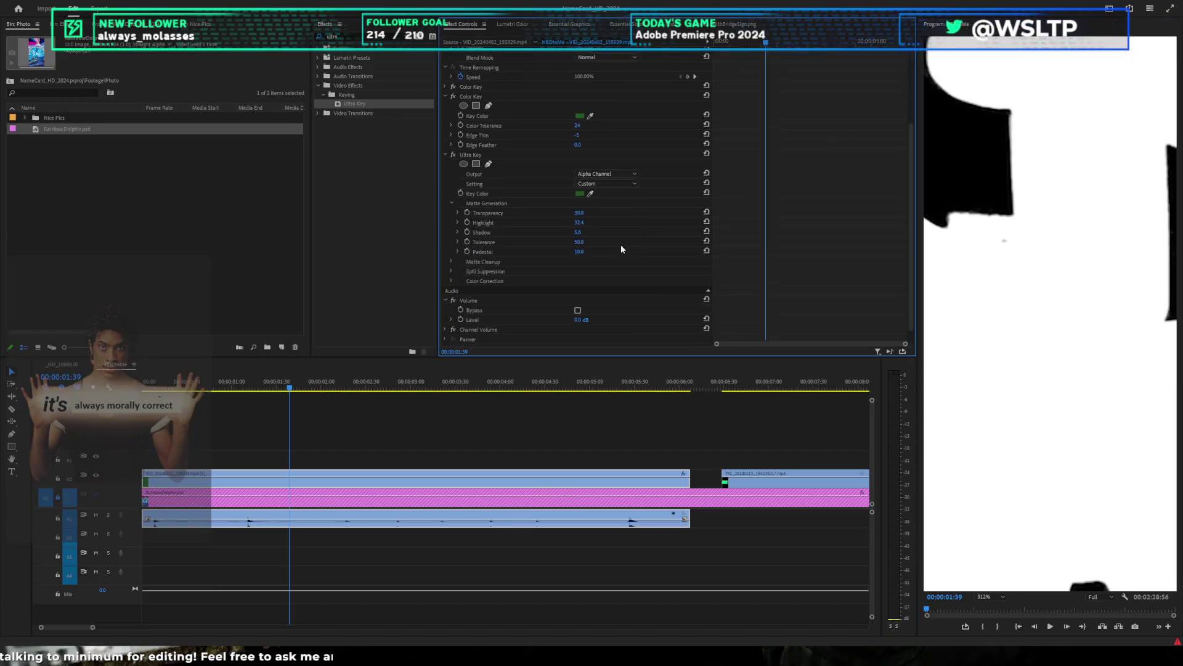
left_click_drag(579, 242, 599, 241)
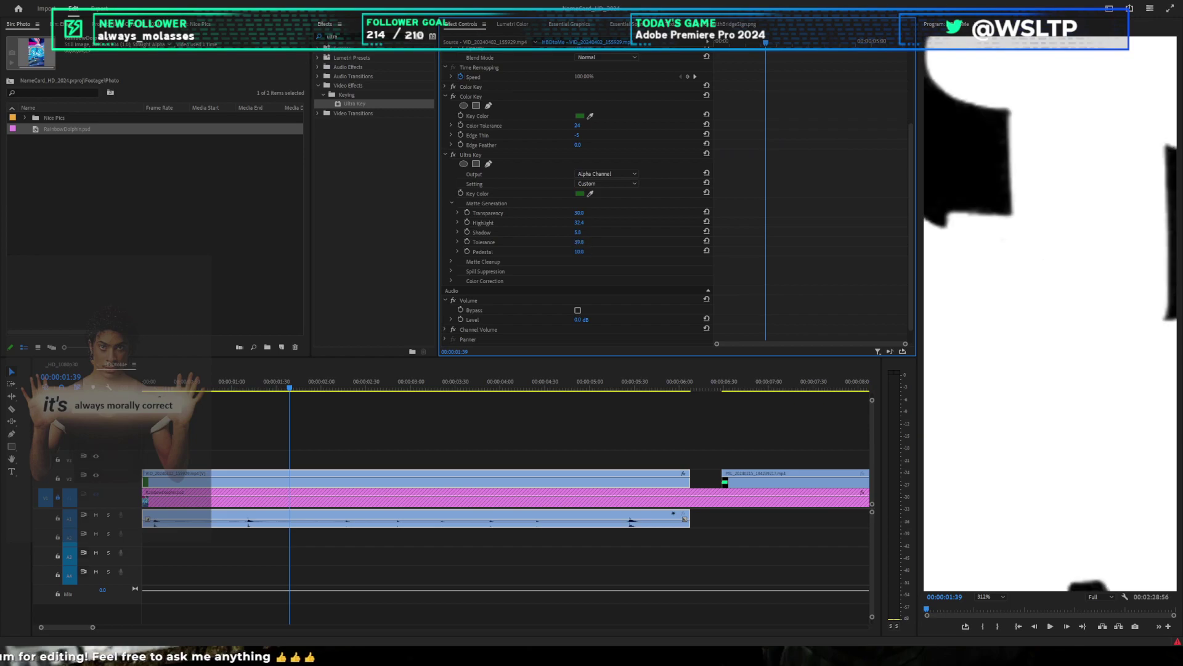
key("ctrl+z")
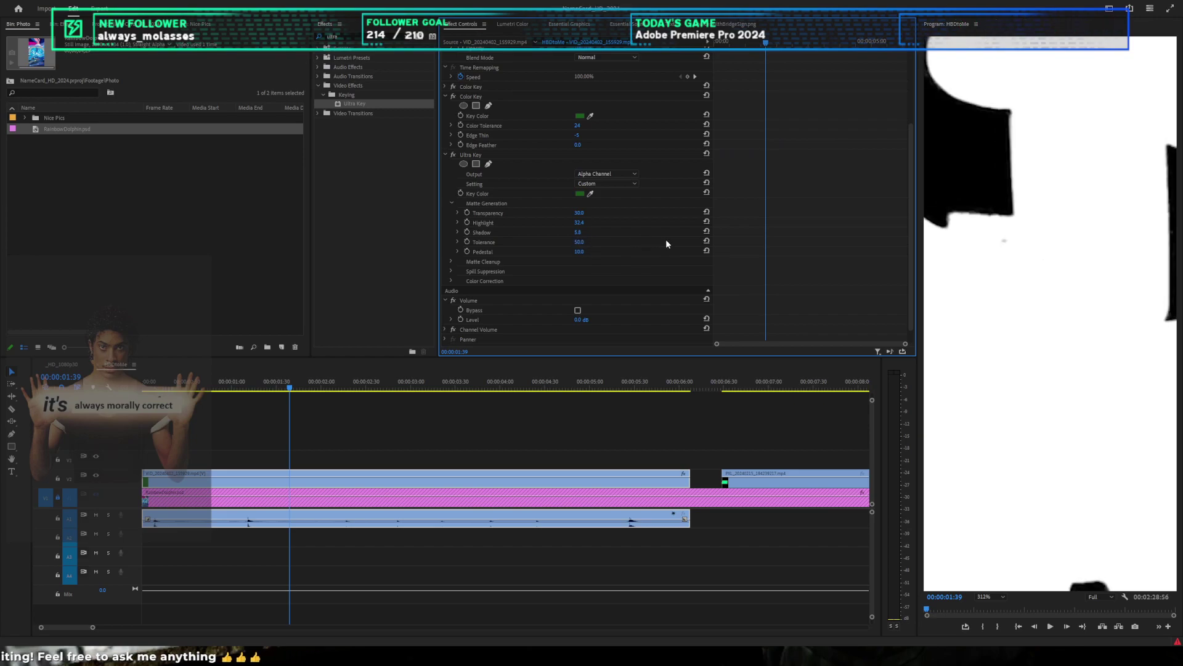
Step: Expand the Ultra Key's Matte Cleanup settings and switch its output back to Composite
left_click(452, 262)
left_click(617, 174)
left_click(616, 165)
scroll(970, 283, "down", 5)
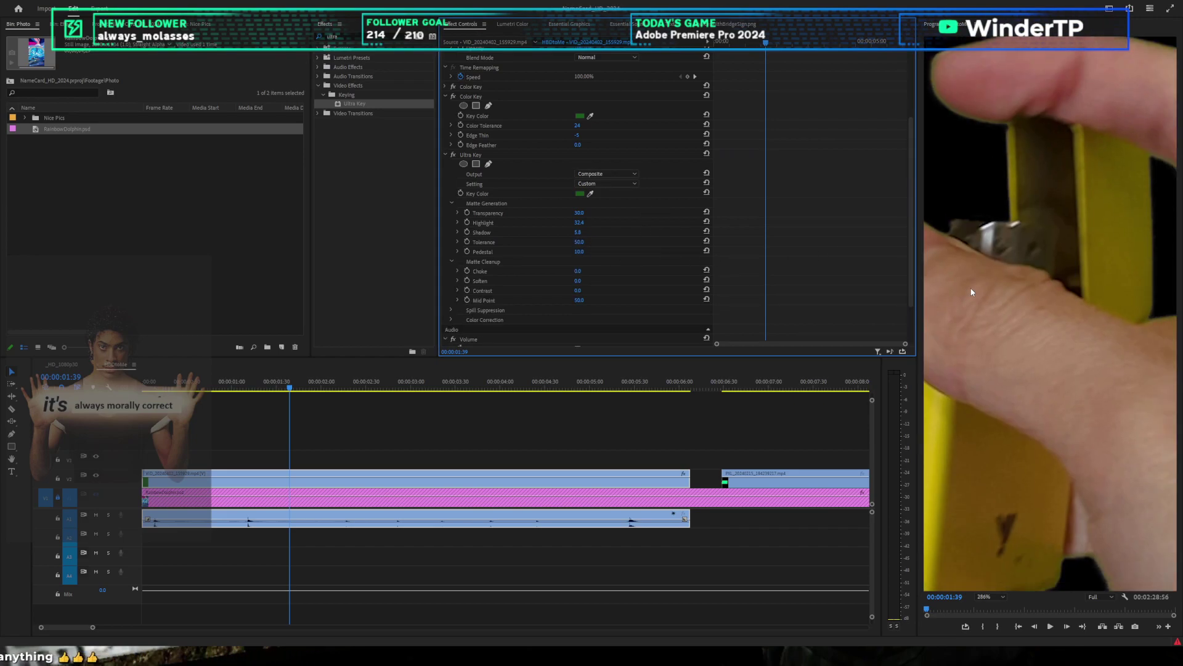
left_click_drag(968, 279, 1017, 290)
Step: Set the Matte Cleanup Choke to about 29 and Soften to about 35 to refine the hand's edges
left_click_drag(579, 272, 682, 285)
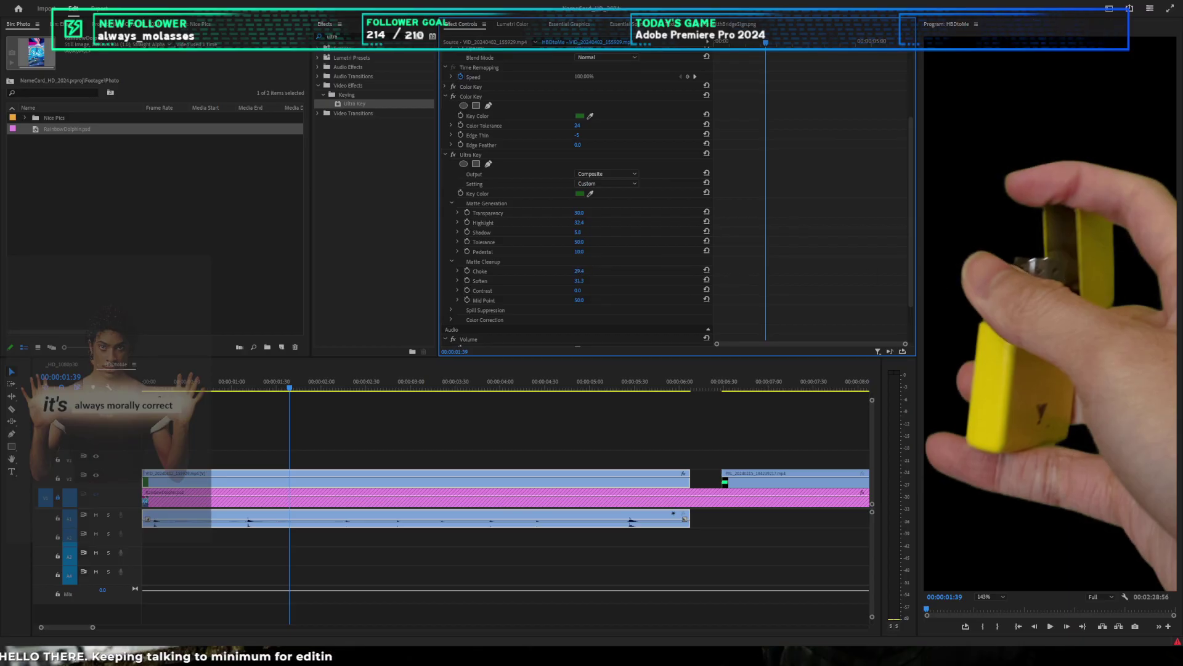
left_click(579, 271)
left_click_drag(580, 281, 606, 281)
scroll(942, 398, "down", 3)
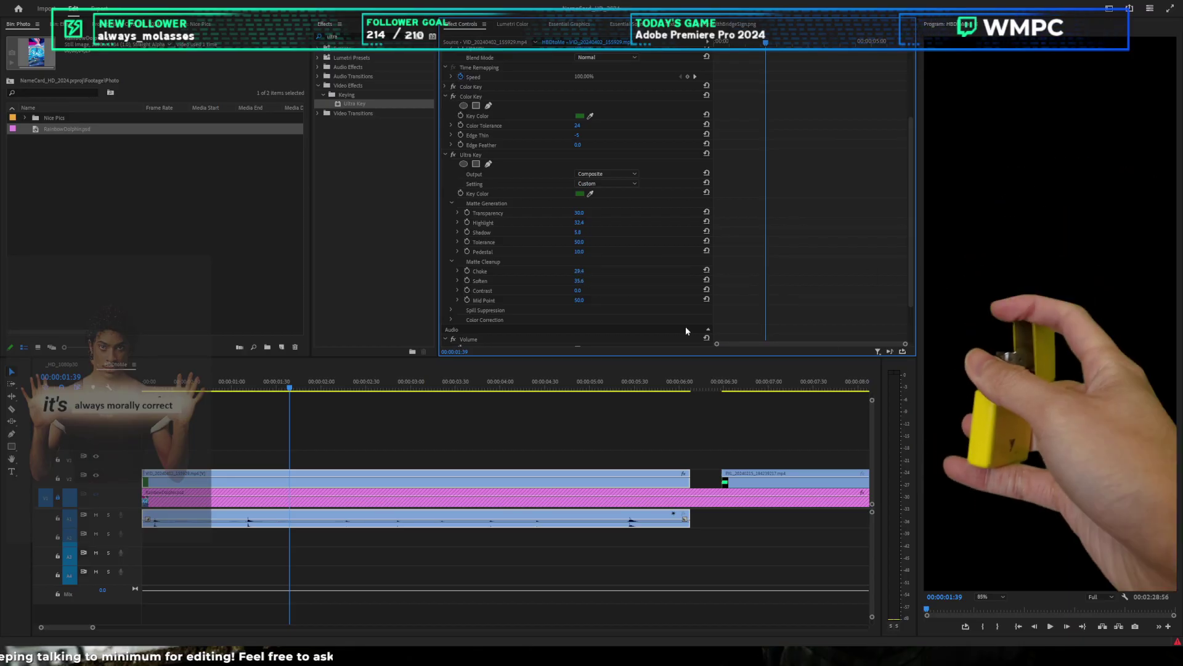
Step: Expand the Ultra Key's Spill Suppression settings and raise Desaturate to about 48
scroll(624, 305, "down", 2)
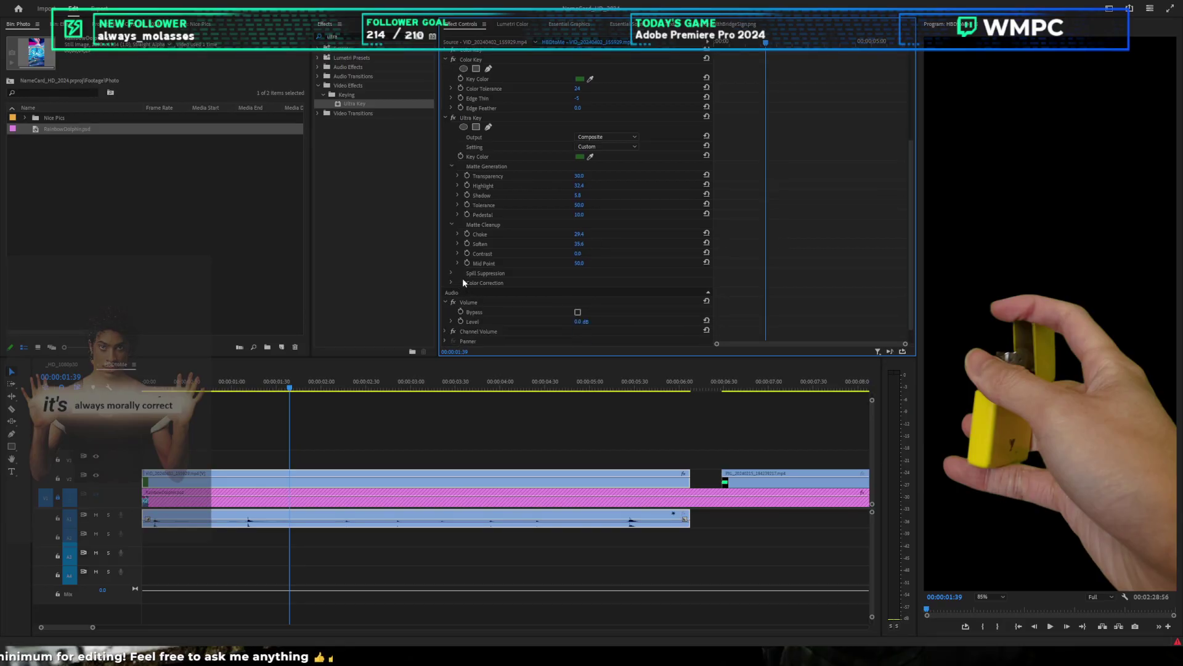
left_click(458, 275)
scroll(555, 278, "down", 2)
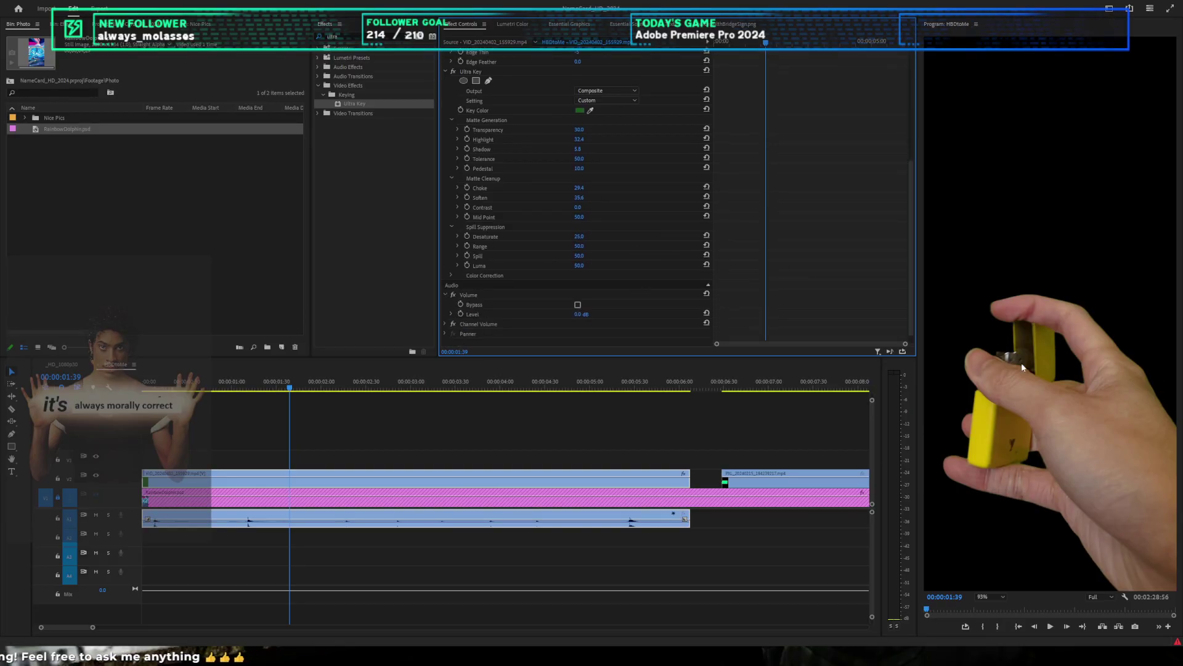
scroll(1022, 368, "up", 5)
left_click_drag(1042, 357, 1064, 331)
scroll(1064, 331, "down", 3)
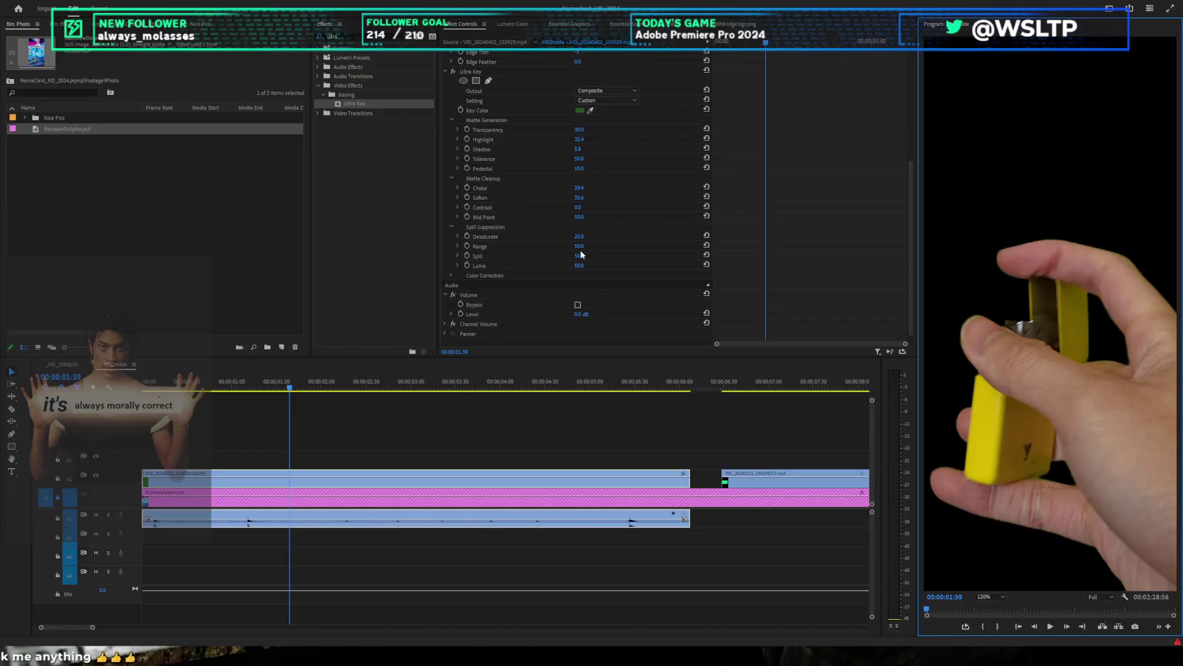
left_click_drag(580, 239, 605, 249)
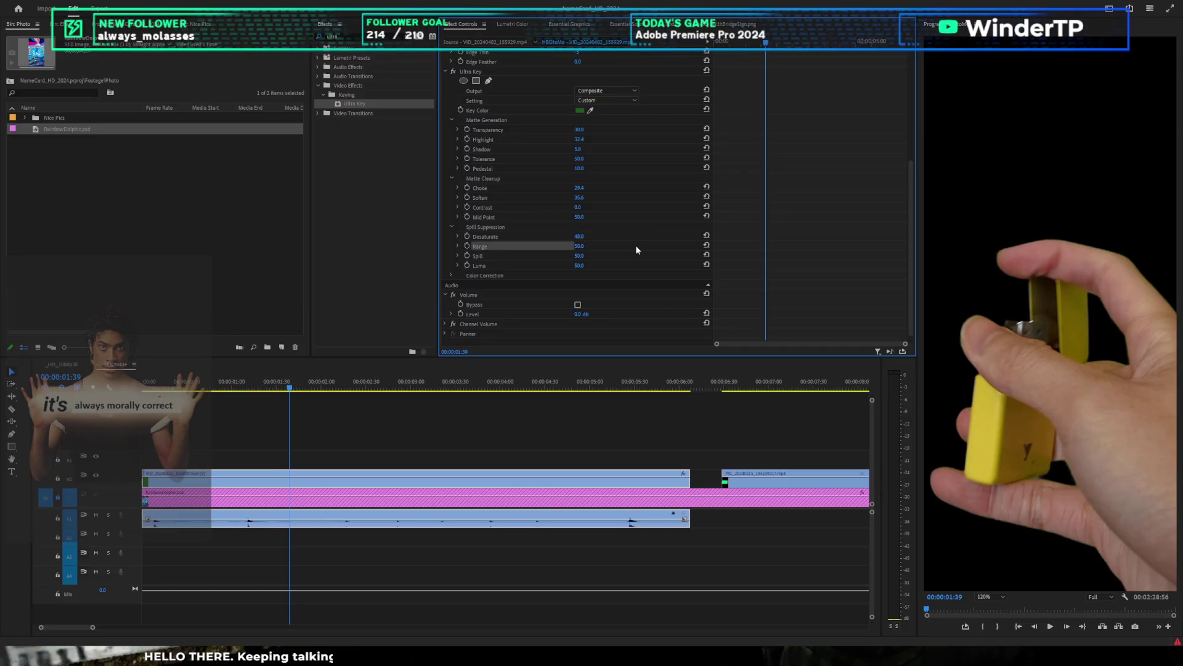
Step: Set the Ultra Key's Spill Suppression Range to about 54 and Spill to about 69, and return to the sequence start
left_click_drag(582, 248, 595, 256)
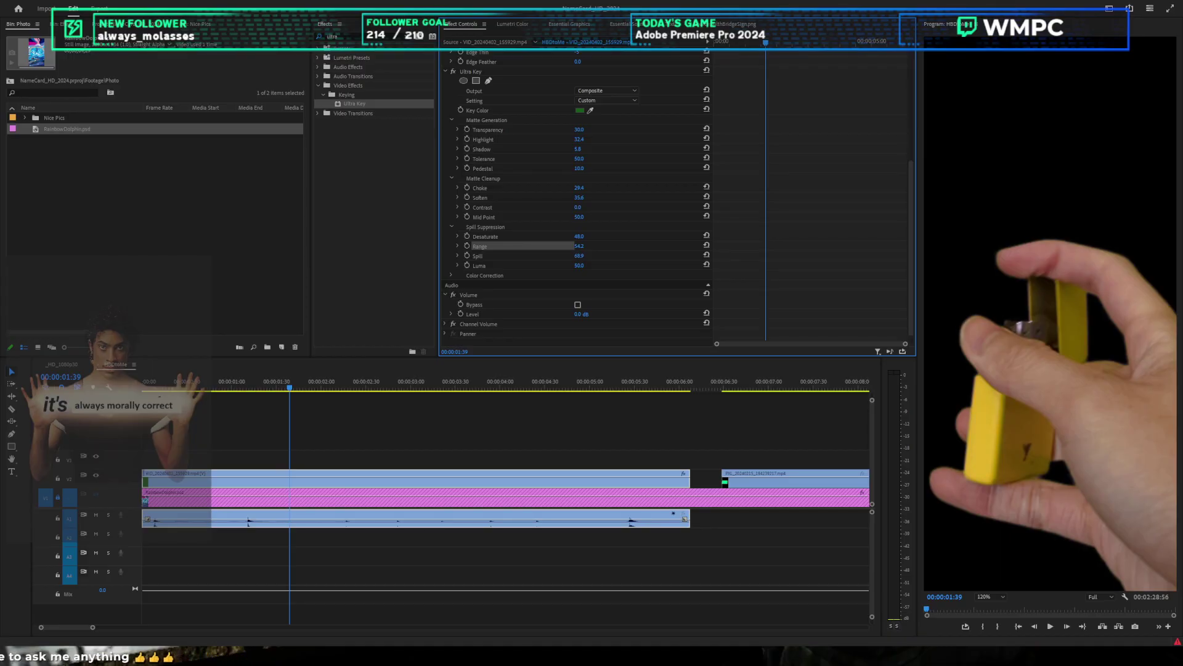
left_click_drag(580, 266, 554, 245)
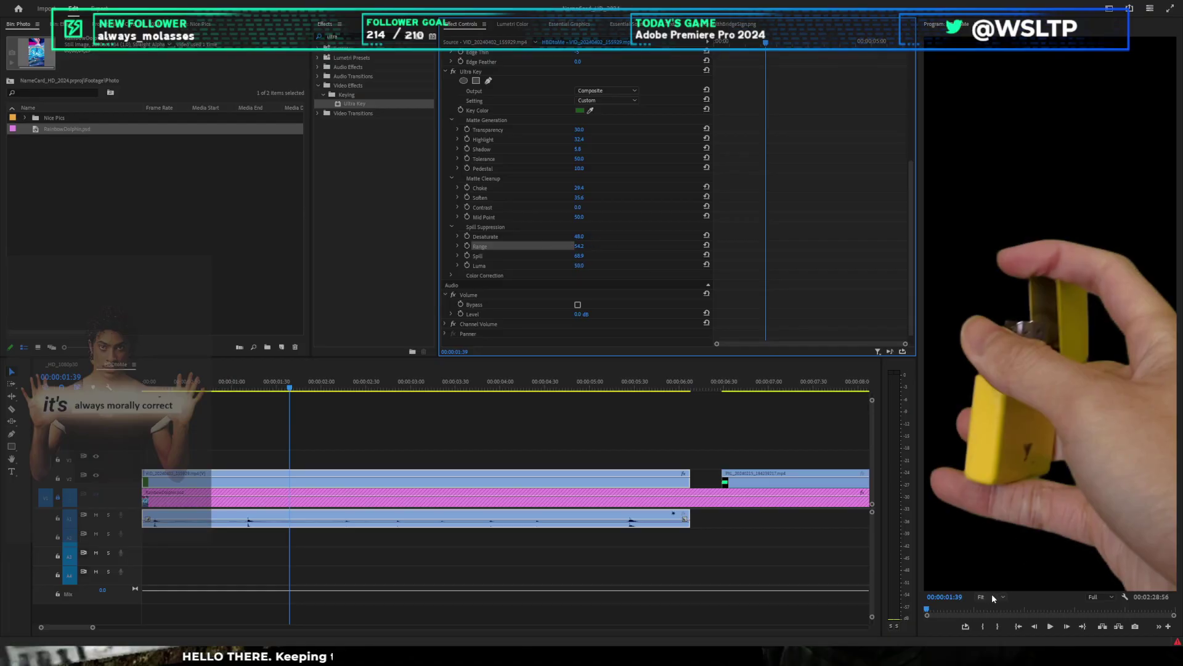
scroll(992, 598, "down", 3)
left_click(550, 430)
key("Home")
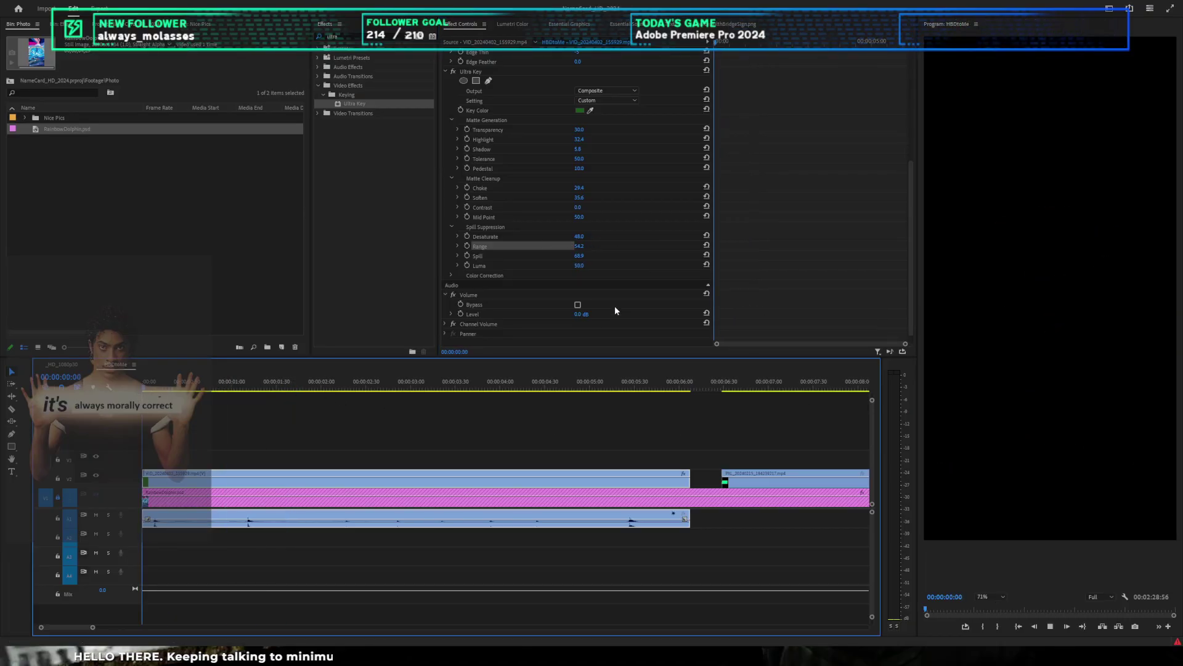
Step: Collapse the lighter clip's two Color Key effects and its Ultra Key, and copy all three effects together
scroll(758, 203, "up", 5)
left_click(445, 179)
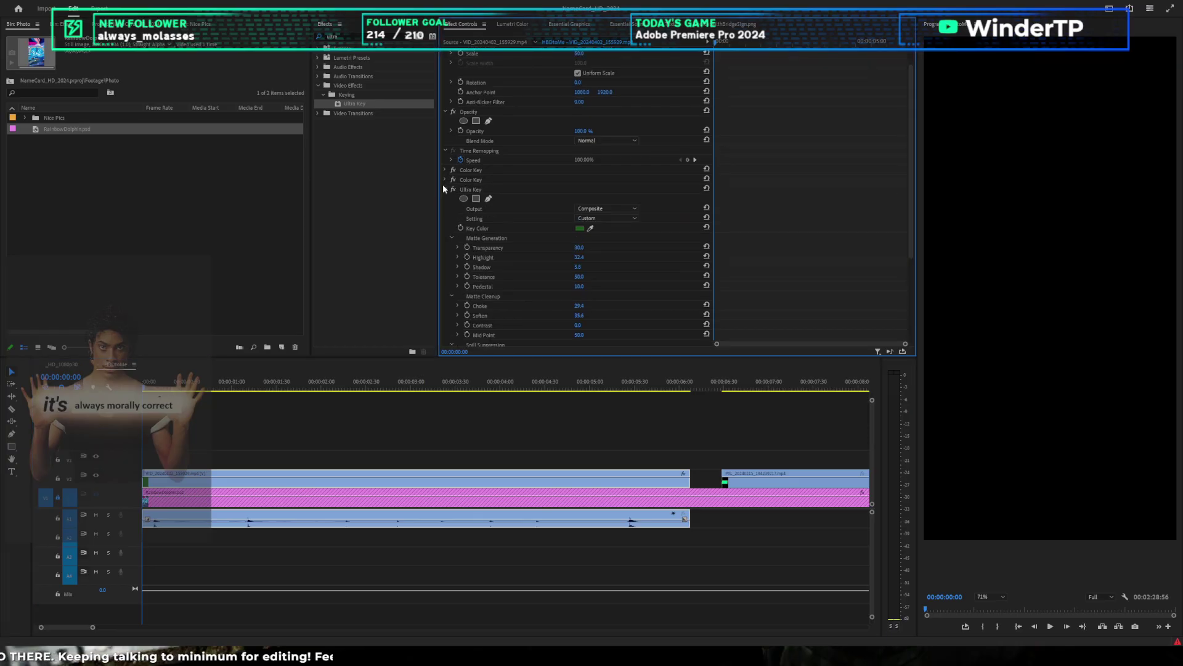
left_click(443, 185)
left_click(445, 188)
left_click(467, 197, "shift")
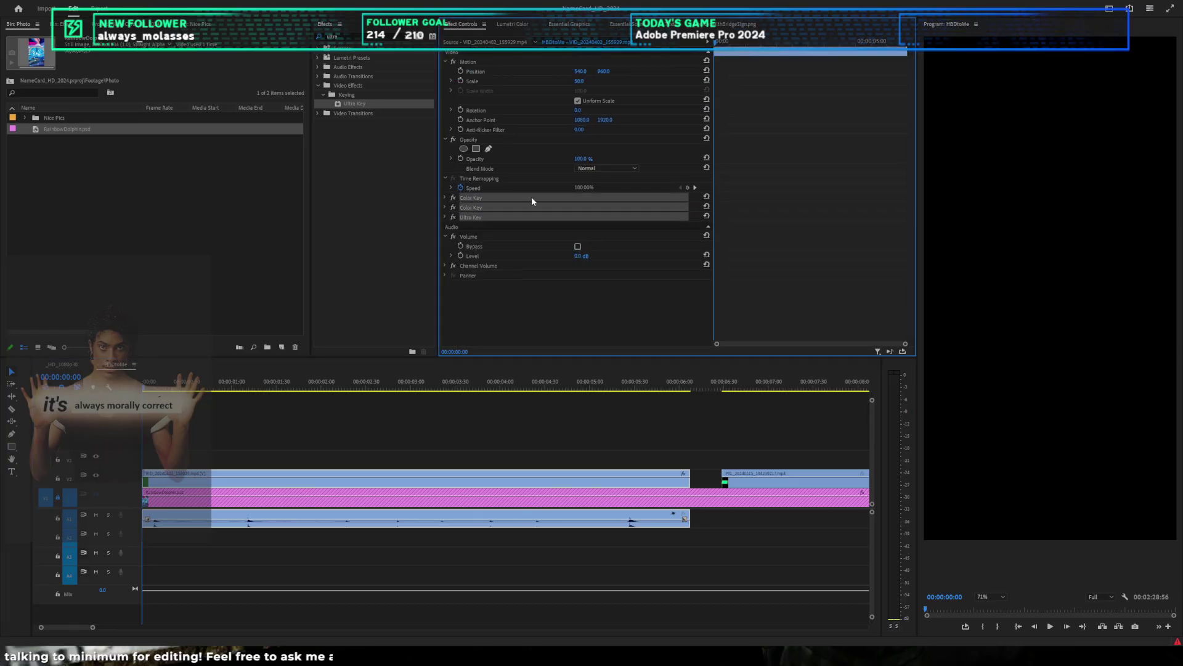
left_click(530, 198)
left_click(502, 199)
left_click(496, 207, "ctrl")
left_click(493, 218, "ctrl")
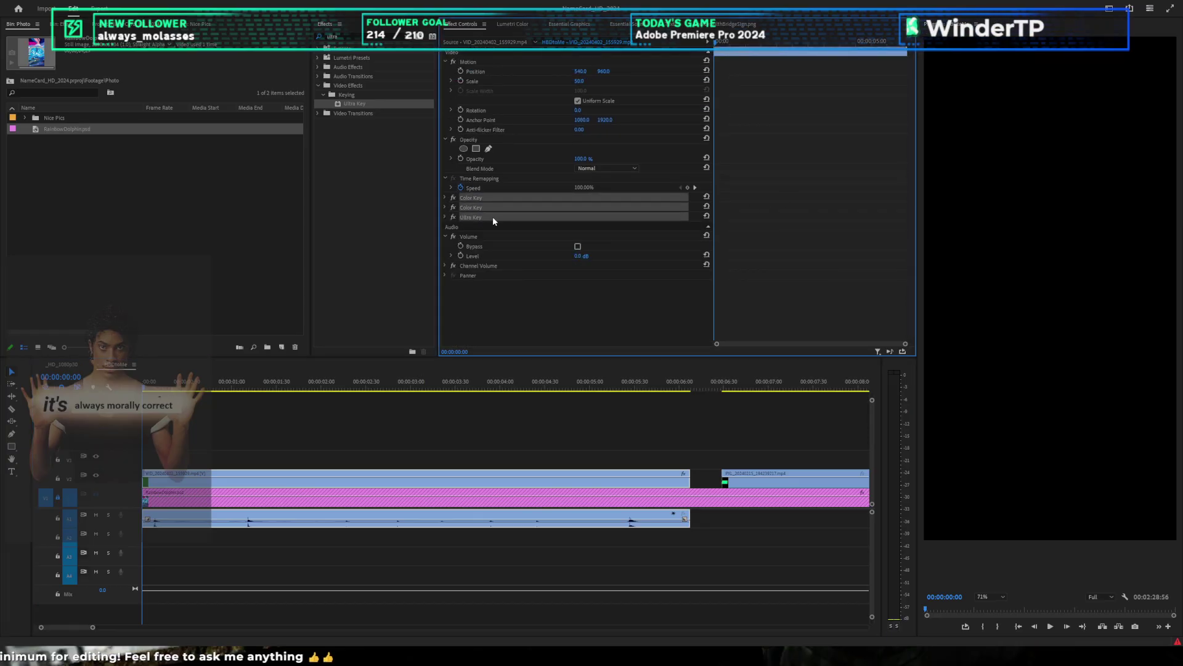
Step: Play the keyed lighter footage and park the playhead at 00:00:00:56, where the hand flips the lighter
left_click(334, 404)
key("space")
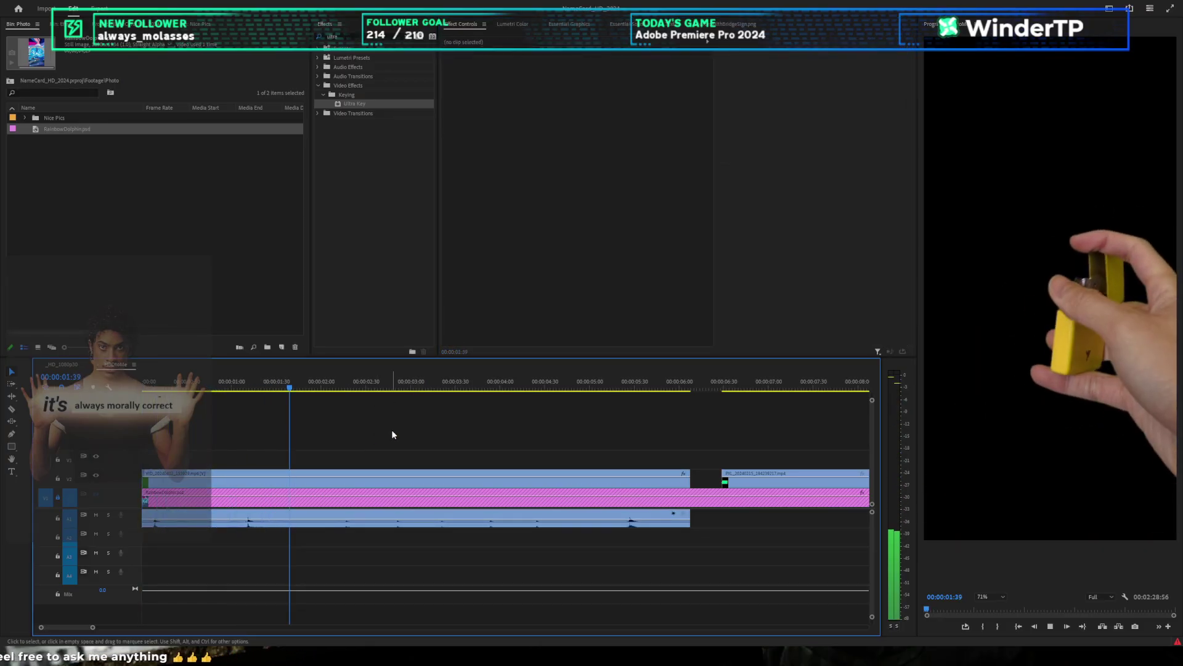
key("space")
scroll(377, 414, "down", 3)
left_click_drag(241, 388, 192, 382)
key("equal")
key("equal")
key("equal")
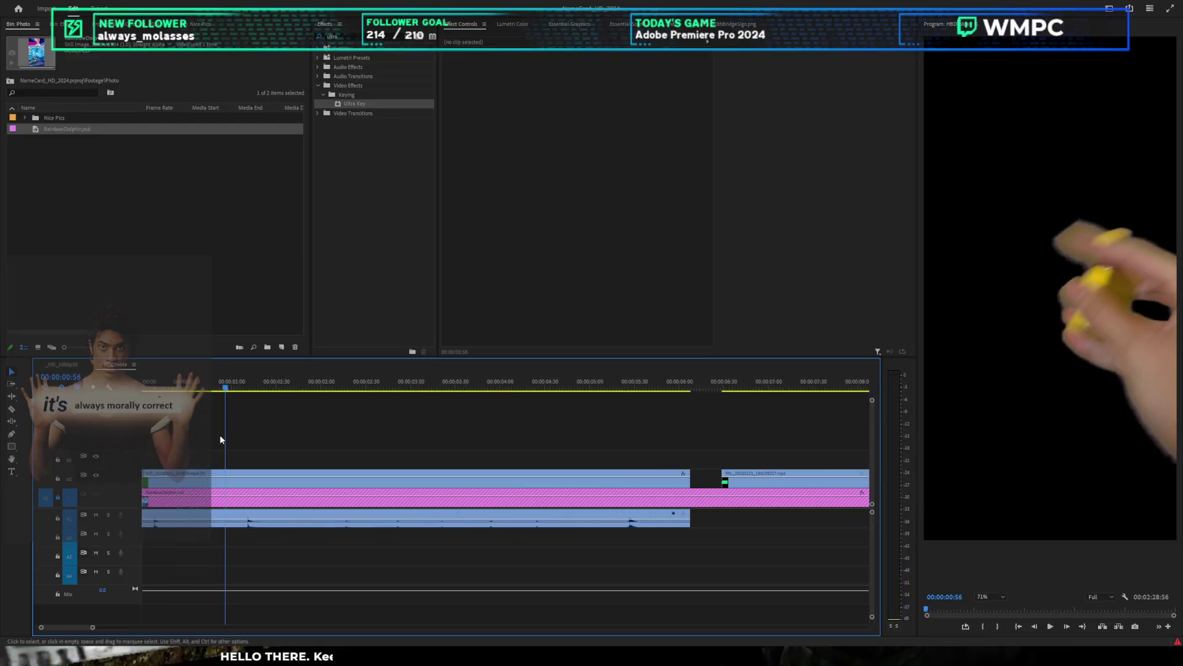
Step: Trim the start of the lighter clip's audio and shift it earlier so its first peak lines up with the playhead
key("y")
left_click(254, 521)
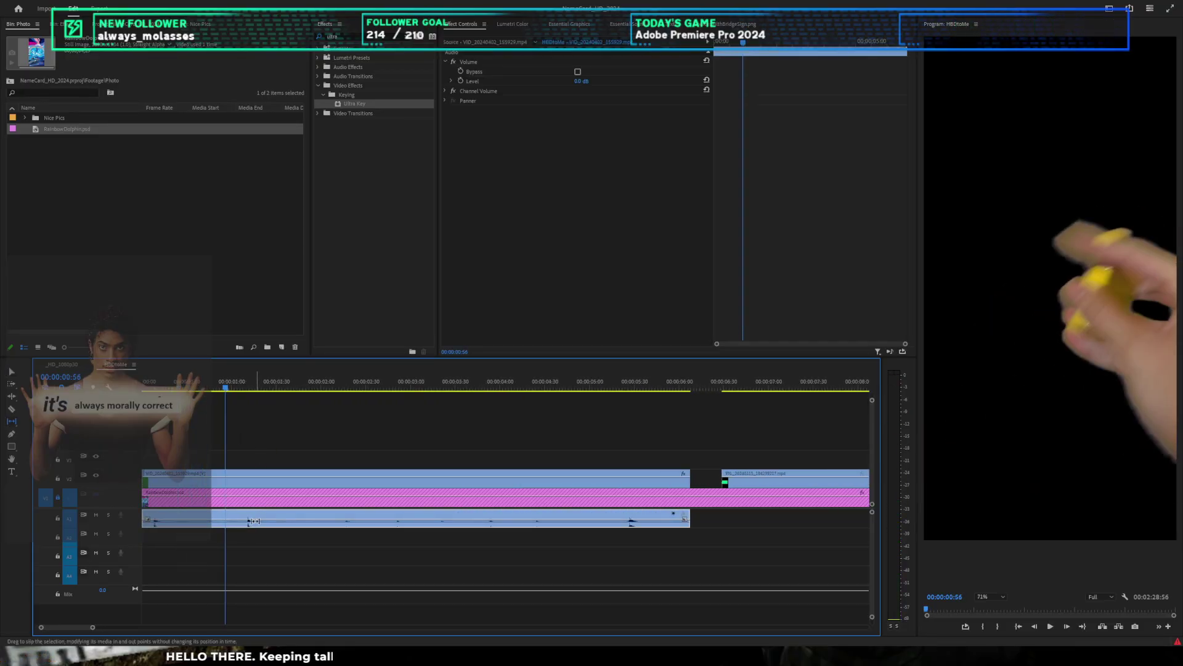
left_click(156, 525)
key("v")
left_click_drag(148, 515, 229, 525)
key("alt+Left")
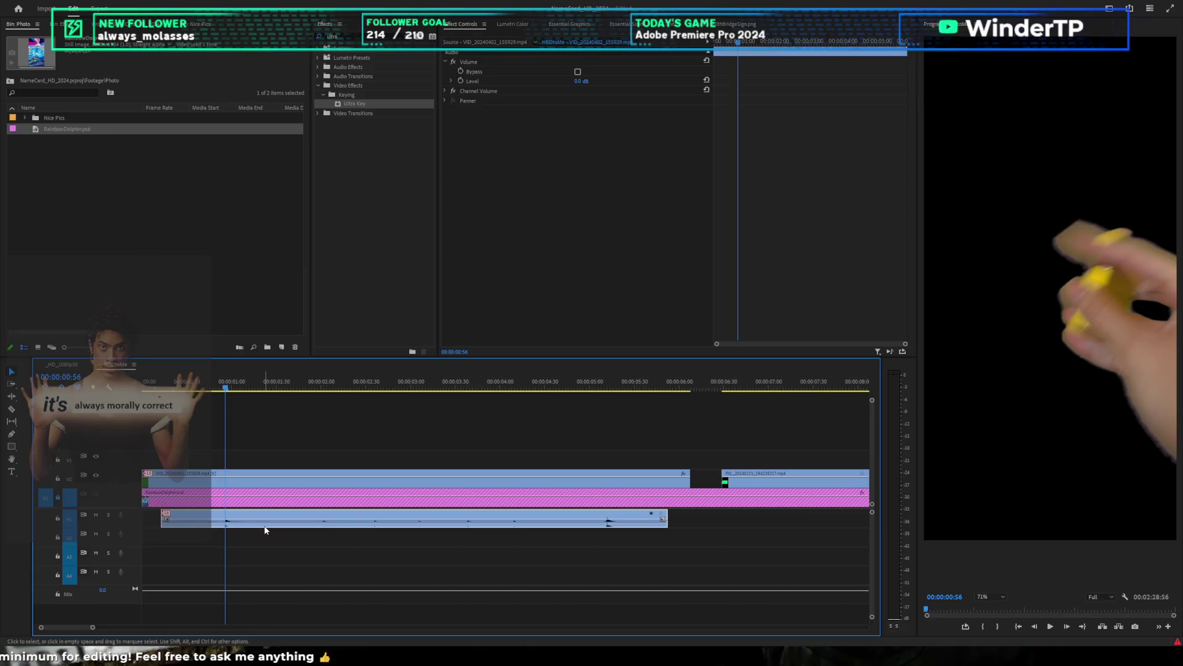
Step: Play the shifted audio against the picture and extend the audio's head back to the start of the sequence
key("space")
key("space")
left_click(168, 382)
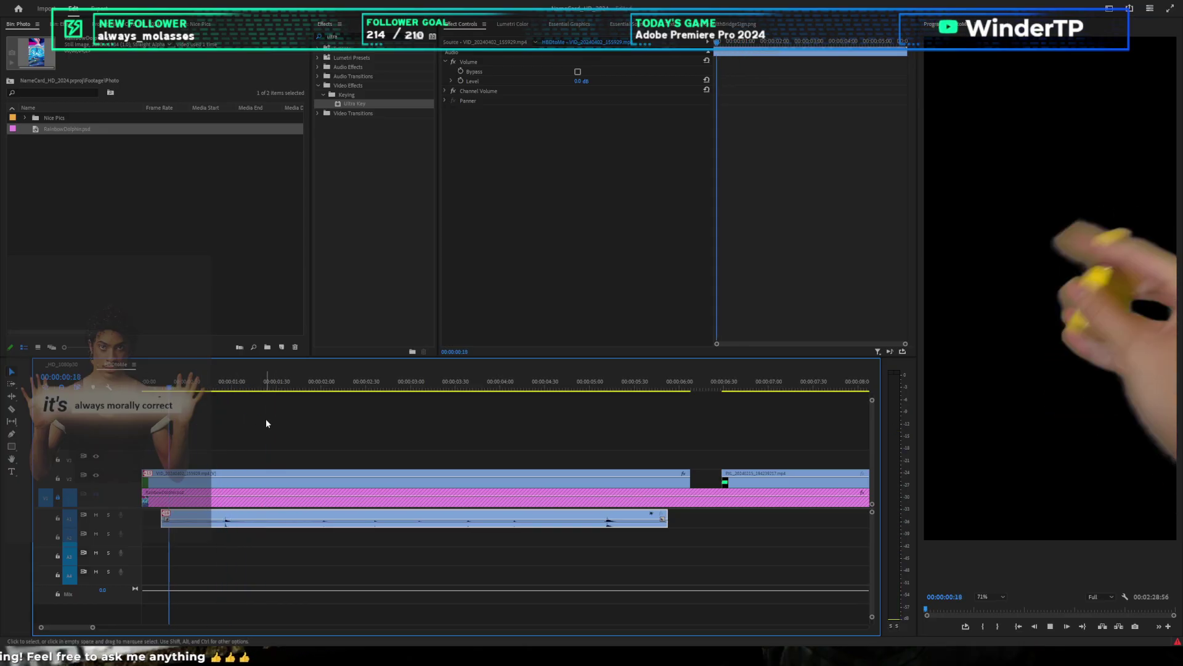
key("space")
key("space")
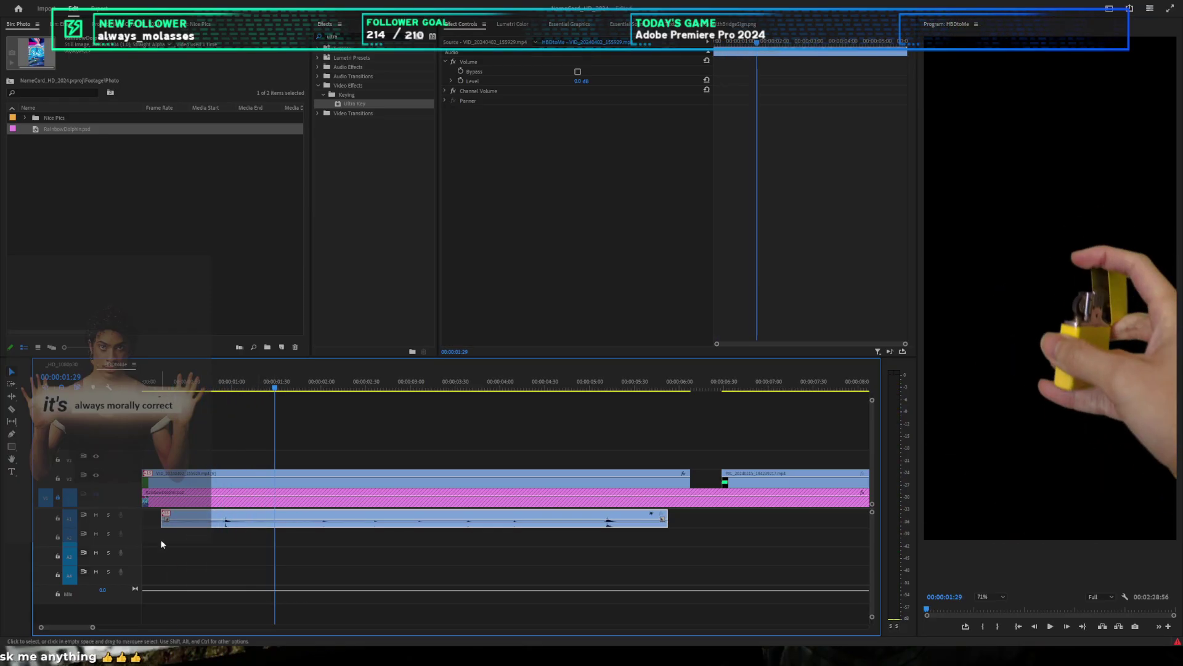
left_click(230, 424)
key("Home")
key("minus")
key("space")
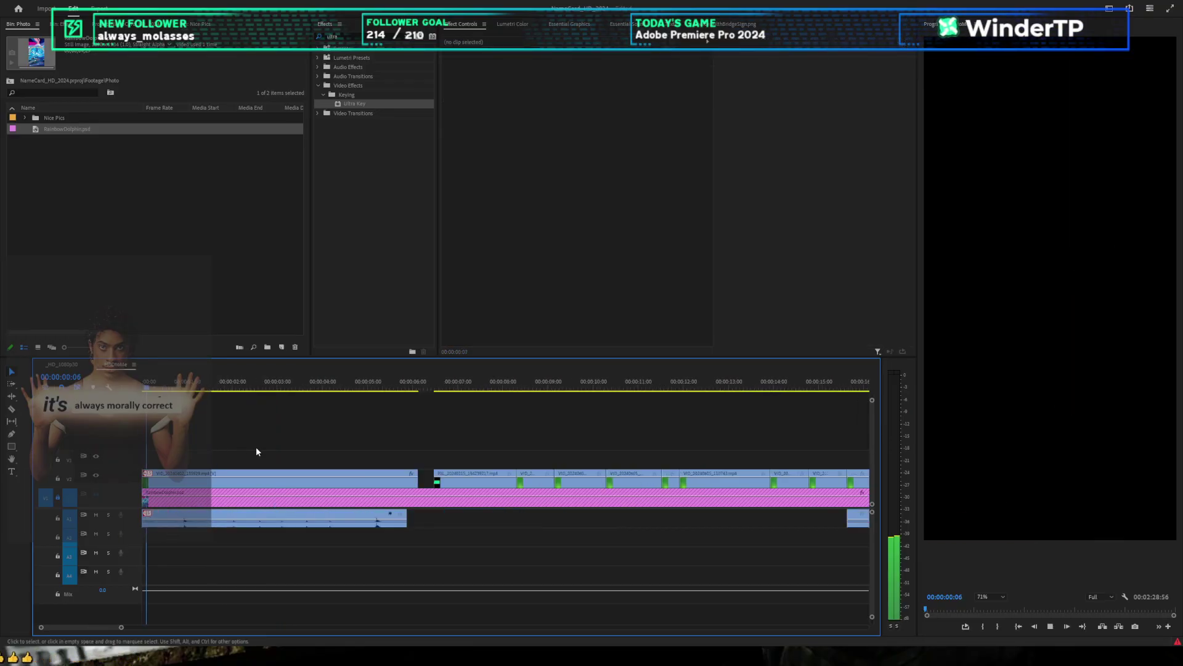
key("space")
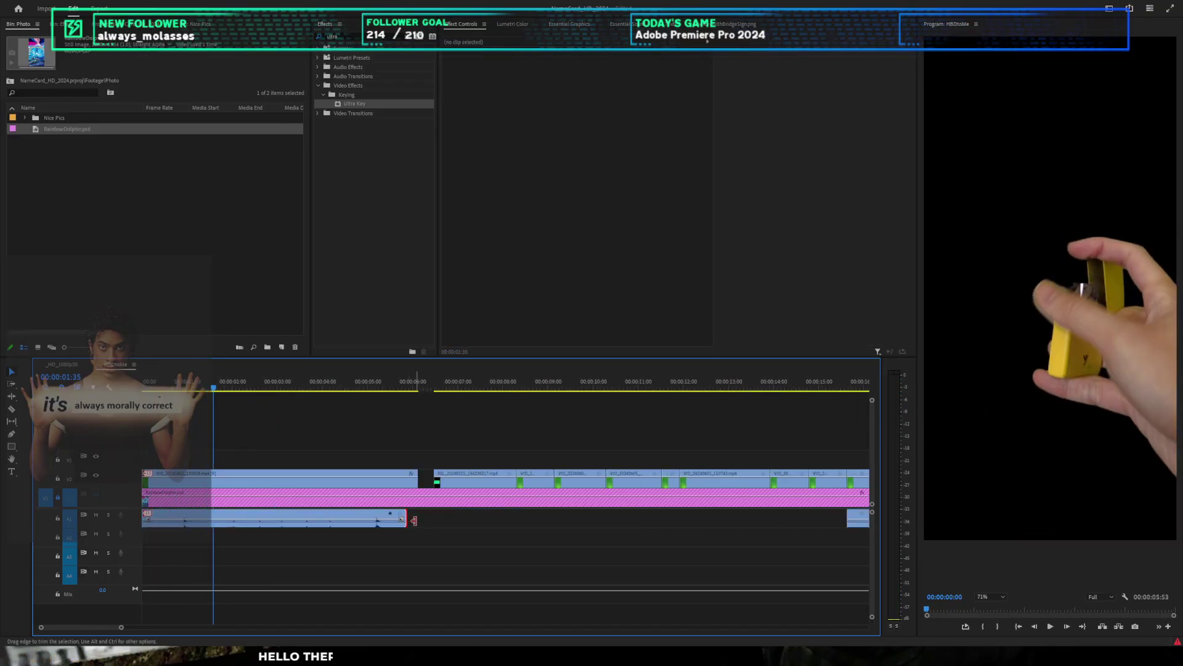
Step: Trim the end of the lighter video to match the end of its audio and play the clip through
left_click_drag(412, 513, 407, 474)
key("space")
key("space")
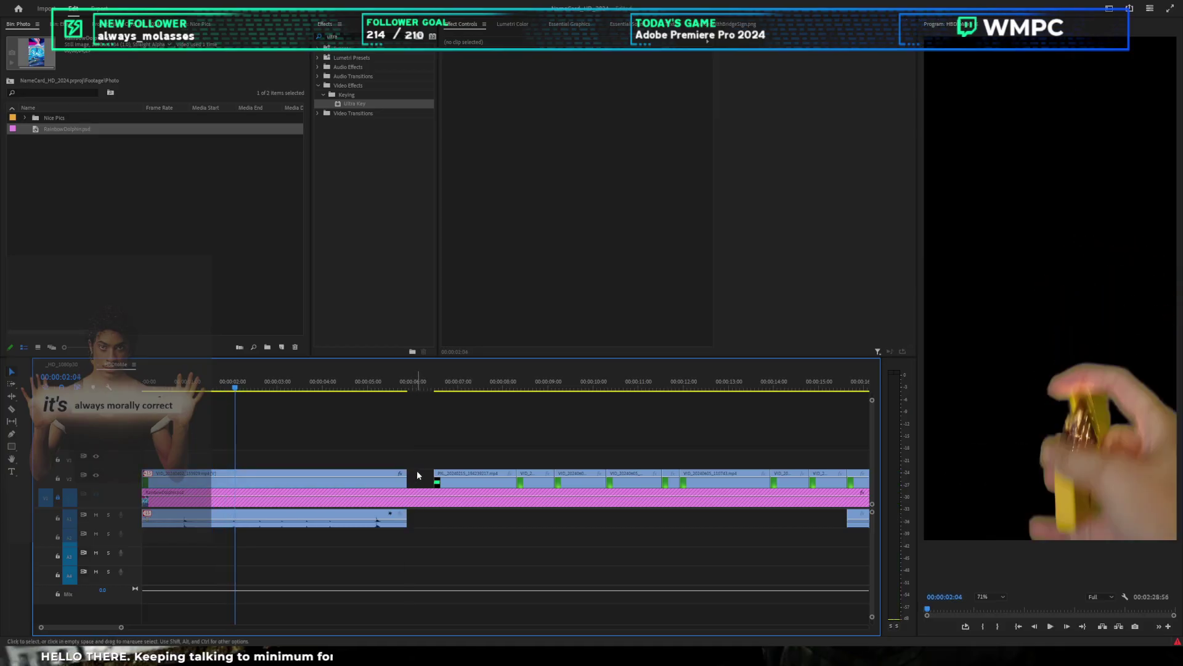
key("space")
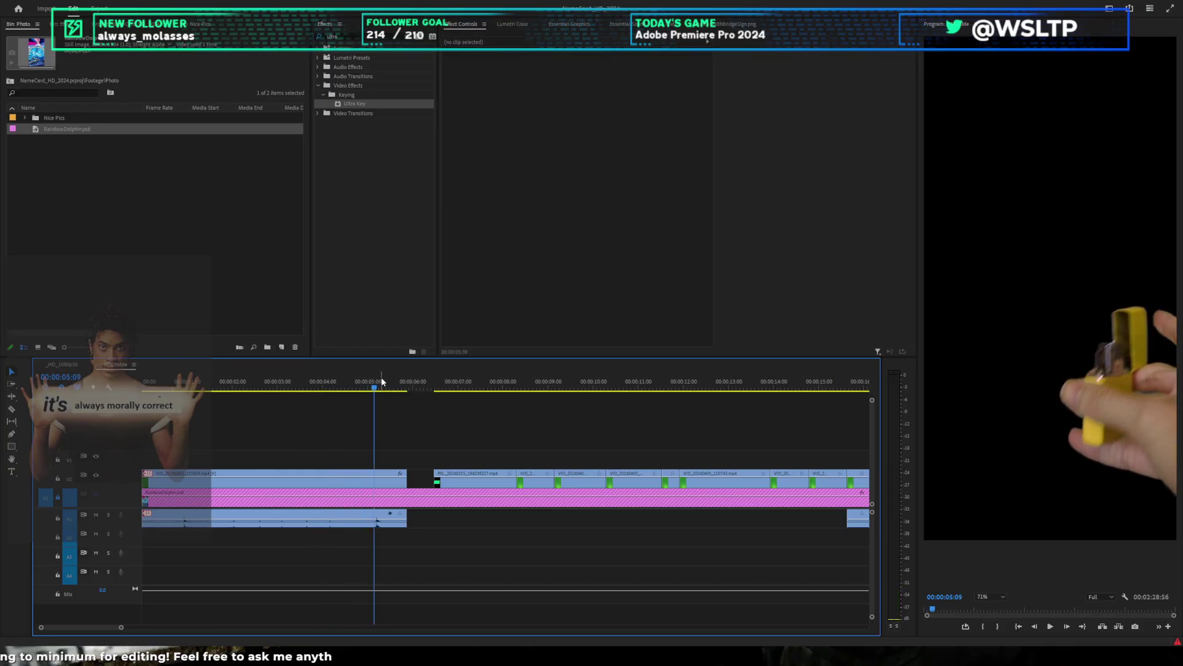
Step: Cut the lighter clip and its audio at 00:00:00:42 and ripple delete the opening piece
left_click(156, 385)
scroll(264, 400, "up", 3)
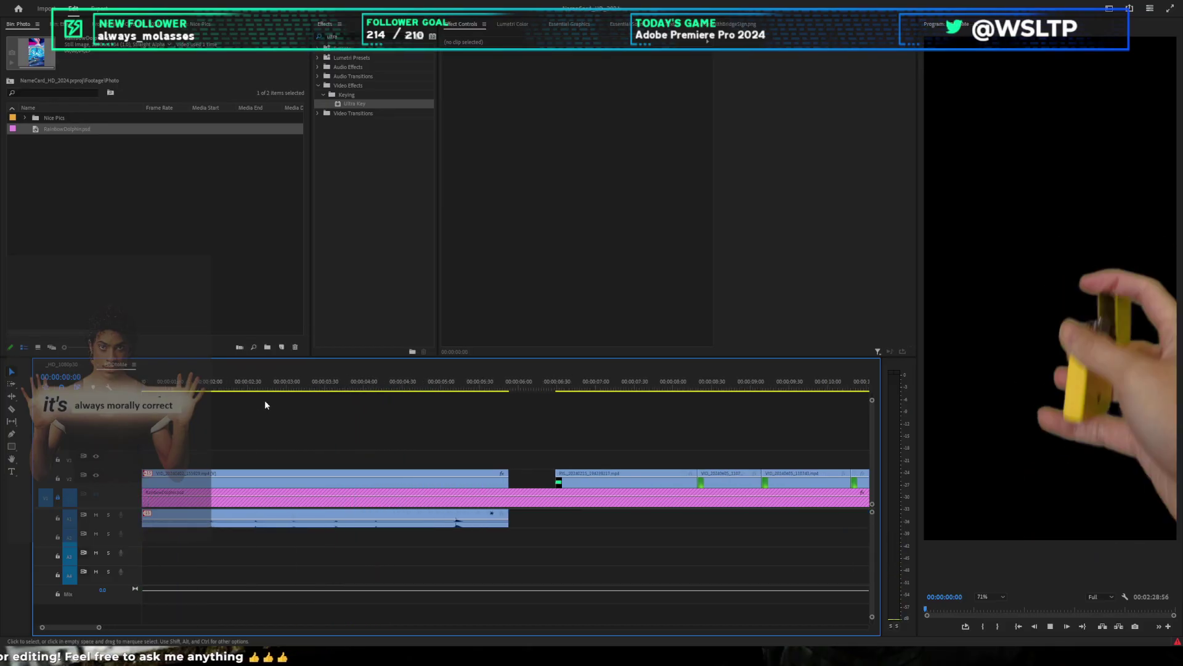
left_click(197, 383)
key("c")
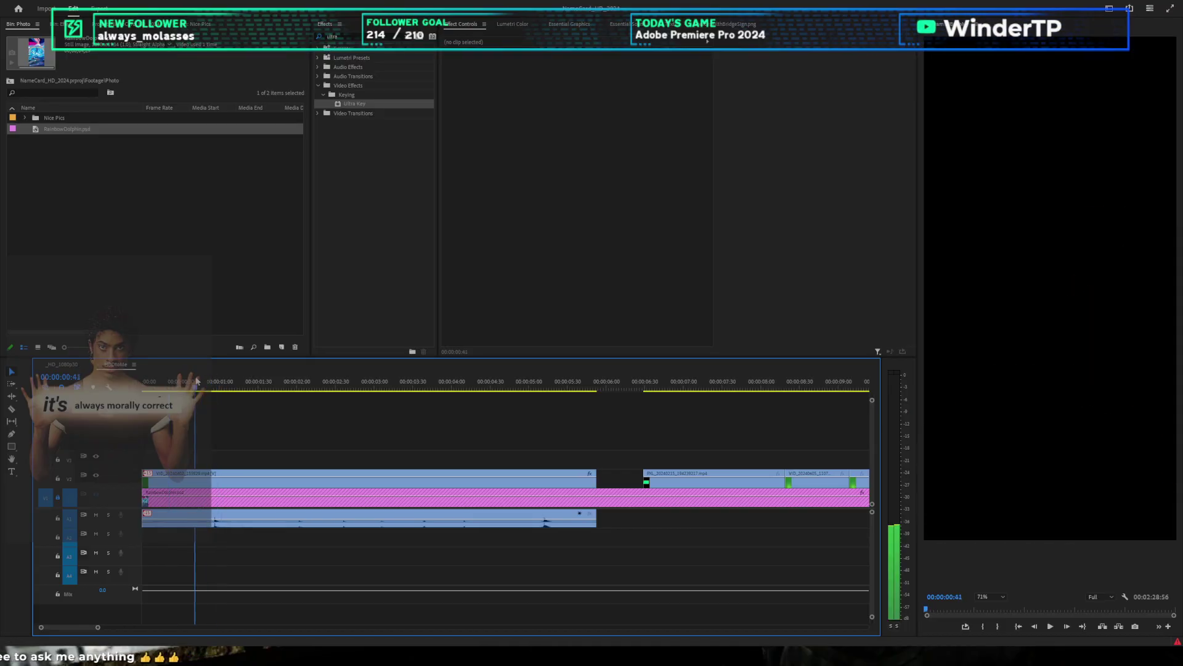
left_click(197, 476)
key("v")
left_click(180, 478)
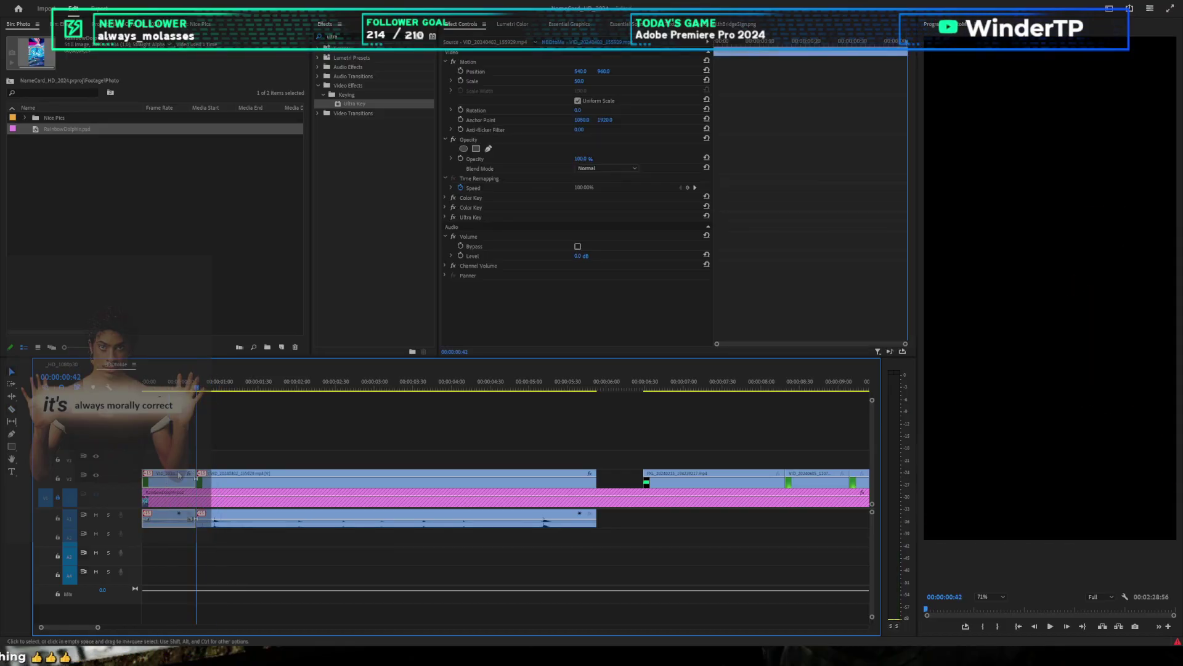
key("shift+Delete")
Step: Move the lighter video clip up two video tracks and play the sequence to 00:00:03:28
left_click_drag(265, 475, 279, 437)
left_click(279, 417)
key("space")
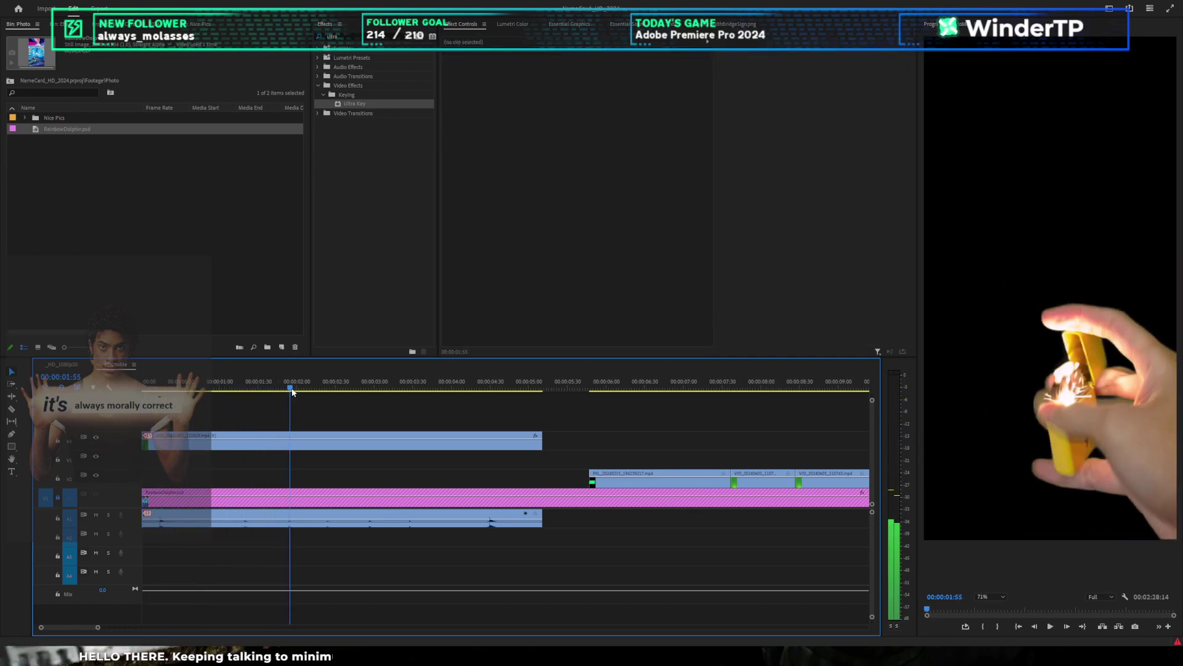
left_click(405, 352)
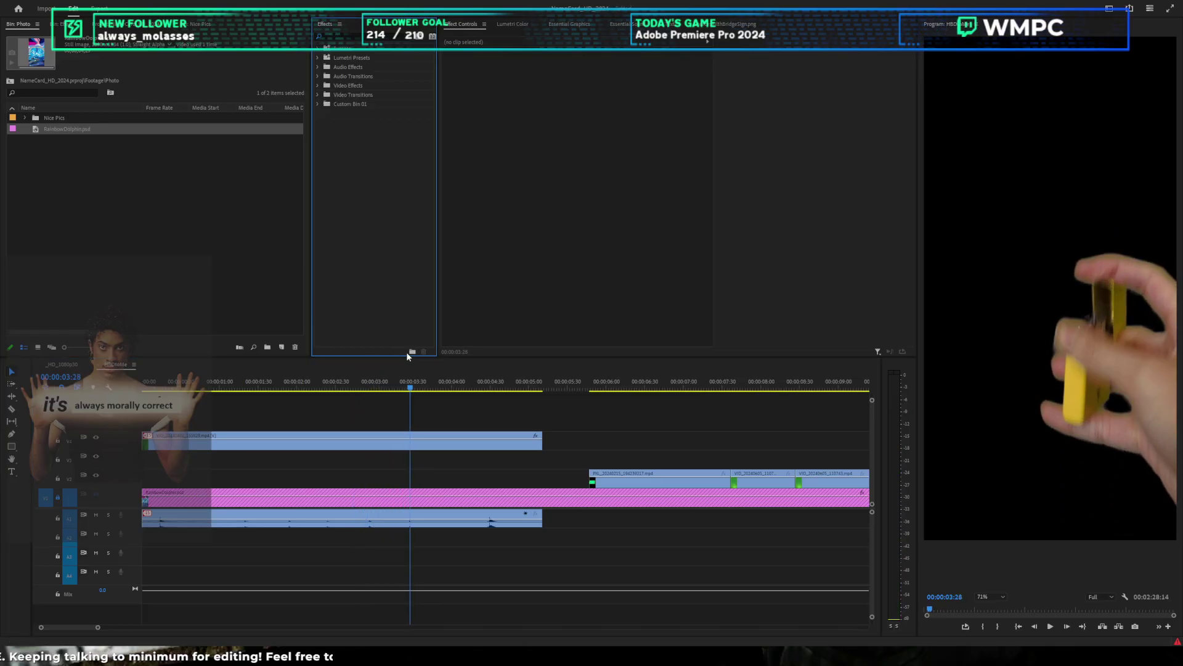
Step: Add a named marker to the sequence at 00:00:03:28 and dock the markers list alongside the project bins
left_click(442, 404)
key("m")
key("m")
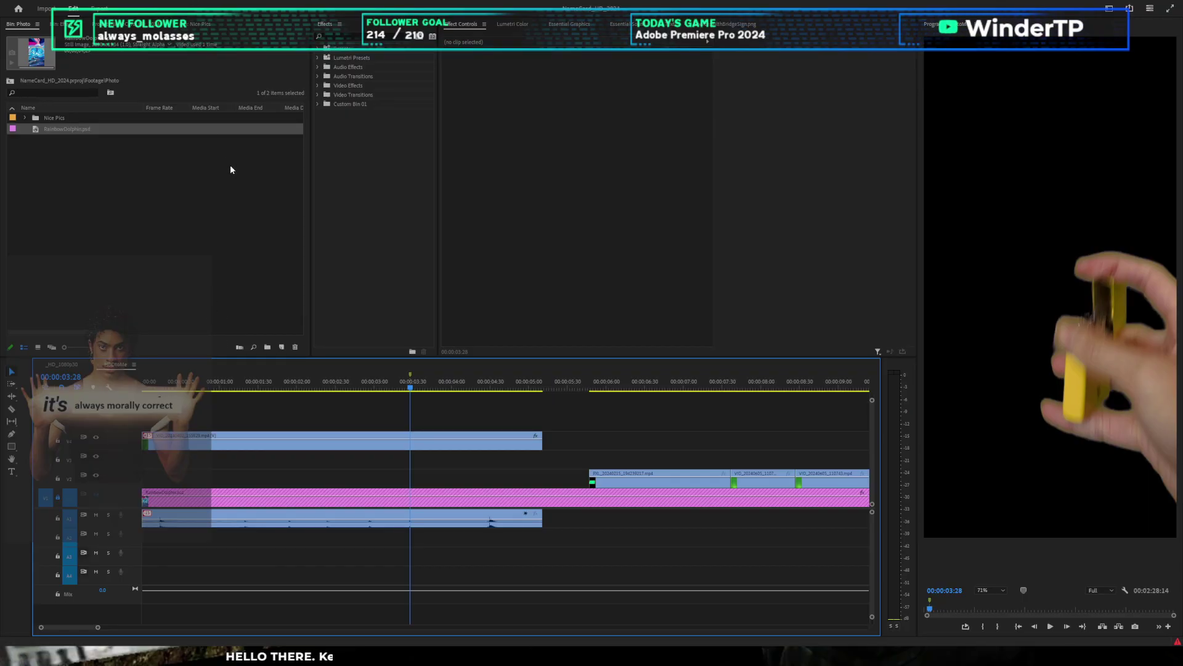
left_click(219, 224)
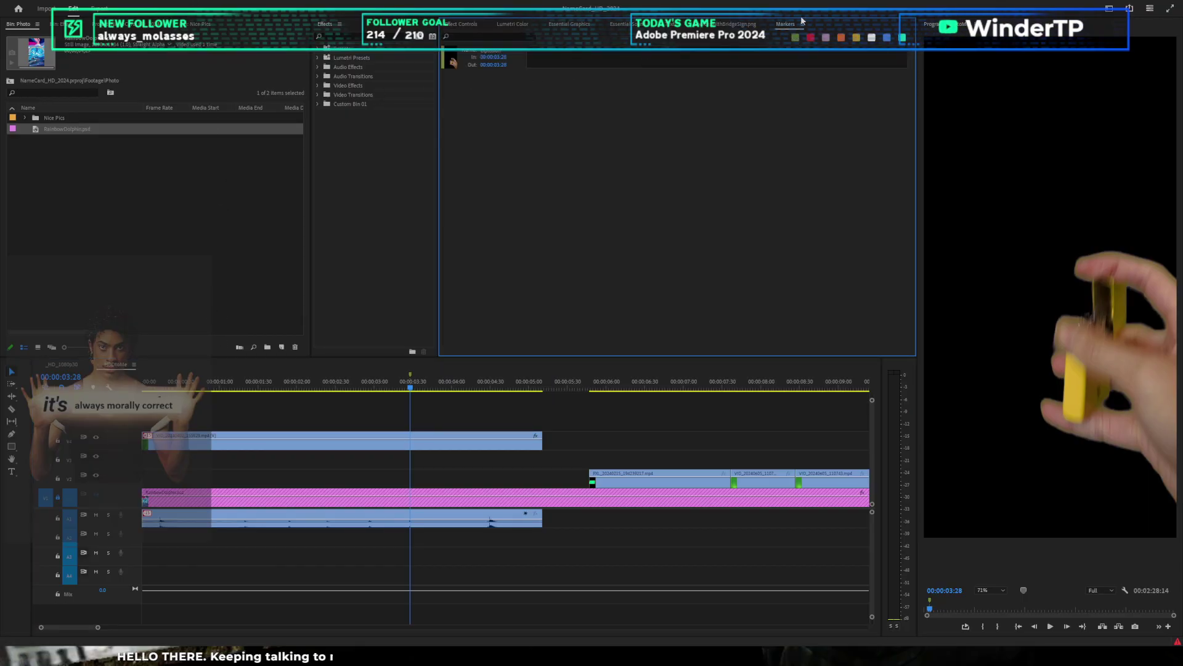
left_click_drag(802, 23, 309, 312)
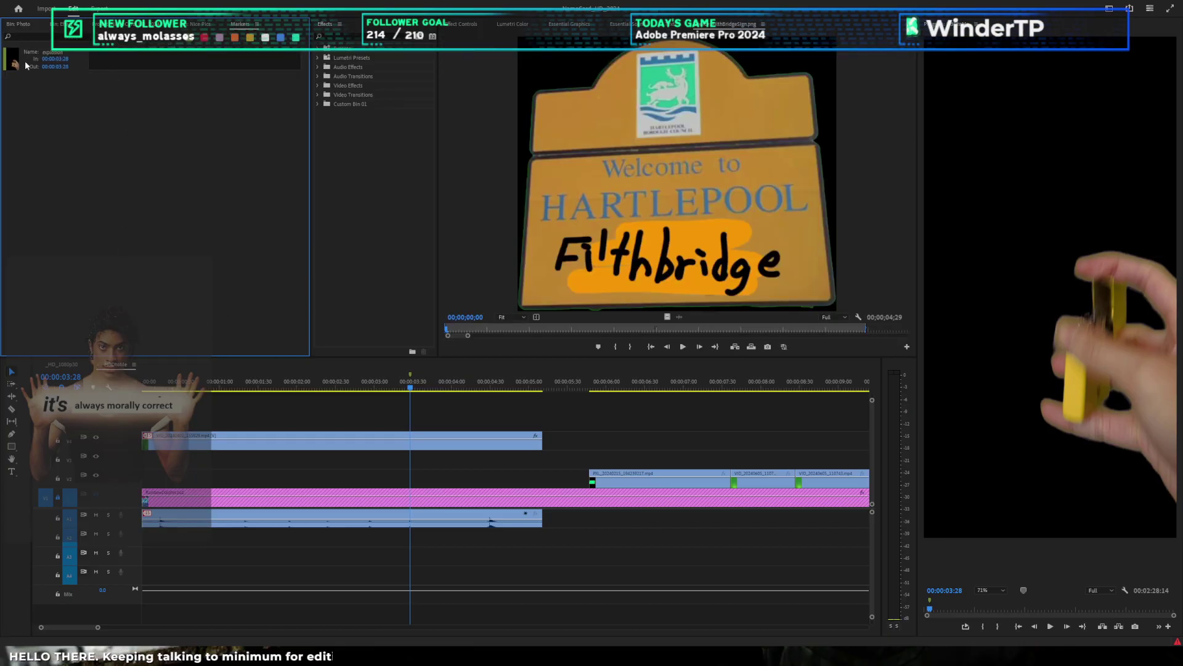
Step: Play on past the lighter clip and stop on the green-screen phone footage at 00:00:06:49
left_click(417, 417)
key("space")
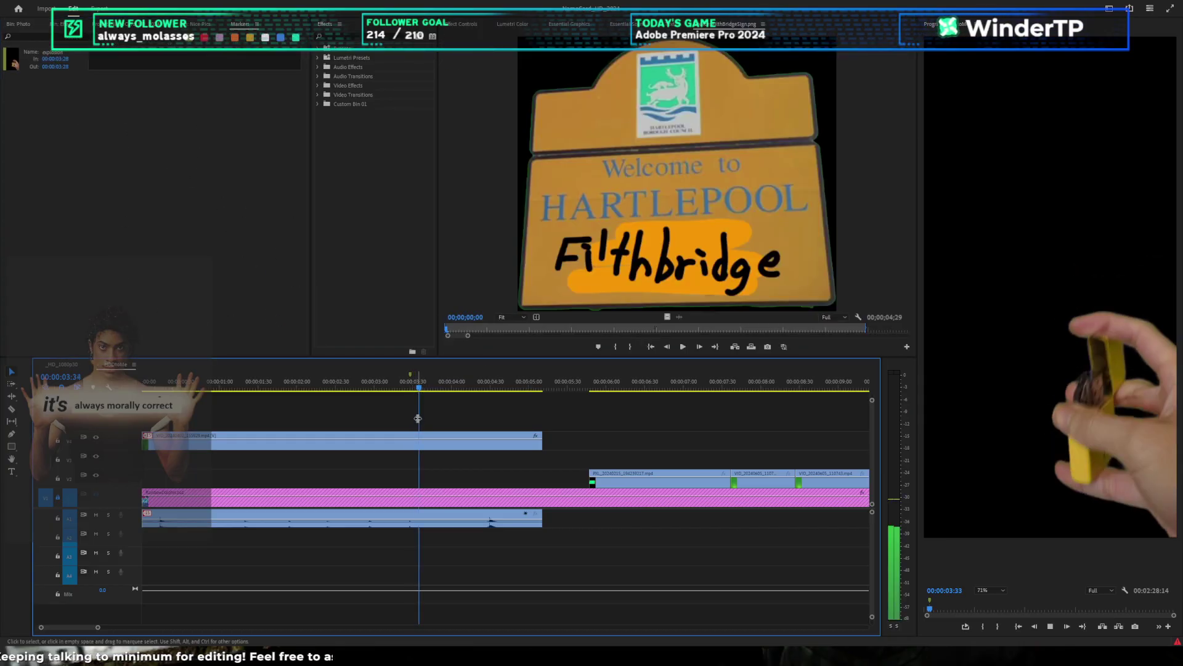
scroll(417, 422, "down", 1)
key("space")
left_click(462, 24)
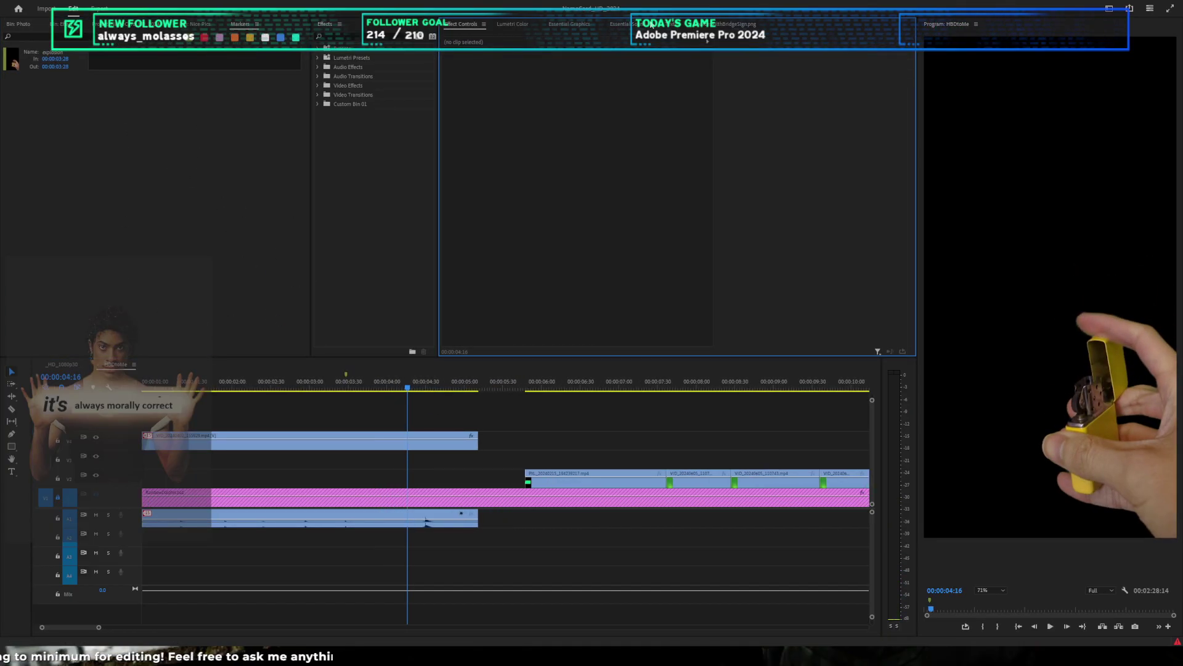
left_click(605, 454)
key("space")
scroll(603, 446, "down", 2)
left_click(419, 390)
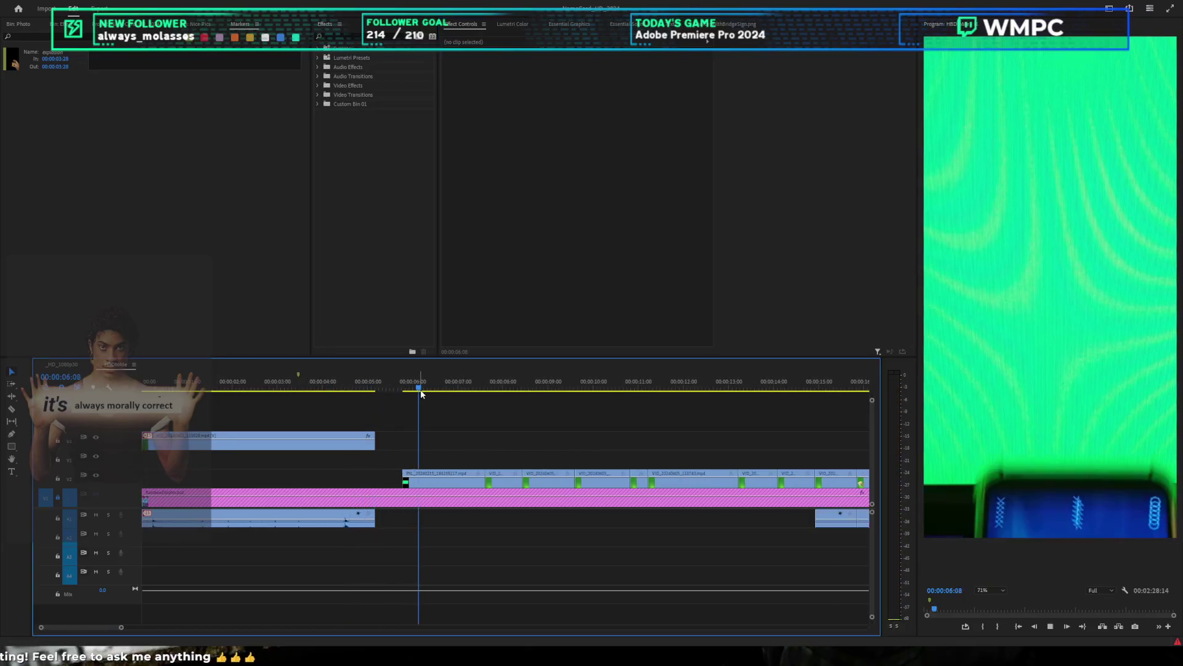
scroll(444, 404, "down", 2)
key("space")
scroll(1048, 310, "down", 2)
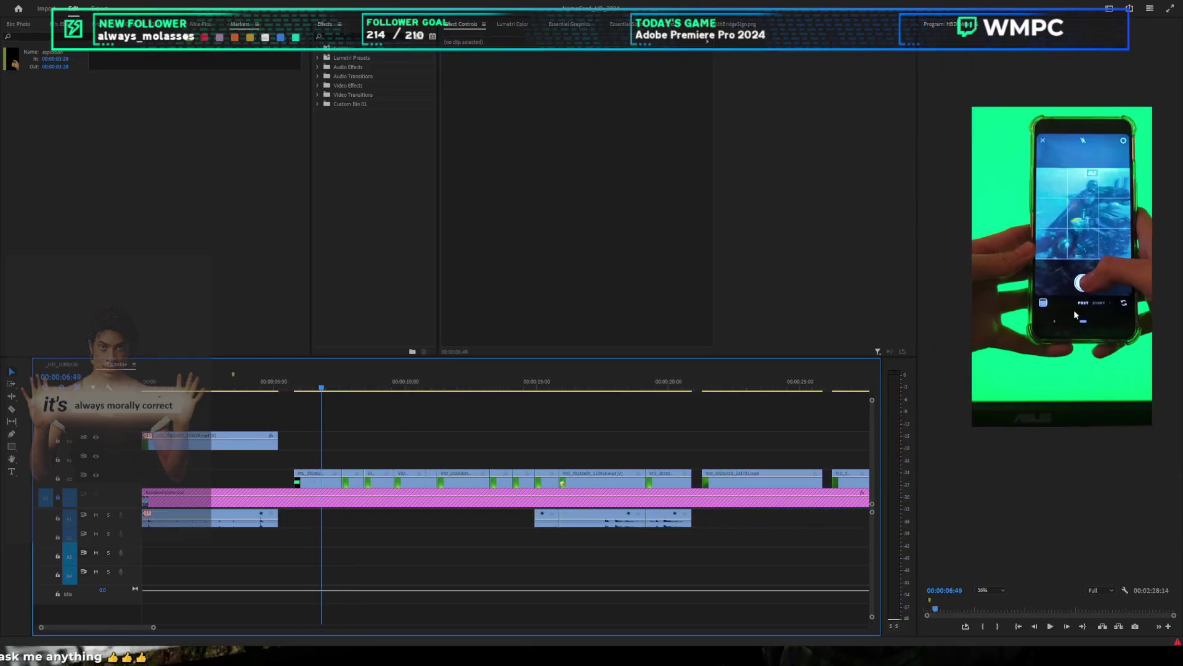
scroll(1030, 384, "up", 2)
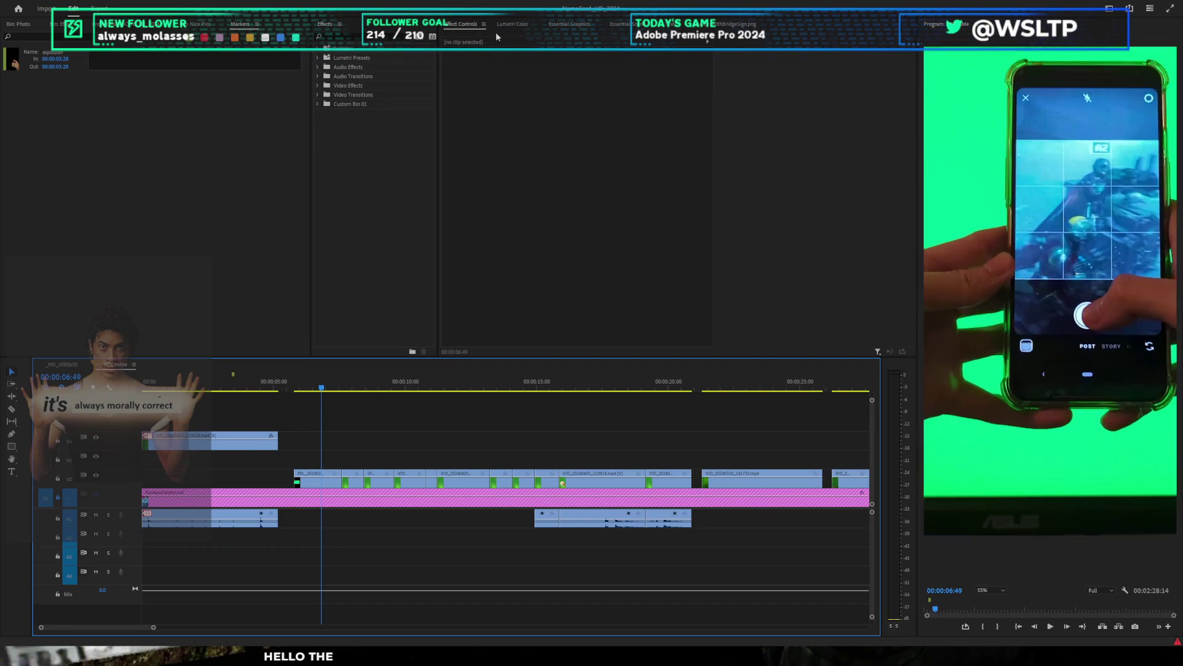
Step: Paste the copied two Color Key effects and the Ultra Key onto the first phone clip
left_click(332, 478)
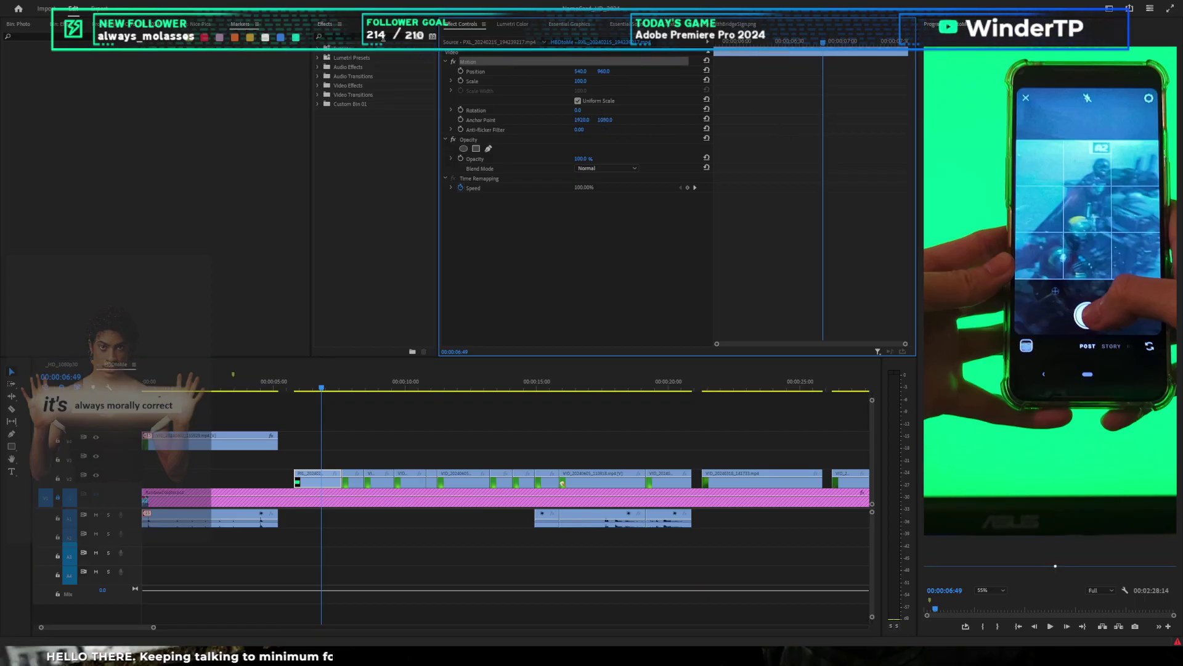
left_click(369, 36)
type("ul k")
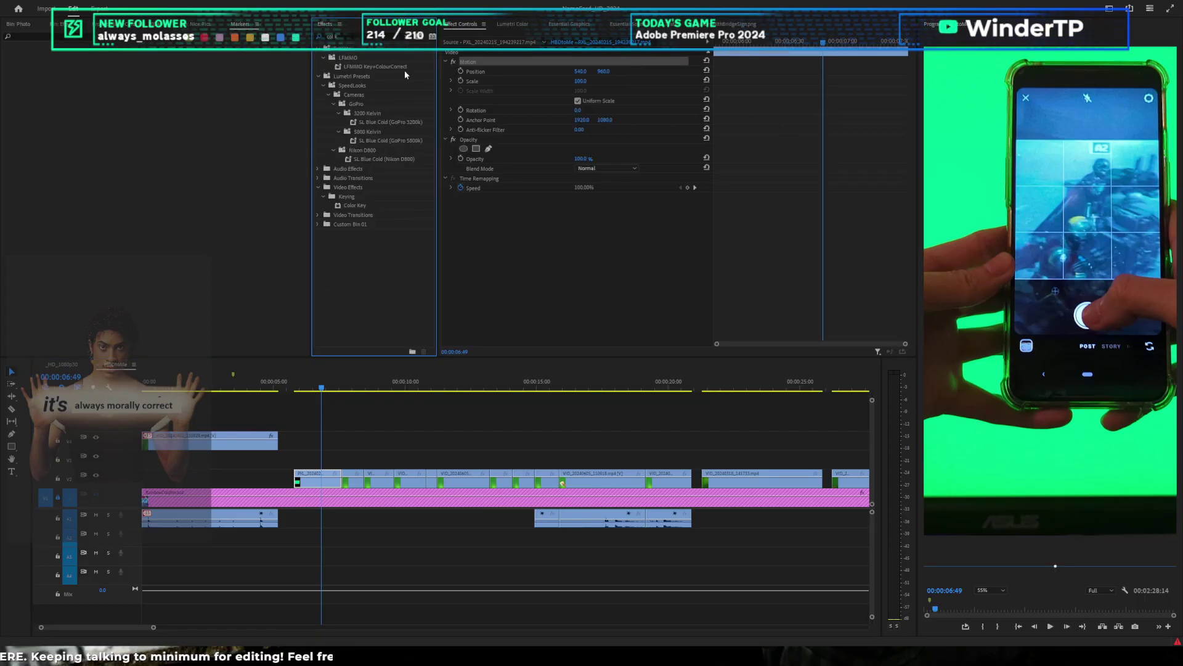
left_click_drag(413, 500, 322, 477)
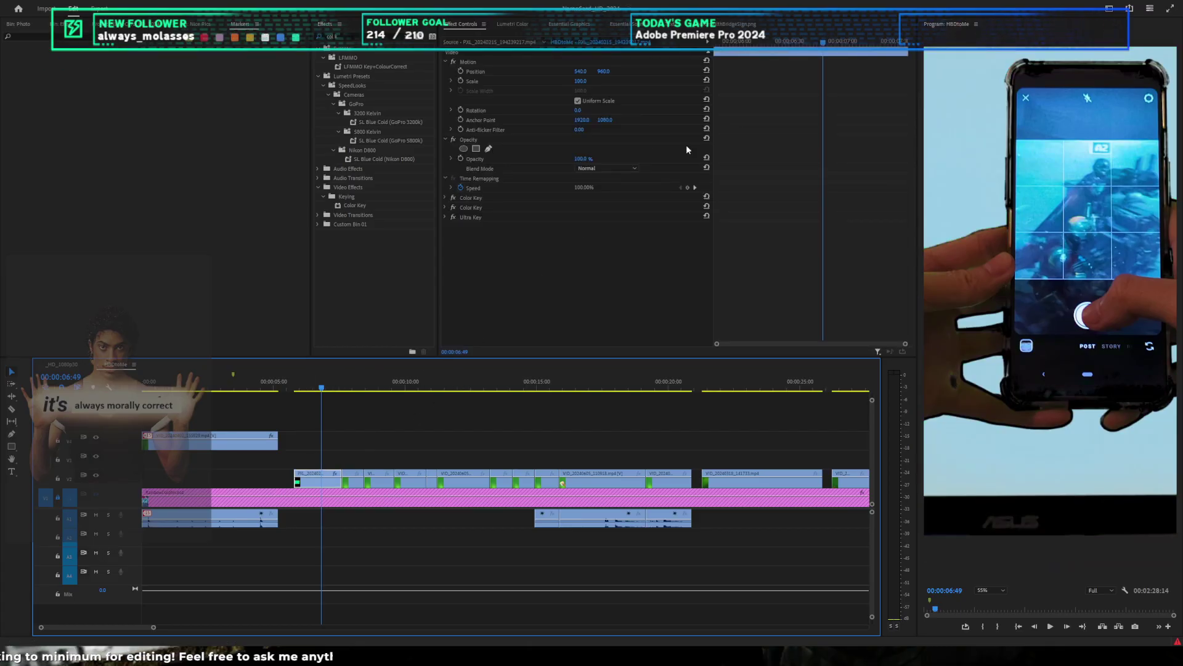
Step: Switch off the phone clip's Ultra Key and second Color Key, and expand the first Color Key's settings
left_click(453, 217)
left_click(453, 207)
left_click(445, 198)
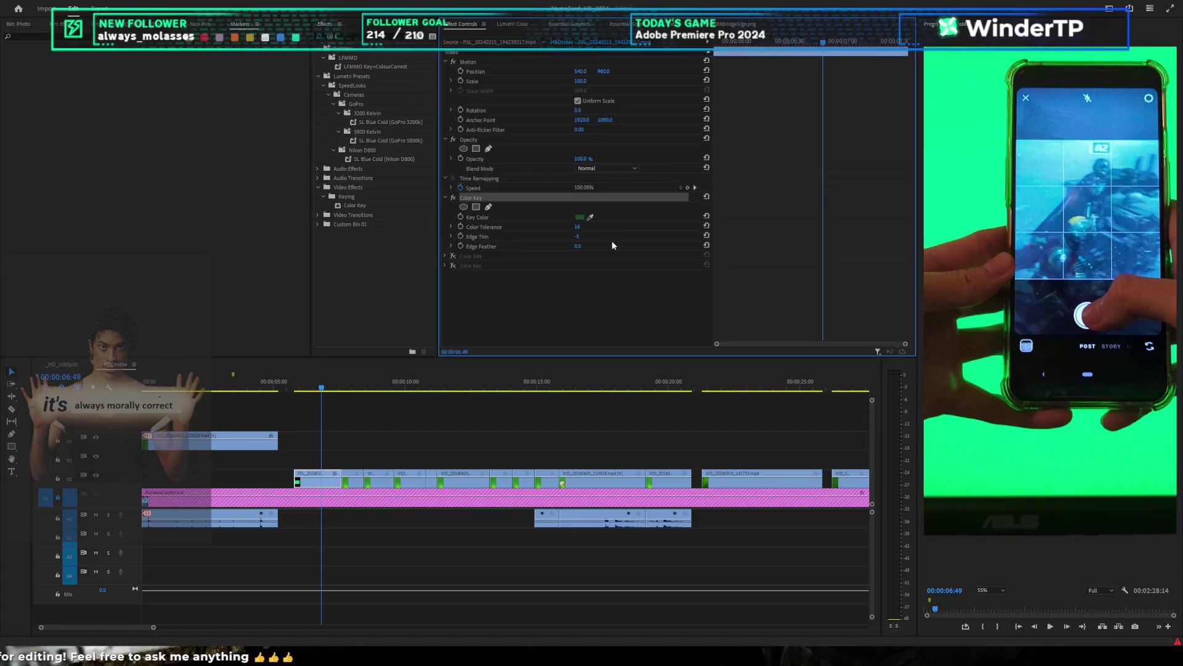
Step: Sample the bright green backdrop as the first Color Key's key color and set its Color Tolerance to 20
left_click(590, 217)
left_click(972, 181)
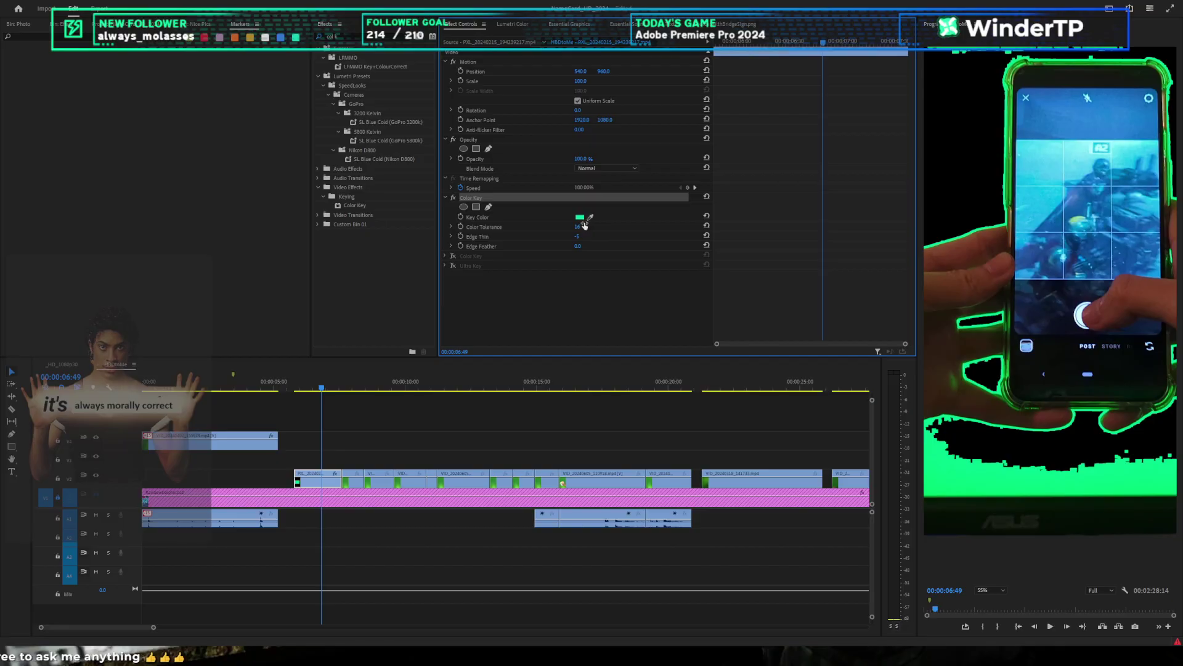
left_click_drag(584, 225, 586, 225)
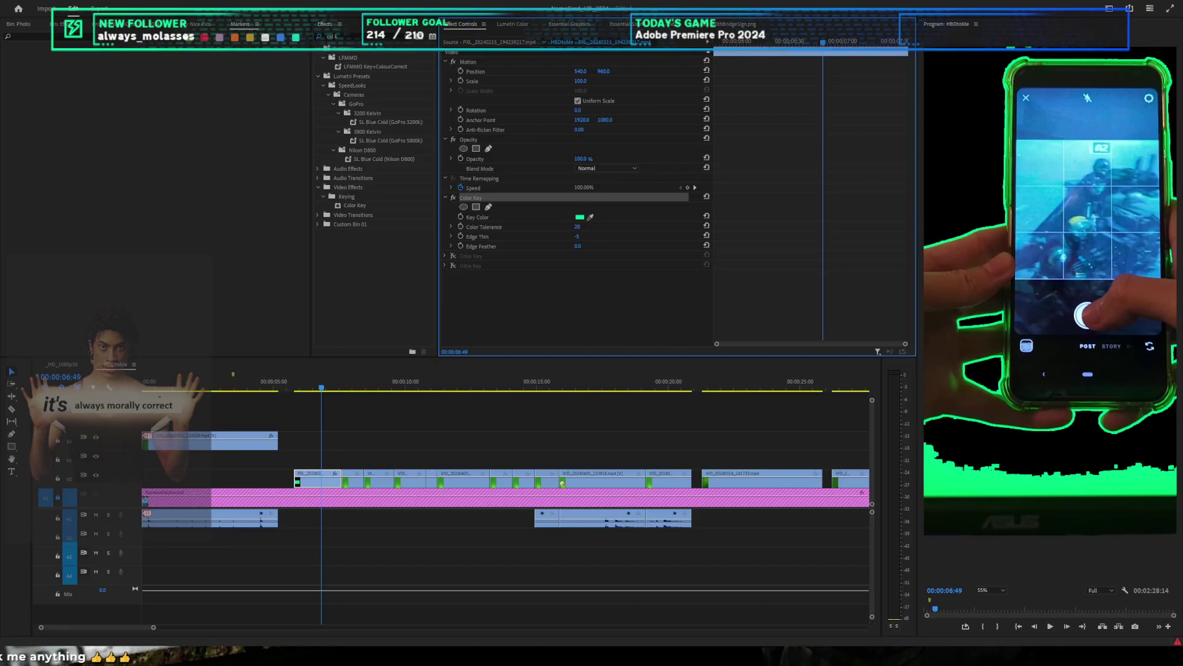
Step: Switch on the second Color Key, expand its settings and sample the leftover green at the bottom of the frame
left_click(453, 256)
left_click(445, 256)
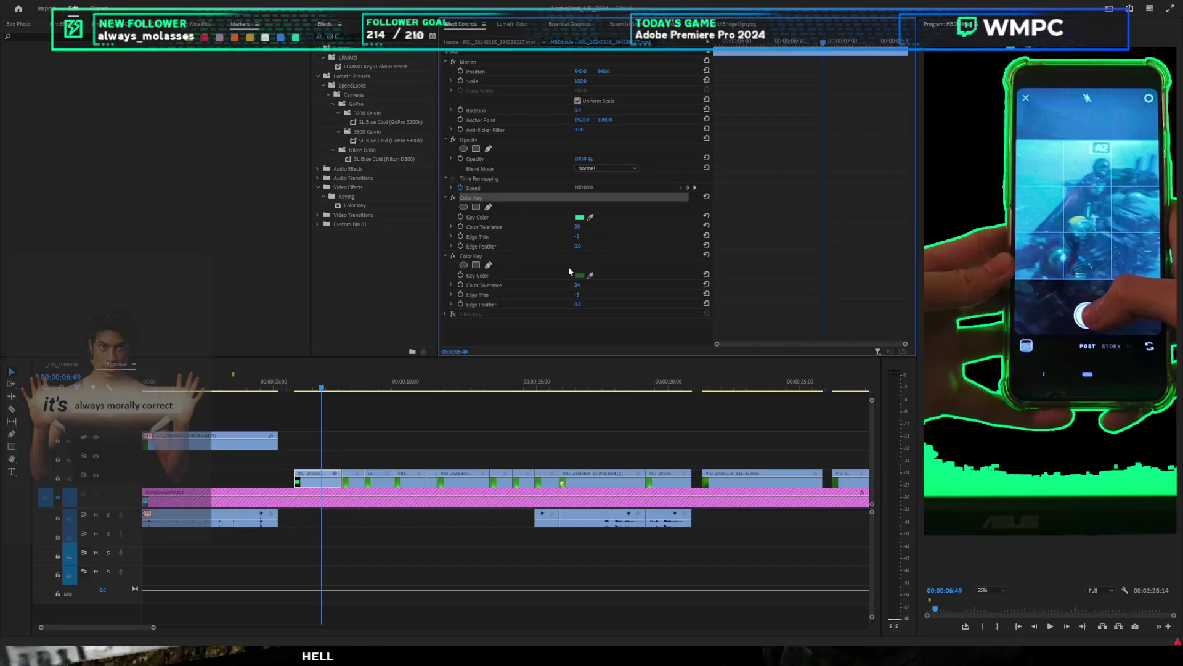
left_click(590, 275)
left_click(999, 493)
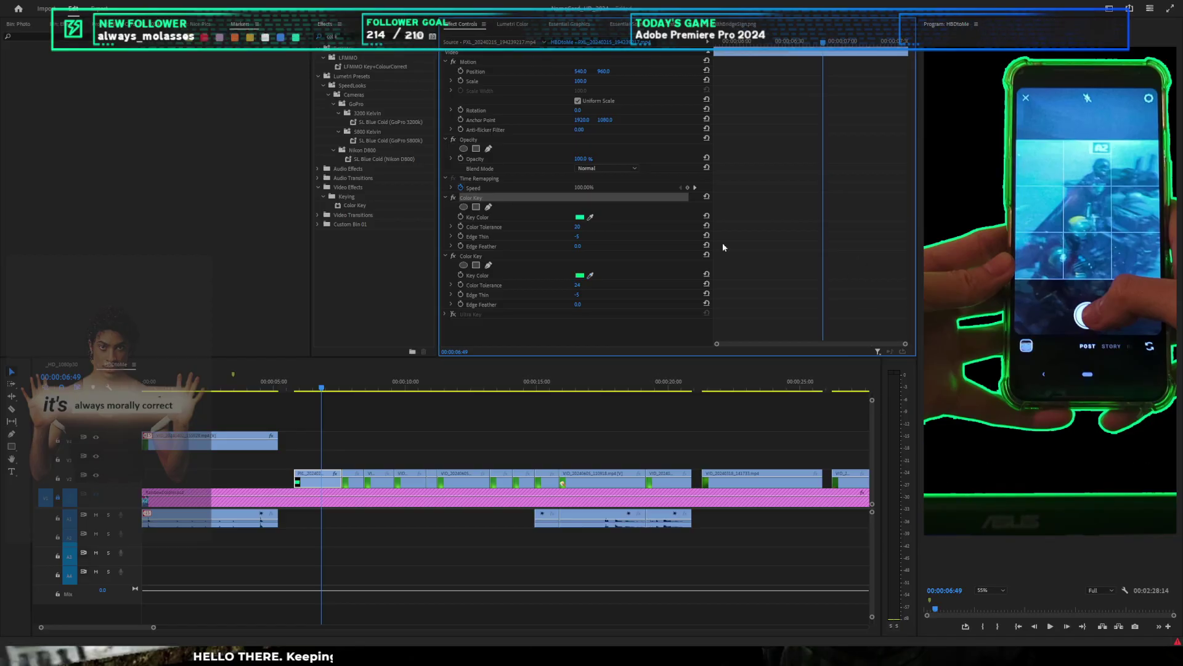
Step: Switch the phone clip's Ultra Key back on and expand its settings
left_click(453, 314)
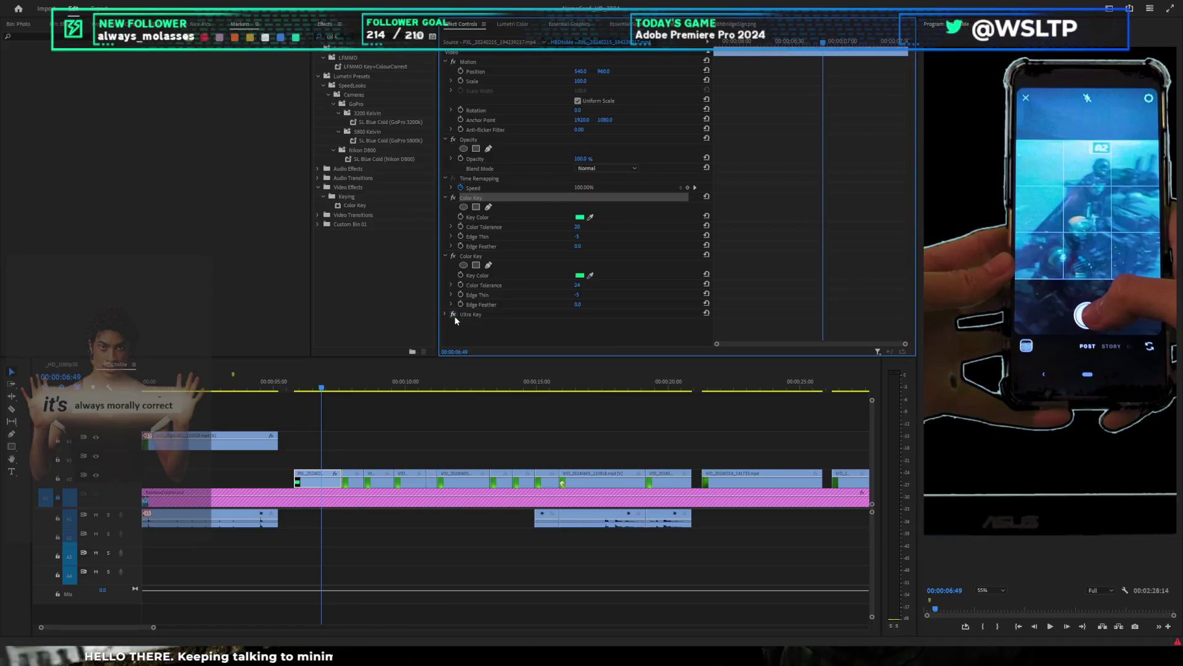
left_click(445, 314)
scroll(692, 295, "down", 3)
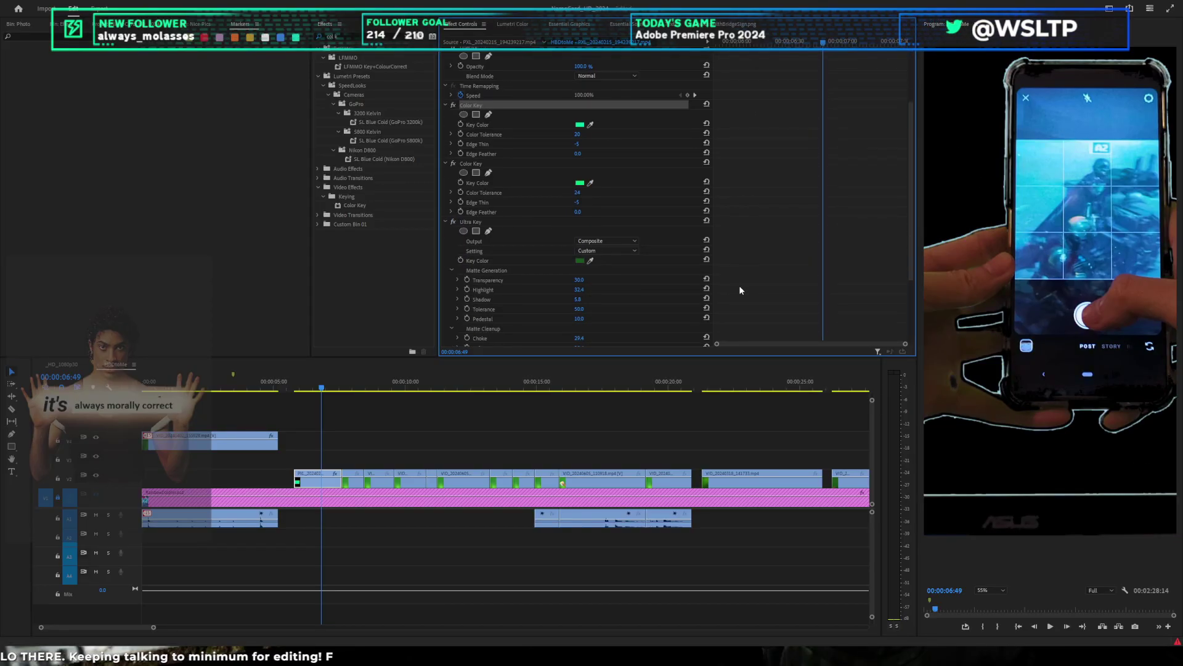
Step: Reset the Ultra Key's key color and resample it from the green backdrop with the first Color Key temporarily off
left_click(706, 259)
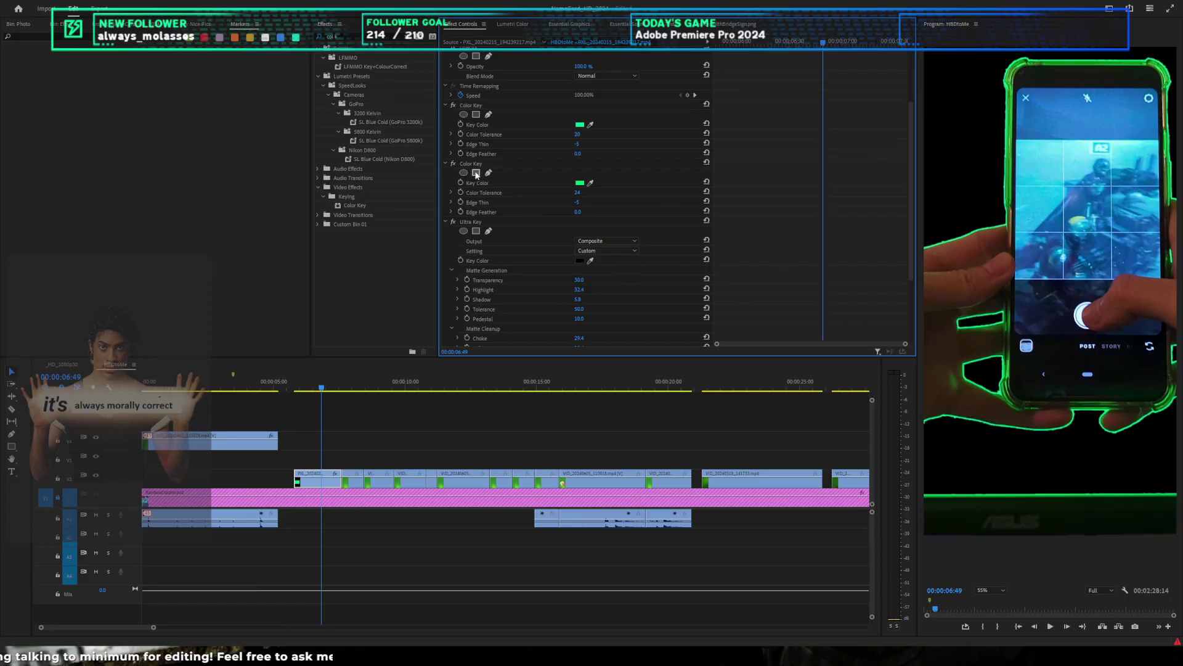
left_click(454, 164)
left_click(453, 105)
left_click(590, 260)
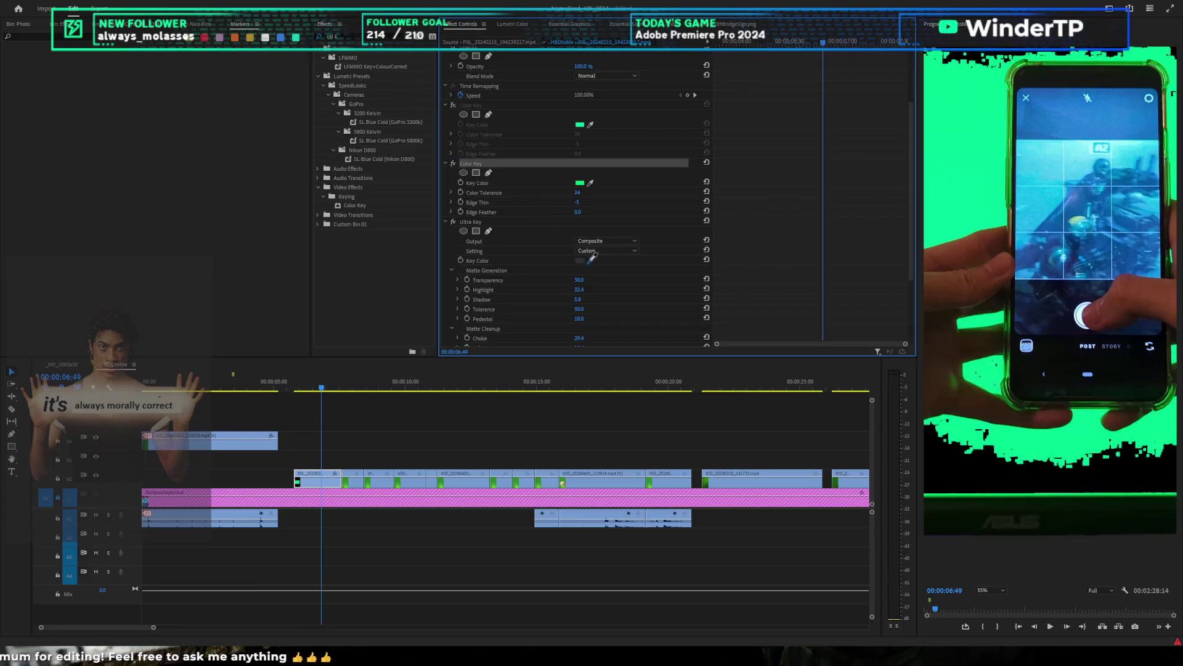
left_click(1005, 317)
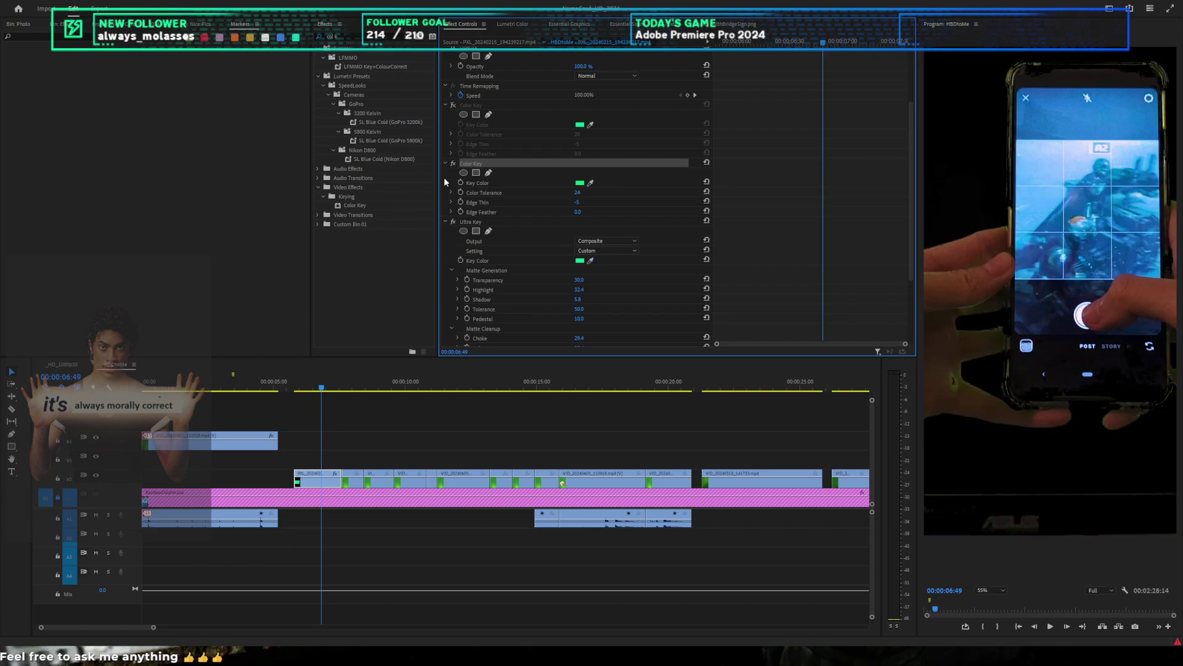
left_click(454, 105)
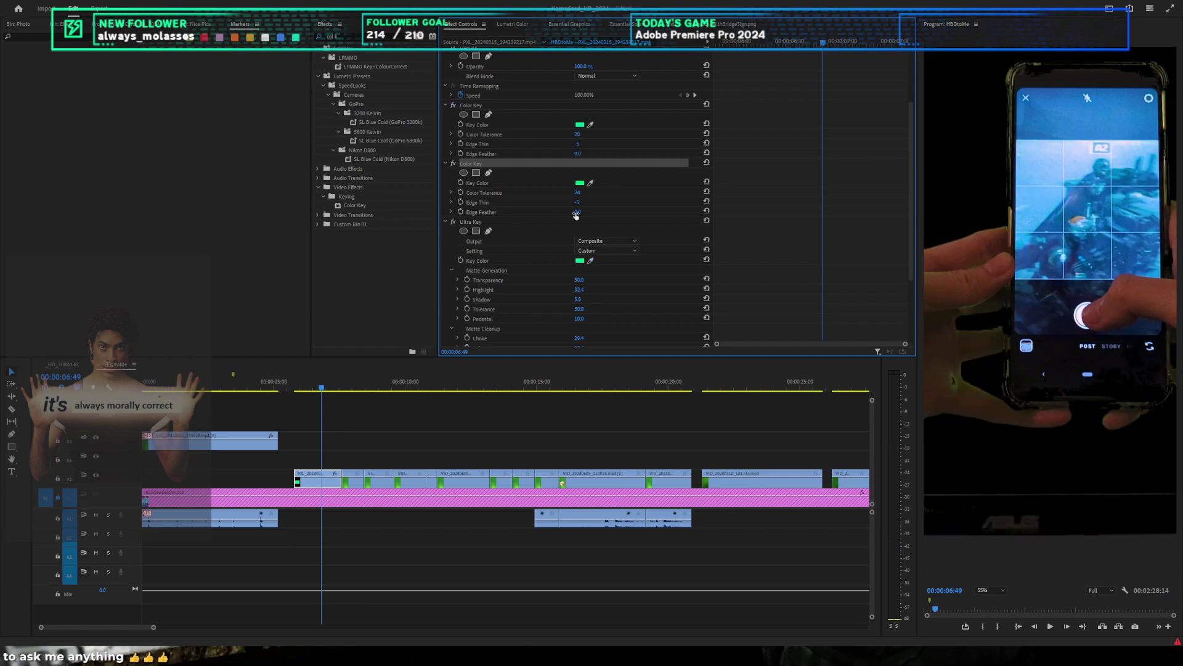
Step: Reset the Ultra Key to its defaults and sample the green backdrop with both Color Keys temporarily switched off
left_click(707, 221)
left_click(453, 163)
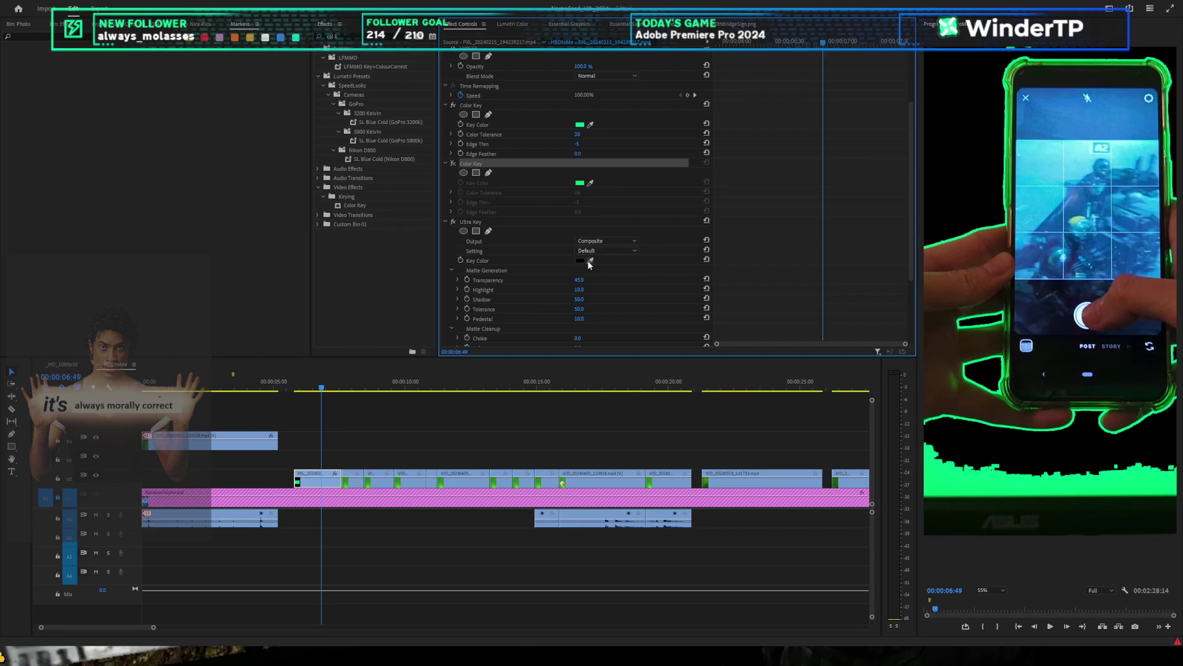
left_click(453, 105)
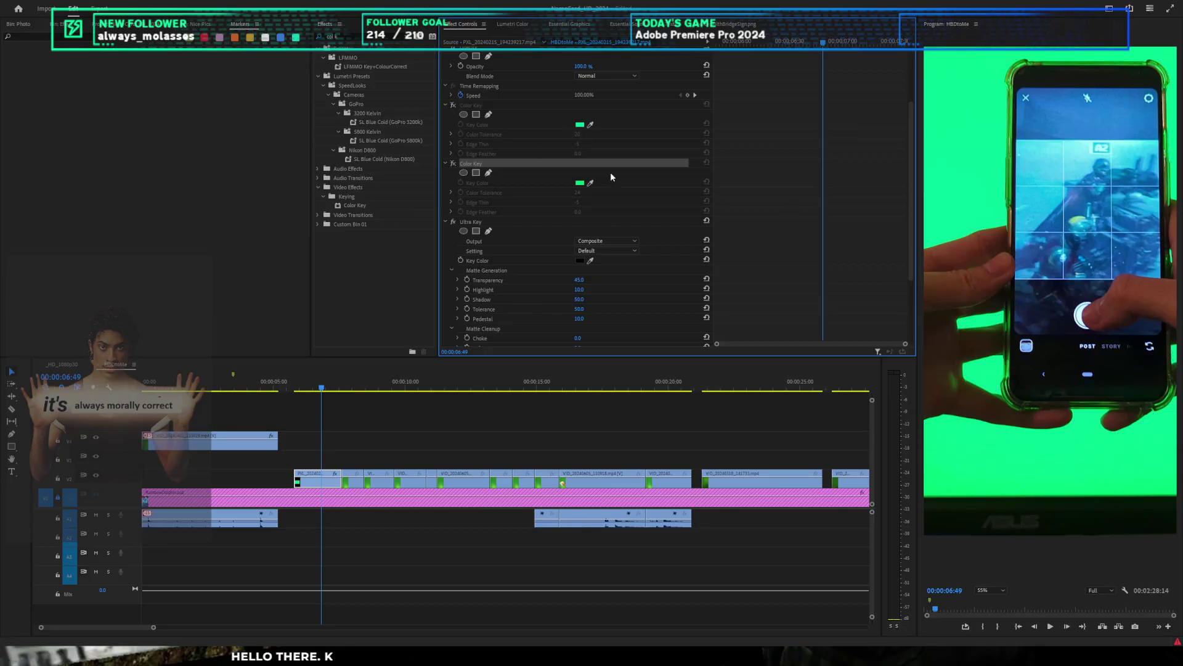
left_click(590, 261)
left_click(986, 369)
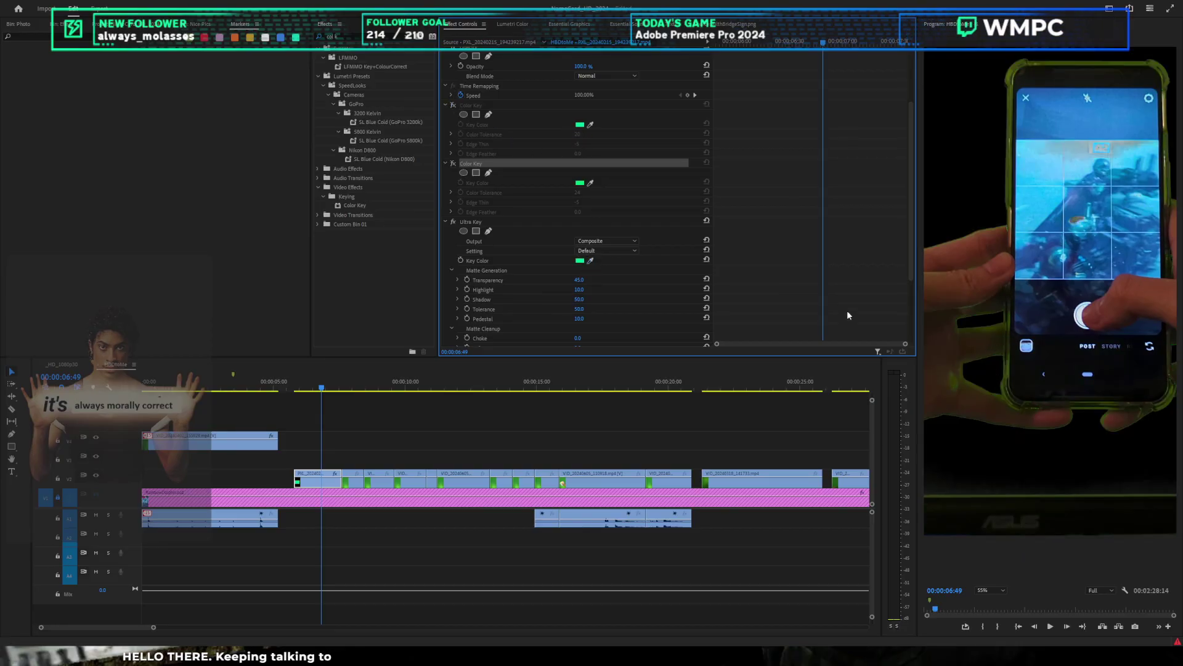
left_click(453, 163)
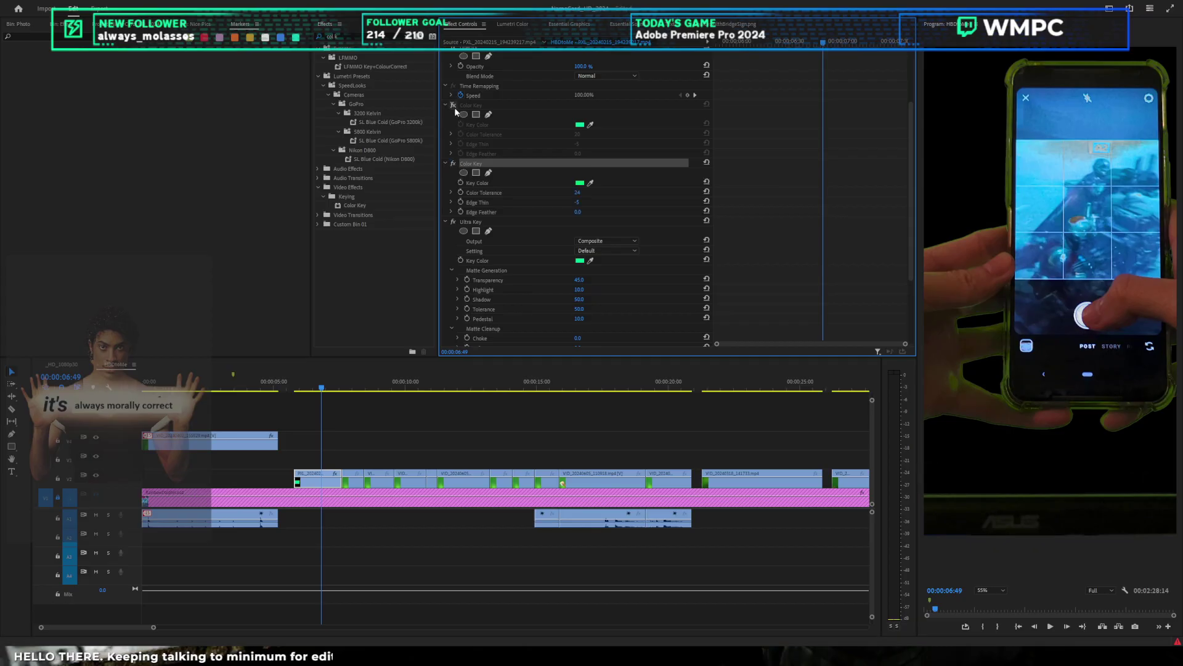
left_click(453, 106)
Step: Set the Ultra Key output to Alpha Channel and lower its Transparency to 16.9
scroll(779, 197, "down", 3)
left_click(607, 136)
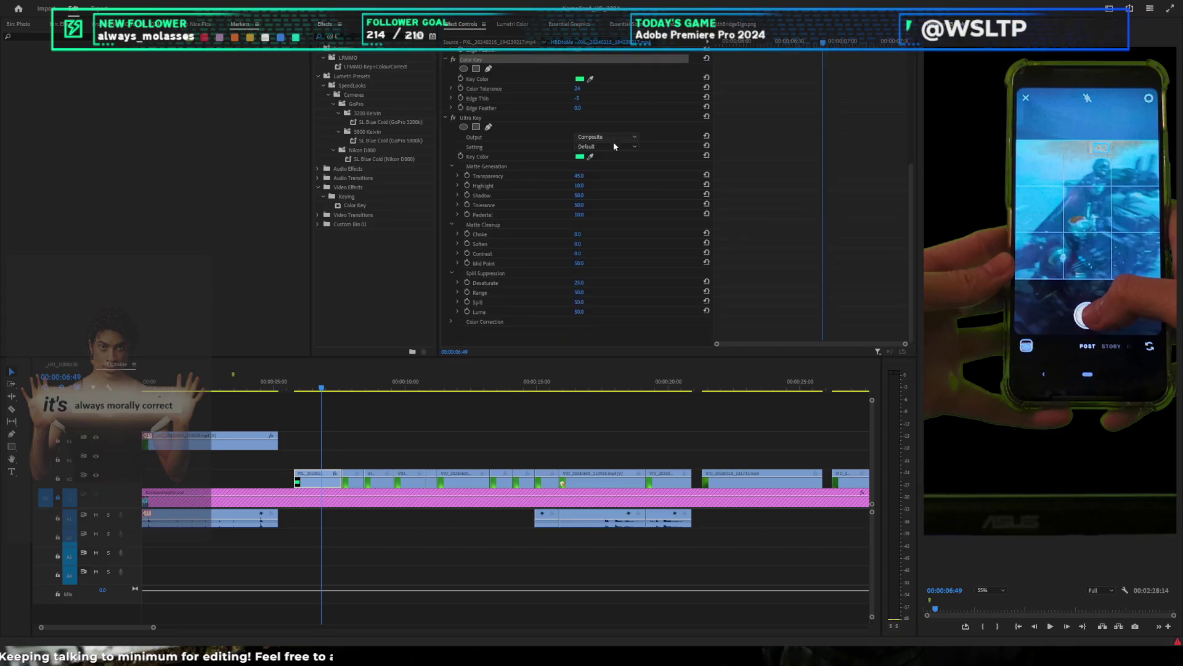
left_click(613, 146)
left_click_drag(581, 177, 546, 177)
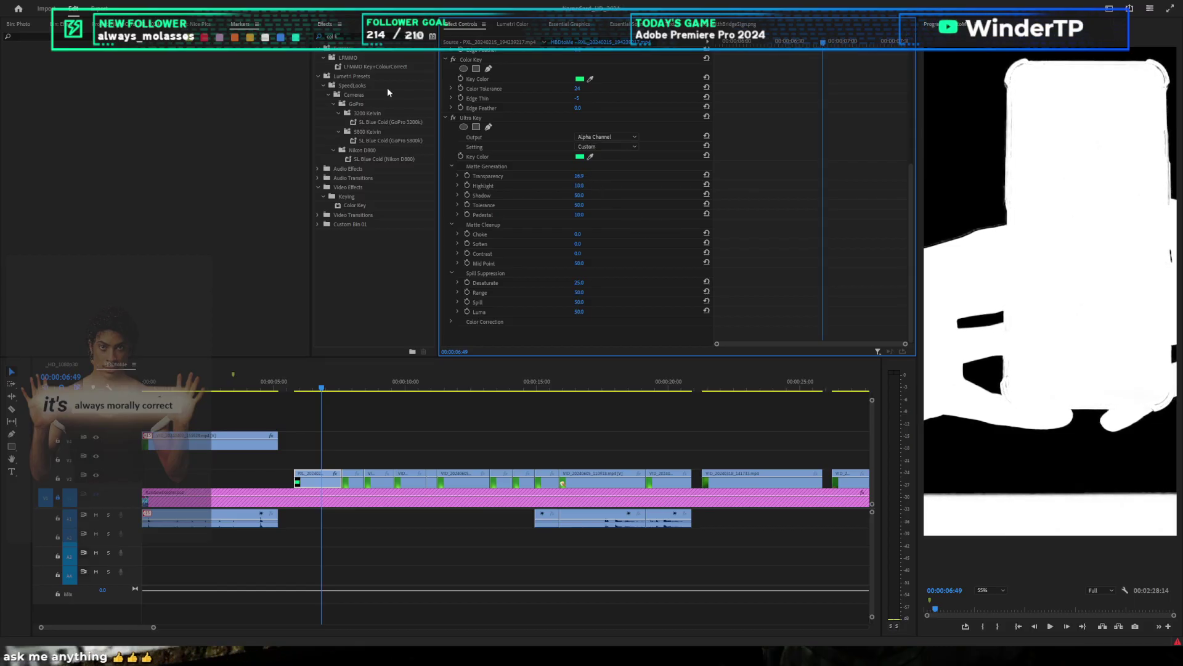
Step: Search the effects for "spill", apply Spill Killer to the phone clip and collapse the second Color Key's settings
triple_click(336, 35)
type("spill")
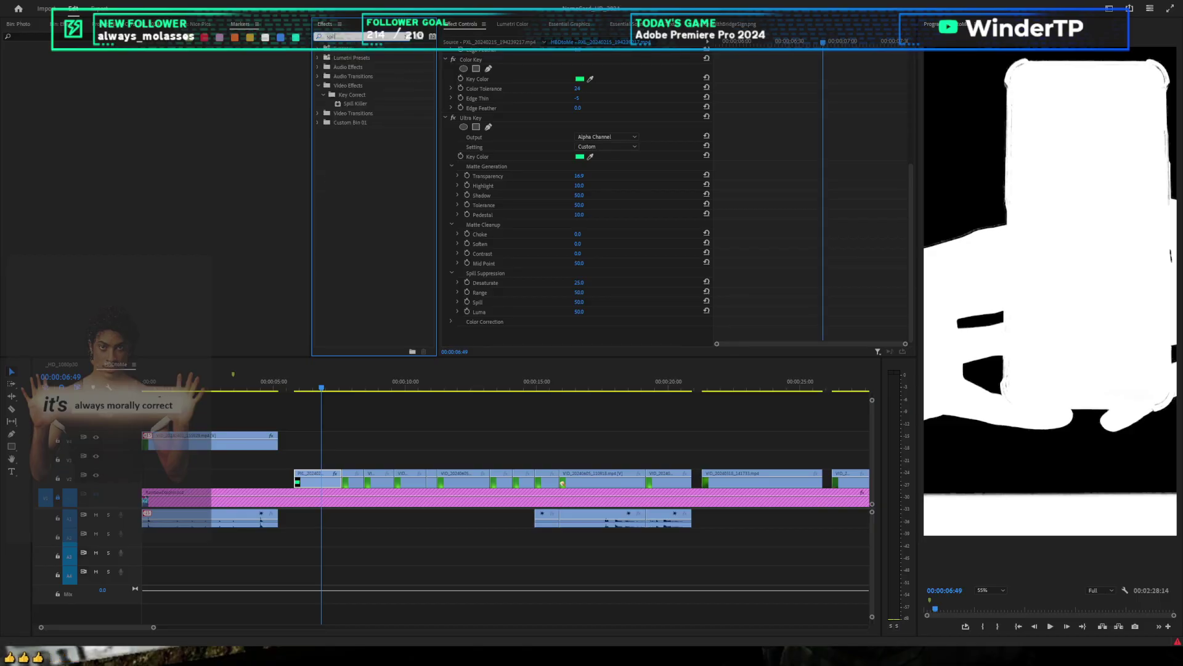
left_click(347, 105)
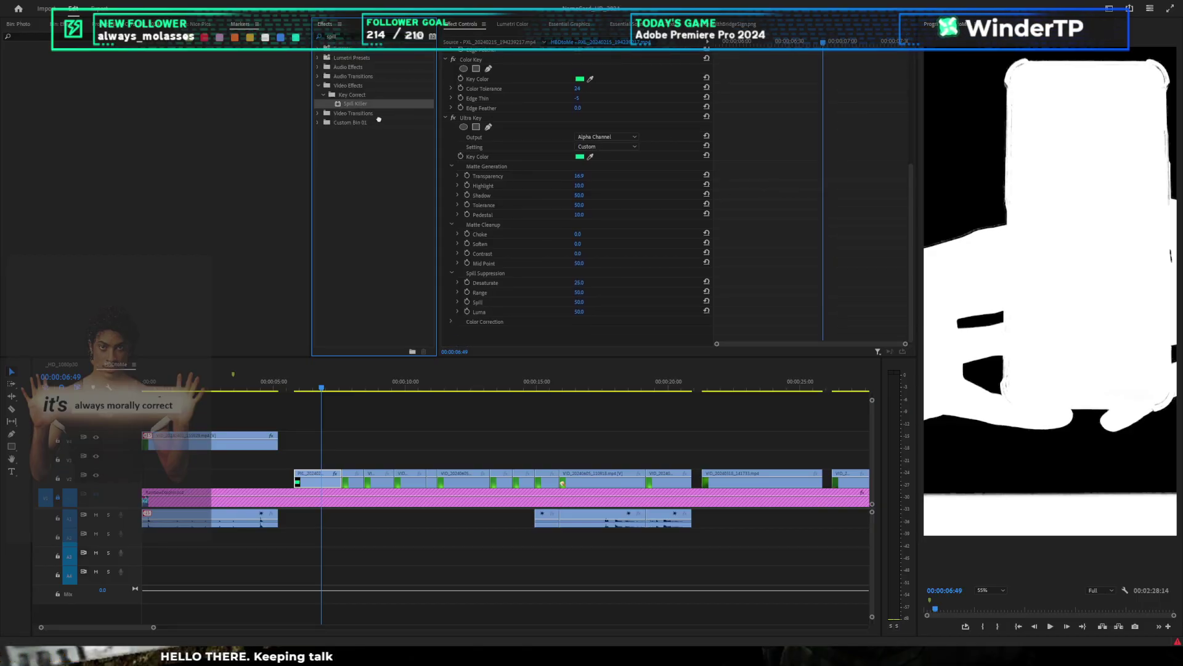
scroll(715, 238, "up", 5)
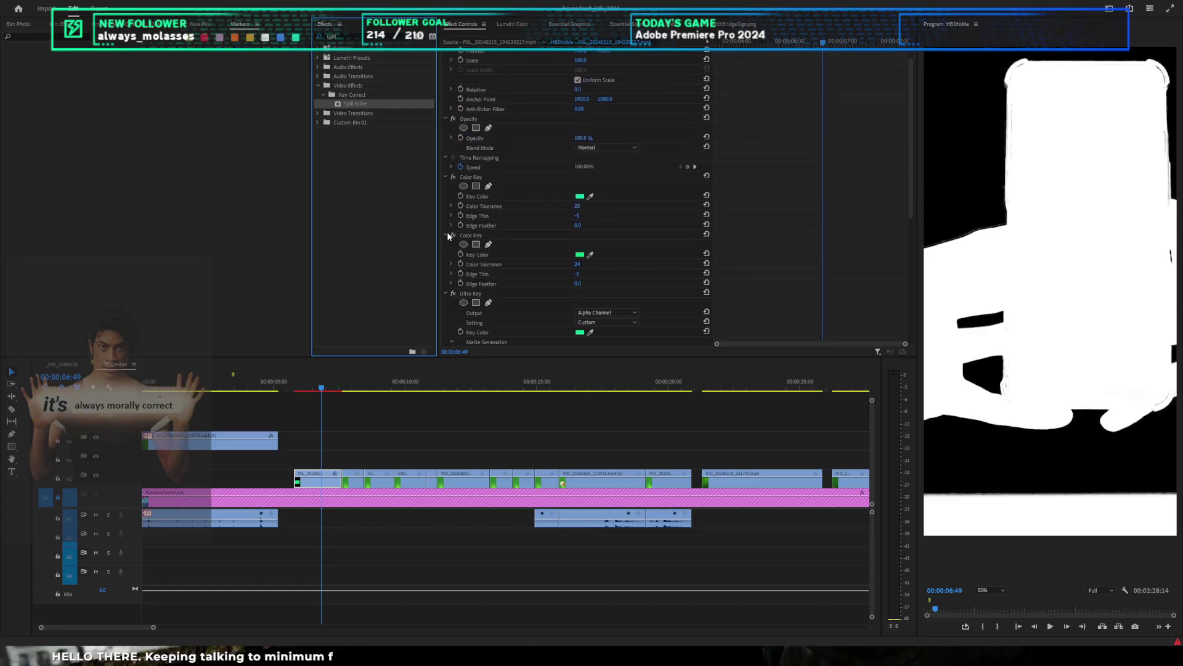
left_click(447, 235)
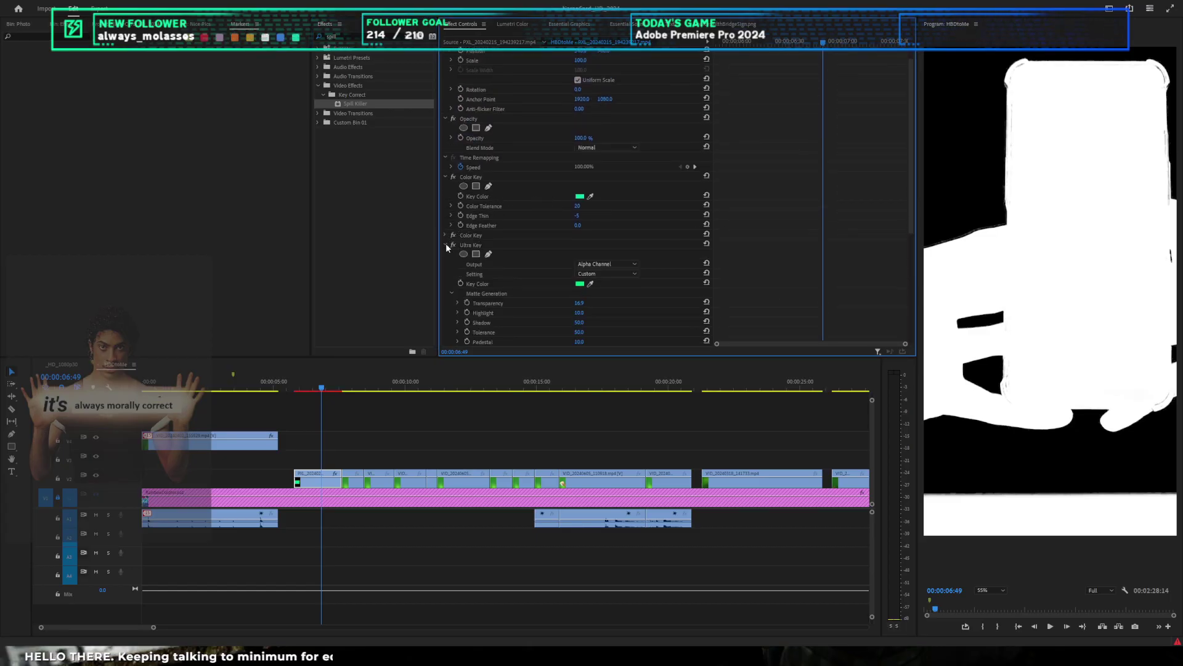
Step: Try a different Ultra Key Highlight value in the Composite output, and switch back to the Alpha Channel output
left_click(607, 273)
scroll(756, 275, "down", 5)
scroll(757, 262, "up", 2)
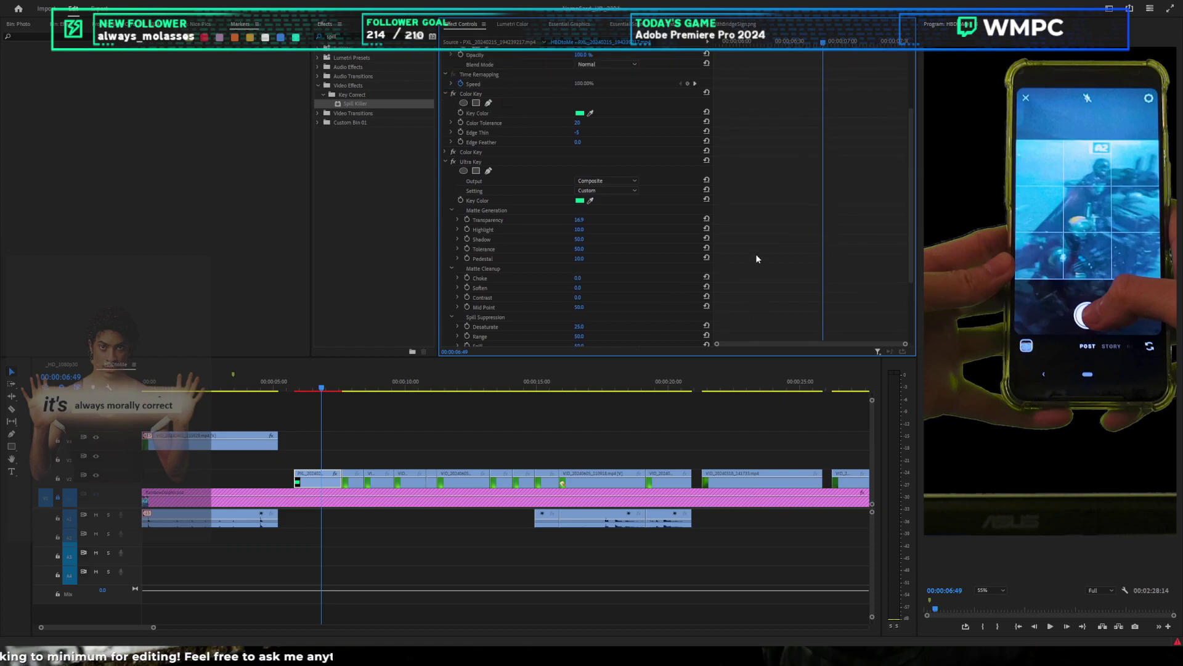
left_click_drag(581, 229, 607, 177)
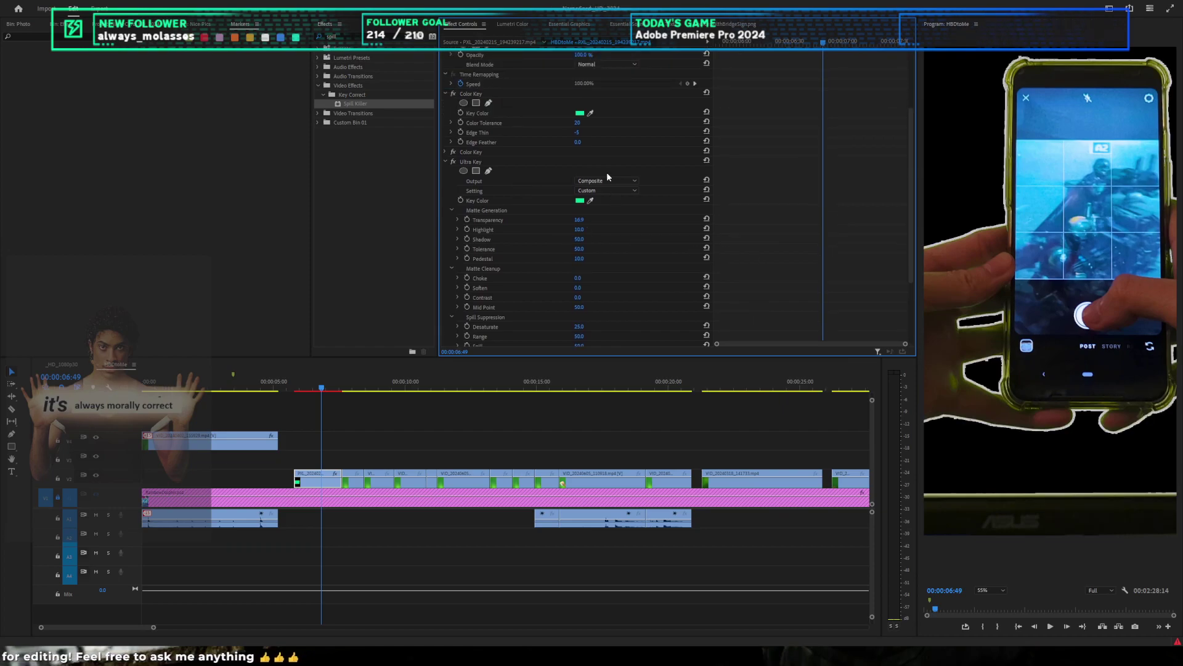
left_click(607, 180)
left_click(611, 193)
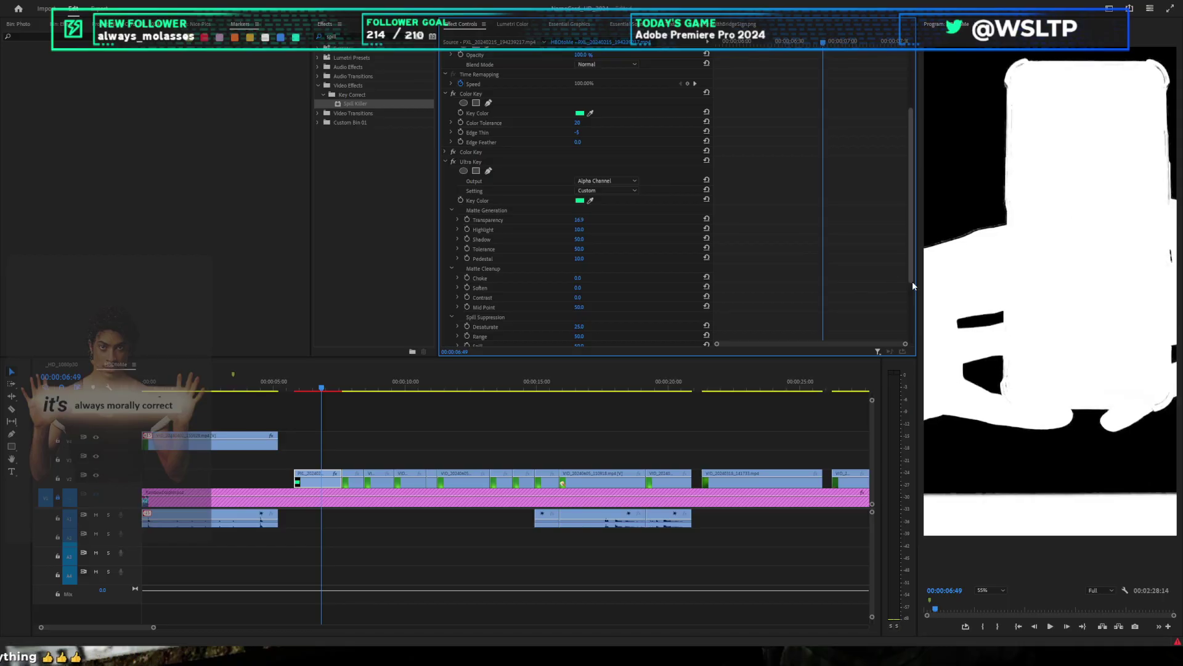
Step: Set the Ultra Key's Transparency to 30.6, Highlight to 6.0, Shadow to 63.1 and Choke to 41.7, with Composite output
scroll(960, 365, "up", 3)
left_click_drag(583, 220, 590, 278)
key("ctrl+z")
left_click(613, 180)
left_click(611, 185)
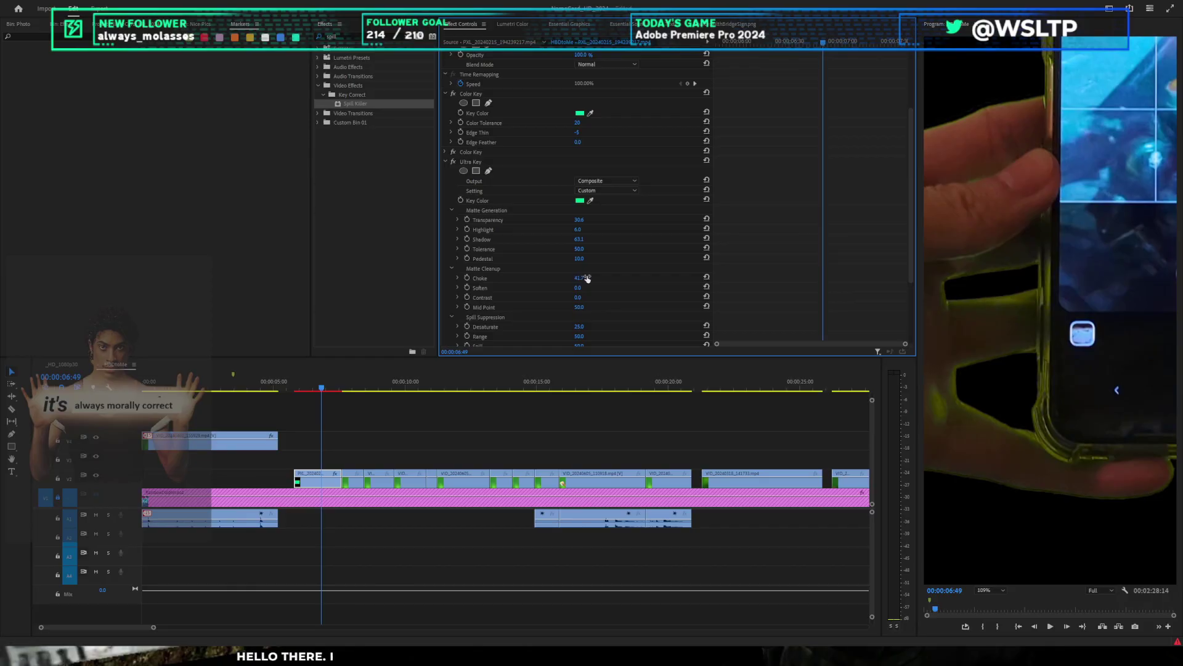
Step: Try Spill Killer with Range at 73.2% and Blend With Original at 28.5%, comparing the clip with the effect off and on
scroll(616, 278, "down", 3)
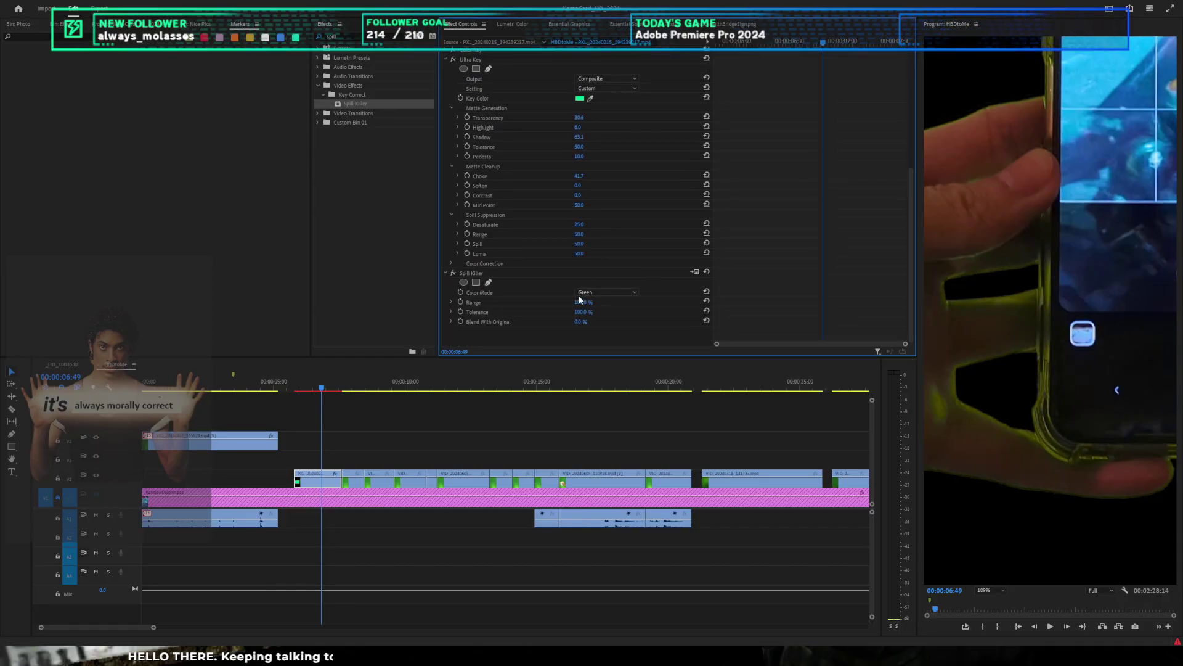
scroll(1094, 337, "down", 3)
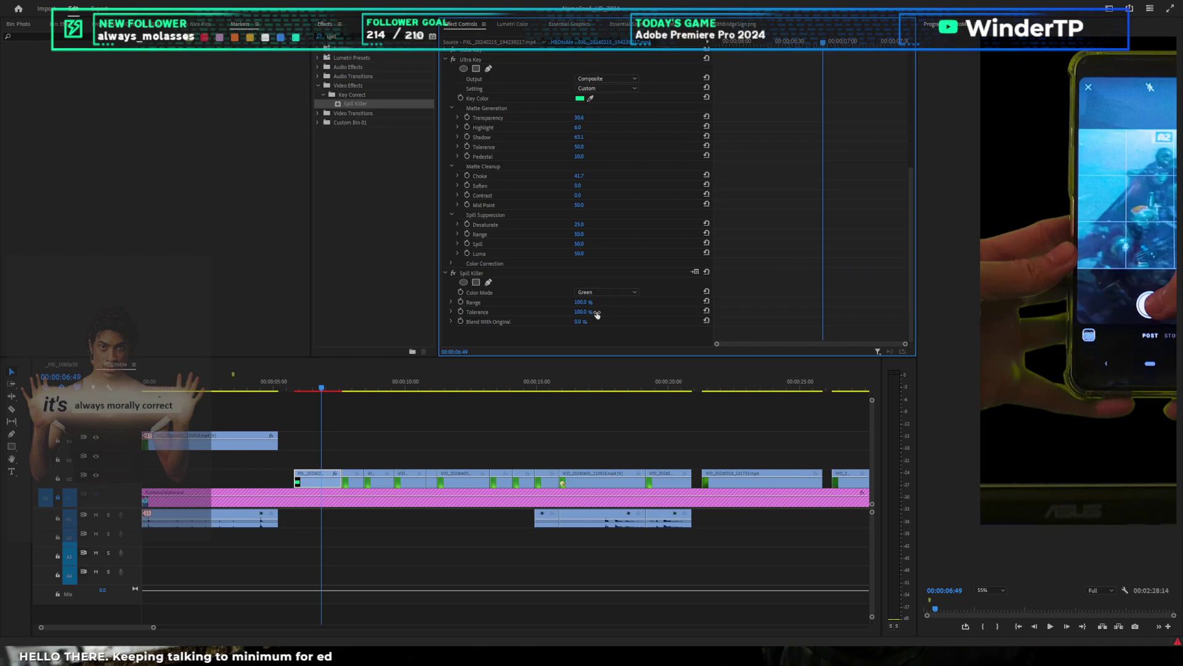
left_click_drag(581, 302, 566, 302)
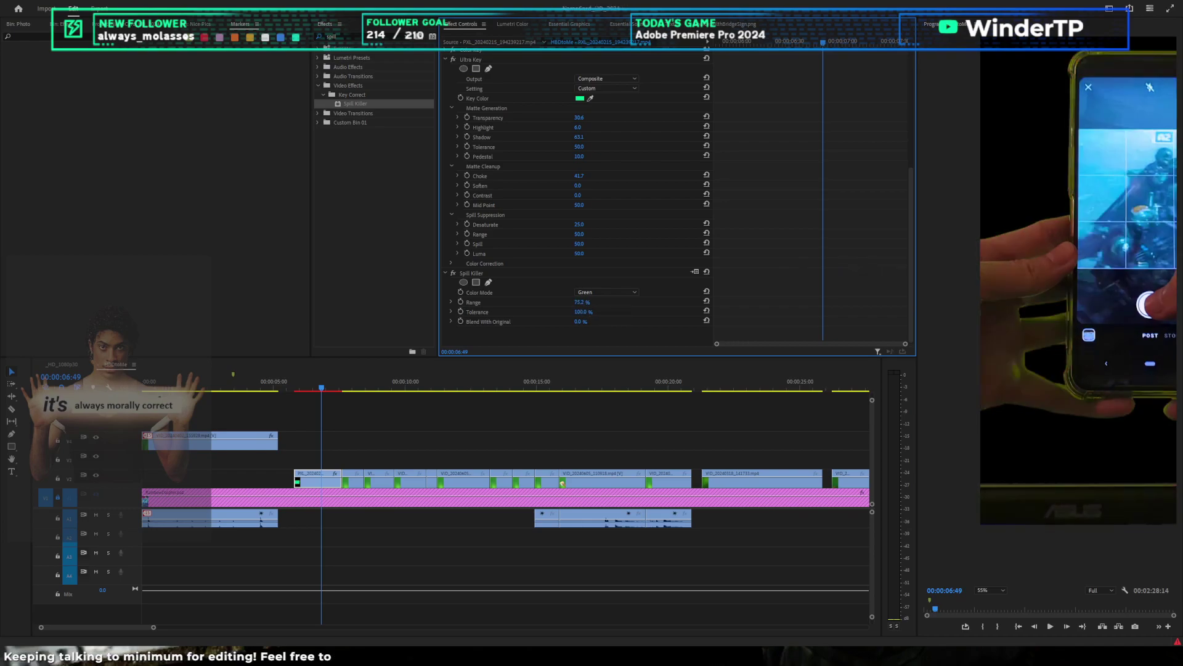
left_click(453, 273)
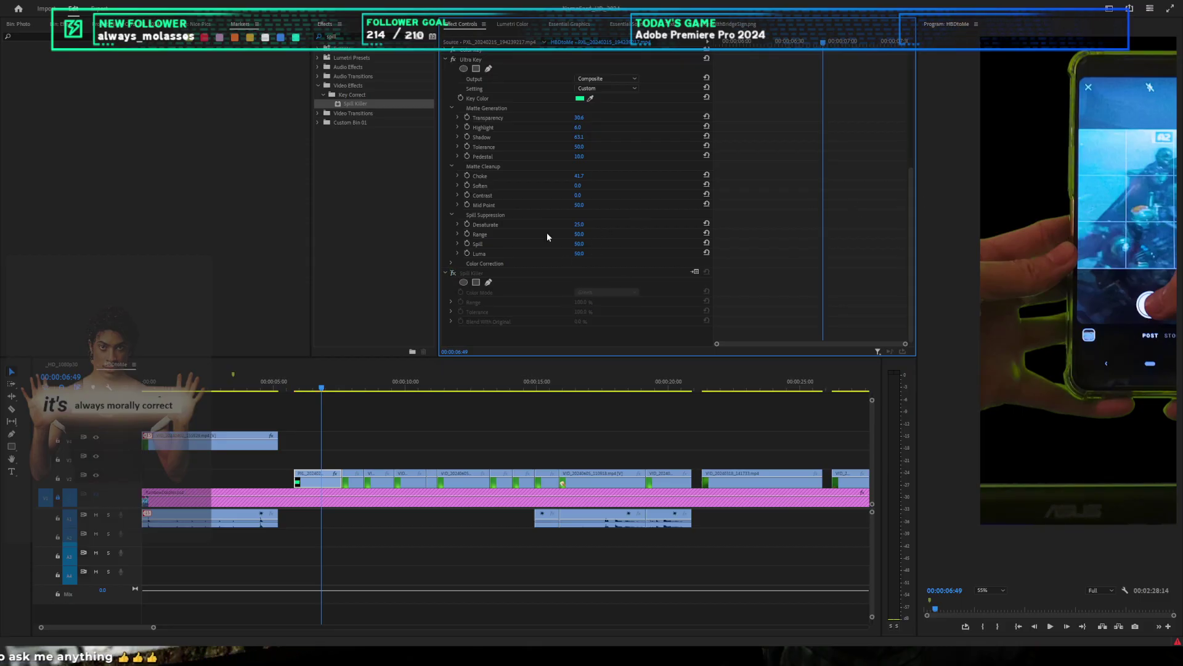
left_click(453, 272)
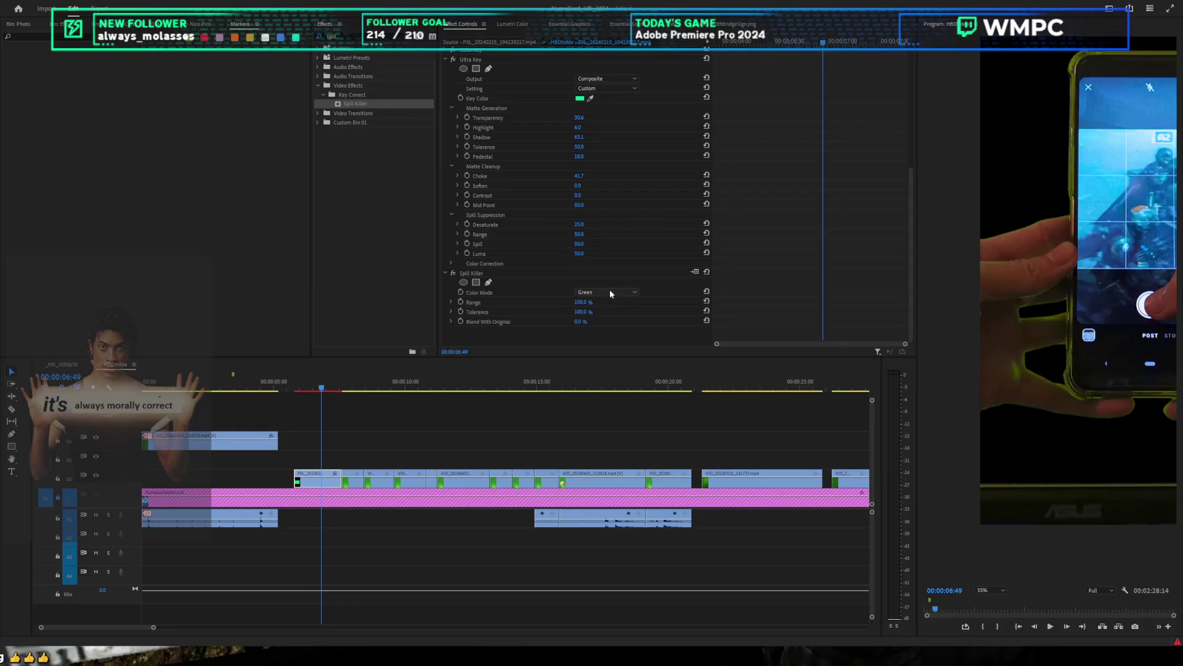
left_click(629, 272)
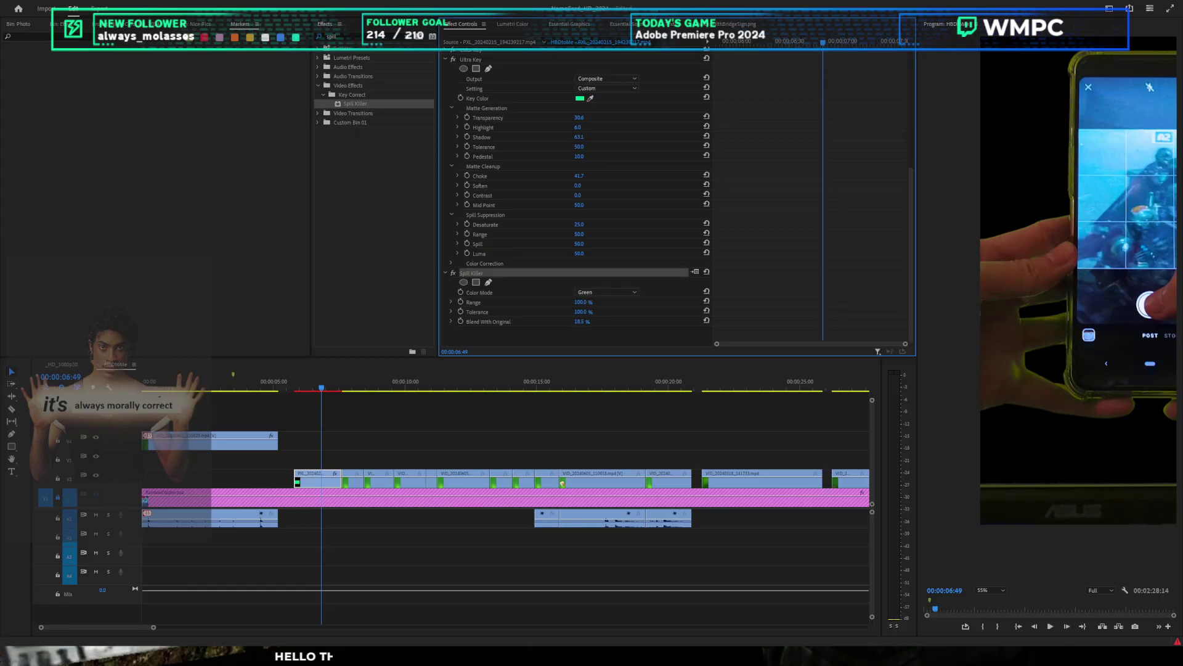
left_click_drag(581, 322, 591, 322)
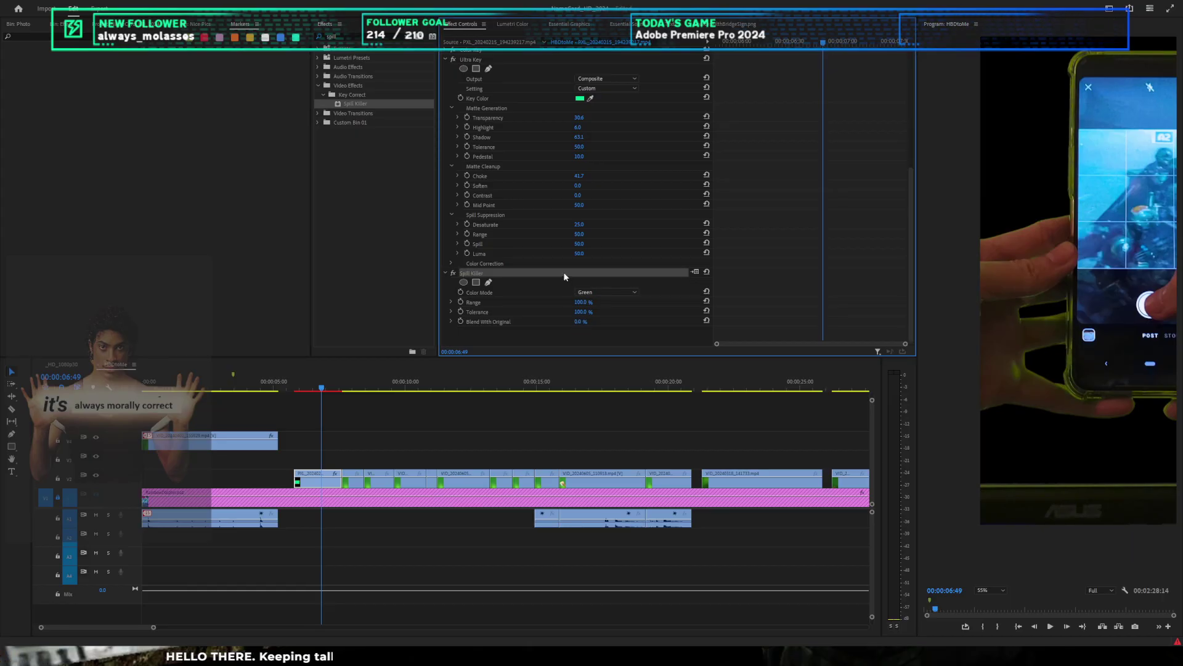
Step: Delete Spill Killer from the phone clip and set the Ultra Key's spill suppression Desaturate to 0.0
left_click(489, 273)
key("Delete")
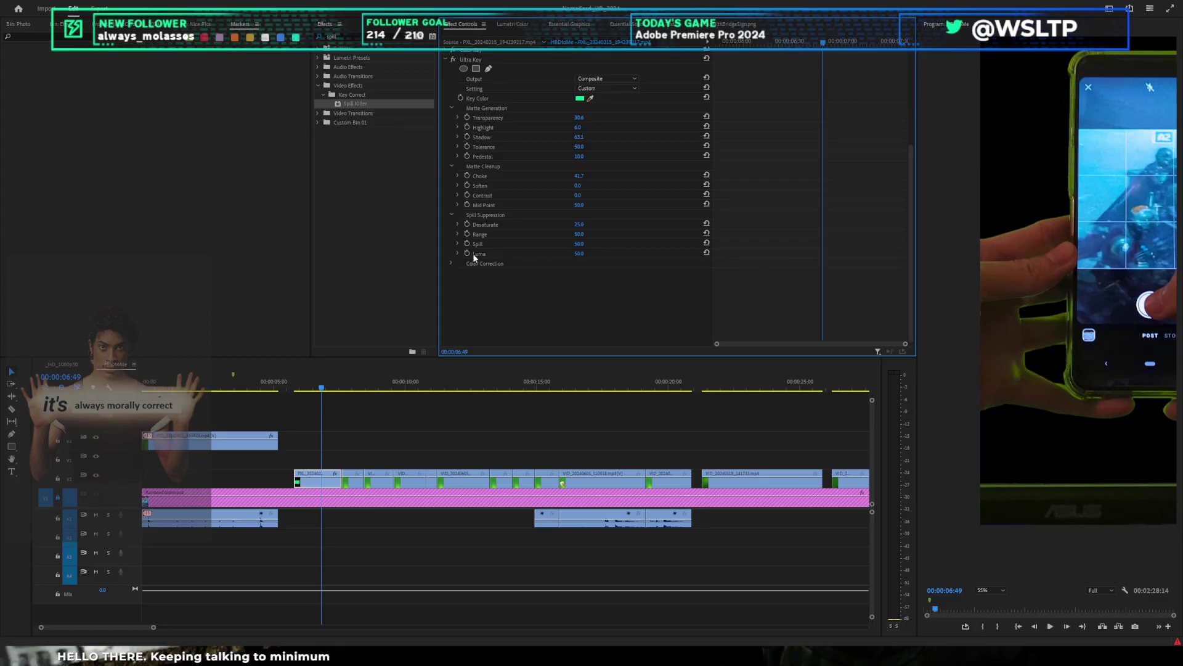
left_click_drag(584, 224, 560, 224)
Step: Apply Spill Killer to the phone clip again and set its Tolerance to 40.6%
left_click_drag(362, 104, 502, 292)
key("ctrl+z")
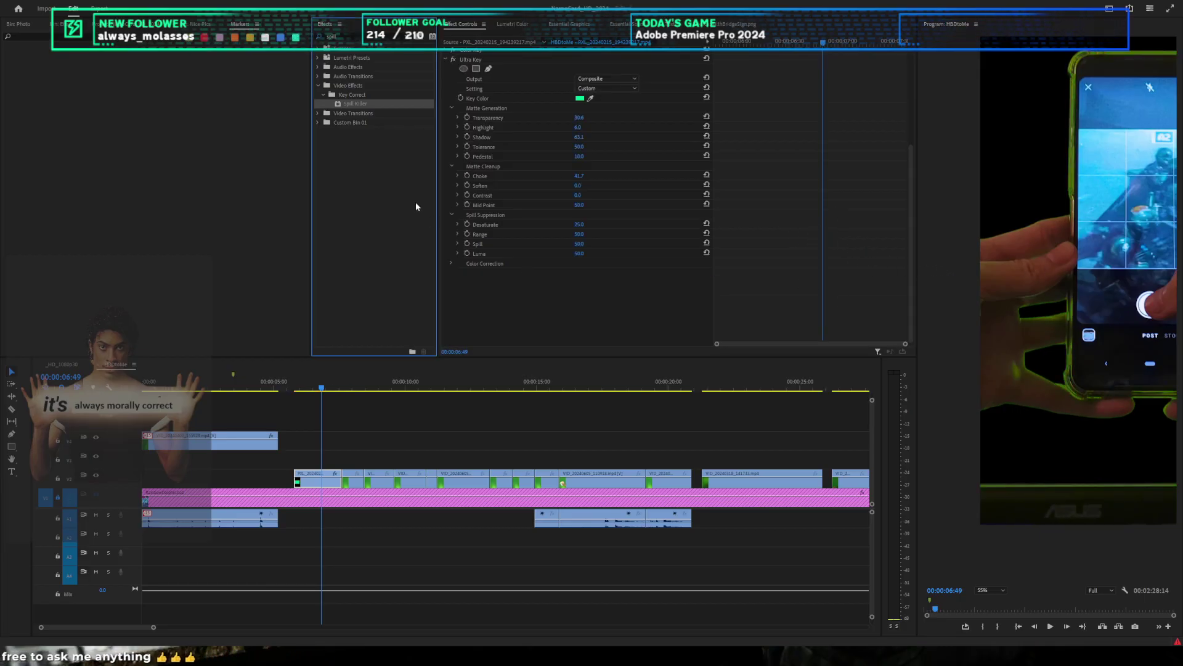
key("ctrl+shift+z")
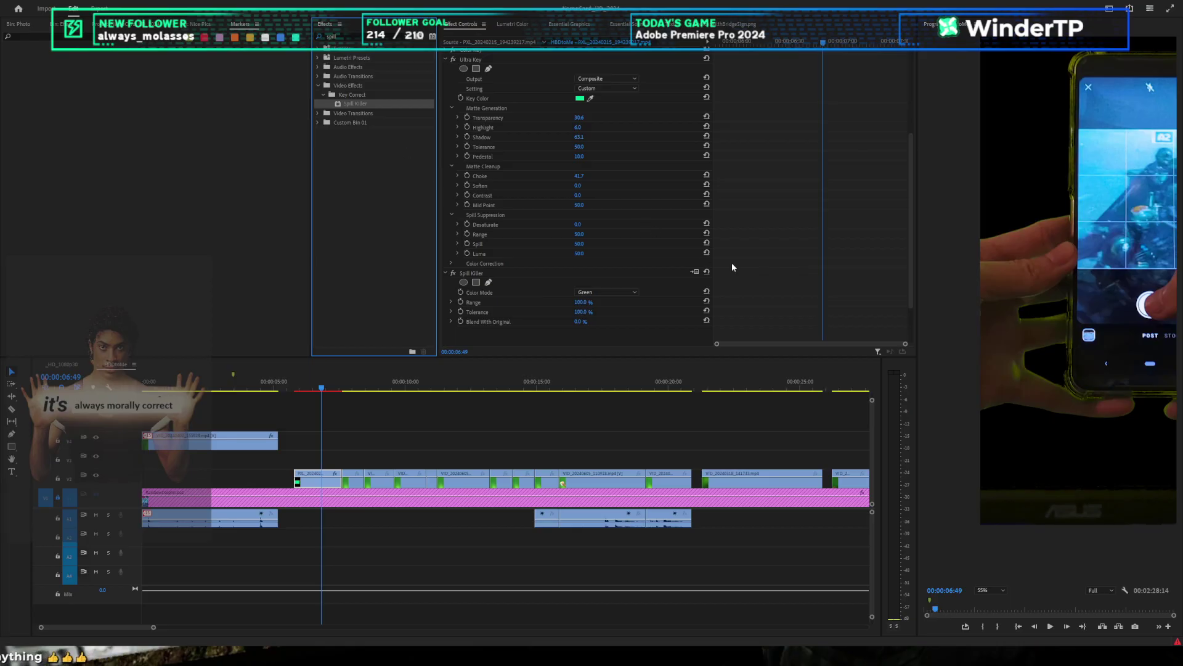
left_click(585, 312)
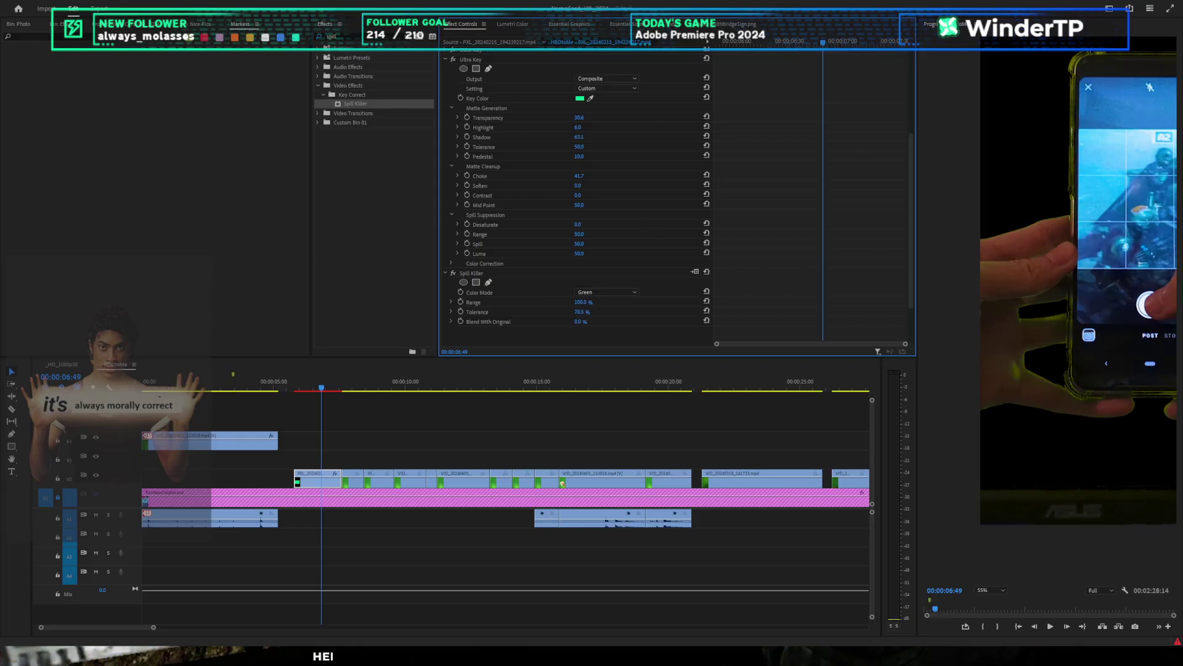
mouse_move(585, 312)
left_mouse_down()
mouse_move(622, 311)
mouse_move(564, 302)
mouse_move(595, 302)
left_mouse_up()
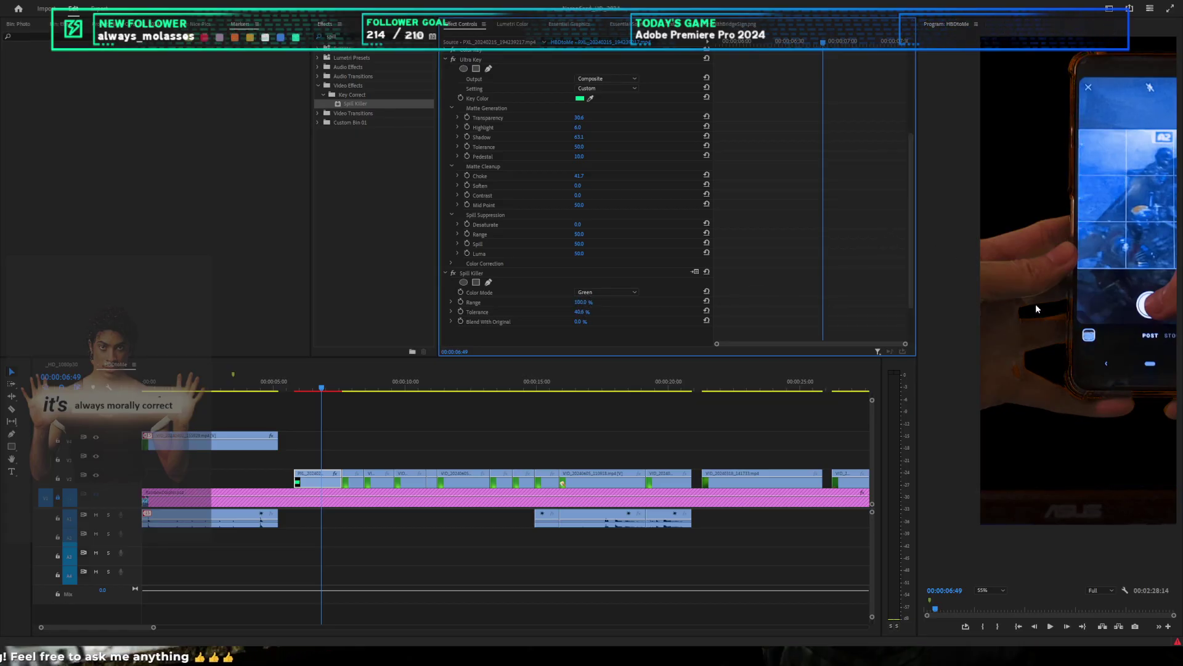
scroll(1037, 306, "down", 4)
scroll(1063, 209, "up", 2)
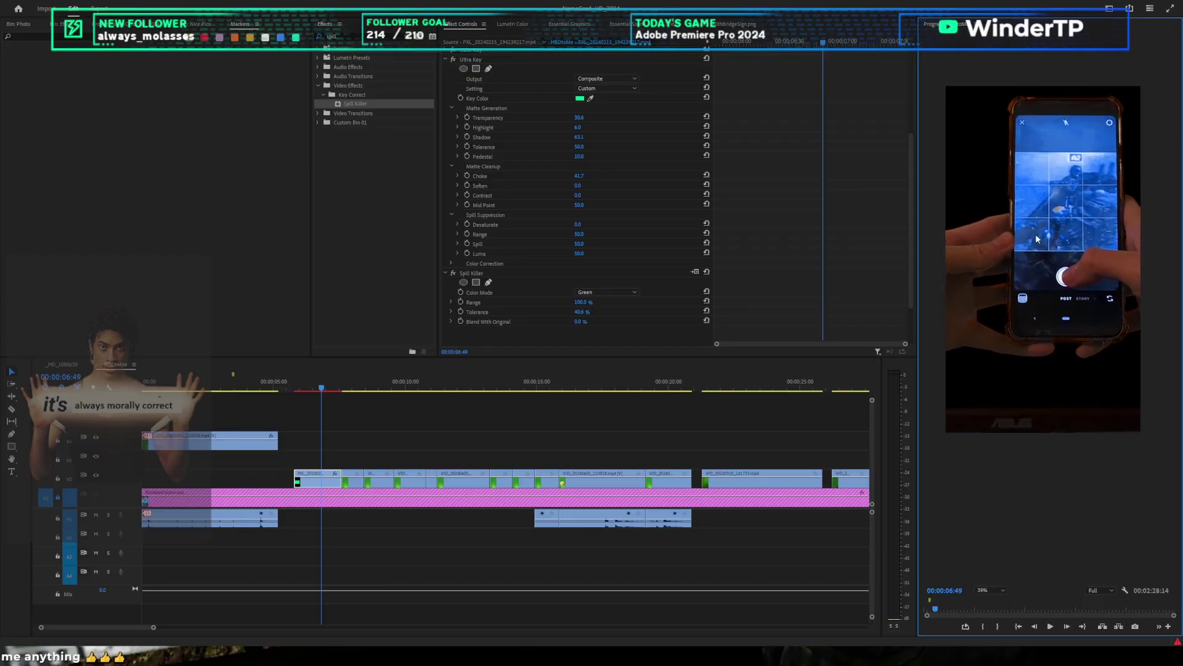
Step: Turn off Spill Killer and set the Ultra Key's spill suppression Desaturate to 69.1 and Range to 68.8
left_click(453, 273)
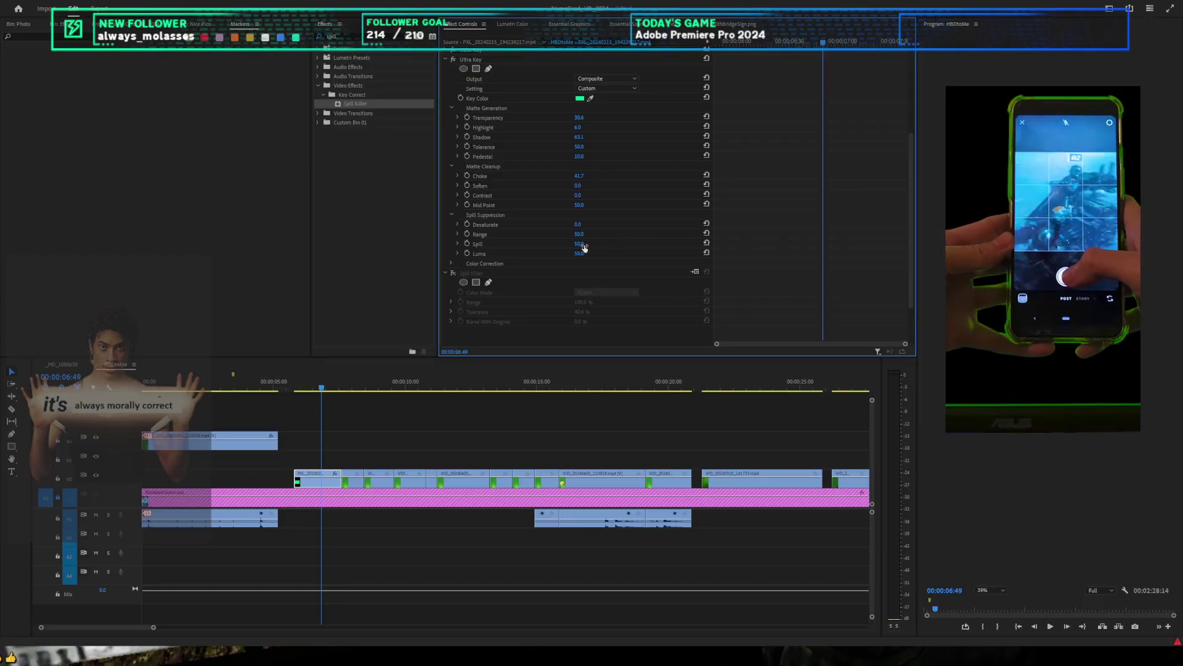
left_click_drag(579, 224, 607, 225)
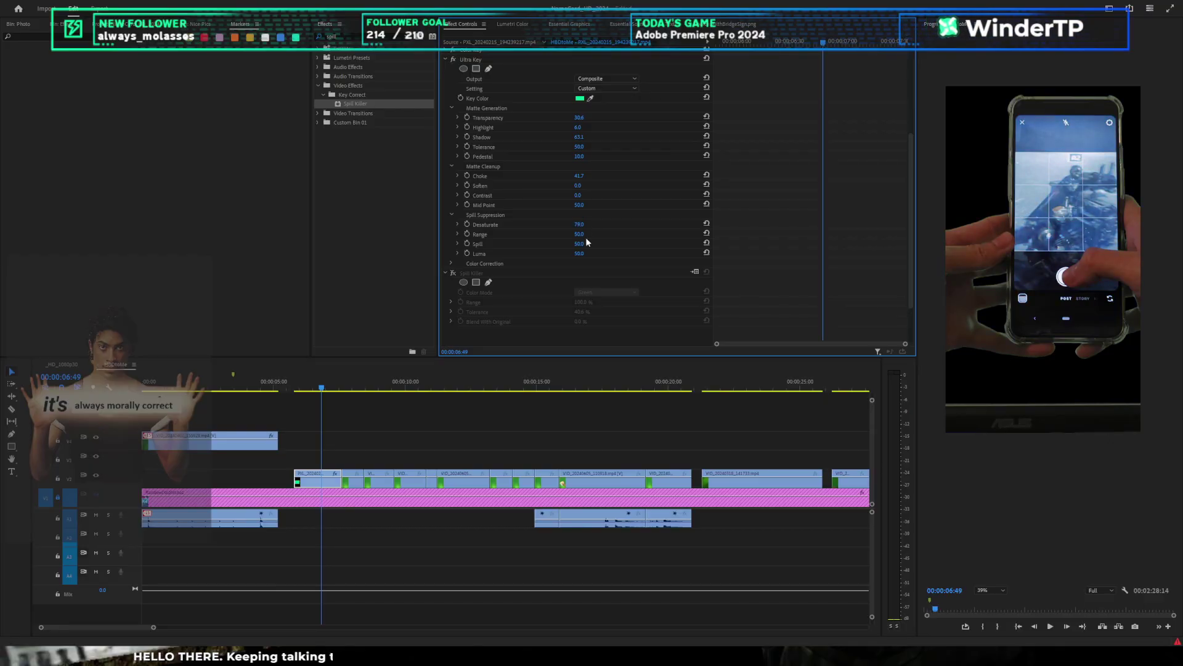
mouse_move(578, 233)
left_mouse_down()
mouse_move(596, 233)
mouse_move(568, 243)
mouse_move(571, 224)
mouse_move(586, 234)
left_mouse_up()
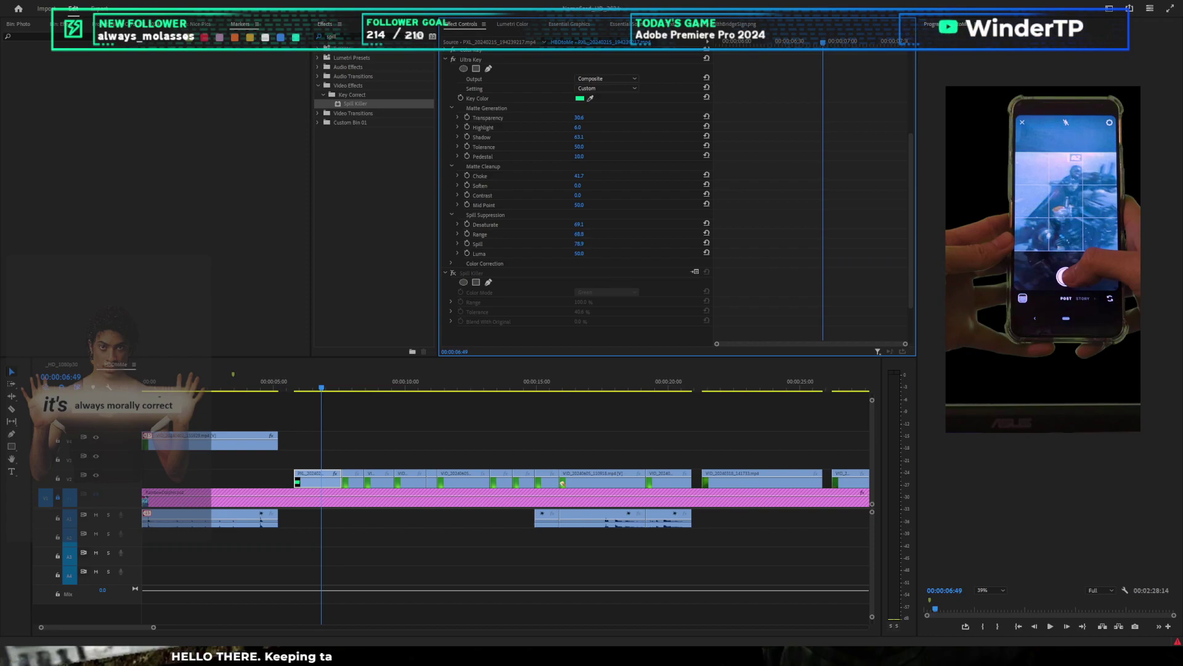
Step: Add ProcAmp to the phone clip with Brightness about -7, Contrast 123.1 and Saturation 115.7
left_click(346, 37)
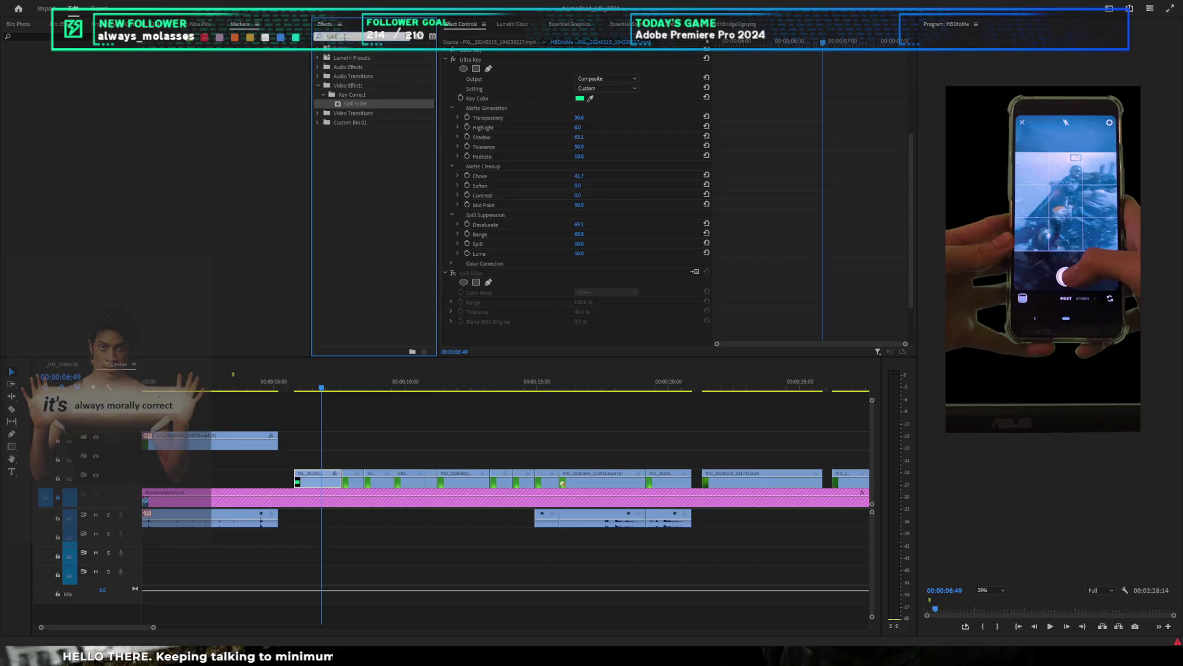
type("proc")
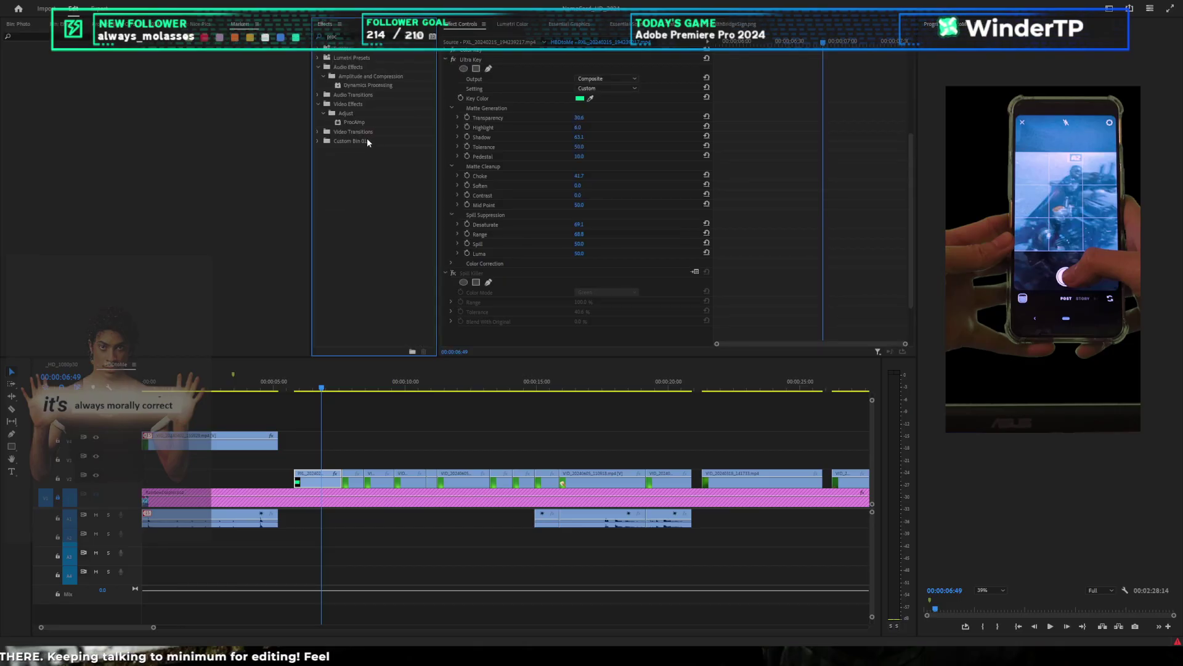
double_click(355, 122)
scroll(803, 220, "down", 3)
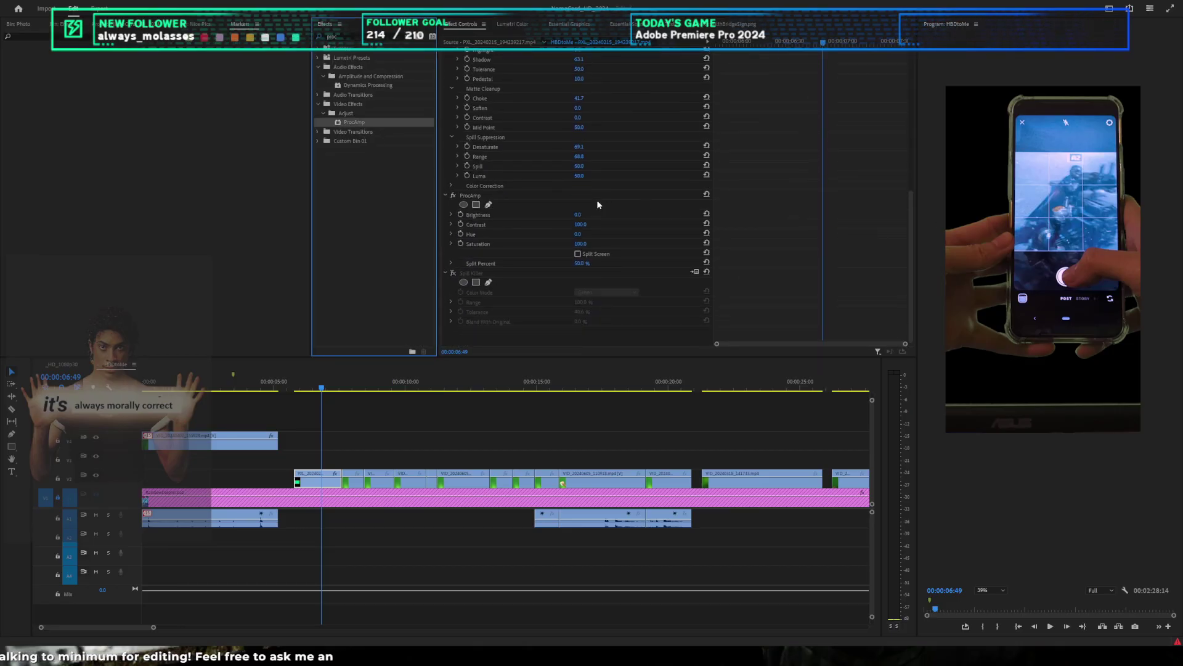
mouse_move(580, 224)
left_mouse_down()
mouse_move(591, 224)
mouse_move(573, 215)
left_mouse_up()
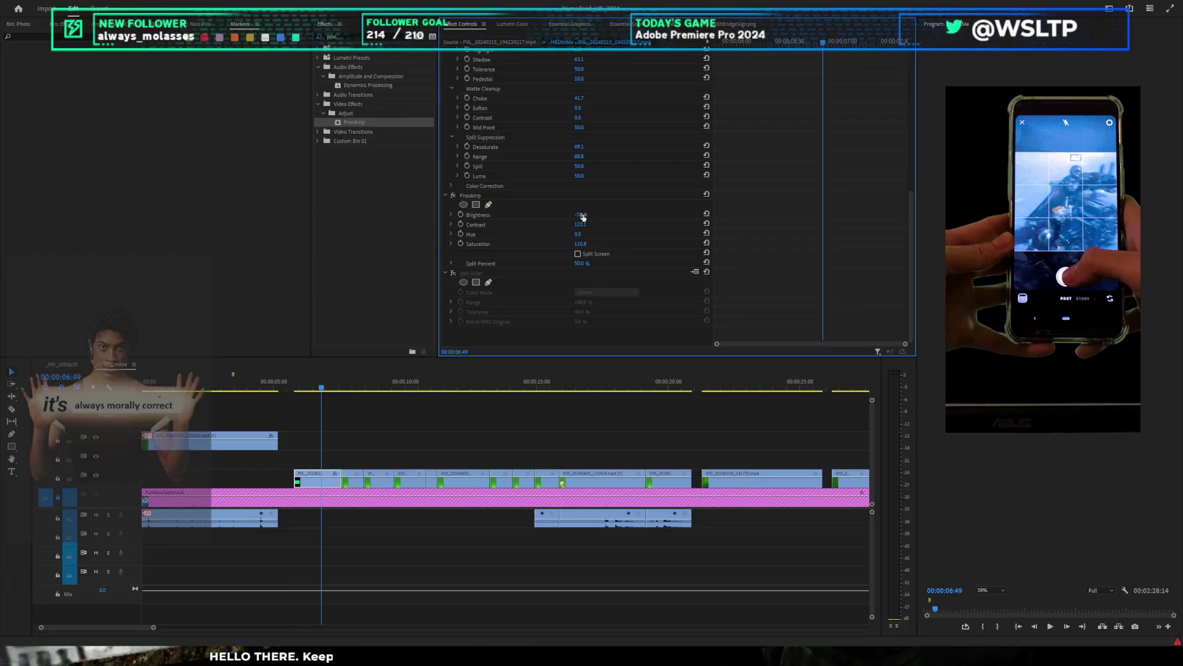
left_click_drag(591, 245, 594, 244)
scroll(812, 194, "up", 1)
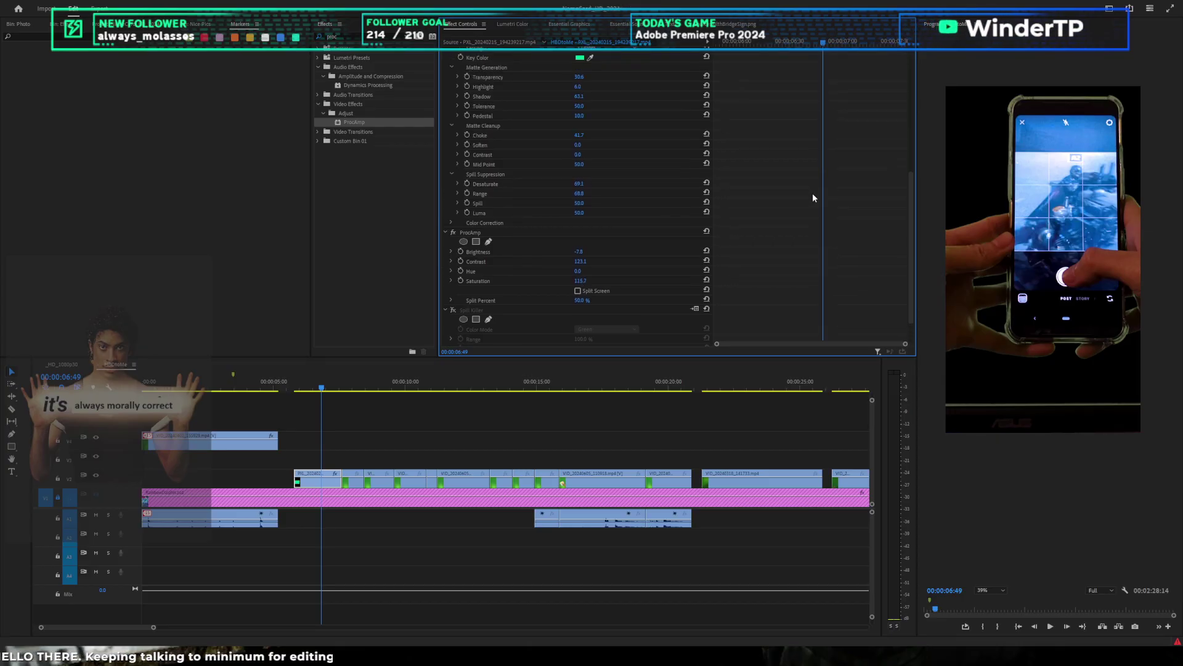
Step: Scale the phone clip up to about 119.3 and reposition it in the frame at about 404.4, 1182.7
scroll(797, 216, "up", 8)
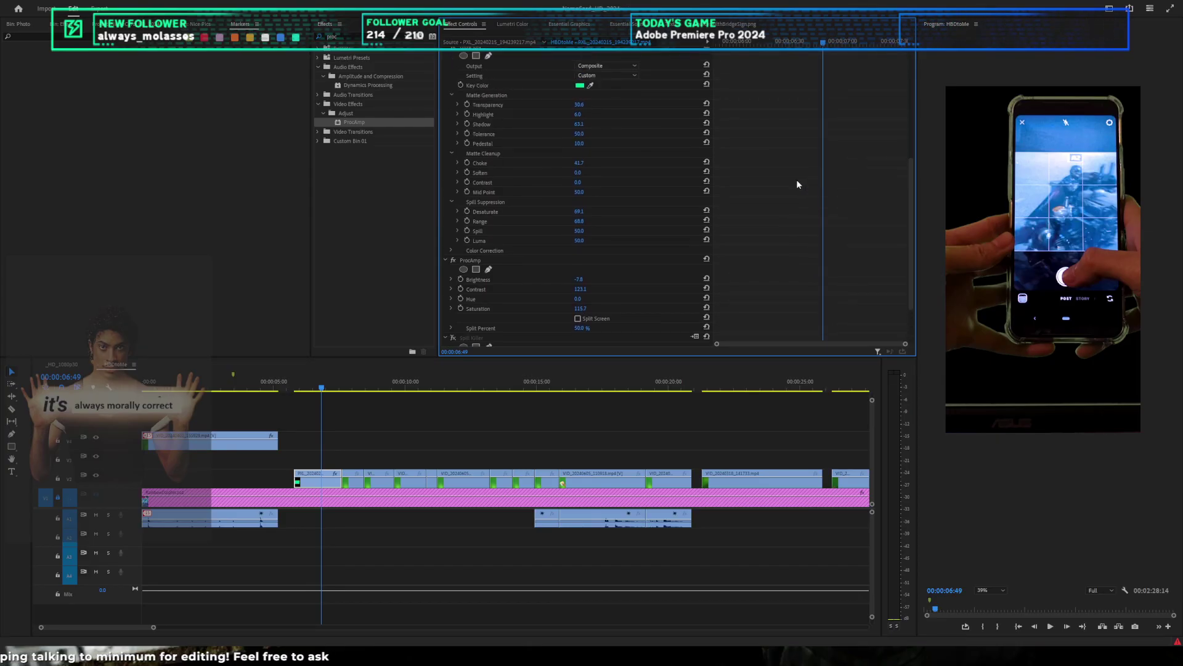
scroll(733, 92, "up", 2)
left_click(607, 62)
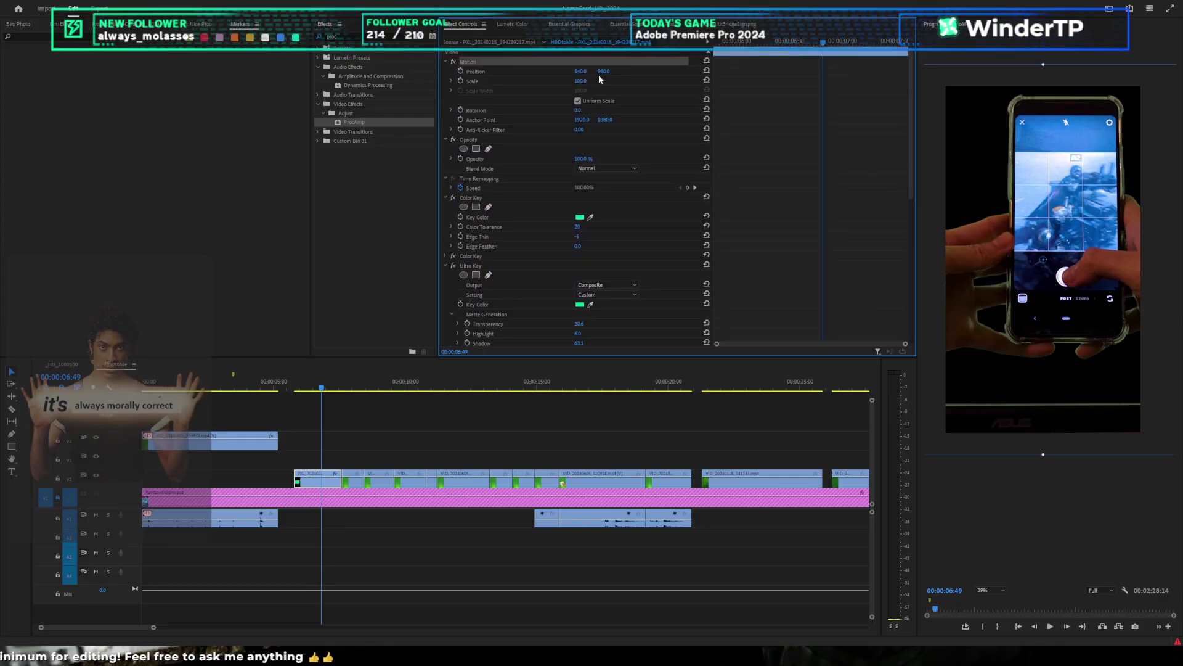
left_click_drag(582, 81, 601, 80)
left_click(1118, 238)
left_click_drag(1089, 282, 1088, 282)
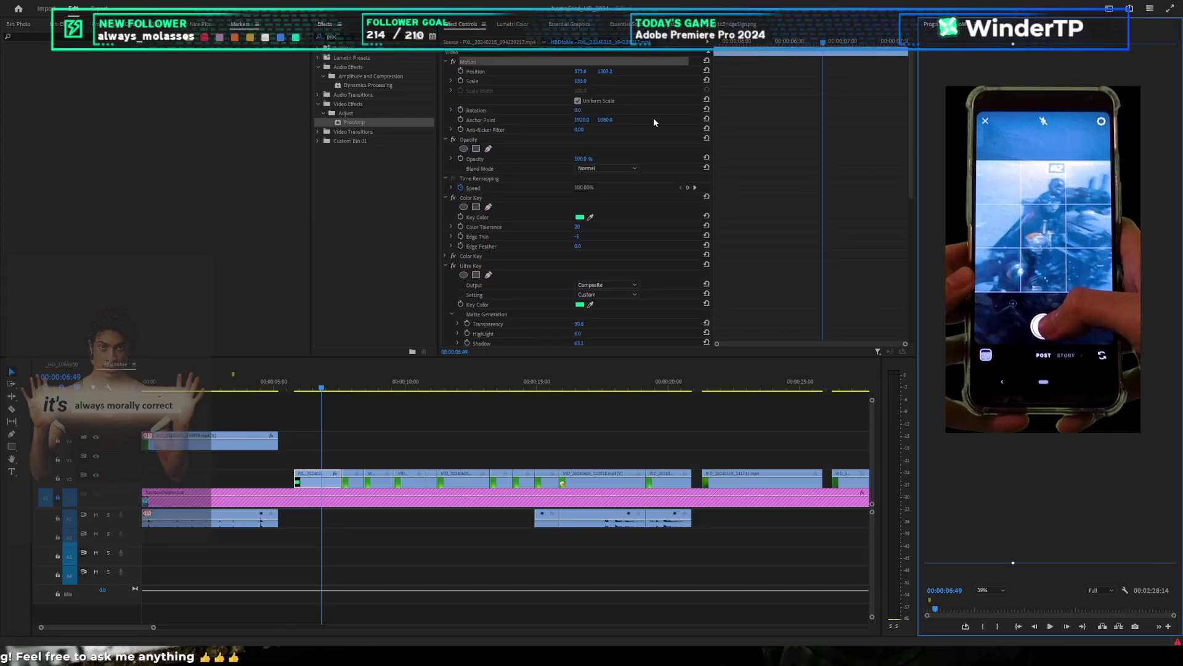
left_click_drag(587, 81, 575, 81)
left_click_drag(1104, 254, 1114, 243)
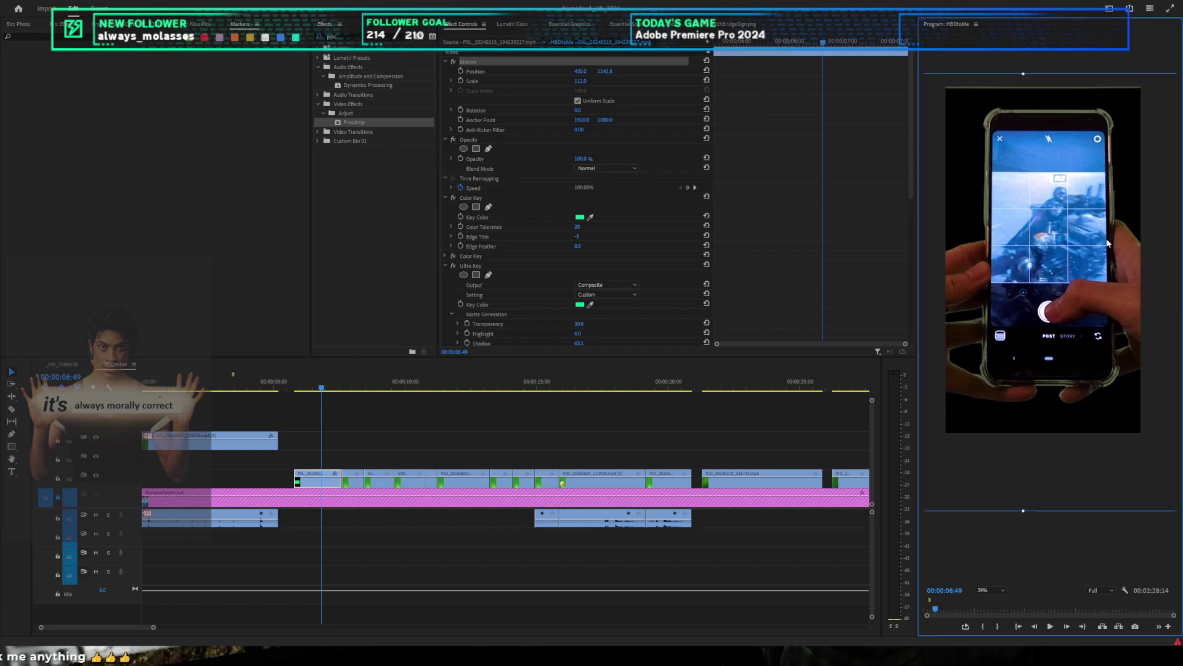
left_click_drag(581, 81, 585, 81)
left_click_drag(1006, 252, 1000, 261)
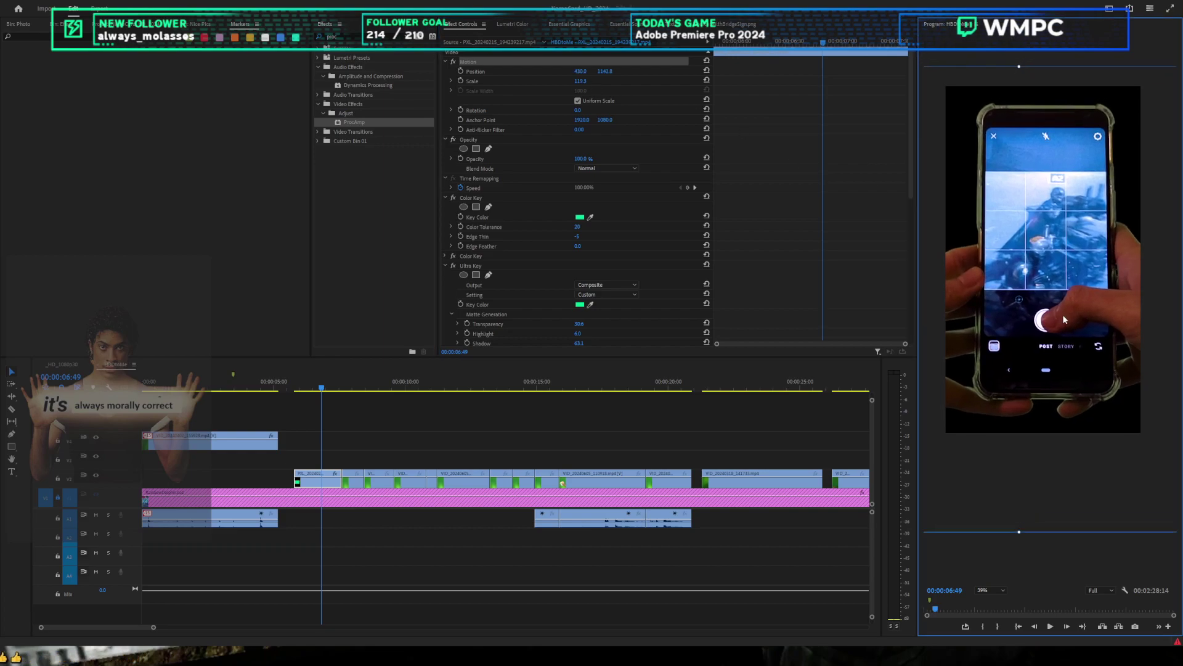
Step: Play the enlarged phone clip briefly and park the playhead just past seven seconds
scroll(352, 430, "up", 2)
key("space")
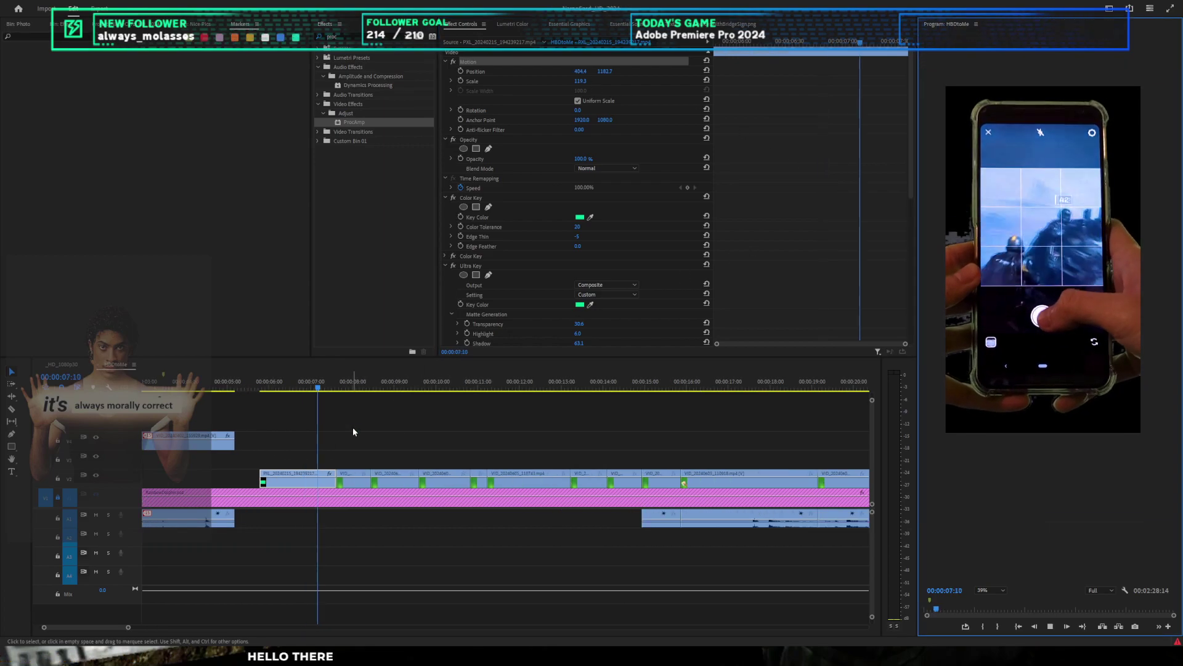
left_click(430, 420)
key("space")
left_click_drag(317, 391, 322, 392)
Step: Turn off Ultra Key and ProcAmp on the phone clip and collapse their settings
left_click(296, 479)
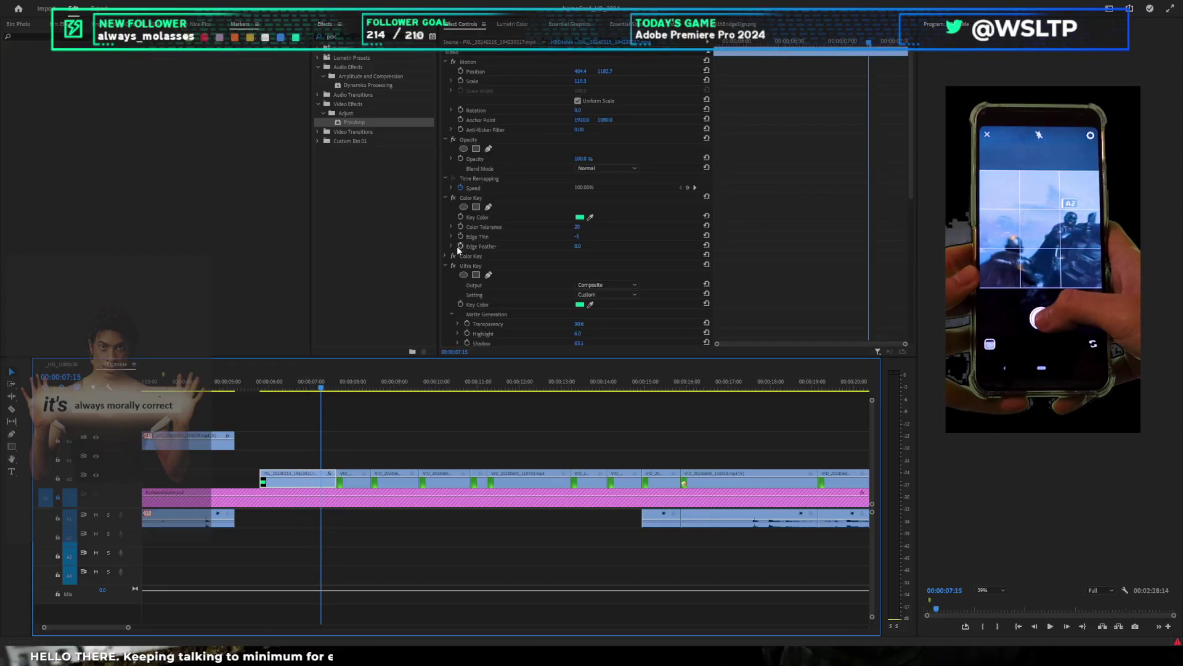
left_click(448, 265)
left_click(445, 266)
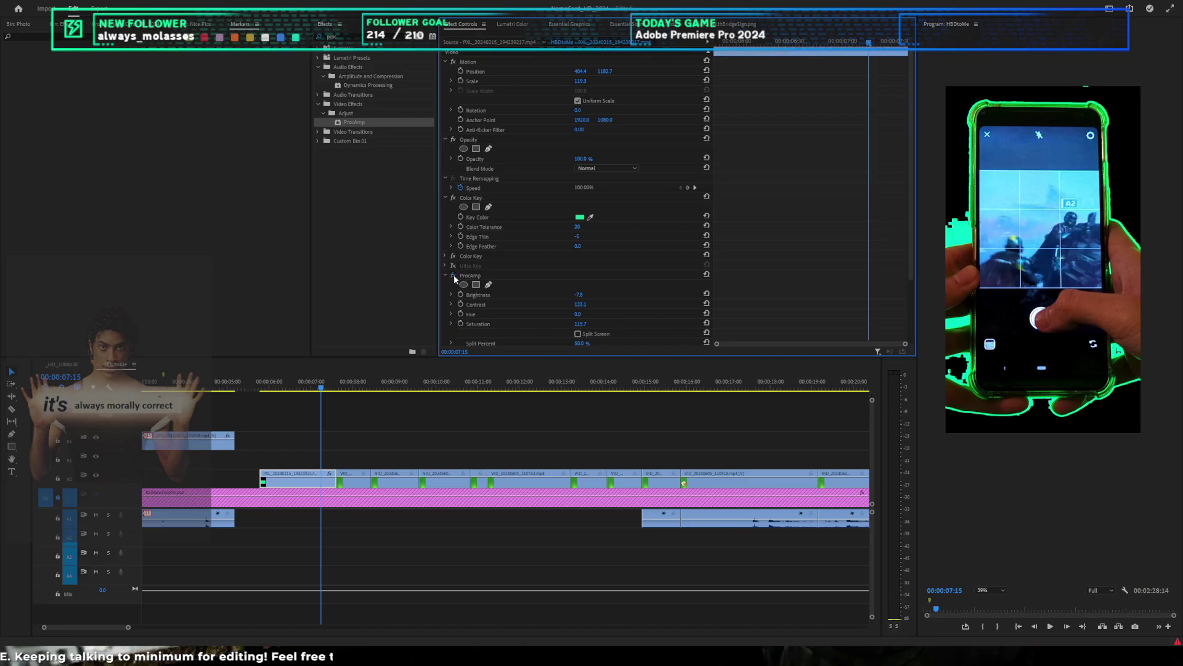
left_click(453, 275)
left_click(445, 276)
Step: Duplicate the phone clip's second Color Key and place the copy directly above Ultra Key
left_click(469, 256)
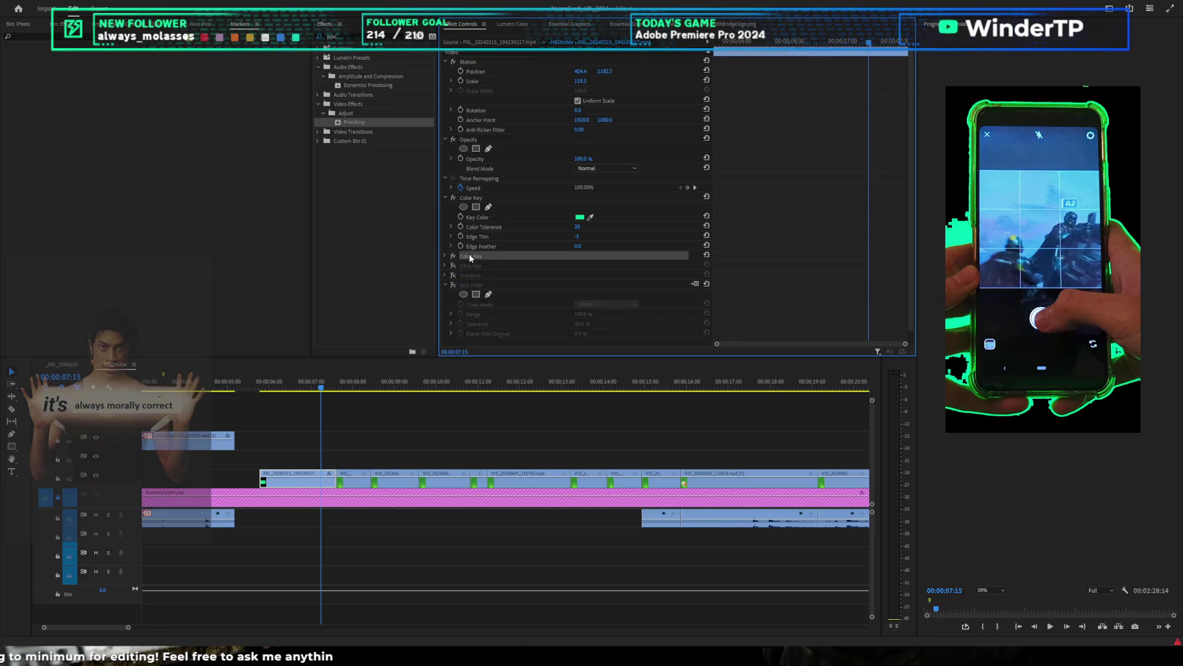
key("ctrl+c")
key("ctrl+v")
scroll(496, 273, "down", 2)
left_click_drag(471, 321, 461, 245)
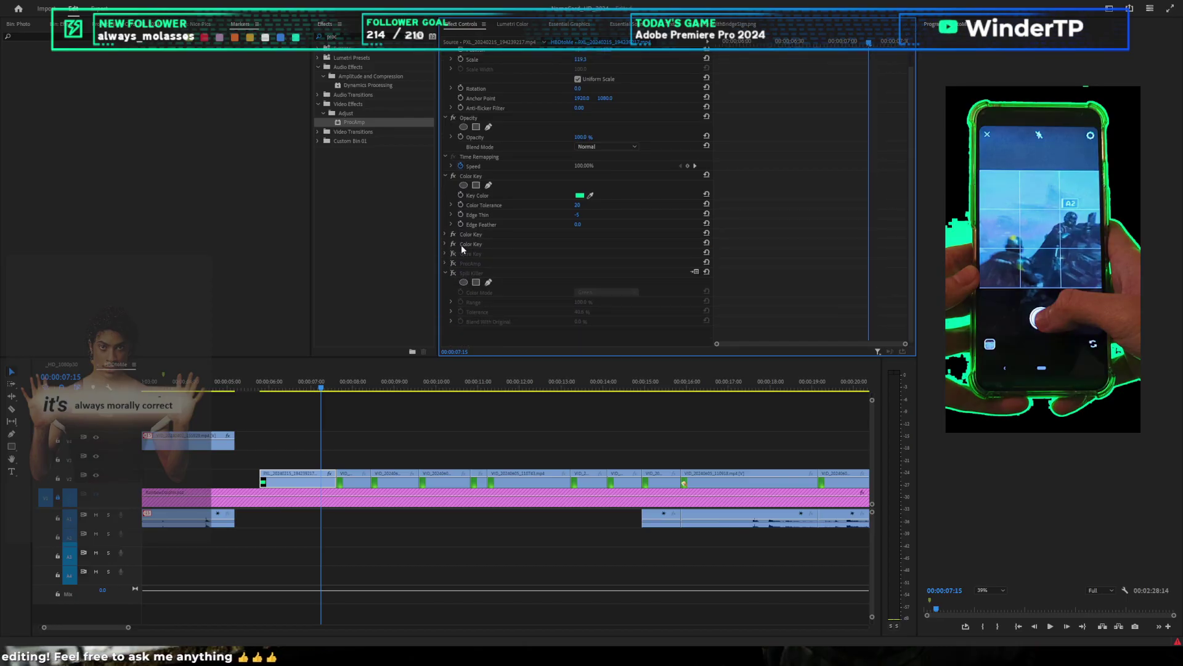
Step: Sample the leftover green beside the hand as the new Color Key's colour, set Color Tolerance to 42, and check an earlier frame
left_click(445, 244)
left_click(590, 264)
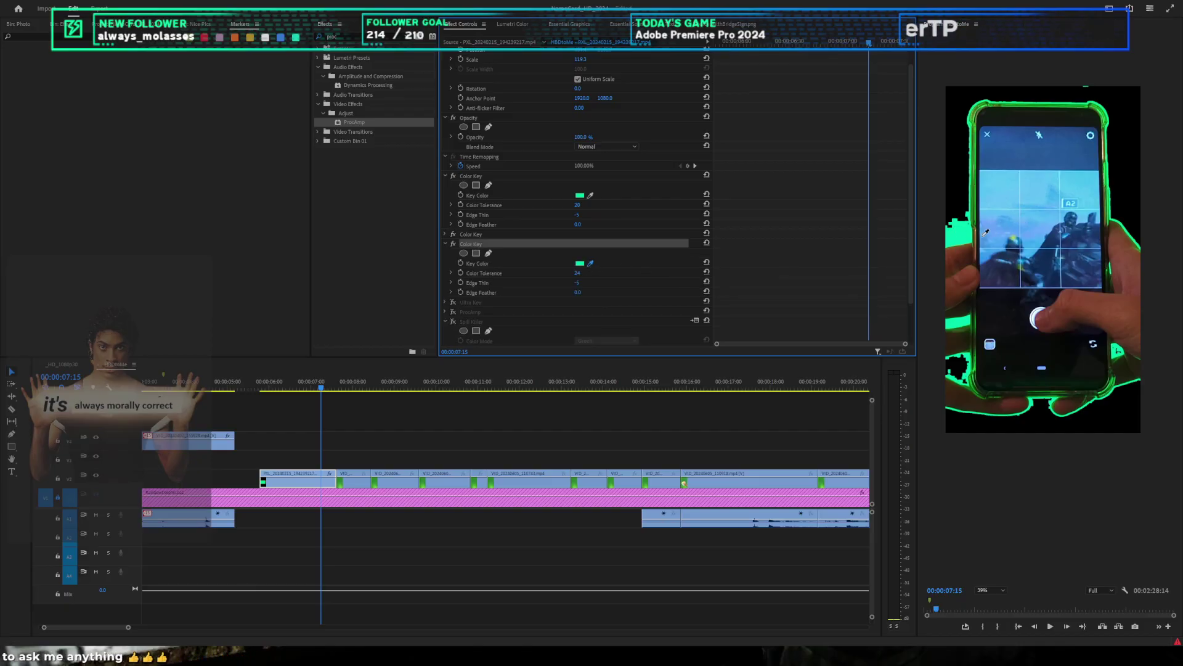
left_click(955, 241)
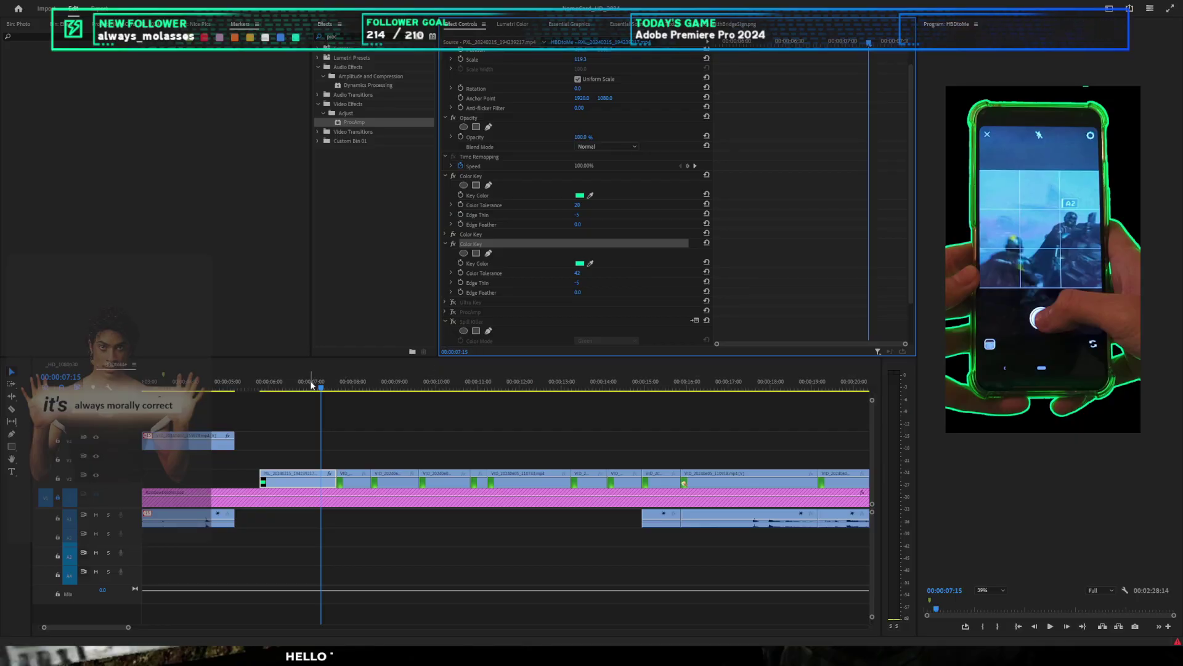
mouse_move(320, 387)
left_mouse_down()
mouse_move(285, 393)
mouse_move(307, 391)
left_mouse_up()
Step: Turn Ultra Key, ProcAmp and Spill Killer back on for the phone clip
left_click(444, 244)
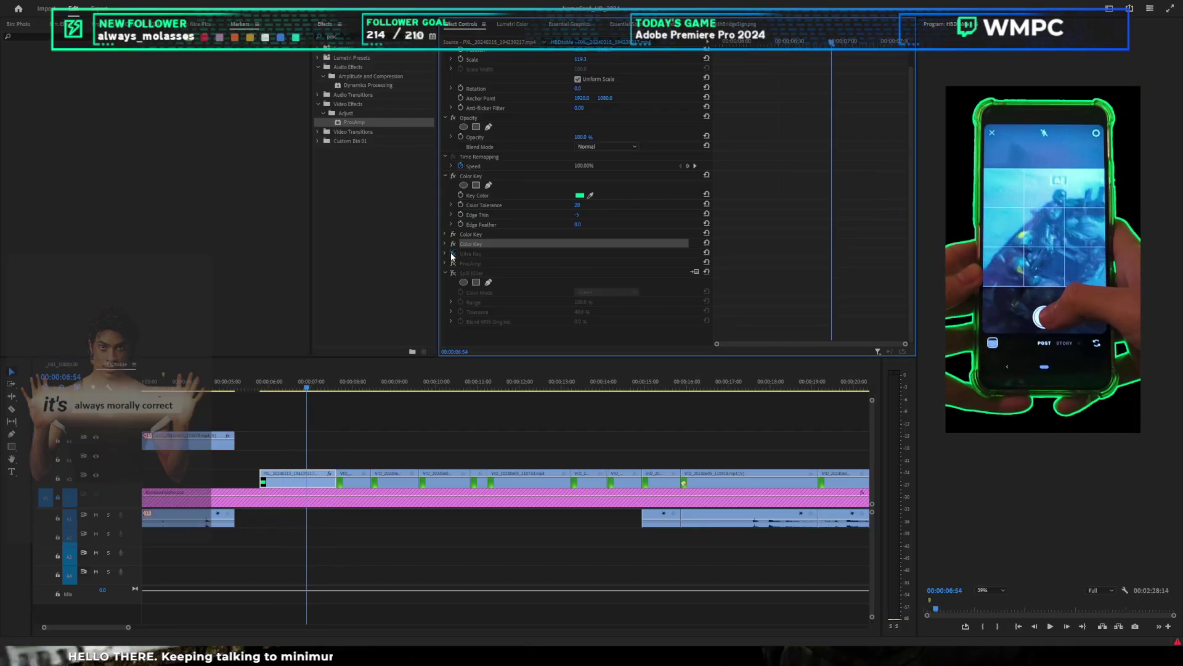
left_click(453, 254)
left_click(453, 264)
left_click(456, 272)
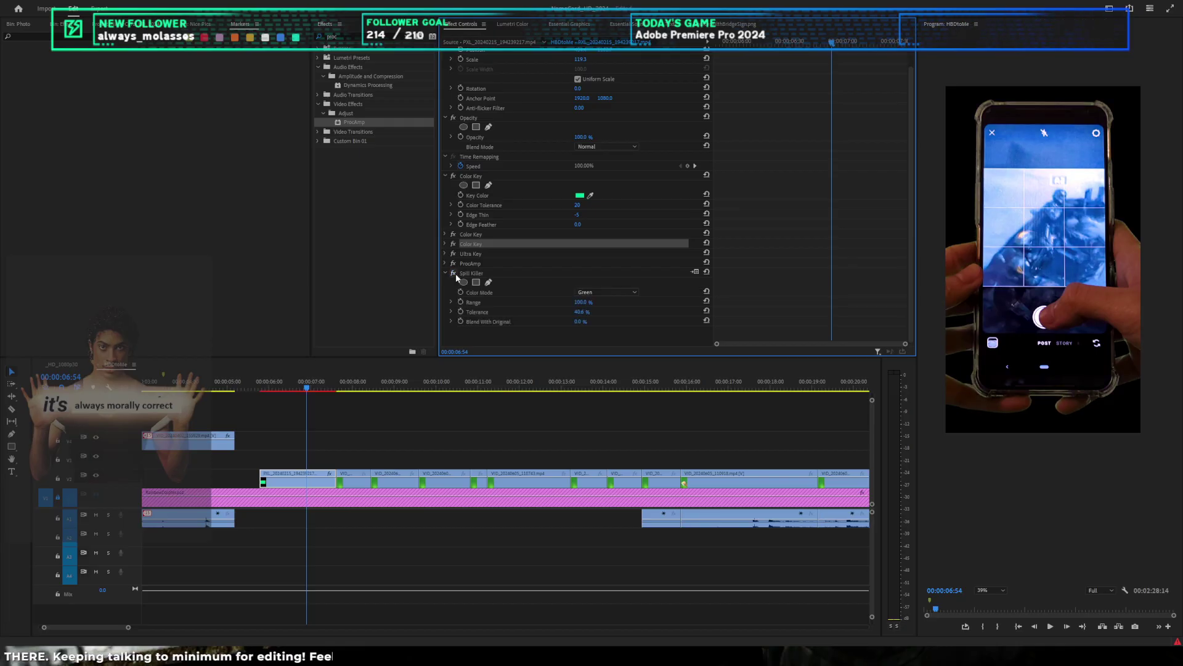
Step: Compare the phone clip with Spill Killer off and on, and set its Range to 91.7% and Tolerance to 59.7%
left_click(456, 273)
left_click(456, 272)
left_click(456, 272)
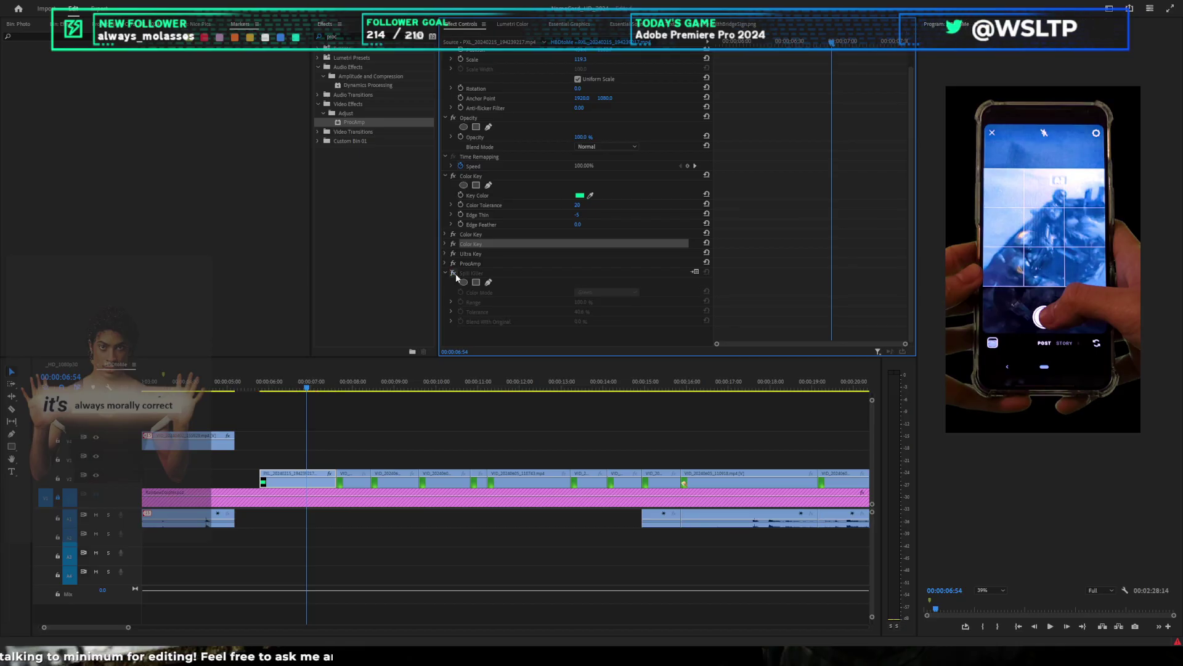
left_click(456, 273)
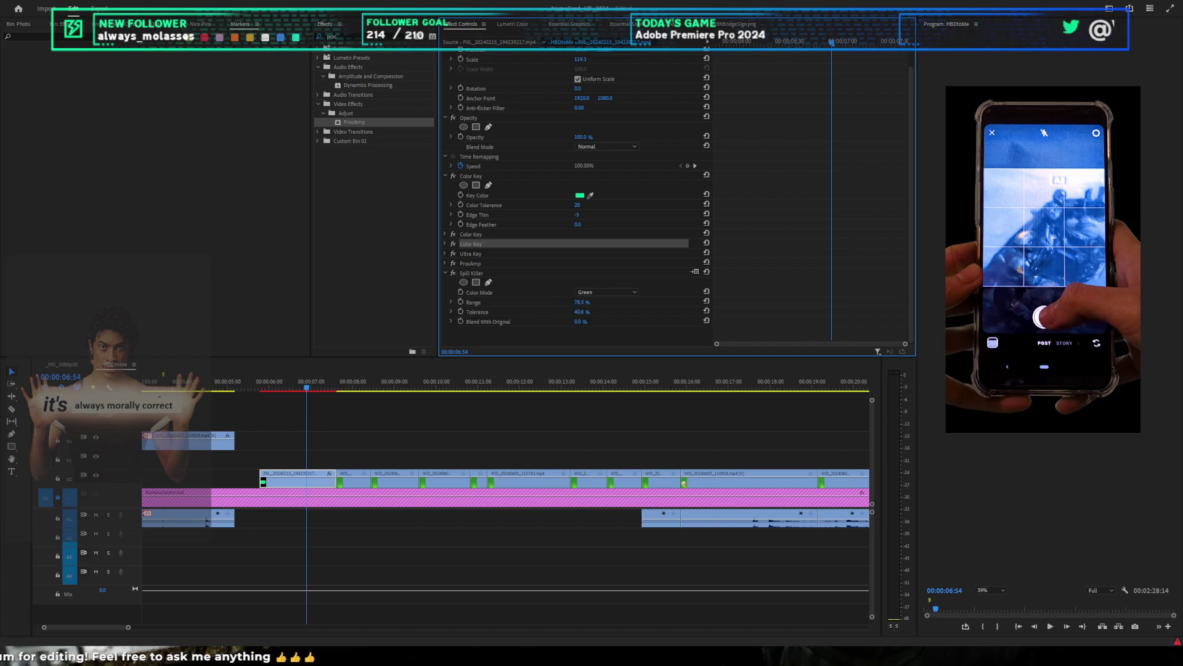
left_click_drag(582, 302, 525, 303)
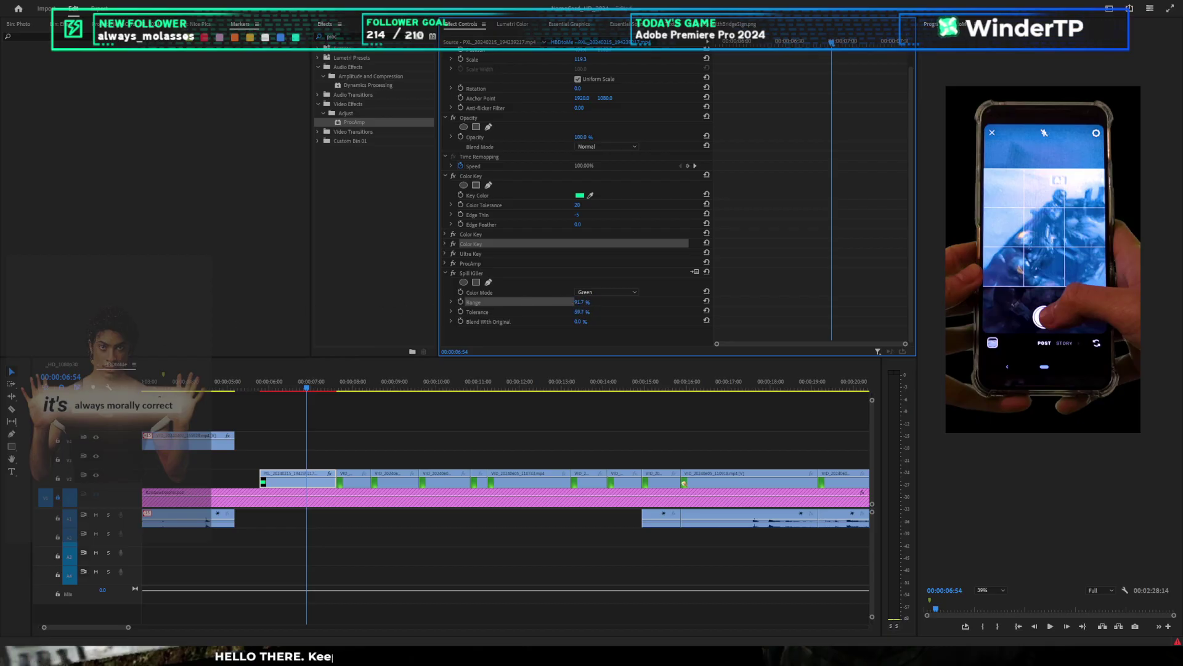
Step: Compare the phone's edges up close with Spill Killer off and on, leave it on, and fit the preview to the frame
left_click(453, 273)
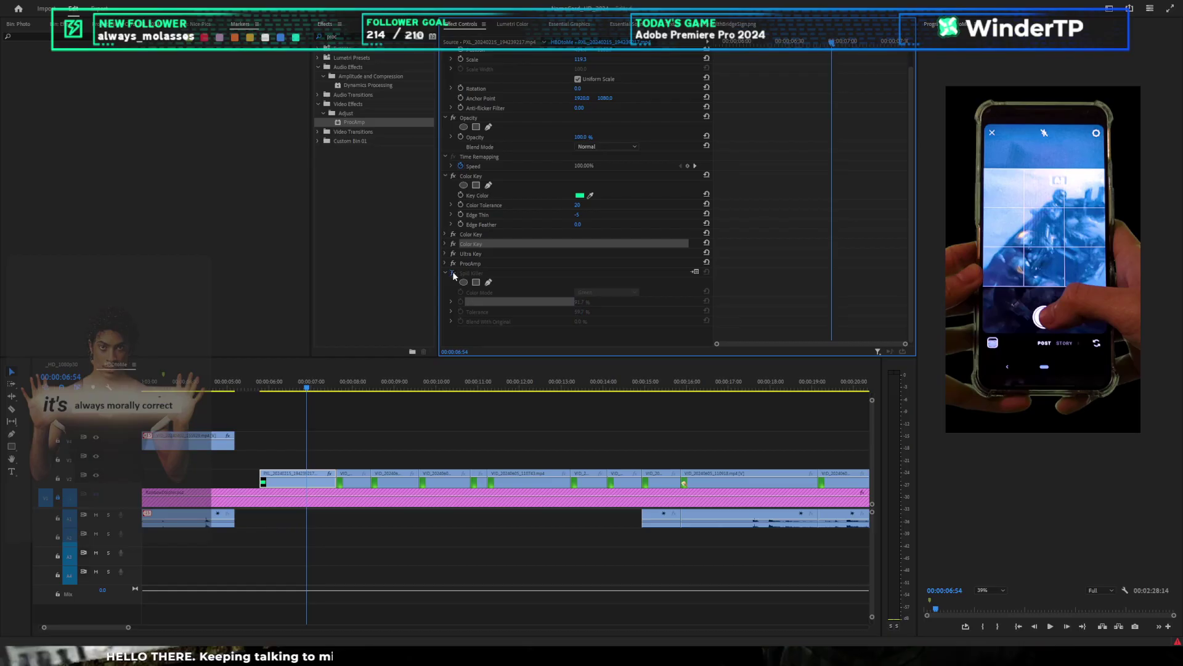
left_click(453, 273)
left_click(453, 274)
scroll(959, 400, "up", 5)
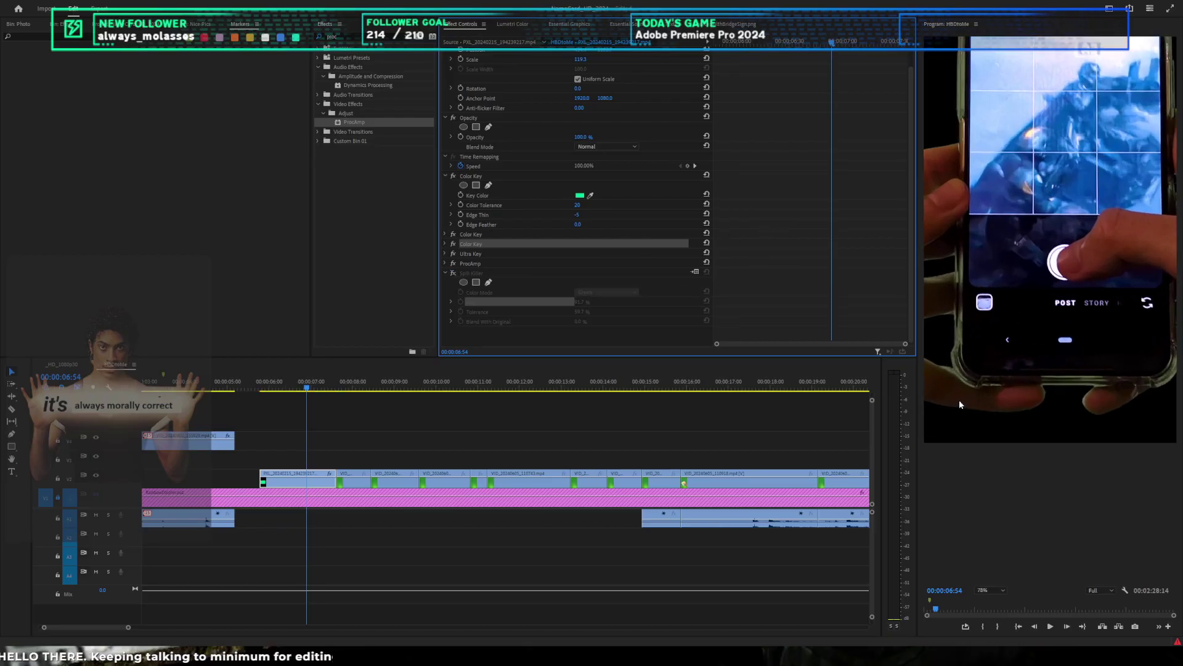
left_click(453, 273)
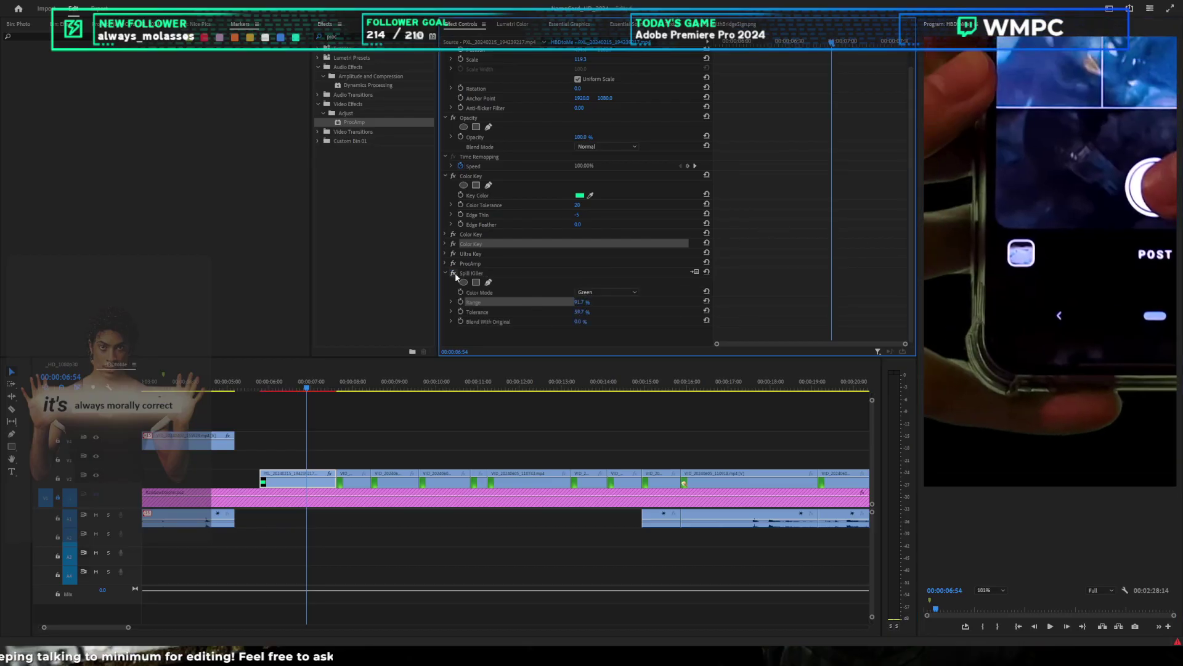
left_click(454, 273)
left_click(454, 273)
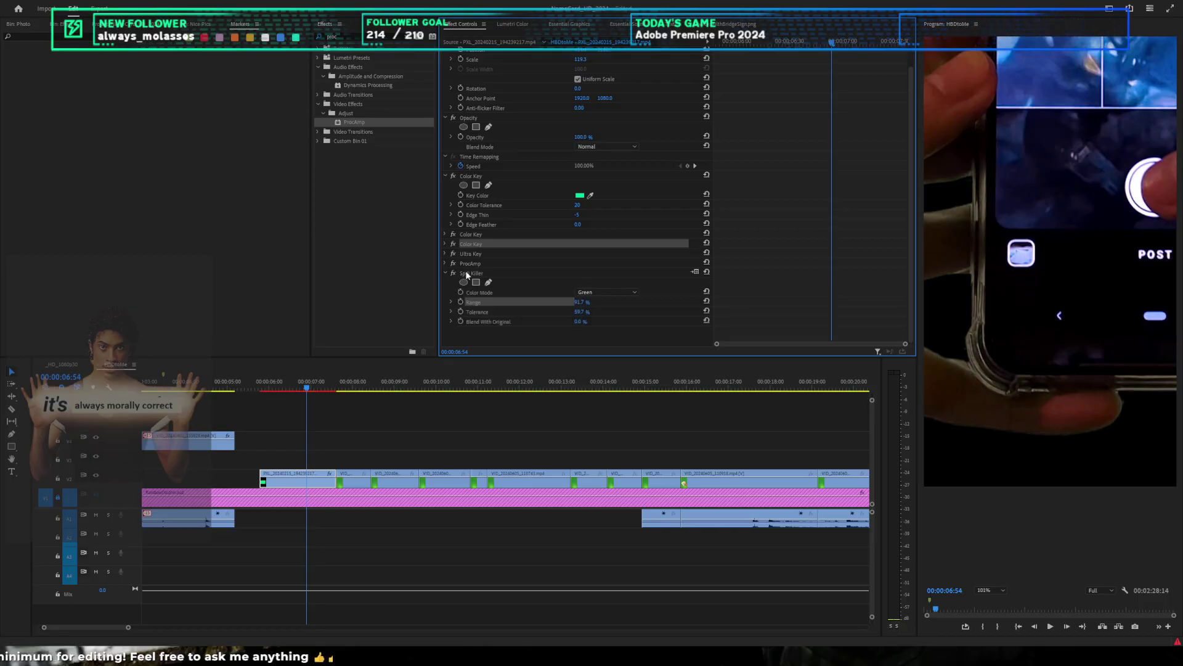
left_click(984, 588)
left_click(985, 471)
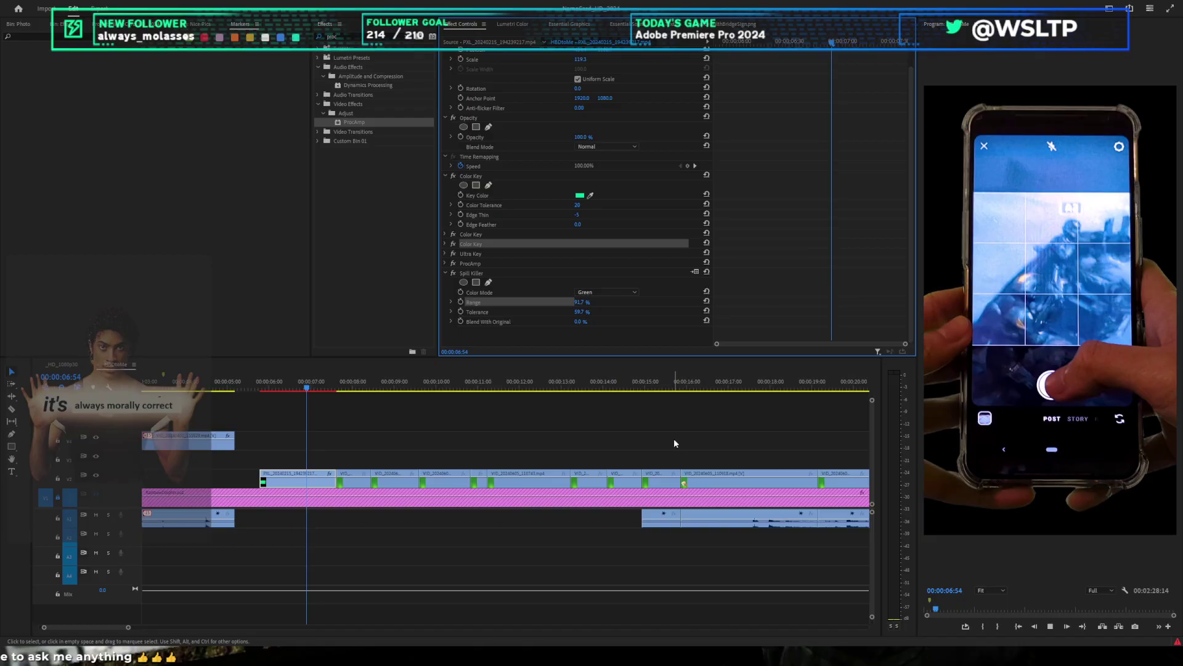
Step: Copy the two Color Key effects and Ultra Key from the upper-track clip onto the first hand clip, and select the hand clip
left_click(445, 263)
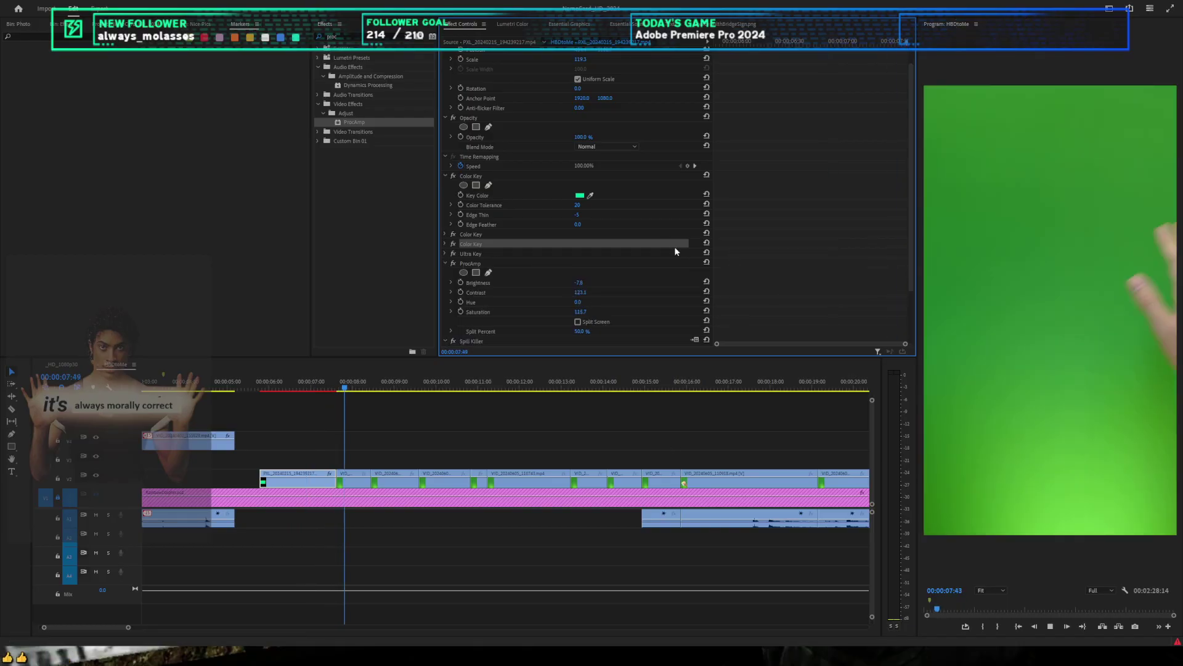
left_click(349, 384)
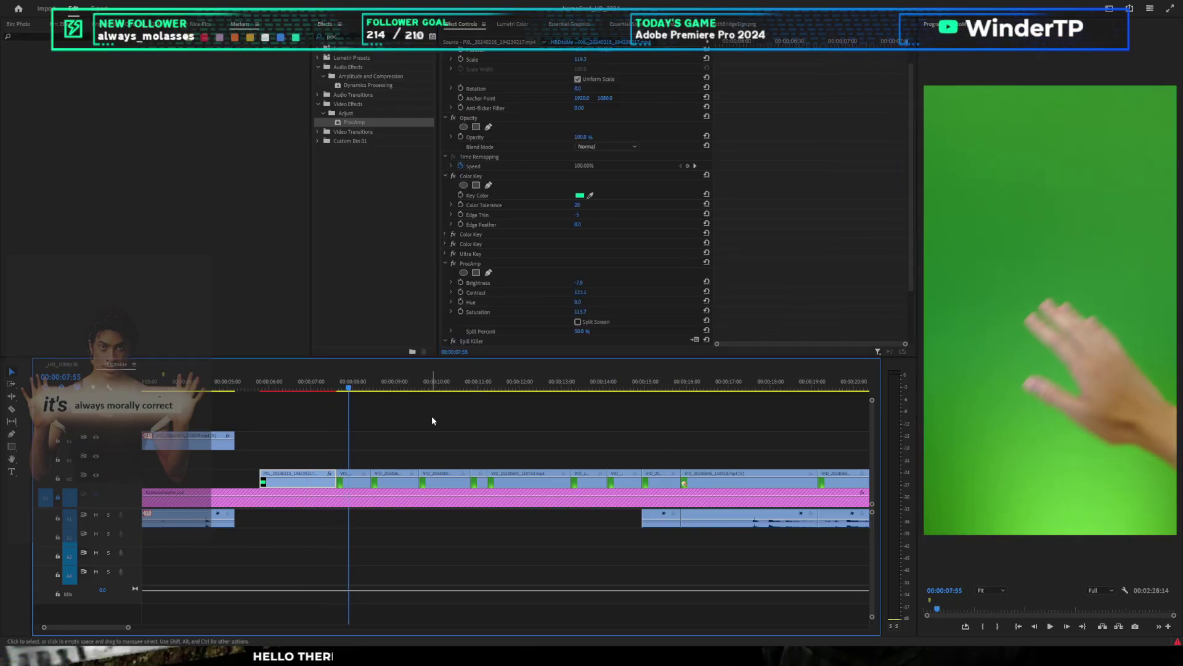
left_click(224, 441)
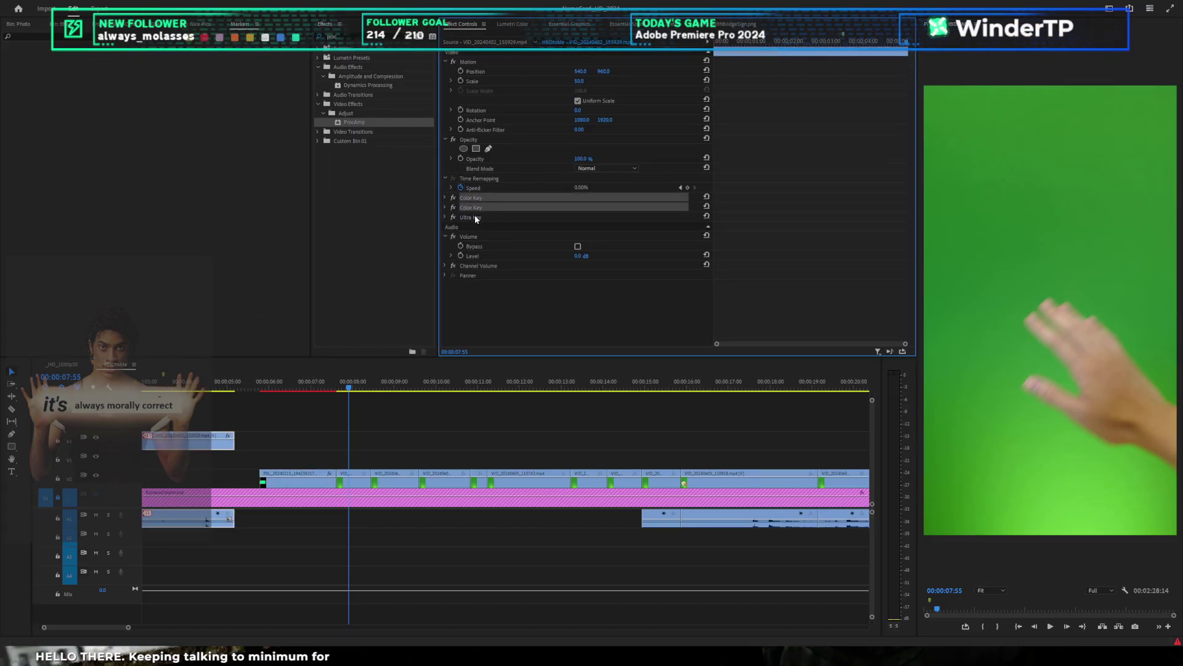
left_click(356, 476)
left_click(432, 434)
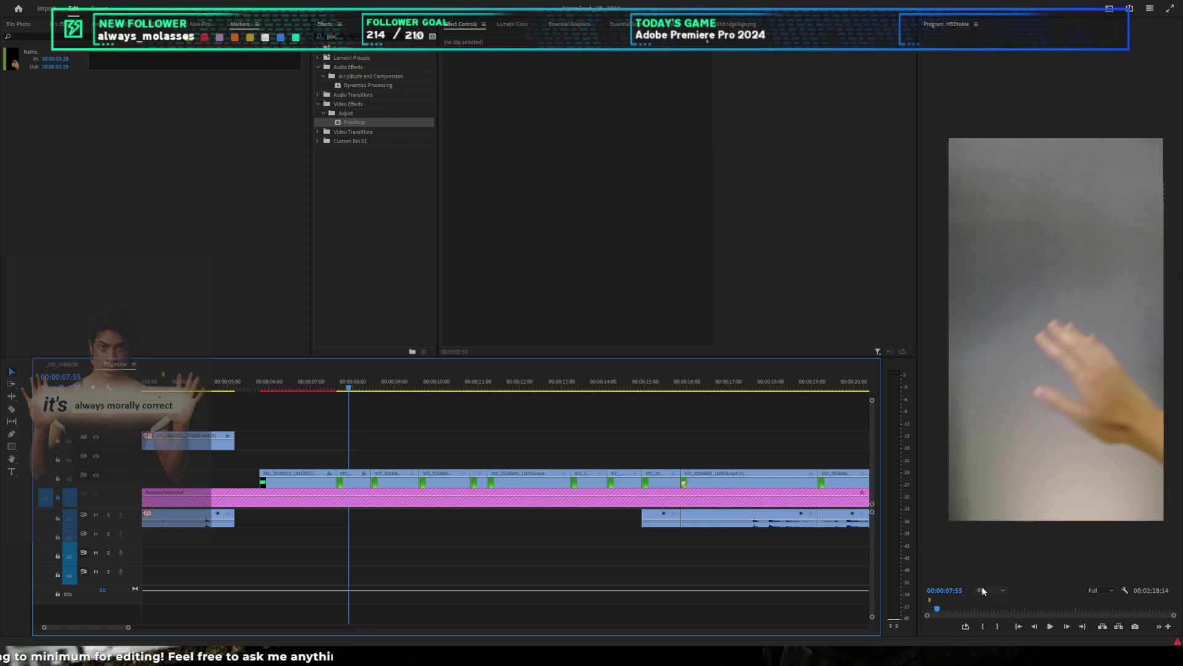
left_click(348, 479)
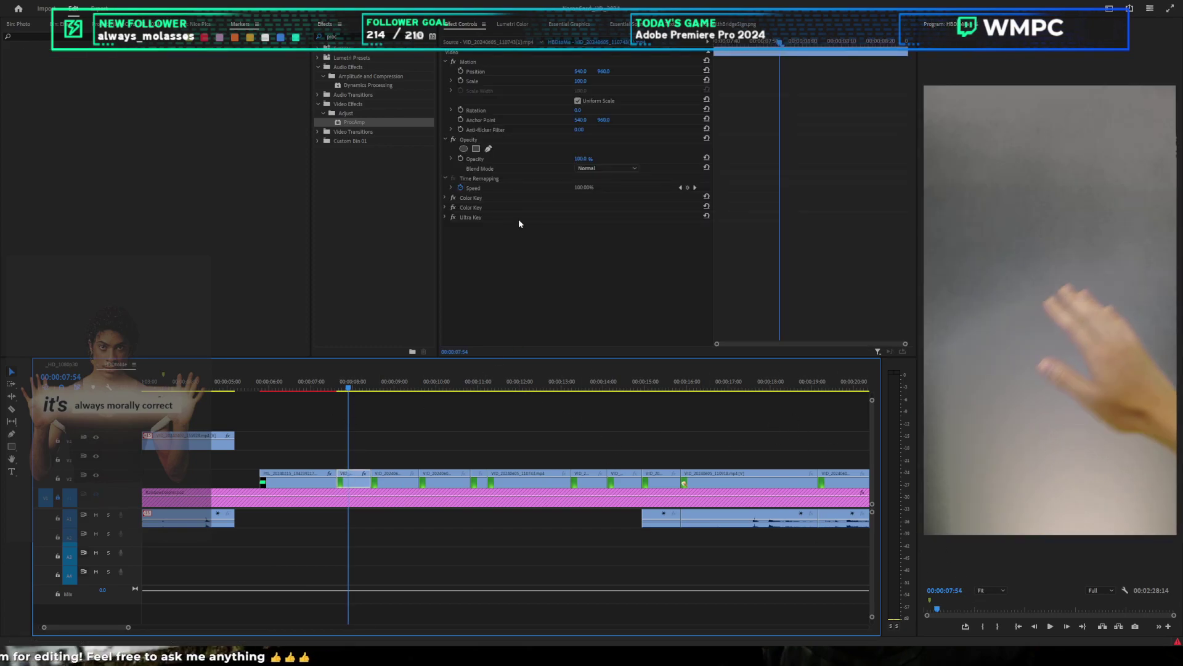
Step: Turn off the hand clip's Ultra Key and second Color Key, and sample the green beside the hand as the first Color Key's colour
left_click(453, 217)
left_click(445, 197)
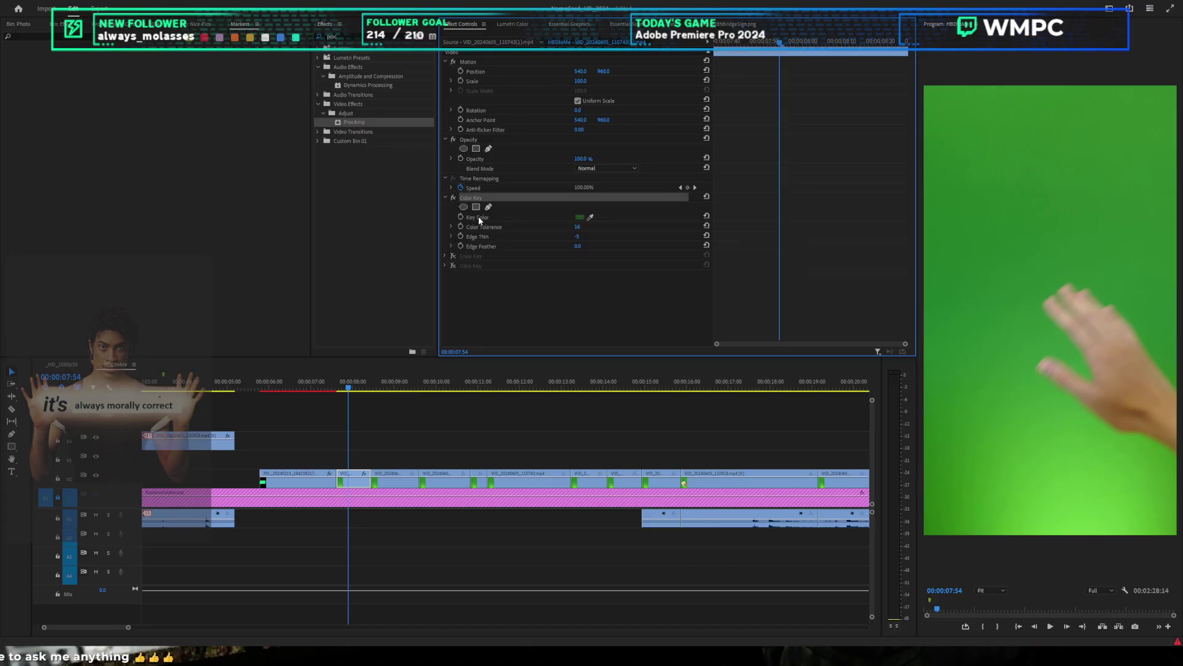
left_click(589, 217)
left_click(981, 331)
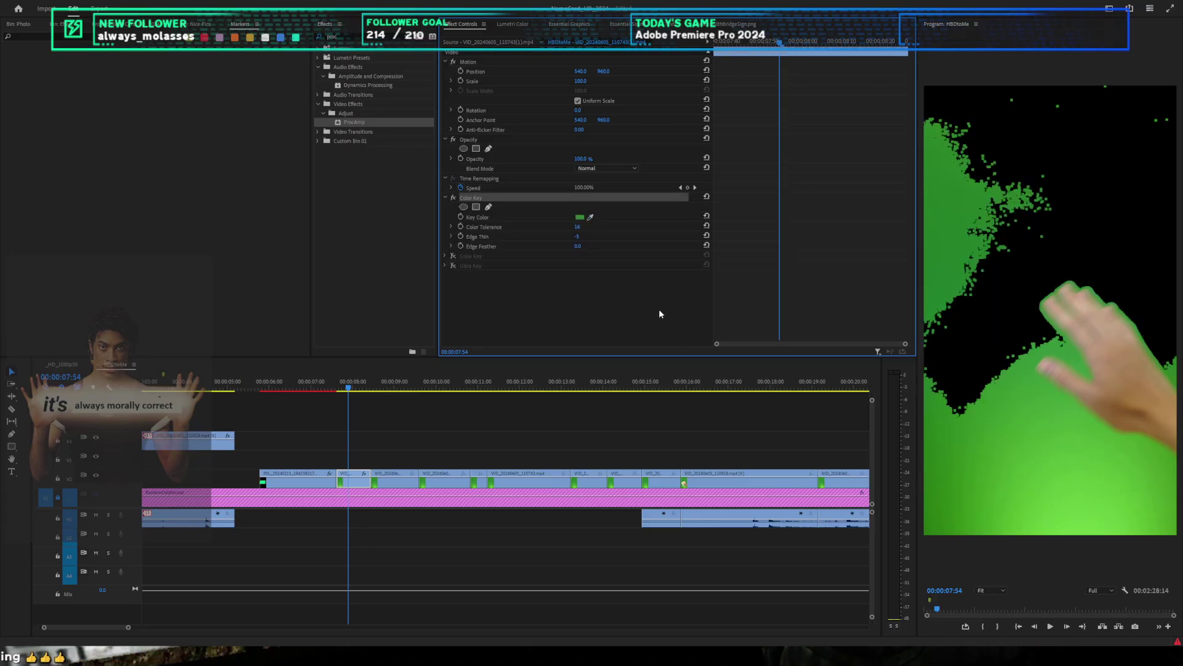
Step: Turn on the second Color Key, sample the green below the hand, and set the Color Tolerances to 33 and 20
left_click(453, 256)
left_click(445, 256)
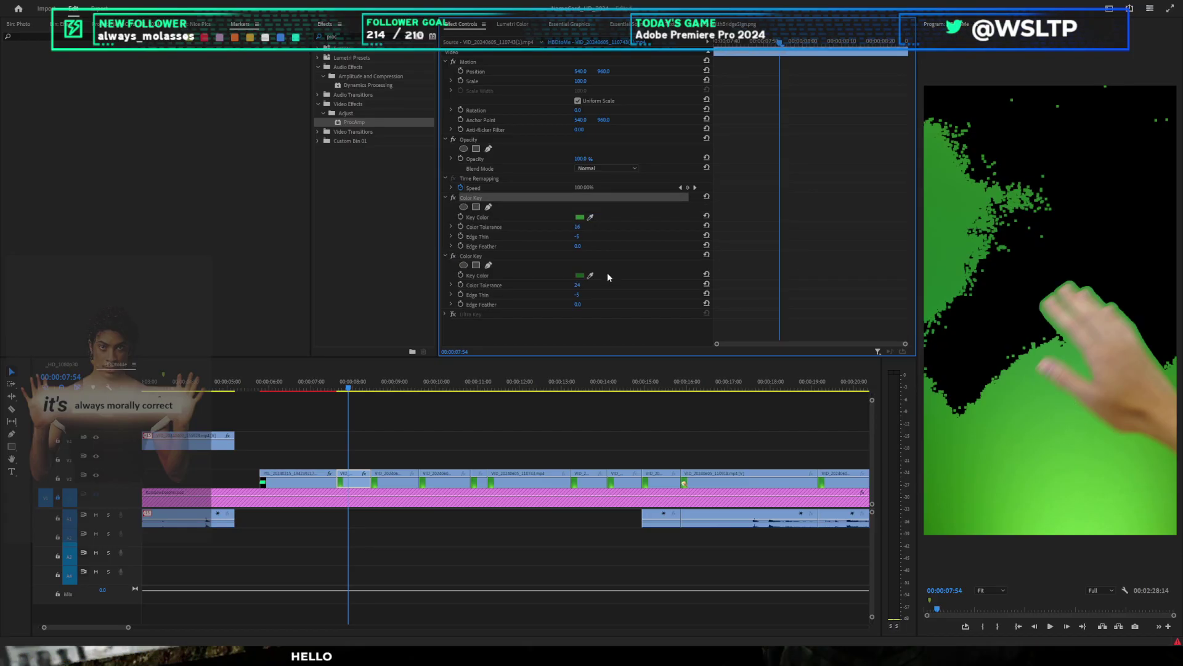
left_click(590, 275)
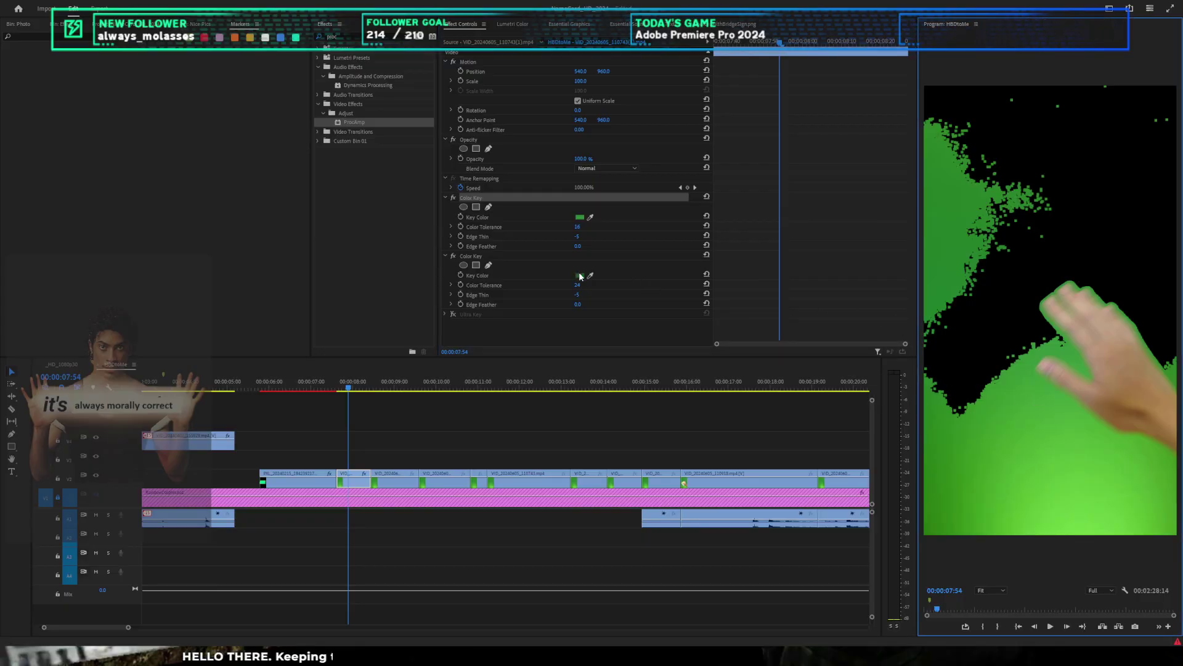
left_click(1054, 428)
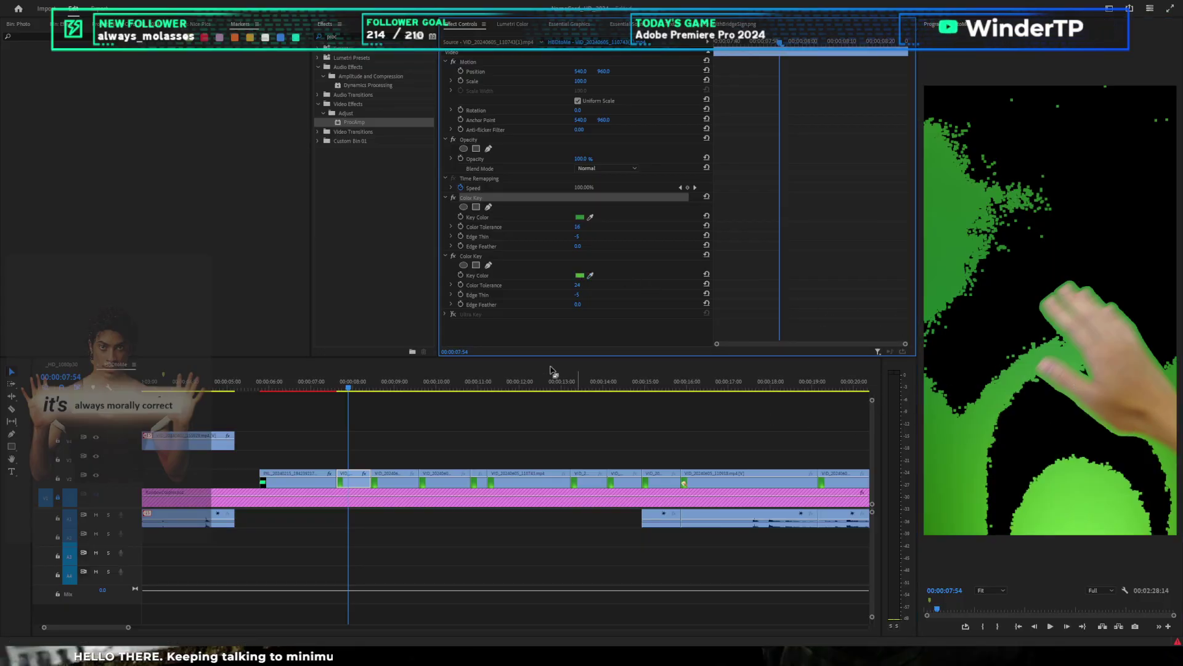
left_click_drag(577, 227, 588, 227)
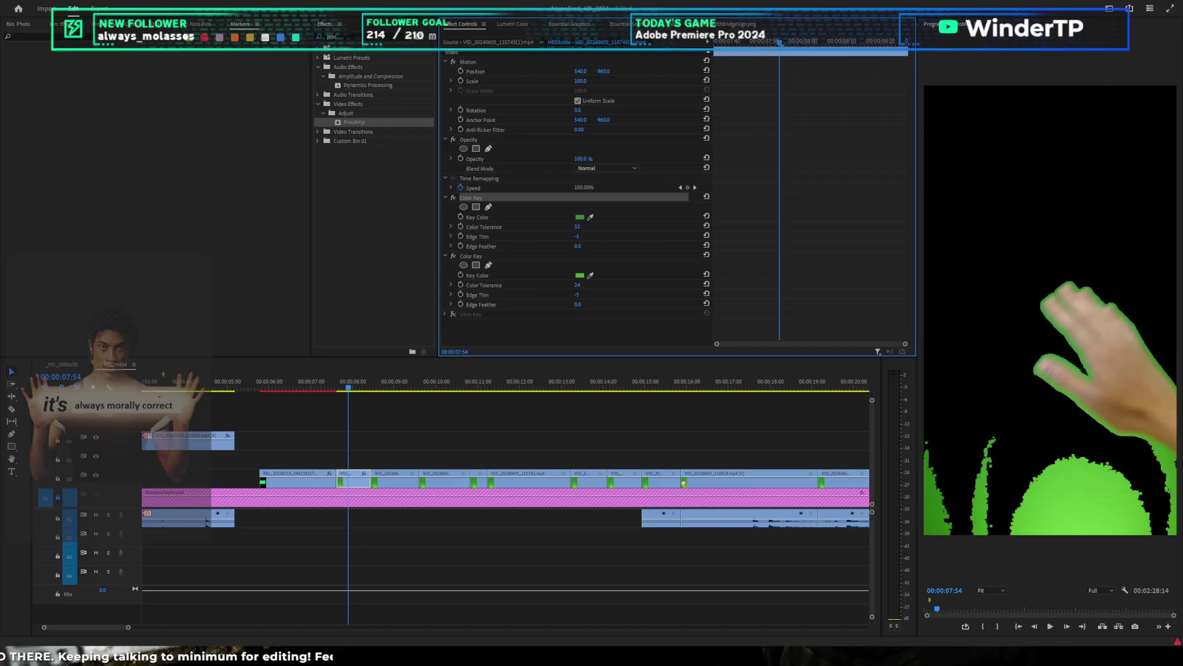
left_click_drag(578, 285, 570, 285)
Step: Duplicate the first Color Key, place the copy above Ultra Key, and sample the bright green patch below the hand as its colour
left_click(478, 198)
key("ctrl+c")
key("ctrl+v")
scroll(631, 247, "down", 3)
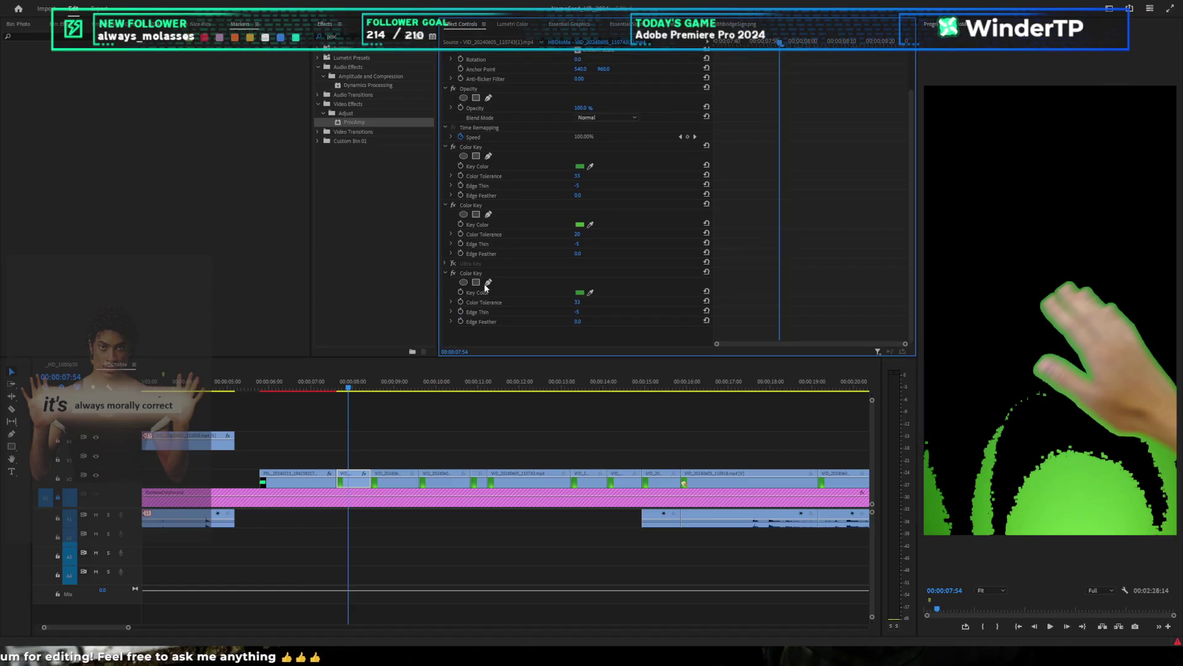
left_click_drag(479, 273, 489, 262)
left_click(591, 283)
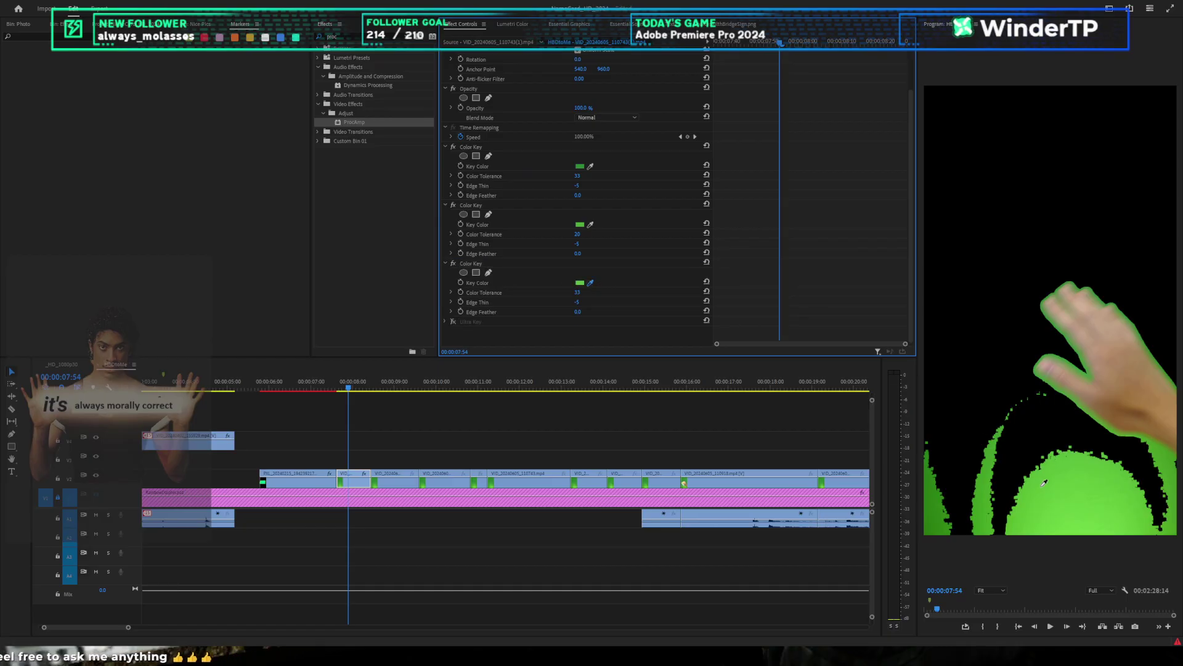
left_click(1073, 494)
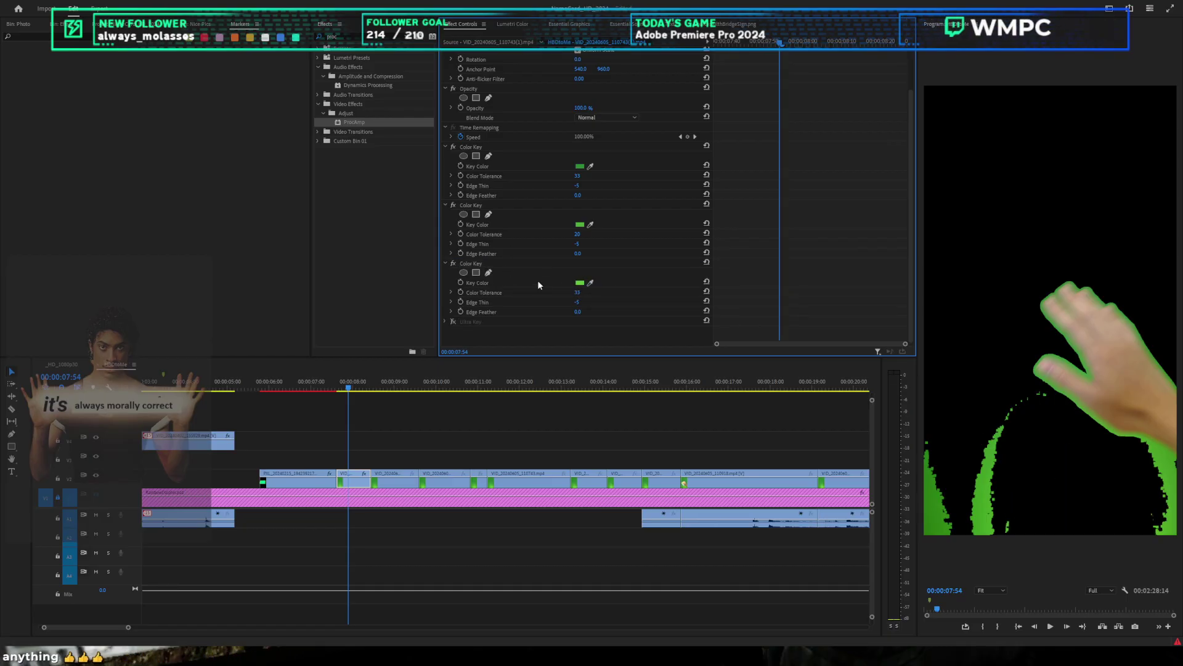
Step: Compare the key with the first two Color Keys off and on, and set the third Color Key's Color Tolerance to 69
left_click(453, 206)
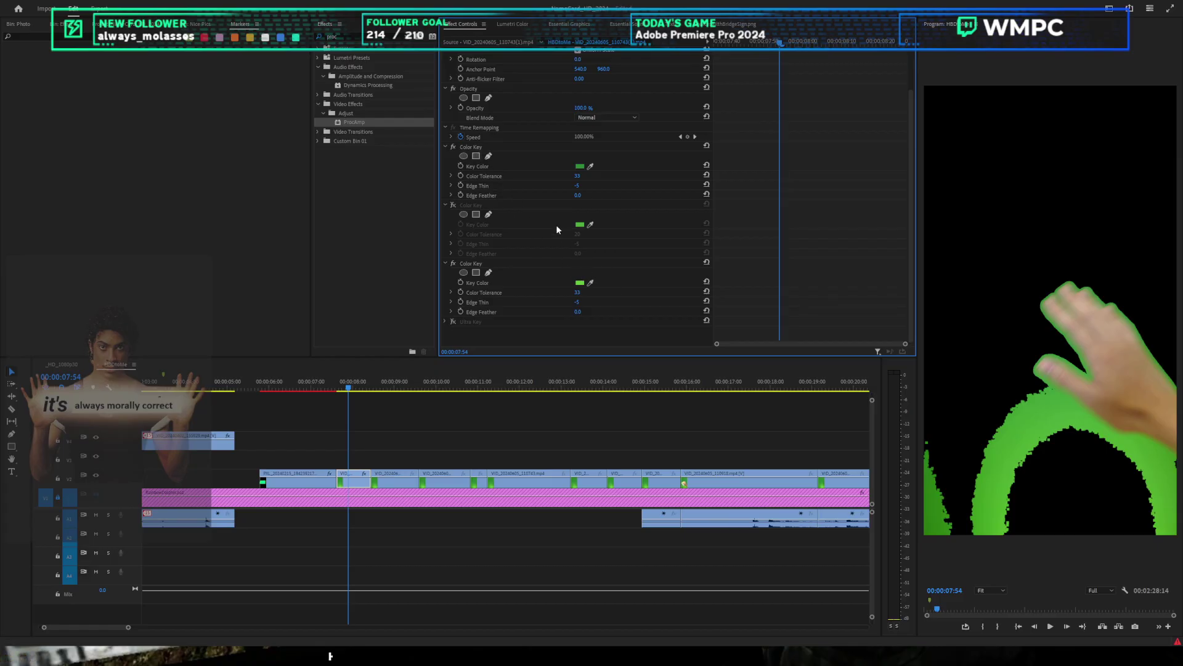
left_click(452, 147)
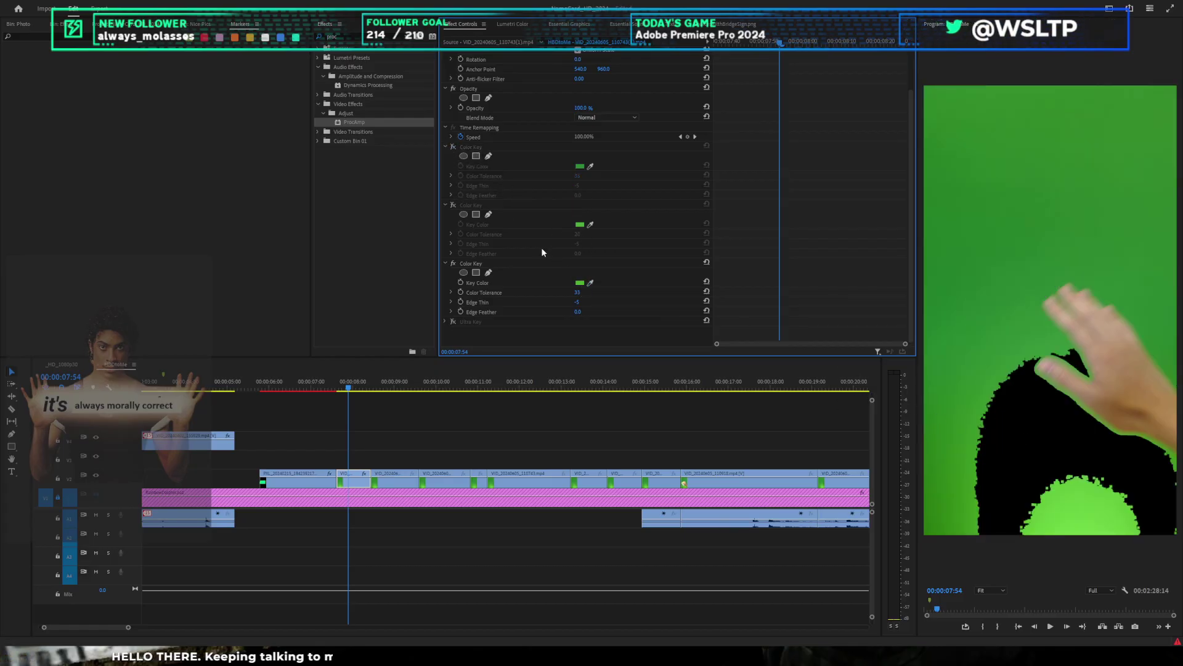
left_click(453, 205)
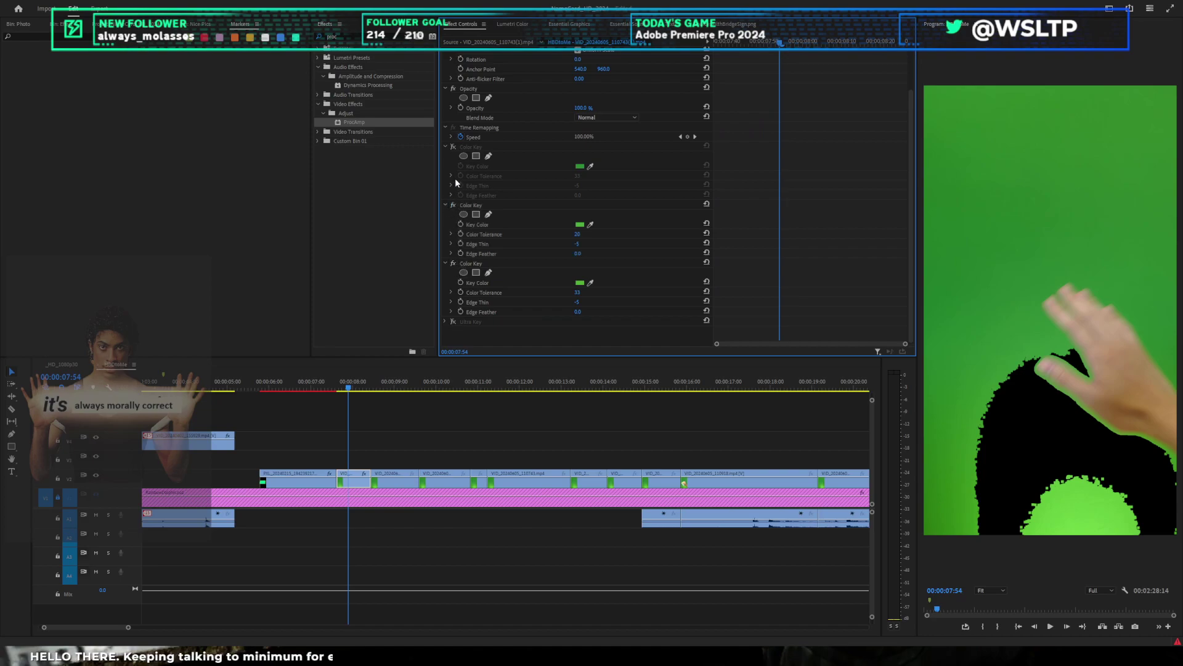
left_click(452, 147)
left_click_drag(581, 292, 604, 292)
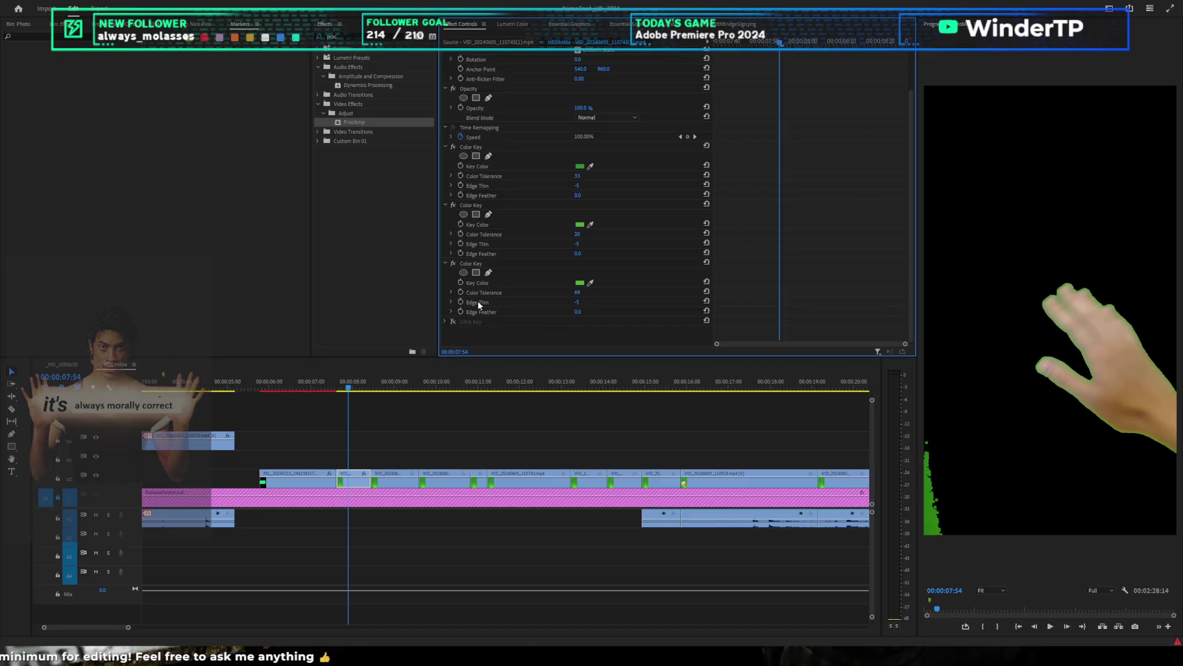
Step: Turn on Ultra Key, turn off all three Color Keys, and sample the green below the hand as Ultra Key's colour
left_click(453, 321)
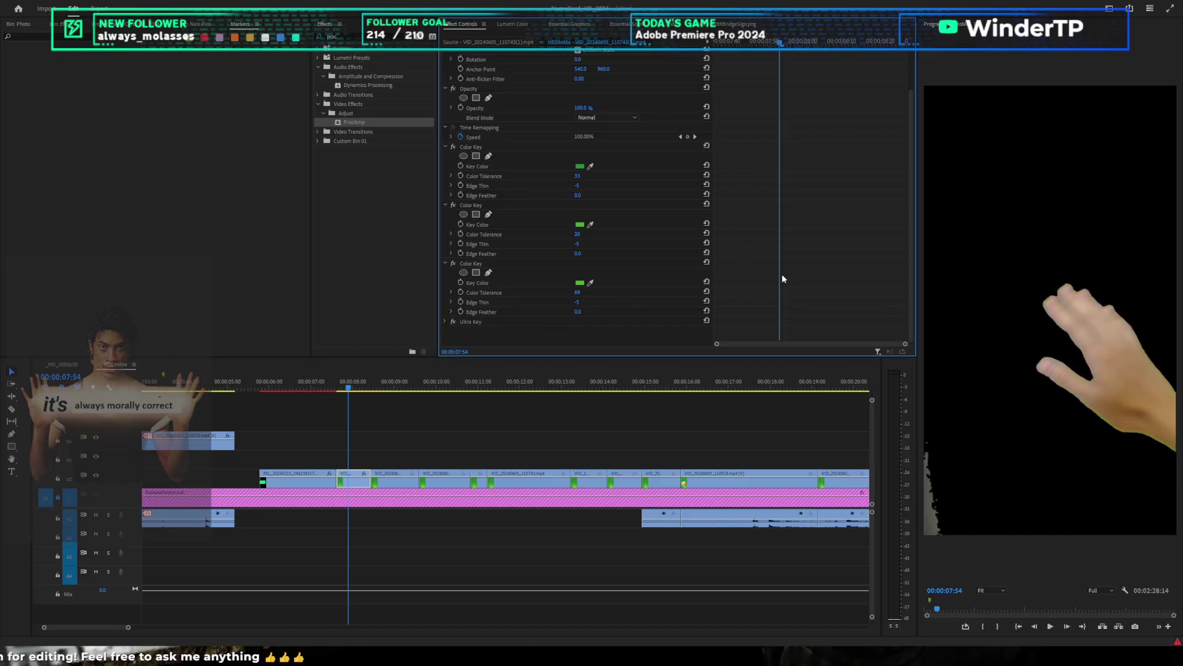
left_click(445, 322)
scroll(620, 309, "down", 2)
left_click(453, 226)
left_click(454, 168)
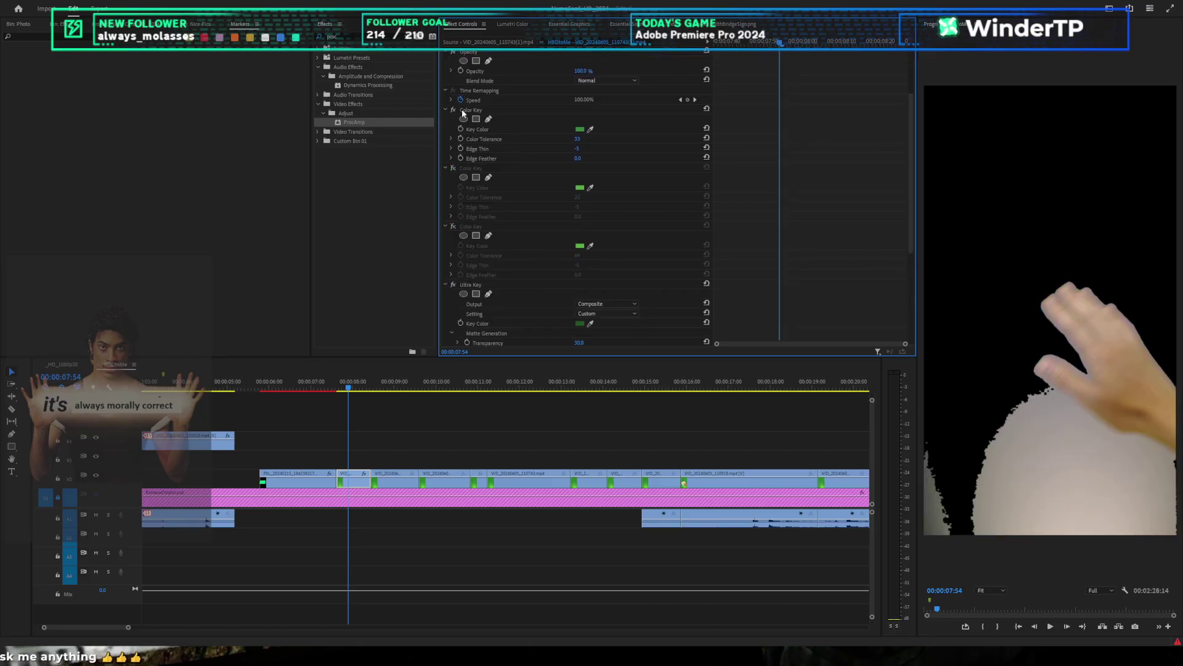
left_click(454, 109)
left_click(591, 325)
left_click(1057, 410)
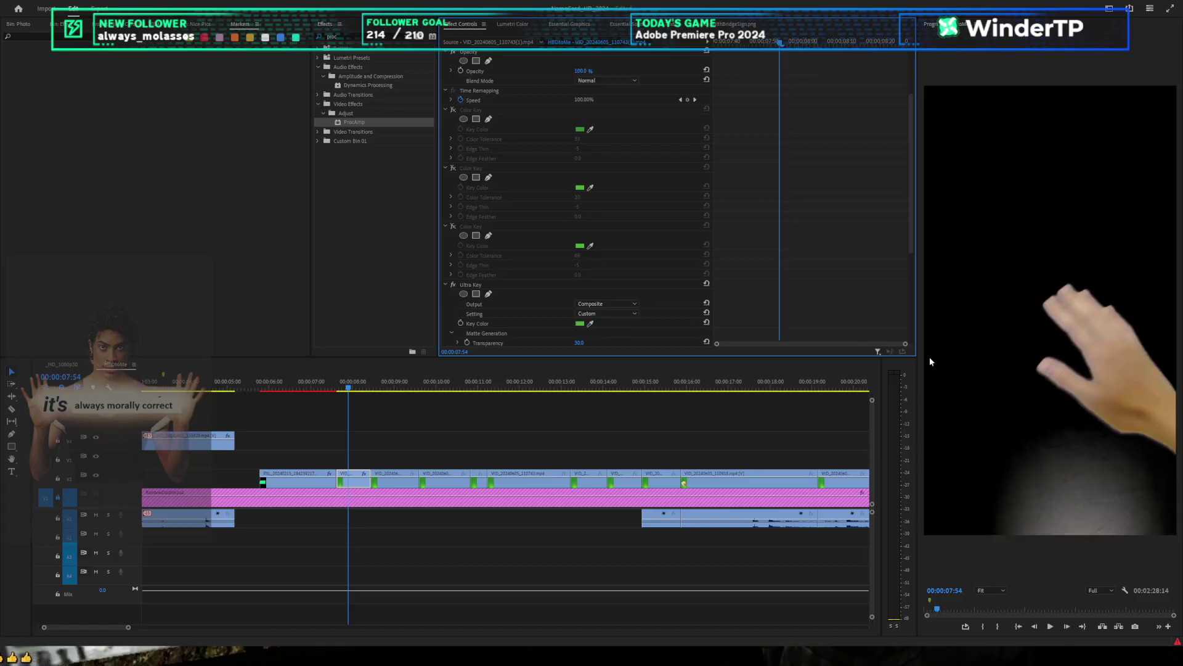
Step: With only the third Color Key on, resample its colour from the brightest green below the hand and set its Color Tolerance to 51
left_click(458, 226)
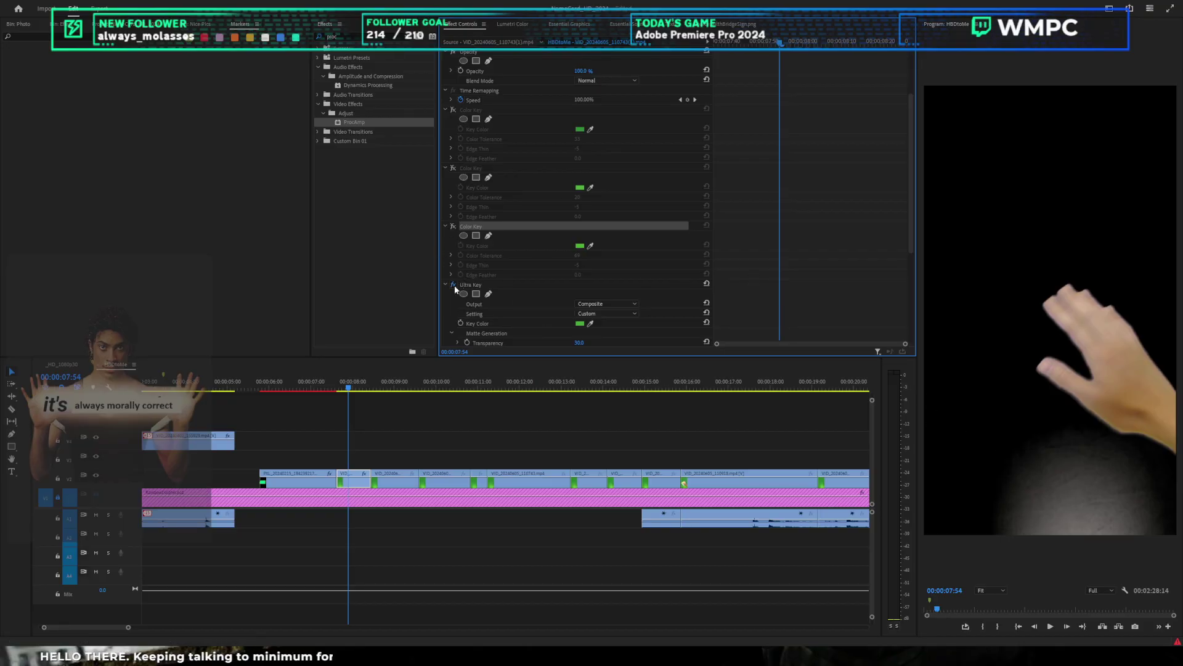
left_click(453, 284)
left_click(453, 226)
left_click(590, 246)
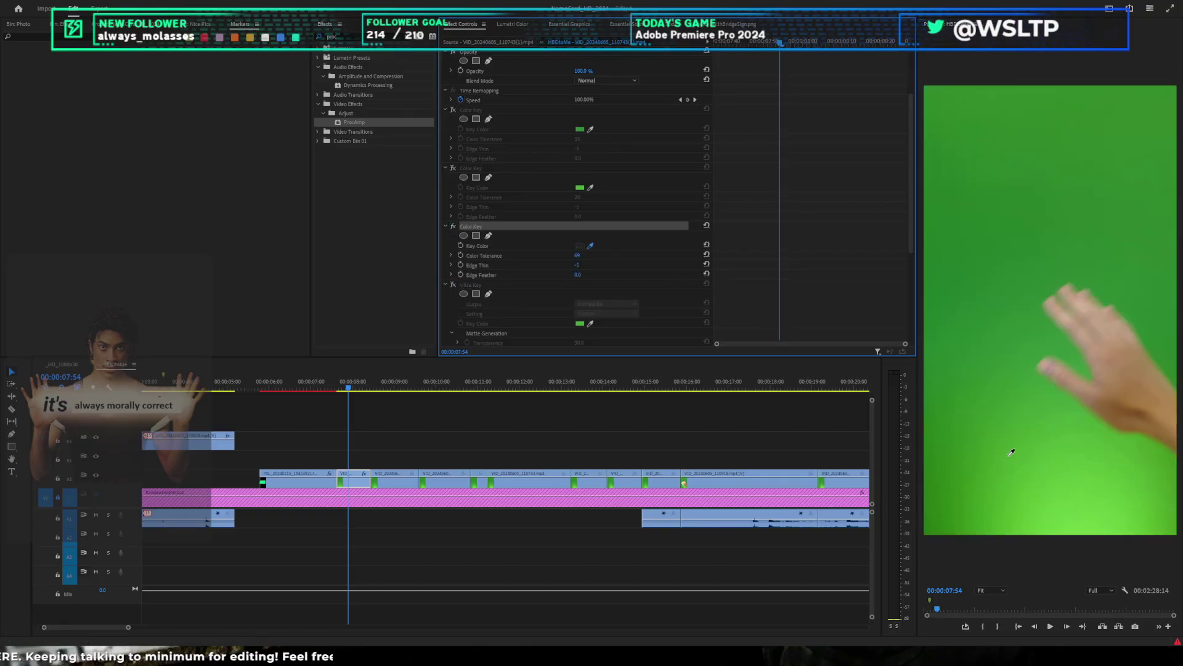
left_click(1074, 488)
left_click_drag(584, 261, 543, 260)
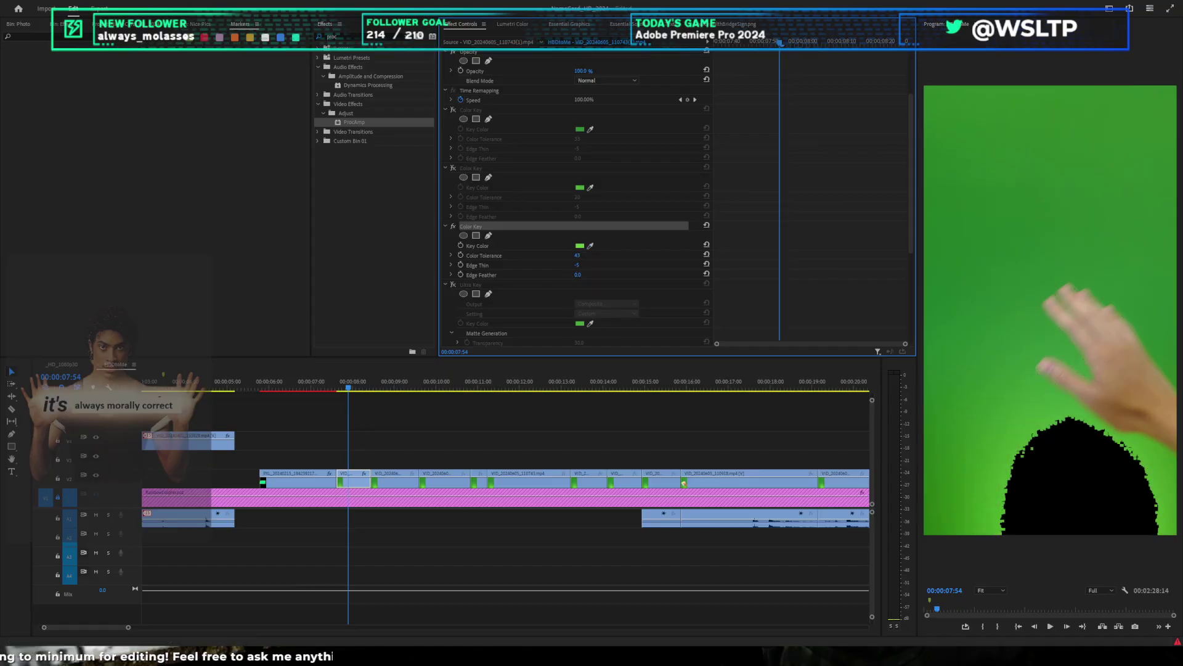
Step: Turn the first two Color Keys and Ultra Key back on for the hand clip
left_click(454, 168)
left_click(453, 110)
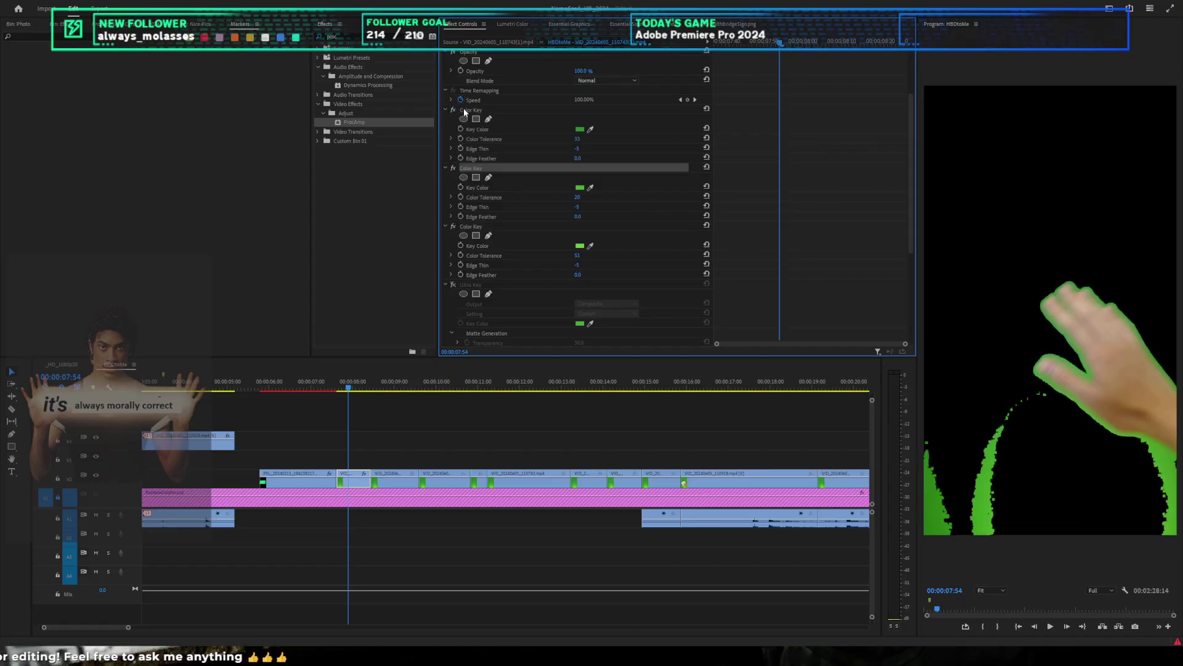
left_click(454, 284)
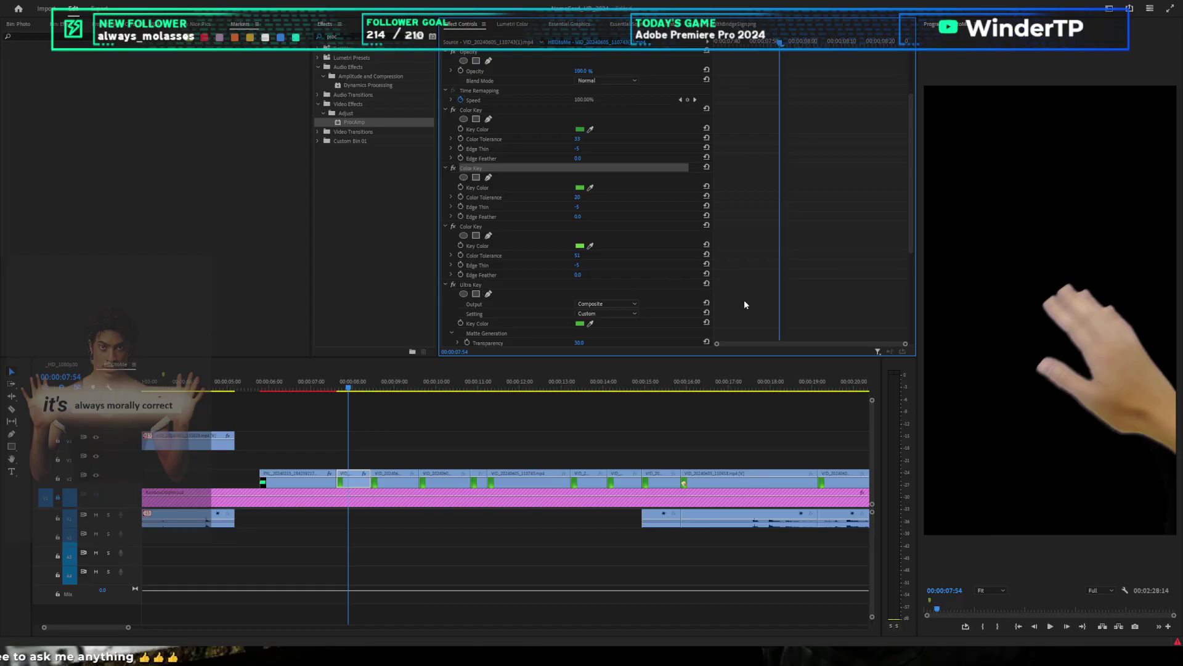
Step: Set Ultra Key's Soften to 79.4 for the hand clip and try a different Choke
scroll(748, 277, "down", 4)
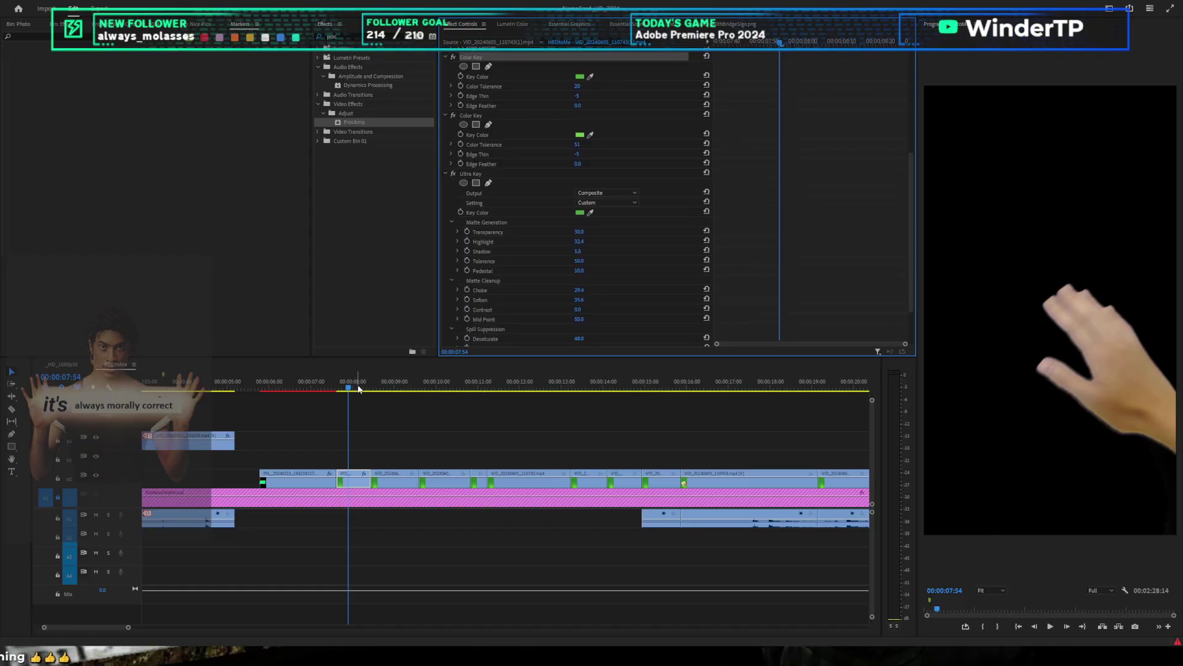
left_click_drag(358, 389, 350, 392)
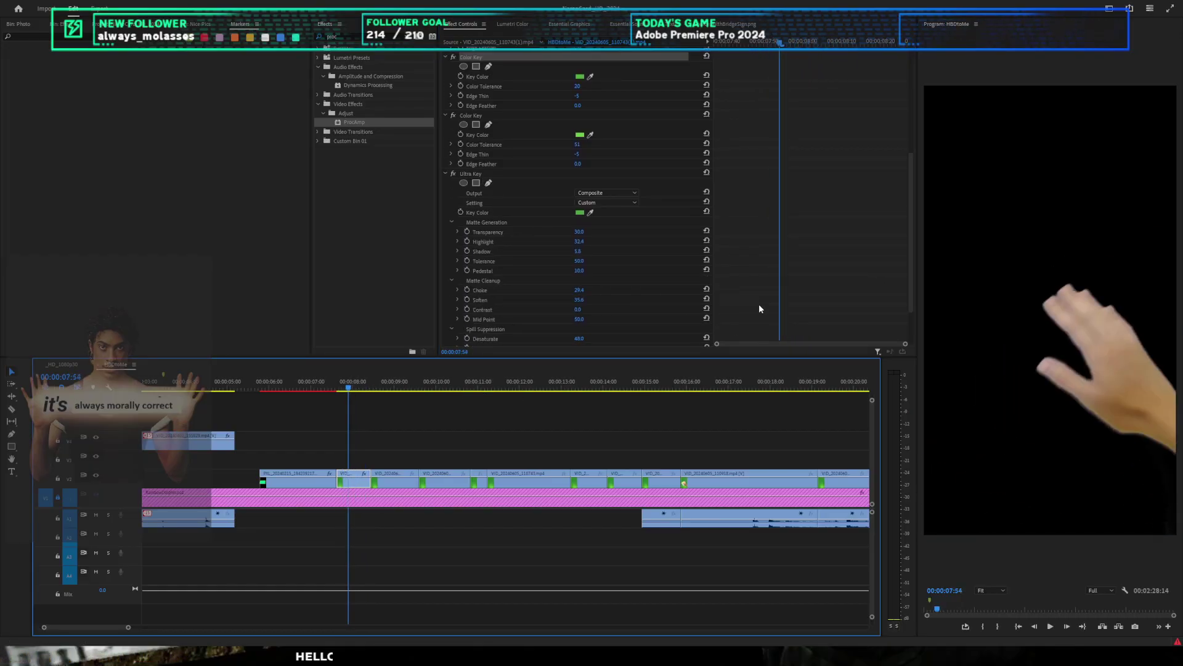
scroll(759, 304, "down", 2)
left_click_drag(584, 245, 609, 244)
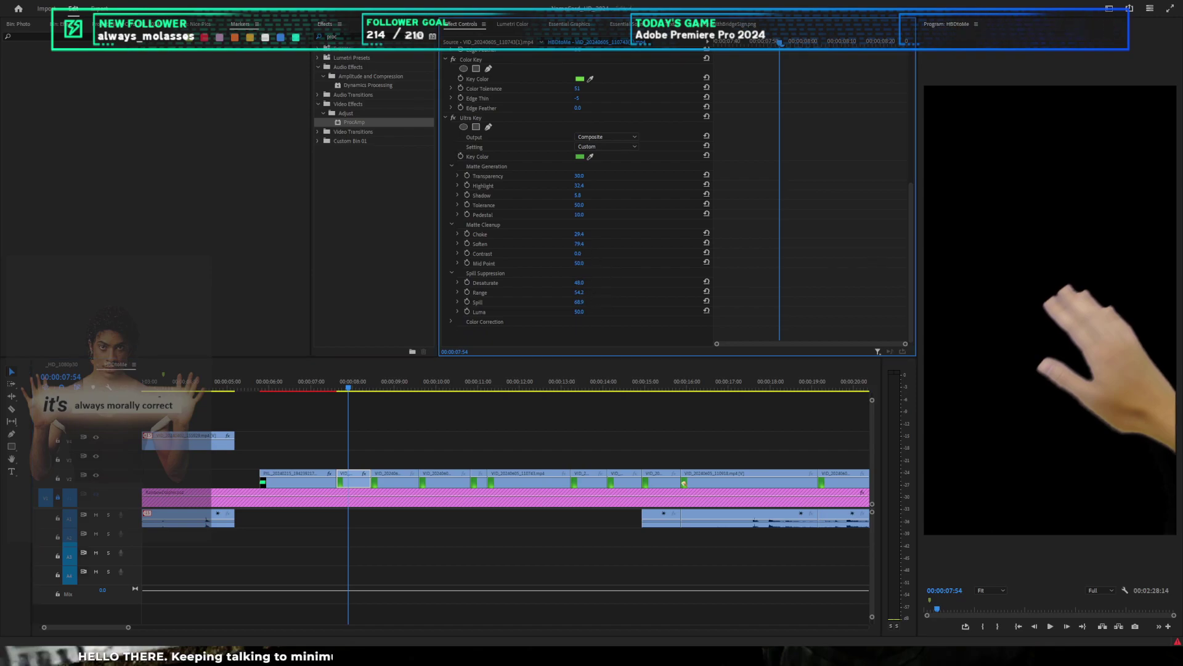
left_click_drag(595, 237, 586, 235)
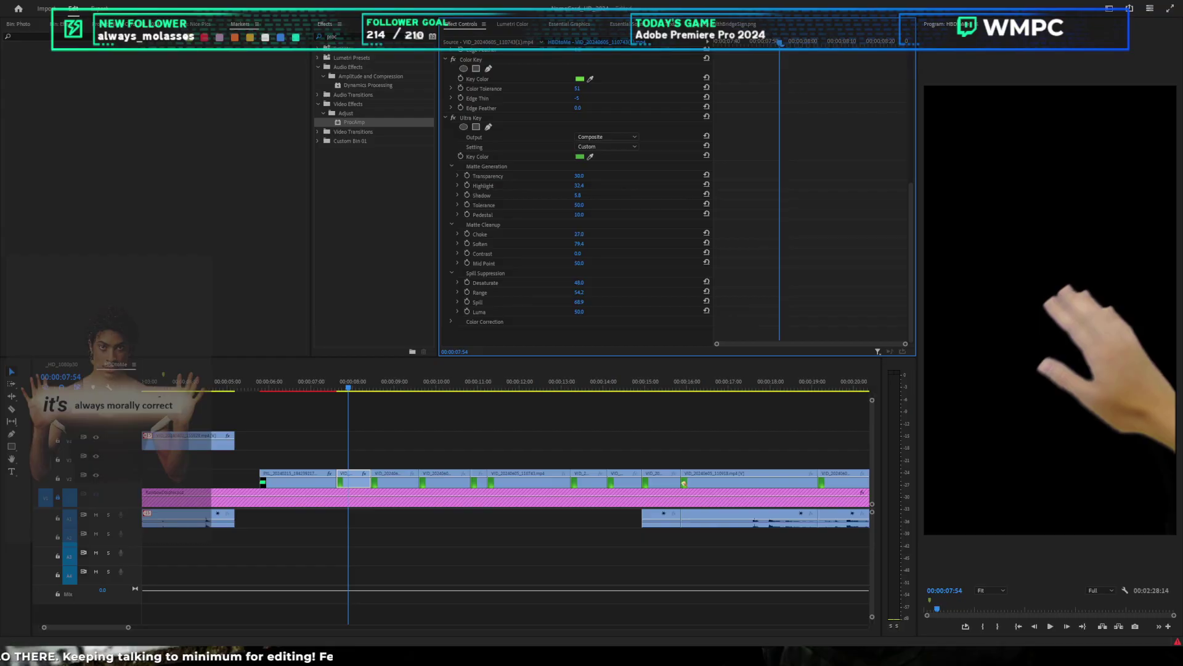
Step: Check the hand's matte in Ultra Key's Alpha Channel output and switch the output back to Composite
left_click(619, 136)
left_click(619, 151)
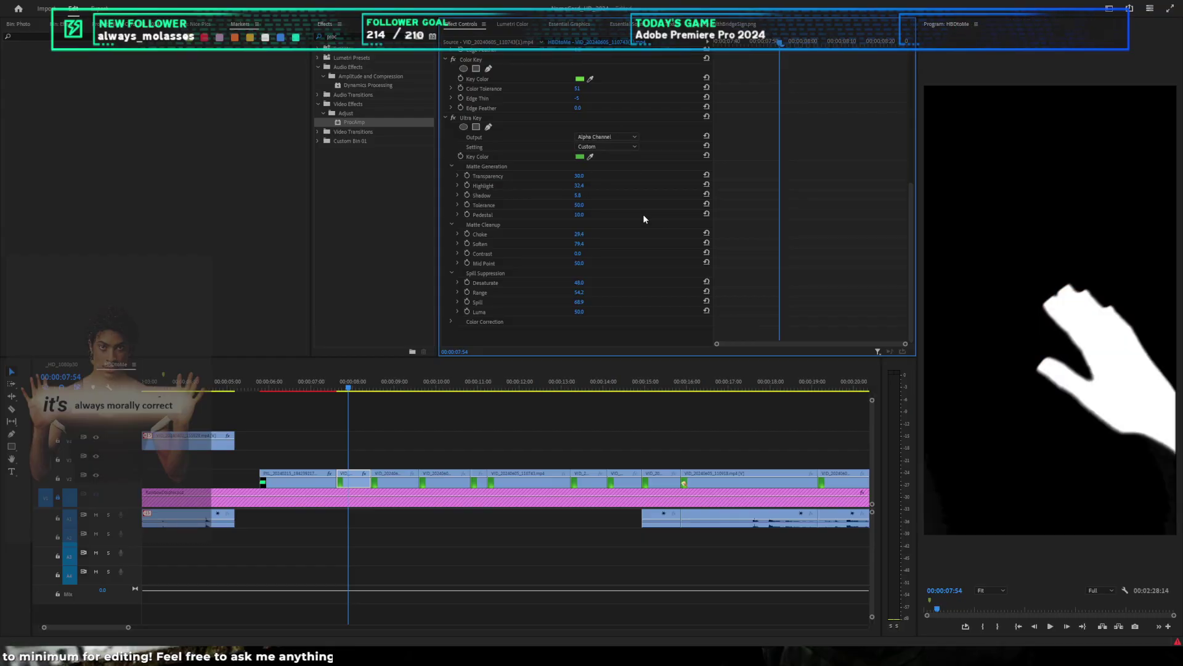
left_click(635, 136)
left_click(618, 143)
Step: Try other Transparency and Highlight values in Ultra Key's matte generation with the hand seen up close, and undo the changes
scroll(1029, 349, "up", 2)
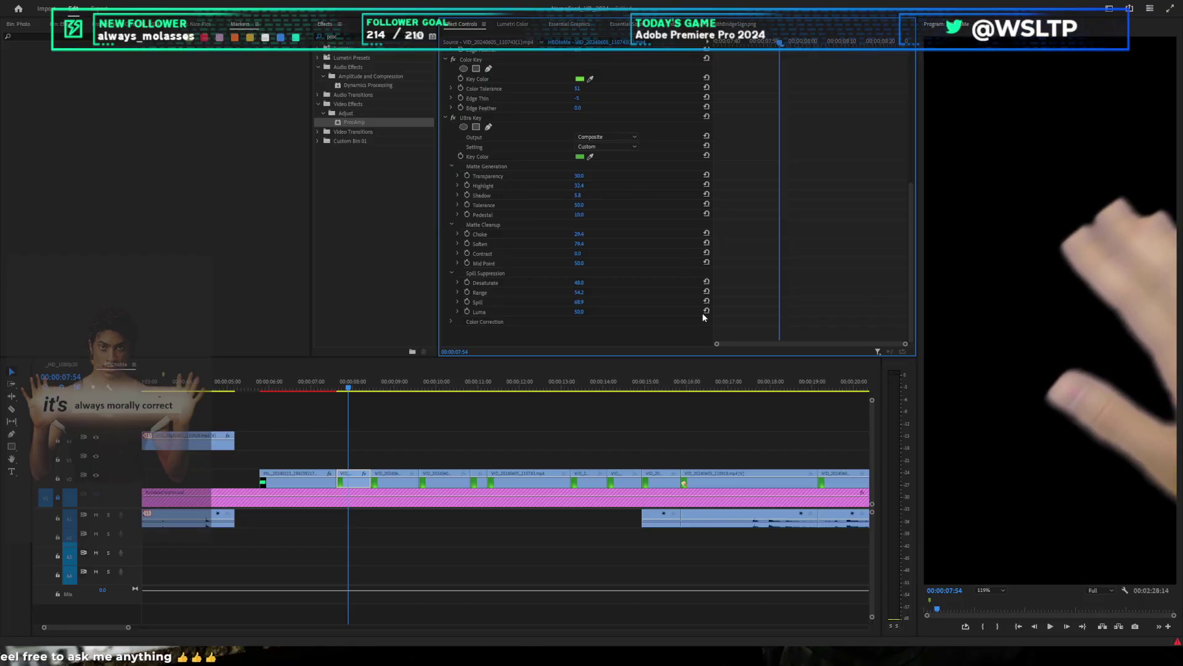
left_click_drag(582, 177, 587, 177)
key("ctrl+z")
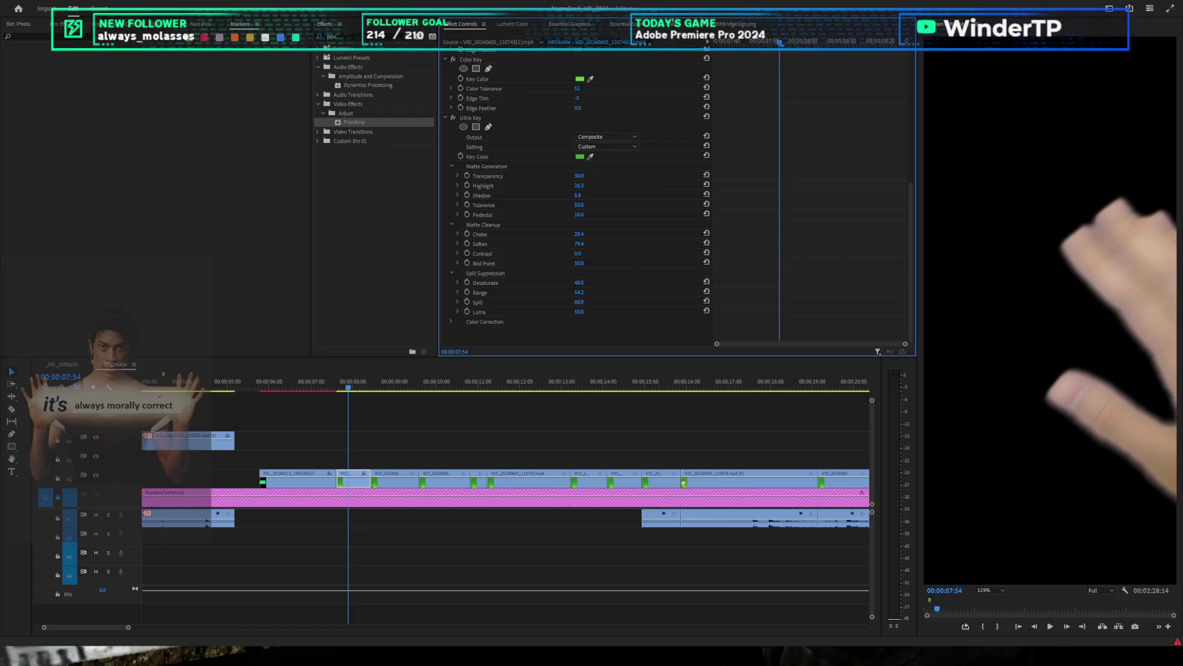
key("z")
key("ctrl+z")
key("ctrl+z")
Step: Set Ultra Key's Shadow to 44.3, Choke to 34.6 and Soften to 93.0 for the hand clip, and raise its Pedestal
left_click_drag(579, 195, 579, 195)
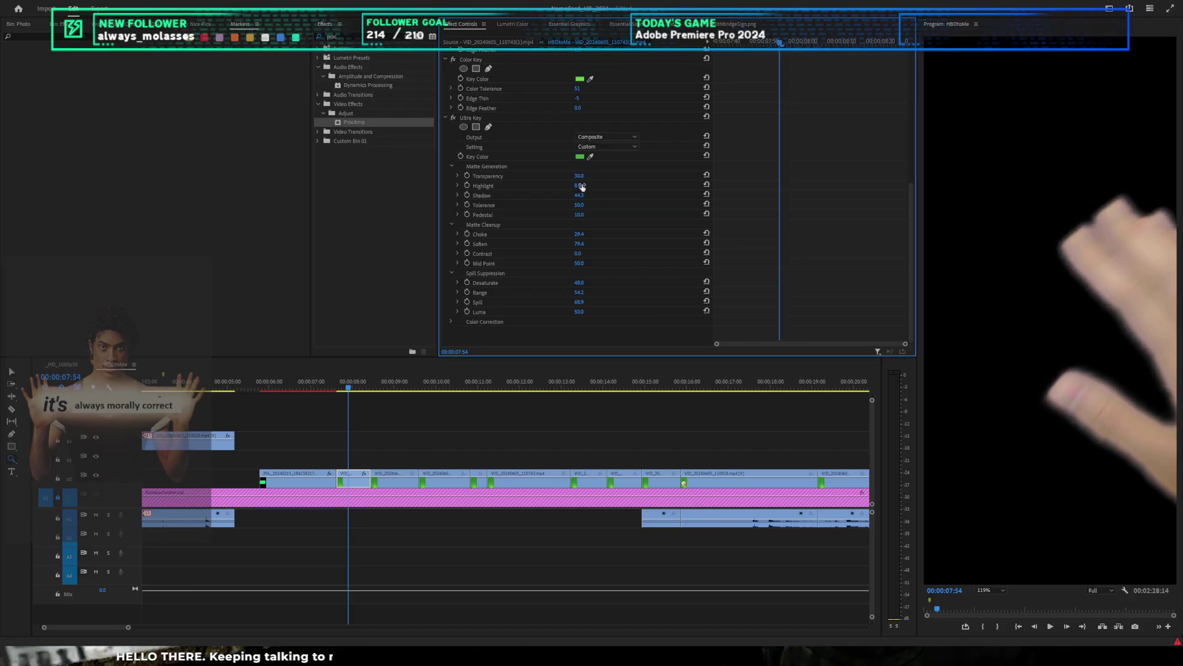
key("ctrl+z")
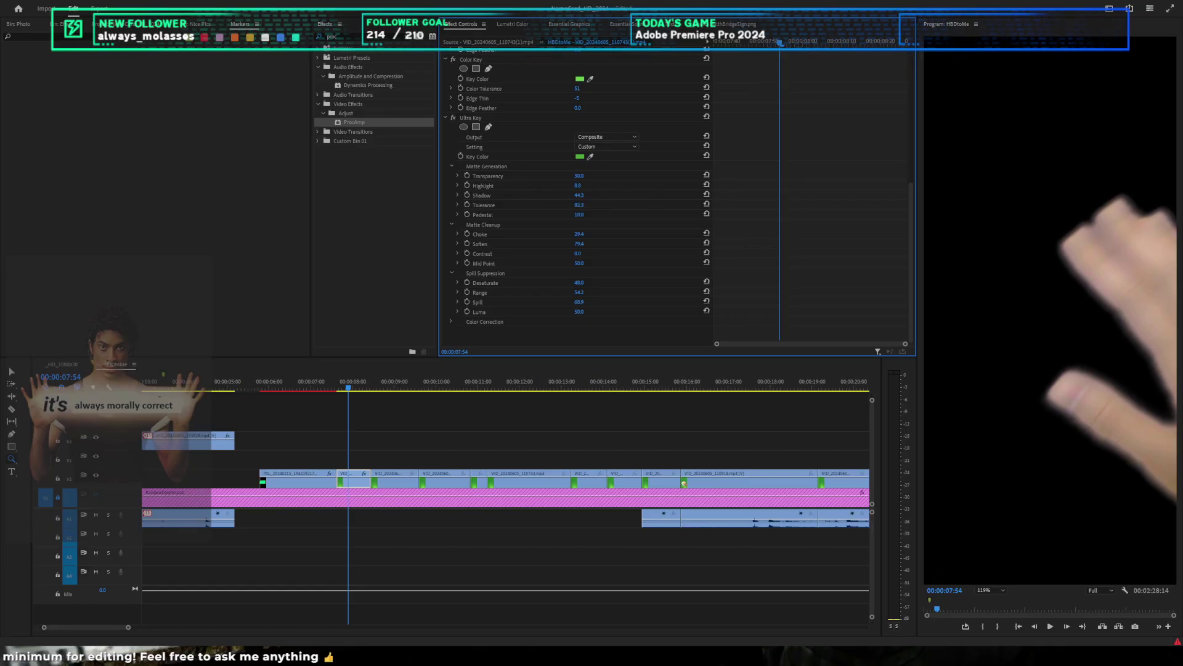
left_click_drag(579, 205, 698, 215)
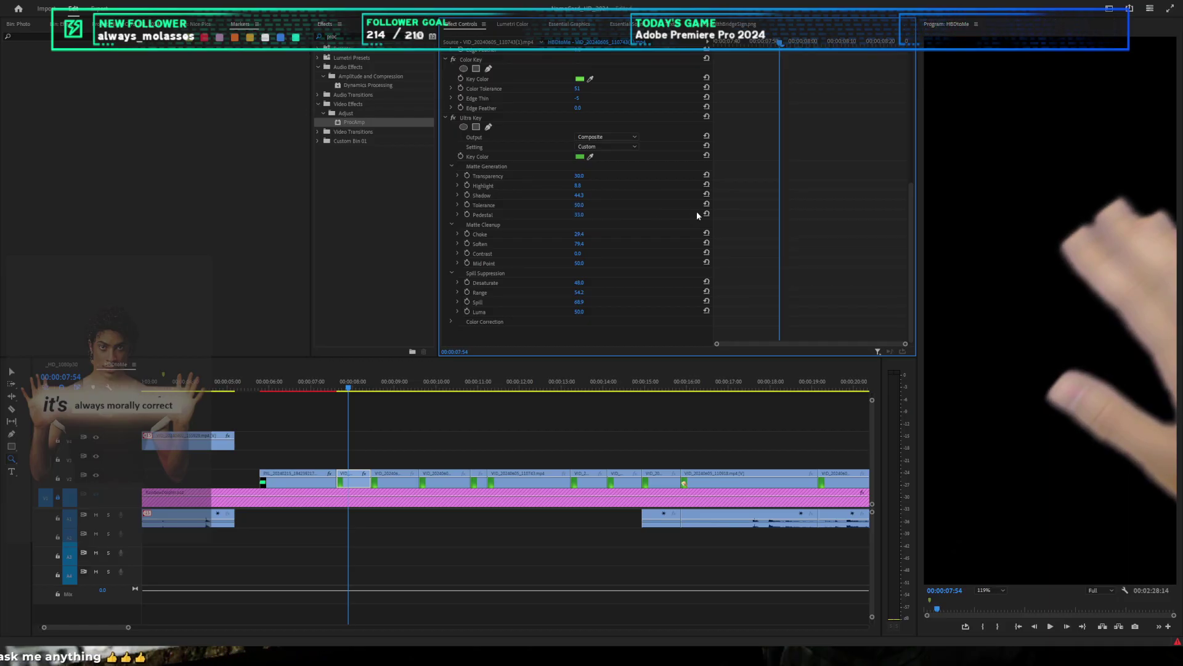
mouse_move(597, 236)
left_mouse_down()
mouse_move(579, 236)
mouse_move(590, 245)
left_mouse_up()
Step: Step through the hand clip frame by frame to check the key with the whole frame in view
scroll(989, 365, "down", 5)
key("Right")
key("Right")
key("Right")
key("Right")
key("Right")
key("Right")
key("Right")
key("Right")
key("Right")
key("Right")
key("Right")
key("Right")
key("Right")
key("Right")
key("Right")
key("Right")
key("Right")
key("Right")
key("Right")
key("Right")
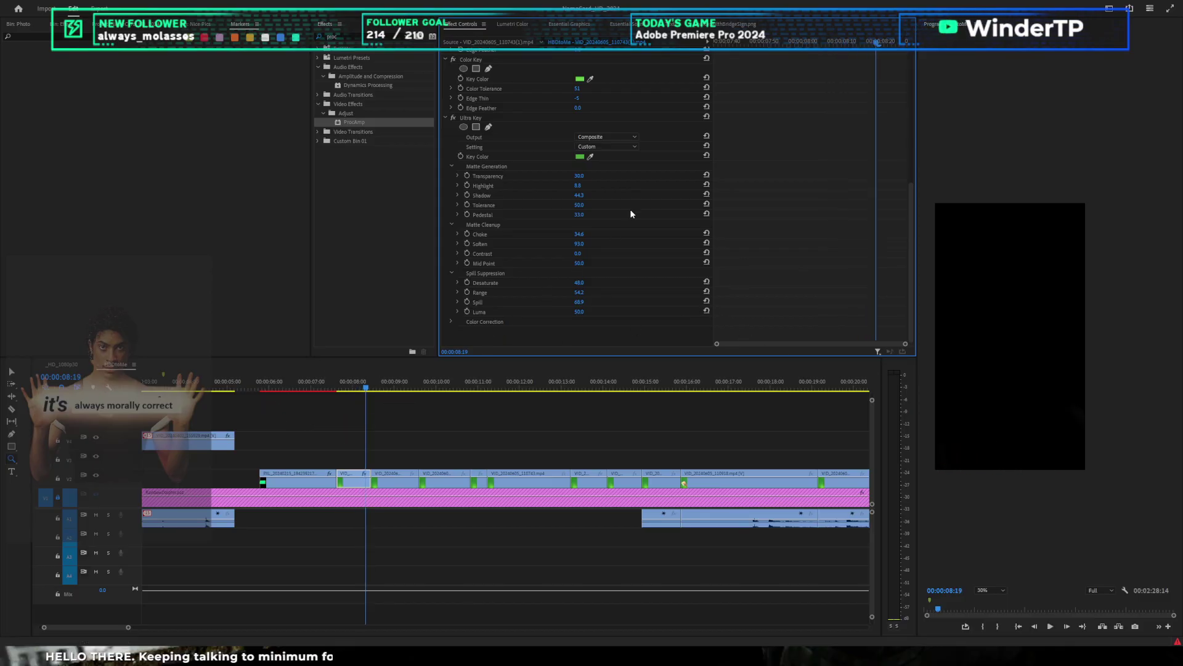
Step: Select the hand clip's three Color Keys and Ultra Key together and copy them
scroll(678, 197, "up", 3)
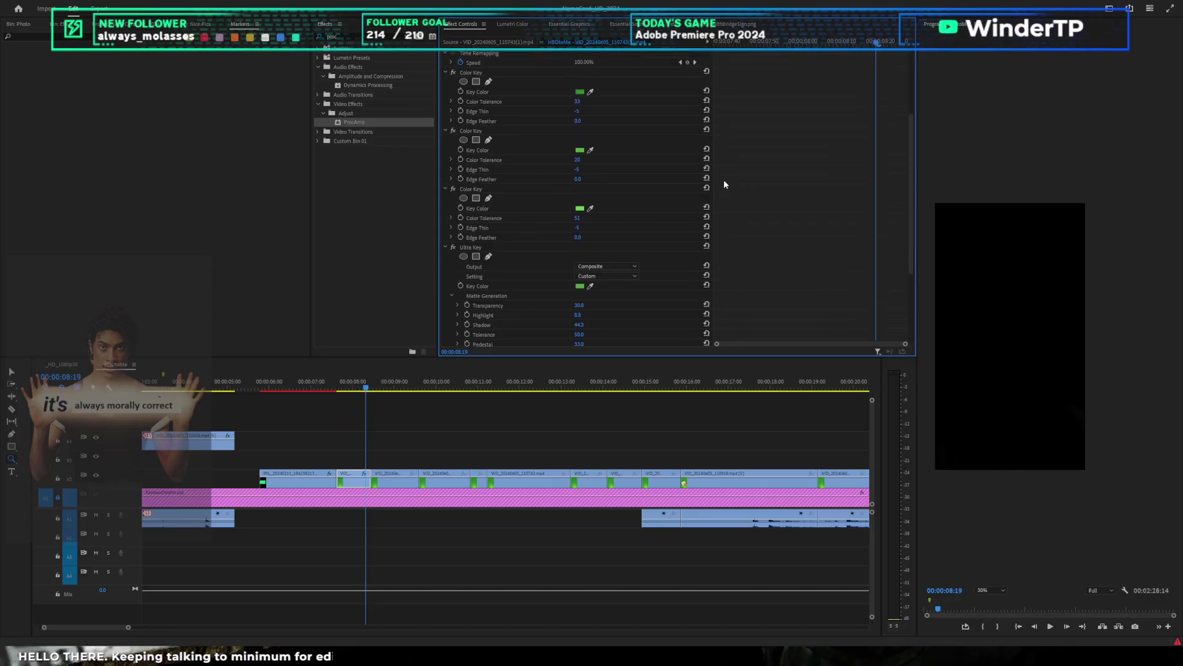
left_click(445, 190)
left_click(471, 195, "ctrl")
left_click(470, 254, "ctrl")
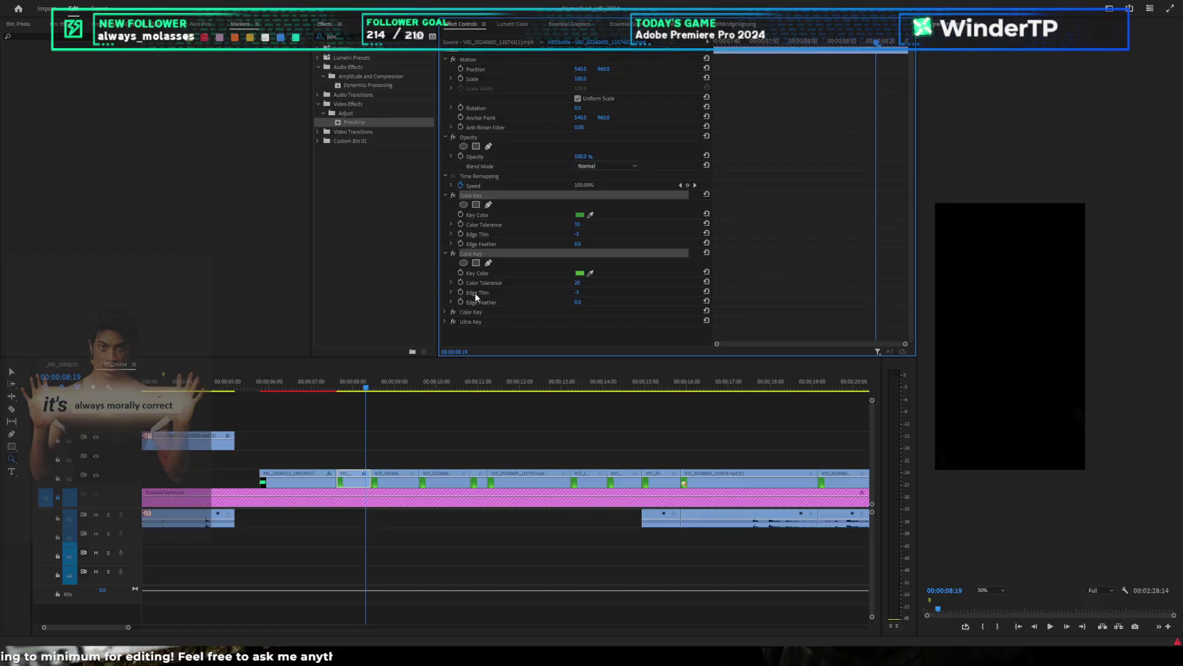
left_click(471, 311, "ctrl")
left_click(471, 321, "ctrl")
Step: Paste the copied keying effects onto the green-screen clips that follow, up to about 00:00:21
left_click(405, 391)
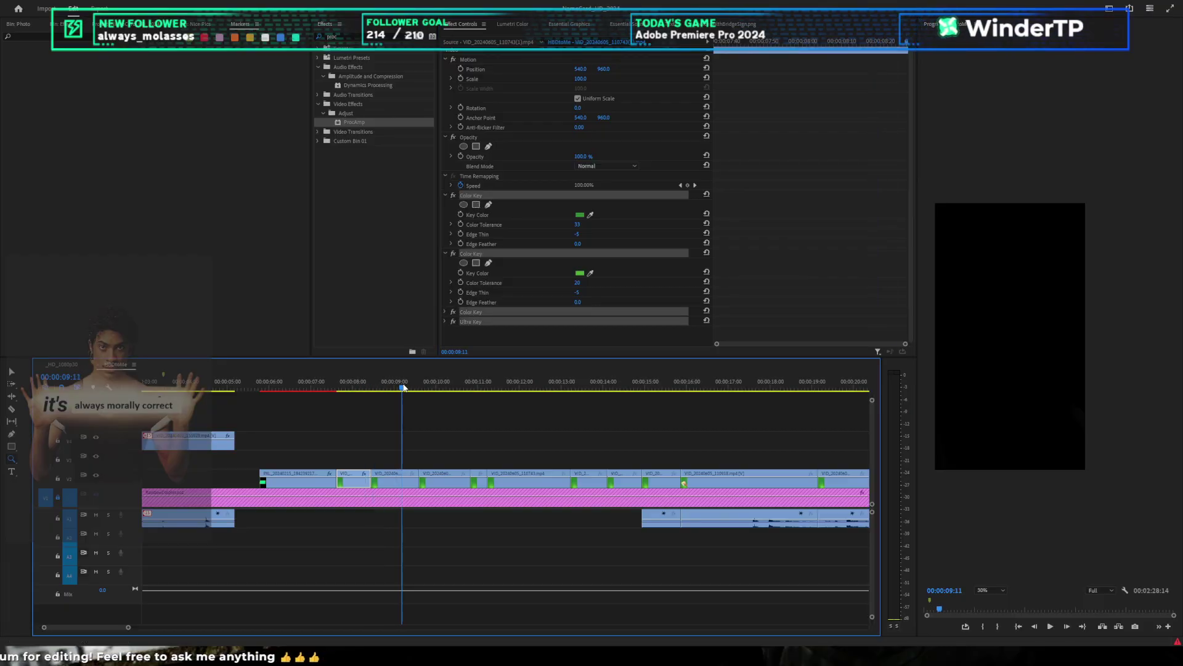
left_click(429, 437)
left_click(455, 427, "alt")
left_click(457, 430, "alt")
left_click(456, 435, "alt")
key("v")
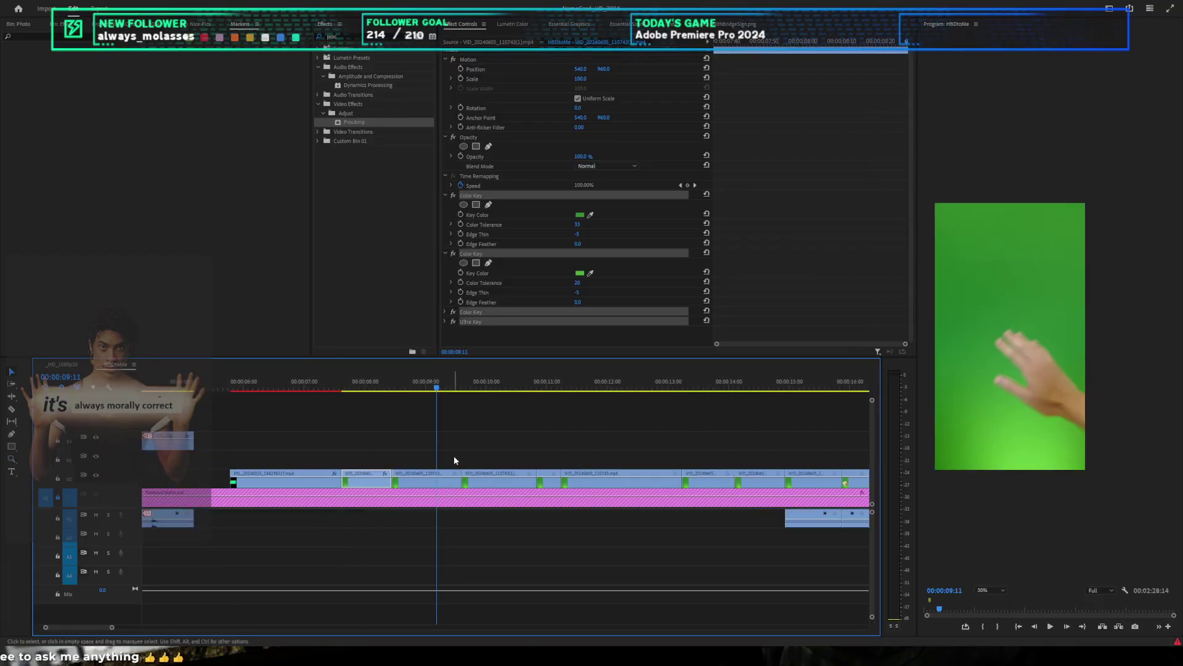
scroll(454, 457, "down", 4)
left_click_drag(457, 389, 706, 388)
left_click(541, 400)
scroll(749, 409, "down", 3)
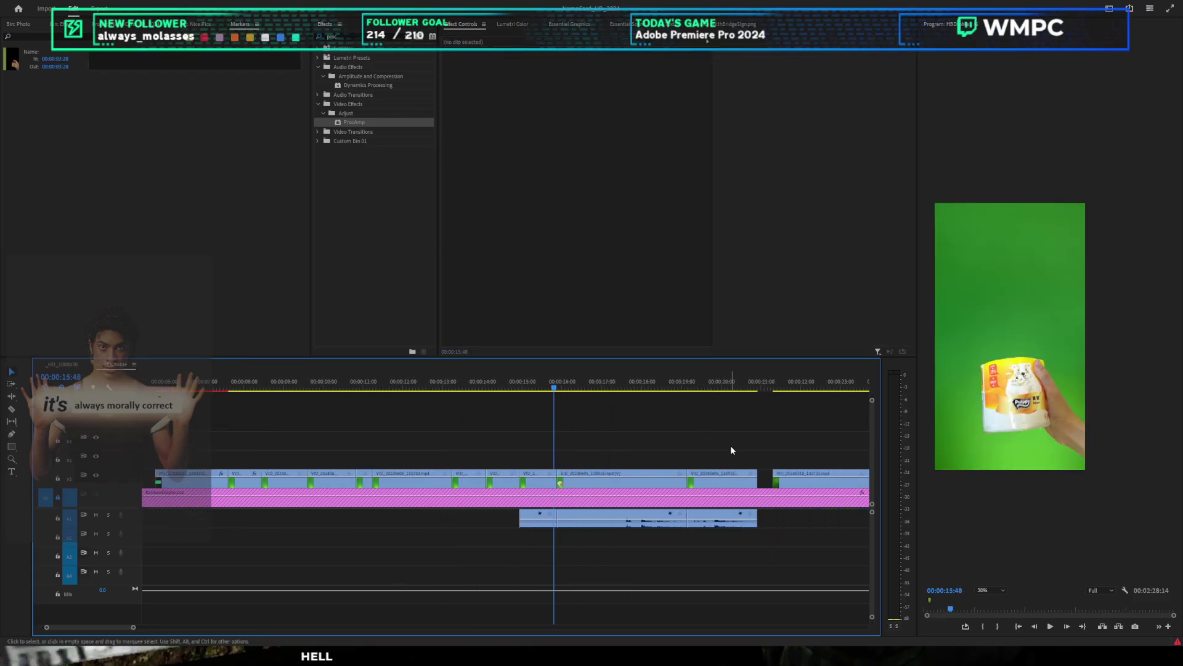
left_click_drag(732, 448, 255, 478)
key("ctrl+alt+v")
key("Return")
left_click(286, 455)
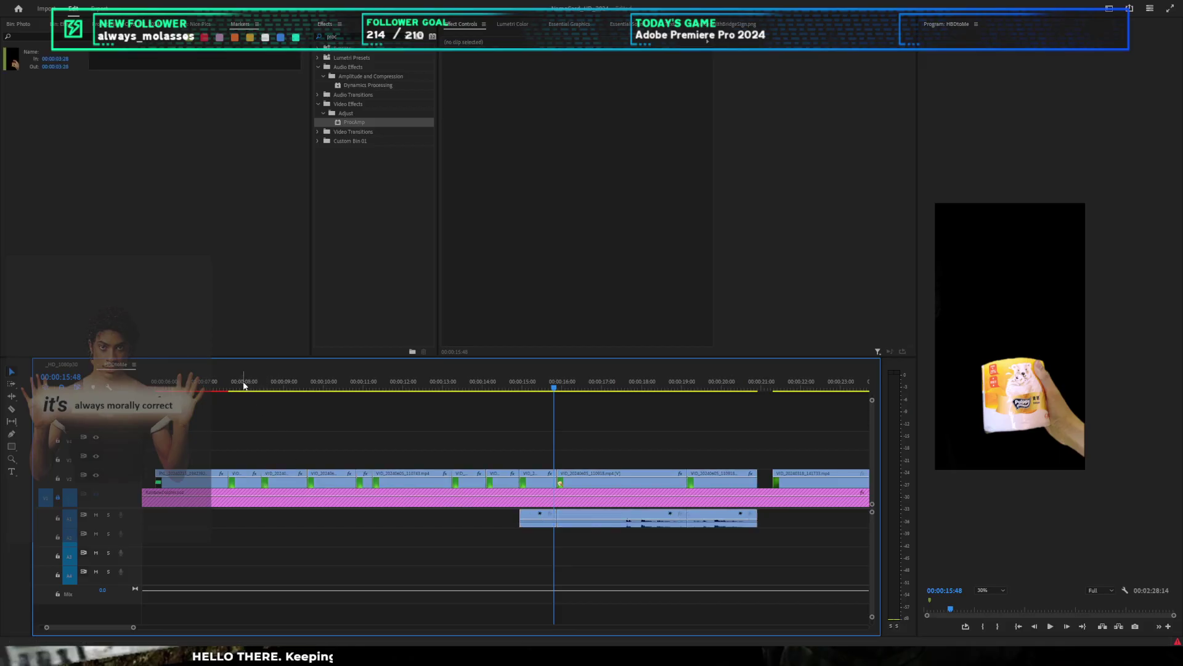
Step: Play the newly keyed clips from about 00:00:08 and examine the frame around 00:00:14:30
left_click(241, 387)
key("space")
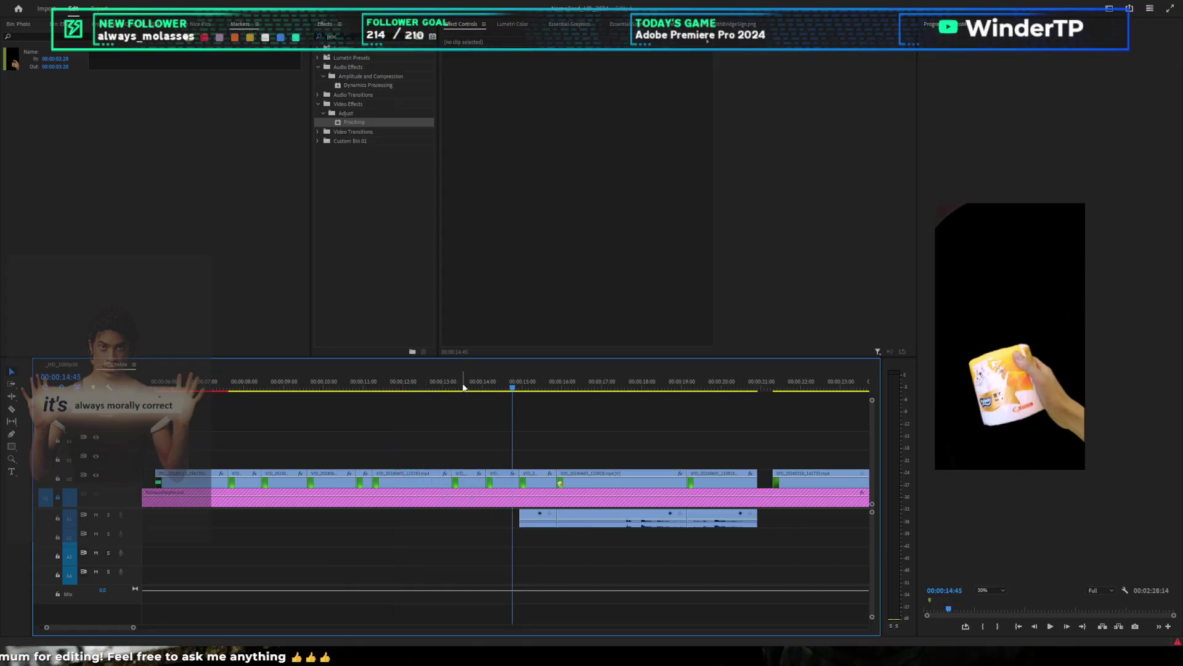
left_click_drag(463, 387, 503, 379)
scroll(521, 444, "up", 3)
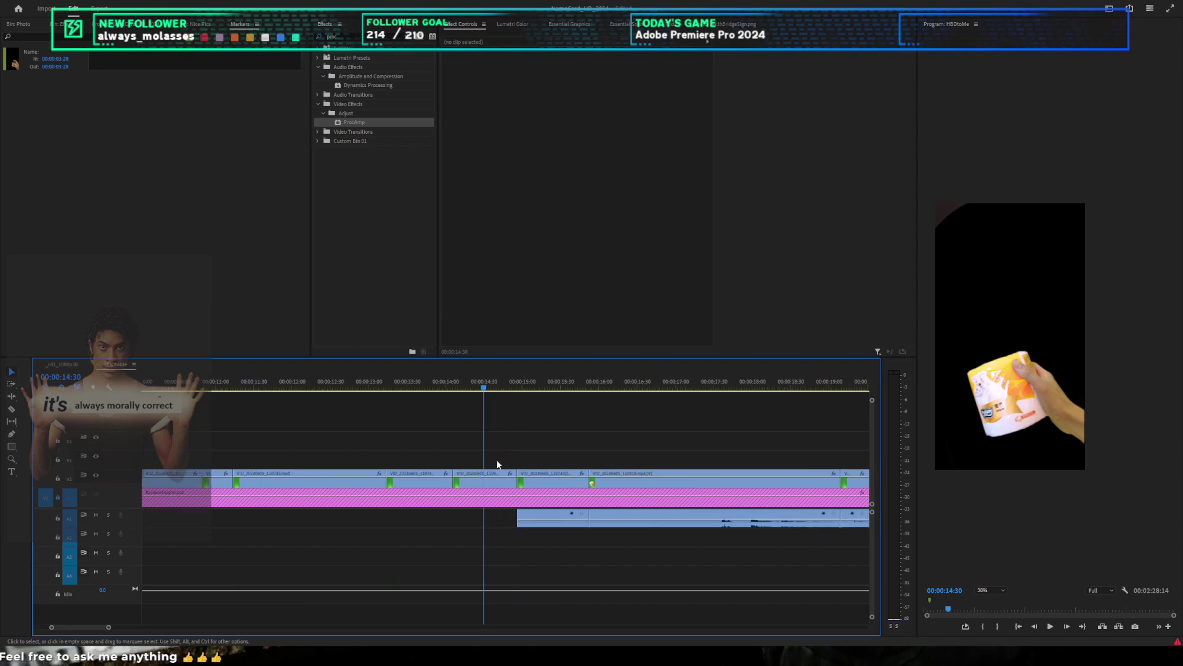
Step: Draw a free-form opacity mask on the clip at 00:00:14:30 that surrounds the frame but cuts off its unkeyed upper corner
key("d")
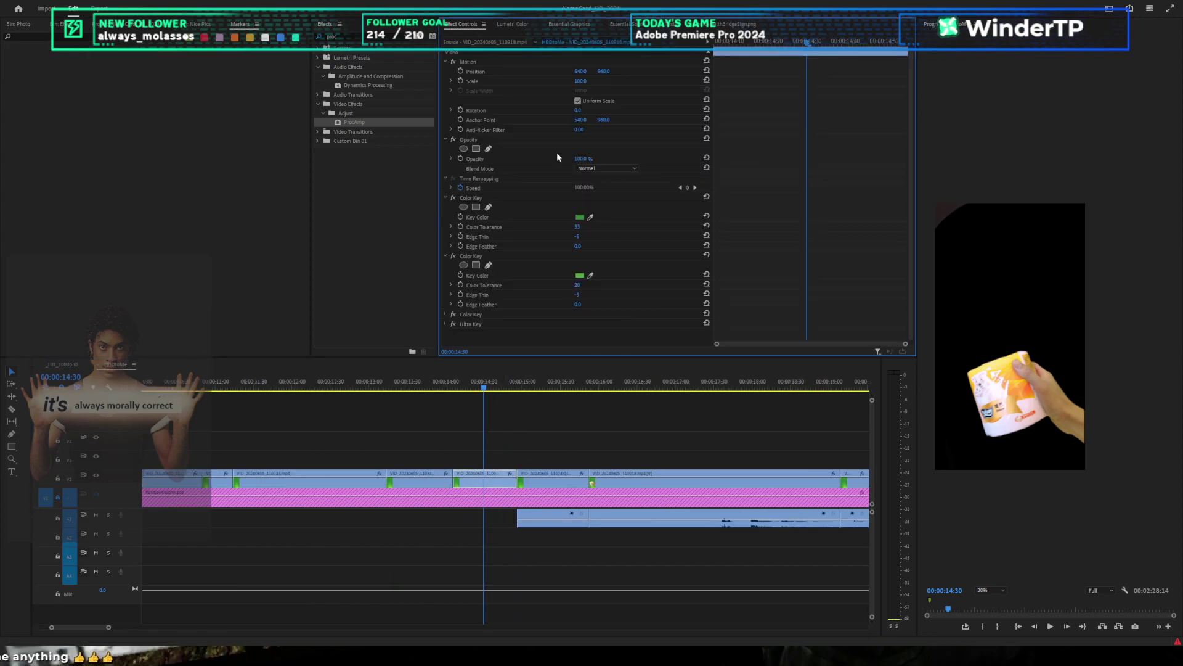
left_click(492, 150)
scroll(942, 252, "down", 1)
left_click(934, 268)
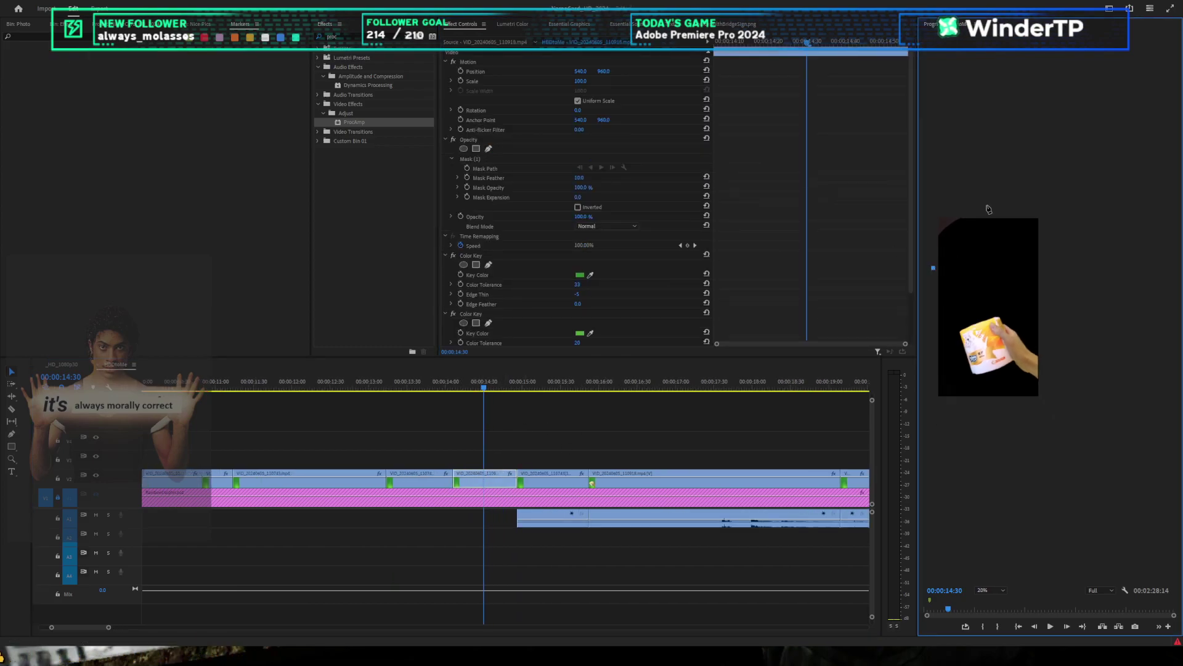
left_click(986, 204)
left_click(1086, 196)
left_click(1091, 430)
left_click(936, 441)
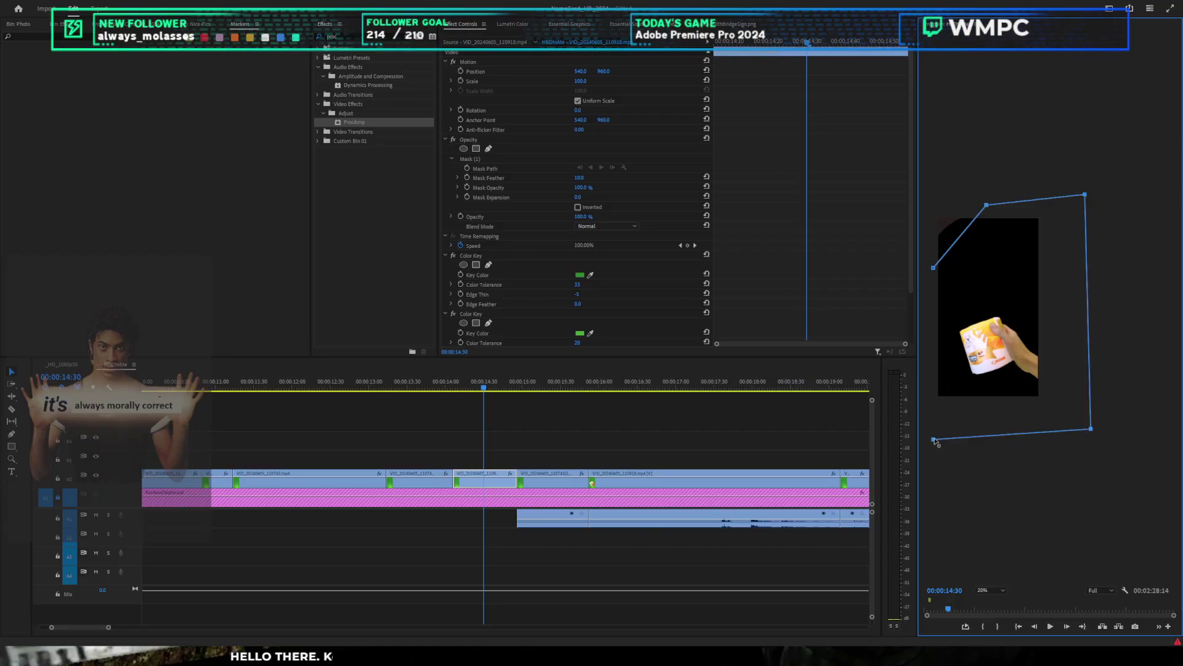
scroll(934, 435, "down", 1)
left_click_drag(1020, 492, 1050, 496)
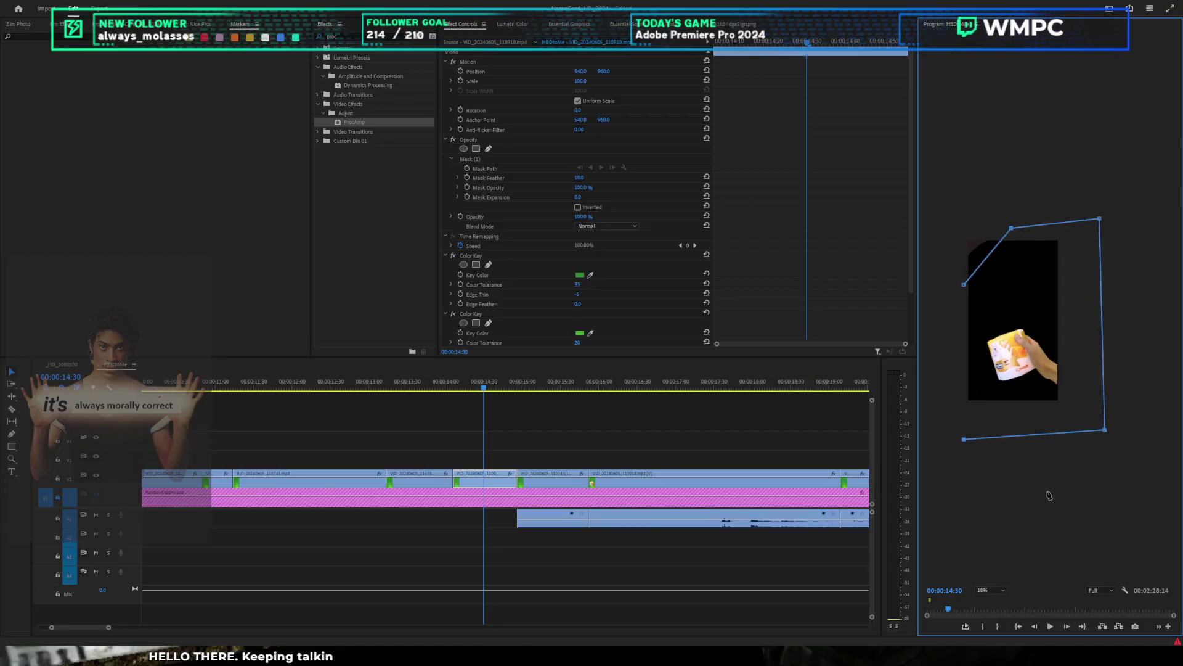
left_click(964, 285)
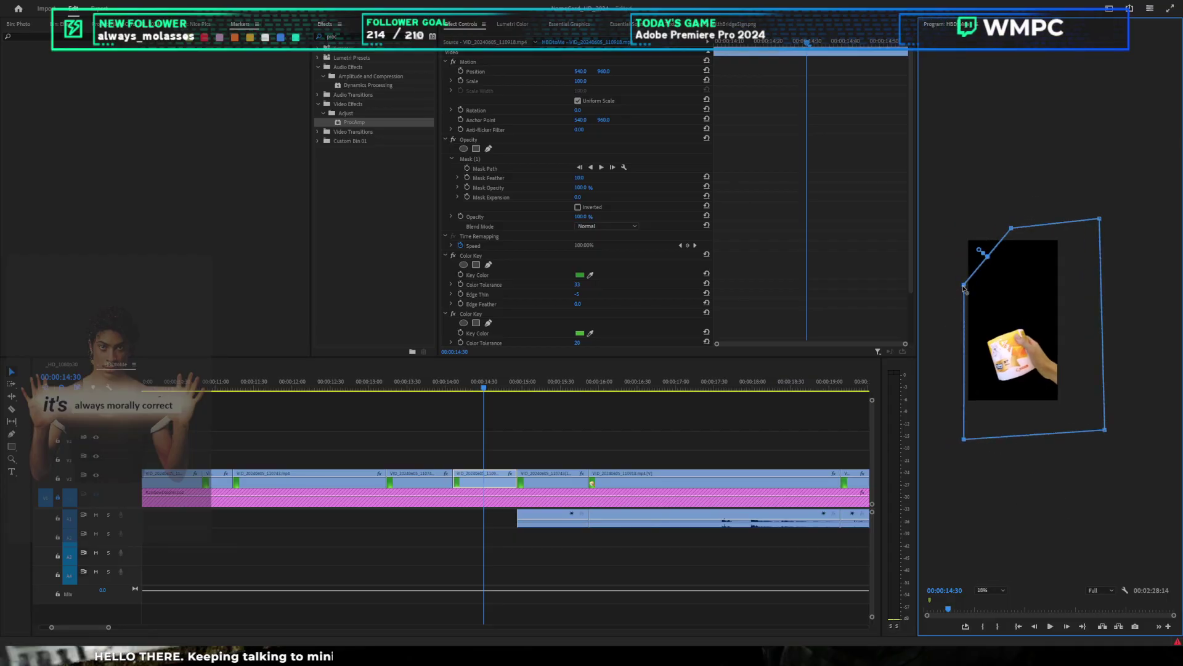
Step: Copy the masked Opacity effect and paste it onto the hand clip at 00:00:19:35
left_click(498, 138)
left_click(559, 385)
left_click(596, 431)
left_click_drag(557, 384, 630, 404)
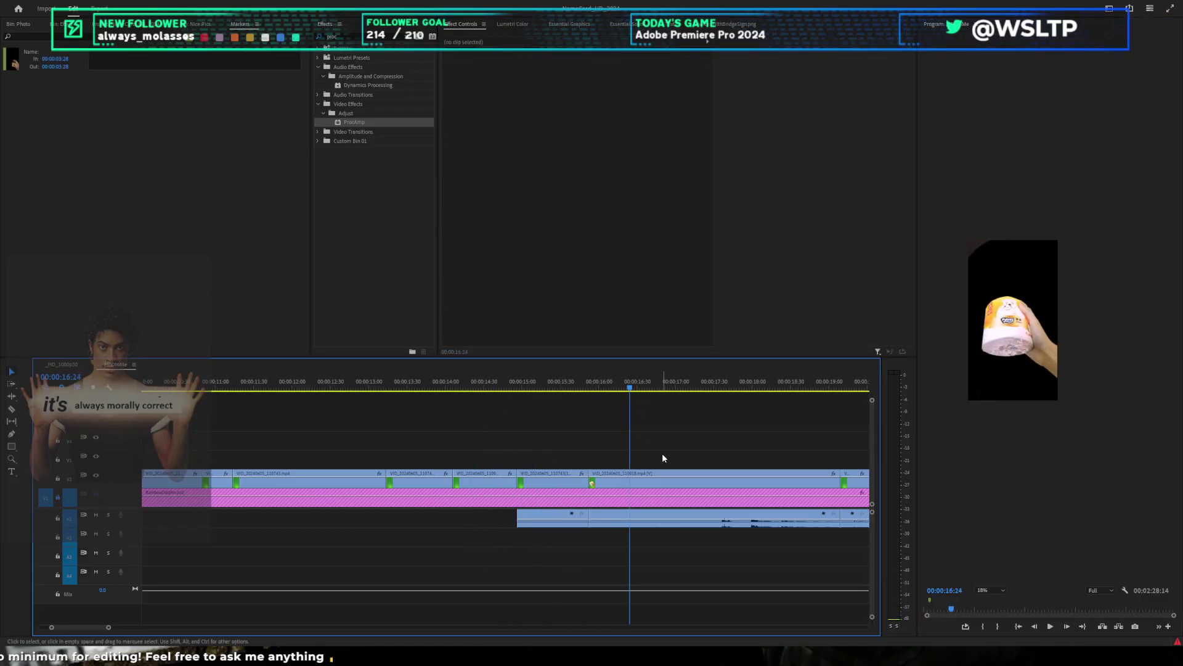
left_click(678, 475)
scroll(711, 456, "down", 5)
left_click_drag(767, 477, 787, 475)
key("ctrl+z")
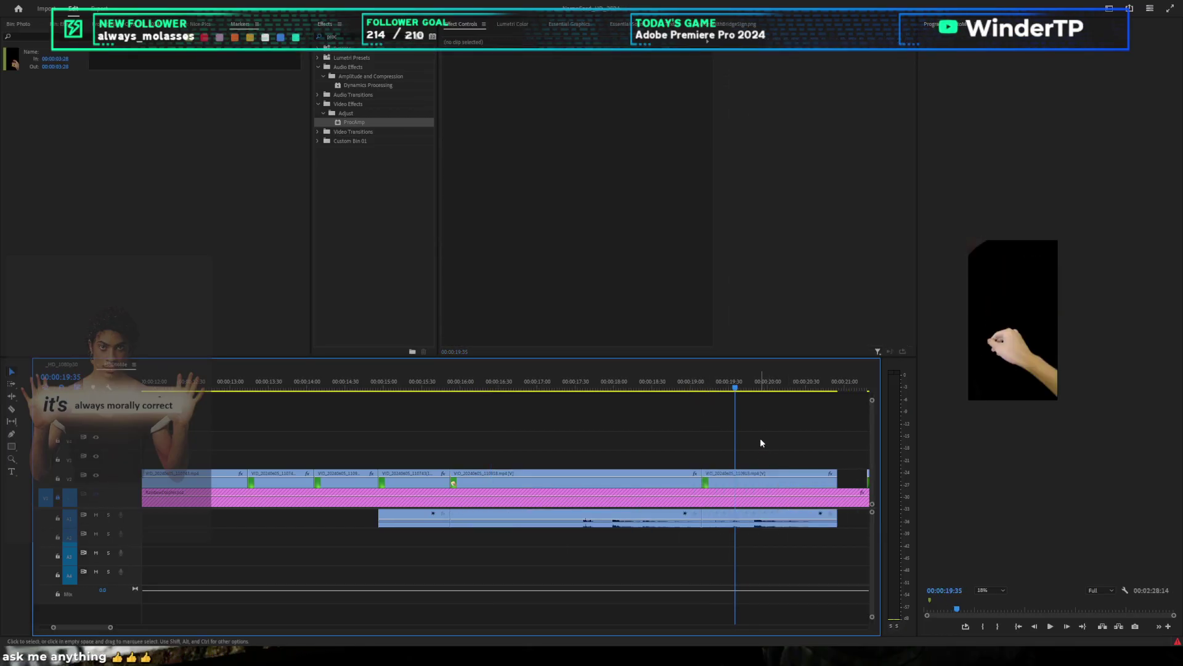
key("ctrl+z")
left_click(800, 478)
scroll(787, 449, "down", 3)
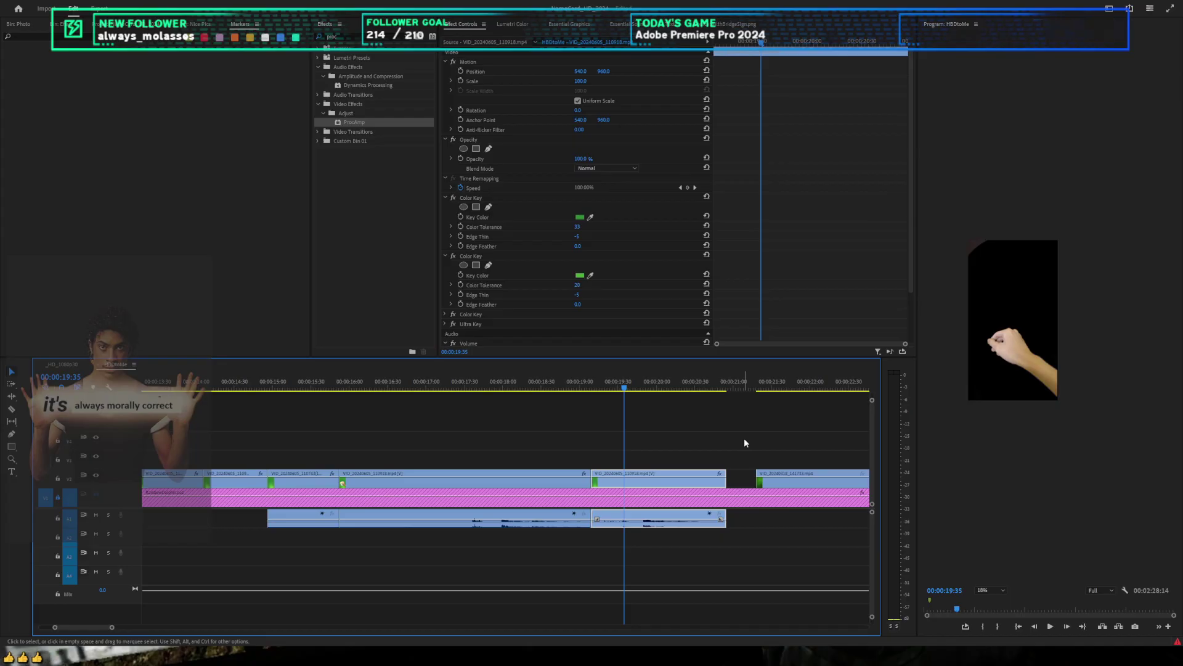
left_click(688, 444)
scroll(696, 441, "down", 2)
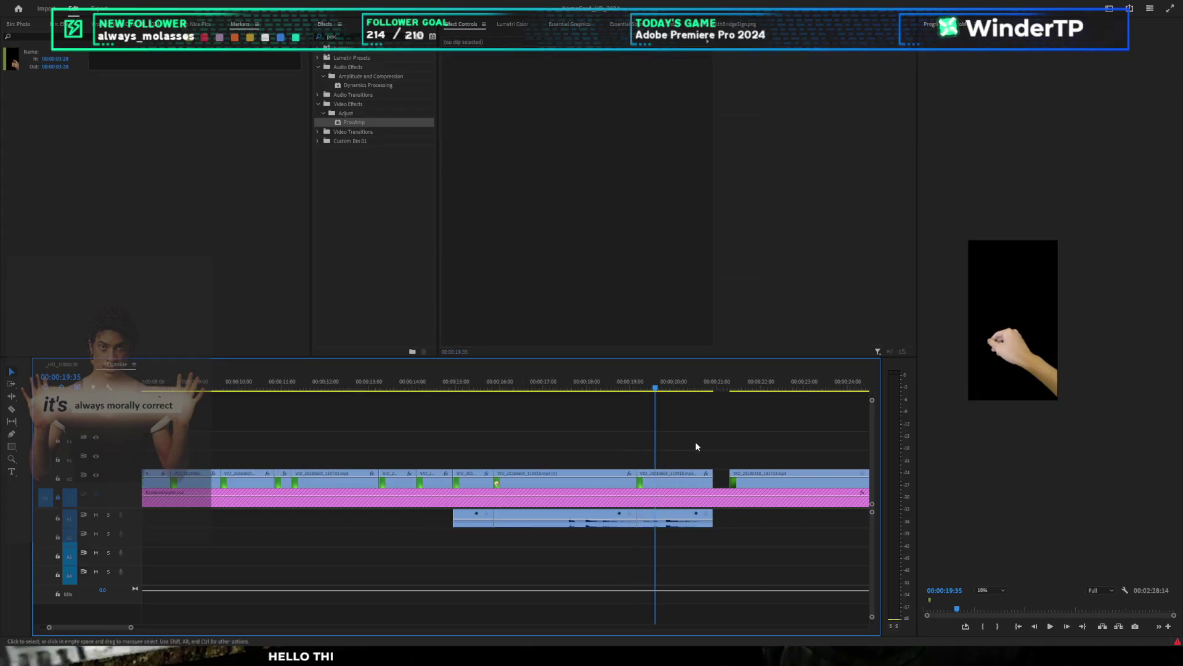
left_click(693, 474)
left_click(646, 454)
left_click(699, 481)
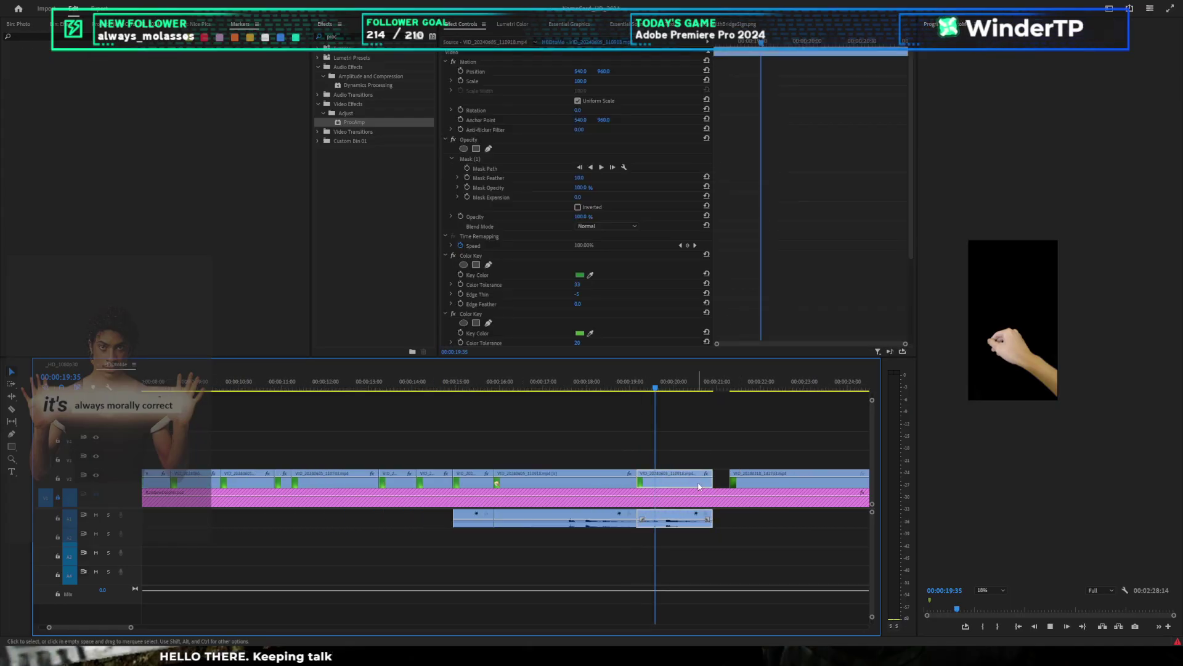
Step: Play and scrub through the masked hand clip up to the book clip at 00:00:21:38
key("space")
left_click(708, 427)
key("space")
left_click(644, 390)
left_click_drag(644, 391, 745, 430)
scroll(764, 433, "down", 4)
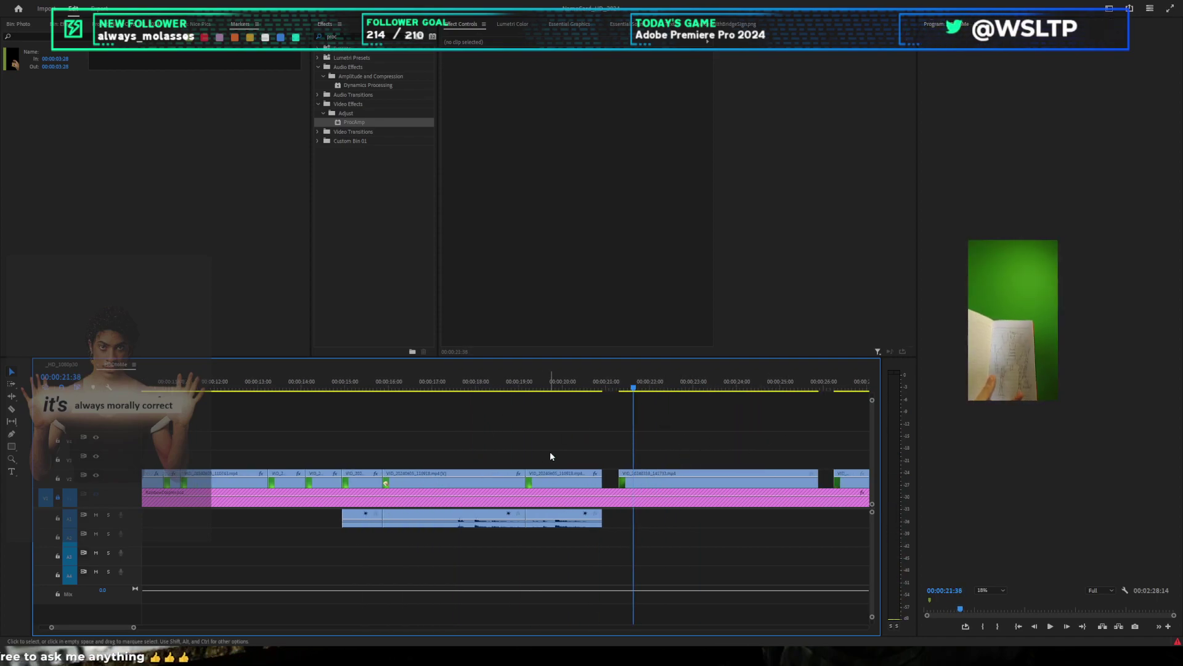
Step: Copy the three Color Keys and Ultra Key from the masked hand clip onto the book clip at 00:00:21:38
left_click(555, 477)
left_click(446, 255)
left_click(446, 265)
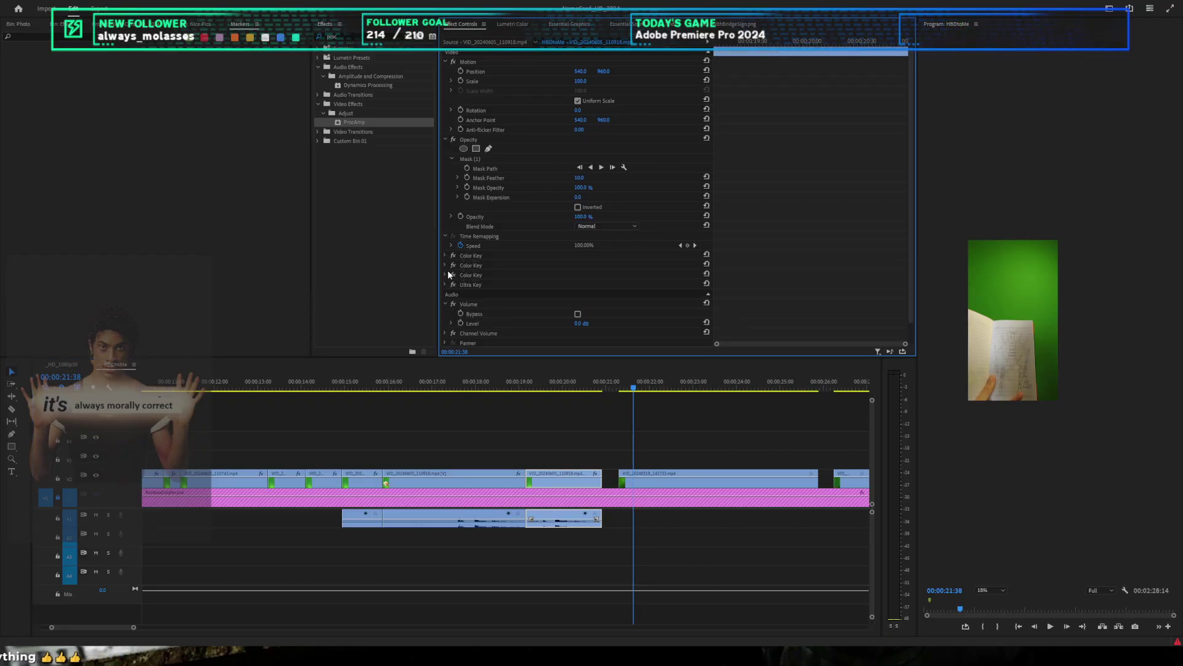
left_click(469, 255)
left_click(467, 266, "shift")
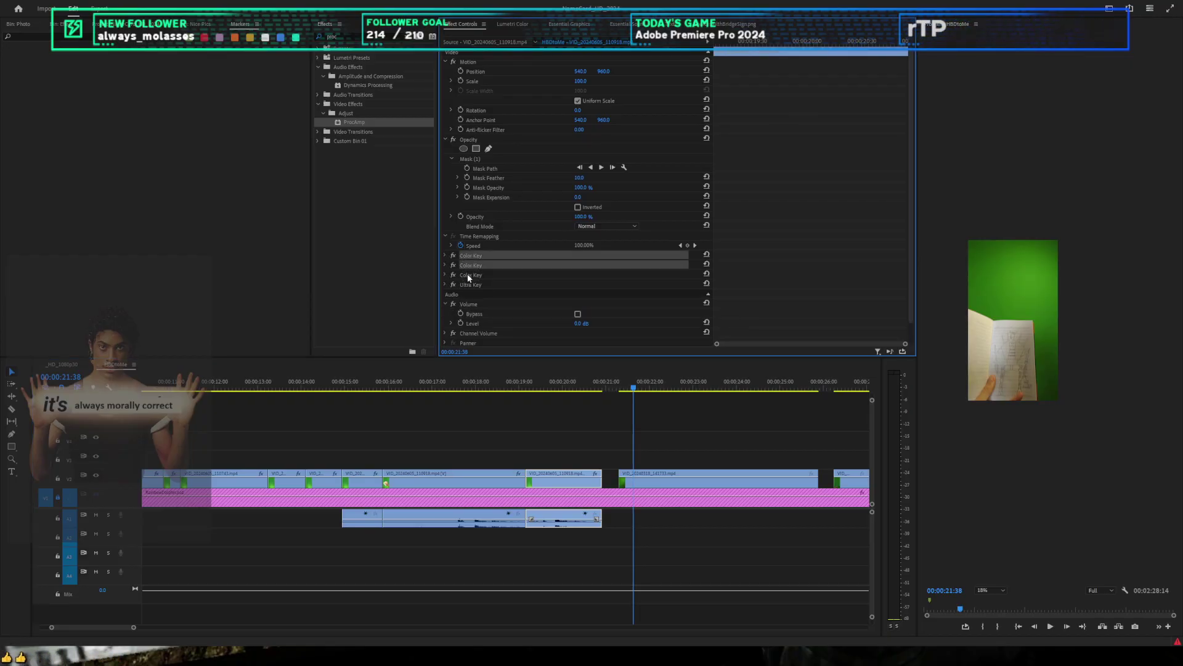
left_click(726, 478)
Step: Fit the book clip's frame in the preview and turn off its three Color Keys and Ultra Key
scroll(1027, 338, "up", 3)
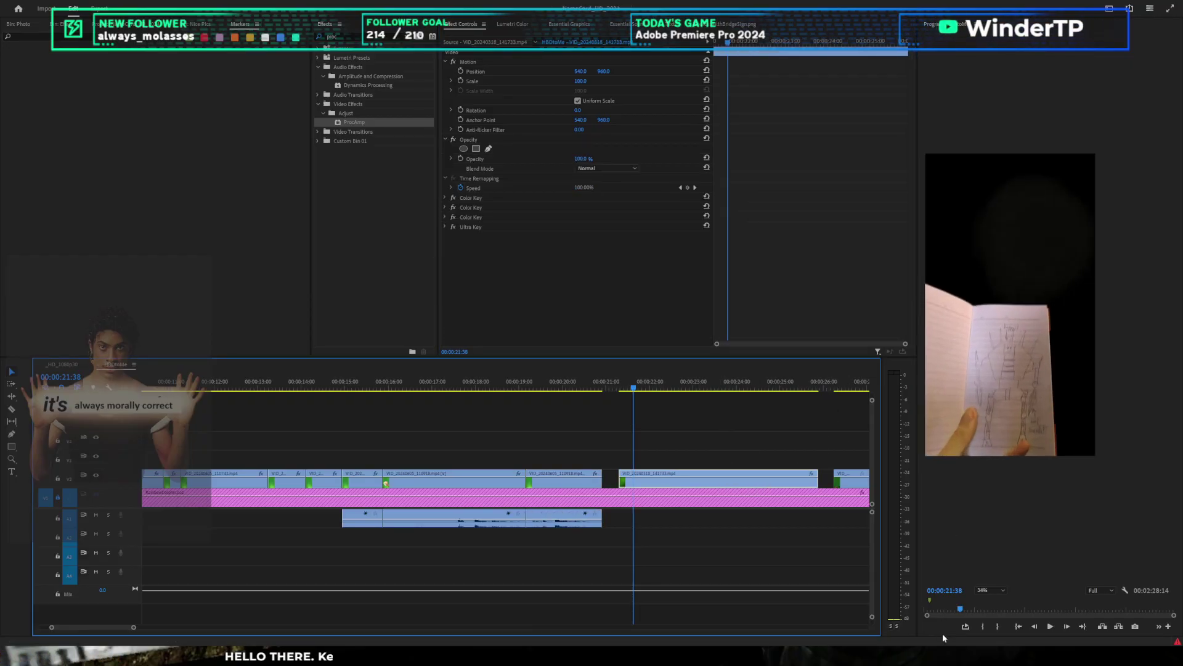
scroll(952, 406, "up", 4)
left_click(990, 591)
left_click(990, 591)
left_click(700, 421)
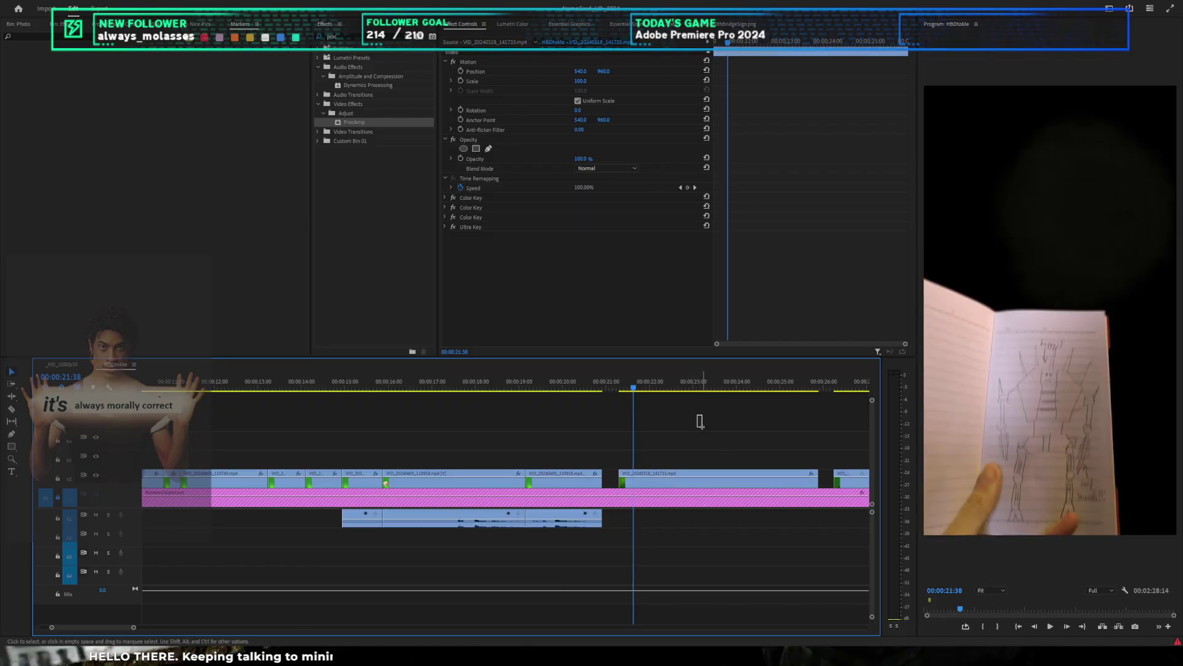
left_click_drag(674, 445, 687, 490)
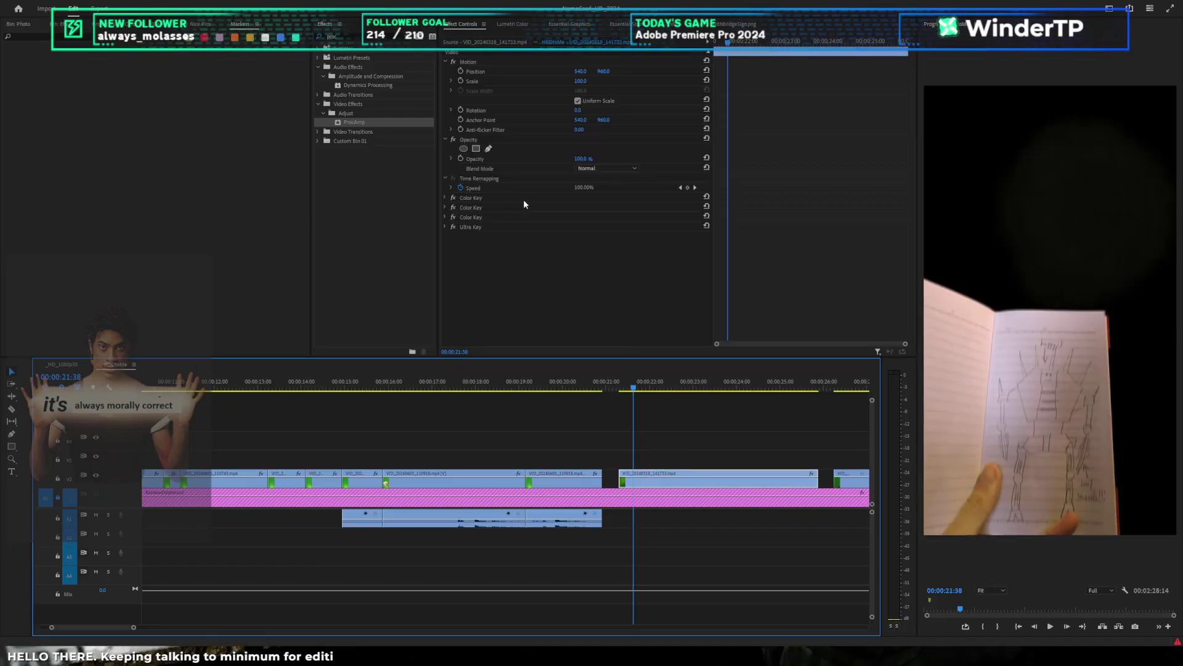
left_click(453, 217)
left_click(453, 207)
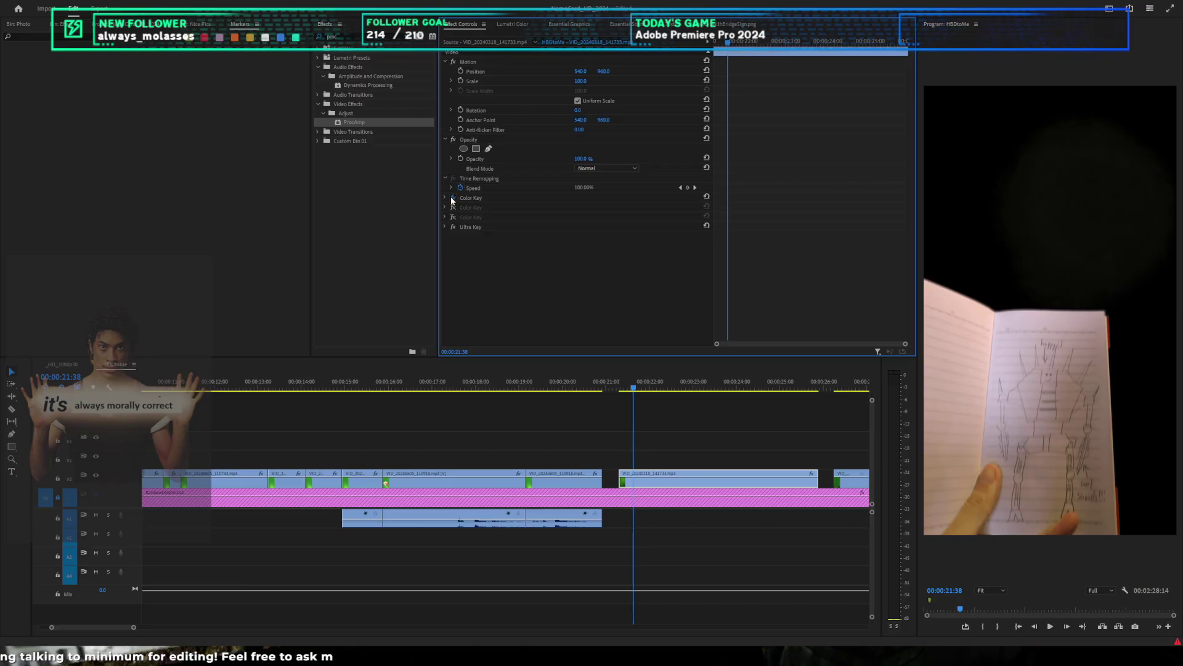
left_click(453, 198)
left_click(453, 226)
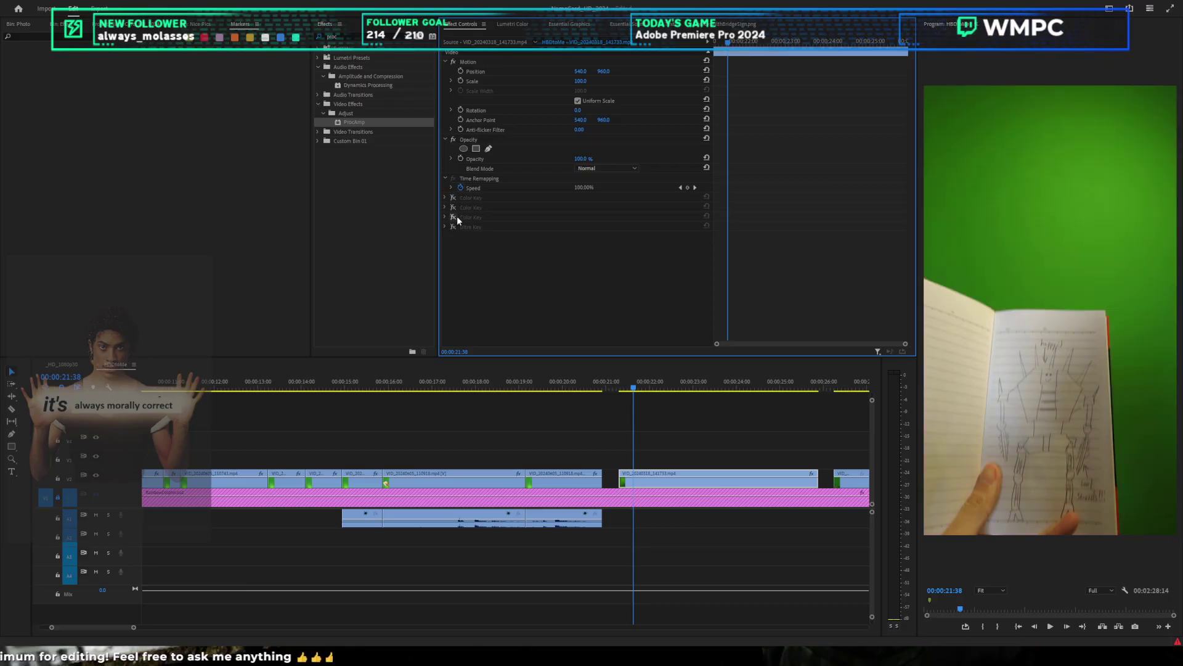
Step: Turn Ultra Key back on for the book clip and resample its Key Color from the green beside the book
left_click(444, 227)
left_click(453, 227)
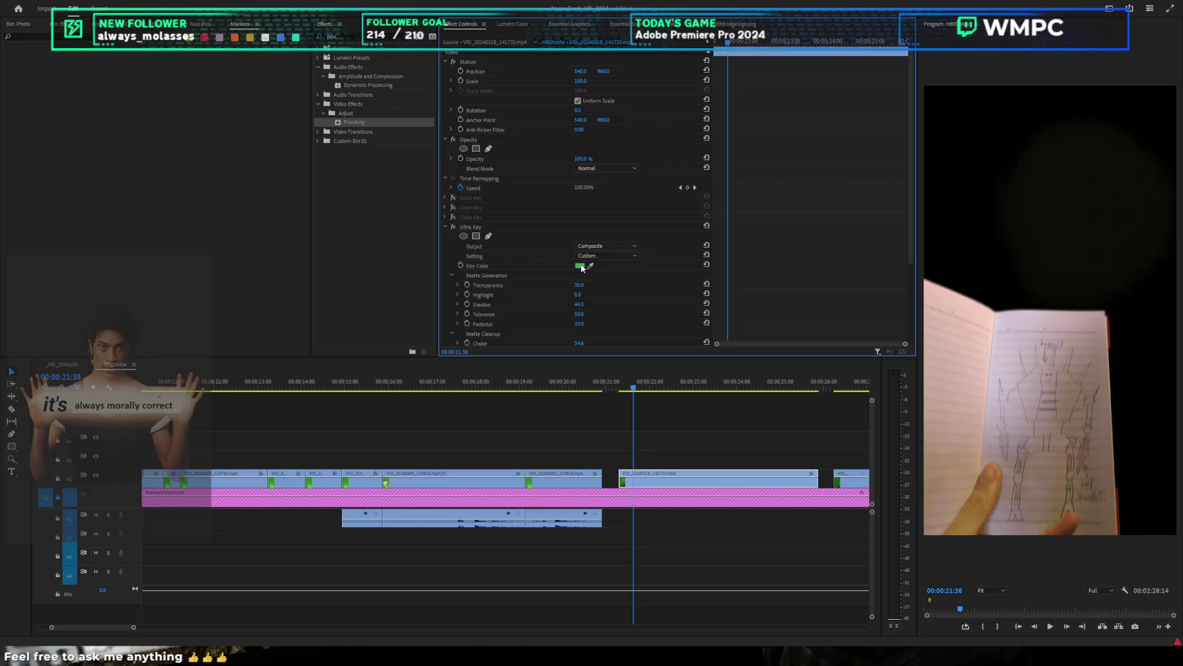
left_click(590, 265)
left_click(1126, 357)
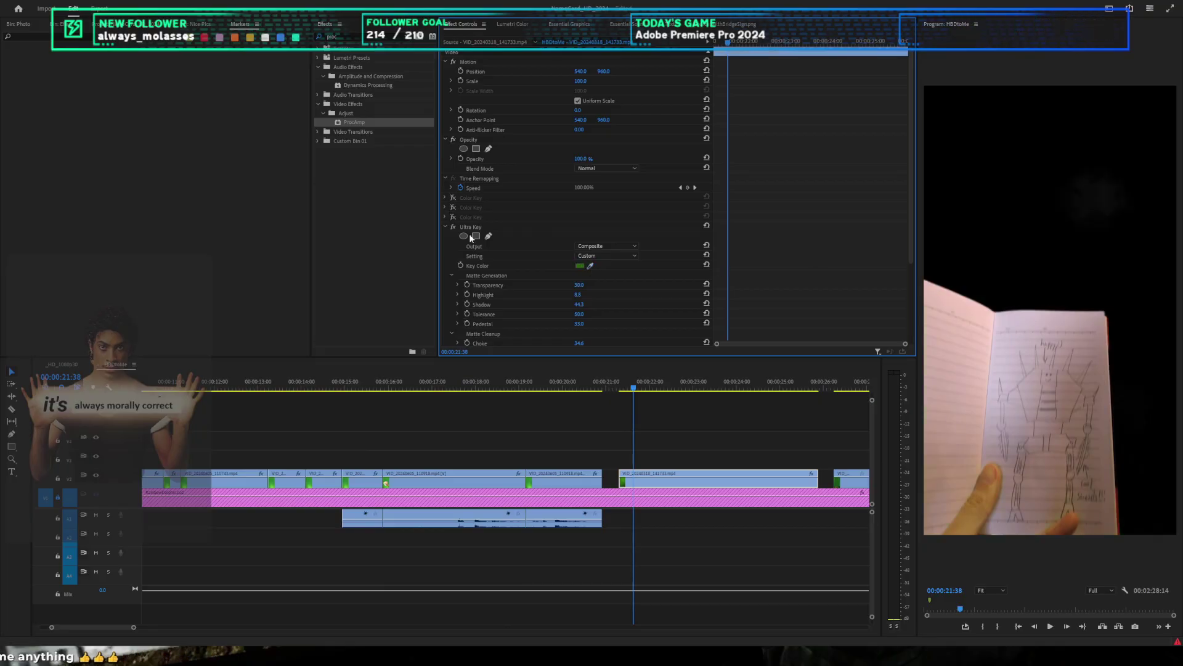
Step: Leave only the first Color Key active on the book clip and resample its Key Color from the green above the book
left_click(453, 198)
left_click(453, 208)
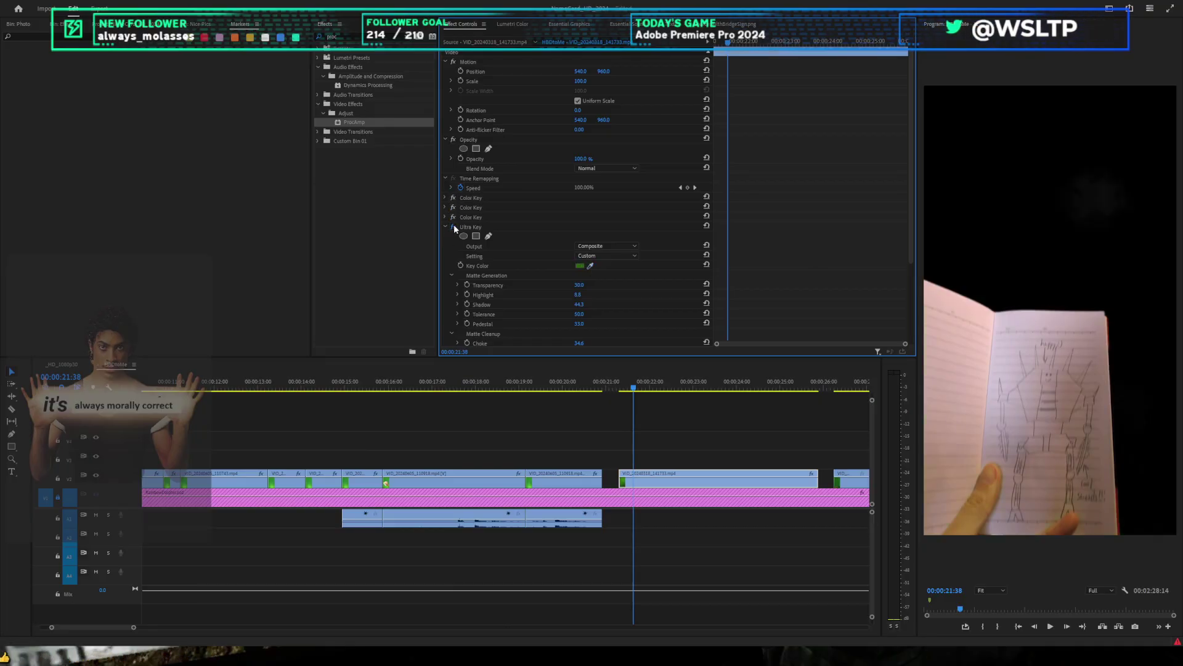
left_click(453, 226)
left_click(445, 197)
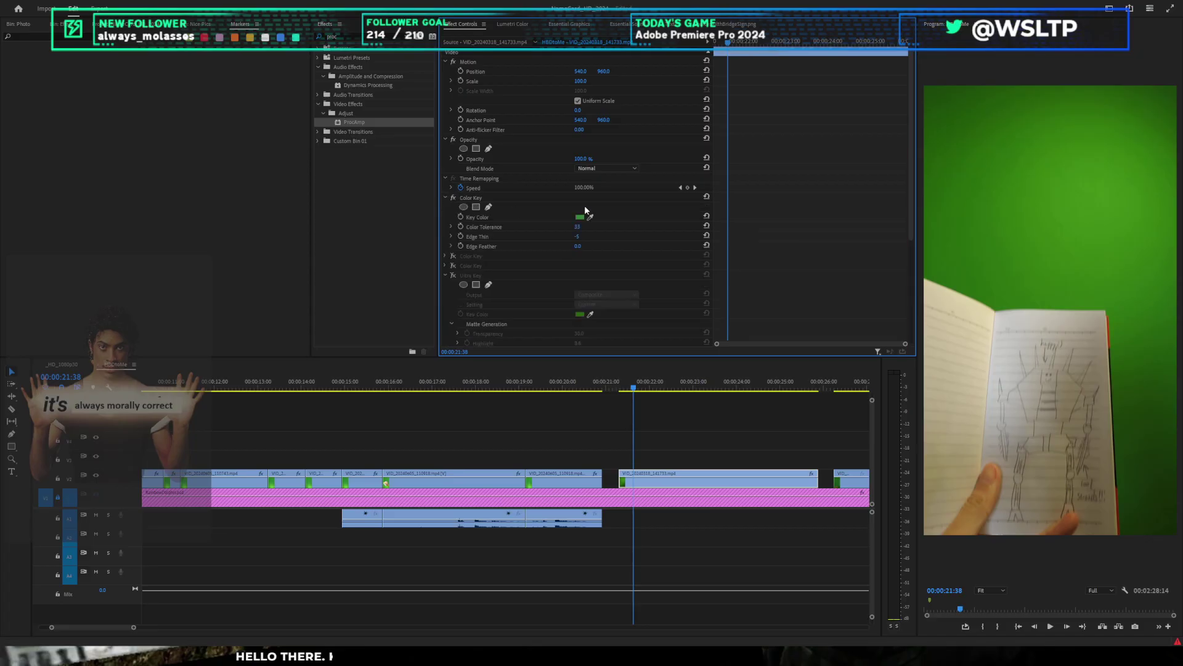
left_click(1001, 272)
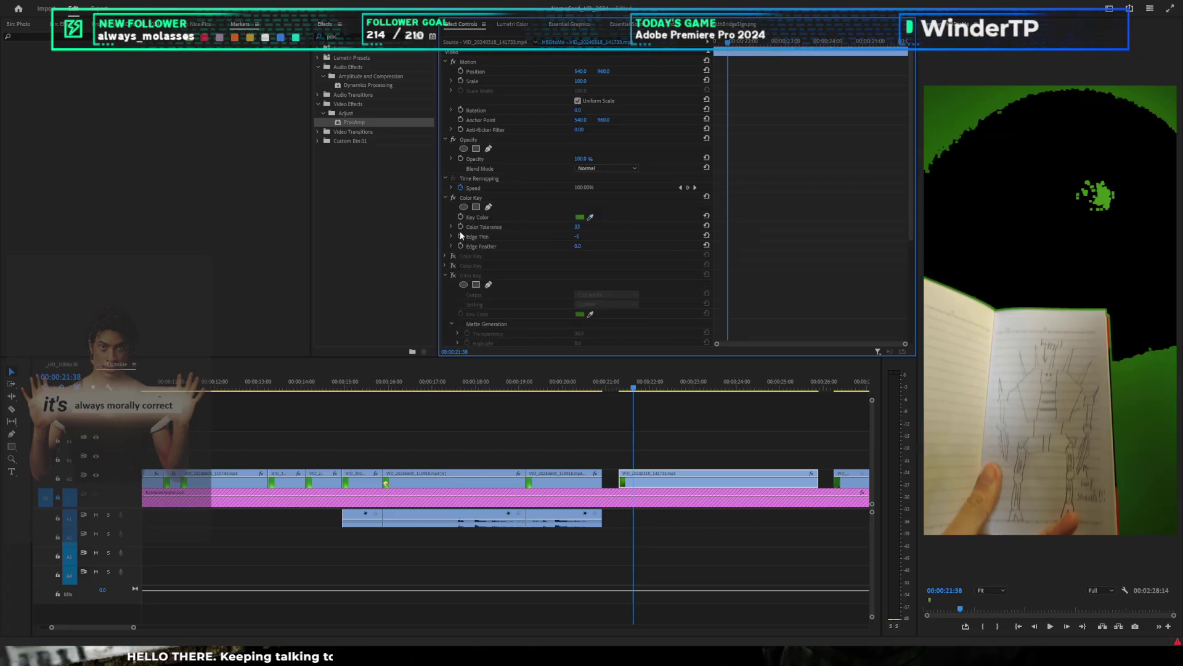
Step: Turn on the book clip's second Color Key and resample its Key Color from the green beside the book
left_click(446, 255)
left_click(453, 255)
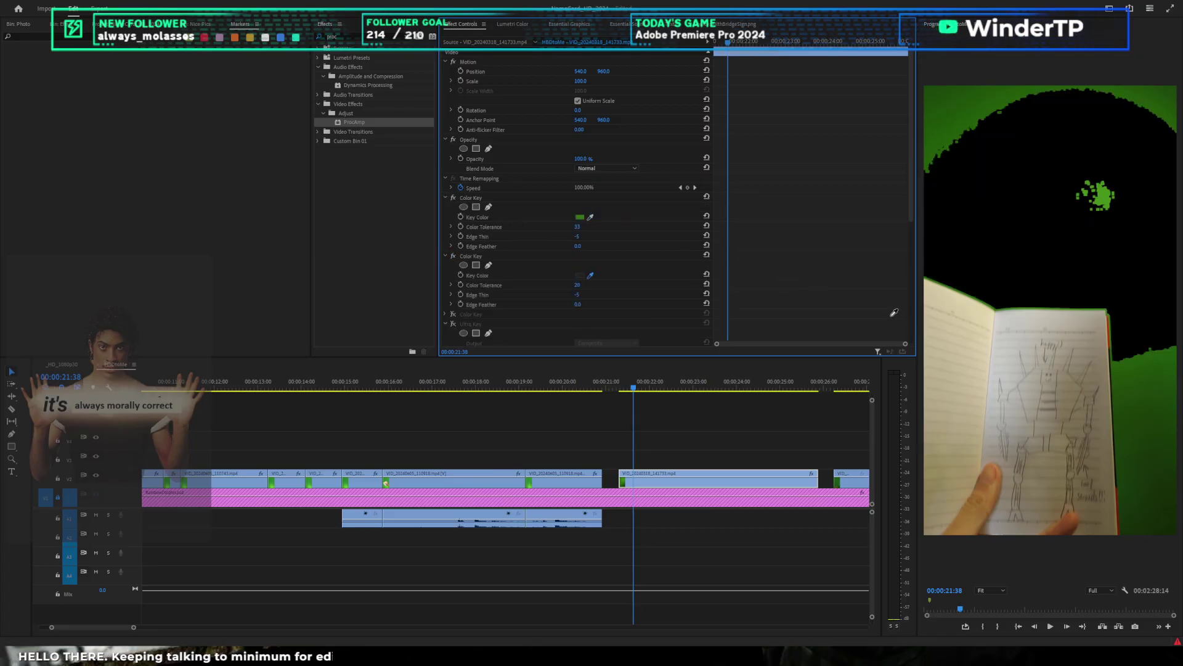
left_click(1137, 413)
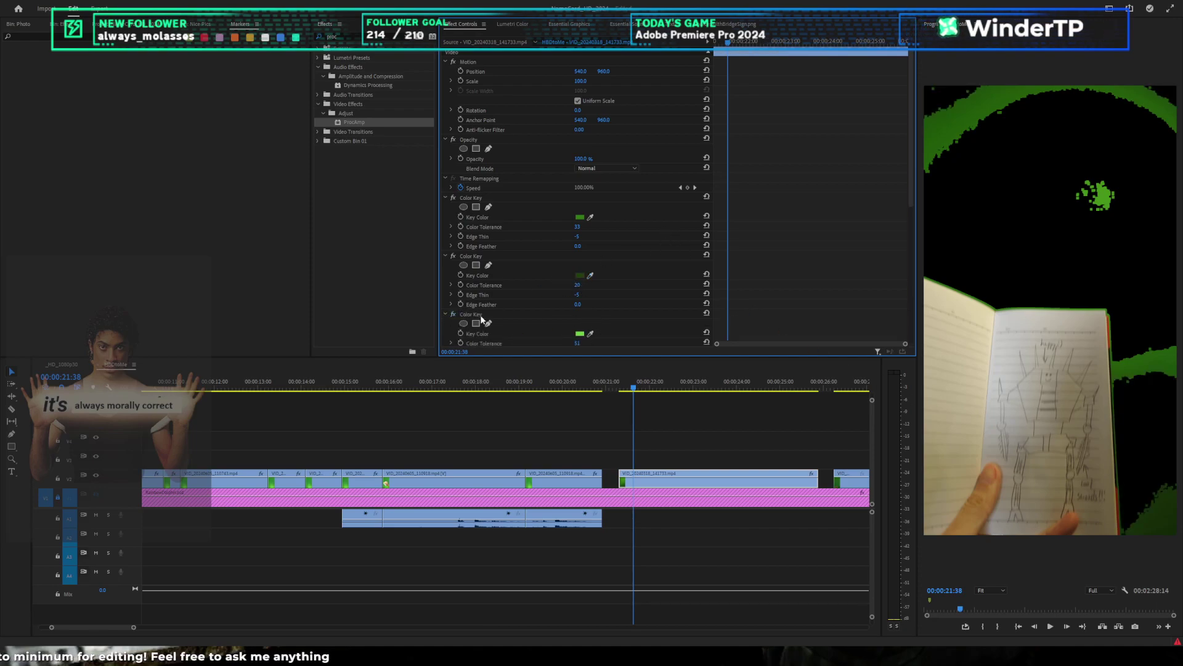
Step: Resample the book clip's third Color Key from the remaining green band beside the book and turn Ultra Key back on
left_click(1133, 364)
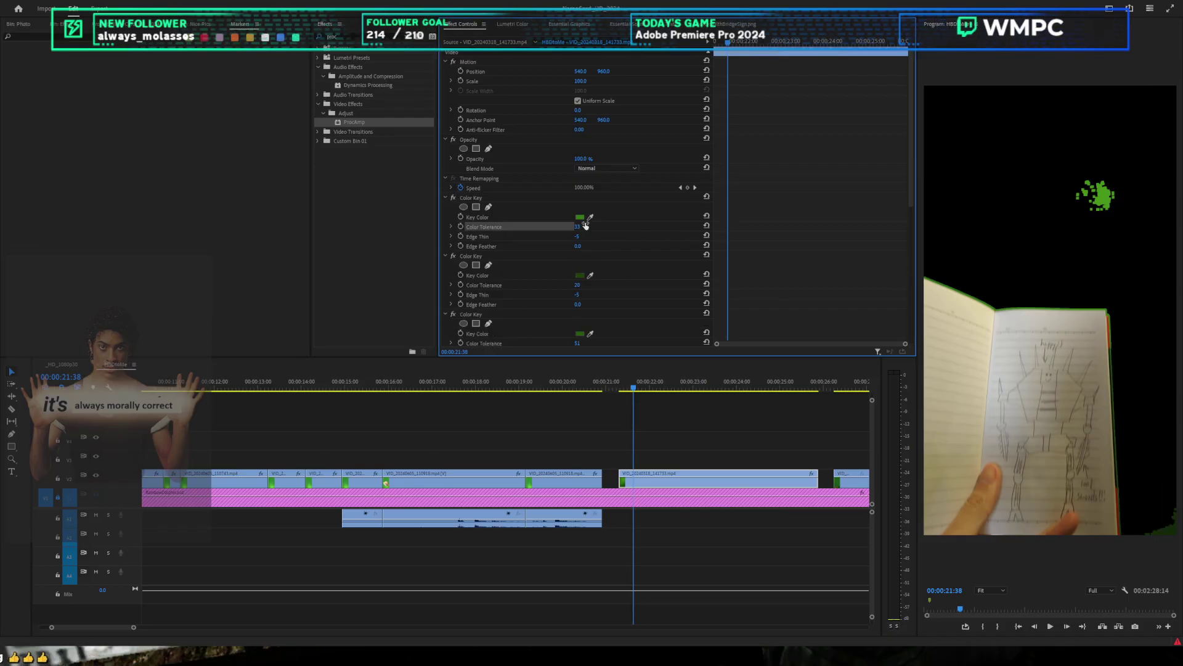
left_click(445, 197)
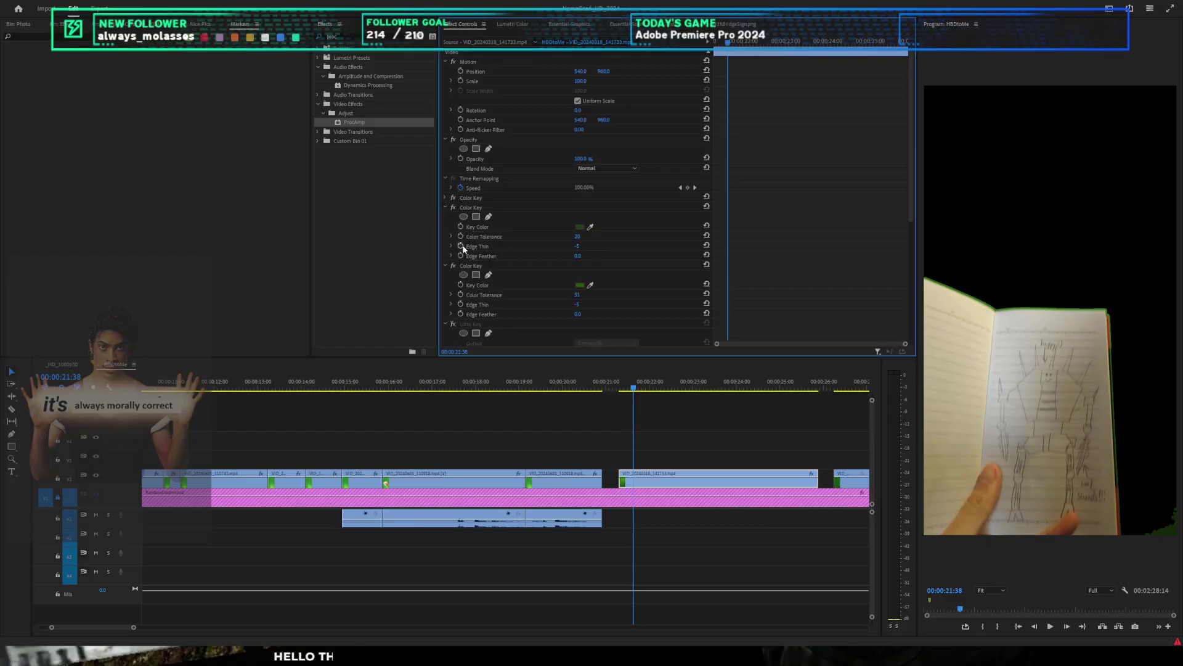
left_click(453, 324)
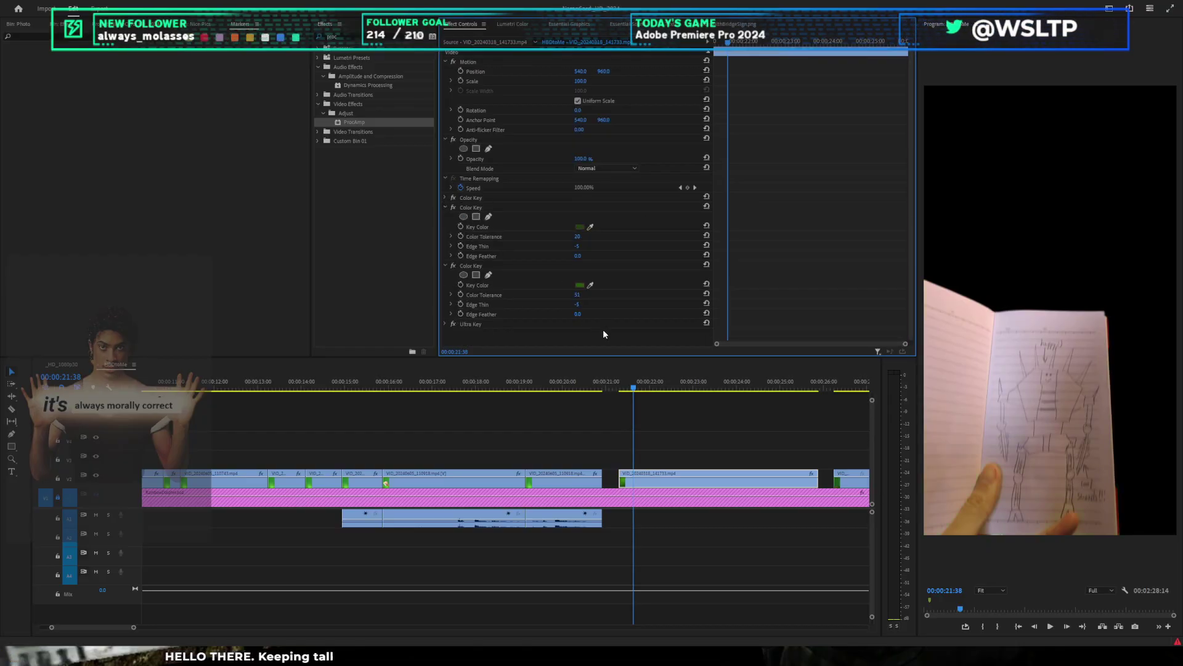
Step: Play the keyed book clip and look through the unkeyed batteries clip that follows it
key("space")
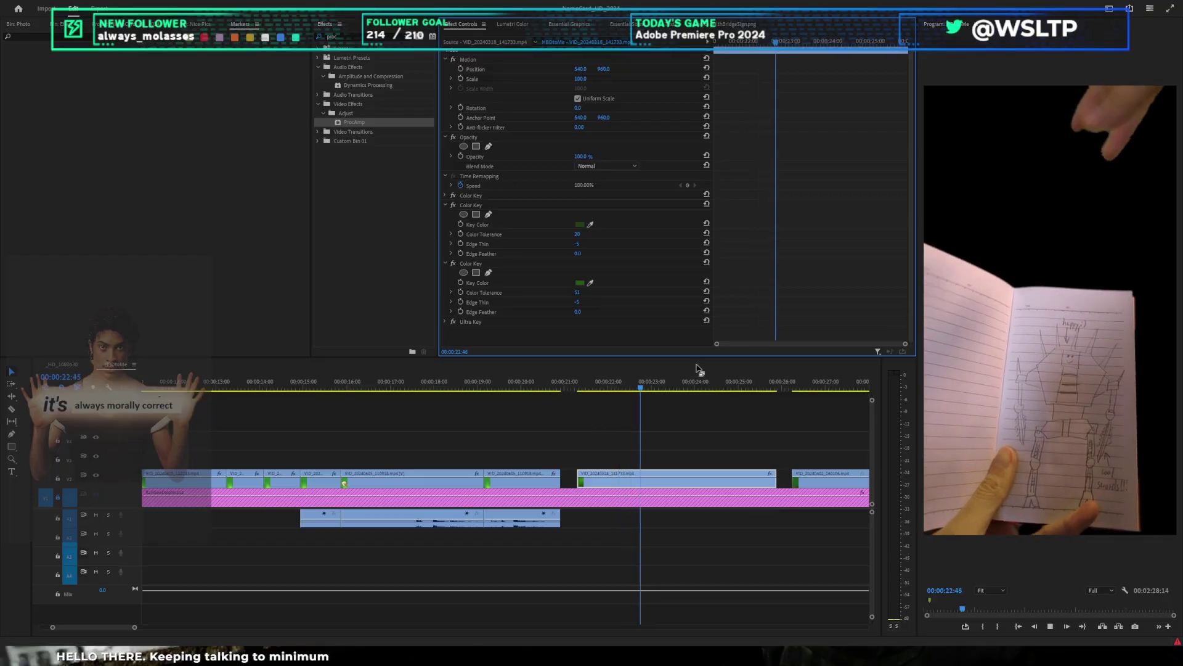
scroll(713, 372, "down", 2)
key("space")
left_click_drag(697, 375, 767, 382)
scroll(779, 413, "down", 1)
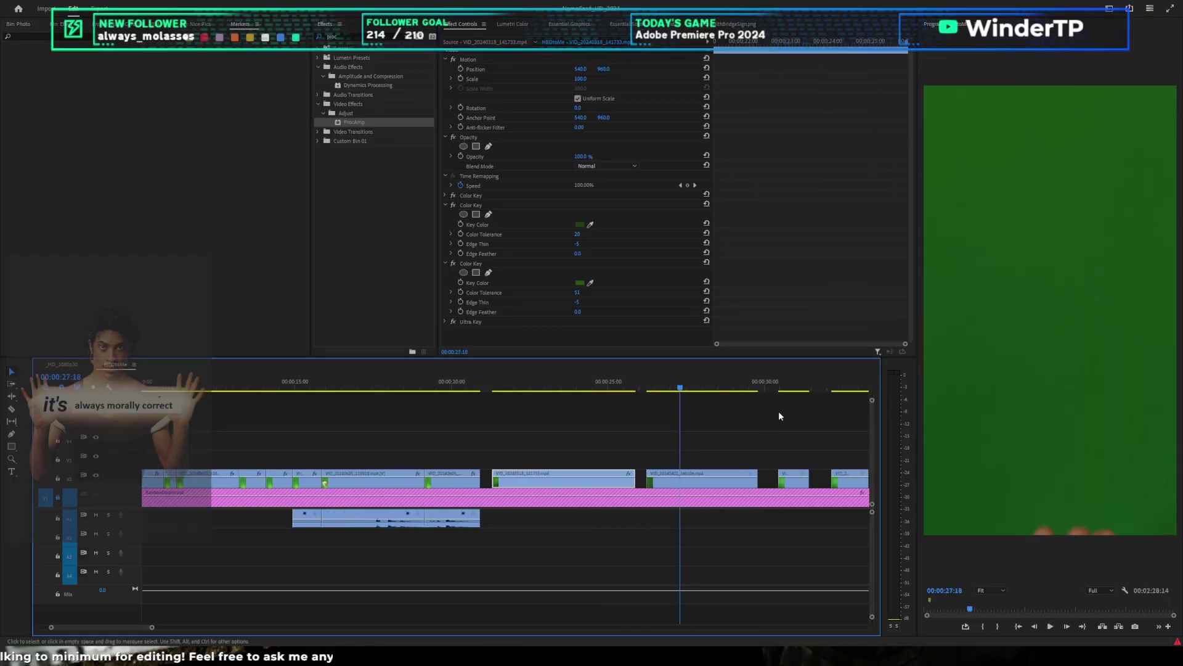
mouse_move(684, 379)
left_mouse_down()
mouse_move(715, 375)
mouse_move(701, 377)
left_mouse_up()
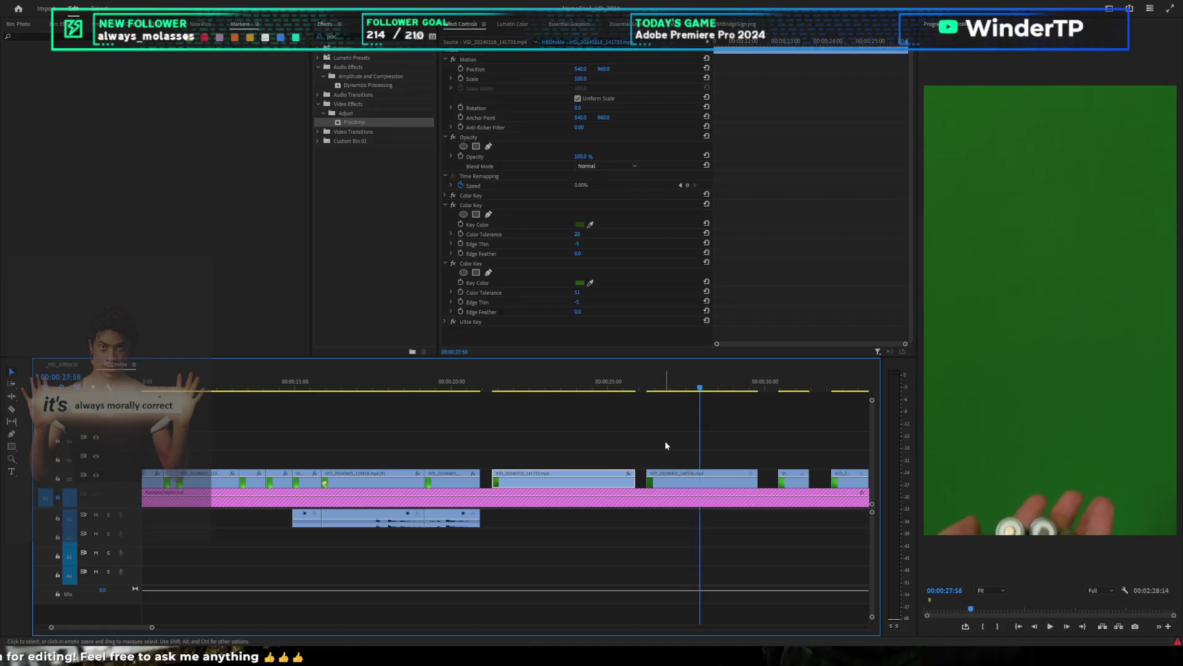
left_click(680, 385)
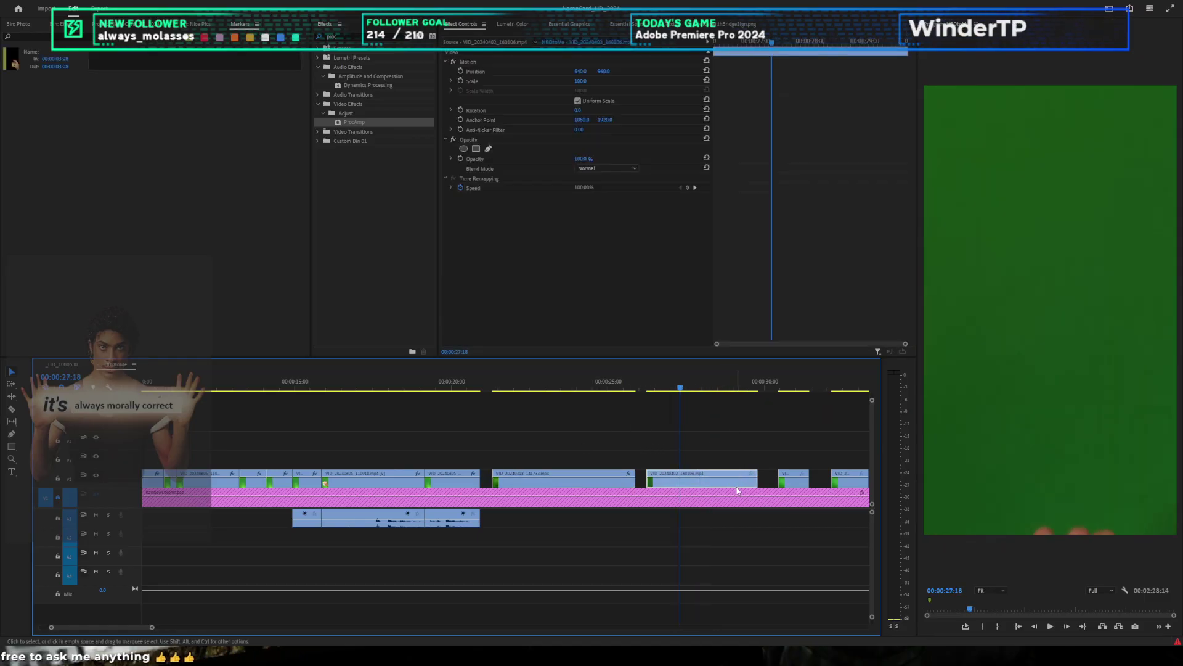
left_click(641, 385)
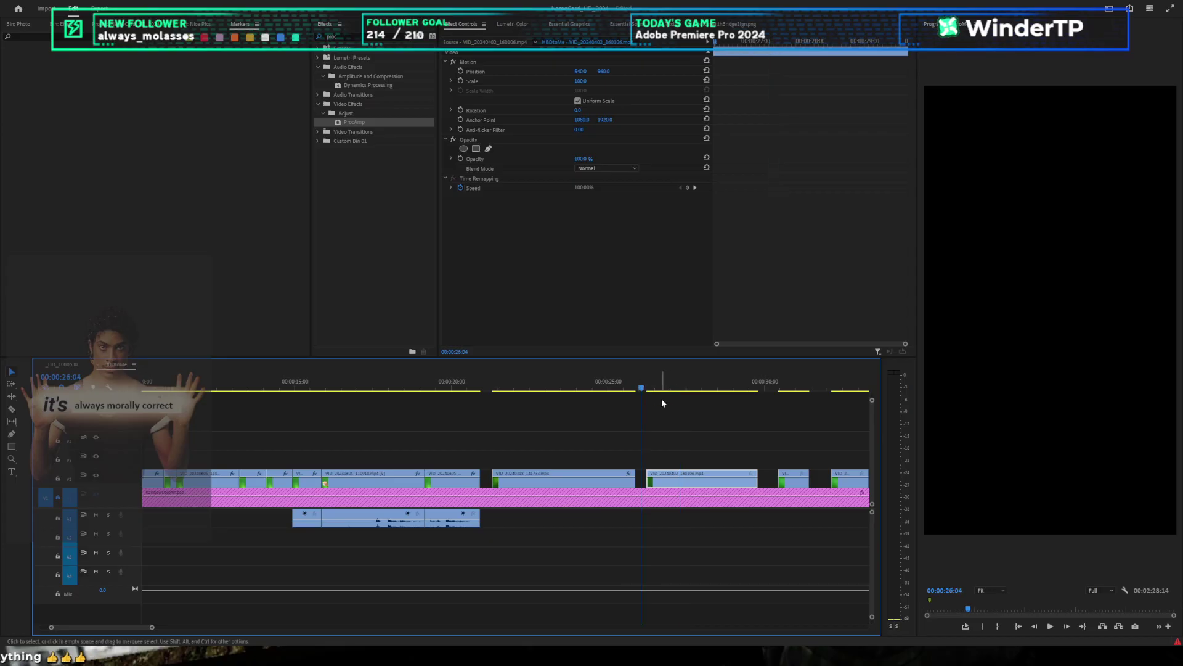
scroll(681, 424, "down", 3)
left_click(578, 378)
scroll(595, 420, "down", 1)
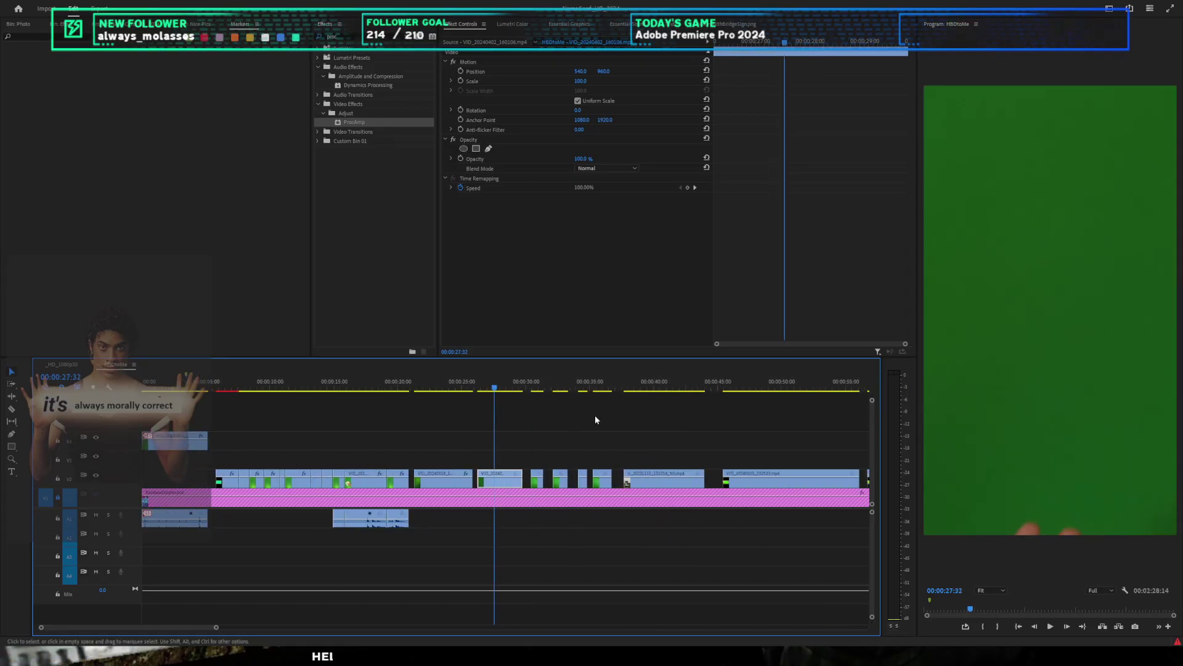
Step: Select all clips on the timeline and scale them to the sequence frame size
key("minus")
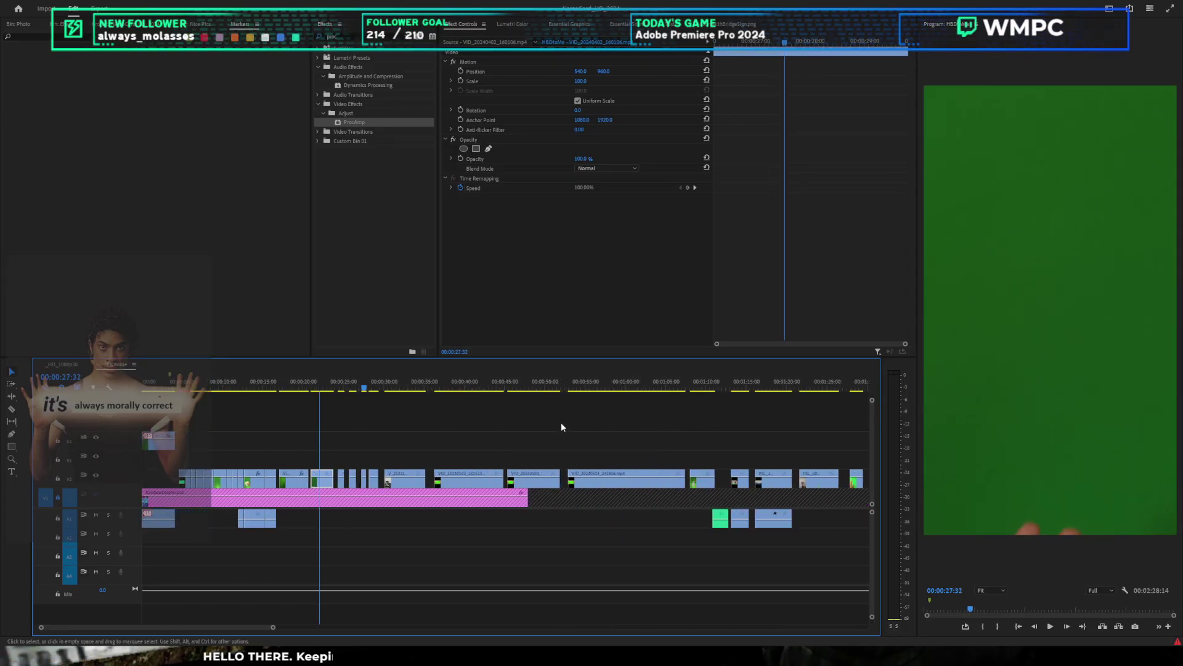
left_click(364, 484)
key("v")
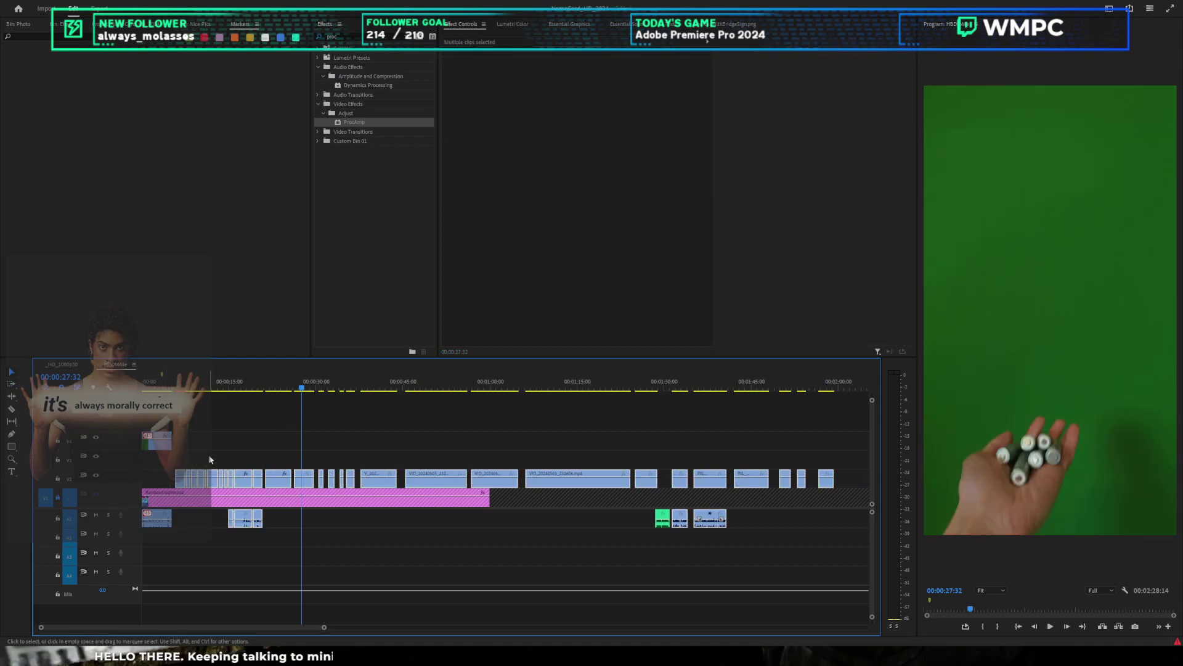
scroll(249, 440, "up", 4, "alt")
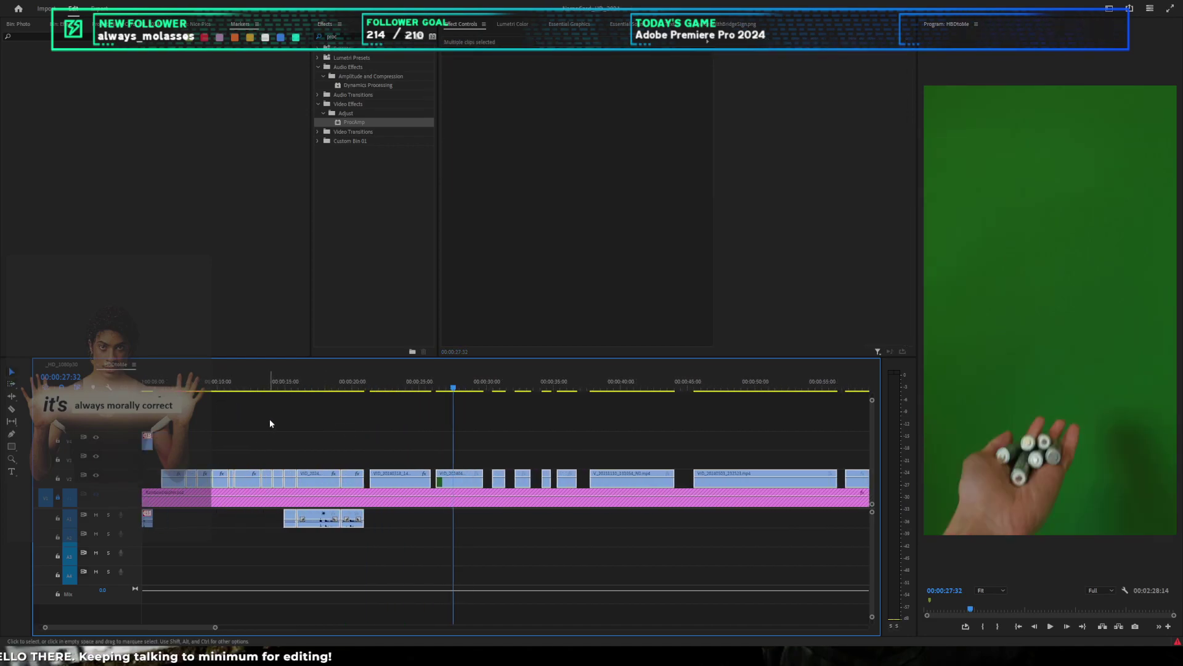
key("equal")
left_click_drag(338, 380, 354, 381)
left_click(372, 436)
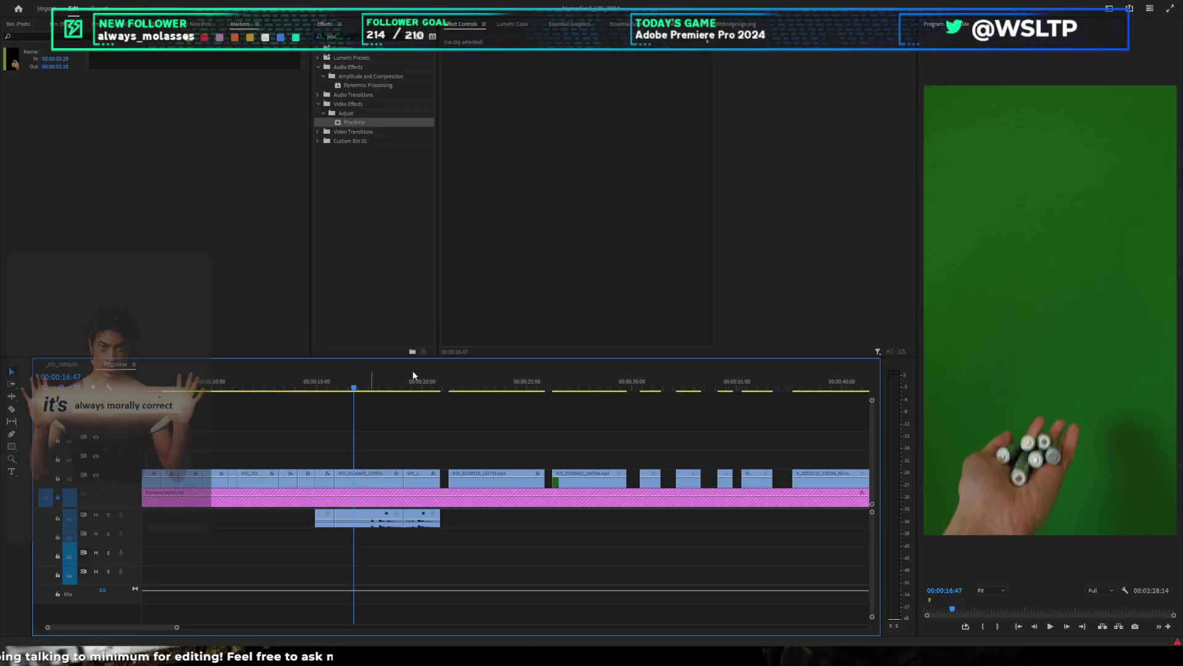
Step: Check the masked hand clips at 00:00:17:34 and 00:00:19:51 and play through the book clip to the batteries clip
key("d")
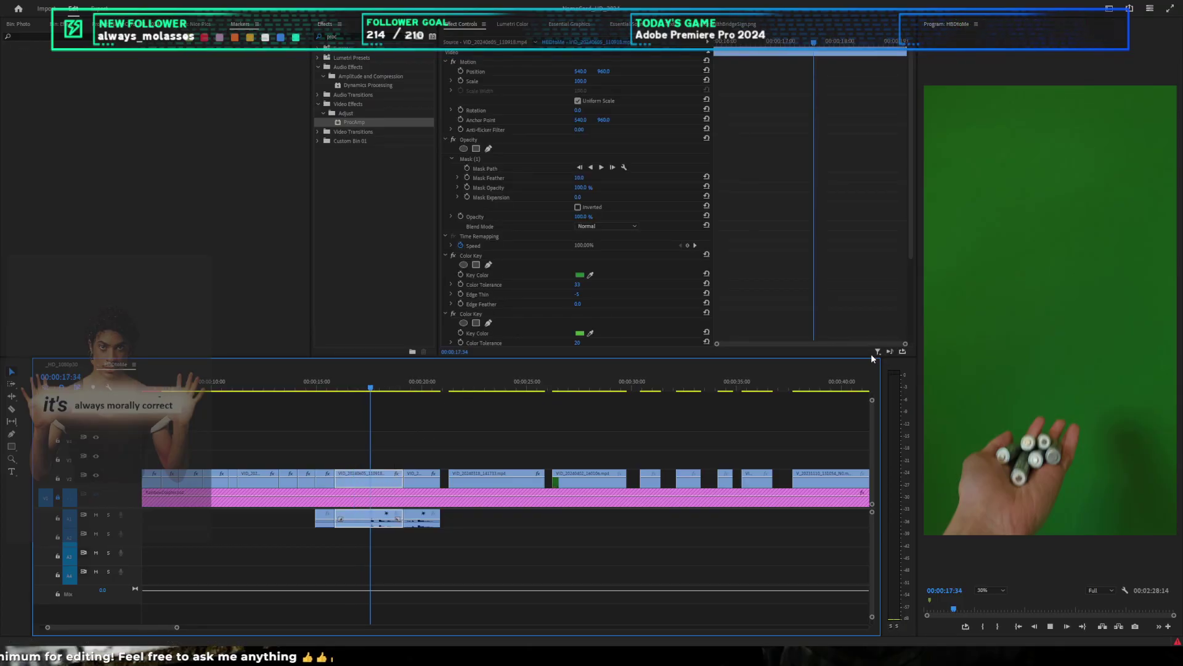
key("ctrl+s")
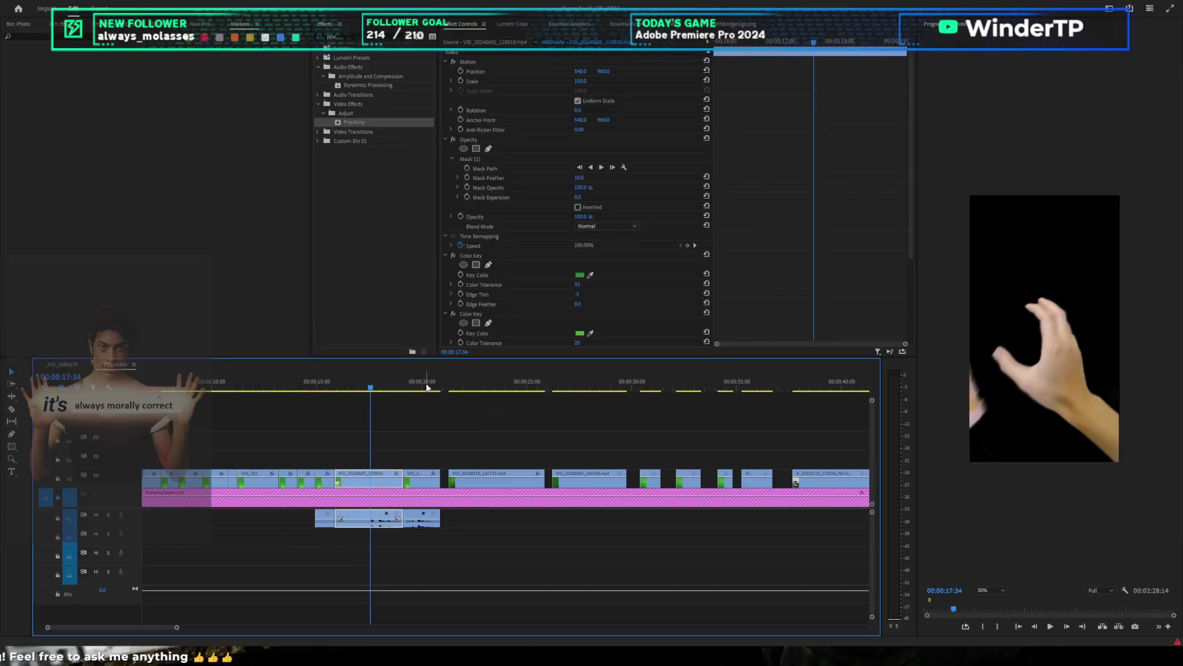
left_click(436, 450)
key("d")
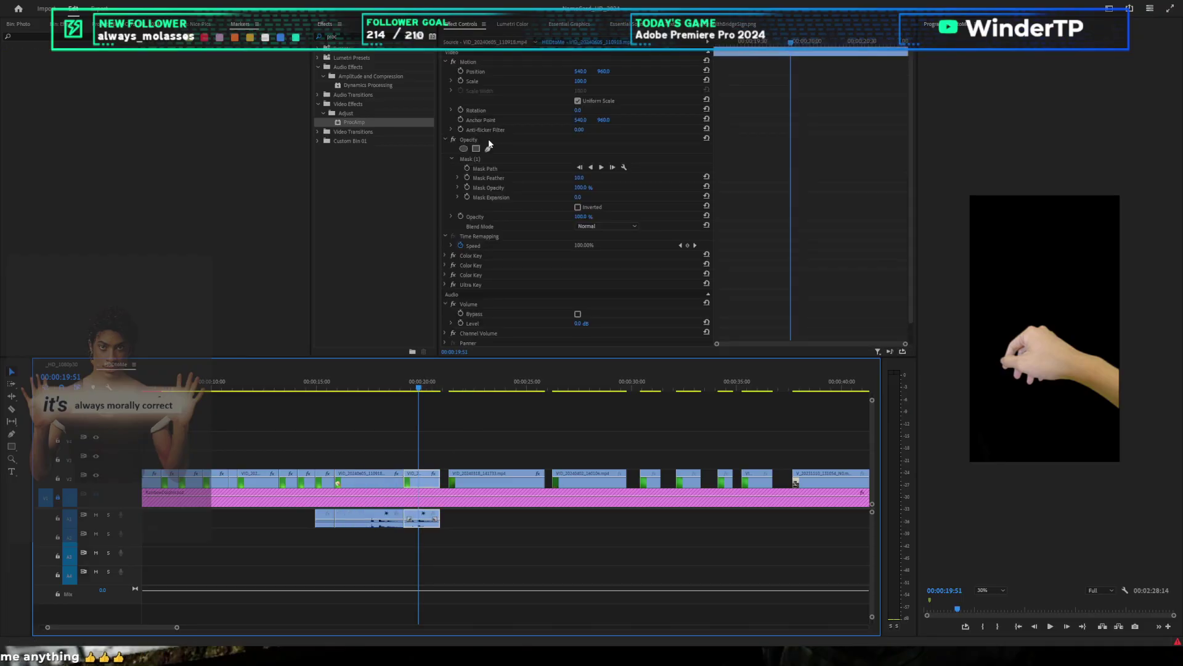
left_click(501, 159)
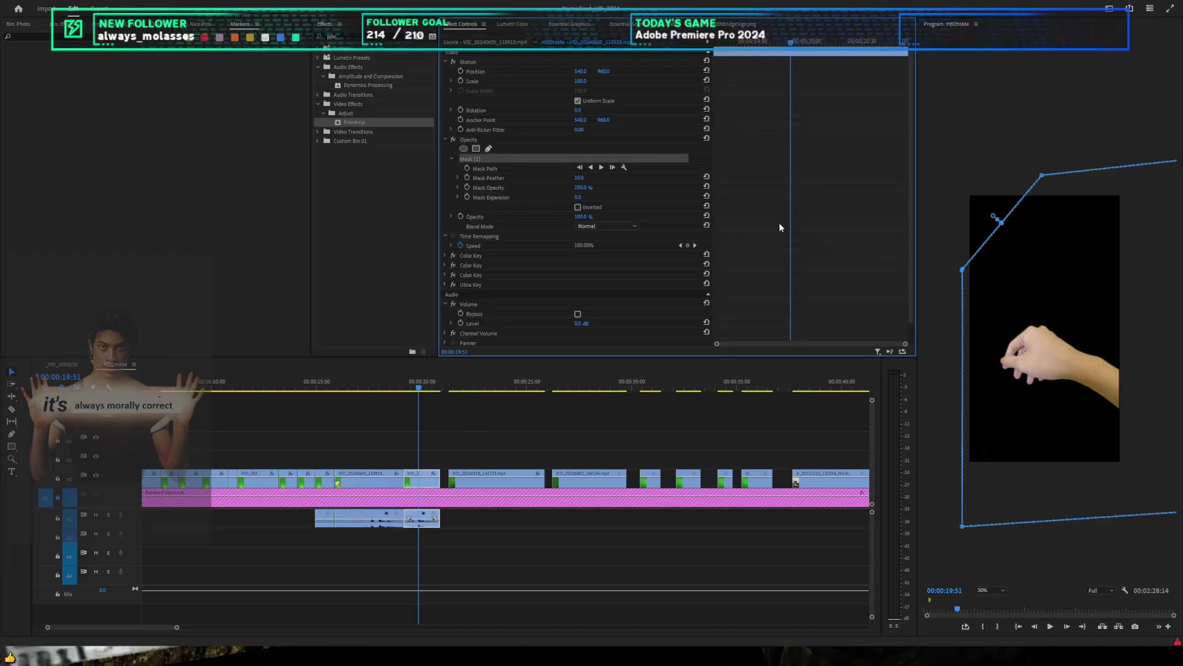
key("space")
left_click_drag(467, 383, 483, 384)
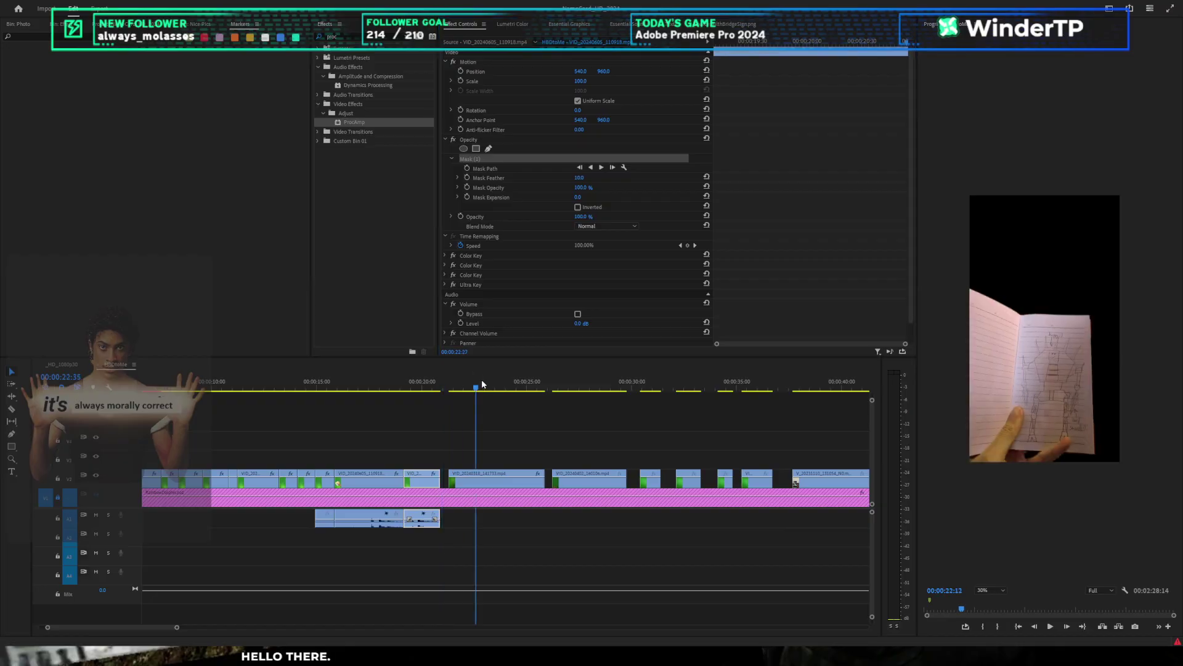
key("space")
left_click(521, 439)
scroll(521, 439, "up", 1)
scroll(646, 416, "down", 6)
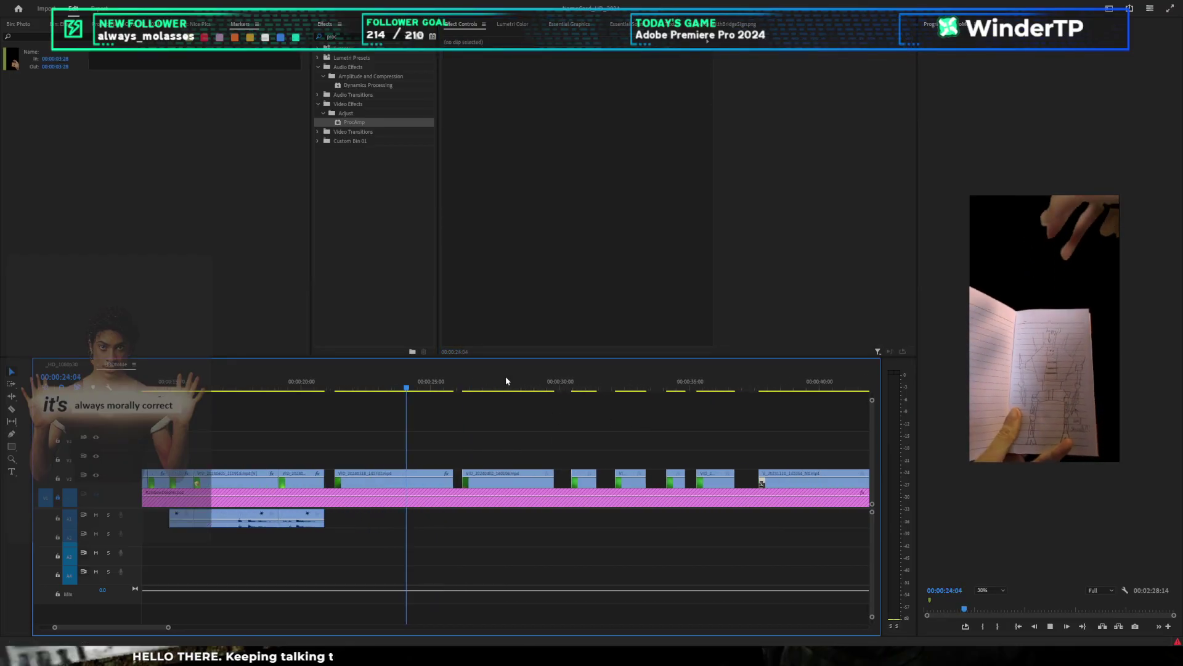
left_click(483, 376)
scroll(557, 449, "up", 2)
key("space")
key("space")
left_click_drag(484, 447, 497, 473)
left_click(482, 197)
left_click(481, 207, "ctrl")
left_click(478, 265, "ctrl")
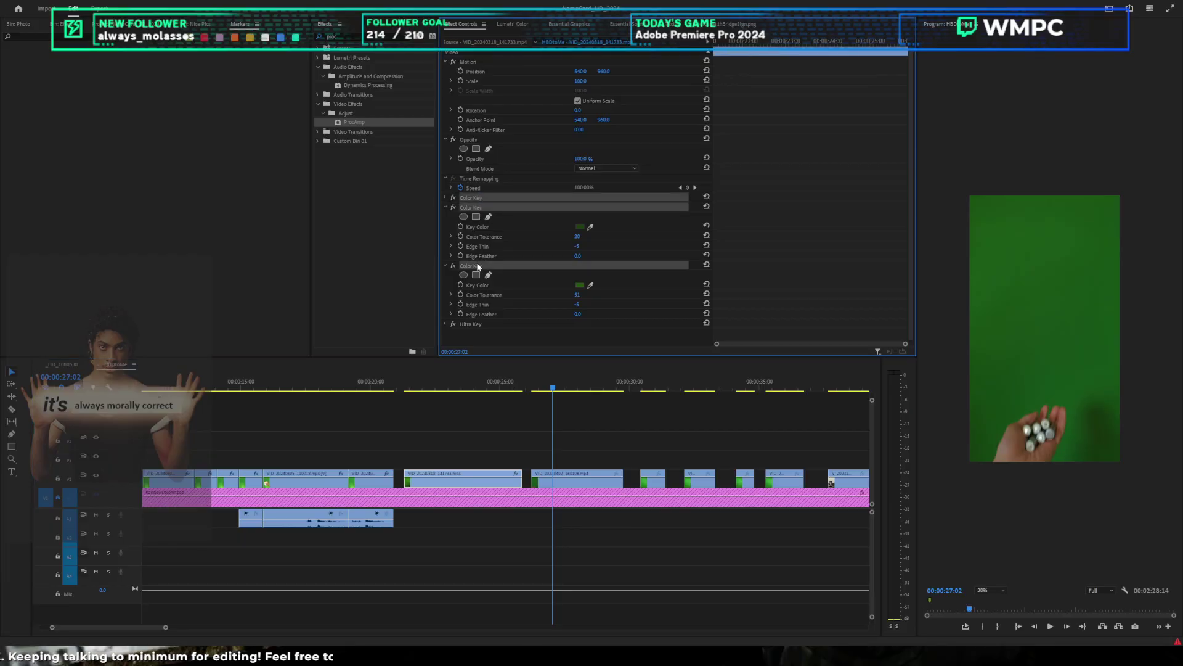
left_click(474, 324, "ctrl")
scroll(609, 437, "down", 3)
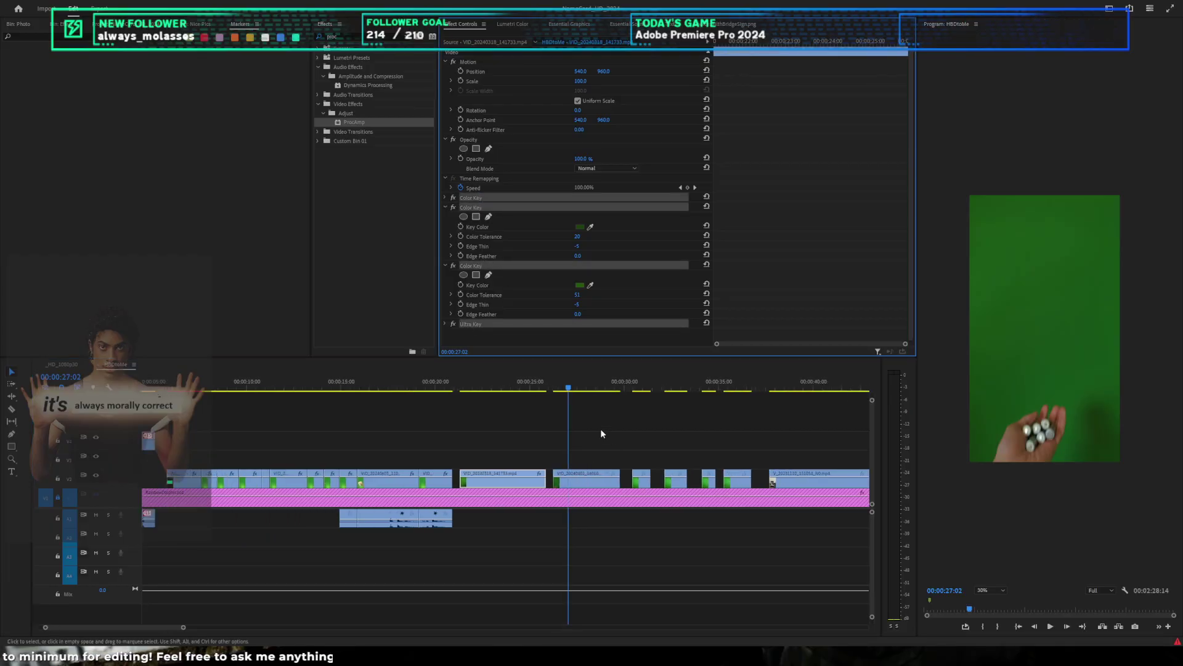
key("Up")
left_click(518, 422)
Step: Move the opening product clip down to the video track that holds the other green-screen clips
left_click_drag(233, 386, 144, 388)
scroll(190, 414, "up", 3)
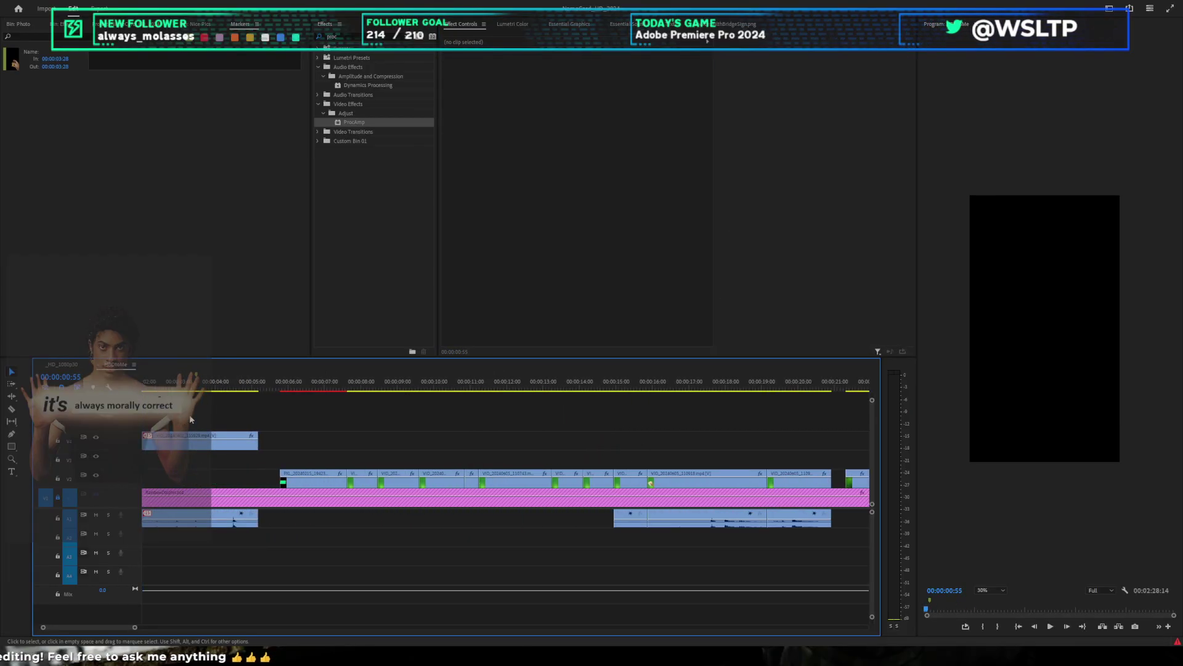
left_click(179, 441)
left_click_drag(170, 484, 173, 478)
Step: Copy the two Color Keys and Ultra Key from the opening product clip onto the batteries clip at 00:00:28:03
left_click(475, 197)
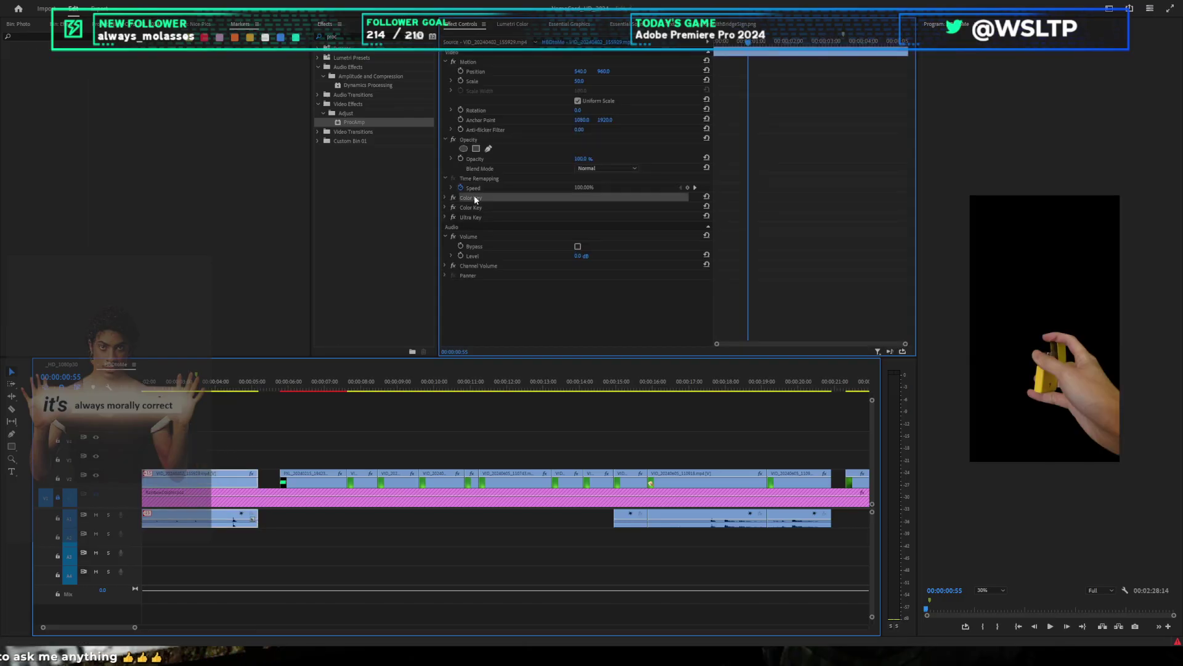
left_click(472, 207, "ctrl")
left_click(470, 217, "ctrl")
scroll(712, 418, "down", 3)
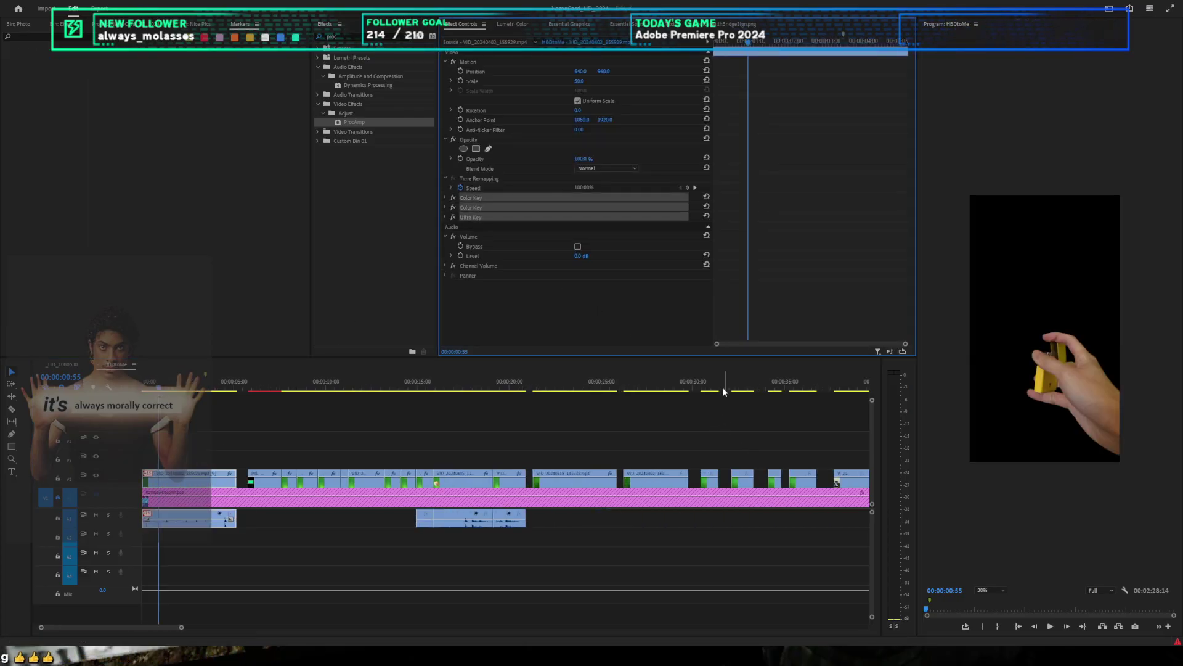
left_click(601, 390)
left_click(586, 481)
left_click(657, 390)
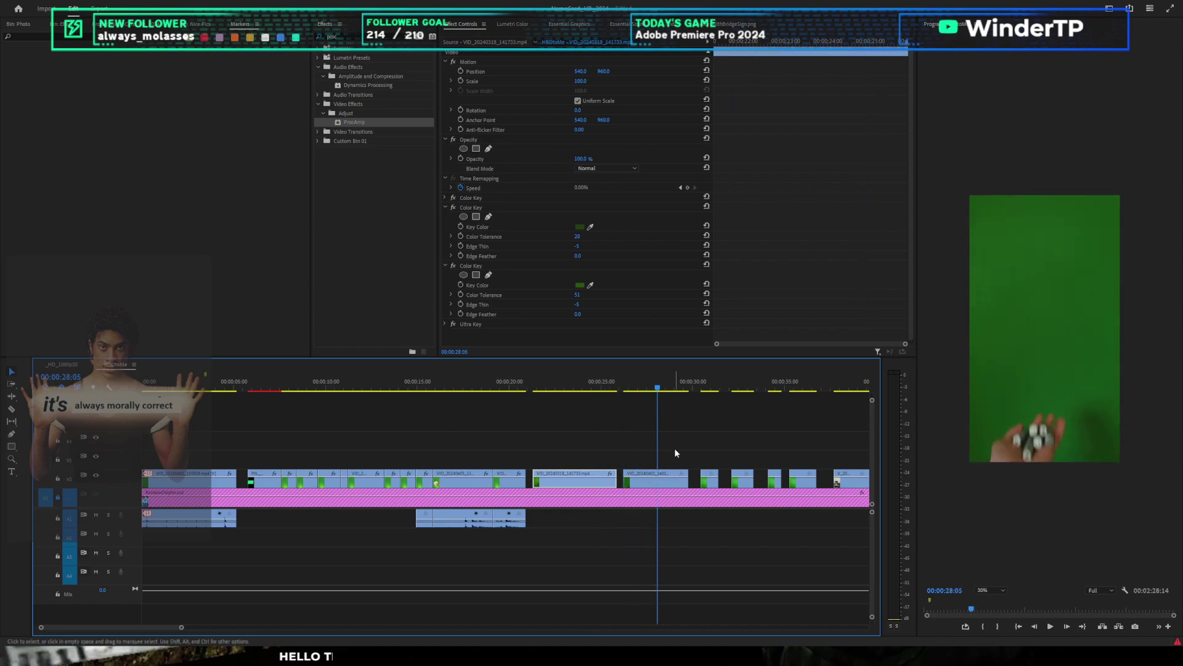
left_click(677, 474)
scroll(740, 432, "up", 3)
key("ctrl+s")
Step: Step through the falling batteries around 00:00:29:00 and examine their keyed edges up close
mouse_move(623, 377)
left_mouse_down()
mouse_move(644, 387)
mouse_move(587, 378)
mouse_move(631, 378)
left_mouse_up()
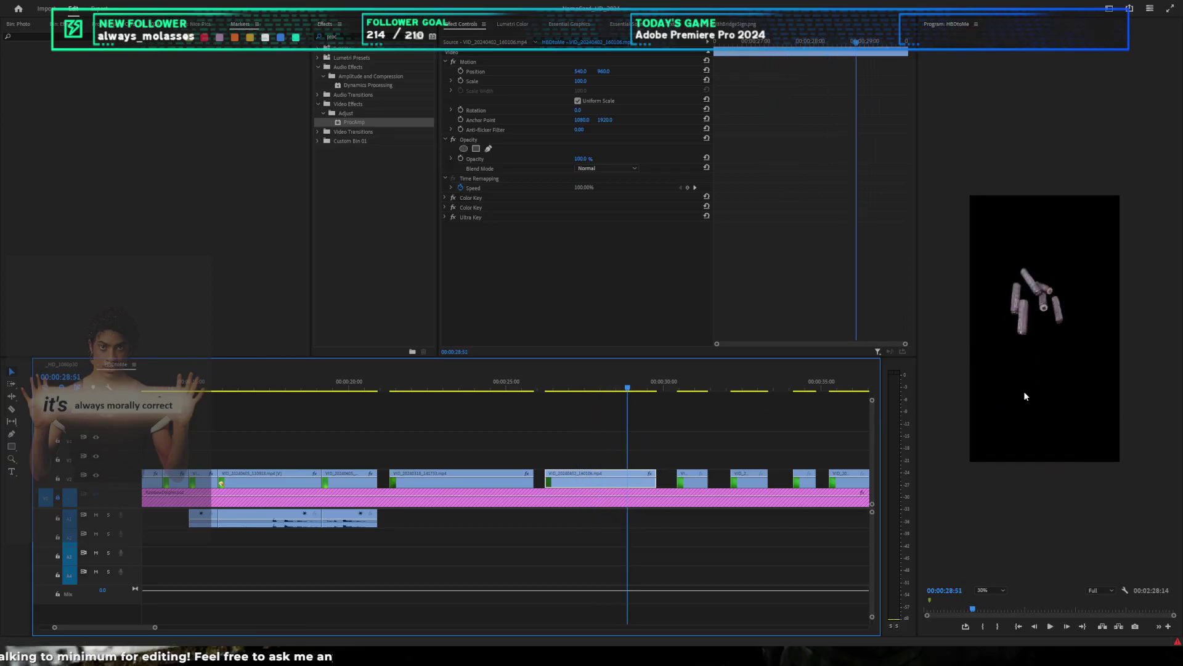
key("Right")
key("Right")
key("Right")
key("Right")
key("Right")
key("Right")
key("Right")
key("Right")
key("Right")
key("Right")
key("Left")
key("Left")
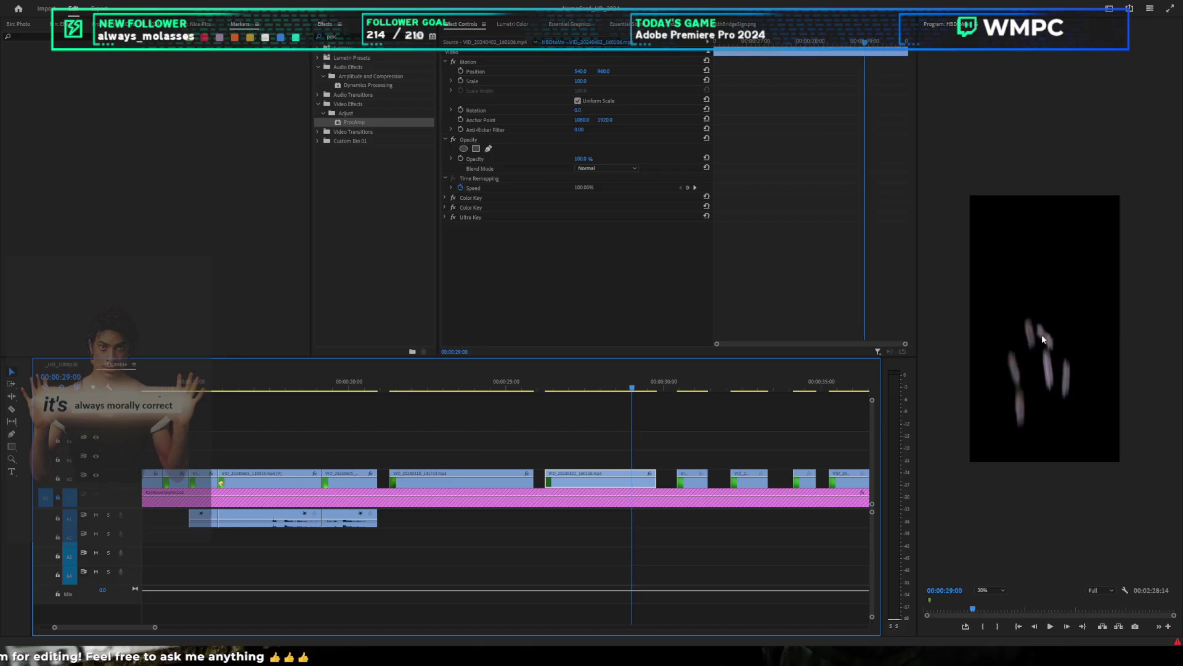
scroll(1055, 400, "up", 5)
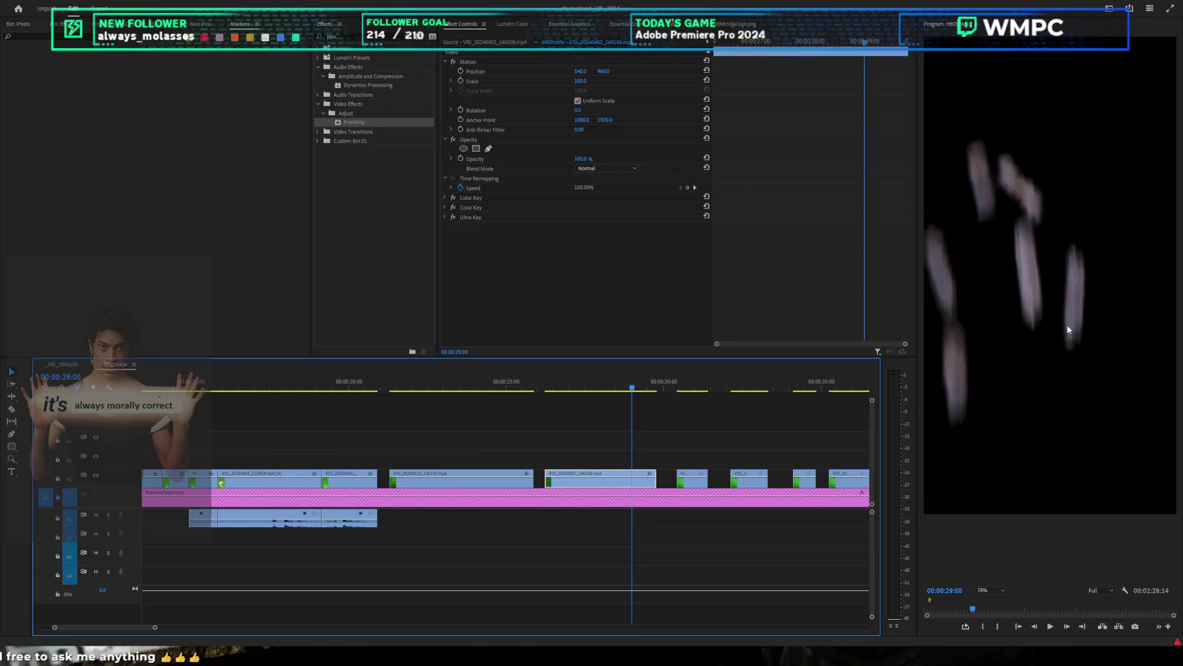
Step: Fit the frame in the preview and view the next unkeyed hand clip up to 00:00:31:12
left_click_drag(636, 392, 681, 384)
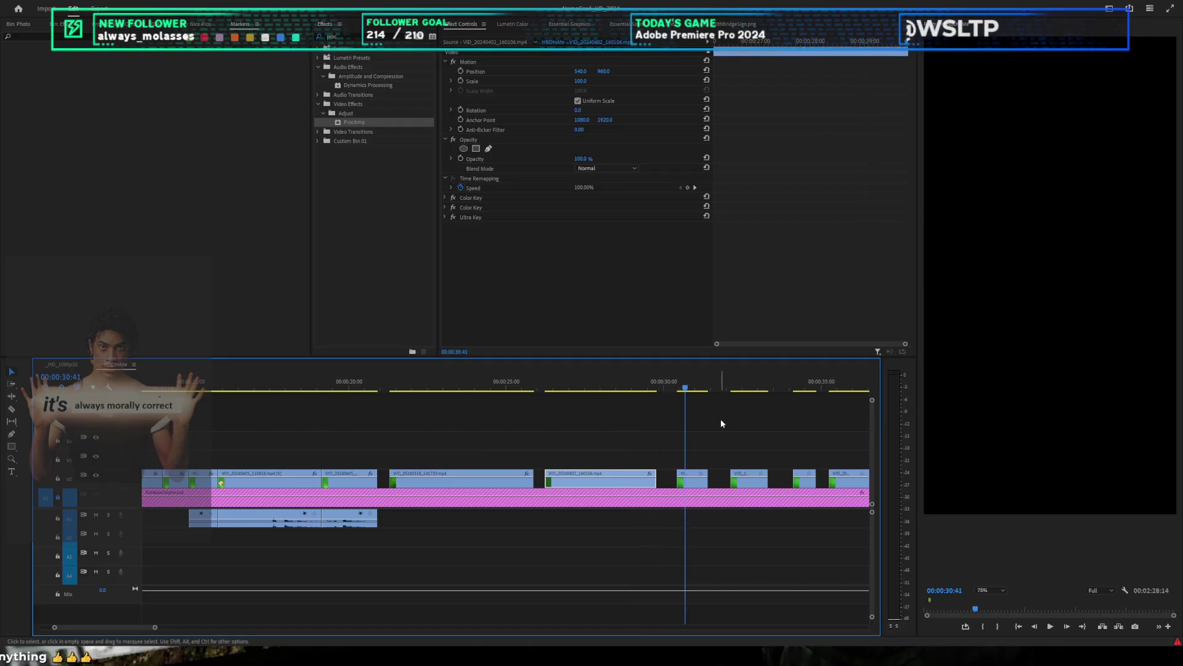
scroll(722, 424, "down", 3)
left_click(992, 589)
left_click(985, 469)
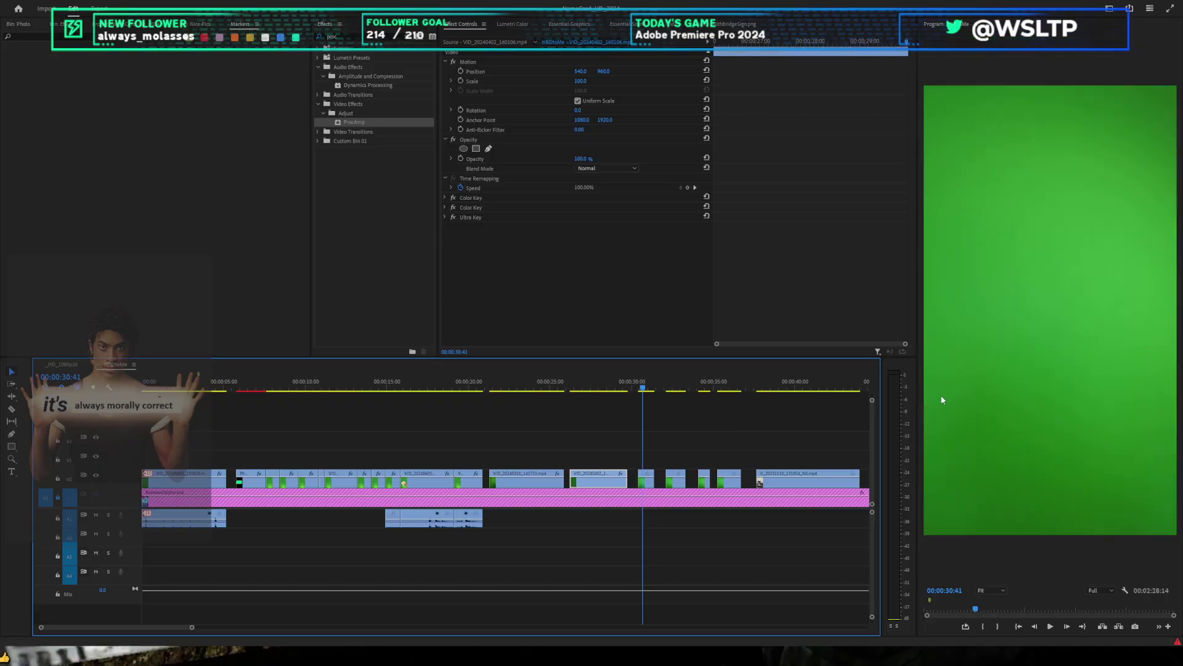
left_click(675, 417)
key("space")
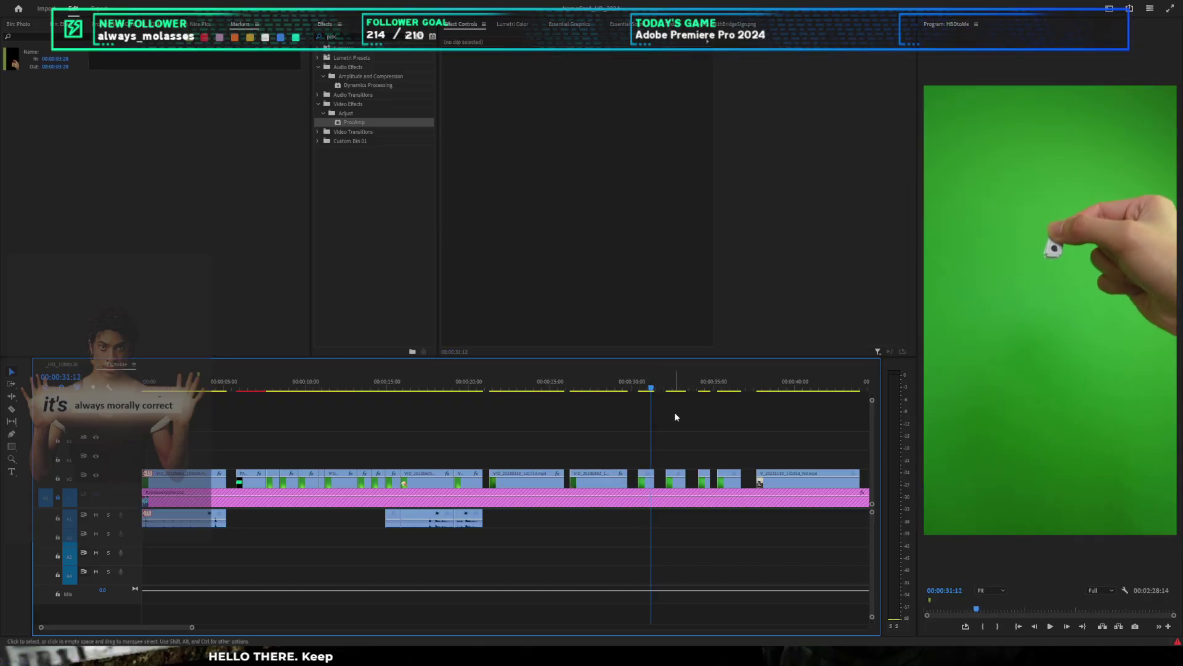
scroll(675, 413, "up", 5)
Step: Try pasting the copied key effects onto the hand clip at 00:00:31:12 and undo the paste
left_click(630, 476)
key("ctrl+v")
scroll(656, 438, "down", 3)
key("ctrl+z")
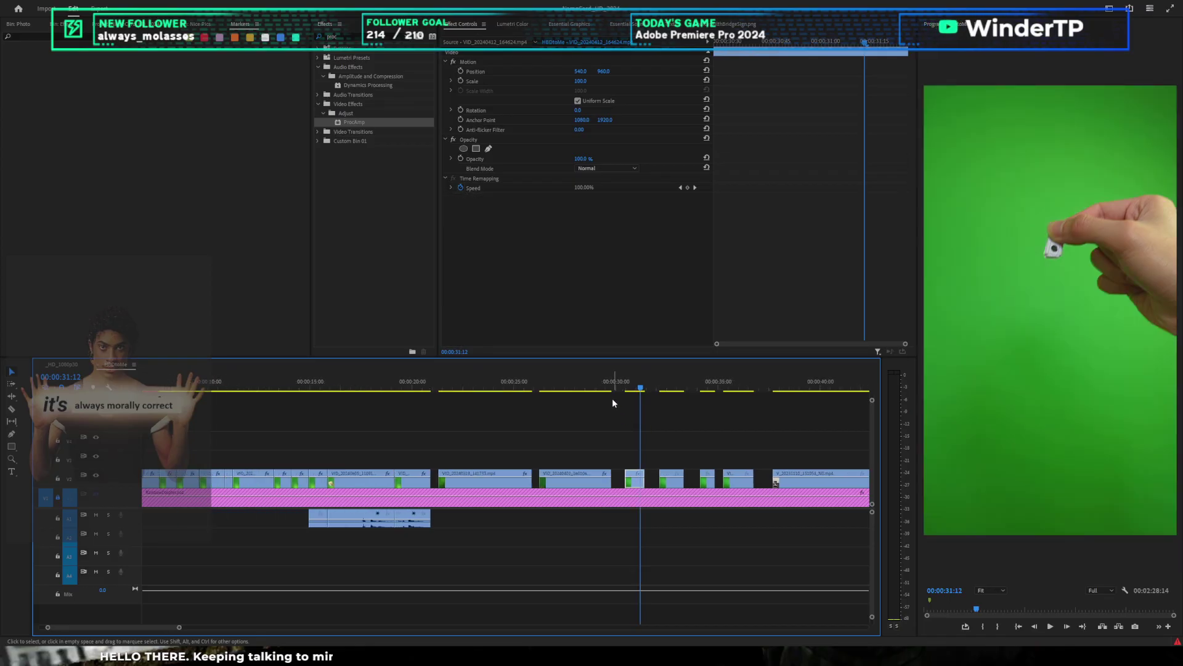
Step: Copy the three Color Keys and Ultra Key from the hand clip at 00:00:13:52 onto the hand clip at 00:00:30:56
left_click_drag(612, 398, 287, 437)
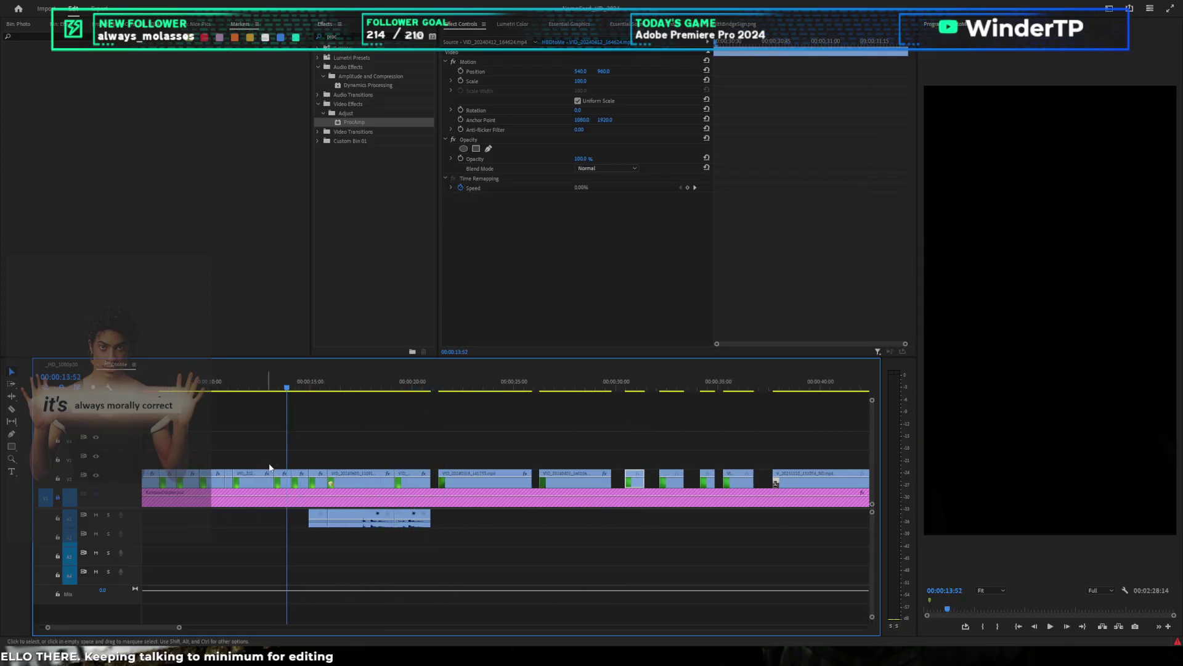
left_click(282, 479)
left_click(475, 199)
left_click(489, 257, "ctrl")
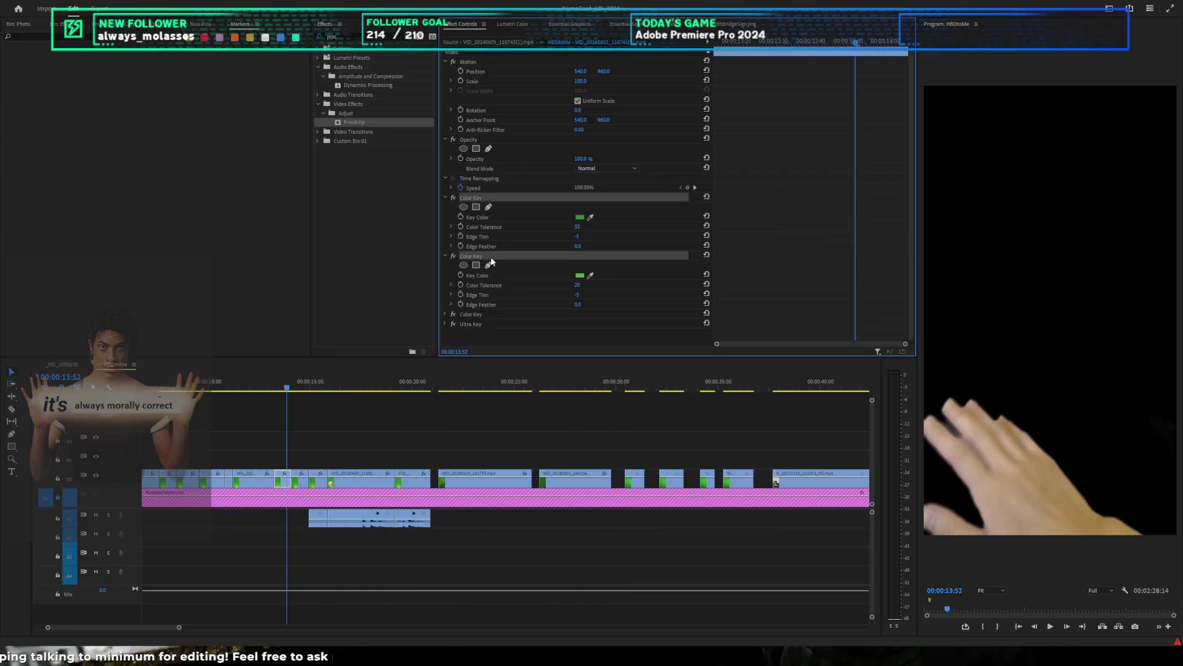
left_click(474, 315, "ctrl")
left_click(472, 325, "ctrl")
left_click(635, 389)
left_click(694, 410)
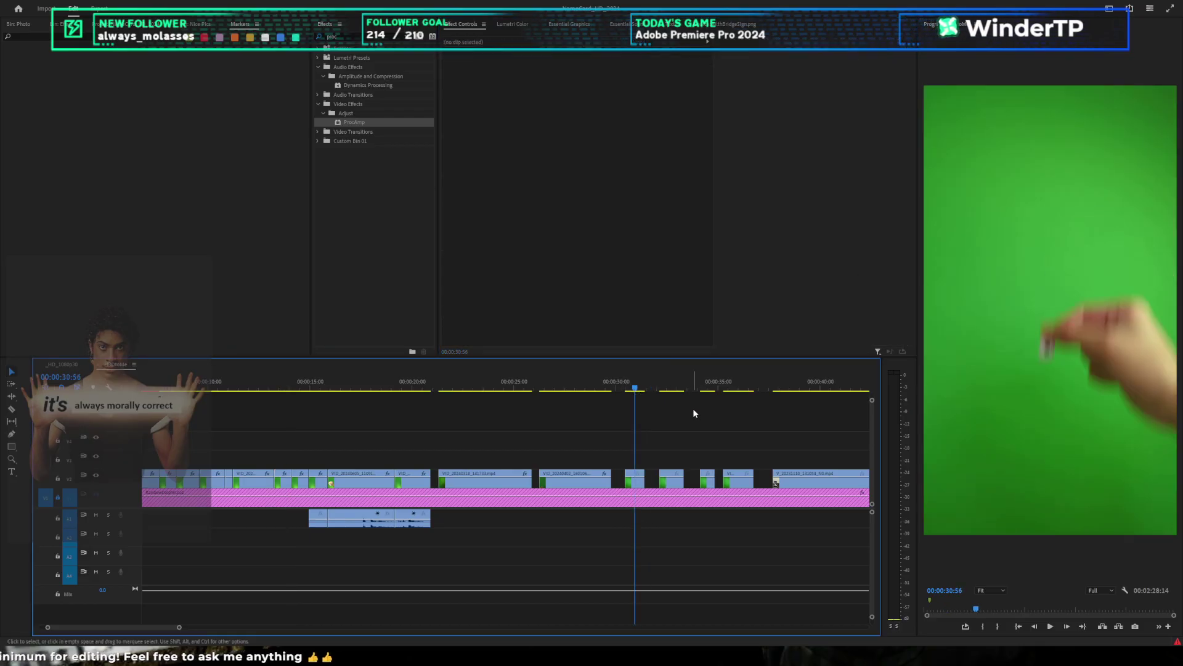
scroll(692, 408, "up", 2)
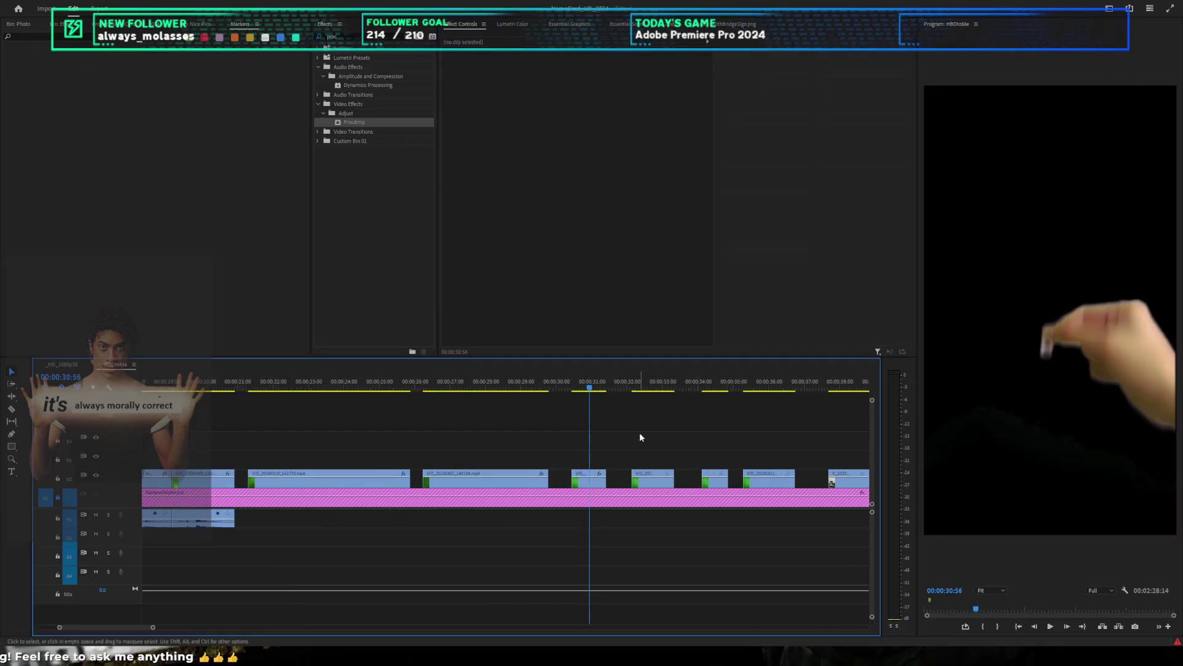
Step: Paste the copied key effects onto the next three green screen clips from 00:00:32:23 onward and save the project
left_click_drag(602, 387, 587, 399)
key("space")
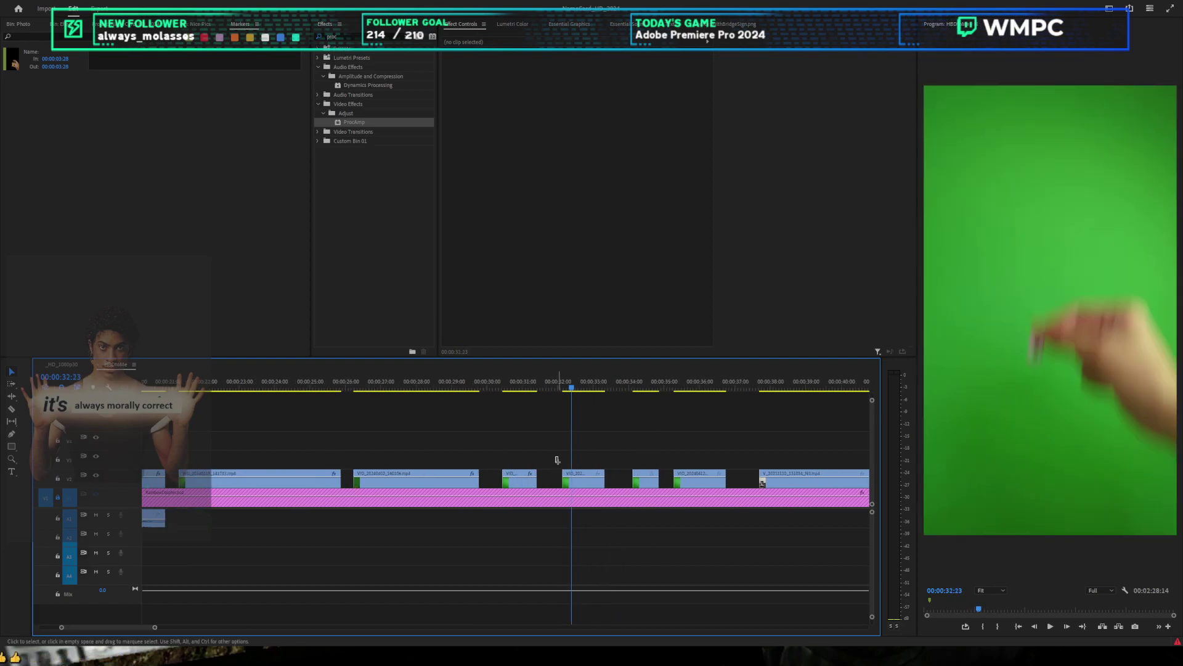
key("space")
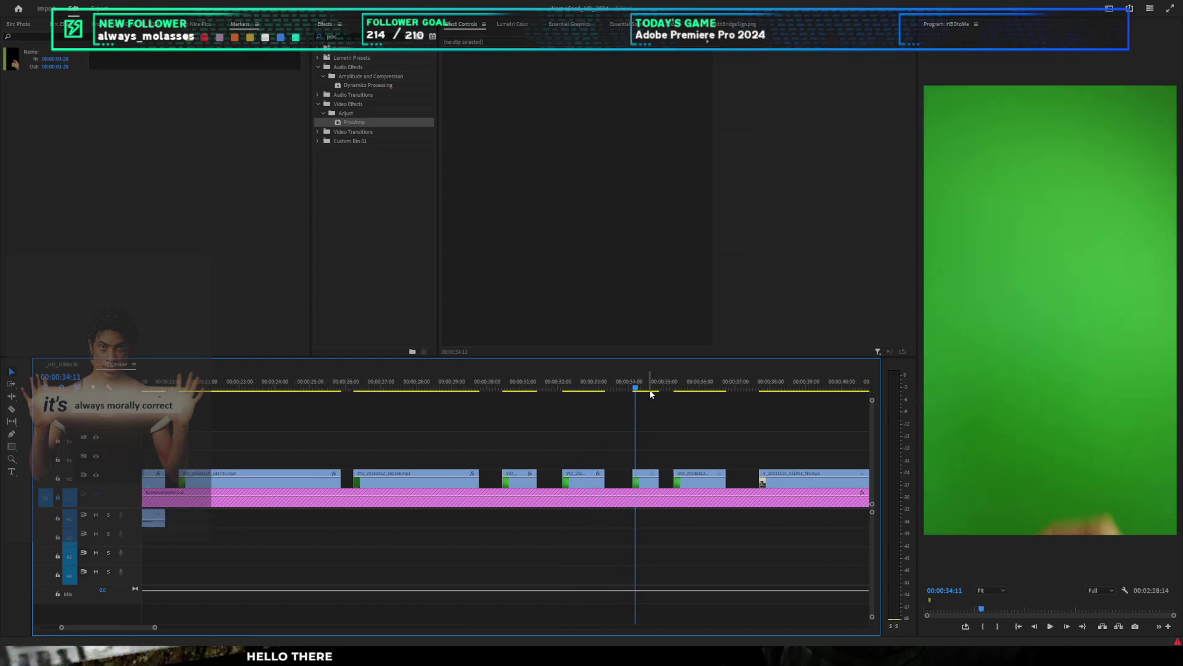
left_click_drag(646, 386, 791, 392)
scroll(782, 395, "down", 5)
key("ctrl+s")
Step: Find the Color Key effect by searching for "col k" and apply it to the phone clip at 00:00:38:35
scroll(714, 421, "down", 4)
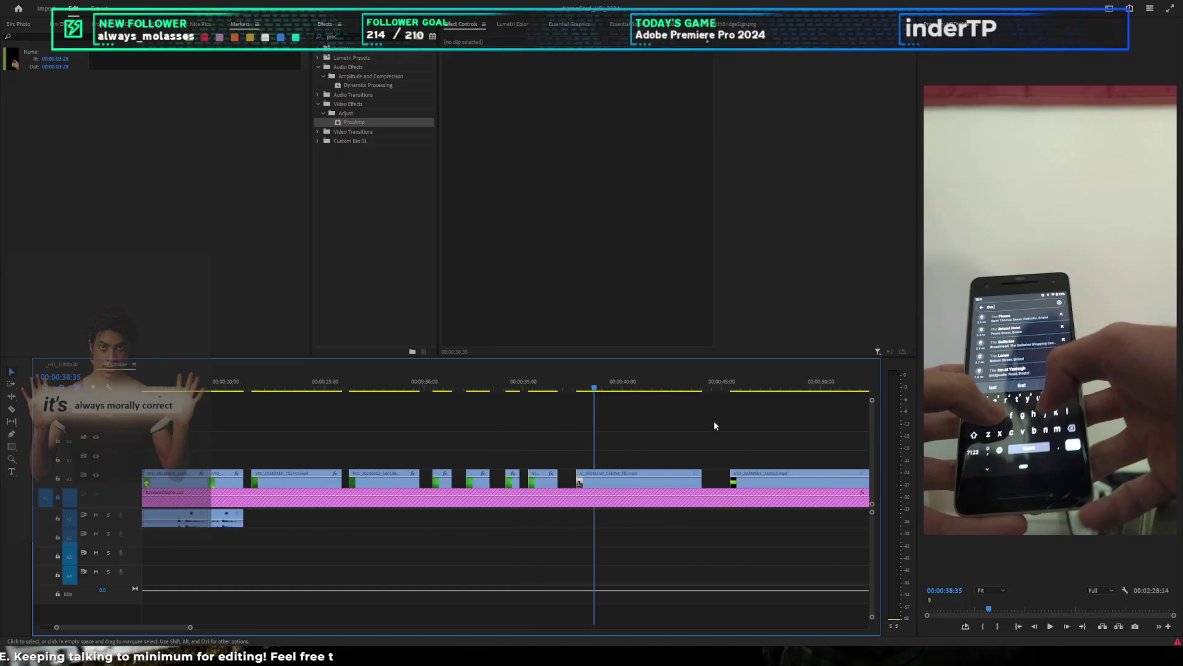
scroll(601, 422, "up", 3)
left_click(660, 487)
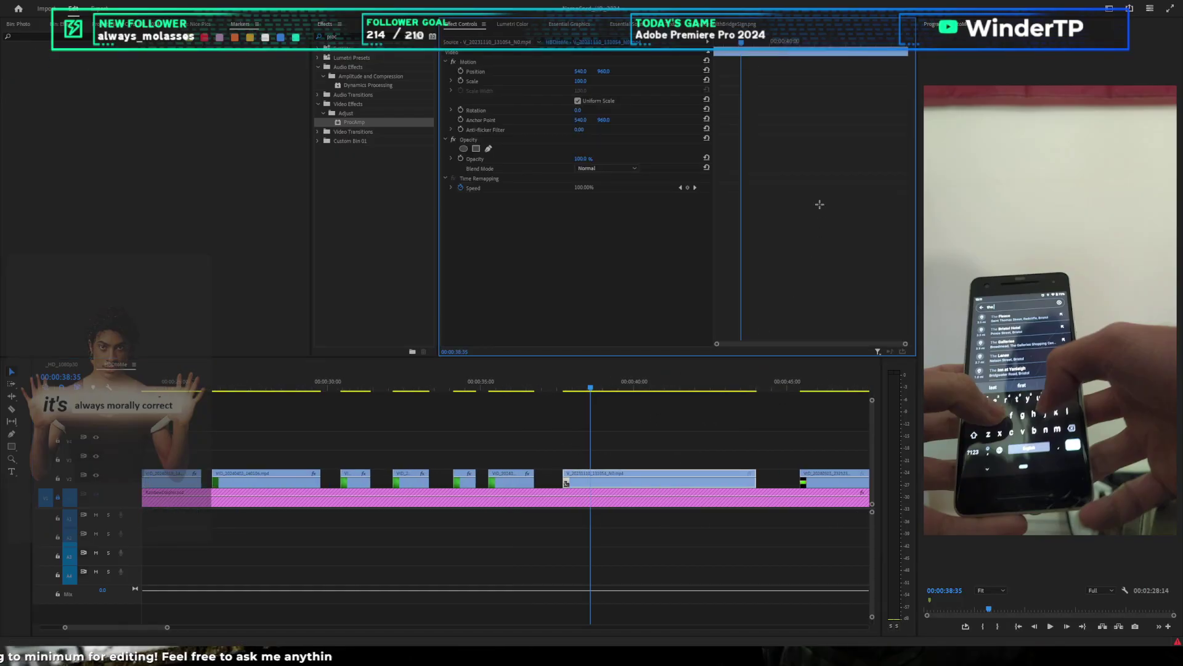
left_click(383, 36)
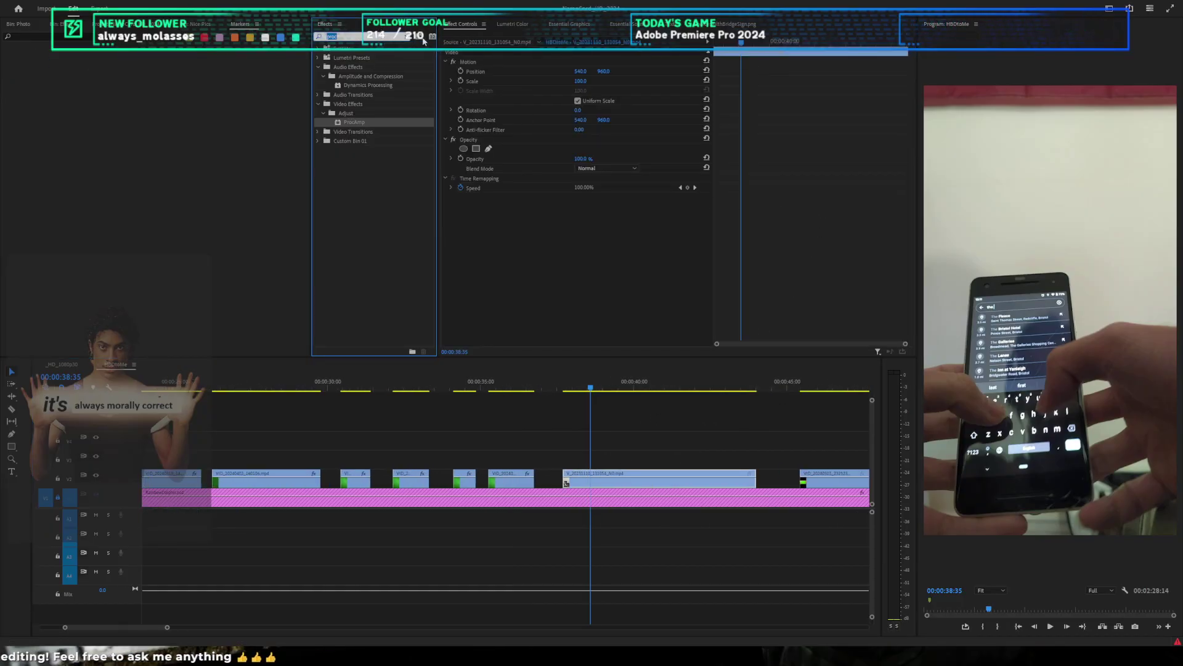
key("BackSpace")
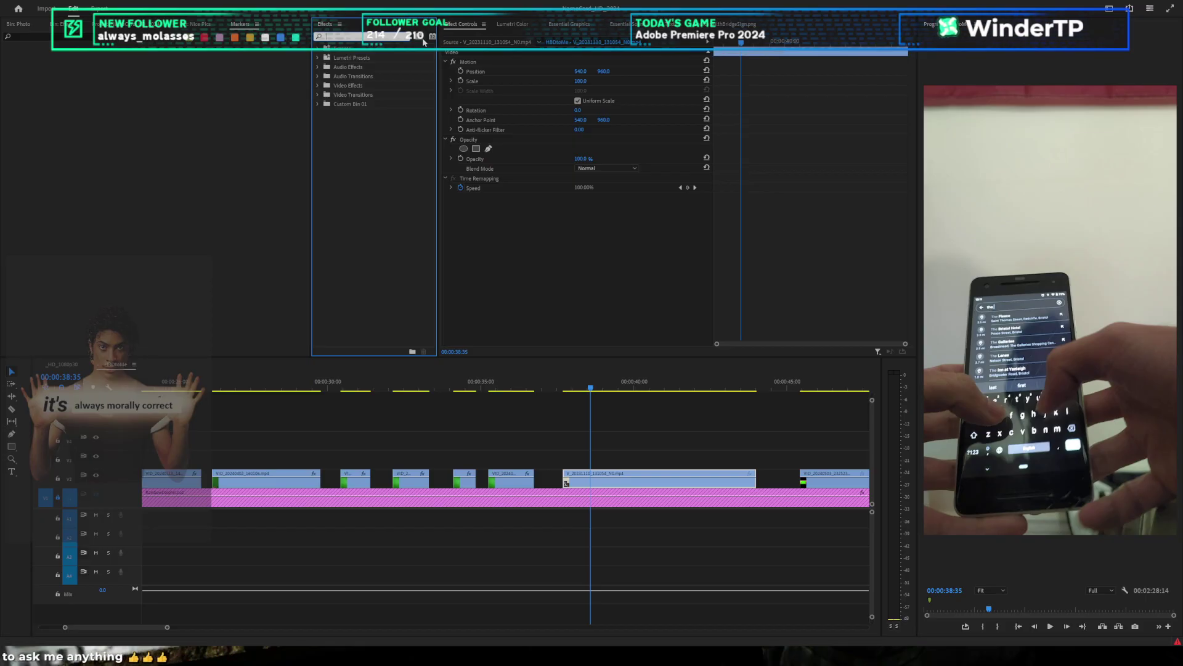
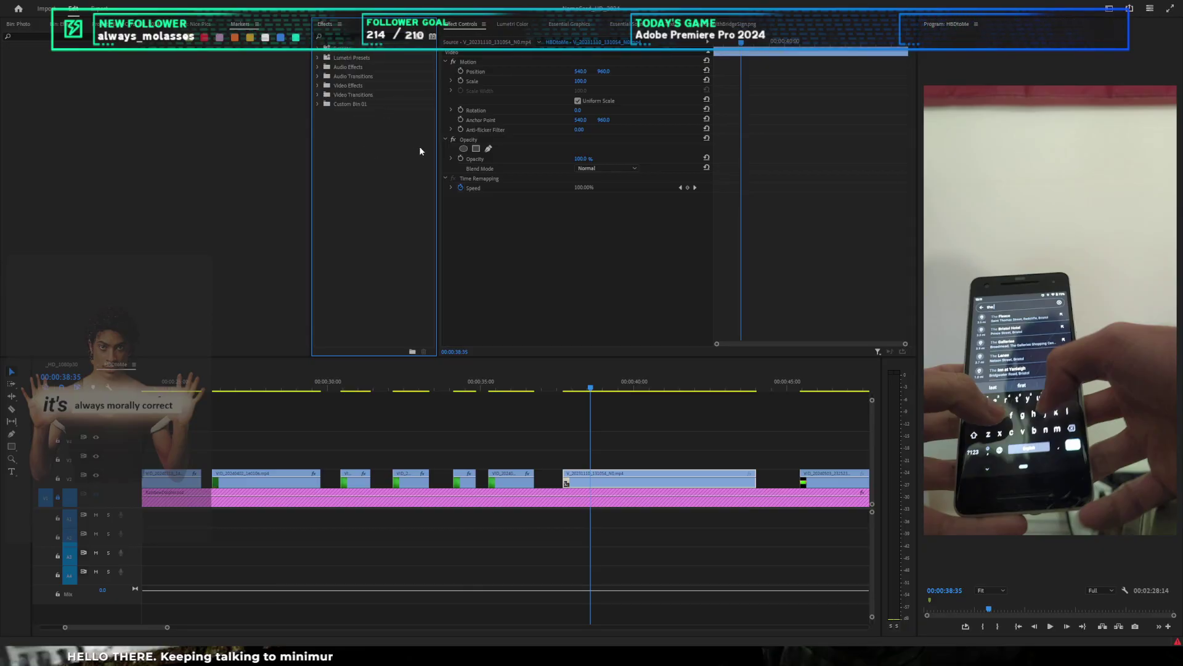
type("col k")
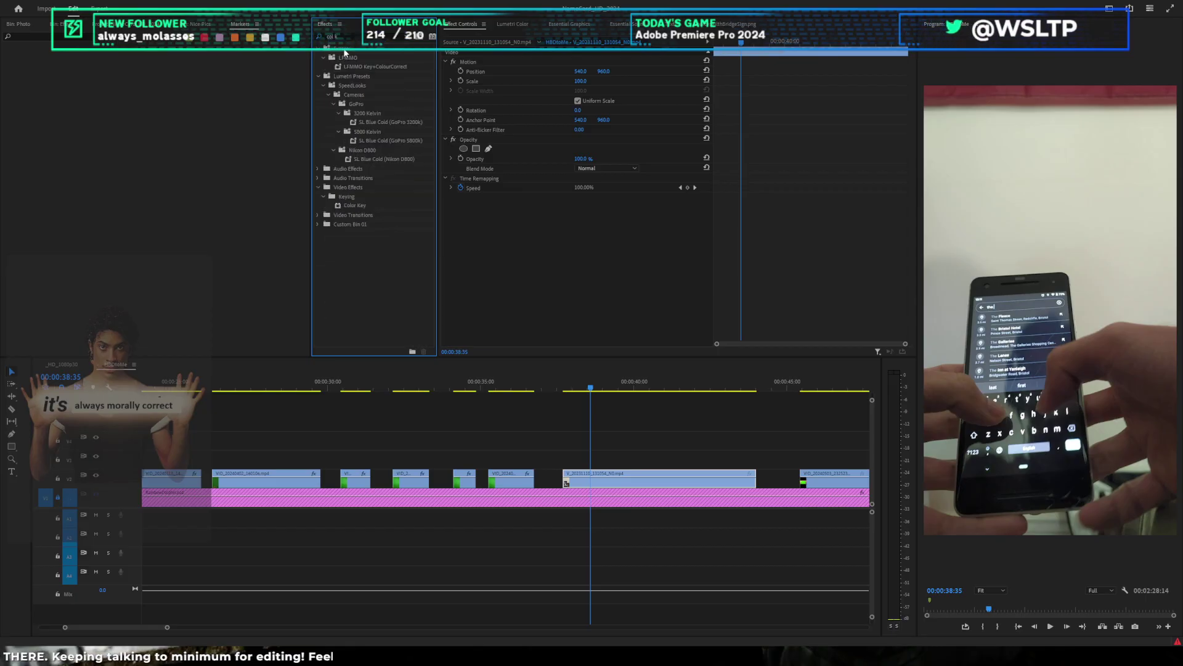
left_click_drag(361, 212, 524, 195)
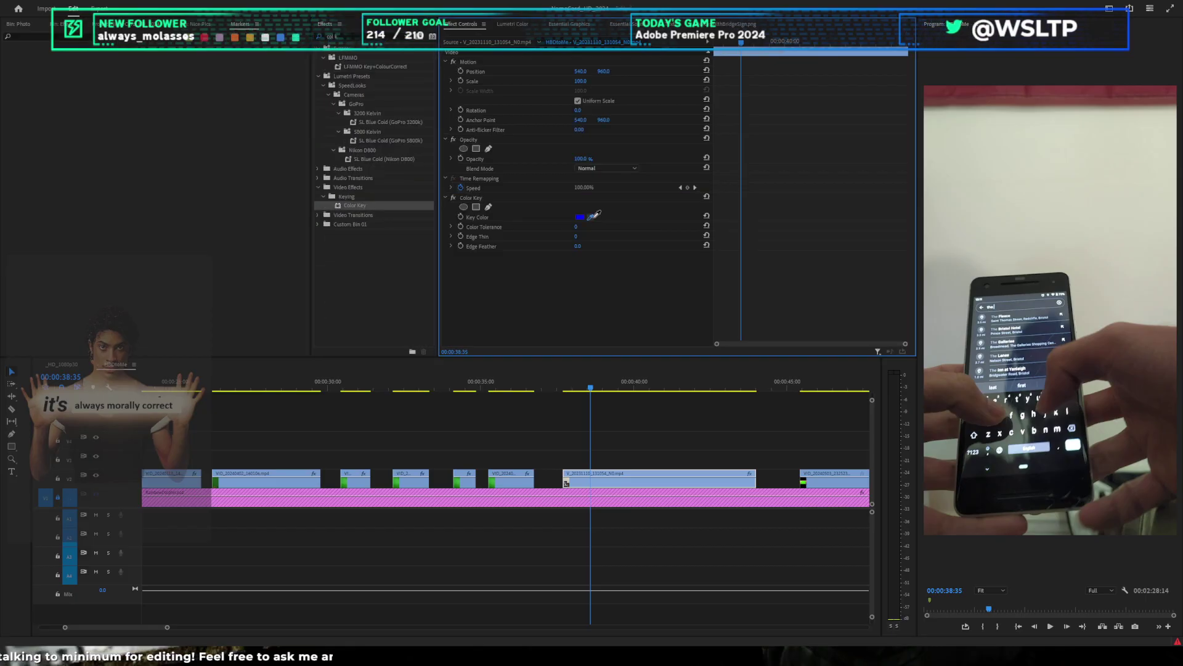
Step: Sample the shaded wall beside the phone as the key color and set Color Tolerance to 10
mouse_move(576, 227)
left_mouse_down()
mouse_move(600, 226)
mouse_move(590, 226)
left_mouse_up()
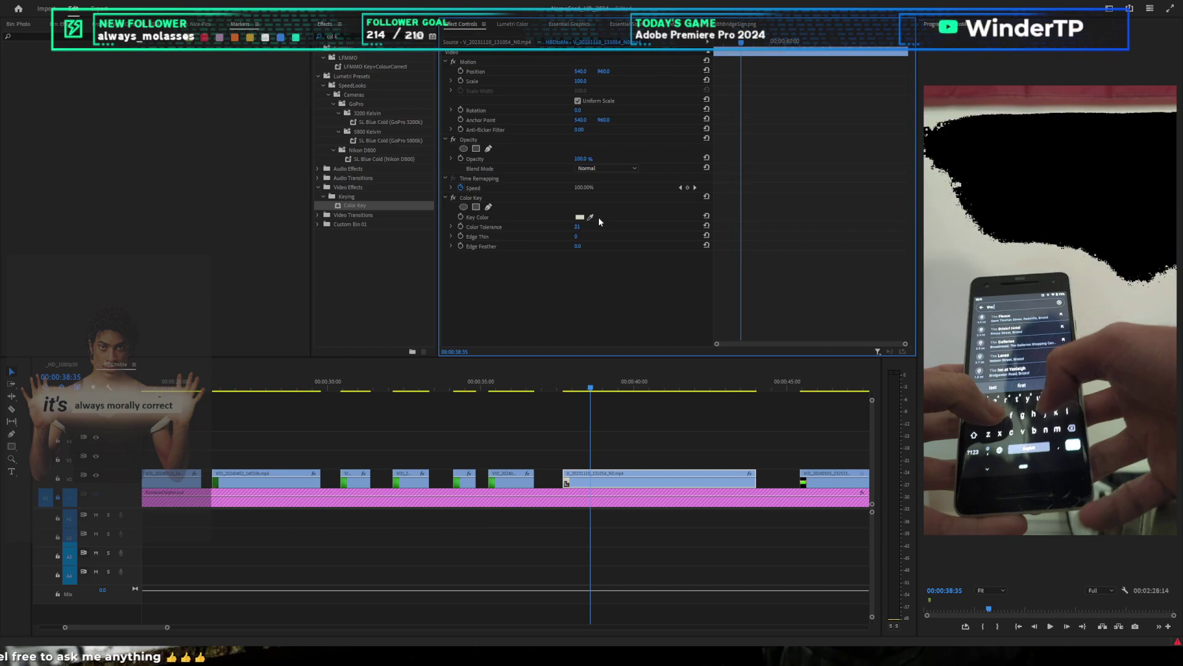
left_click(590, 217)
left_click(953, 315)
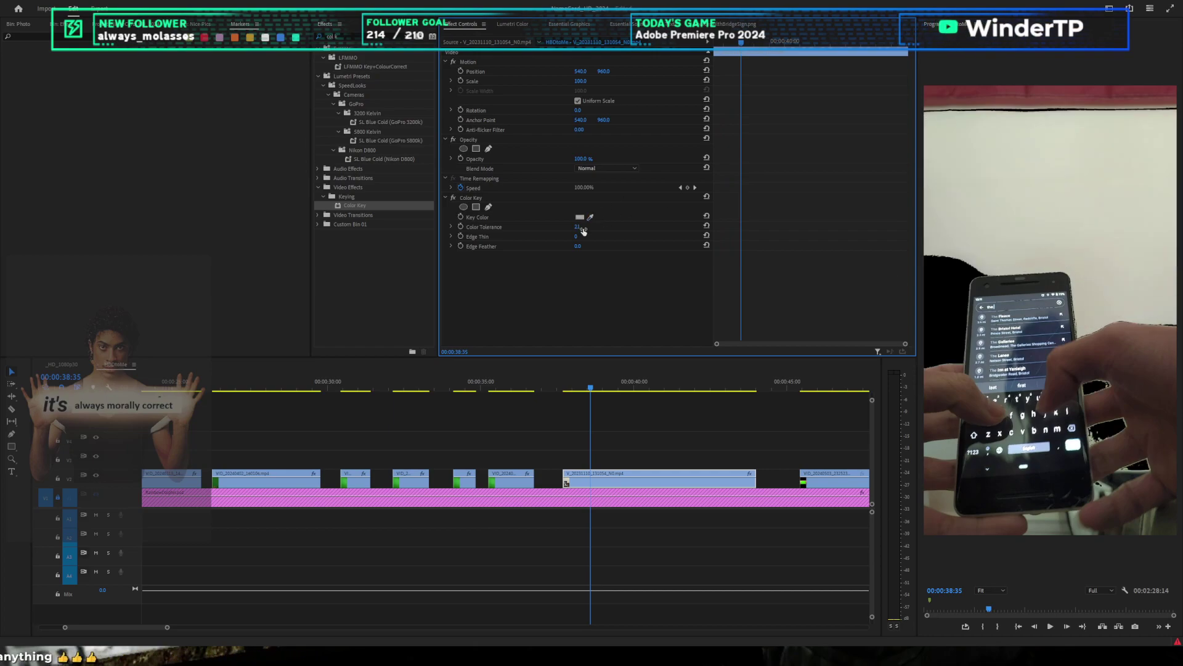
mouse_move(584, 229)
left_mouse_down()
mouse_move(609, 230)
mouse_move(578, 230)
left_mouse_up()
Step: Duplicate the phone clip's Color Key, sample the lighter wall above the phone and set the copy's Color Tolerance to 18
left_click(492, 197)
key("ctrl+c")
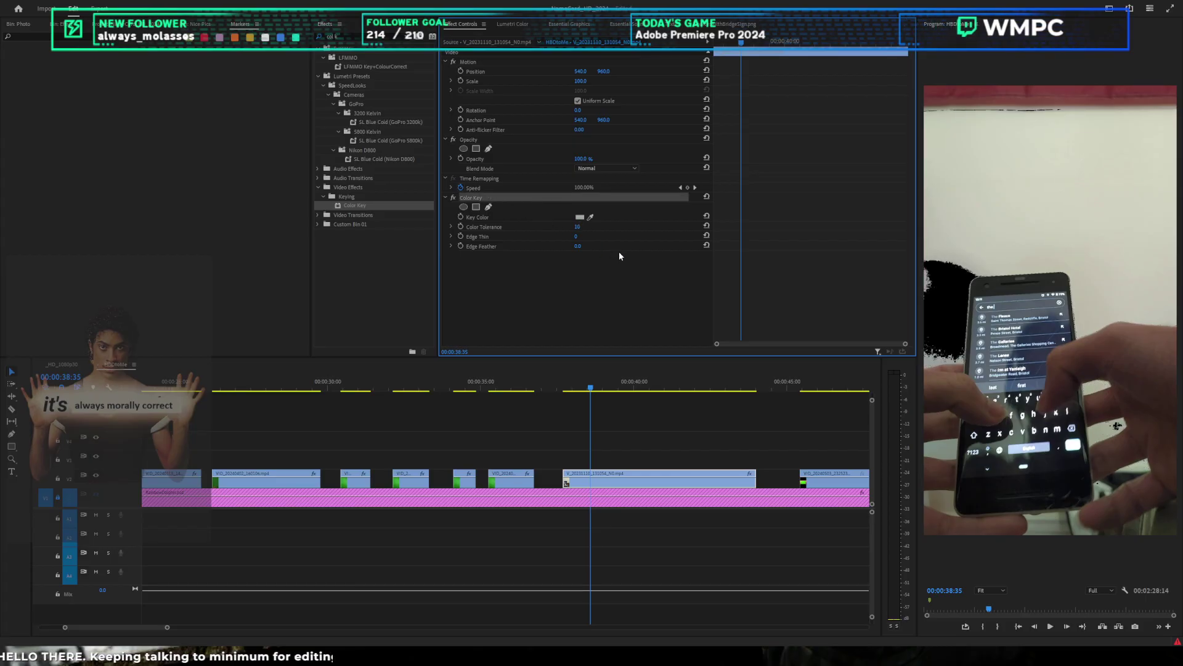
key("ctrl+v")
left_click(1051, 217)
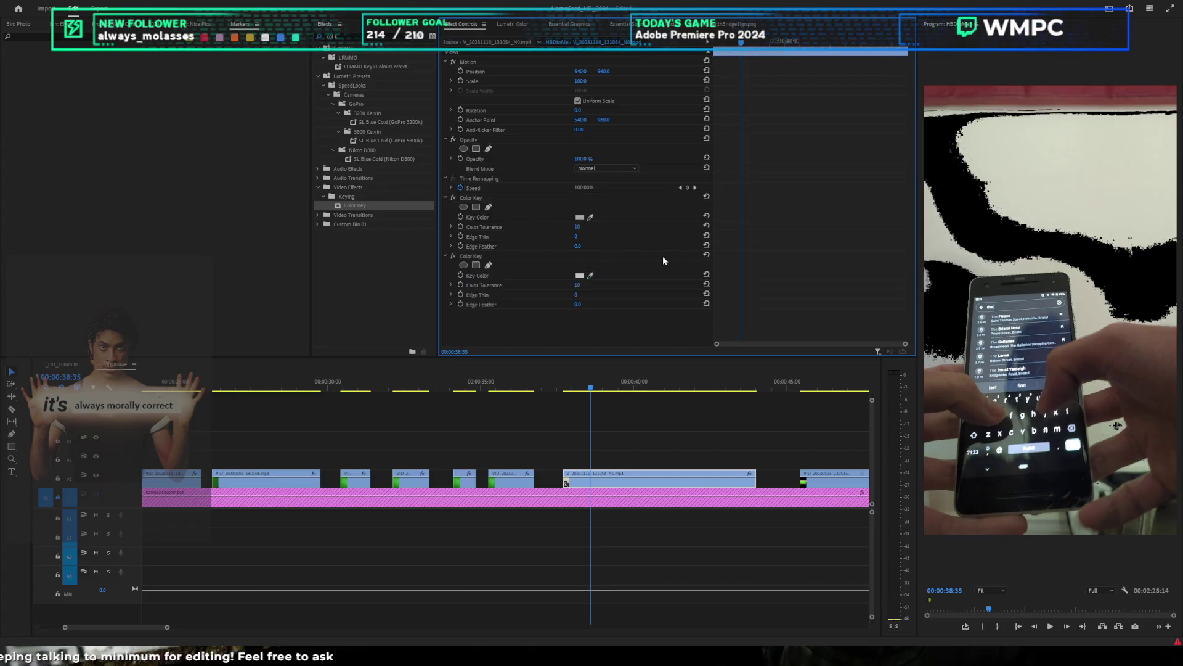
left_click_drag(577, 286, 588, 285)
Step: Duplicate the second Color Key, sample the remaining wall patch at the frame's left edge and save the project
left_click(511, 253)
key("ctrl+c")
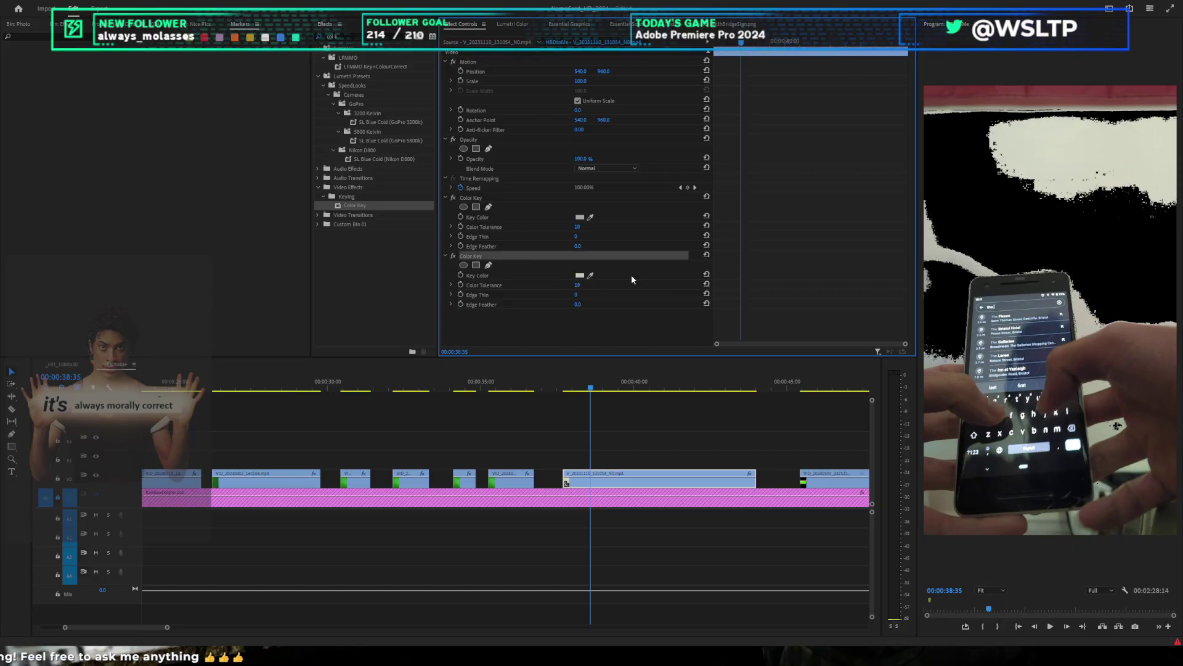
key("ctrl+v")
left_click(936, 254)
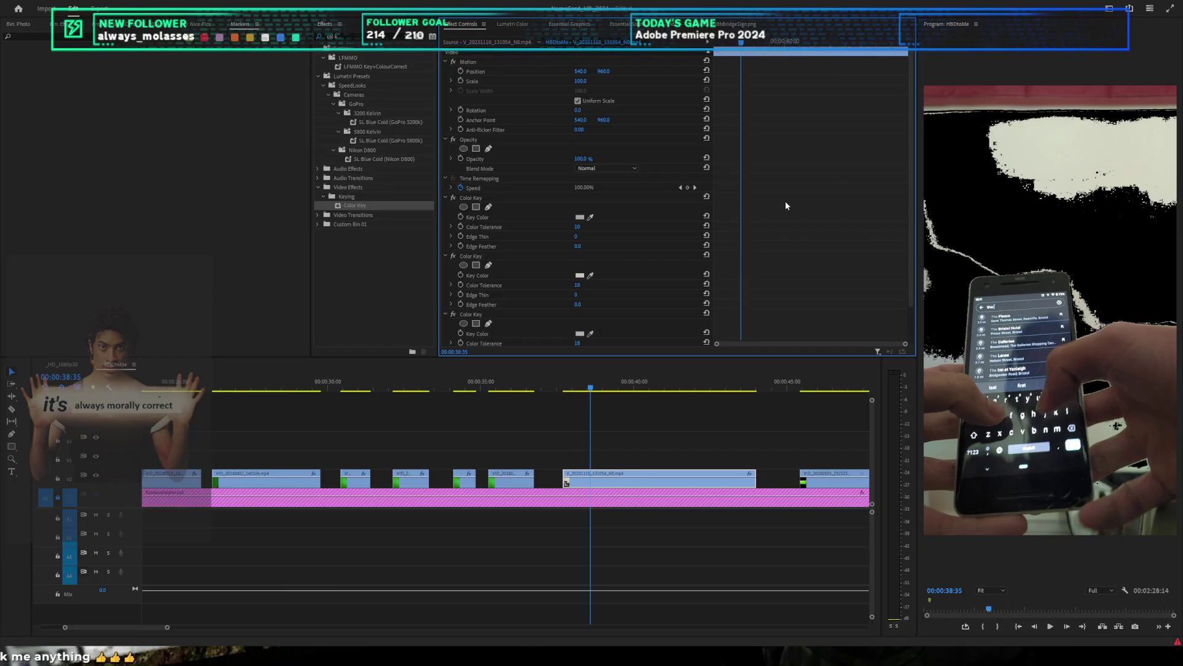
left_click(591, 333)
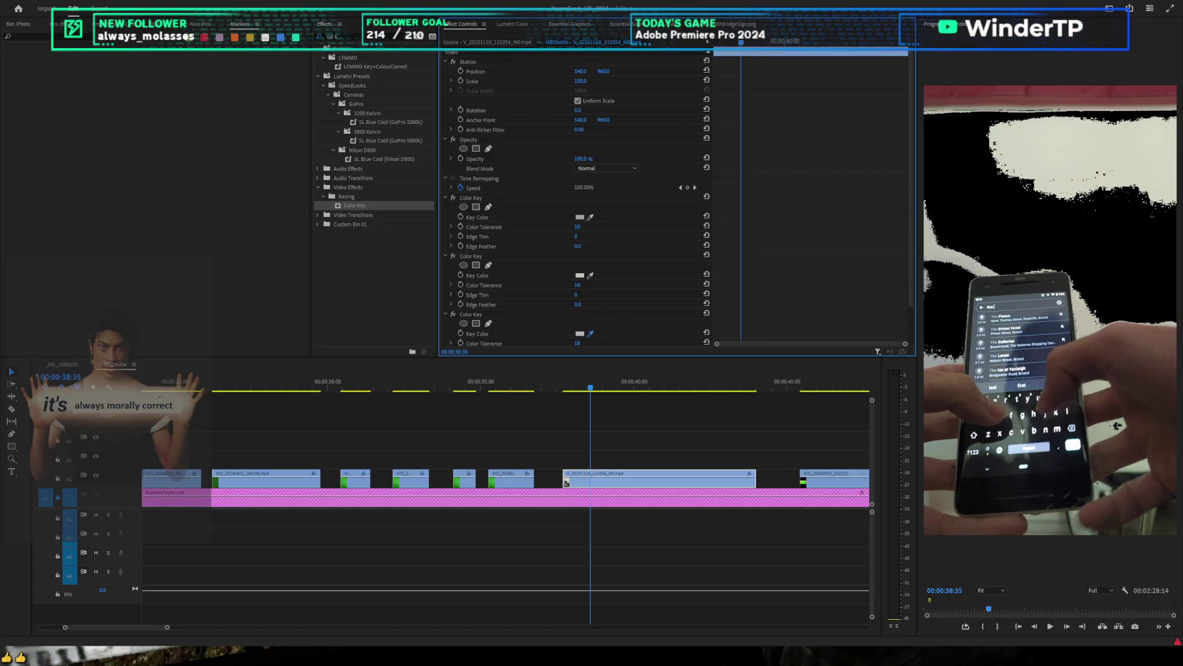
left_click(937, 246)
key("ctrl+s")
Step: Add two more Color Key copies to the phone clip, sample leftover wall patches around the hands and adjust the last key's tolerance
scroll(1023, 328, "up", 6)
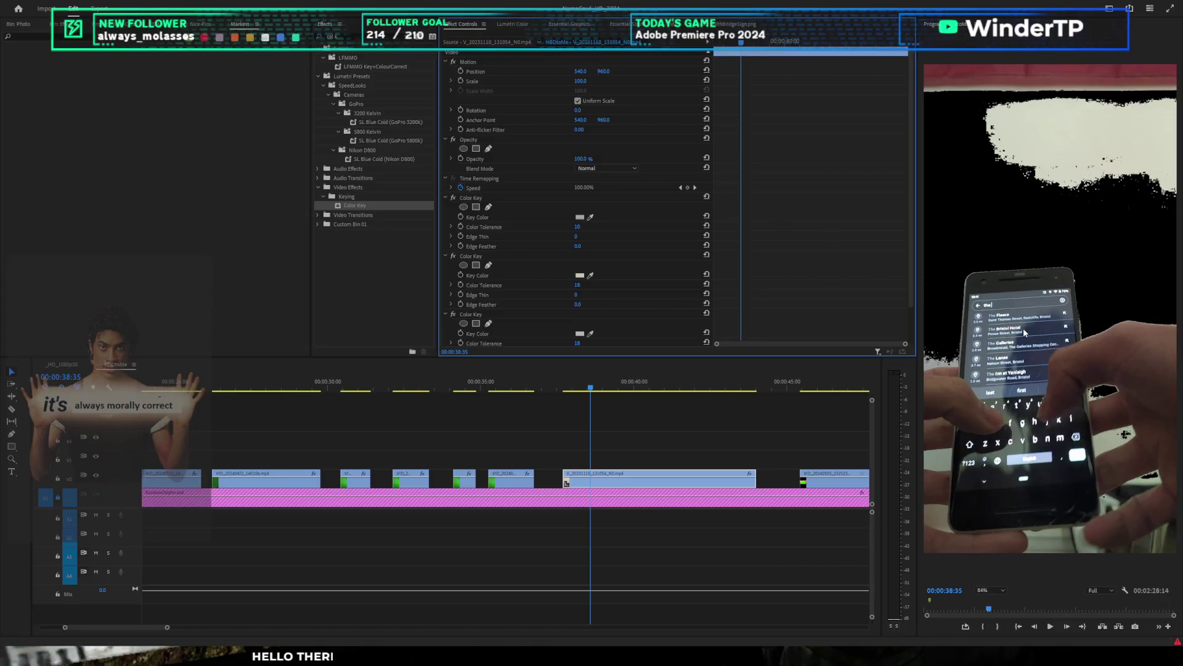
scroll(1023, 328, "down", 8)
scroll(655, 277, "down", 2)
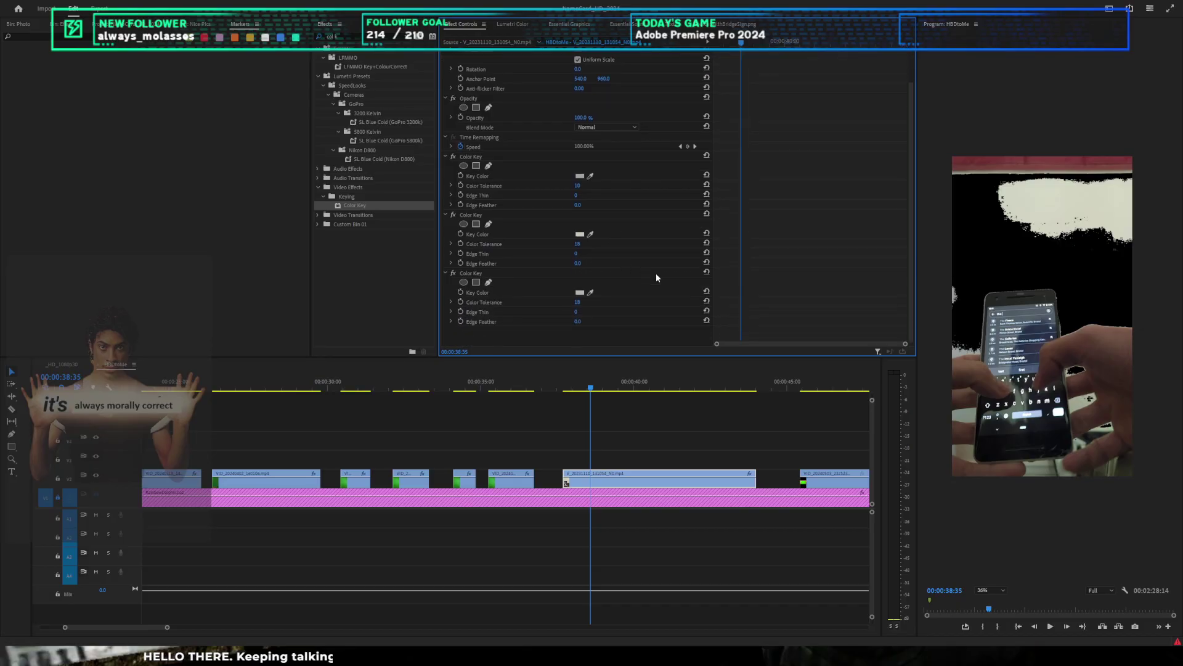
scroll(646, 282, "down", 3)
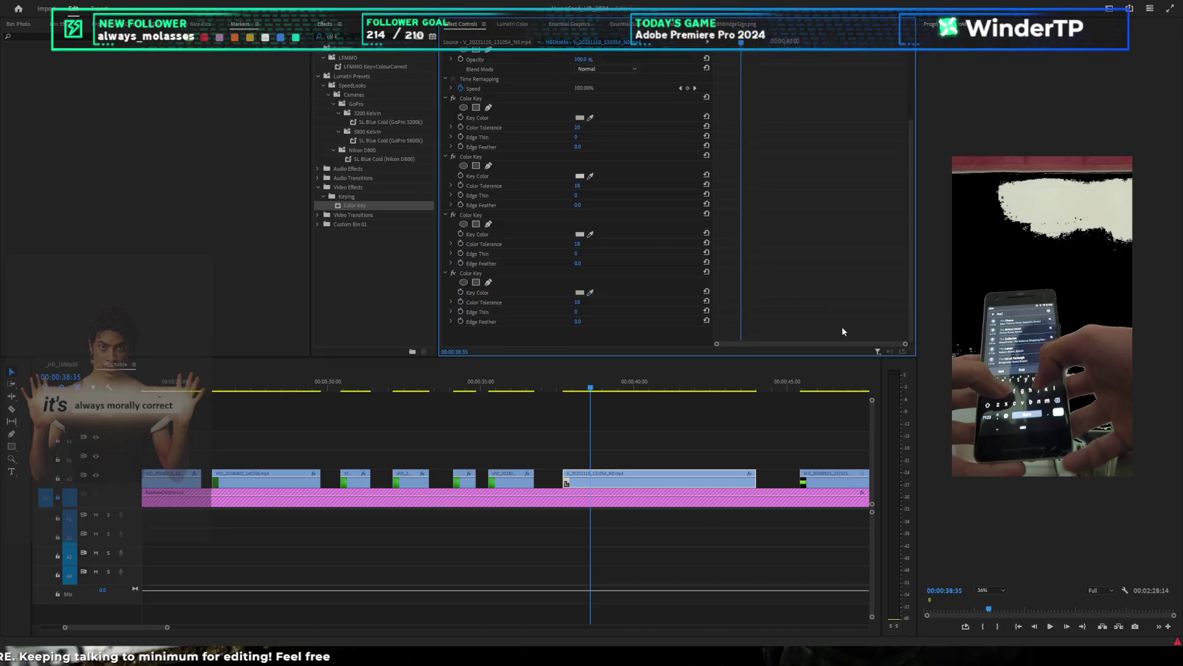
left_click(478, 274)
key("ctrl+c")
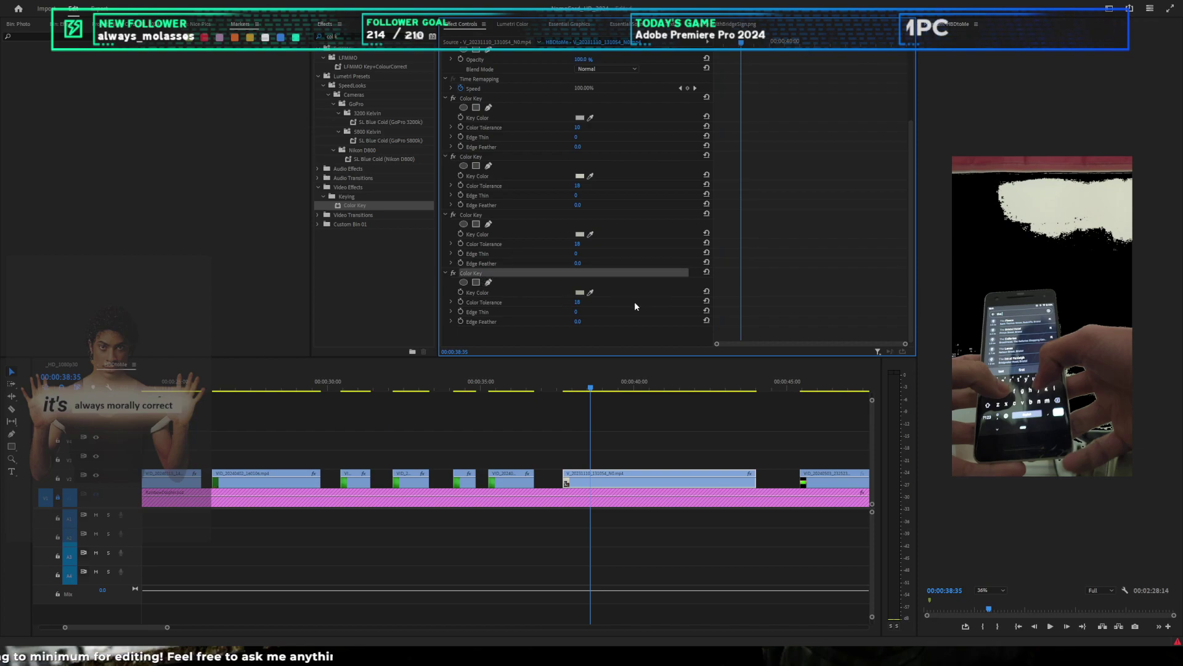
key("ctrl+v")
scroll(634, 303, "down", 2)
left_click(972, 405)
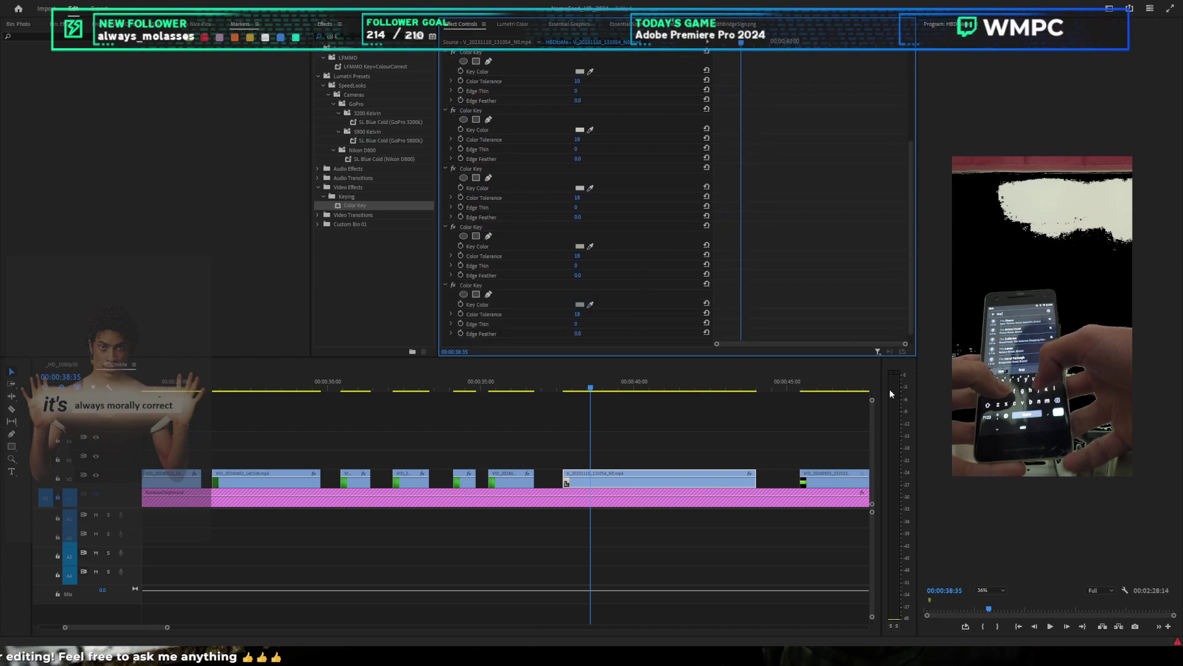
left_click_drag(578, 315, 589, 333)
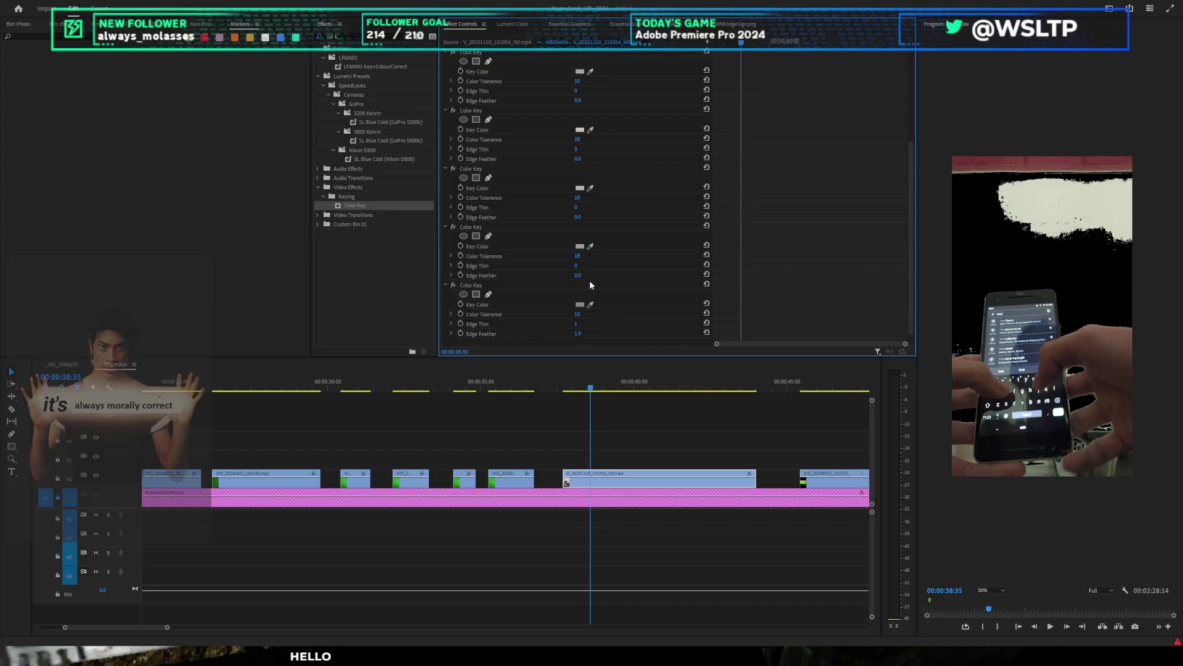
Step: Try an Edge Thin of 1 on the third and fourth Color Keys and reset both to 0
left_click(575, 265)
type("1")
key("Return")
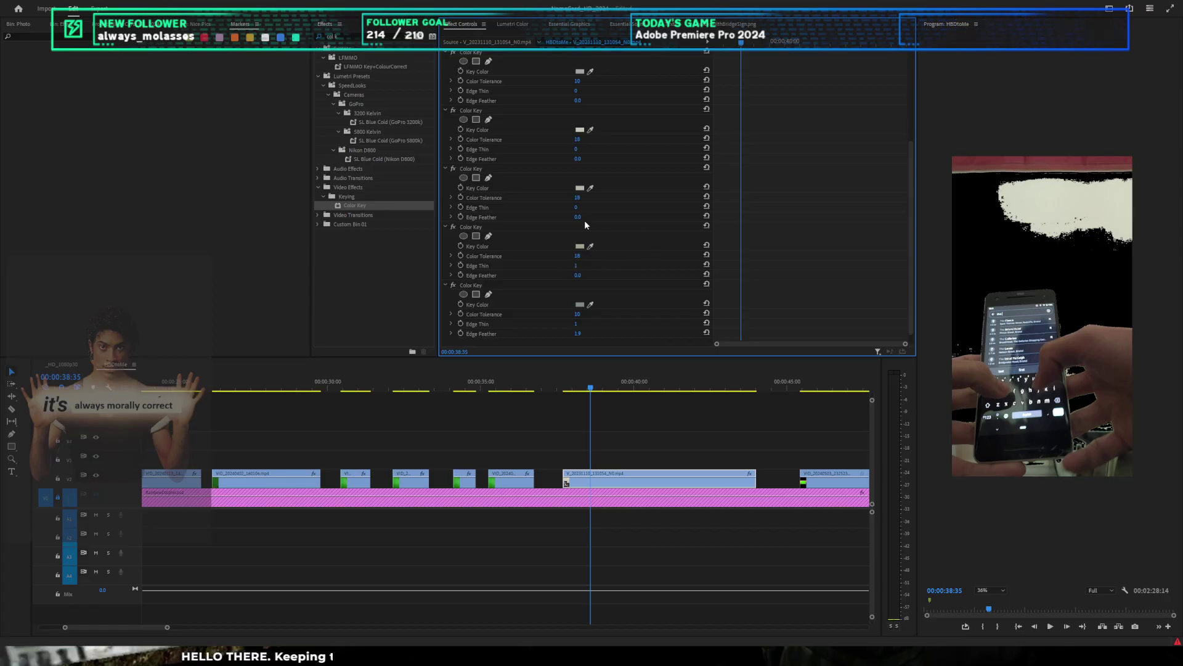
left_click(575, 207)
type("1")
key("Return")
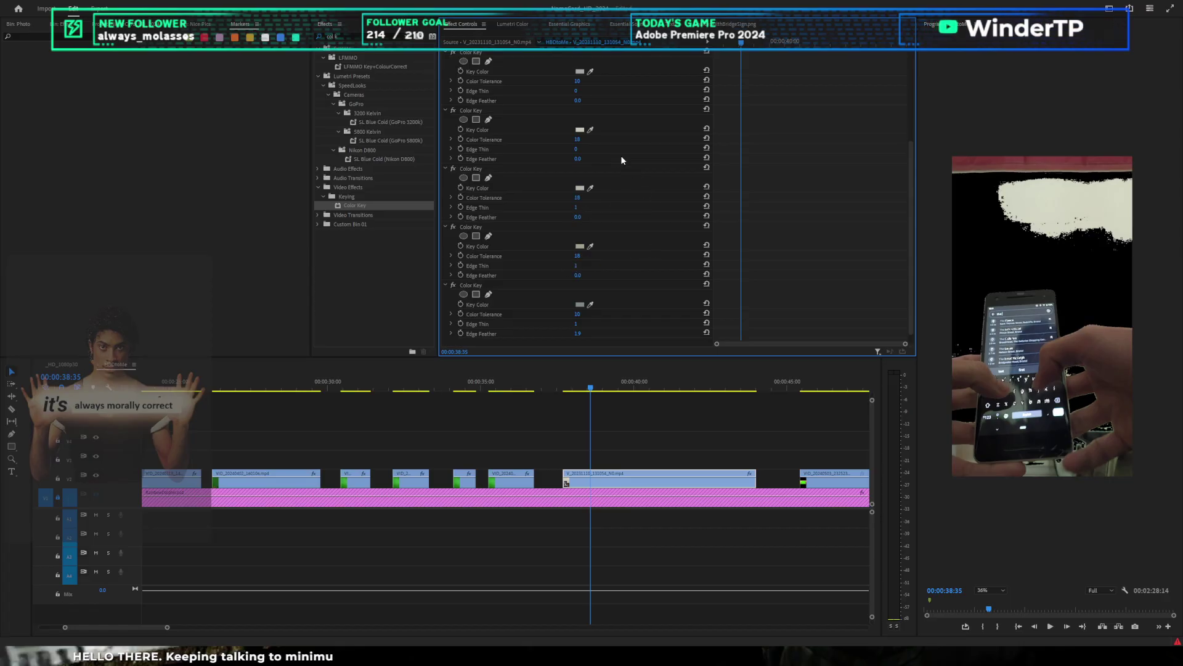
type("0")
key("Return")
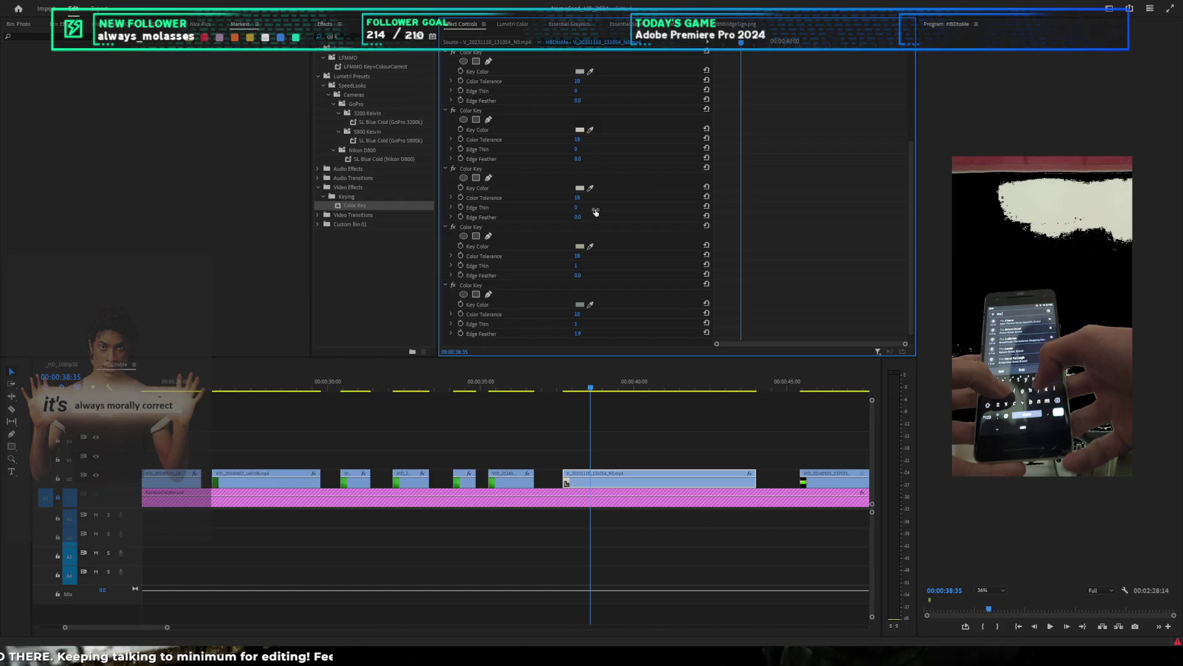
left_click(578, 266)
type("0")
key("Return")
Step: Toggle the fourth and fifth Color Keys off and on to compare their effect on the phone clip
left_click(454, 227)
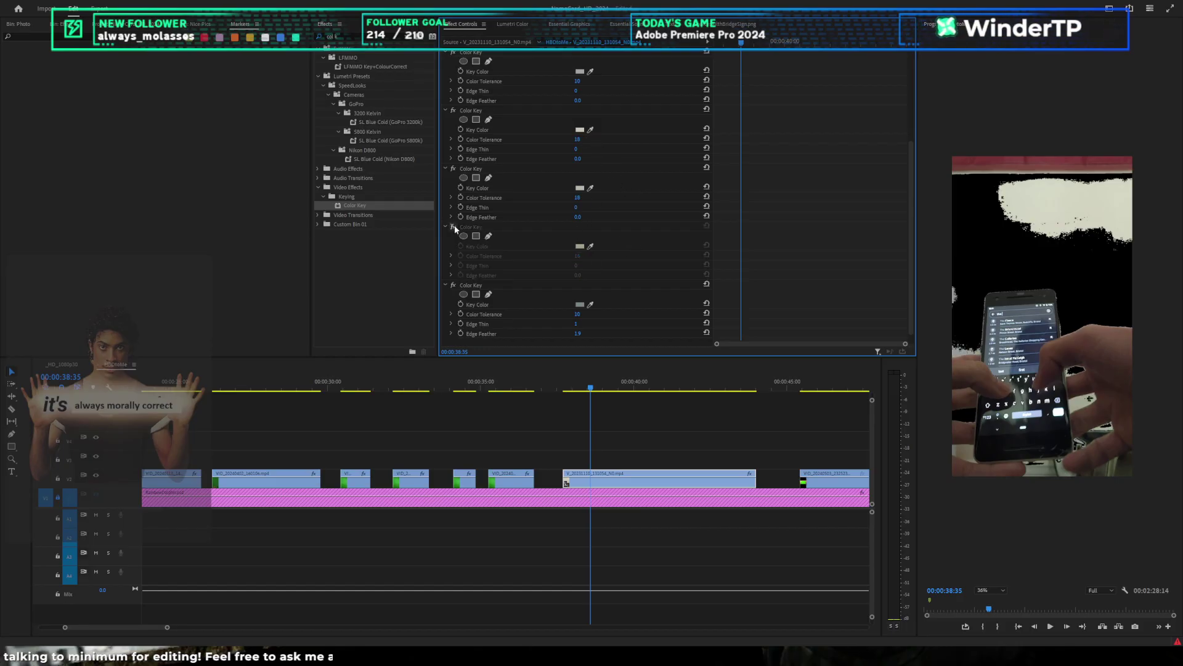
left_click(454, 226)
left_click(454, 284)
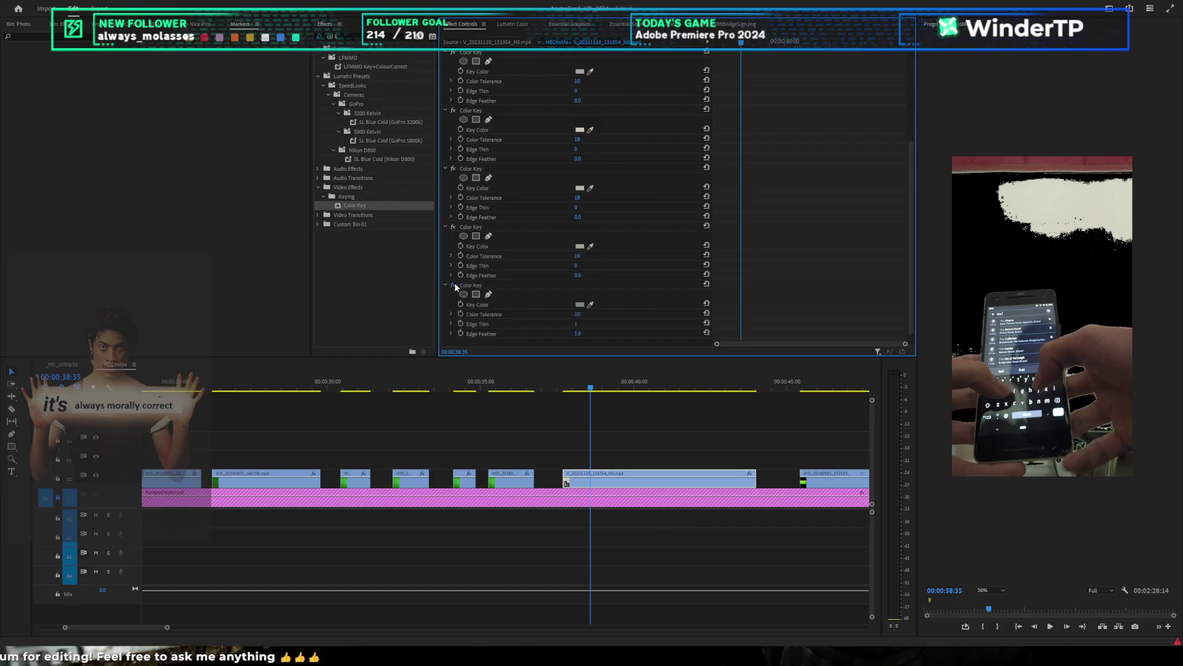
left_click(455, 284)
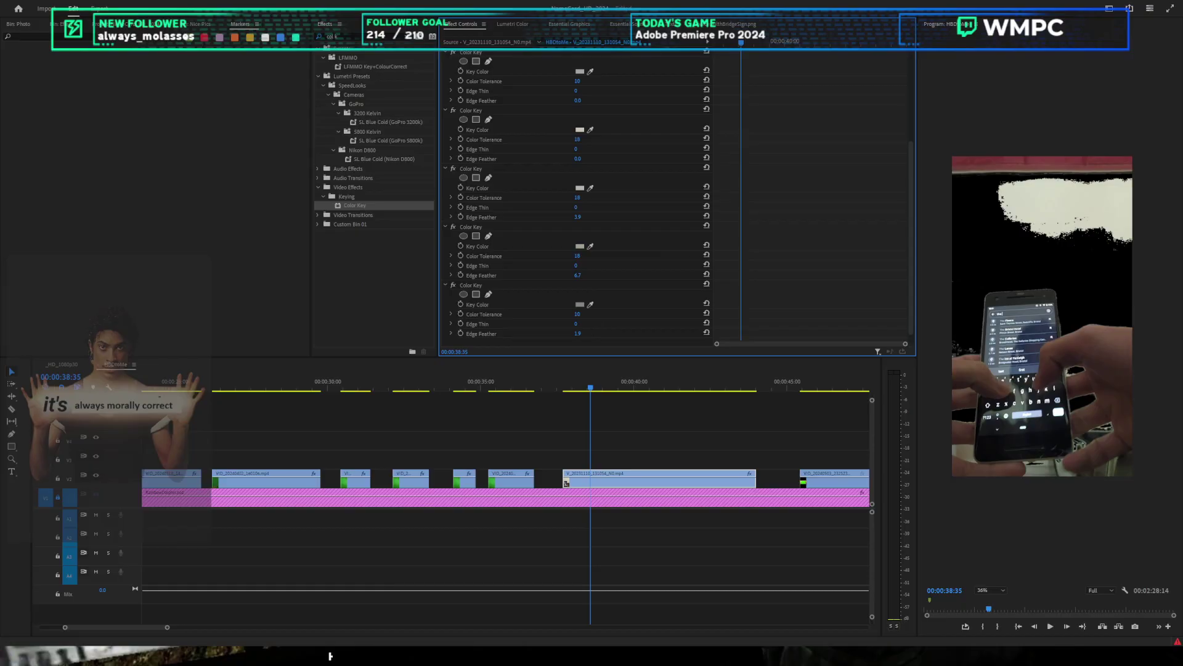
Step: Raise Edge Feather to about 8.4 on the fifth Color Key, 6.8 on the second and 9.2 on the first
left_click_drag(578, 333, 617, 333)
left_click_drag(577, 159, 618, 156)
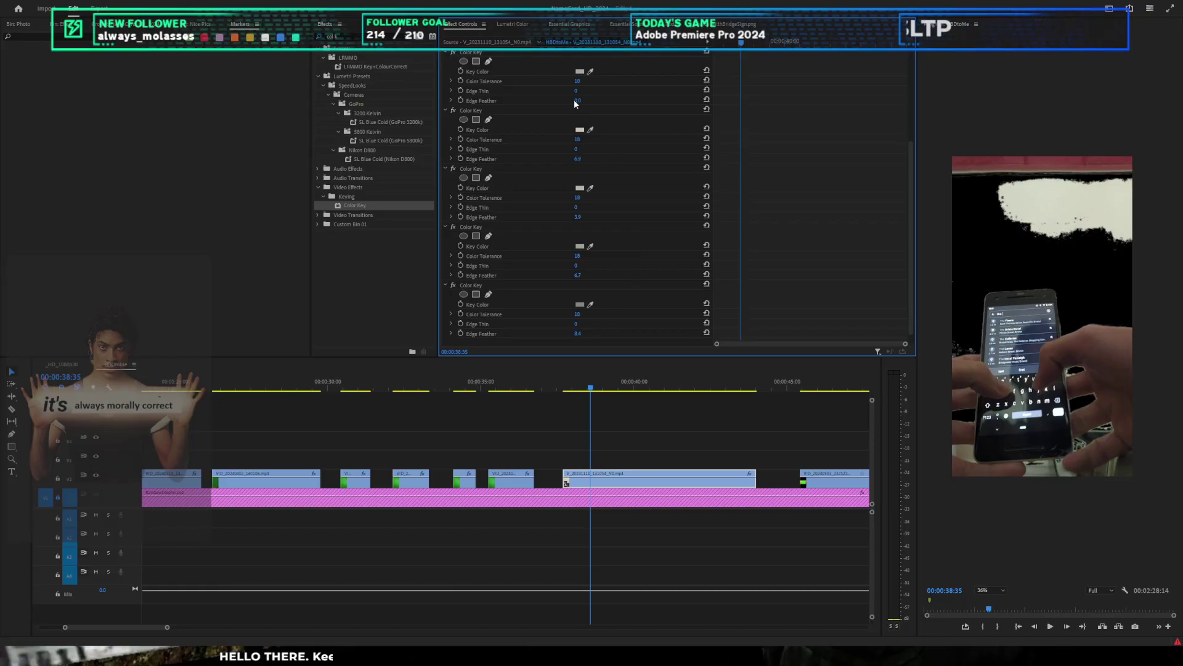
left_click_drag(578, 100, 630, 104)
Step: Search the effects library for a mask effect
left_click(395, 35)
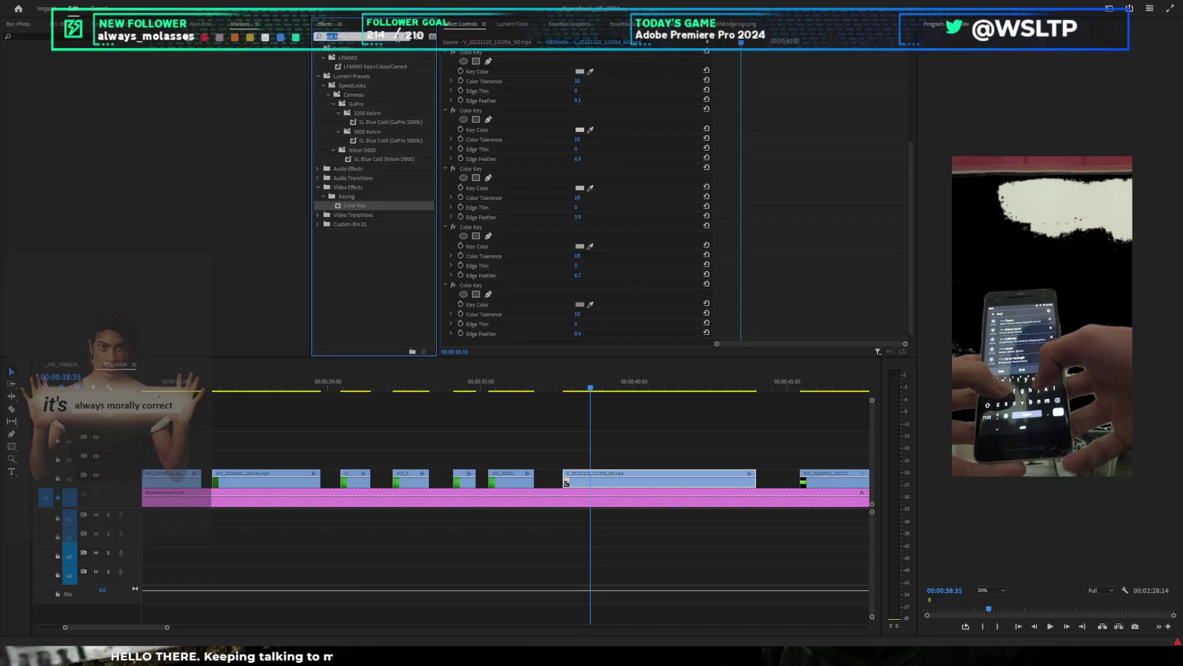
type("maski")
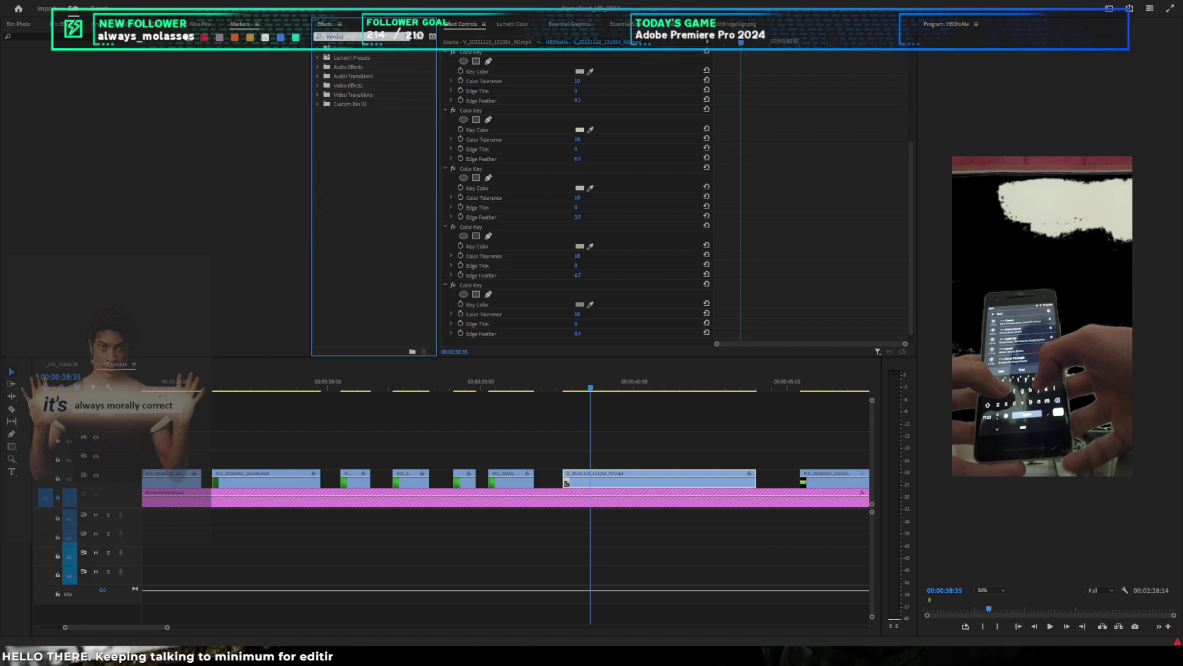
key("BackSpace")
key("BackSpace")
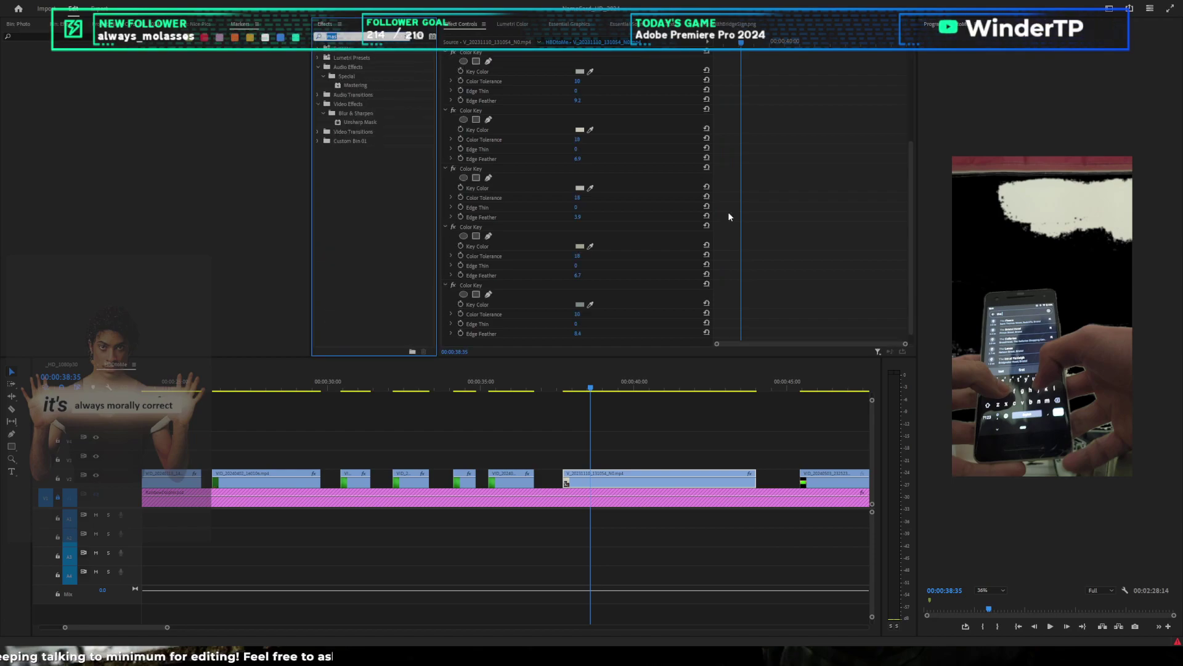
Step: Add a rectangular opacity mask to the phone clip and enlarge it to enclose the phone and hands, excluding the leftover wall above
scroll(996, 320, "up", 5)
scroll(996, 321, "up", 1)
scroll(996, 320, "down", 2)
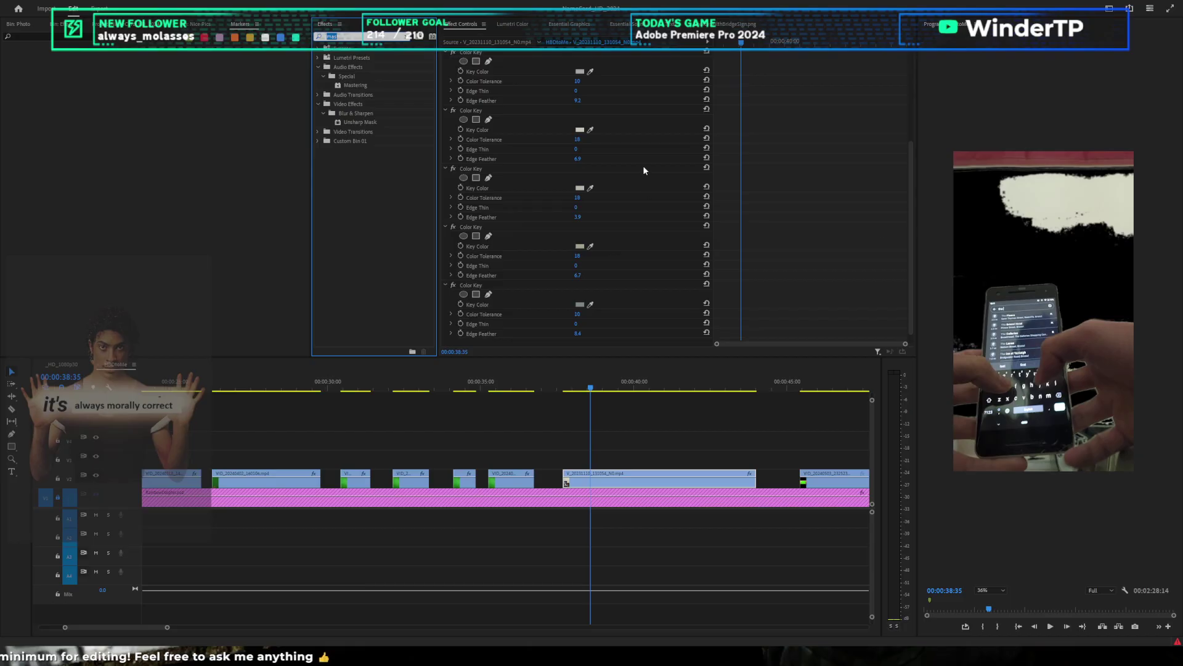
scroll(787, 178, "up", 3)
scroll(786, 178, "up", 2)
left_click(476, 150)
scroll(1040, 301, "down", 2)
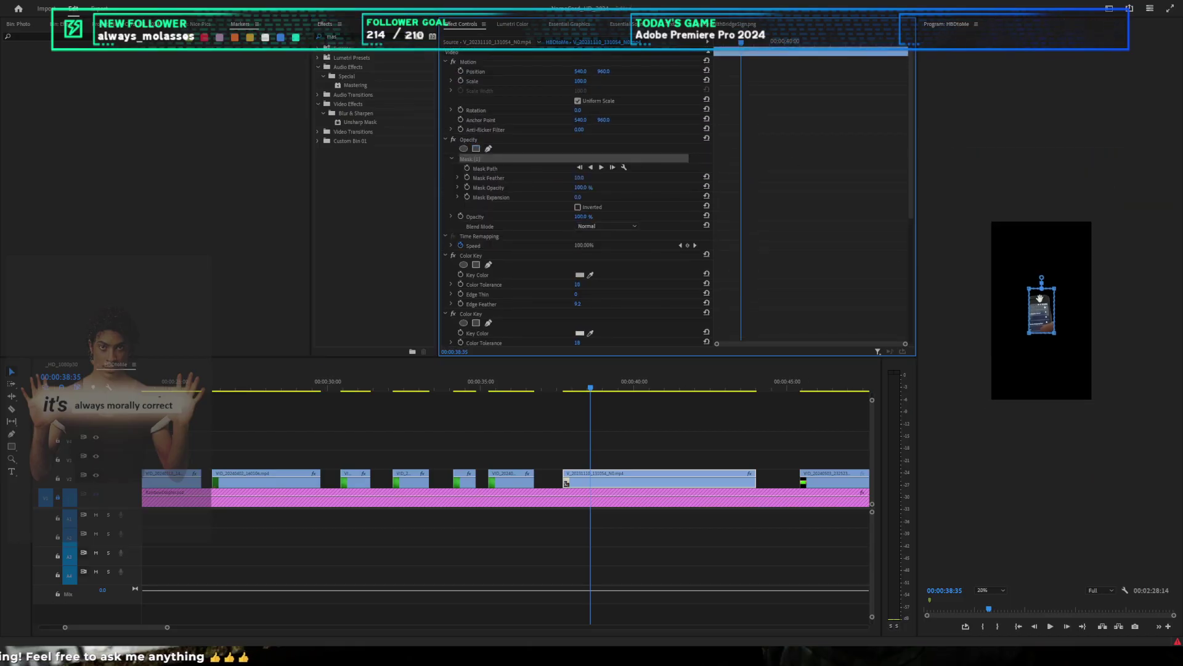
left_click_drag(1059, 288, 1072, 313)
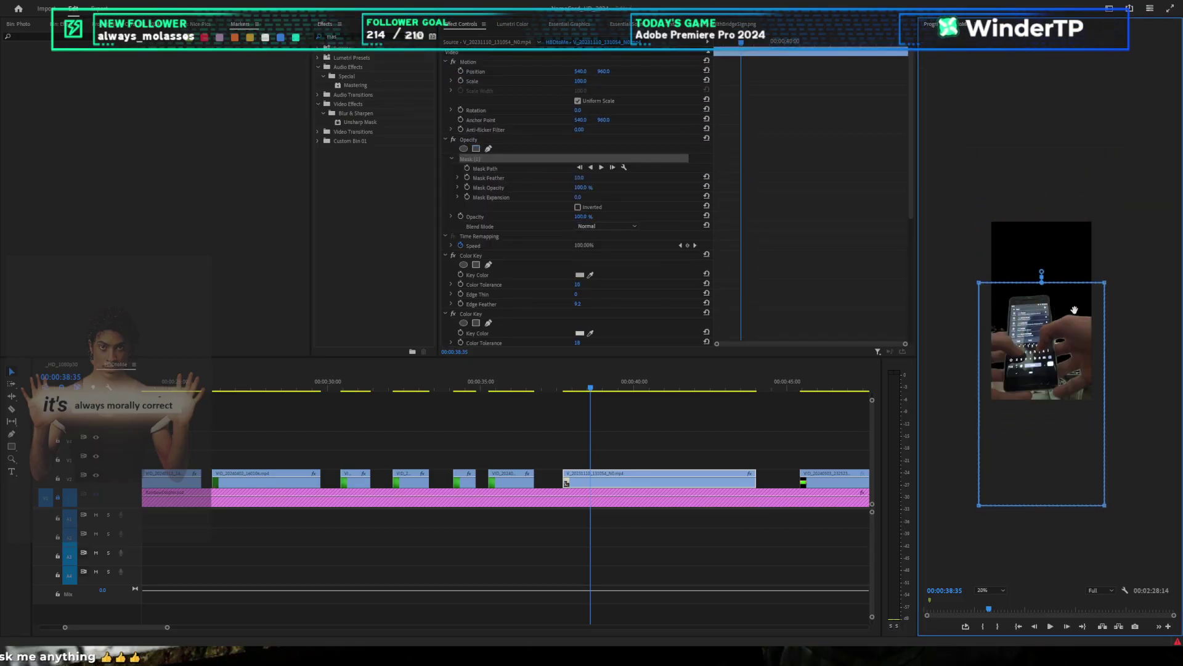
left_click(689, 431)
left_click_drag(644, 447, 631, 475)
Step: Scale the phone clip up to about 173 and move it so the phone fills the lower part of the frame
left_click(572, 62)
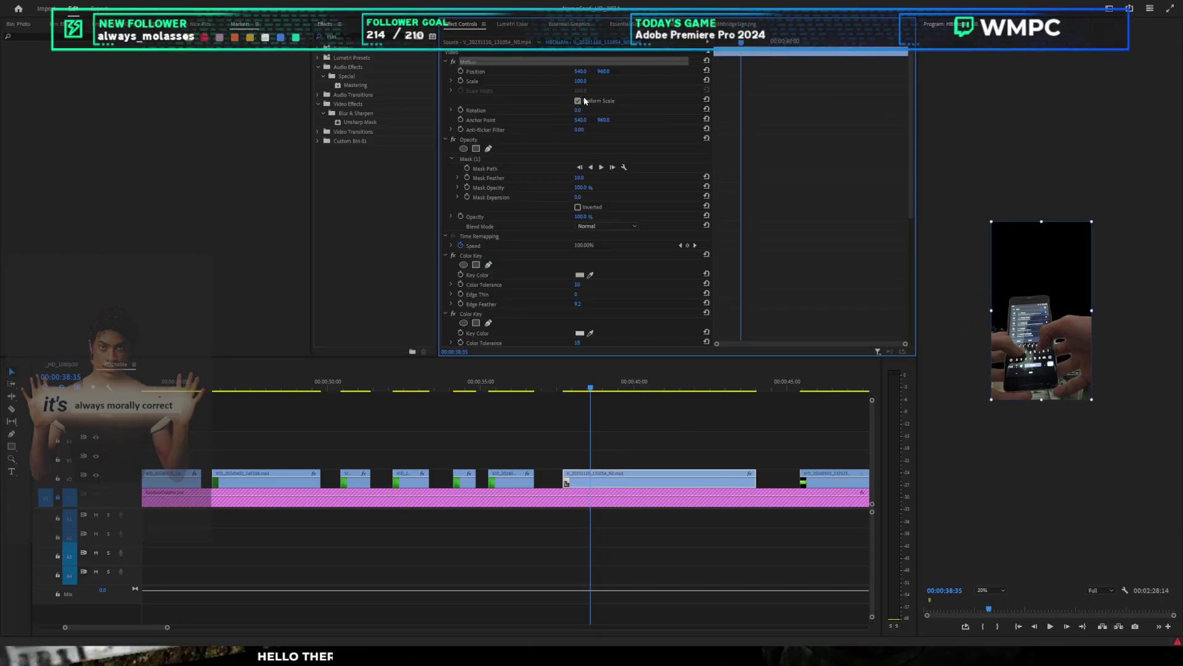
left_click_drag(947, 143, 954, 157)
left_click_drag(982, 285, 1001, 312)
scroll(1041, 374, "up", 6)
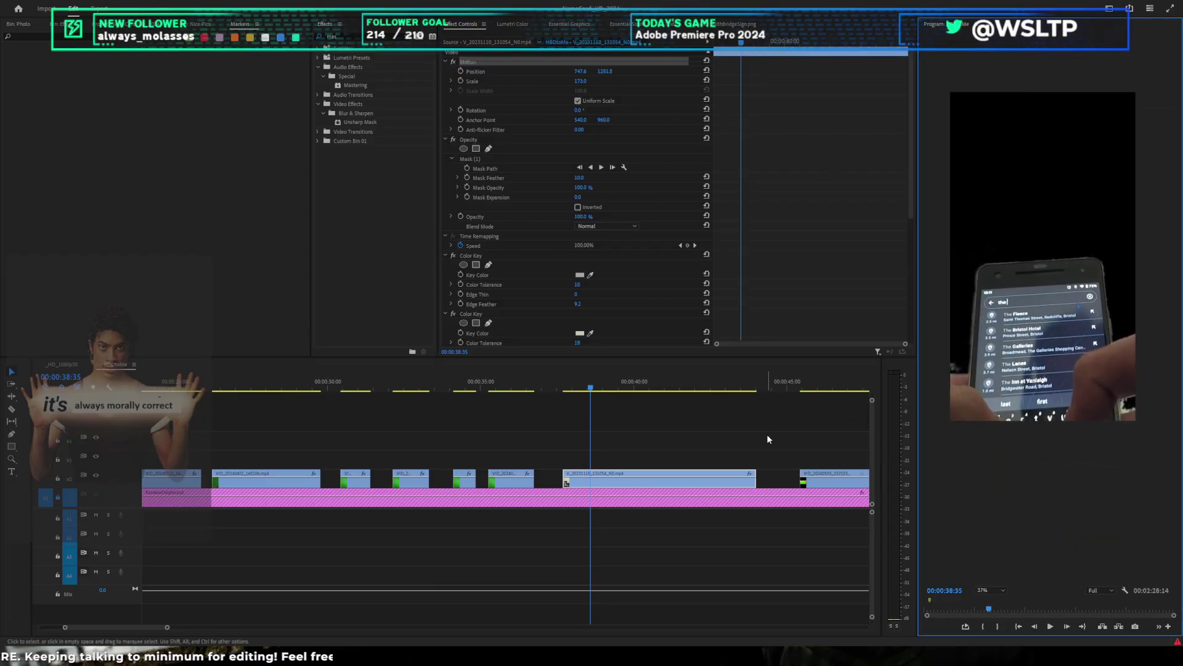
Step: Lower Edge Feather on the first Color Key and fine-tune the third key's Color Tolerance to 20 along with its Edge Feather
scroll(768, 438, "down", 2)
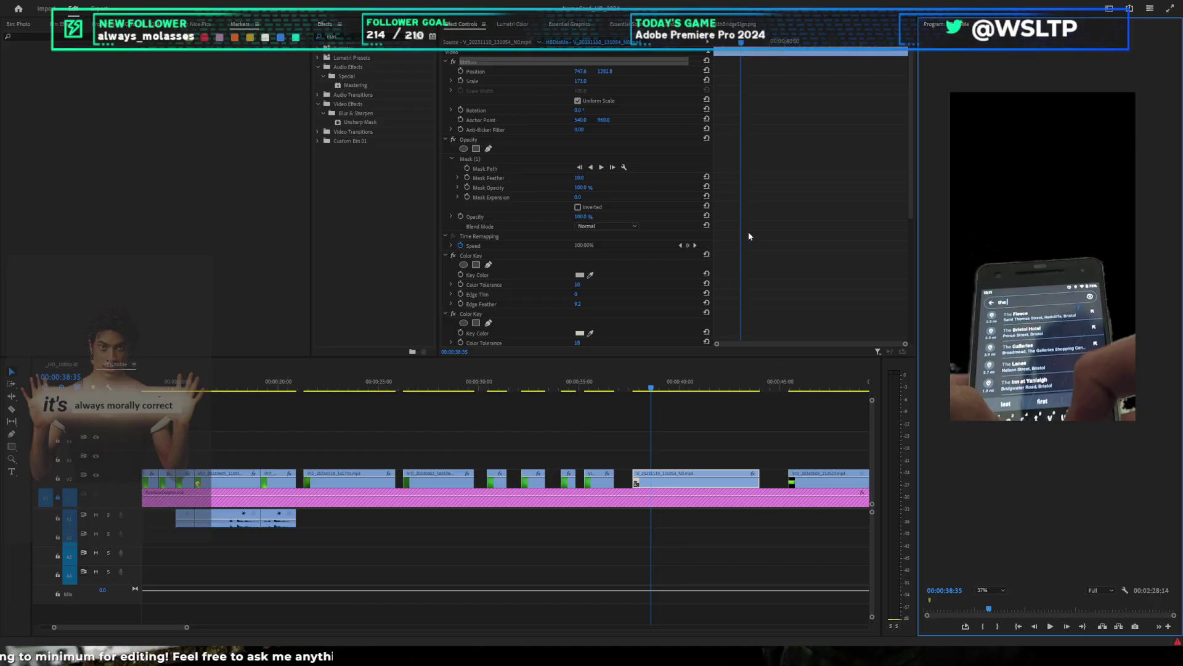
scroll(665, 222, "down", 3)
left_click_drag(575, 213, 592, 213)
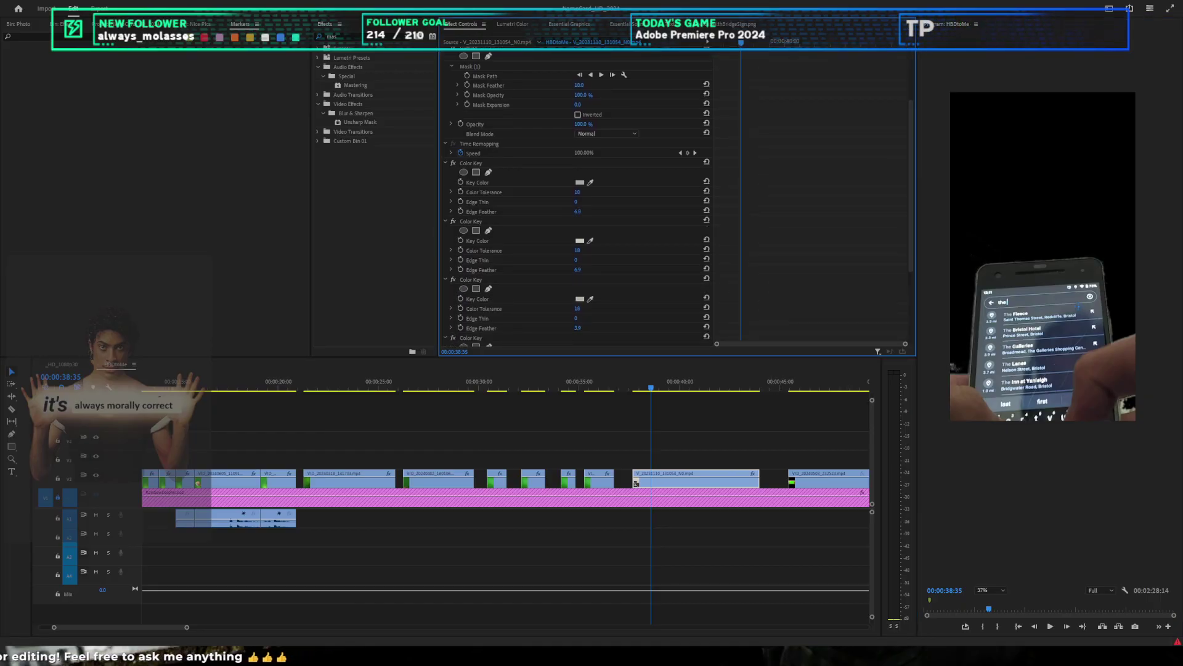
left_click(745, 240)
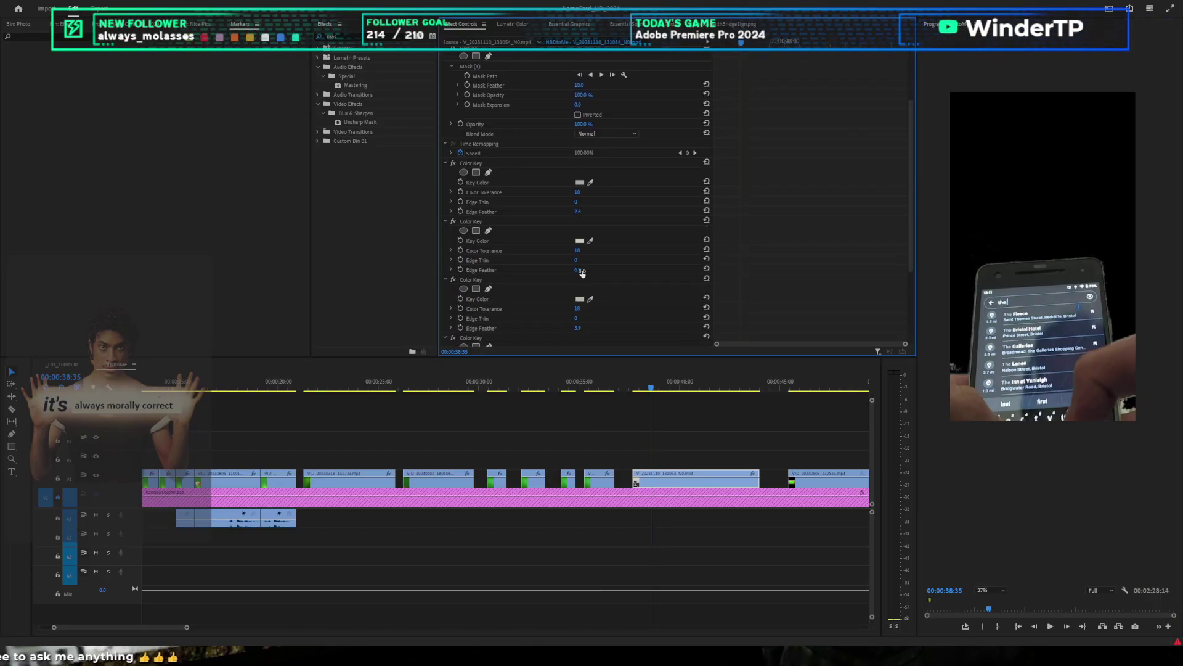
left_click_drag(588, 192, 585, 192)
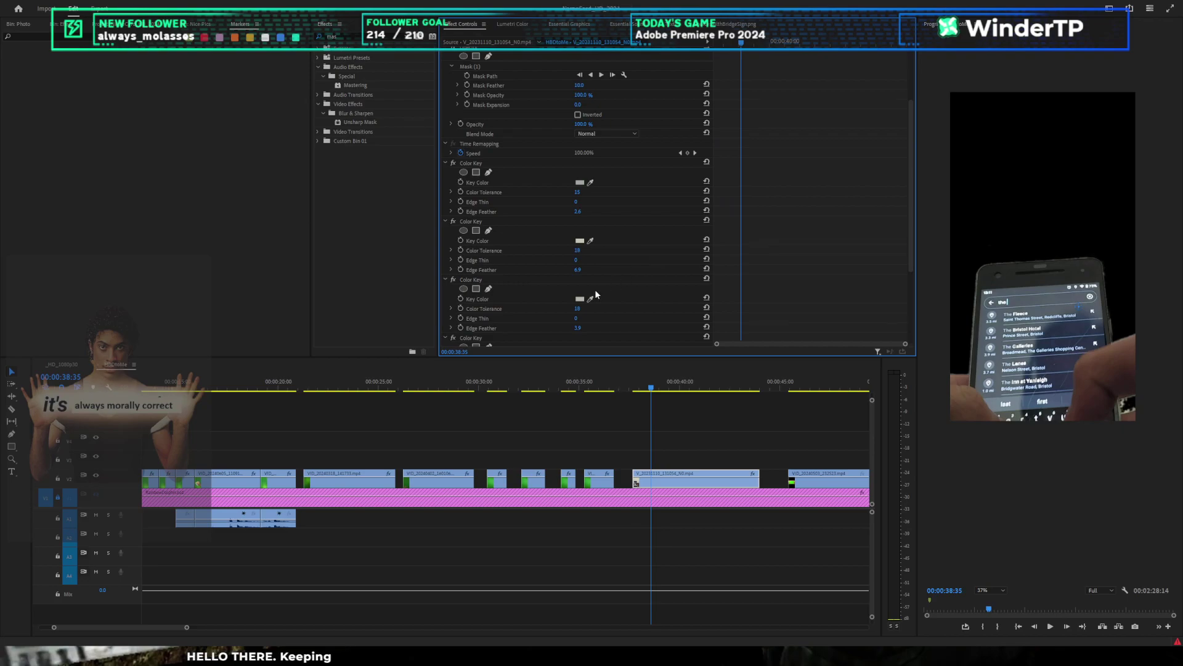
left_click_drag(578, 309, 578, 309)
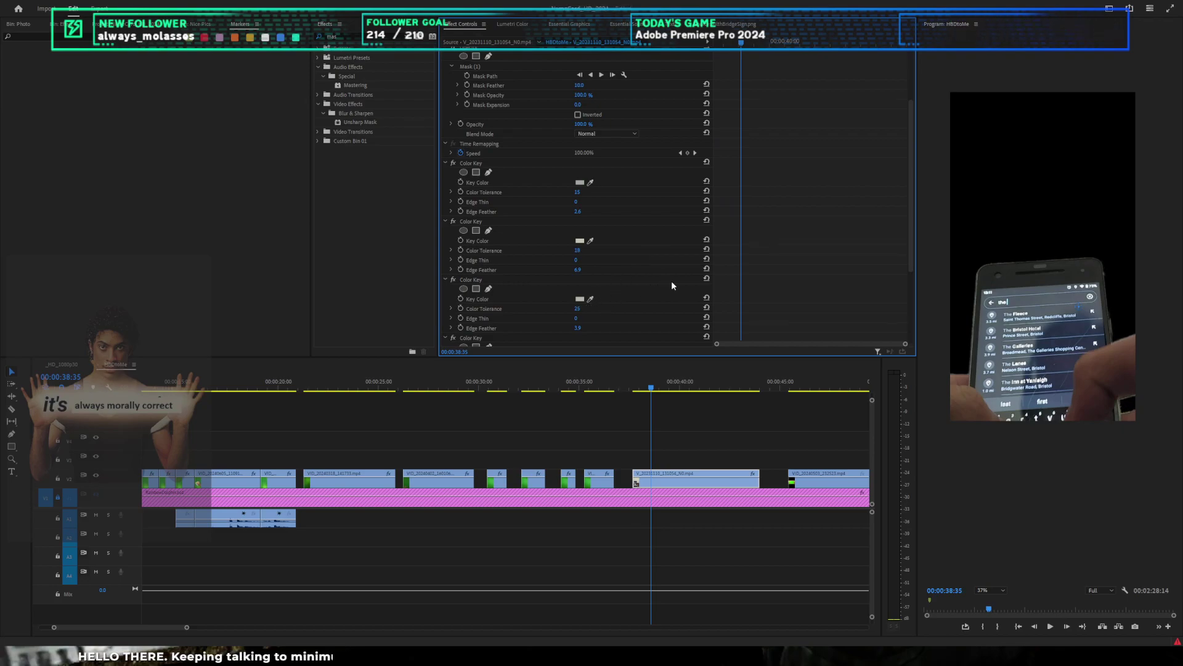
key("space")
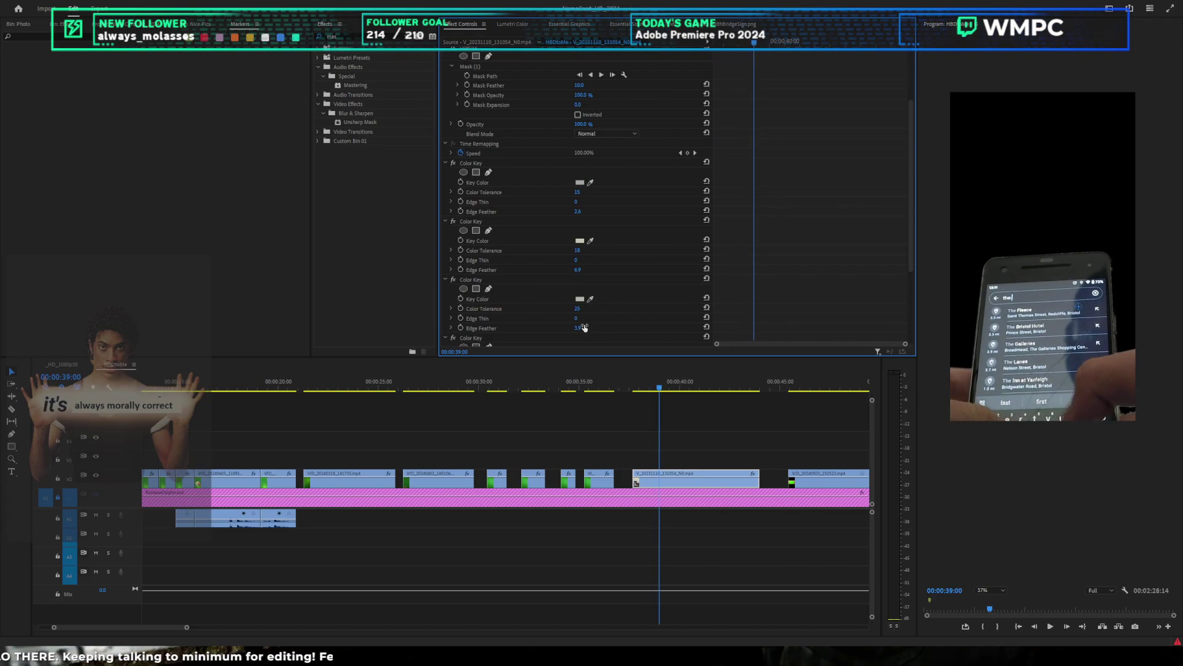
left_click_drag(580, 309, 579, 328)
Step: Set the phone clip's speed to 200% and play the clip back
key("minus")
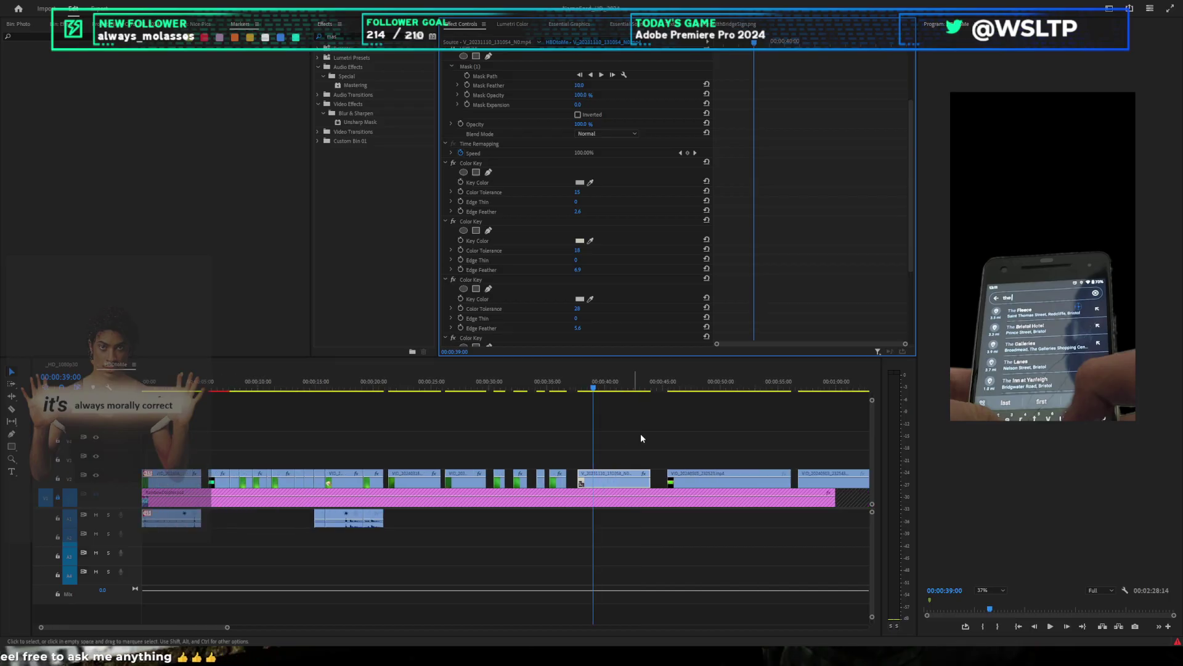
key("space")
key("minus")
left_click(653, 424)
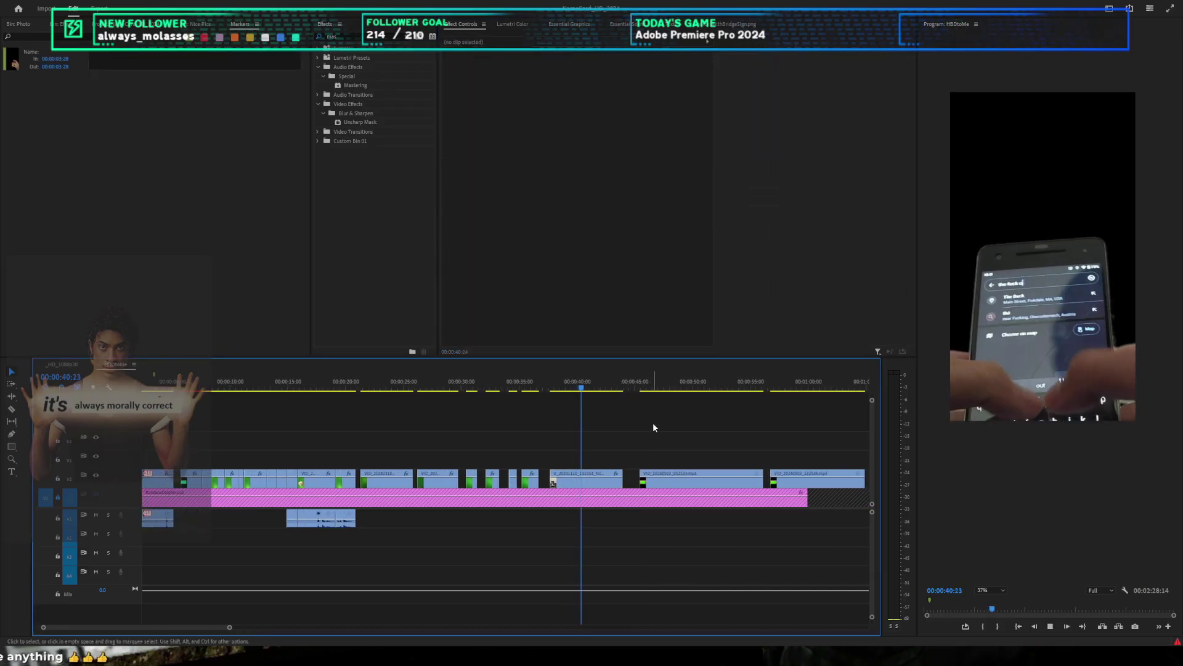
key("space")
left_click(604, 484)
key("ctrl+s")
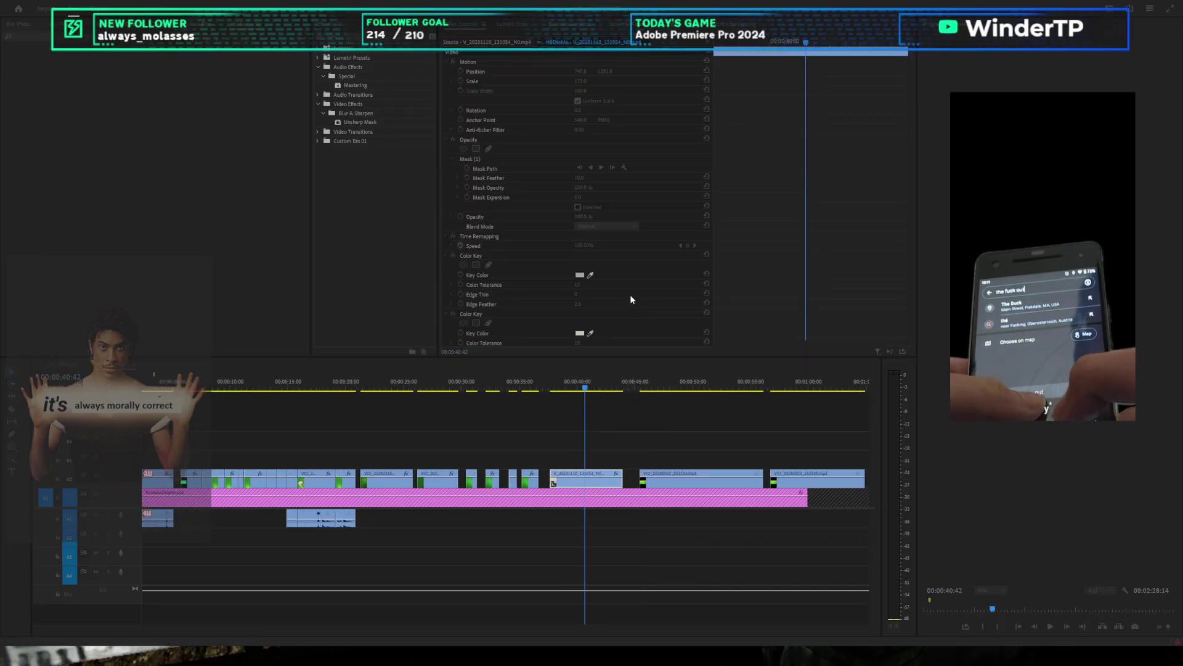
type("200")
key("Return")
left_click(550, 380)
key("space")
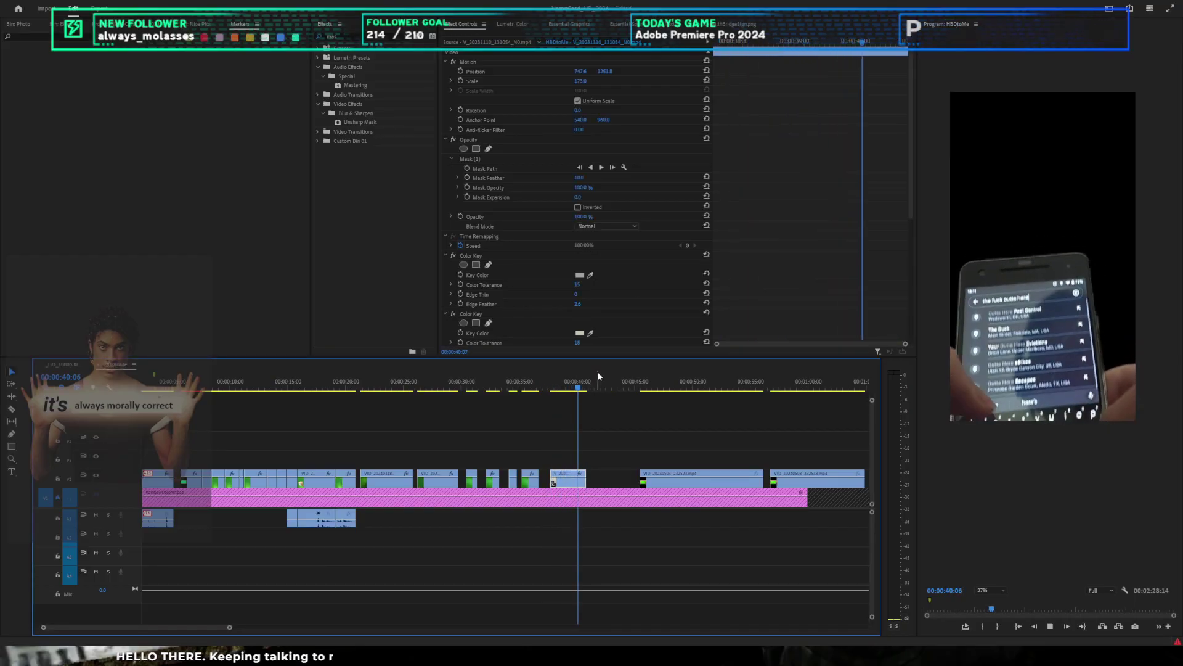
Step: Set the rotation of the pointing-finger green screen clip near 46 seconds to -90° so the finger points up
left_click(654, 383)
key("equal")
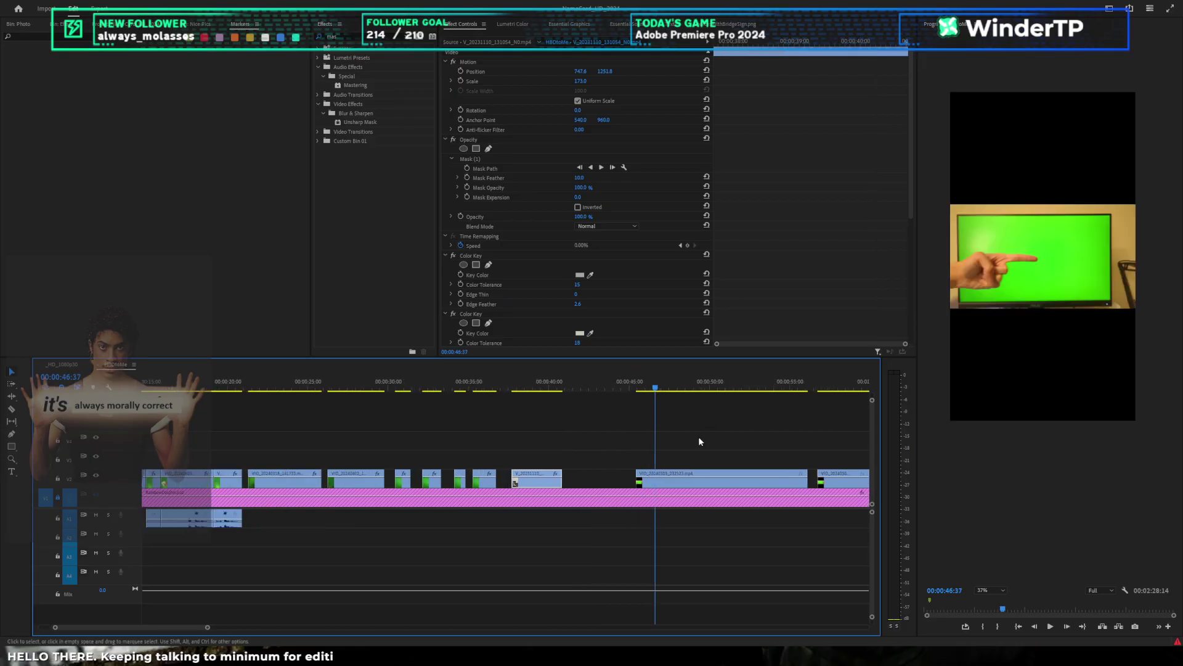
key("minus")
left_click_drag(657, 444, 686, 487)
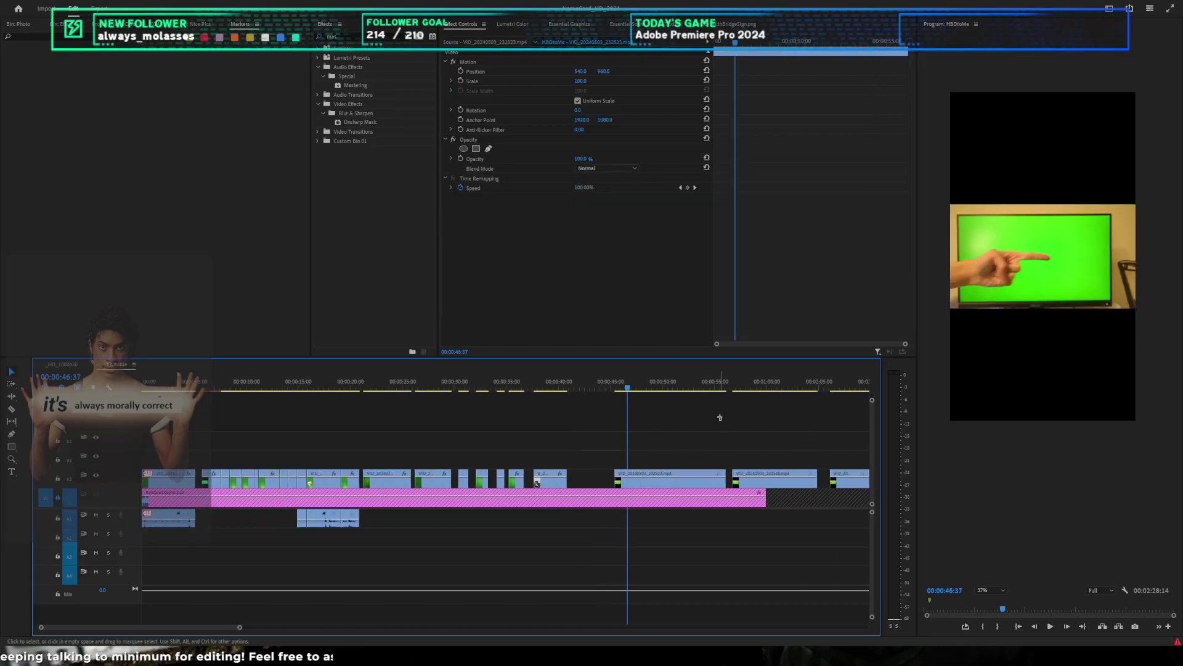
left_click_drag(700, 444, 692, 493)
left_click(587, 109)
type("90")
key("Return")
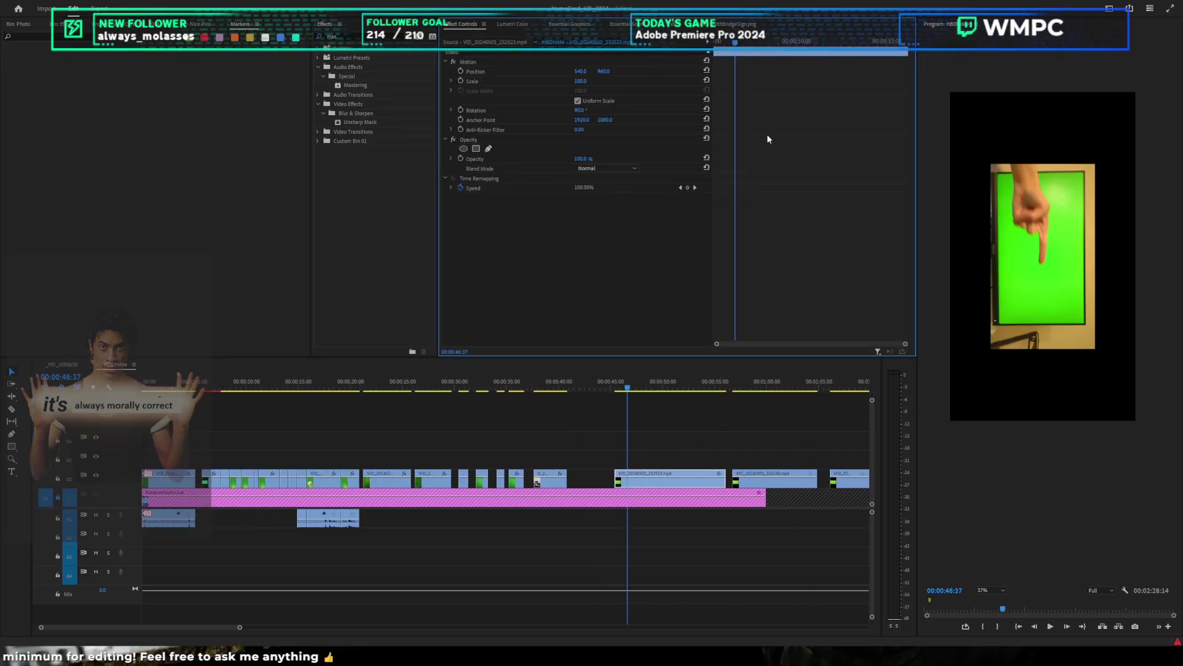
type("-90")
key("Return")
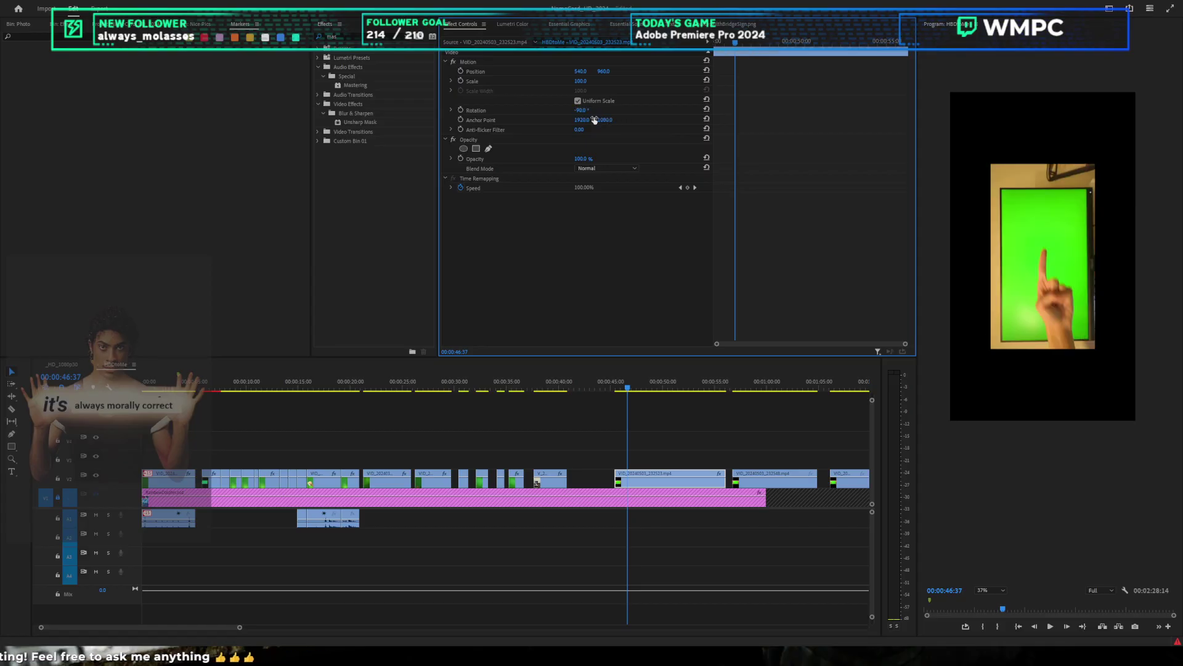
Step: Restore native size on the remaining green screen clips, scale the pointing-finger clip to about 68.9 and shift it slightly up and left
left_click_drag(699, 433, 804, 500)
scroll(731, 453, "down", 3)
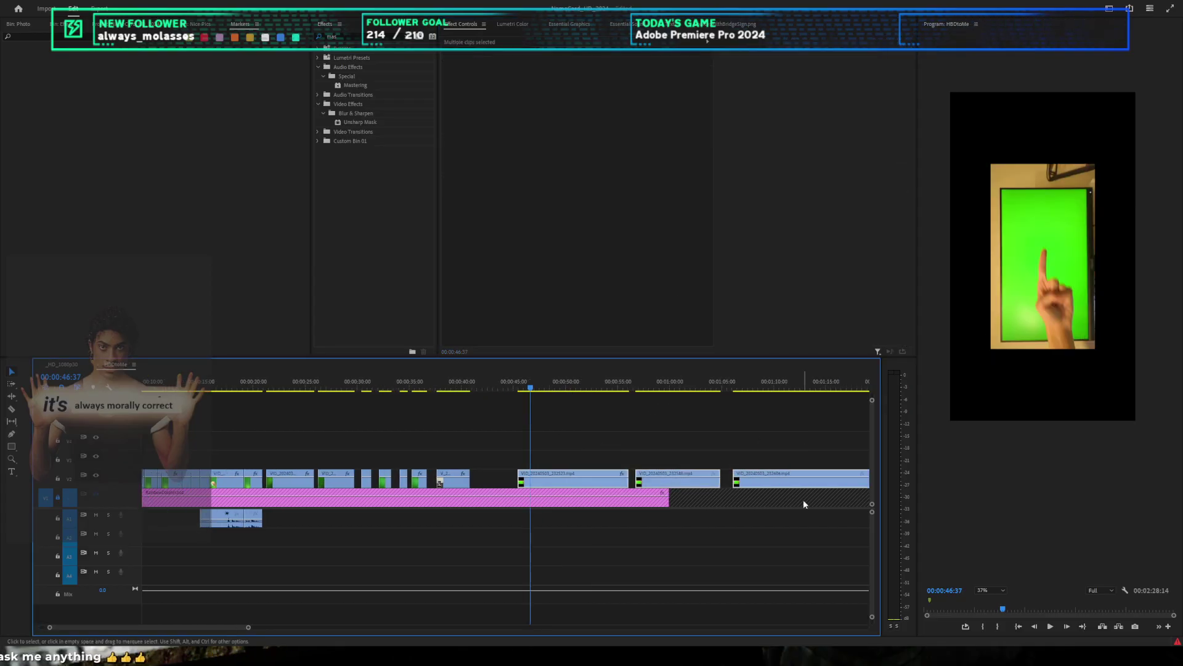
key("s")
left_click(603, 473)
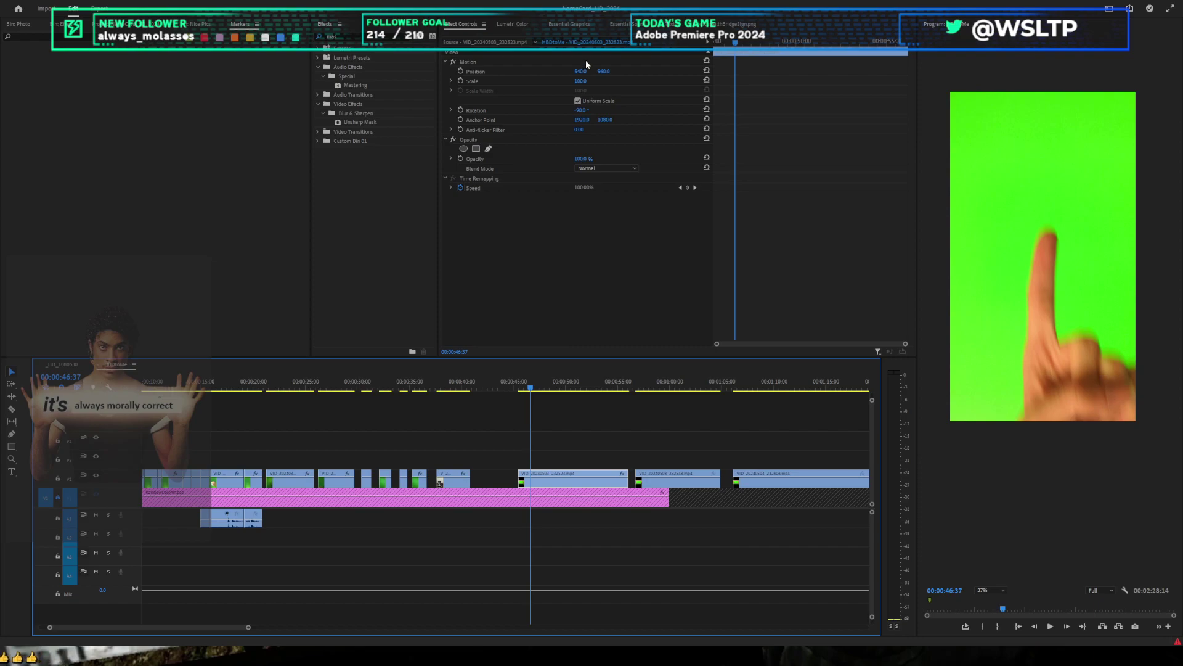
left_click_drag(586, 80, 587, 81)
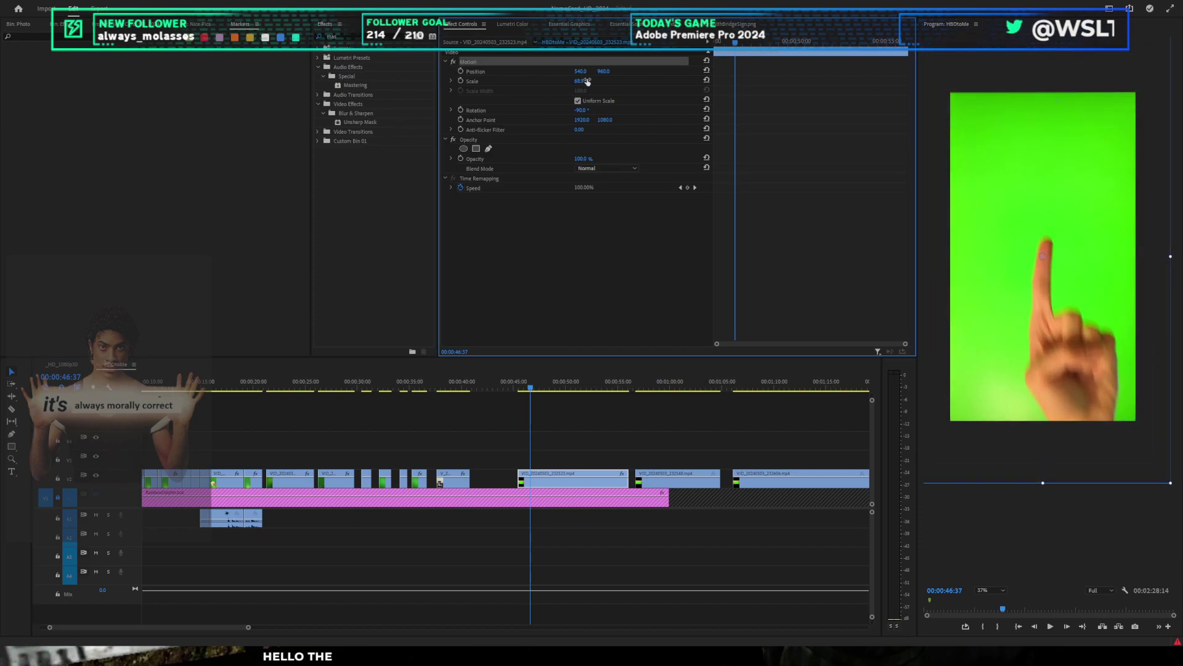
left_click_drag(1026, 254, 1023, 249)
Step: Scrub through the timeline from the early phone clips near 6 seconds to the pointing-finger clip near 46 seconds to compare them
scroll(557, 434, "up", 1)
scroll(557, 433, "down", 2)
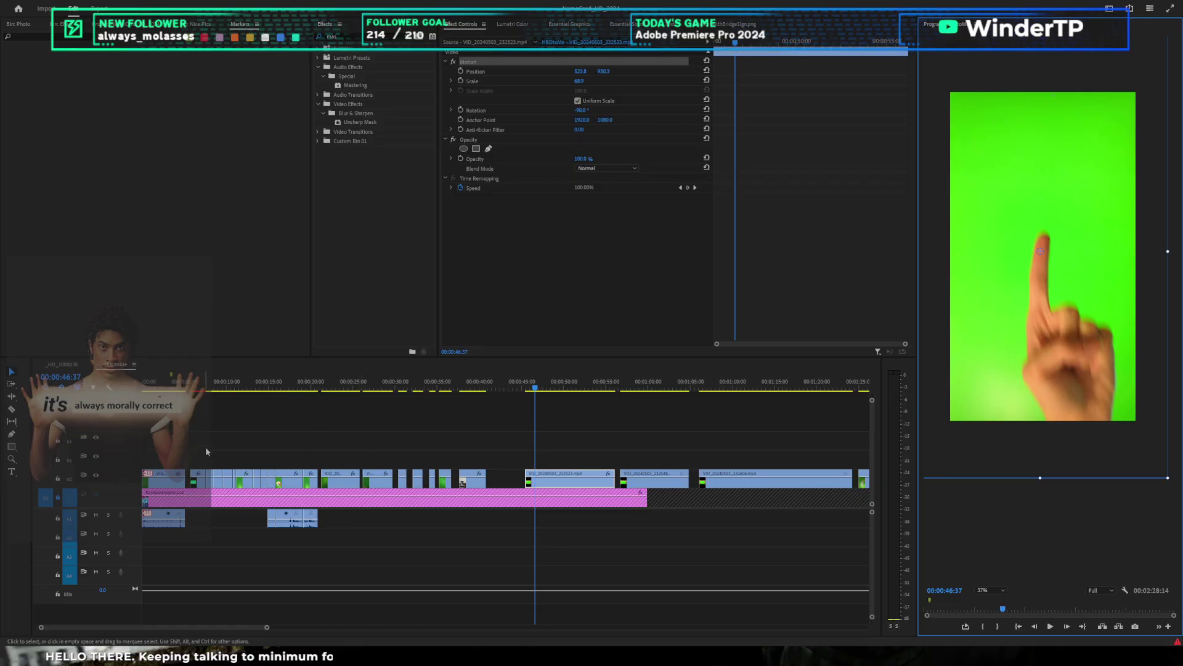
left_click(199, 382)
scroll(246, 434, "up", 4)
left_click_drag(204, 382, 214, 383)
scroll(276, 400, "down", 4)
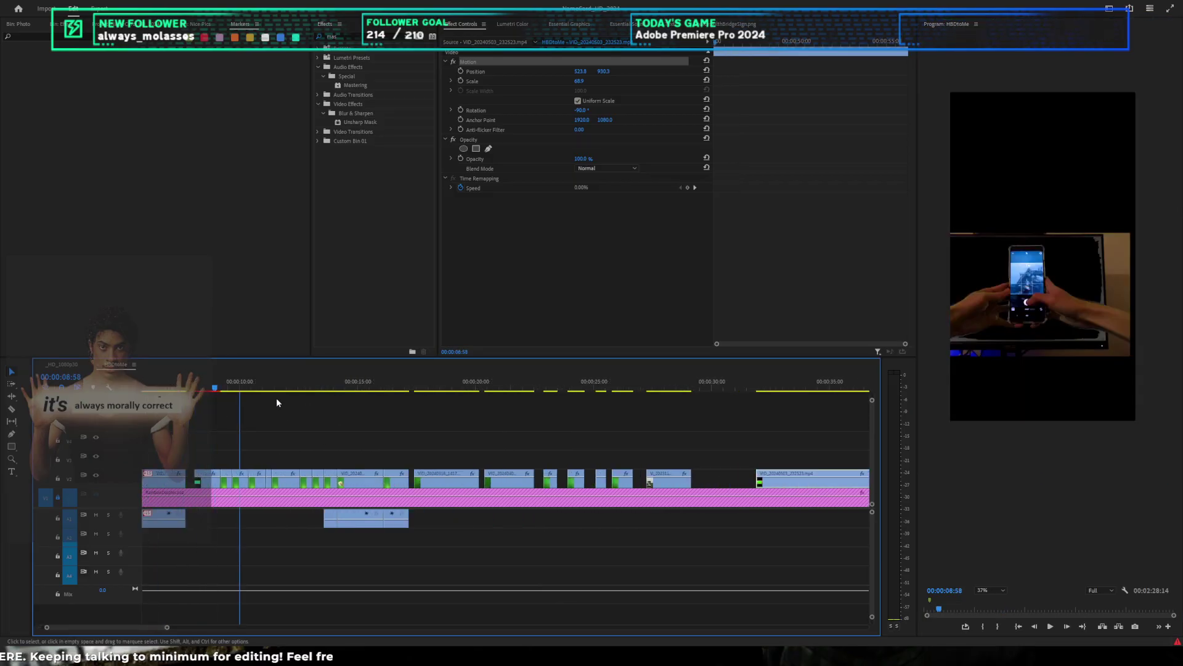
left_click(686, 378)
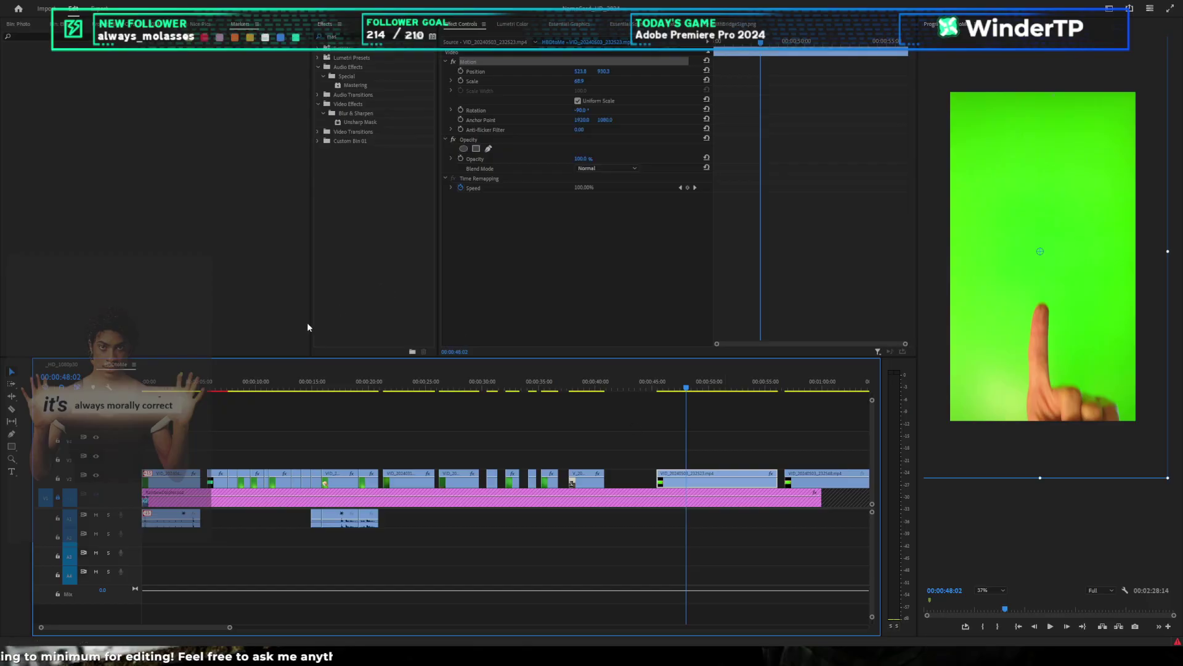
left_click(203, 381)
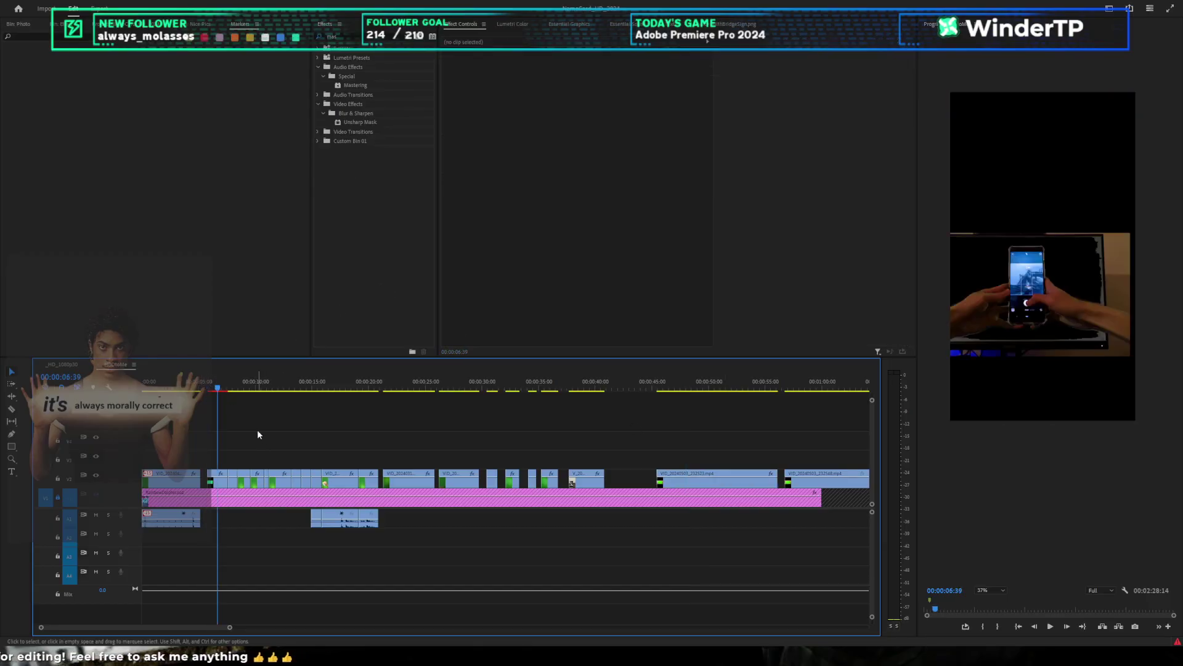
key("=")
left_click(278, 404)
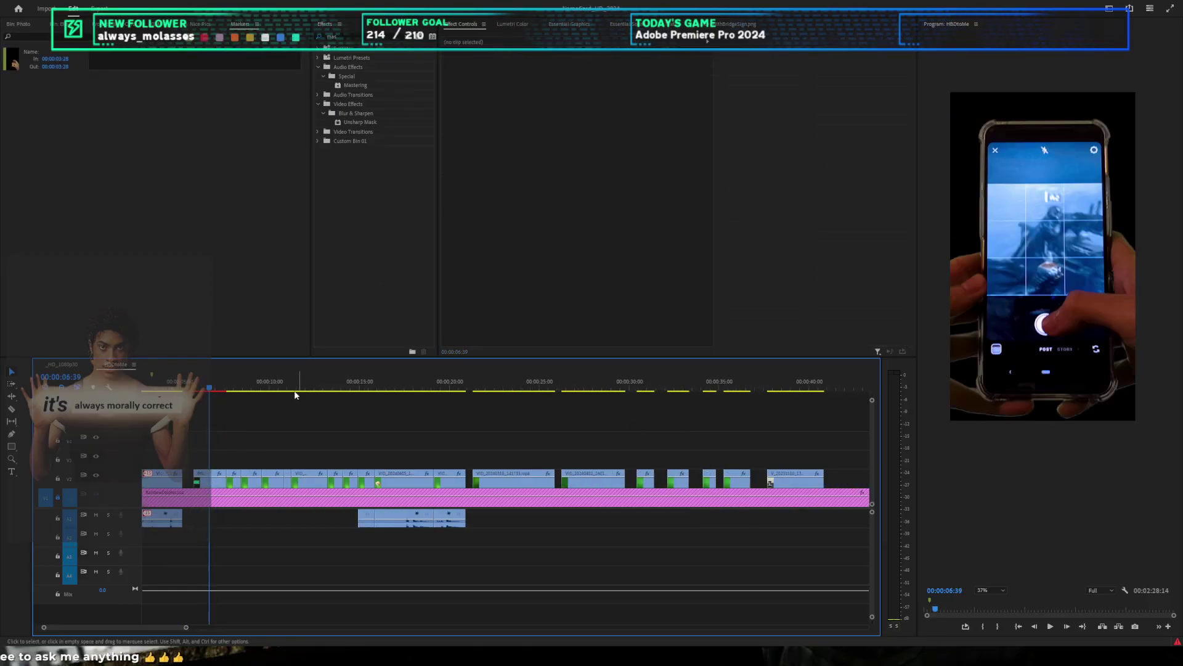
left_click_drag(299, 388, 773, 421)
scroll(793, 420, "down", 3)
left_click(726, 397)
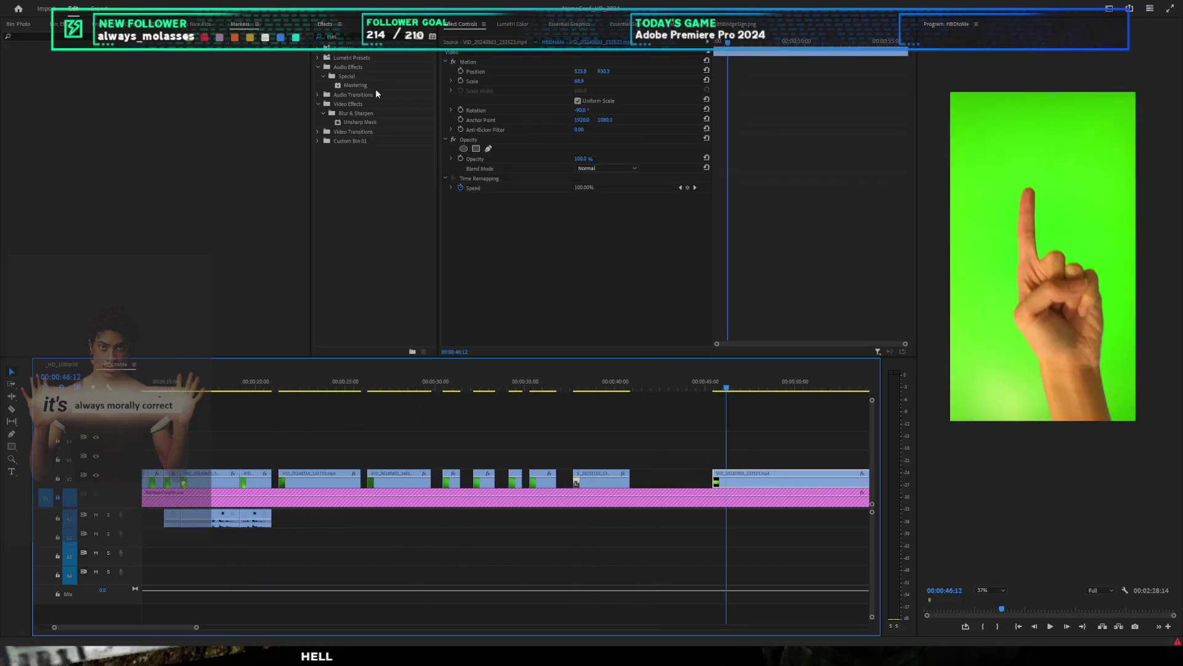
Step: Find the Color Key effect in the effects library and apply it to the pointing-finger clip
left_click(346, 38)
type("col")
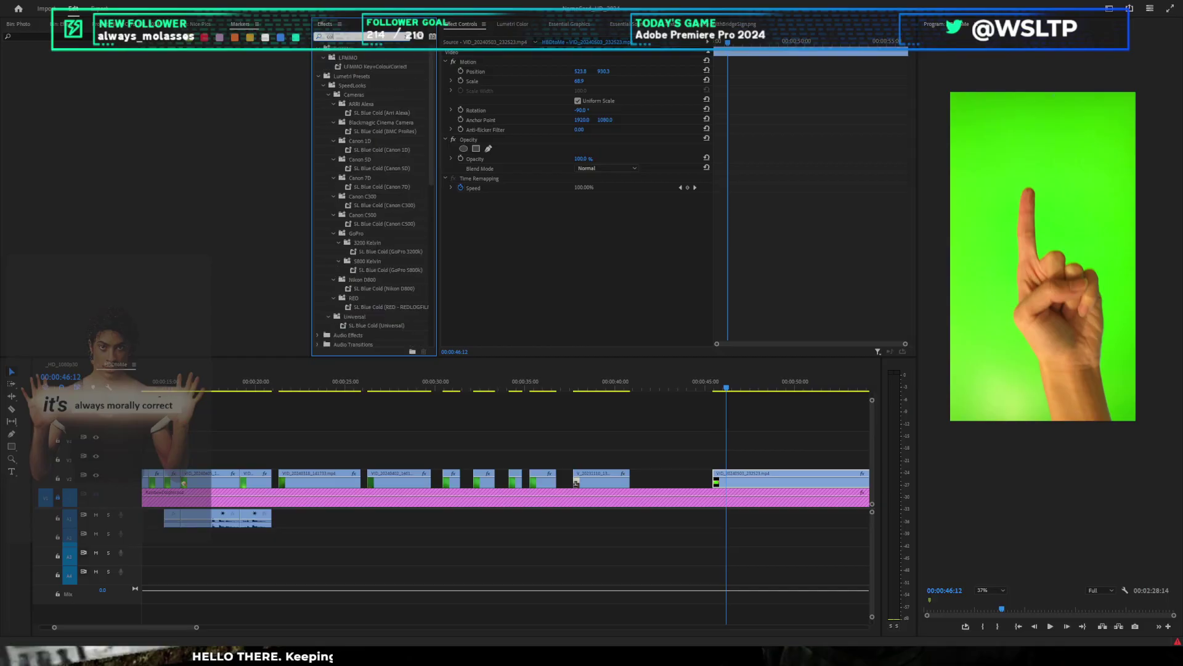
type(" k")
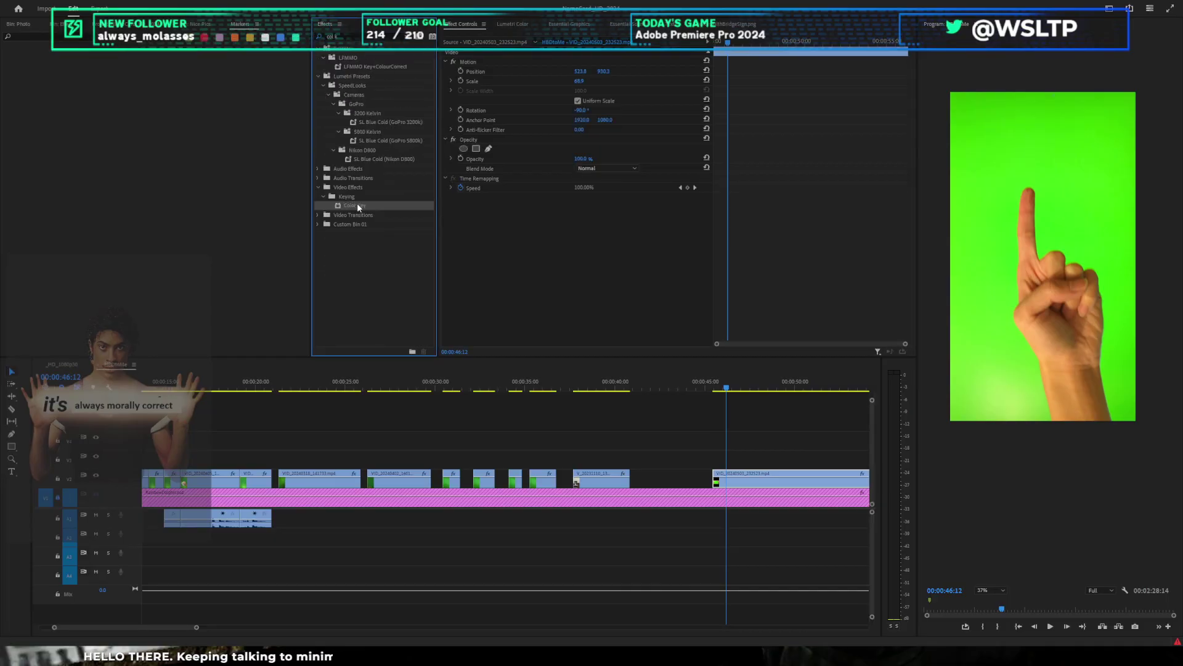
left_click_drag(357, 204, 579, 239)
left_click(364, 226)
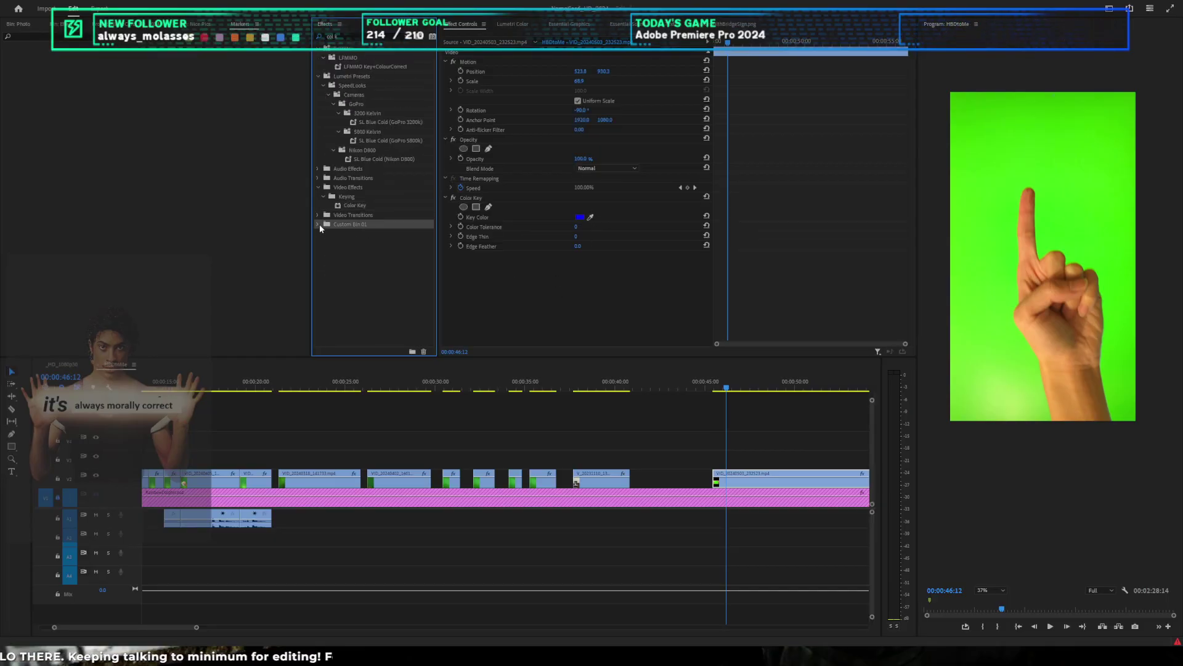
left_click(408, 38)
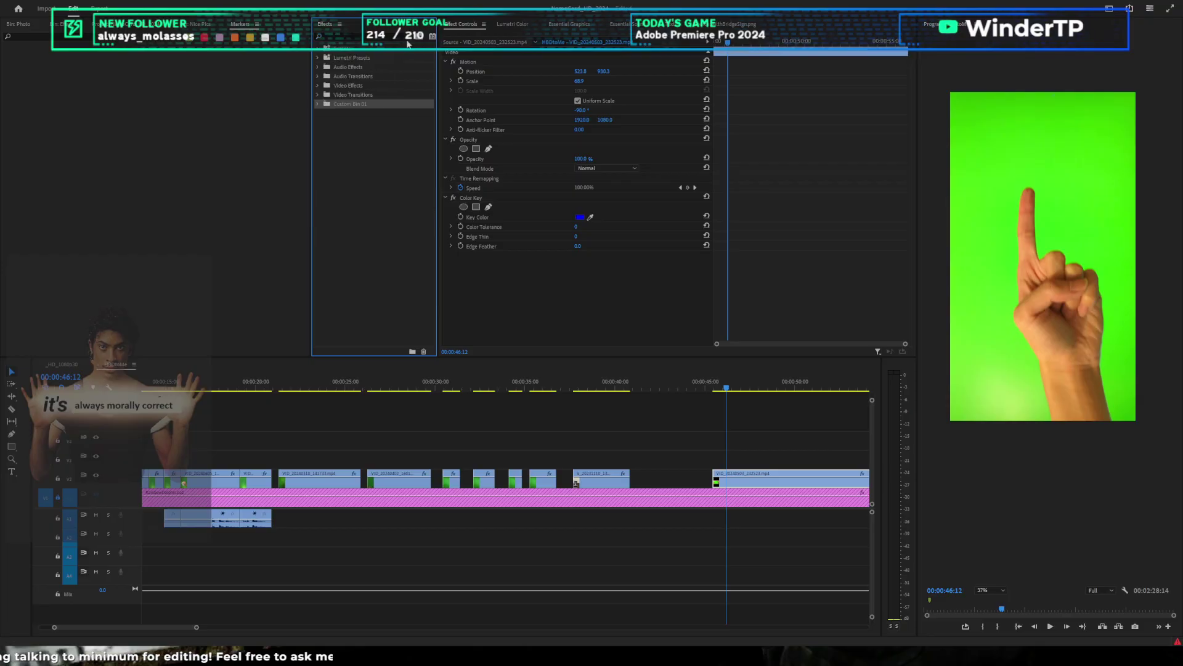
Step: Delete the custom bin "Custom Bin 01" from the effects library
left_click(356, 137)
left_click(353, 99)
left_click(353, 104)
key("Delete")
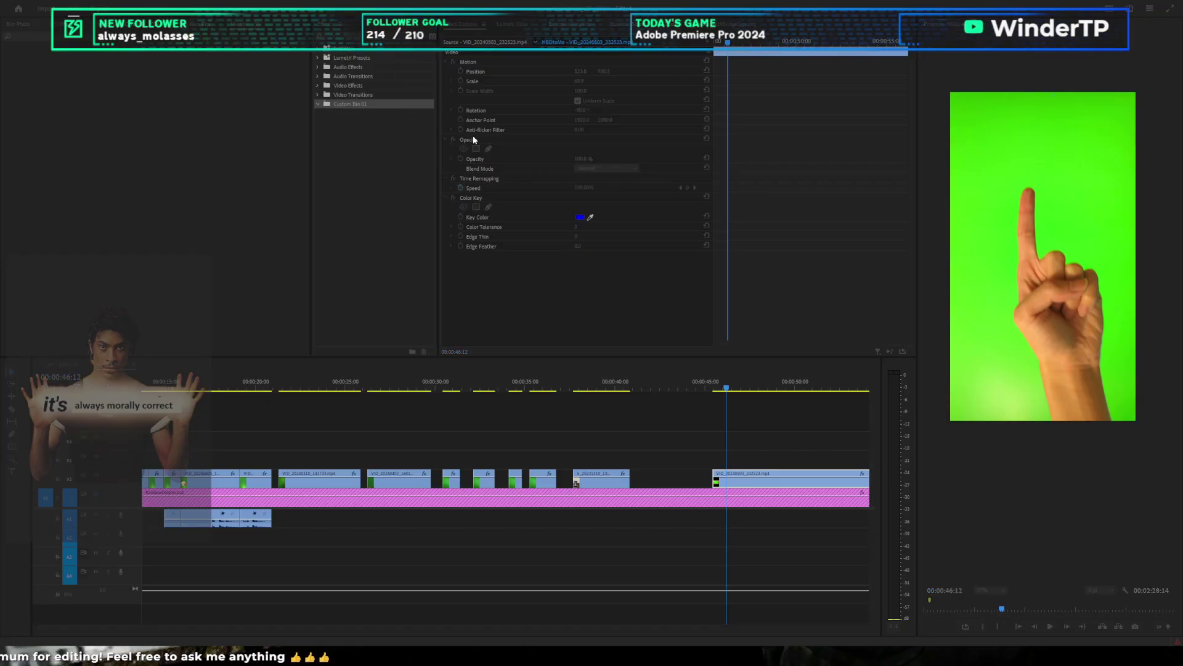
left_click(599, 263)
Step: Sample the green background as the Color Key colour on the pointing-finger clip, raise Color Tolerance to about 34 and make Edge Thin slightly negative
left_click(590, 218)
left_click(985, 186)
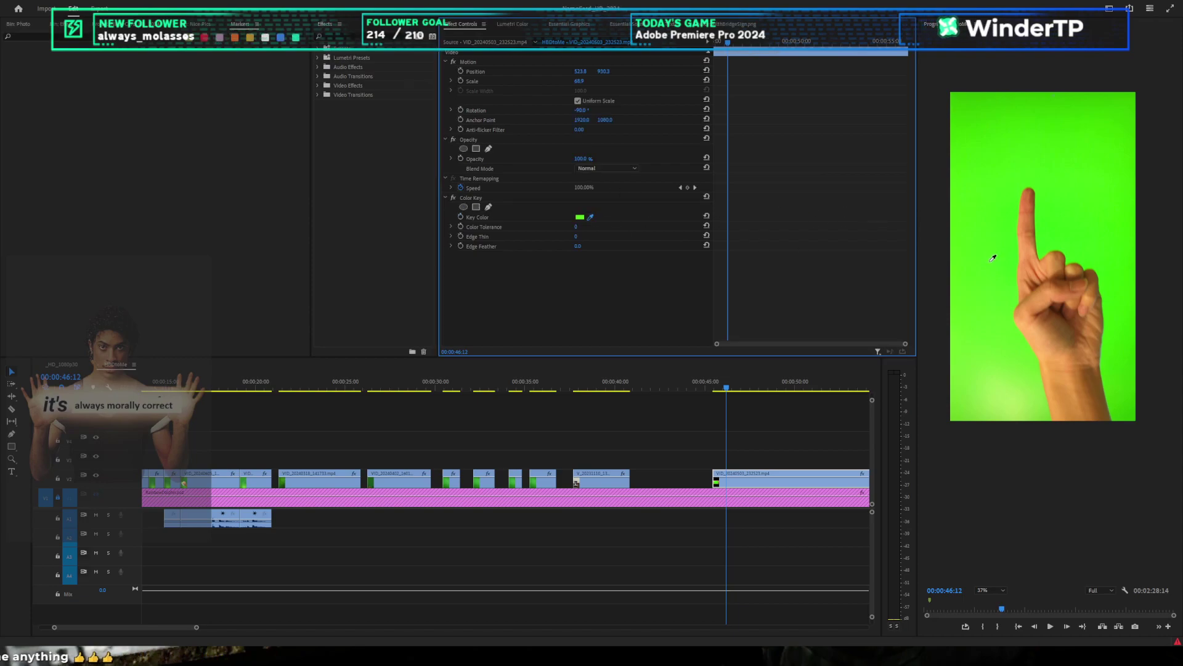
mouse_move(577, 227)
left_mouse_down()
mouse_move(607, 227)
mouse_move(573, 239)
left_mouse_up()
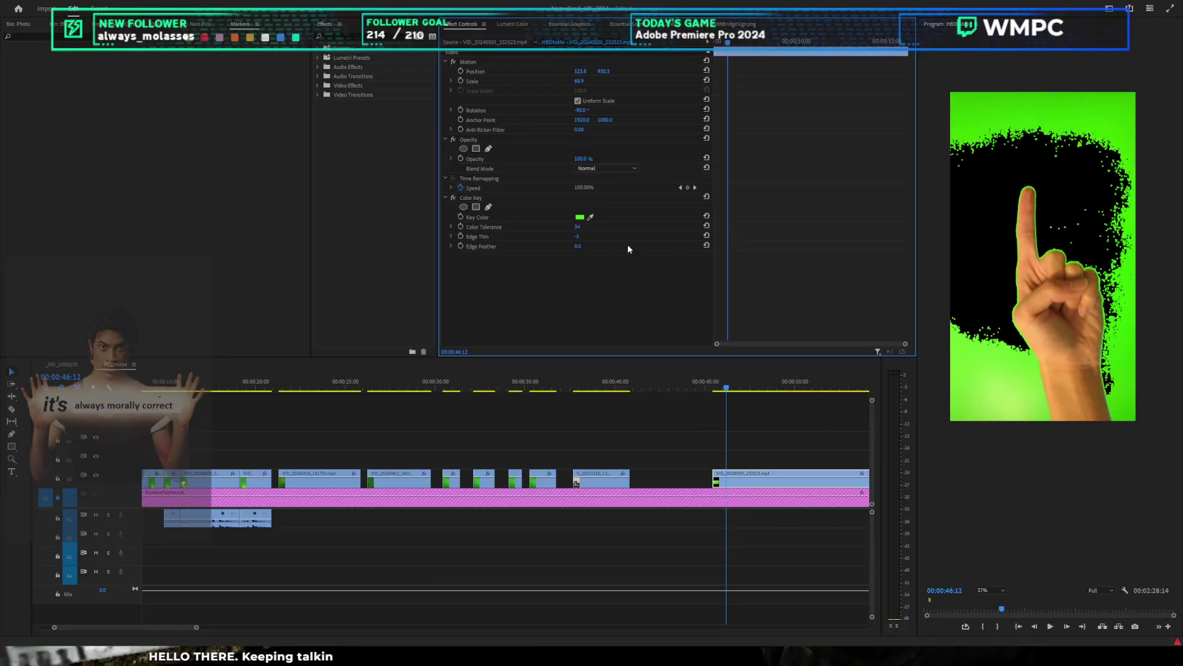
Step: Duplicate the Color Key effect, sample the lighter green patch near the bottom of the clip and raise its Color Tolerance to about 66
left_click(515, 198)
key("ctrl+c")
key("ctrl+v")
left_click(955, 359)
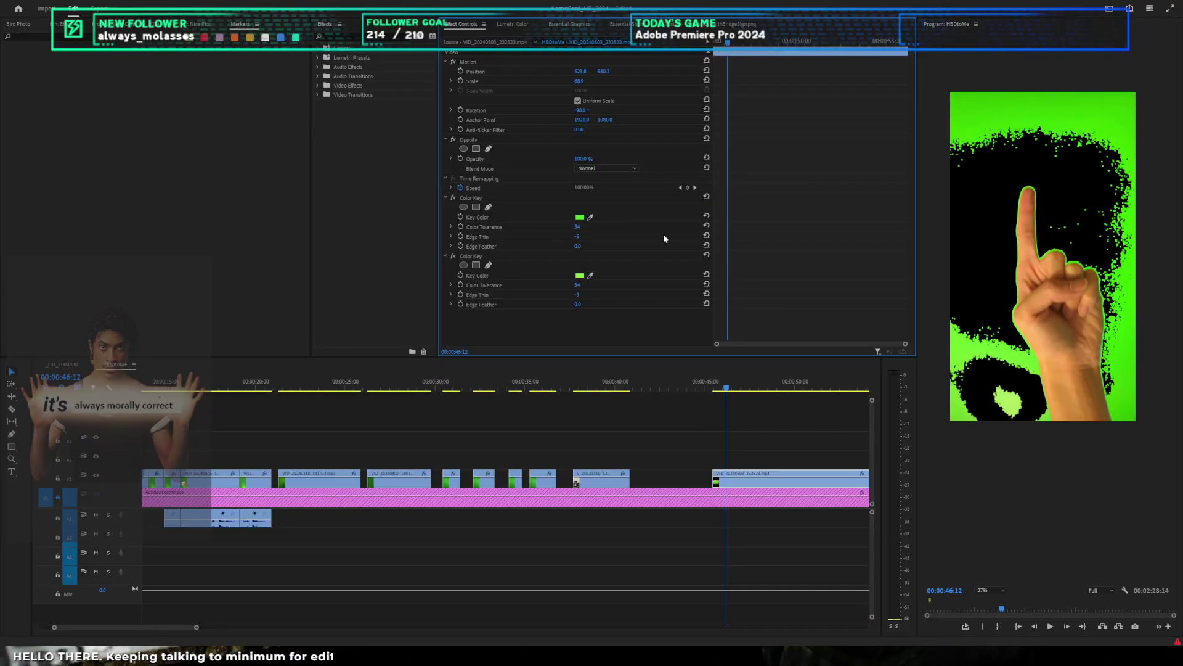
left_click(1010, 363)
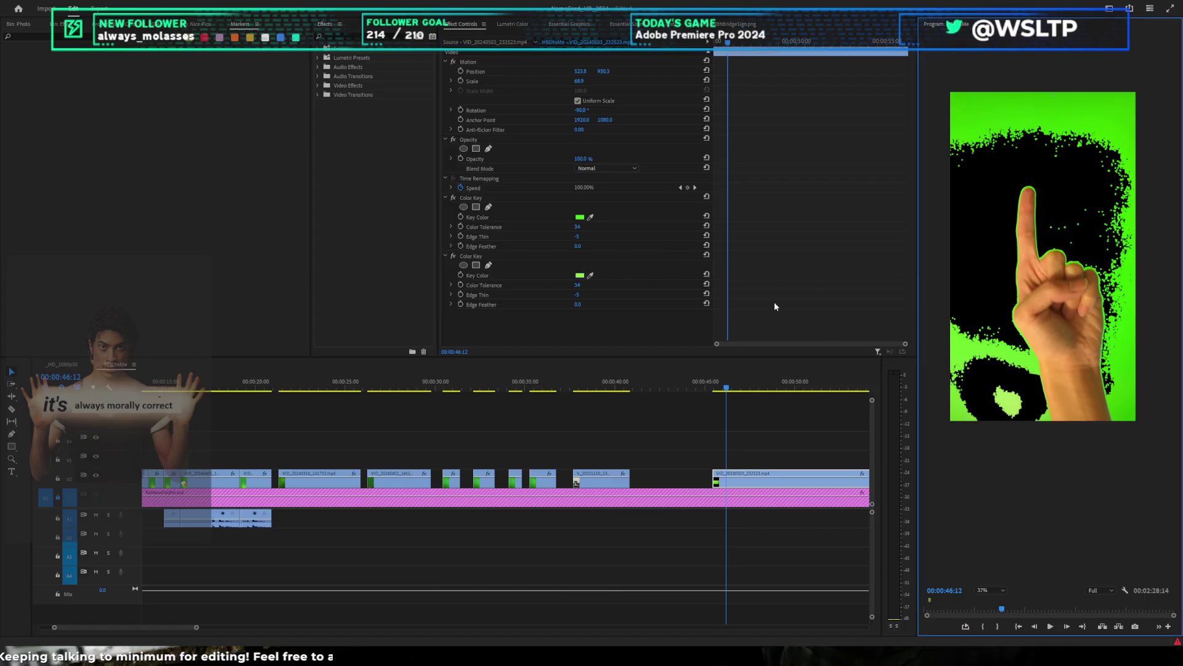
left_click(573, 286)
left_click_drag(580, 285, 601, 286)
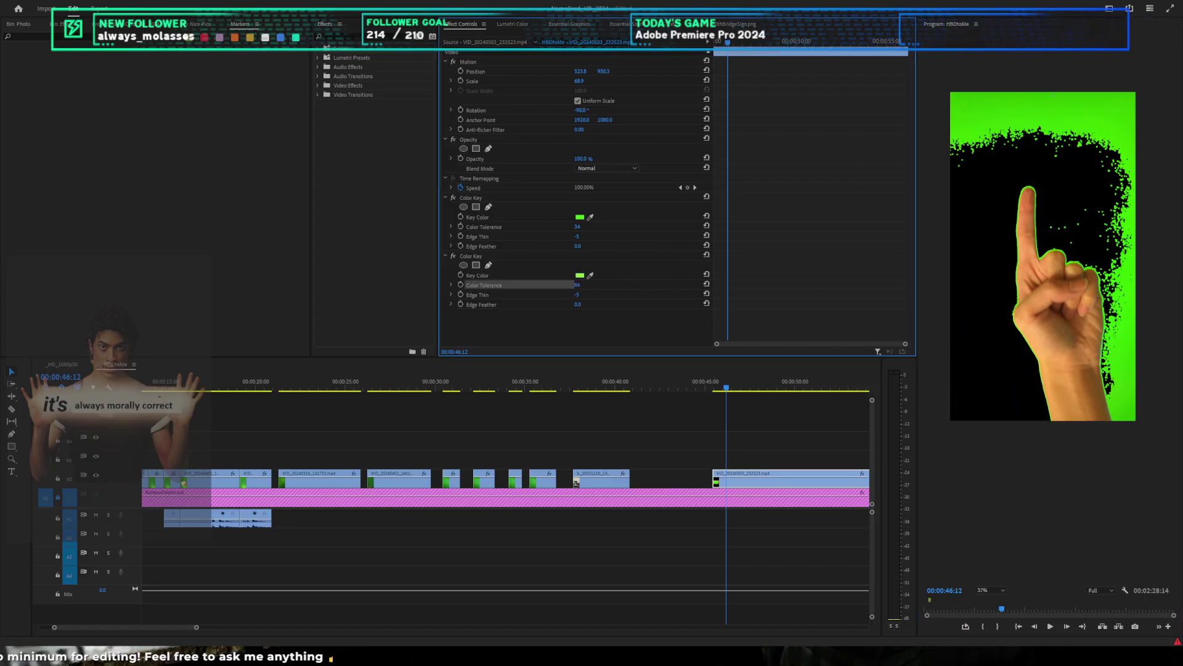
Step: Duplicate the second Color Key and sample the remaining green along the frame's right edge as its key colour
left_click(505, 256)
key("ctrl+c")
key("ctrl+v")
left_click(590, 334)
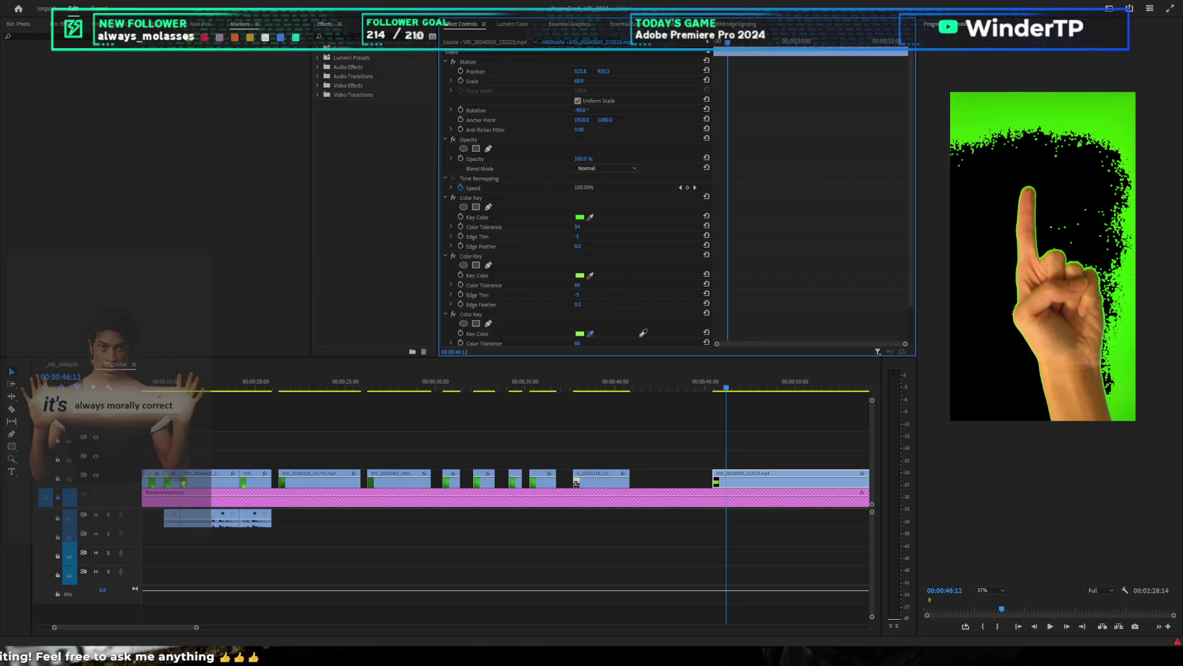
left_click(1130, 324)
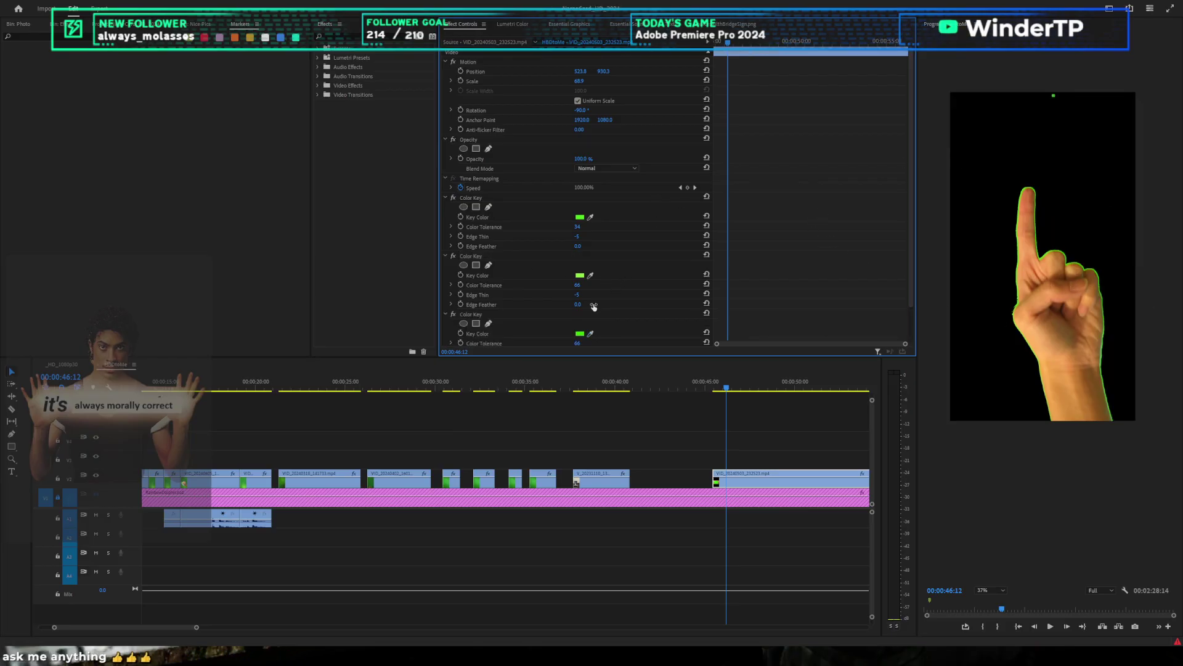
Step: Find the Ultra Key effect in the effects library and add it below the Color Key effects on the pointing-finger clip
scroll(594, 306, "down", 2)
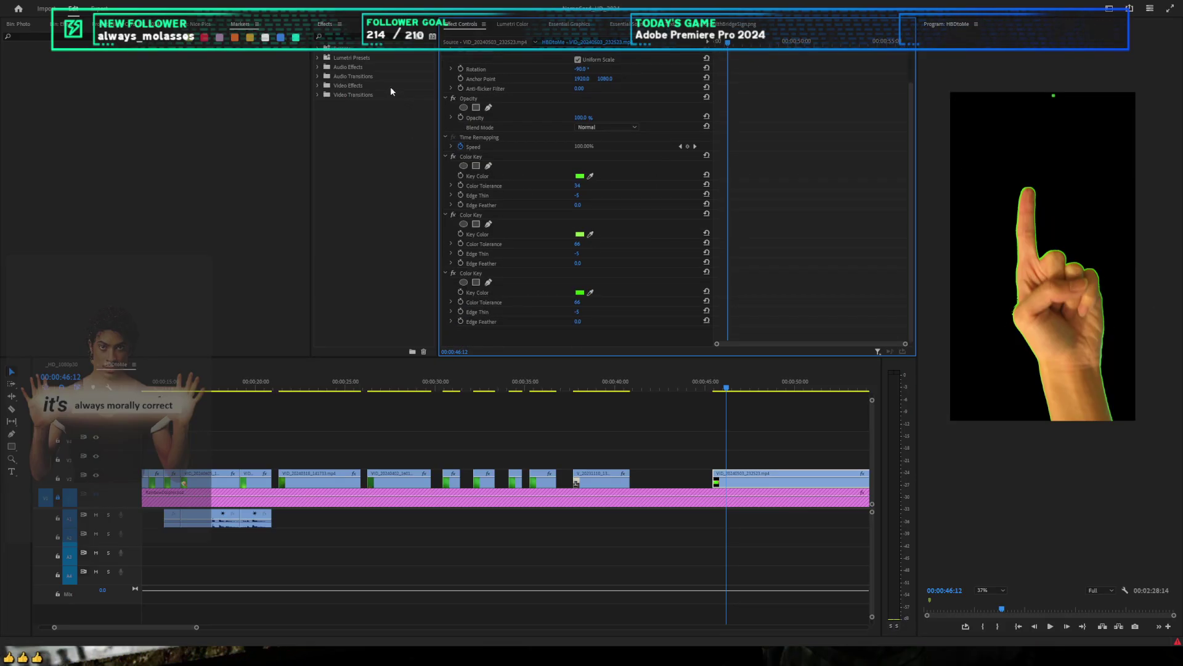
left_click(377, 35)
type("ultra")
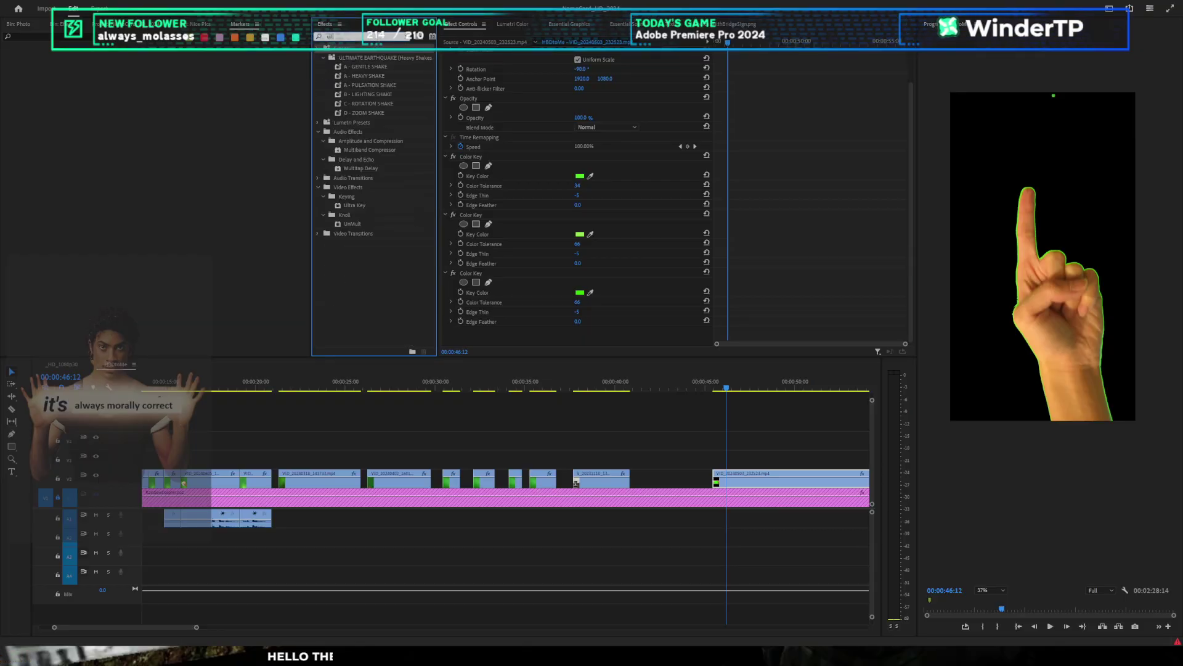
left_click(445, 156)
left_click_drag(355, 103, 452, 313)
Step: Collapse the Color Key effects and disable all three of them on the pointing-finger clip
left_click(445, 266)
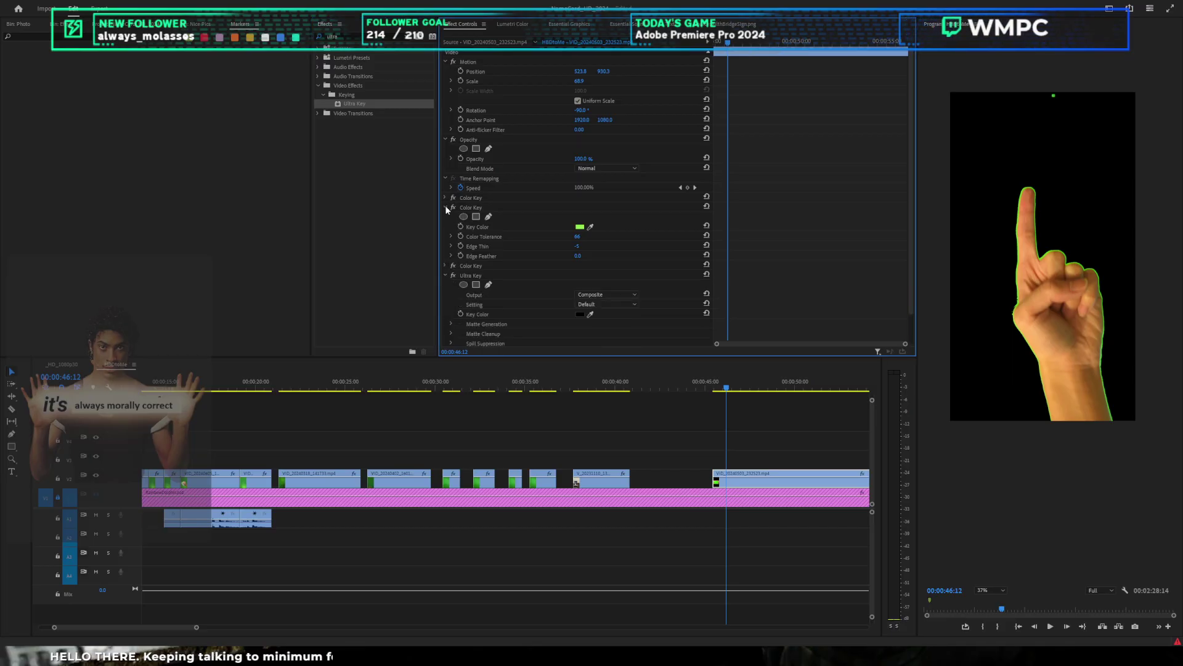
left_click(445, 207)
left_click(453, 197)
left_click(453, 208)
left_click(453, 217)
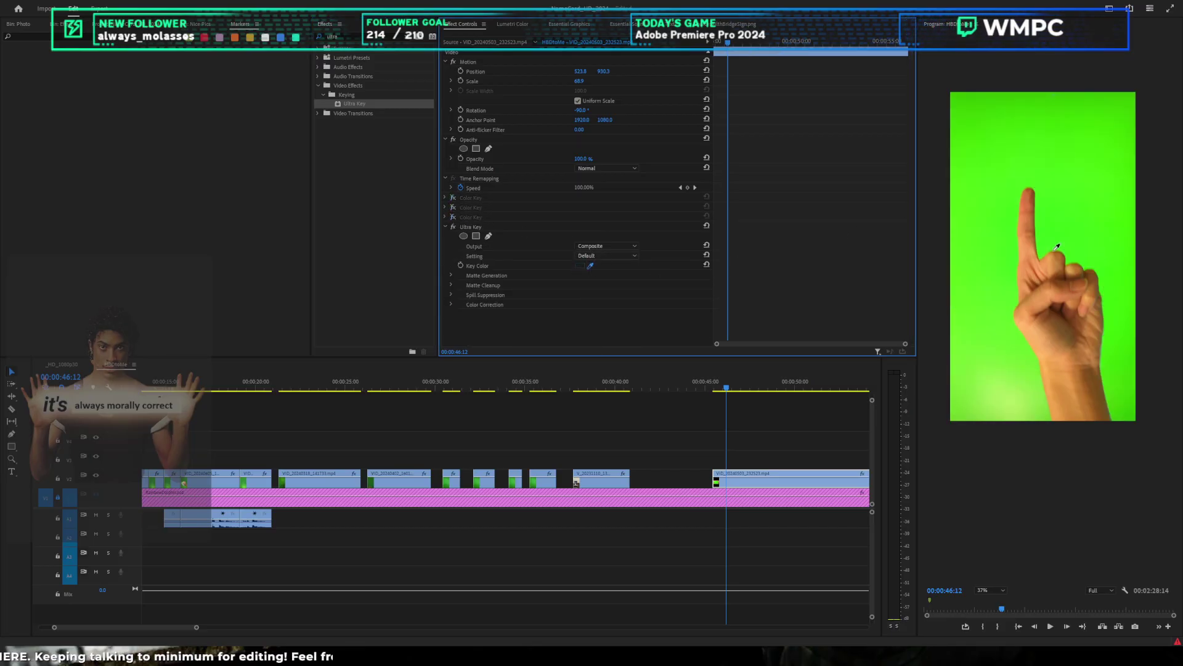
Step: Sample the green background beside the hand as the Ultra Key colour
left_click(1014, 283)
left_click(591, 265)
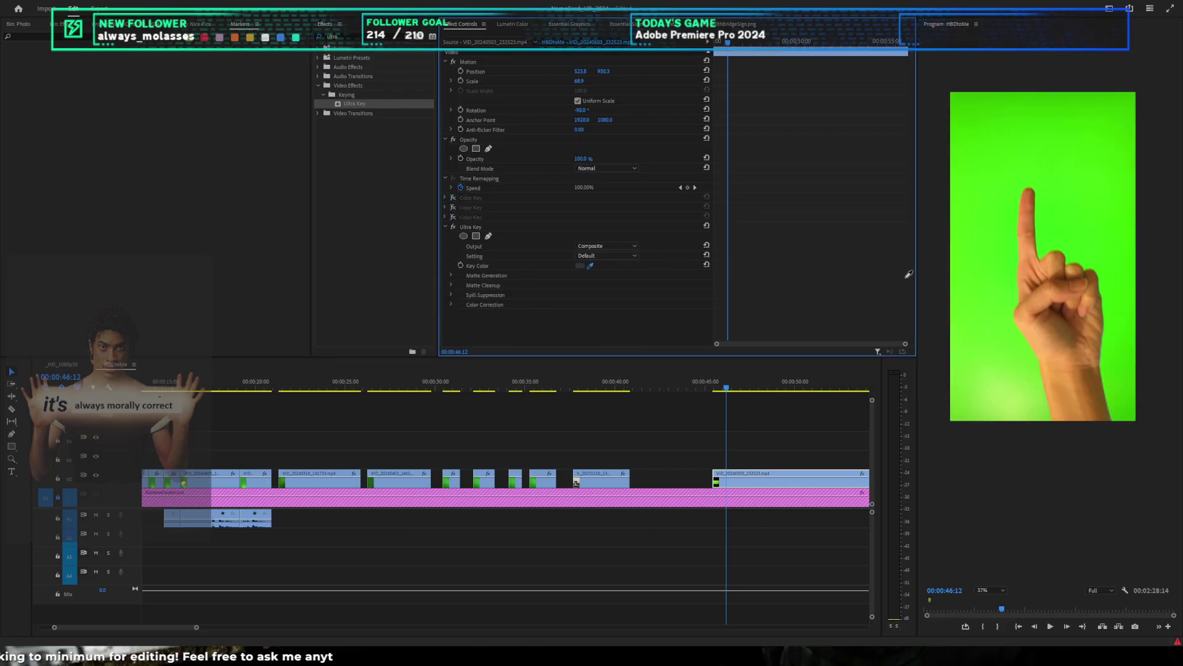
left_click(1014, 306)
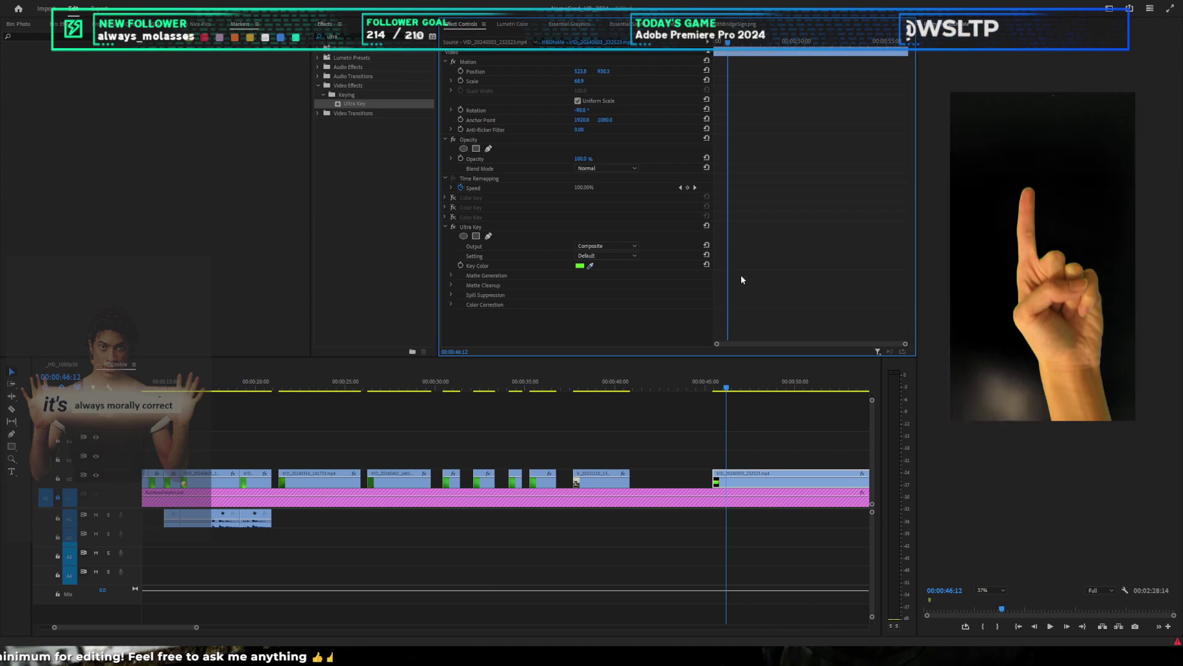
Step: Switch the Ultra Key output to Alpha Channel, keep the Default setting and expand the Matte Generation controls
left_click(604, 246)
left_click(596, 255)
left_click(452, 275)
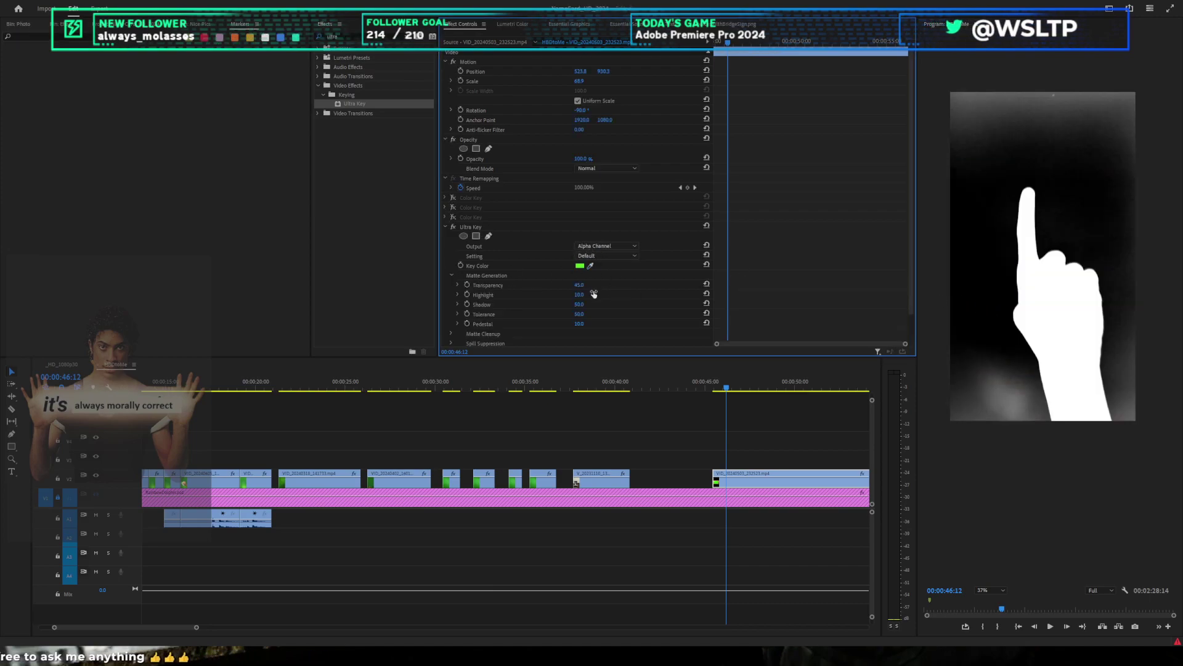
Step: Refine the Ultra Key matte in Alpha Channel output with Transparency 62.2, Shadow 7.2 and Pedestal about 56, and return the output to Composite
left_click(601, 246)
left_click(599, 239)
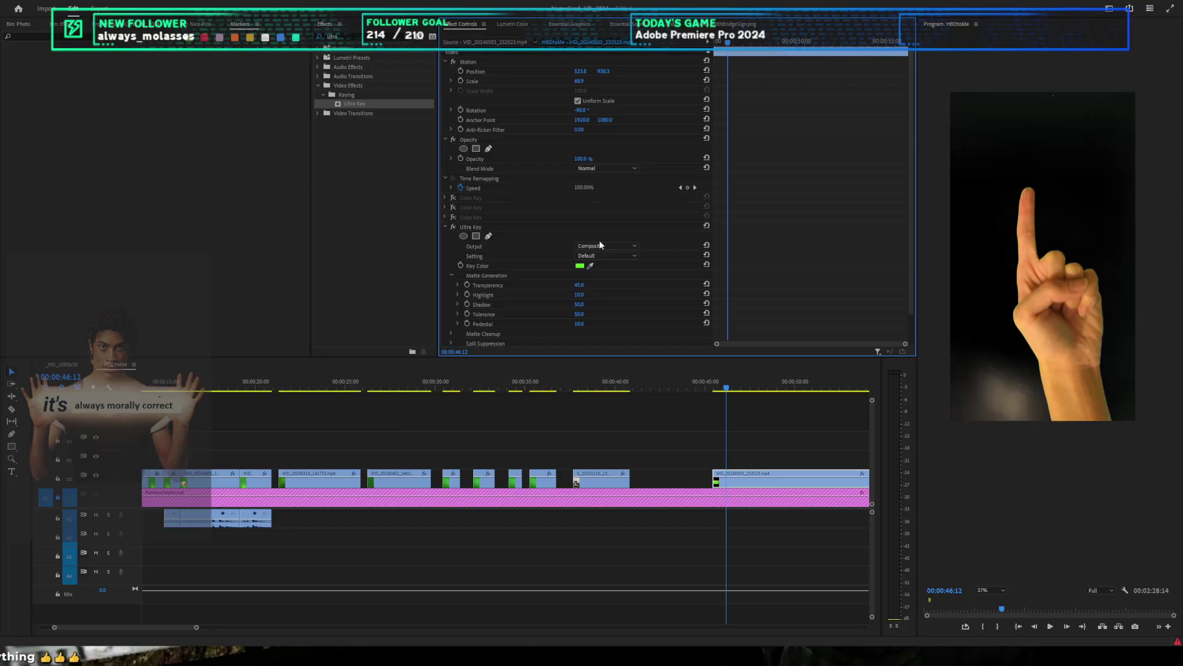
scroll(1001, 312, "up", 2)
left_click(598, 248)
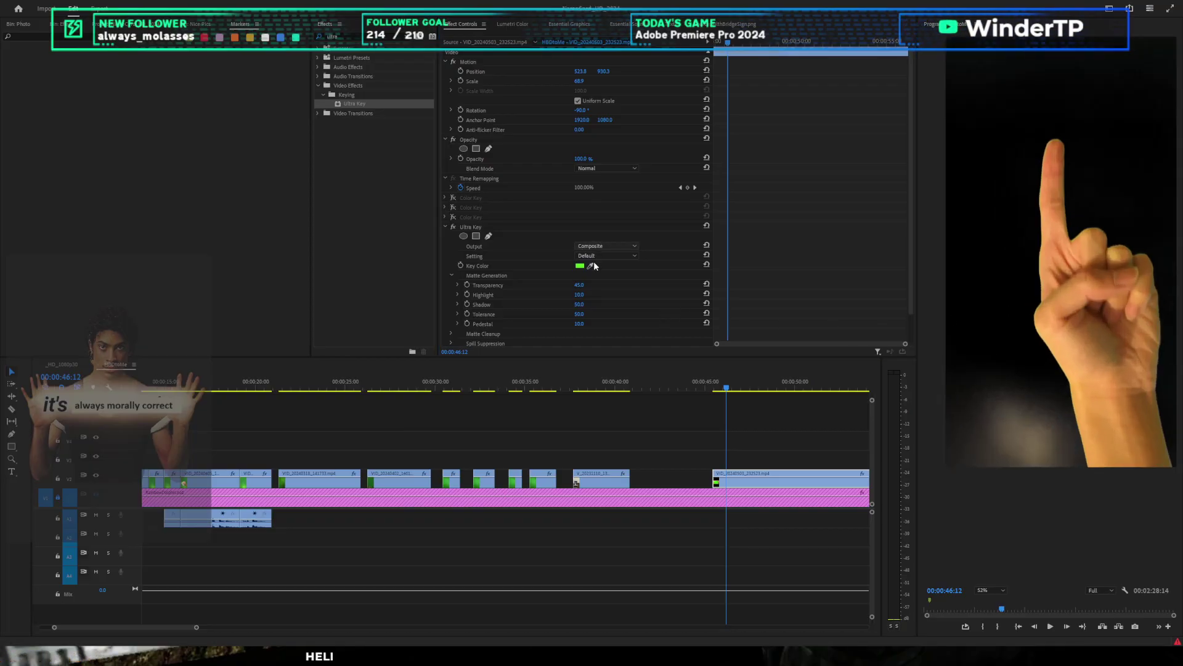
left_click(593, 259)
mouse_move(581, 285)
left_mouse_down()
mouse_move(604, 287)
mouse_move(556, 305)
left_mouse_up()
left_click_drag(1062, 343, 1019, 328)
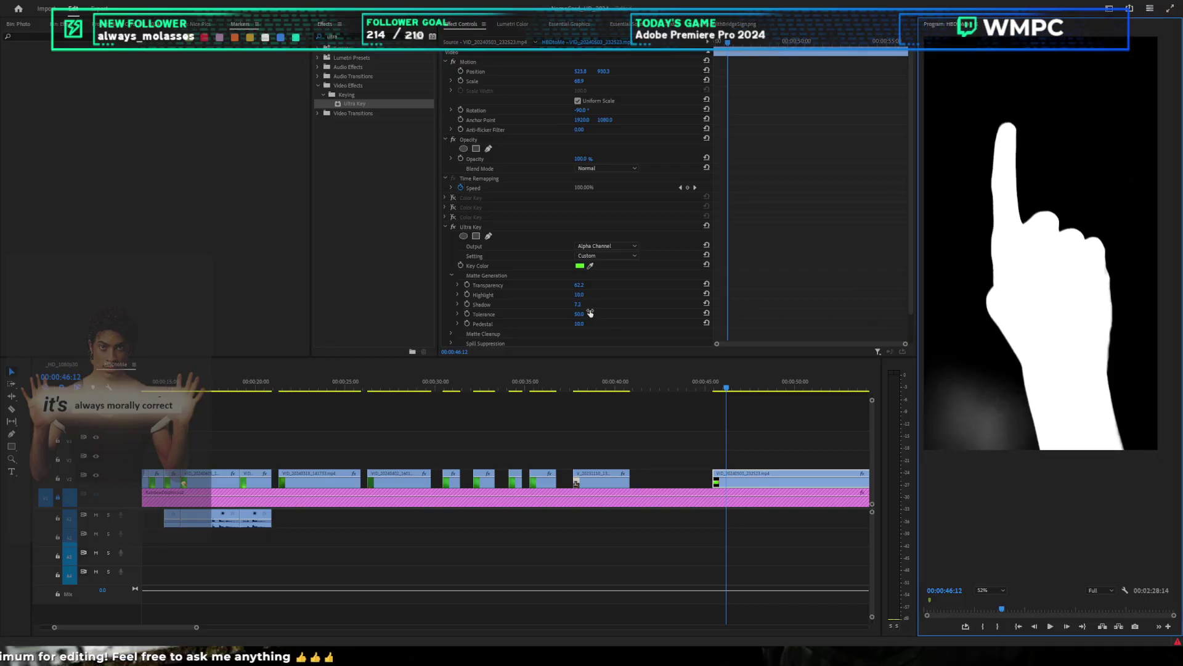
left_click_drag(579, 314, 601, 324)
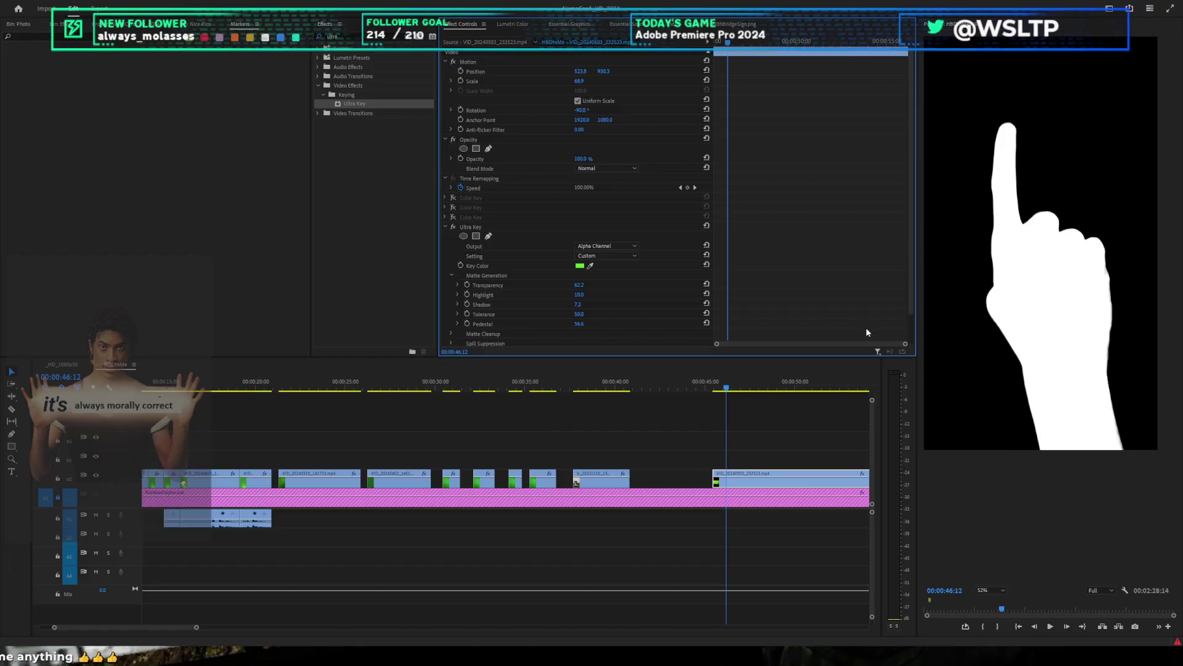
left_click(596, 247)
left_click(598, 247)
Step: Smooth the hand's keyed edge in Matte Cleanup with Choke at about 48 and Soften at about 27
scroll(516, 312, "down", 2)
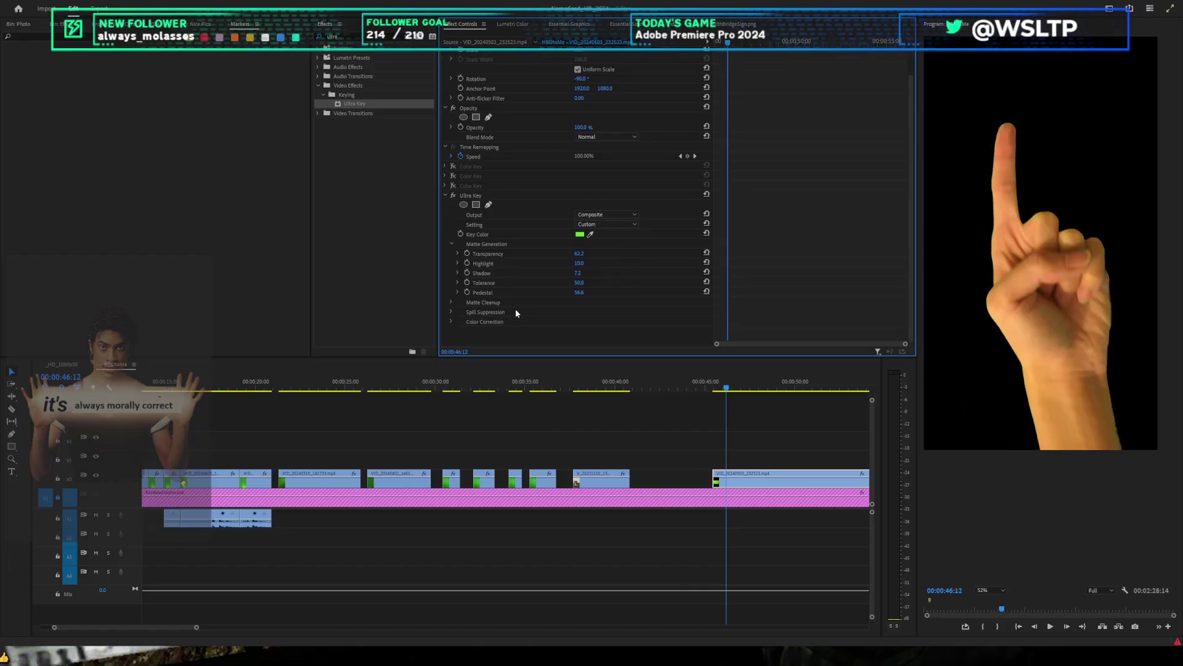
left_click(451, 302)
scroll(991, 249, "up", 10)
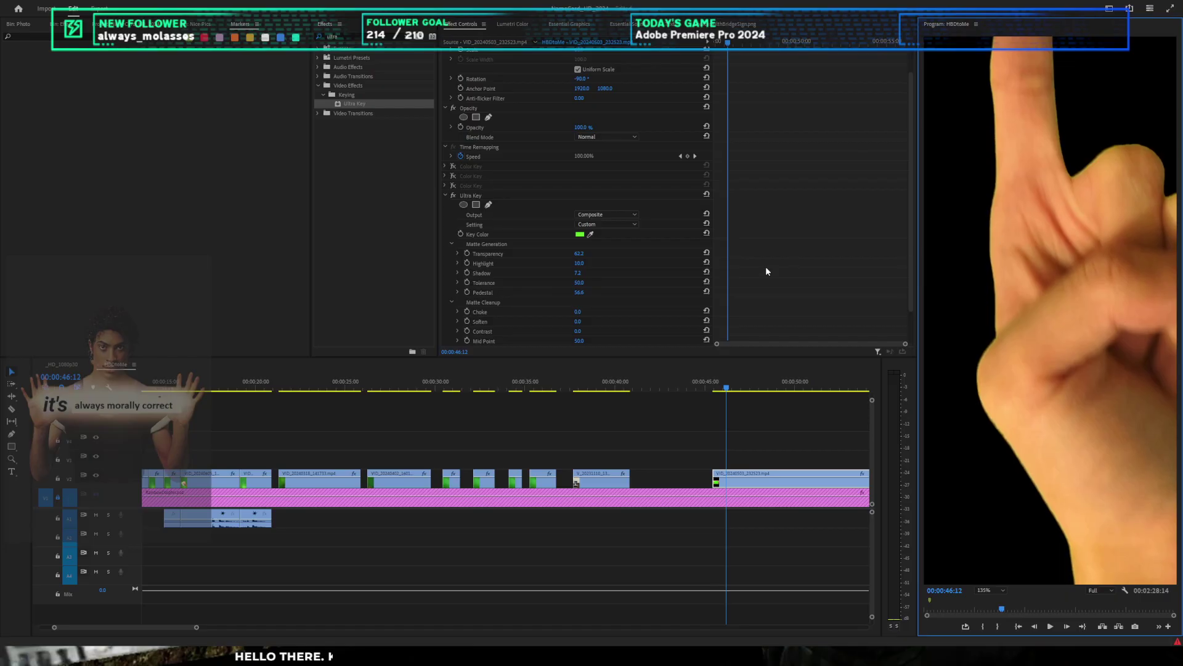
scroll(766, 267, "down", 3)
left_click_drag(577, 282, 601, 283)
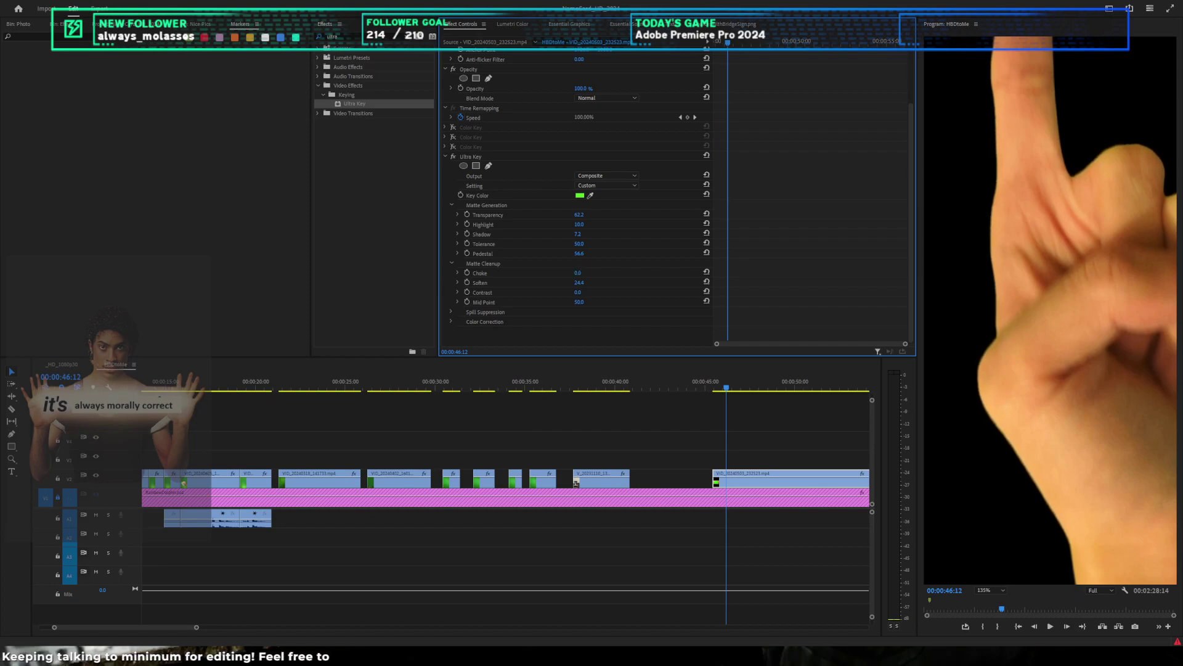
left_click_drag(578, 272, 621, 272)
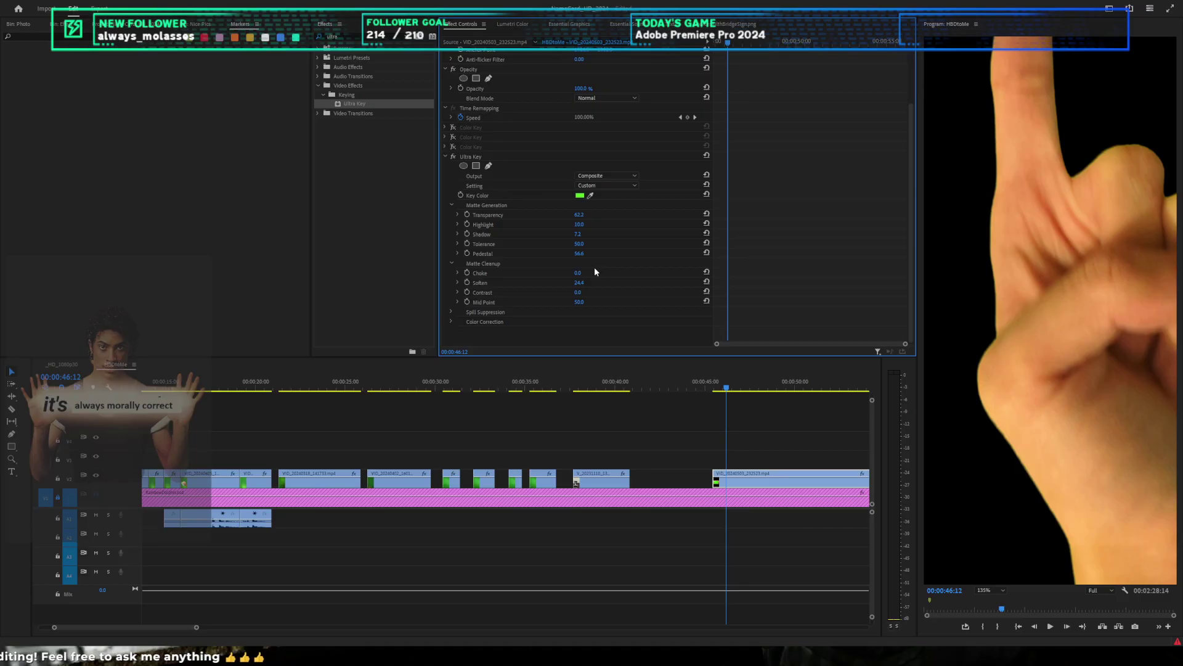
left_click_drag(580, 282, 662, 289)
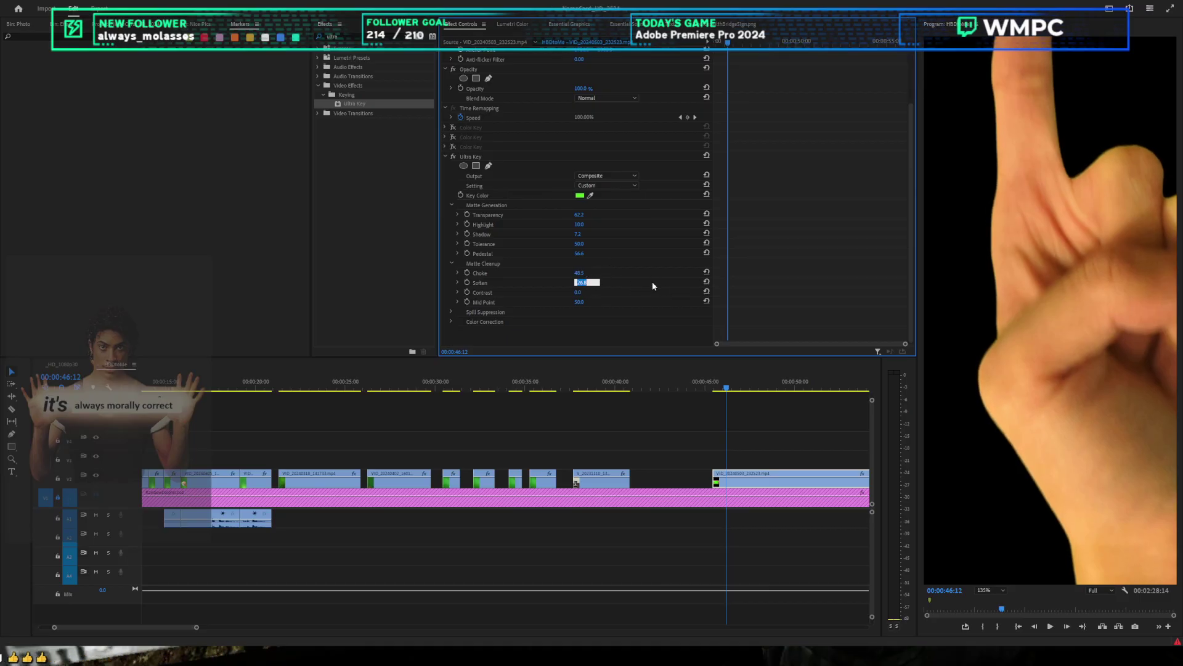
Step: Re-enable the three Color Key effects and copy them together with Ultra Key to the two following hand clips
scroll(779, 259, "up", 3)
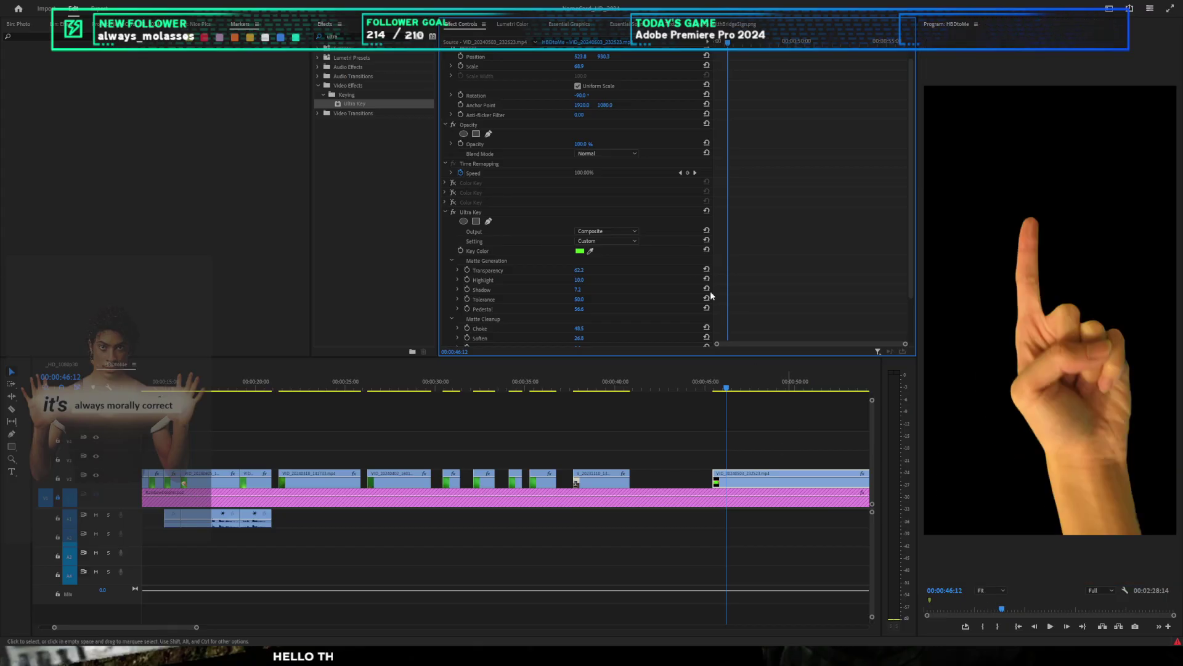
left_click(453, 184)
left_click(474, 183)
left_click(472, 193, "ctrl")
left_click(471, 203, "ctrl")
left_click(470, 209, "ctrl")
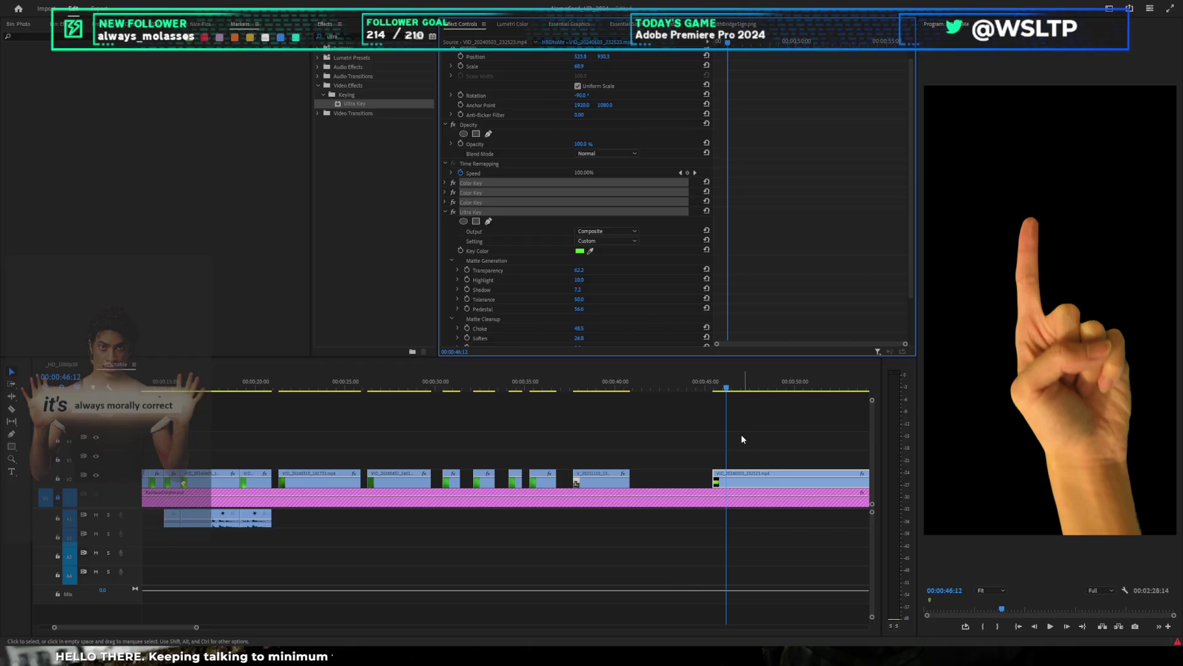
scroll(742, 438, "down", 5)
left_click_drag(704, 446, 755, 479)
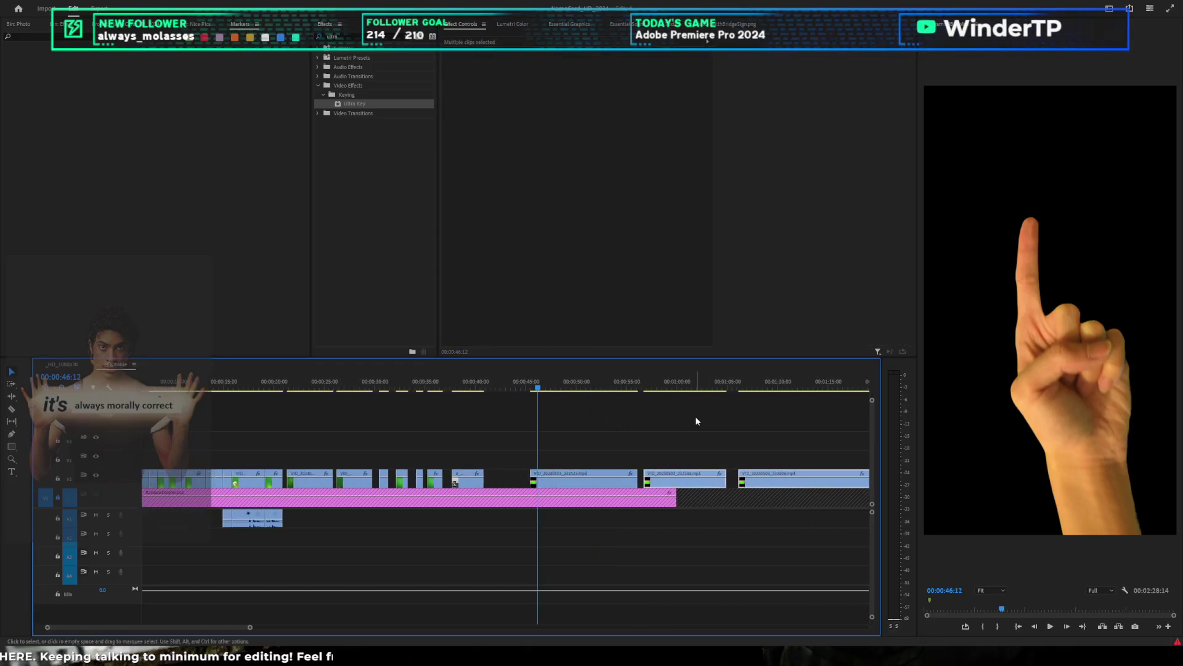
Step: Check the first hand clip's matte in Alpha Channel output at 00:00:49:05 and lower the Ultra Key Transparency to about 37
left_click_drag(545, 386, 569, 387)
left_click_drag(580, 475, 580, 476)
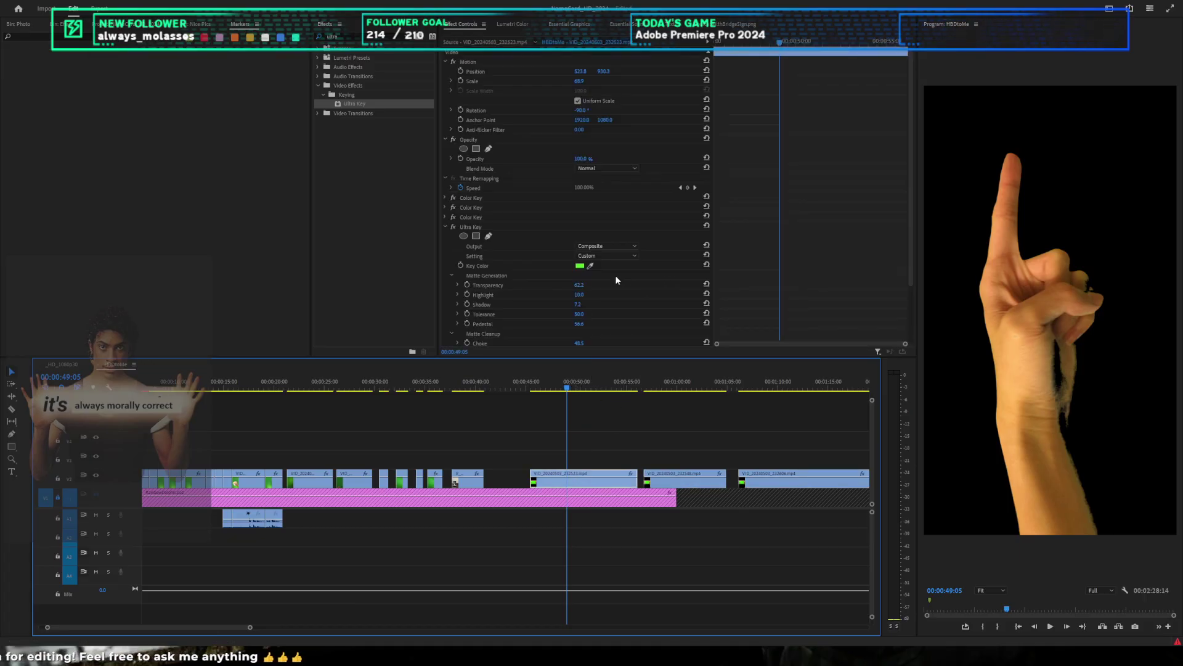
left_click(454, 227)
left_click(454, 227)
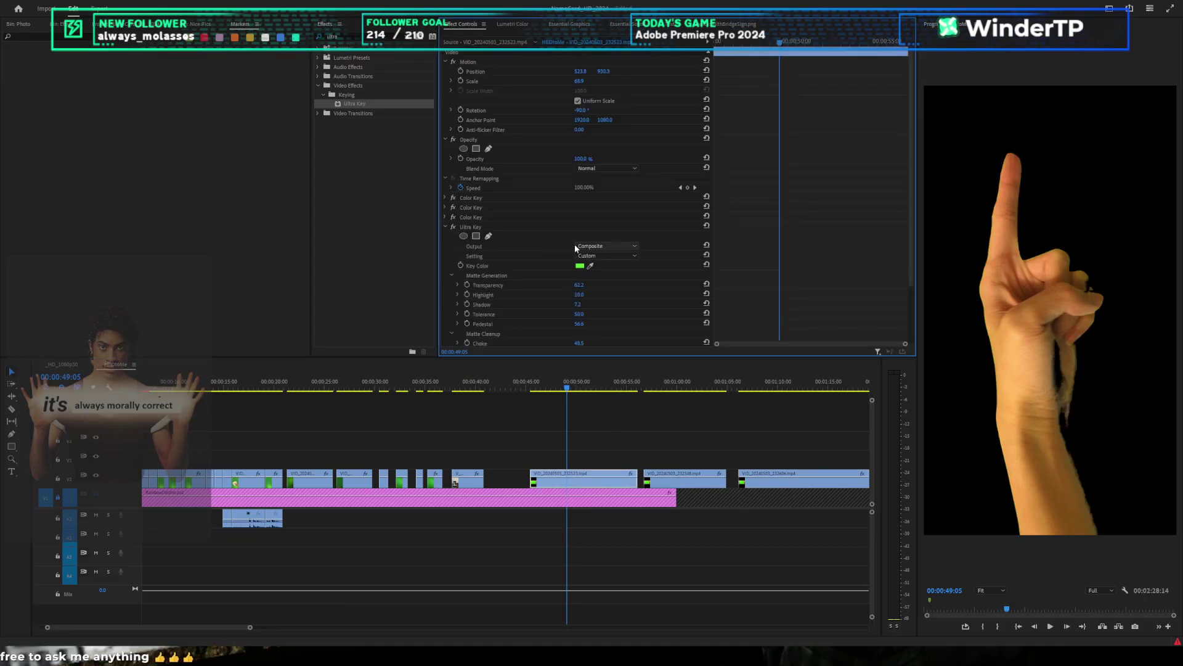
scroll(794, 247, "down", 3)
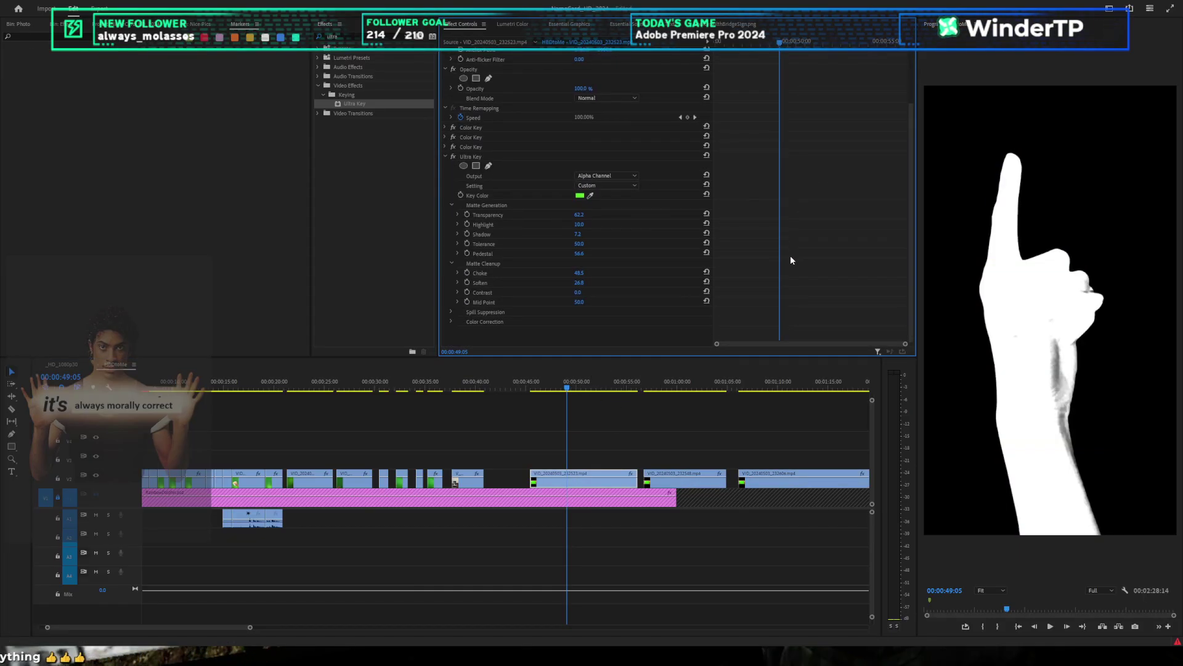
left_click_drag(579, 214, 476, 215)
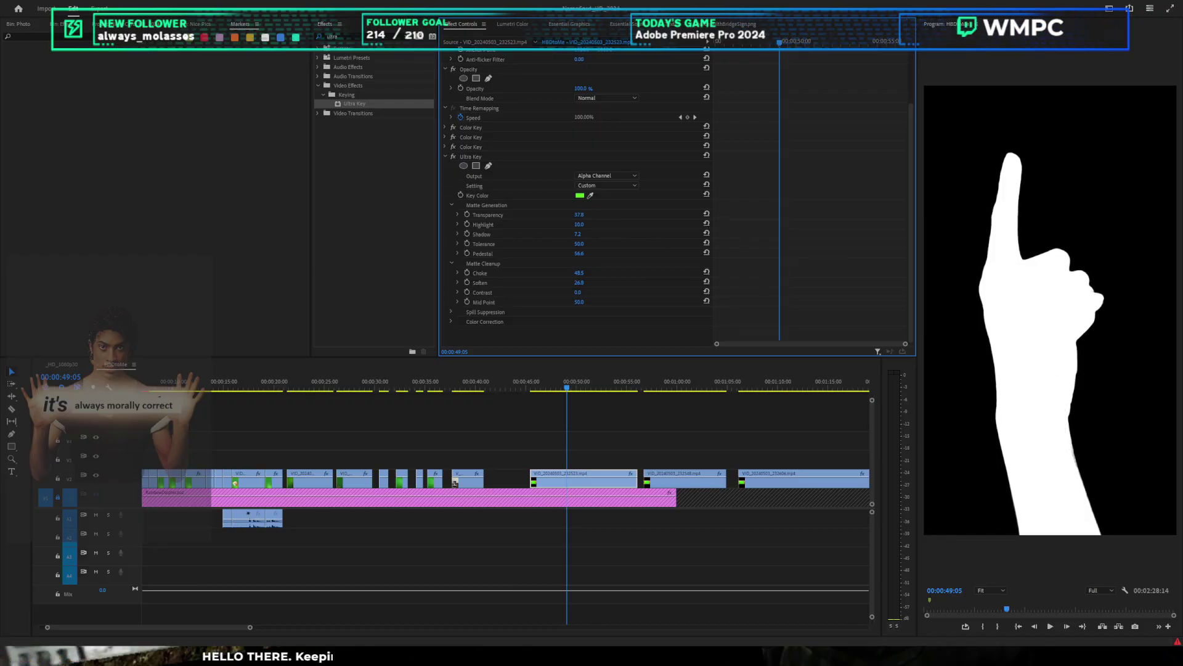
Step: Return the first hand clip's Ultra Key output to Composite and select its three Color Key effects together with Ultra Key
left_click(772, 473)
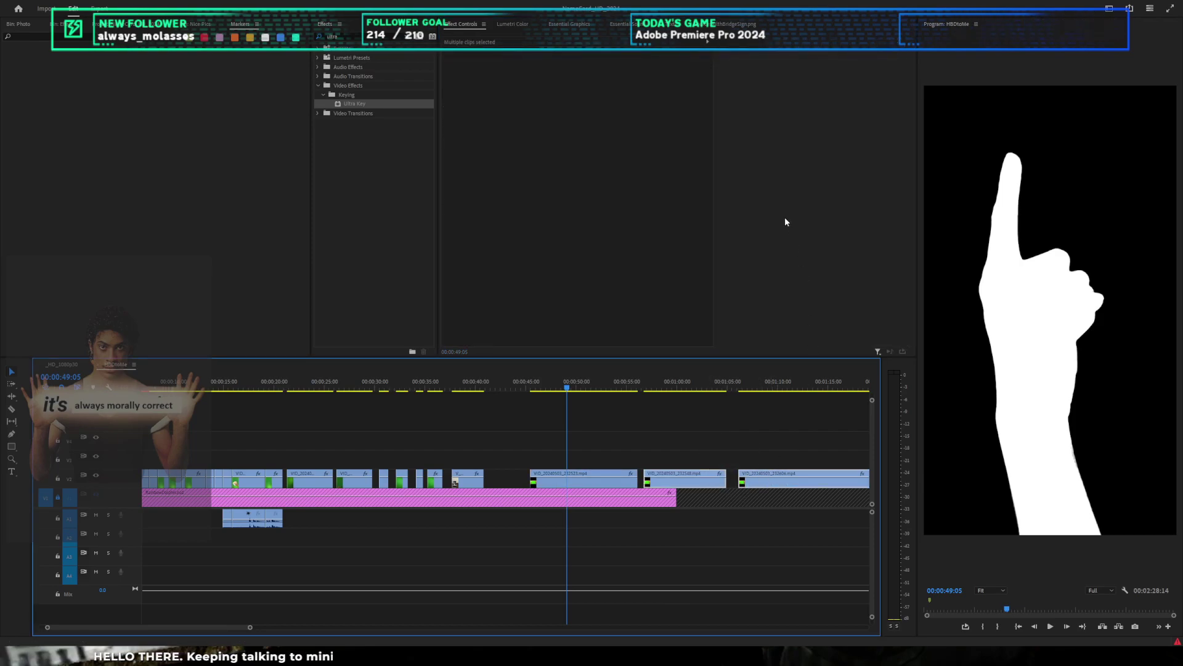
left_click(826, 78)
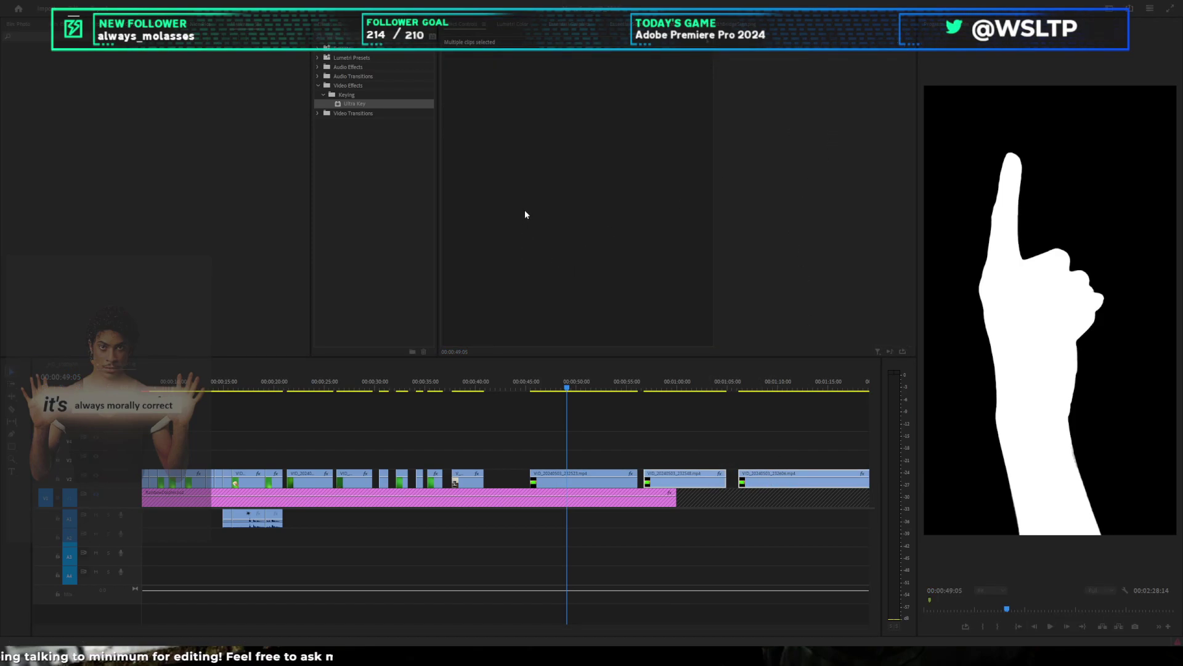
left_click(607, 478)
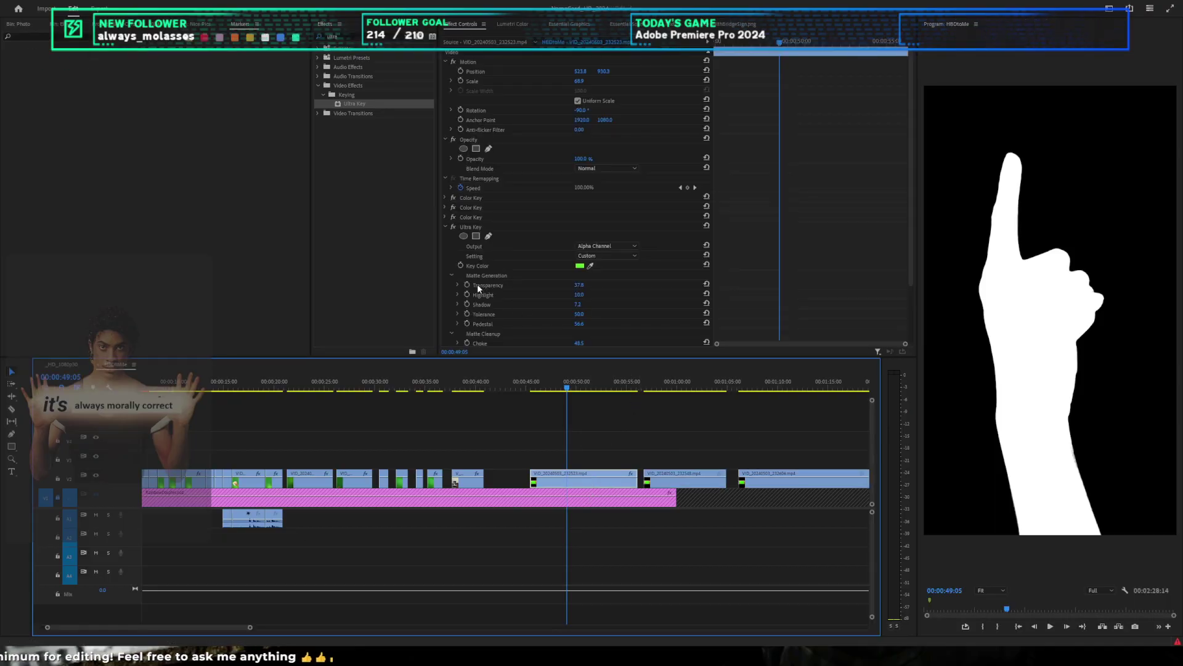
left_click(445, 227)
left_click(472, 227)
left_click(470, 197)
left_click(469, 208, "ctrl")
left_click(469, 216, "ctrl")
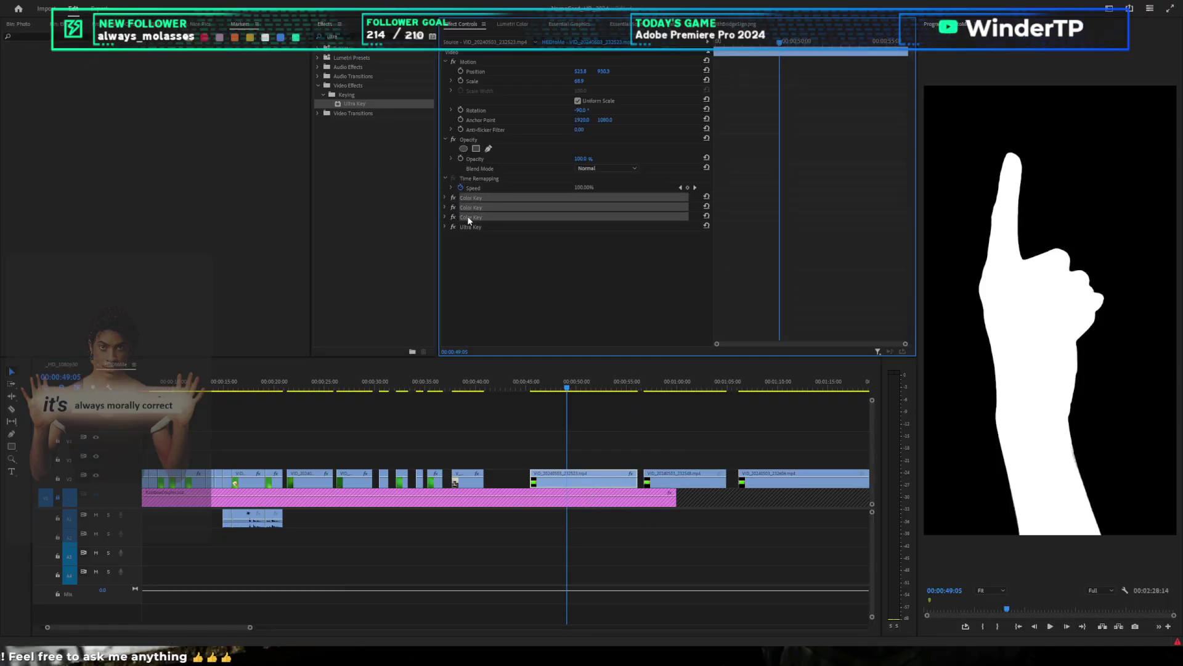
left_click(446, 227)
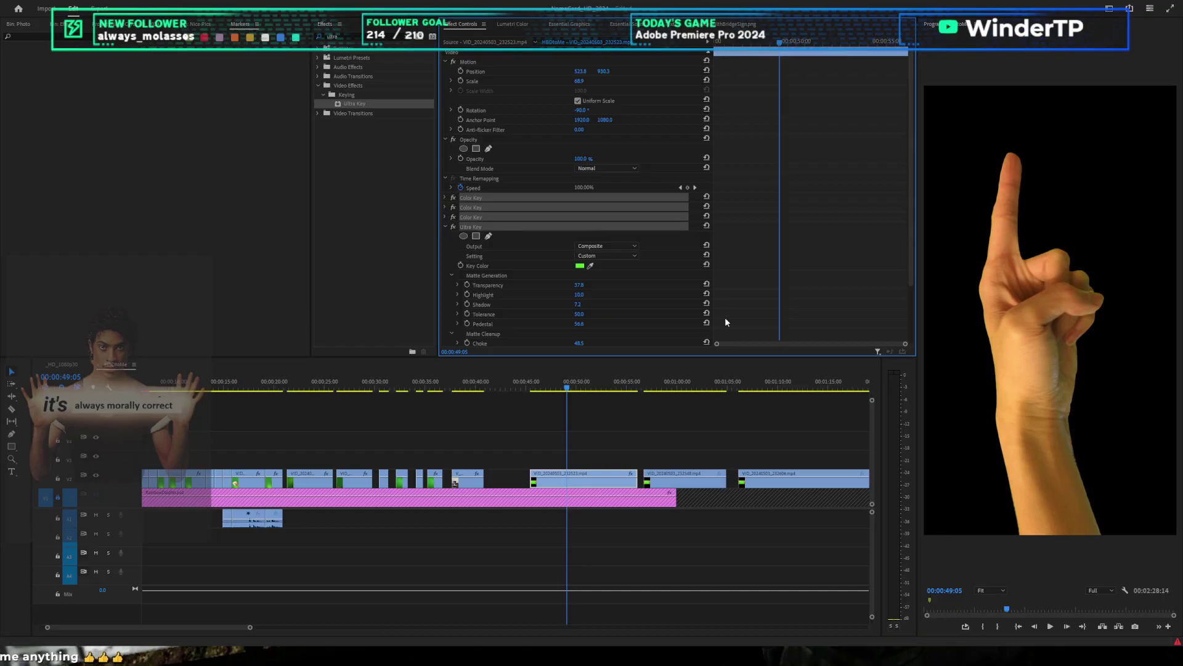
Step: Paste the first hand clip's keying effects onto the two following hand clips
left_click_drag(591, 394, 687, 394)
left_click(692, 491)
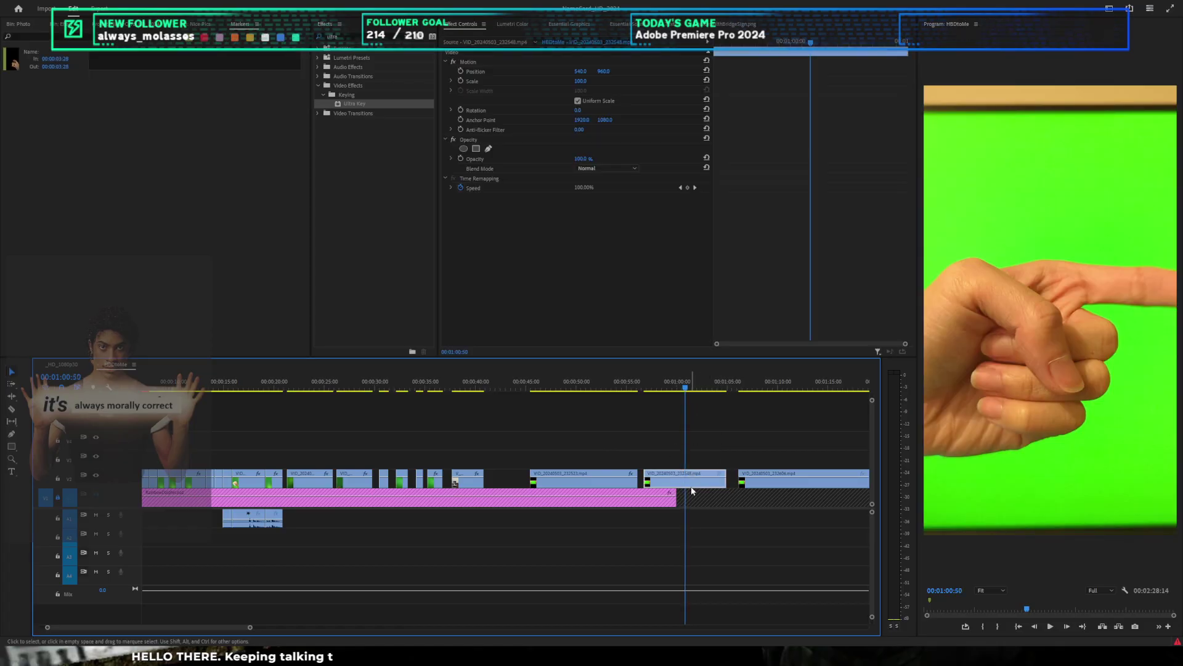
left_click(619, 480)
key("ctrl+c")
left_click_drag(687, 478, 746, 487)
key("ctrl+z")
left_click_drag(691, 455, 762, 478)
key("ctrl+alt+v")
key("Return")
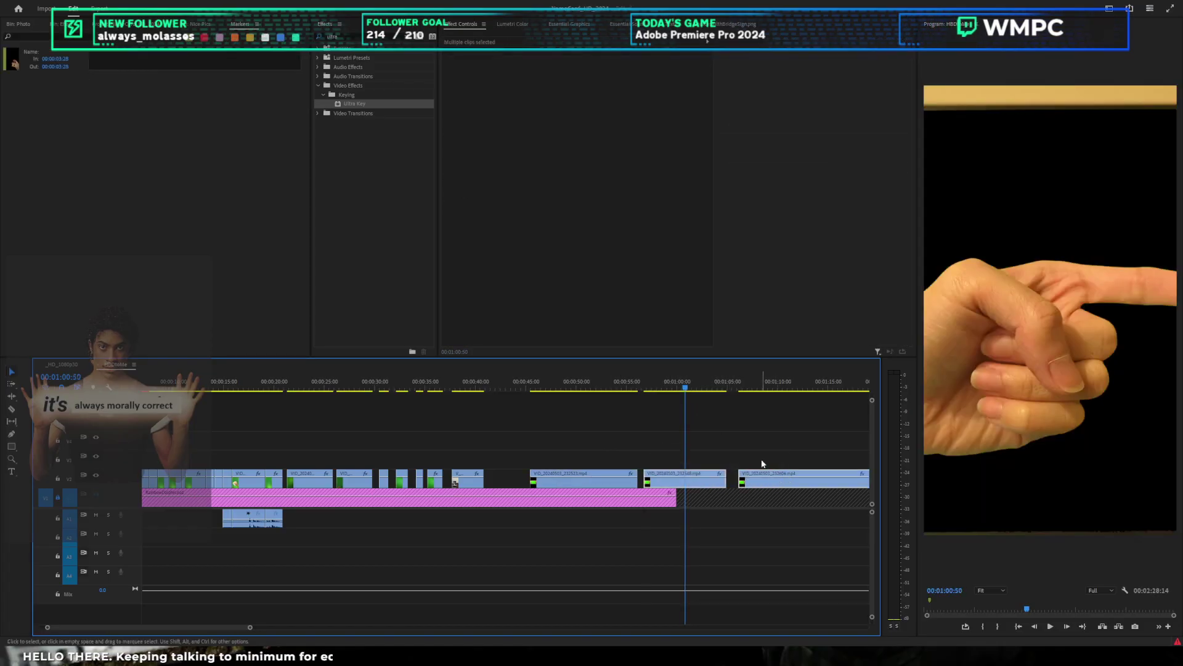
Step: Copy the first hand clip's Motion settings to the two following hand clips
left_click(611, 479)
left_click(485, 64)
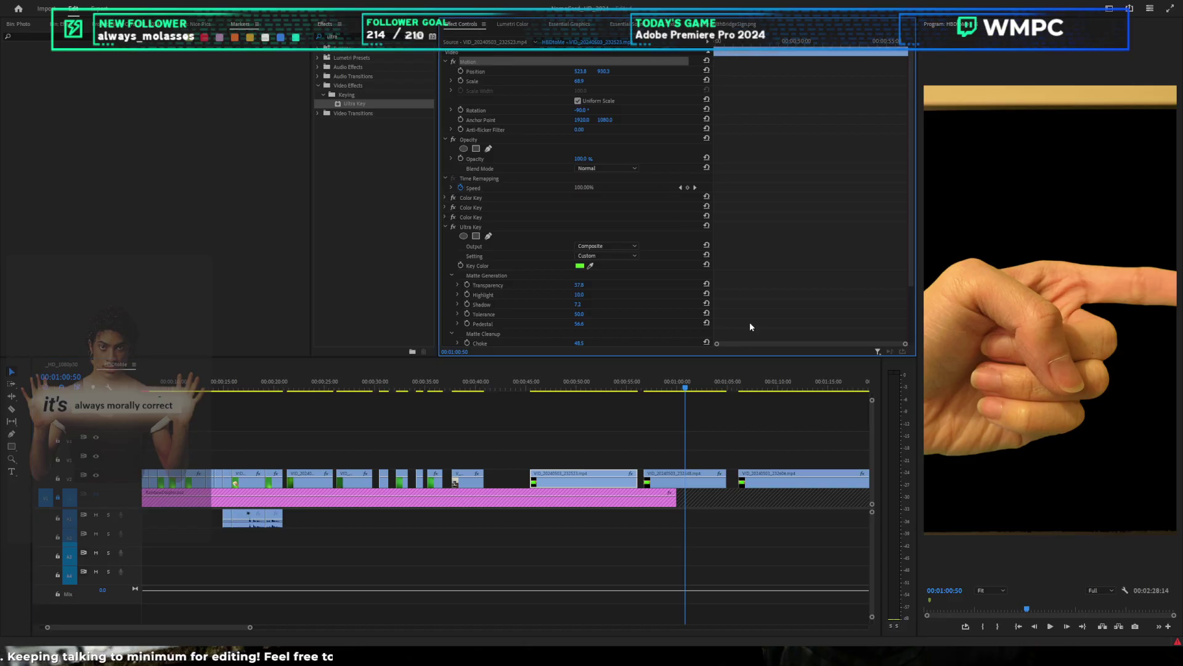
left_click_drag(705, 430, 759, 485)
key("ctrl+v")
left_click(743, 412)
Step: Scrub through the third keyed hand clip and on to the green-screen bag clip at 00:01:25:45 to check the footage
left_click_drag(686, 390, 744, 407)
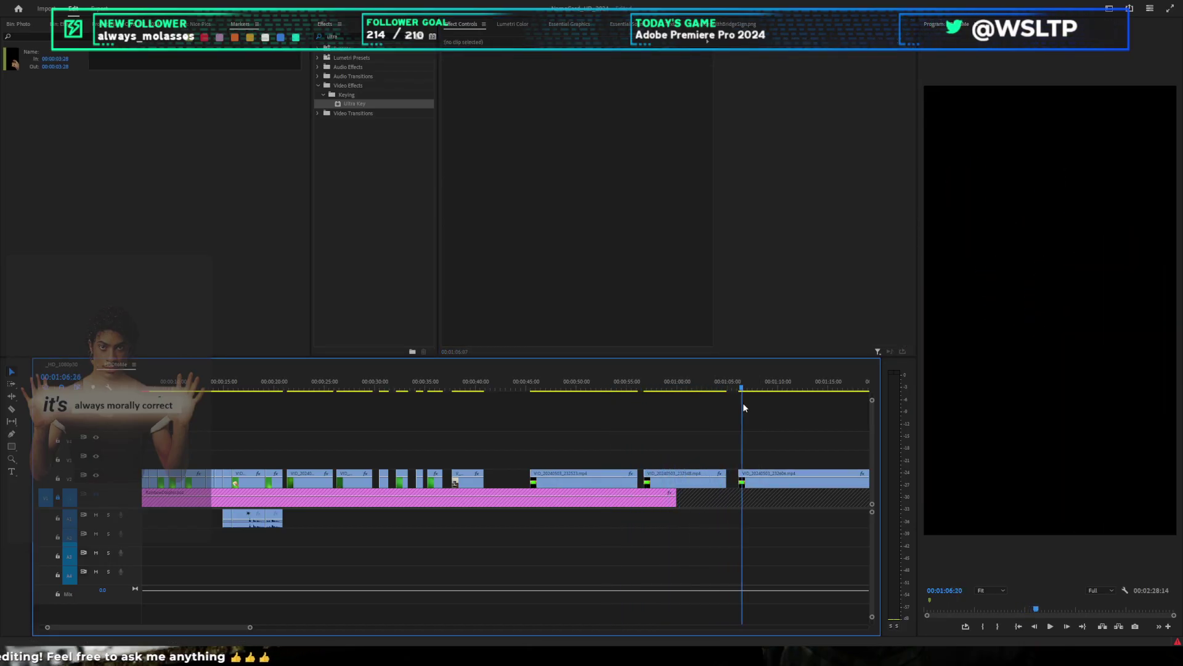
scroll(768, 419, "down", 10)
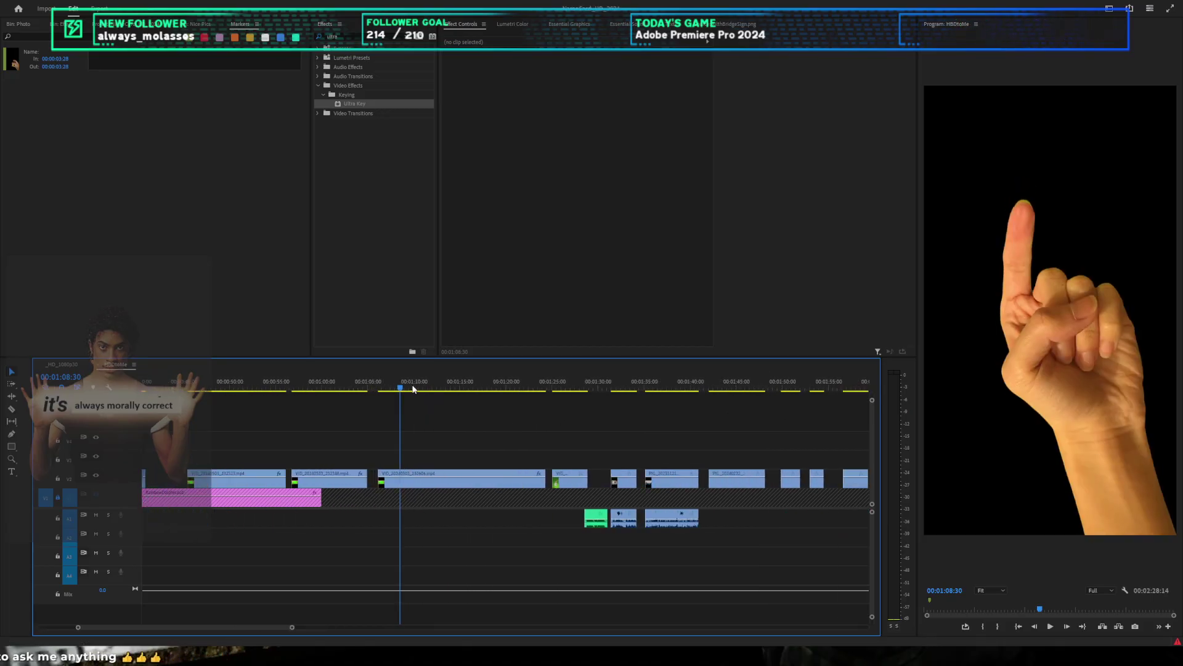
left_click_drag(446, 393, 552, 388)
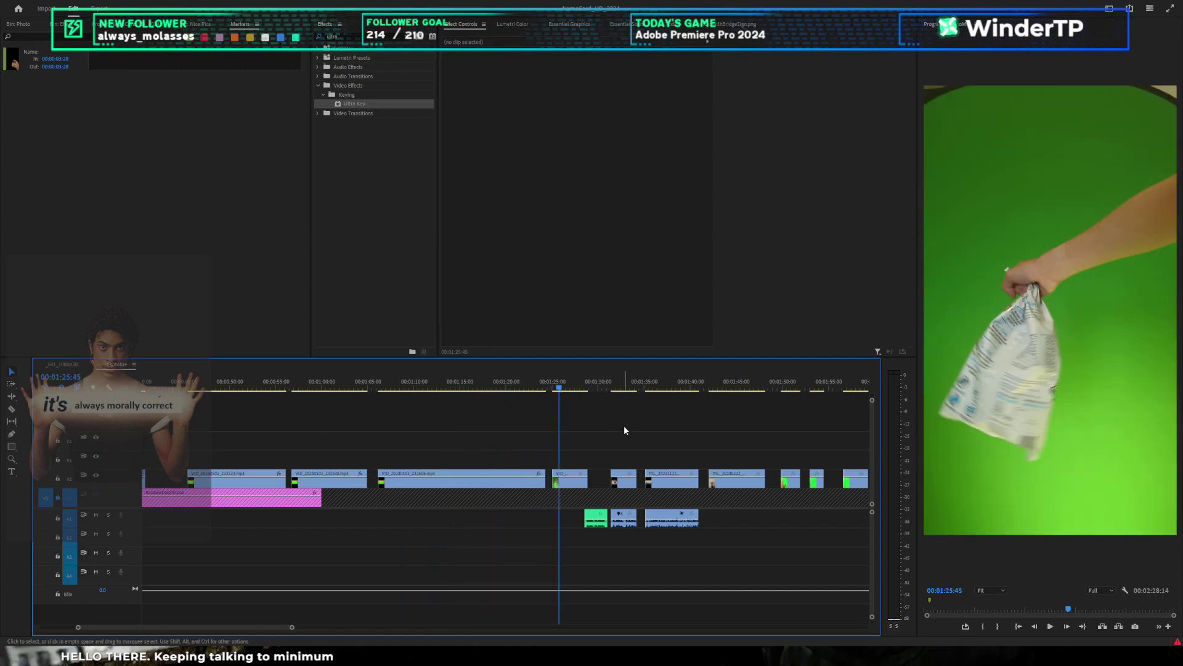
scroll(624, 425, "up", 1)
scroll(617, 436, "down", 4)
scroll(586, 441, "up", 4)
scroll(628, 436, "down", 5)
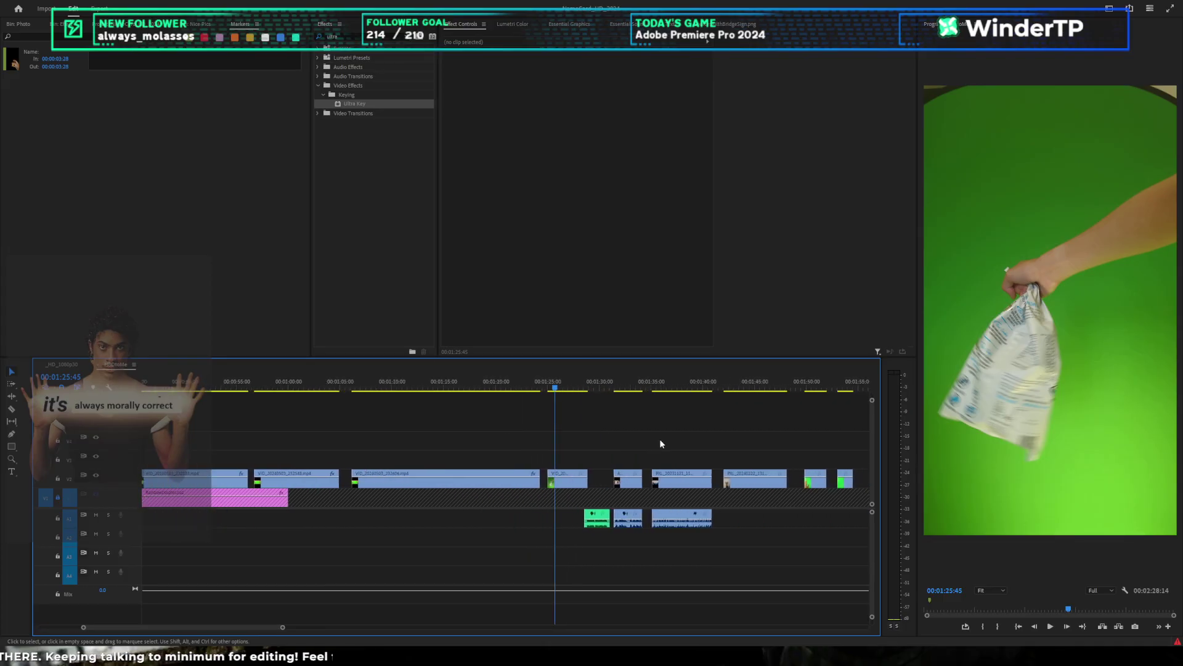
Step: Try to apply the copied Motion settings to the last three green-screen hand clips
left_click(718, 385)
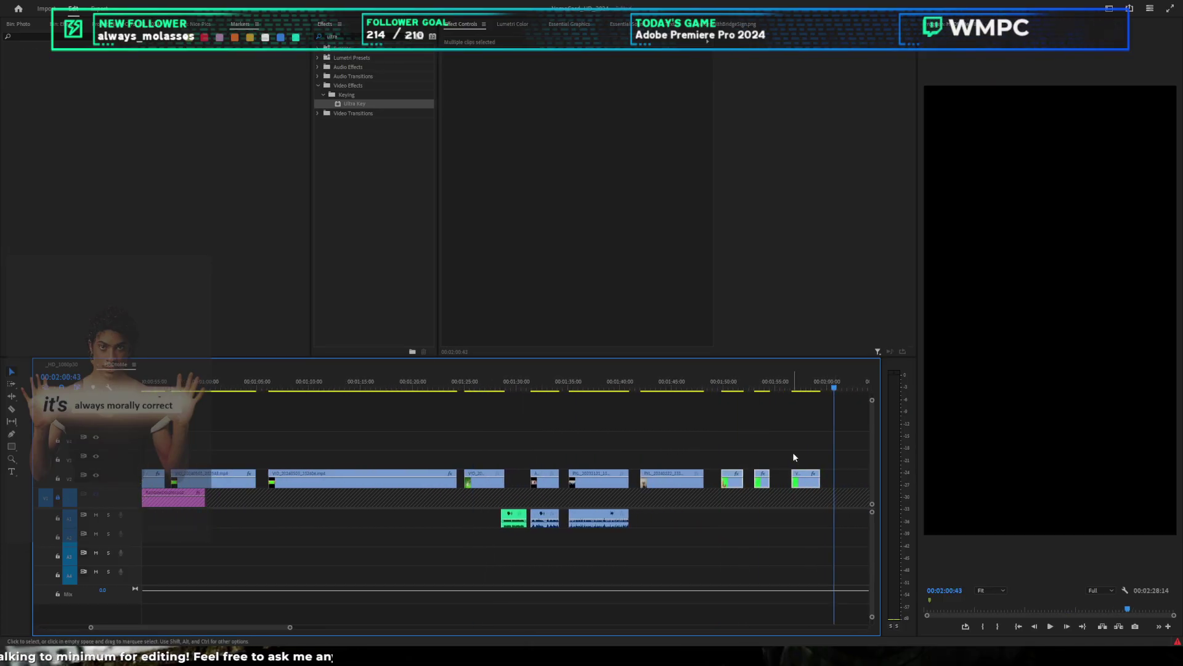
left_click_drag(724, 387, 735, 389)
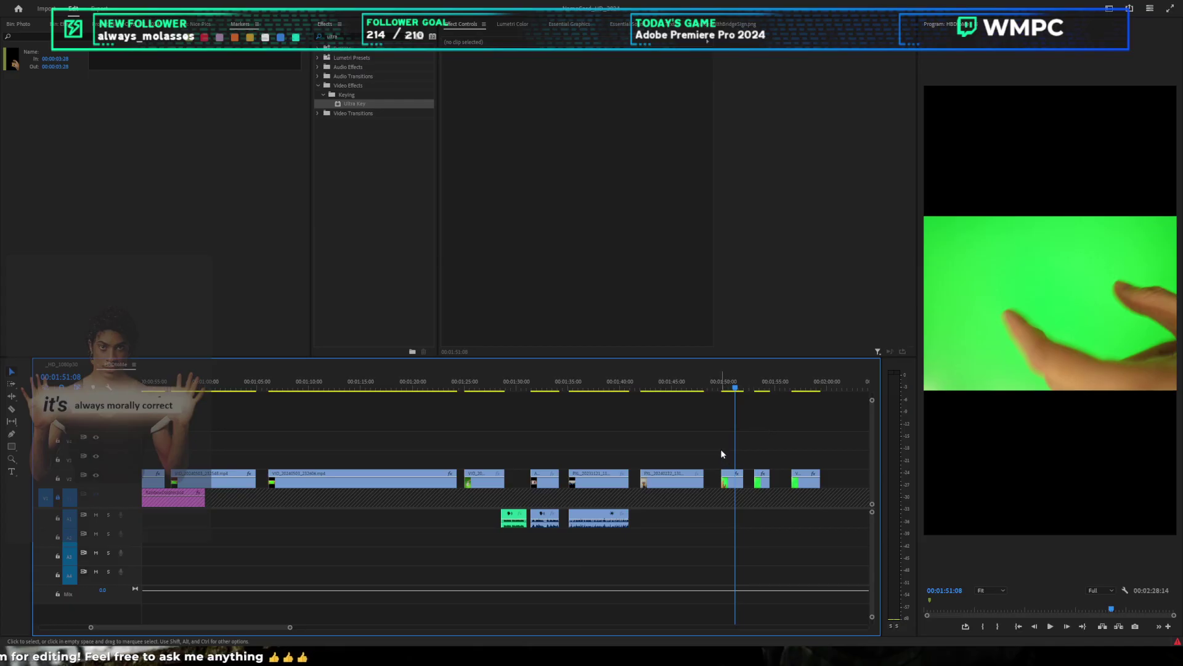
left_click(727, 477)
key("ctrl+z")
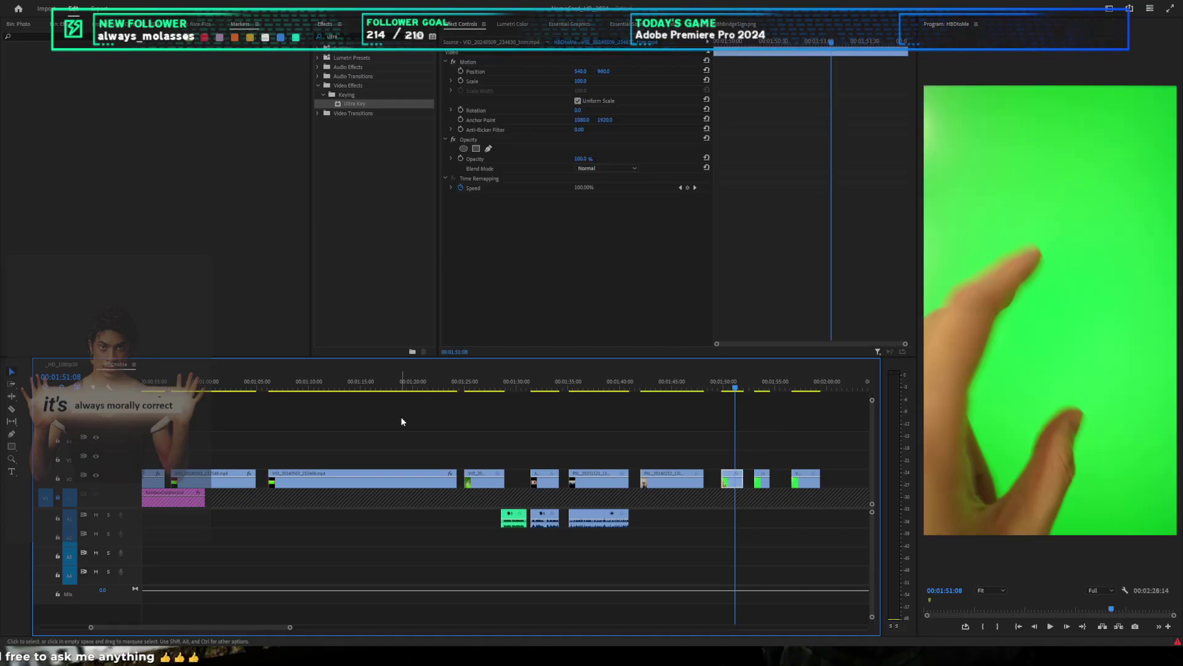
Step: Copy the keying effects from the long third hand clip to the last three green-screen hand clips
left_click(404, 478)
left_click(477, 198)
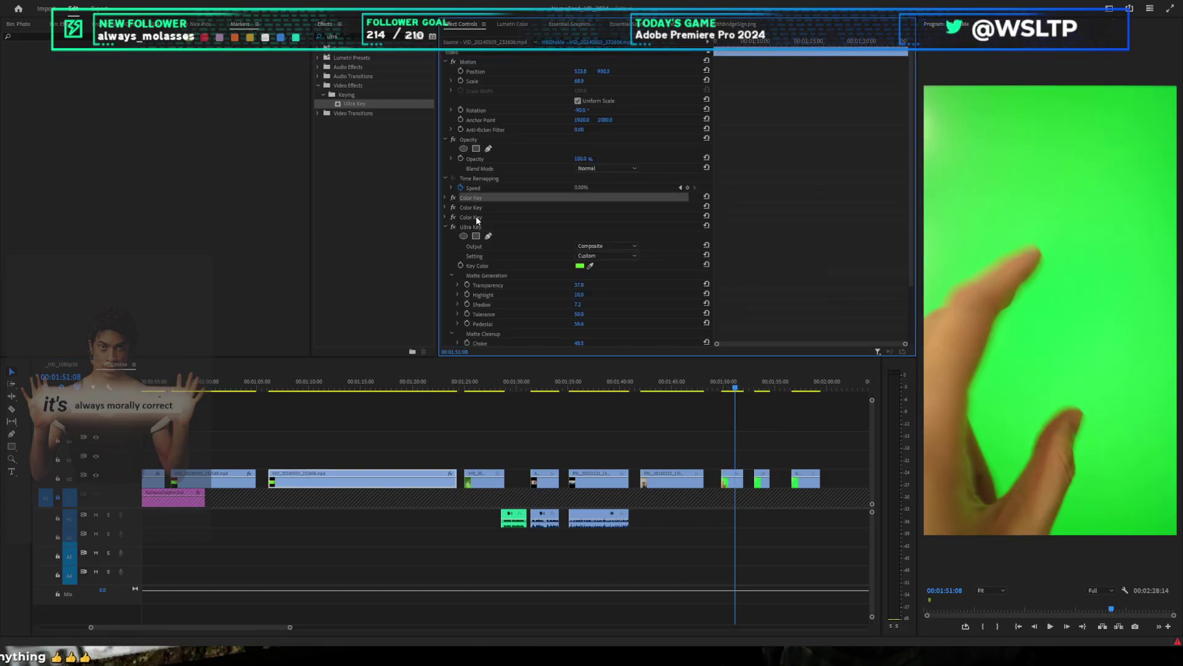
left_click(477, 217, "shift")
left_click_drag(830, 494, 738, 451)
key("ctrl+v")
left_click(797, 453)
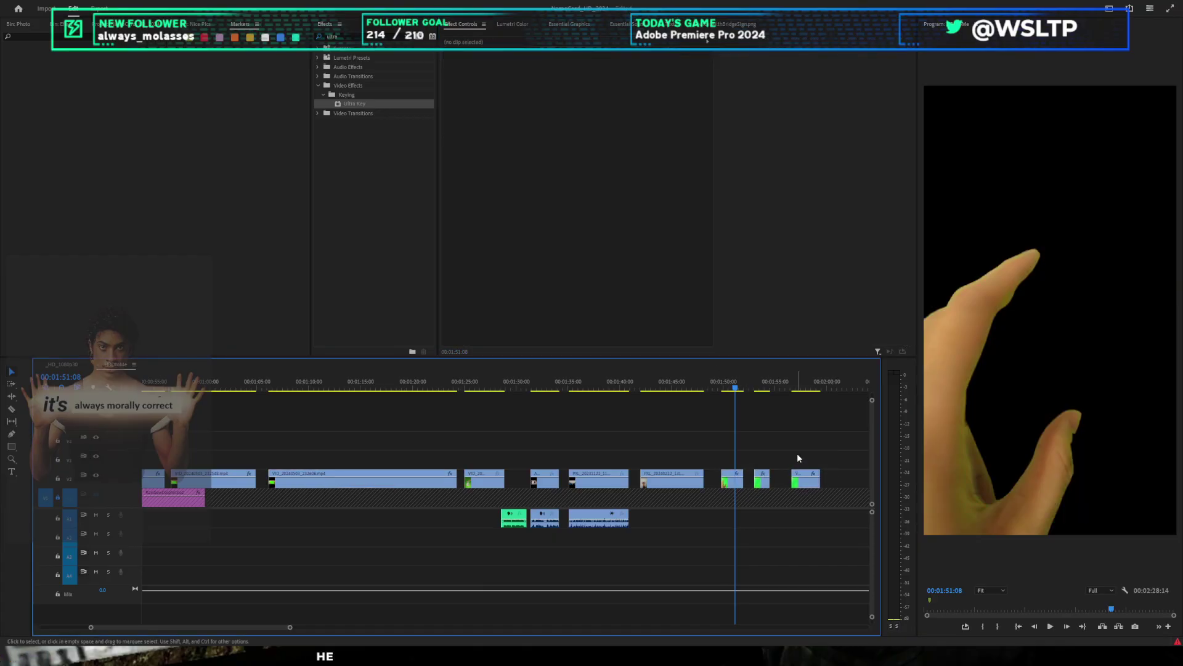
Step: Select the green-screen bag clip near 00:01:27:16 and turn off its Ultra Key and its second and third Color Key effects
left_click_drag(677, 389, 488, 401)
scroll(525, 426, "down", 5)
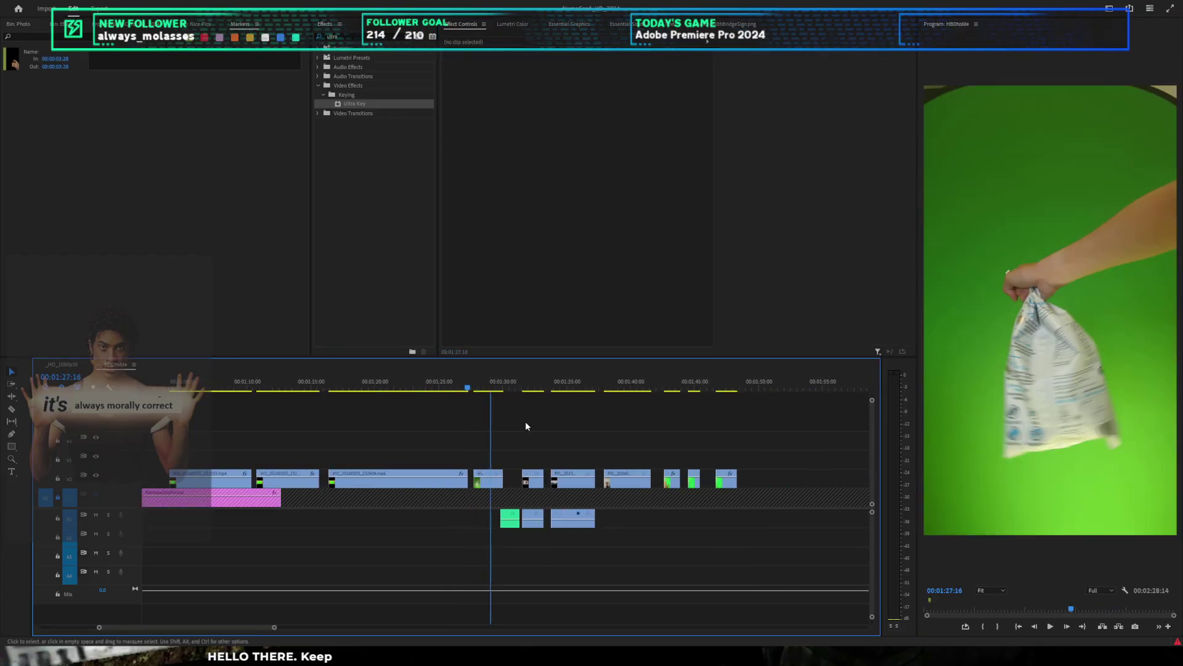
scroll(479, 427, "up", 2)
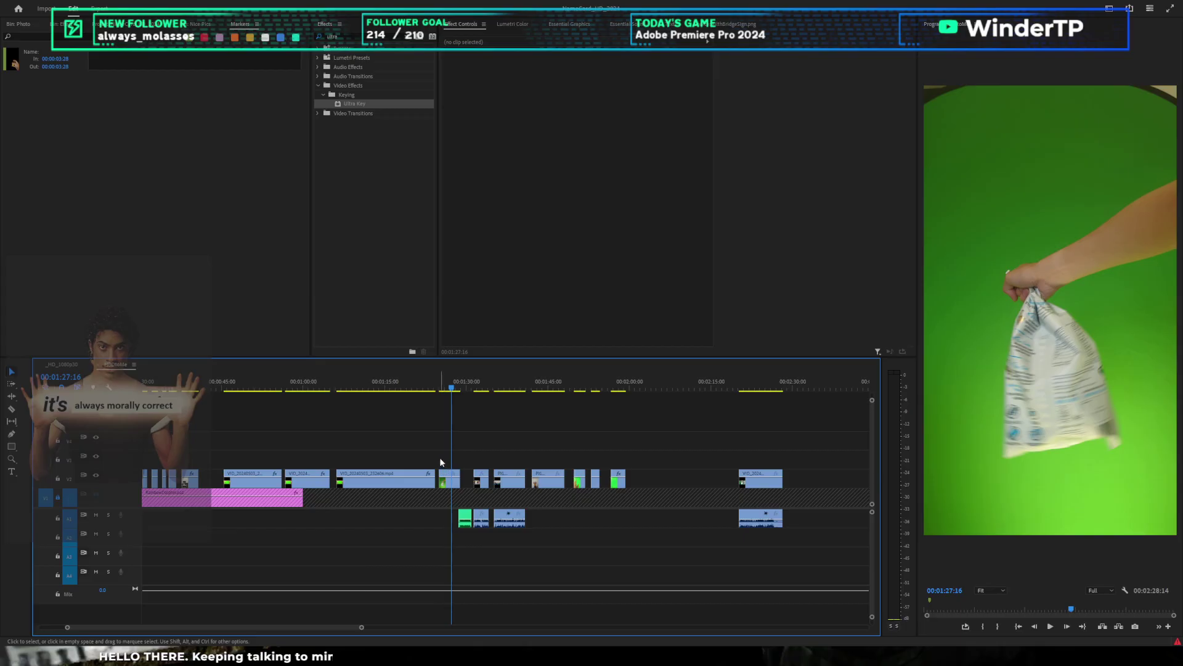
left_click(445, 476)
left_click(453, 227)
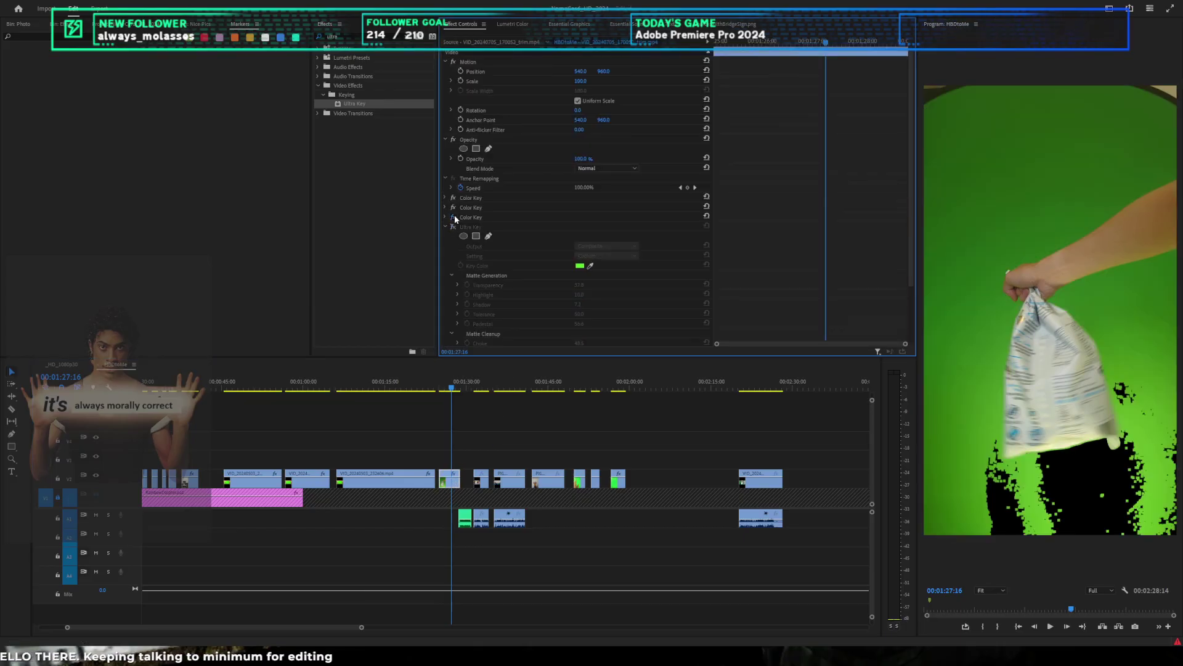
left_click(453, 217)
left_click(453, 208)
Step: Sample the green backdrop beside the bag as the first Color Key's key color and adjust its color tolerance
left_click(445, 198)
left_click(989, 393)
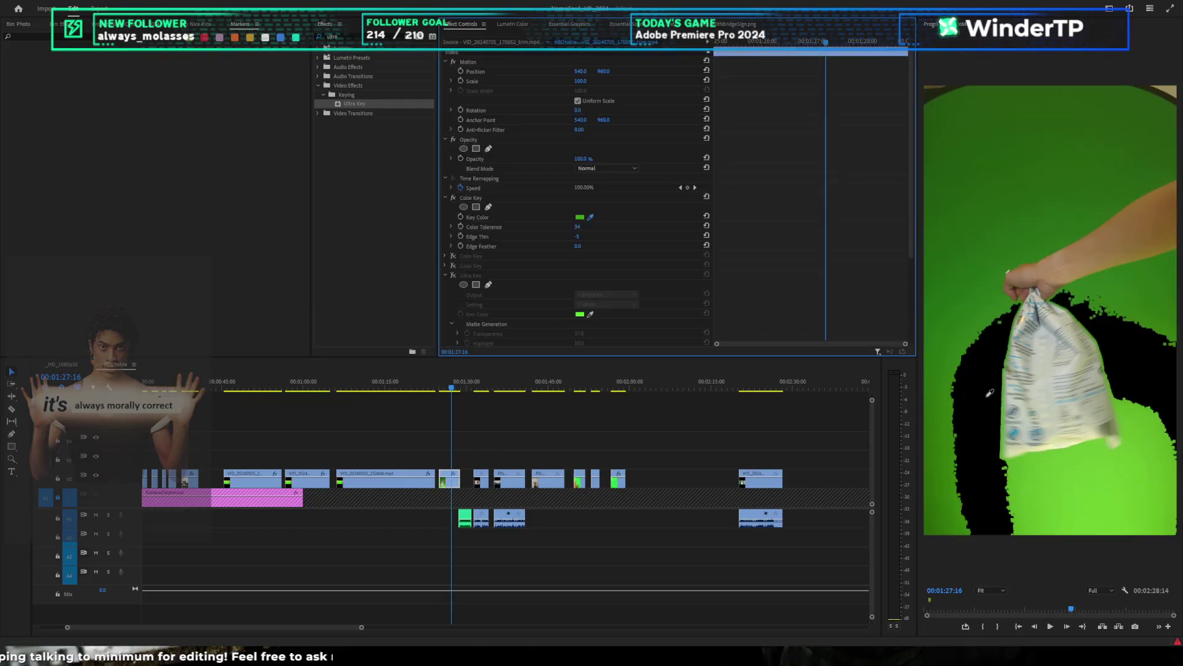
mouse_move(582, 227)
left_mouse_down()
mouse_move(601, 227)
mouse_move(580, 227)
left_mouse_up()
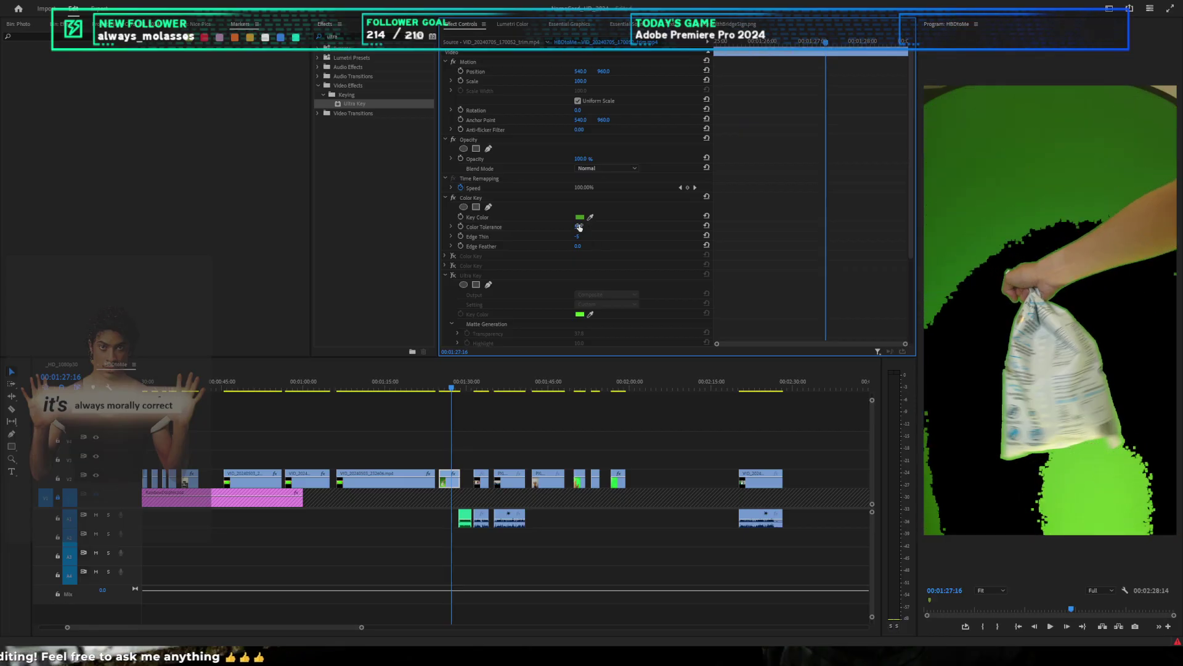
left_click(446, 196)
left_click(445, 196)
Step: Turn on the second Color Key and sample the bright green patch below the bag as its key color
left_click(453, 207)
left_click(445, 207)
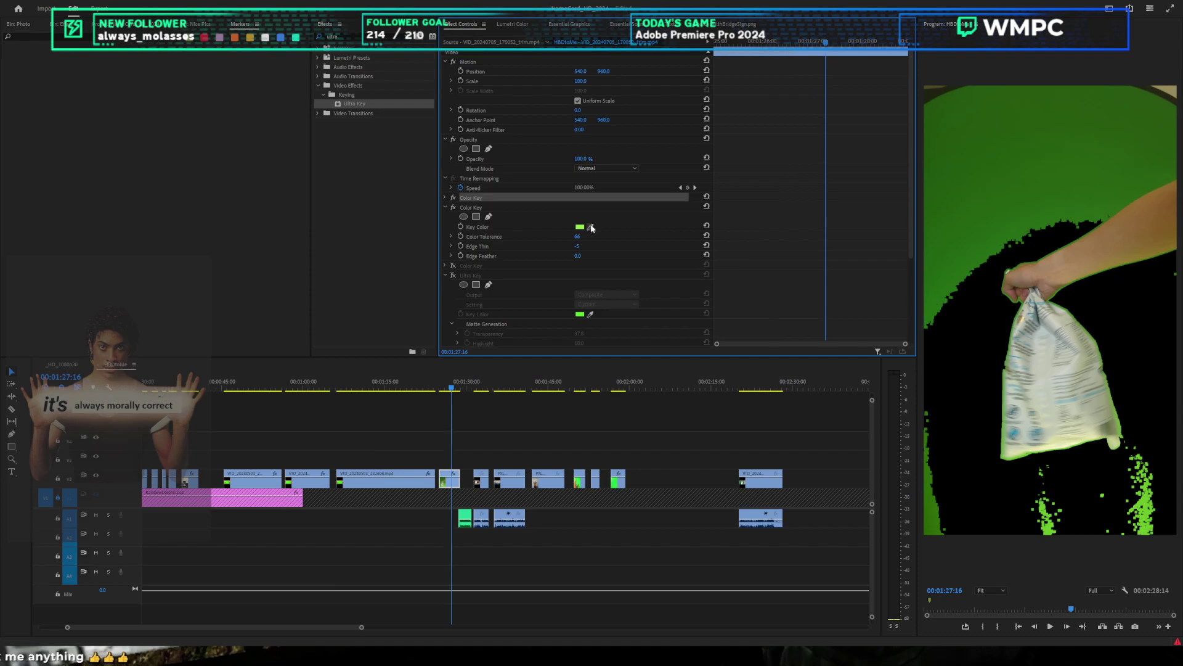
left_click(591, 228)
left_click(1087, 494)
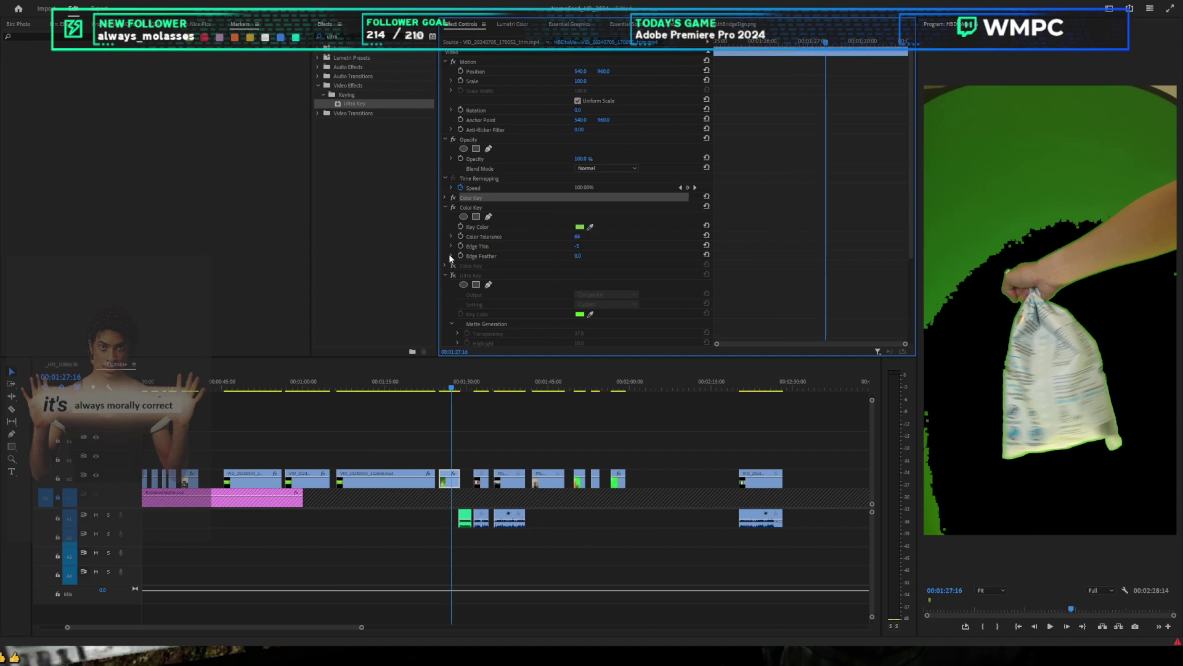
Step: Sample the dark green of the upper backdrop as the third Color Key's key color and set its color tolerance to 30
left_click(471, 266)
key("Delete")
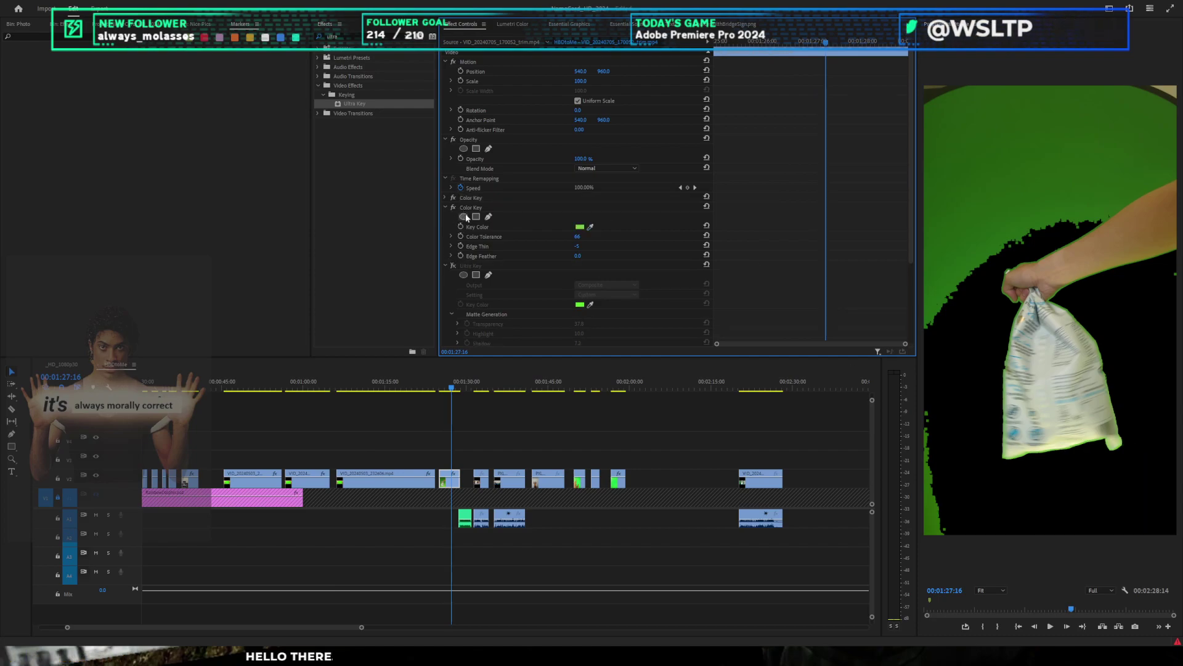
scroll(982, 374, "down", 1)
scroll(1016, 325, "down", 1)
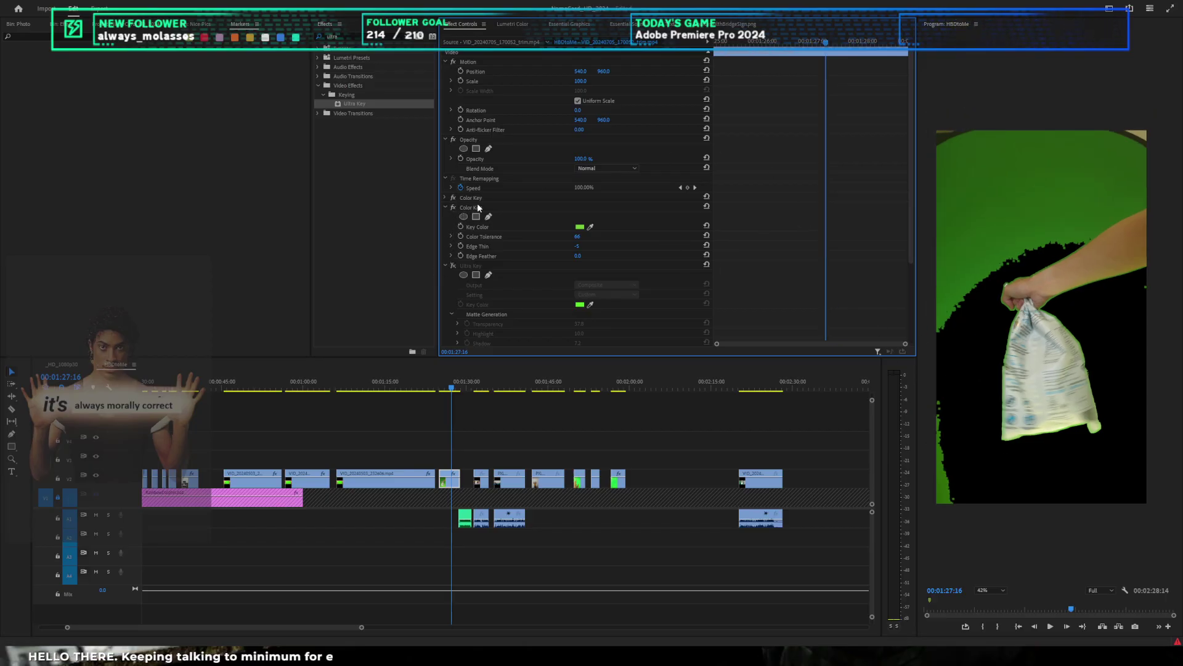
left_click(445, 266)
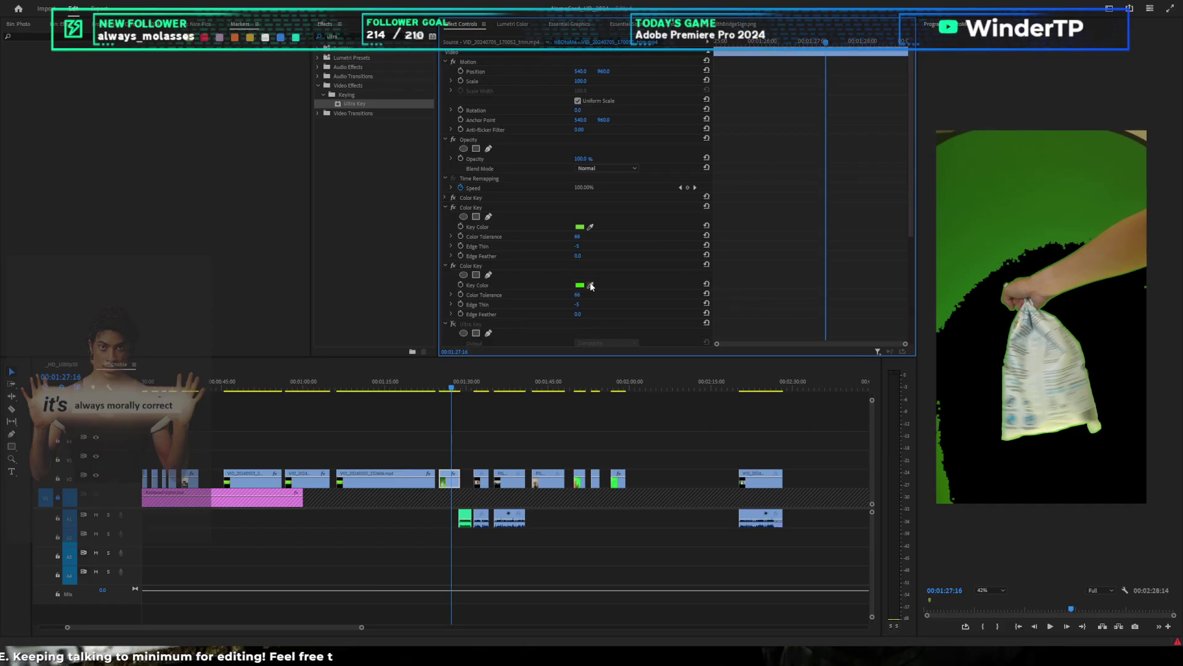
left_click(963, 242)
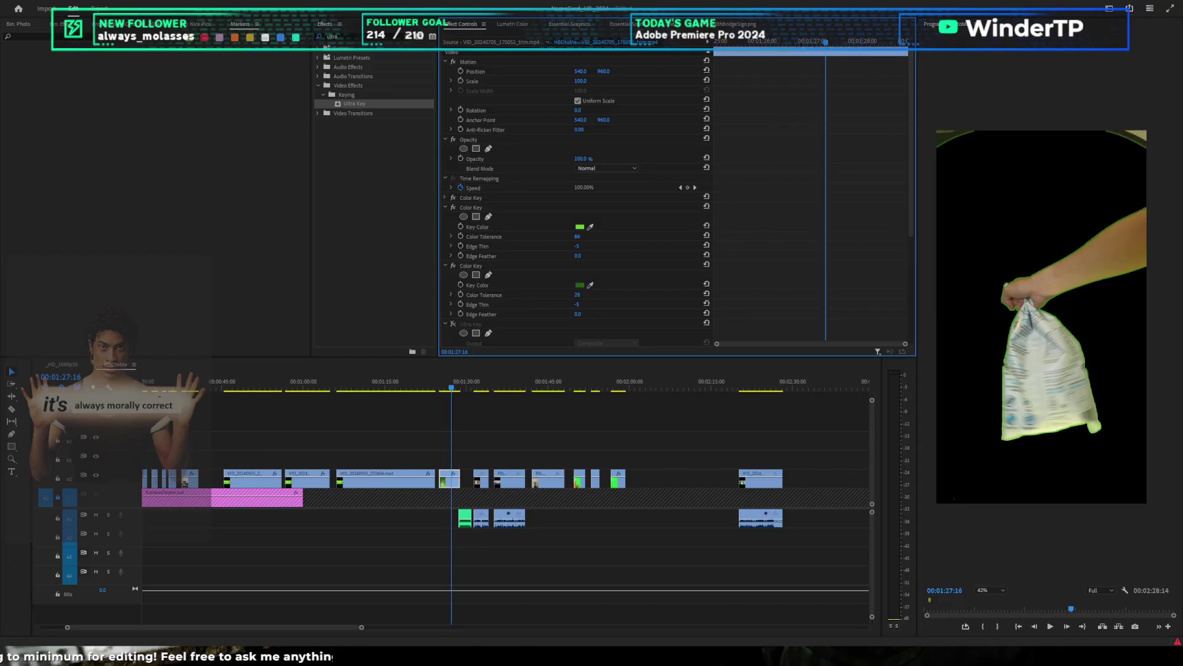
left_click_drag(577, 294, 657, 298)
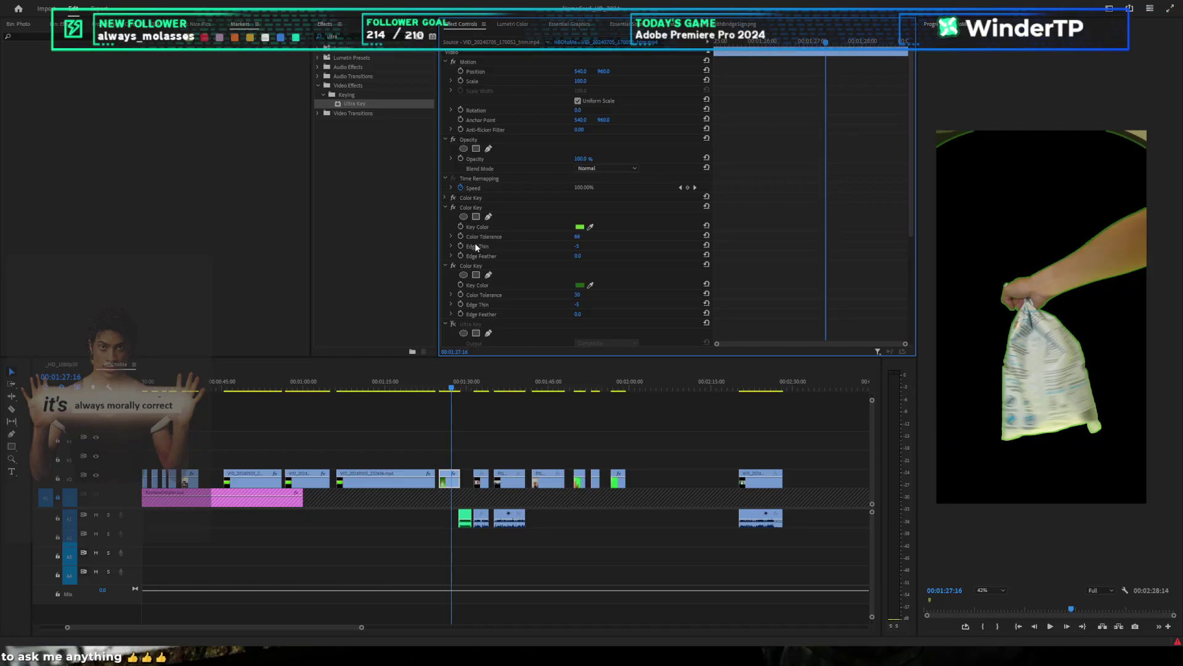
Step: Turn on the bag clip's Ultra Key, sample the dark backdrop green as its key color, and leave the Color Keys enabled
left_click(453, 207)
left_click(453, 197)
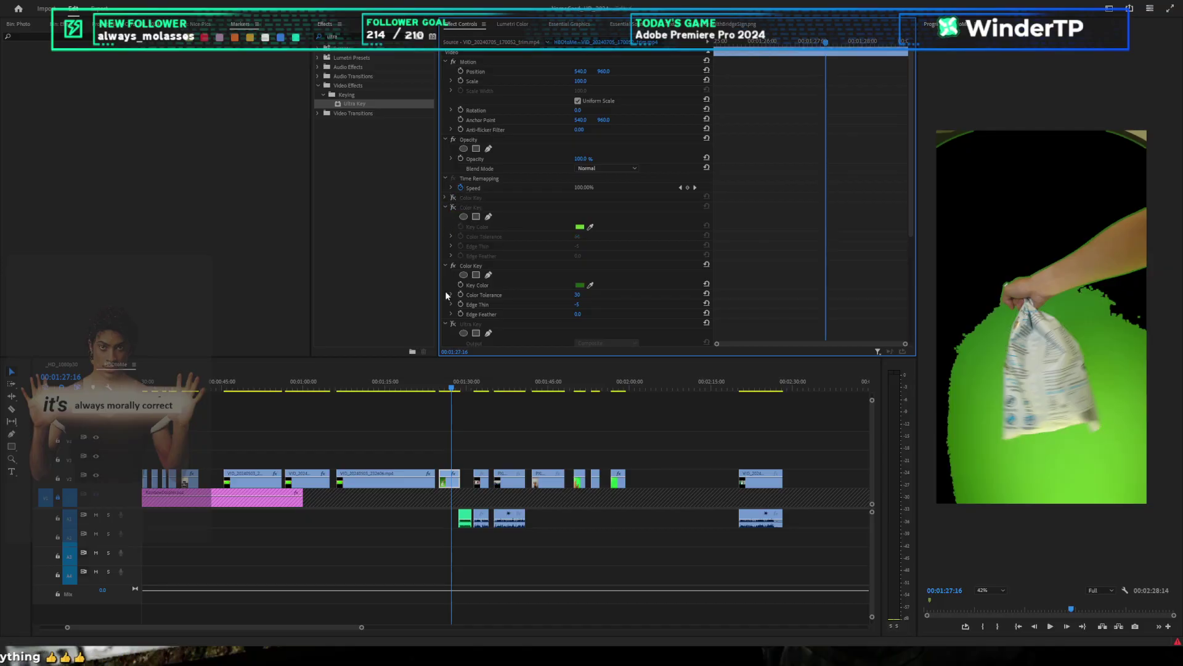
left_click(453, 323)
left_click(445, 323)
scroll(608, 305, "down", 3)
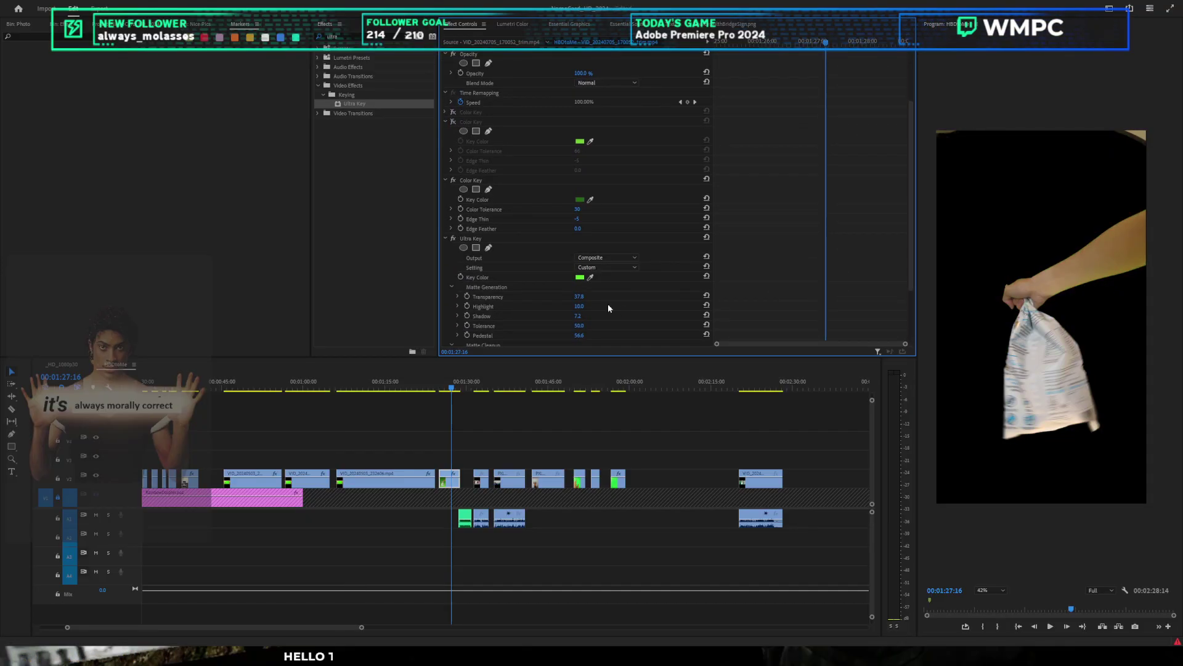
left_click_drag(594, 276, 998, 321)
left_click(1000, 328)
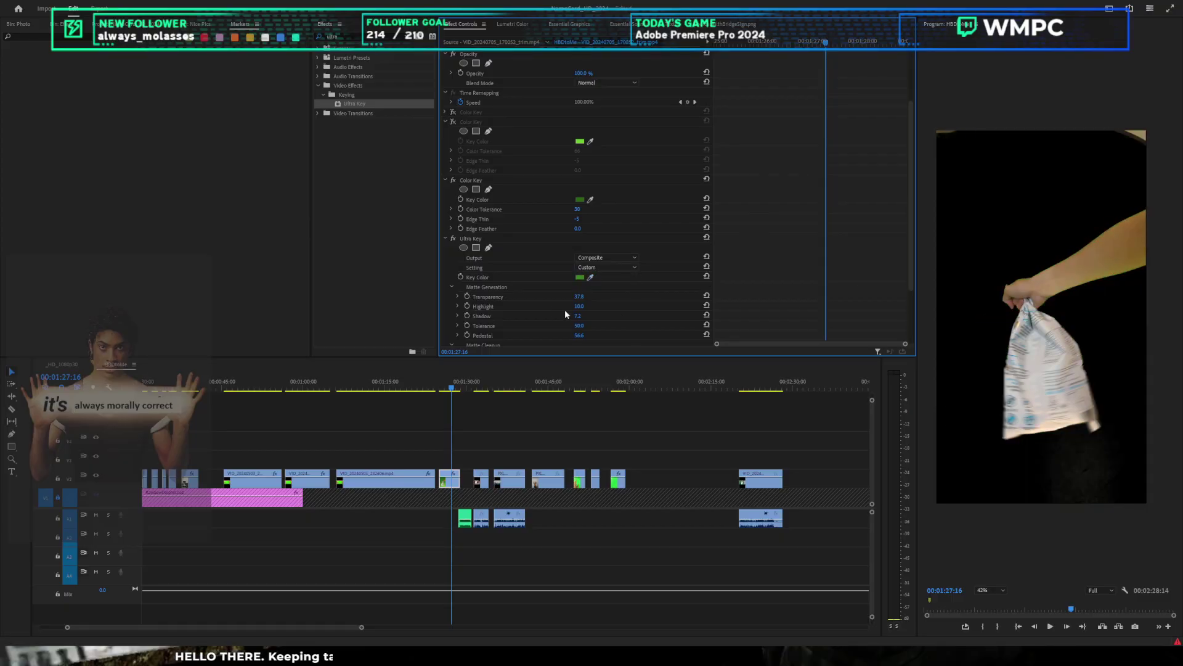
left_click(453, 121)
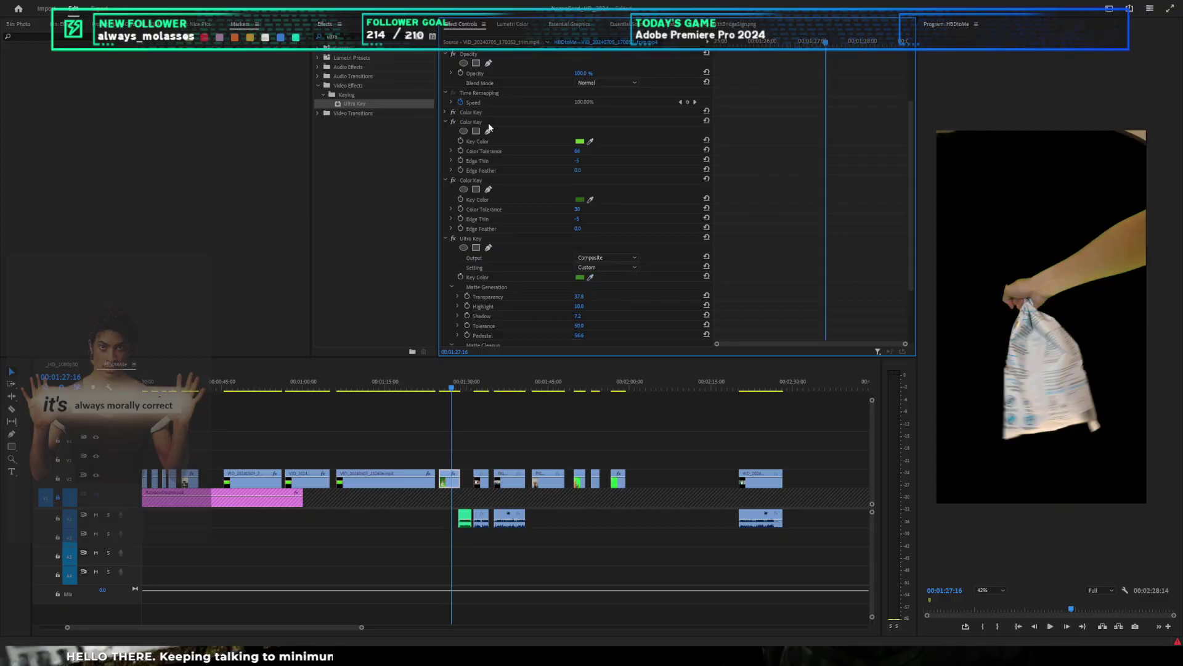
Step: Show Ultra Key's output as Alpha Channel and refine the bag matte with transparency, highlight, pedestal, choke and soften
scroll(1016, 297, "up", 5)
scroll(776, 269, "down", 3)
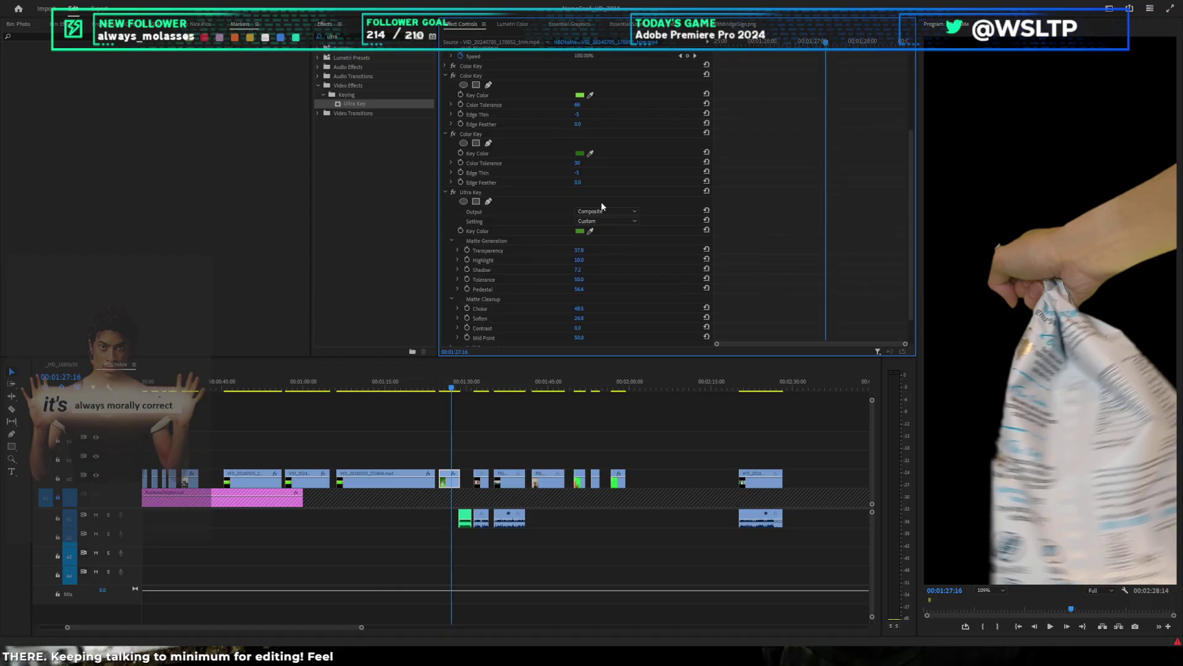
scroll(609, 210, "down", 1)
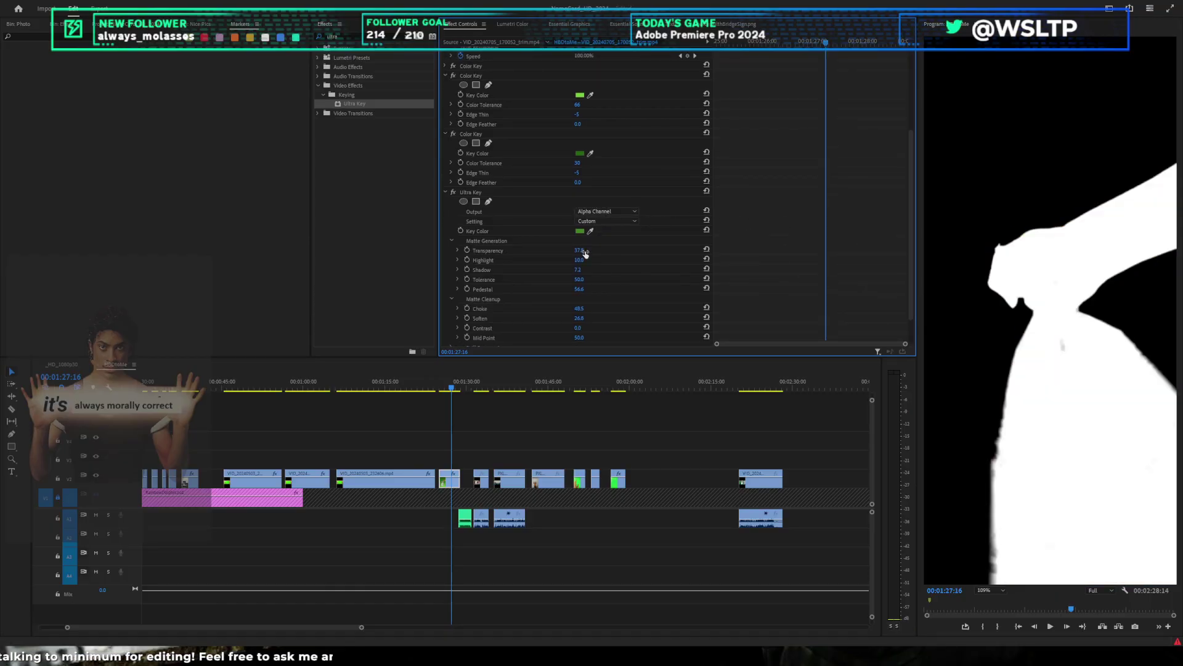
mouse_move(584, 254)
left_mouse_down()
mouse_move(601, 260)
mouse_move(566, 259)
left_mouse_up()
scroll(1026, 400, "down", 3)
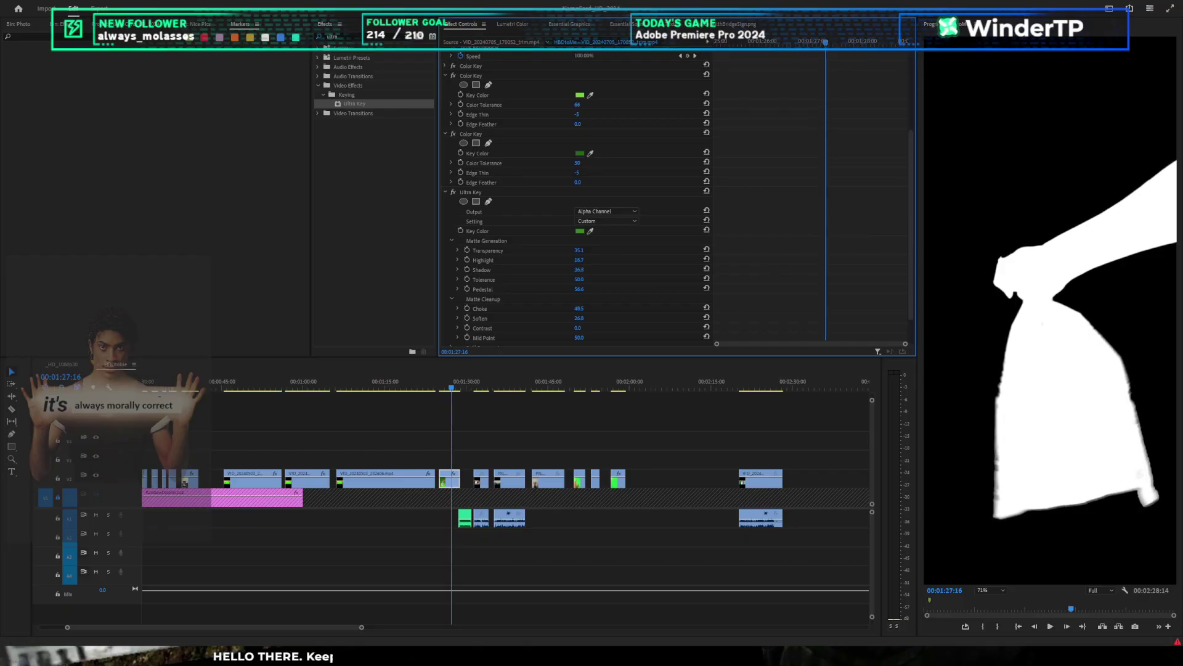
left_click_drag(578, 270, 599, 289)
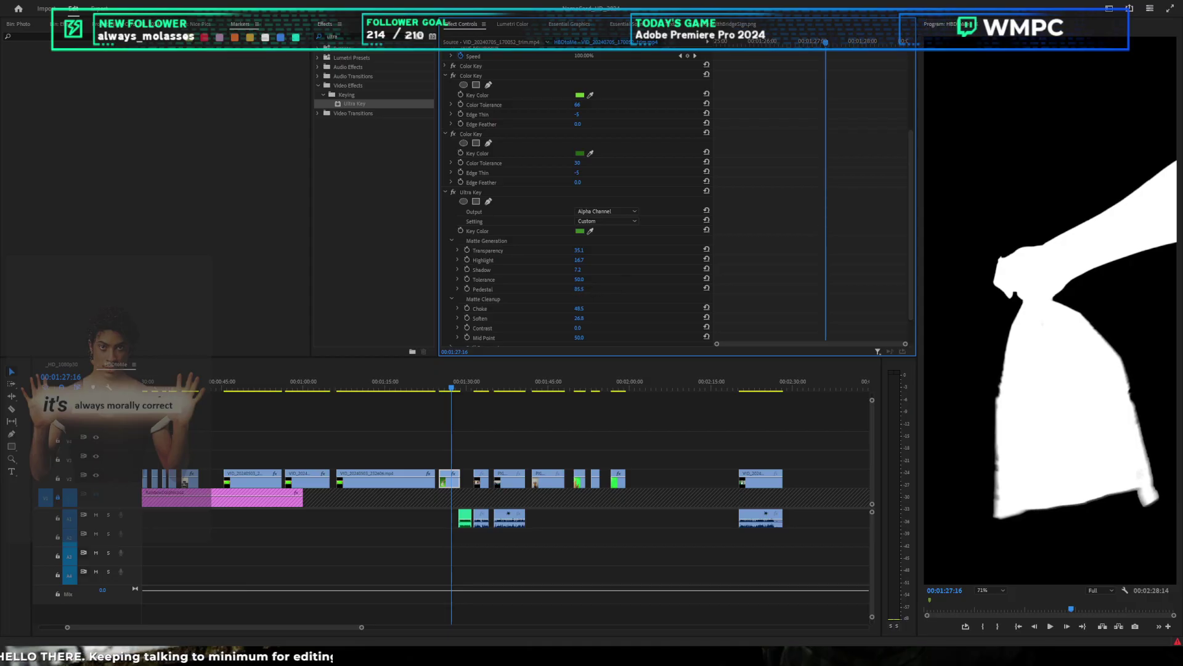
scroll(635, 299, "down", 1)
mouse_move(580, 294)
left_mouse_down()
mouse_move(602, 294)
mouse_move(589, 300)
left_mouse_up()
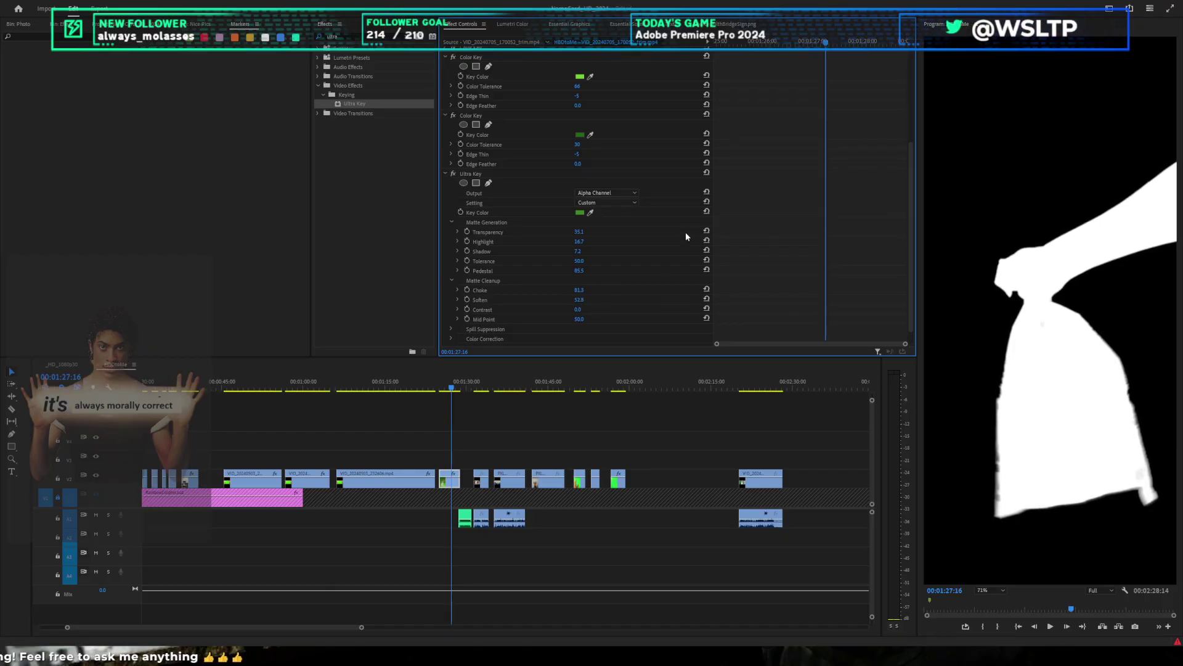
Step: Return Ultra Key's output to Composite and save the project
left_click(617, 192)
left_click(620, 207)
key("ctrl+s")
scroll(1084, 337, "down", 2)
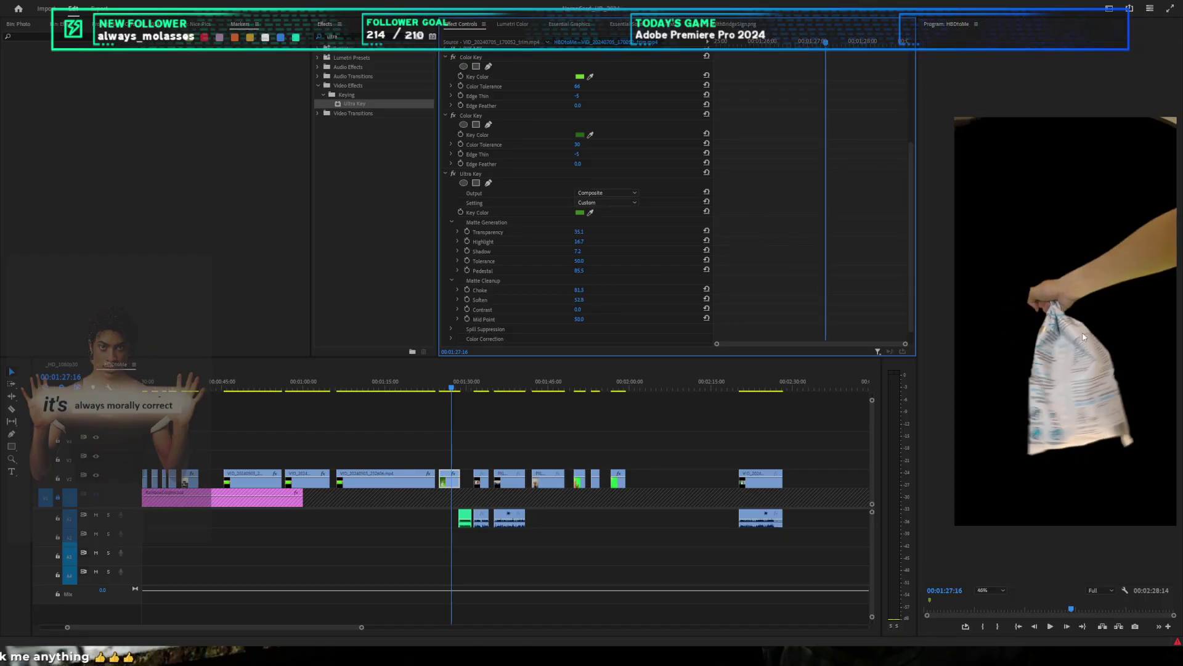
left_click_drag(1056, 304, 1035, 296)
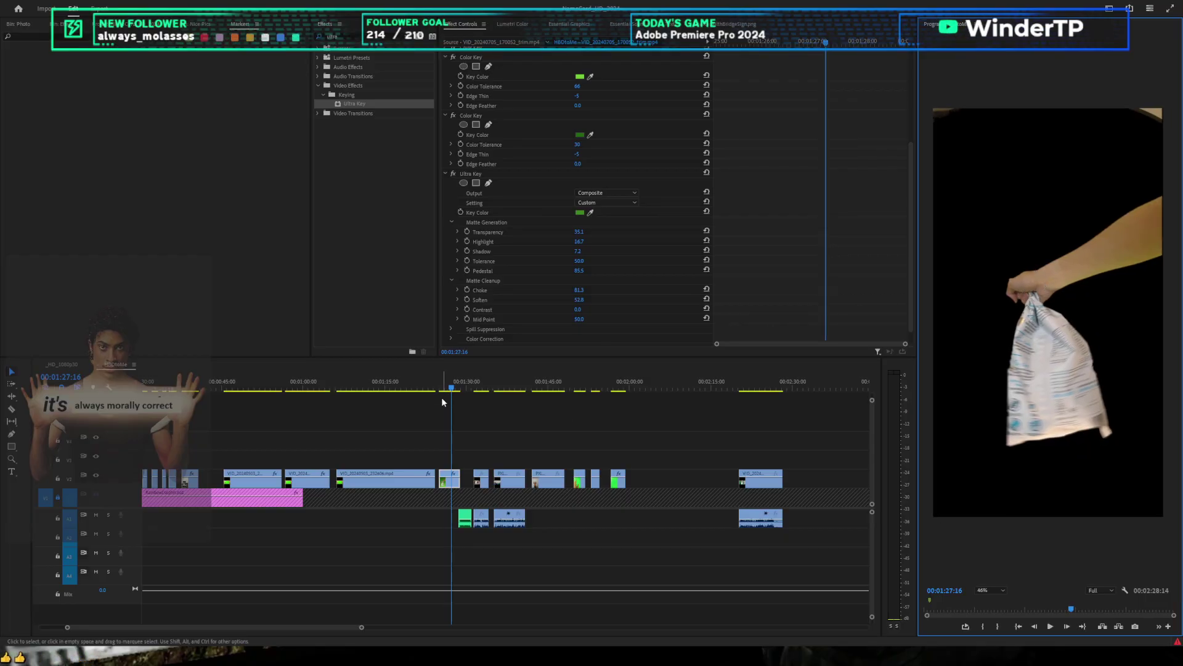
Step: Add a rectangular opacity mask to the bag clip at 00:01:26:41, enclosing the arm and bag but excluding the backdrop's upper edge
scroll(439, 398, "up", 3)
mouse_move(474, 387)
left_mouse_down()
mouse_move(491, 391)
mouse_move(469, 393)
left_mouse_up()
left_click(520, 414)
left_click_drag(458, 451, 471, 477)
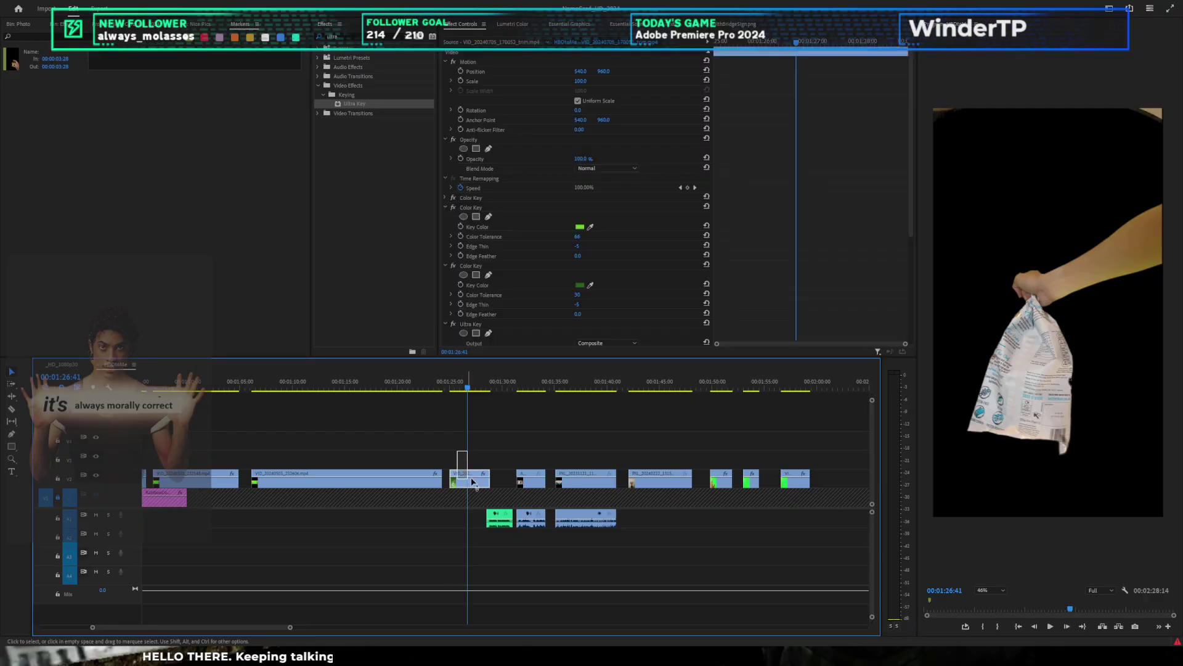
left_click(475, 149)
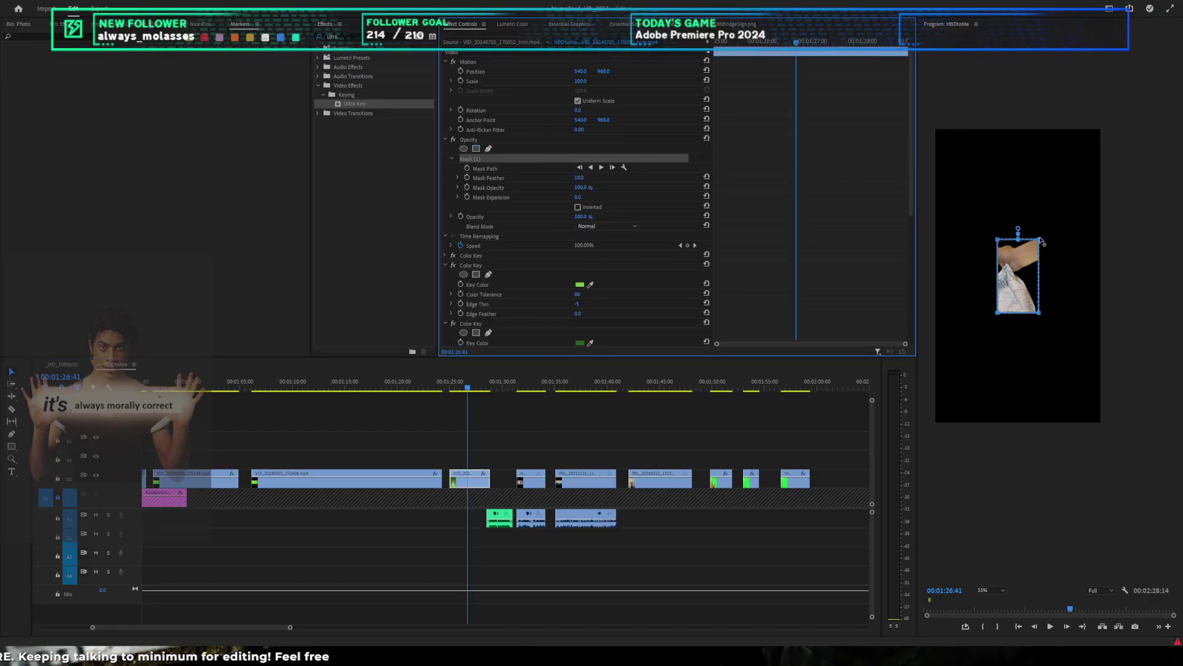
left_click_drag(1041, 240, 1136, 69)
left_click_drag(1089, 127, 1082, 219)
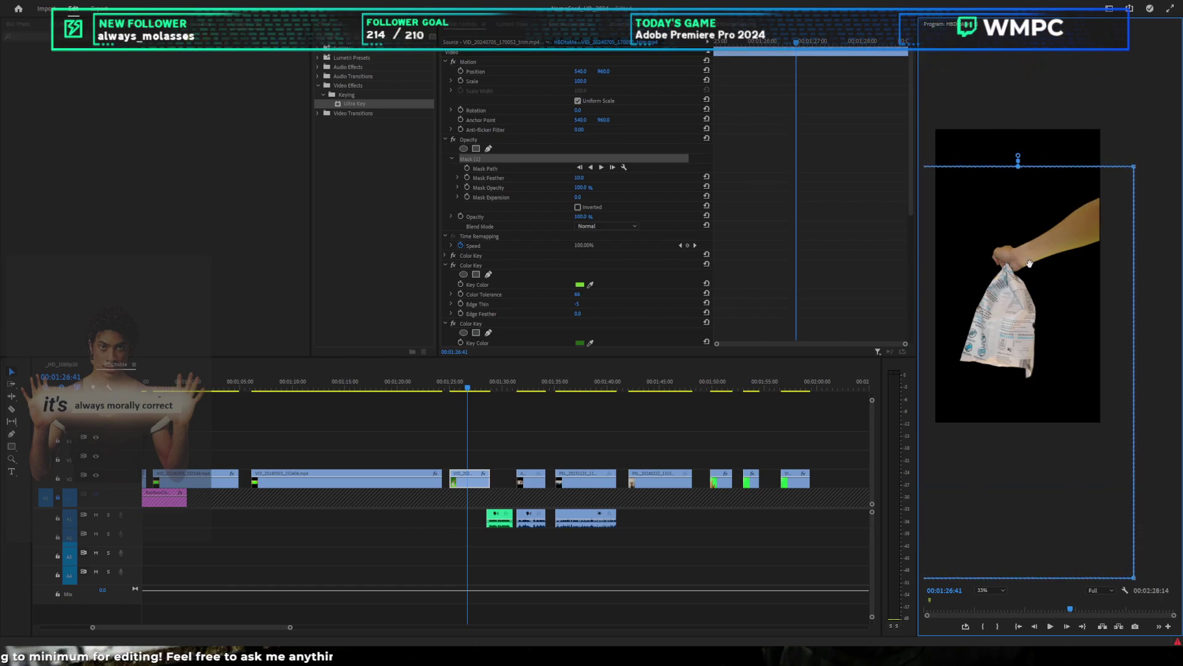
Step: Play and scrub the sequence from about 00:01:30 to 00:01:34 to review the audio and studio footage following the bag clip
left_click_drag(462, 386, 501, 399)
key("space")
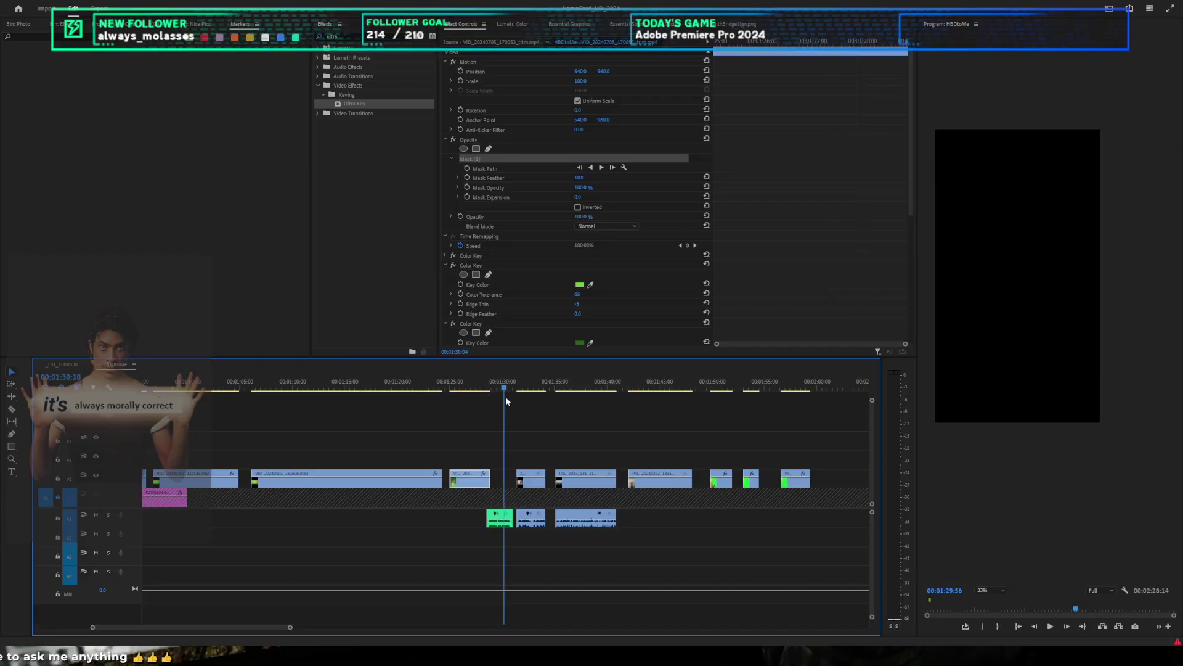
key("=")
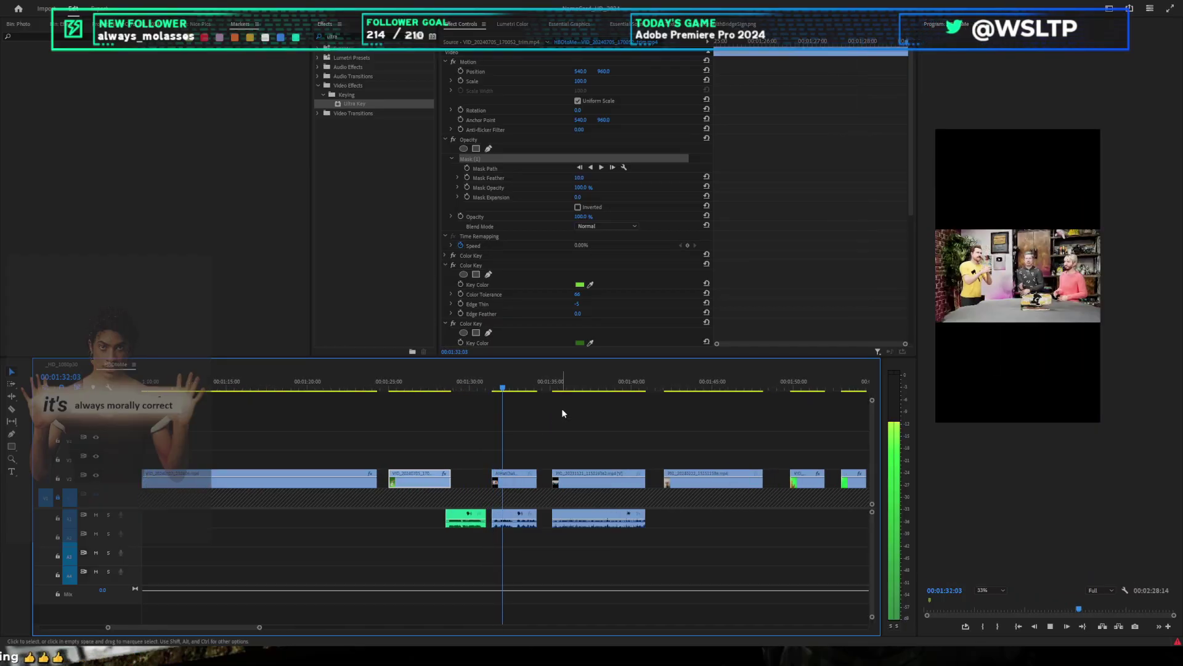
key("=")
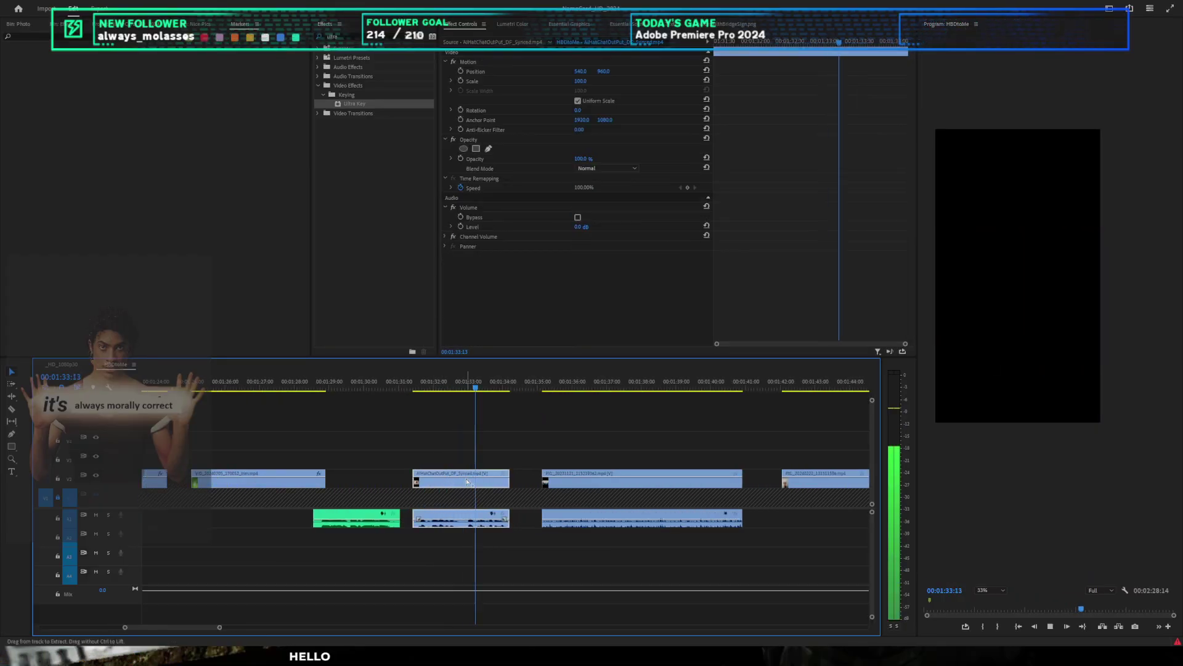
left_click(565, 443)
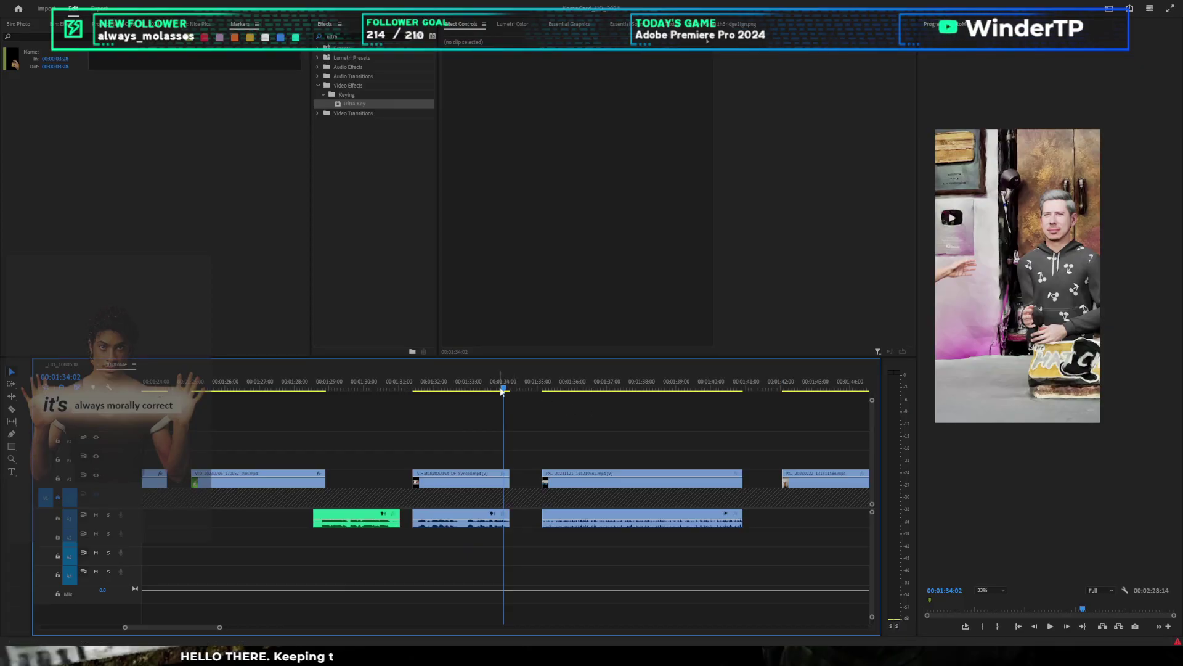
left_click_drag(502, 388, 346, 409)
key("space")
scroll(561, 447, "down", 1)
key("space")
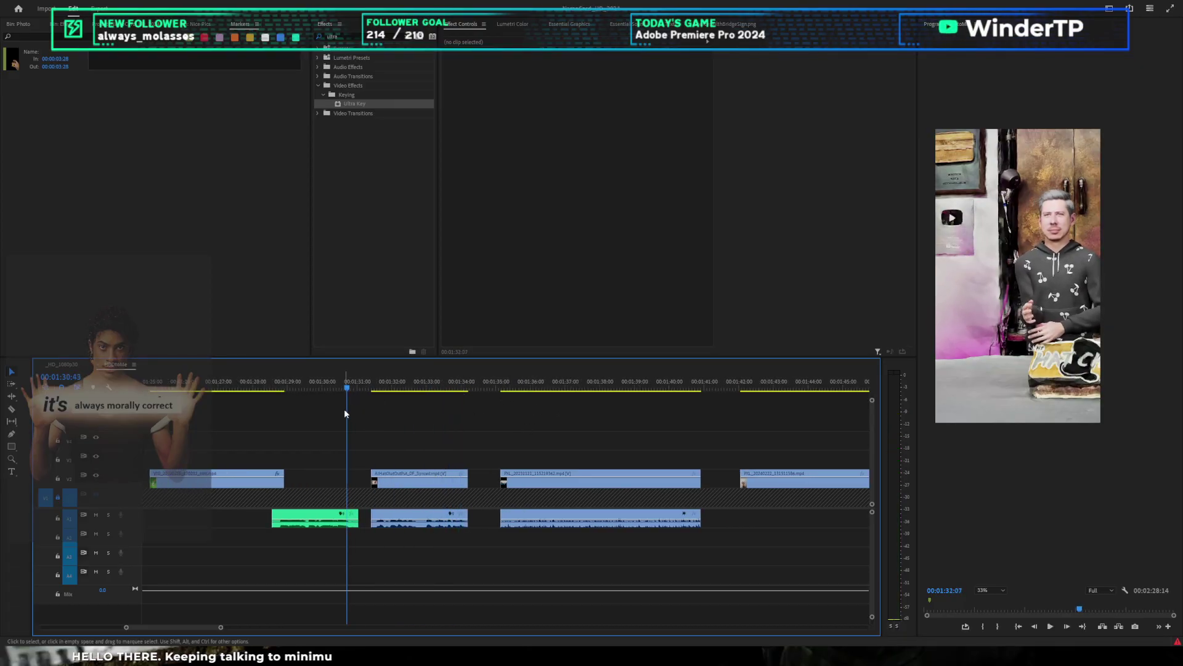
Step: Move the keyed bag clip one video track up, aligned with the start of the green audio clip, and play the overlap
left_click_drag(217, 484, 339, 459)
left_click(407, 426)
key("space")
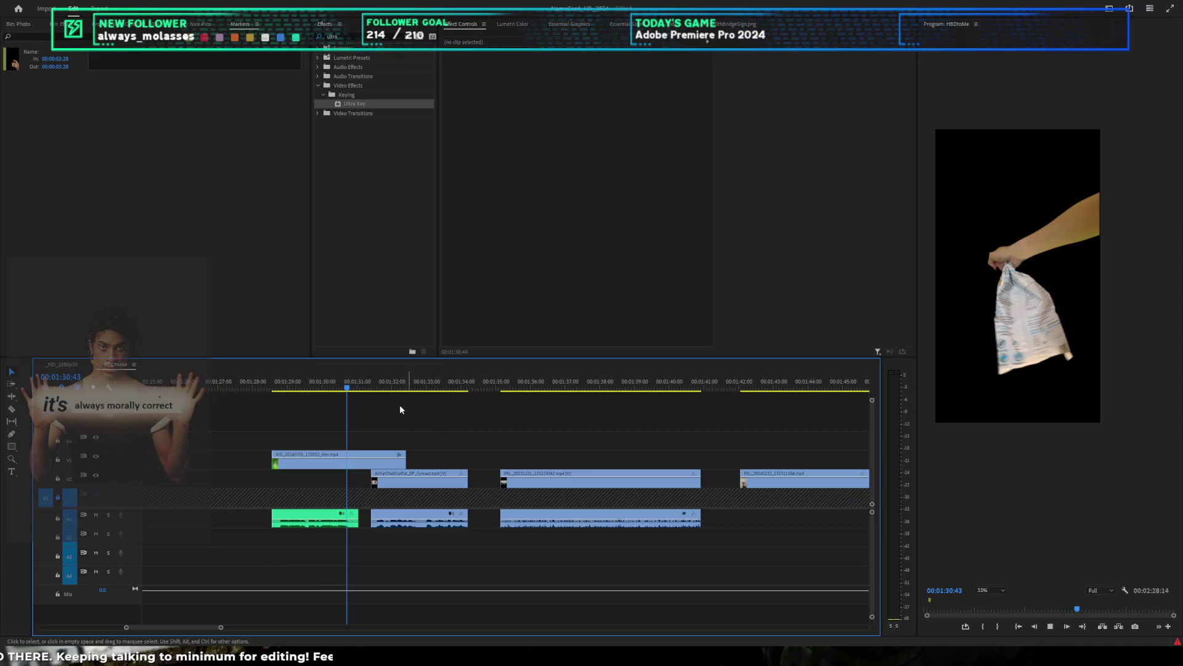
key("space")
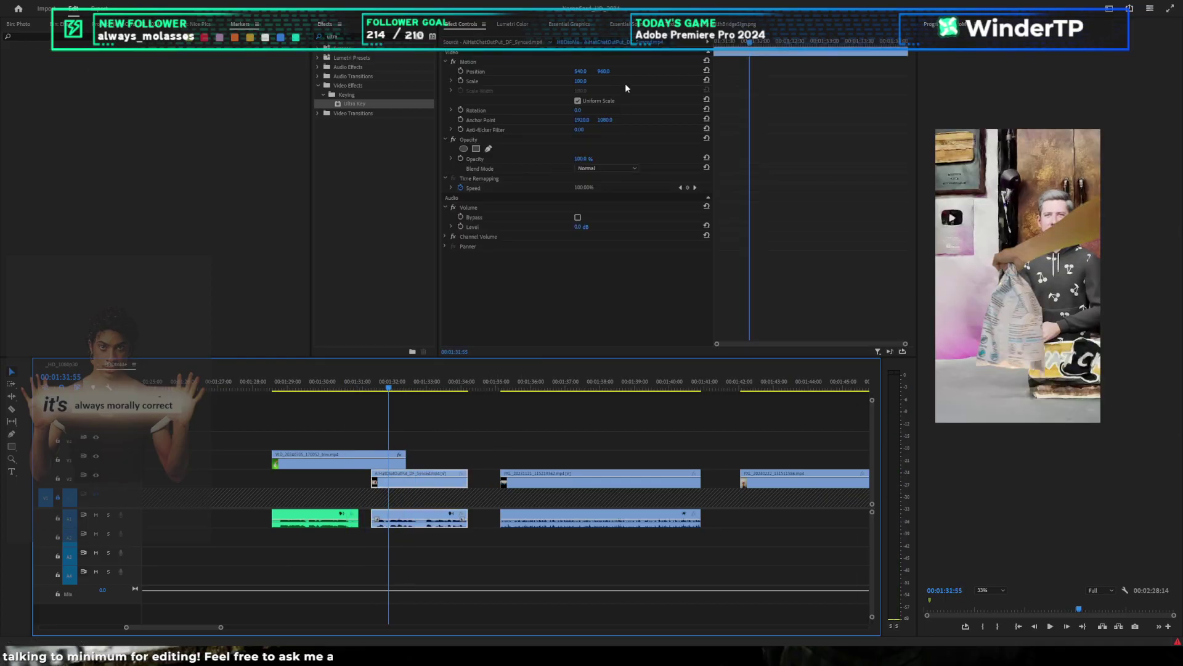
Step: Scale the studio clip under the bag to 93 and shift its horizontal position to 1436 to frame the yellow-shirted man, then save
left_click(581, 81)
type("65")
key("Return")
left_click_drag(580, 81, 754, 77)
key("ctrl+s")
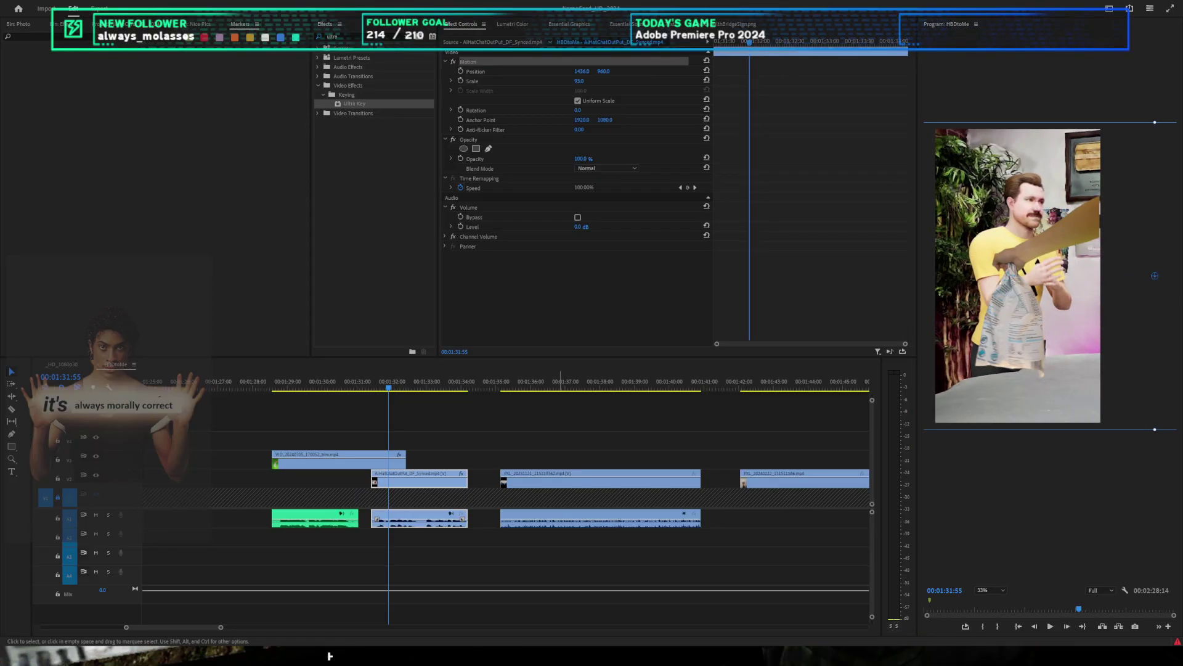
Step: Scrub through the source clip of the grey-hoodie man before the green screen and mark a 5-second section with his hands raised
key("shift+2")
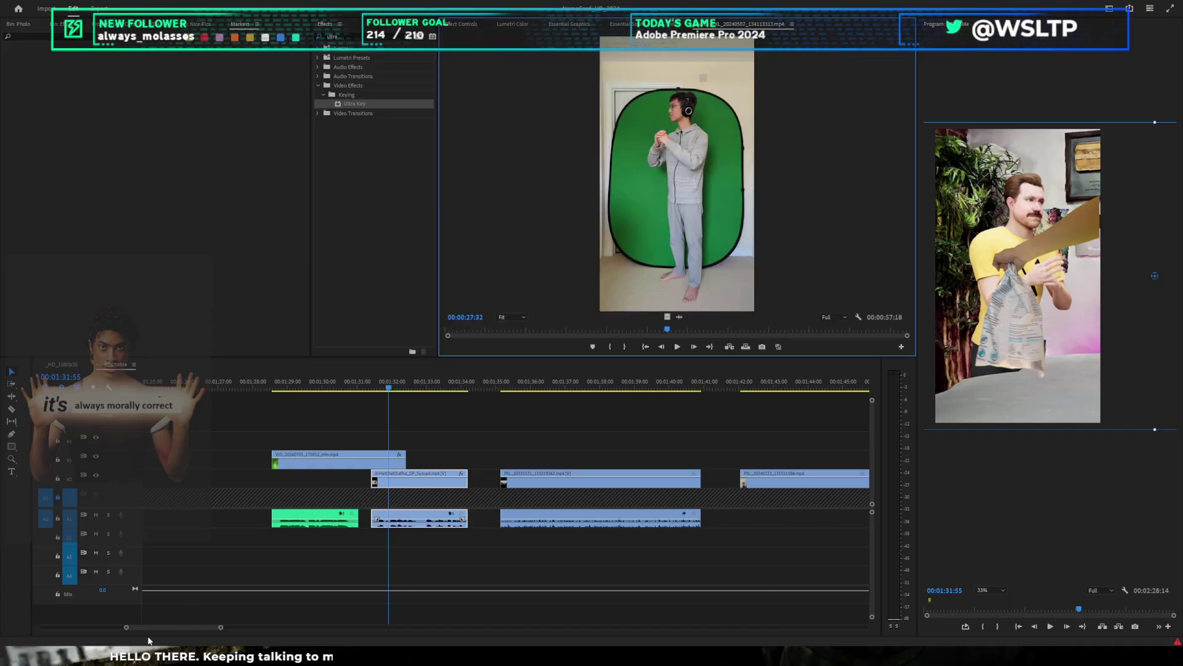
key("f")
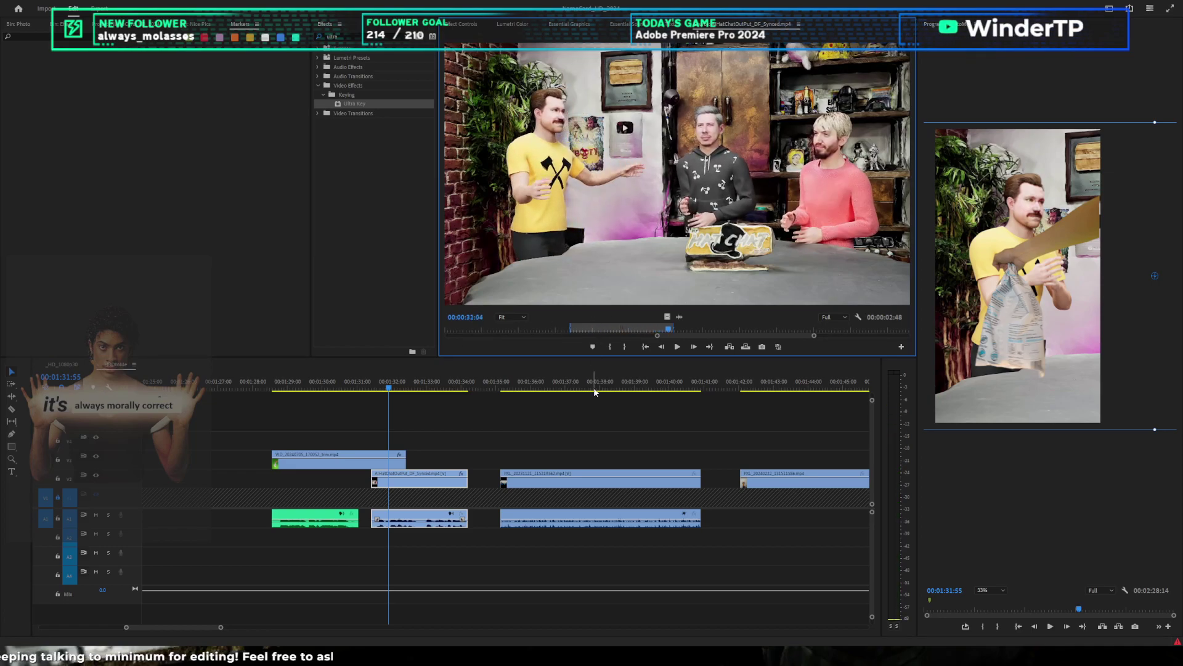
left_click(483, 409)
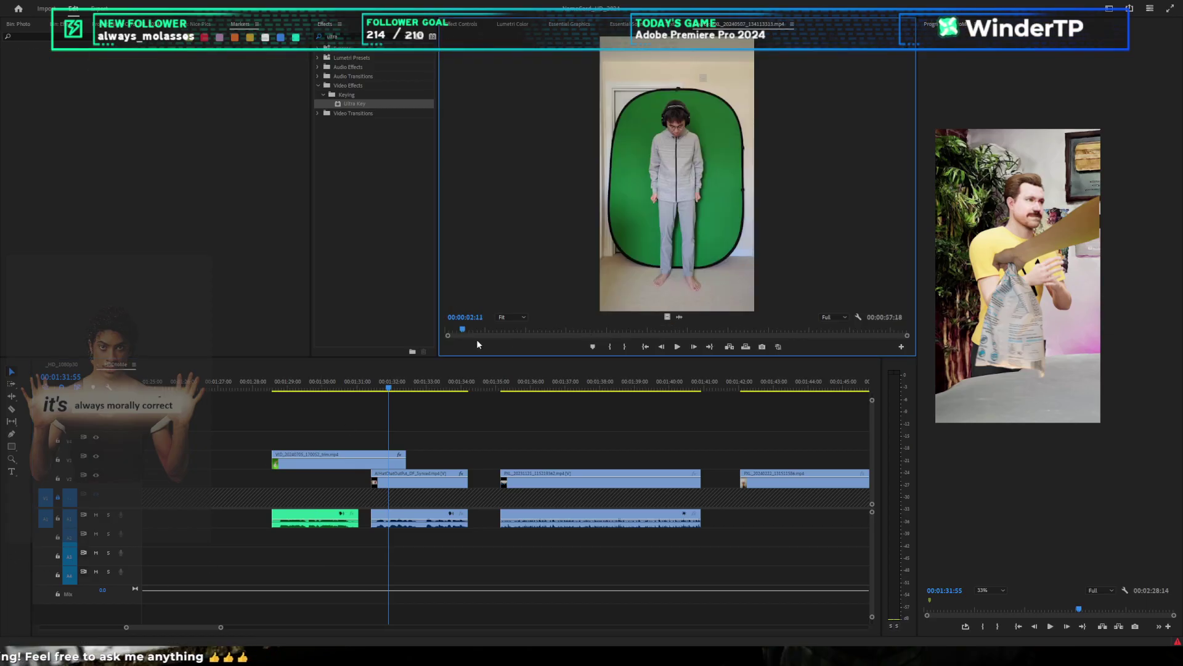
left_click_drag(481, 331, 735, 327)
key("i")
key("o")
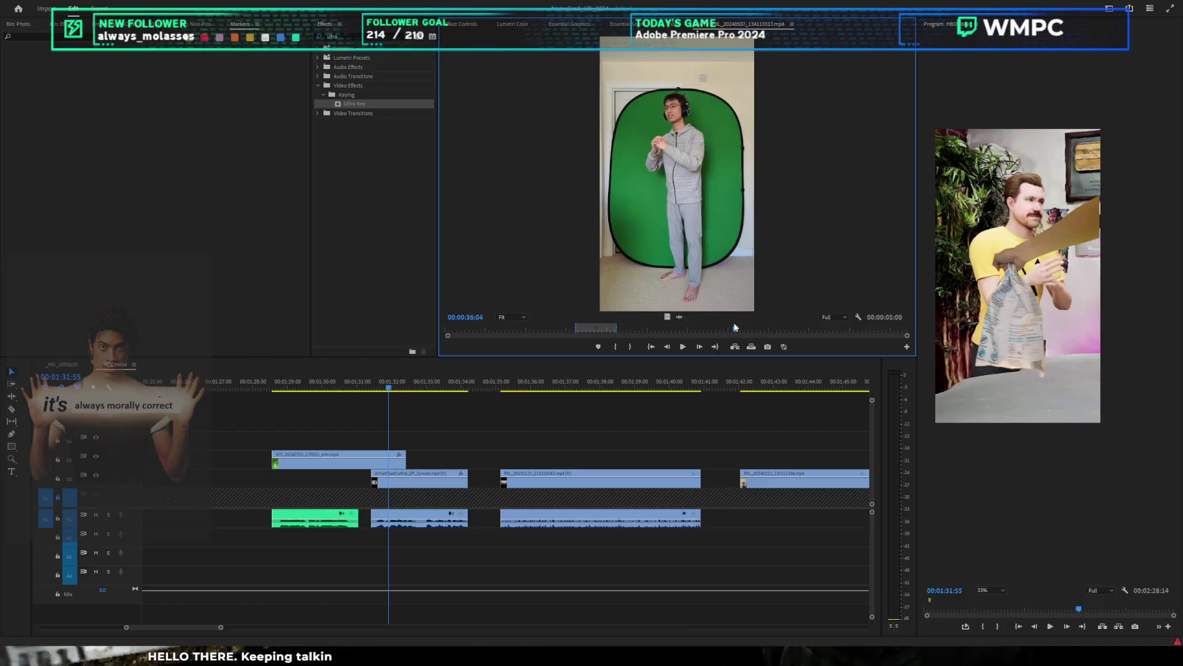
Step: Review the matching studio source footage around 00:01:32:46 to compare the yellow-shirted man's gestures
left_click_drag(409, 395, 418, 393)
double_click(433, 478)
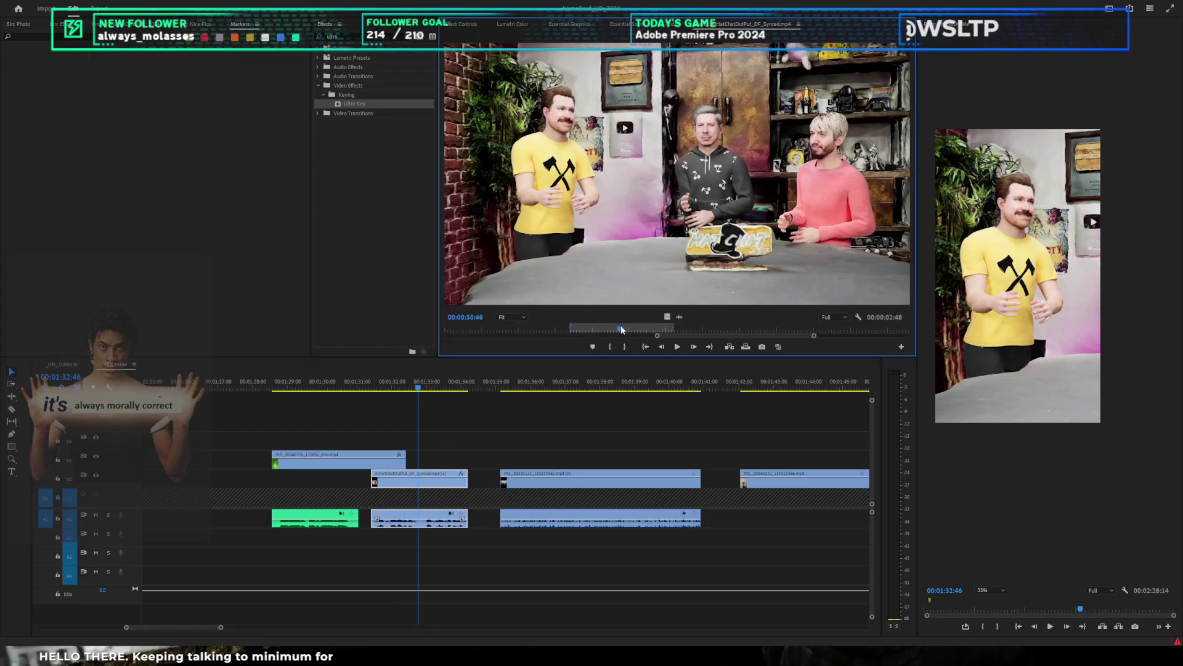
left_click_drag(674, 329, 544, 339)
key("space")
key("backslash")
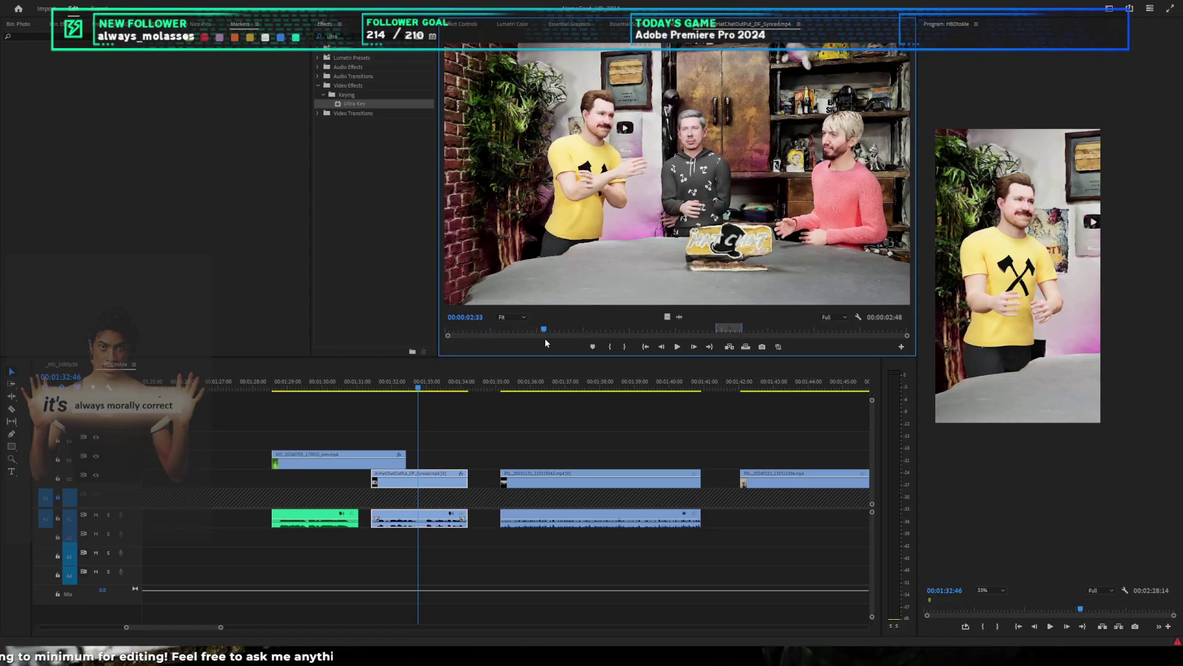
left_click(462, 25)
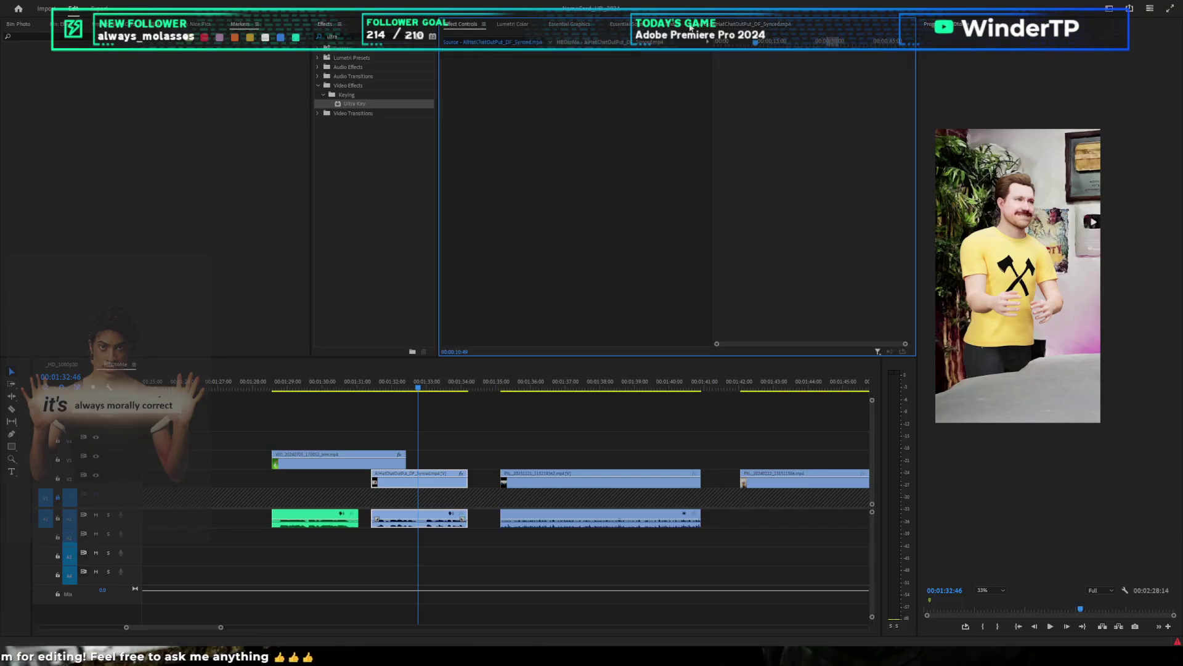
Step: Place the marked hoodie-man section, video only, one track above the bag clip, aligned with the start of the studio clip below
left_click(501, 458)
key("f")
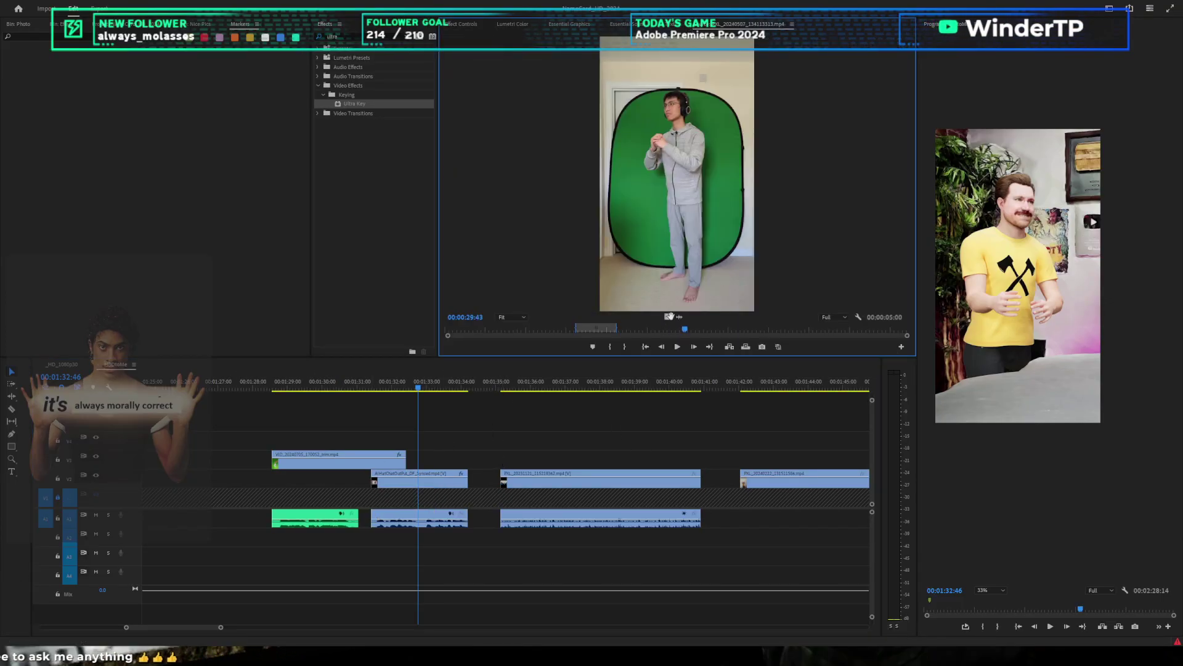
left_click_drag(669, 316, 376, 439)
left_click(253, 383)
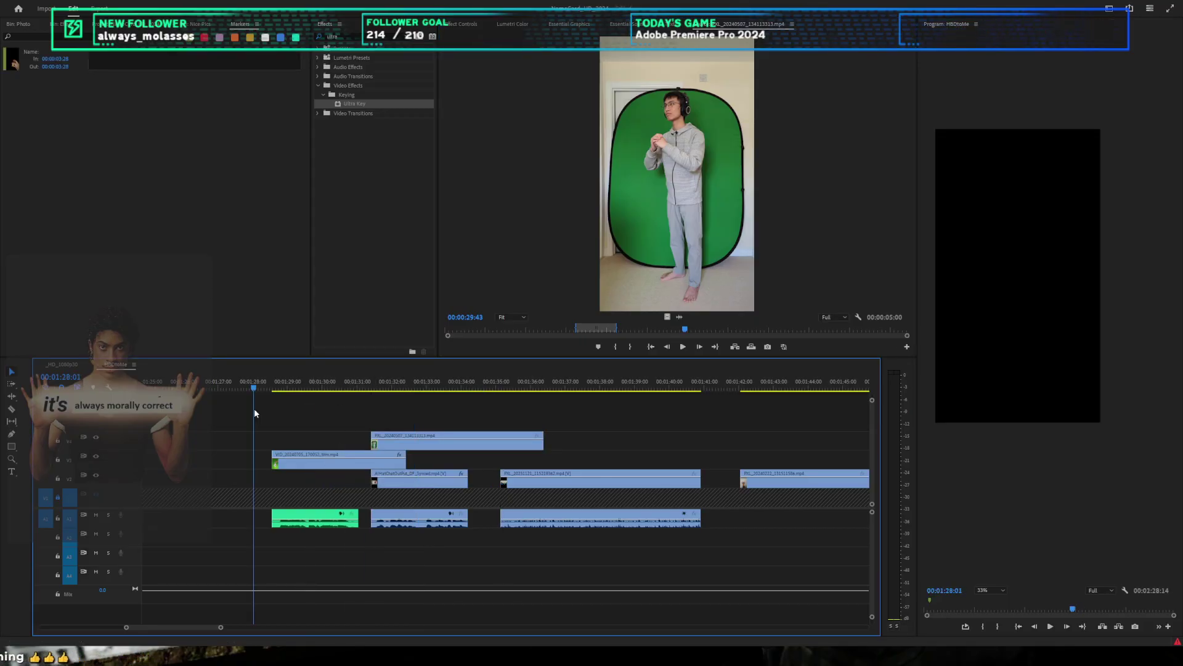
left_click(376, 383)
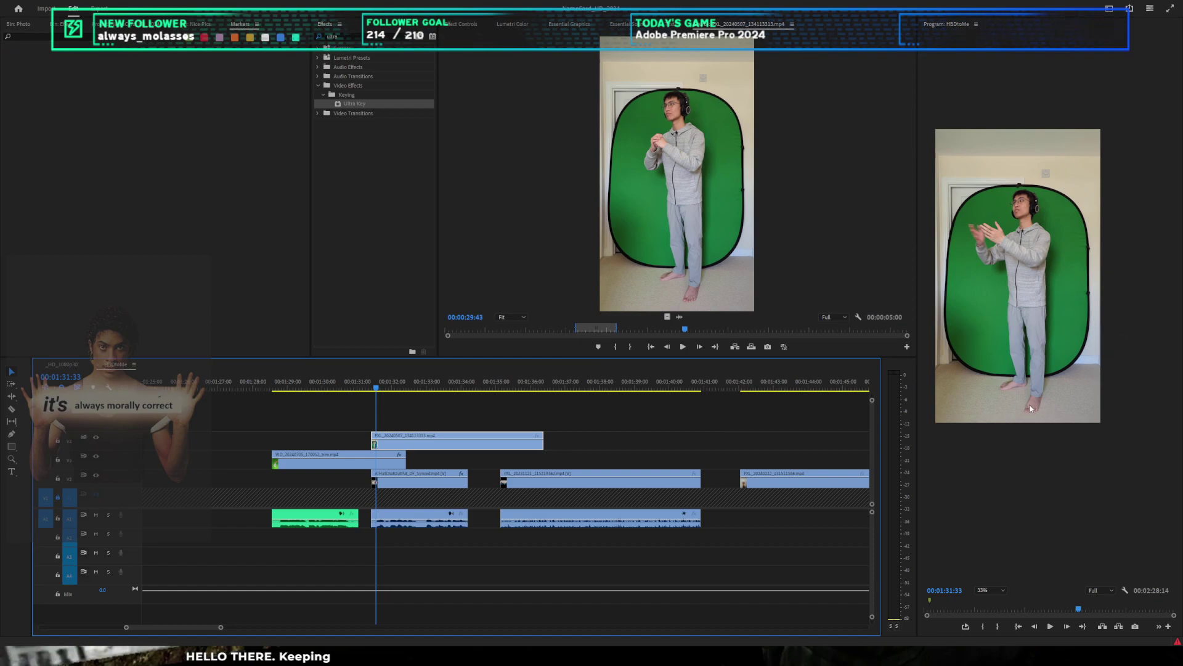
Step: Fit the program view, then apply Color Key to the hoodie-man clip, sample the green backdrop and raise the Color Tolerance
scroll(1019, 373, "up", 8)
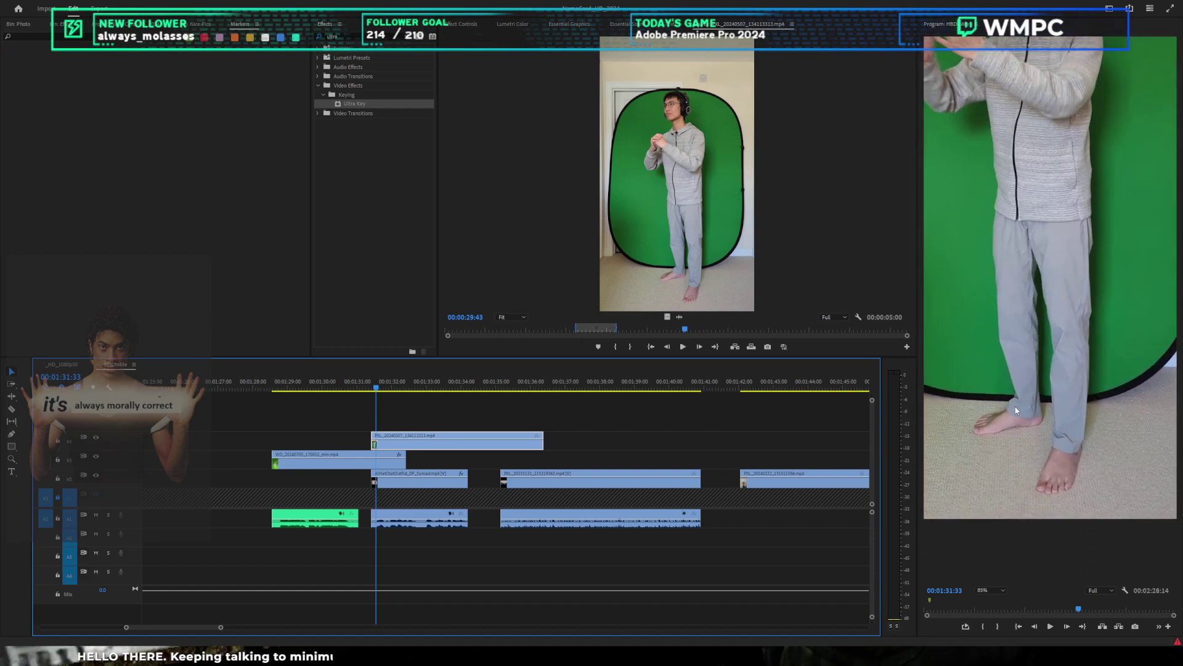
scroll(1022, 419, "down", 3)
left_click(992, 591)
left_click(993, 582)
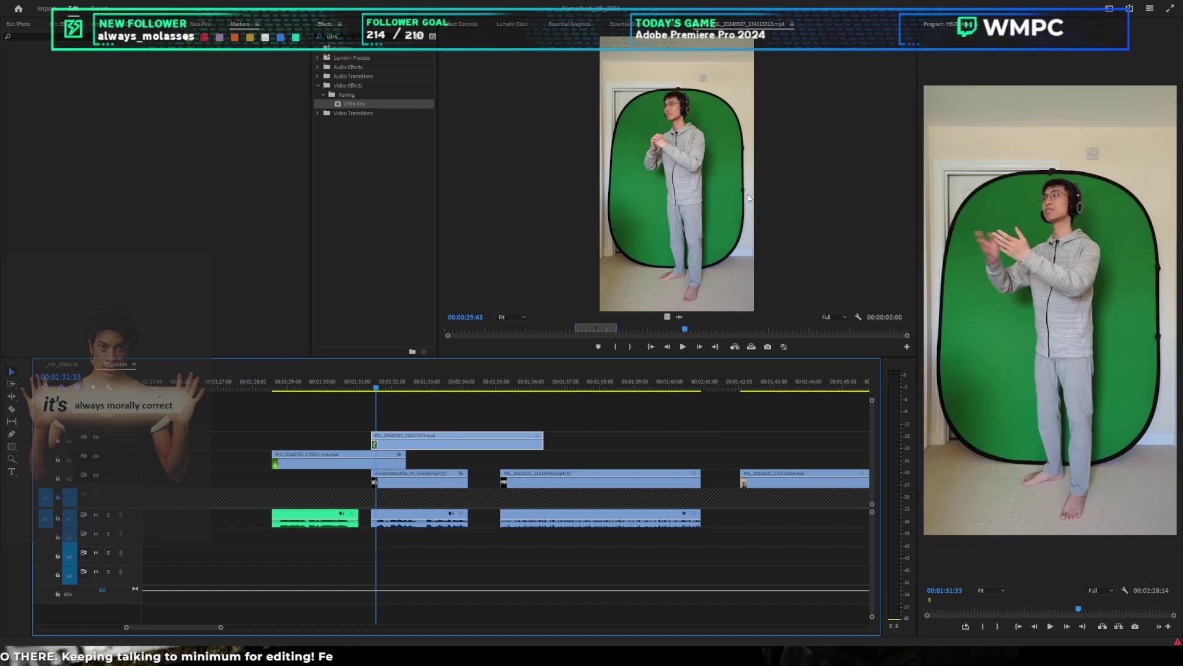
left_click(457, 23)
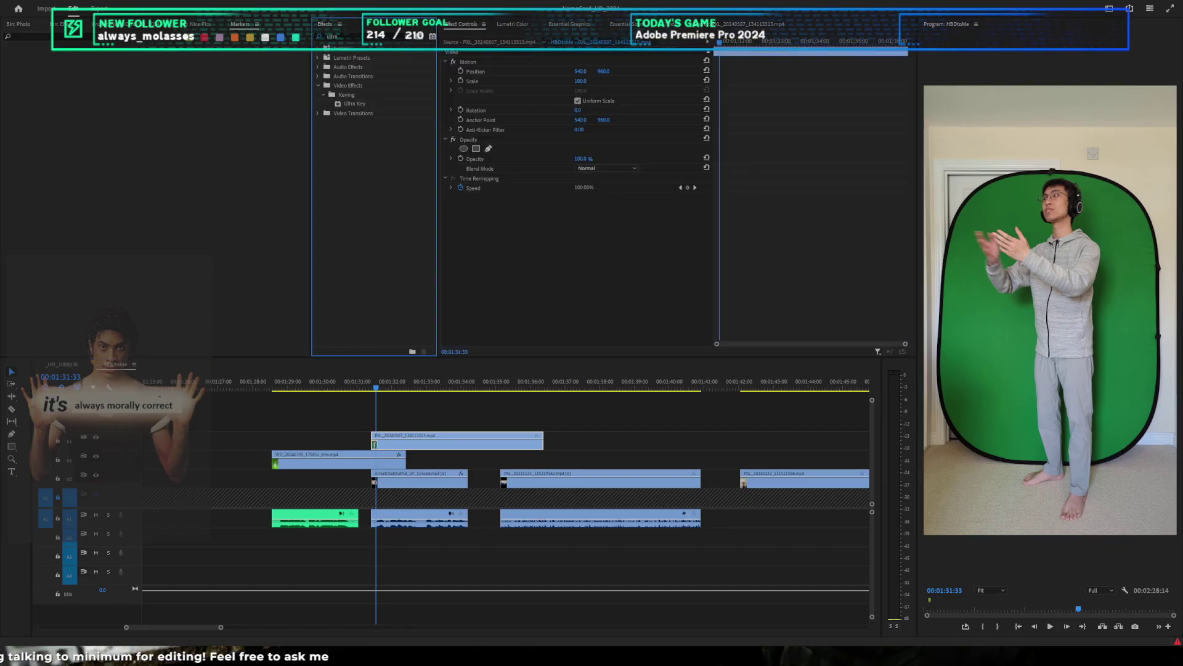
type("col k")
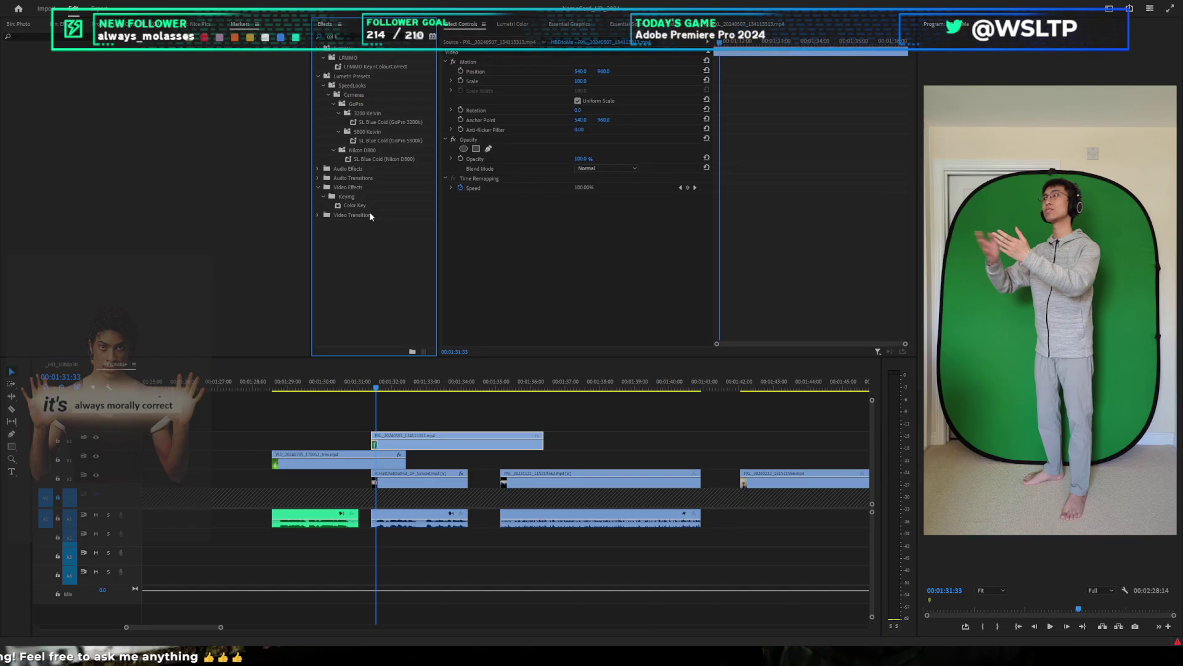
double_click(364, 204)
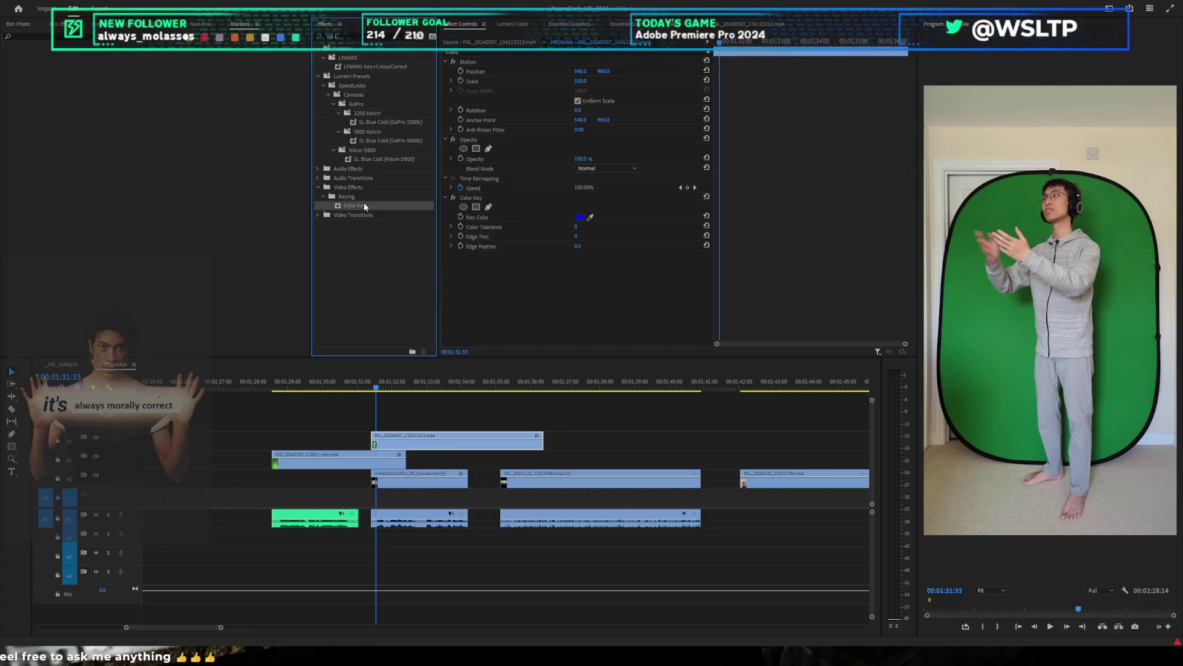
left_click(590, 217)
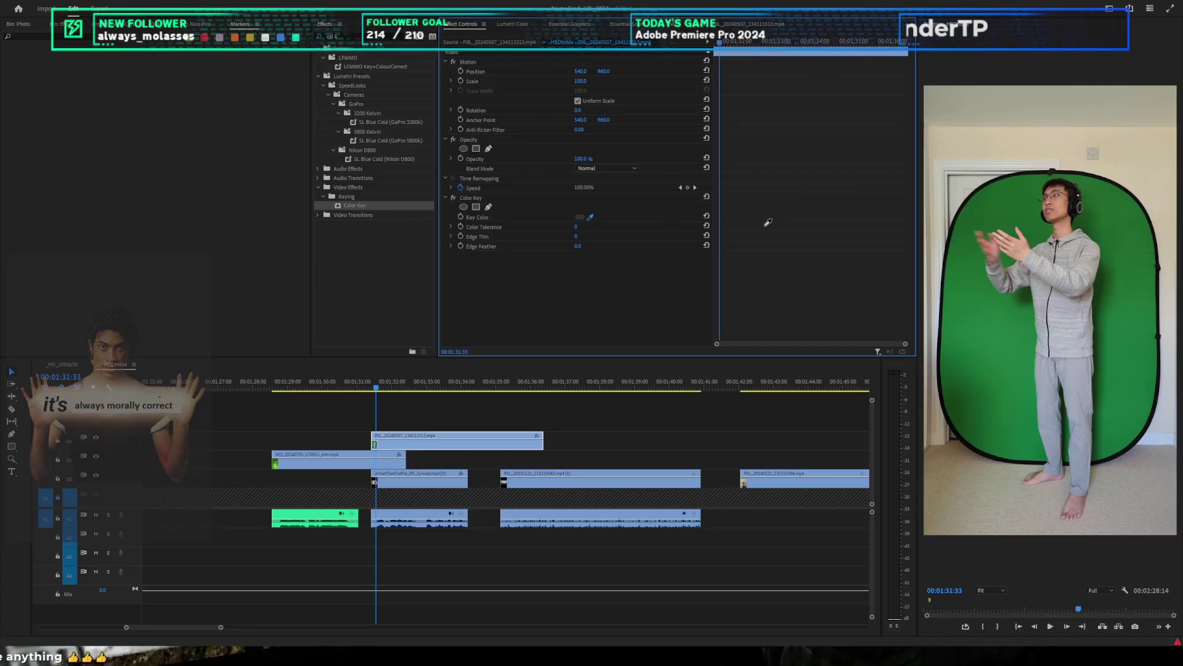
left_click_drag(583, 229, 600, 229)
left_click(580, 217)
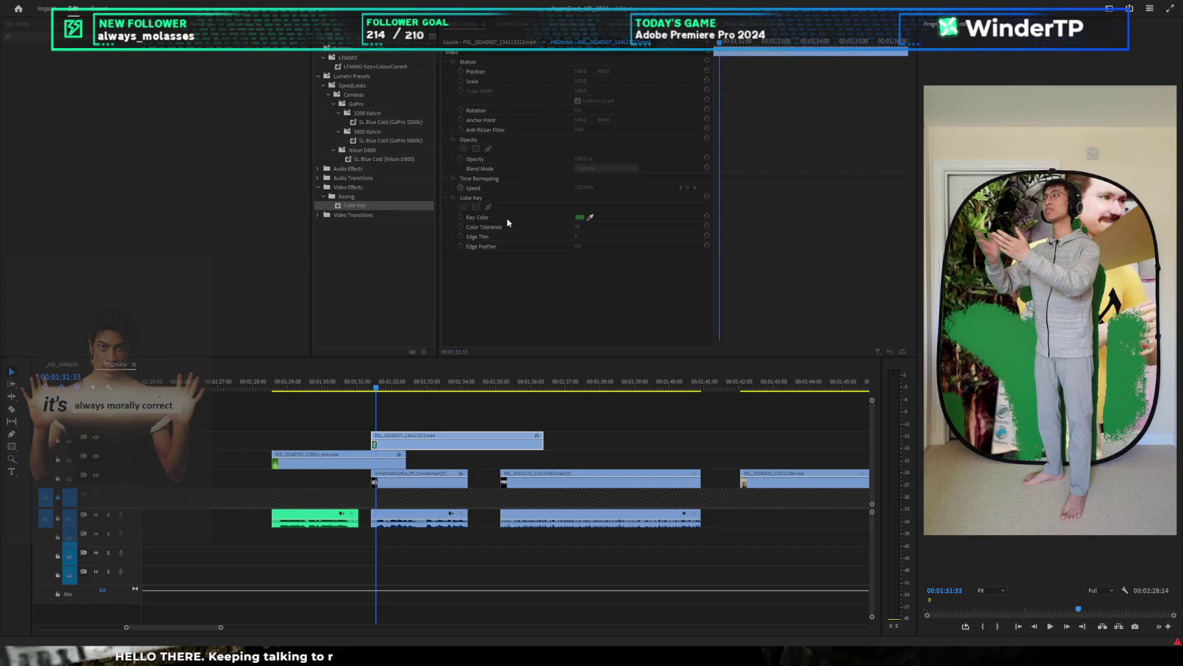
Step: Duplicate the Color Key on the hoodie-man clip and sample the remaining green beside his legs as its key colour
left_click(508, 223)
key("ctrl+c")
key("ctrl+v")
left_click(1008, 348)
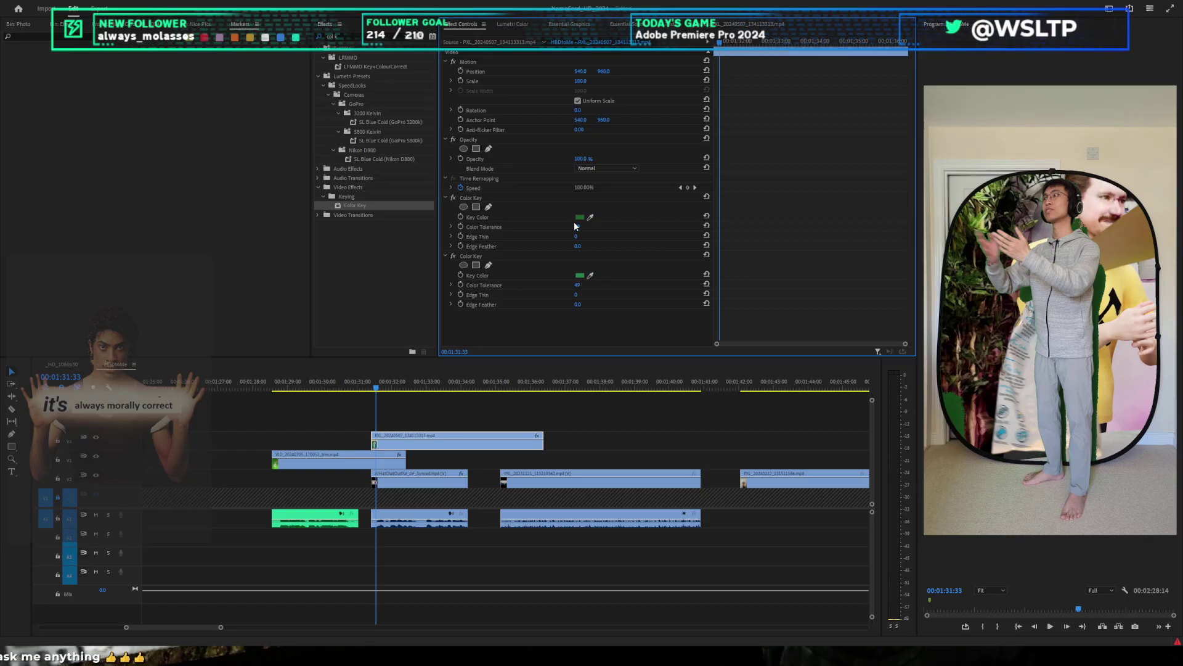
Step: Set the Color Tolerance to 19 on the first Color Key and 47 on the second, with a negative Edge Thin on both
left_click_drag(577, 227, 568, 237)
left_click_drag(577, 295, 569, 295)
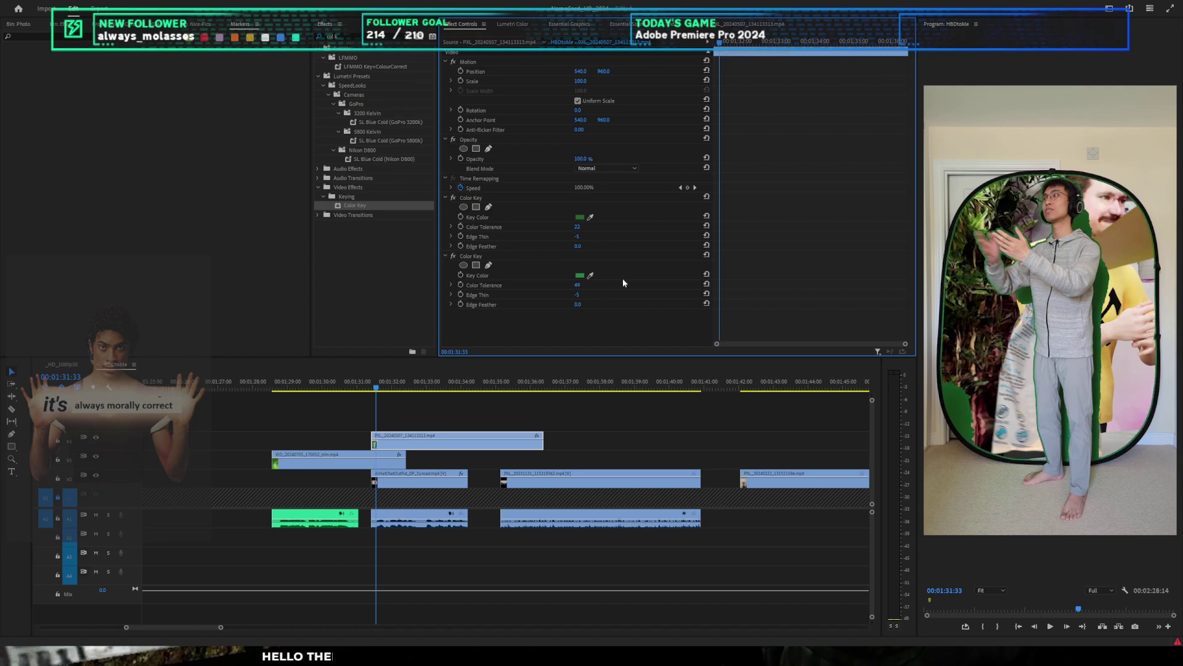
left_click_drag(578, 227, 576, 226)
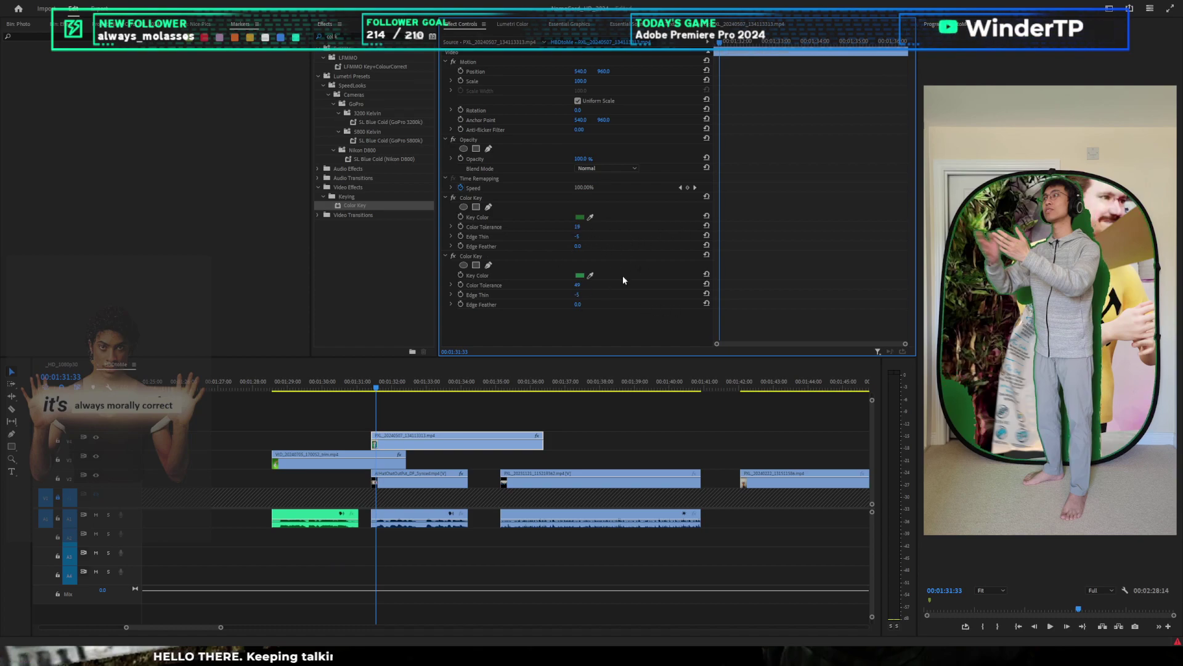
left_click_drag(586, 290, 582, 290)
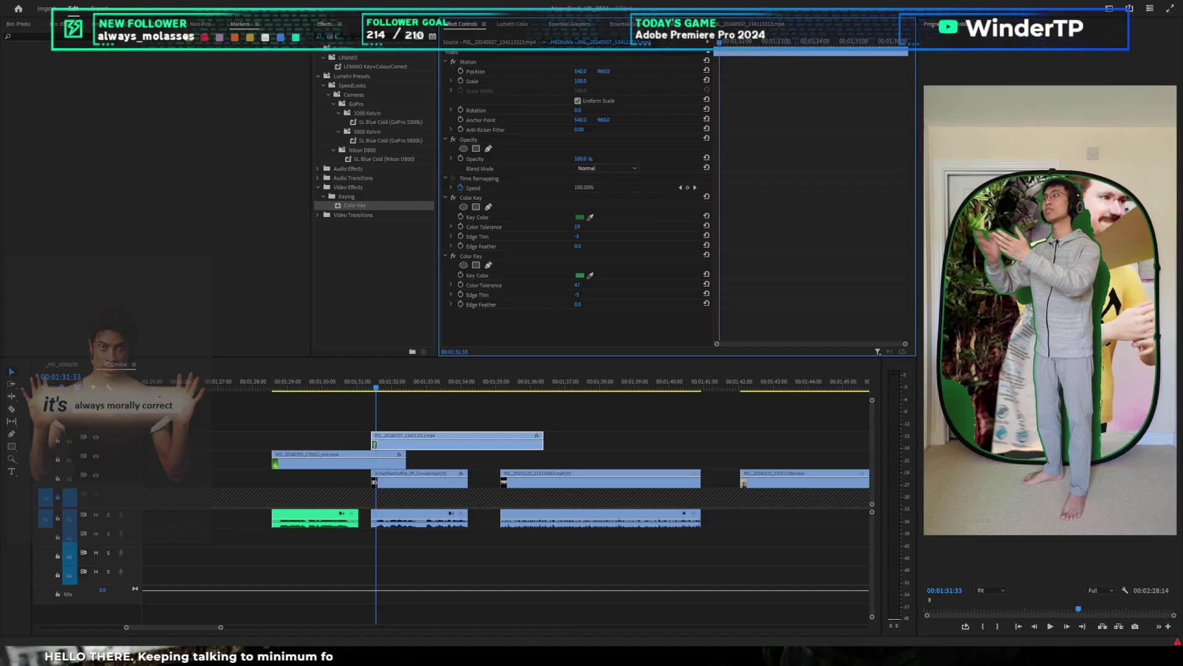
Step: Add Ultra Key below the two Color Keys, sample the green backdrop with both disabled, and re-enable them
left_click(365, 36)
type("ul")
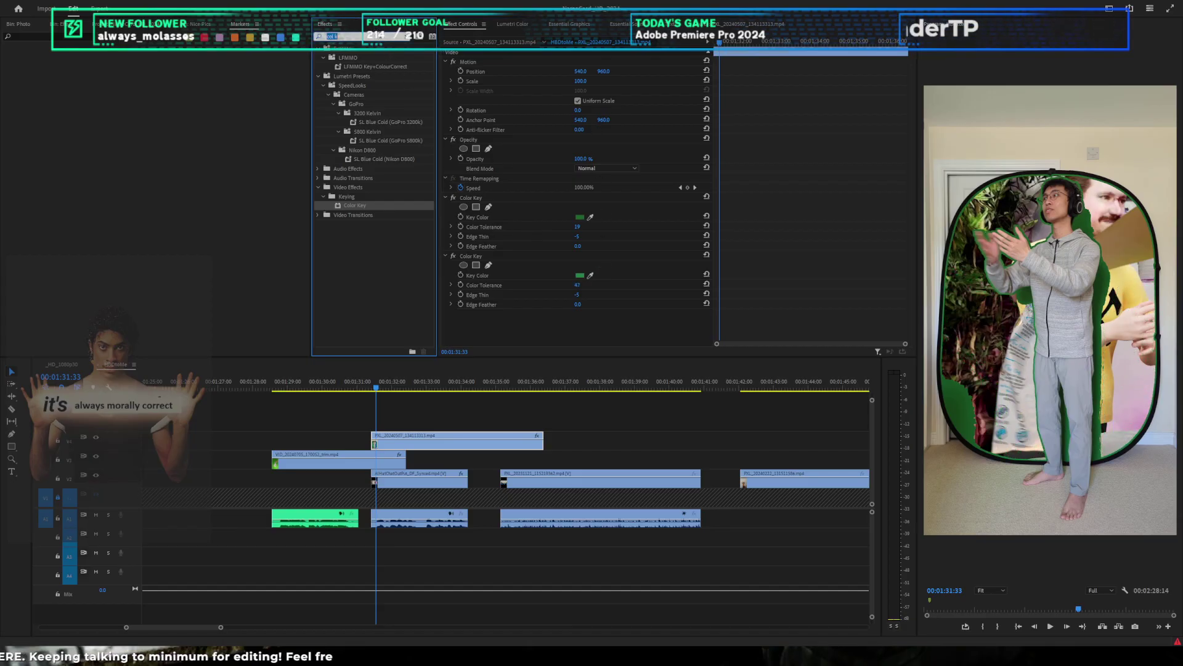
type("tra")
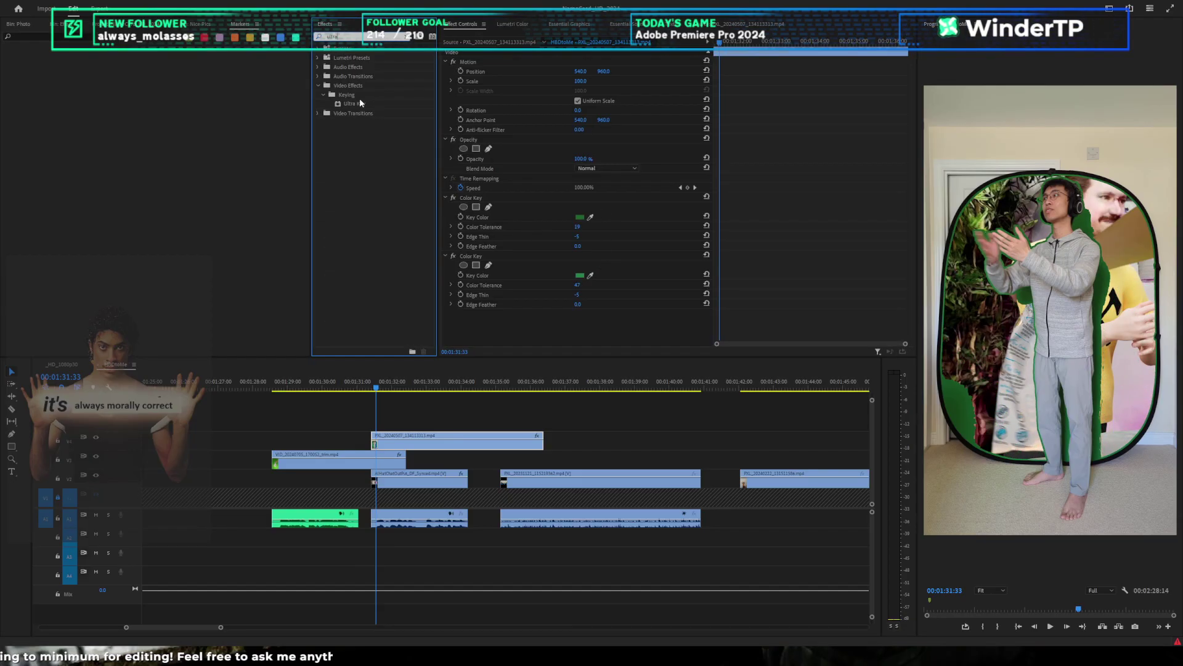
left_click_drag(361, 103, 517, 265)
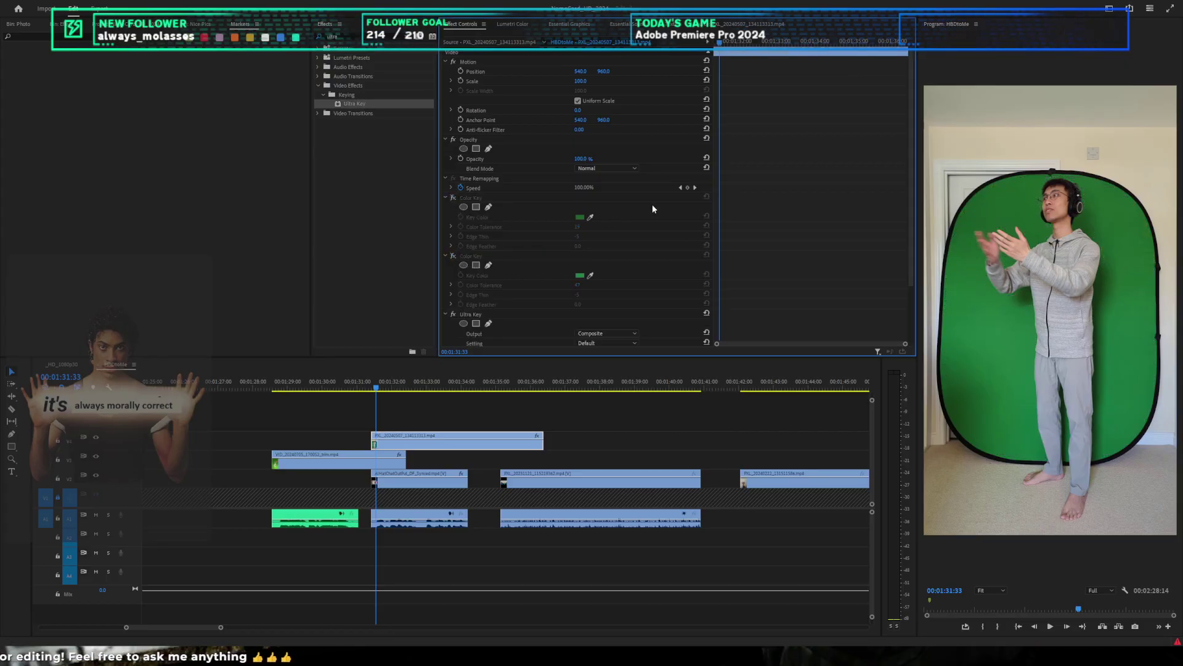
scroll(597, 258, "down", 2)
left_click(589, 298)
left_click(1017, 319)
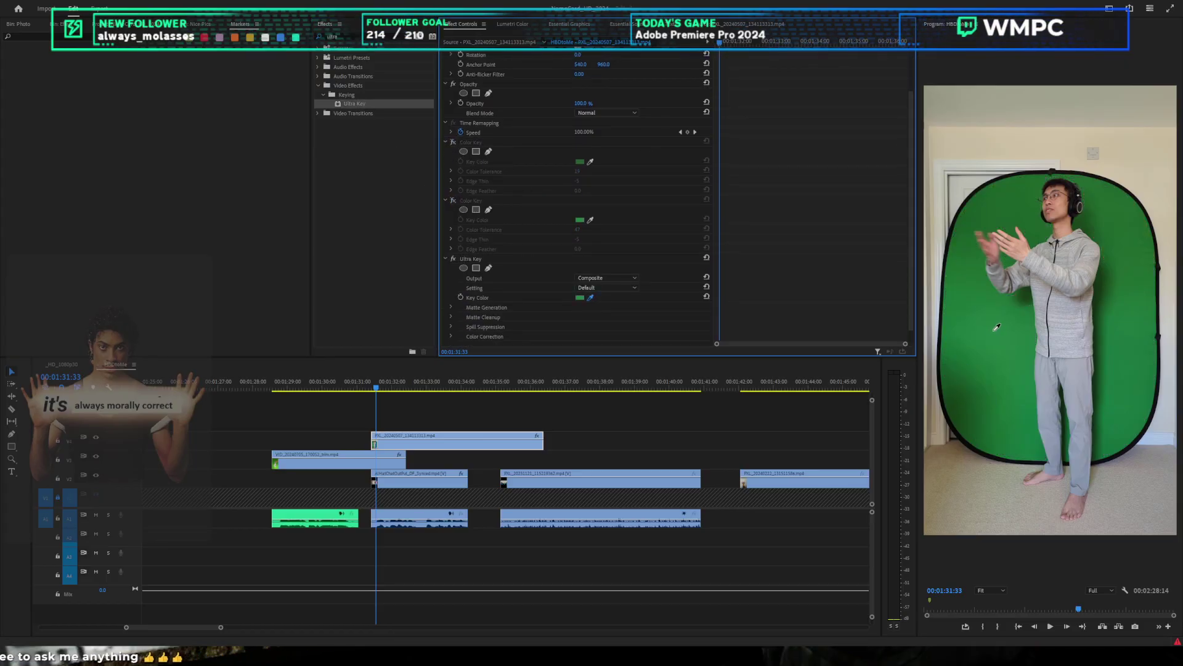
left_click(453, 201)
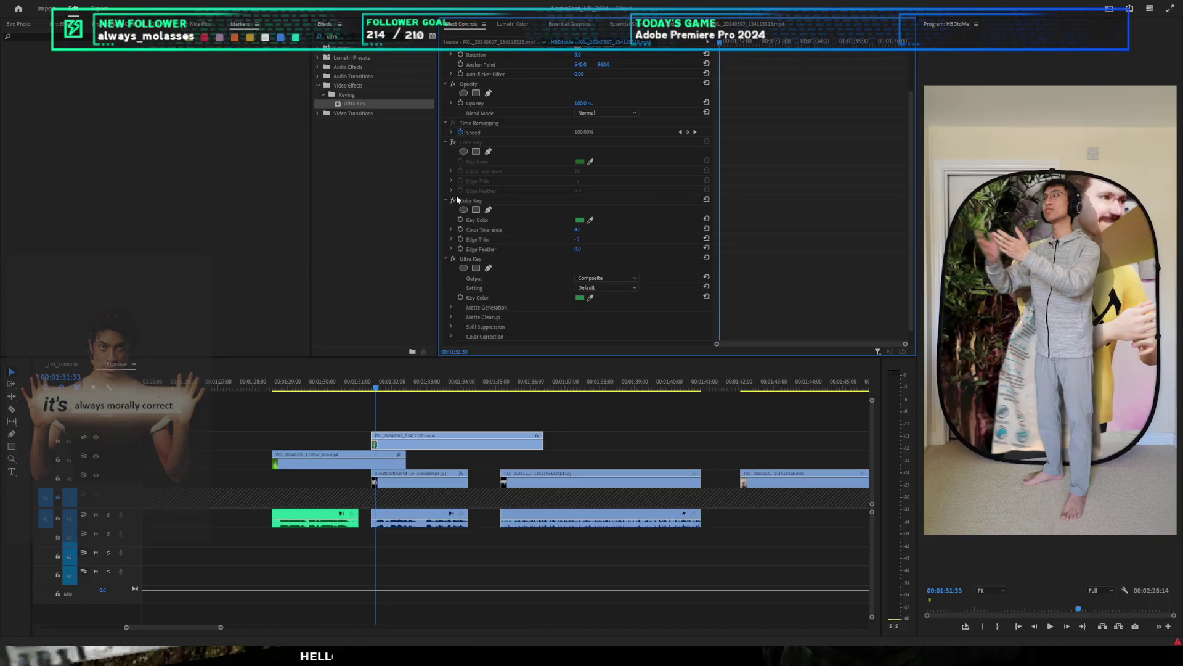
left_click(454, 142)
Step: Try adding Edge Feather to each of the two Color Keys and undo both changes
left_click_drag(591, 192, 568, 191)
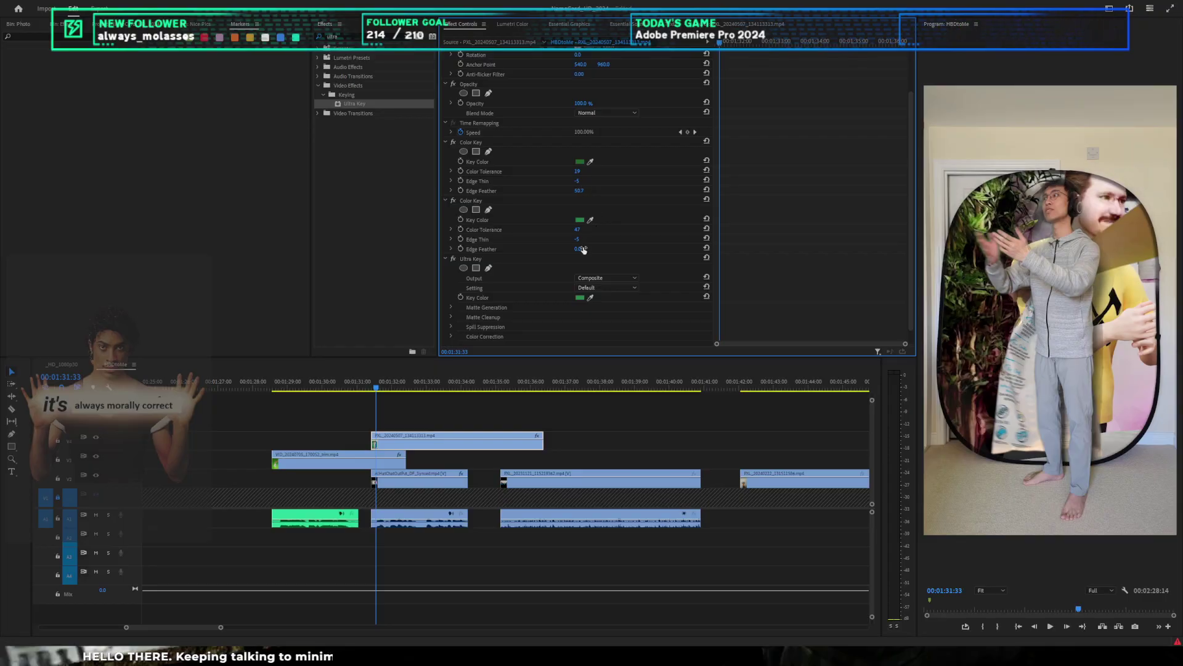
key("ctrl+z")
left_click_drag(579, 249, 590, 249)
key("ctrl+z")
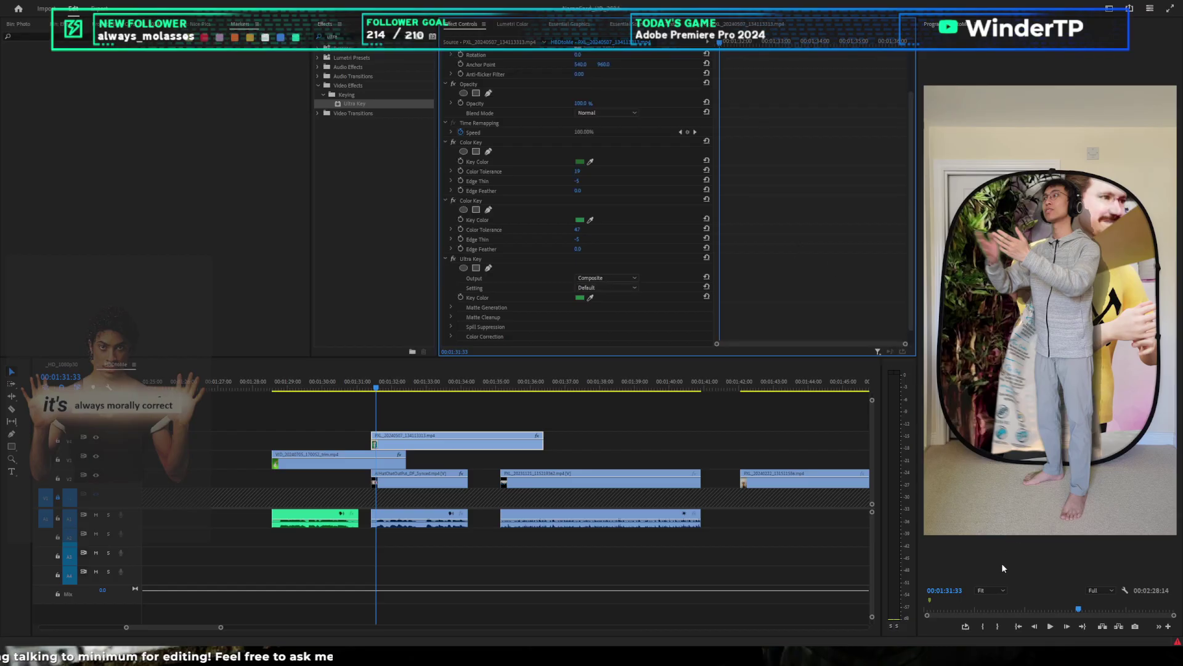
Step: Output Ultra Key's Alpha Channel and adjust Matte Generation, including Shadow at 1.0, until the backdrop is solid black around the man
scroll(603, 279, "down", 2)
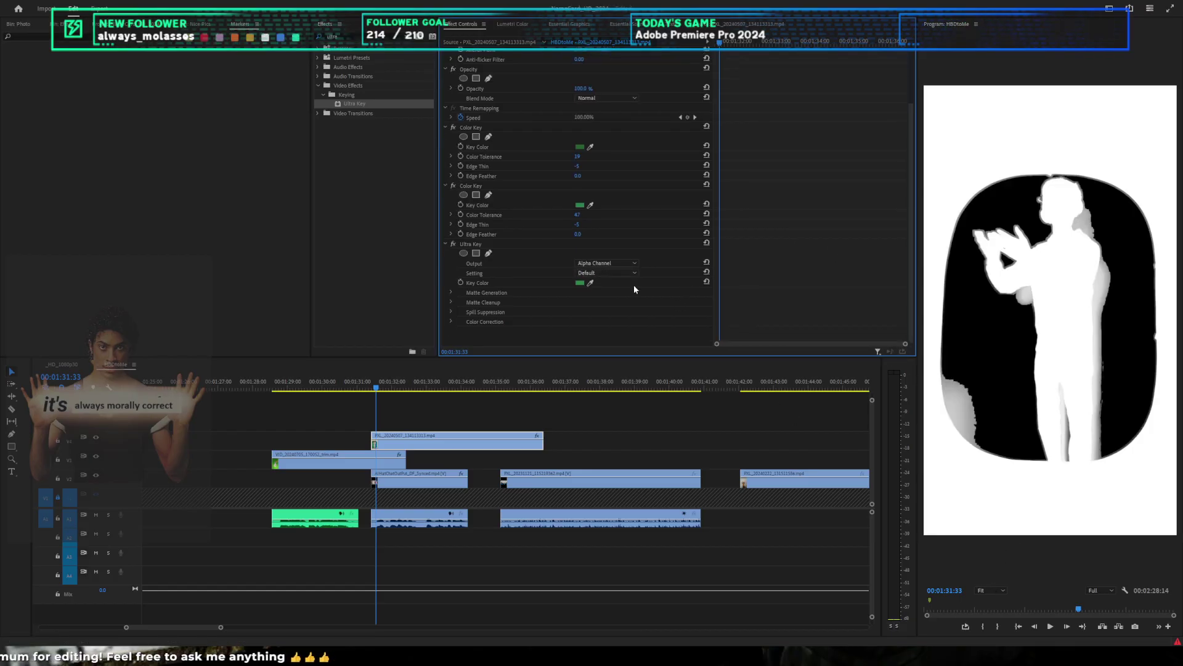
left_click(451, 292)
scroll(694, 280, "down", 3)
left_click_drag(579, 256, 588, 295)
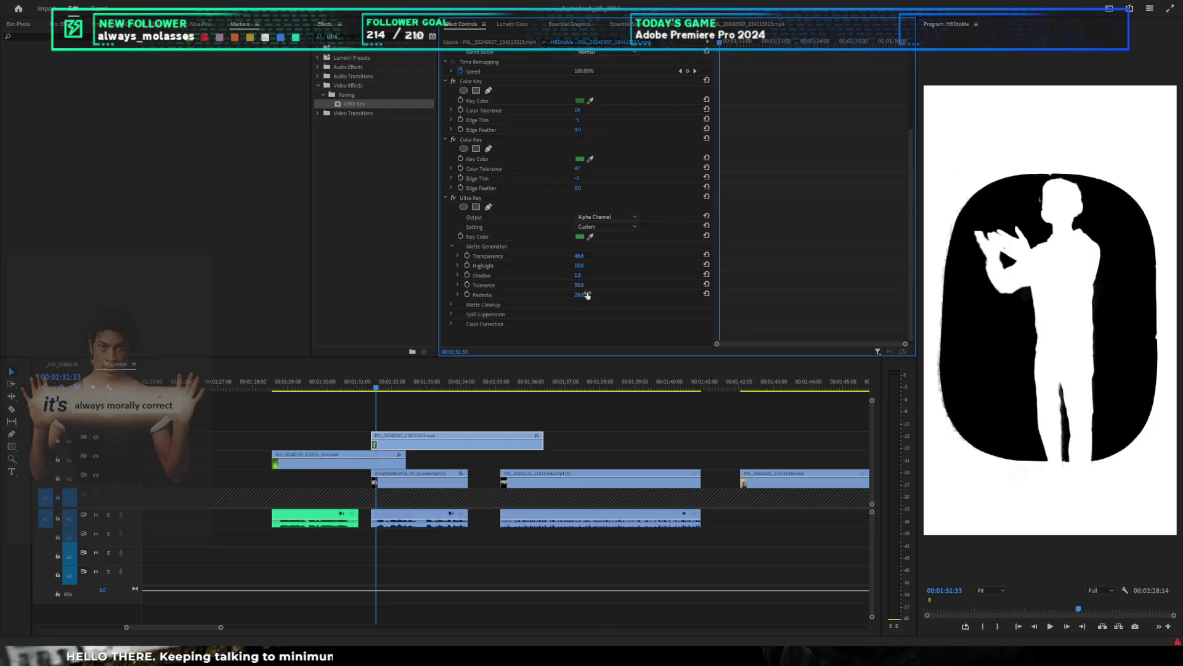
Step: Return Ultra Key's output to Composite and set Matte Cleanup to Choke about 18 and Soften about 11, checking the hands' edges
left_click(451, 304)
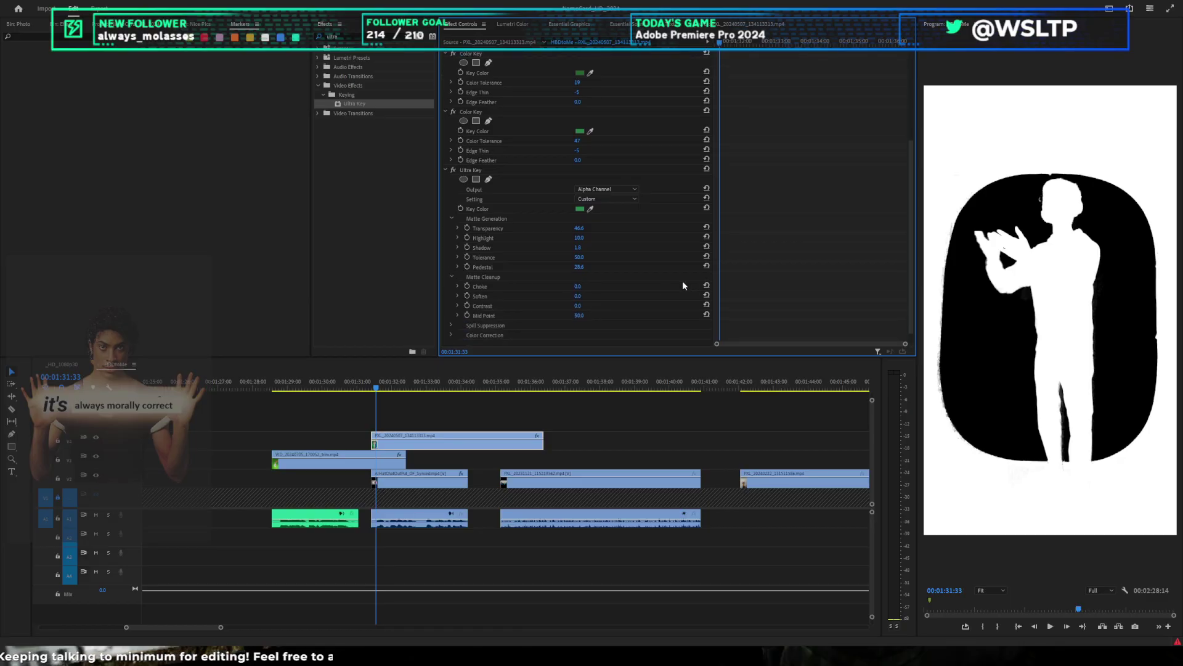
mouse_move(579, 295)
left_mouse_down()
mouse_move(610, 296)
mouse_move(596, 284)
mouse_move(557, 296)
left_mouse_up()
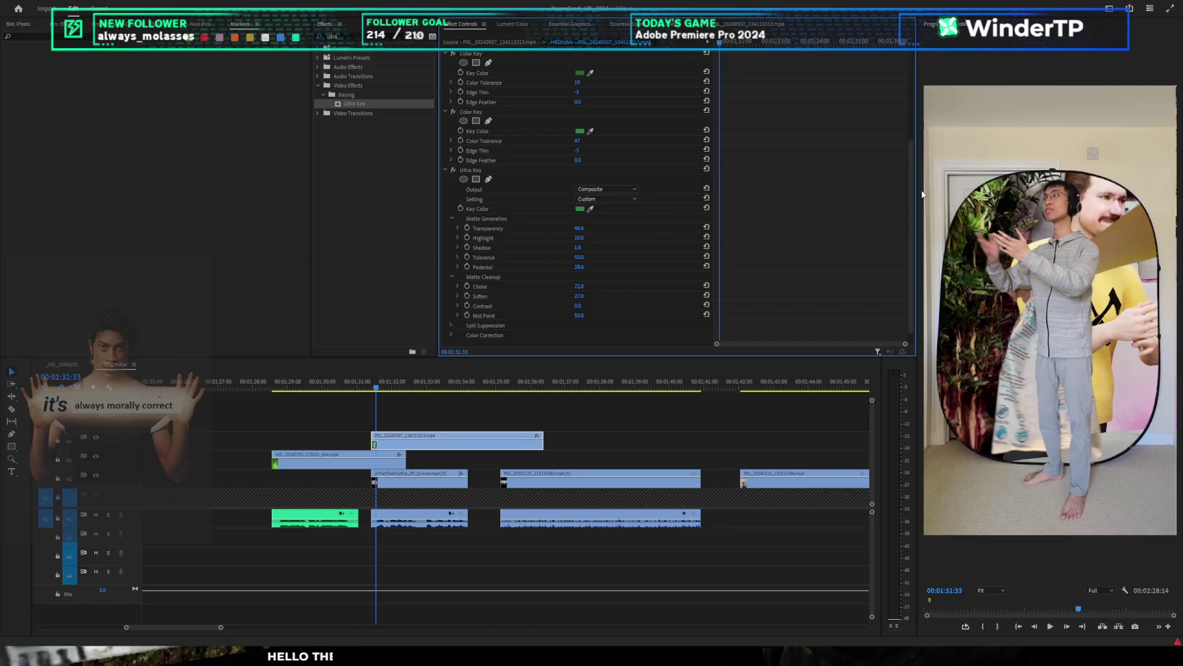
scroll(1026, 250, "up", 8)
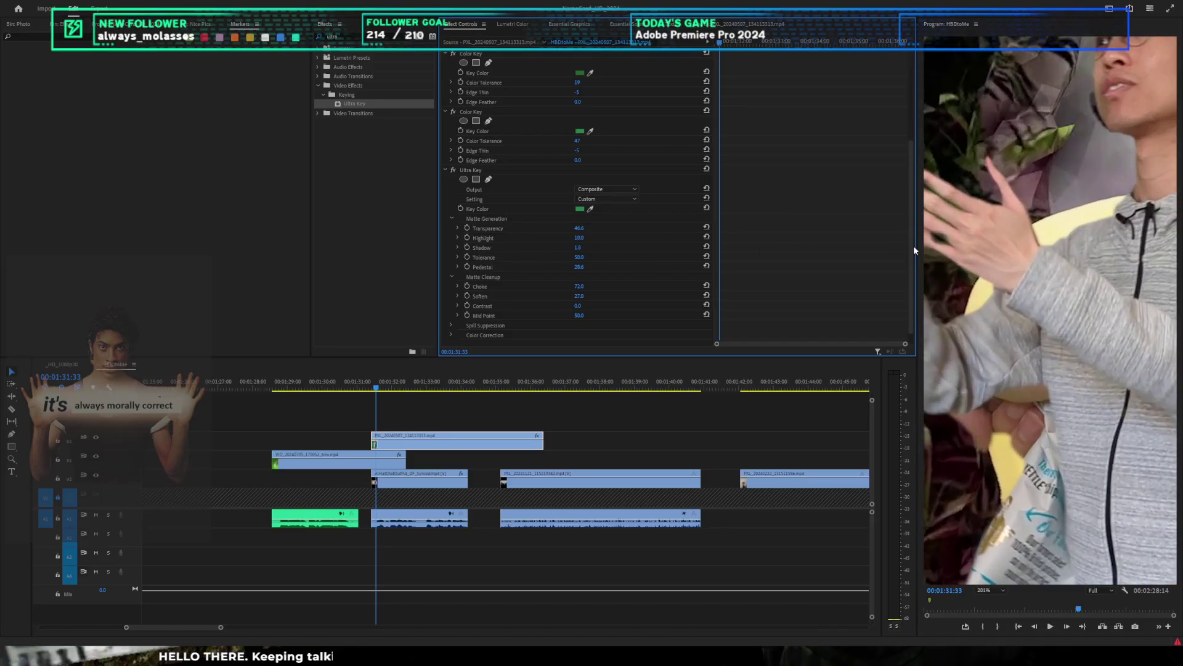
left_click_drag(974, 247, 1069, 254)
mouse_move(579, 296)
left_mouse_down()
mouse_move(541, 287)
mouse_move(585, 286)
left_mouse_up()
scroll(1009, 264, "down", 2)
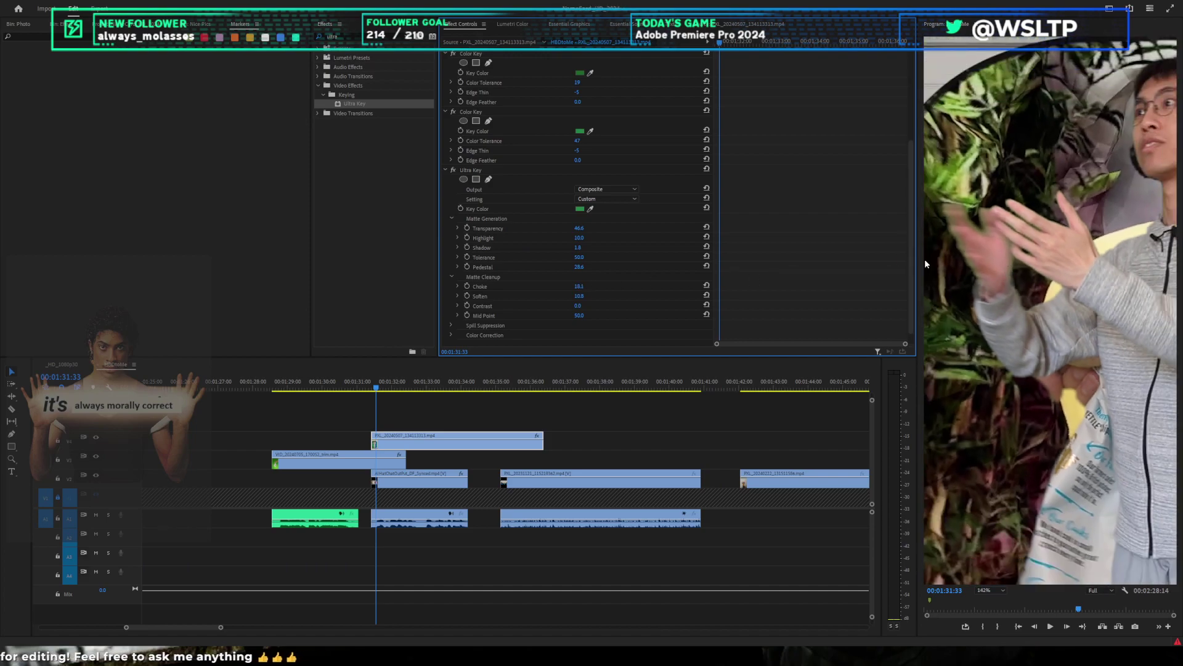
Step: Try the Spill Killer effect on the hoodie-man clip, remove it, and try a higher Choke in Ultra Key
double_click(344, 36)
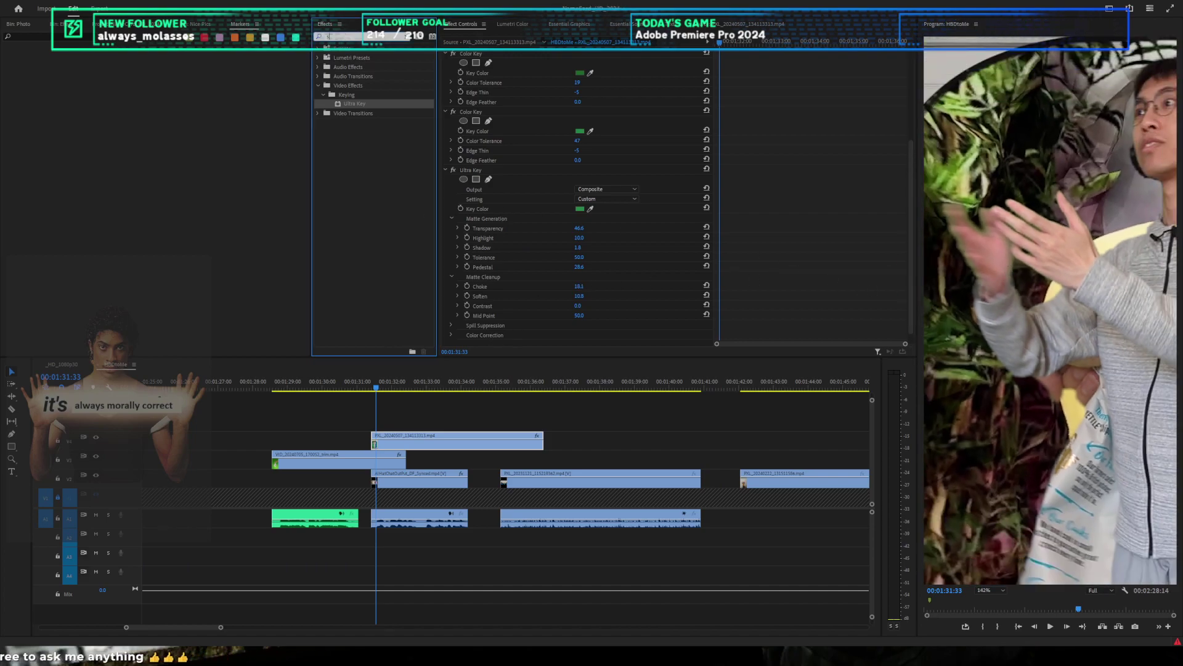
type("spill")
left_click_drag(355, 103, 764, 221)
left_click_drag(579, 302, 514, 302)
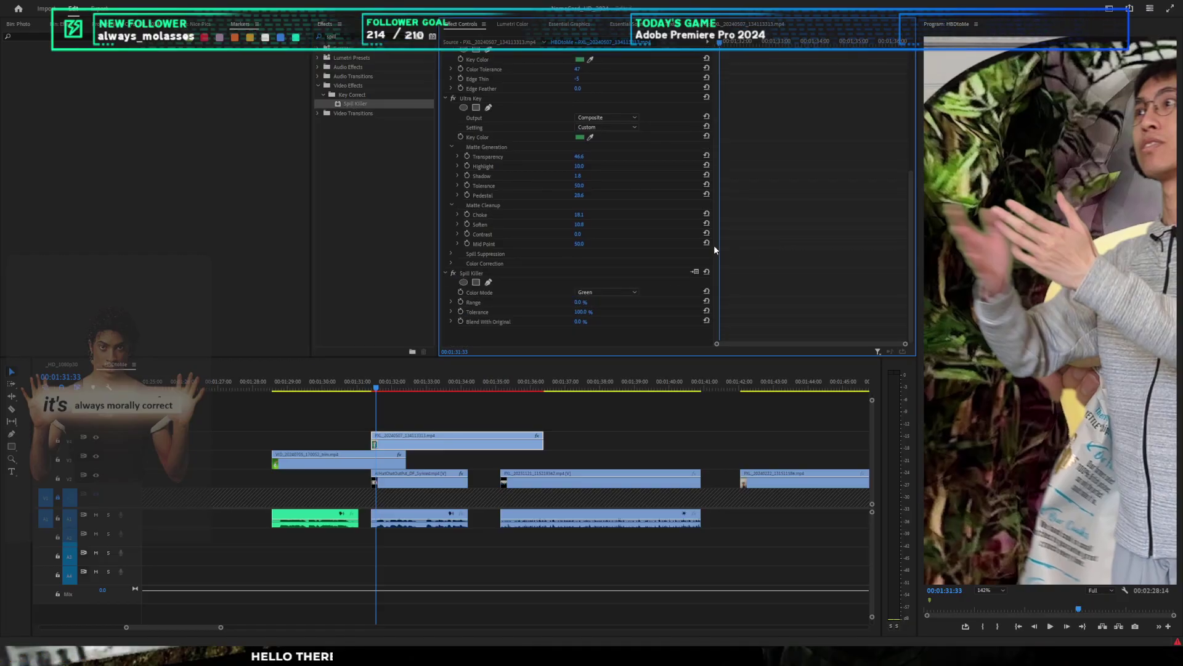
left_click(473, 272)
key("Delete")
left_click_drag(579, 215, 607, 214)
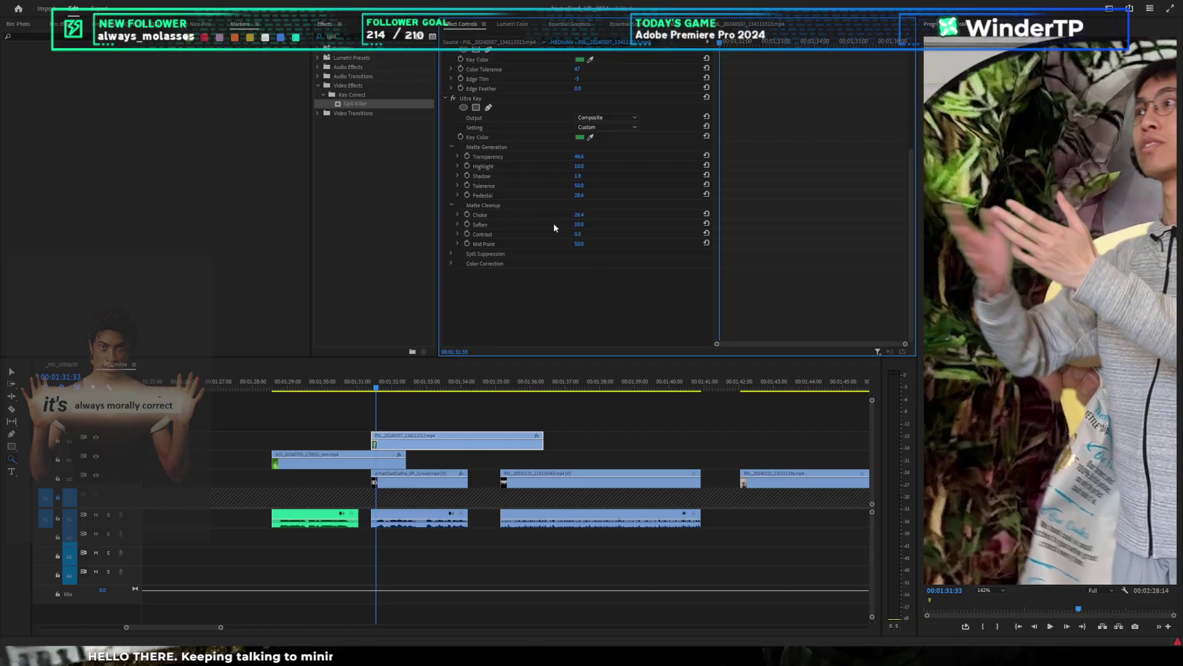
Step: Set Spill to about 64 in Ultra Key's Spill Suppression, trying a Desaturate of about 73 and undoing it
left_click(450, 254)
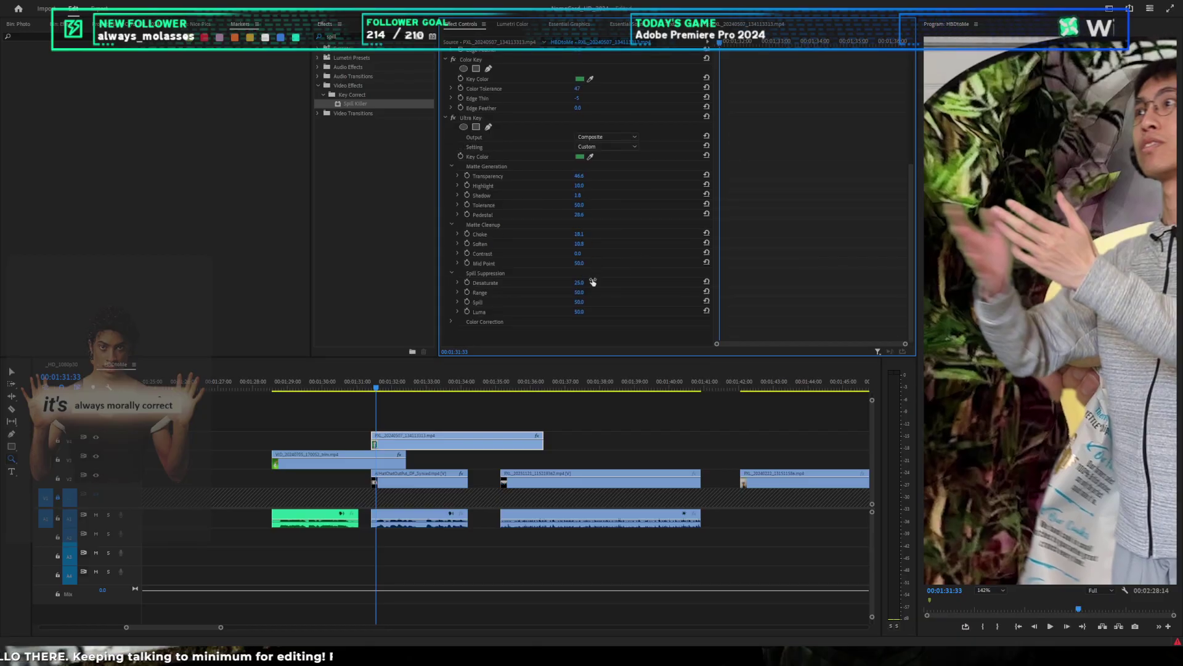
mouse_move(578, 292)
left_mouse_down()
mouse_move(599, 292)
mouse_move(570, 292)
left_mouse_up()
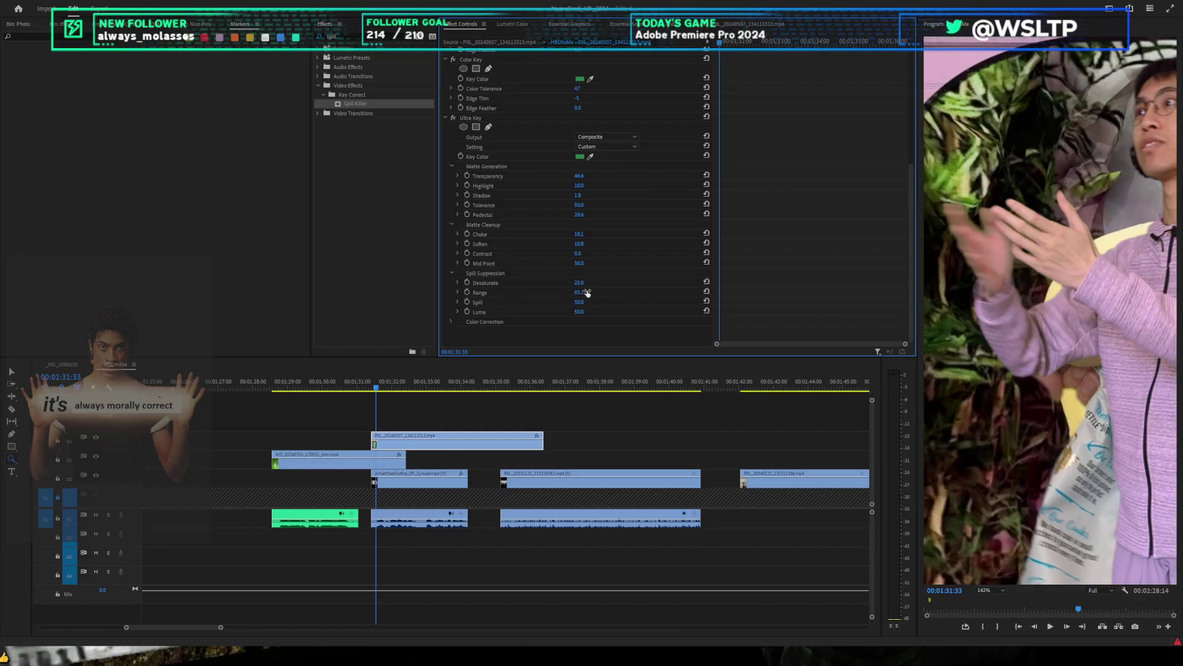
left_click_drag(588, 292, 625, 283)
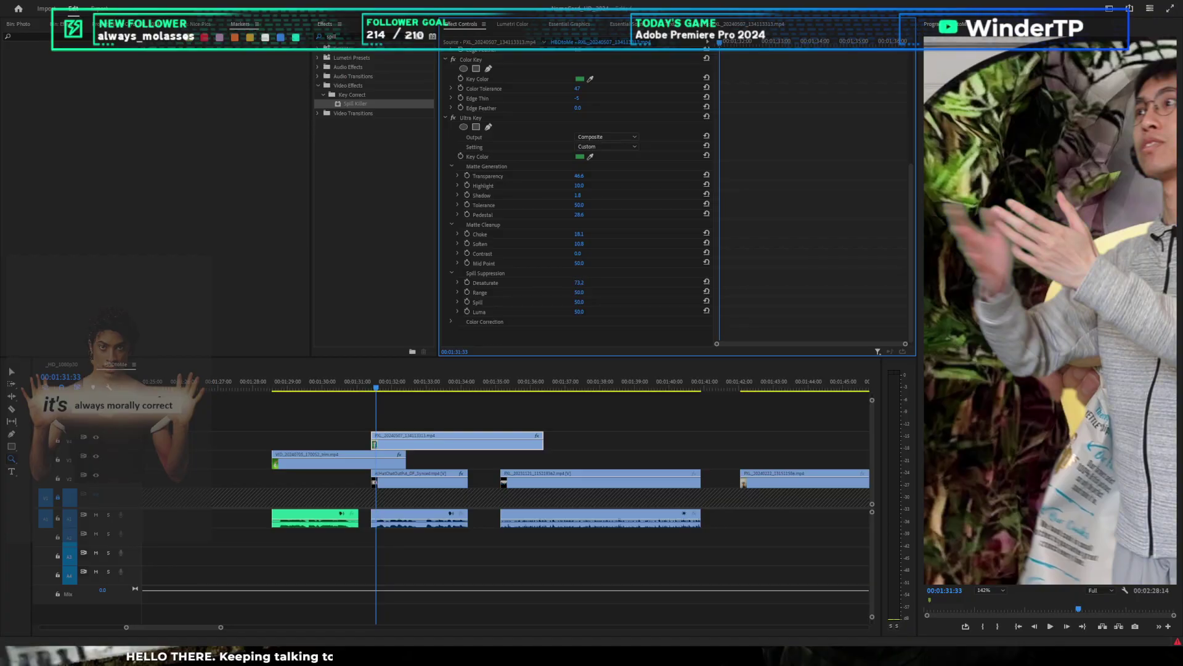
key("ctrl+z")
left_click_drag(609, 282, 570, 312)
key("ctrl+z")
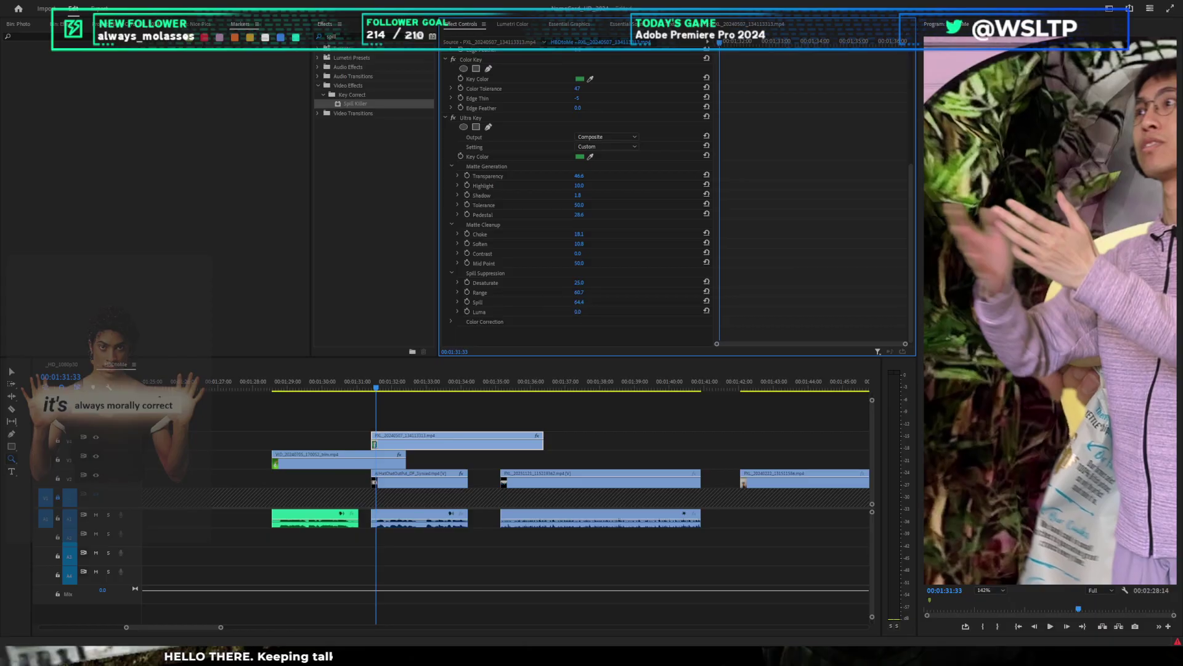
Step: Set Ultra Key's Spill Suppression Luma to about 81 and Range to about 51, judging the hoodie's colour in the full frame
mouse_move(579, 312)
left_mouse_down()
mouse_move(601, 312)
mouse_move(574, 312)
mouse_move(575, 292)
left_mouse_up()
scroll(1042, 275, "down", 6)
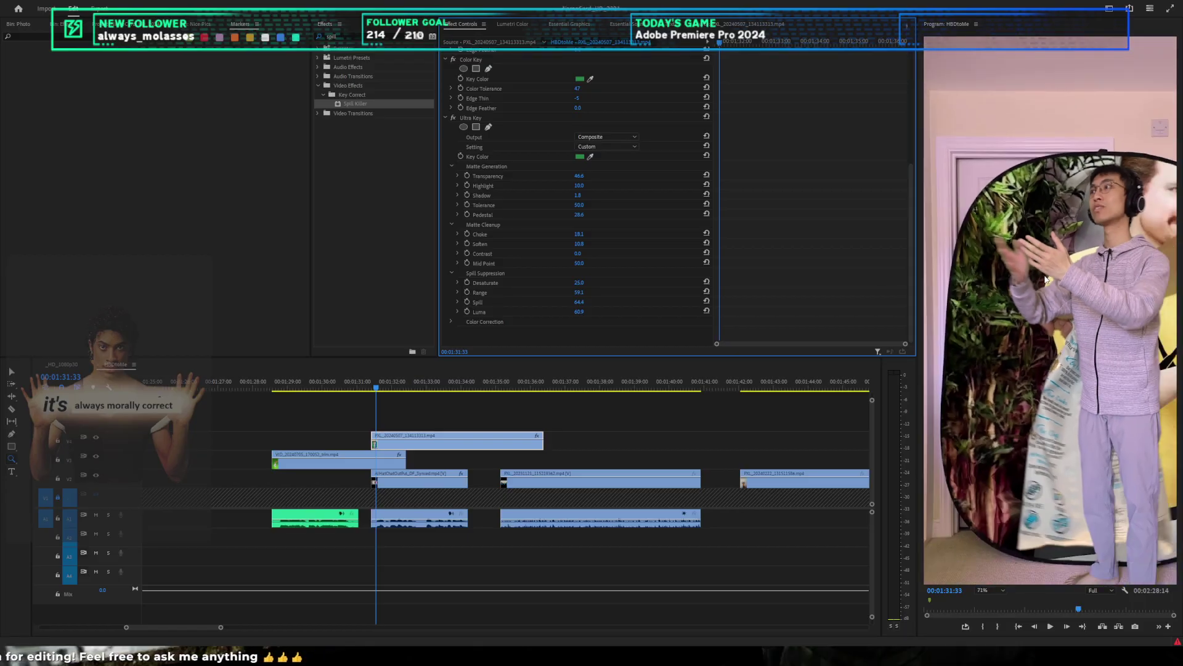
left_click(989, 590)
left_click(987, 475)
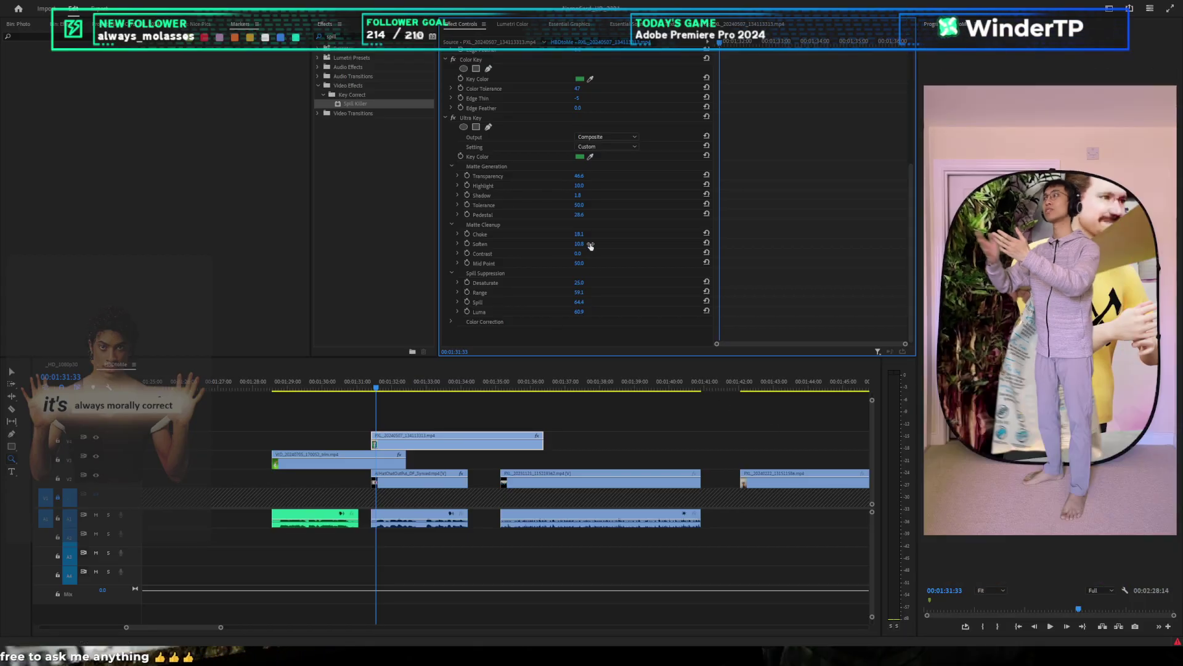
left_click_drag(579, 292, 586, 293)
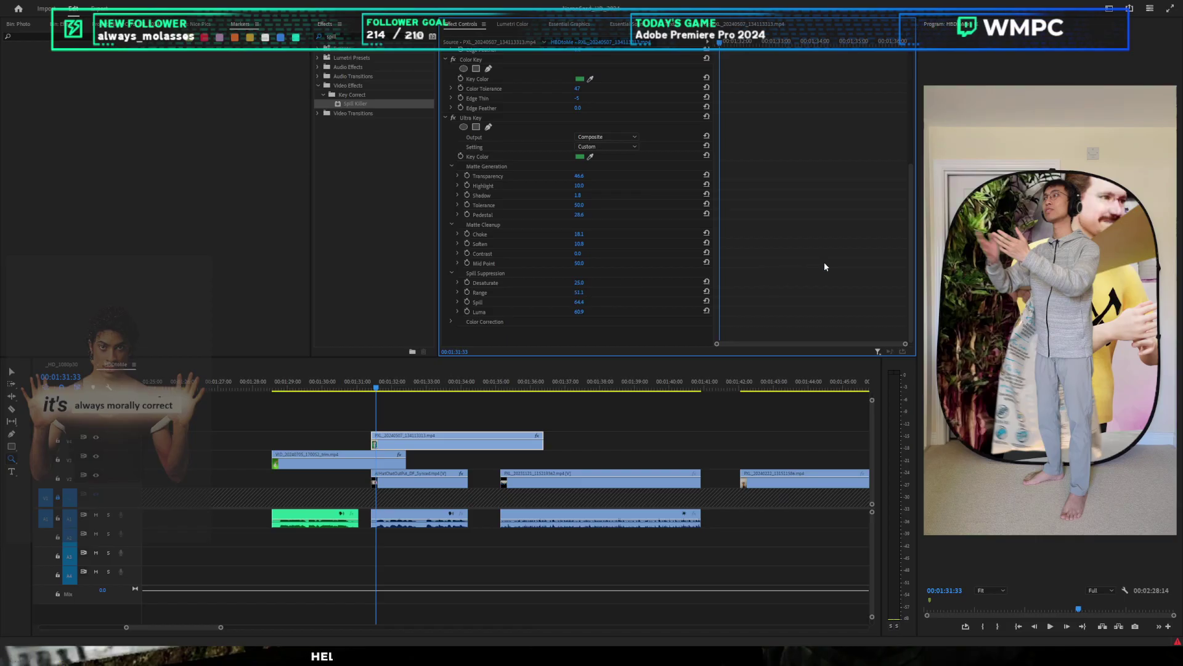
Step: Move the bag prop clip onto the track above the hoodie-man clip so the prop is layered in front of him
left_click(585, 433)
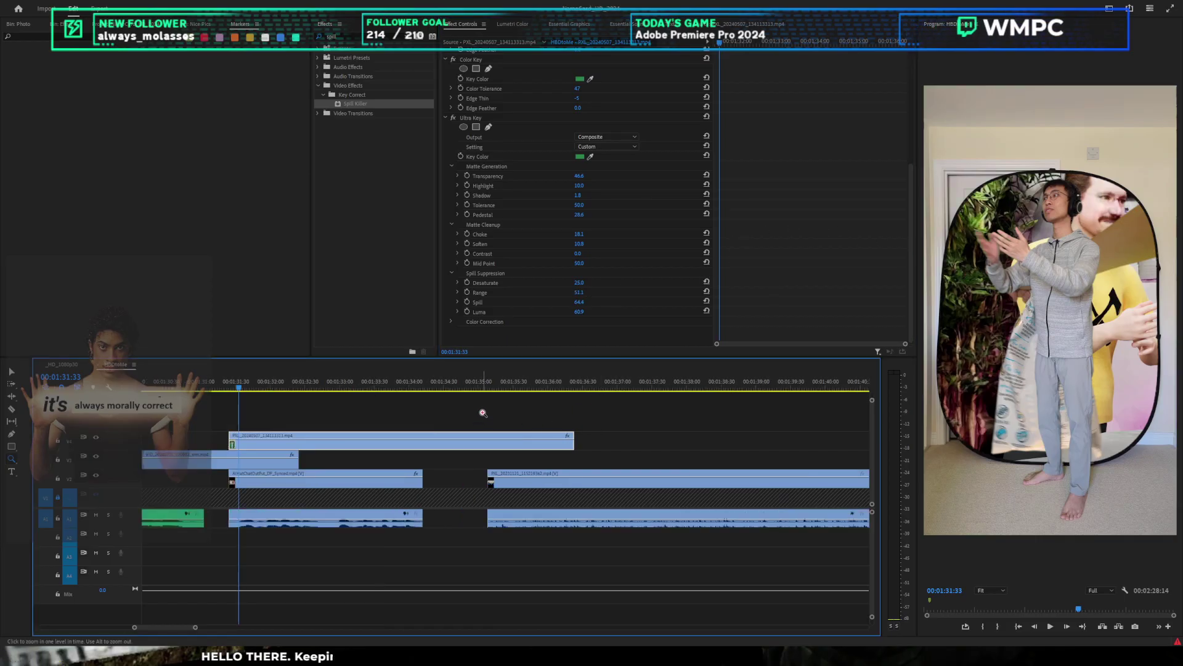
left_click_drag(485, 413, 441, 422)
key("v")
scroll(400, 416, "down", 7)
scroll(416, 409, "up", 4)
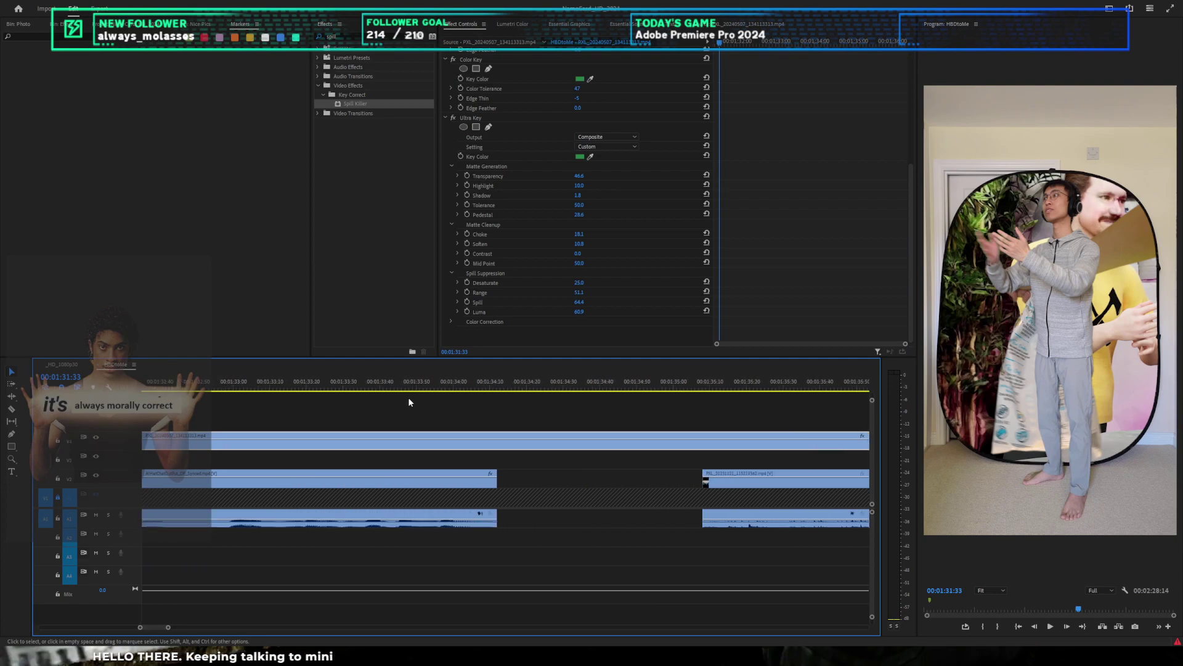
scroll(405, 402, "down", 6)
scroll(398, 406, "up", 4)
scroll(390, 407, "down", 7)
scroll(394, 425, "up", 3)
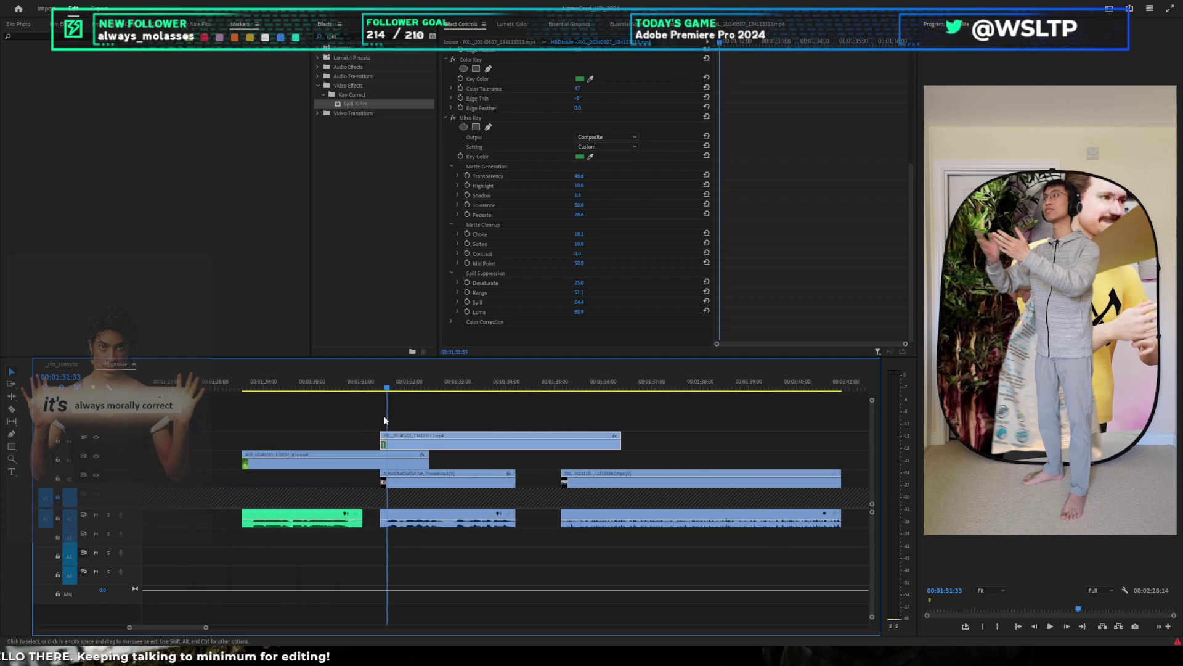
left_click_drag(392, 466, 392, 427)
left_click(360, 441)
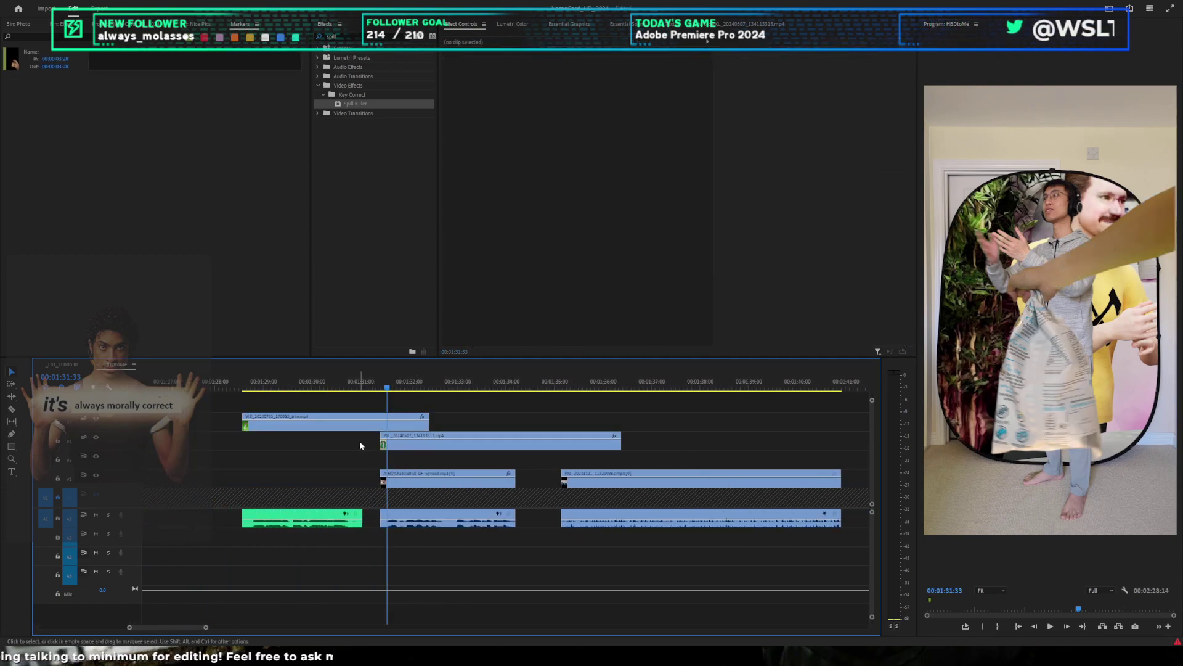
Step: Play through the composited section and split the hoodie-man clip at about 01:34:36
key("space")
key("space")
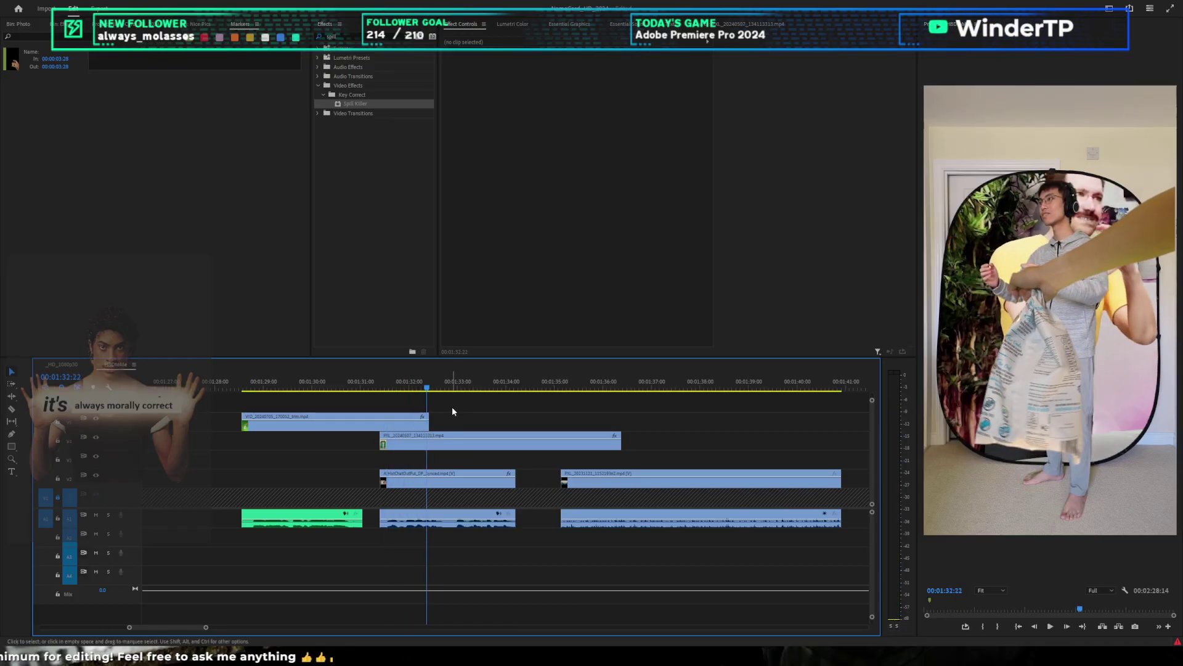
left_click(440, 388)
key("space")
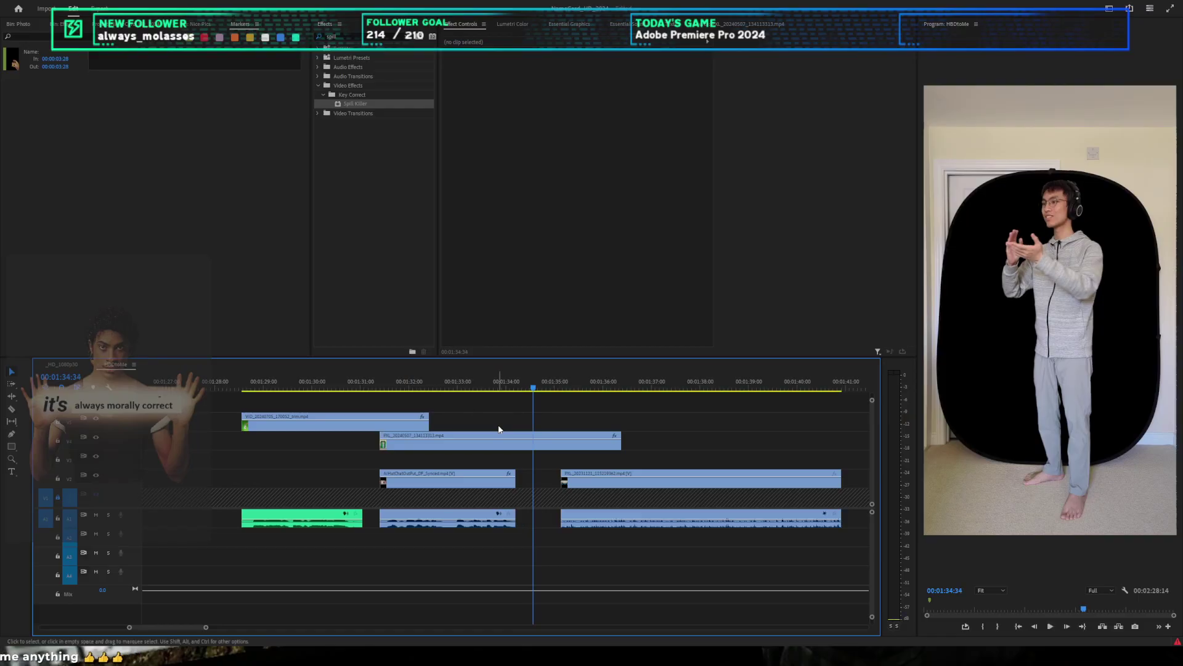
left_click(537, 389)
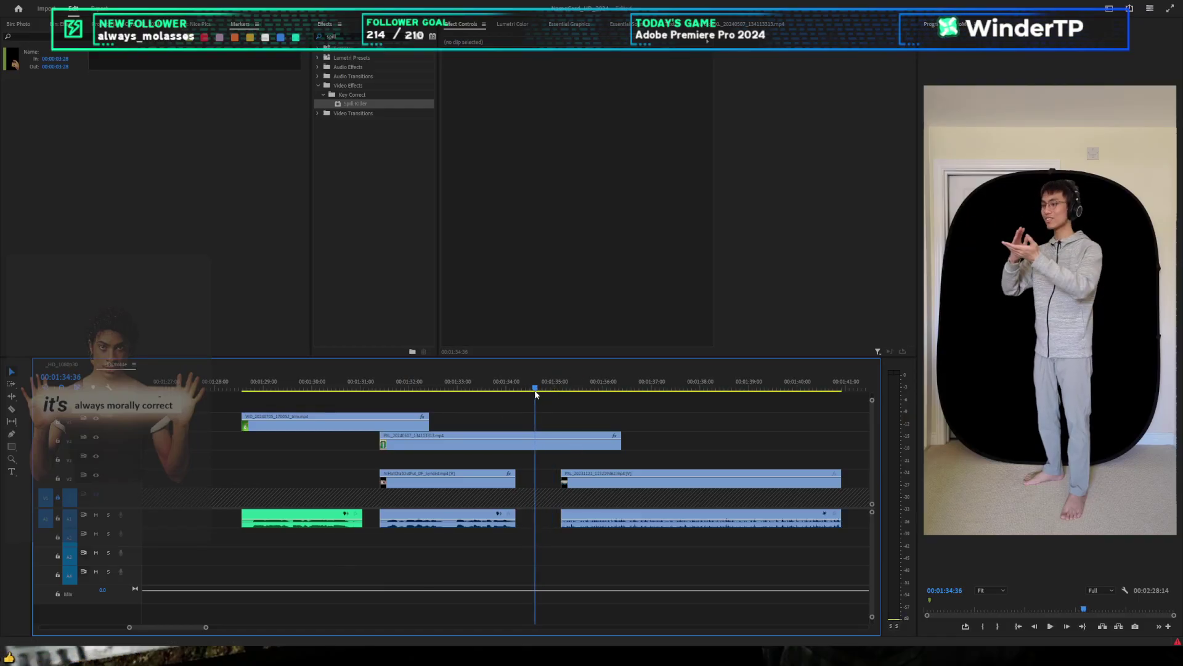
left_click(537, 445)
key("v")
Step: Replay from about 01:32 and shift the second part of the split hoodie-man clip earlier, over the end of the first part
left_click_drag(508, 386, 415, 387)
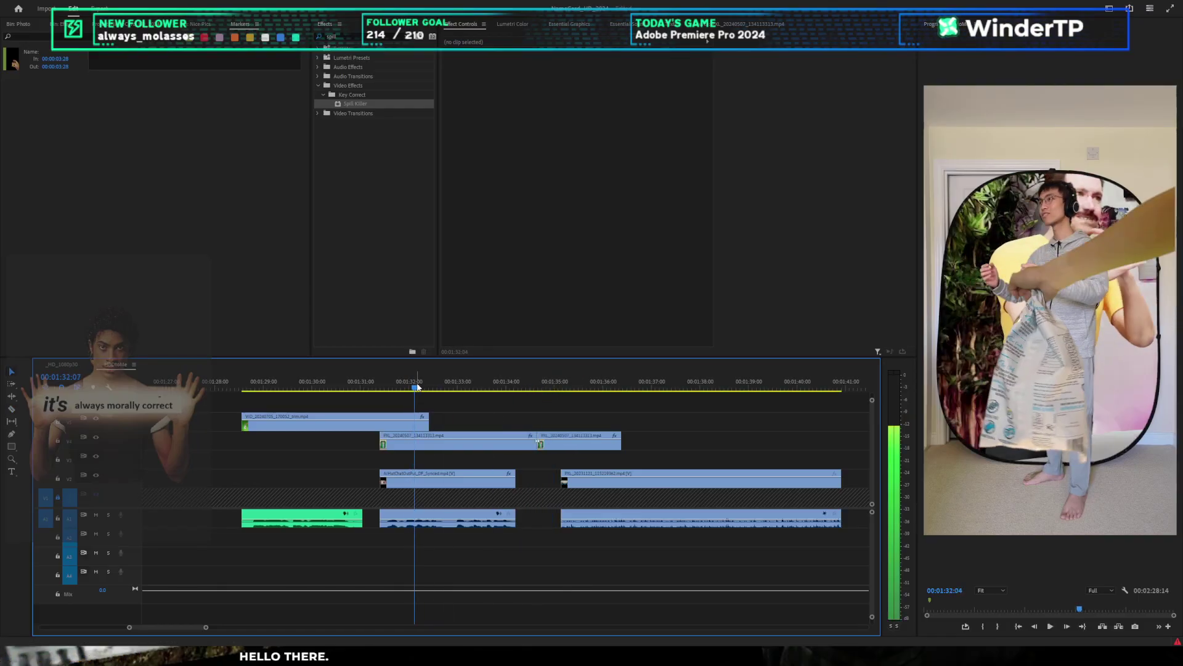
key("space")
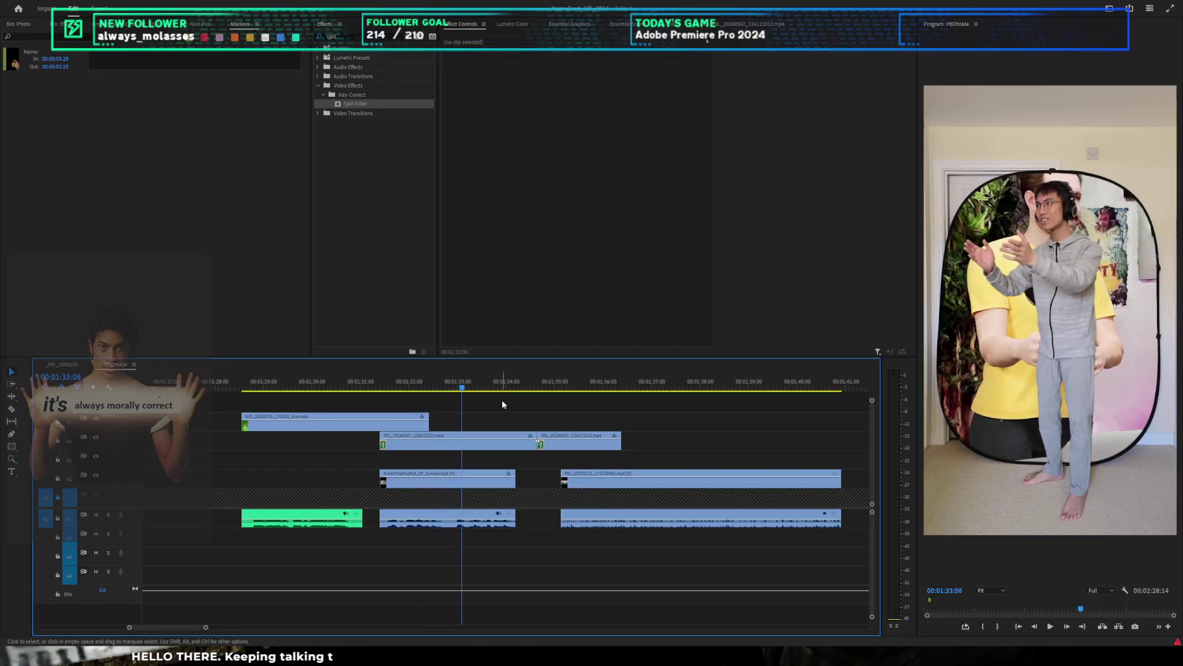
left_click_drag(568, 443, 513, 443)
key("space")
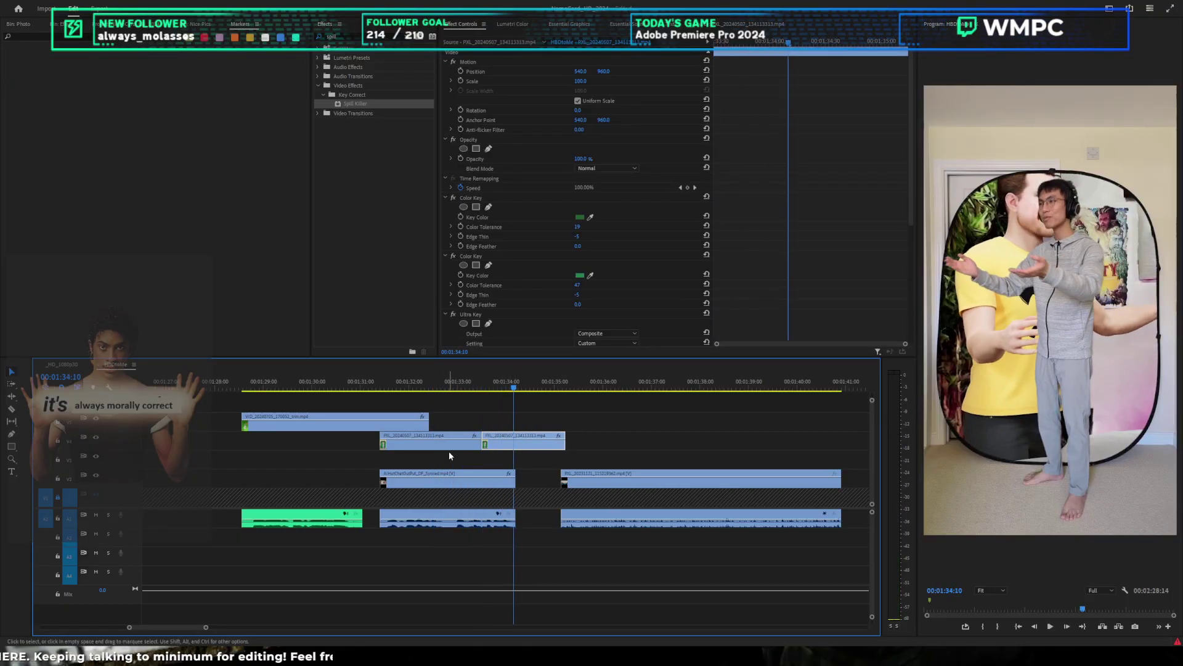
Step: Delete the first hoodie-man part, extend the remaining part back to the start of the studio clip below, and play it back
left_click(408, 447)
key("Delete")
left_click_drag(481, 444, 379, 442)
left_click(394, 388)
key("space")
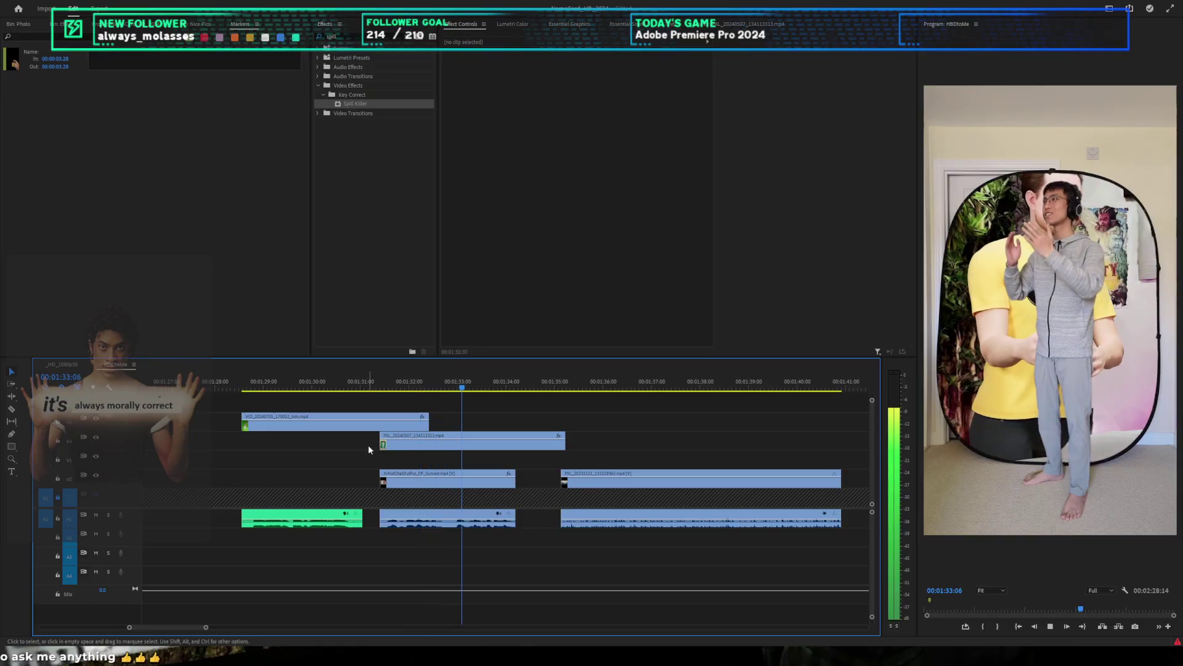
left_click_drag(393, 387, 382, 386)
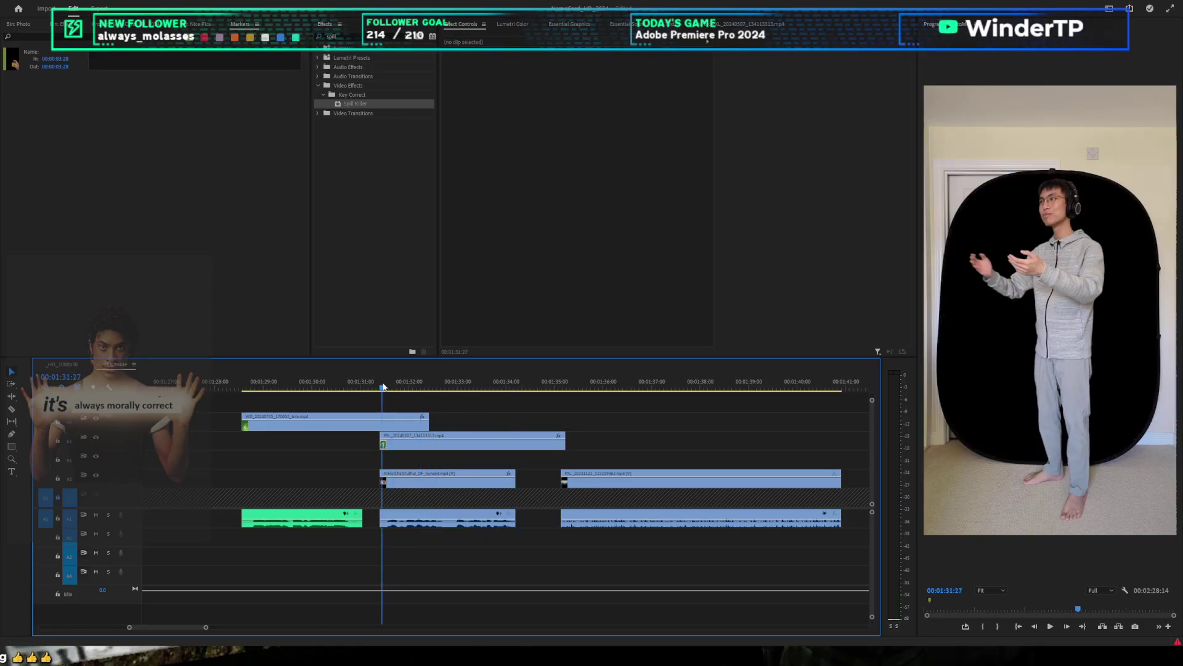
key("space")
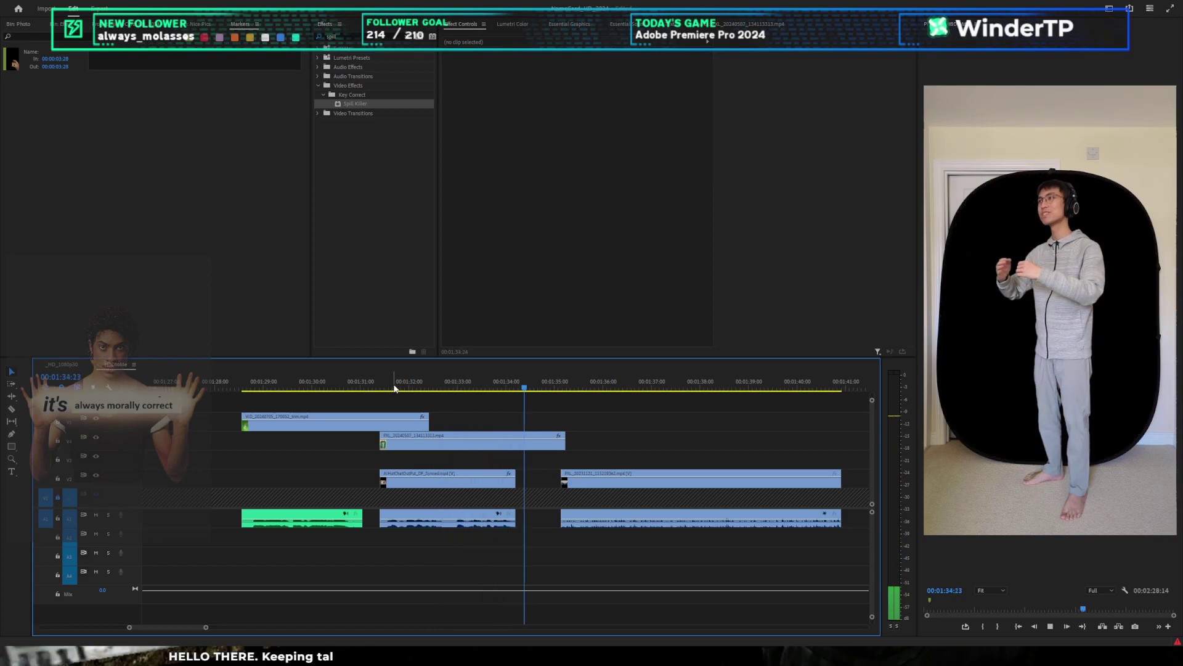
key("space")
Step: Cut the hoodie-man clip where the studio clip below ends and delete the leftover end piece
scroll(569, 425, "down", 1)
scroll(577, 426, "down", 2)
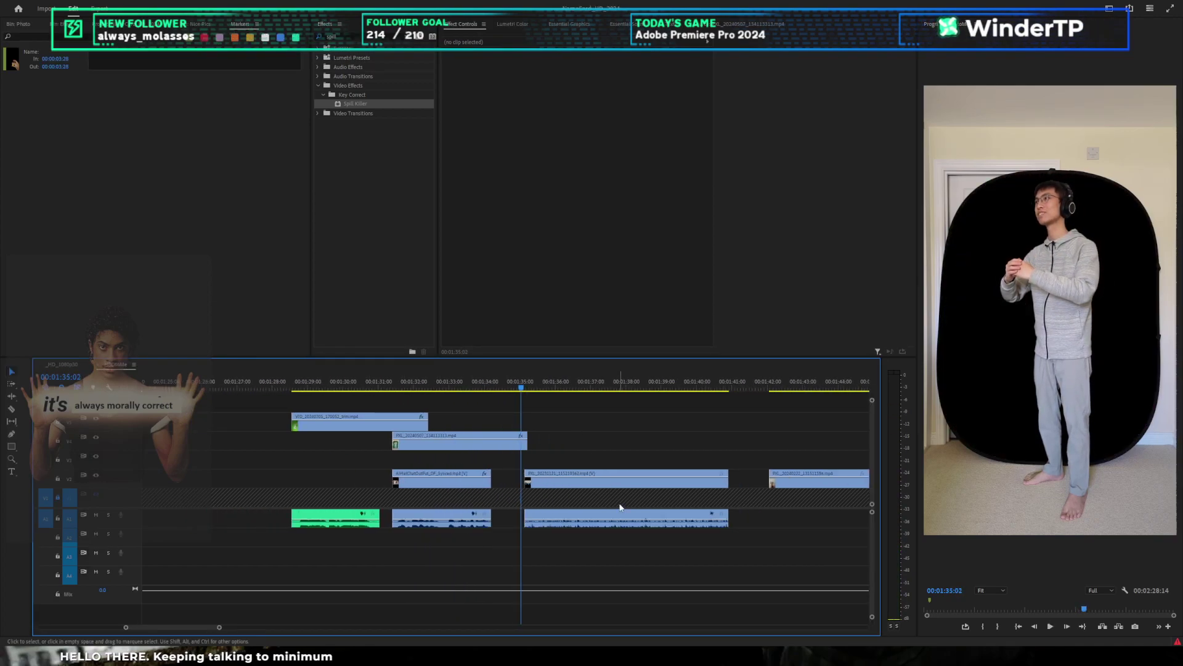
key("c")
key("space")
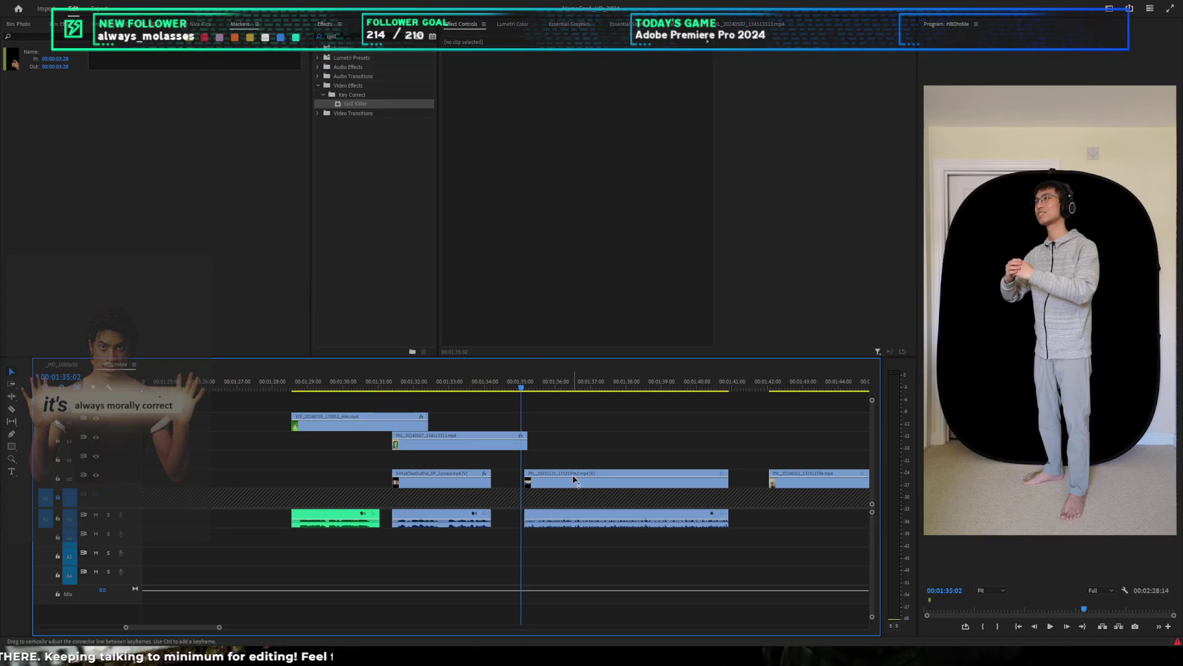
left_click(491, 445)
key("v")
left_click(511, 441)
key("minus")
key("minus")
key("minus")
key("Delete")
scroll(591, 427, "up", 1)
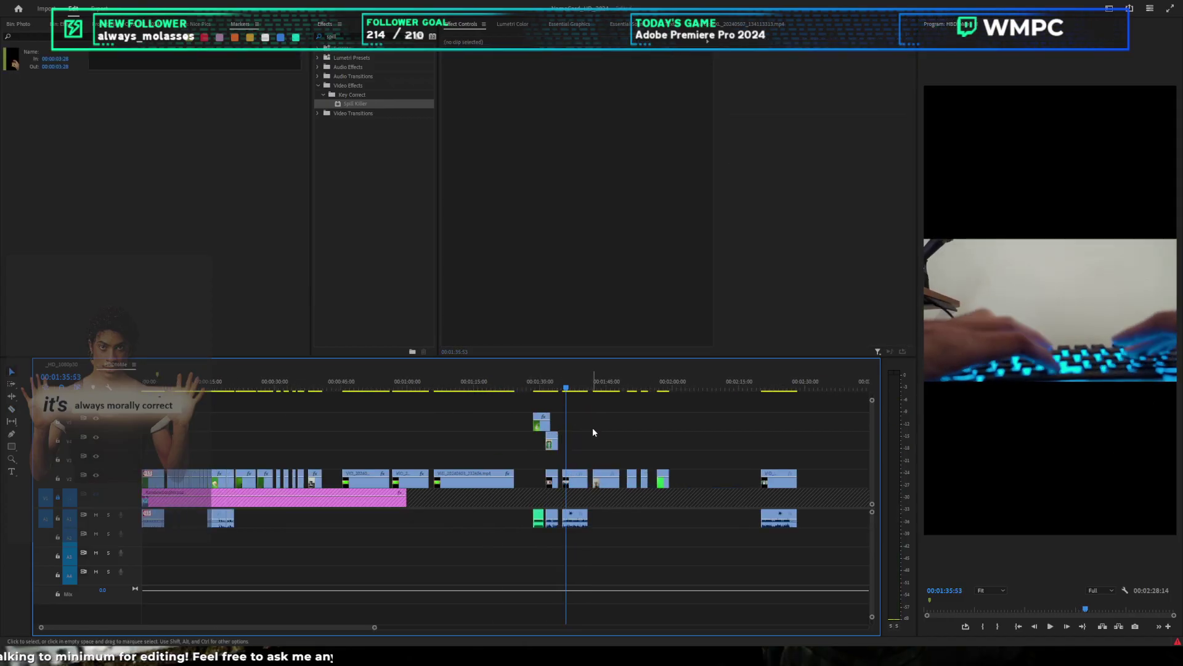
Step: Find the Color Key effect and apply it to the keyboard-typing clip that starts at about 01:35
key("equal")
key("equal")
left_click(555, 478)
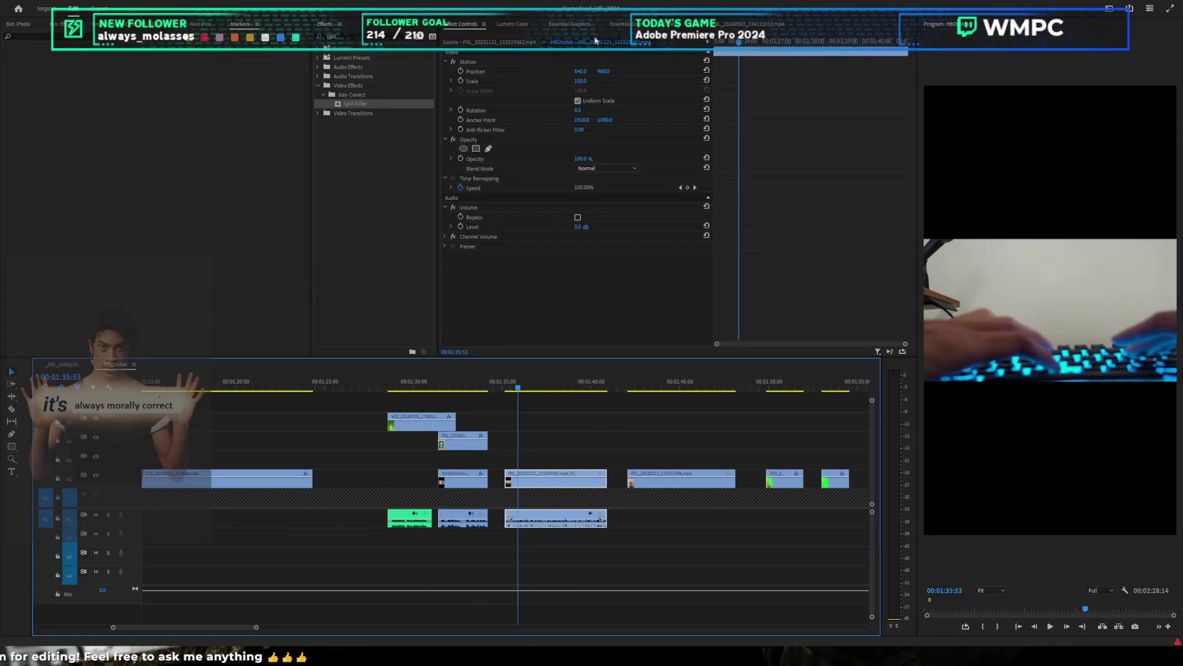
left_click(349, 36)
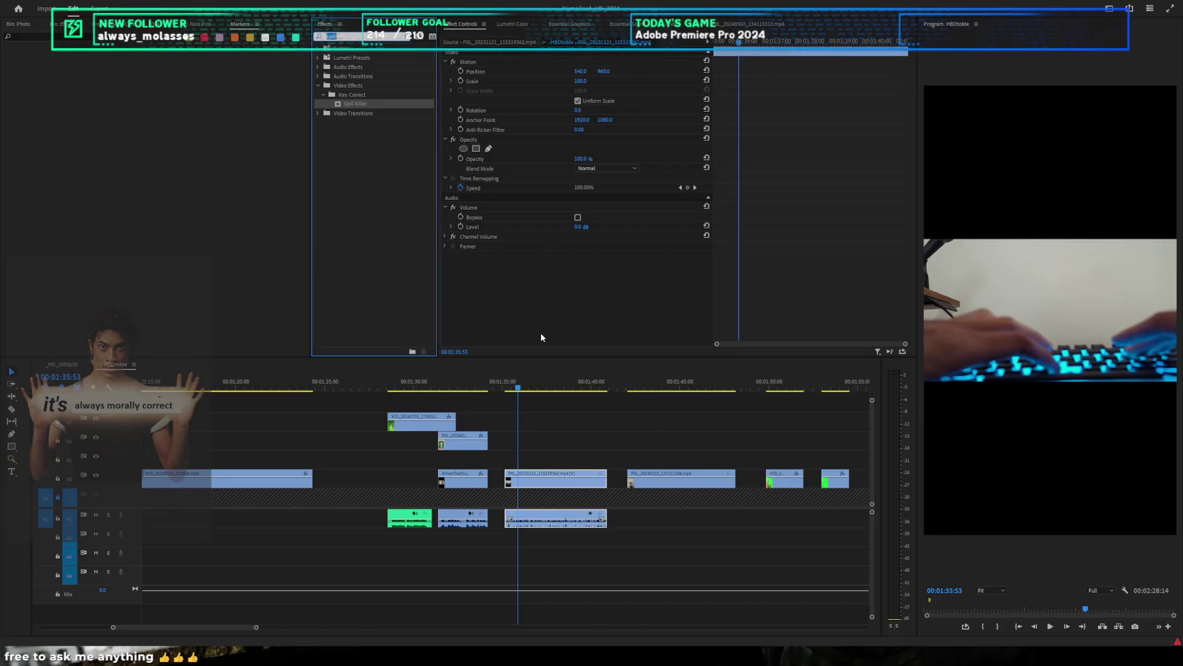
type("co lk")
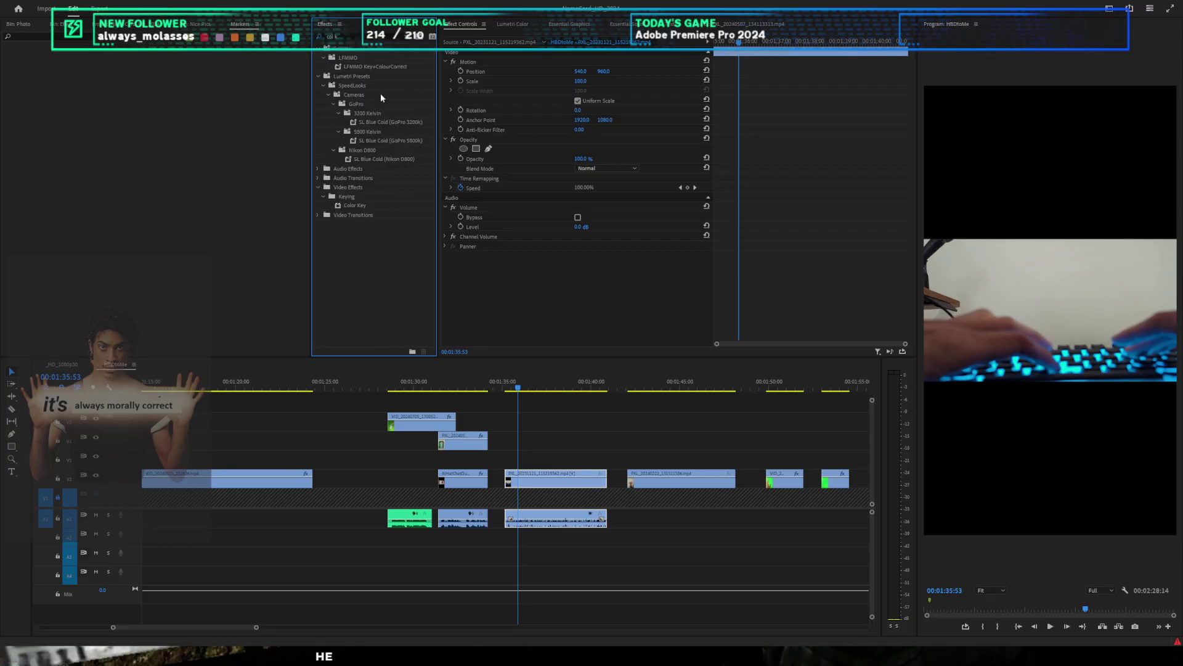
left_click_drag(362, 209, 595, 227)
Step: Sample the pale wall behind the keyboard as the key colour with Color Tolerance 28, and duplicate the Color Key effect
left_click(590, 217)
left_click(500, 198)
key("ctrl+c")
key("ctrl+v")
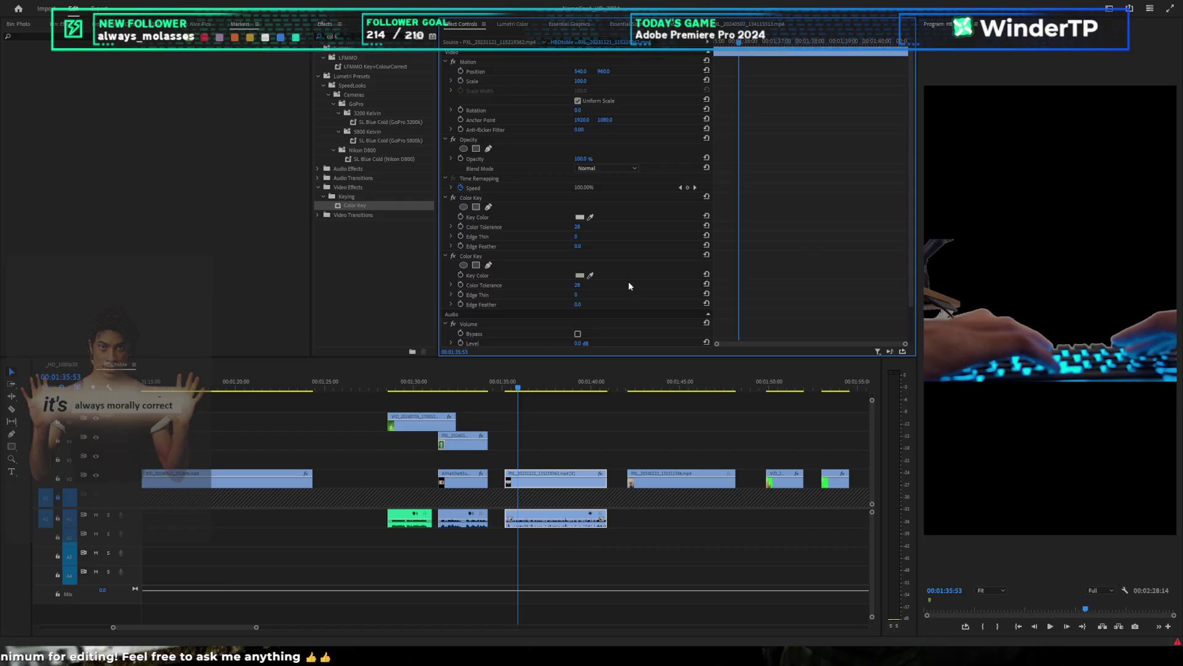
Step: Set the second Color Key to Color Tolerance 57 and Edge Feather 4.2 and adjust its Edge Thin, trying edge softening on the first
left_click_drag(577, 284, 580, 285)
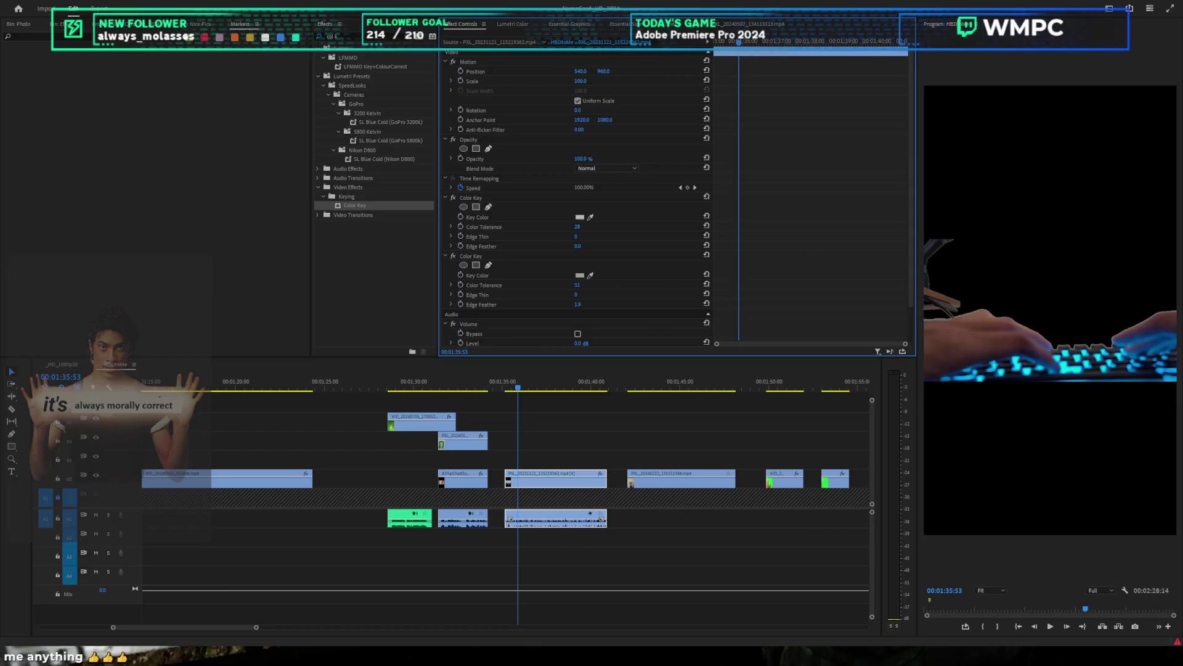
scroll(1041, 357, "up", 5)
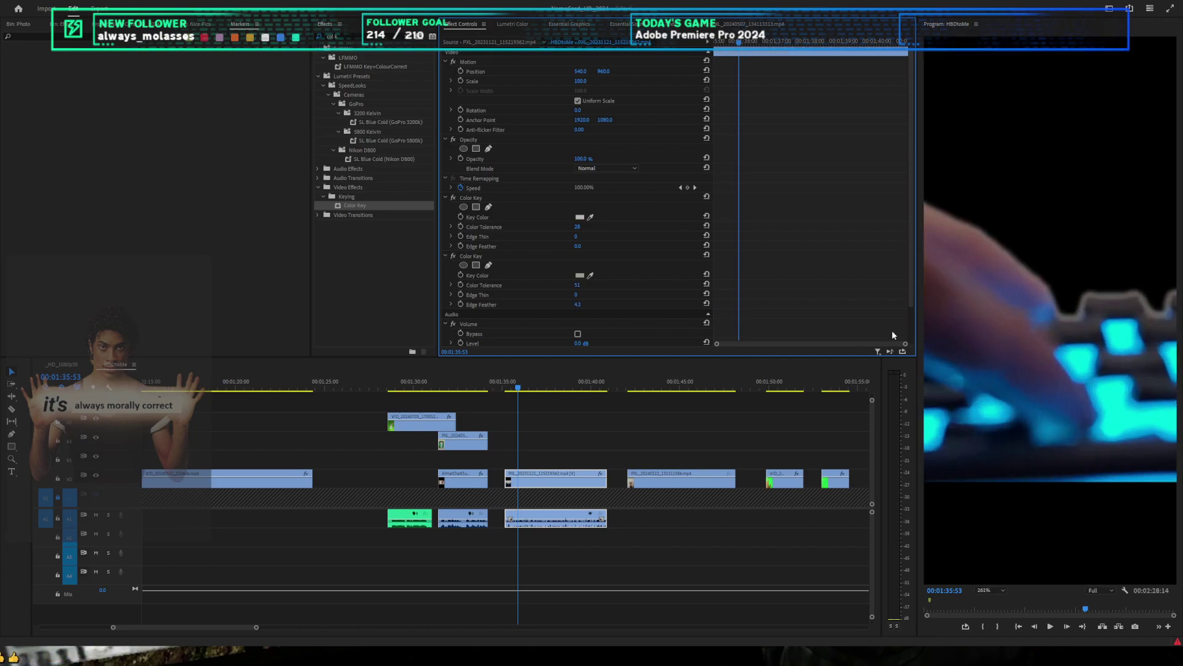
left_click_drag(575, 295, 580, 295)
left_click_drag(578, 246, 590, 246)
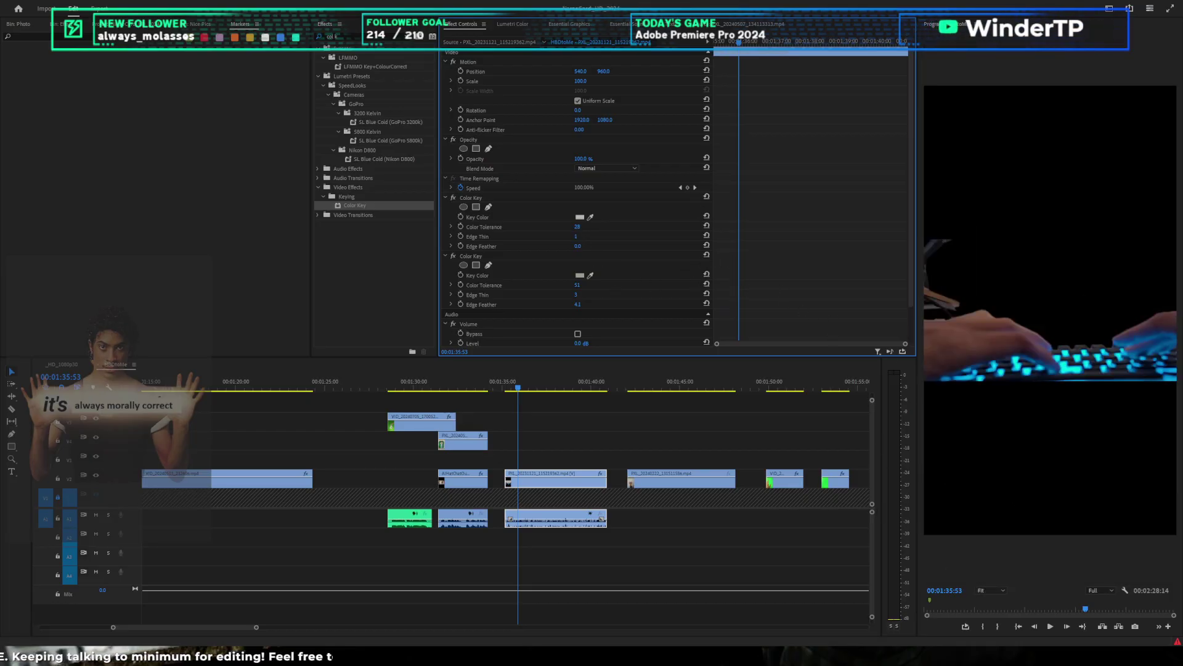
key("ctrl+z")
left_click_drag(580, 246, 594, 246)
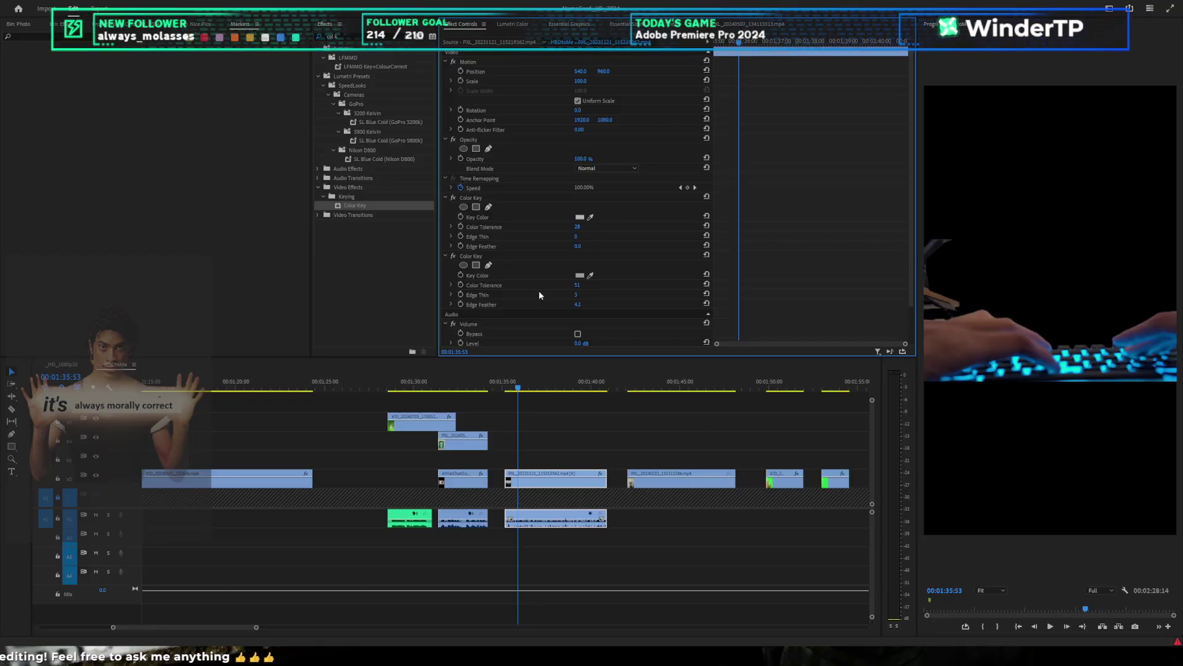
left_click_drag(577, 285, 581, 285)
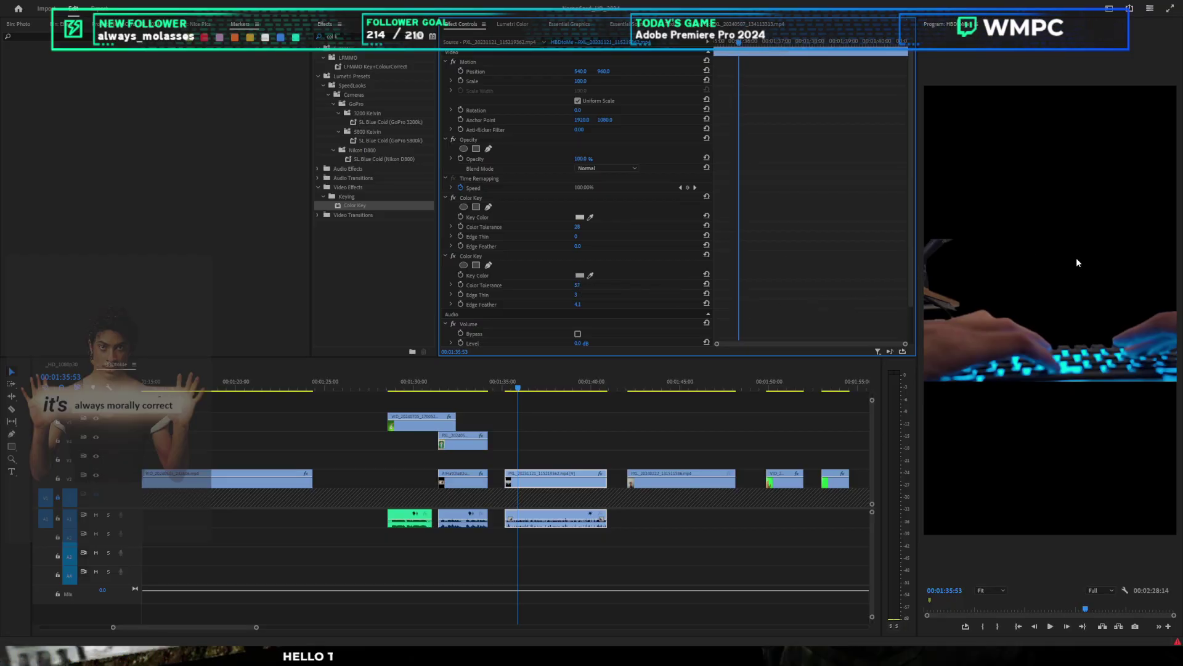
Step: Enlarge the keyboard-typing clip to about 263% scale and reposition it so the hands and keyboard fill the lower part of the frame
left_click(624, 62)
type("153")
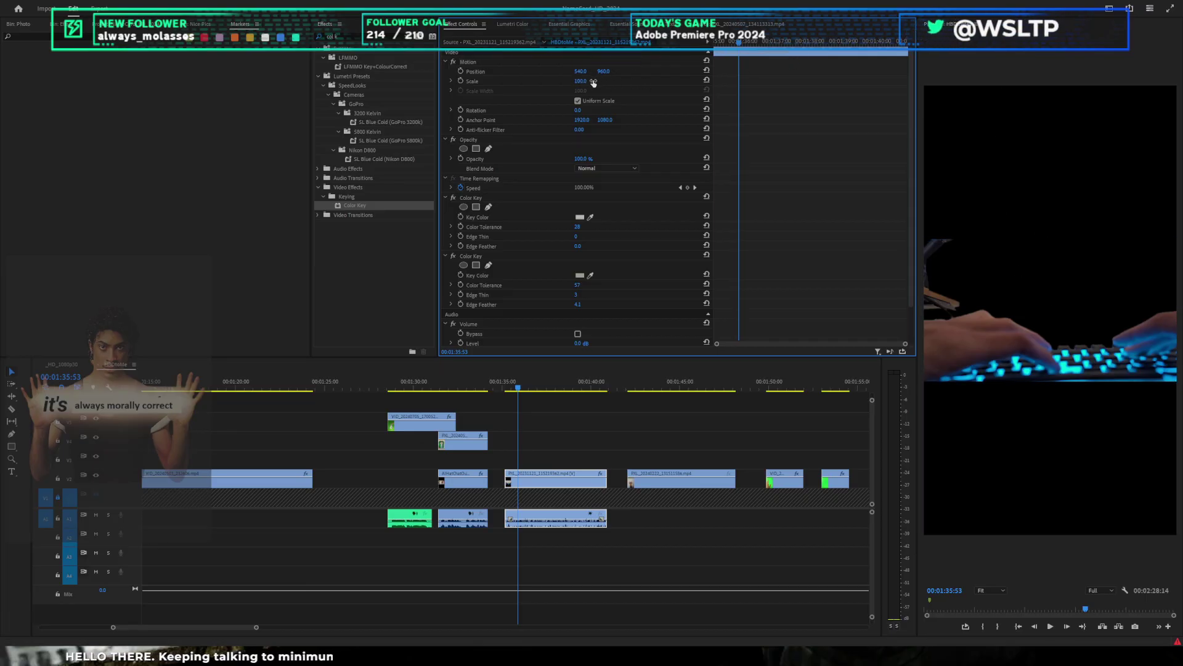
key("Return")
left_click_drag(1052, 349, 1043, 431)
left_click_drag(1021, 275, 1020, 196)
left_click_drag(1060, 304, 1023, 268)
scroll(1024, 267, "down", 2)
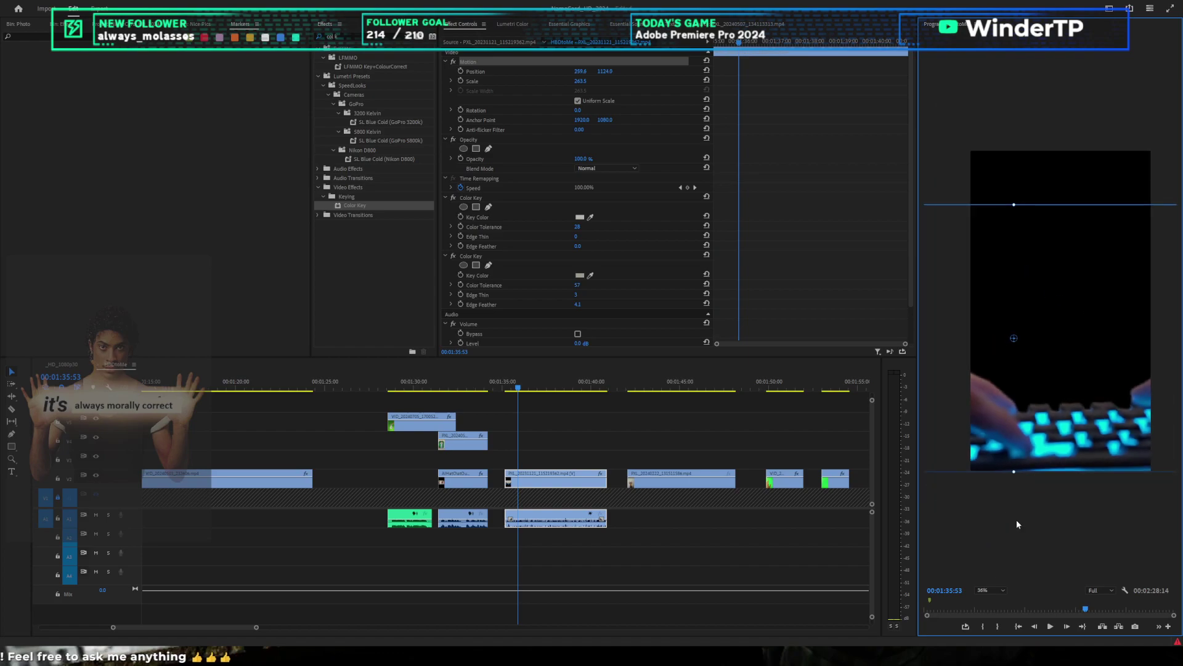
left_click(982, 593)
left_click(1002, 480)
left_click_drag(1054, 447, 1109, 458)
Step: Play the typing clip and reduce its scale to about 187%, keeping the keyboard against the frame's lower edge
key("space")
key("space")
key("space")
key("space")
key("space")
key("space")
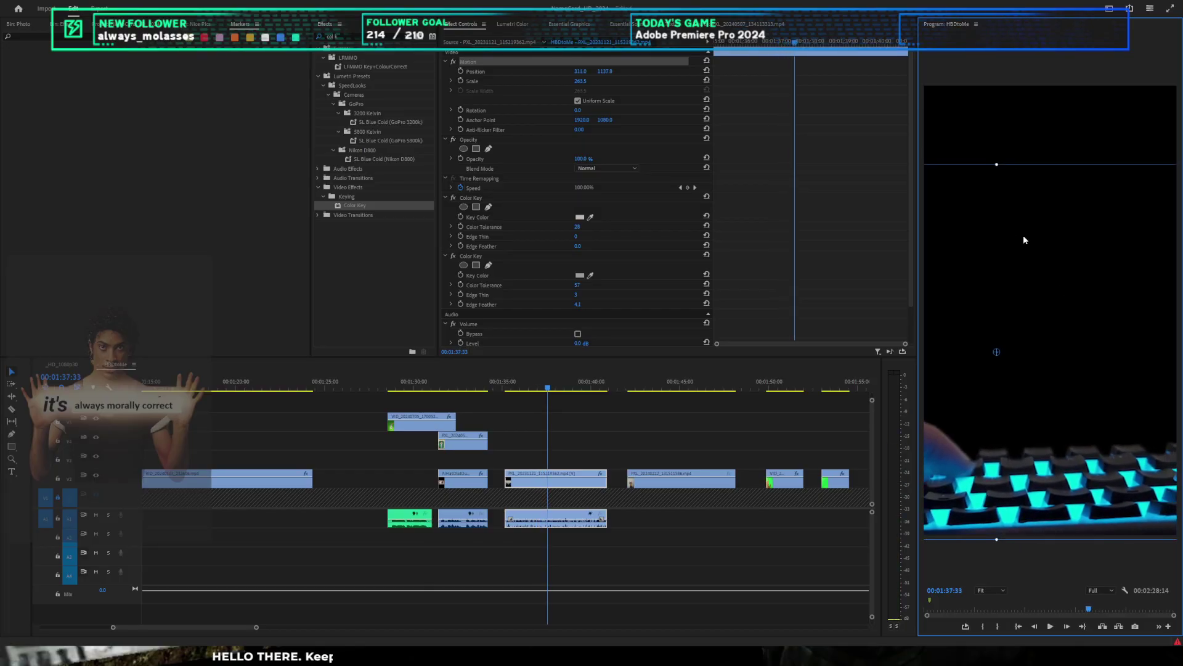
left_click_drag(994, 167, 1019, 334)
key("space")
key("space")
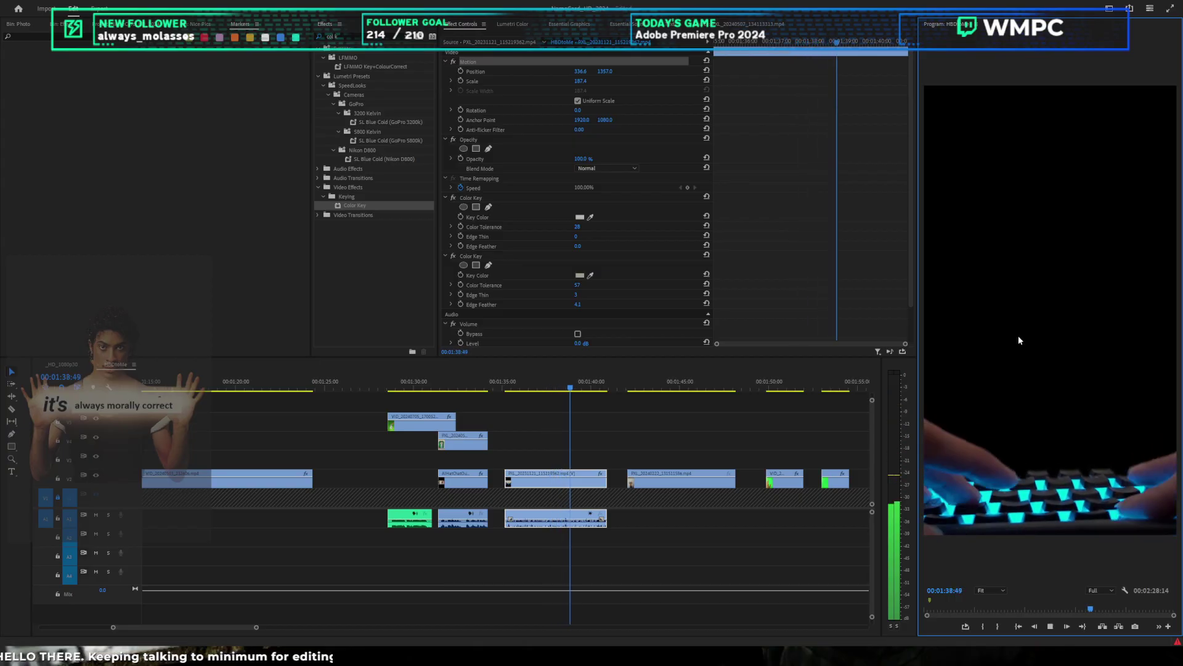
Step: Rotate the keyboard-typing clip by 1.1° to level the keyboard and play it back
left_click_drag(578, 110, 577, 110)
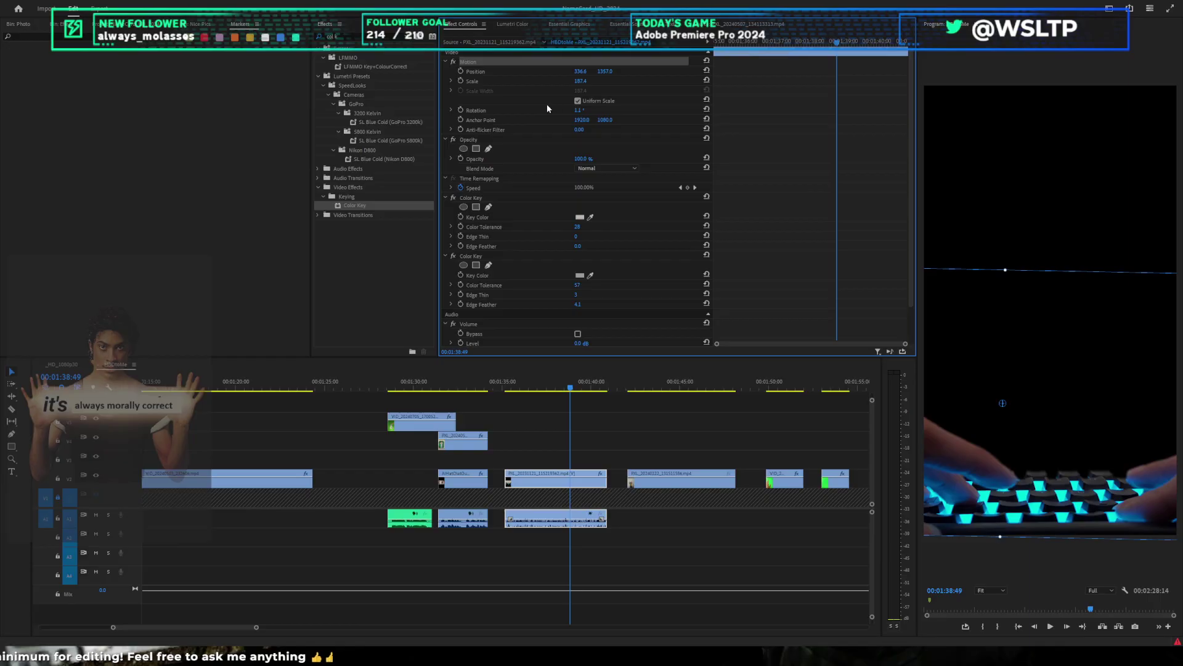
key("space")
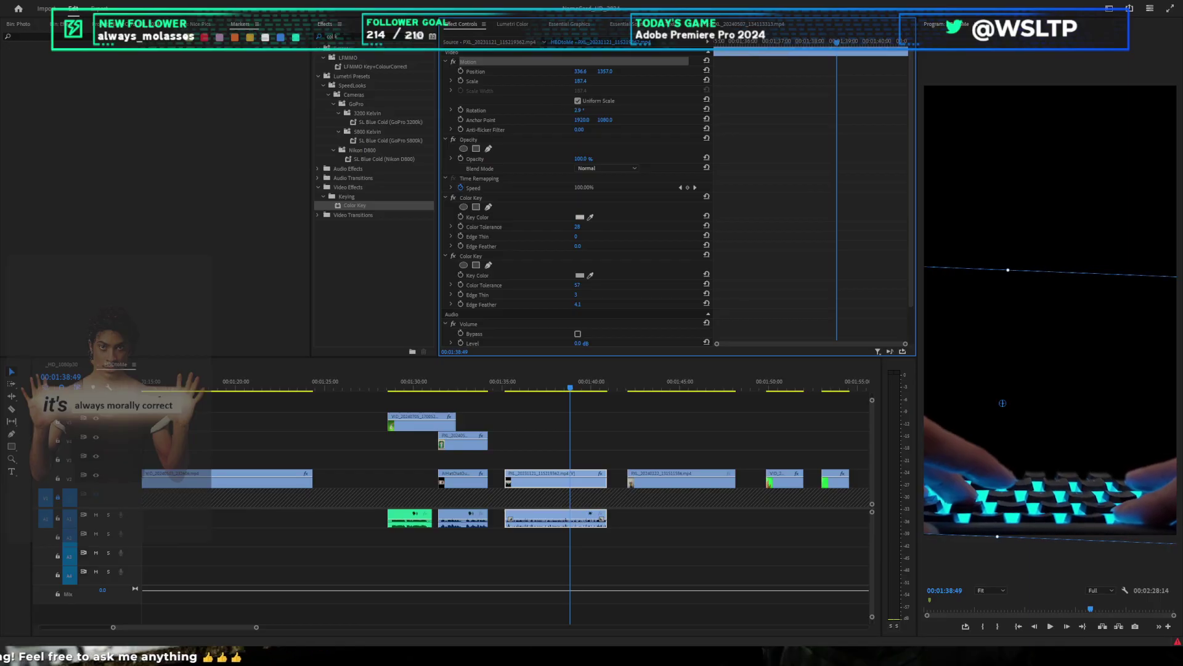
key("space")
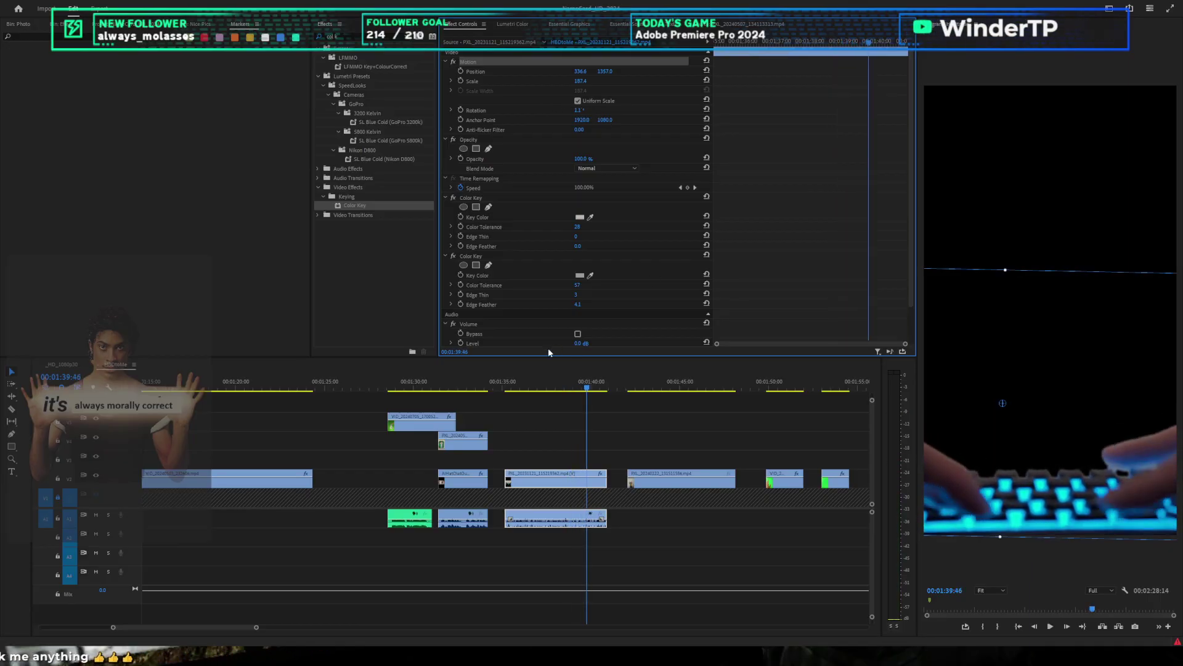
Step: Apply Color Key to the yellow-sweater clip at about 01:43, sample the wall as key colour with Color Tolerance 39, and duplicate the effect
left_click(652, 382)
left_click(722, 476)
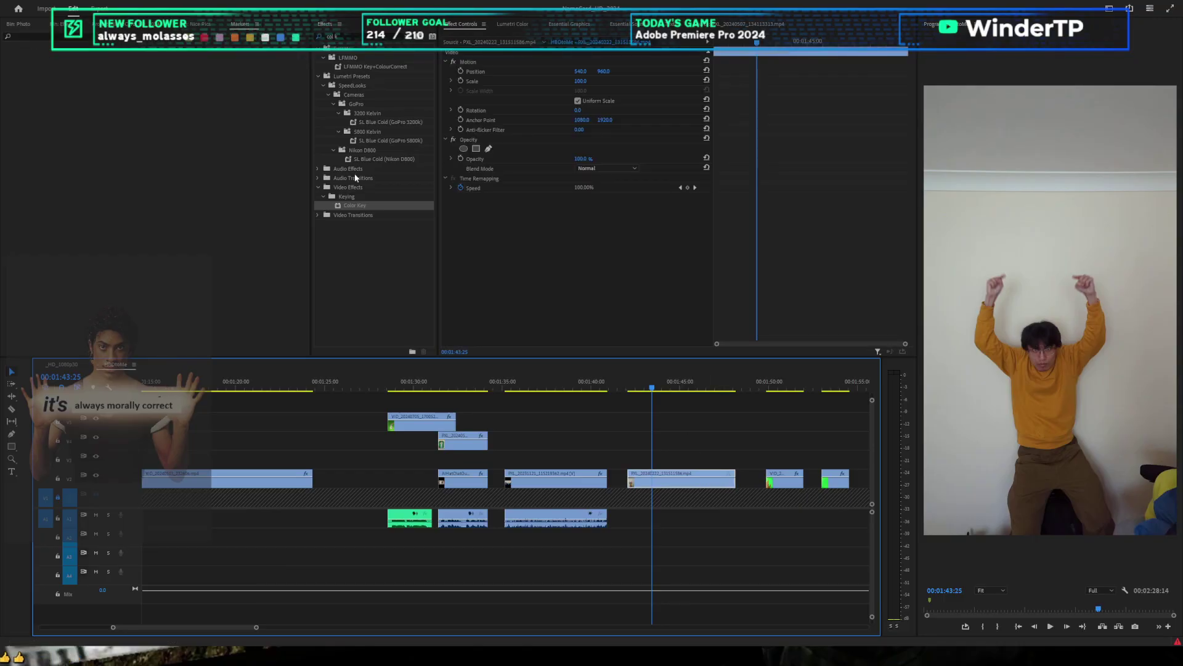
left_click_drag(355, 205, 600, 227)
left_click(590, 217)
left_click(491, 196)
key("ctrl+c")
key("ctrl+v")
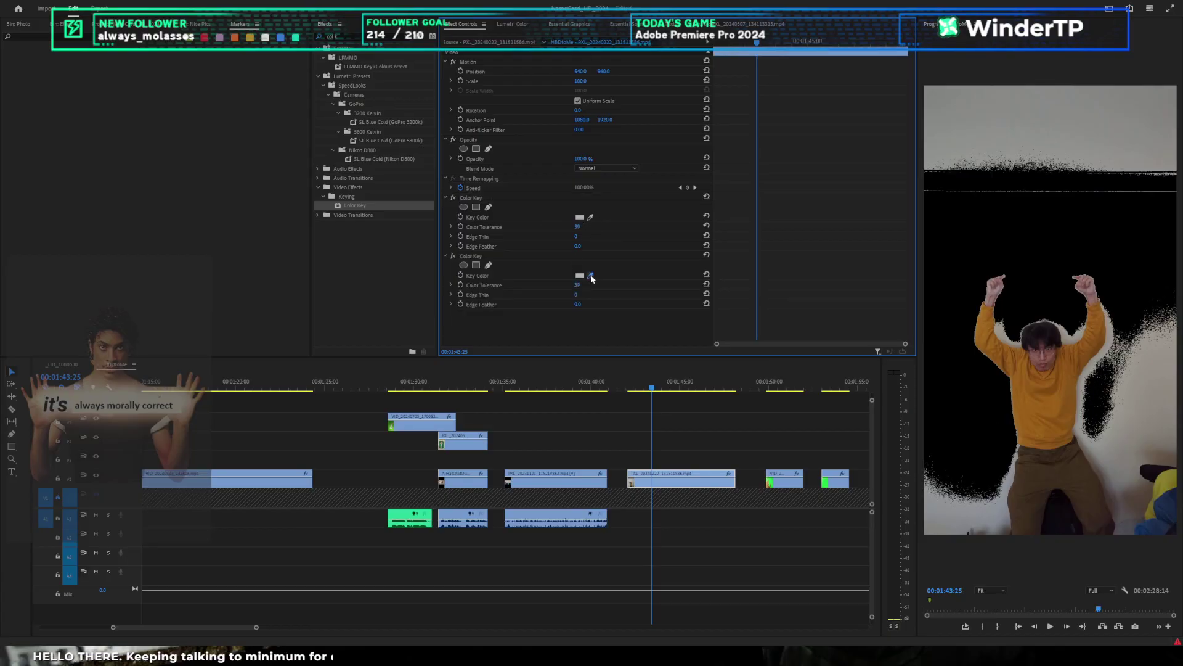
Step: Try the second Color Key at different tolerances, settle on Color Tolerance 6, and duplicate it as a third Color Key
left_click_drag(578, 286, 557, 285)
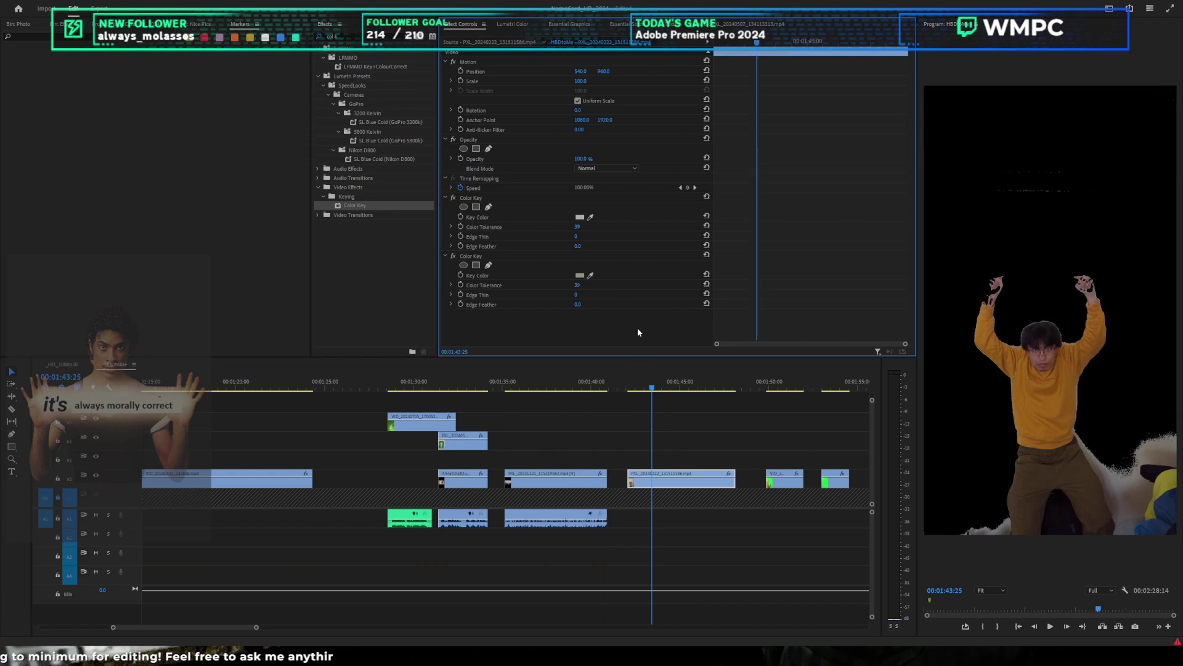
left_click(525, 255)
key("ctrl+c")
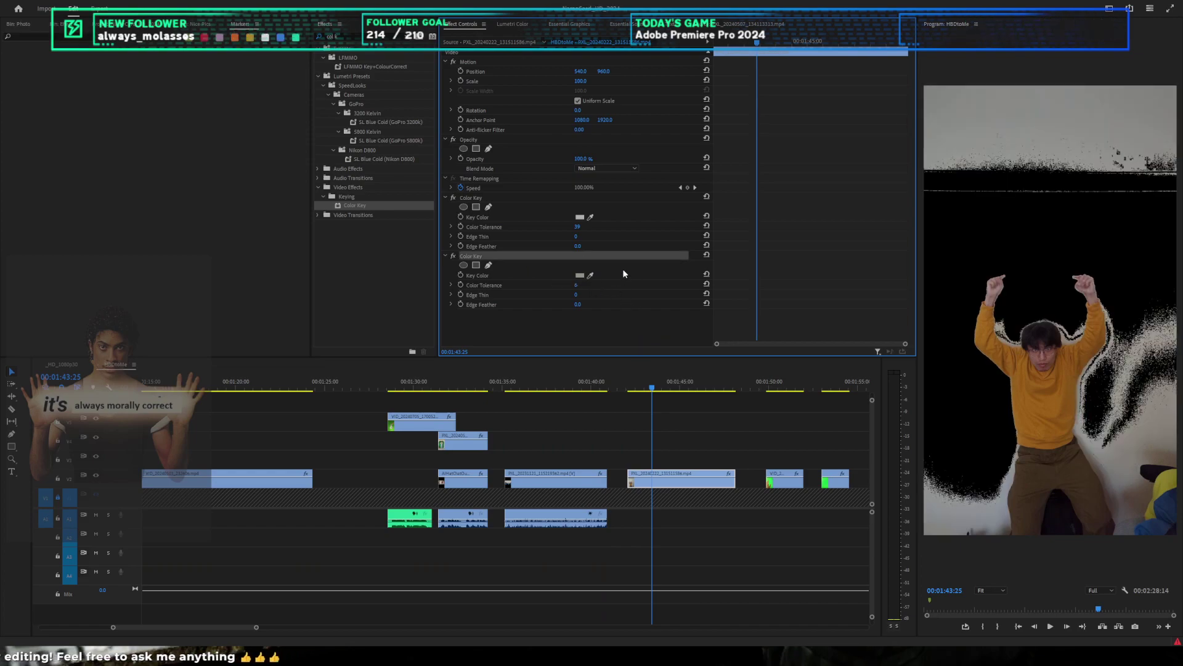
key("ctrl+v")
scroll(601, 290, "down", 2)
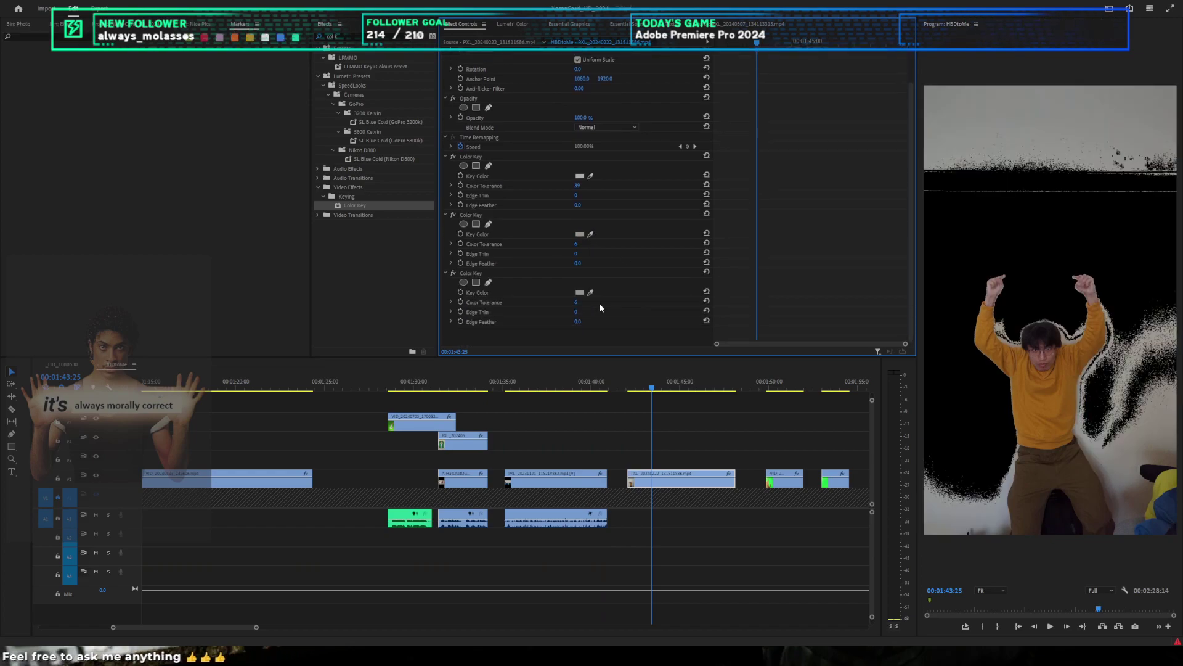
Step: Set the first Color Key's Color Tolerance to 25 and resample its key colour from the wall above the man's head
mouse_move(578, 186)
left_mouse_down()
mouse_move(559, 186)
mouse_move(569, 186)
left_mouse_up()
left_click(590, 176)
left_click(1039, 282)
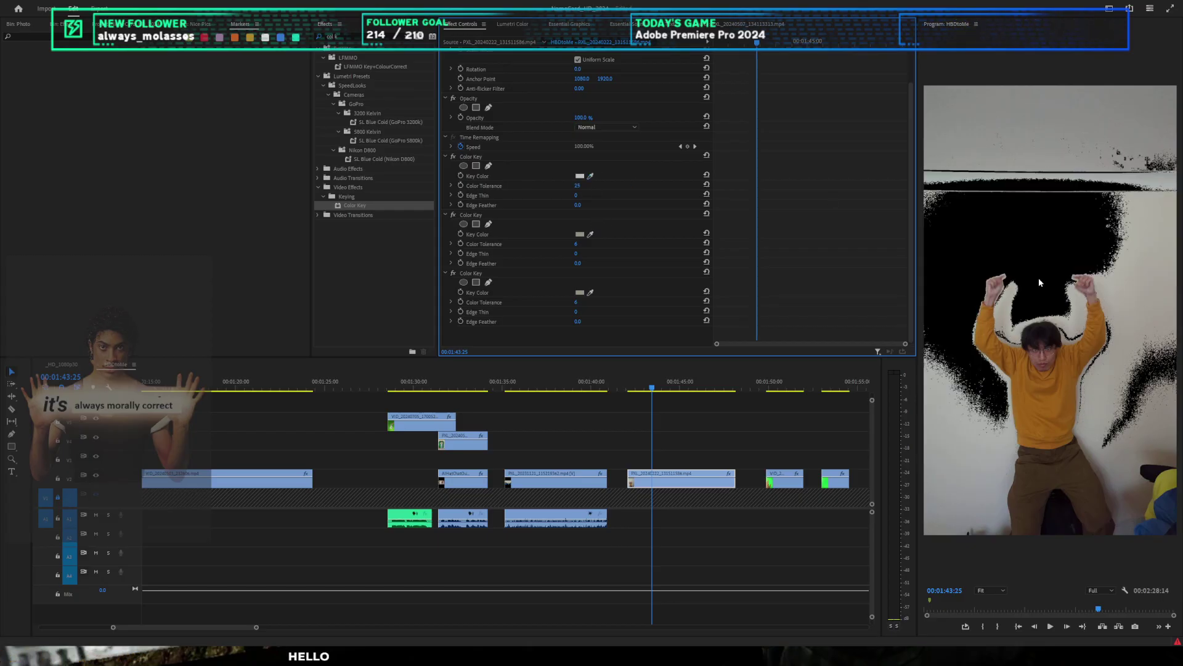
left_click(590, 176)
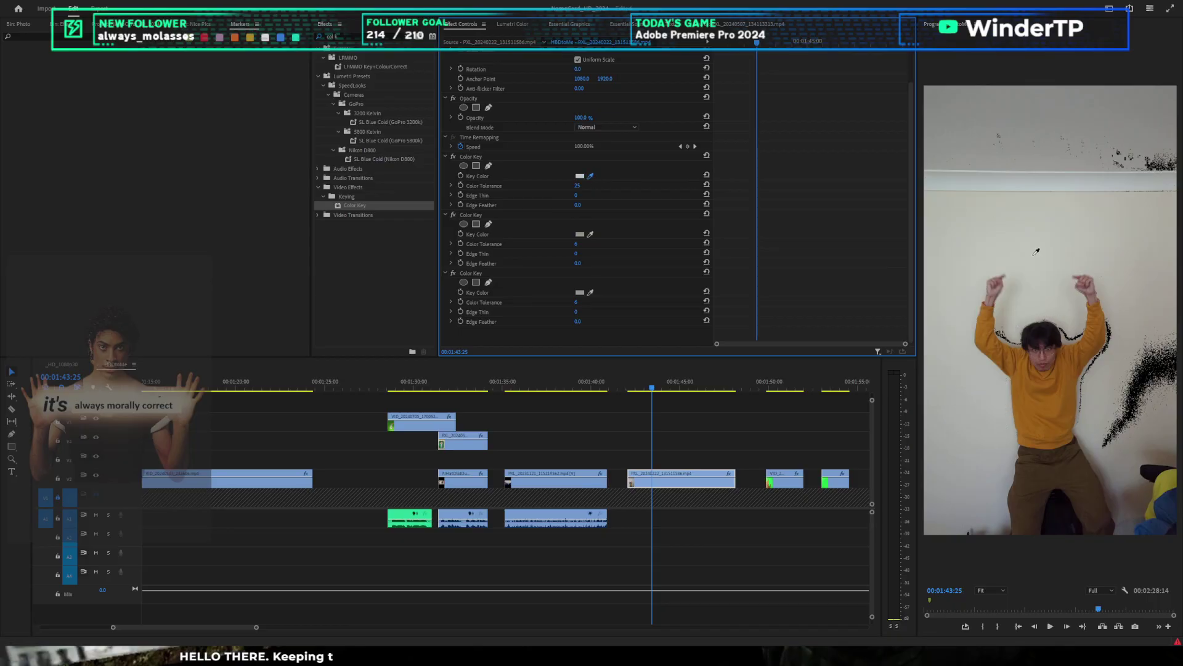
left_click(1023, 255)
Step: Sample the wall beside the man for the second Color Key, with Color Tolerance 43 and Edge Thin -3, and check the edges close up
left_click(592, 233)
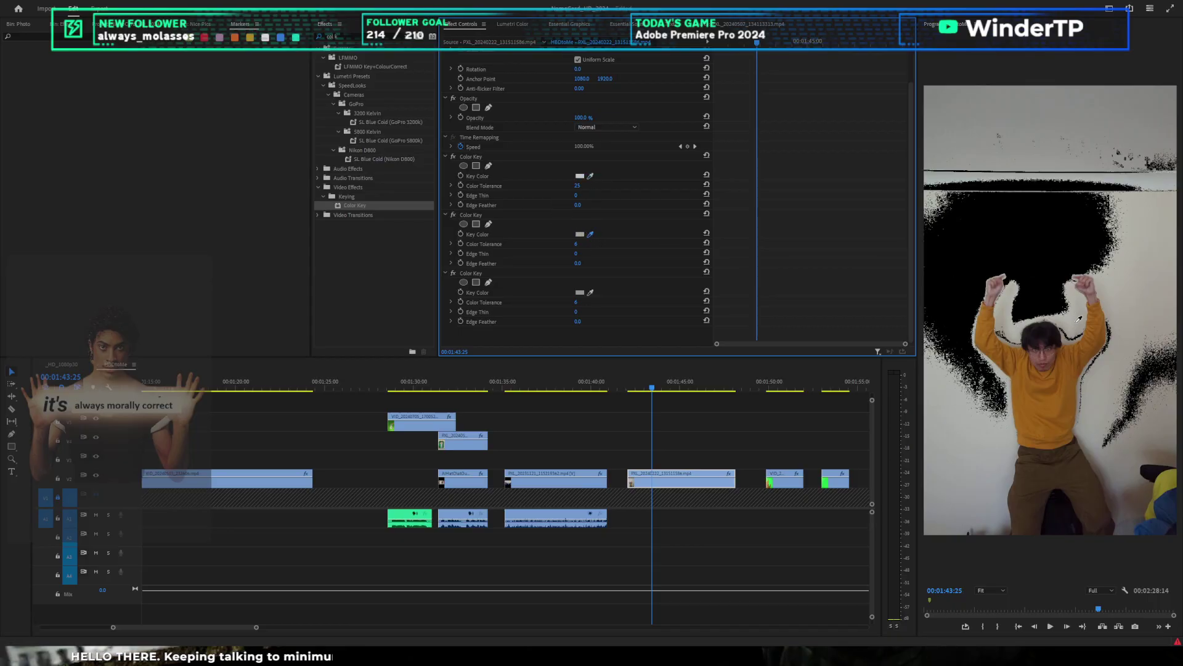
left_click(930, 360)
mouse_move(577, 244)
left_mouse_down()
mouse_move(601, 244)
mouse_move(575, 254)
mouse_move(587, 253)
left_mouse_up()
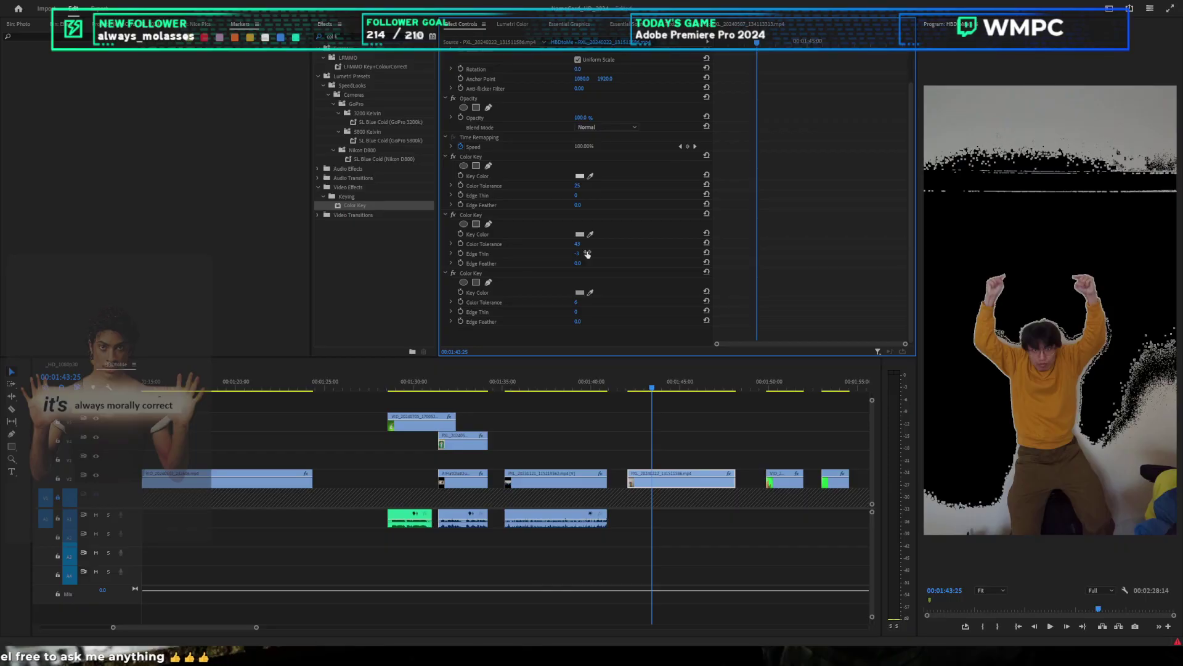
scroll(1042, 302, "up", 2)
left_click_drag(984, 326, 1055, 296)
key("space")
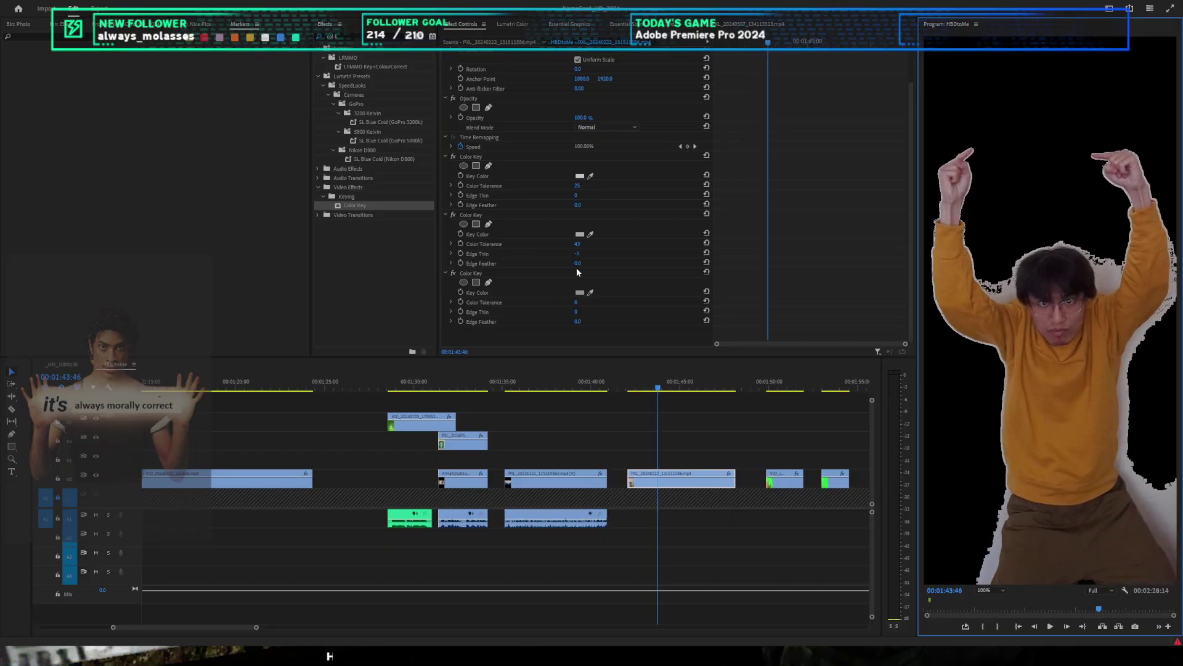
Step: Sample the wall shadow beside the man's head for the third Color Key, try Color Tolerance 17, and return it to 0
left_click_drag(576, 302, 576, 302)
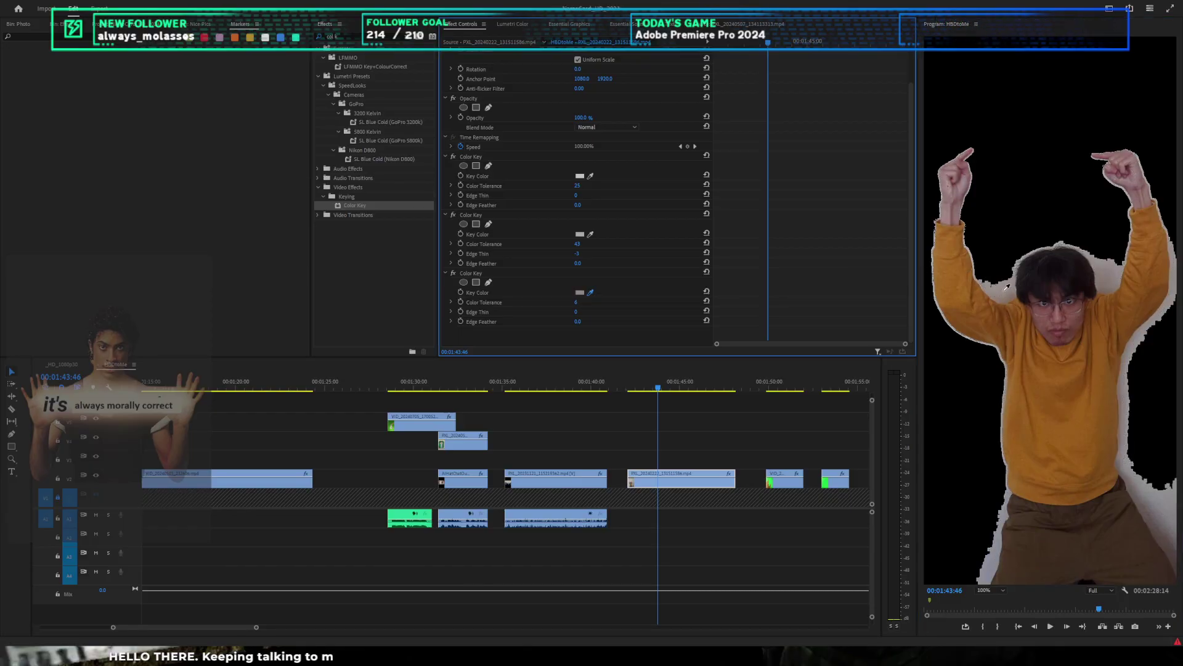
left_click(987, 277)
left_click_drag(580, 304, 570, 304)
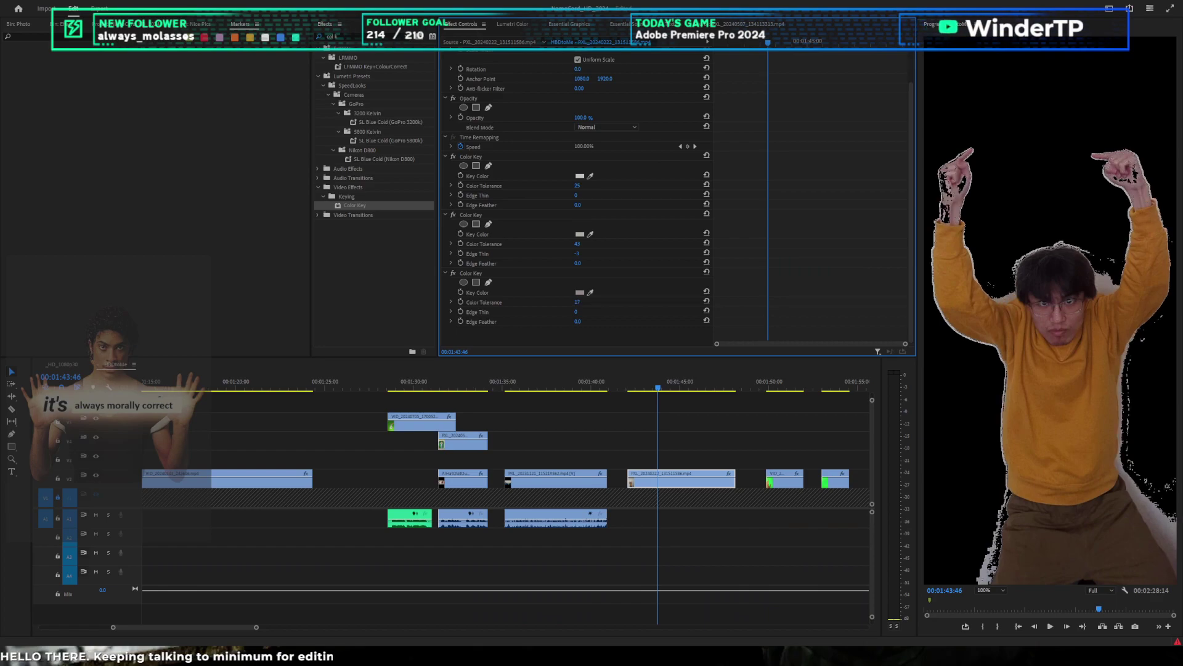
key("ctrl+s")
scroll(1042, 281, "down", 4)
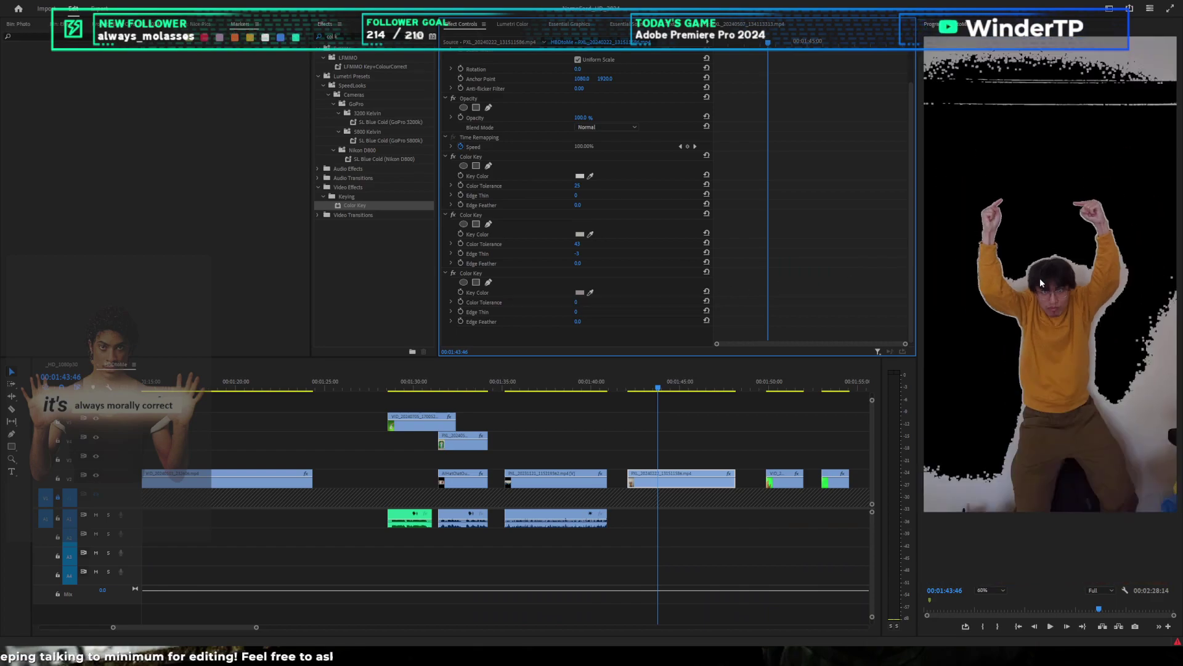
Step: Try a fourth Color Key, duplicated from the third, to remove the remaining wall around the man
left_click(483, 272)
key("ctrl+c")
key("ctrl+v")
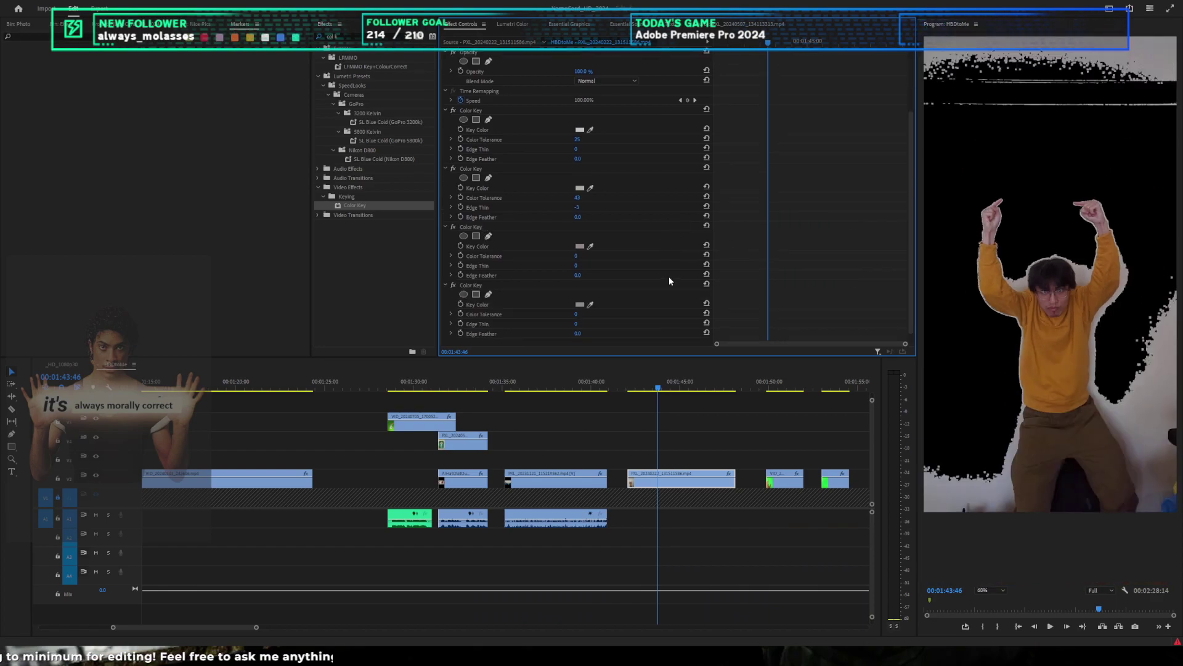
left_click_drag(1140, 406, 1085, 366)
left_click(591, 304)
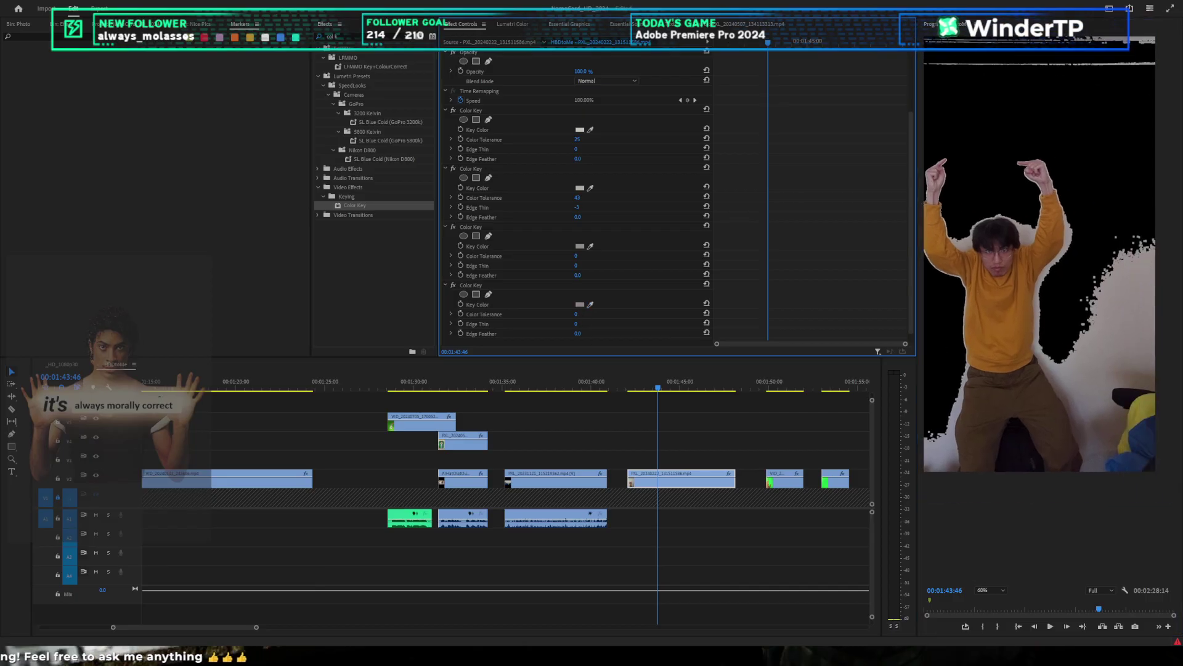
mouse_move(576, 314)
left_mouse_down()
mouse_move(601, 314)
mouse_move(575, 315)
left_mouse_up()
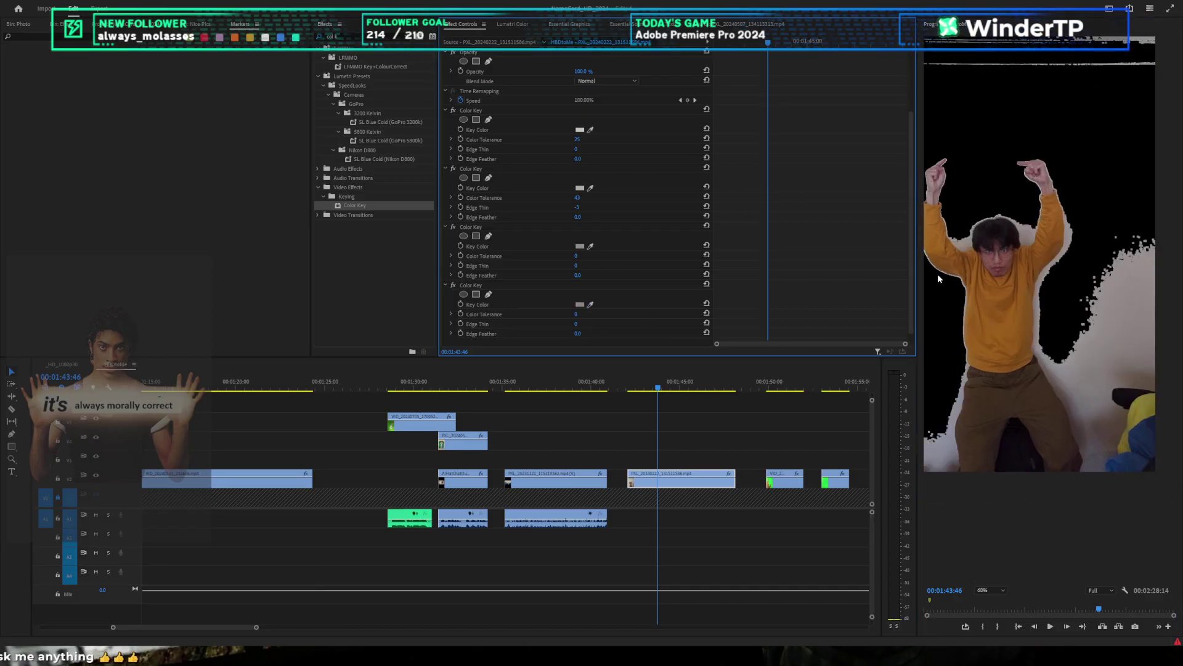
scroll(946, 275, "down", 4)
left_click_drag(946, 275, 1008, 315)
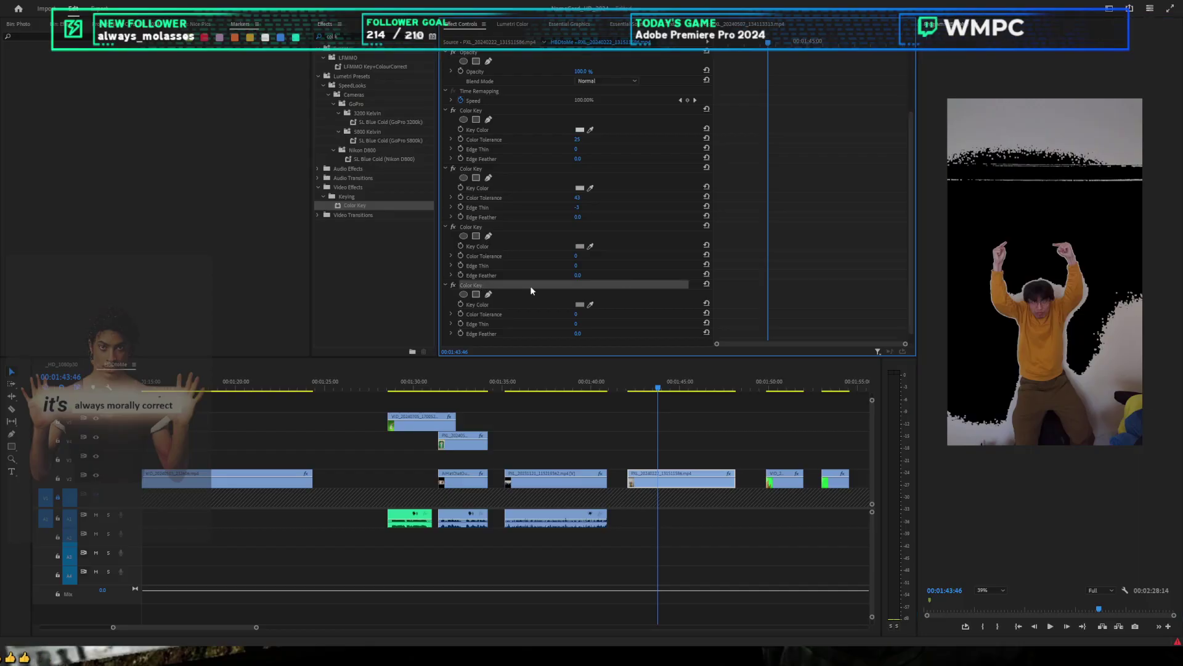
Step: Draw a closed freeform opacity mask around the man in the yellow sweater, leaving out the remaining wall and the objects beside him
scroll(828, 213, "up", 3)
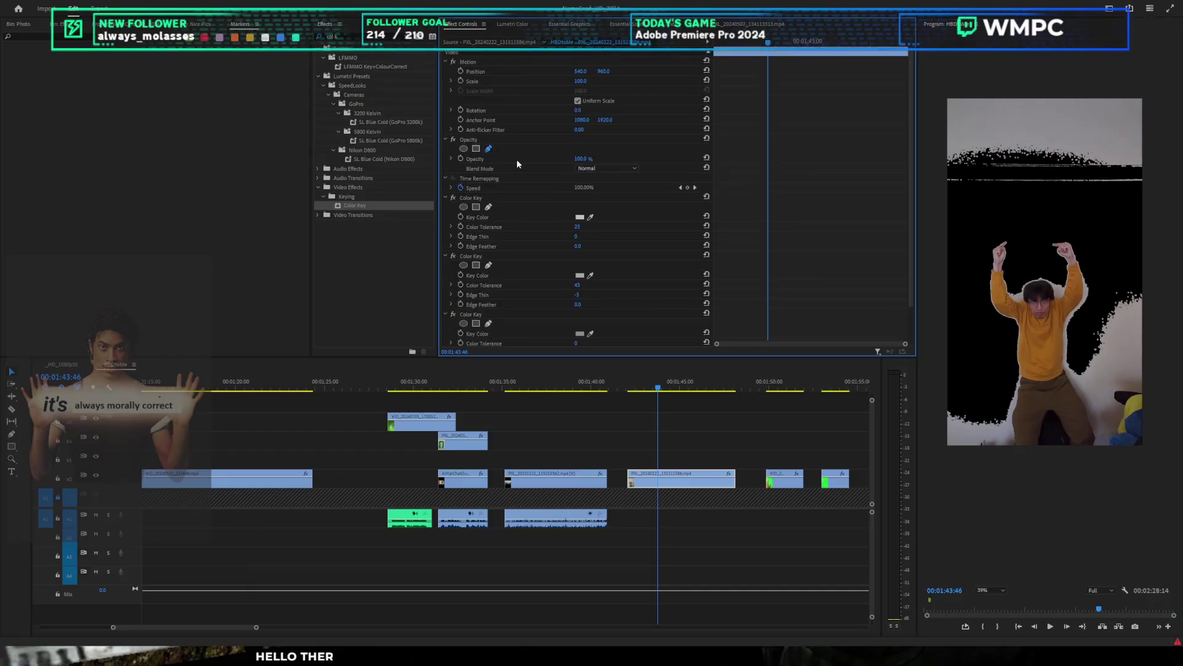
left_click(1093, 306)
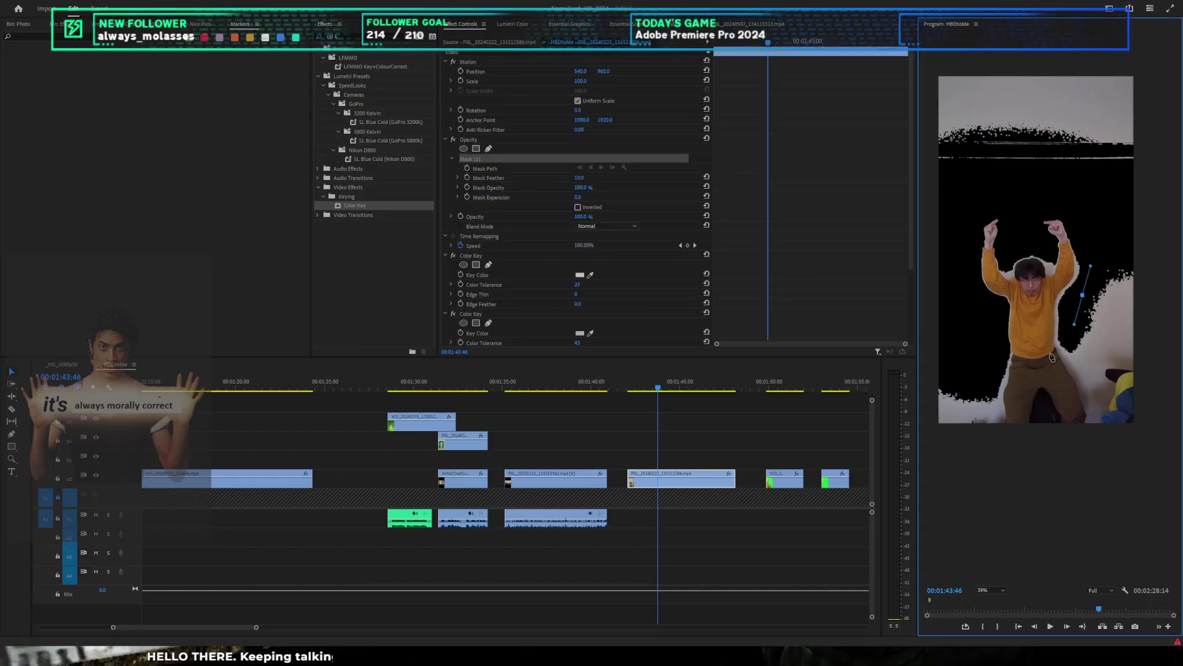
key("ctrl+z")
left_click_drag(1074, 367, 1079, 374)
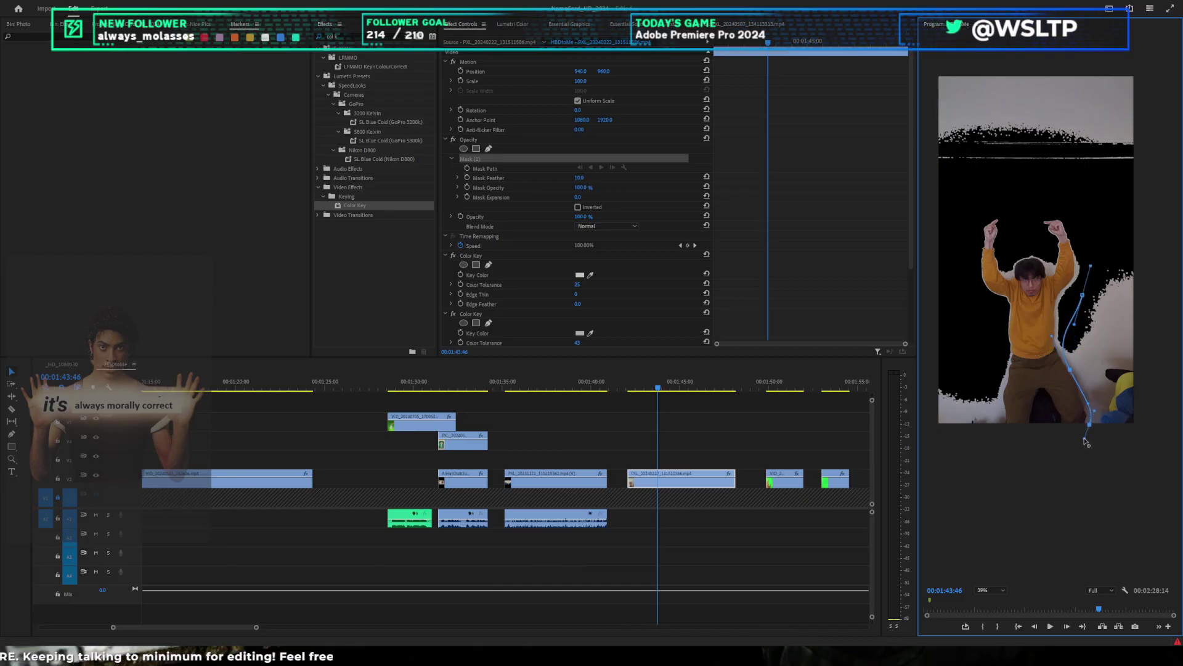
key("ctrl+z")
left_click_drag(1080, 444, 1072, 461)
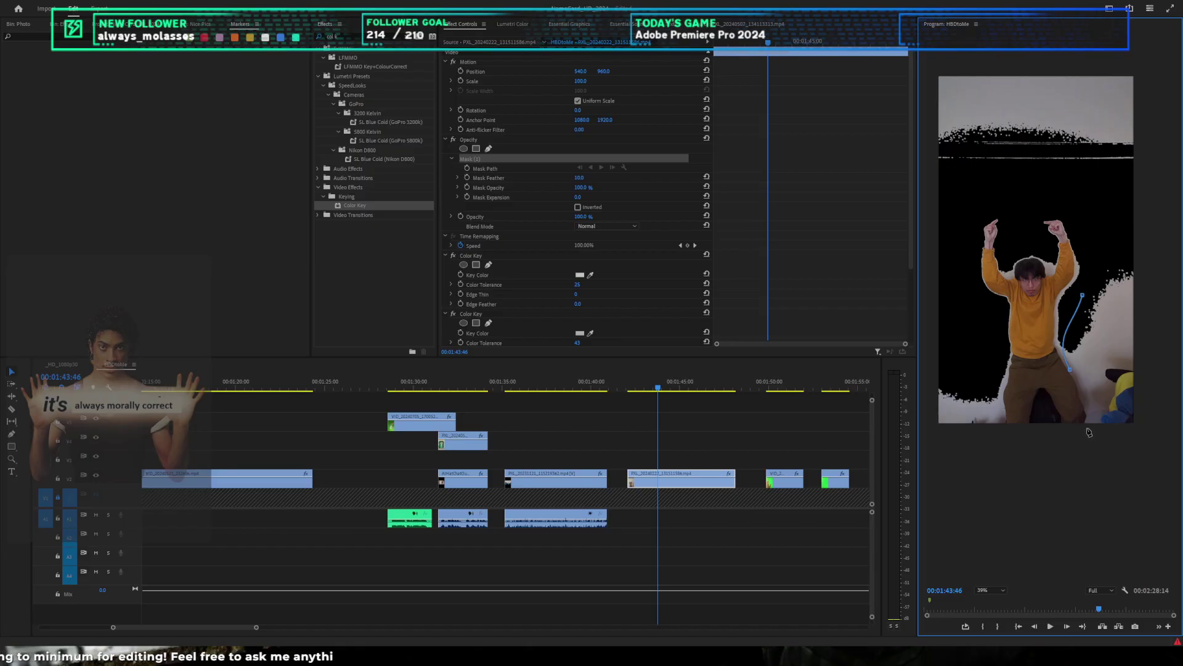
left_click(1026, 445)
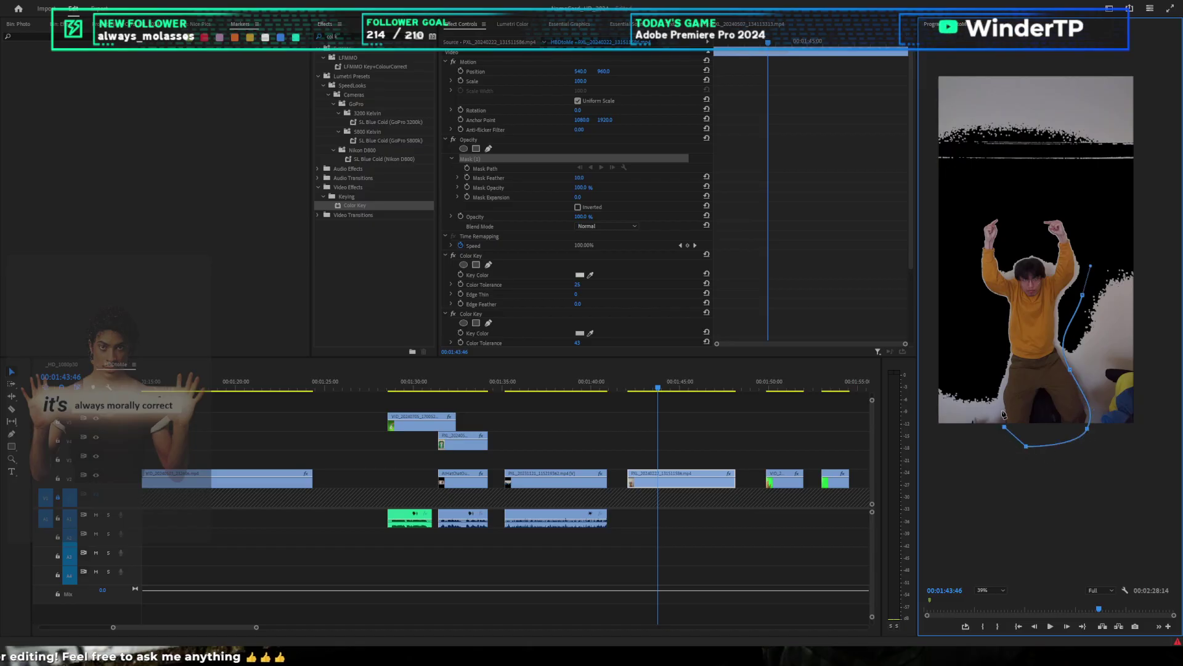
left_click_drag(1002, 334, 998, 315)
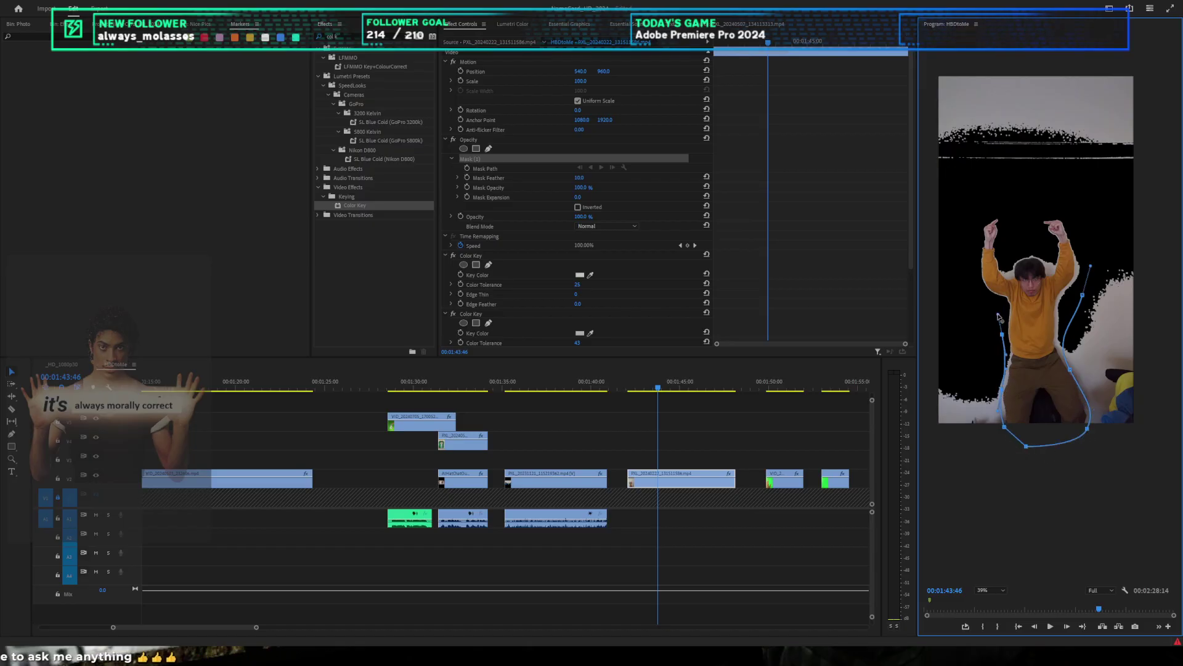
left_click(959, 196)
left_click(1009, 184)
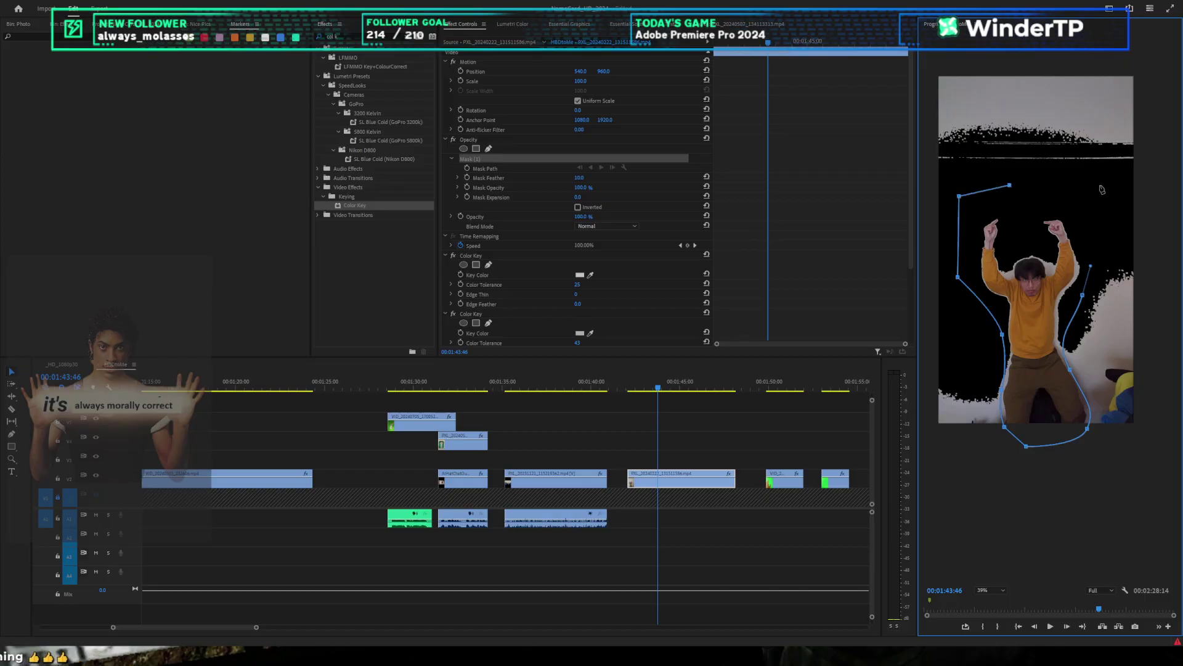
left_click(1083, 297)
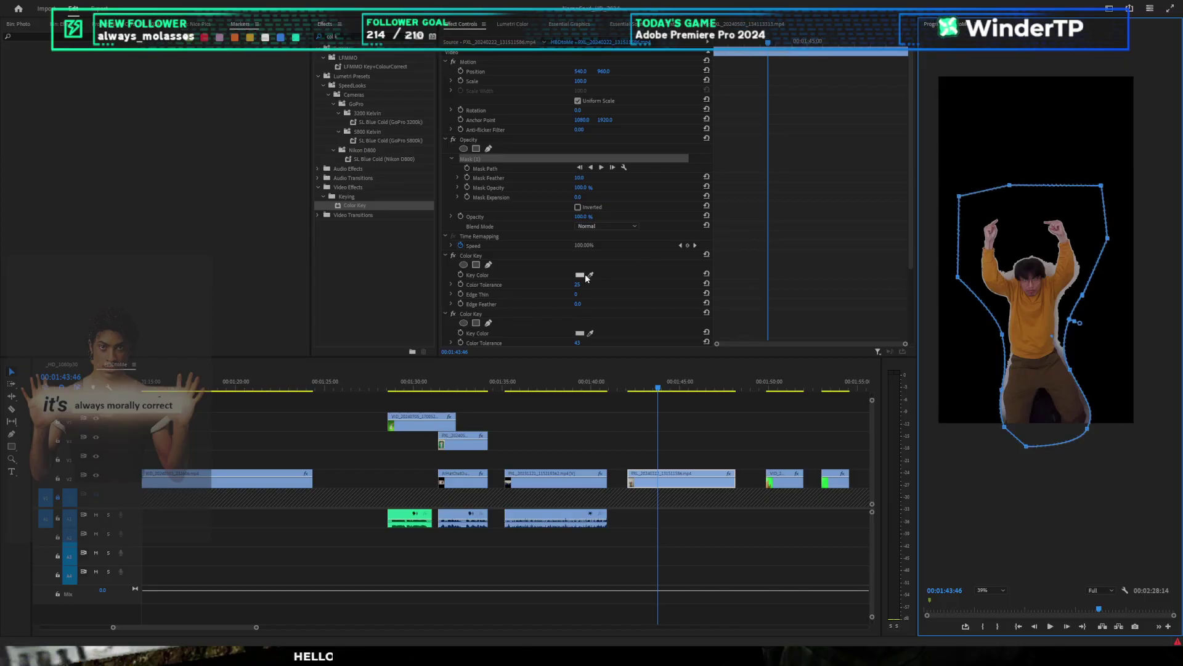
Step: Feather the three Color Keys' edges by 7.8, 2.2 and 10.3, and set the third key's Color Tolerance to 11
scroll(633, 256, "down", 2)
mouse_move(578, 257)
left_mouse_down()
mouse_move(611, 257)
mouse_move(591, 259)
left_mouse_up()
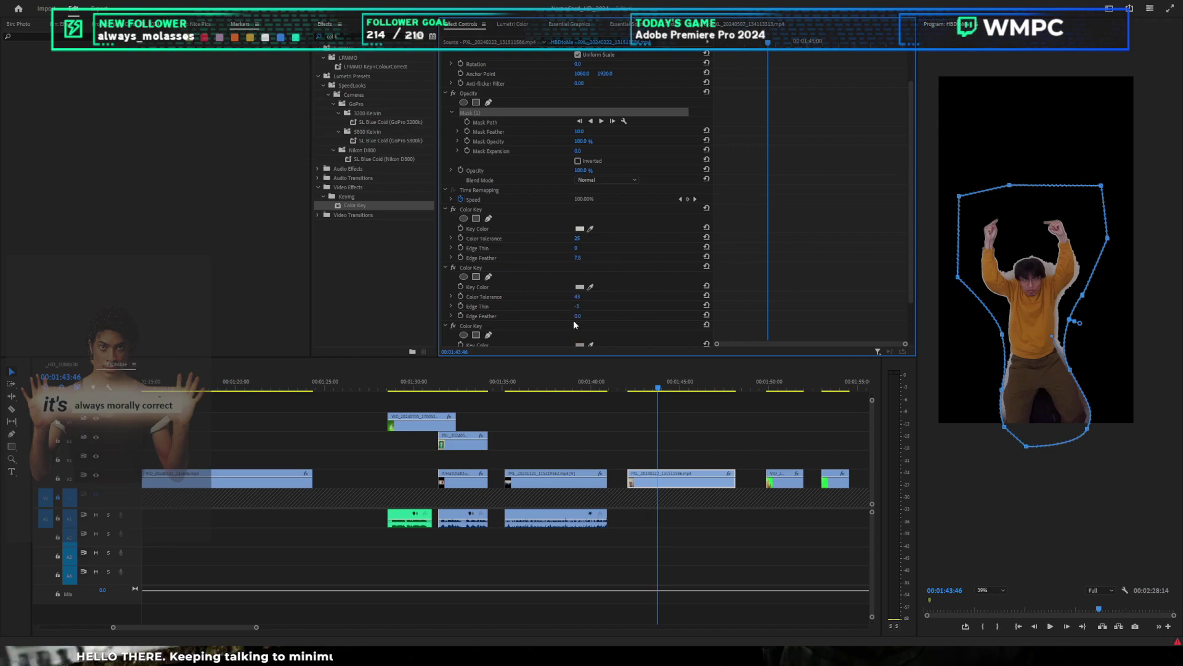
scroll(994, 274, "up", 5)
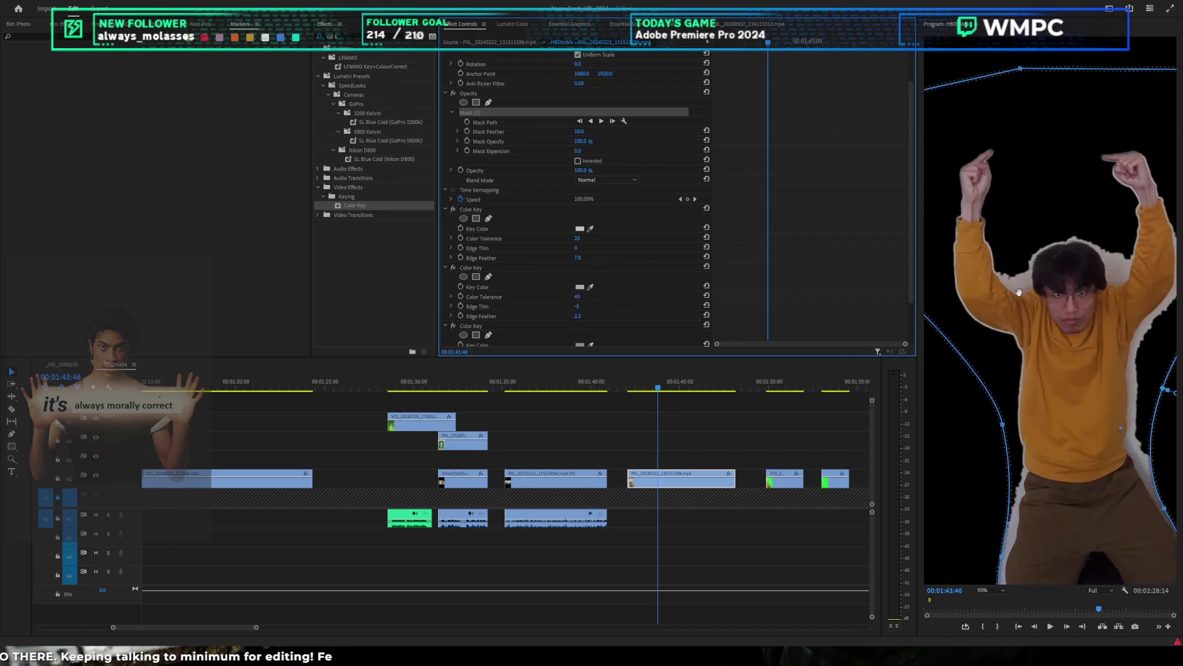
scroll(607, 313, "down", 2)
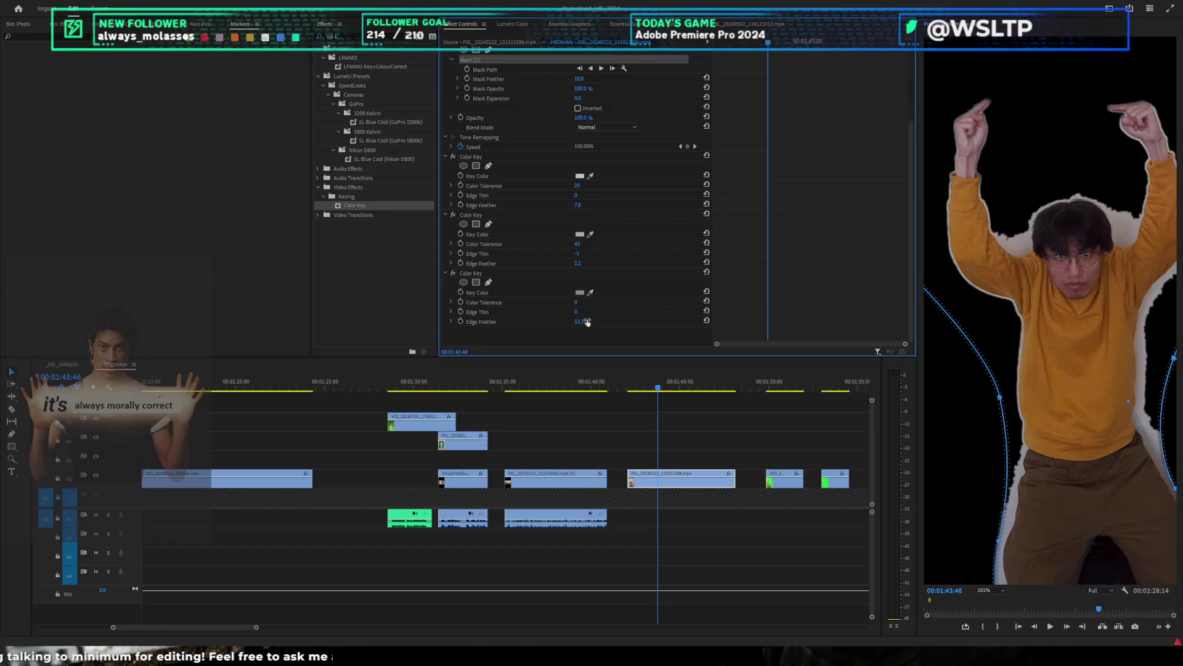
left_click(471, 272)
left_click_drag(577, 302, 585, 302)
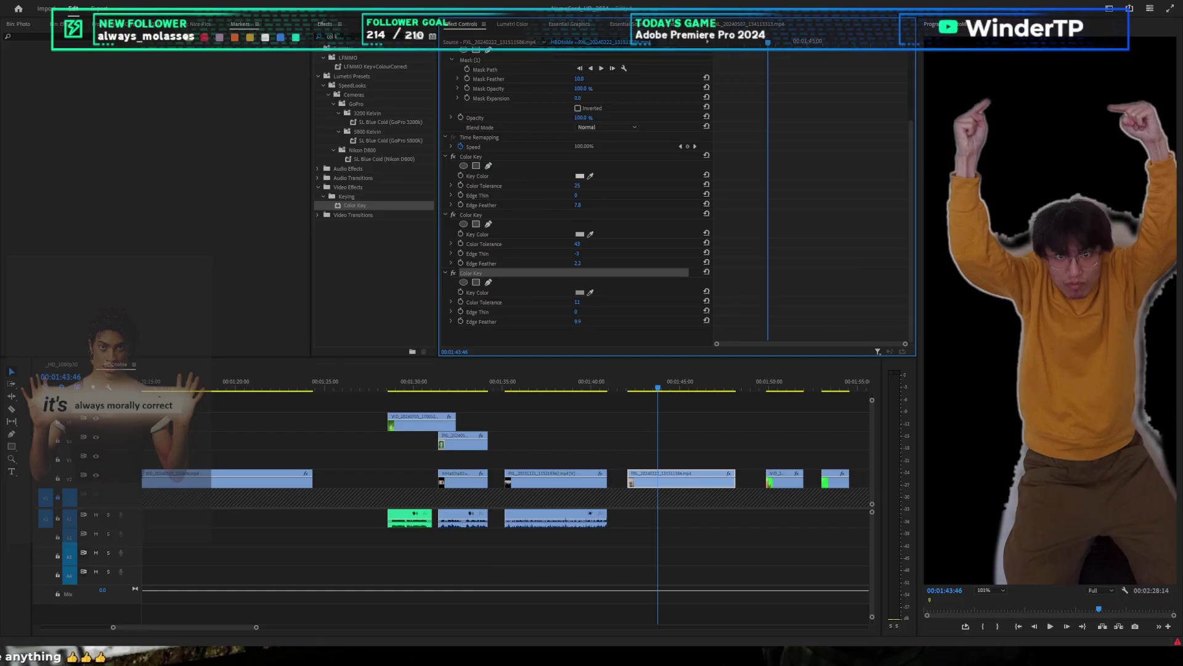
Step: Try a duplicate of the third Color Key sampled from the wall beside the man's head, and delete it
key("ctrl+c")
key("ctrl+v")
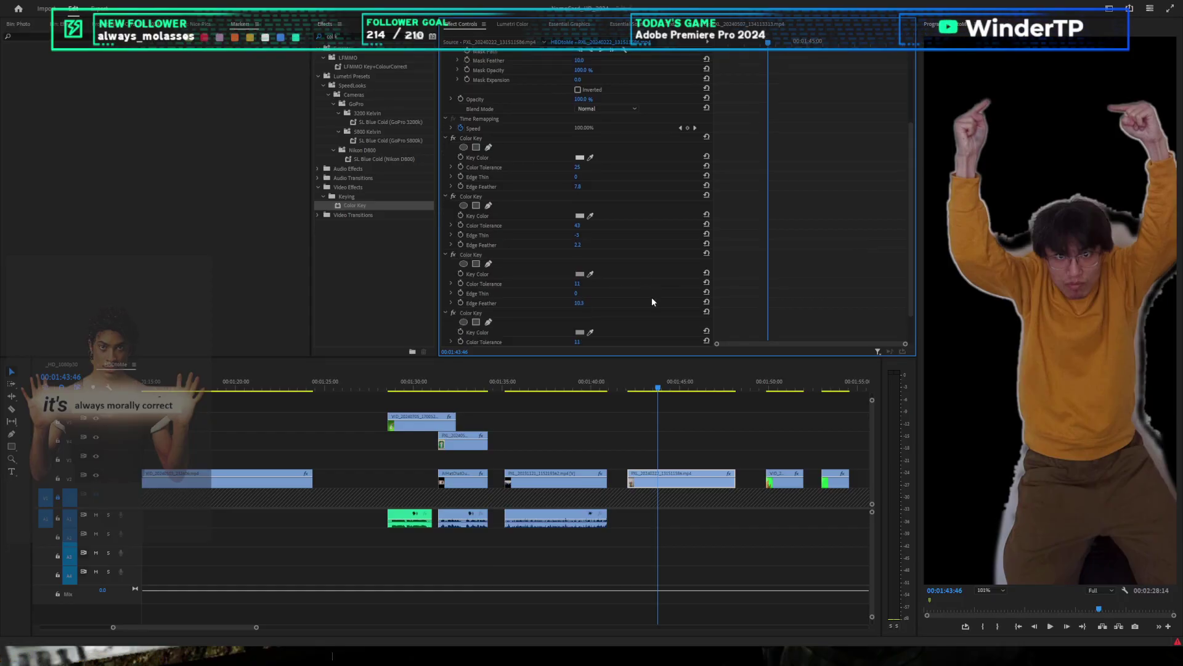
scroll(652, 297, "down", 2)
left_click(590, 313)
left_click(1122, 236)
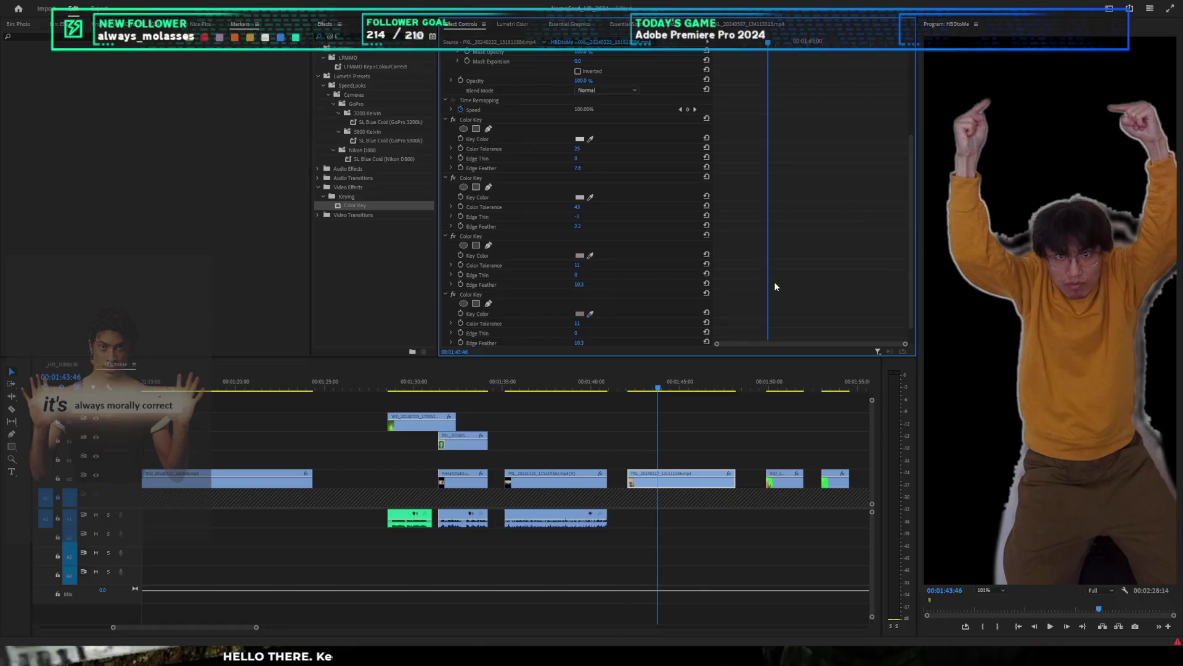
left_click_drag(580, 323, 593, 284)
left_click(489, 295)
key("Delete")
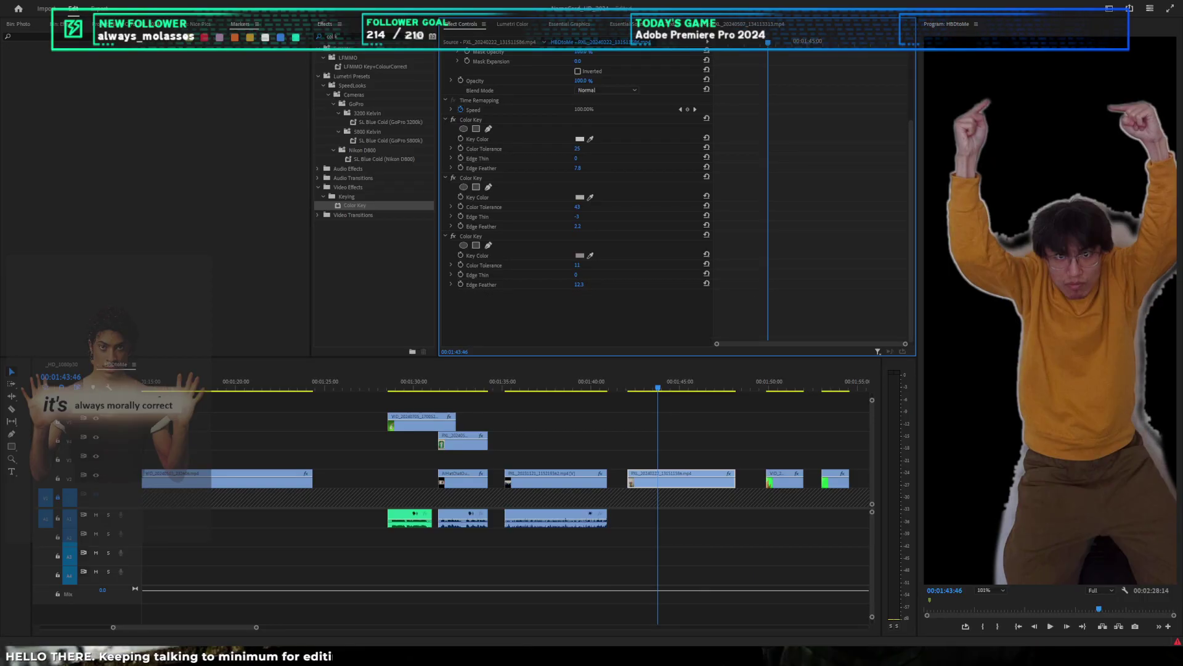
Step: Set the second Color Key's Edge Feather to 7.1 and Color Tolerance to 37, comparing the result with the key turned off
left_click_drag(578, 226, 605, 226)
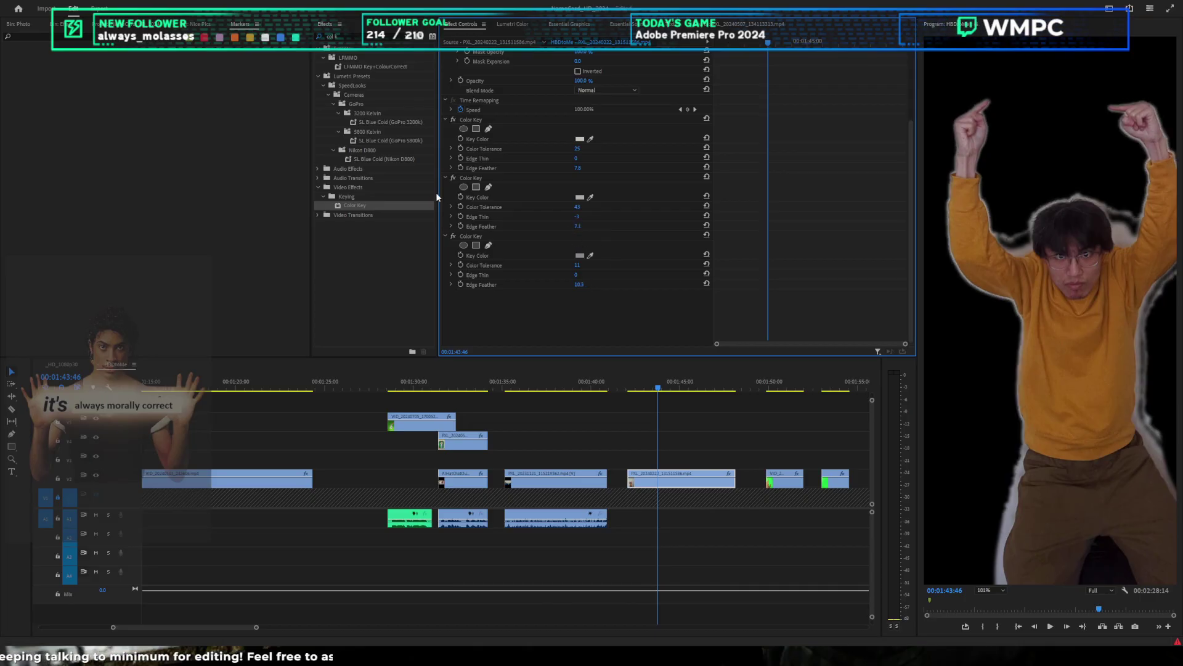
left_click(456, 176)
left_click(455, 176)
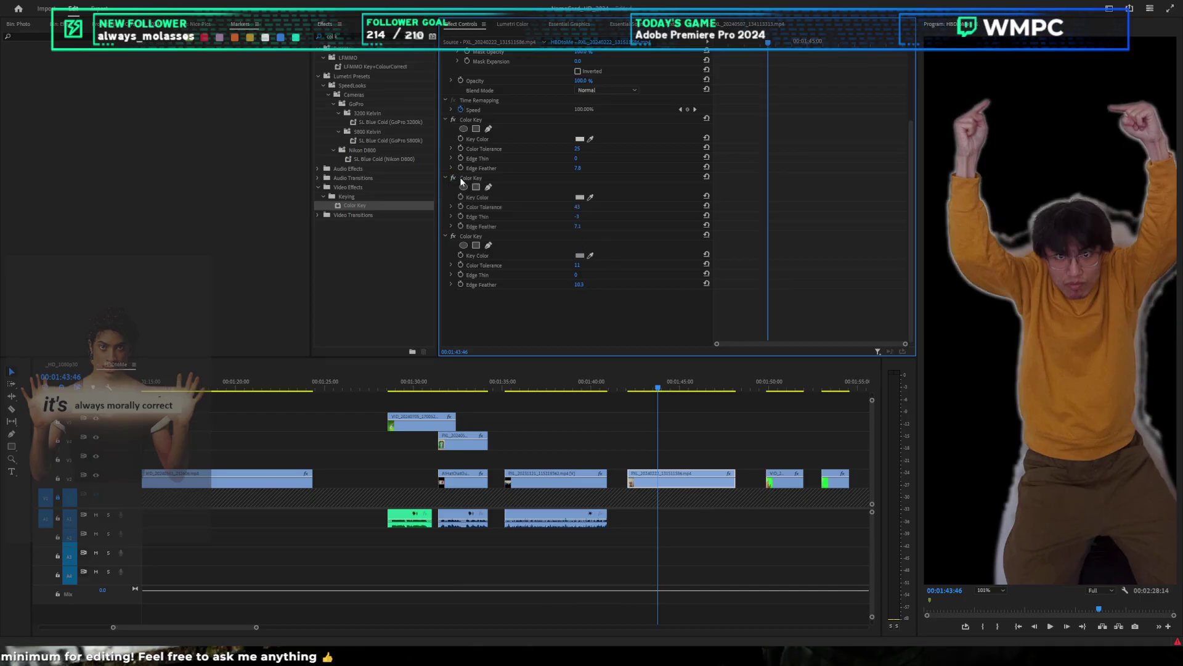
left_click_drag(577, 206, 502, 197)
Step: Try resampling the second and third Color Keys from the remaining wall around the man's raised arm
left_click(590, 198)
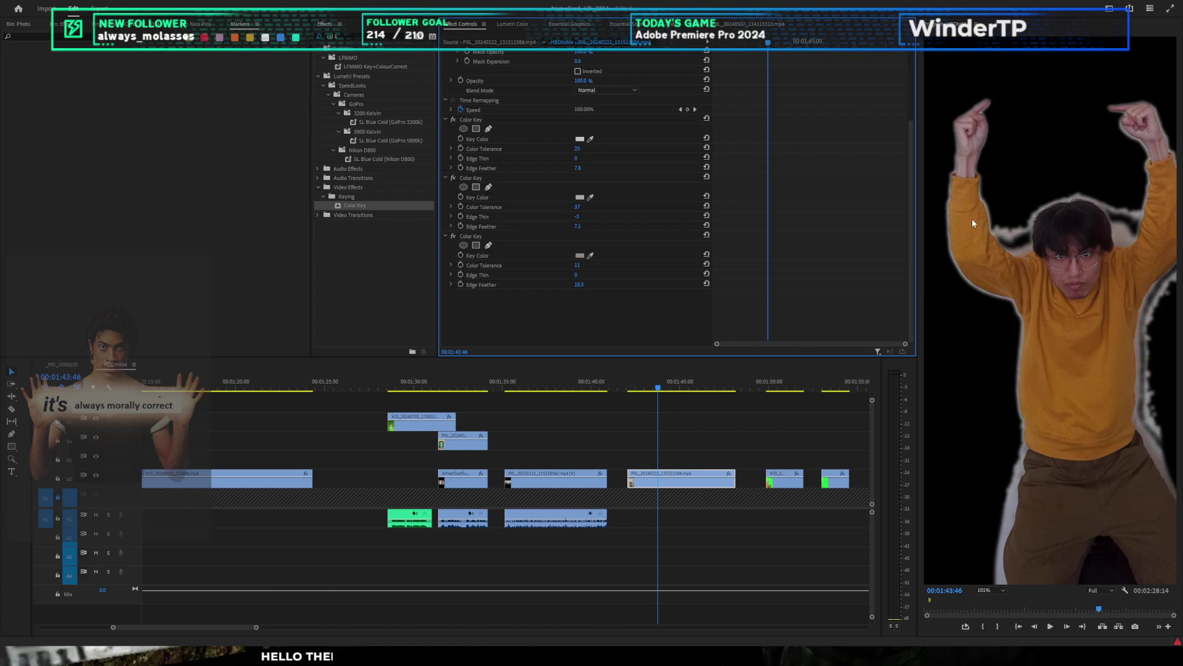
left_click(974, 224)
left_click(591, 197)
left_click_drag(1016, 227, 1015, 229)
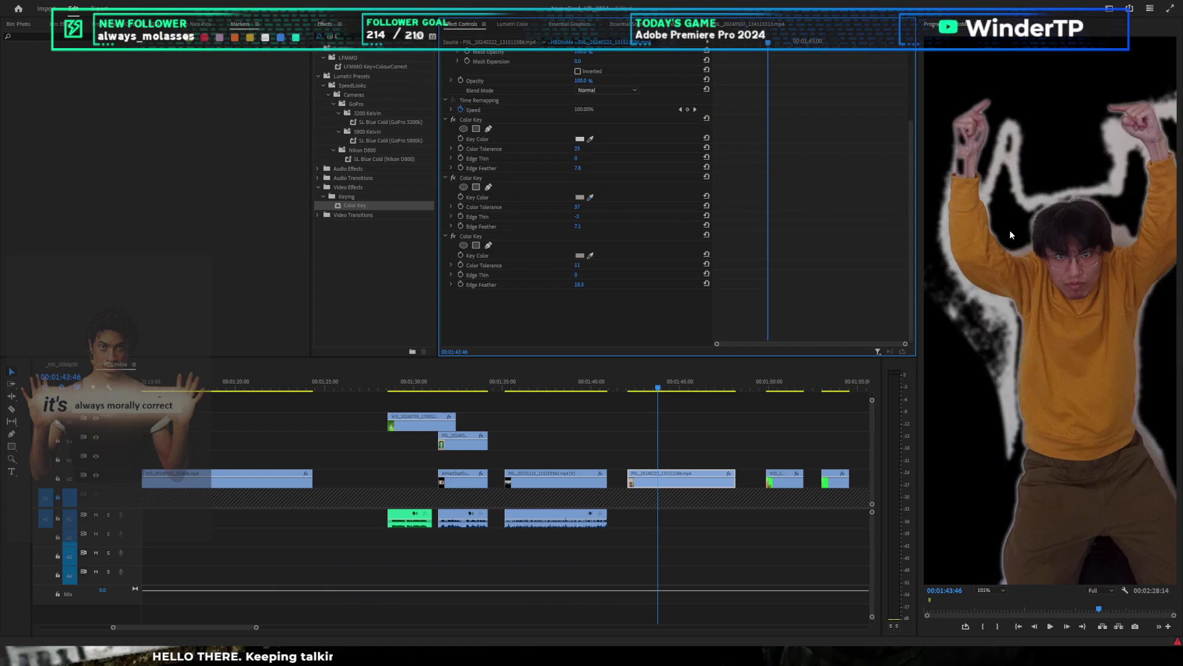
left_click_drag(579, 207, 567, 206)
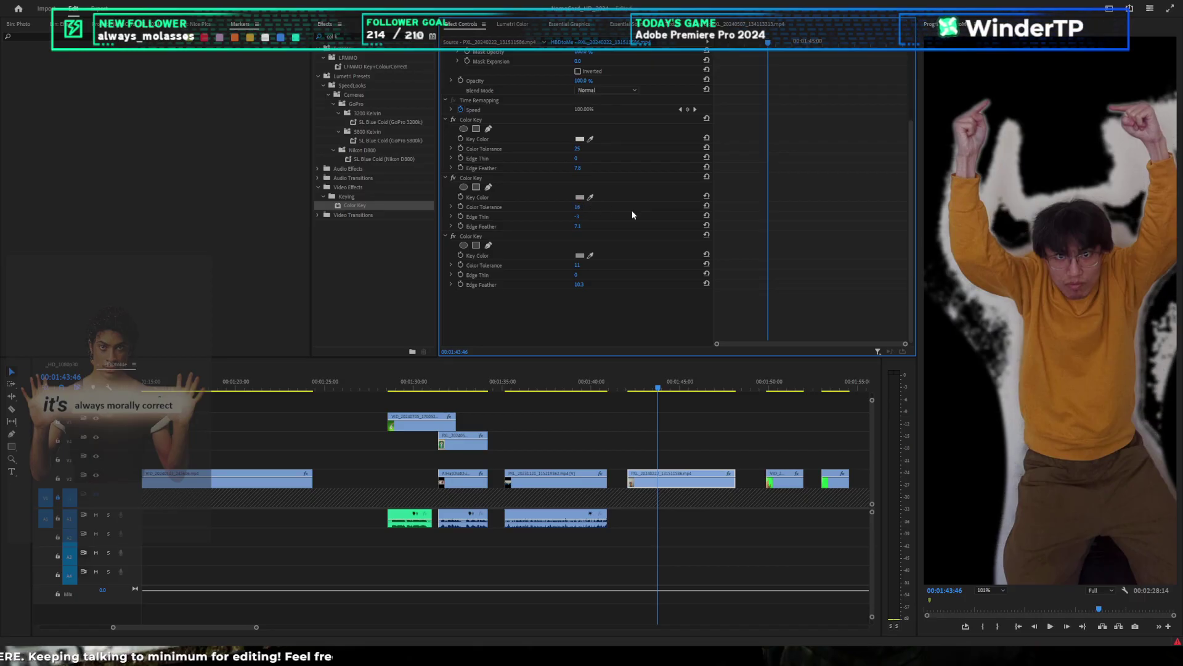
left_click(590, 256)
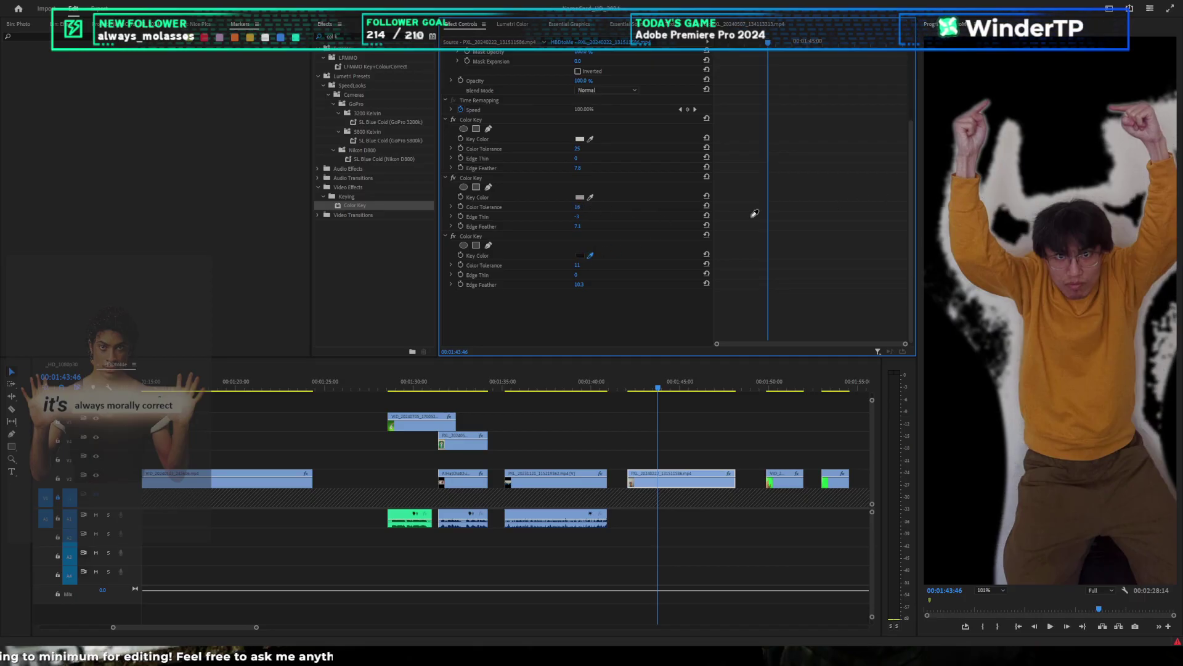
left_click(1004, 179)
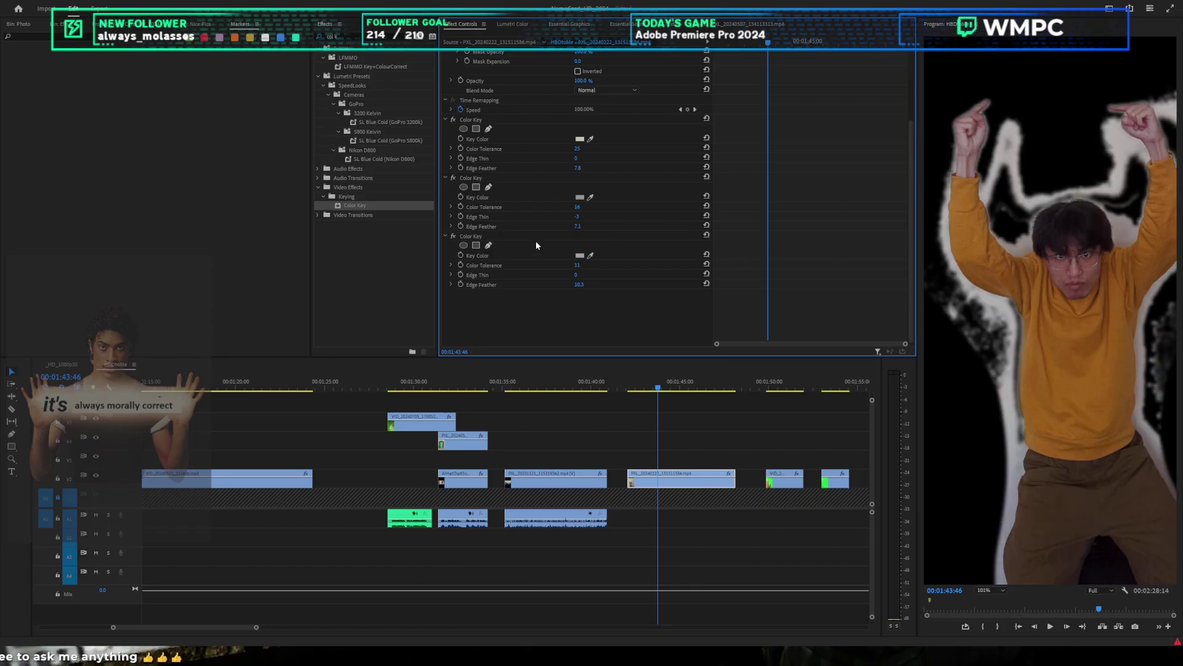
Step: Replace the third Color Key with a copy of the second, and return the second key's Color Tolerance to 43
left_click(489, 177)
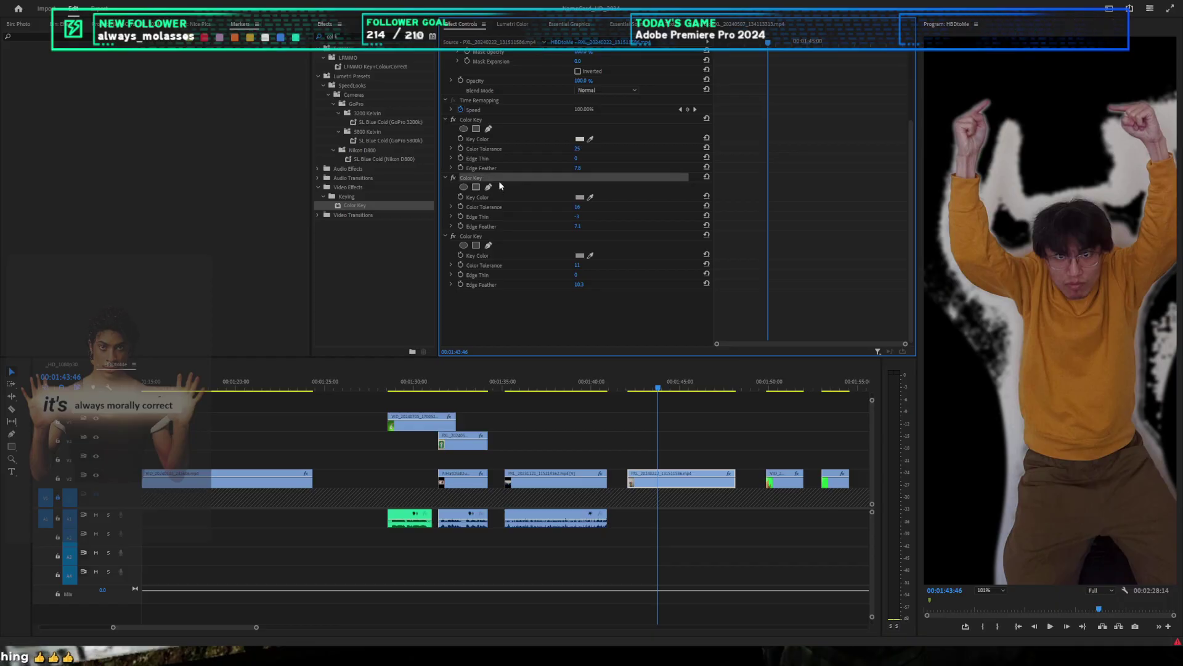
left_click_drag(576, 206, 643, 207)
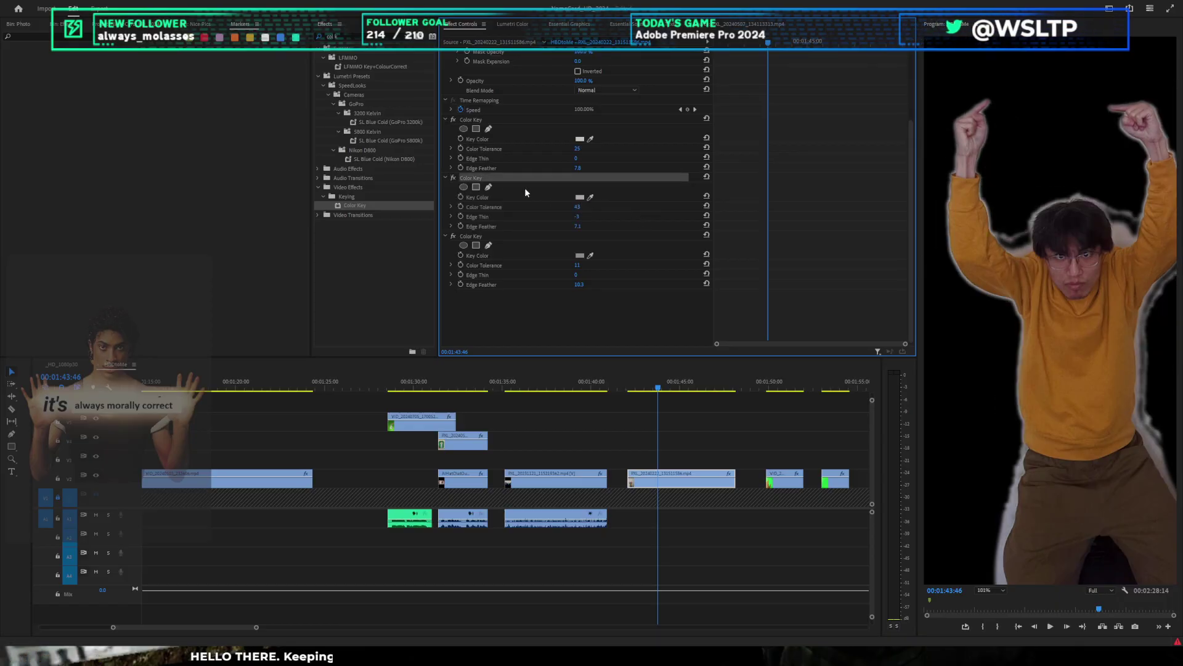
key("ctrl+v")
left_click(492, 235)
key("Delete")
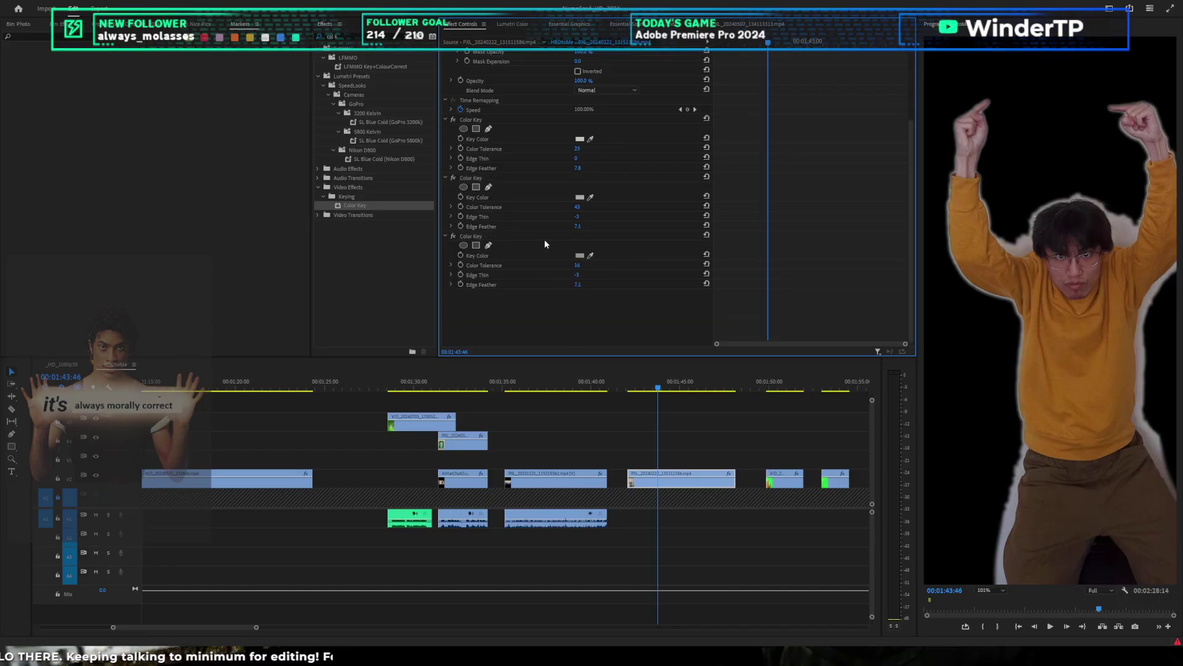
Step: Undo the third Color Key's deletion and set the copied fourth key's Color Tolerance to 21
key("ctrl+z")
key("ctrl+z")
key("ctrl+z")
key("ctrl+z")
key("ctrl+z")
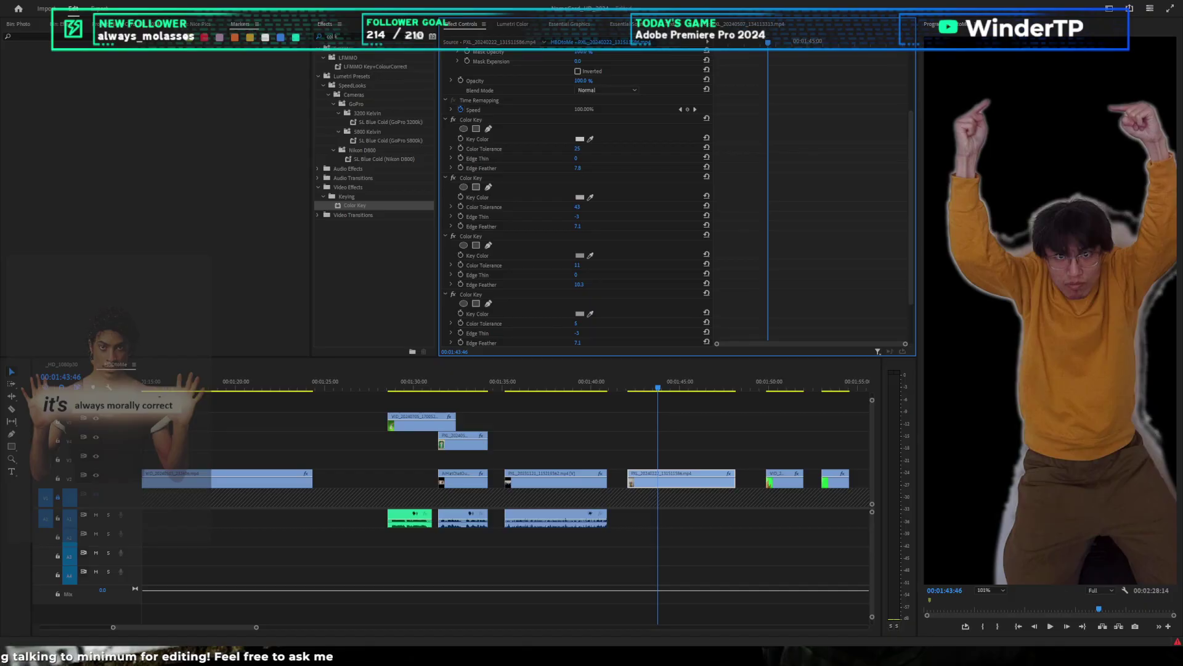
key("ctrl+z")
key("ctrl+z")
key("ctrl+z")
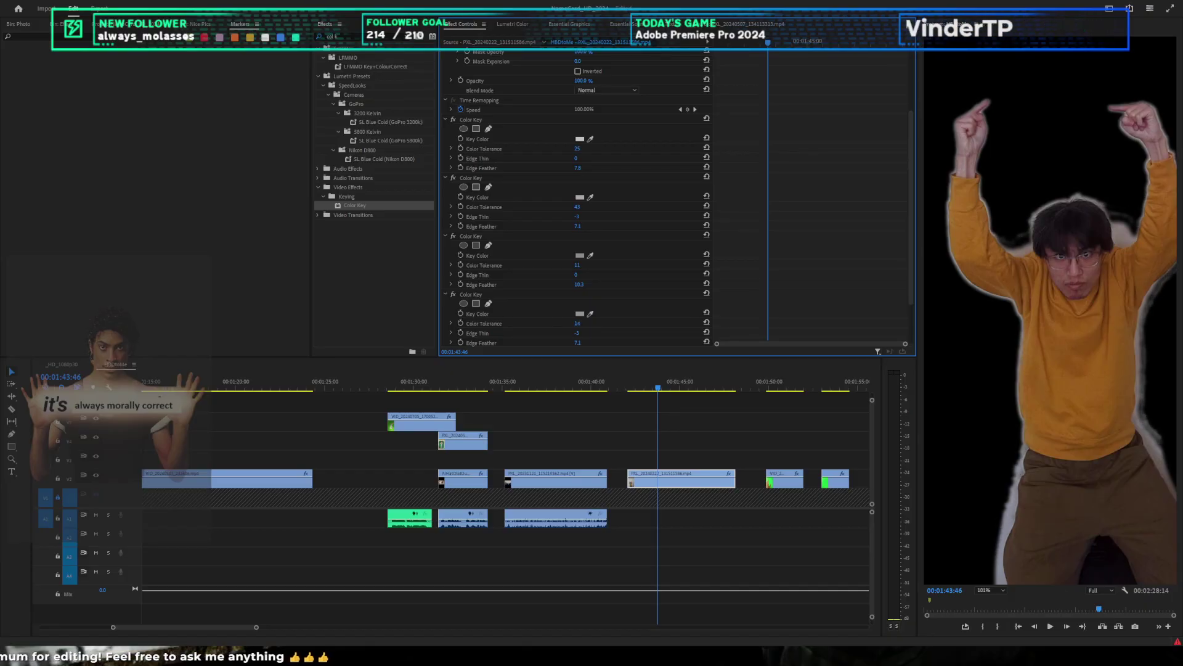
Step: Play the keyed yellow-sweater clip and examine the man's edges and moving hands up to 00:01:46:14
scroll(671, 271, "down", 2)
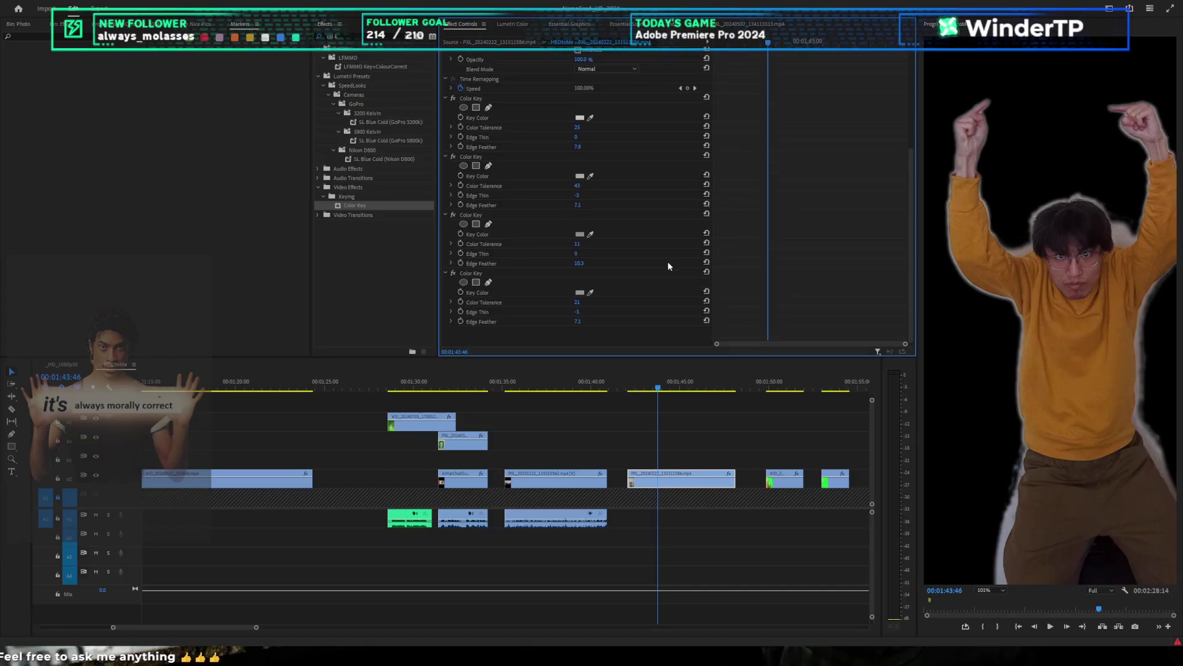
scroll(1023, 313, "down", 1)
scroll(1026, 315, "up", 1)
scroll(1032, 310, "down", 2)
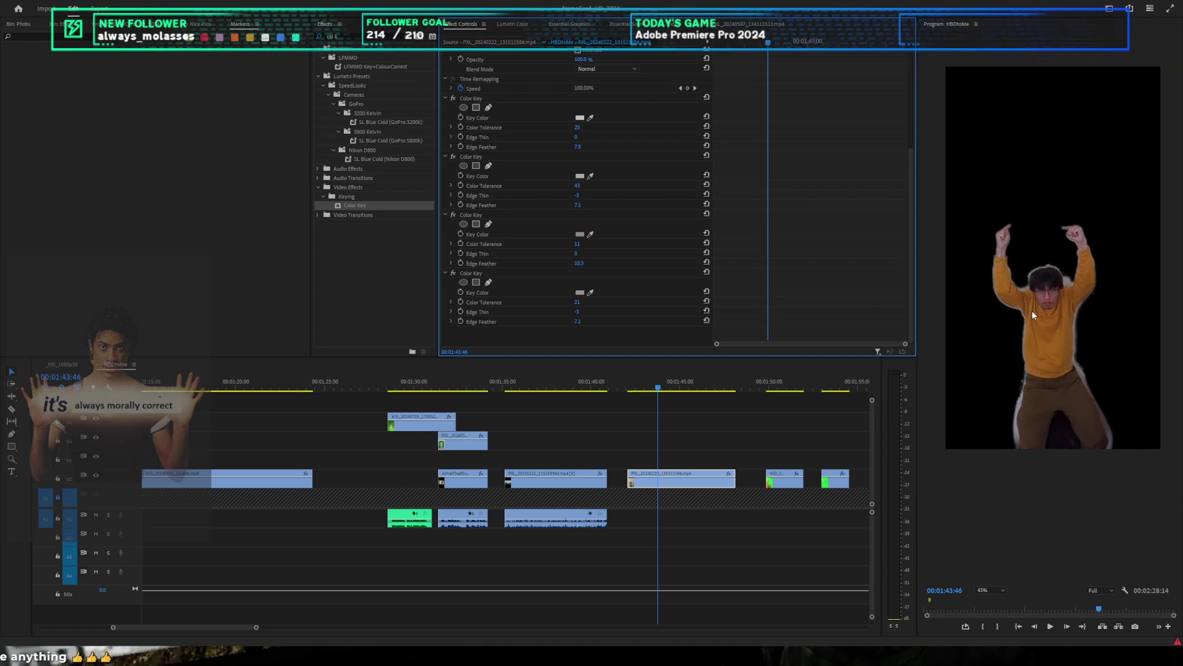
scroll(1104, 323, "up", 2)
scroll(1060, 311, "down", 1)
scroll(1021, 301, "up", 1)
left_click_drag(1021, 301, 1081, 301)
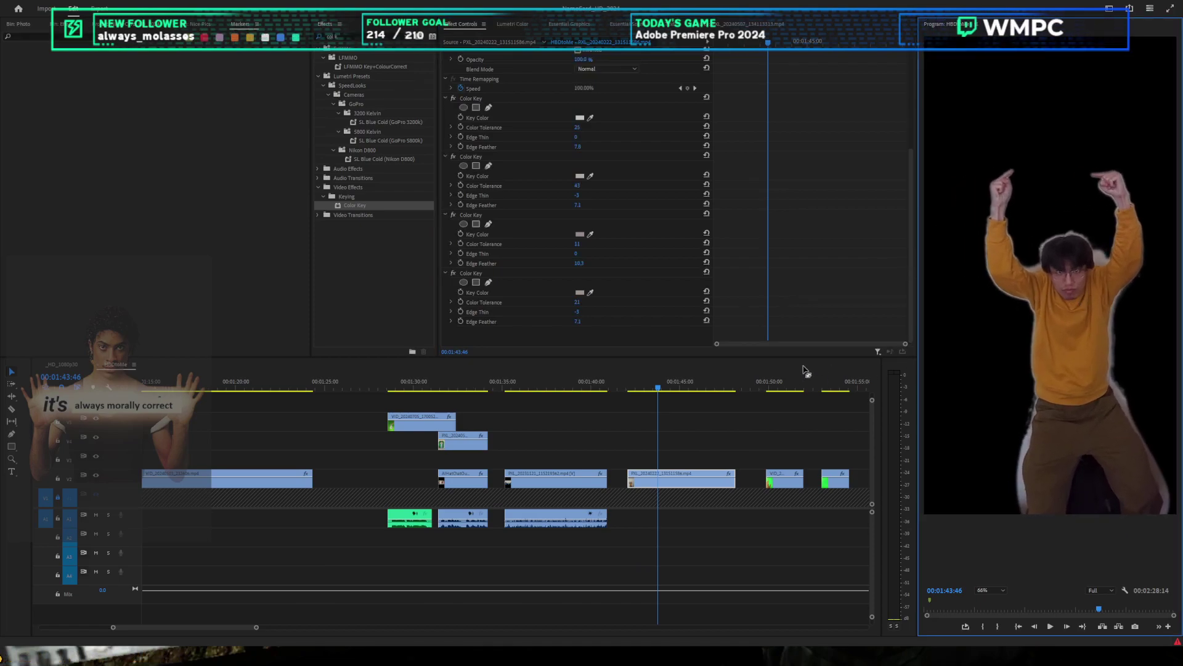
key("space")
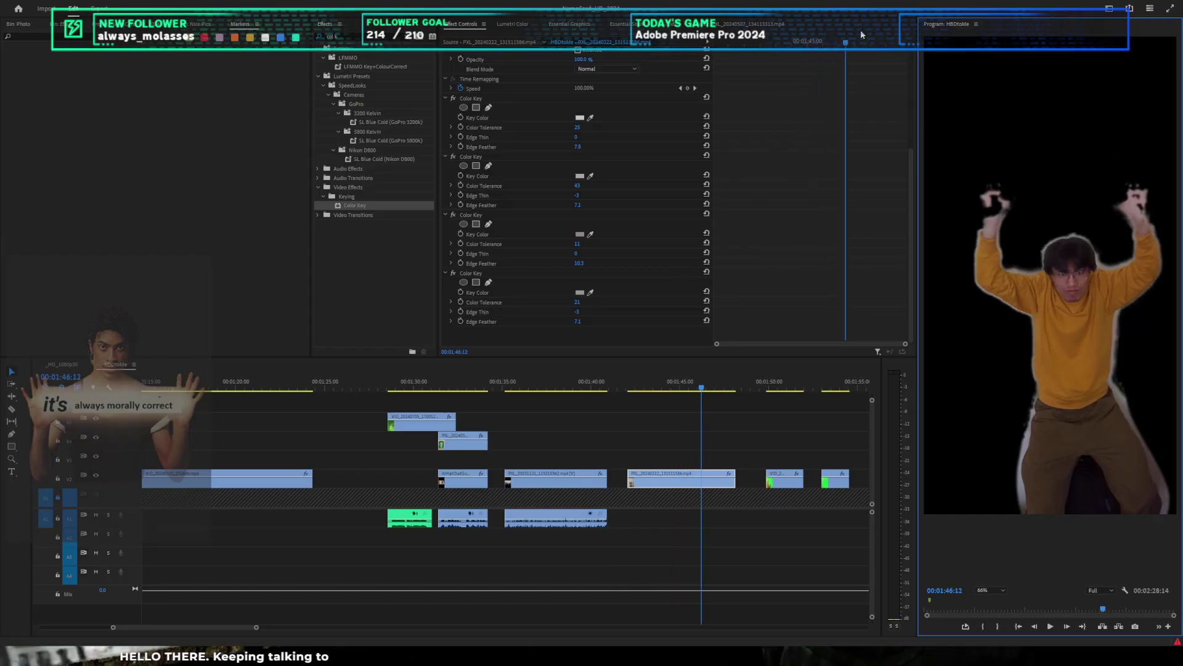
left_click_drag(847, 43, 848, 44)
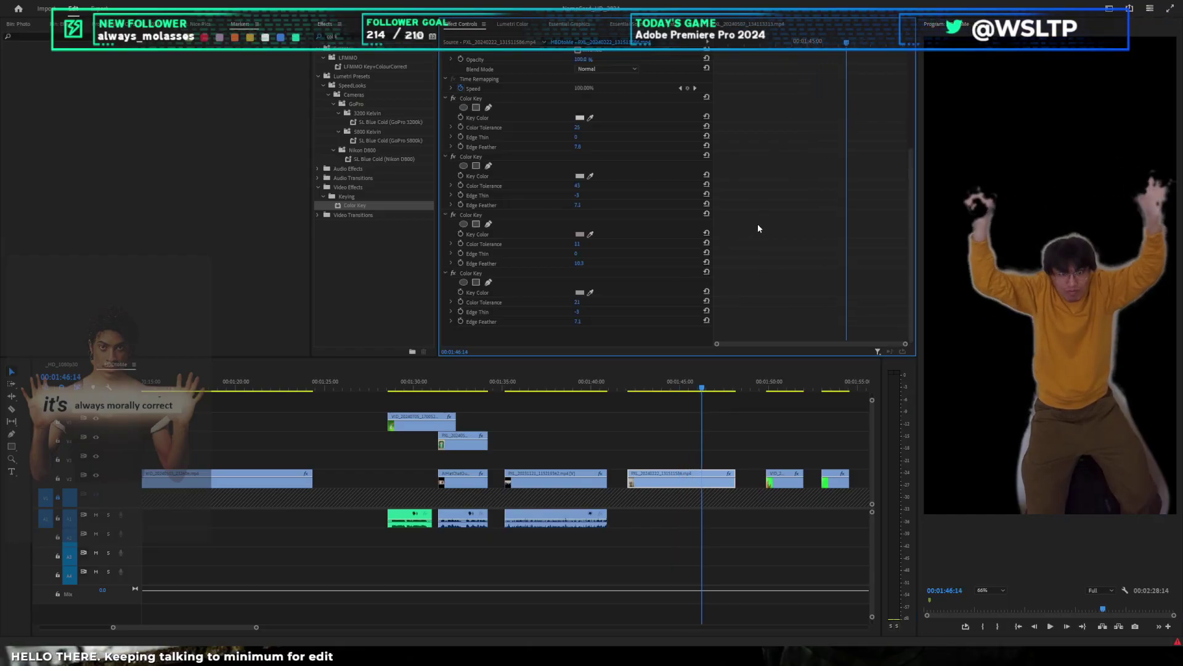
Step: Turn off all four Color Keys and examine the raised hands against the original wall around 00:01:46:20
left_click(453, 273)
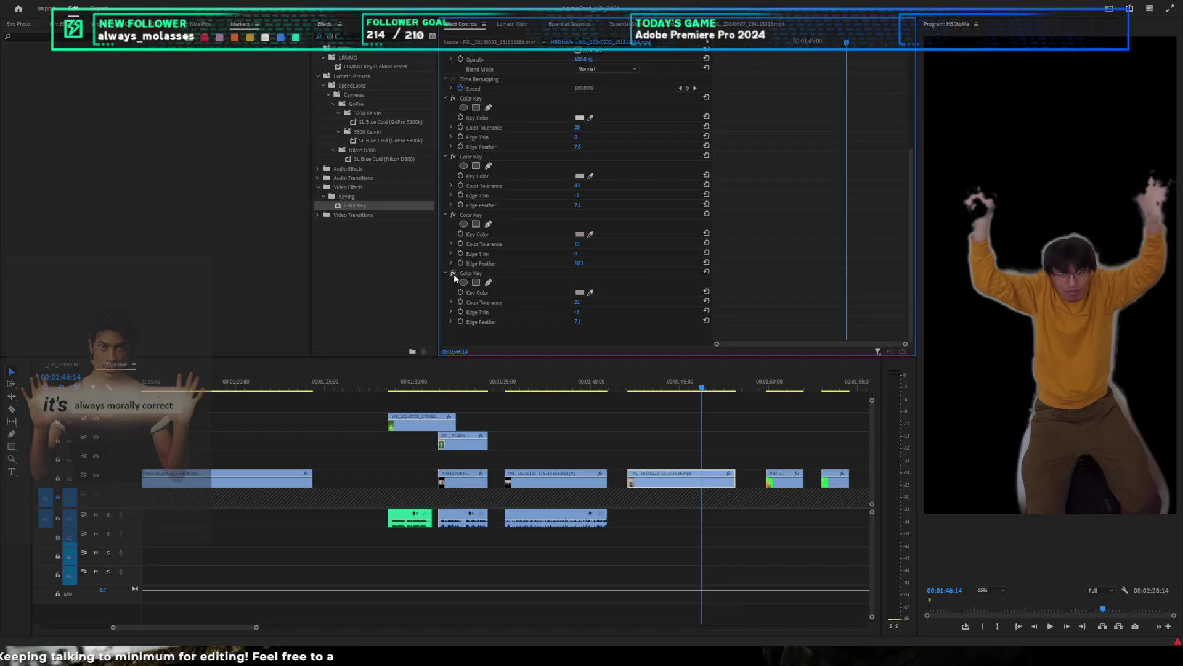
left_click(453, 214)
left_click(452, 97)
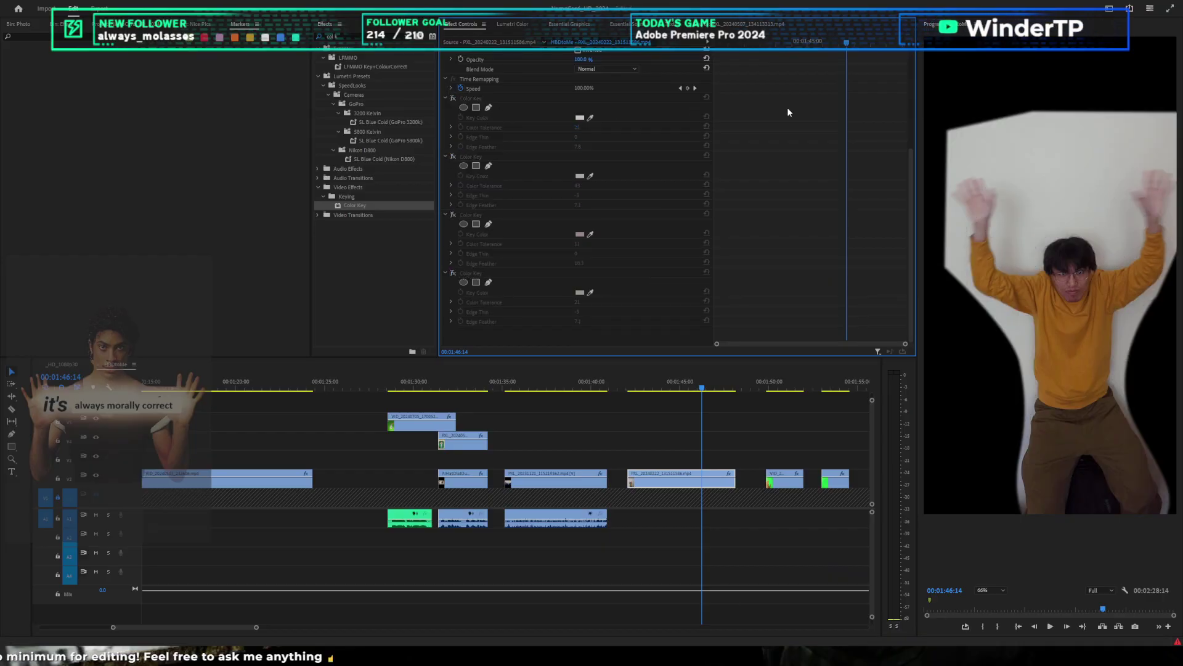
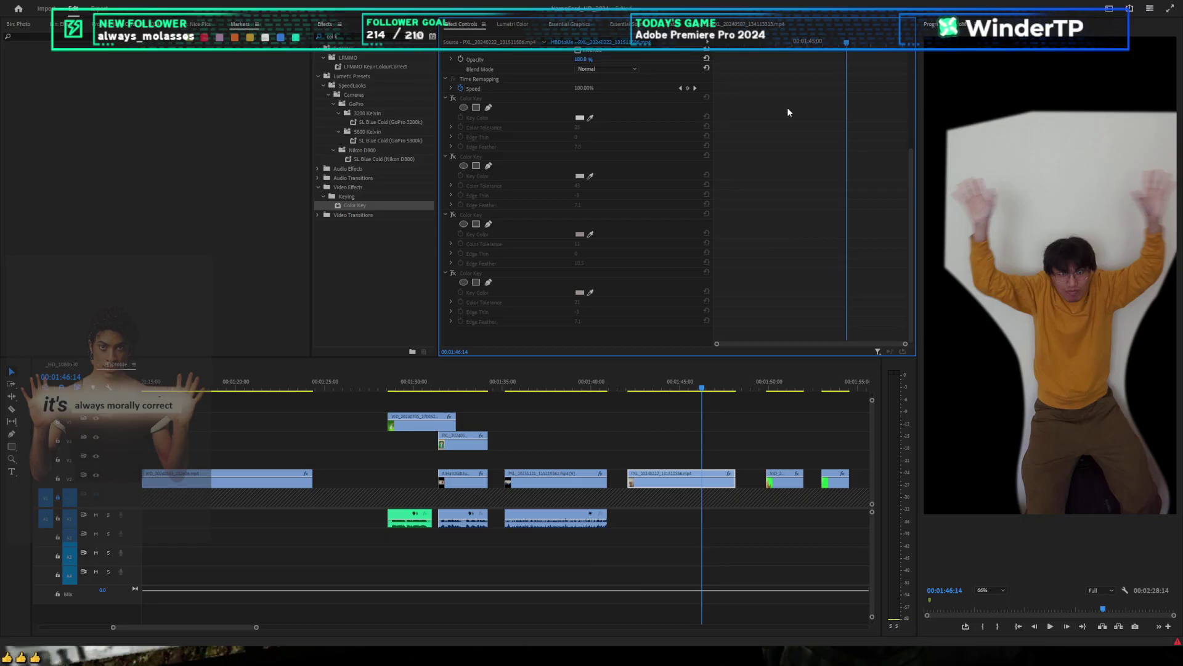
mouse_move(701, 386)
left_mouse_down()
mouse_move(734, 386)
mouse_move(703, 386)
left_mouse_up()
scroll(793, 196, "up", 3)
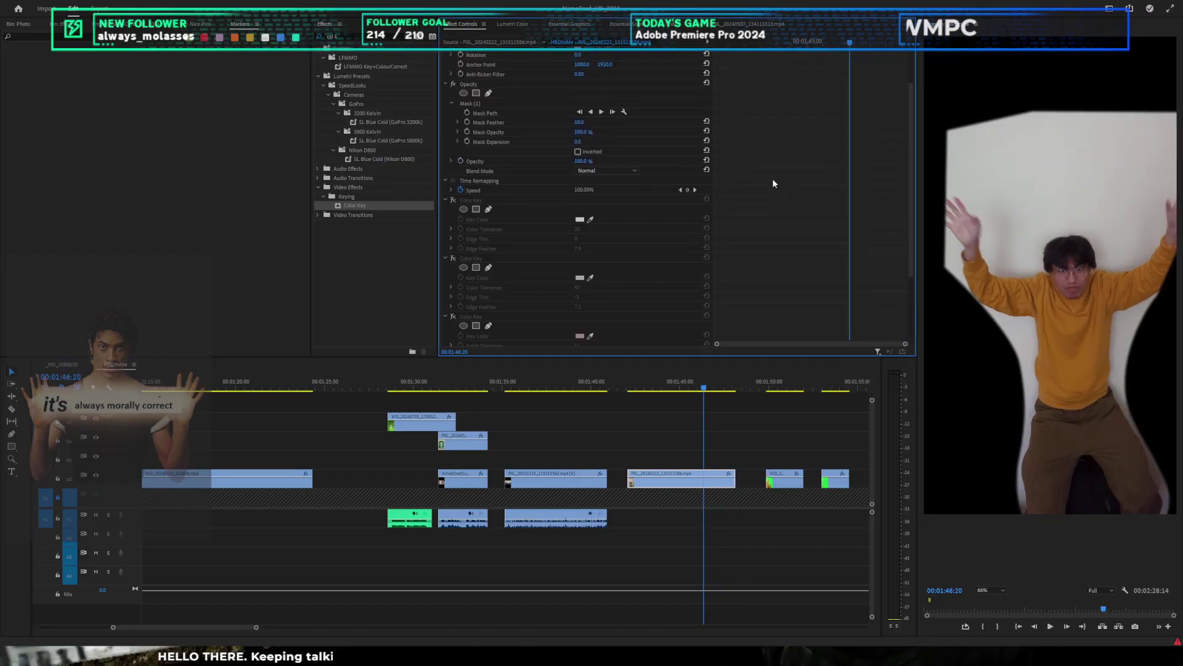
Step: Remove the opacity mask and all Color Key effects from the yellow-sweater clip, and deselect the clip
left_click(474, 201)
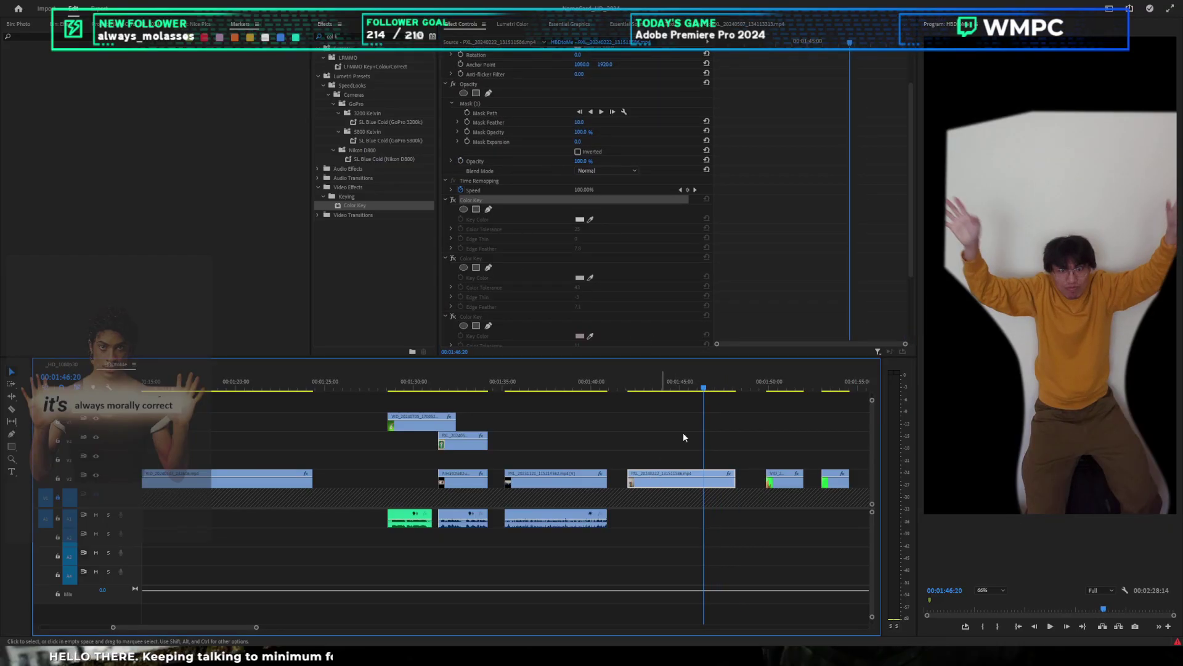
key("Return")
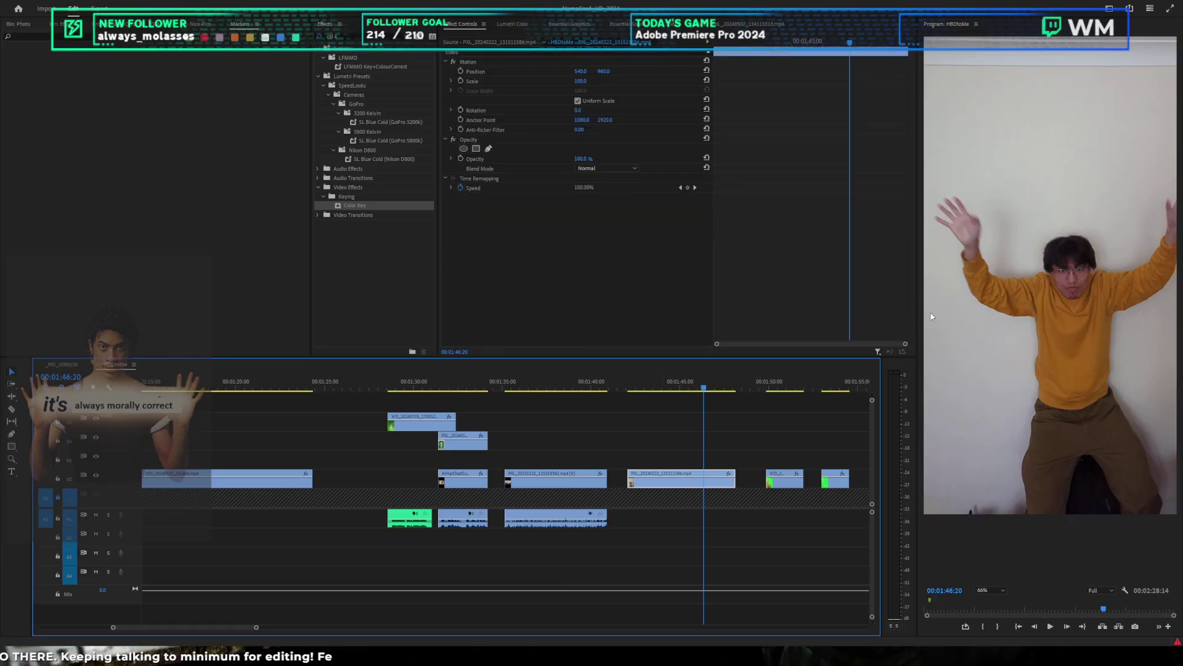
left_click(696, 437)
Step: Add a sequence marker named "rotobrush" at 00:01:45:13 over the yellow-sweater clip
left_click(684, 380)
key("m")
key("m")
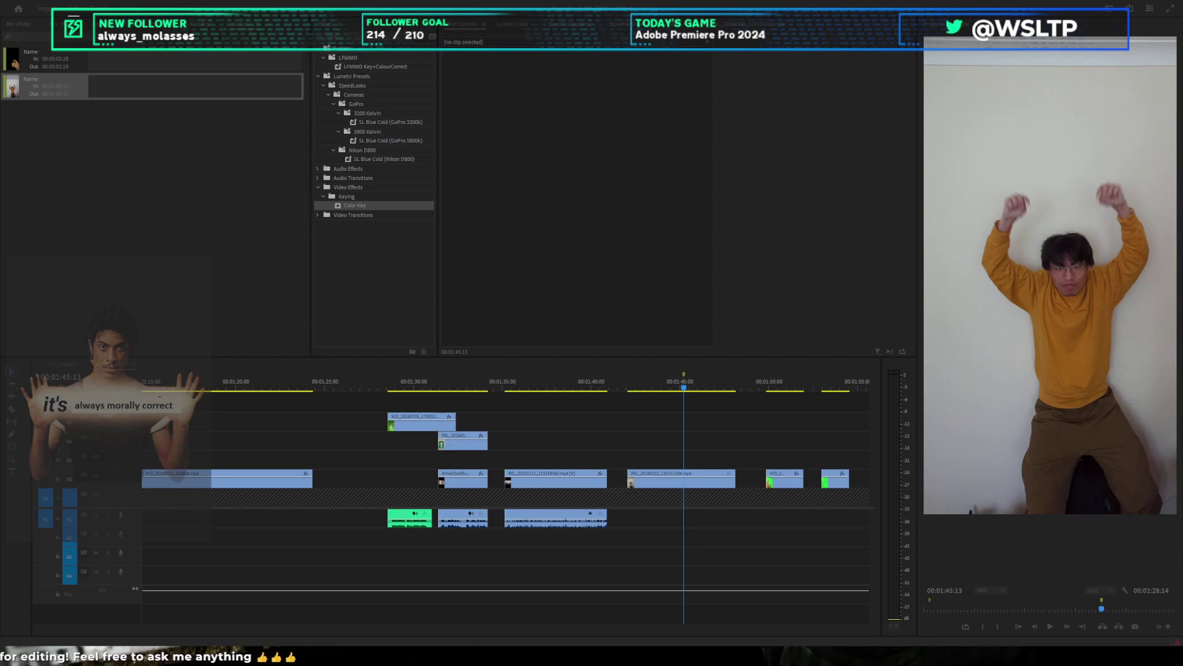
type("rotobrush")
key("Return")
Step: Go to the hand clip at 00:01:50:14 and set the program preview's zoom level to Fit
scroll(732, 466, "down", 2)
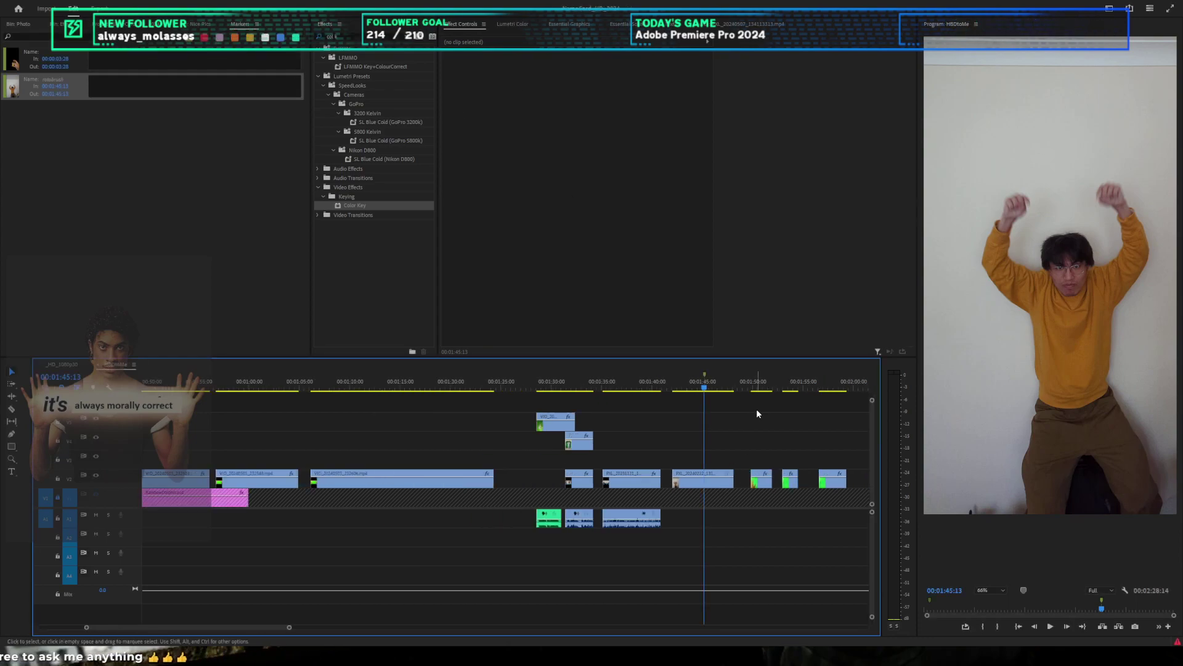
scroll(694, 423, "down", 2)
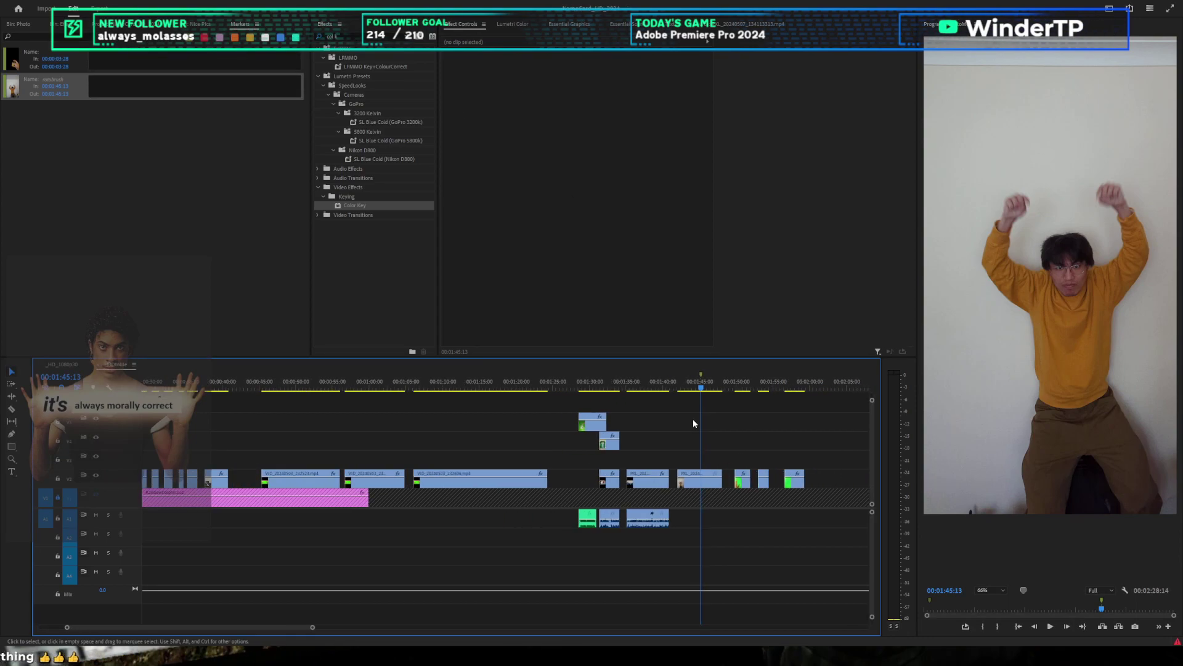
scroll(763, 400, "up", 4)
left_click(716, 382)
scroll(763, 421, "down", 4)
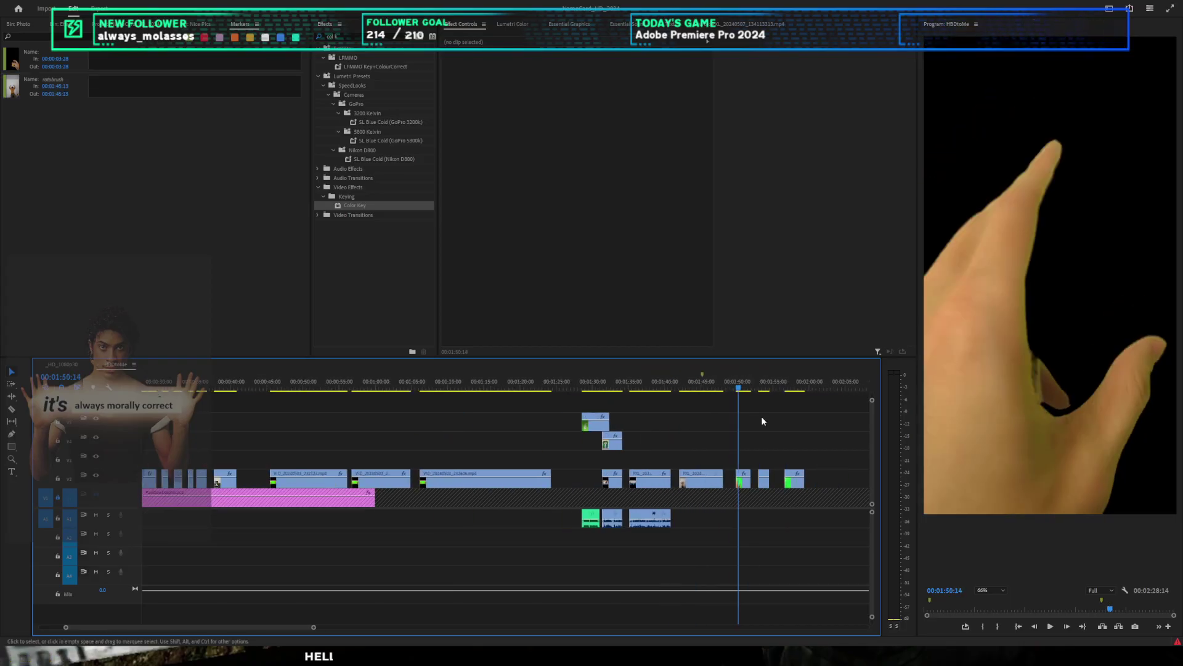
left_click(993, 590)
left_click(986, 601)
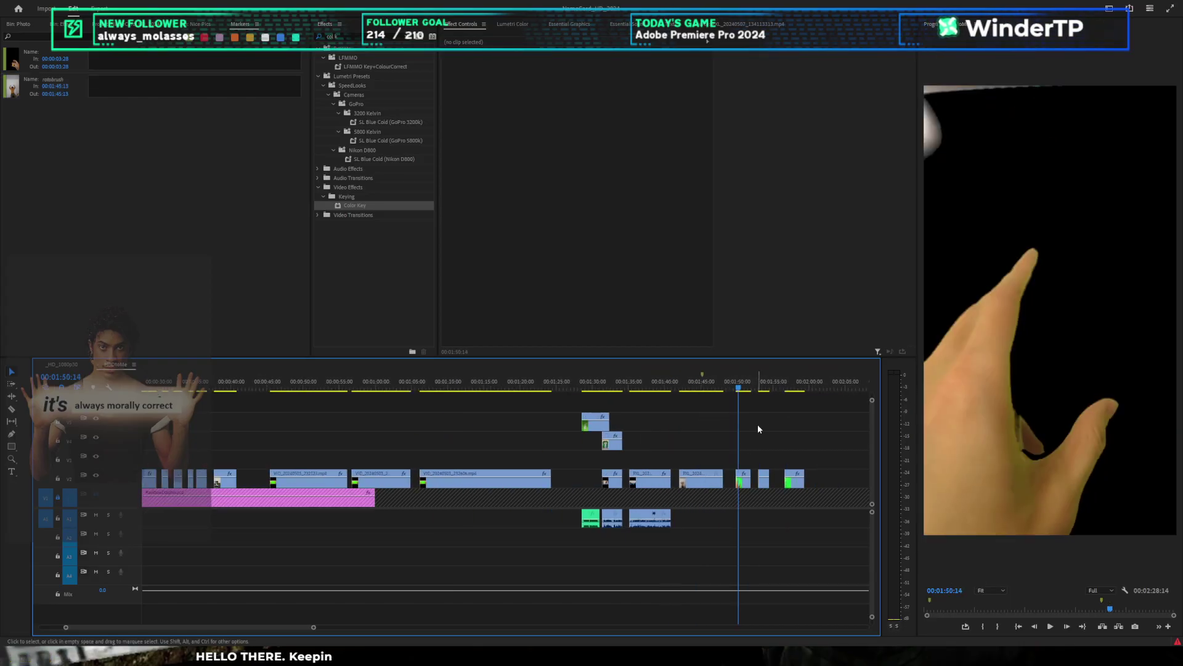
Step: Turn off the Ultra Key and the second and third Color Keys on the hand clip at 00:01:50:14
scroll(757, 424, "up", 2)
left_click_drag(711, 461, 731, 476)
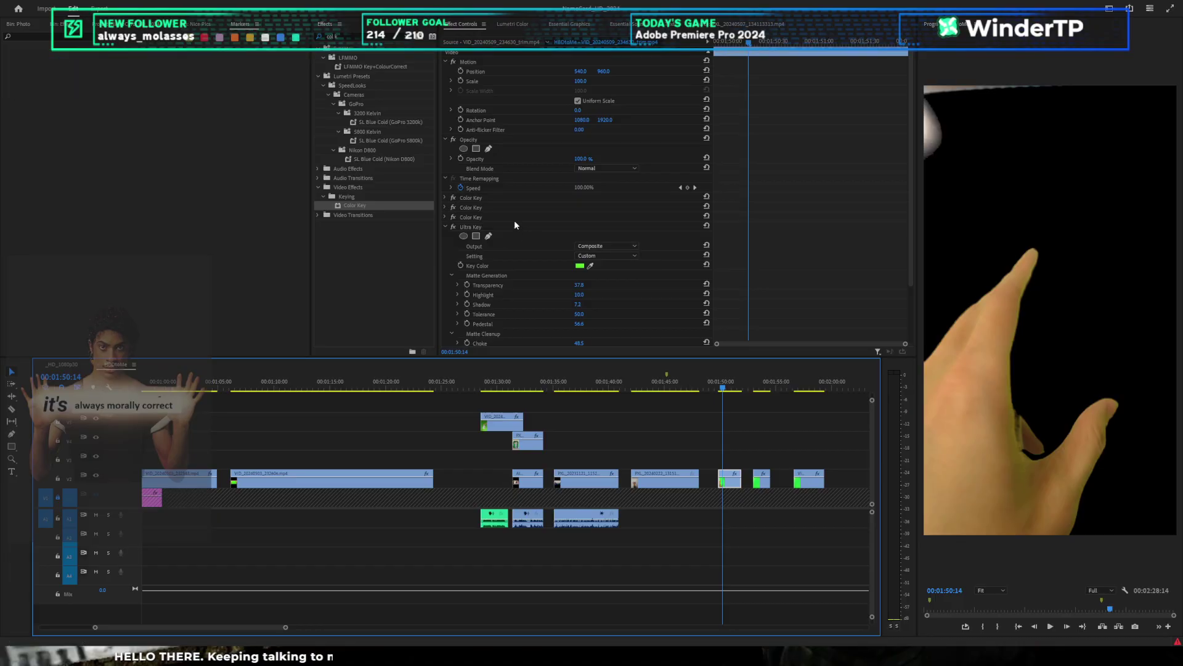
left_click(455, 227)
left_click(454, 217)
left_click(453, 208)
Step: Resample the first Color Key from the green between fingers and thumb, and turn on the second, sampling the green beside the hand's outer edge
left_click(446, 198)
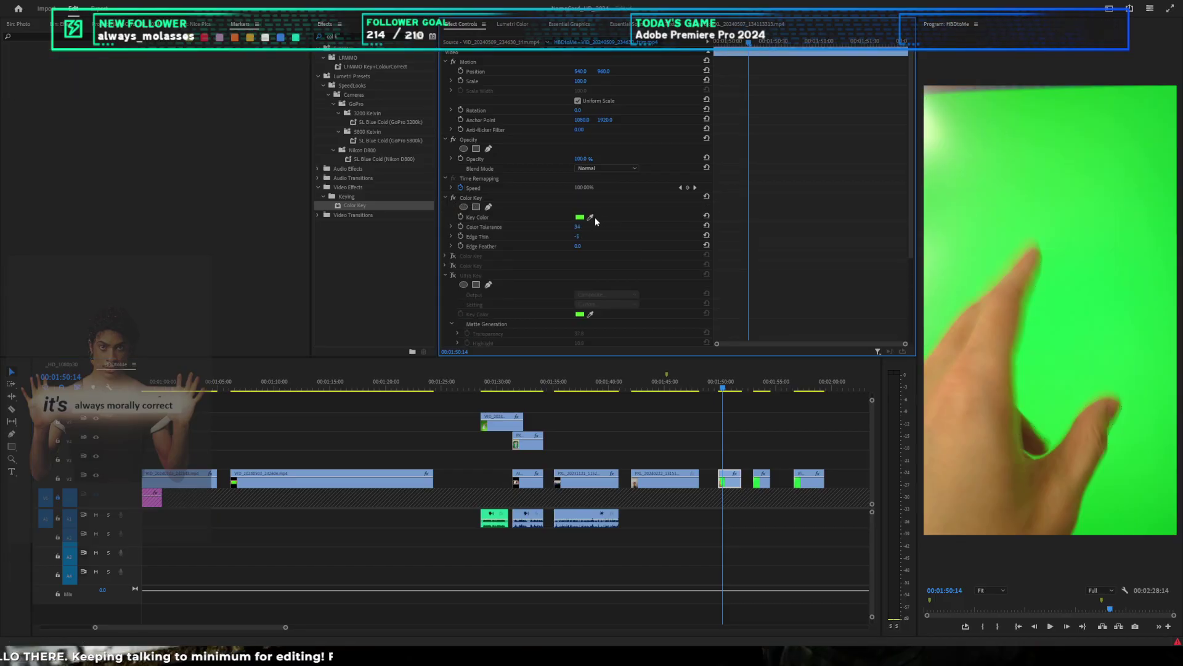
left_click(592, 218)
left_click(1071, 360)
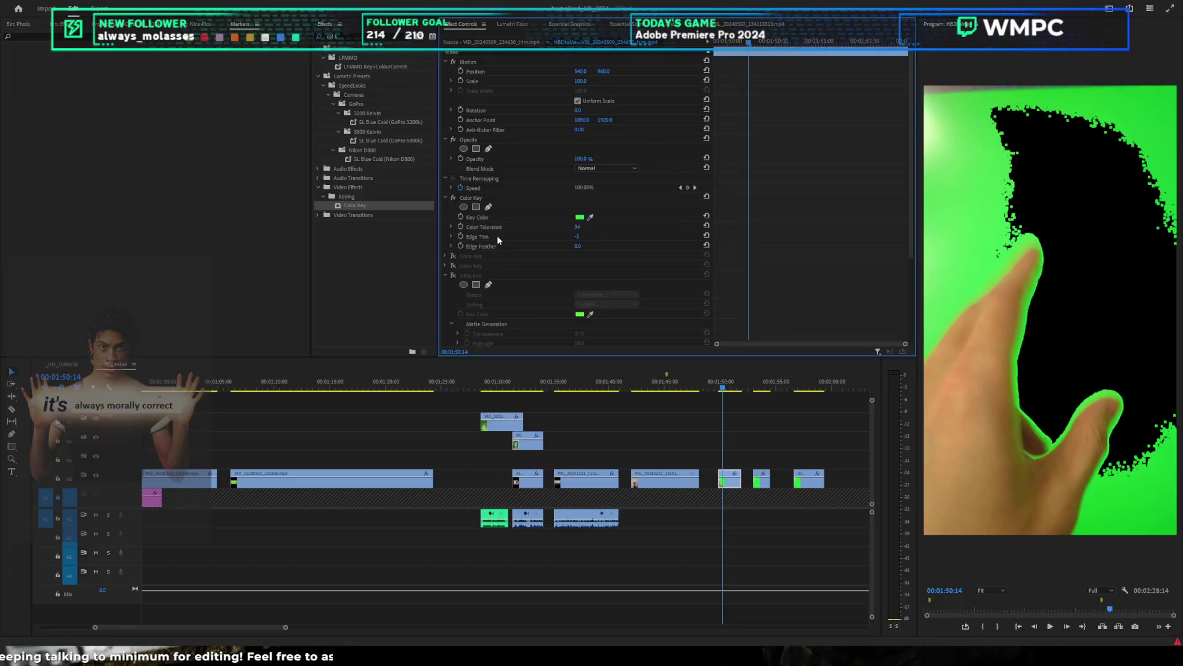
left_click(445, 255)
left_click(454, 256)
left_click(592, 276)
left_click(939, 297)
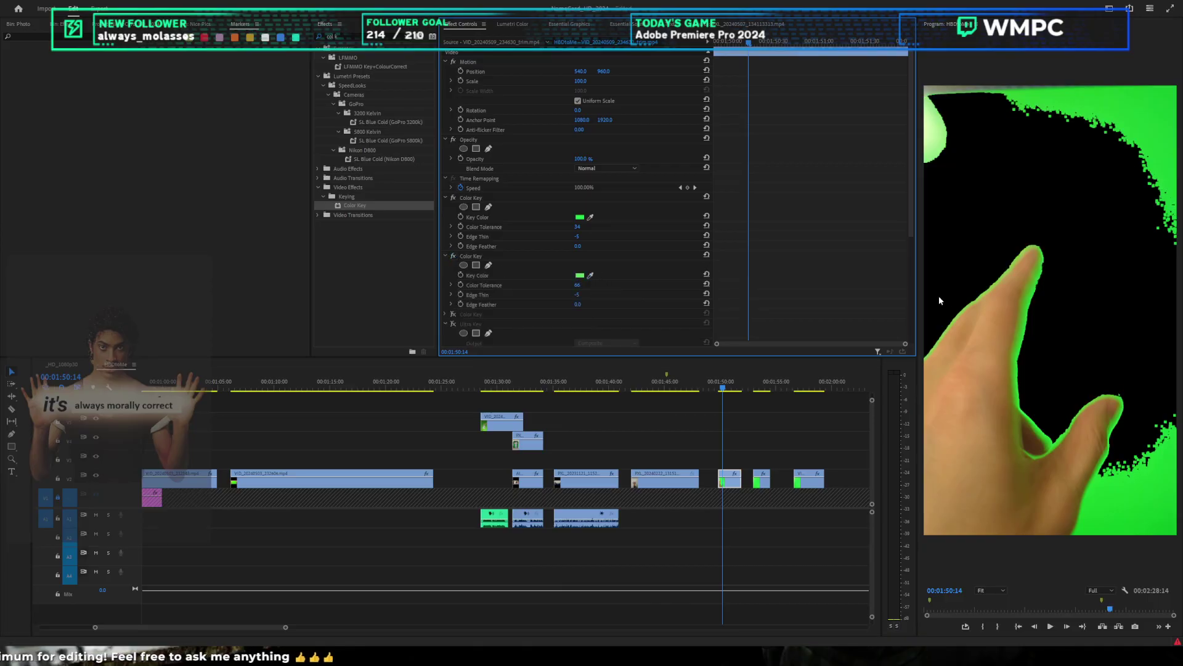
Step: Turn on the third Color Key and sample its key color from the remaining green below the thumb
left_click(445, 314)
left_click(453, 314)
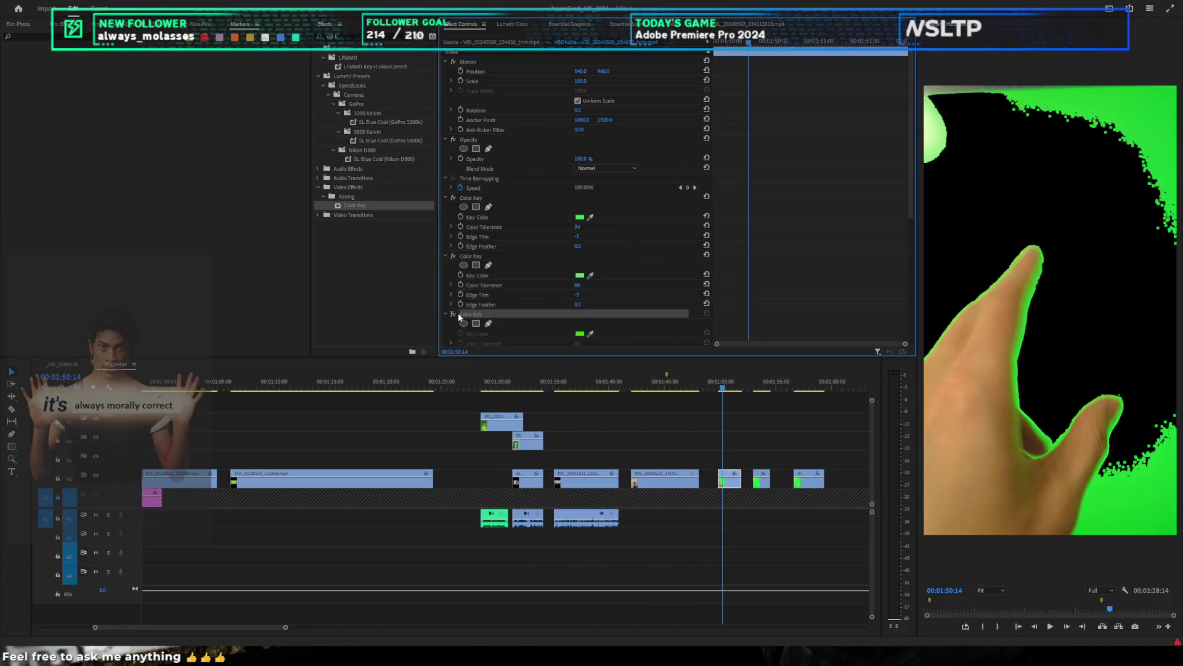
left_click_drag(590, 333, 1028, 437)
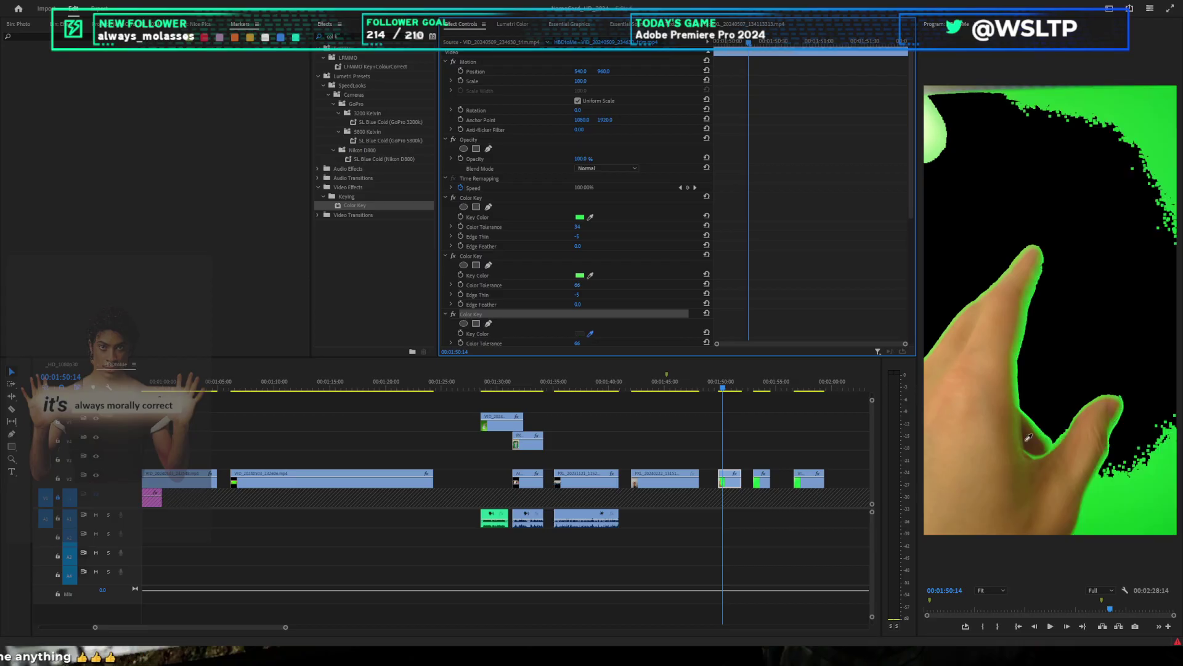
left_click(1129, 498)
Step: Turn on the Ultra Key and resample its color from the green beside the hand, disabling the Color Keys for sampling and re-enabling them
scroll(605, 252, "down", 3)
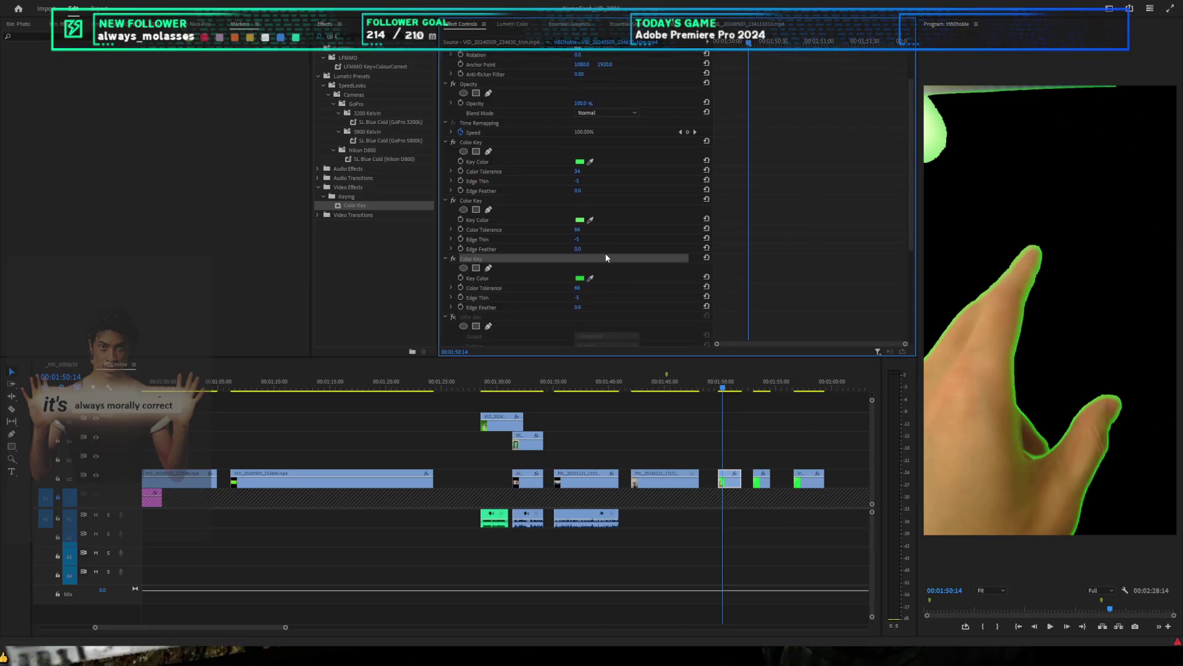
left_click(454, 317)
scroll(734, 286, "down", 7)
left_click(591, 292)
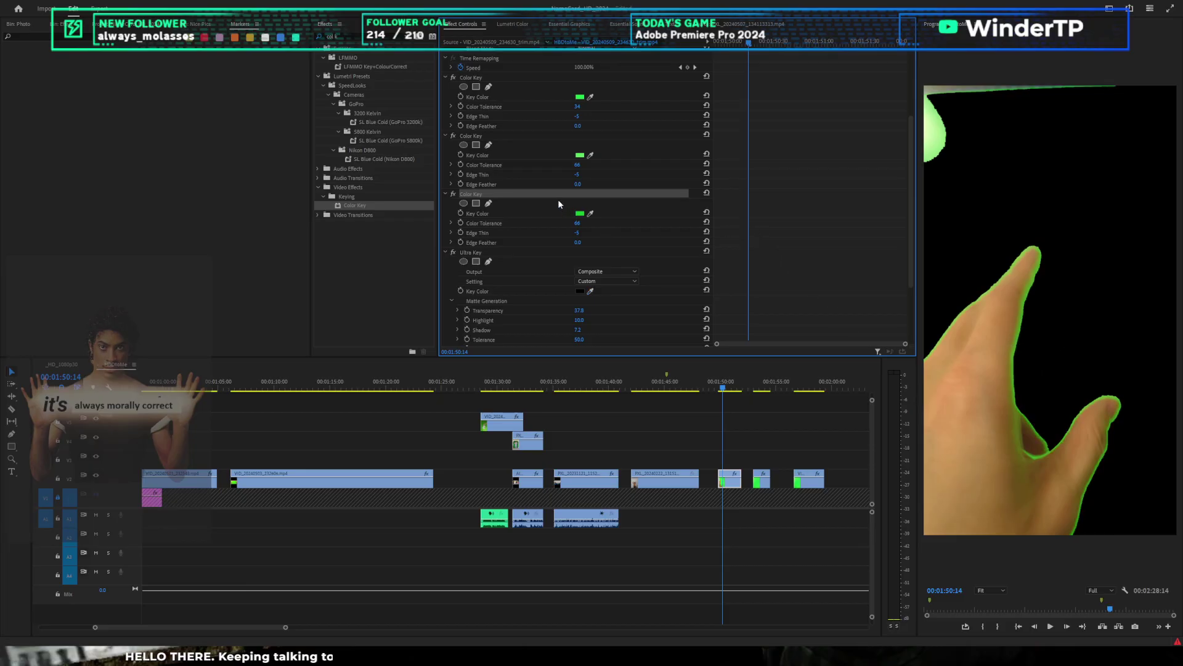
left_click(453, 194)
left_click(454, 136)
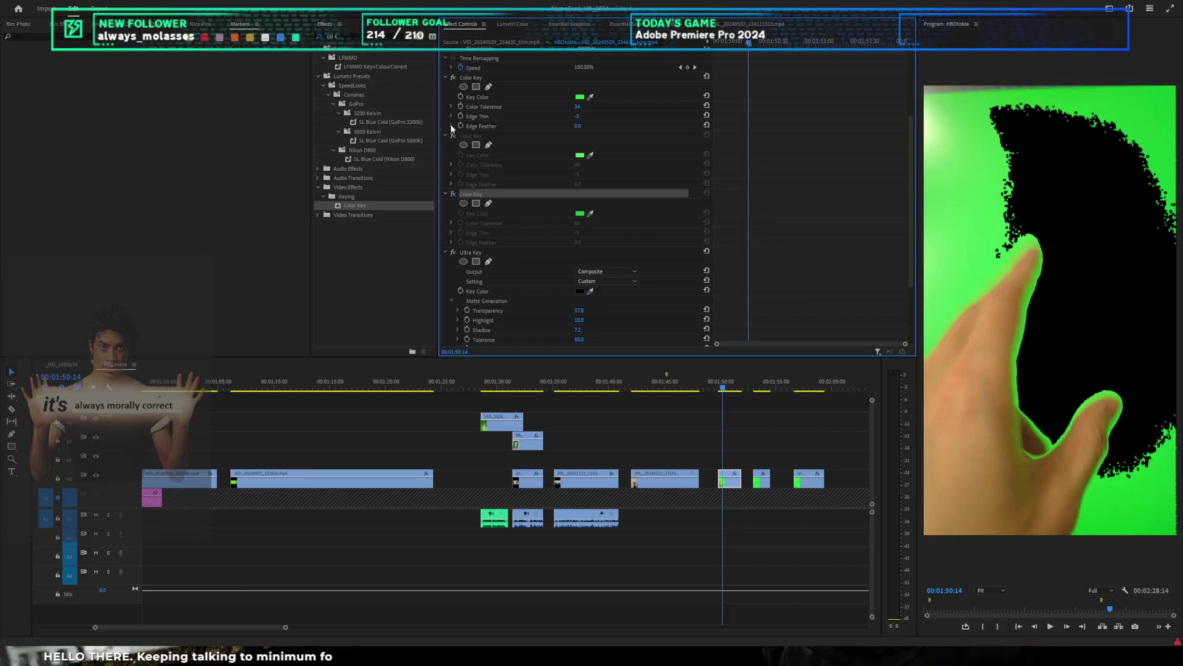
left_click(452, 77)
left_click(948, 294)
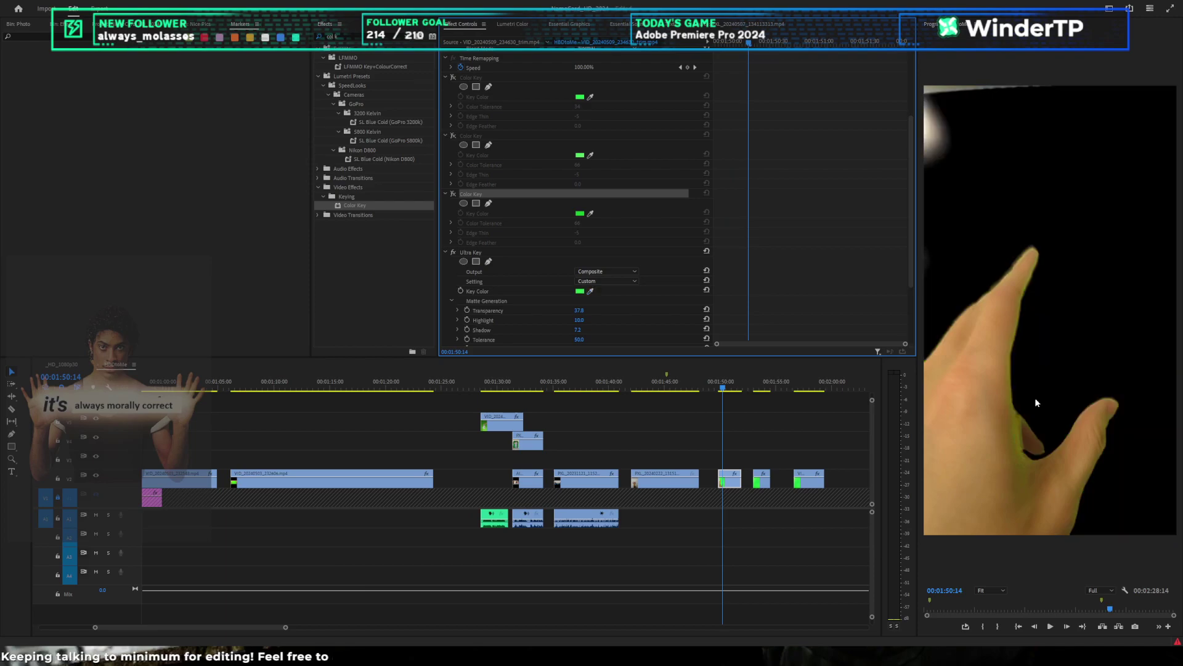
left_click(453, 135)
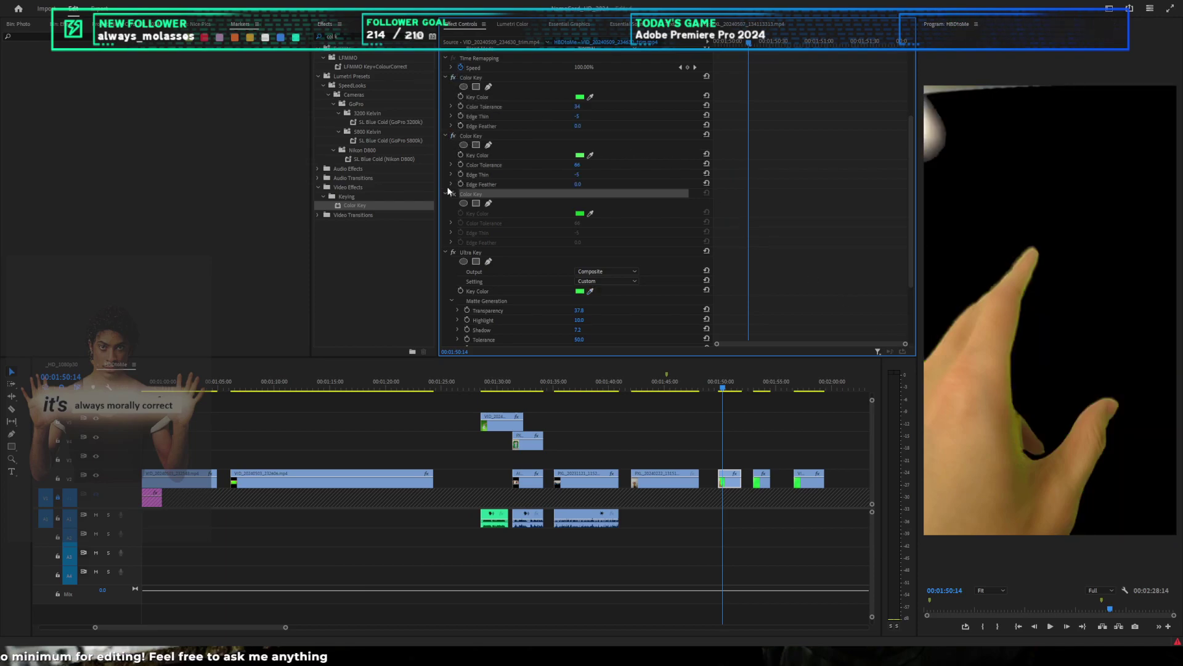
left_click(454, 194)
Step: Show the Ultra Key's Alpha Channel output, set Transparency to about 28 and raise Shadow to clean up the hand's matte
scroll(770, 293, "down", 3)
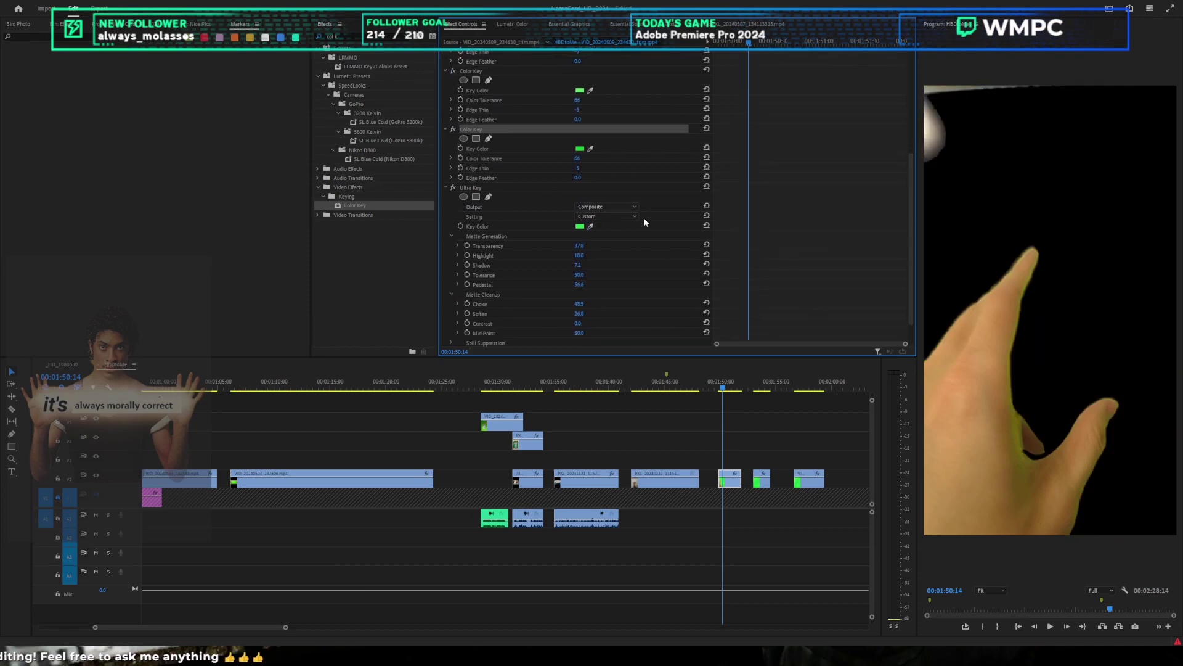
left_click(623, 207)
left_click(623, 214)
left_click_drag(583, 246, 606, 271)
scroll(1055, 319, "up", 3)
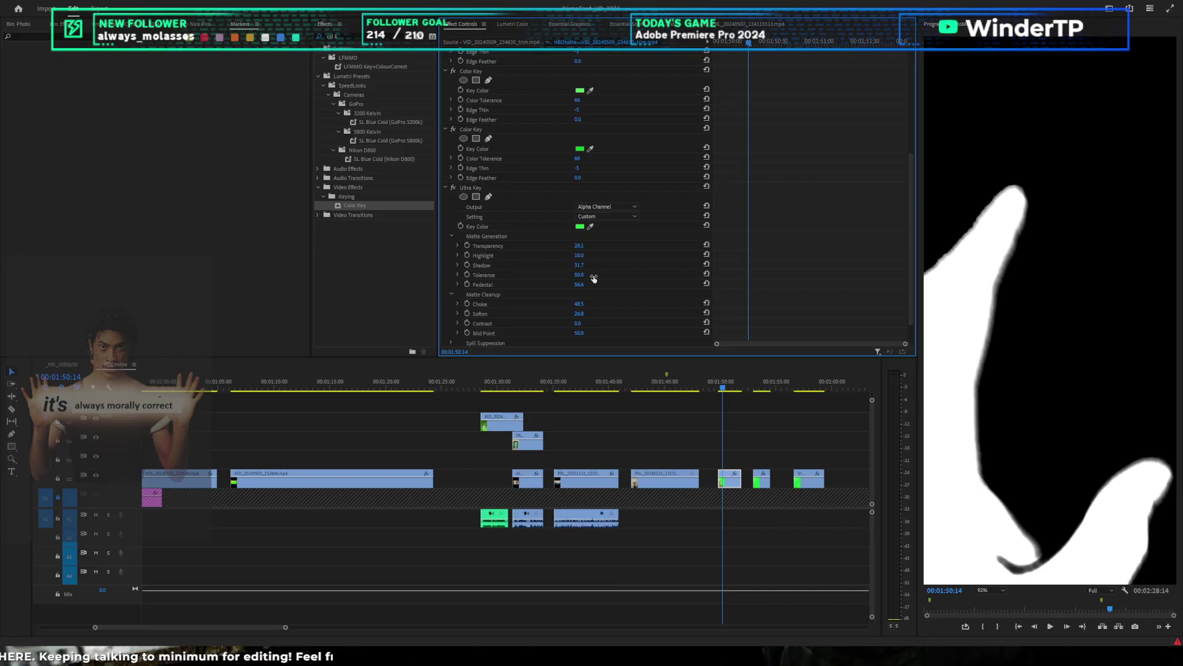
Step: Return the Ultra Key output to Composite, and set Choke to 100 and Soften to 77.1 to tighten the hand's edge
left_click(607, 206)
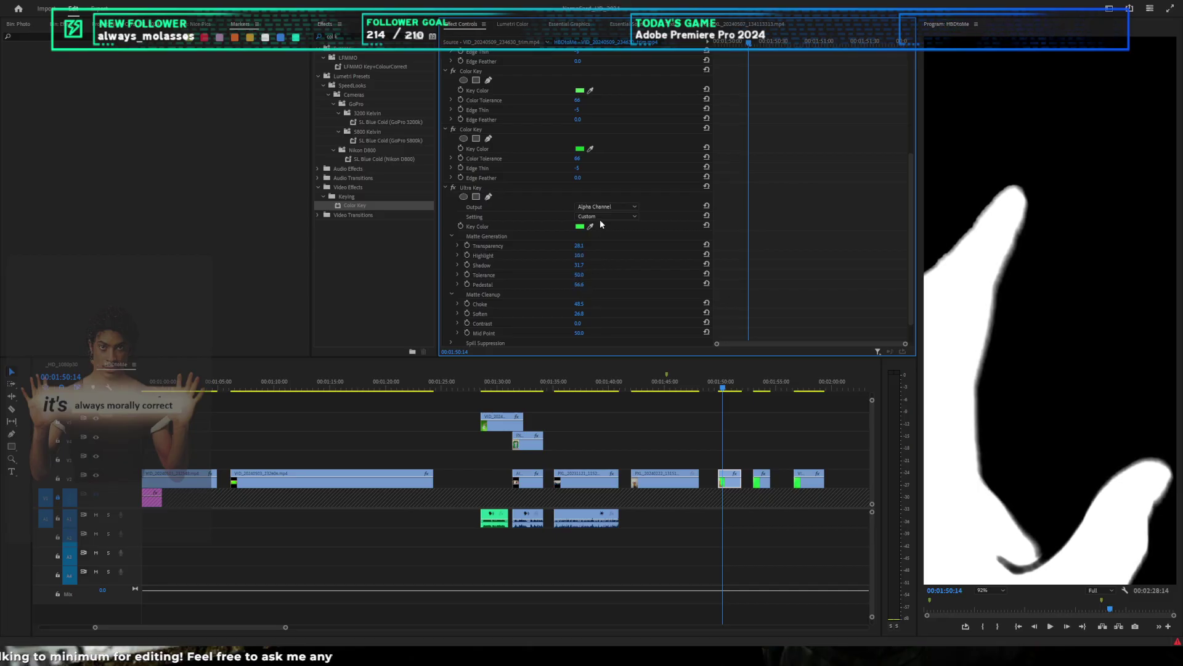
left_click(600, 213)
left_click_drag(578, 304, 617, 313)
scroll(935, 380, "down", 3)
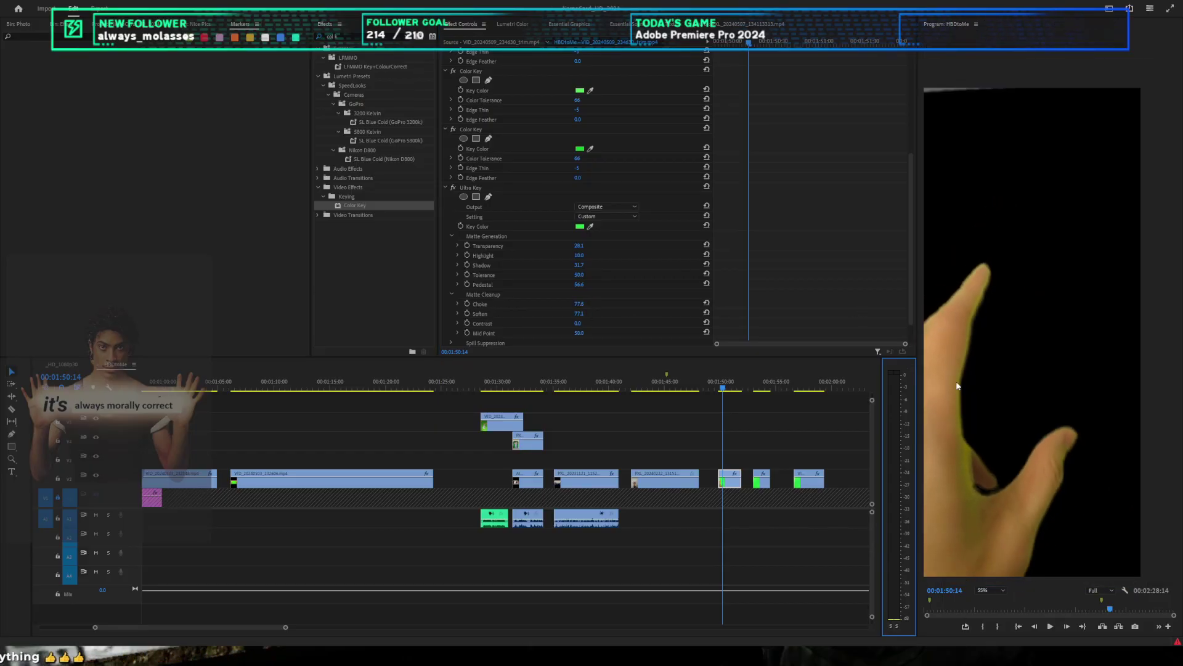
scroll(992, 370, "up", 5)
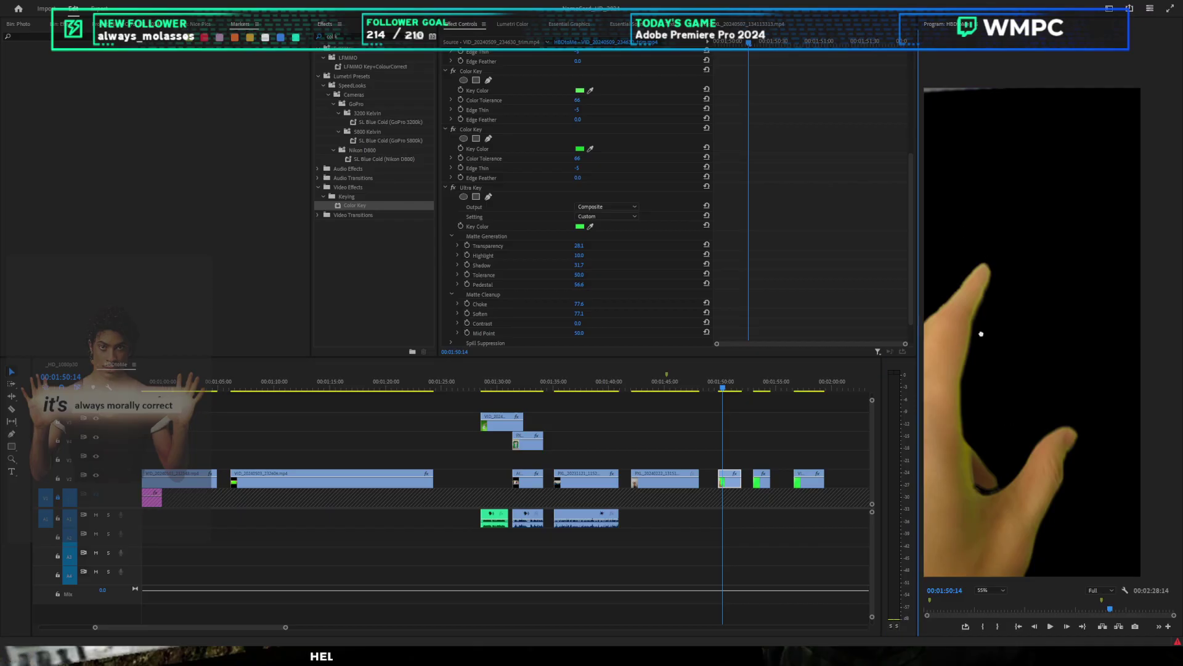
left_click(600, 294)
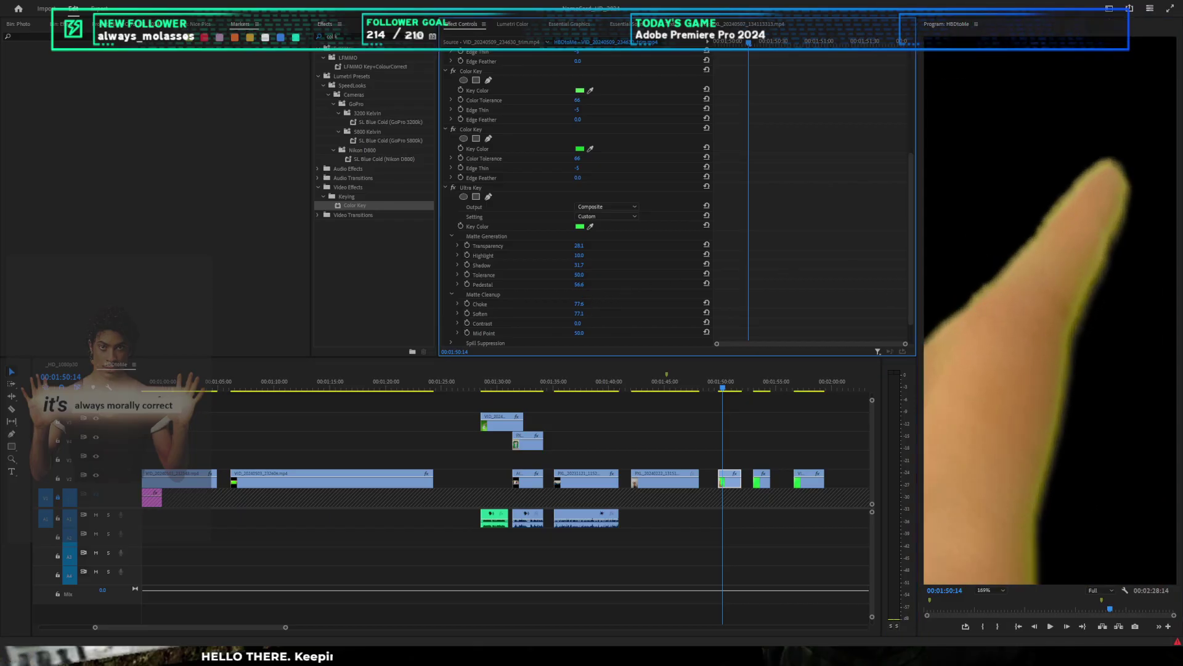
scroll(956, 269, "down", 5)
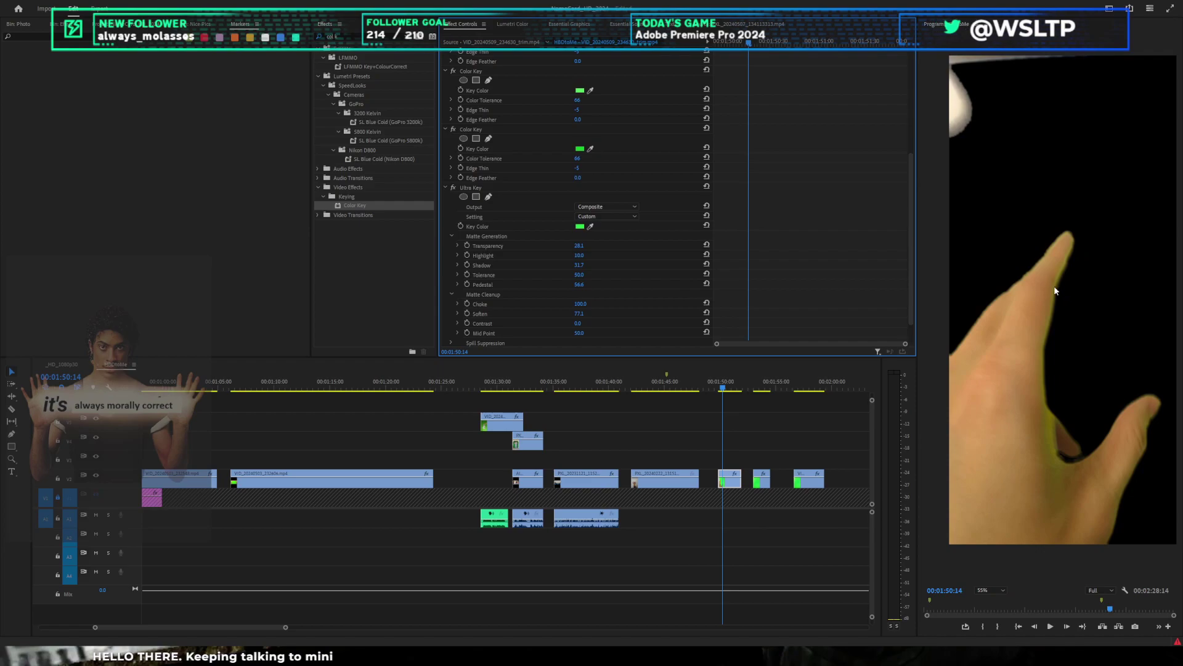
scroll(740, 302, "down", 1)
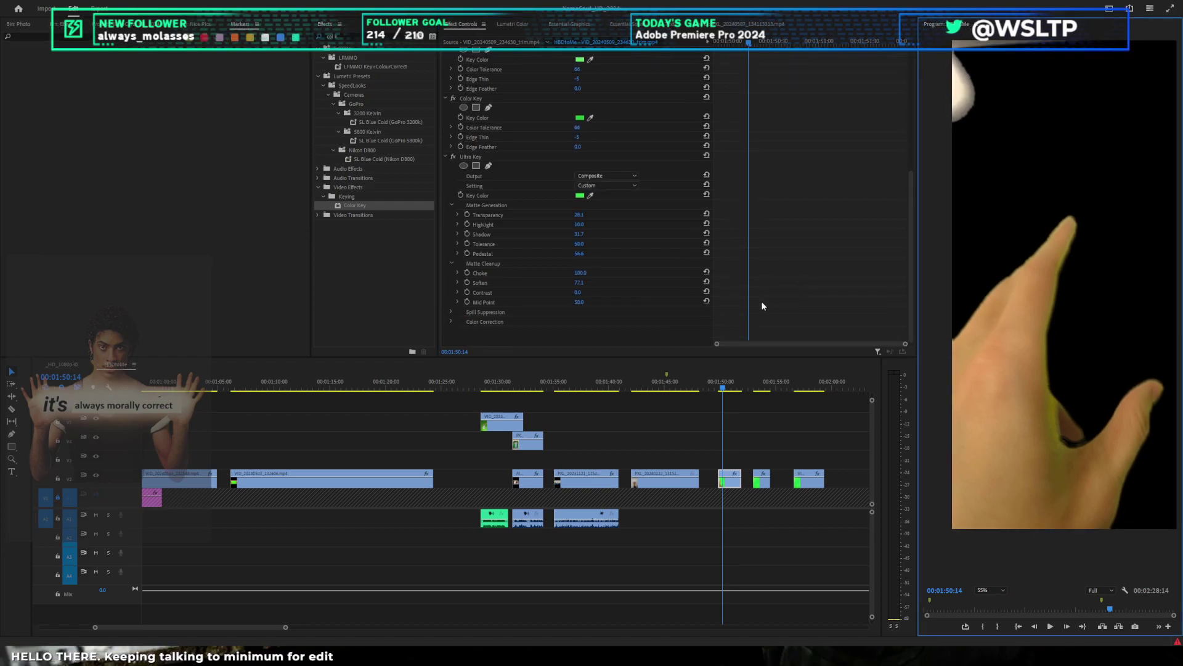
Step: Try a stronger Desaturate in the Ultra Key's spill suppression, undo it, and set Range to 62.4
left_click(453, 312)
scroll(774, 279, "down", 1)
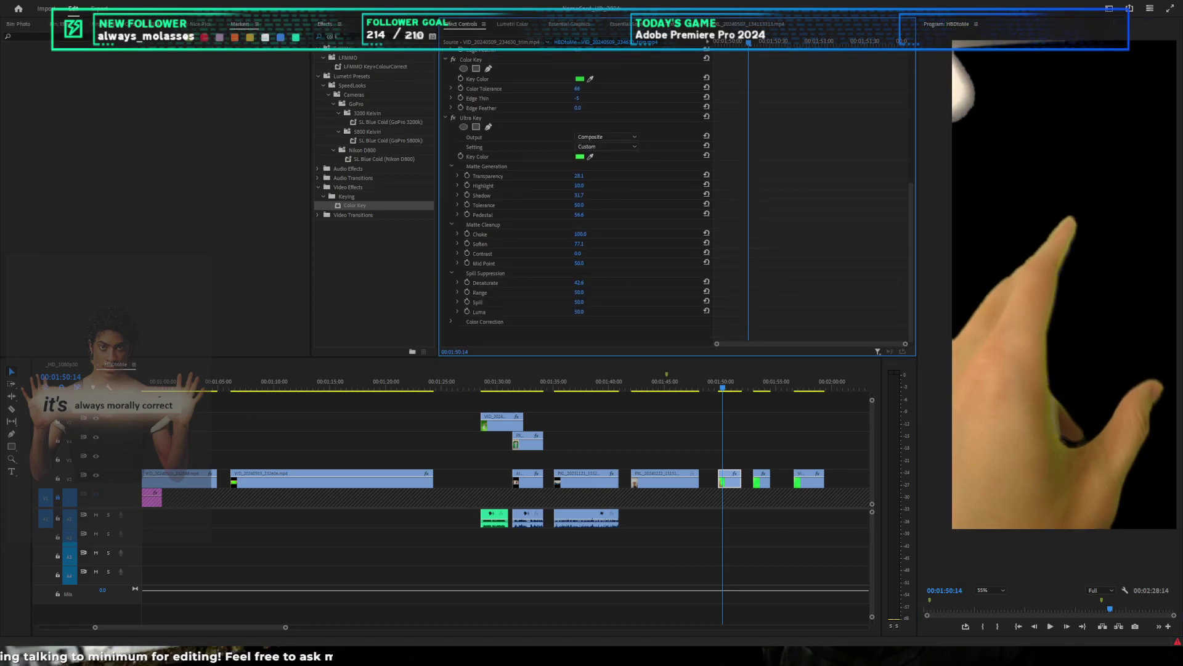
mouse_move(579, 283)
left_mouse_down()
mouse_move(607, 293)
mouse_move(590, 292)
left_mouse_up()
key("ctrl+z")
left_click_drag(673, 291, 666, 291)
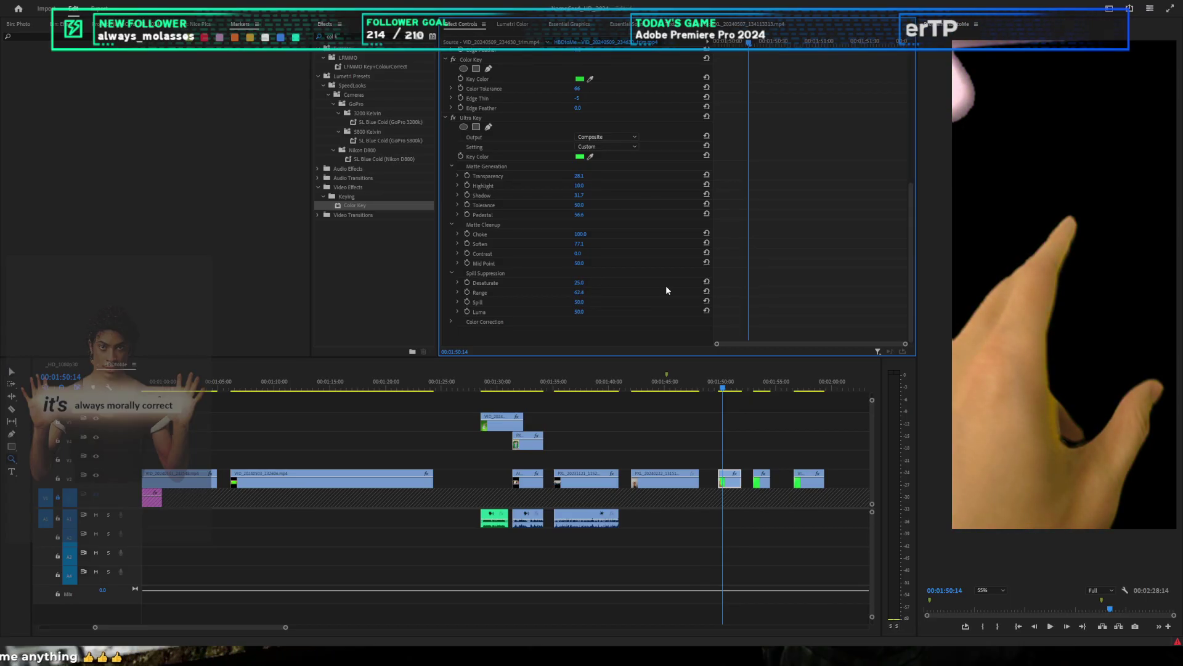
Step: Search the effects for "proc" and apply ProcAmp to the hand clip
double_click(346, 36)
type("proc")
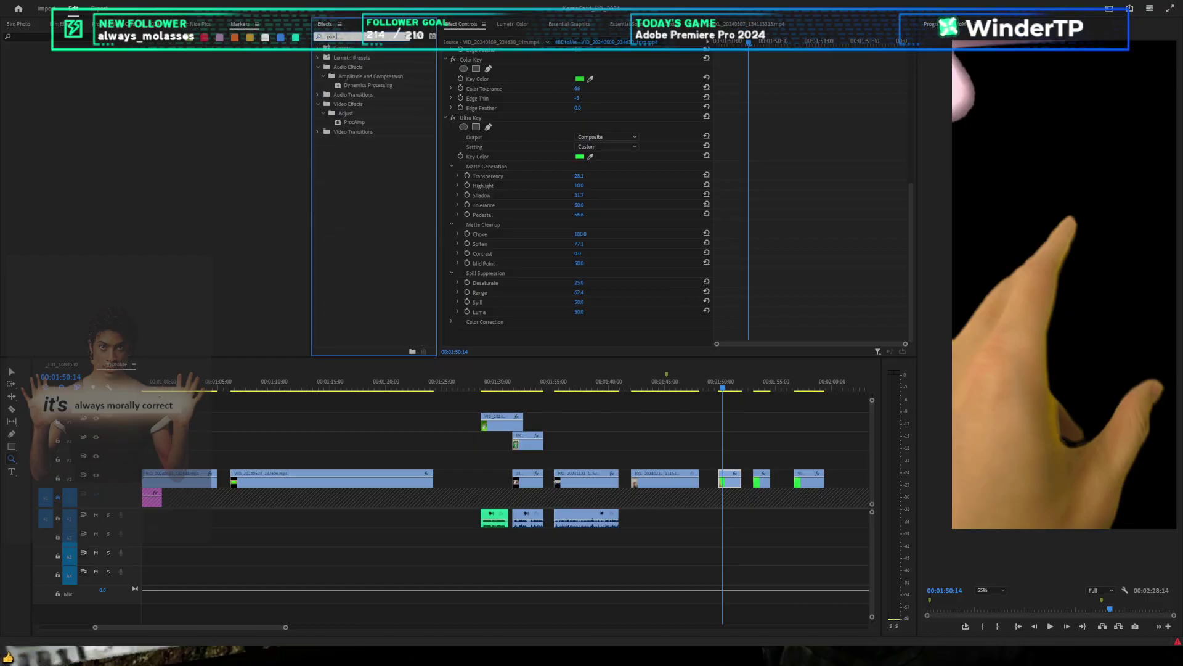
left_click_drag(346, 125, 767, 207)
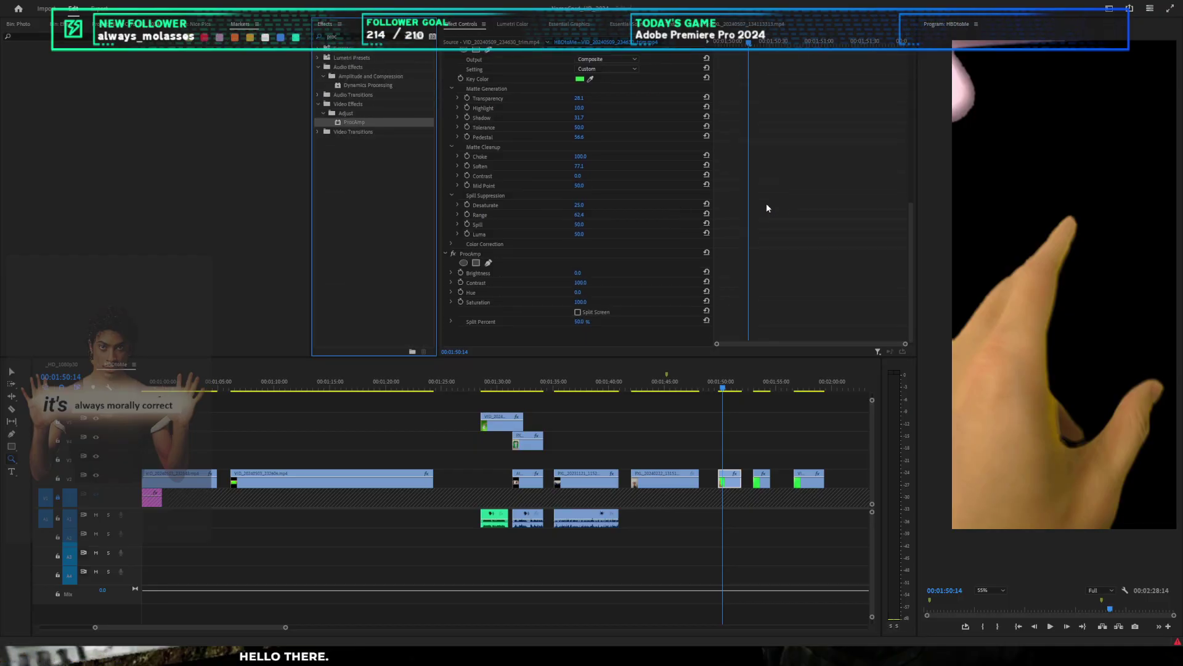
Step: Set the ProcAmp Saturation to about 80, Brightness to 4 and Contrast to about 104, and save the project
left_click_drag(582, 302, 523, 302)
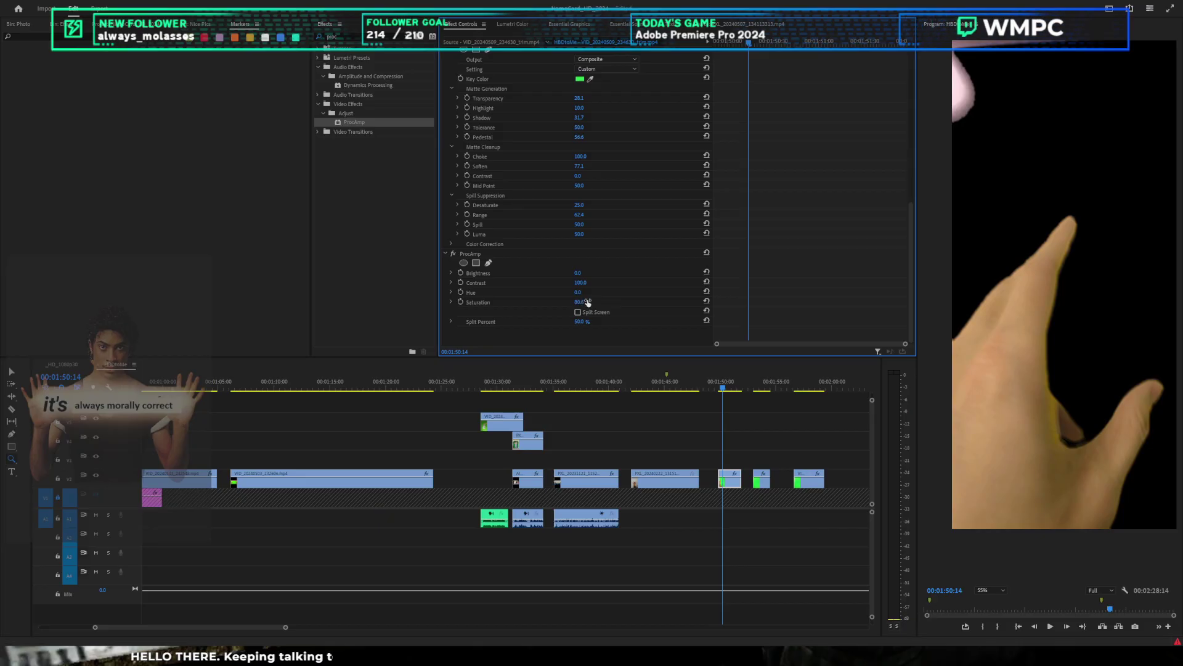
key("ctrl+s")
mouse_move(578, 273)
left_mouse_down()
mouse_move(590, 273)
mouse_move(572, 283)
left_mouse_up()
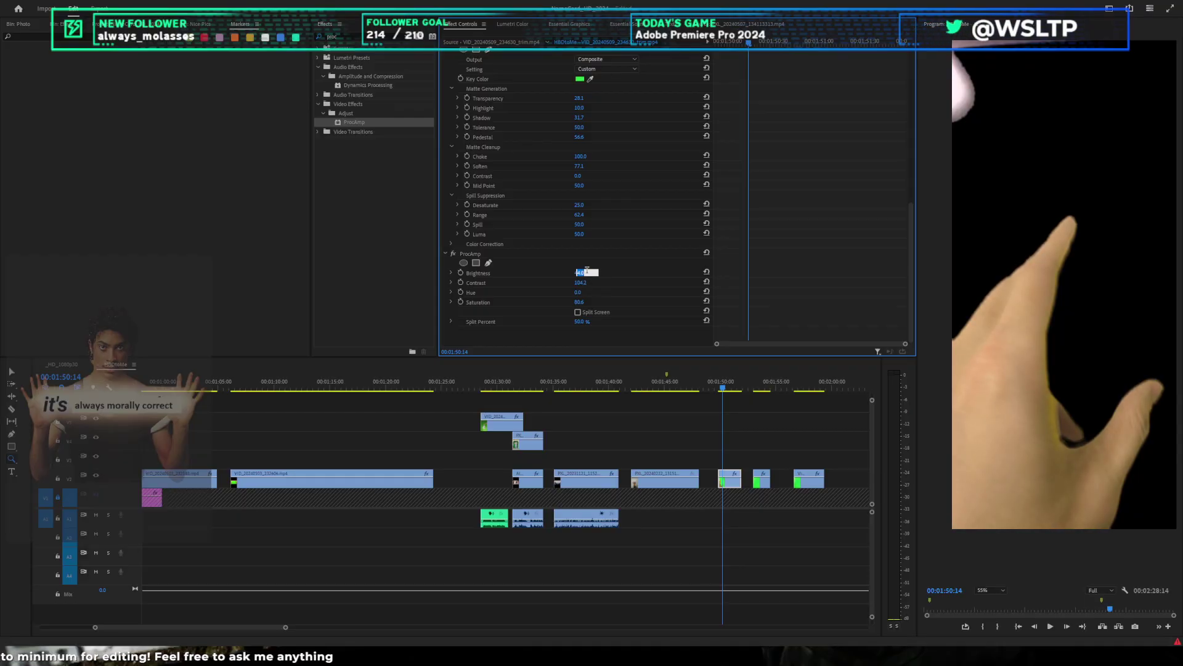
key("ctrl+s")
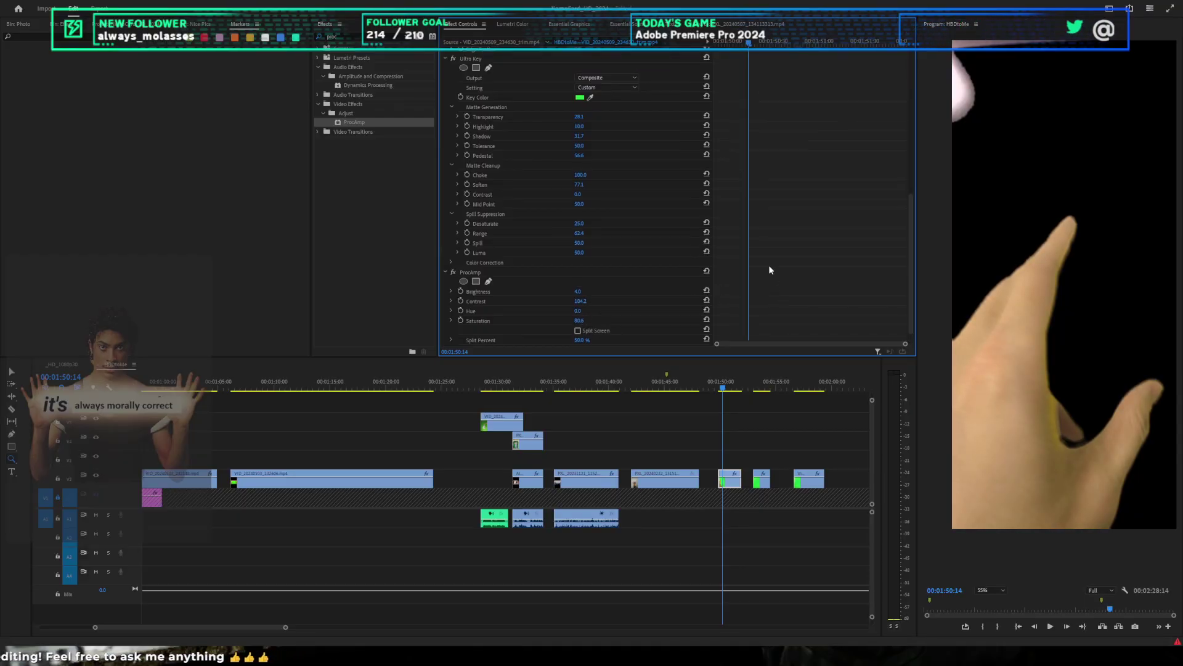
Step: Draw a closed five-point opacity mask around the hand that cuts off the leftover light spot in the frame's upper corner
scroll(764, 262, "up", 10)
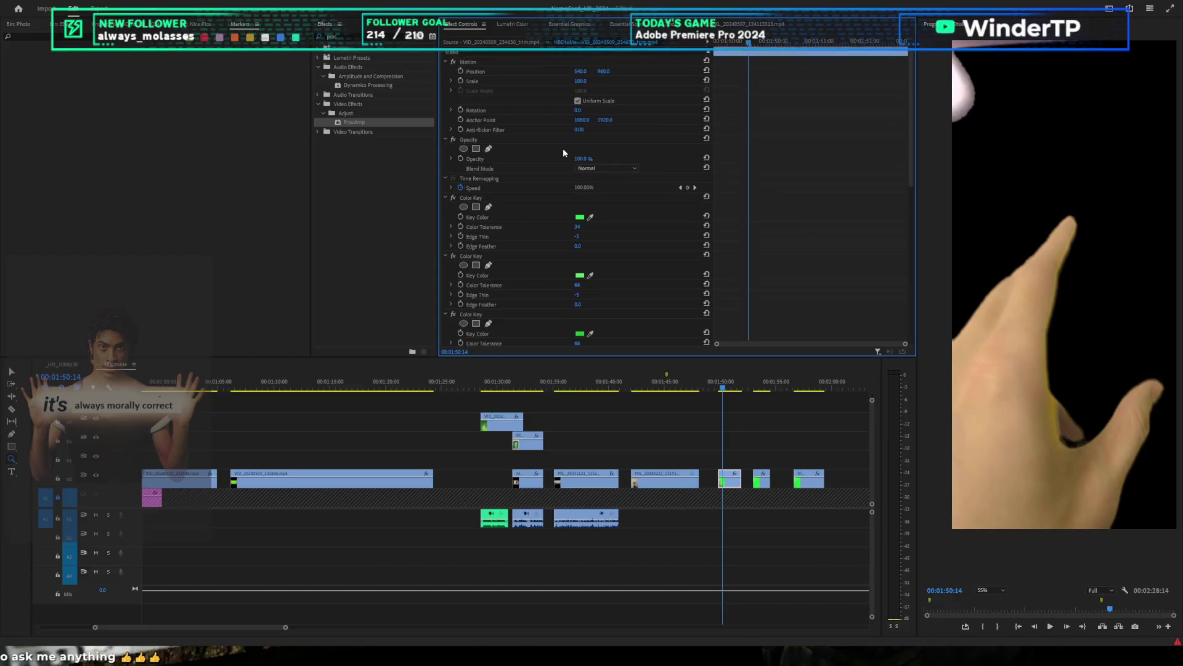
left_click(489, 149)
scroll(1000, 285, "down", 4)
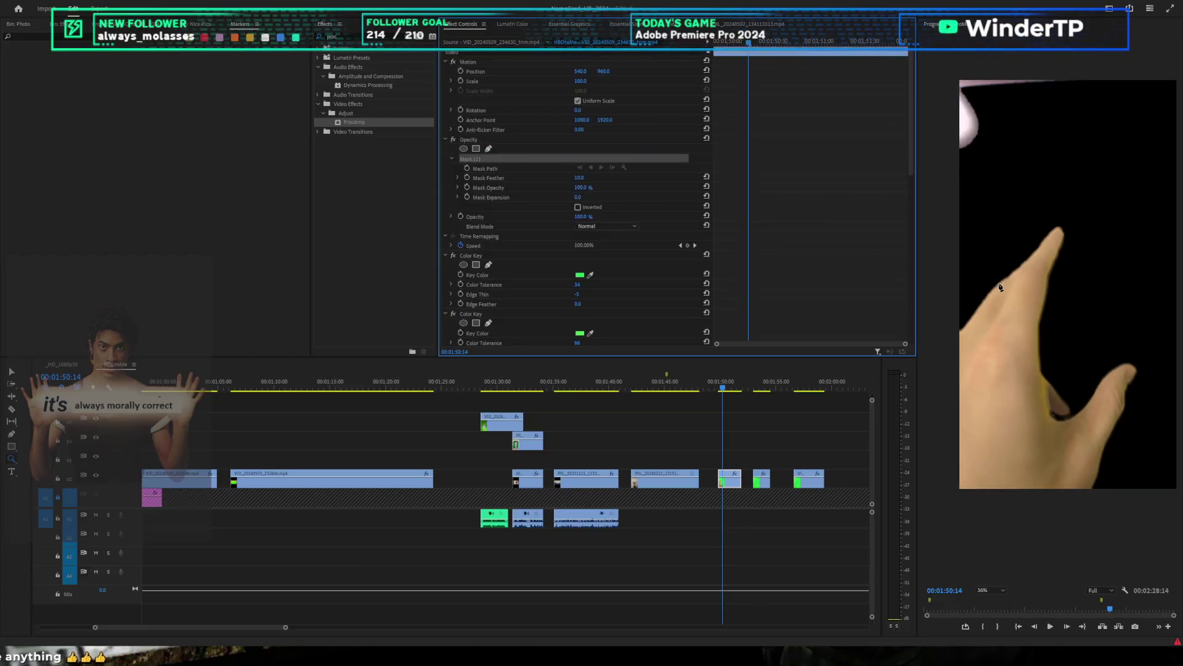
left_click(929, 272)
left_click(1114, 143)
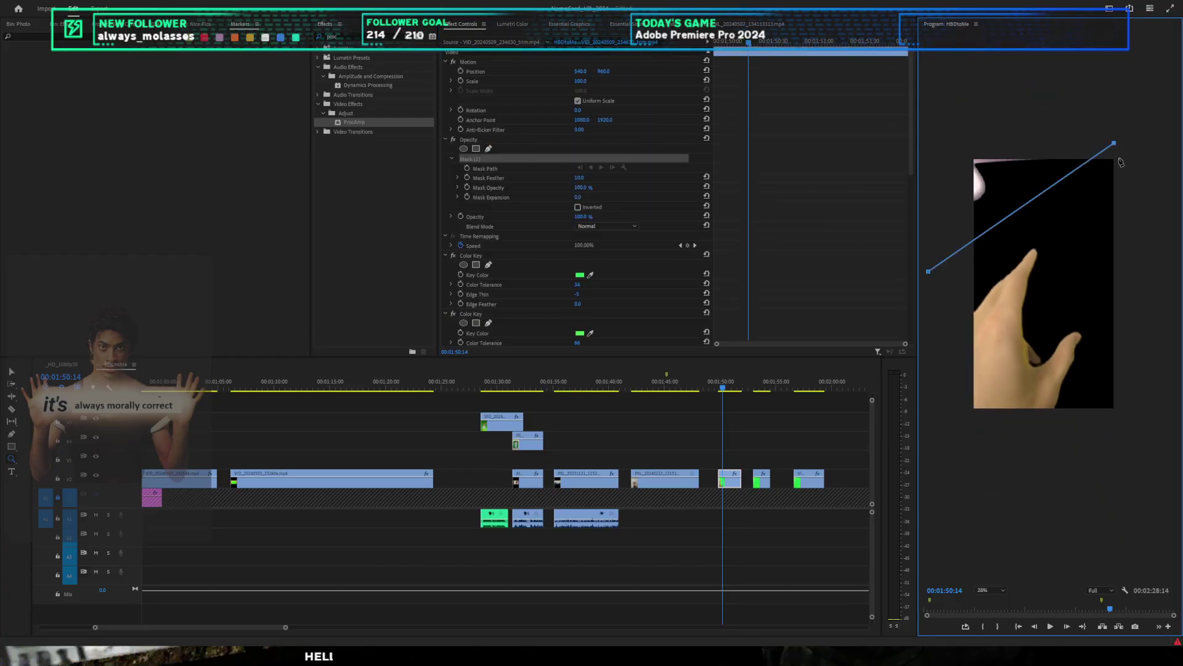
left_click(1156, 295)
left_click(1148, 434)
left_click(945, 441)
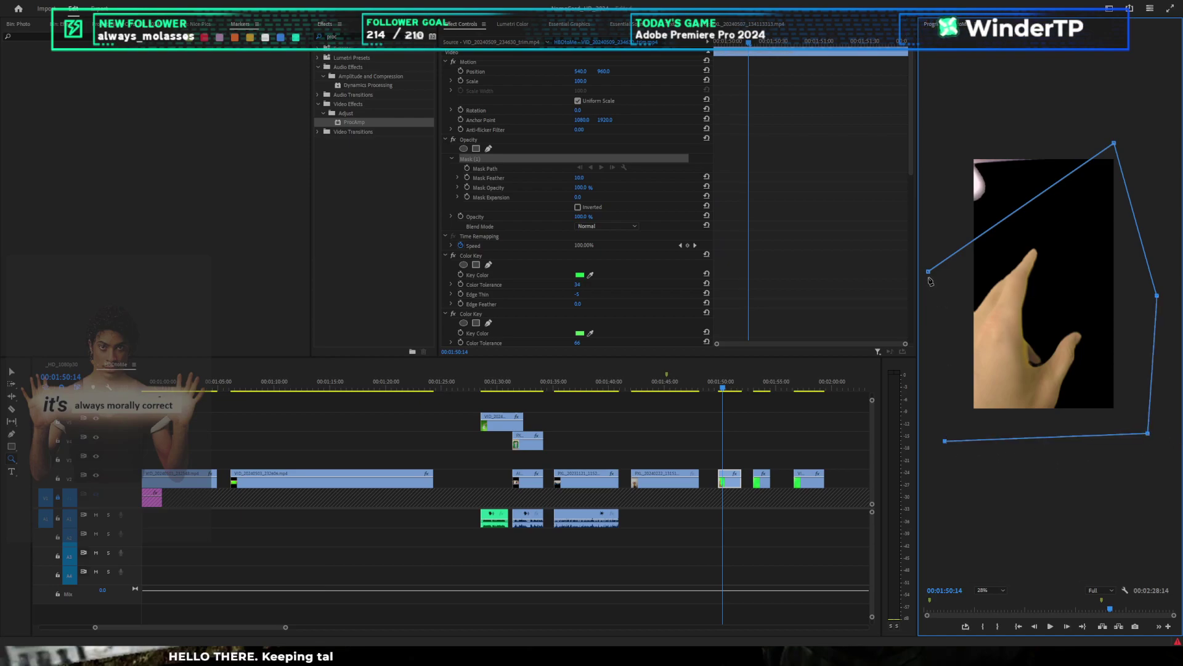
left_click(929, 272)
Step: Play back the masked hand clip and examine the frame's upper corner at 00:01:50:28 for leftover background
left_click(752, 456)
scroll(773, 447, "up", 3)
key("space")
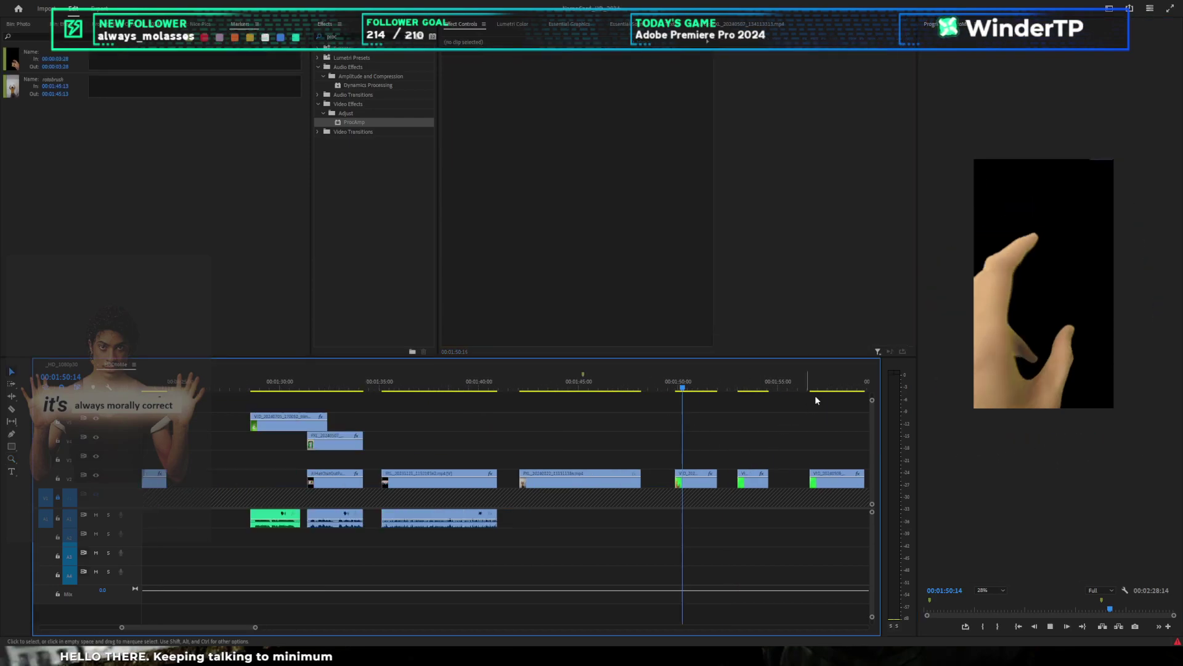
key("space")
left_click_drag(694, 391, 687, 390)
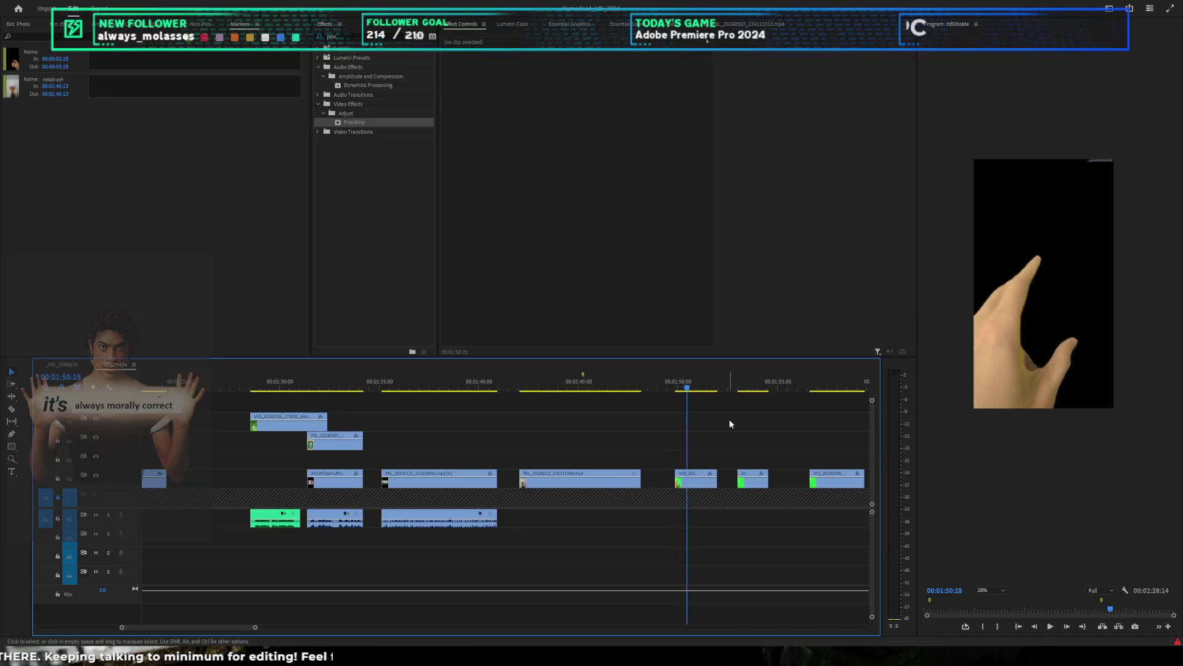
Step: Lower the opacity mask's top point and move it inward above the fingertip to exclude the leftover background in the upper corner
left_click(699, 480)
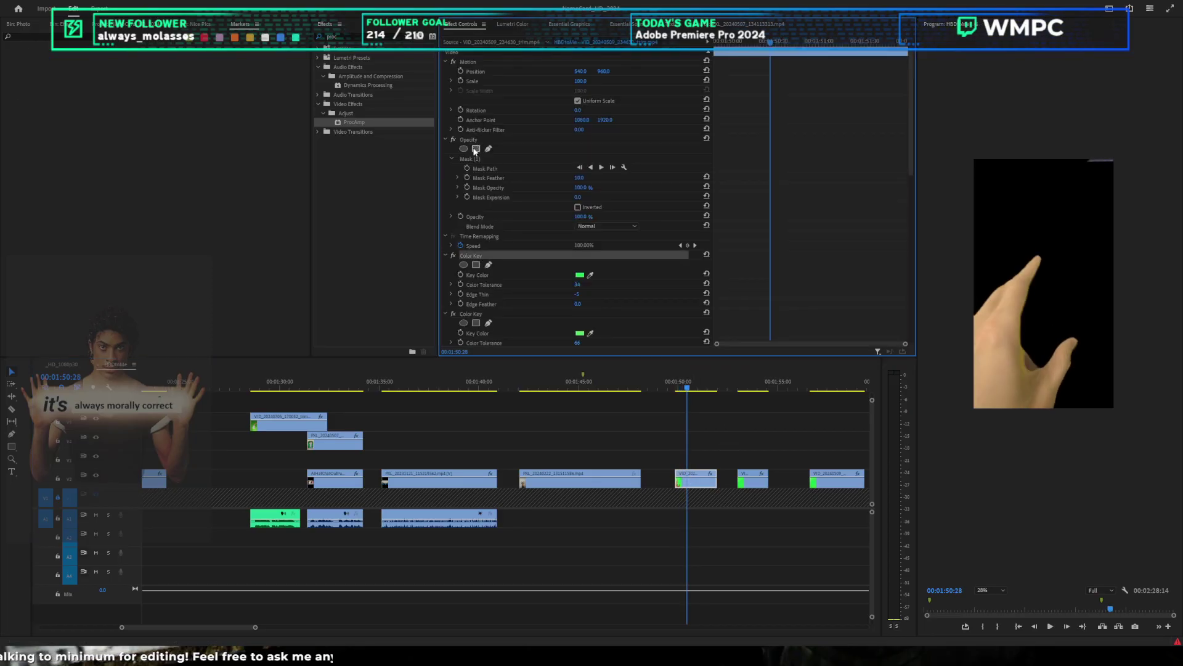
left_click(469, 159)
left_click_drag(1115, 143, 1122, 179)
left_click_drag(689, 390, 681, 388)
left_click_drag(1124, 182, 1037, 178)
Step: Scrub through the hand clip to check the adjusted mask, and go to the next hand clip at 00:01:53:48
left_click(684, 386)
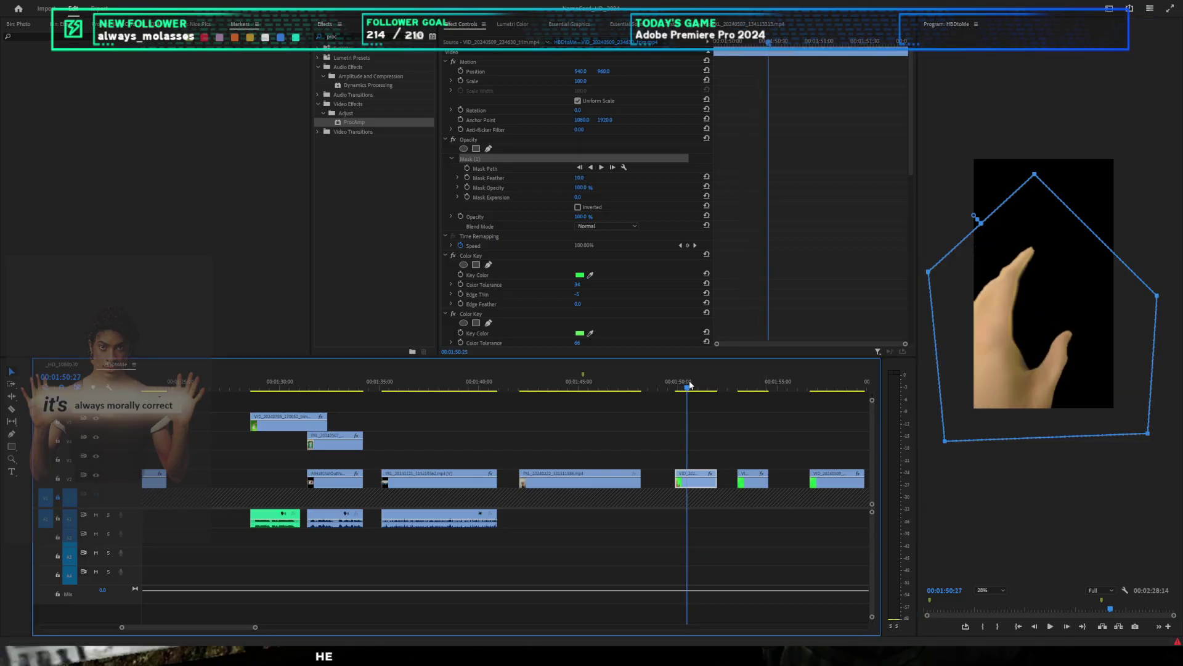
left_click_drag(684, 385, 727, 389)
left_click(755, 388)
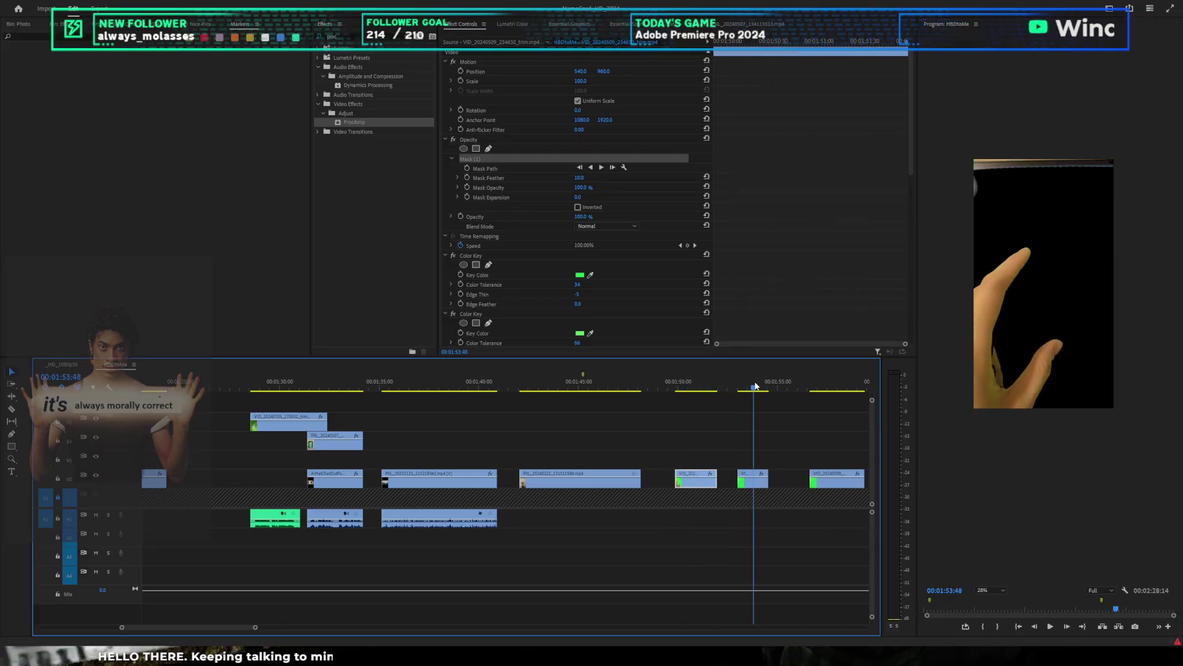
Step: Copy the opacity mask and keying effects from the first masked hand clip, around 00:01:50
left_click(776, 466)
left_click(700, 473)
left_click(472, 141)
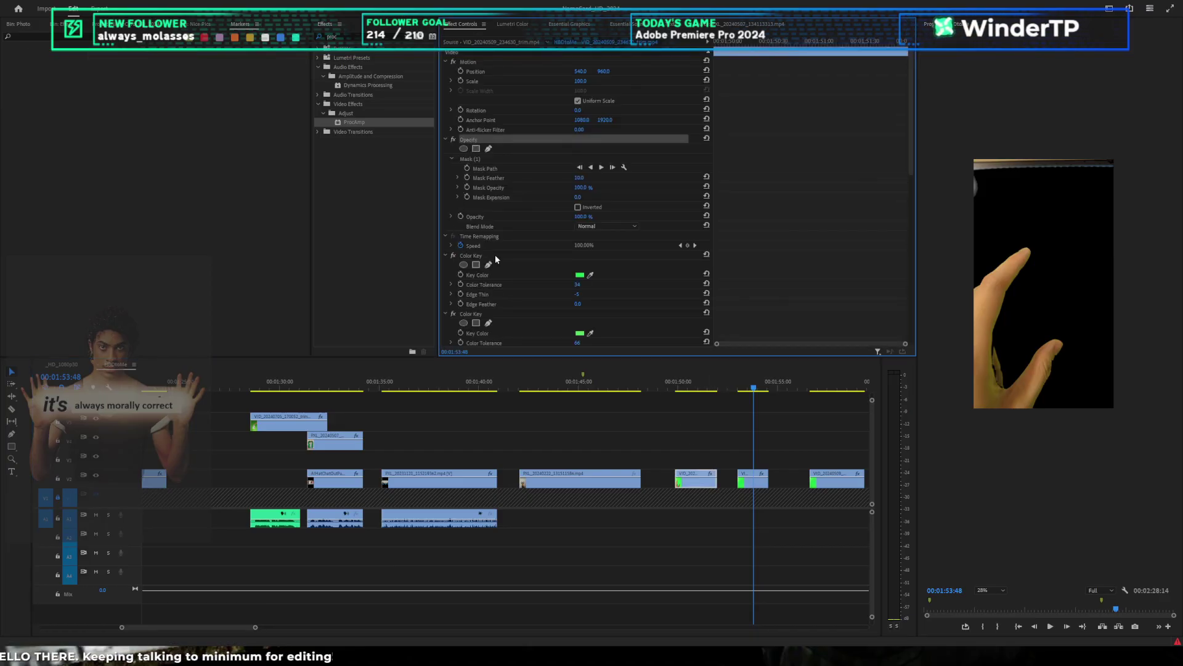
left_click(446, 254)
left_click(470, 255)
left_click(468, 265, "ctrl")
scroll(512, 278, "down", 2)
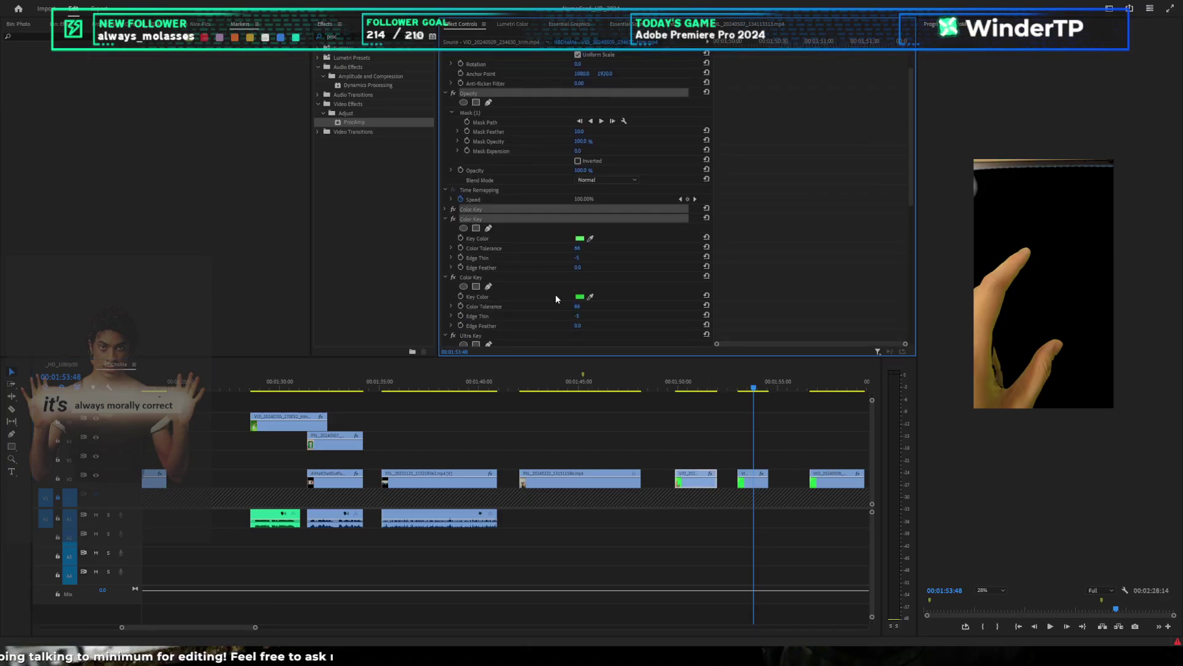
left_click(478, 276, "ctrl")
Step: Replace the effects on the hand clip at 00:01:58:10 with the copied opacity mask and keying effects
left_click(760, 477)
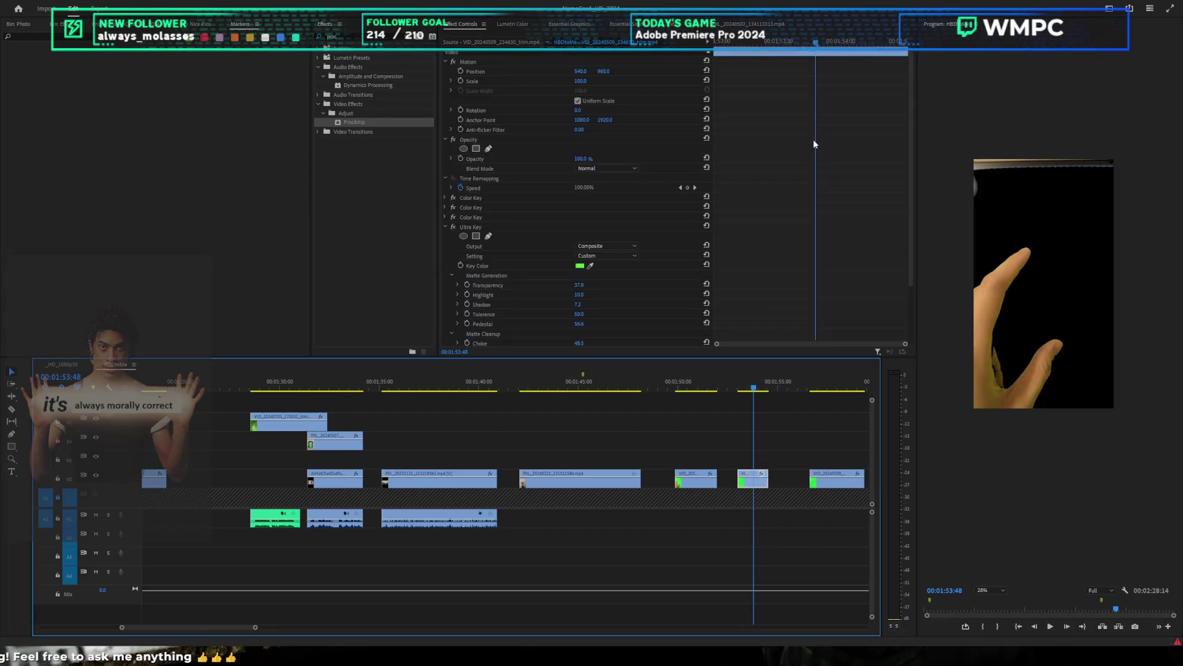
left_click(786, 444)
left_click_drag(756, 389, 840, 388)
scroll(801, 425, "down", 2)
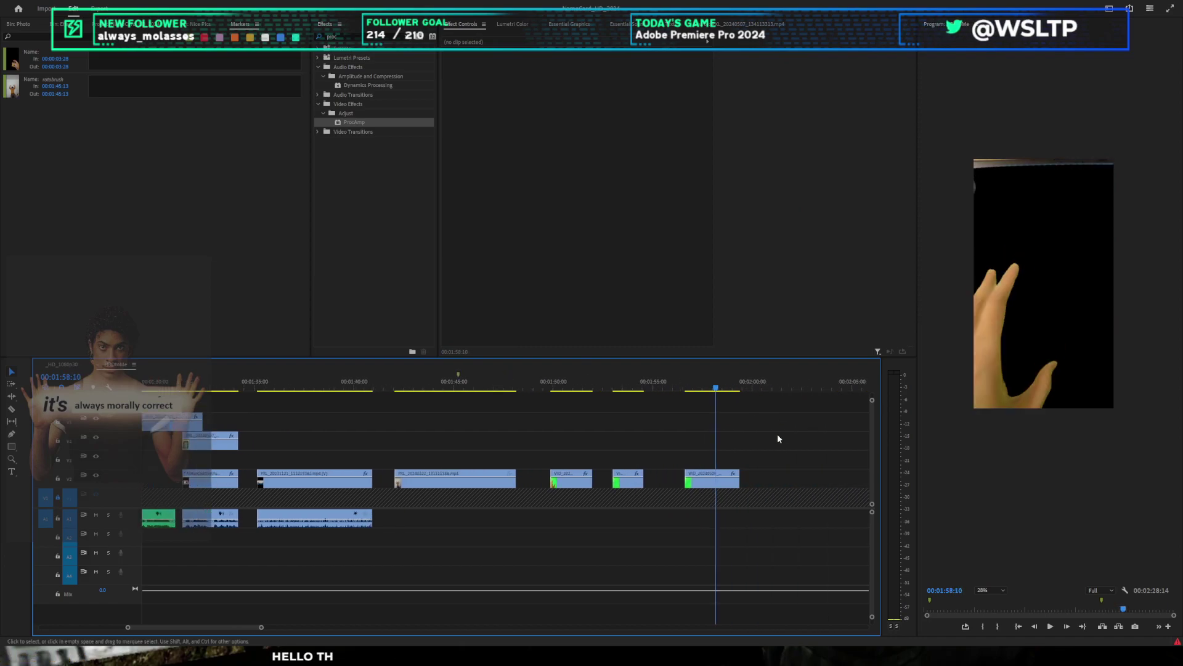
left_click(699, 482)
key("ctrl+alt+v")
left_click(745, 73)
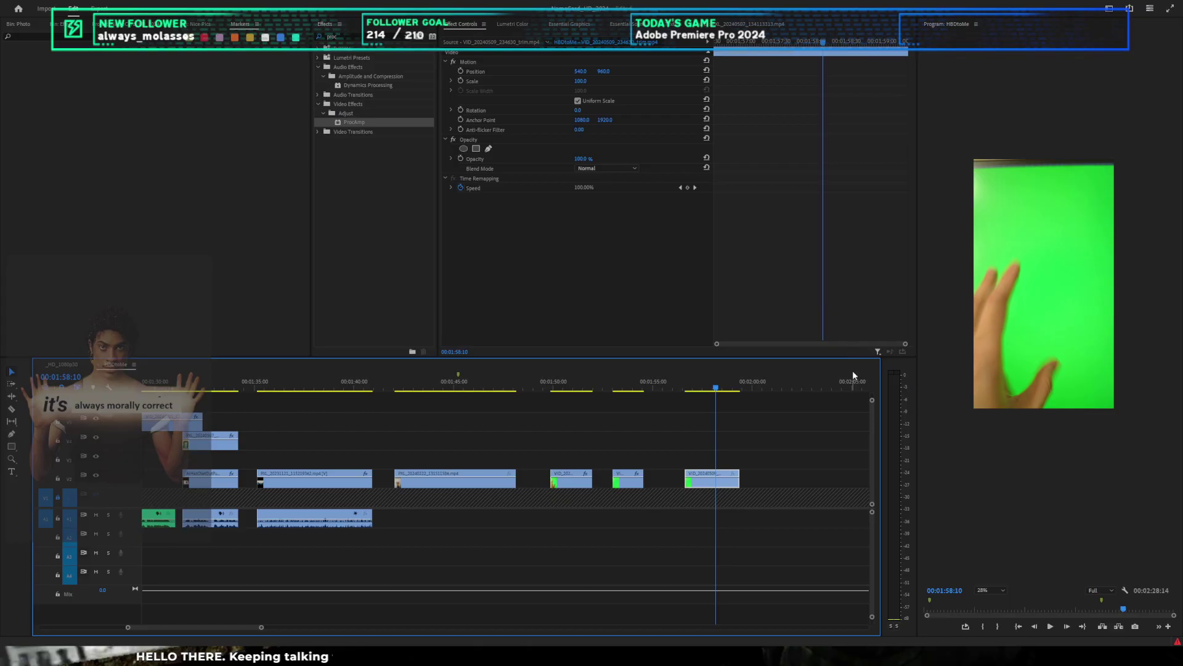
Step: Go to the green-screen SOS clip at 00:02:22:22, select it, and fit the frame in the program preview
scroll(836, 405, "down", 3)
scroll(834, 409, "down", 5)
scroll(800, 437, "down", 1)
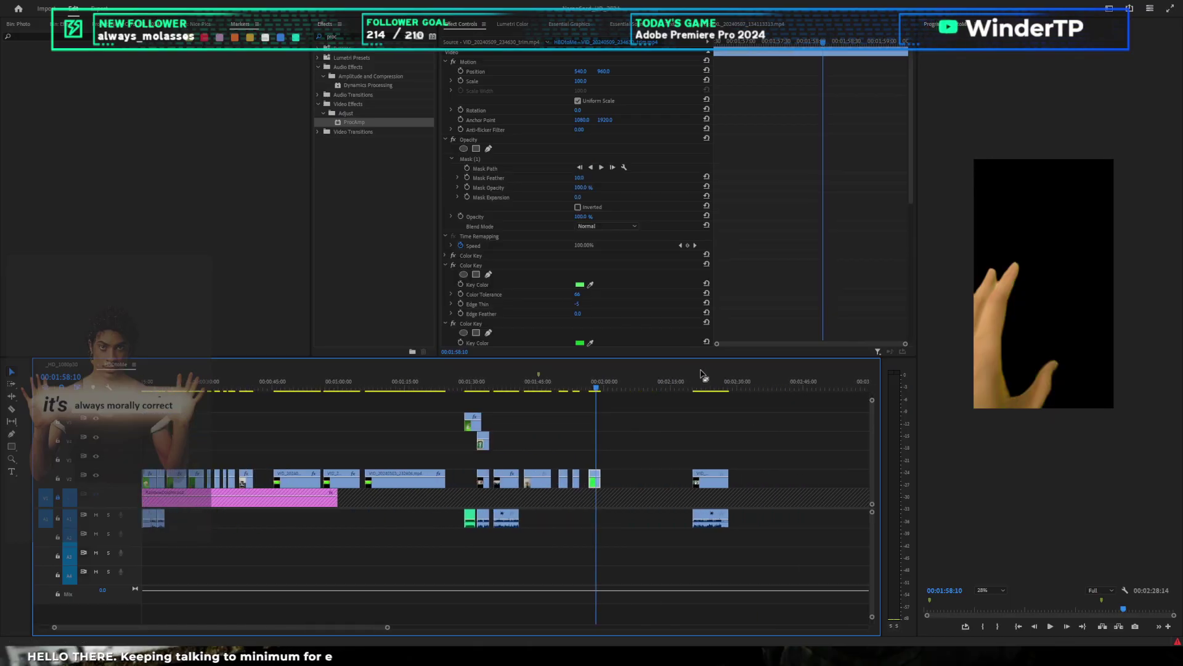
left_click(703, 379)
scroll(733, 406, "up", 4)
left_click(684, 478)
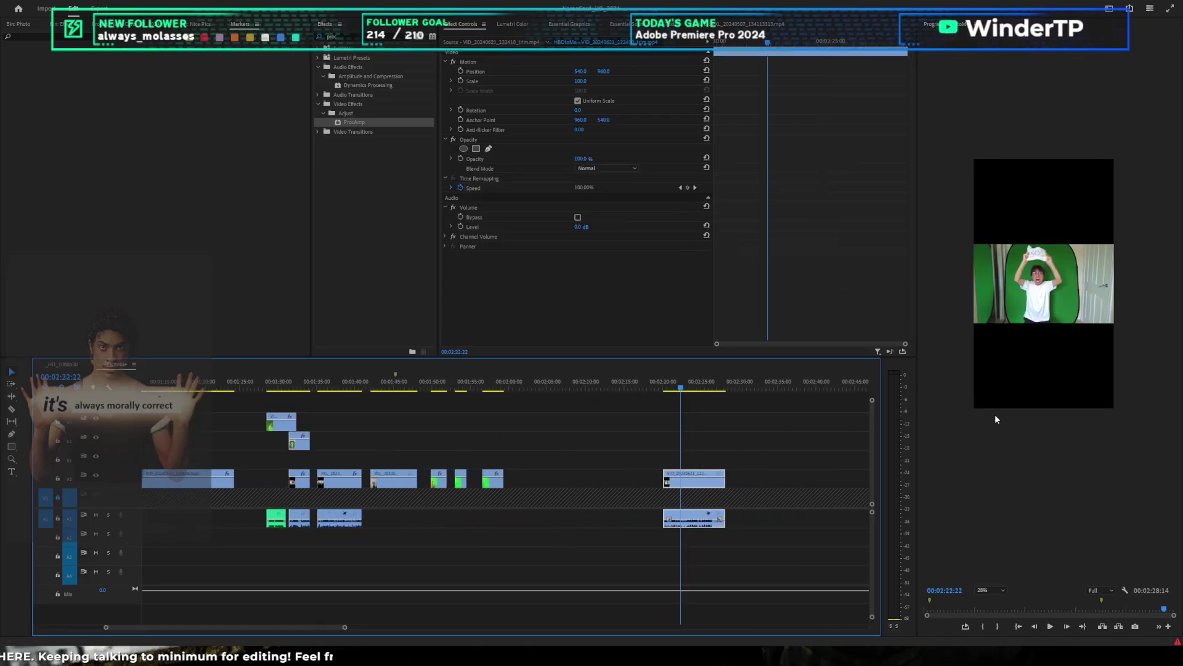
left_click(980, 590)
left_click(982, 574)
key("shift+s")
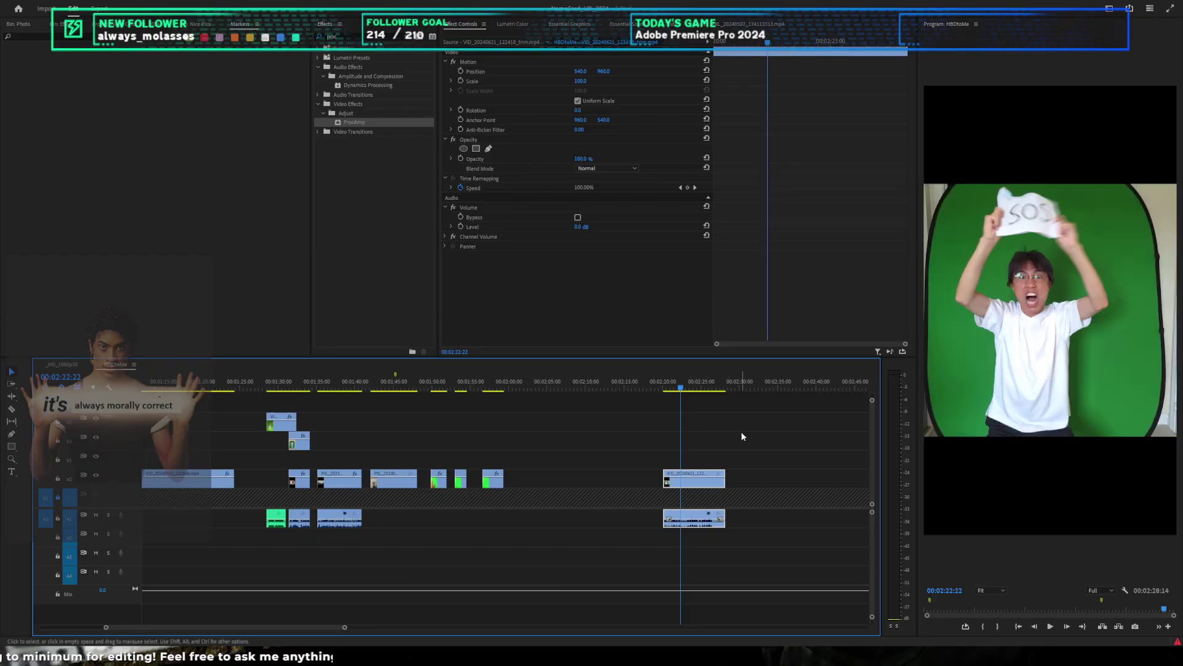
Step: Apply Color Key to the SOS clip, sample the green backdrop as its key color, and raise the Color Tolerance
left_click(737, 428)
left_click(692, 477)
left_click(388, 36)
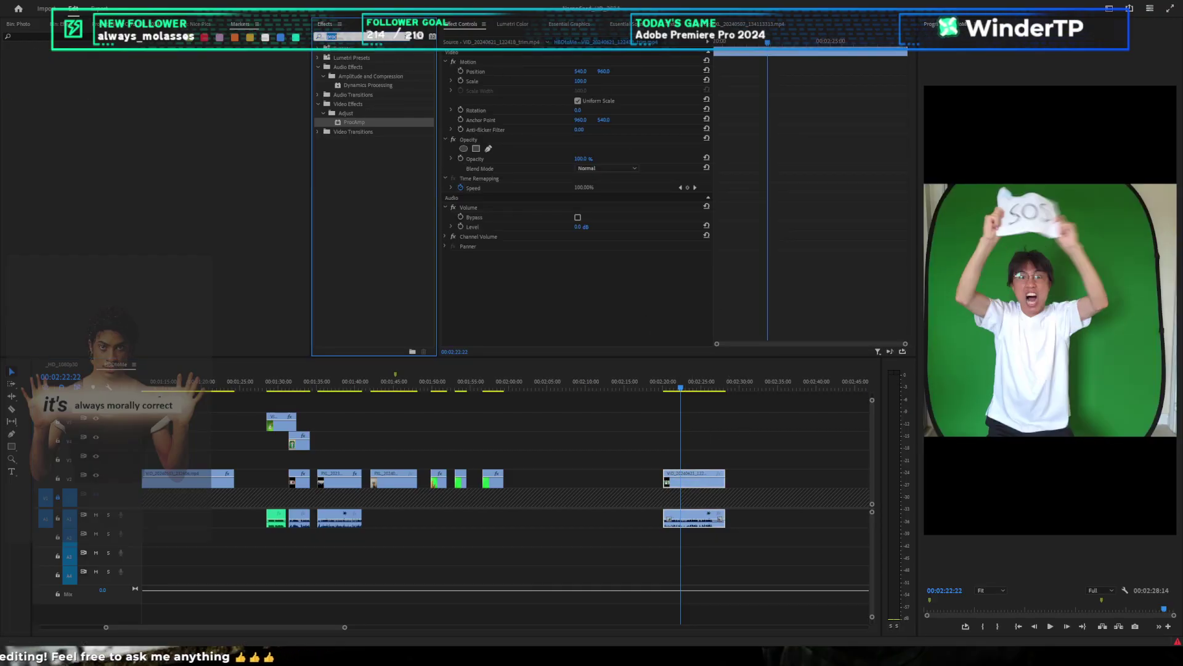
type("col")
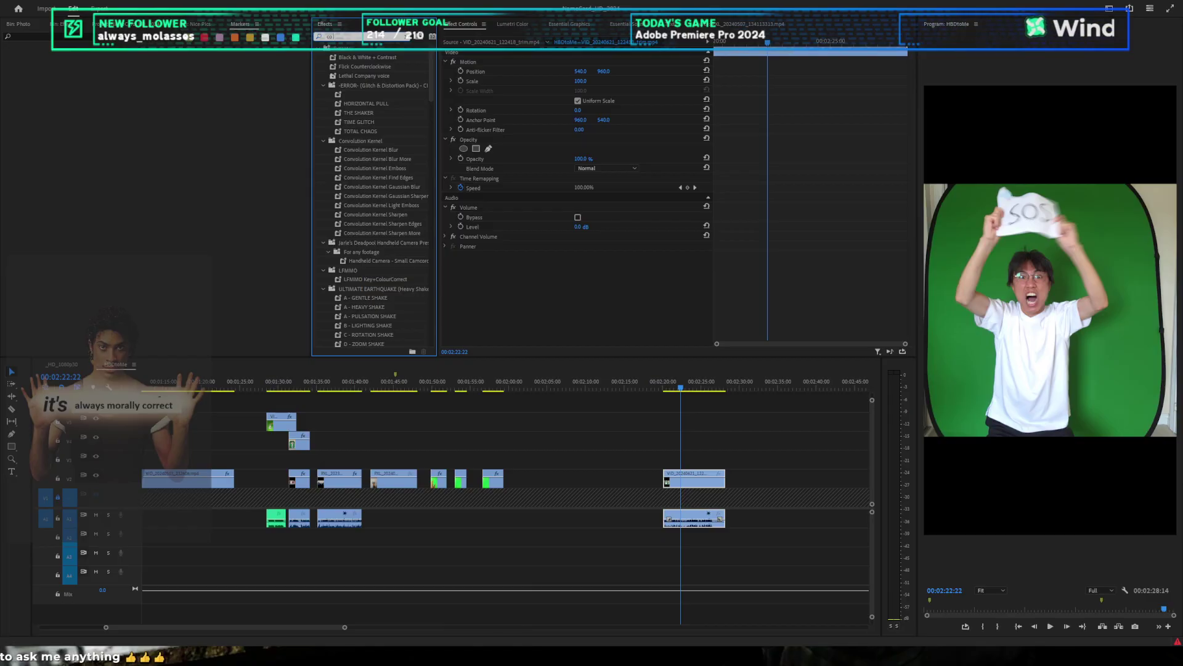
type(" k")
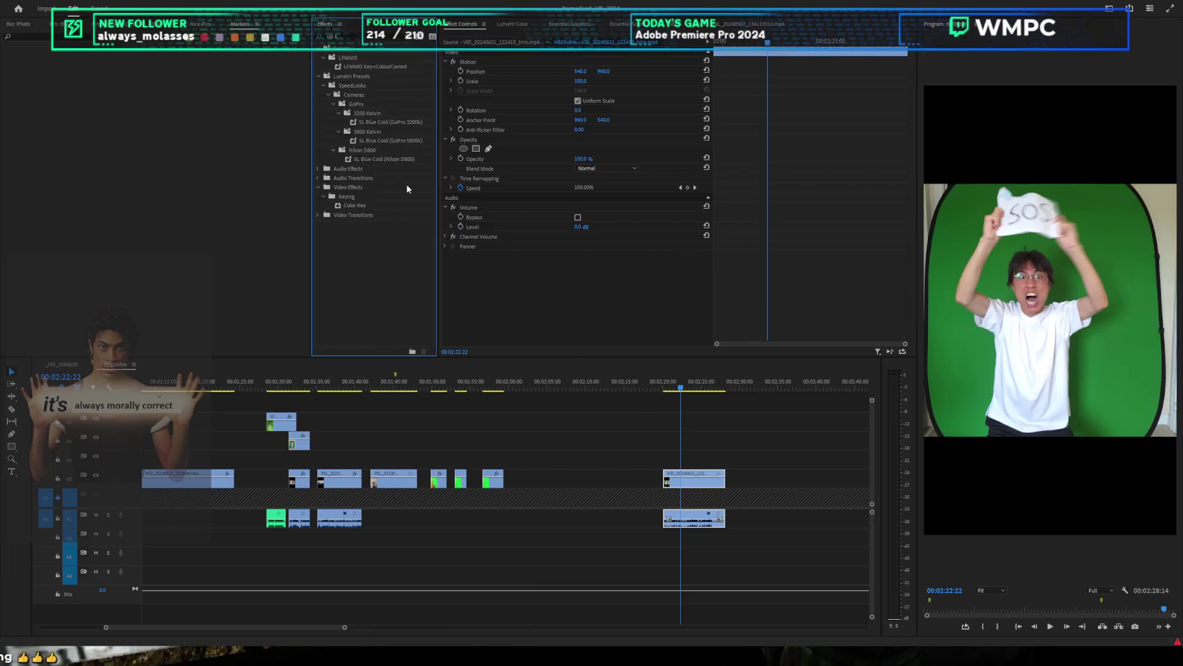
left_click_drag(394, 206, 604, 257)
left_click(591, 218)
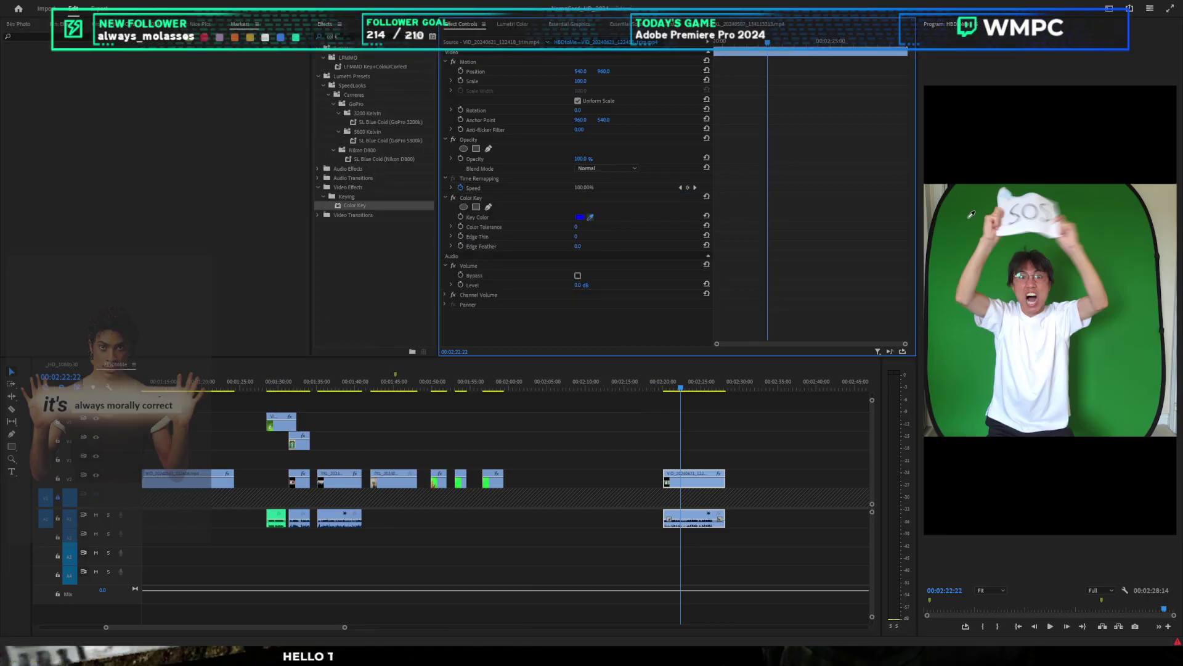
left_click_drag(575, 227, 610, 226)
Step: Duplicate the Color Key, sample the remaining green beside the subject for the copy, and adjust its Color Tolerance
left_click(475, 199)
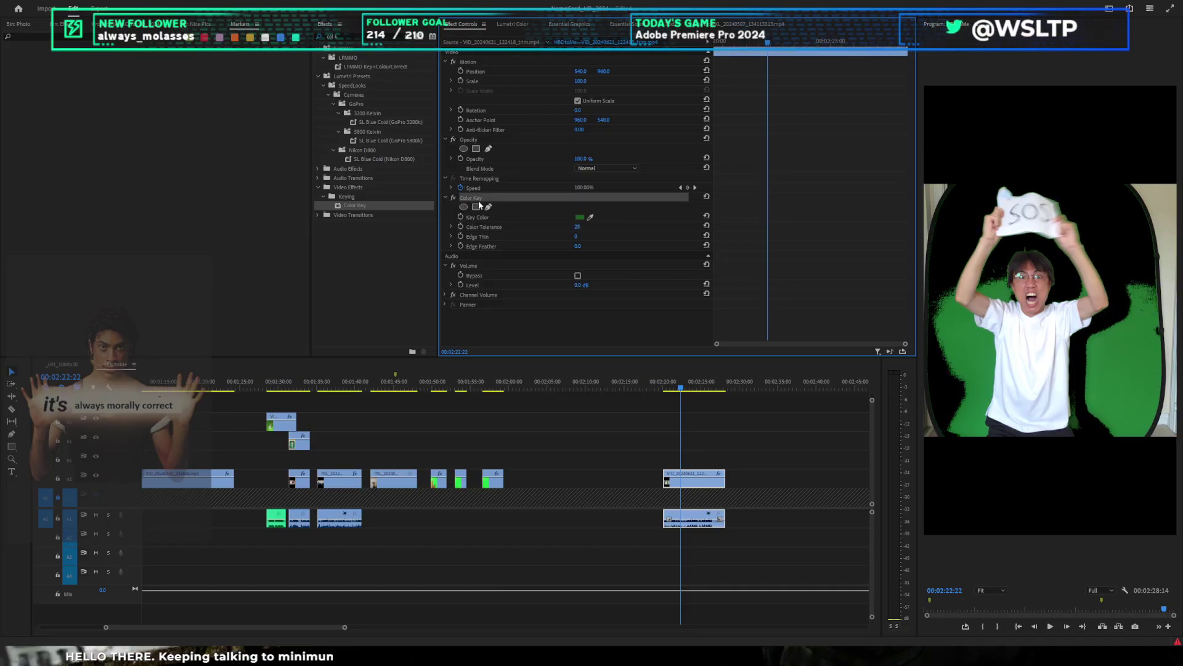
key("ctrl+c")
key("ctrl+v")
left_click(983, 361)
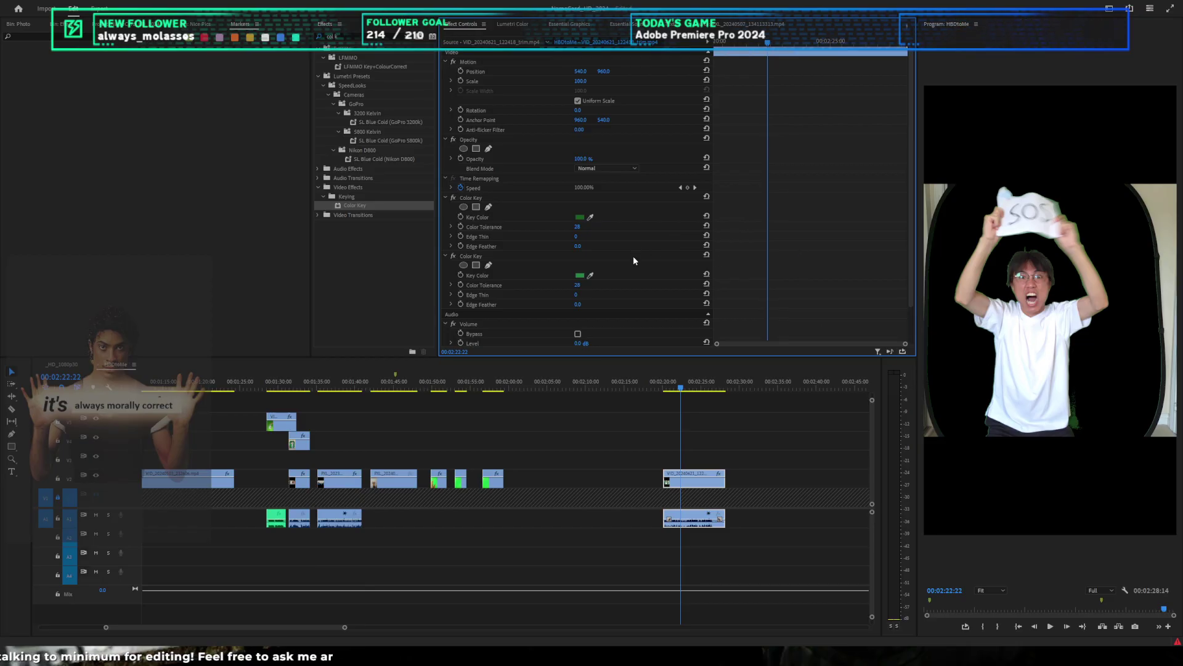
left_click_drag(581, 285, 580, 285)
key("ctrl+s")
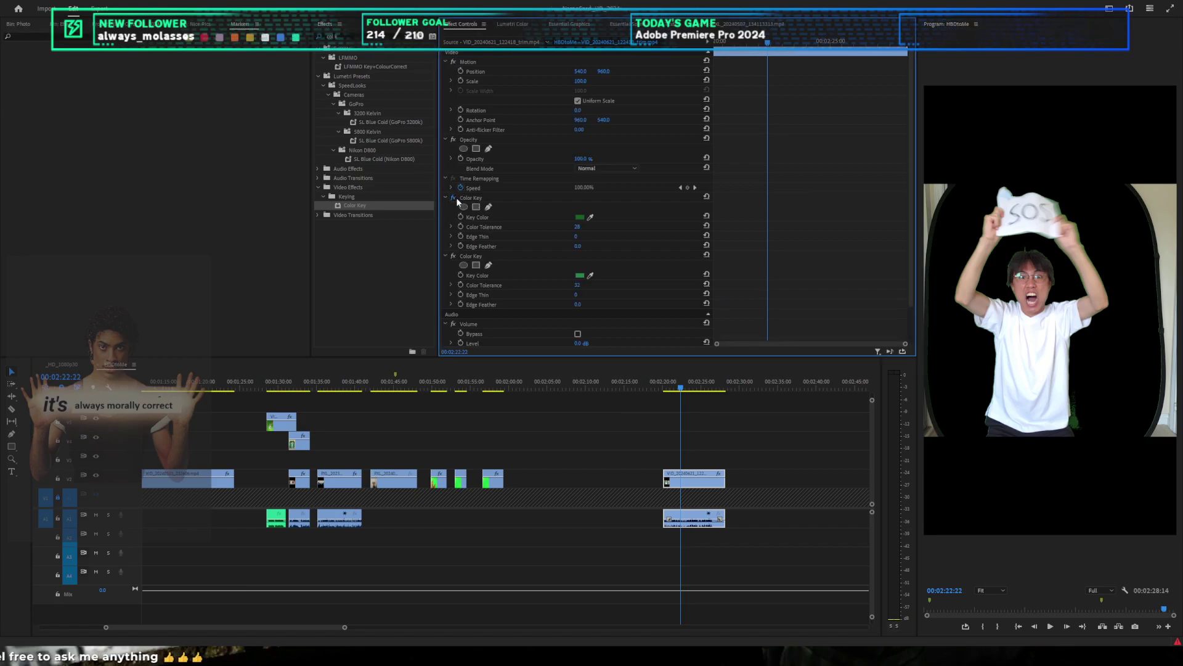
Step: Switch the first Color Key off and on repeatedly to compare how much of the green backdrop it removes
left_click(456, 197)
left_click(456, 197)
left_click(456, 197)
left_click(456, 198)
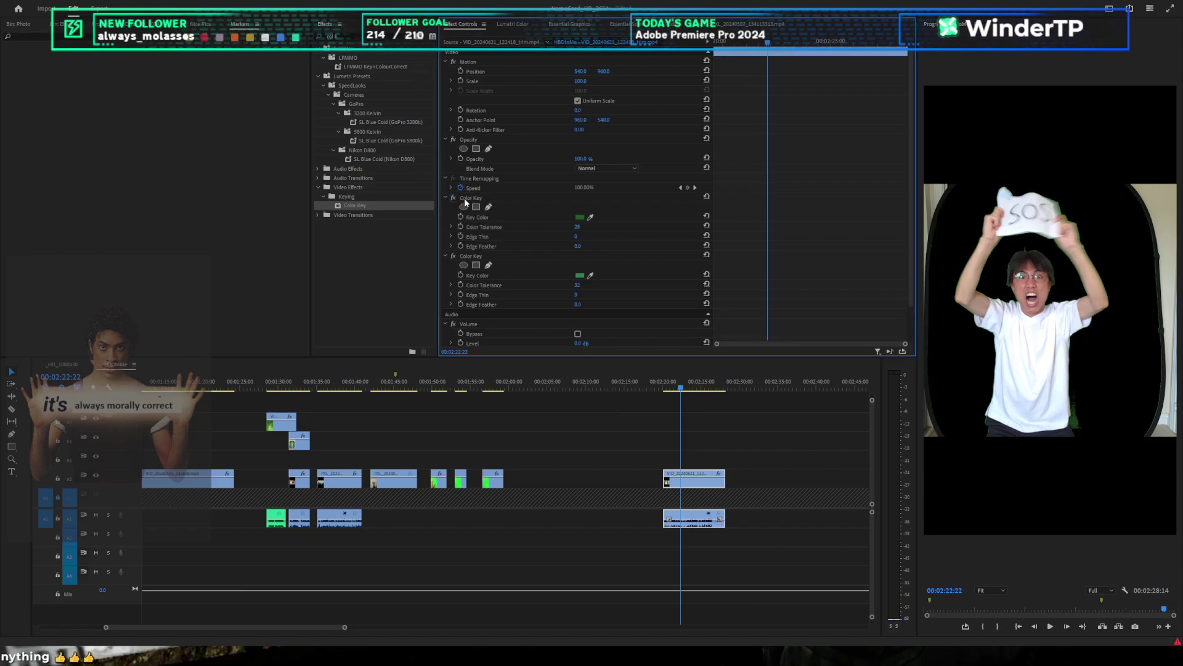
left_click(456, 197)
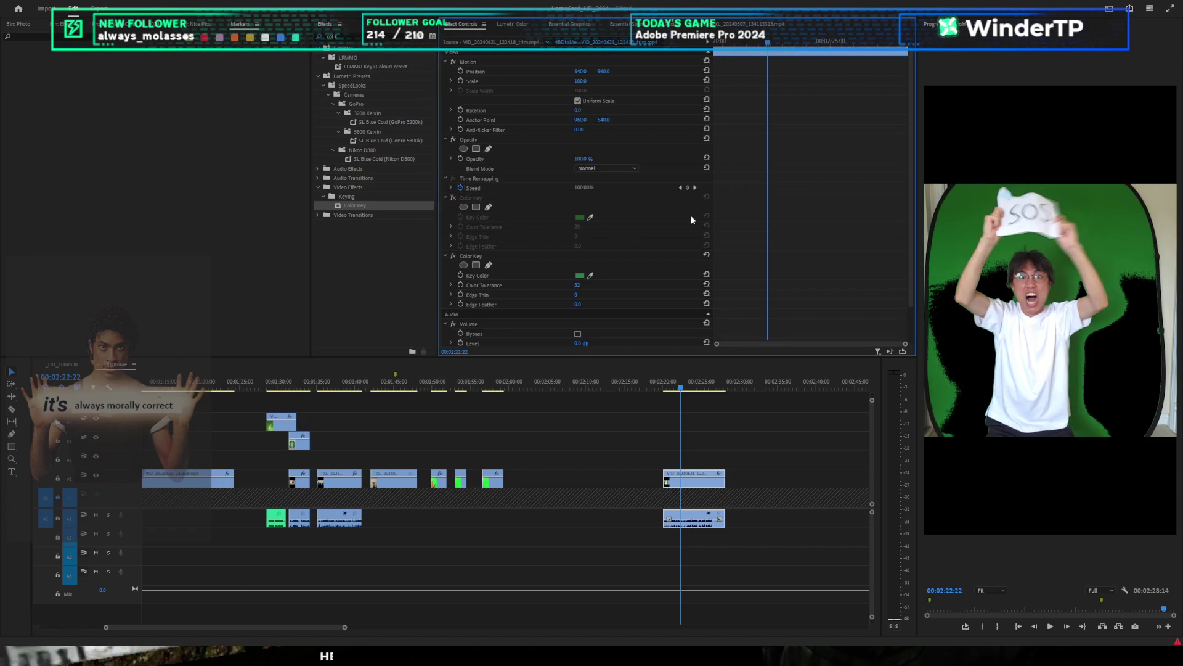
left_click(453, 197)
Step: Resample the first Color Key's color from the leftover green near the raised arm and adjust its Color Tolerance
left_click(591, 216)
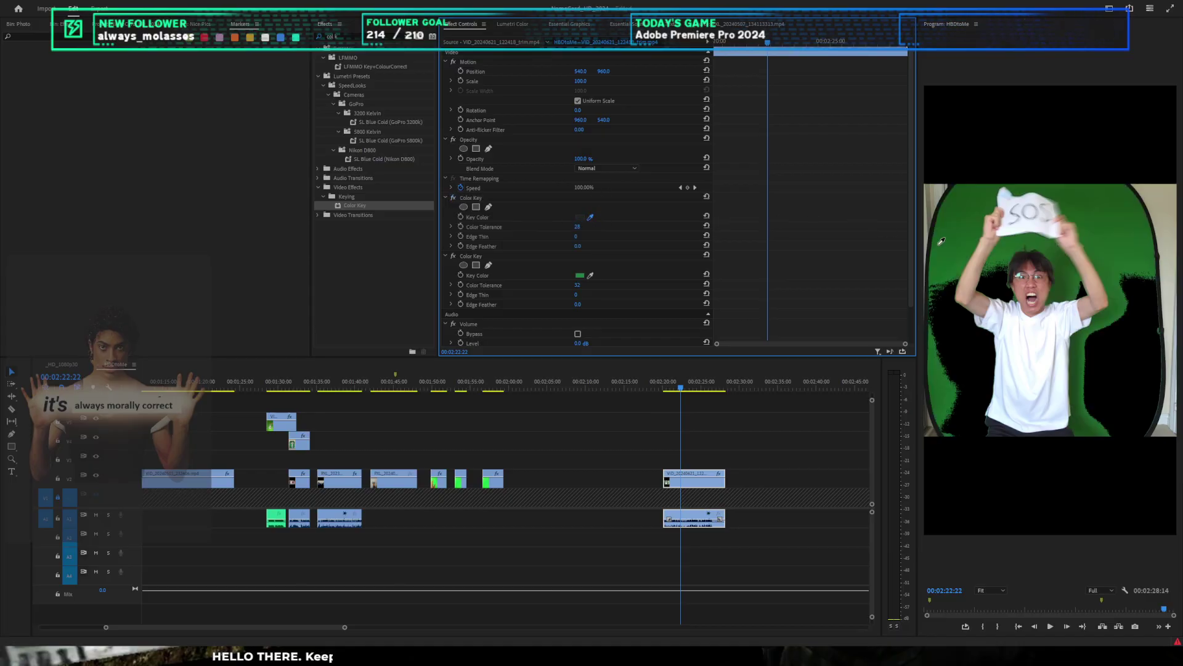
left_click(940, 244)
mouse_move(578, 226)
left_mouse_down()
mouse_move(568, 227)
mouse_move(579, 227)
left_mouse_up()
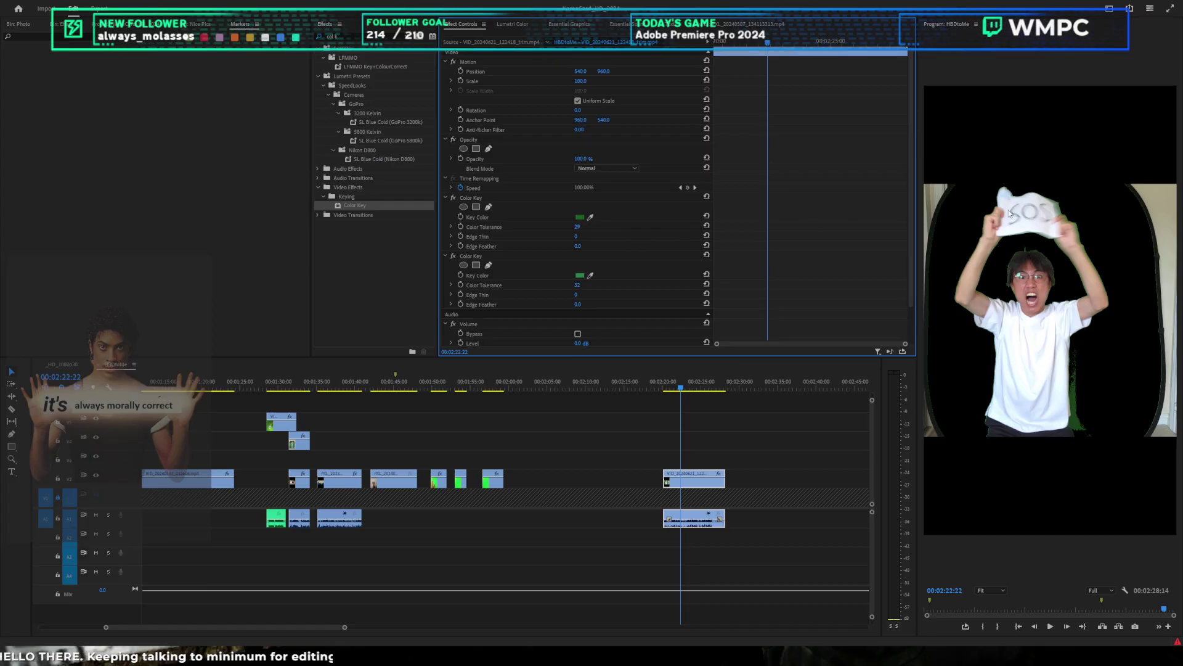
Step: Adjust Edge Thin on the SOS clip's Color Keys, giving the second key a negative value
scroll(962, 220, "up", 3)
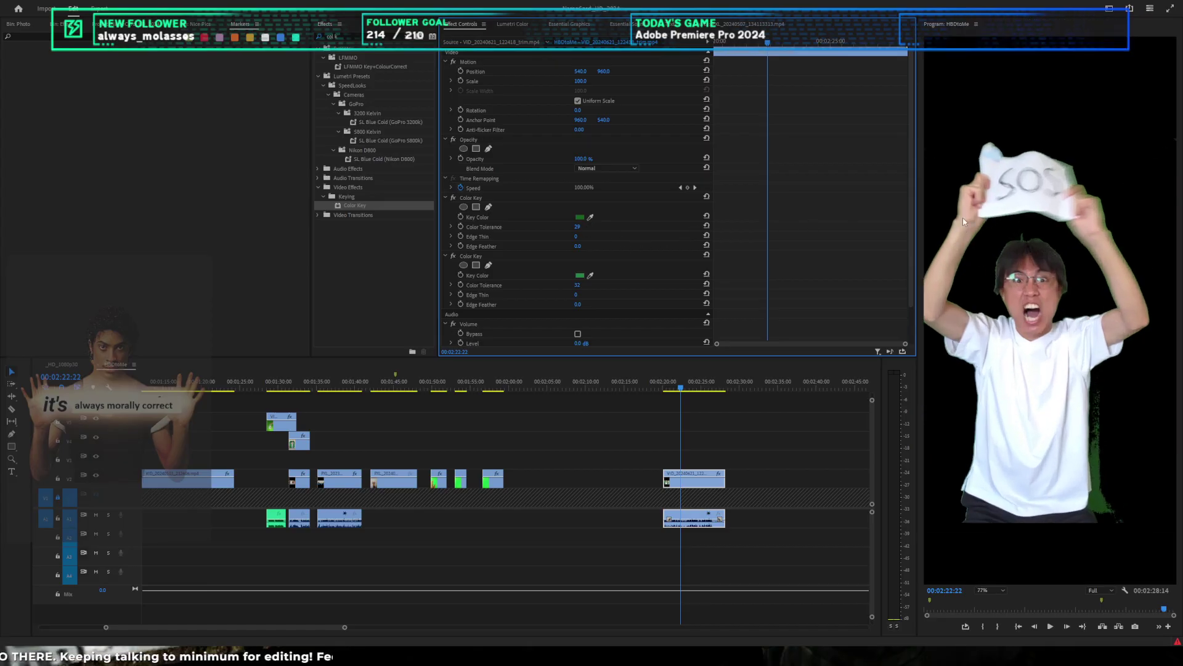
left_click_drag(582, 237, 584, 287)
left_click(445, 197)
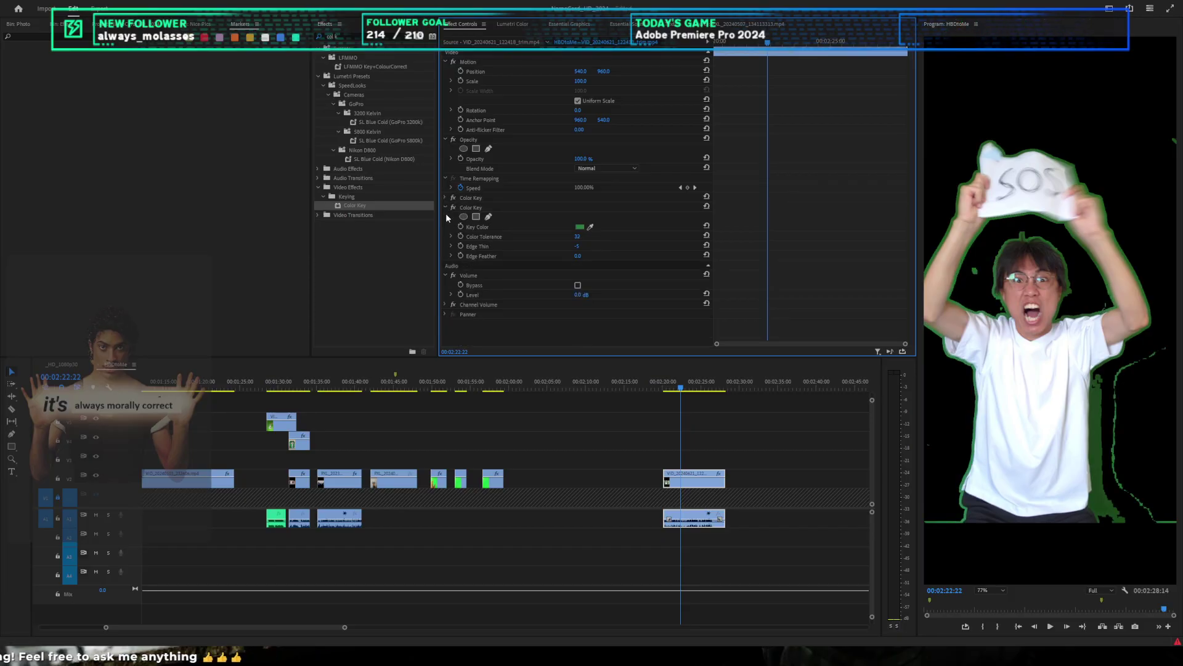
Step: Temporarily disable both Color Keys, find the Ultra Key effect, and apply it to the SOS clip
left_click(347, 34)
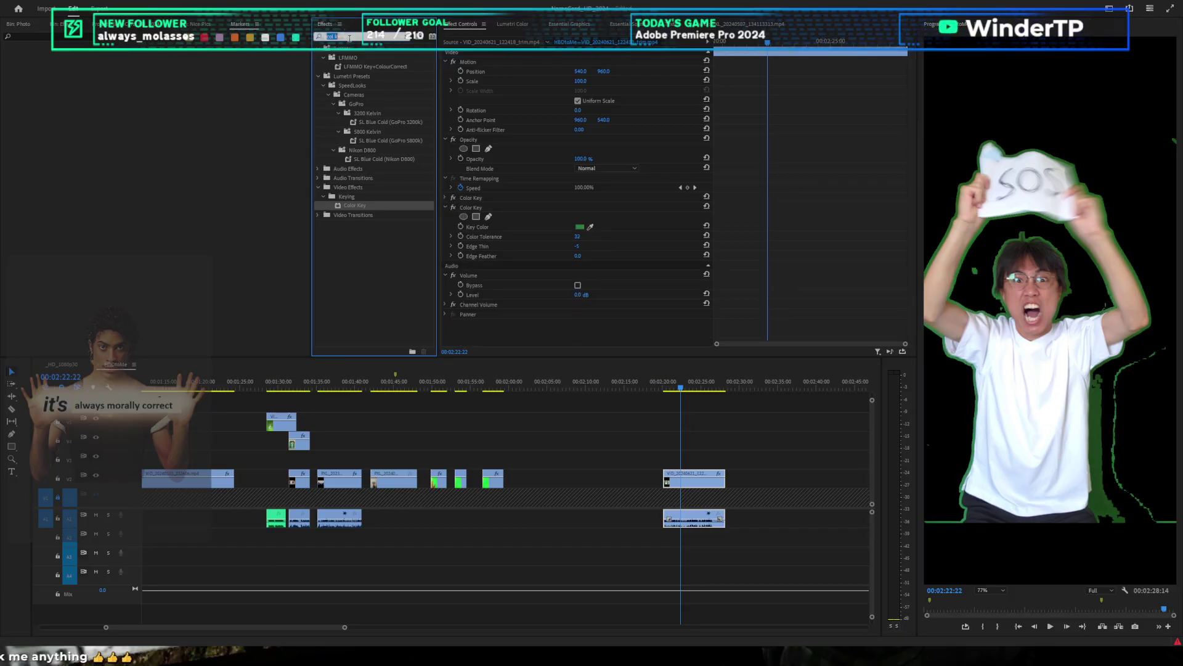
type("ultea")
left_click(452, 198)
left_click(453, 207)
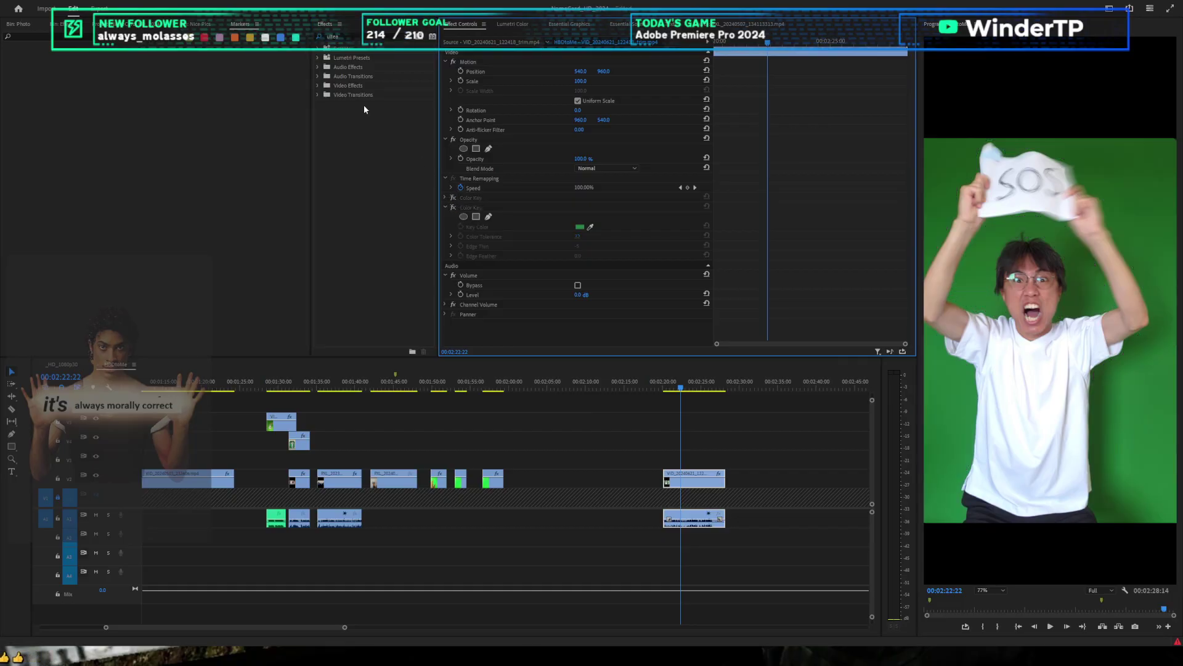
left_click(344, 35)
key("BackSpace")
key("BackSpace")
type("ra")
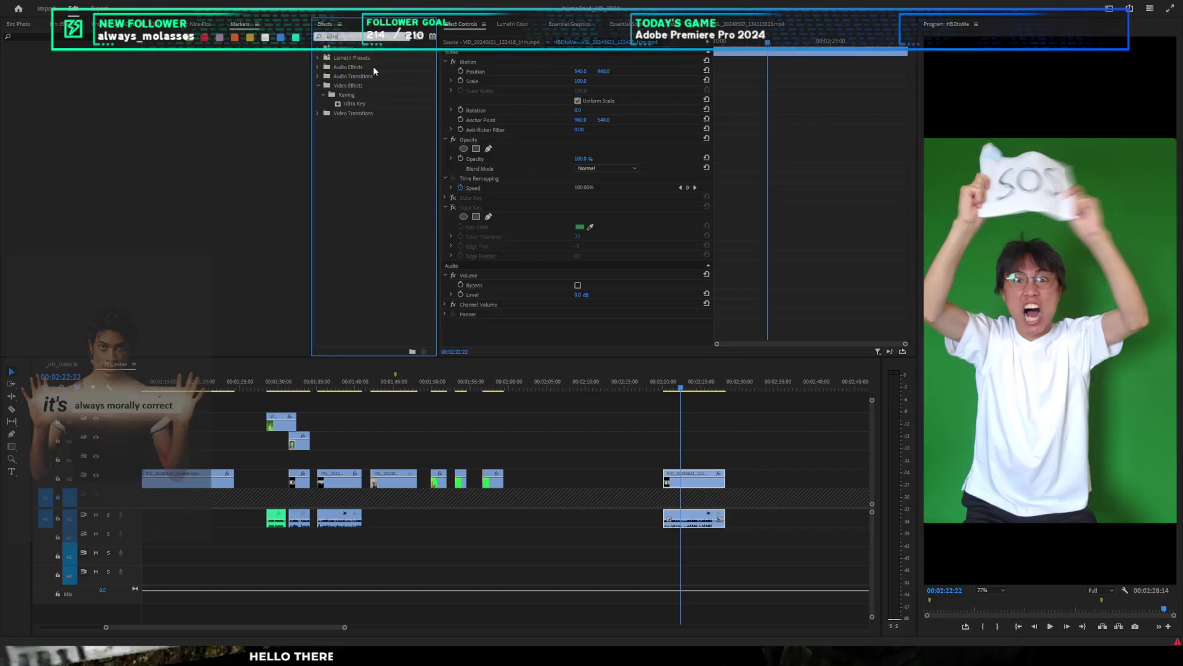
left_click_drag(357, 103, 711, 242)
Step: Sample the backdrop green for Ultra Key, re-enable both Color Keys, and set Ultra Key's Output to Alpha Channel
scroll(712, 247, "down", 2)
left_click(590, 258)
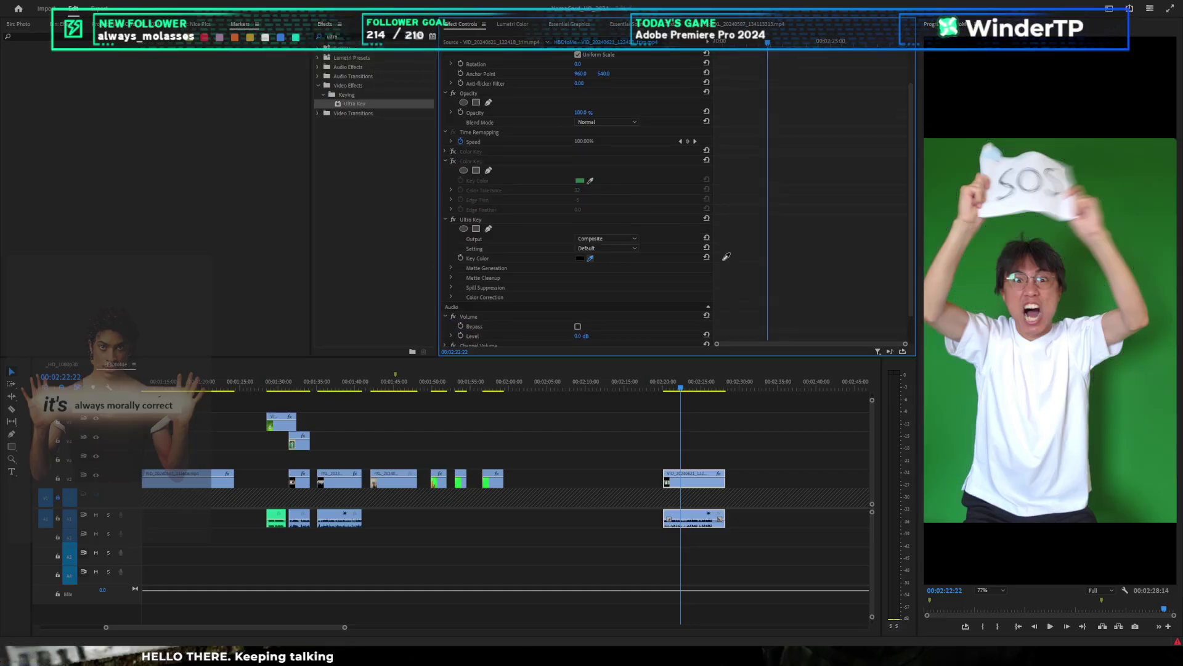
left_click(980, 299)
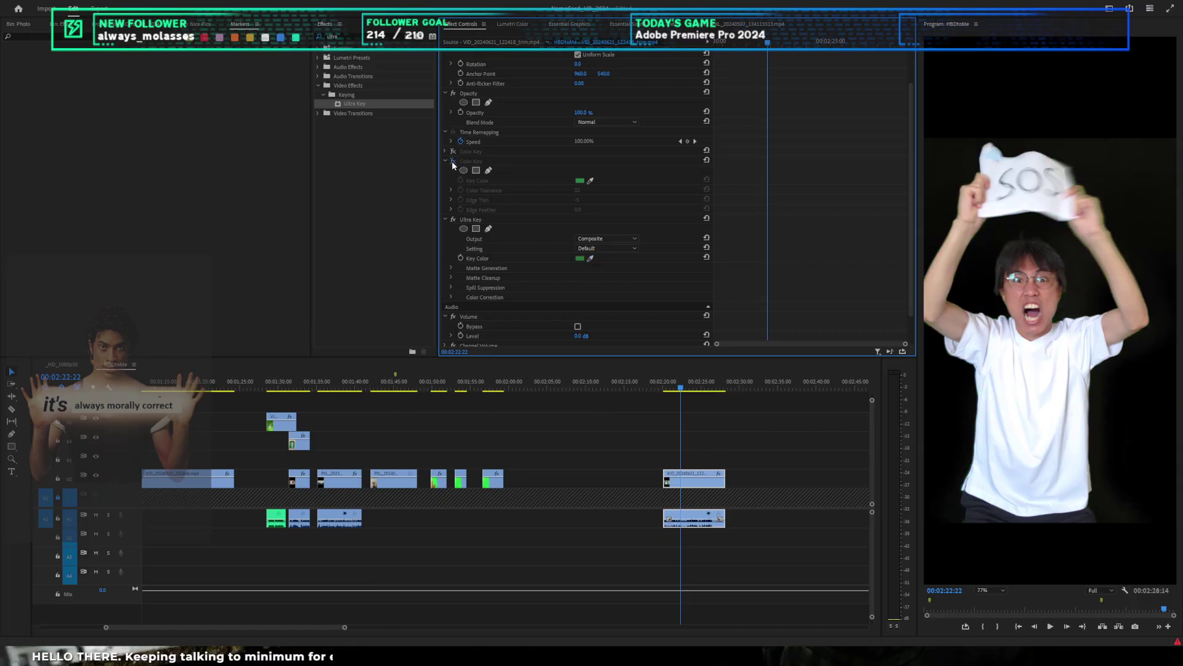
left_click(601, 239)
left_click(602, 249)
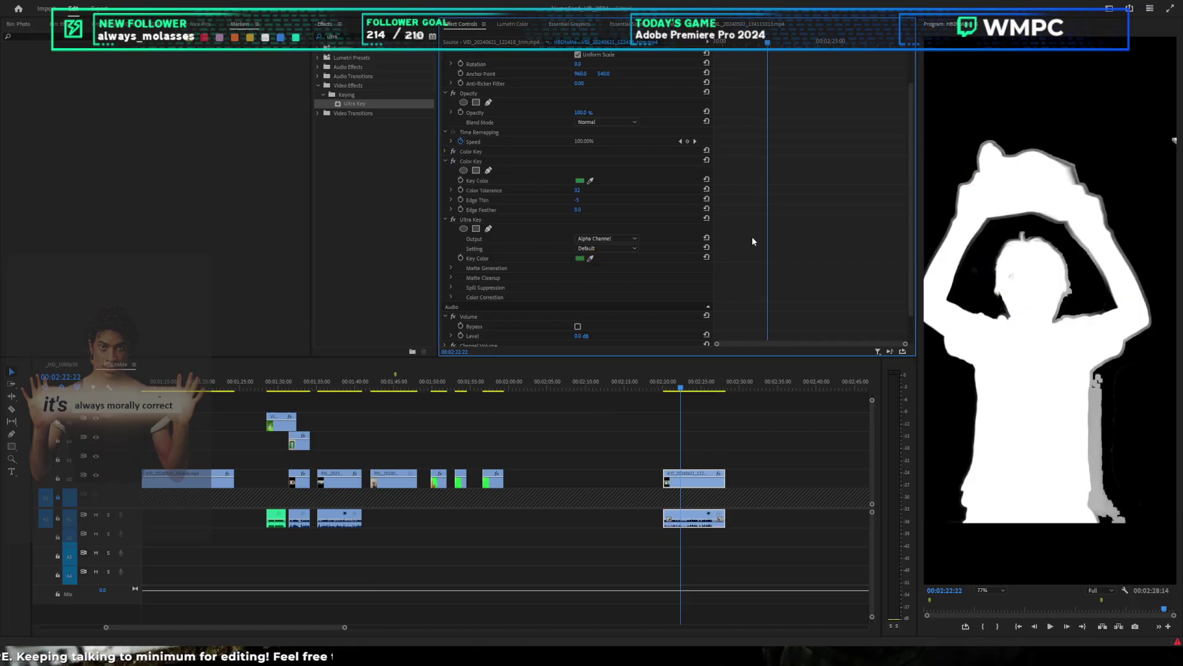
Step: Adjust Ultra Key's Transparency, Highlight, Shadow and Pedestal until the matte is solid white on a clean black background
left_click(451, 268)
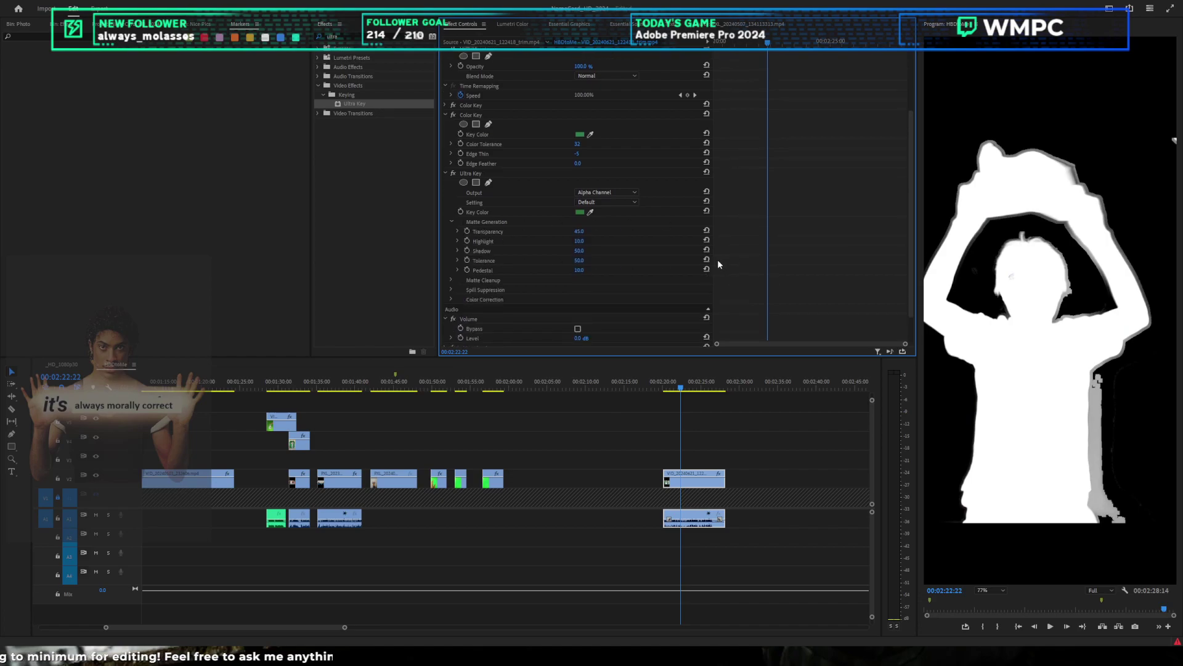
scroll(1011, 278, "up", 4)
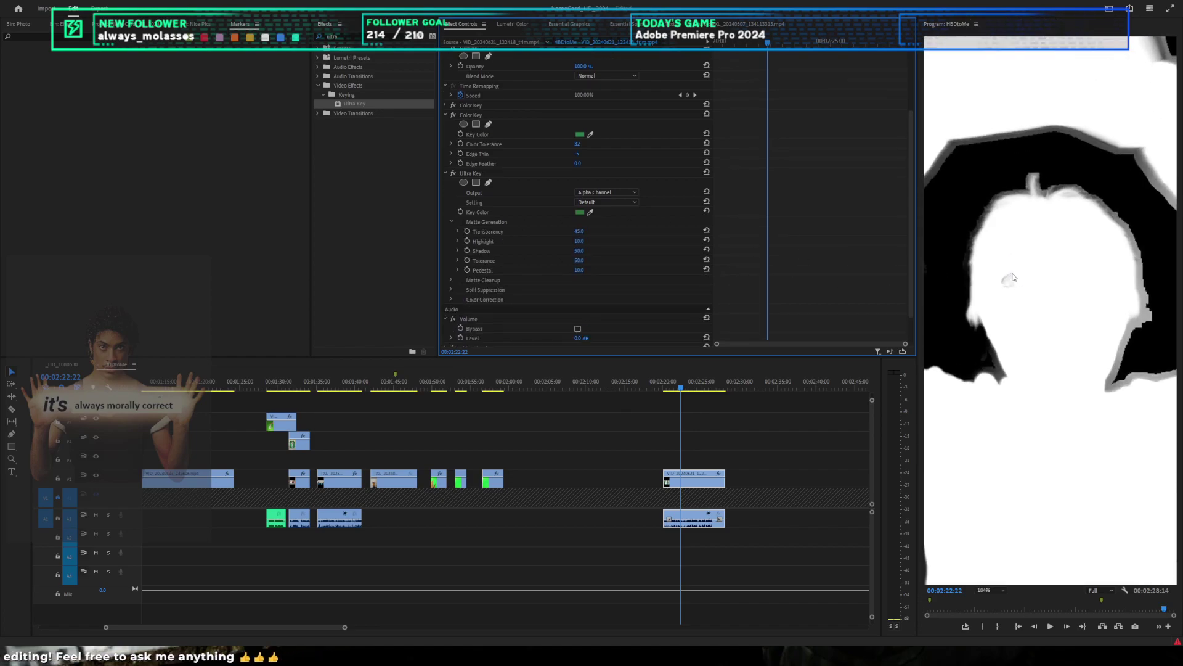
scroll(1031, 262, "down", 4)
scroll(1035, 265, "up", 1)
mouse_move(579, 231)
left_mouse_down()
mouse_move(589, 231)
mouse_move(554, 232)
mouse_move(585, 240)
mouse_move(569, 232)
mouse_move(575, 251)
mouse_move(560, 251)
mouse_move(587, 251)
mouse_move(579, 260)
mouse_move(601, 270)
mouse_move(538, 241)
mouse_move(588, 242)
left_mouse_up()
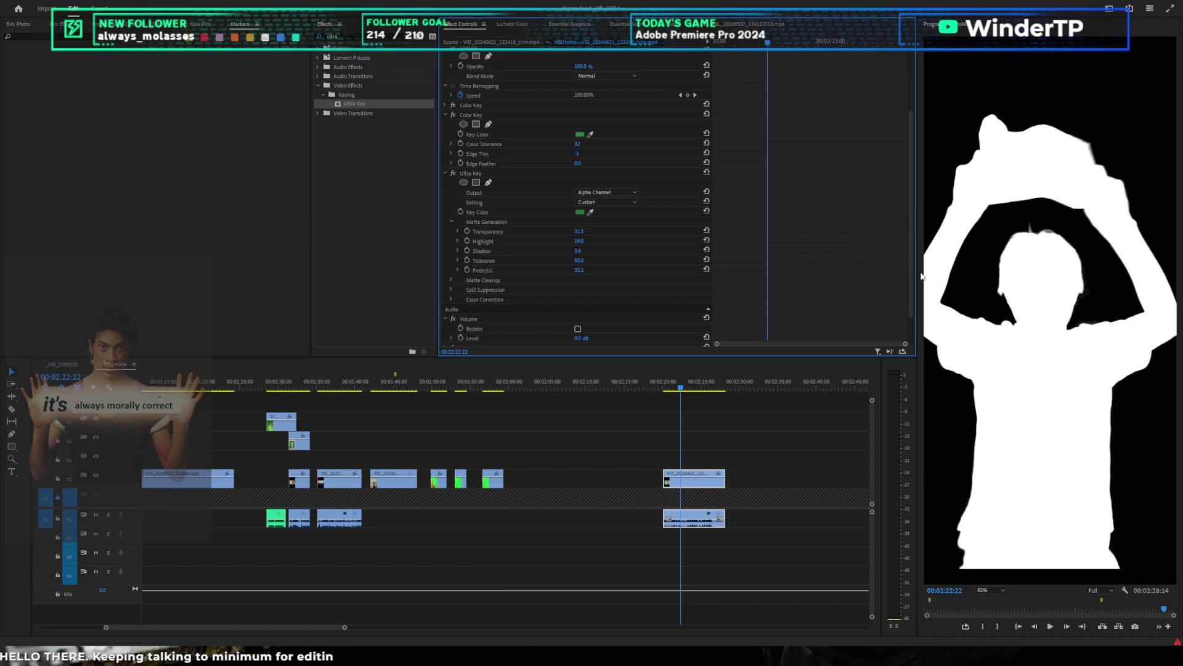
Step: Try a different Ultra Key Transparency while inspecting the matte's edges, and undo the adjustment
scroll(1063, 313, "down", 3)
scroll(1014, 259, "up", 2)
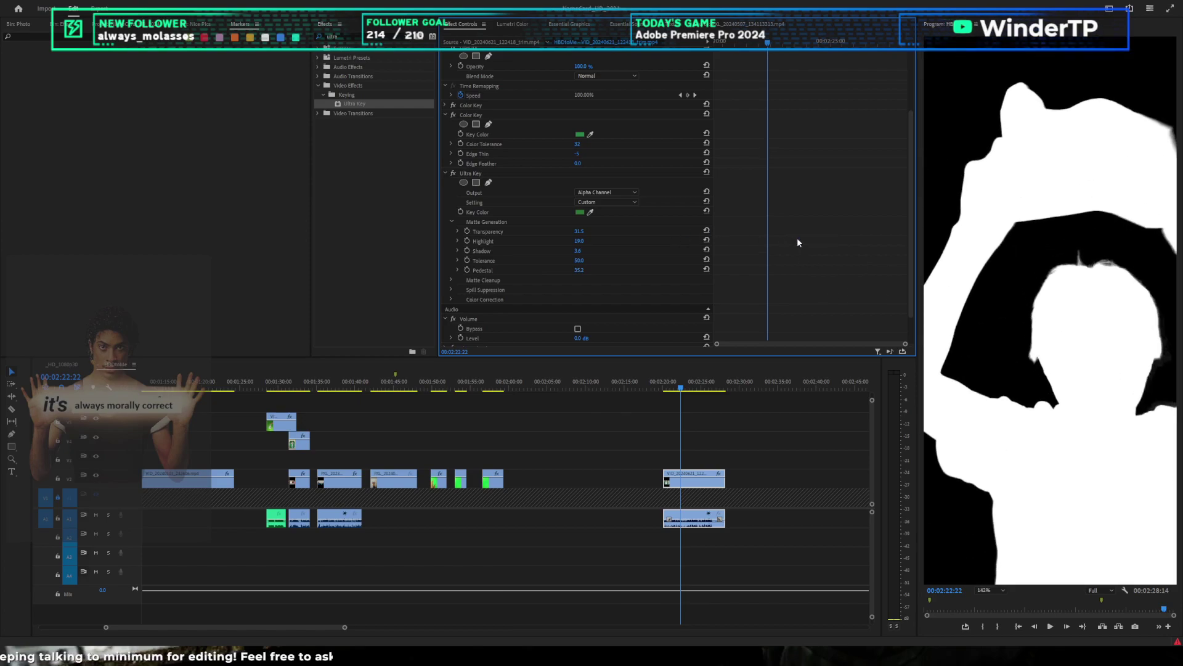
mouse_move(580, 231)
left_mouse_down()
mouse_move(648, 231)
mouse_move(548, 231)
mouse_move(660, 219)
left_mouse_up()
key("ctrl+z")
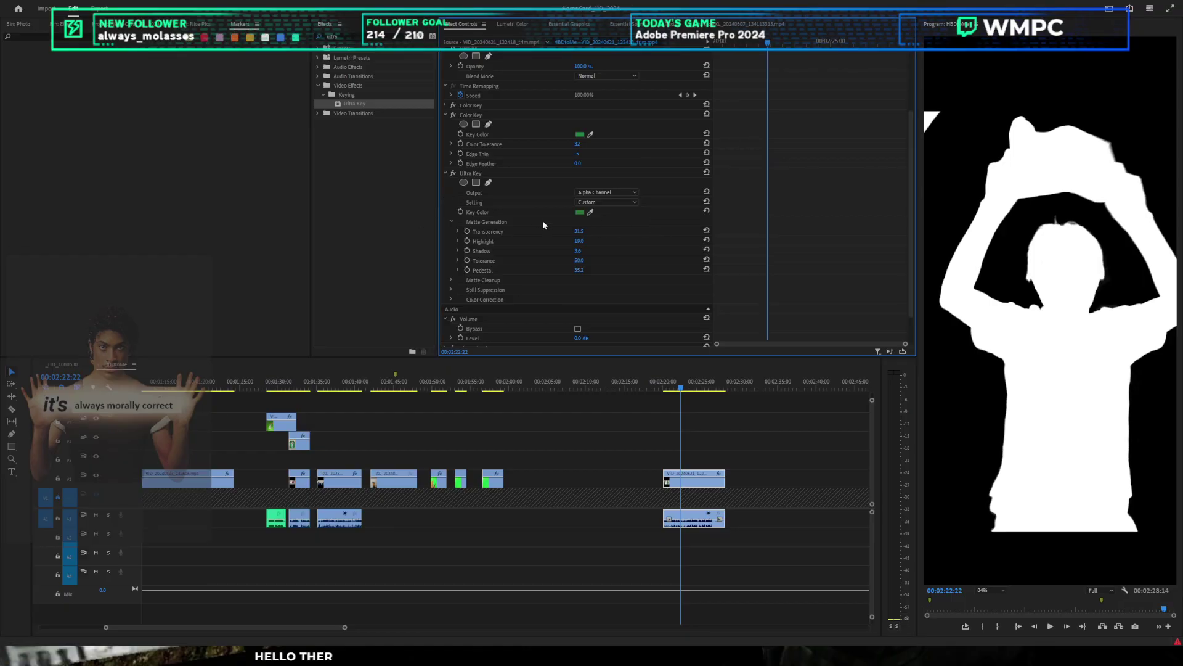
Step: Return Ultra Key's Output to Composite and increase Choke and Soften in the Matte Cleanup settings
left_click(620, 192)
left_click(621, 204)
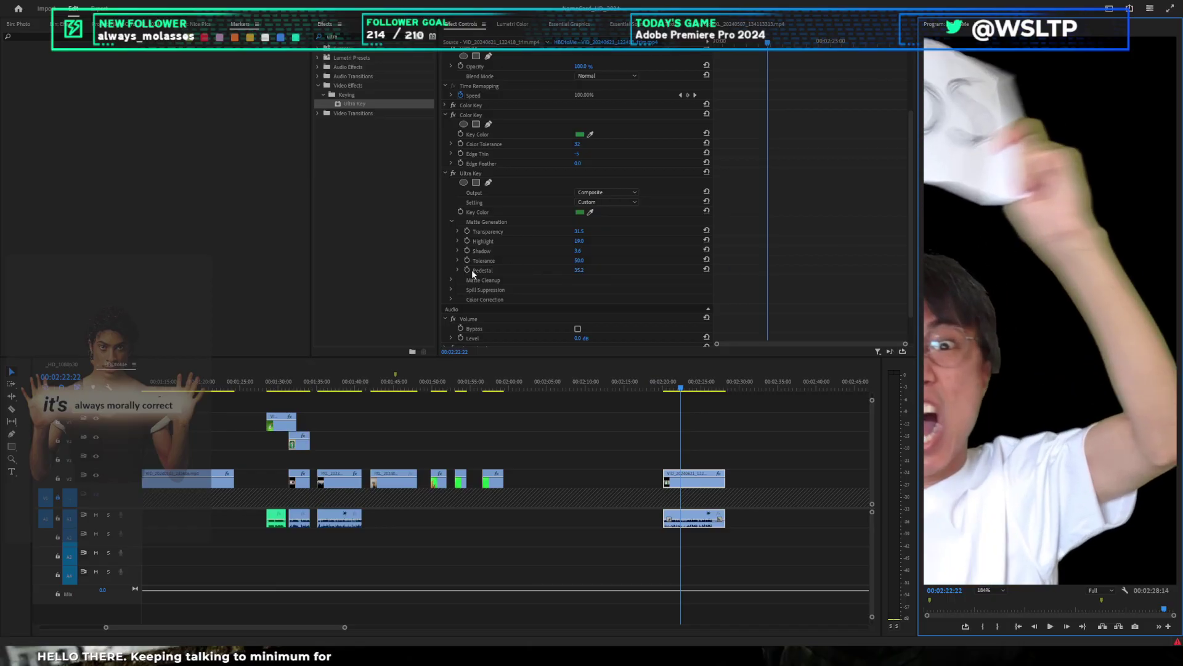
left_click(453, 281)
mouse_move(584, 293)
left_mouse_down()
mouse_move(617, 299)
mouse_move(577, 299)
mouse_move(600, 299)
mouse_move(585, 289)
left_mouse_up()
Step: Play the keyed SOS clip to 00:02:23:53 and examine the edges around the waving hands and paper
left_click(984, 590)
left_click(956, 496)
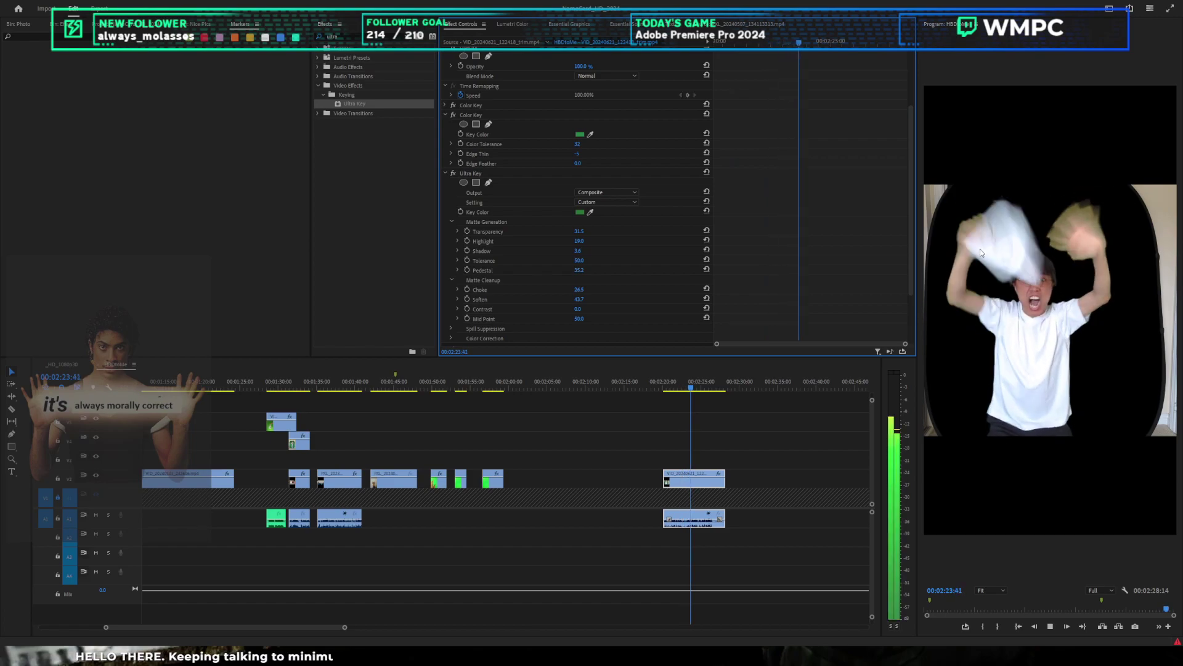
scroll(993, 247, "up", 3)
scroll(1023, 238, "down", 4)
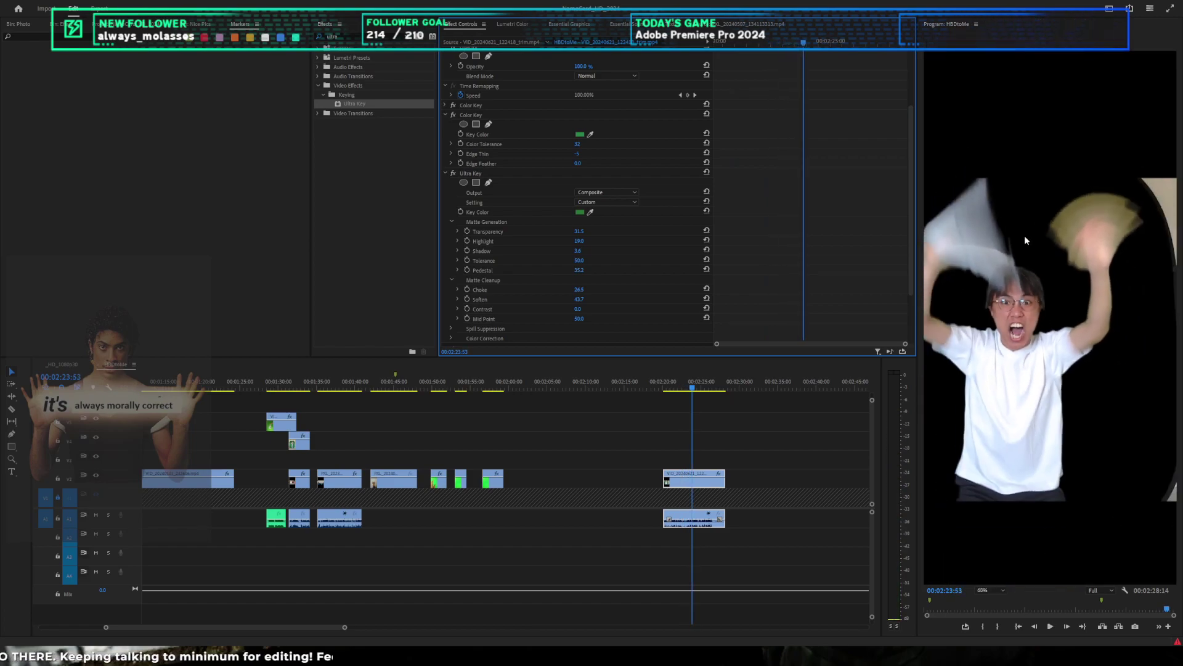
Step: Expand Ultra Key's Spill Suppression settings and apply the Spill Killer effect to the SOS clip
scroll(1023, 229, "up", 2)
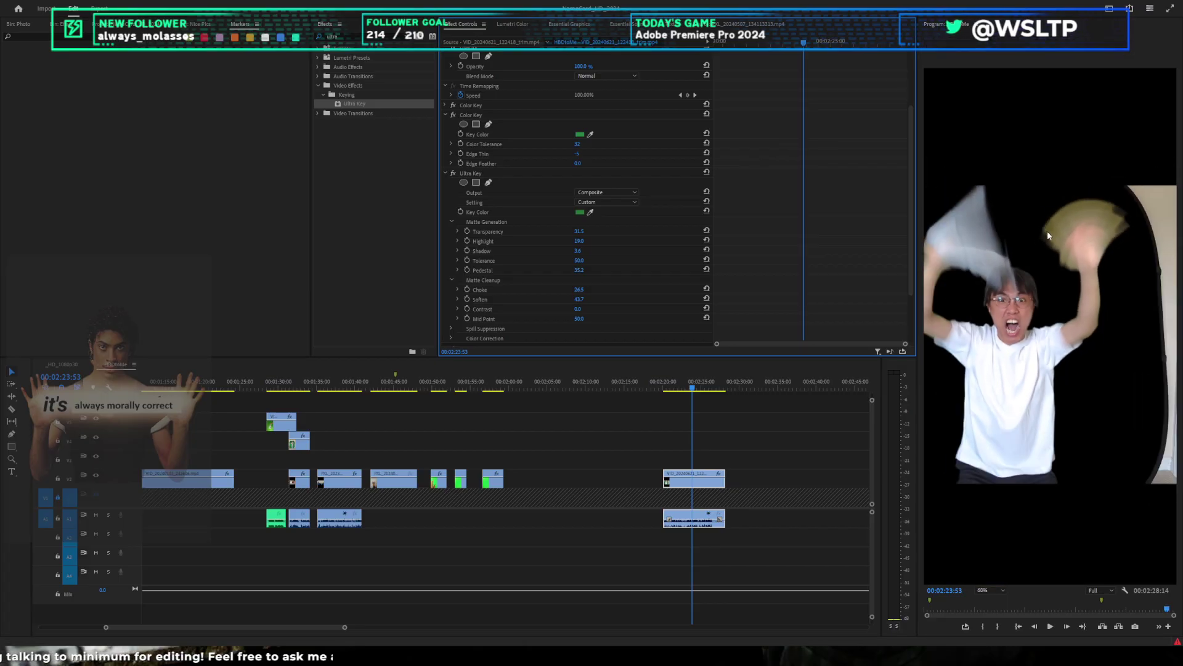
scroll(744, 260, "down", 2)
left_click(451, 273)
scroll(577, 268, "down", 3)
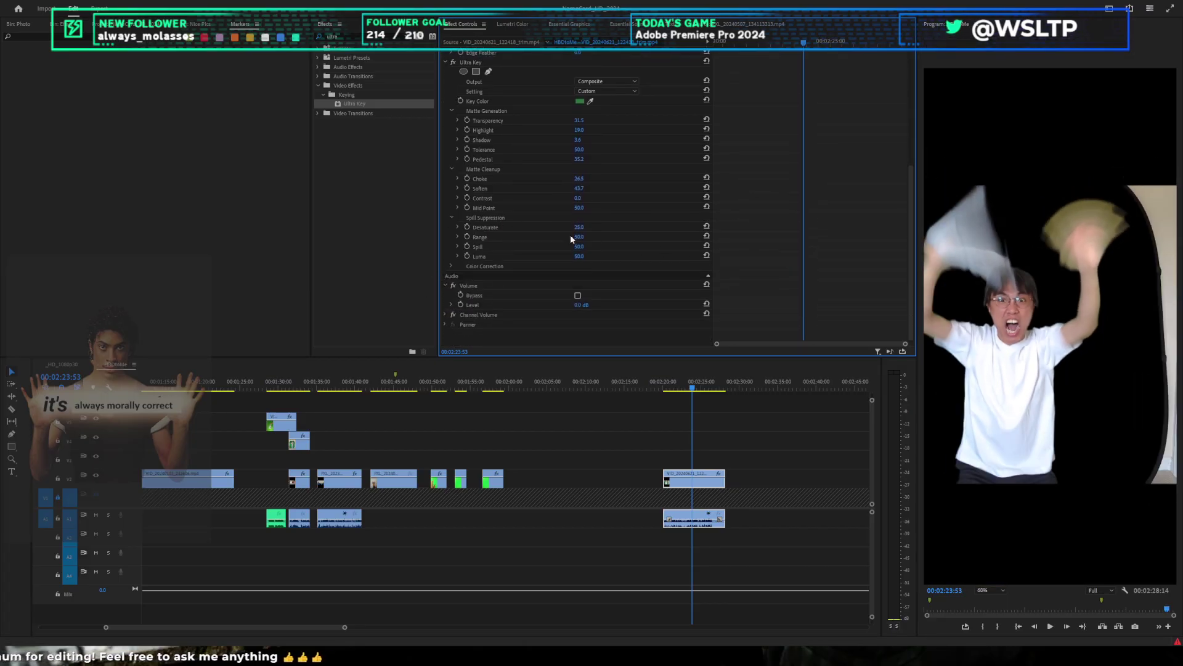
left_click(345, 34)
type("spill k")
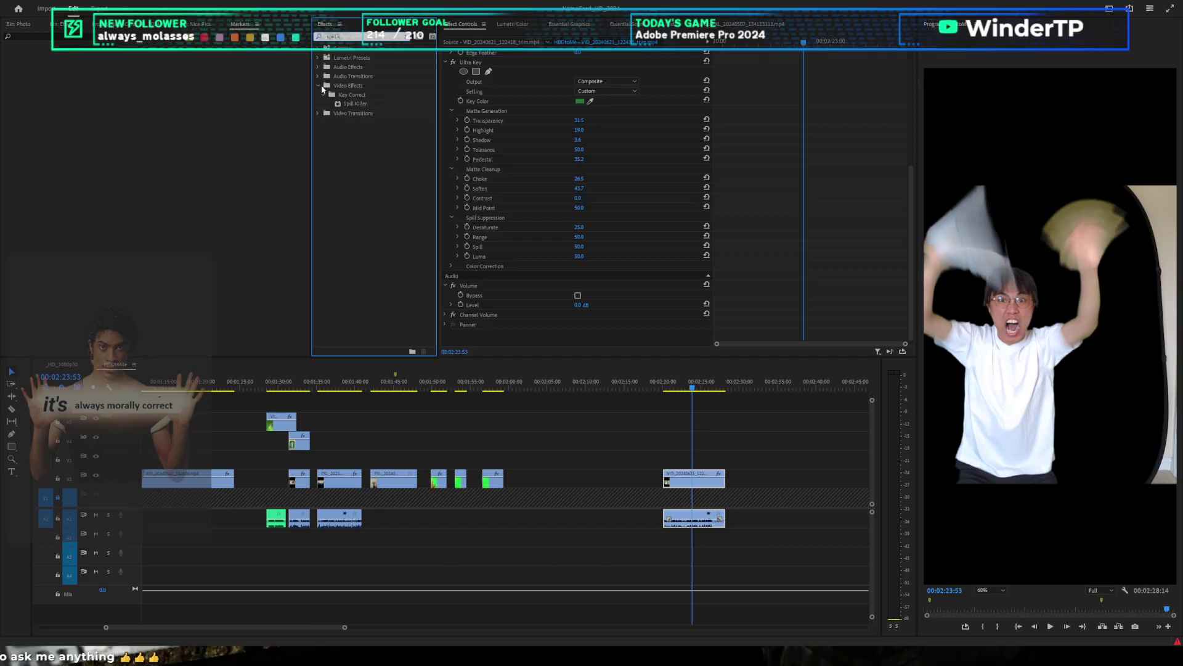
left_click_drag(355, 103, 721, 130)
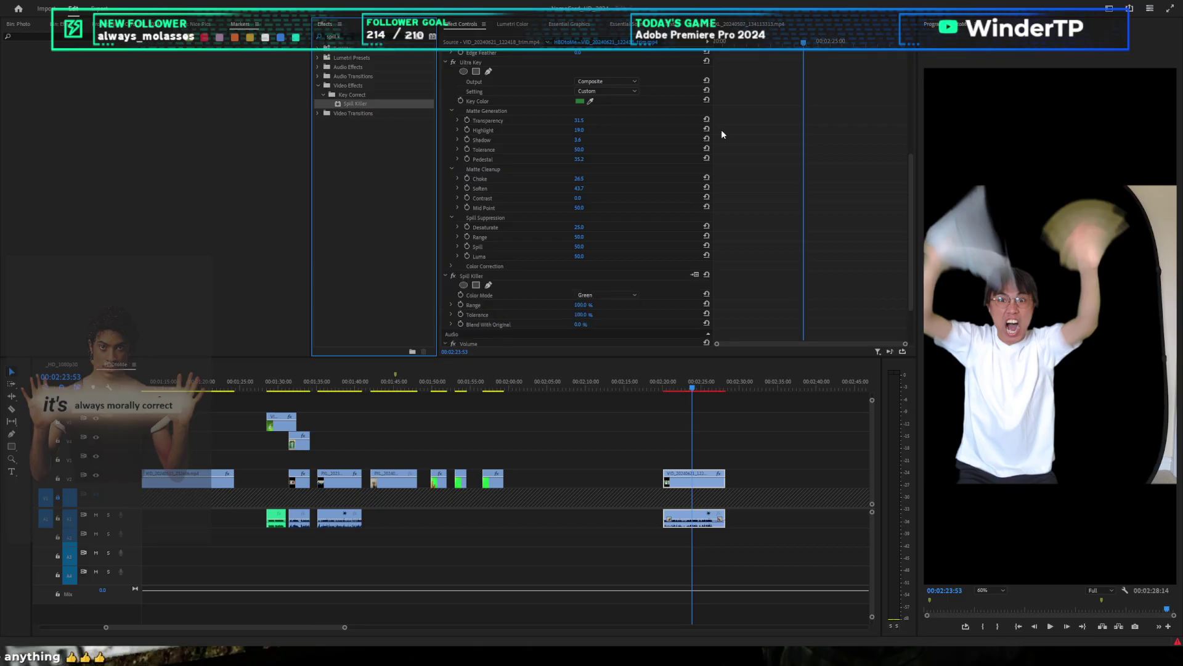
Step: Set Ultra Key's Spill Suppression Desaturate to 0 and toggle Spill Killer off and on to compare its result
scroll(564, 178, "down", 2)
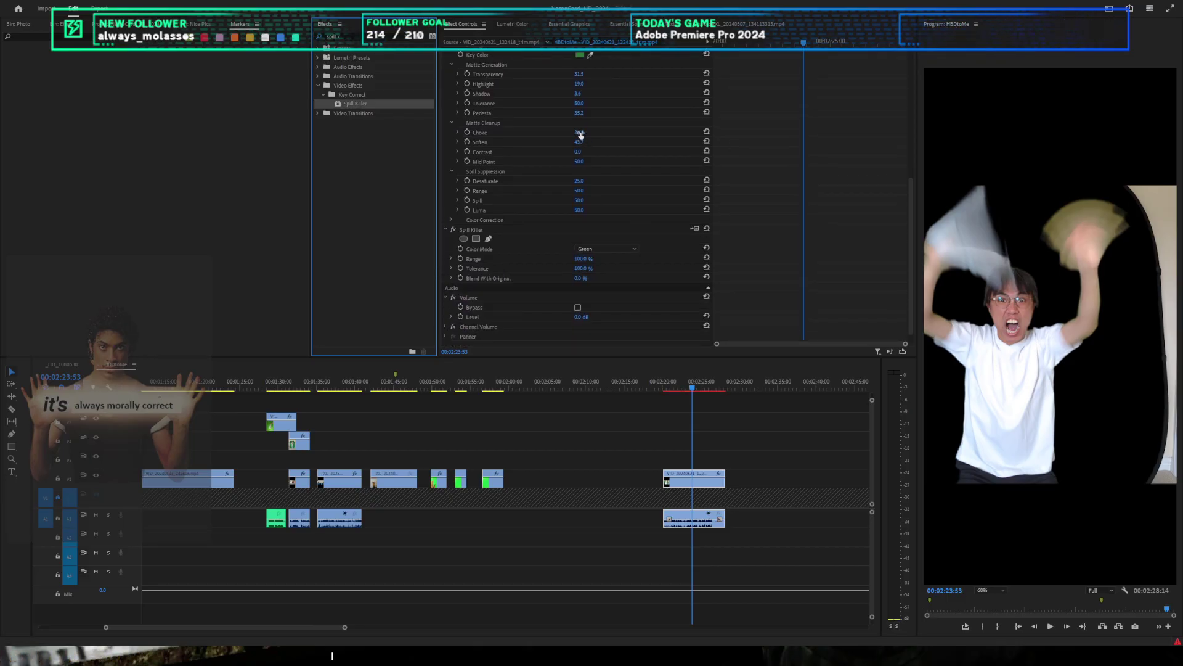
mouse_move(584, 182)
left_mouse_down()
mouse_move(631, 182)
mouse_move(587, 182)
left_mouse_up()
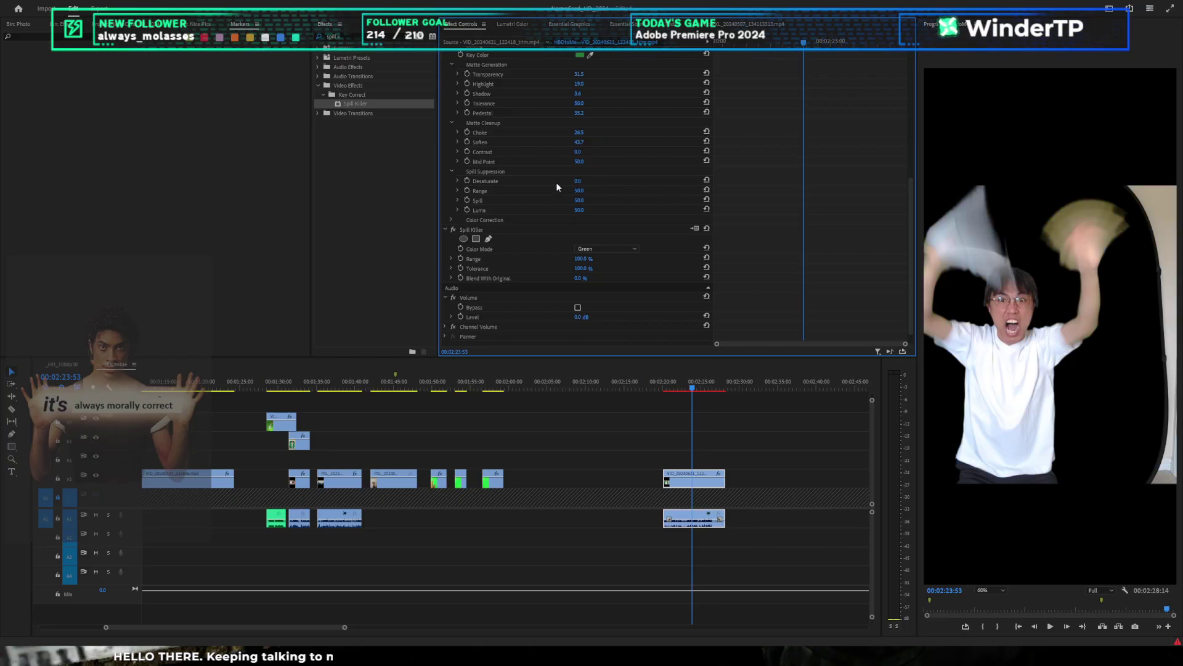
left_click(453, 230)
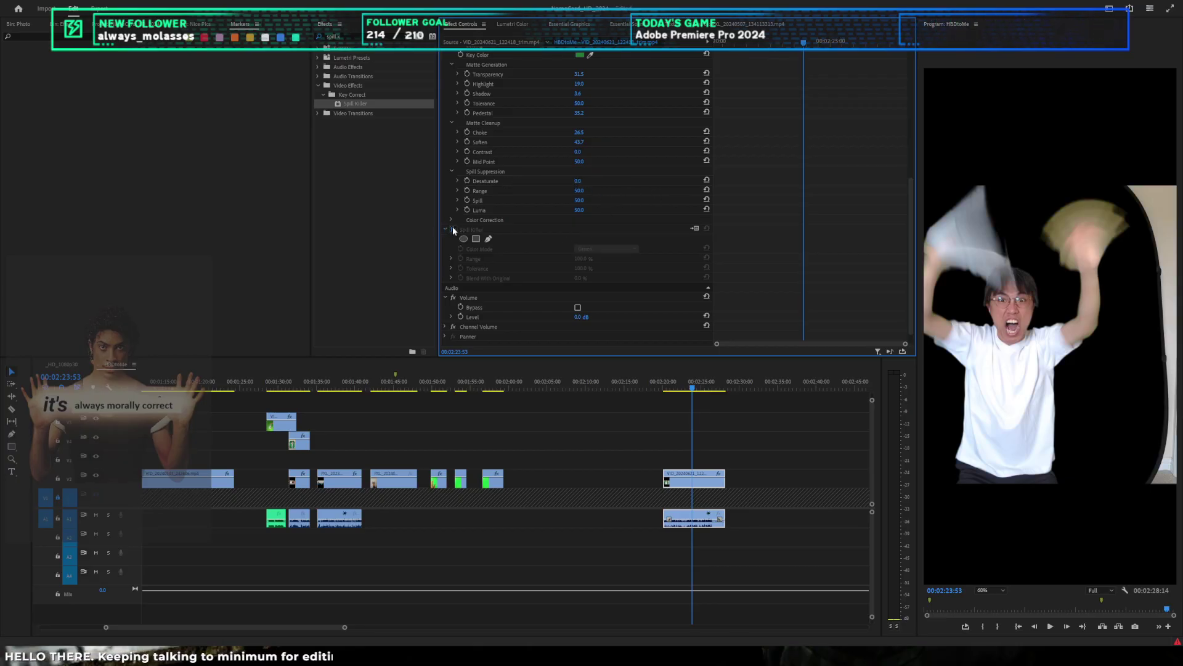
left_click(454, 230)
left_click(453, 229)
left_click(453, 229)
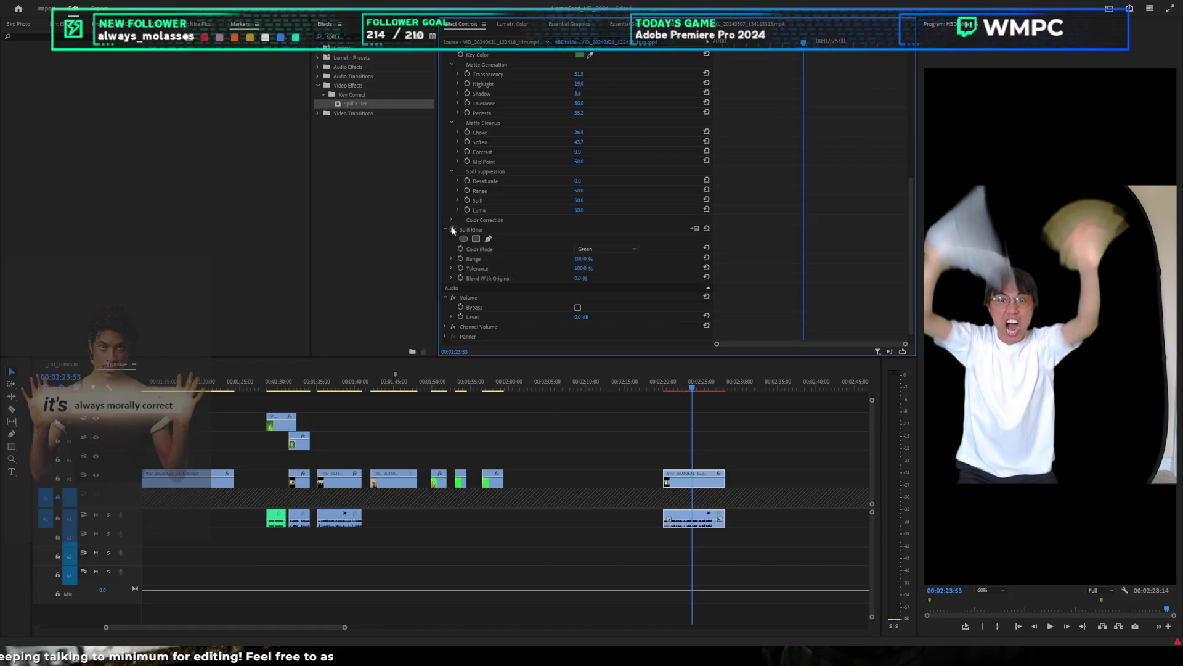
left_click(453, 229)
left_click(454, 229)
left_click(454, 229)
left_click(454, 229)
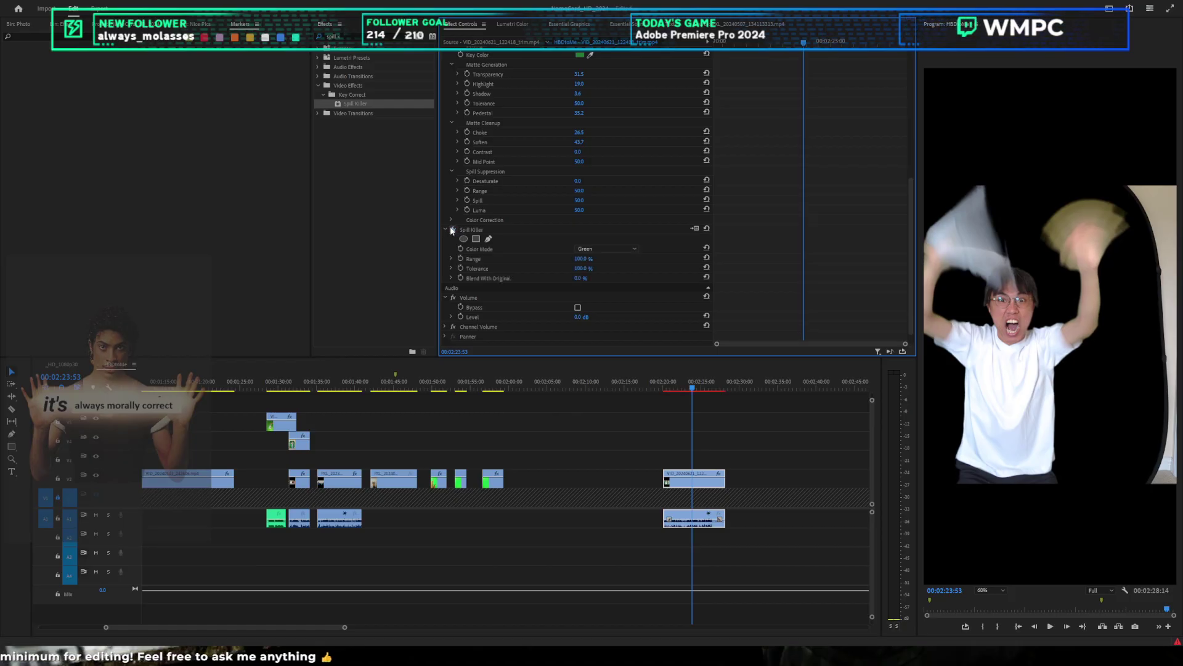
Step: Lower Spill Killer's Range to about 24% and Tolerance to about 45% to neutralise the green tint on the waving paper
left_click_drag(583, 258, 555, 268)
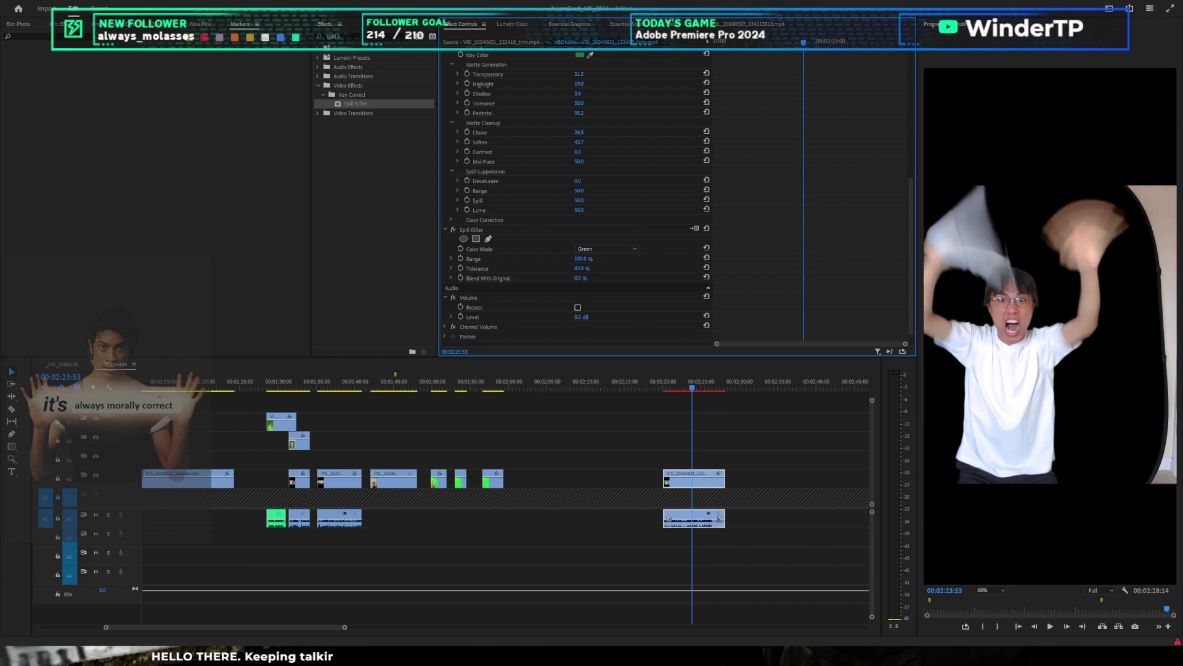
left_click_drag(550, 269, 550, 269)
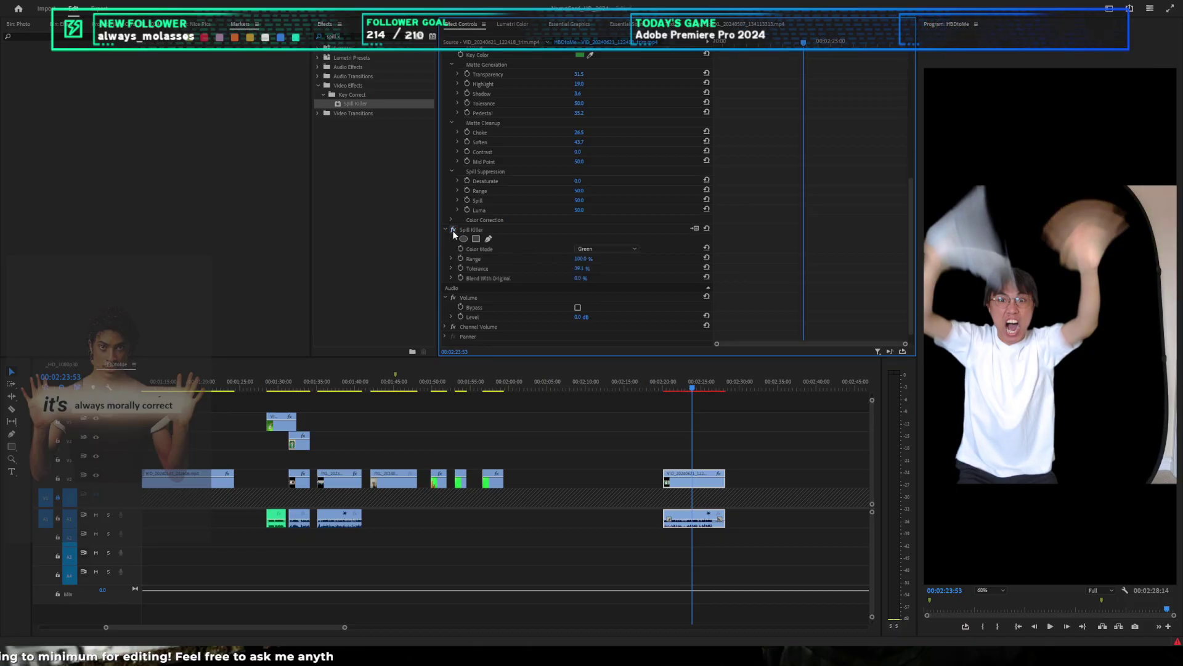
left_click_drag(581, 268, 593, 269)
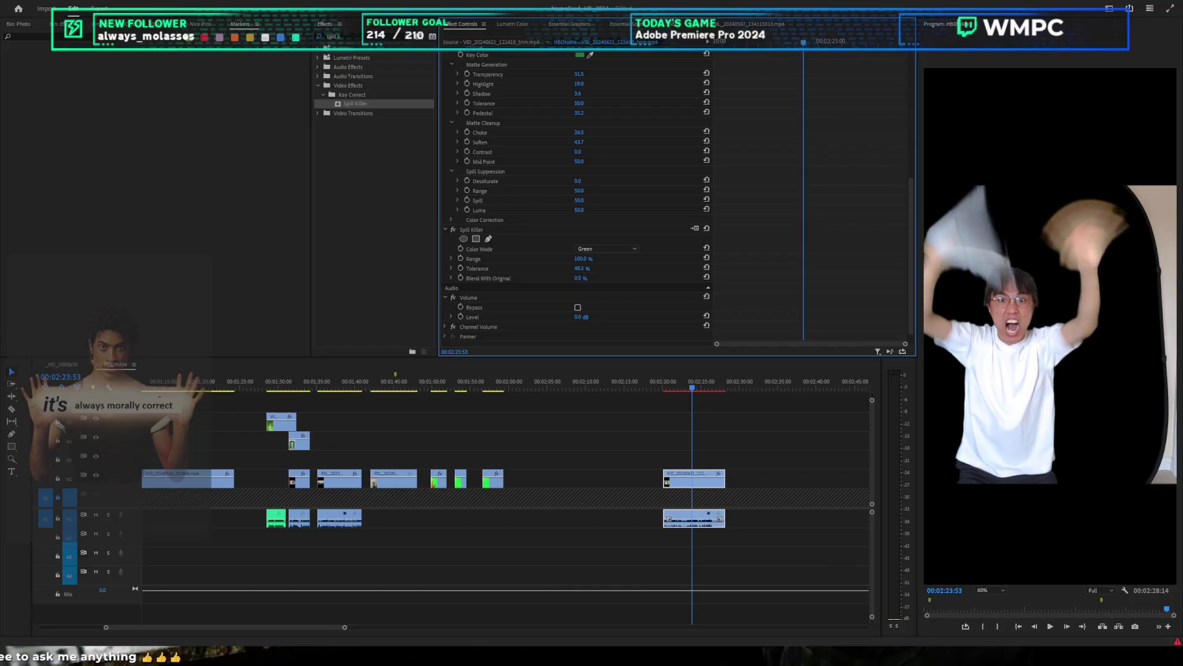
mouse_move(581, 269)
left_mouse_down()
mouse_move(592, 259)
mouse_move(577, 259)
left_mouse_up()
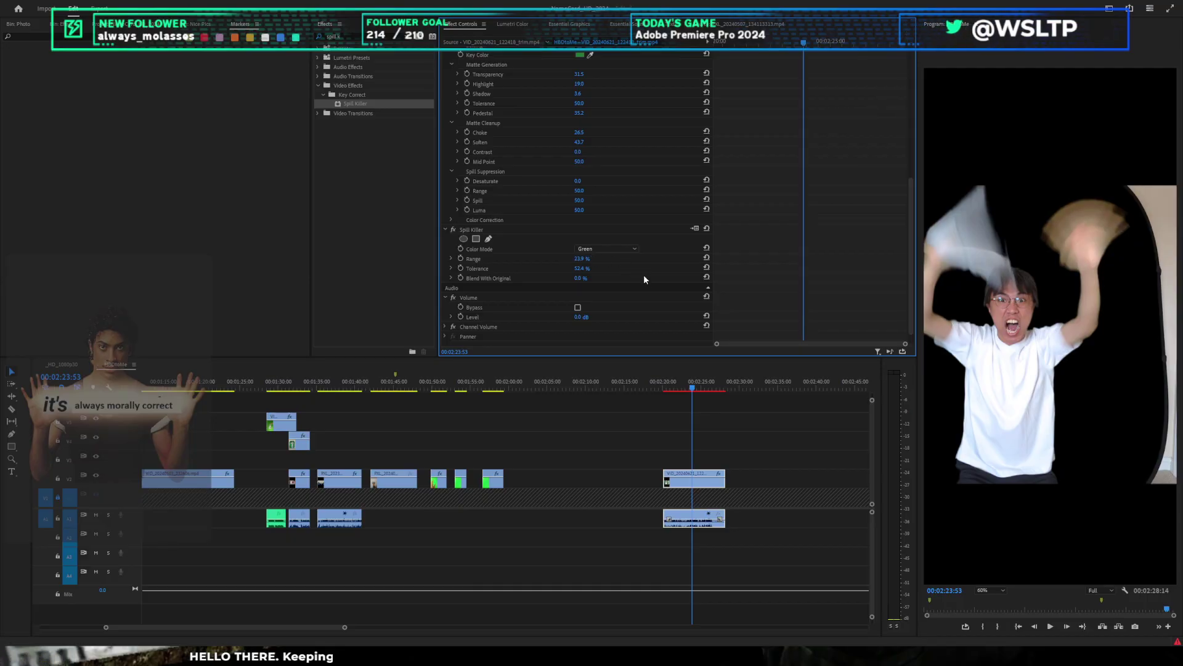
left_click_drag(582, 269, 579, 269)
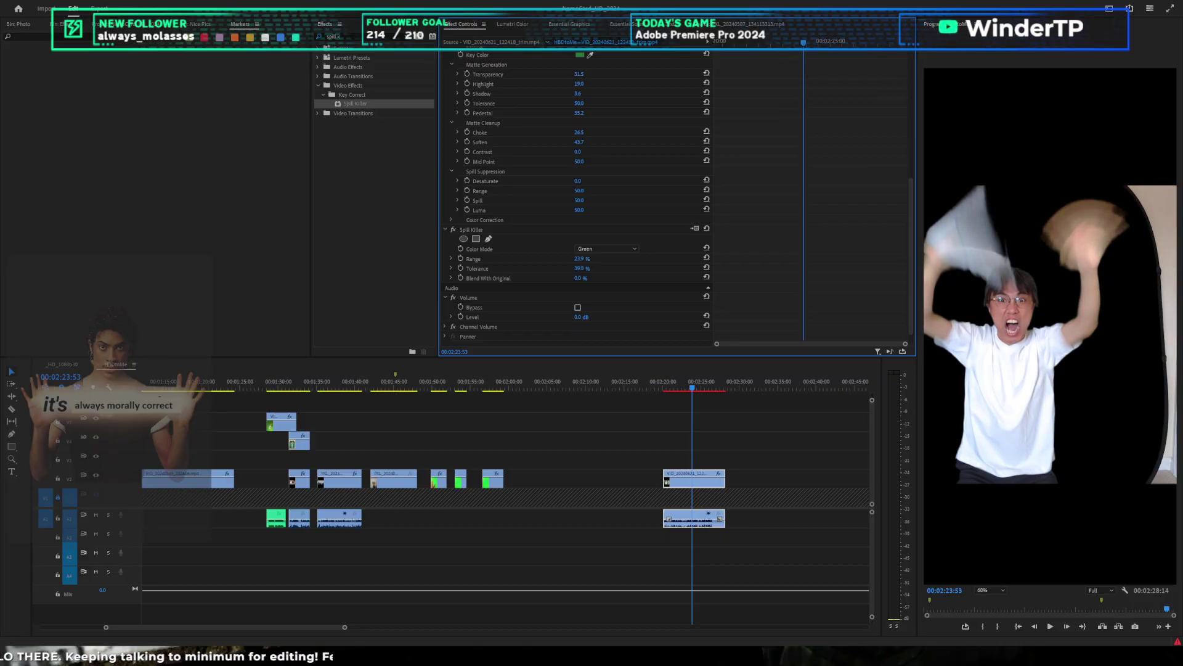
left_click_drag(582, 268, 592, 269)
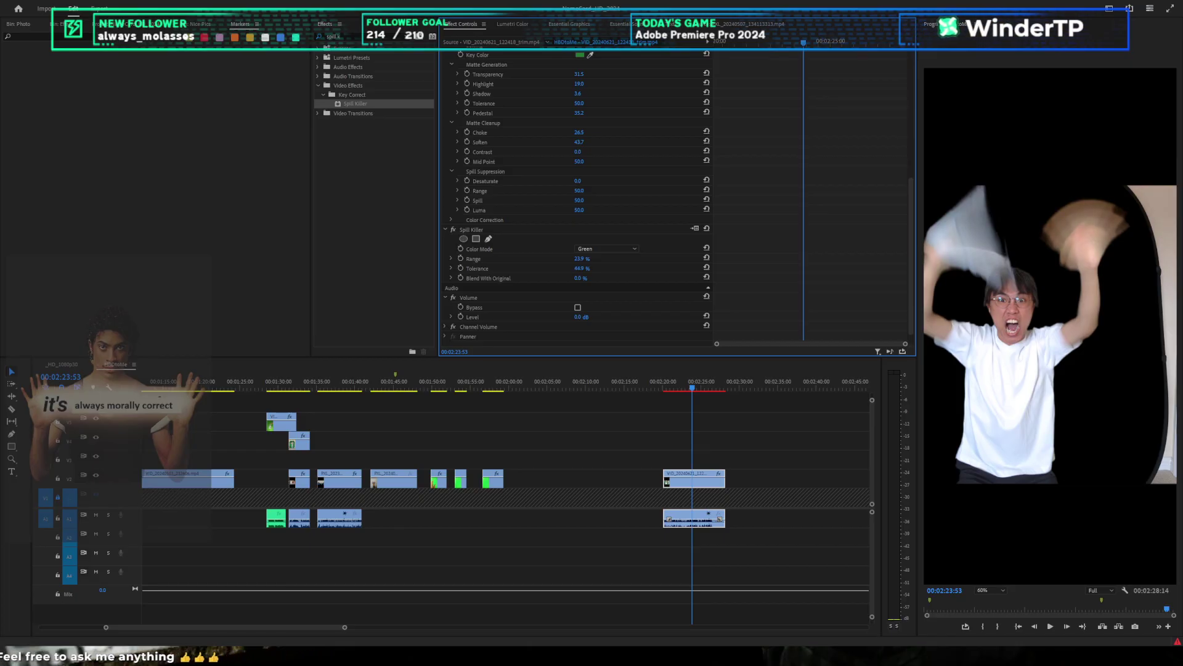
Step: Show the whole frame in the preview and move the playhead to the SOS clip's last frame at 00:02:28:13
scroll(782, 232, "up", 4)
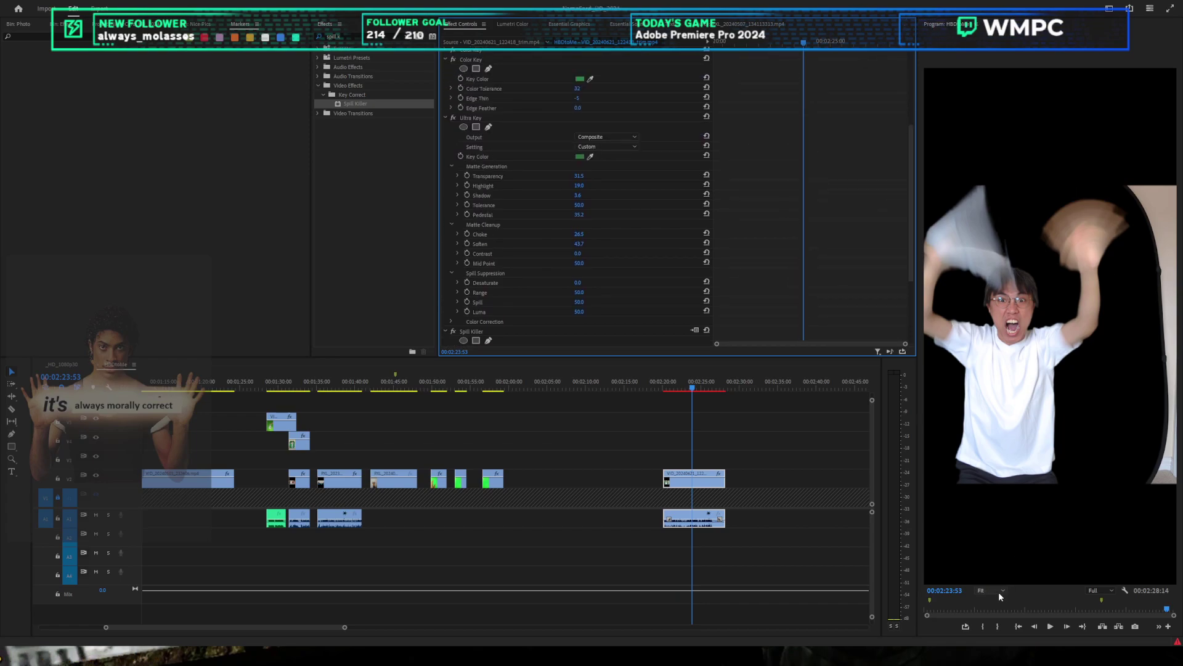
scroll(1018, 345, "down", 2)
left_click_drag(1013, 339, 1031, 342)
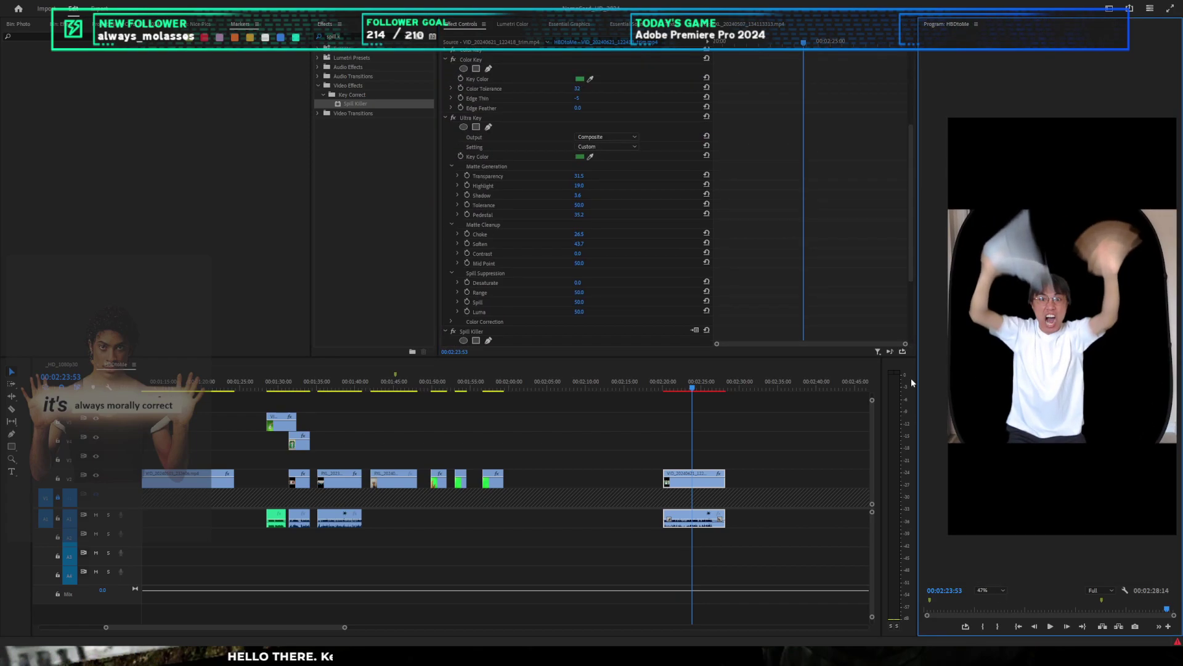
mouse_move(703, 382)
left_mouse_down()
mouse_move(724, 386)
mouse_move(671, 389)
mouse_move(743, 393)
mouse_move(708, 391)
left_mouse_up()
scroll(688, 395, "up", 2)
left_click(685, 386)
scroll(758, 468, "down", 1)
left_click(778, 416)
scroll(739, 423, "up", 3)
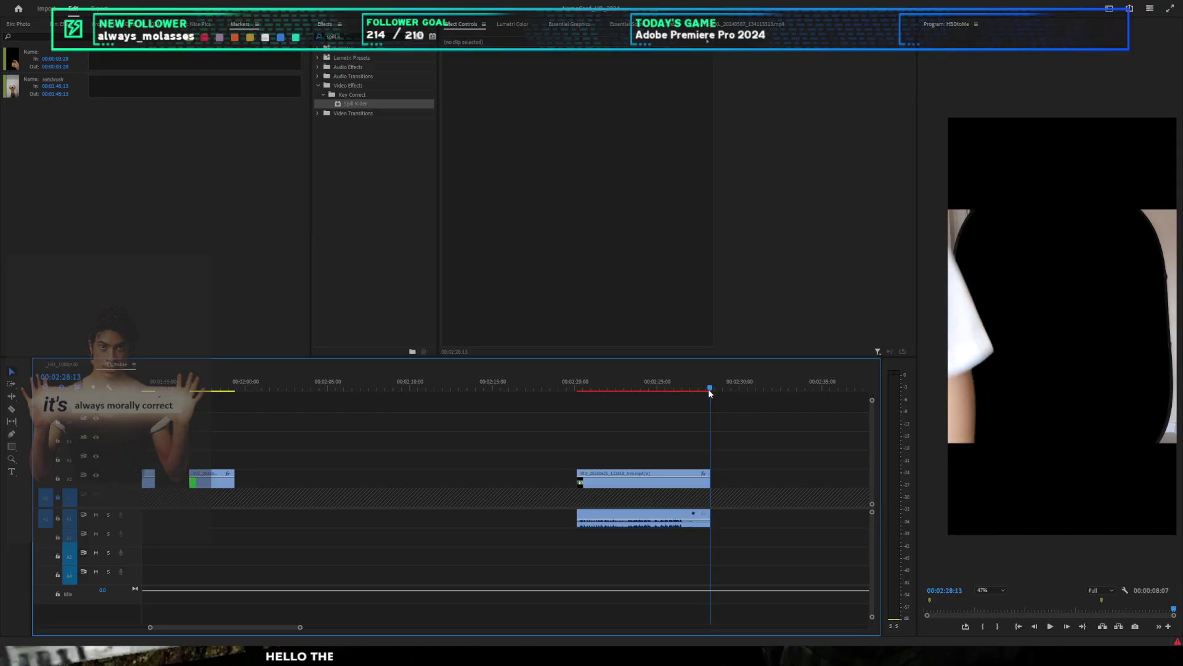
key("equal")
key("equal")
key("Left")
key("Left")
key("Left")
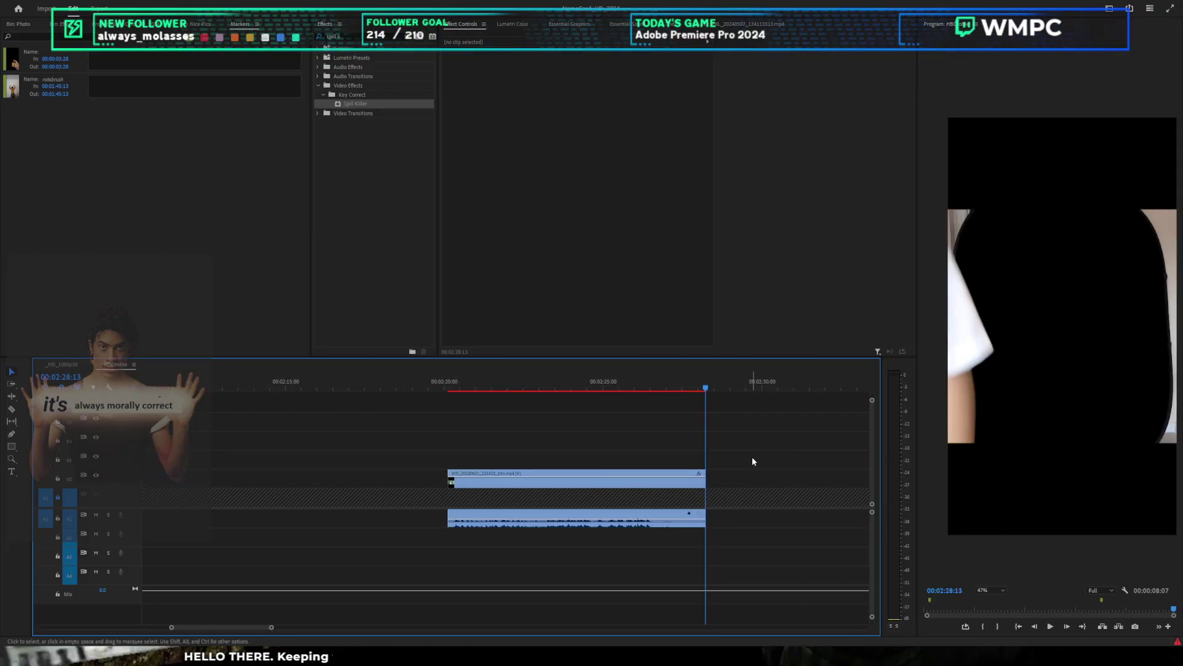
Step: Add a frame hold at the SOS clip's end and extend the held segment to 00:02:46:47
left_click(677, 480)
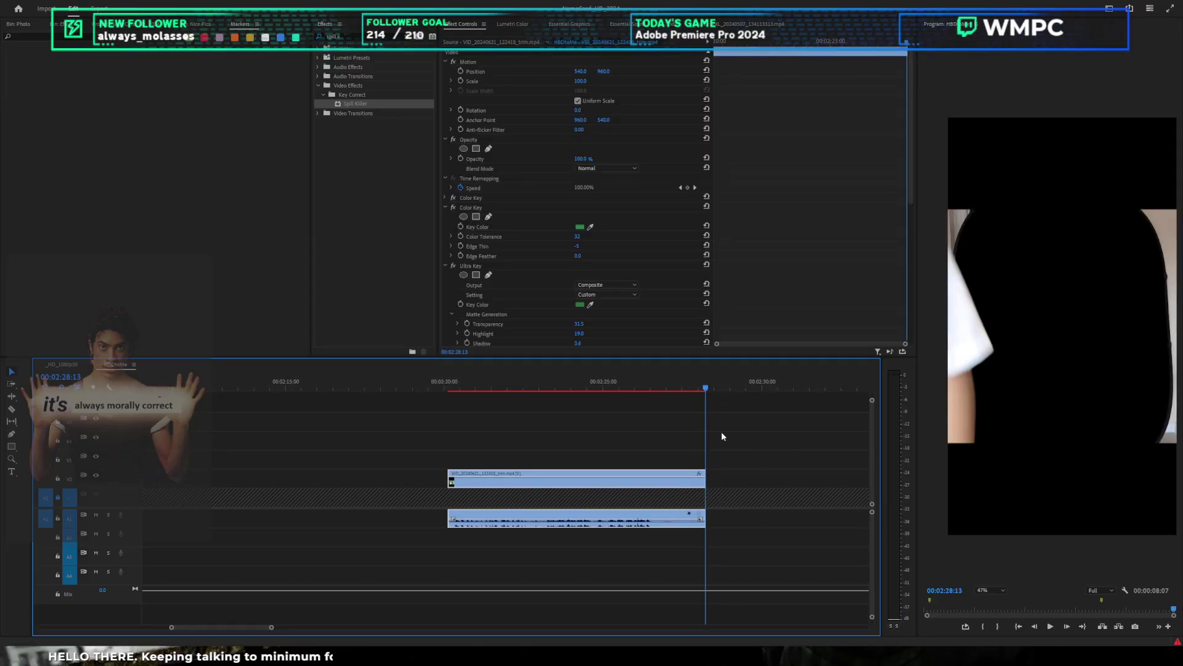
left_click(686, 415)
scroll(686, 415, "down", 2)
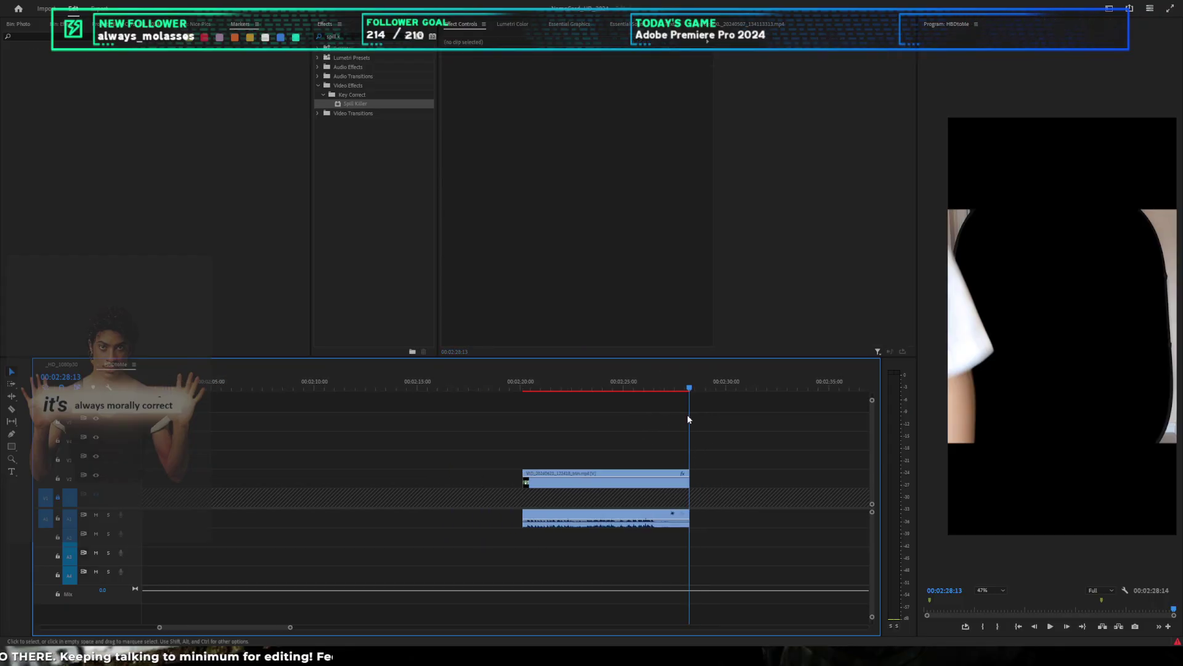
left_click_drag(688, 480, 961, 479)
scroll(698, 416, "down", 2)
Step: Scale the held segment to 179 and shift its horizontal Position to about 550
left_click_drag(644, 390, 724, 399)
left_click(703, 479)
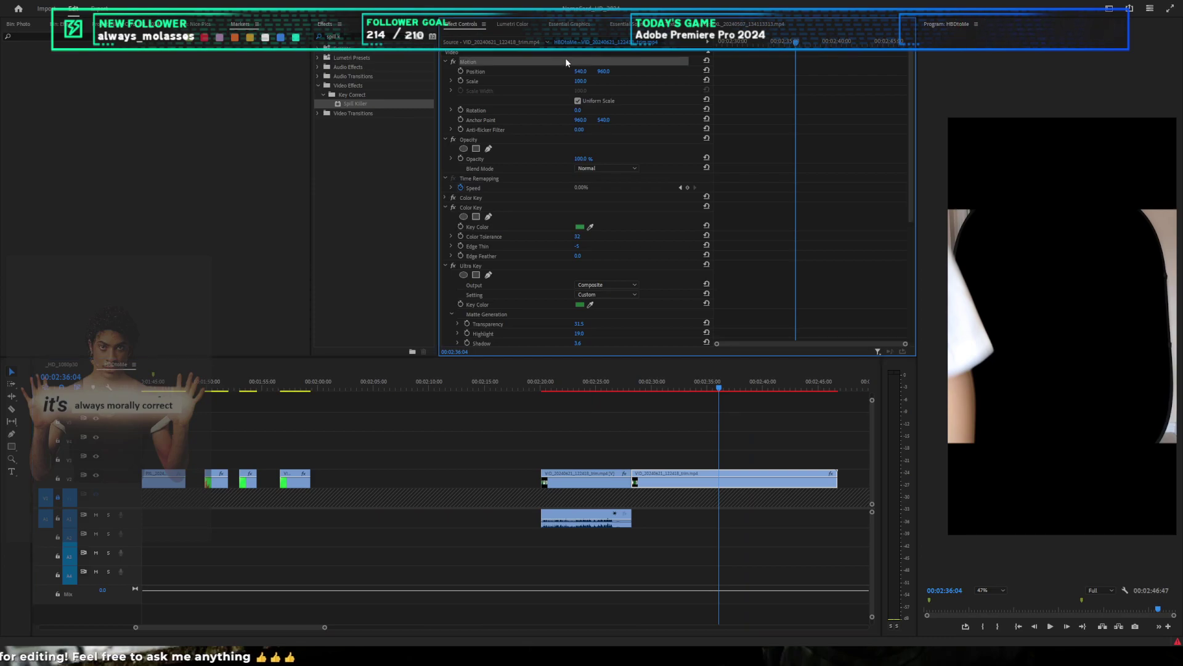
left_click_drag(580, 81, 576, 81)
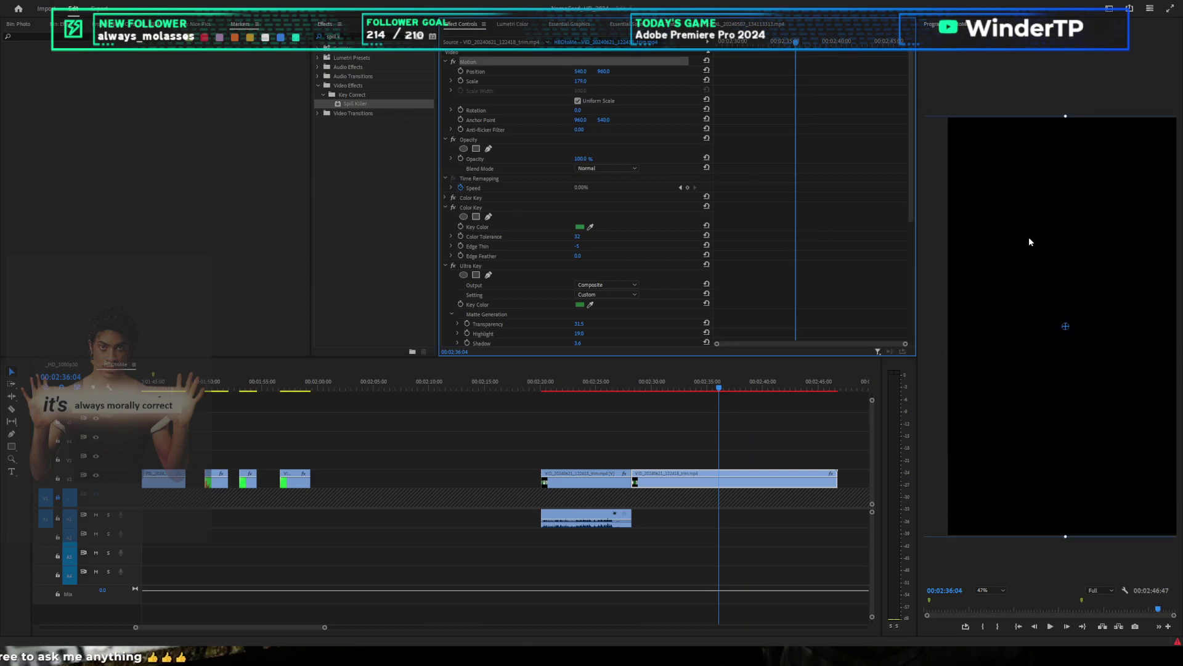
left_click_drag(1030, 237, 1033, 237)
left_click(616, 85)
left_click(616, 84)
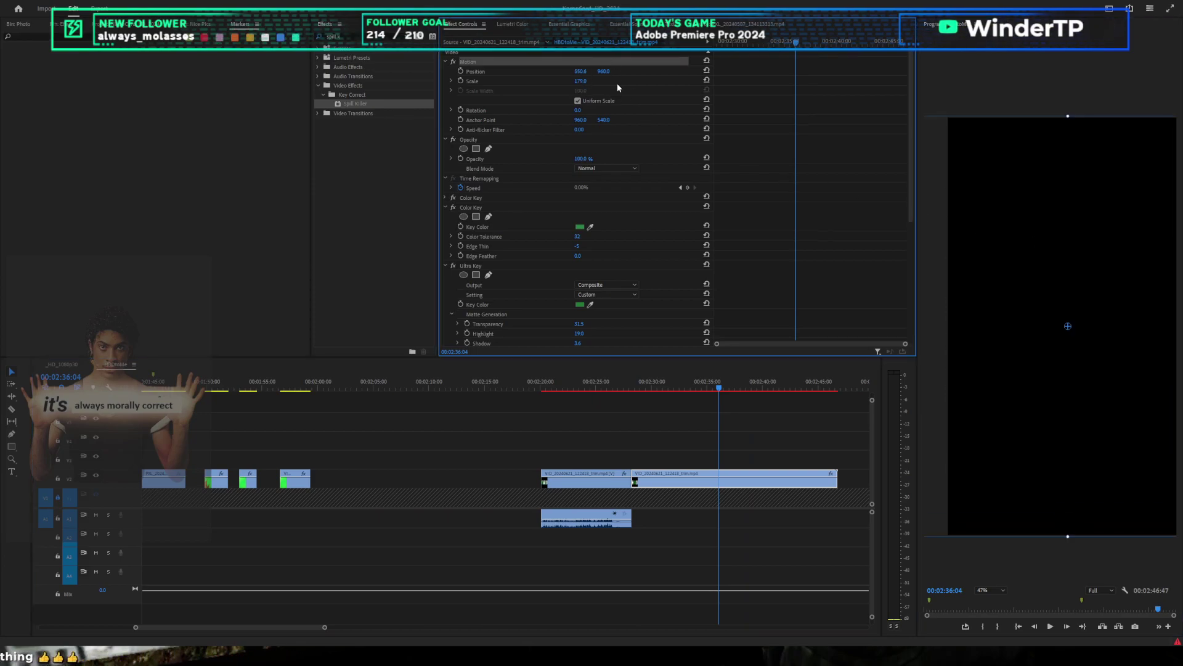
Step: Apply the held segment's Motion settings to the original SOS clip too and move both clips up one video track
left_click_drag(615, 432, 704, 508)
left_click(606, 443)
left_click_drag(633, 483, 633, 462)
Step: Play the enlarged SOS clip from its start and examine the framing
left_click_drag(621, 382, 552, 392)
scroll(609, 397, "down", 2)
key("space")
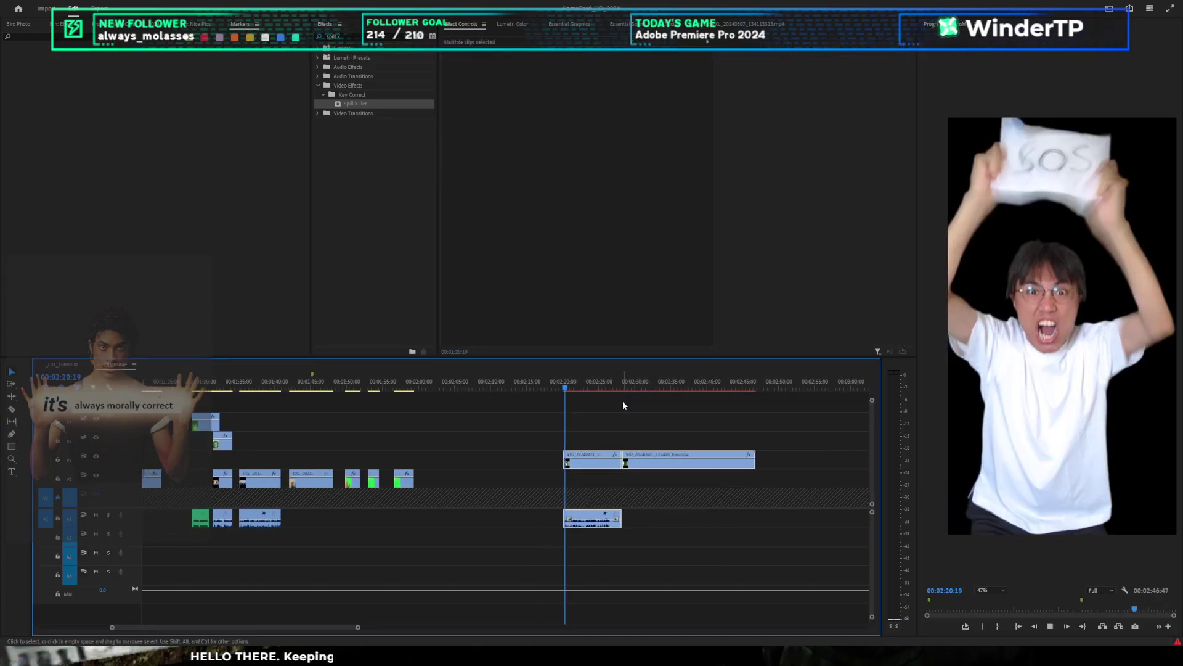
left_click(623, 405)
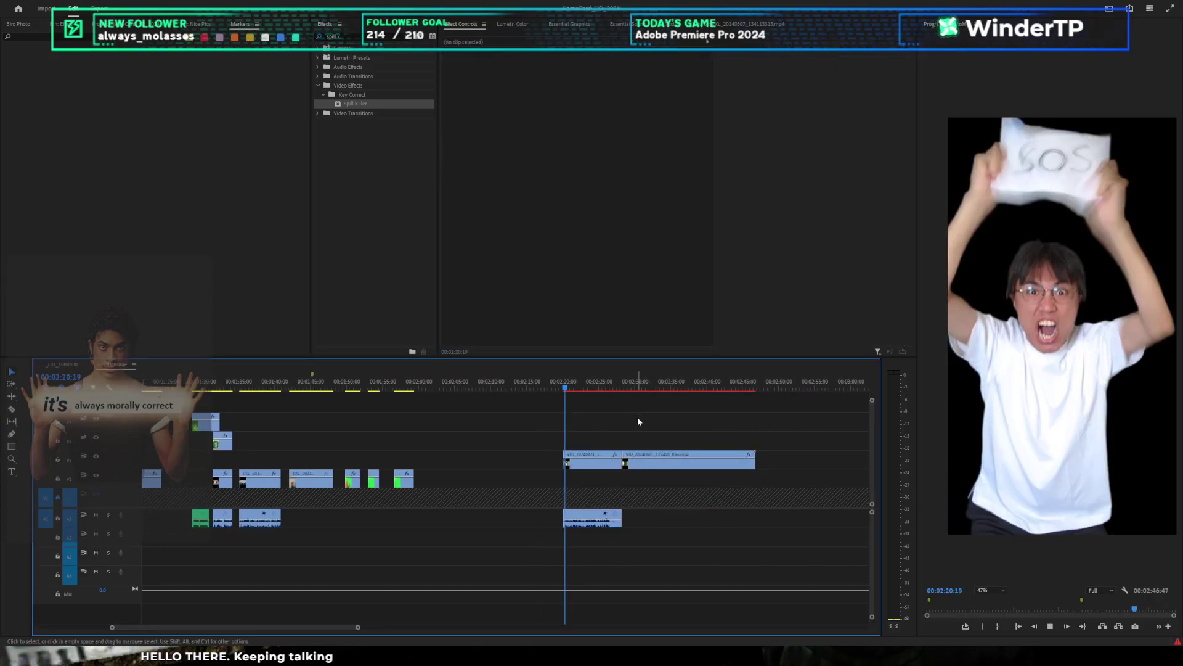
left_click(653, 456)
left_click(601, 403)
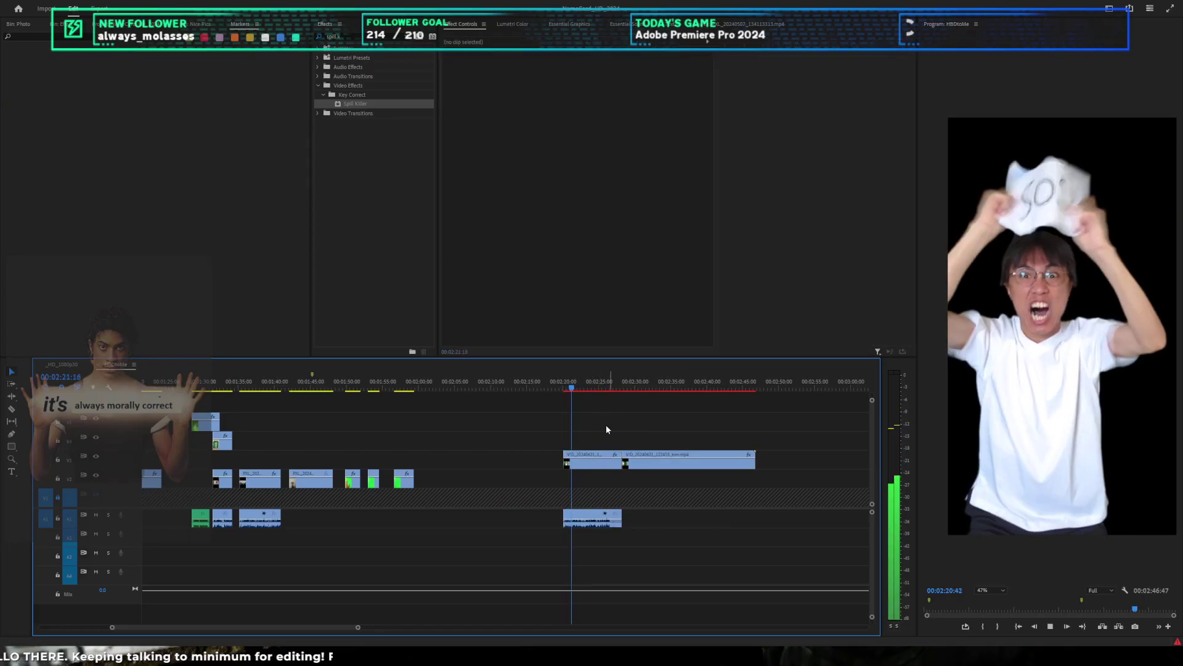
Step: Reposition the first SOS clip to about 658 horizontally and 1071 vertically in its Motion settings
left_click(595, 386)
left_click_drag(564, 444, 585, 465)
left_click(601, 74)
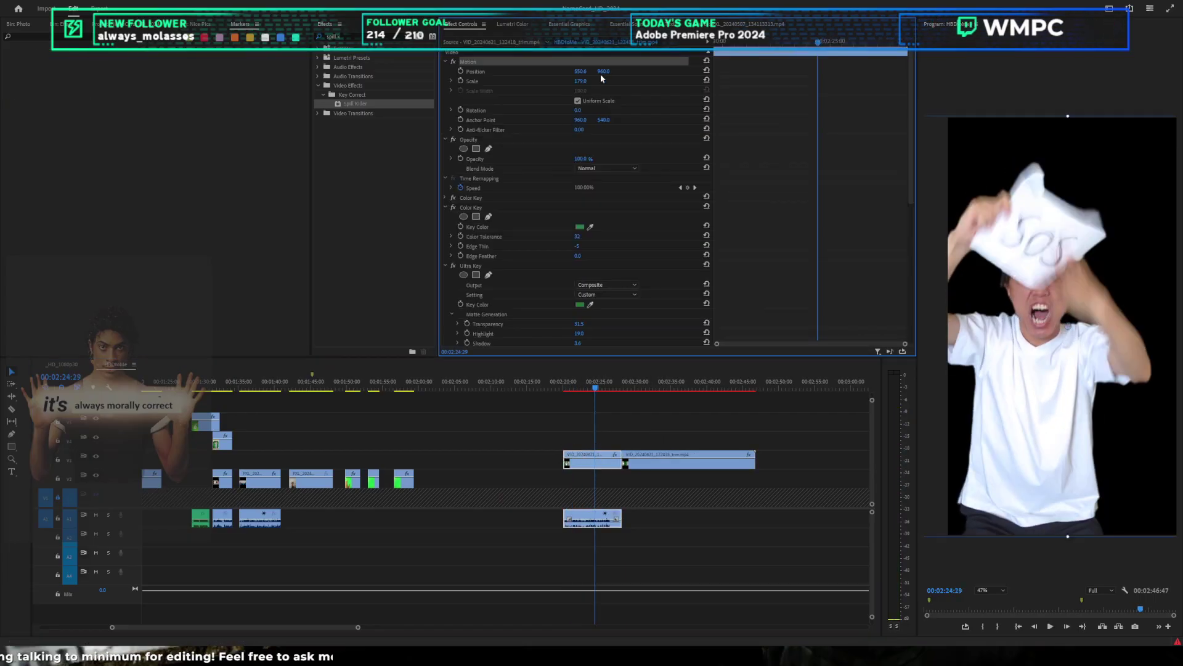
left_click(642, 64)
key("space")
left_click(738, 42)
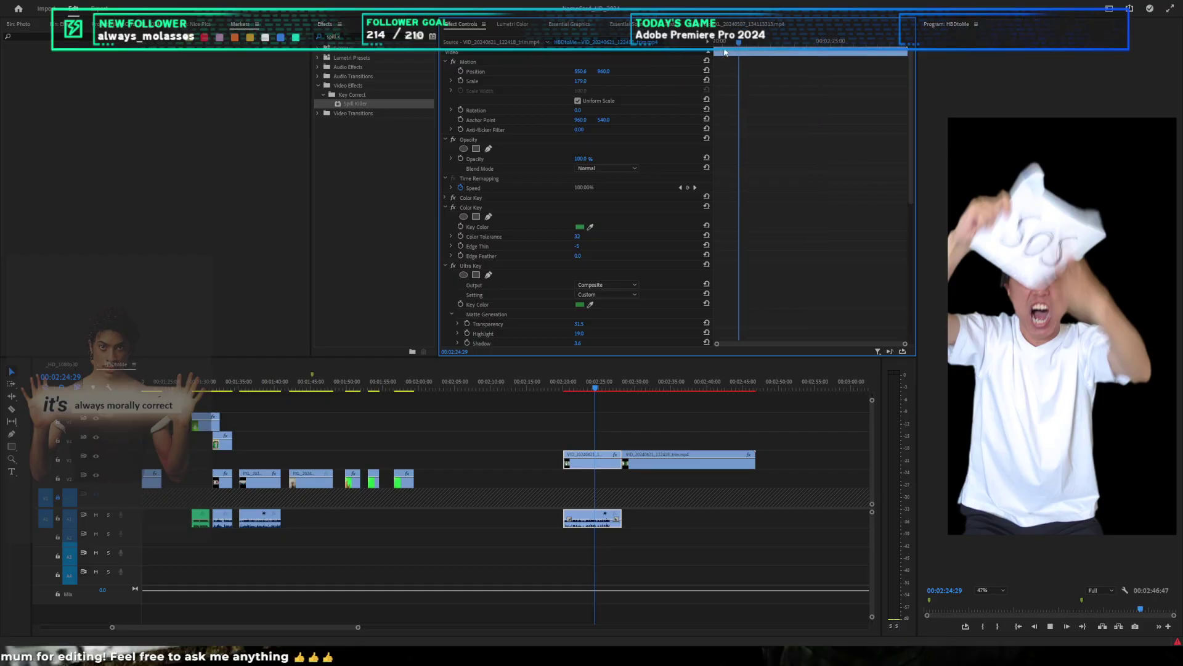
mouse_move(604, 72)
left_mouse_down()
mouse_move(690, 72)
mouse_move(609, 71)
left_mouse_up()
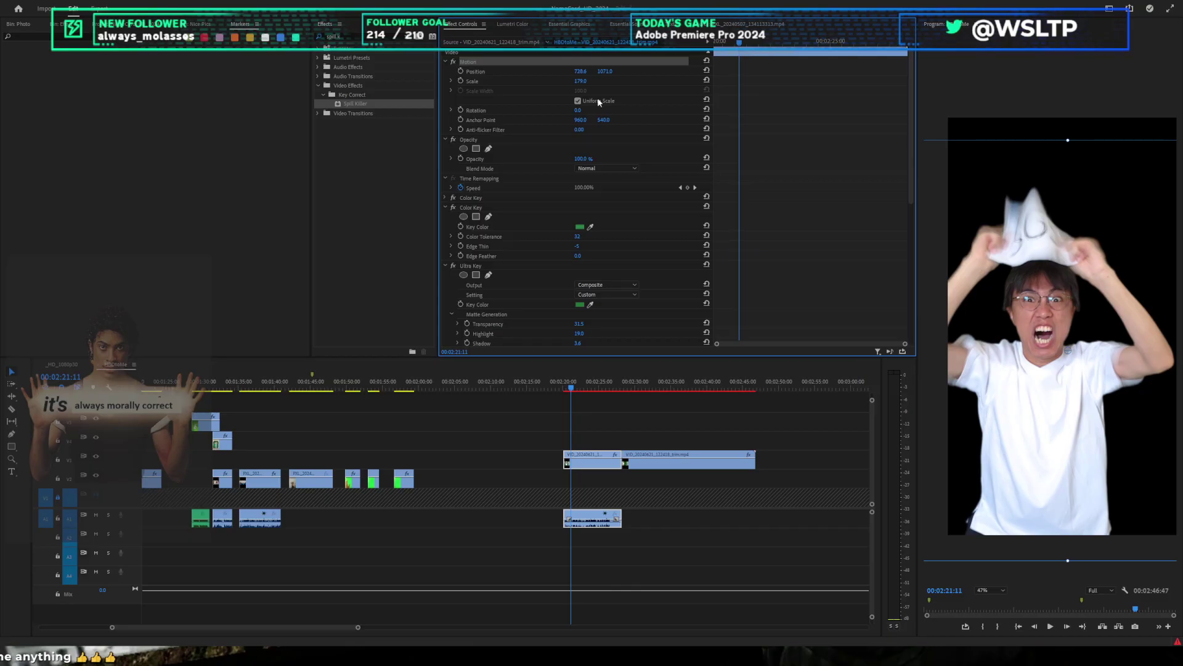
left_click(600, 401)
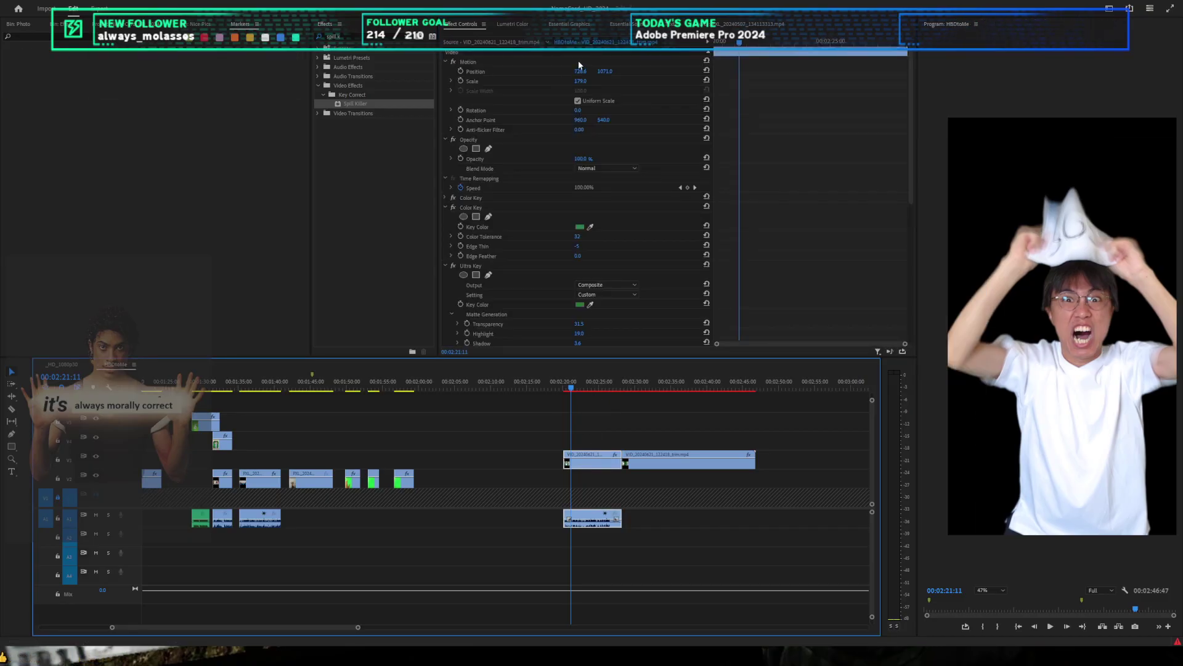
left_click_drag(579, 72, 537, 71)
left_click(593, 65)
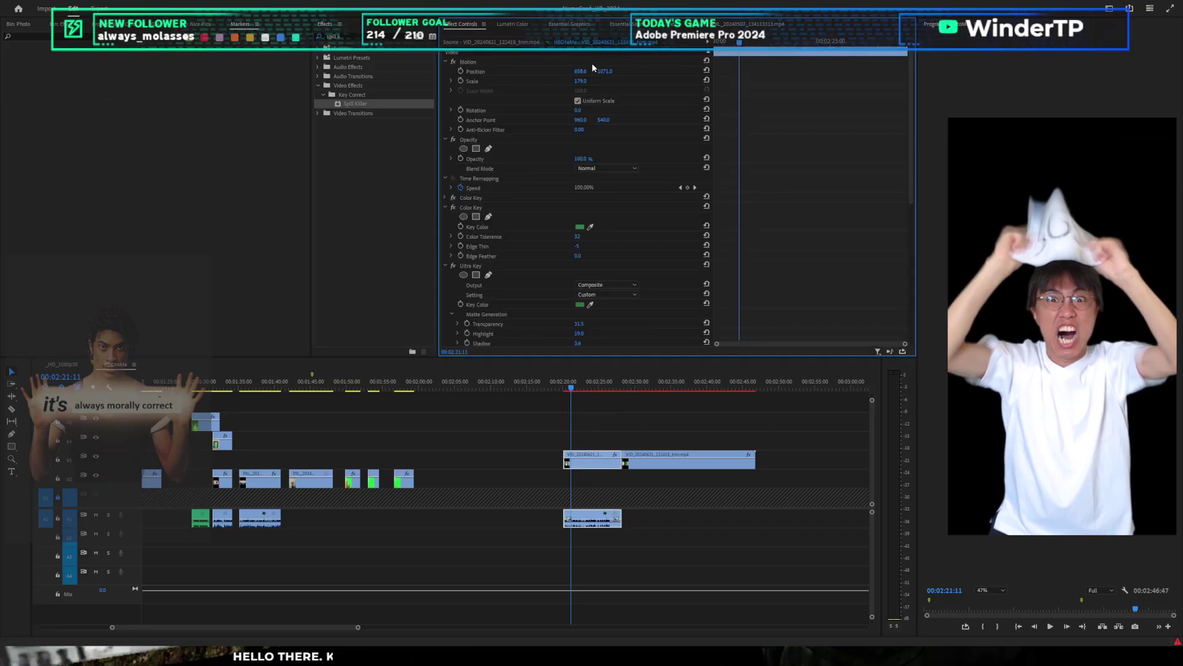
Step: Delete the held SOS segment that follows the original SOS clip in the sequence
left_click(648, 434)
left_click(631, 385)
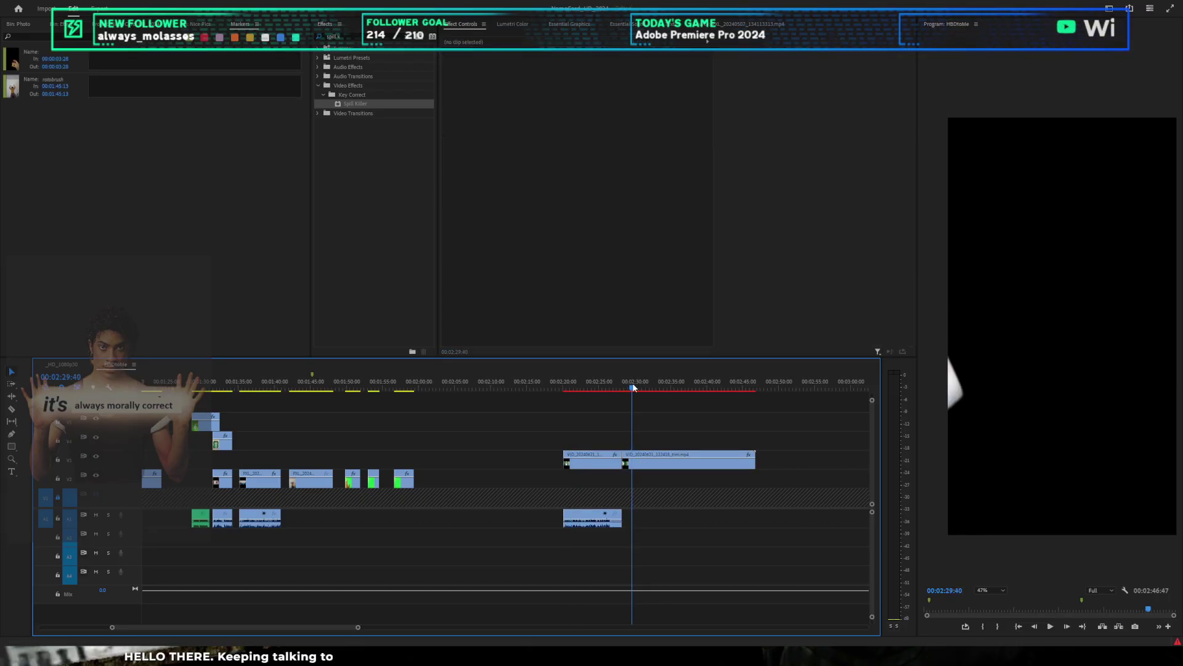
scroll(647, 422, "up", 1)
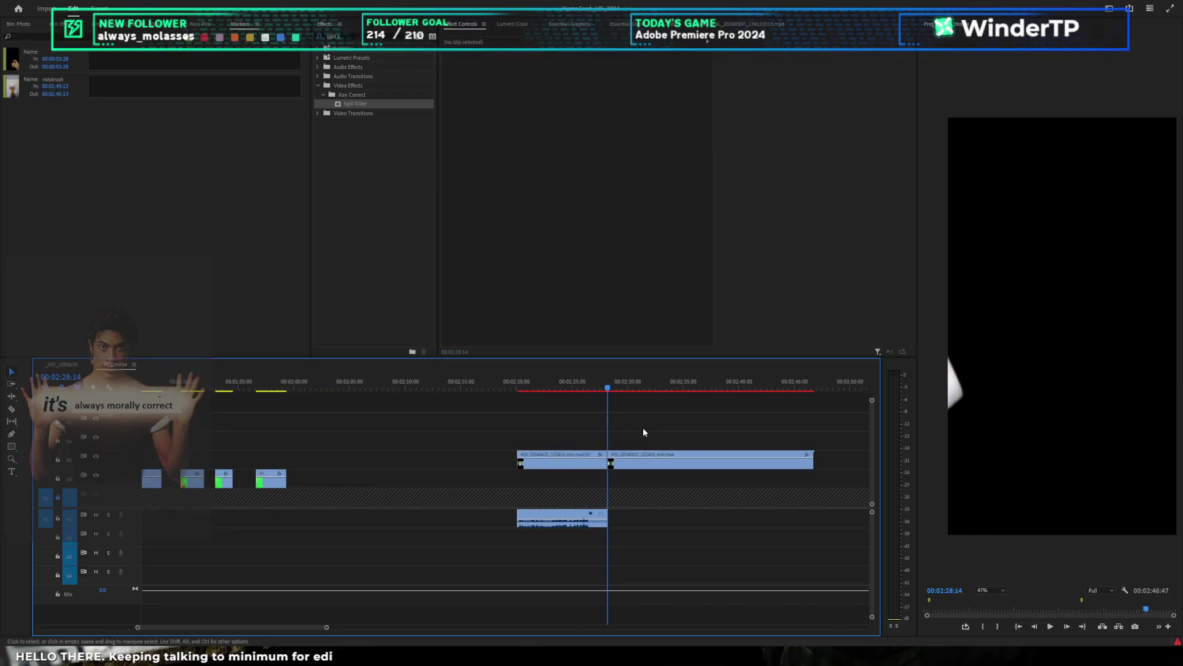
scroll(629, 446, "up", 2)
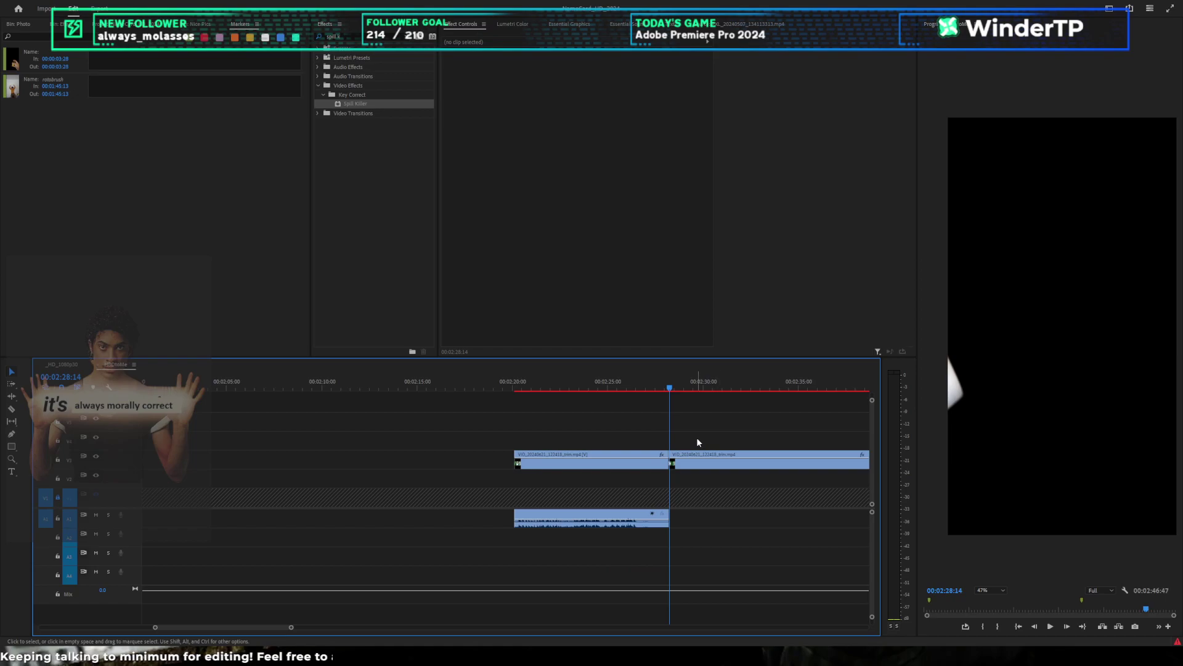
left_click(682, 461)
key("Delete")
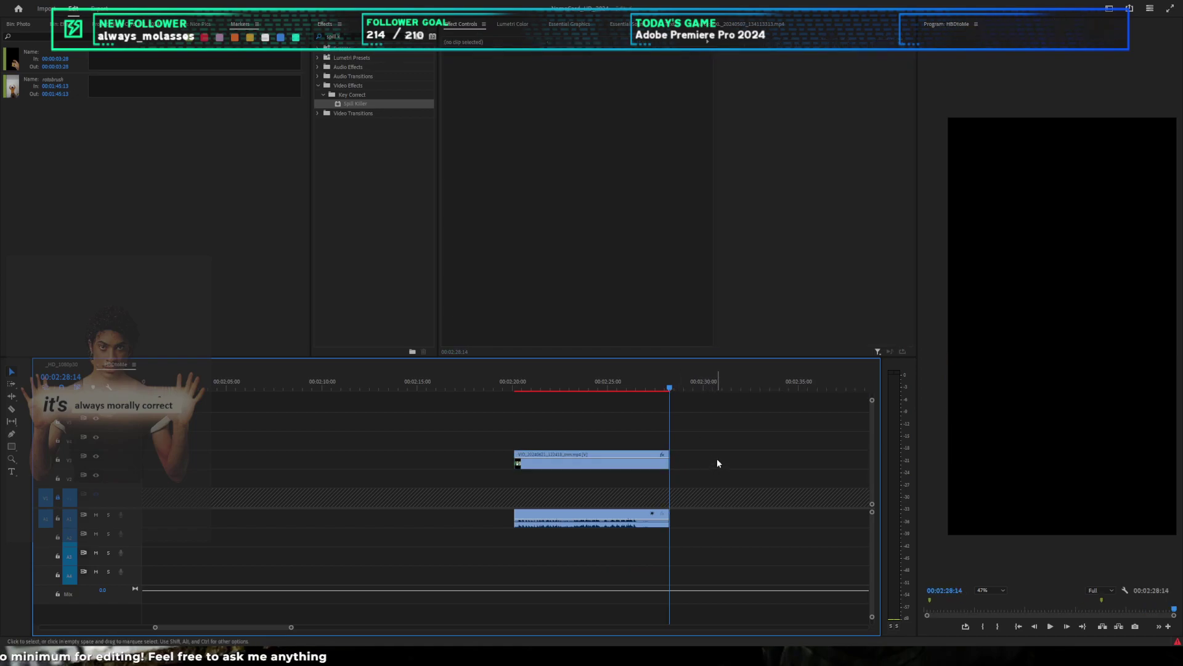
Step: Save the project and play the middle and end of the remaining SOS clip to check its framing
left_click(646, 386)
key("space")
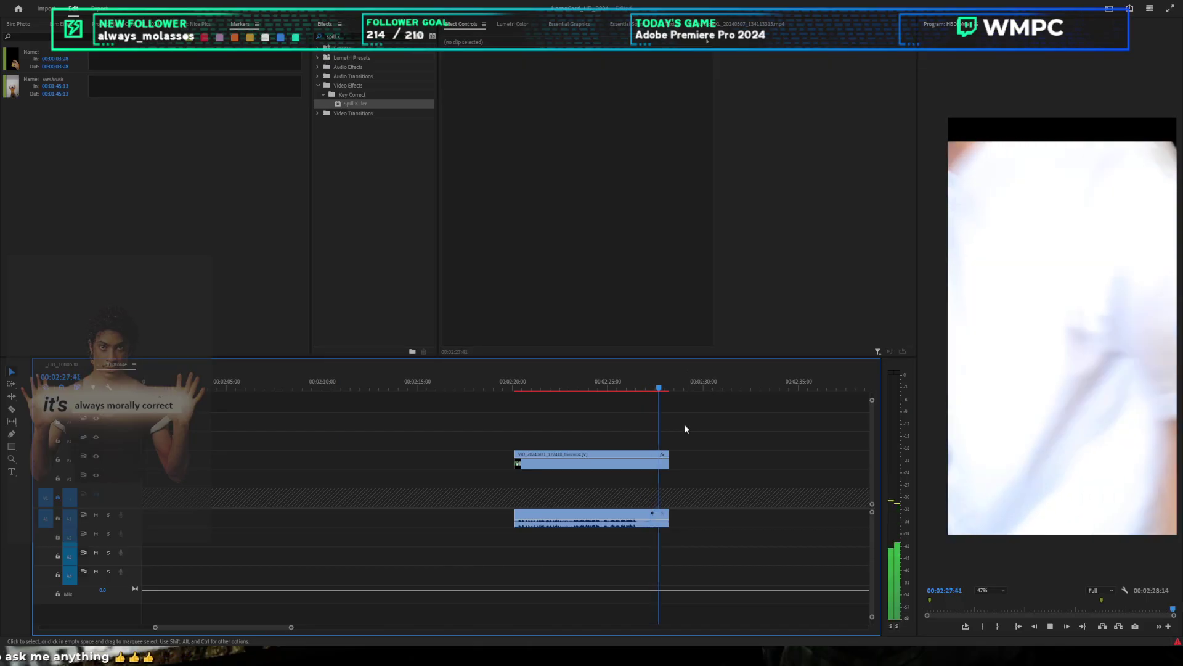
left_click_drag(593, 387, 575, 399)
key("ctrl+s")
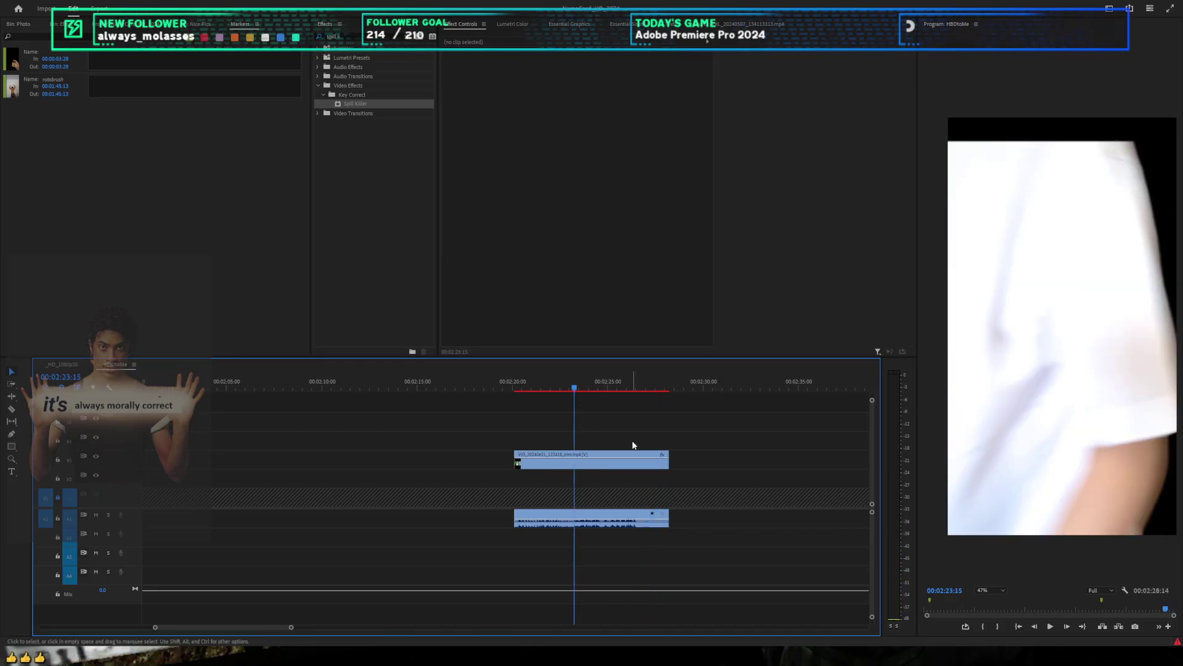
left_click_drag(544, 436, 611, 467)
left_click(657, 424)
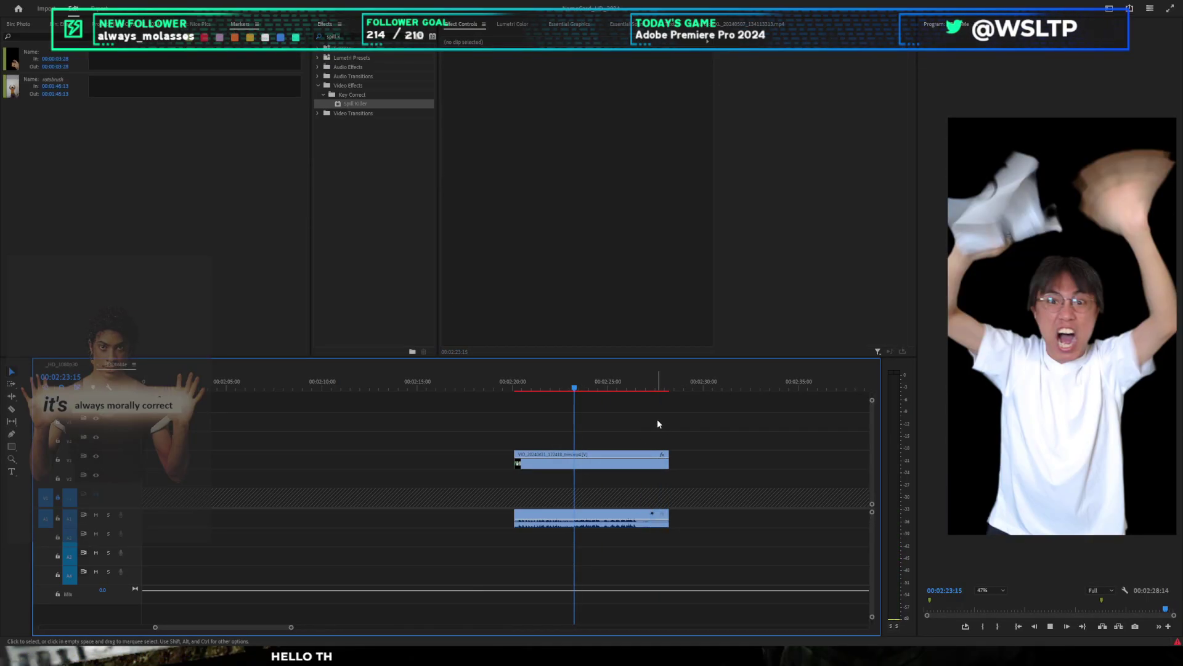
key("minus")
key("space")
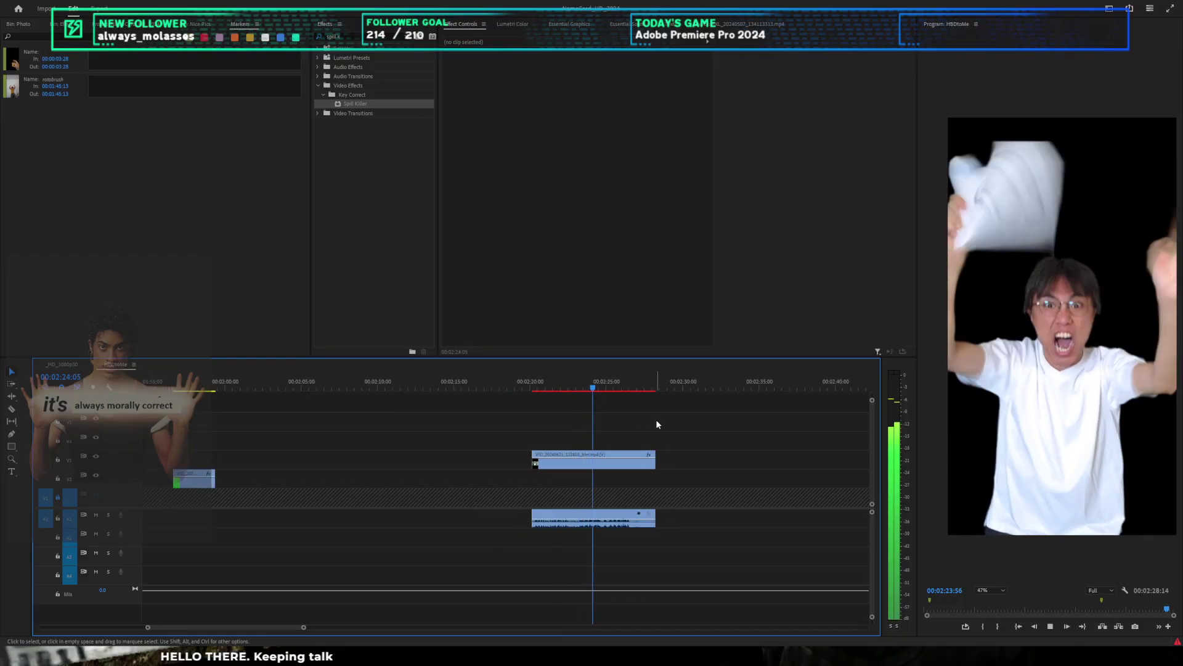
key("space")
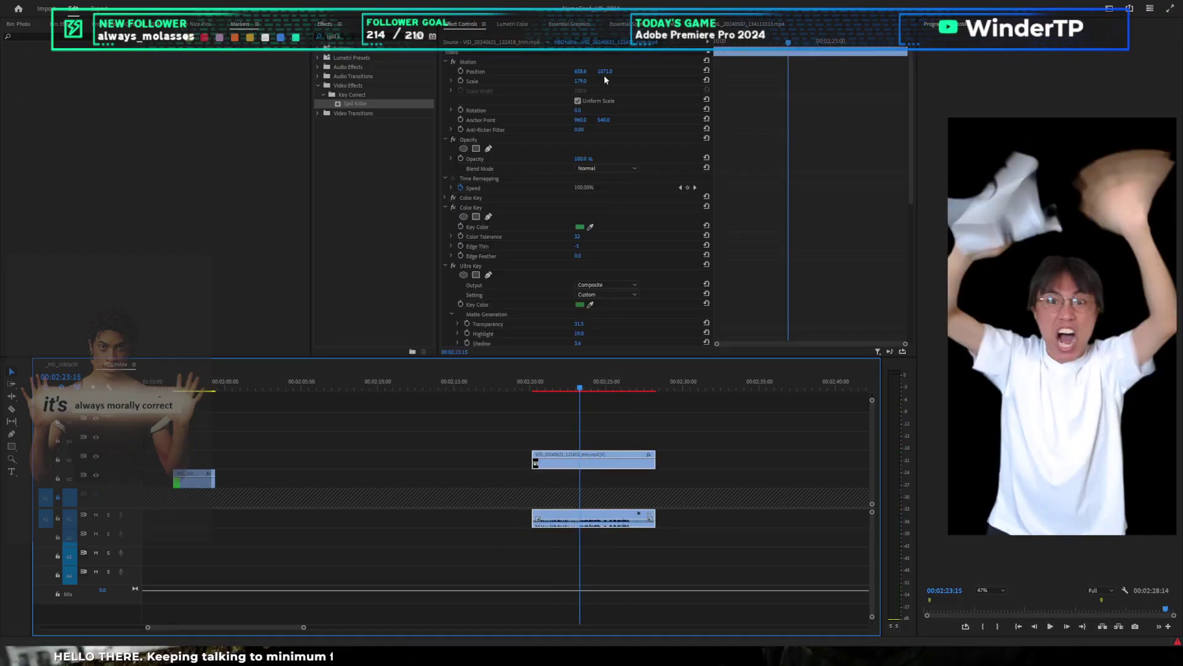
Step: Review the SOS clip from its start and move it slightly higher in the frame through its vertical Position
left_click(602, 60)
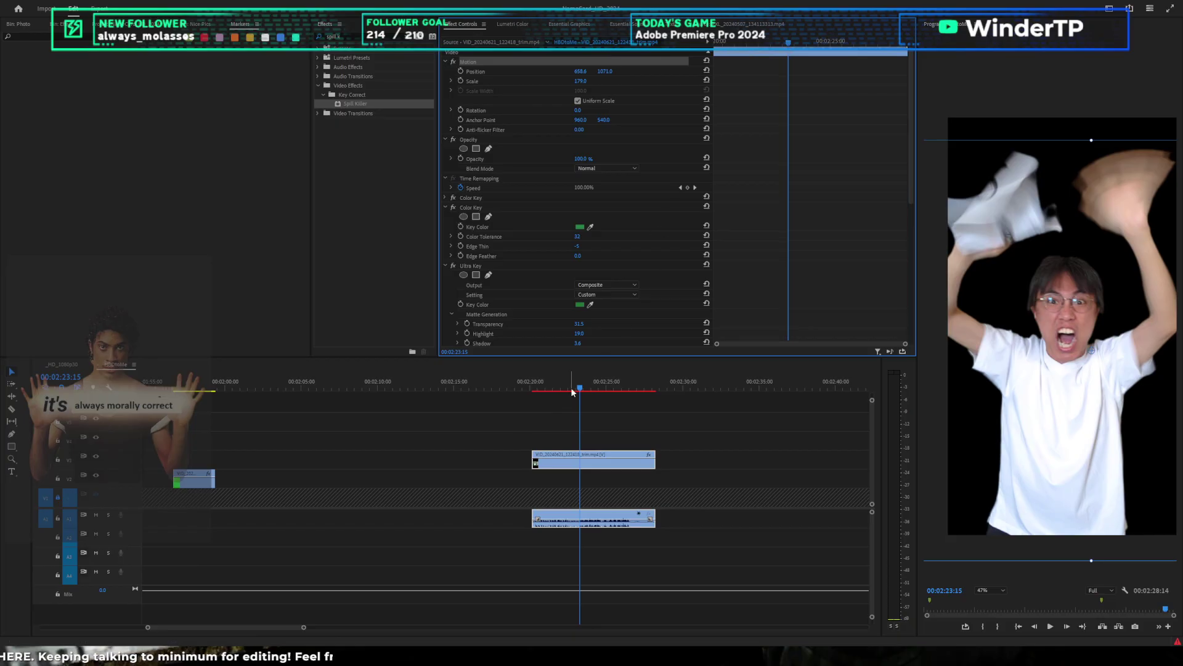
left_click_drag(572, 392, 556, 391)
left_click_drag(552, 390, 535, 392)
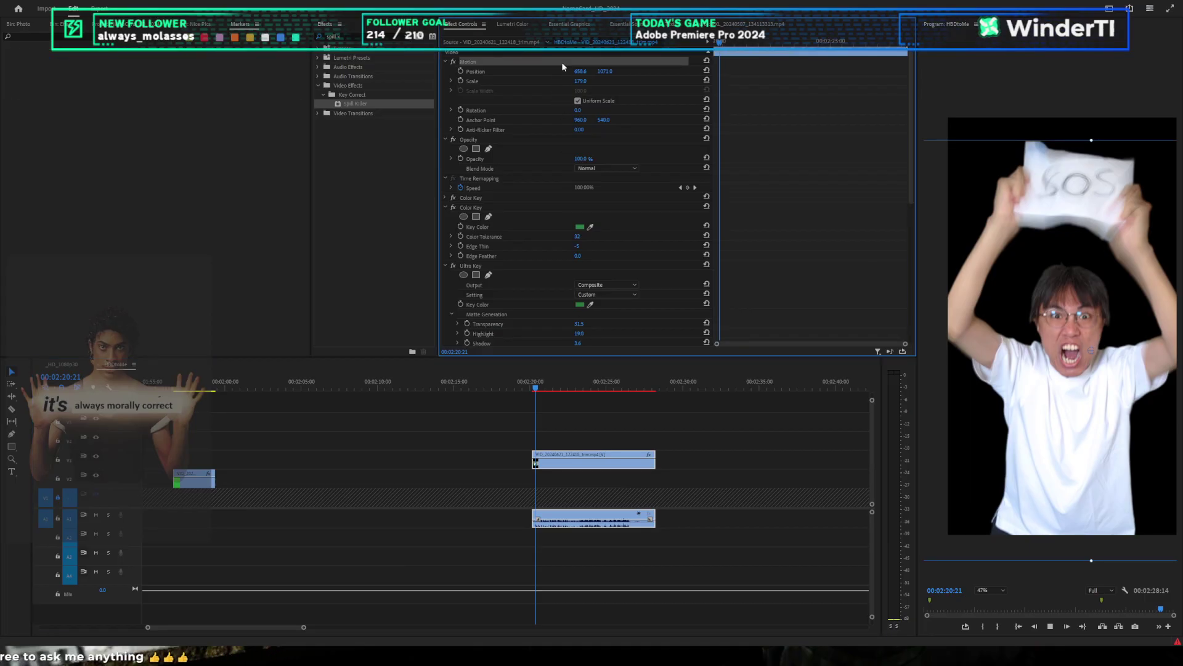
key("space")
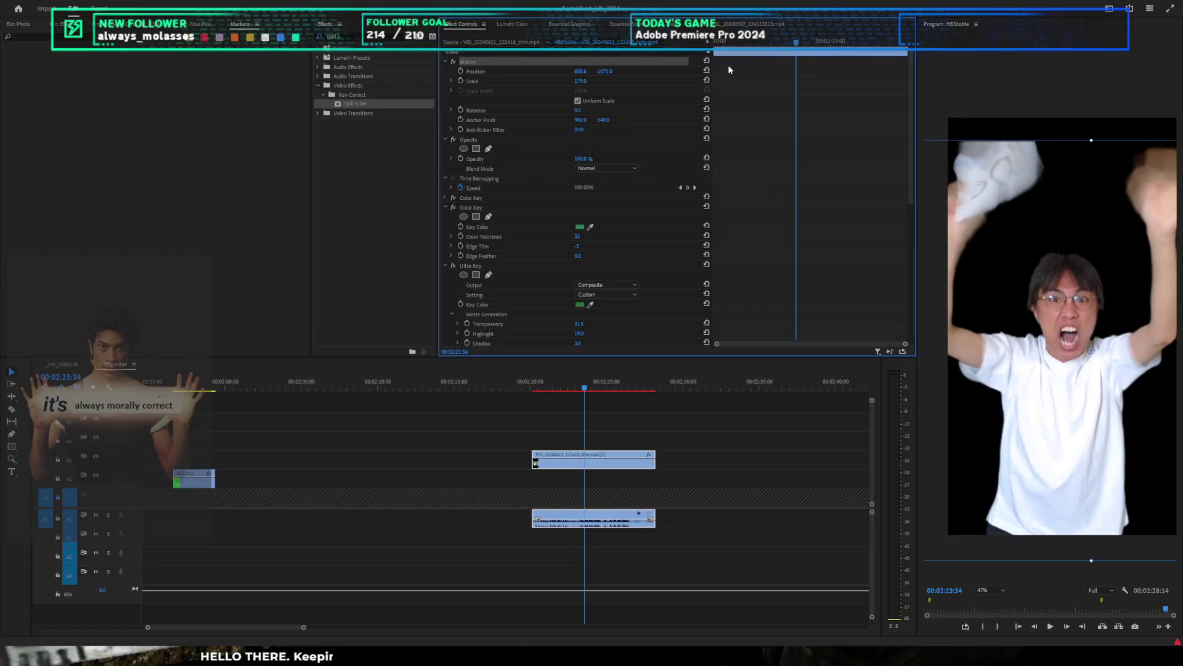
left_click_drag(604, 72, 571, 72)
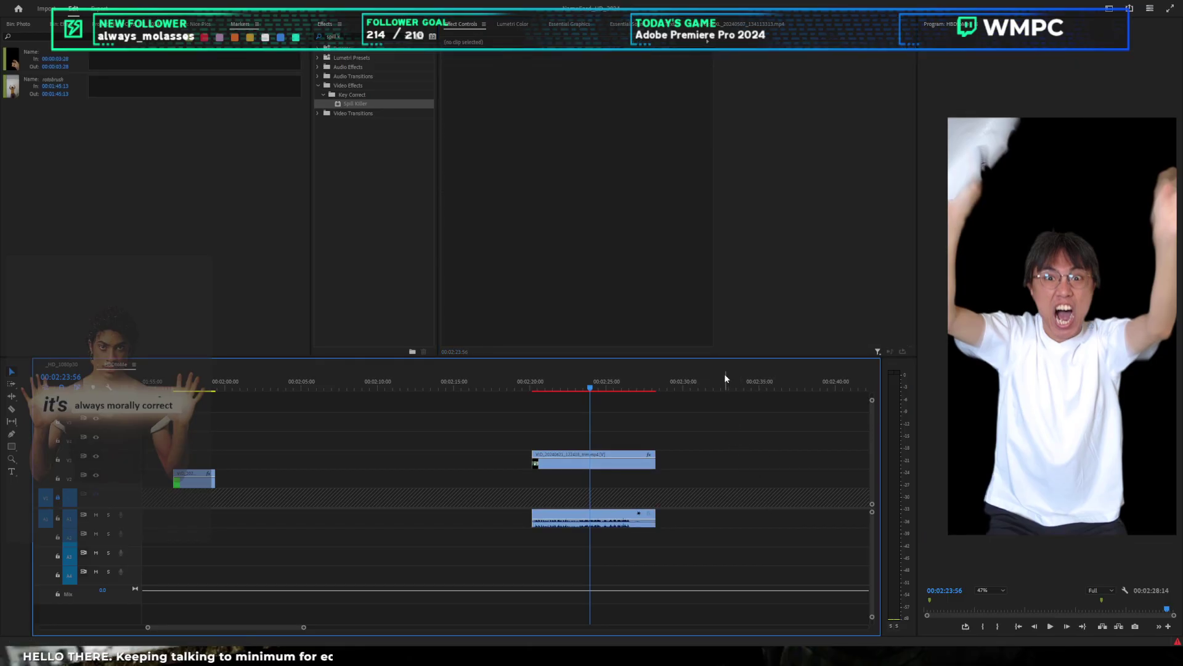
Step: Play the repositioned SOS clip through to its end and return the playhead to the start of the sequence
key("space")
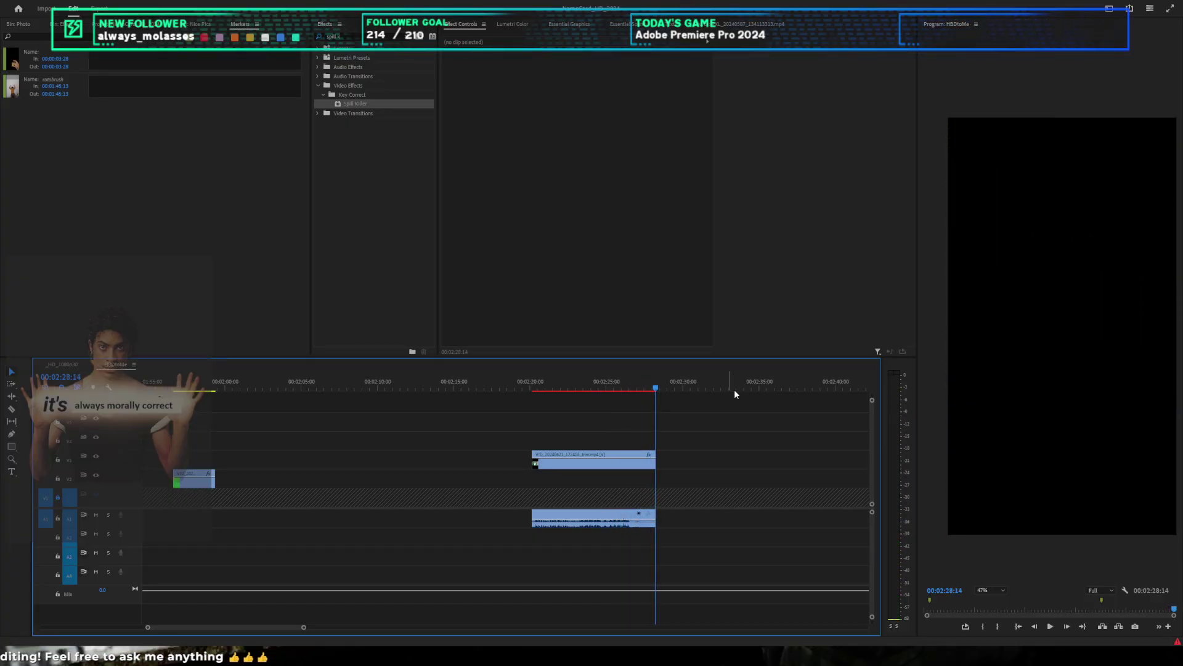
scroll(713, 468, "down", 4)
key("Home")
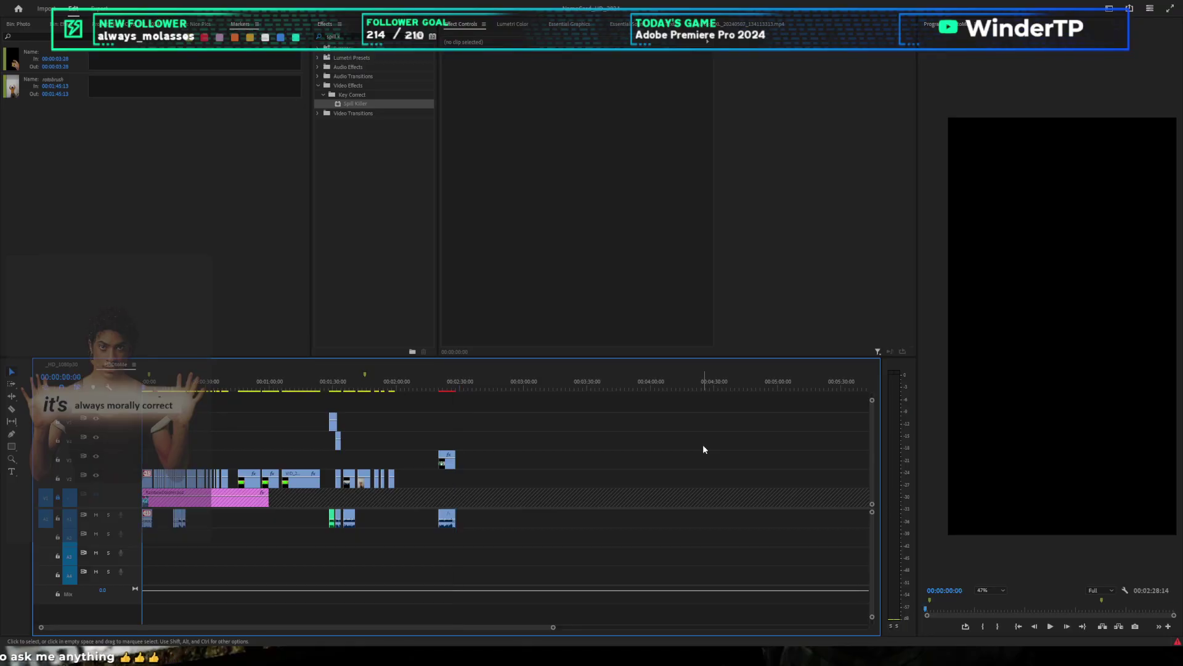